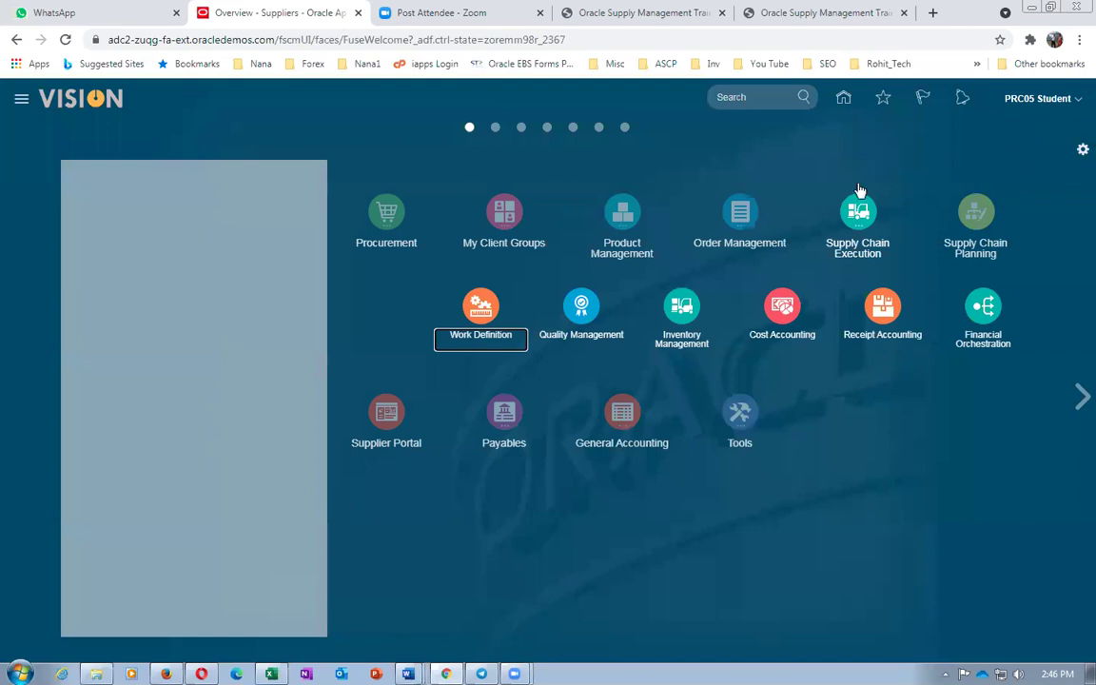
Open the MC_OSP_Fusion setup document in Word.
{"action": "left_click", "coordinate": [859, 217]}
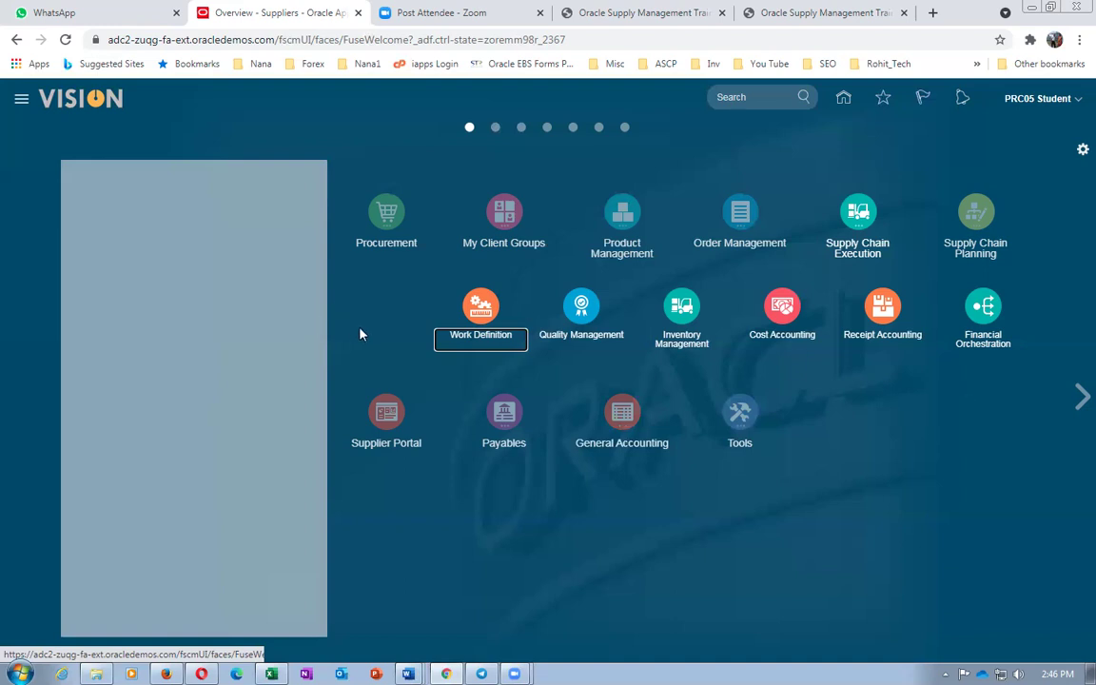
{"action": "left_click", "coordinate": [407, 674]}
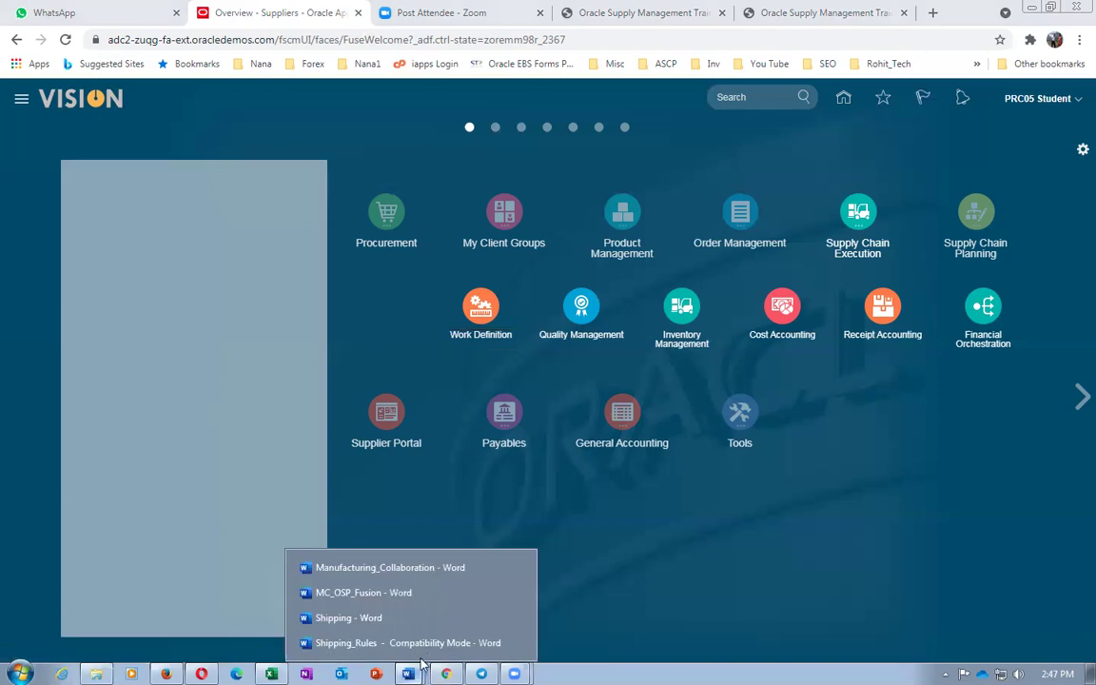
{"action": "left_click", "coordinate": [389, 571]}
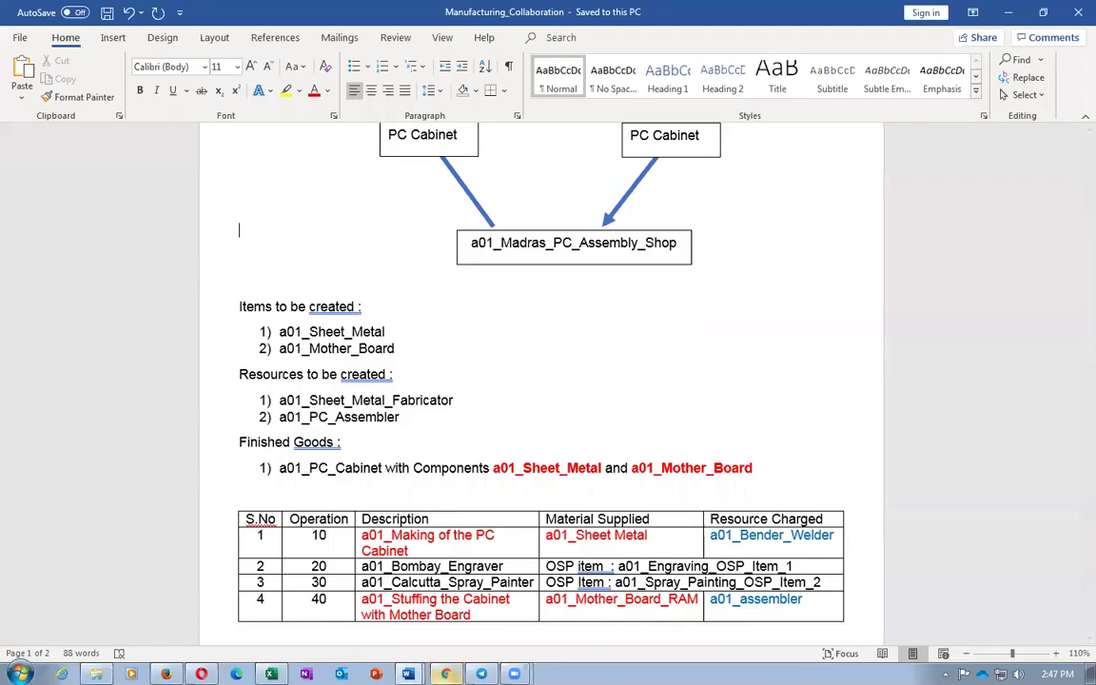
{"action": "left_click", "coordinate": [407, 674]}
{"action": "left_click", "coordinate": [356, 541]}
Copy the Manufacturing Engineer role name from step 2 and return to the Oracle home page.
{"action": "left_click", "coordinate": [330, 294]}
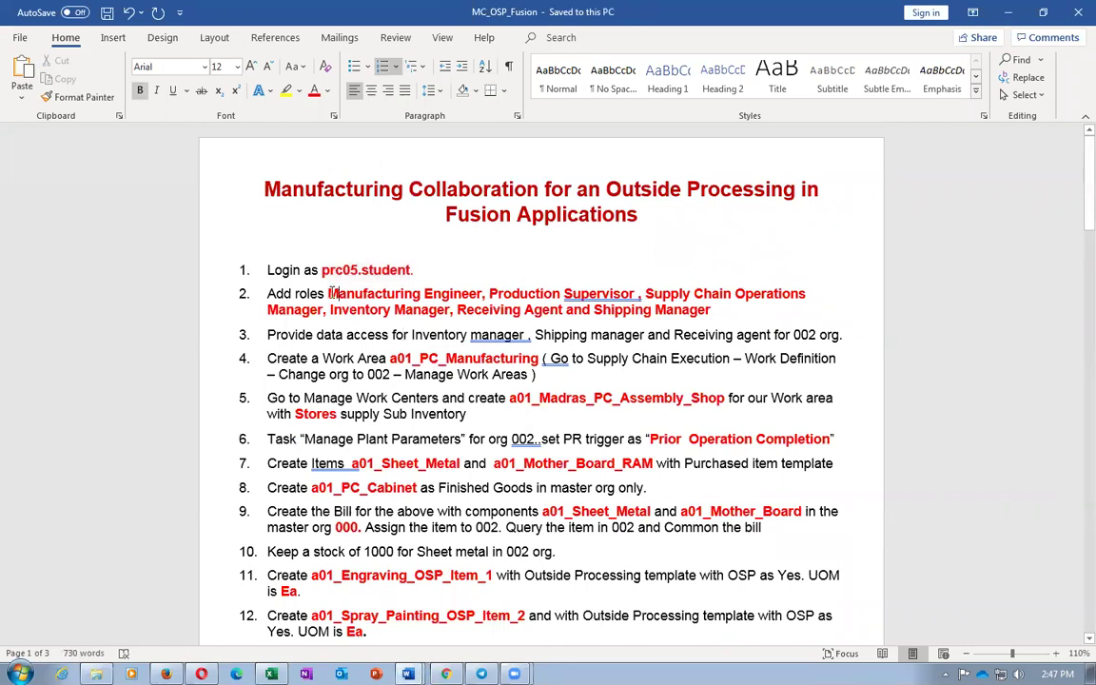
{"action": "left_click_drag", "start_coordinate": [330, 294], "coordinate": [480, 300]}
{"action": "key", "text": "ctrl+c"}
{"action": "key", "text": "alt+Tab"}
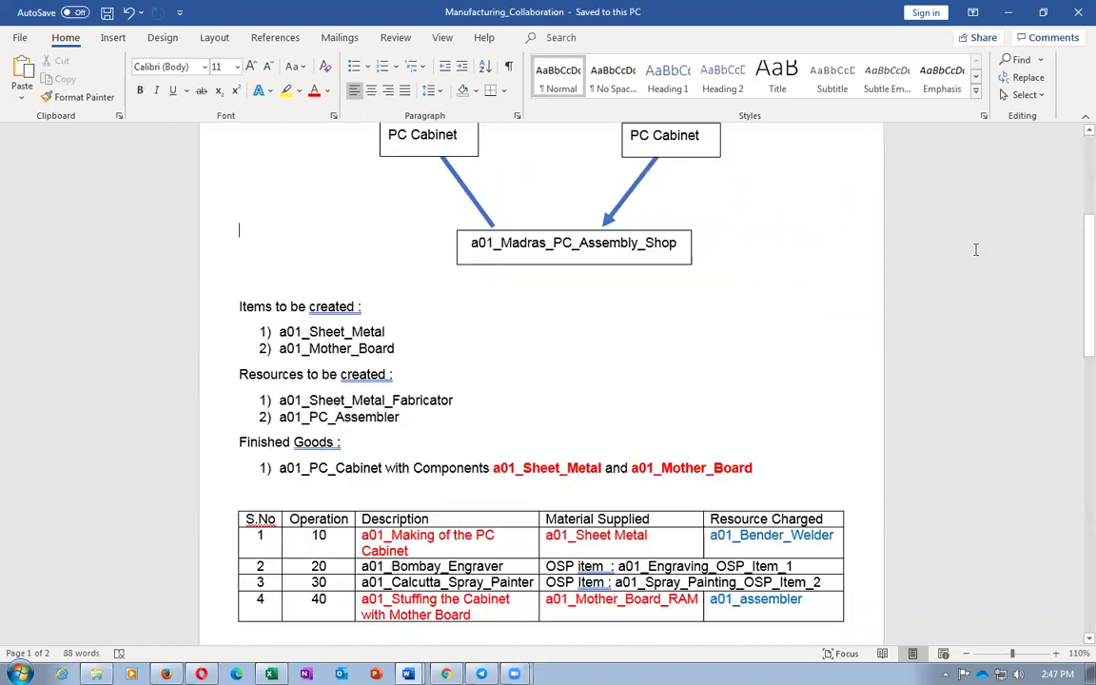
{"action": "key", "text": "alt+Tab"}
{"action": "key", "text": "alt+Tab+Tab"}
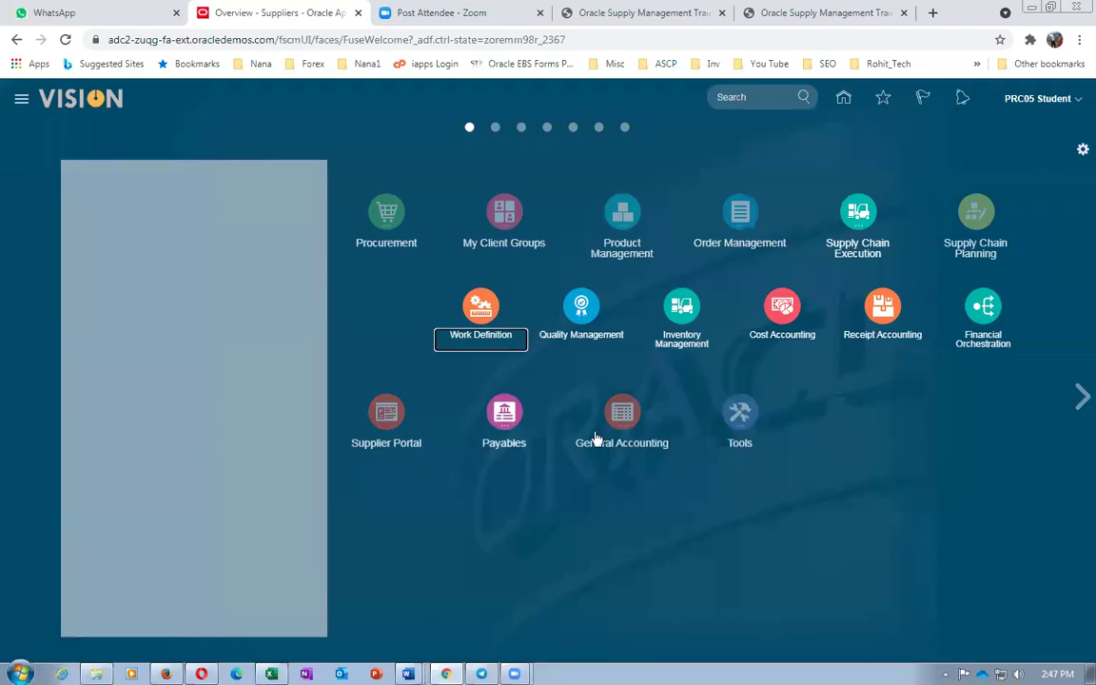
Open the Security Console from Tools and dismiss the security data warning.
{"action": "left_click", "coordinate": [754, 416]}
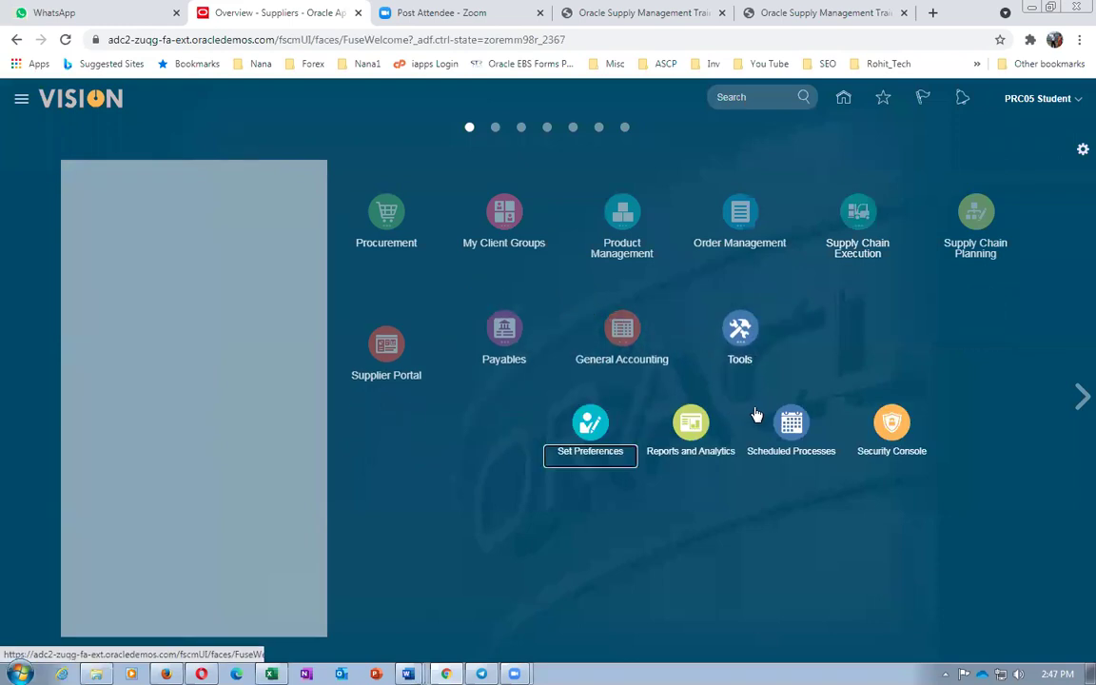
{"action": "left_click", "coordinate": [887, 434]}
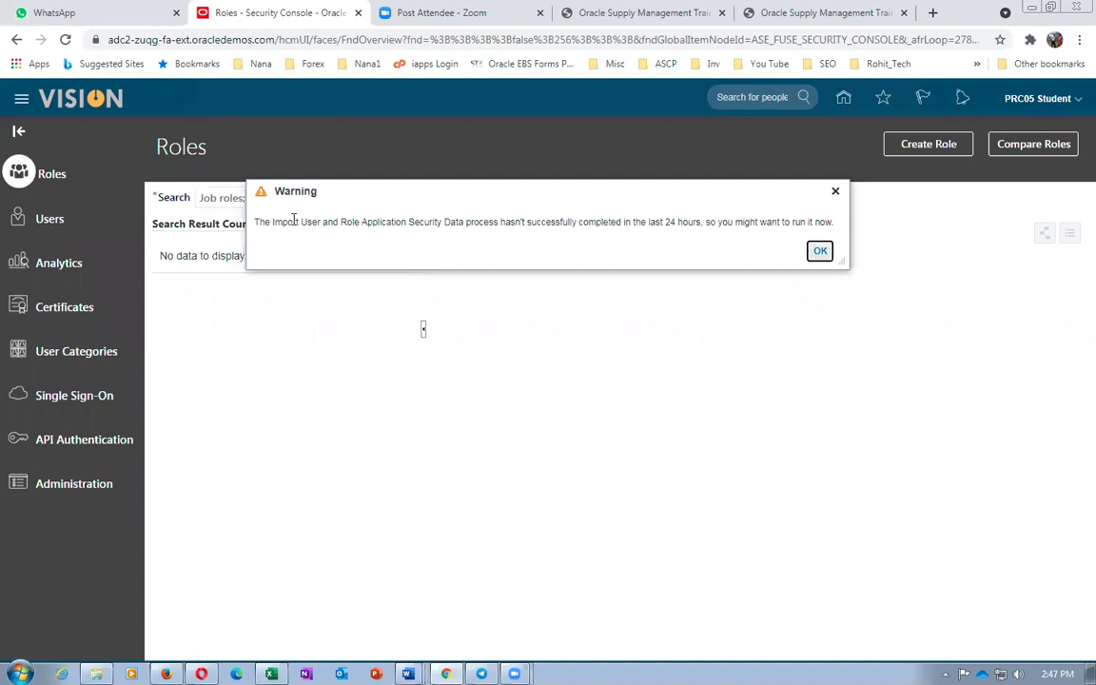
{"action": "left_click_drag", "start_coordinate": [293, 222], "coordinate": [412, 225]}
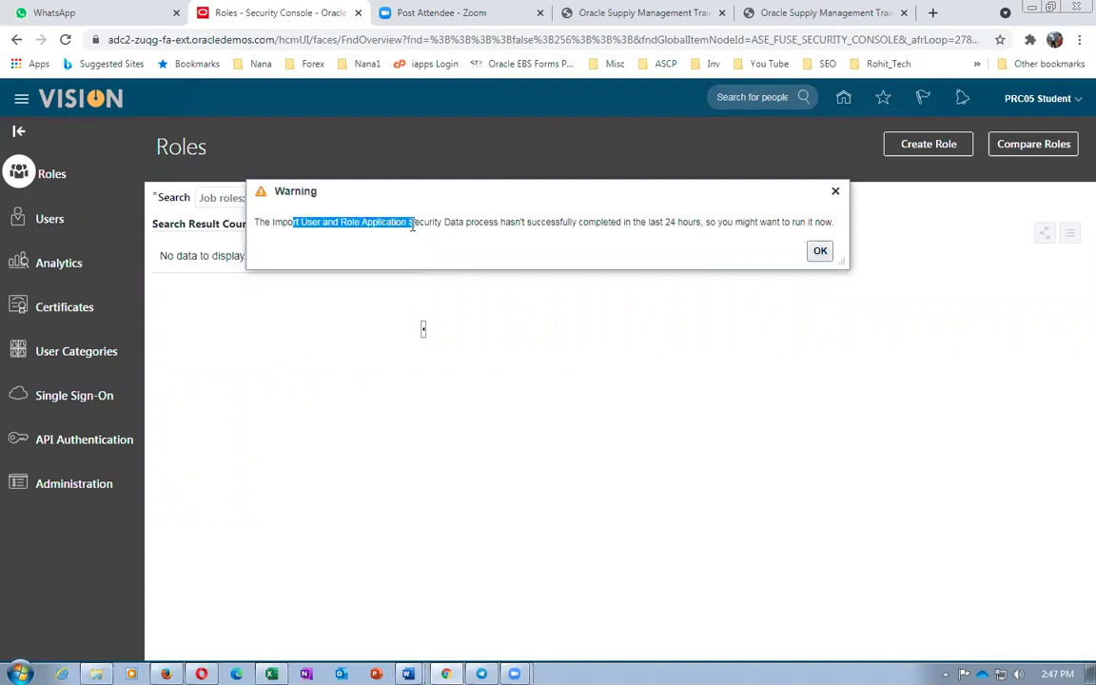
{"action": "left_click", "coordinate": [820, 251]}
Search Users for the student account, open its details, and switch to Edit.
{"action": "left_click", "coordinate": [50, 219]}
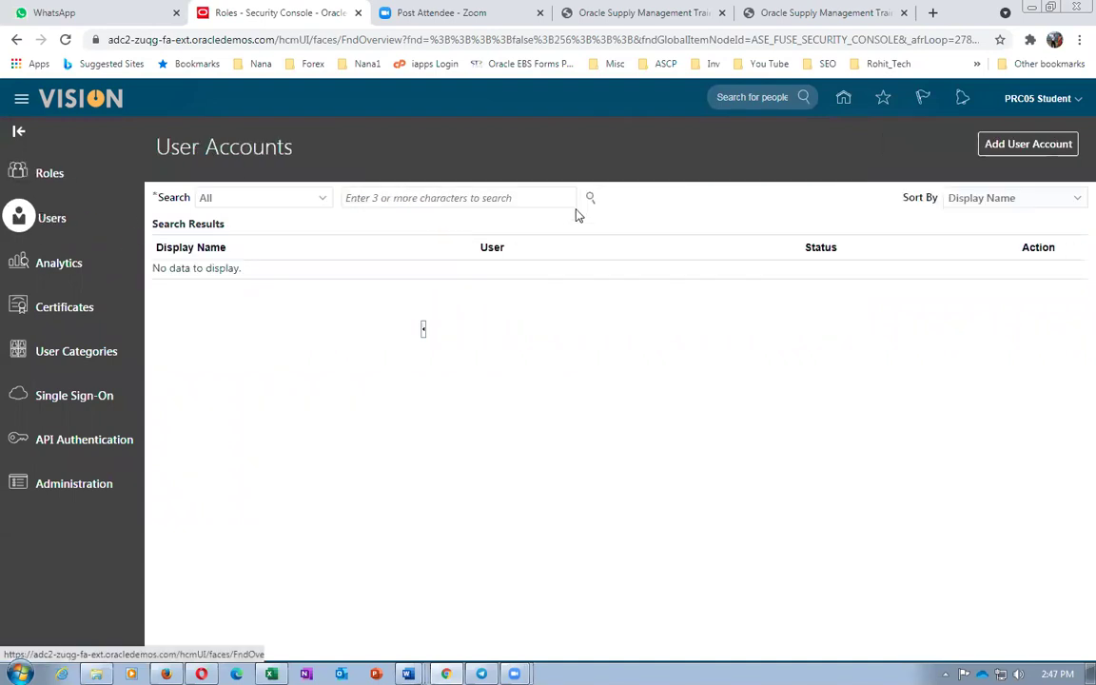
{"action": "left_click", "coordinate": [571, 198]}
{"action": "type", "text": "prc"}
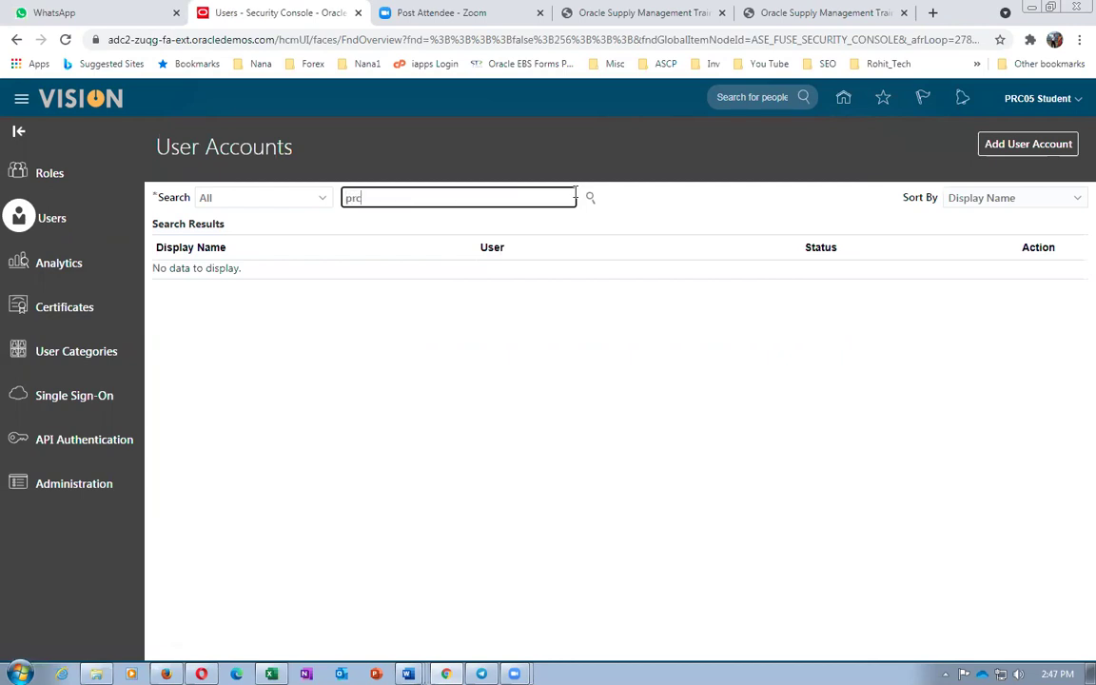
{"action": "type", "text": "05"}
{"action": "key", "text": "Return"}
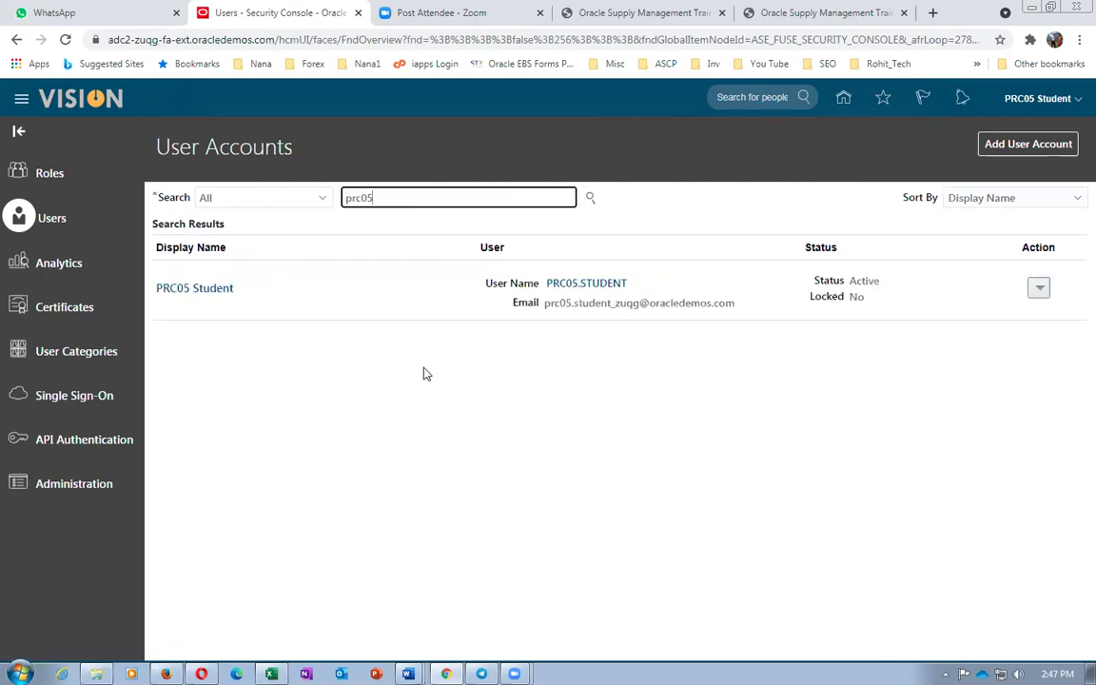
{"action": "left_click", "coordinate": [177, 287]}
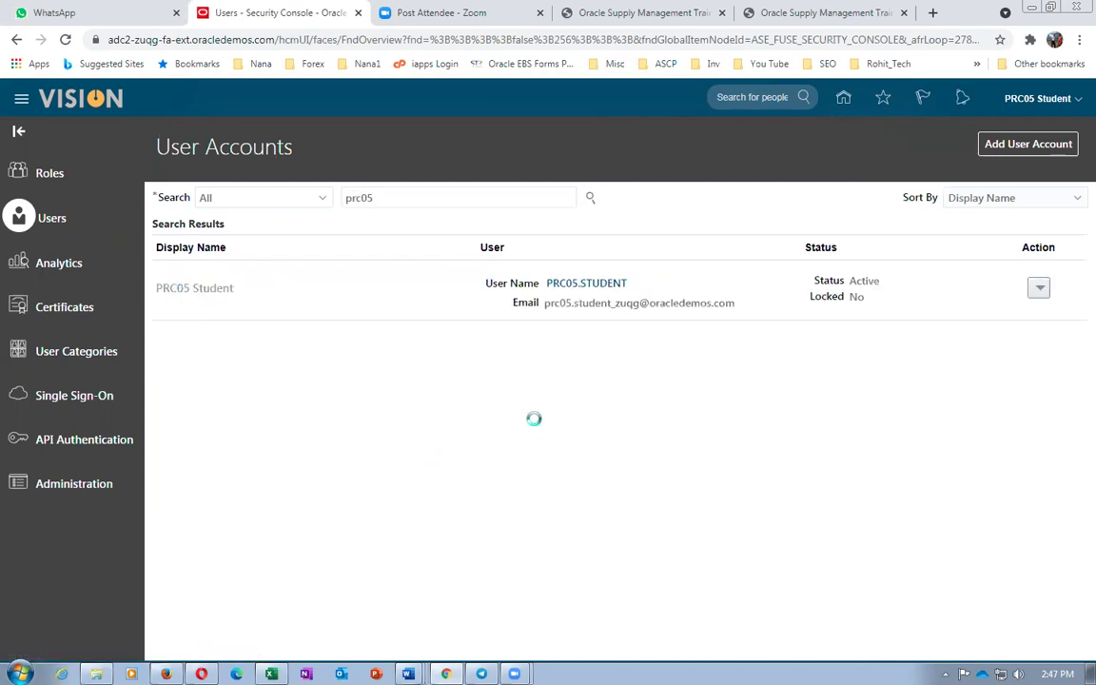
{"action": "left_click", "coordinate": [929, 145]}
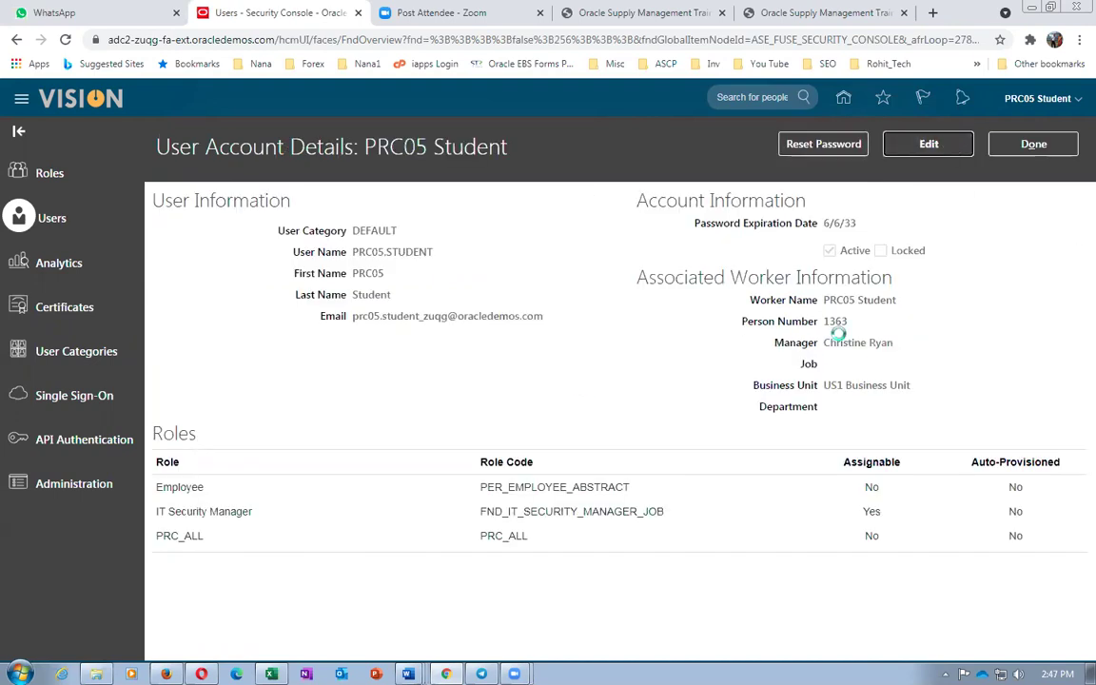
Add the Manufacturing Engineer role to the student account.
{"action": "scroll", "coordinate": [775, 500], "scroll_direction": "down", "scroll_amount": 1}
{"action": "left_click", "coordinate": [894, 528]}
{"action": "key", "text": "ctrl+v"}
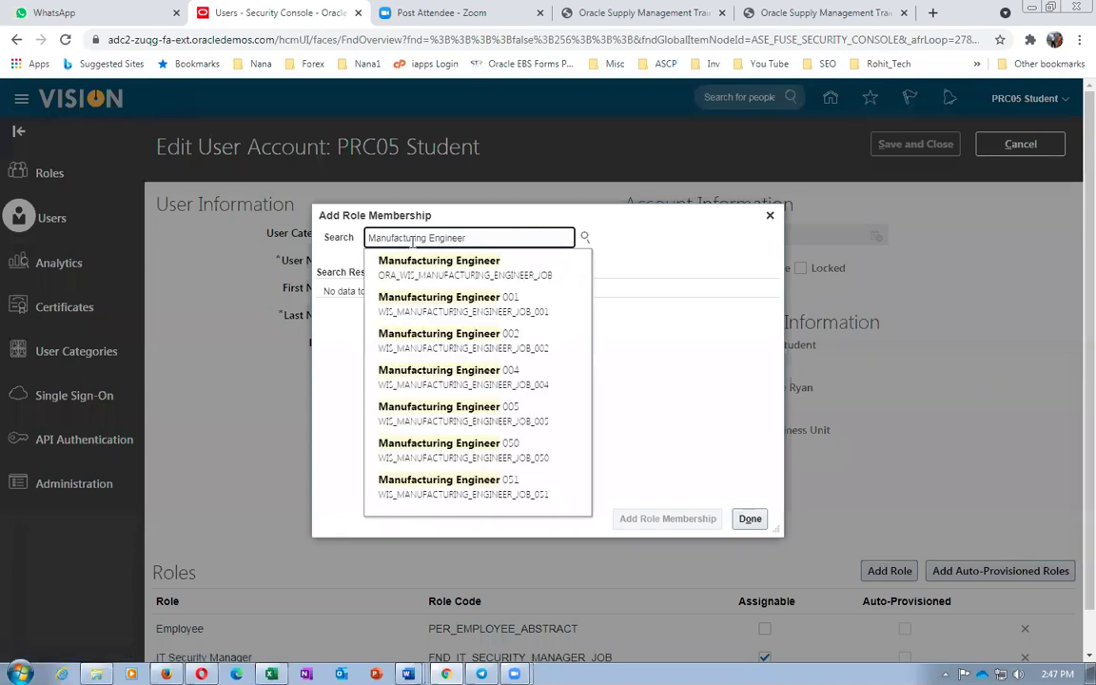
{"action": "left_click", "coordinate": [428, 280]}
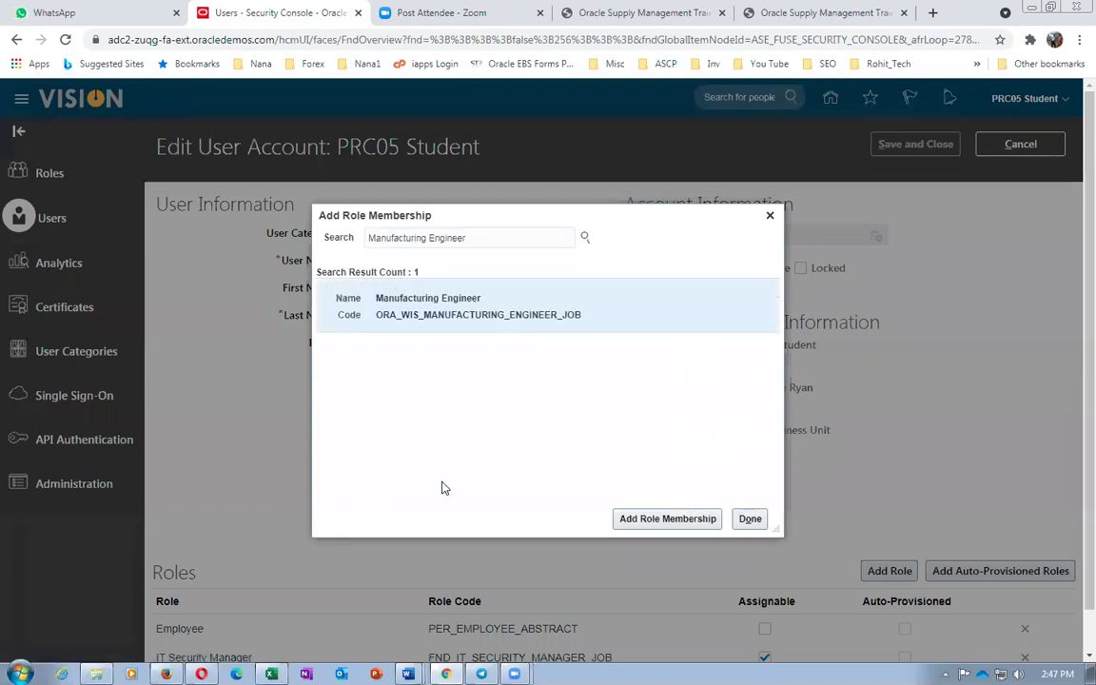
{"action": "left_click", "coordinate": [451, 305]}
{"action": "left_click", "coordinate": [667, 519]}
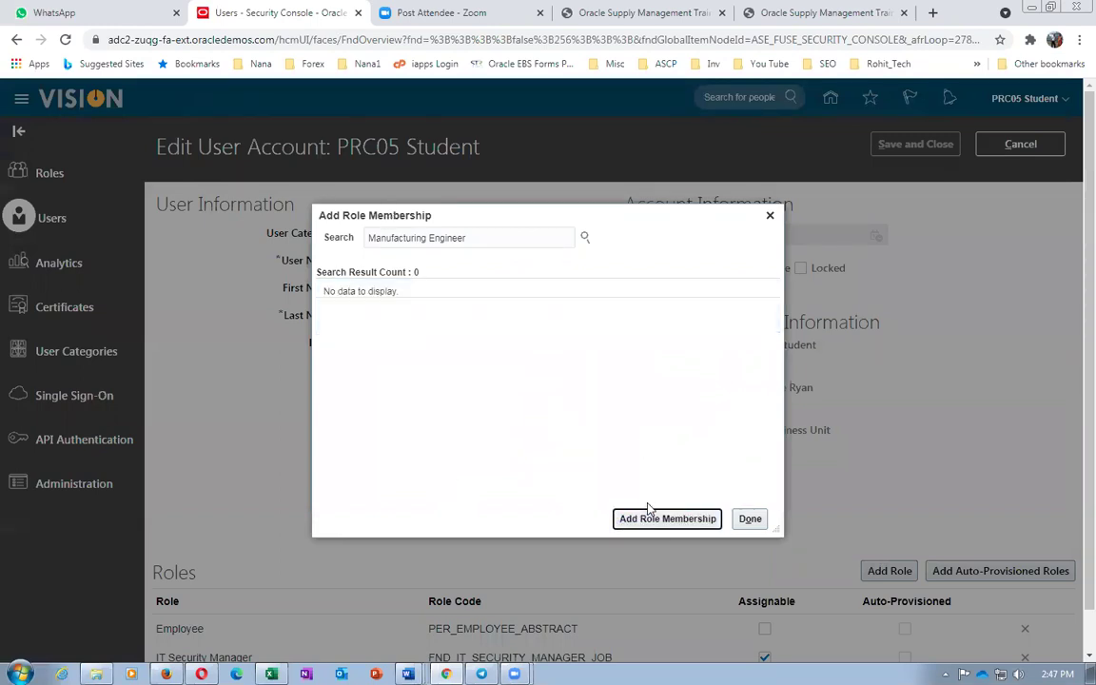
Copy Production Supervisor from Word and add it as a role membership.
{"action": "key", "text": "alt+Tab"}
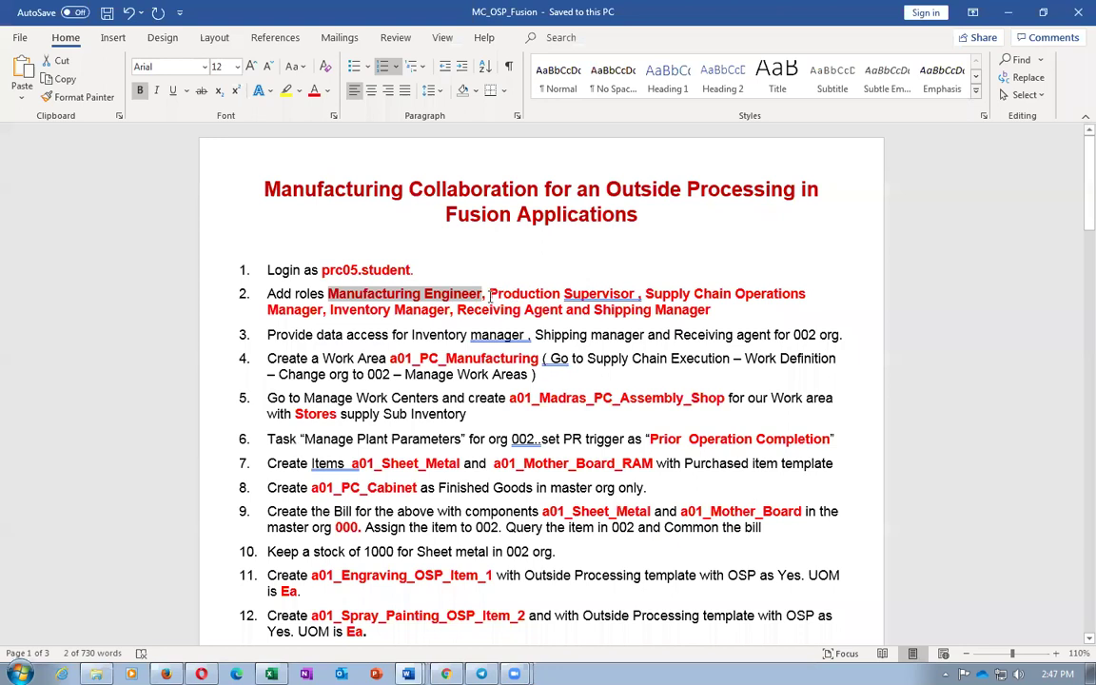
{"action": "left_click_drag", "start_coordinate": [492, 293], "coordinate": [639, 295]}
{"action": "key", "text": "ctrl+c"}
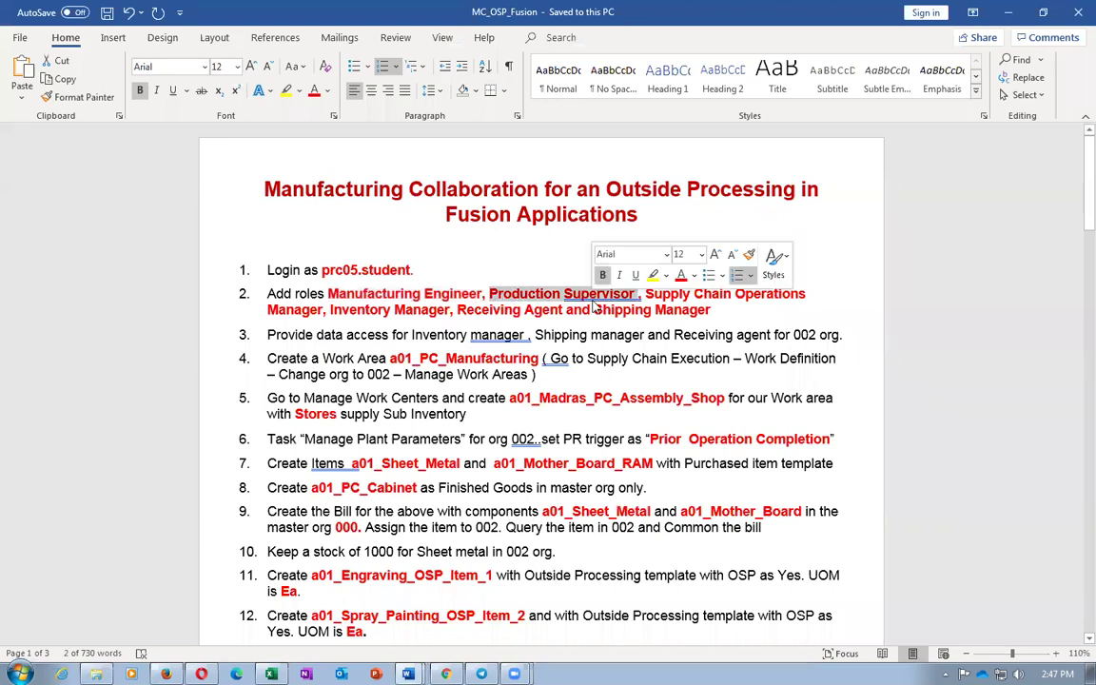
{"action": "key", "text": "alt+Tab"}
{"action": "left_click", "coordinate": [468, 238]}
{"action": "left_click_drag", "start_coordinate": [468, 238], "coordinate": [241, 232]}
{"action": "key", "text": "ctrl+v"}
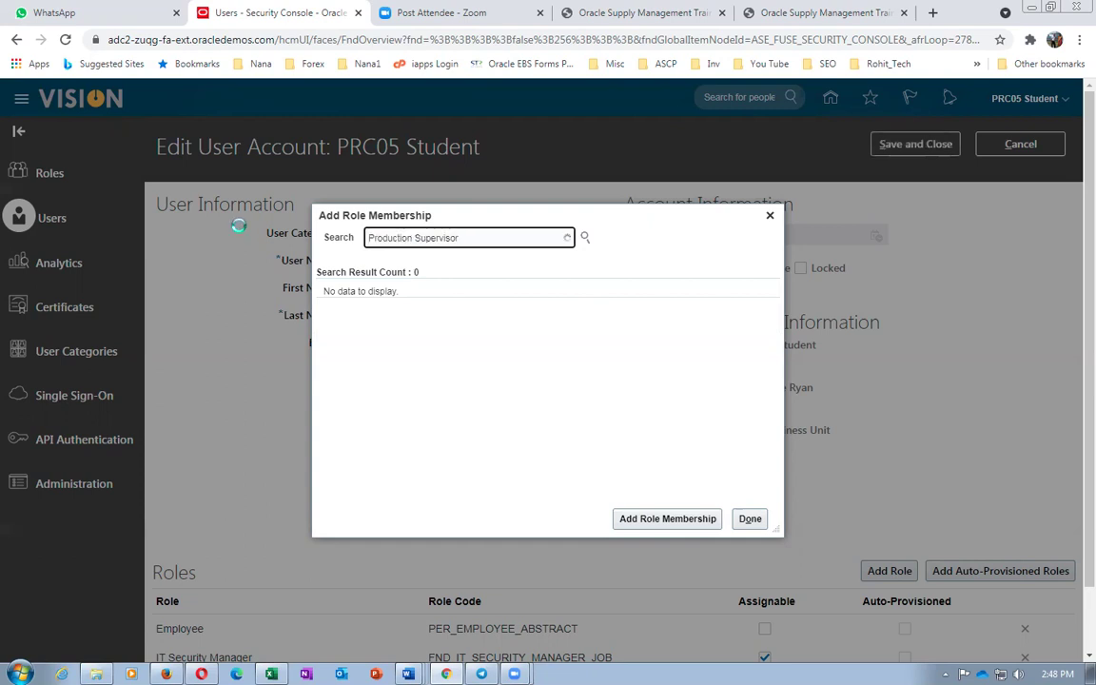
{"action": "left_click", "coordinate": [517, 282]}
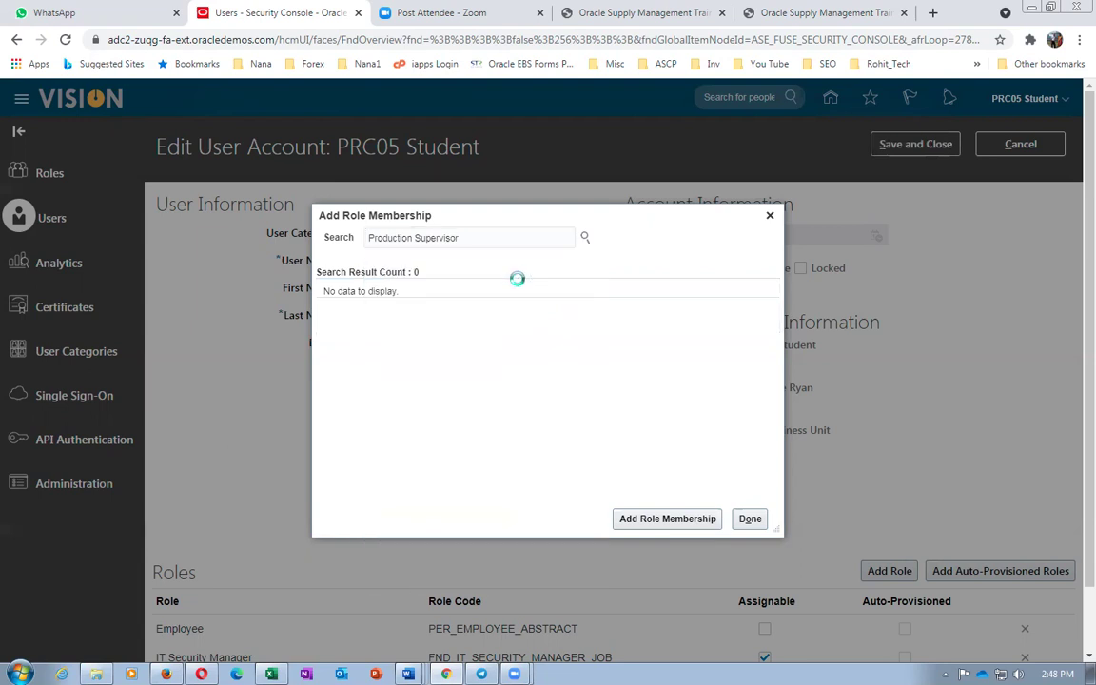
{"action": "left_click", "coordinate": [708, 519]}
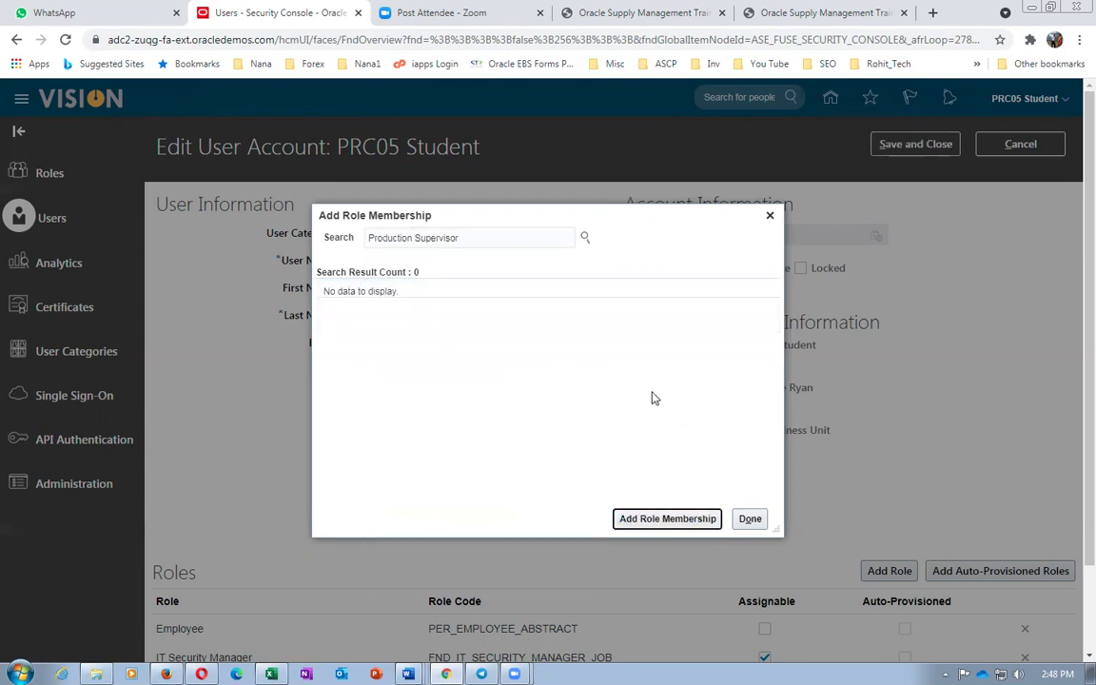
Copy Supply Chain Operations Manager from Word into the role search.
{"action": "key", "text": "alt+Tab"}
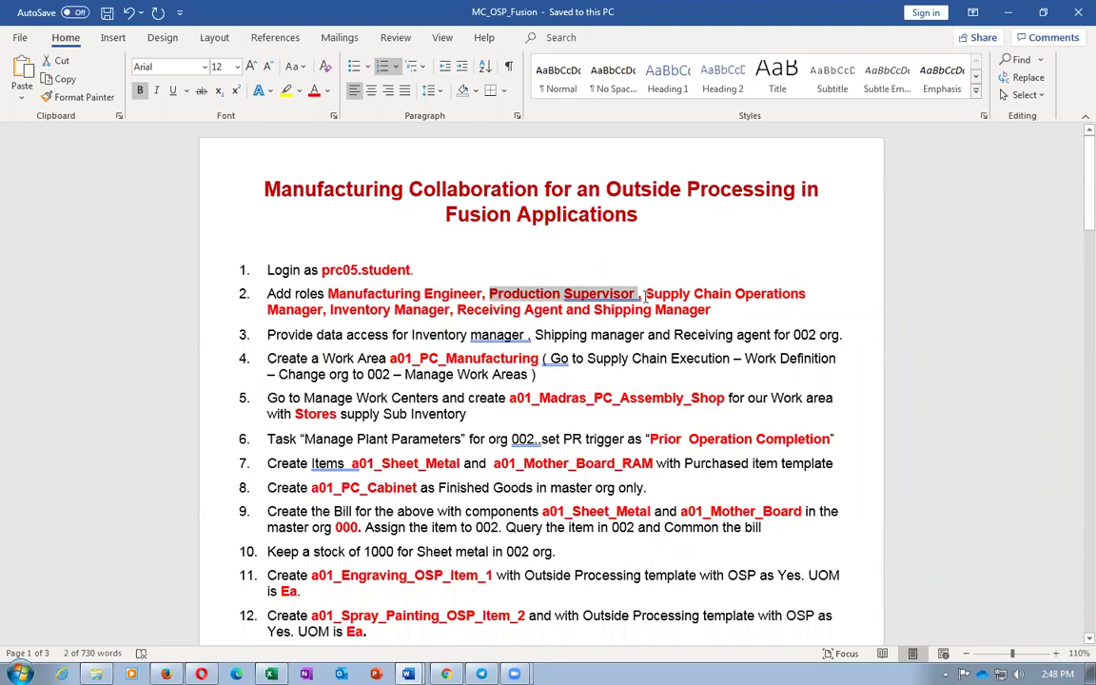
{"action": "left_click_drag", "start_coordinate": [646, 295], "coordinate": [322, 320]}
{"action": "key", "text": "ctrl+c"}
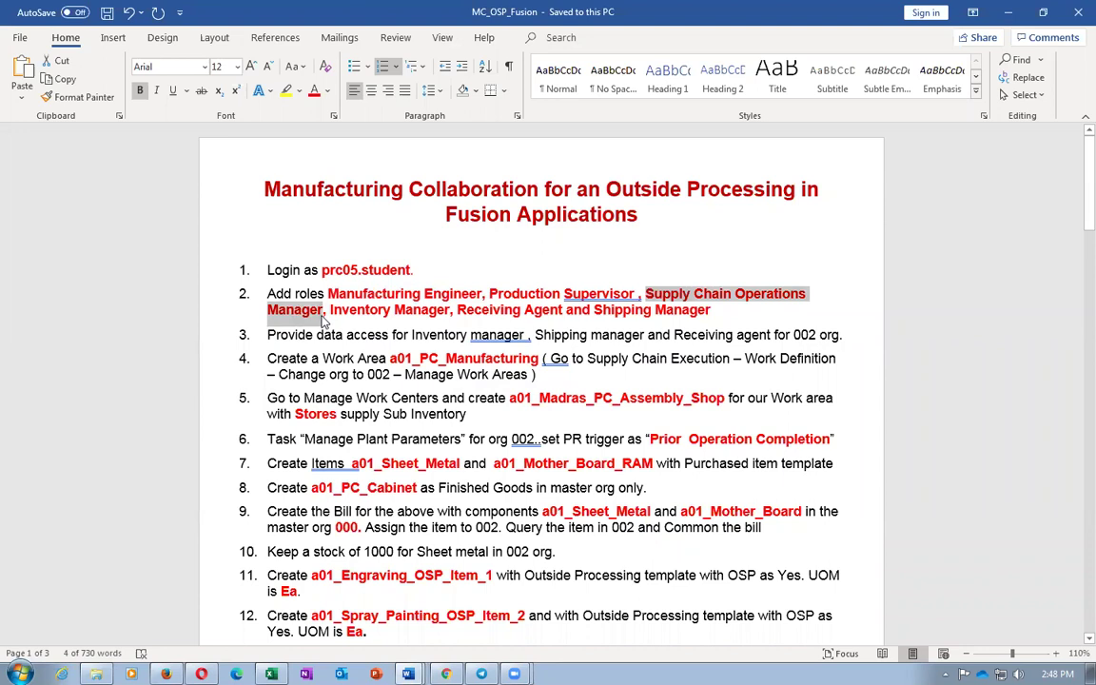
{"action": "key", "text": "alt+Tab"}
{"action": "triple_click", "coordinate": [462, 237]}
{"action": "key", "text": "ctrl+v"}
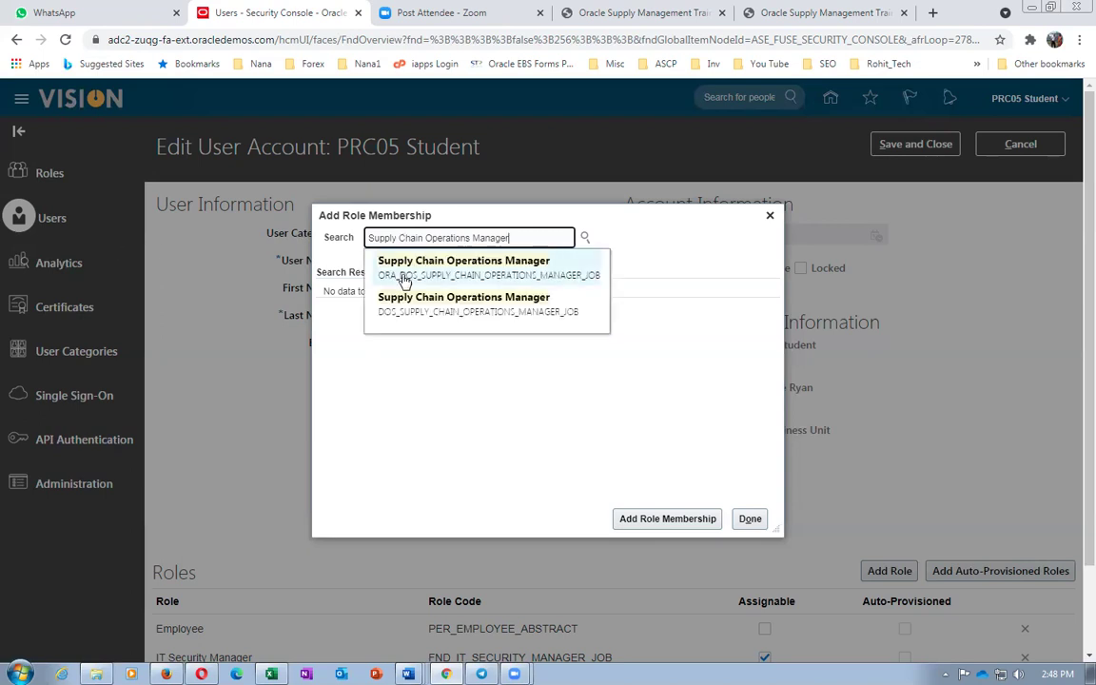
Add the Supply Chain Operations Manager role to the user.
{"action": "left_click", "coordinate": [404, 278]}
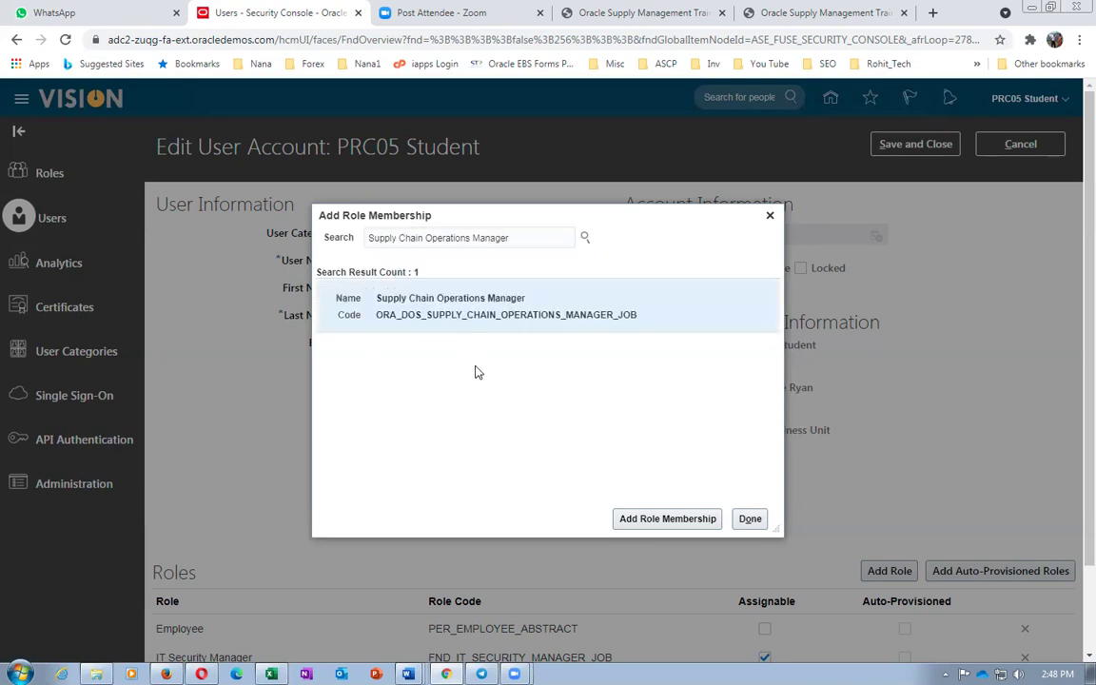
{"action": "left_click", "coordinate": [477, 317]}
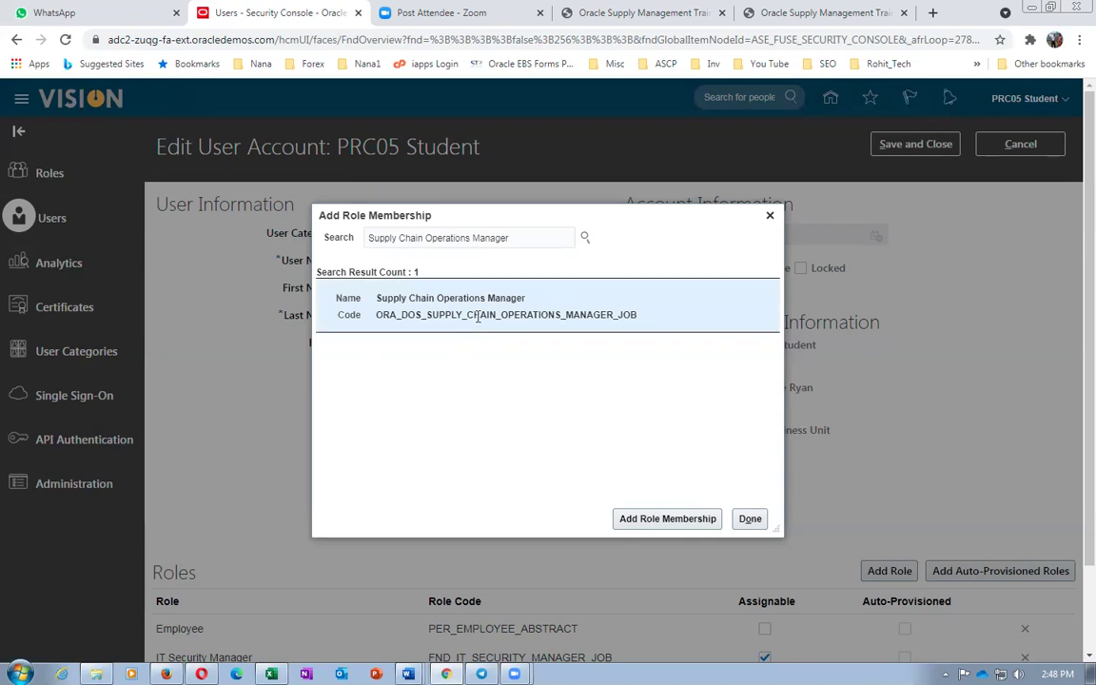
{"action": "left_click", "coordinate": [668, 518]}
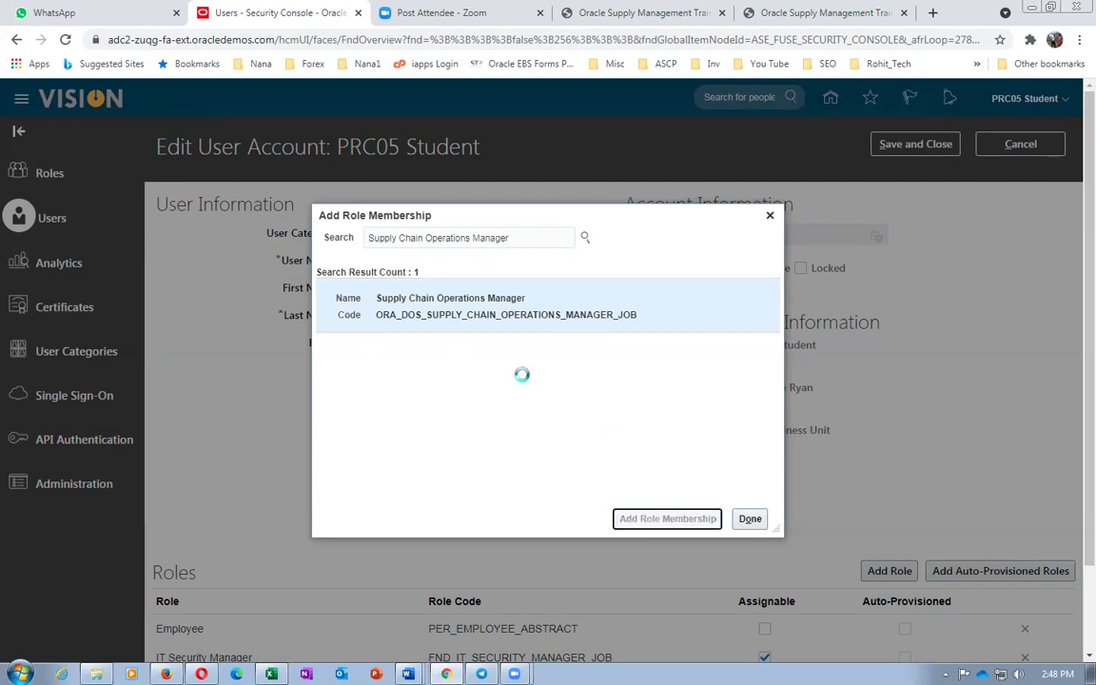
Copy Inventory Manager from Word, search it, and add the role.
{"action": "key", "text": "alt+Tab"}
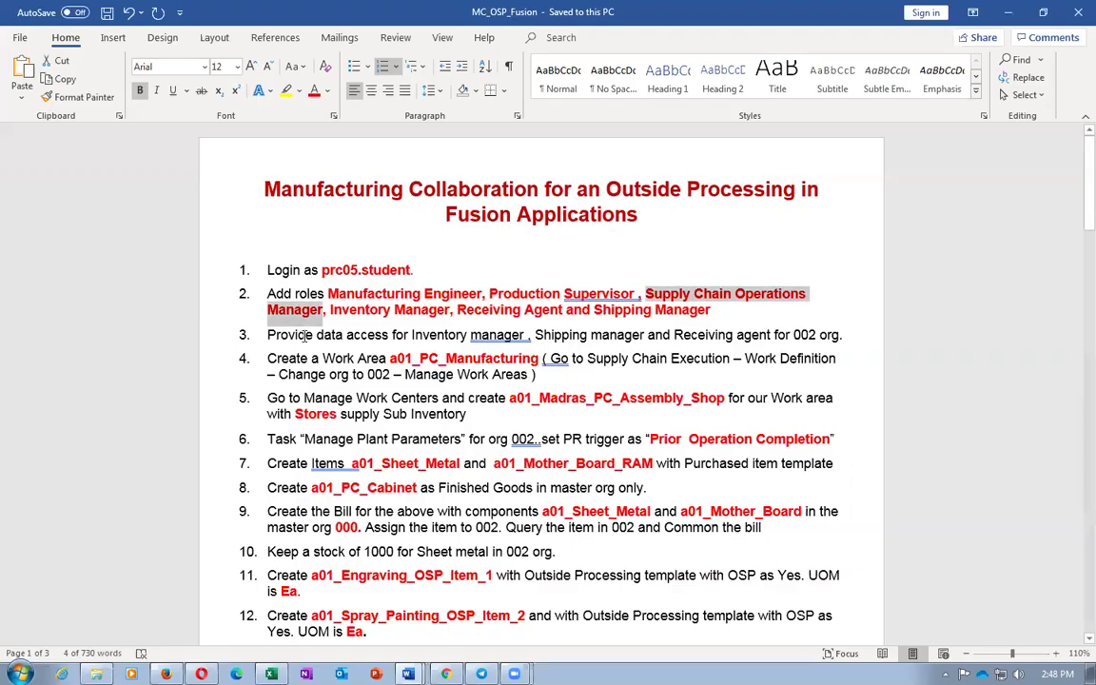
{"action": "left_click_drag", "start_coordinate": [331, 307], "coordinate": [430, 316]}
{"action": "key", "text": "alt+Tab"}
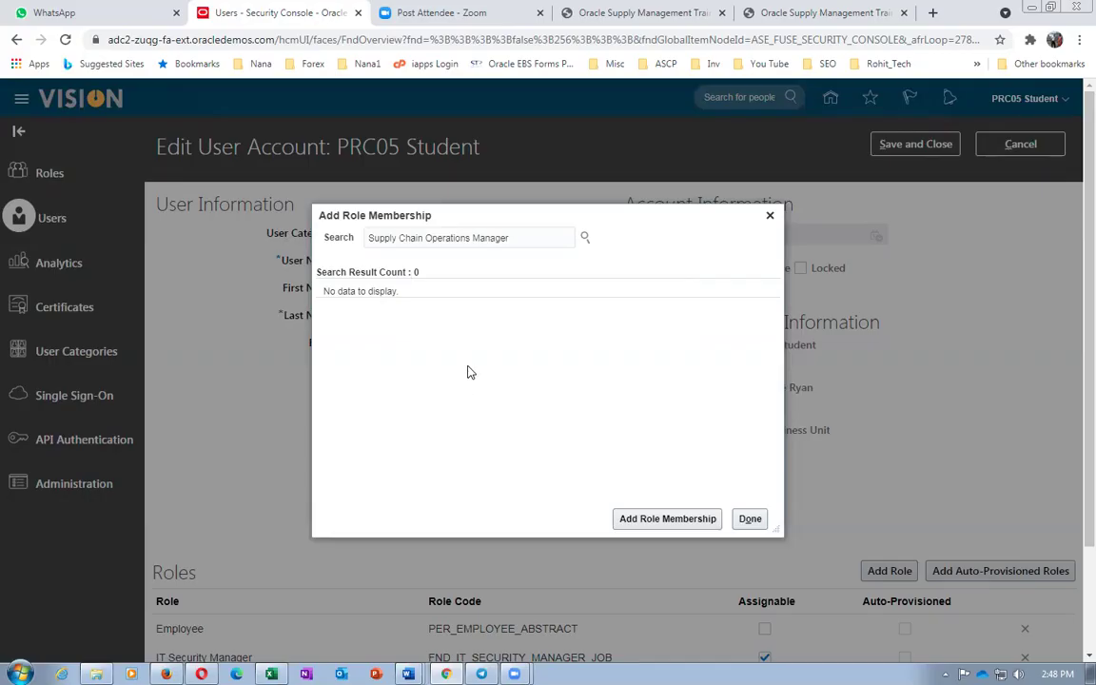
{"action": "left_click_drag", "start_coordinate": [560, 237], "coordinate": [140, 248]}
{"action": "type", "text": "Inventory Manager"}
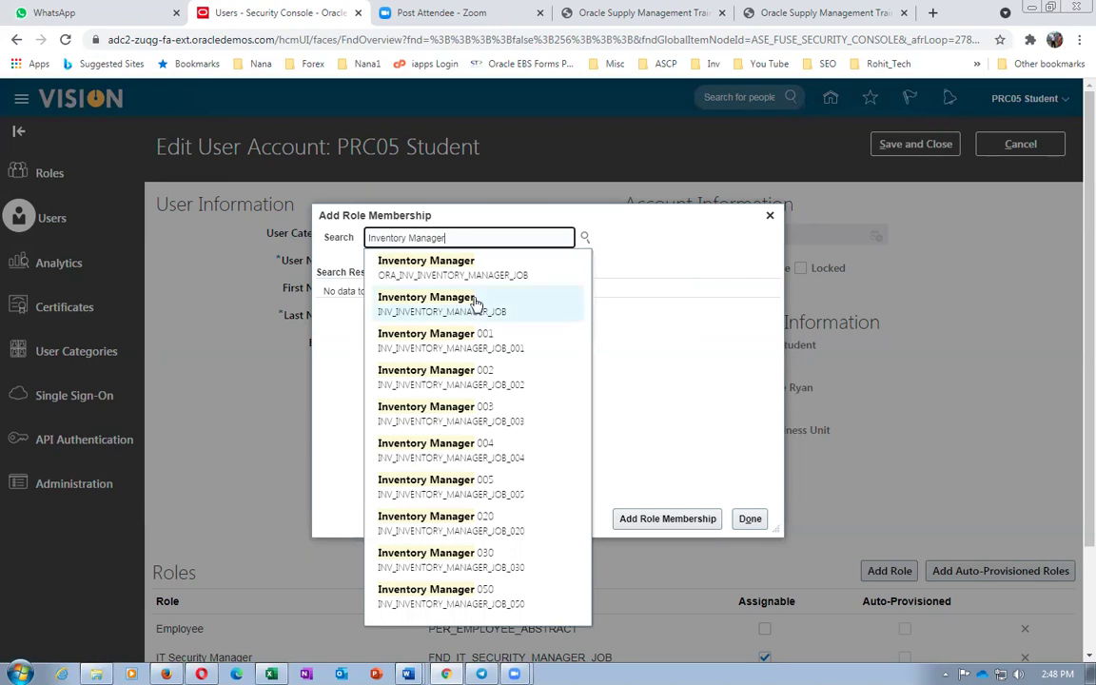
{"action": "left_click", "coordinate": [470, 297]}
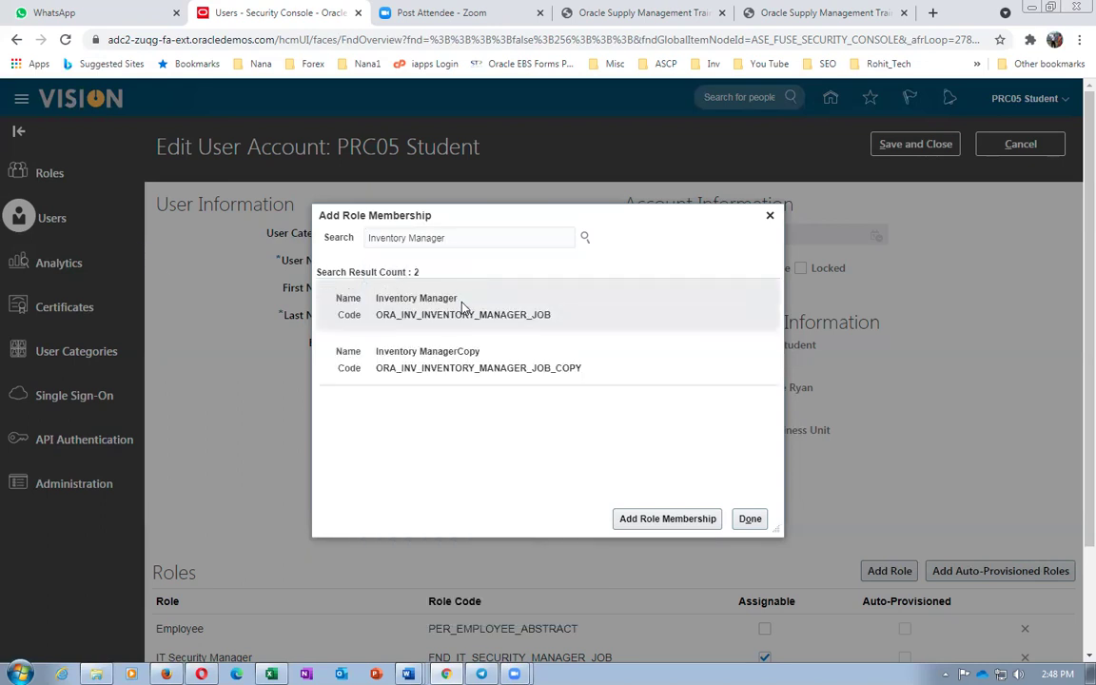
{"action": "left_click", "coordinate": [457, 308]}
{"action": "left_click", "coordinate": [644, 520]}
Copy Receiving Agent from Word, search it, and add the role.
{"action": "key", "text": "alt+Tab"}
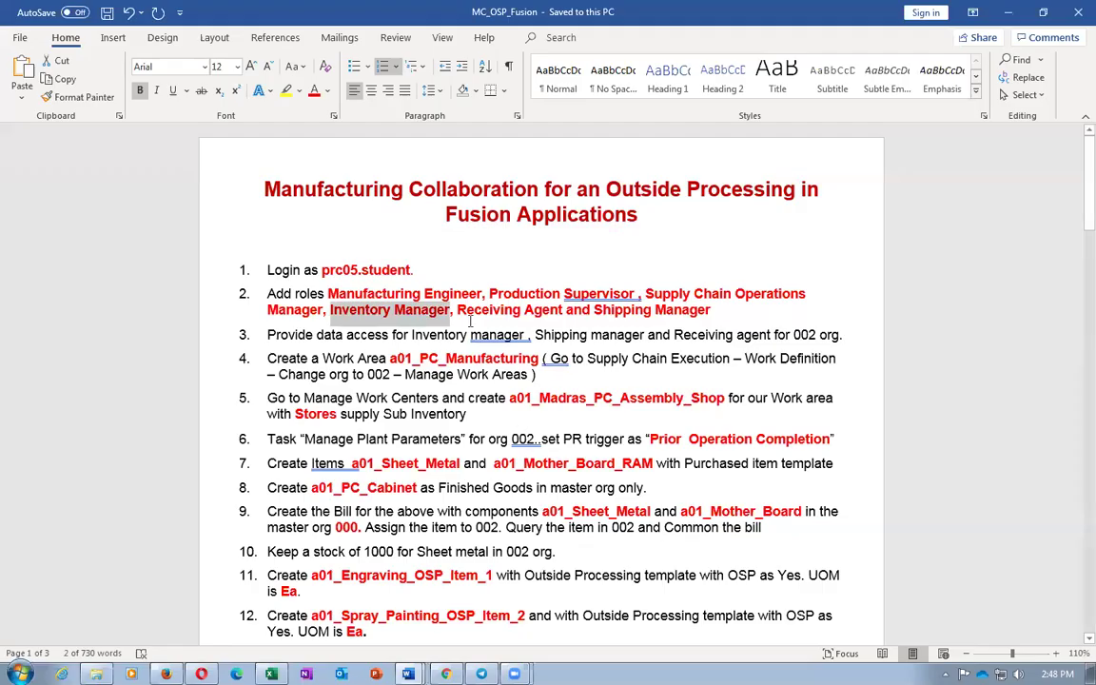
{"action": "left_click_drag", "start_coordinate": [459, 310], "coordinate": [566, 320]}
{"action": "key", "text": "ctrl+c"}
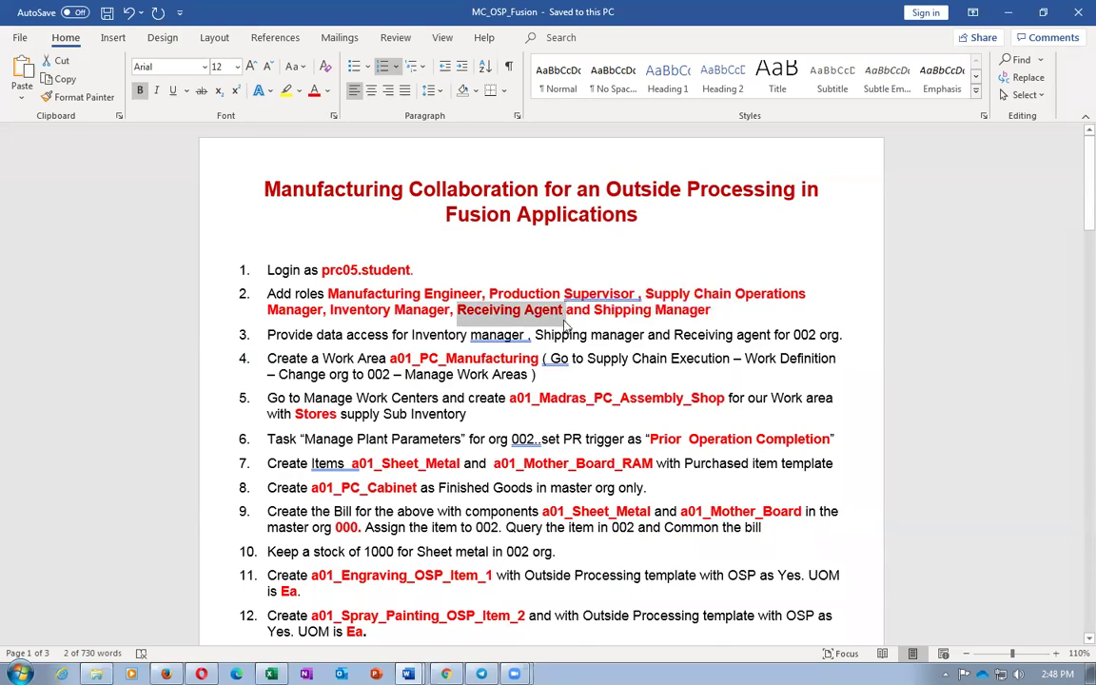
{"action": "key", "text": "alt+Tab"}
{"action": "left_click", "coordinate": [465, 237]}
{"action": "key", "text": "ctrl+a"}
{"action": "key", "text": "ctrl+v"}
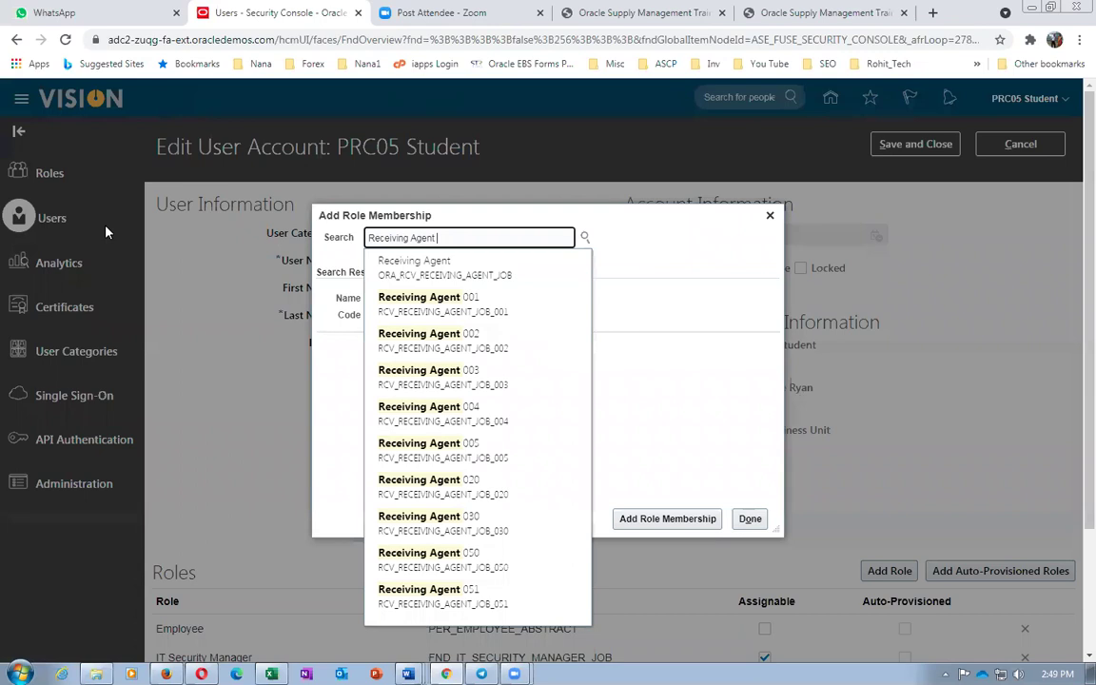
{"action": "left_click", "coordinate": [476, 272]}
{"action": "left_click", "coordinate": [456, 321]}
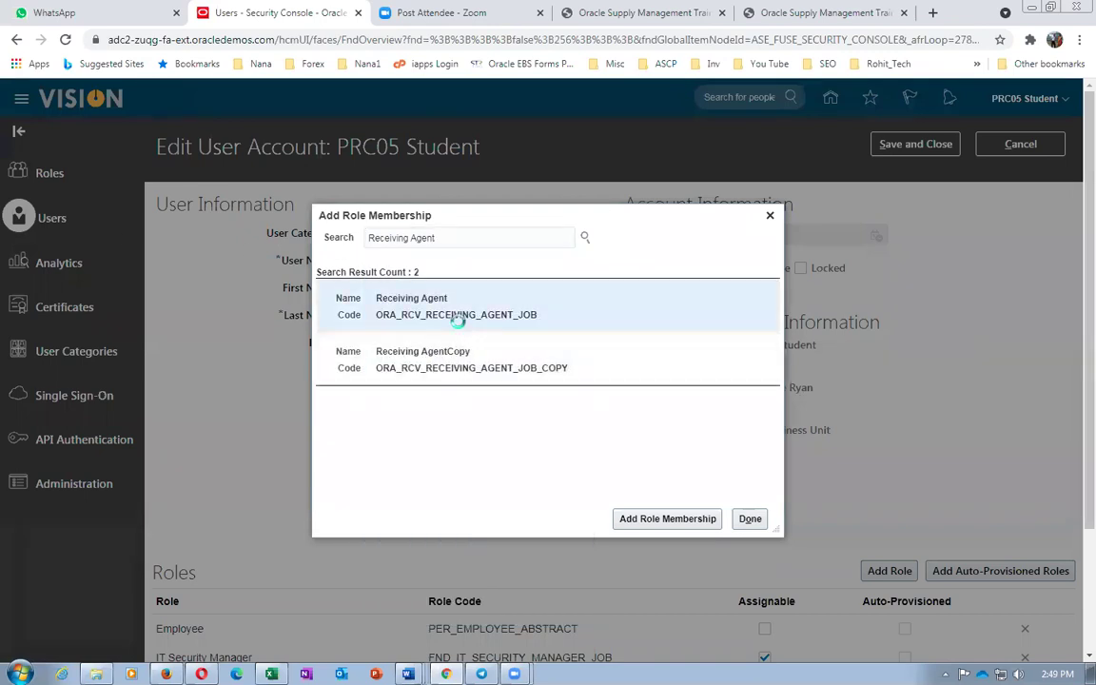
{"action": "left_click", "coordinate": [649, 525]}
Copy the Shipping Manager role name from the Word document.
{"action": "key", "text": "alt+Tab"}
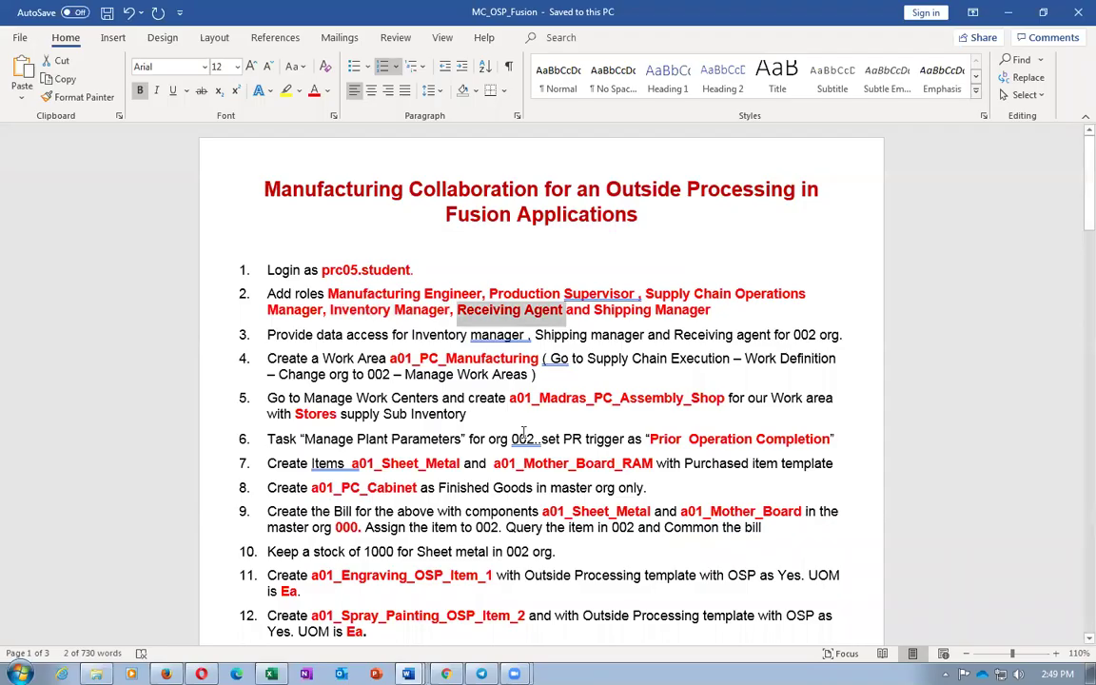
{"action": "left_click_drag", "start_coordinate": [597, 309], "coordinate": [681, 309]}
{"action": "key", "text": "ctrl+c"}
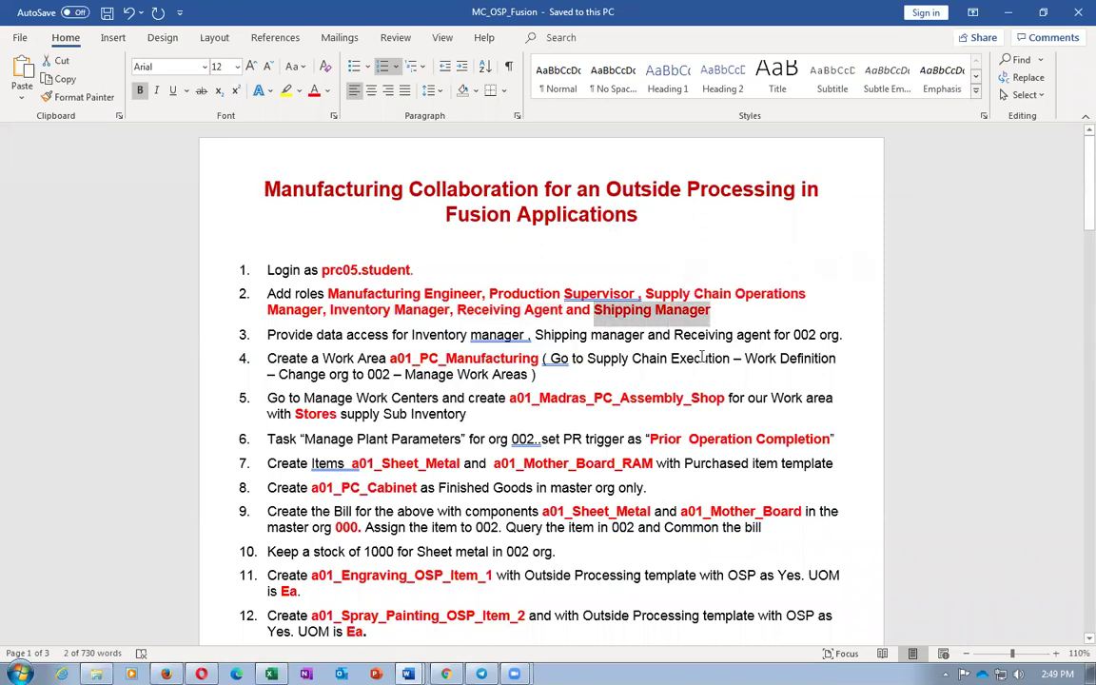
{"action": "key", "text": "alt+Tab"}
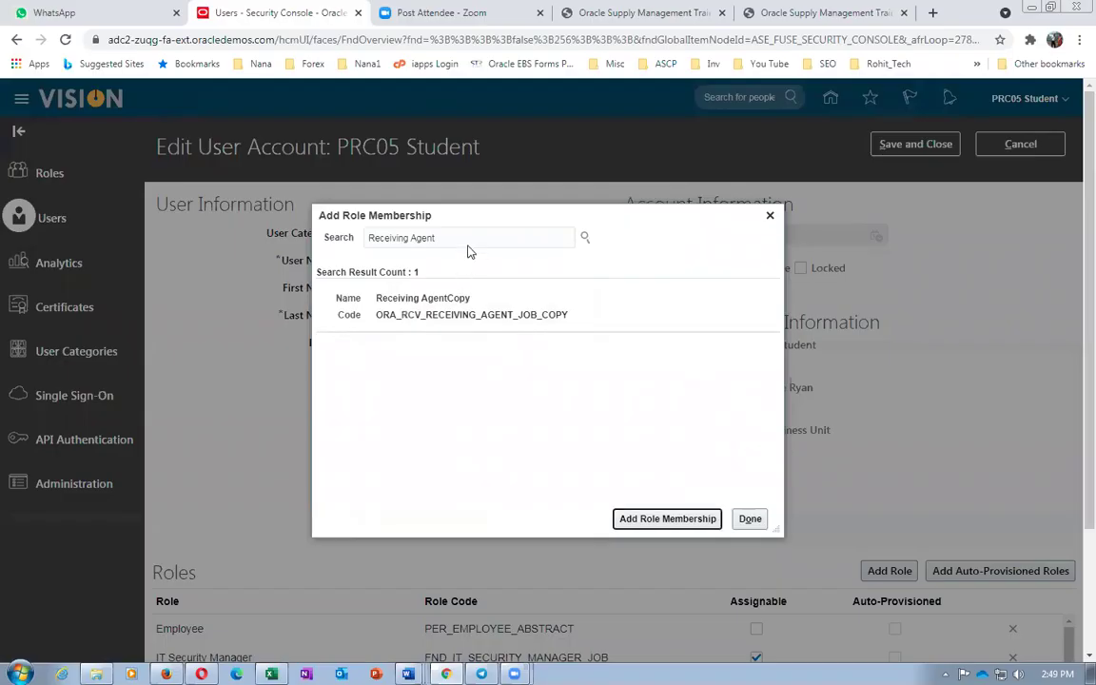
Search for Shipping Manager and add it as a role membership.
{"action": "triple_click", "coordinate": [467, 241]}
{"action": "key", "text": "ctrl+v"}
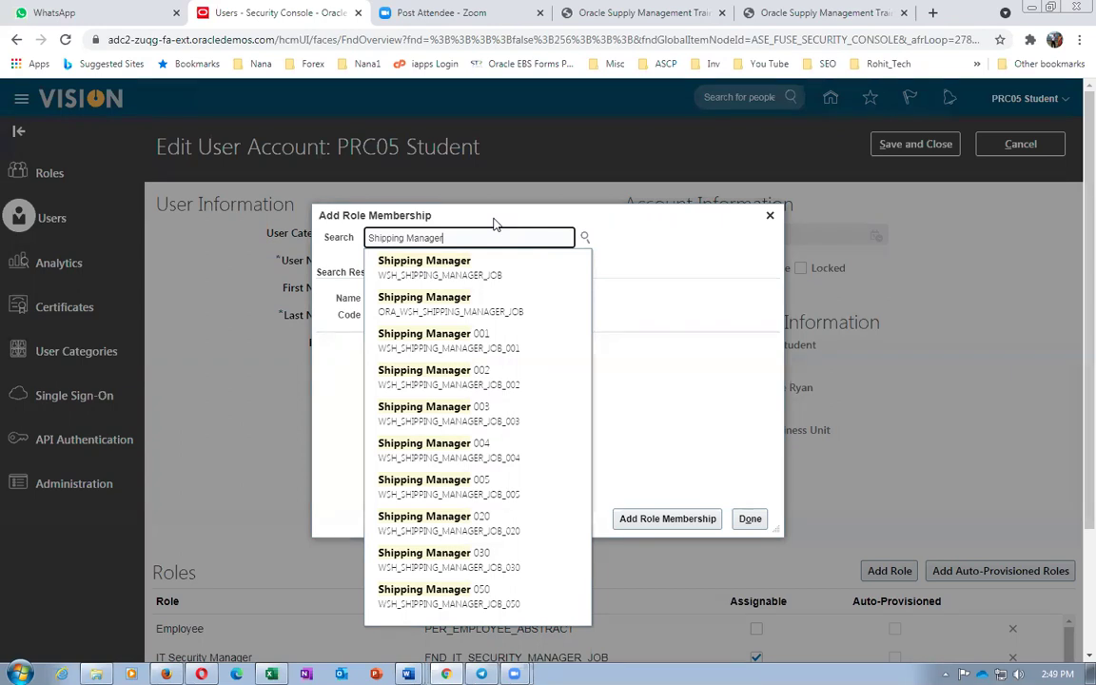
{"action": "left_click", "coordinate": [464, 316]}
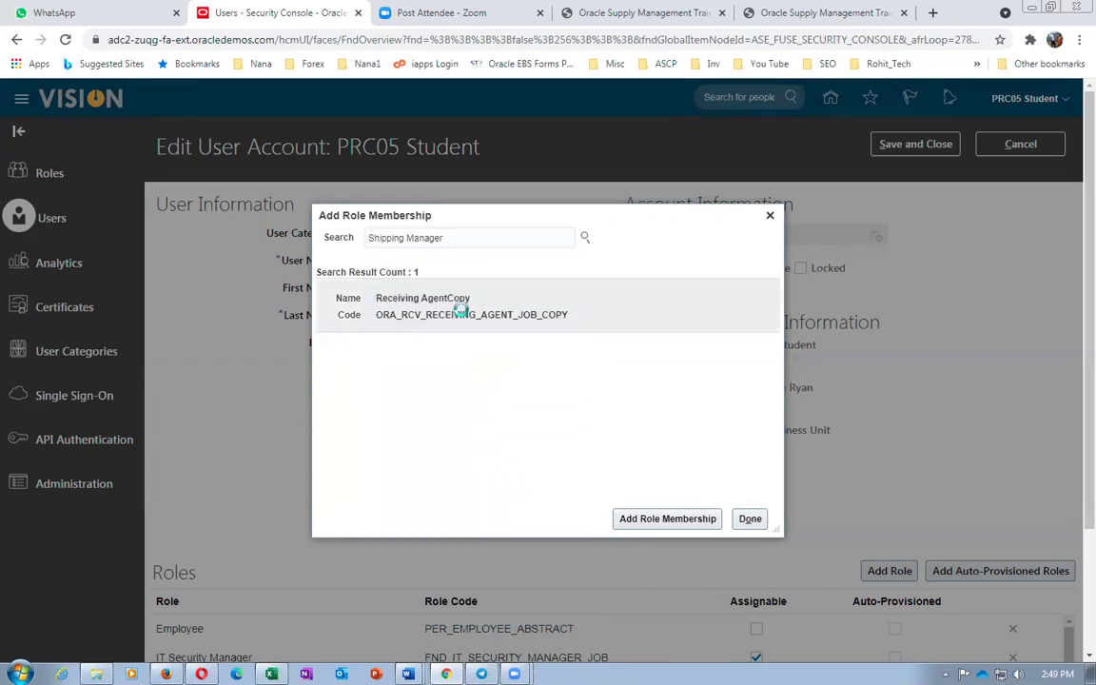
{"action": "left_click", "coordinate": [464, 309]}
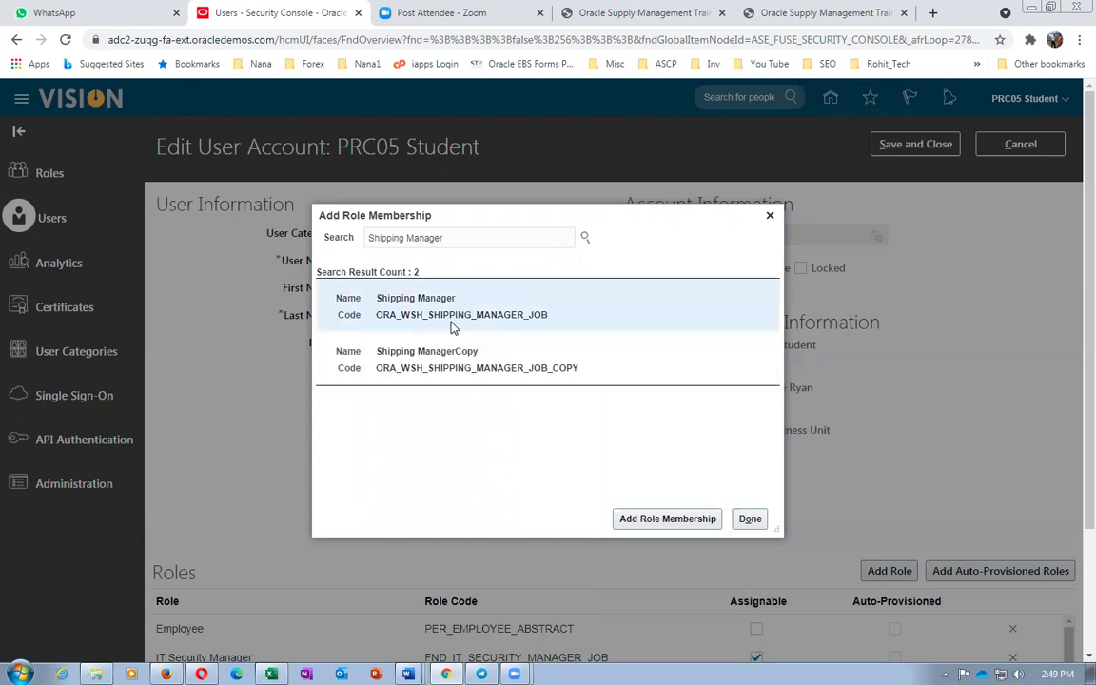
{"action": "left_click", "coordinate": [667, 518]}
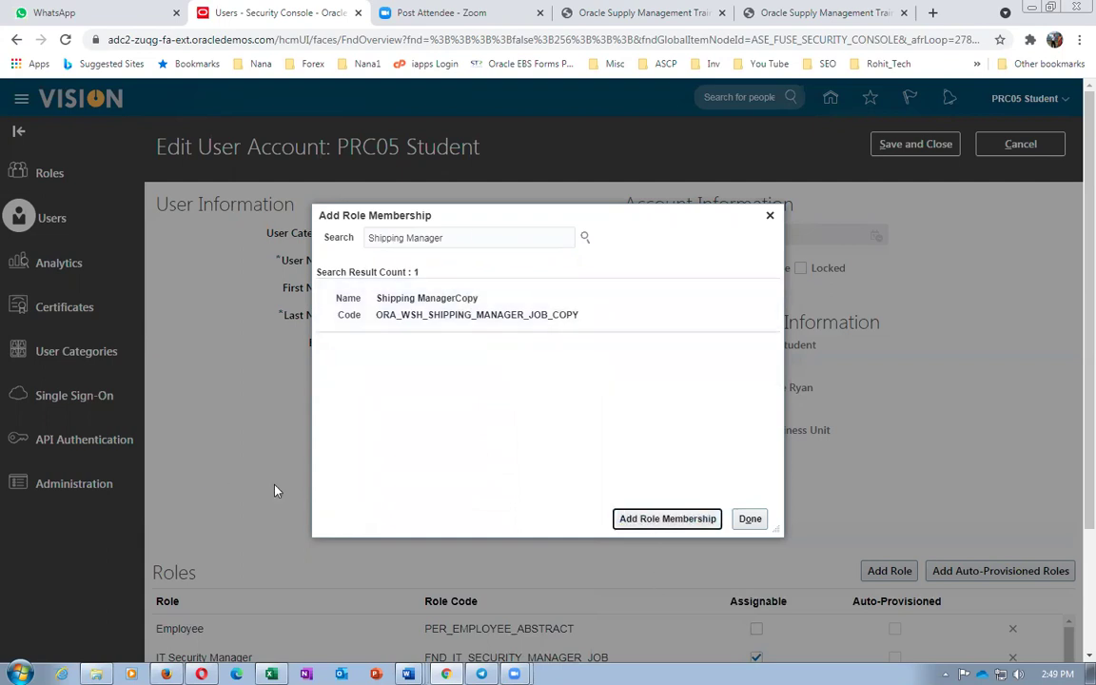
Check the role list in Word, then close the Add Role Membership dialog.
{"action": "key", "text": "alt+Tab"}
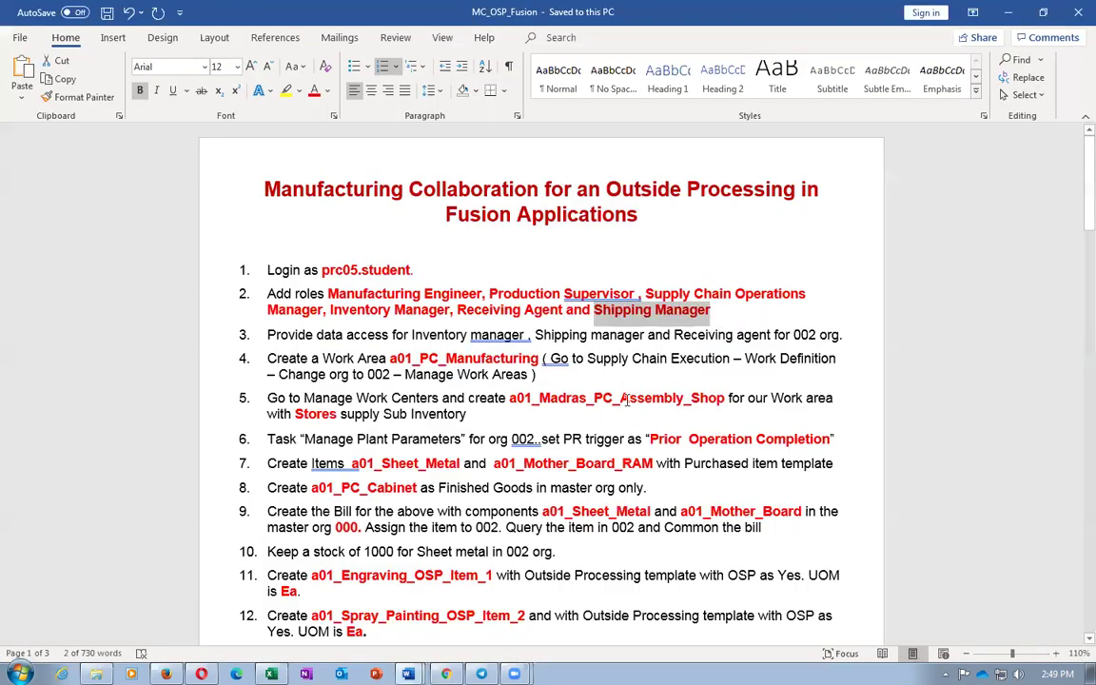
{"action": "left_click_drag", "start_coordinate": [348, 294], "coordinate": [368, 310]}
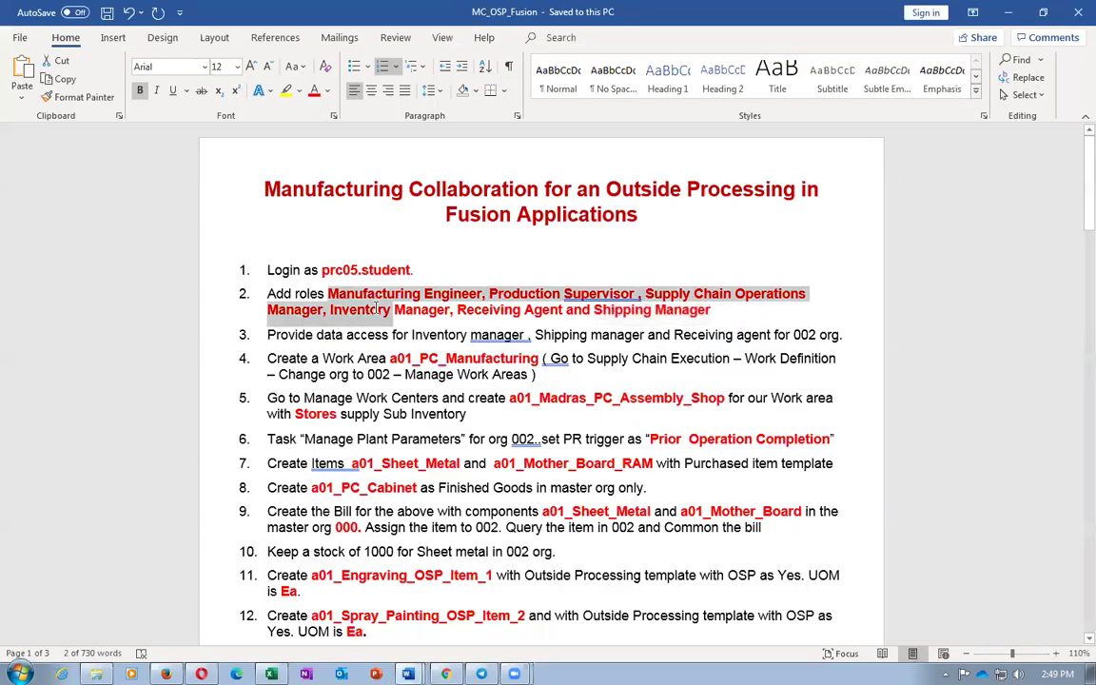
{"action": "key", "text": "alt+Tab"}
{"action": "left_click", "coordinate": [750, 518]}
{"action": "scroll", "coordinate": [453, 476], "scroll_direction": "down", "scroll_amount": 2}
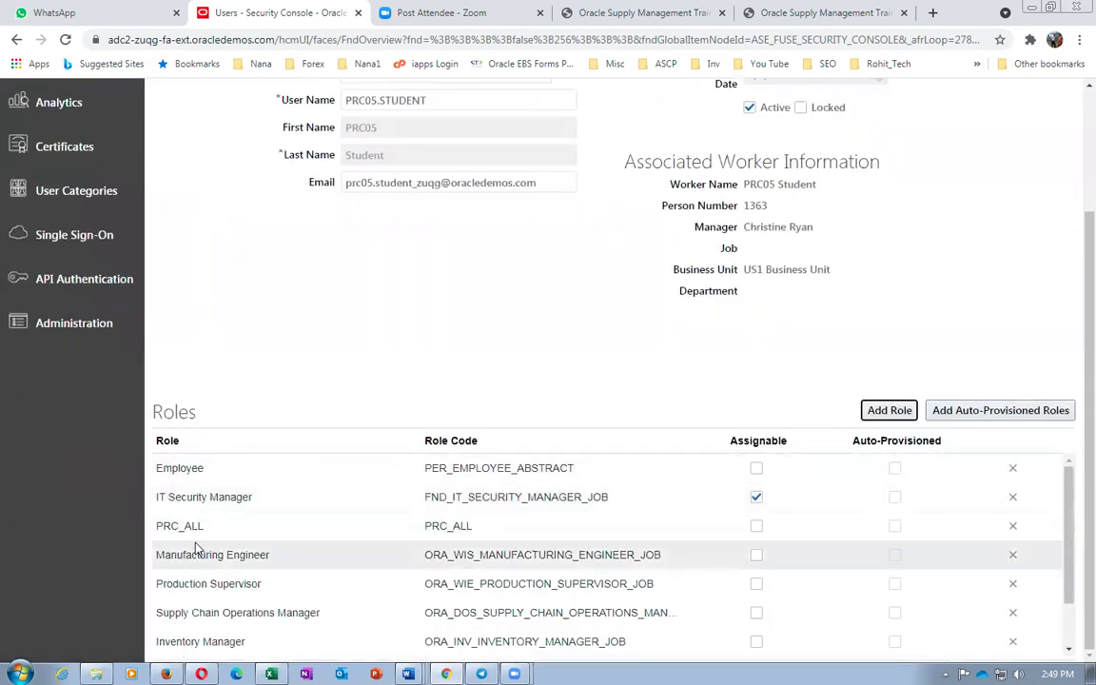
{"action": "scroll", "coordinate": [199, 555], "scroll_direction": "down", "scroll_amount": 1}
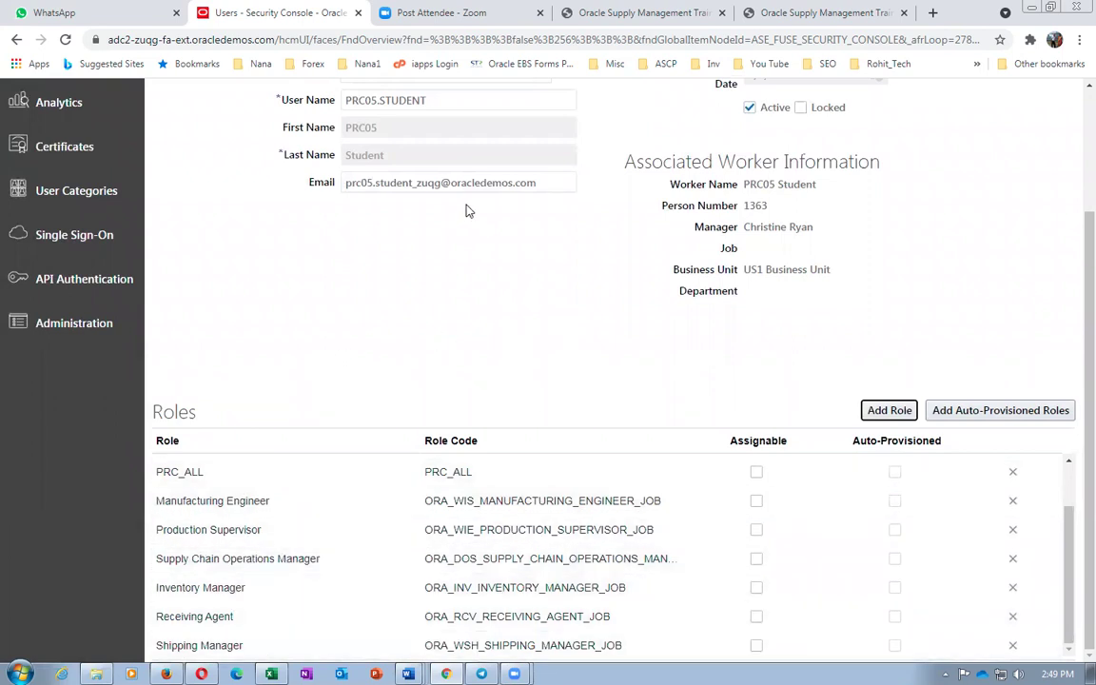
{"action": "scroll", "coordinate": [485, 238], "scroll_direction": "up", "scroll_amount": 2}
Save and close the user account, then return to the home page.
{"action": "left_click", "coordinate": [947, 138]}
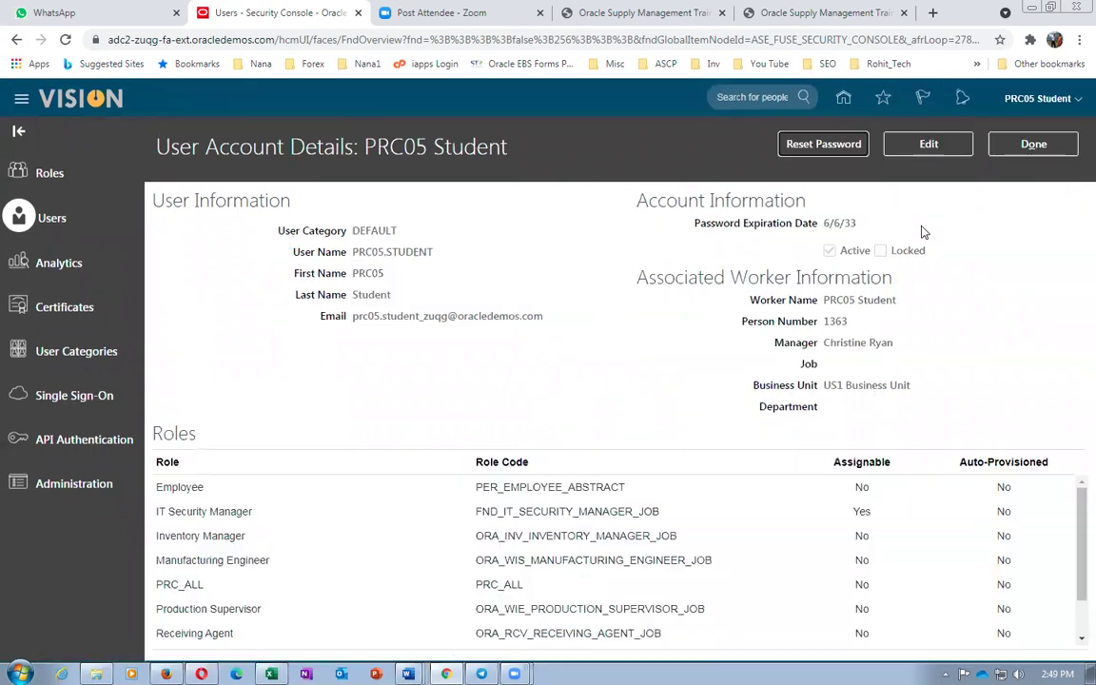
{"action": "left_click", "coordinate": [1034, 143]}
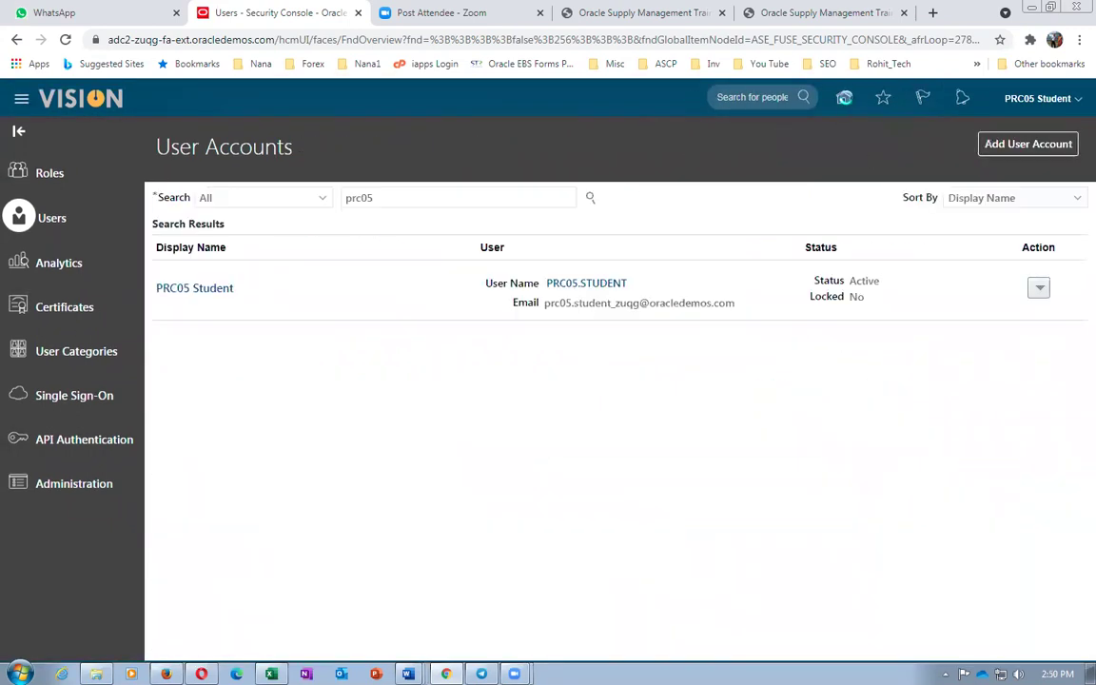
{"action": "left_click", "coordinate": [844, 98]}
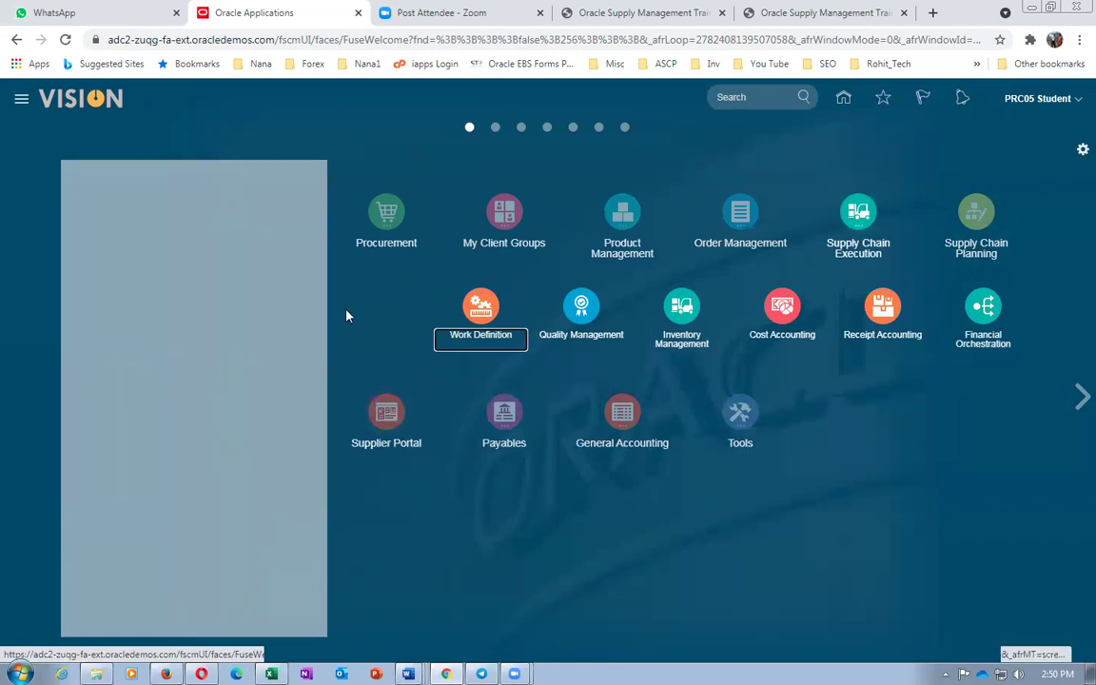
Open Tools > Scheduled Processes after a brief detour through Setup and Maintenance.
{"action": "left_click", "coordinate": [1021, 102]}
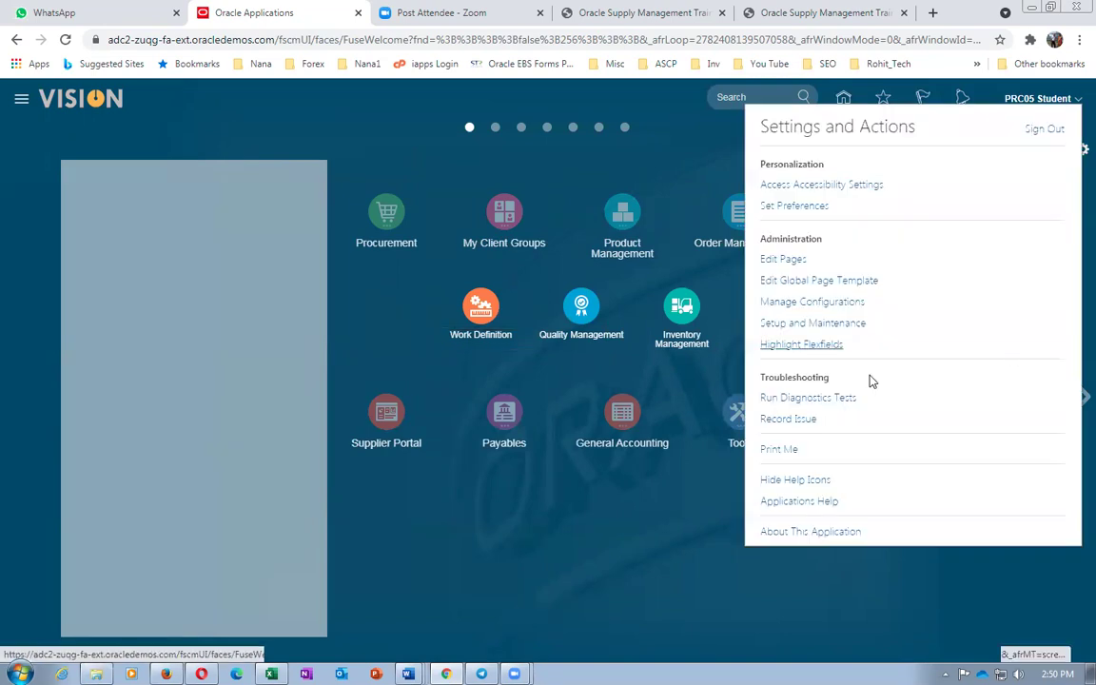
{"action": "left_click", "coordinate": [807, 324]}
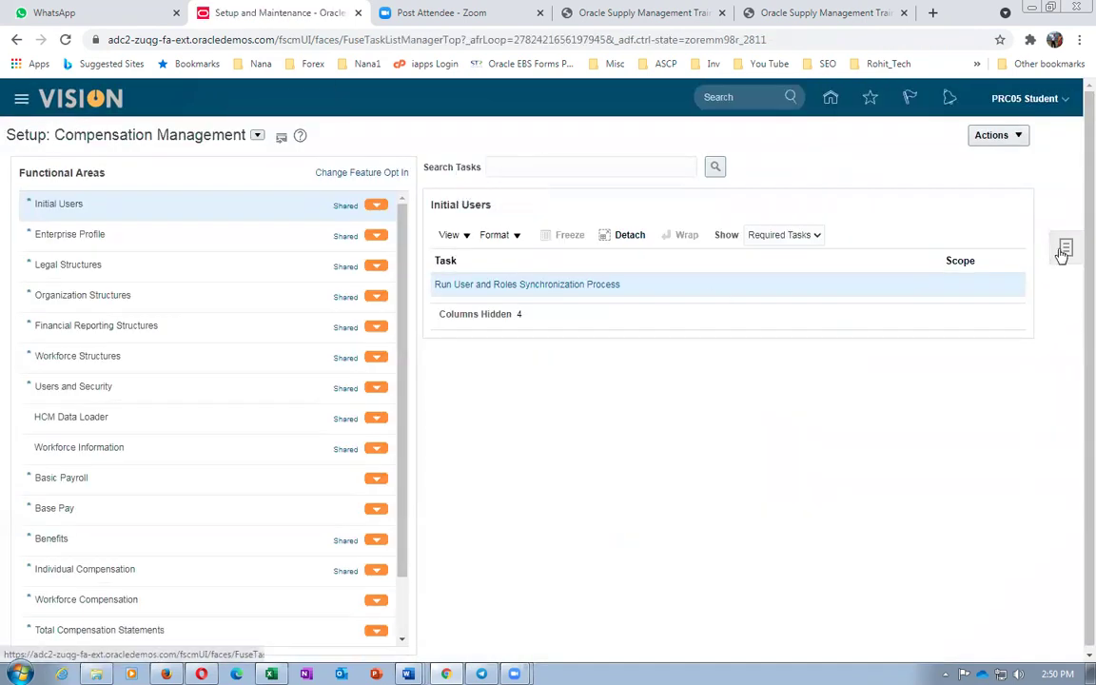
{"action": "left_click", "coordinate": [1064, 250]}
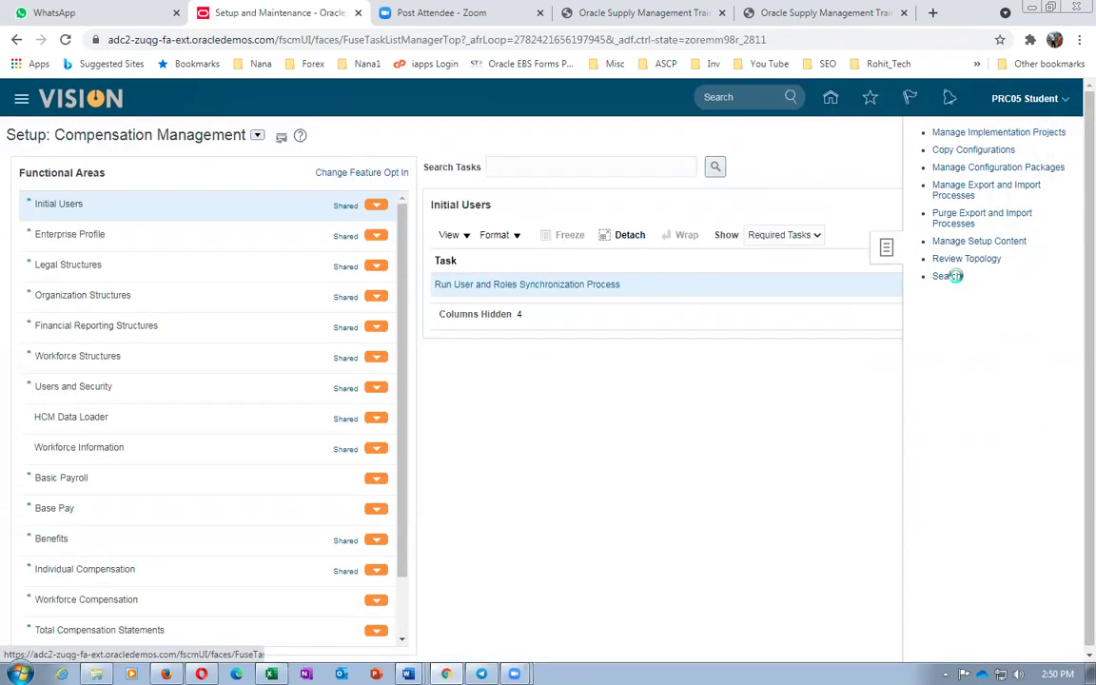
{"action": "left_click", "coordinate": [949, 277]}
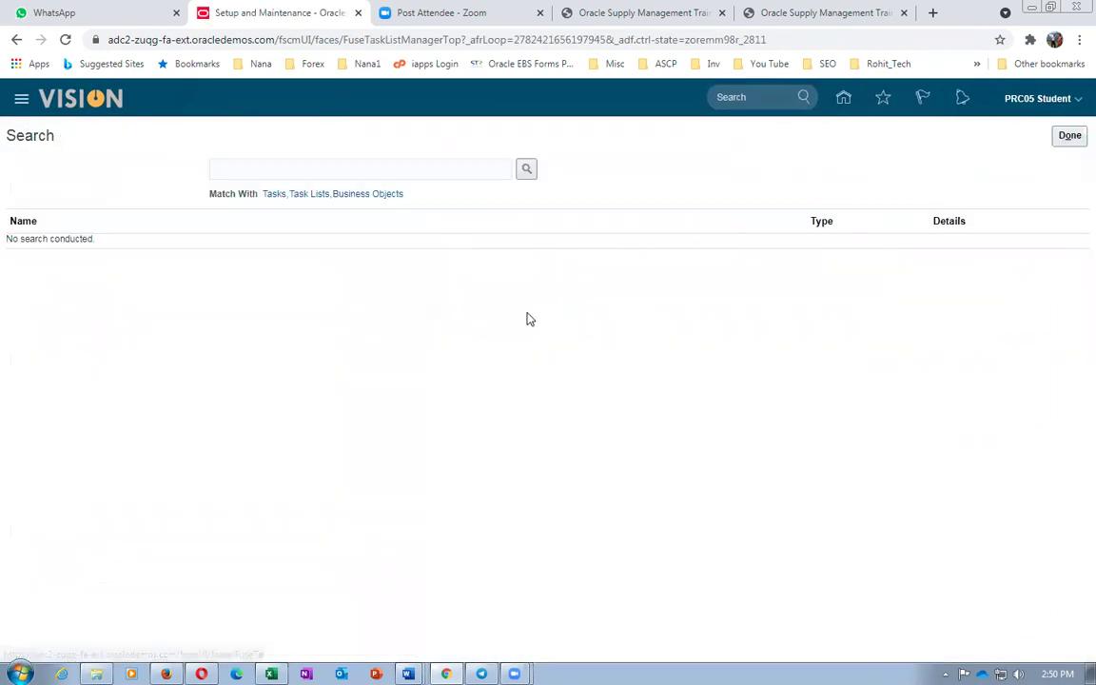
{"action": "left_click", "coordinate": [1070, 137]}
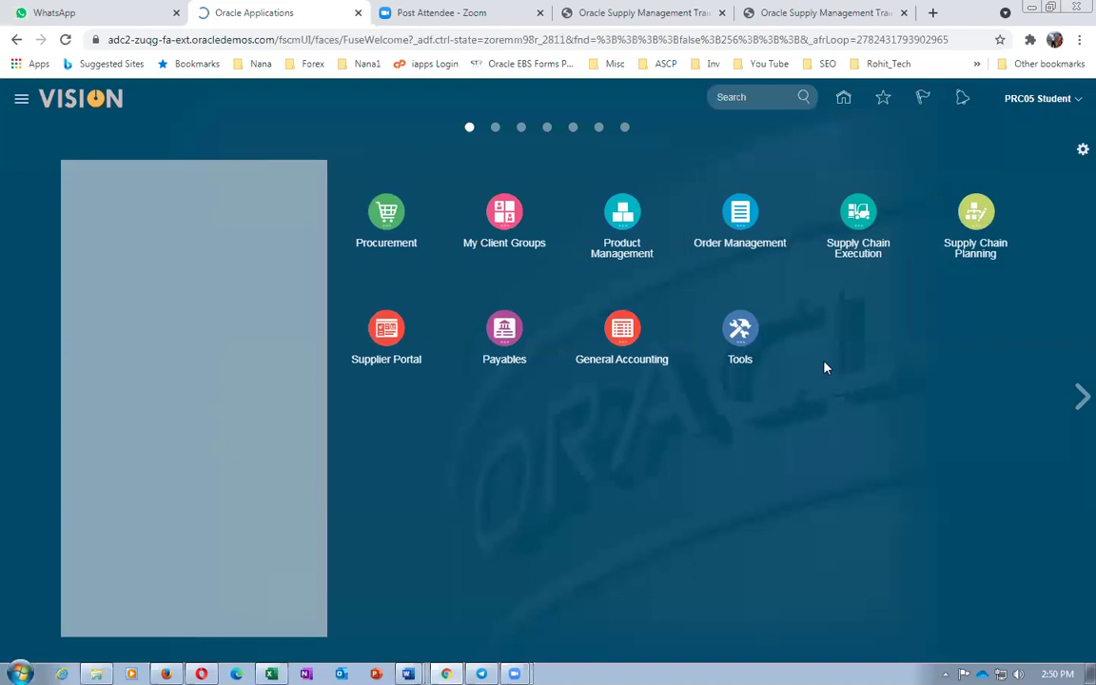
{"action": "left_click", "coordinate": [734, 330]}
{"action": "left_click", "coordinate": [793, 433]}
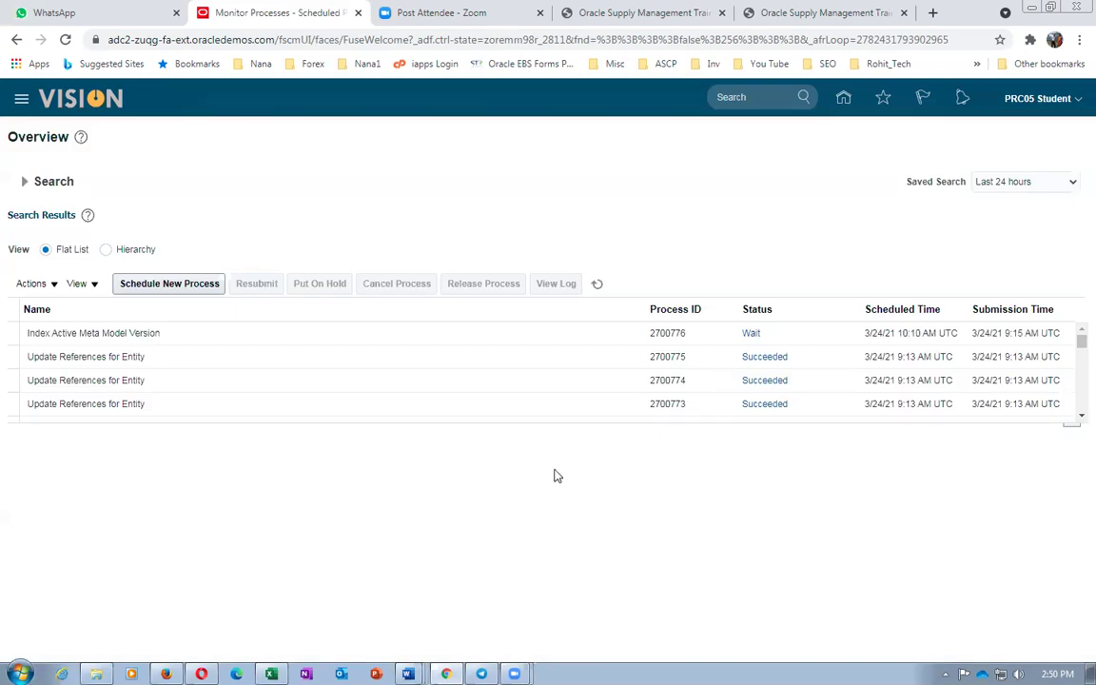
Schedule a new process and choose Import User and Role Application Security Data.
{"action": "left_click", "coordinate": [172, 285]}
{"action": "left_click", "coordinate": [493, 337]}
{"action": "type", "text": "import%user%role%"}
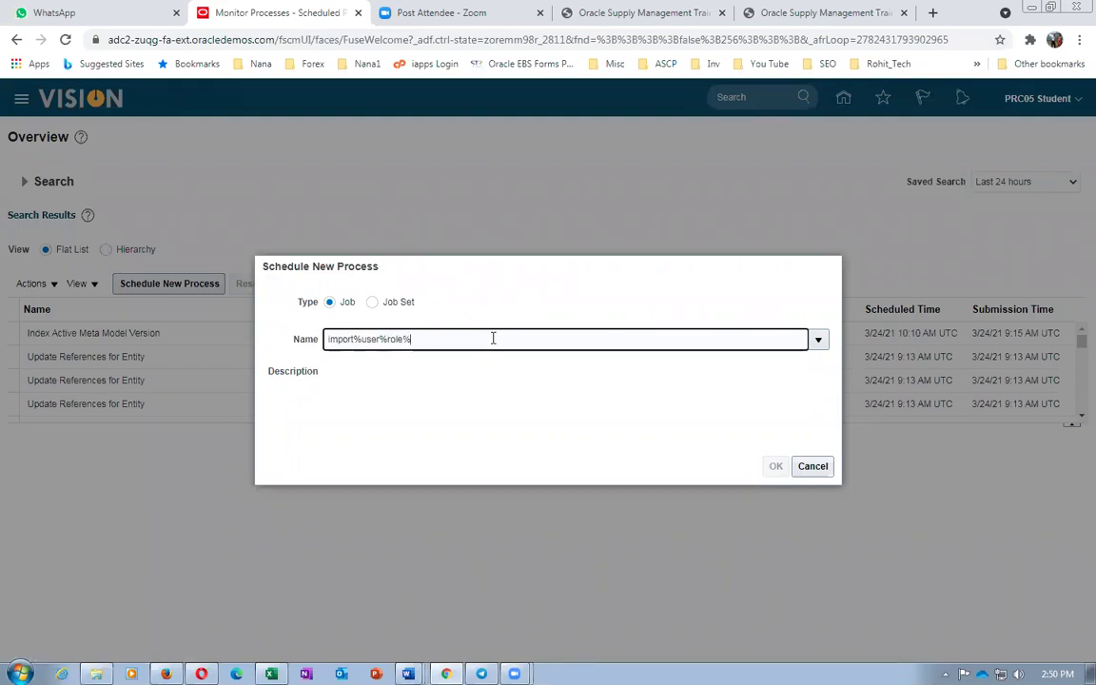
{"action": "key", "text": "Tab"}
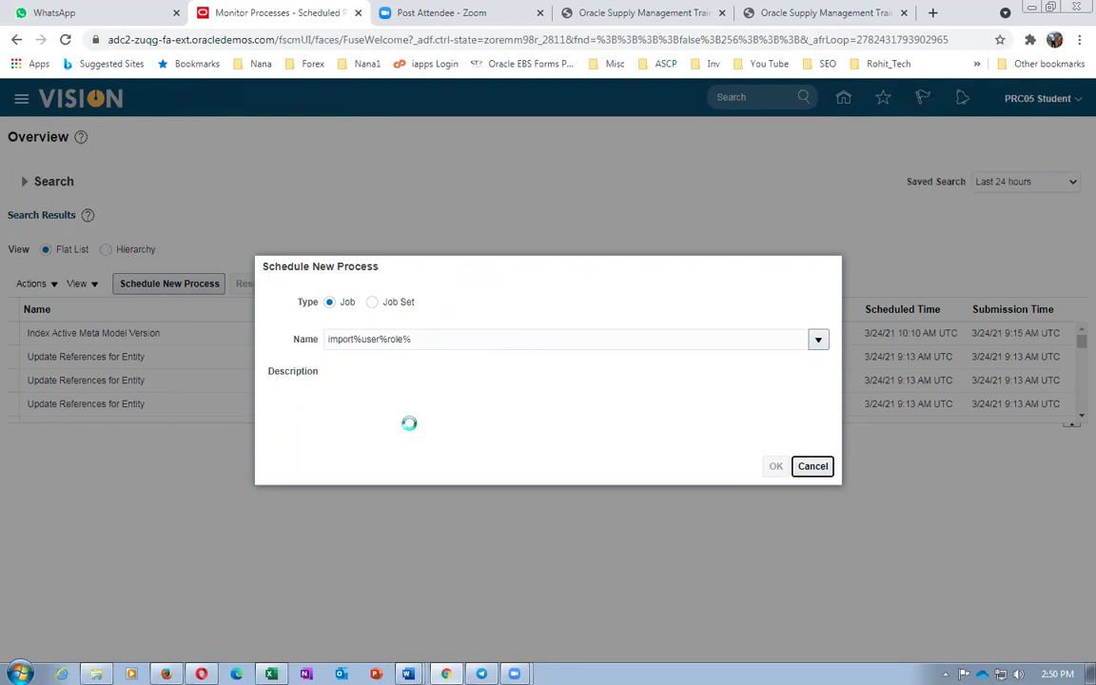
{"action": "left_click", "coordinate": [776, 465]}
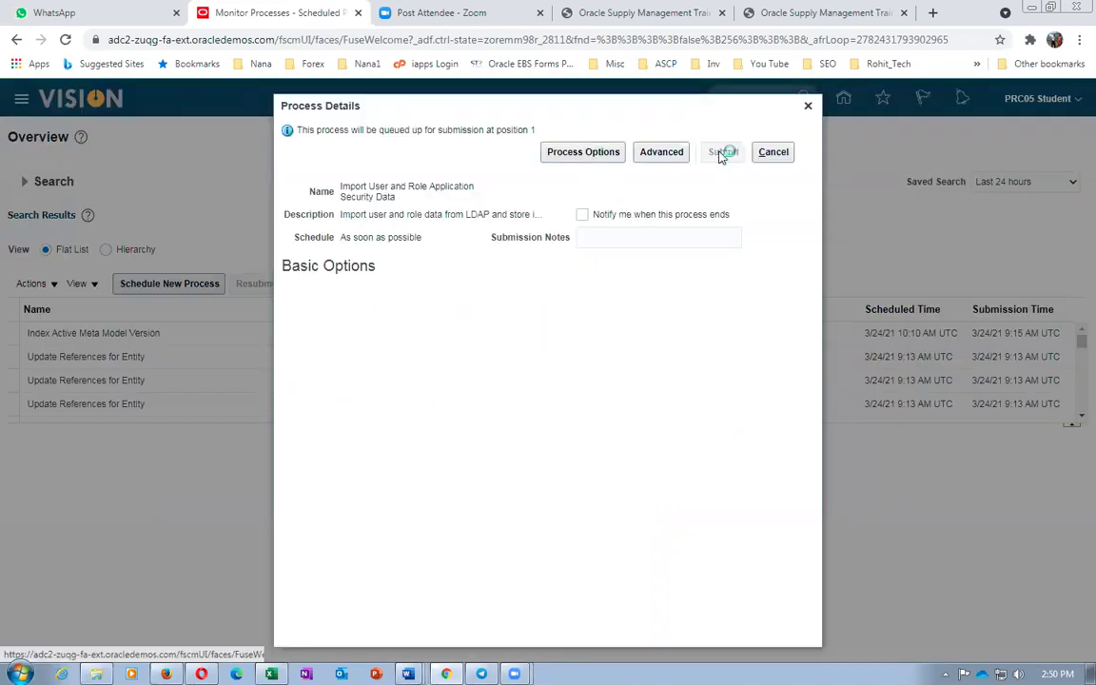
Submit the import job, refresh the list to see it running, then open Setup and Maintenance.
{"action": "left_click", "coordinate": [722, 152]}
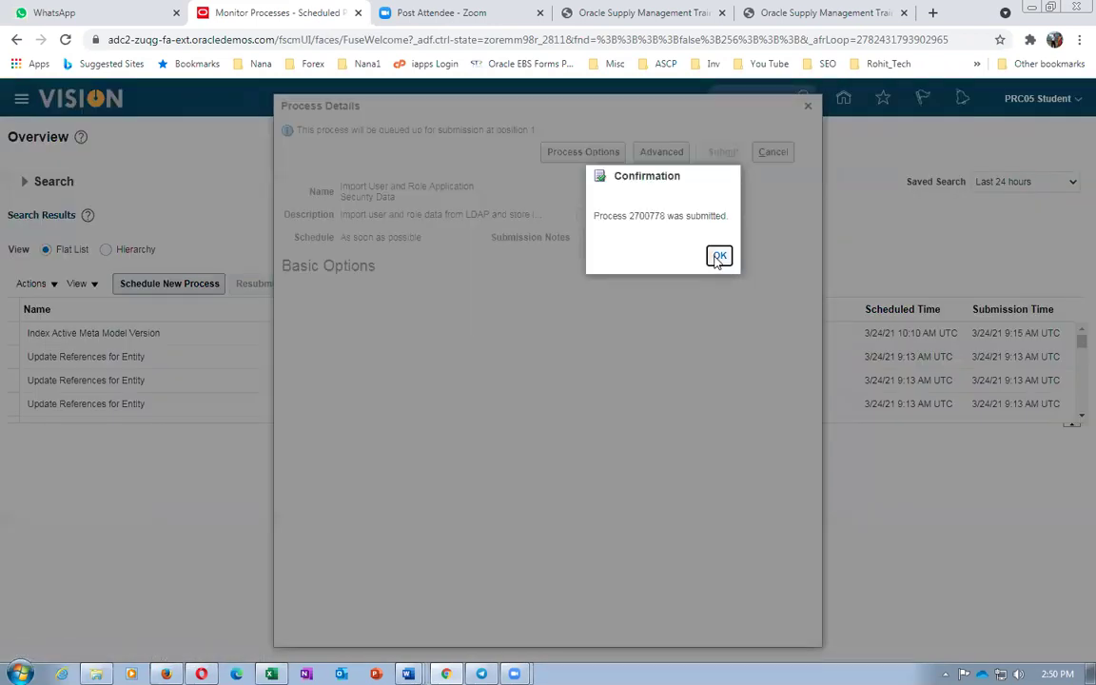
{"action": "left_click", "coordinate": [719, 257]}
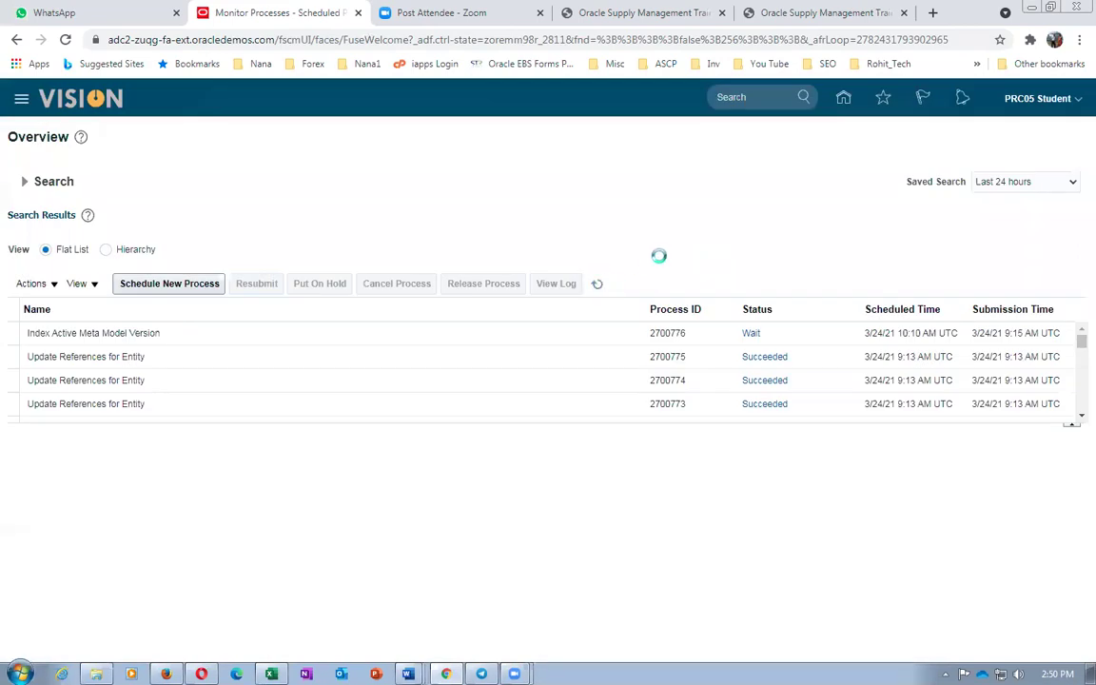
{"action": "left_click", "coordinate": [597, 287]}
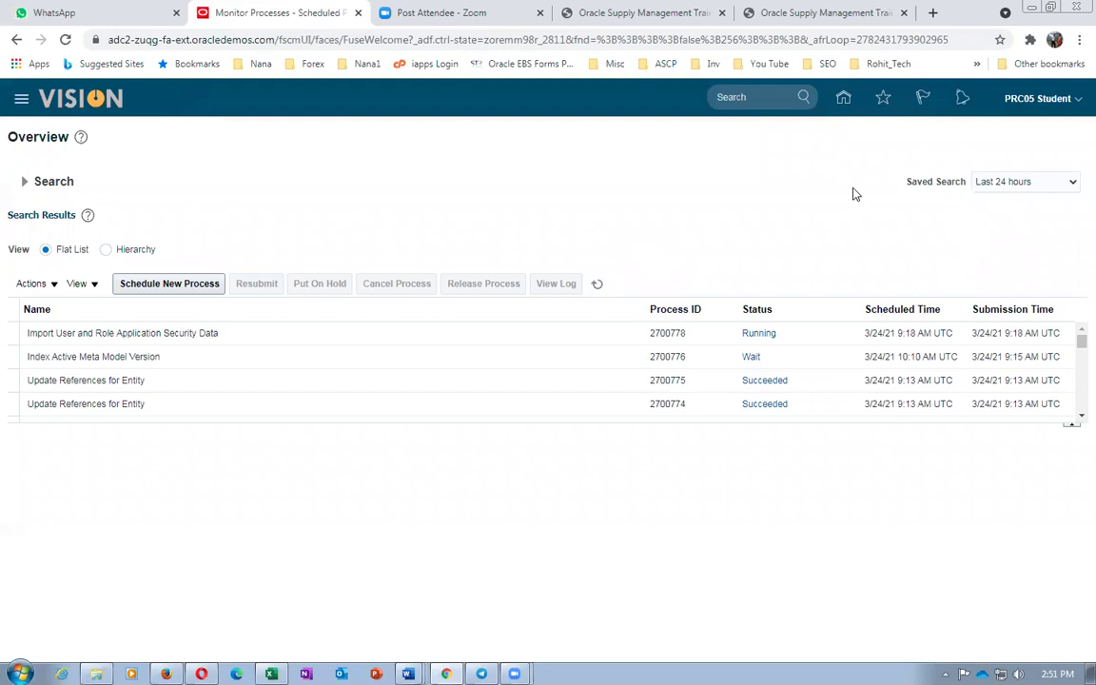
{"action": "left_click", "coordinate": [1030, 99]}
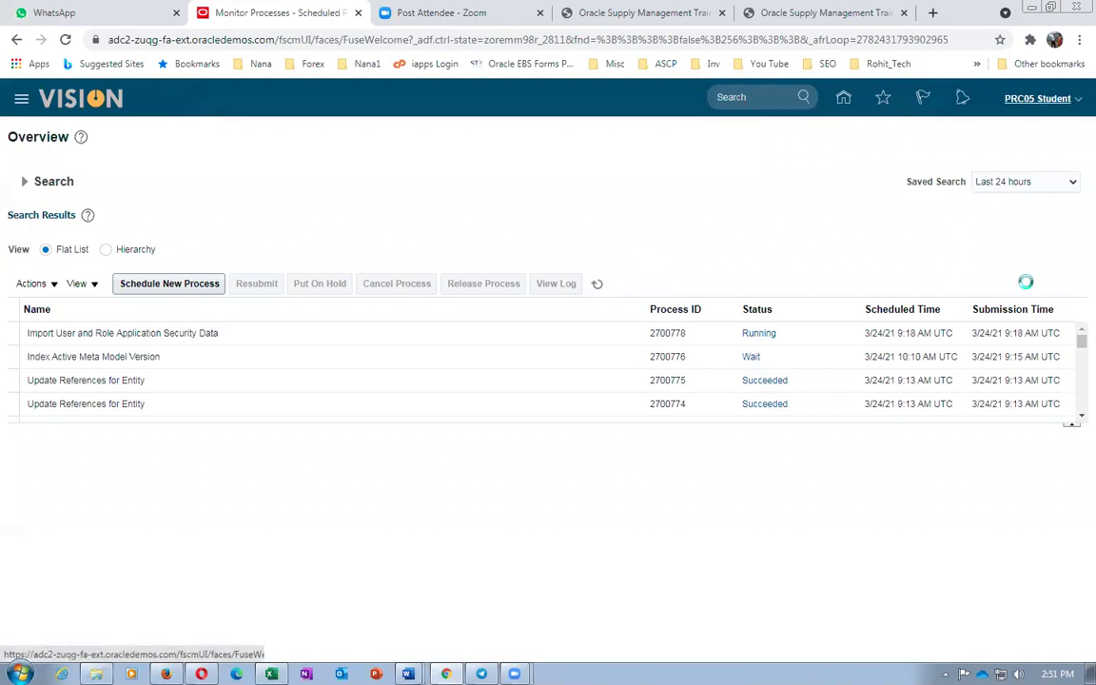
{"action": "left_click", "coordinate": [760, 323]}
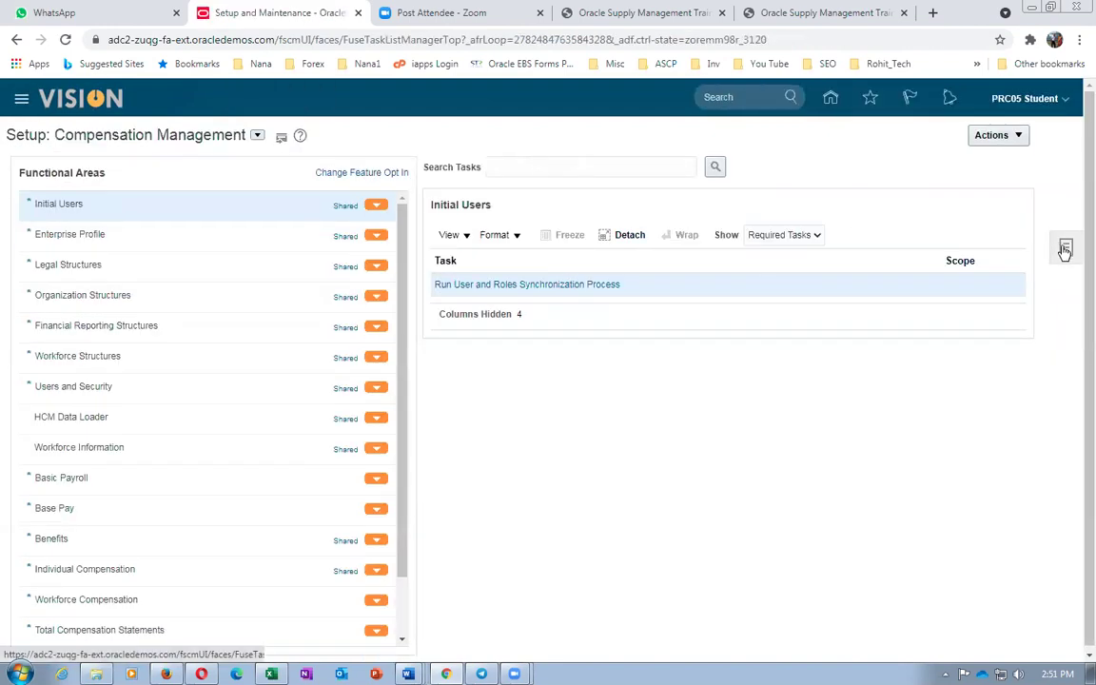
Search setup tasks for 'man%da' and open Manage Data Access for Users.
{"action": "left_click", "coordinate": [1065, 249]}
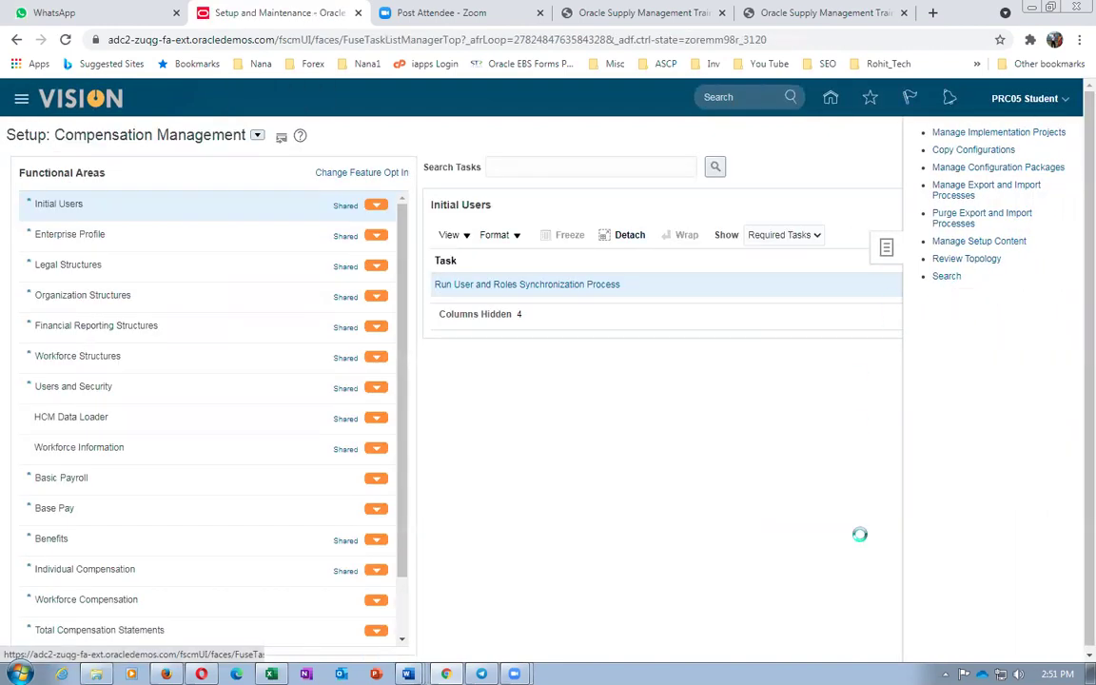
{"action": "left_click", "coordinate": [308, 171]}
{"action": "type", "text": "man%data%access%"}
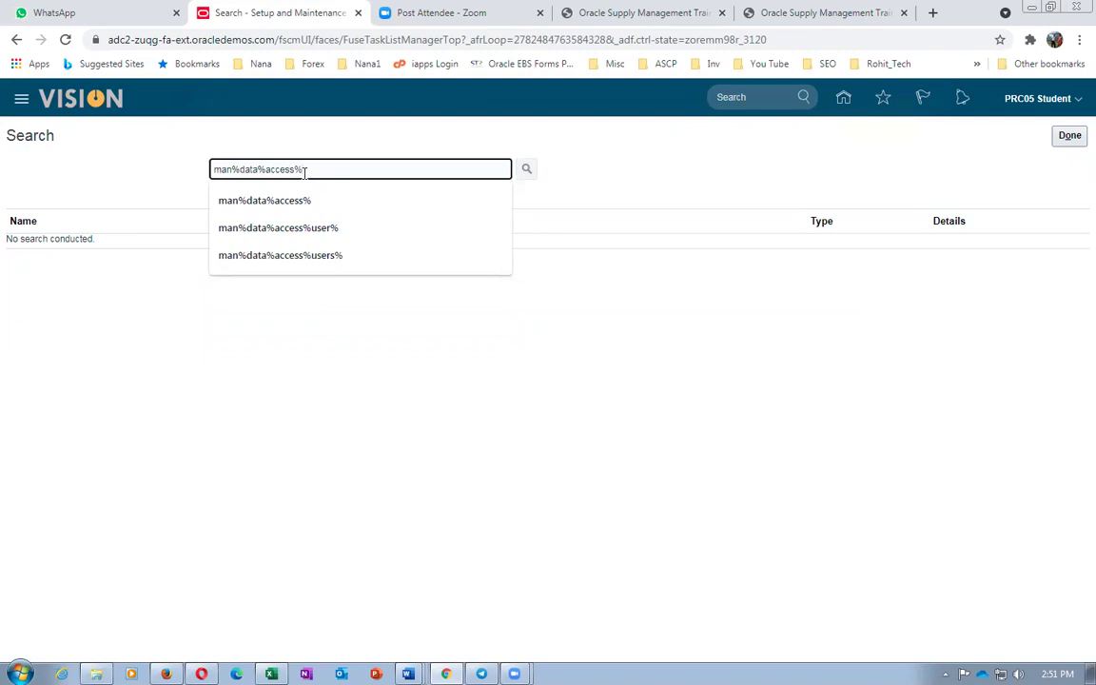
{"action": "key", "text": "Return"}
{"action": "left_click", "coordinate": [69, 387]}
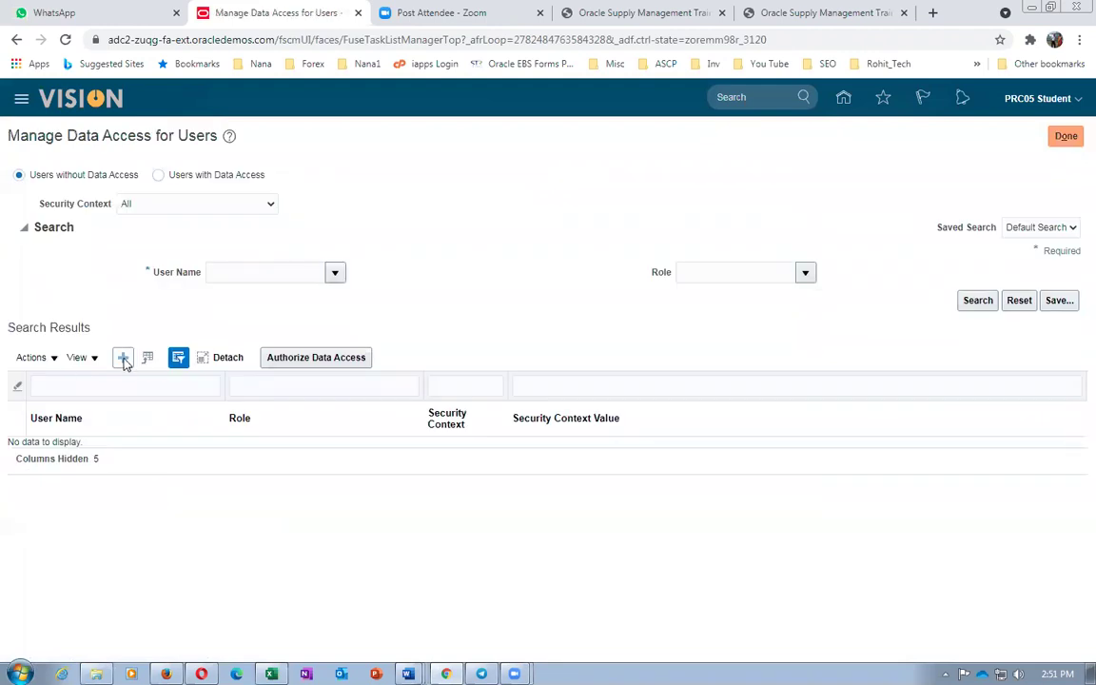
Grant the student user Inventory Manager access to Inventory organization 002, then add another row.
{"action": "left_click", "coordinate": [123, 356]}
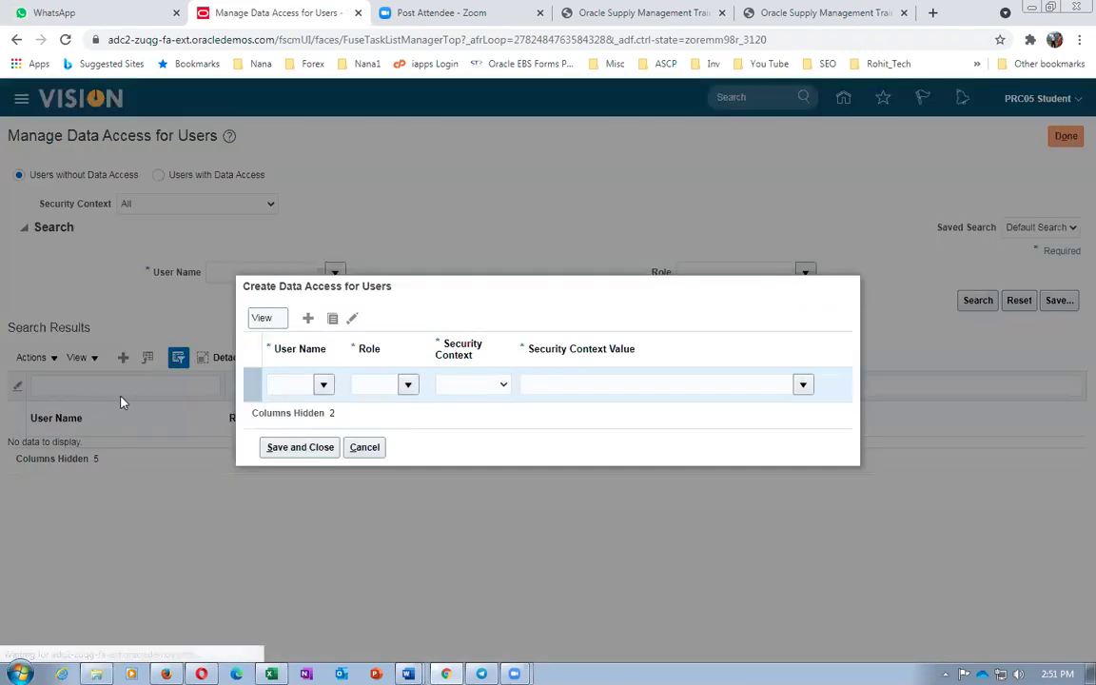
{"action": "left_click", "coordinate": [278, 386]}
{"action": "type", "text": "prc05"}
{"action": "key", "text": "Tab"}
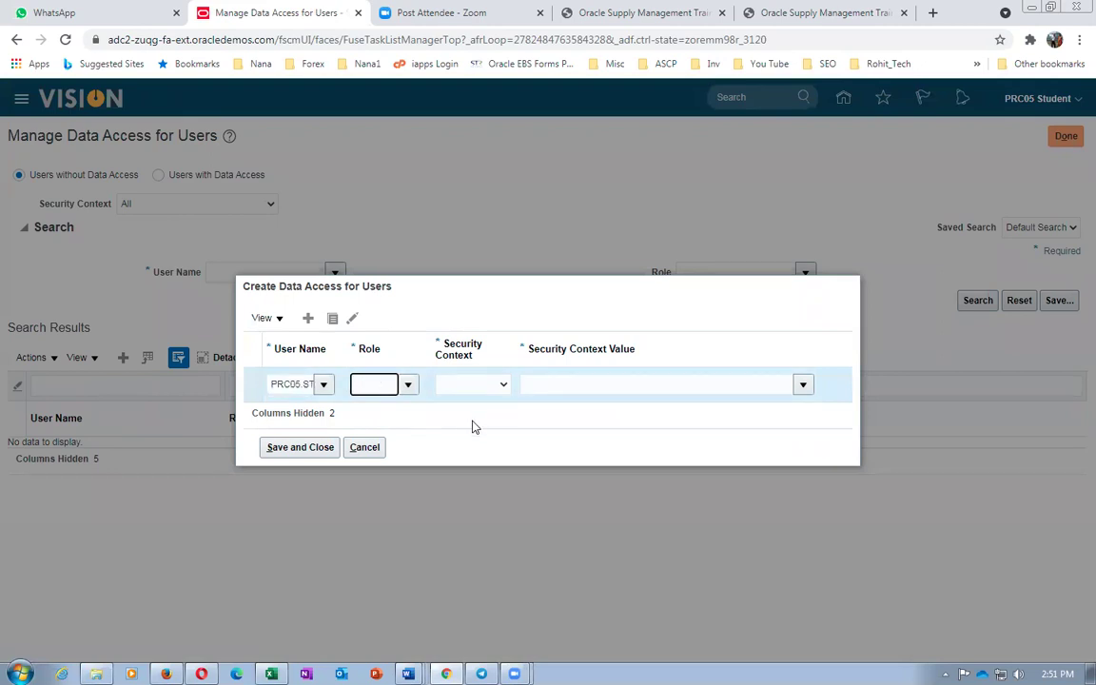
{"action": "type", "text": "inv"}
{"action": "key", "text": "Tab"}
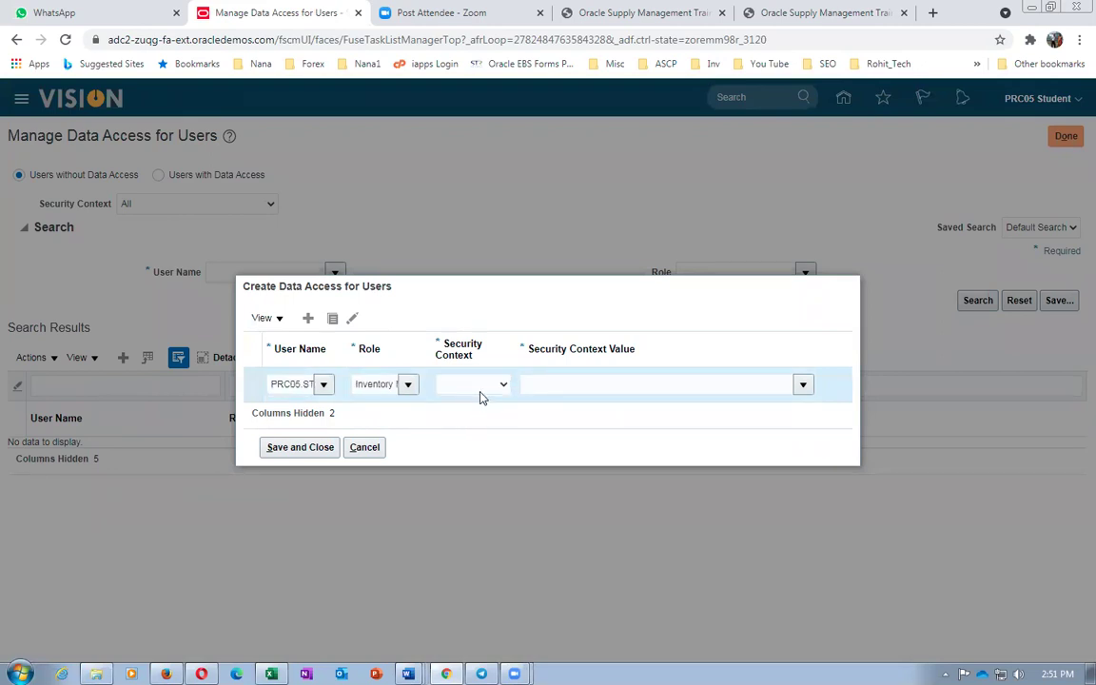
{"action": "left_click", "coordinate": [476, 385]}
{"action": "left_click", "coordinate": [483, 412]}
{"action": "left_click", "coordinate": [556, 386]}
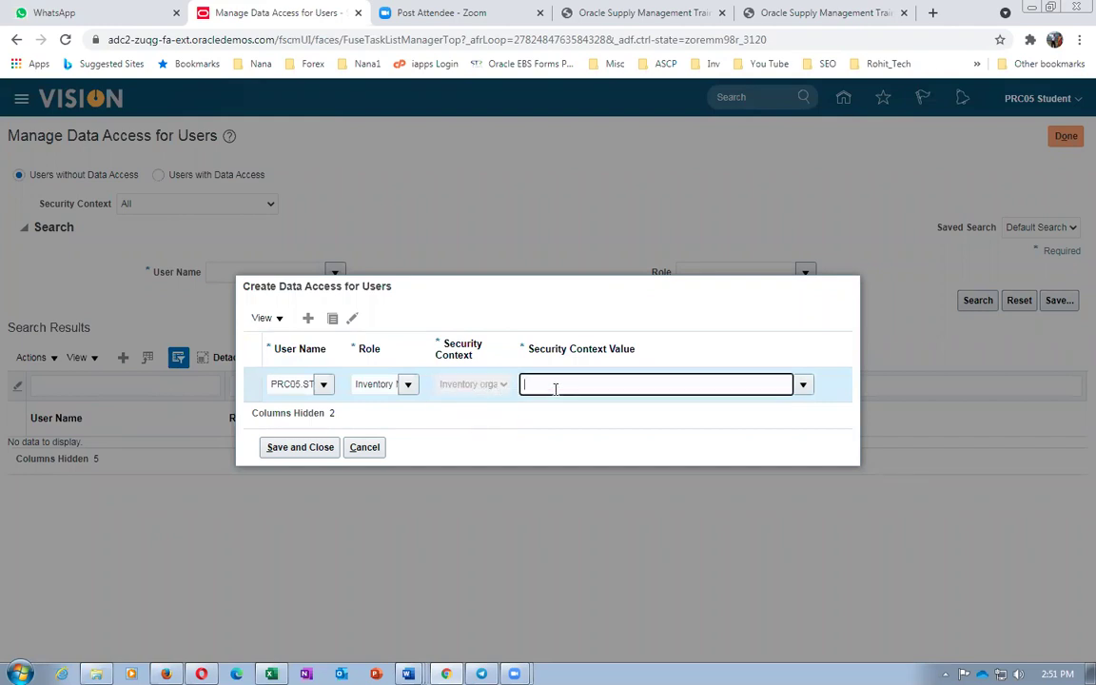
{"action": "key", "text": "Tab"}
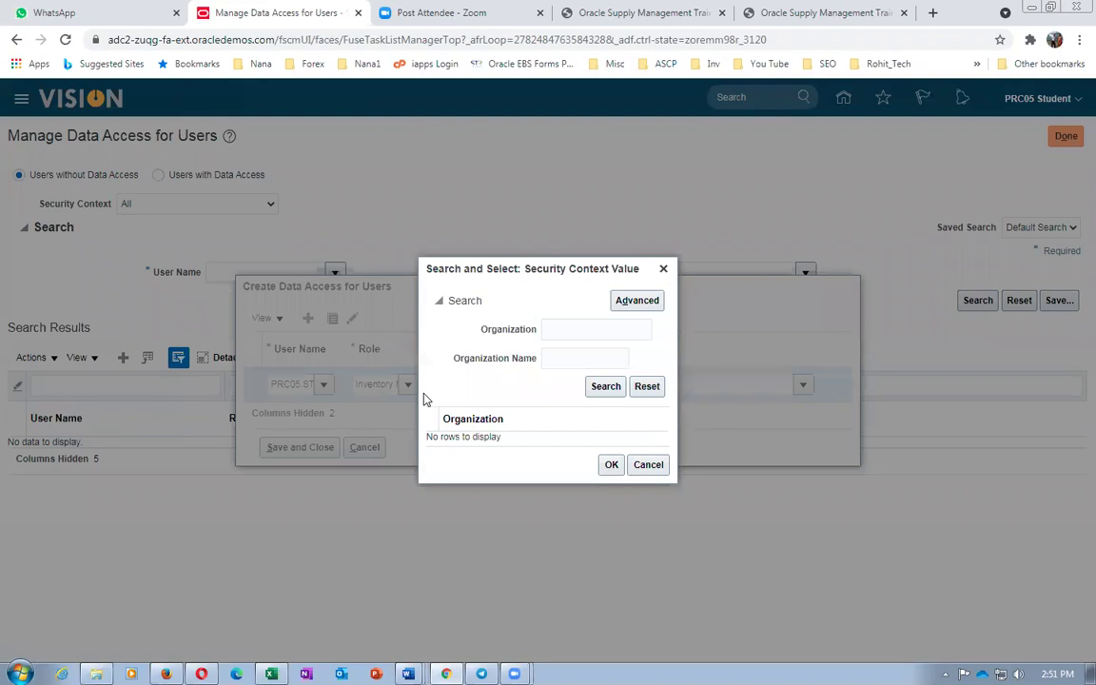
{"action": "left_click", "coordinate": [630, 465]}
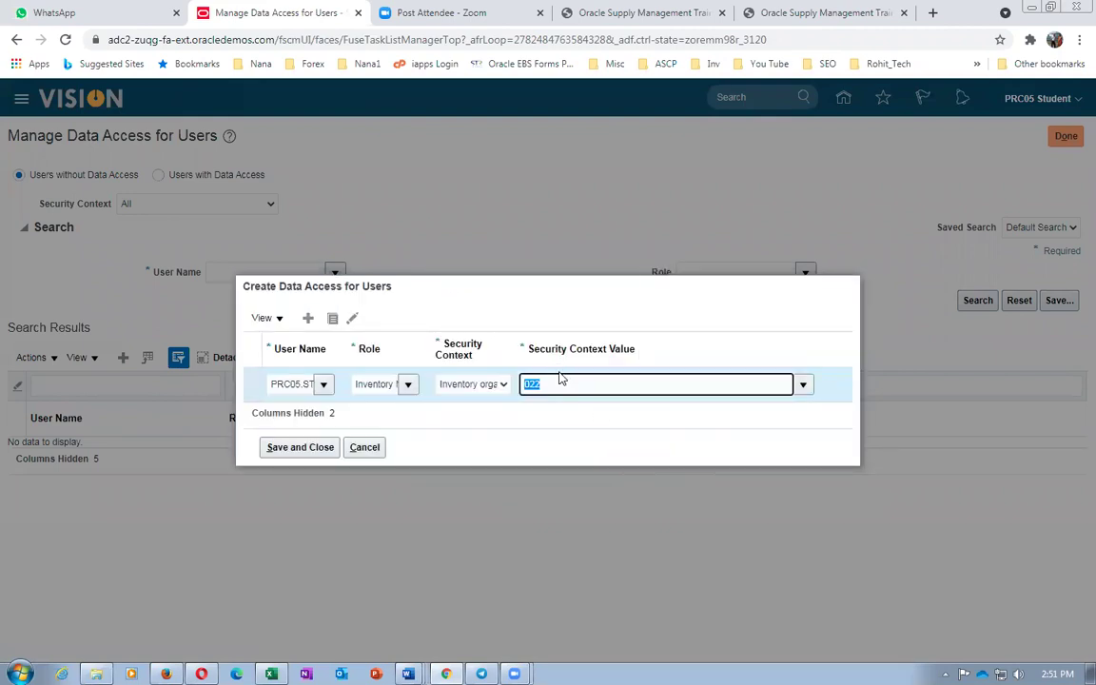
{"action": "type", "text": "002"}
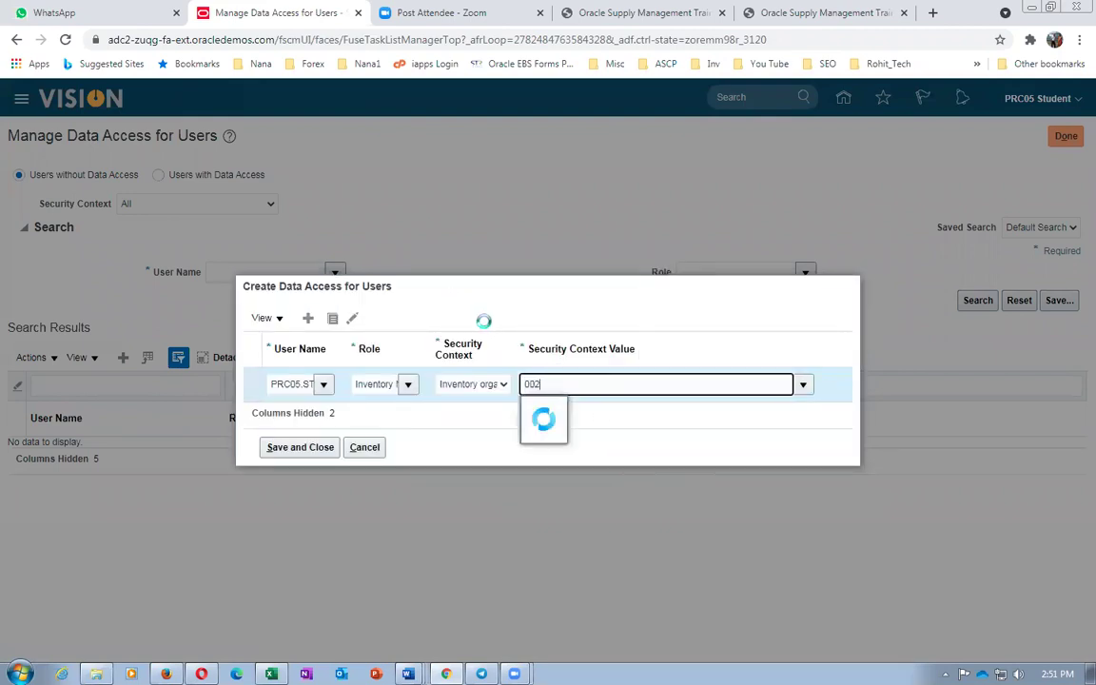
{"action": "left_click", "coordinate": [338, 316]}
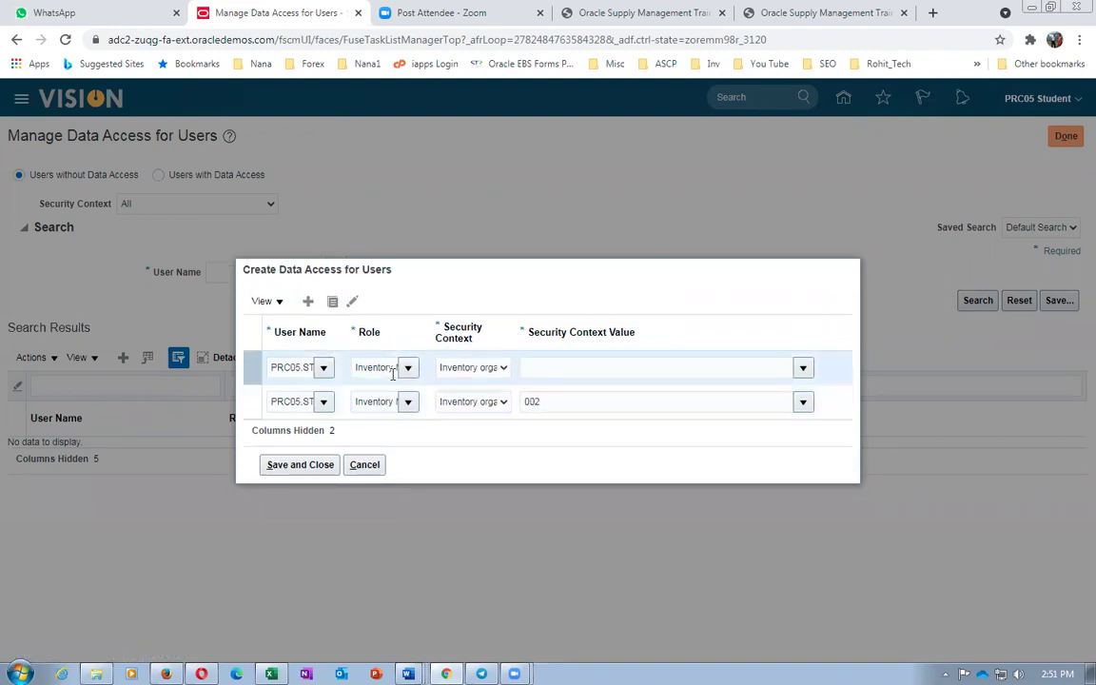
Set the second row to Receiving Agent for Inventory organization 002 and add a third row.
{"action": "left_click", "coordinate": [354, 369]}
{"action": "type", "text": "rec"}
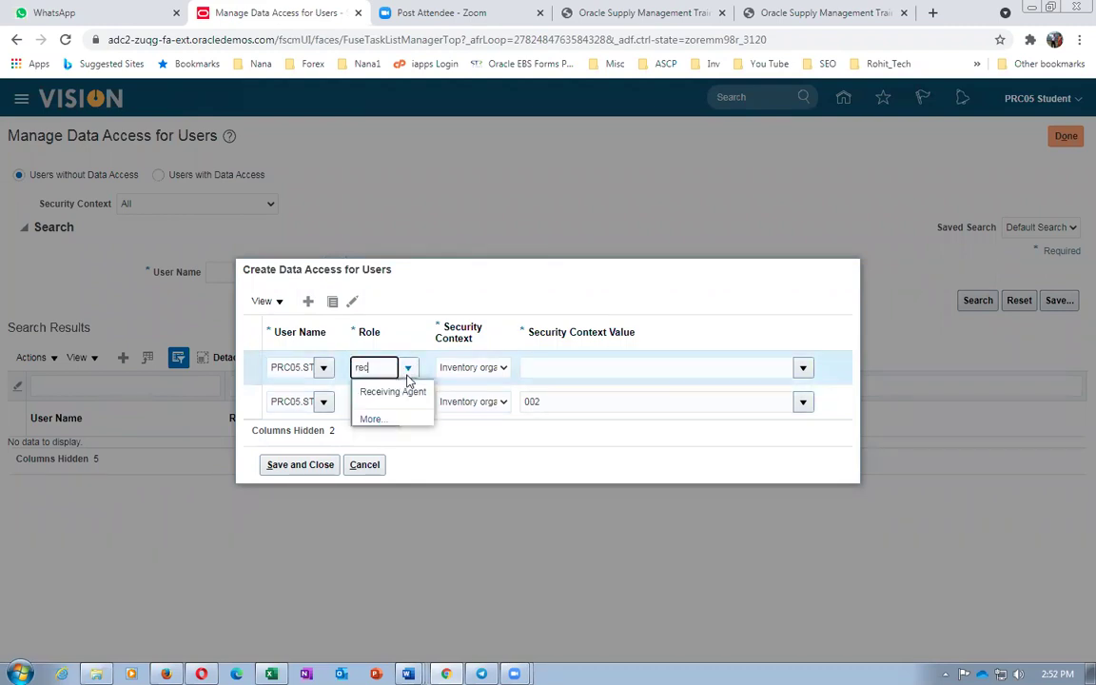
{"action": "left_click", "coordinate": [398, 386]}
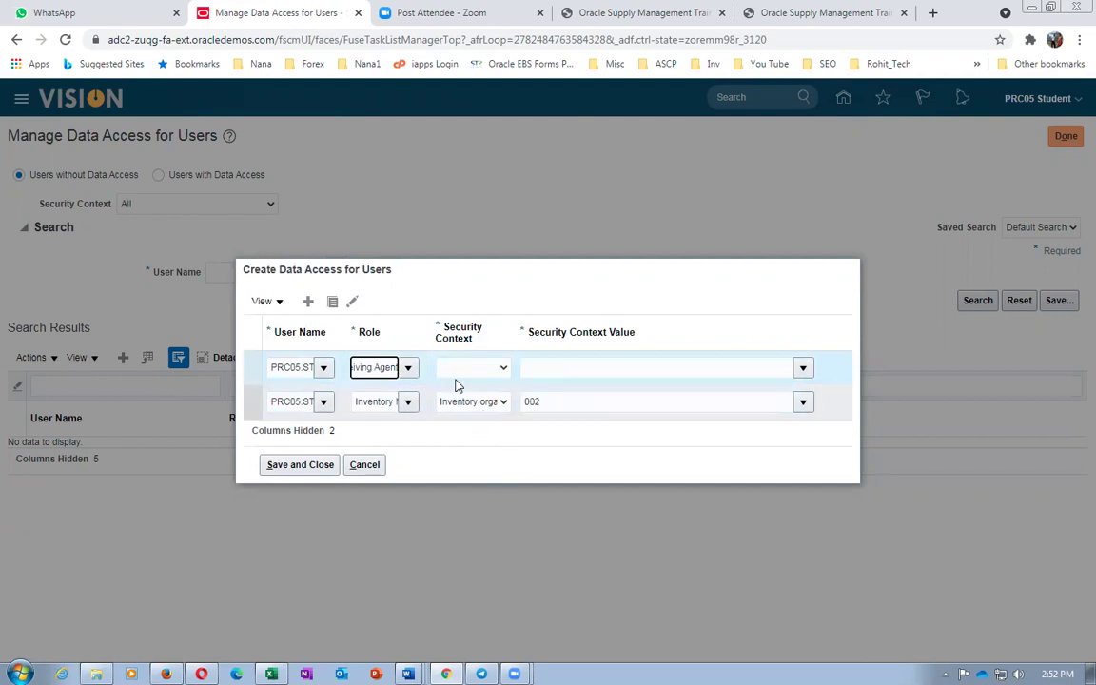
{"action": "left_click", "coordinate": [467, 372]}
{"action": "left_click", "coordinate": [476, 396]}
{"action": "left_click", "coordinate": [644, 366]}
{"action": "type", "text": "002"}
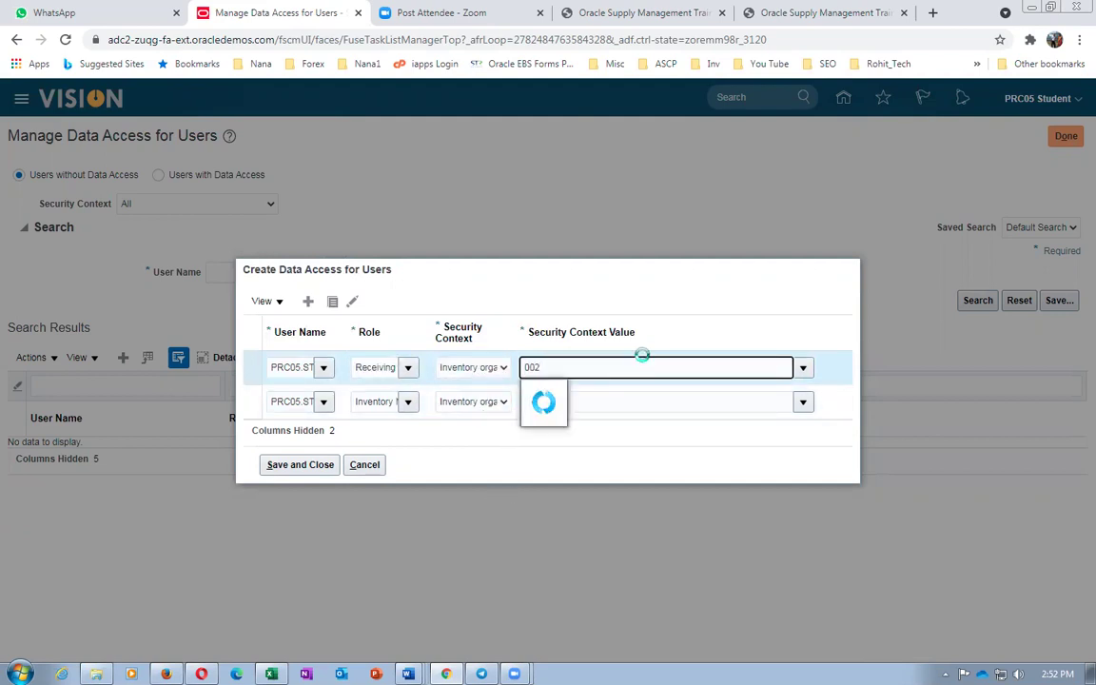
{"action": "left_click", "coordinate": [544, 390]}
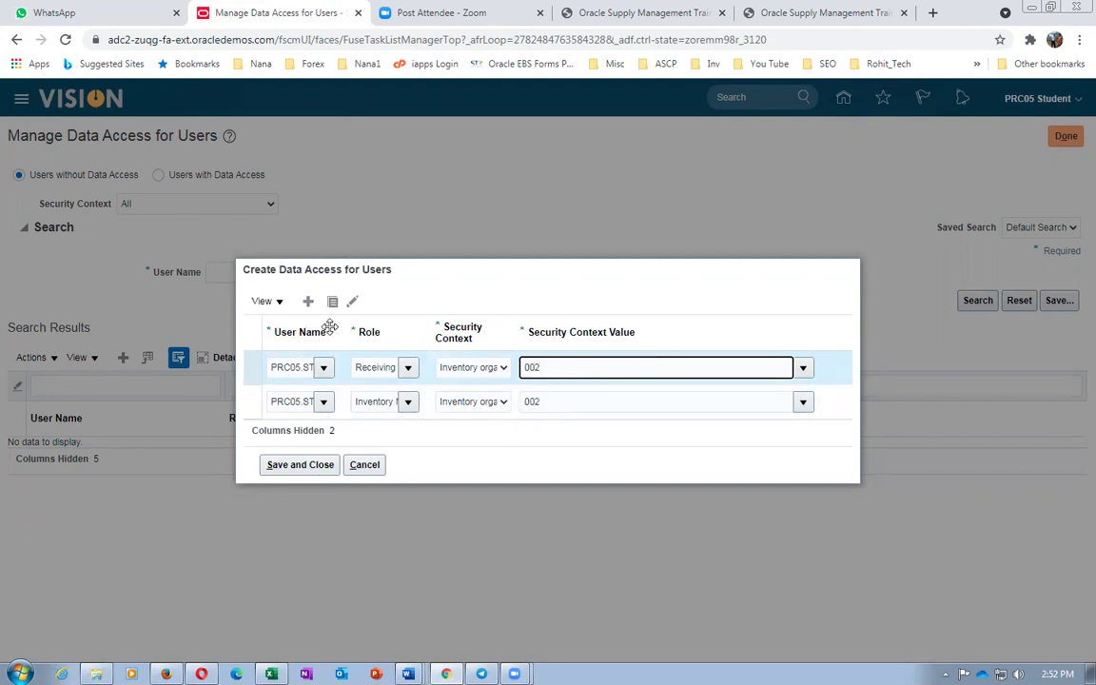
{"action": "left_click", "coordinate": [419, 301]}
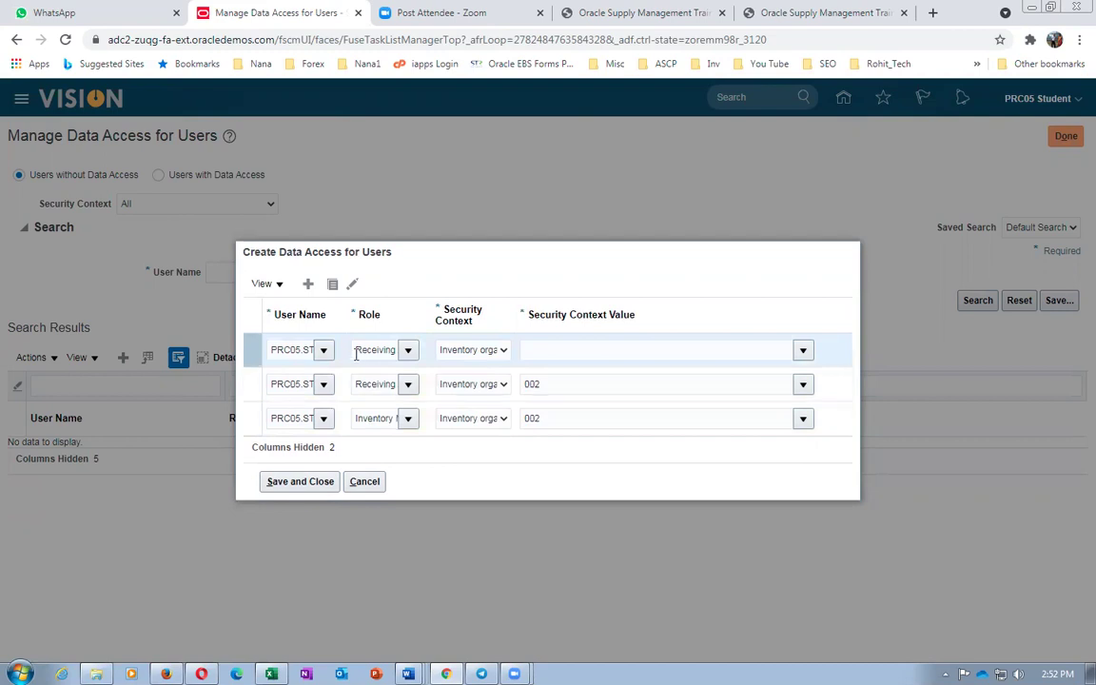
Set the third row to Shipping Manager for Inventory organization 002 and add a fourth row.
{"action": "left_click_drag", "start_coordinate": [355, 350], "coordinate": [428, 344]}
{"action": "type", "text": "ship"}
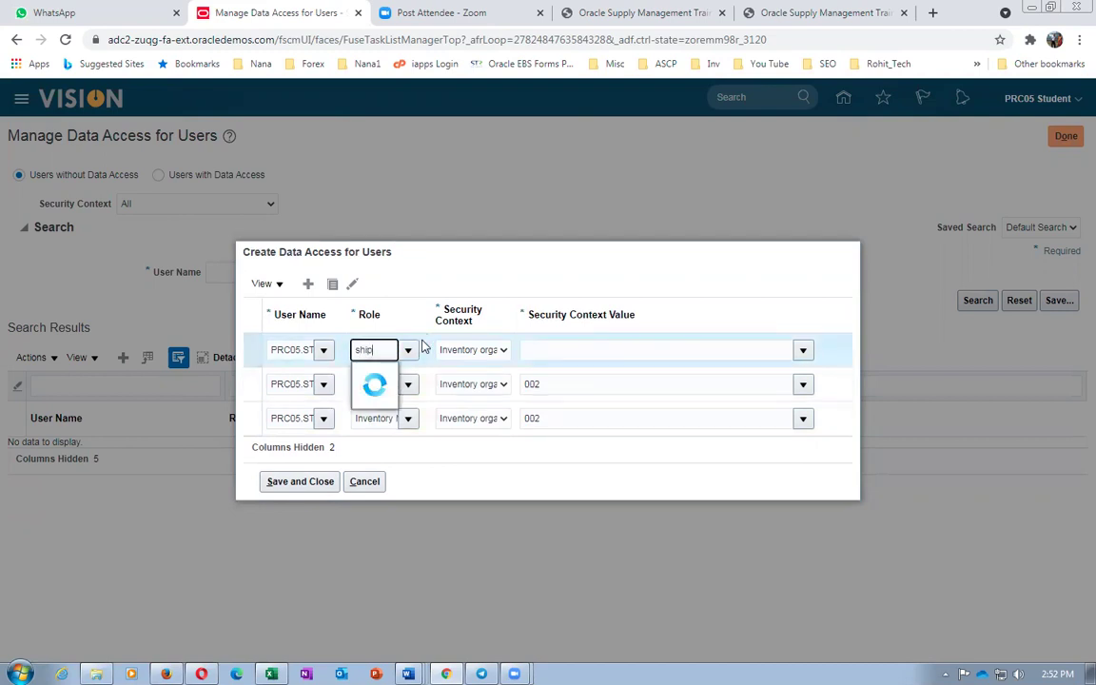
{"action": "left_click", "coordinate": [411, 375]}
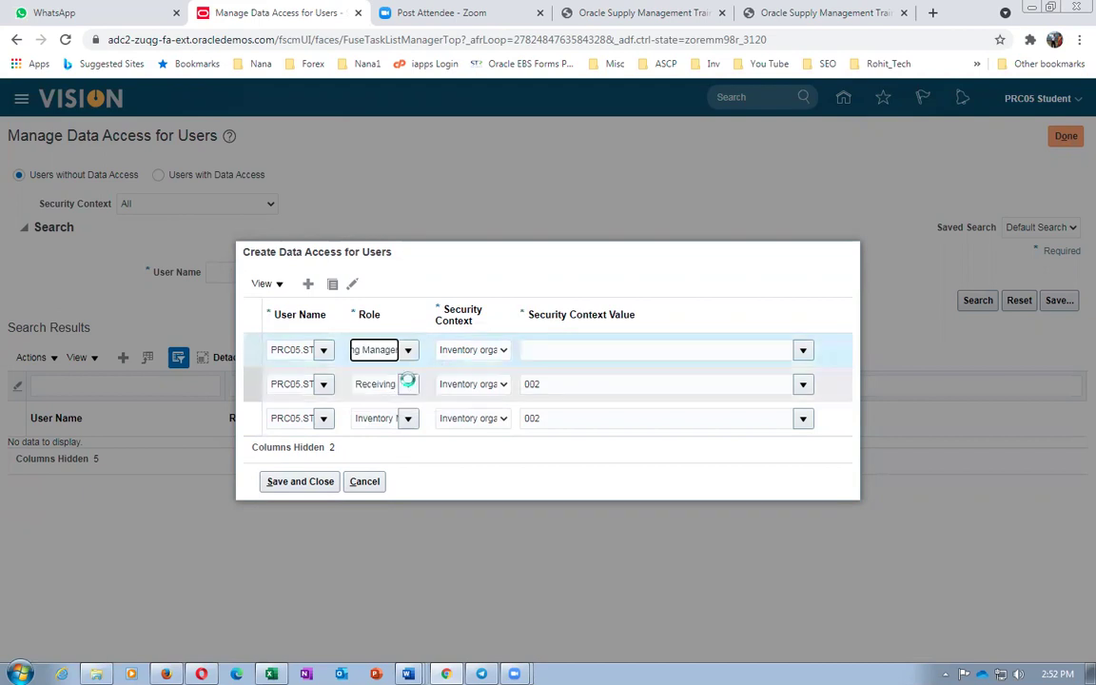
{"action": "left_click", "coordinate": [475, 354]}
{"action": "left_click", "coordinate": [478, 381]}
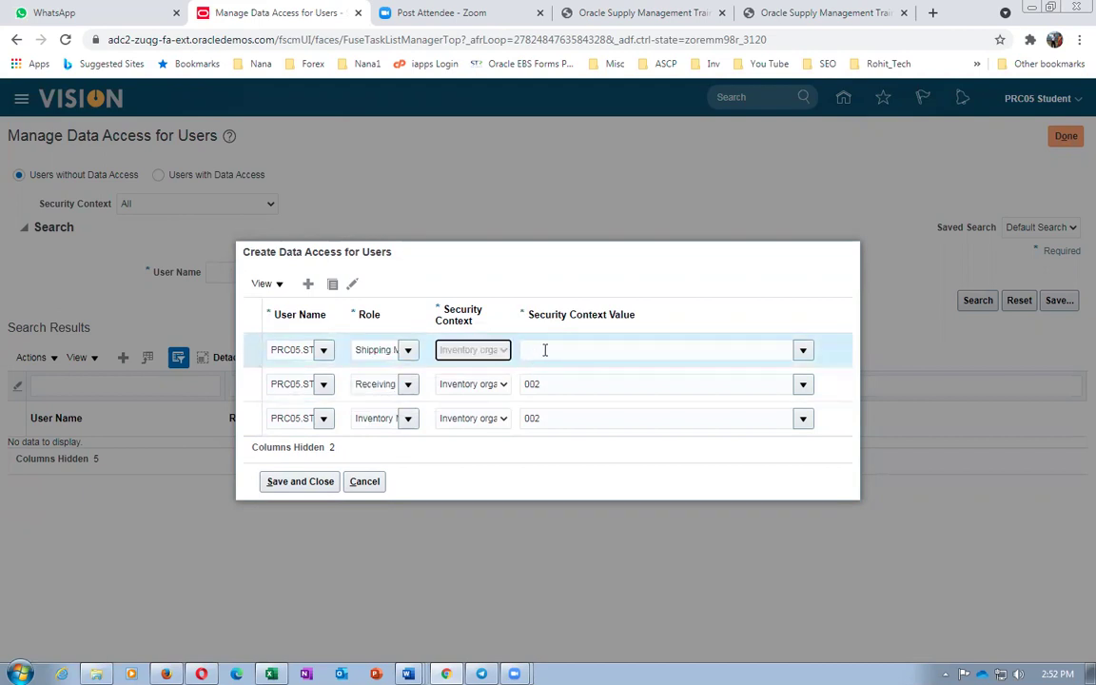
{"action": "left_click", "coordinate": [545, 350]}
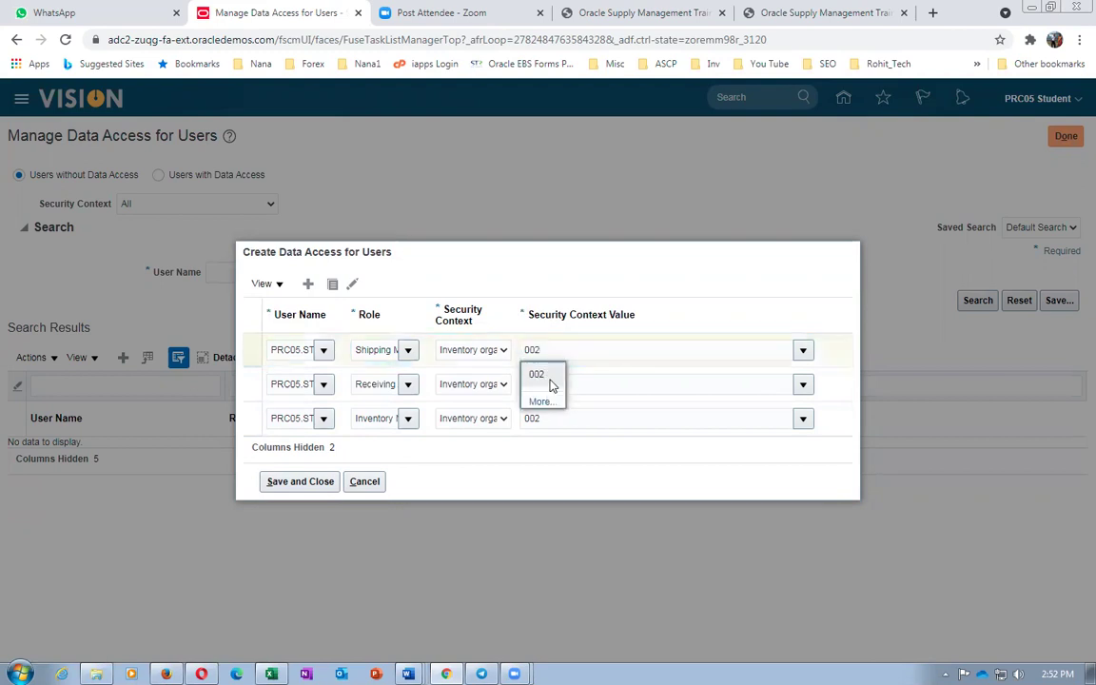
{"action": "left_click", "coordinate": [550, 381]}
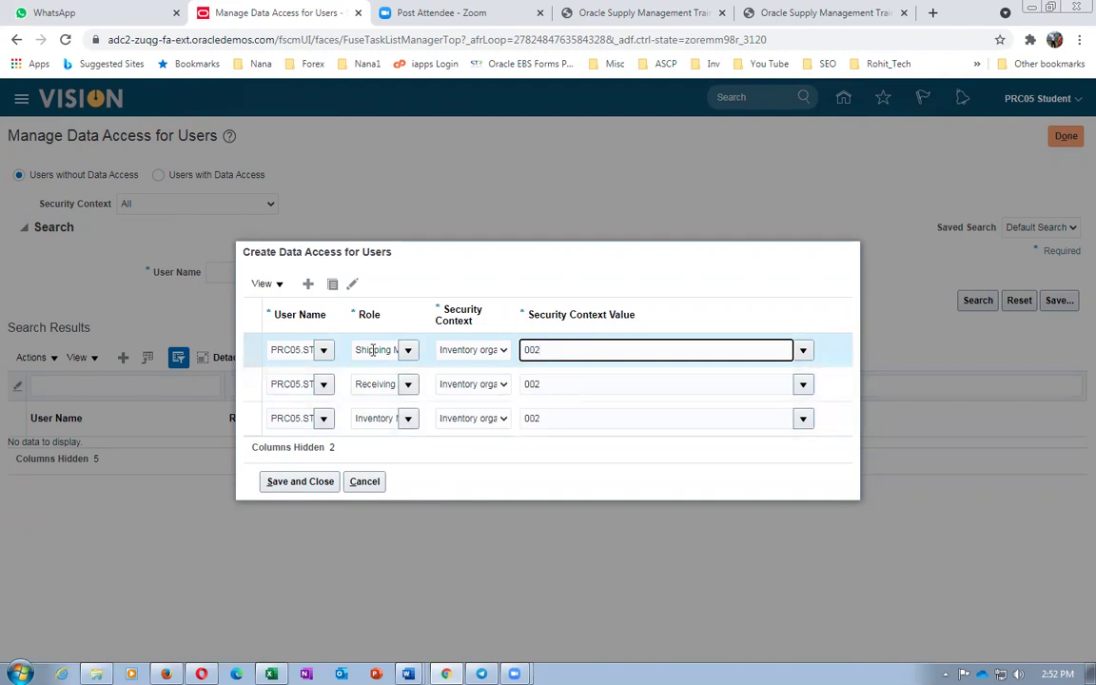
{"action": "left_click", "coordinate": [332, 284]}
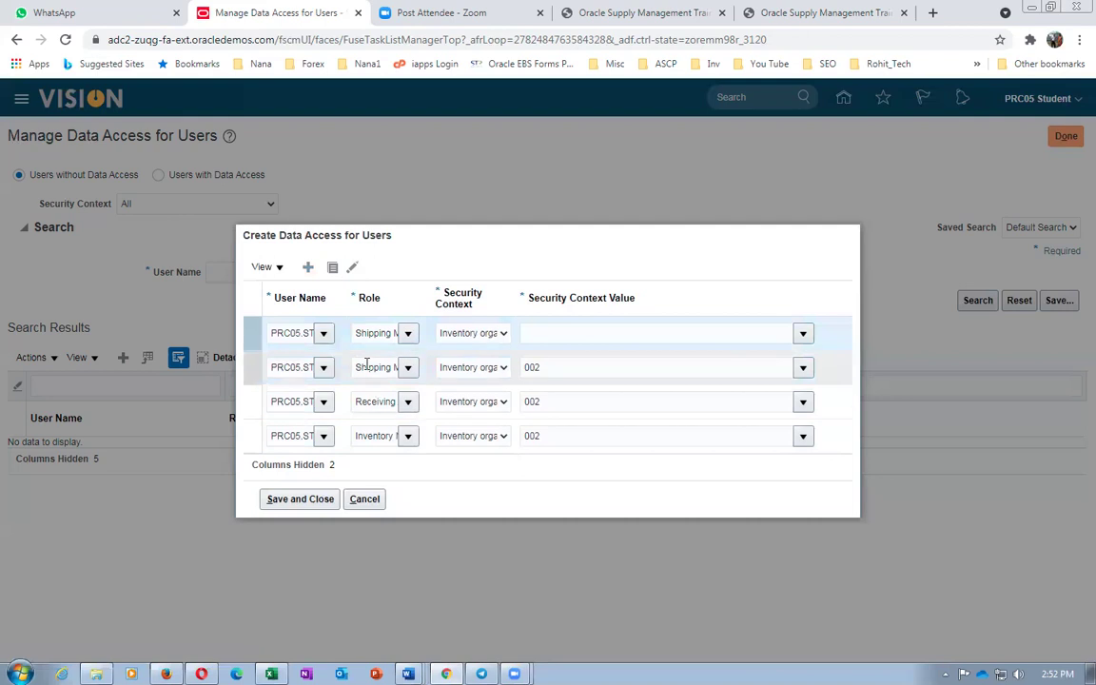
{"action": "key", "text": "alt+Tab"}
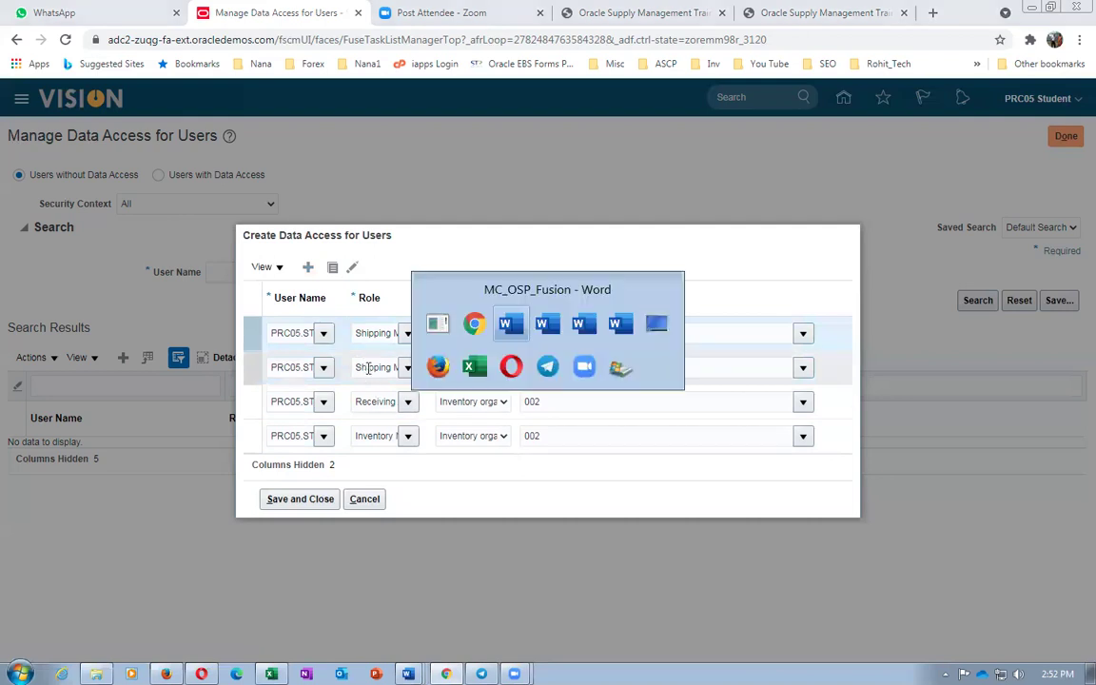
{"action": "left_click", "coordinate": [440, 359]}
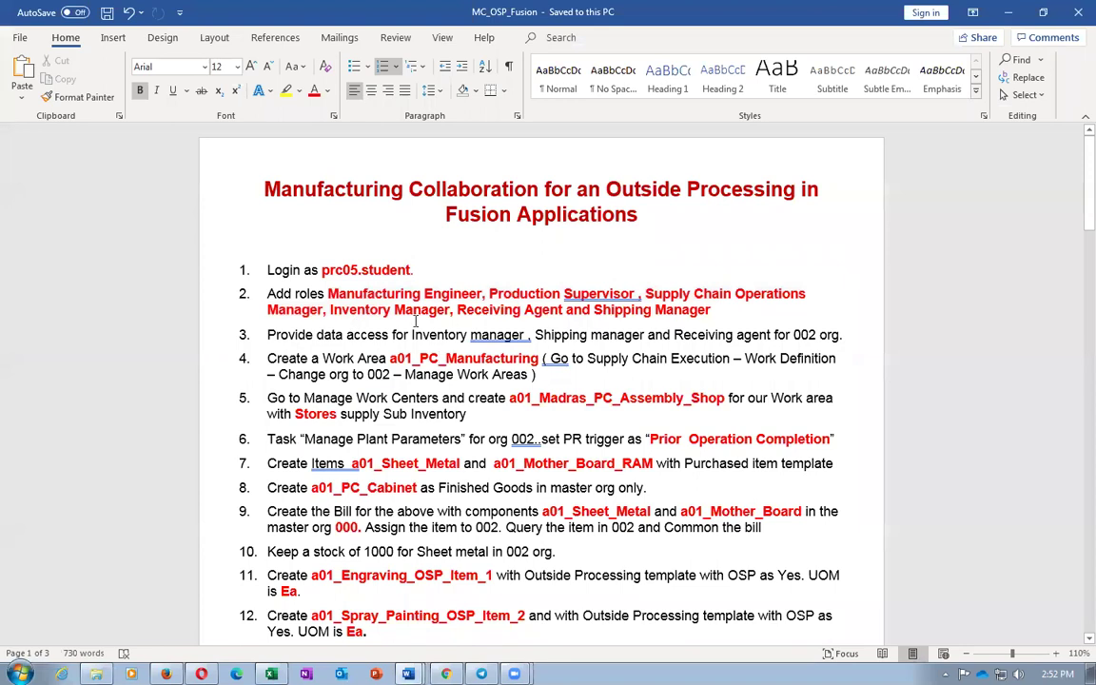
{"action": "left_click_drag", "start_coordinate": [340, 310], "coordinate": [691, 320]}
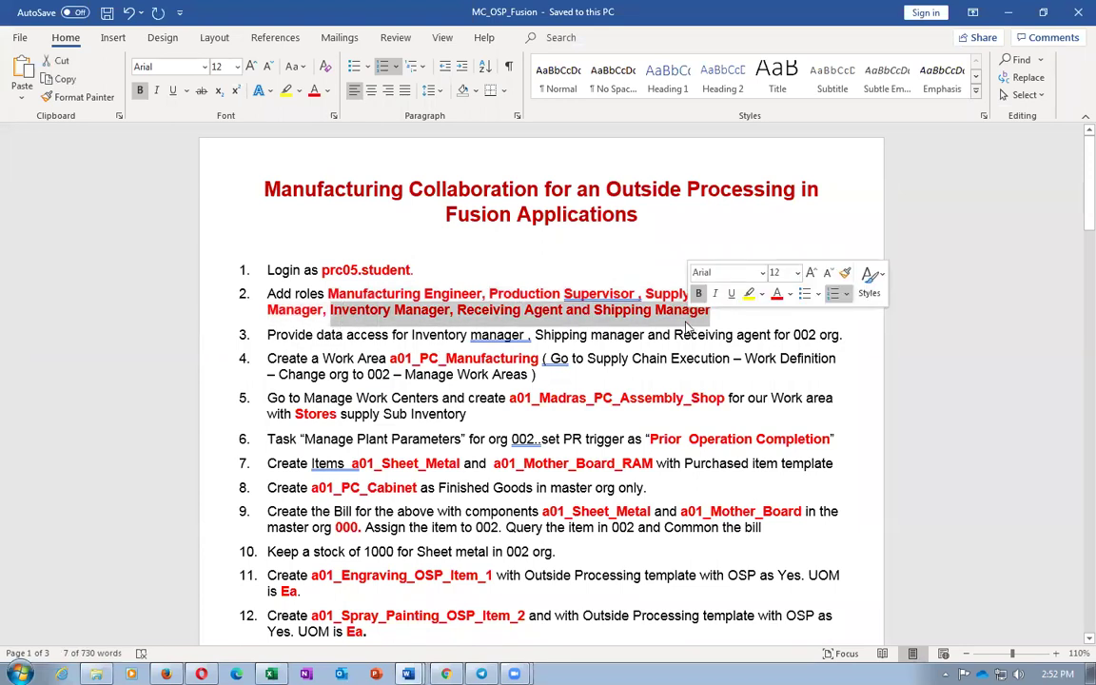
{"action": "key", "text": "alt+Tab"}
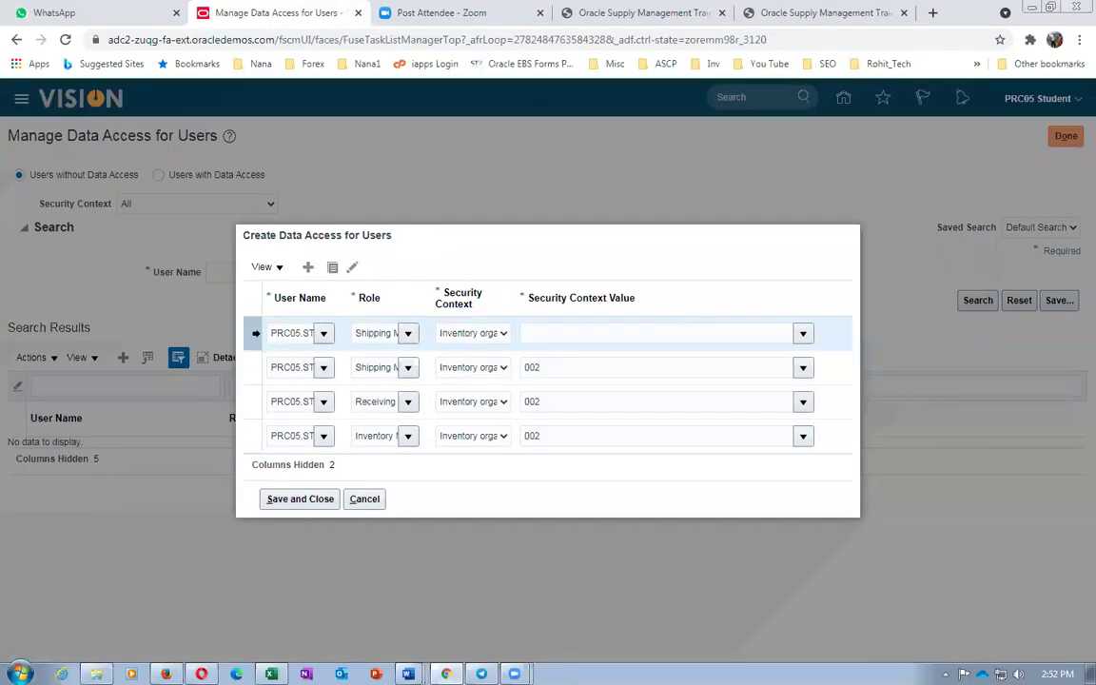
Delete the empty fourth row, save the organization 002 access rows, then sign out and confirm.
{"action": "left_click", "coordinate": [352, 271]}
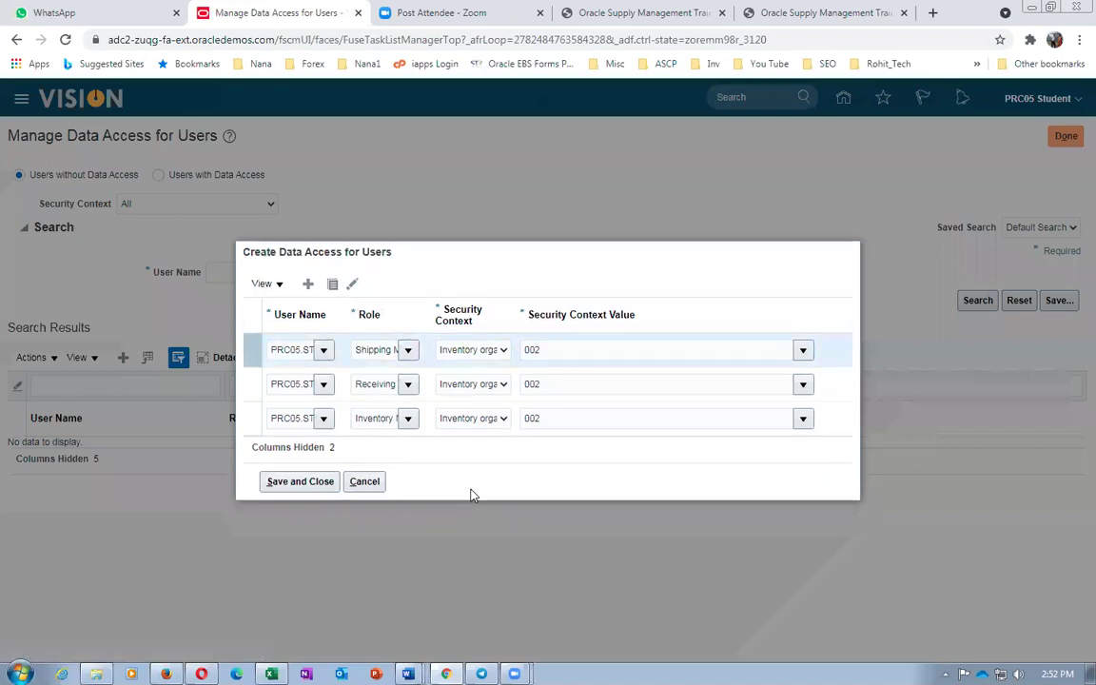
{"action": "left_click", "coordinate": [308, 483]}
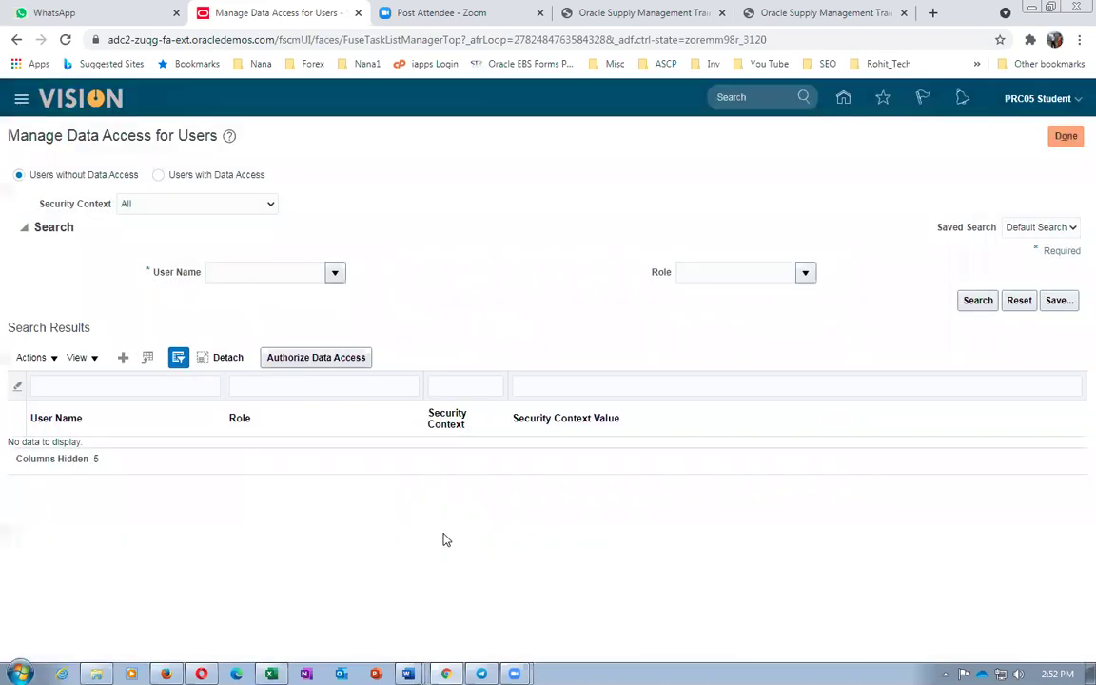
{"action": "left_click", "coordinate": [1065, 135]}
{"action": "left_click", "coordinate": [1039, 99]}
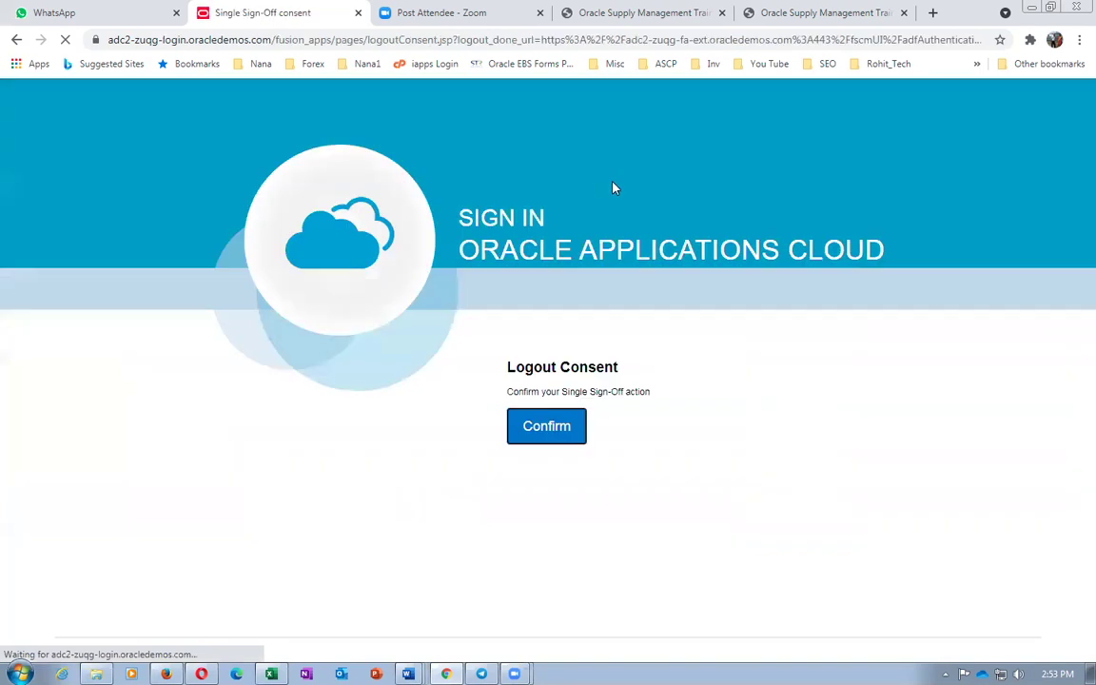
{"action": "left_click", "coordinate": [572, 430]}
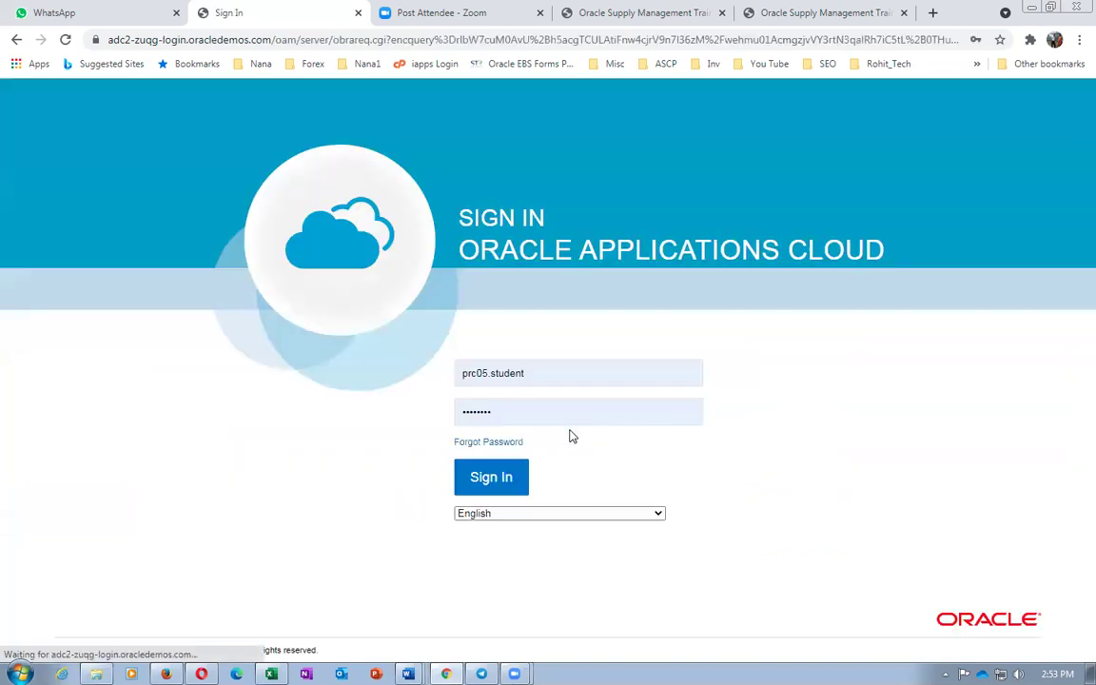
Sign back in, expand Supply Chain Execution to show Work Definition, and return to the Word instructions.
{"action": "left_click", "coordinate": [497, 479]}
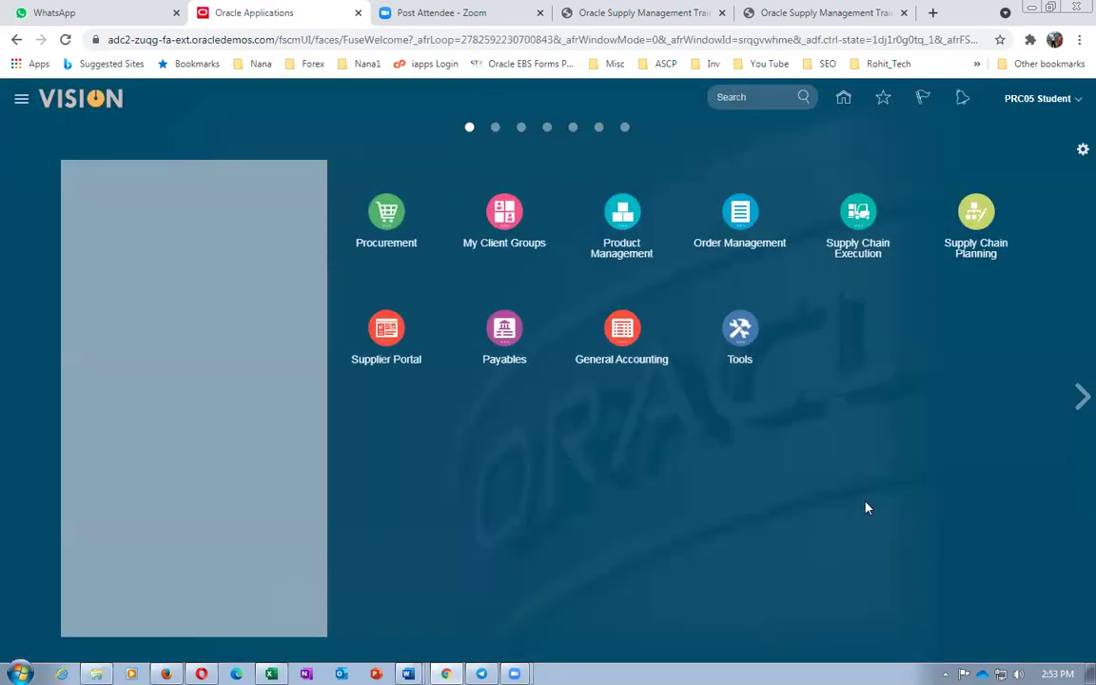
{"action": "left_click", "coordinate": [861, 221]}
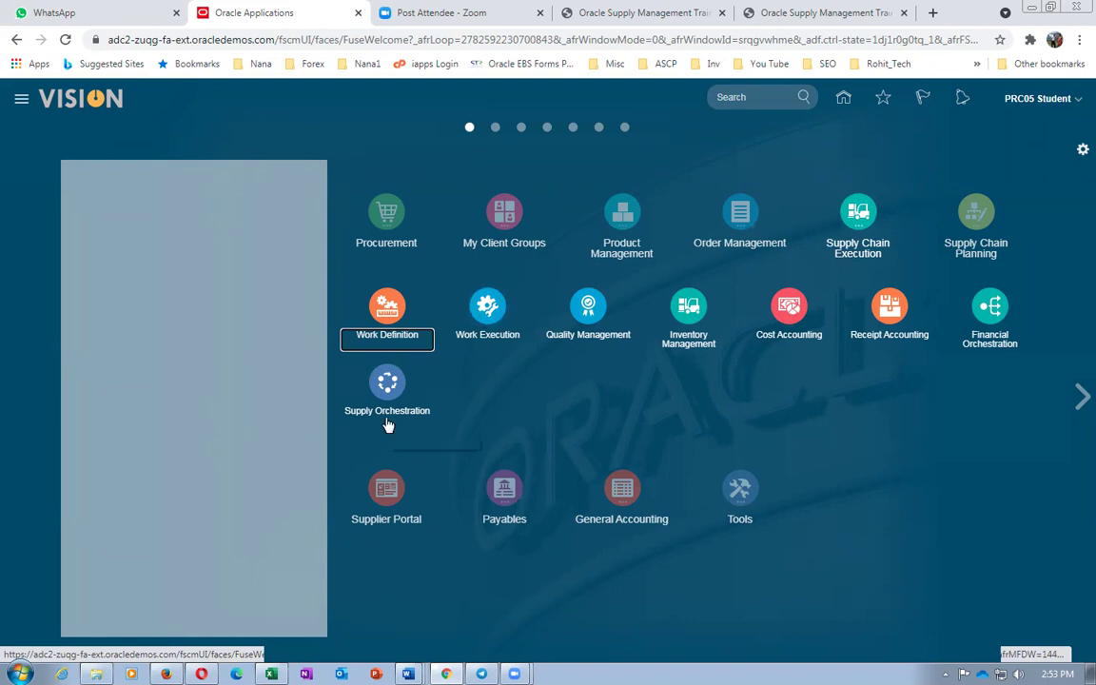
{"action": "key", "text": "alt+Tab"}
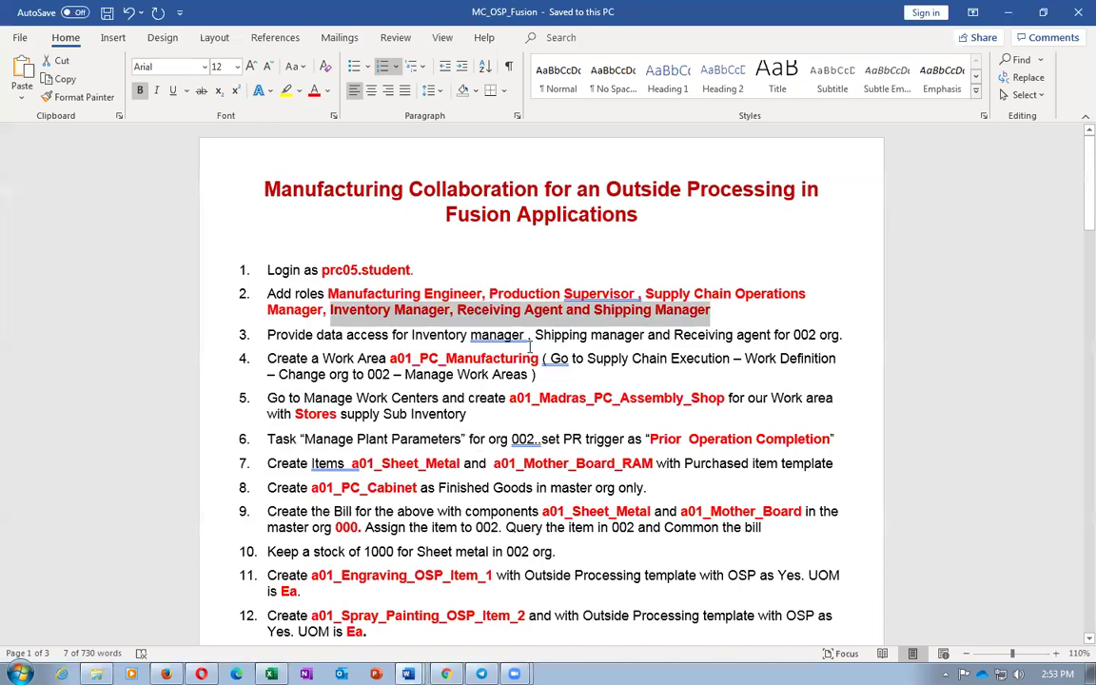
Review the Supply Chain Operations Manager role required in step 2 of the instructions.
{"action": "left_click", "coordinate": [530, 348]}
{"action": "left_click_drag", "start_coordinate": [646, 293], "coordinate": [271, 309]}
{"action": "left_click", "coordinate": [650, 294]}
{"action": "left_click_drag", "start_coordinate": [647, 293], "coordinate": [322, 318]}
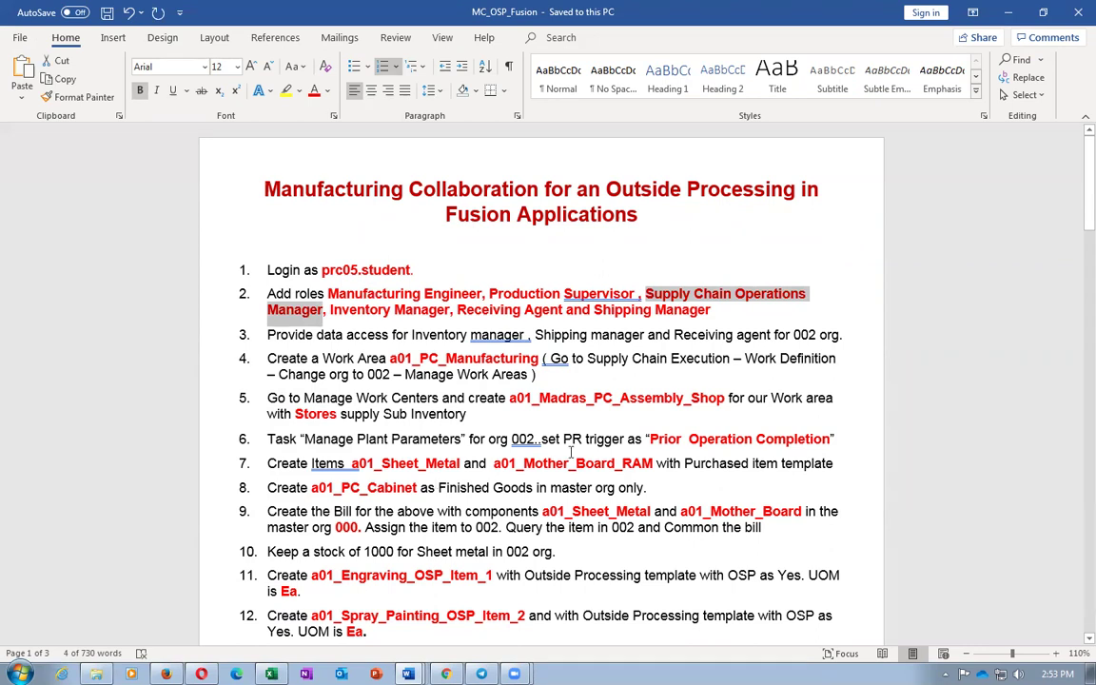
{"action": "left_click", "coordinate": [579, 391]}
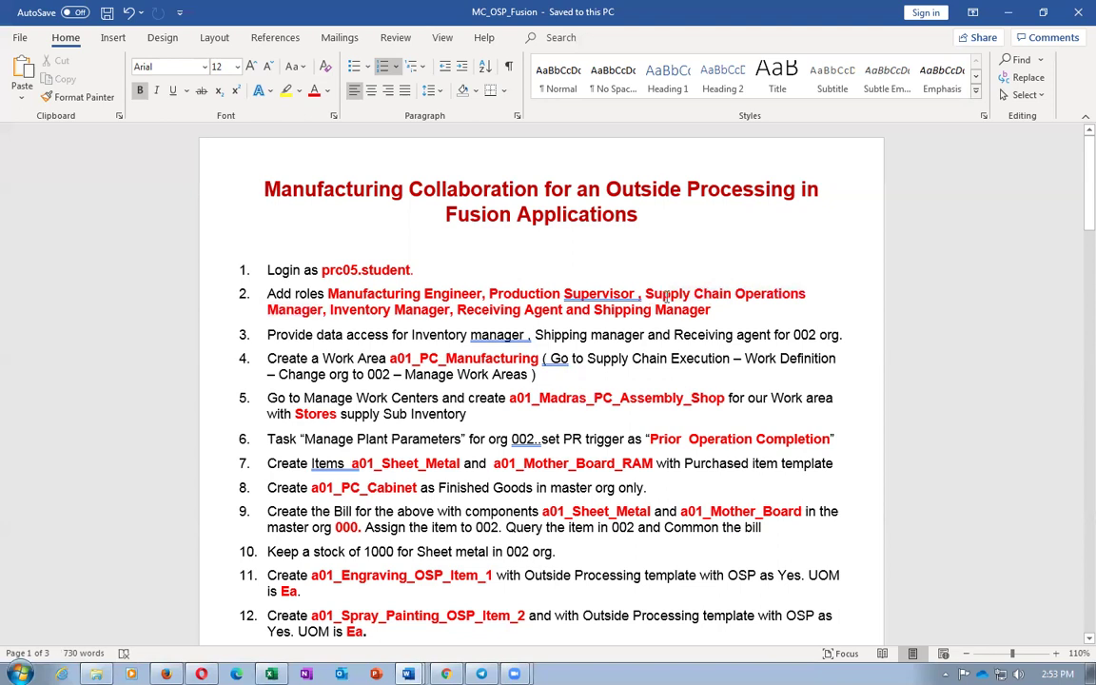
{"action": "left_click_drag", "start_coordinate": [647, 293], "coordinate": [292, 318]}
{"action": "key", "text": "alt+Tab"}
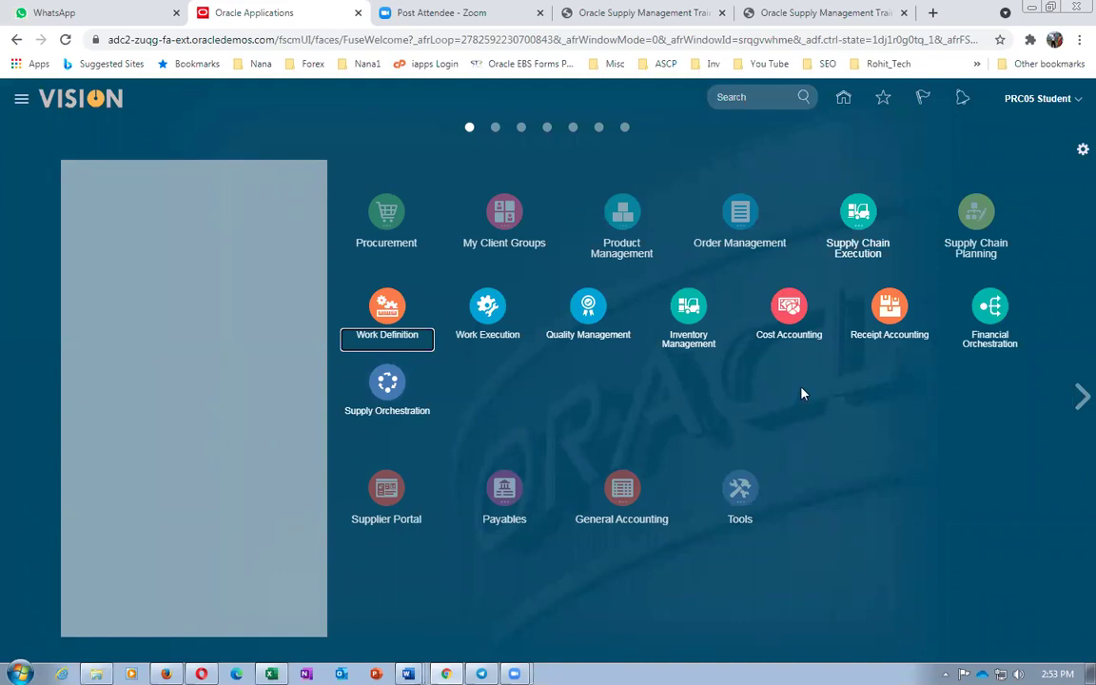
{"action": "key", "text": "alt+Tab"}
Check the step 3 roles and select the work area name a01_PC_Manufacturing to copy.
{"action": "left_click", "coordinate": [348, 338]}
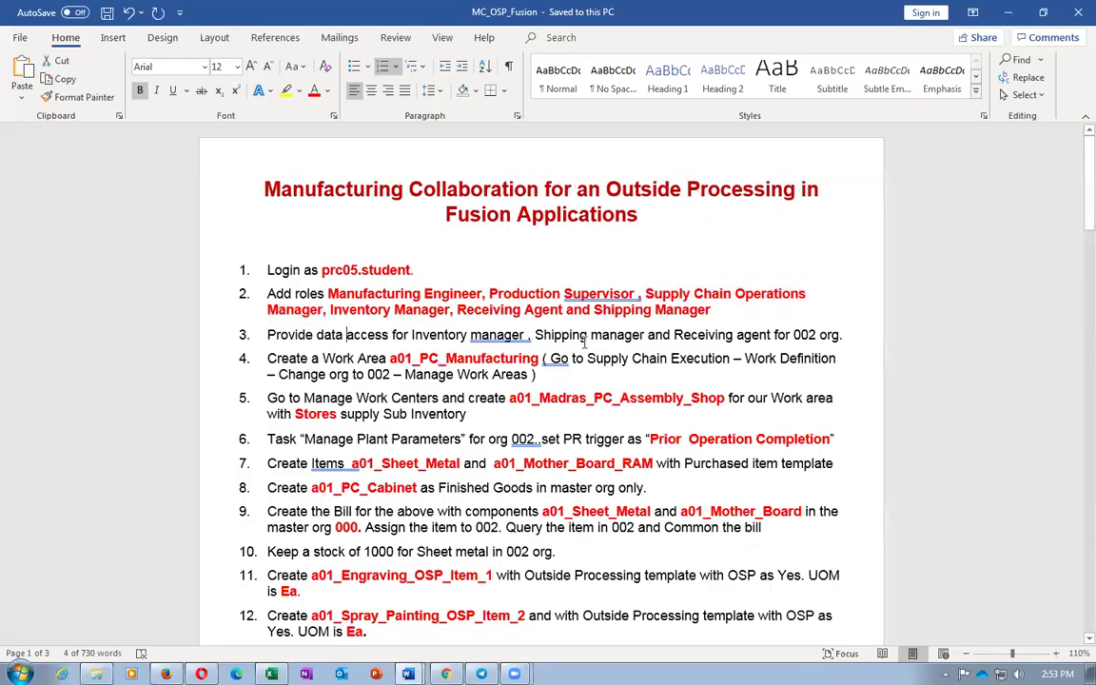
{"action": "left_click_drag", "start_coordinate": [412, 335], "coordinate": [737, 337]}
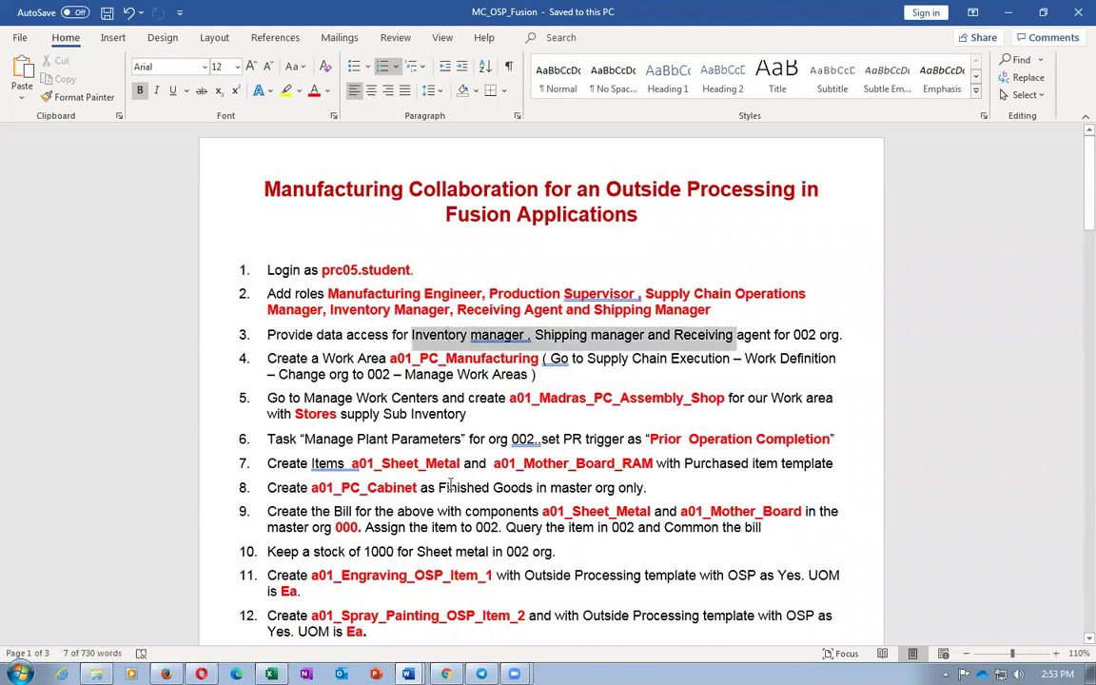
{"action": "left_click", "coordinate": [351, 374]}
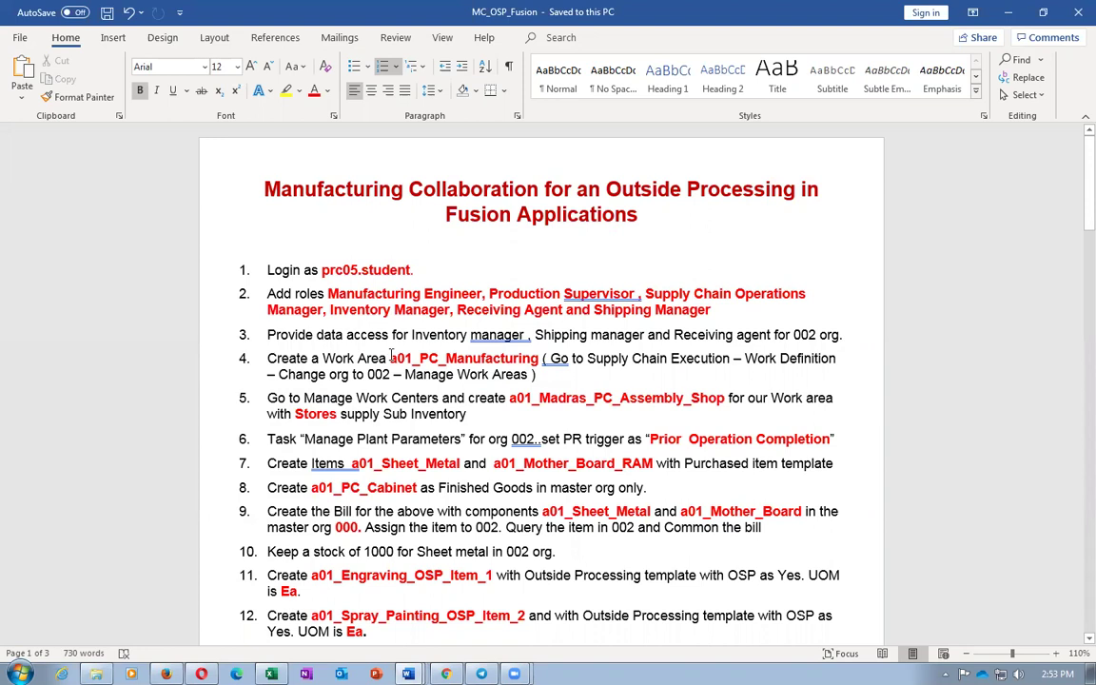
{"action": "double_click", "coordinate": [392, 358]}
{"action": "key", "text": "ctrl+c"}
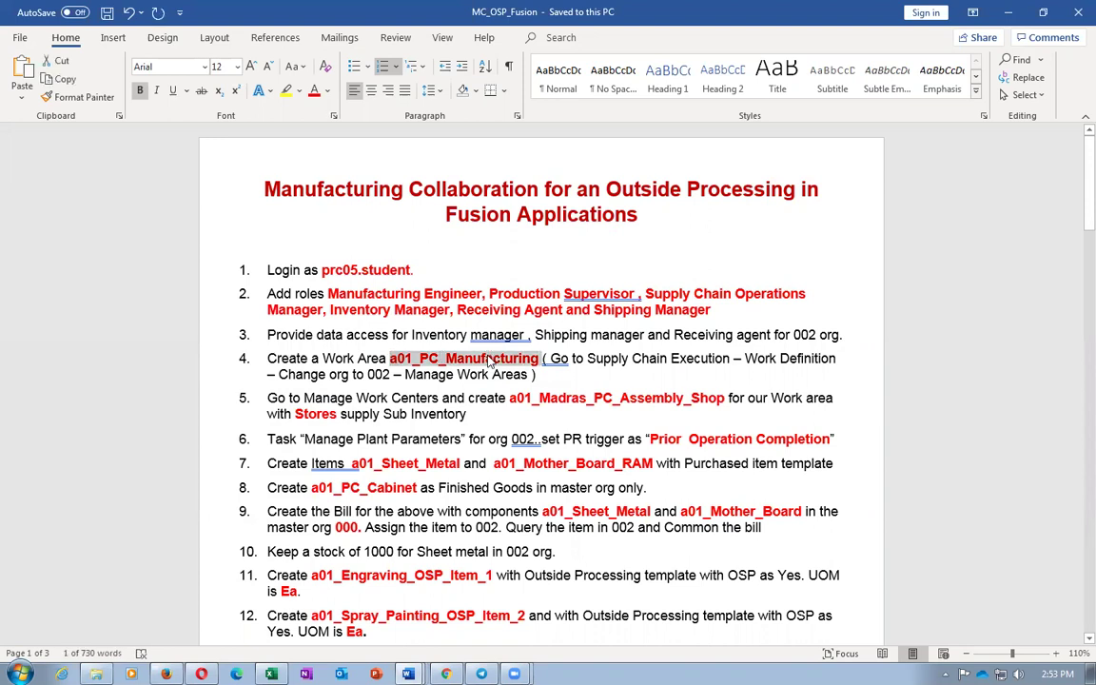
{"action": "key", "text": "alt+Tab"}
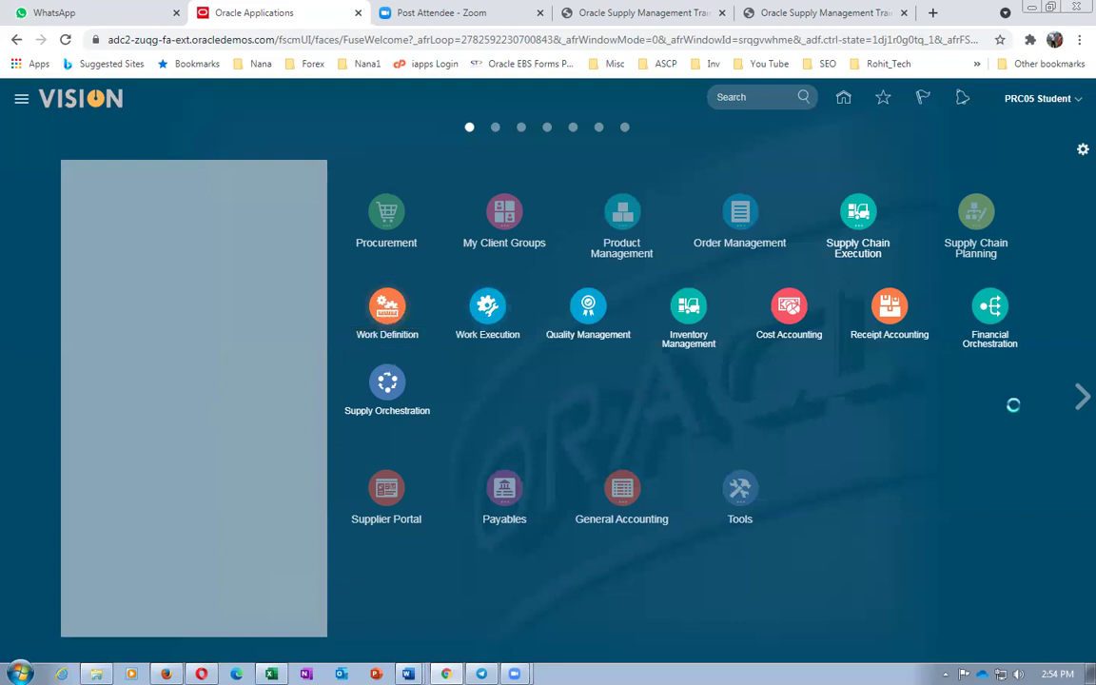
Open Manage Work Areas from the Work Definition tasks.
{"action": "left_click", "coordinate": [356, 304]}
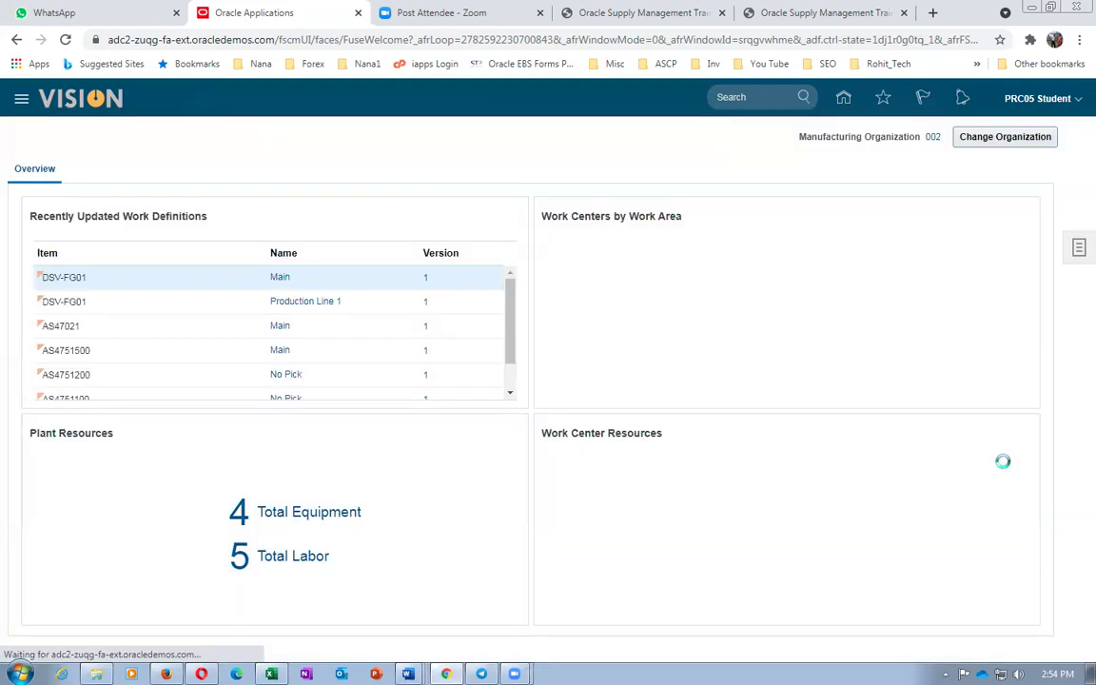
{"action": "left_click", "coordinate": [1078, 249]}
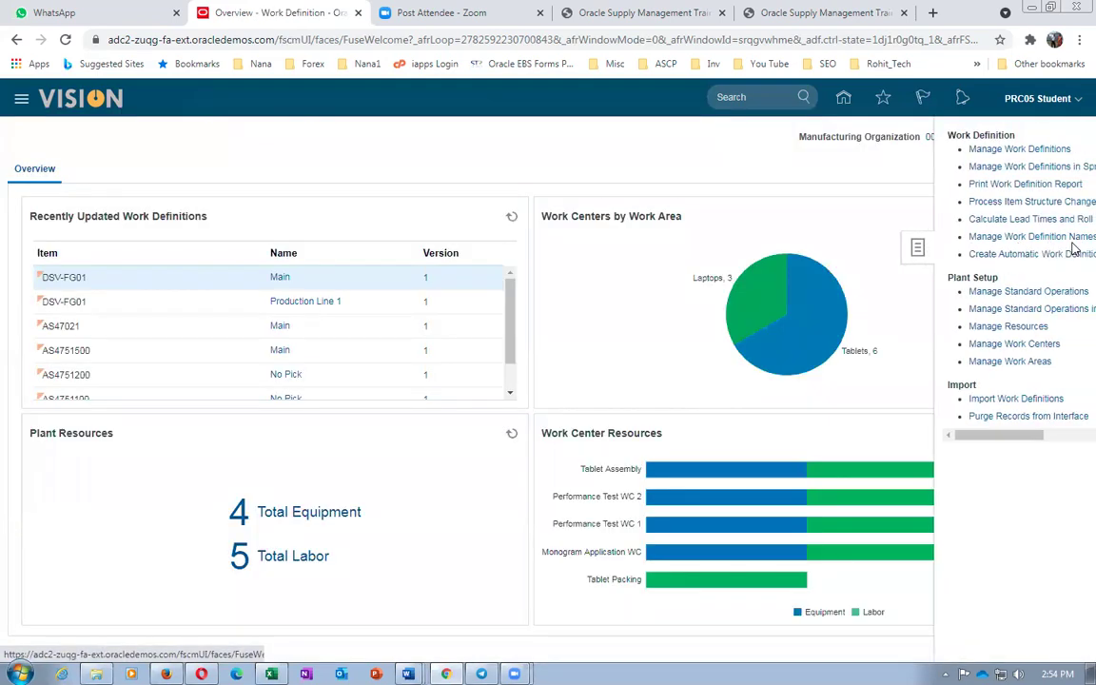
{"action": "left_click", "coordinate": [993, 360]}
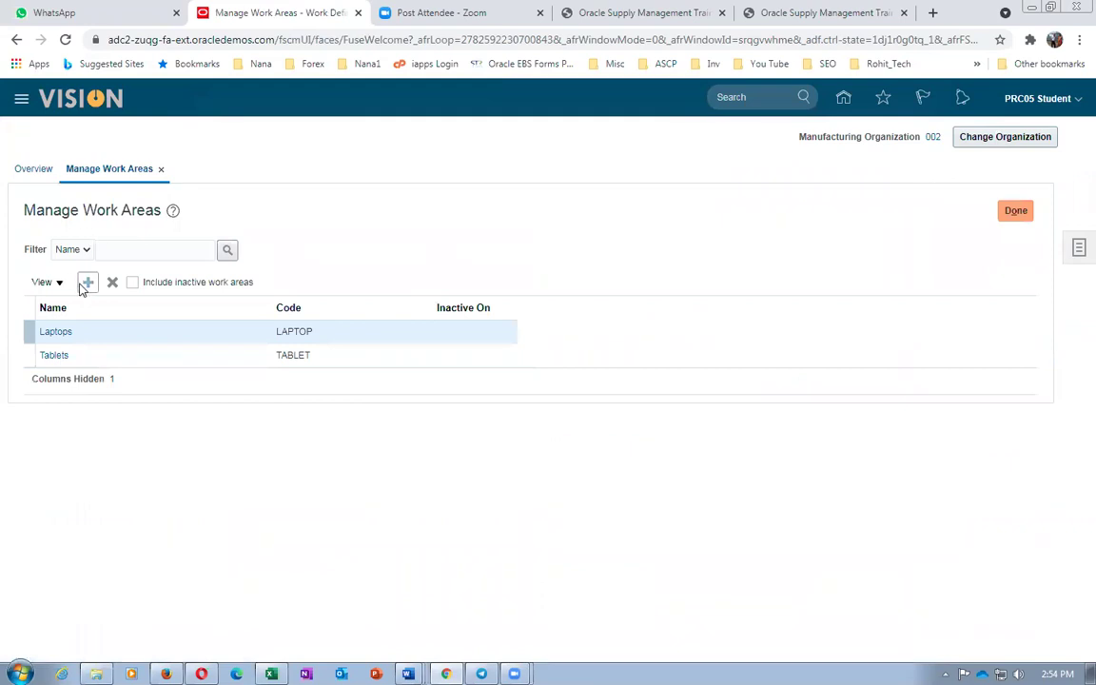
Create work area a01_PC_Manufacturing, reusing the name as code and description, and save it.
{"action": "left_click", "coordinate": [87, 282]}
{"action": "key", "text": "ctrl+v"}
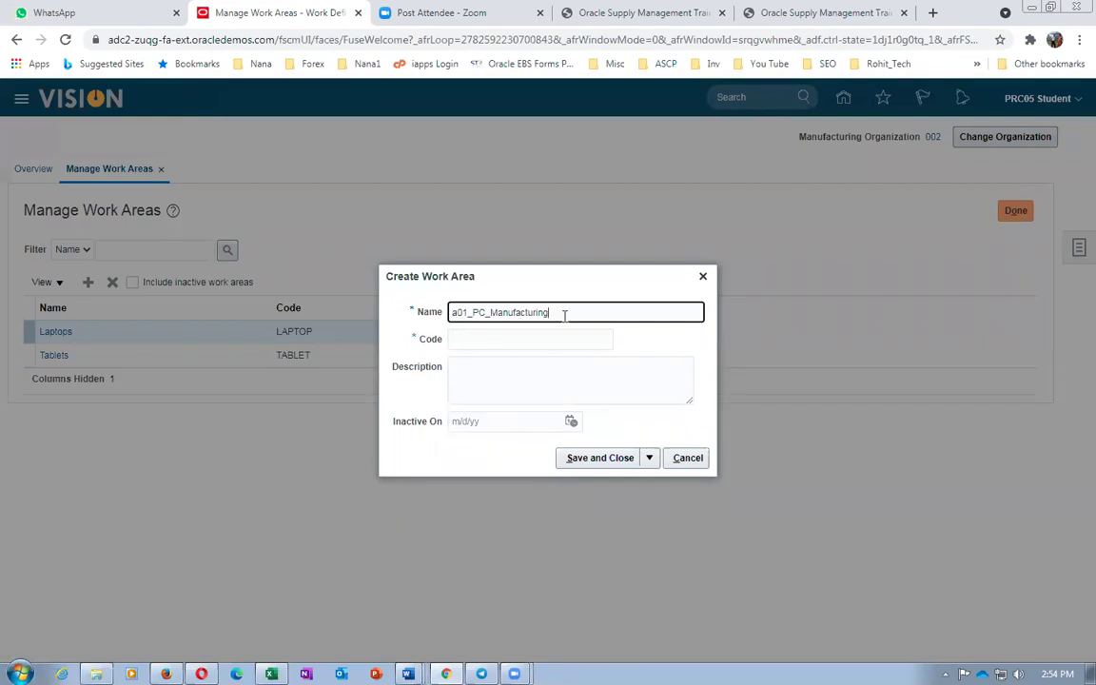
{"action": "left_click_drag", "start_coordinate": [565, 315], "coordinate": [409, 328]}
{"action": "key", "text": "ctrl+c"}
{"action": "left_click", "coordinate": [451, 341]}
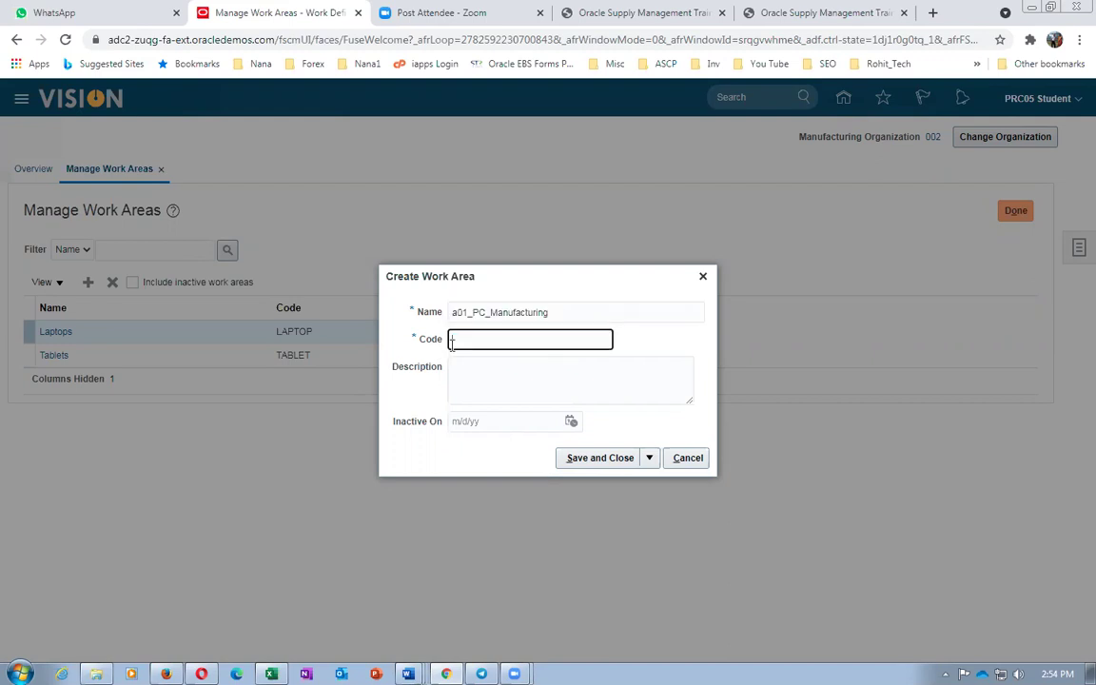
{"action": "key", "text": "ctrl+v"}
{"action": "left_click", "coordinate": [473, 382]}
{"action": "key", "text": "ctrl+v"}
{"action": "left_click", "coordinate": [596, 457]}
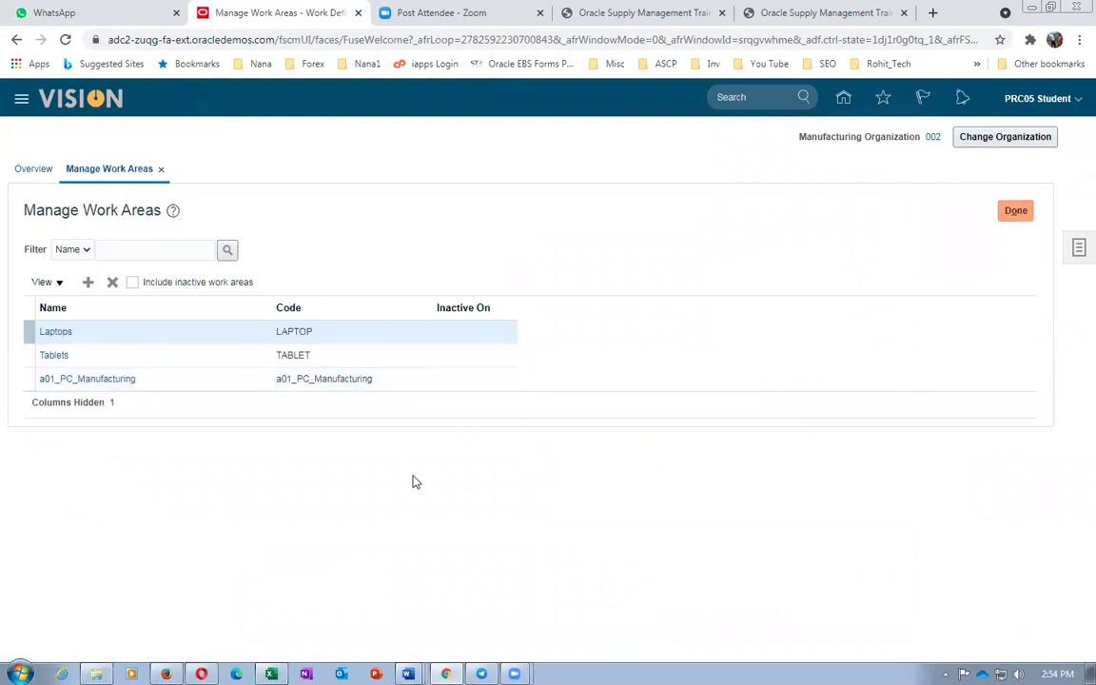
{"action": "left_click", "coordinate": [1016, 211]}
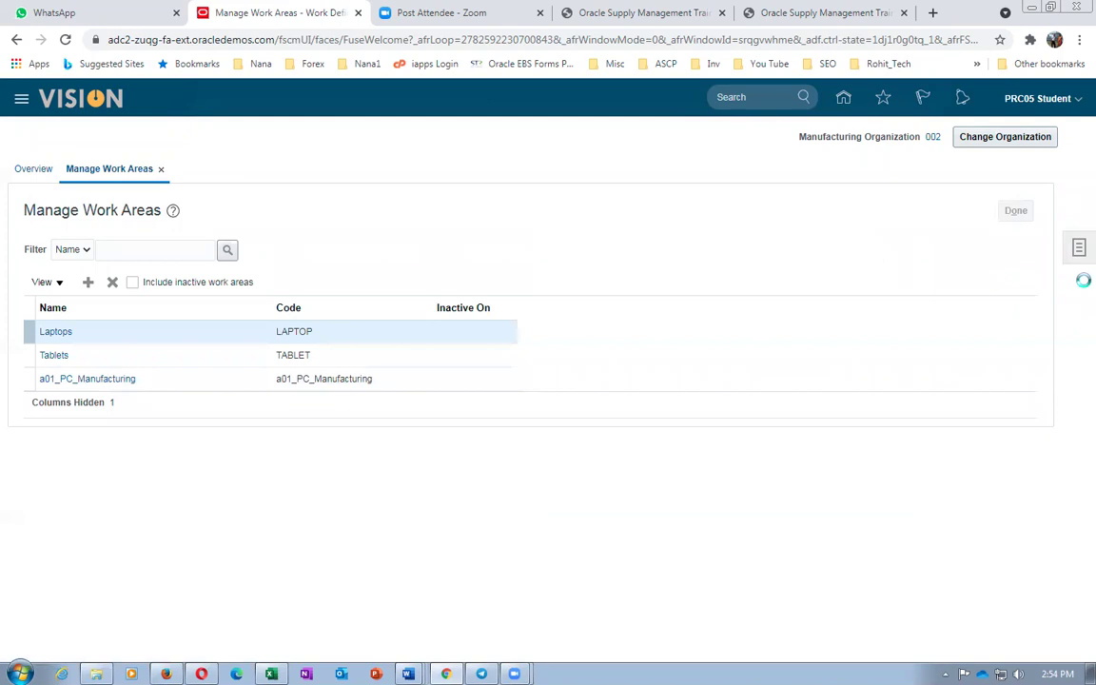
{"action": "key", "text": "alt+Tab"}
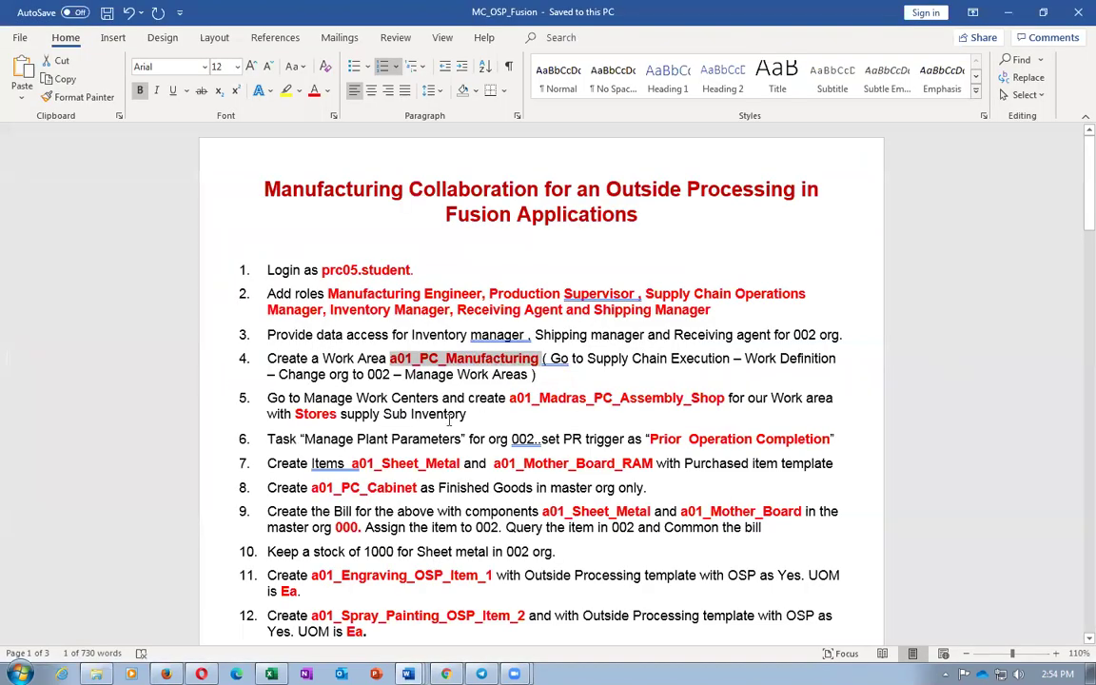
Read step 5 on the a01_Madras_PC_Assembly_Shop work center, then return to the Work Definition overview.
{"action": "left_click", "coordinate": [425, 413]}
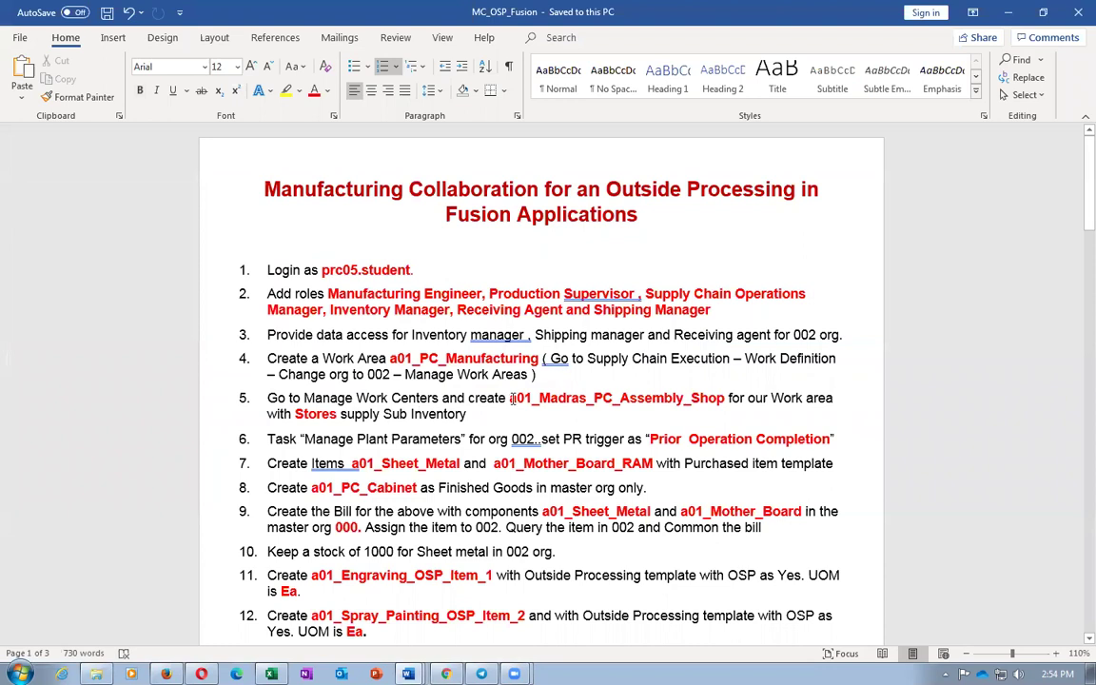
{"action": "left_click_drag", "start_coordinate": [511, 399], "coordinate": [725, 403]}
{"action": "key", "text": "ctrl+c"}
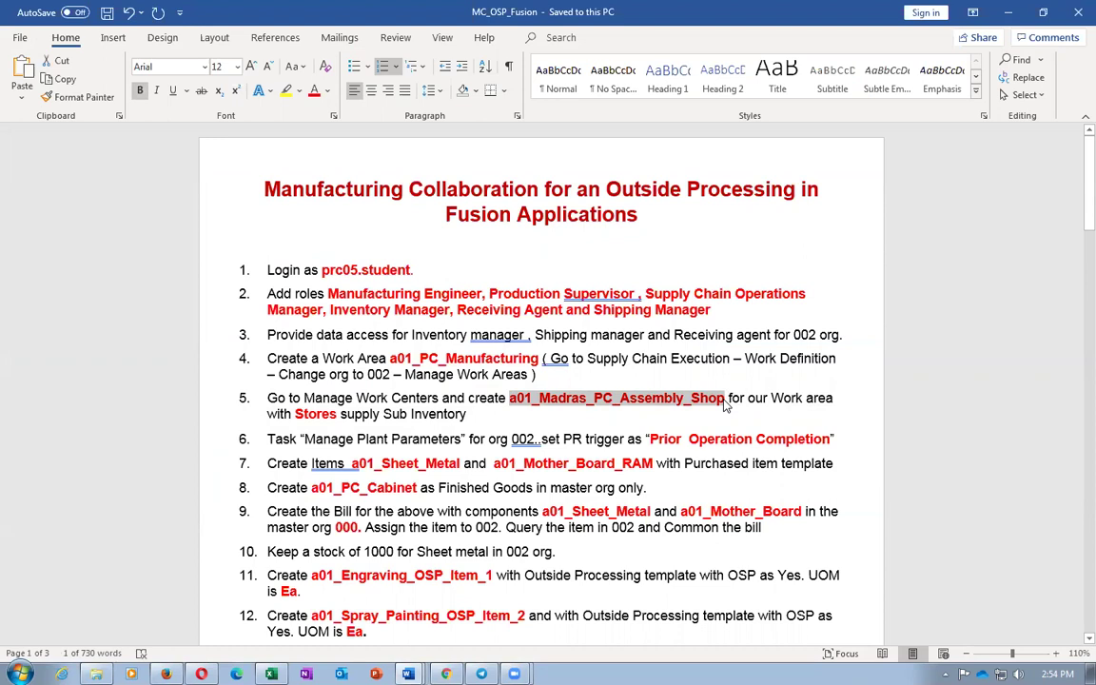
{"action": "key", "text": "alt+Tab"}
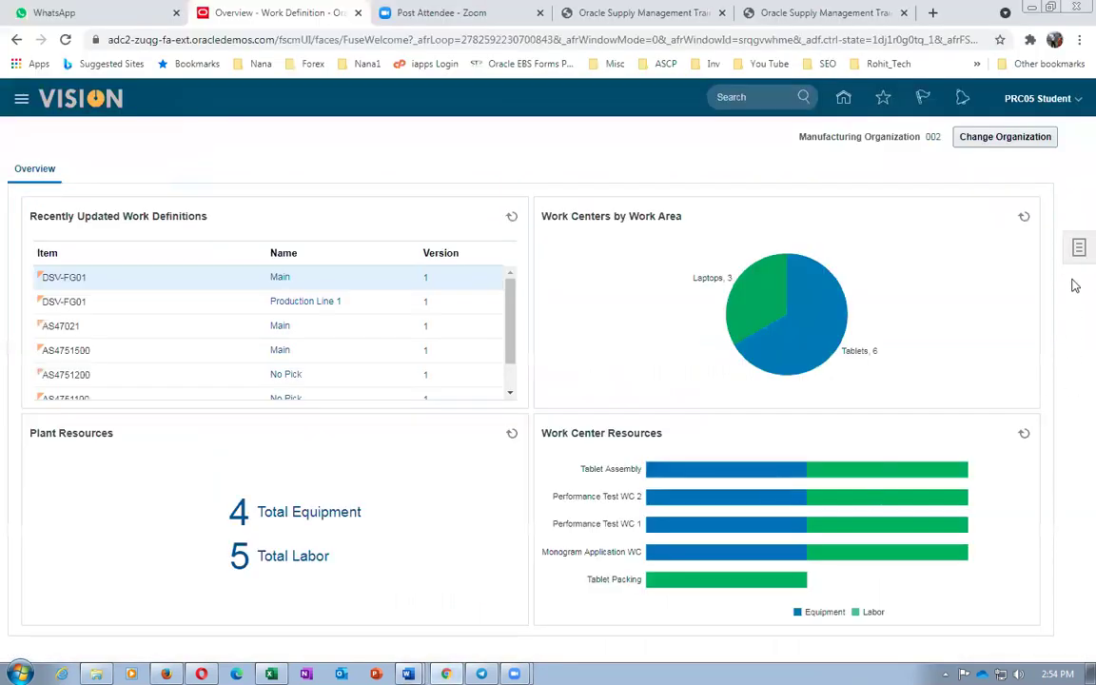
Start a new work center named a01_Madras_PC_Assembly_Shop, with the same code and description.
{"action": "left_click", "coordinate": [1078, 252]}
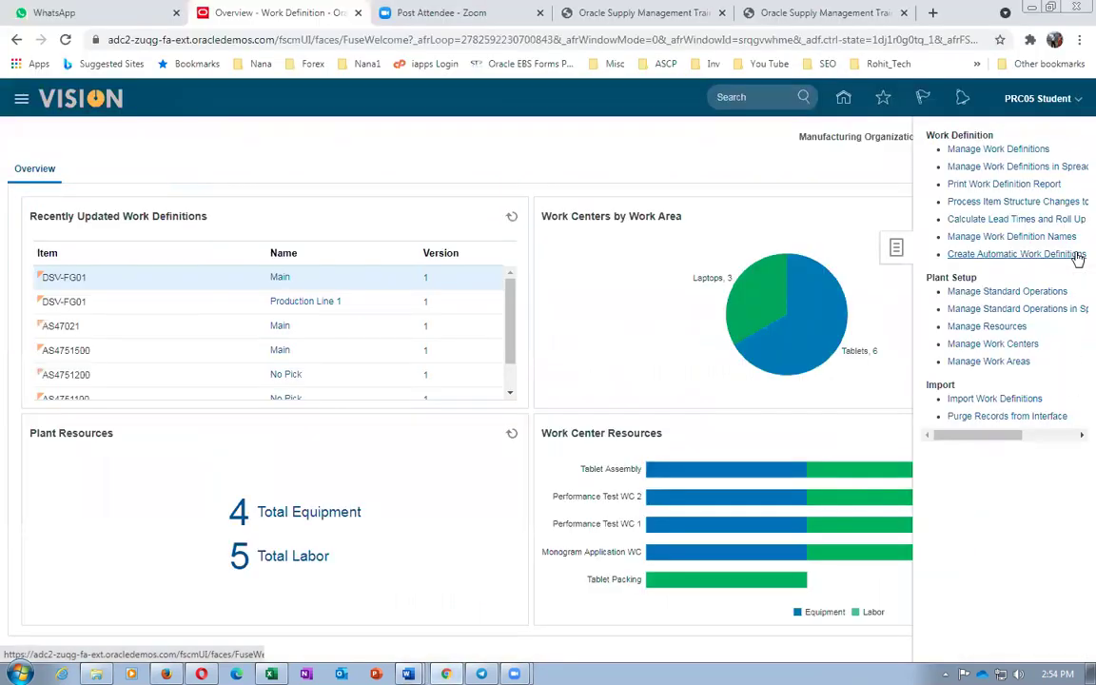
{"action": "left_click", "coordinate": [995, 343]}
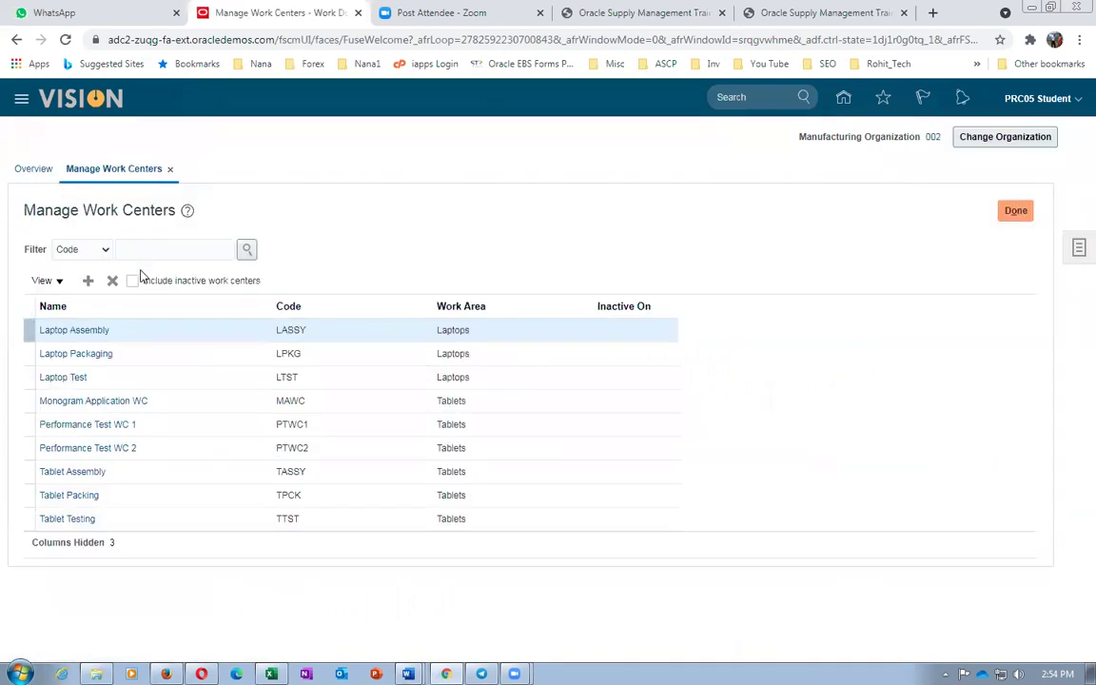
{"action": "left_click", "coordinate": [88, 280]}
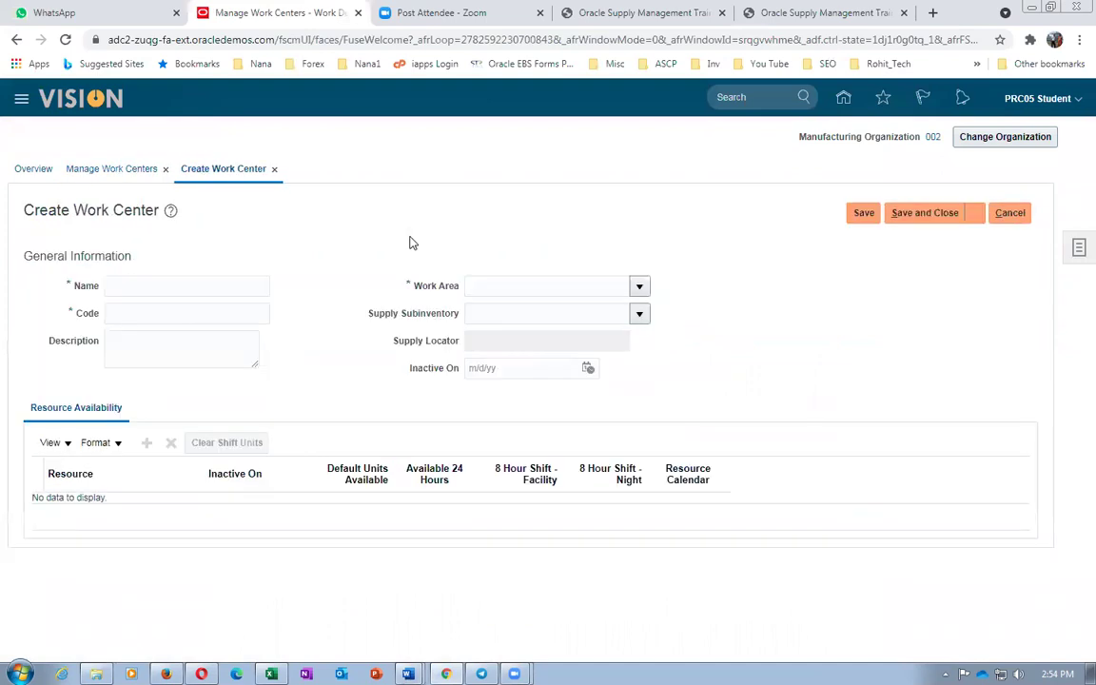
{"action": "left_click", "coordinate": [191, 289]}
{"action": "key", "text": "ctrl+v"}
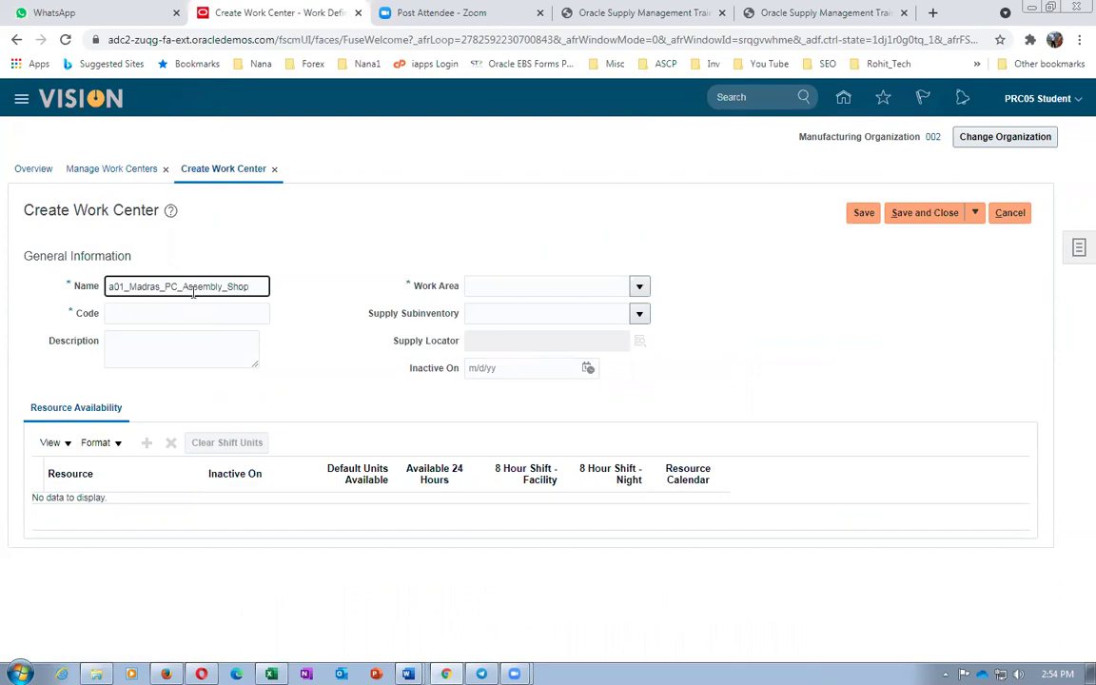
{"action": "left_click", "coordinate": [195, 309]}
{"action": "key", "text": "ctrl+v"}
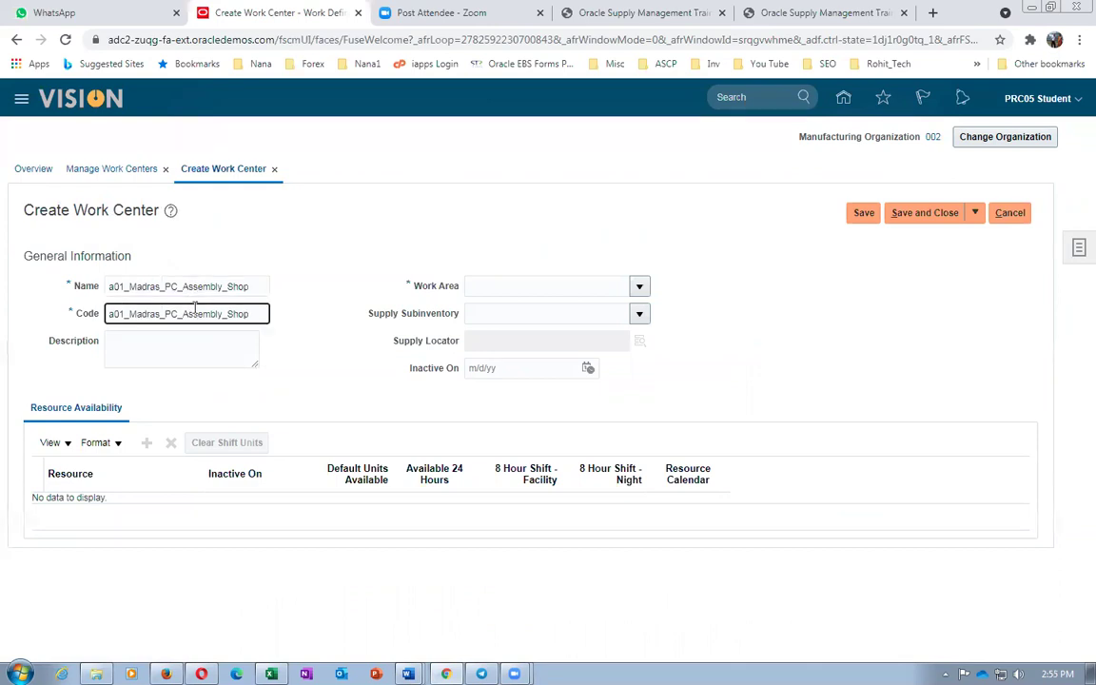
{"action": "left_click", "coordinate": [179, 349]}
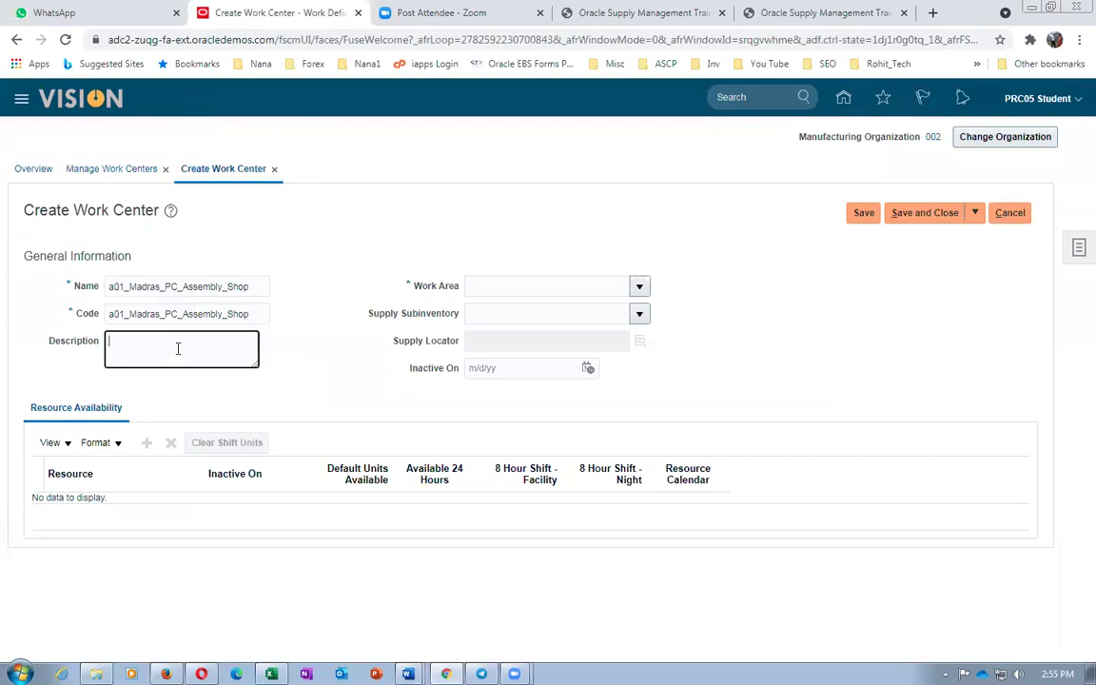
{"action": "key", "text": "ctrl+v"}
Assign work area a01_PC_Manufacturing and supply subinventory Stores, then save and close the work center.
{"action": "left_click", "coordinate": [547, 287]}
{"action": "type", "text": "a"}
{"action": "key", "text": "Tab"}
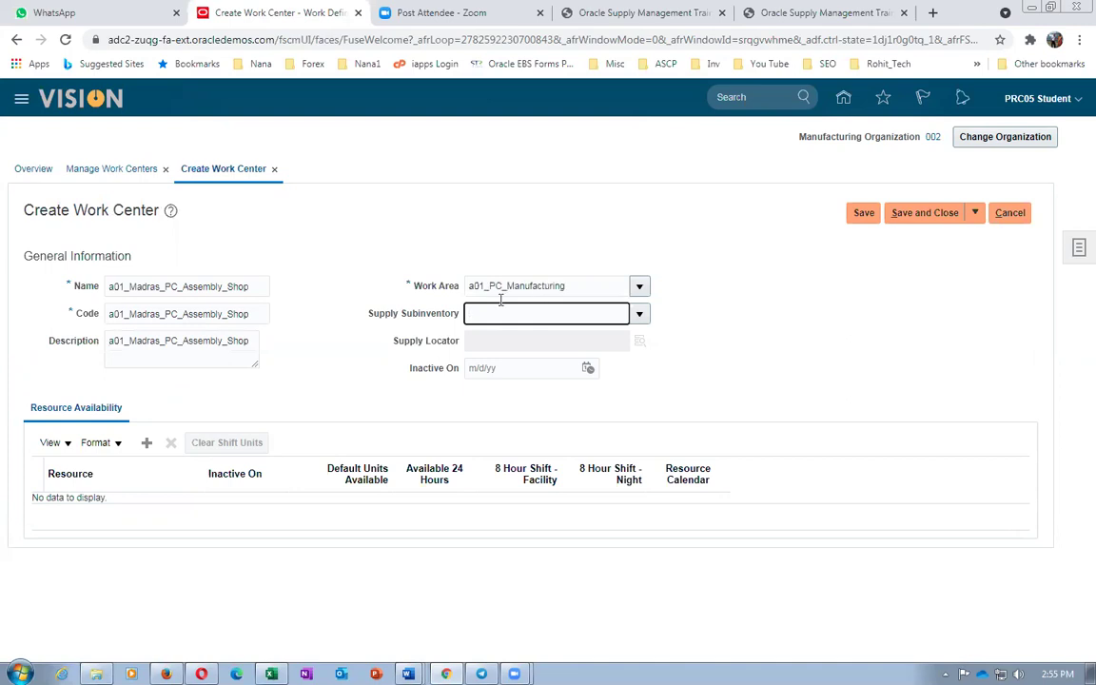
{"action": "left_click", "coordinate": [640, 314]}
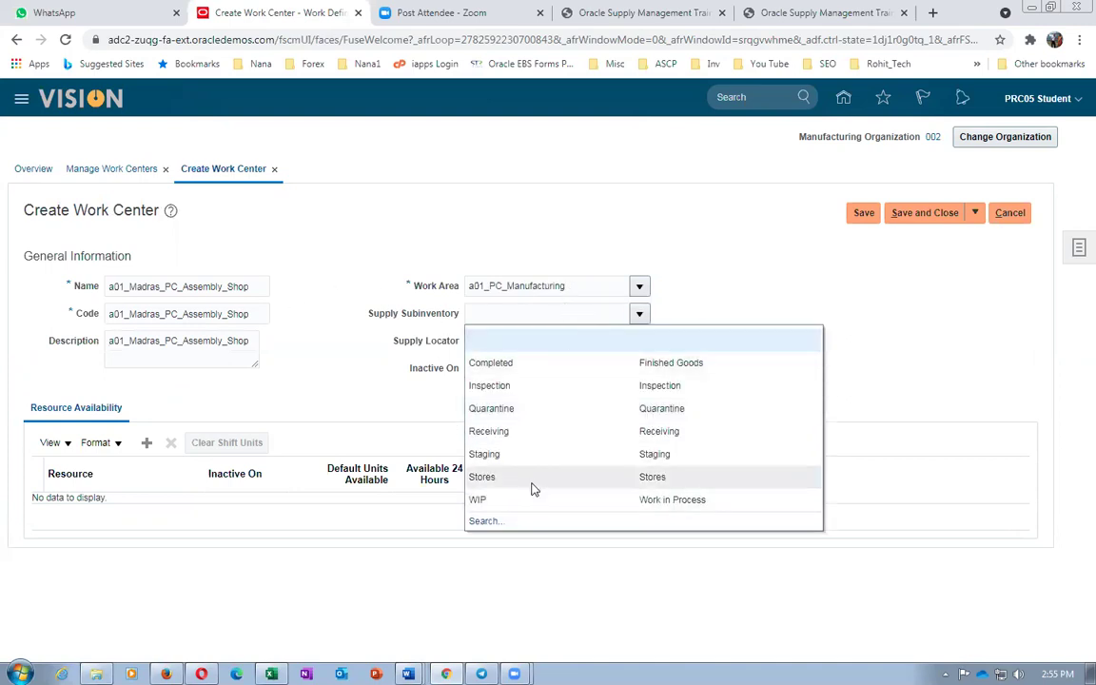
{"action": "left_click", "coordinate": [531, 481]}
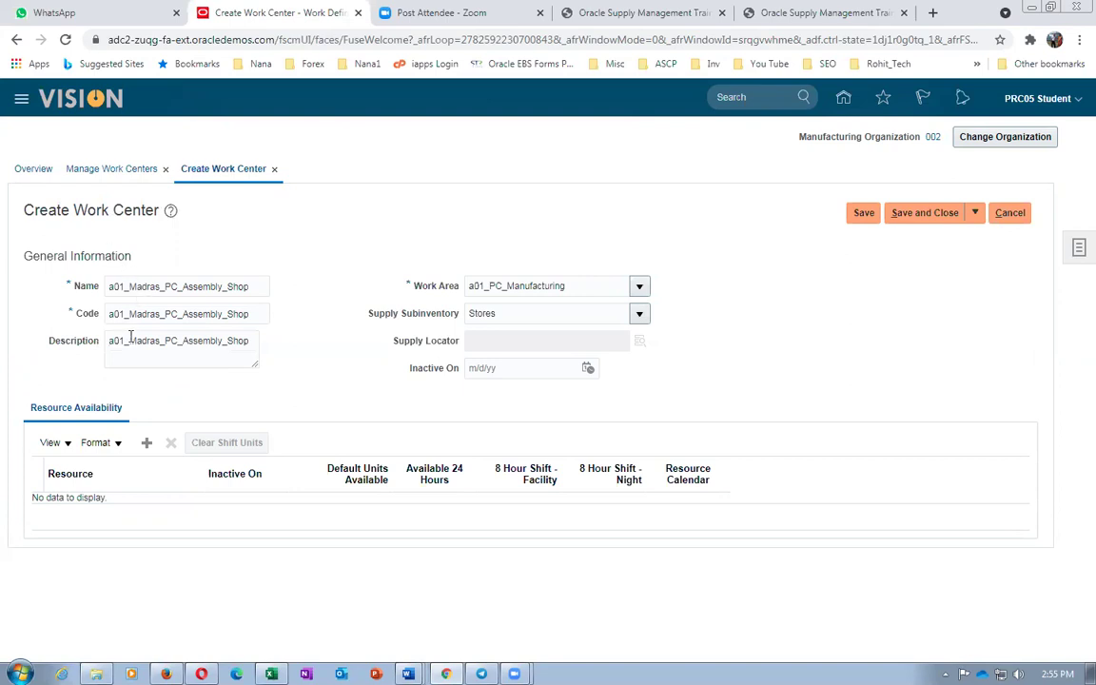
{"action": "left_click", "coordinate": [931, 215]}
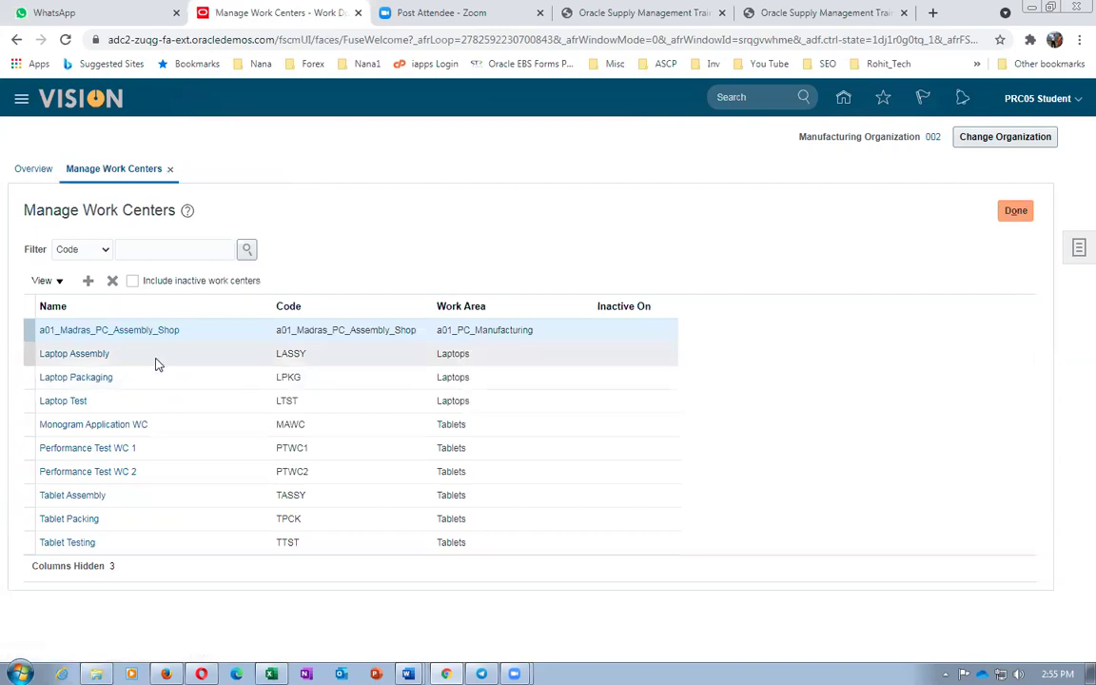
{"action": "key", "text": "alt+Tab"}
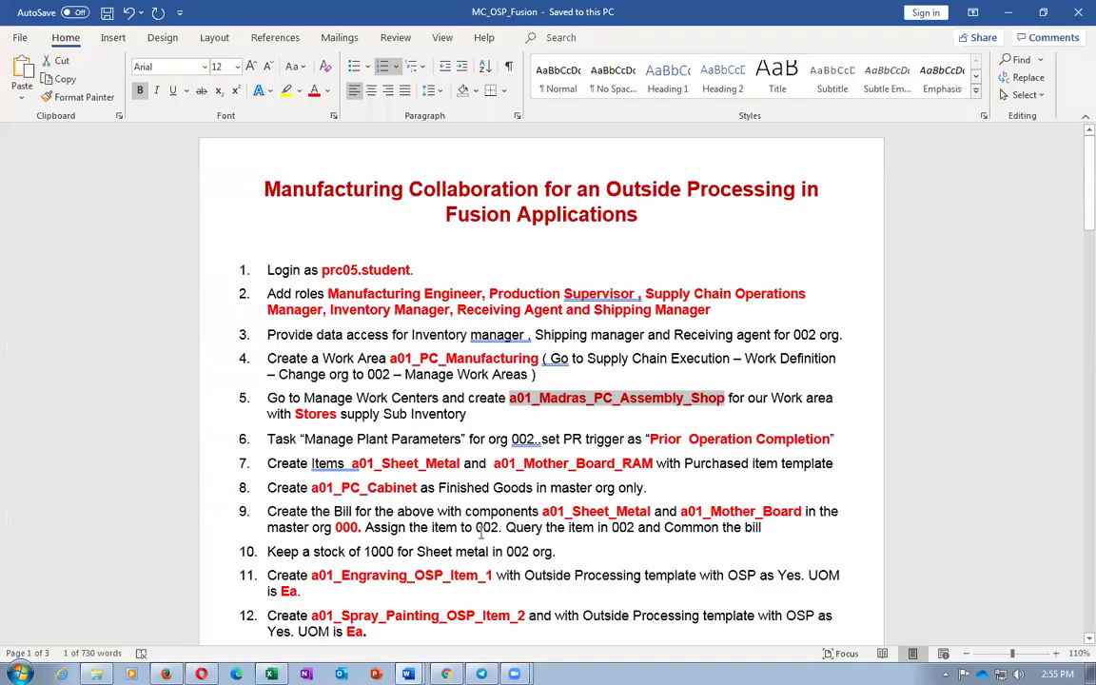
Look up the Manage Plant Parameters task in step 6, then close Manage Work Centers.
{"action": "left_click", "coordinate": [305, 440]}
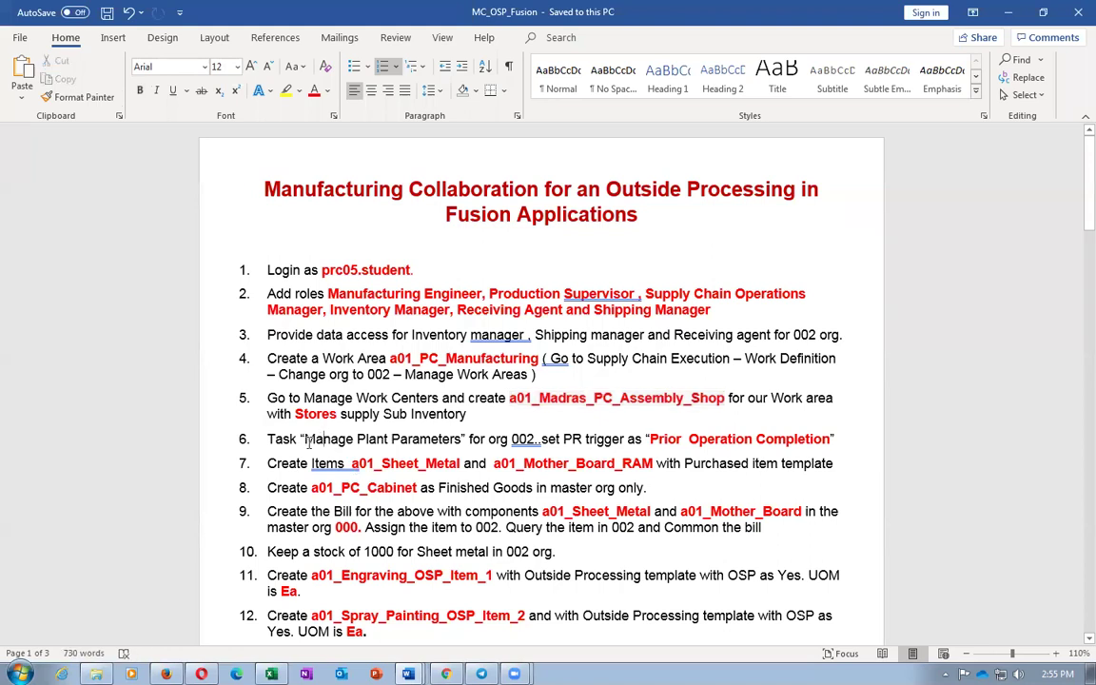
{"action": "left_click_drag", "start_coordinate": [306, 439], "coordinate": [426, 455]}
{"action": "key", "text": "ctrl+c"}
{"action": "key", "text": "alt+Tab"}
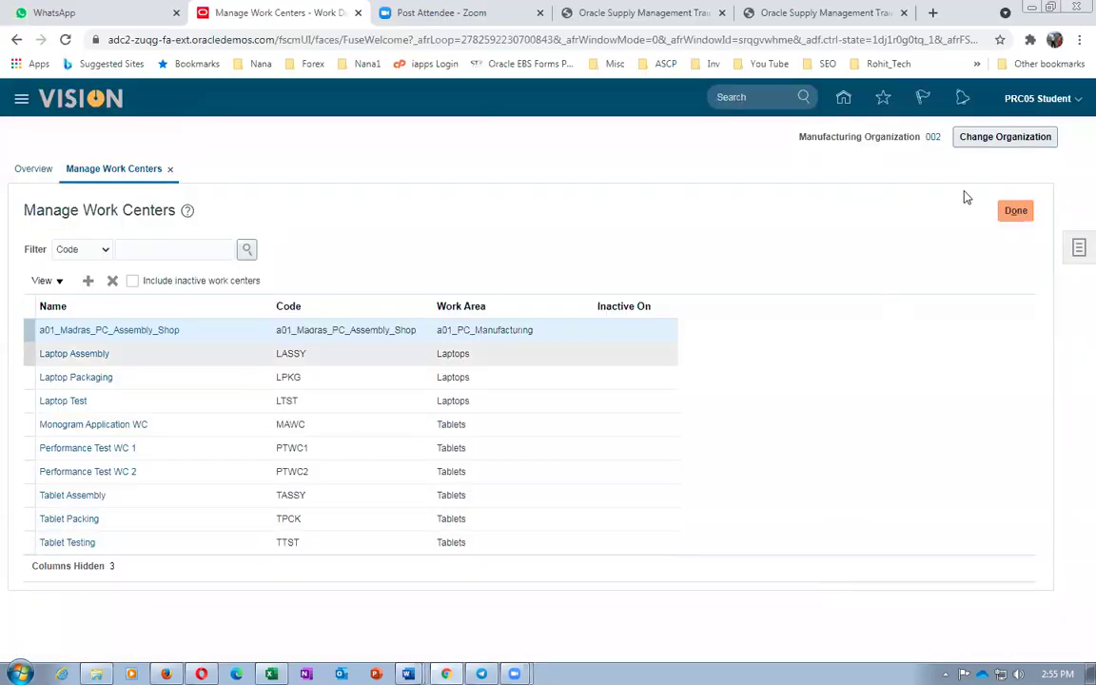
{"action": "left_click", "coordinate": [1015, 211]}
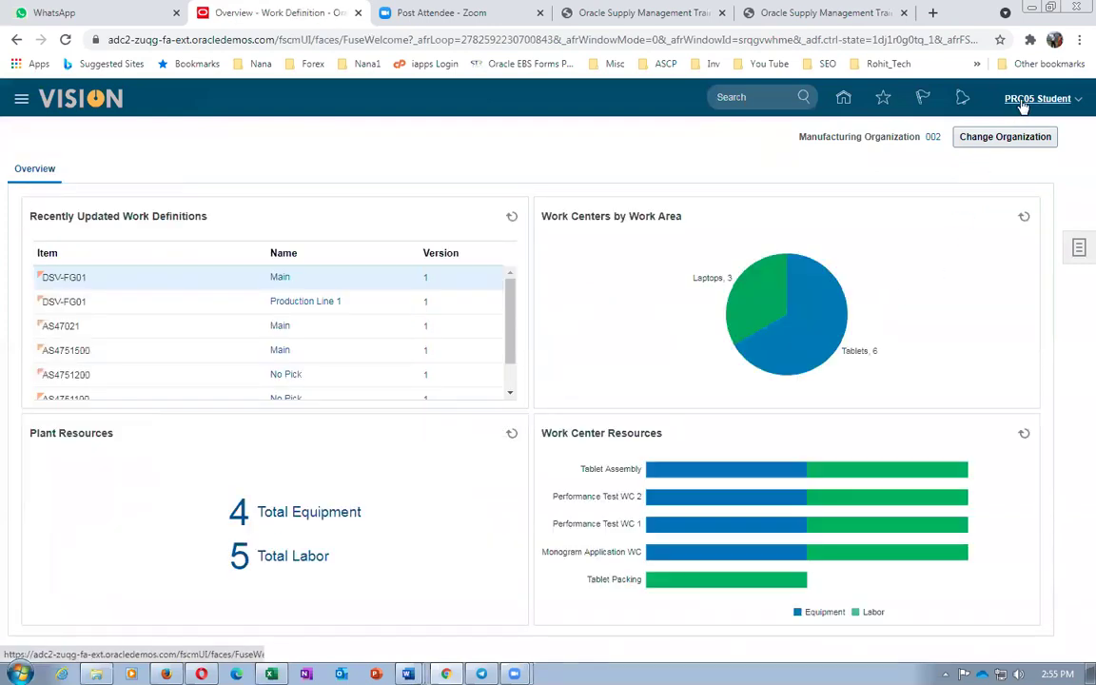
From Setup and Maintenance, search the tasks for 'Manage Plant Parameters' and open it.
{"action": "left_click", "coordinate": [1034, 116]}
{"action": "left_click", "coordinate": [806, 323]}
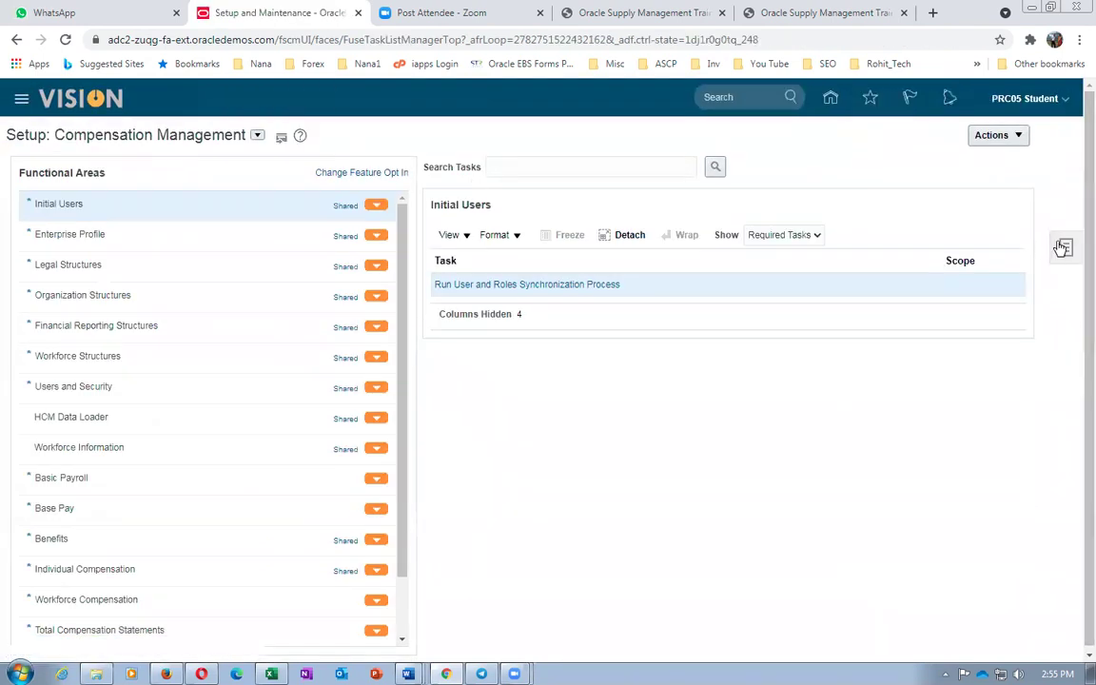
{"action": "left_click", "coordinate": [1063, 247]}
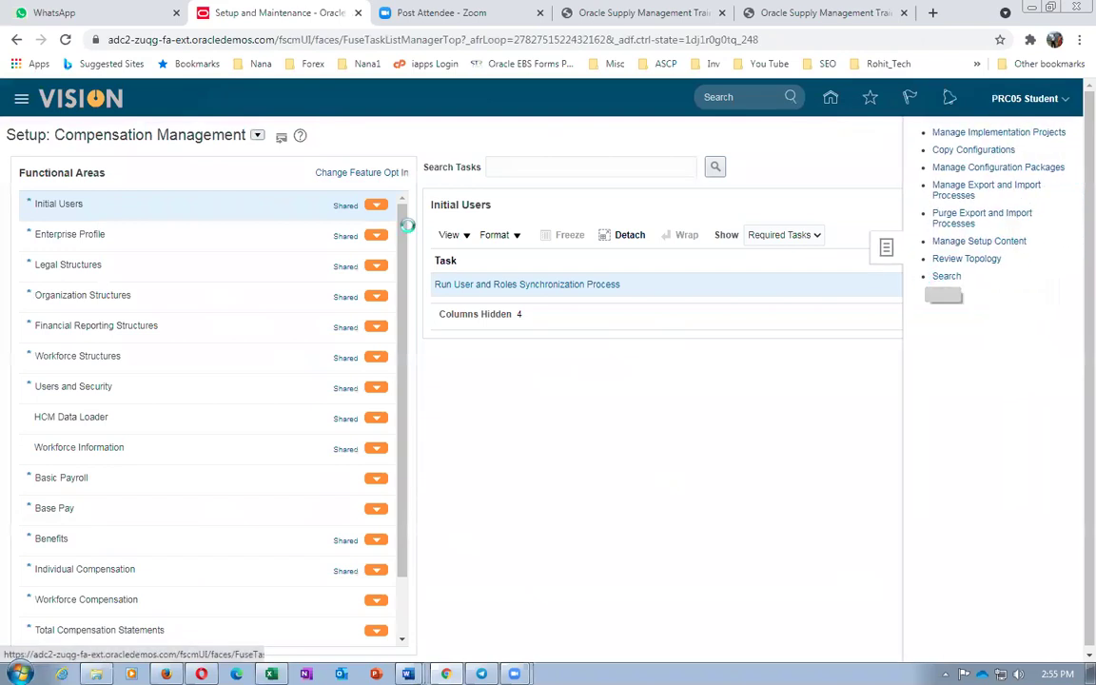
{"action": "left_click", "coordinate": [394, 166]}
{"action": "key", "text": "ctrl+v"}
{"action": "key", "text": "Return"}
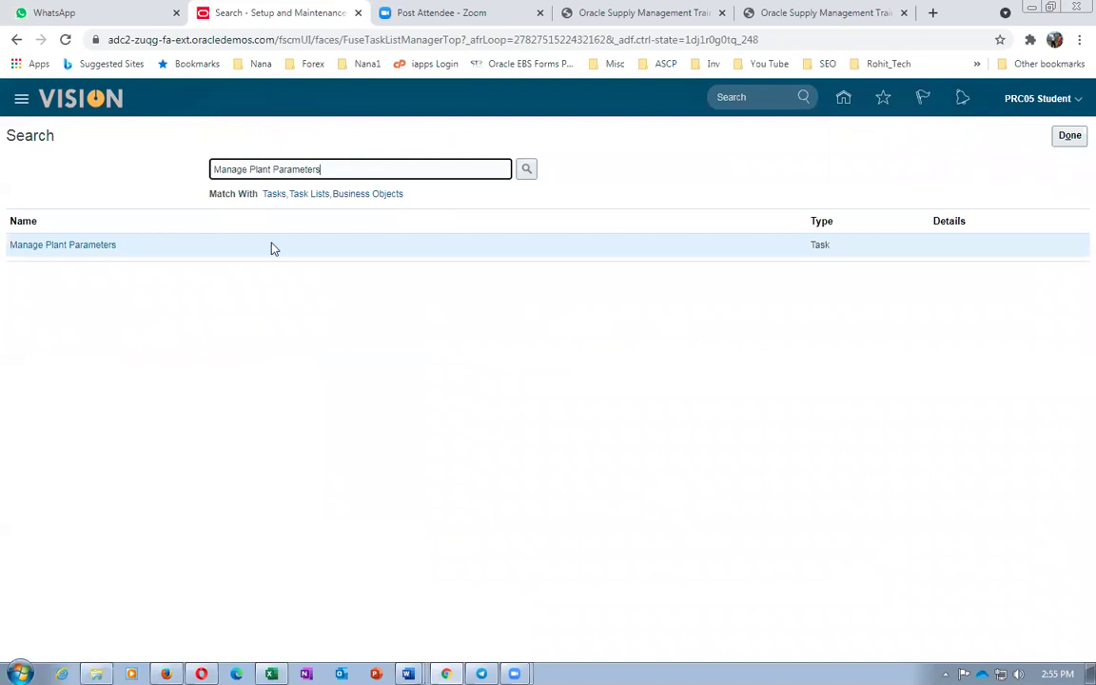
{"action": "left_click", "coordinate": [48, 246]}
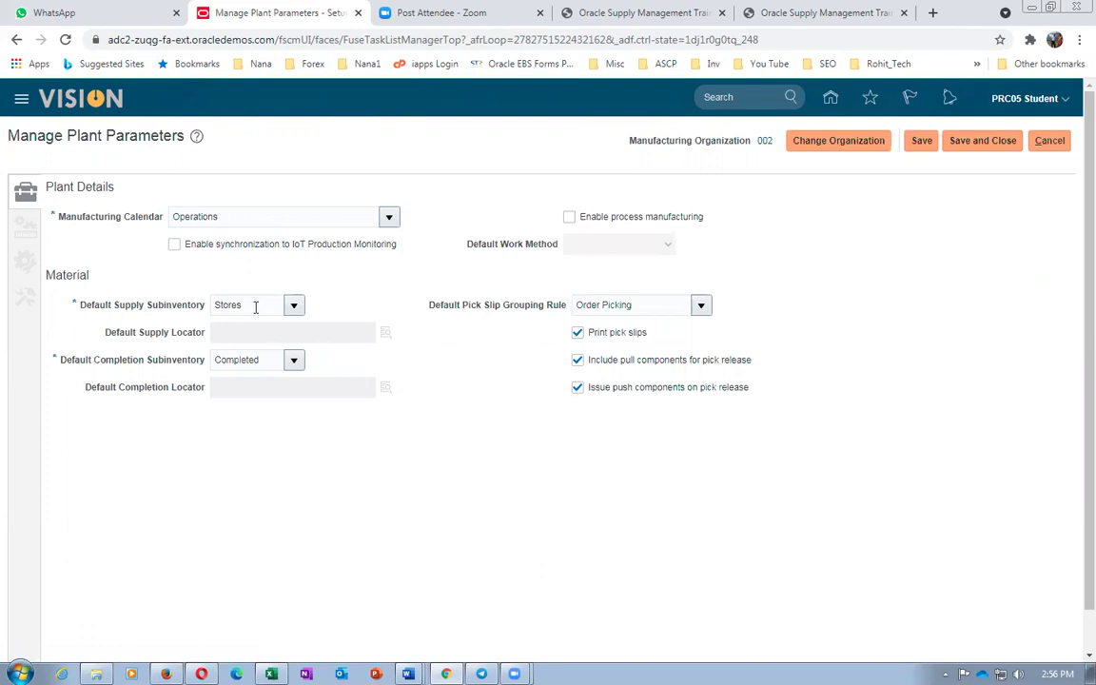
Review the work definition parameters, keeping phantom operation inheritance as Material Only.
{"action": "left_click", "coordinate": [21, 224]}
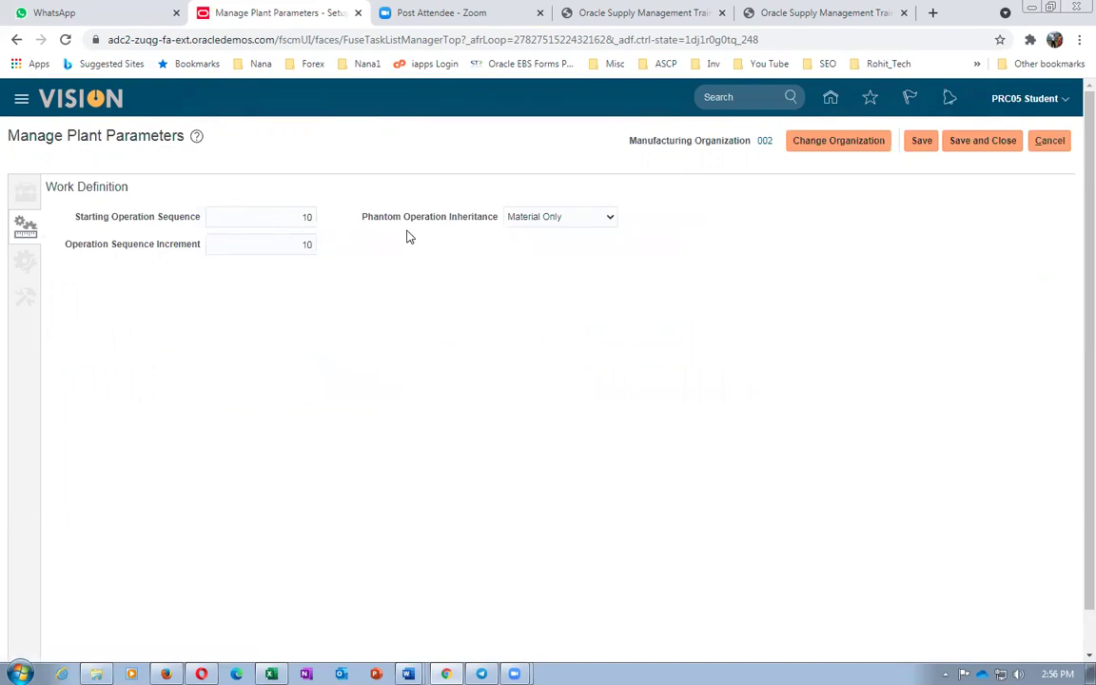
{"action": "left_click", "coordinate": [521, 219]}
{"action": "left_click", "coordinate": [521, 219]}
Replace the work order prefix WO-002- with Tata_ in the production parameters.
{"action": "left_click", "coordinate": [27, 262]}
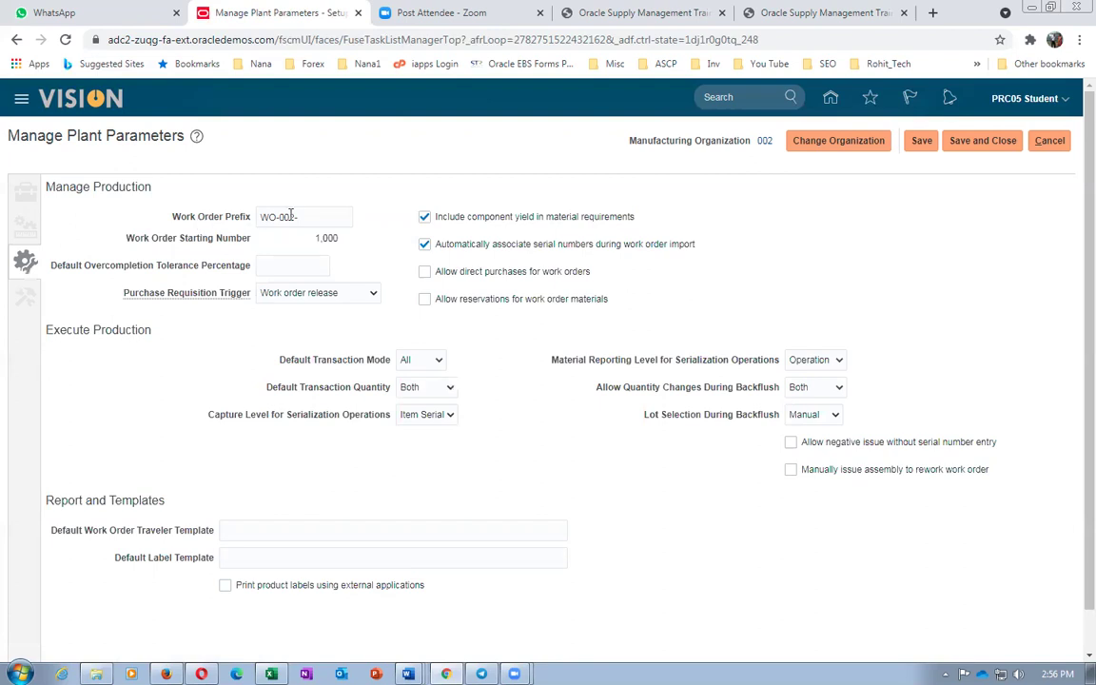
{"action": "left_click_drag", "start_coordinate": [311, 215], "coordinate": [130, 204]}
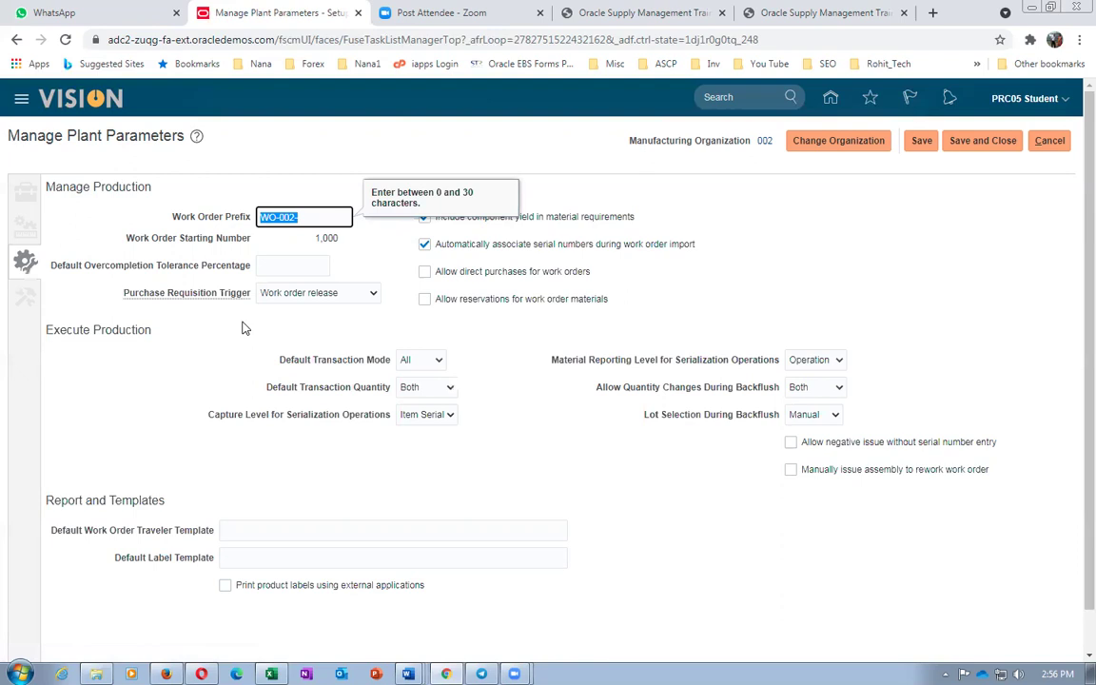
{"action": "type", "text": "Tata_"}
{"action": "left_click", "coordinate": [288, 233]}
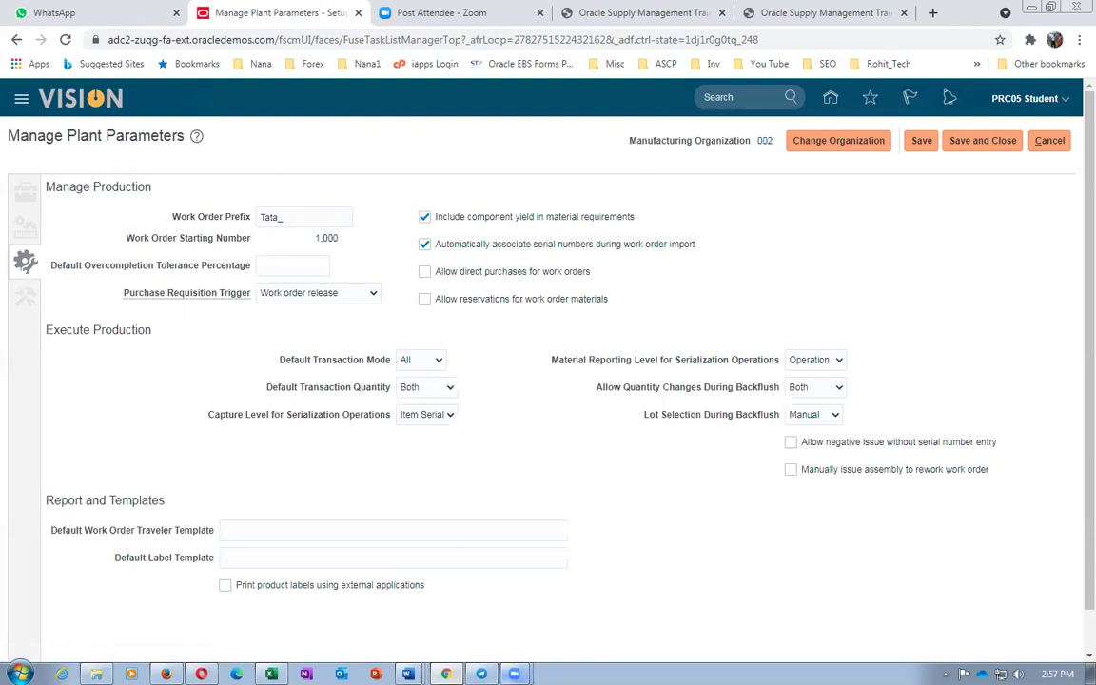
{"action": "left_click", "coordinate": [407, 674]}
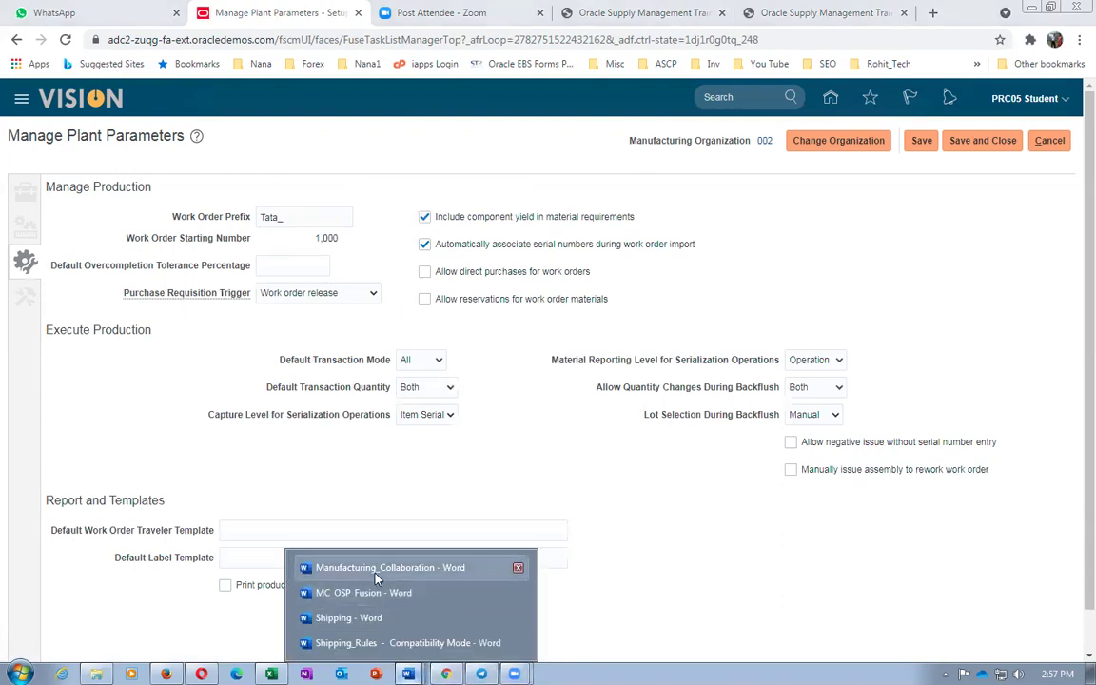
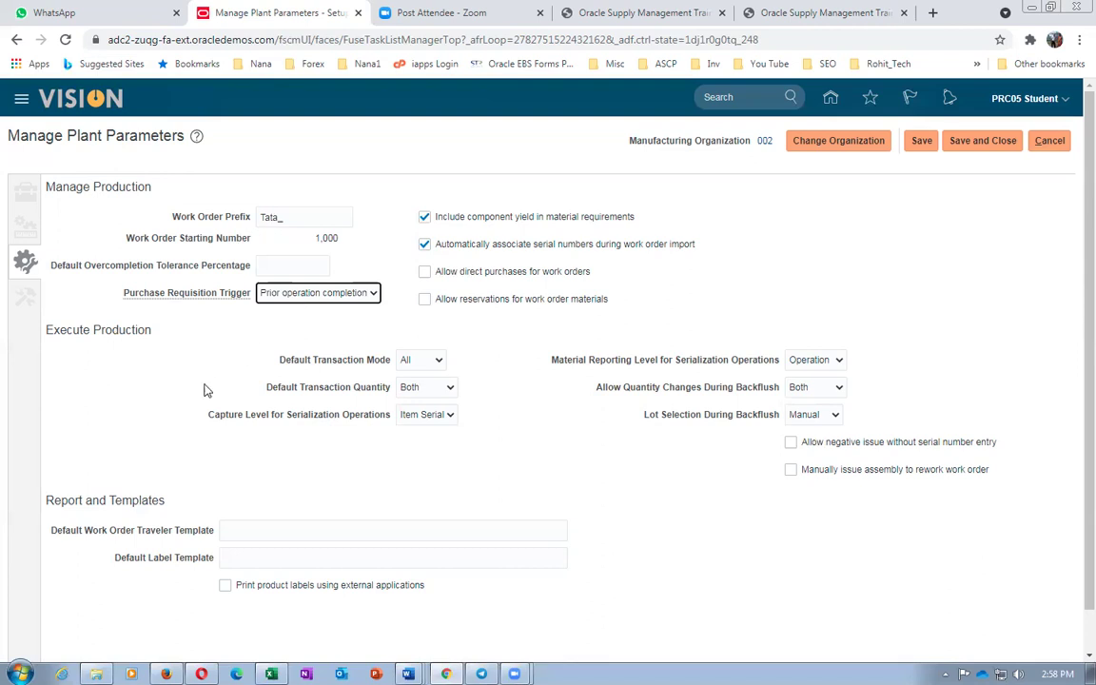
Review the production and maintenance settings, then save org 002's plant parameters.
{"action": "left_click", "coordinate": [328, 309]}
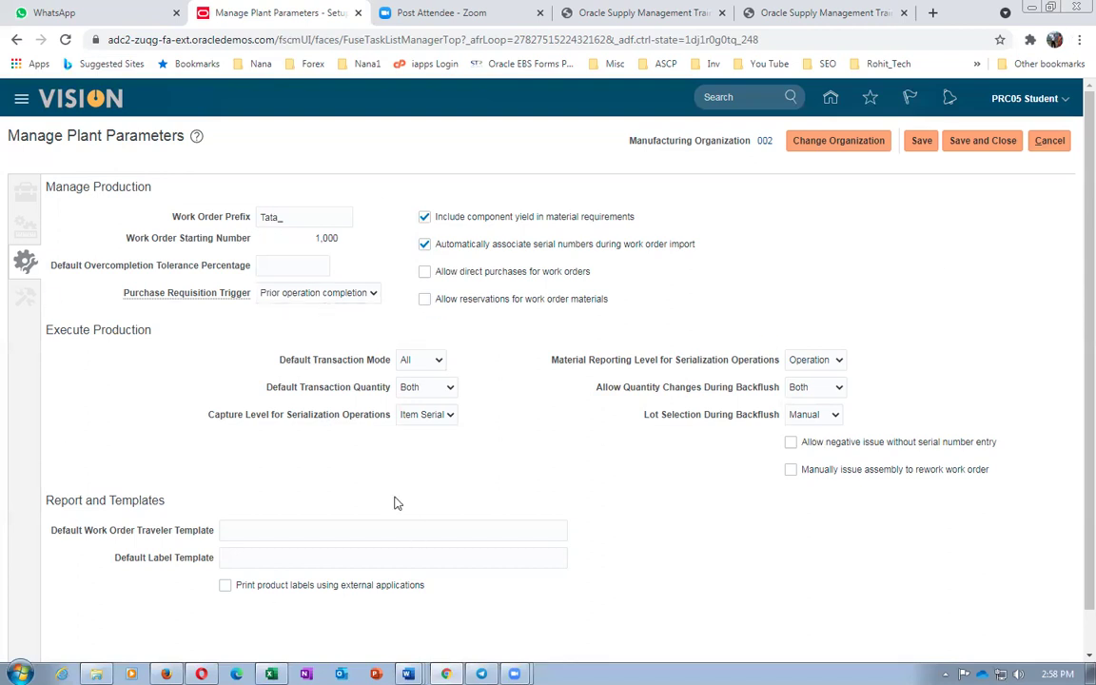
{"action": "left_click", "coordinate": [24, 296]}
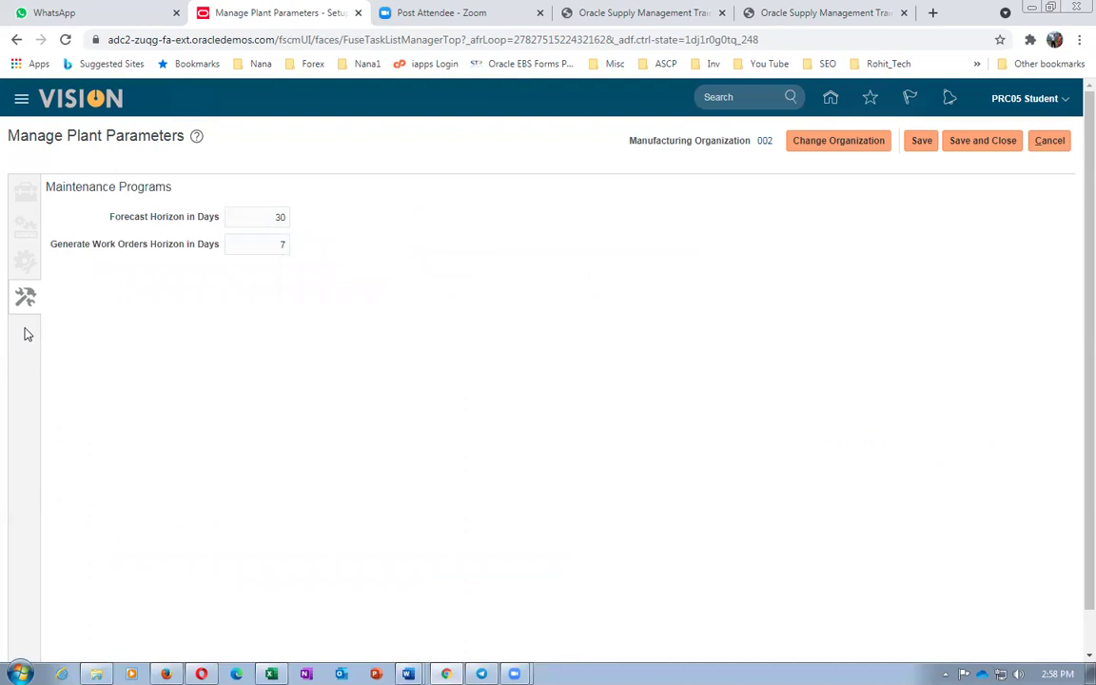
{"action": "left_click", "coordinate": [25, 260]}
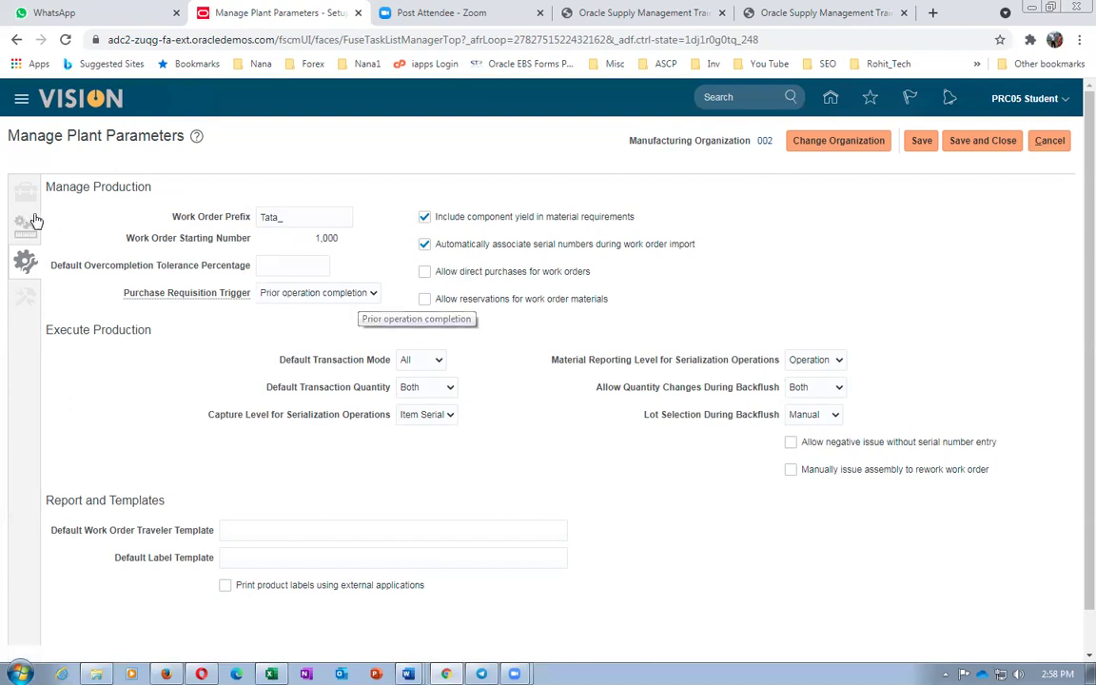
{"action": "left_click", "coordinate": [293, 215]}
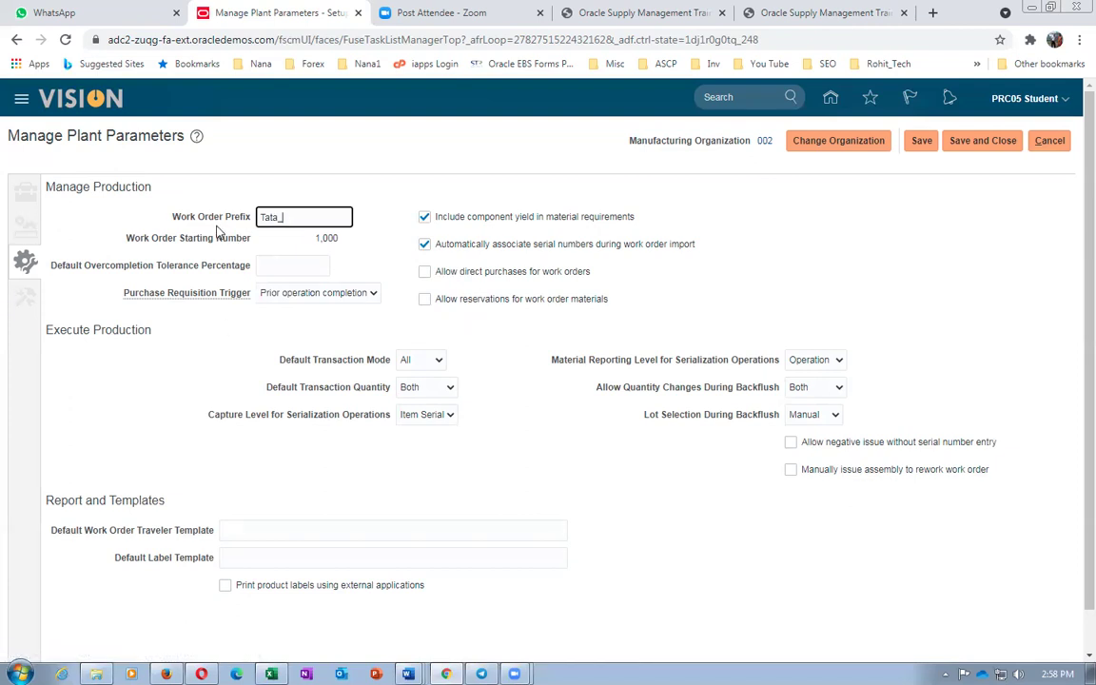
{"action": "left_click", "coordinate": [983, 140]}
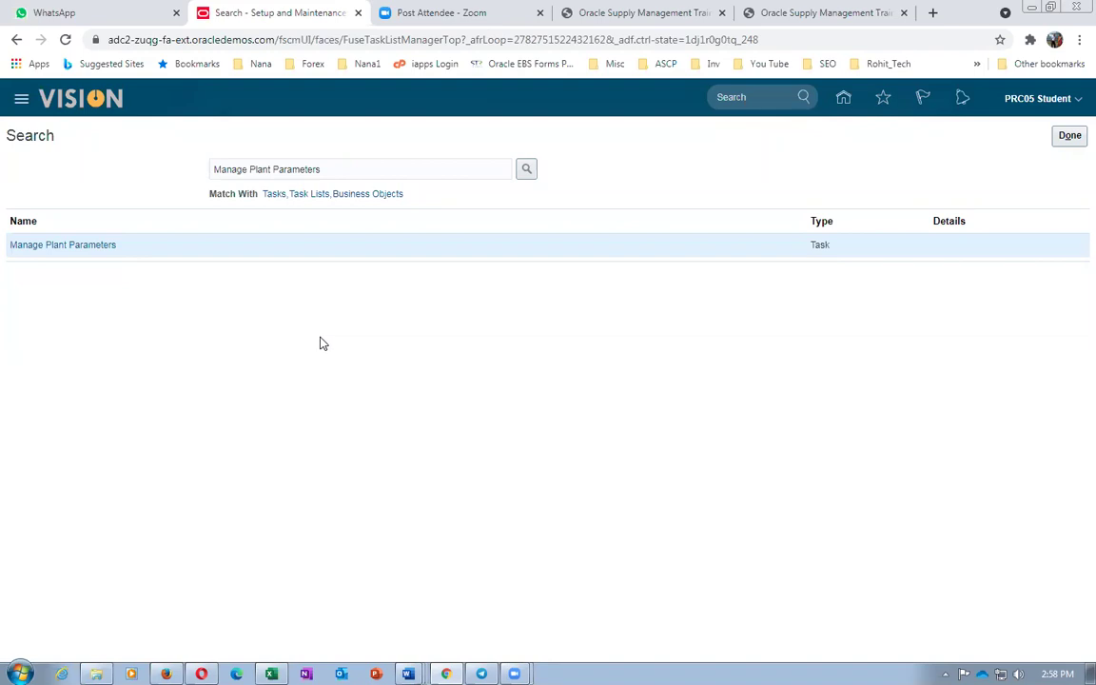
Reopen Manage Plant Parameters and confirm the Purchase Requisition Trigger is Prior operation completion.
{"action": "left_click", "coordinate": [76, 245]}
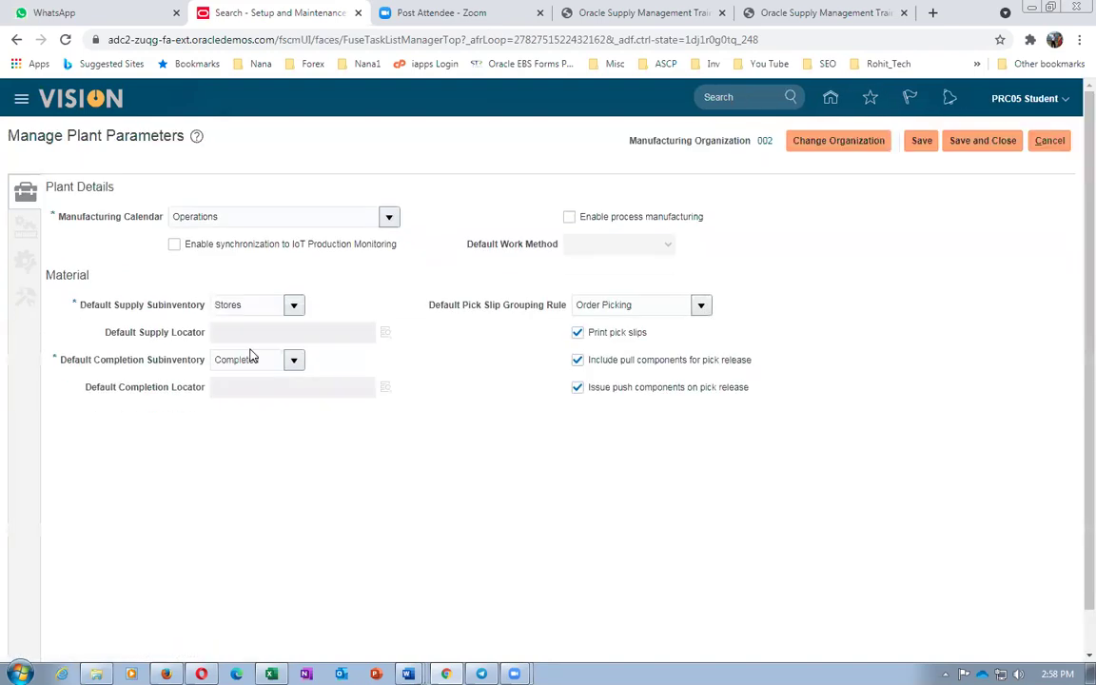
{"action": "left_click", "coordinate": [25, 273]}
{"action": "left_click", "coordinate": [308, 294]}
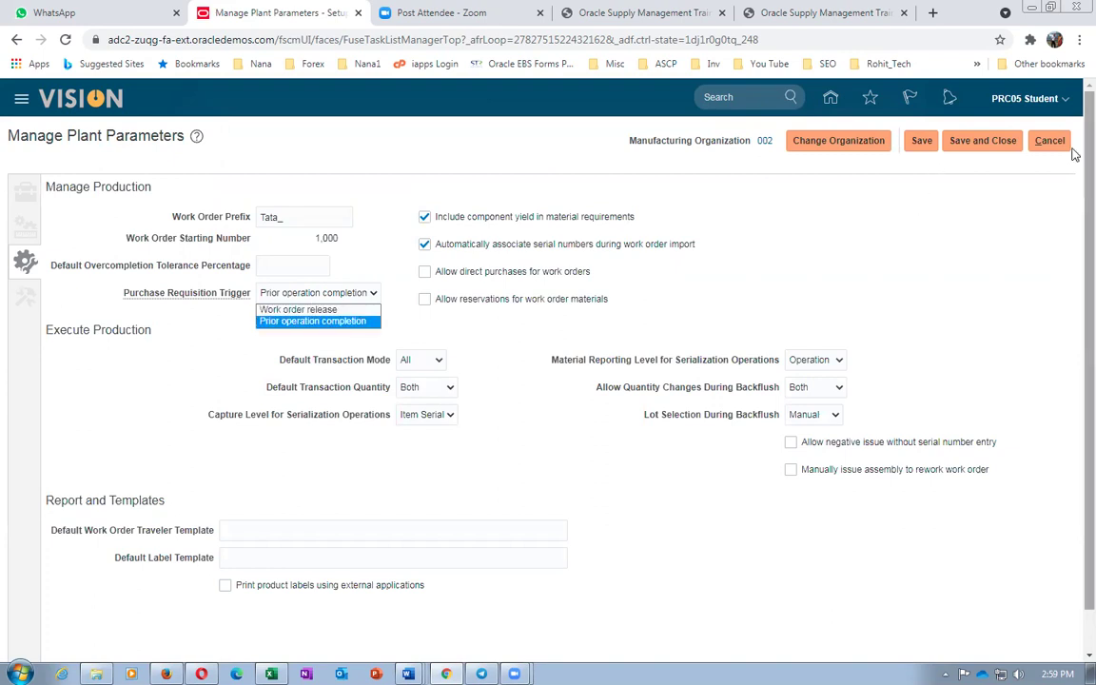
{"action": "left_click", "coordinate": [927, 267]}
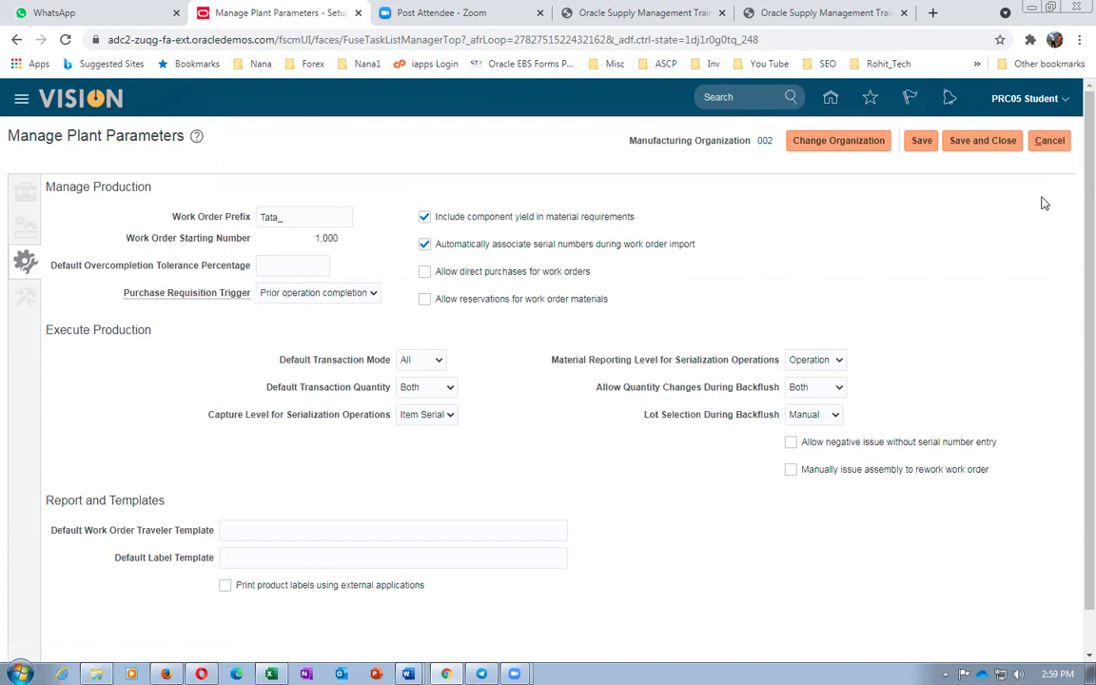
{"action": "left_click", "coordinate": [320, 292]}
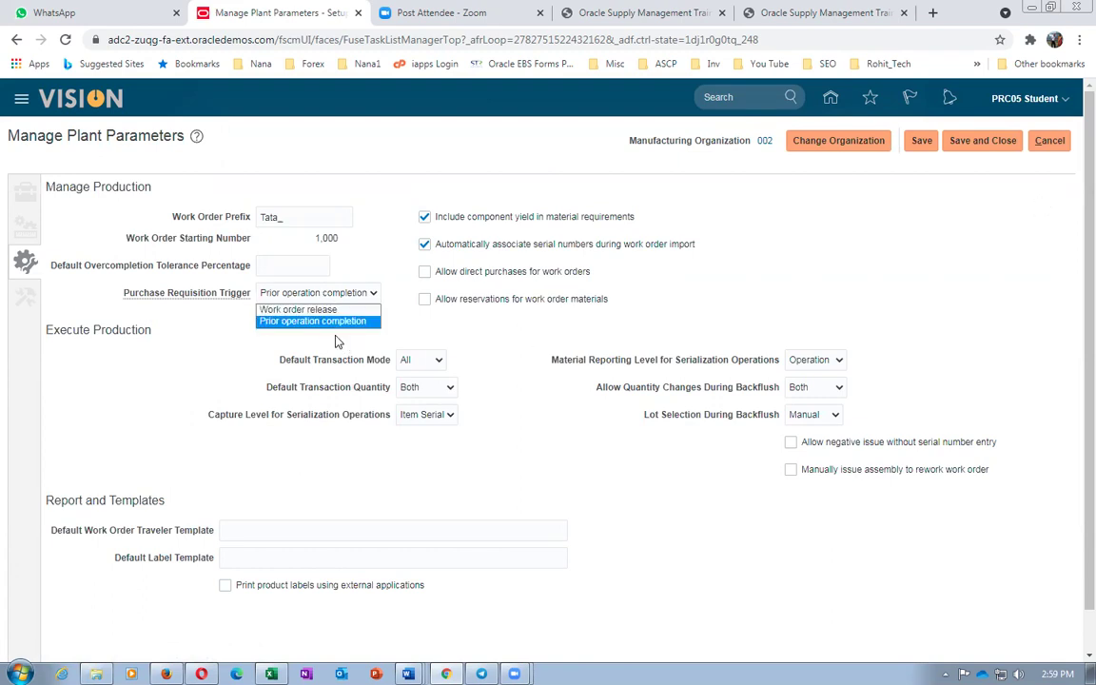
{"action": "left_click", "coordinate": [890, 277]}
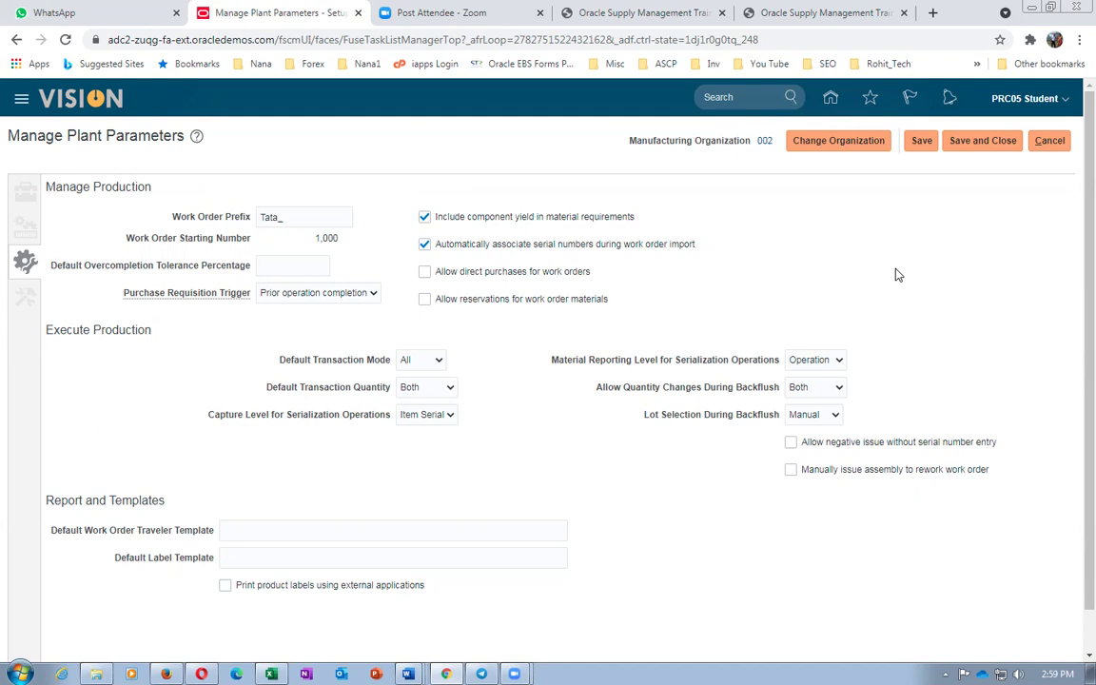
{"action": "key", "text": "alt+Tab"}
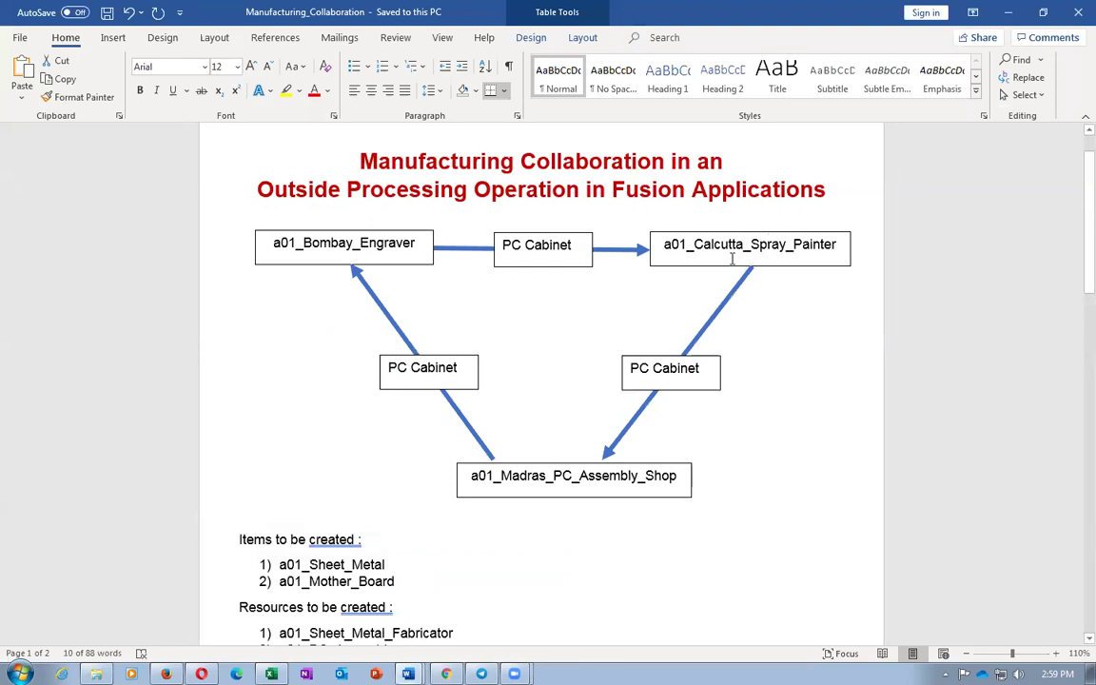
Recheck the Purchase Requisition Trigger options in Oracle without changing them.
{"action": "key", "text": "alt+Tab"}
{"action": "left_click", "coordinate": [314, 292]}
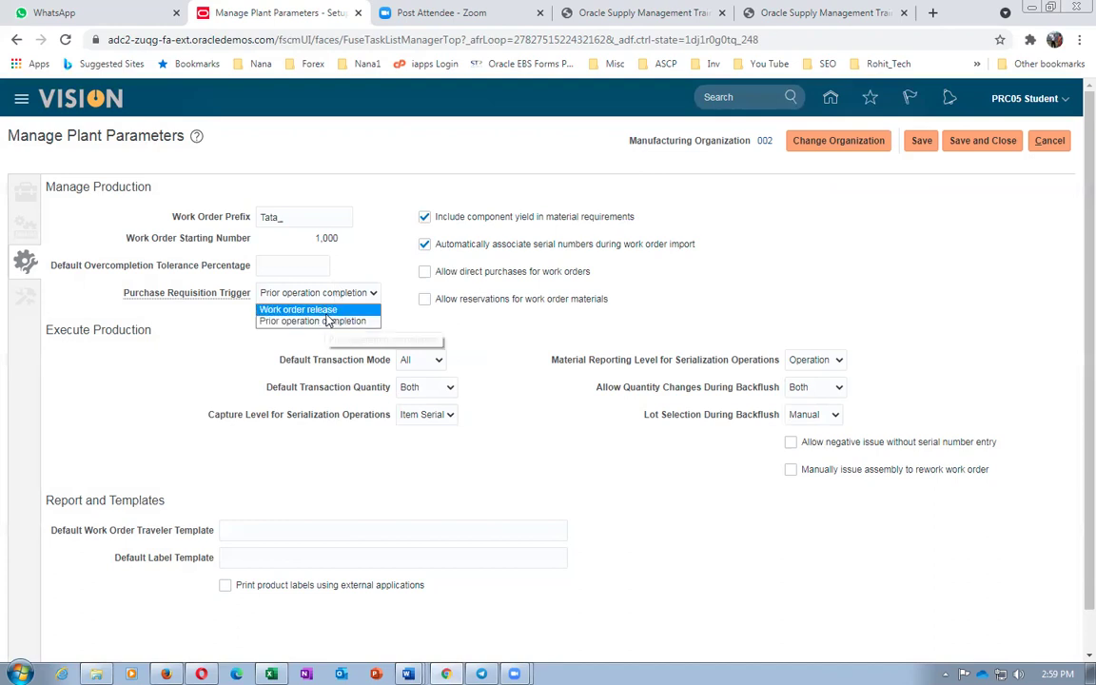
{"action": "left_click", "coordinate": [203, 325]}
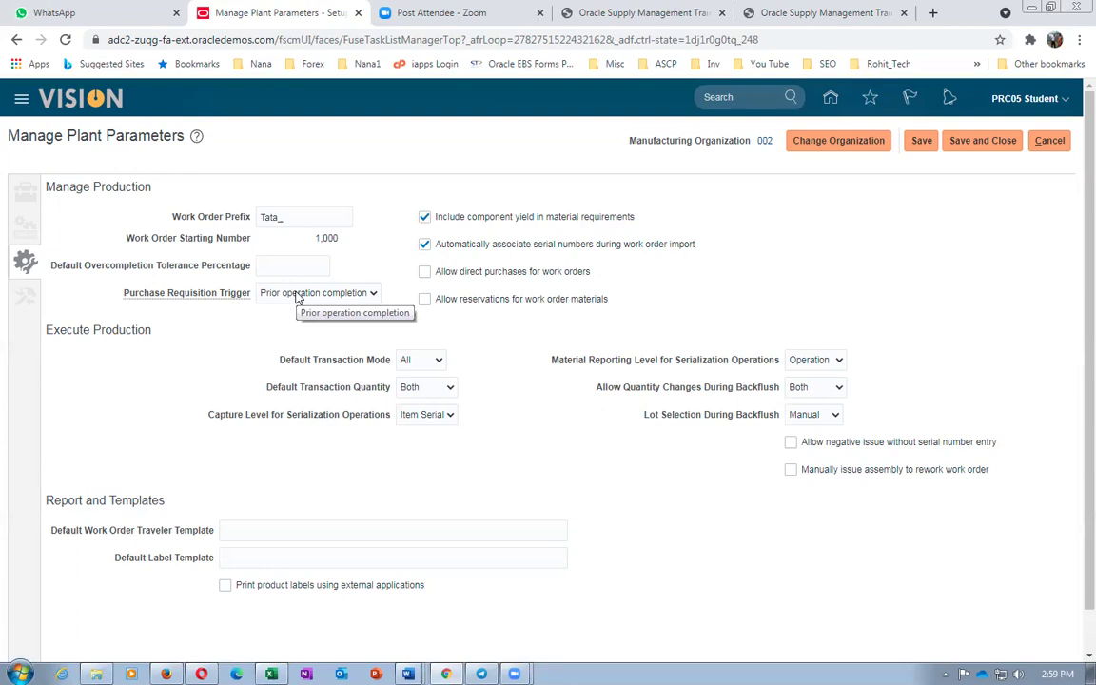
Point out the a01_Bombay_Engraver and a01_Calcutta_Spray_Painter supplier boxes in the flow diagram.
{"action": "key", "text": "alt+Tab"}
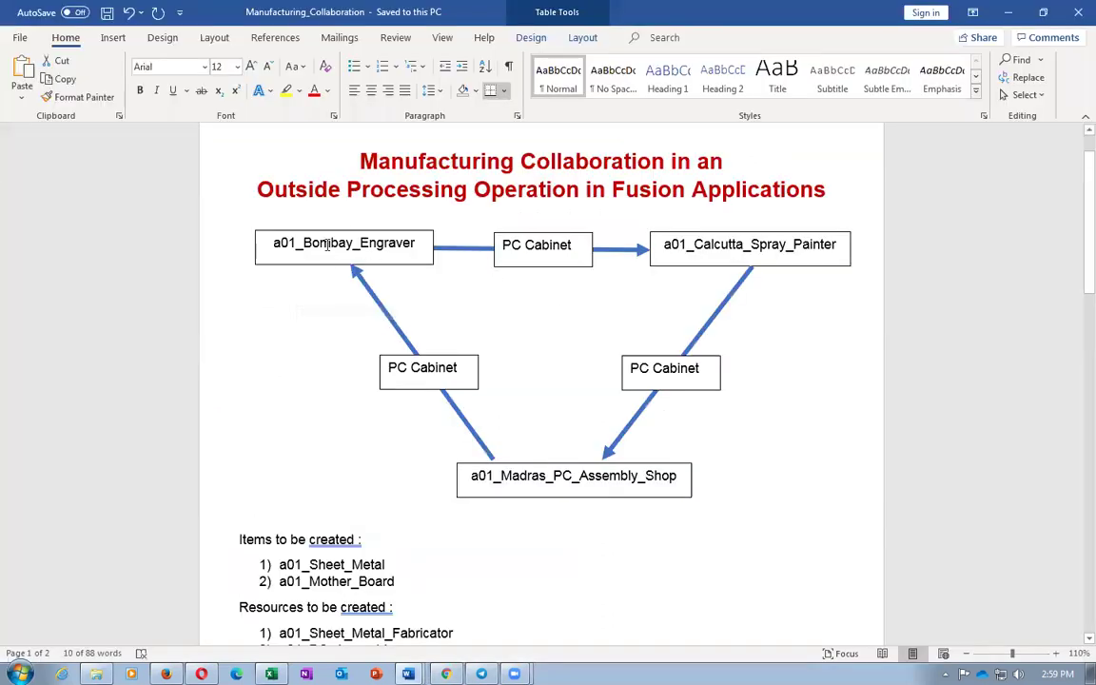
{"action": "left_click", "coordinate": [327, 246]}
{"action": "left_click", "coordinate": [787, 249]}
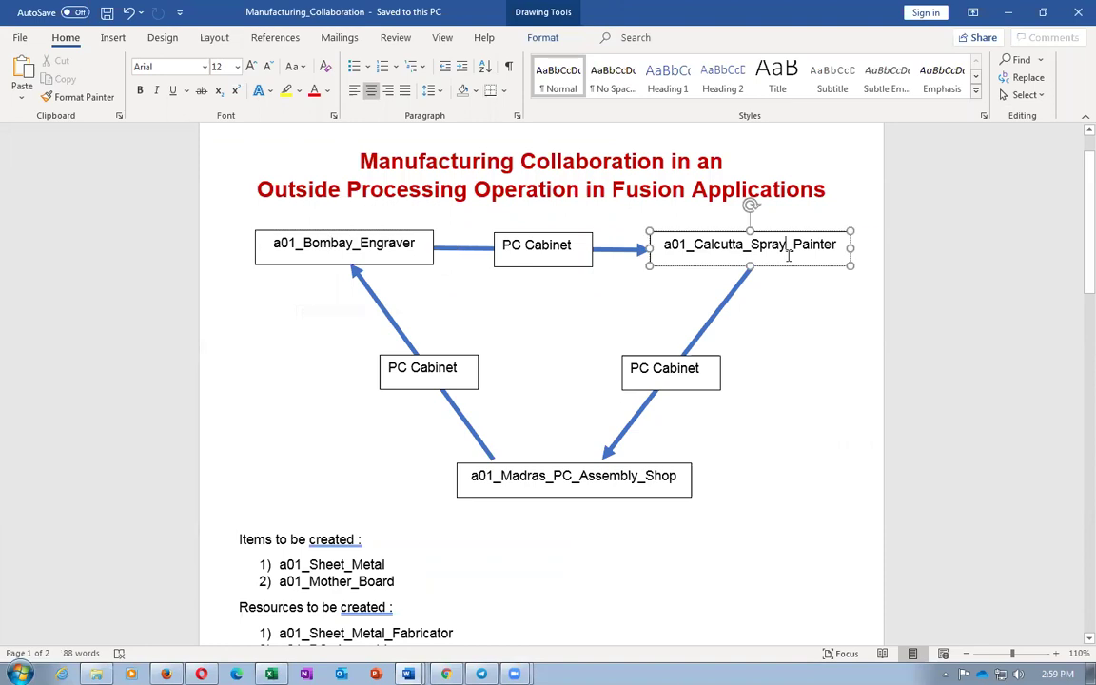
{"action": "key", "text": "alt+Tab"}
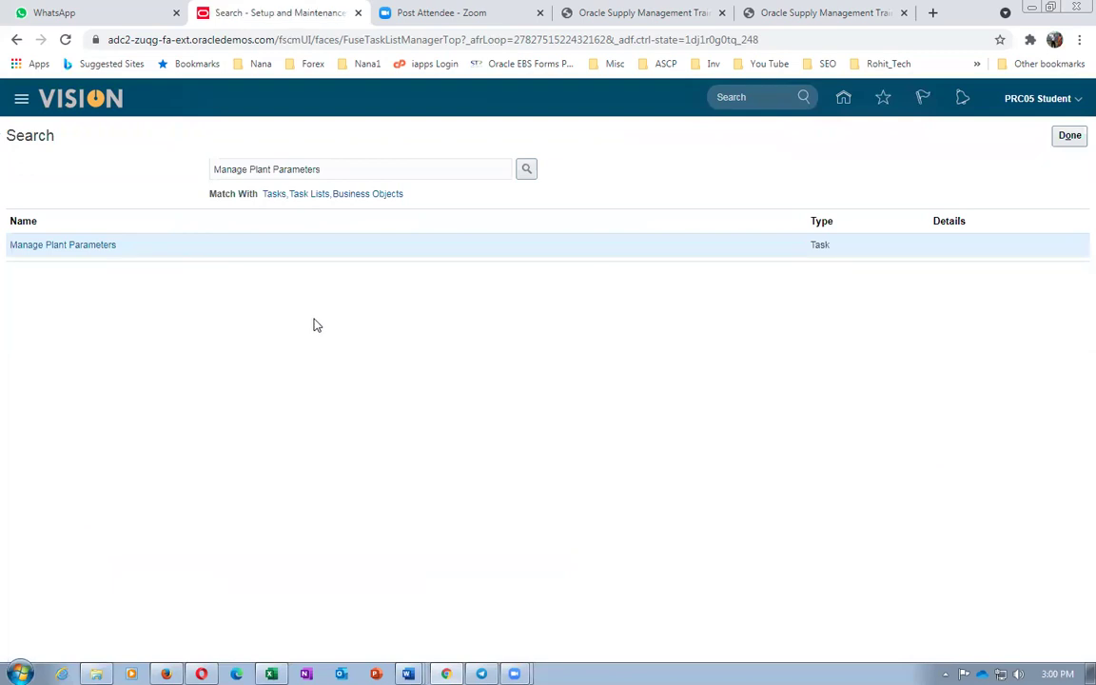
Highlight the Manage Plant Parameters task in step 6 and a01_Sheet_Metal in step 7.
{"action": "key", "text": "alt+Tab"}
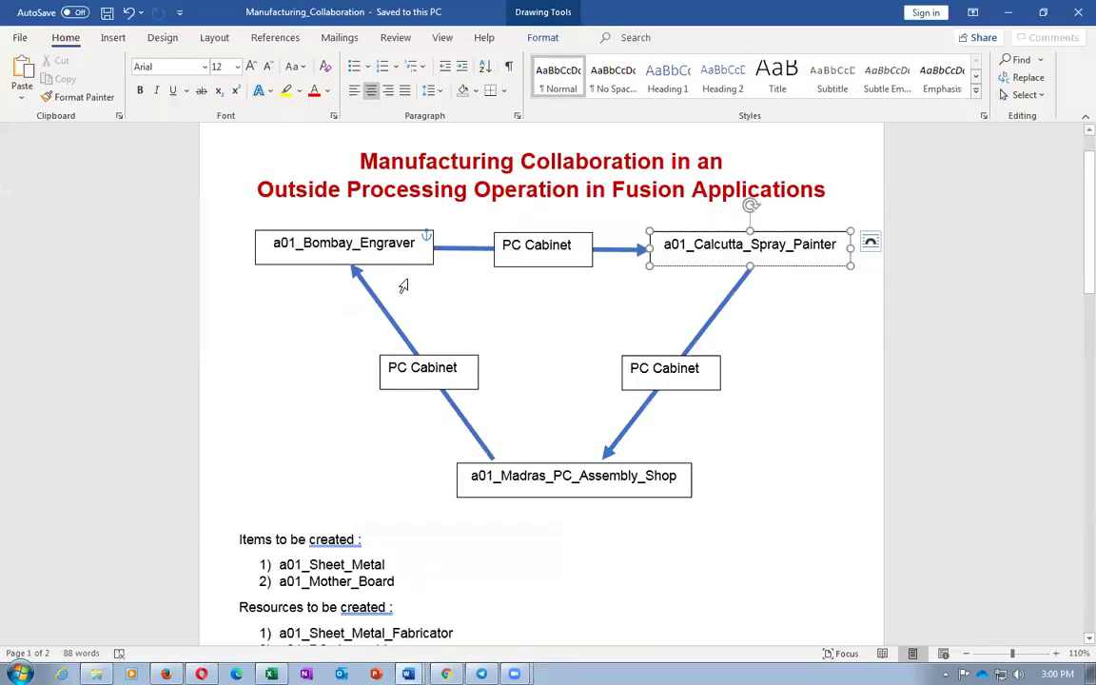
{"action": "key", "text": "alt+Tab"}
{"action": "key", "text": "alt+Tab"}
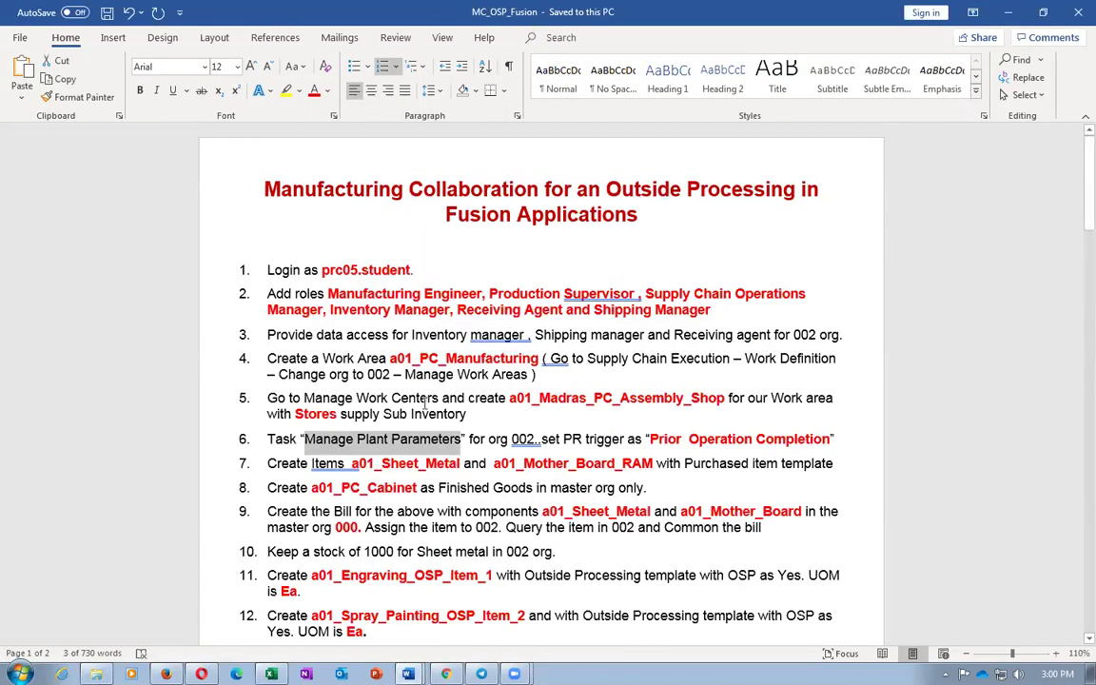
{"action": "left_click", "coordinate": [400, 439]}
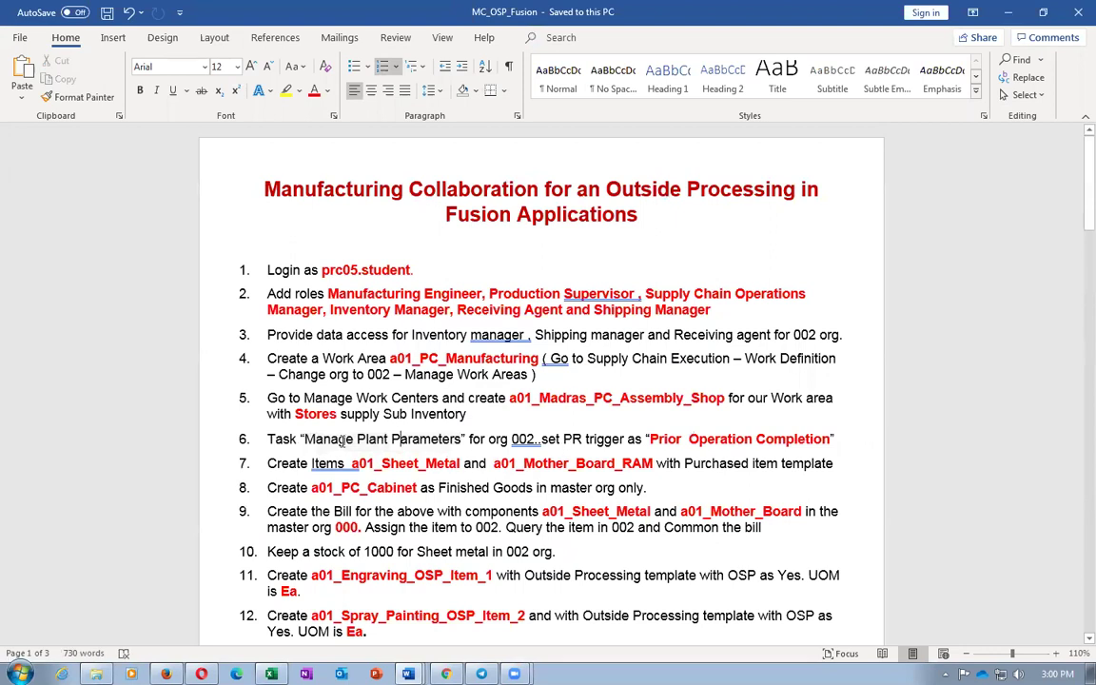
{"action": "left_click_drag", "start_coordinate": [322, 438], "coordinate": [461, 439]}
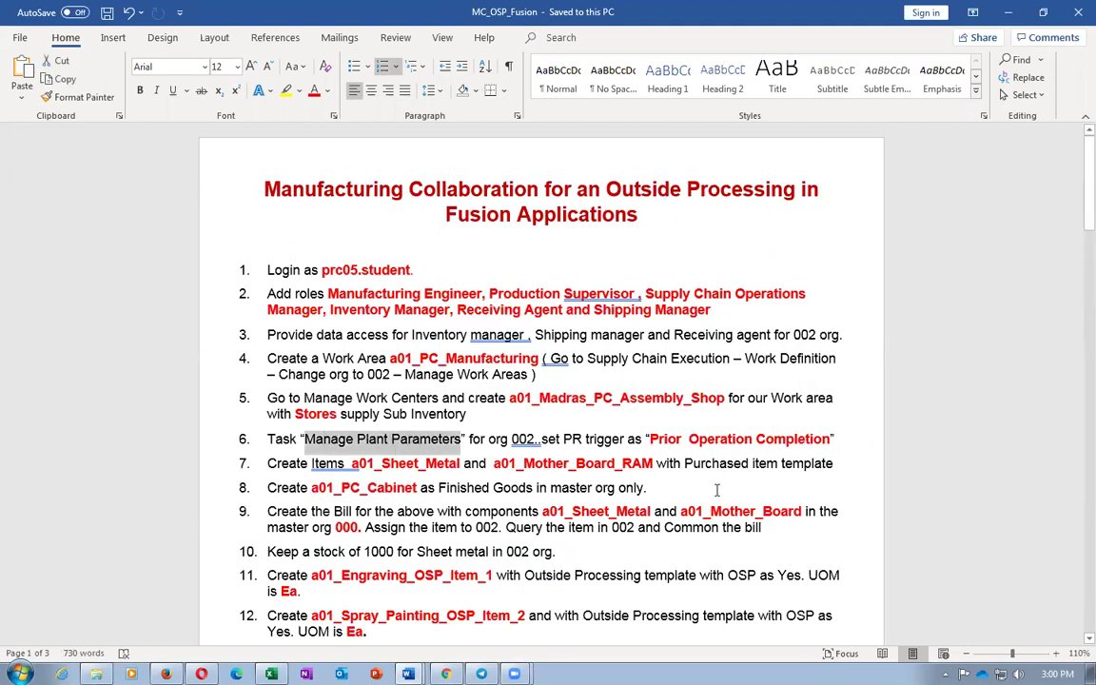
{"action": "left_click", "coordinate": [656, 440]}
{"action": "scroll", "coordinate": [735, 441], "scroll_direction": "down", "scroll_amount": 3}
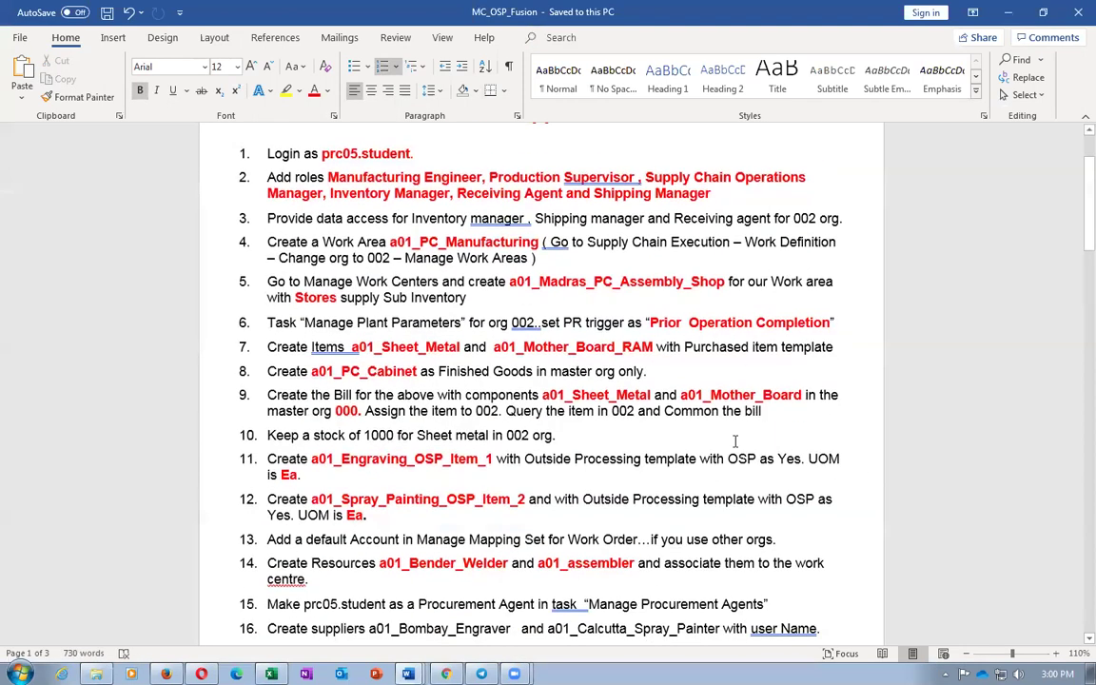
{"action": "scroll", "coordinate": [760, 460], "scroll_direction": "up", "scroll_amount": 2, "text": "ctrl"}
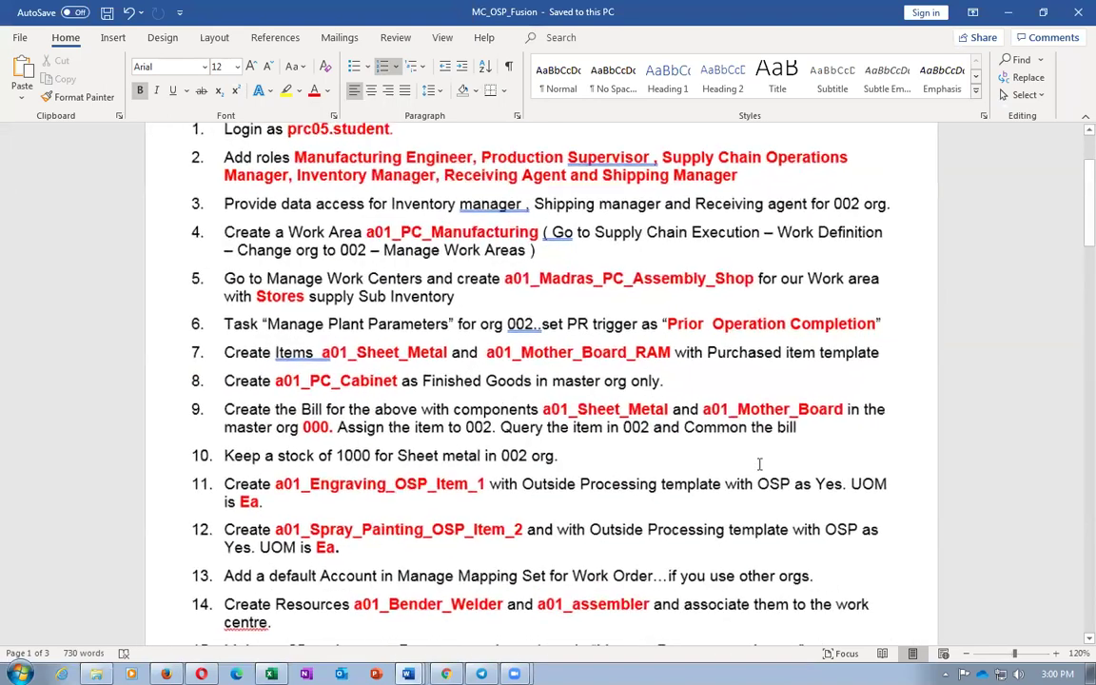
{"action": "left_click_drag", "start_coordinate": [321, 348], "coordinate": [420, 350]}
{"action": "key", "text": "ctrl+c"}
Return to Oracle and leave the task search page.
{"action": "key", "text": "alt+Tab"}
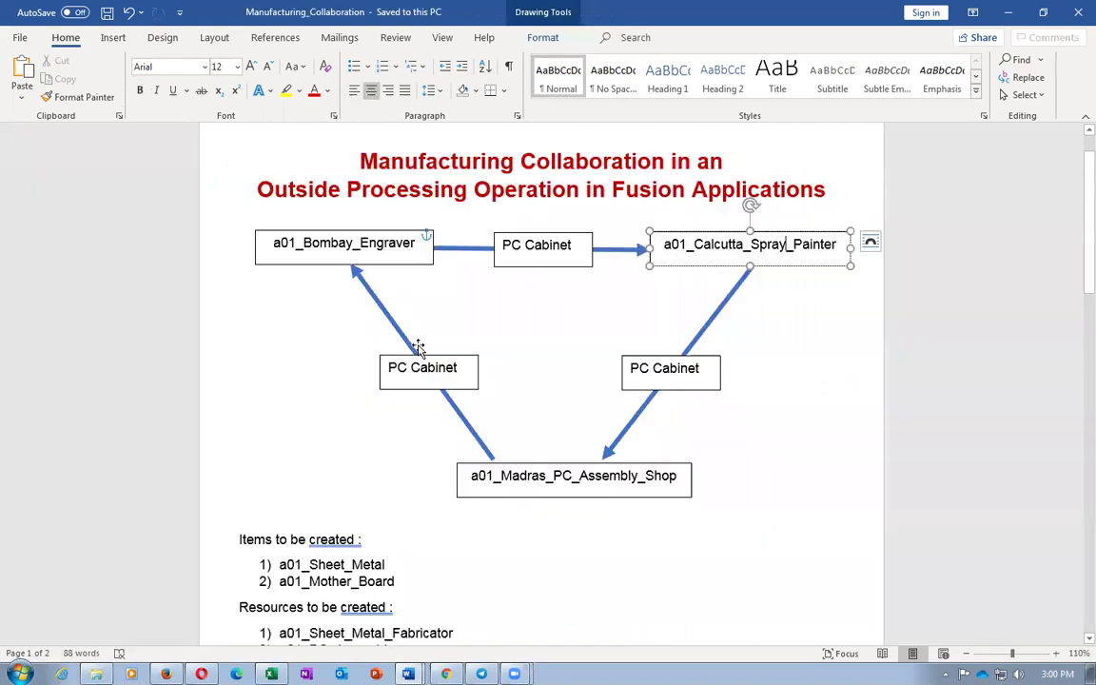
{"action": "key", "text": "alt+Tab"}
{"action": "key", "text": "alt+Tab"}
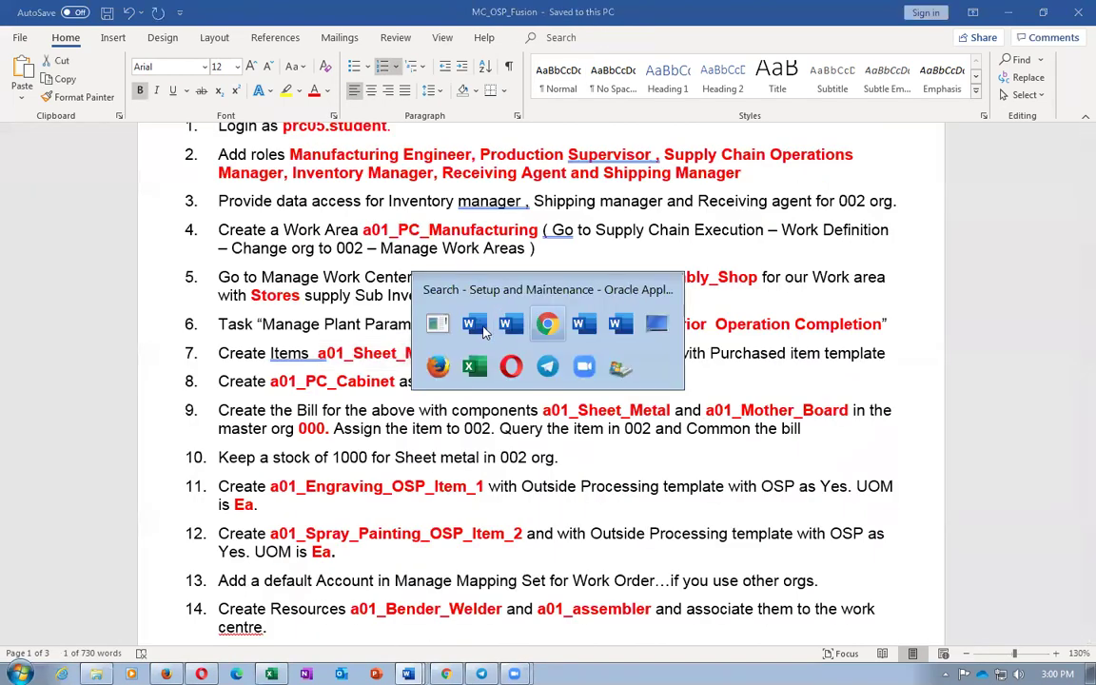
{"action": "left_click", "coordinate": [1070, 135]}
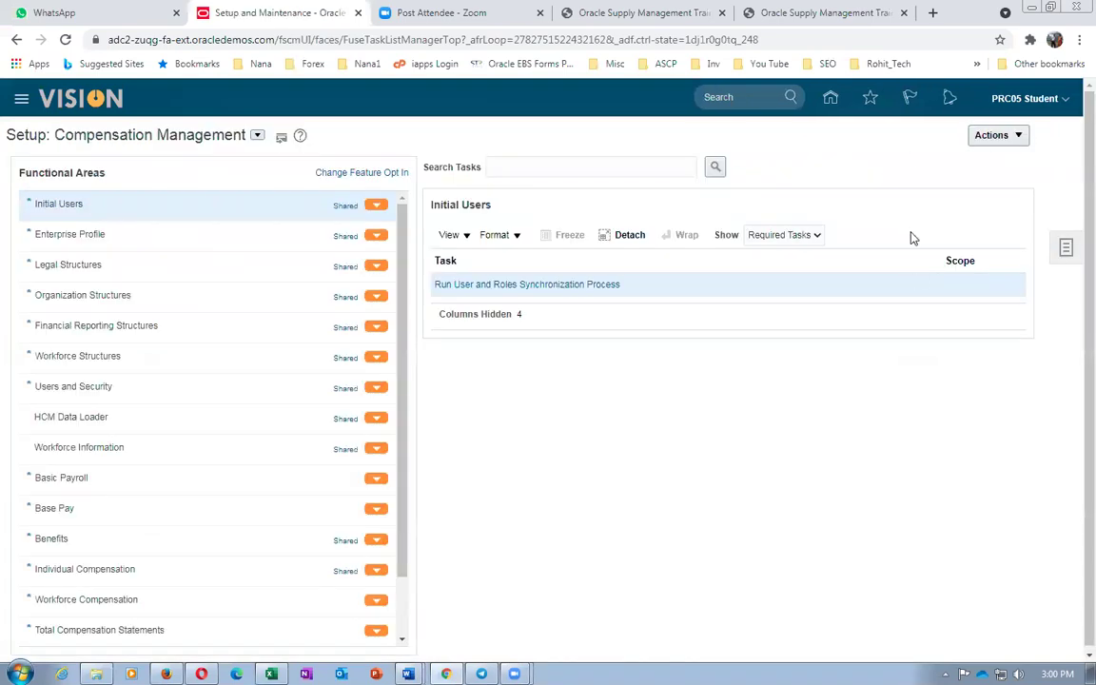
Open Product Information Management and launch Create Item for organization 000 with the FG - Design Items template.
{"action": "left_click", "coordinate": [831, 100]}
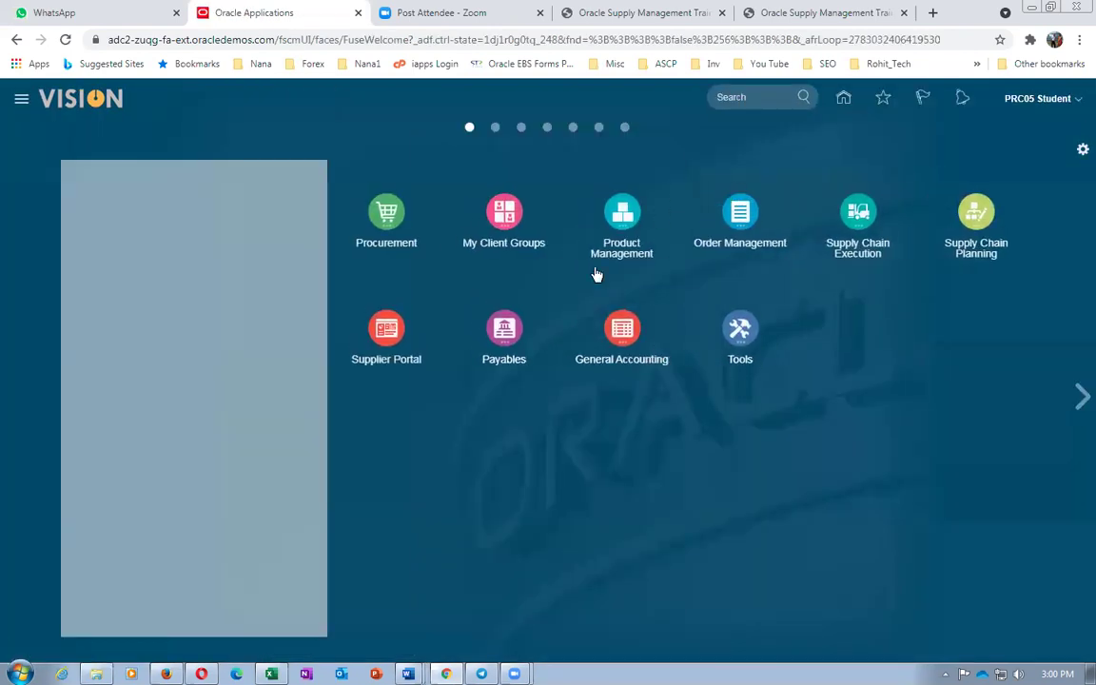
{"action": "left_click", "coordinate": [620, 214]}
{"action": "left_click", "coordinate": [990, 312]}
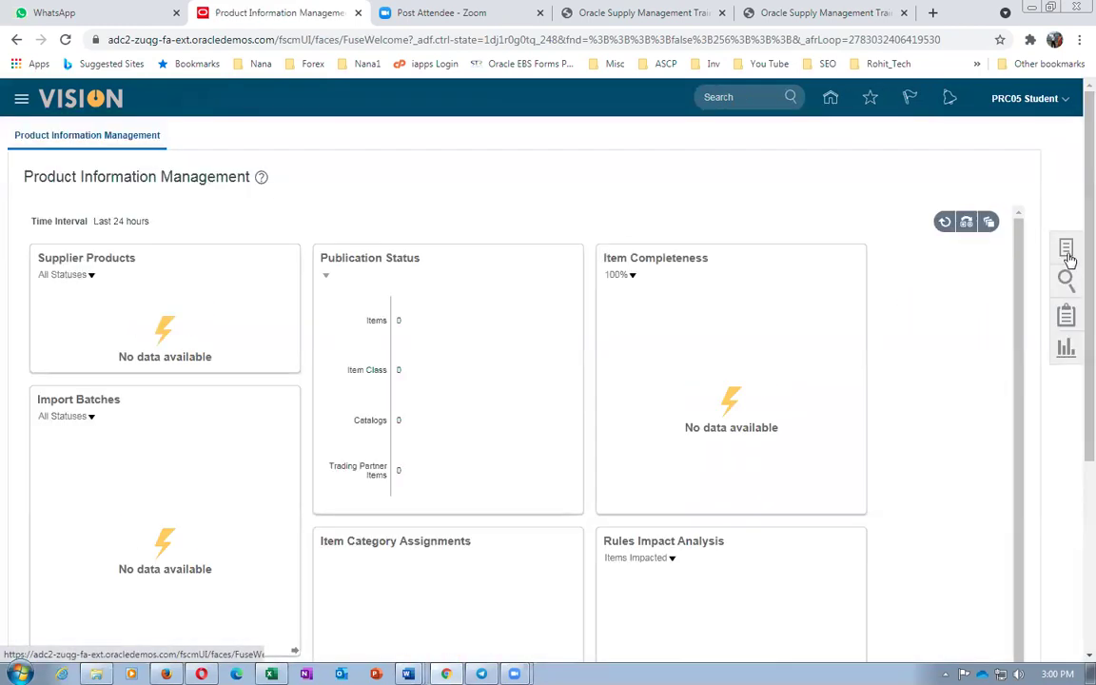
{"action": "left_click", "coordinate": [1066, 250]}
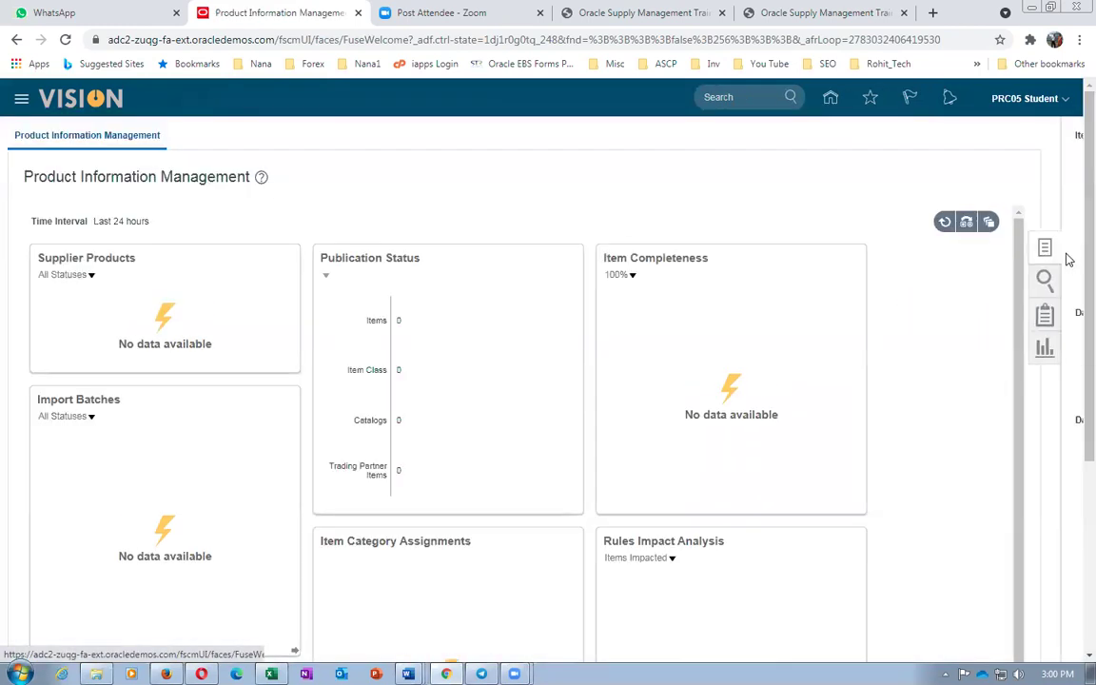
{"action": "left_click", "coordinate": [954, 149]}
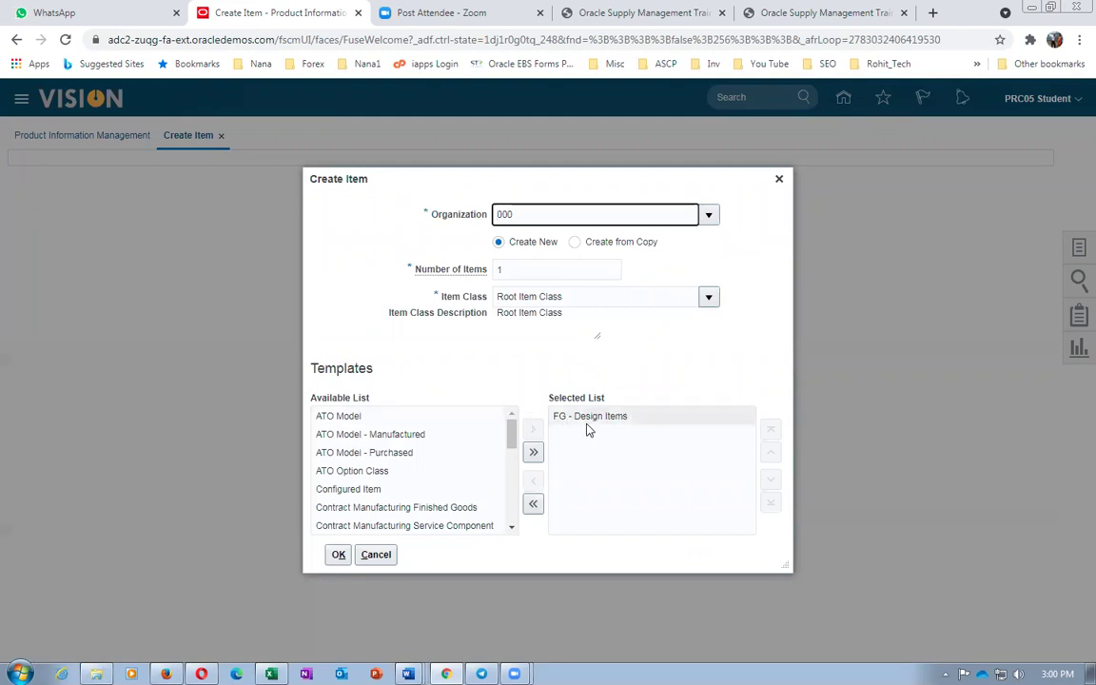
Create the item in organization 000 with a01_Sheet_Metal as both name and description.
{"action": "left_click", "coordinate": [338, 555]}
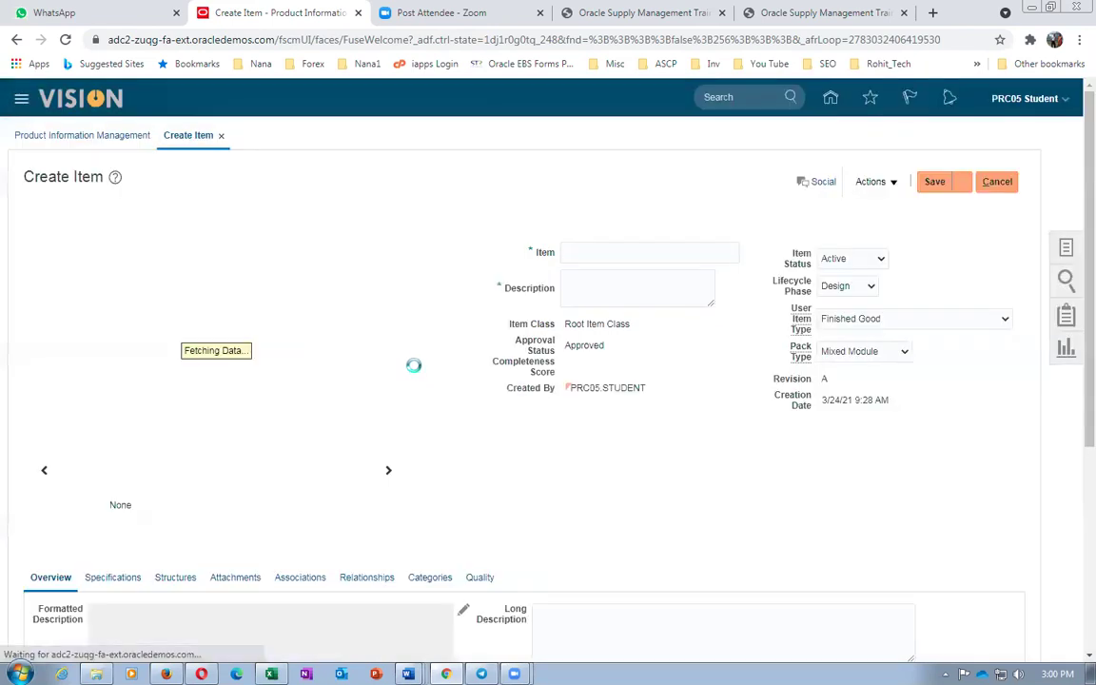
{"action": "left_click", "coordinate": [577, 255]}
{"action": "key", "text": "ctrl+v"}
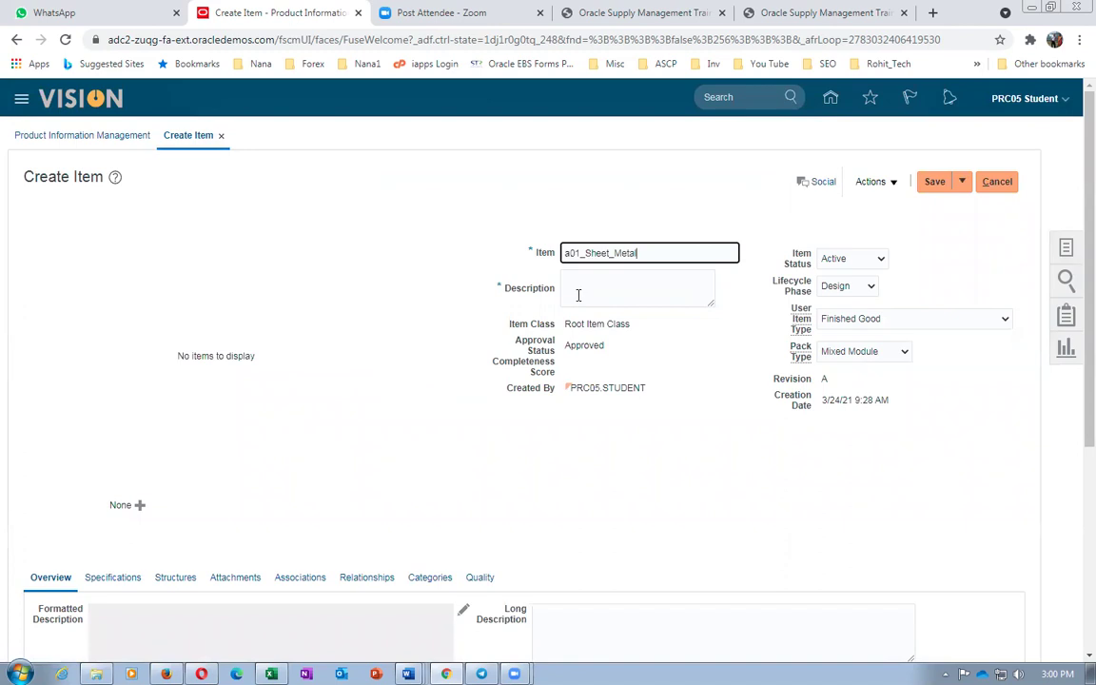
{"action": "left_click", "coordinate": [583, 291]}
{"action": "key", "text": "ctrl+v"}
Review the Inventory specifications: Inventory Item, Stocked, Transaction Enabled and Reservable all Yes, no lot control.
{"action": "scroll", "coordinate": [338, 419], "scroll_direction": "down", "scroll_amount": 3}
{"action": "left_click", "coordinate": [116, 350]}
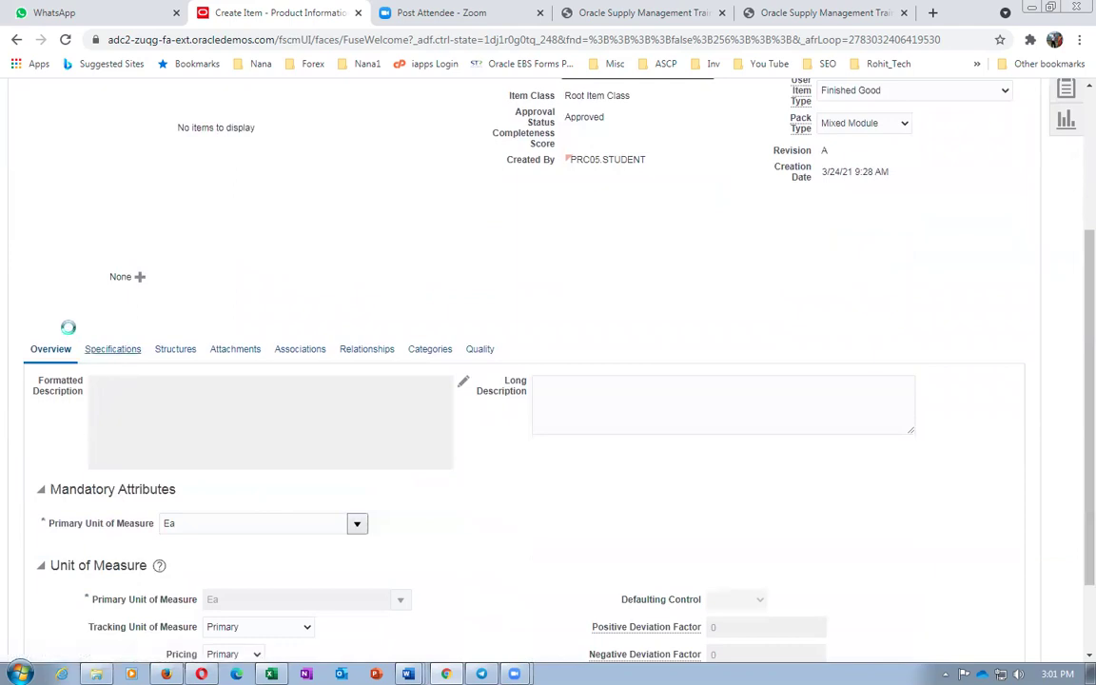
{"action": "scroll", "coordinate": [69, 330], "scroll_direction": "down", "scroll_amount": 3}
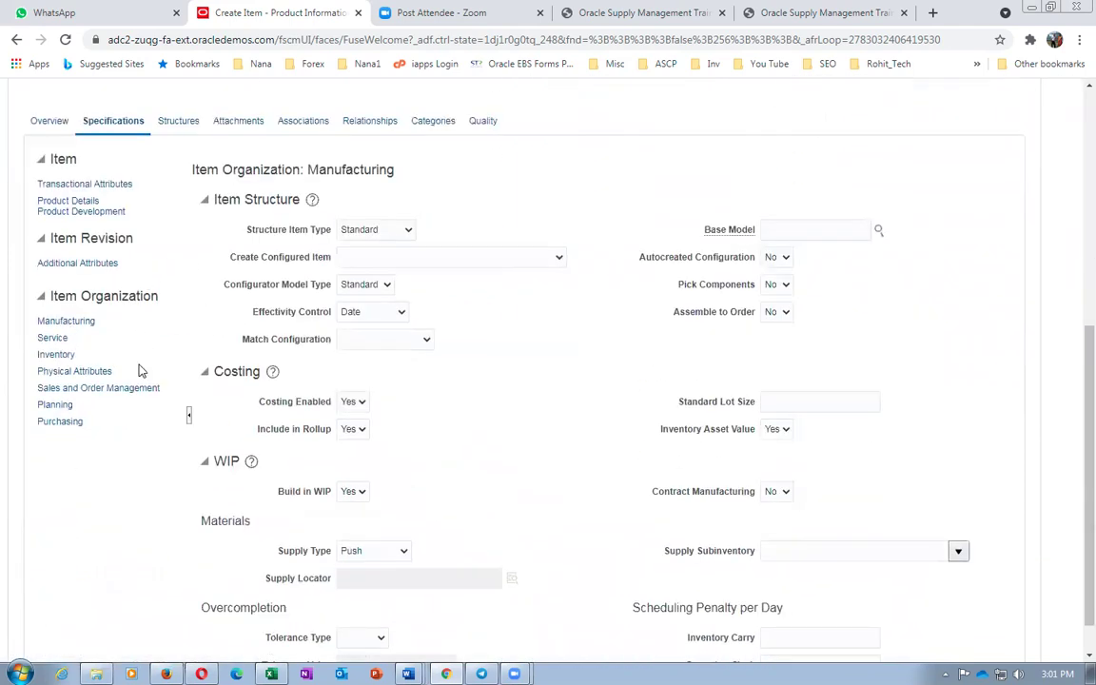
{"action": "left_click", "coordinate": [53, 355]}
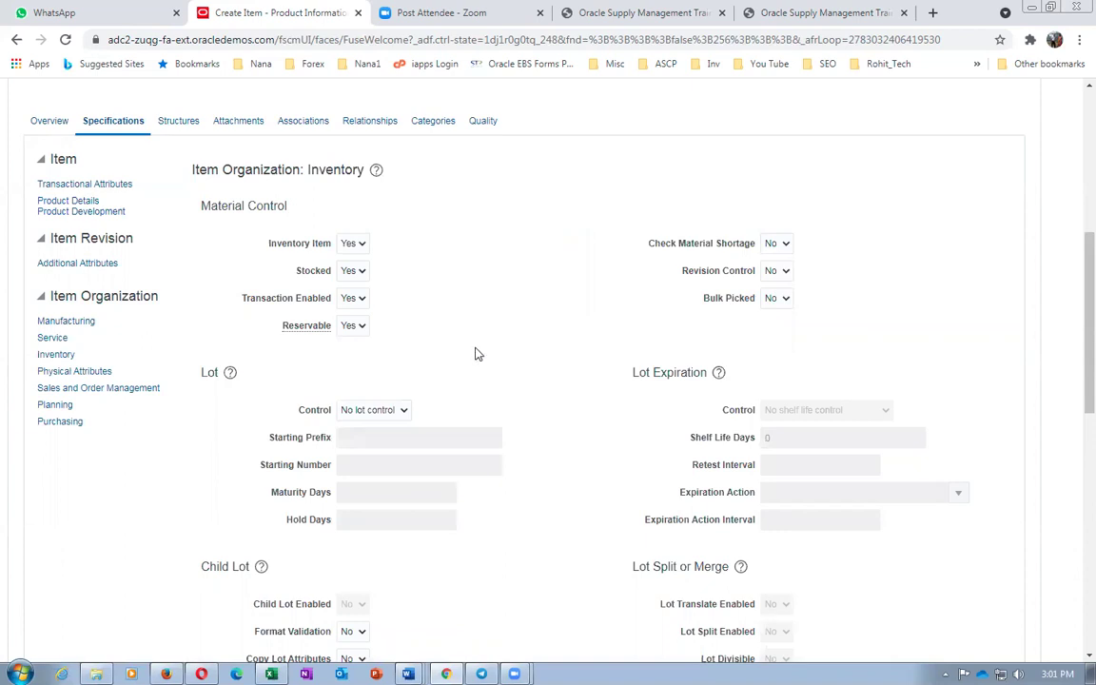
{"action": "scroll", "coordinate": [475, 354], "scroll_direction": "up", "scroll_amount": 3}
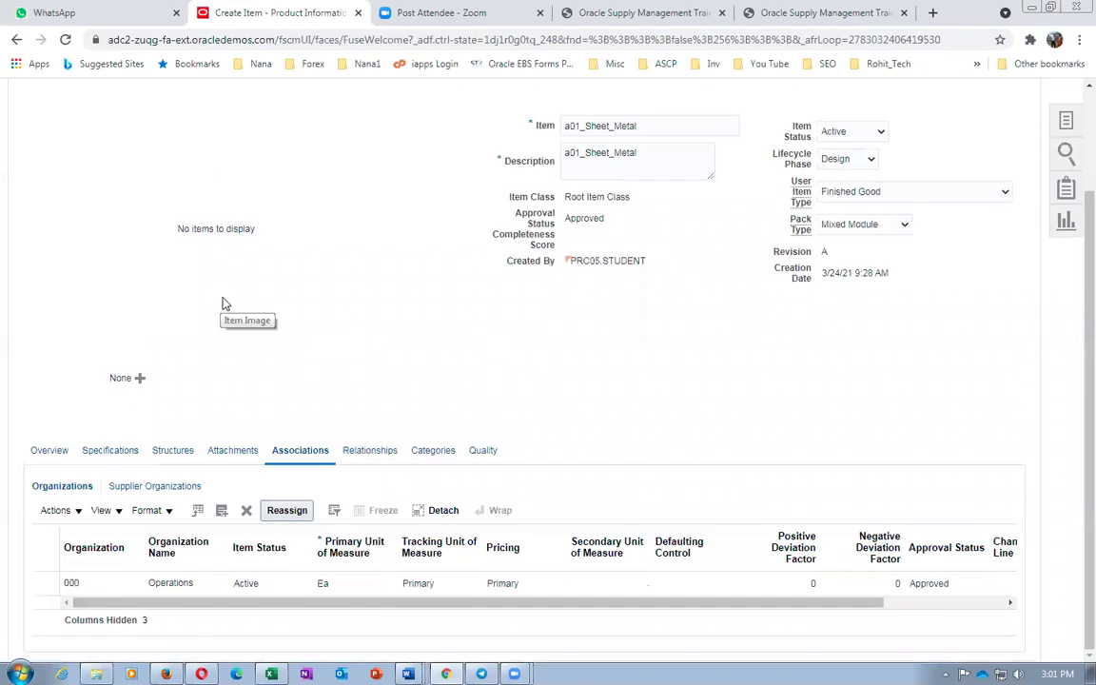
Associate organization 002 Atlanta with a01_Sheet_Metal, then save and close the item.
{"action": "left_click", "coordinate": [67, 517]}
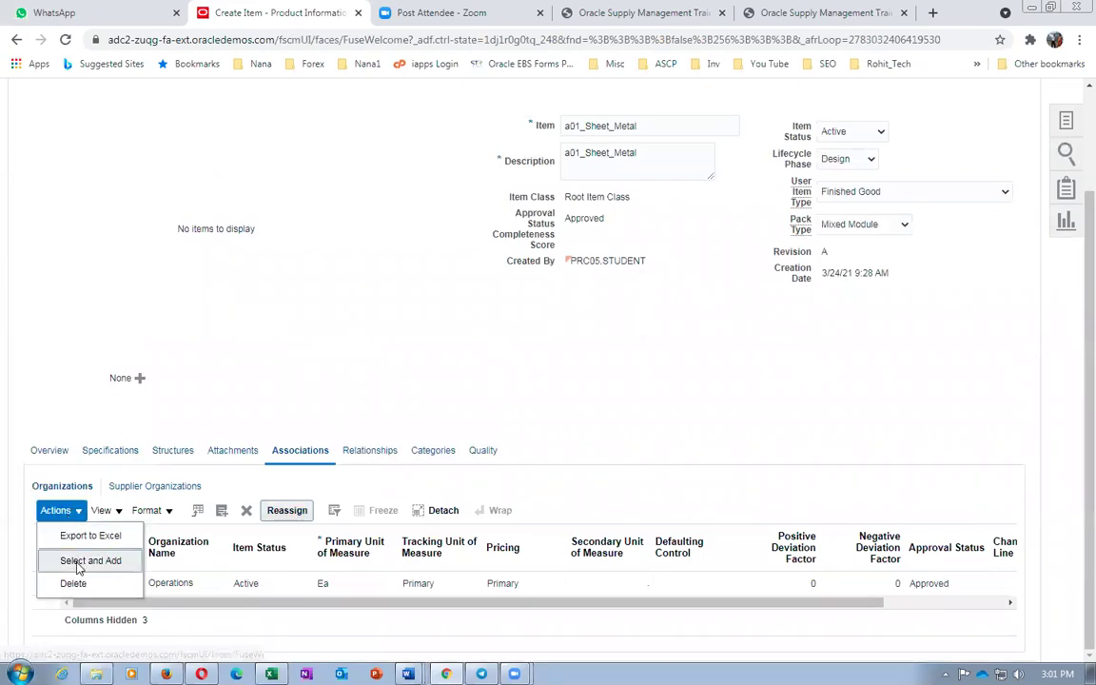
{"action": "left_click", "coordinate": [77, 560]}
{"action": "left_click", "coordinate": [587, 338]}
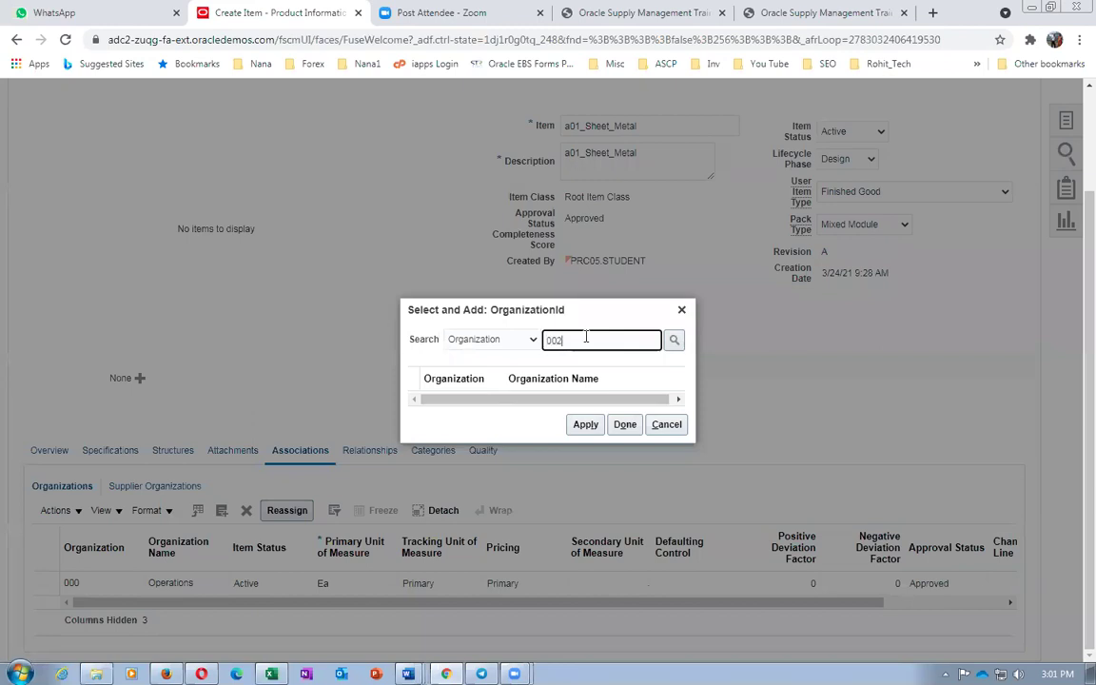
{"action": "key", "text": "Return"}
{"action": "left_click", "coordinate": [596, 390]}
{"action": "left_click", "coordinate": [595, 438]}
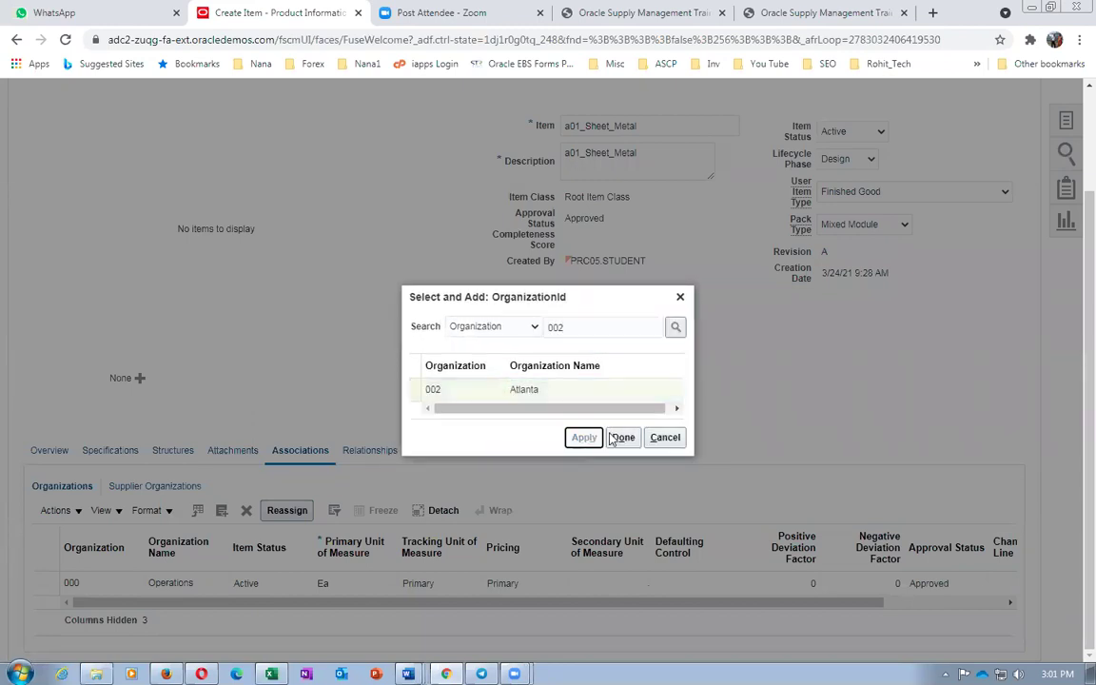
{"action": "left_click", "coordinate": [621, 438]}
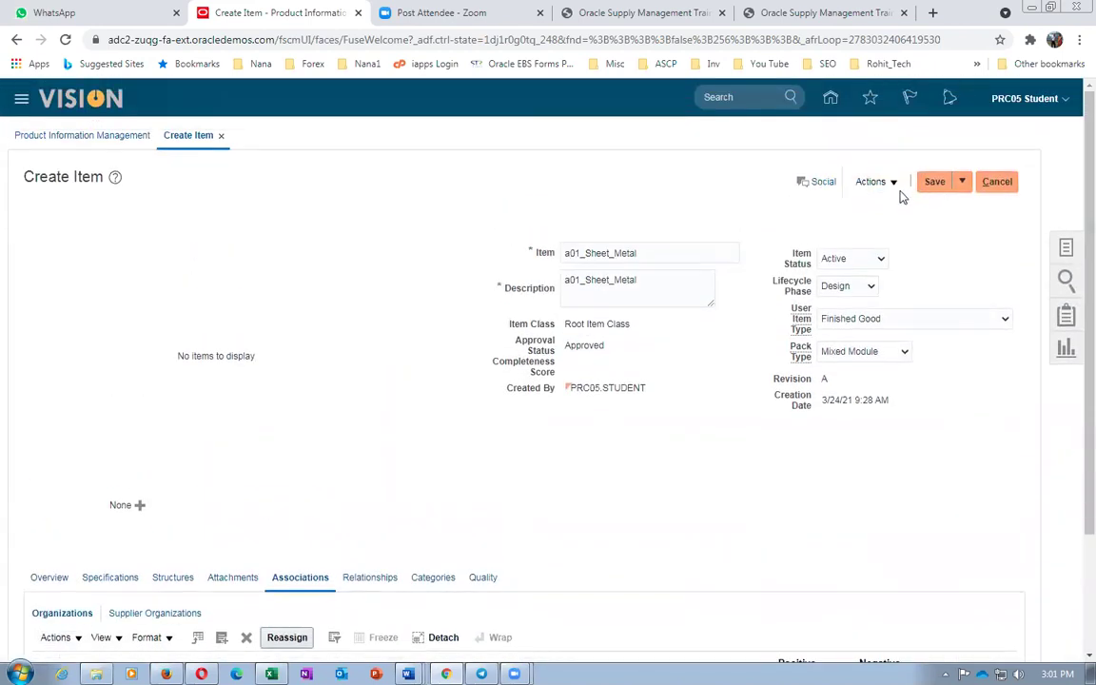
{"action": "left_click", "coordinate": [961, 184]}
{"action": "left_click", "coordinate": [963, 206]}
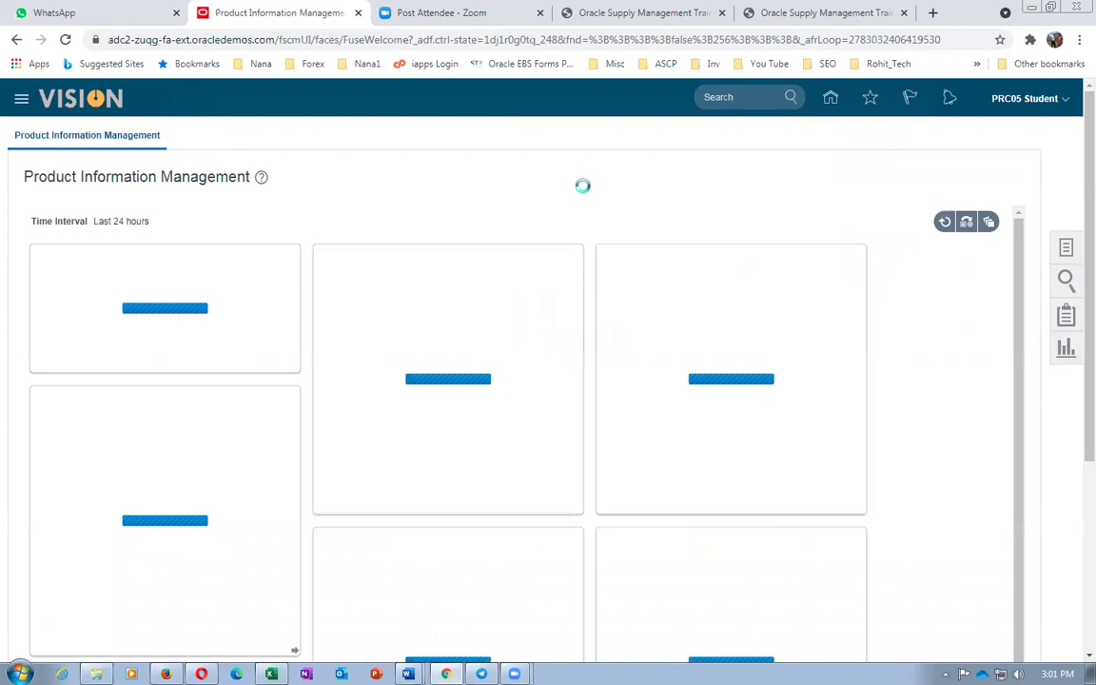
Copy a01_Mother_Board_RAM from step 7 of the task list and return to Oracle.
{"action": "key", "text": "alt+Tab"}
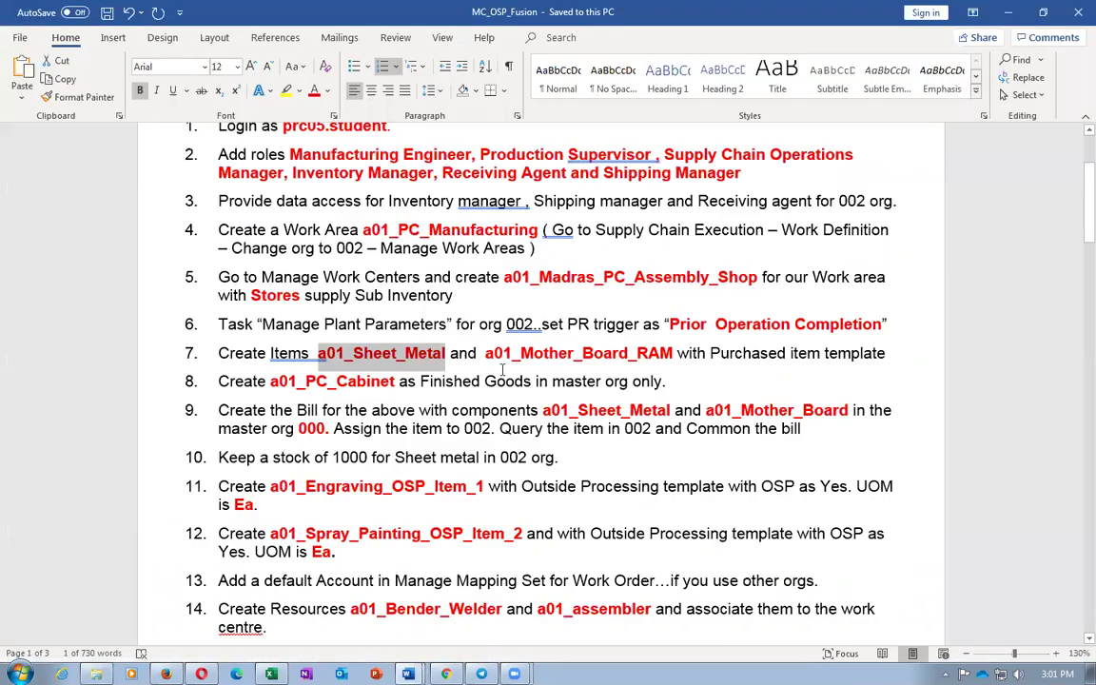
{"action": "left_click_drag", "start_coordinate": [487, 352], "coordinate": [672, 360]}
{"action": "key", "text": "ctrl+c"}
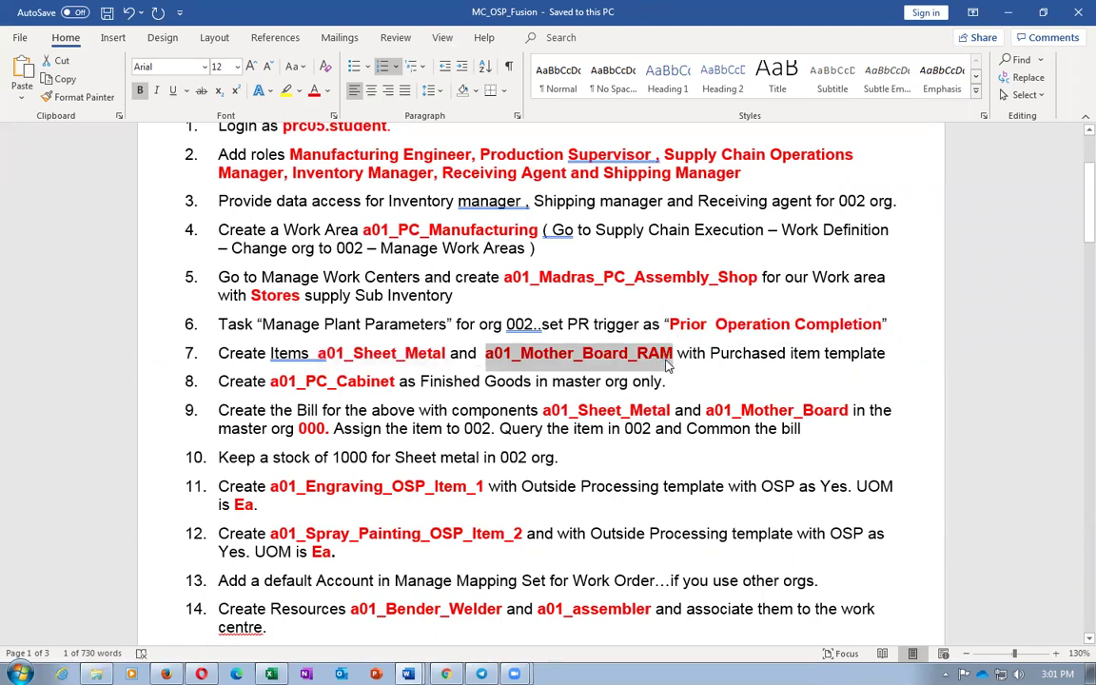
{"action": "key", "text": "alt+Tab"}
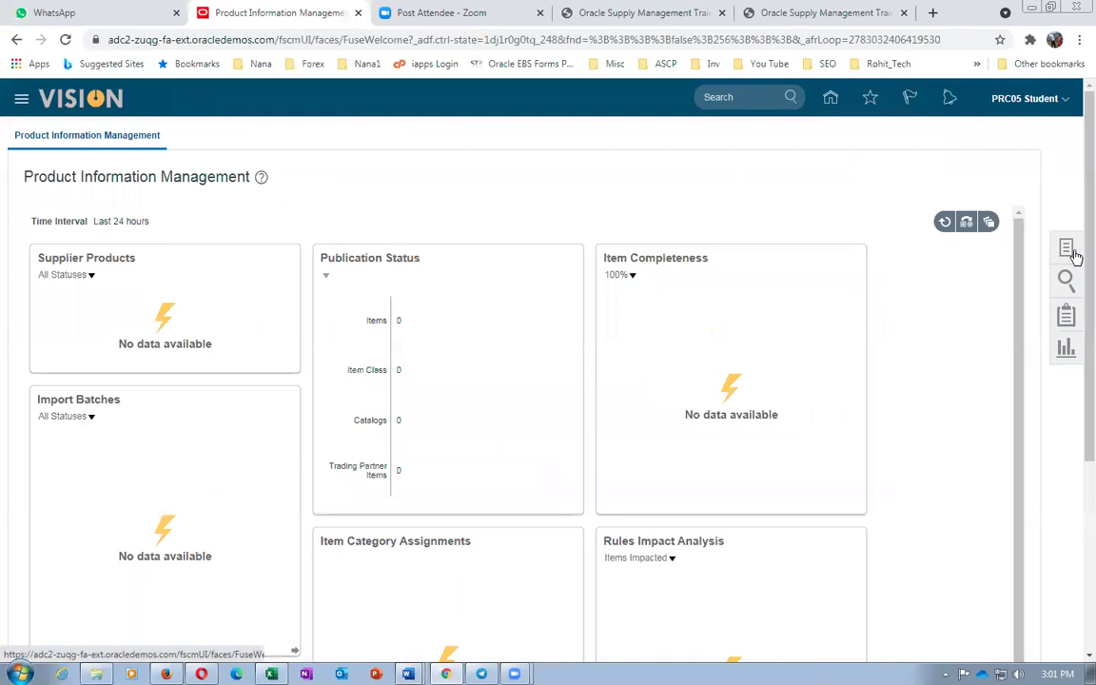
Create a new item in organization 000 with a01_Mother_Board_RAM as both name and description.
{"action": "left_click", "coordinate": [1067, 249]}
{"action": "left_click", "coordinate": [959, 149]}
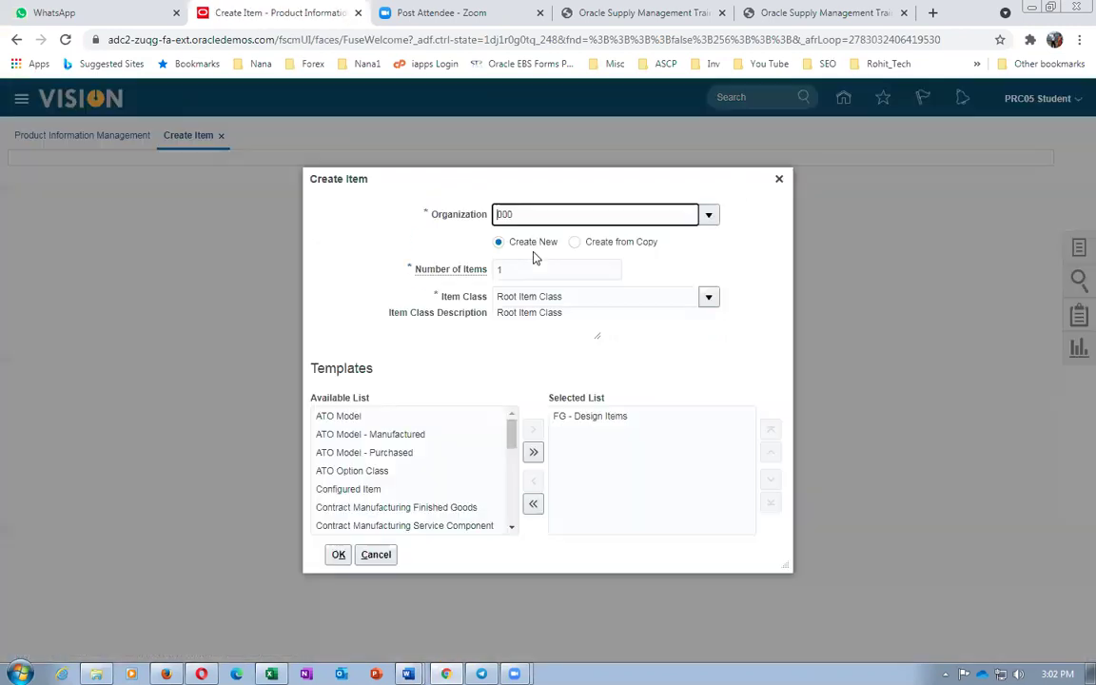
{"action": "left_click", "coordinate": [337, 554]}
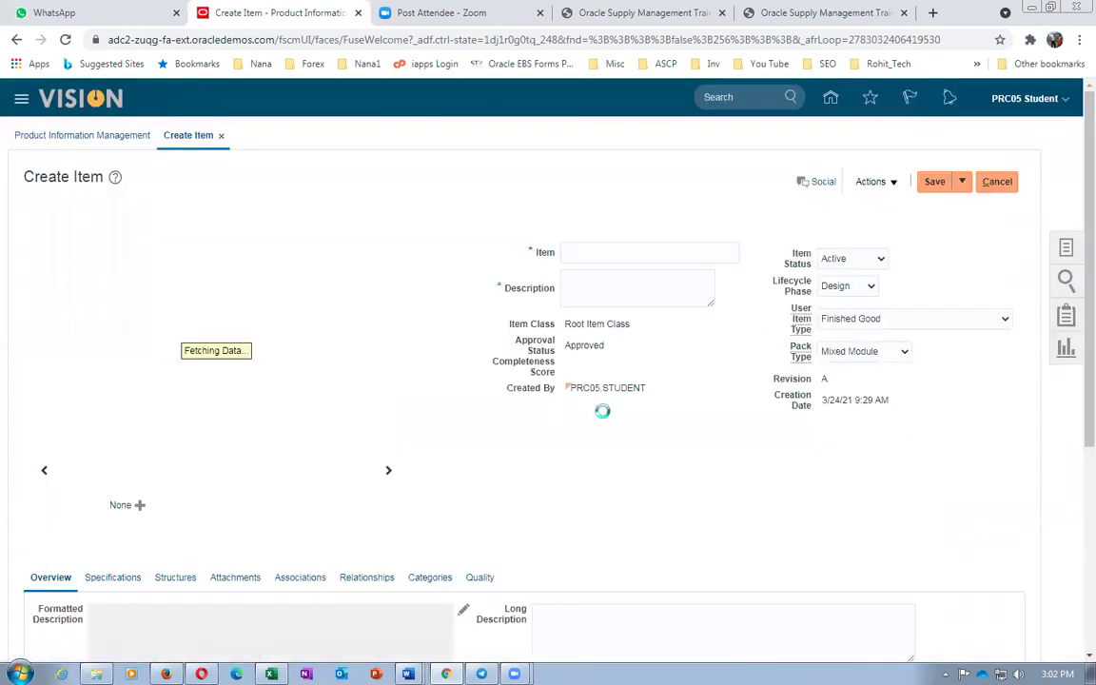
{"action": "left_click", "coordinate": [646, 249]}
{"action": "key", "text": "ctrl+v"}
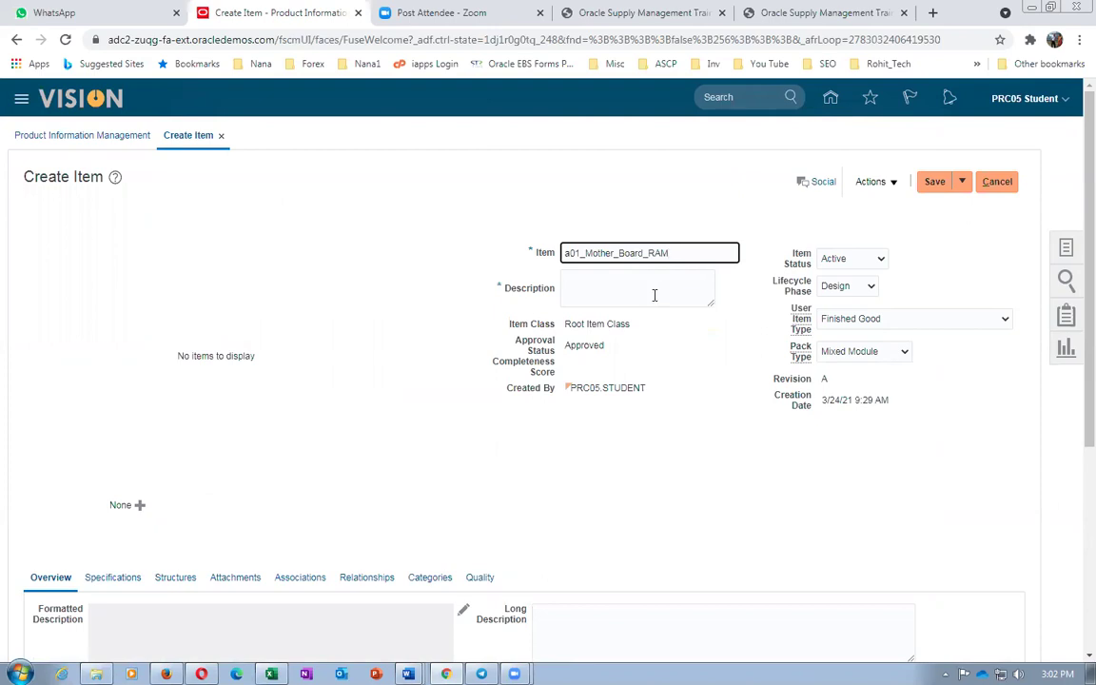
{"action": "left_click", "coordinate": [655, 295]}
{"action": "key", "text": "ctrl+v"}
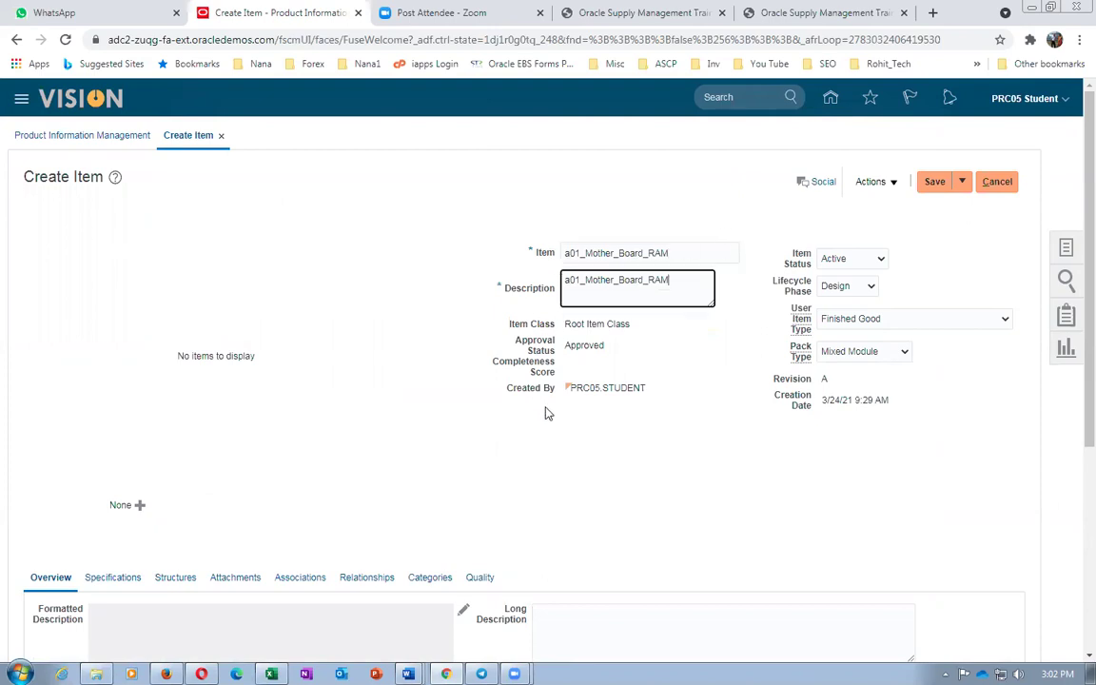
{"action": "scroll", "coordinate": [577, 400], "scroll_direction": "down", "scroll_amount": 1}
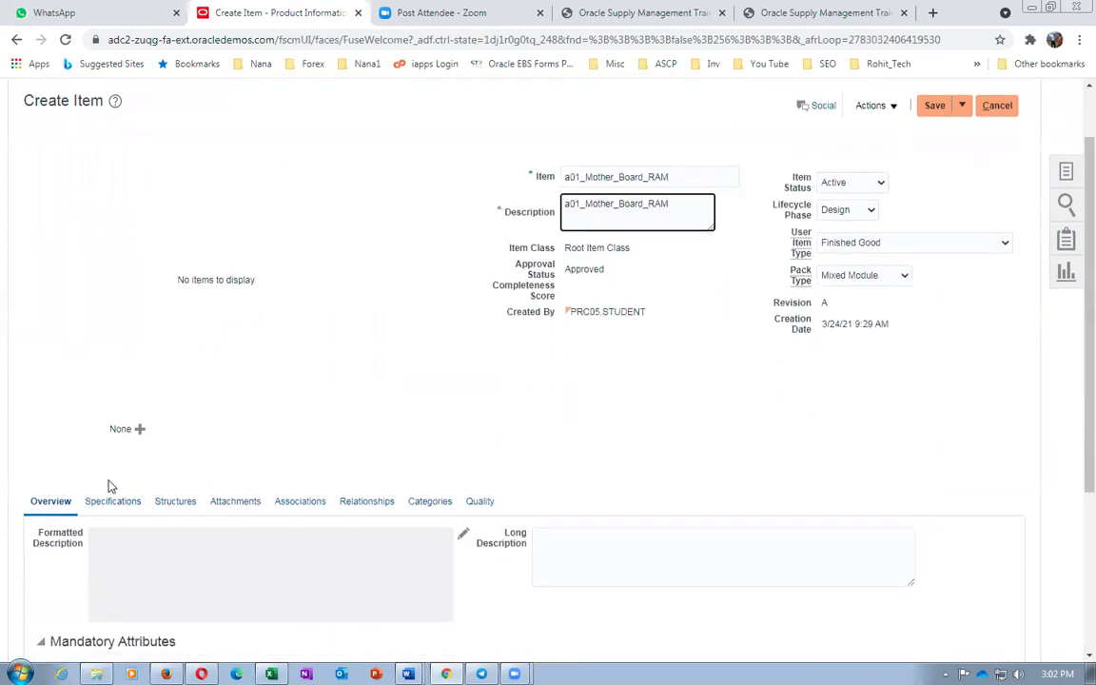
Associate organization 002 Atlanta with a01_Mother_Board_RAM, then save and close the item.
{"action": "left_click", "coordinate": [301, 504]}
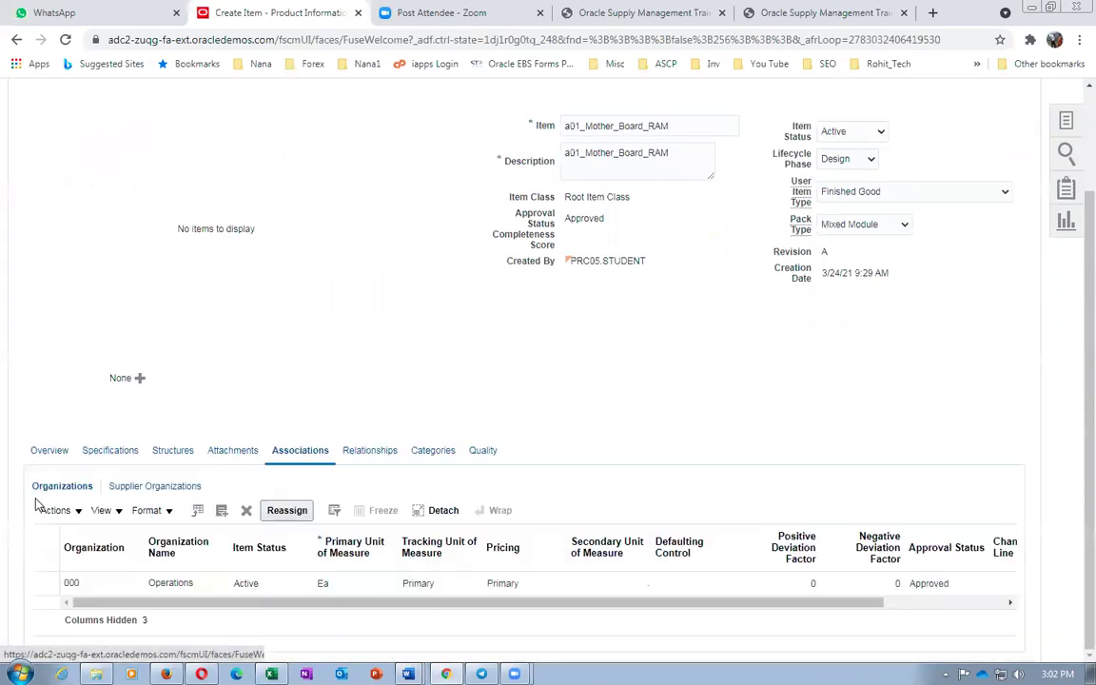
{"action": "left_click", "coordinate": [52, 511]}
{"action": "left_click", "coordinate": [71, 561]}
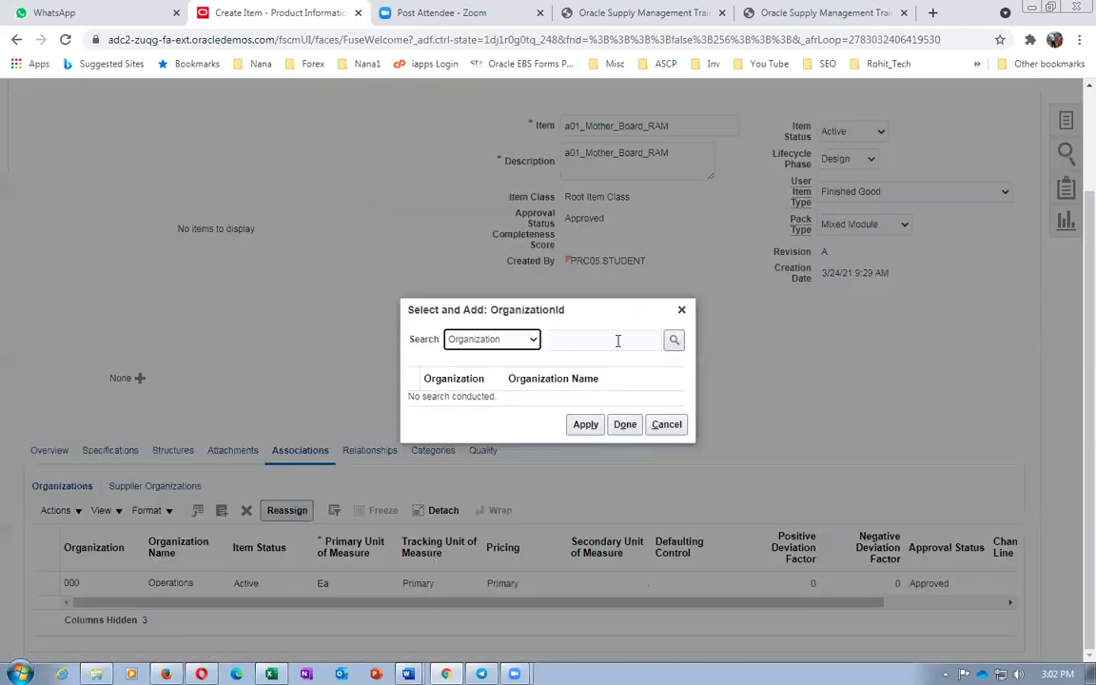
{"action": "left_click", "coordinate": [620, 340]}
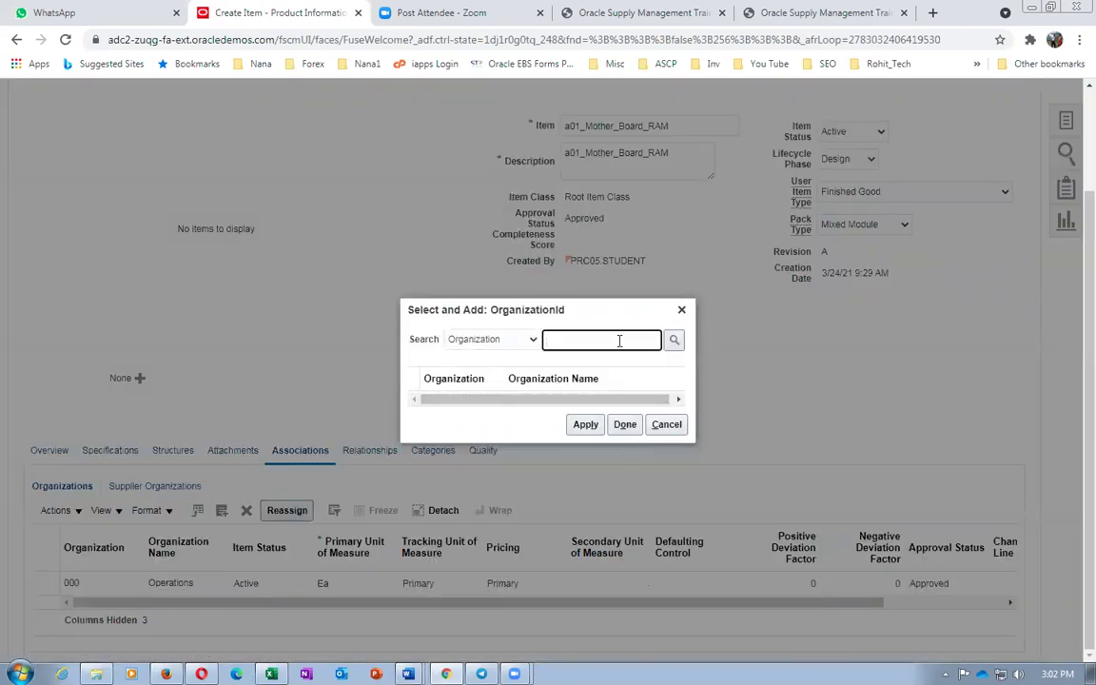
{"action": "type", "text": "002"}
{"action": "key", "text": "Return"}
{"action": "left_click", "coordinate": [523, 389]}
{"action": "left_click", "coordinate": [584, 438]}
{"action": "left_click", "coordinate": [624, 438]}
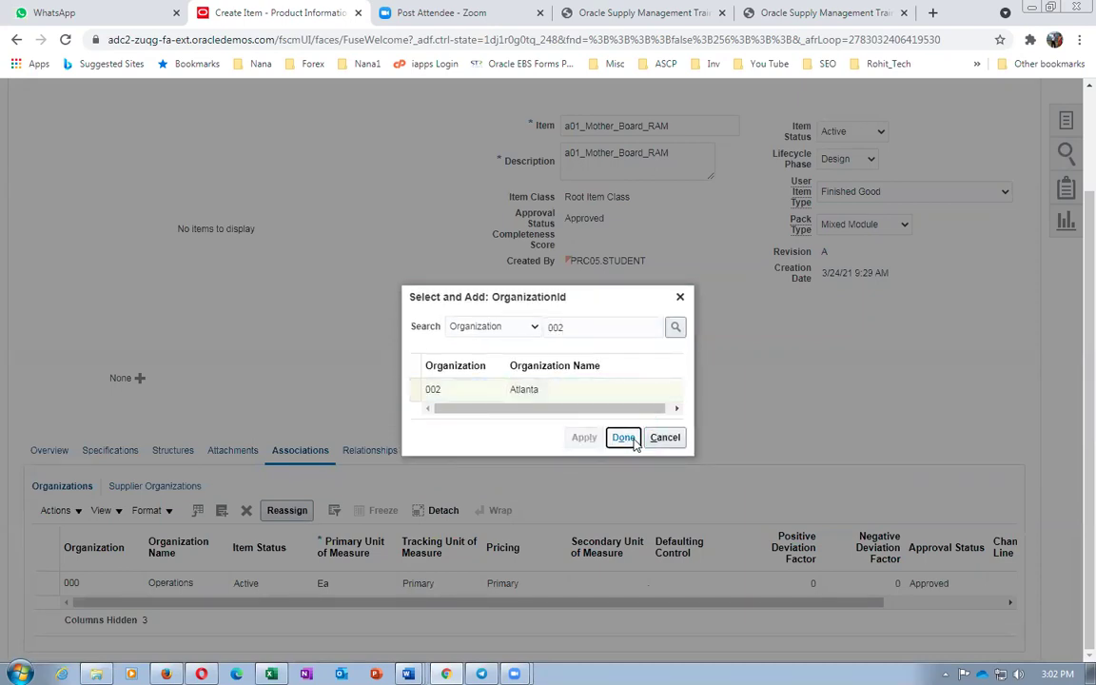
{"action": "scroll", "coordinate": [798, 390], "scroll_direction": "up", "scroll_amount": 2}
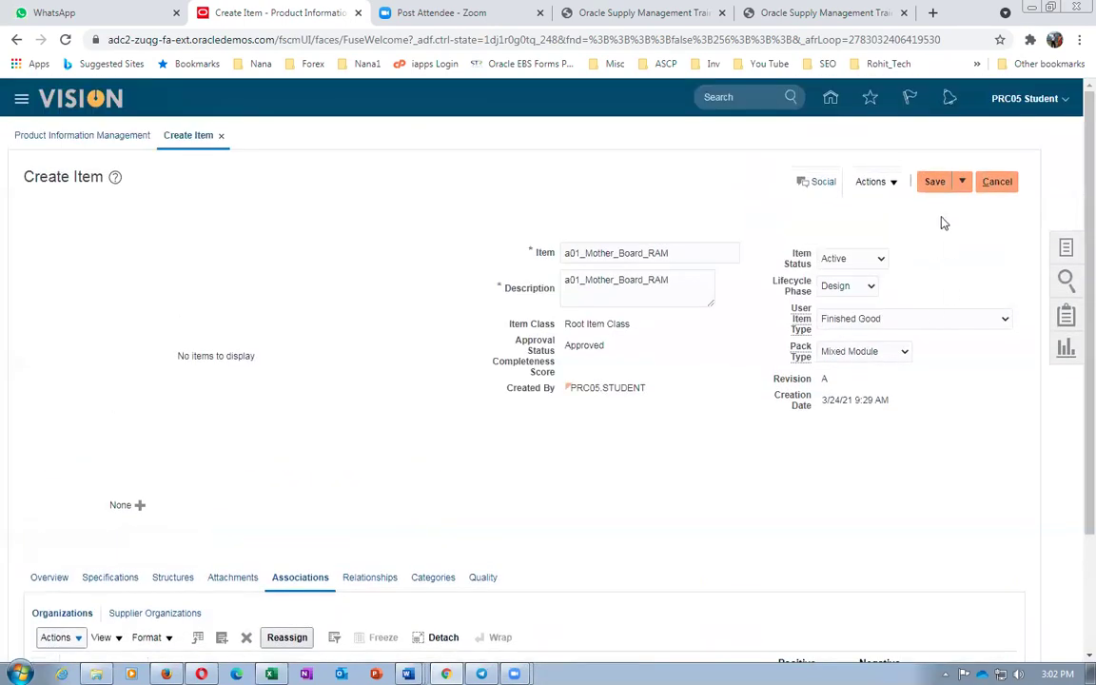
{"action": "left_click", "coordinate": [963, 182]}
{"action": "left_click", "coordinate": [950, 207]}
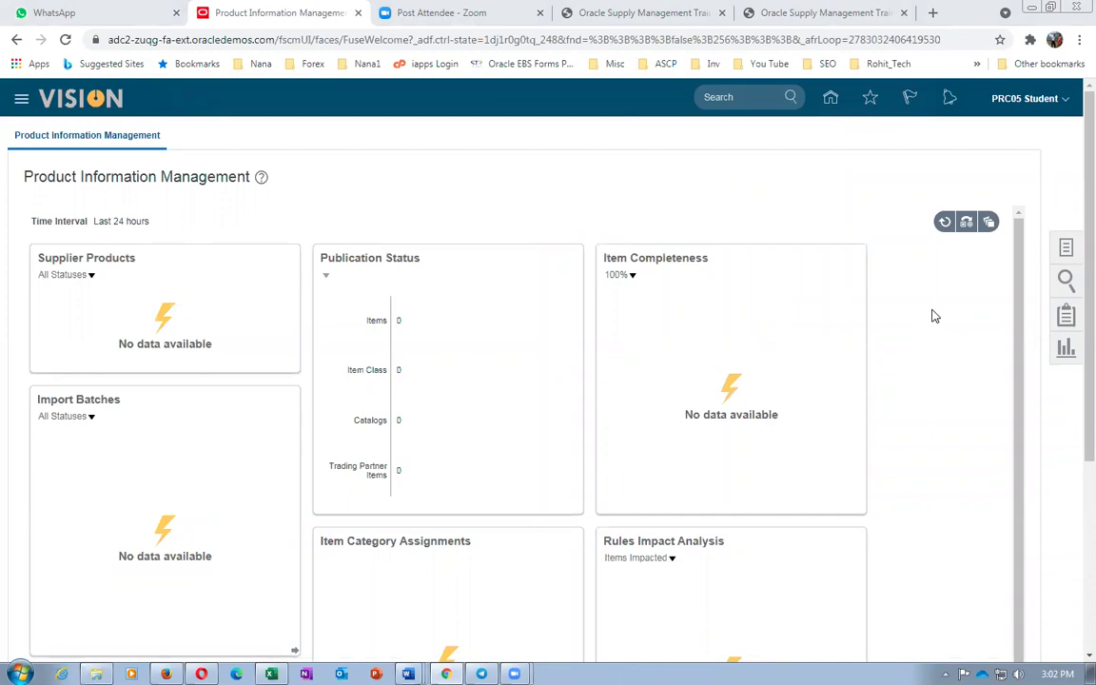
Copy a01_PC_Cabinet from the task list and launch Create Item in Oracle.
{"action": "key", "text": "alt+Tab"}
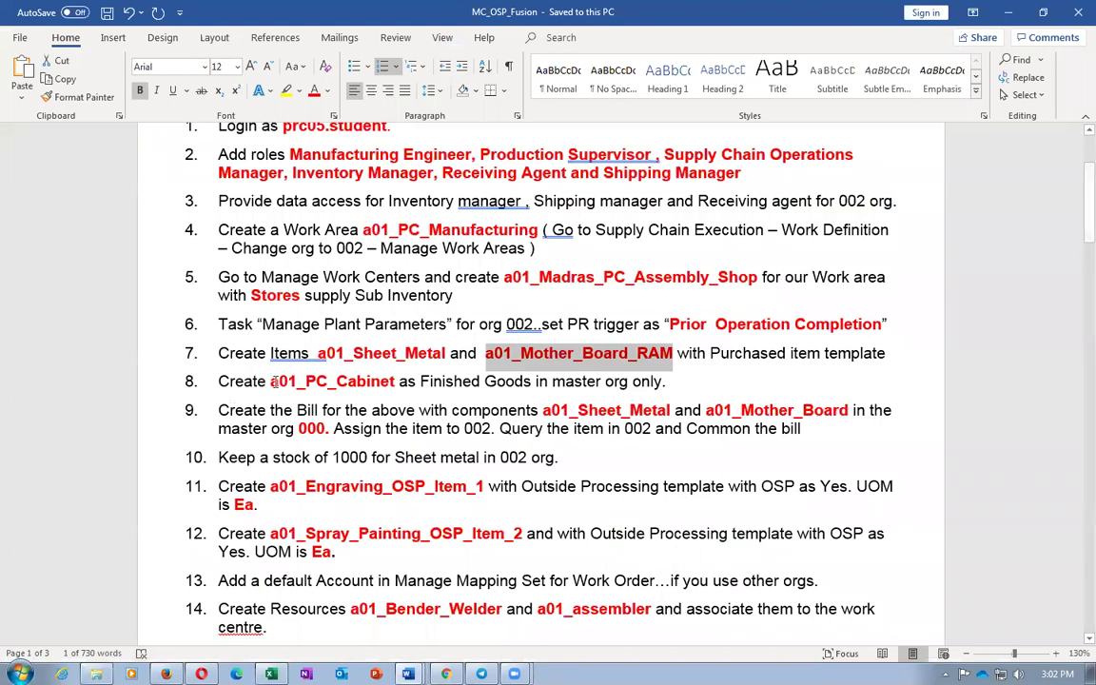
{"action": "left_click_drag", "start_coordinate": [274, 384], "coordinate": [367, 378]}
{"action": "key", "text": "ctrl+c"}
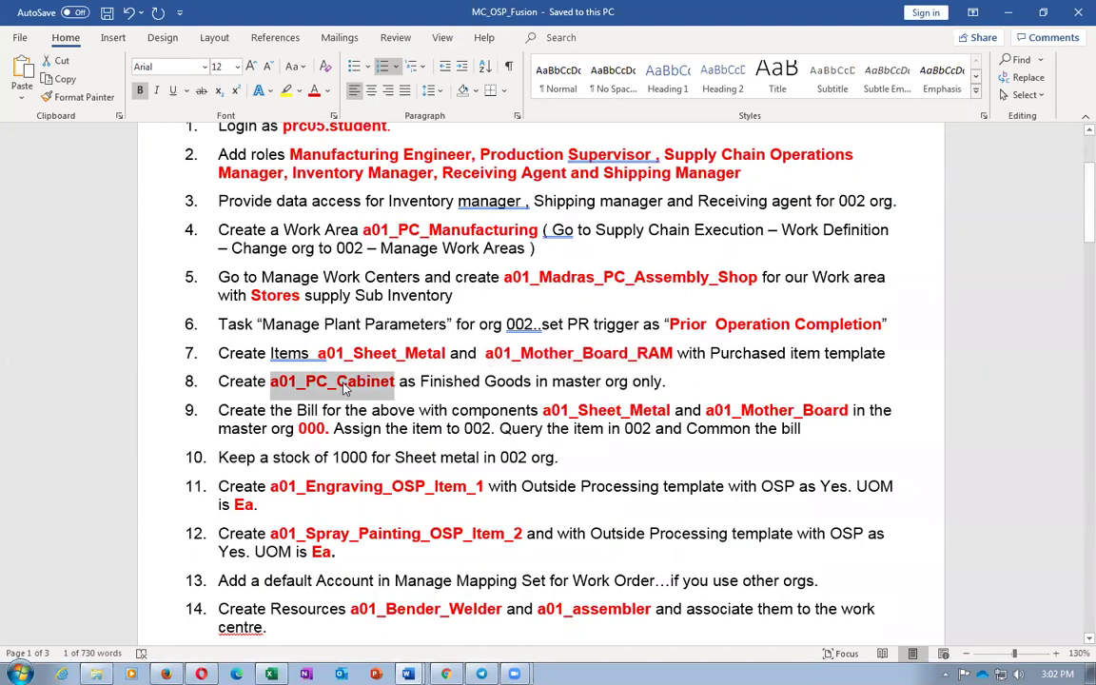
{"action": "key", "text": "alt+Tab"}
{"action": "left_click", "coordinate": [1067, 248]}
{"action": "left_click", "coordinate": [961, 150]}
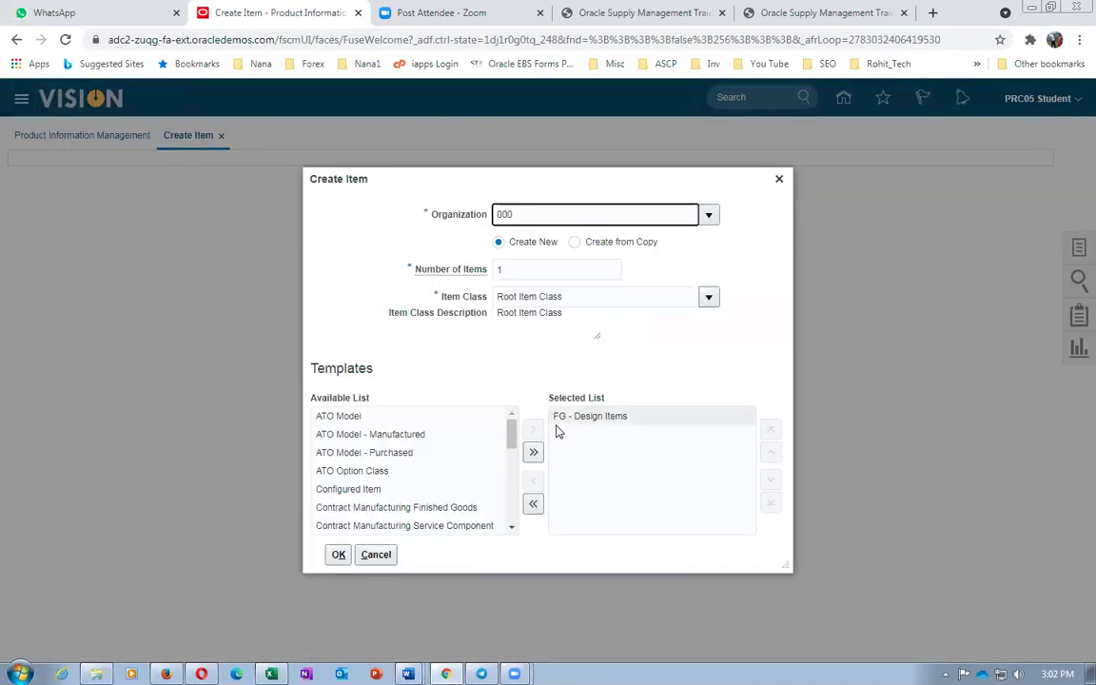
Confirm organization 000 and enter a01_PC_Cabinet as both item name and description.
{"action": "left_click", "coordinate": [337, 553]}
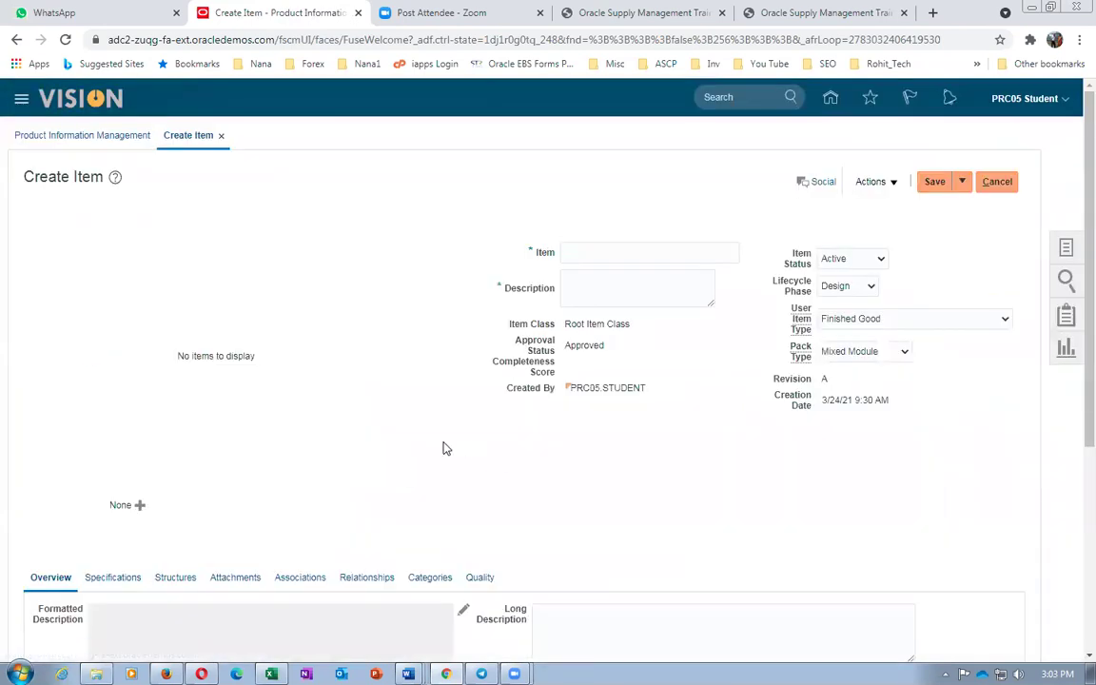
{"action": "left_click", "coordinate": [590, 251]}
{"action": "type", "text": "a01_RC_Cabinet"}
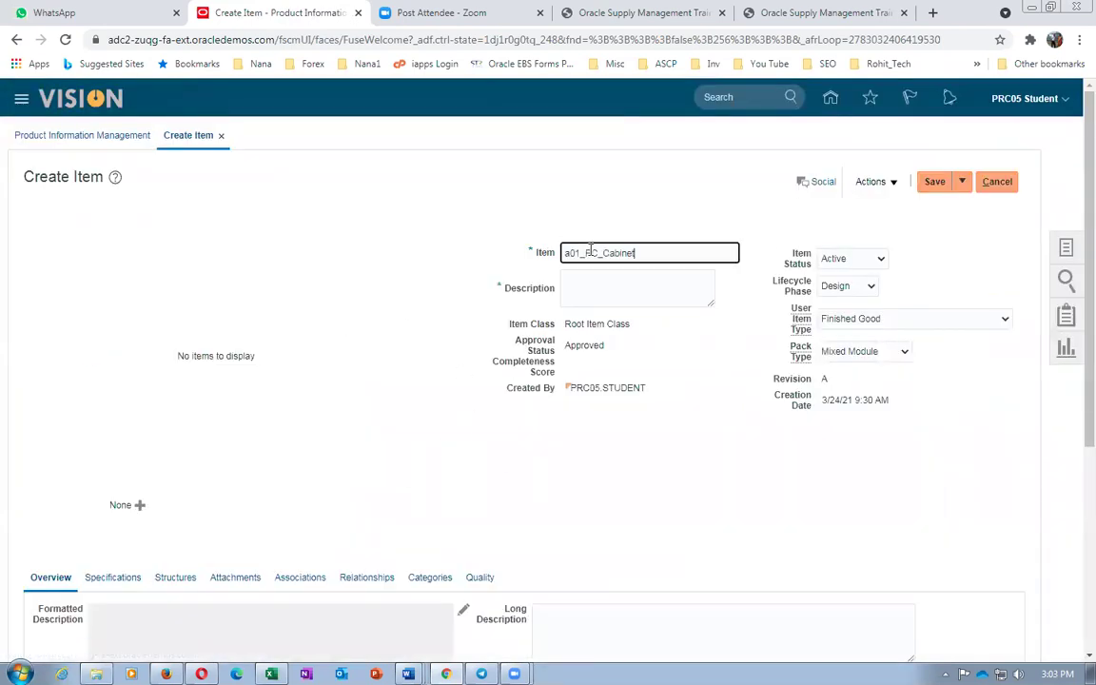
{"action": "left_click", "coordinate": [596, 285]}
{"action": "key", "text": "ctrl+v"}
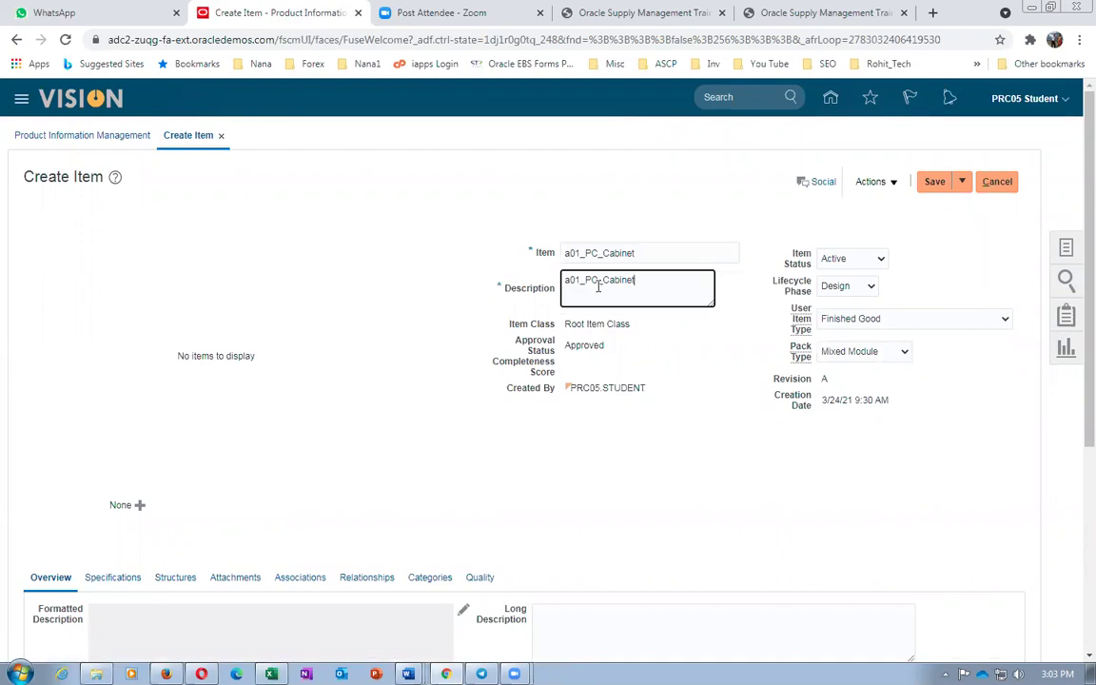
{"action": "scroll", "coordinate": [425, 356], "scroll_direction": "down", "scroll_amount": 3}
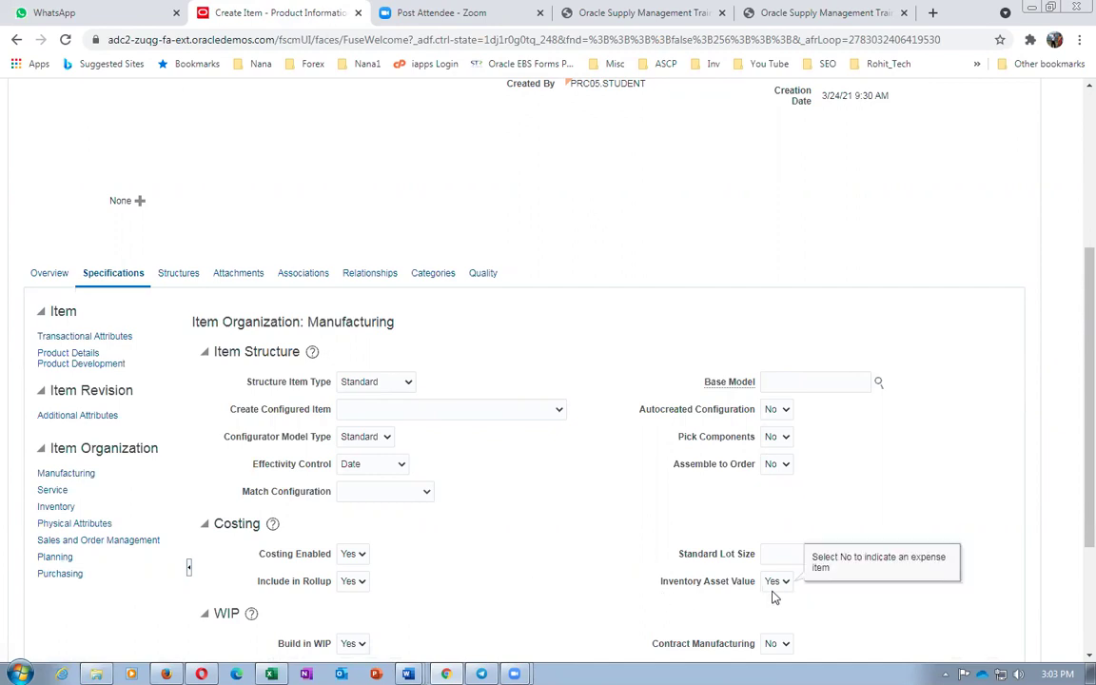
Set Orderable on the Web to No in the Sales and Order Management attributes.
{"action": "left_click", "coordinate": [70, 540]}
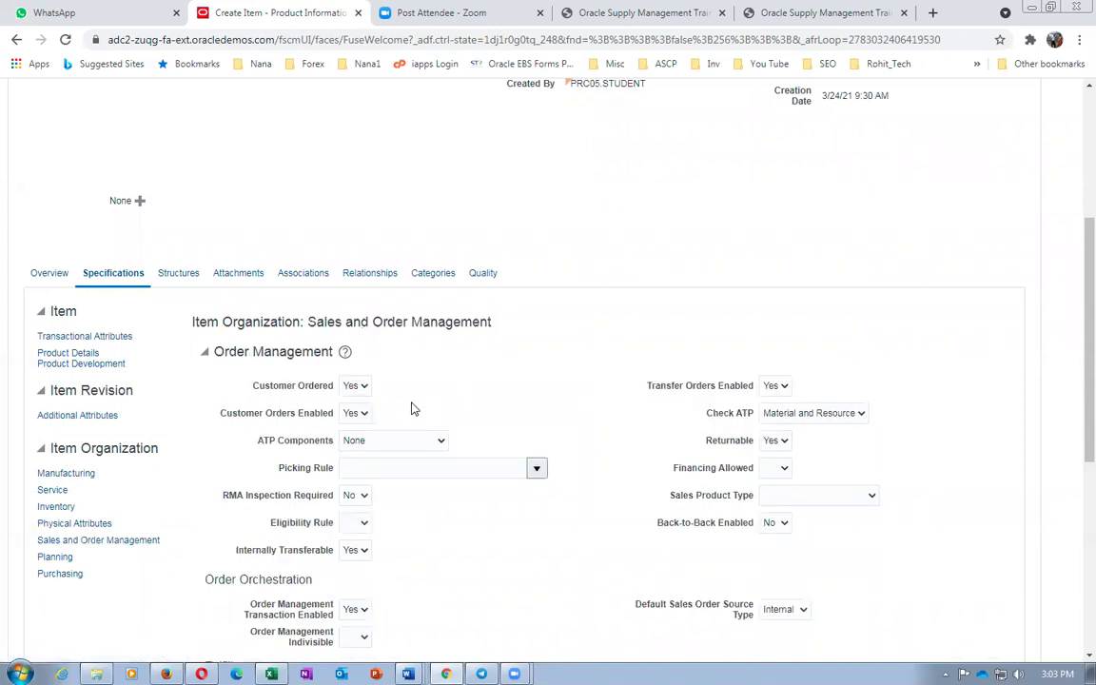
{"action": "scroll", "coordinate": [414, 409], "scroll_direction": "down", "scroll_amount": 5}
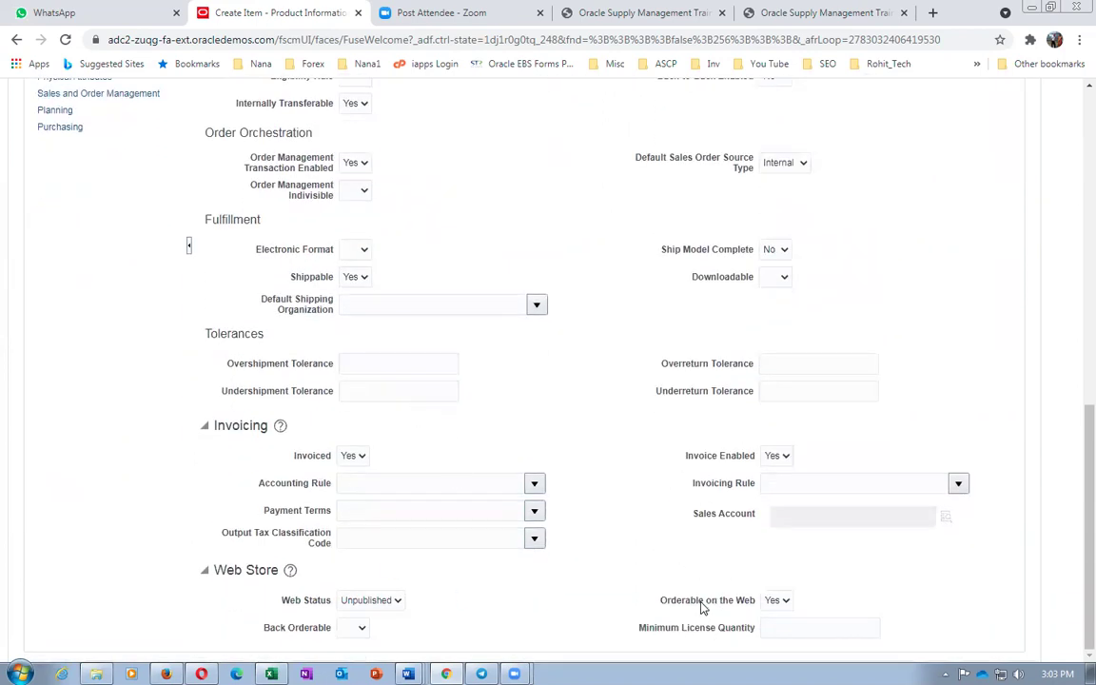
{"action": "left_click", "coordinate": [782, 618]}
{"action": "scroll", "coordinate": [2, 359], "scroll_direction": "up", "scroll_amount": 3}
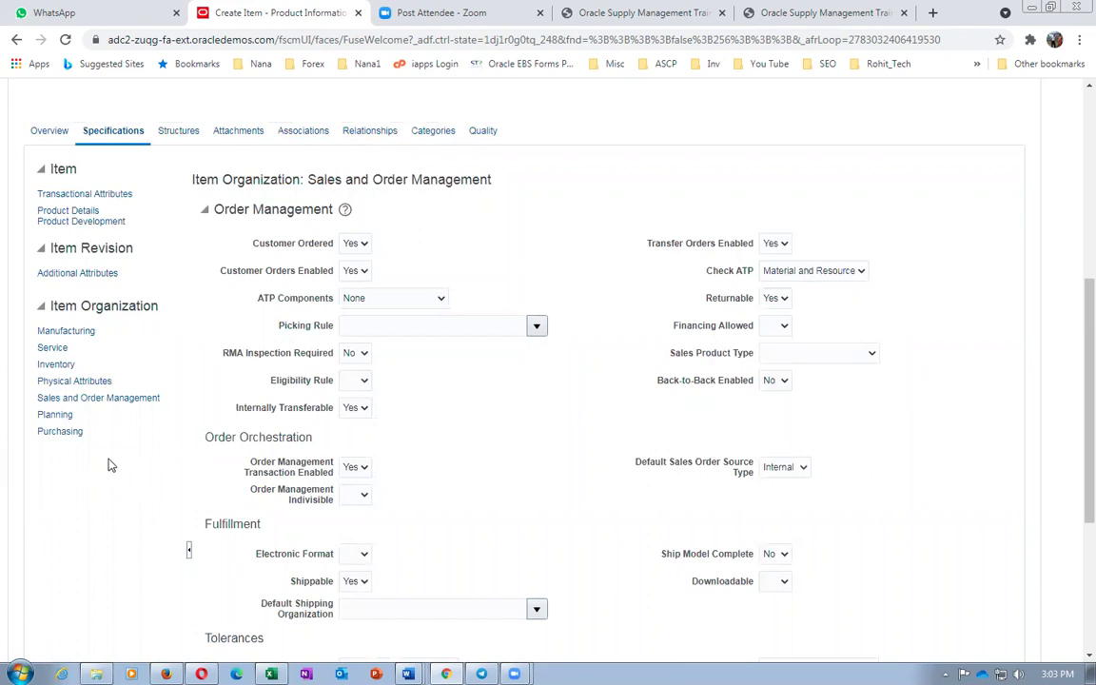
{"action": "left_click", "coordinate": [245, 352]}
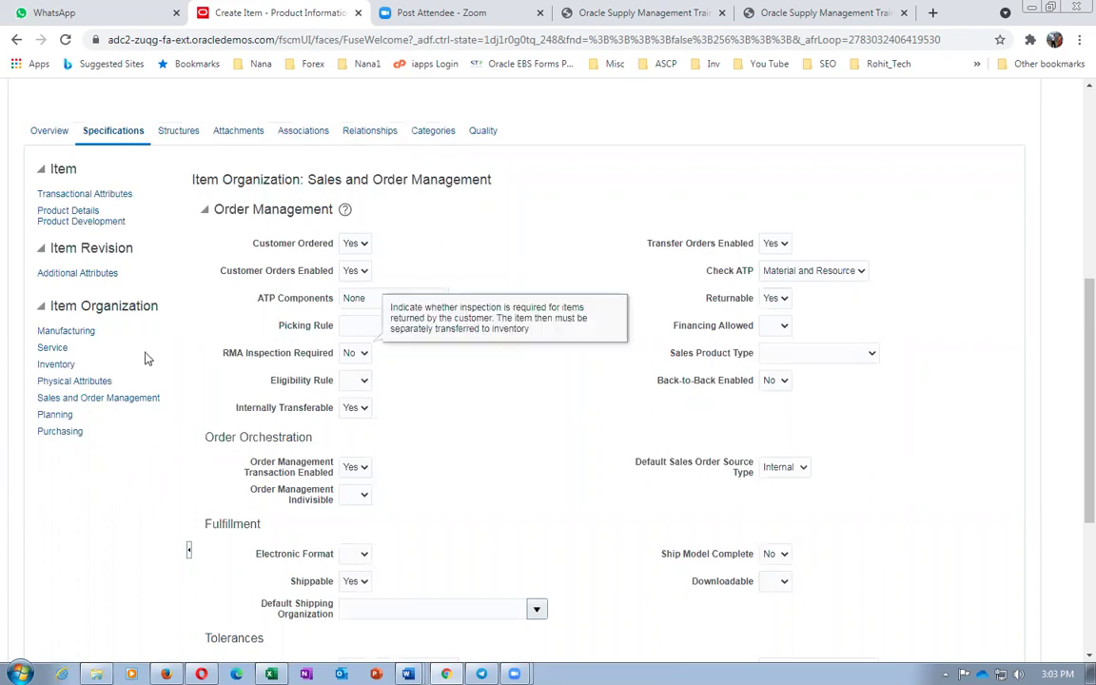
Review manufacturing attributes and associations, then save a01_PC_Cabinet in organization 000 only.
{"action": "left_click", "coordinate": [67, 332]}
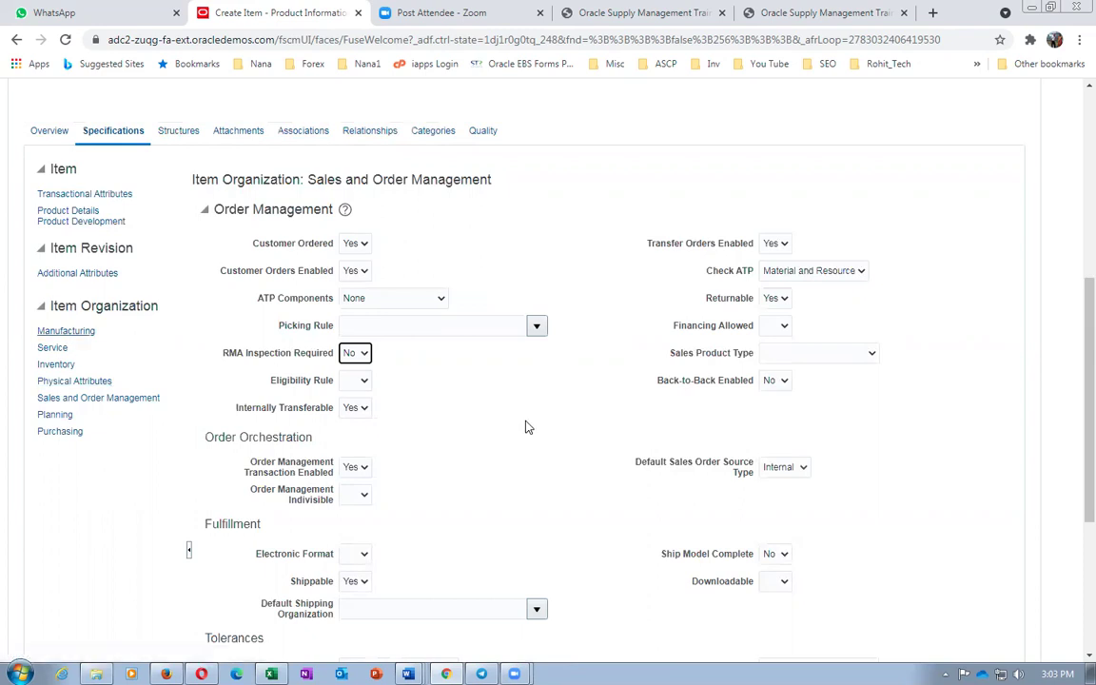
{"action": "scroll", "coordinate": [381, 475], "scroll_direction": "down", "scroll_amount": 2}
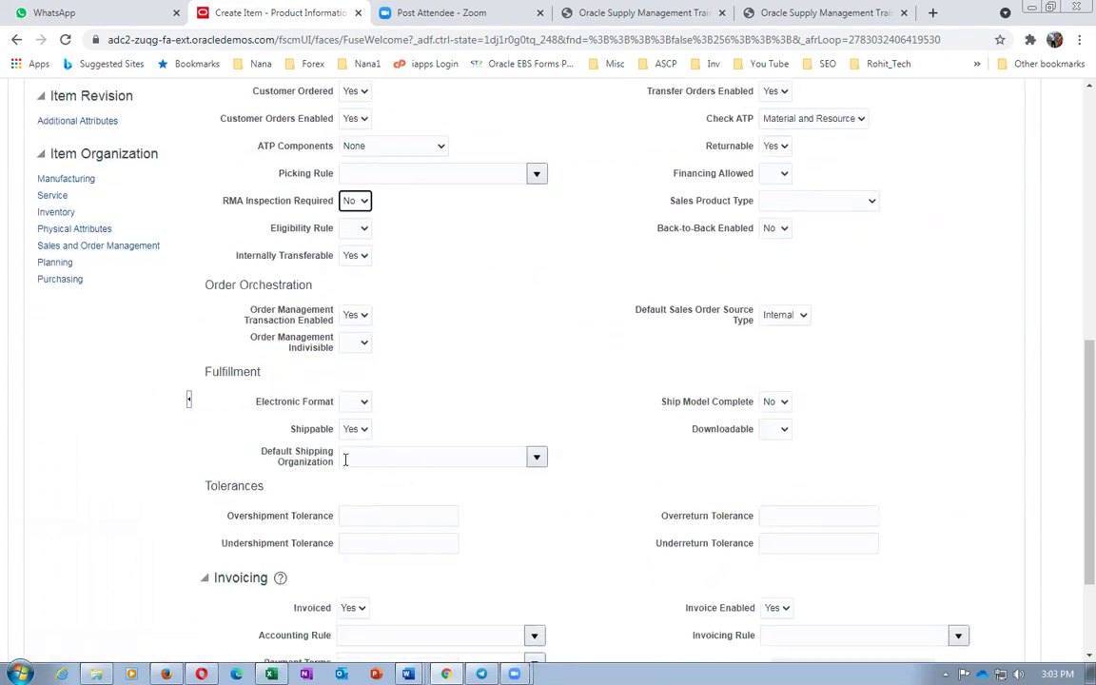
{"action": "left_click", "coordinate": [66, 178]}
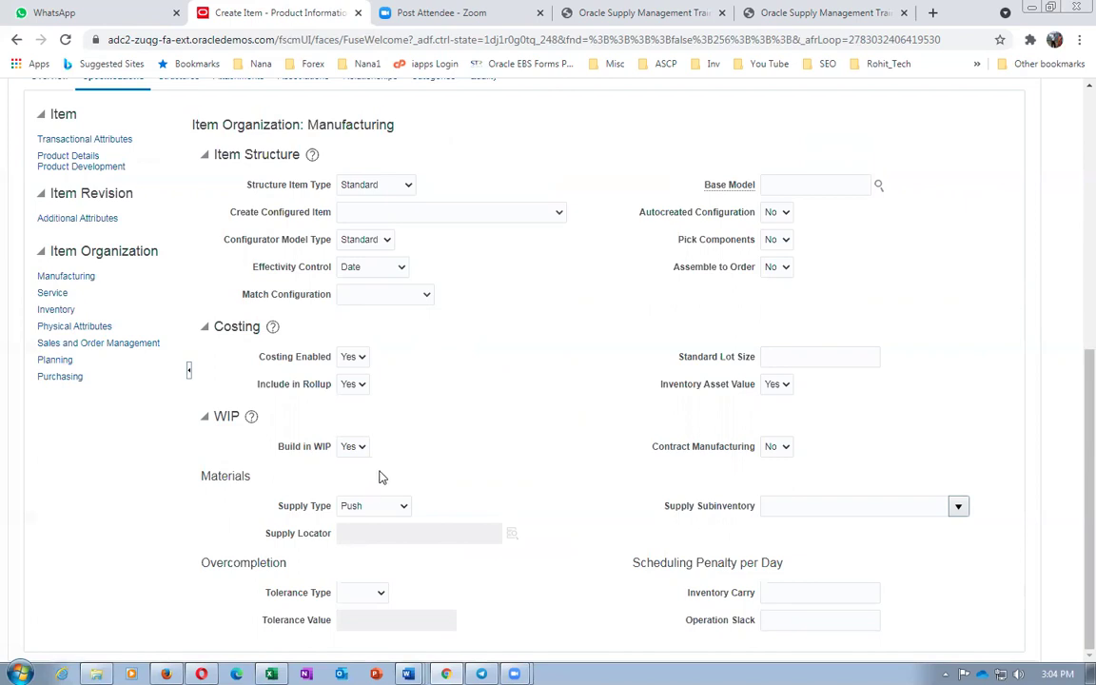
{"action": "scroll", "coordinate": [384, 476], "scroll_direction": "up", "scroll_amount": 3}
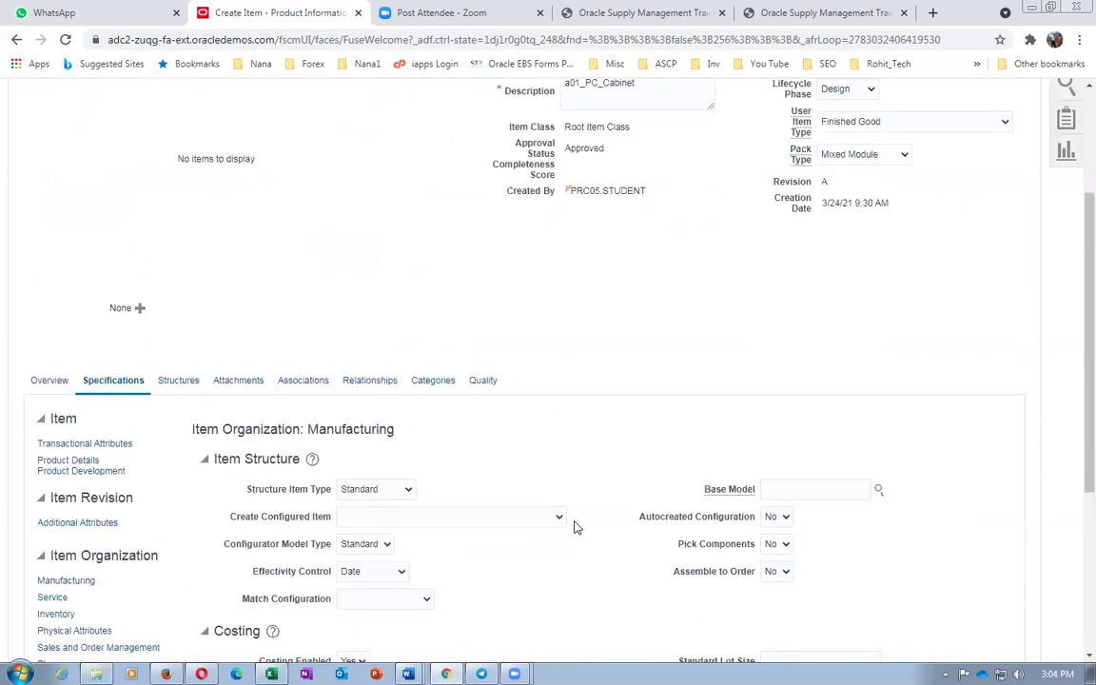
{"action": "left_click", "coordinate": [307, 382]}
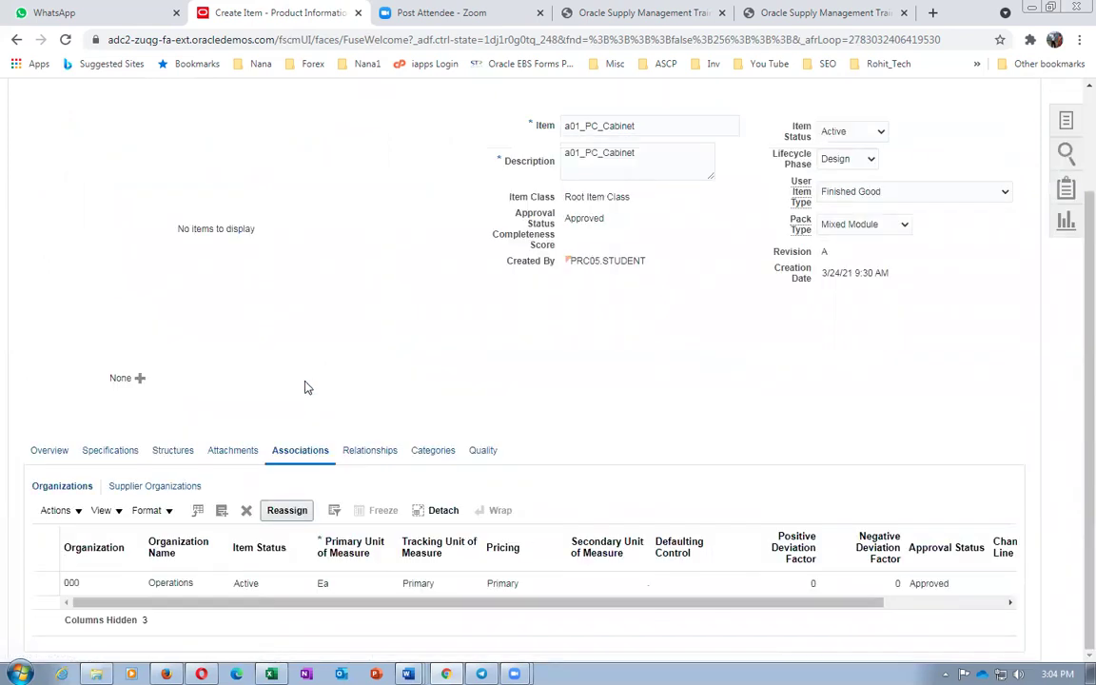
{"action": "scroll", "coordinate": [564, 415], "scroll_direction": "up", "scroll_amount": 2}
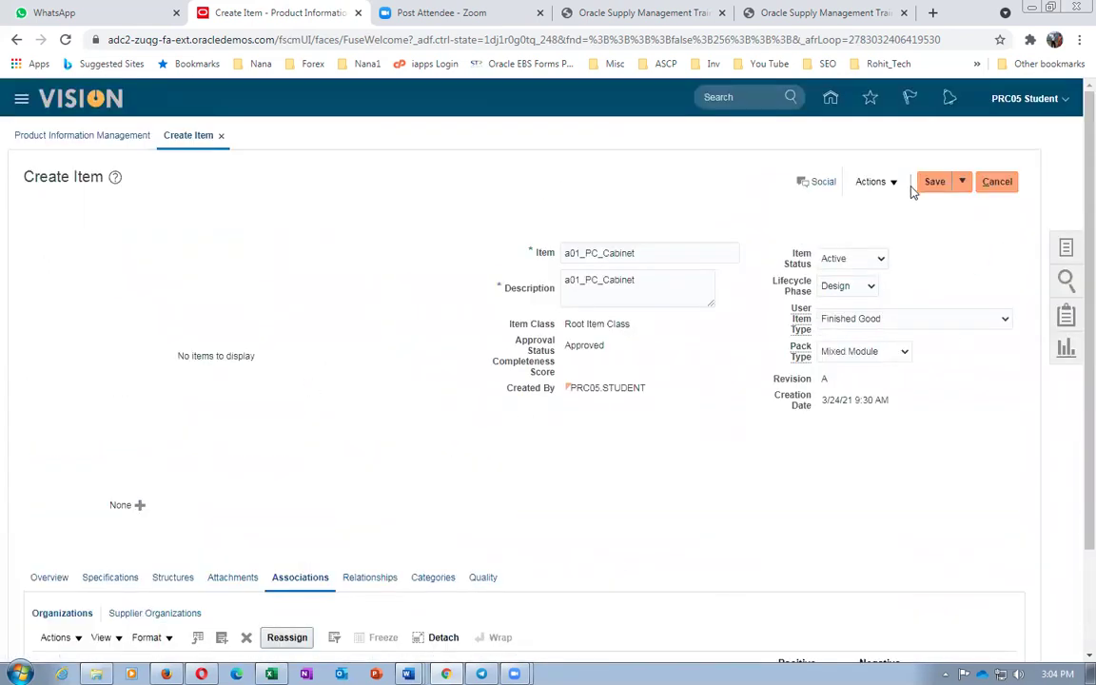
{"action": "left_click", "coordinate": [930, 185]}
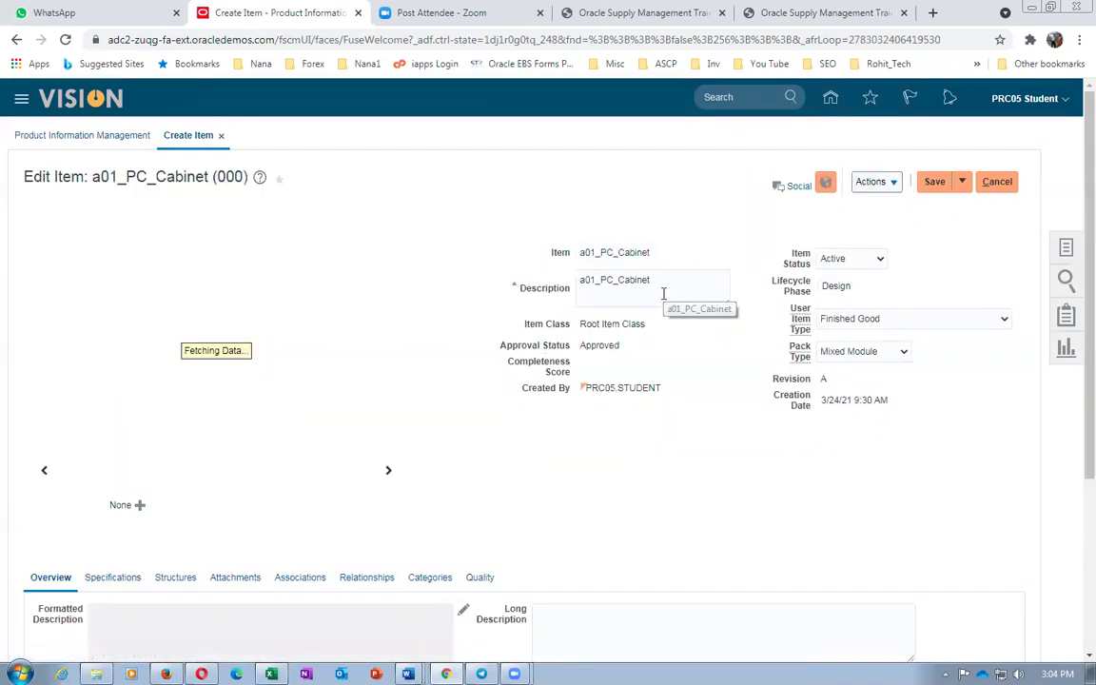
{"action": "key", "text": "alt+Tab"}
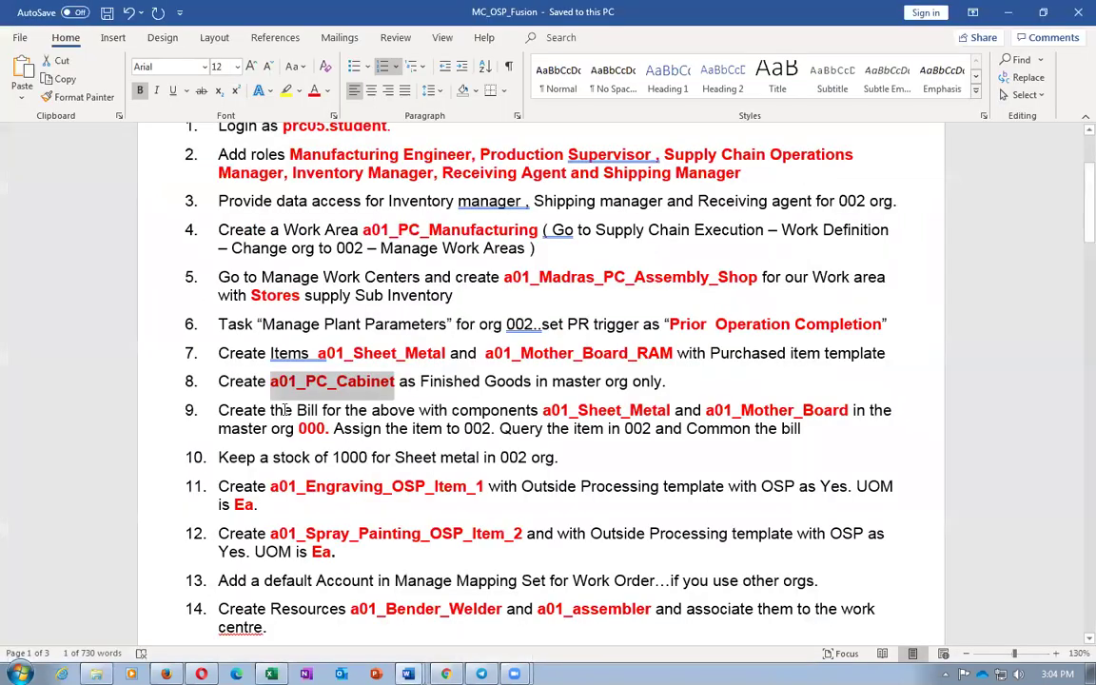
Reread step 8 in Word: create a01_PC_Cabinet in the master org only, then return to Oracle.
{"action": "left_click_drag", "start_coordinate": [574, 412], "coordinate": [752, 421]}
{"action": "left_click_drag", "start_coordinate": [272, 381], "coordinate": [350, 378]}
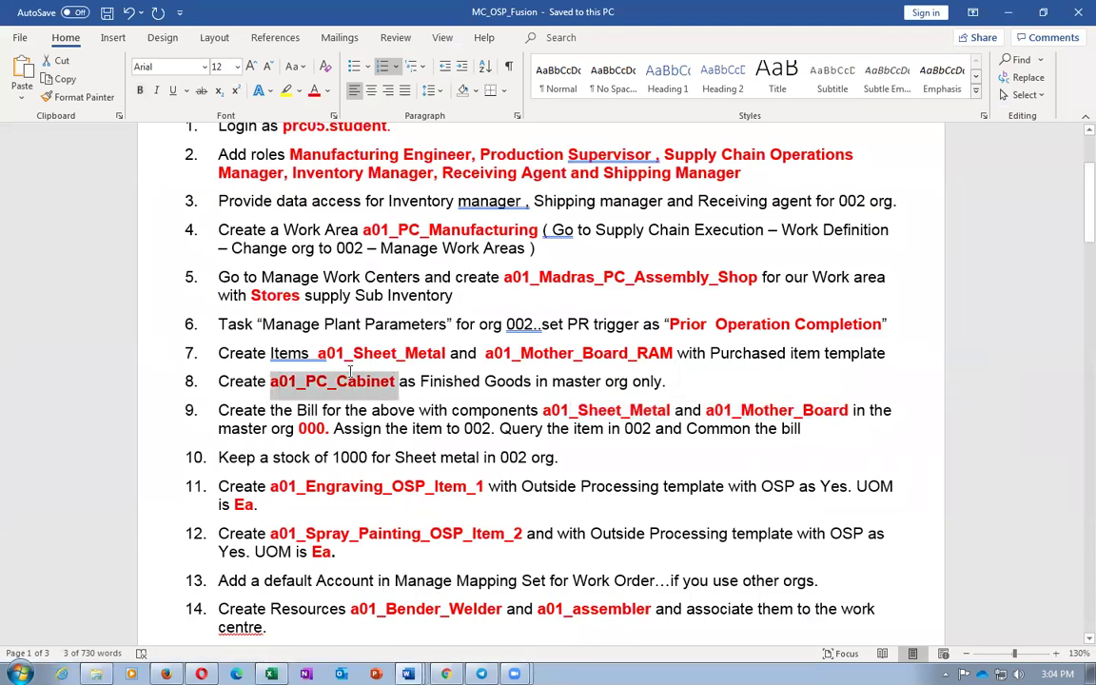
{"action": "left_click", "coordinate": [590, 408]}
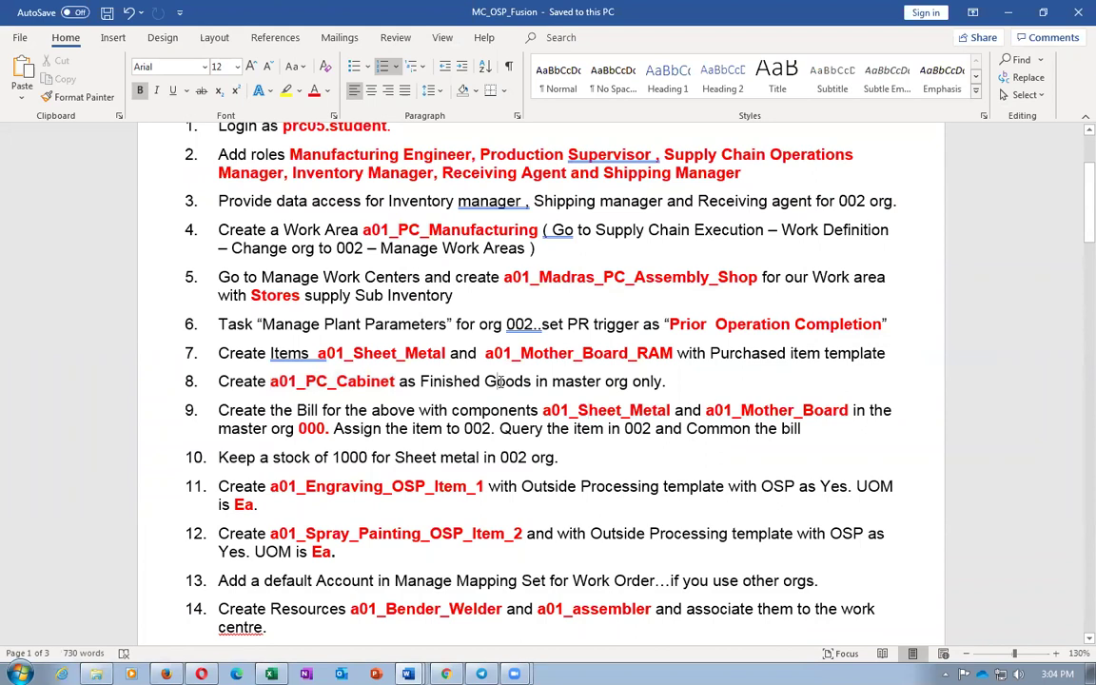
{"action": "left_click_drag", "start_coordinate": [552, 380], "coordinate": [655, 381]}
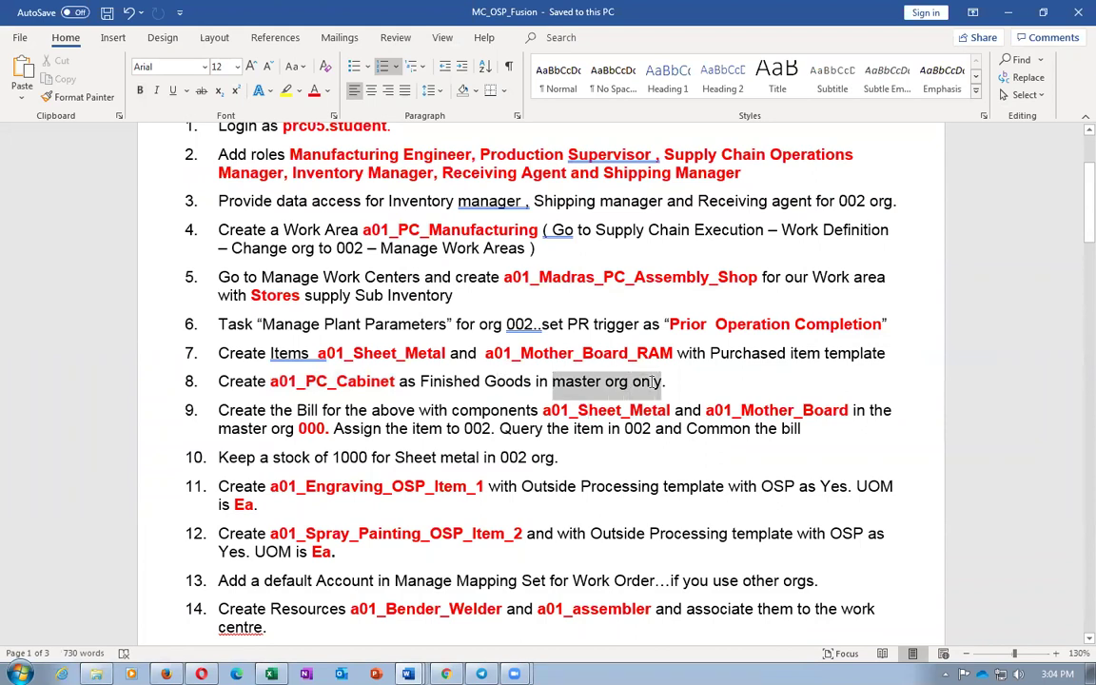
{"action": "key", "text": "alt+Tab"}
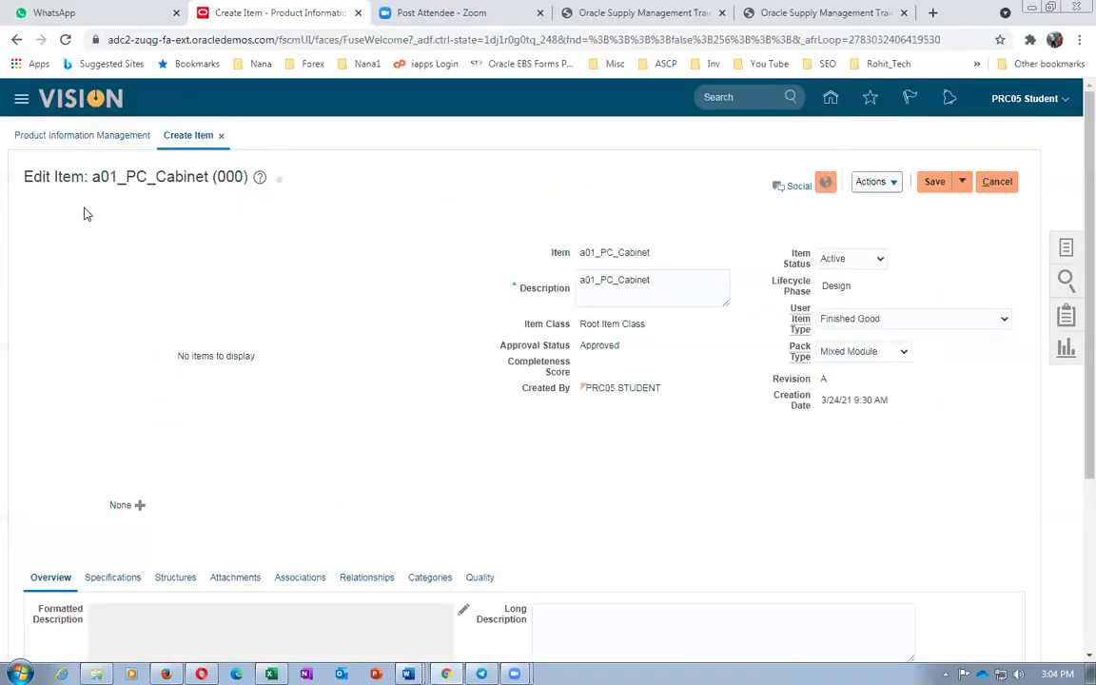
Add an item structure named Primary, with description 'Primary', to a01_PC_Cabinet and open it for editing.
{"action": "scroll", "coordinate": [242, 511], "scroll_direction": "down", "scroll_amount": 3}
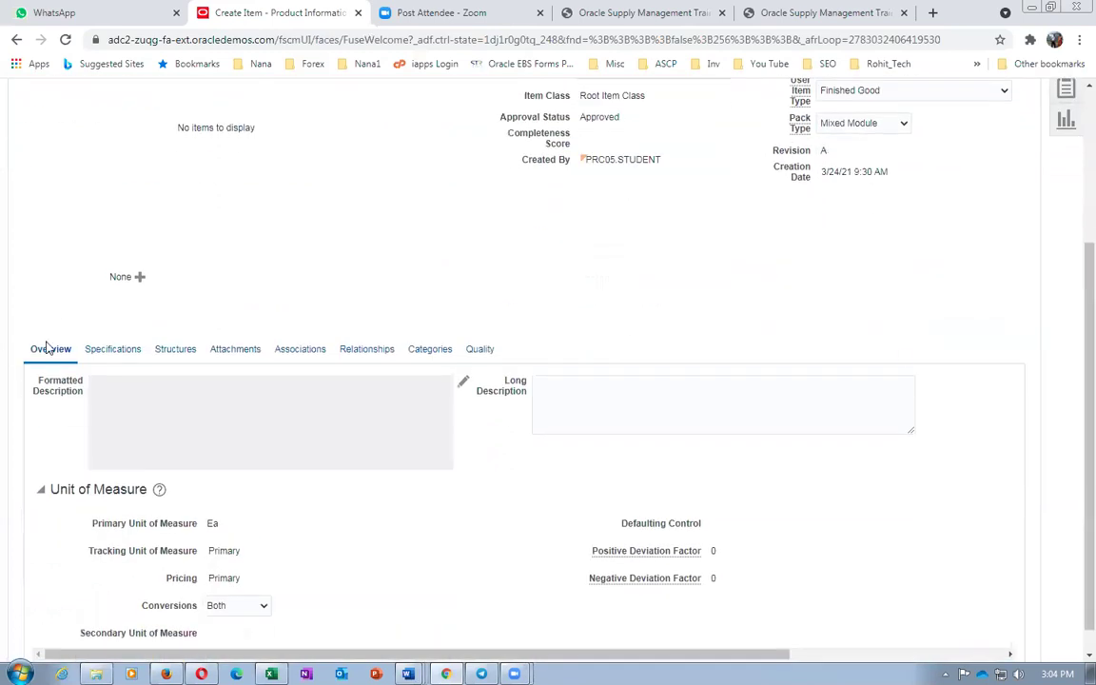
{"action": "left_click", "coordinate": [169, 352]}
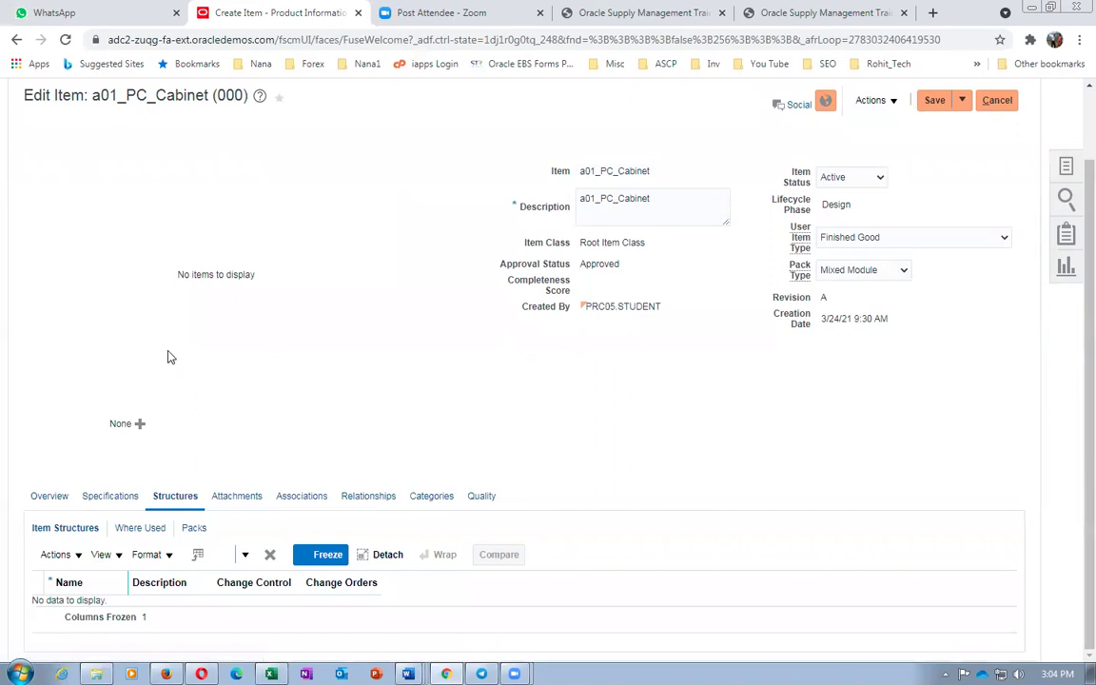
{"action": "left_click", "coordinate": [59, 555]}
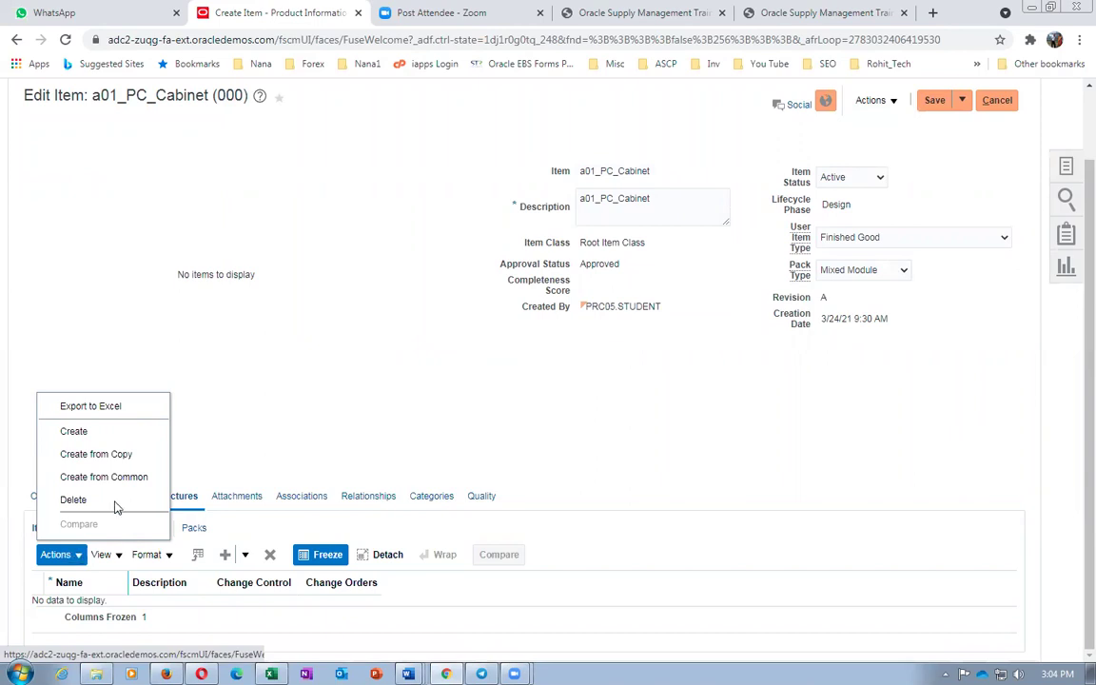
{"action": "left_click", "coordinate": [73, 432]}
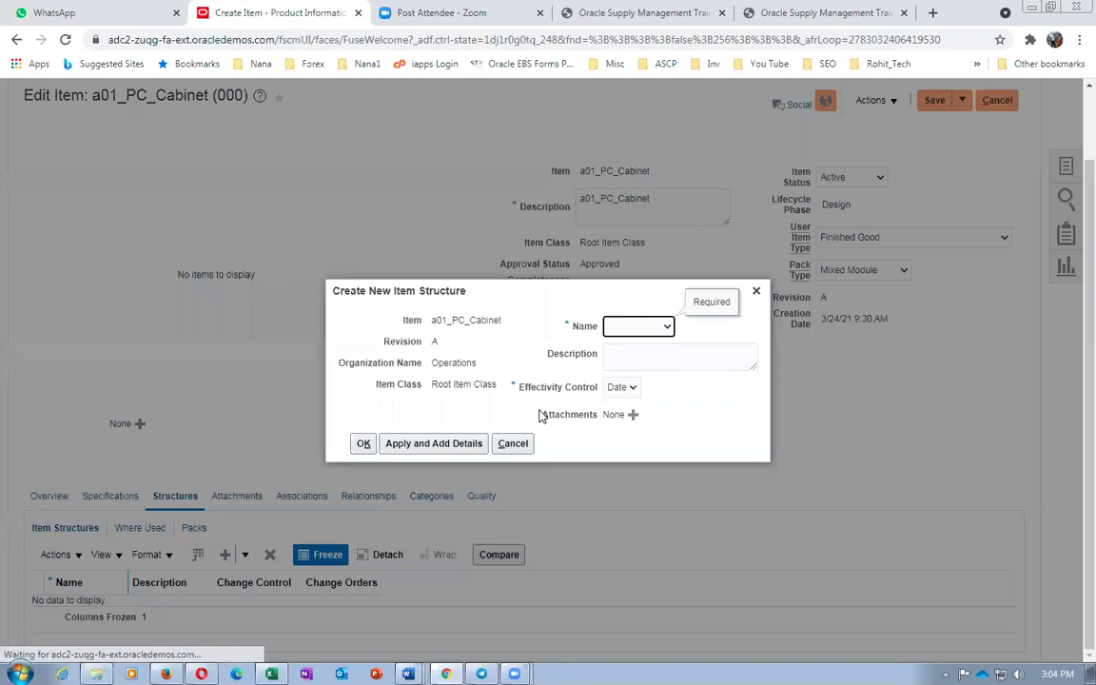
{"action": "left_click", "coordinate": [630, 326]}
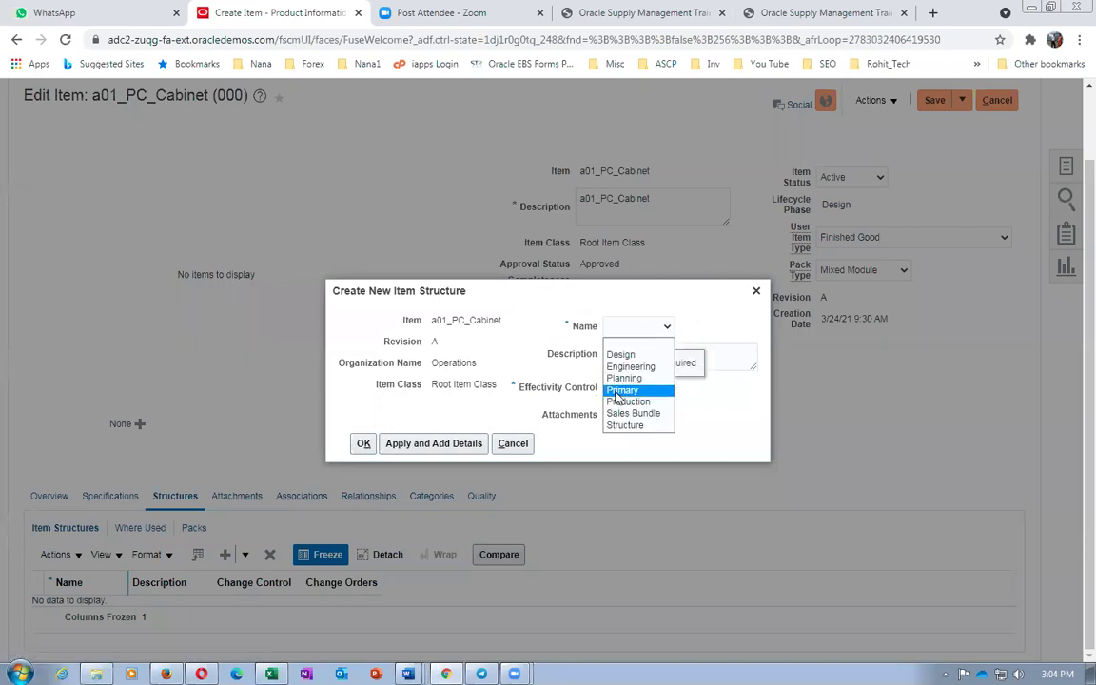
{"action": "left_click", "coordinate": [619, 391]}
{"action": "left_click", "coordinate": [627, 366]}
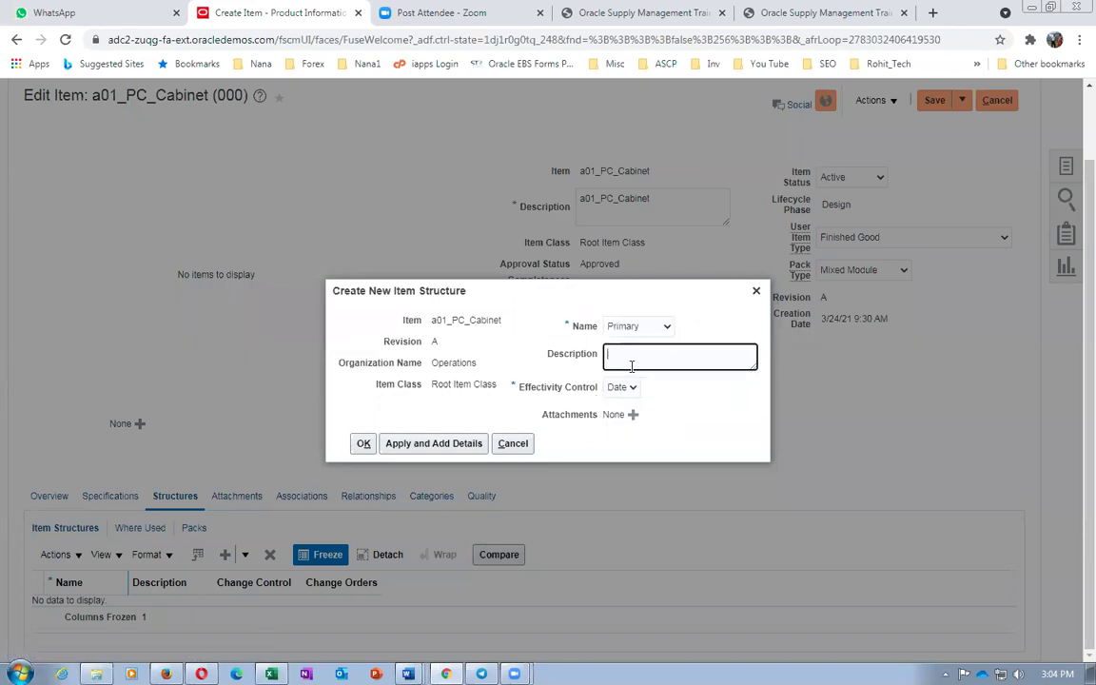
{"action": "type", "text": "primary"}
{"action": "key", "text": "Home"}
{"action": "key", "text": "Delete"}
{"action": "type", "text": "P"}
{"action": "left_click", "coordinate": [418, 444]}
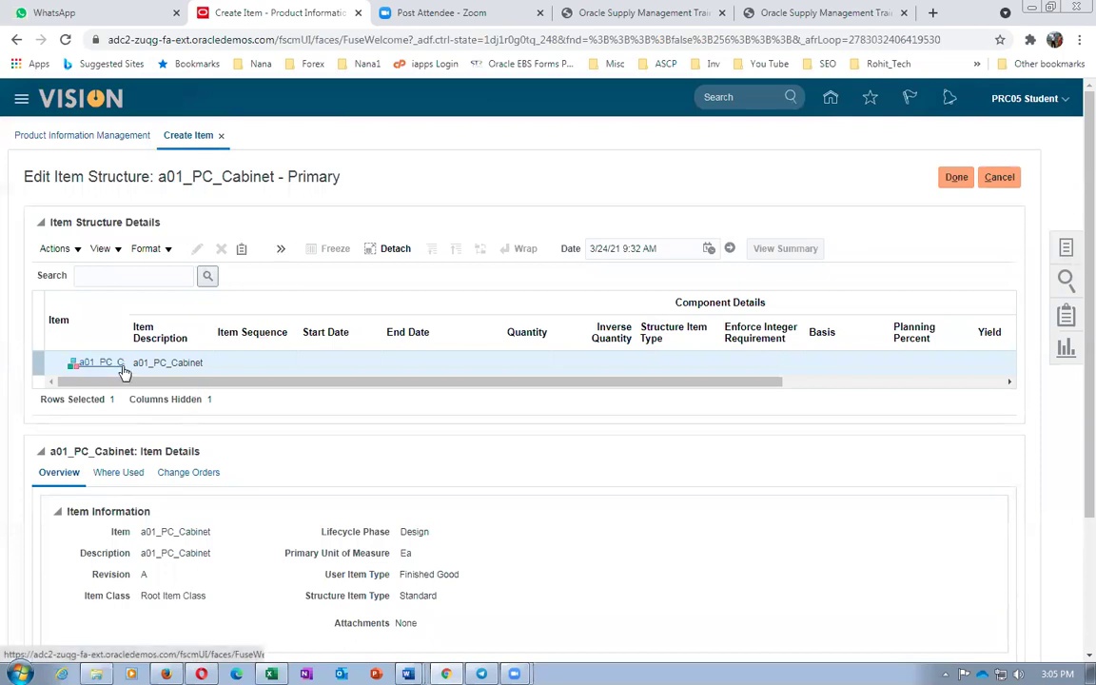
Add a01_Mother_Board_RAM and a01_Sheet_Metal from an a01 item search as structure components.
{"action": "left_click", "coordinate": [57, 249]}
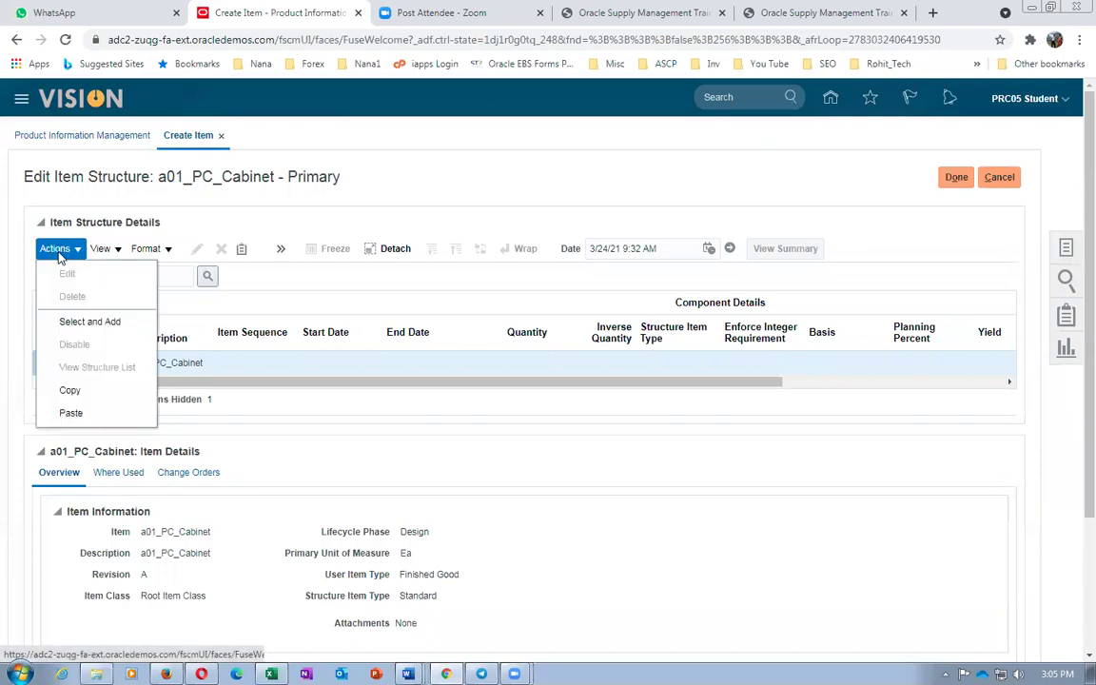
{"action": "left_click", "coordinate": [69, 322]}
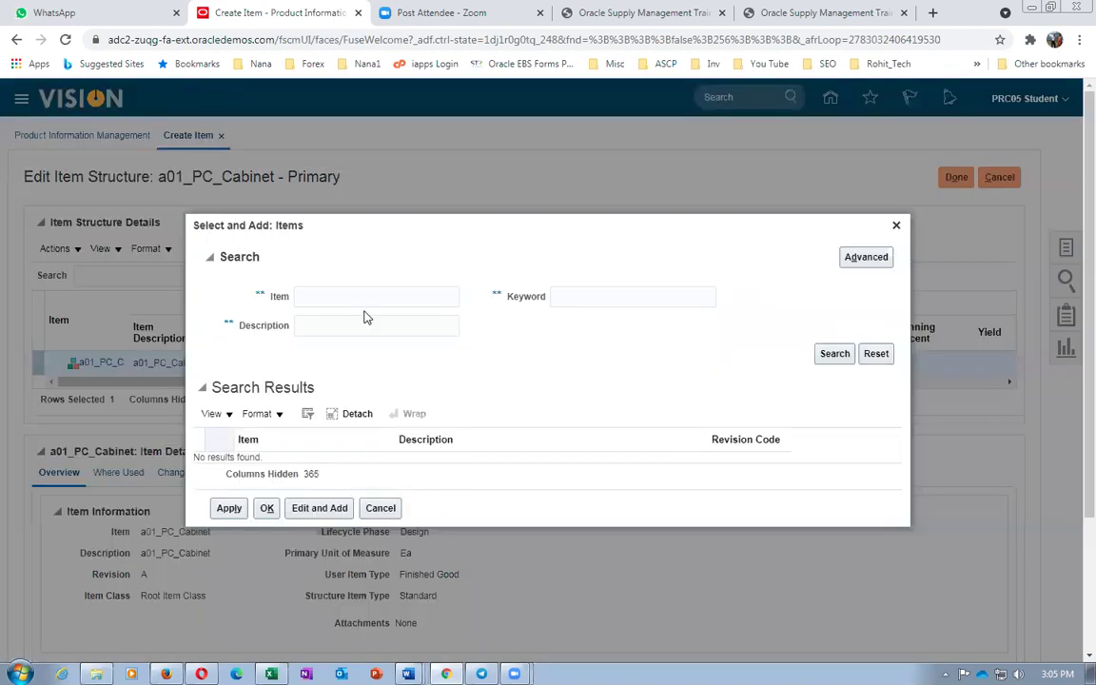
{"action": "left_click", "coordinate": [371, 298]}
{"action": "type", "text": "a01"}
{"action": "left_click", "coordinate": [836, 358]}
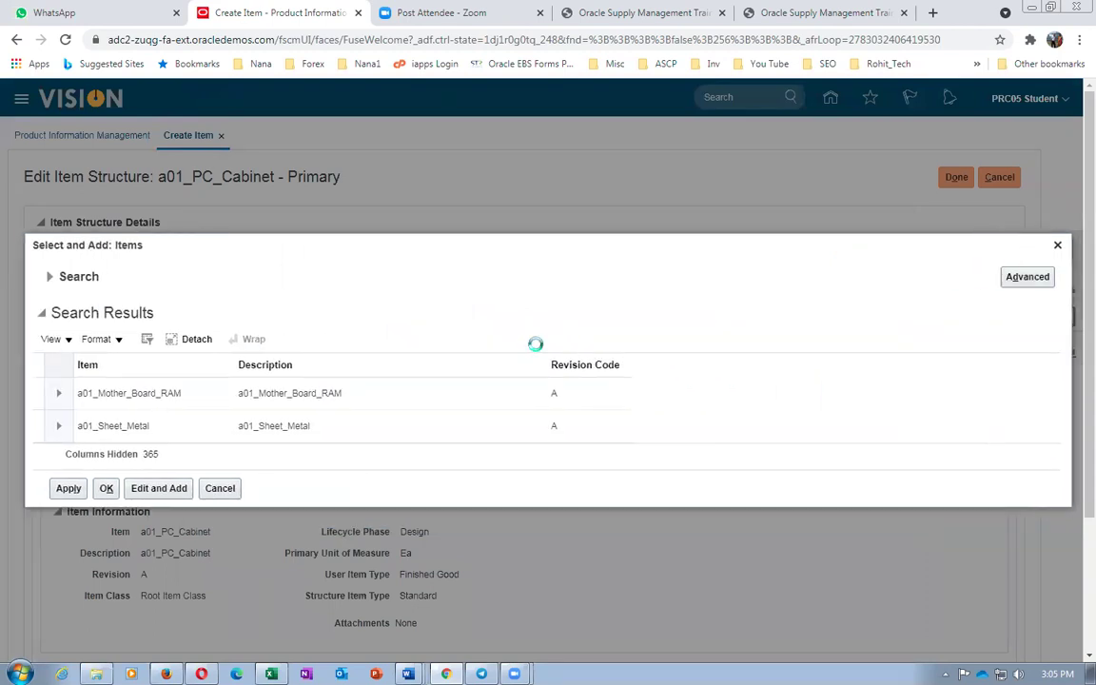
{"action": "left_click", "coordinate": [22, 390]}
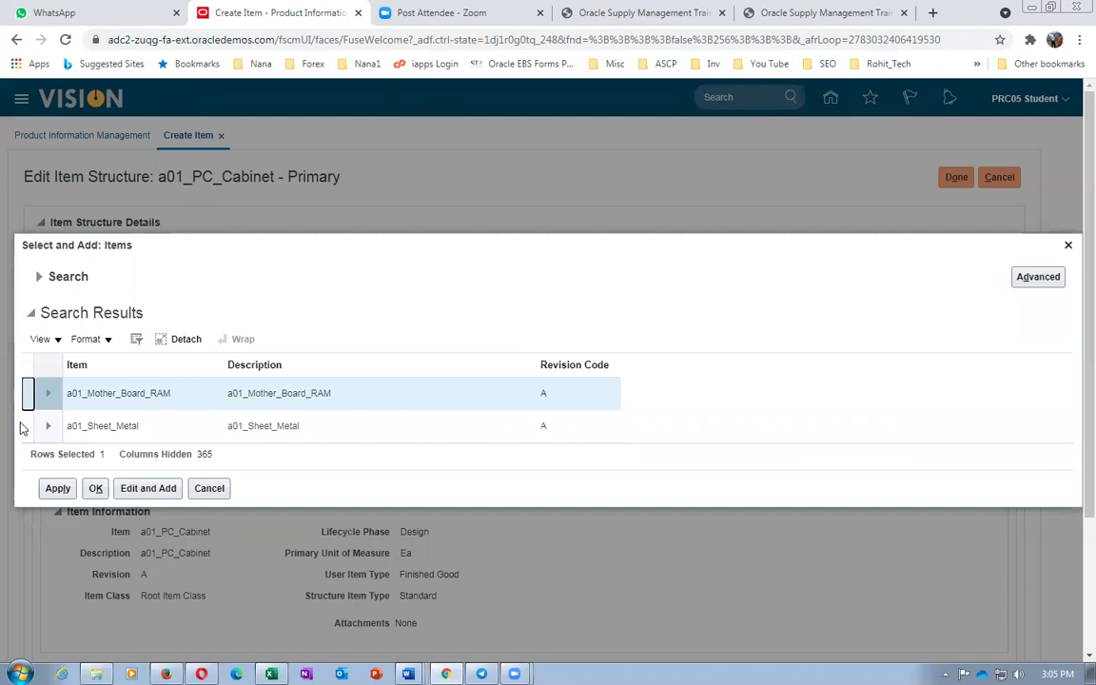
{"action": "left_click", "coordinate": [21, 426], "text": "ctrl"}
{"action": "left_click", "coordinate": [59, 485]}
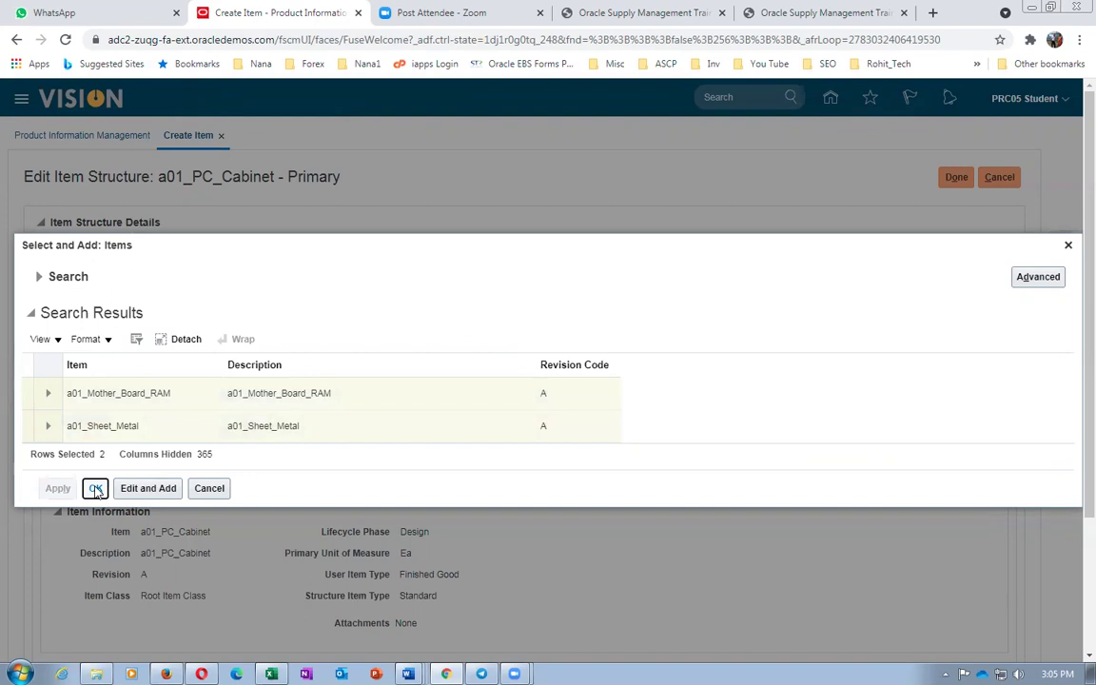
{"action": "left_click", "coordinate": [95, 489]}
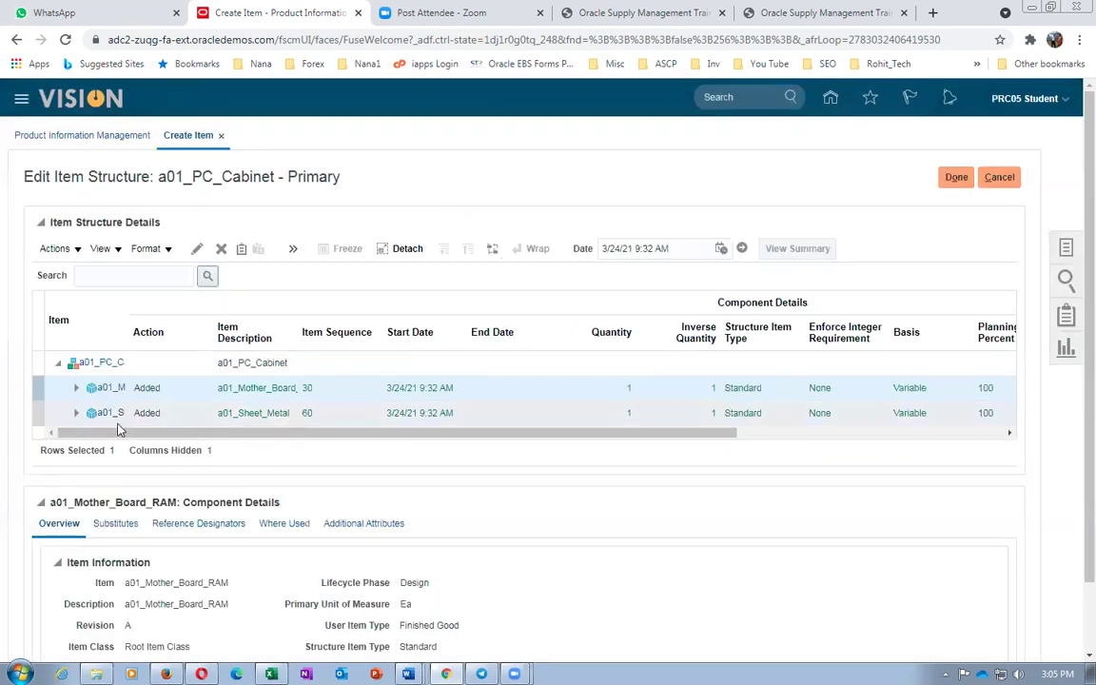
Show the Component Order Management columns and review both components' sequences (30 and 60) and quantities.
{"action": "left_click_drag", "start_coordinate": [120, 436], "coordinate": [115, 492]}
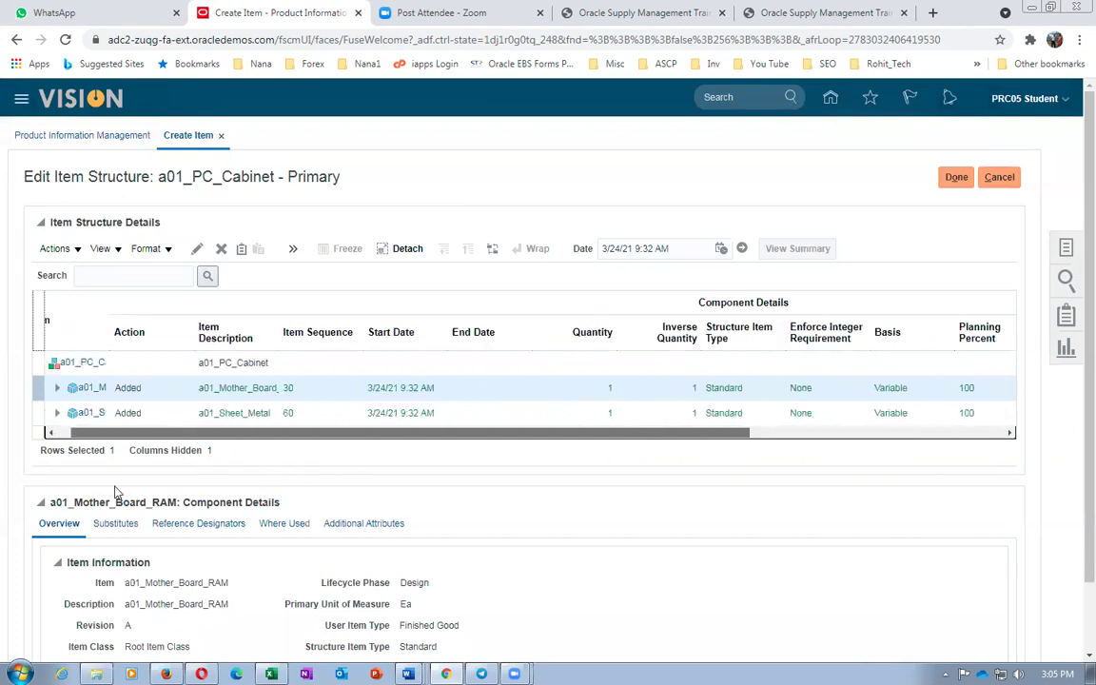
{"action": "left_click", "coordinate": [100, 250]}
{"action": "scroll", "coordinate": [162, 542], "scroll_direction": "down", "scroll_amount": 3}
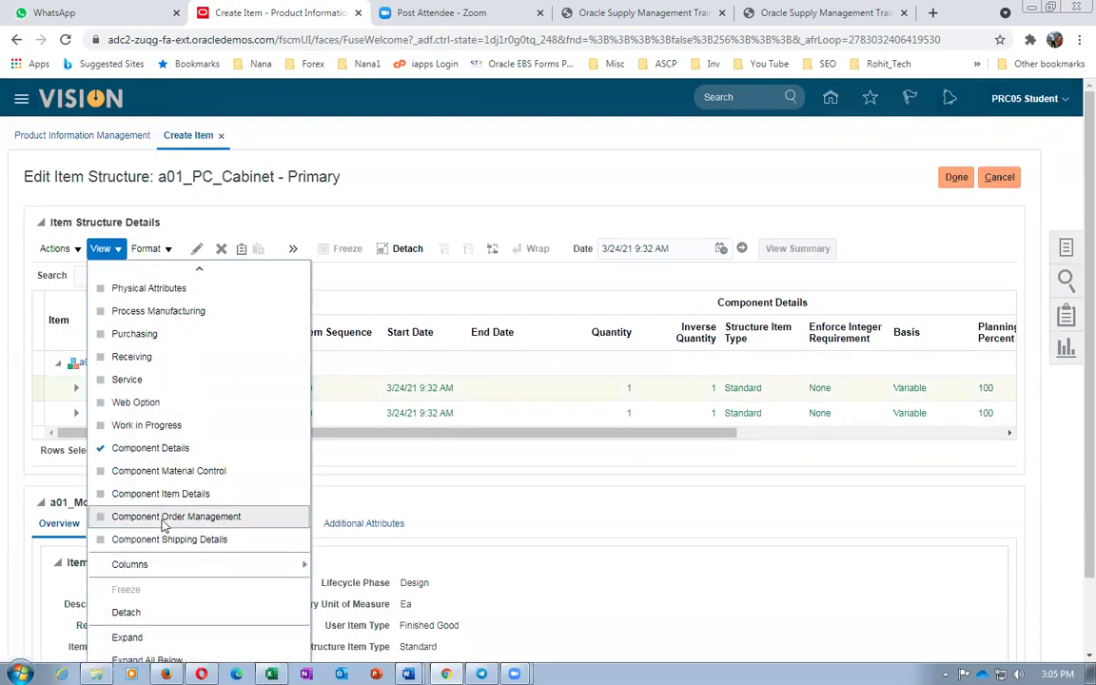
{"action": "left_click", "coordinate": [163, 517]}
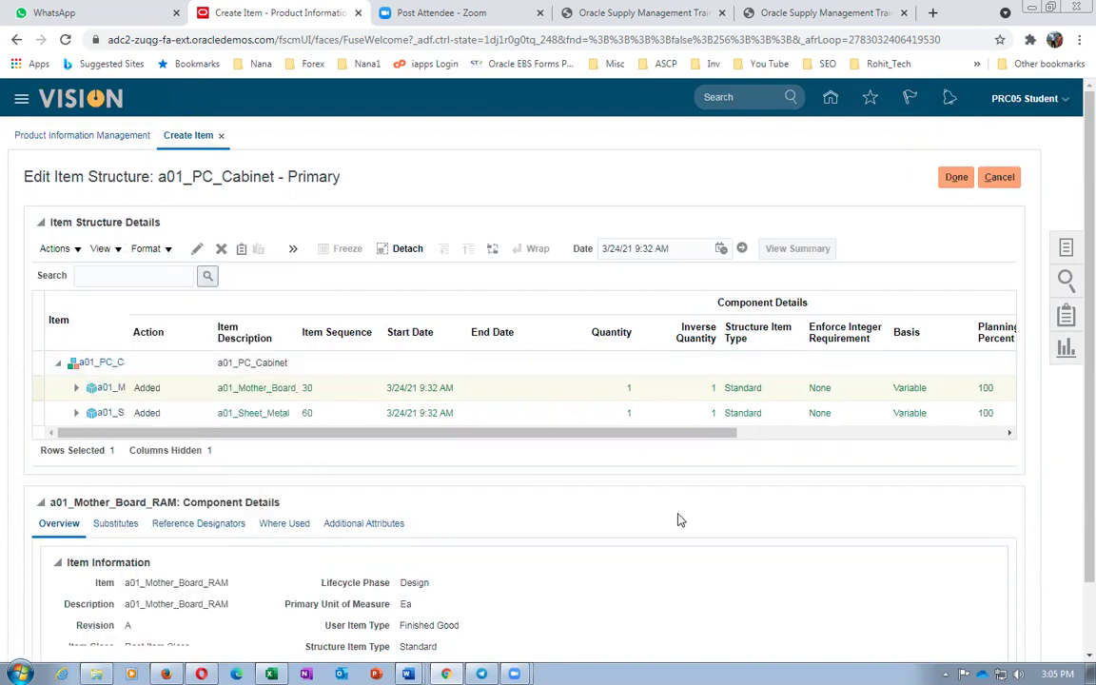
{"action": "left_click_drag", "start_coordinate": [428, 434], "coordinate": [830, 464]}
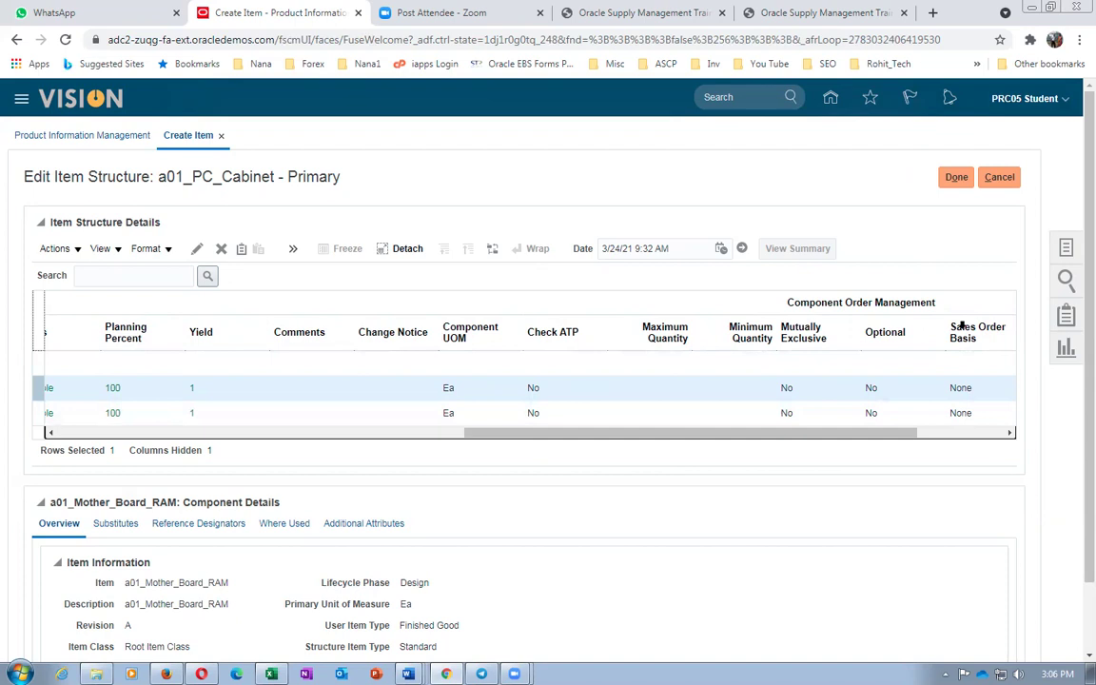
{"action": "left_click_drag", "start_coordinate": [573, 434], "coordinate": [52, 457]}
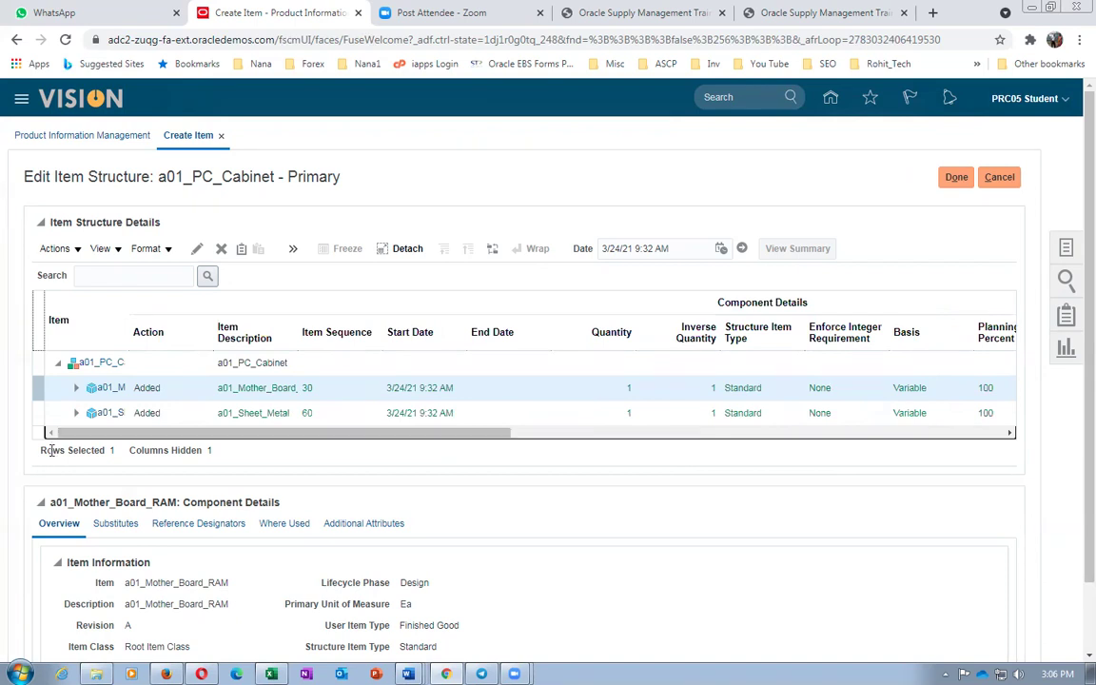
{"action": "key", "text": "alt+Tab"}
{"action": "key", "text": "alt+Tab"}
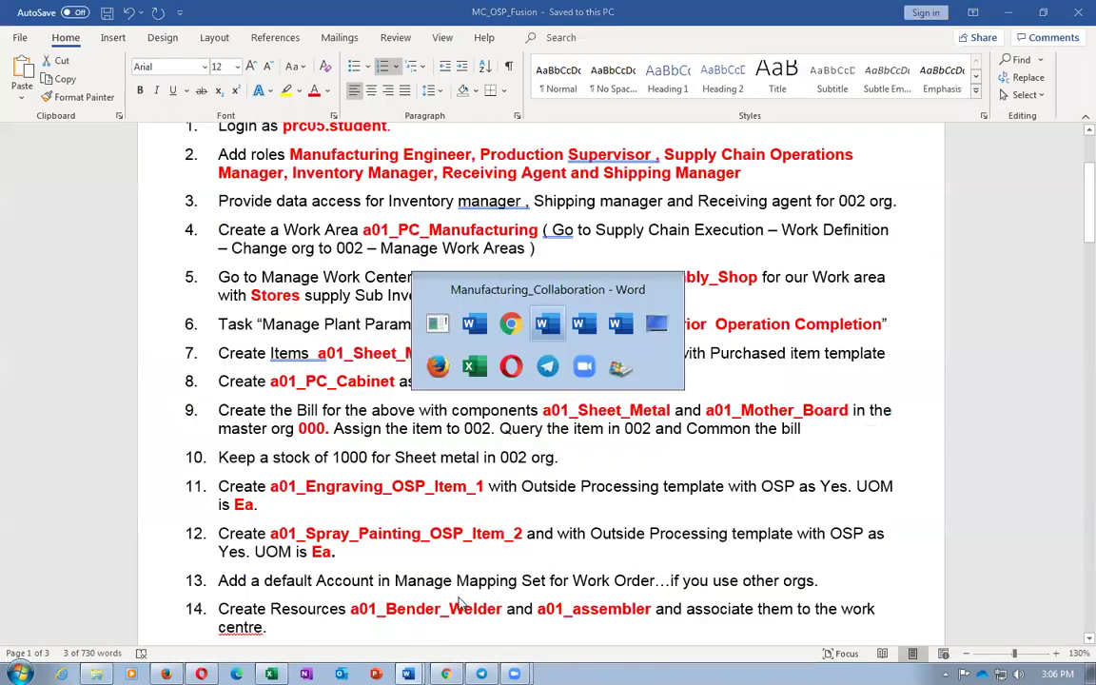
In Word, review rows 1 and 4 of the materials and resources operations table, then return to Oracle.
{"action": "scroll", "coordinate": [700, 602], "scroll_direction": "down", "scroll_amount": 5}
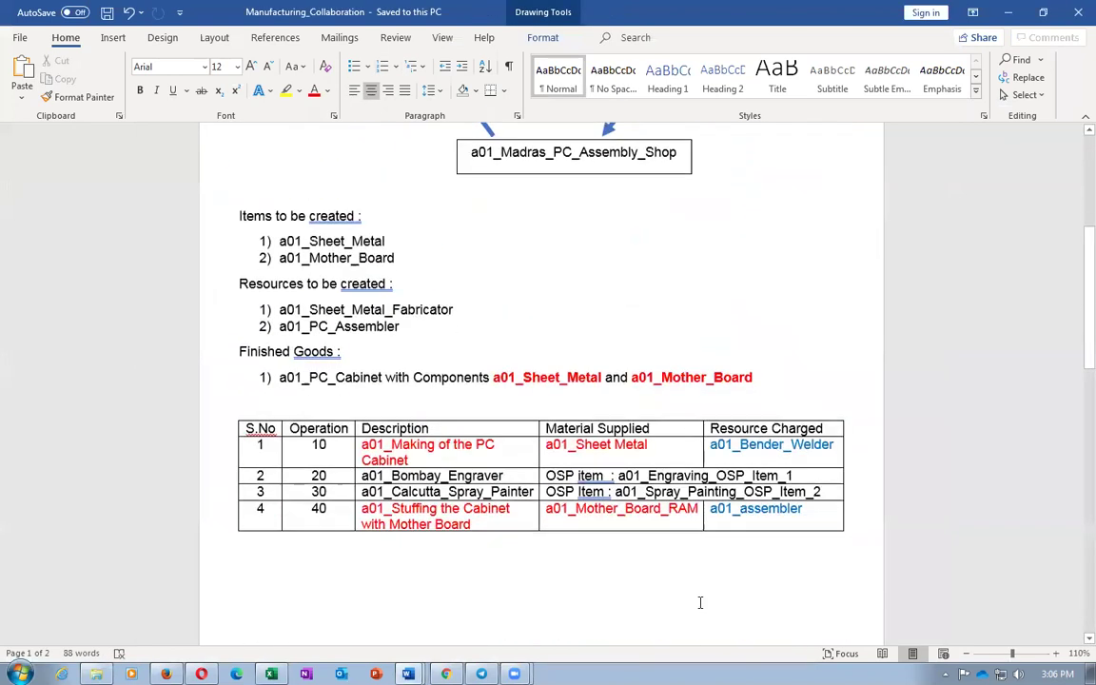
{"action": "left_click", "coordinate": [618, 427]}
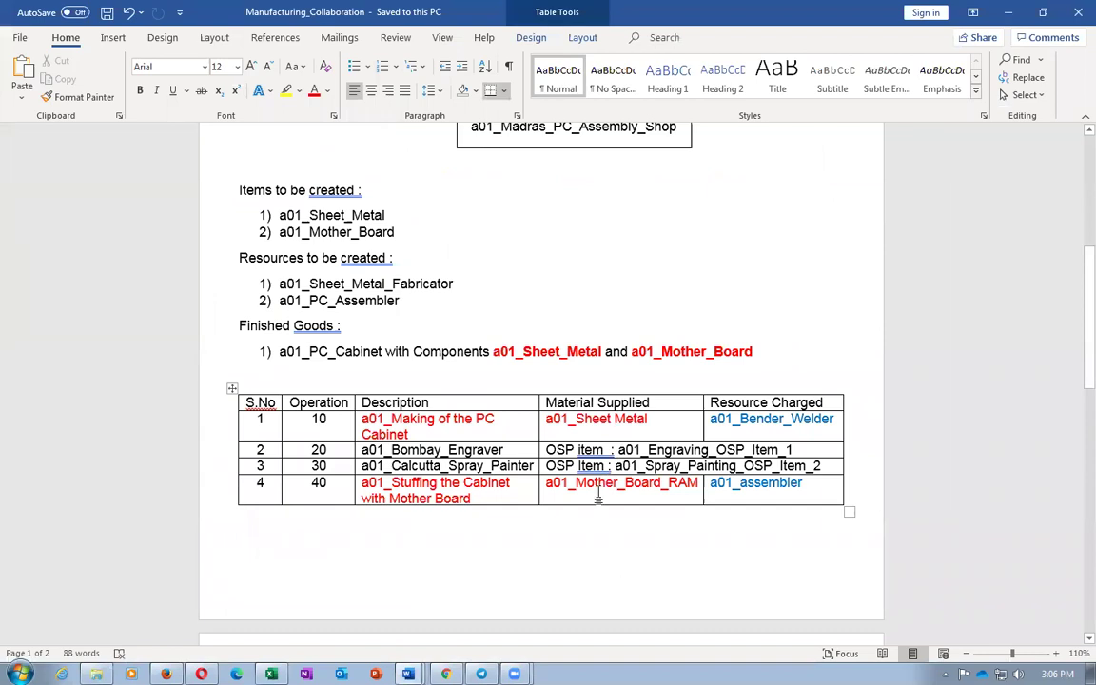
{"action": "key", "text": "alt+Tab"}
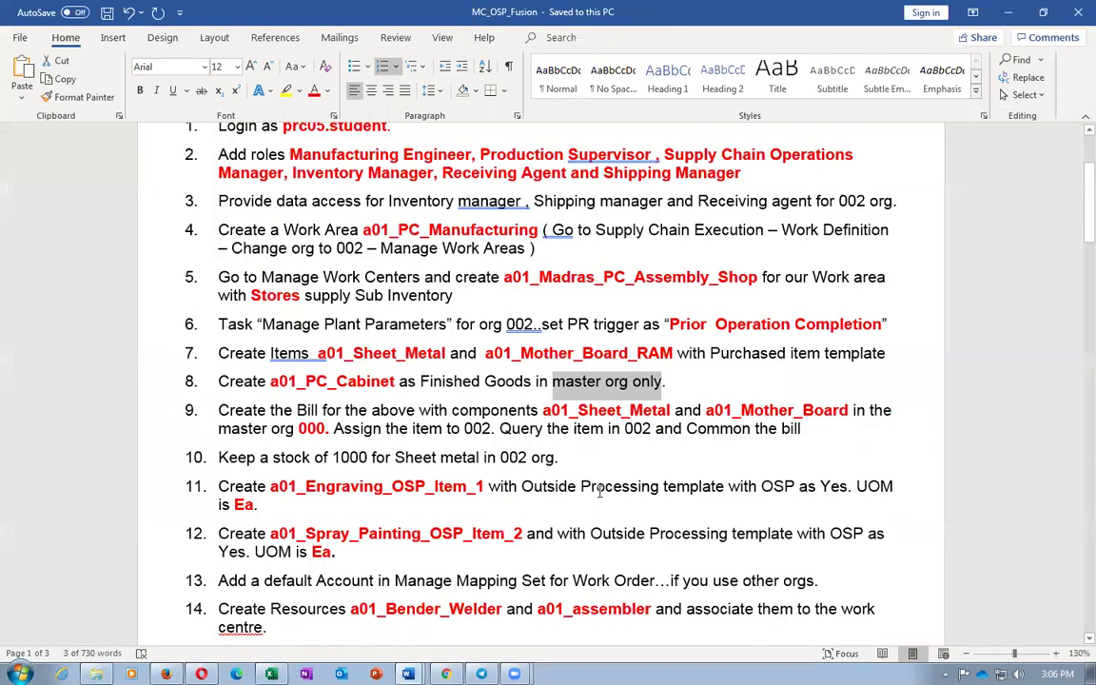
{"action": "key", "text": "alt+Tab"}
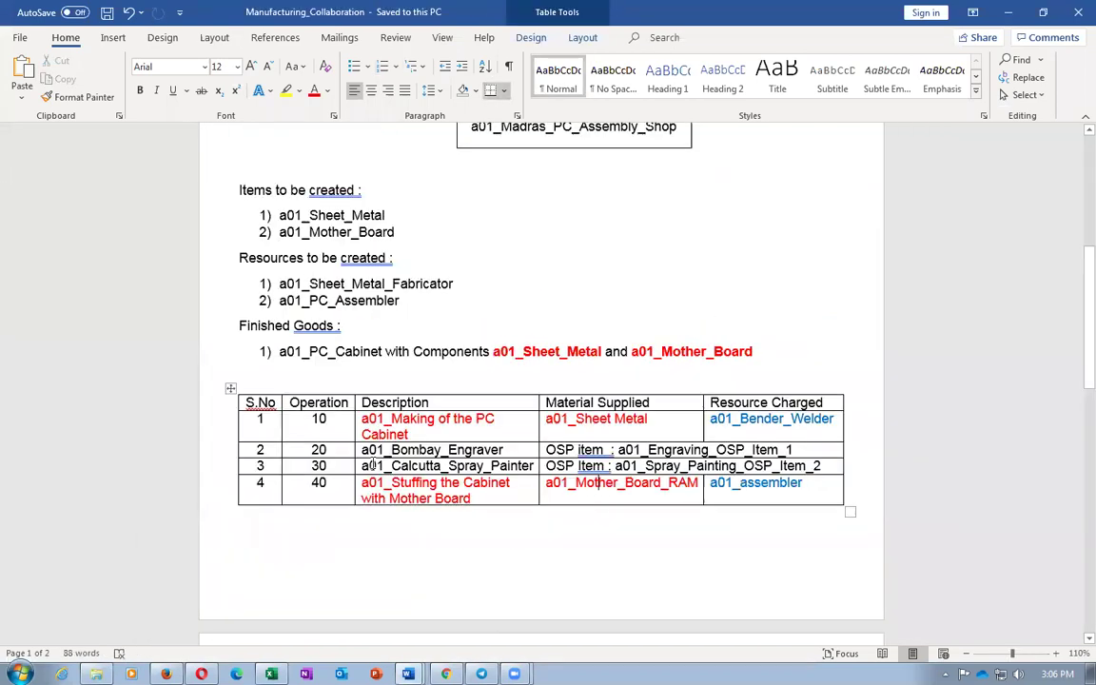
{"action": "left_click", "coordinate": [195, 427]}
{"action": "left_click", "coordinate": [188, 498]}
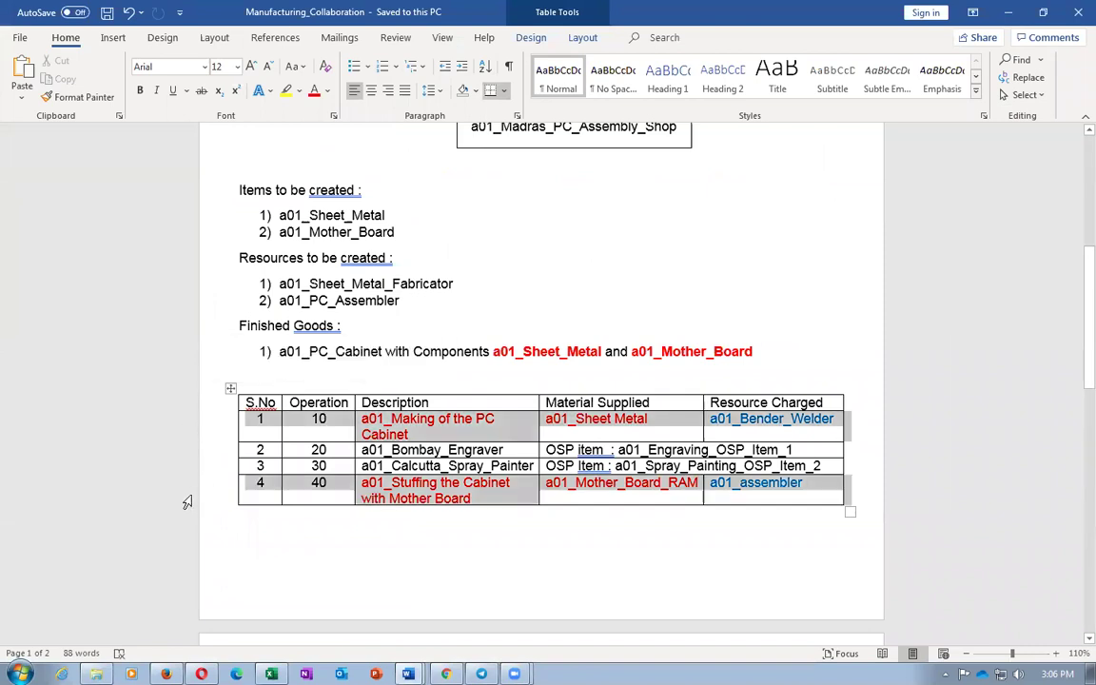
{"action": "key", "text": "alt+Tab"}
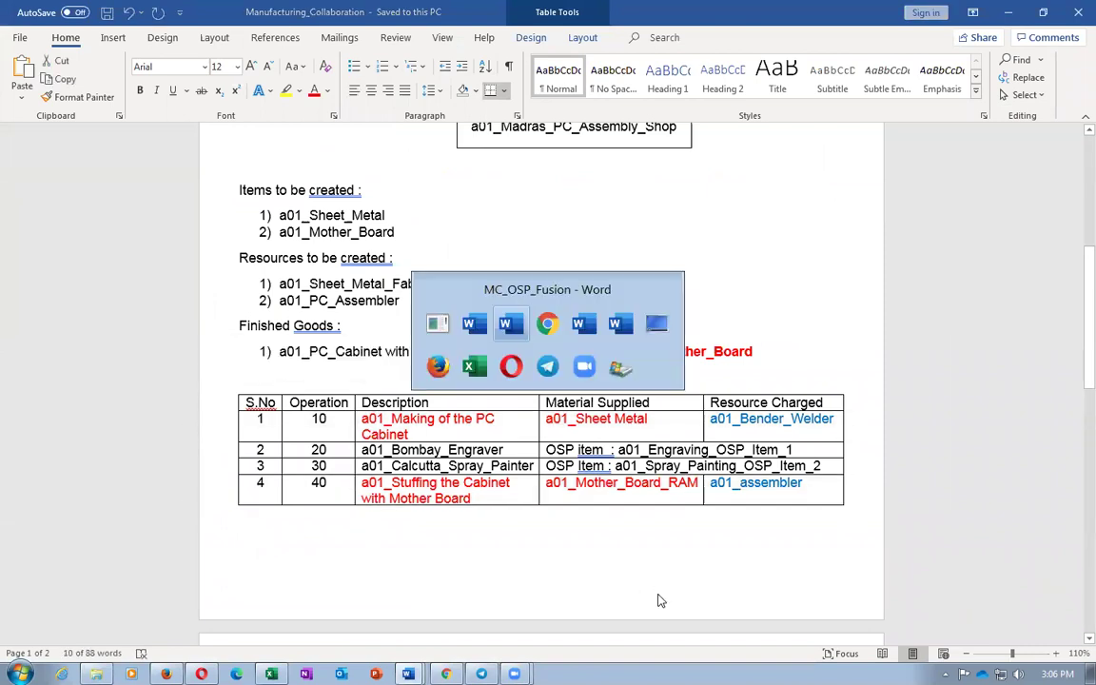
{"action": "key", "text": "alt+Tab"}
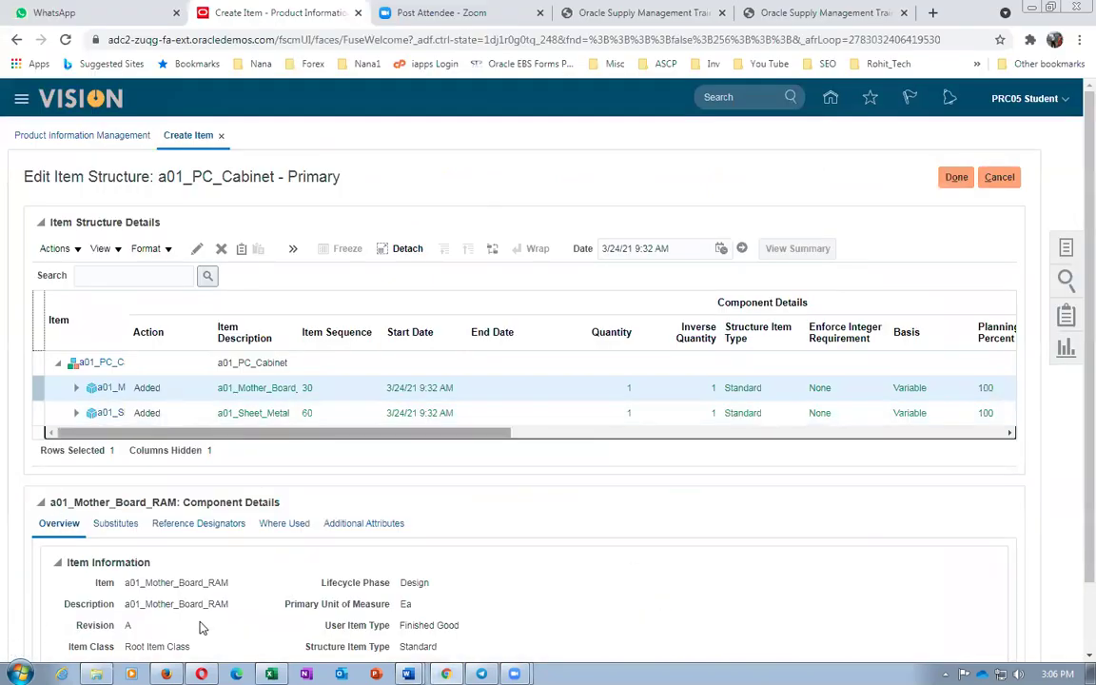
Select the a01_Sheet_Metal component in the a01_PC_Cabinet structure and bring up the View column groups.
{"action": "left_click", "coordinate": [182, 413]}
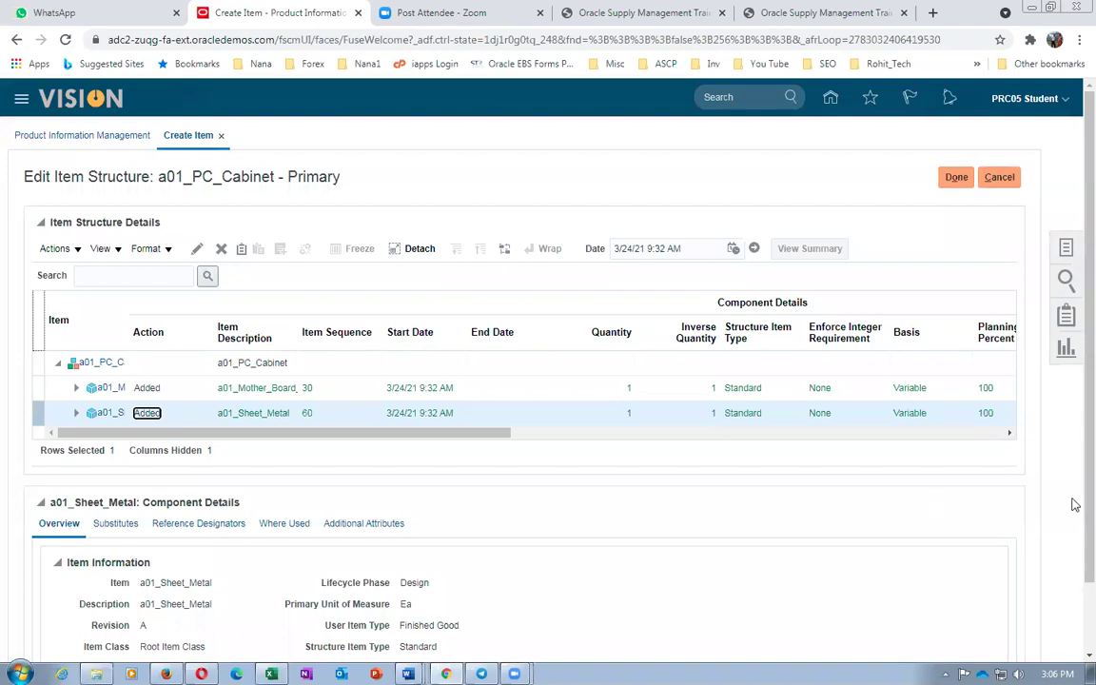
{"action": "scroll", "coordinate": [1075, 574], "scroll_direction": "down", "scroll_amount": 2}
{"action": "scroll", "coordinate": [1071, 571], "scroll_direction": "up", "scroll_amount": 2}
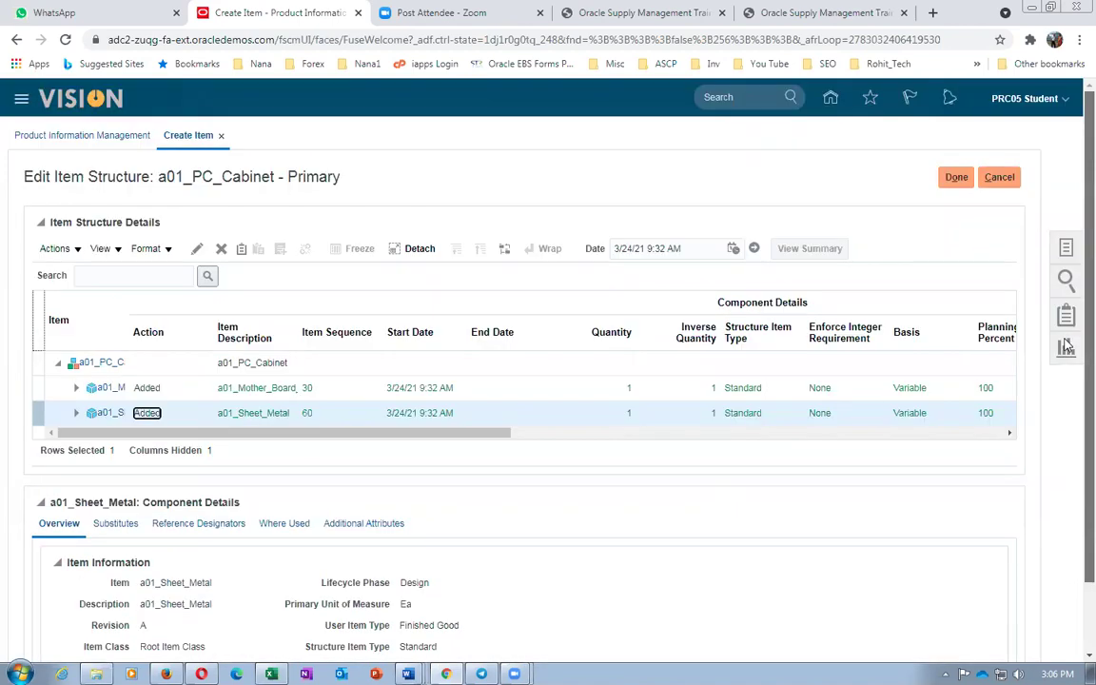
{"action": "left_click", "coordinate": [103, 250]}
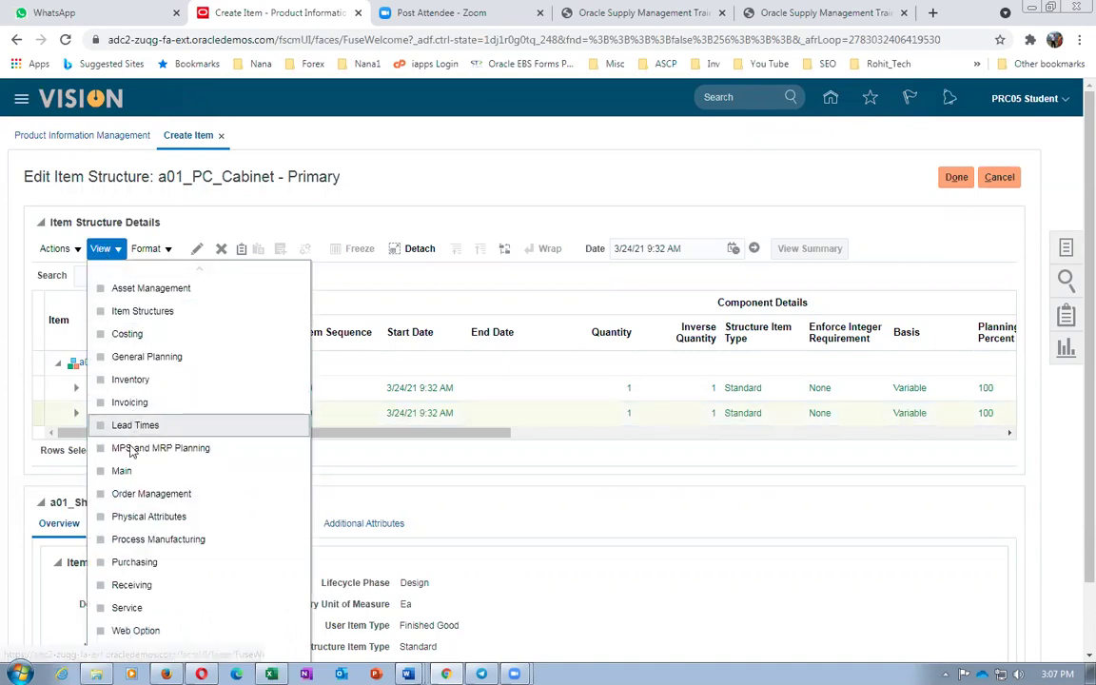
Show the Component Material Control columns and scroll through the components' material control settings.
{"action": "scroll", "coordinate": [142, 607], "scroll_direction": "down", "scroll_amount": 3}
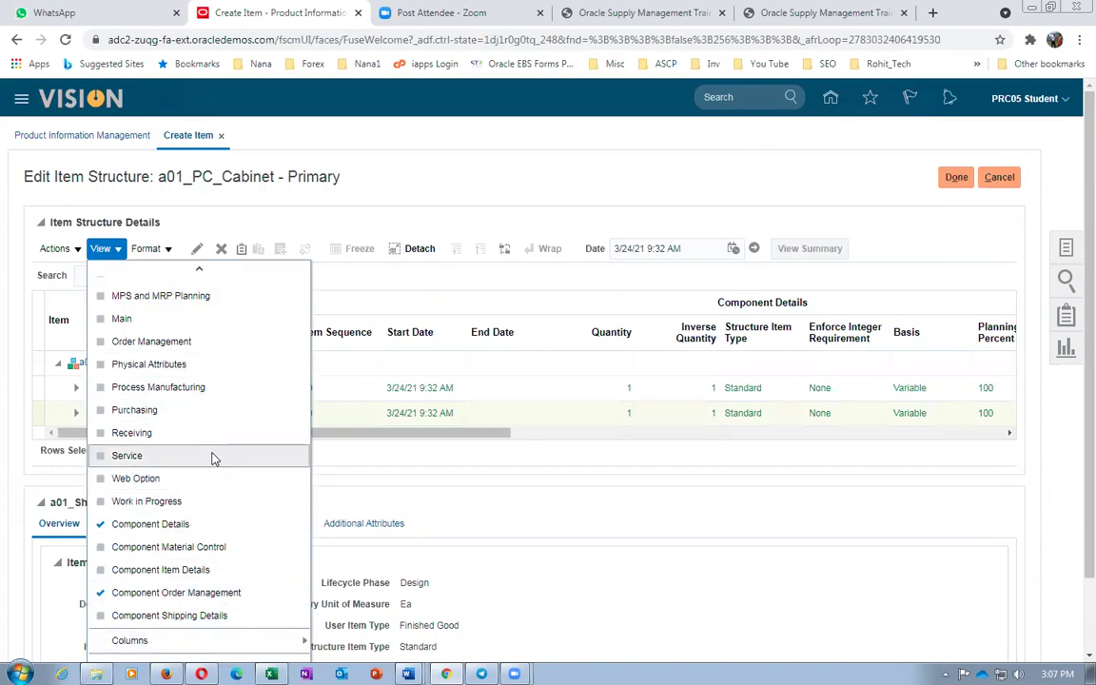
{"action": "left_click", "coordinate": [176, 546]}
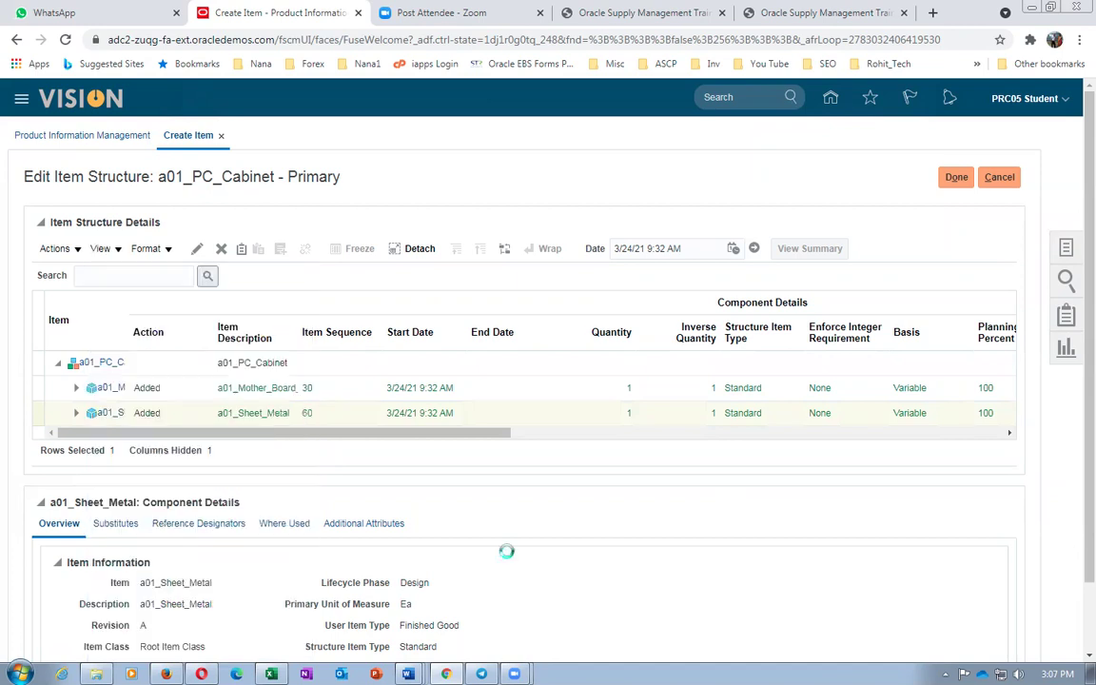
{"action": "left_click_drag", "start_coordinate": [440, 447], "coordinate": [729, 489]}
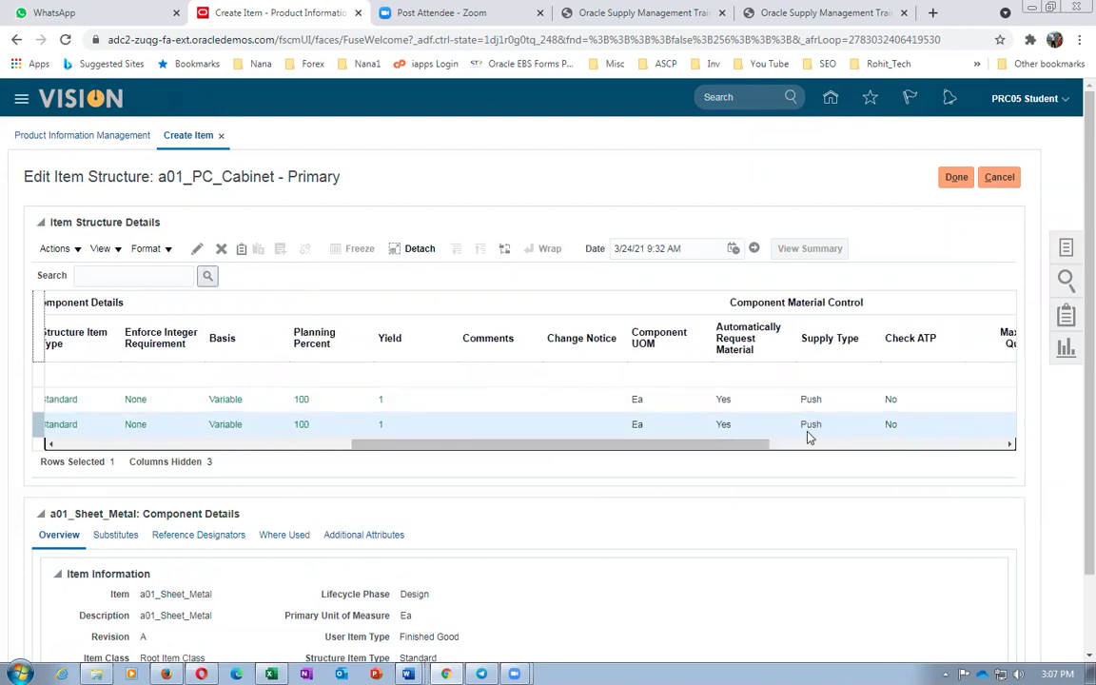
{"action": "left_click_drag", "start_coordinate": [676, 453], "coordinate": [930, 476]}
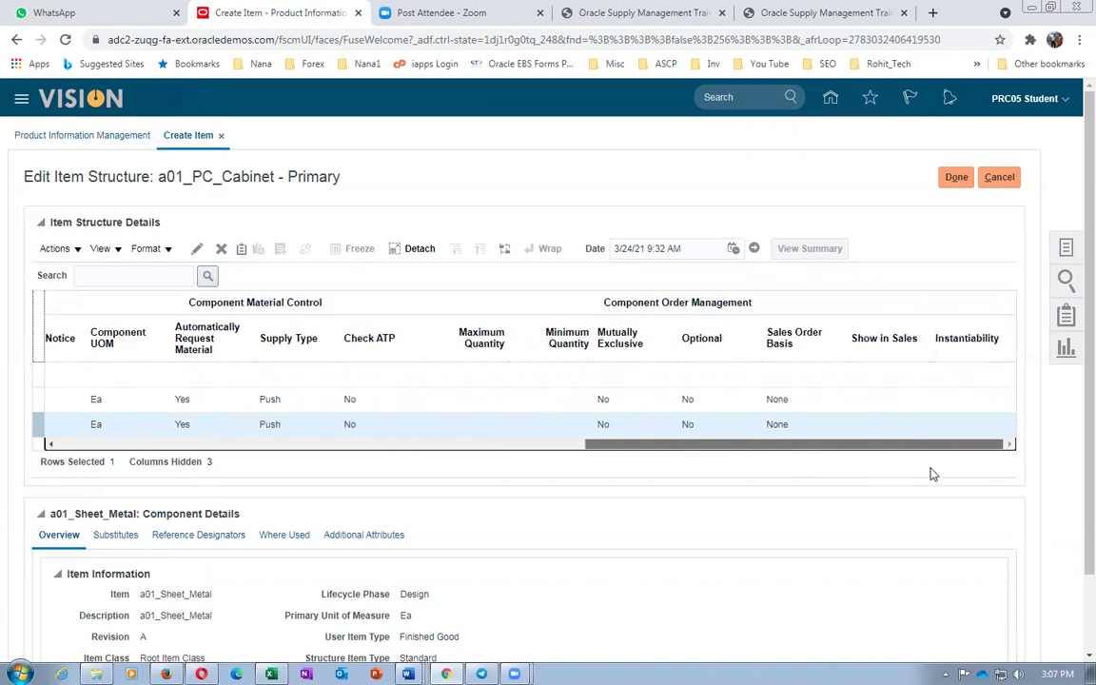
{"action": "left_click_drag", "start_coordinate": [930, 474], "coordinate": [274, 435]}
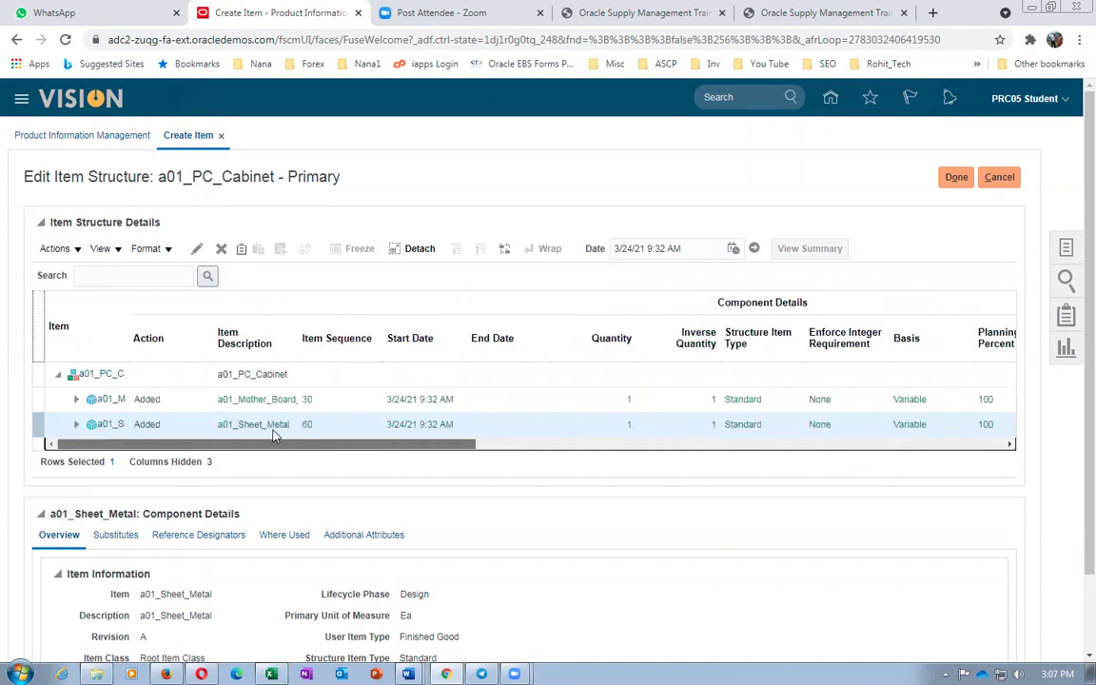
Show the Inventory columns, confirming Cycle Count Enabled Yes and Bulk Picked No for both components.
{"action": "left_click", "coordinate": [100, 249]}
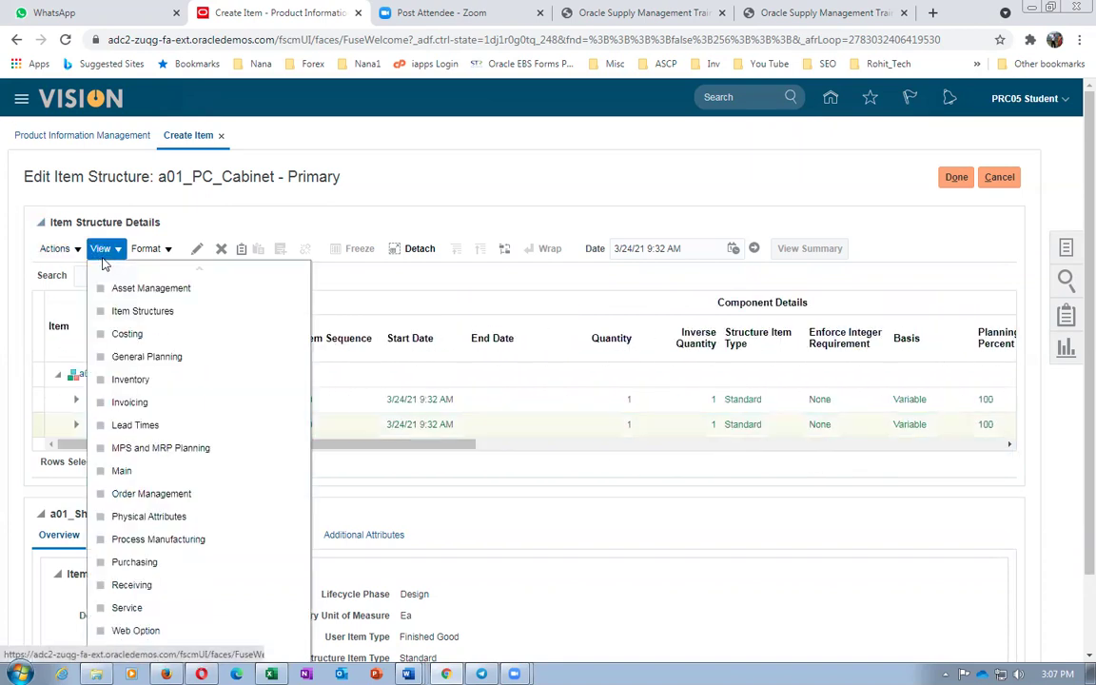
{"action": "left_click", "coordinate": [145, 381]}
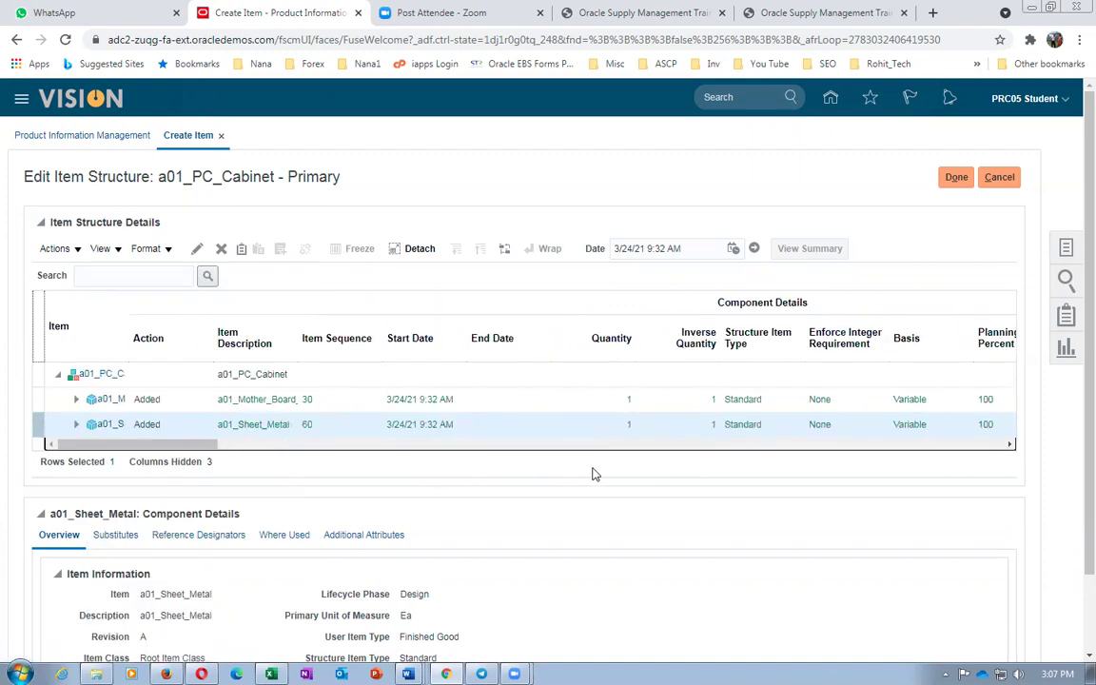
{"action": "left_click_drag", "start_coordinate": [124, 444], "coordinate": [666, 491]}
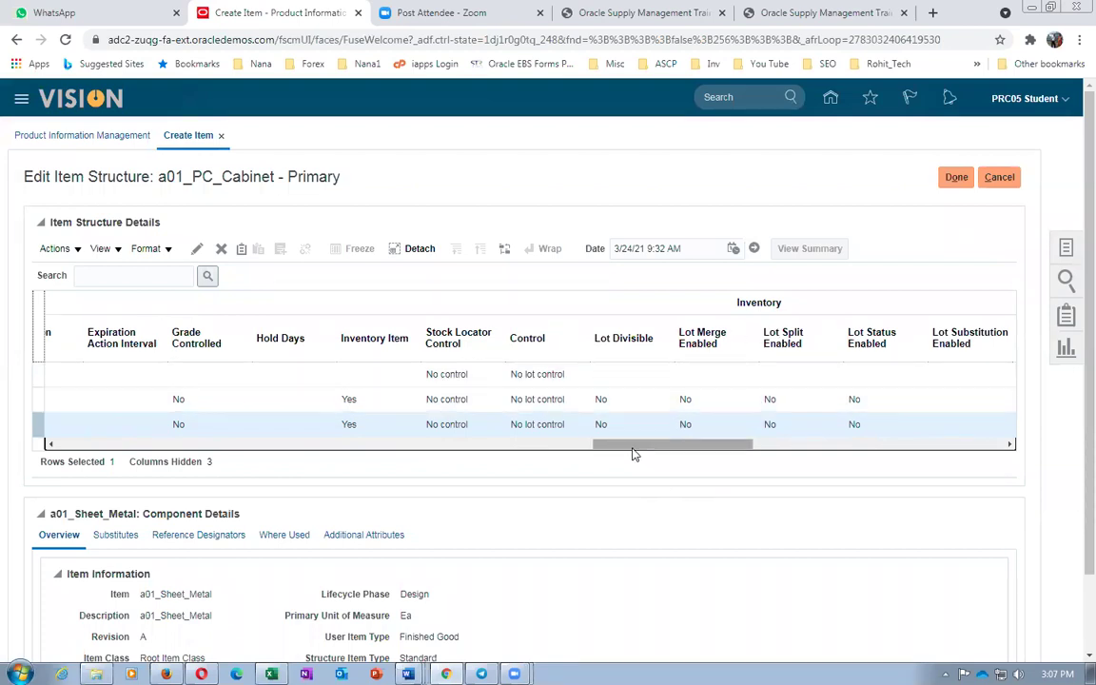
{"action": "left_click_drag", "start_coordinate": [624, 449], "coordinate": [1, 461]}
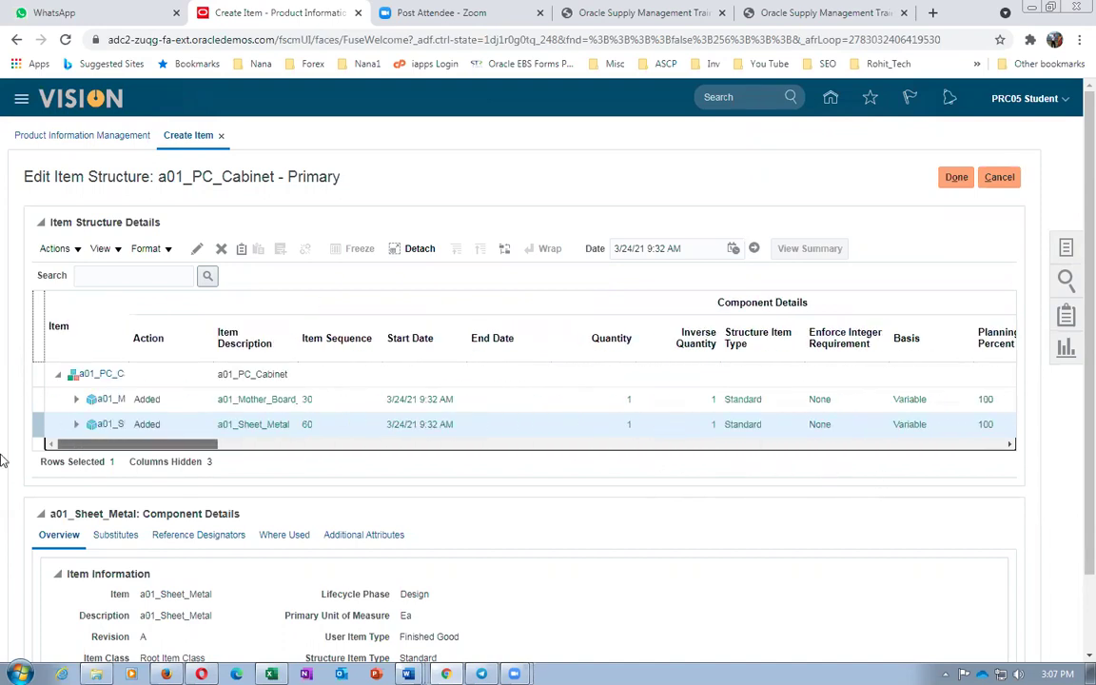
{"action": "left_click", "coordinate": [100, 248]}
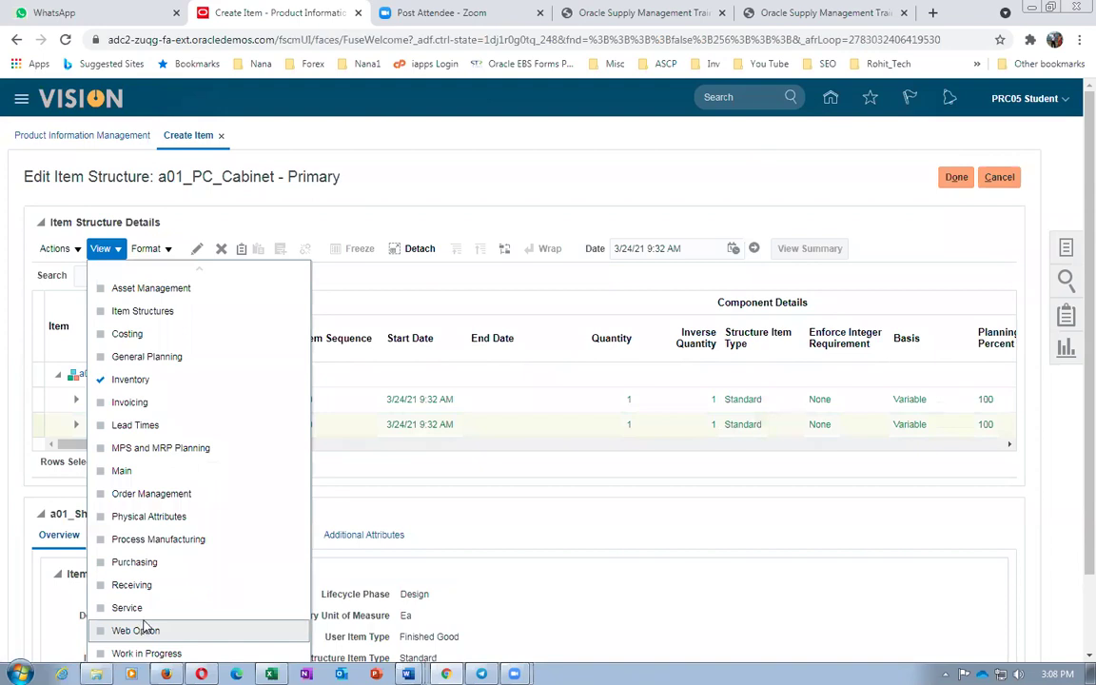
{"action": "left_click", "coordinate": [624, 528]}
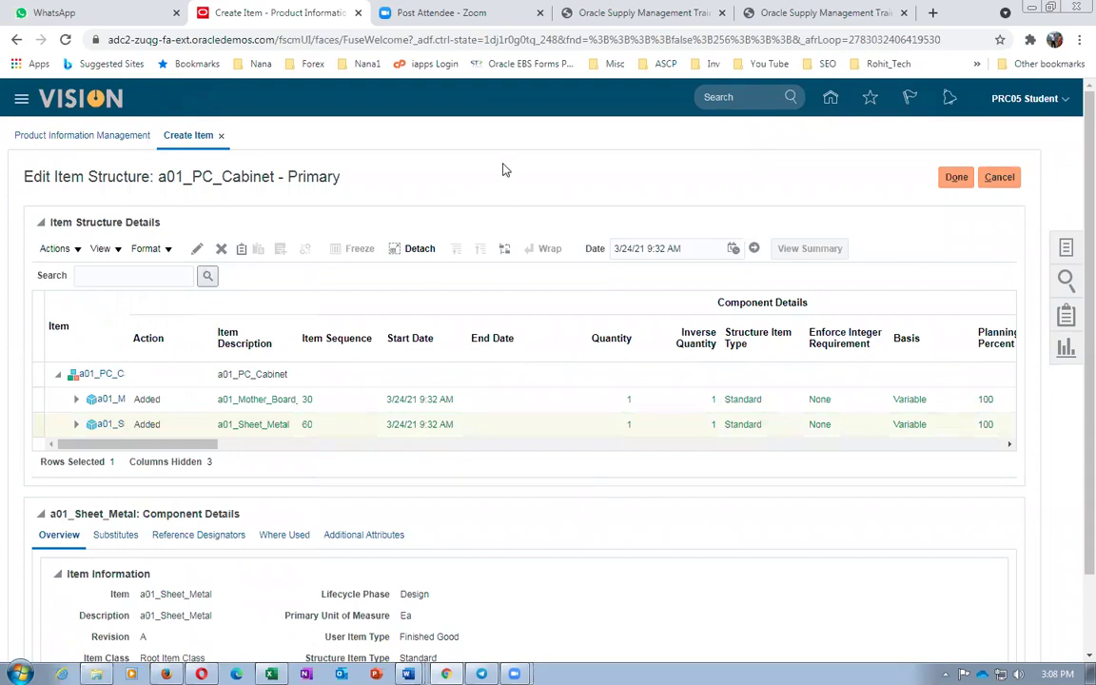
Save the Primary structure and the a01_PC_Cabinet item in organization 000.
{"action": "left_click_drag", "start_coordinate": [128, 444], "coordinate": [74, 464]}
{"action": "left_click", "coordinate": [956, 177]}
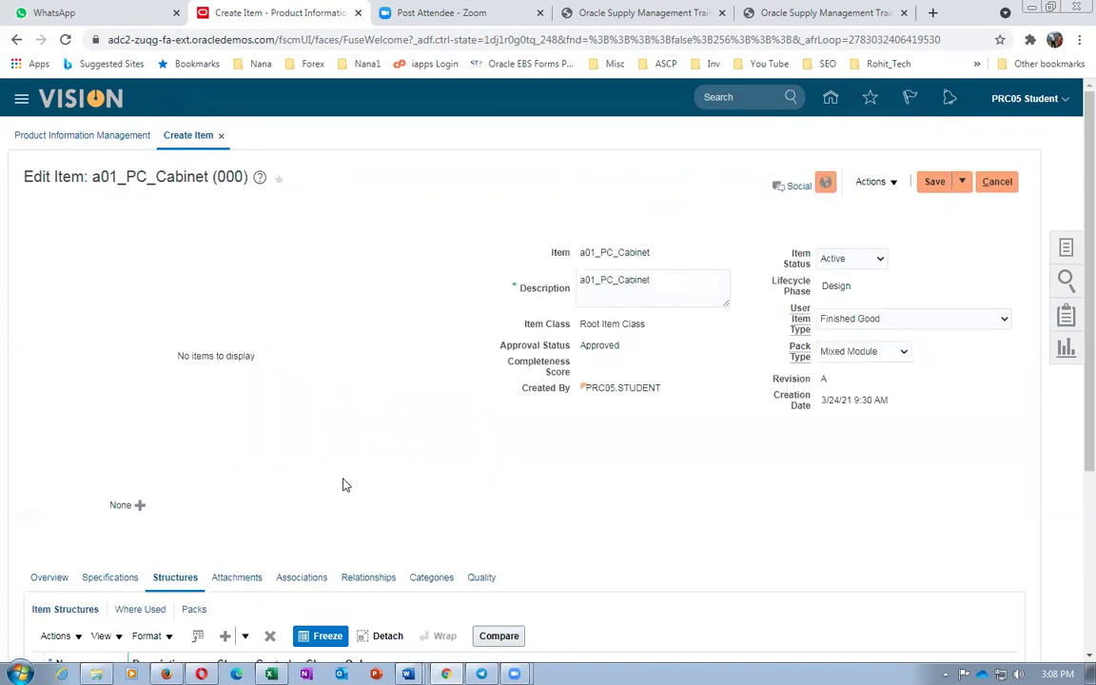
{"action": "scroll", "coordinate": [343, 483], "scroll_direction": "down", "scroll_amount": 3}
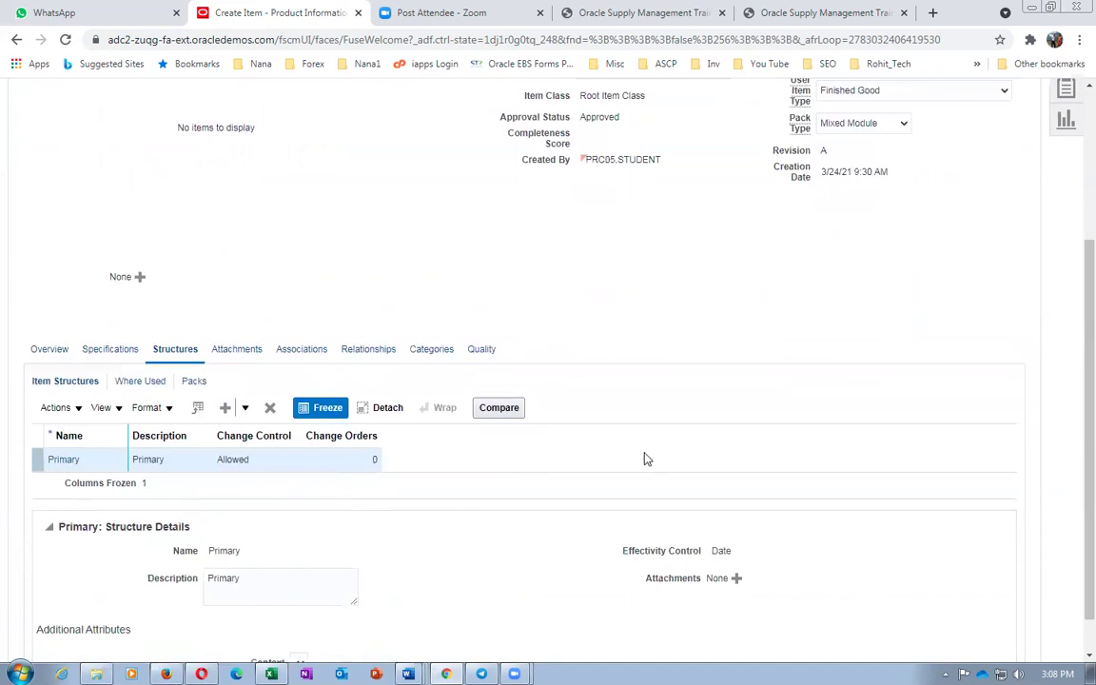
{"action": "scroll", "coordinate": [647, 443], "scroll_direction": "up", "scroll_amount": 3}
{"action": "left_click", "coordinate": [936, 181]}
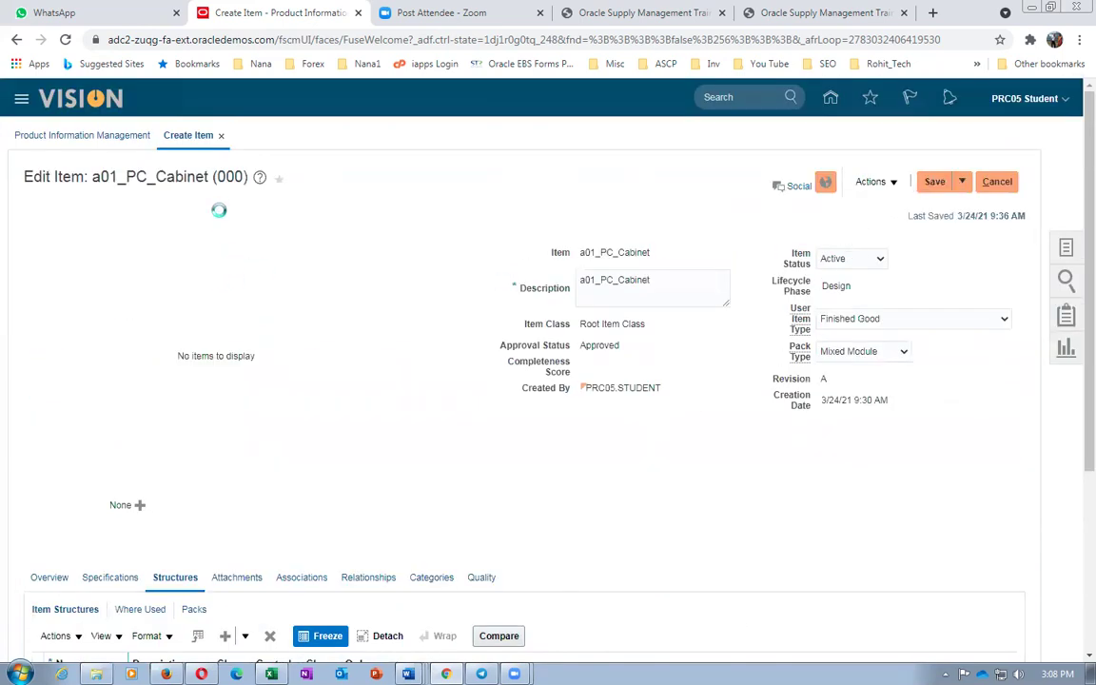
{"action": "scroll", "coordinate": [152, 415], "scroll_direction": "down", "scroll_amount": 3}
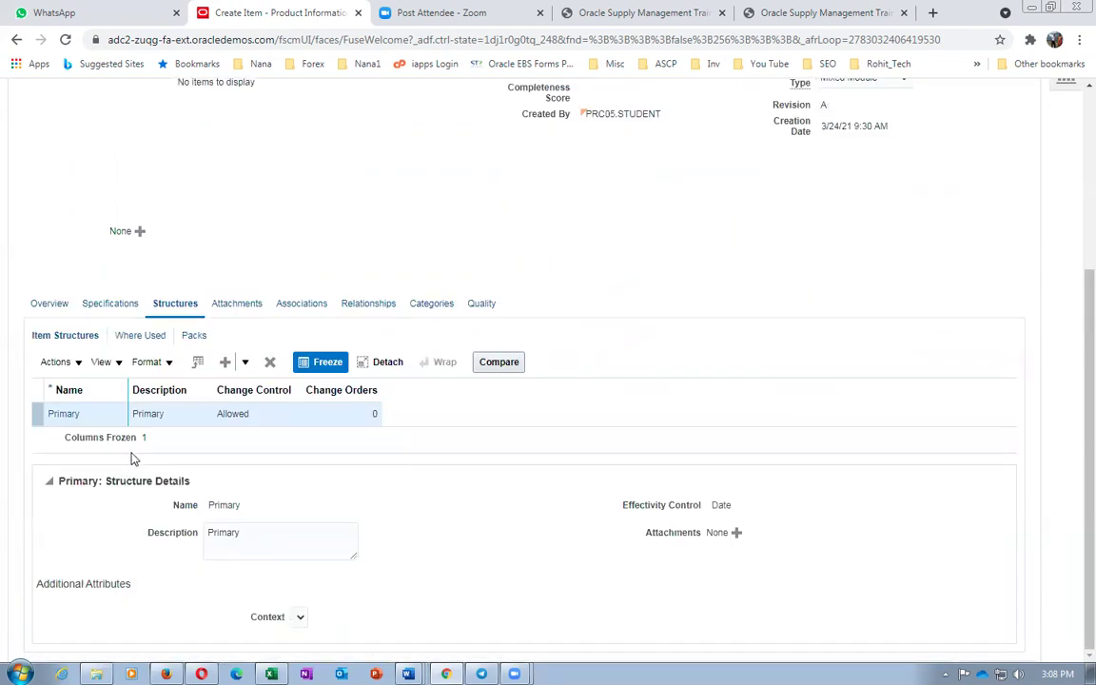
{"action": "scroll", "coordinate": [240, 215], "scroll_direction": "up", "scroll_amount": 3}
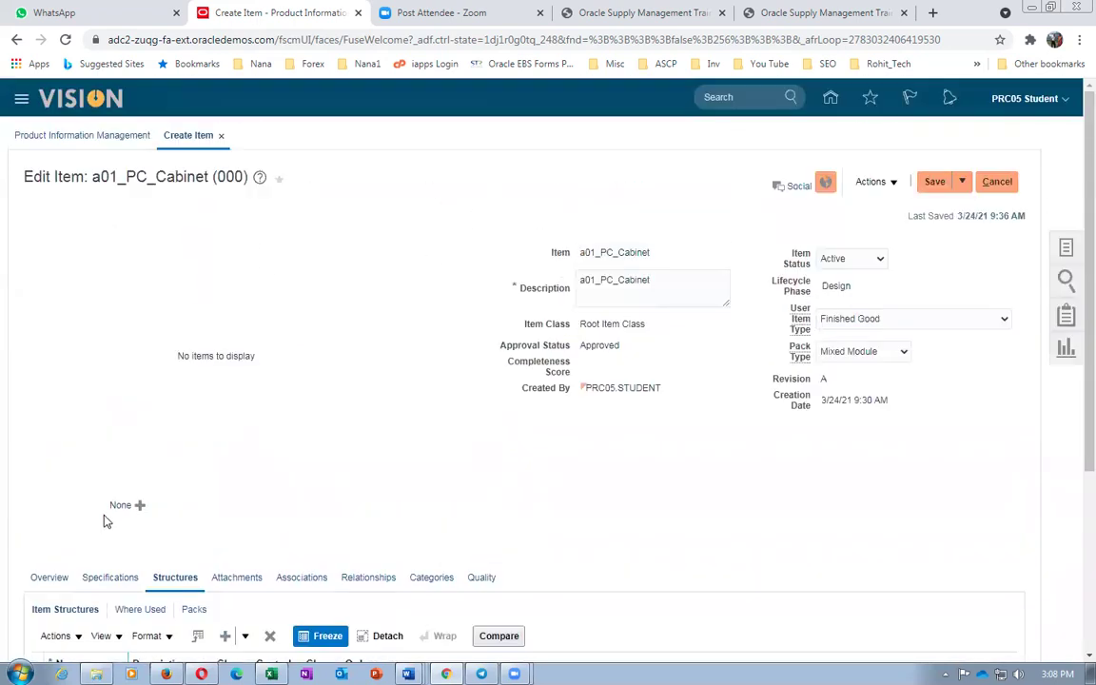
{"action": "scroll", "coordinate": [93, 463], "scroll_direction": "down", "scroll_amount": 3}
{"action": "scroll", "coordinate": [100, 533], "scroll_direction": "up", "scroll_amount": 3}
{"action": "left_click", "coordinate": [929, 185]}
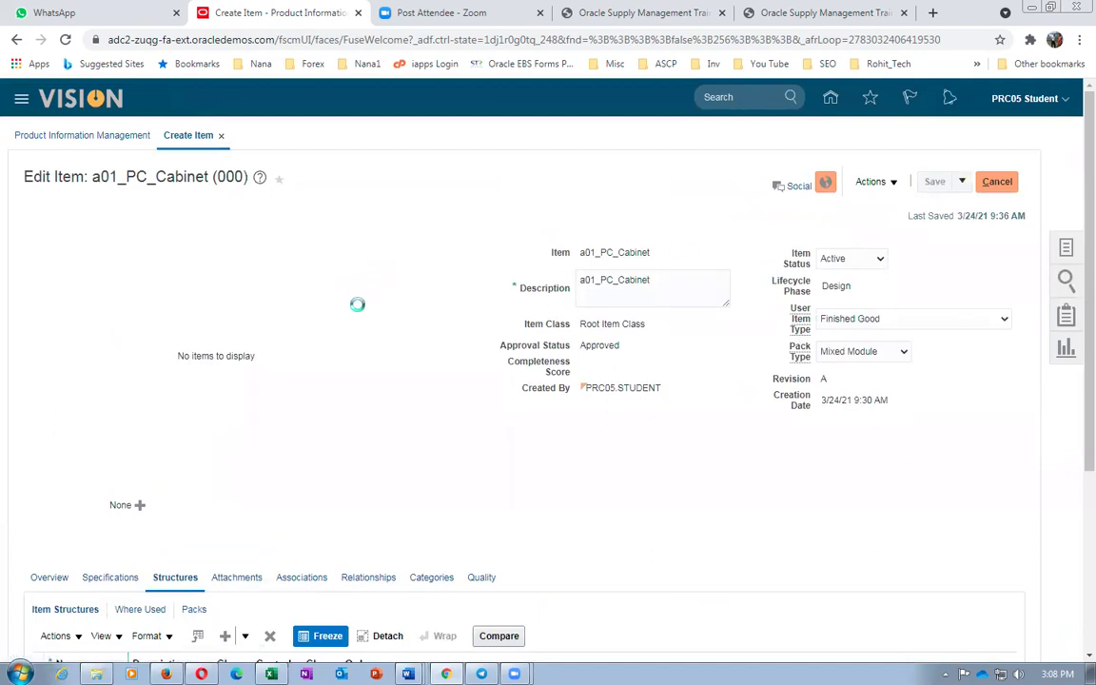
{"action": "scroll", "coordinate": [339, 350], "scroll_direction": "down", "scroll_amount": 3}
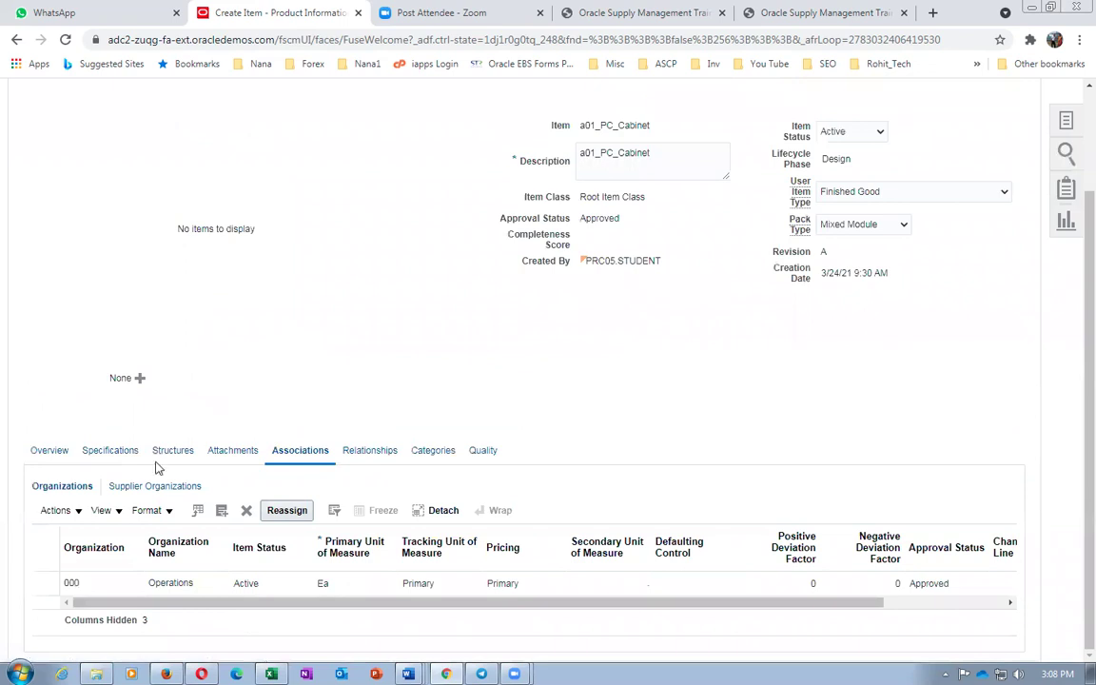
Associate organization 002 Atlanta with a01_PC_Cabinet, found by searching 002.
{"action": "left_click", "coordinate": [49, 514]}
{"action": "left_click", "coordinate": [72, 560]}
{"action": "left_click", "coordinate": [602, 340]}
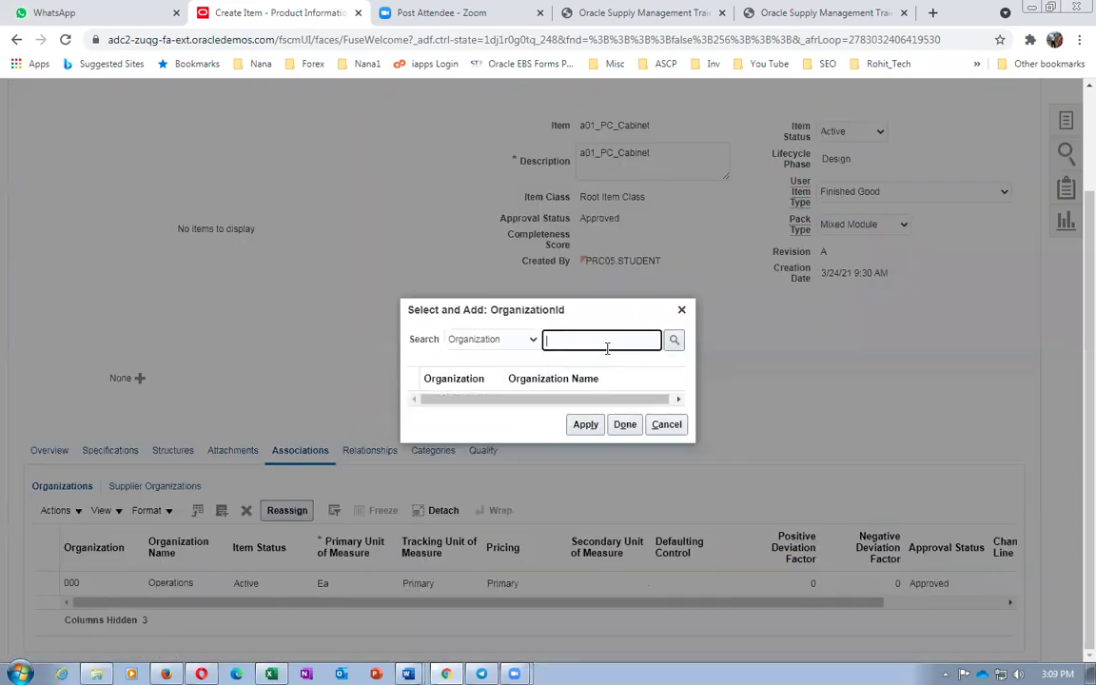
{"action": "type", "text": "002"}
{"action": "key", "text": "Return"}
{"action": "left_click", "coordinate": [568, 392]}
{"action": "left_click", "coordinate": [585, 436]}
{"action": "left_click", "coordinate": [628, 438]}
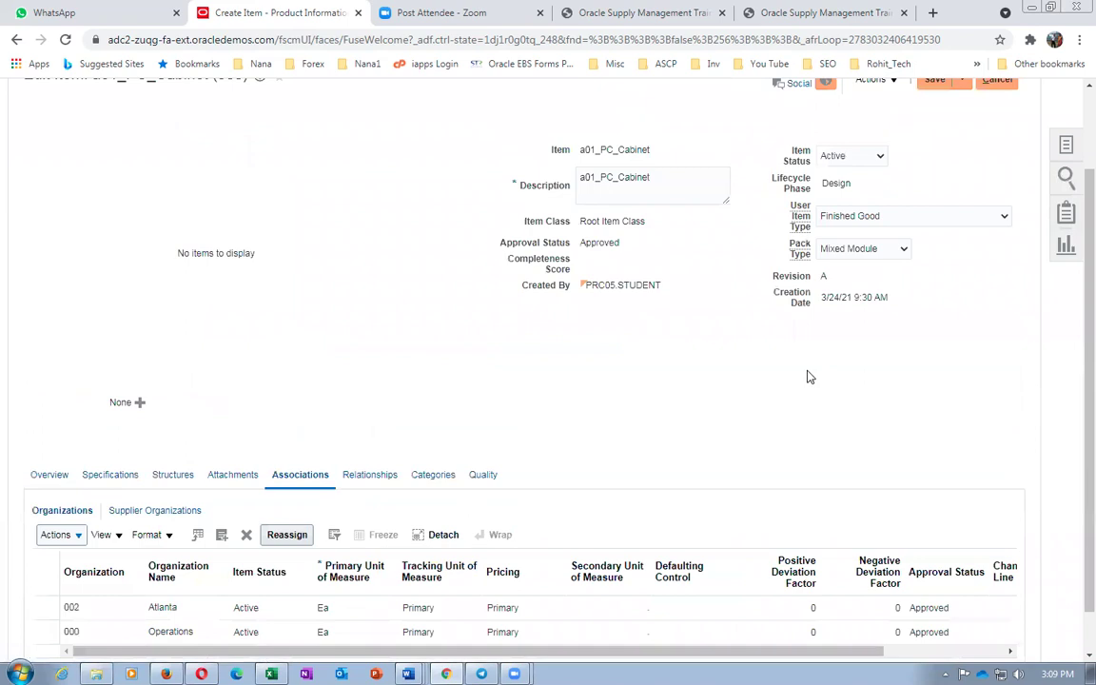
{"action": "scroll", "coordinate": [1074, 324], "scroll_direction": "up", "scroll_amount": 2}
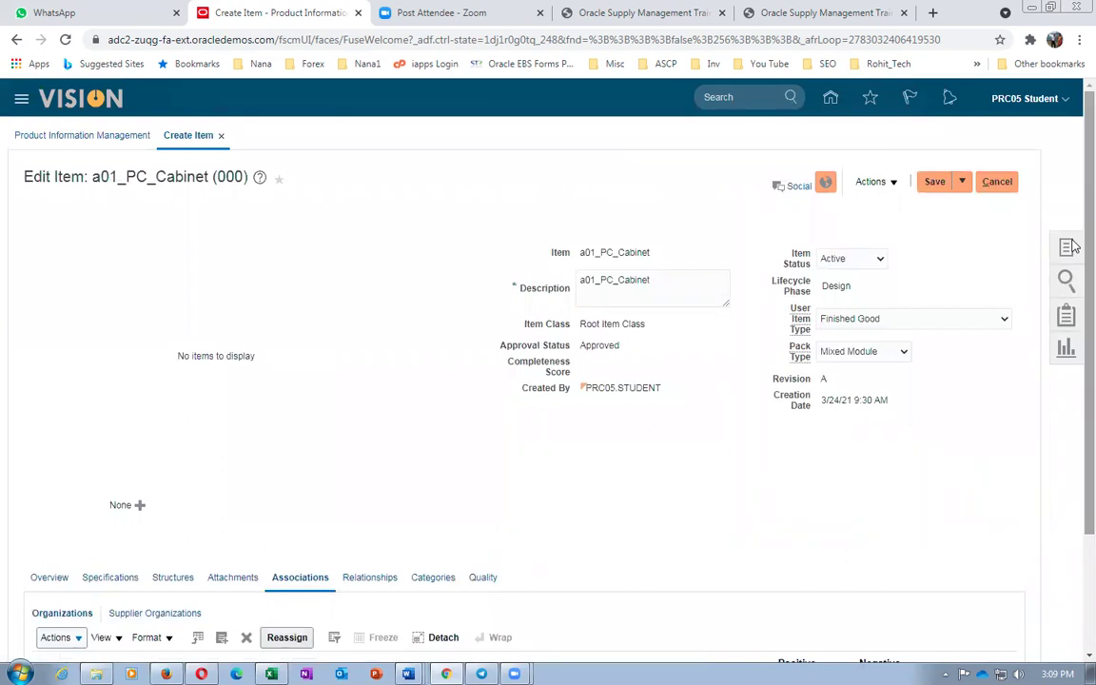
{"action": "scroll", "coordinate": [320, 408], "scroll_direction": "down", "scroll_amount": 2}
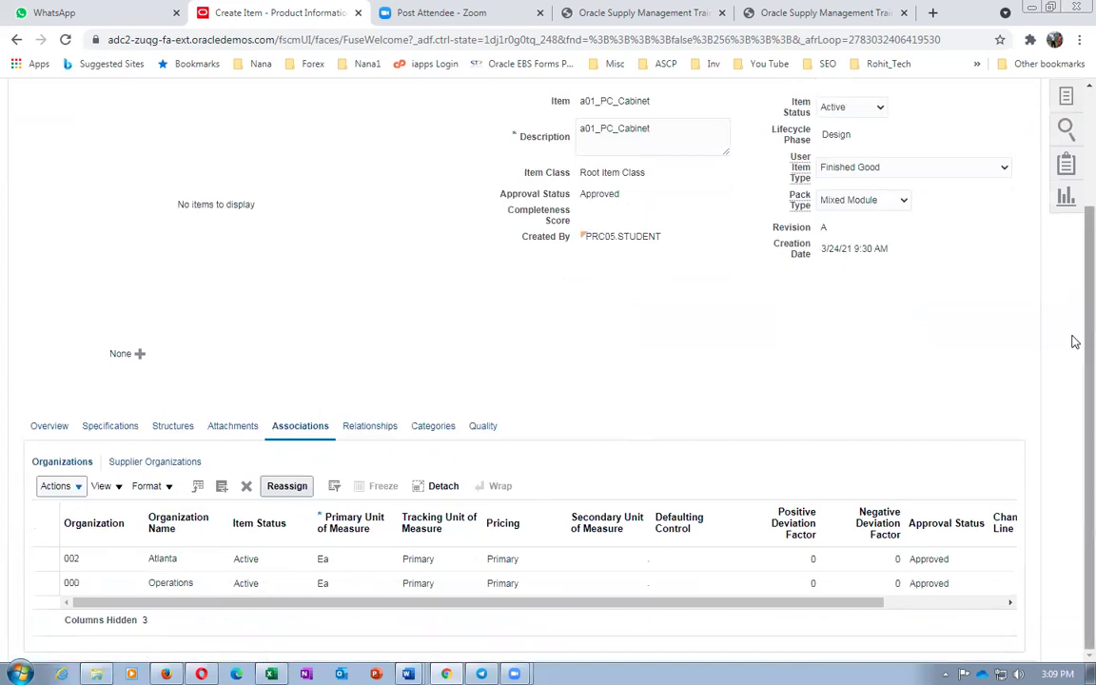
{"action": "scroll", "coordinate": [1074, 313], "scroll_direction": "up", "scroll_amount": 2}
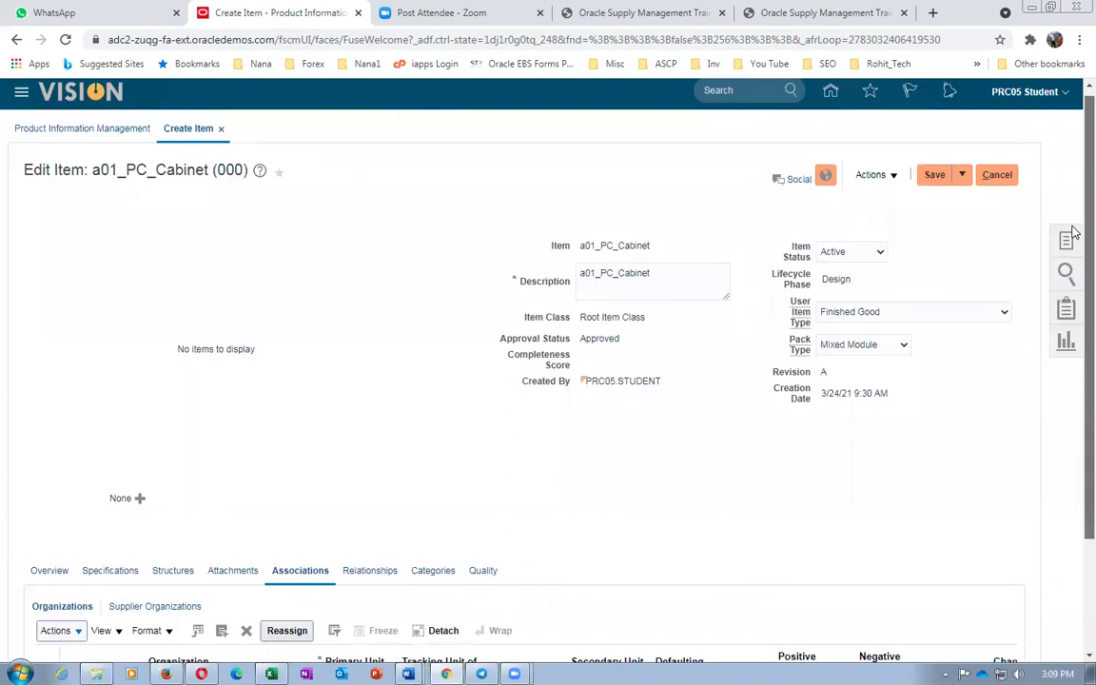
Save the item with its new 002 Atlanta association alongside 000 Operations.
{"action": "left_click", "coordinate": [937, 176]}
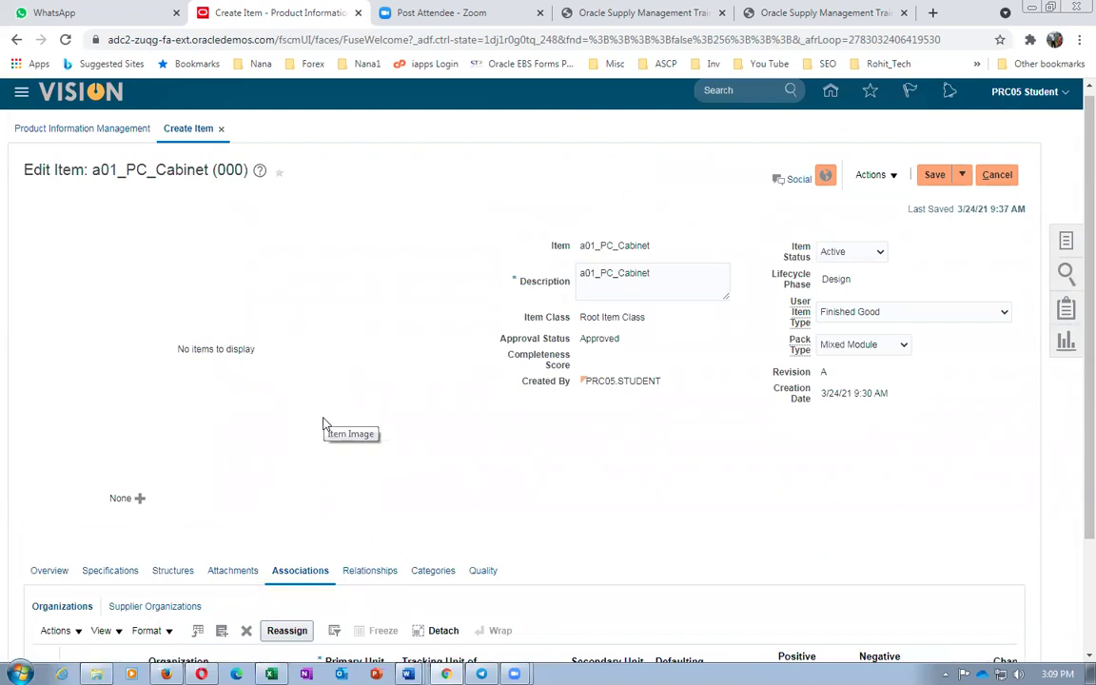
{"action": "left_click", "coordinate": [324, 423]}
{"action": "left_click", "coordinate": [934, 176]}
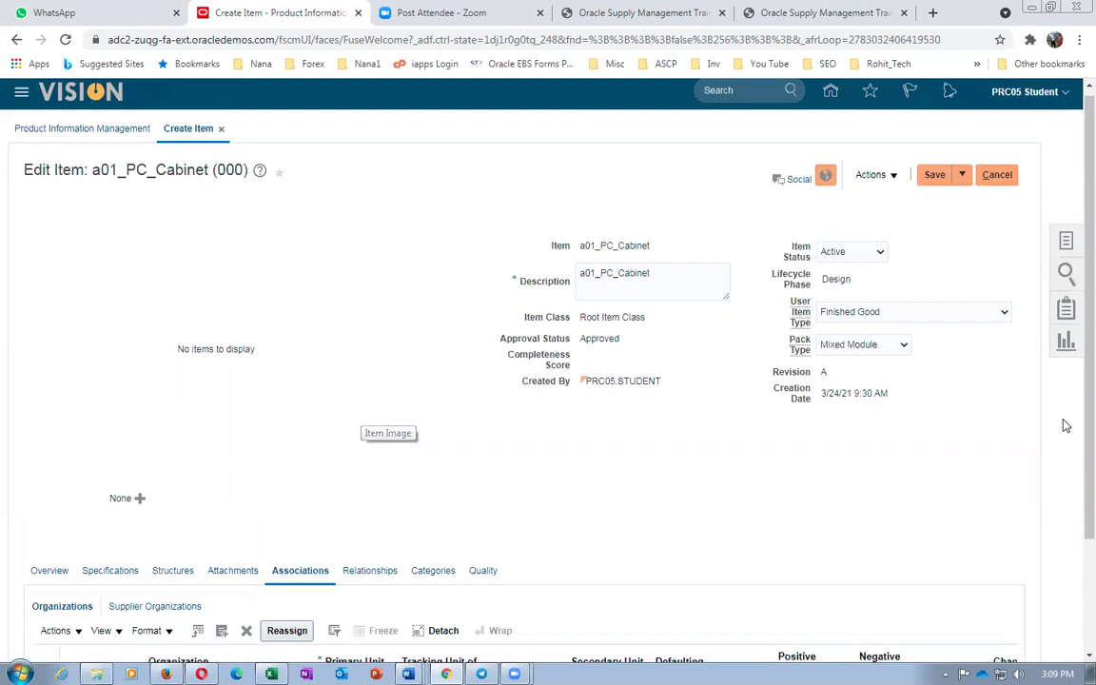
{"action": "scroll", "coordinate": [1071, 456], "scroll_direction": "down", "scroll_amount": 3}
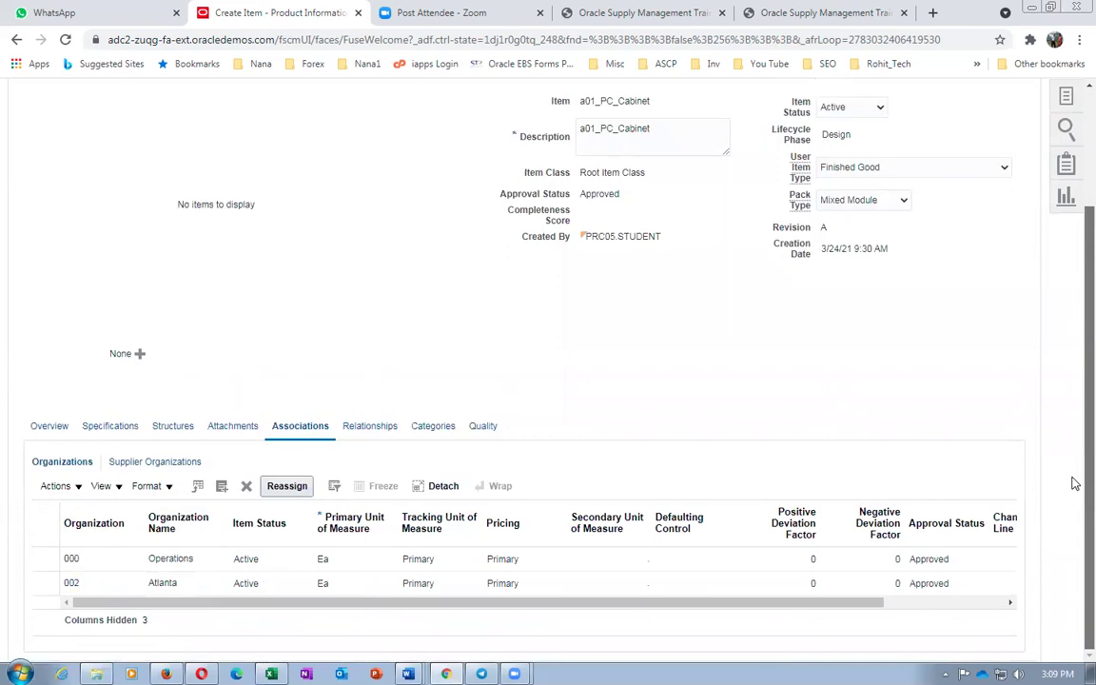
{"action": "scroll", "coordinate": [969, 435], "scroll_direction": "up", "scroll_amount": 3}
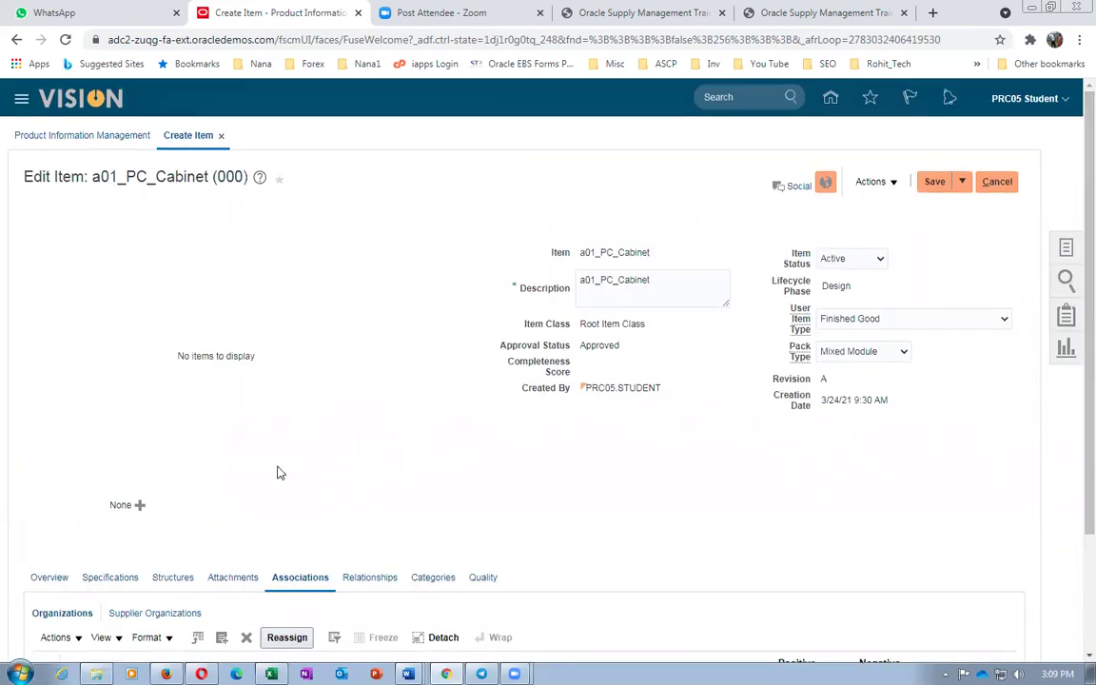
{"action": "scroll", "coordinate": [289, 453], "scroll_direction": "down", "scroll_amount": 3}
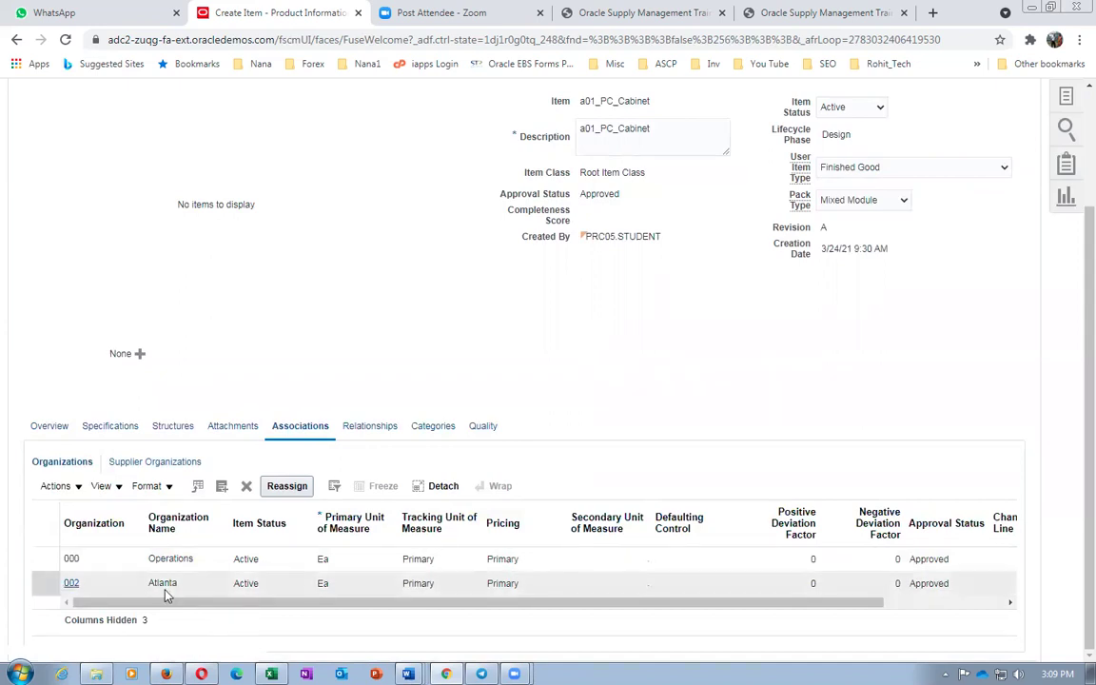
{"action": "scroll", "coordinate": [421, 310], "scroll_direction": "up", "scroll_amount": 3}
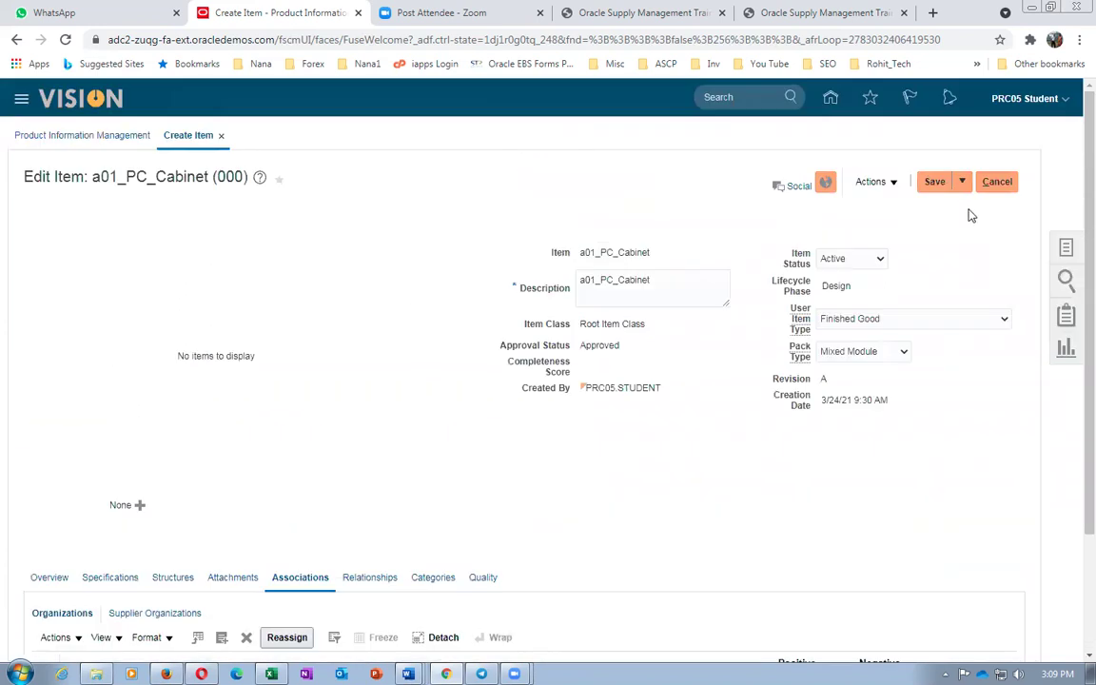
Save and close the item, search items for a01, and open a01_PC_Cabinet in organization 002.
{"action": "left_click", "coordinate": [962, 182]}
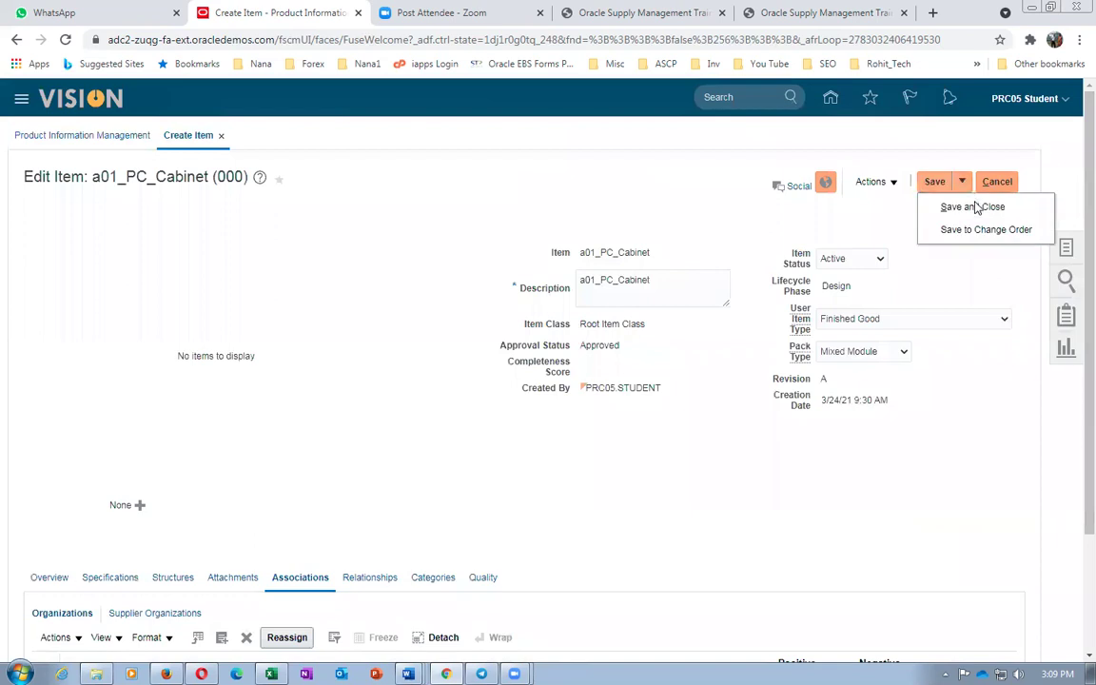
{"action": "left_click", "coordinate": [971, 206]}
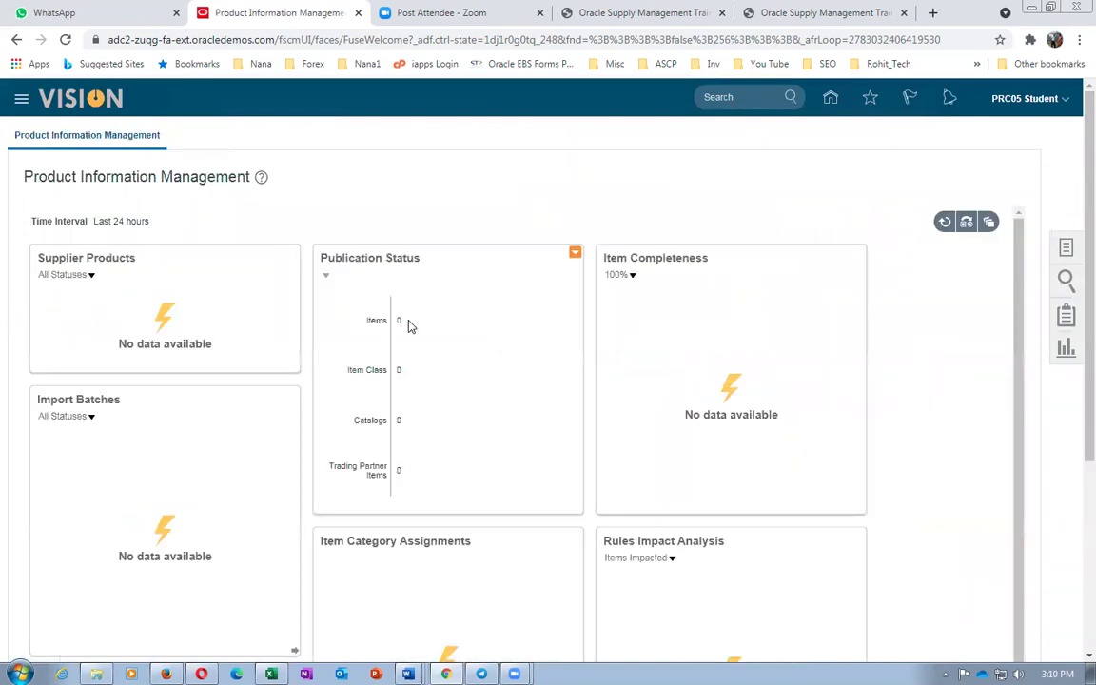
{"action": "left_click", "coordinate": [1066, 250]}
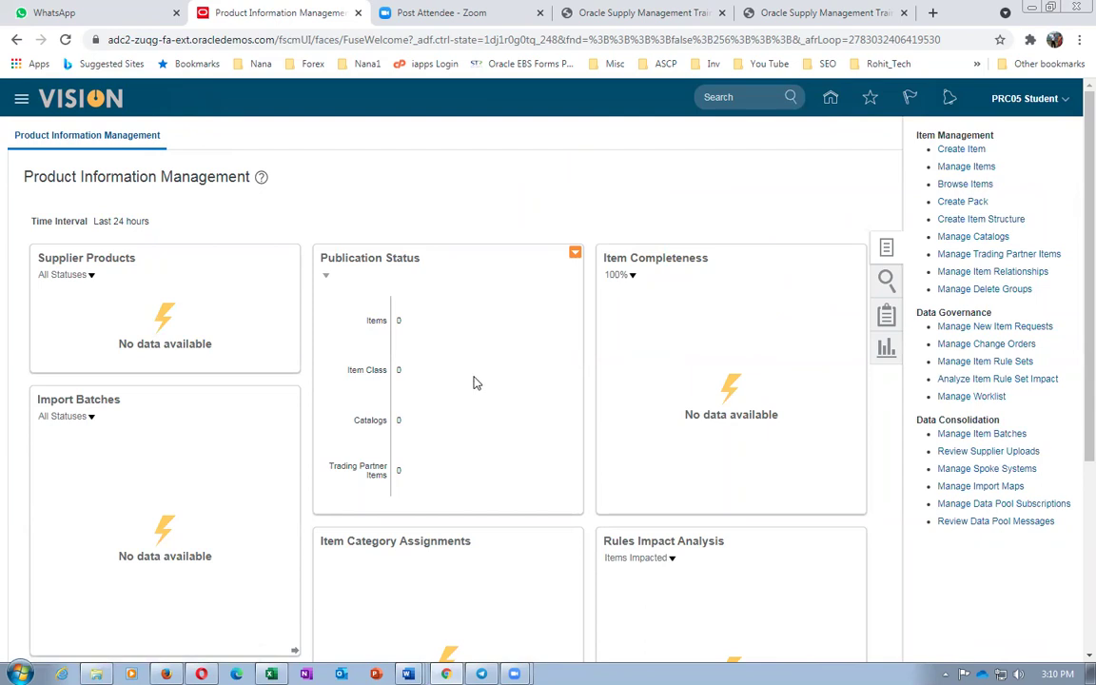
{"action": "left_click", "coordinate": [486, 419]}
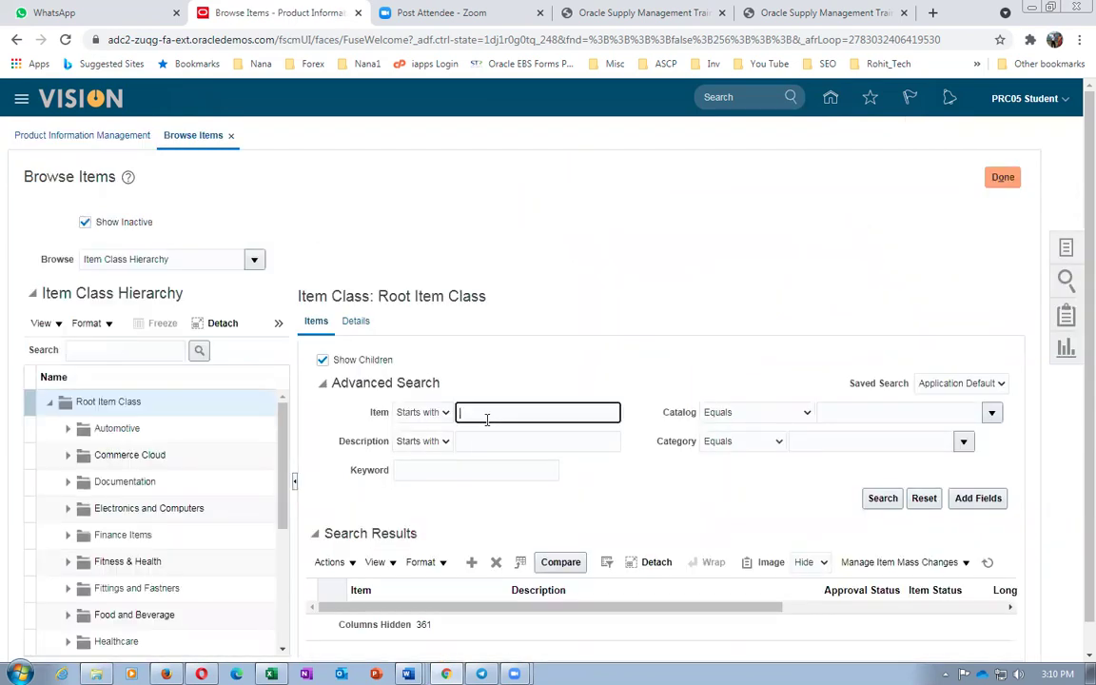
{"action": "type", "text": "a01"}
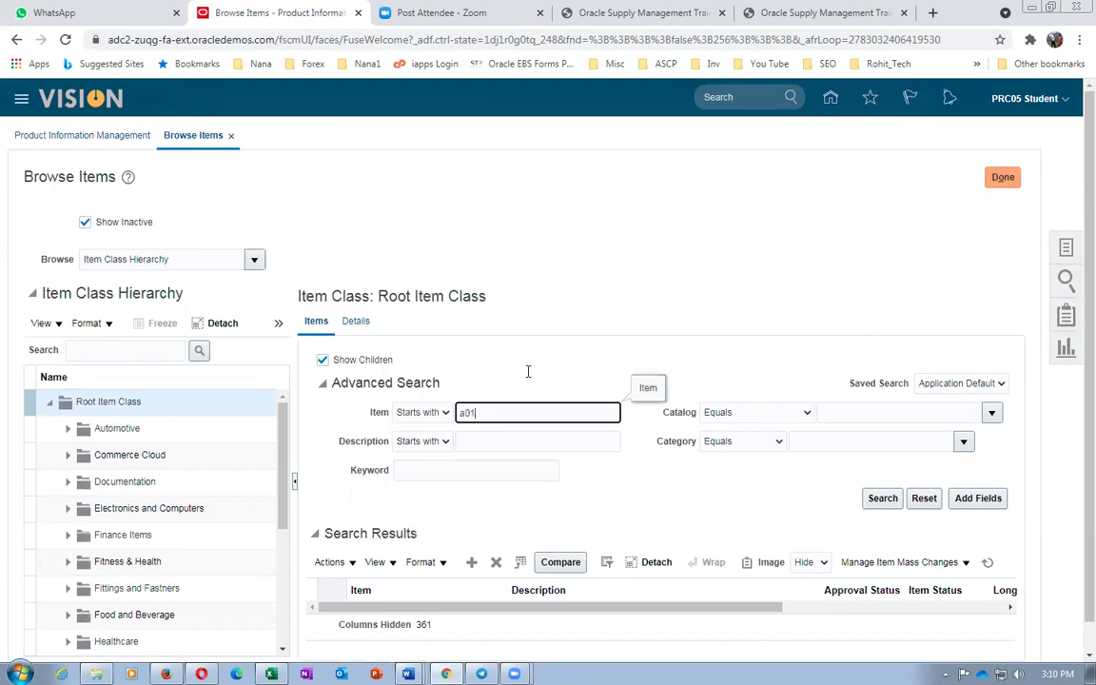
{"action": "key", "text": "Return"}
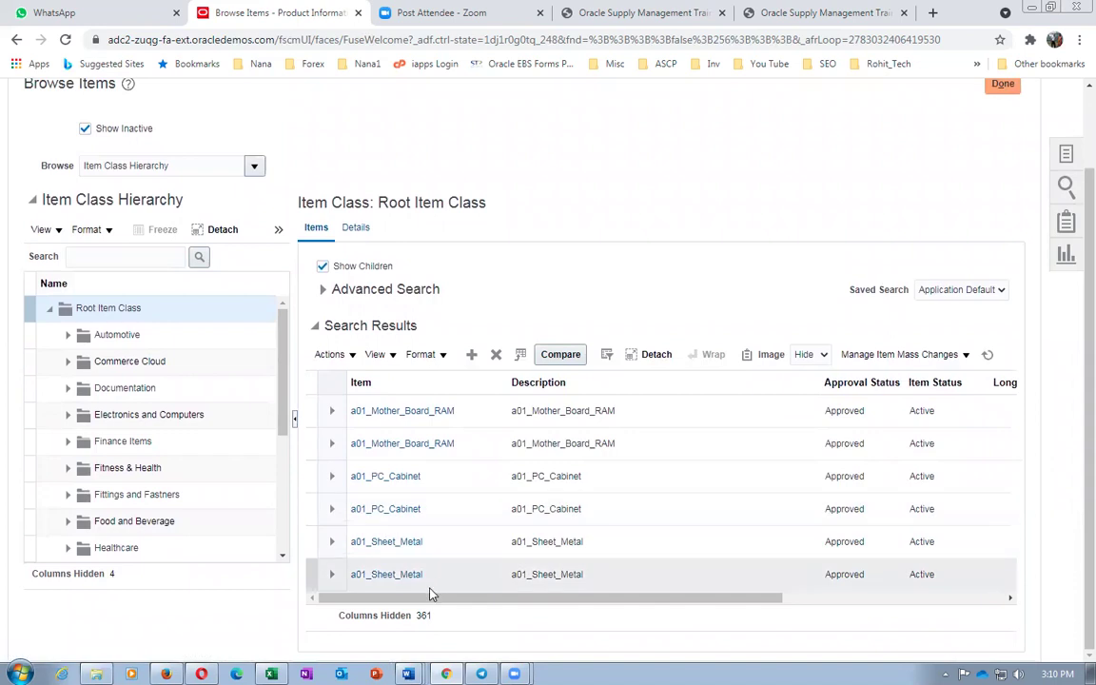
{"action": "left_click_drag", "start_coordinate": [475, 599], "coordinate": [697, 619]}
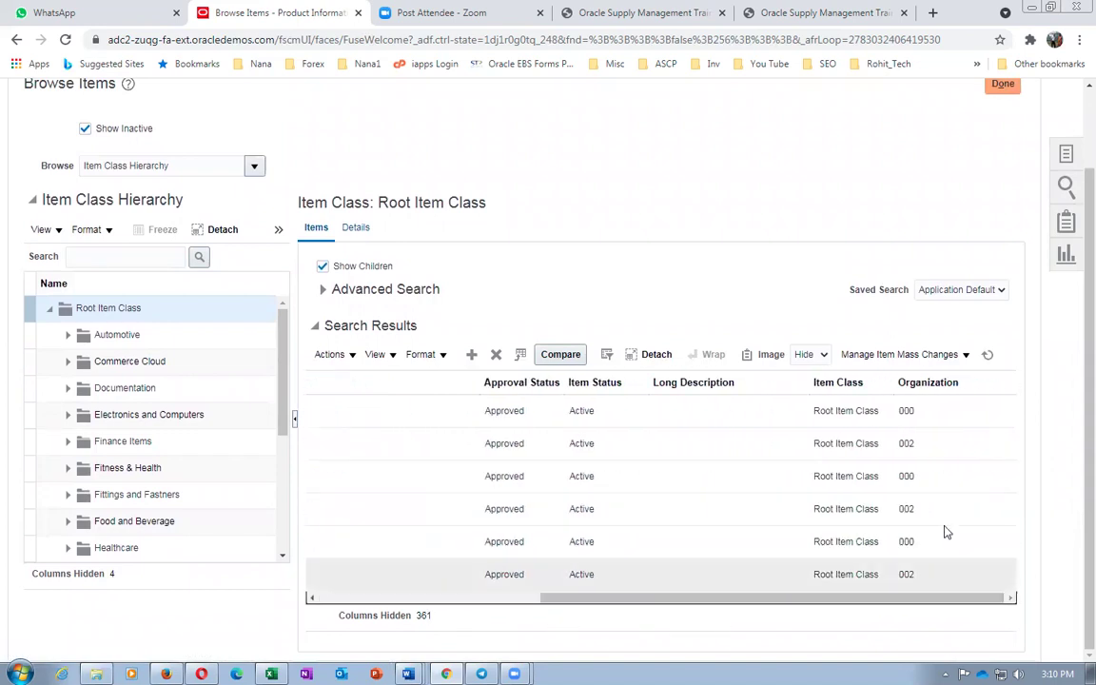
{"action": "left_click_drag", "start_coordinate": [549, 604], "coordinate": [349, 624]}
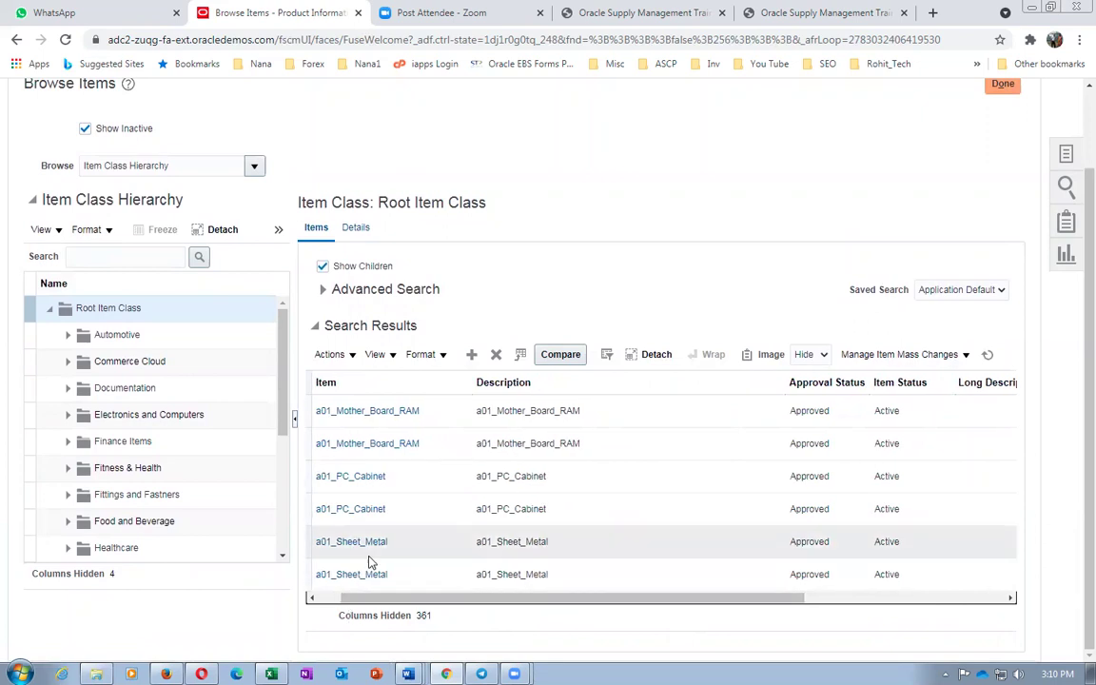
{"action": "left_click", "coordinate": [369, 509]}
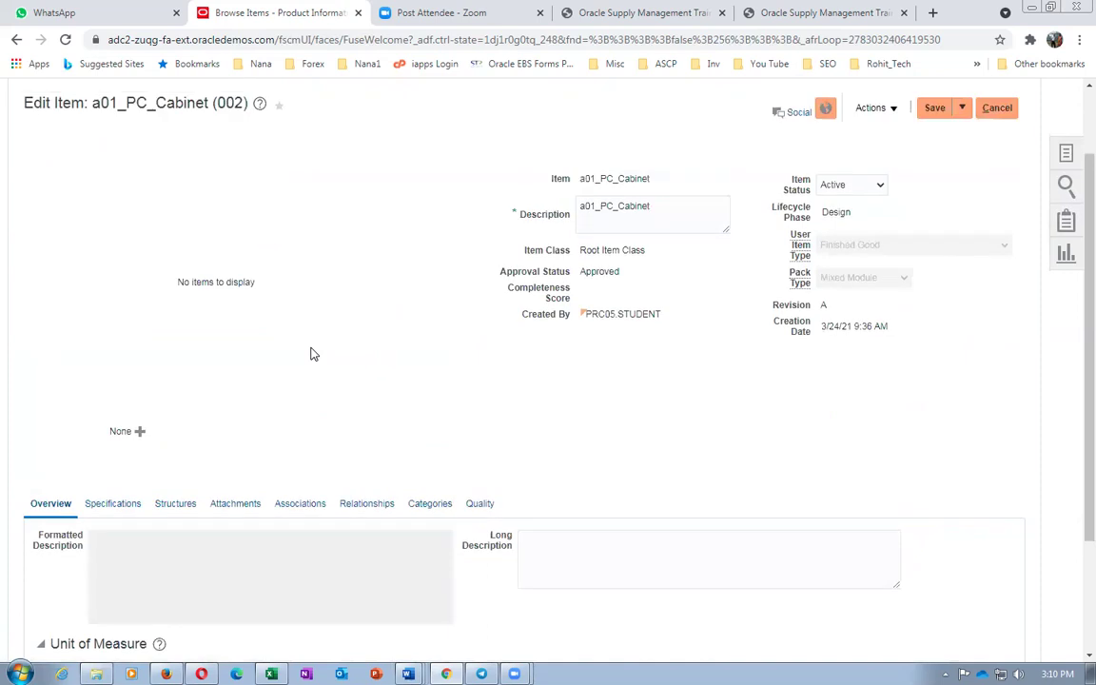
Show a01_PC_Cabinet's structures in organization 002, which has none, and bring up the structure actions.
{"action": "scroll", "coordinate": [295, 346], "scroll_direction": "down", "scroll_amount": 2}
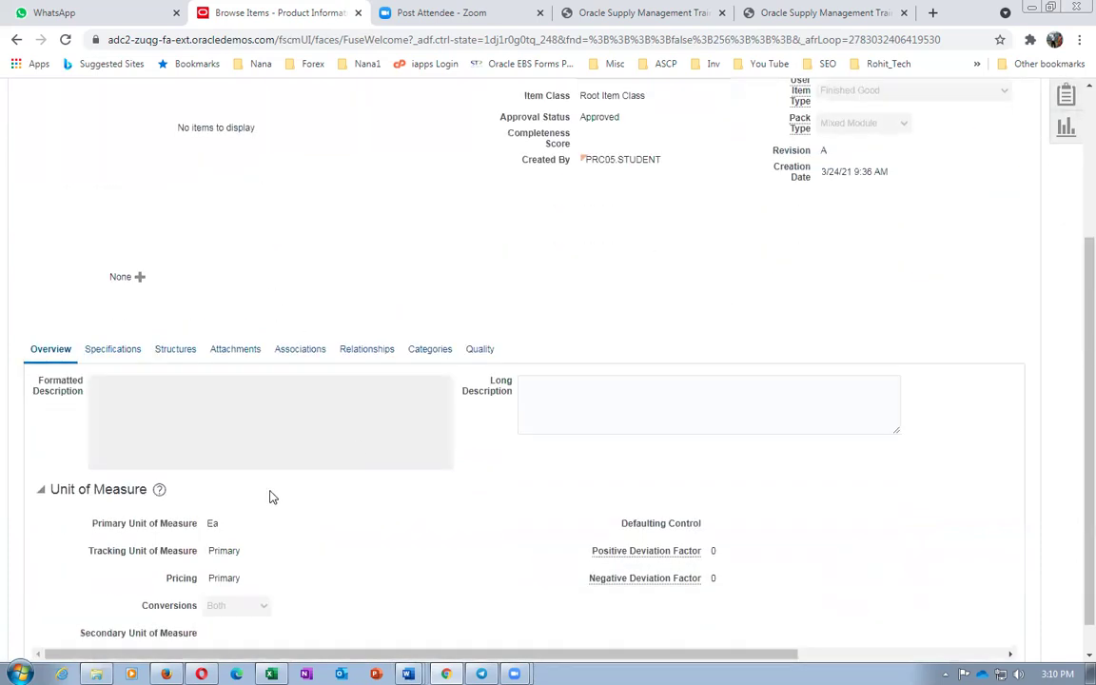
{"action": "left_click", "coordinate": [177, 354]}
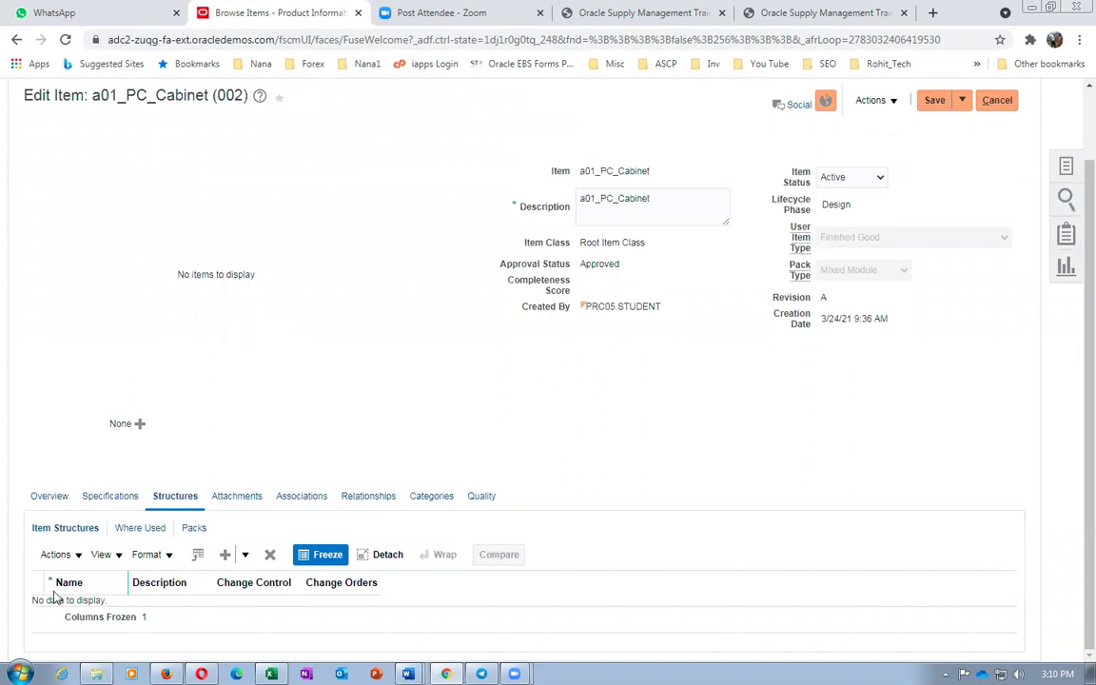
{"action": "left_click", "coordinate": [56, 555]}
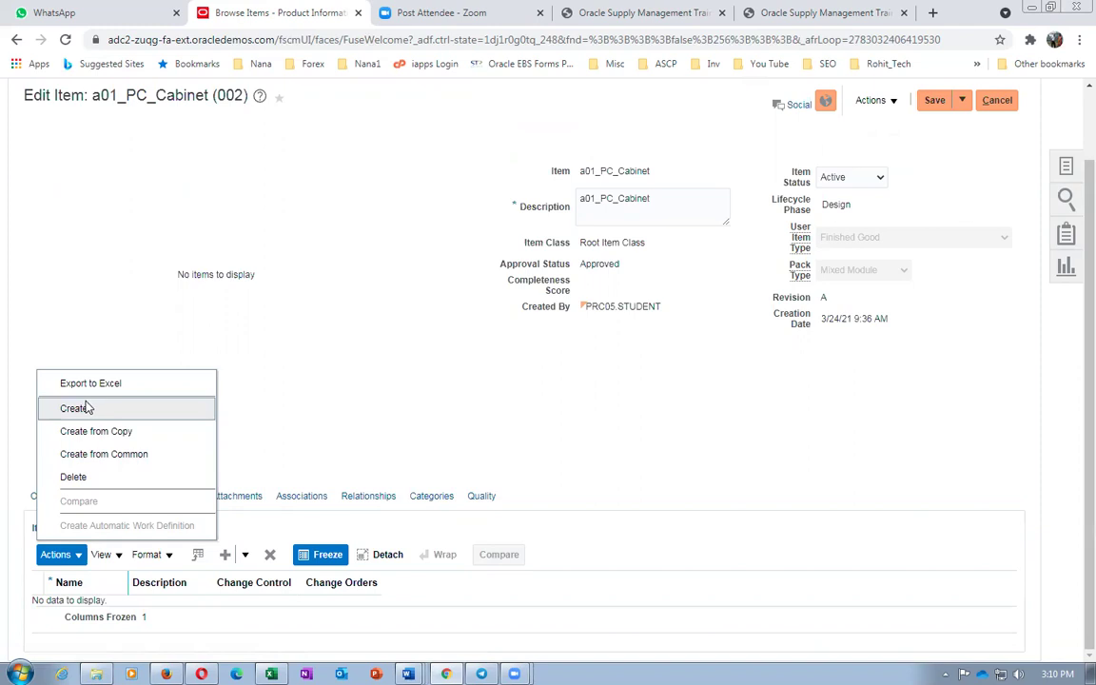
Create a01_PC_Cabinet's structure from the common Primary structure of a01_PC_Cabinet in 000 Operations.
{"action": "left_click", "coordinate": [110, 455]}
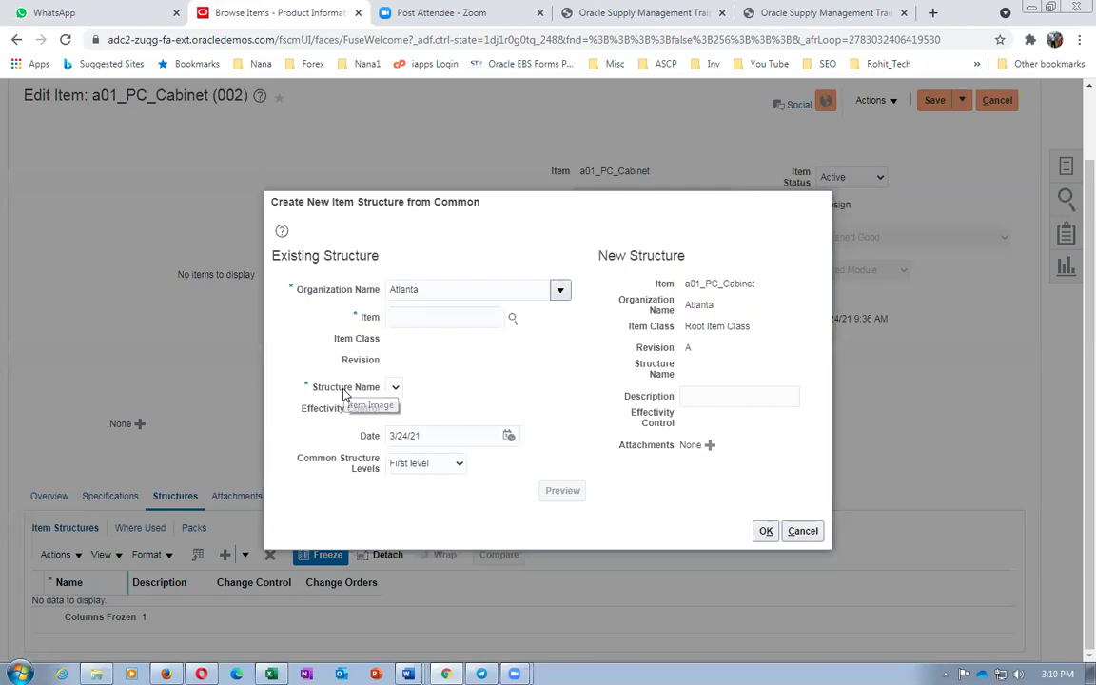
{"action": "left_click", "coordinate": [463, 289]}
{"action": "type", "text": "operations"}
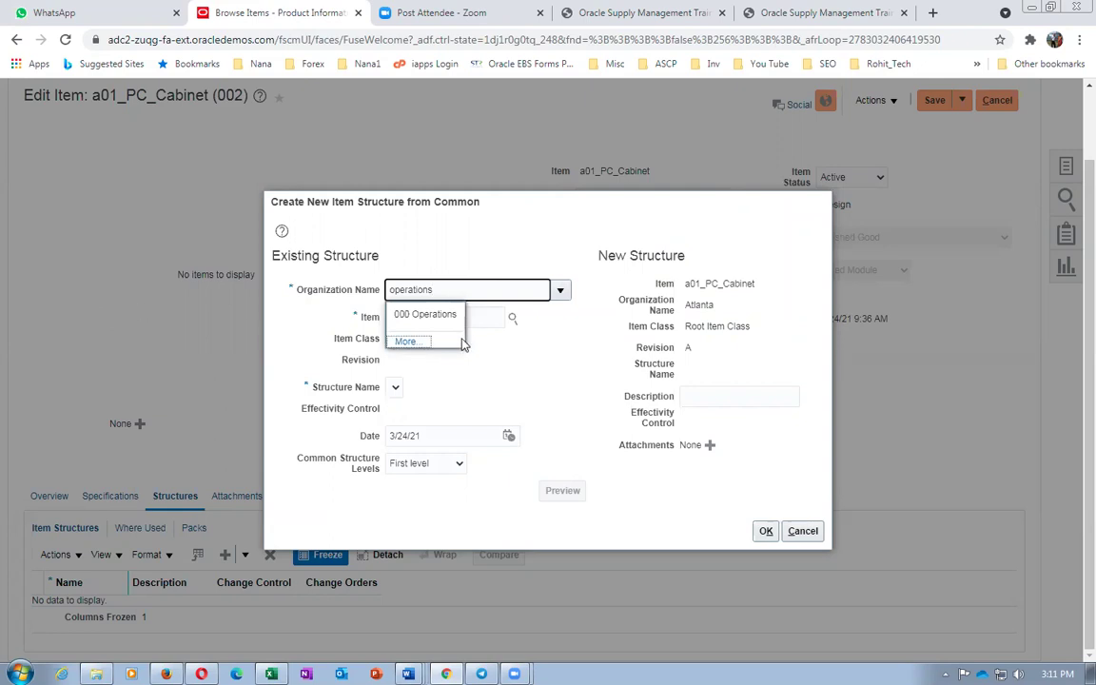
{"action": "left_click", "coordinate": [453, 314]}
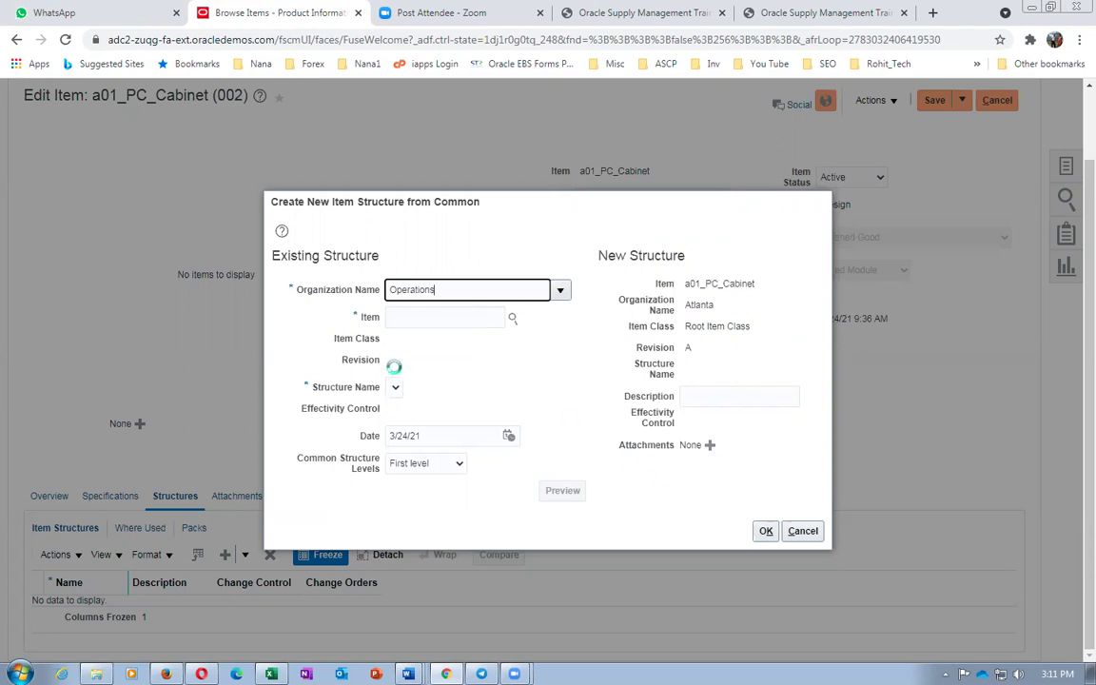
{"action": "left_click", "coordinate": [433, 317]}
{"action": "type", "text": "a01"}
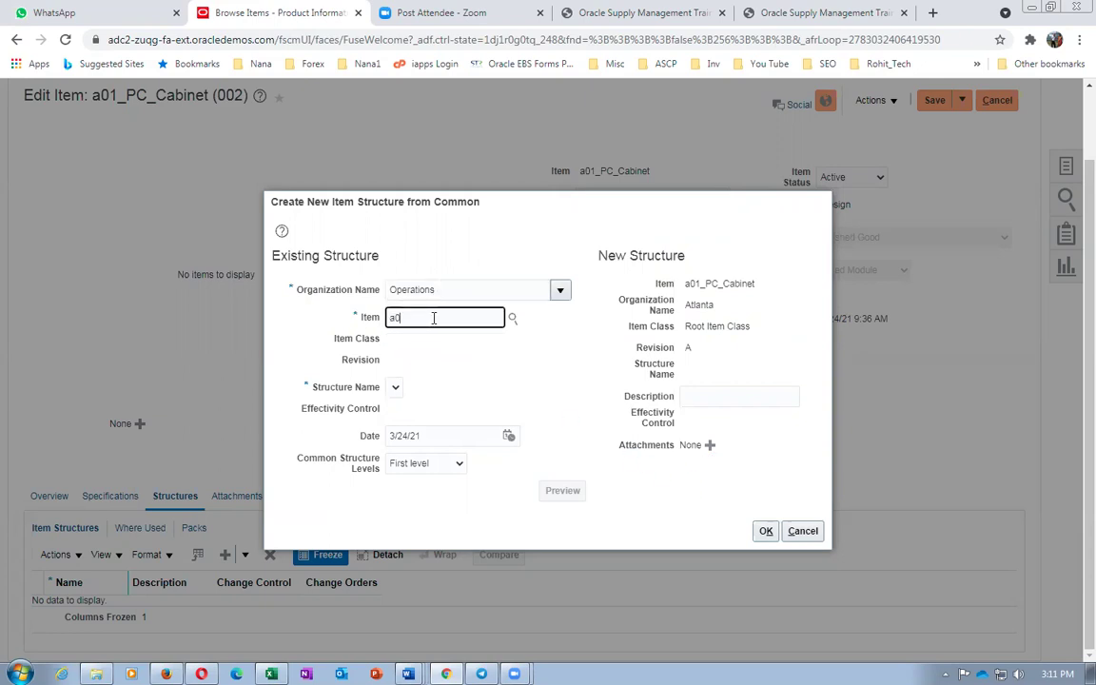
{"action": "left_click", "coordinate": [438, 363]}
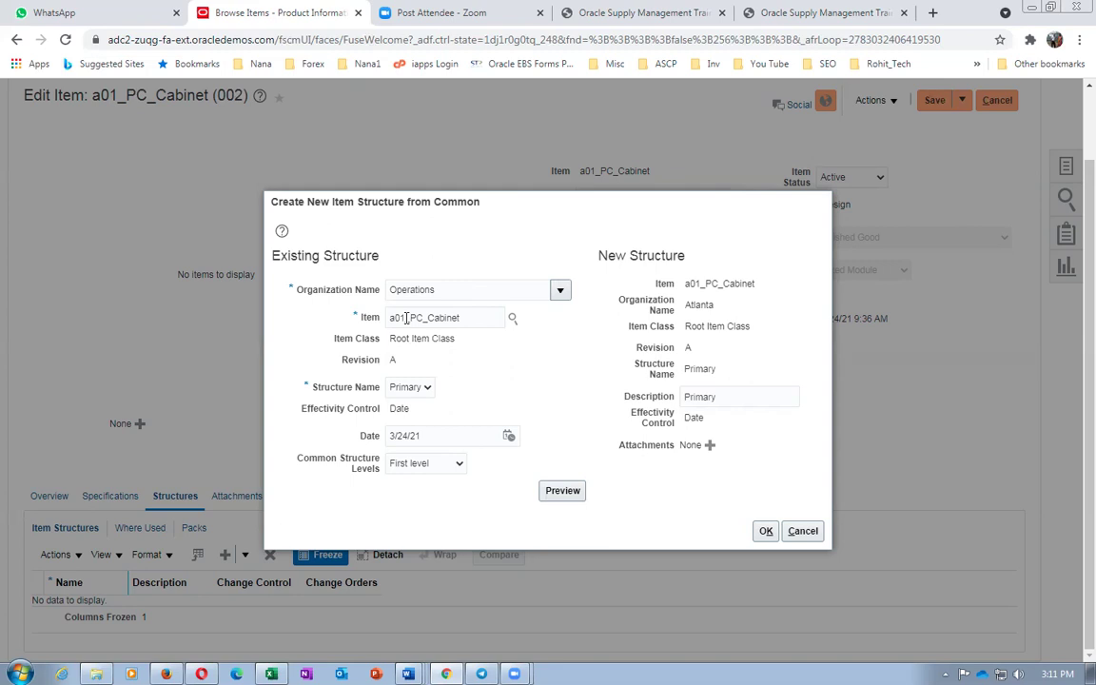
{"action": "left_click", "coordinate": [767, 531]}
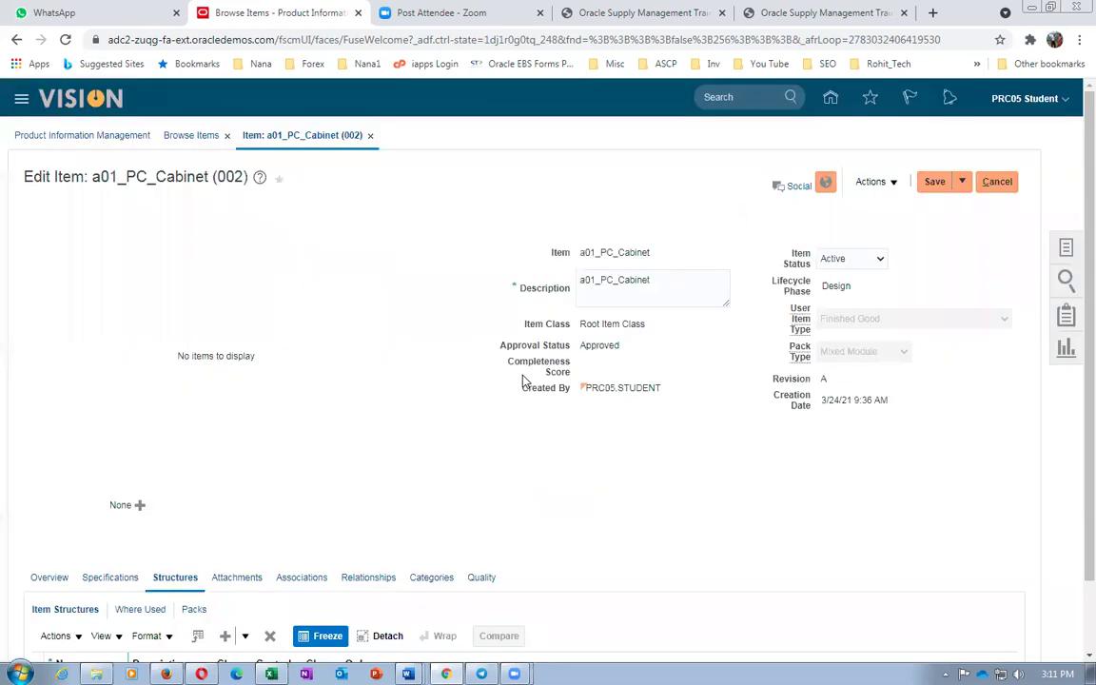
{"action": "left_click", "coordinate": [610, 251]}
Duplicate the browser tab and open Scheduled Processes from the Tools group.
{"action": "right_click", "coordinate": [290, 8]}
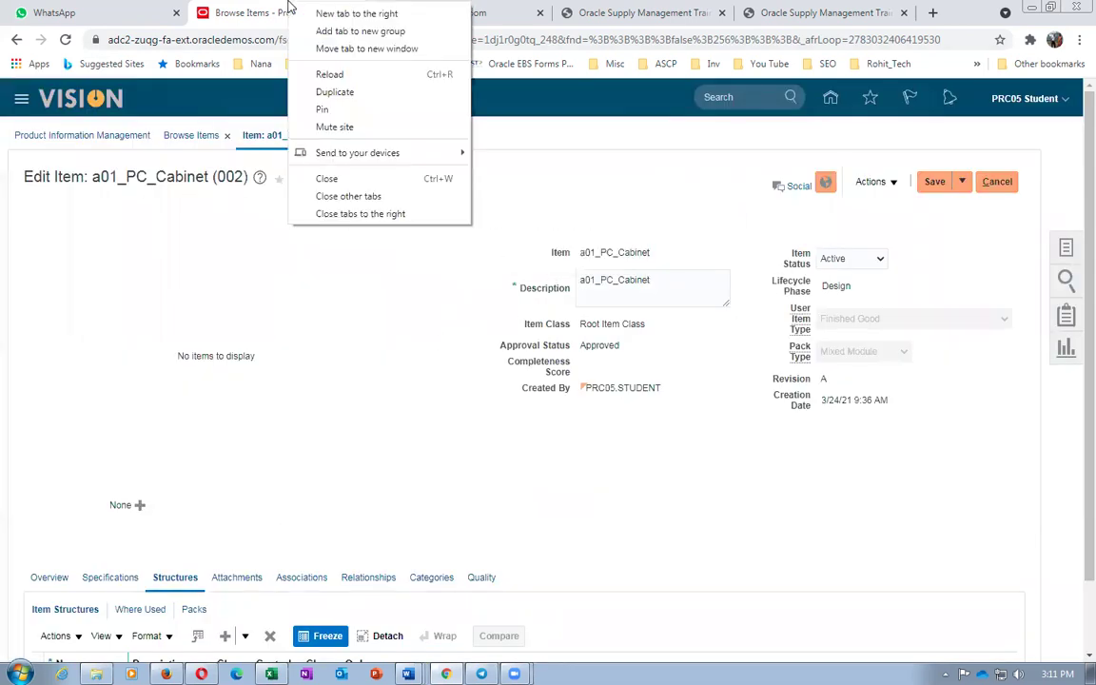
{"action": "left_click", "coordinate": [285, 89]}
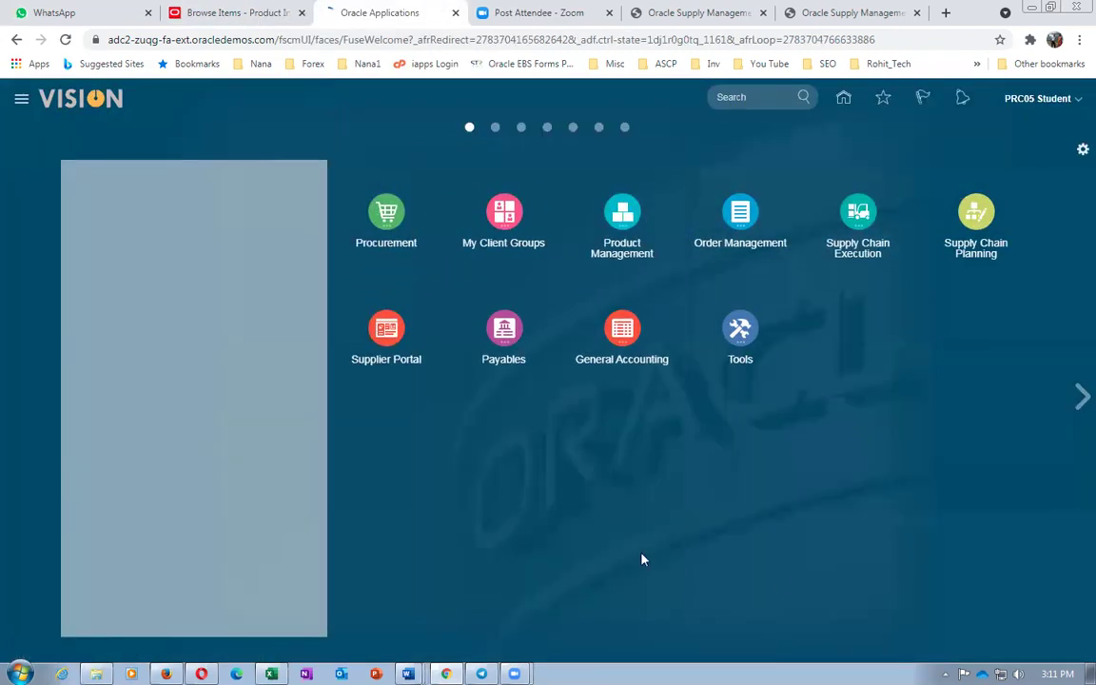
{"action": "left_click", "coordinate": [739, 344]}
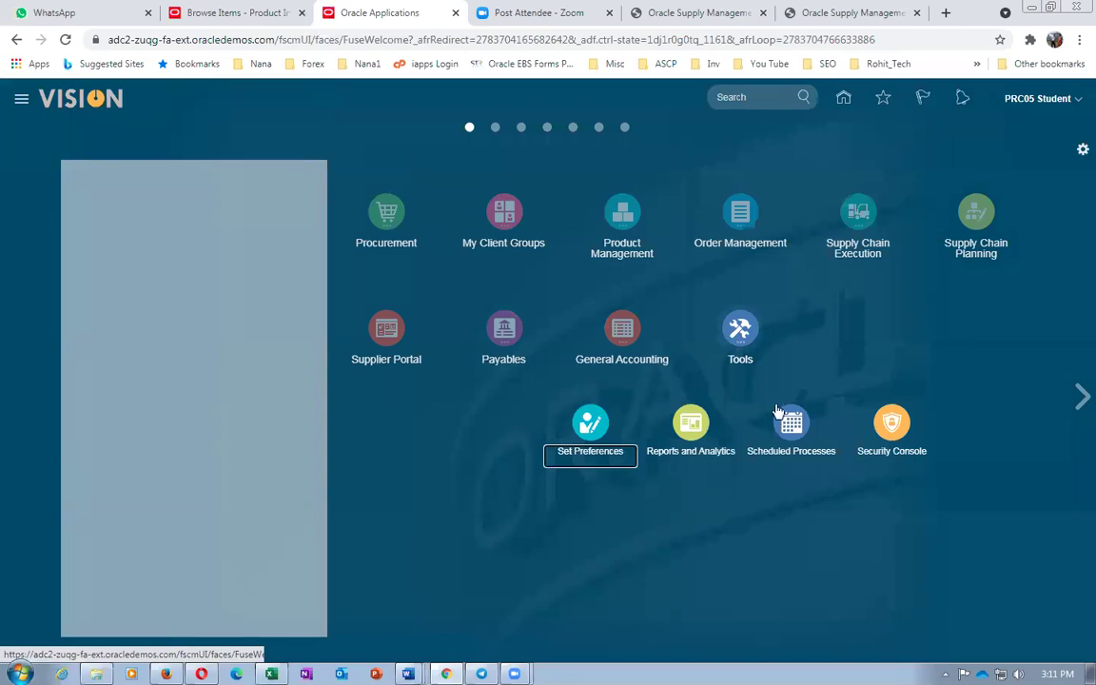
{"action": "left_click", "coordinate": [791, 431]}
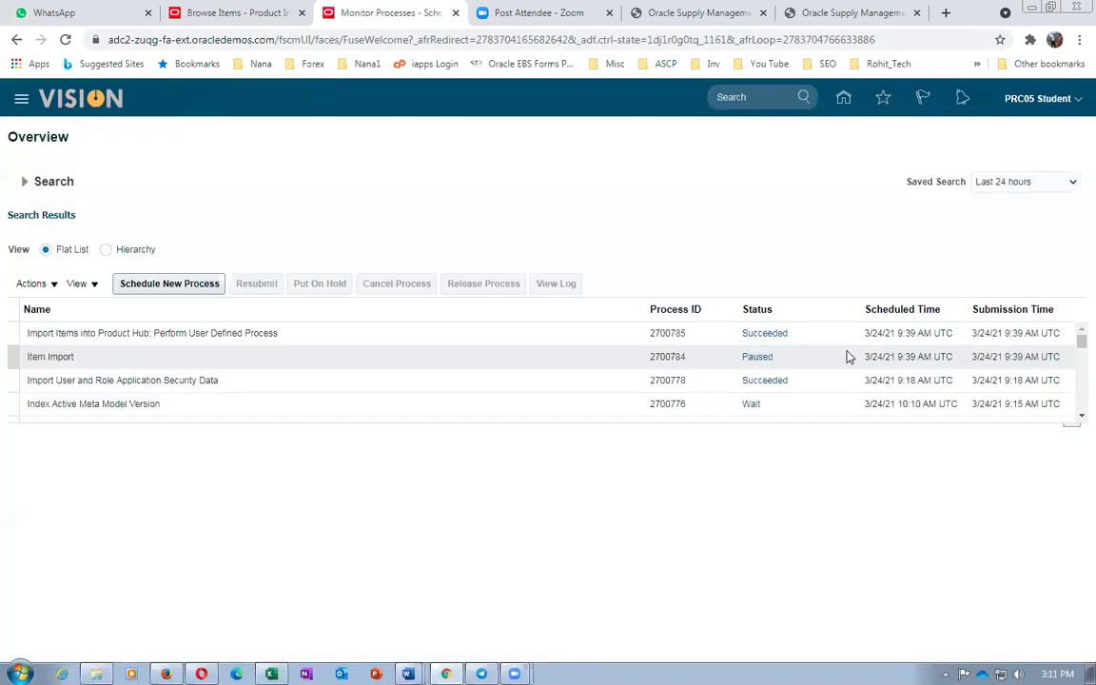
Enlarge the process table and refresh until Item Import Preprocessing shows as running.
{"action": "left_click", "coordinate": [596, 284]}
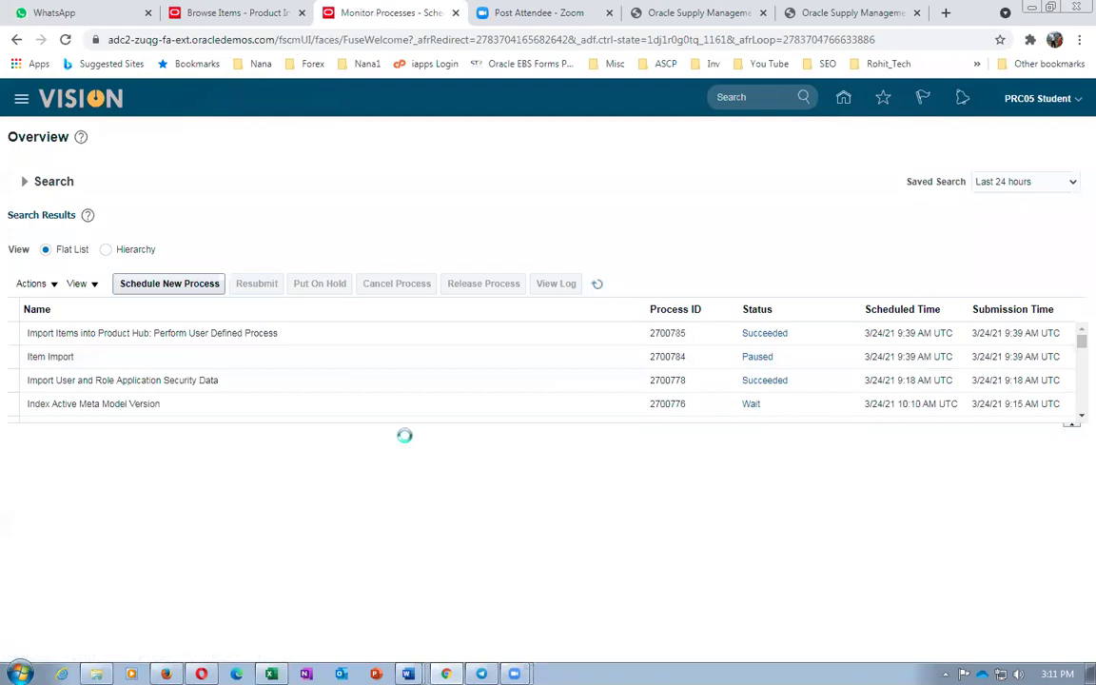
{"action": "left_click_drag", "start_coordinate": [404, 423], "coordinate": [416, 552]}
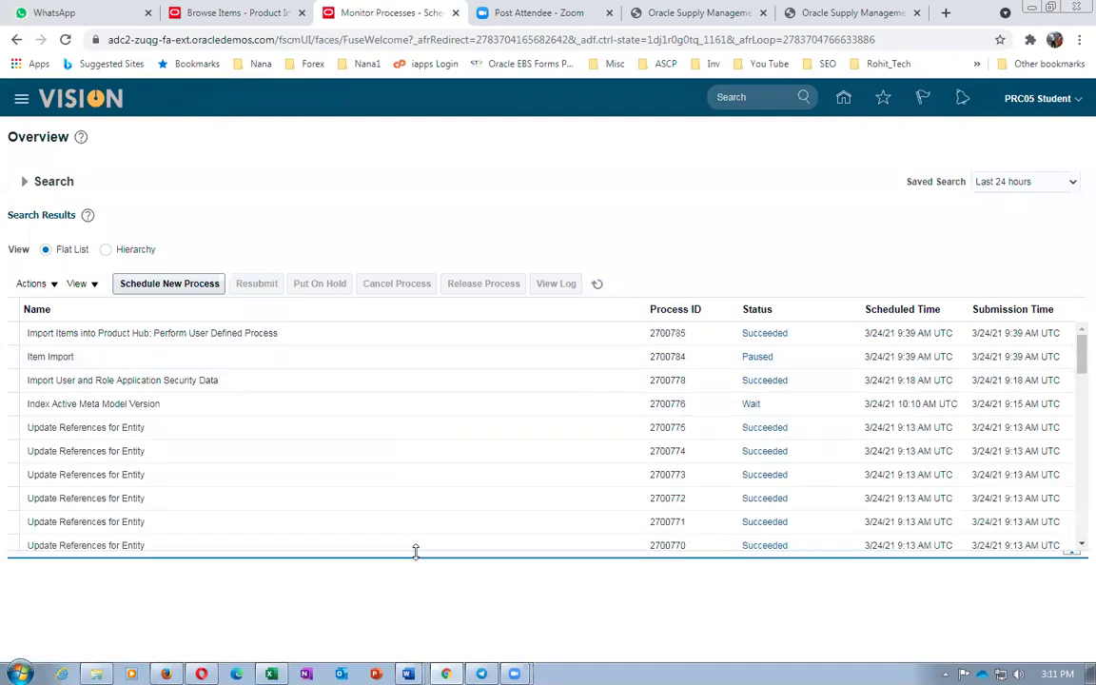
{"action": "left_click", "coordinate": [596, 284]}
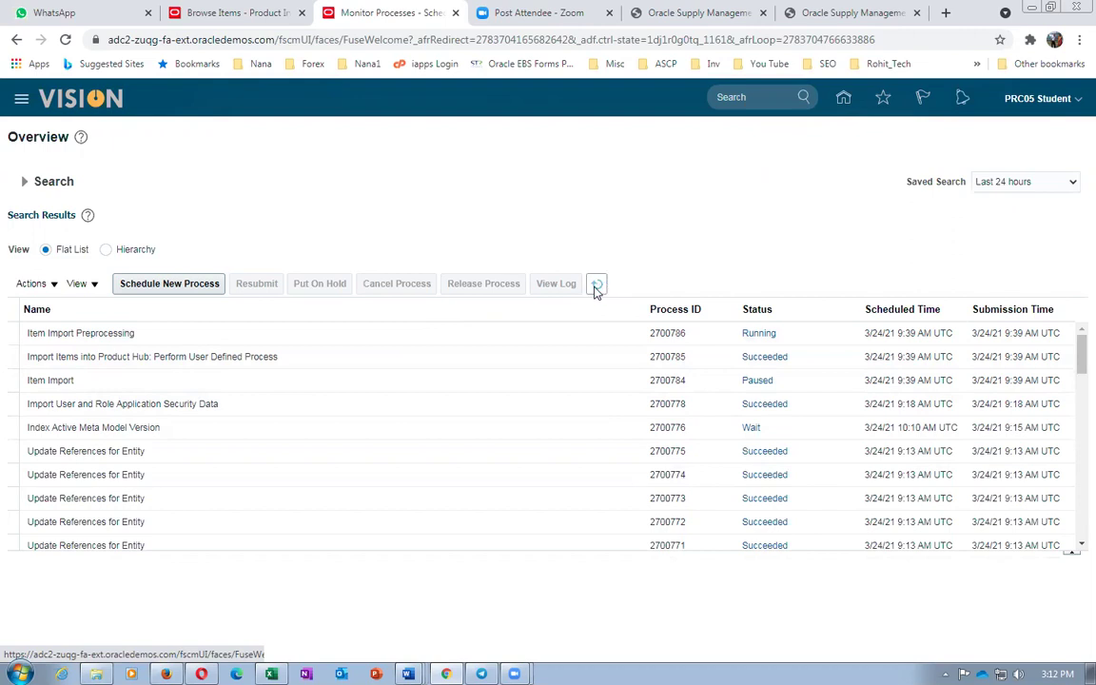
{"action": "left_click", "coordinate": [596, 287]}
{"action": "left_click", "coordinate": [596, 287]}
{"action": "key", "text": "alt+Tab"}
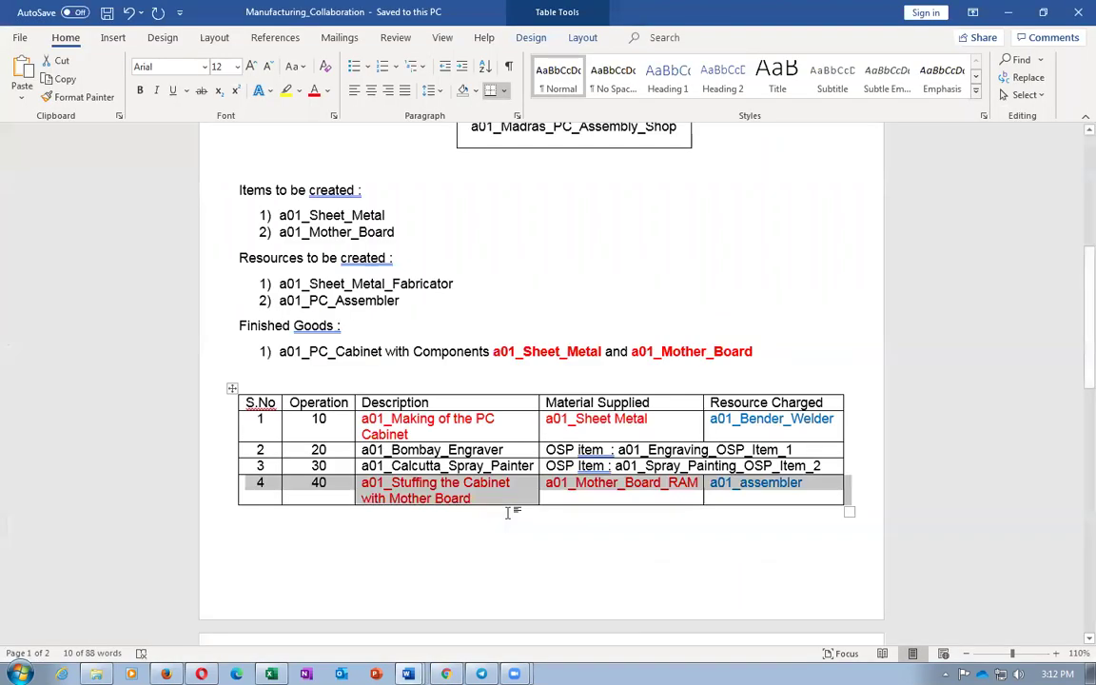
{"action": "left_click", "coordinate": [473, 407]}
{"action": "scroll", "coordinate": [473, 419], "scroll_direction": "up", "scroll_amount": 7}
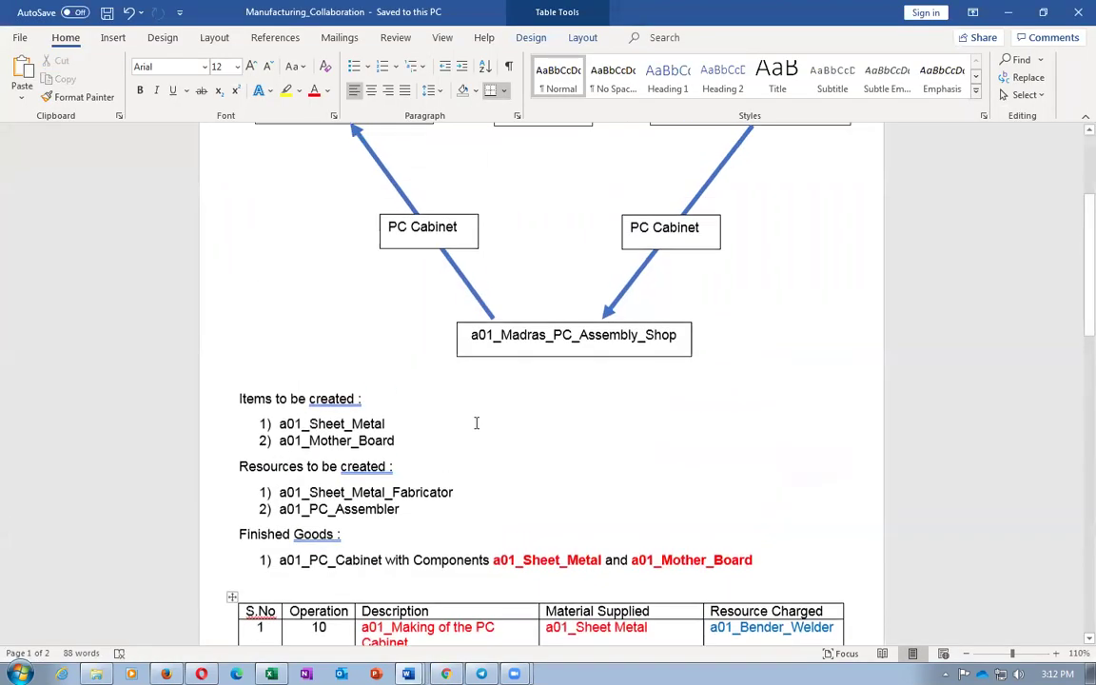
{"action": "key", "text": "alt+Tab"}
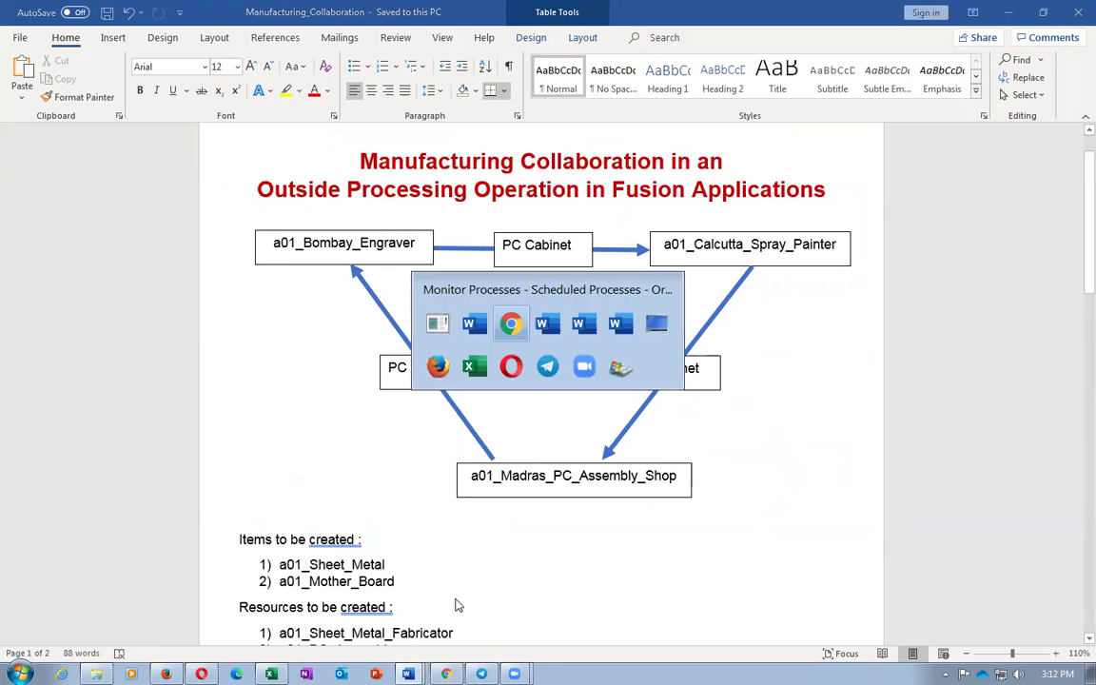
{"action": "key", "text": "alt+Tab"}
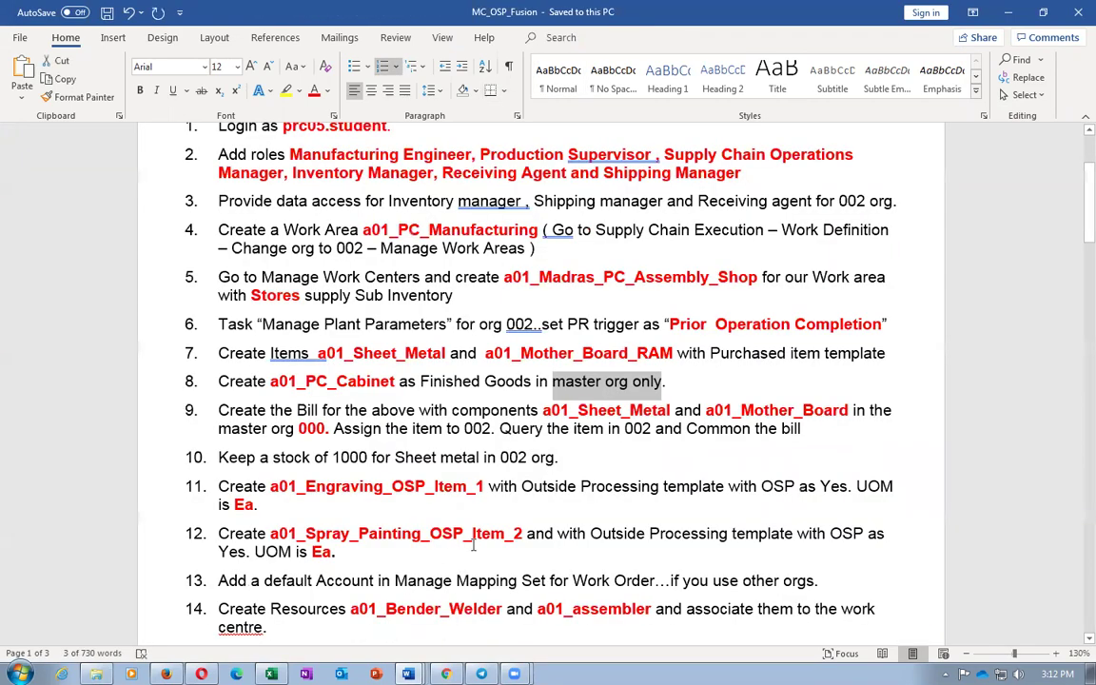
{"action": "left_click", "coordinate": [379, 410]}
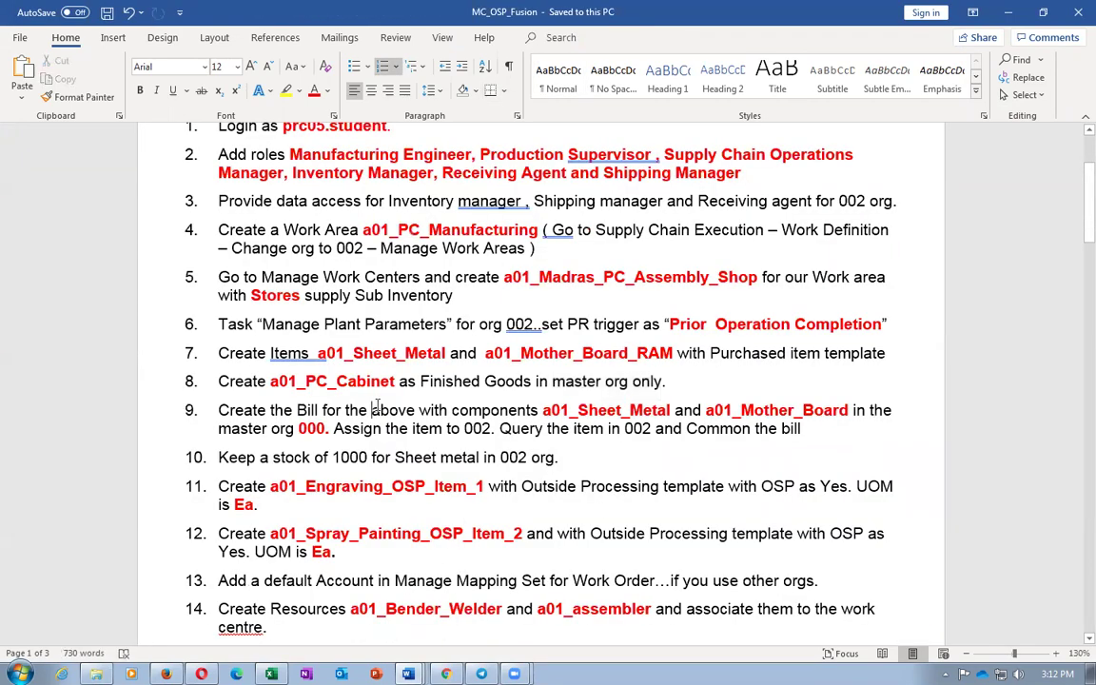
{"action": "left_click", "coordinate": [772, 409]}
{"action": "left_click_drag", "start_coordinate": [326, 456], "coordinate": [482, 456]}
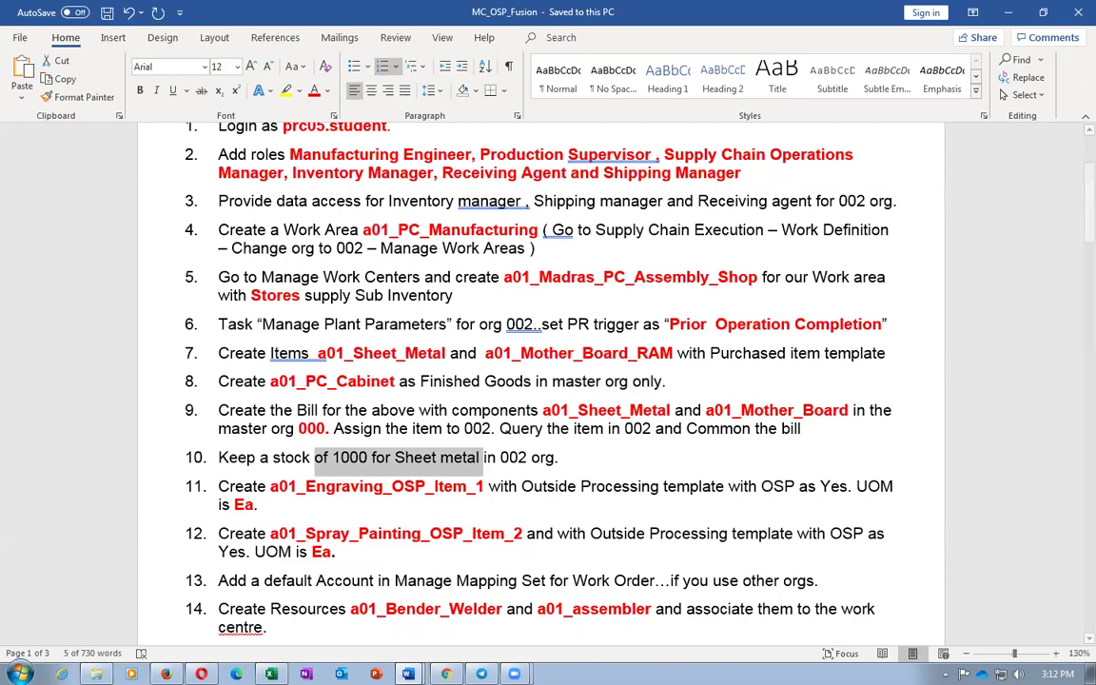
{"action": "key", "text": "alt+Tab"}
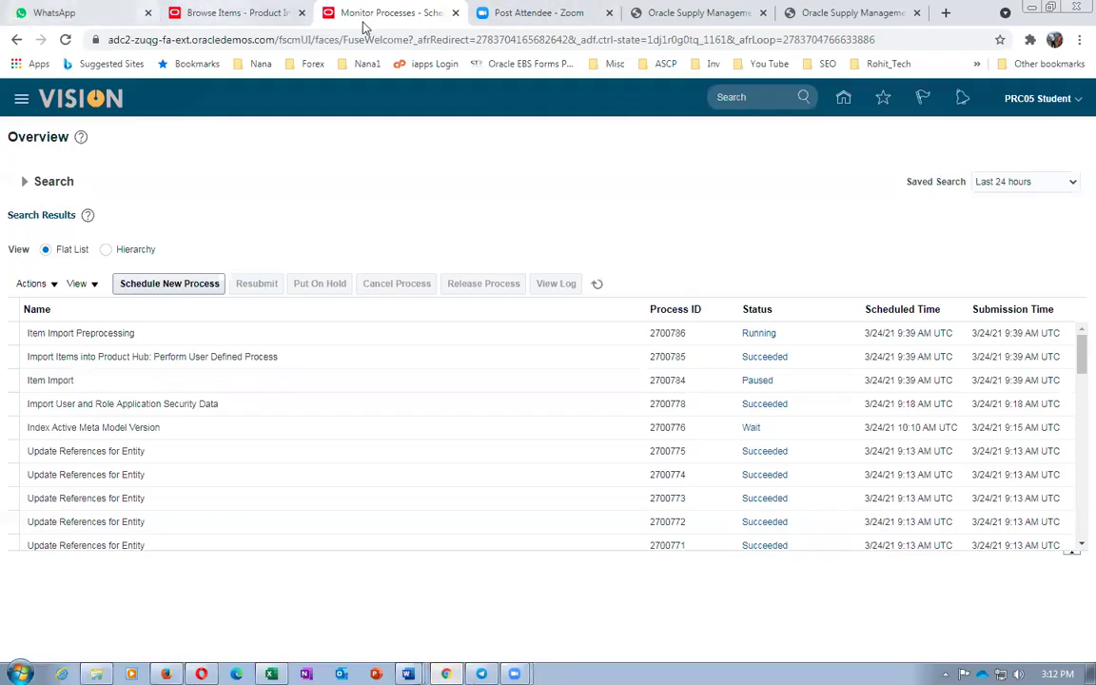
Cancel out of the a01_PC_Cabinet Edit Item page and finish Browse Items with Done.
{"action": "left_click", "coordinate": [213, 14]}
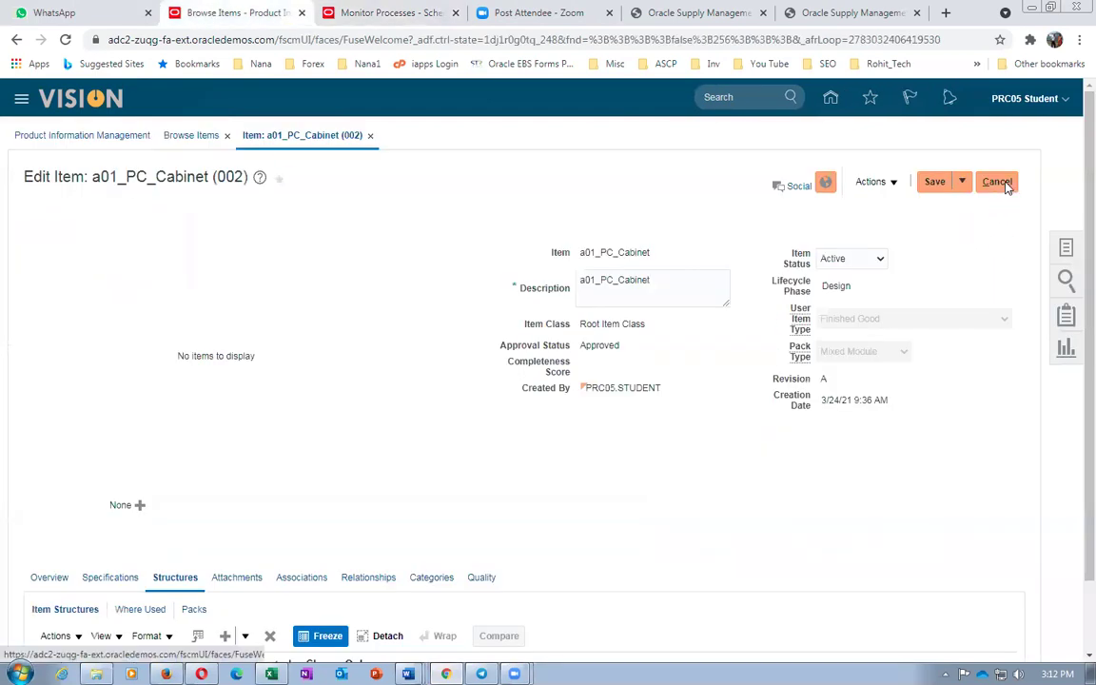
{"action": "left_click", "coordinate": [961, 184]}
{"action": "left_click", "coordinate": [960, 206]}
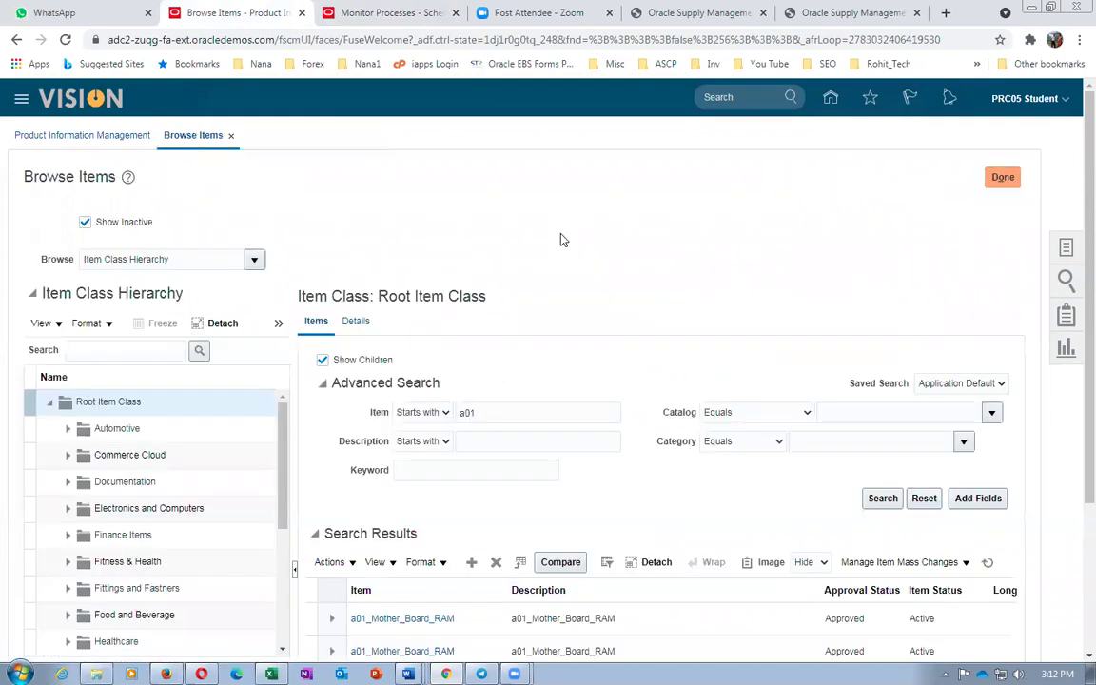
{"action": "left_click", "coordinate": [1014, 180]}
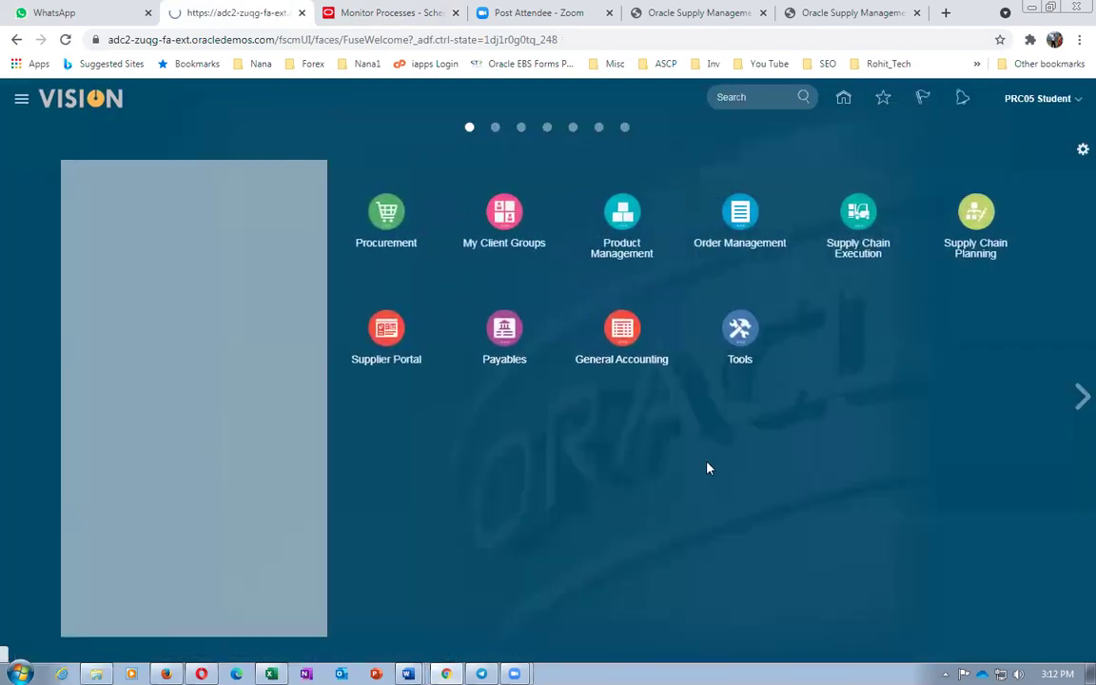
Start a miscellaneous transaction in Inventory Management with type Miscellaneous Receipt.
{"action": "left_click", "coordinate": [861, 214]}
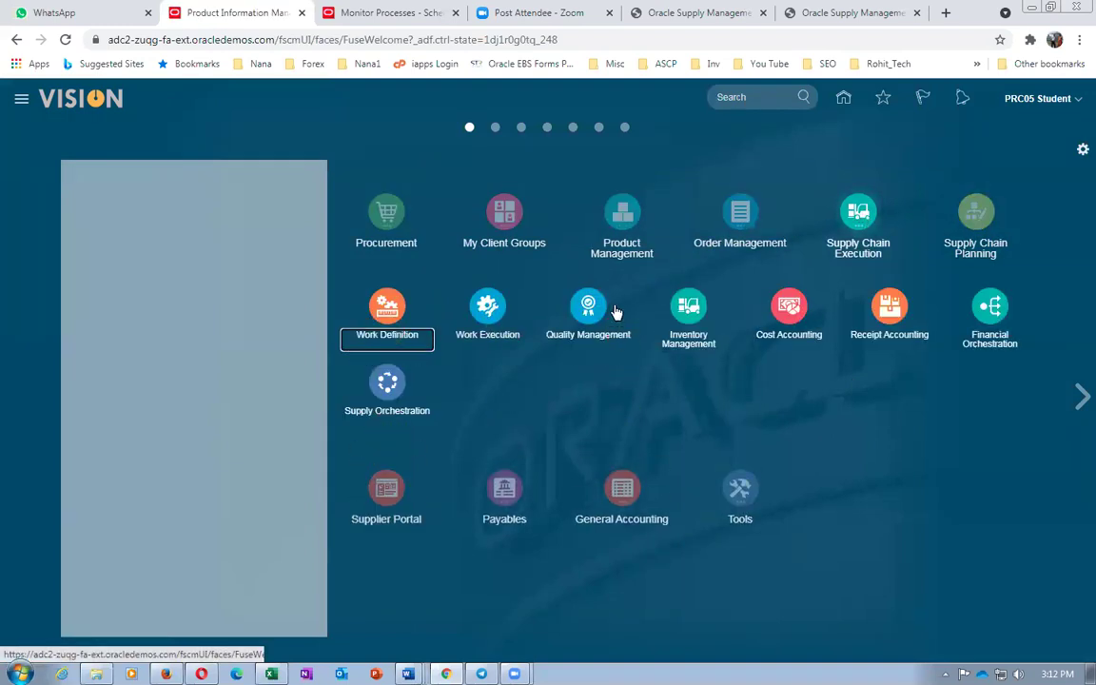
{"action": "left_click", "coordinate": [683, 310]}
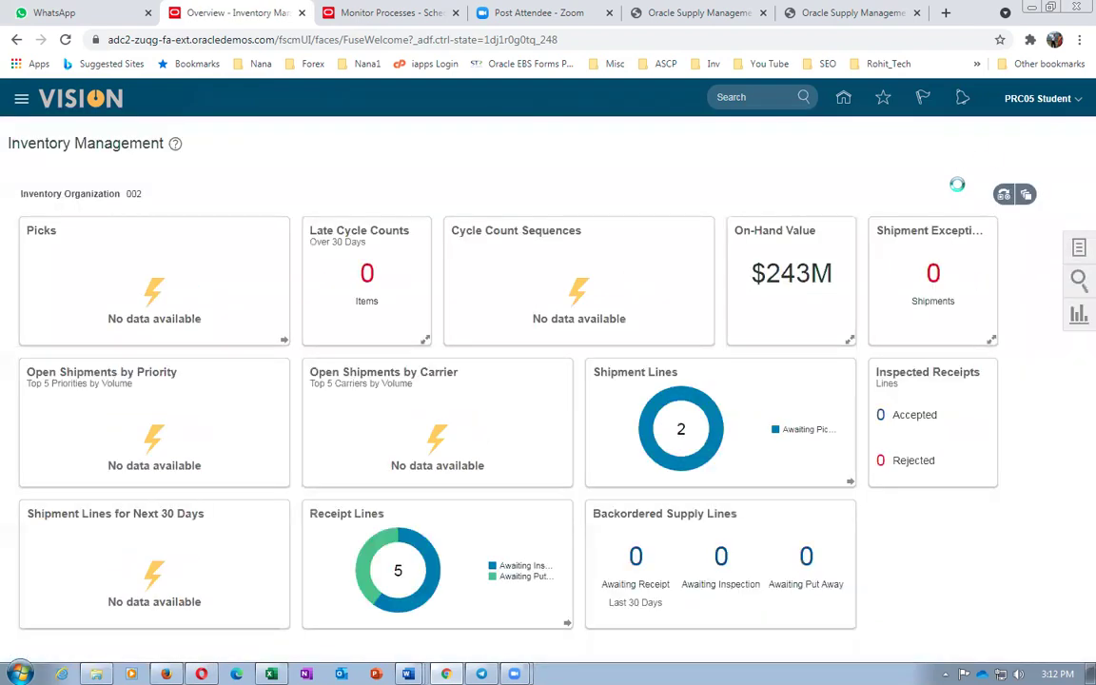
{"action": "left_click", "coordinate": [968, 190]}
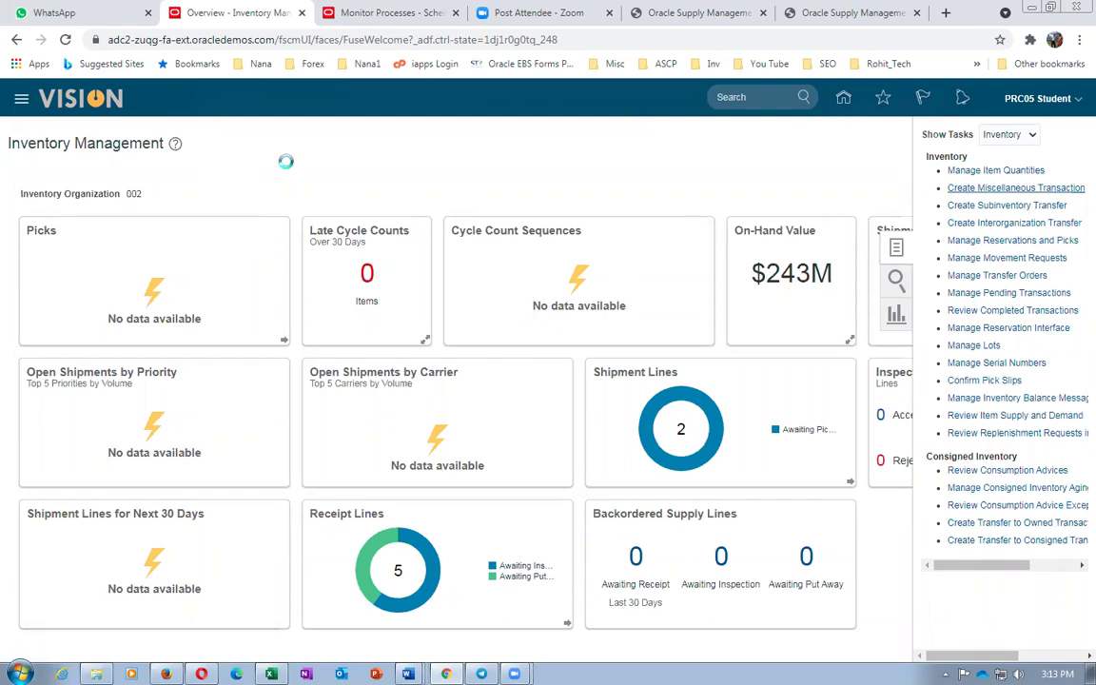
{"action": "left_click", "coordinate": [342, 264]}
{"action": "type", "text": "misc"}
{"action": "key", "text": "Tab"}
{"action": "left_click", "coordinate": [455, 432]}
{"action": "left_click", "coordinate": [637, 491]}
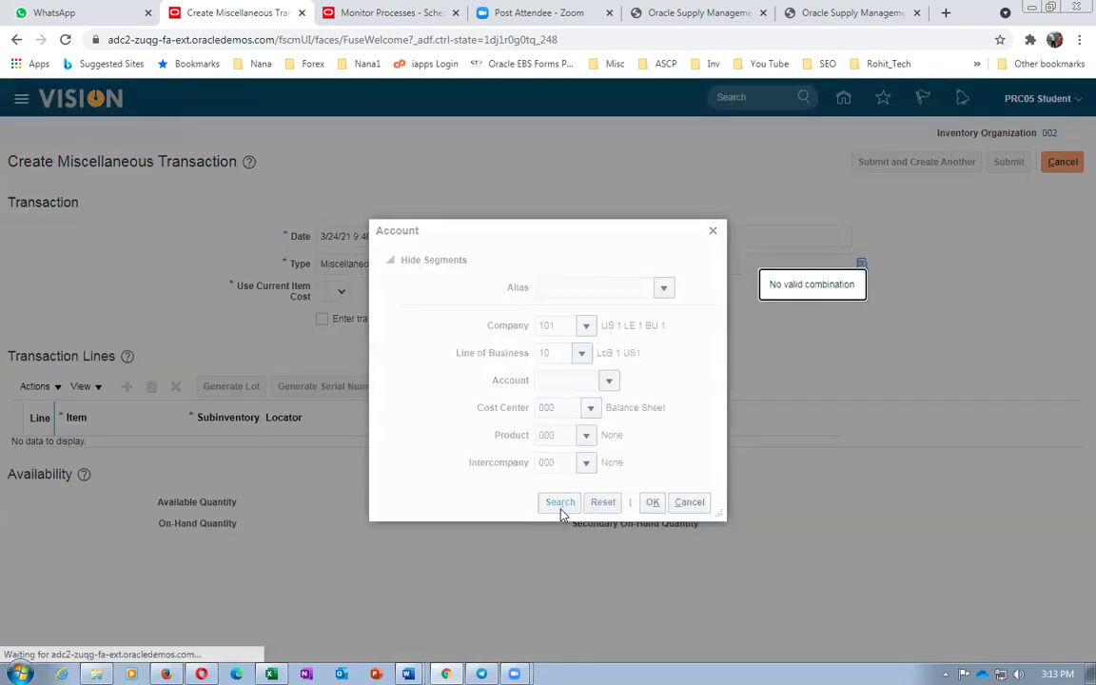
Choose account 101.10.26225.000.000.000 for the receipt.
{"action": "left_click", "coordinate": [560, 502]}
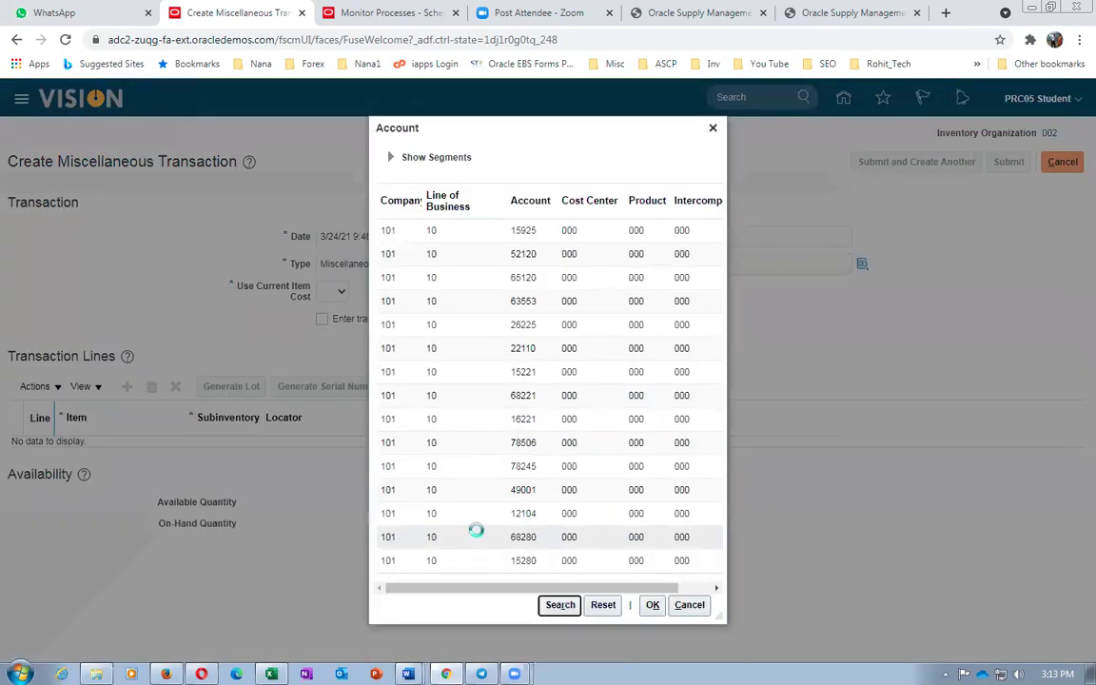
{"action": "left_click", "coordinate": [447, 325]}
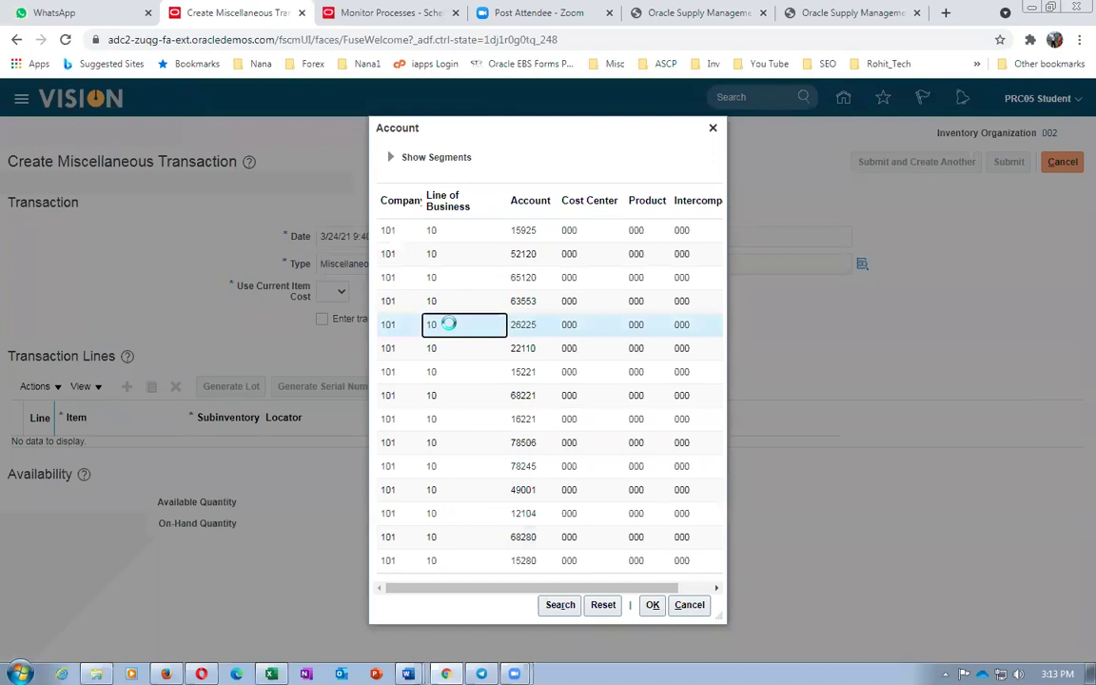
{"action": "left_click", "coordinate": [652, 606]}
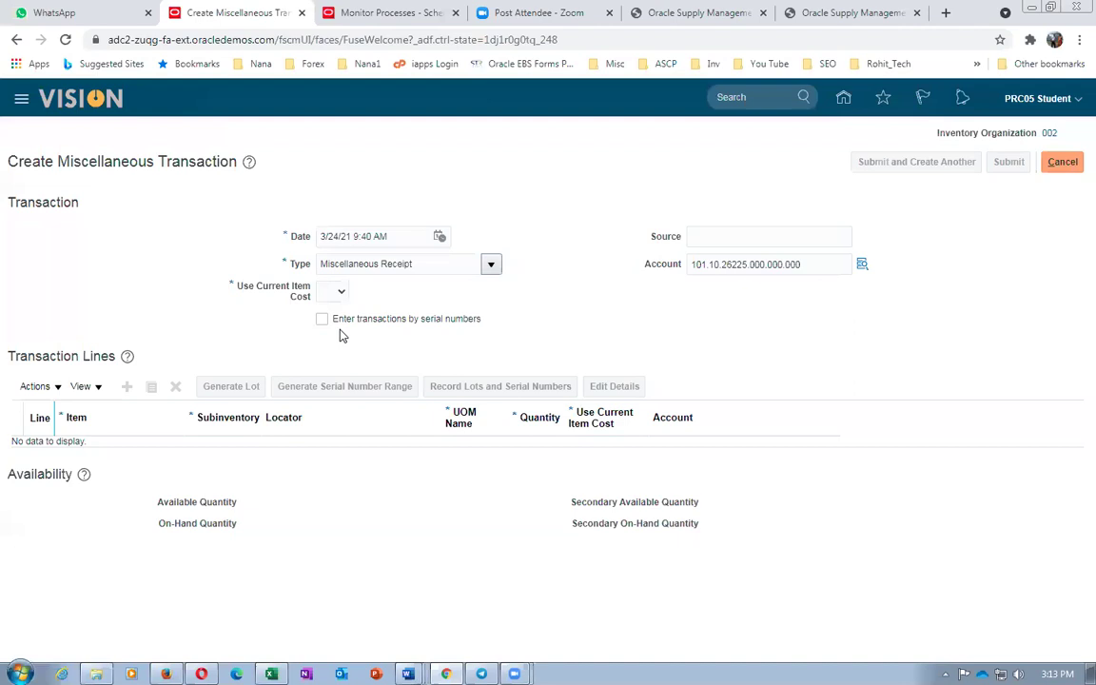
Add a transaction line receiving 1000 of a01_Sheet_Metal into the Stores subinventory.
{"action": "left_click", "coordinate": [128, 390]}
{"action": "left_click", "coordinate": [119, 454]}
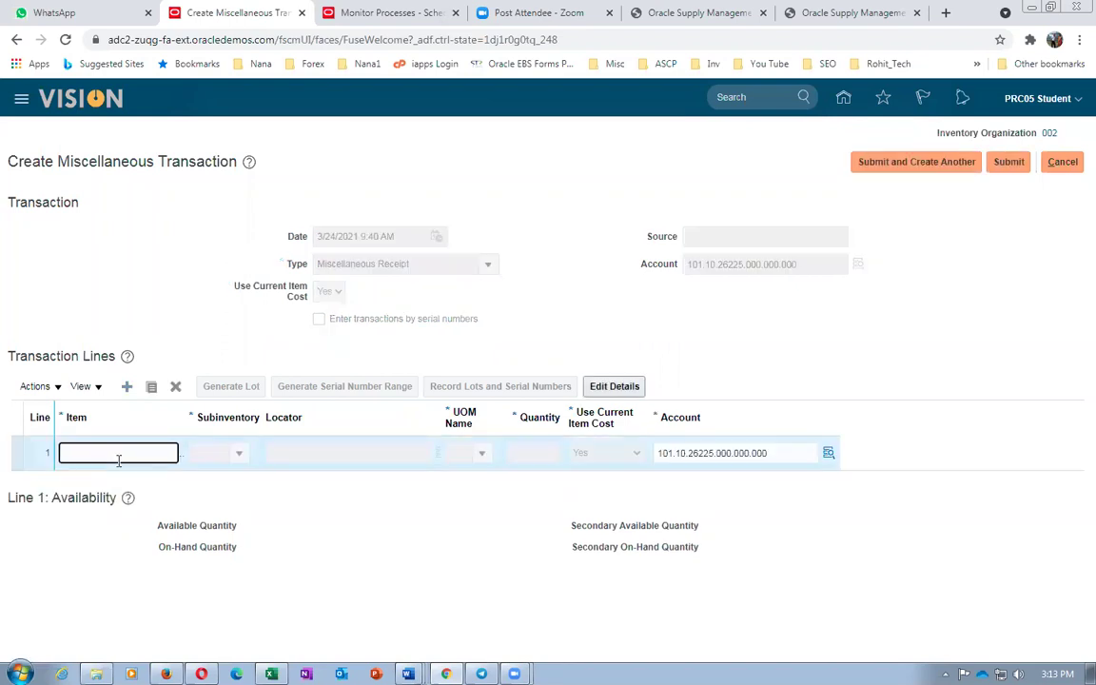
{"action": "type", "text": "a01"}
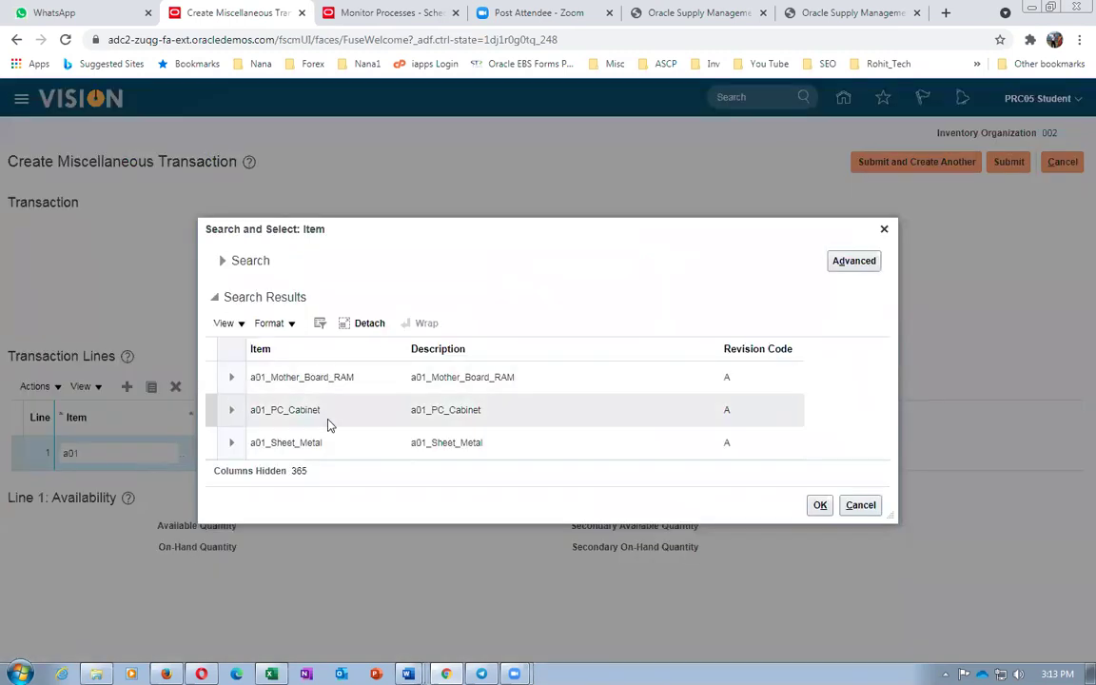
{"action": "left_click", "coordinate": [286, 442]}
{"action": "left_click", "coordinate": [820, 505]}
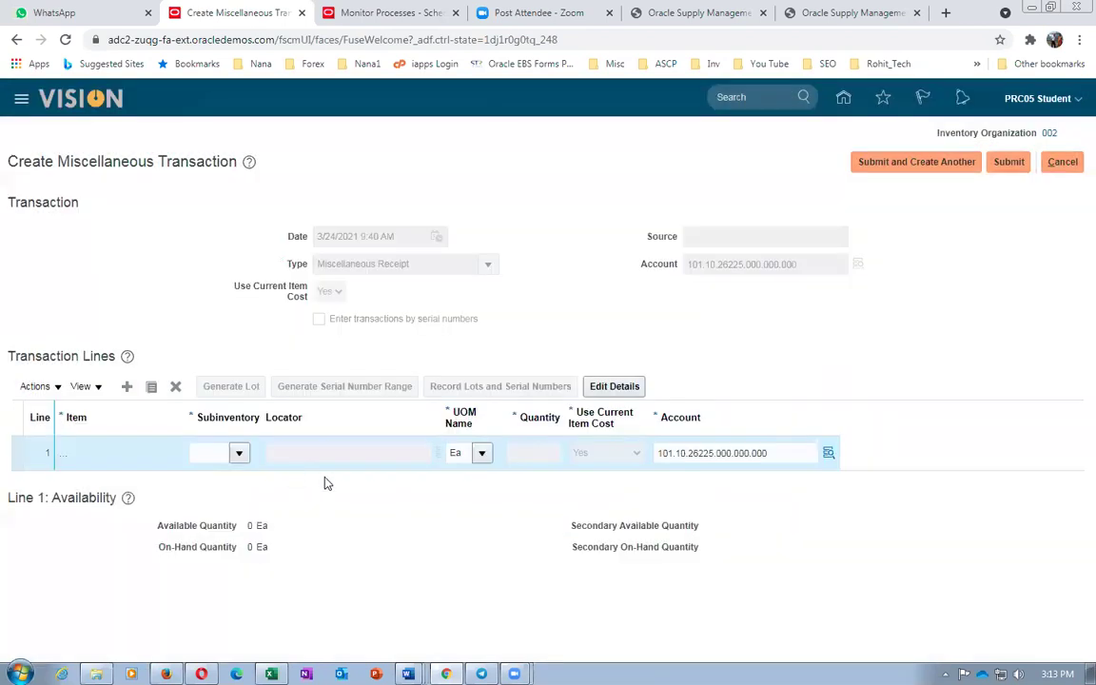
{"action": "left_click", "coordinate": [239, 453]}
{"action": "left_click", "coordinate": [375, 616]}
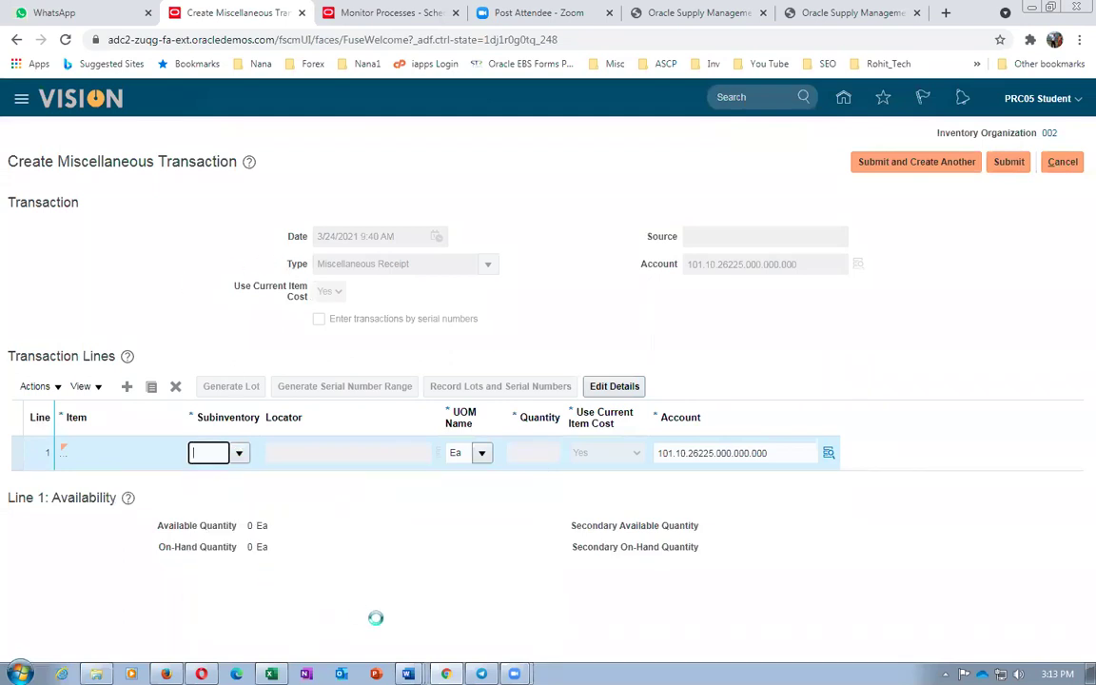
{"action": "left_click", "coordinate": [529, 453]}
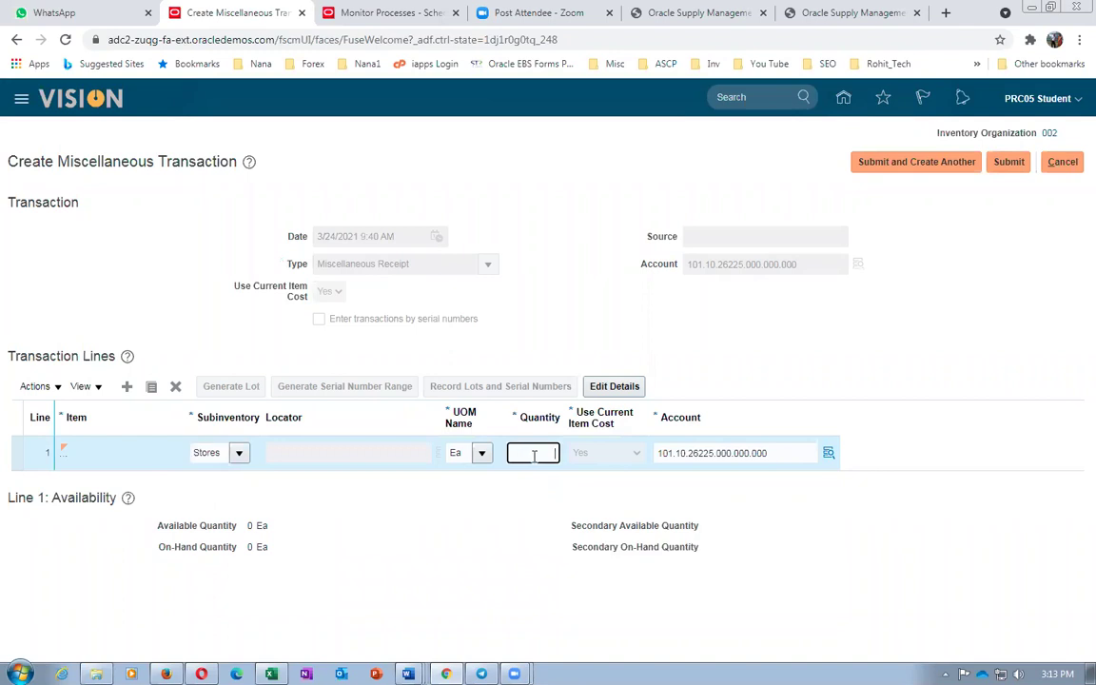
{"action": "type", "text": "1000"}
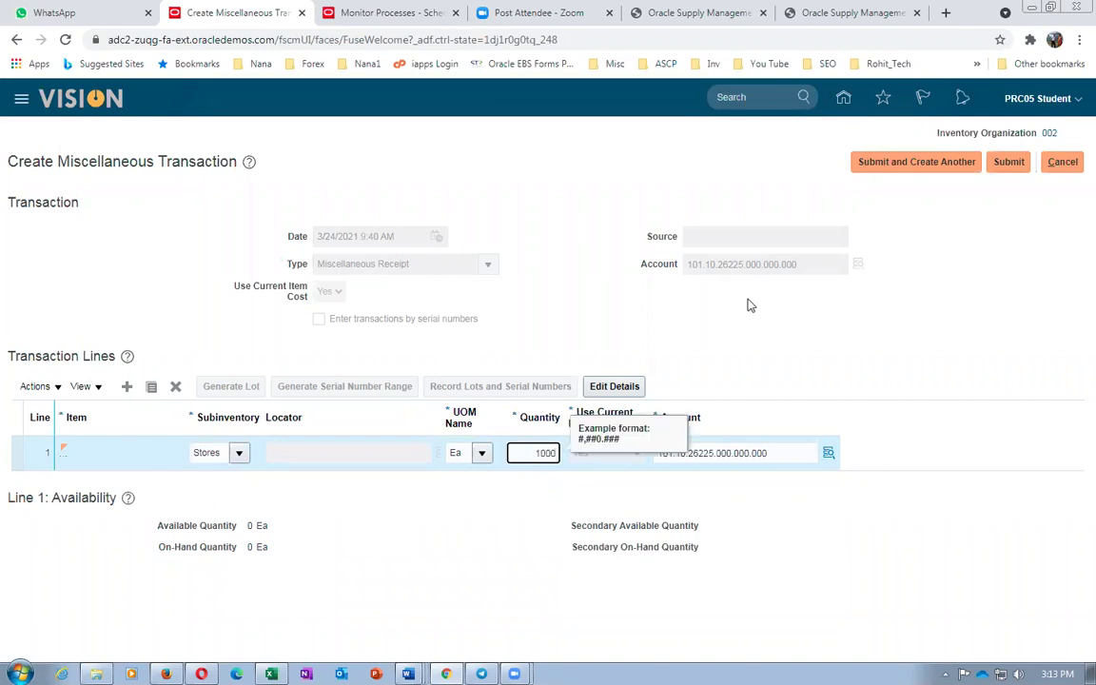
Submit the miscellaneous receipt and acknowledge the processing confirmation.
{"action": "left_click", "coordinate": [1010, 163]}
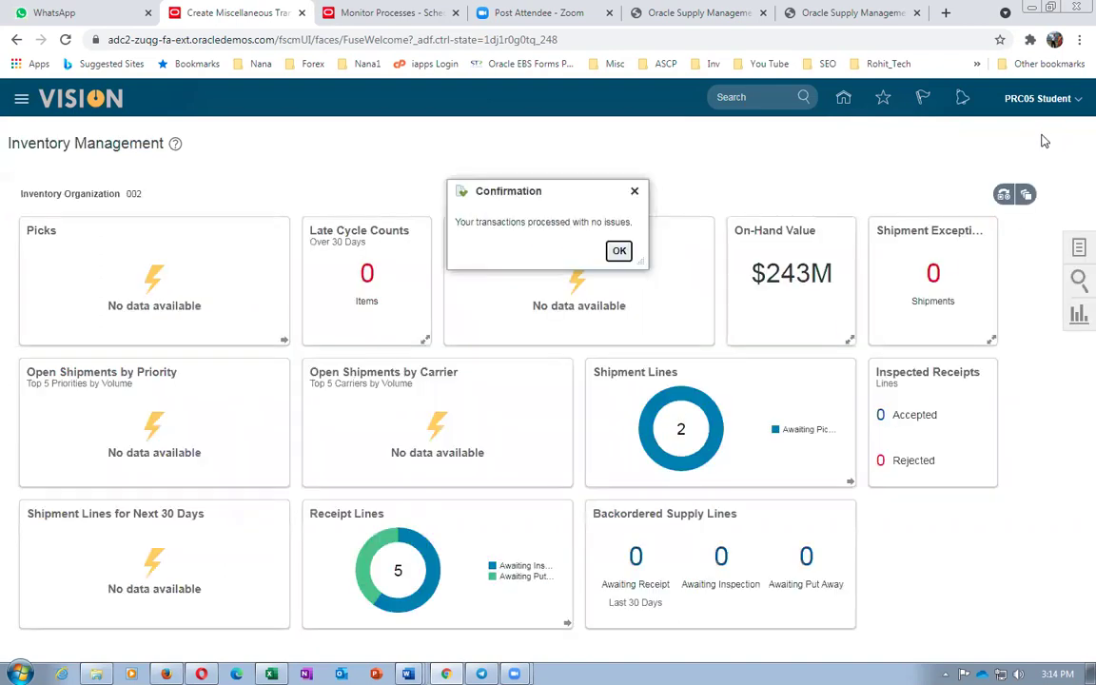
{"action": "left_click", "coordinate": [618, 251]}
{"action": "key", "text": "alt+Tab"}
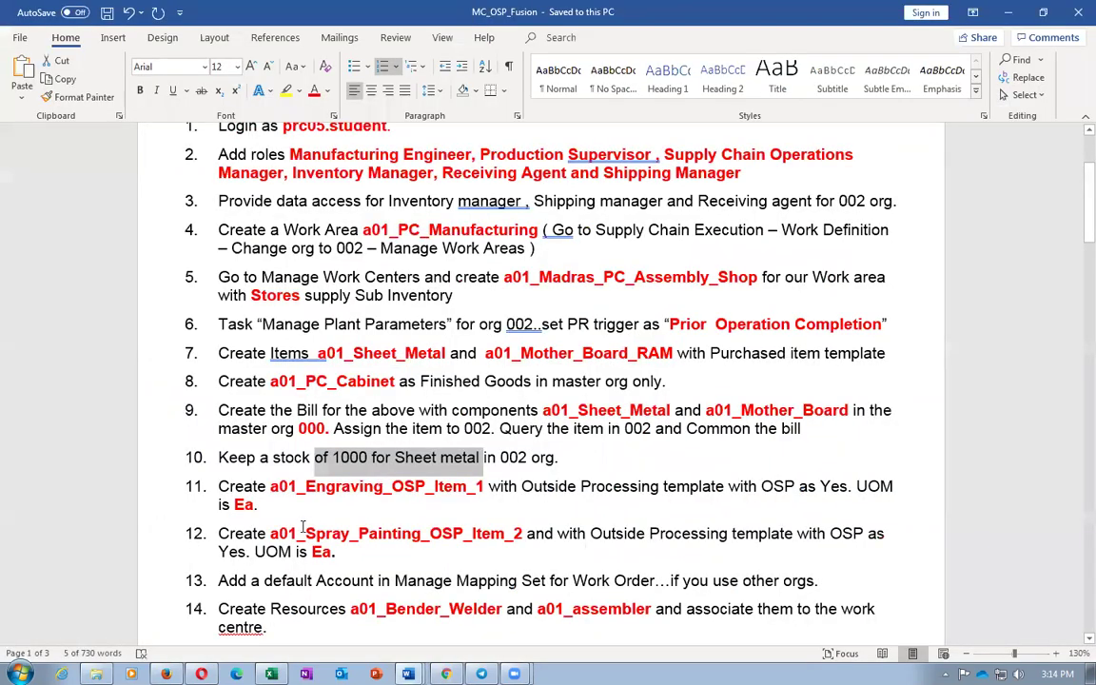
{"action": "key", "text": "alt+Tab"}
Refresh Monitor Processes so Item Import Preprocessing and related item imports show Succeeded.
{"action": "left_click", "coordinate": [371, 13]}
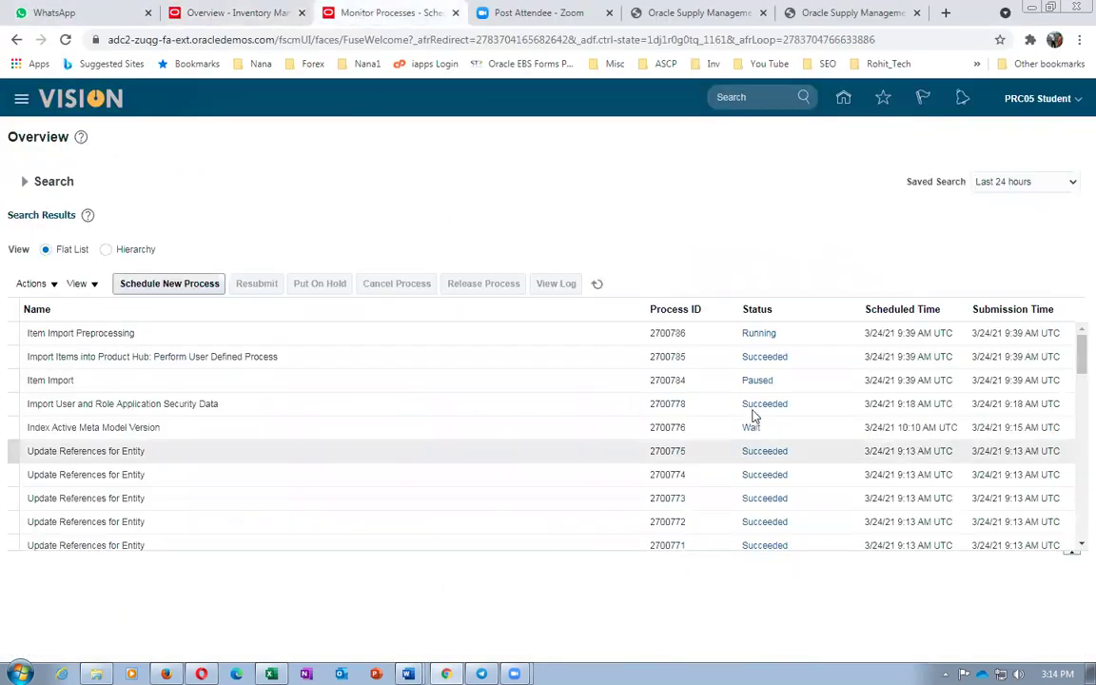
{"action": "left_click", "coordinate": [597, 285]}
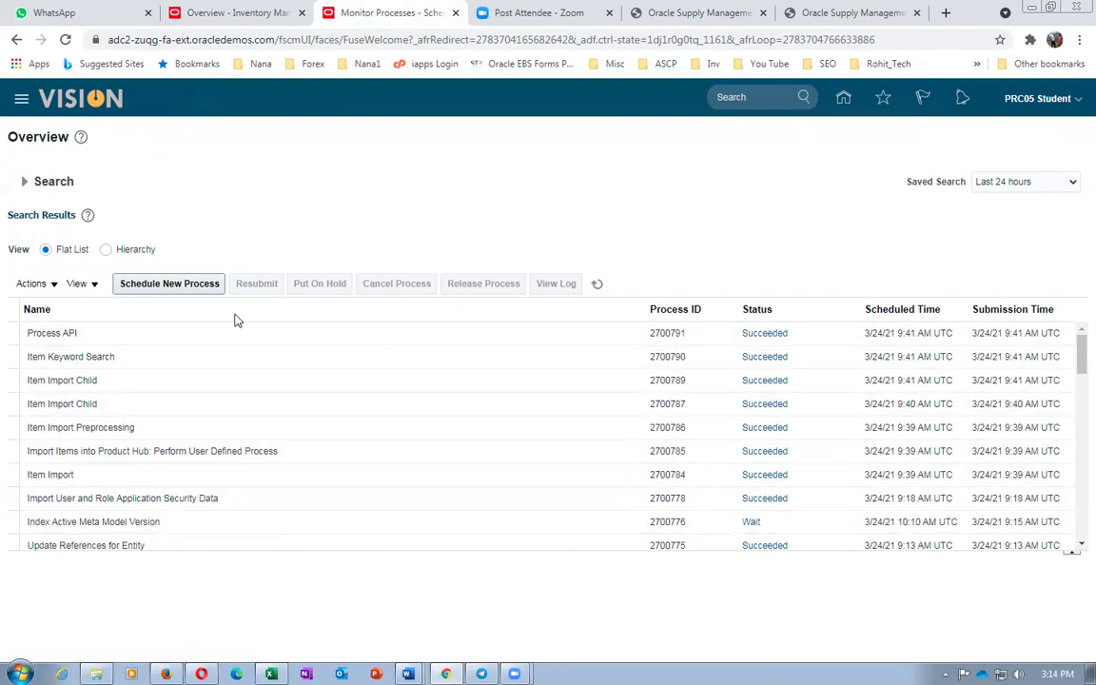
{"action": "key", "text": "alt+Tab"}
Select a01_Engraving_OSP_Item_1 in step 11 of the Word notes, then go back to Chrome.
{"action": "left_click", "coordinate": [333, 486]}
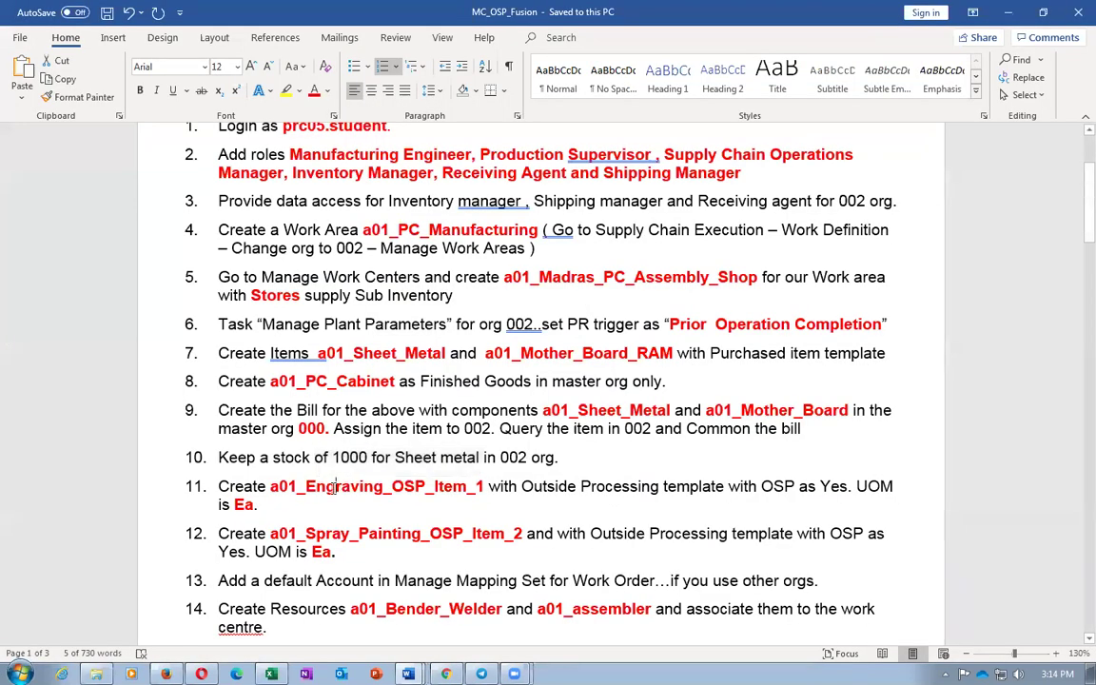
{"action": "left_click", "coordinate": [329, 458]}
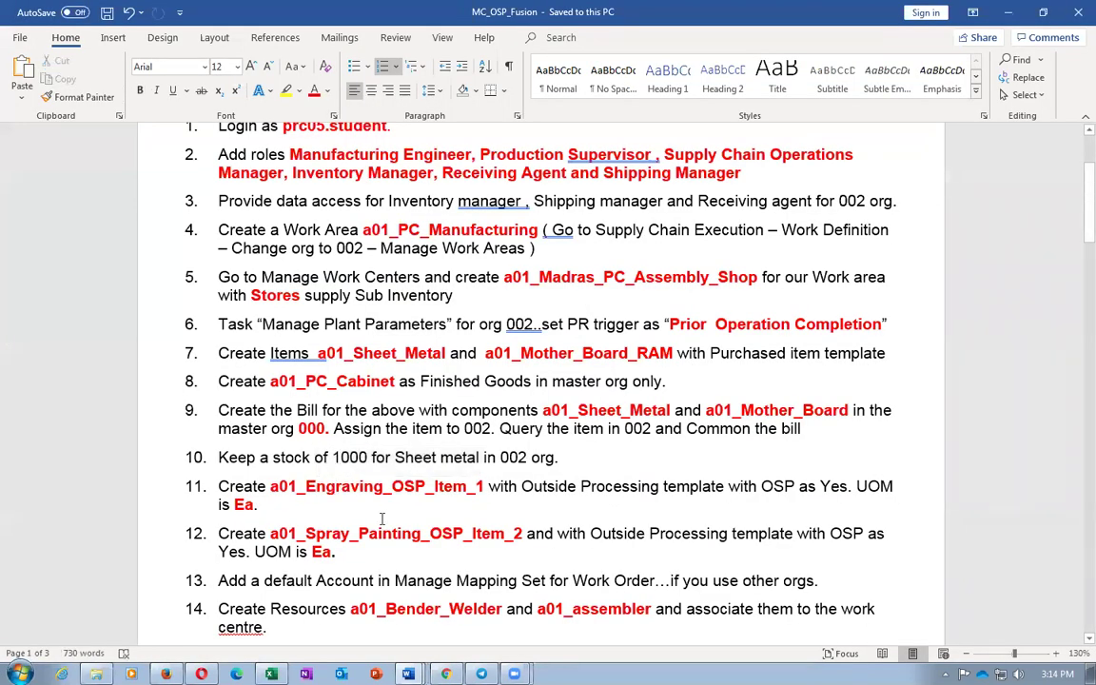
{"action": "left_click_drag", "start_coordinate": [273, 486], "coordinate": [484, 488]}
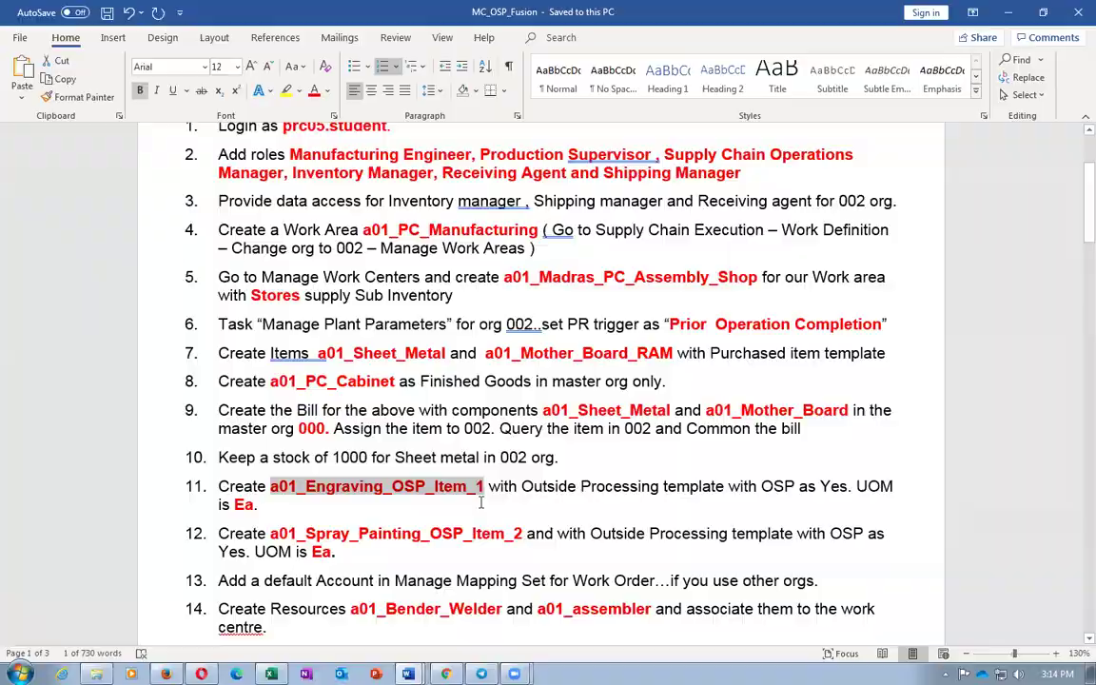
{"action": "key", "text": "alt+Tab"}
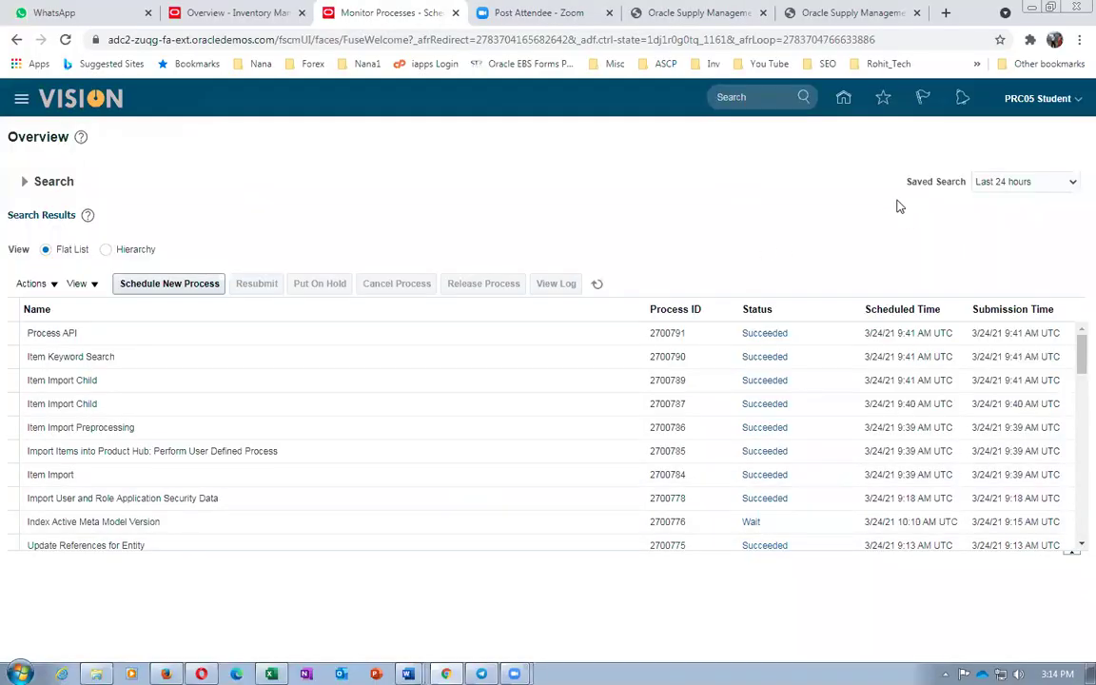
Search Setup and Maintenance tasks for man%item%class% and open Manage Item Classes.
{"action": "left_click", "coordinate": [237, 13]}
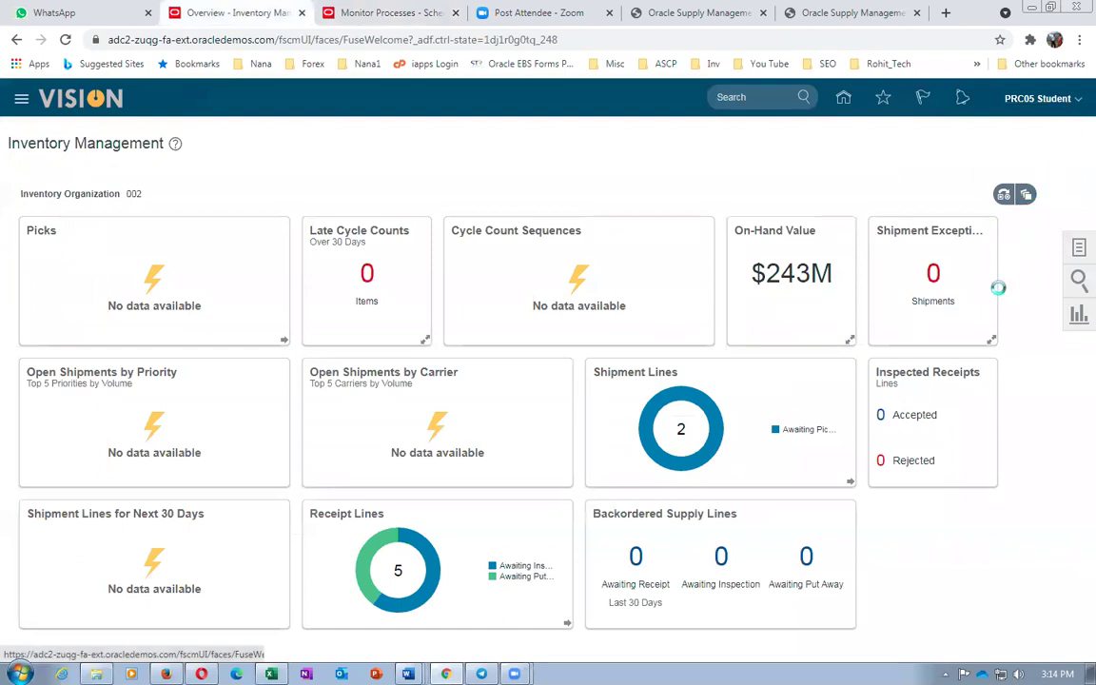
{"action": "left_click", "coordinate": [800, 325]}
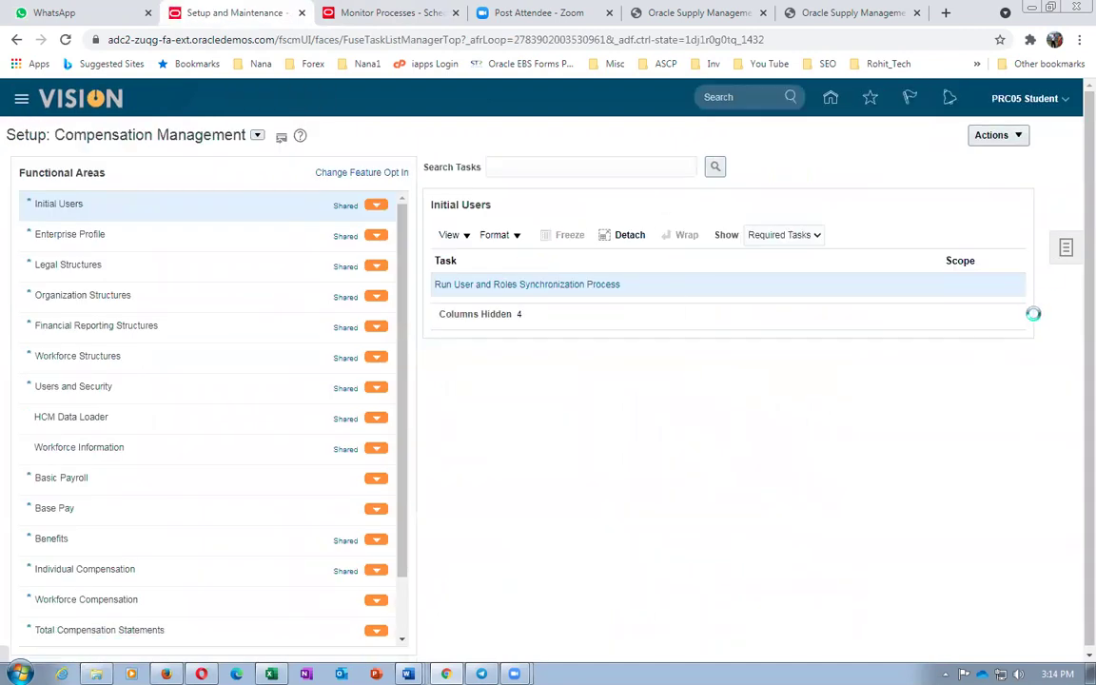
{"action": "left_click", "coordinate": [1065, 247]}
{"action": "left_click", "coordinate": [944, 277]}
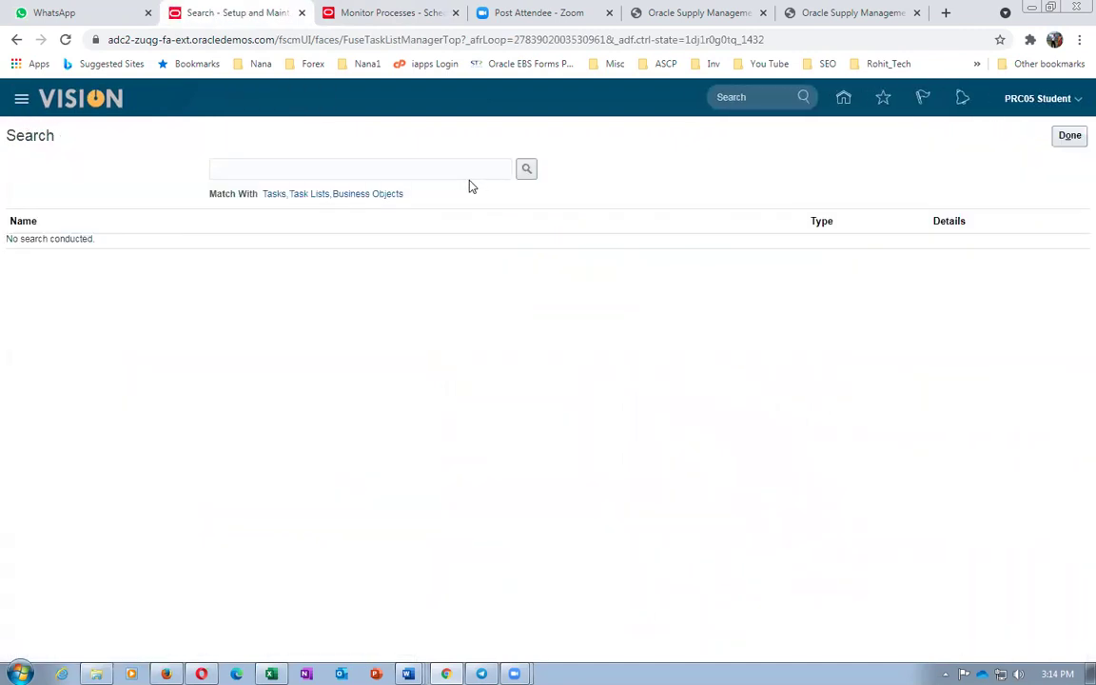
{"action": "left_click", "coordinate": [493, 172]}
{"action": "type", "text": "man%"}
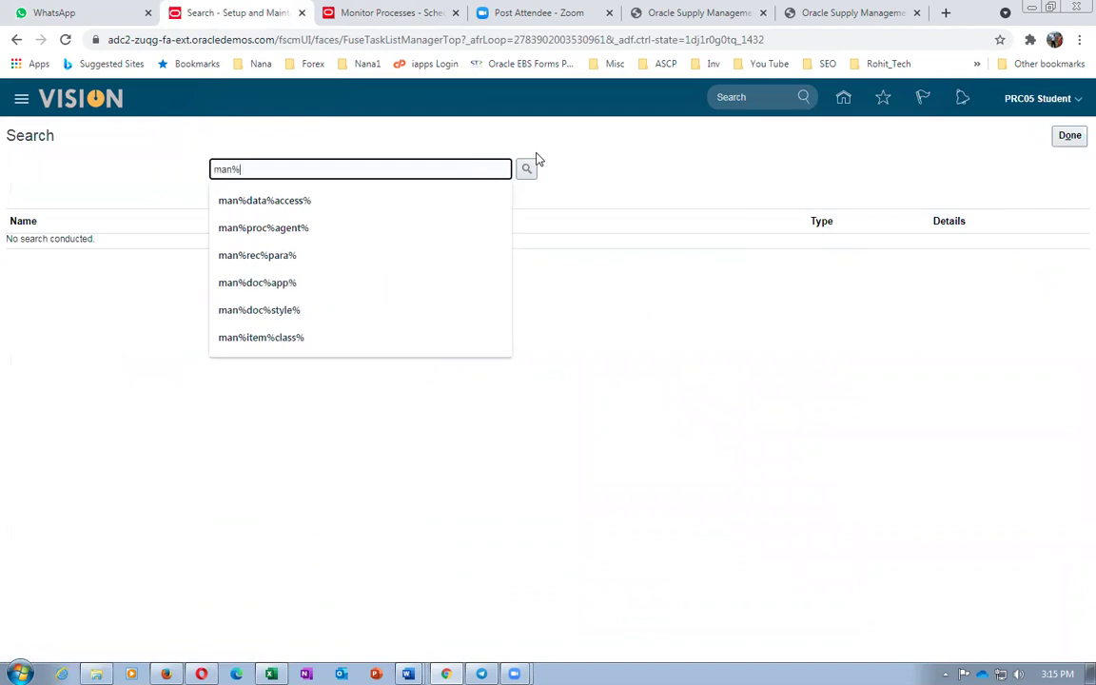
{"action": "type", "text": "item%class%"}
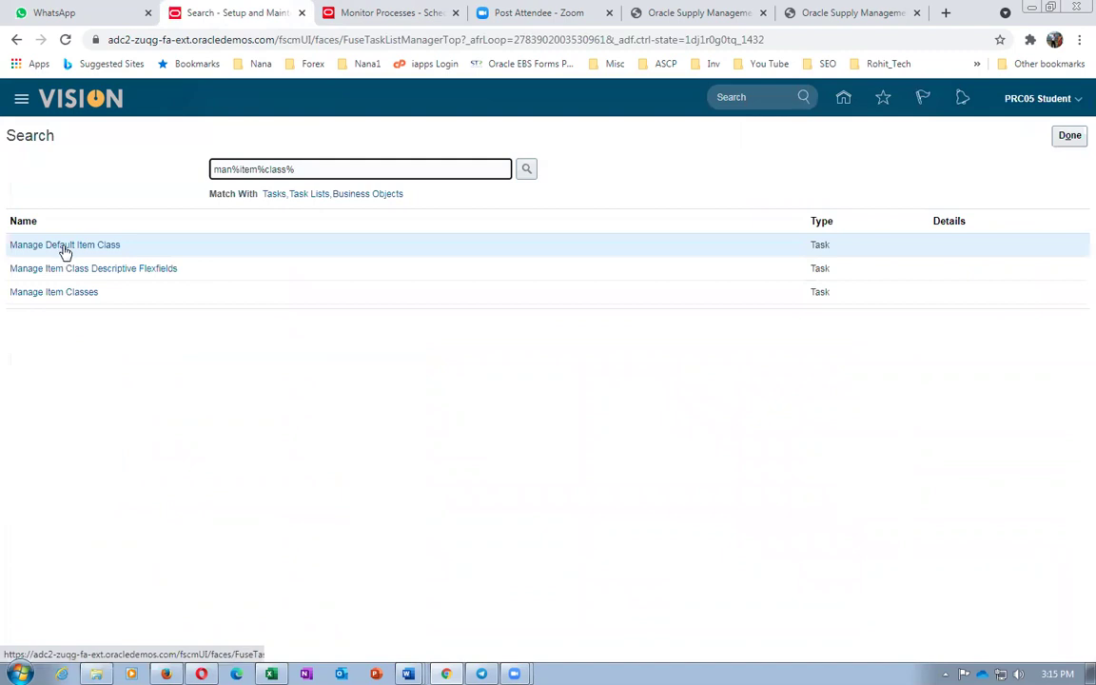
{"action": "left_click", "coordinate": [70, 292]}
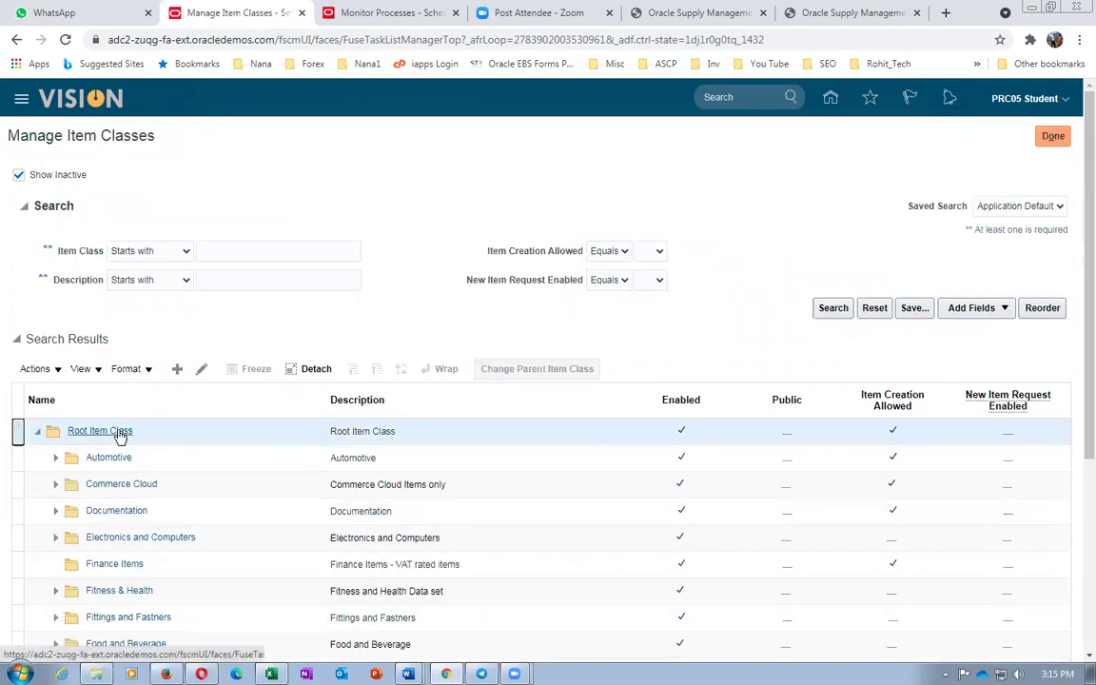
Filter Root Item Class templates by name 'out' and org 000, then copy Outside Processing Item.
{"action": "mouse_move", "coordinate": [166, 674]}
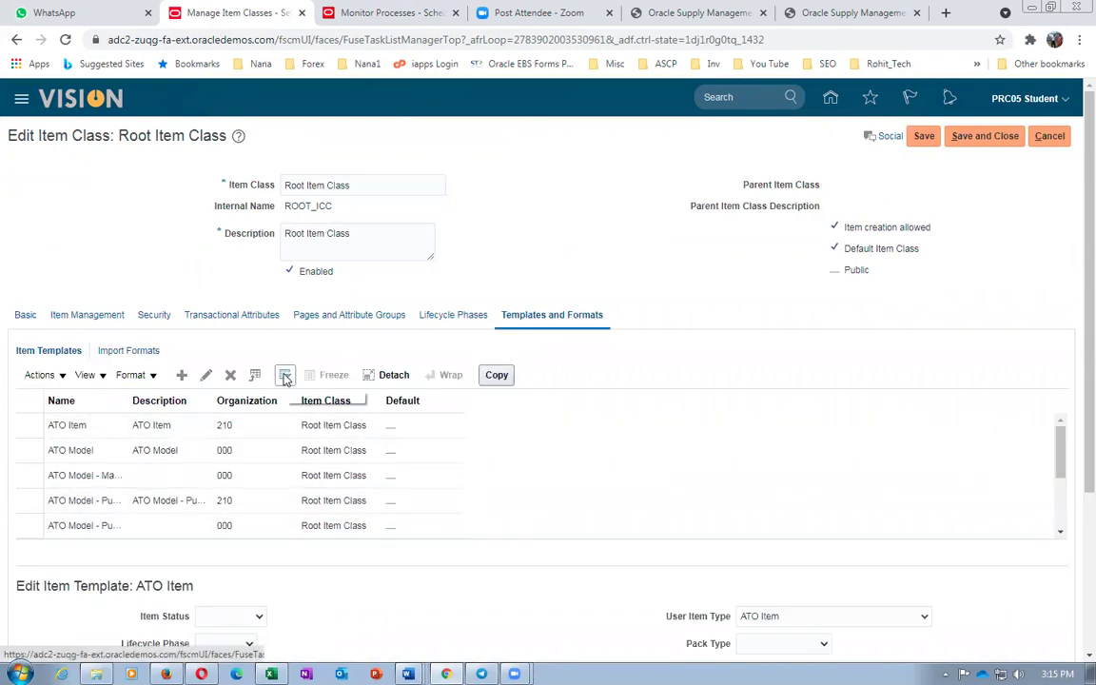
{"action": "left_click", "coordinate": [110, 419]}
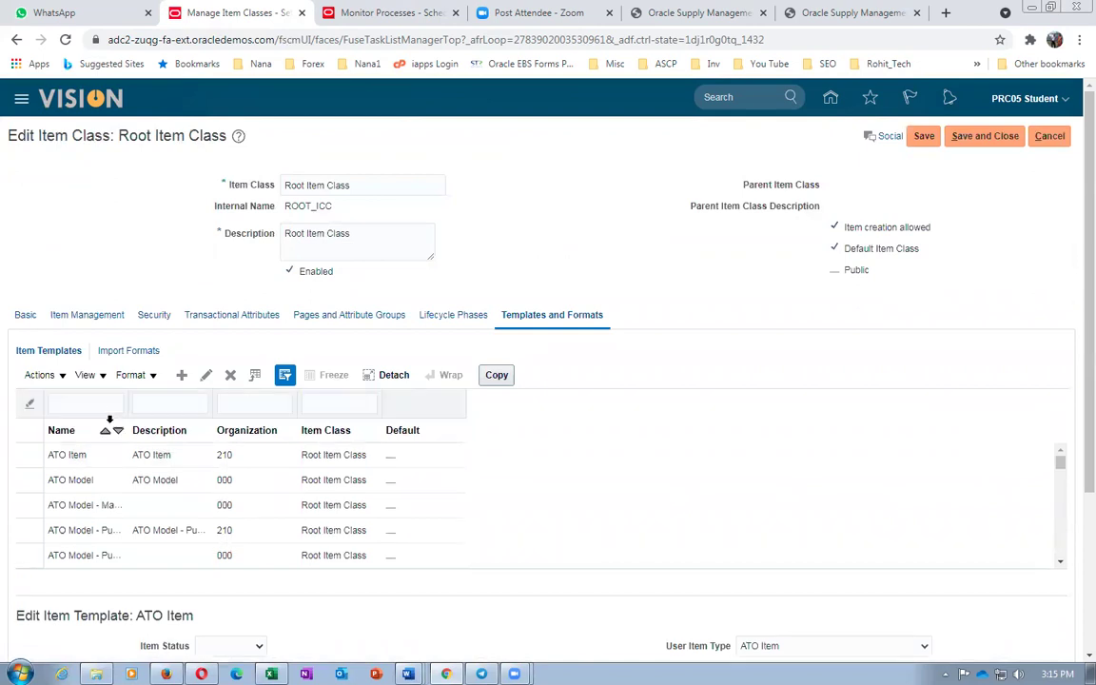
{"action": "left_click", "coordinate": [113, 402]}
{"action": "type", "text": "out"}
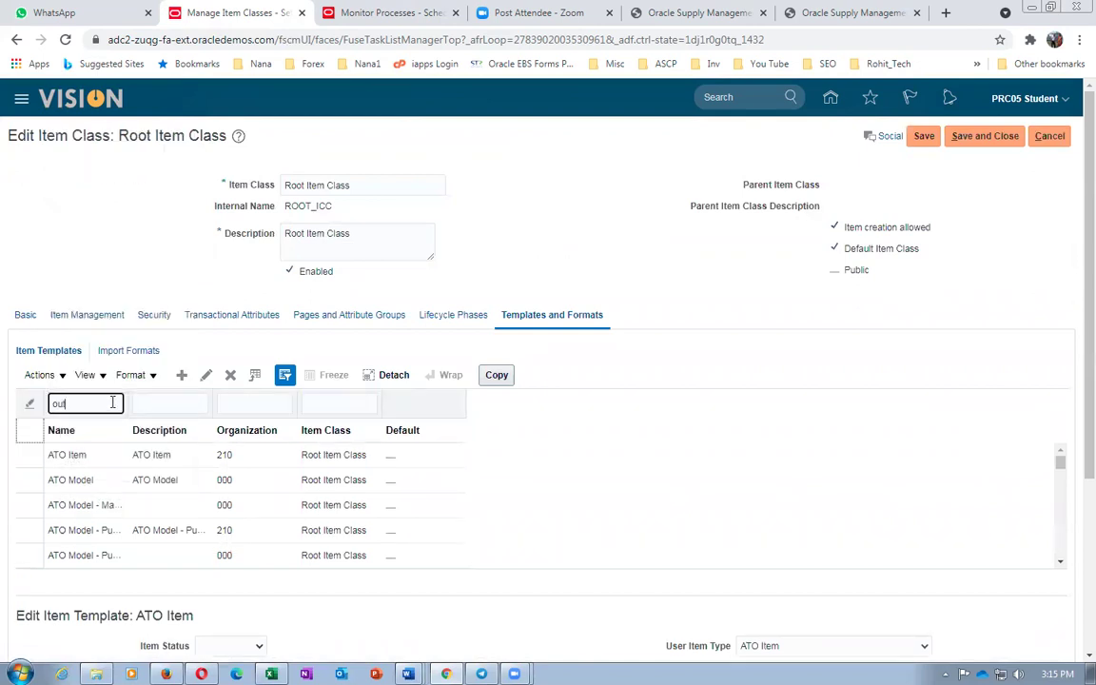
{"action": "left_click", "coordinate": [247, 409]}
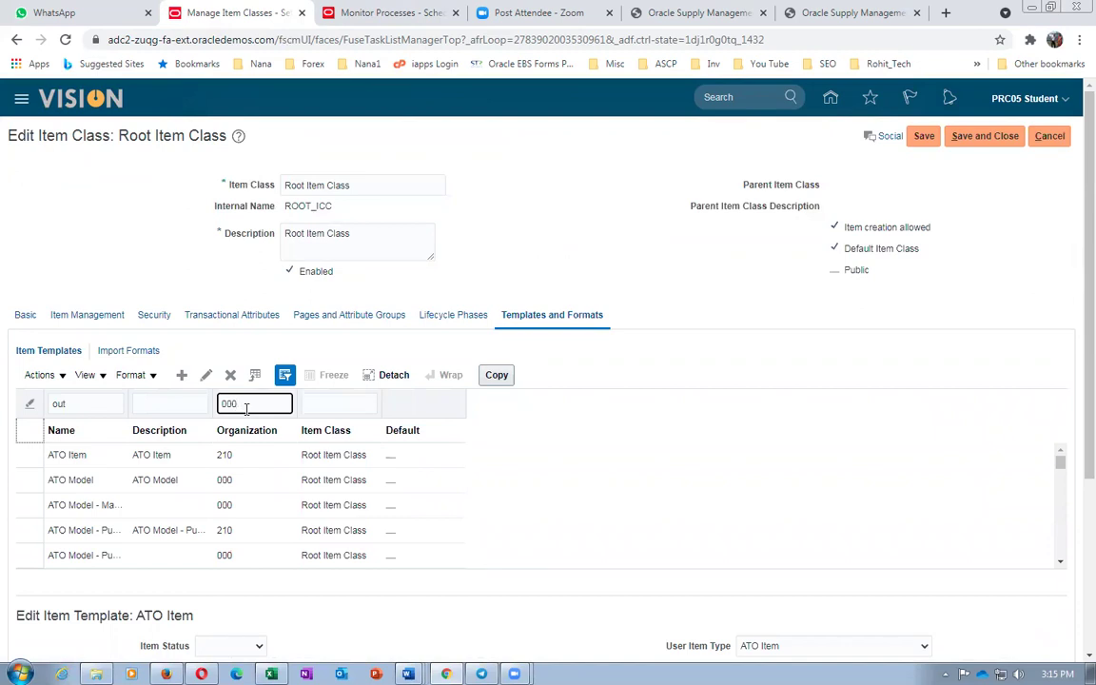
{"action": "type", "text": "000"}
{"action": "key", "text": "Return"}
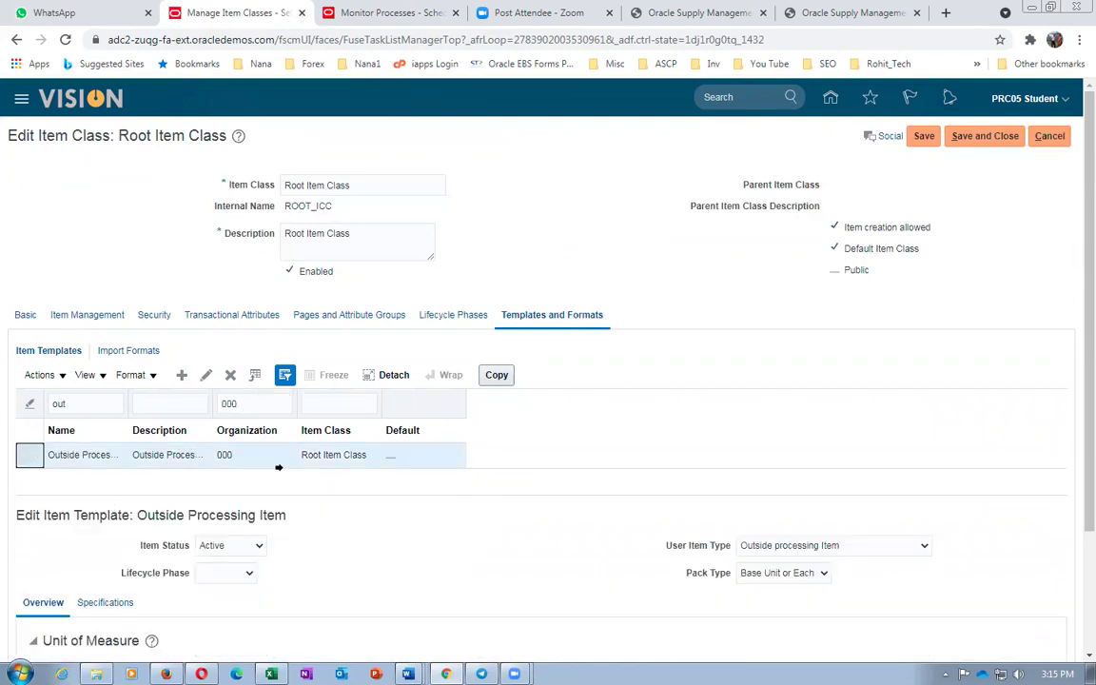
{"action": "left_click", "coordinate": [497, 375]}
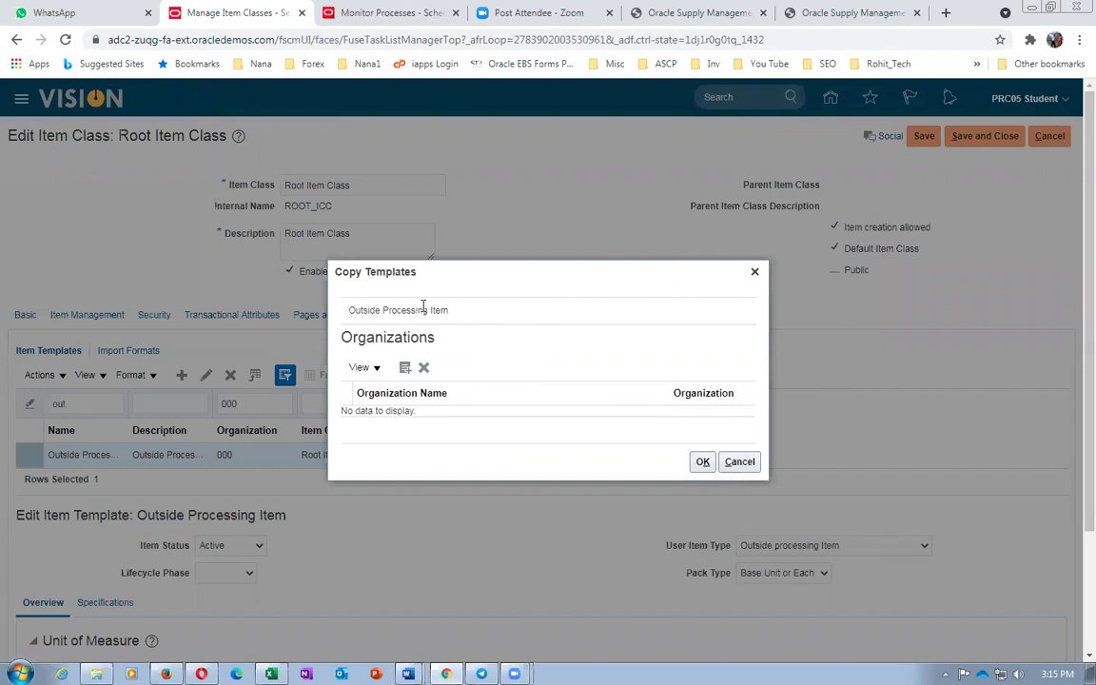
Copy the Outside Processing Item template to organization 002 Atlanta and select the new copy.
{"action": "left_click", "coordinate": [405, 369]}
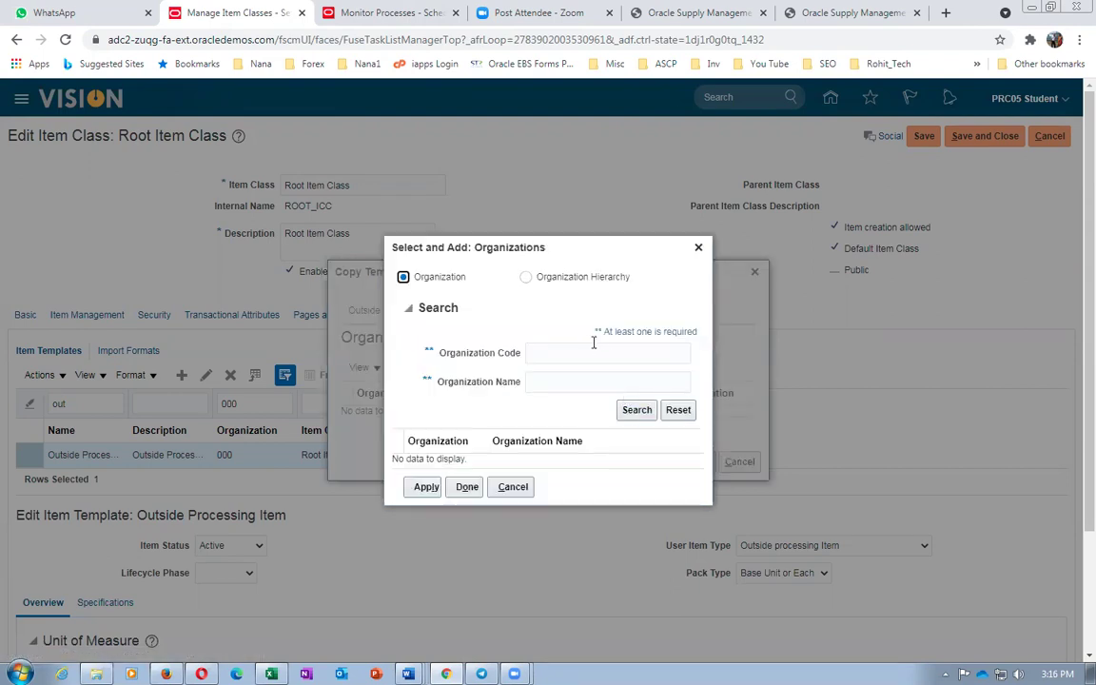
{"action": "left_click", "coordinate": [598, 350]}
{"action": "type", "text": "00"}
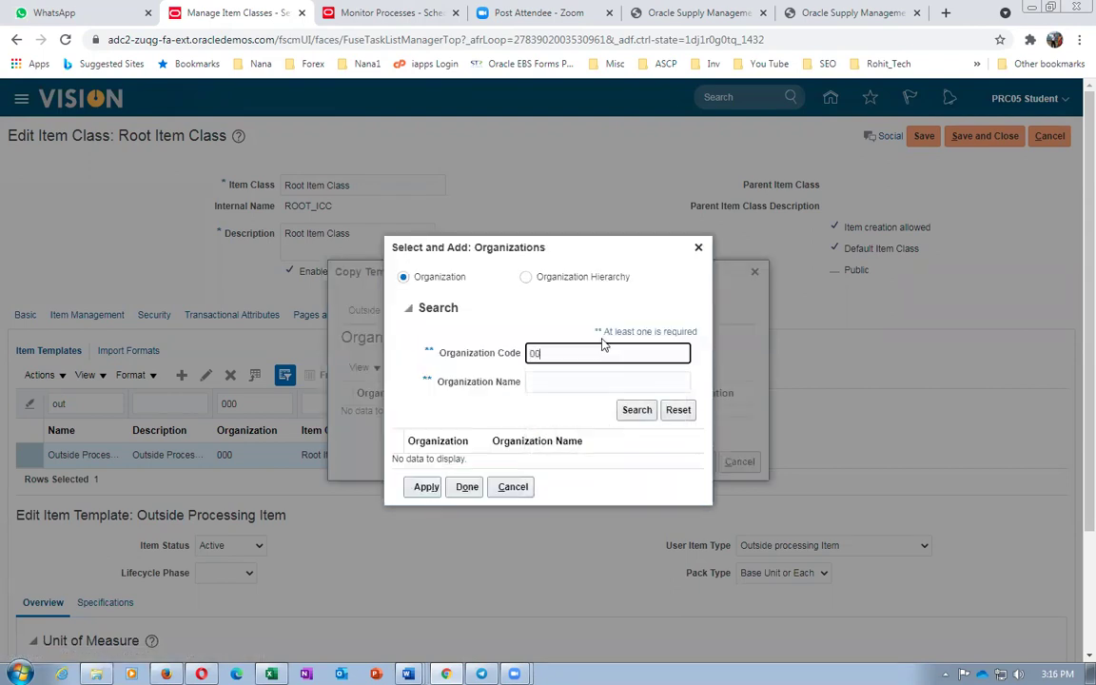
{"action": "type", "text": "2"}
{"action": "left_click", "coordinate": [631, 414]}
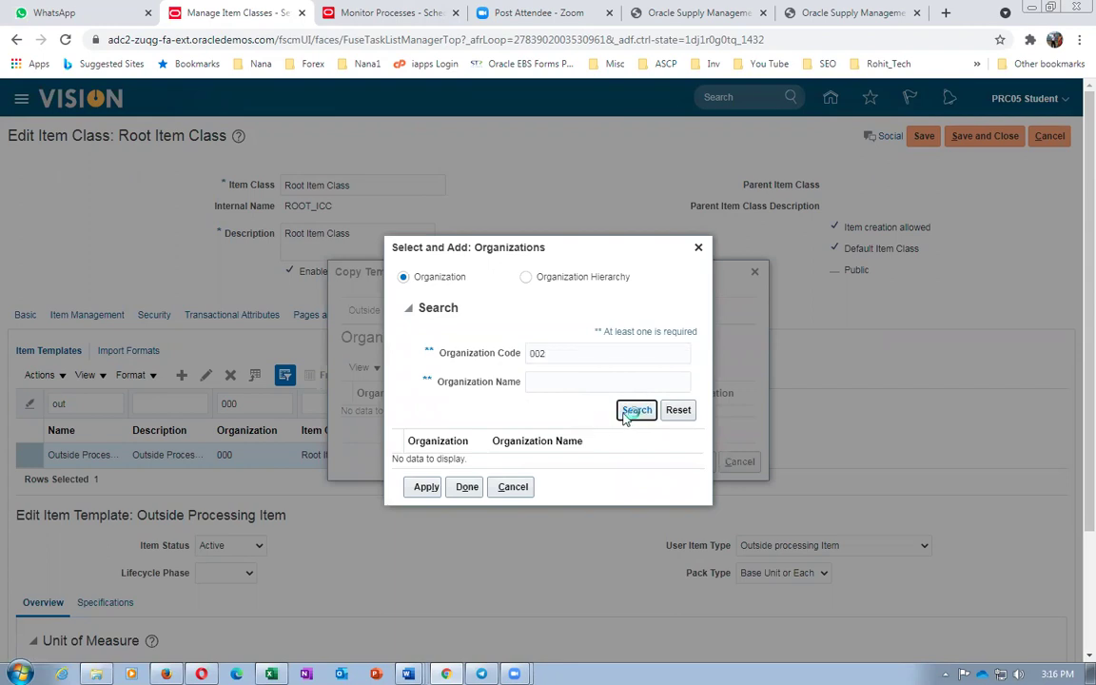
{"action": "left_click", "coordinate": [561, 465]}
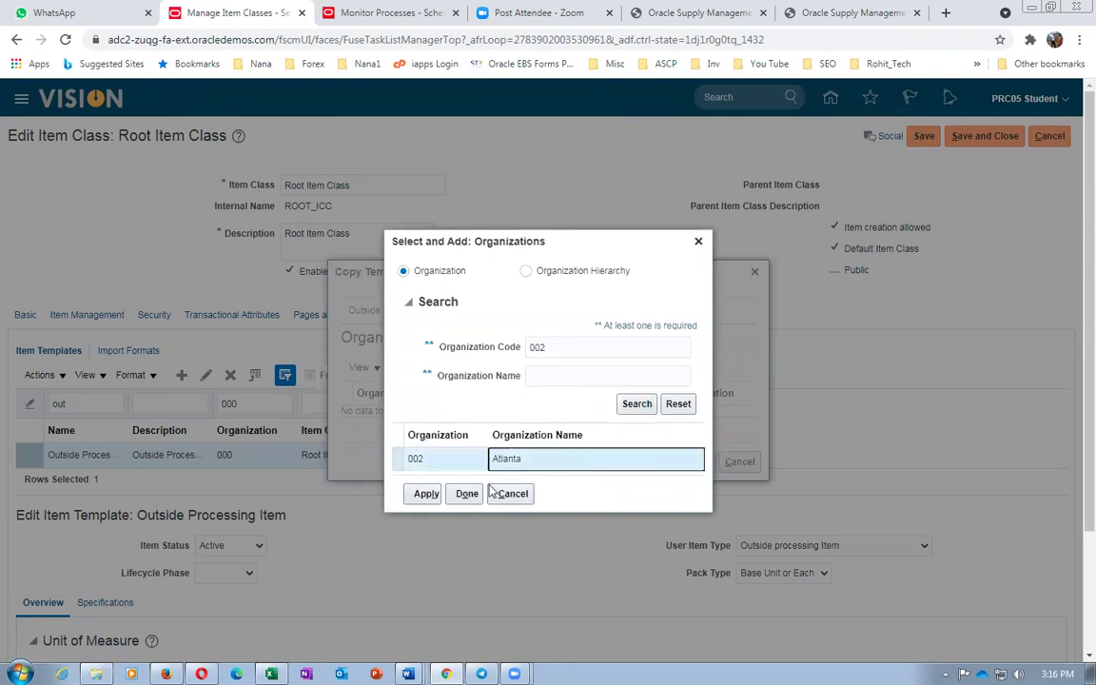
{"action": "left_click", "coordinate": [428, 497]}
{"action": "left_click", "coordinate": [466, 493]}
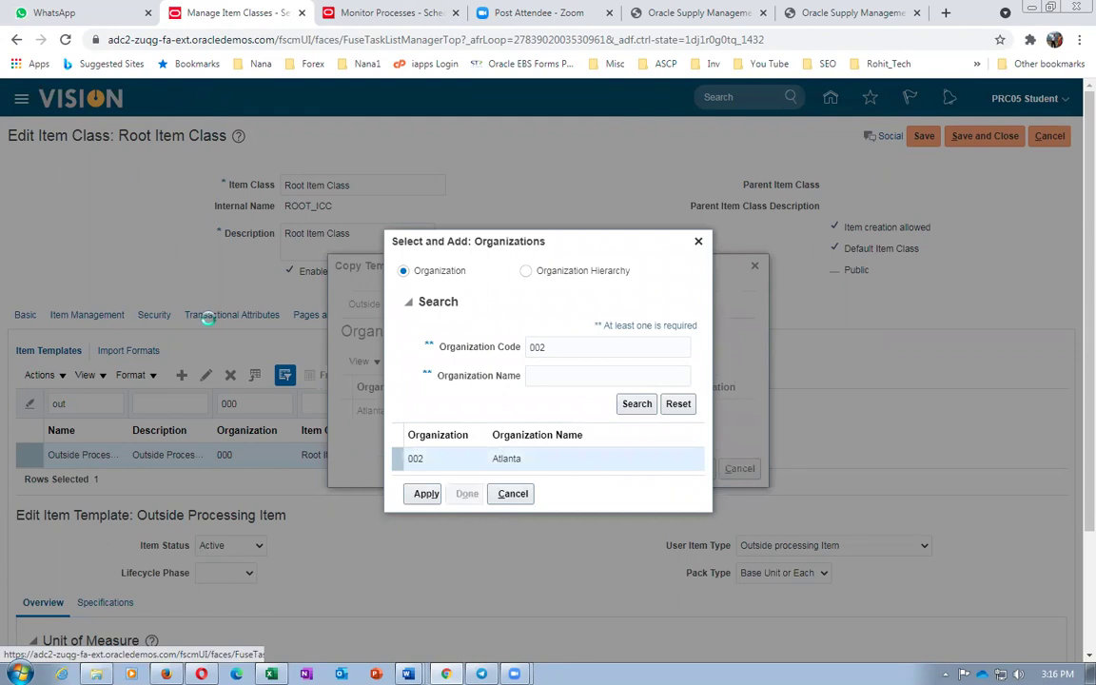
{"action": "left_click", "coordinate": [699, 473]}
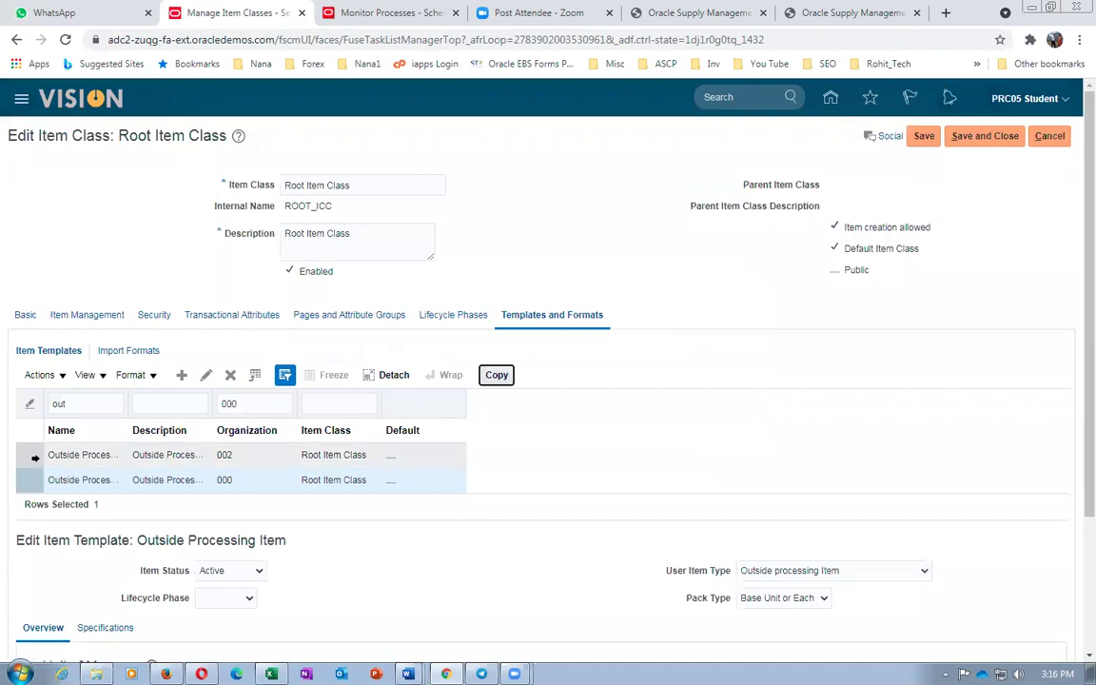
{"action": "left_click", "coordinate": [34, 458]}
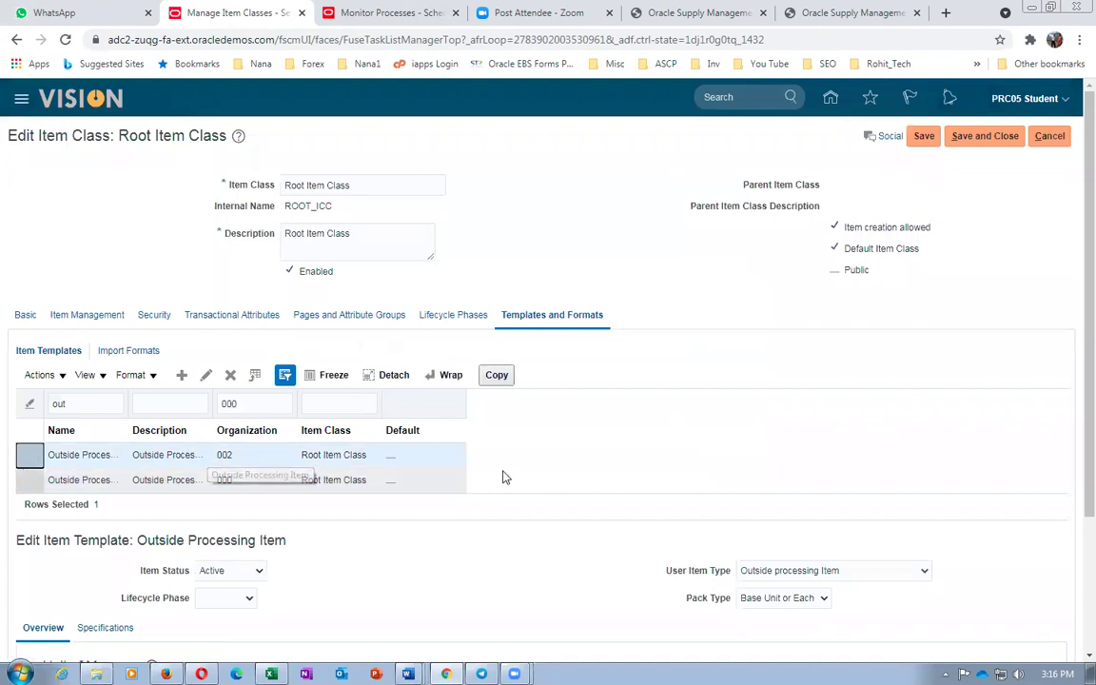
Prefix the organization 002 template's name with 'Tata' to make Tata Outside Processing Template, then save.
{"action": "scroll", "coordinate": [489, 484], "scroll_direction": "down", "scroll_amount": 2}
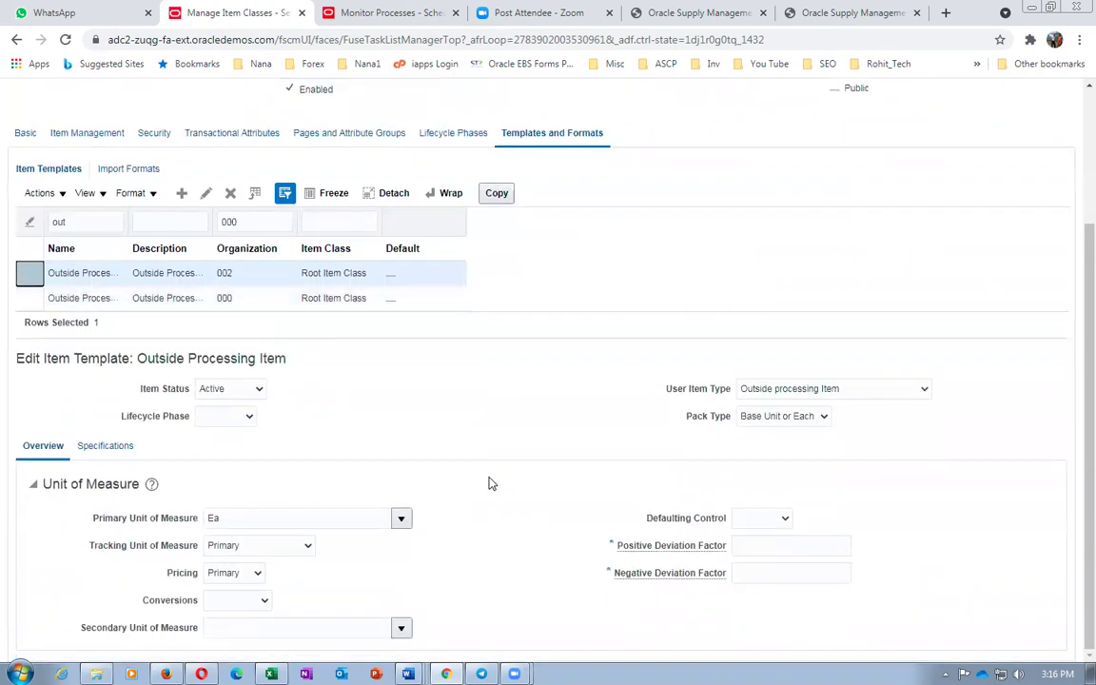
{"action": "left_click", "coordinate": [205, 195]}
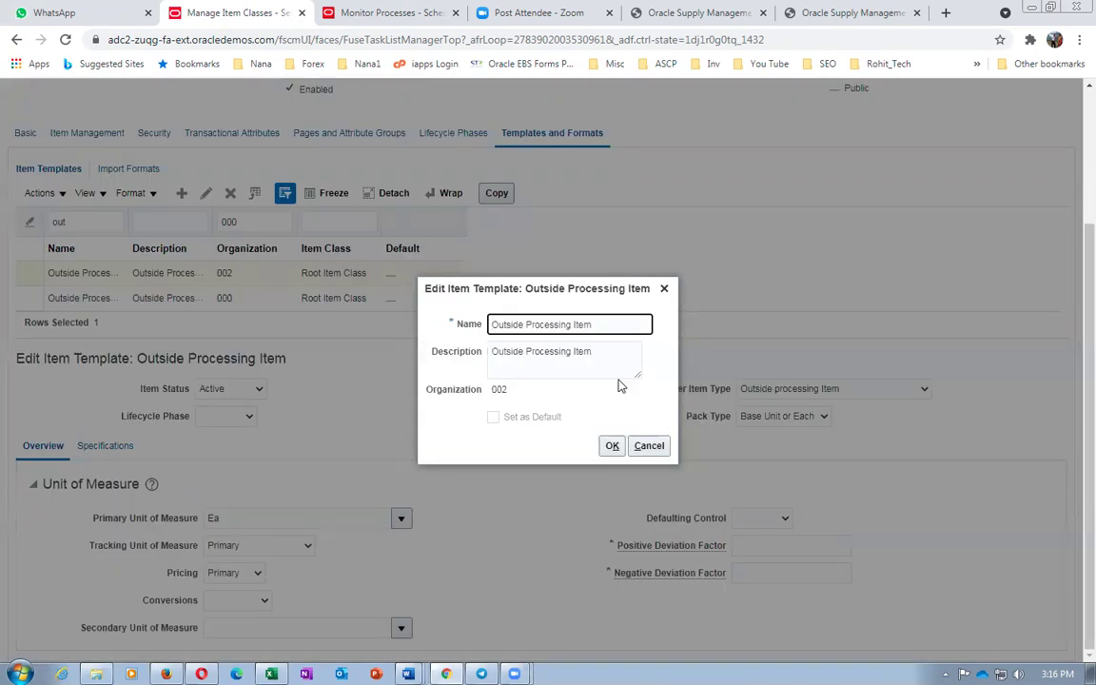
{"action": "type", "text": "Tata"}
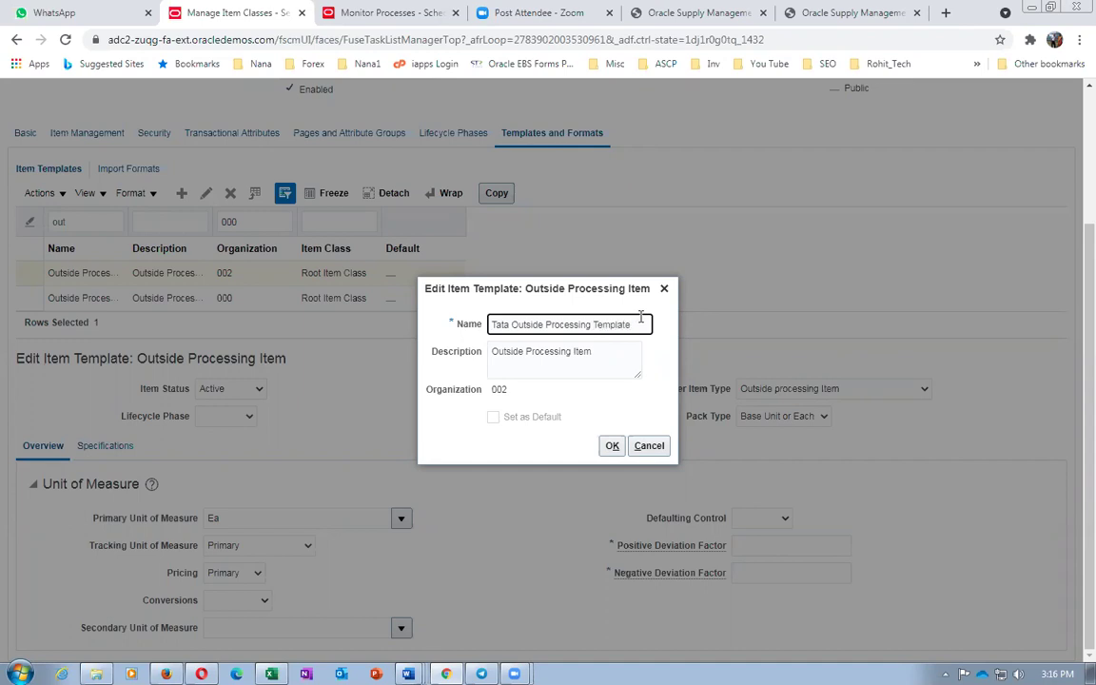
{"action": "left_click", "coordinate": [611, 451]}
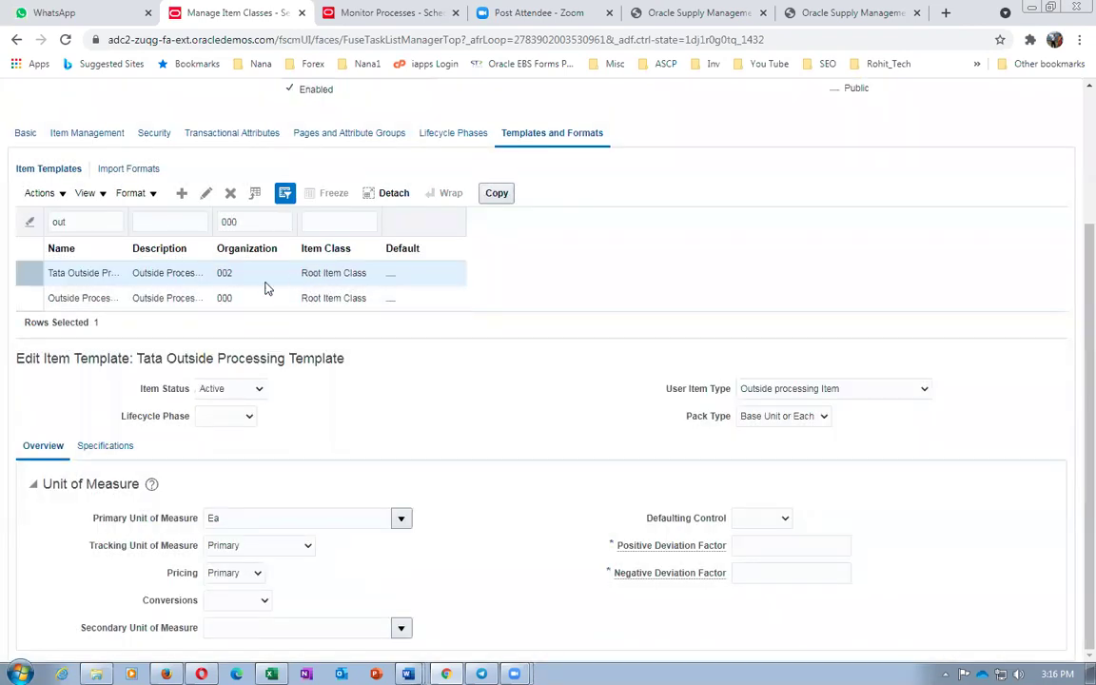
{"action": "scroll", "coordinate": [844, 276], "scroll_direction": "up", "scroll_amount": 3}
{"action": "left_click", "coordinate": [923, 136]}
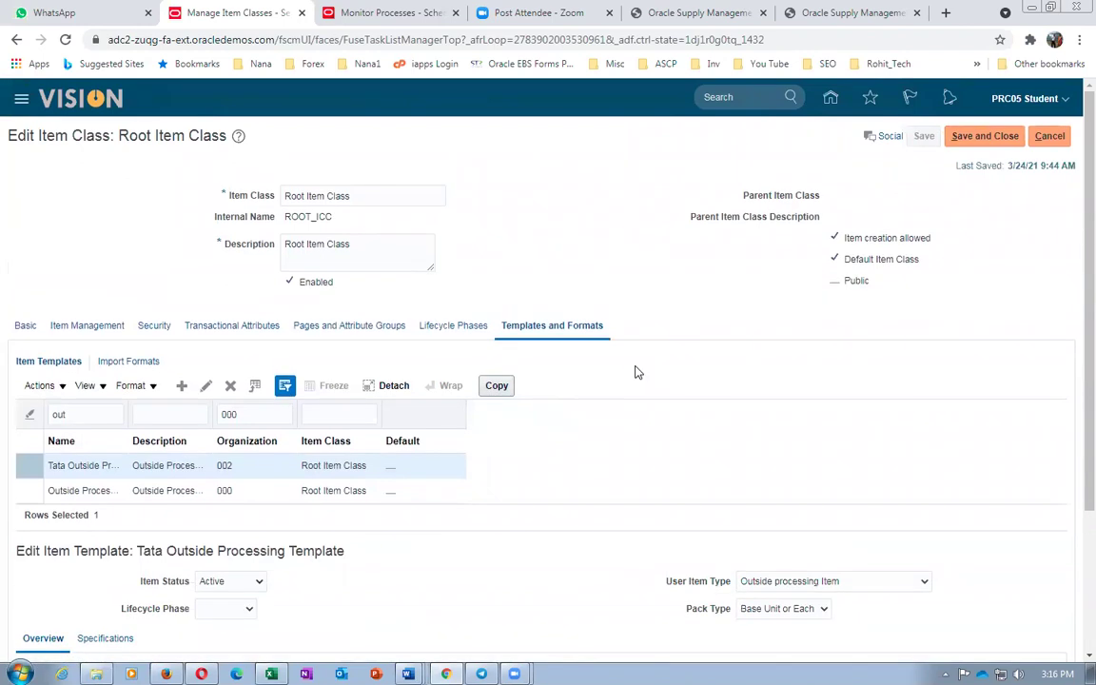
Set the Tata template's lifecycle phase to Production, keeping user item type Outside processing Item.
{"action": "left_click", "coordinate": [29, 465]}
{"action": "scroll", "coordinate": [168, 483], "scroll_direction": "down", "scroll_amount": 2}
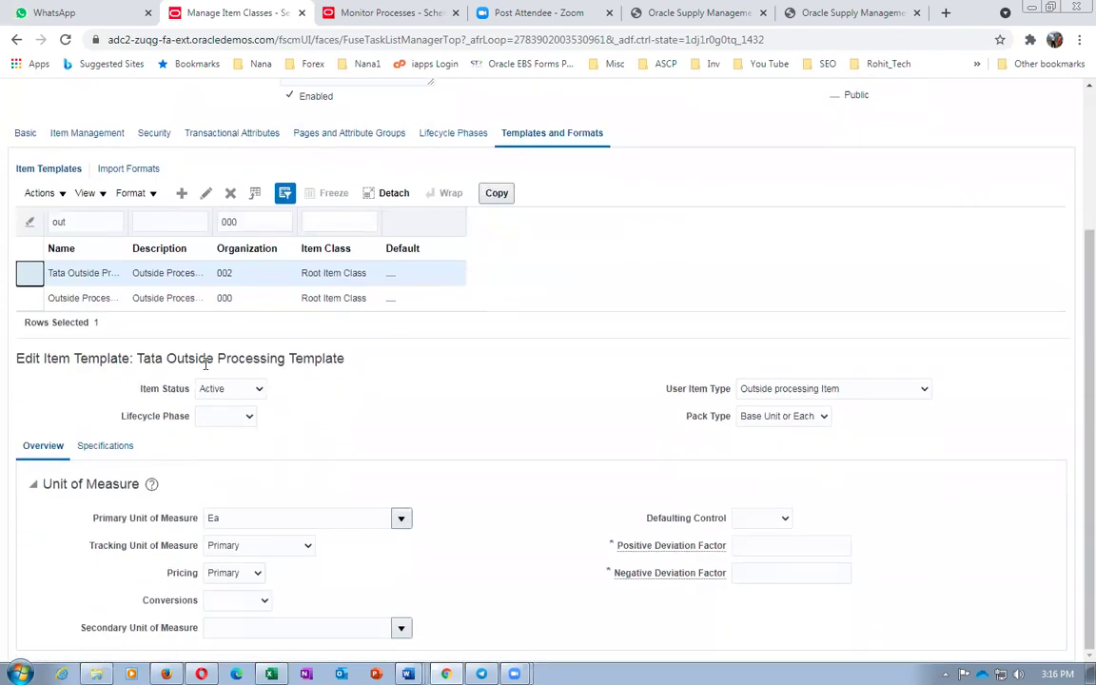
{"action": "left_click", "coordinate": [226, 419]}
{"action": "left_click", "coordinate": [220, 454]}
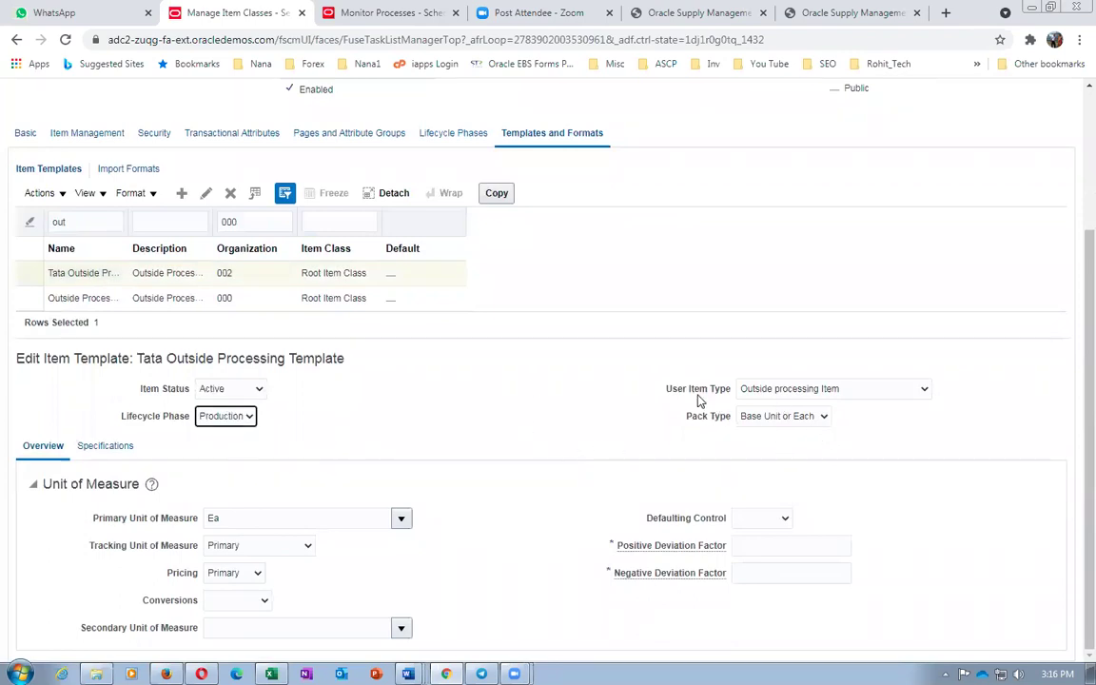
{"action": "left_click", "coordinate": [845, 392]}
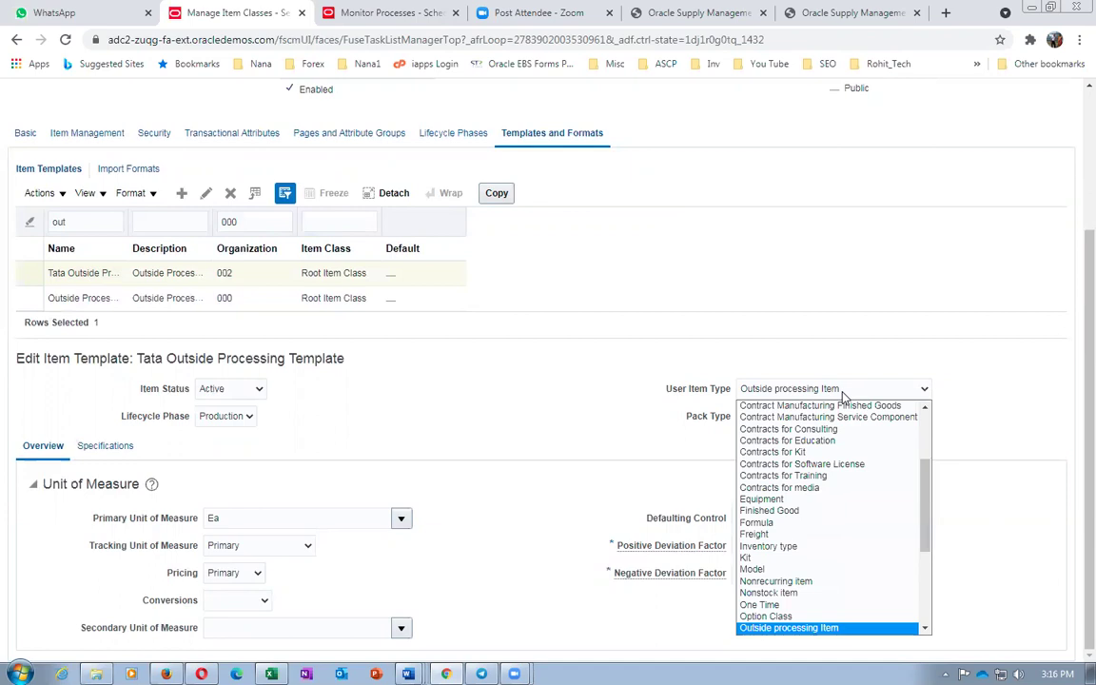
{"action": "left_click", "coordinate": [843, 398]}
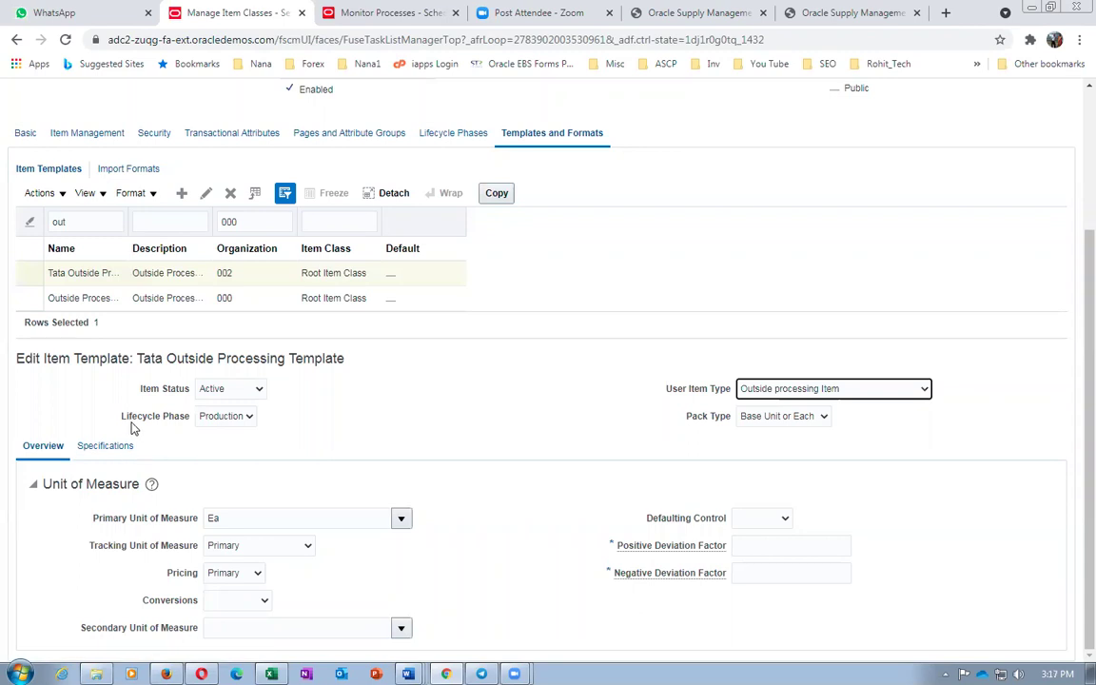
In Purchasing specifications, set Outside Processing Service to Yes and purchase price to 1.
{"action": "left_click", "coordinate": [105, 445]}
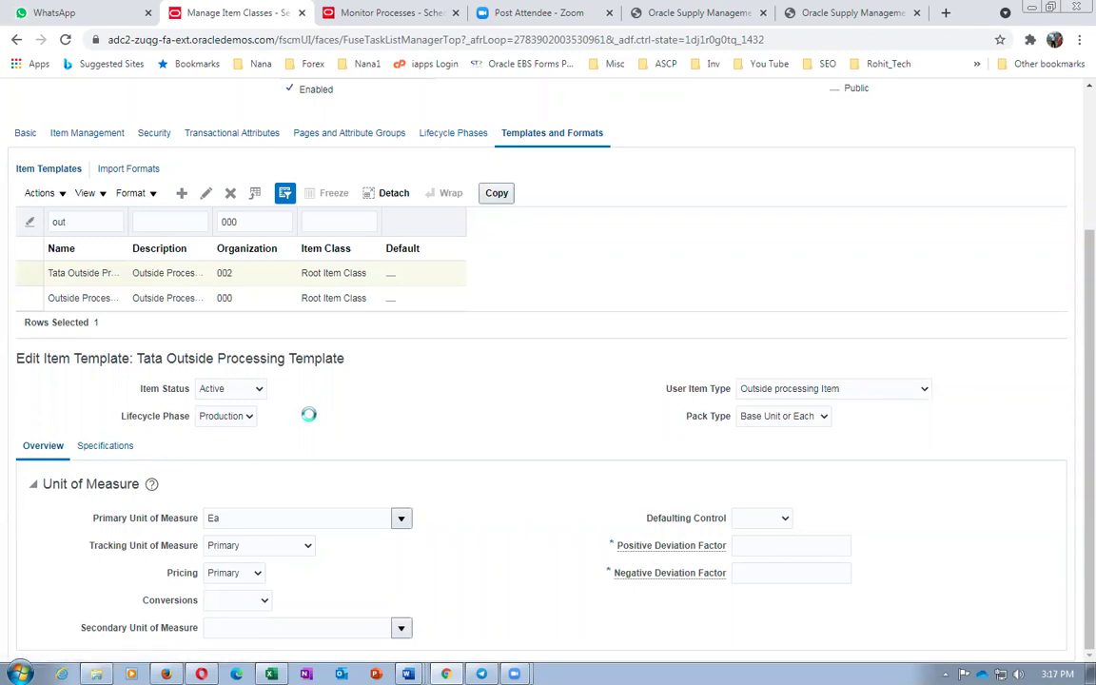
{"action": "scroll", "coordinate": [310, 418], "scroll_direction": "down", "scroll_amount": 3}
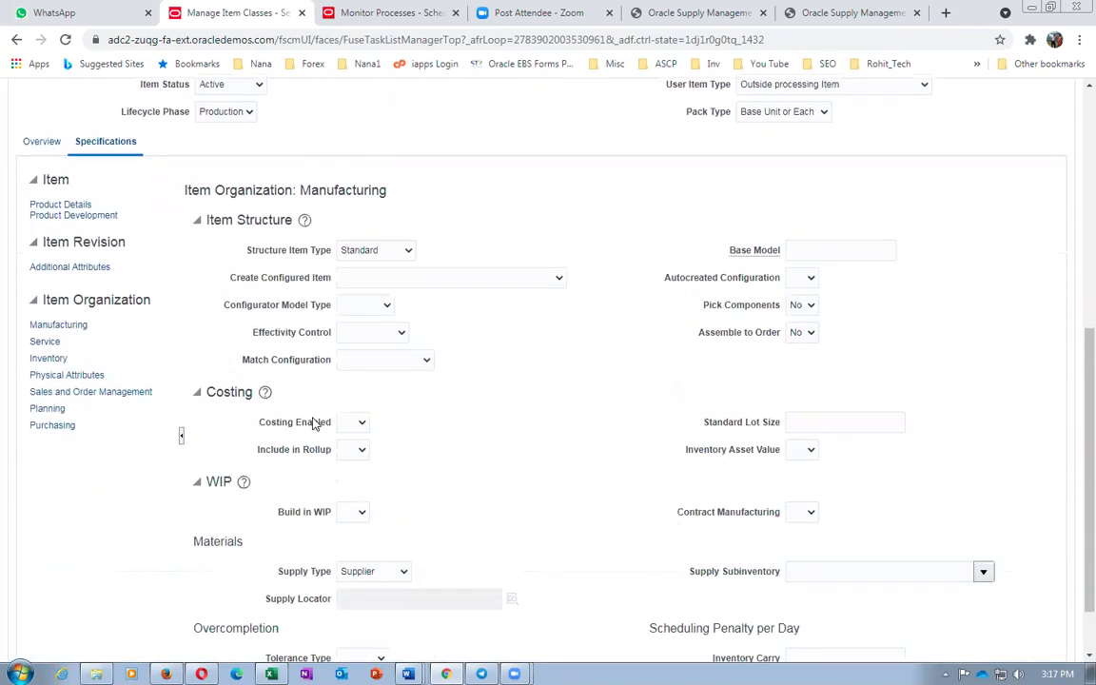
{"action": "left_click", "coordinate": [57, 424]}
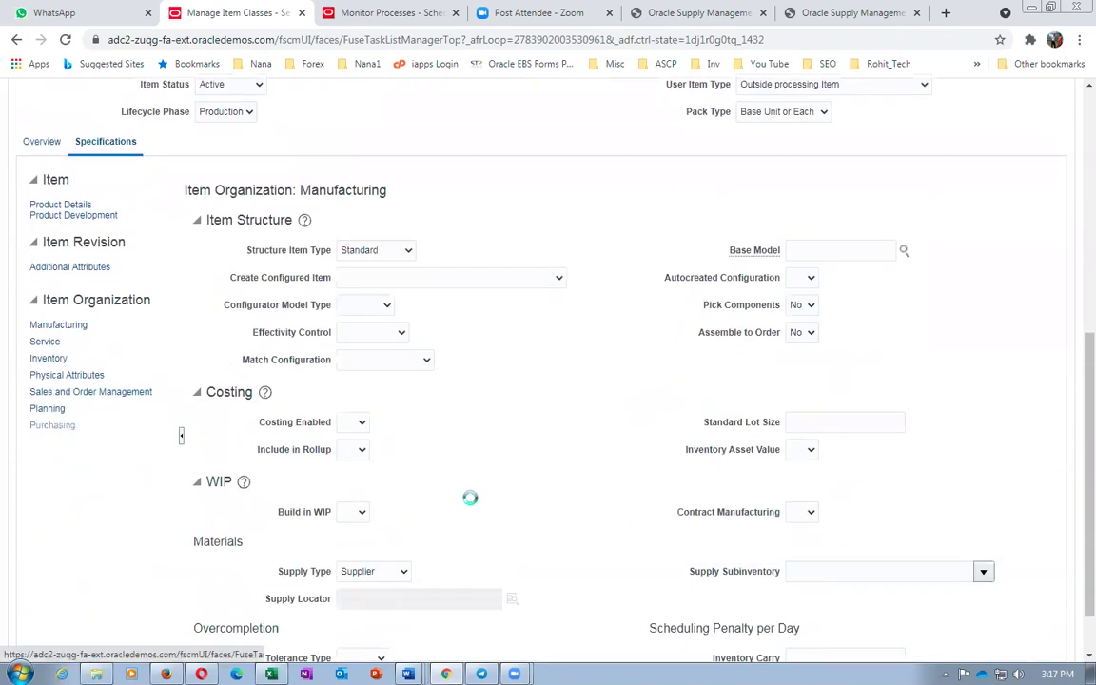
{"action": "scroll", "coordinate": [472, 508], "scroll_direction": "down", "scroll_amount": 3}
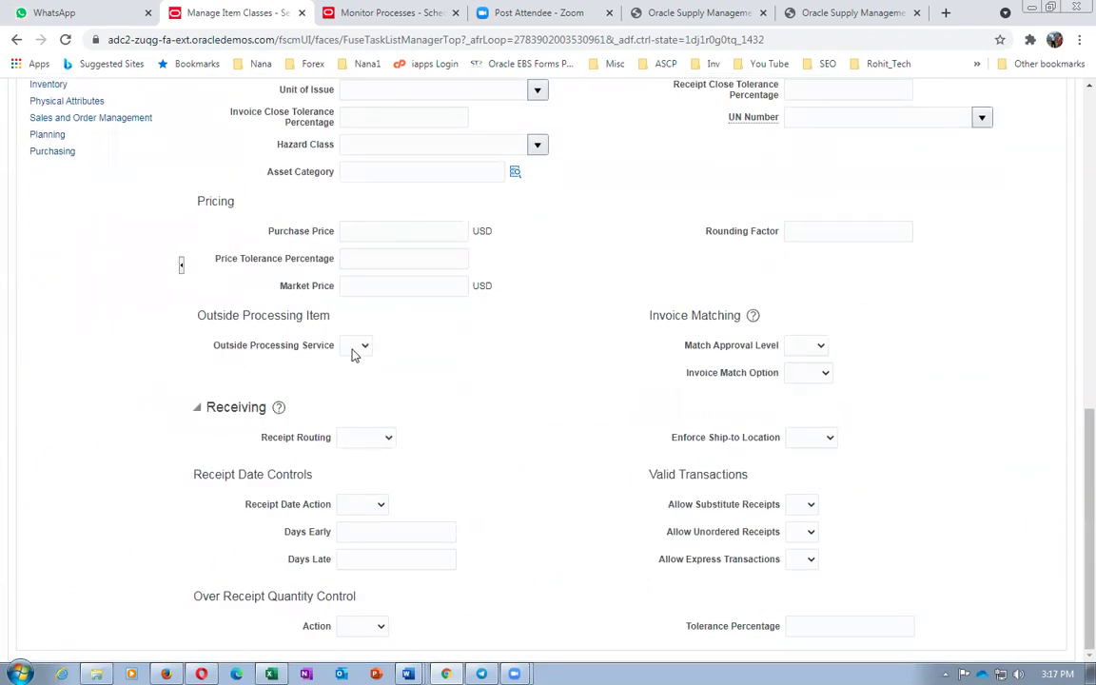
{"action": "left_click", "coordinate": [354, 348]}
{"action": "left_click", "coordinate": [355, 386]}
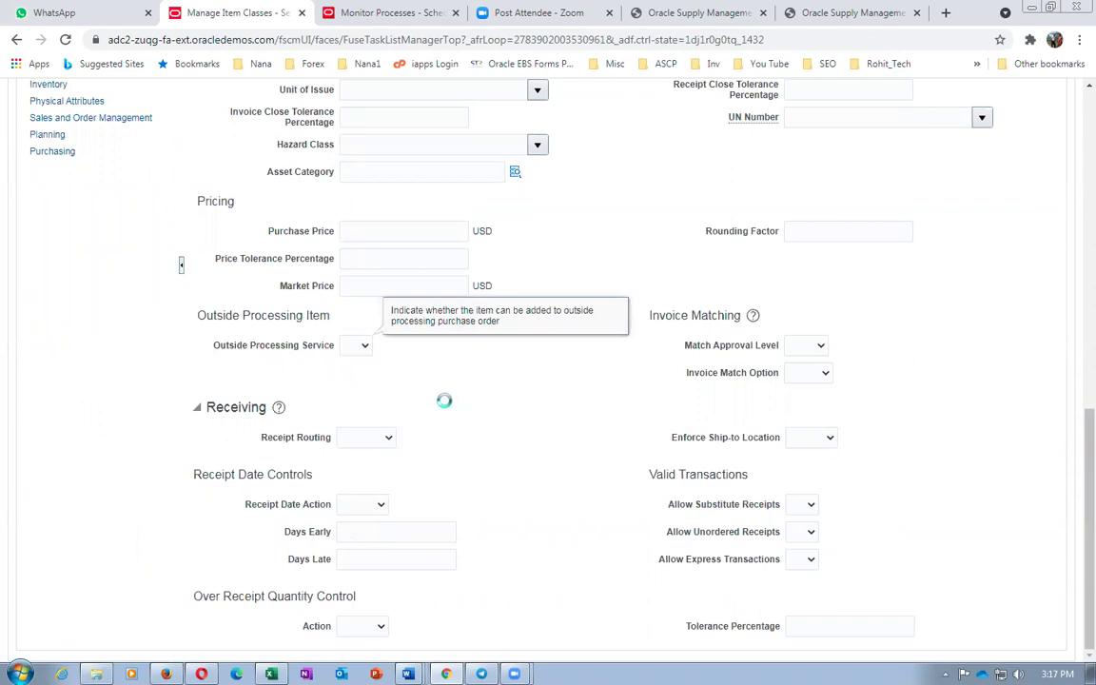
{"action": "left_click", "coordinate": [404, 234]}
{"action": "type", "text": "1"}
{"action": "left_click", "coordinate": [431, 417]}
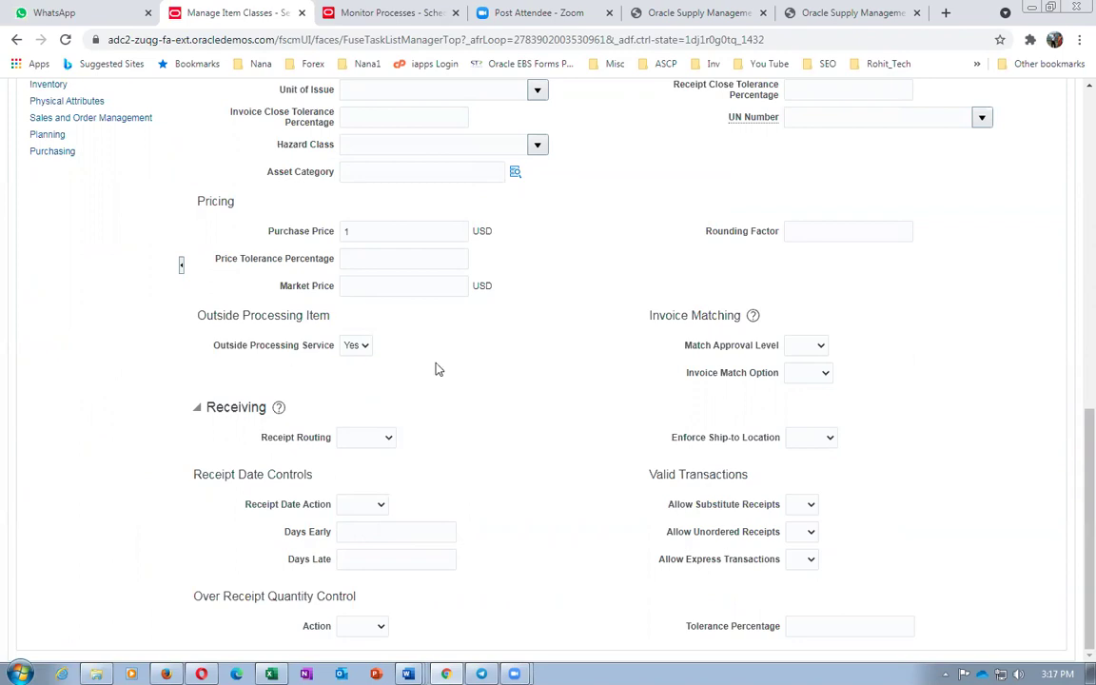
Display the template's Sales and Order Management attributes.
{"action": "left_click", "coordinate": [78, 118]}
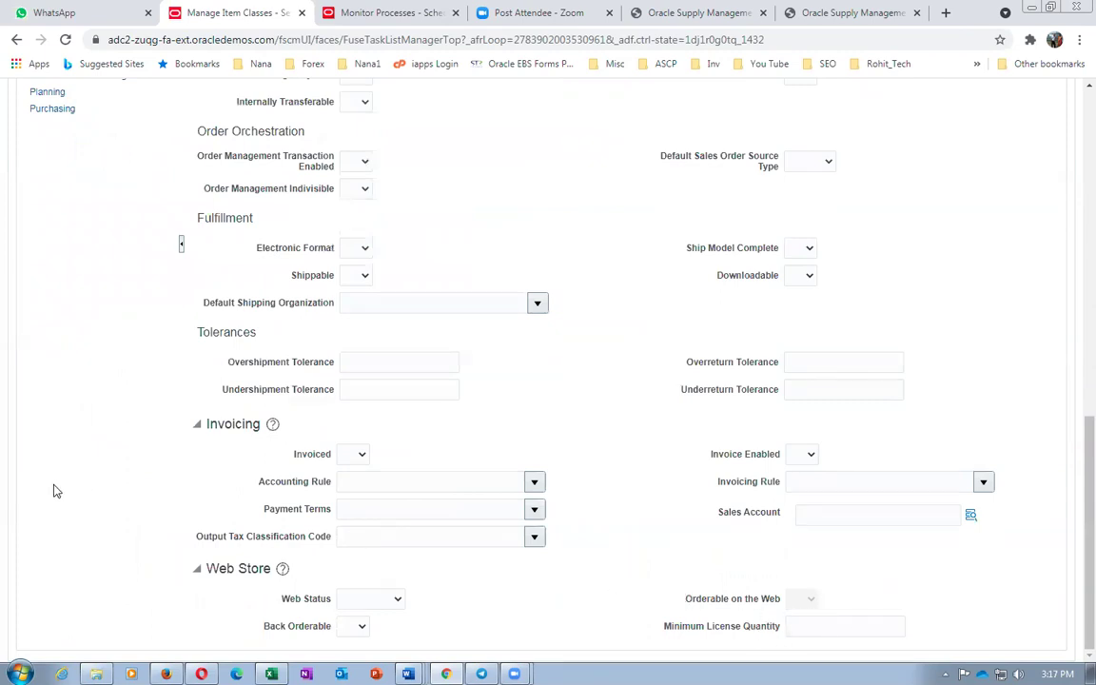
{"action": "scroll", "coordinate": [53, 491], "scroll_direction": "up", "scroll_amount": 4}
{"action": "left_click", "coordinate": [78, 456]}
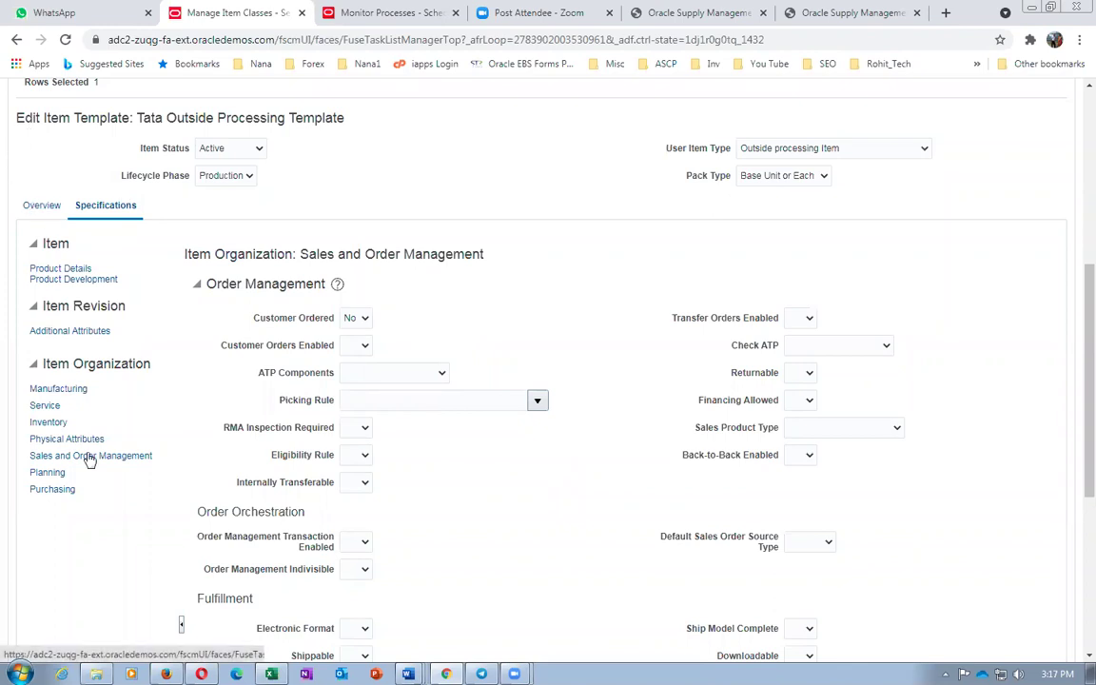
Review the template's Purchasing specifications and save the item class changes.
{"action": "left_click", "coordinate": [48, 489]}
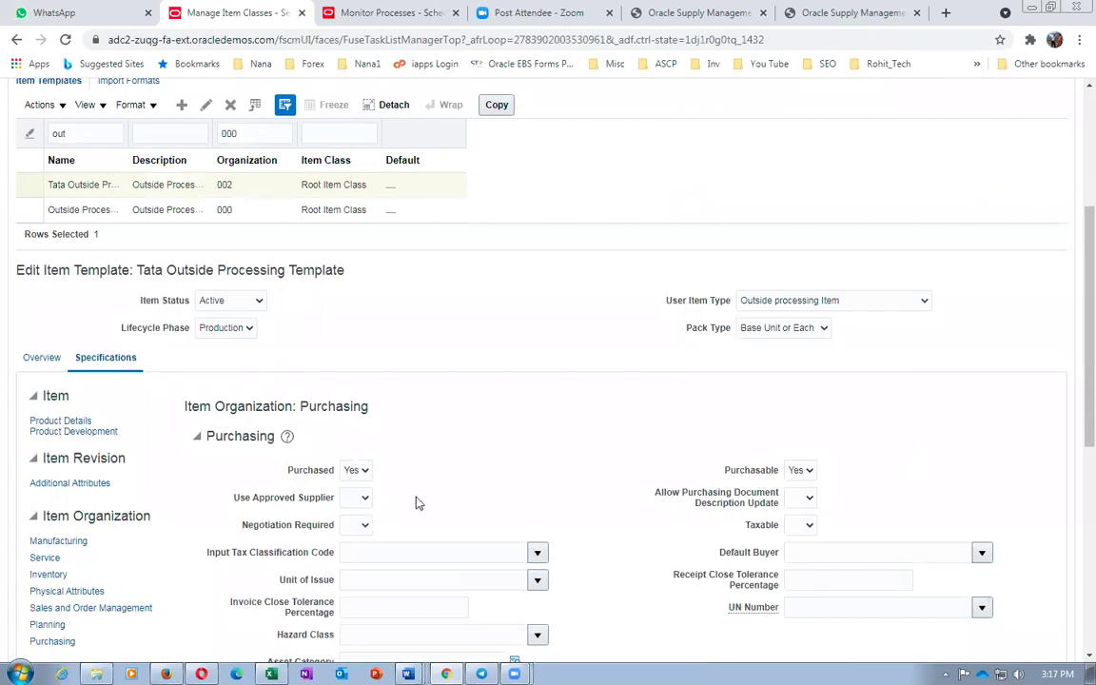
{"action": "scroll", "coordinate": [424, 495], "scroll_direction": "up", "scroll_amount": 3}
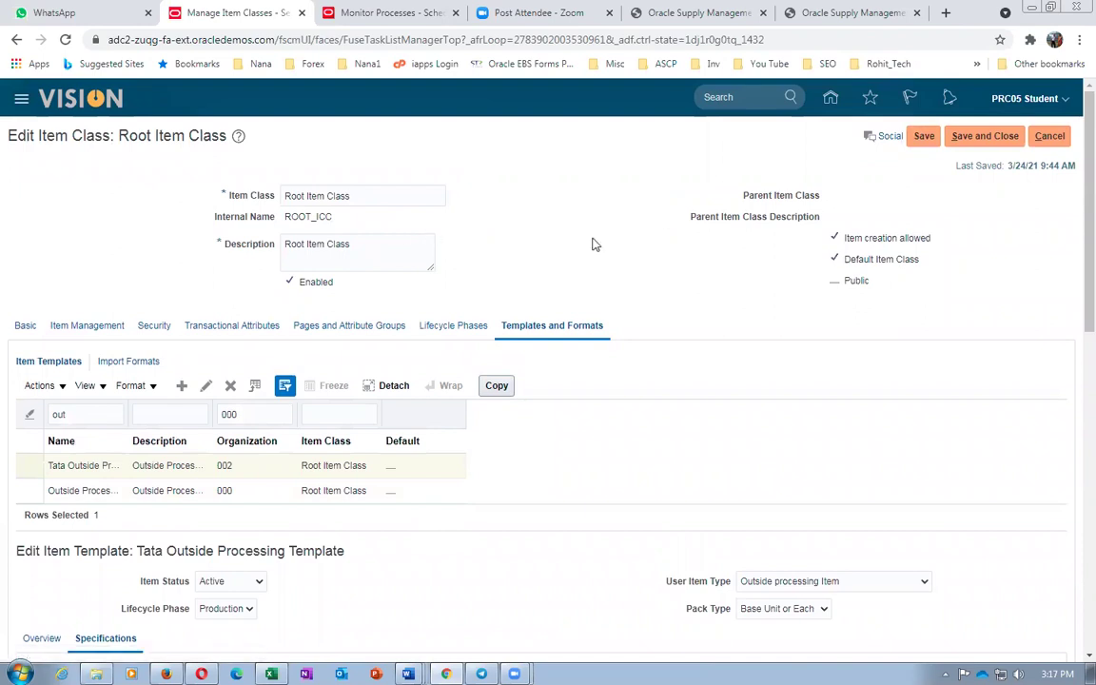
{"action": "left_click", "coordinate": [922, 135]}
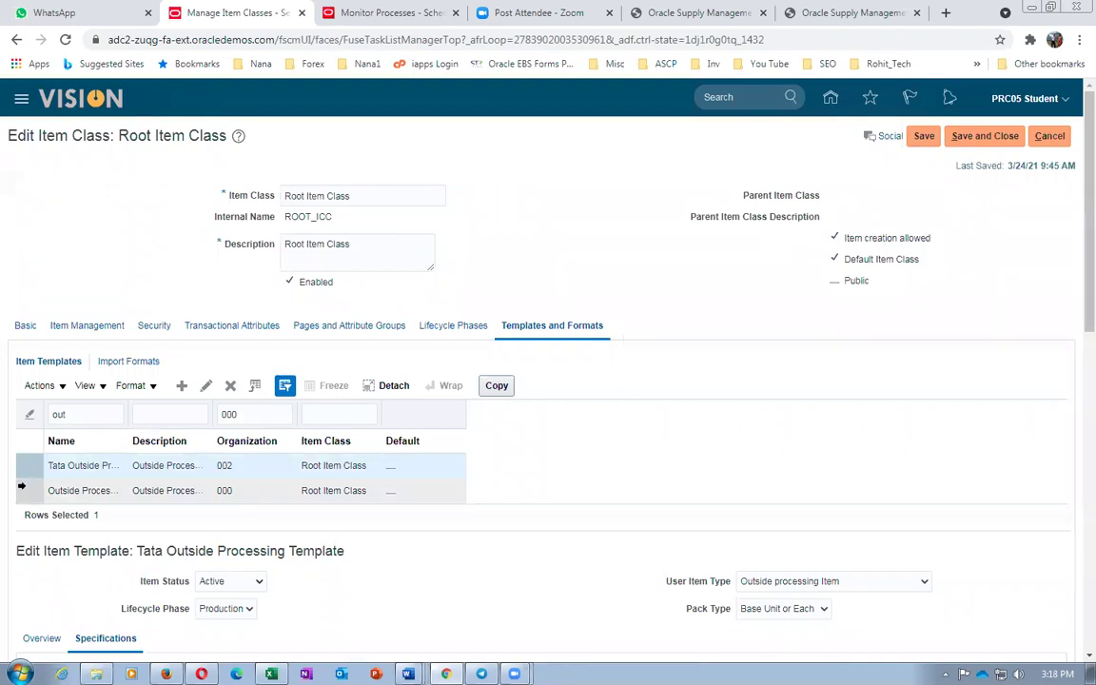
Confirm the Tata Outside Processing Template's name and description, then save and close the item class.
{"action": "left_click", "coordinate": [23, 465]}
{"action": "left_click", "coordinate": [206, 384]}
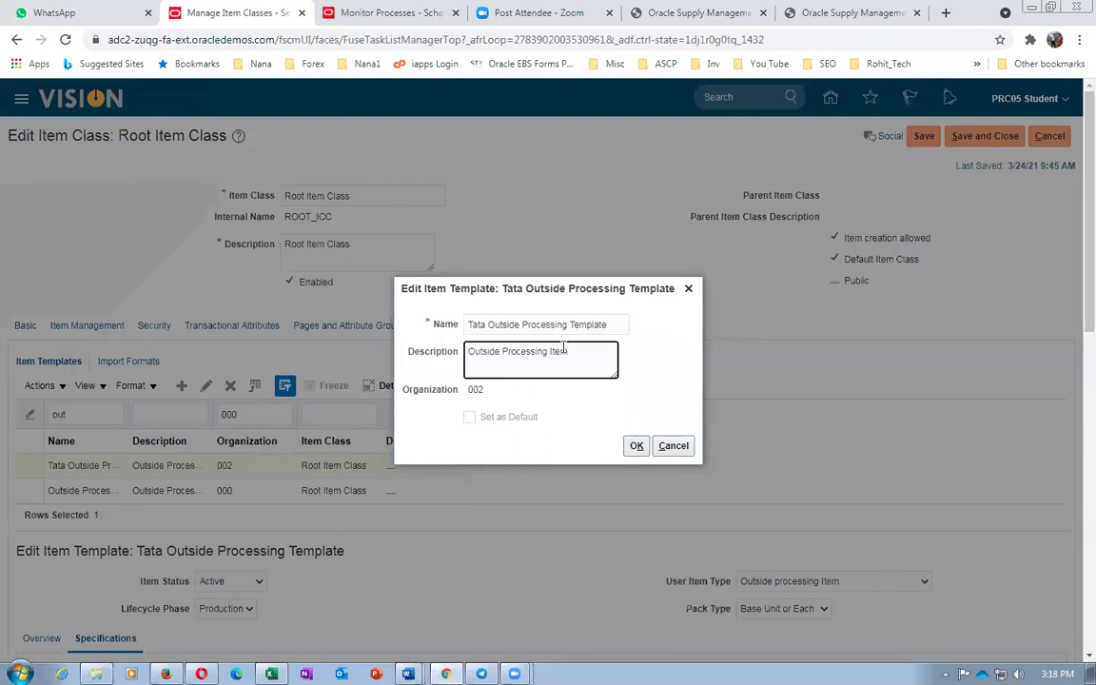
{"action": "left_click", "coordinate": [637, 445]}
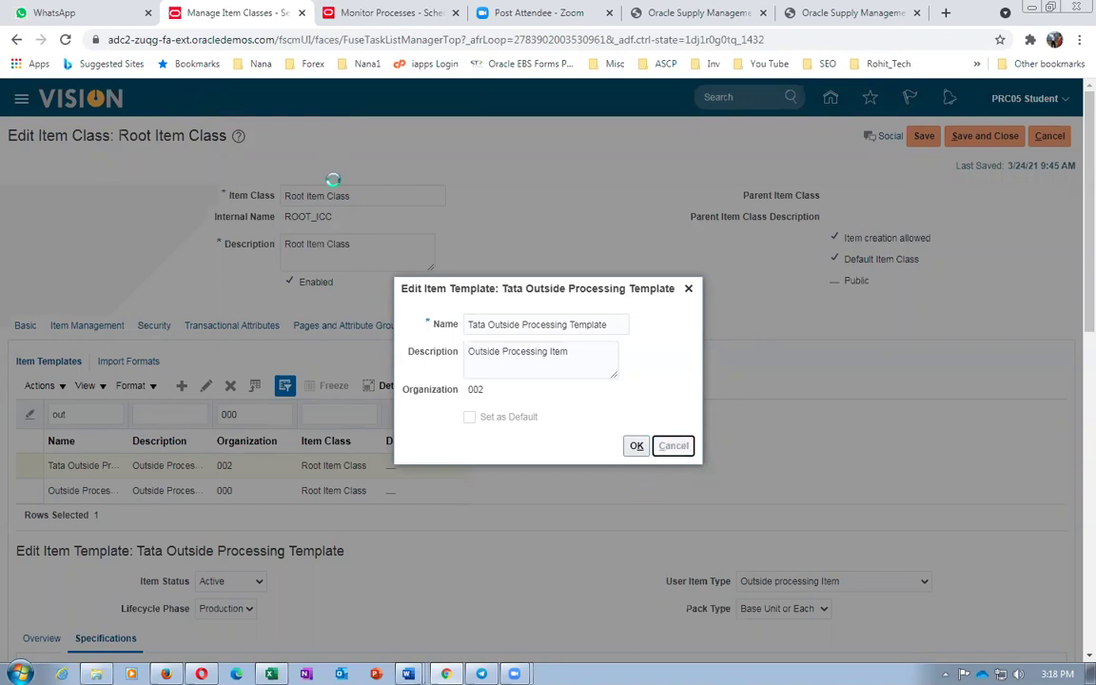
{"action": "scroll", "coordinate": [455, 257], "scroll_direction": "down", "scroll_amount": 3}
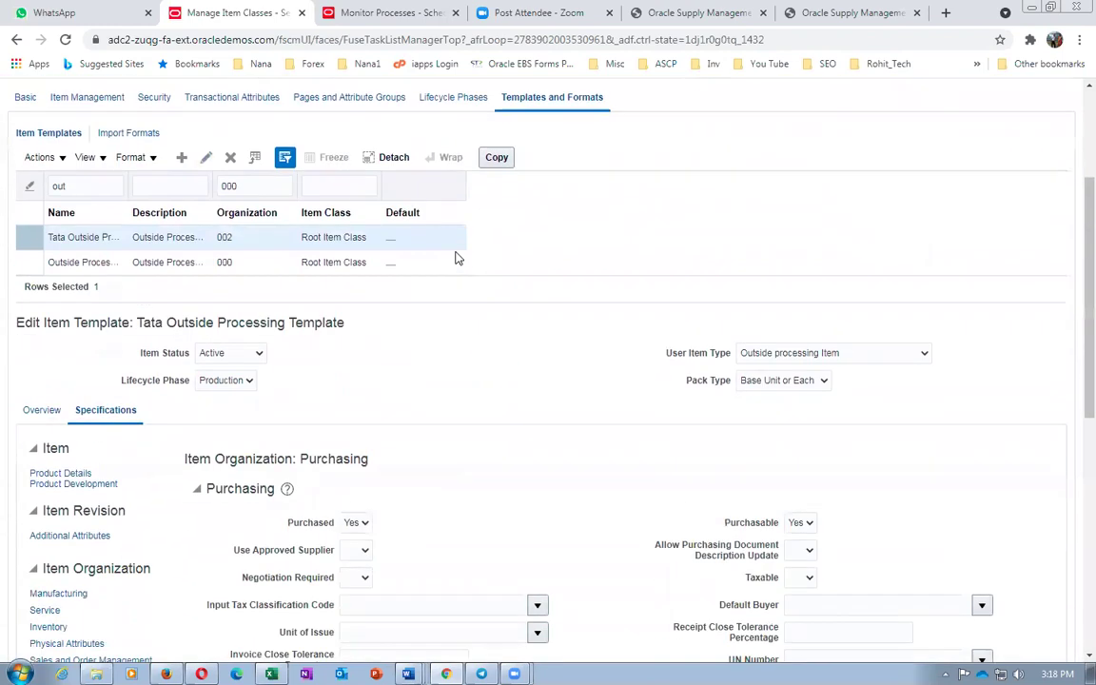
{"action": "scroll", "coordinate": [467, 243], "scroll_direction": "up", "scroll_amount": 3}
{"action": "left_click", "coordinate": [971, 141]}
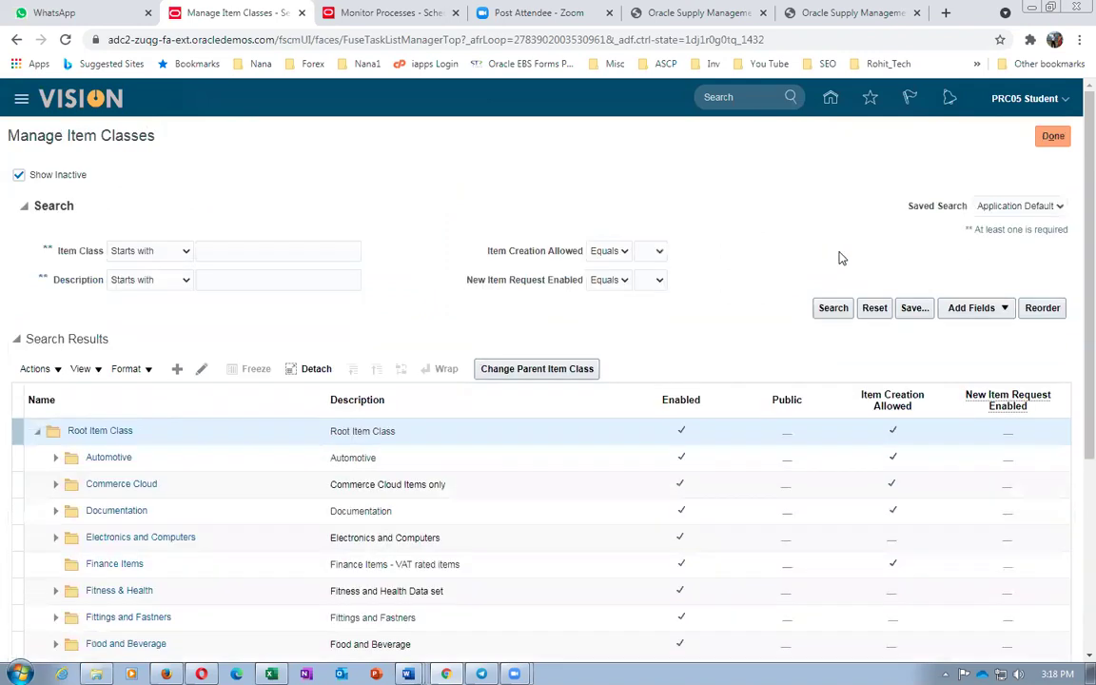
Finish item class setup and go from Home to Product Management > Product Information Management.
{"action": "left_click", "coordinate": [1054, 135]}
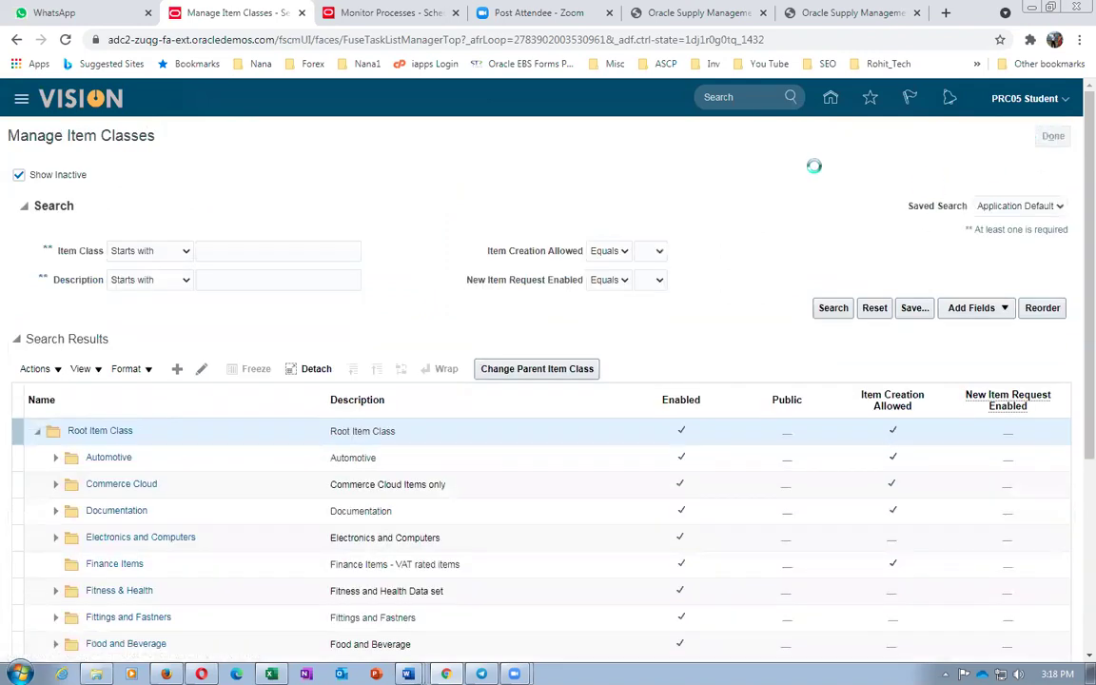
{"action": "left_click", "coordinate": [844, 99]}
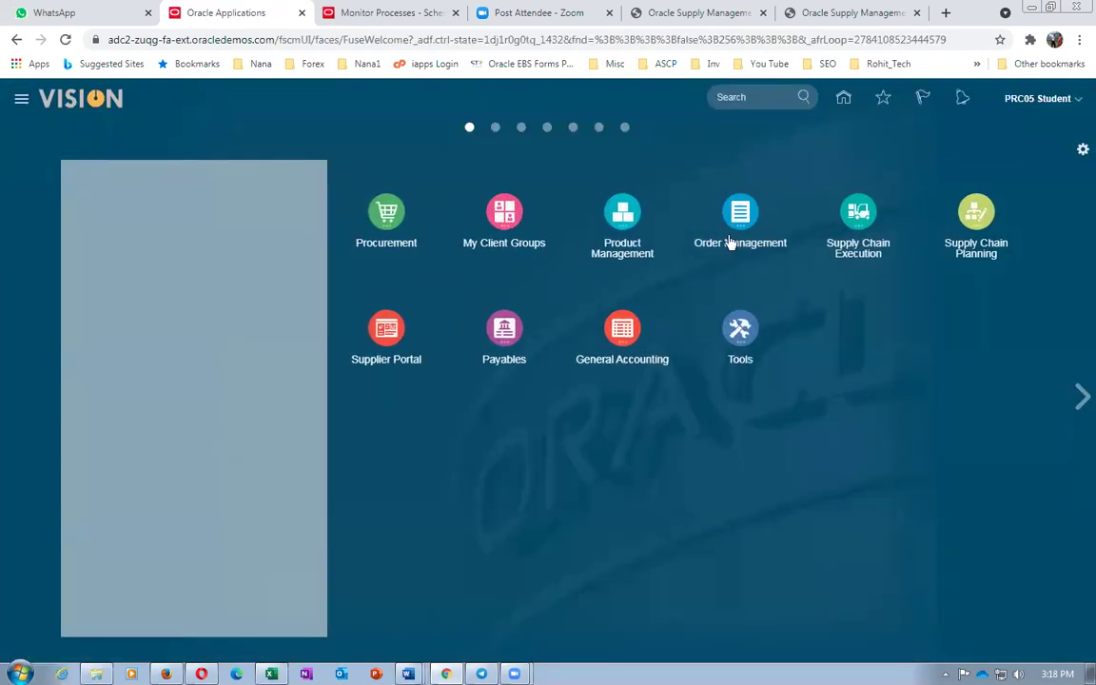
{"action": "left_click", "coordinate": [617, 215]}
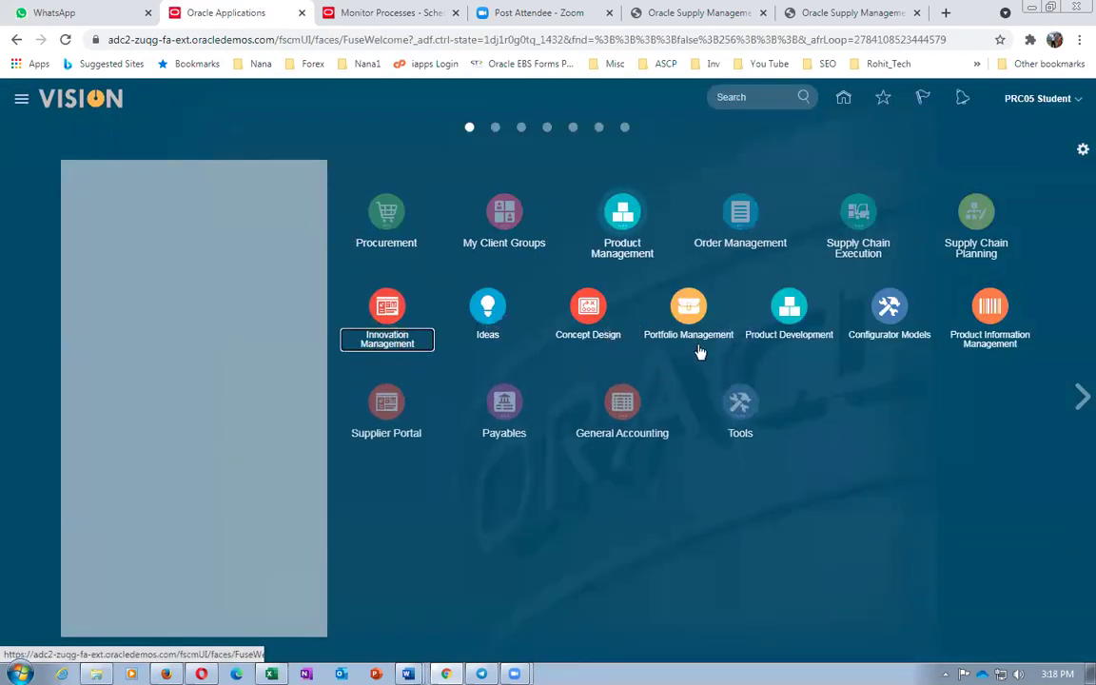
{"action": "left_click", "coordinate": [989, 306]}
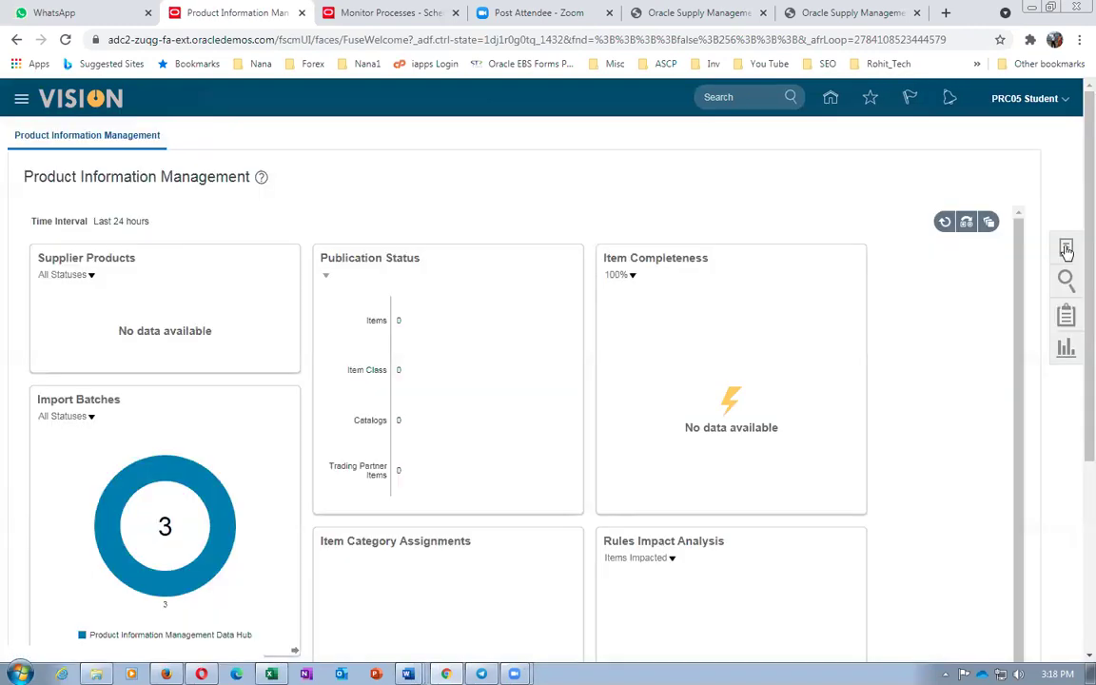
Start Create Item, remove the FG - Design Items template, select Subassembly, then cancel the item.
{"action": "left_click", "coordinate": [1067, 245]}
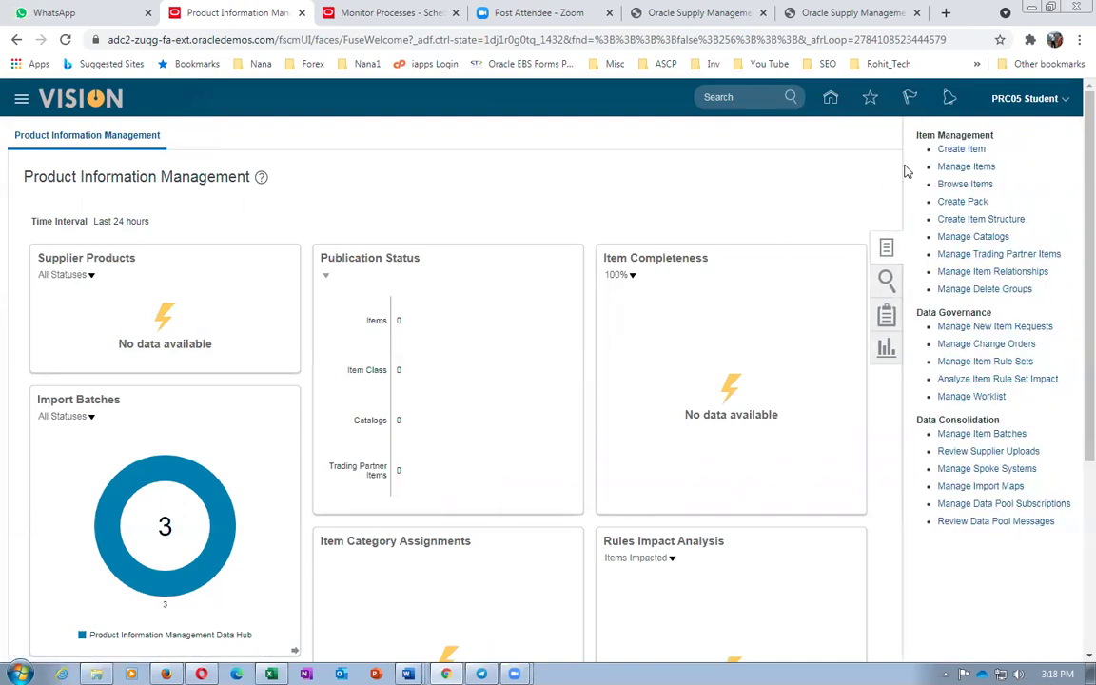
{"action": "key", "text": "alt+Tab"}
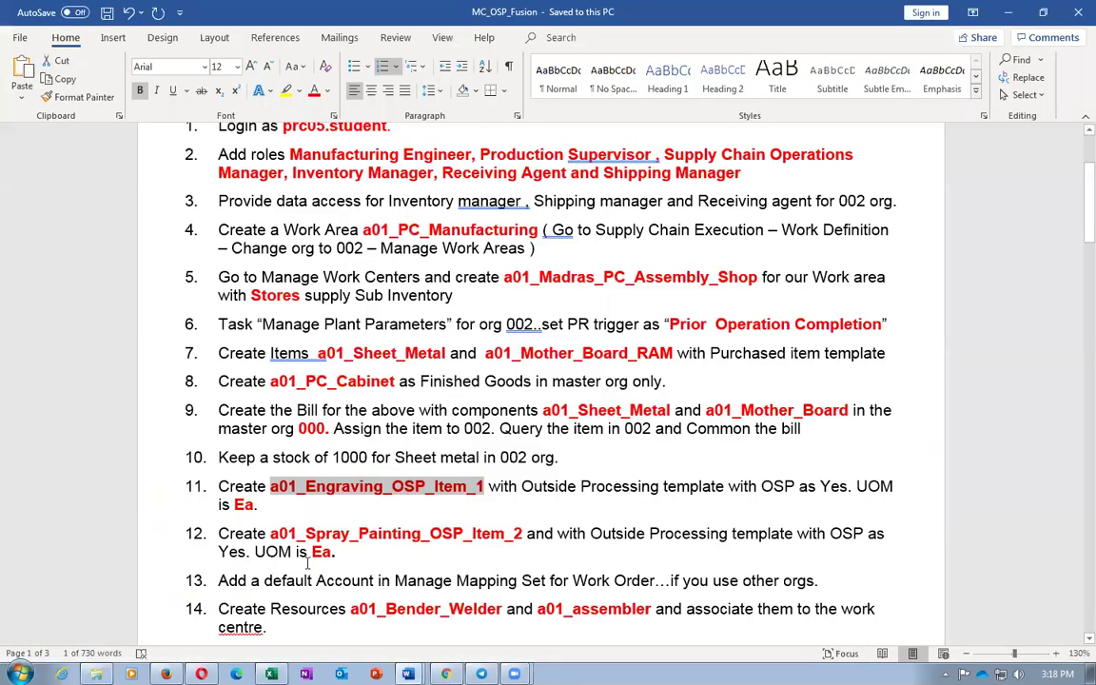
{"action": "key", "text": "alt+Tab"}
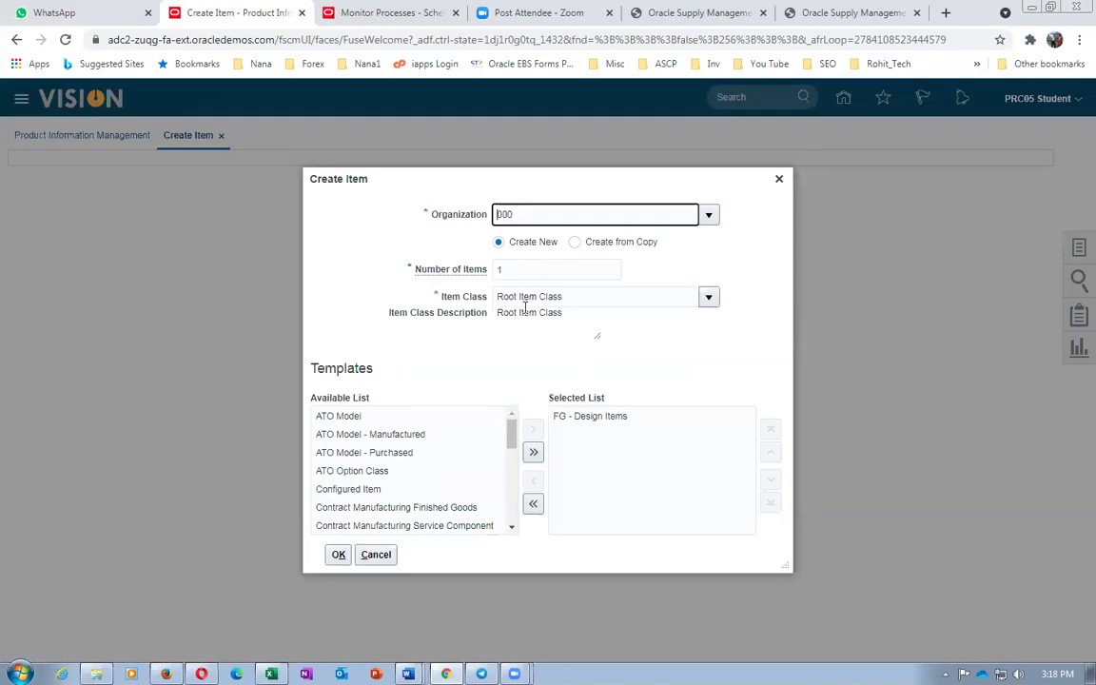
{"action": "left_click", "coordinate": [583, 416]}
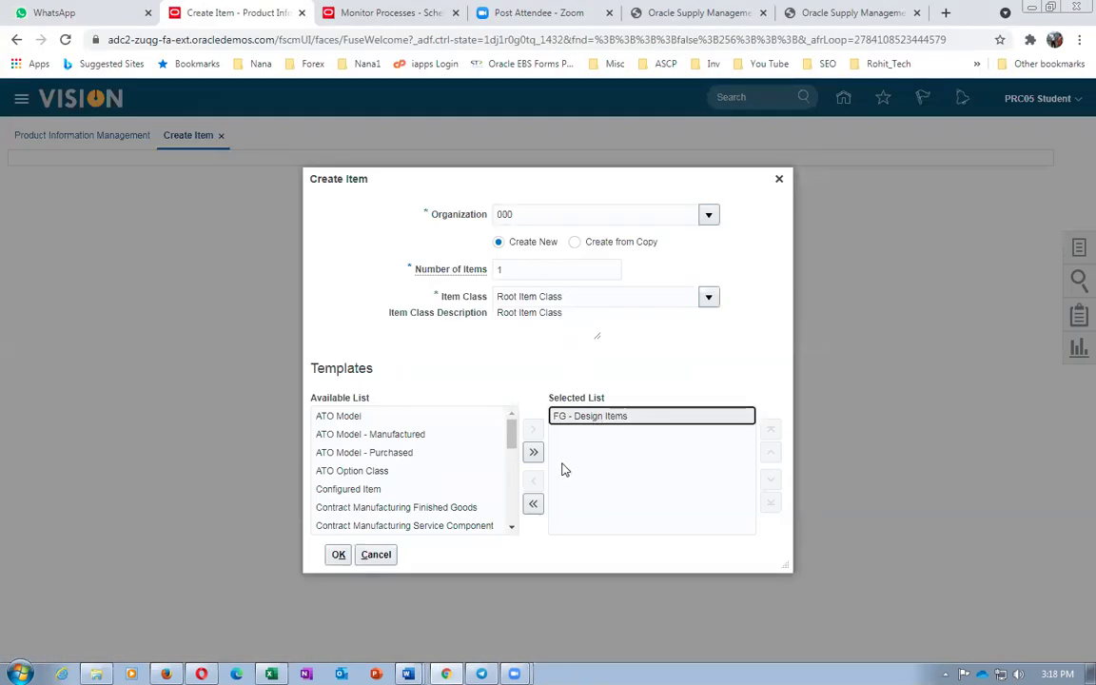
{"action": "left_click", "coordinate": [532, 500]}
{"action": "left_click", "coordinate": [399, 492]}
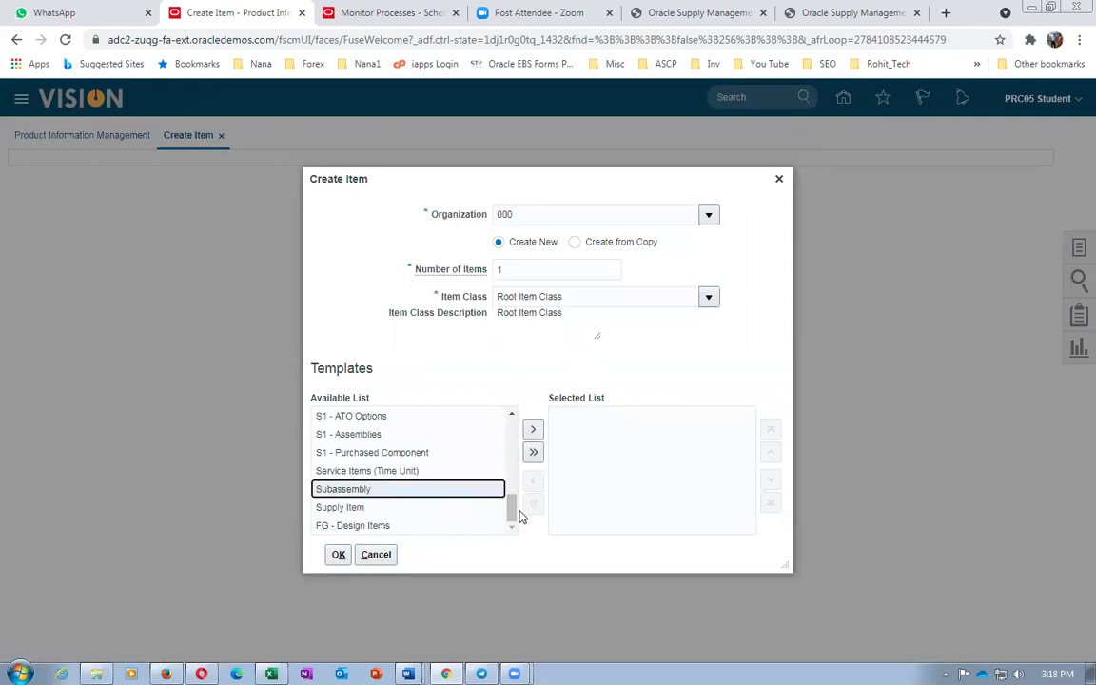
{"action": "left_click_drag", "start_coordinate": [511, 507], "coordinate": [507, 446]}
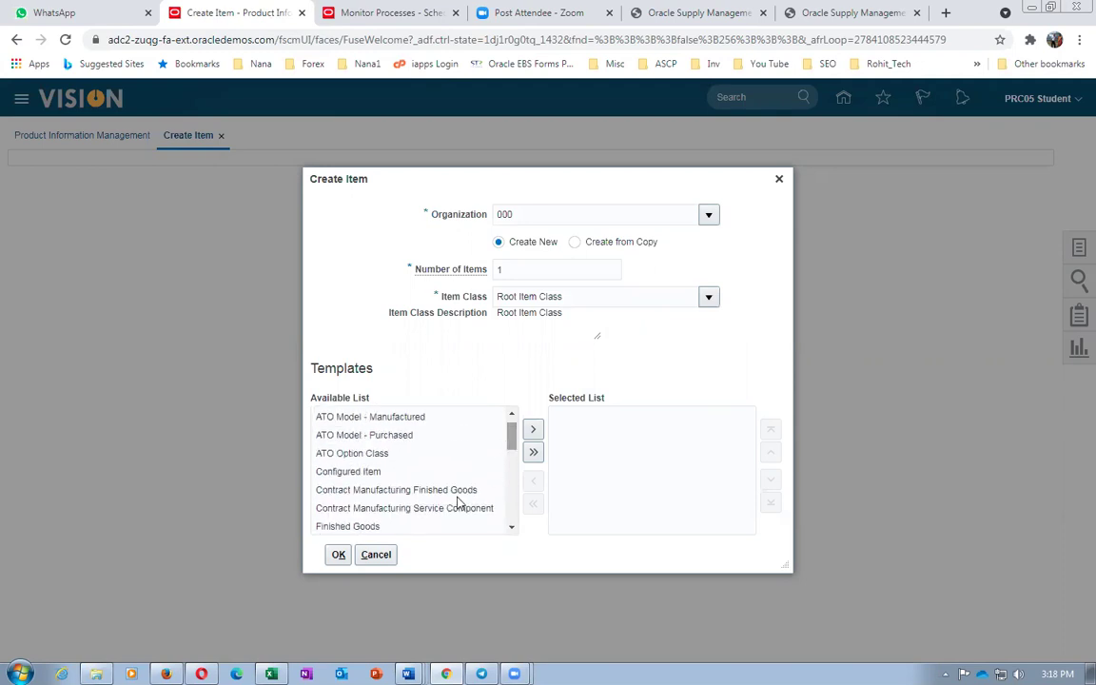
{"action": "left_click", "coordinate": [375, 554]}
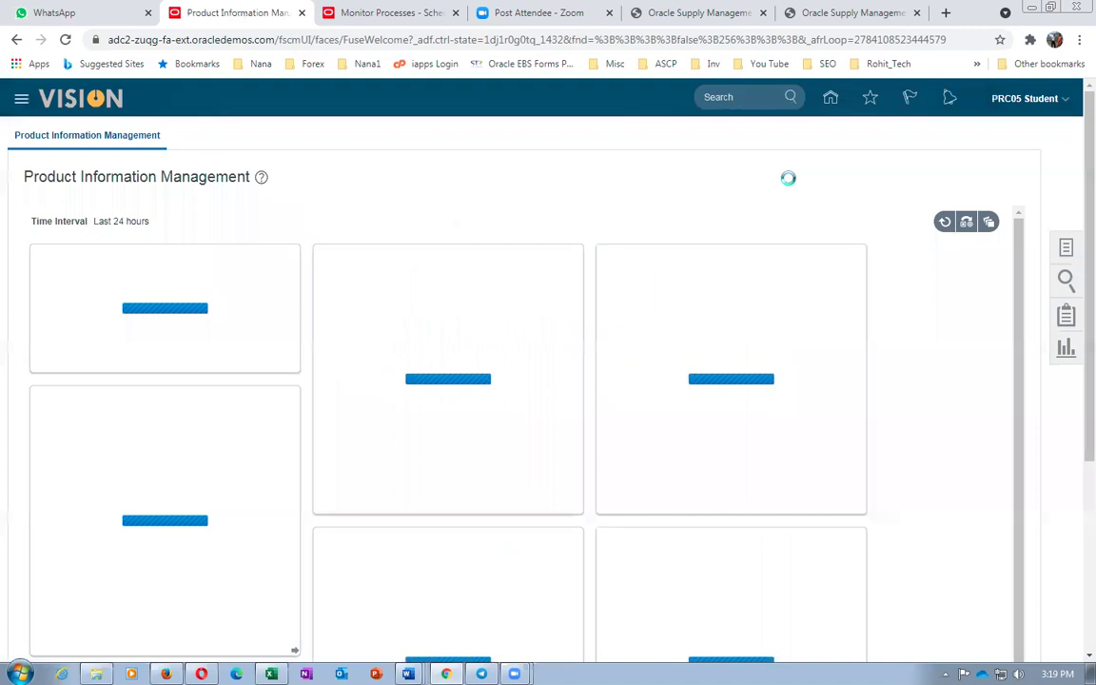
Sign out of Oracle Fusion Cloud and sign back in.
{"action": "left_click", "coordinate": [1012, 106]}
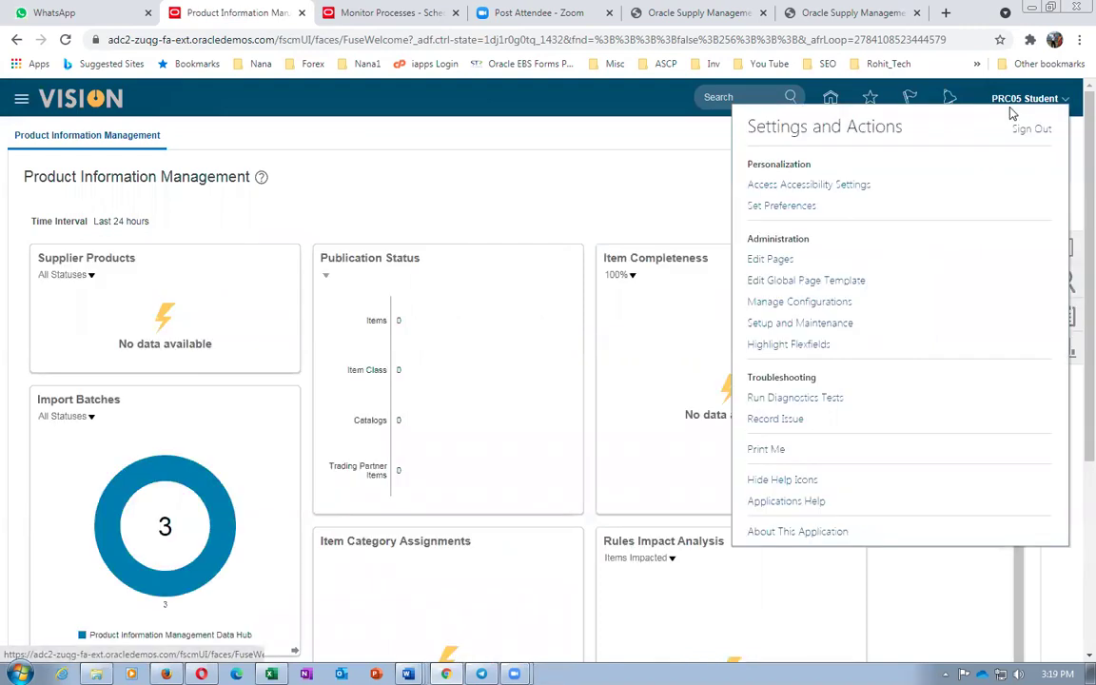
{"action": "left_click", "coordinate": [1030, 130]}
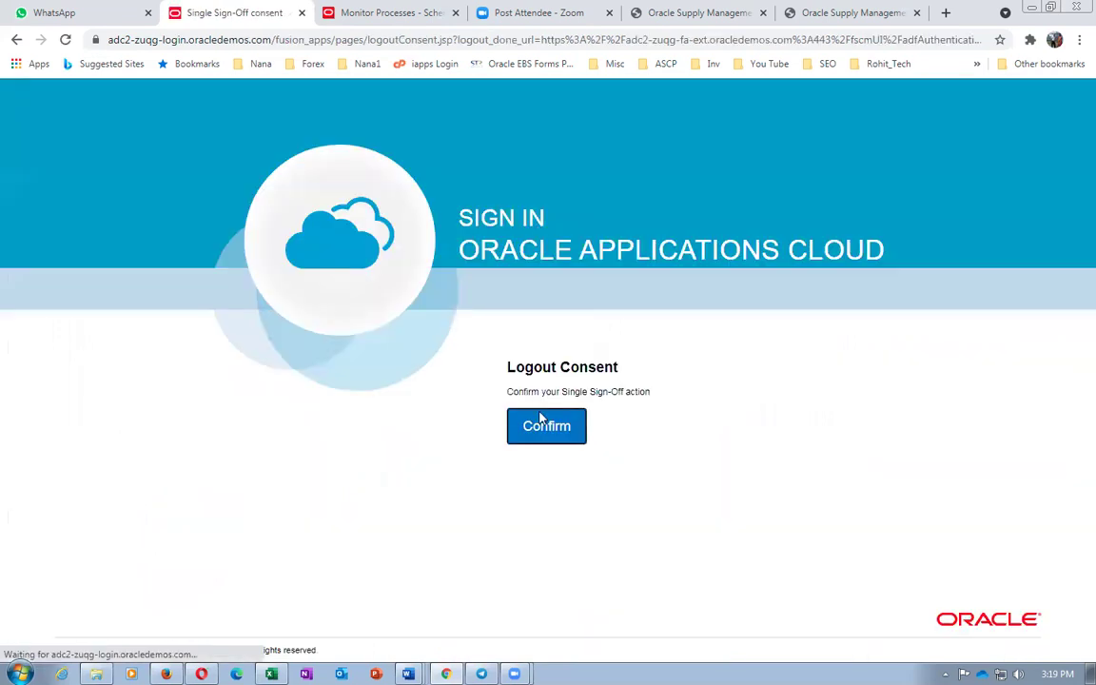
{"action": "left_click", "coordinate": [540, 419]}
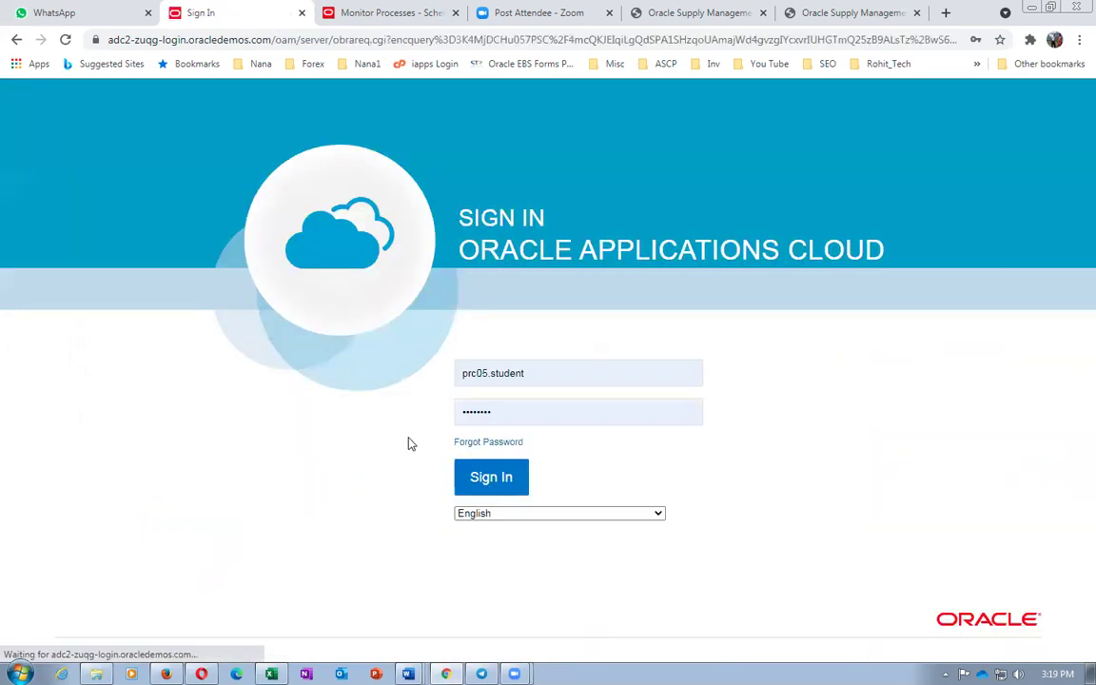
{"action": "left_click", "coordinate": [484, 489]}
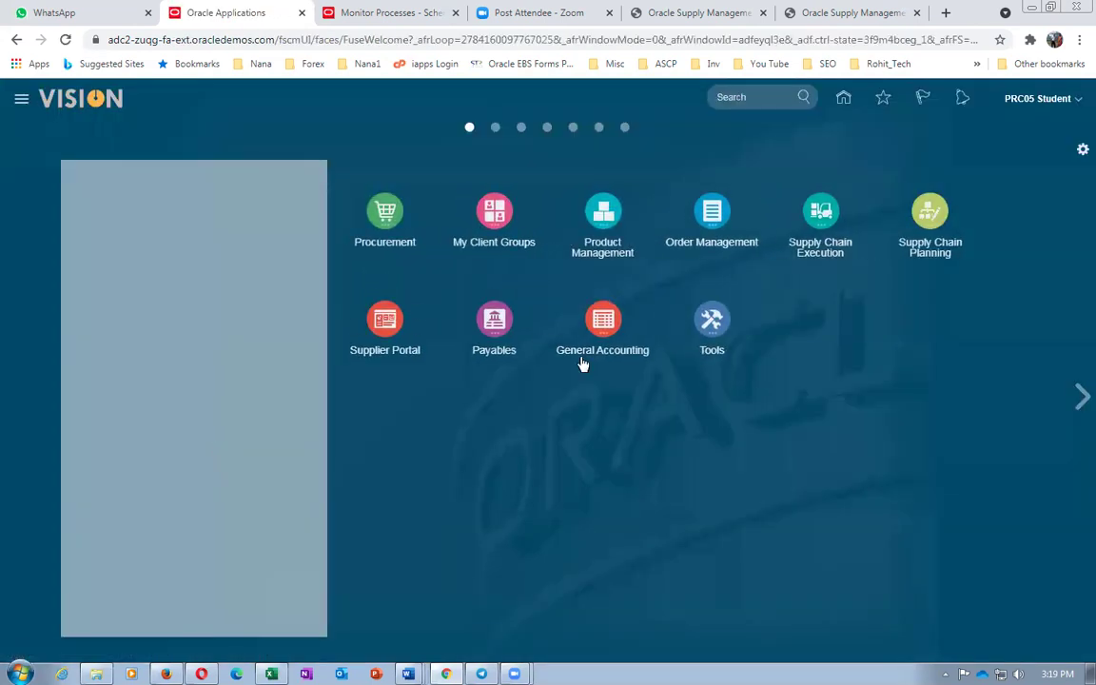
Return to Product Information Management and start Create Item from the task list.
{"action": "left_click", "coordinate": [623, 211]}
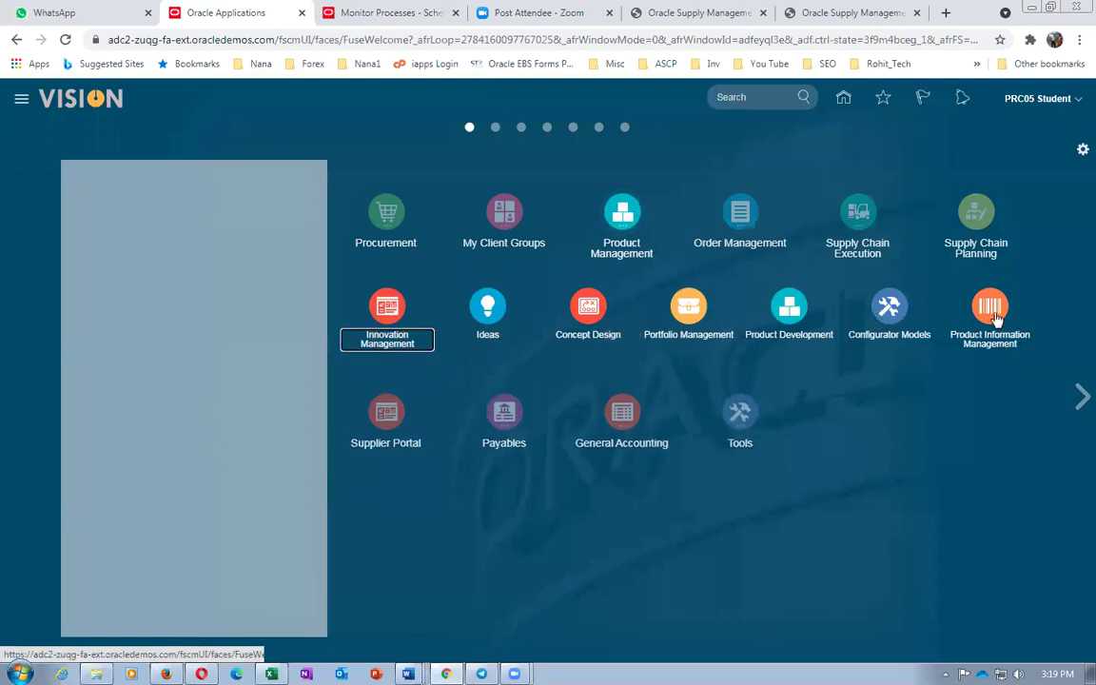
{"action": "left_click", "coordinate": [1029, 314]}
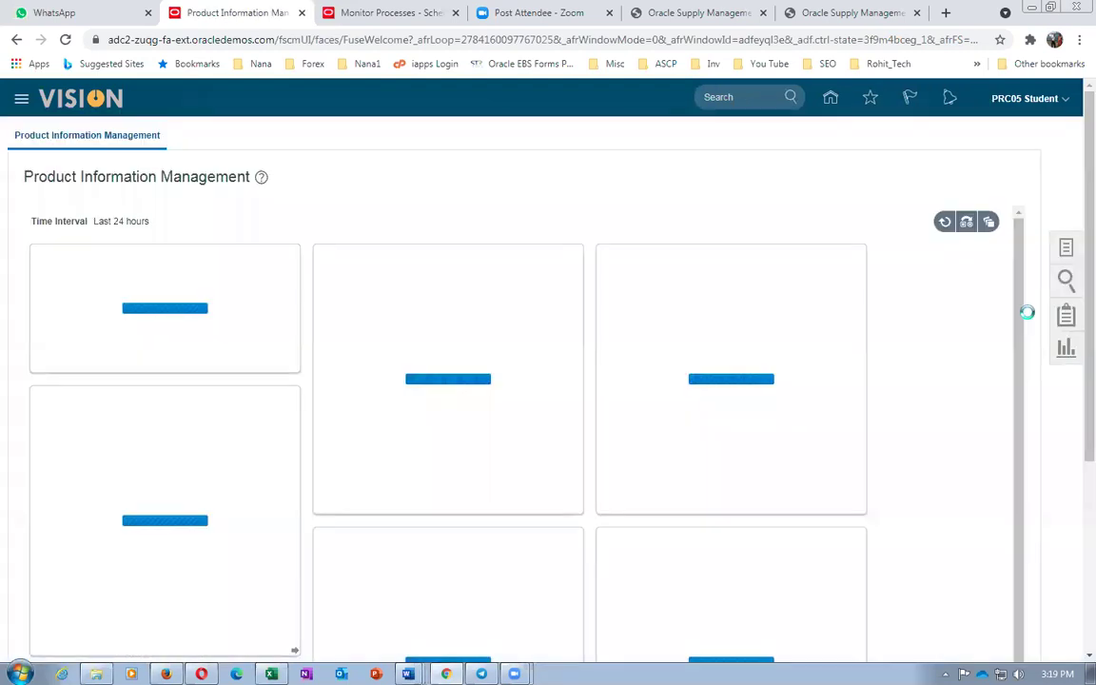
{"action": "left_click", "coordinate": [1066, 249]}
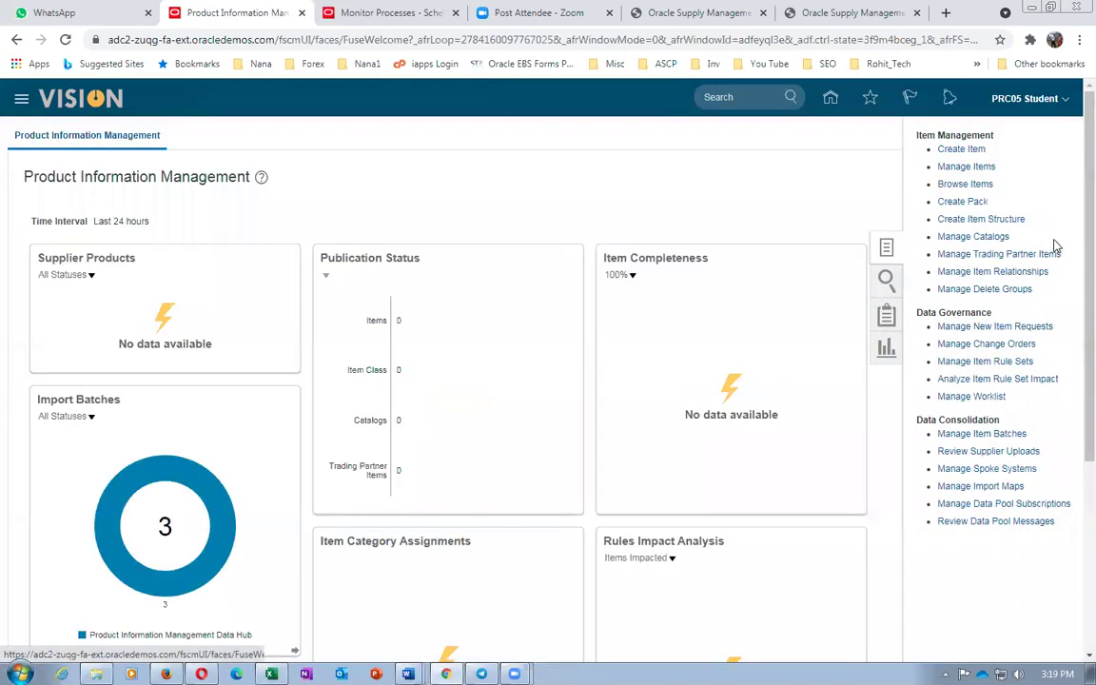
{"action": "left_click", "coordinate": [951, 152]}
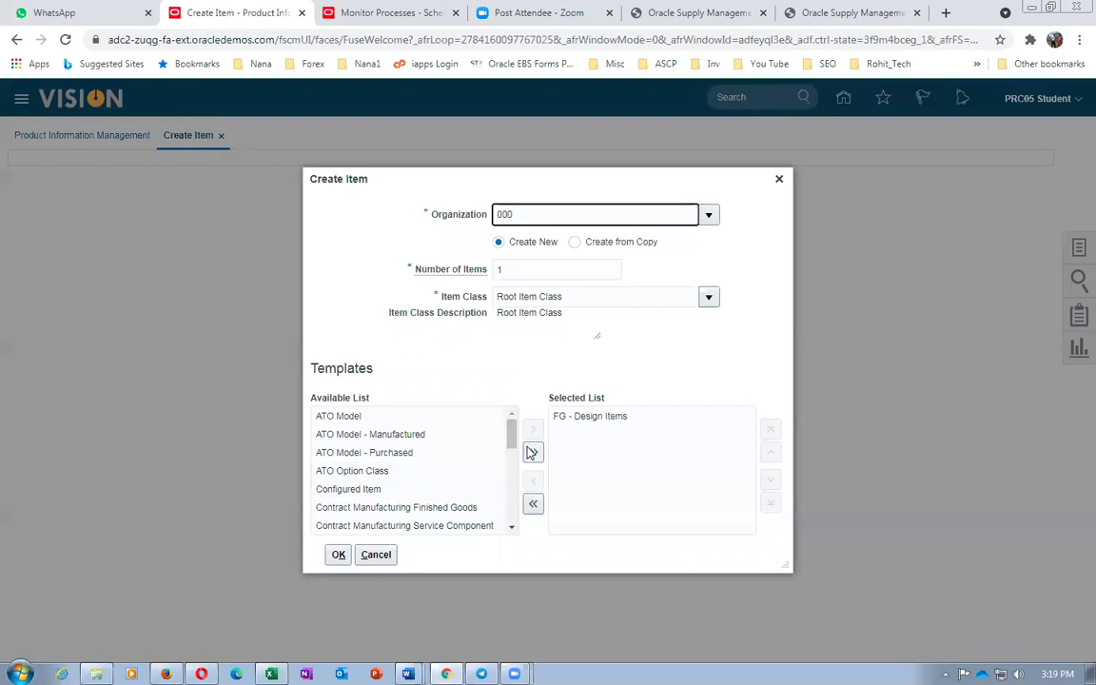
Replace FG - Design Items with the Outside Processing Item template and confirm the organization 000 item.
{"action": "left_click", "coordinate": [590, 416]}
{"action": "left_click", "coordinate": [539, 480]}
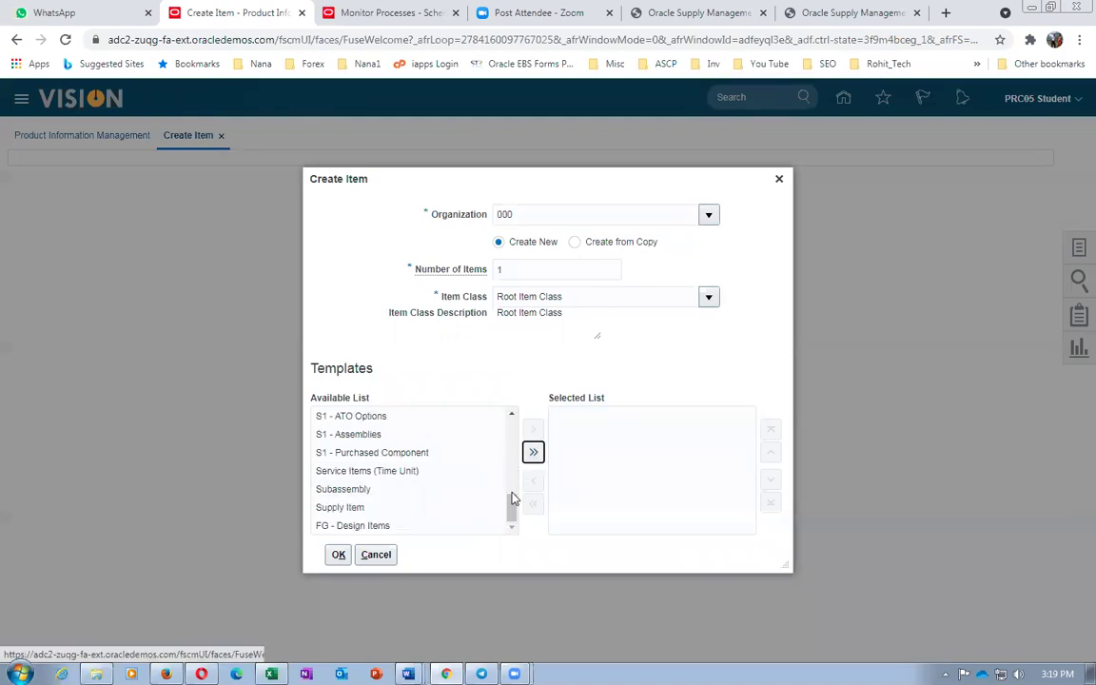
{"action": "left_click_drag", "start_coordinate": [512, 509], "coordinate": [533, 448]}
{"action": "left_click", "coordinate": [390, 488]}
{"action": "left_click", "coordinate": [533, 429]}
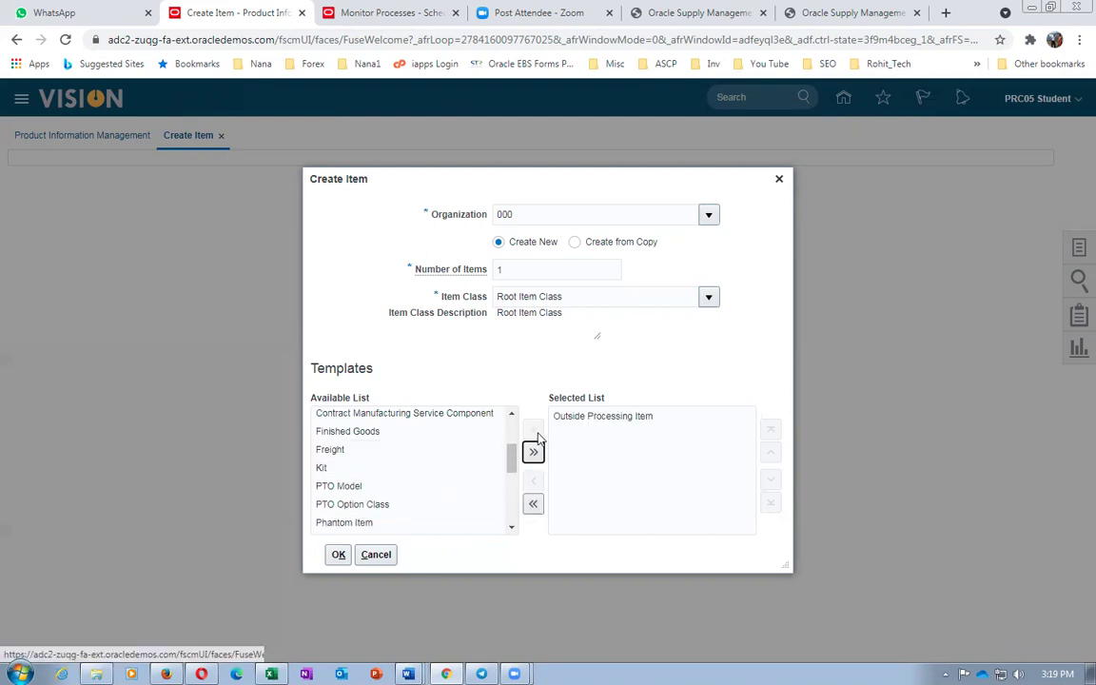
{"action": "left_click", "coordinate": [338, 554]}
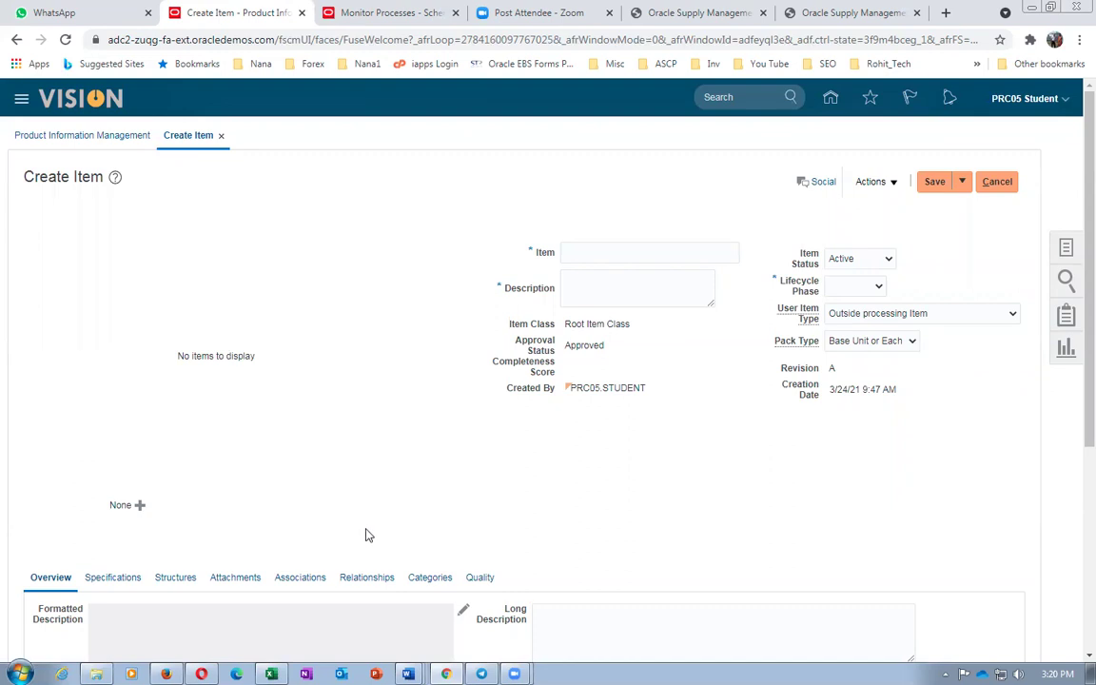
Enter a01_Engraving_OSP_Item_1 as item name and description, with Lifecycle Phase Production.
{"action": "left_click", "coordinate": [650, 250]}
{"action": "type", "text": "a01_Engraving_OSP_Item_1"}
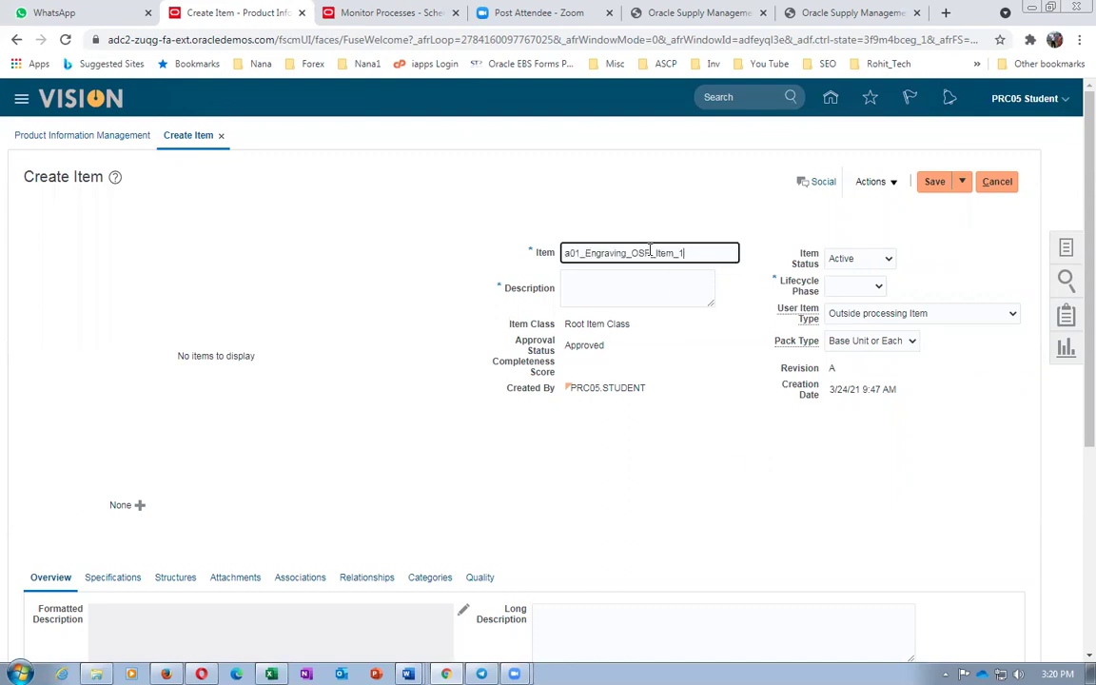
{"action": "left_click", "coordinate": [646, 273]}
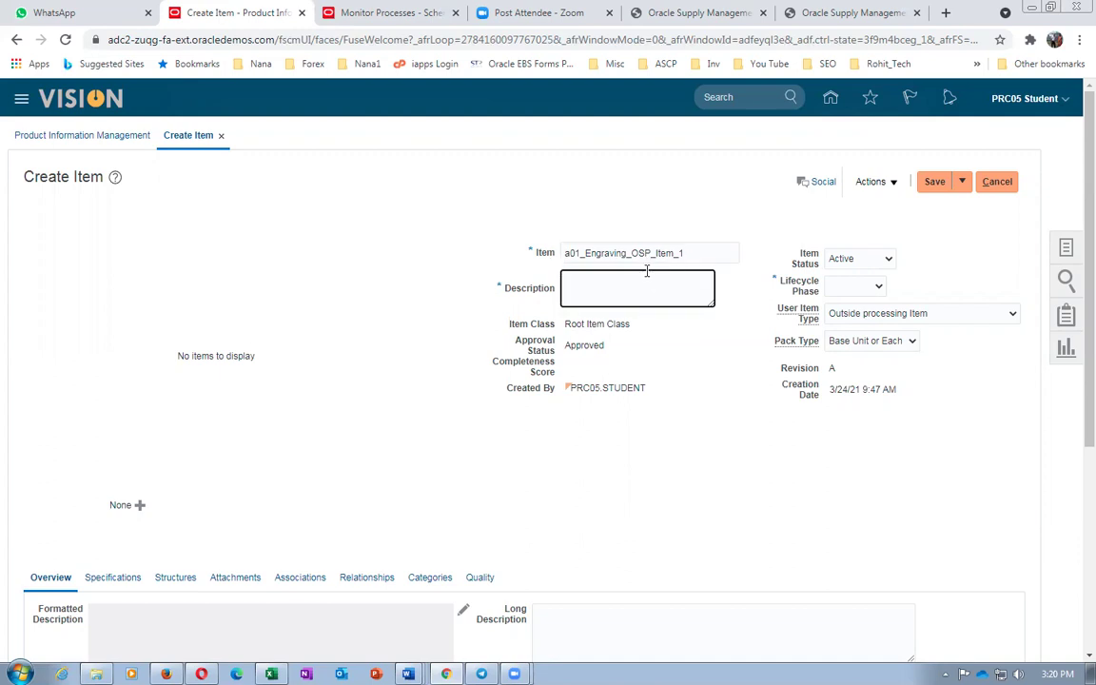
{"action": "type", "text": "a01_Engraving_OSP_Item_1"}
{"action": "left_click", "coordinate": [867, 287]}
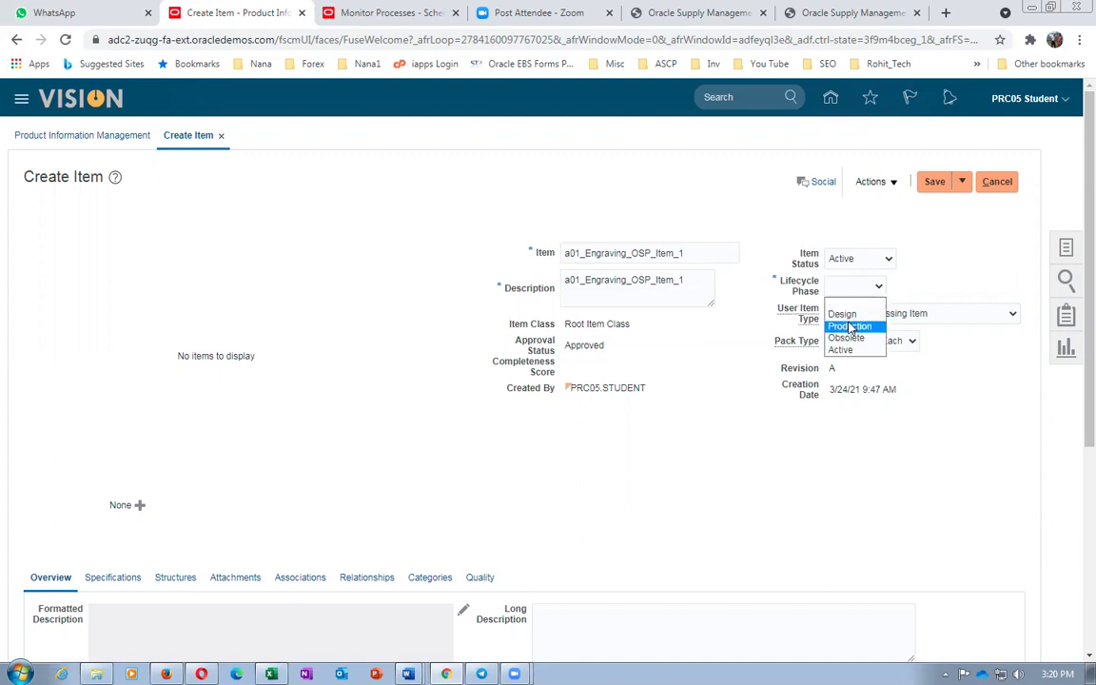
{"action": "left_click", "coordinate": [850, 327]}
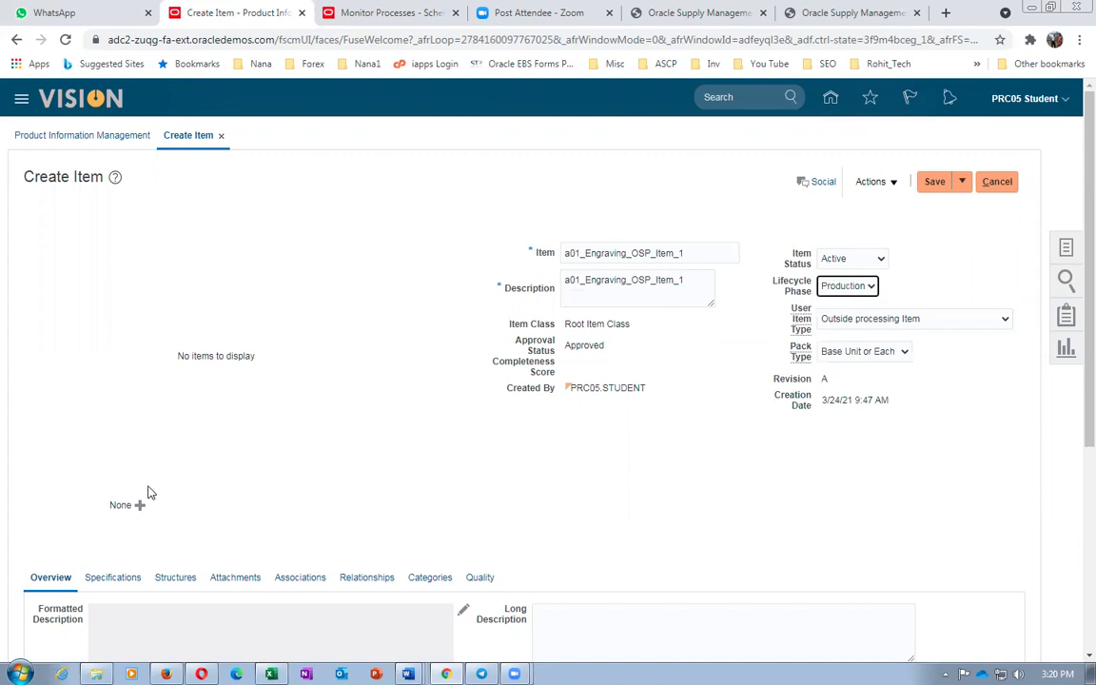
{"action": "scroll", "coordinate": [147, 492], "scroll_direction": "down", "scroll_amount": 2}
{"action": "scroll", "coordinate": [147, 492], "scroll_direction": "down", "scroll_amount": 2}
In Purchasing specifications, set Outside Processing Service to Yes and Purchase Price to 1.
{"action": "left_click", "coordinate": [112, 352]}
{"action": "scroll", "coordinate": [81, 448], "scroll_direction": "down", "scroll_amount": 4}
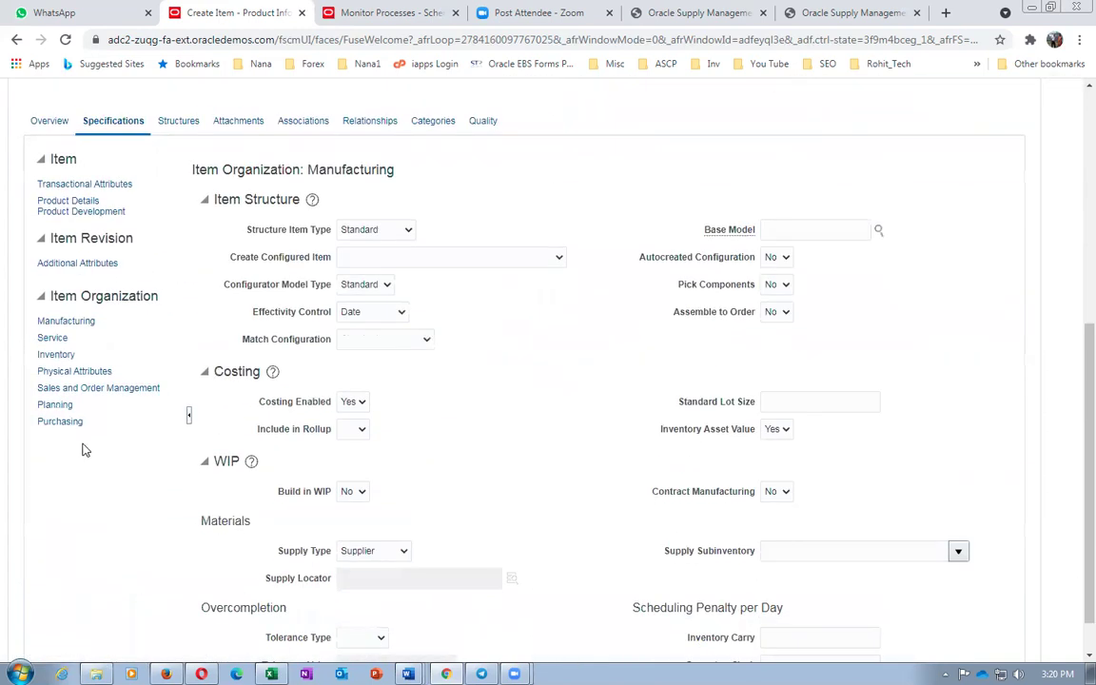
{"action": "left_click", "coordinate": [61, 422]}
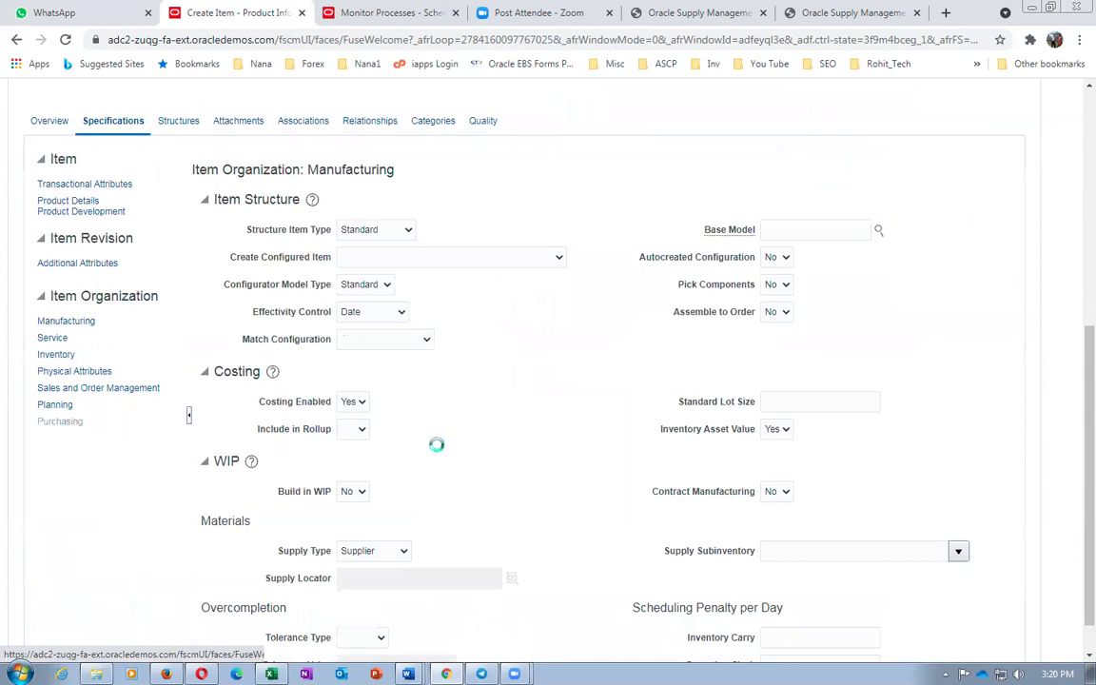
{"action": "scroll", "coordinate": [436, 447], "scroll_direction": "down", "scroll_amount": 4}
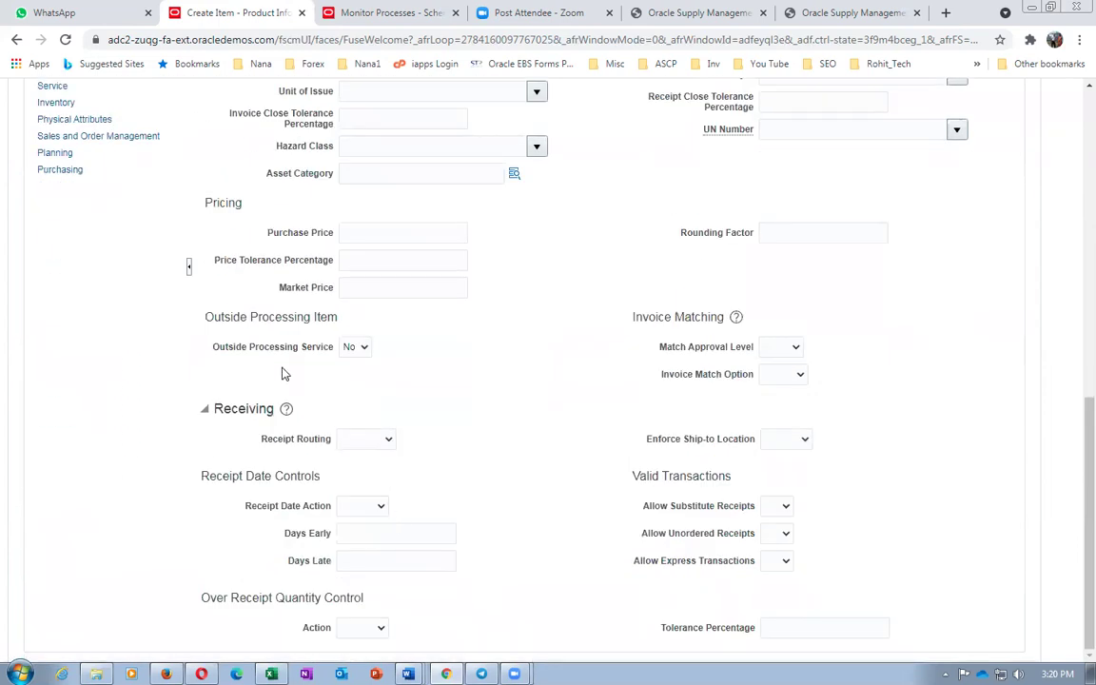
{"action": "left_click", "coordinate": [354, 348]}
{"action": "left_click", "coordinate": [350, 376]}
{"action": "left_click", "coordinate": [407, 240]}
{"action": "type", "text": "1"}
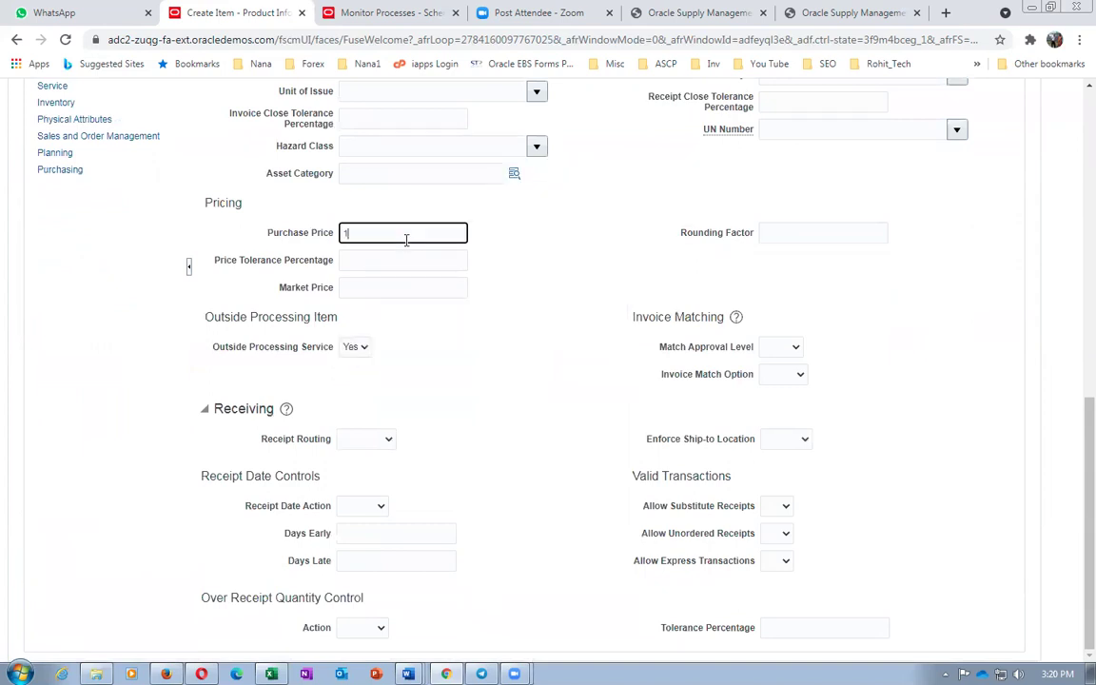
{"action": "left_click", "coordinate": [54, 372]}
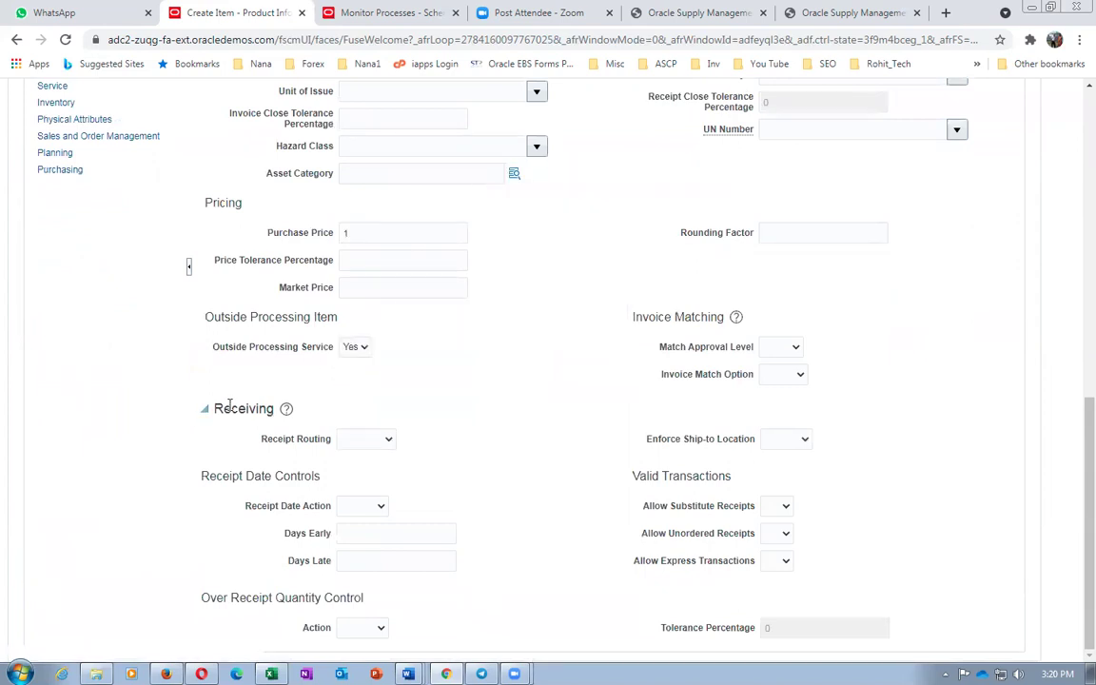
{"action": "scroll", "coordinate": [293, 407], "scroll_direction": "up", "scroll_amount": 4}
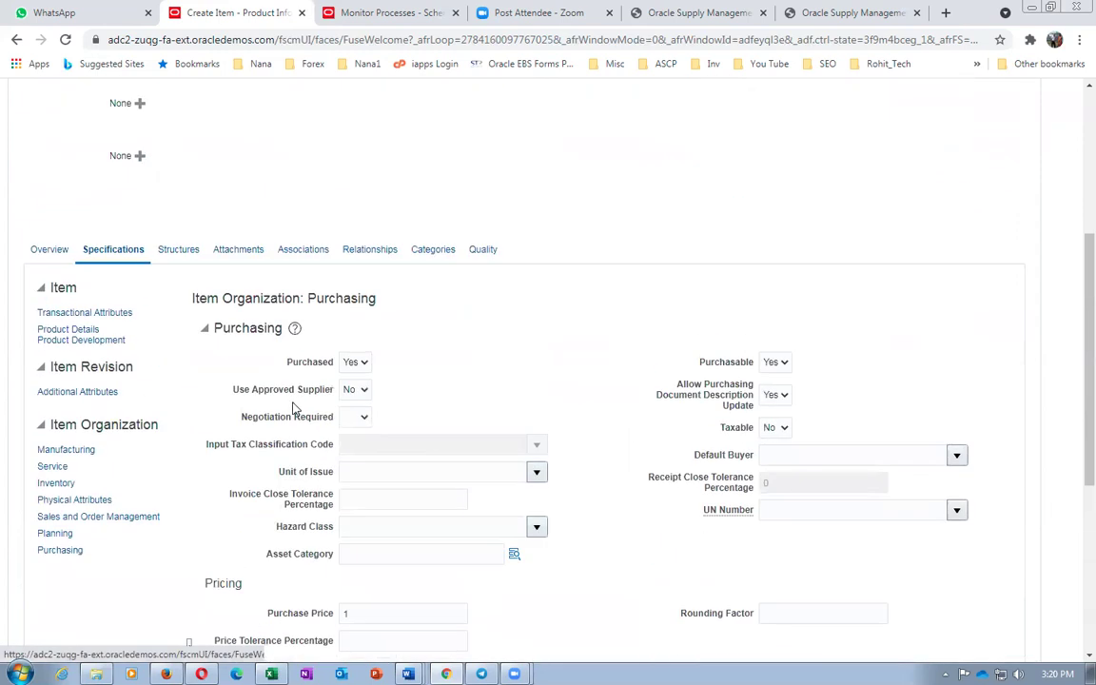
{"action": "scroll", "coordinate": [296, 411], "scroll_direction": "up", "scroll_amount": 3}
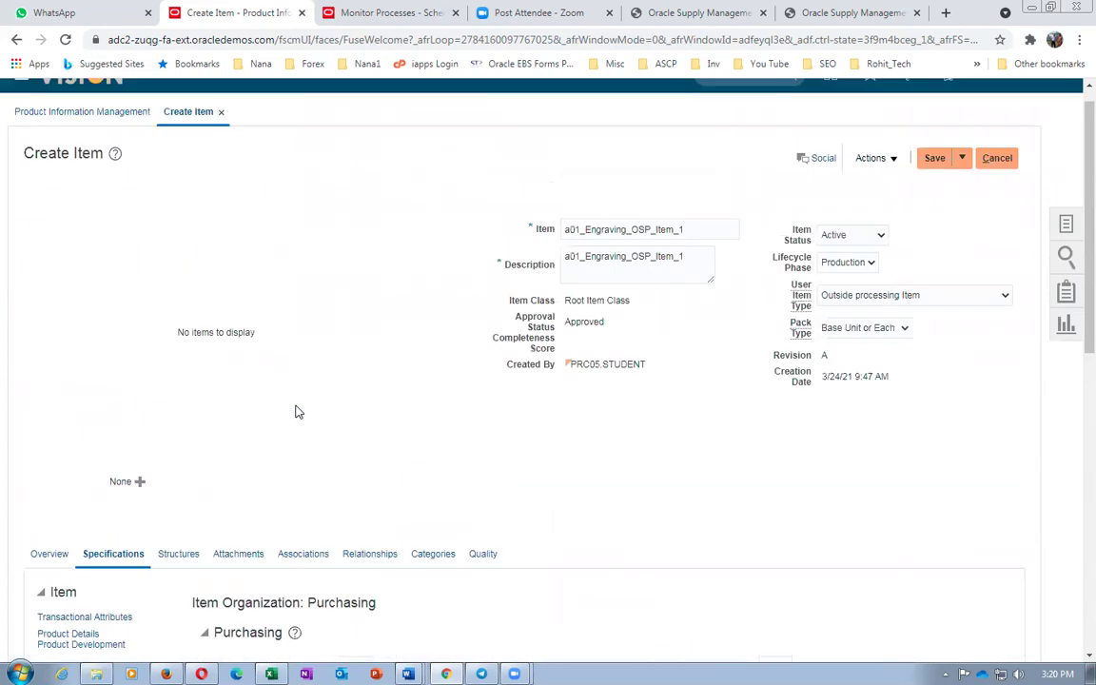
Attempt to save the item, read the Orderable on the Web error, and dismiss it.
{"action": "left_click", "coordinate": [933, 160]}
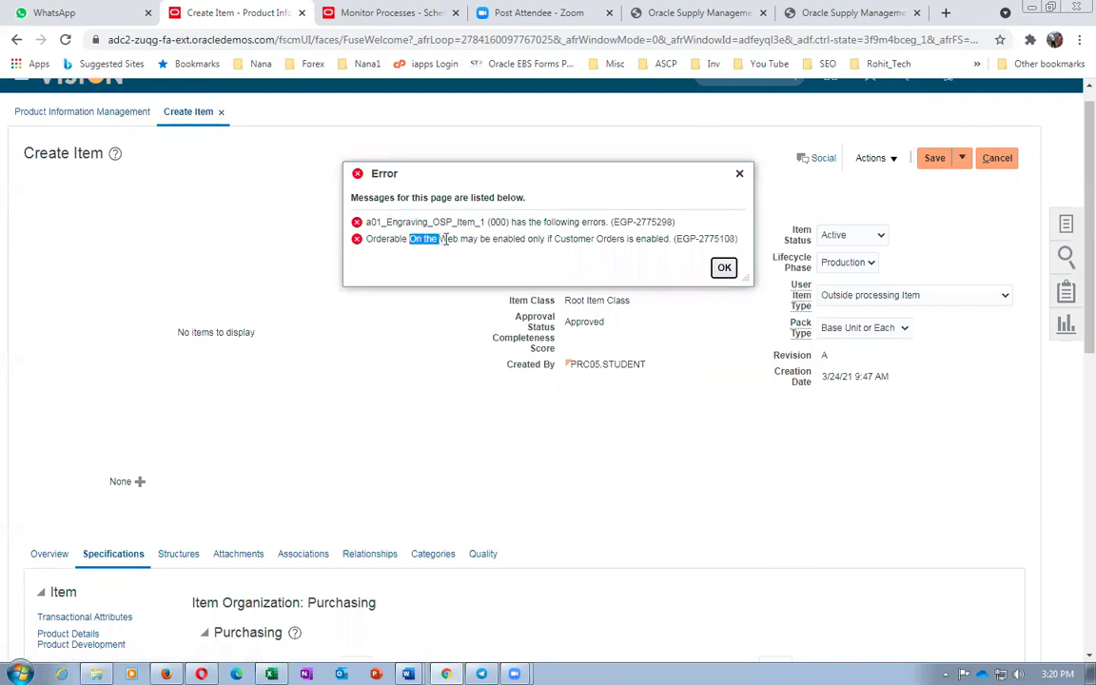
{"action": "left_click_drag", "start_coordinate": [467, 240], "coordinate": [488, 244]}
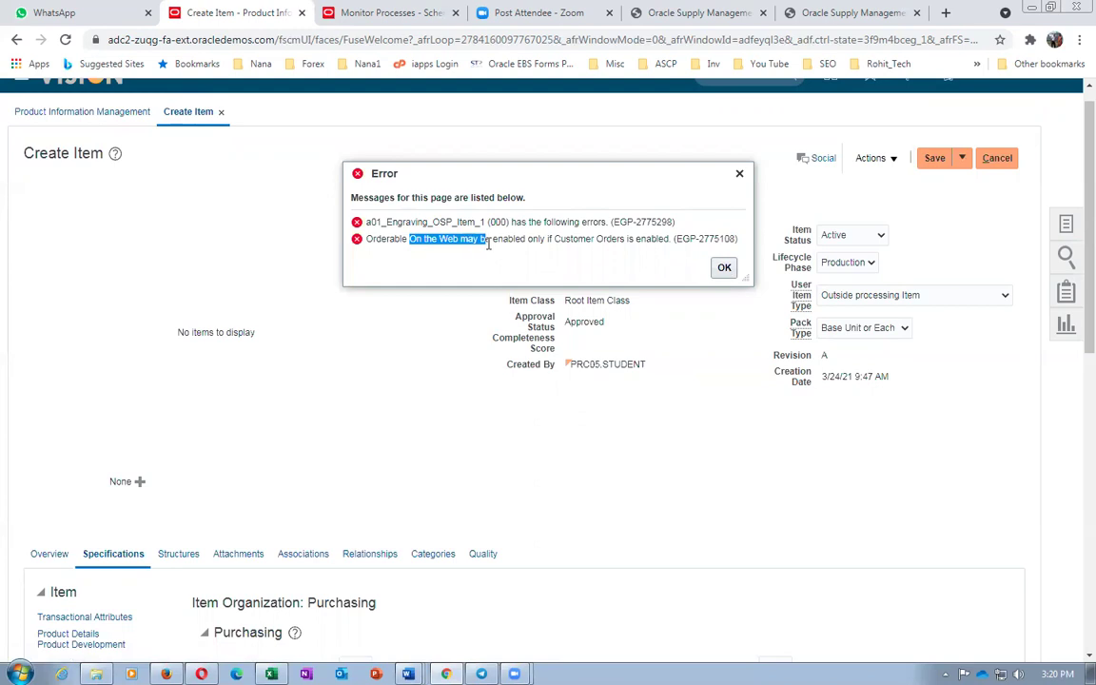
{"action": "left_click", "coordinate": [724, 267]}
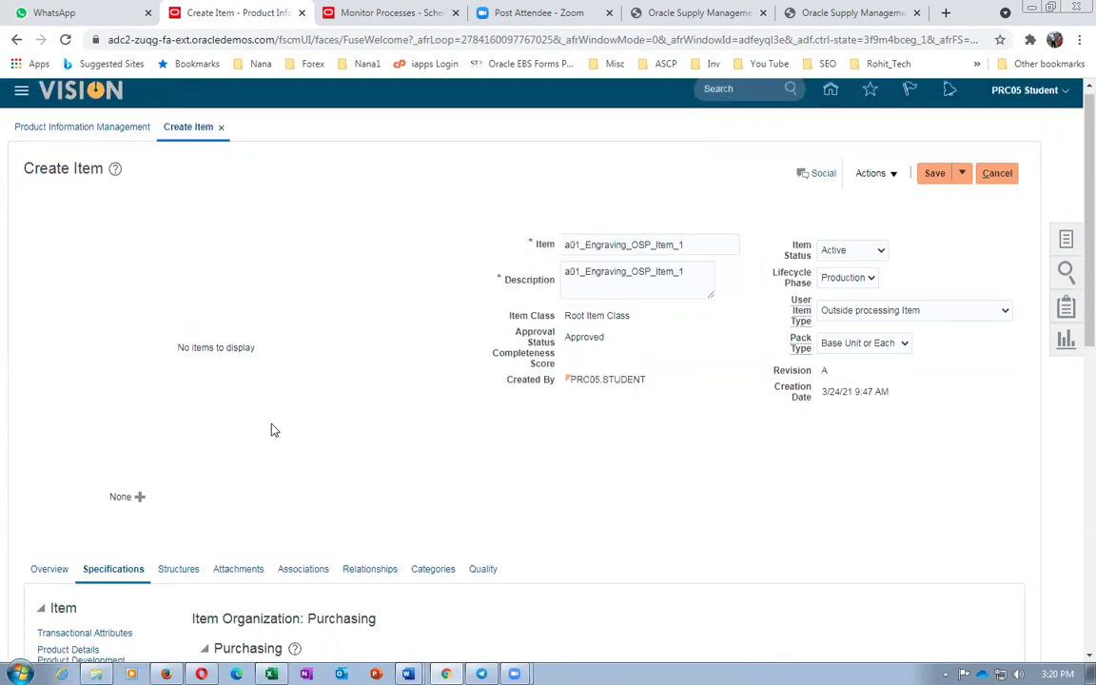
{"action": "scroll", "coordinate": [271, 430], "scroll_direction": "down", "scroll_amount": 4}
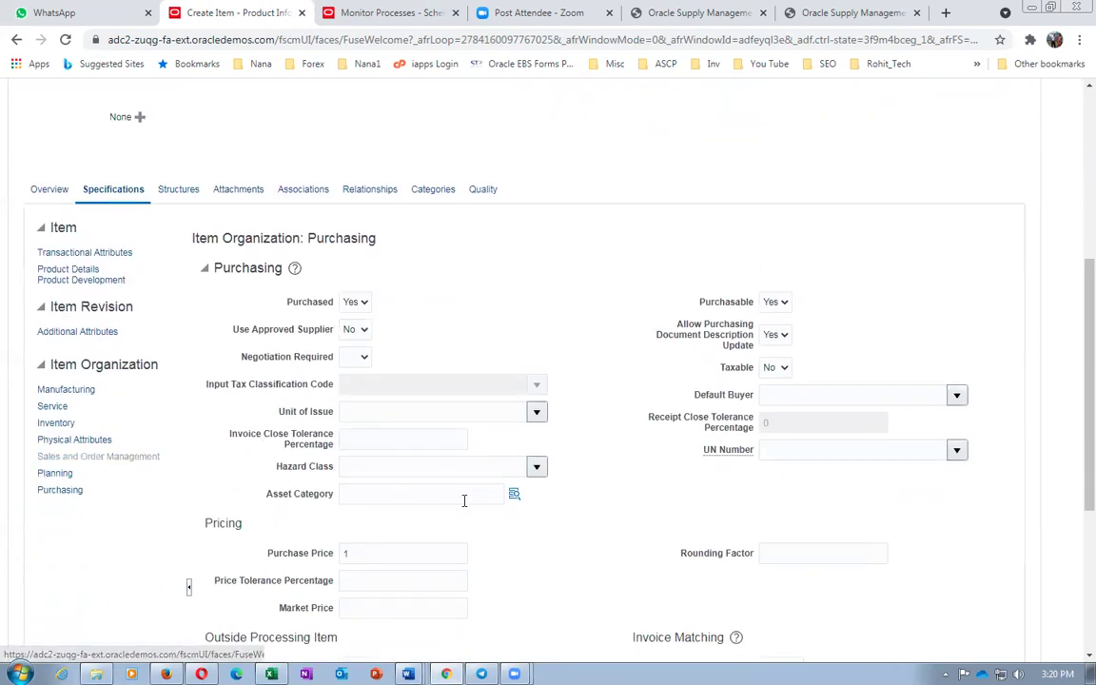
{"action": "scroll", "coordinate": [624, 475], "scroll_direction": "down", "scroll_amount": 4}
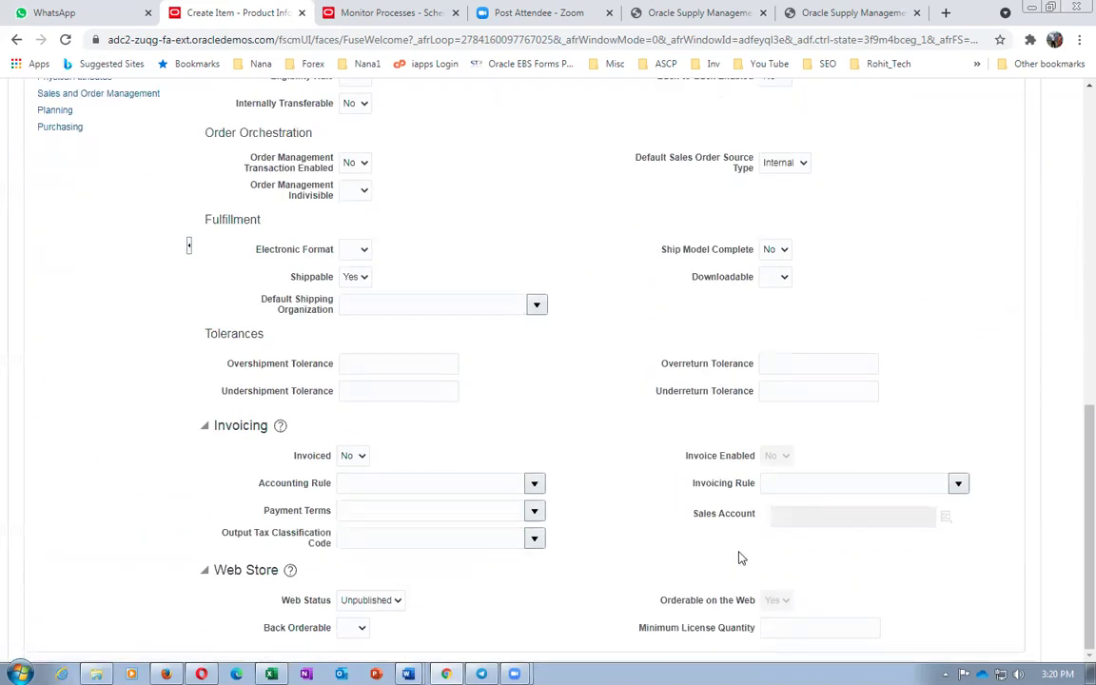
{"action": "scroll", "coordinate": [473, 375], "scroll_direction": "up", "scroll_amount": 4}
{"action": "scroll", "coordinate": [623, 483], "scroll_direction": "down", "scroll_amount": 4}
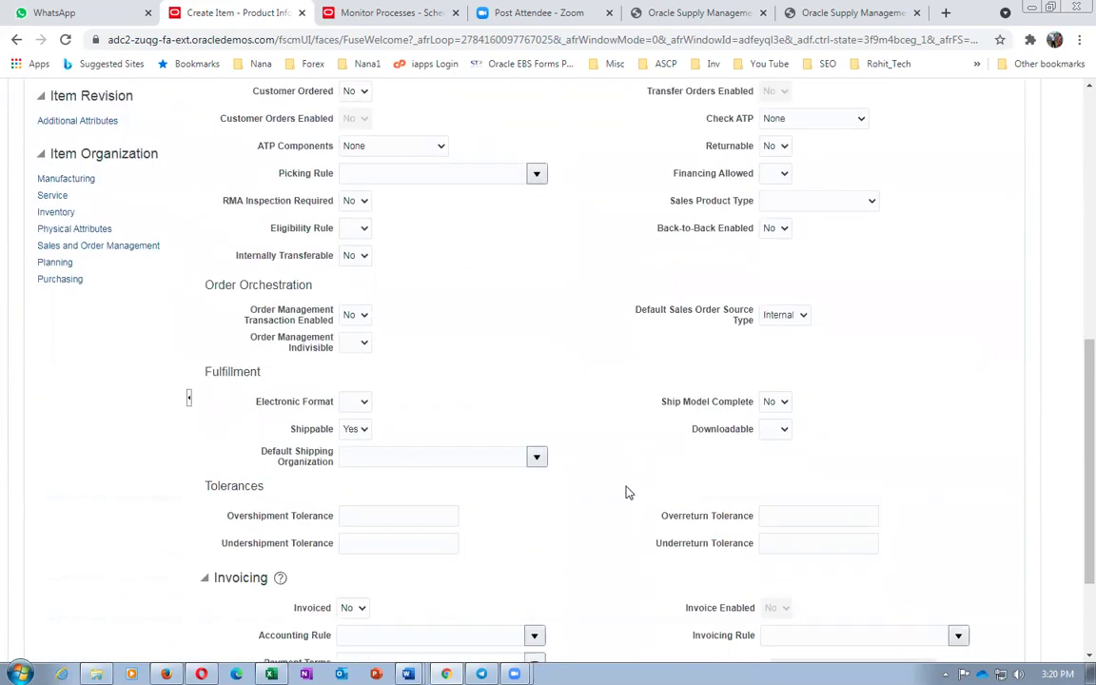
{"action": "scroll", "coordinate": [262, 220], "scroll_direction": "up", "scroll_amount": 3}
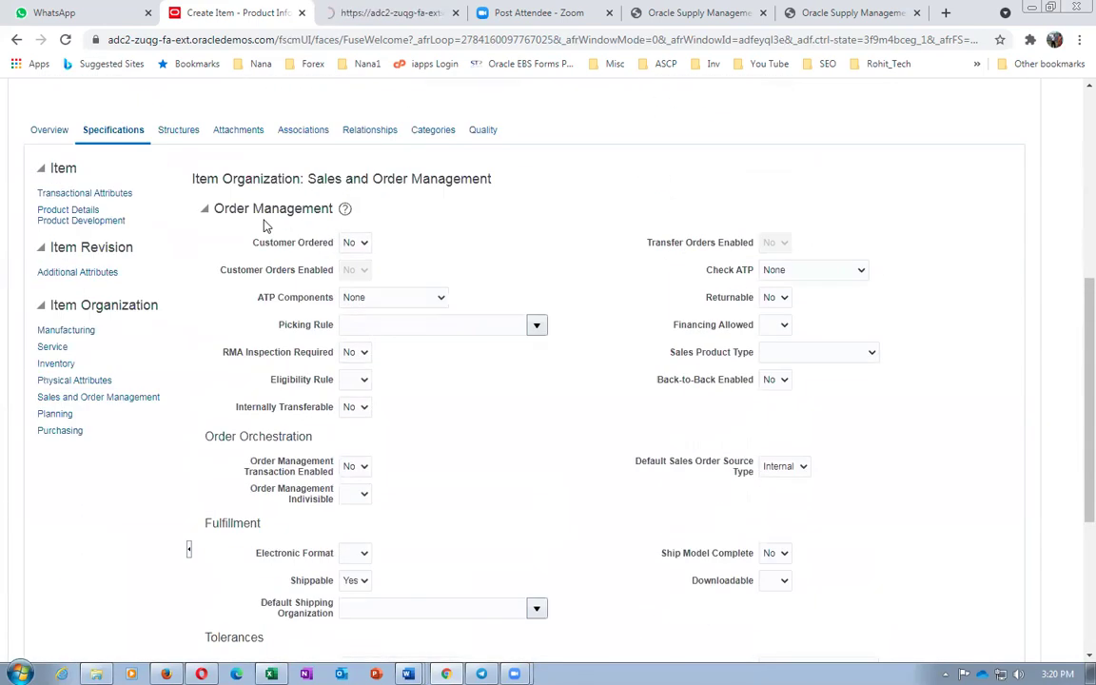
Set Customer Ordered to Yes and Orderable on the Web to No, then save the item.
{"action": "left_click", "coordinate": [358, 244]}
{"action": "left_click", "coordinate": [362, 272]}
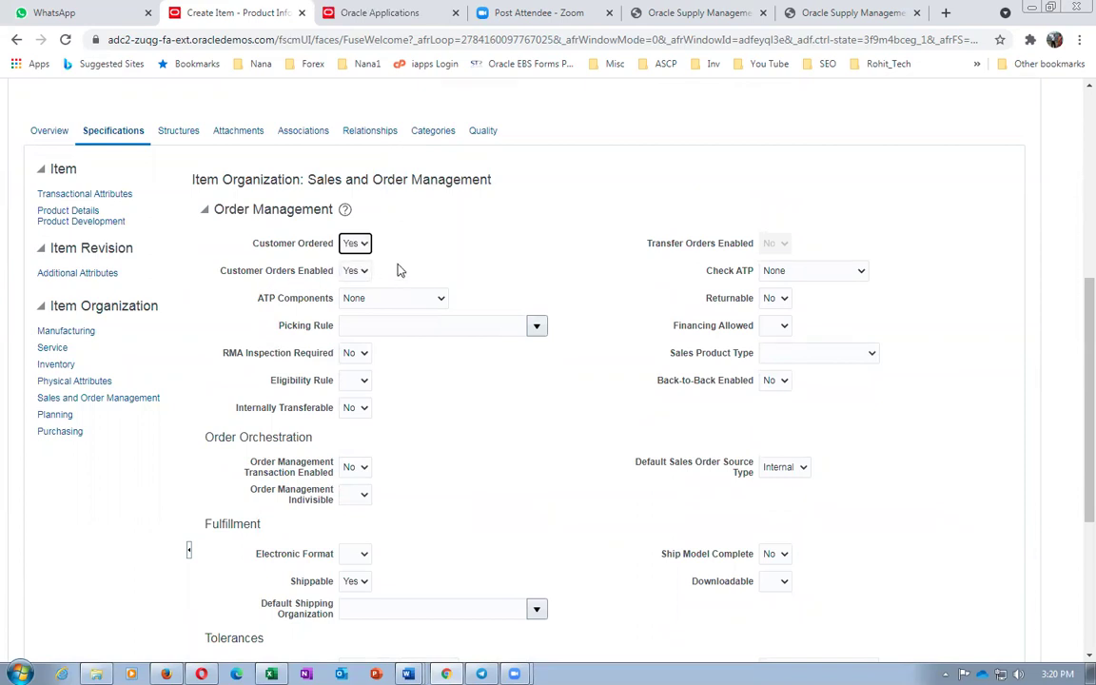
{"action": "scroll", "coordinate": [583, 499], "scroll_direction": "down", "scroll_amount": 3}
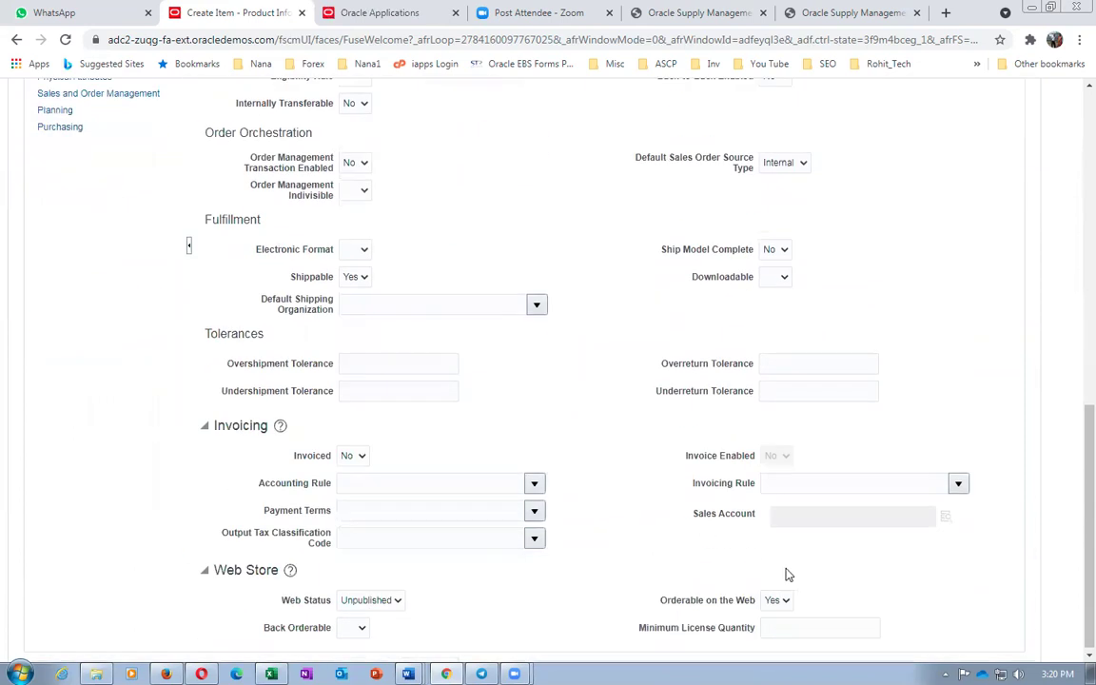
{"action": "left_click", "coordinate": [778, 600]}
{"action": "left_click", "coordinate": [775, 624]}
{"action": "scroll", "coordinate": [584, 428], "scroll_direction": "up", "scroll_amount": 10}
{"action": "left_click", "coordinate": [932, 185]}
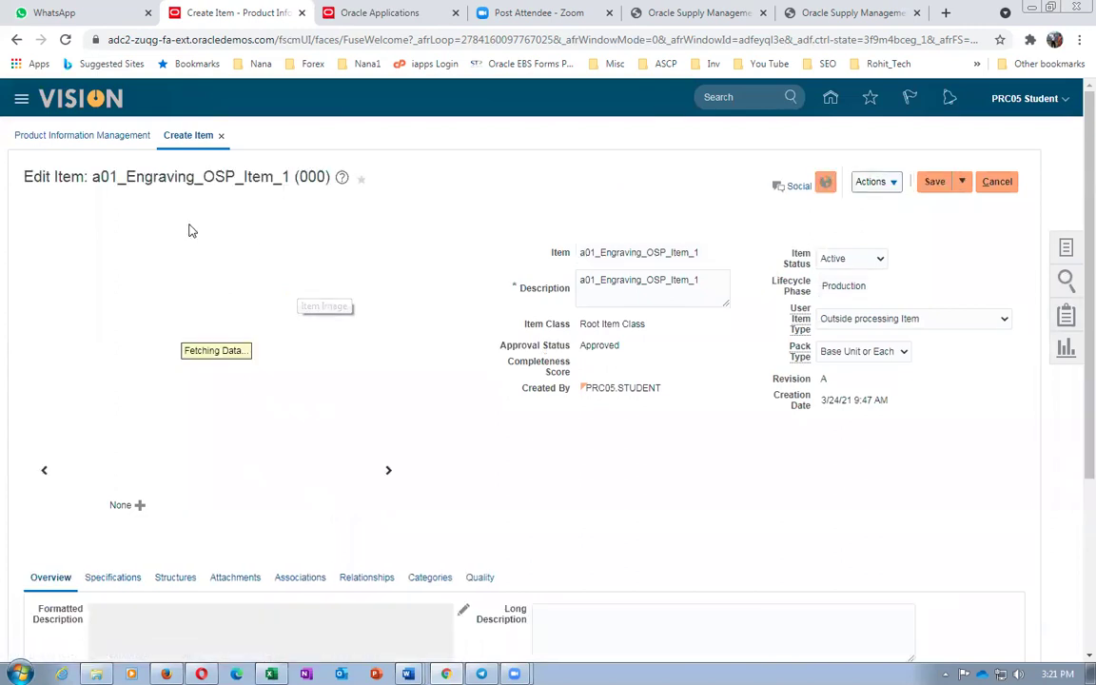
Review the saved item's specifications and Purchasing attributes.
{"action": "scroll", "coordinate": [323, 463], "scroll_direction": "down", "scroll_amount": 3}
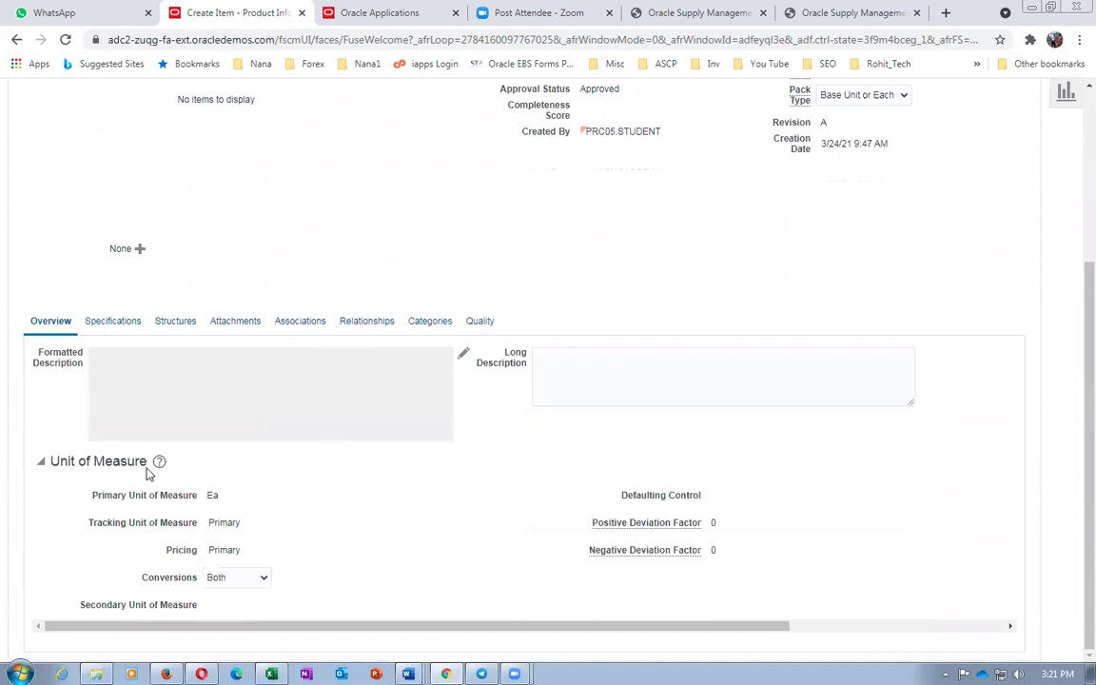
{"action": "left_click", "coordinate": [101, 324]}
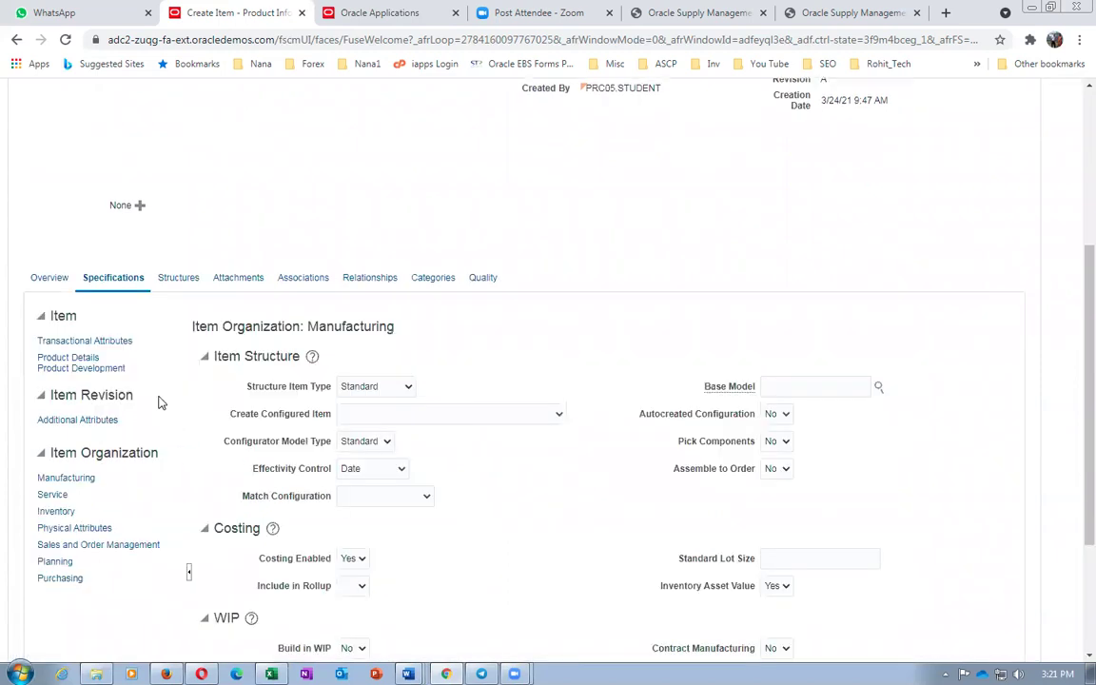
{"action": "left_click", "coordinate": [54, 582]}
{"action": "scroll", "coordinate": [486, 361], "scroll_direction": "down", "scroll_amount": 2}
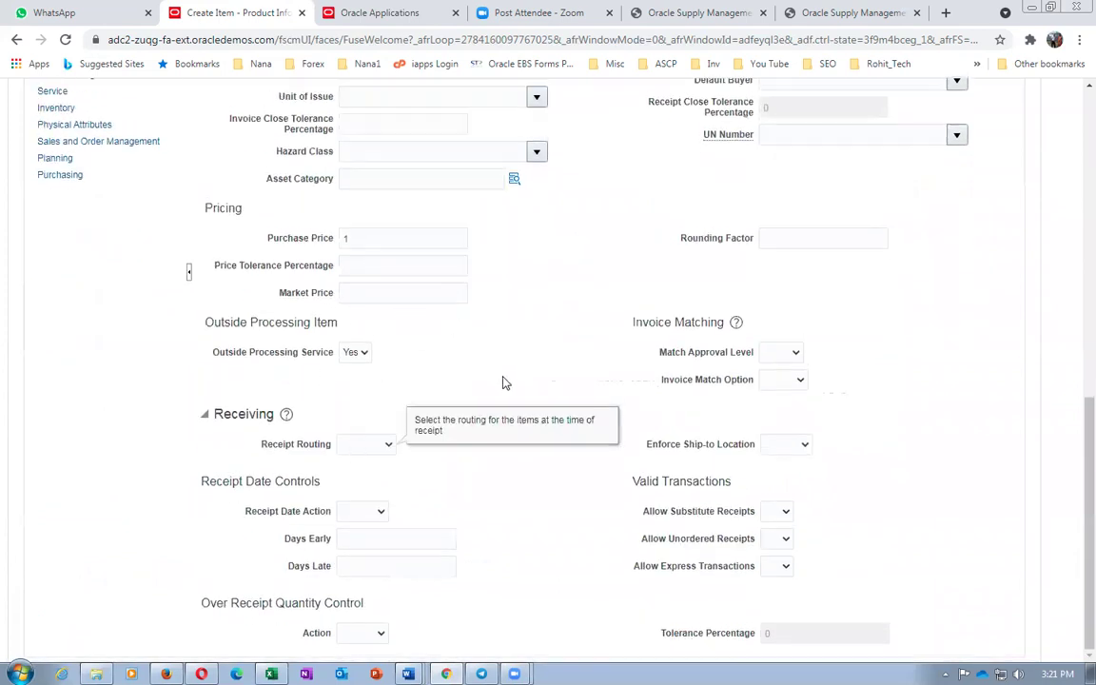
{"action": "scroll", "coordinate": [502, 376], "scroll_direction": "up", "scroll_amount": 10}
Assign organization 002 Atlanta to the item's organizations.
{"action": "left_click", "coordinate": [293, 578]}
{"action": "scroll", "coordinate": [239, 444], "scroll_direction": "down", "scroll_amount": 2}
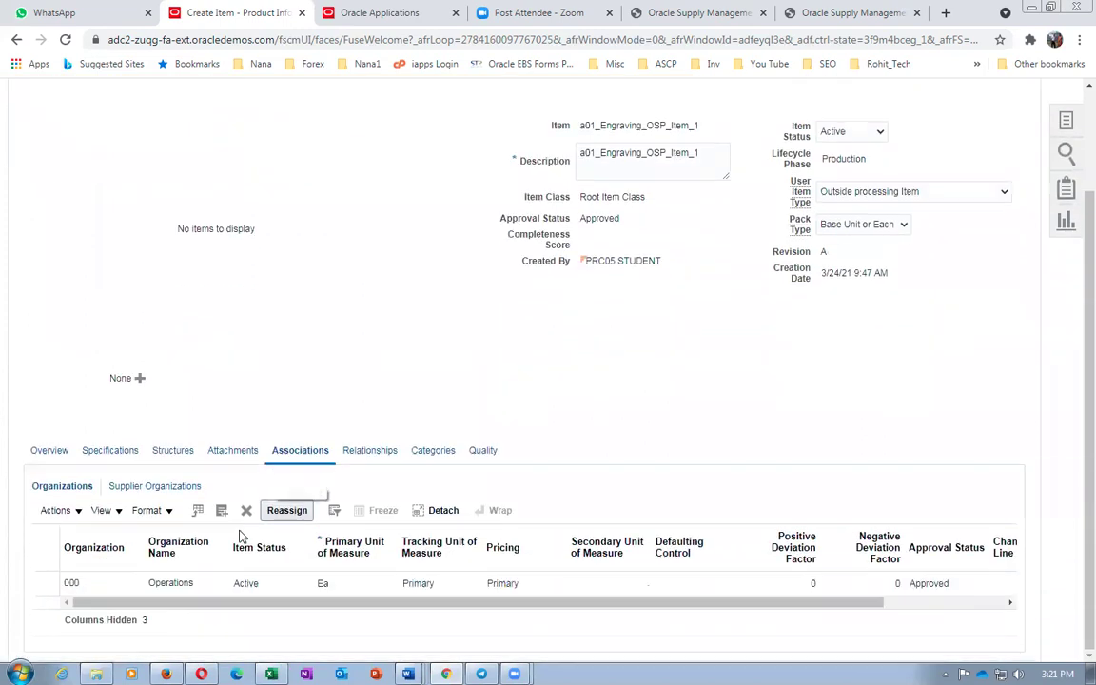
{"action": "left_click", "coordinate": [50, 511]}
{"action": "left_click", "coordinate": [69, 561]}
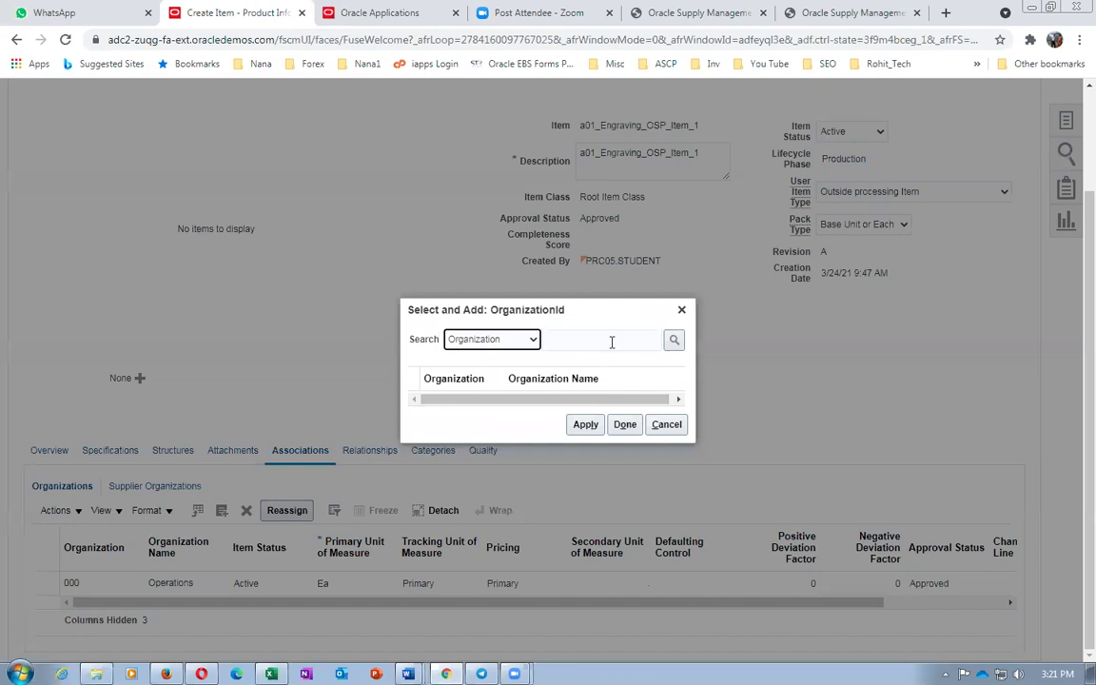
{"action": "left_click", "coordinate": [614, 341]}
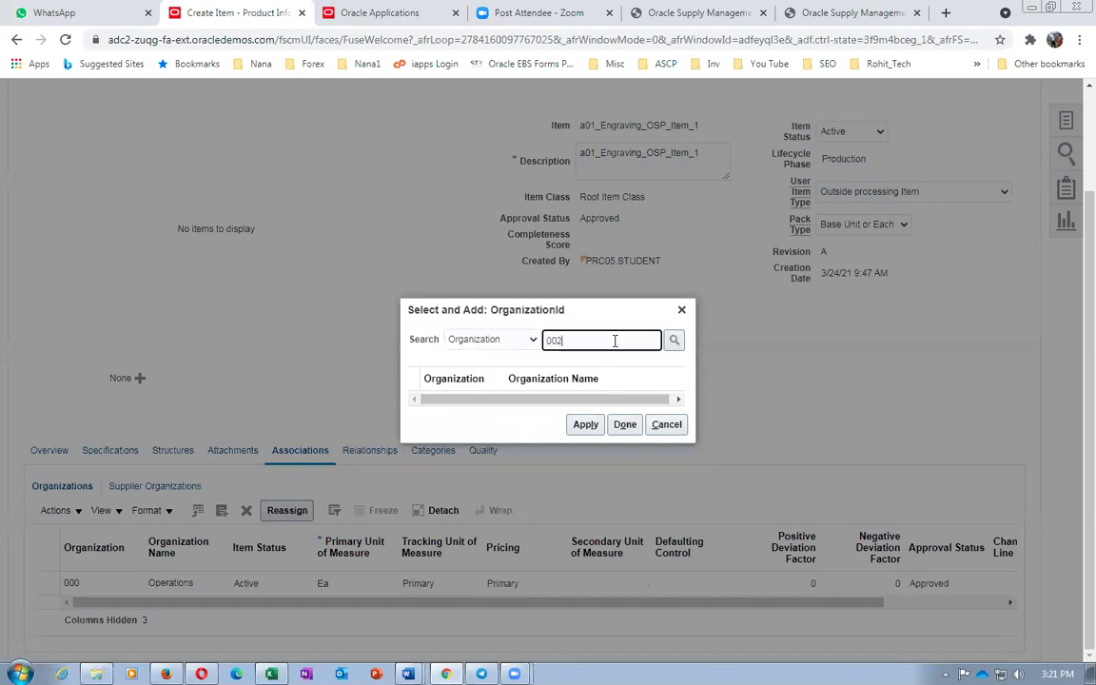
{"action": "key", "text": "Return"}
{"action": "left_click", "coordinate": [590, 397]}
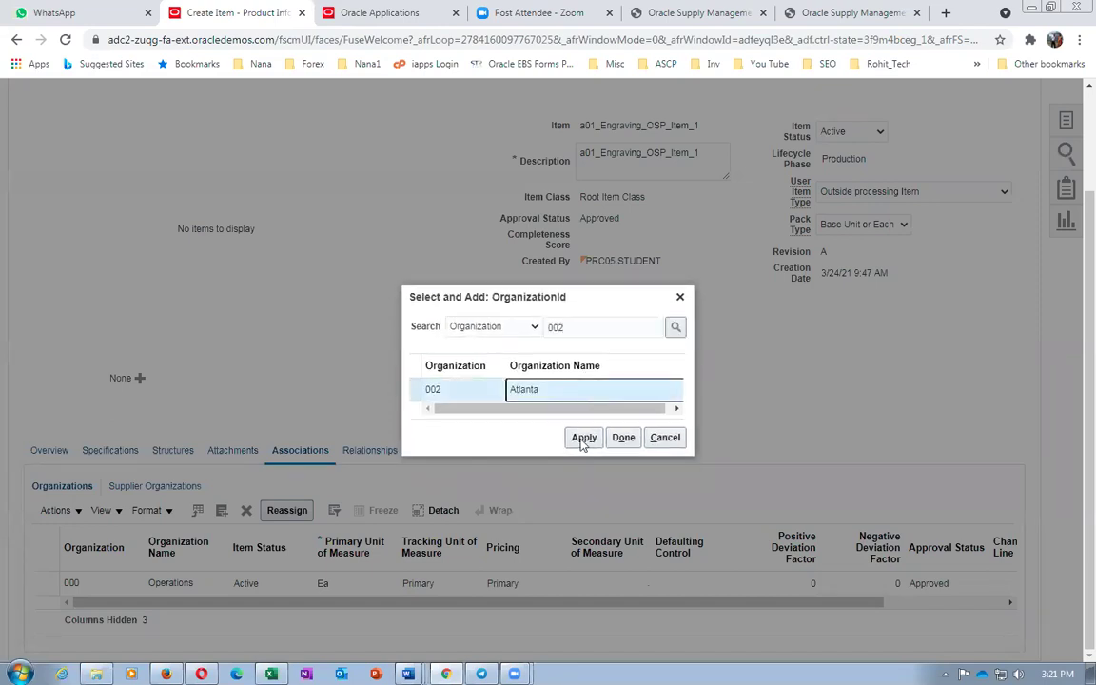
{"action": "left_click", "coordinate": [585, 440]}
{"action": "left_click", "coordinate": [628, 441]}
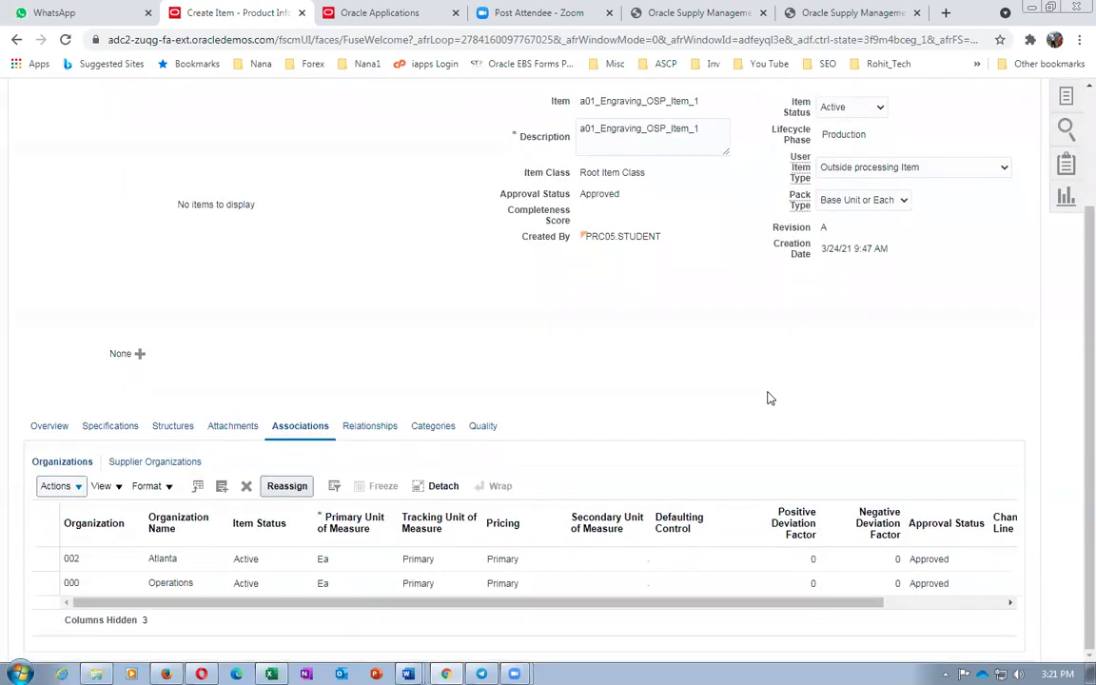
Save and close the item a01_Engraving_OSP_Item_1, returning to the instructions document.
{"action": "scroll", "coordinate": [770, 398], "scroll_direction": "up", "scroll_amount": 2}
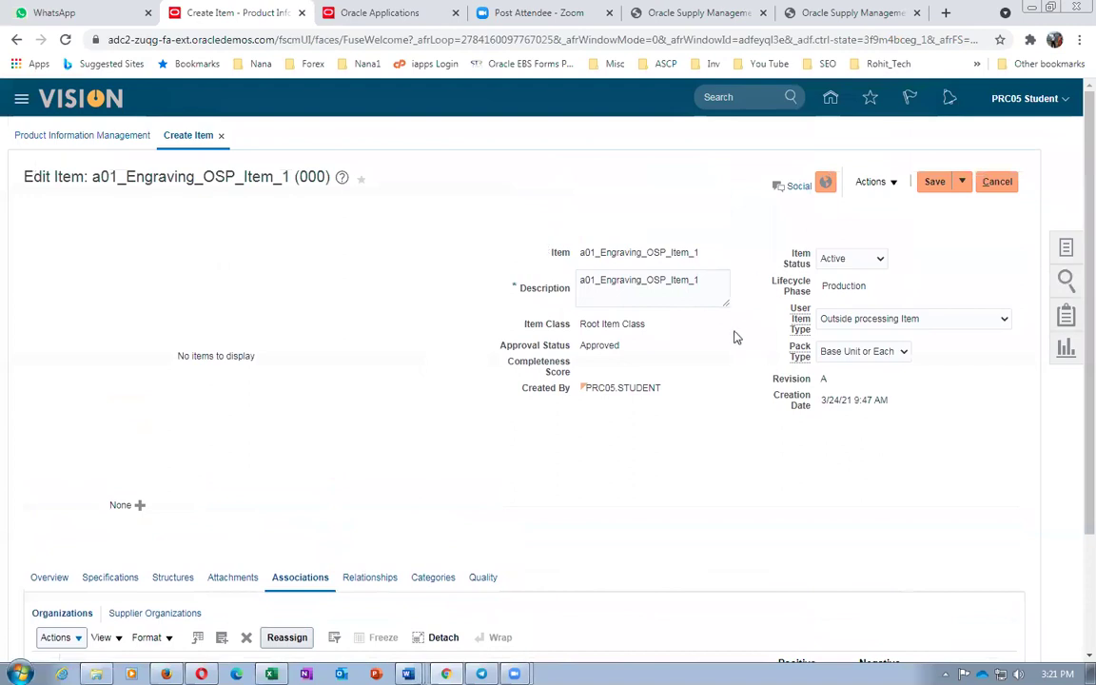
{"action": "left_click", "coordinate": [962, 181]}
{"action": "left_click", "coordinate": [968, 206]}
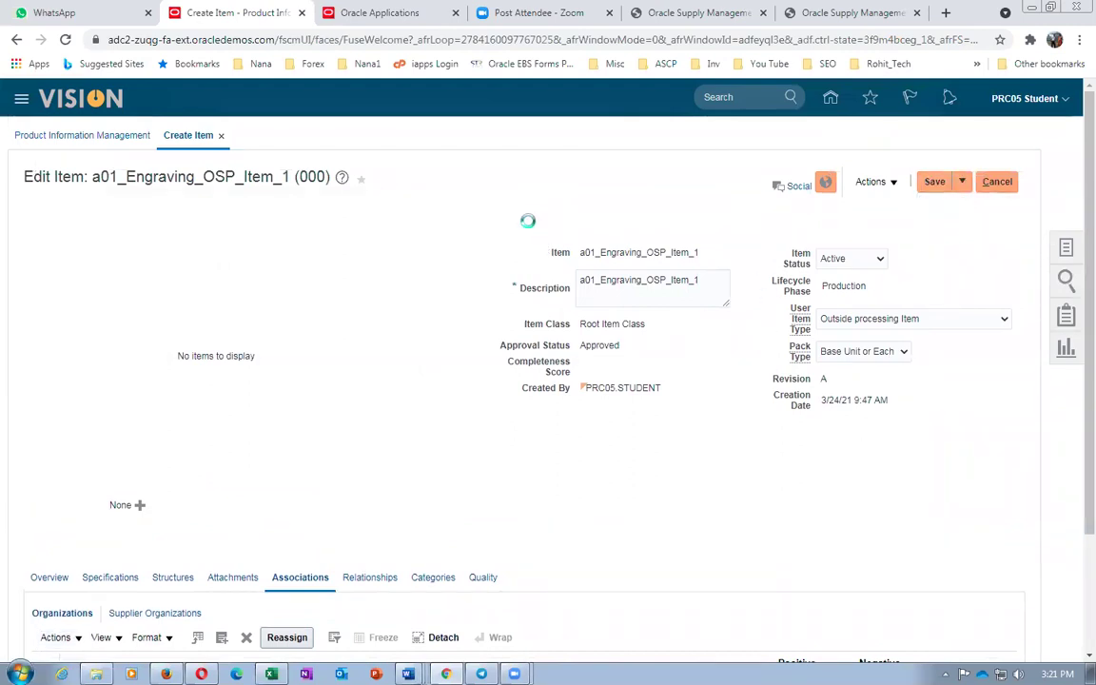
{"action": "key", "text": "alt+Tab"}
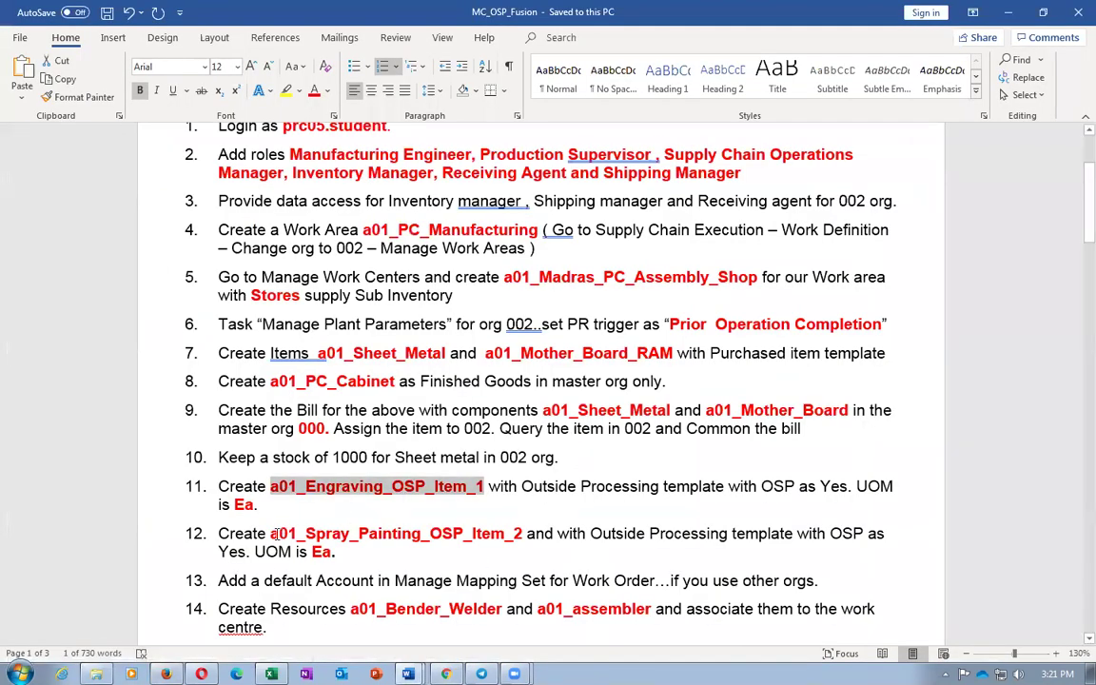
Copy a01_Spray_Painting_OSP_Item_2 from step 12 of the instructions and return to Oracle.
{"action": "left_click_drag", "start_coordinate": [273, 535], "coordinate": [522, 534]}
{"action": "key", "text": "ctrl+c"}
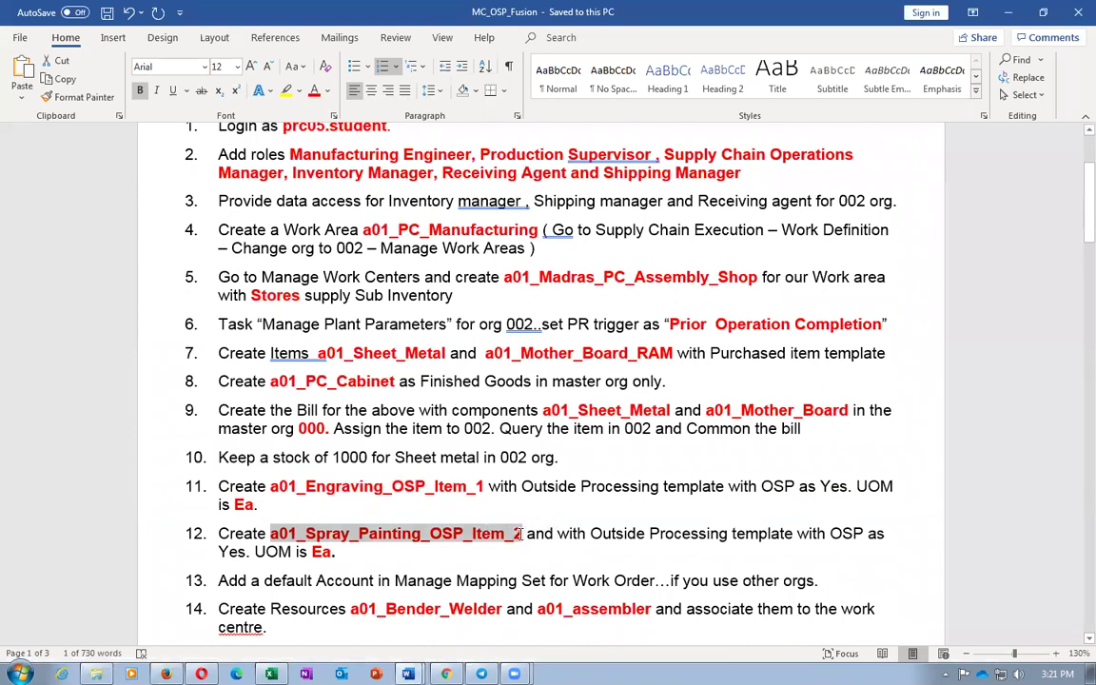
{"action": "key", "text": "alt+Tab"}
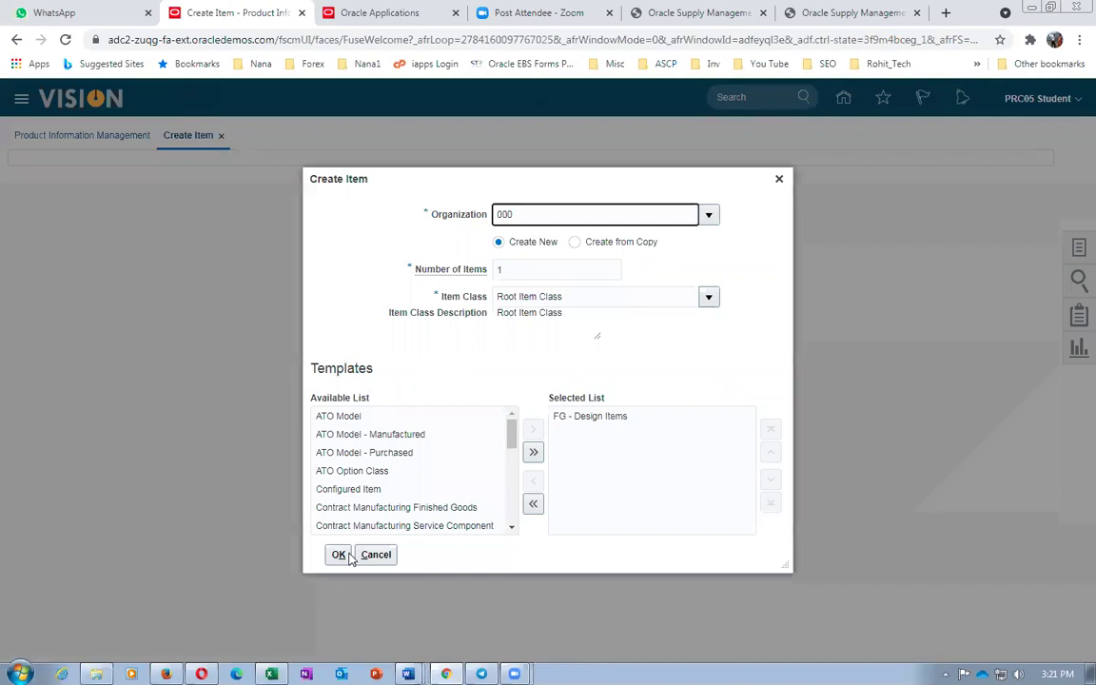
Discard the item accidentally started with the FG - Design Items template.
{"action": "left_click", "coordinate": [339, 555]}
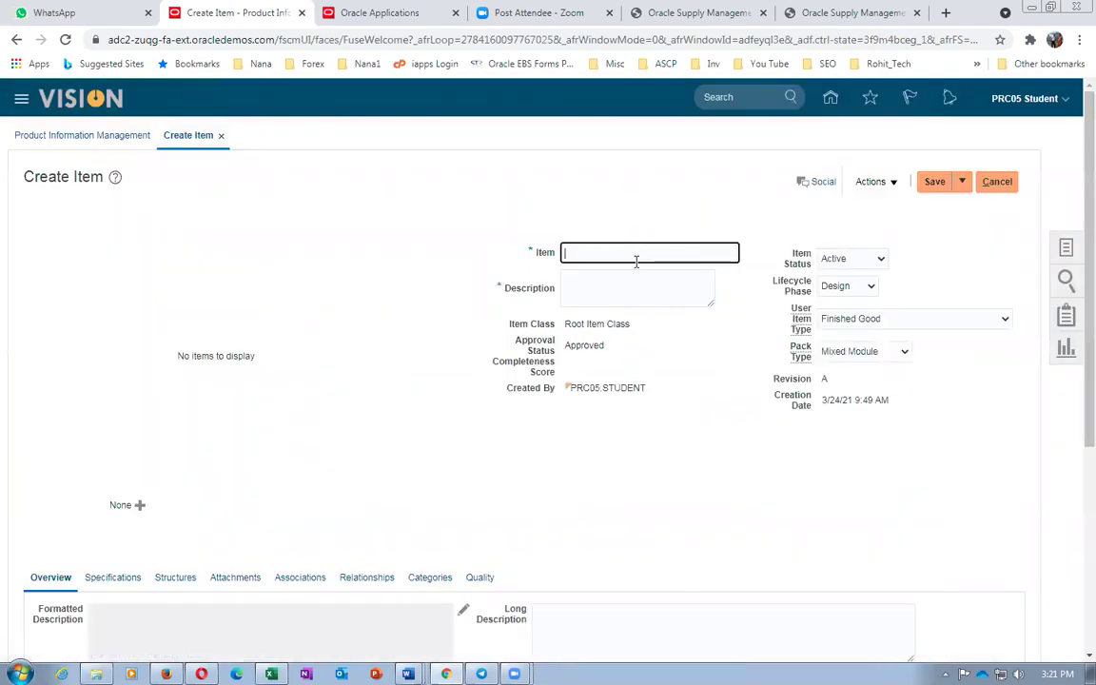
{"action": "key", "text": "ctrl+v"}
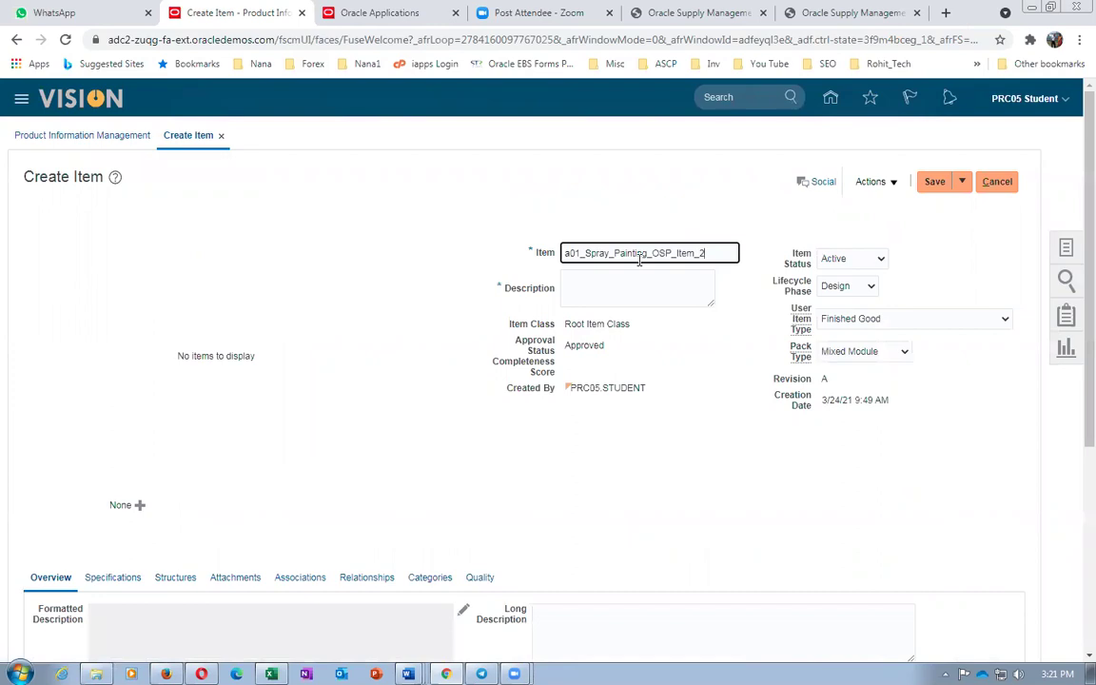
{"action": "left_click", "coordinate": [628, 281]}
{"action": "key", "text": "ctrl+v"}
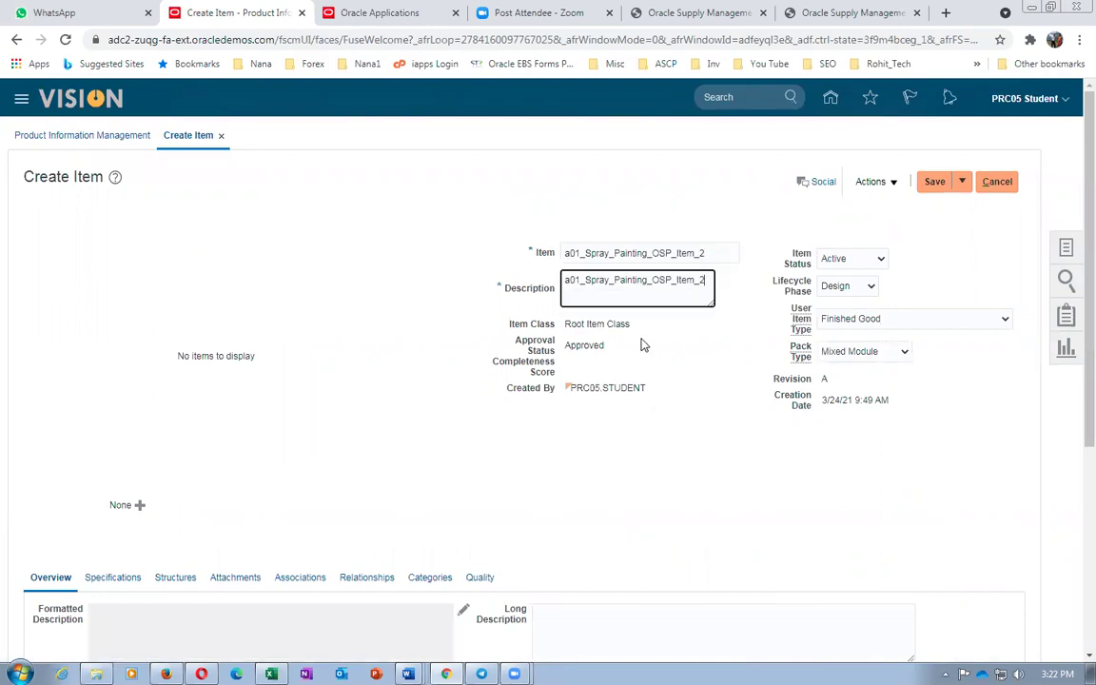
{"action": "left_click", "coordinate": [999, 181]}
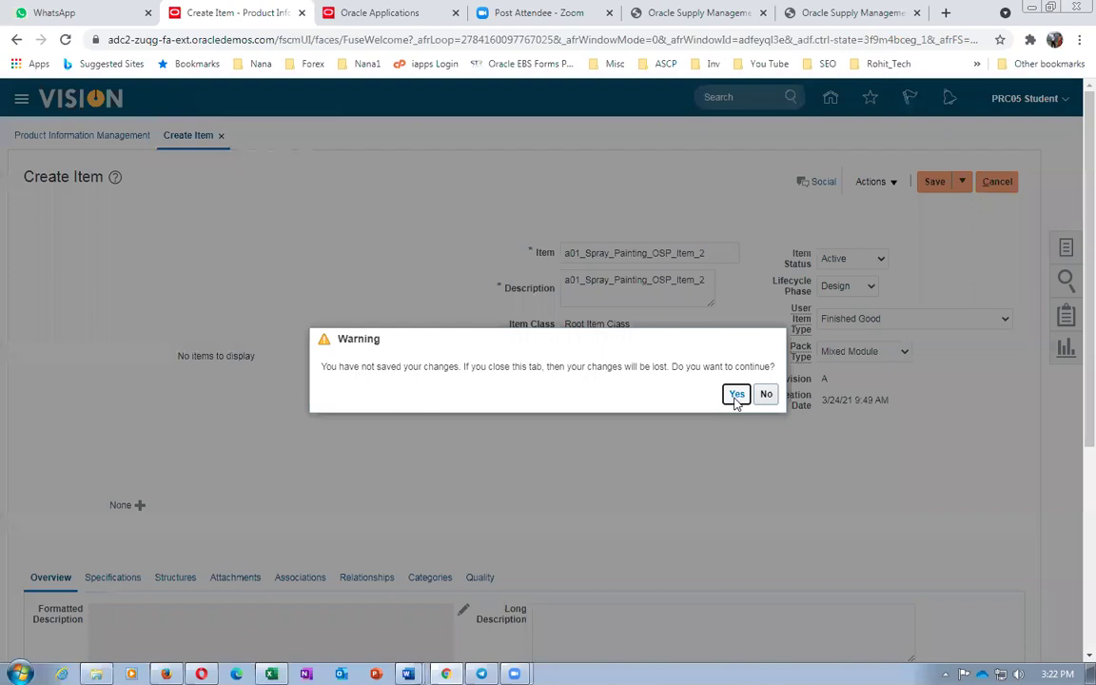
{"action": "left_click", "coordinate": [737, 396]}
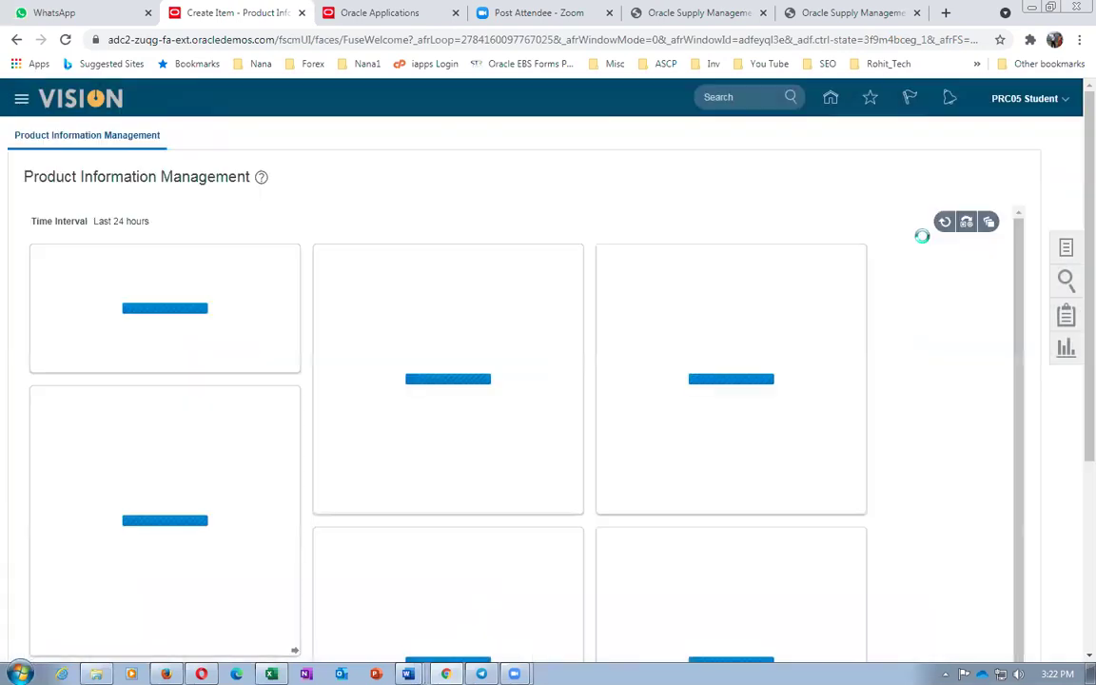
Start a new item using only the Outside Processing Item template.
{"action": "left_click", "coordinate": [1063, 249]}
{"action": "left_click", "coordinate": [960, 151]}
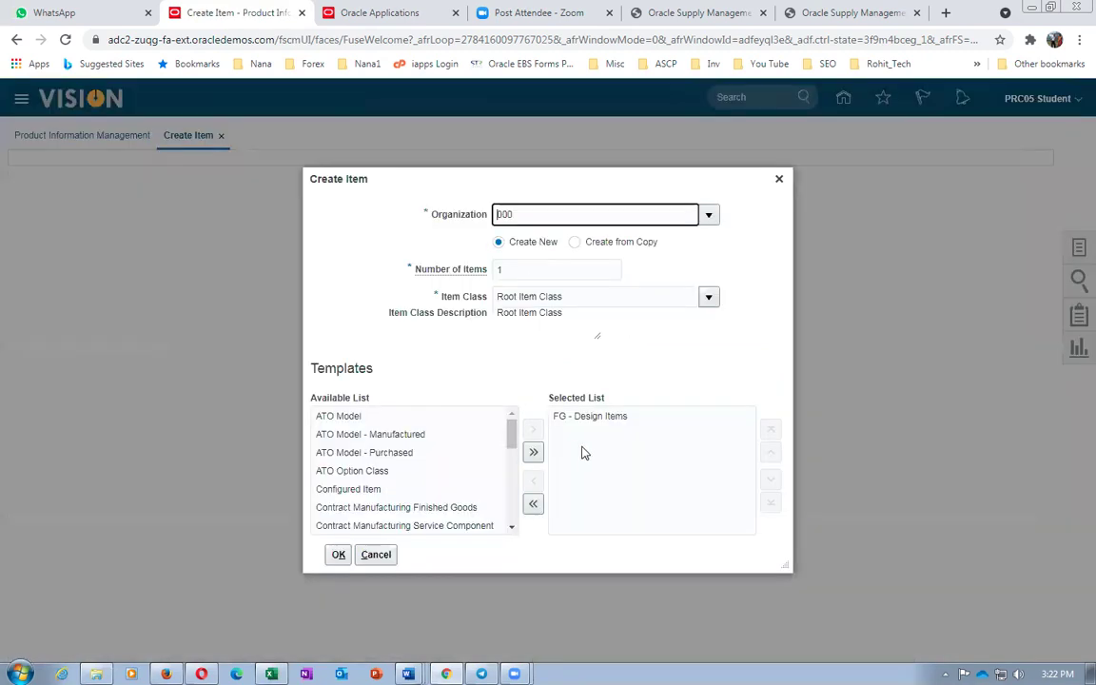
{"action": "left_click", "coordinate": [578, 421]}
{"action": "left_click", "coordinate": [534, 486]}
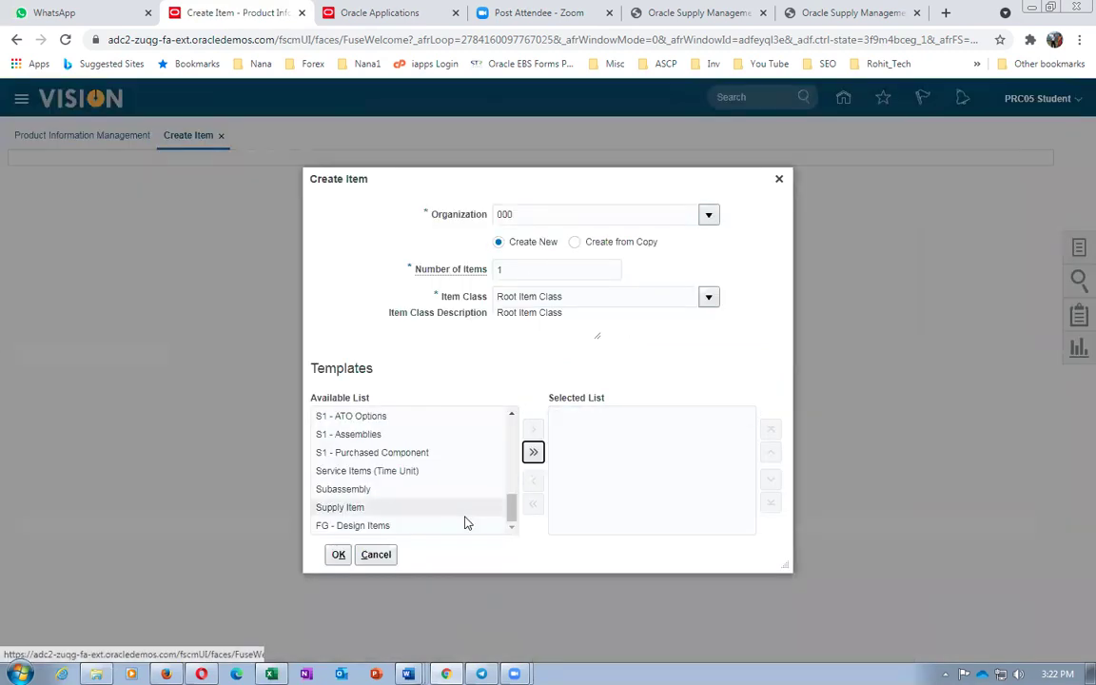
{"action": "left_click_drag", "start_coordinate": [513, 509], "coordinate": [512, 466]}
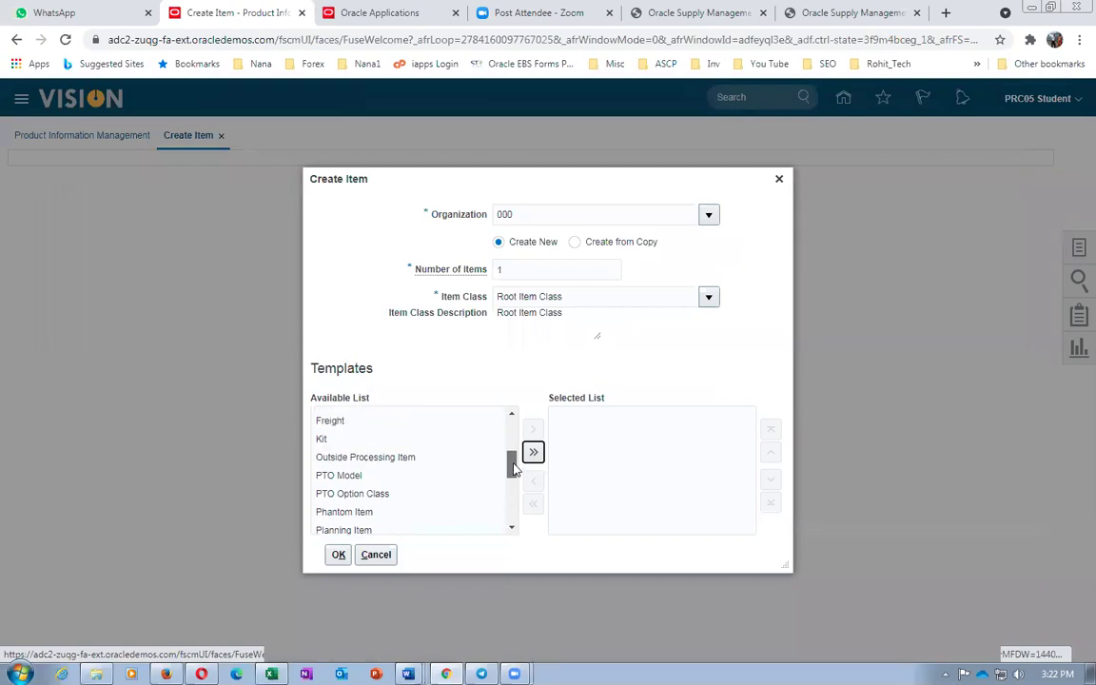
{"action": "left_click", "coordinate": [433, 457]}
{"action": "left_click", "coordinate": [534, 430]}
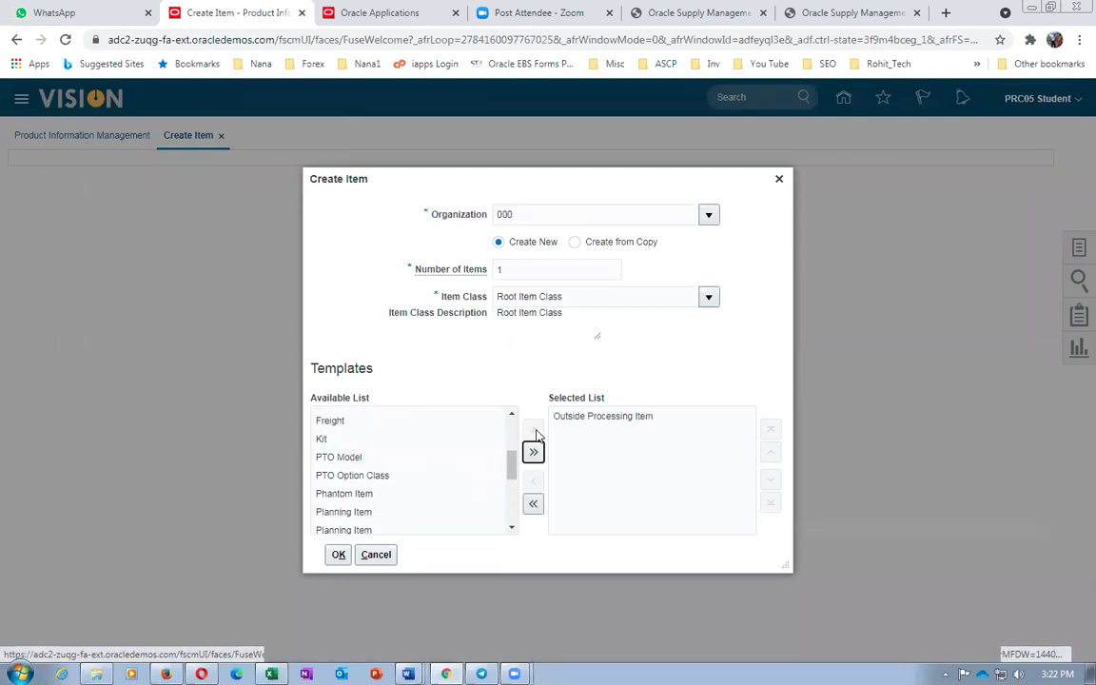
{"action": "left_click", "coordinate": [338, 555]}
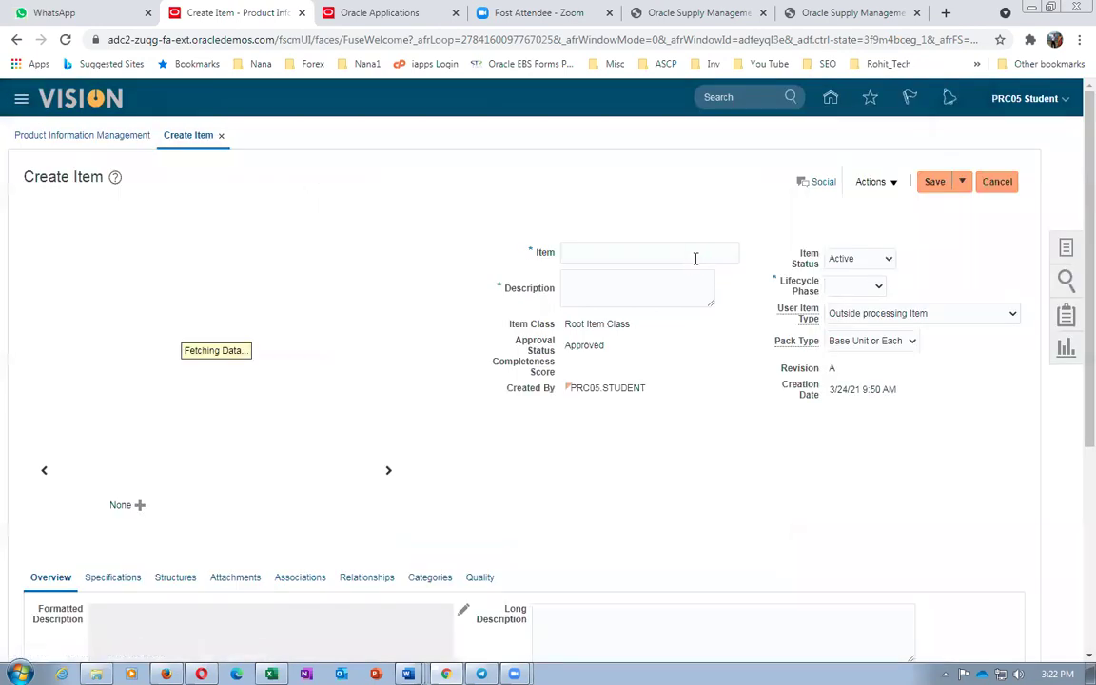
Enter a01_Spray_Painting_OSP_Item_2 as both the item name and description.
{"action": "left_click", "coordinate": [695, 254]}
{"action": "key", "text": "ctrl+v"}
{"action": "left_click", "coordinate": [652, 293]}
{"action": "key", "text": "ctrl+v"}
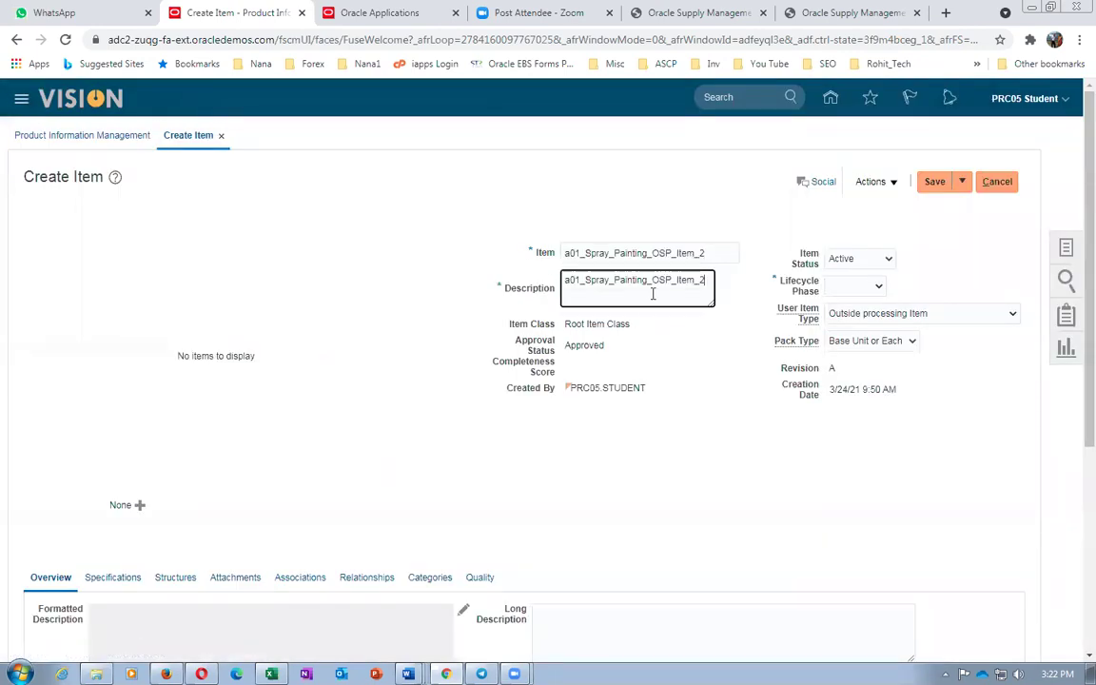
Set Lifecycle Phase to Production, Customer Ordered to Yes, and Orderable on the Web to No.
{"action": "left_click", "coordinate": [857, 286]}
{"action": "left_click", "coordinate": [850, 325]}
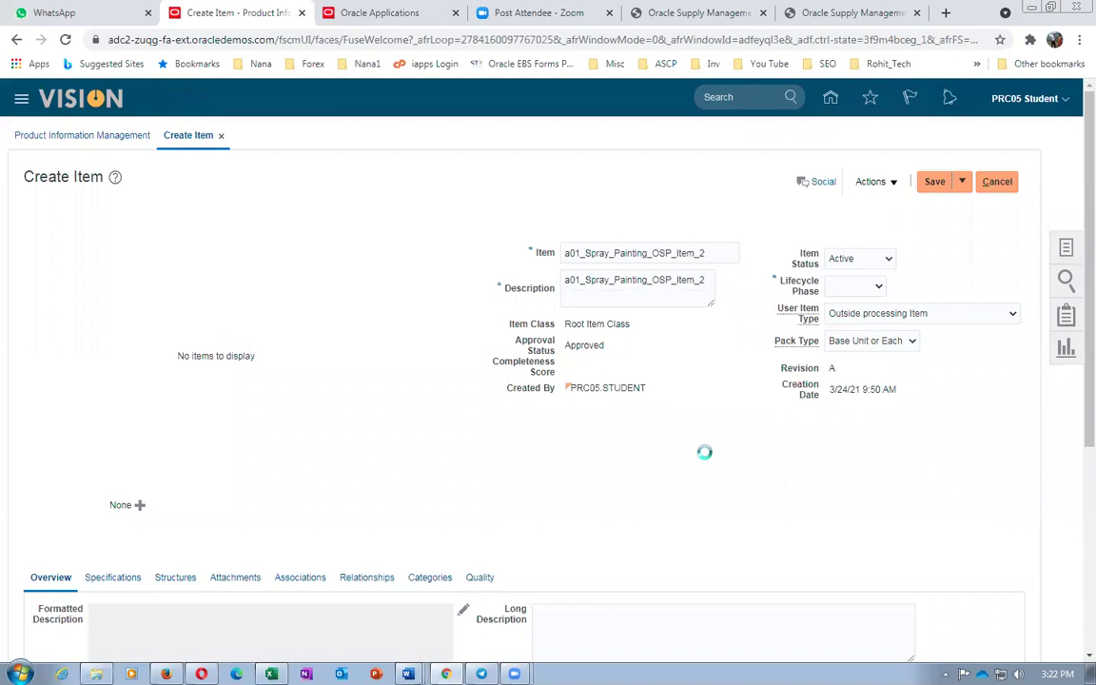
{"action": "scroll", "coordinate": [533, 436], "scroll_direction": "down", "scroll_amount": 5}
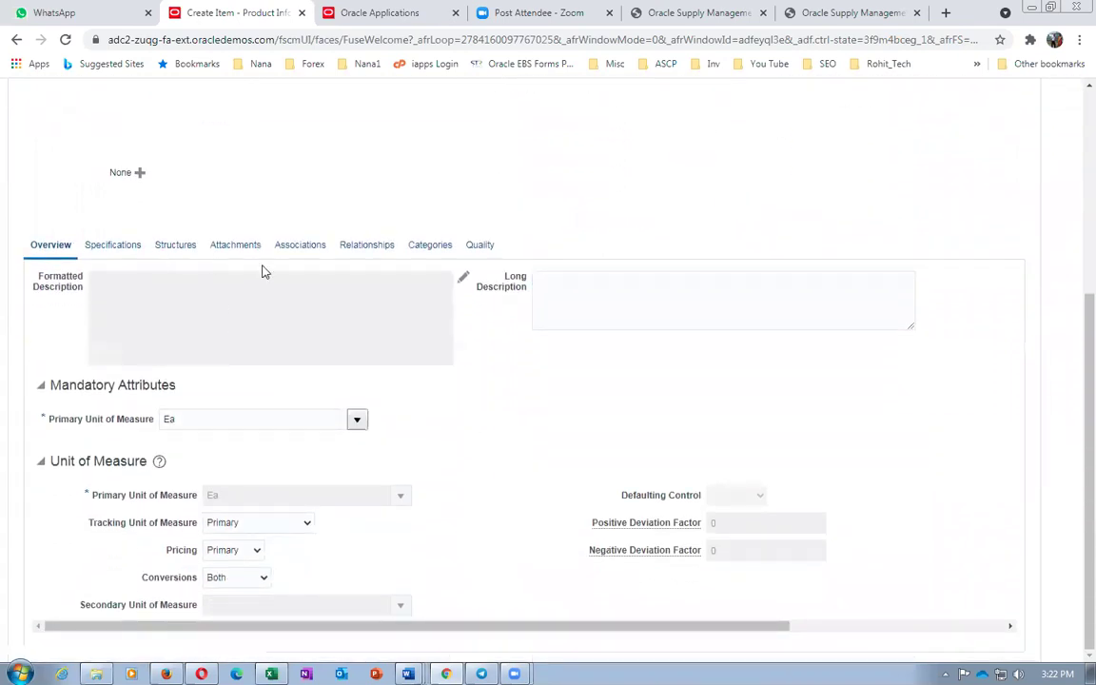
{"action": "left_click", "coordinate": [90, 245]}
{"action": "left_click", "coordinate": [74, 514]}
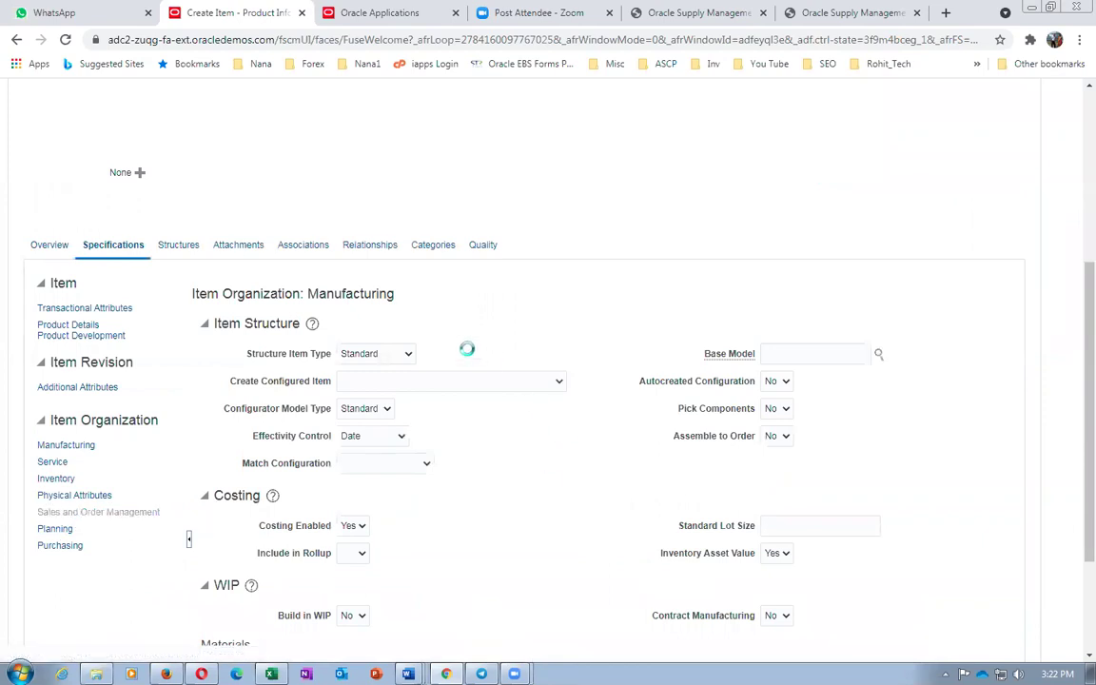
{"action": "left_click", "coordinate": [349, 357]}
{"action": "left_click", "coordinate": [354, 384]}
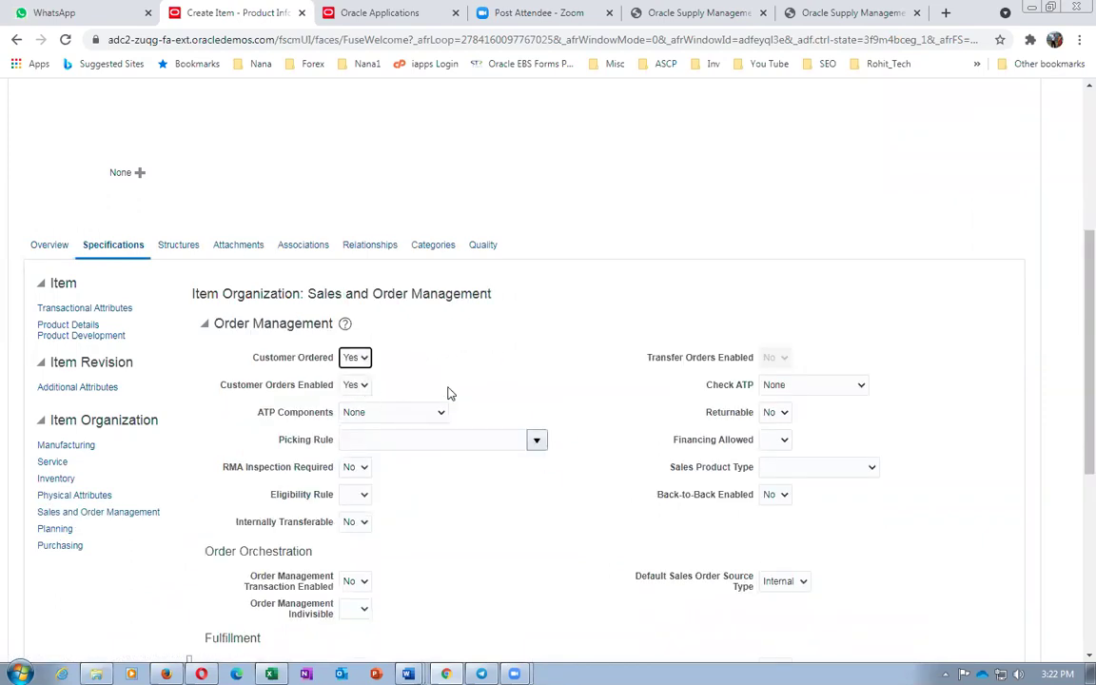
{"action": "scroll", "coordinate": [503, 494], "scroll_direction": "down", "scroll_amount": 5}
{"action": "left_click", "coordinate": [775, 601]}
{"action": "left_click", "coordinate": [770, 616]}
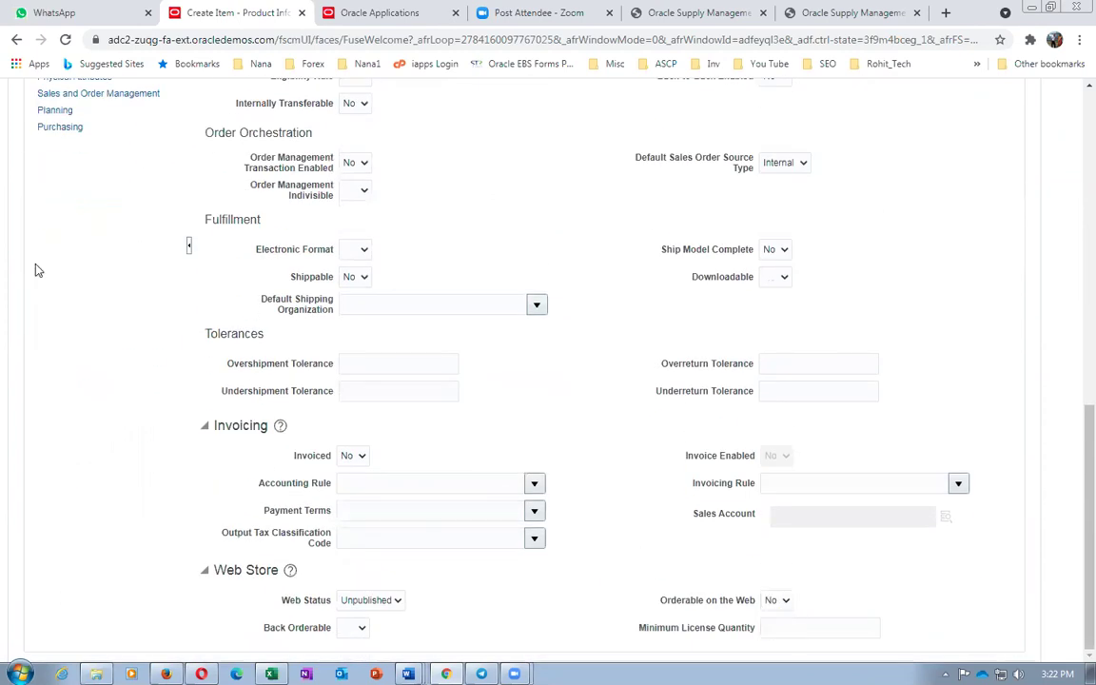
Set Purchase Price 2 and Outside Processing Service Yes, then save the item.
{"action": "left_click", "coordinate": [41, 130]}
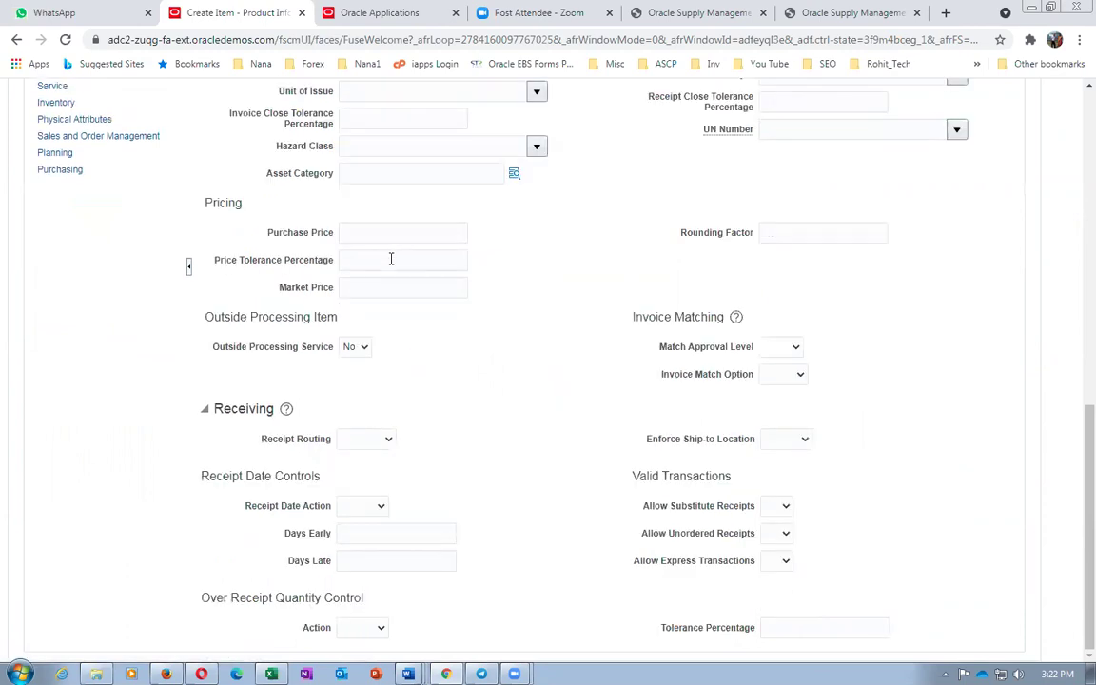
{"action": "left_click", "coordinate": [402, 234]}
{"action": "type", "text": "2"}
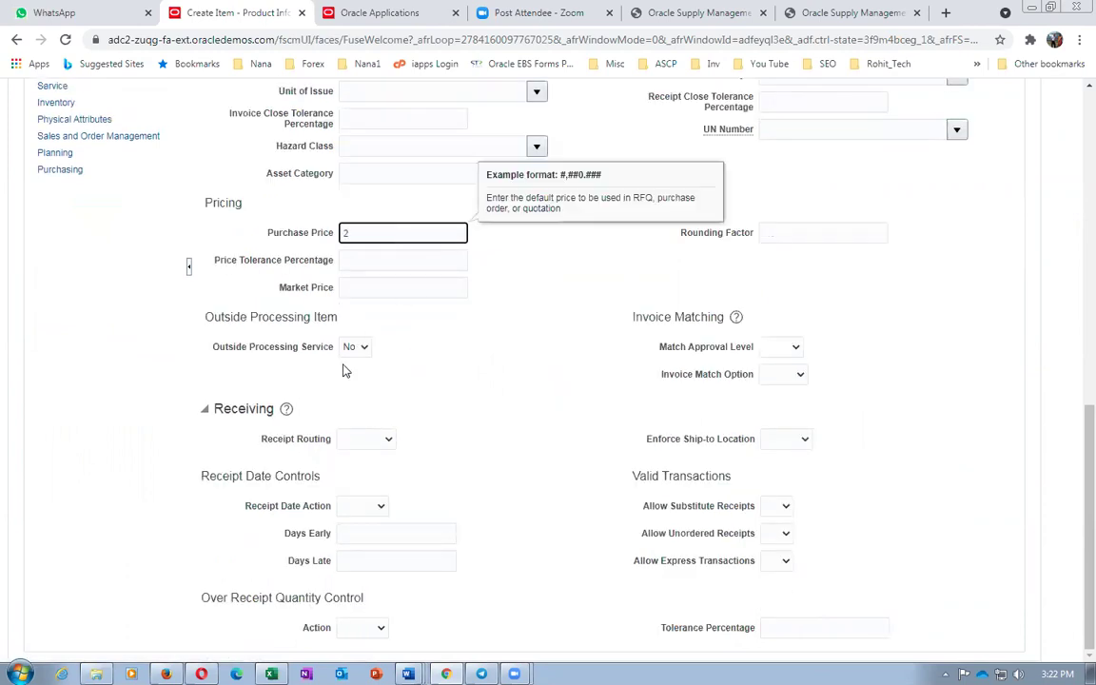
{"action": "left_click", "coordinate": [364, 347]}
{"action": "left_click", "coordinate": [350, 375]}
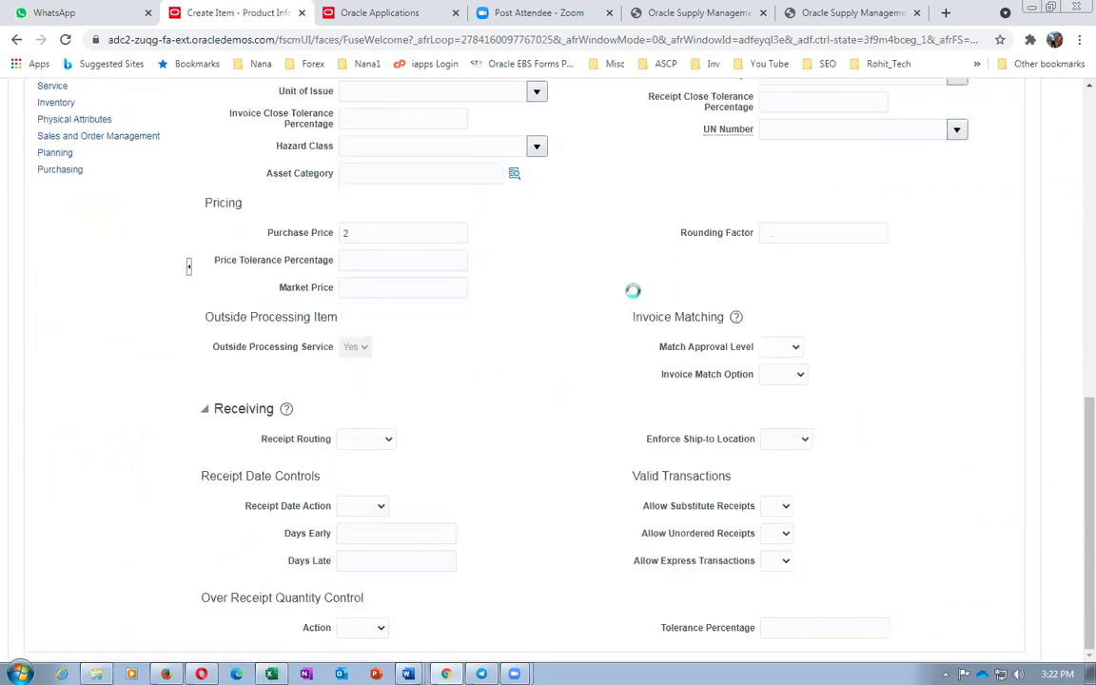
{"action": "scroll", "coordinate": [637, 301], "scroll_direction": "up", "scroll_amount": 10}
{"action": "left_click", "coordinate": [934, 181]}
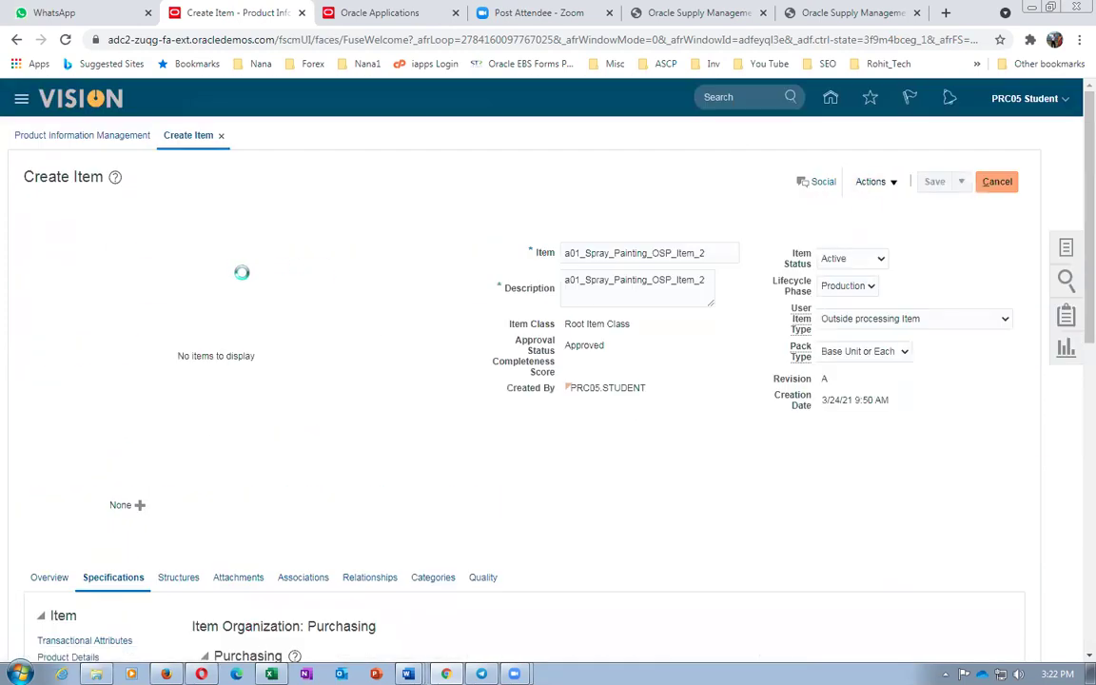
Open the item's Organizations associations and try Select and Add, closing the picker without adding.
{"action": "scroll", "coordinate": [243, 282], "scroll_direction": "down", "scroll_amount": 3}
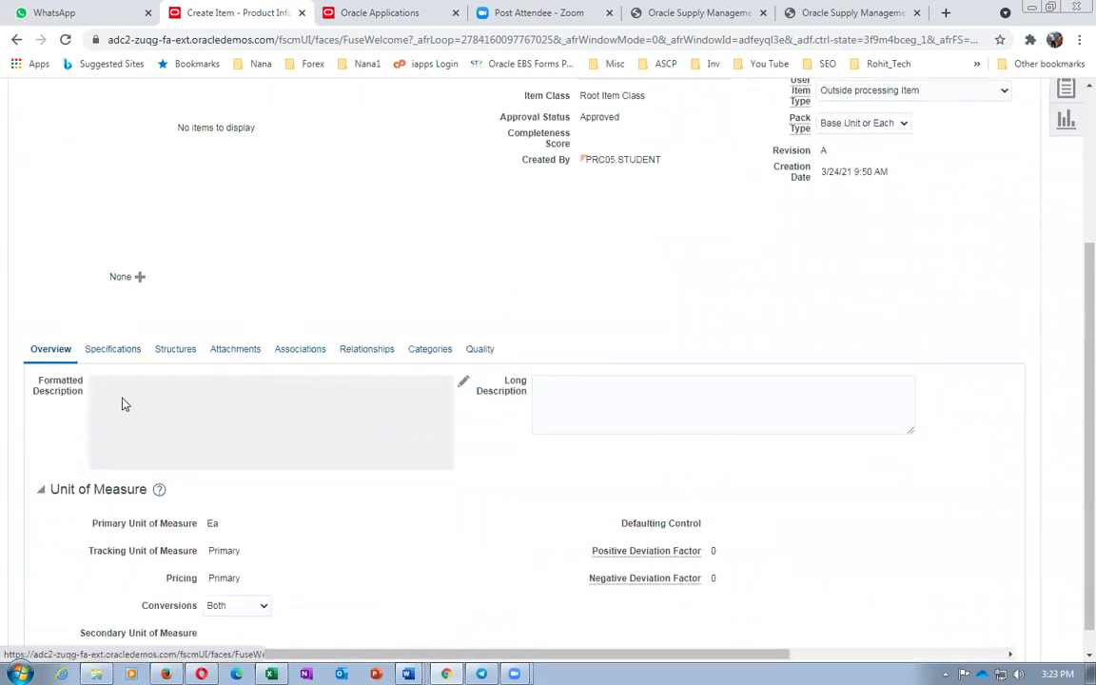
{"action": "left_click", "coordinate": [57, 511]}
{"action": "left_click", "coordinate": [79, 566]}
{"action": "left_click", "coordinate": [584, 340]}
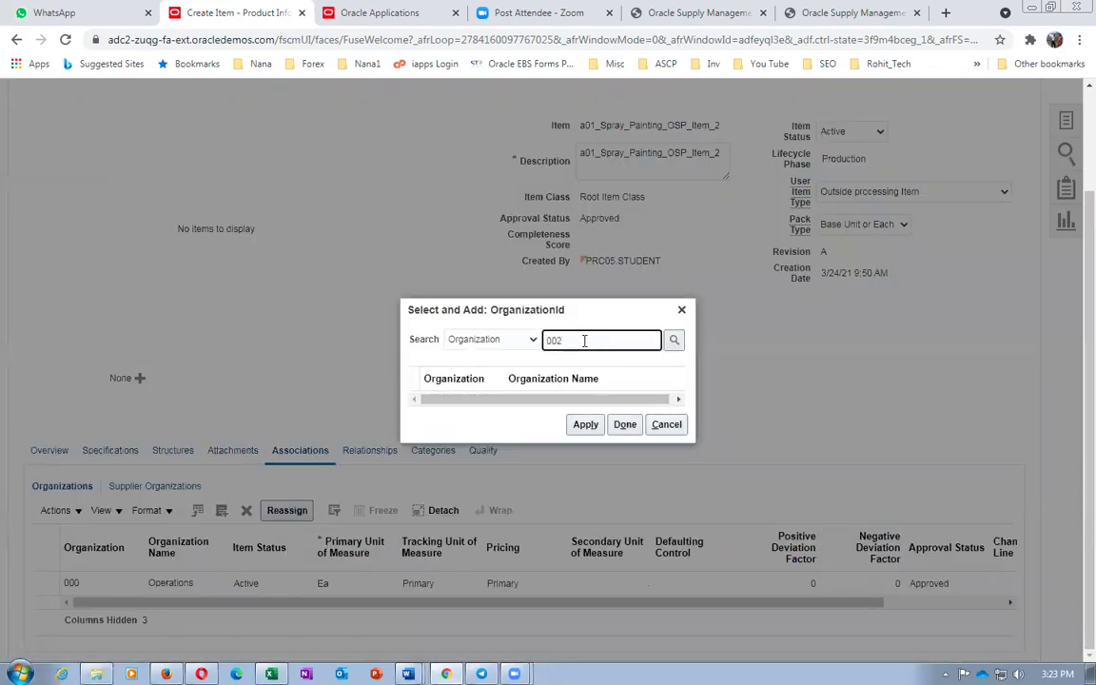
{"action": "left_click", "coordinate": [624, 425]}
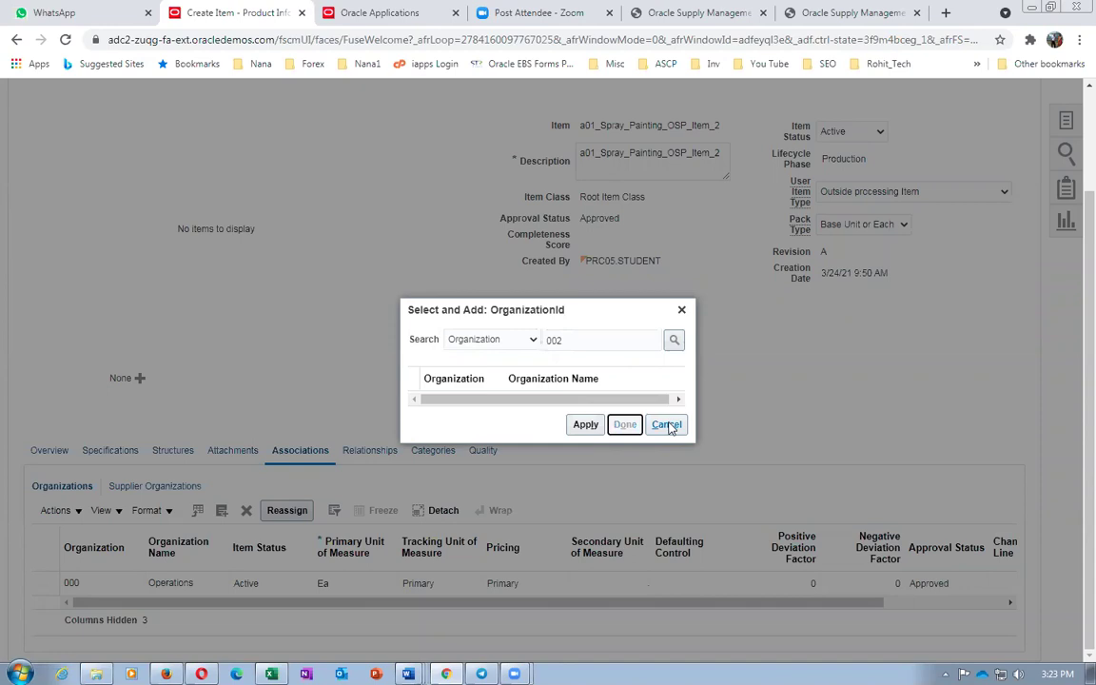
{"action": "left_click", "coordinate": [667, 424]}
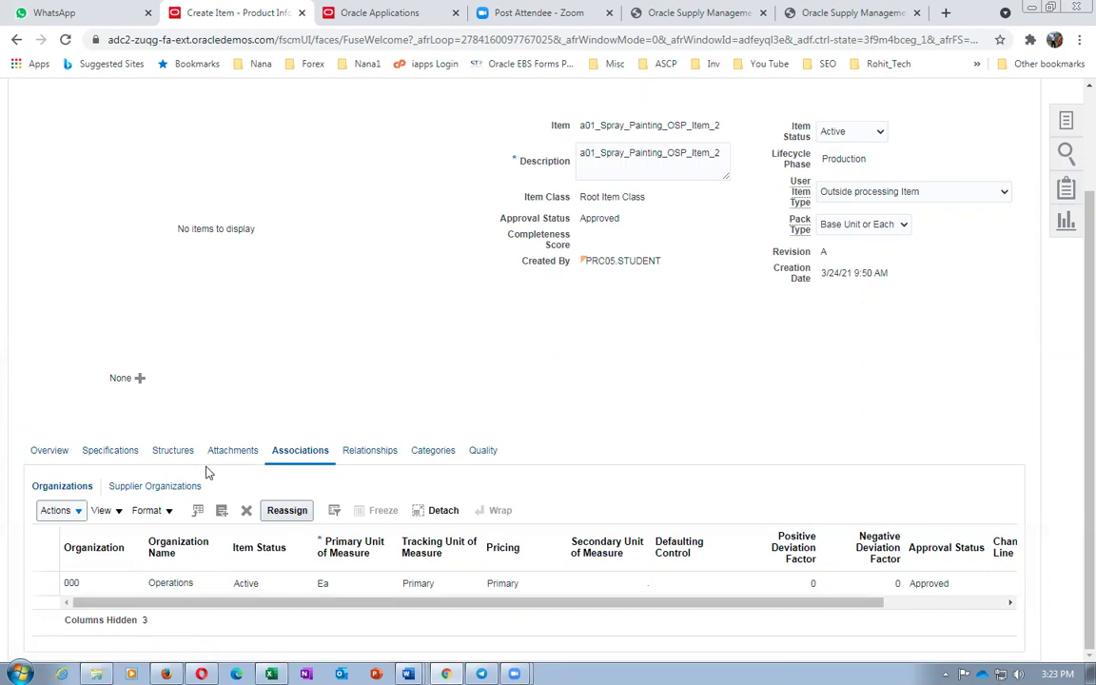
Search for organization 002, add Atlanta to the item, then save and close.
{"action": "left_click", "coordinate": [45, 512]}
{"action": "left_click", "coordinate": [53, 560]}
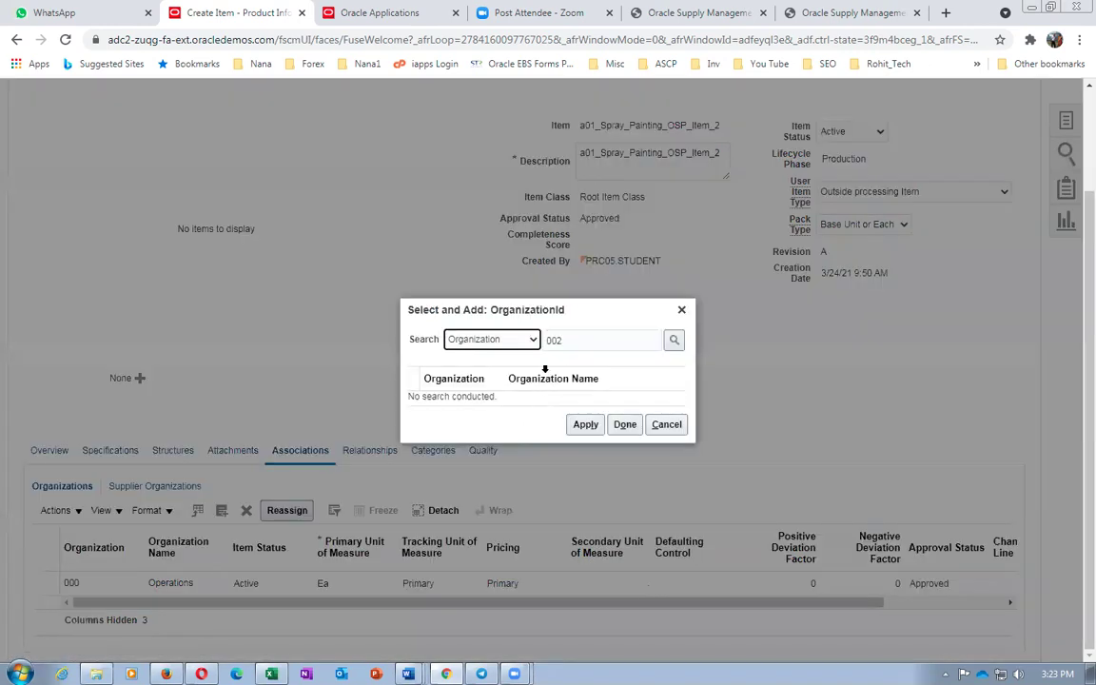
{"action": "left_click", "coordinate": [585, 339]}
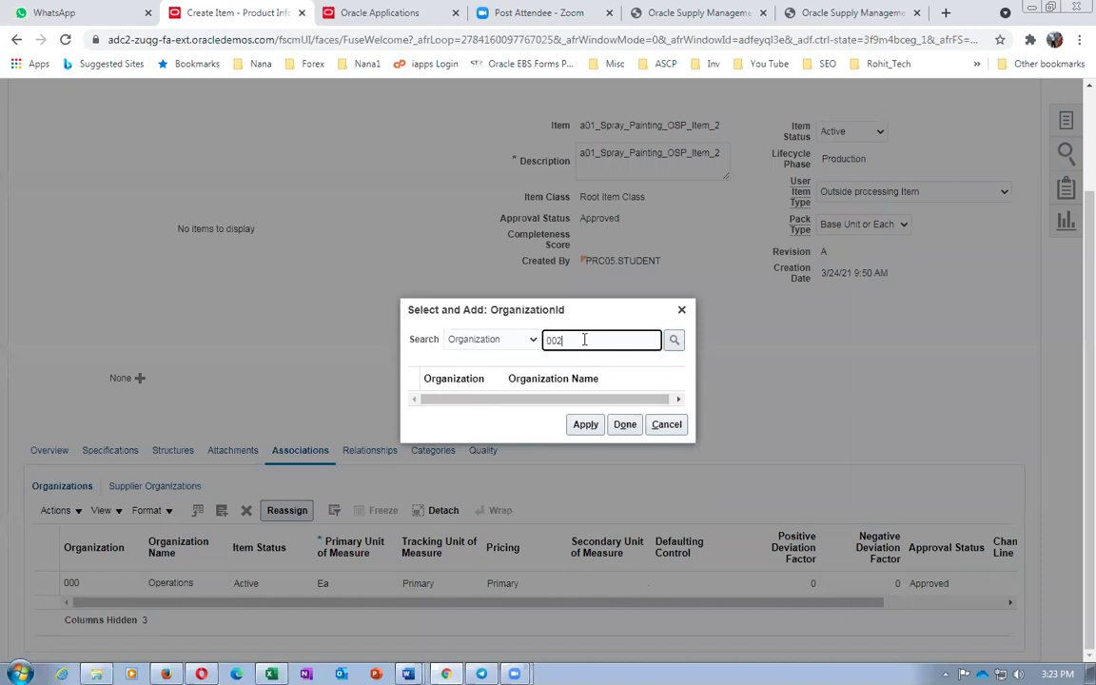
{"action": "key", "text": "Return"}
{"action": "left_click", "coordinate": [523, 390]}
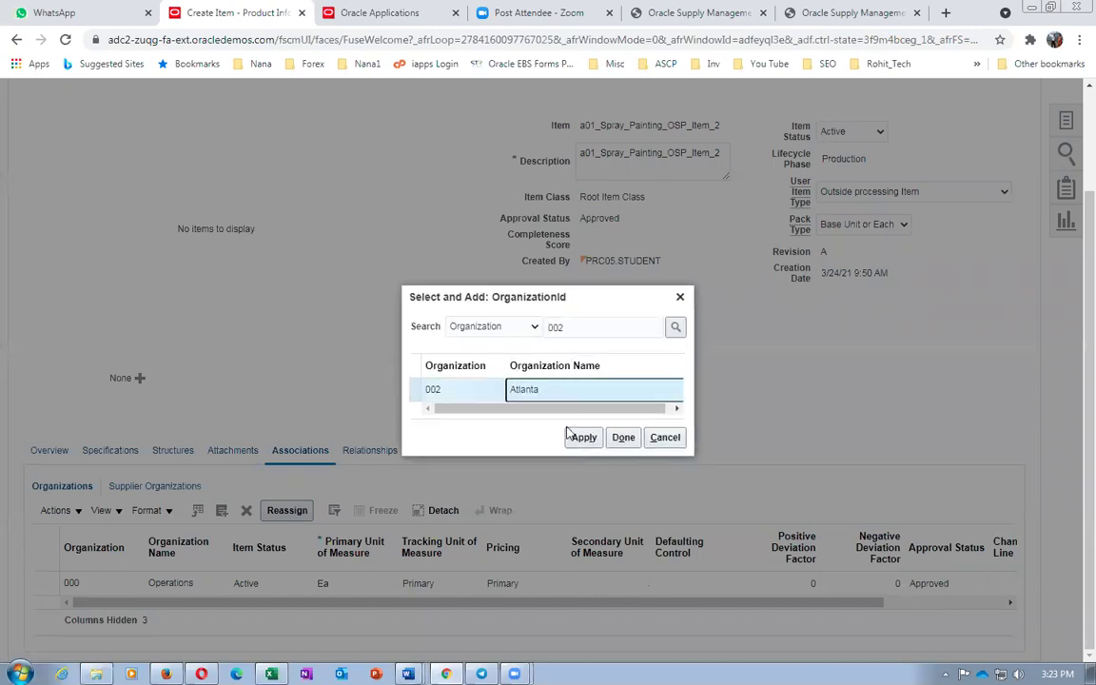
{"action": "left_click", "coordinate": [620, 438]}
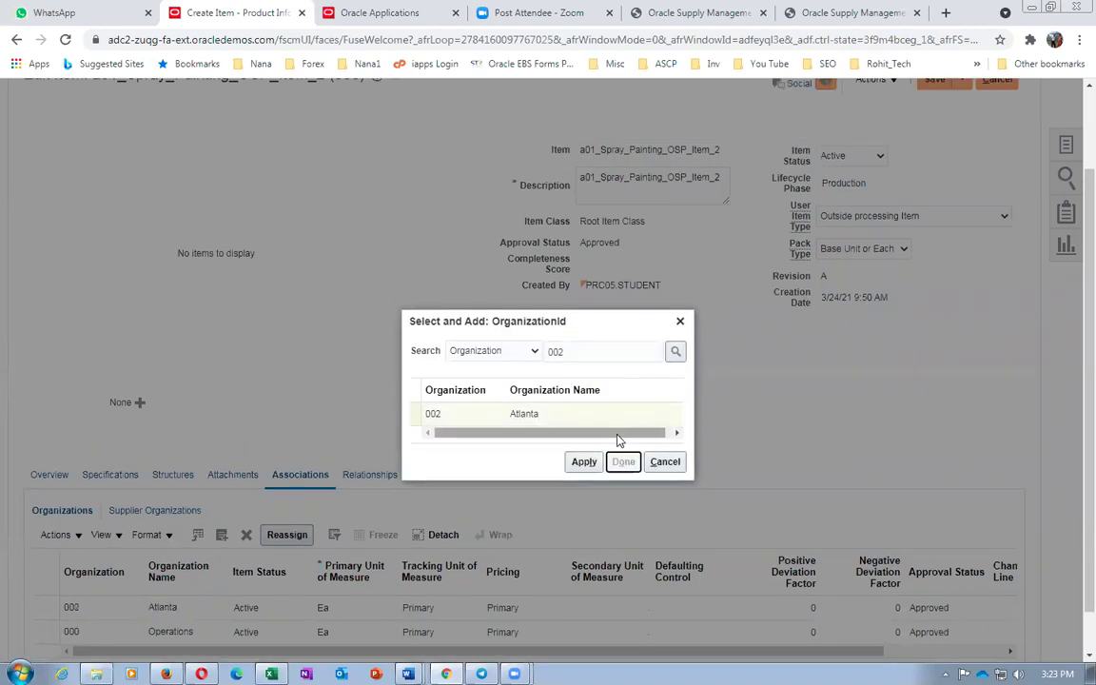
{"action": "scroll", "coordinate": [737, 424], "scroll_direction": "up", "scroll_amount": 2}
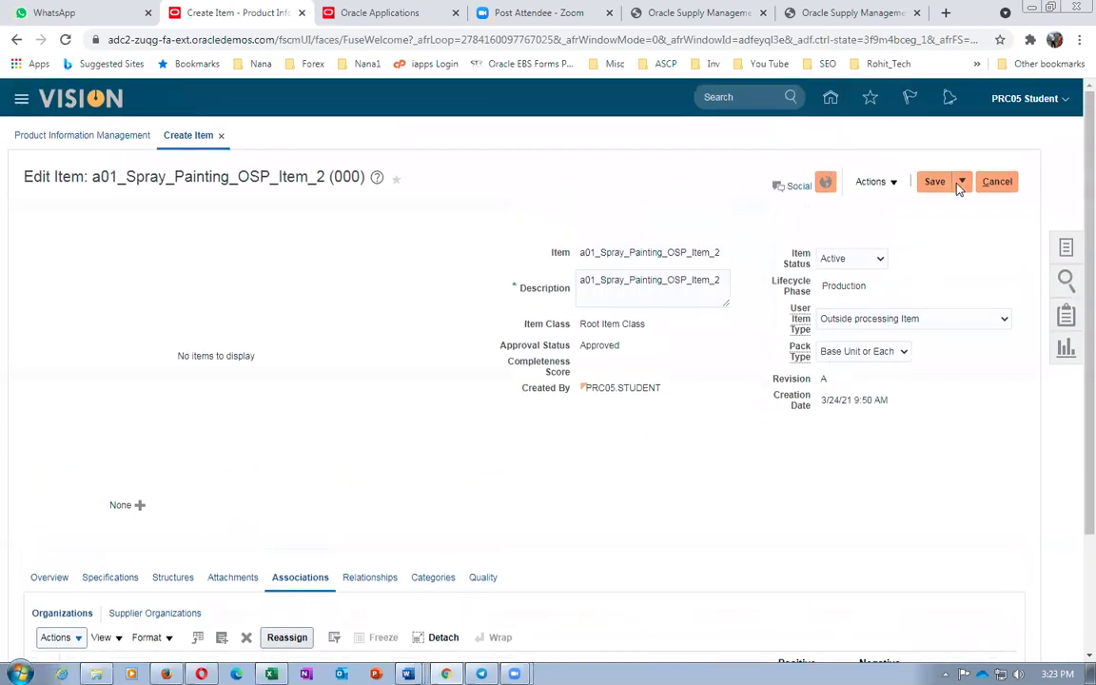
{"action": "left_click", "coordinate": [962, 181]}
{"action": "left_click", "coordinate": [966, 209]}
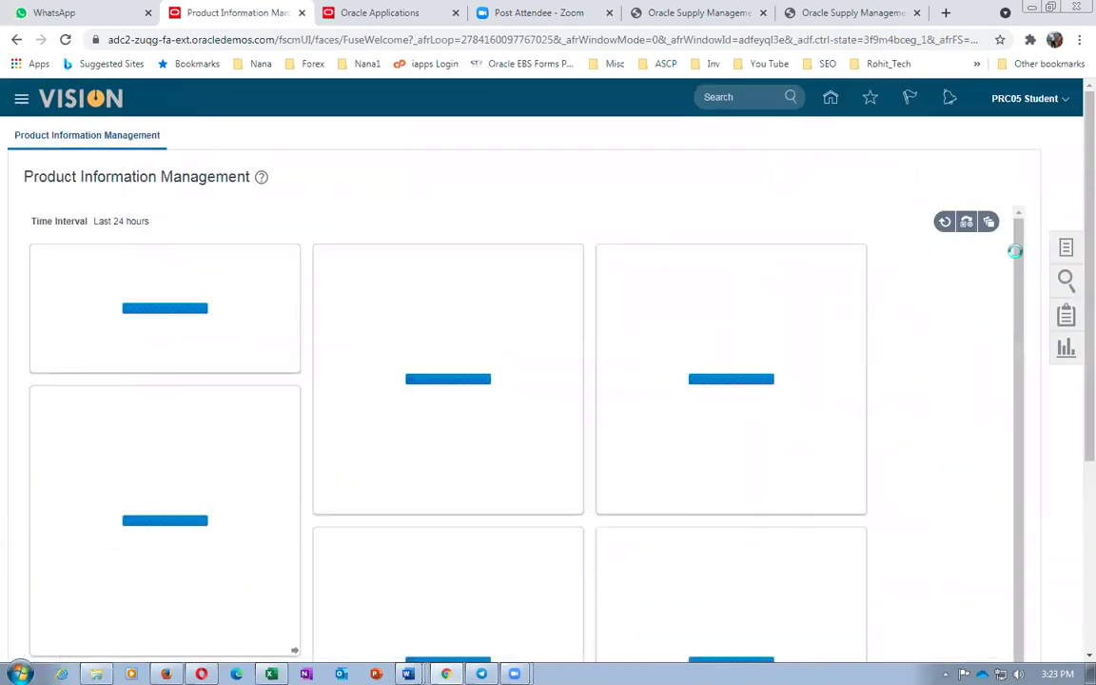
Browse Items for names beginning with 'a01'.
{"action": "left_click", "coordinate": [1066, 250]}
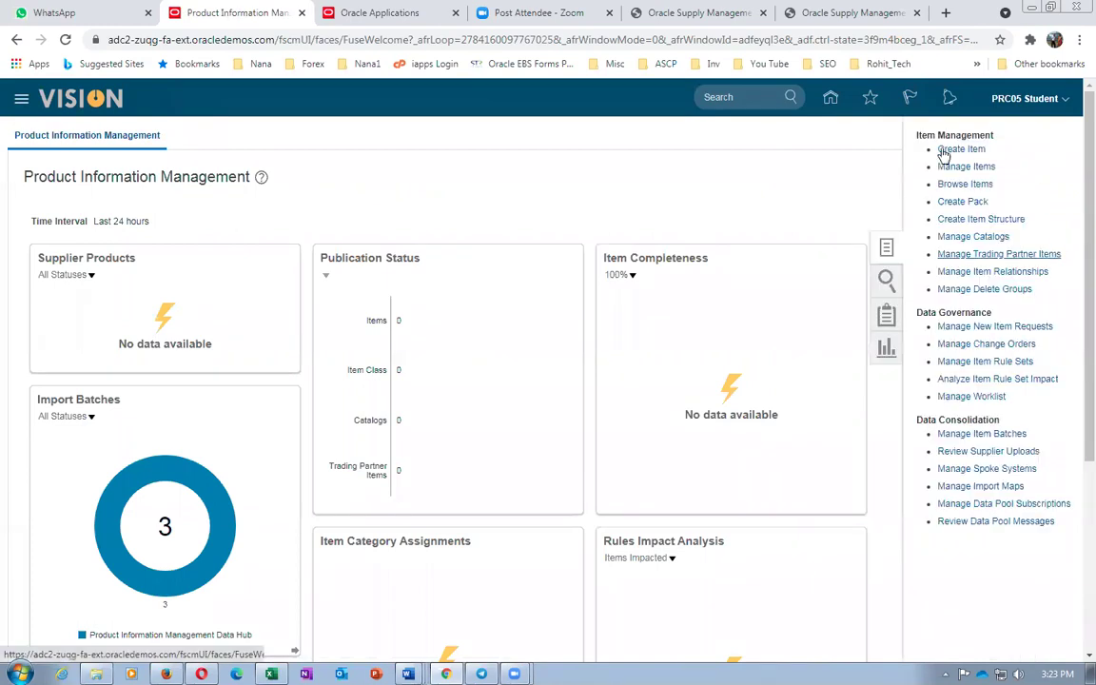
{"action": "left_click", "coordinate": [958, 171]}
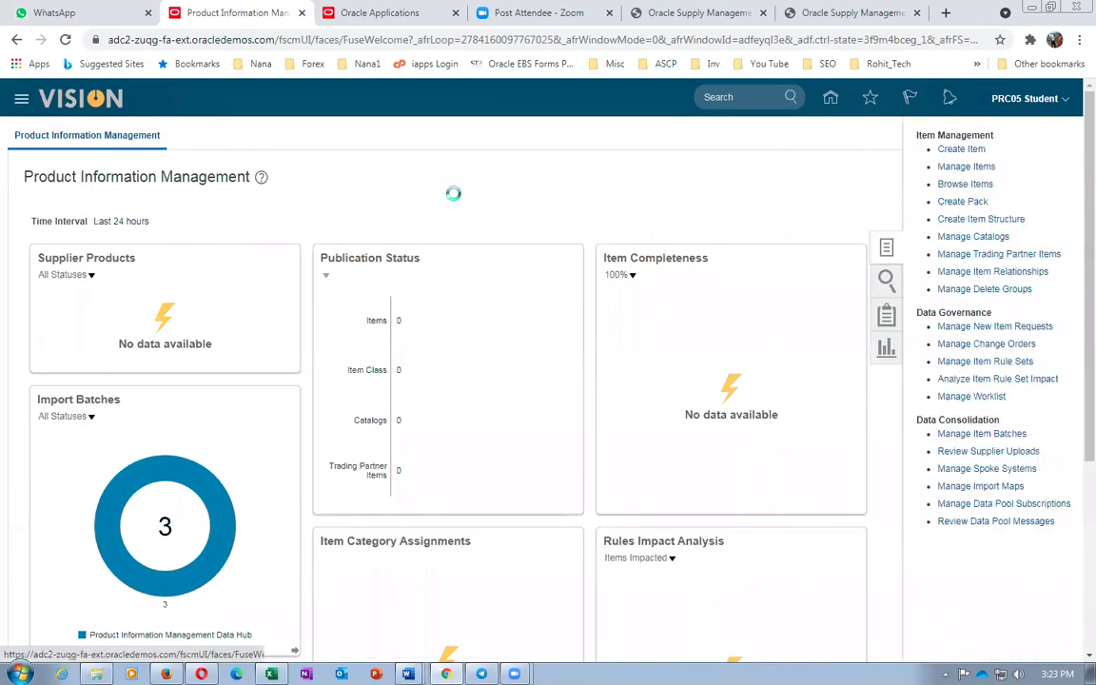
{"action": "left_click", "coordinate": [520, 411]}
{"action": "type", "text": "a"}
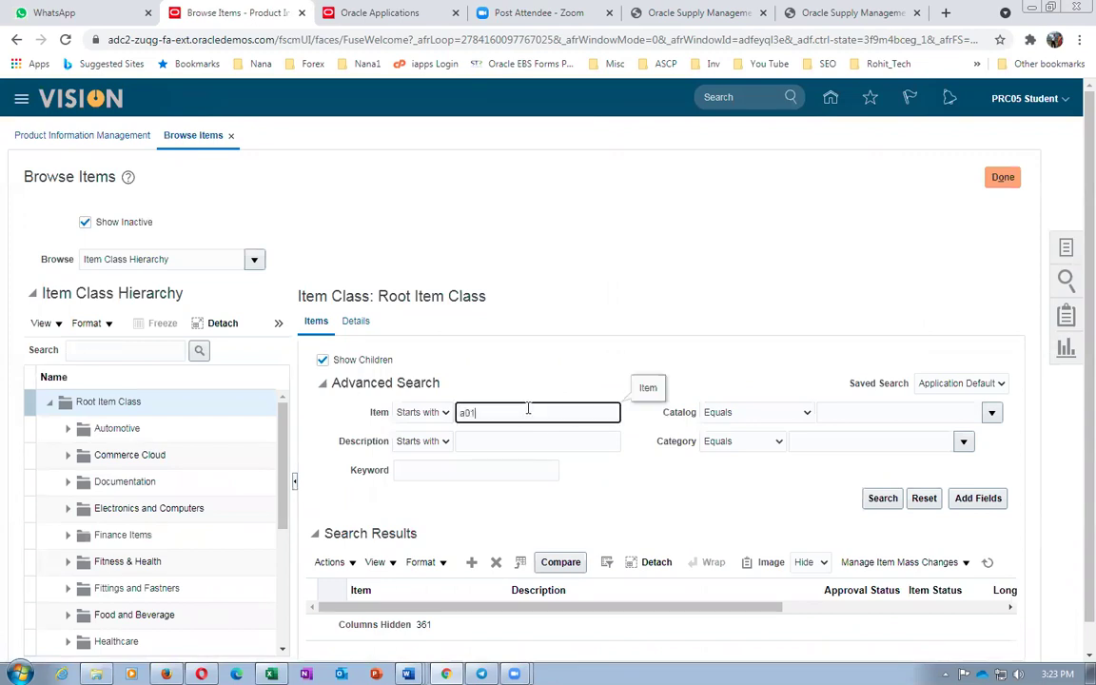
{"action": "type", "text": "01"}
{"action": "key", "text": "Return"}
Scroll the results to confirm both OSP items are listed, then return to the Word notes.
{"action": "scroll", "coordinate": [531, 418], "scroll_direction": "down", "scroll_amount": 2}
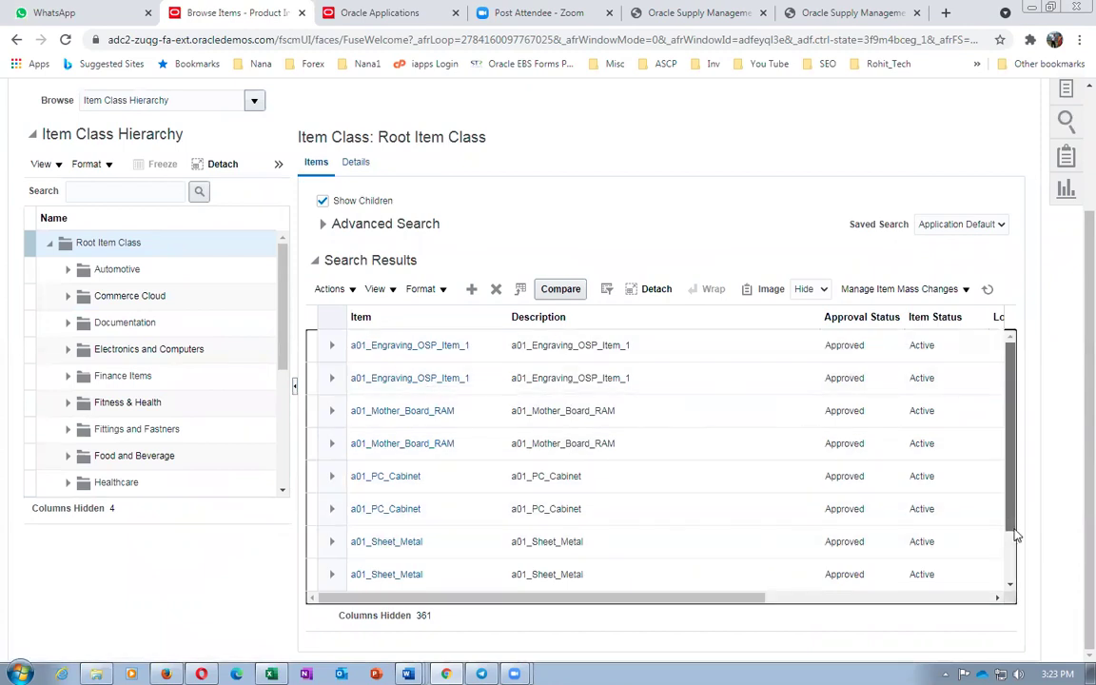
{"action": "left_click_drag", "start_coordinate": [1010, 519], "coordinate": [1023, 582]}
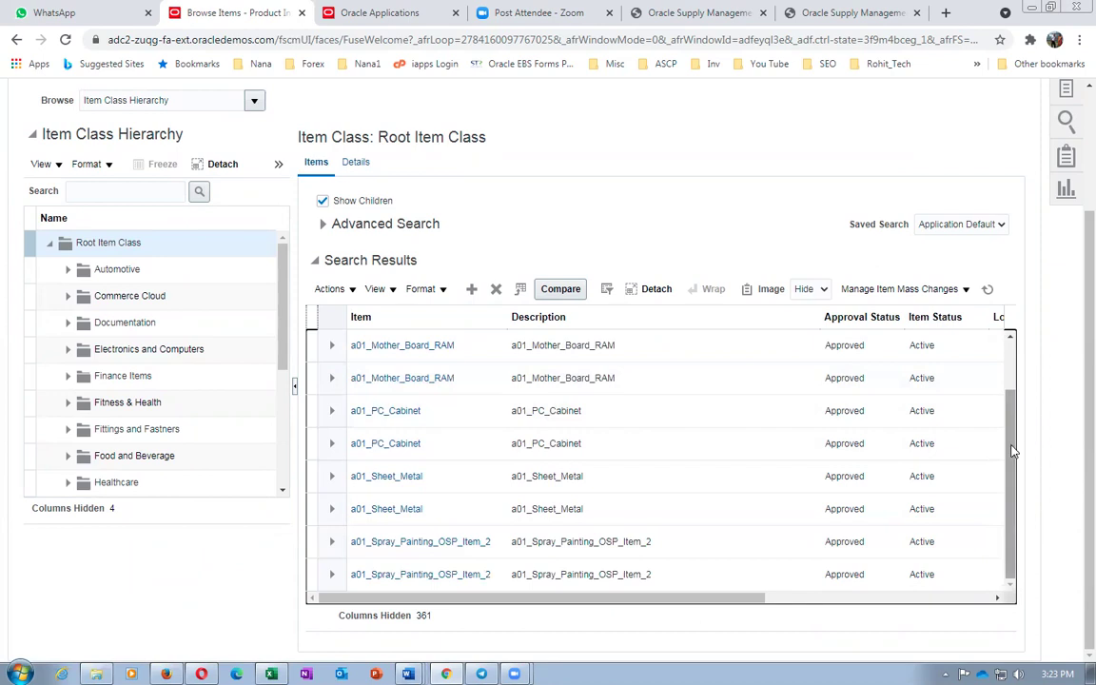
{"action": "scroll", "coordinate": [996, 368], "scroll_direction": "up", "scroll_amount": 2}
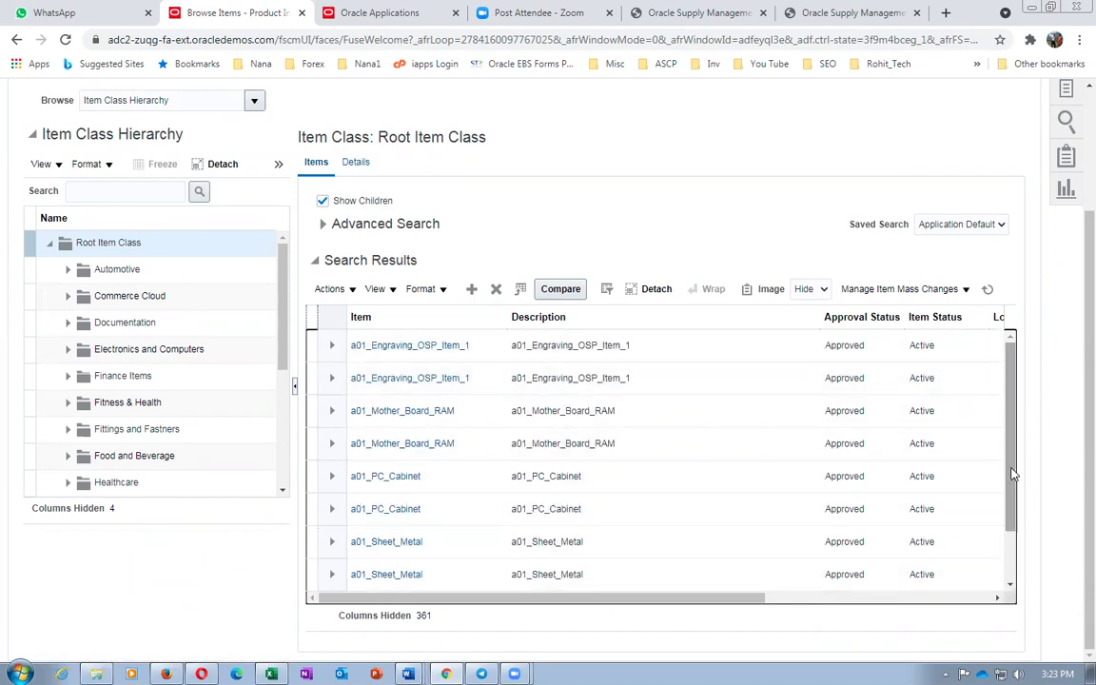
{"action": "left_click_drag", "start_coordinate": [1013, 475], "coordinate": [1044, 548]}
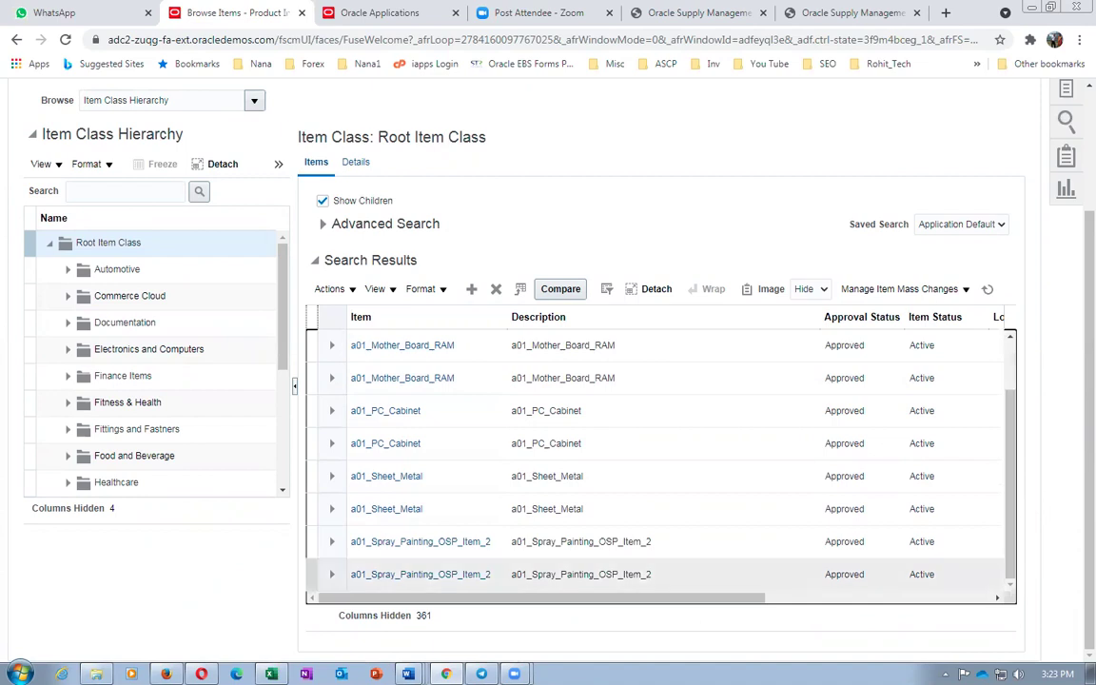
{"action": "scroll", "coordinate": [1071, 345], "scroll_direction": "up", "scroll_amount": 3}
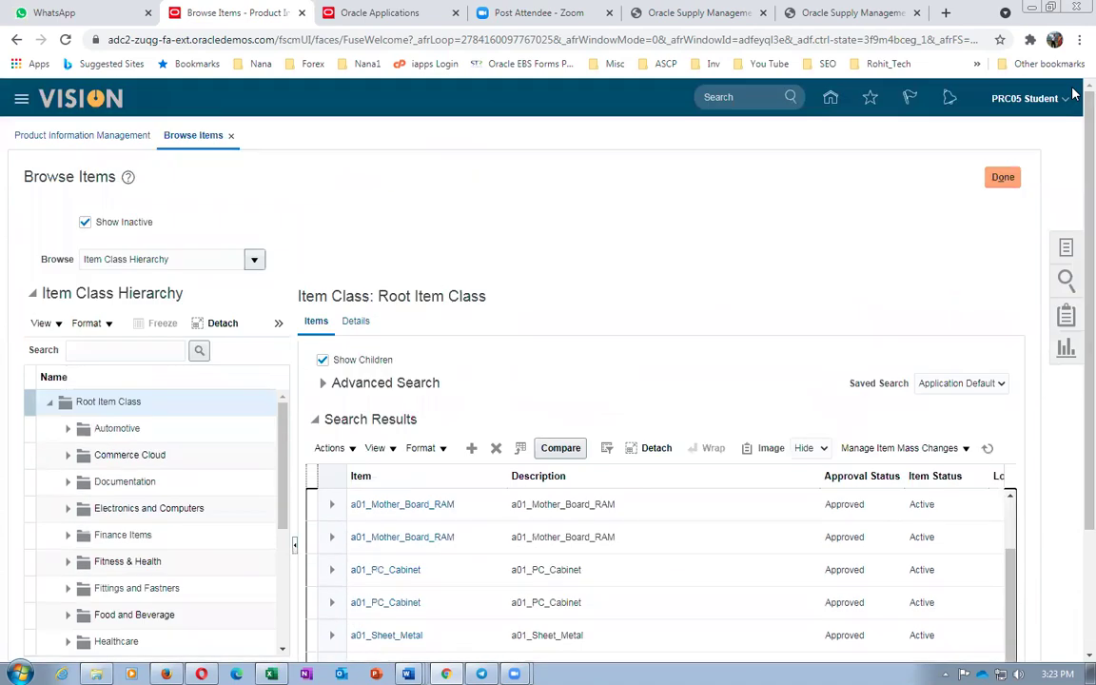
{"action": "key", "text": "alt+Tab"}
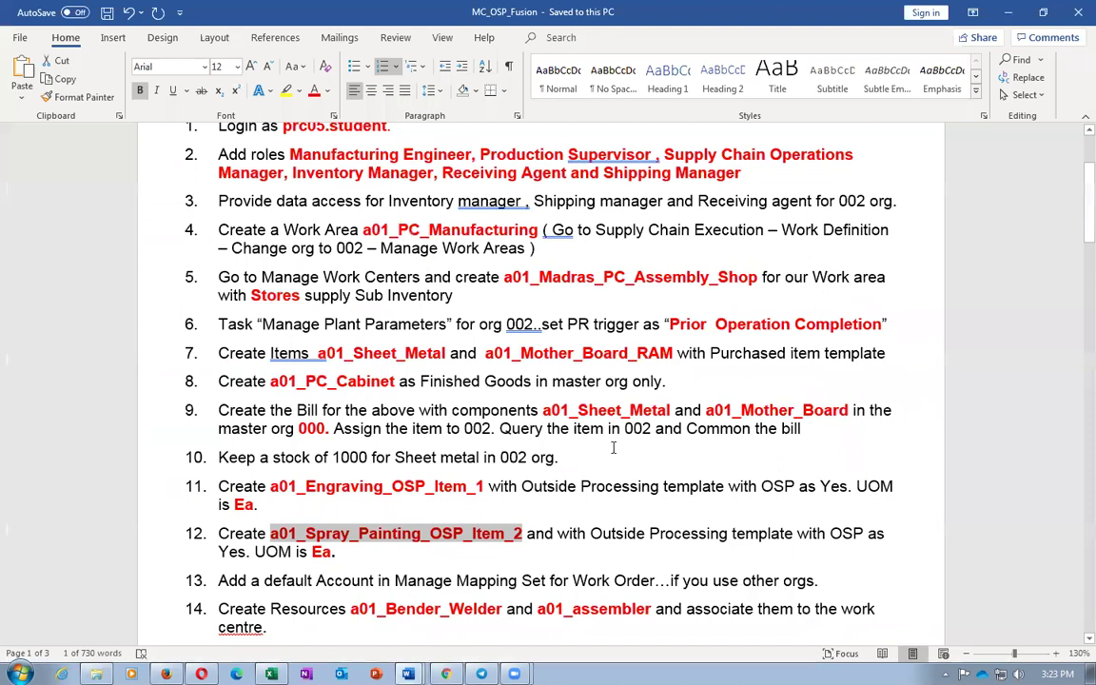
Highlight 'Work Order' in step 13 of the Word notes, then return to Oracle.
{"action": "left_click", "coordinate": [267, 558]}
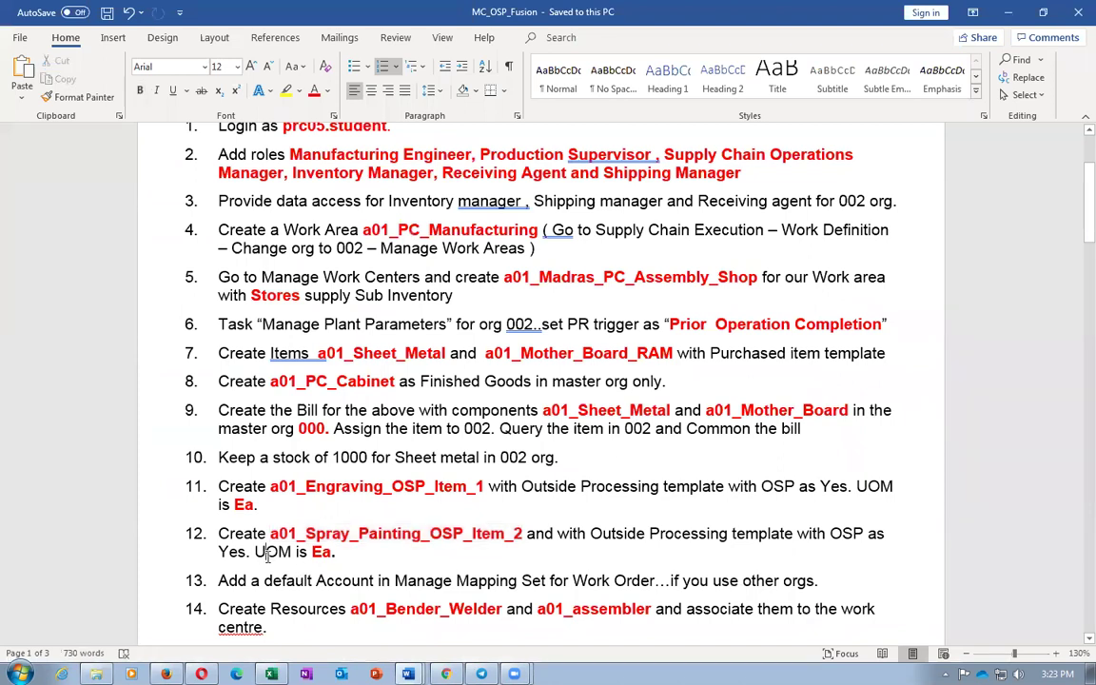
{"action": "scroll", "coordinate": [608, 463], "scroll_direction": "down", "scroll_amount": 3}
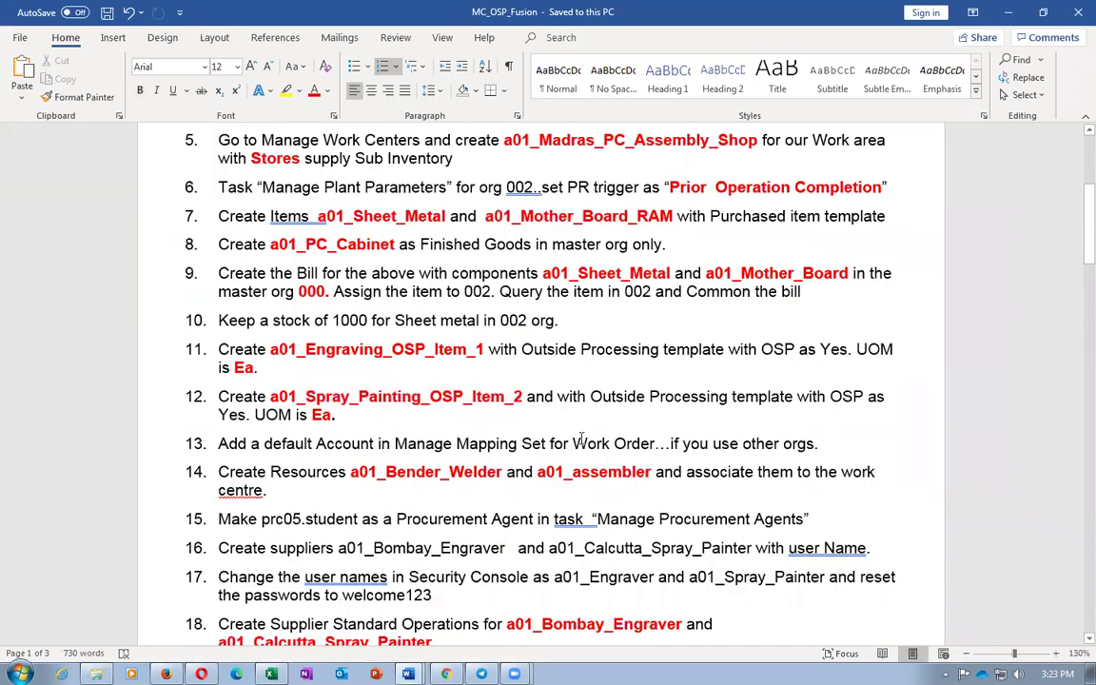
{"action": "left_click_drag", "start_coordinate": [574, 444], "coordinate": [654, 445]}
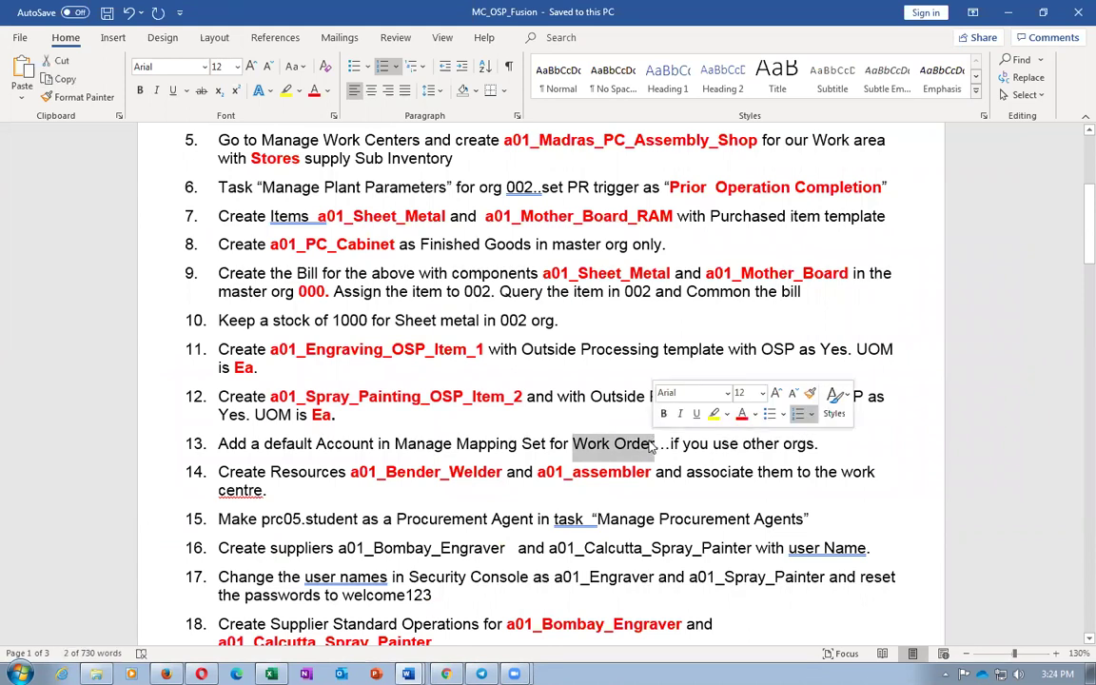
{"action": "key", "text": "alt+Tab"}
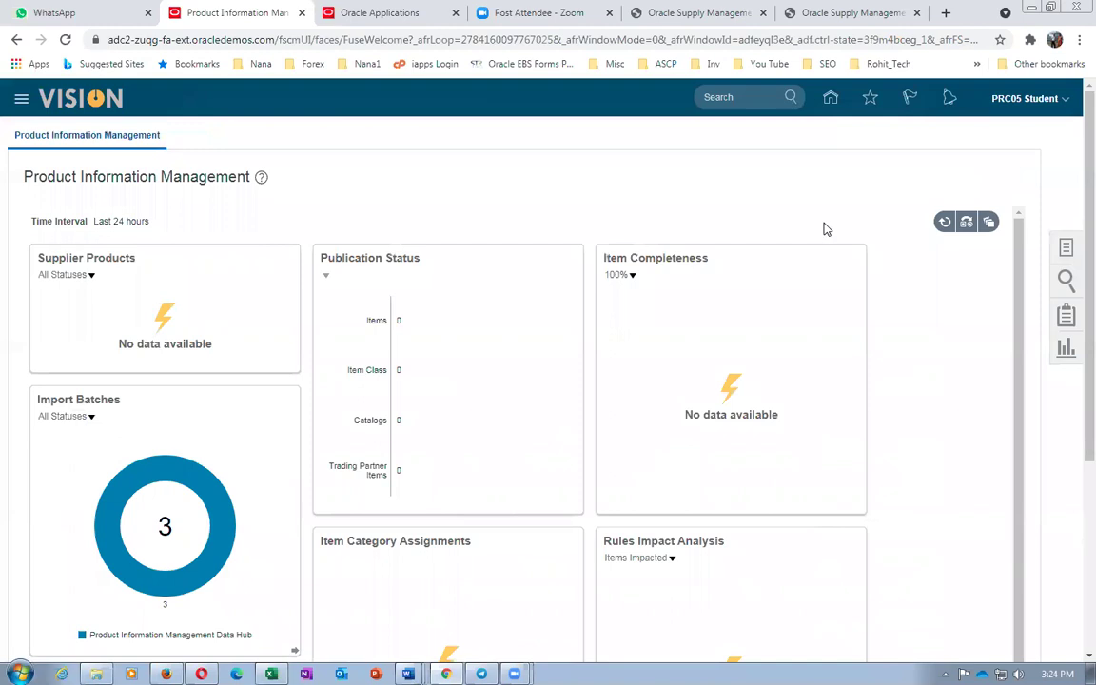
Find the Cost Accounting Manage Mapping Sets task by searching 'man%map%set%' in Setup and Maintenance.
{"action": "left_click", "coordinate": [1040, 103]}
{"action": "left_click", "coordinate": [783, 323]}
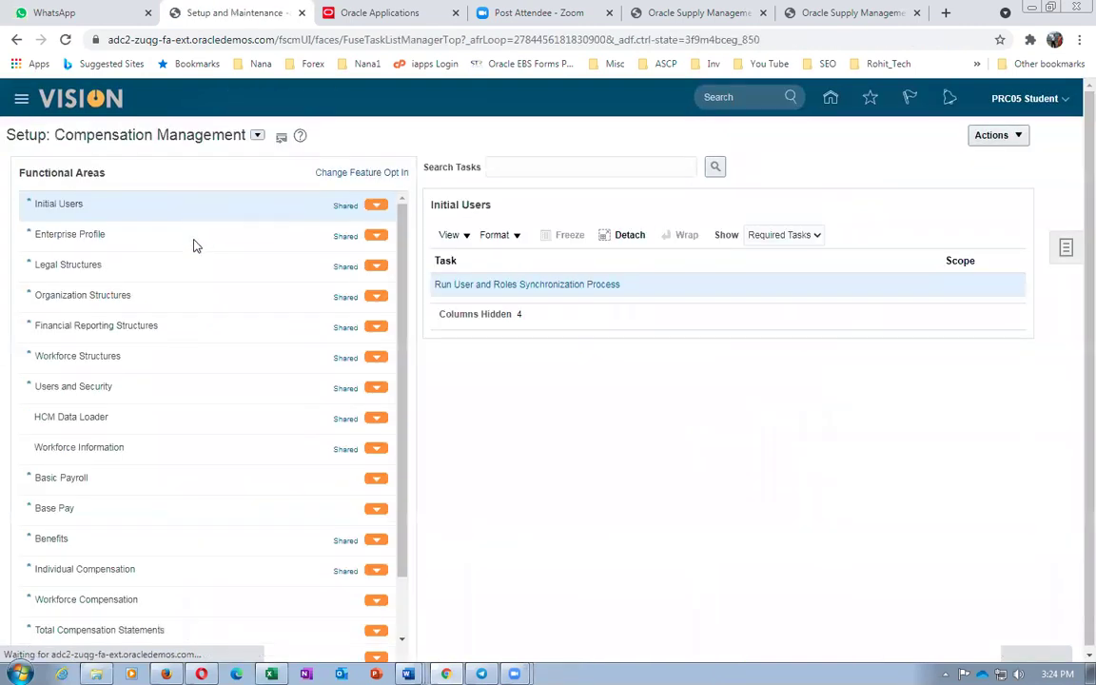
{"action": "left_click", "coordinate": [257, 136]}
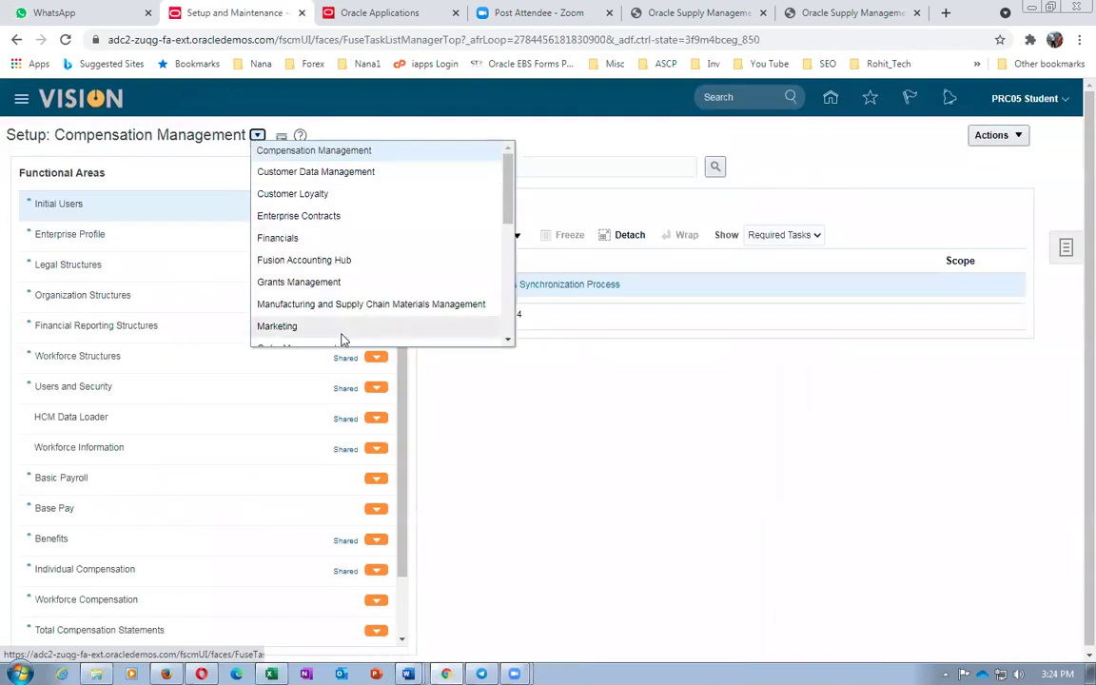
{"action": "left_click", "coordinate": [299, 282]}
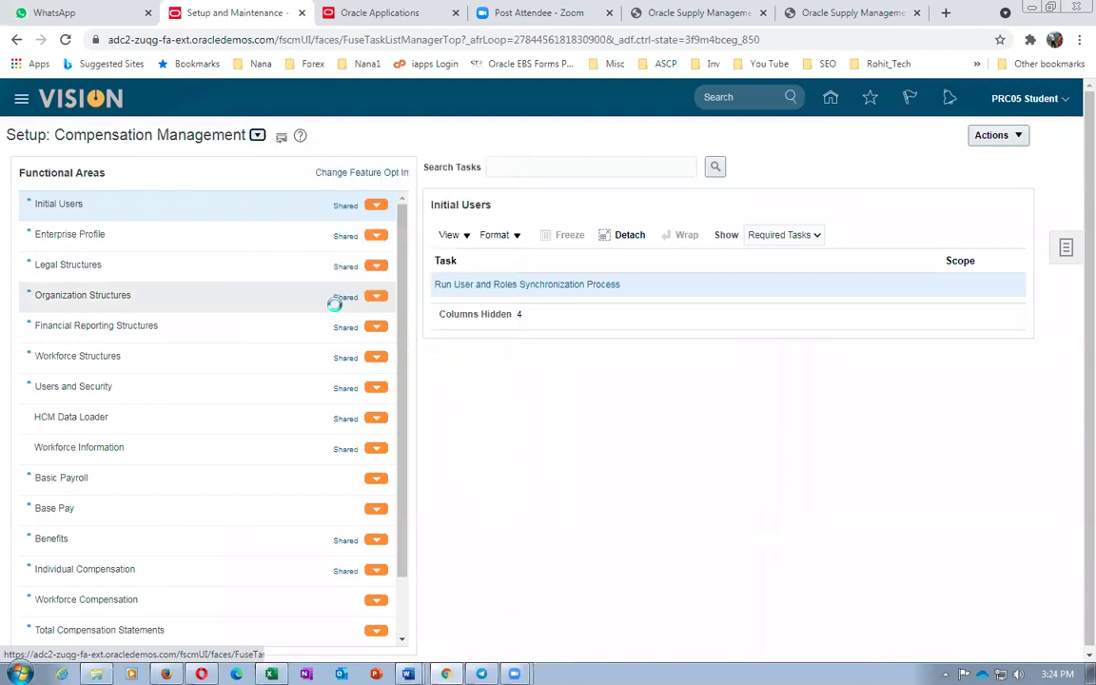
{"action": "left_click", "coordinate": [546, 169]}
{"action": "type", "text": "man"}
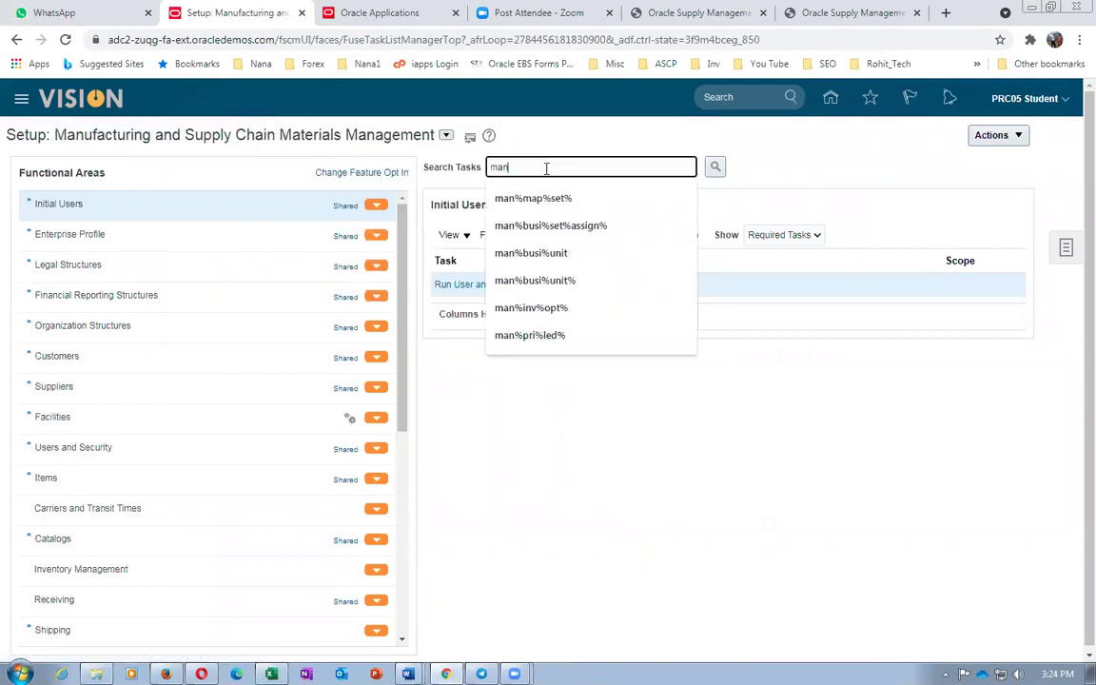
{"action": "type", "text": "%m"}
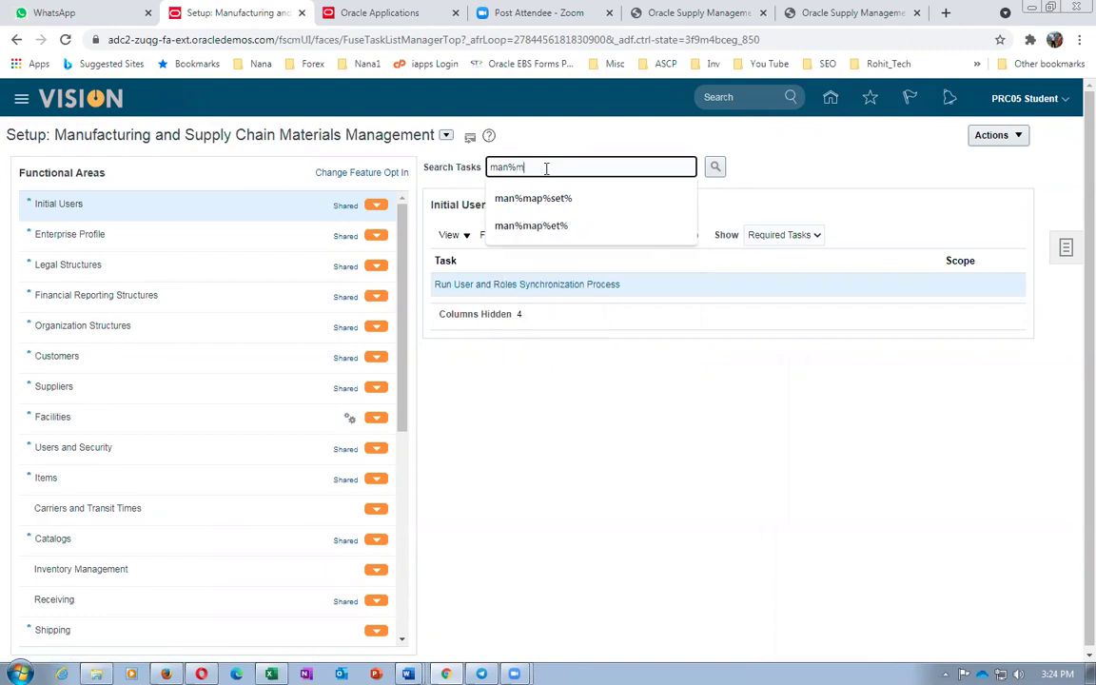
{"action": "type", "text": "ap%set%"}
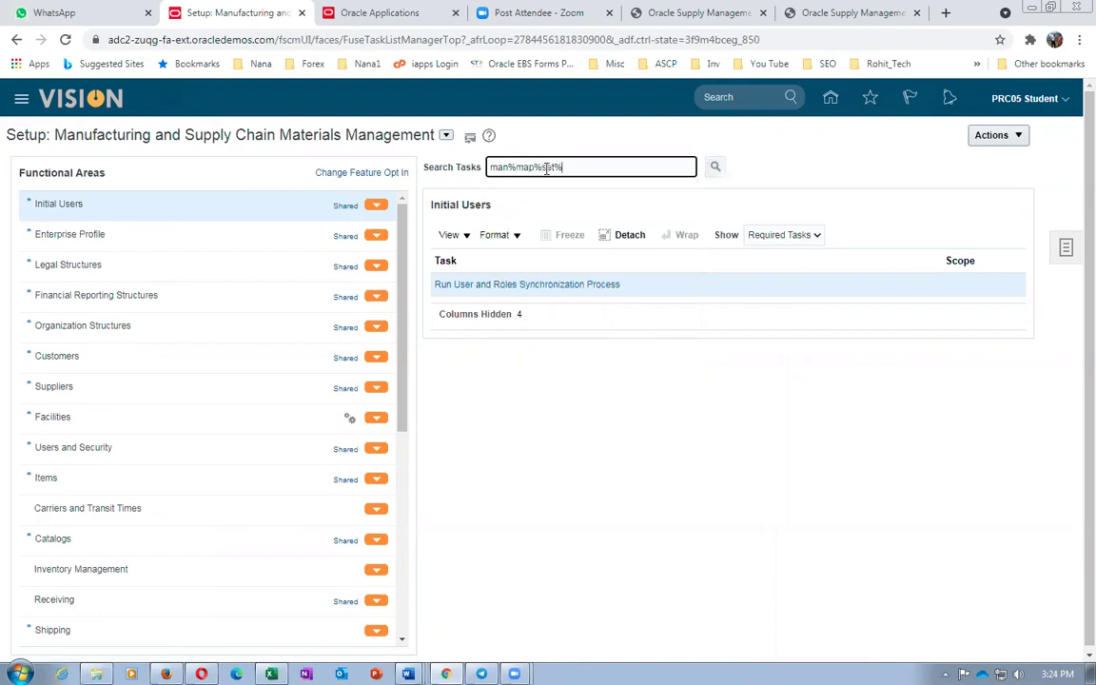
{"action": "key", "text": "Return"}
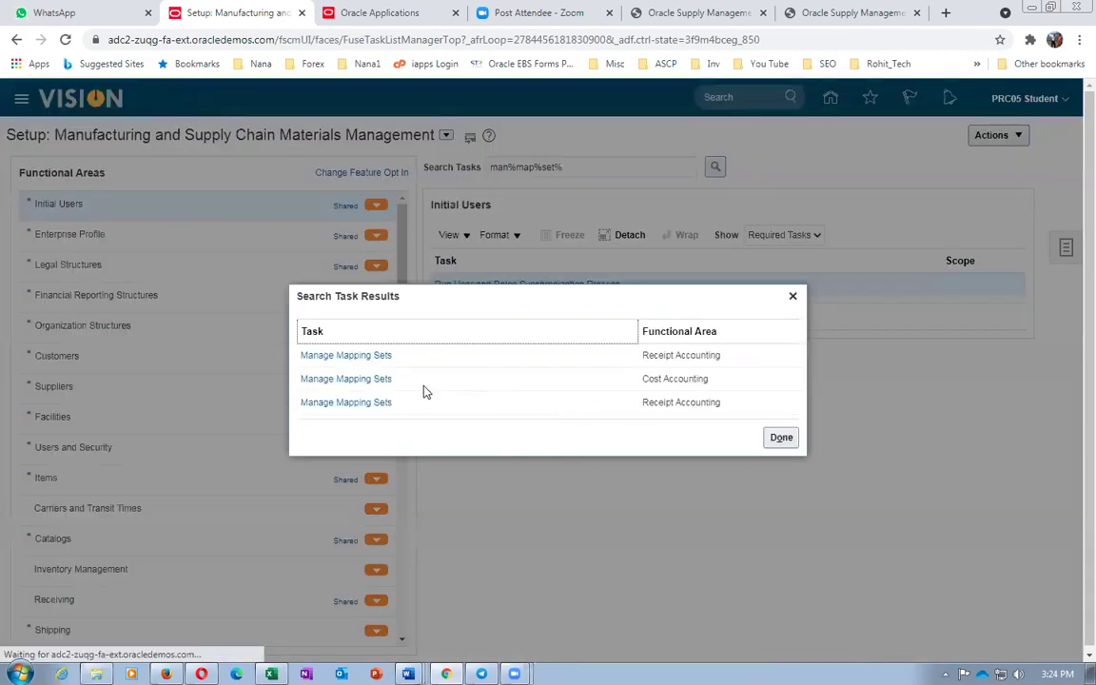
{"action": "left_click", "coordinate": [317, 381]}
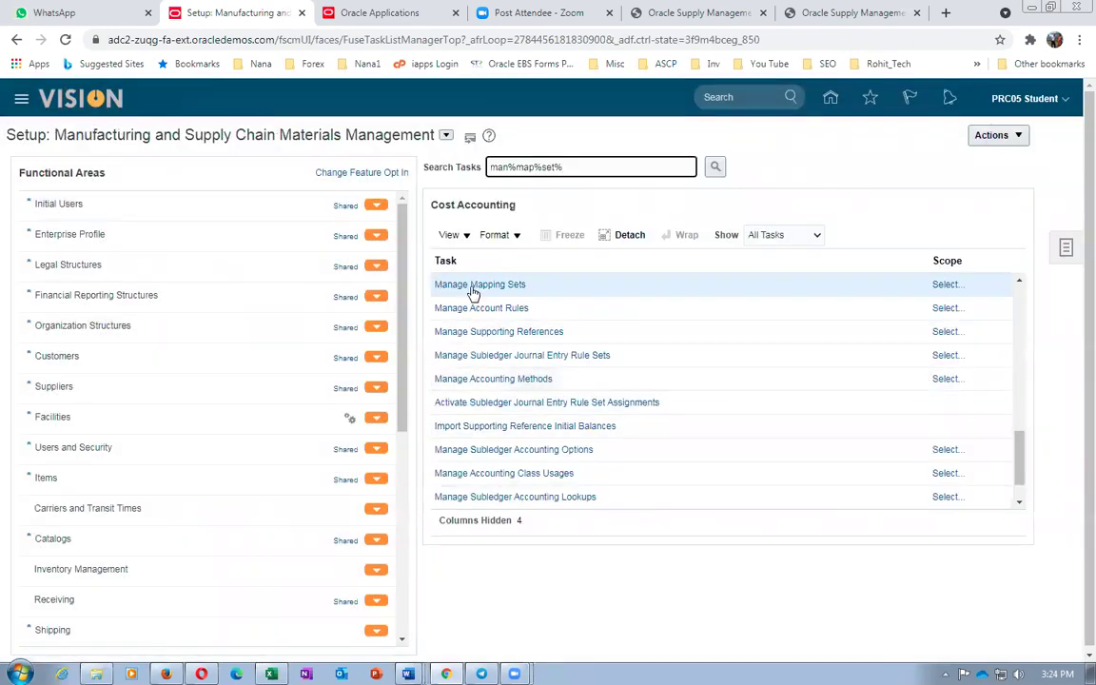
Choose Cost Management as the subledger application and begin searching for the Work Order set.
{"action": "left_click", "coordinate": [468, 285]}
{"action": "left_click", "coordinate": [581, 398]}
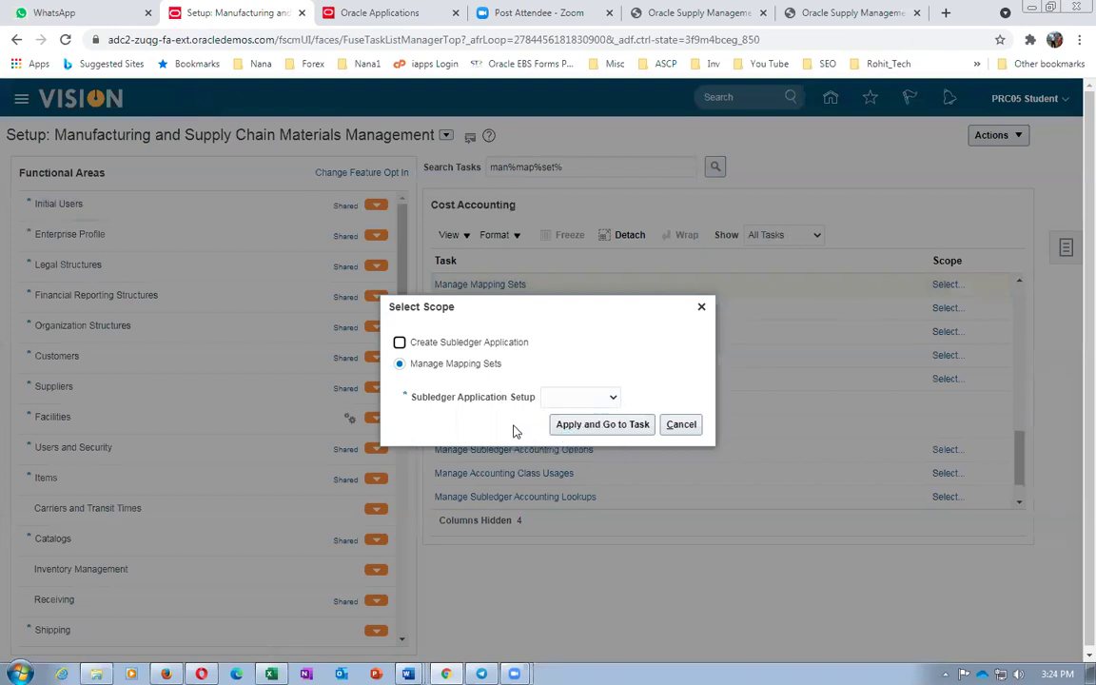
{"action": "left_click", "coordinate": [566, 424]}
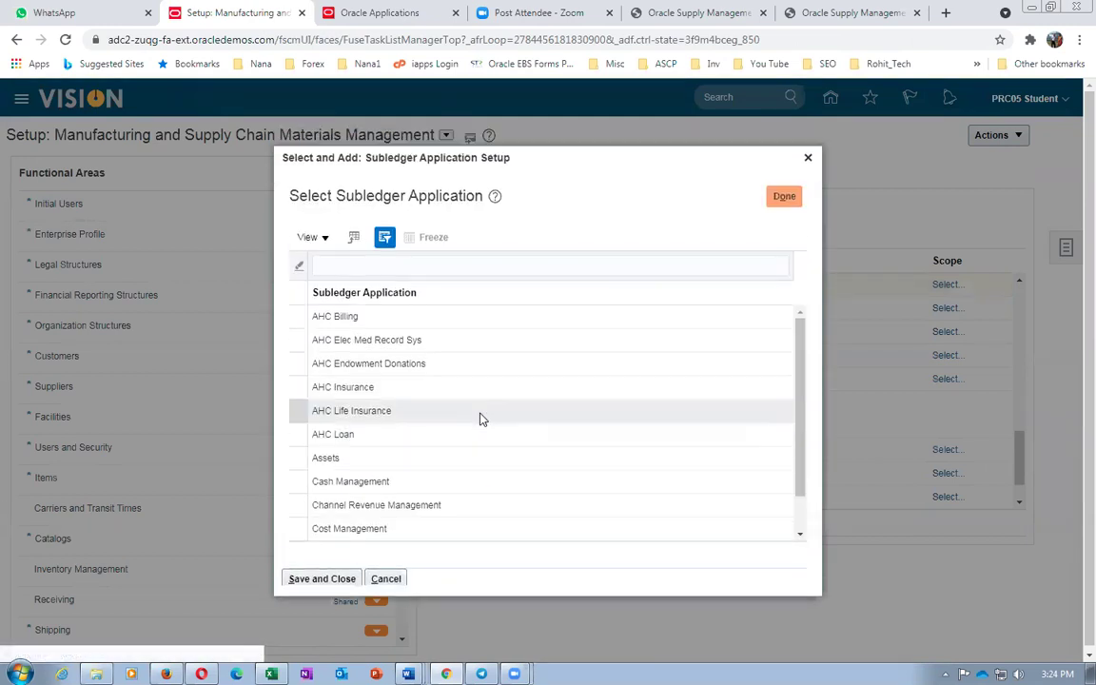
{"action": "left_click", "coordinate": [444, 528]}
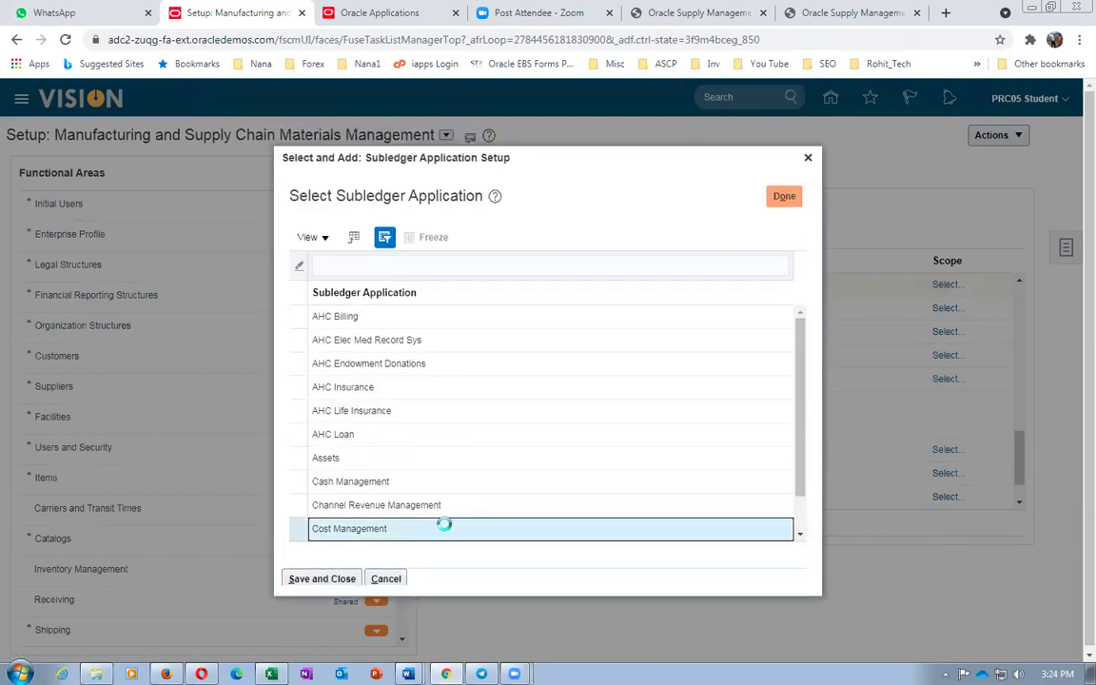
{"action": "left_click", "coordinate": [344, 579]}
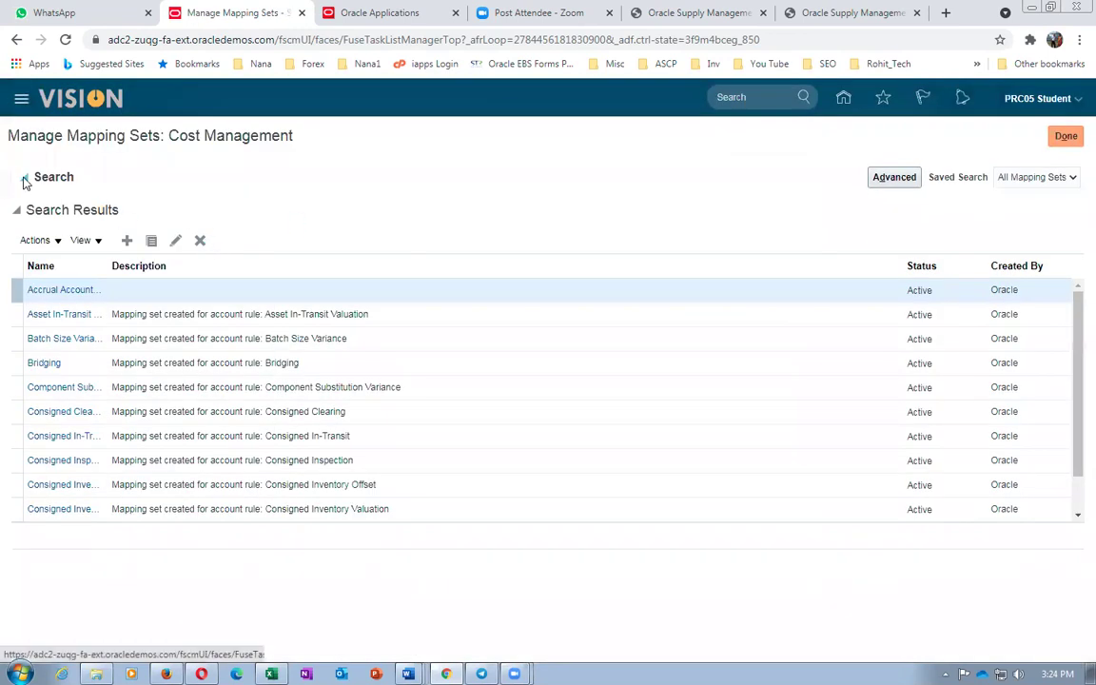
{"action": "left_click", "coordinate": [25, 181]}
{"action": "left_click", "coordinate": [280, 203]}
{"action": "type", "text": "Wol"}
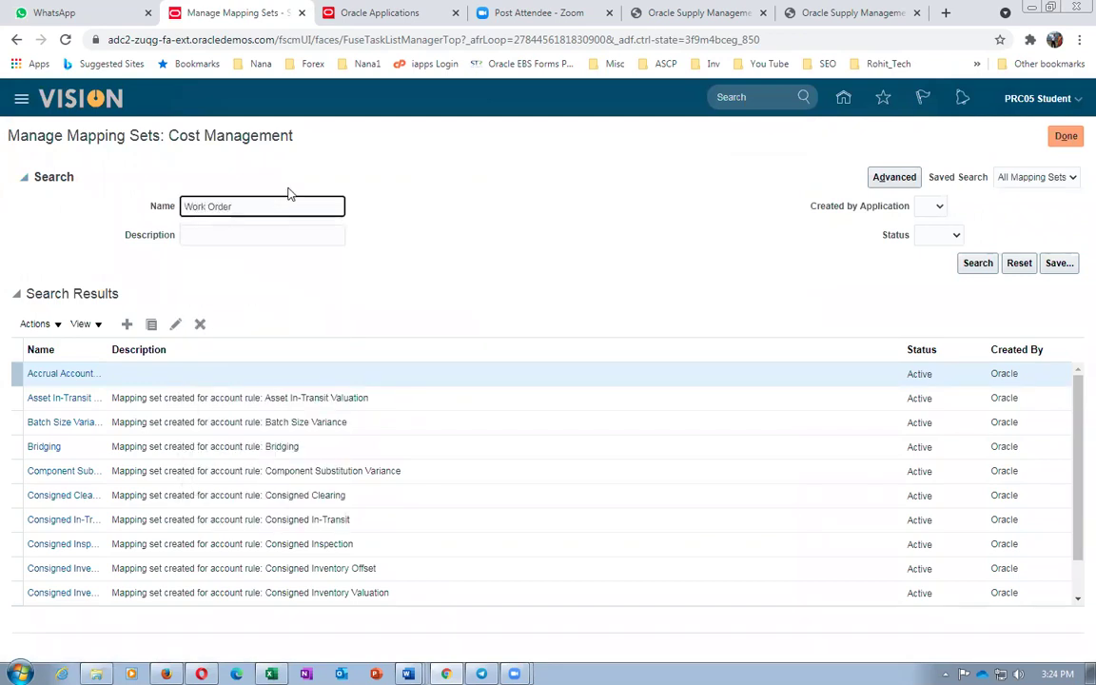
Open the Work Order set, confirm organization 002 maps to 101.10.50400.510.000.000, and cancel.
{"action": "key", "text": "Return"}
{"action": "left_click", "coordinate": [38, 291]}
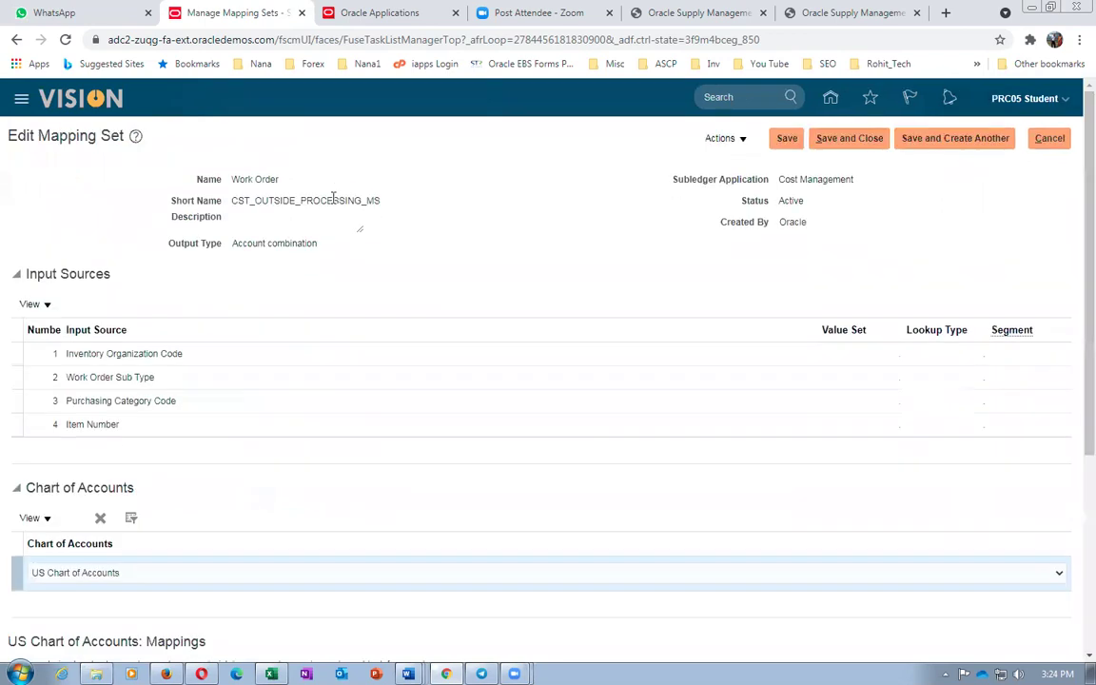
{"action": "scroll", "coordinate": [333, 197], "scroll_direction": "down", "scroll_amount": 3}
{"action": "scroll", "coordinate": [133, 357], "scroll_direction": "down", "scroll_amount": 1}
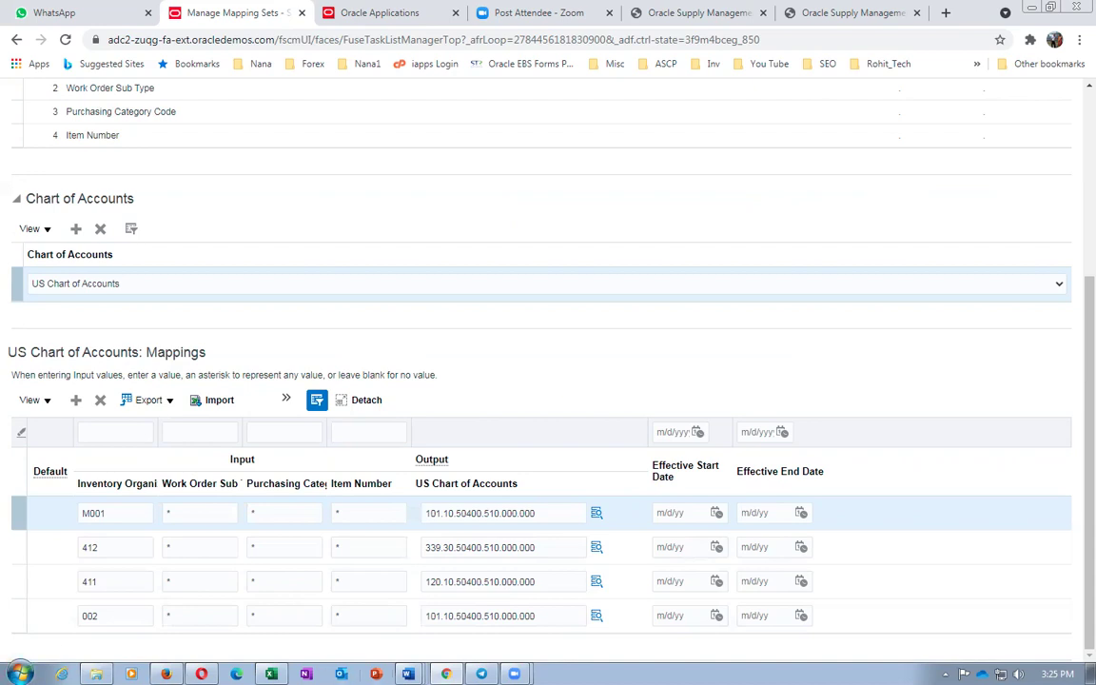
{"action": "scroll", "coordinate": [765, 379], "scroll_direction": "up", "scroll_amount": 3}
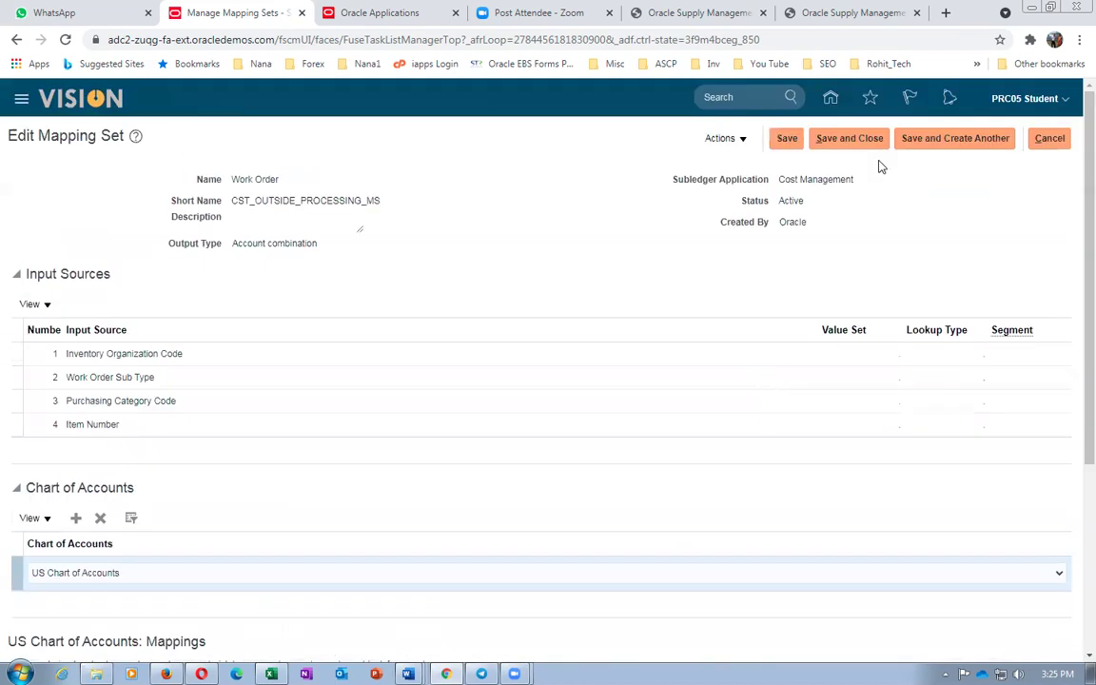
{"action": "left_click", "coordinate": [1047, 141]}
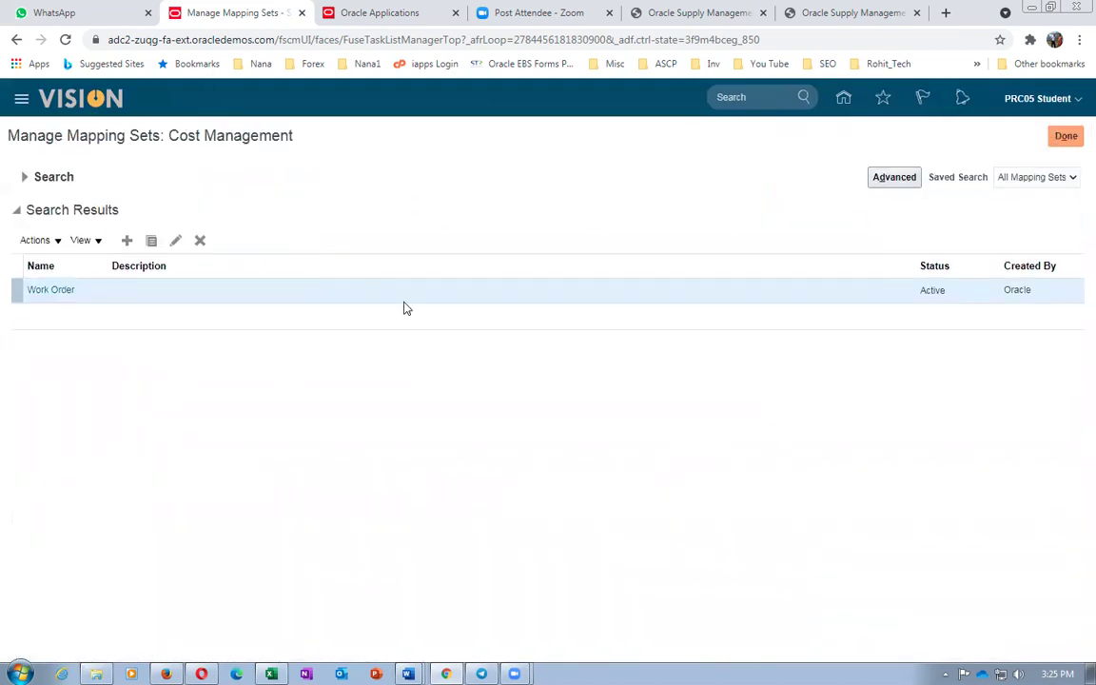
{"action": "key", "text": "alt+Tab"}
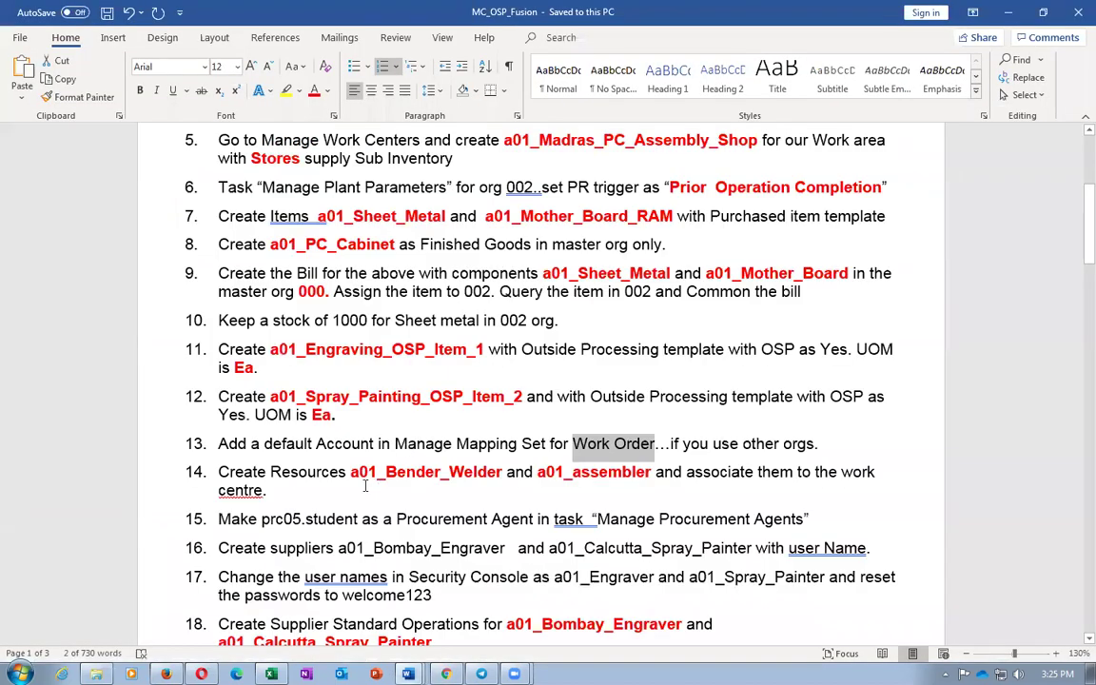
Select the resource name a01_Bender_Welder in step 14, then return to Oracle.
{"action": "left_click", "coordinate": [365, 485]}
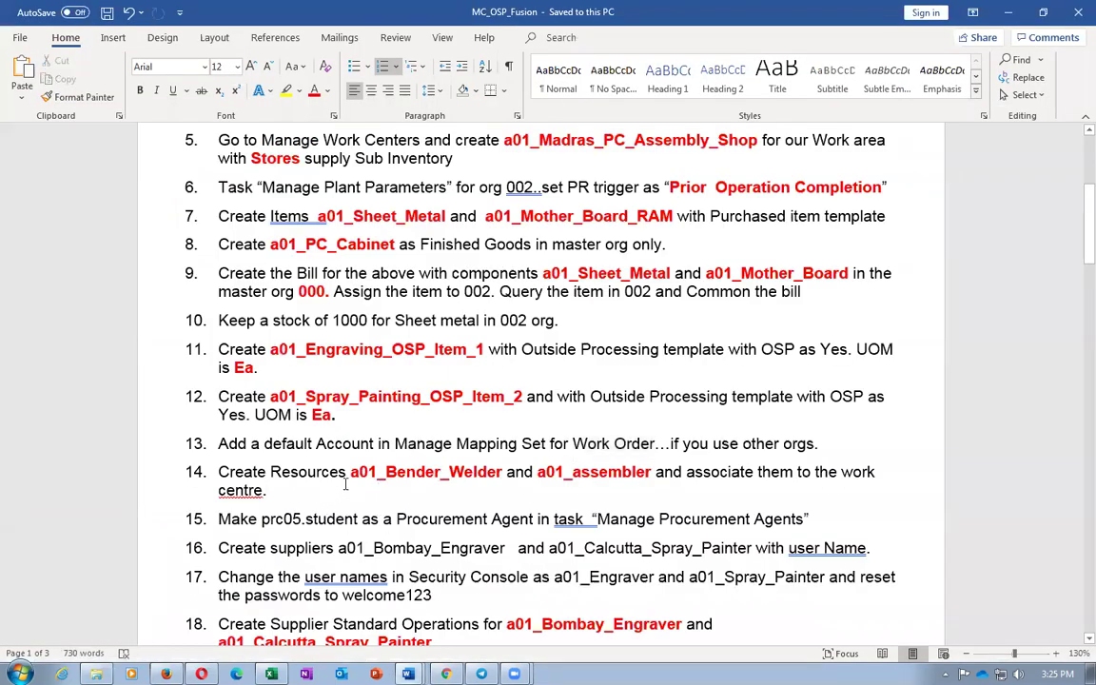
{"action": "left_click_drag", "start_coordinate": [351, 474], "coordinate": [489, 480]}
{"action": "key", "text": "ctrl+c"}
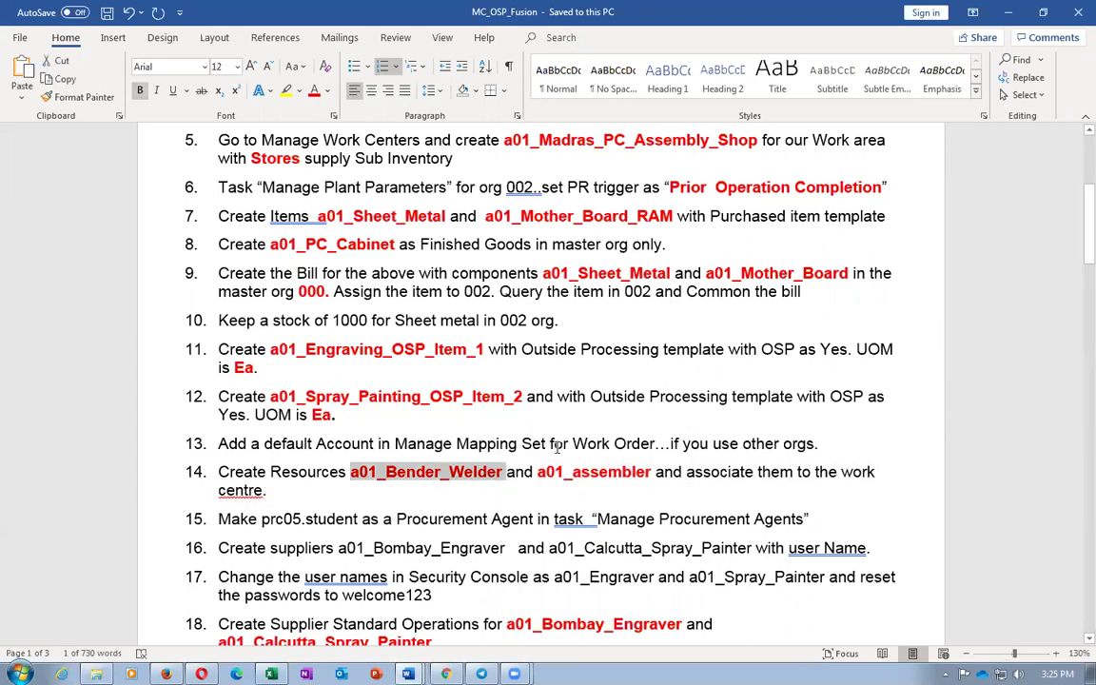
{"action": "key", "text": "alt+Tab"}
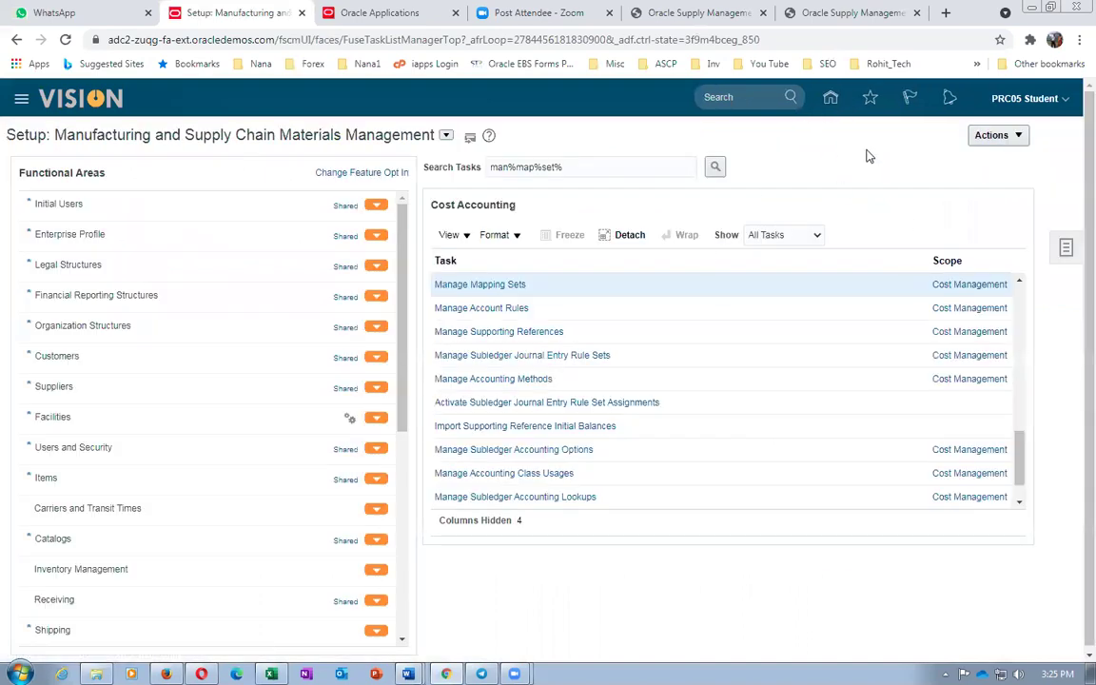
Open Manage Resources under Supply Chain Execution > Work Definition.
{"action": "left_click", "coordinate": [830, 99]}
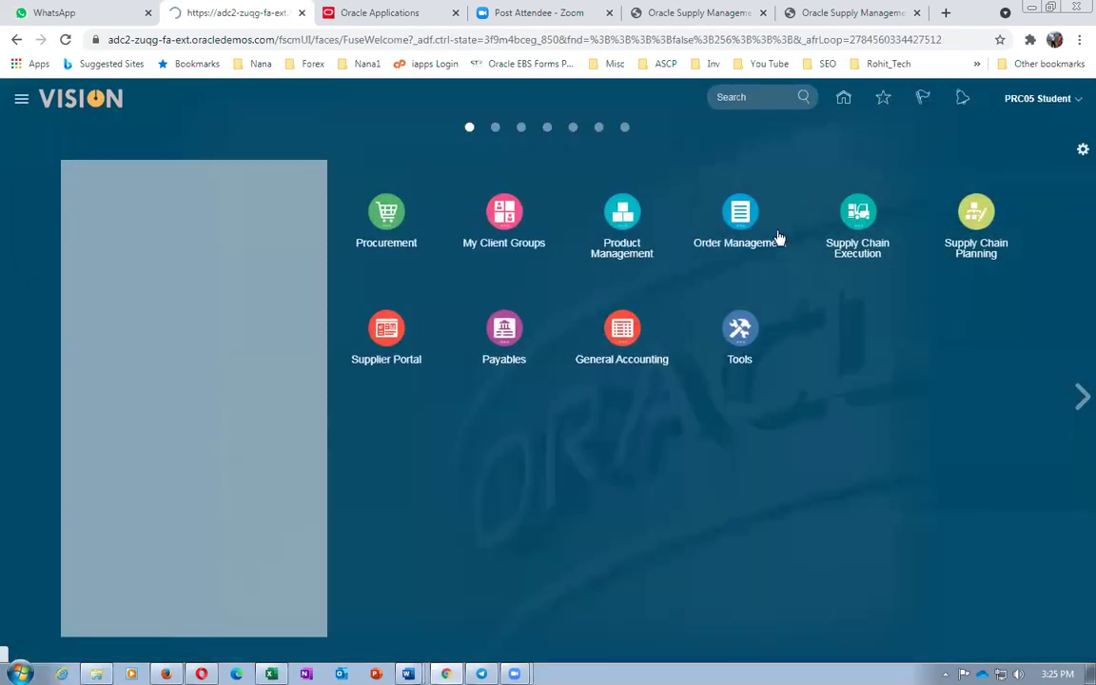
{"action": "left_click", "coordinate": [846, 214]}
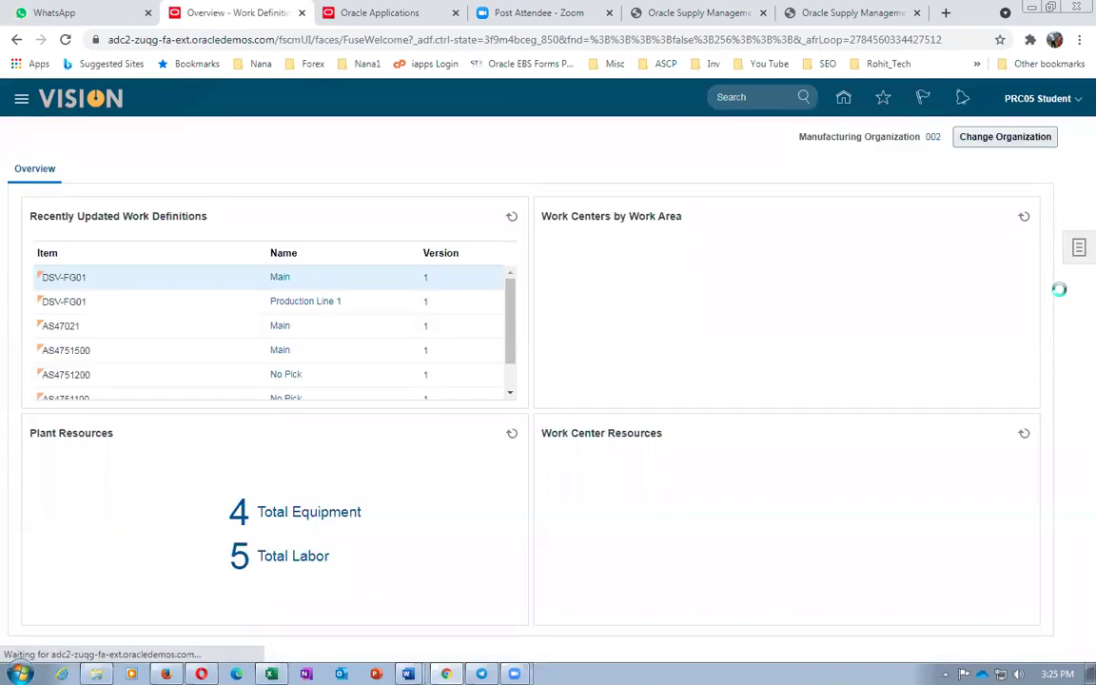
{"action": "left_click", "coordinate": [1078, 252]}
{"action": "left_click", "coordinate": [1080, 257]}
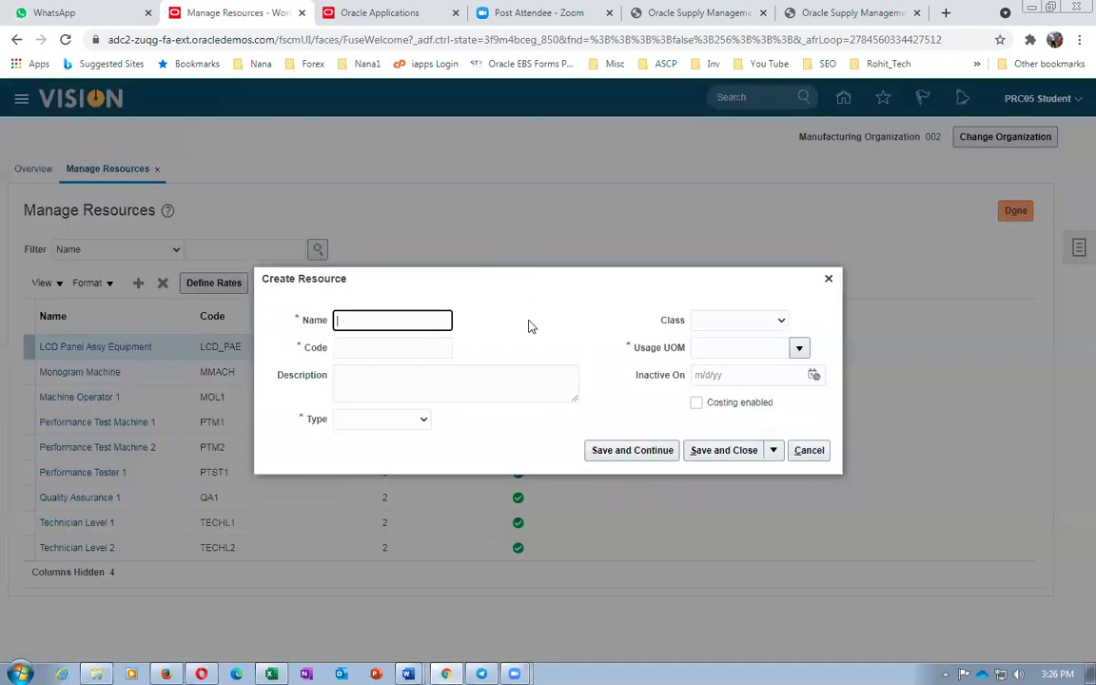
Create Labor resource a01_Bender_Welder (name, code, description) with usage unit Ea, then save and create another.
{"action": "key", "text": "ctrl+v"}
{"action": "left_click", "coordinate": [381, 348]}
{"action": "key", "text": "ctrl+v"}
{"action": "left_click", "coordinate": [370, 384]}
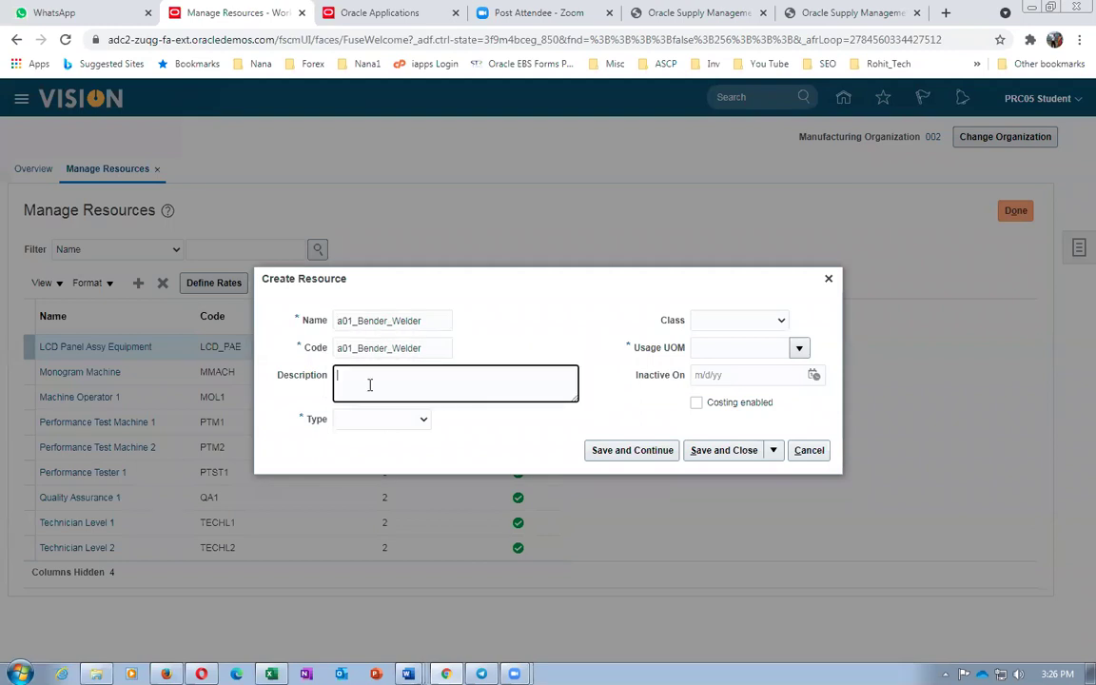
{"action": "key", "text": "ctrl+v"}
{"action": "left_click", "coordinate": [380, 419]}
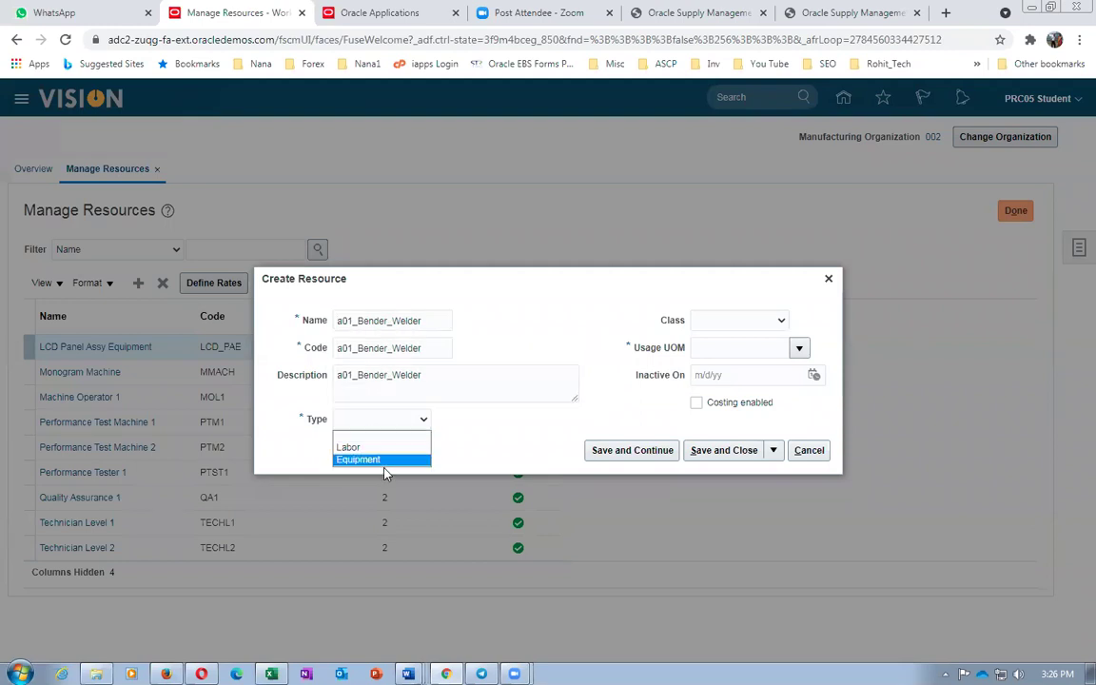
{"action": "left_click", "coordinate": [350, 447]}
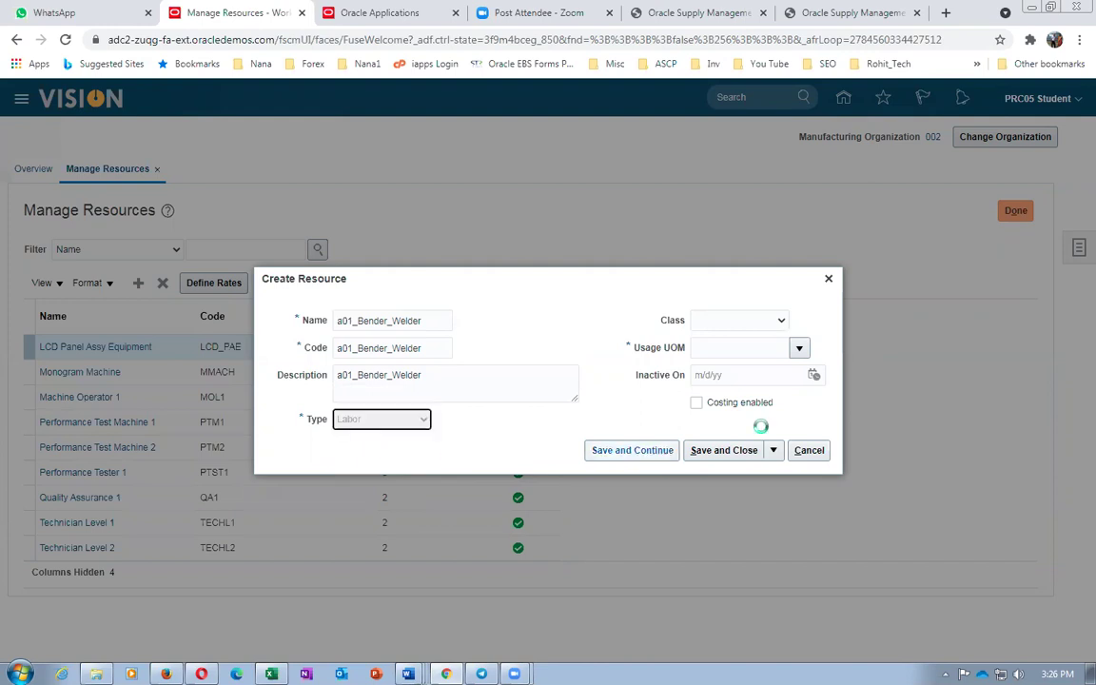
{"action": "left_click", "coordinate": [736, 323]}
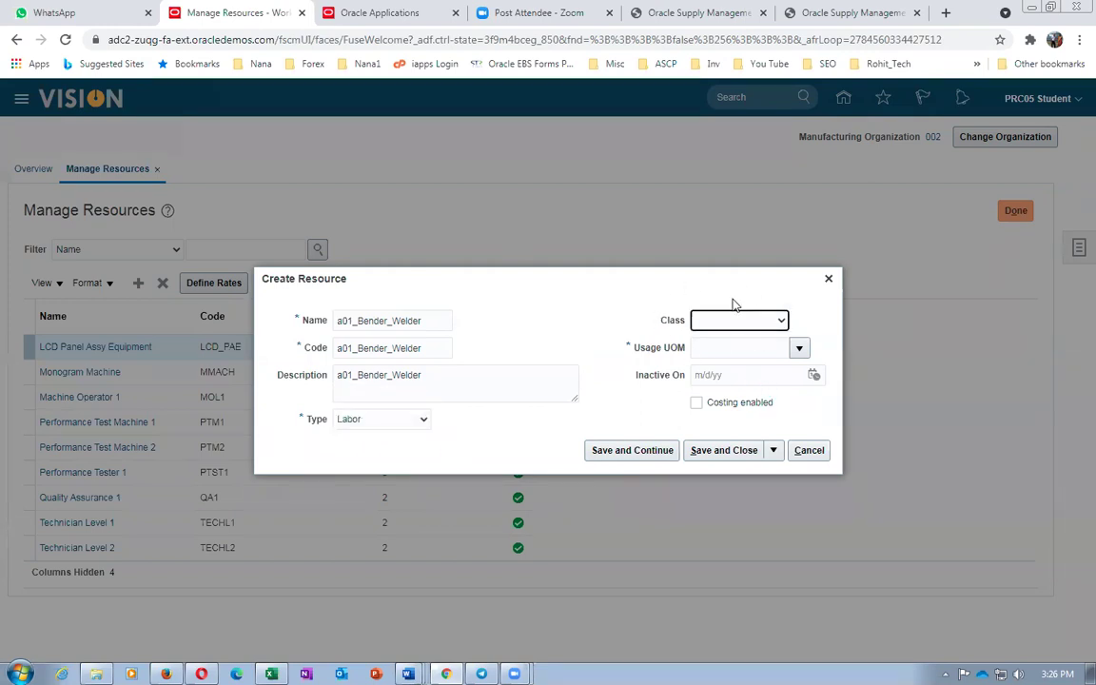
{"action": "left_click", "coordinate": [711, 346]}
{"action": "type", "text": "Ea"}
{"action": "key", "text": "Tab"}
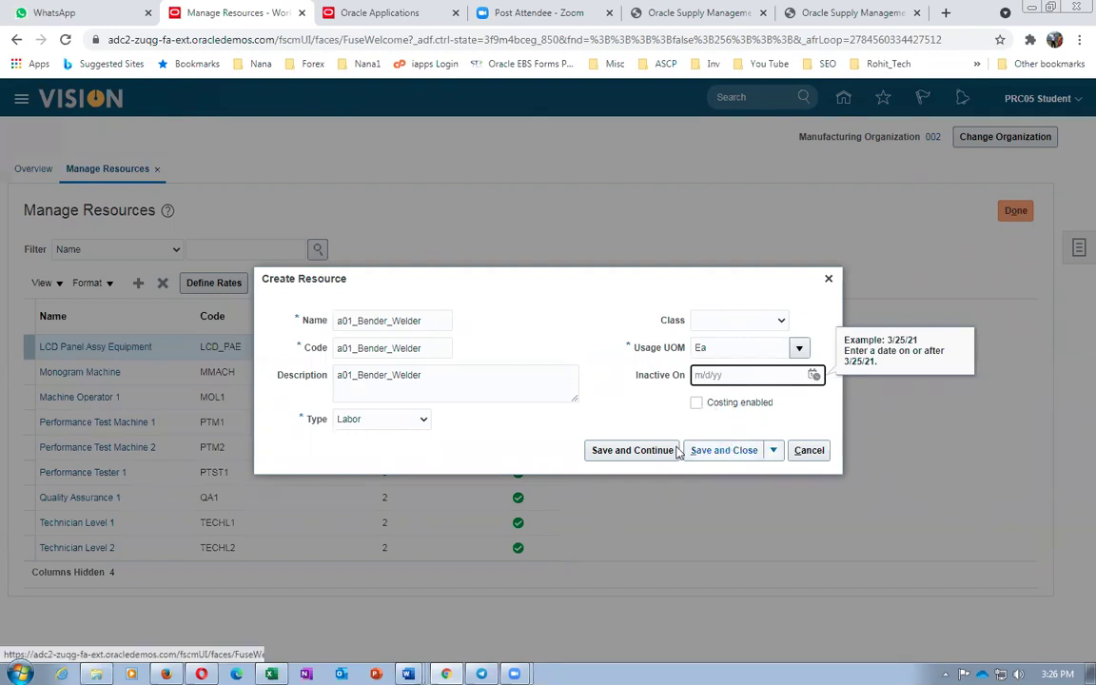
{"action": "left_click", "coordinate": [772, 451]}
{"action": "left_click", "coordinate": [751, 476]}
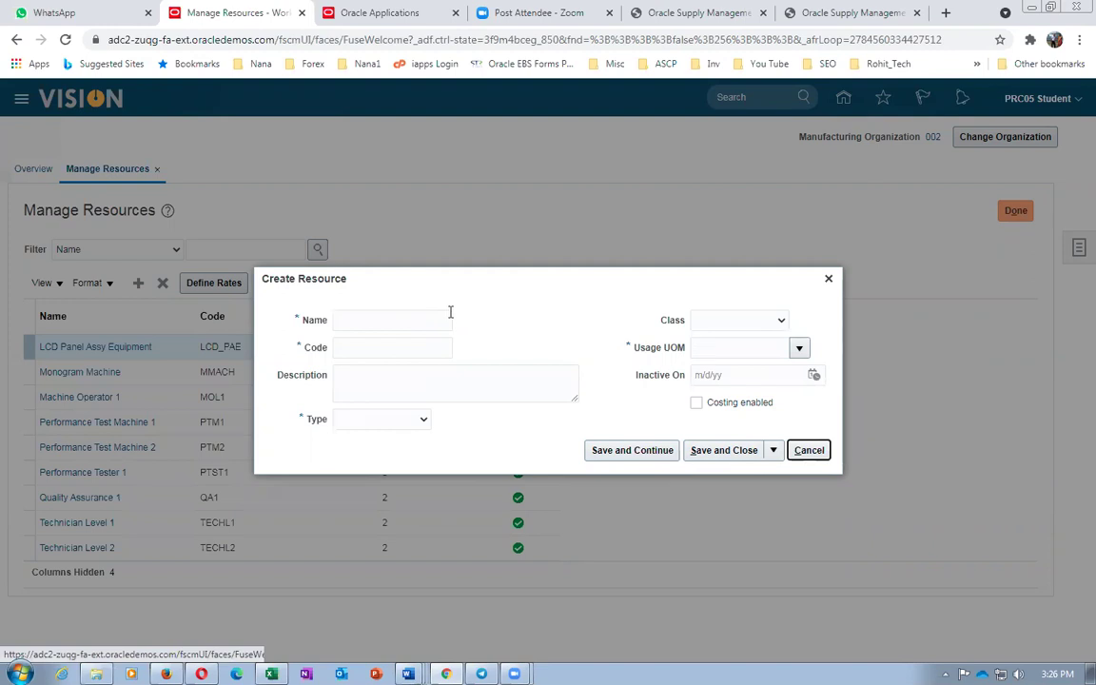
Copy a01_assembler from Word into the new resource's name, code and description.
{"action": "key", "text": "alt+Tab"}
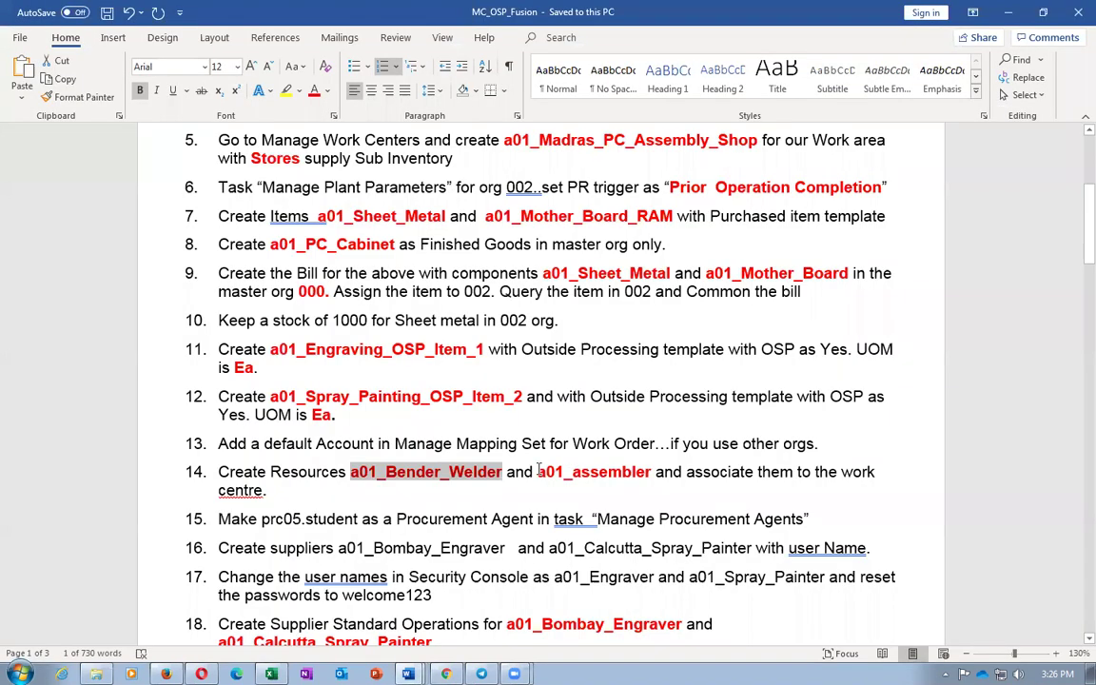
{"action": "double_click", "coordinate": [607, 468]}
{"action": "key", "text": "ctrl+c"}
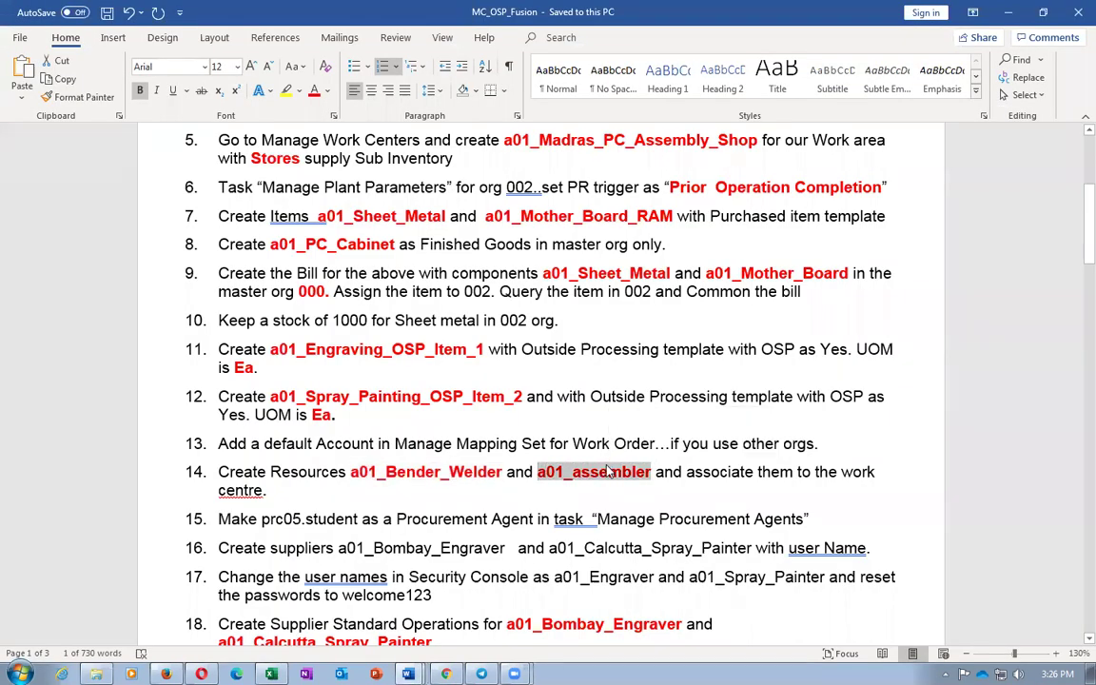
{"action": "key", "text": "alt+Tab"}
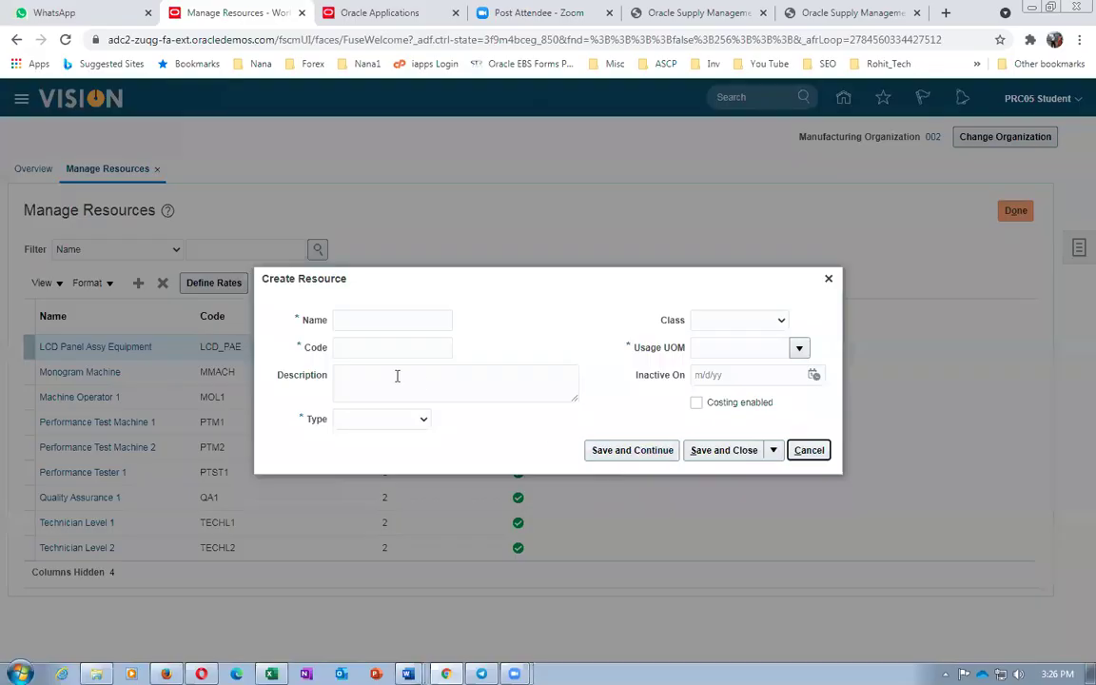
{"action": "left_click", "coordinate": [366, 323]}
{"action": "key", "text": "ctrl+v"}
{"action": "left_click", "coordinate": [364, 344]}
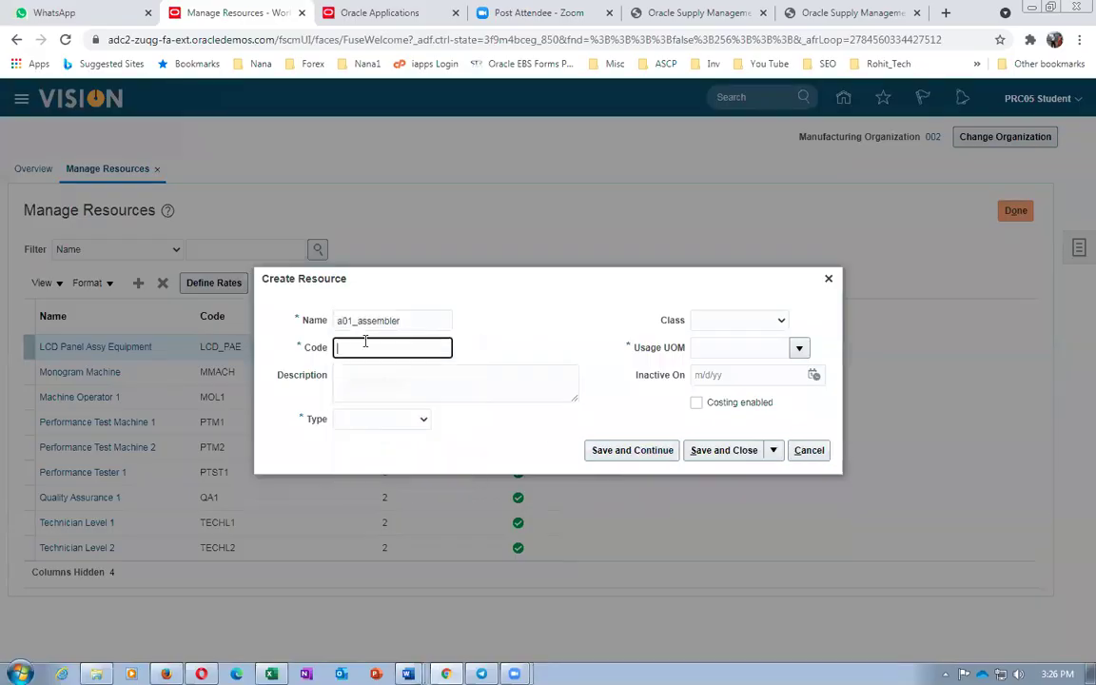
{"action": "key", "text": "ctrl+v"}
{"action": "left_click", "coordinate": [359, 387]}
{"action": "key", "text": "ctrl+v"}
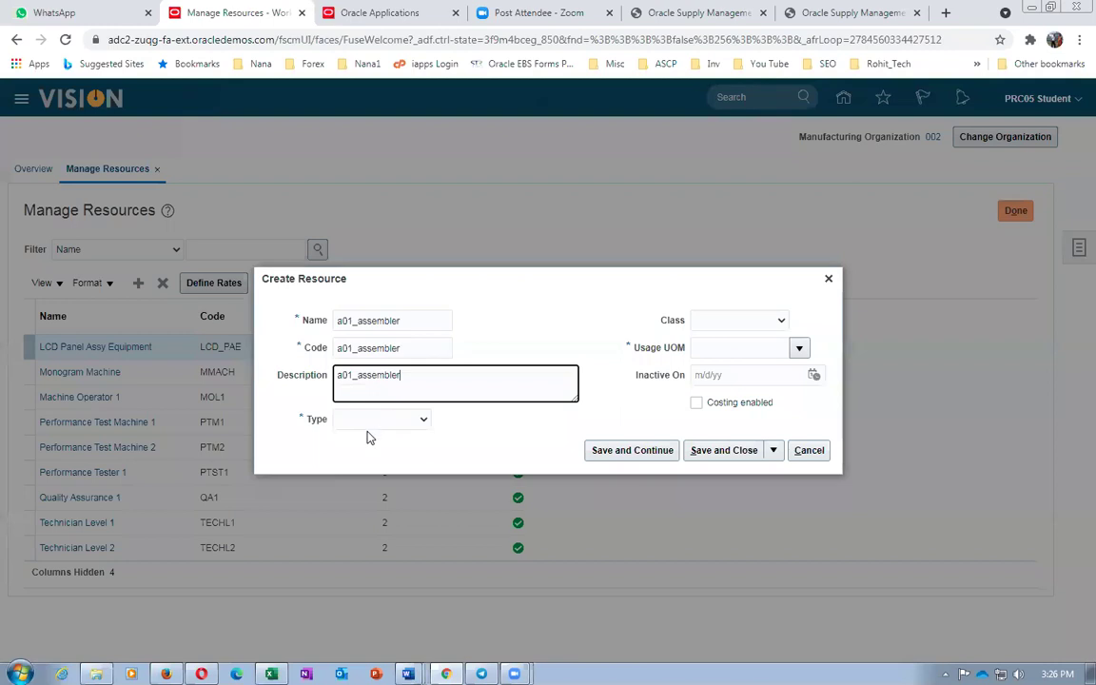
Set a01_assembler's type to Labor and usage unit to Ea, then save and close.
{"action": "left_click", "coordinate": [371, 419]}
{"action": "left_click", "coordinate": [352, 445]}
{"action": "left_click", "coordinate": [705, 346]}
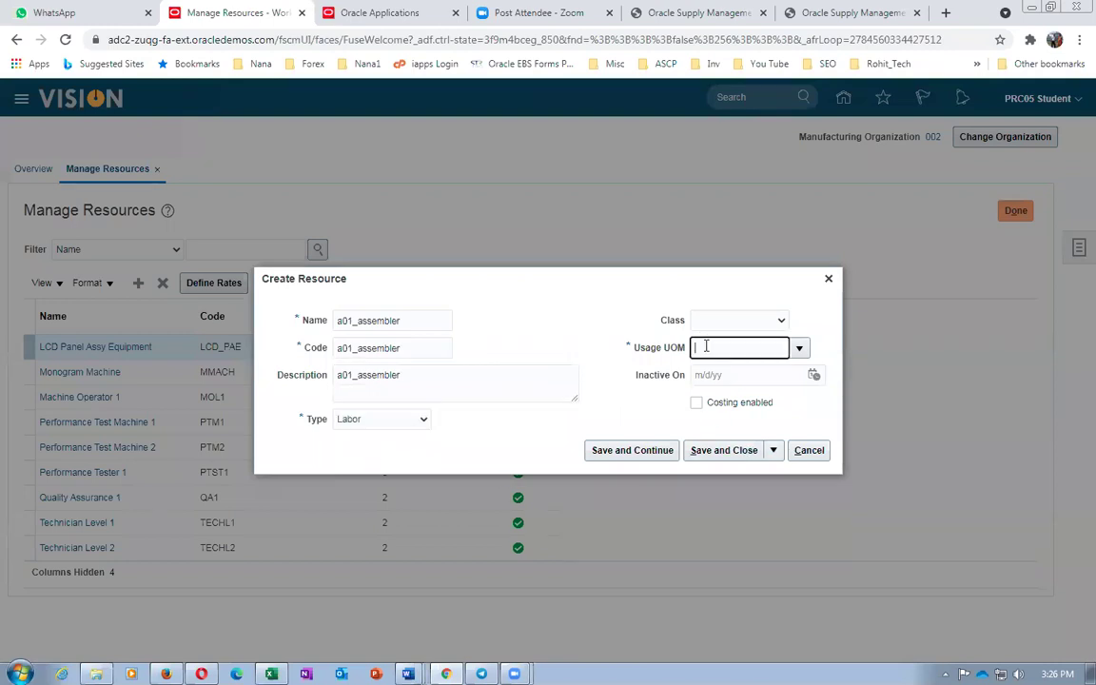
{"action": "type", "text": "Ea"}
{"action": "key", "text": "Tab"}
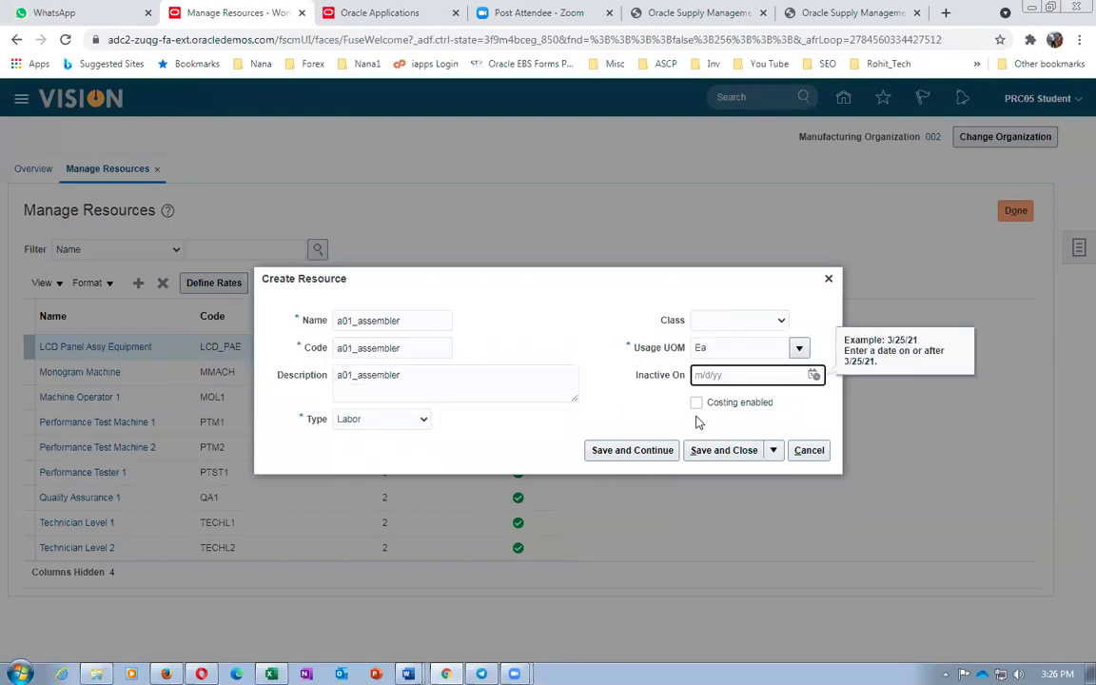
{"action": "left_click", "coordinate": [724, 450]}
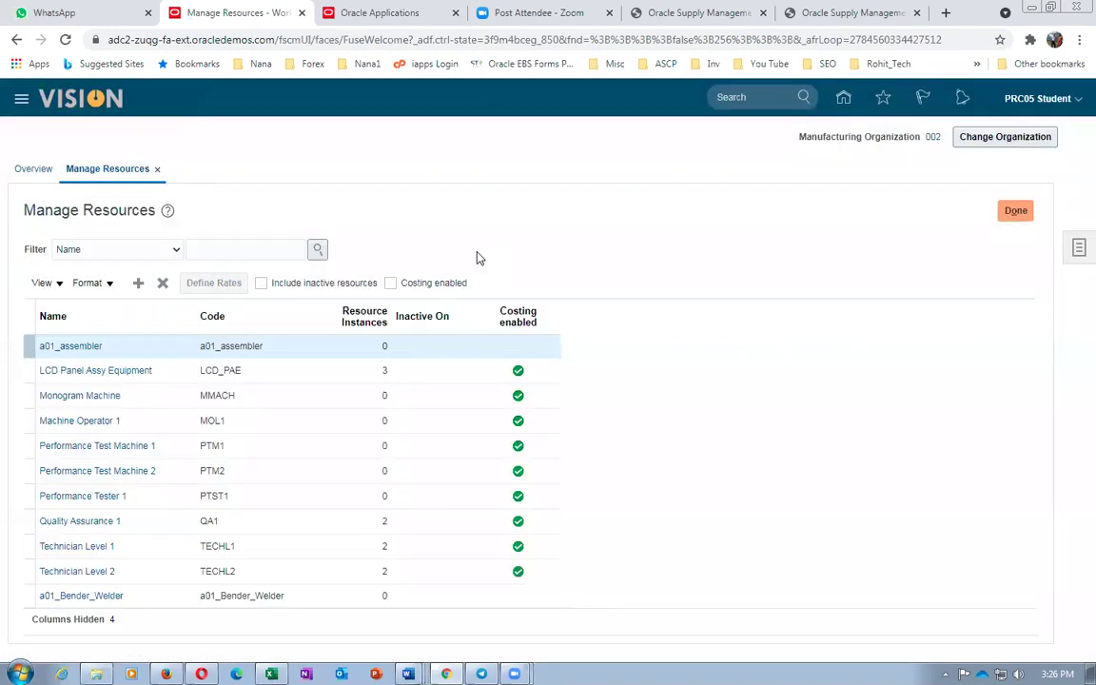
{"action": "key", "text": "alt+Tab"}
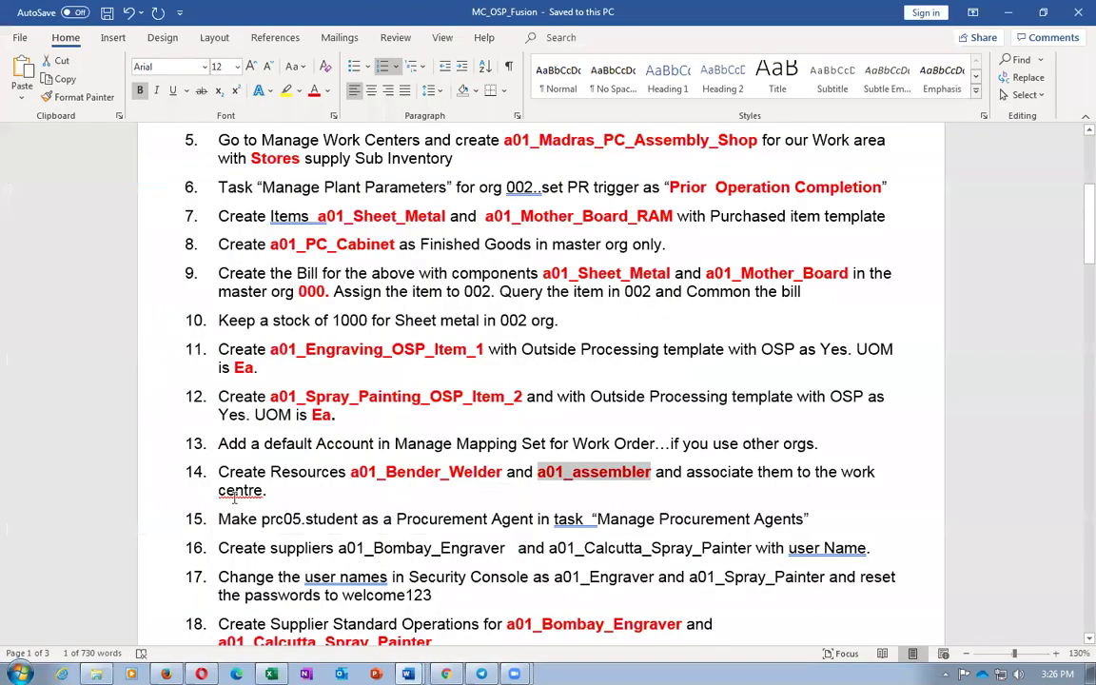
Select 'Manage Procurement' in step 15, then return to Oracle's Manage Resources page.
{"action": "left_click", "coordinate": [252, 529]}
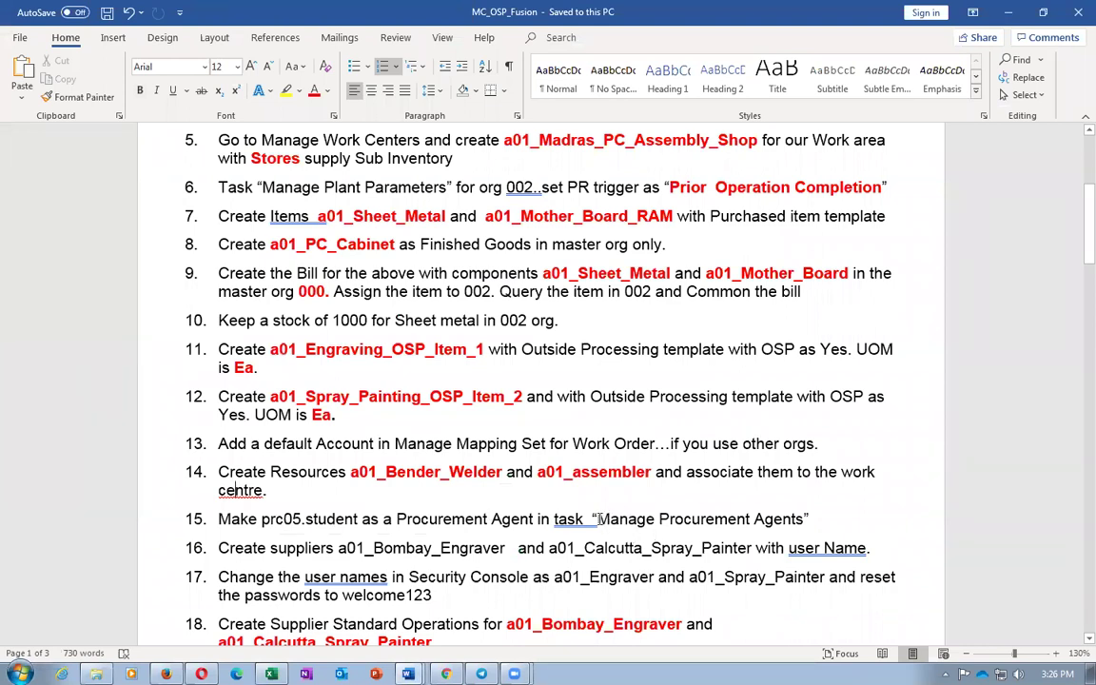
{"action": "left_click_drag", "start_coordinate": [594, 518], "coordinate": [745, 519]}
{"action": "key", "text": "ctrl+c"}
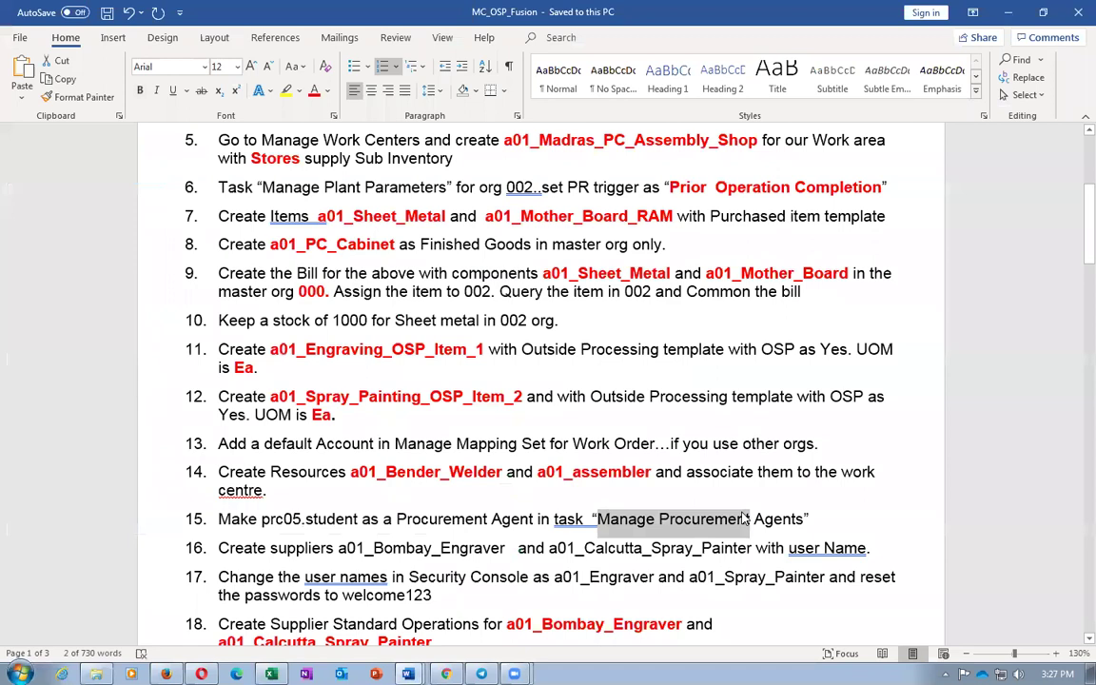
{"action": "key", "text": "alt+Tab"}
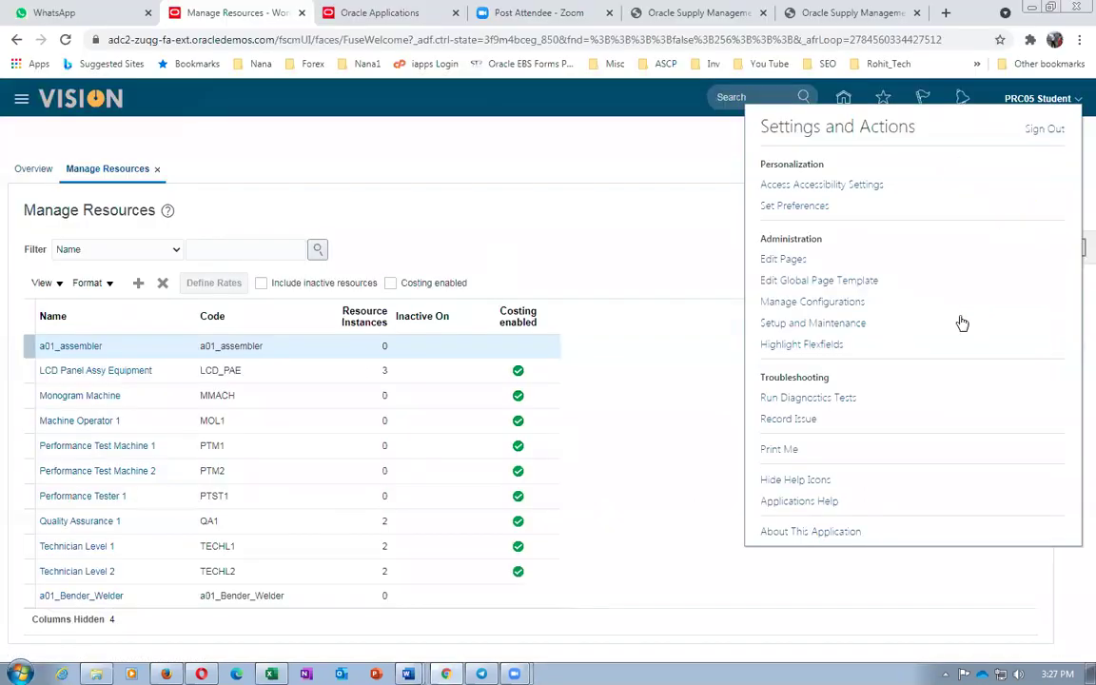
Open the Manage Procurement Agents task from Setup and Maintenance.
{"action": "left_click", "coordinate": [812, 325]}
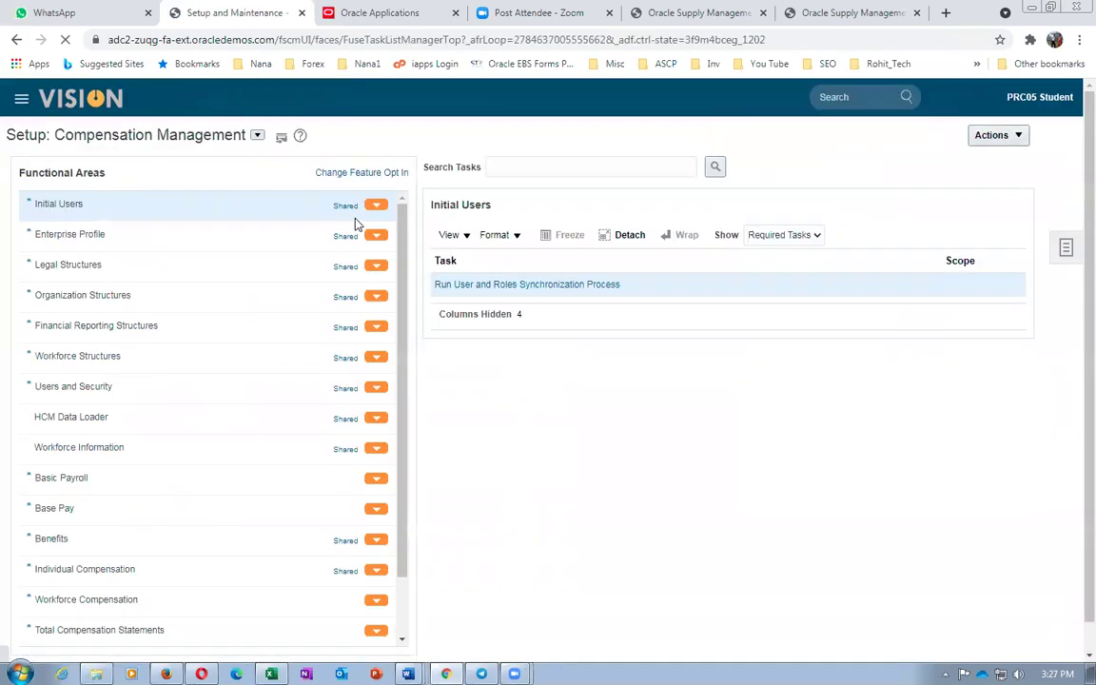
{"action": "left_click", "coordinate": [1067, 249]}
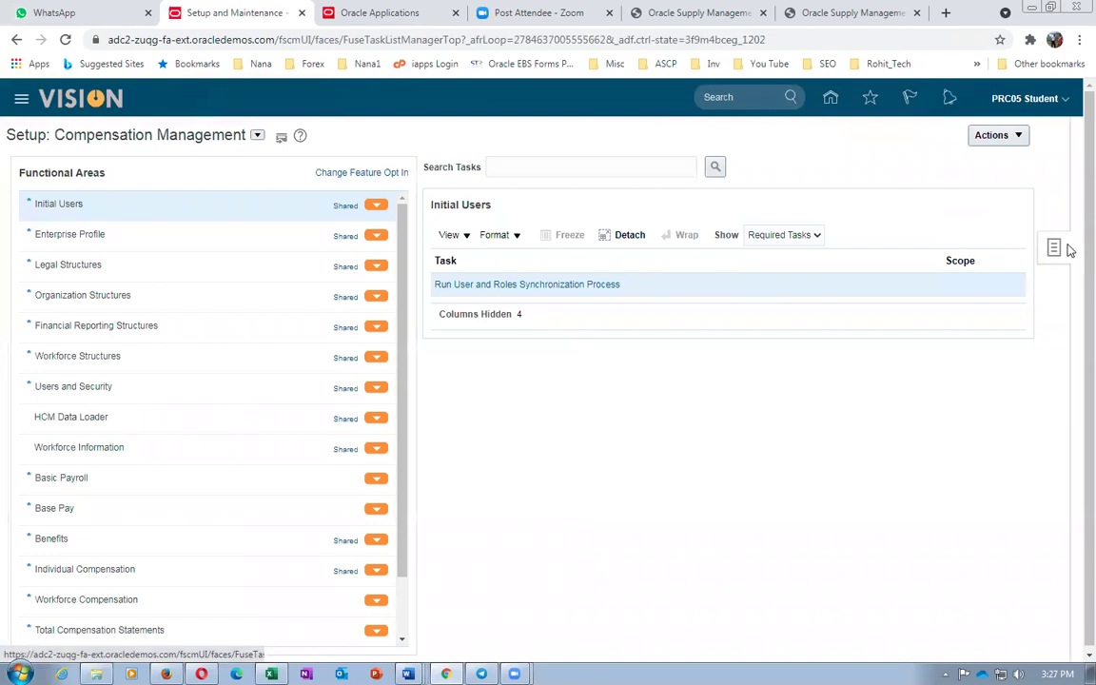
{"action": "left_click", "coordinate": [945, 277]}
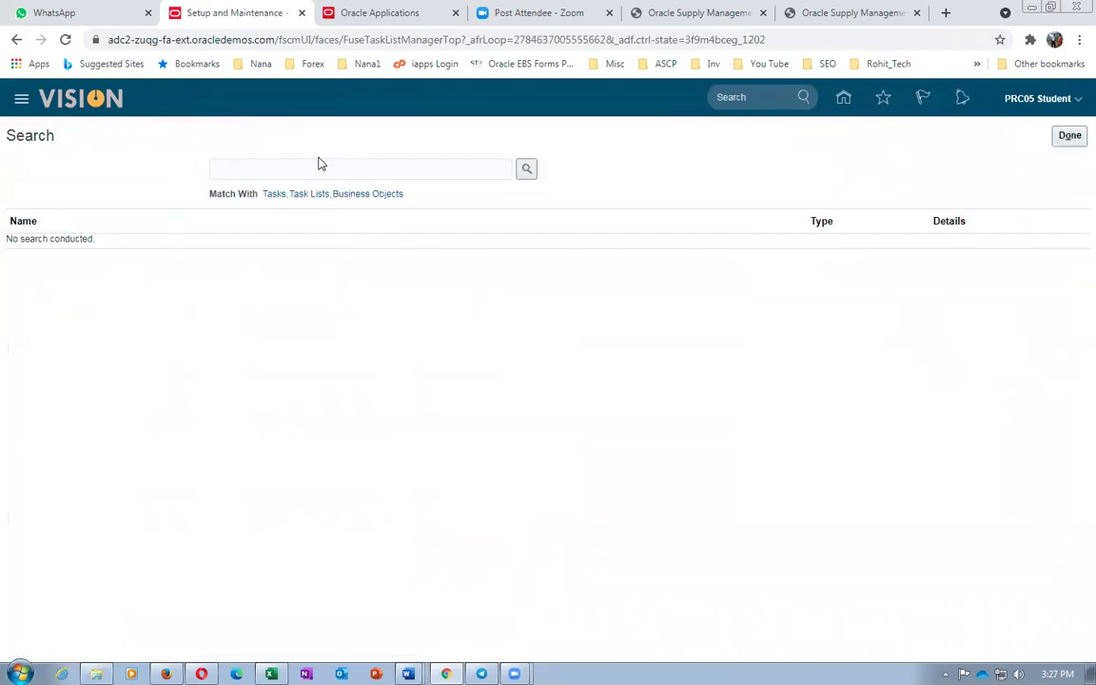
{"action": "left_click", "coordinate": [320, 166]}
{"action": "key", "text": "ctrl+v"}
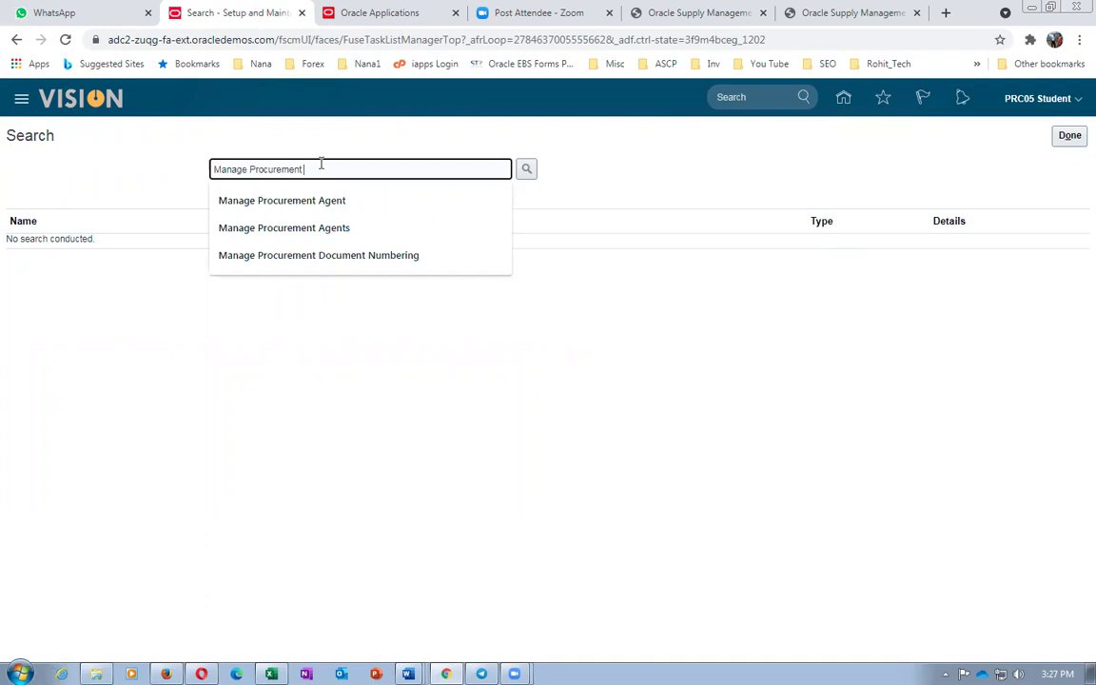
{"action": "type", "text": "agen"}
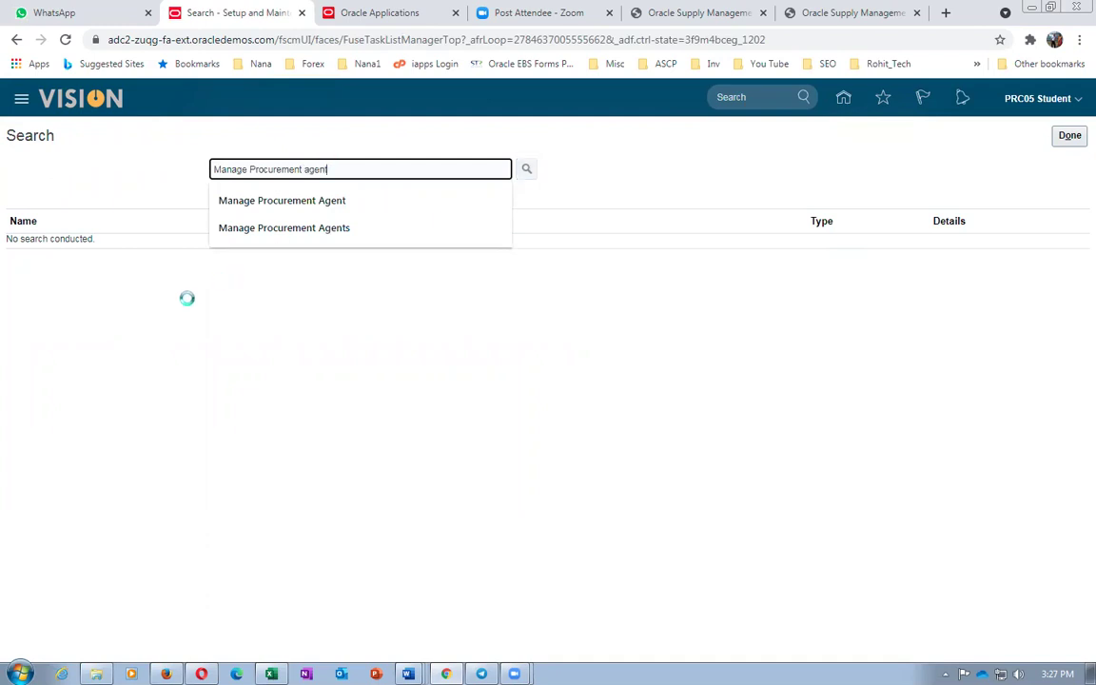
{"action": "left_click", "coordinate": [272, 227]}
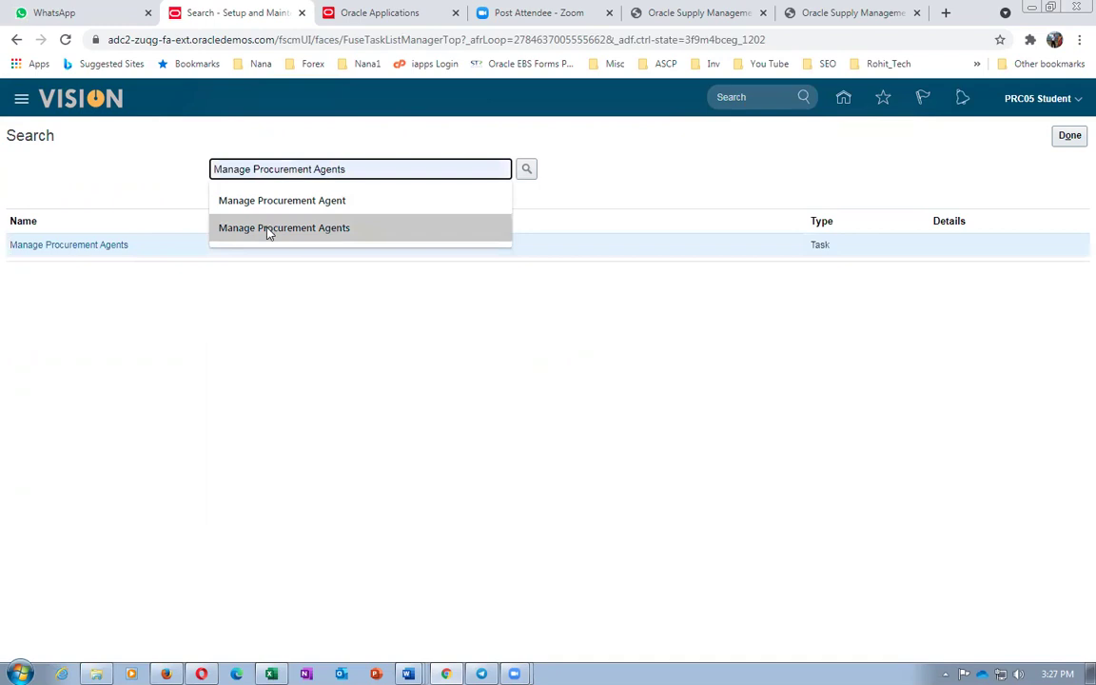
{"action": "left_click", "coordinate": [64, 246]}
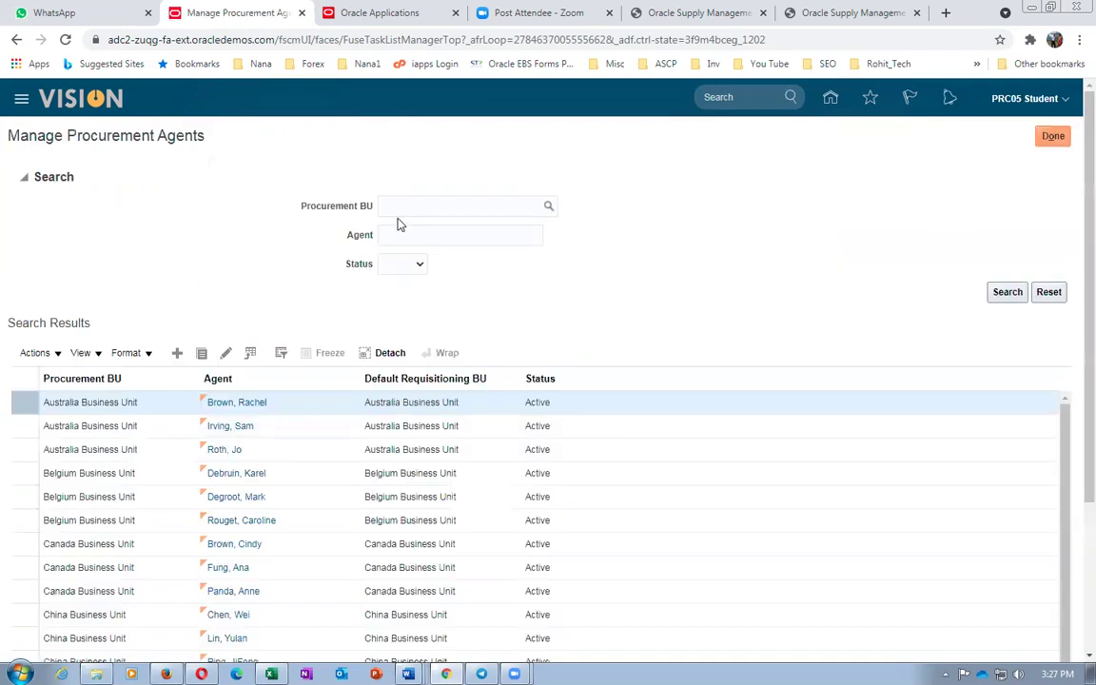
Confirm the agent doesn't exist, then add the student user as agent for US1 Business Unit.
{"action": "left_click", "coordinate": [396, 237]}
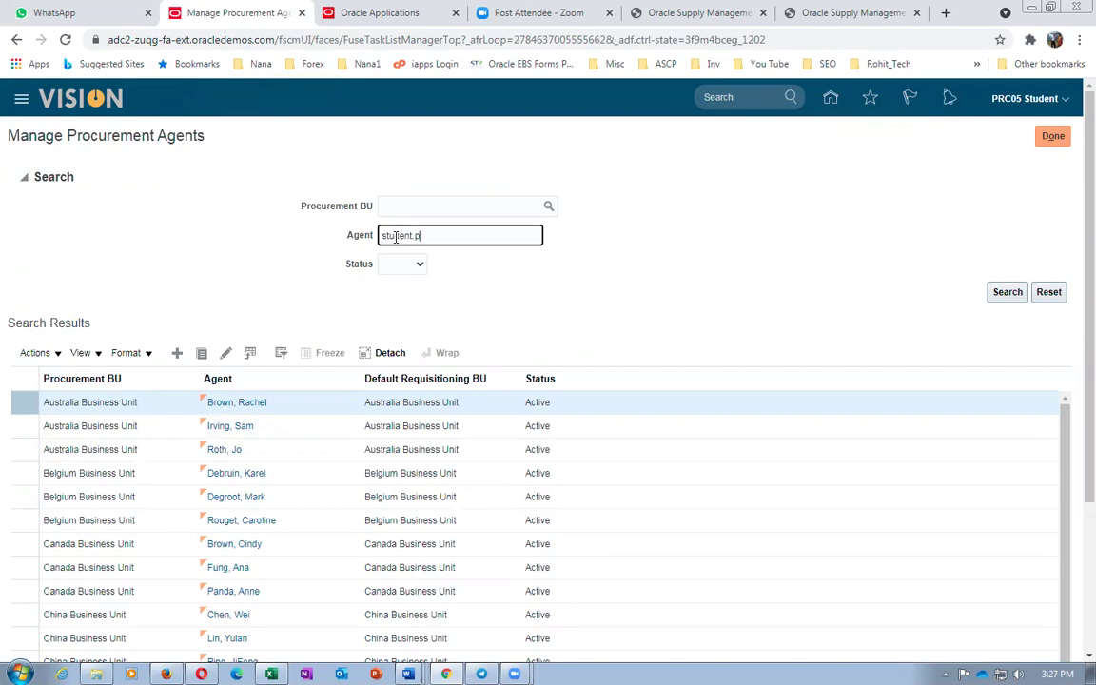
{"action": "left_click", "coordinate": [997, 293]}
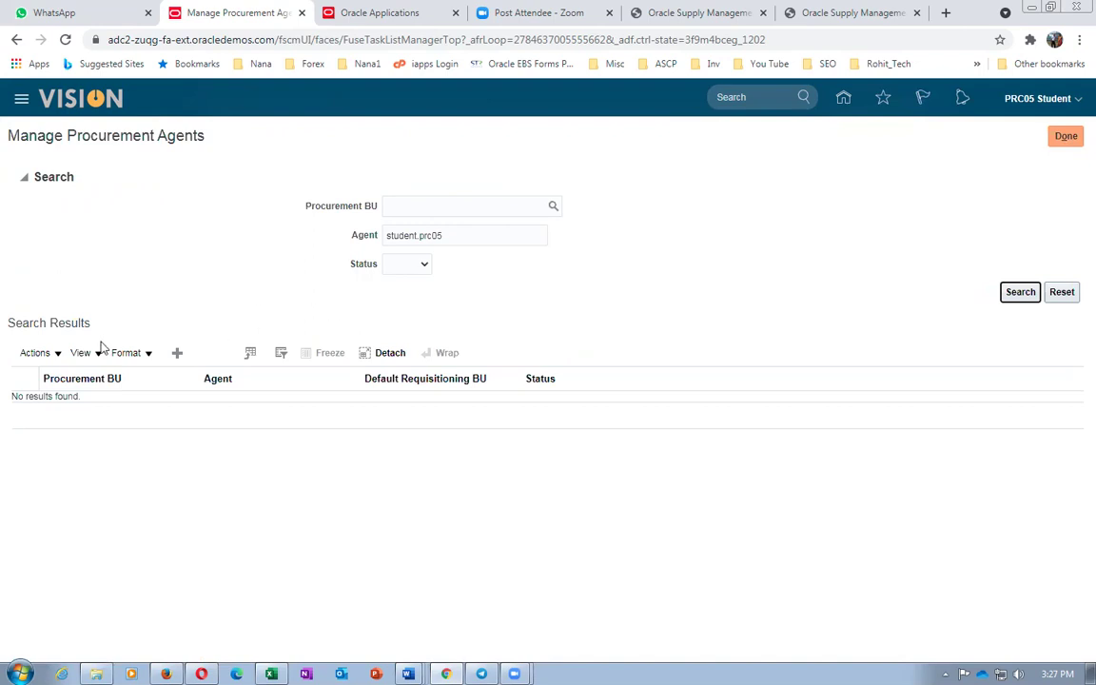
{"action": "left_click", "coordinate": [175, 358]}
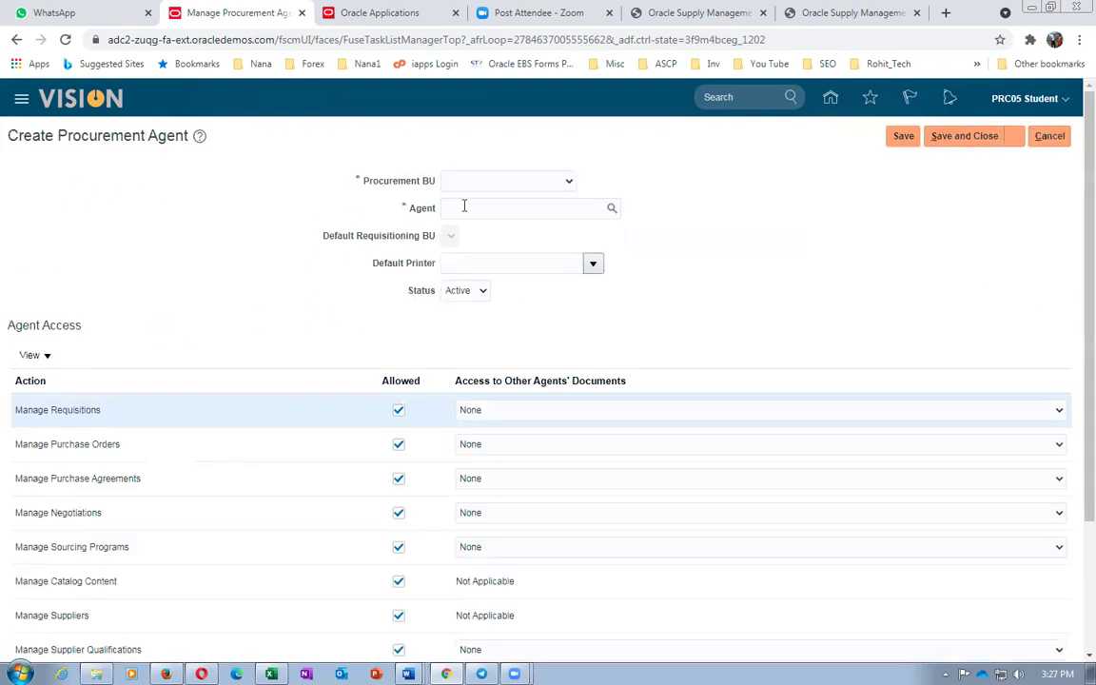
{"action": "left_click", "coordinate": [455, 180]}
{"action": "scroll", "coordinate": [567, 286], "scroll_direction": "down", "scroll_amount": 5}
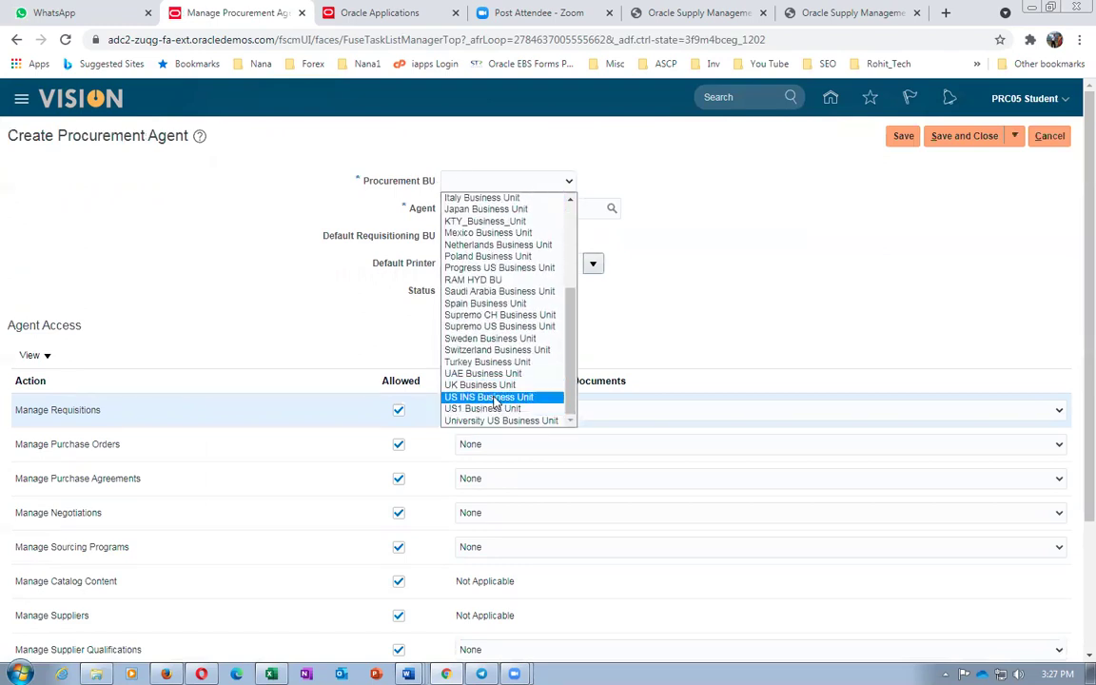
{"action": "left_click", "coordinate": [485, 408]}
{"action": "left_click", "coordinate": [472, 203]}
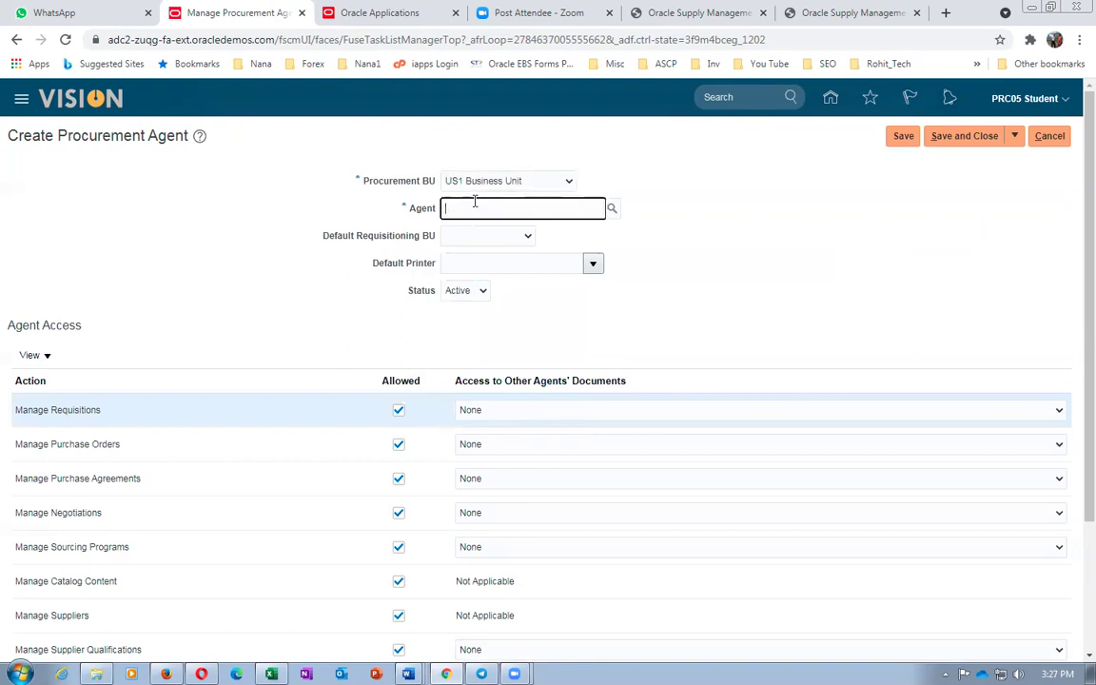
{"action": "type", "text": "student, prc05"}
{"action": "left_click", "coordinate": [488, 235]}
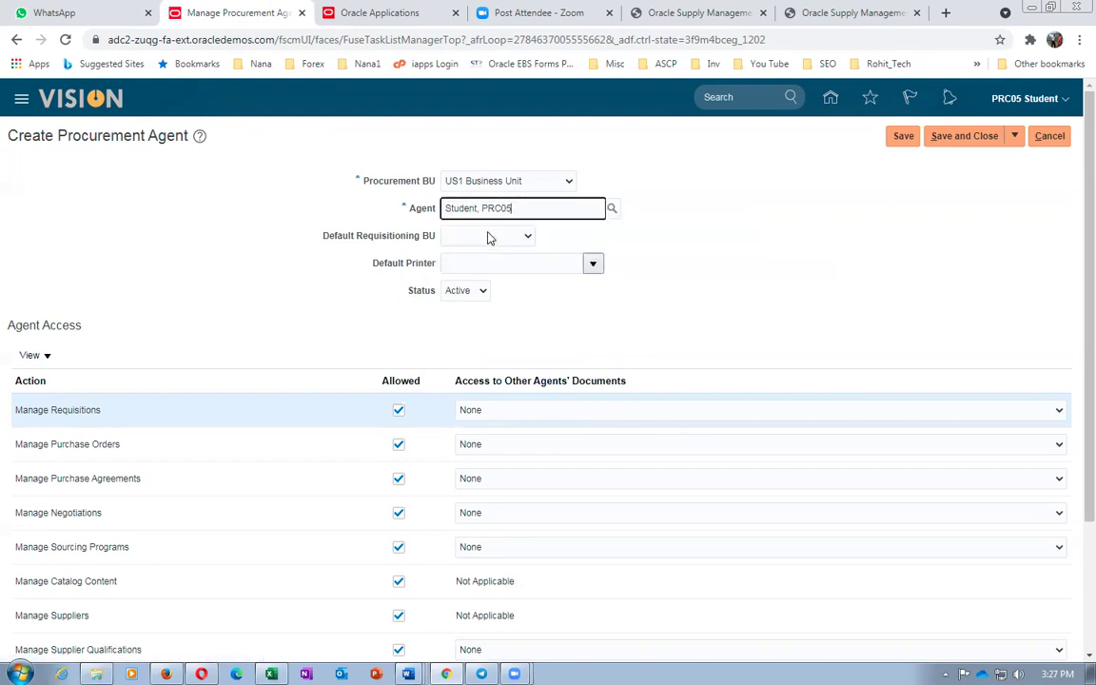
Set default requisitioning BU to US1 Business Unit; grant Full access for requisitions through sourcing programs.
{"action": "left_click", "coordinate": [503, 239]}
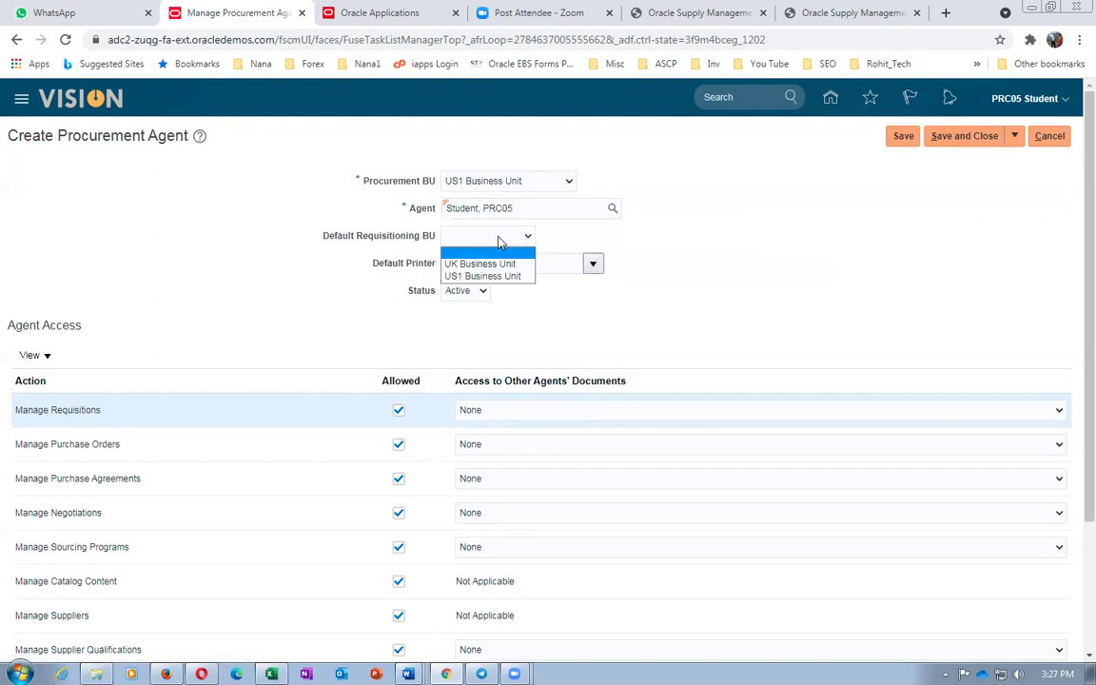
{"action": "left_click", "coordinate": [505, 275]}
{"action": "left_click", "coordinate": [494, 411]}
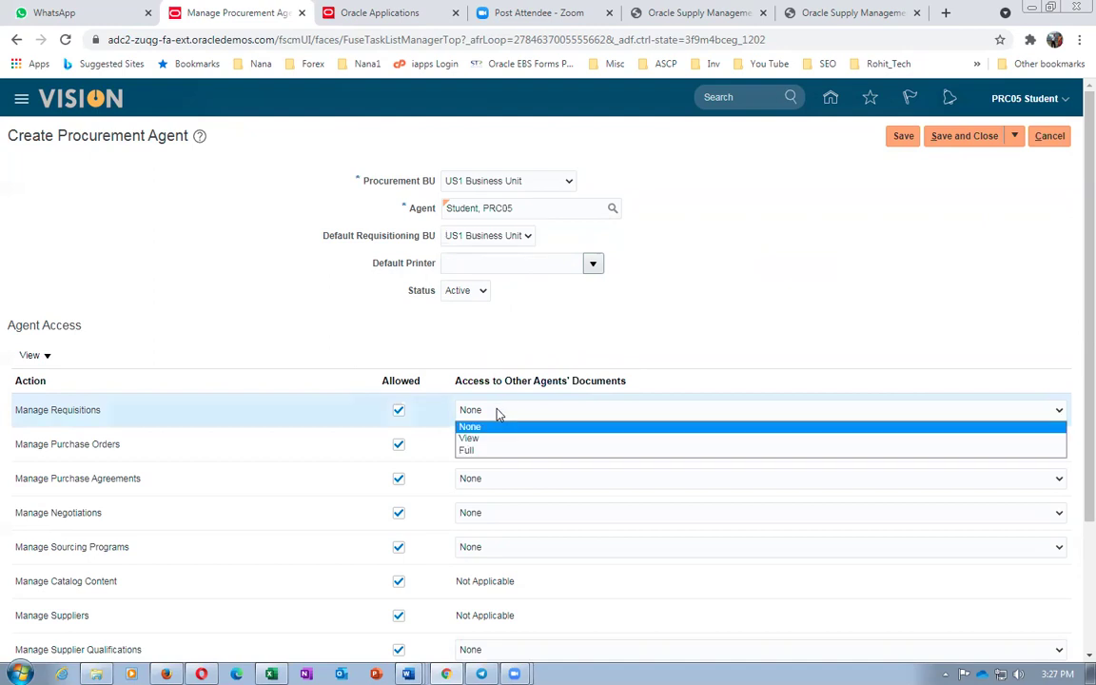
{"action": "left_click", "coordinate": [497, 453]}
{"action": "left_click", "coordinate": [503, 453]}
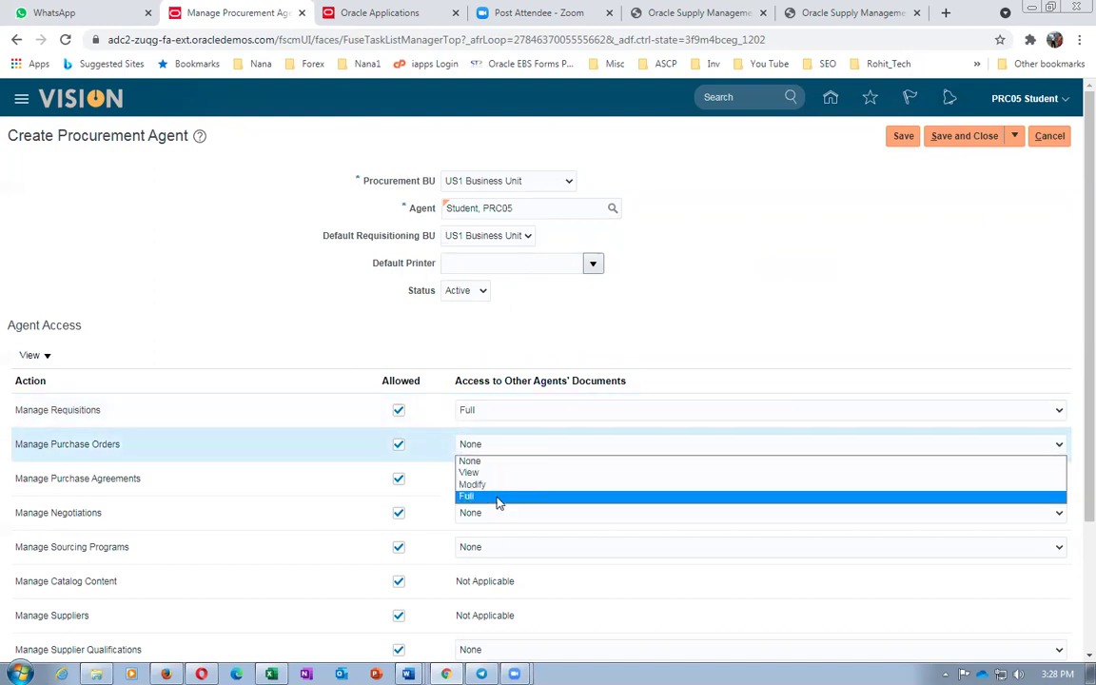
{"action": "left_click", "coordinate": [500, 494]}
{"action": "left_click", "coordinate": [509, 478]}
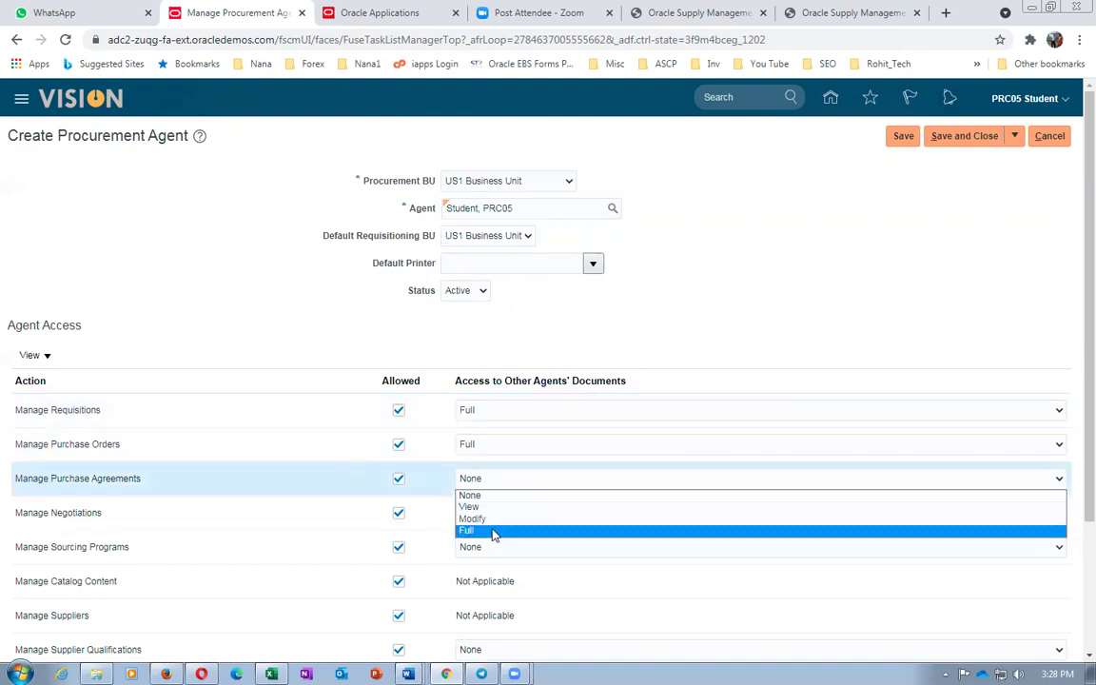
{"action": "left_click", "coordinate": [493, 530]}
{"action": "left_click", "coordinate": [530, 516]}
{"action": "left_click", "coordinate": [532, 557]}
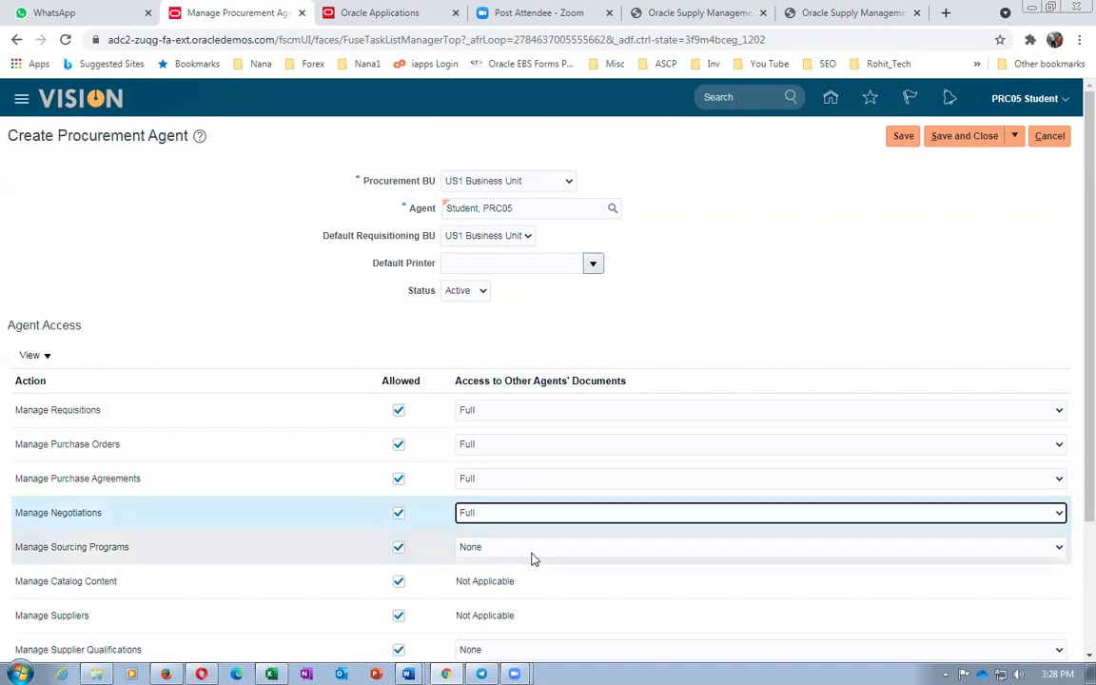
{"action": "left_click", "coordinate": [530, 551]}
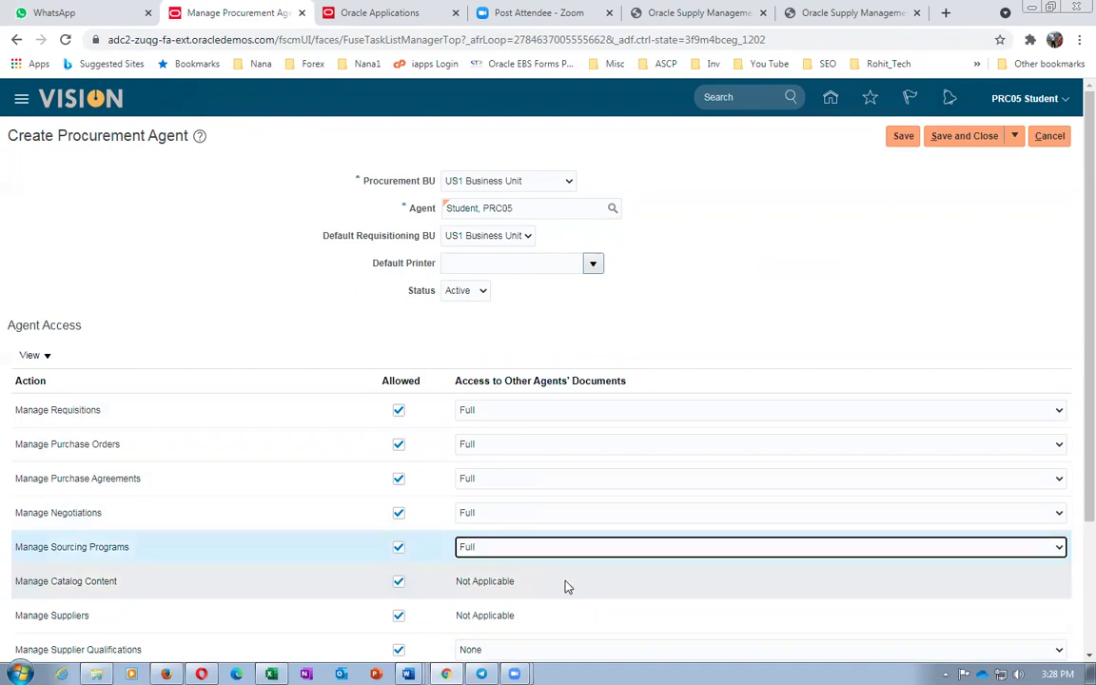
Grant Full access for Manage Supplier Qualifications, then save and close the agent.
{"action": "scroll", "coordinate": [531, 552], "scroll_direction": "down", "scroll_amount": 2}
{"action": "left_click", "coordinate": [501, 500]}
{"action": "left_click", "coordinate": [487, 539]}
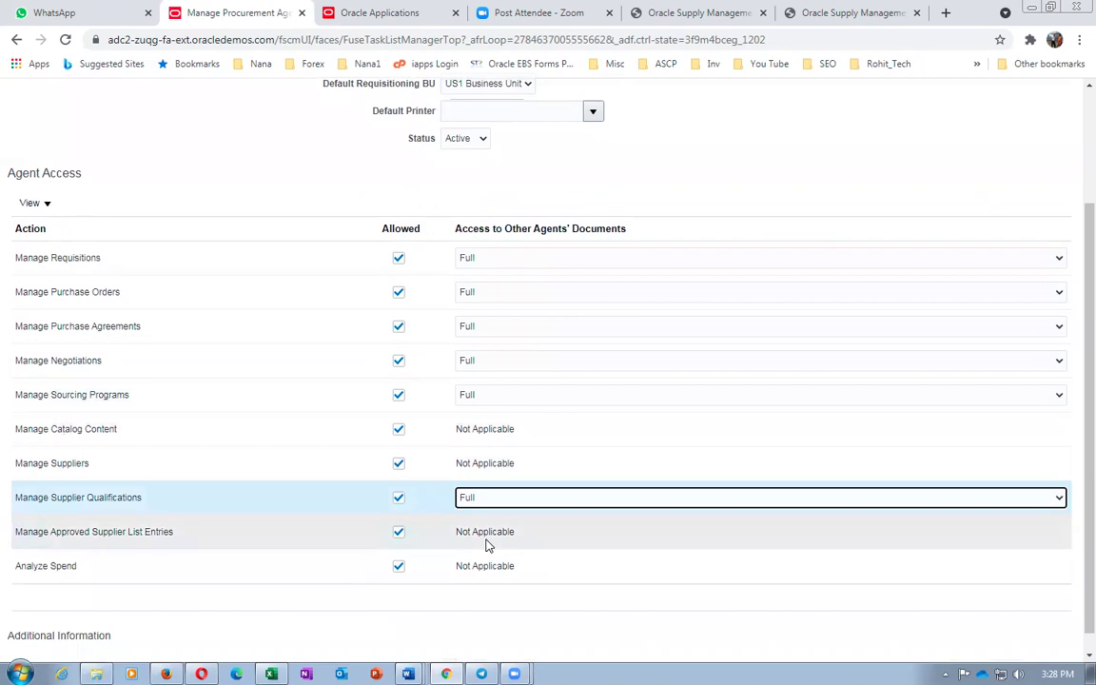
{"action": "scroll", "coordinate": [670, 182], "scroll_direction": "up", "scroll_amount": 2}
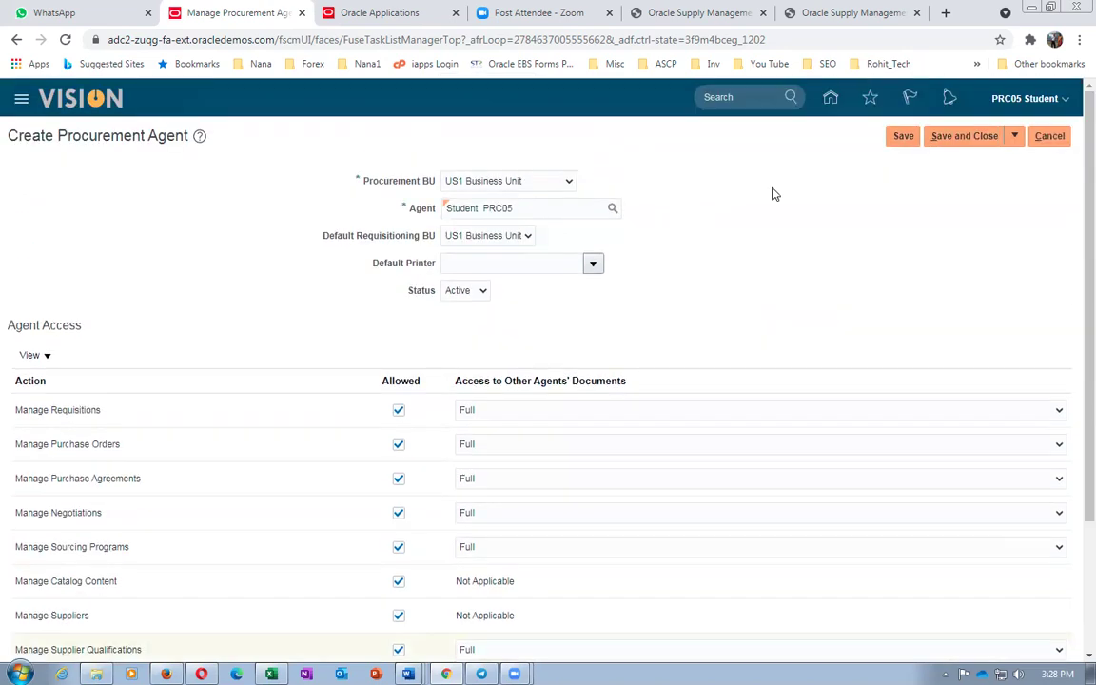
{"action": "left_click", "coordinate": [901, 135]}
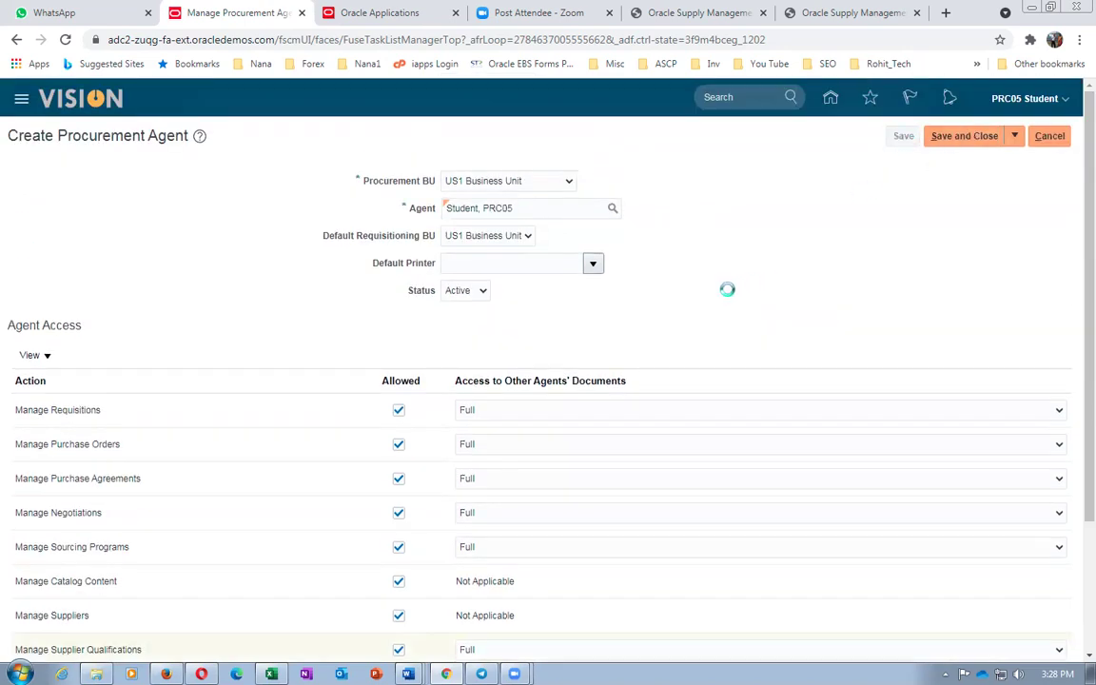
{"action": "left_click", "coordinate": [984, 138]}
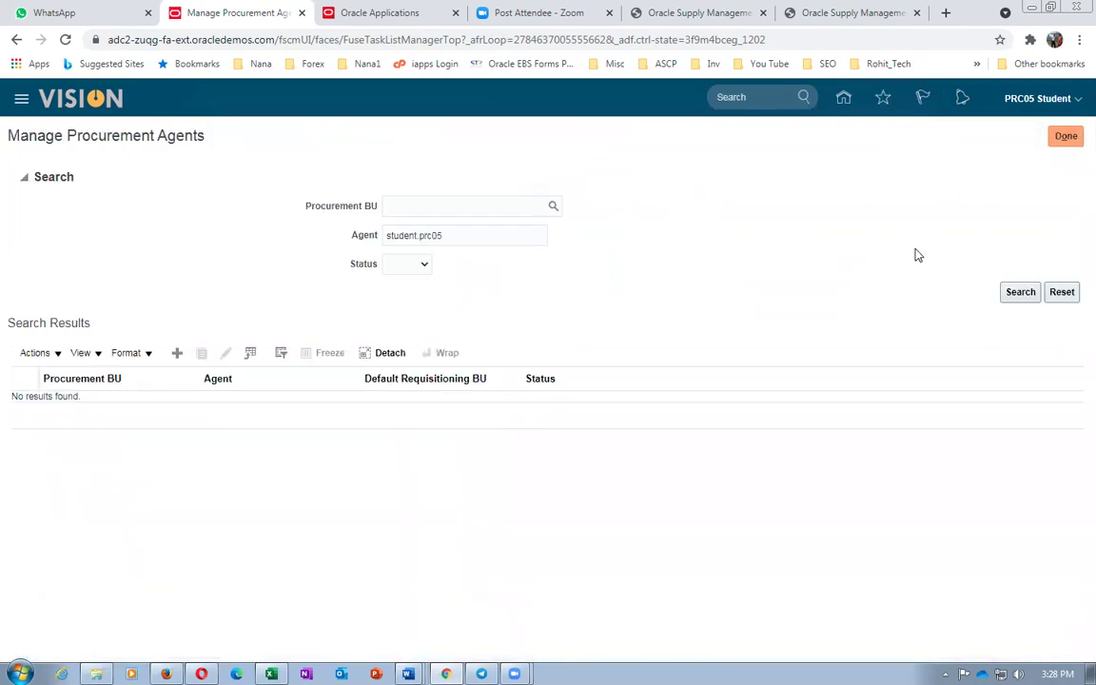
{"action": "key", "text": "alt+Tab"}
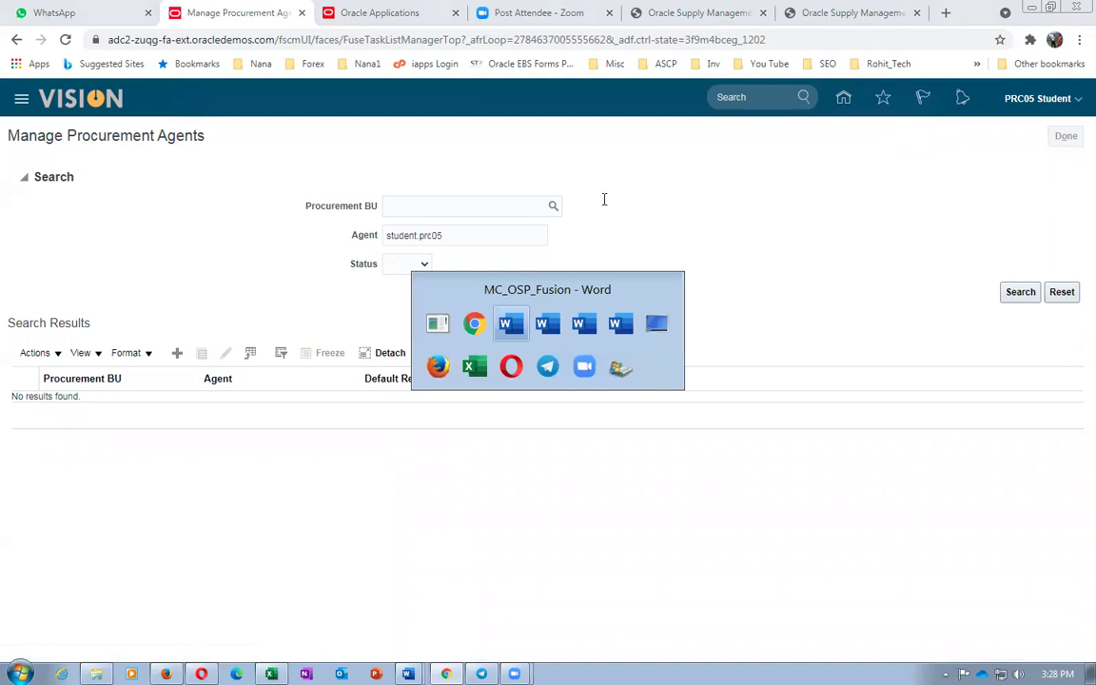
Select the supplier name a01_Bombay_Engraver in step 16, then return to Manage Procurement Agents.
{"action": "scroll", "coordinate": [326, 455], "scroll_direction": "down", "scroll_amount": 2}
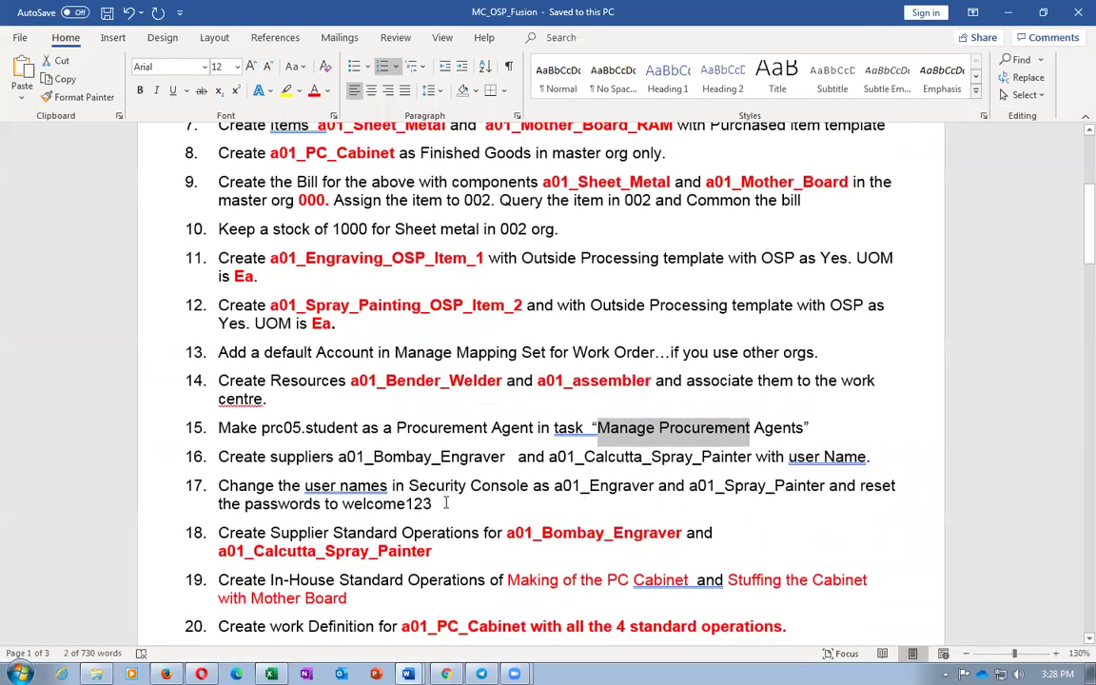
{"action": "left_click_drag", "start_coordinate": [340, 457], "coordinate": [470, 467]}
{"action": "key", "text": "shift+Left"}
{"action": "key", "text": "shift+Left"}
{"action": "key", "text": "ctrl+c"}
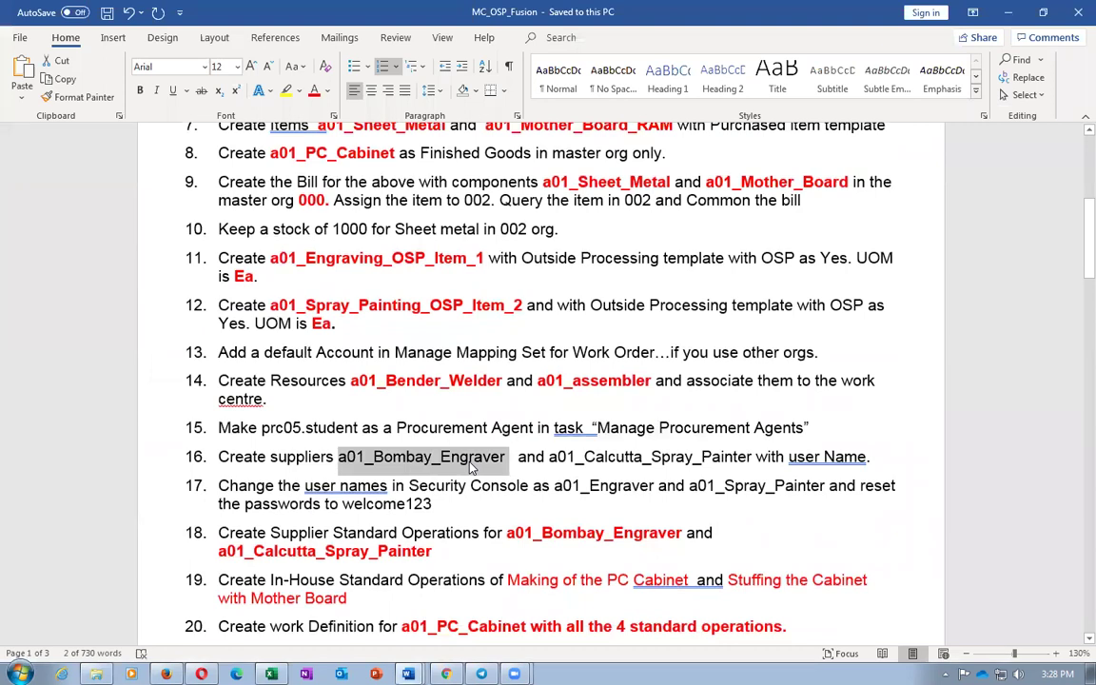
{"action": "key", "text": "alt+Tab"}
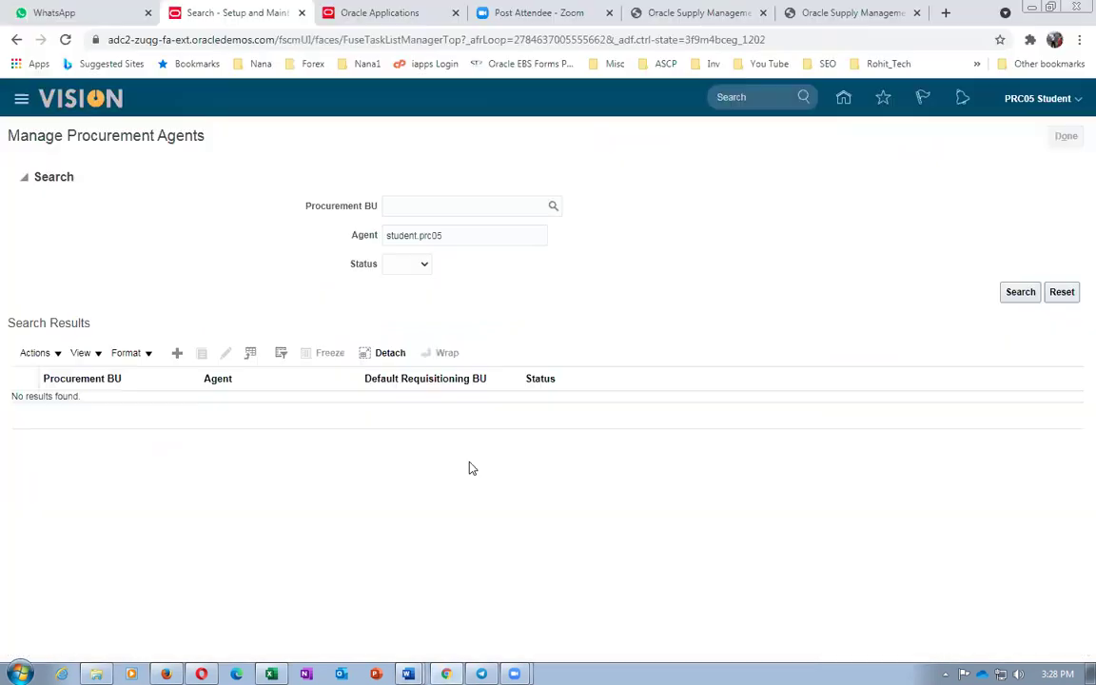
Finish the Manage Procurement Agents task and start Create Supplier from the Suppliers tasks.
{"action": "left_click", "coordinate": [1069, 136]}
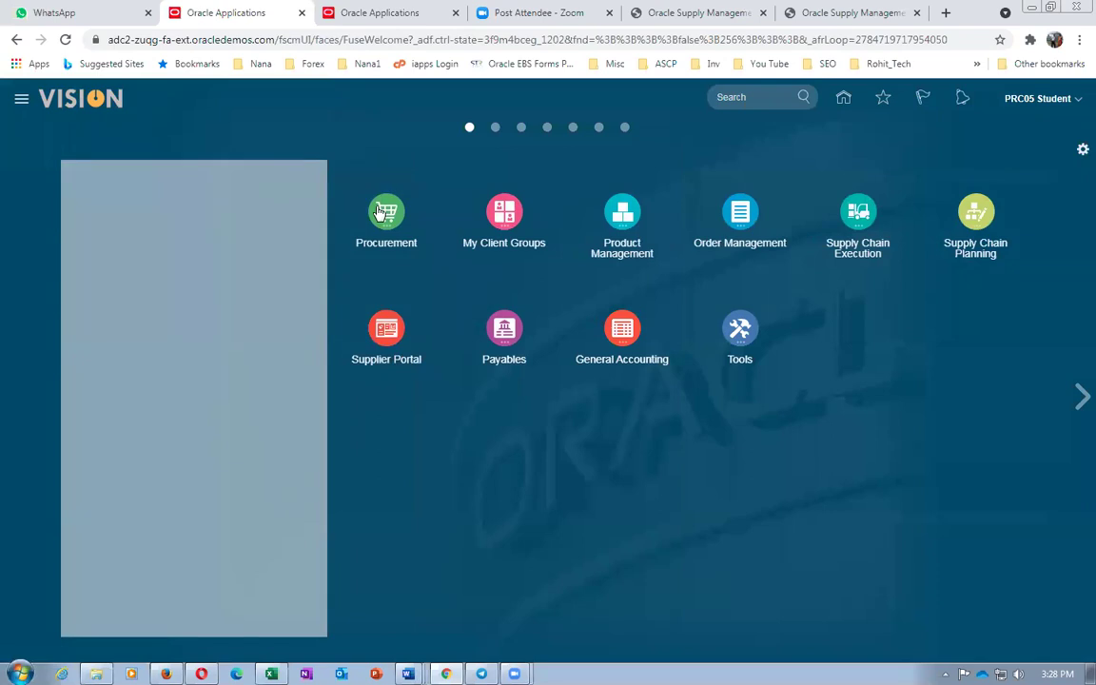
{"action": "left_click", "coordinate": [381, 211]}
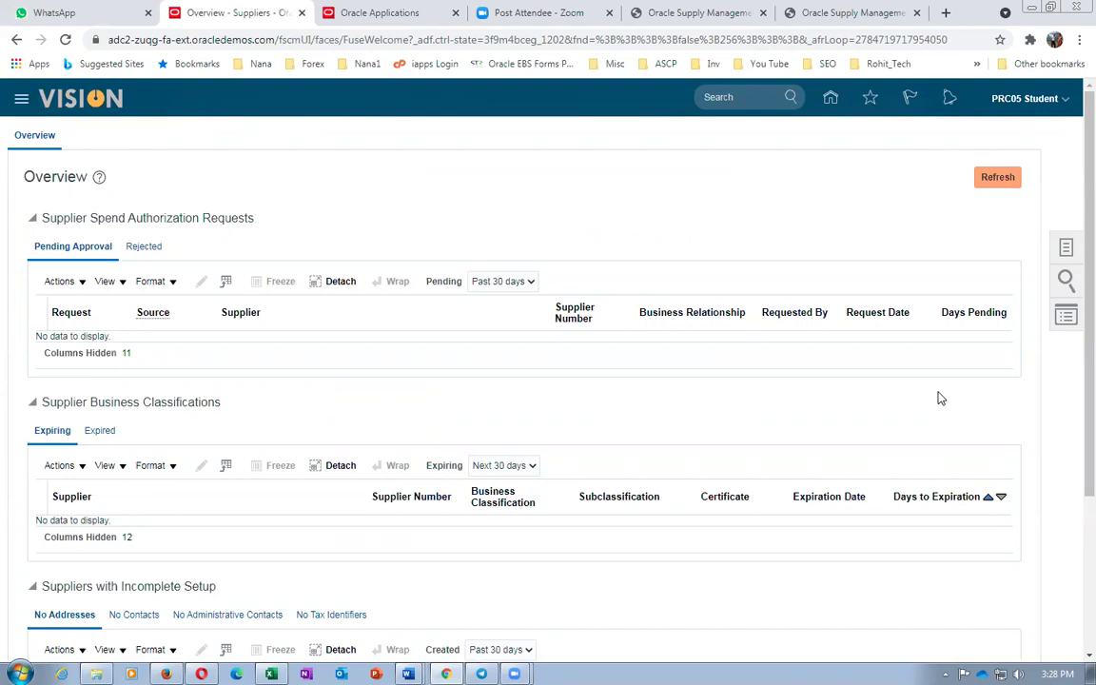
{"action": "left_click", "coordinate": [1067, 249]}
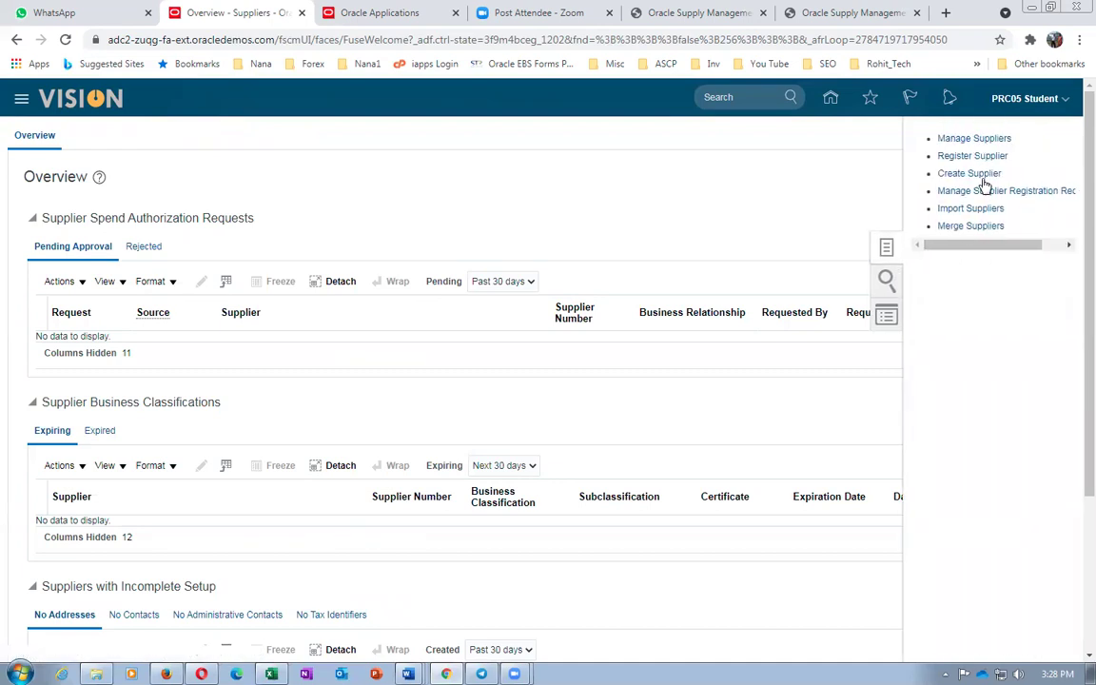
{"action": "left_click", "coordinate": [975, 174]}
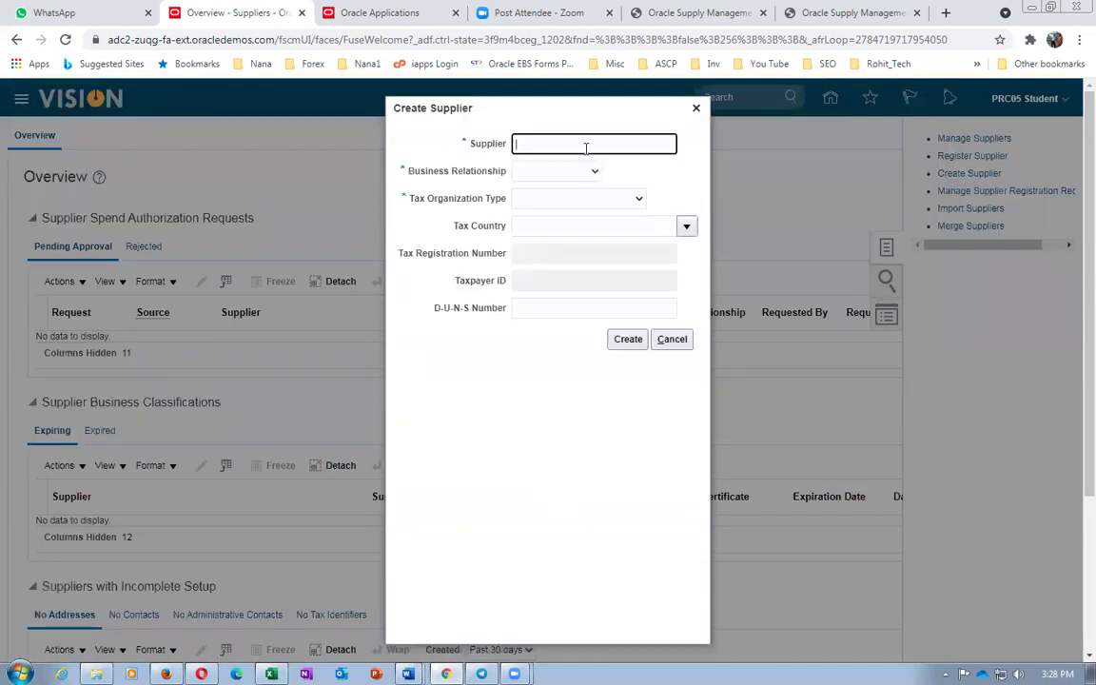
Create supplier a01_Bombay_Engraver as Spend Authorized with Corporation tax organization type.
{"action": "key", "text": "ctrl+v"}
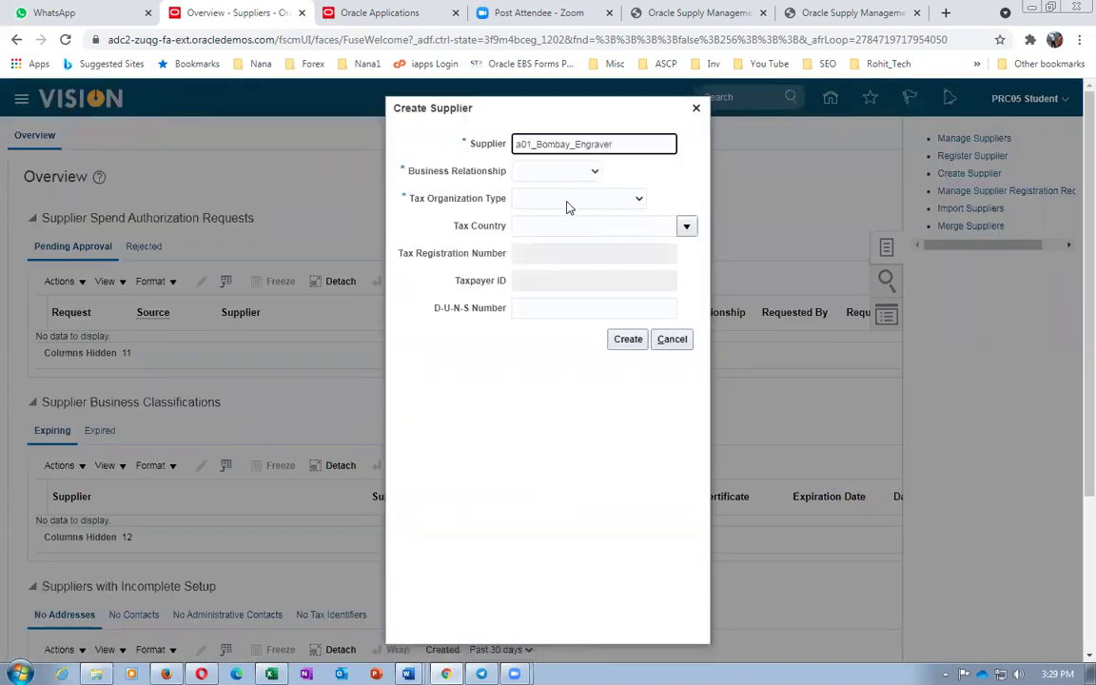
{"action": "left_click", "coordinate": [542, 172]}
{"action": "left_click", "coordinate": [544, 212]}
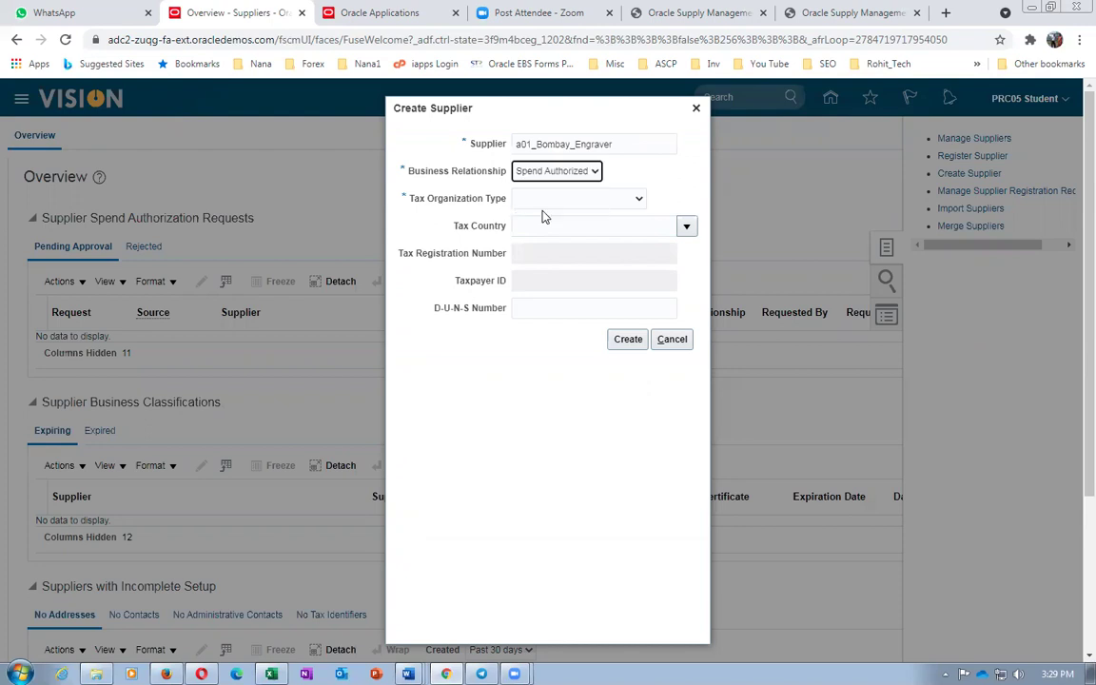
{"action": "left_click", "coordinate": [549, 199]}
{"action": "left_click", "coordinate": [552, 225]}
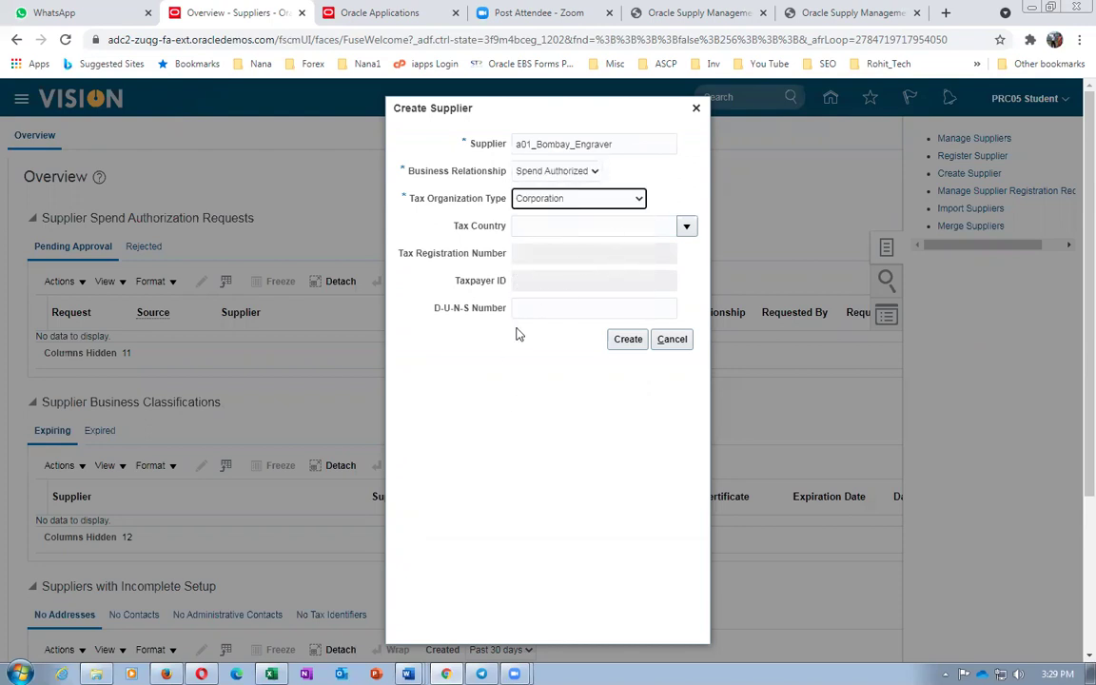
{"action": "left_click", "coordinate": [628, 338]}
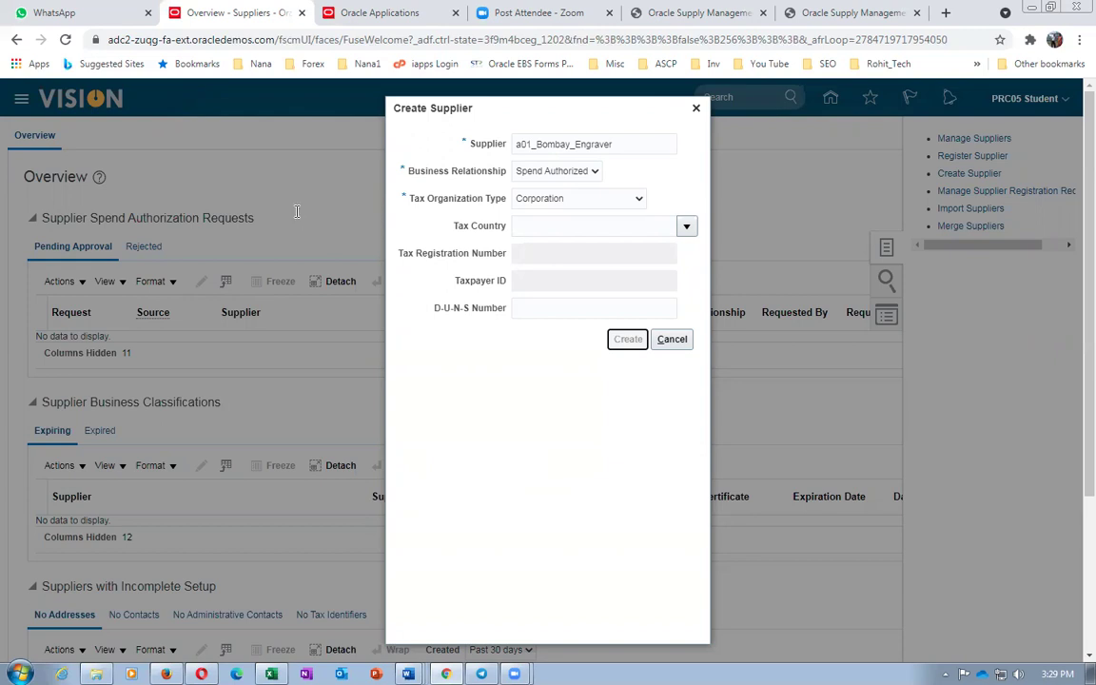
{"action": "key", "text": "alt+Tab"}
Highlight 'user names' in step 17 of the Word task list, then return to the Edit Supplier page.
{"action": "left_click", "coordinate": [414, 456]}
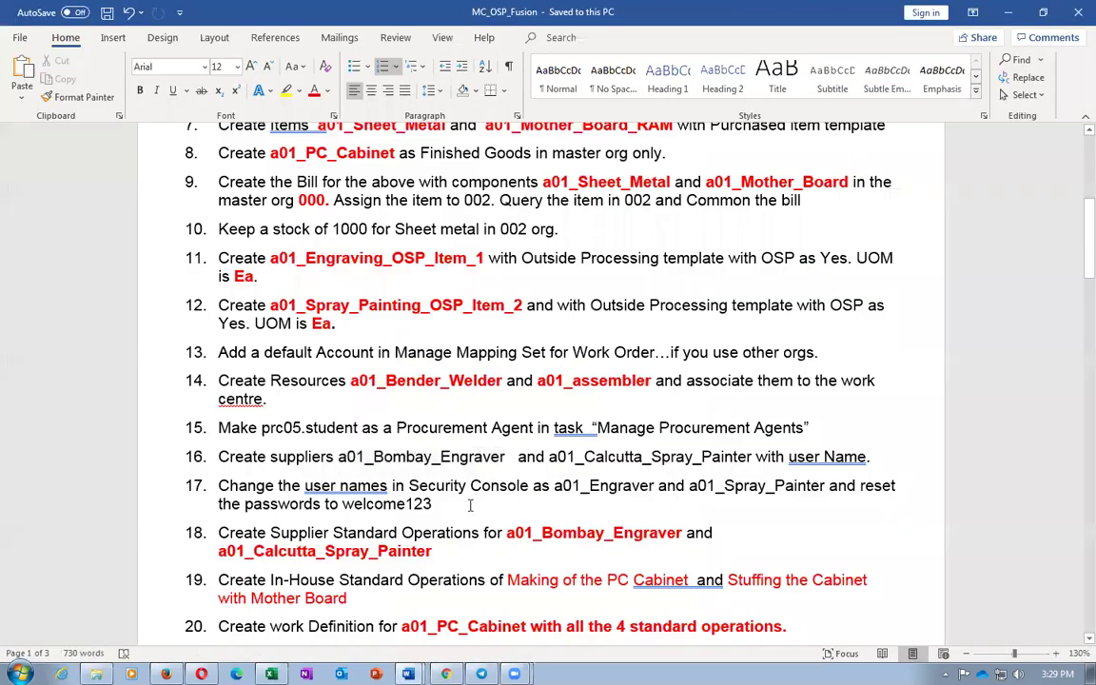
{"action": "left_click_drag", "start_coordinate": [325, 486], "coordinate": [366, 496]}
{"action": "key", "text": "alt+Tab"}
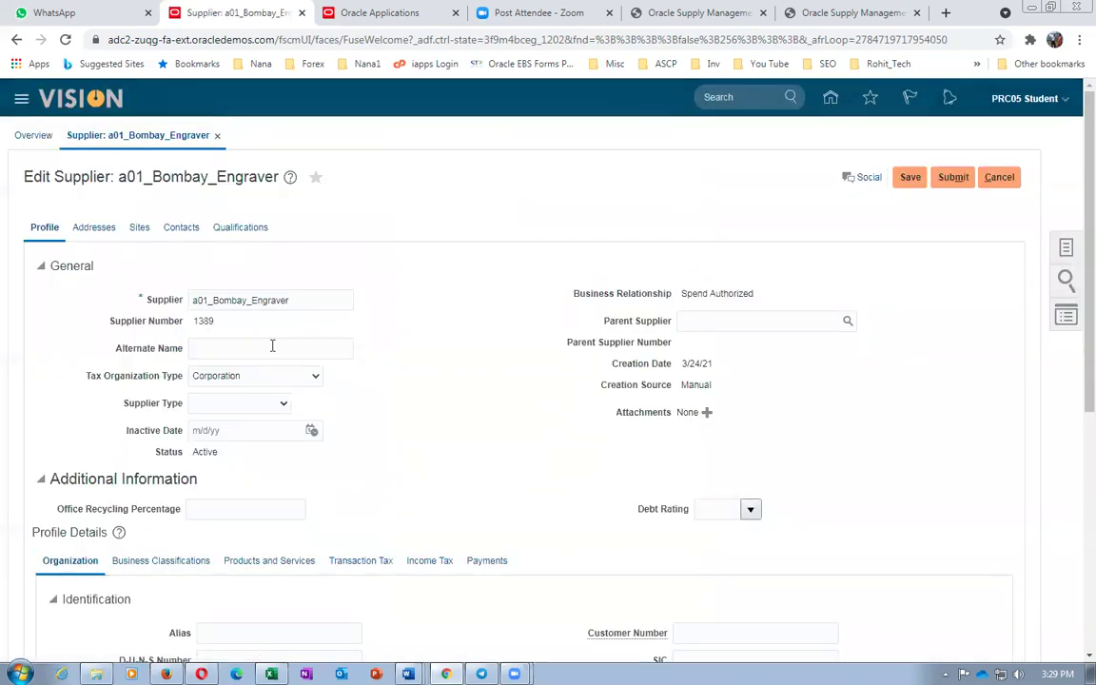
{"action": "scroll", "coordinate": [325, 445], "scroll_direction": "down", "scroll_amount": 1}
Make Check the default payment method under Profile Details > Payments, save, then go to Addresses.
{"action": "left_click", "coordinate": [503, 487]}
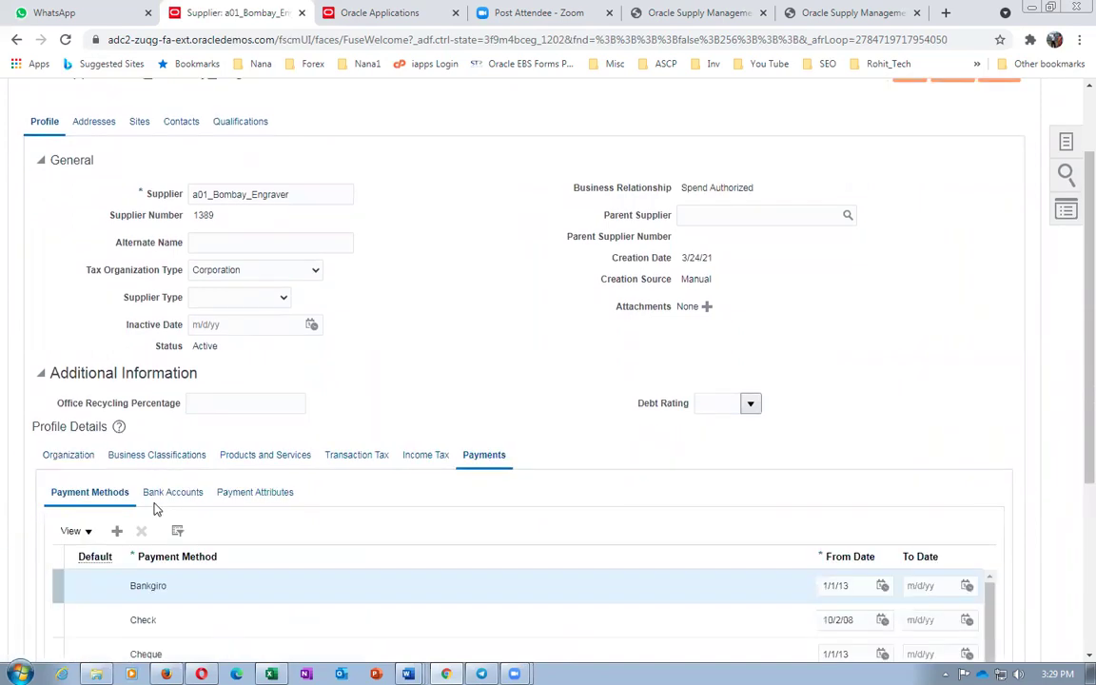
{"action": "scroll", "coordinate": [157, 509], "scroll_direction": "down", "scroll_amount": 2}
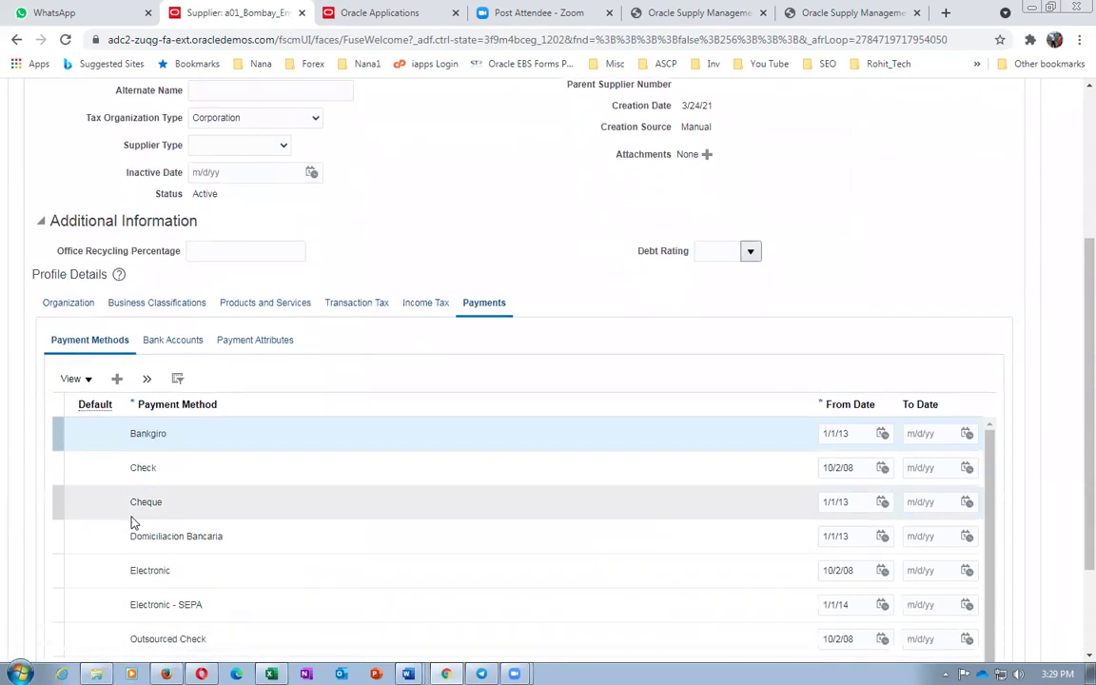
{"action": "left_click", "coordinate": [55, 467]}
{"action": "left_click", "coordinate": [147, 379]}
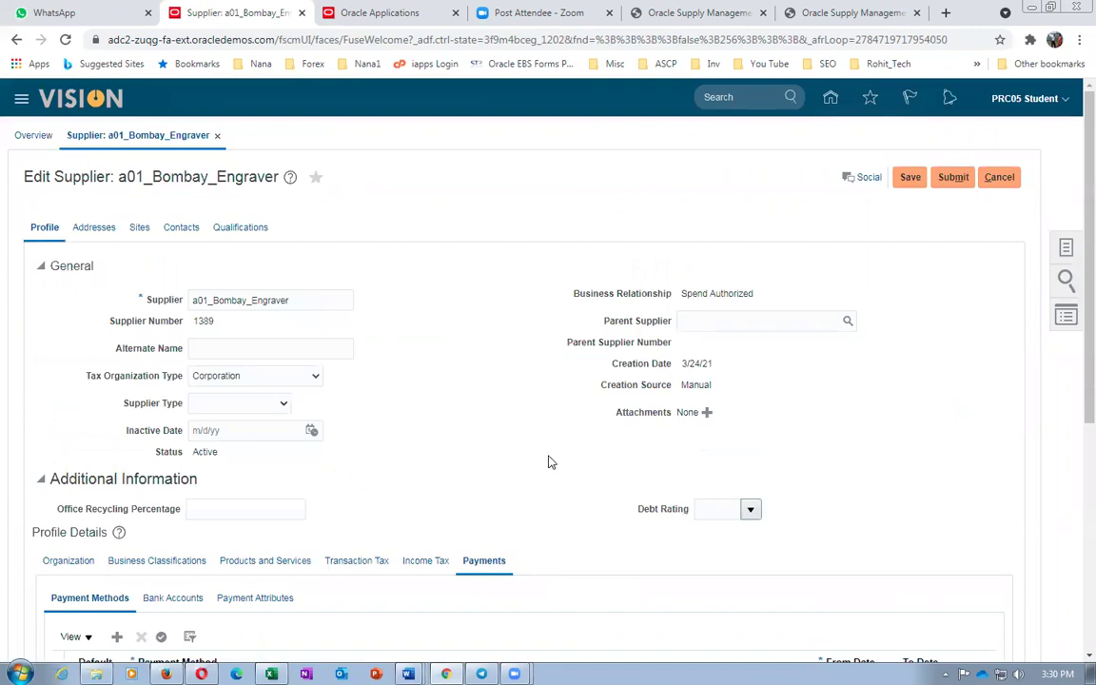
{"action": "left_click", "coordinate": [911, 177]}
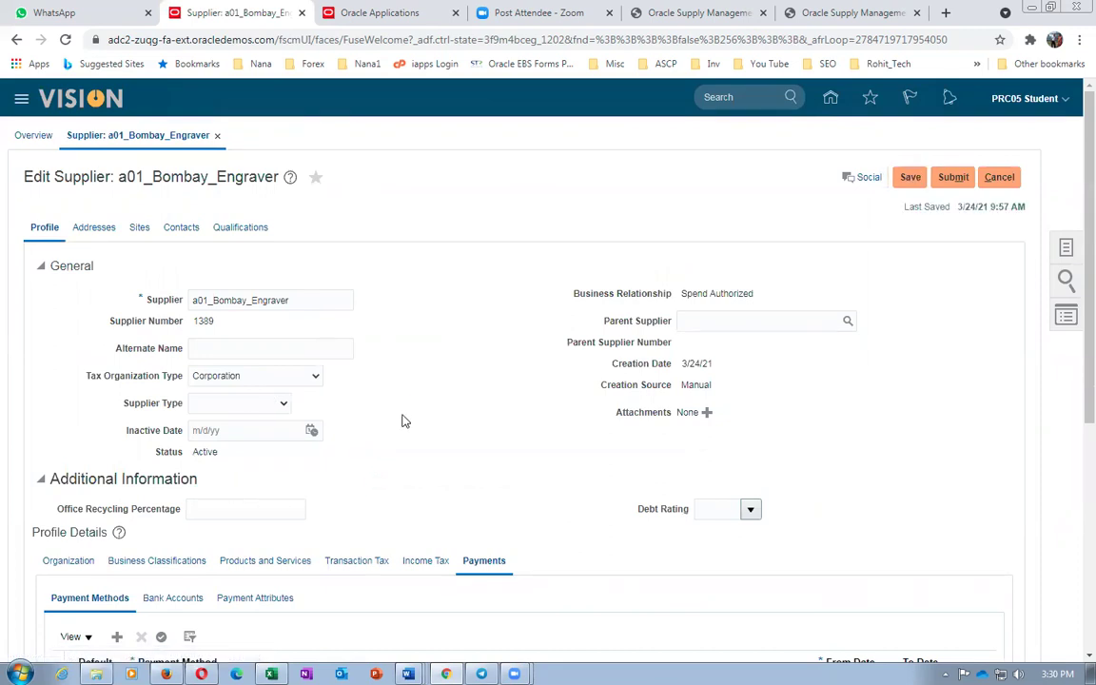
{"action": "scroll", "coordinate": [401, 420], "scroll_direction": "down", "scroll_amount": 3}
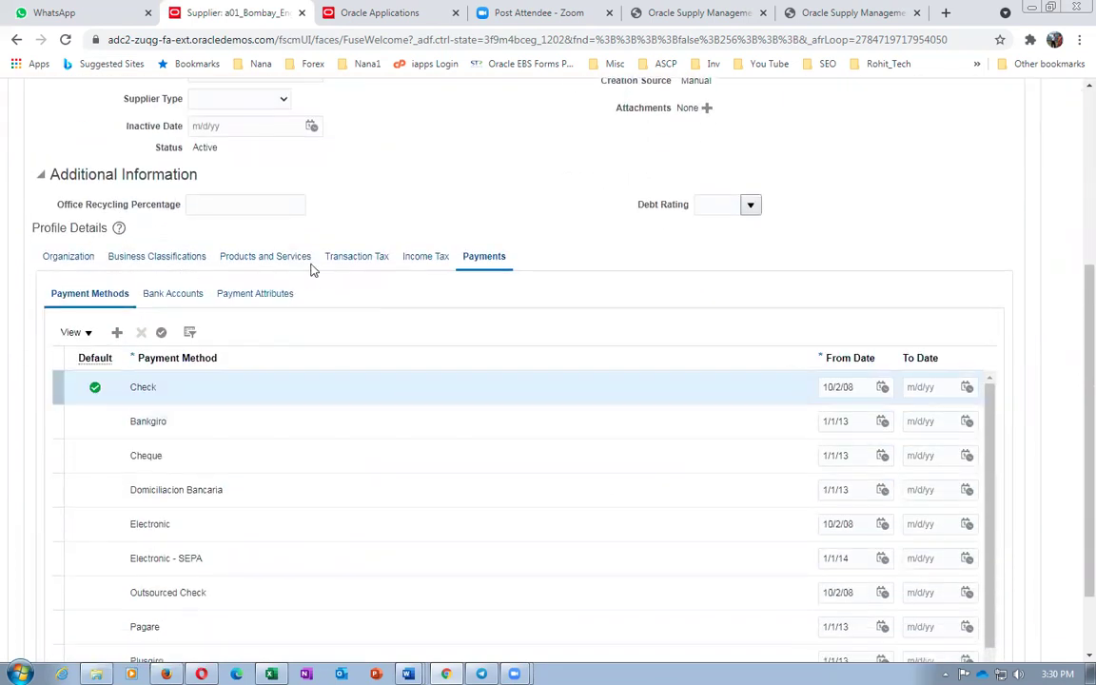
{"action": "scroll", "coordinate": [408, 345], "scroll_direction": "up", "scroll_amount": 3}
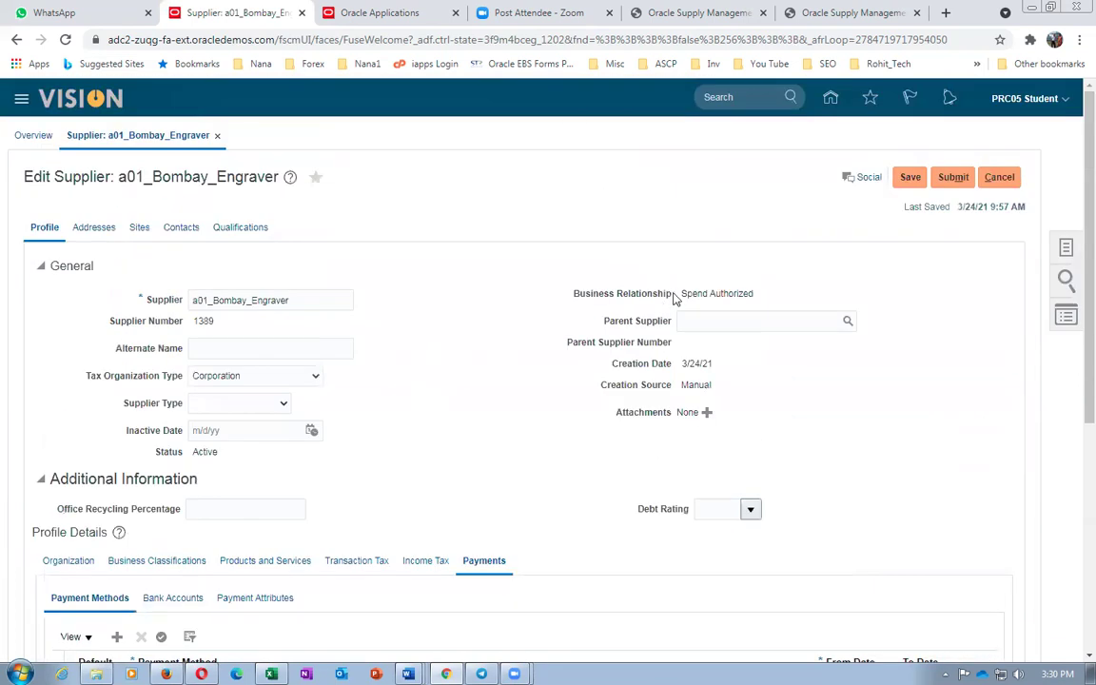
{"action": "left_click", "coordinate": [76, 227]}
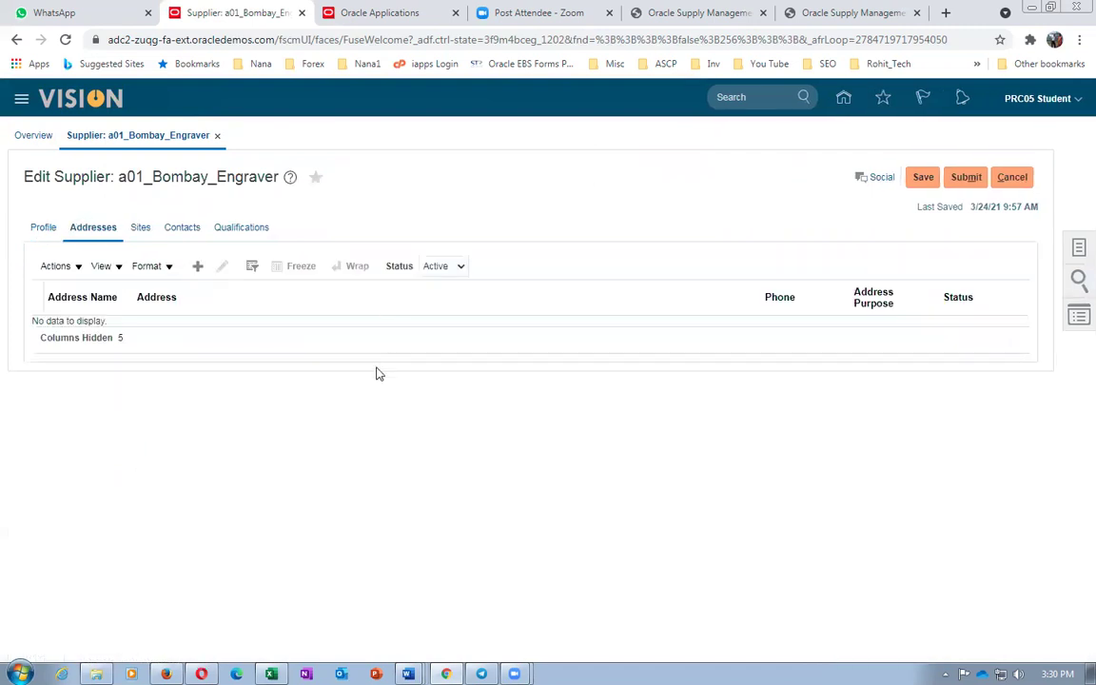
Start a new address named a01_Engraver with country United States.
{"action": "left_click", "coordinate": [198, 267]}
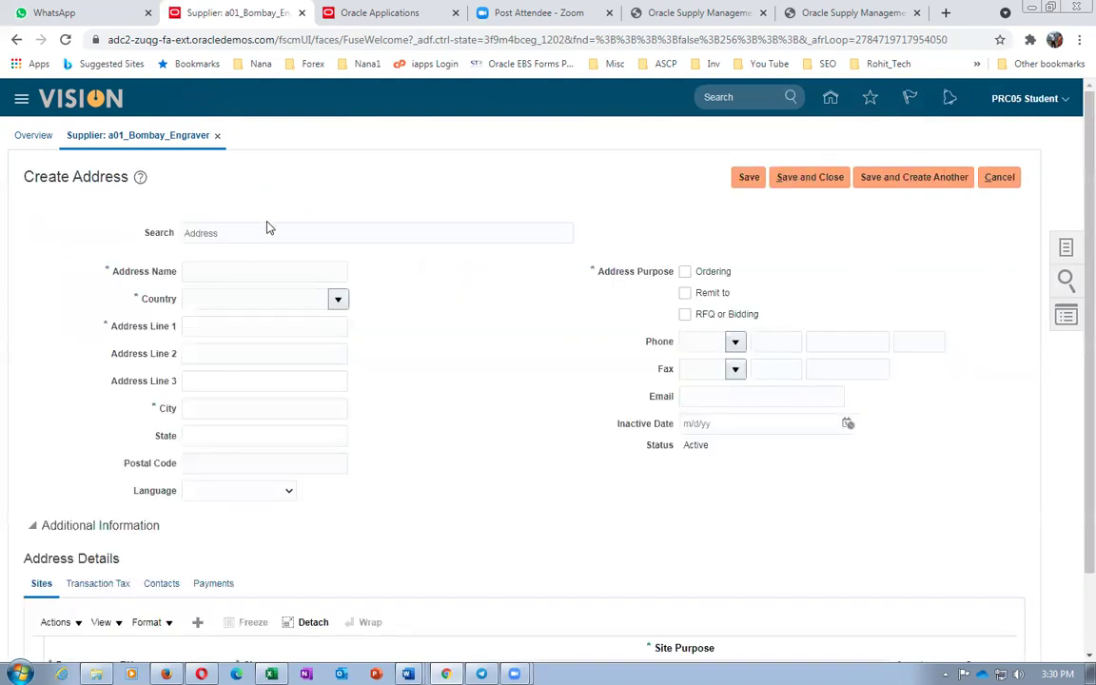
{"action": "left_click", "coordinate": [221, 272]}
{"action": "type", "text": "a01_Engraver"}
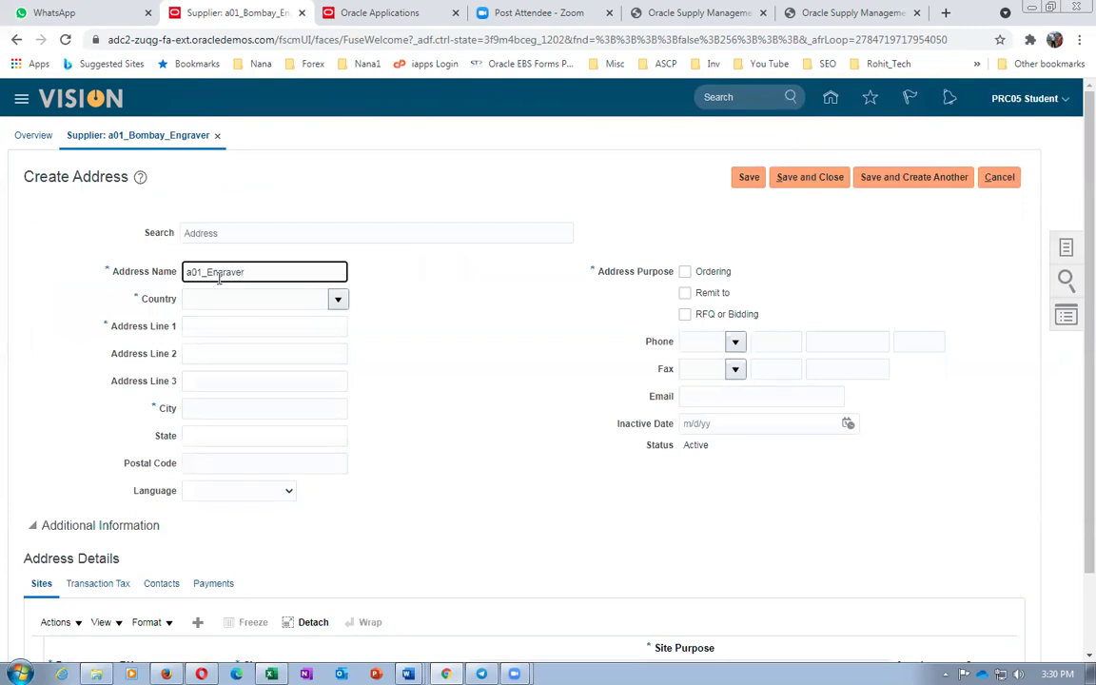
{"action": "left_click", "coordinate": [218, 299]}
{"action": "type", "text": "uni"}
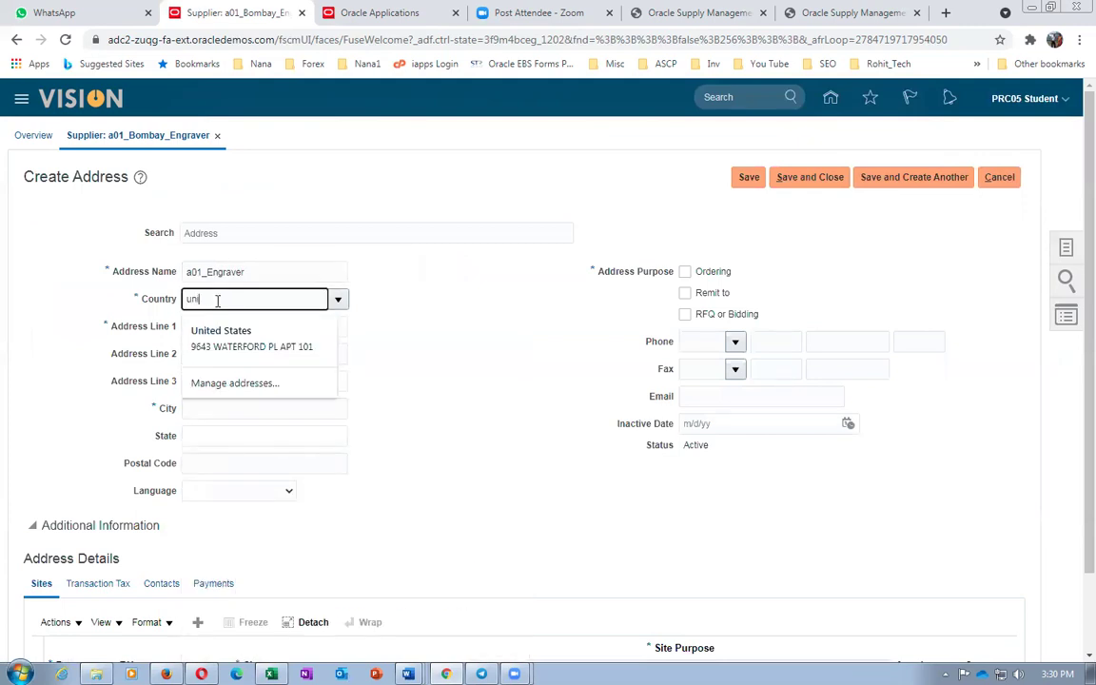
{"action": "type", "text": "ted sta"}
{"action": "key", "text": "Tab"}
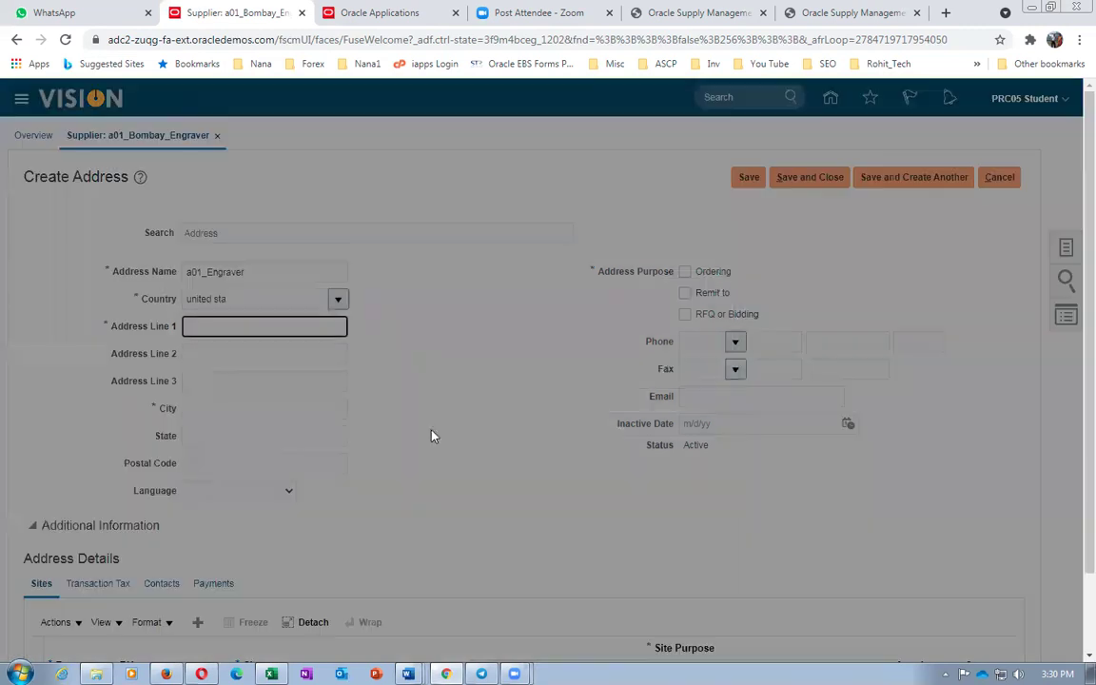
{"action": "left_click", "coordinate": [667, 483]}
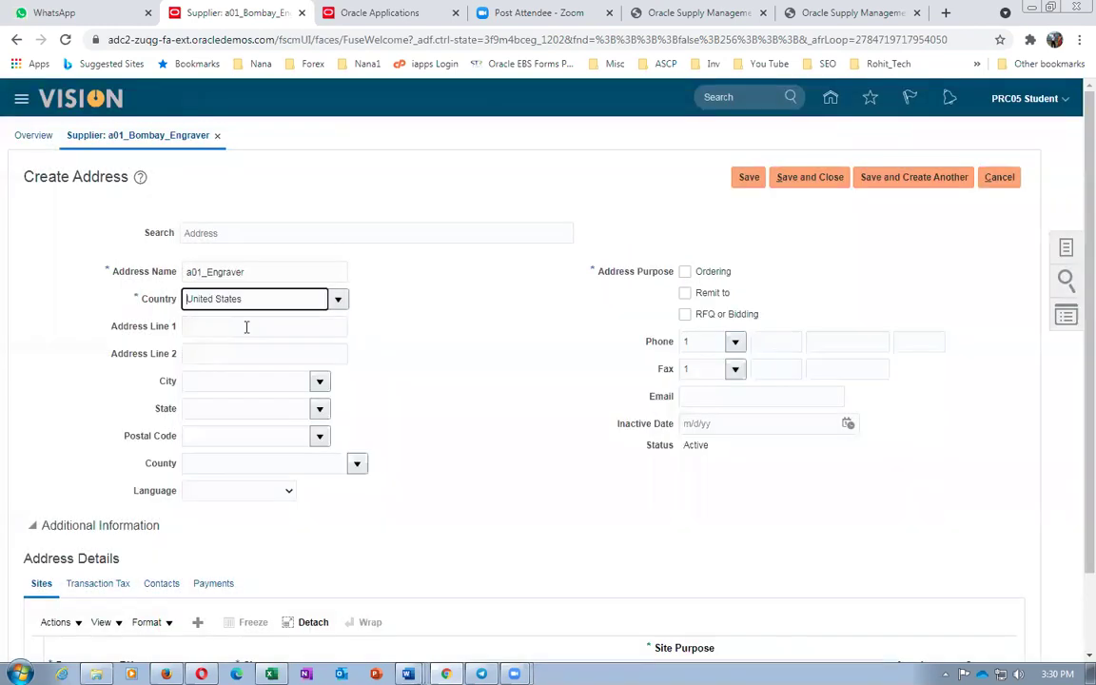
Enter address line a01_eng_line_1 and postal code 10020 (Manhattan, New York, NY).
{"action": "left_click", "coordinate": [245, 326]}
{"action": "type", "text": "a01_eng_line_1"}
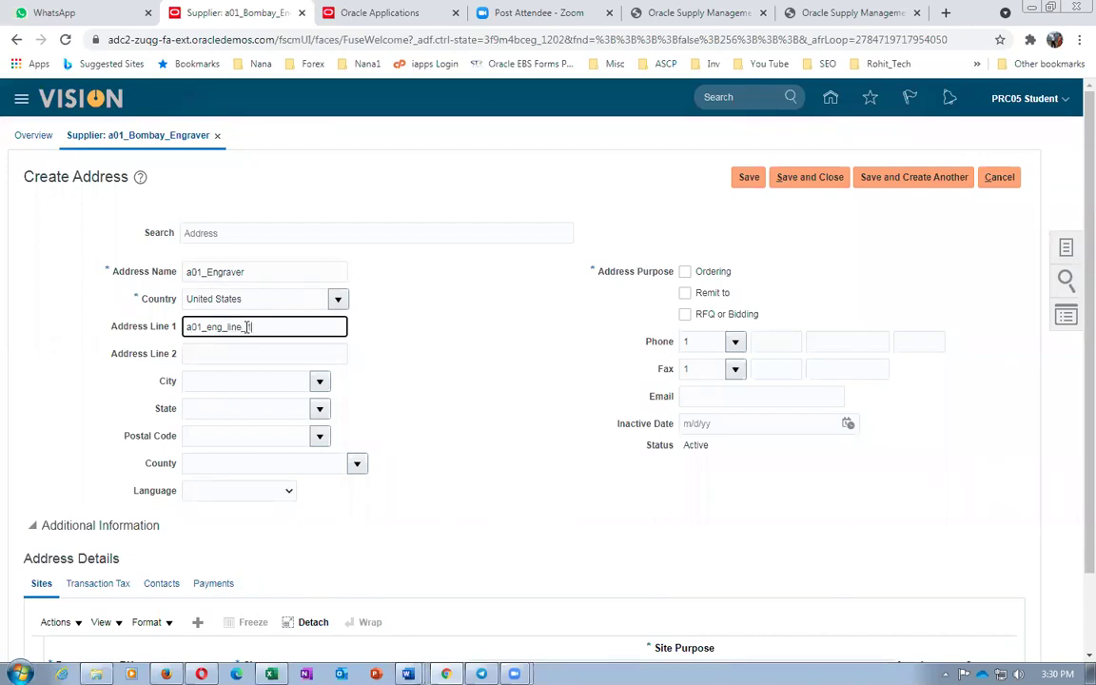
{"action": "left_click", "coordinate": [214, 435]}
{"action": "type", "text": "10020"}
{"action": "key", "text": "Tab"}
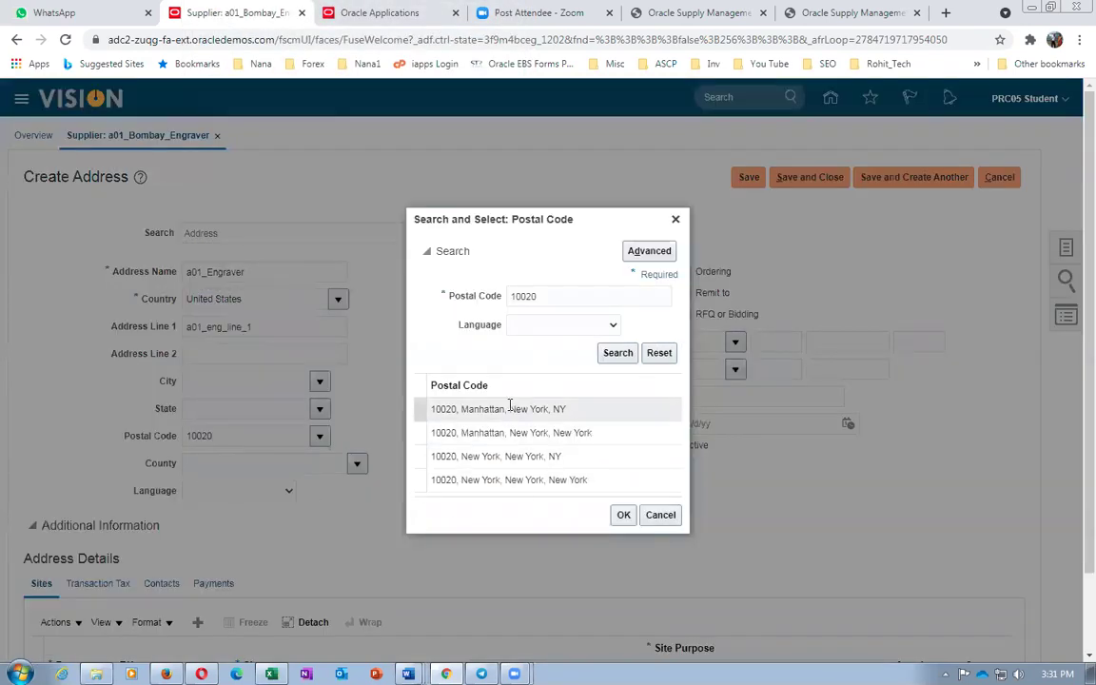
{"action": "left_click", "coordinate": [506, 408]}
{"action": "left_click", "coordinate": [623, 515]}
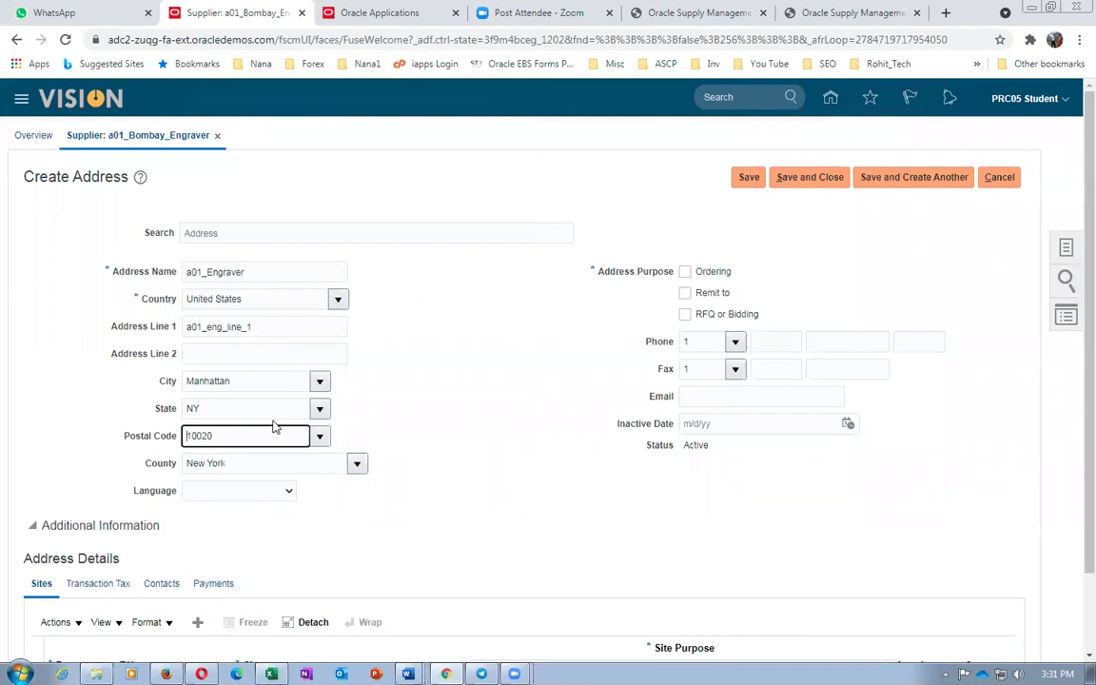
Mark the address for Ordering and Remit to, and enter the contact e-mail address.
{"action": "left_click", "coordinate": [685, 271]}
{"action": "left_click", "coordinate": [686, 293]}
{"action": "left_click", "coordinate": [708, 399]}
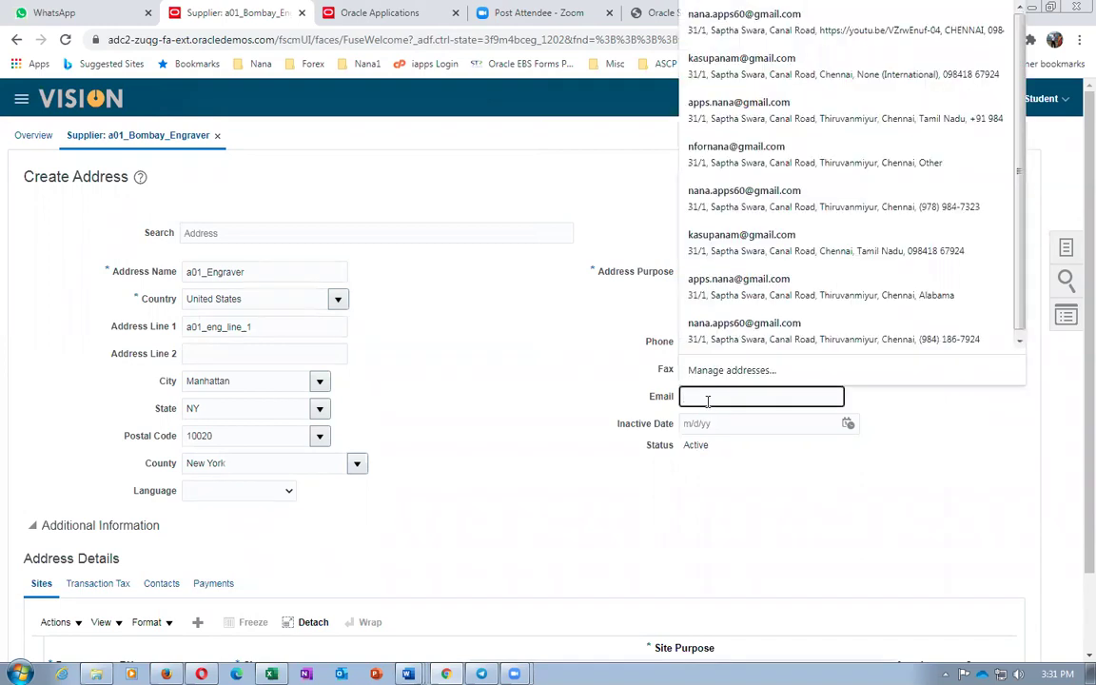
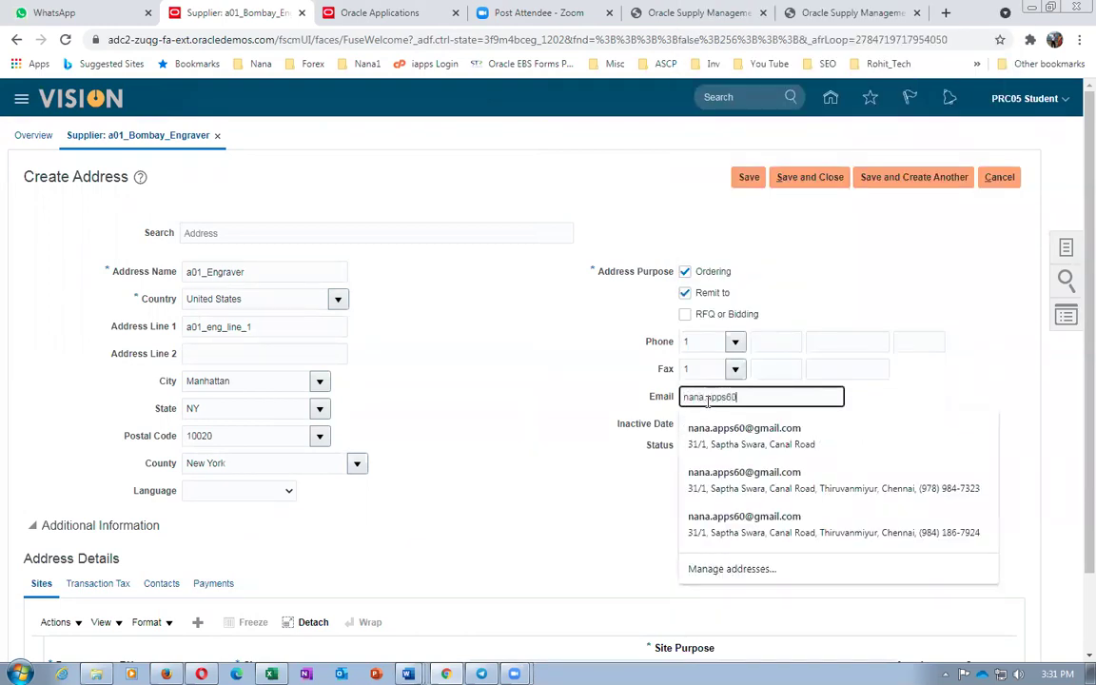
Set Check as the default payment method for the a01_Engraver address.
{"action": "left_click", "coordinate": [575, 381]}
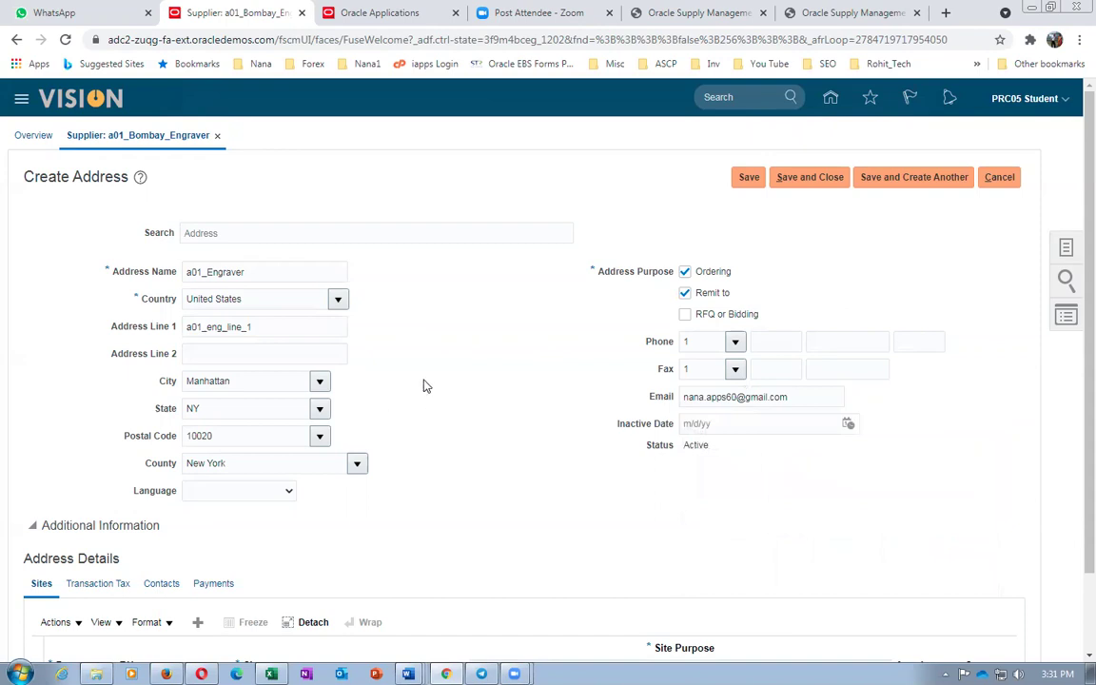
{"action": "scroll", "coordinate": [426, 385], "scroll_direction": "down", "scroll_amount": 2}
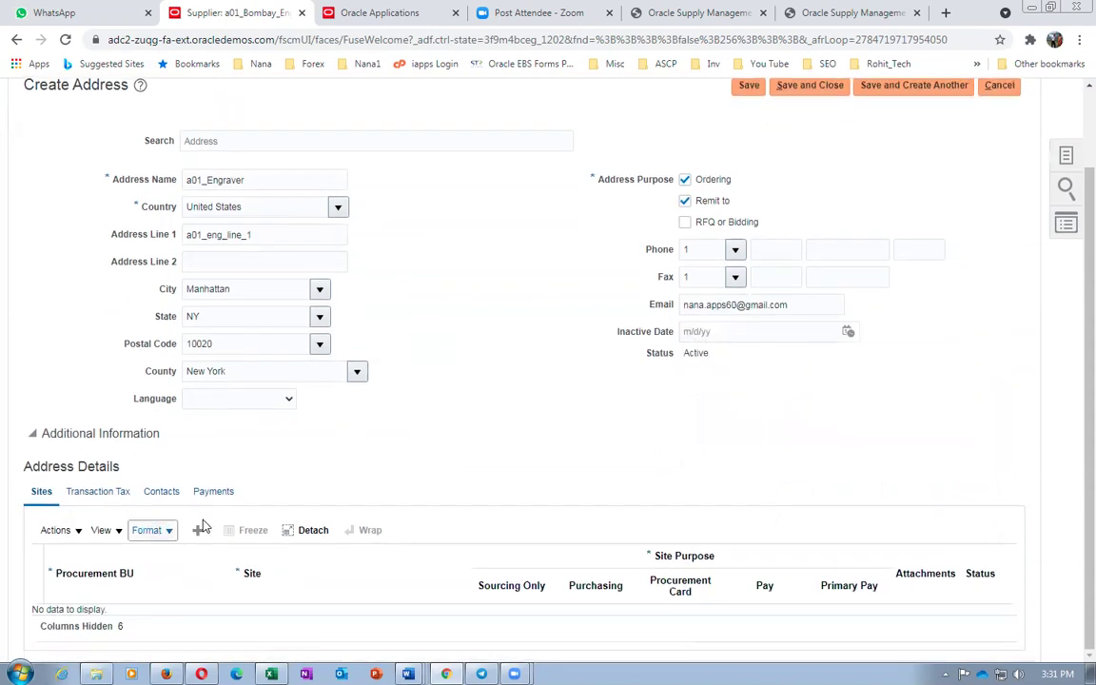
{"action": "left_click", "coordinate": [54, 533]}
{"action": "left_click", "coordinate": [428, 380]}
{"action": "scroll", "coordinate": [436, 340], "scroll_direction": "up", "scroll_amount": 2}
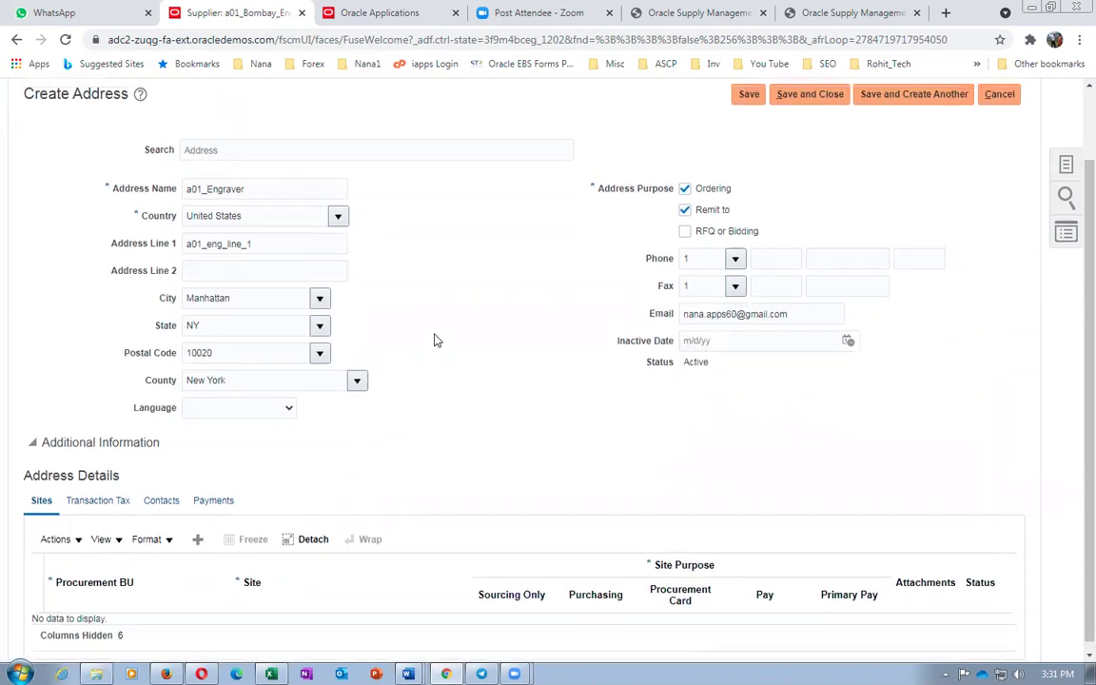
{"action": "scroll", "coordinate": [415, 407], "scroll_direction": "down", "scroll_amount": 2}
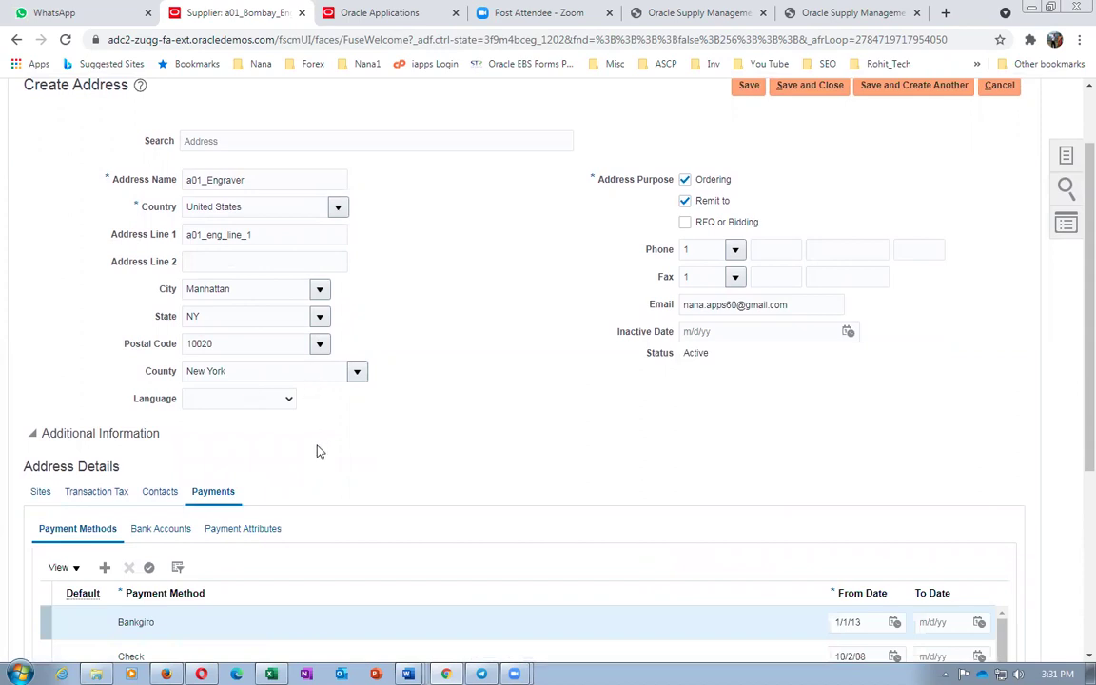
{"action": "scroll", "coordinate": [316, 450], "scroll_direction": "down", "scroll_amount": 3}
{"action": "left_click", "coordinate": [44, 419]}
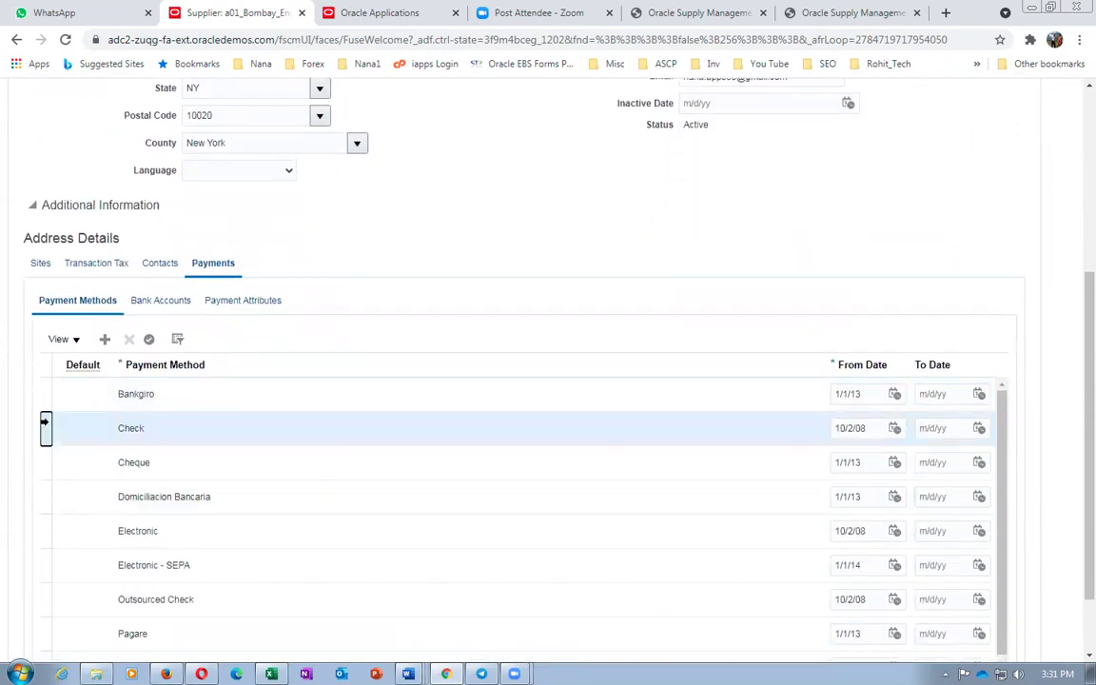
{"action": "left_click", "coordinate": [149, 338]}
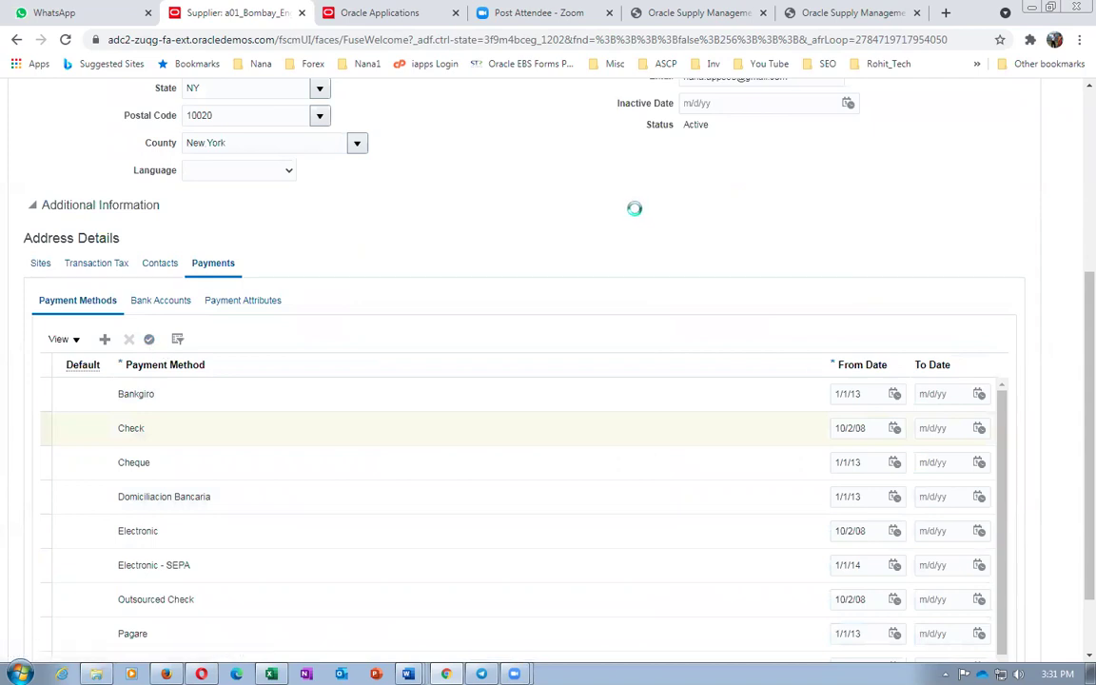
Save and close the a01_Engraver address, leaving purposes as Ordering and Remit to.
{"action": "scroll", "coordinate": [634, 228], "scroll_direction": "up", "scroll_amount": 4}
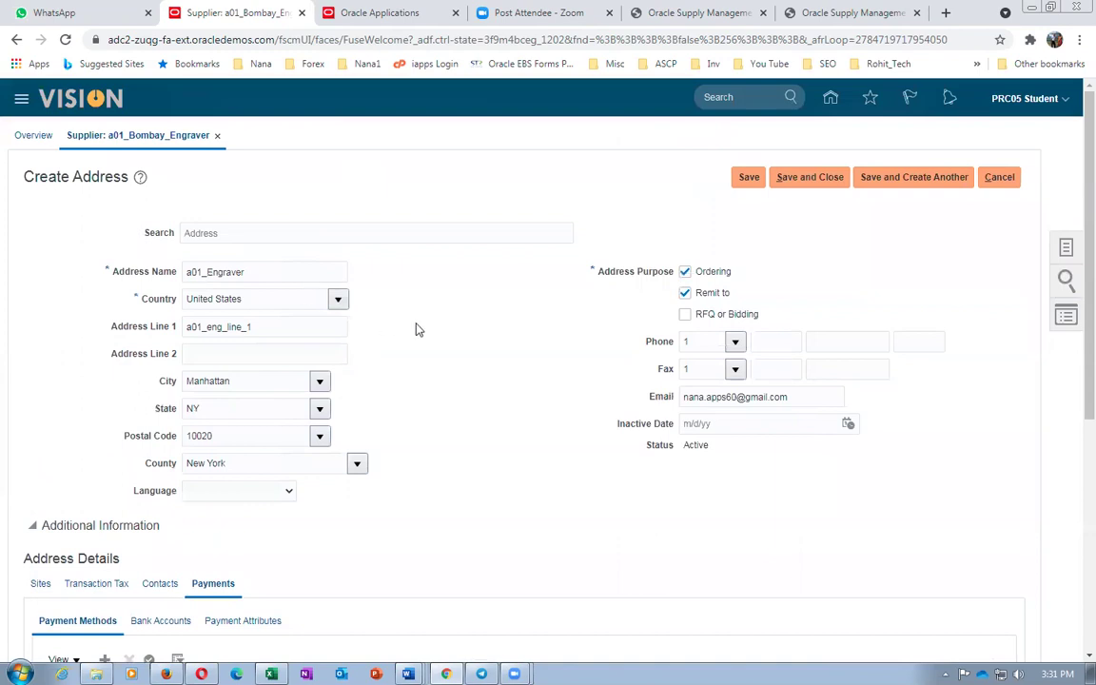
{"action": "left_click", "coordinate": [686, 315]}
{"action": "left_click", "coordinate": [685, 315]}
{"action": "scroll", "coordinate": [401, 276], "scroll_direction": "down", "scroll_amount": 3}
{"action": "scroll", "coordinate": [404, 275], "scroll_direction": "up", "scroll_amount": 3}
{"action": "left_click", "coordinate": [810, 177]}
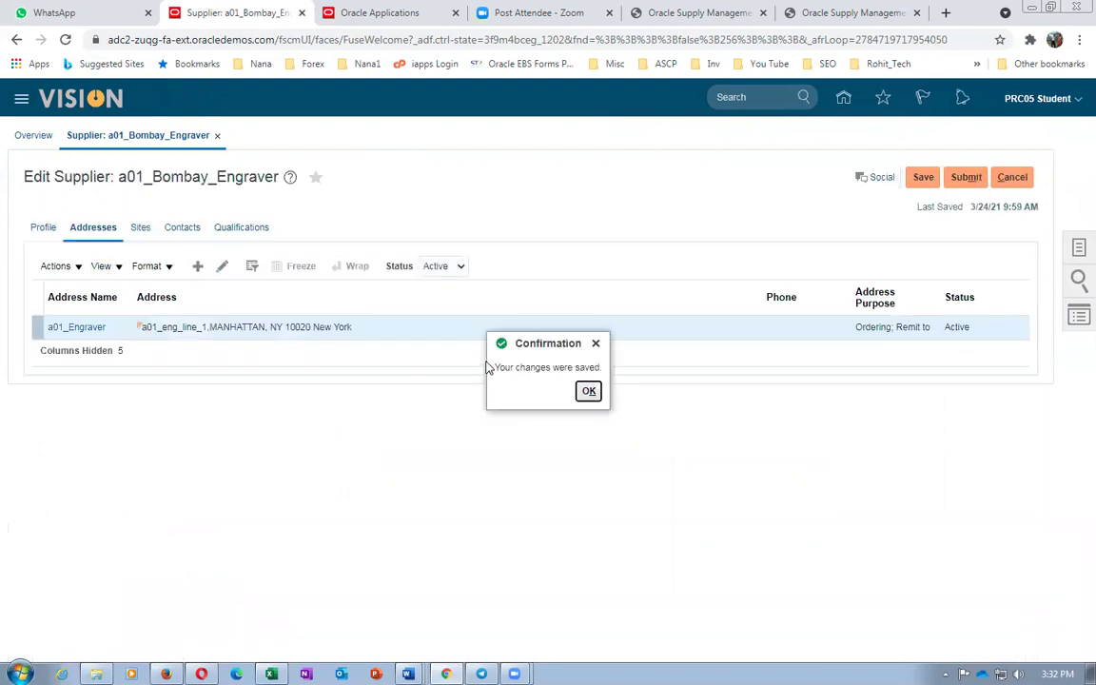
{"action": "left_click", "coordinate": [588, 392]}
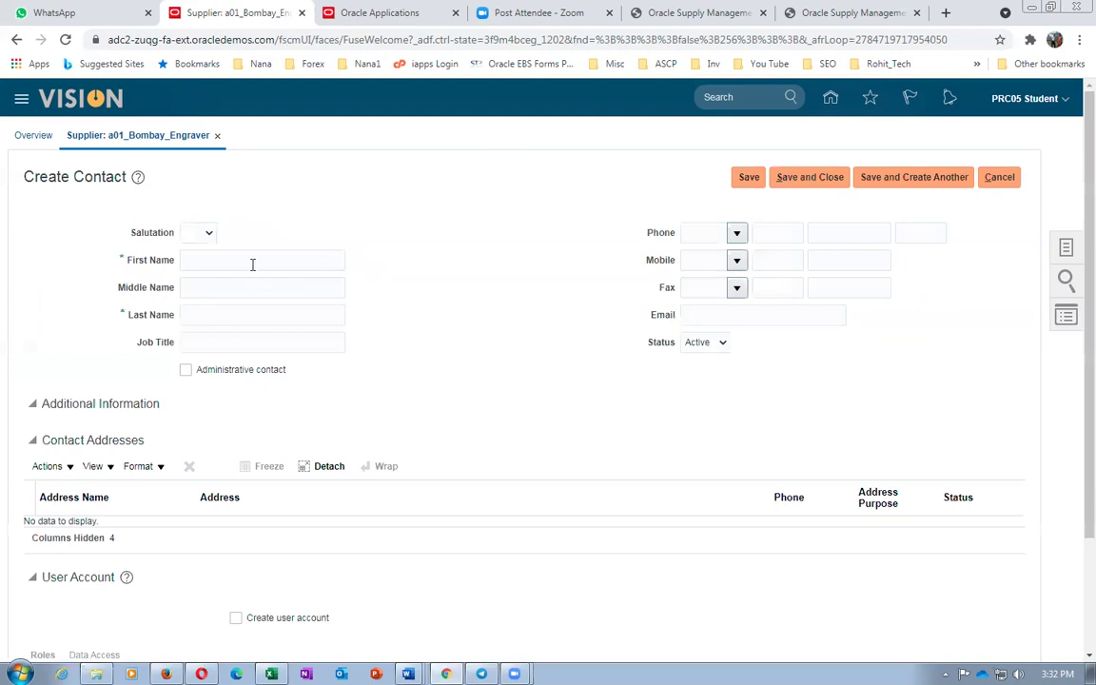
Fill in the new contact's first name, last name, and e-mail address from the suggestion.
{"action": "left_click", "coordinate": [252, 265]}
{"action": "type", "text": "Anantha 1"}
{"action": "key", "text": "Tab"}
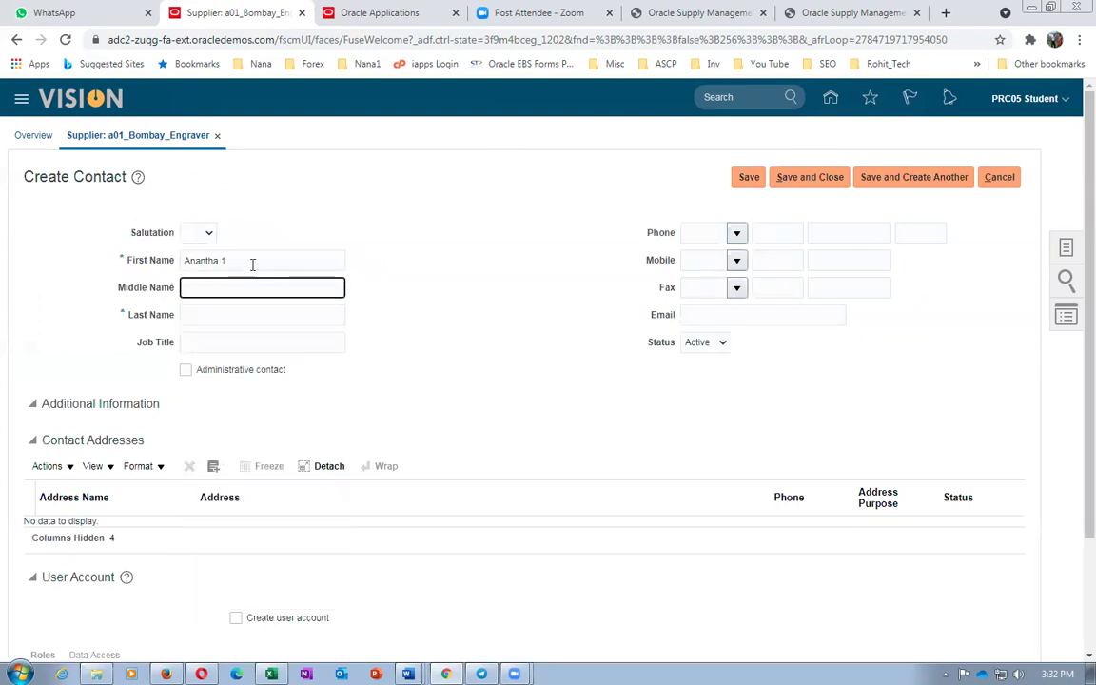
{"action": "key", "text": "Tab"}
{"action": "type", "text": "Nana"}
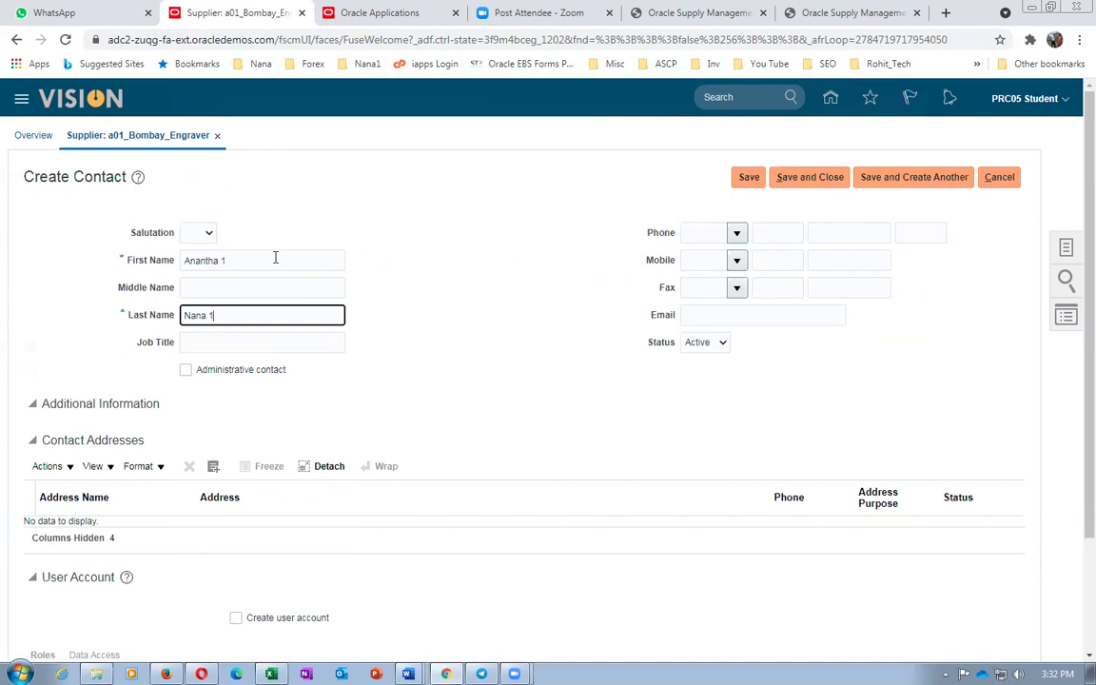
{"action": "left_click", "coordinate": [708, 317]}
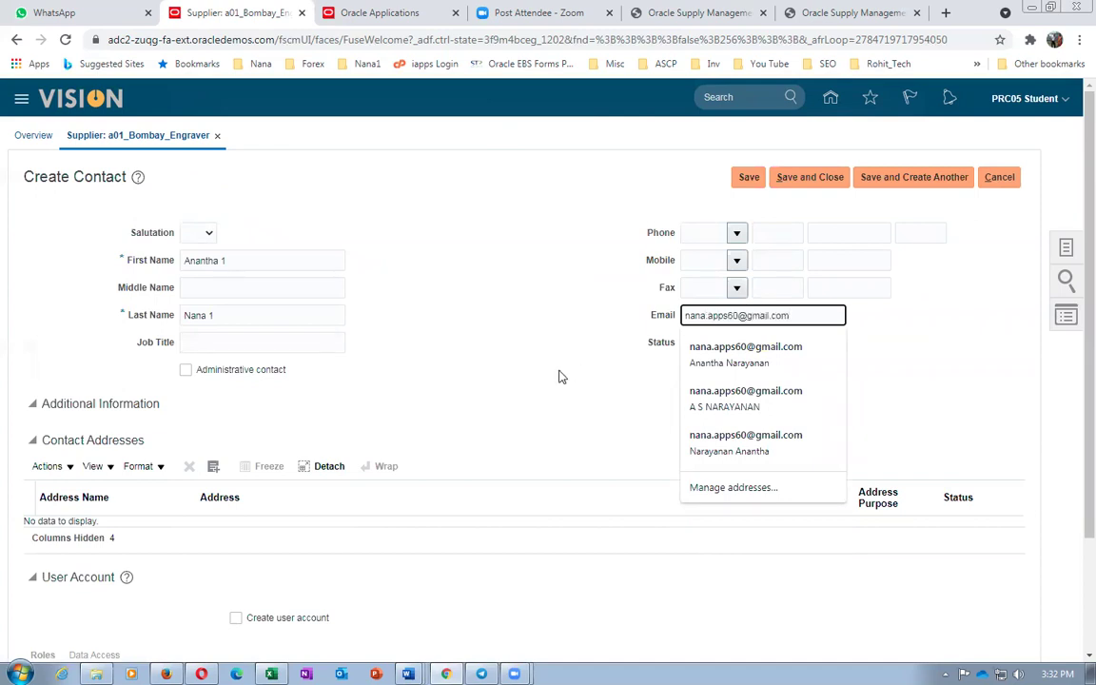
{"action": "left_click", "coordinate": [556, 367]}
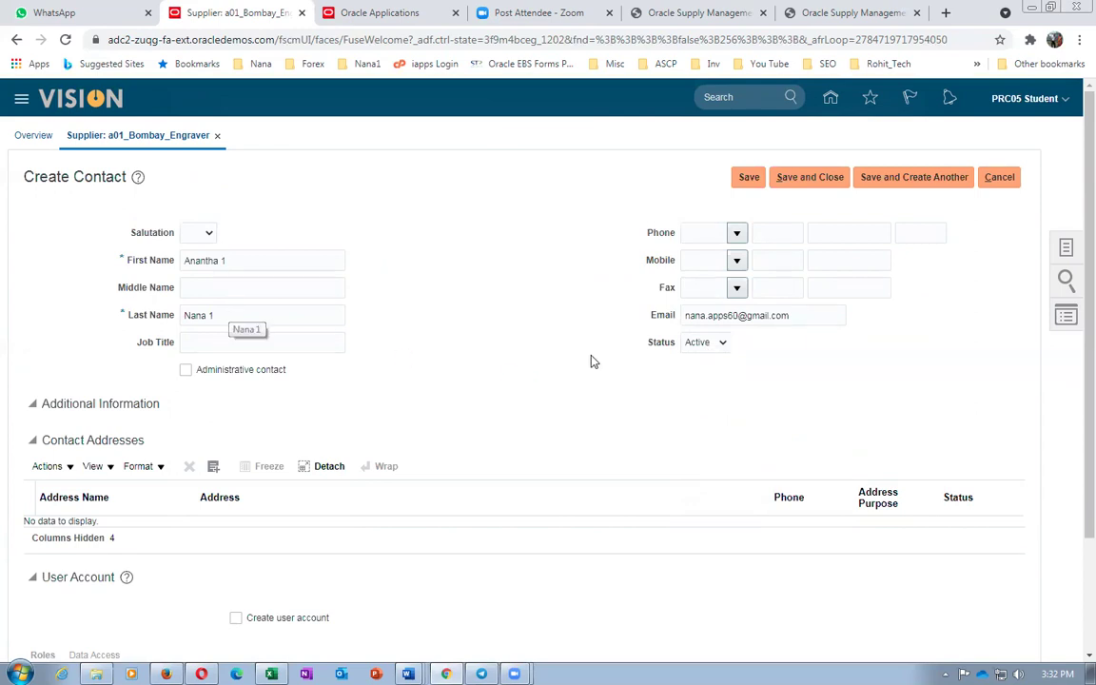
{"action": "scroll", "coordinate": [343, 377], "scroll_direction": "down", "scroll_amount": 3}
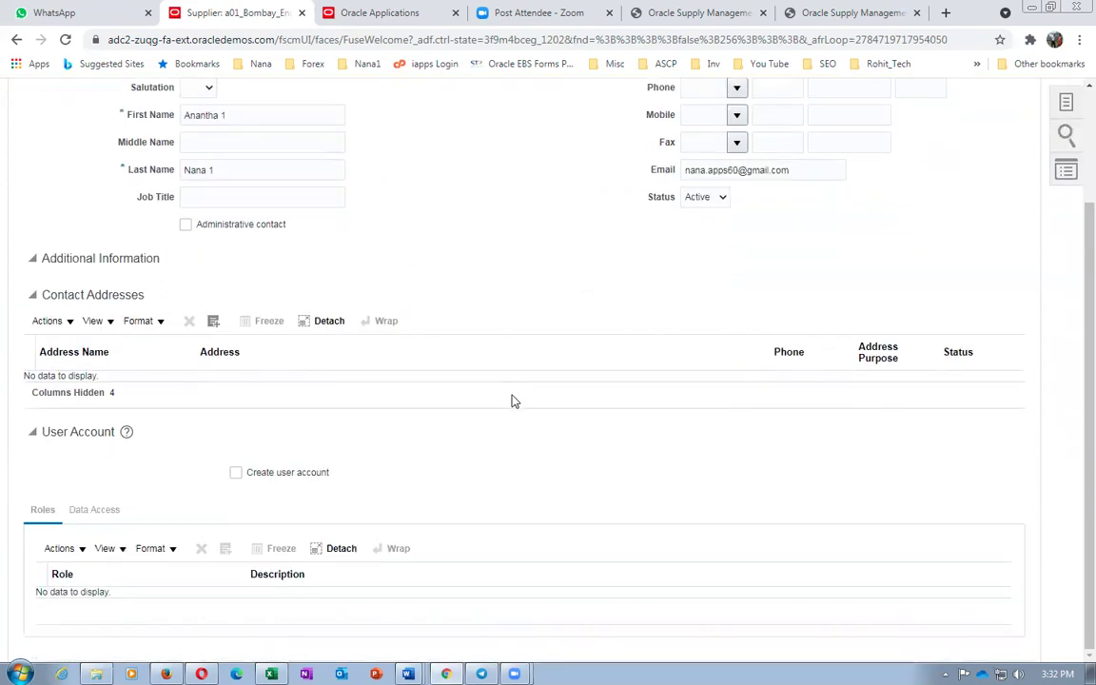
{"action": "left_click", "coordinate": [47, 321]}
Attach the existing a01_Engraver address to the contact via Select and Add.
{"action": "left_click", "coordinate": [54, 369]}
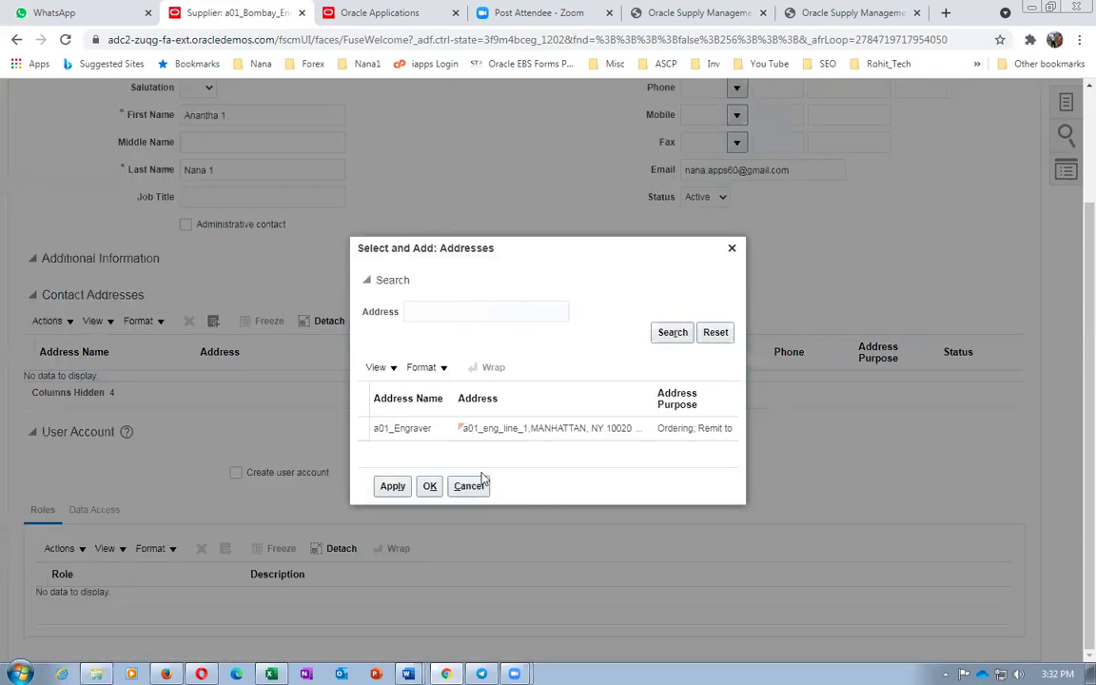
{"action": "left_click", "coordinate": [464, 429]}
{"action": "left_click", "coordinate": [395, 486]}
{"action": "left_click", "coordinate": [430, 487]}
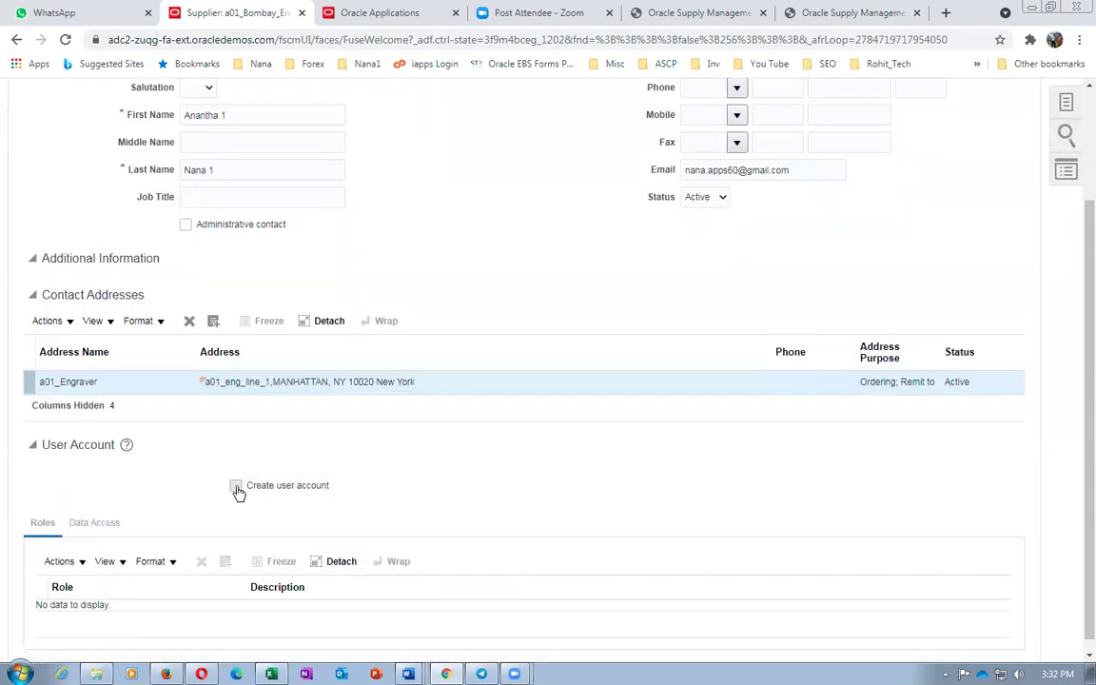
Enable Create user account for the contact and save and close it.
{"action": "left_click", "coordinate": [237, 489]}
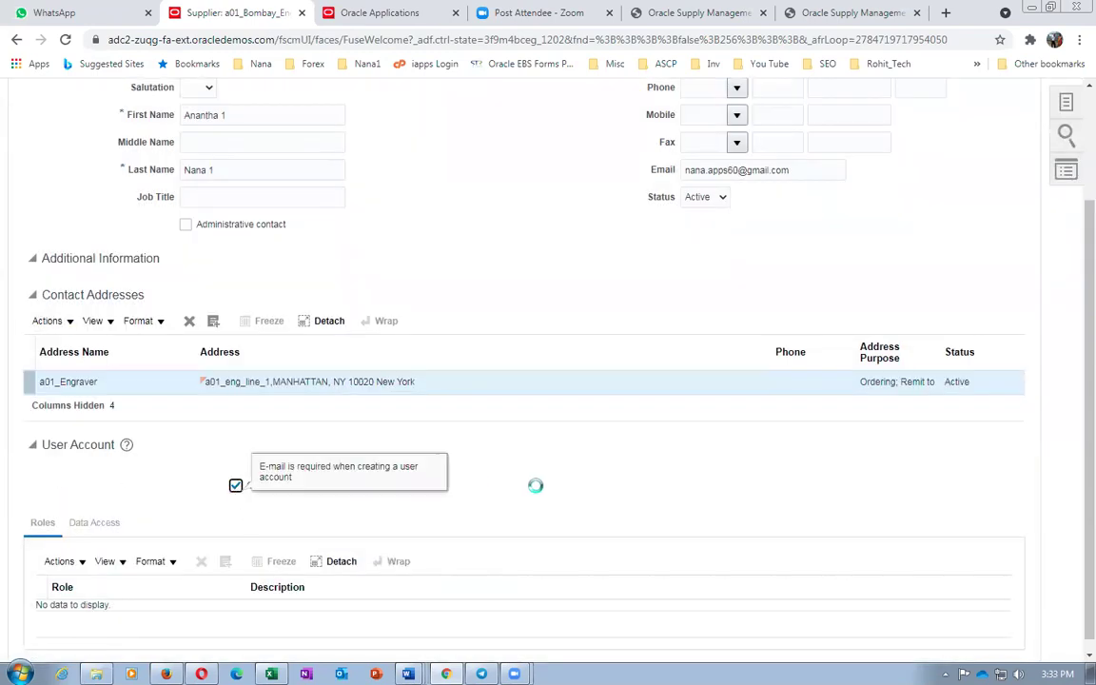
{"action": "scroll", "coordinate": [531, 492], "scroll_direction": "down", "scroll_amount": 2}
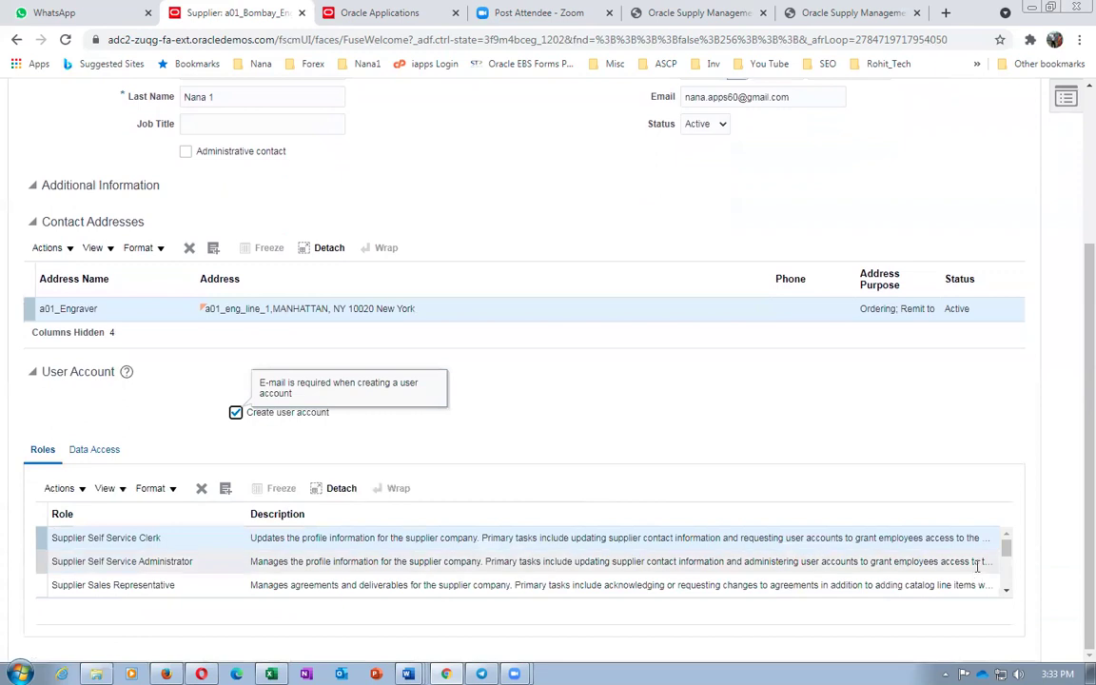
{"action": "left_click_drag", "start_coordinate": [1011, 556], "coordinate": [1009, 592]}
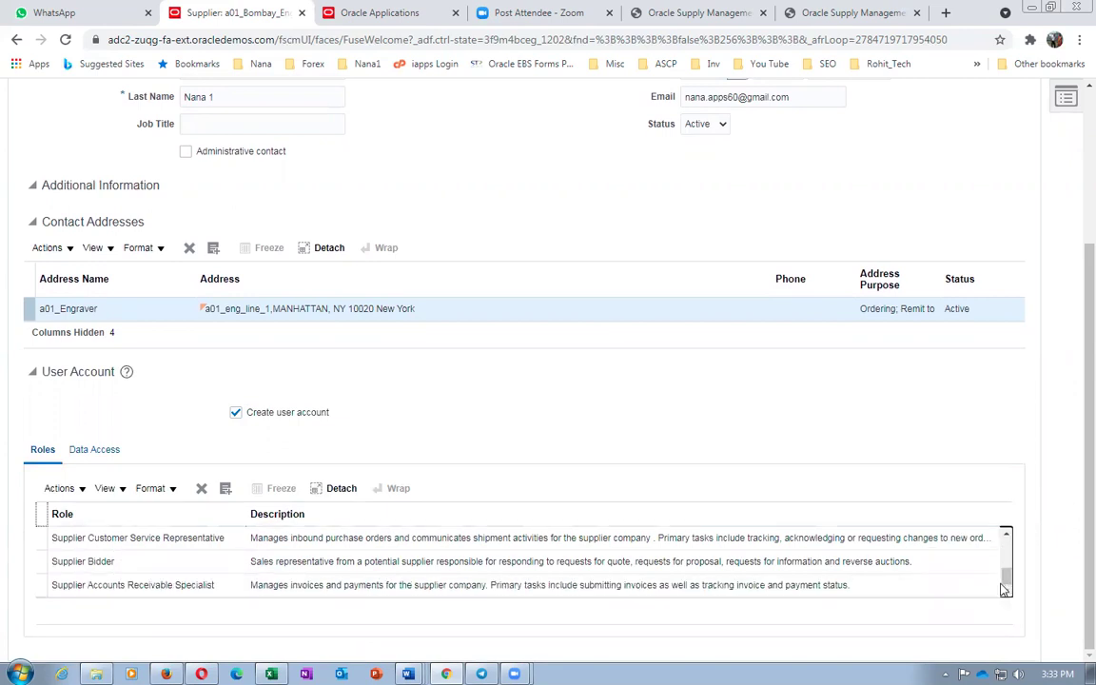
{"action": "scroll", "coordinate": [496, 433], "scroll_direction": "up", "scroll_amount": 3}
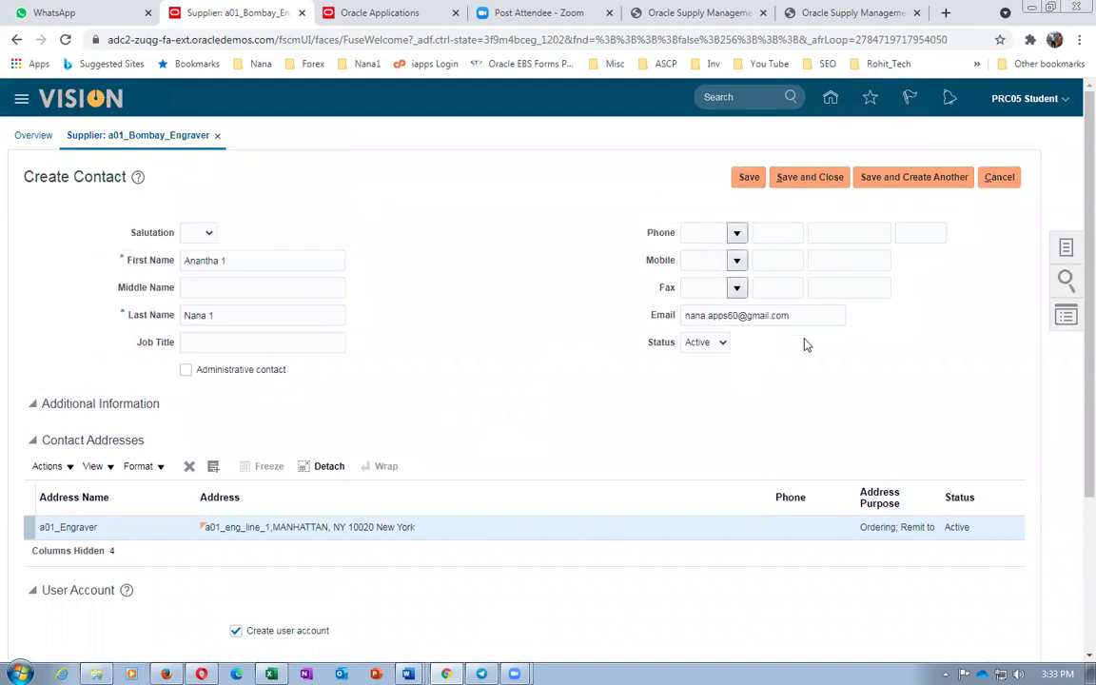
{"action": "left_click_drag", "start_coordinate": [794, 315], "coordinate": [617, 313]}
{"action": "left_click", "coordinate": [479, 346]}
{"action": "scroll", "coordinate": [262, 374], "scroll_direction": "down", "scroll_amount": 3}
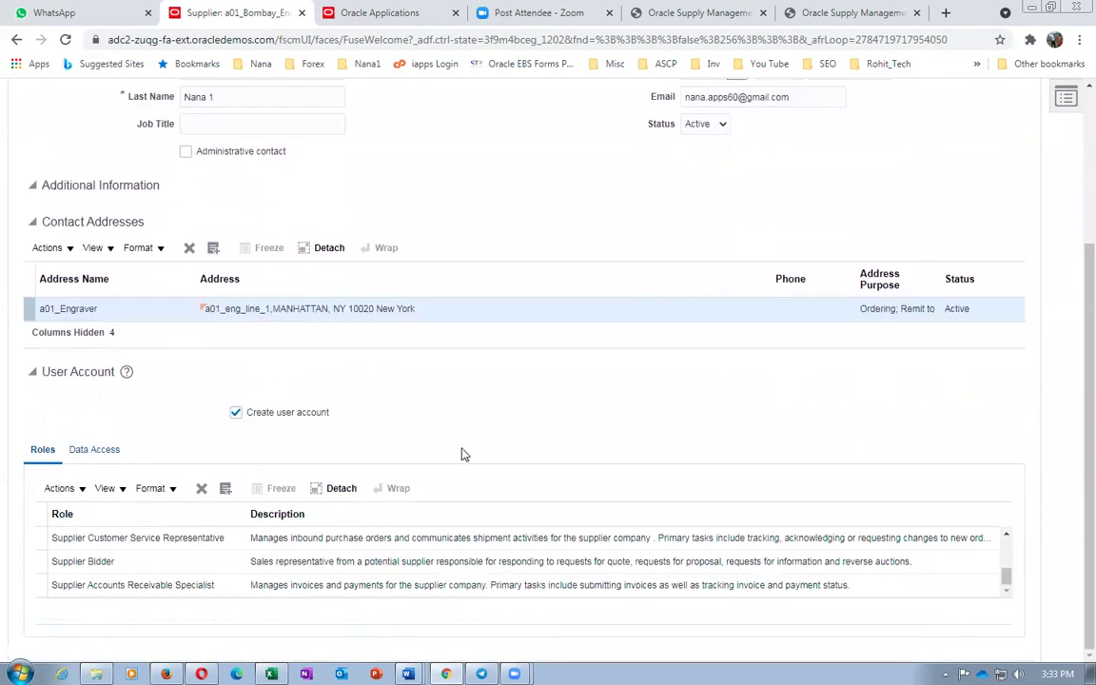
{"action": "scroll", "coordinate": [637, 354], "scroll_direction": "up", "scroll_amount": 3}
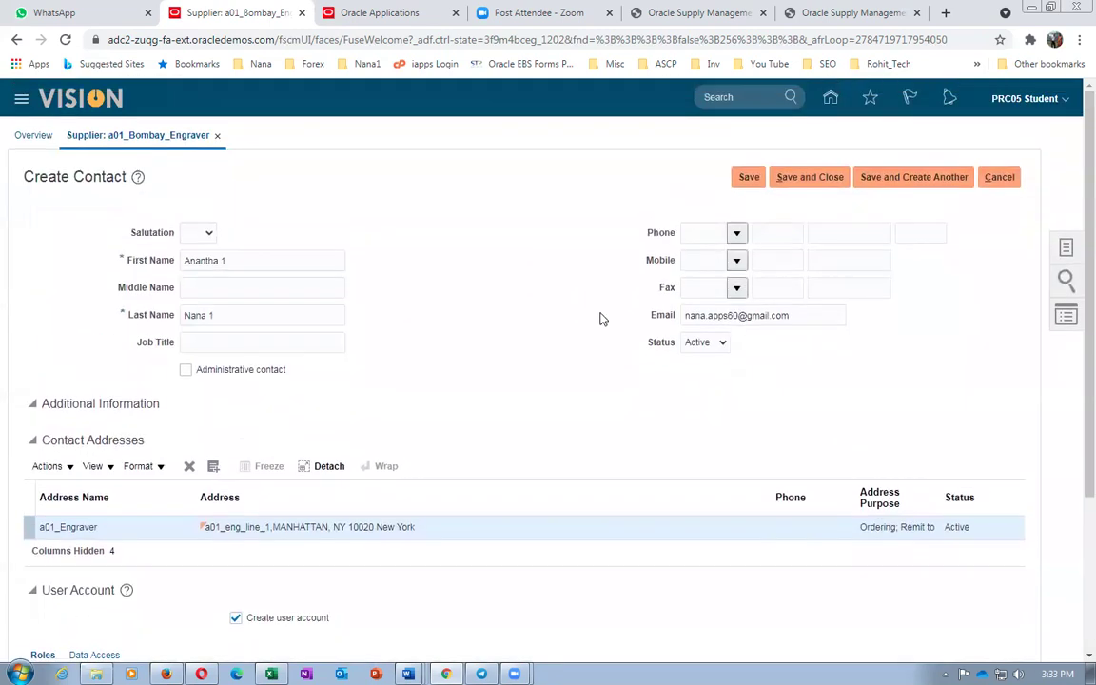
{"action": "left_click", "coordinate": [825, 184]}
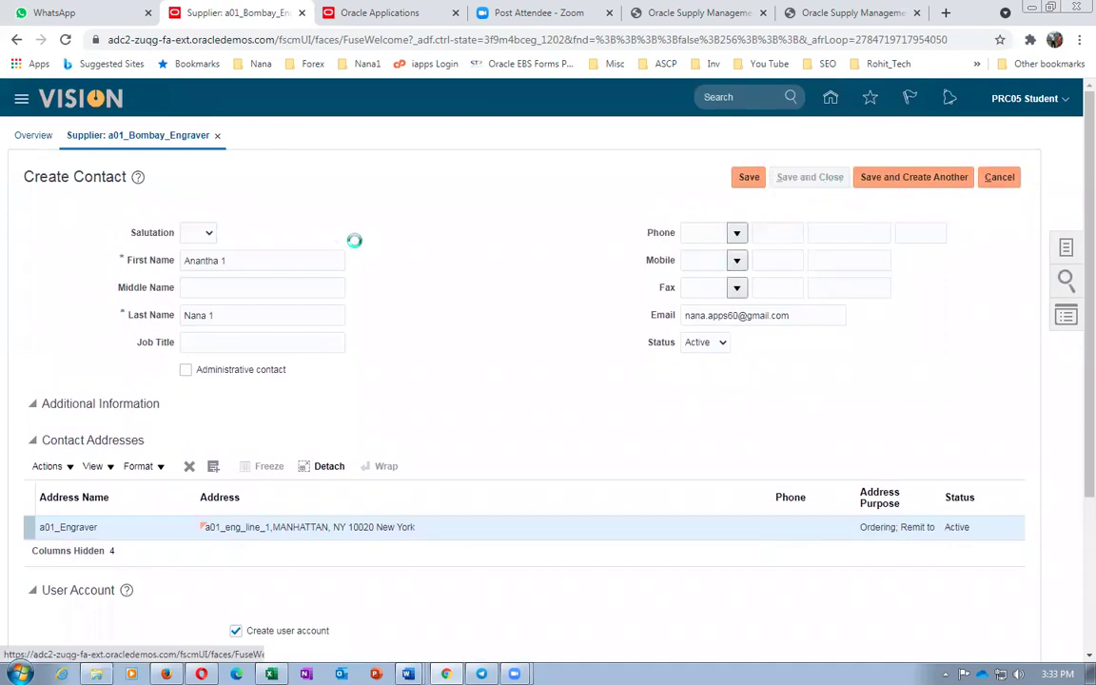
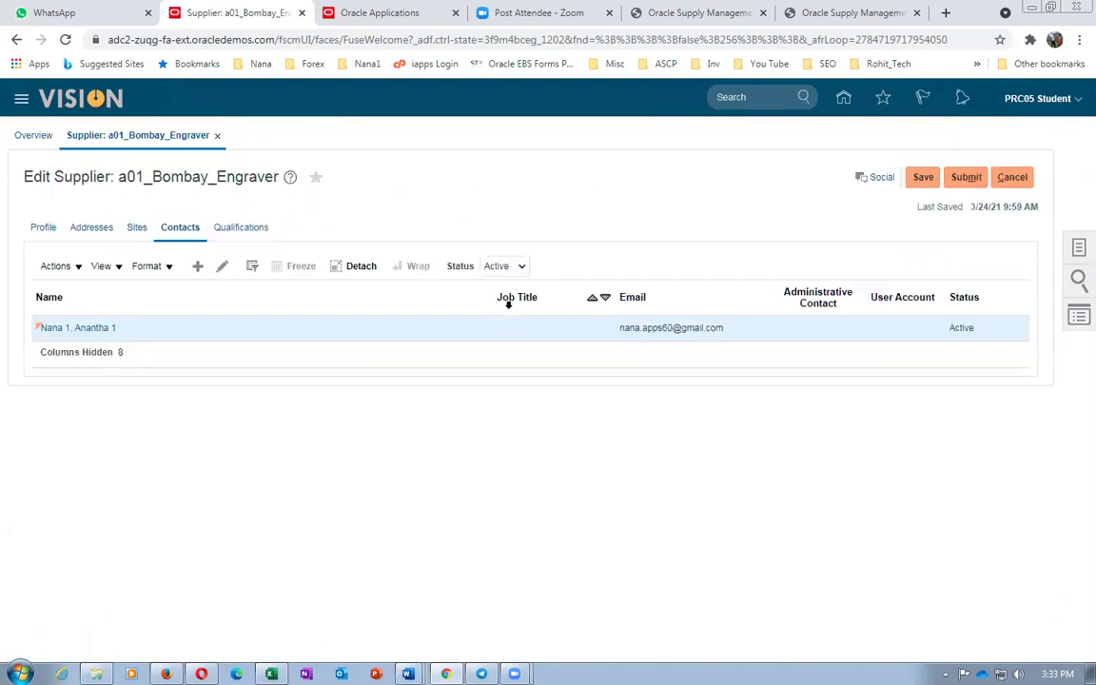
Dismiss the saved-changes message and start a new site for supplier a01_Bombay_Engraver.
{"action": "left_click", "coordinate": [588, 390]}
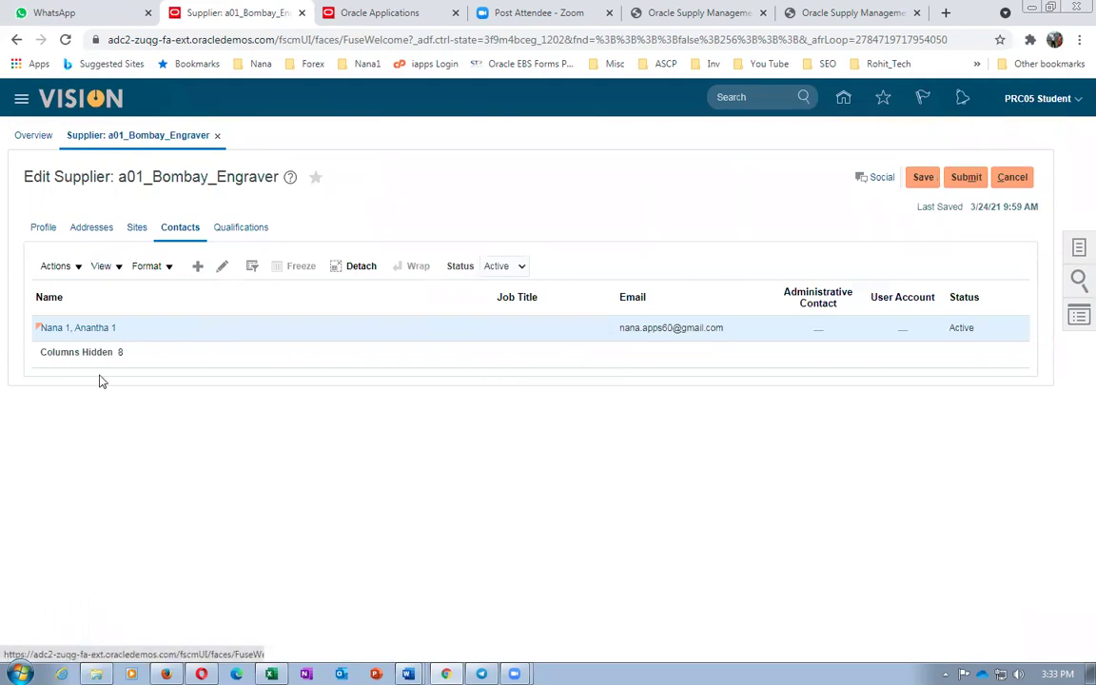
{"action": "left_click", "coordinate": [137, 229]}
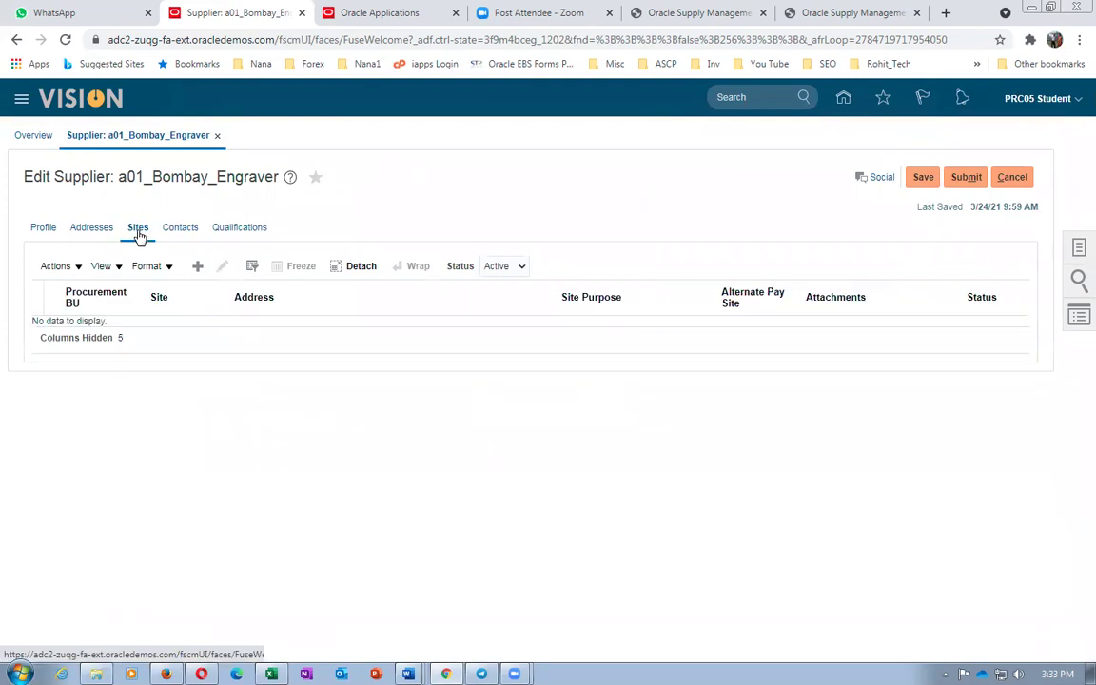
{"action": "left_click", "coordinate": [197, 268]}
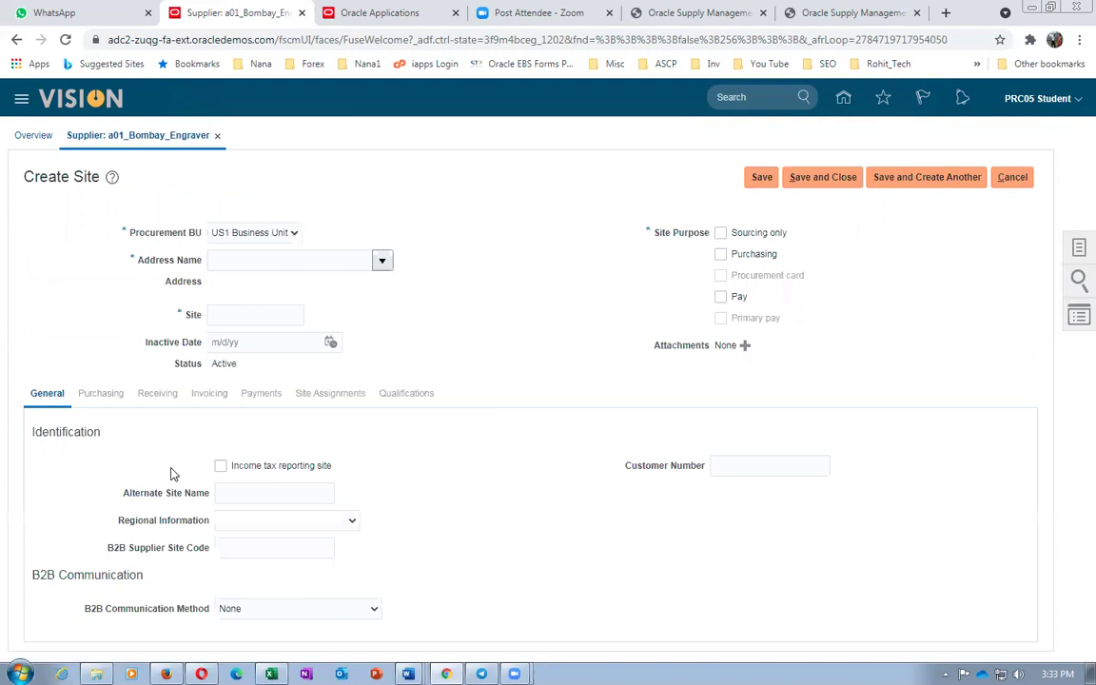
Create Site 1 on address a01_Engraver and save it.
{"action": "left_click", "coordinate": [381, 260]}
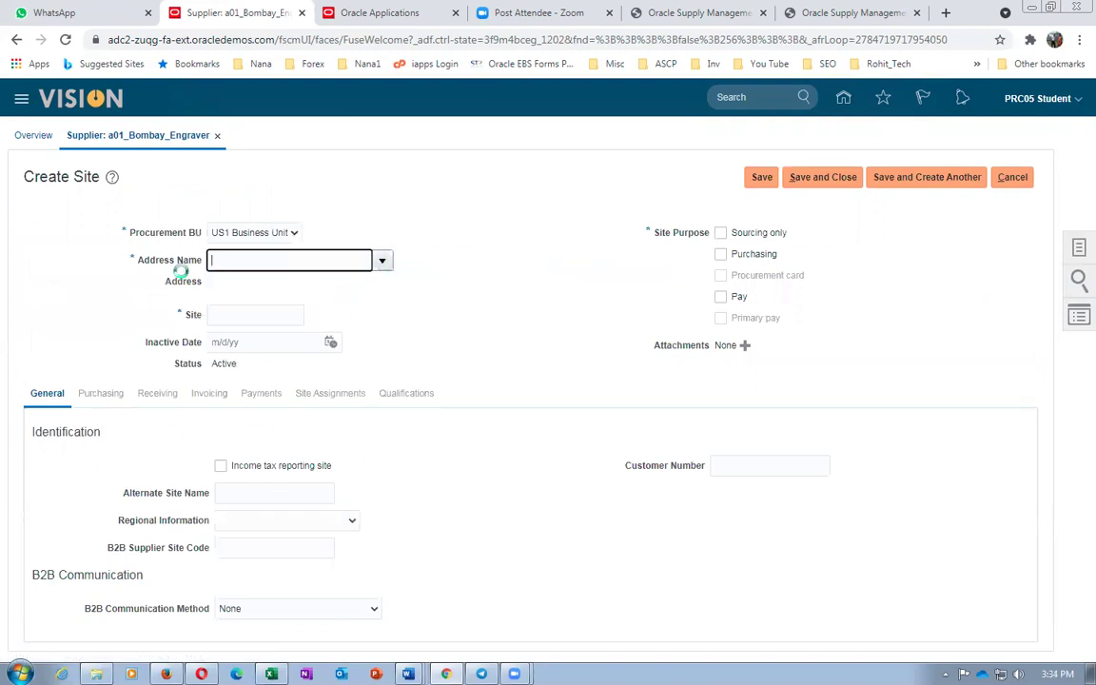
{"action": "left_click", "coordinate": [289, 314]}
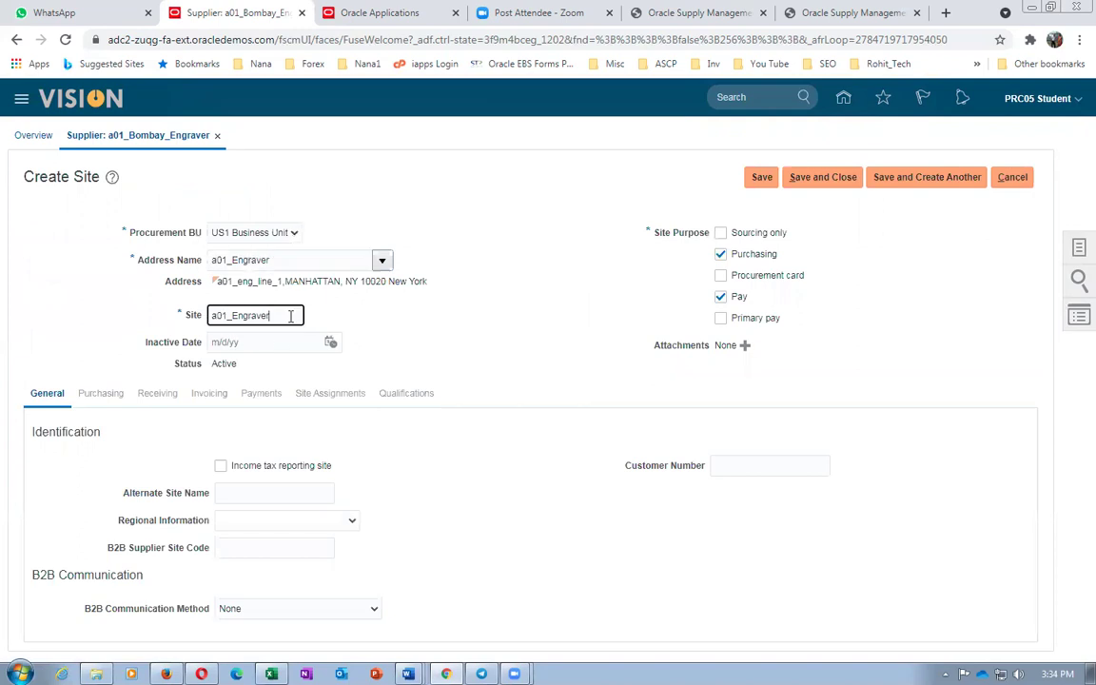
{"action": "type", "text": "Site 1"}
{"action": "left_click", "coordinate": [761, 178]}
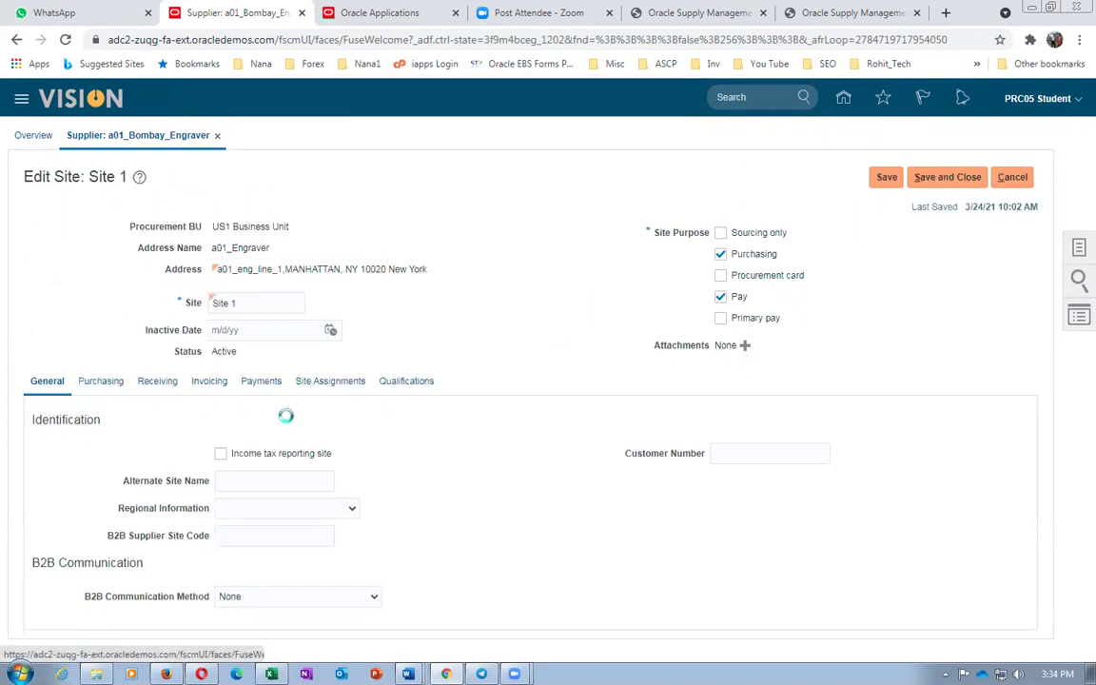
Set the site's invoice and payment currencies to US Dollar.
{"action": "left_click", "coordinate": [338, 454]}
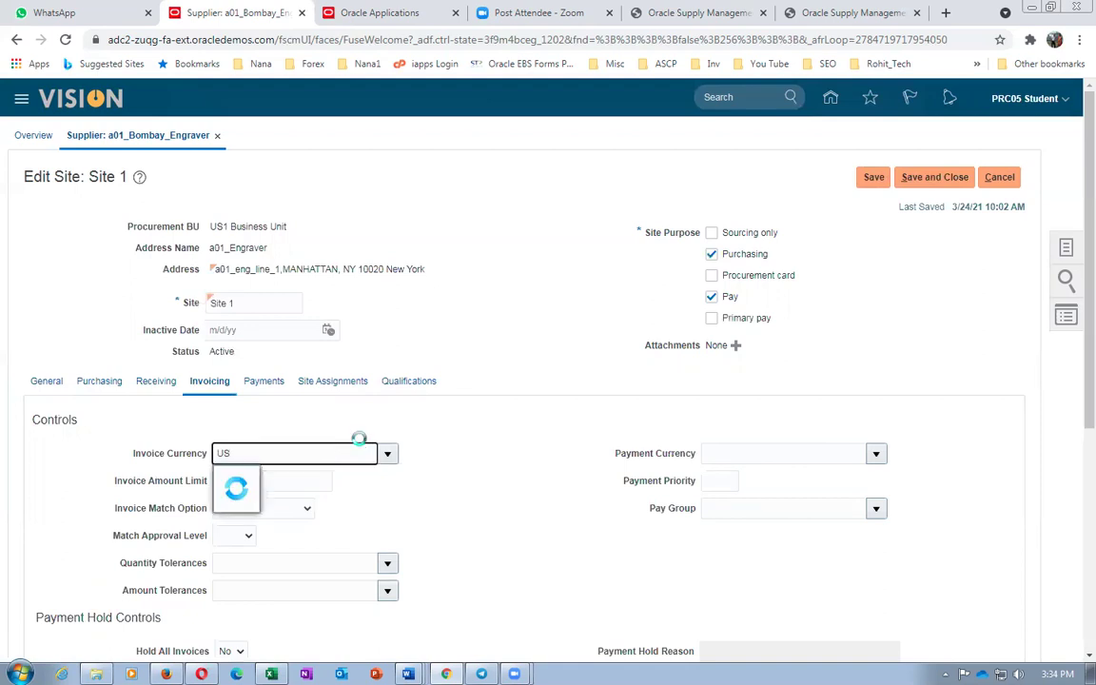
{"action": "left_click", "coordinate": [256, 486]}
{"action": "left_click", "coordinate": [732, 455]}
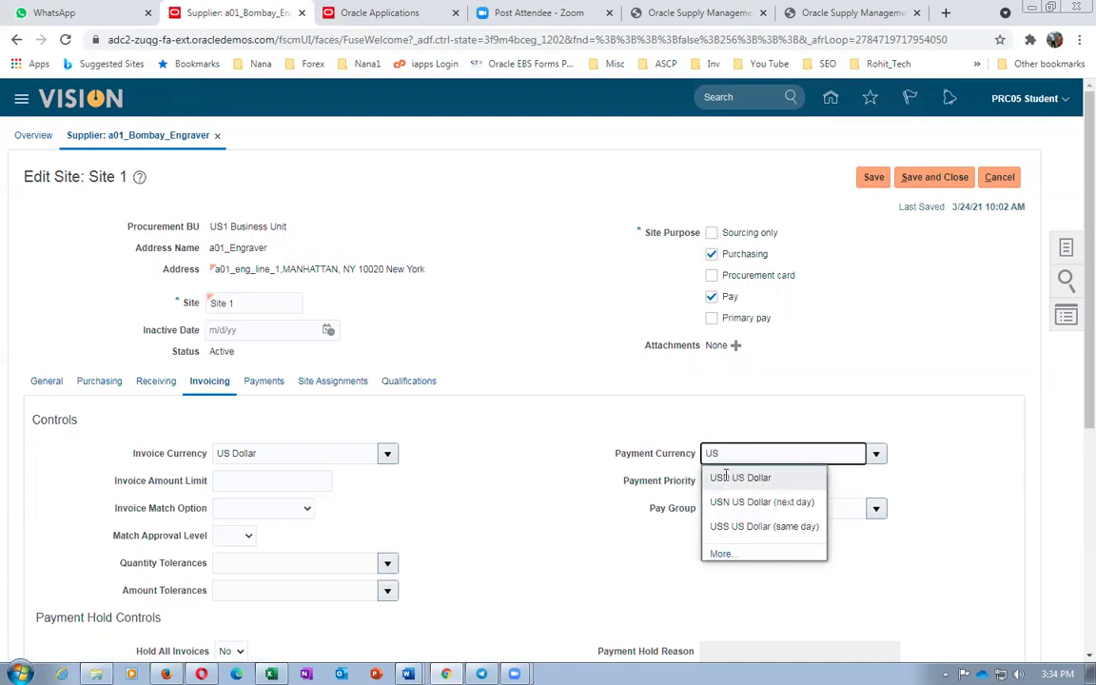
{"action": "left_click", "coordinate": [726, 477]}
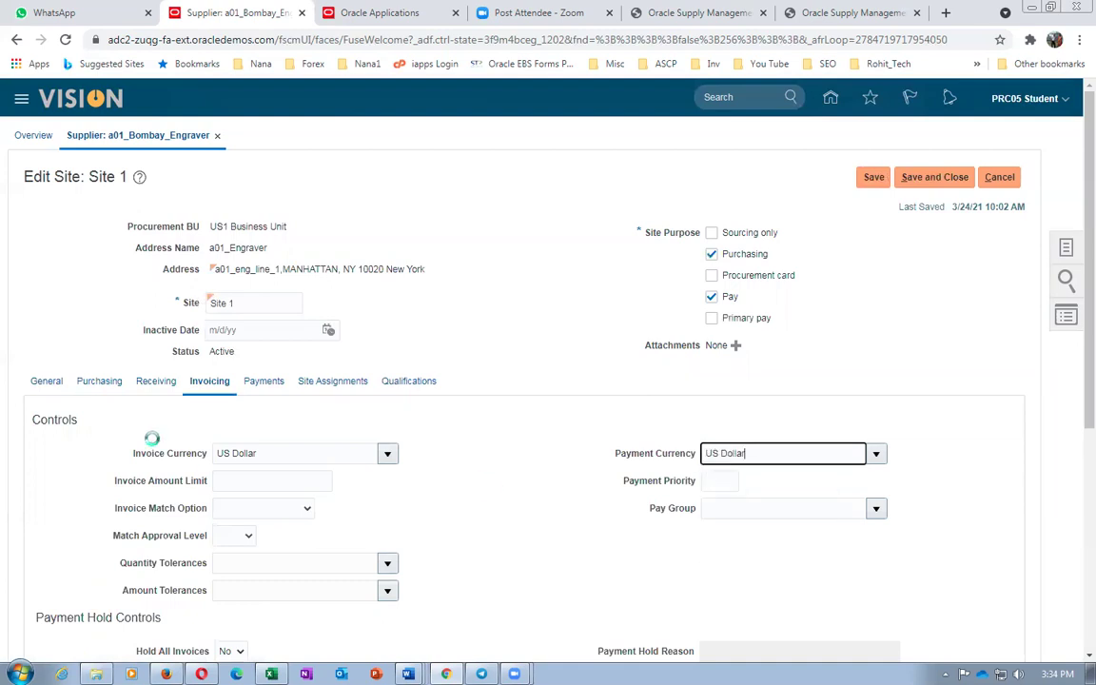
{"action": "left_click", "coordinate": [332, 382]}
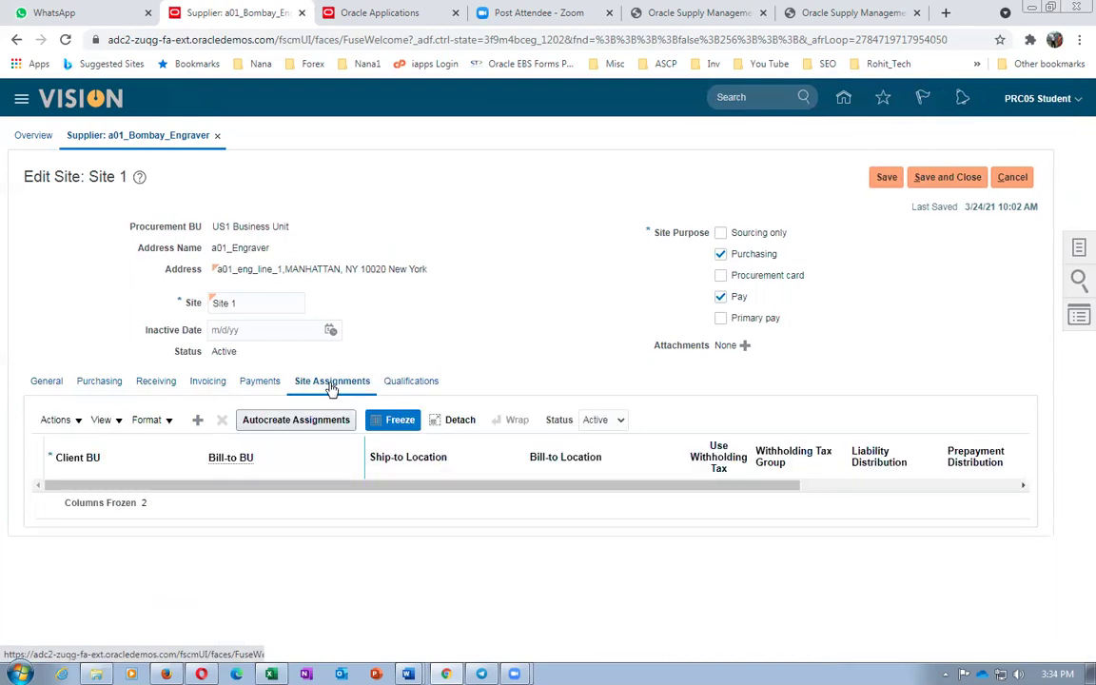
Add a US1 Business Unit assignment with Atlanta ship-to and bill-to locations, and save.
{"action": "left_click", "coordinate": [52, 420]}
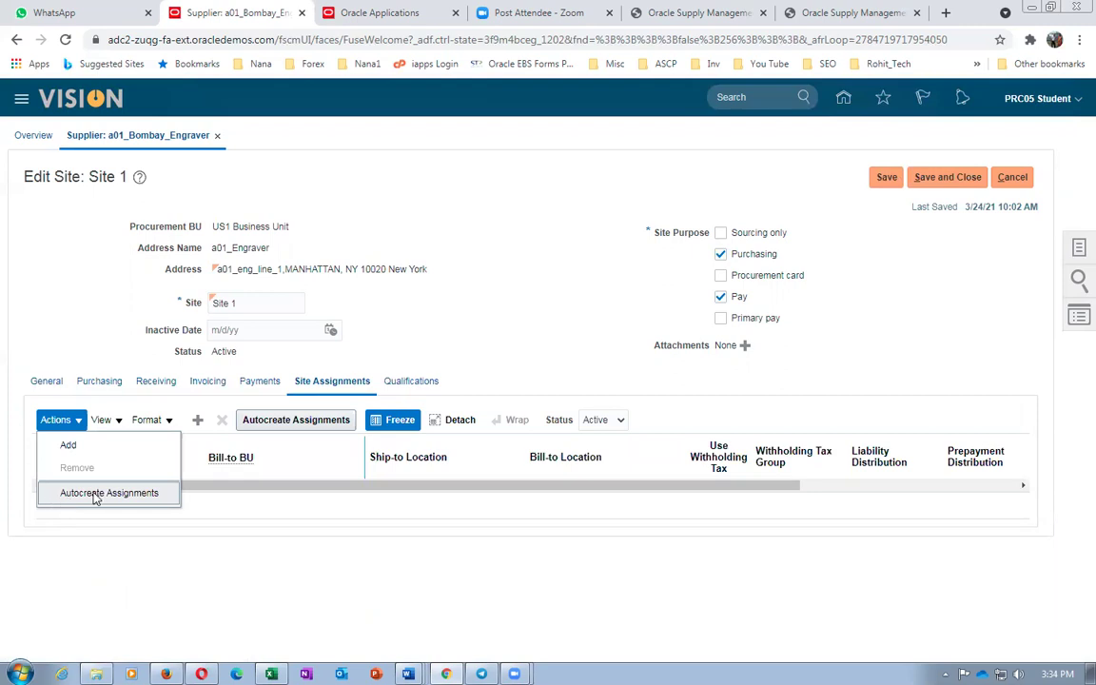
{"action": "left_click", "coordinate": [72, 447]}
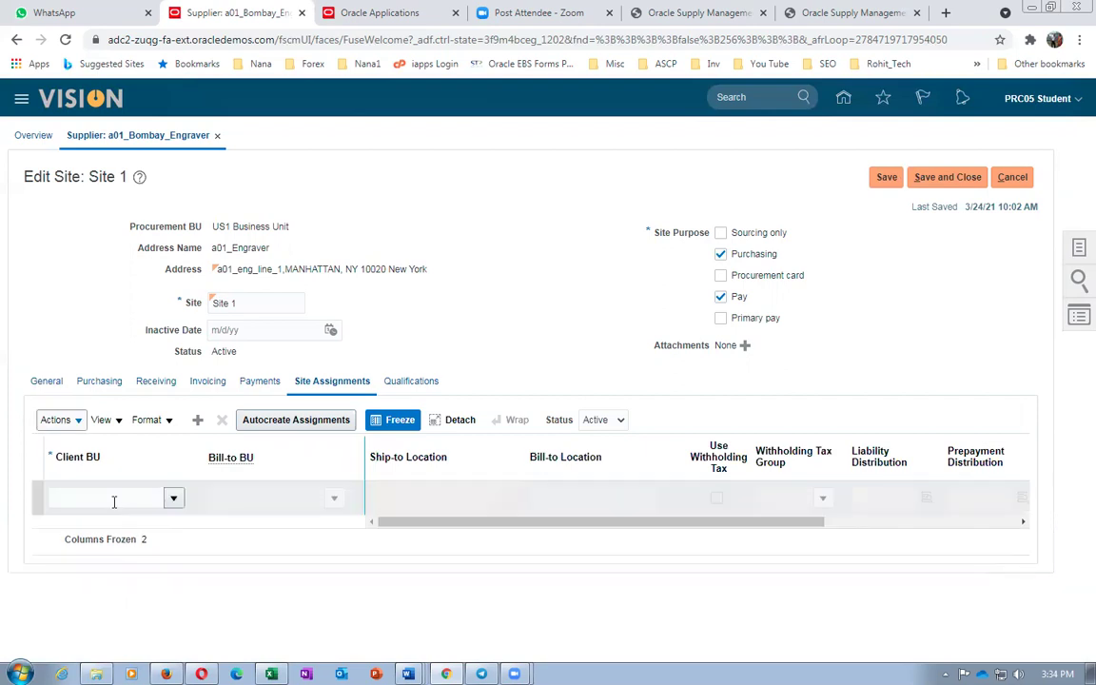
{"action": "type", "text": "S1 Business Unit"}
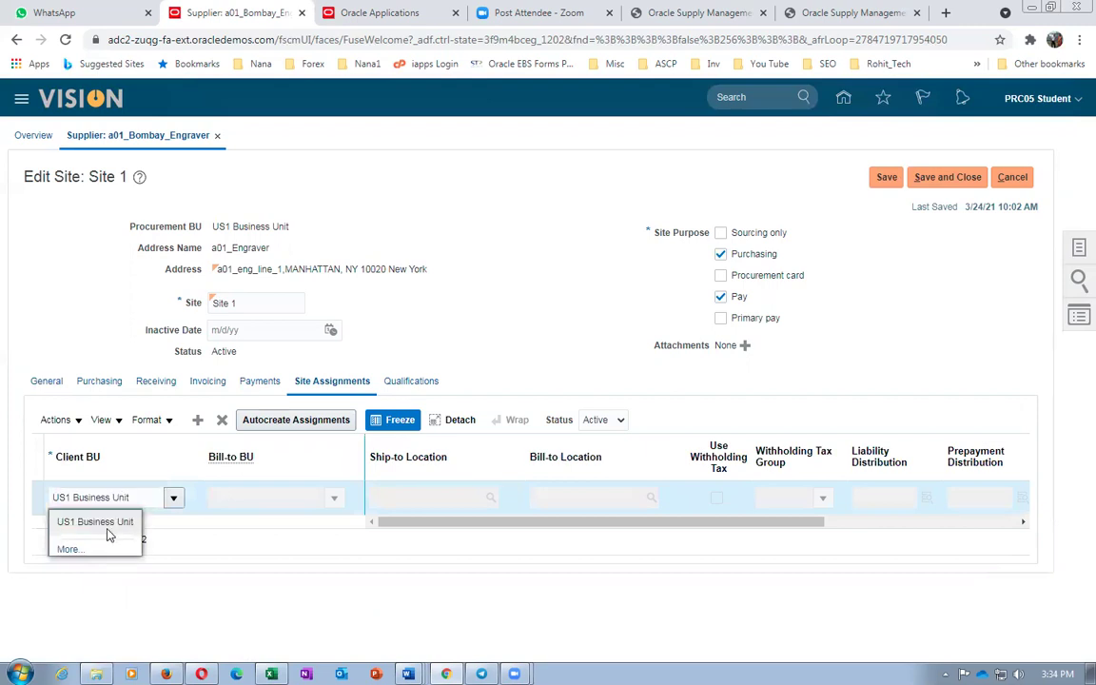
{"action": "left_click", "coordinate": [105, 526]}
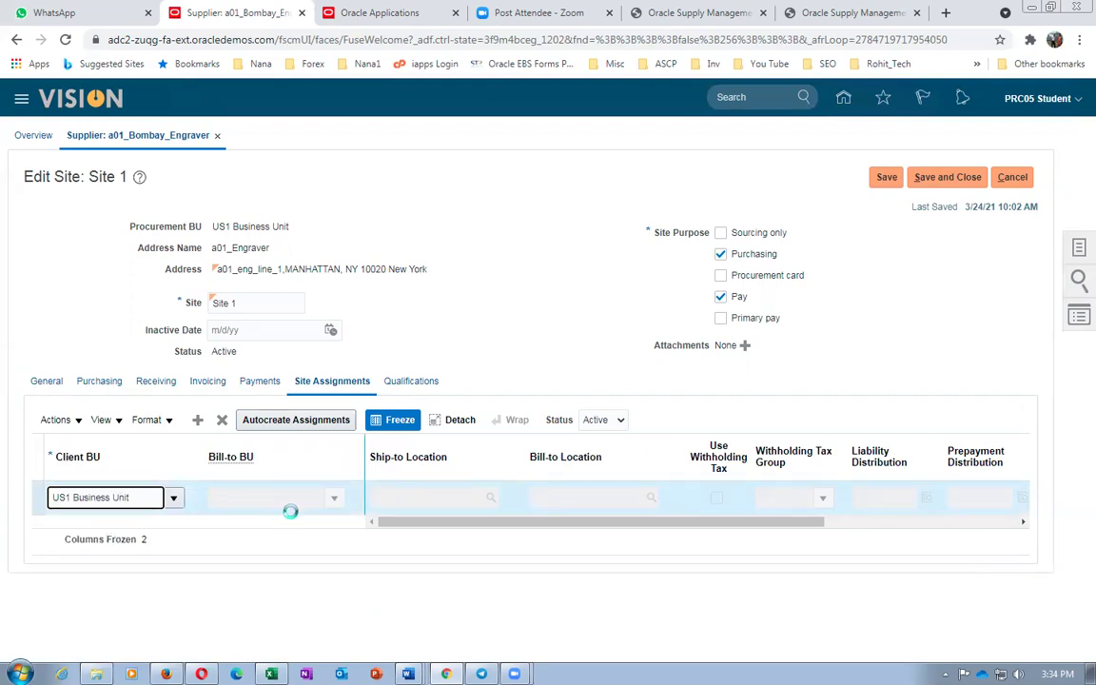
{"action": "left_click", "coordinate": [442, 499]}
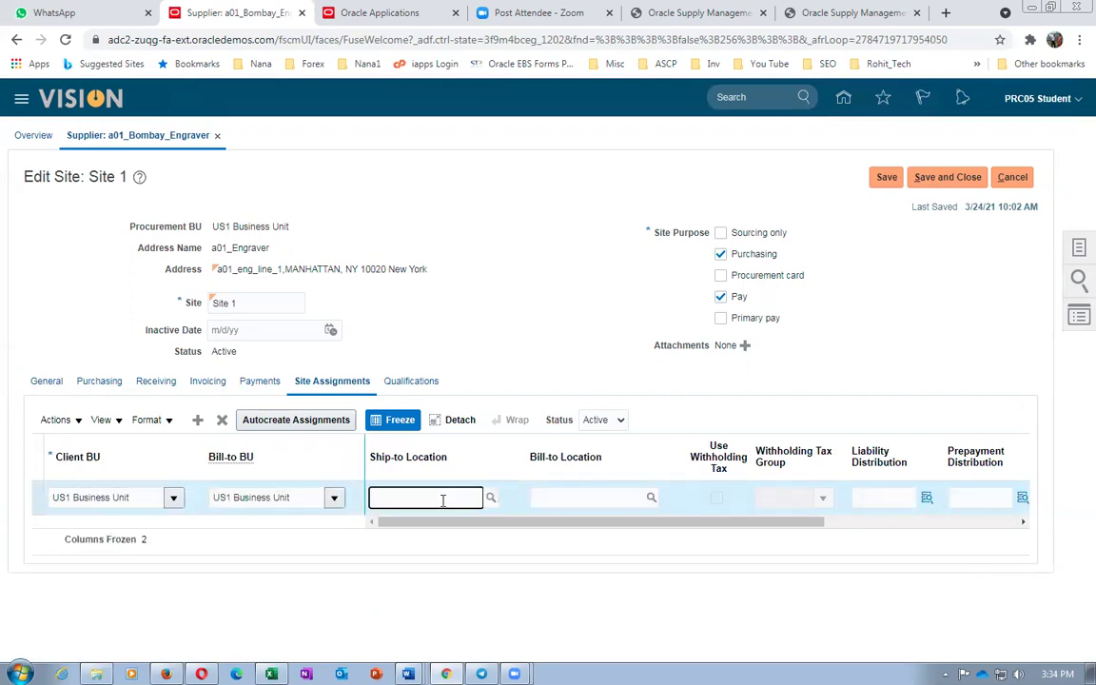
{"action": "type", "text": "At"}
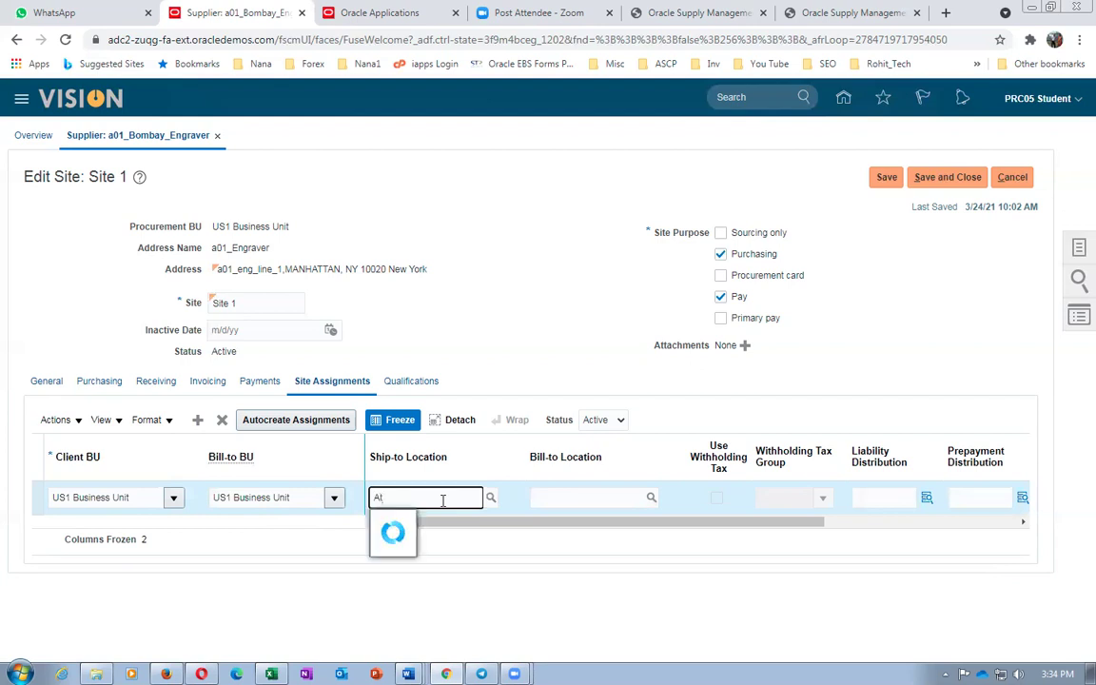
{"action": "type", "text": "lanta"}
{"action": "left_click", "coordinate": [584, 498]}
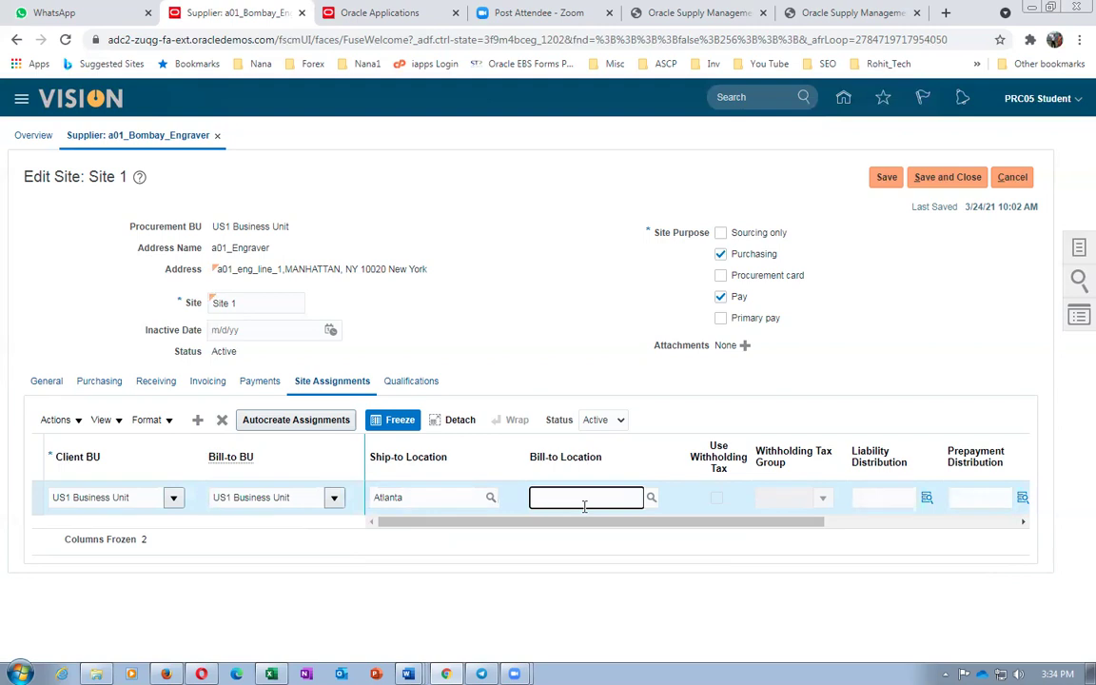
{"action": "type", "text": "Atlanta"}
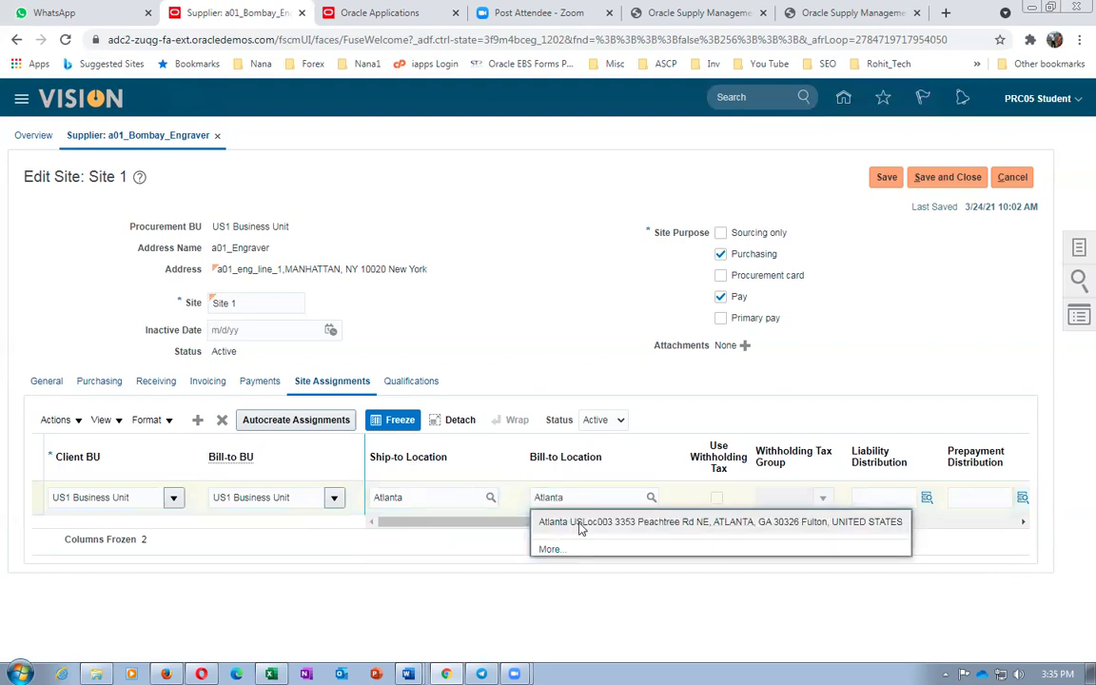
{"action": "left_click", "coordinate": [579, 527]}
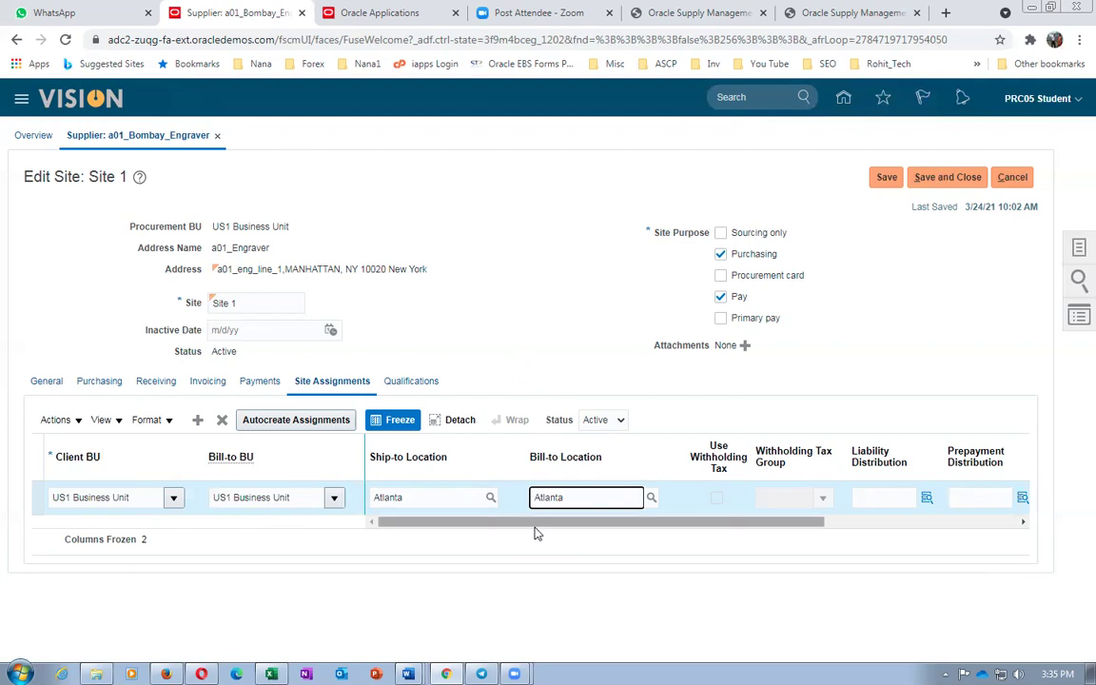
{"action": "left_click_drag", "start_coordinate": [537, 526], "coordinate": [480, 567]}
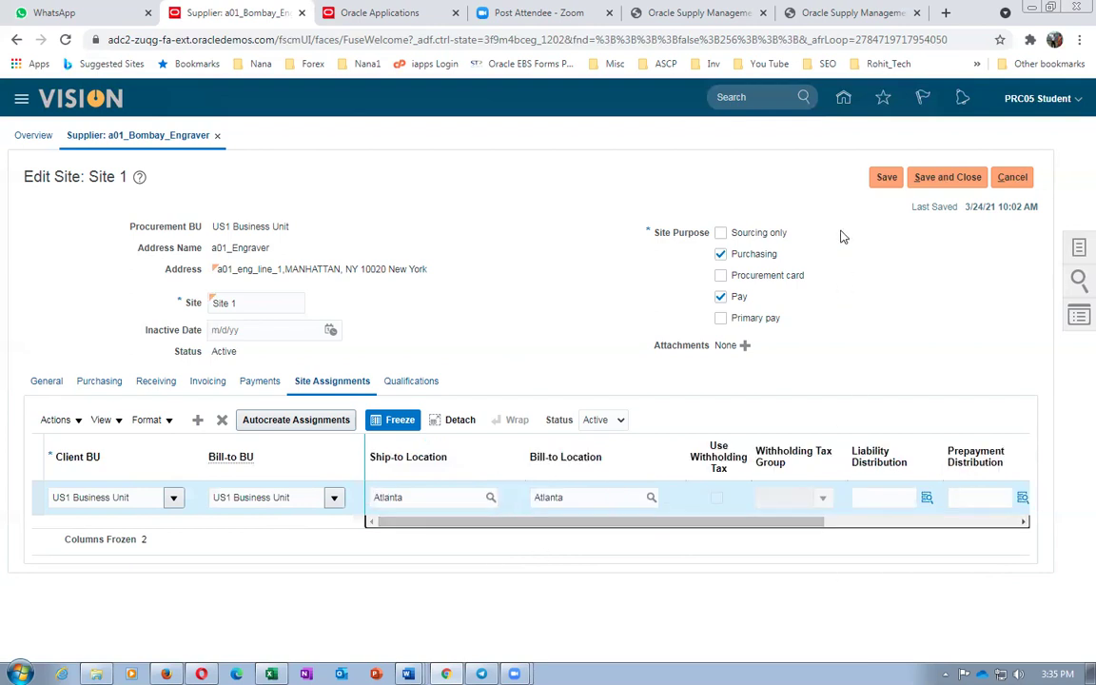
{"action": "left_click", "coordinate": [884, 181]}
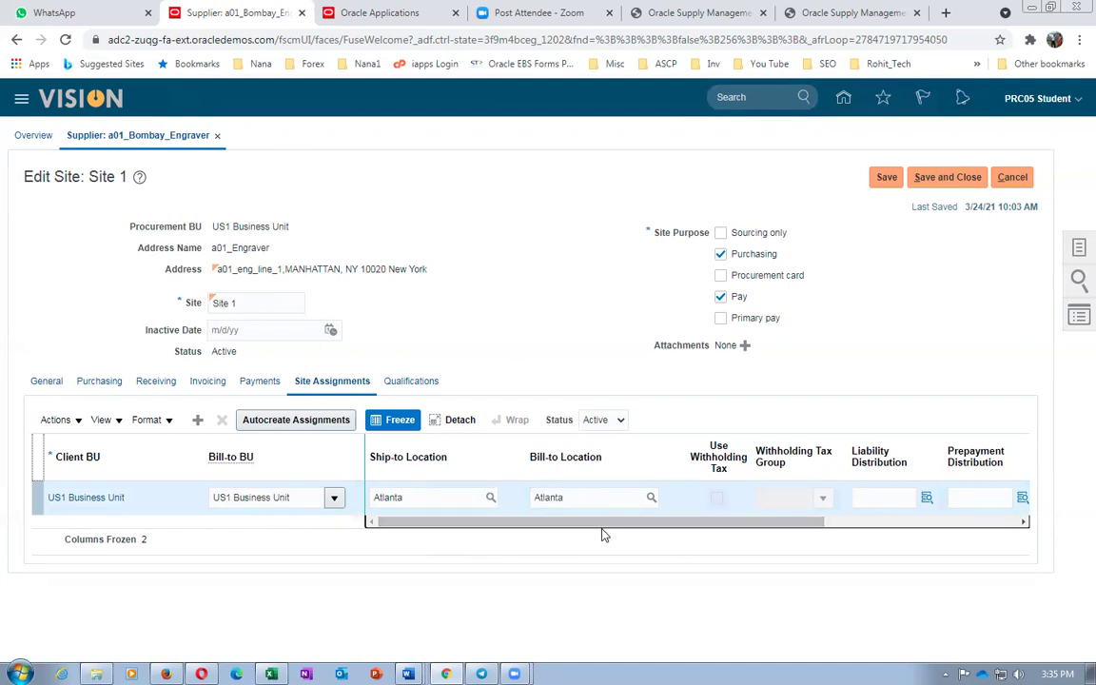
Save and close Site 1, then submit supplier a01_Bombay_Engraver.
{"action": "left_click_drag", "start_coordinate": [505, 526], "coordinate": [380, 514]}
{"action": "left_click", "coordinate": [45, 382]}
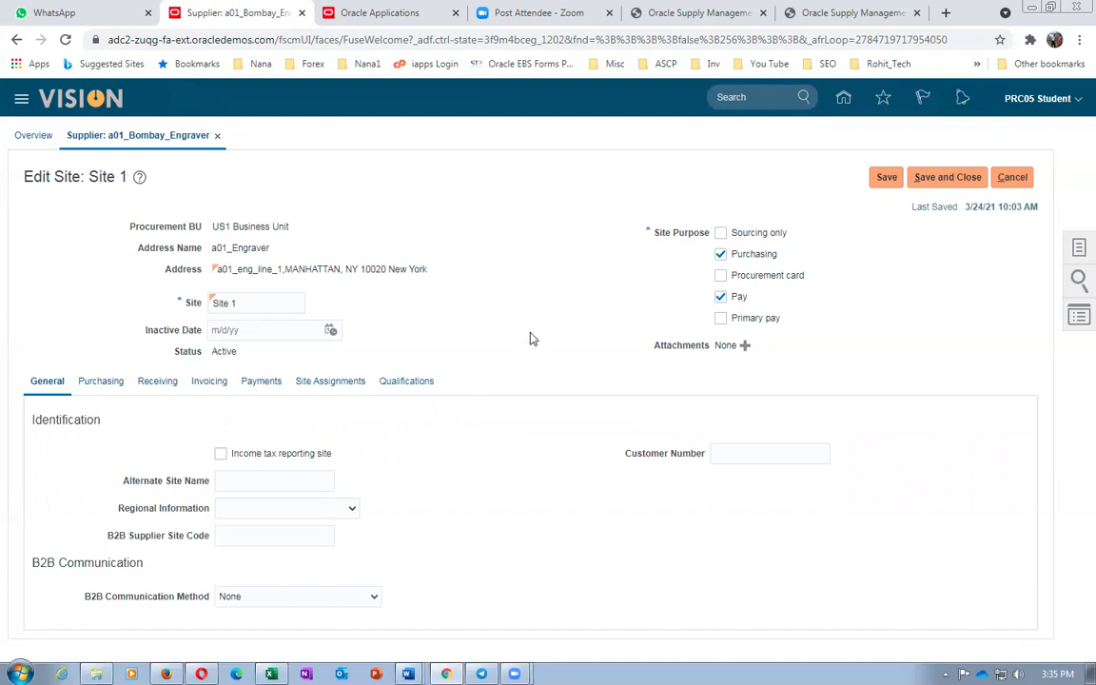
{"action": "left_click", "coordinate": [958, 179]}
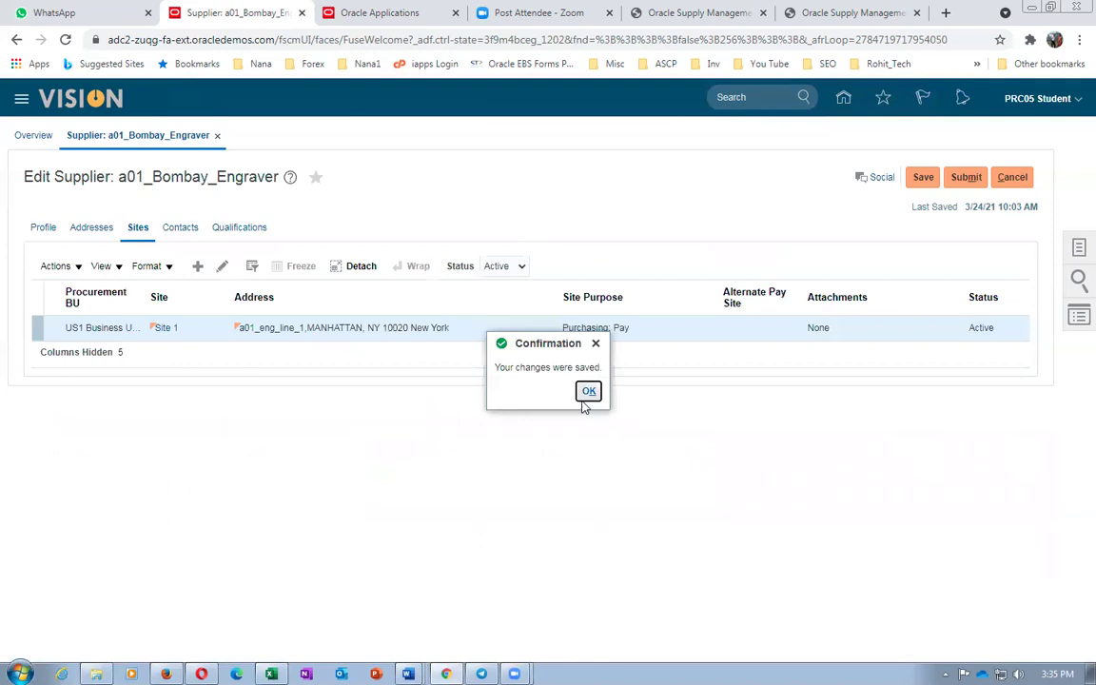
{"action": "left_click", "coordinate": [589, 394]}
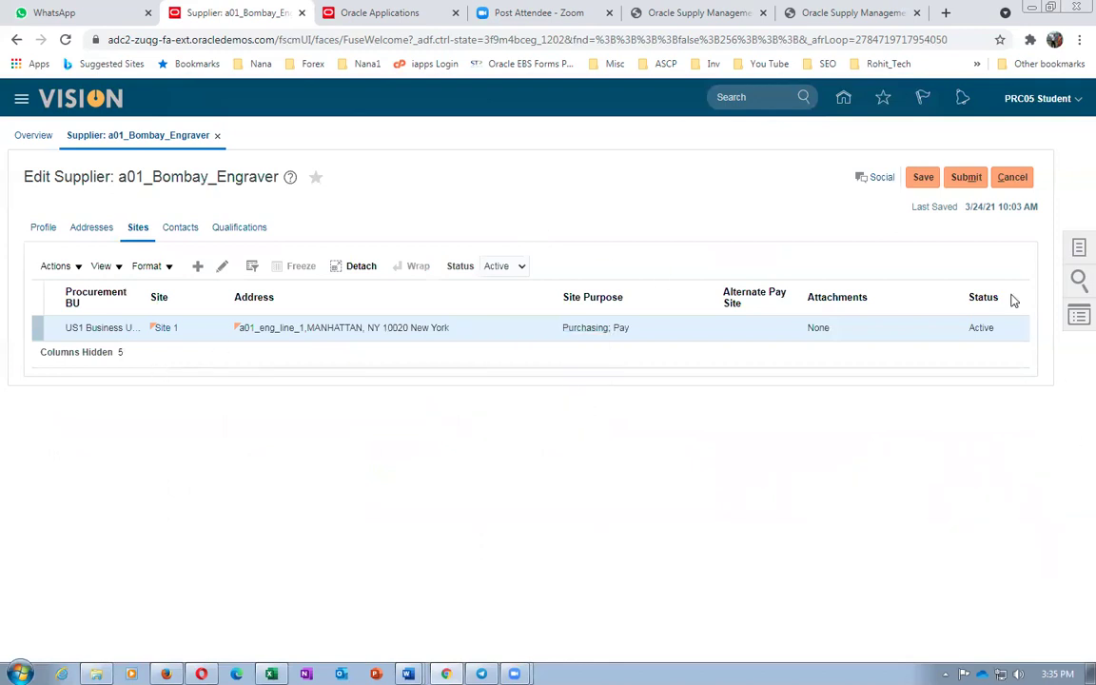
{"action": "left_click", "coordinate": [963, 179]}
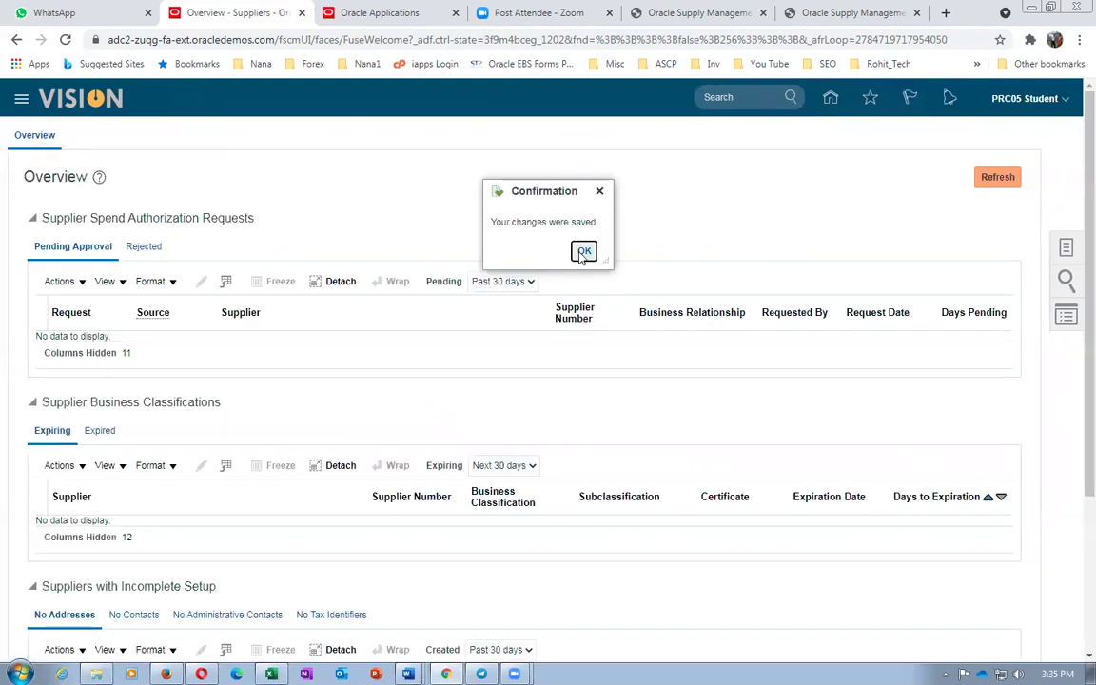
{"action": "left_click", "coordinate": [583, 250]}
Highlight a01_Spray_Painter in step 17 of the Word task list, then show the supplier tasks.
{"action": "key", "text": "alt+Tab"}
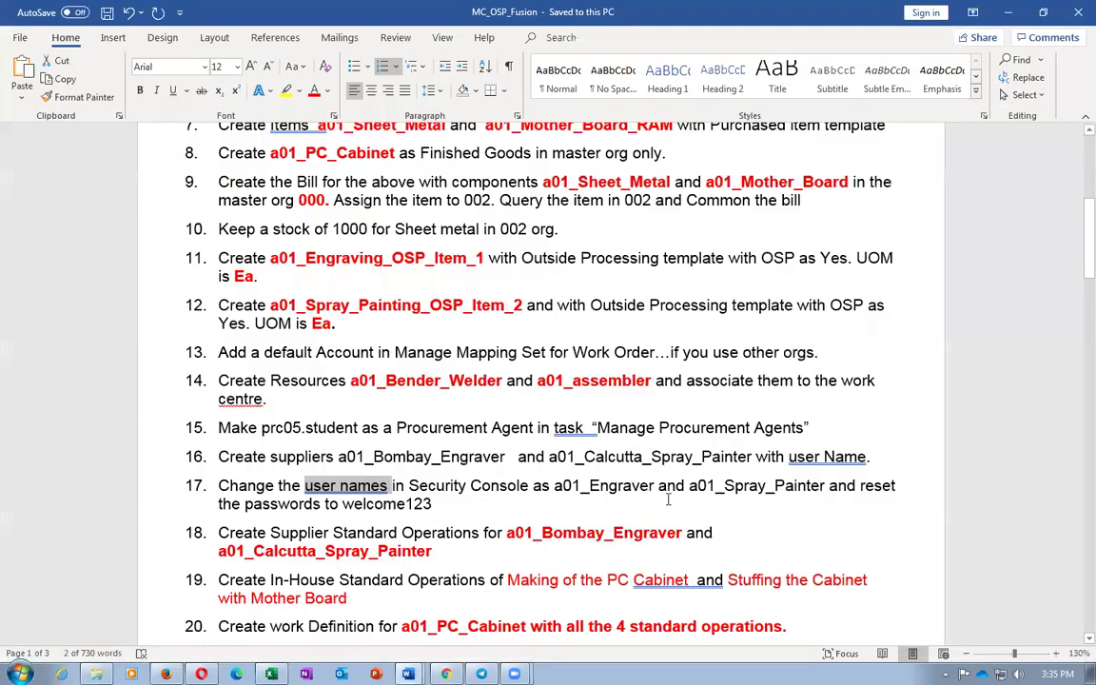
{"action": "left_click_drag", "start_coordinate": [555, 486], "coordinate": [800, 486]}
{"action": "key", "text": "ctrl+c"}
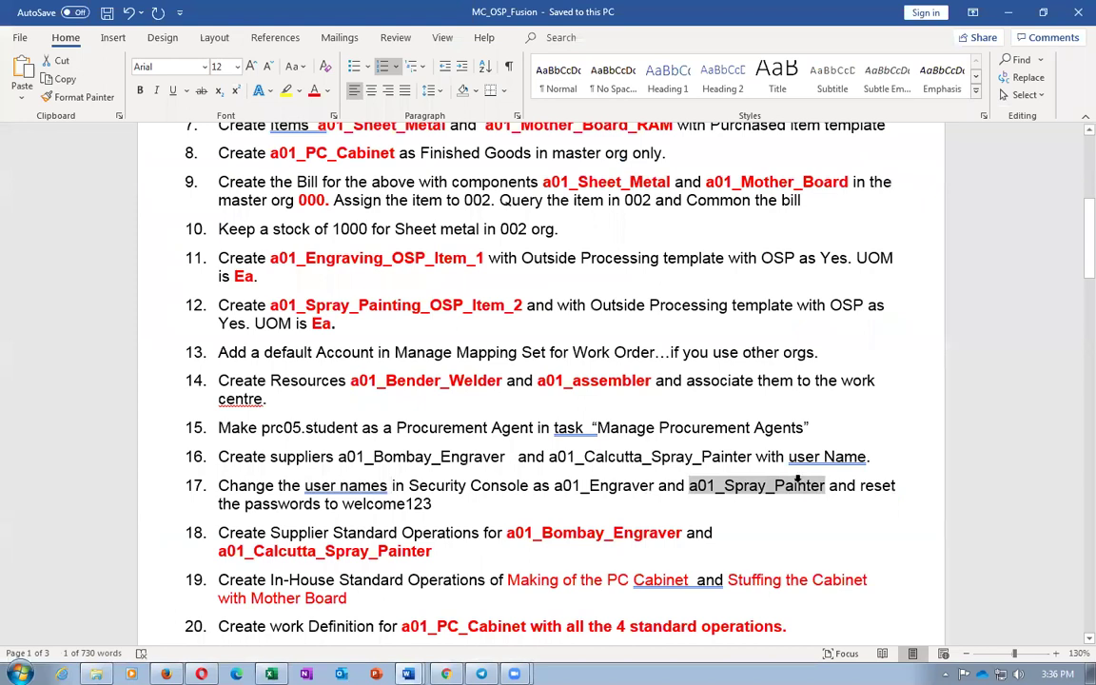
{"action": "key", "text": "alt+Tab"}
{"action": "left_click", "coordinate": [1067, 248]}
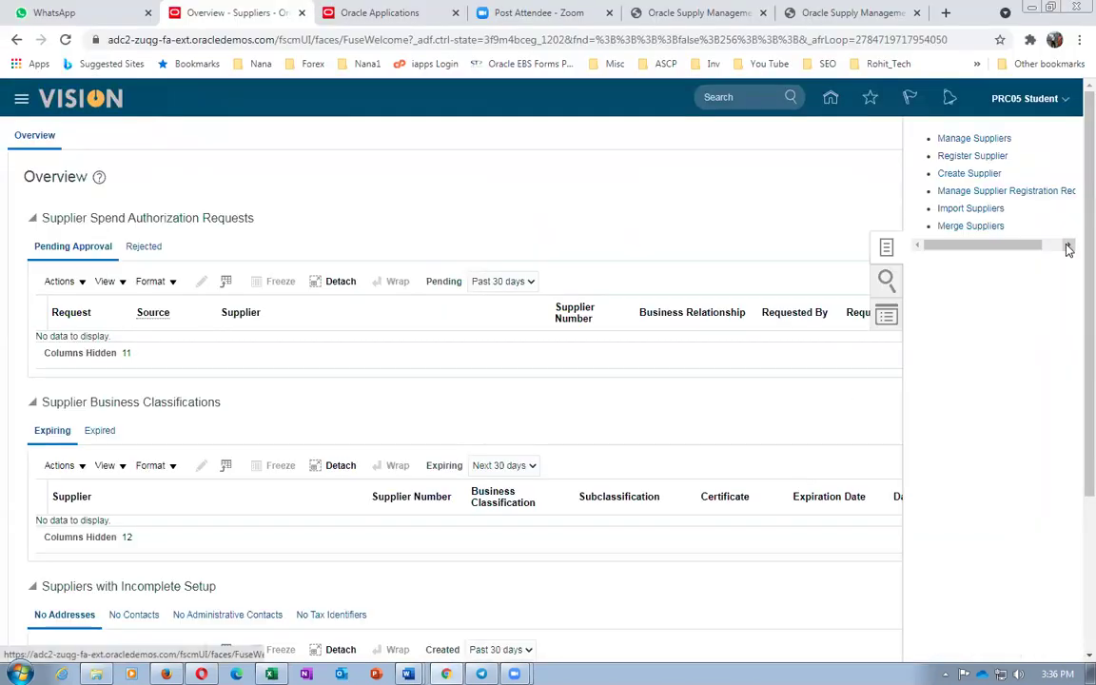
Create supplier a01_Spray_Painter as Spend Authorized with tax organization type Corporation.
{"action": "left_click", "coordinate": [971, 177]}
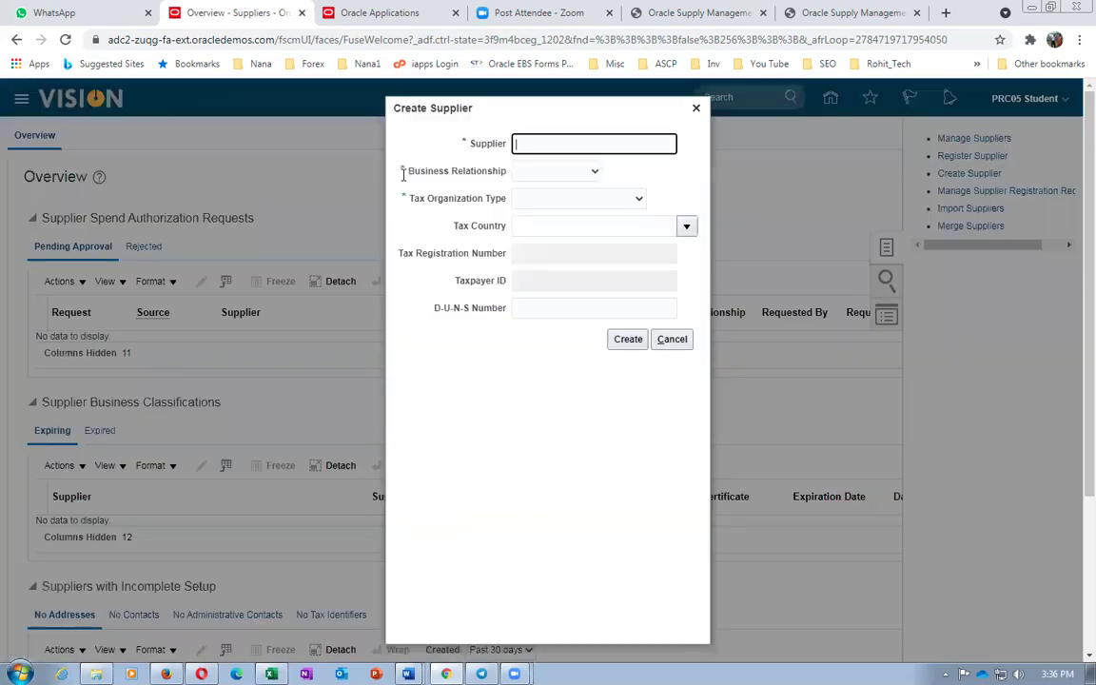
{"action": "key", "text": "ctrl+v"}
{"action": "left_click", "coordinate": [541, 174]}
{"action": "left_click", "coordinate": [533, 213]}
{"action": "left_click", "coordinate": [536, 200]}
{"action": "left_click", "coordinate": [538, 218]}
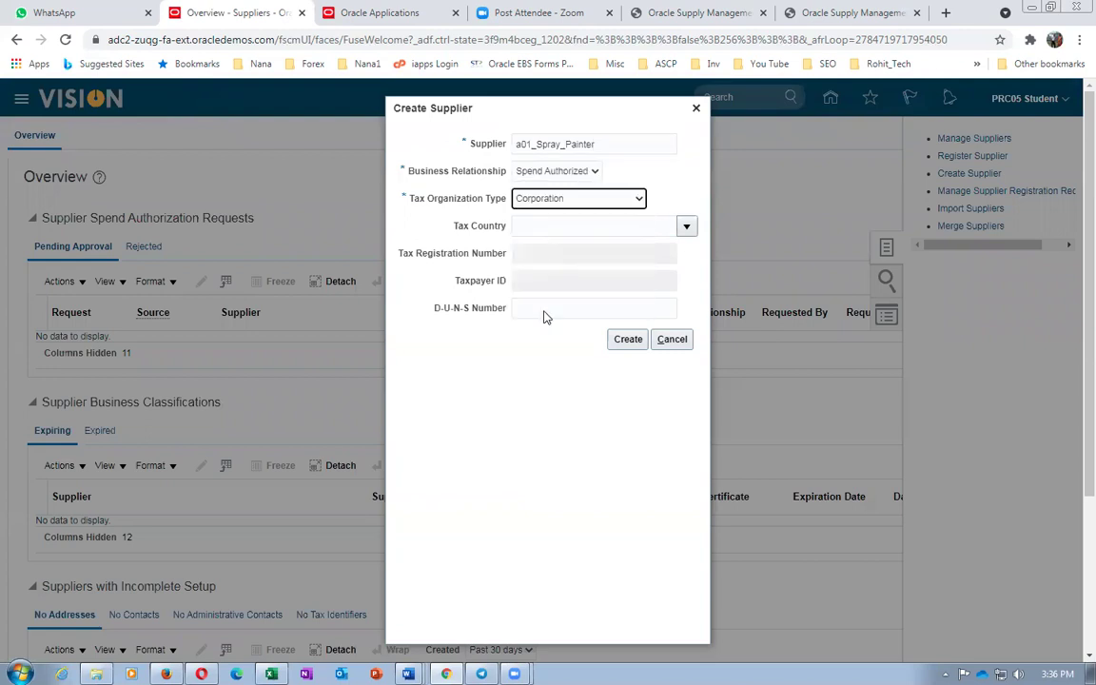
{"action": "left_click", "coordinate": [628, 343]}
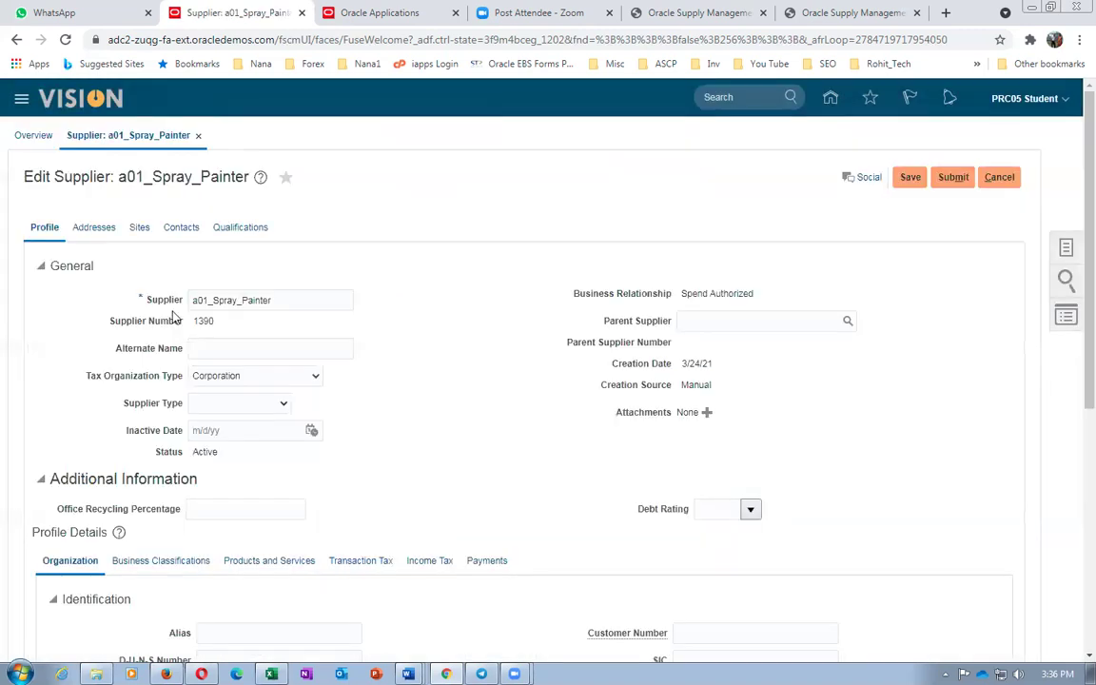
Set Check as the default payment method and save the supplier.
{"action": "left_click", "coordinate": [488, 562]}
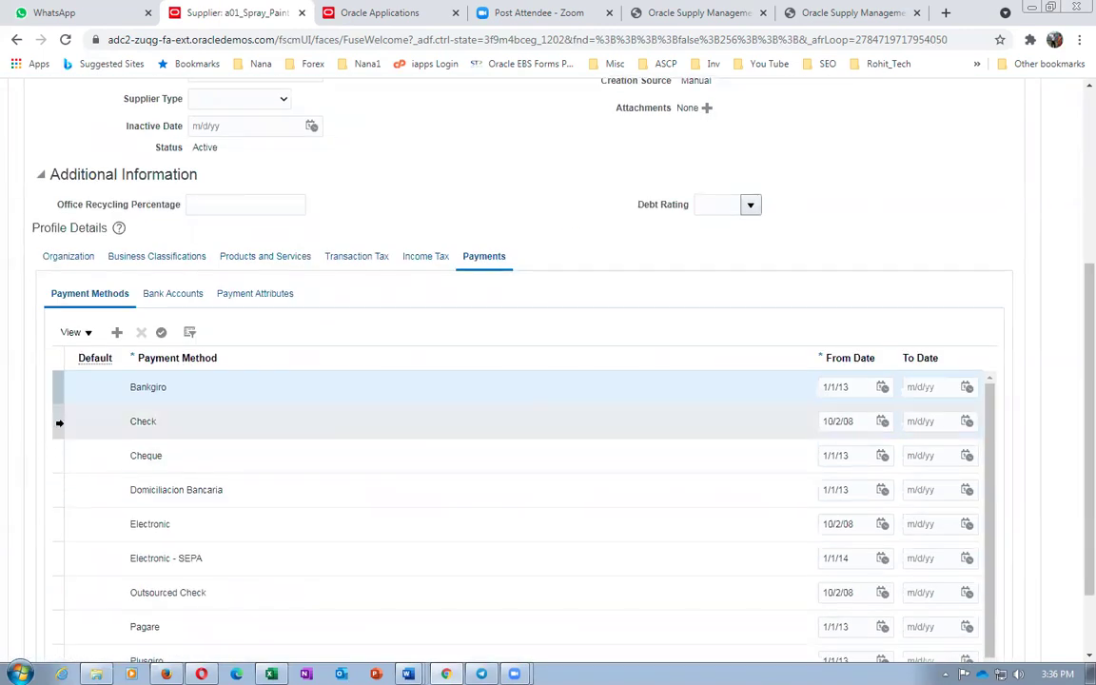
{"action": "left_click", "coordinate": [58, 420]}
{"action": "left_click", "coordinate": [161, 333]}
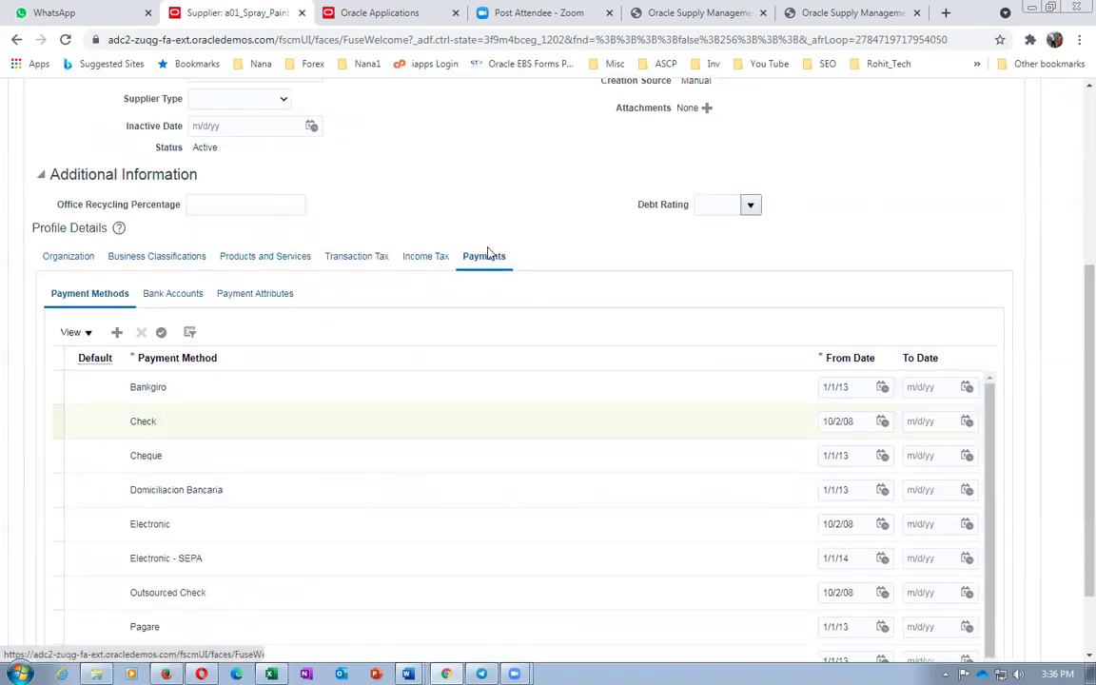
{"action": "scroll", "coordinate": [514, 260], "scroll_direction": "up", "scroll_amount": 2}
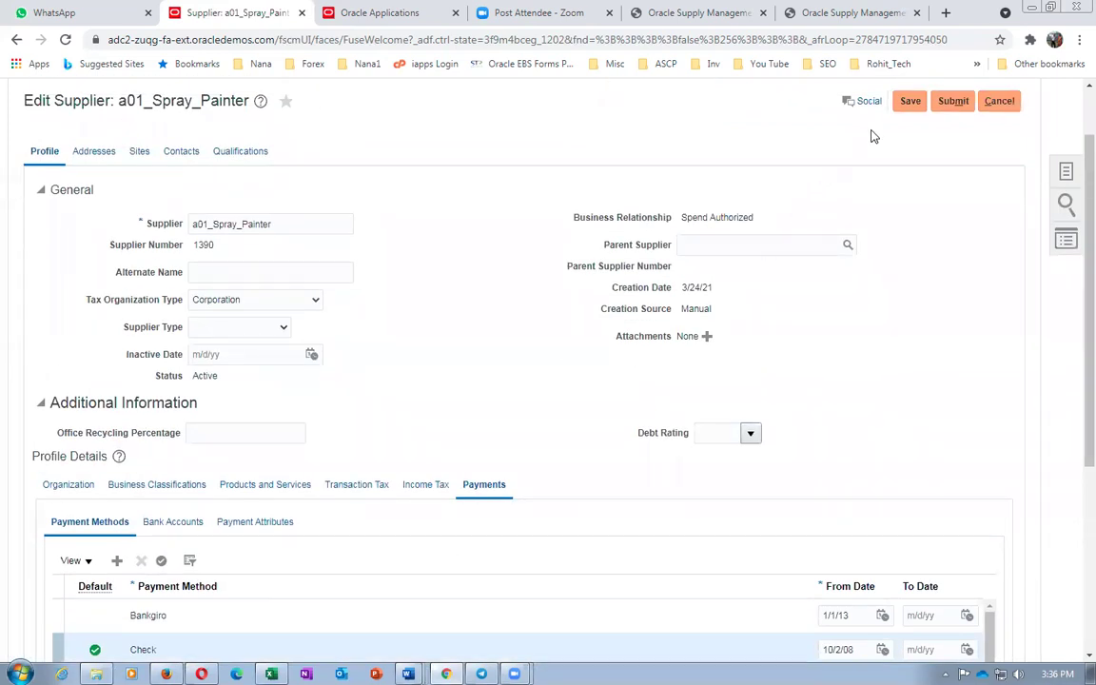
{"action": "left_click", "coordinate": [909, 101]}
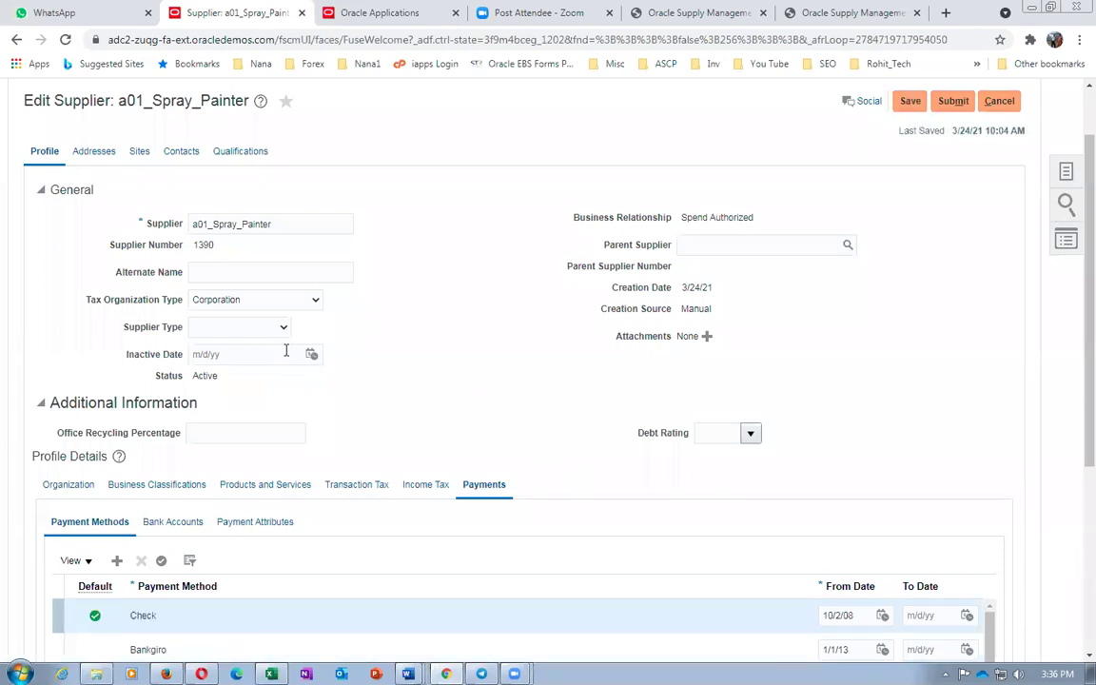
{"action": "left_click", "coordinate": [93, 150]}
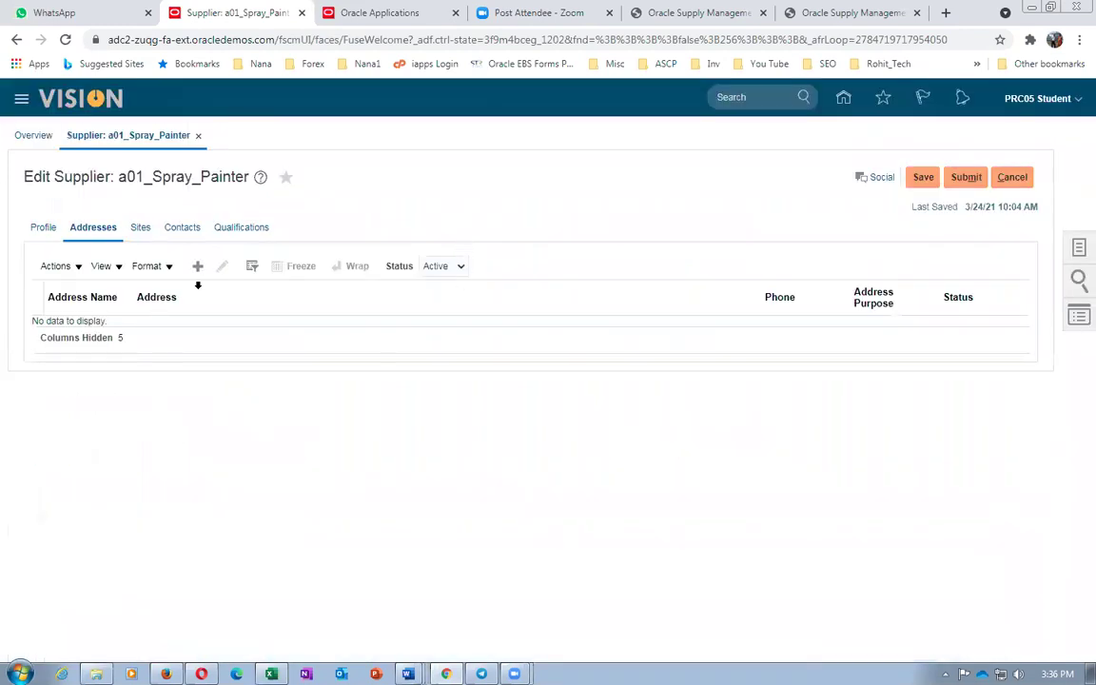
Start new address a01_Spray_addr-2 with country United States.
{"action": "left_click", "coordinate": [198, 267]}
{"action": "left_click", "coordinate": [252, 273]}
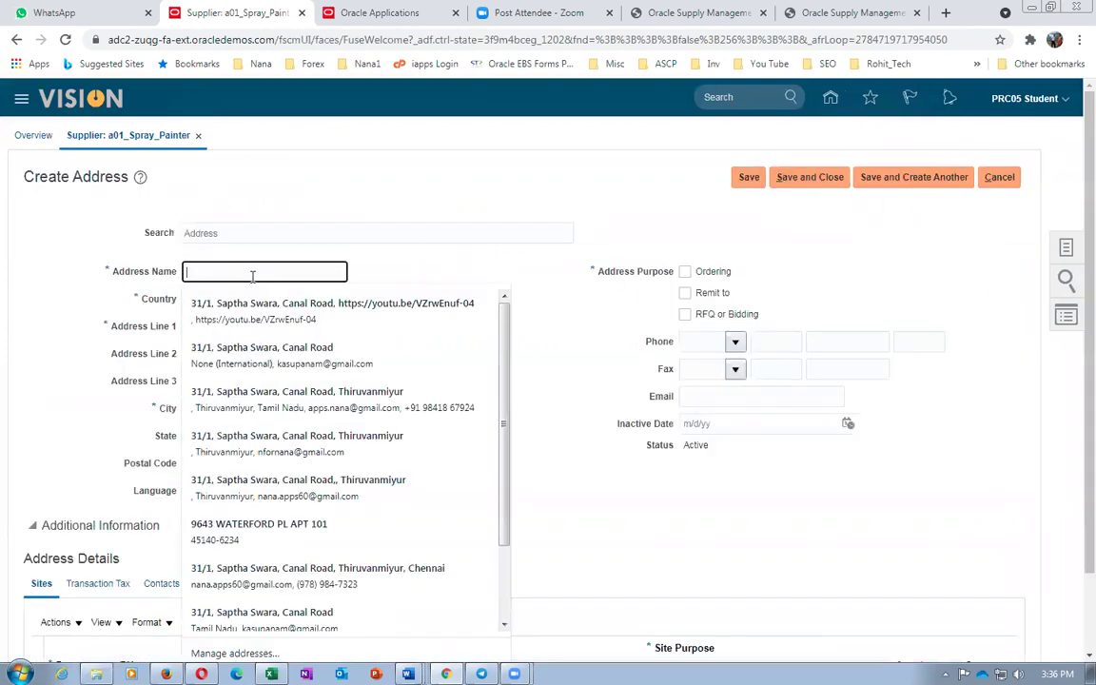
{"action": "type", "text": "a01_S"}
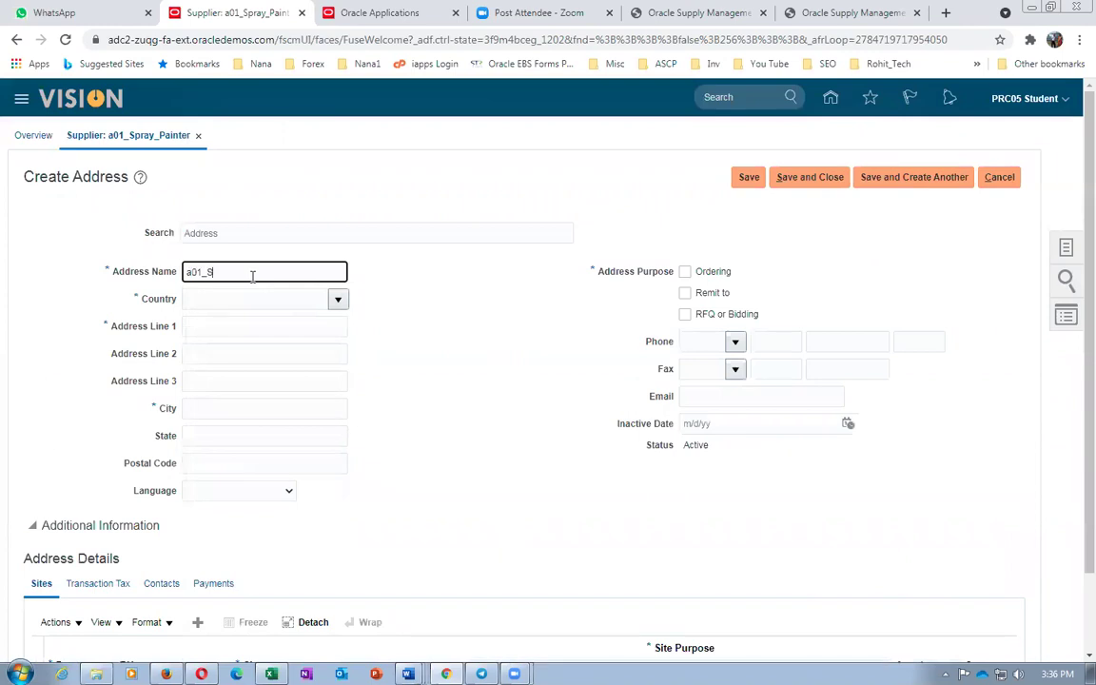
{"action": "type", "text": "pray_addr-2"}
{"action": "left_click", "coordinate": [213, 301]}
{"action": "type", "text": "u"}
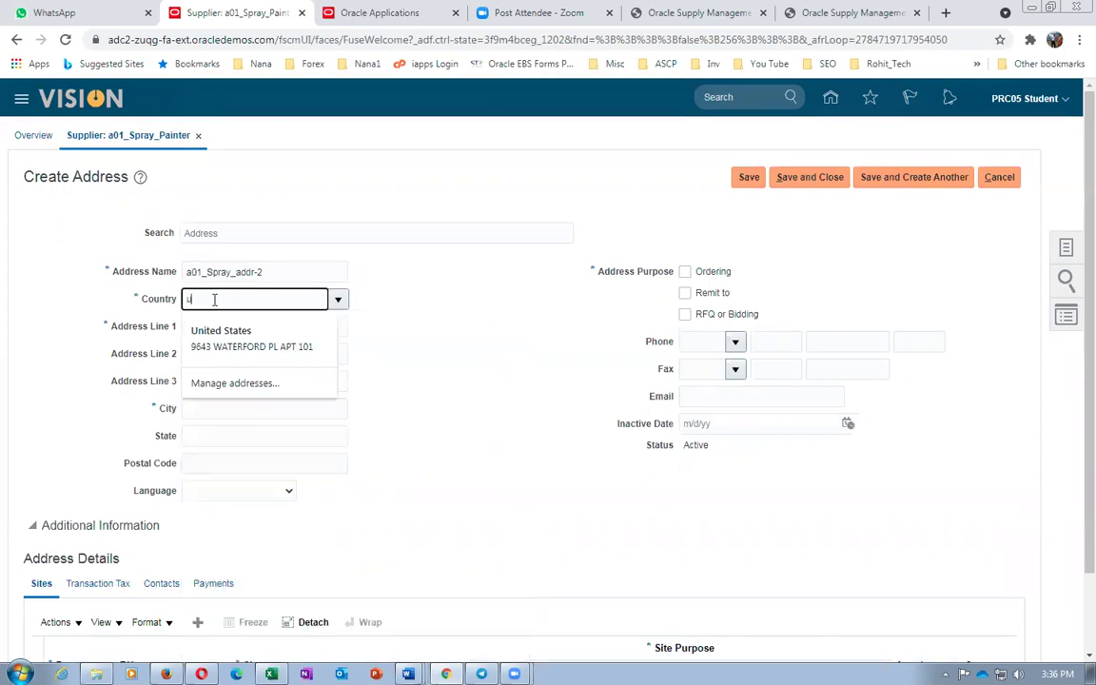
{"action": "type", "text": "nited sta"}
{"action": "key", "text": "Tab"}
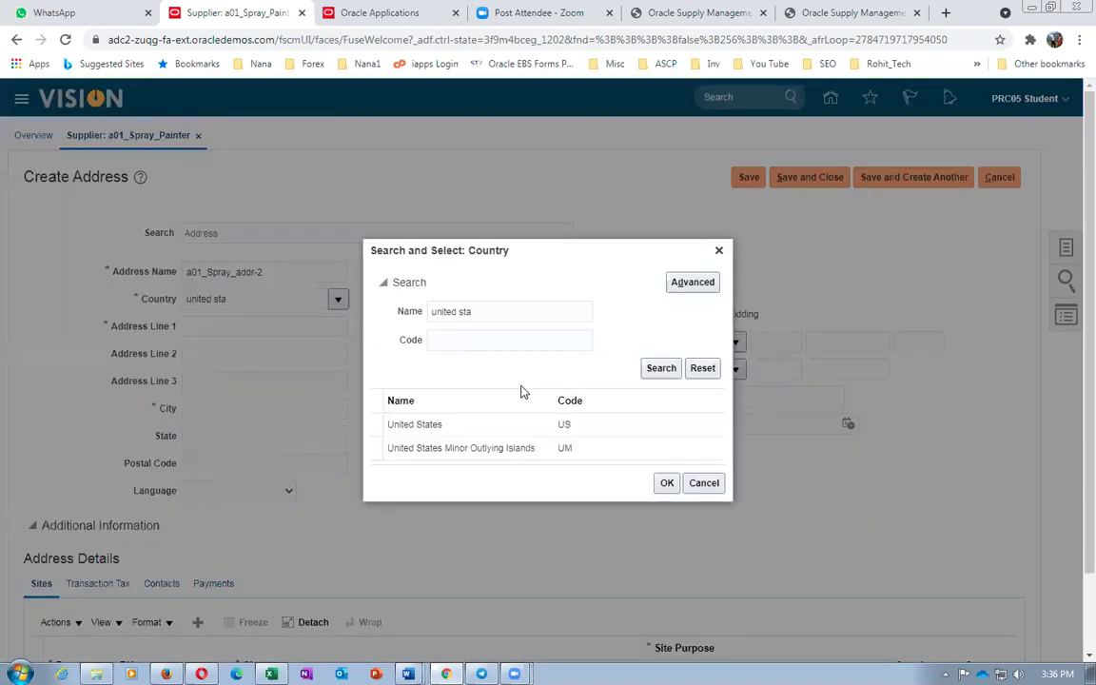
{"action": "left_click", "coordinate": [499, 434]}
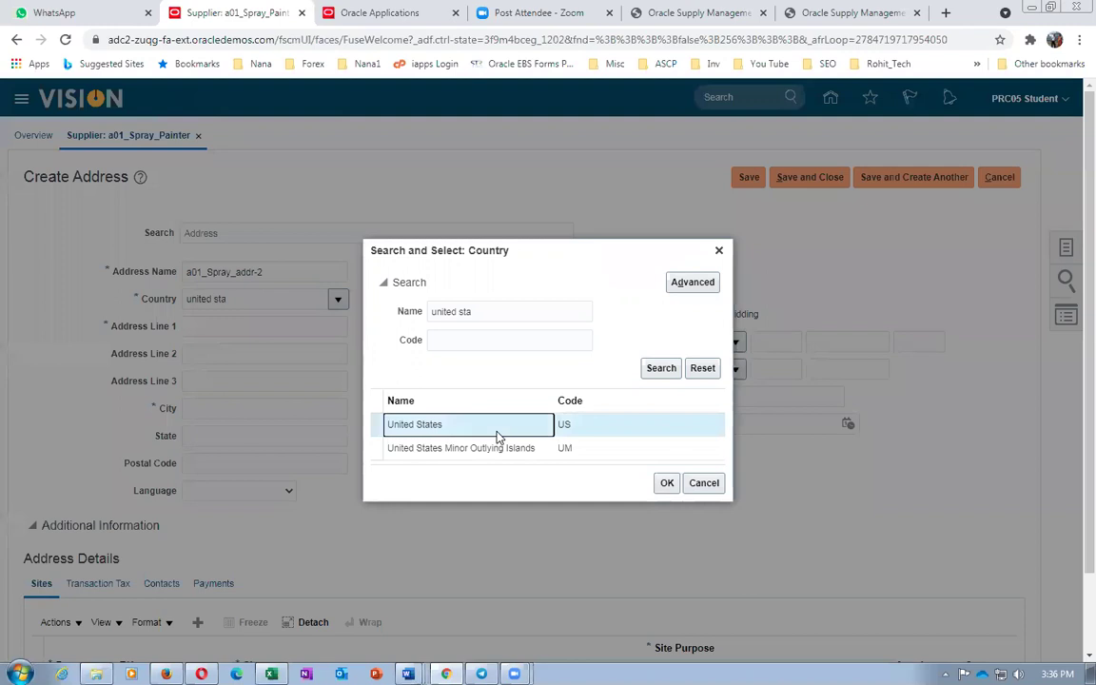
{"action": "left_click", "coordinate": [663, 483]}
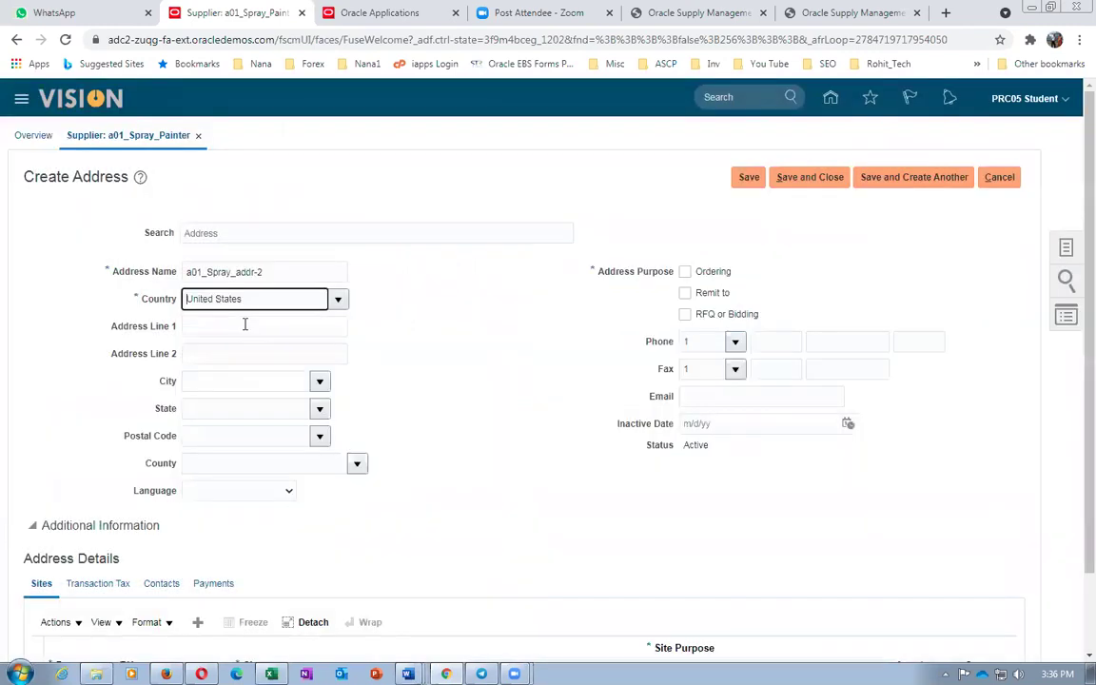
Enter address line 'a01' and postal code 10020, filling Manhattan, NY.
{"action": "left_click", "coordinate": [245, 326]}
{"action": "type", "text": "a01 spray Line 1"}
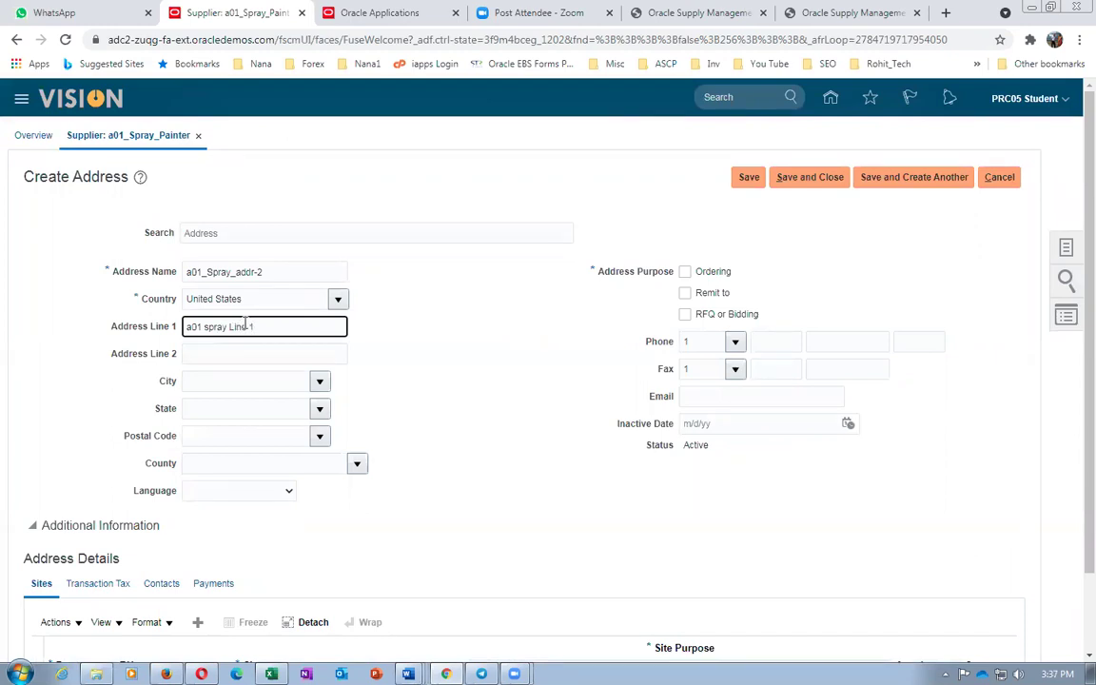
{"action": "left_click", "coordinate": [215, 436]}
{"action": "type", "text": "100"}
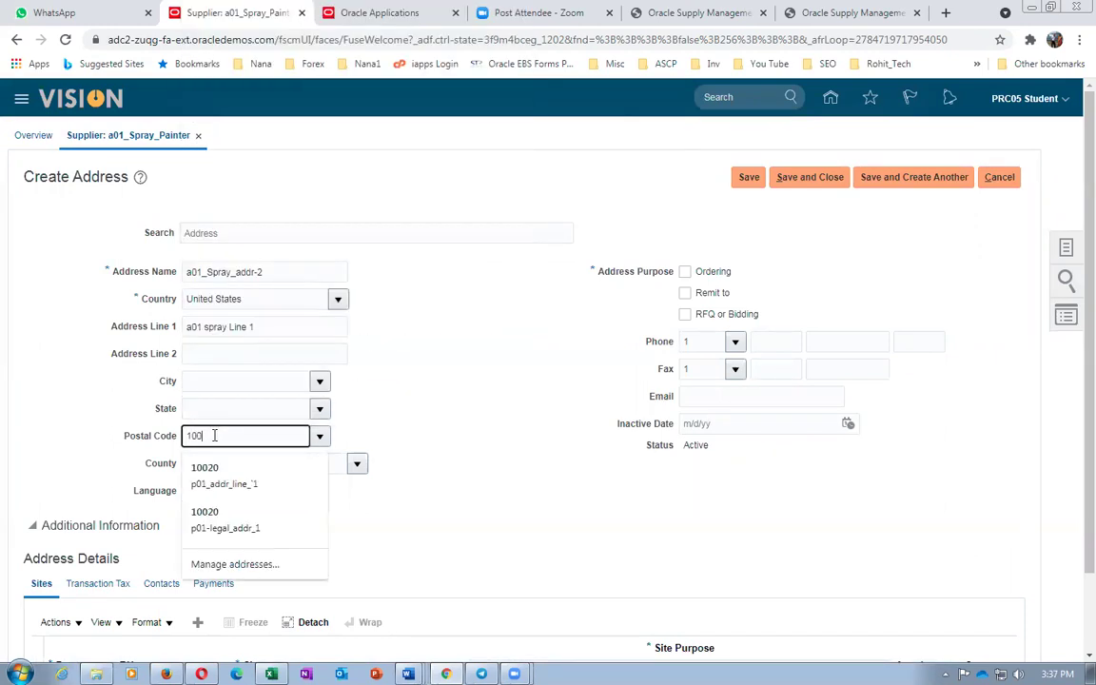
{"action": "type", "text": "20"}
{"action": "key", "text": "Tab"}
{"action": "left_click", "coordinate": [453, 415]}
{"action": "left_click", "coordinate": [623, 514]}
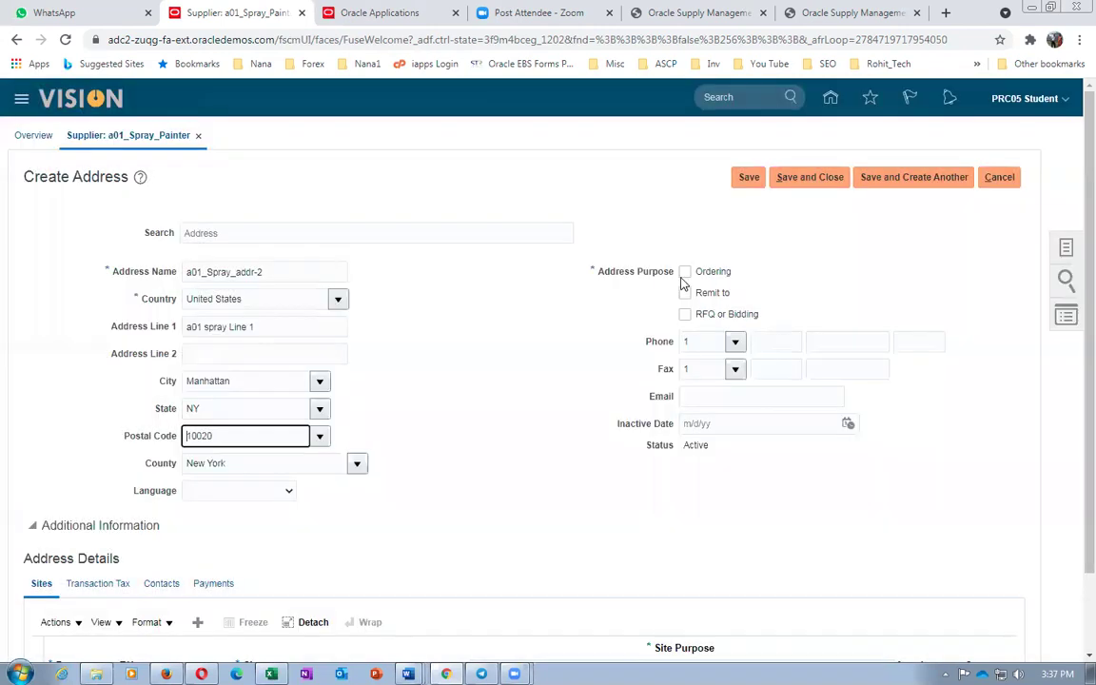
Mark the address for Ordering and Remit to, add its e-mail, and save it.
{"action": "left_click", "coordinate": [685, 272]}
{"action": "left_click", "coordinate": [685, 293]}
{"action": "left_click", "coordinate": [690, 396]}
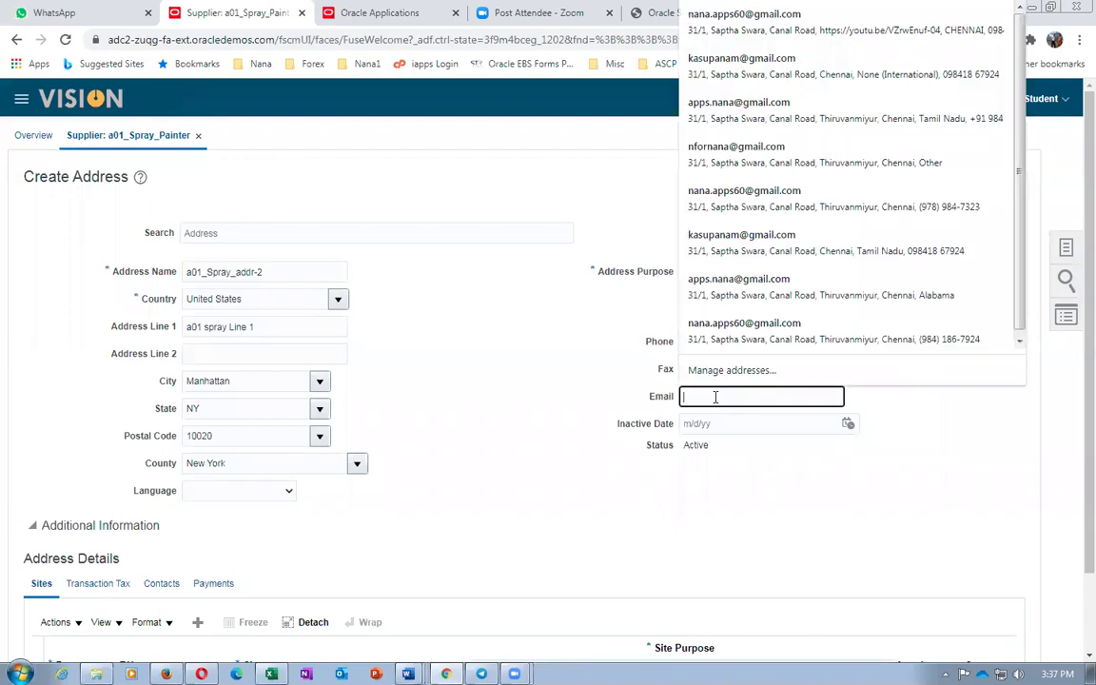
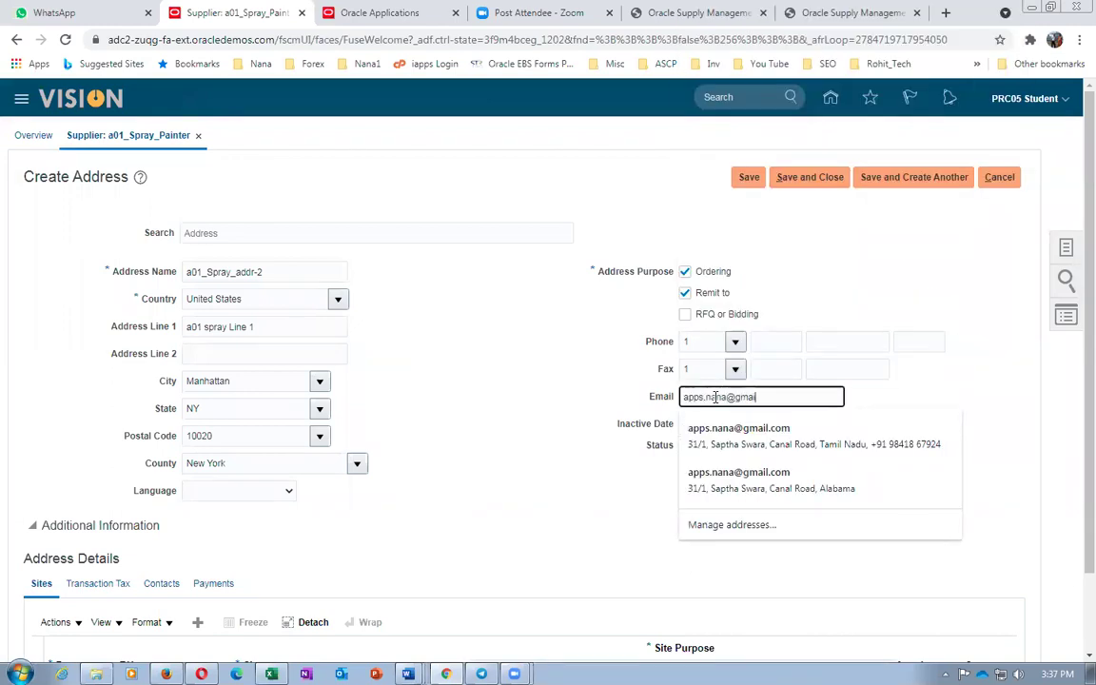
{"action": "left_click", "coordinate": [449, 302]}
{"action": "scroll", "coordinate": [438, 307], "scroll_direction": "down", "scroll_amount": 1}
{"action": "scroll", "coordinate": [438, 308], "scroll_direction": "down", "scroll_amount": 1}
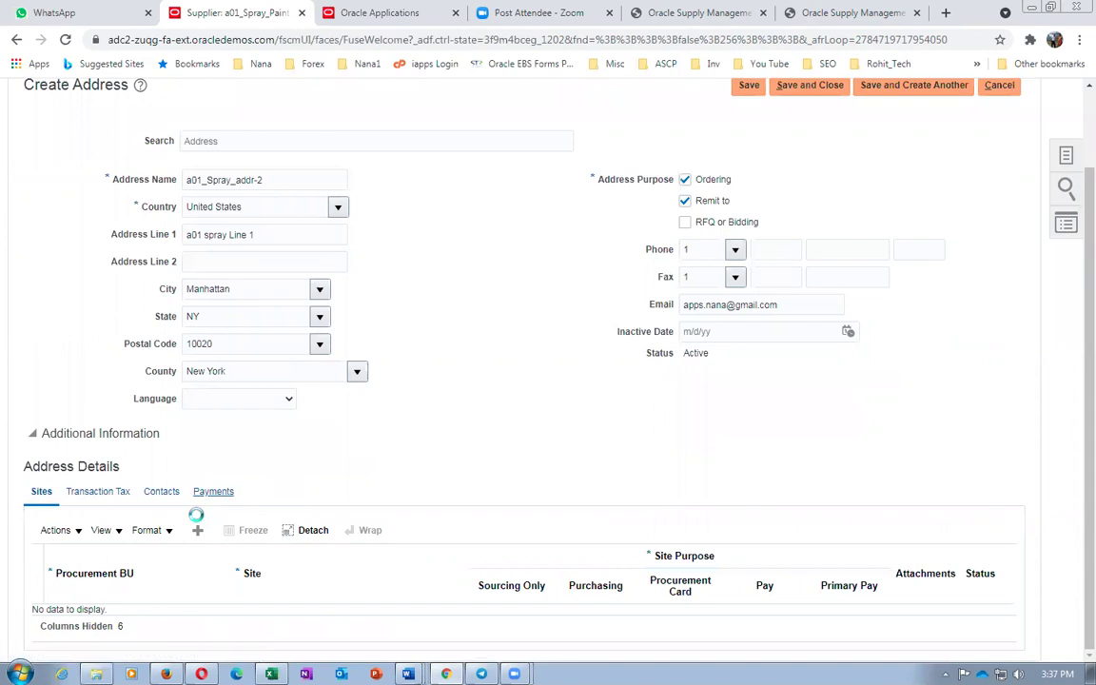
{"action": "scroll", "coordinate": [82, 621], "scroll_direction": "down", "scroll_amount": 1}
{"action": "scroll", "coordinate": [82, 621], "scroll_direction": "down", "scroll_amount": 2}
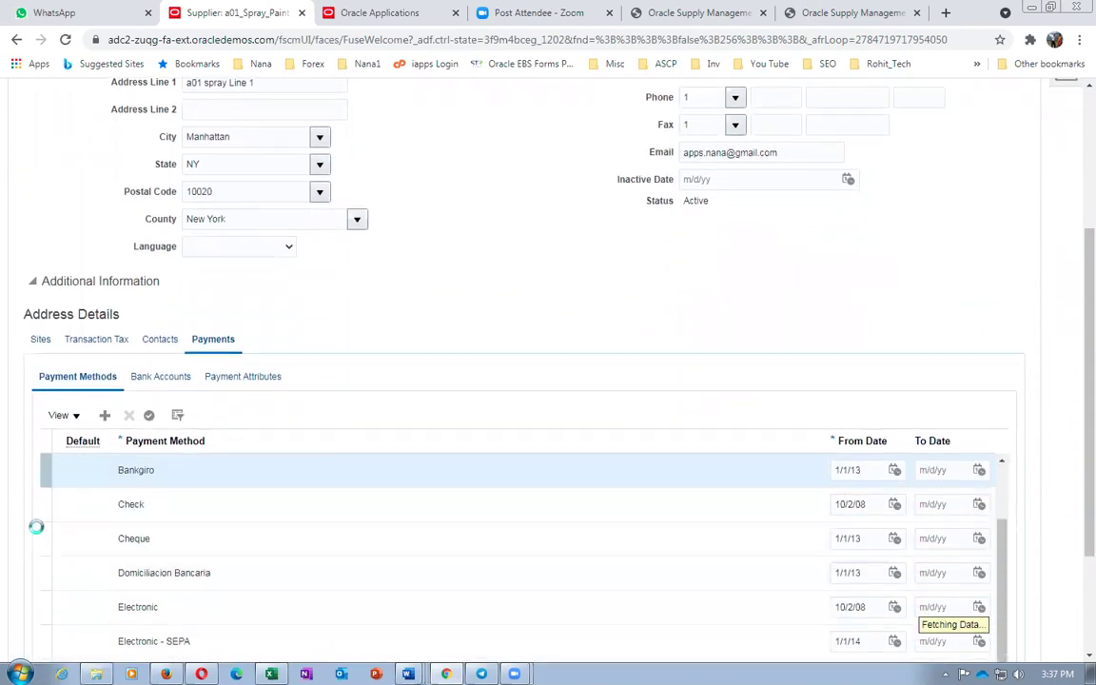
{"action": "scroll", "coordinate": [44, 510], "scroll_direction": "down", "scroll_amount": 1}
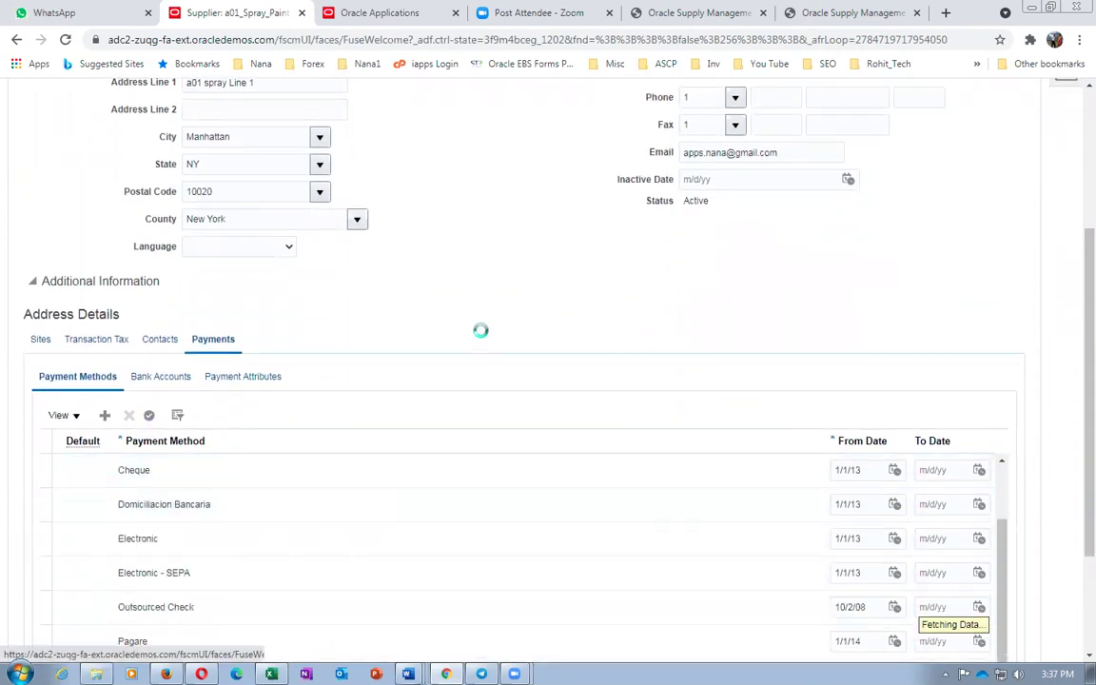
{"action": "scroll", "coordinate": [505, 329], "scroll_direction": "up", "scroll_amount": 4}
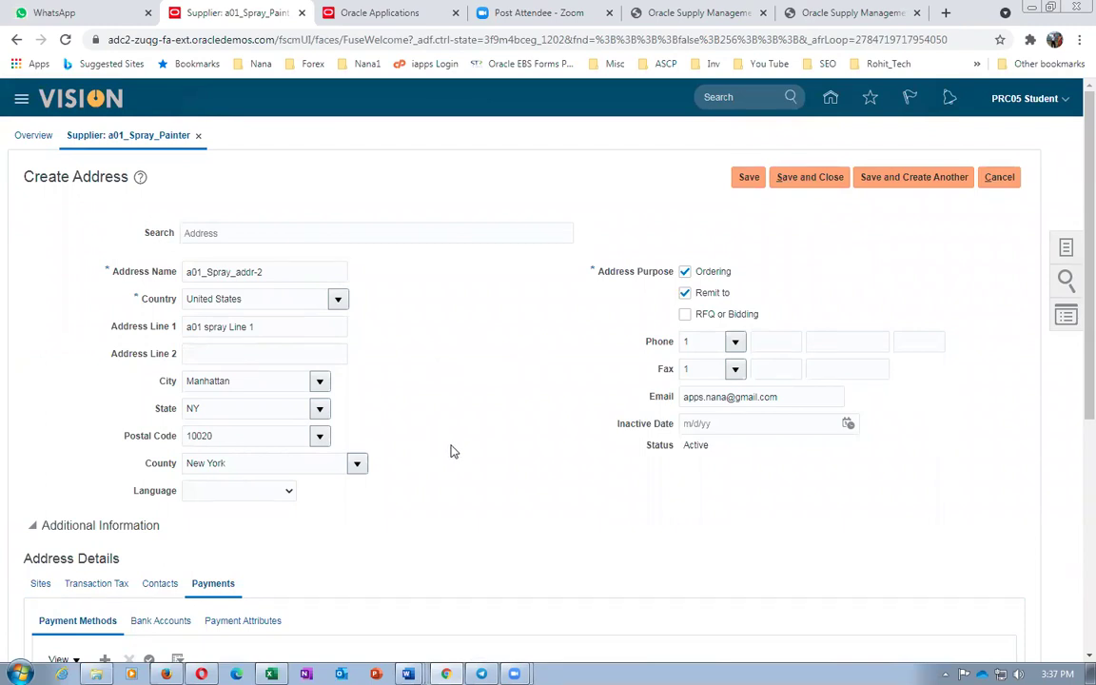
{"action": "left_click", "coordinate": [810, 178]}
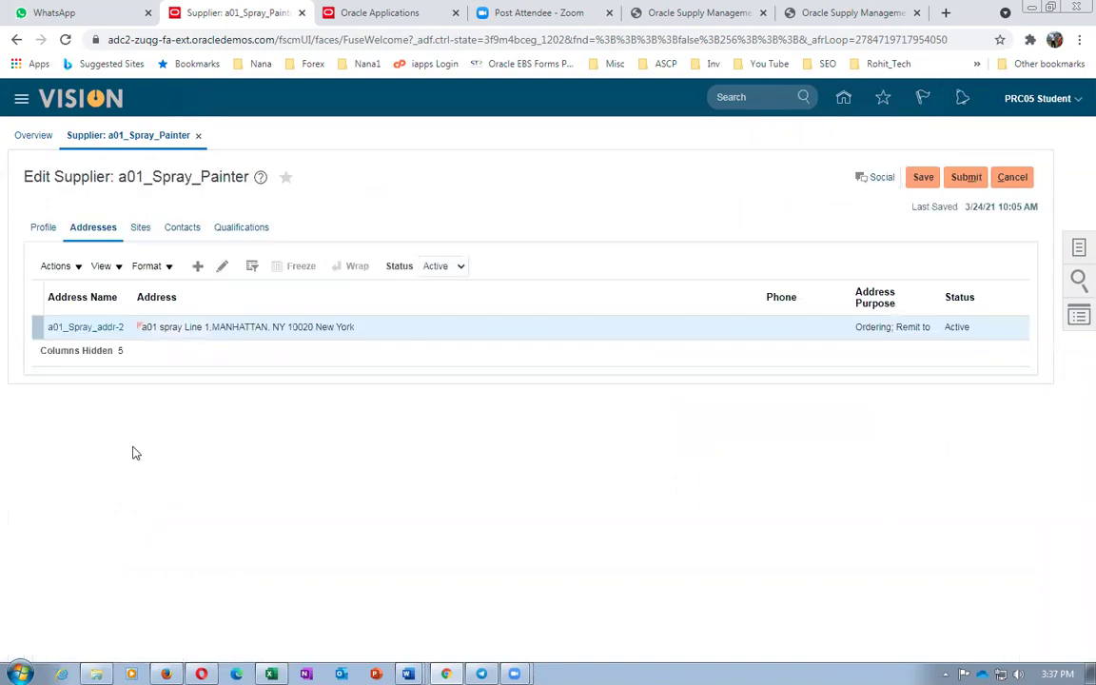
{"action": "left_click", "coordinate": [587, 391]}
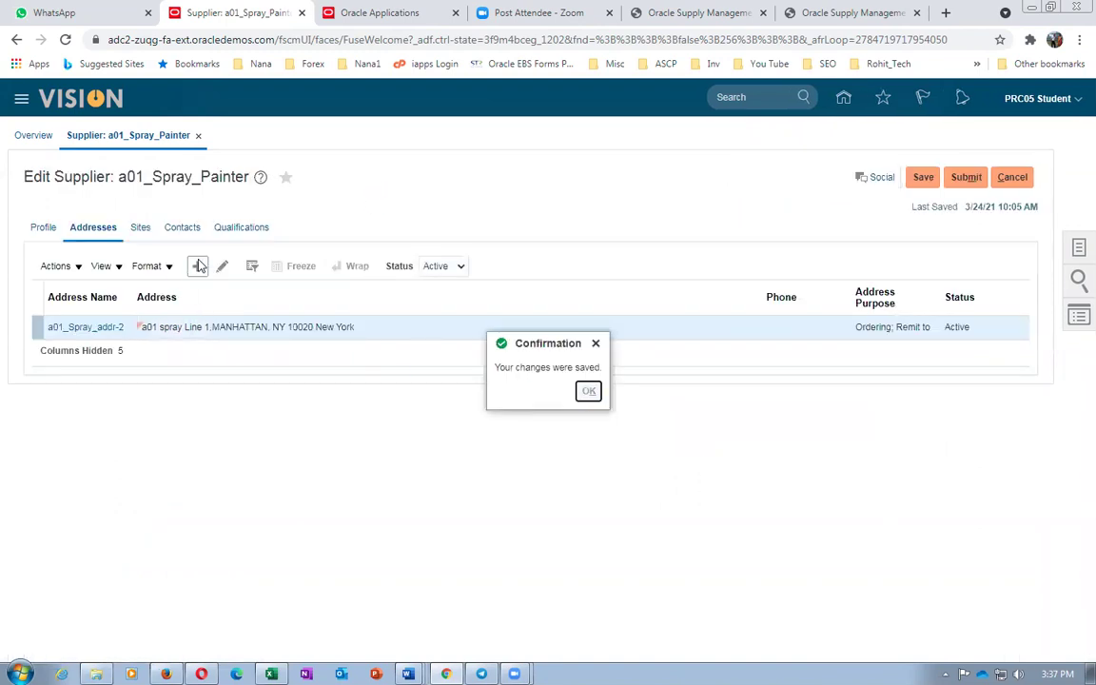
Create a new supplier contact with the contact's first name, last name and e-mail.
{"action": "left_click", "coordinate": [187, 230]}
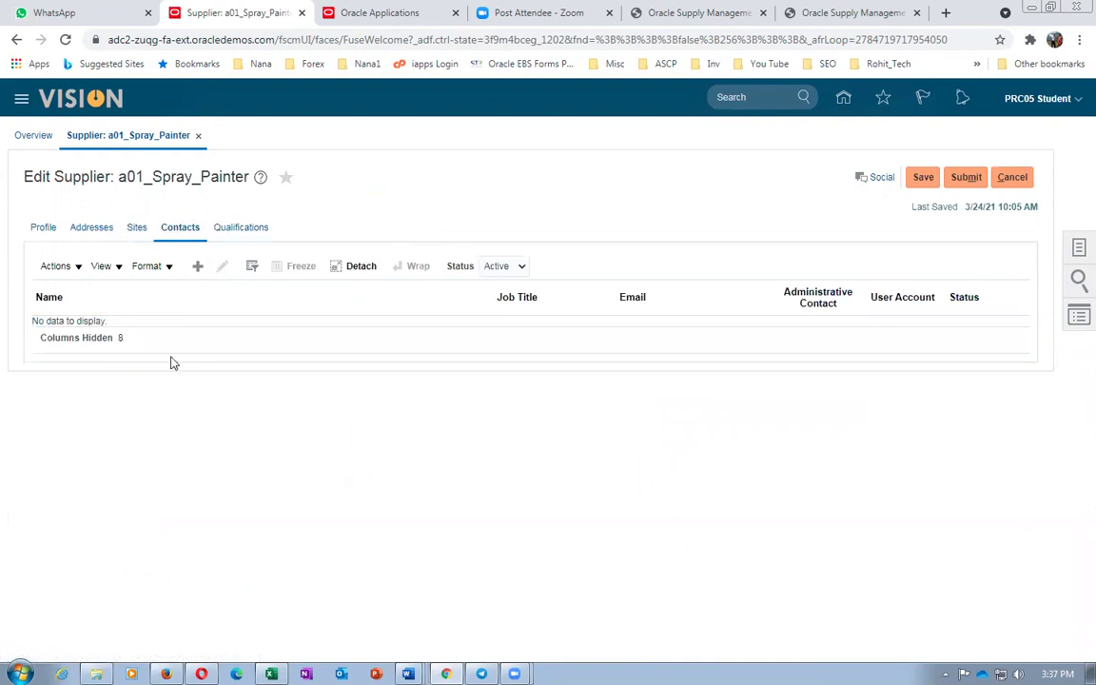
{"action": "left_click", "coordinate": [197, 268]}
{"action": "left_click", "coordinate": [235, 257]}
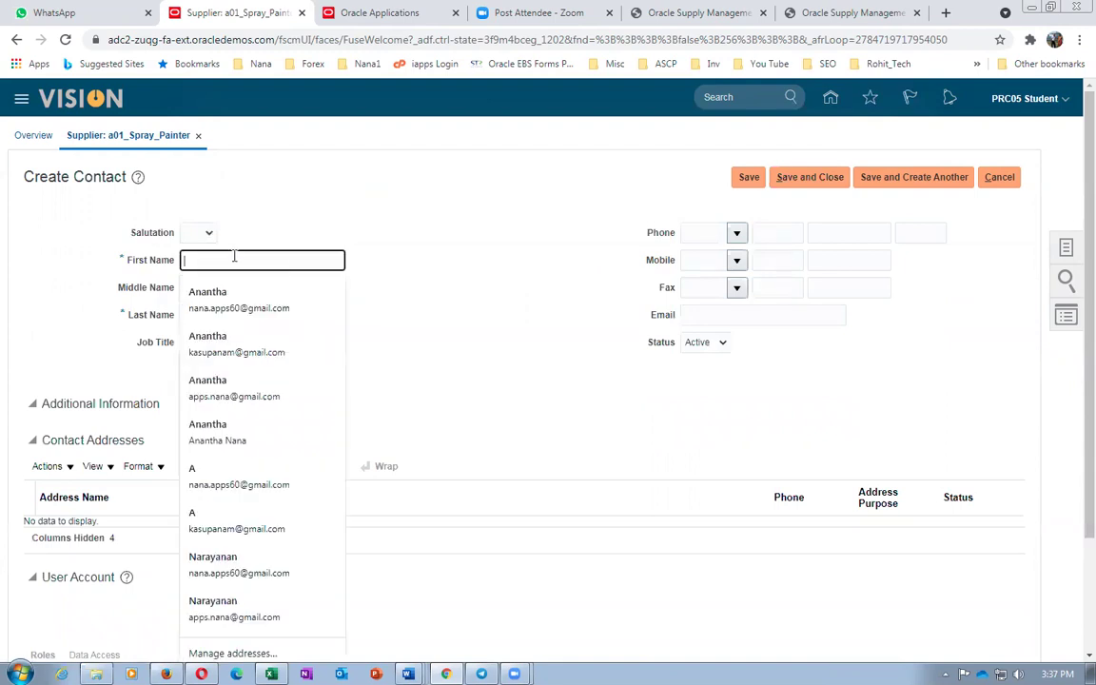
{"action": "type", "text": "An"}
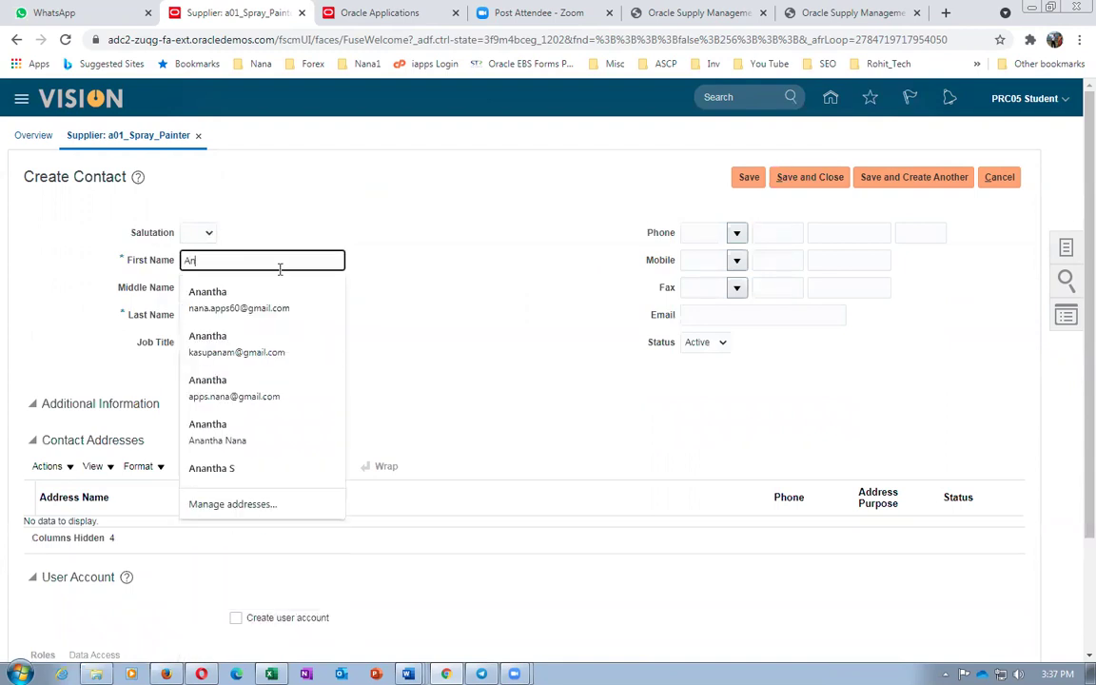
{"action": "type", "text": "antha 2"}
{"action": "key", "text": "Tab"}
{"action": "key", "text": "Tab"}
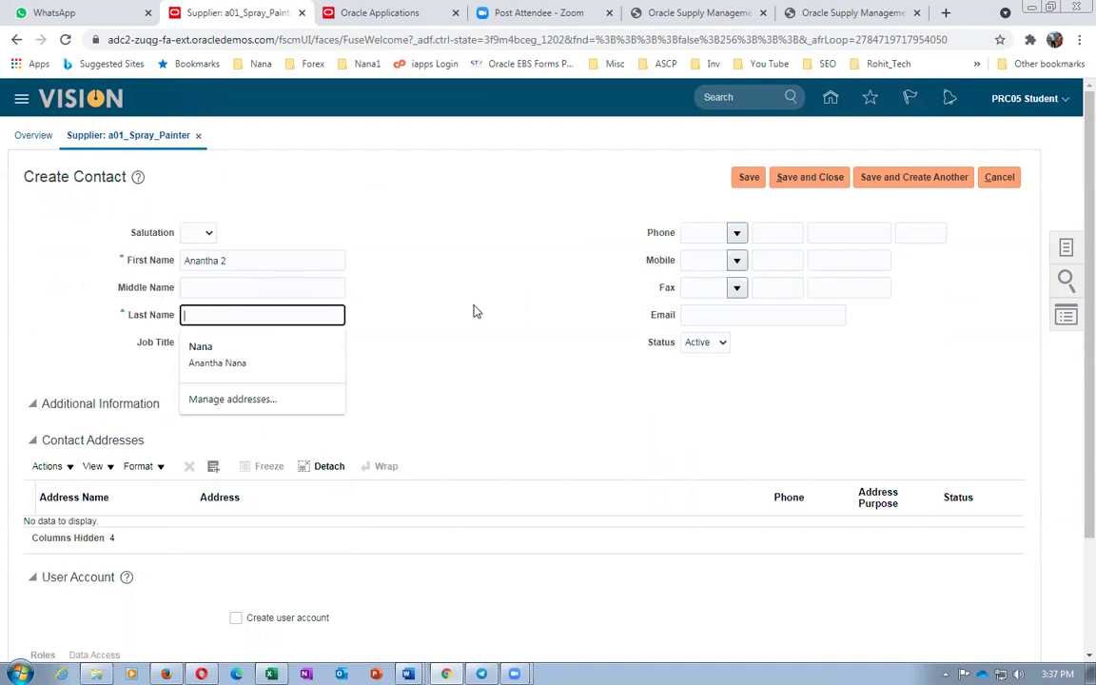
{"action": "type", "text": "Nana 2"}
{"action": "left_click", "coordinate": [702, 316]}
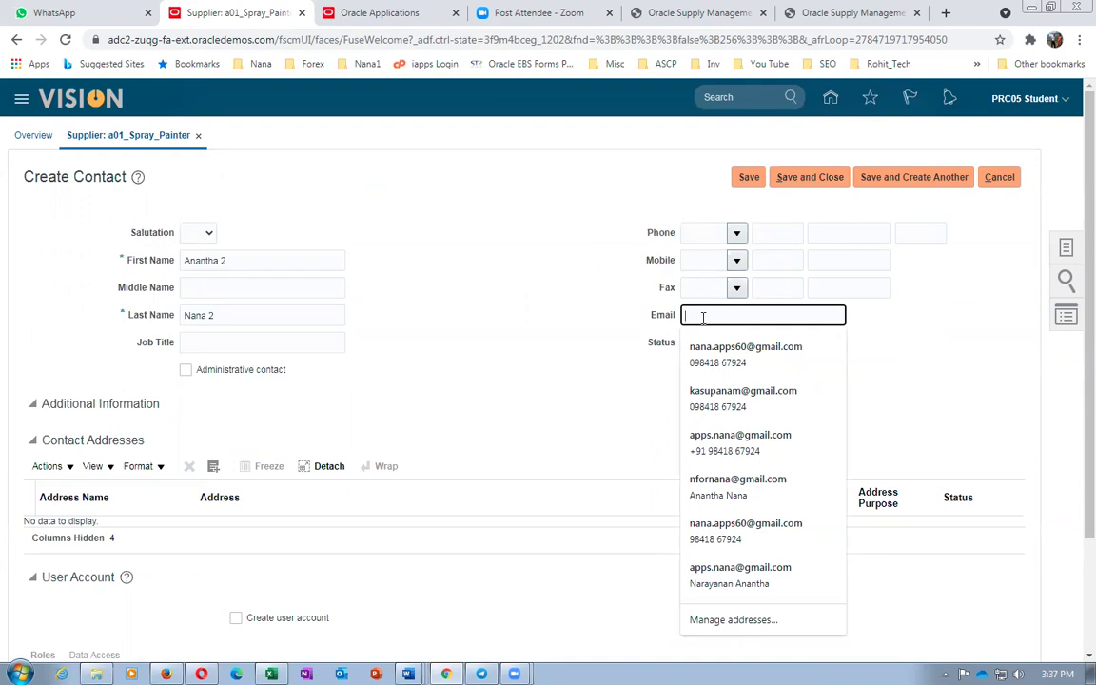
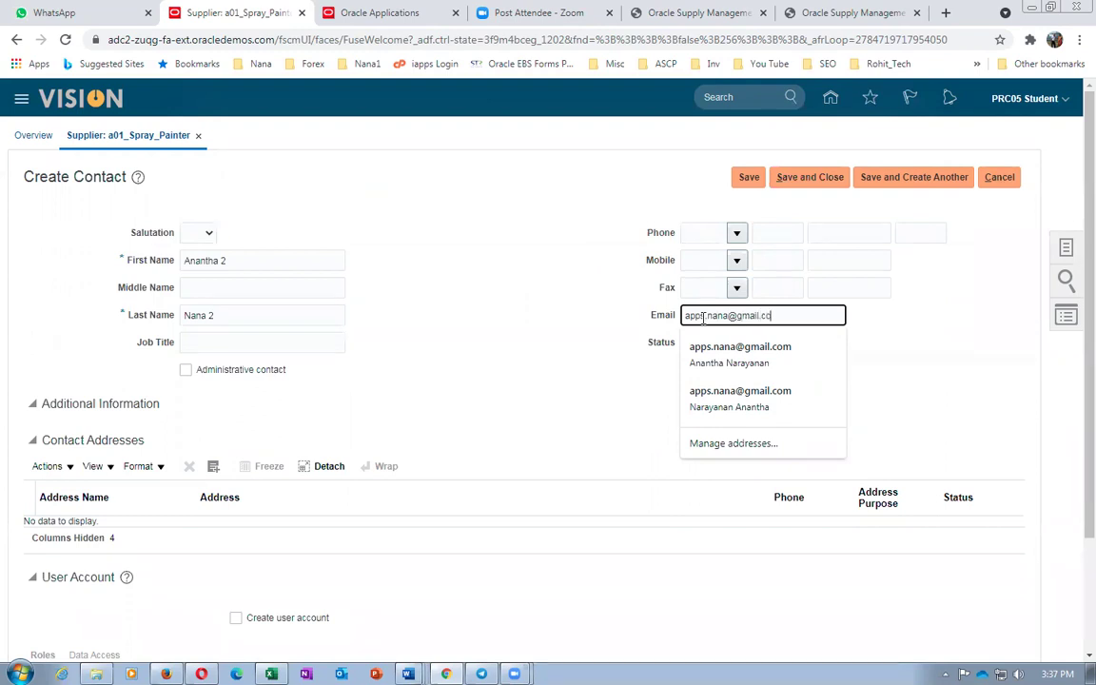
{"action": "left_click", "coordinate": [467, 320]}
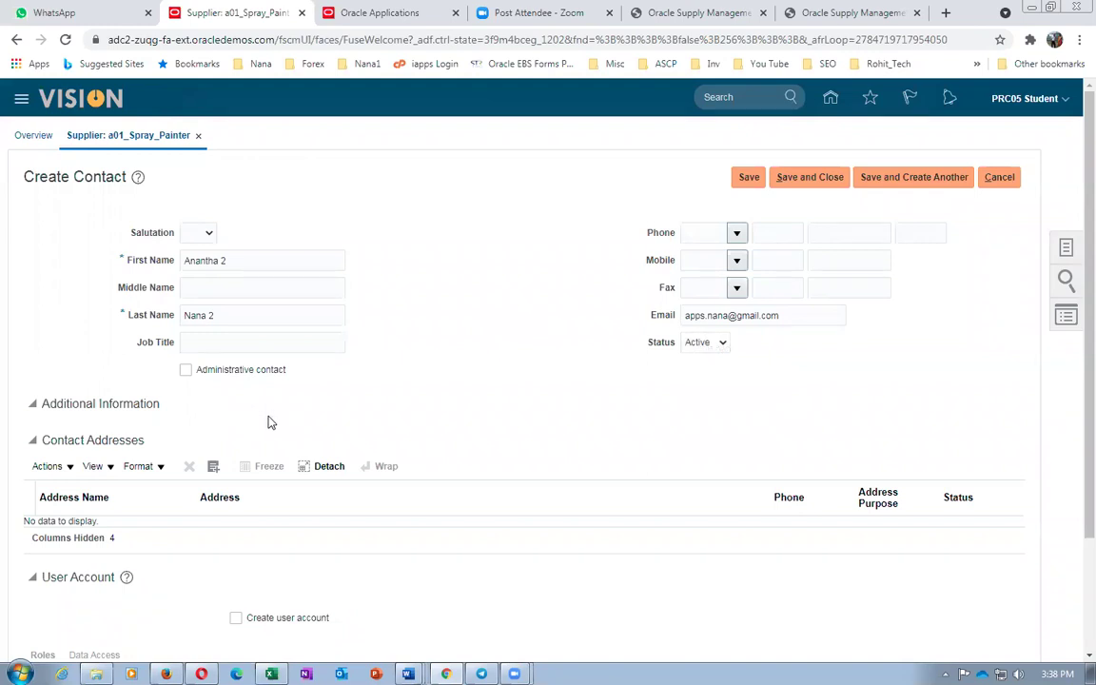
Link existing address a01_Spray_addr-2 to the contact.
{"action": "scroll", "coordinate": [492, 381], "scroll_direction": "down", "scroll_amount": 3}
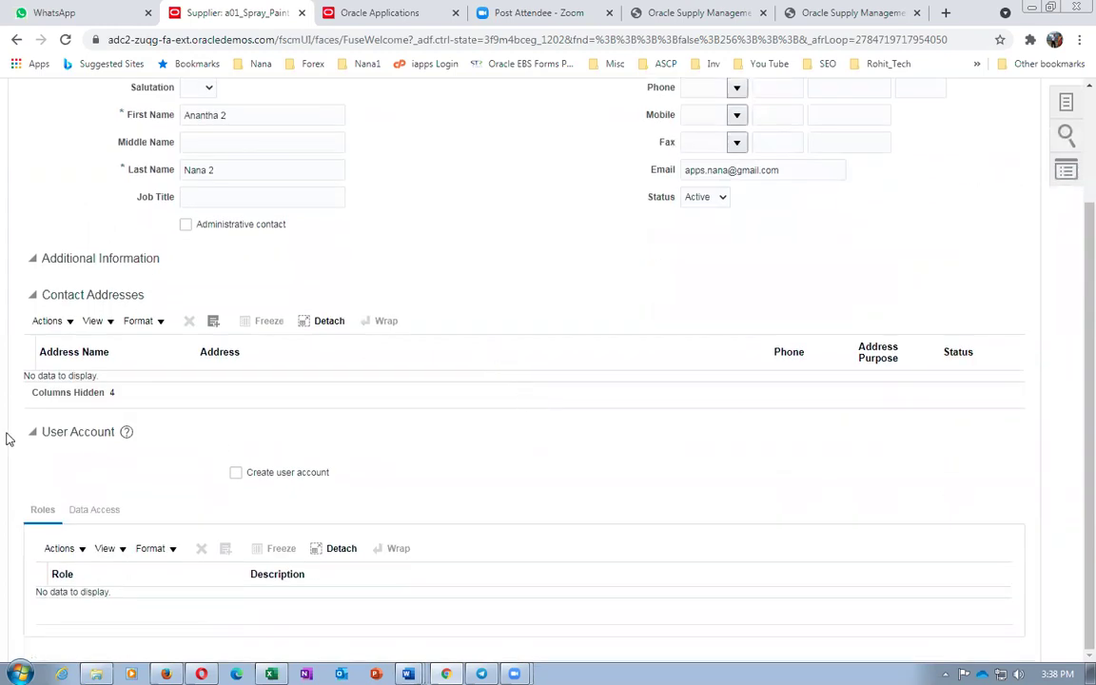
{"action": "left_click", "coordinate": [46, 320]}
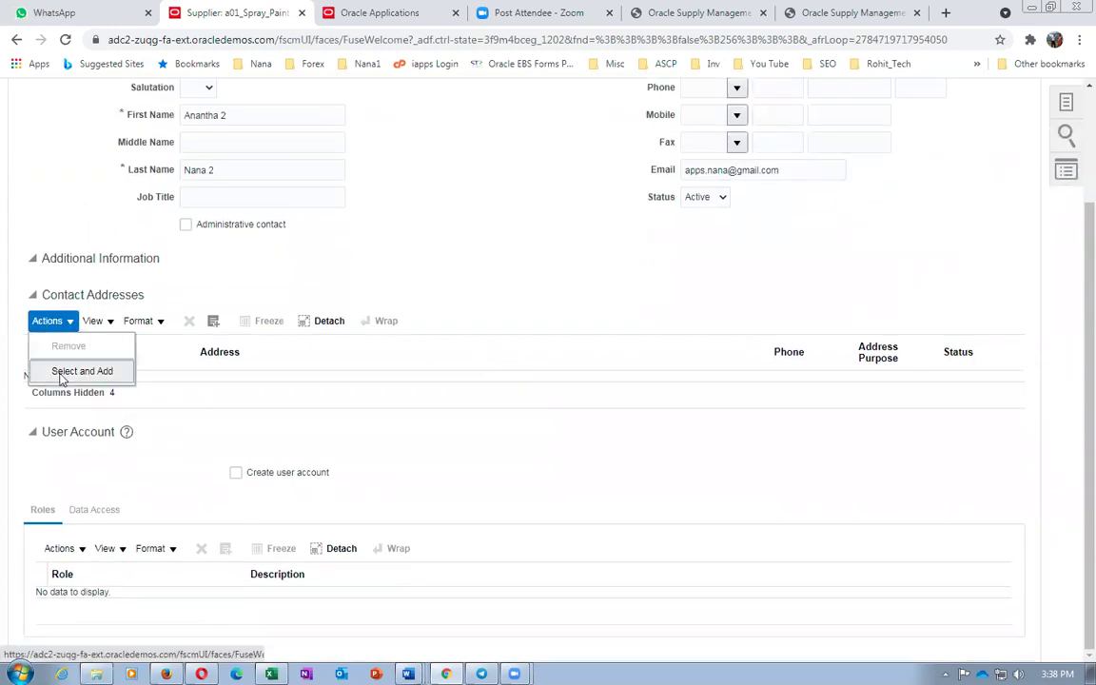
{"action": "left_click", "coordinate": [80, 370]}
{"action": "left_click", "coordinate": [487, 426]}
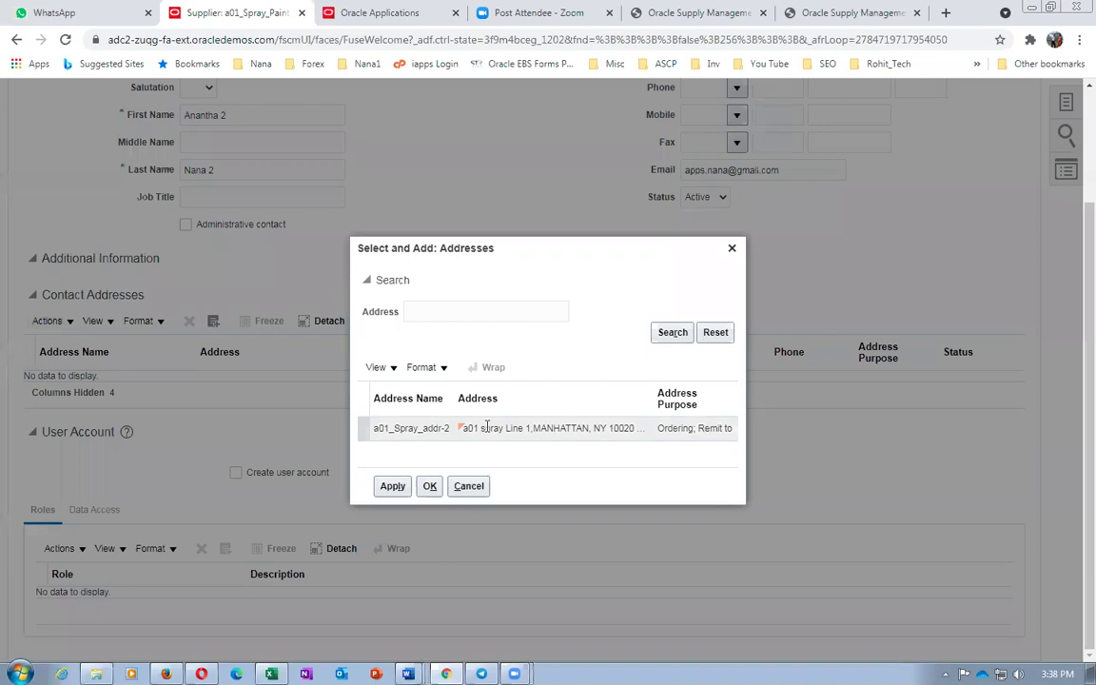
{"action": "left_click", "coordinate": [392, 486]}
{"action": "left_click", "coordinate": [429, 486]}
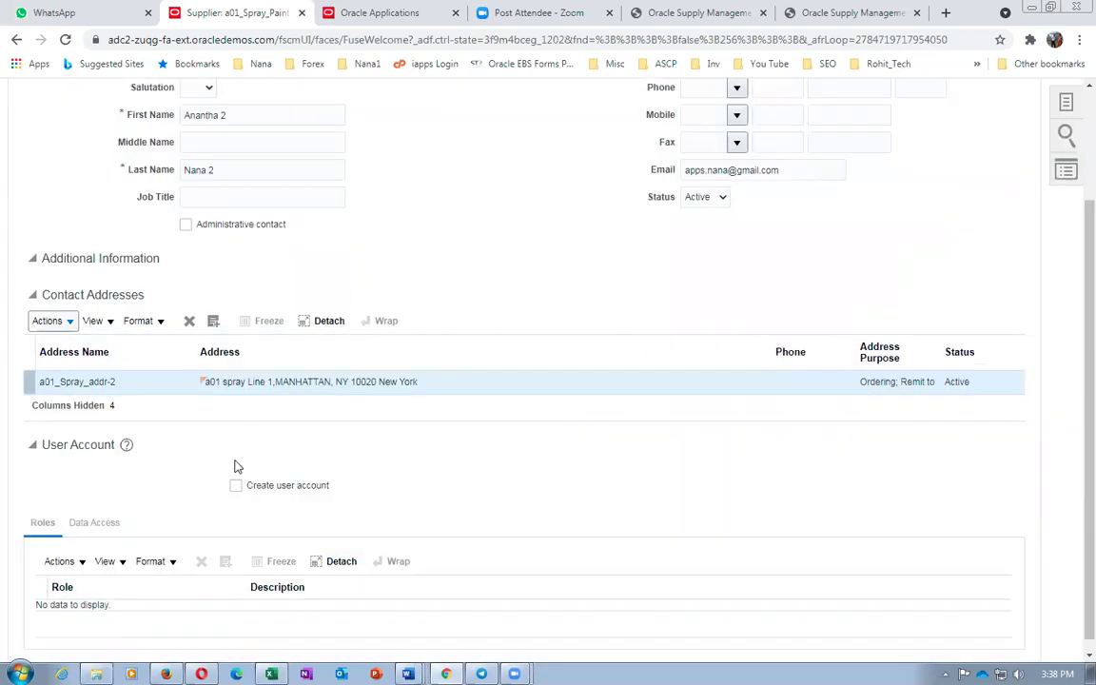
Enable a user account for the contact and save it.
{"action": "left_click", "coordinate": [235, 486]}
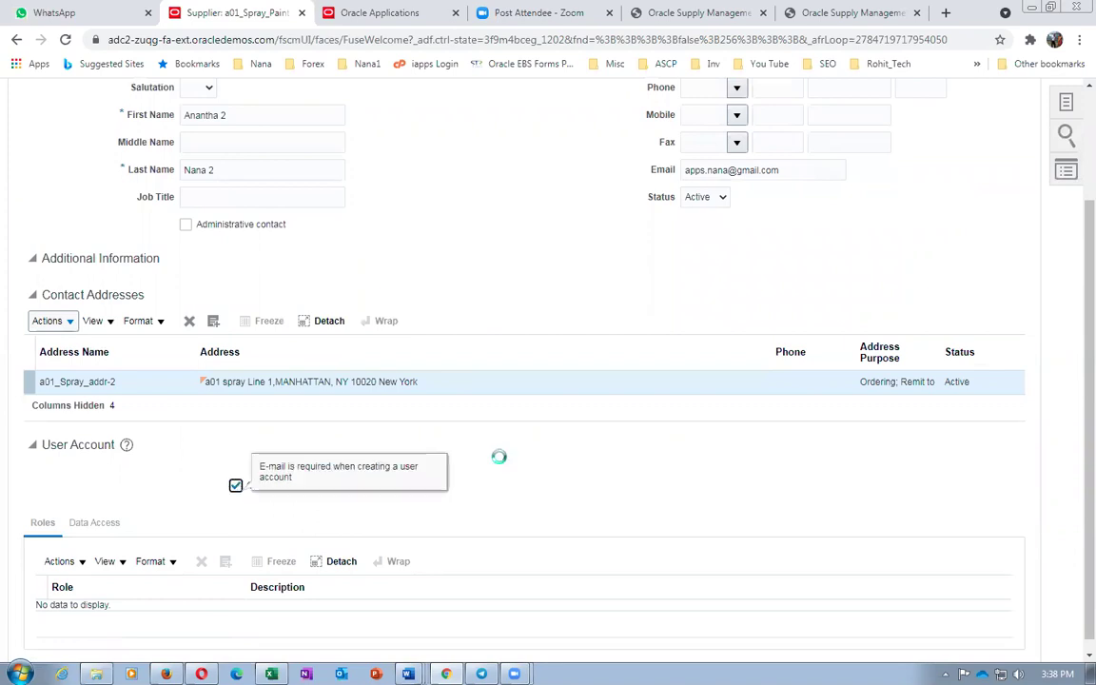
{"action": "scroll", "coordinate": [502, 466], "scroll_direction": "down", "scroll_amount": 1}
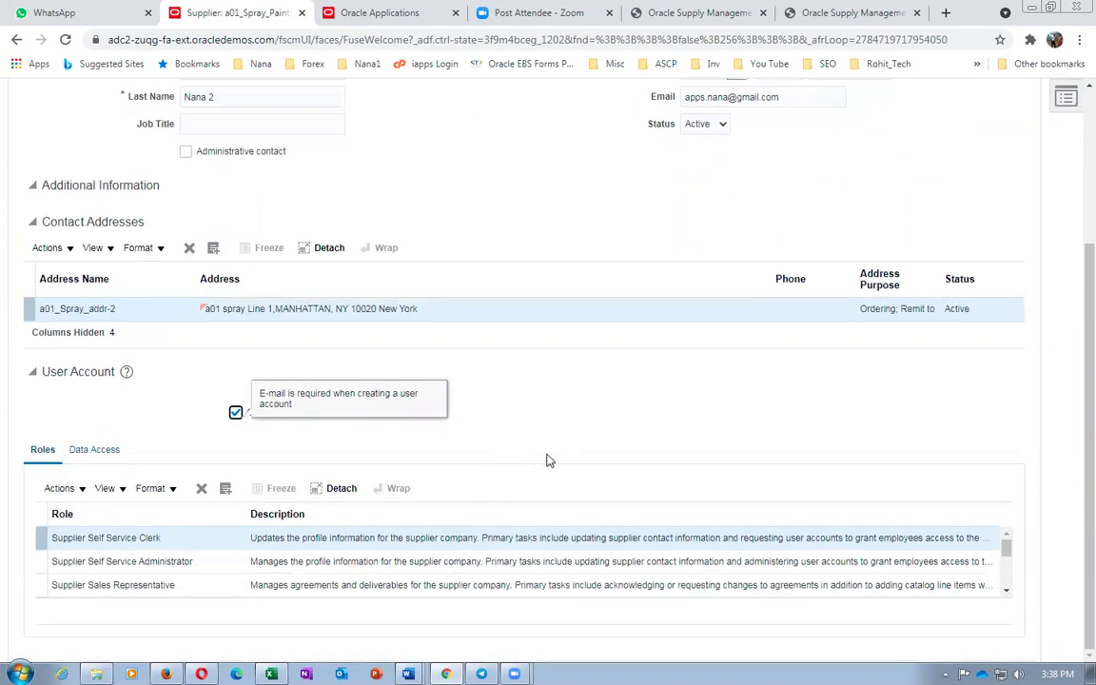
{"action": "scroll", "coordinate": [547, 460], "scroll_direction": "up", "scroll_amount": 3}
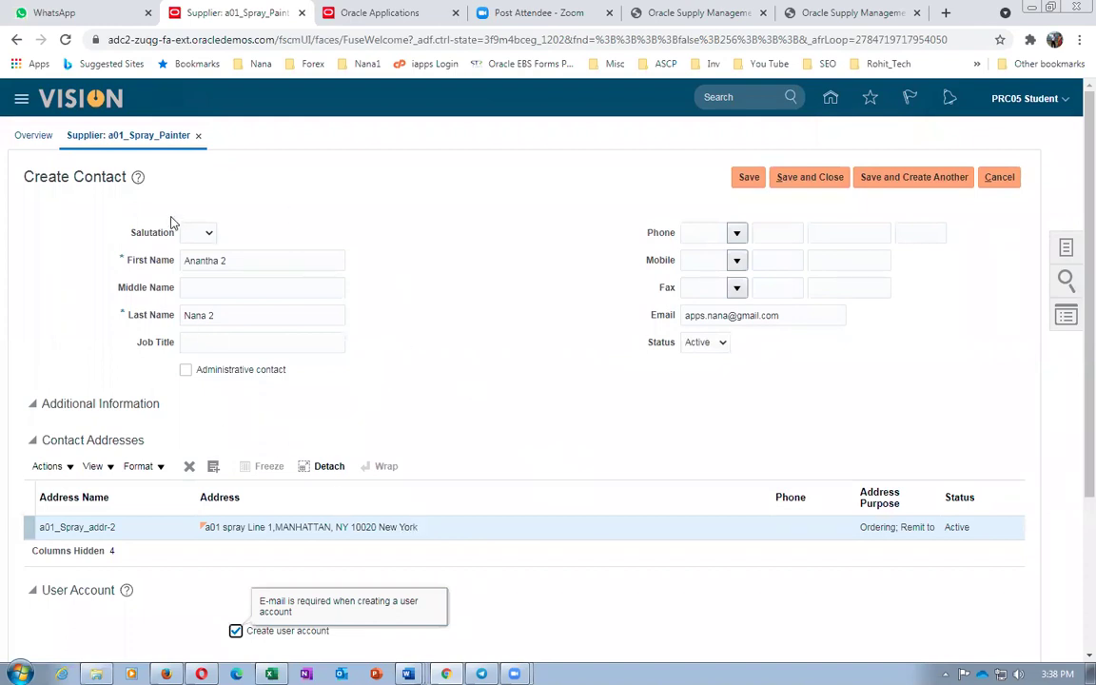
{"action": "scroll", "coordinate": [597, 404], "scroll_direction": "down", "scroll_amount": 3}
{"action": "scroll", "coordinate": [596, 403], "scroll_direction": "up", "scroll_amount": 3}
{"action": "left_click", "coordinate": [840, 178]}
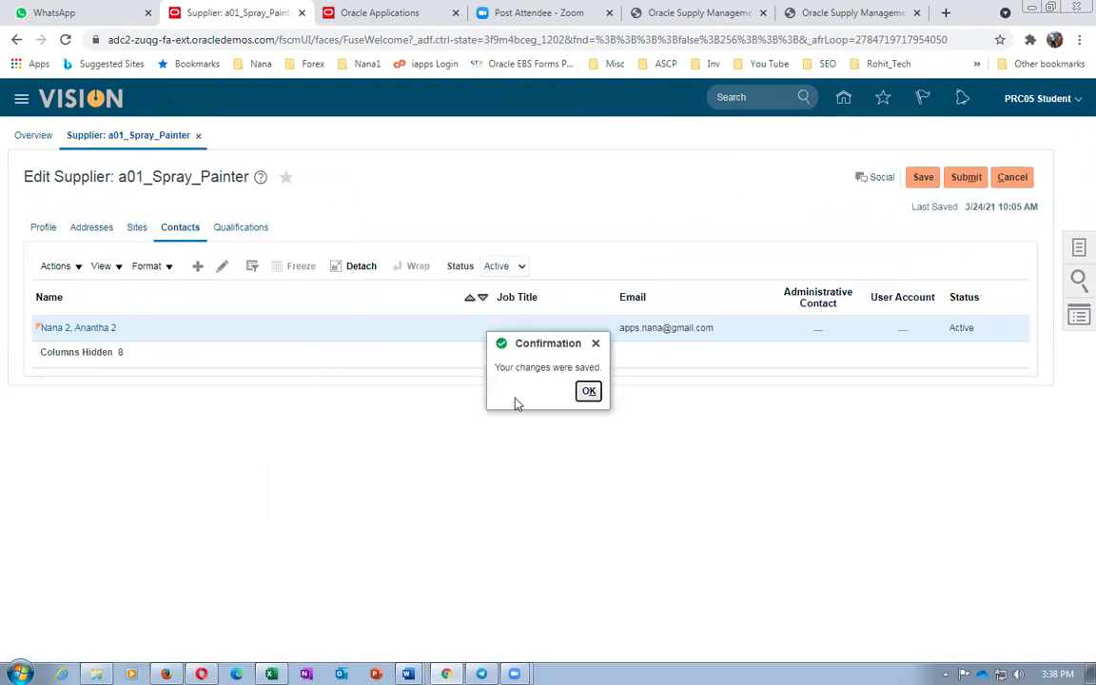
{"action": "left_click", "coordinate": [582, 391]}
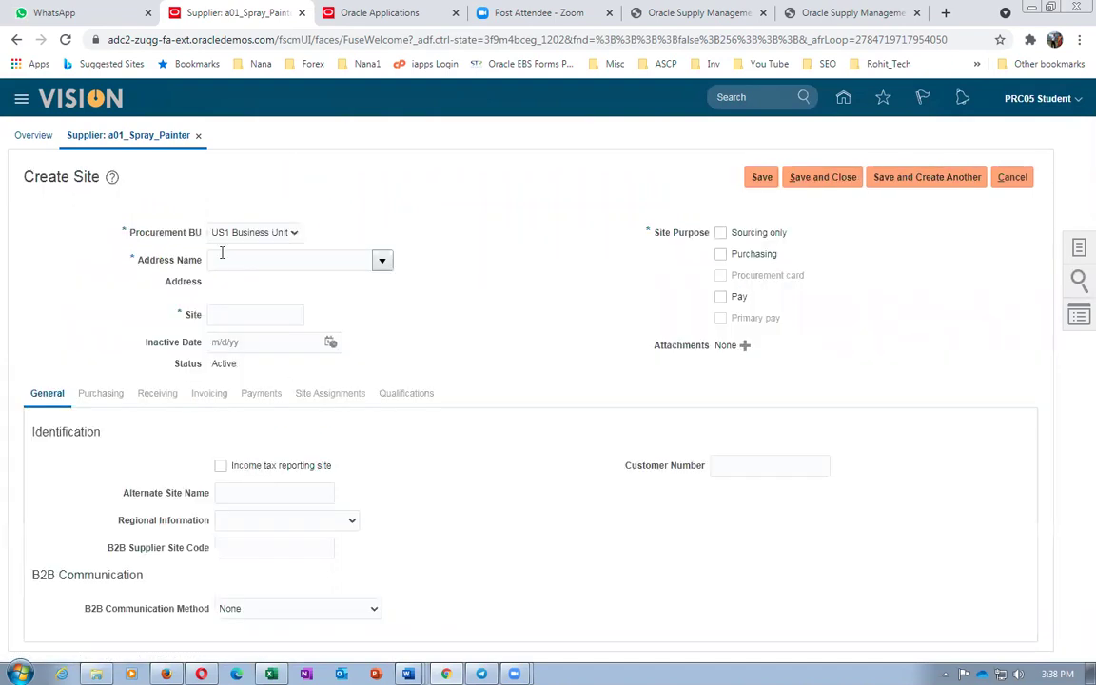
Create Site 2 on address a01_Spray_addr-2 and save it.
{"action": "left_click", "coordinate": [383, 260]}
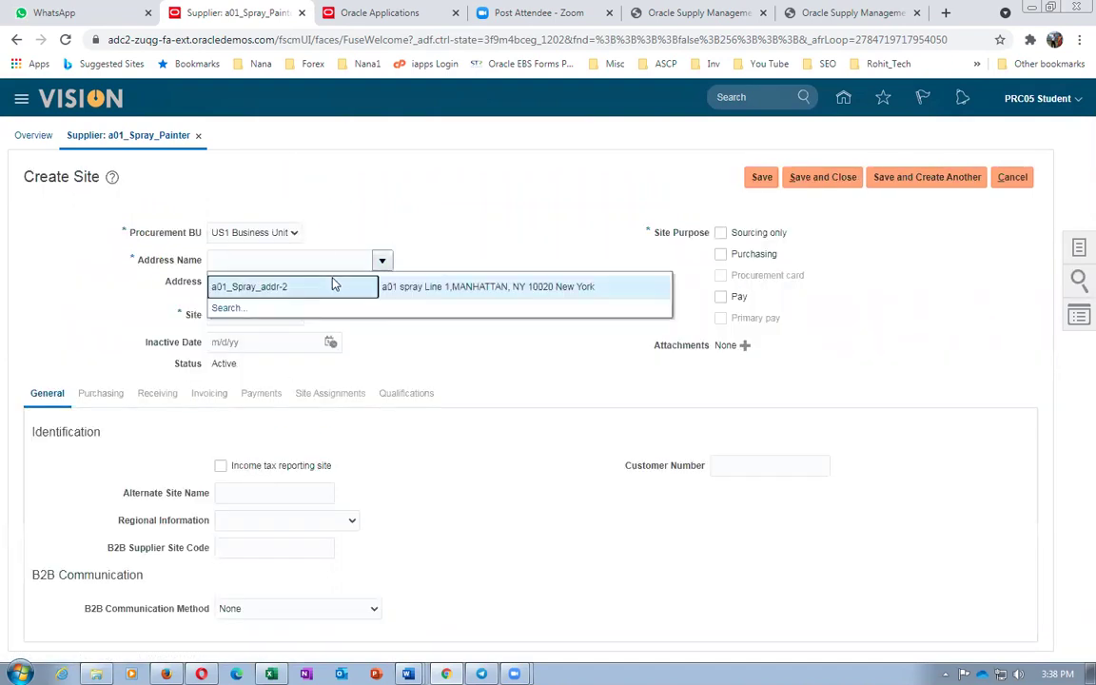
{"action": "left_click", "coordinate": [335, 284]}
{"action": "key", "text": "Tab"}
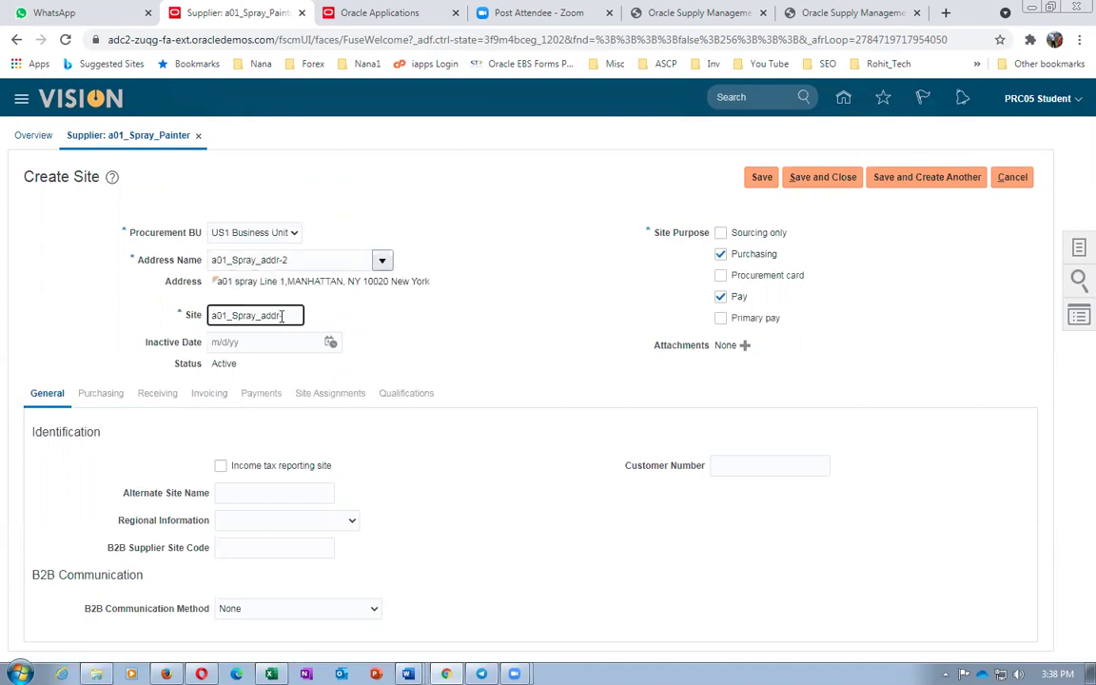
{"action": "type", "text": "Site 2"}
{"action": "left_click", "coordinate": [761, 181]}
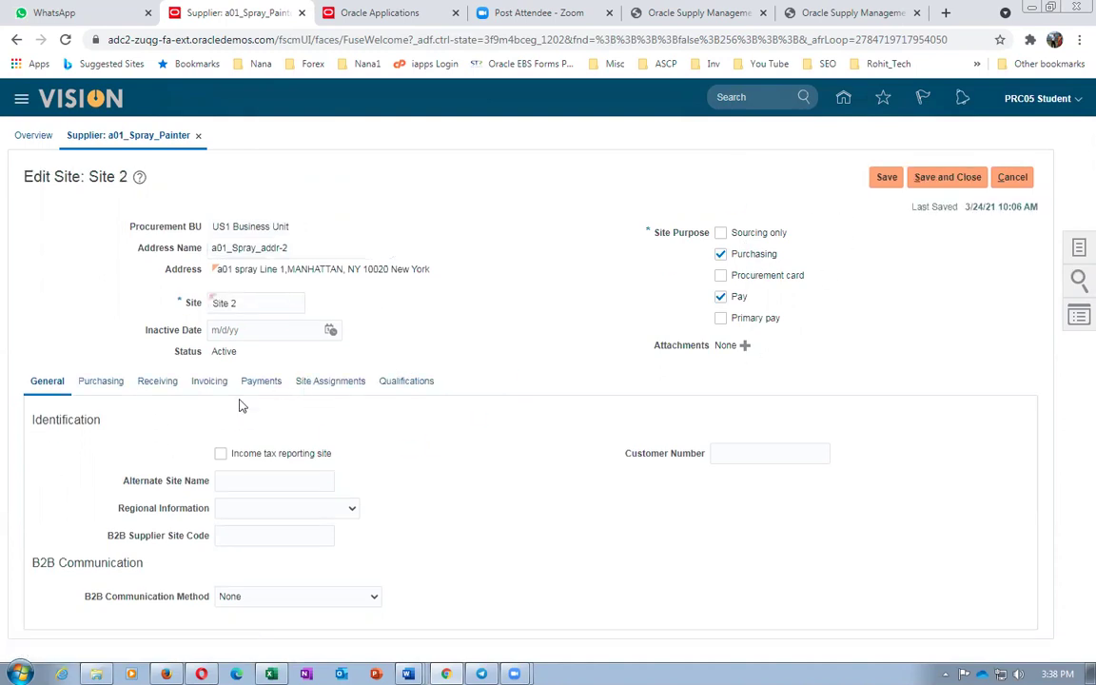
Set Site 2's invoice and payment currencies to US Dollar.
{"action": "left_click", "coordinate": [252, 382]}
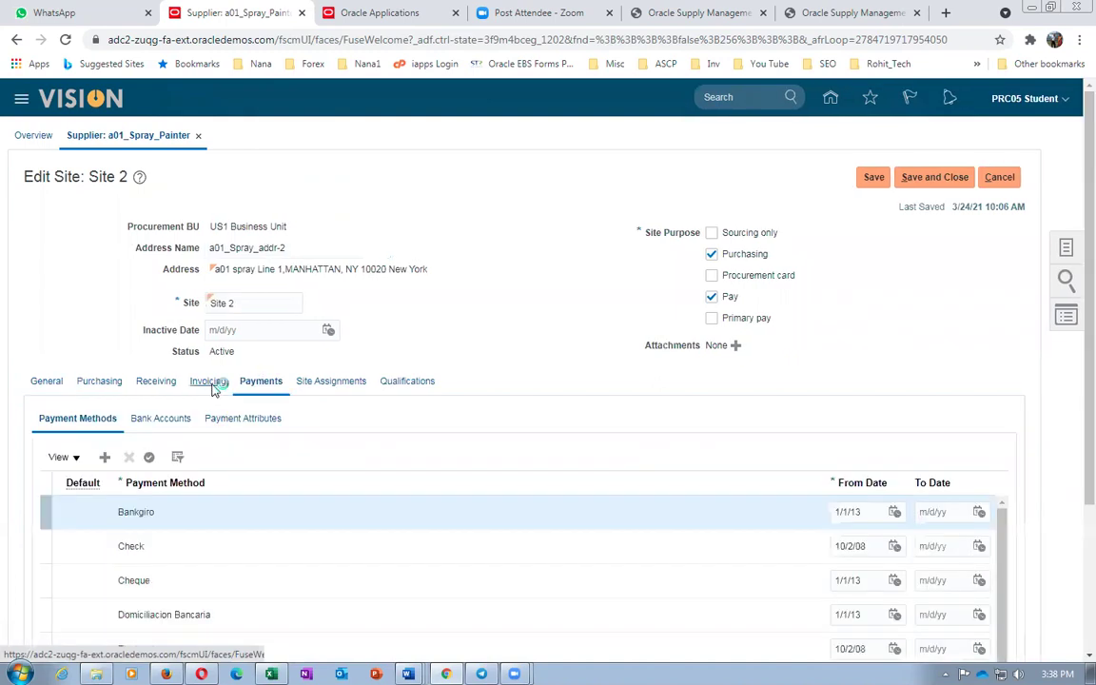
{"action": "left_click", "coordinate": [255, 455]}
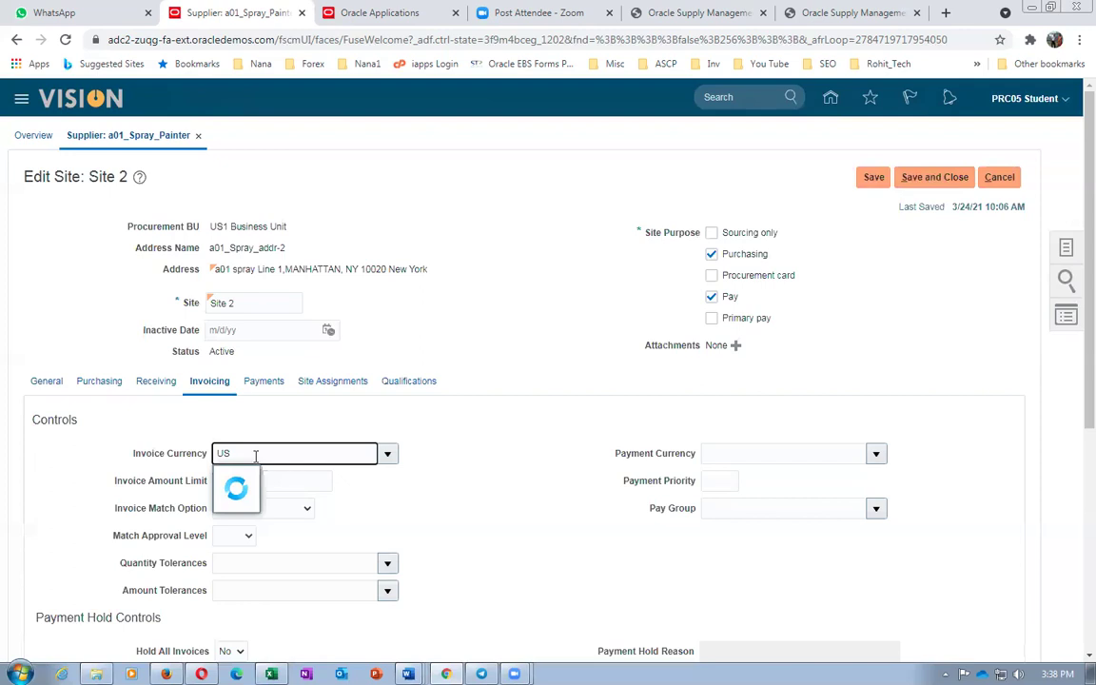
{"action": "left_click", "coordinate": [249, 480]}
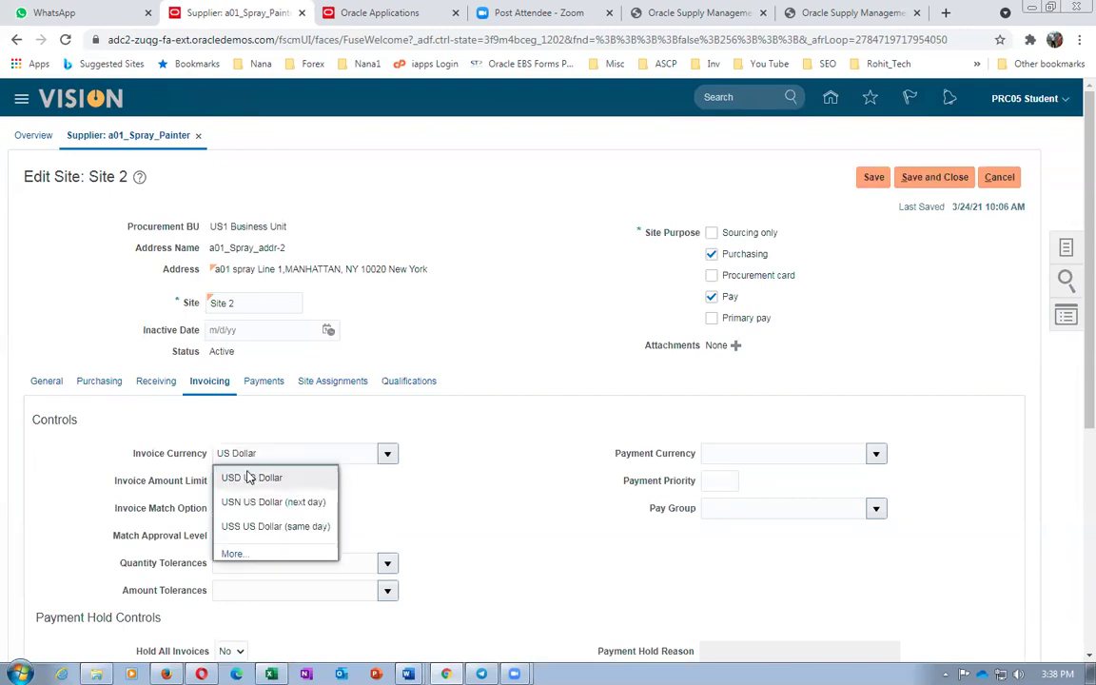
{"action": "left_click", "coordinate": [802, 459]}
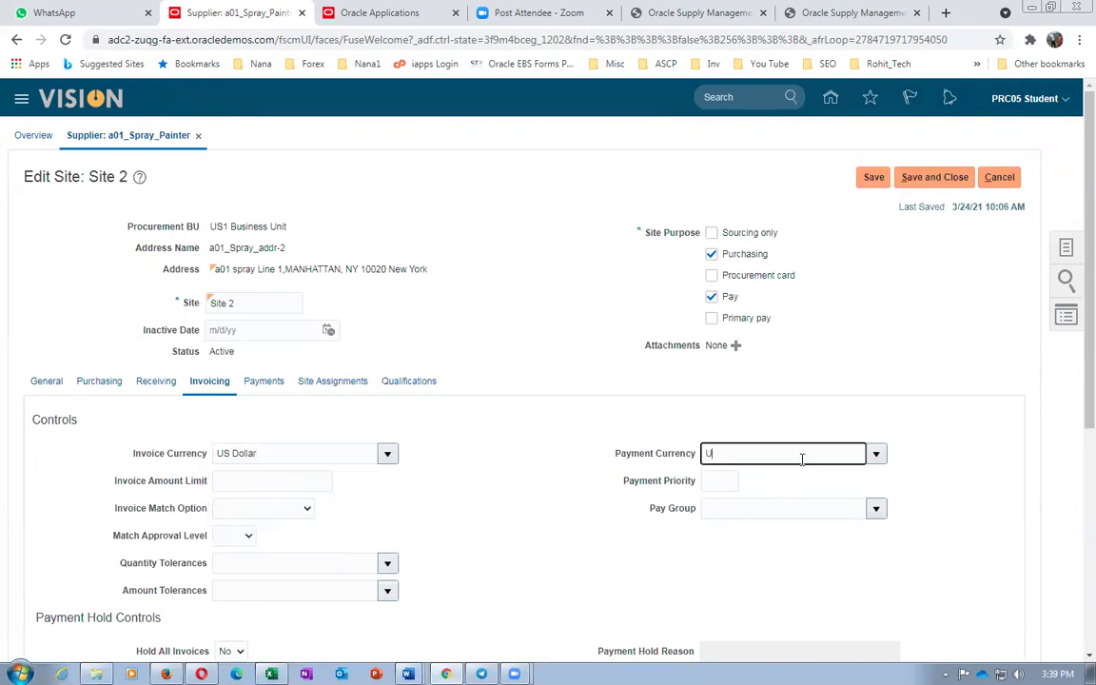
{"action": "type", "text": "US"}
{"action": "left_click", "coordinate": [788, 477]}
{"action": "scroll", "coordinate": [501, 501], "scroll_direction": "down", "scroll_amount": 3}
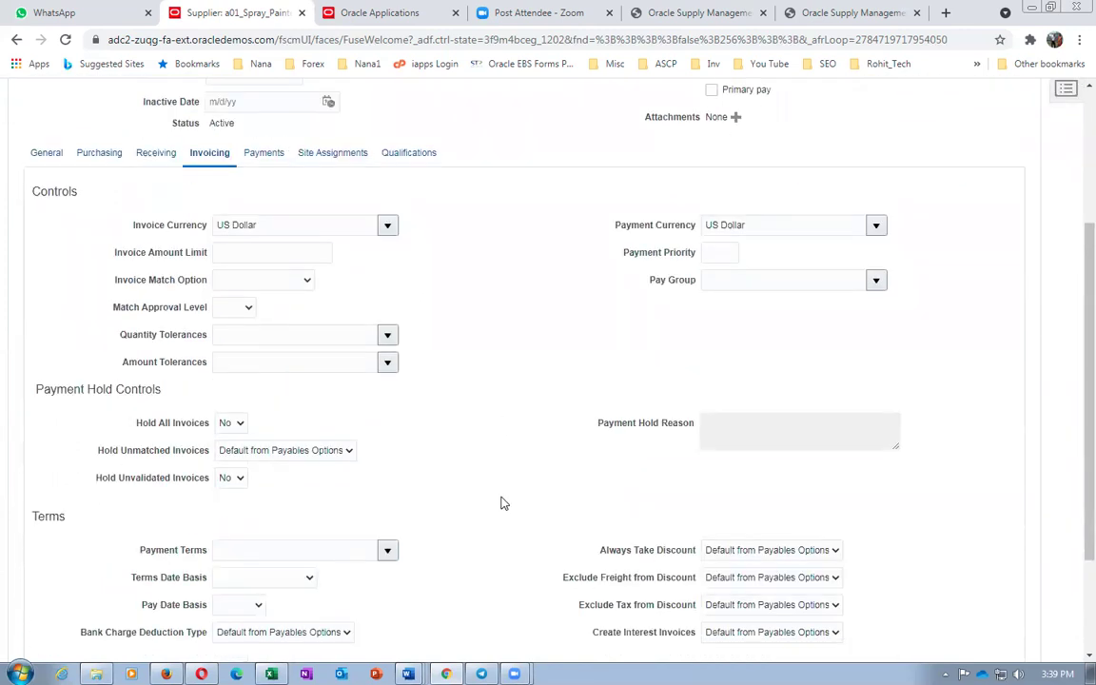
{"action": "scroll", "coordinate": [501, 502], "scroll_direction": "up", "scroll_amount": 3}
Add a new business unit assignment row for Site 2.
{"action": "left_click", "coordinate": [263, 383]}
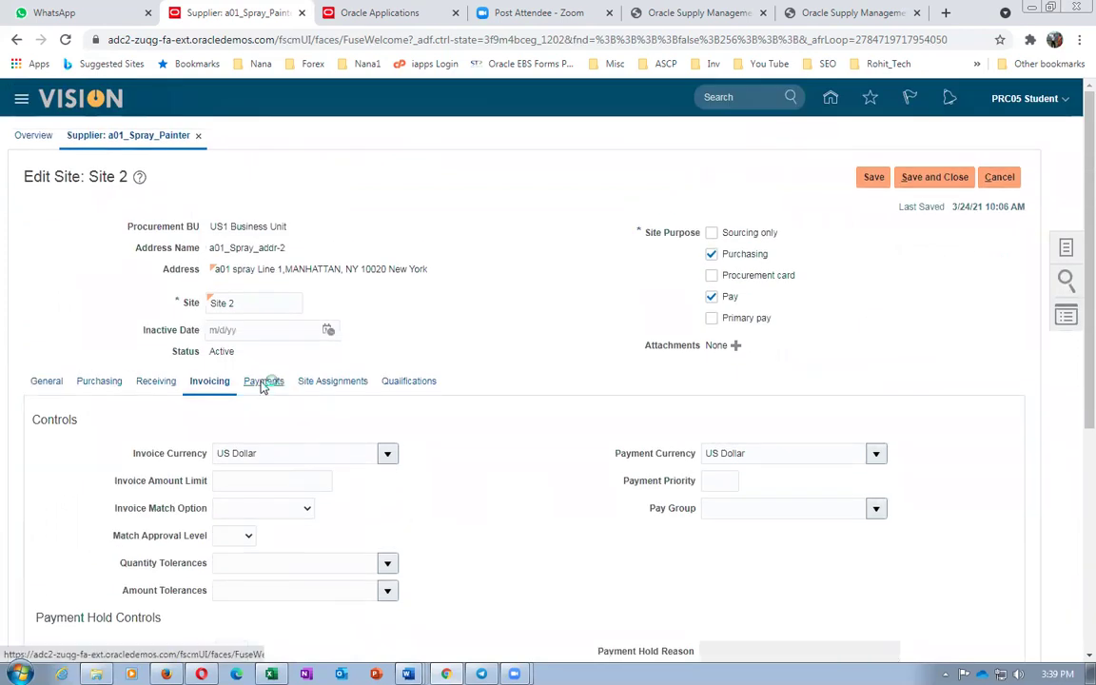
{"action": "left_click", "coordinate": [343, 384]}
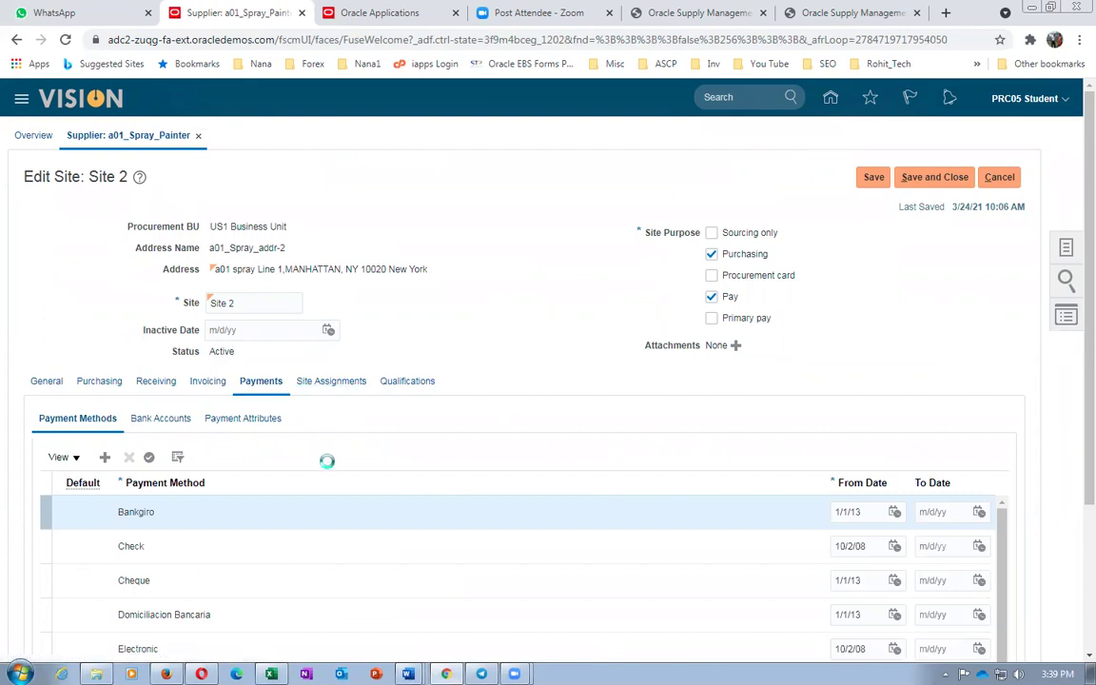
{"action": "left_click", "coordinate": [50, 420]}
{"action": "left_click", "coordinate": [71, 492]}
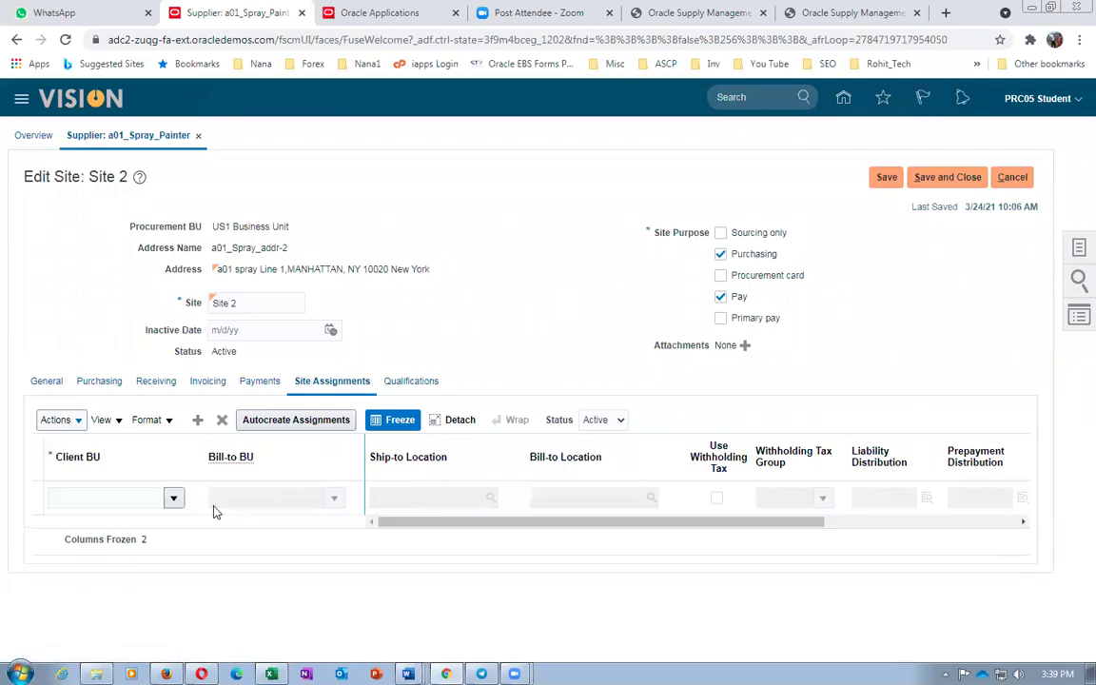
Assign US1 Business Unit with Atlanta ship-to and bill-to locations, and save.
{"action": "left_click", "coordinate": [155, 499]}
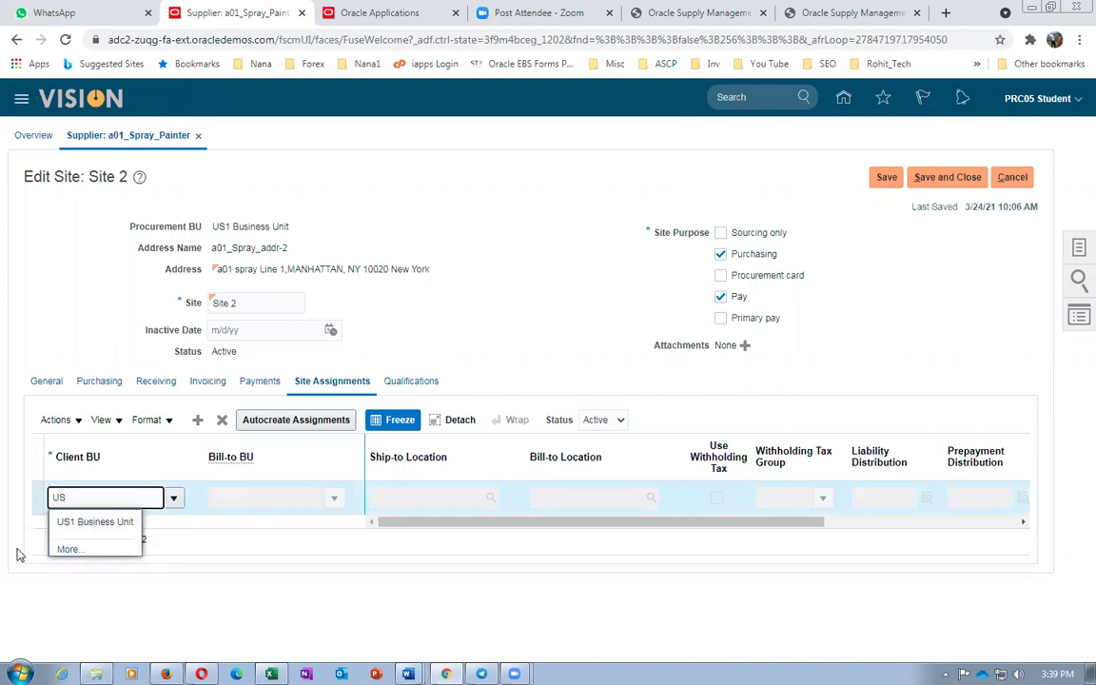
{"action": "left_click", "coordinate": [59, 523]}
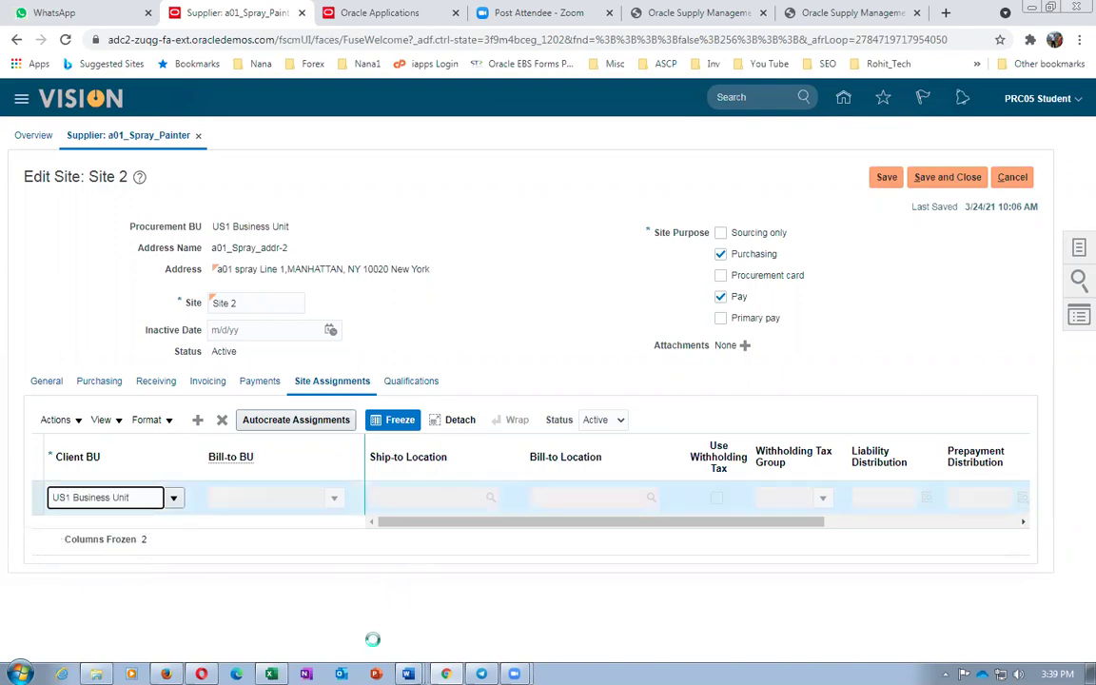
{"action": "left_click", "coordinate": [414, 495]}
{"action": "type", "text": "A"}
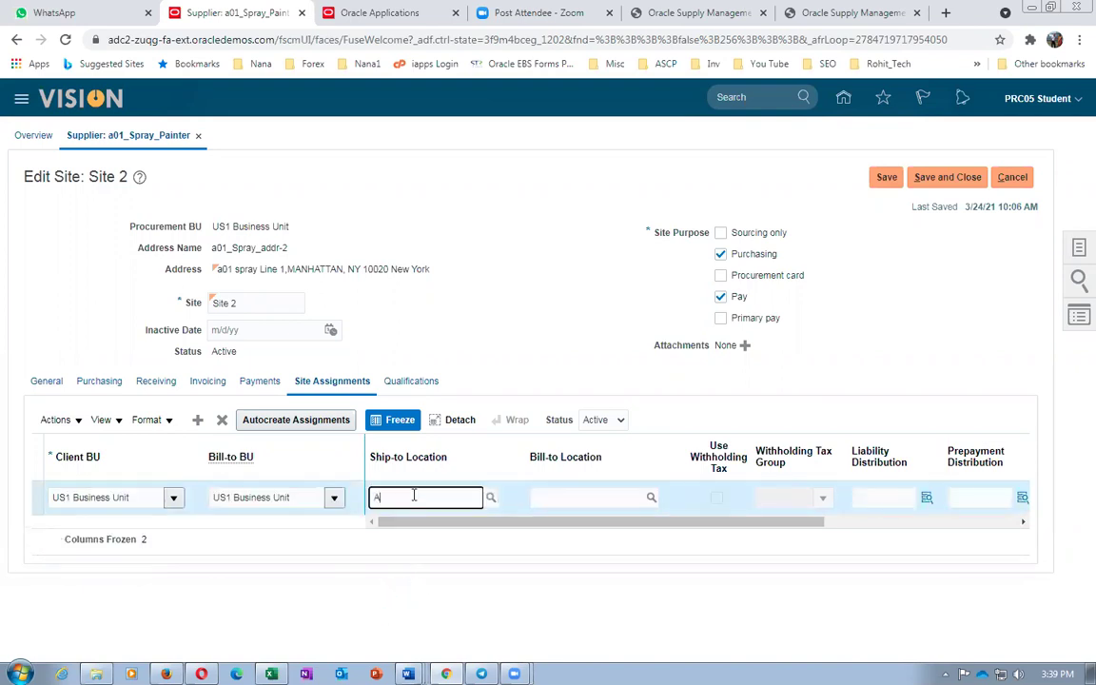
{"action": "type", "text": "tlan"}
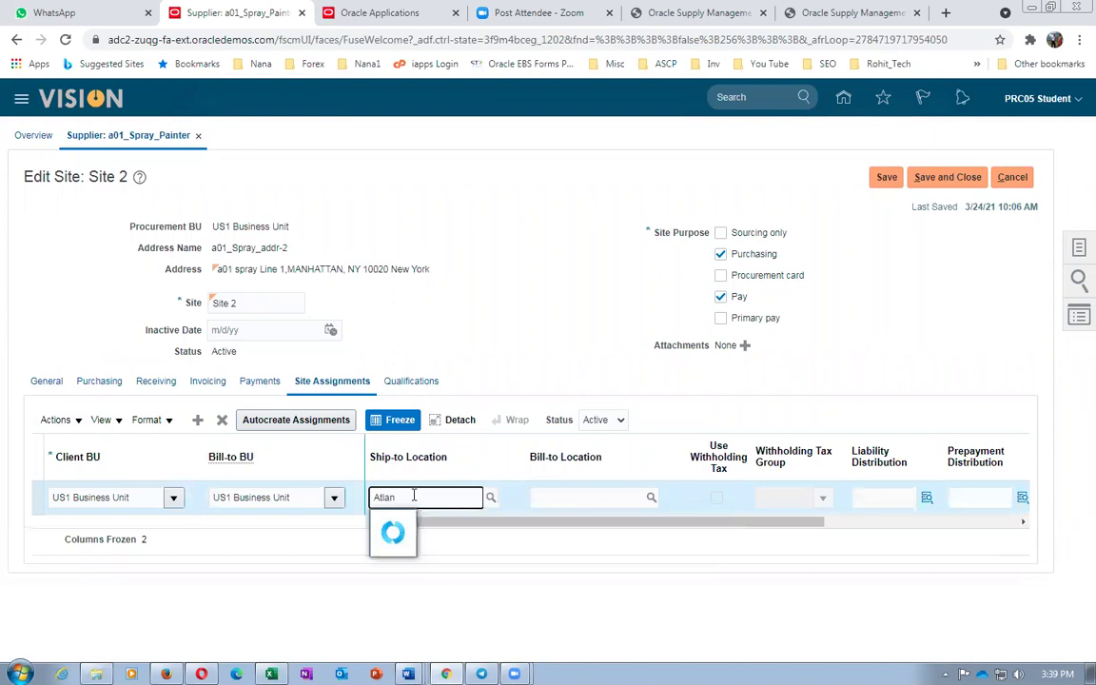
{"action": "left_click", "coordinate": [411, 519]}
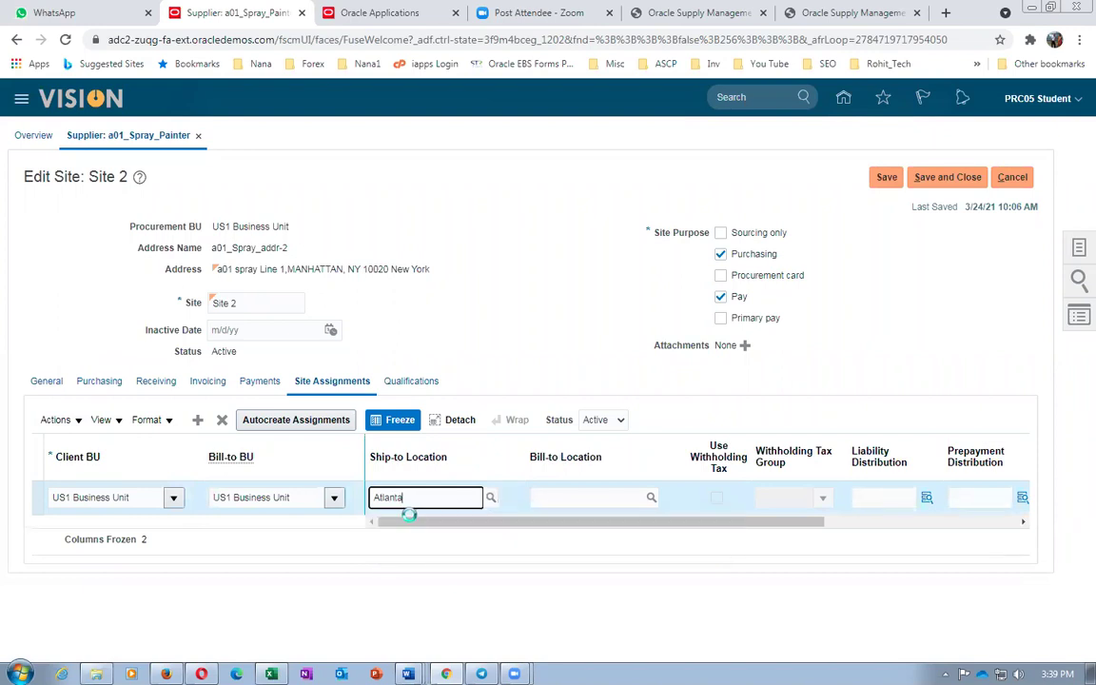
{"action": "left_click", "coordinate": [581, 497]}
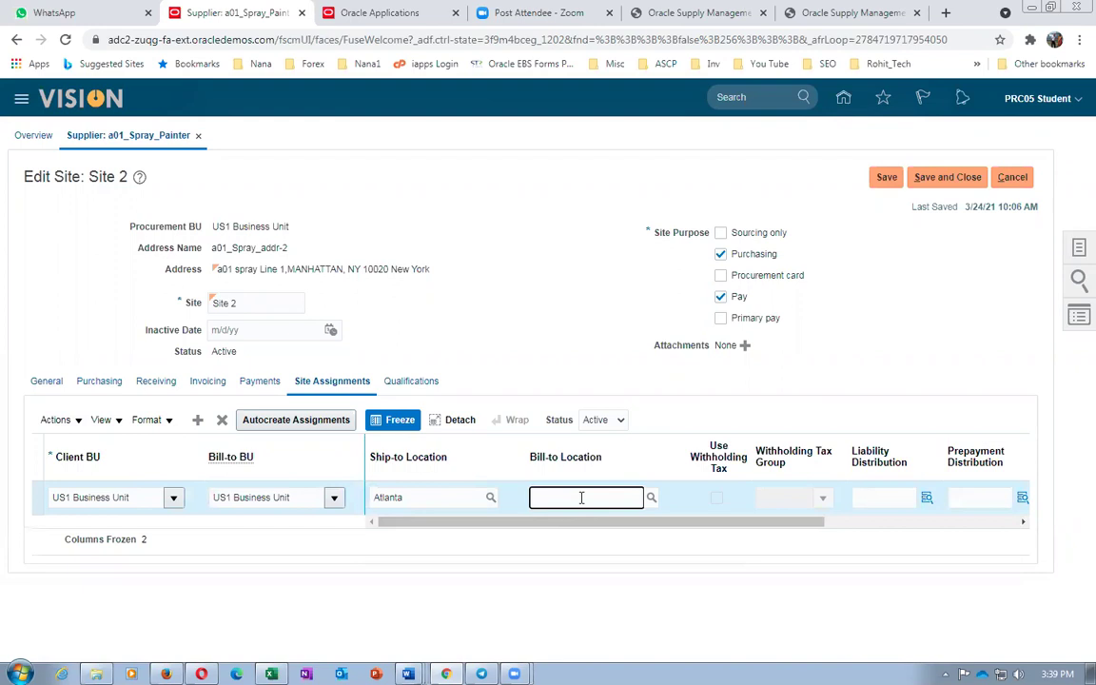
{"action": "type", "text": "Atlan"}
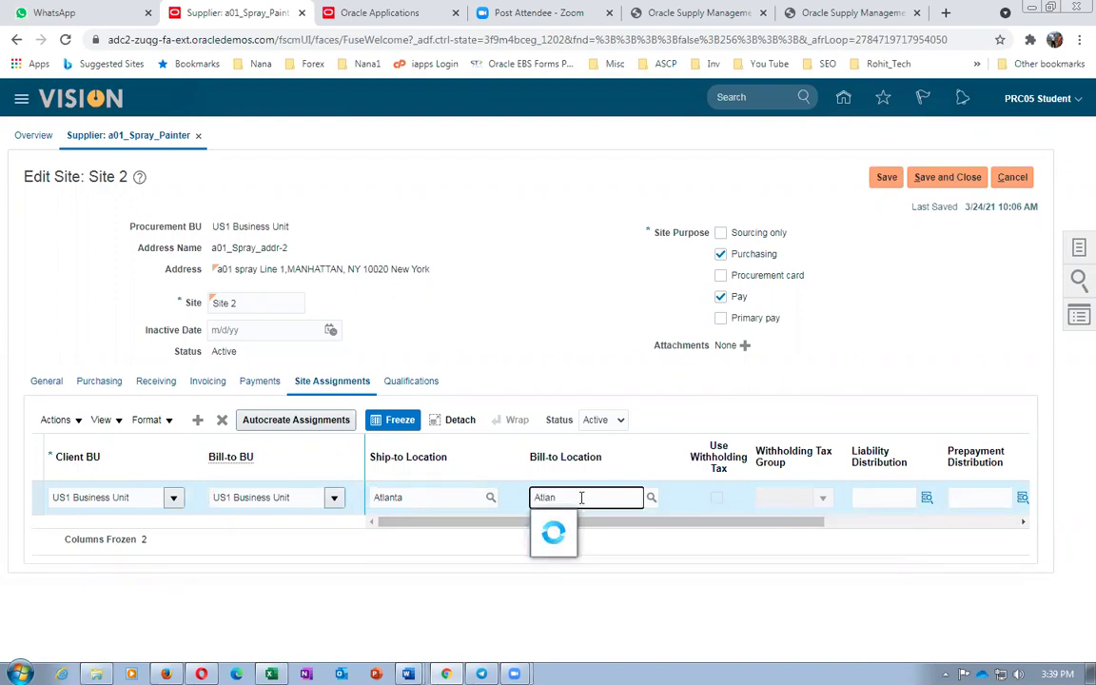
{"action": "left_click", "coordinate": [568, 521]}
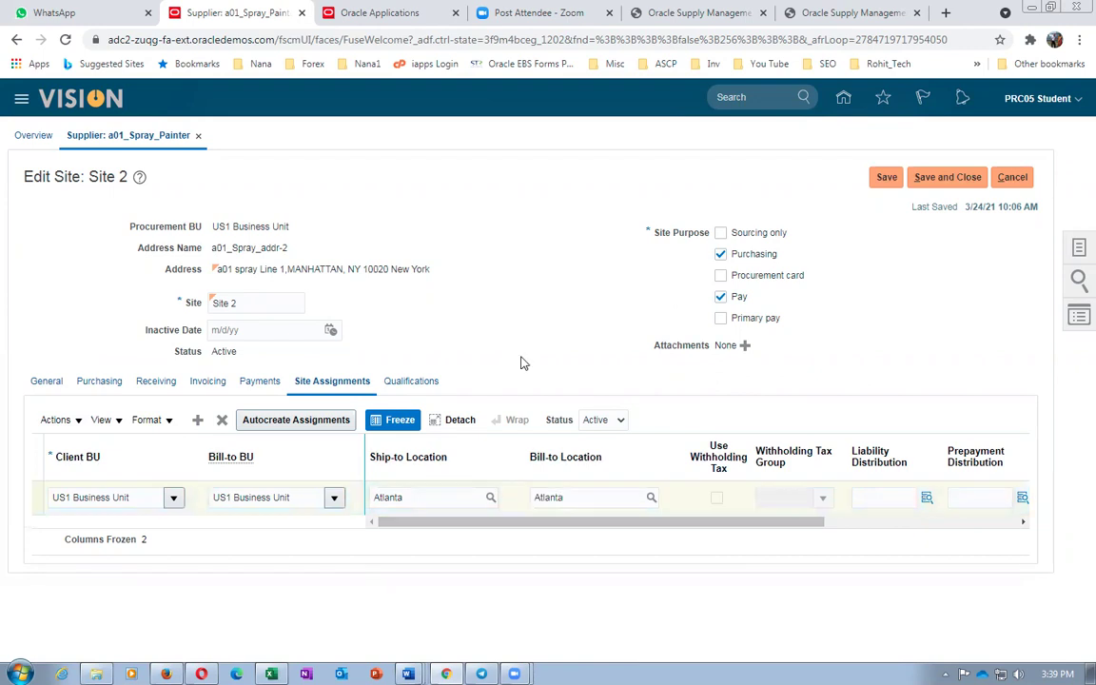
{"action": "left_click_drag", "start_coordinate": [473, 525], "coordinate": [391, 548]}
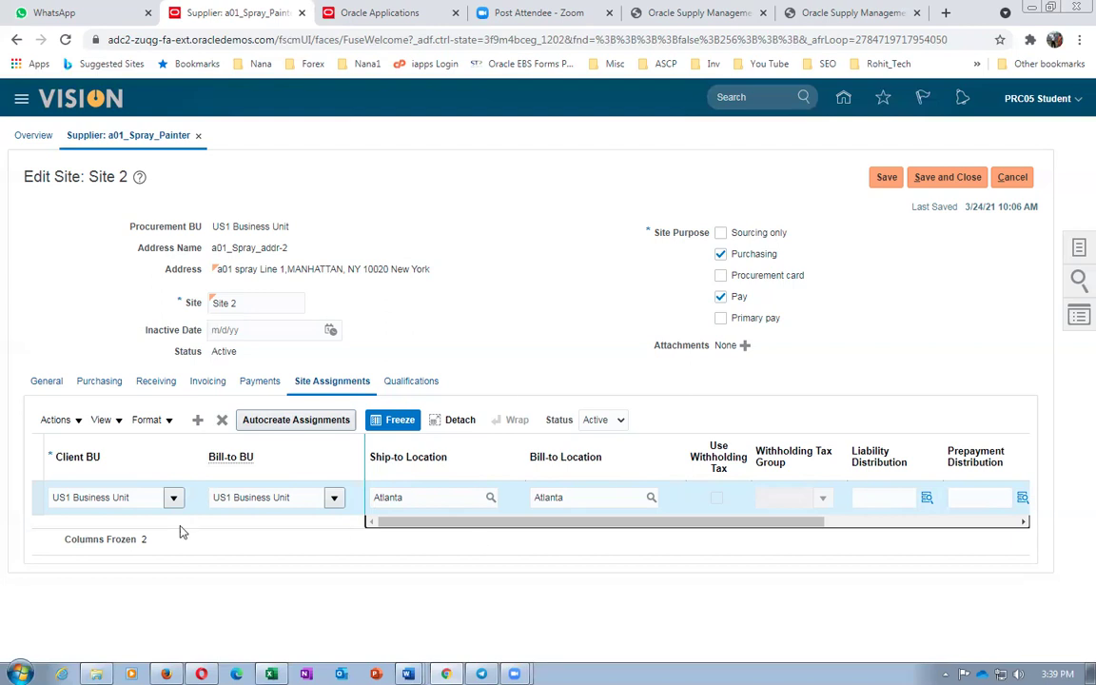
{"action": "left_click", "coordinate": [886, 177]}
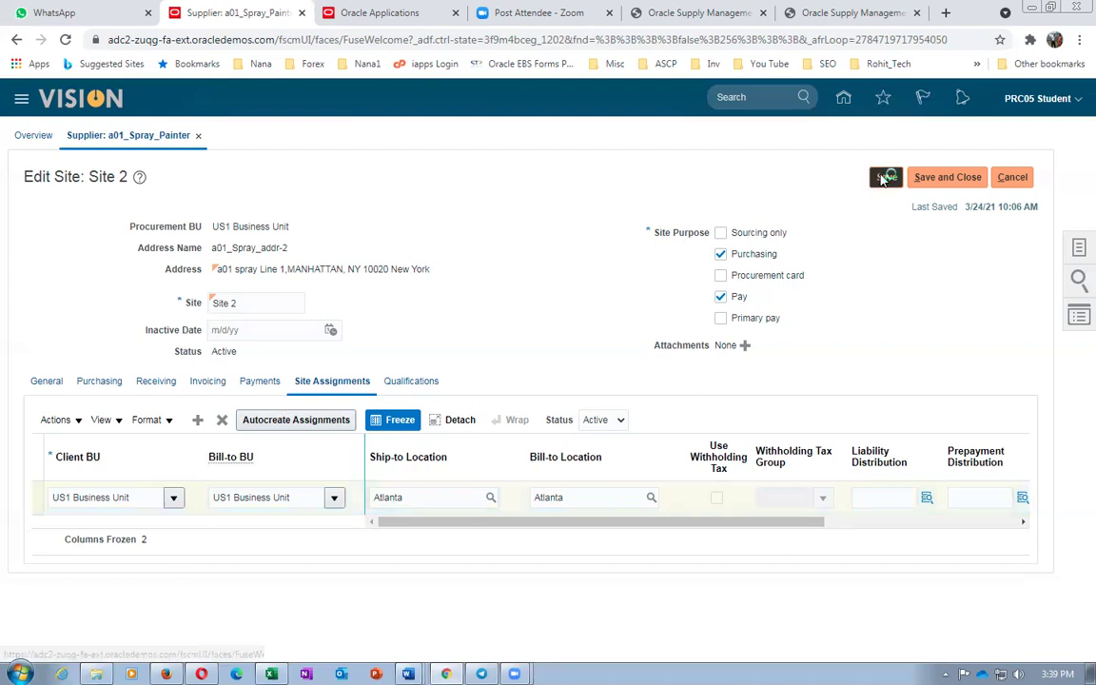
Save and close Site 2, then submit supplier a01_Spray_Painter.
{"action": "left_click", "coordinate": [965, 177]}
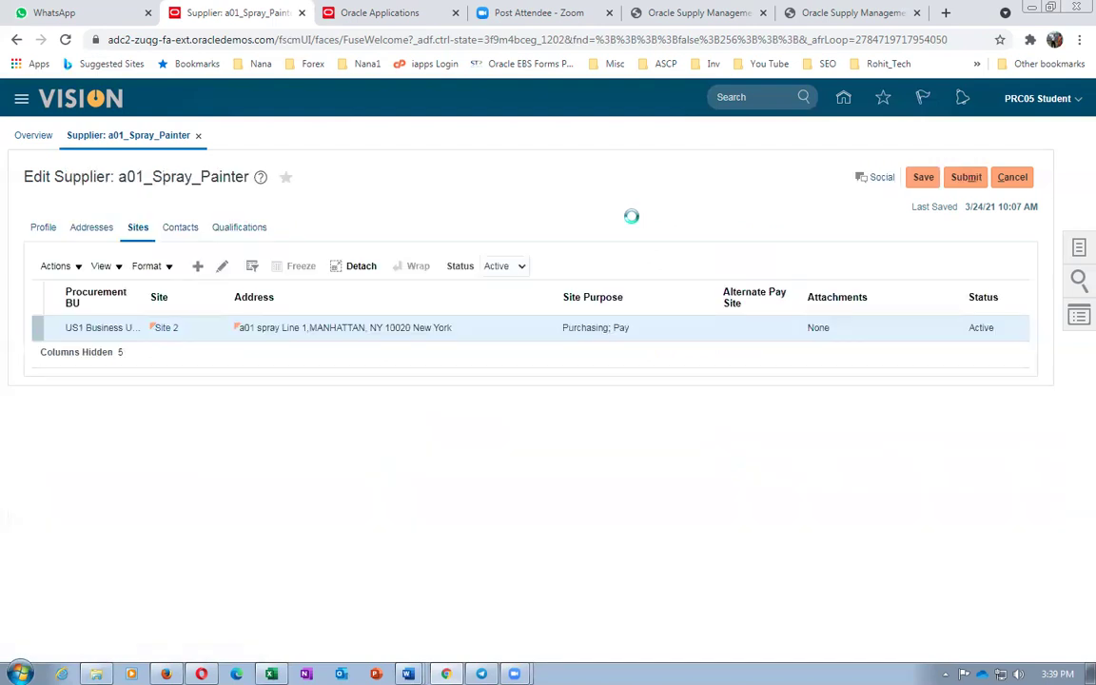
{"action": "left_click", "coordinate": [589, 391]}
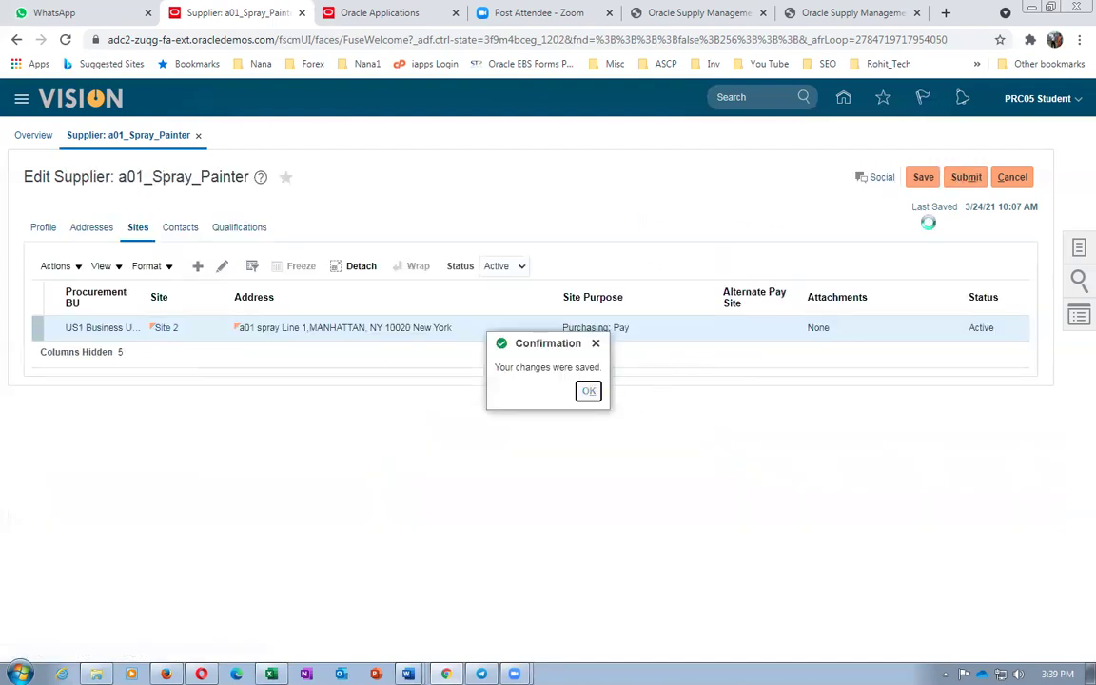
{"action": "left_click", "coordinate": [964, 177]}
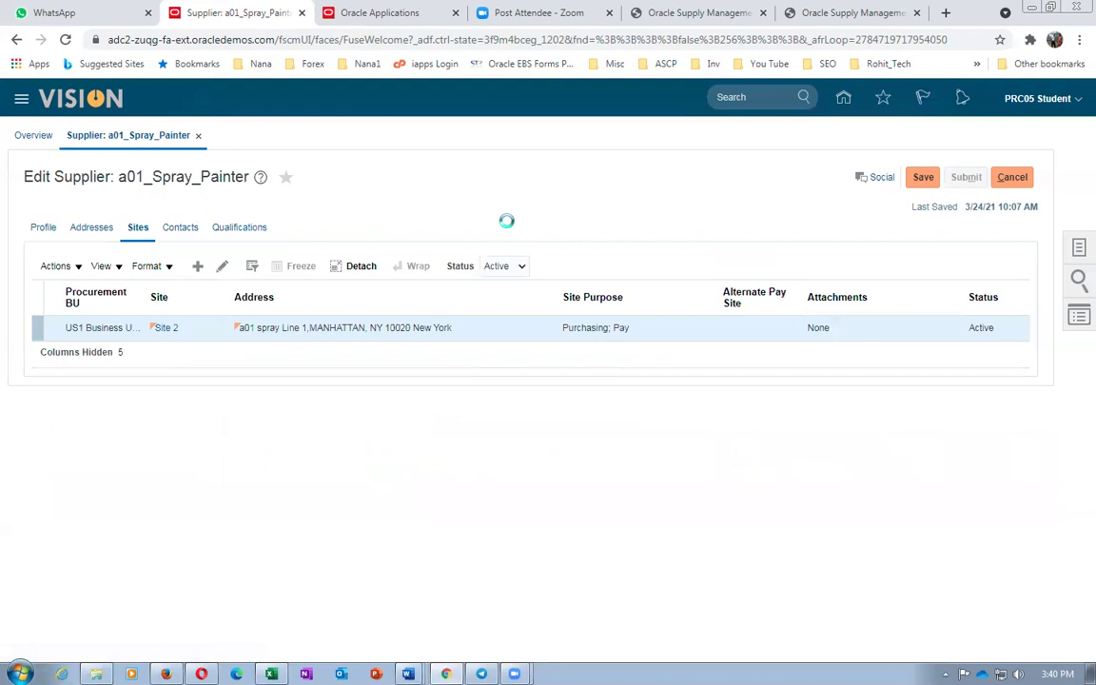
Return home and open the Security Console from the Tools work areas.
{"action": "left_click", "coordinate": [582, 249]}
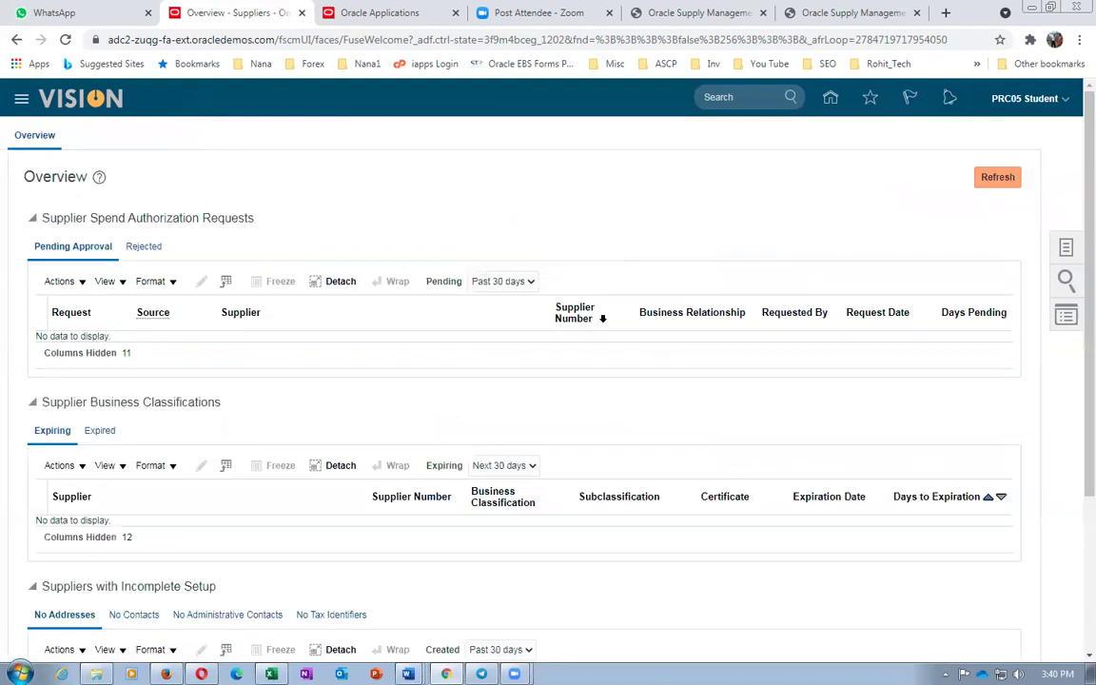
{"action": "left_click", "coordinate": [831, 99]}
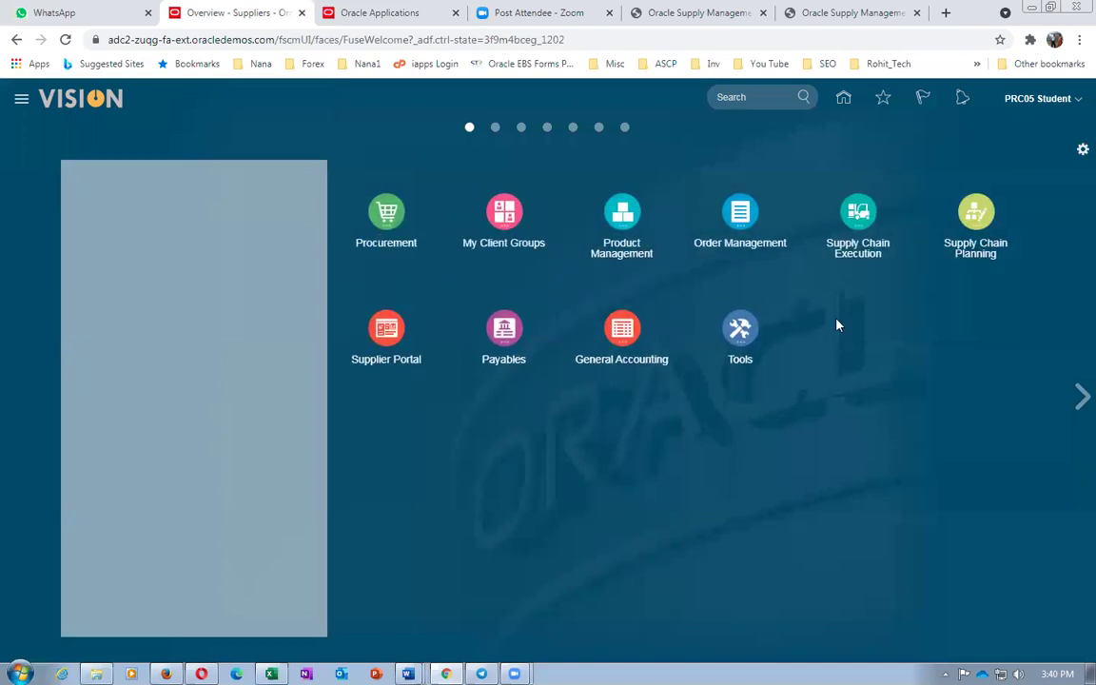
{"action": "left_click", "coordinate": [747, 328]}
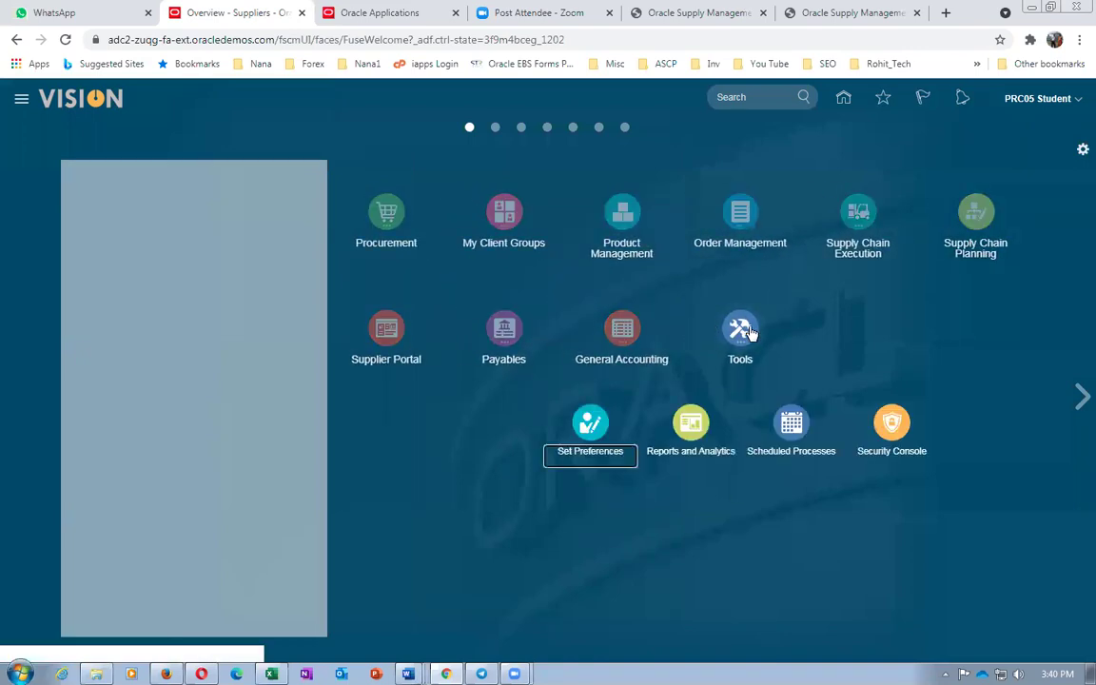
{"action": "left_click", "coordinate": [903, 429]}
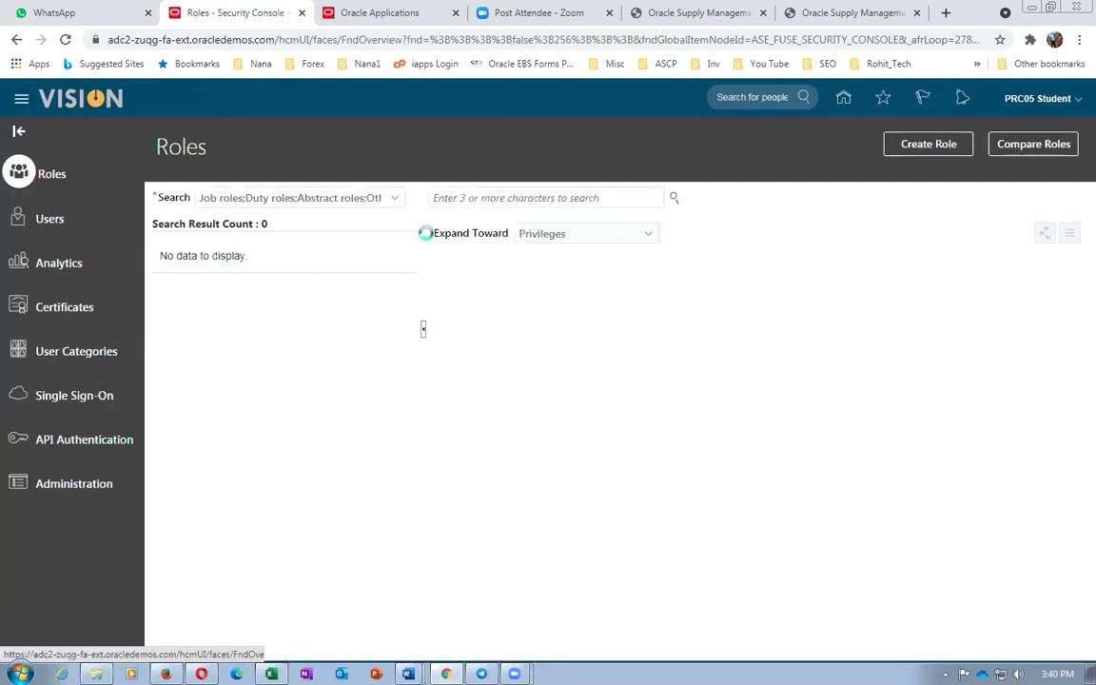
Search user accounts for the contact's name and open the first match.
{"action": "left_click", "coordinate": [437, 197]}
{"action": "type", "text": "anantha"}
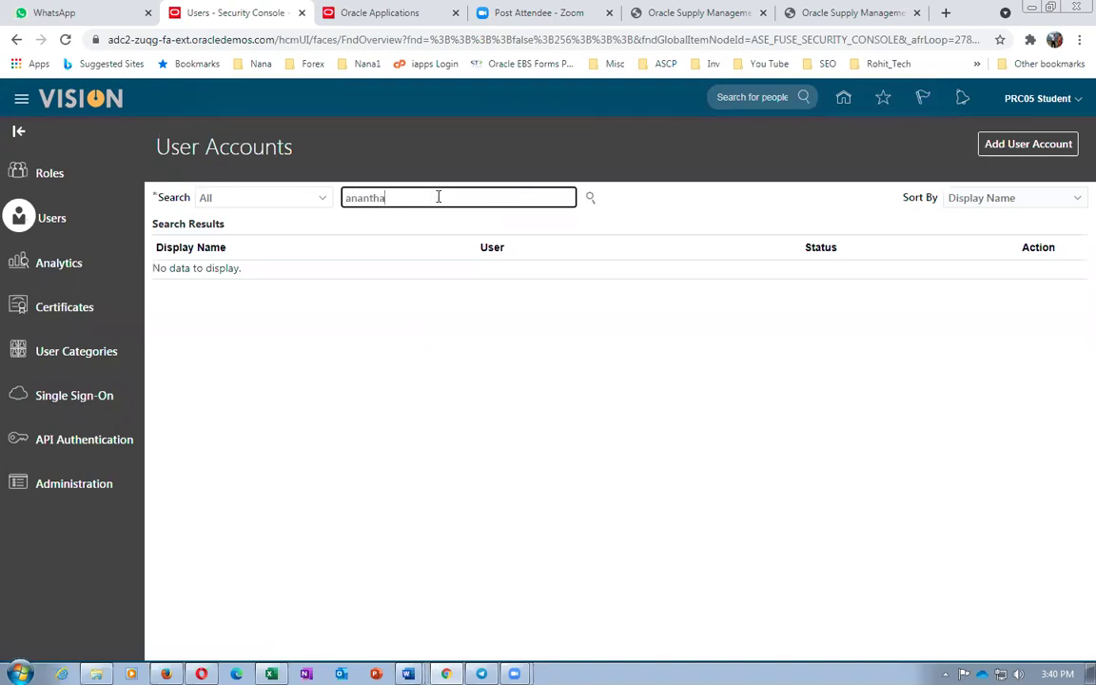
{"action": "key", "text": "Return"}
{"action": "left_click", "coordinate": [201, 288]}
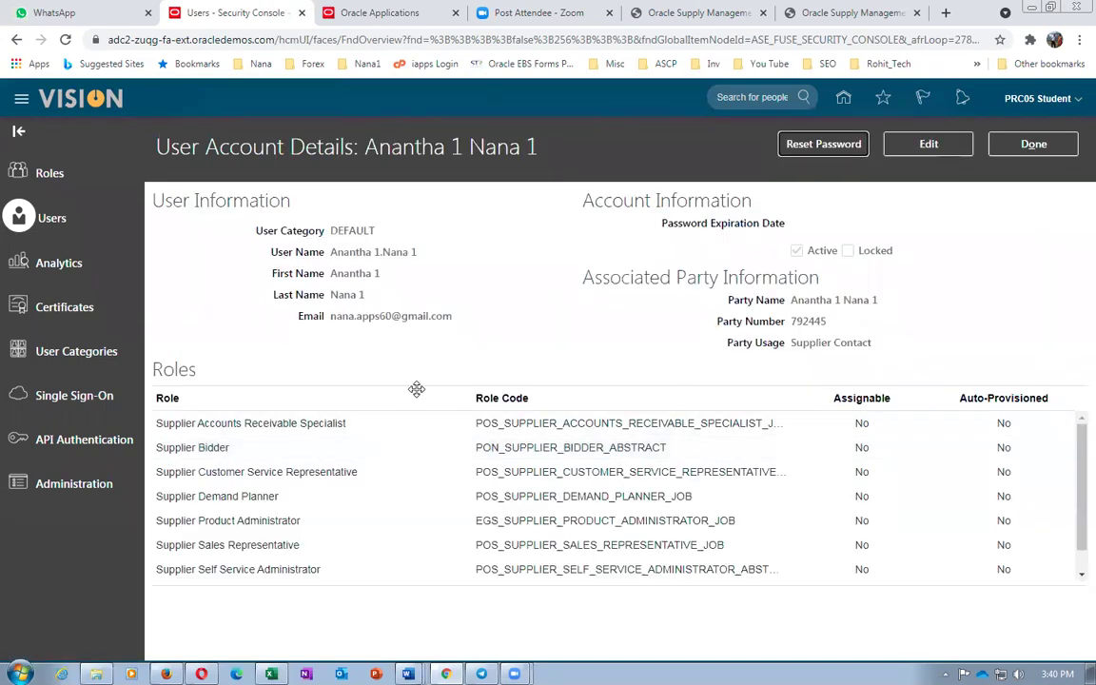
Change the first supplier contact's user name to a01_ and save the account.
{"action": "left_click", "coordinate": [913, 148]}
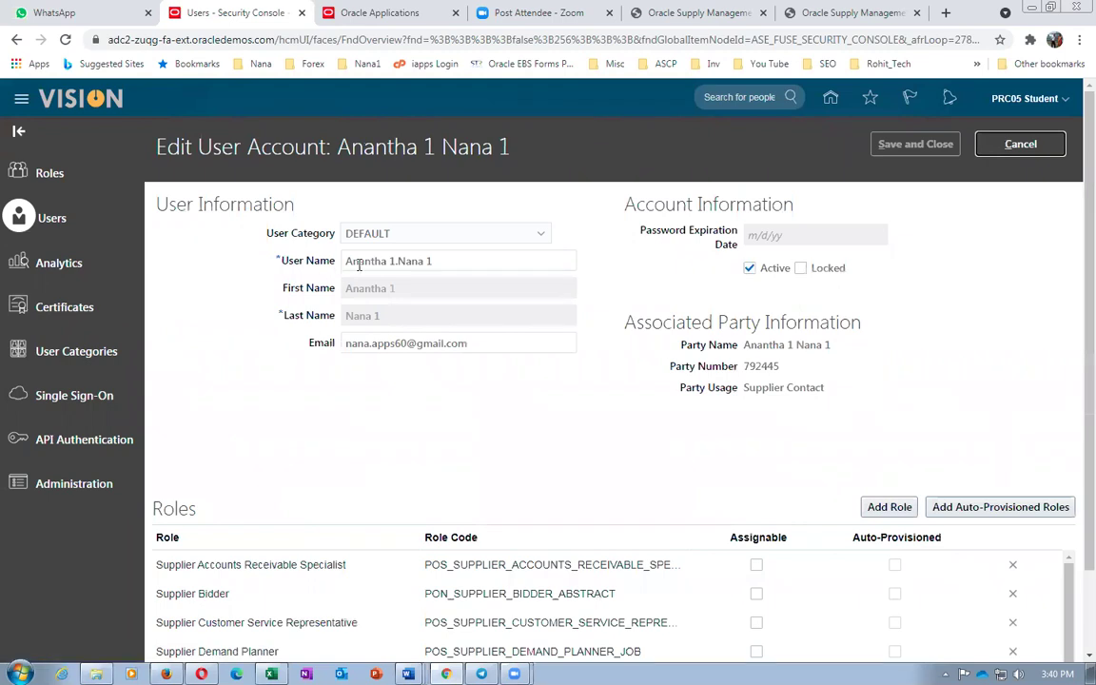
{"action": "left_click", "coordinate": [457, 262]}
{"action": "key", "text": "ctrl+a"}
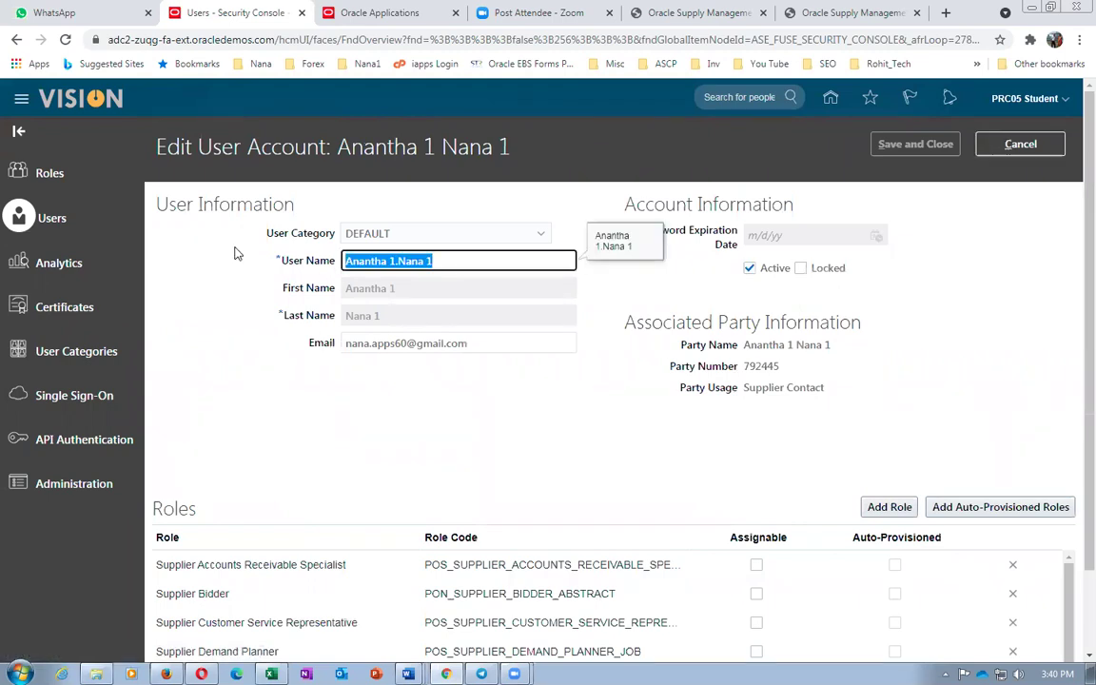
{"action": "type", "text": "a01_eng"}
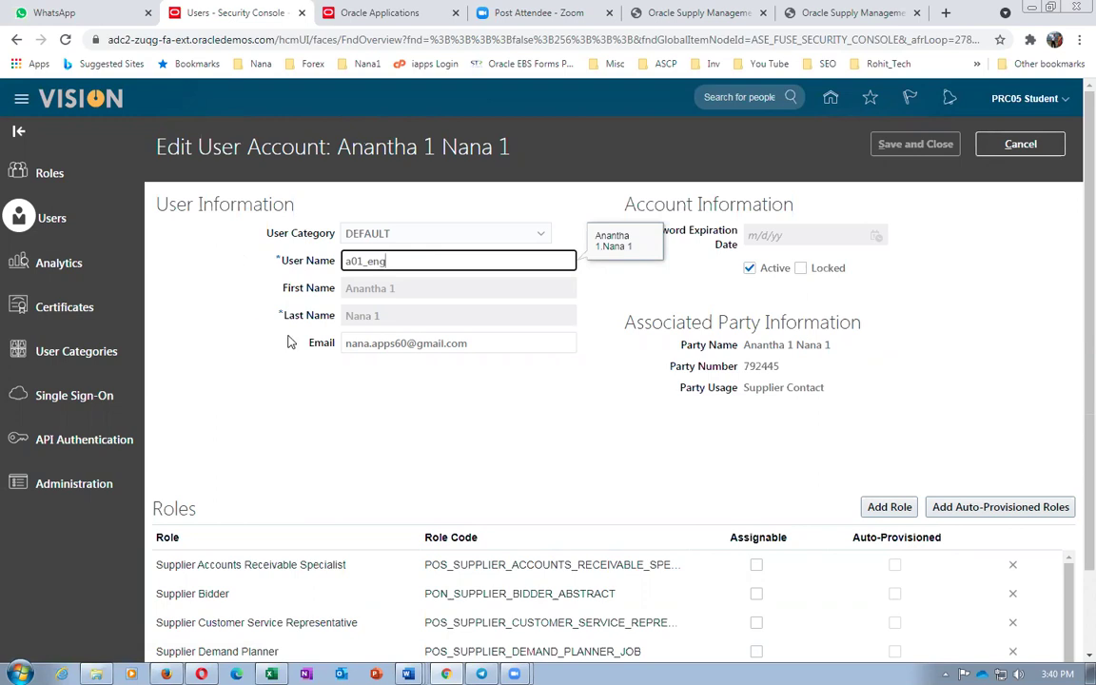
{"action": "left_click", "coordinate": [366, 429]}
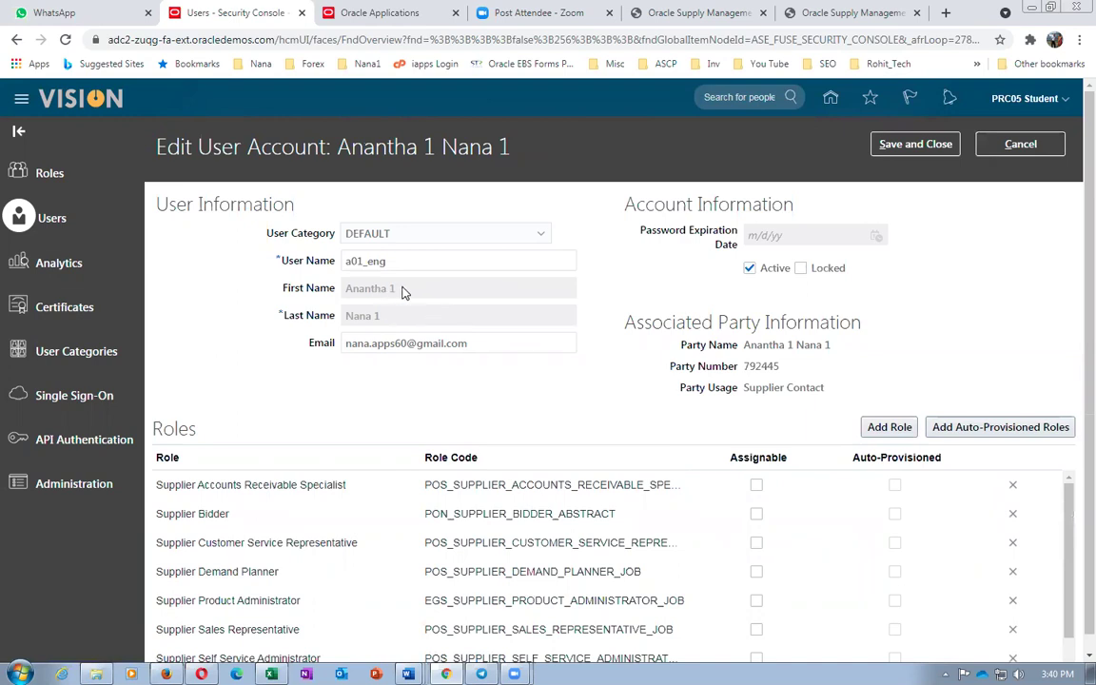
{"action": "left_click", "coordinate": [910, 146]}
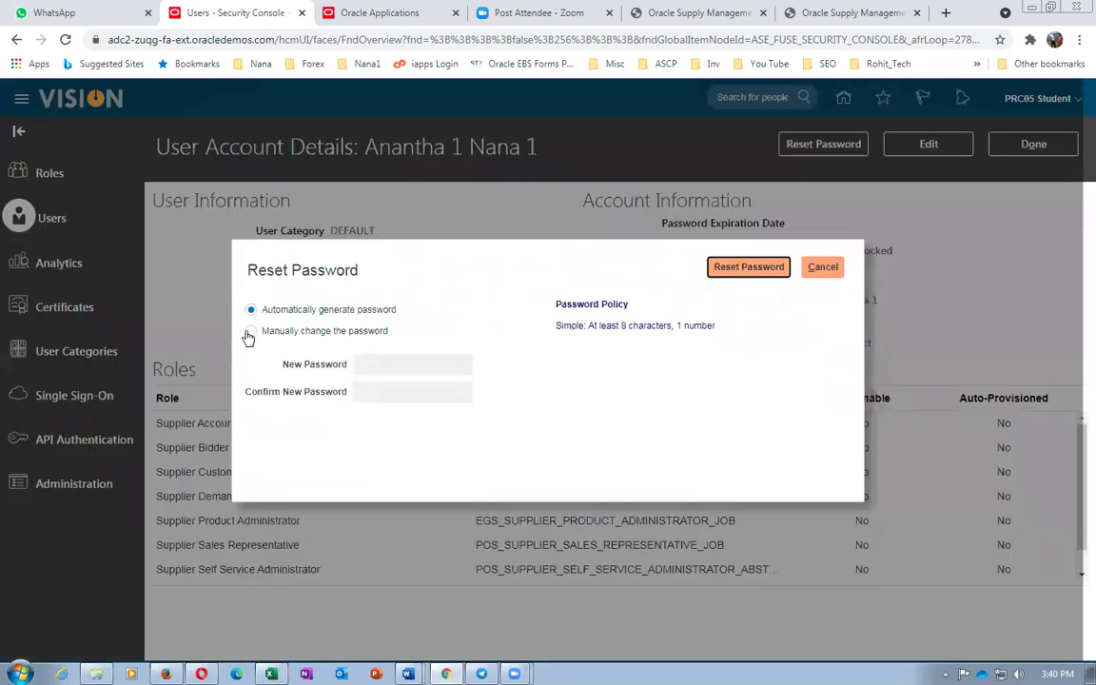
Manually reset the contact's password, entering and confirming the new password.
{"action": "left_click", "coordinate": [250, 330]}
{"action": "left_click", "coordinate": [416, 367]}
{"action": "type", "text": "••••"}
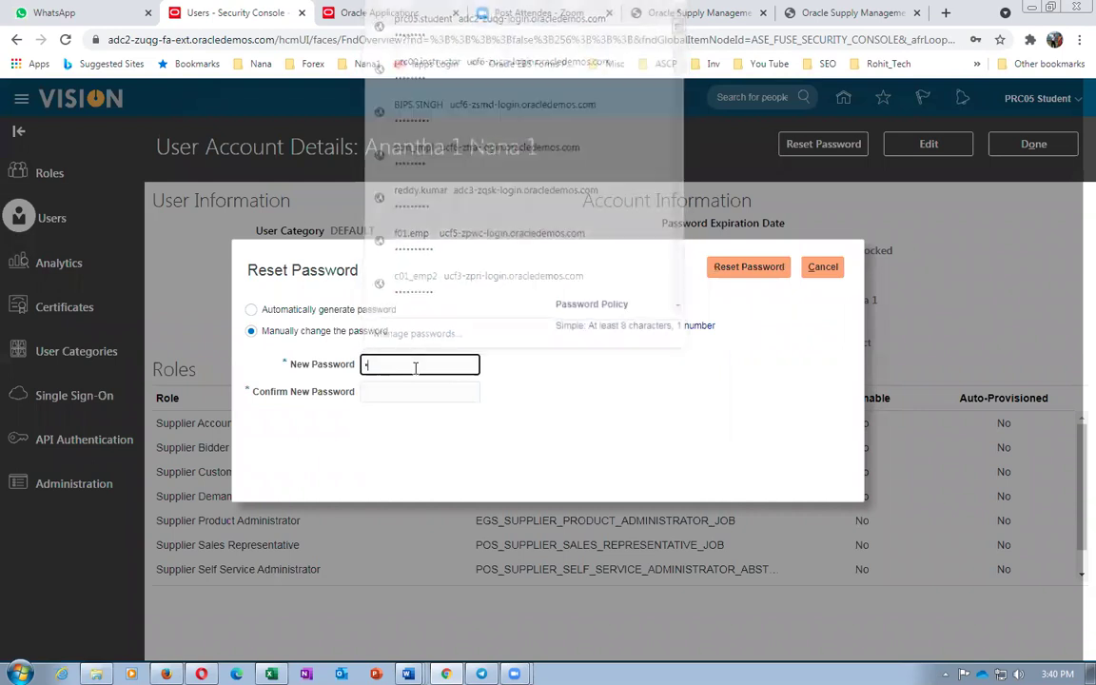
{"action": "type", "text": "••••••"}
{"action": "key", "text": "Tab"}
{"action": "type", "text": "•••••"}
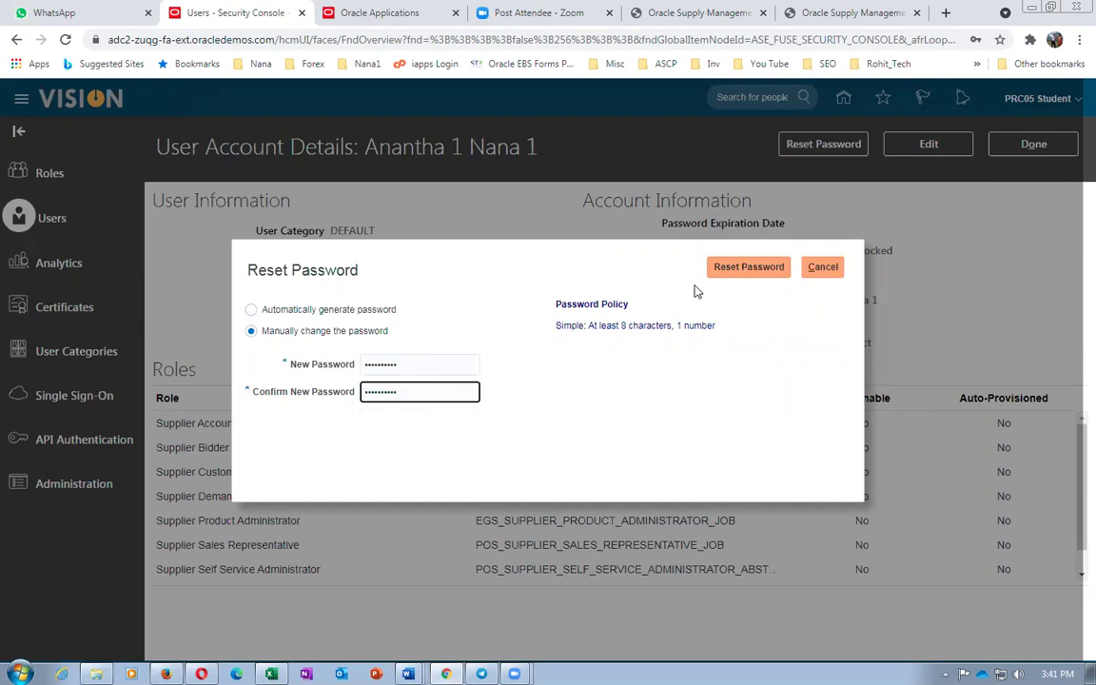
{"action": "left_click", "coordinate": [749, 267]}
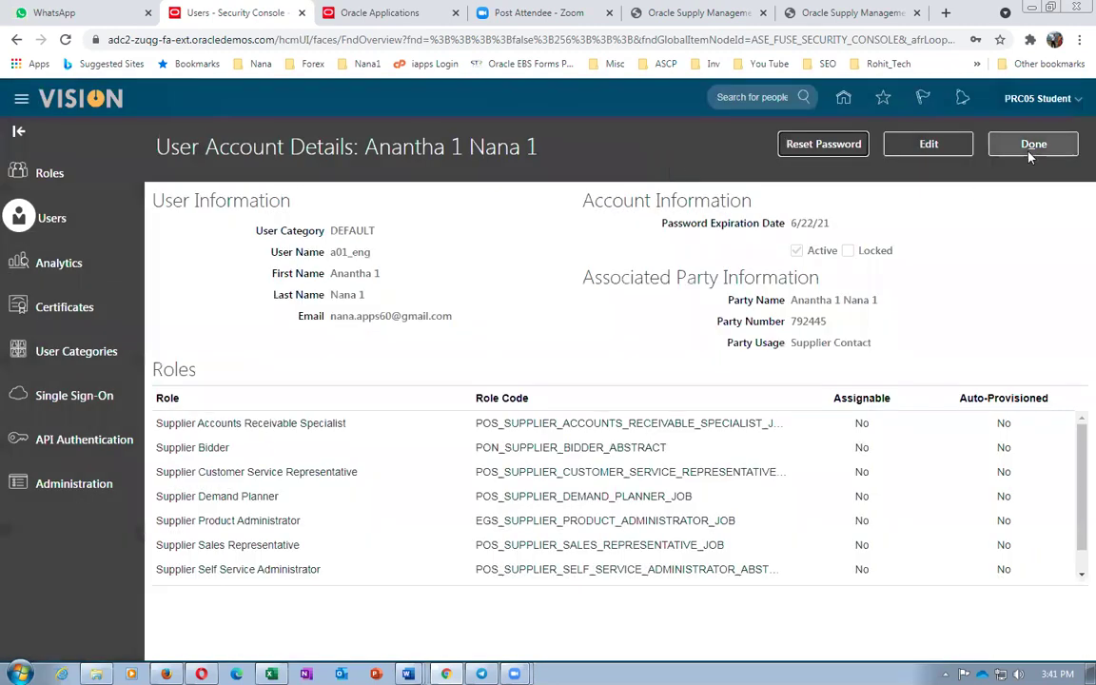
{"action": "left_click", "coordinate": [1028, 144]}
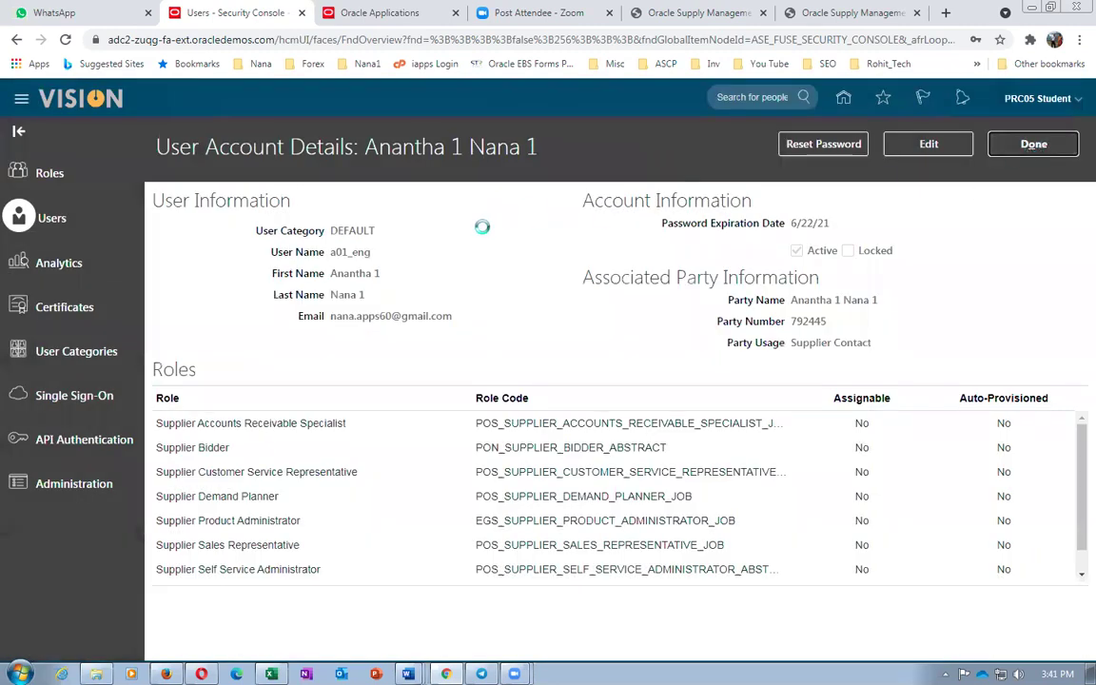
Open the second contact's account and rename its user to a01.spray.
{"action": "left_click", "coordinate": [176, 344]}
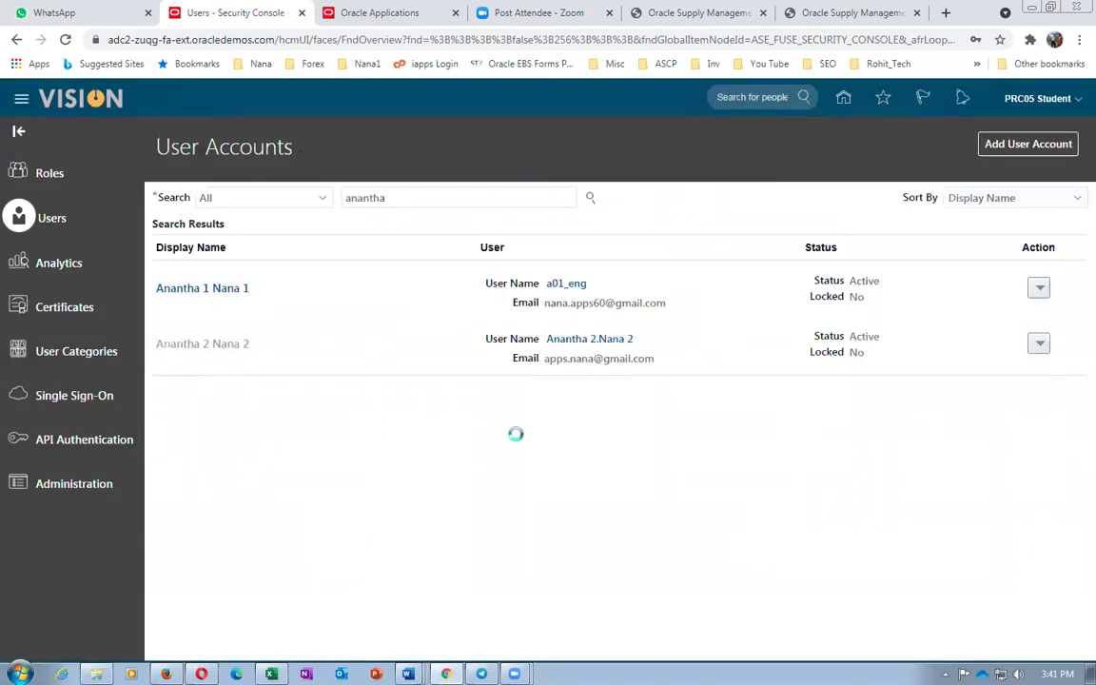
{"action": "left_click", "coordinate": [937, 146]}
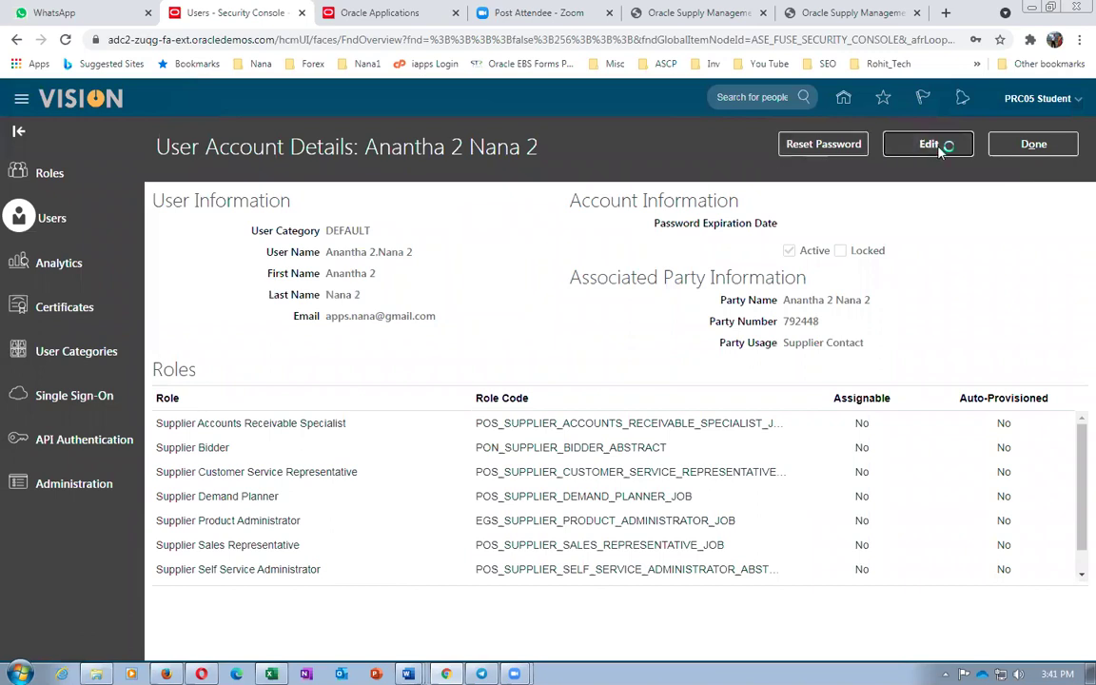
{"action": "left_click", "coordinate": [450, 262]}
{"action": "key", "text": "ctrl+a"}
{"action": "type", "text": "a01."}
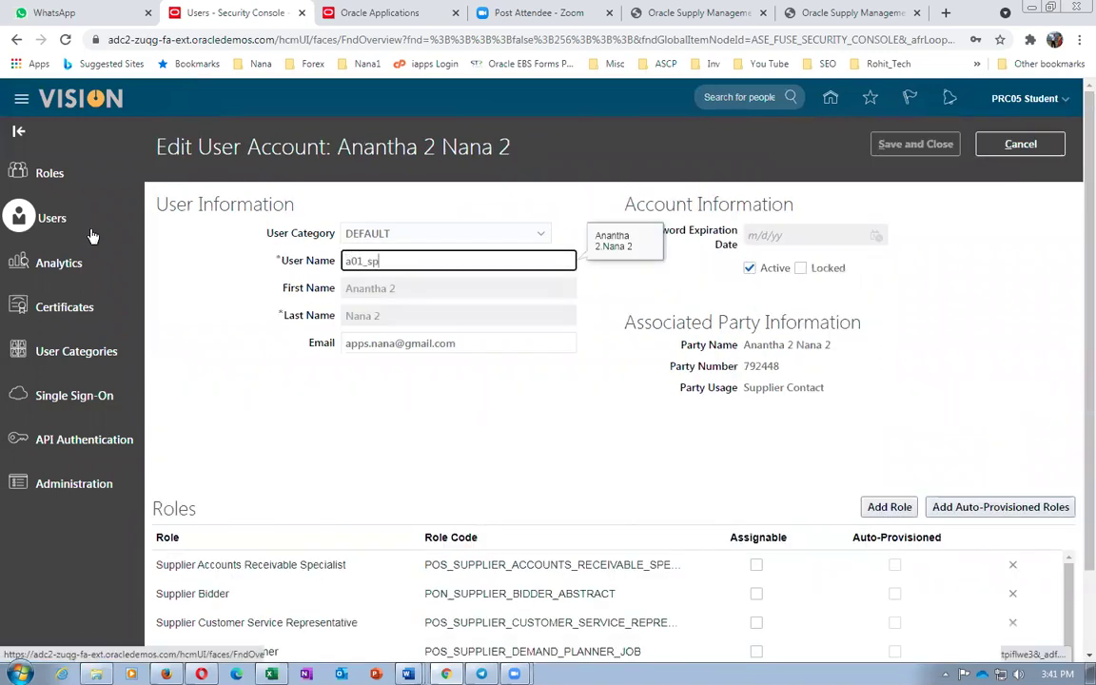
{"action": "type", "text": "spray"}
{"action": "left_click", "coordinate": [476, 404]}
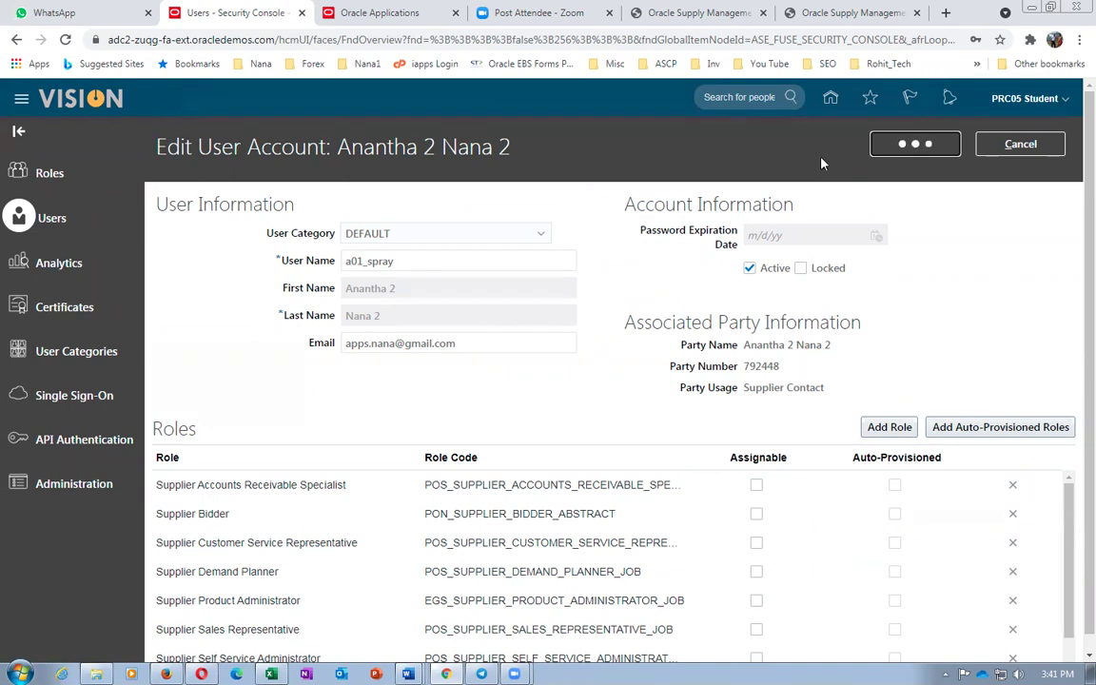
Manually reset the second user's password and return to the user accounts list.
{"action": "left_click", "coordinate": [824, 148]}
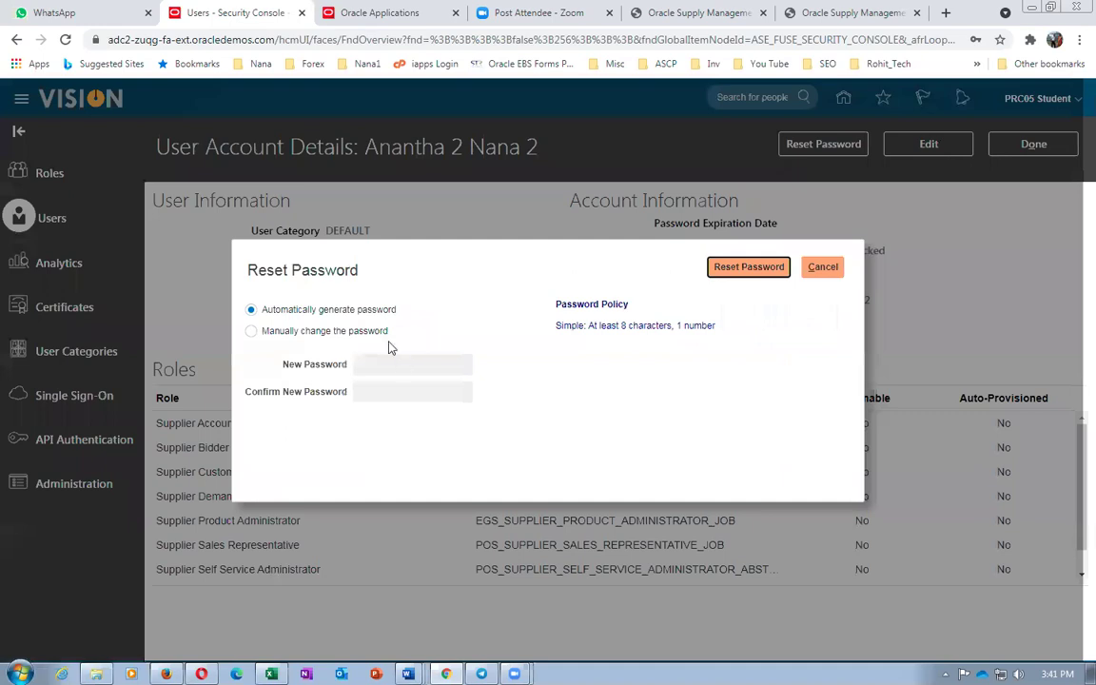
{"action": "left_click", "coordinate": [252, 331]}
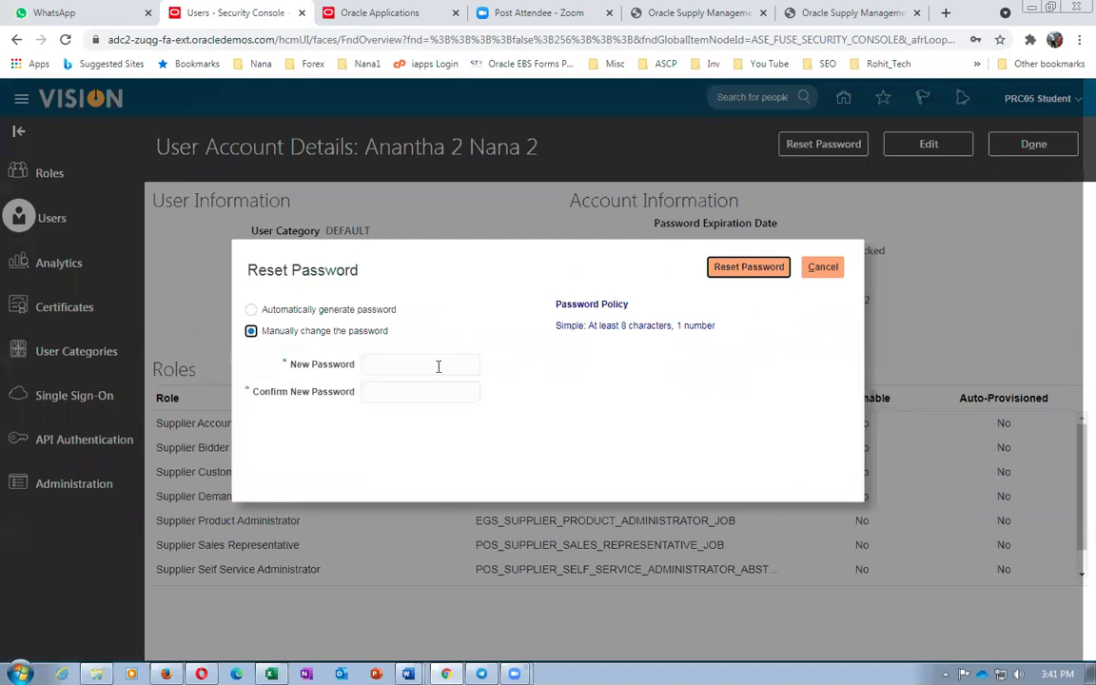
{"action": "left_click", "coordinate": [439, 366]}
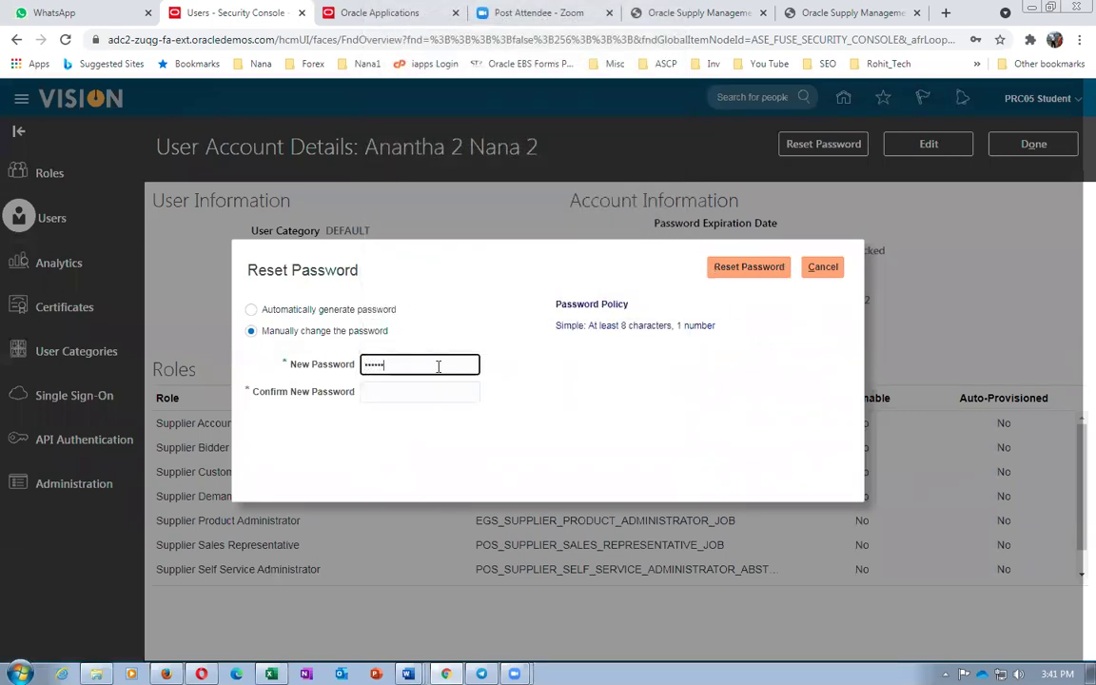
{"action": "key", "text": "Tab"}
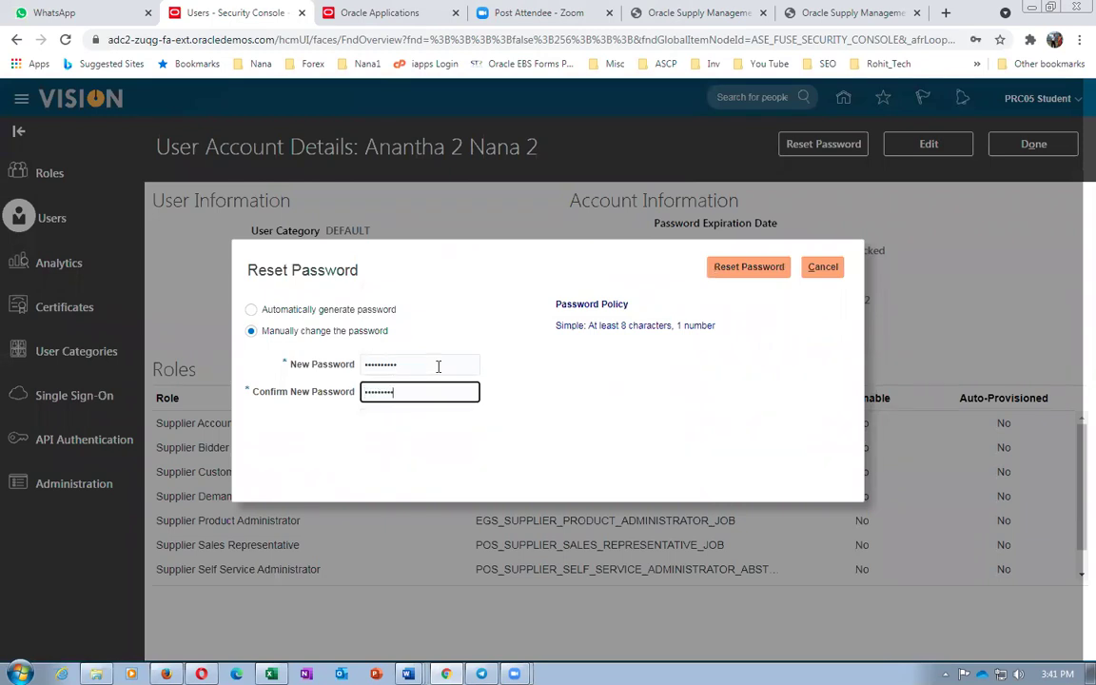
{"action": "left_click", "coordinate": [750, 268]}
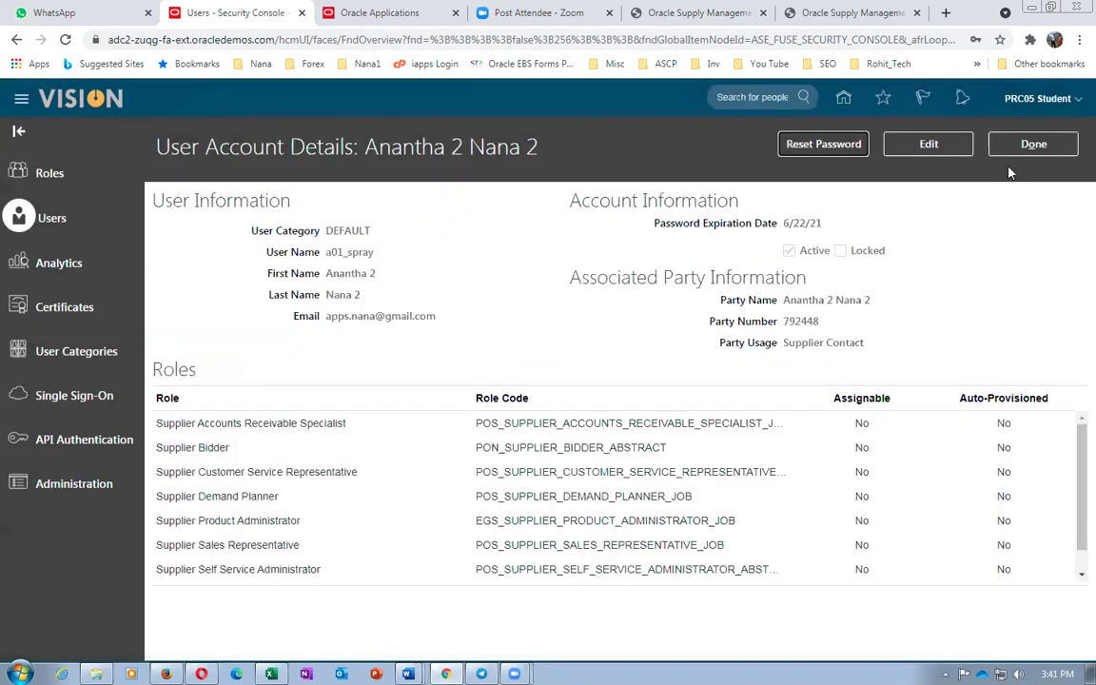
{"action": "left_click", "coordinate": [1032, 143]}
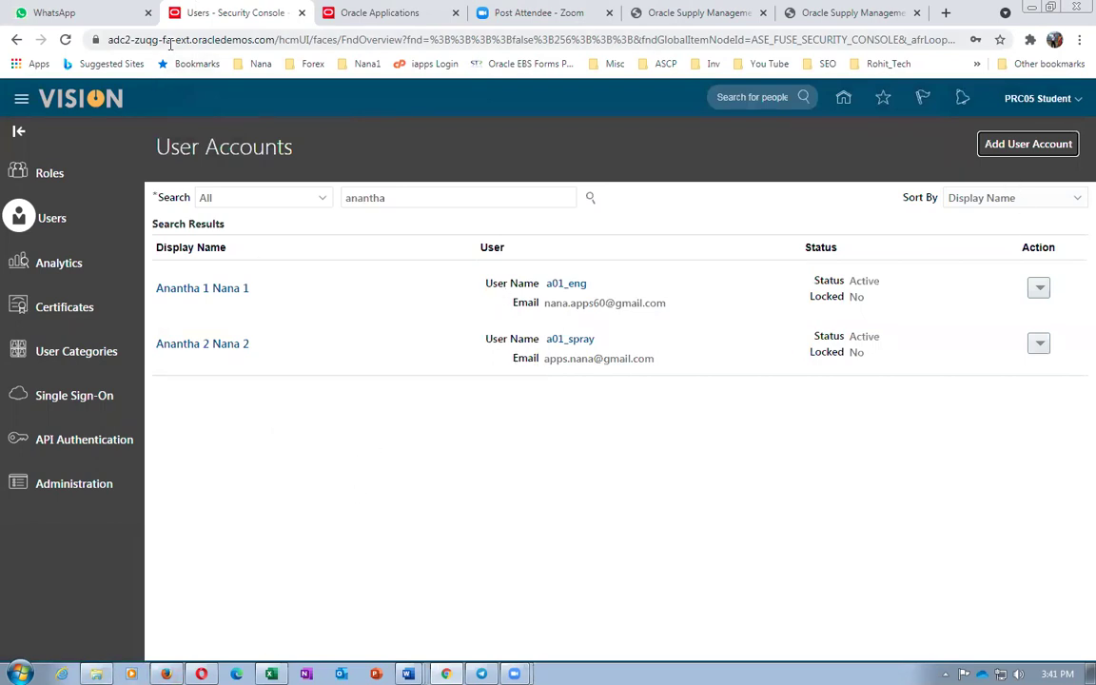
Load the copied site address in place of the current sign-in page address.
{"action": "left_click", "coordinate": [200, 40]}
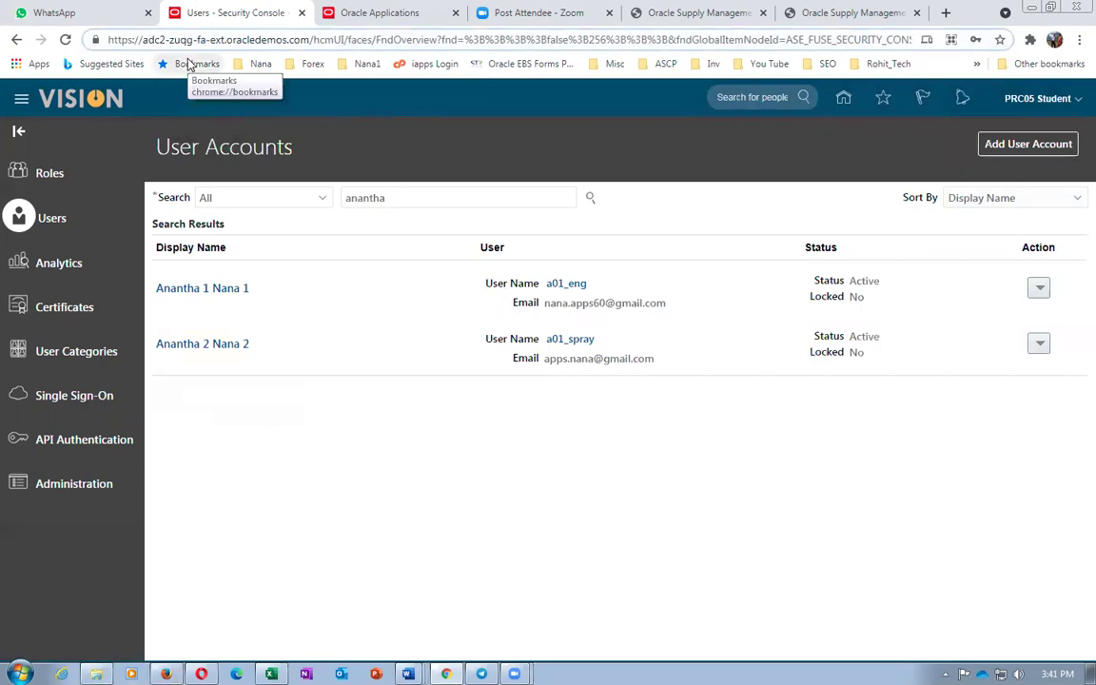
{"action": "key", "text": "shift+Right"}
{"action": "key", "text": "shift+Right"}
{"action": "key", "text": "shift+Right"}
{"action": "key", "text": "shift+Right"}
{"action": "key", "text": "shift+Right"}
{"action": "key", "text": "shift+Right"}
{"action": "key", "text": "shift+Right"}
{"action": "key", "text": "shift+Right"}
{"action": "key", "text": "shift+Right"}
{"action": "key", "text": "shift+Right"}
{"action": "key", "text": "shift+Right"}
{"action": "key", "text": "shift+Right"}
{"action": "key", "text": "shift+Right"}
{"action": "key", "text": "shift+Right"}
{"action": "key", "text": "shift+Right"}
{"action": "key", "text": "shift+Right"}
{"action": "key", "text": "shift+Right"}
{"action": "key", "text": "shift+Right"}
{"action": "key", "text": "shift+Right"}
{"action": "key", "text": "shift+Right"}
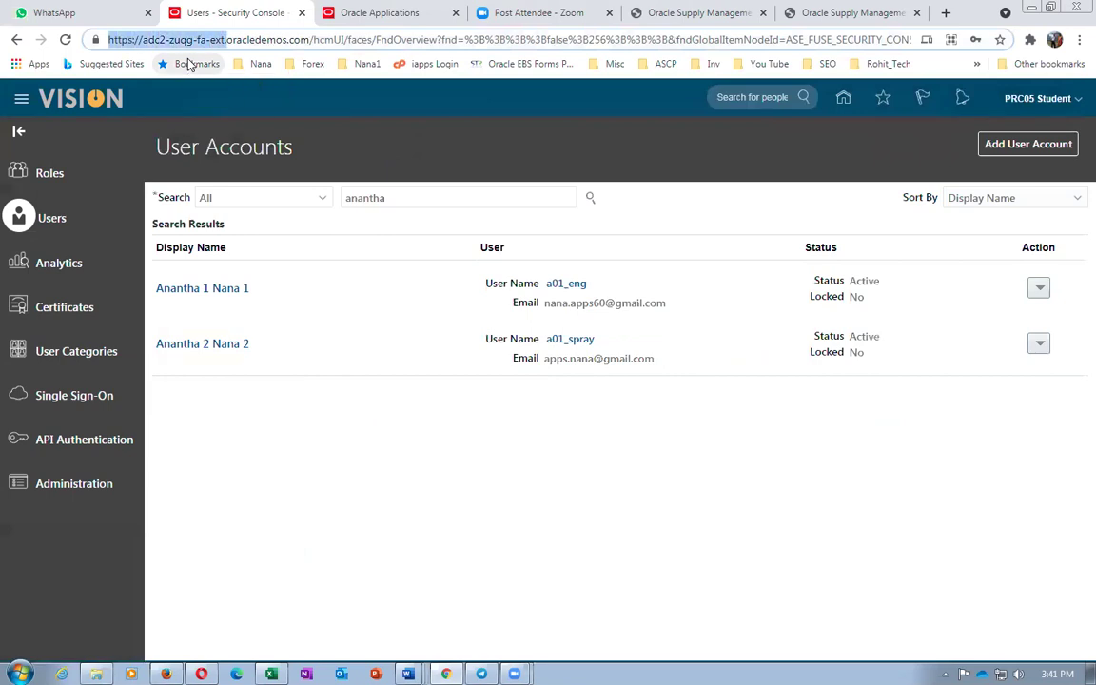
{"action": "key", "text": "shift+Right"}
{"action": "key", "text": "ctrl+c"}
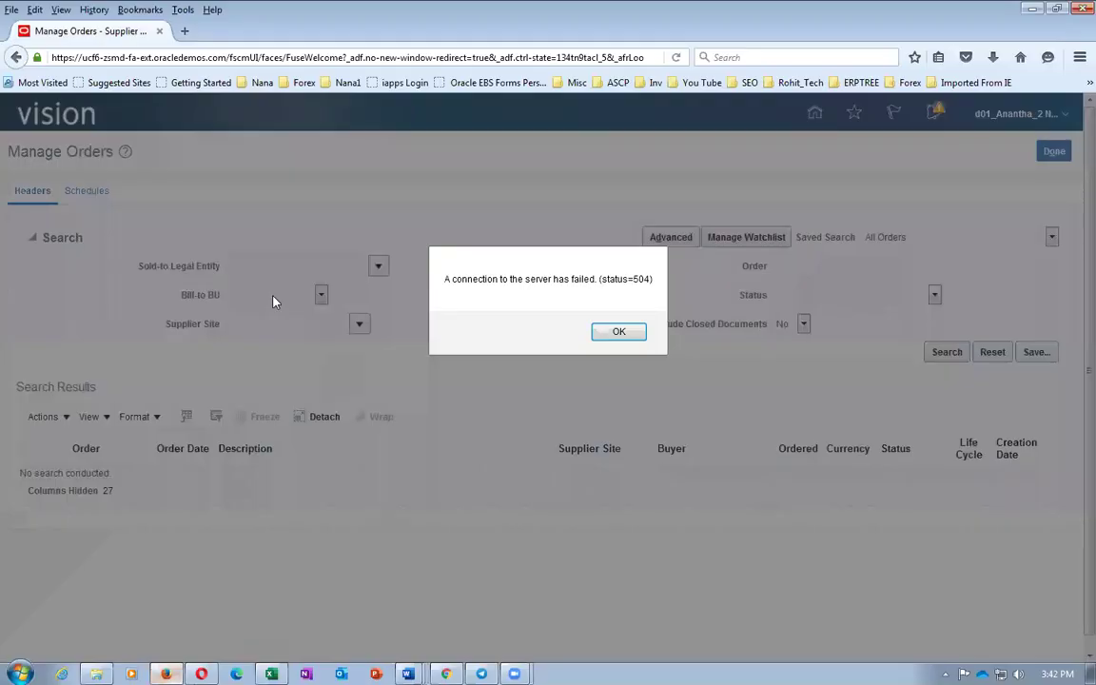
{"action": "left_click", "coordinate": [618, 332]}
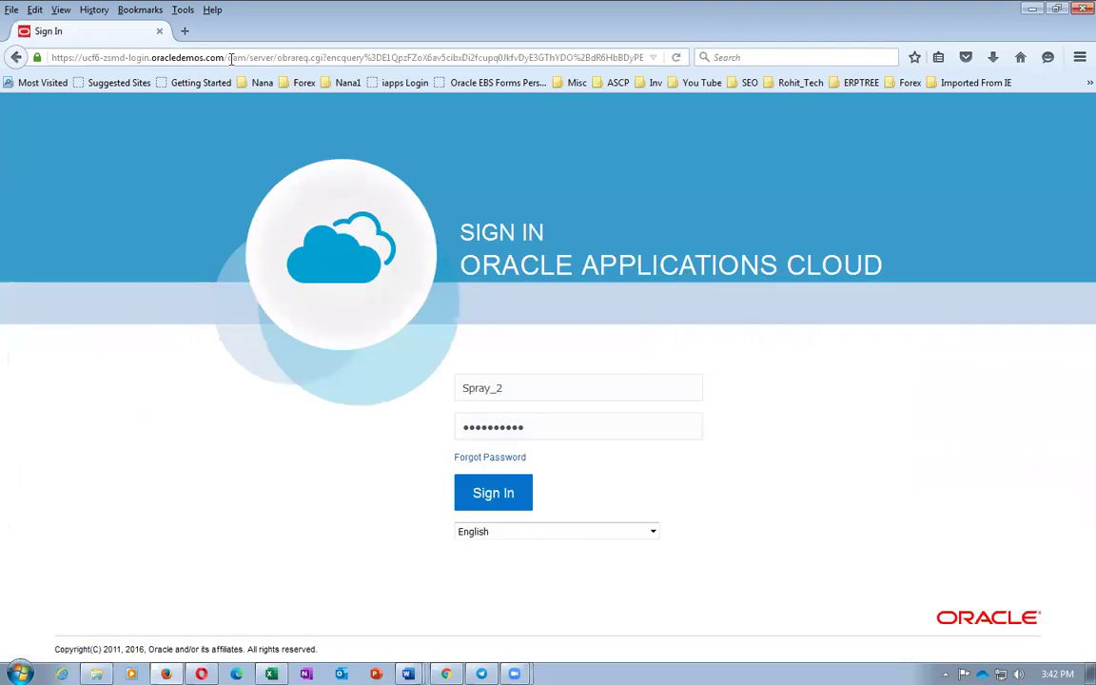
{"action": "left_click", "coordinate": [232, 58]}
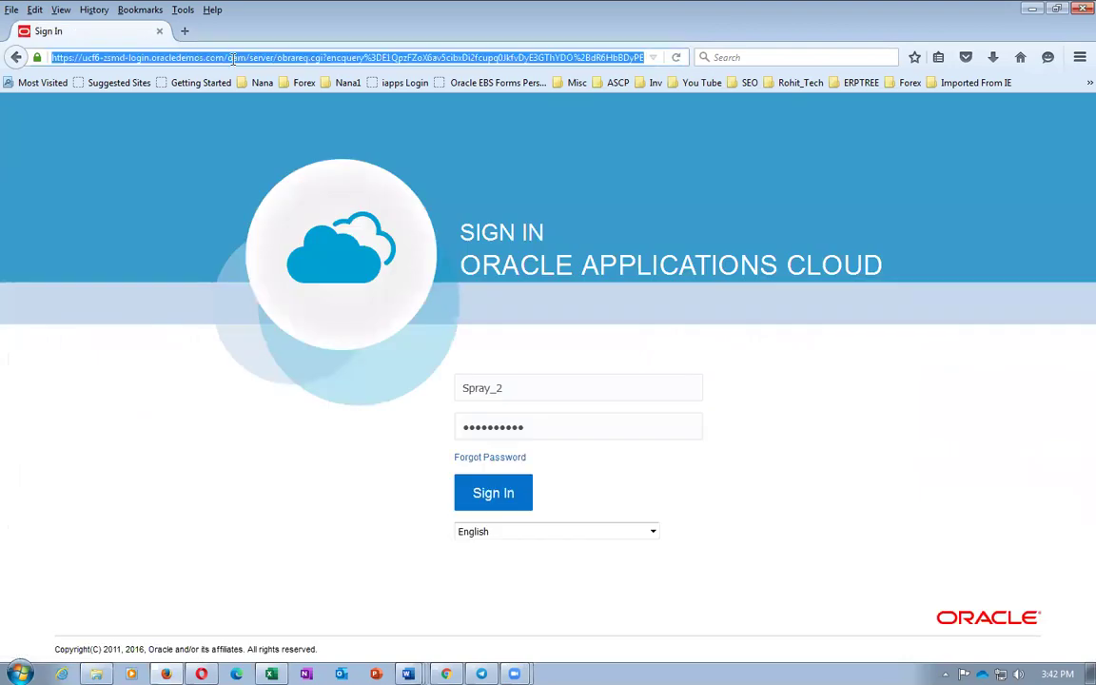
{"action": "key", "text": "ctrl+v"}
{"action": "key", "text": "Return"}
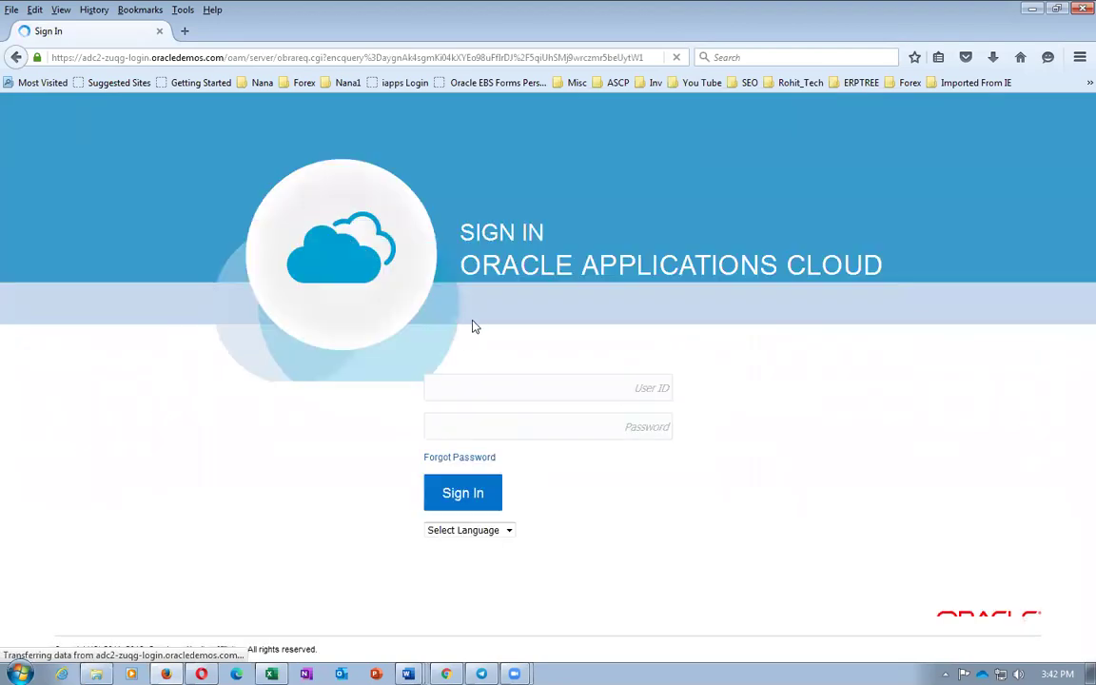
Sign in as a01_eng and decline saving the login details.
{"action": "type", "text": "a01_eng"}
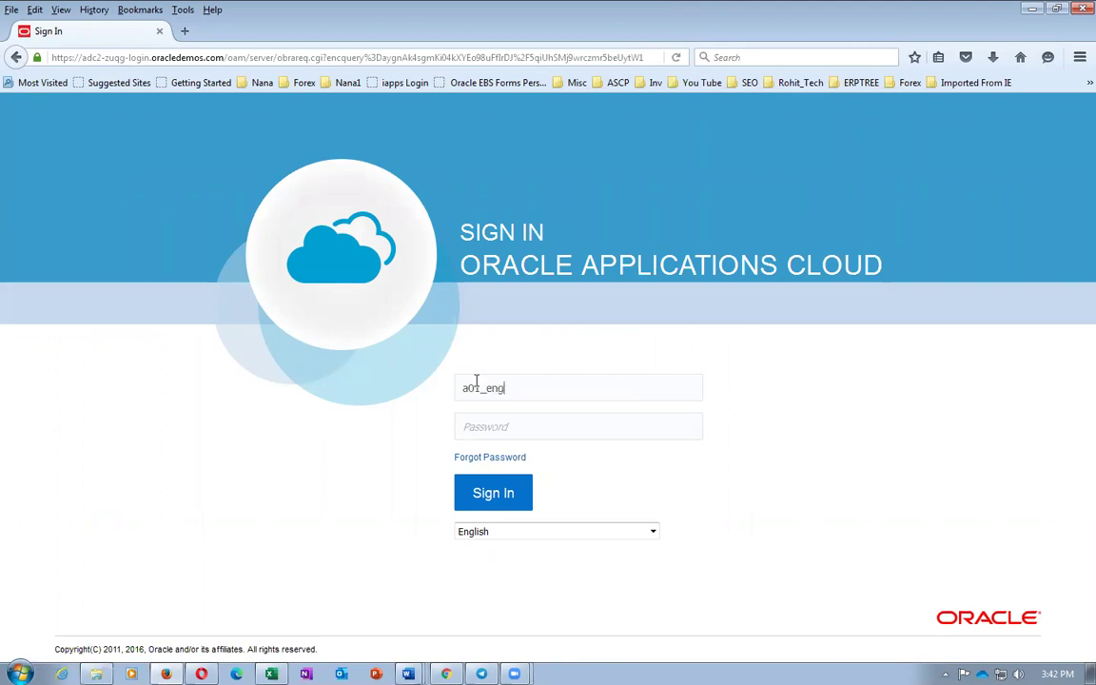
{"action": "key", "text": "Tab"}
{"action": "type", "text": "••••••••••"}
{"action": "key", "text": "Return"}
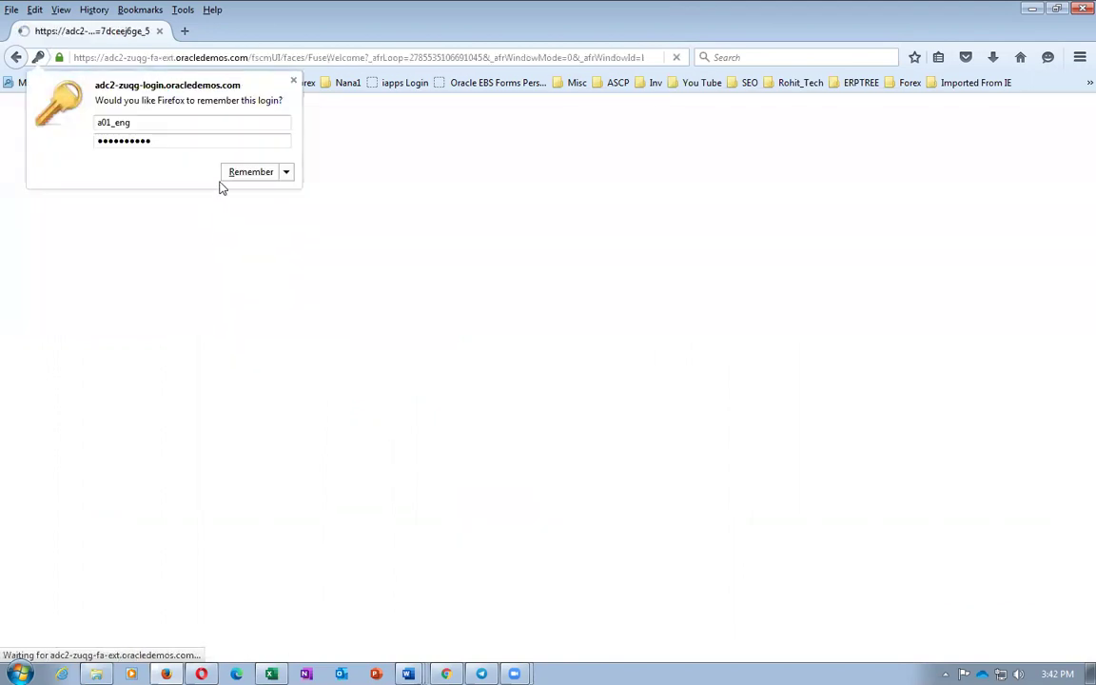
{"action": "left_click", "coordinate": [234, 176]}
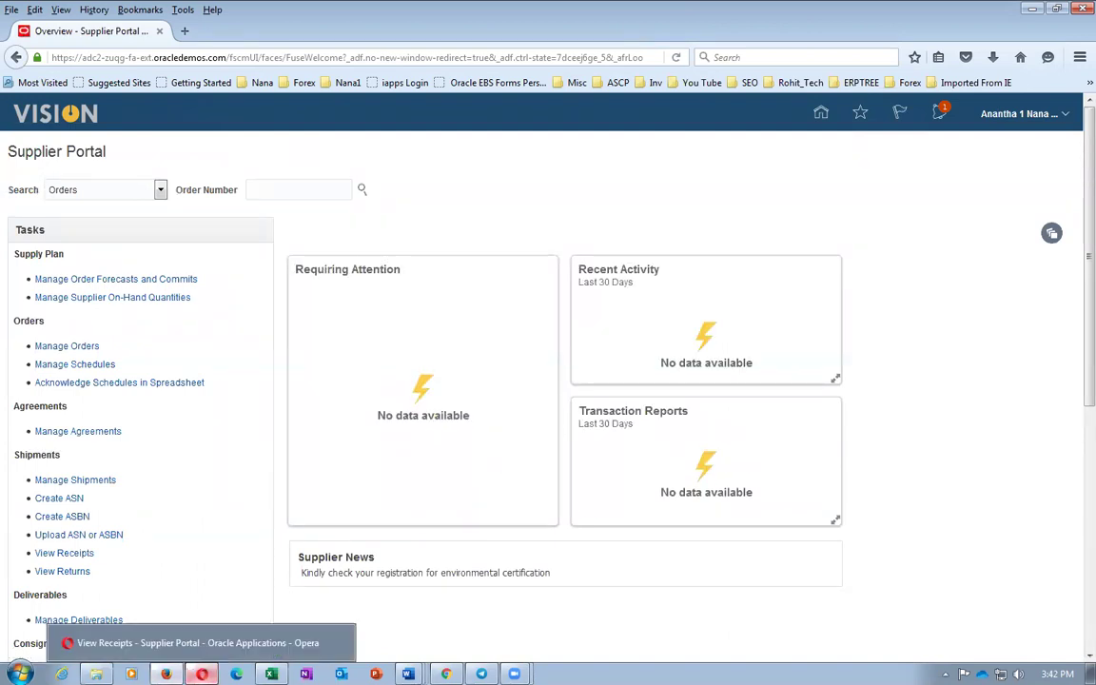
In the other browser window, load the site and sign in as a01_spray.
{"action": "left_click", "coordinate": [201, 674]}
{"action": "left_click", "coordinate": [363, 44]}
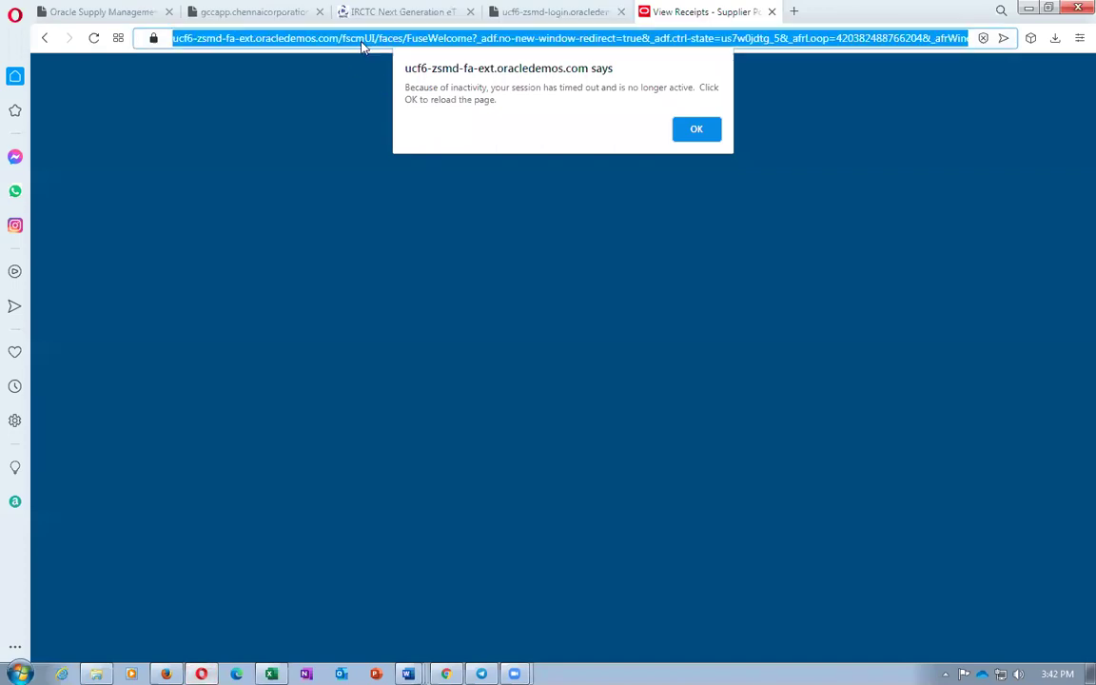
{"action": "key", "text": "ctrl+v"}
{"action": "key", "text": "Return"}
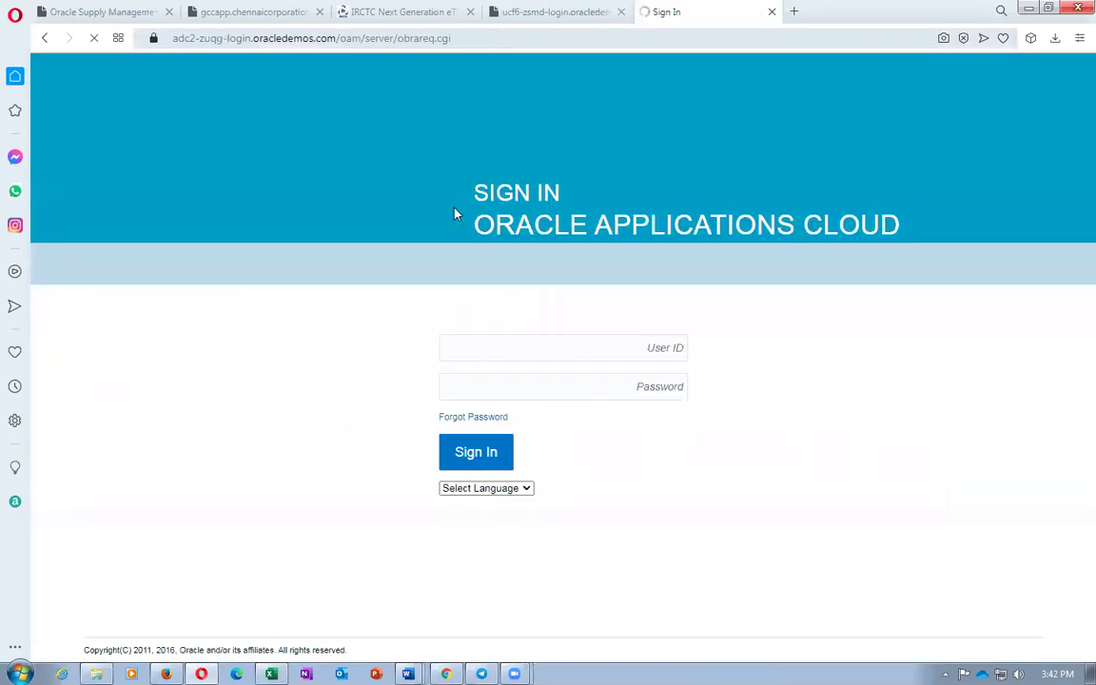
{"action": "left_click", "coordinate": [486, 349]}
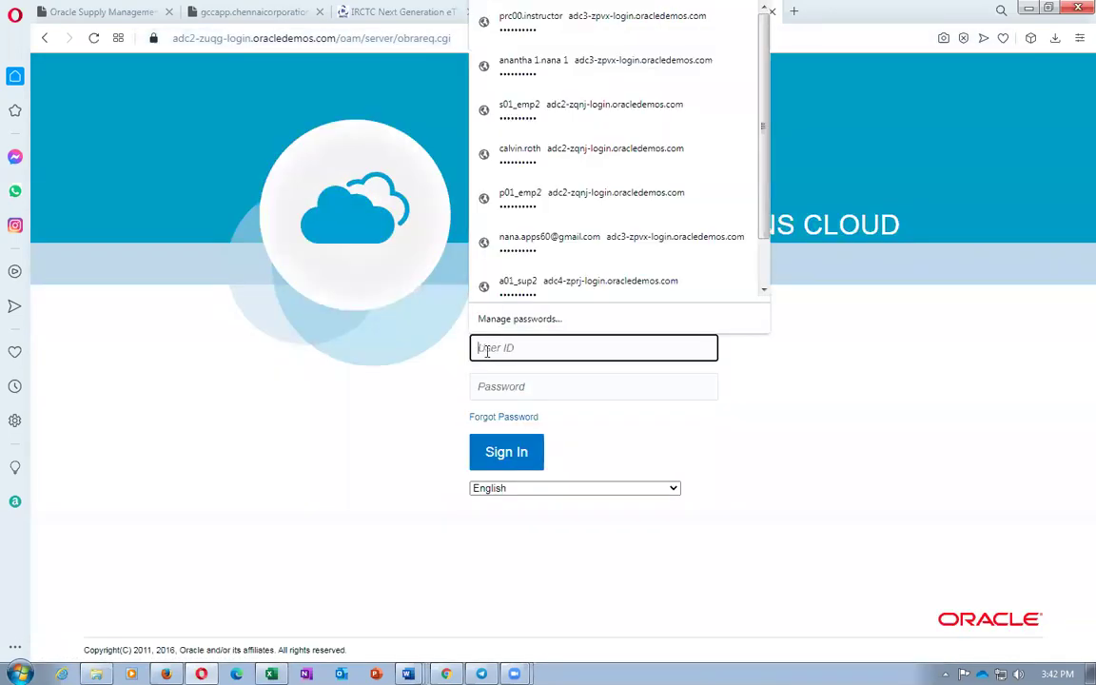
{"action": "type", "text": "a01_spray"}
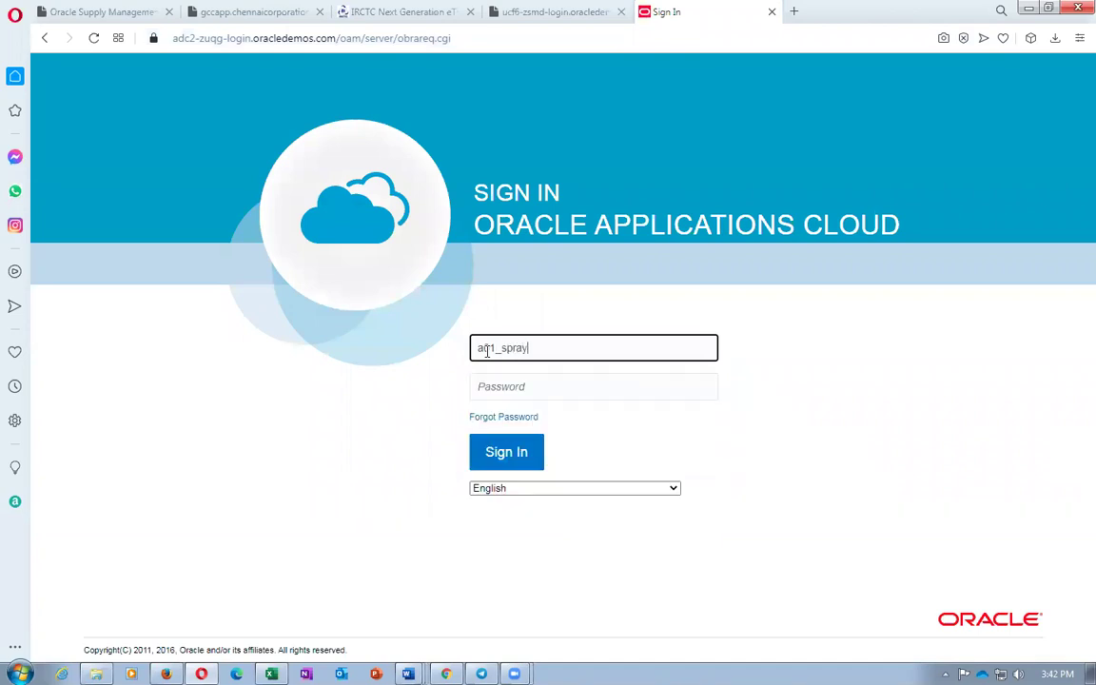
{"action": "key", "text": "Tab"}
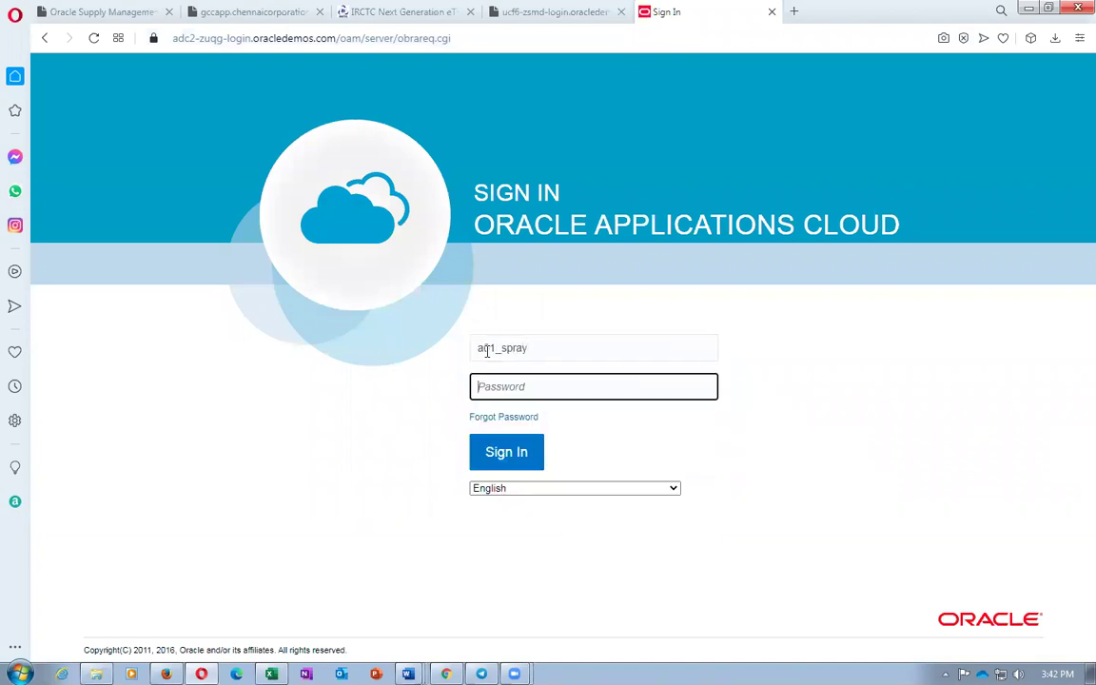
{"action": "key", "text": "ctrl+v"}
{"action": "key", "text": "Return"}
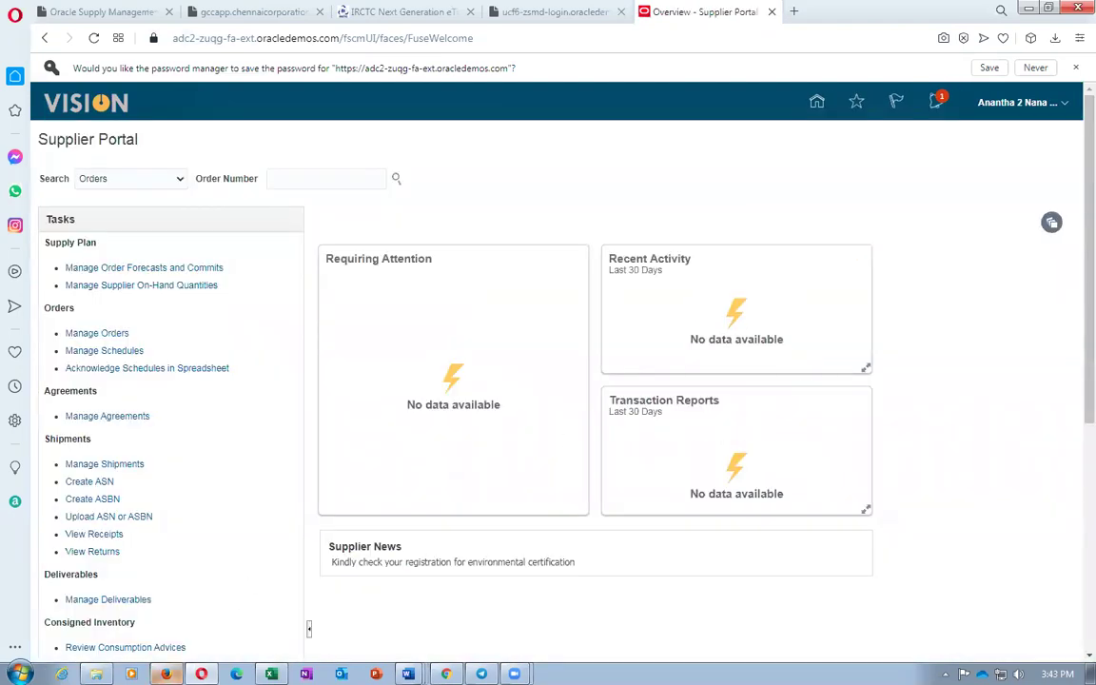
Review items 17–18 in Word's MC_OSP_Fusion task list, including the a01_Bombay_Engraver name.
{"action": "left_click", "coordinate": [446, 674]}
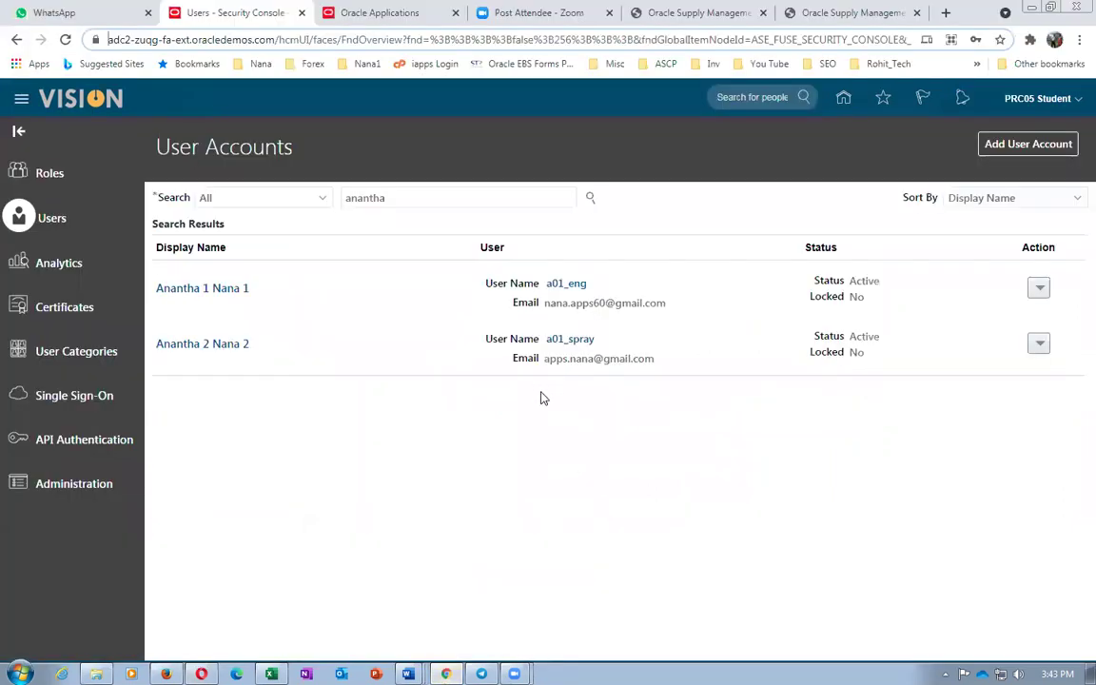
{"action": "mouse_move", "coordinate": [407, 674]}
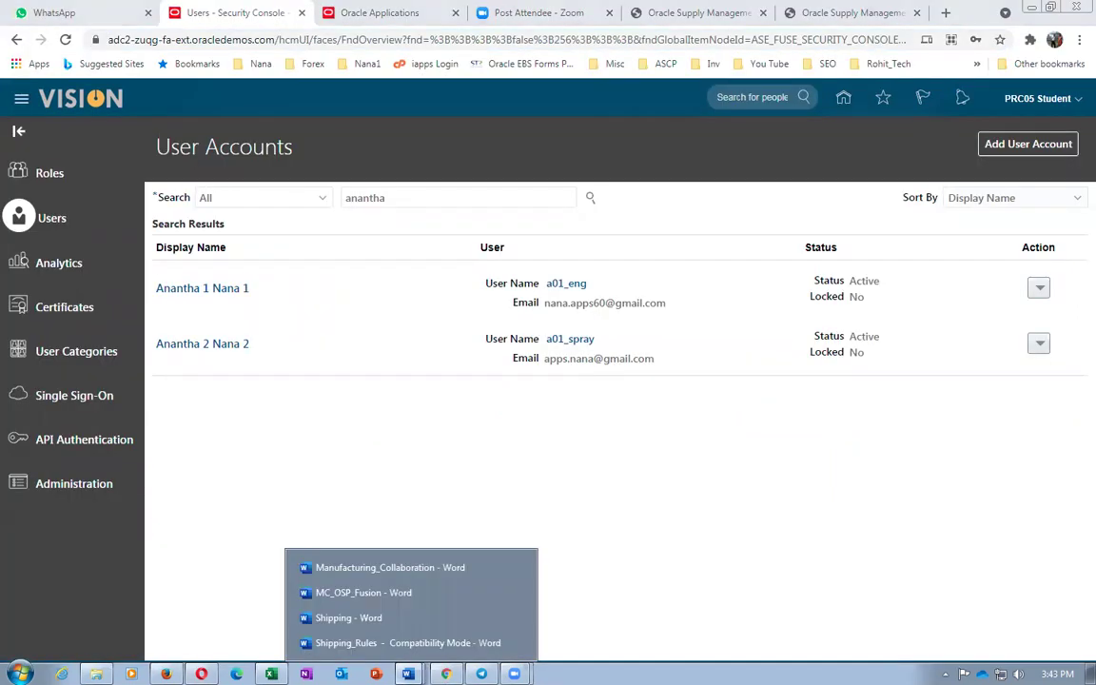
{"action": "left_click", "coordinate": [390, 568]}
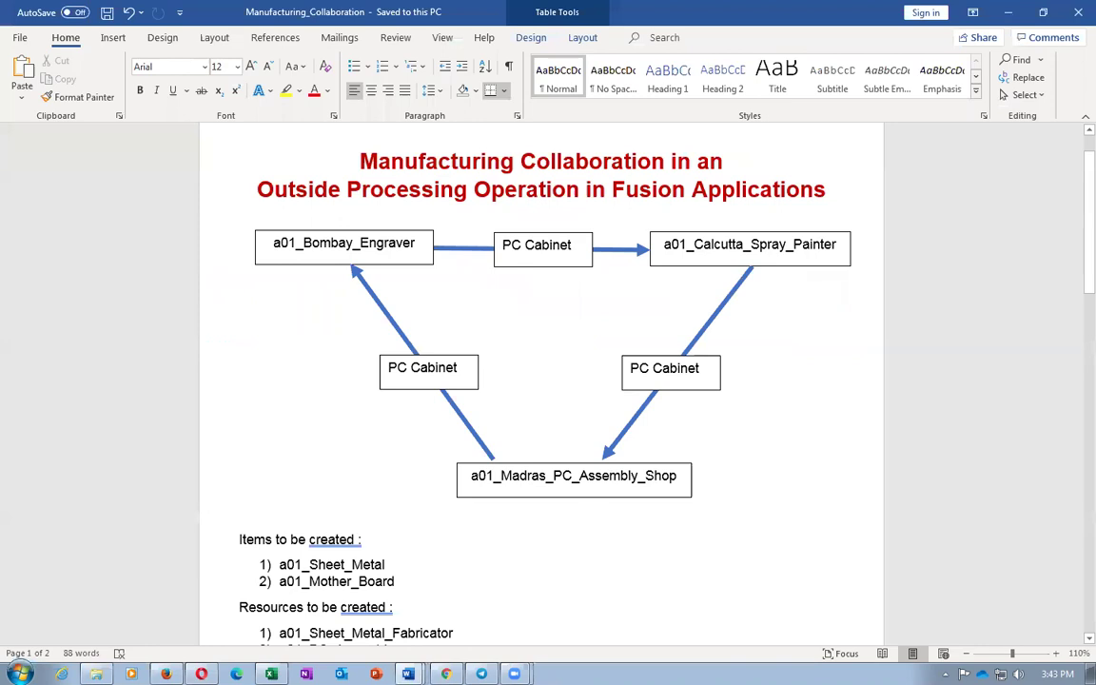
{"action": "mouse_move", "coordinate": [407, 674]}
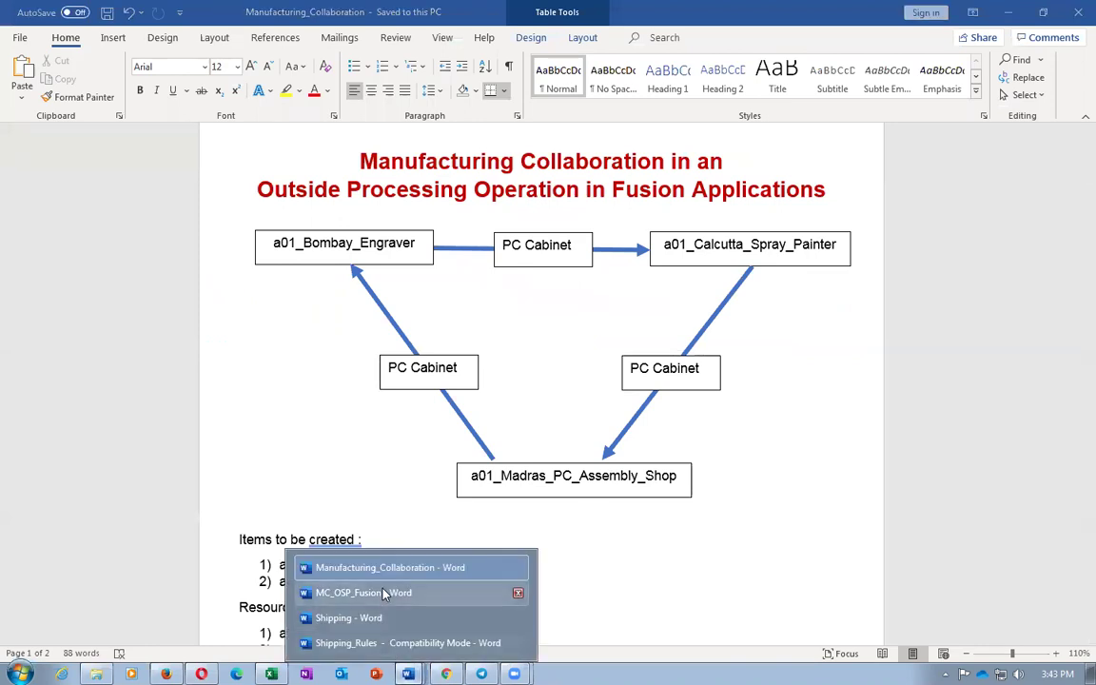
{"action": "left_click", "coordinate": [385, 595]}
{"action": "left_click", "coordinate": [569, 427]}
{"action": "scroll", "coordinate": [430, 348], "scroll_direction": "down", "scroll_amount": 3}
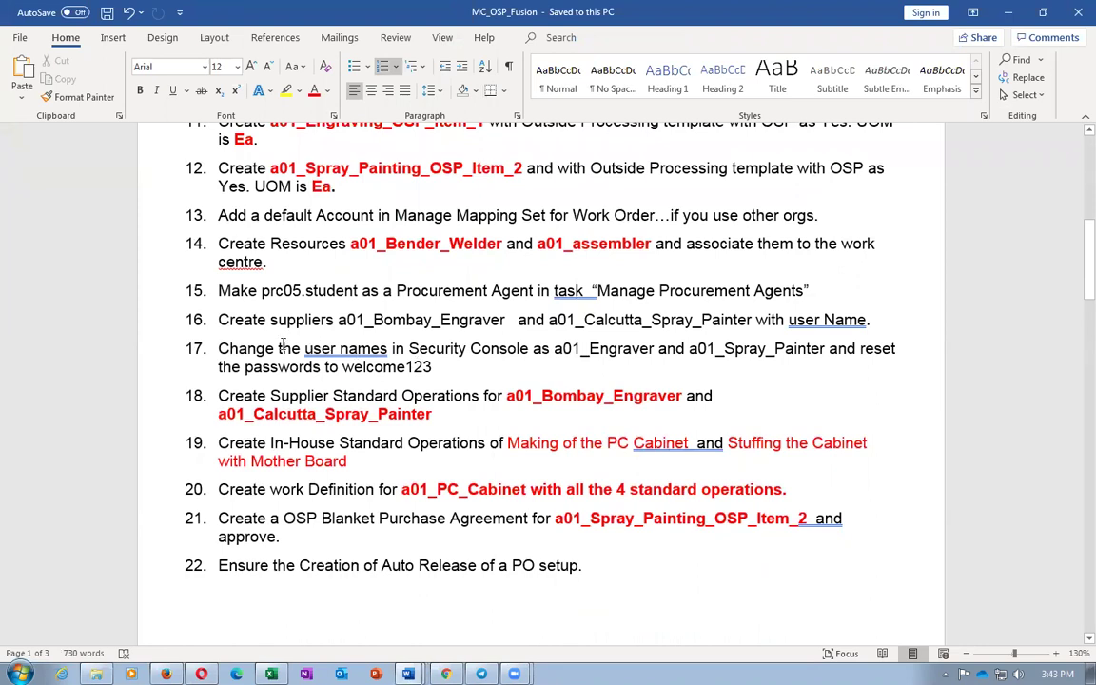
{"action": "left_click_drag", "start_coordinate": [280, 348], "coordinate": [419, 366]}
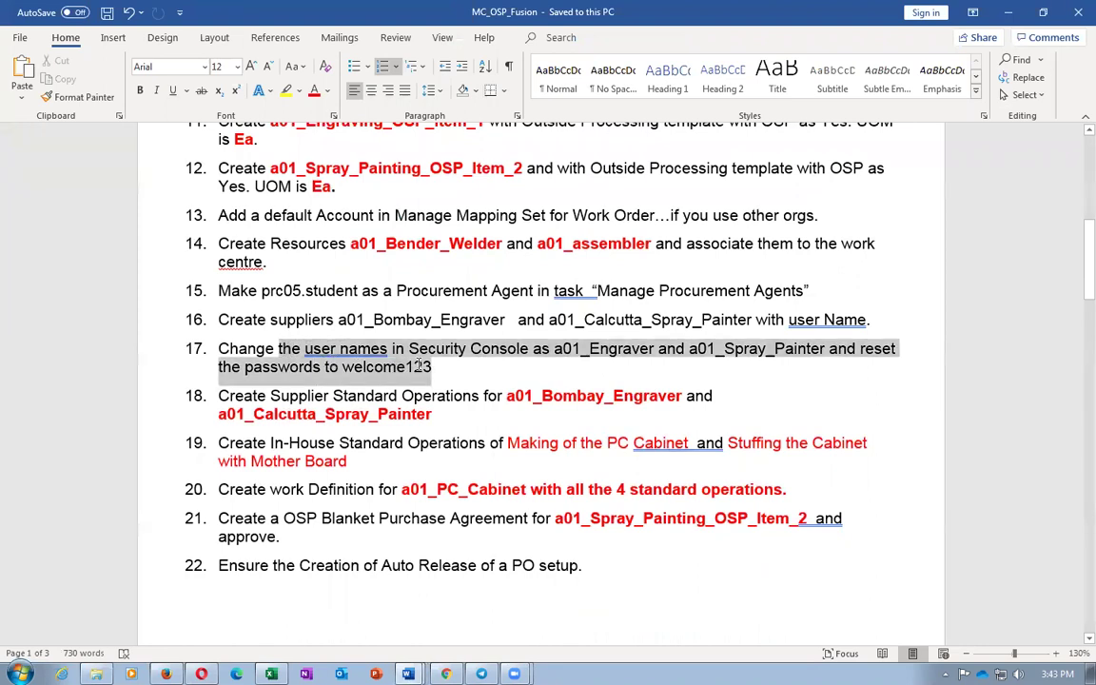
{"action": "left_click", "coordinate": [409, 381]}
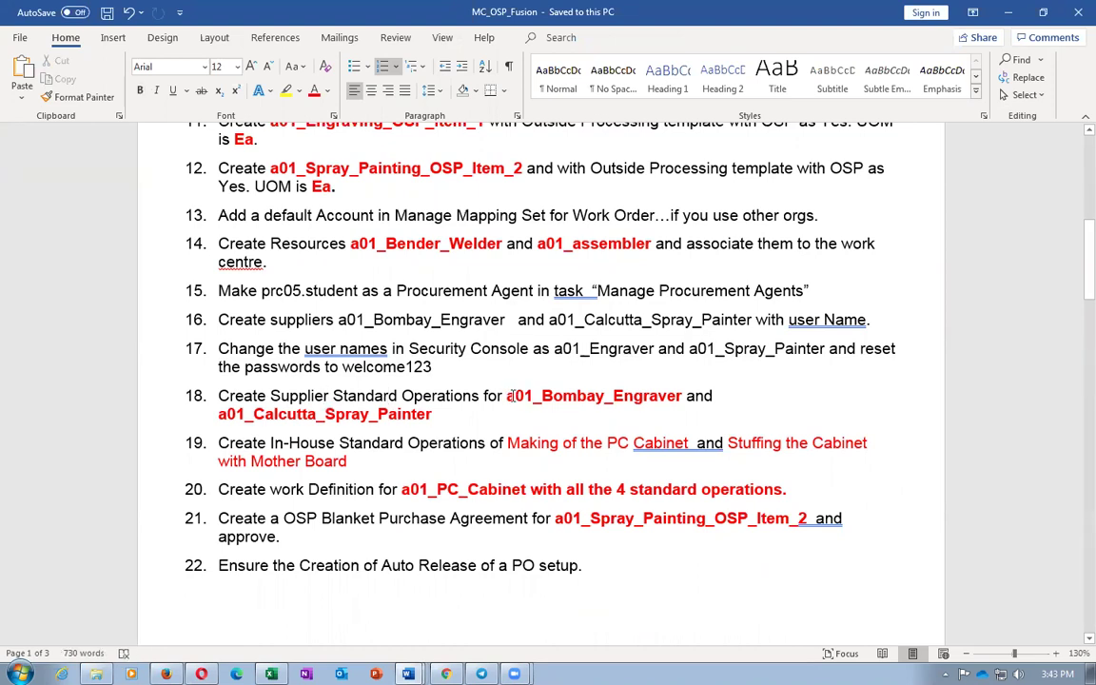
{"action": "left_click_drag", "start_coordinate": [509, 396], "coordinate": [656, 394]}
{"action": "key", "text": "ctrl+c"}
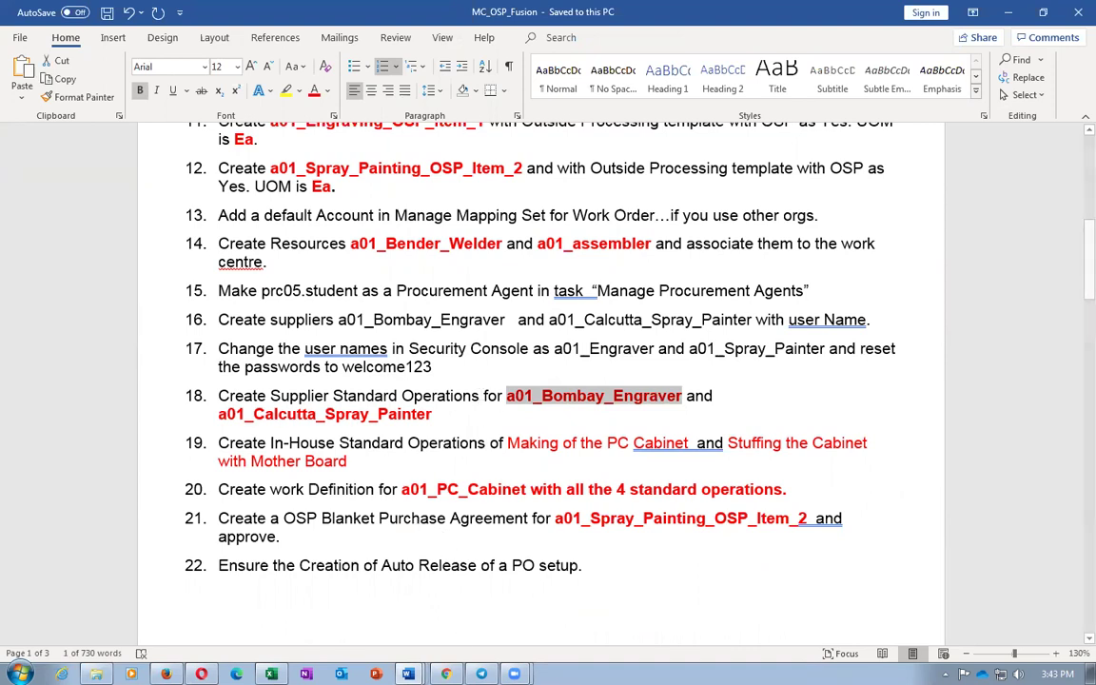
{"action": "key", "text": "alt+Tab"}
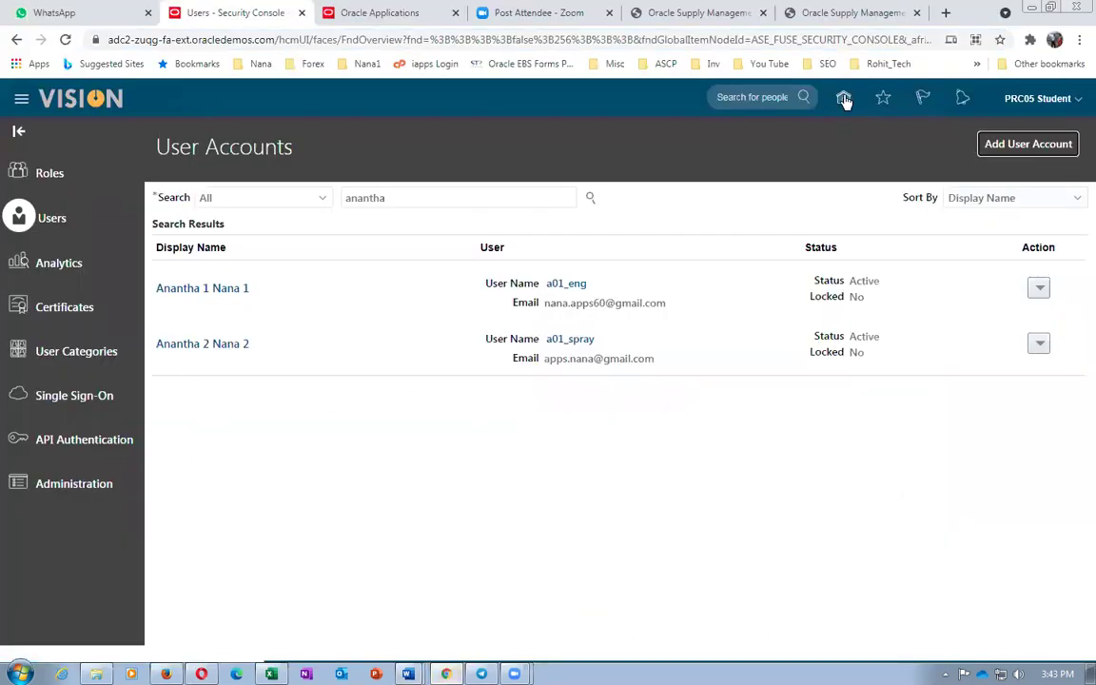
Go to Supply Chain Execution > Work Definition > Manage Standard Operations and create a new operation.
{"action": "left_click", "coordinate": [844, 99]}
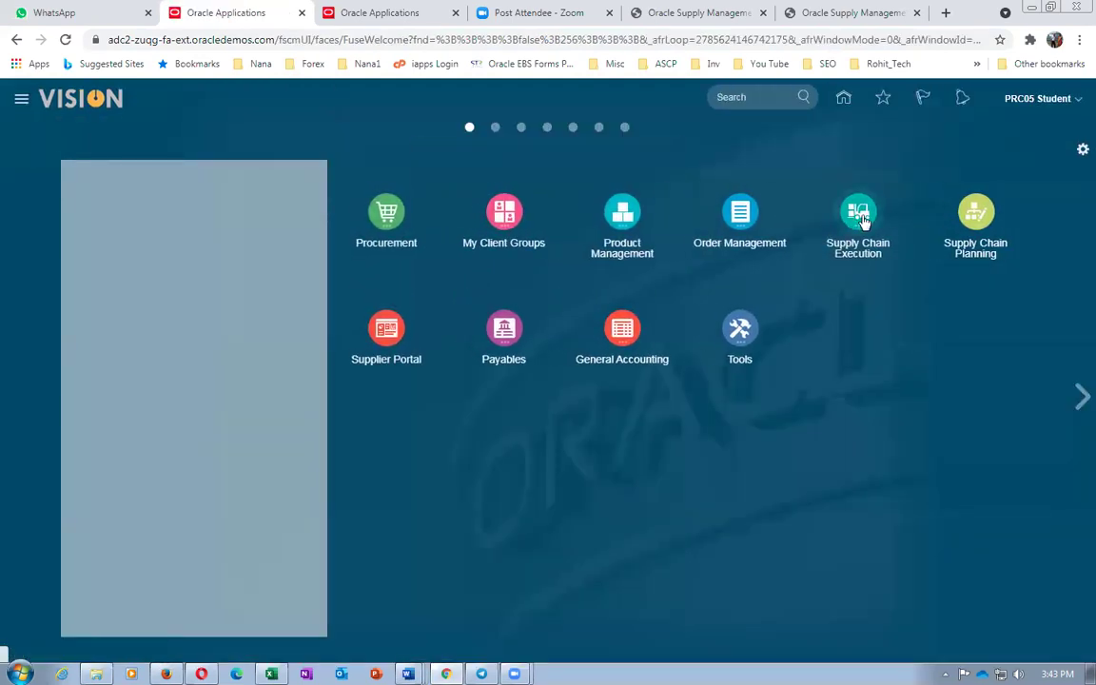
{"action": "left_click", "coordinate": [860, 219]}
{"action": "left_click", "coordinate": [404, 340]}
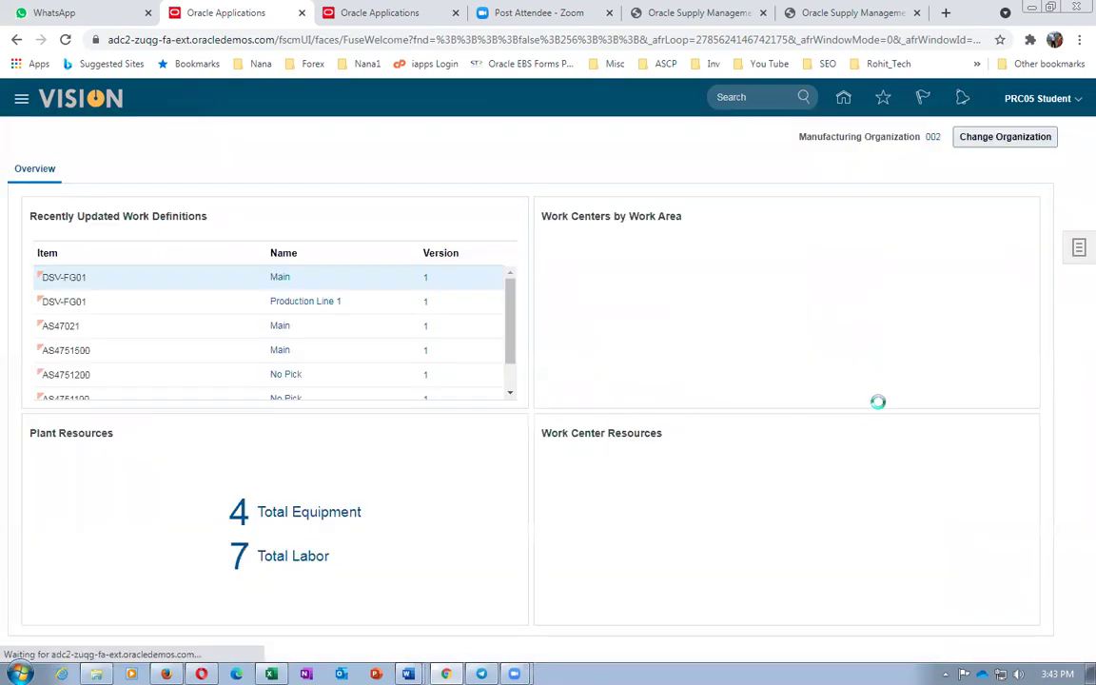
{"action": "left_click", "coordinate": [1078, 250]}
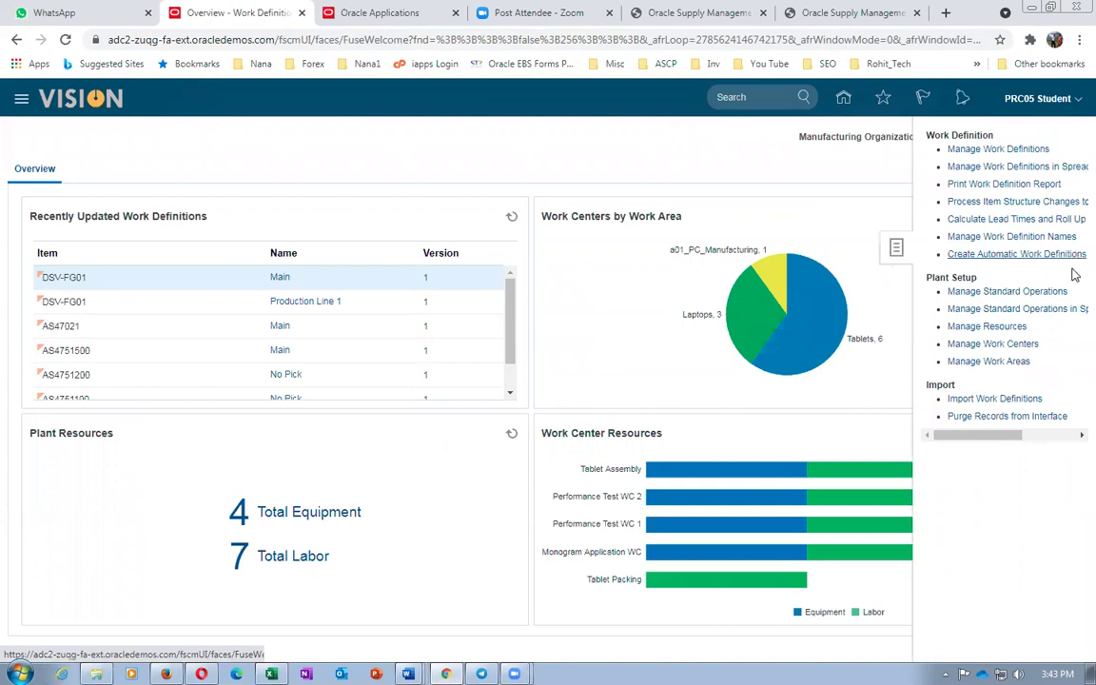
{"action": "left_click", "coordinate": [978, 291]}
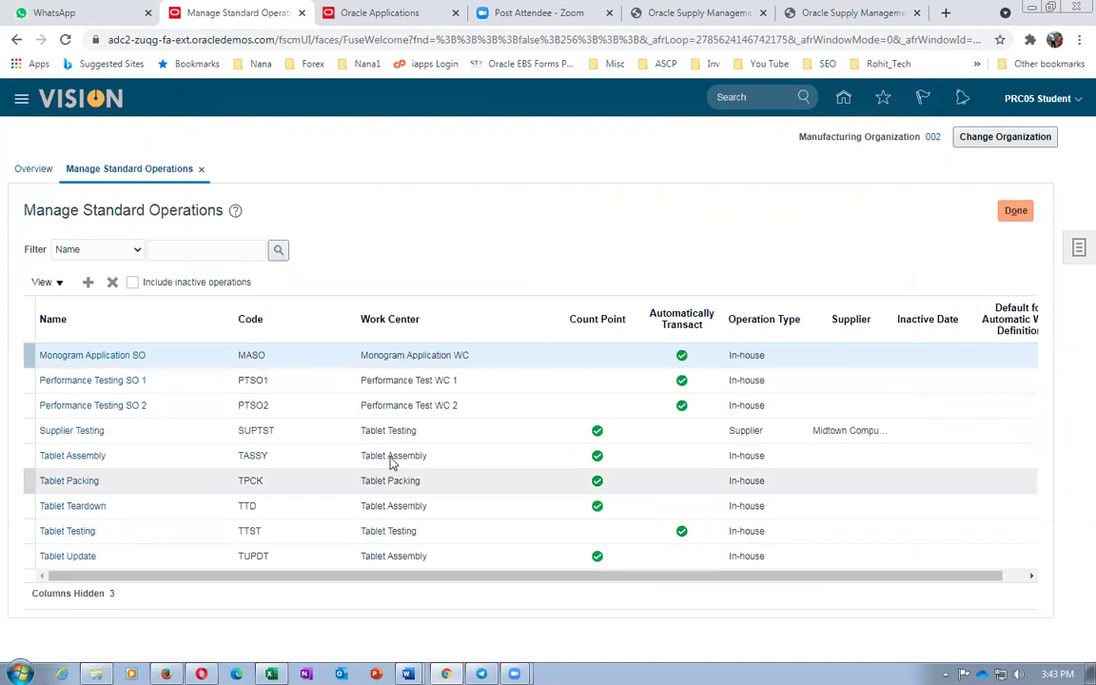
{"action": "left_click", "coordinate": [88, 283]}
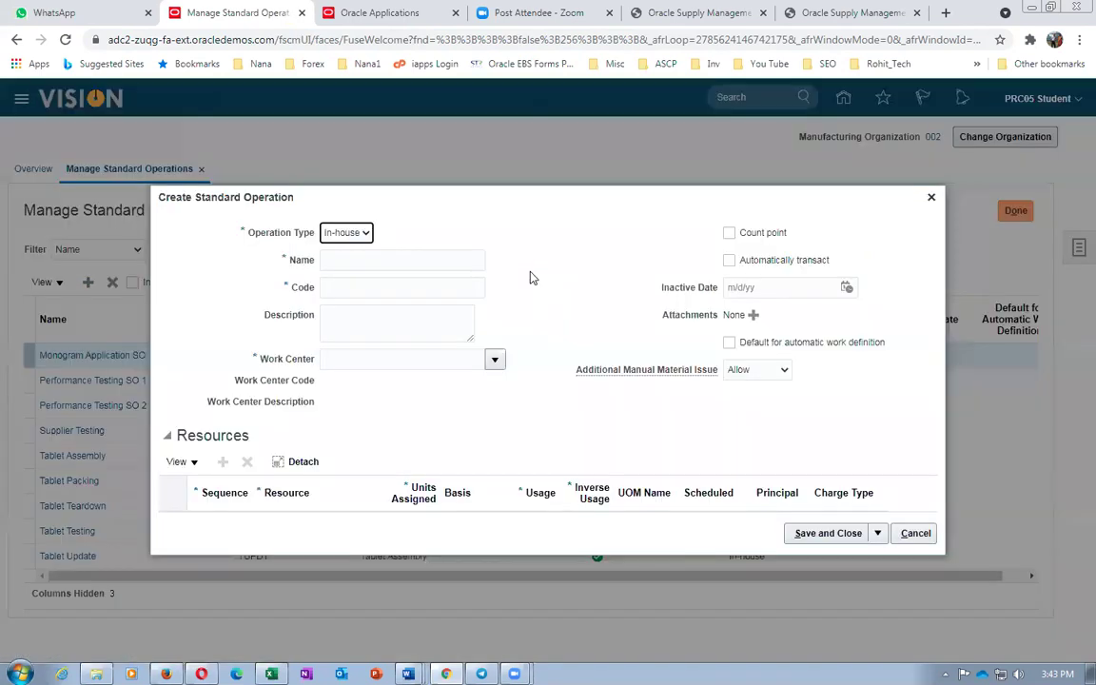
Make it a Supplier operation with name, code and description a01_Bombay_Engraver.
{"action": "left_click", "coordinate": [347, 234]}
{"action": "left_click", "coordinate": [348, 257]}
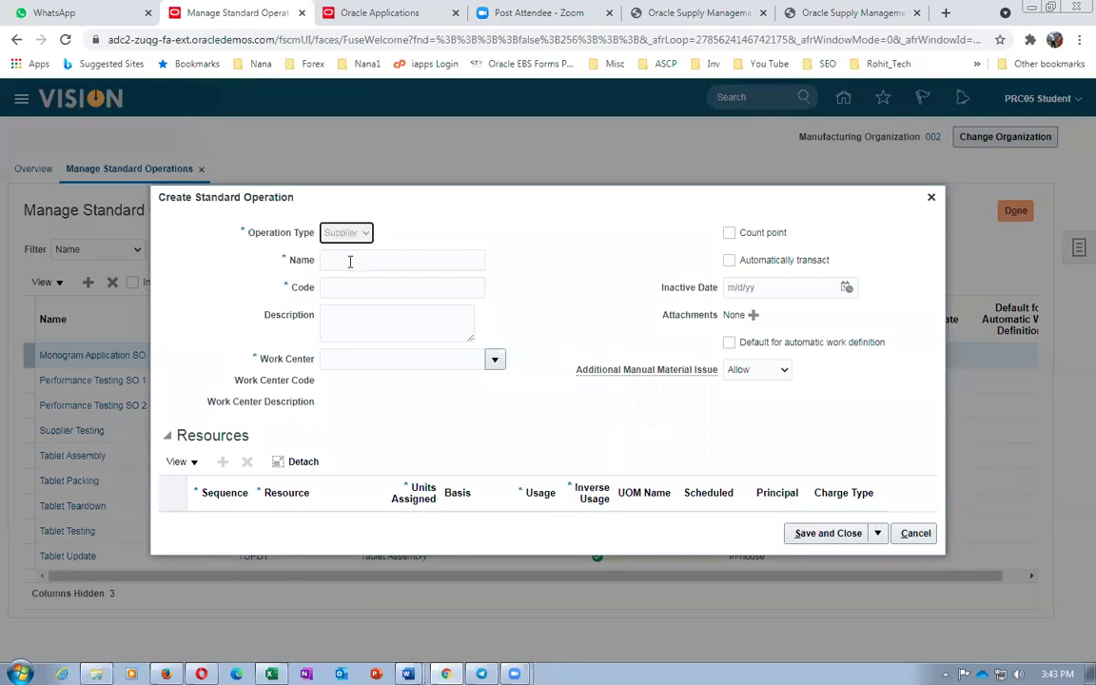
{"action": "left_click", "coordinate": [350, 231]}
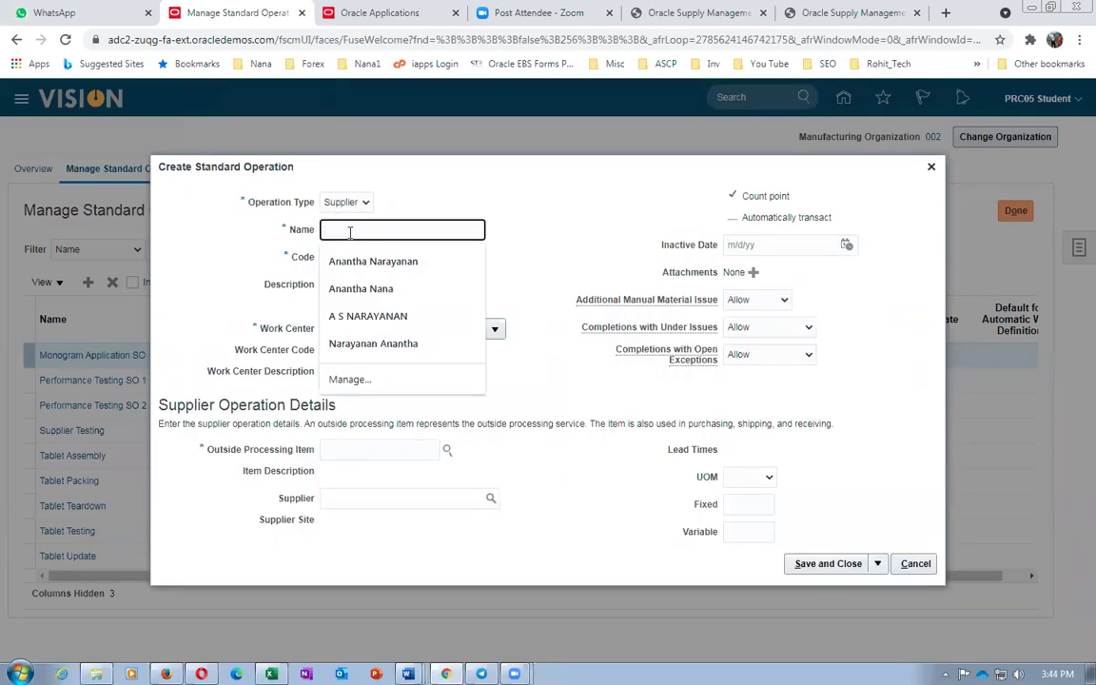
{"action": "key", "text": "ctrl+v"}
{"action": "left_click", "coordinate": [350, 258]}
{"action": "key", "text": "ctrl+v"}
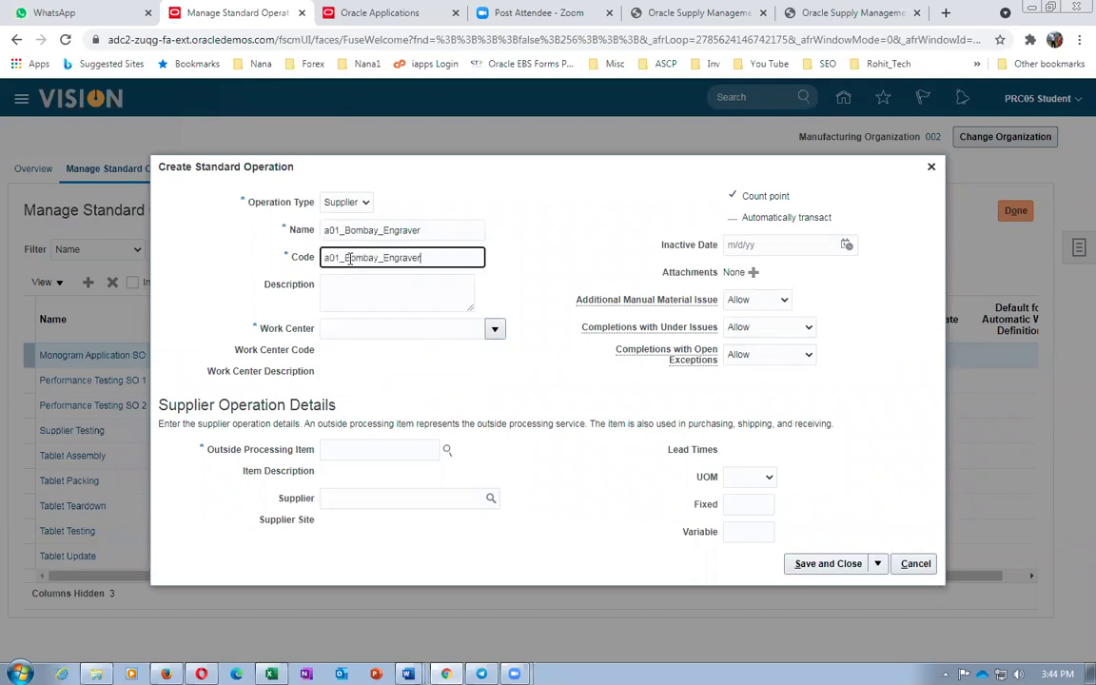
{"action": "left_click", "coordinate": [343, 290]}
{"action": "key", "text": "ctrl+v"}
Set work center a01_Madras_PC_Assembly_Shop and outside processing item a01_Engraving_OSP_Item_1.
{"action": "left_click", "coordinate": [361, 330]}
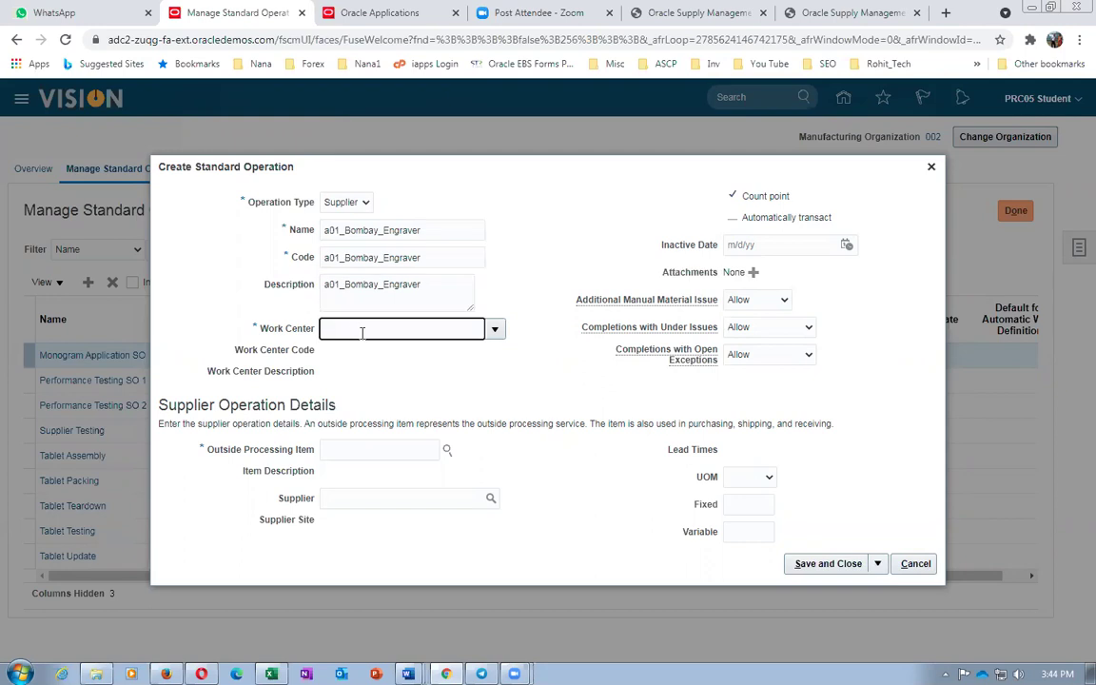
{"action": "type", "text": "a01"}
{"action": "key", "text": "Tab"}
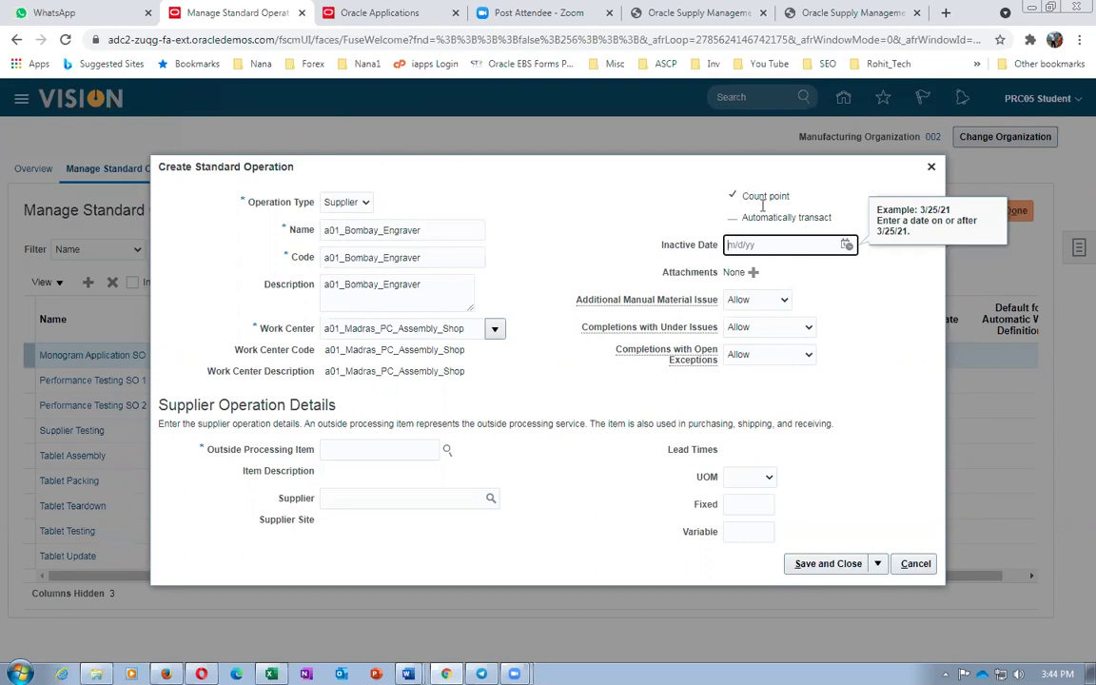
{"action": "left_click", "coordinate": [357, 449]}
{"action": "key", "text": "Tab"}
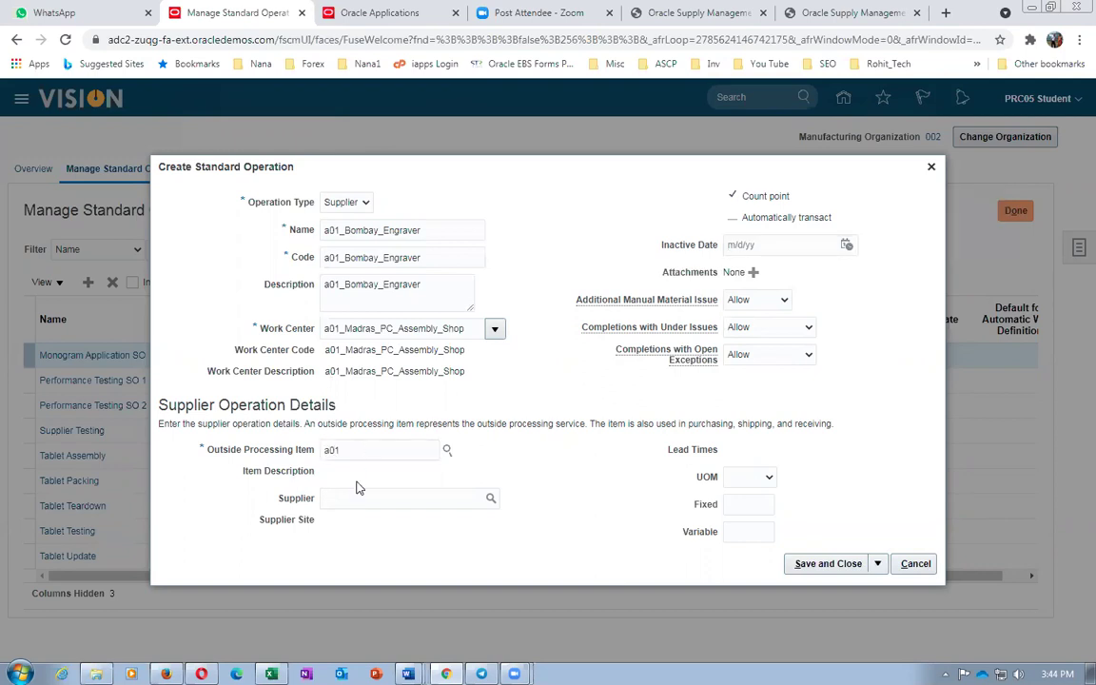
{"action": "left_click", "coordinate": [316, 404]}
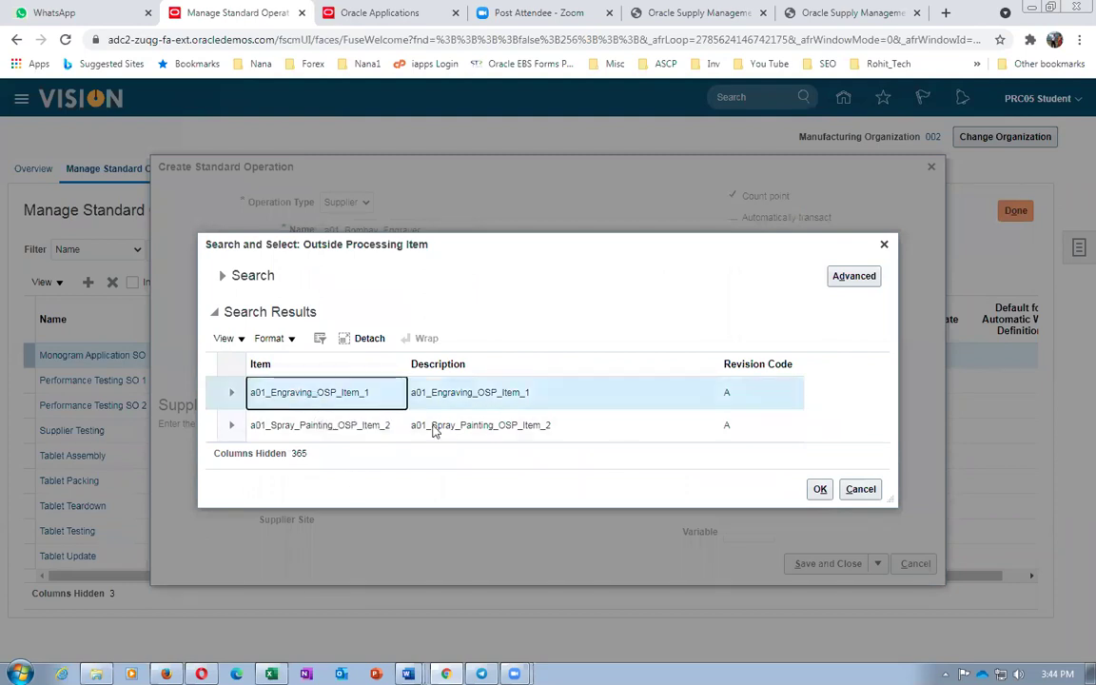
{"action": "left_click", "coordinate": [819, 489]}
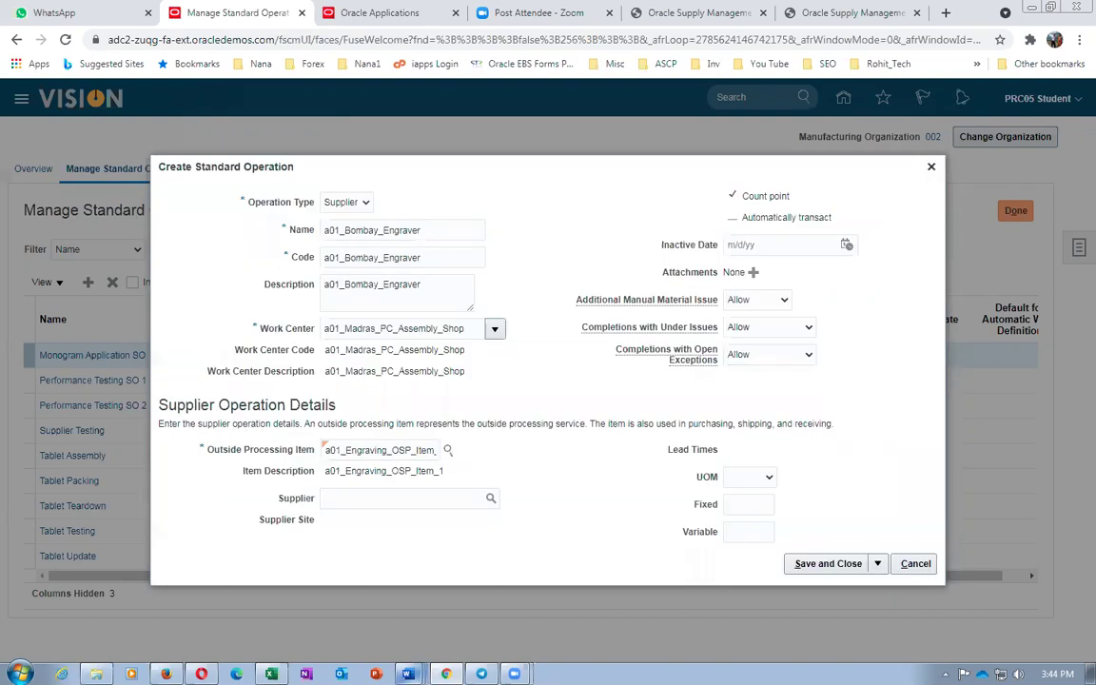
{"action": "left_click", "coordinate": [398, 597]}
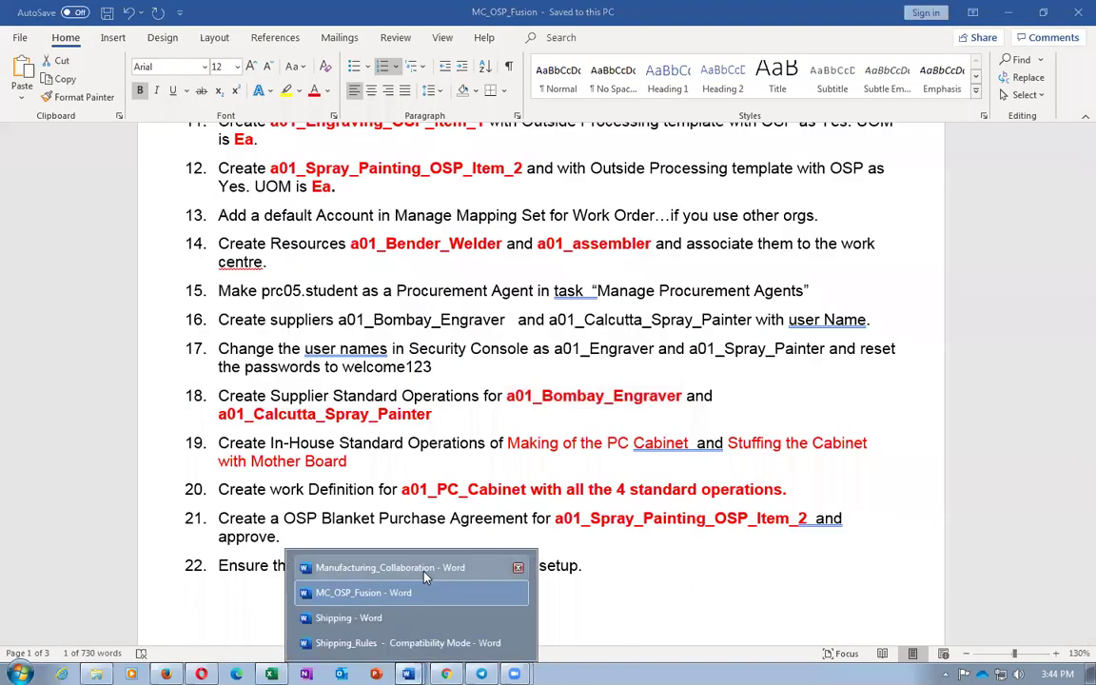
Check the Manufacturing_Collaboration flow diagram in Word, then go back to the operation form.
{"action": "left_click", "coordinate": [424, 568]}
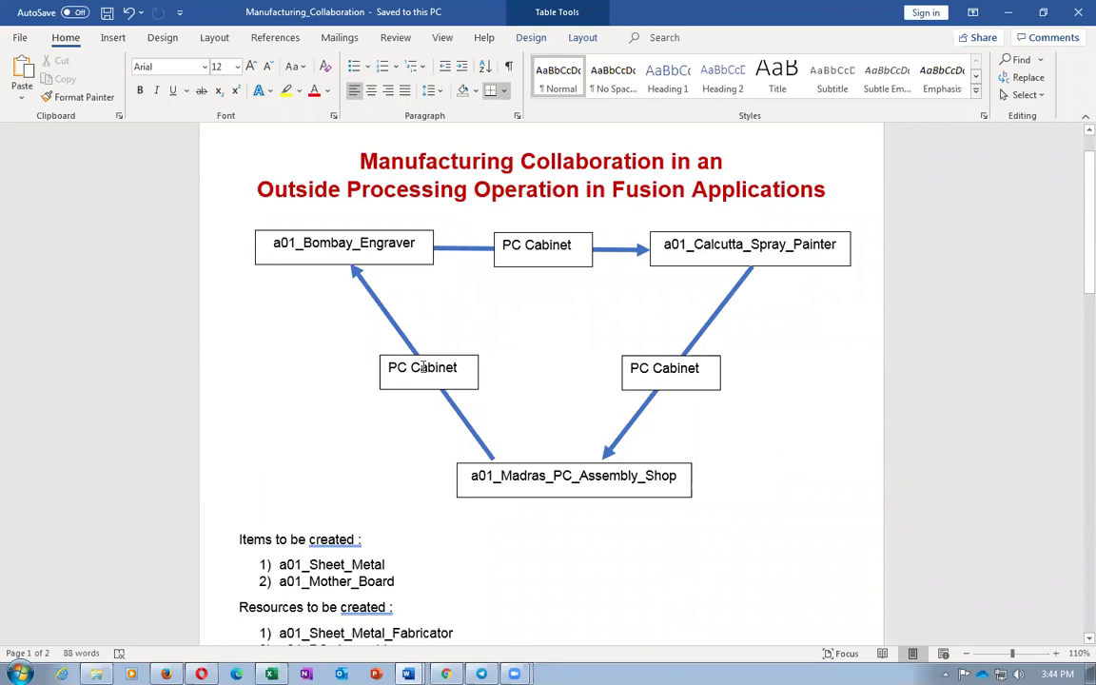
{"action": "key", "text": "alt+Tab"}
{"action": "key", "text": "alt+Tab"}
{"action": "key", "text": "alt+Tab"}
{"action": "key", "text": "Tab"}
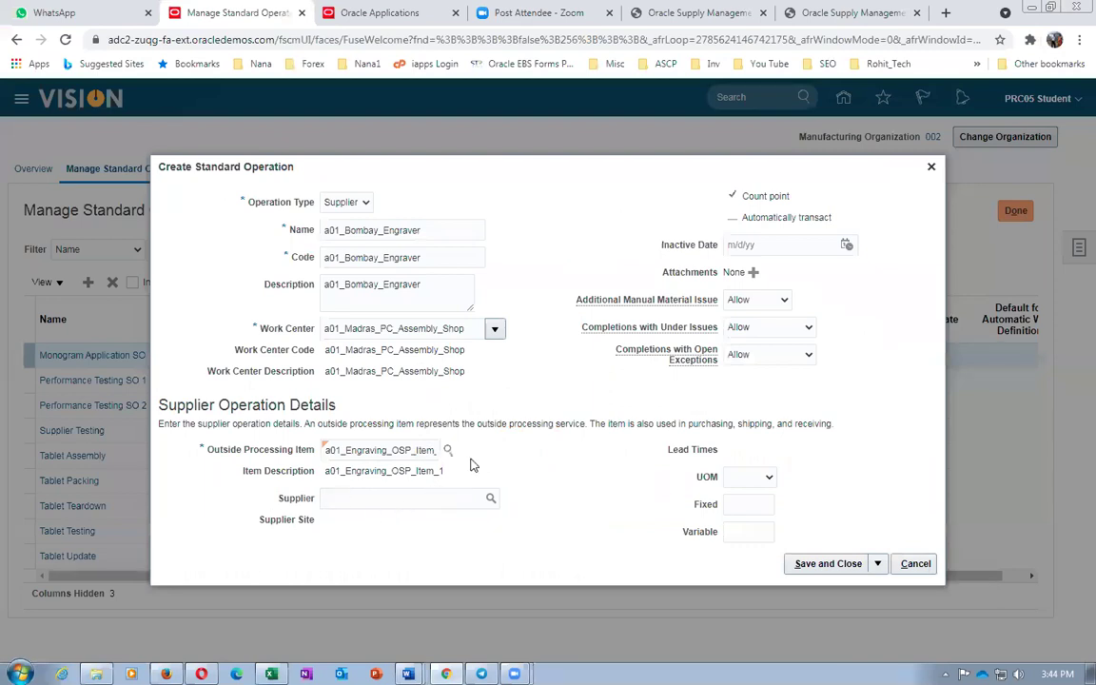
Search suppliers matching a01 and select a01_Bombay_Engraver as the operation's supplier.
{"action": "left_click", "coordinate": [350, 498]}
{"action": "type", "text": "a01"}
{"action": "key", "text": "Tab"}
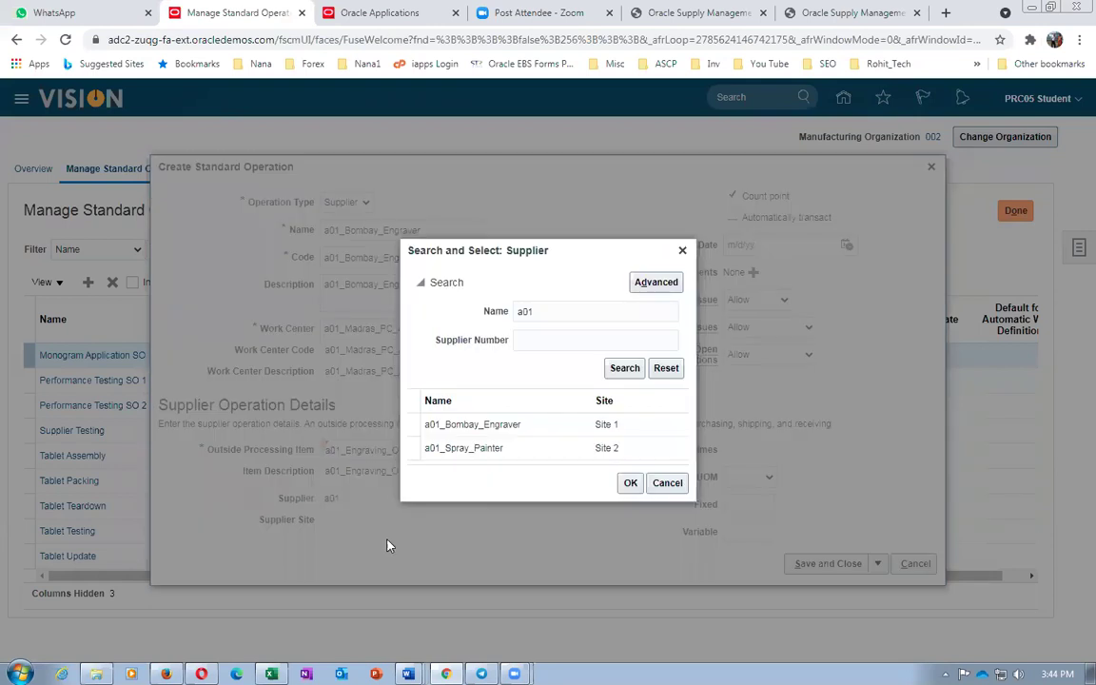
{"action": "left_click", "coordinate": [519, 427]}
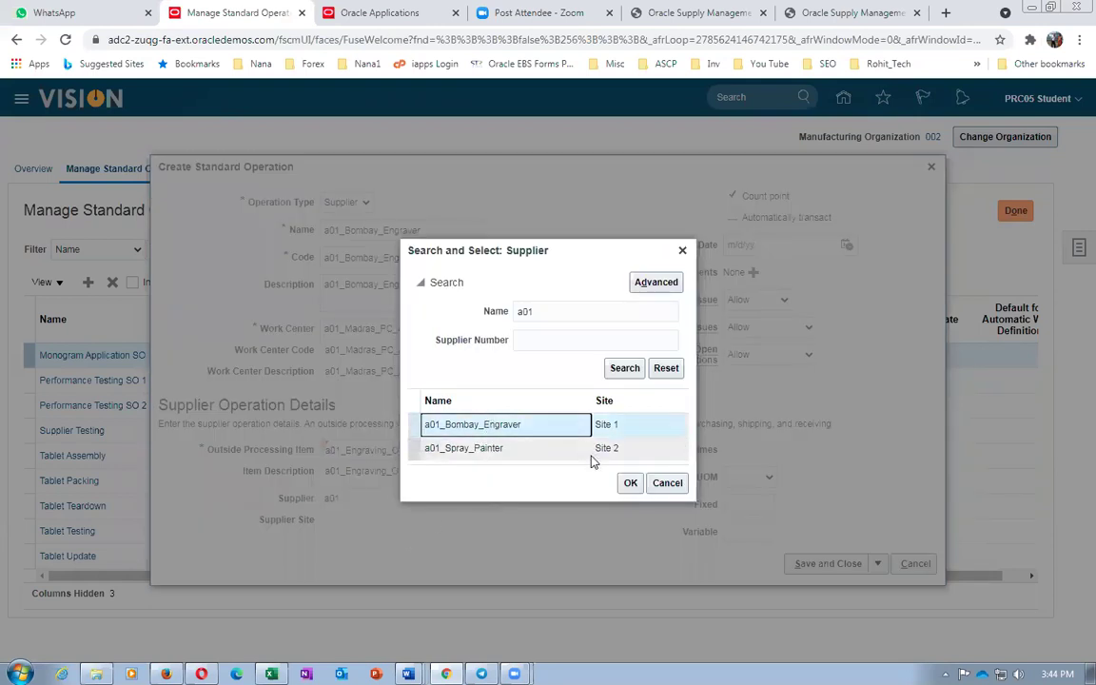
{"action": "left_click", "coordinate": [628, 482]}
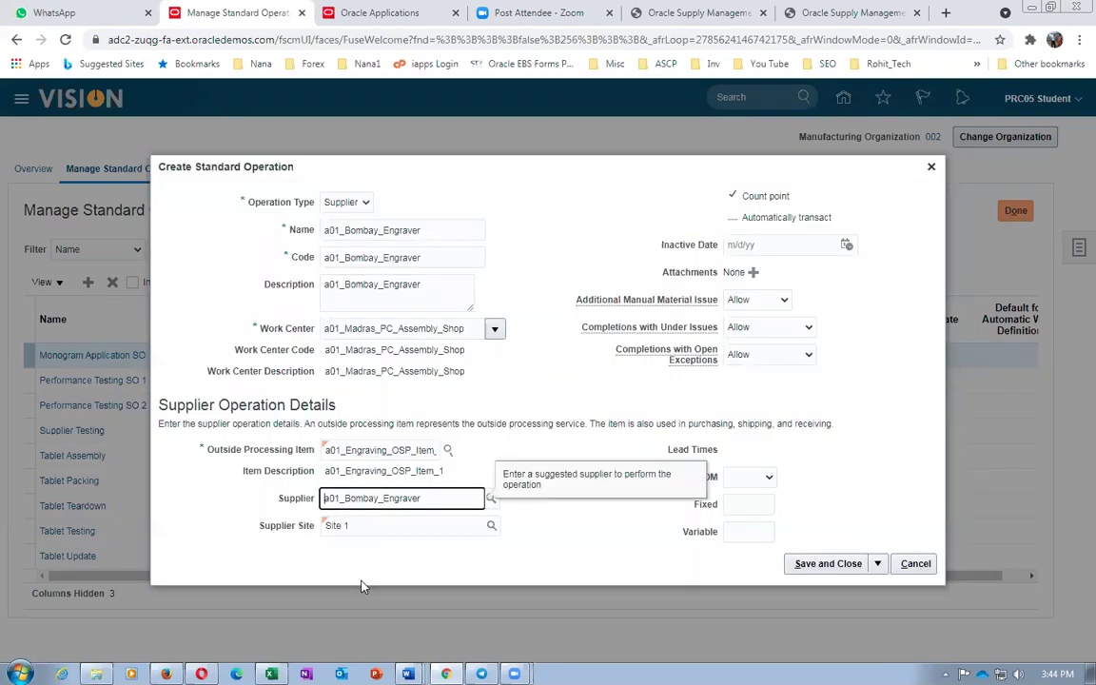
{"action": "left_click", "coordinate": [759, 477]}
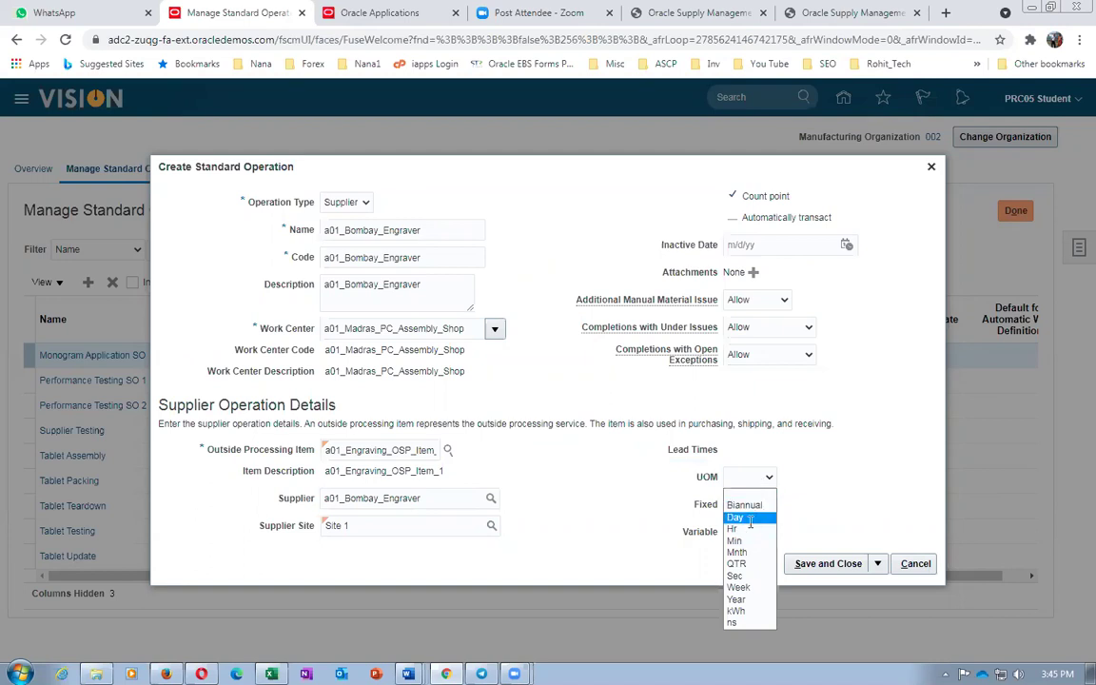
Set the lead time unit to Day with fixed lead time 1 and variable 3.
{"action": "left_click", "coordinate": [842, 523]}
{"action": "left_click", "coordinate": [741, 504]}
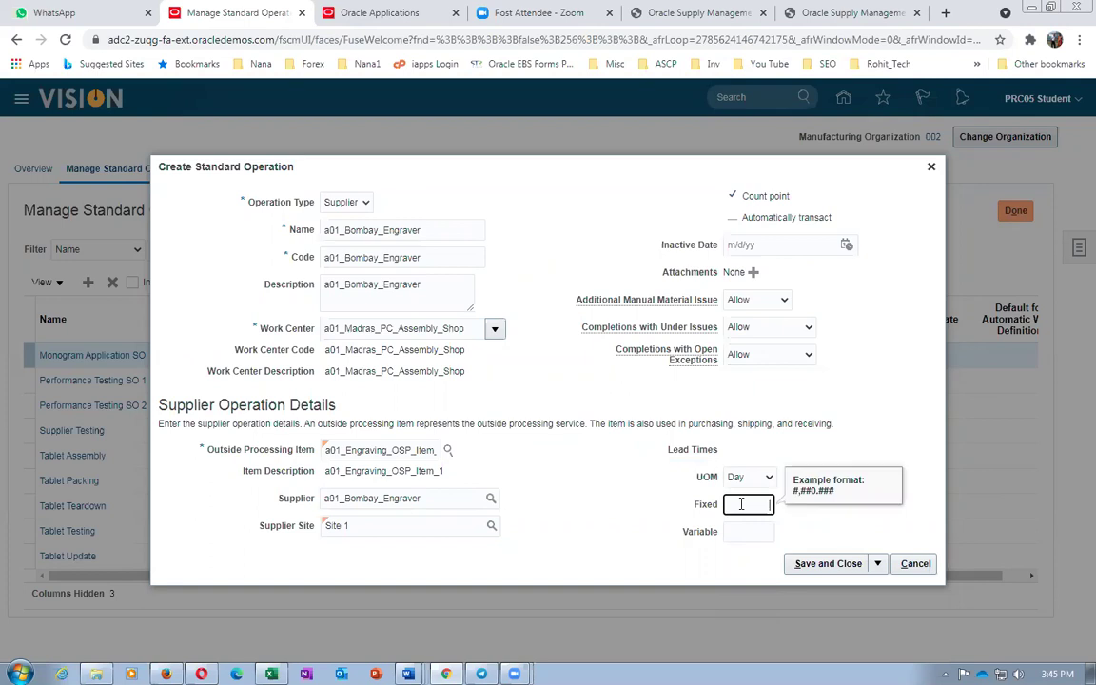
{"action": "left_click", "coordinate": [745, 533]}
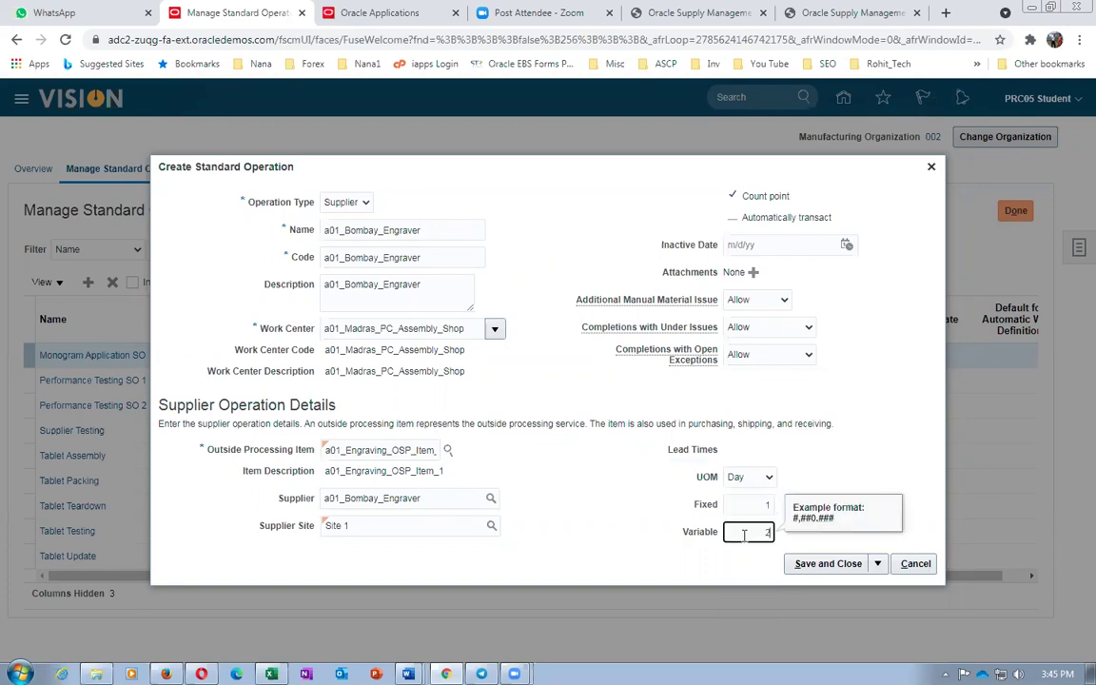
{"action": "left_click", "coordinate": [886, 438]}
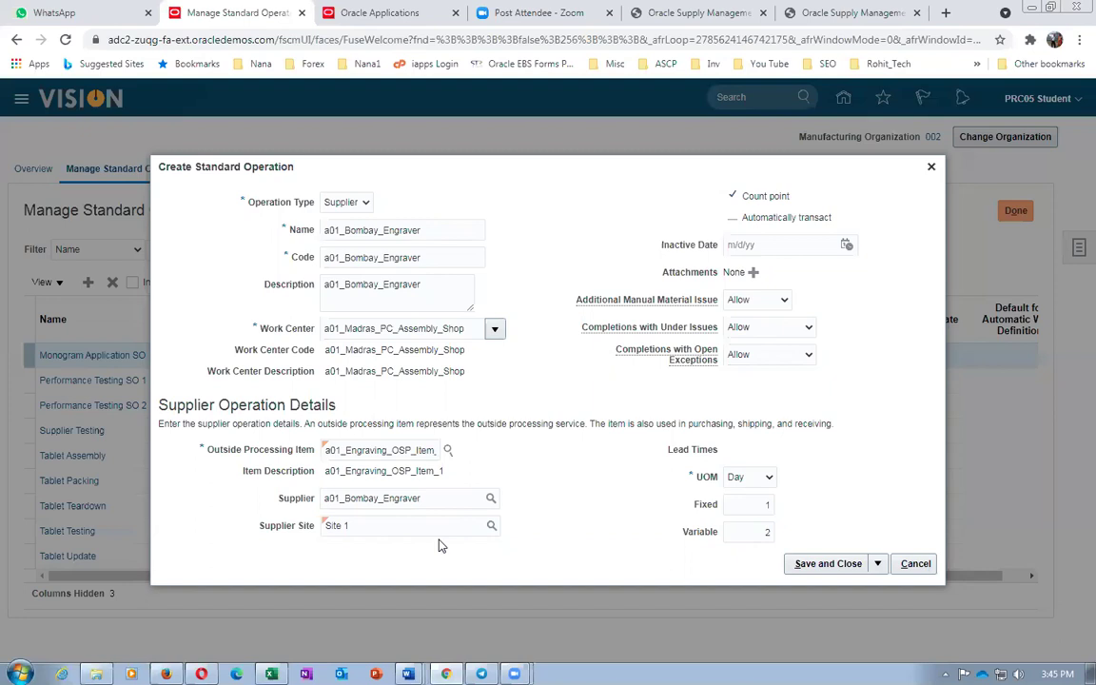
{"action": "double_click", "coordinate": [766, 531]}
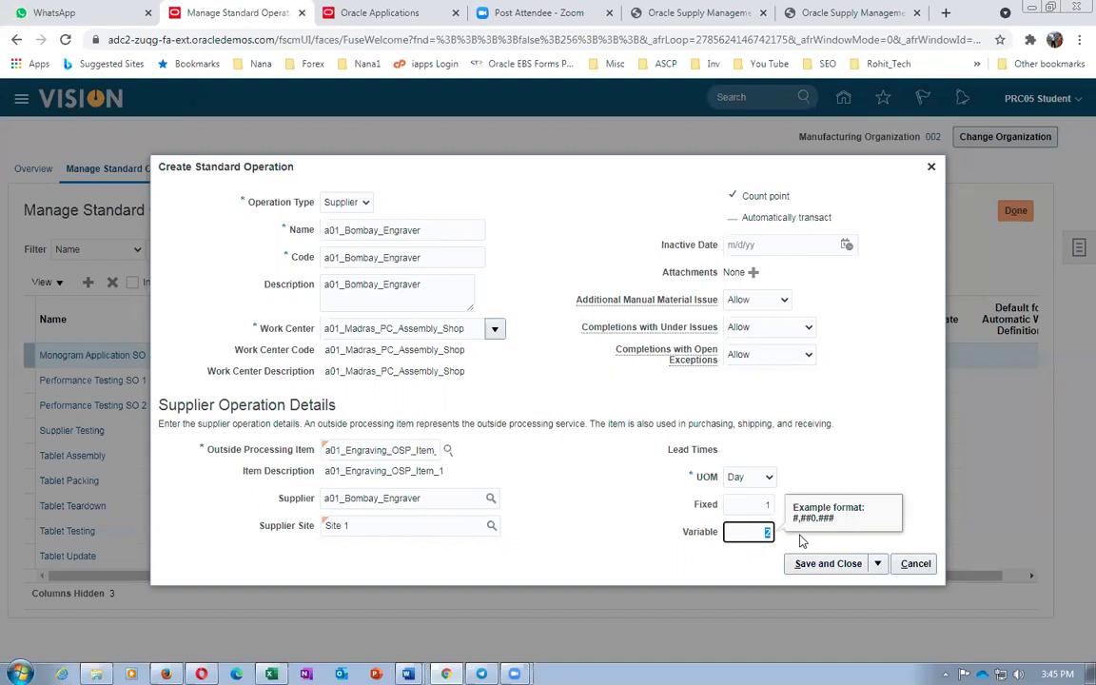
{"action": "left_click", "coordinate": [847, 427]}
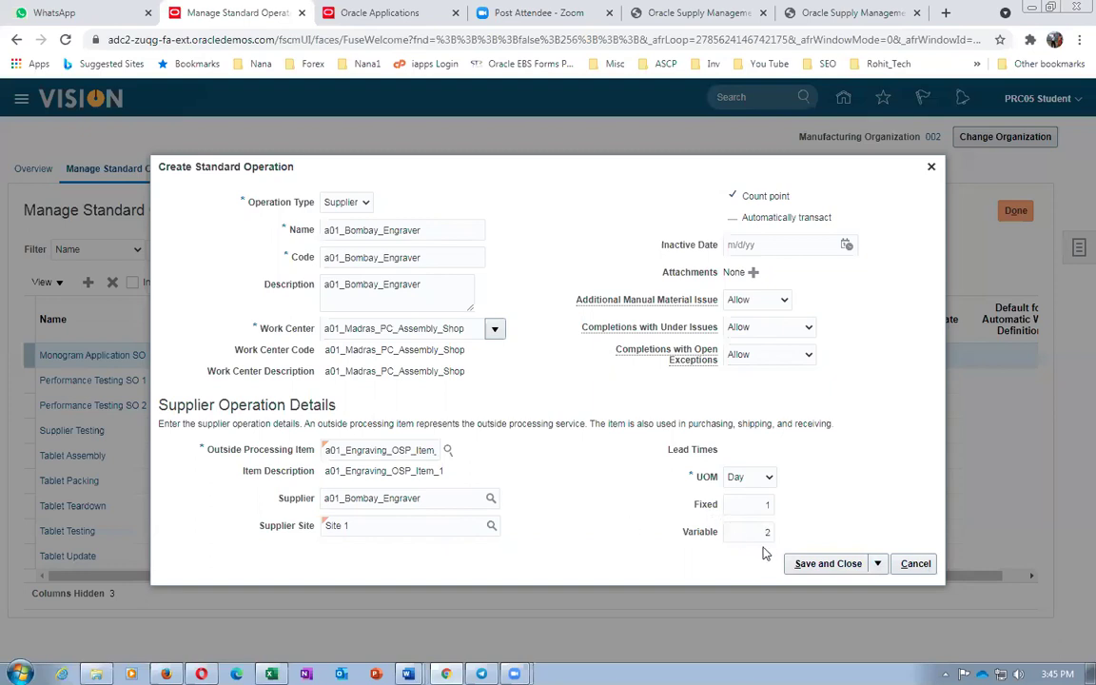
{"action": "double_click", "coordinate": [764, 532]}
{"action": "type", "text": "3"}
{"action": "left_click", "coordinate": [509, 561]}
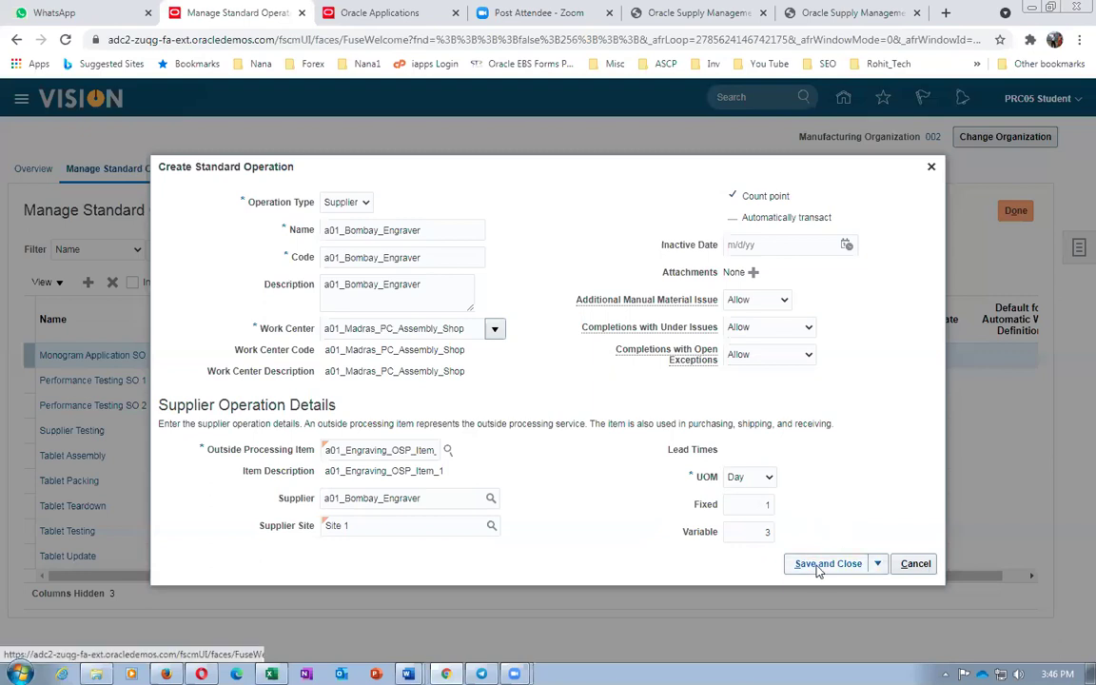
Save with Save and Create Another, and make the new operation Supplier type.
{"action": "left_click", "coordinate": [878, 563]}
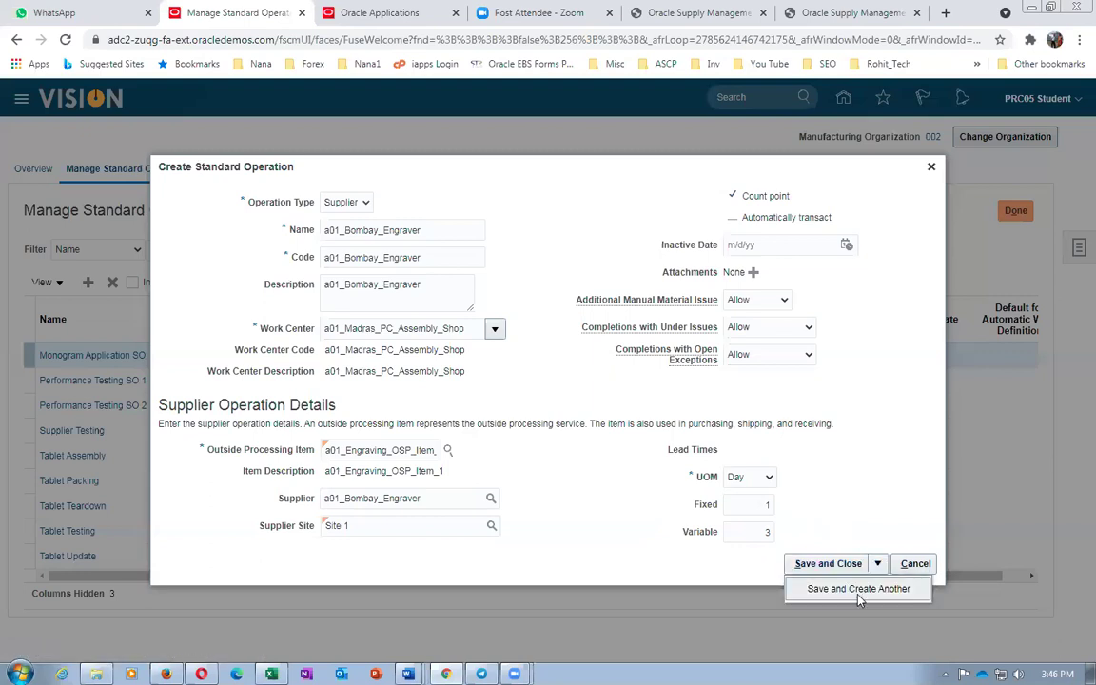
{"action": "left_click", "coordinate": [860, 589]}
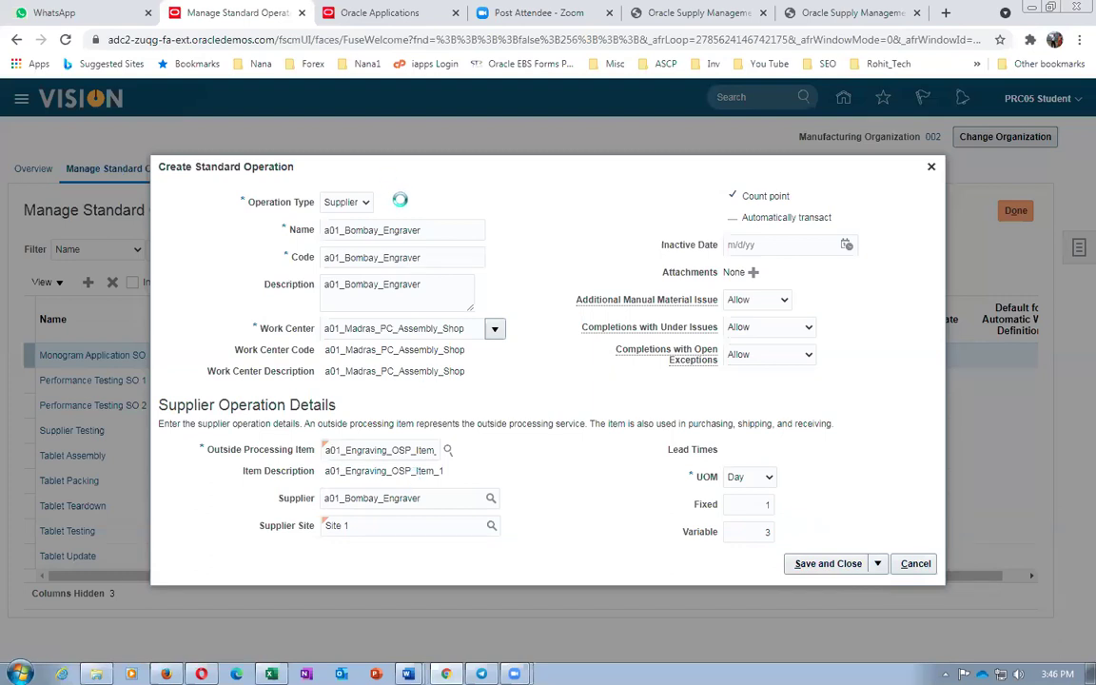
{"action": "left_click", "coordinate": [357, 285]}
{"action": "left_click", "coordinate": [360, 312]}
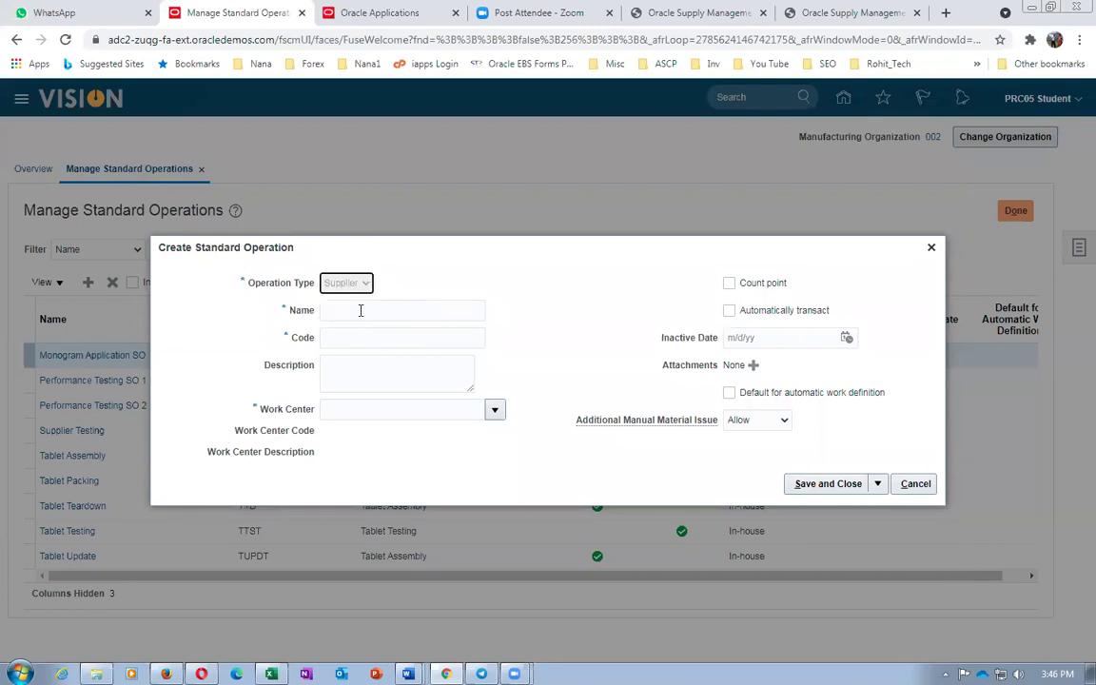
Copy a01_Calcutta_Spray_Painter from the task list into the operation's name, code and description.
{"action": "left_click", "coordinate": [367, 231]}
{"action": "key", "text": "alt+Tab"}
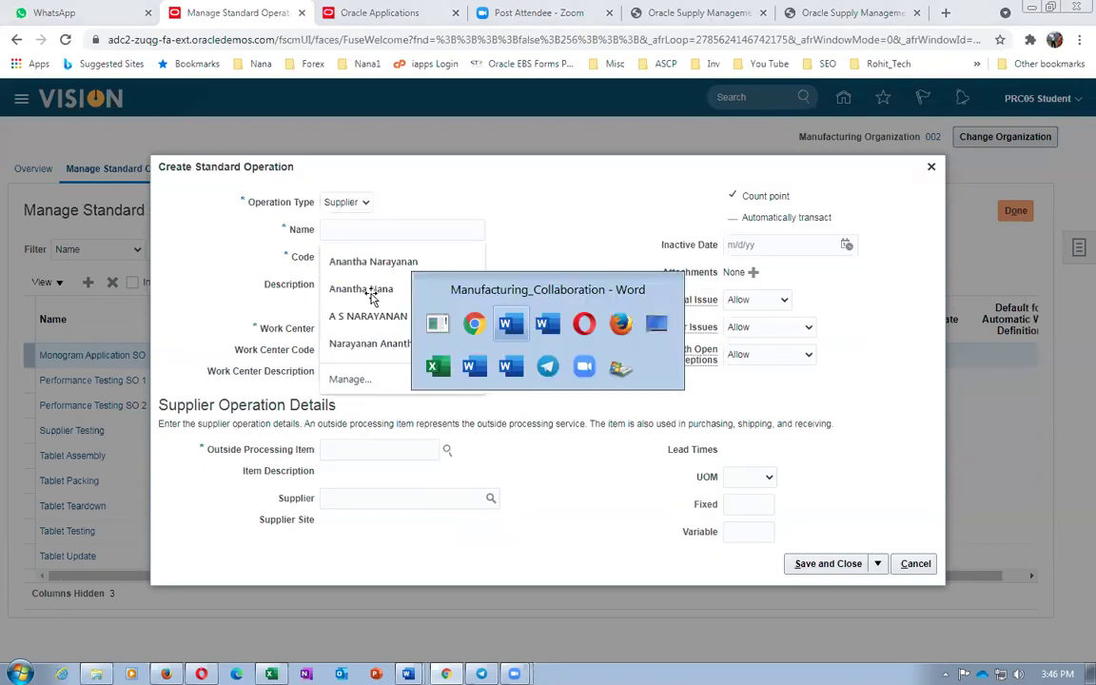
{"action": "key", "text": "alt+Tab"}
{"action": "key", "text": "alt+Tab"}
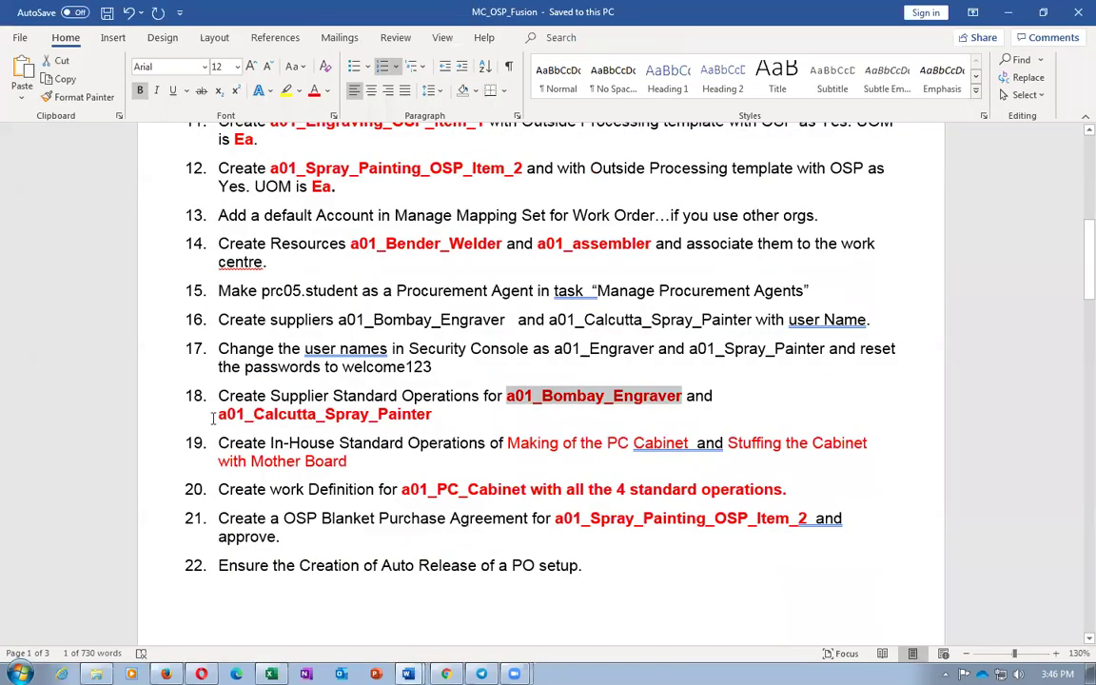
{"action": "left_click_drag", "start_coordinate": [213, 416], "coordinate": [400, 430]}
{"action": "key", "text": "ctrl+c"}
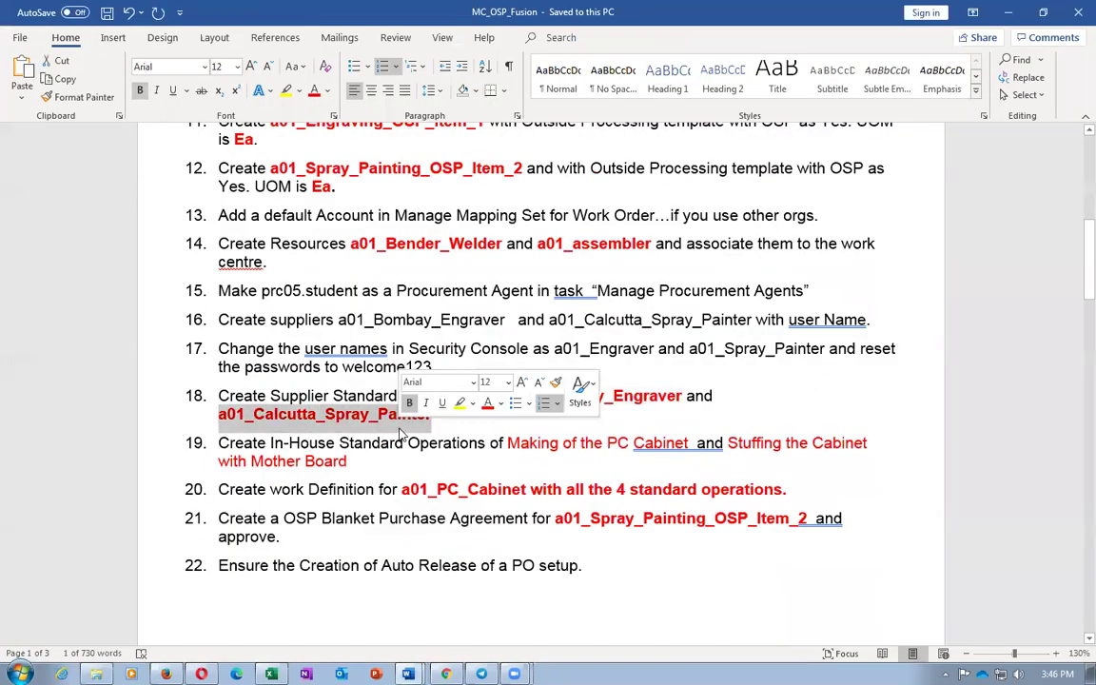
{"action": "key", "text": "alt+Tab"}
{"action": "left_click", "coordinate": [356, 229]}
{"action": "key", "text": "ctrl+v"}
{"action": "left_click", "coordinate": [361, 257]}
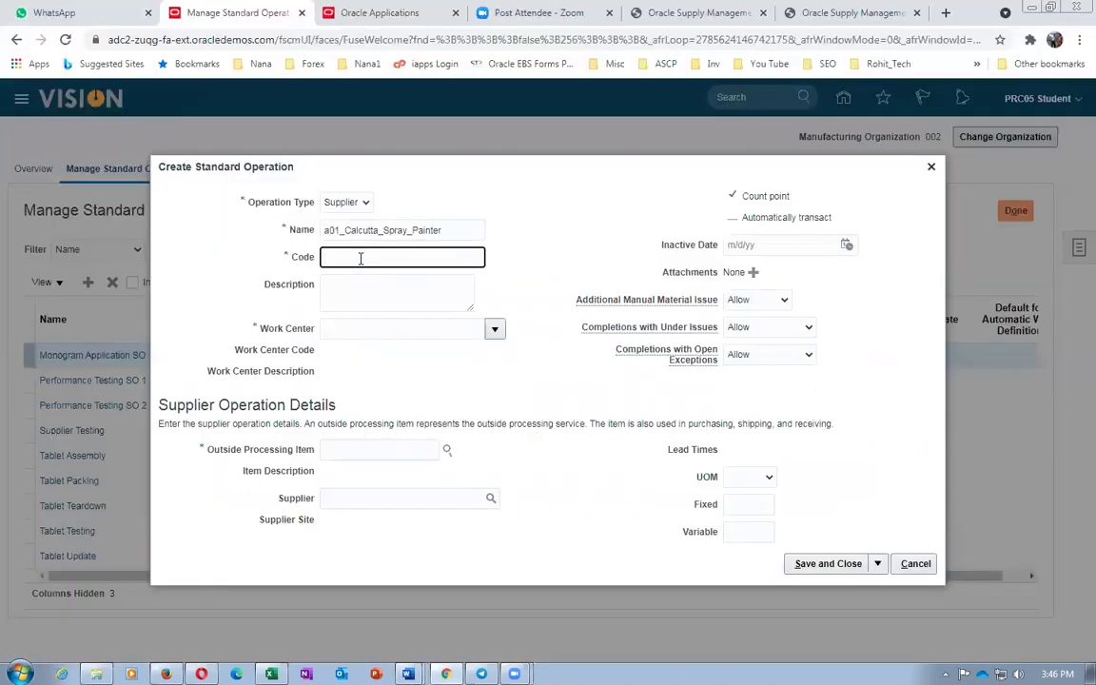
{"action": "key", "text": "ctrl+v"}
{"action": "left_click", "coordinate": [363, 285]}
{"action": "key", "text": "ctrl+v"}
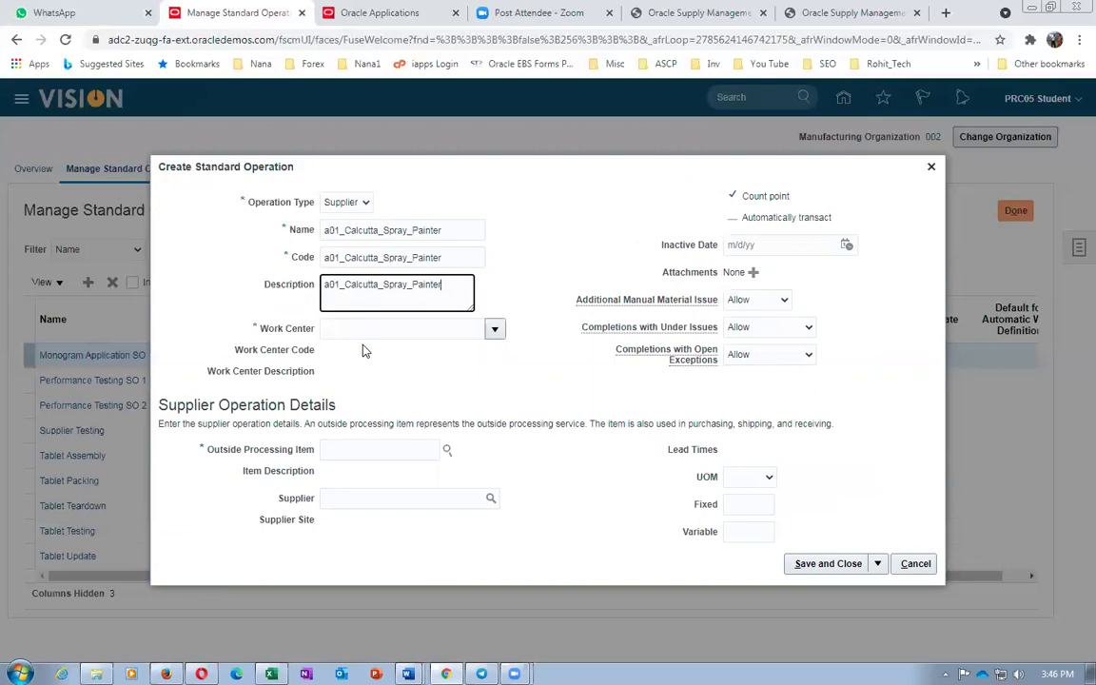
Set work center a01_Madras_PC_Assembly_Shop and search outside processing items matching a01.
{"action": "left_click", "coordinate": [362, 330]}
{"action": "type", "text": "a01"}
{"action": "key", "text": "Tab"}
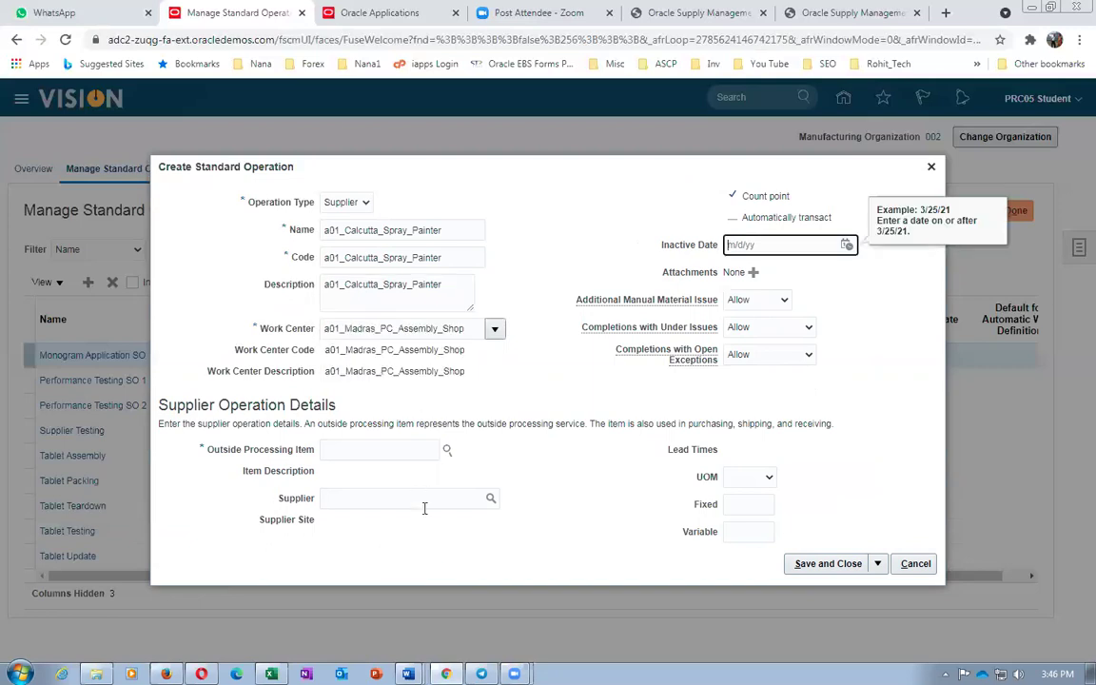
{"action": "left_click", "coordinate": [412, 452]}
{"action": "type", "text": "a01"}
{"action": "key", "text": "Tab"}
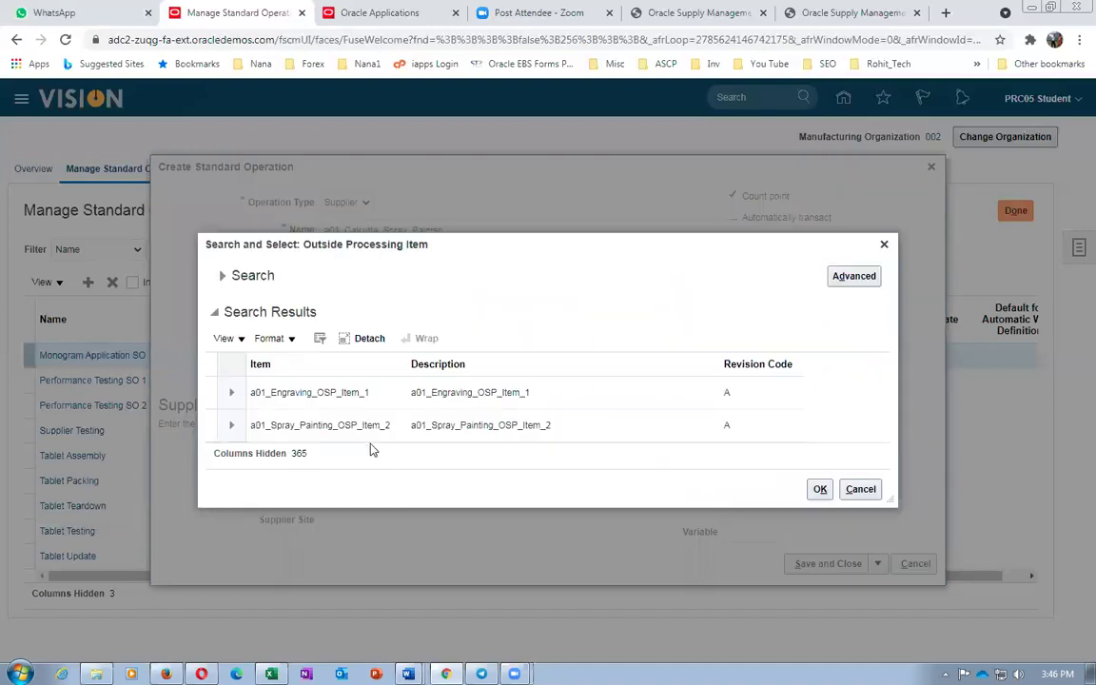
Choose item a01_Spray_Painting_OSP_Item_2 and supplier a01_Spray_Painter at Site 2.
{"action": "left_click", "coordinate": [363, 427]}
{"action": "left_click", "coordinate": [821, 490]}
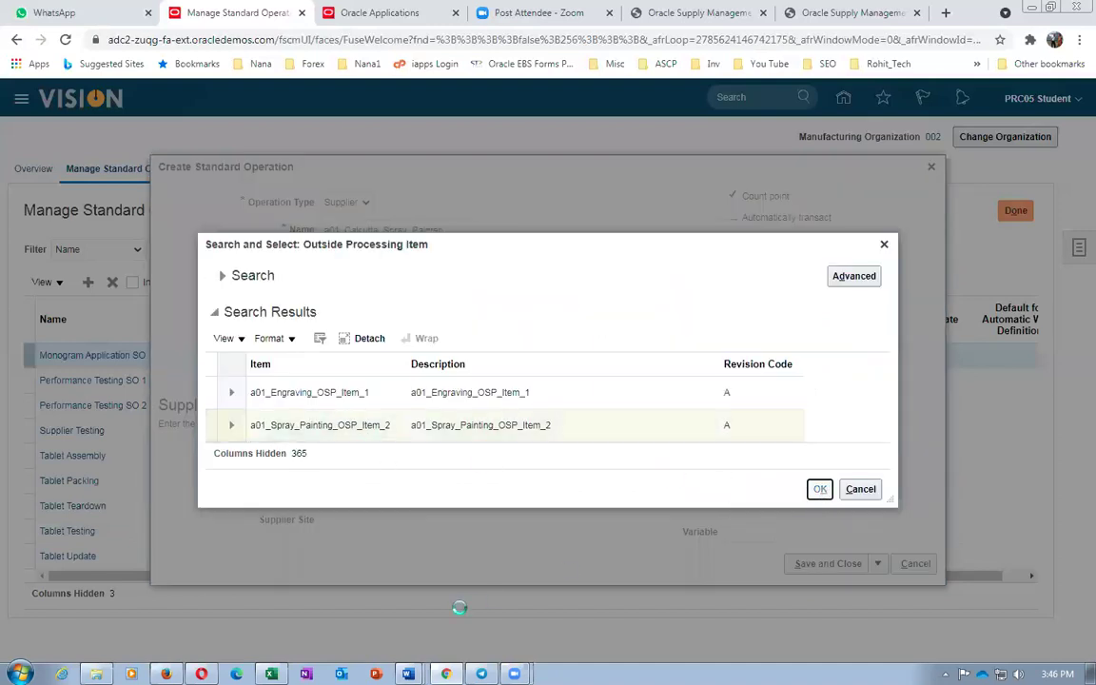
{"action": "left_click", "coordinate": [356, 498]}
{"action": "type", "text": "a01"}
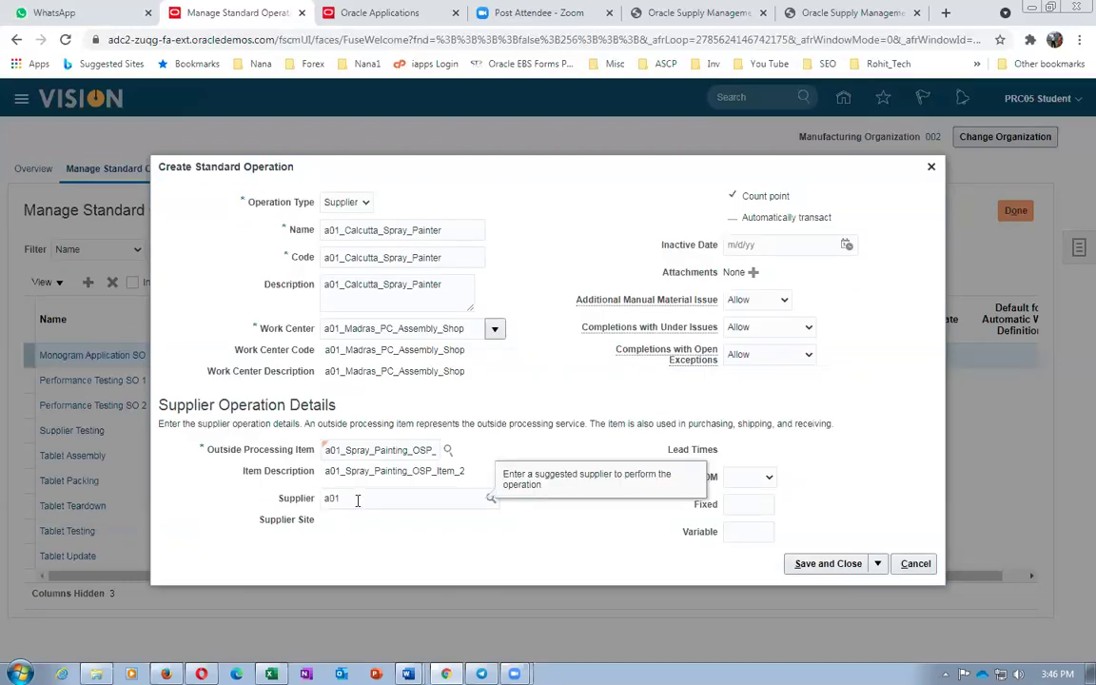
{"action": "key", "text": "Tab"}
{"action": "left_click", "coordinate": [467, 449]}
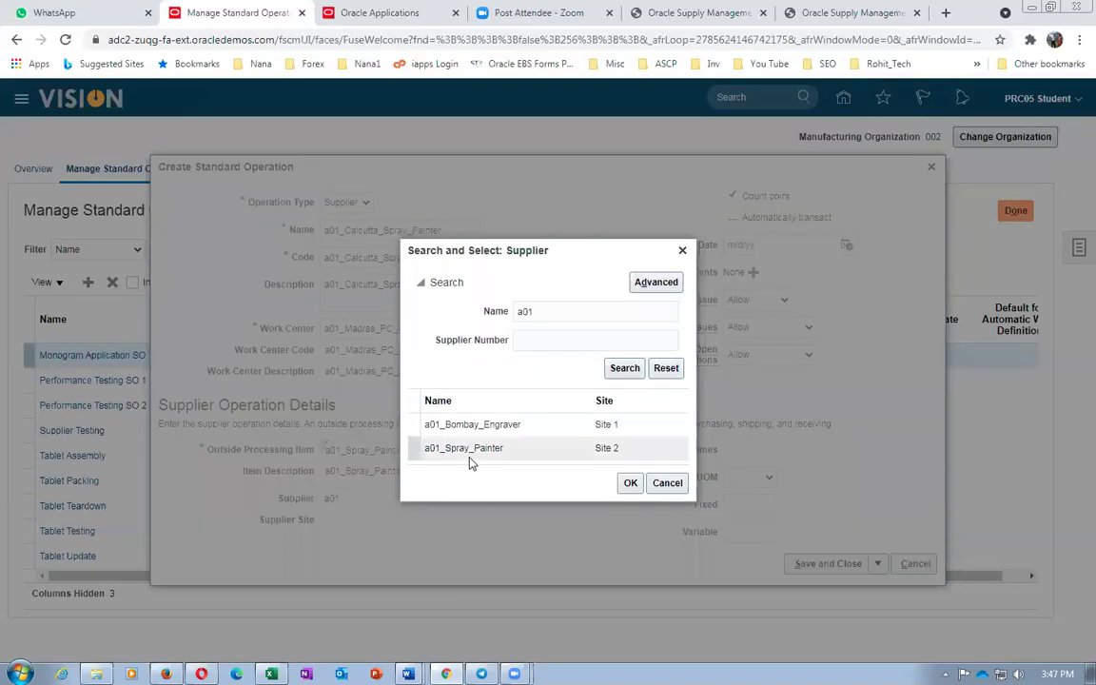
{"action": "left_click", "coordinate": [630, 483]}
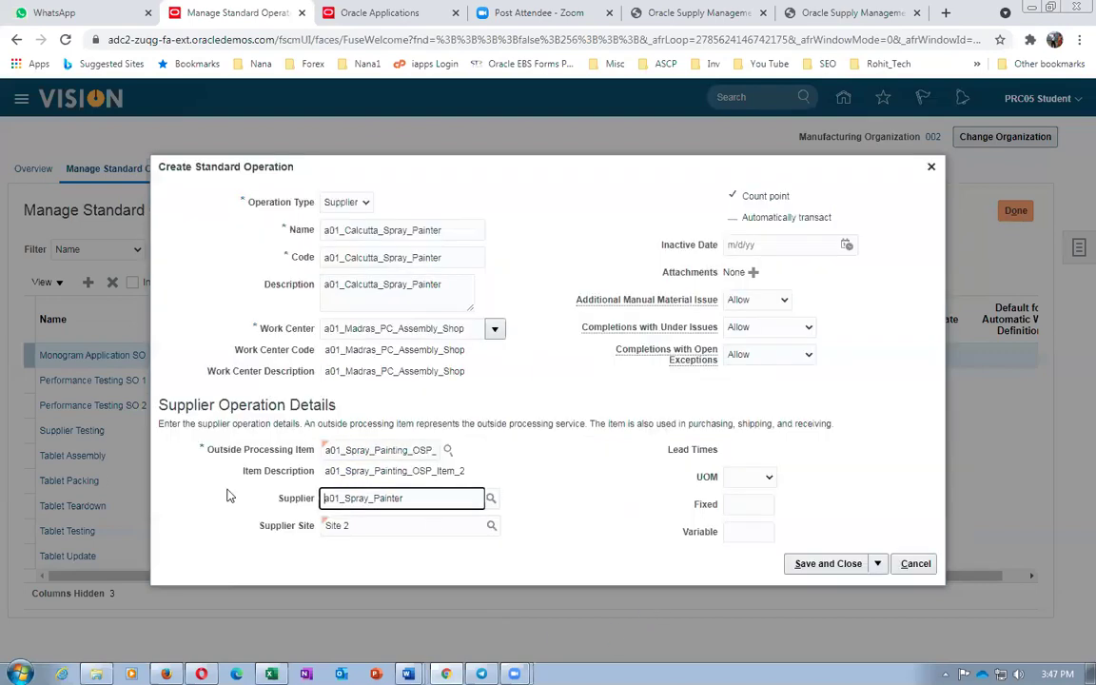
Set lead times in days, fixed 1 and variable 7, and save the operation.
{"action": "left_click", "coordinate": [747, 477]}
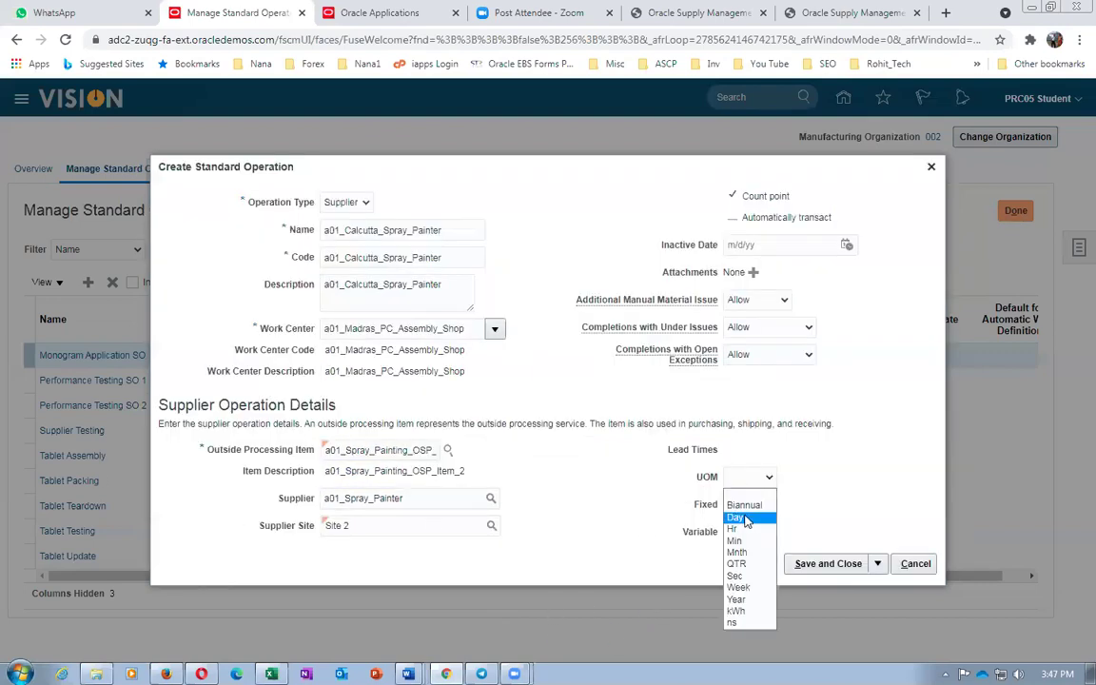
{"action": "left_click", "coordinate": [745, 519]}
{"action": "left_click", "coordinate": [753, 505]}
{"action": "type", "text": "1"}
{"action": "left_click", "coordinate": [742, 534]}
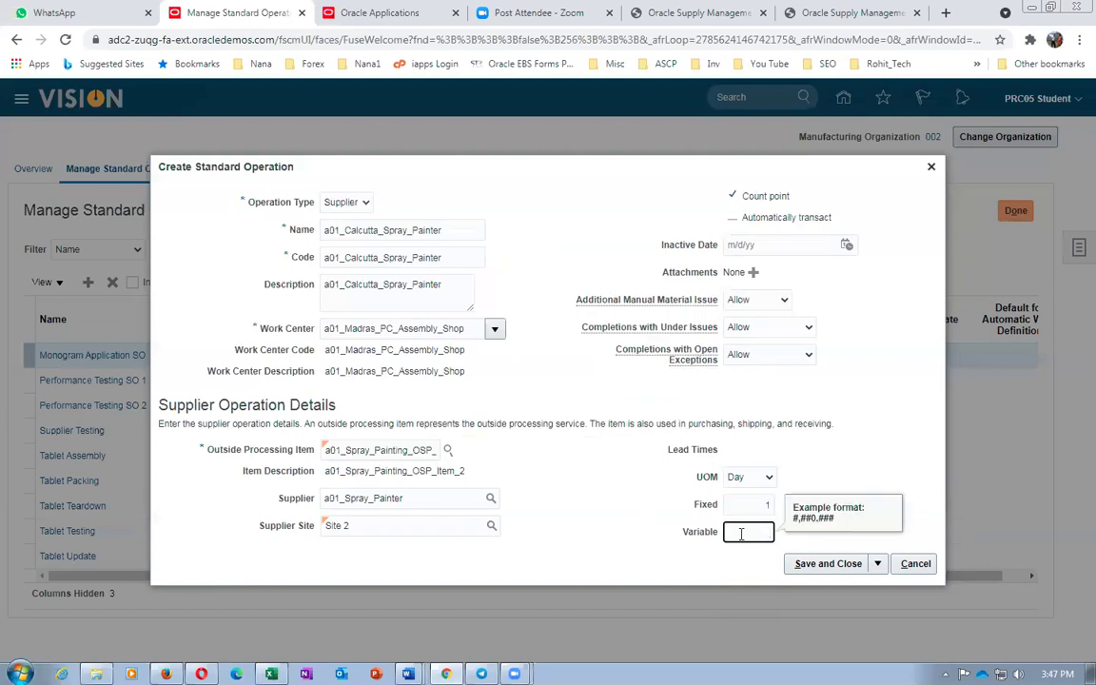
{"action": "type", "text": "7"}
{"action": "left_click", "coordinate": [592, 569]}
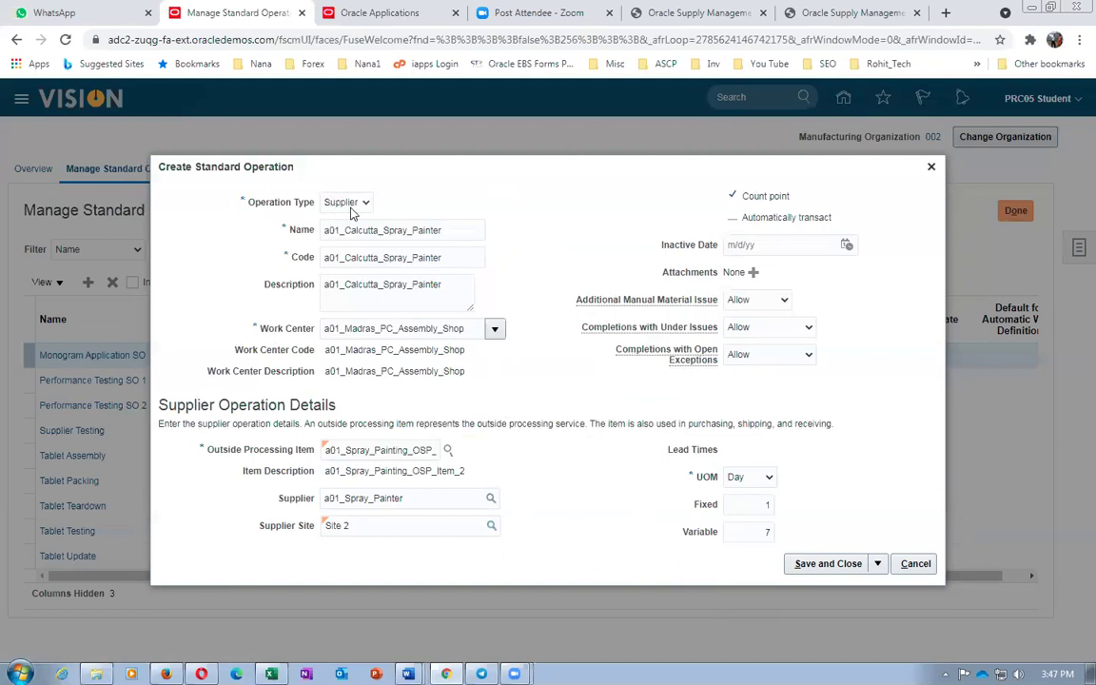
{"action": "left_click", "coordinate": [824, 565]}
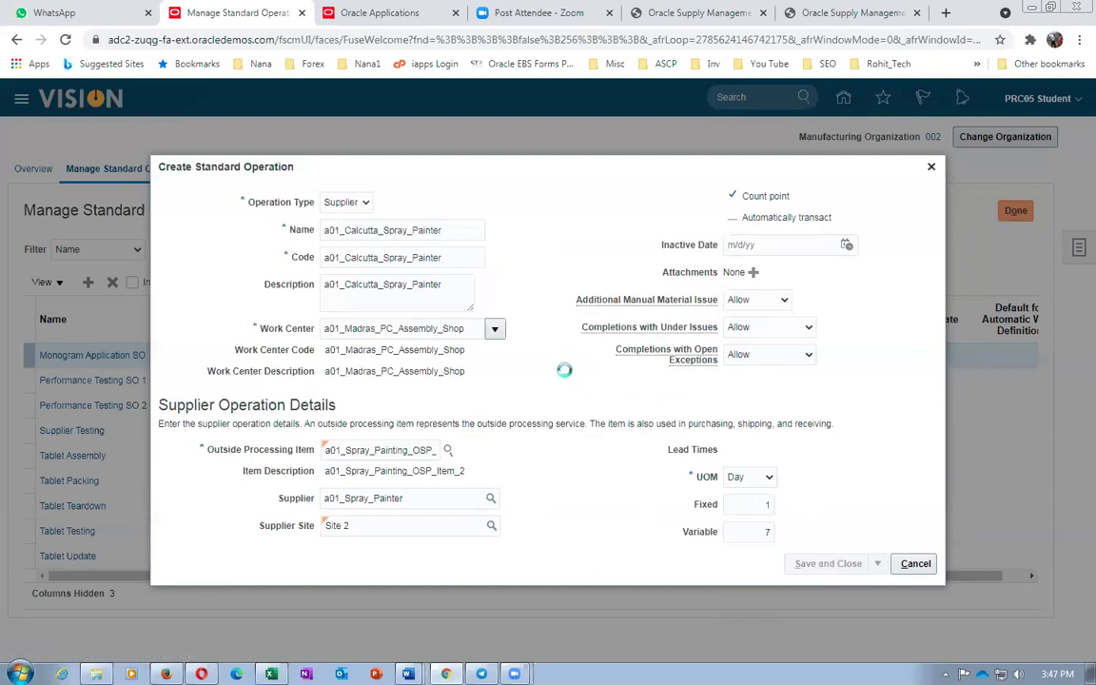
{"action": "key", "text": "alt+Tab"}
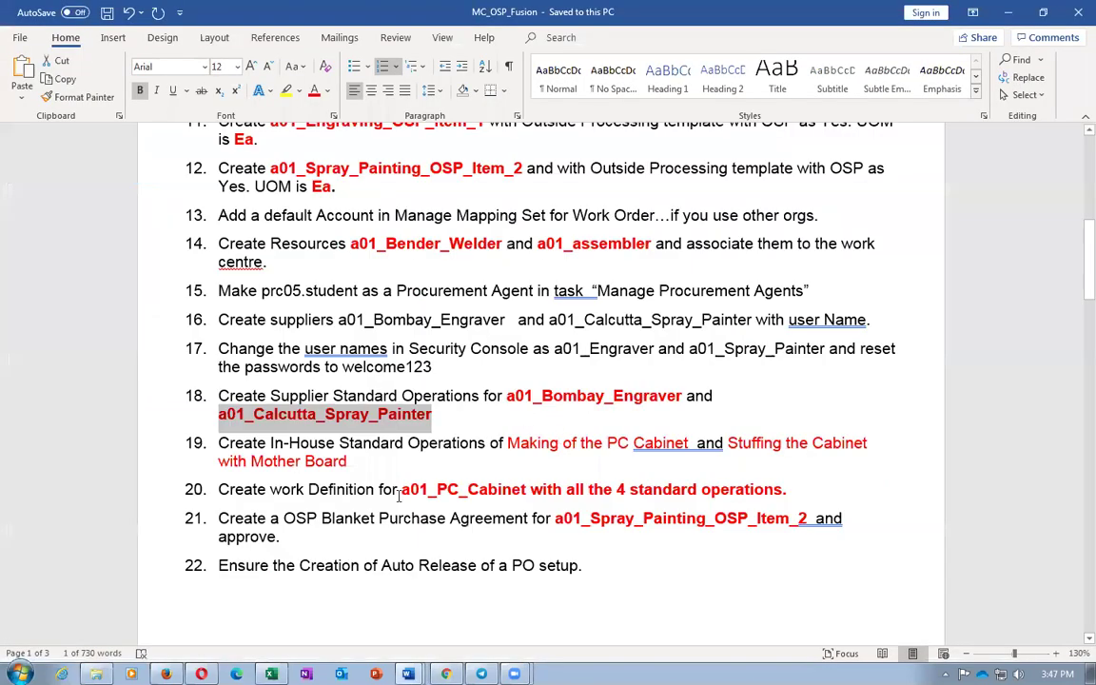
Select and copy 'Making of the PC Cabinet' from step 19 of the Word task list.
{"action": "left_click", "coordinate": [333, 444]}
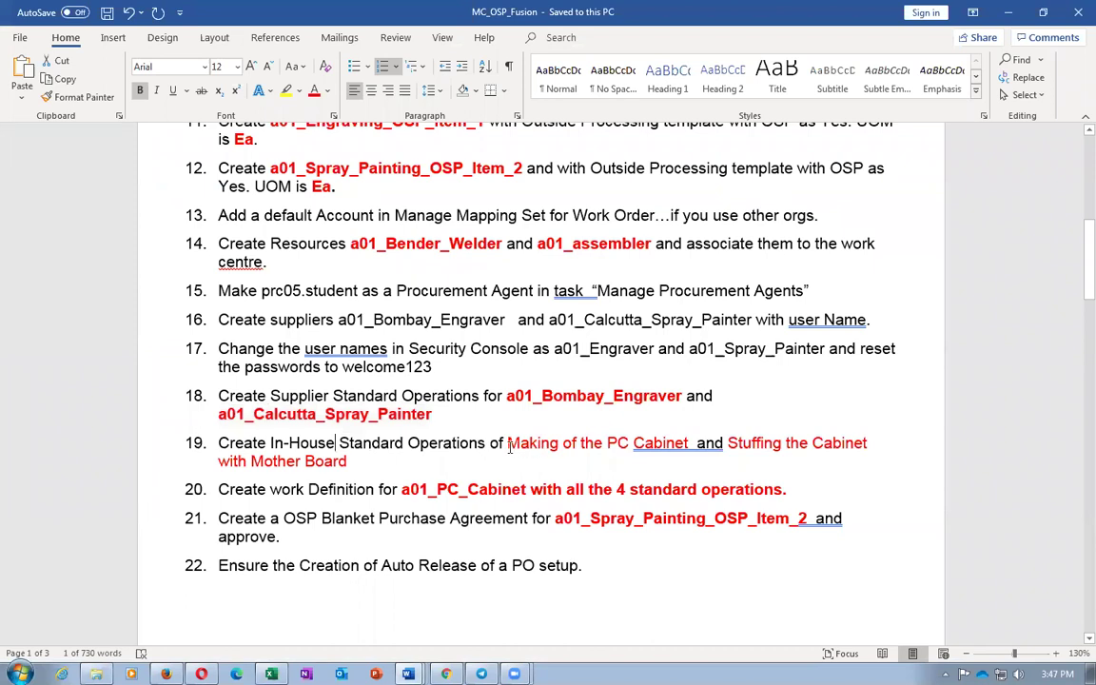
{"action": "left_click_drag", "start_coordinate": [542, 450], "coordinate": [650, 454]}
{"action": "key", "text": "ctrl+c"}
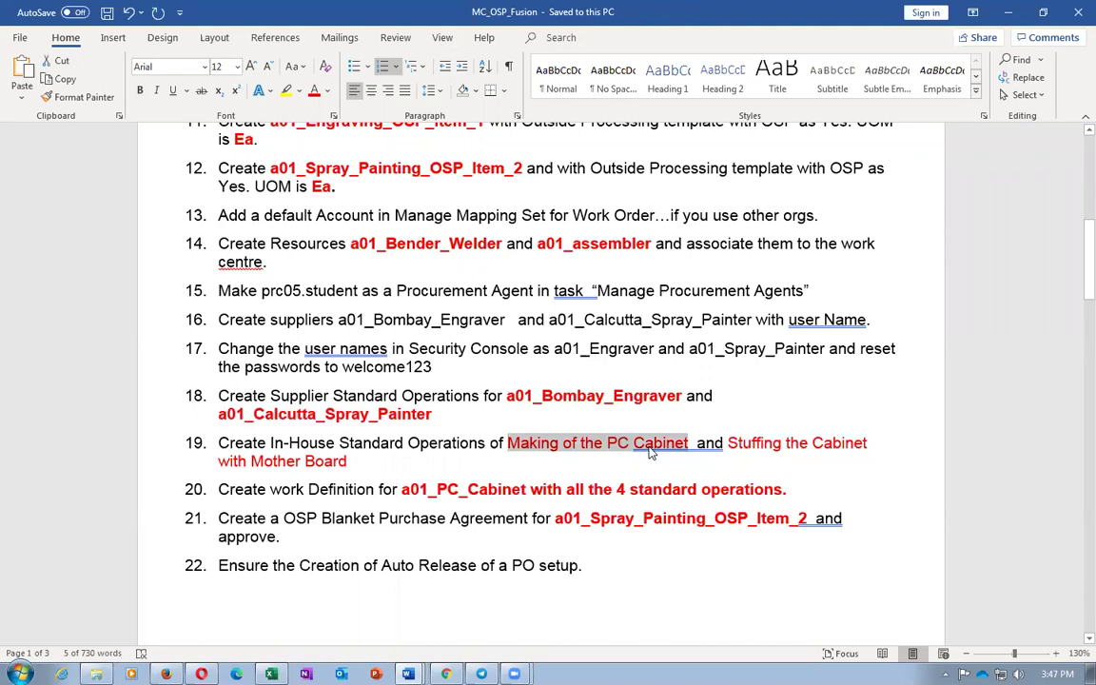
{"action": "key", "text": "alt+Tab"}
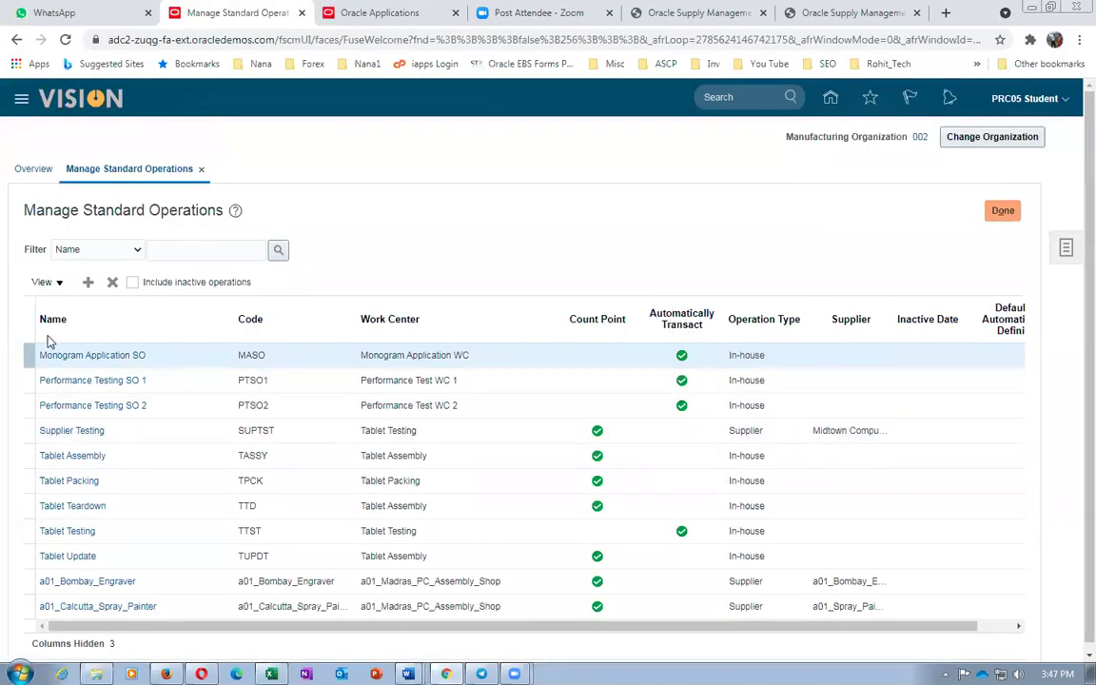
Create an operation named 'Making of the PC Cabinet' (name, code, description) at a01_Madras_PC_Assembly_Shop.
{"action": "left_click", "coordinate": [88, 286]}
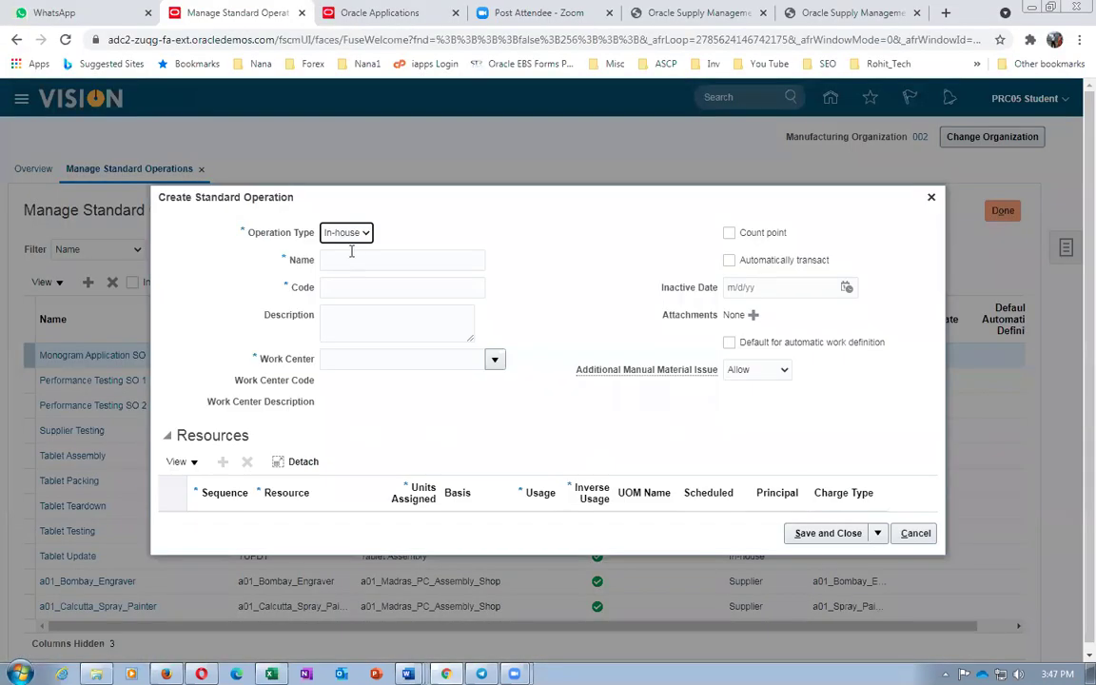
{"action": "left_click", "coordinate": [352, 253]}
{"action": "key", "text": "ctrl+v"}
{"action": "left_click", "coordinate": [359, 289]}
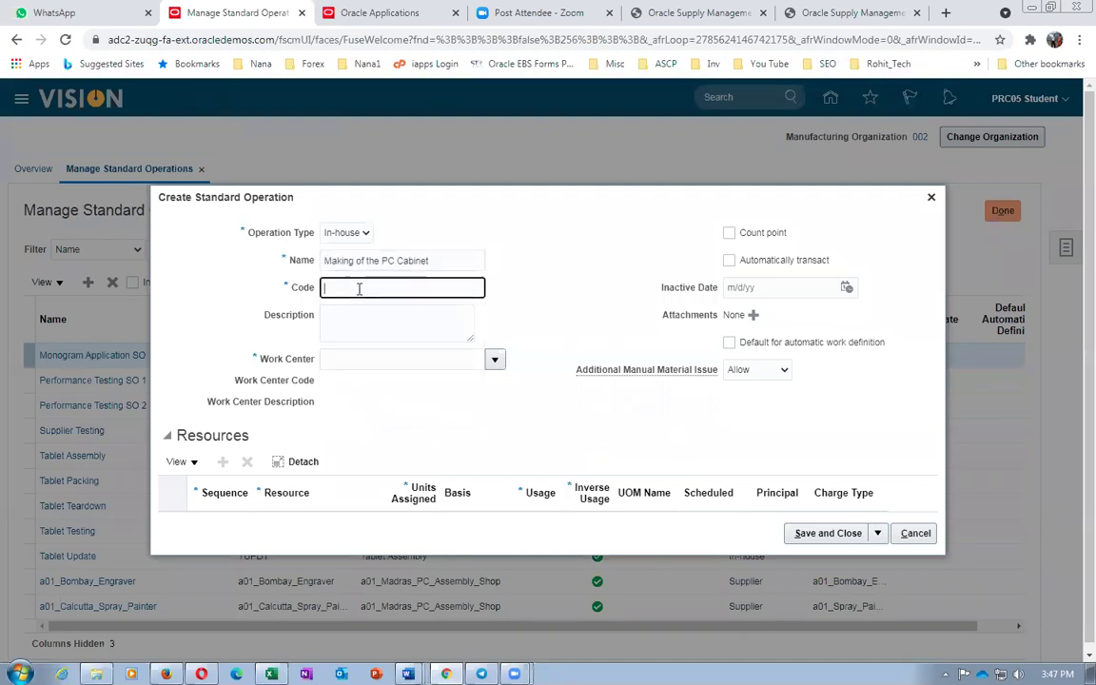
{"action": "key", "text": "ctrl+v"}
{"action": "left_click", "coordinate": [364, 319]}
{"action": "key", "text": "ctrl+v"}
{"action": "left_click", "coordinate": [374, 359]}
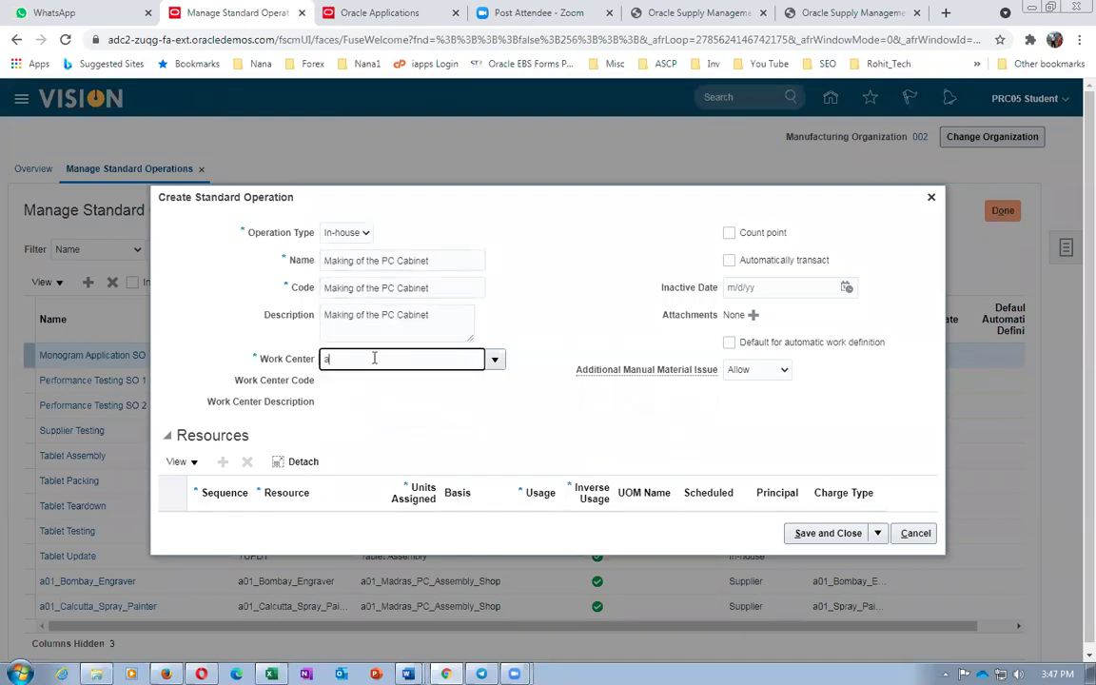
{"action": "type", "text": "a01"}
{"action": "key", "text": "Tab"}
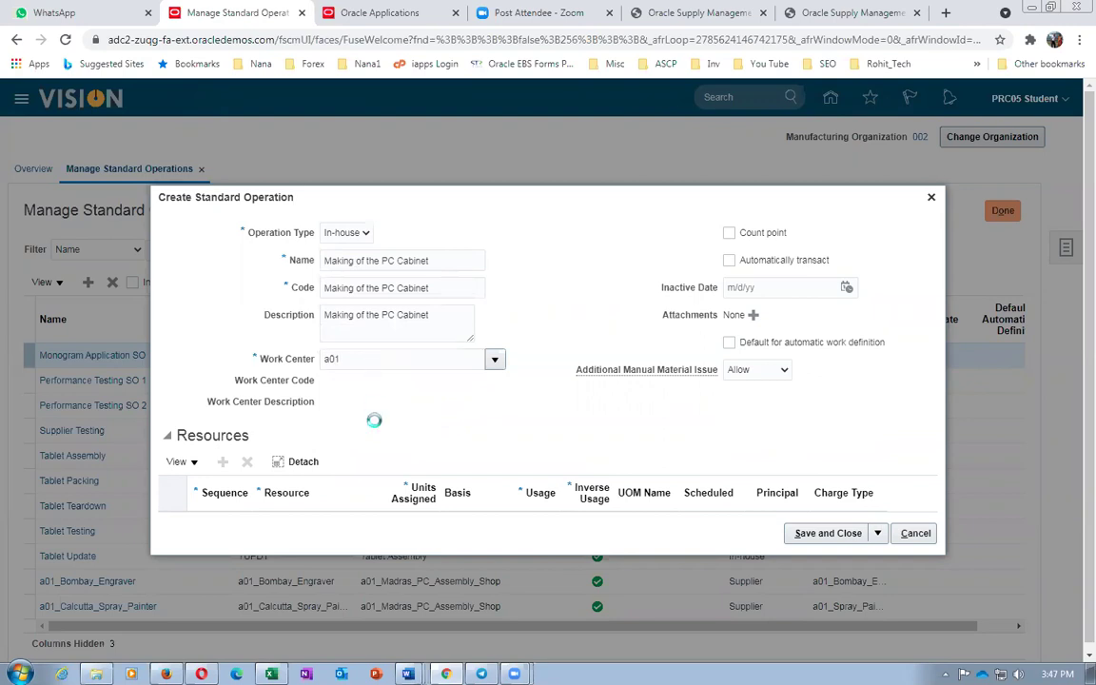
Mark the operation as a count point and add resource line 10.
{"action": "left_click", "coordinate": [728, 233]}
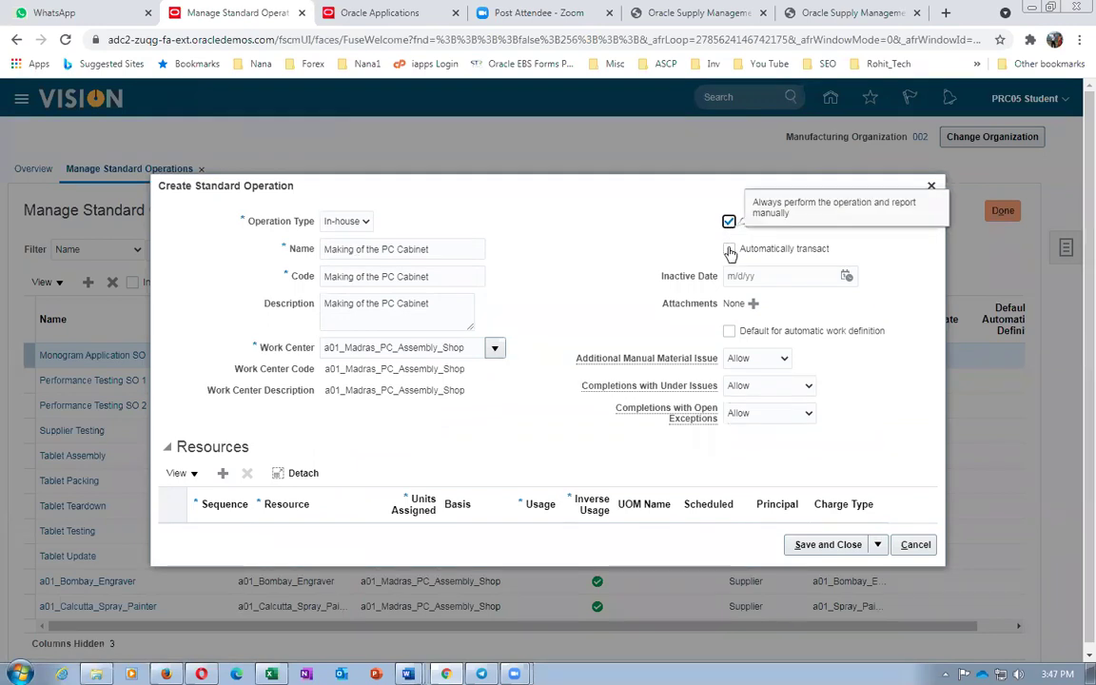
{"action": "left_click", "coordinate": [729, 249]}
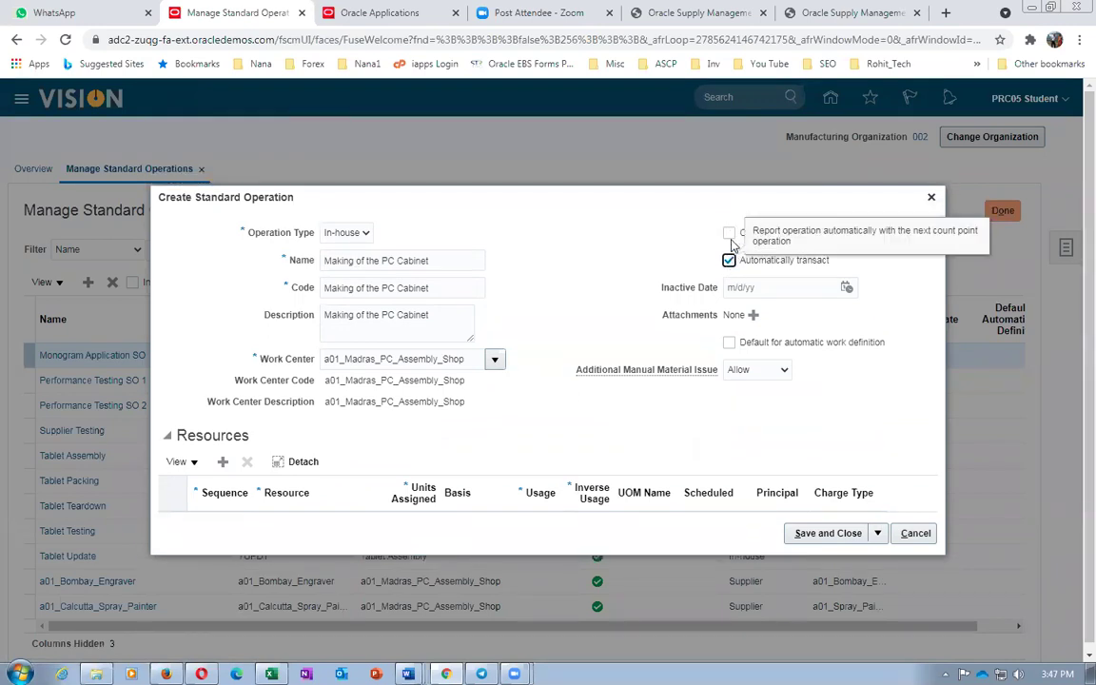
{"action": "left_click", "coordinate": [729, 233]}
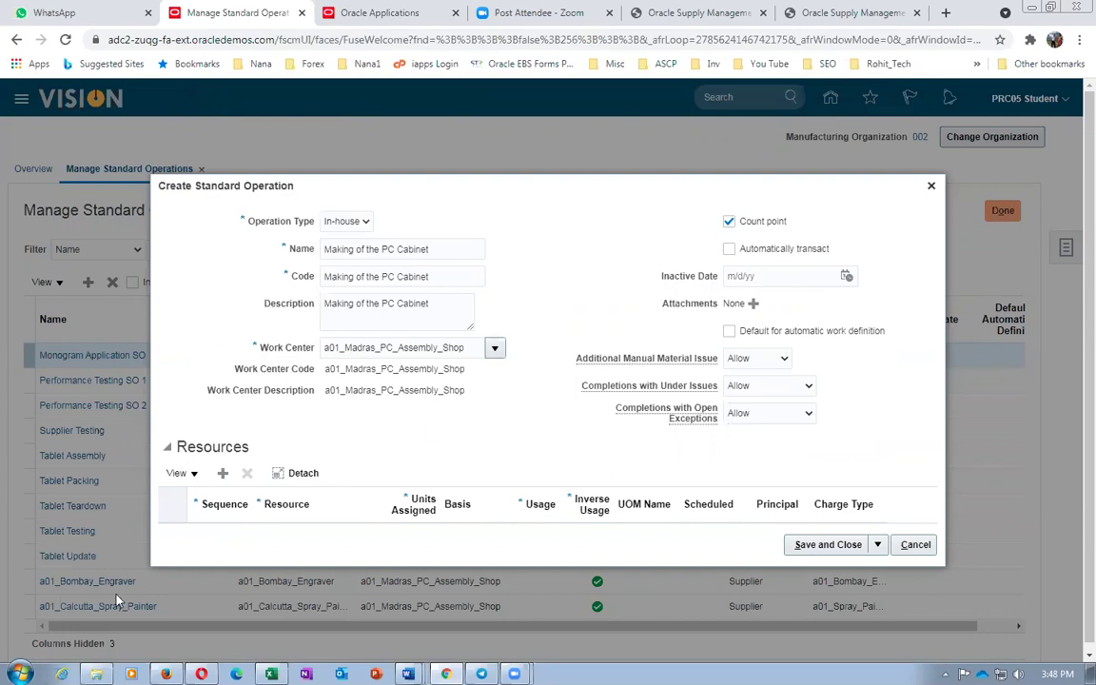
{"action": "left_click", "coordinate": [222, 473]}
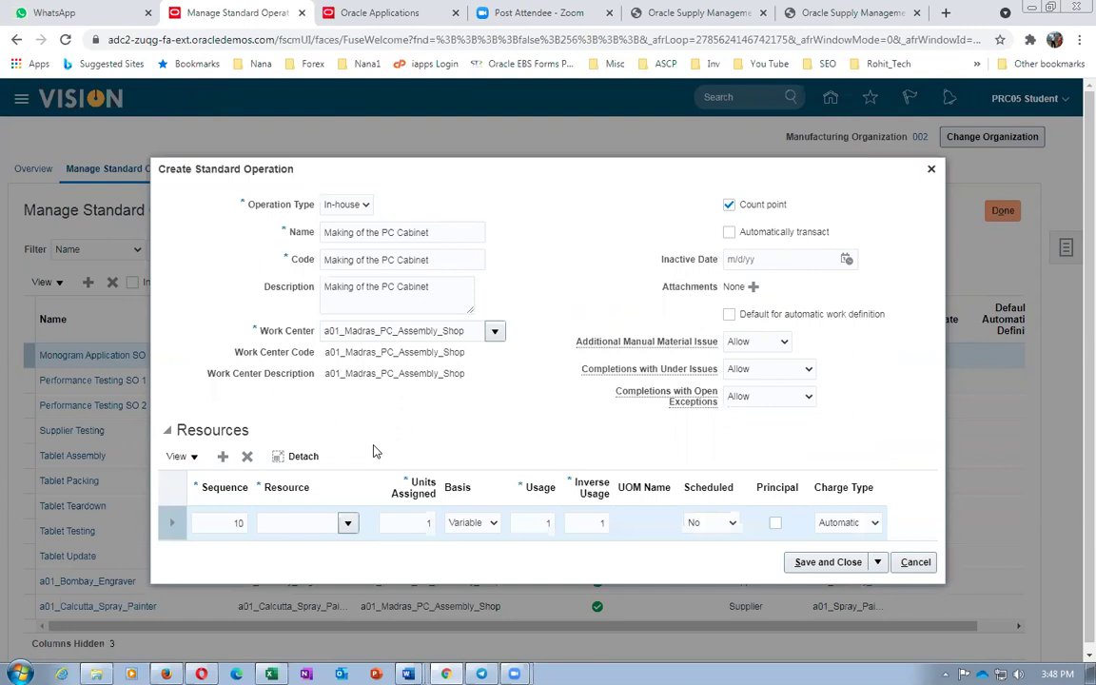
Check the planning document for the resource charged on operation 10.
{"action": "key", "text": "alt+Tab"}
{"action": "key", "text": "alt+Tab"}
{"action": "key", "text": "alt+Tab"}
{"action": "scroll", "coordinate": [442, 601], "scroll_direction": "down", "scroll_amount": 5}
{"action": "scroll", "coordinate": [443, 604], "scroll_direction": "down", "scroll_amount": 1}
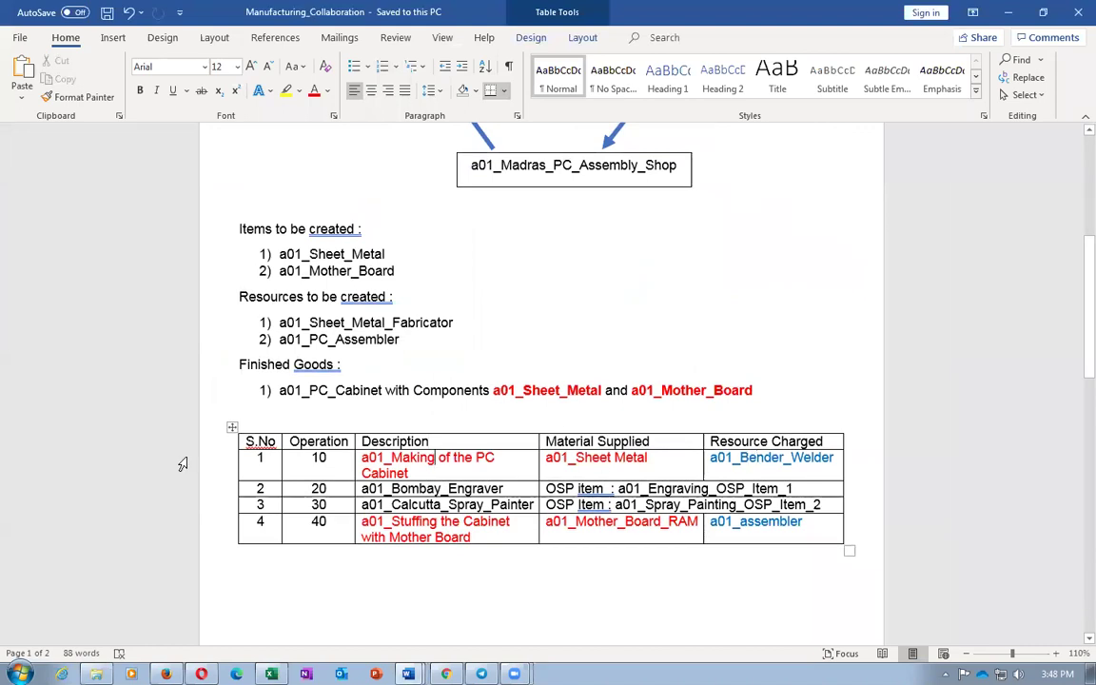
{"action": "left_click", "coordinate": [226, 465]}
{"action": "left_click", "coordinate": [730, 461]}
{"action": "key", "text": "alt+Tab"}
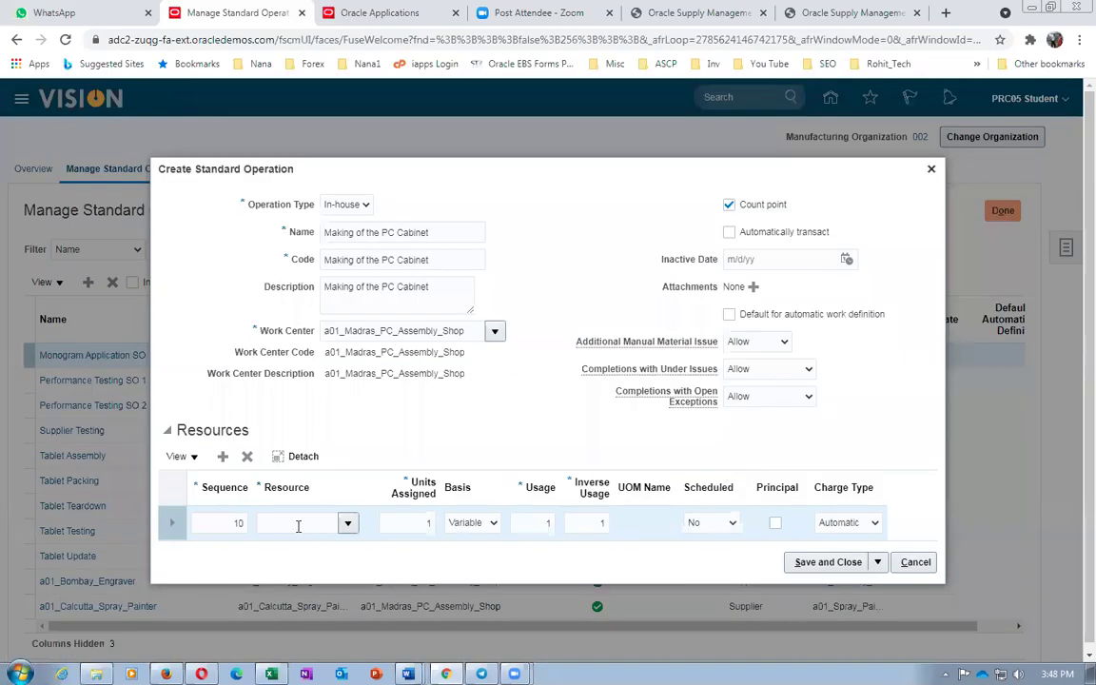
Search resources for a01, find none, and close the operation form without saving.
{"action": "left_click", "coordinate": [298, 524]}
{"action": "type", "text": "a01"}
{"action": "key", "text": "Tab"}
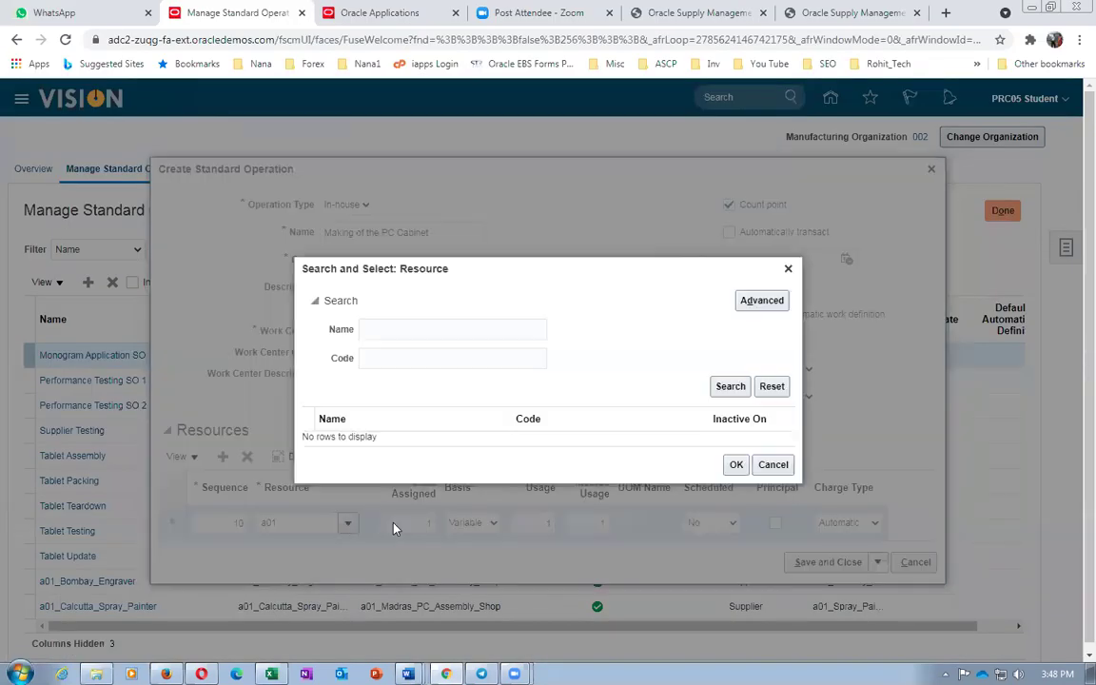
{"action": "left_click", "coordinate": [399, 330]}
{"action": "type", "text": "a01"}
{"action": "left_click", "coordinate": [731, 390]}
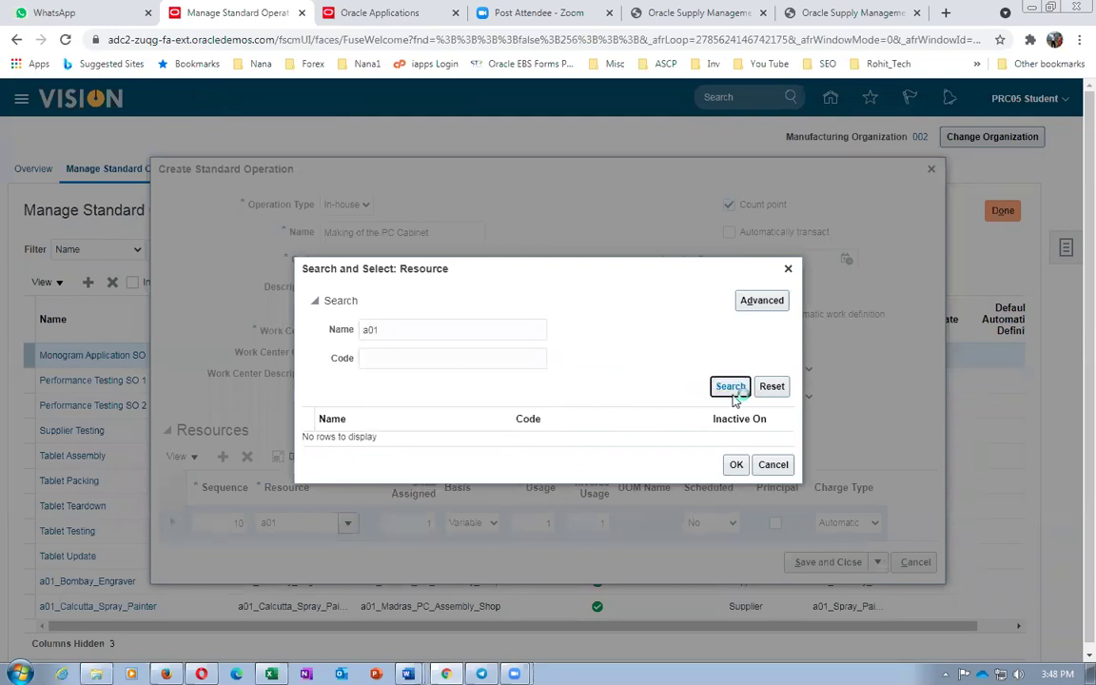
{"action": "left_click", "coordinate": [772, 466]}
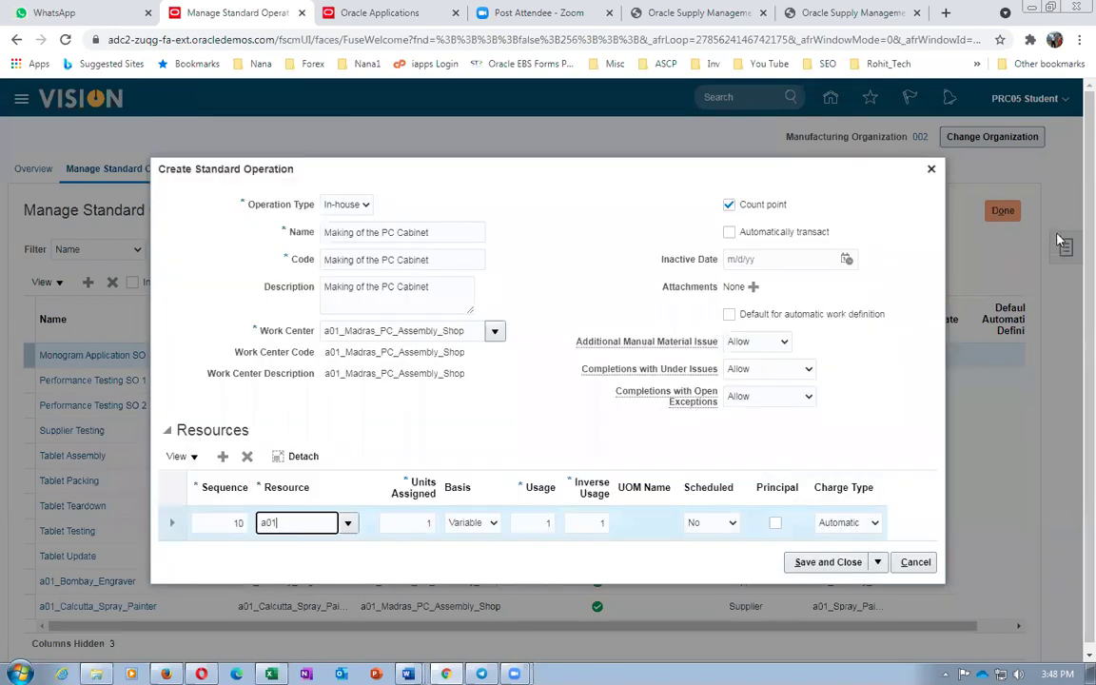
{"action": "left_click", "coordinate": [931, 169]}
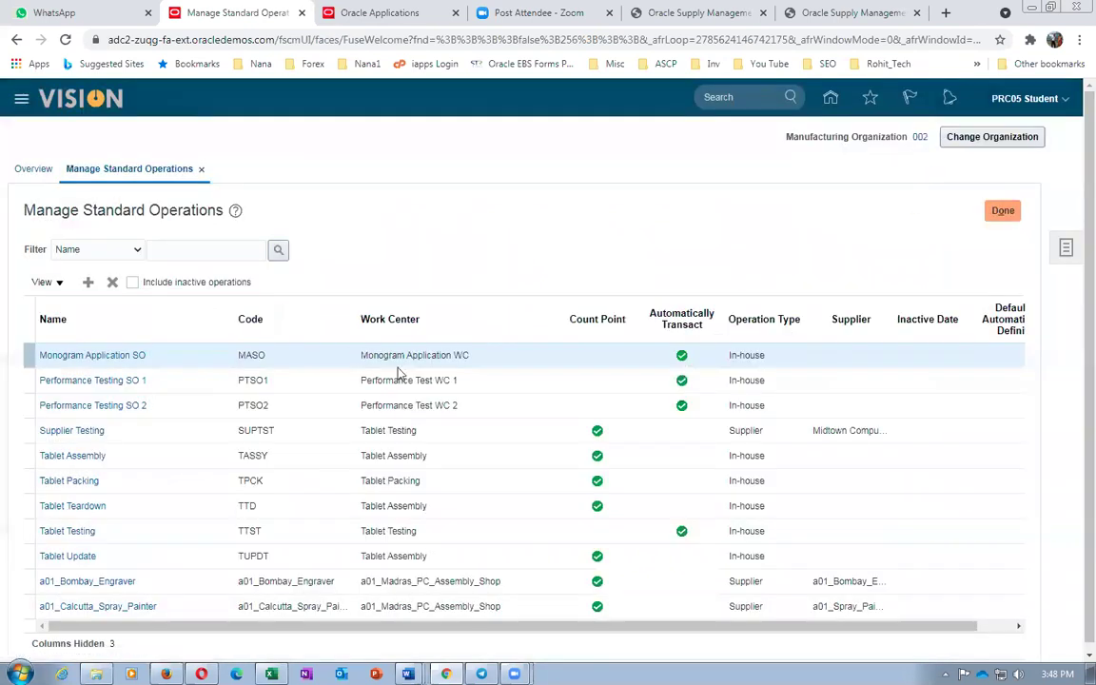
{"action": "left_click", "coordinate": [1002, 210]}
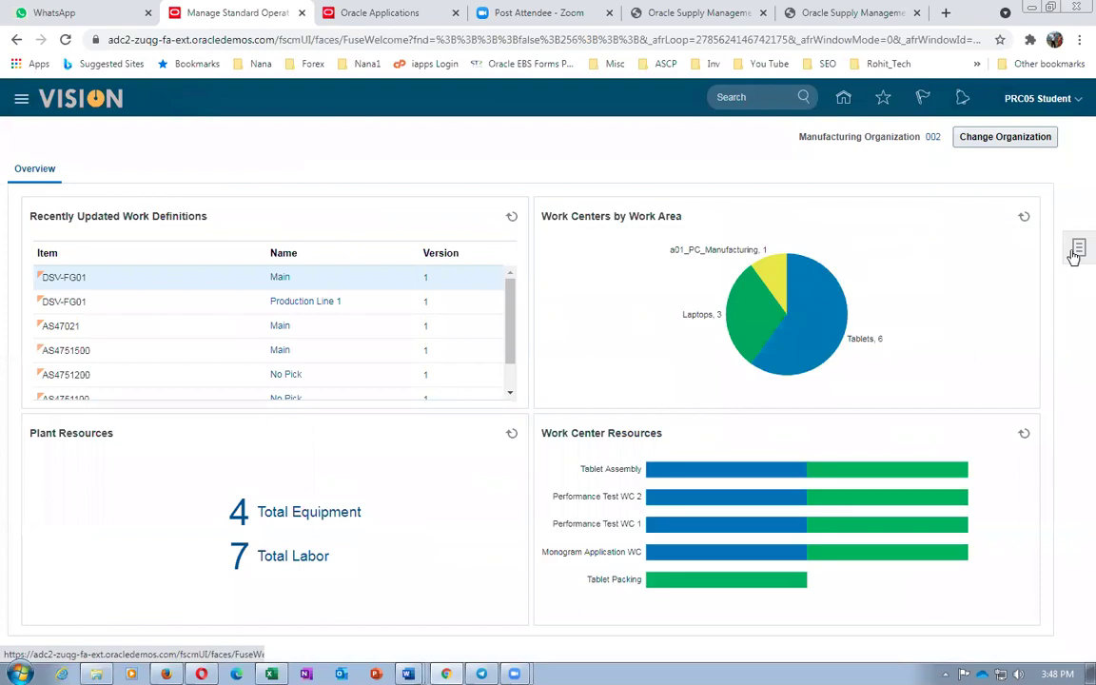
Open work center a01_Madras_PC_Assembly_Shop for editing from Manage Work Centers.
{"action": "left_click", "coordinate": [1077, 251]}
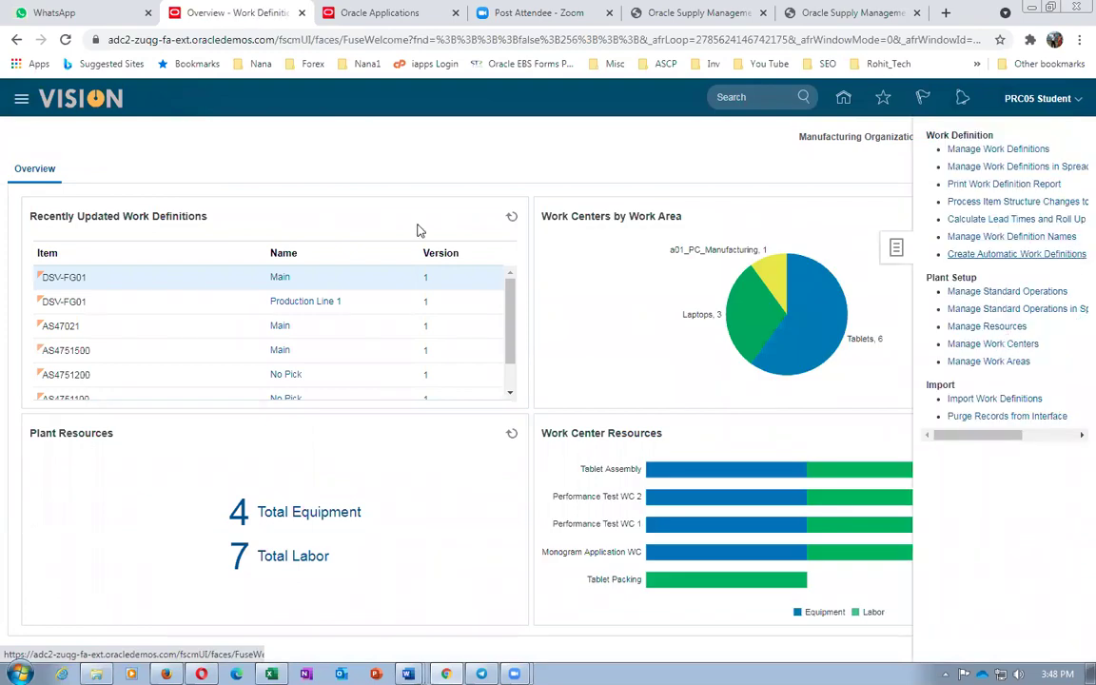
{"action": "left_click", "coordinate": [992, 344]}
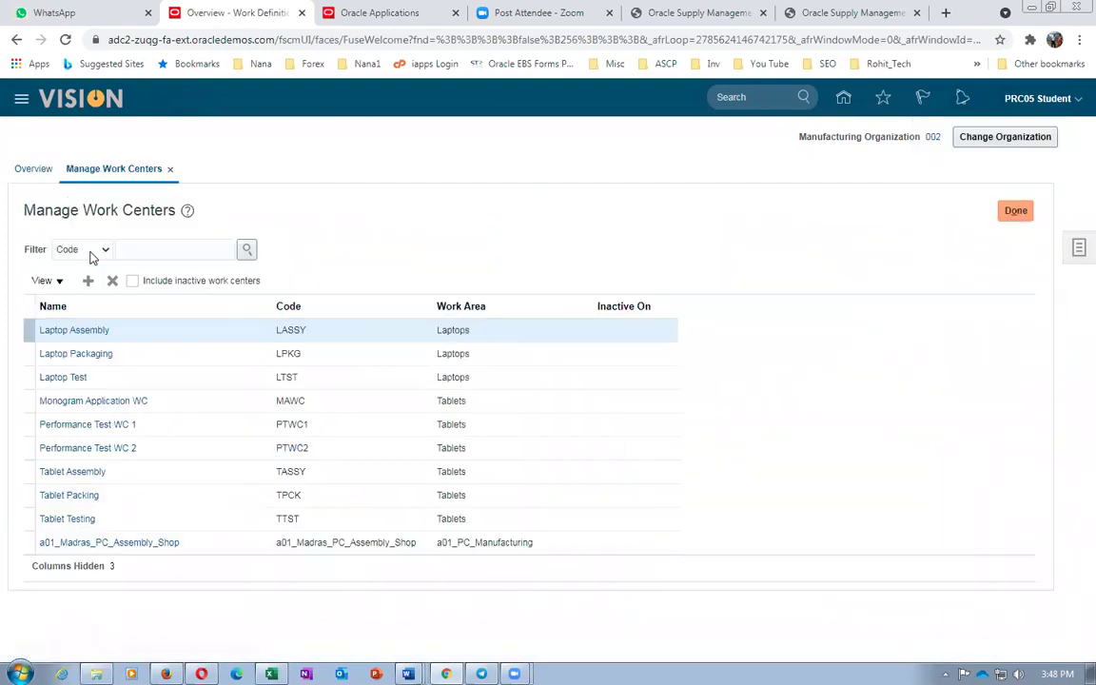
{"action": "left_click", "coordinate": [25, 542]}
{"action": "left_click", "coordinate": [125, 544]}
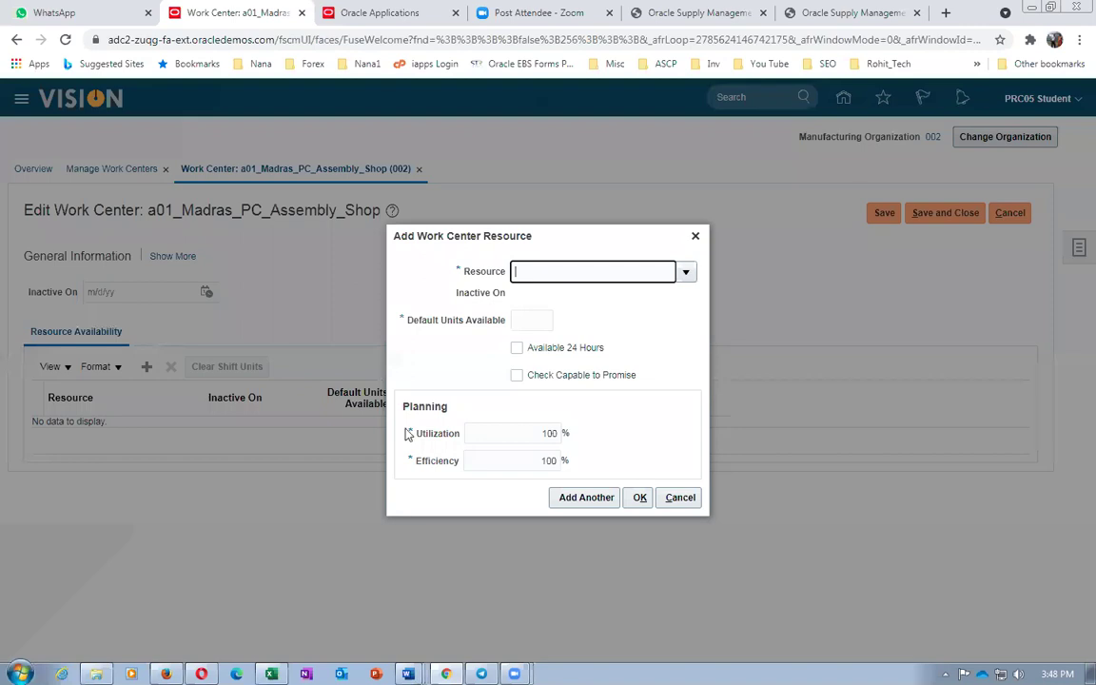
Add resource a01_Bender_Welder with 10 units, available 24 hours, capable-to-promise checked.
{"action": "type", "text": "01"}
{"action": "key", "text": "Tab"}
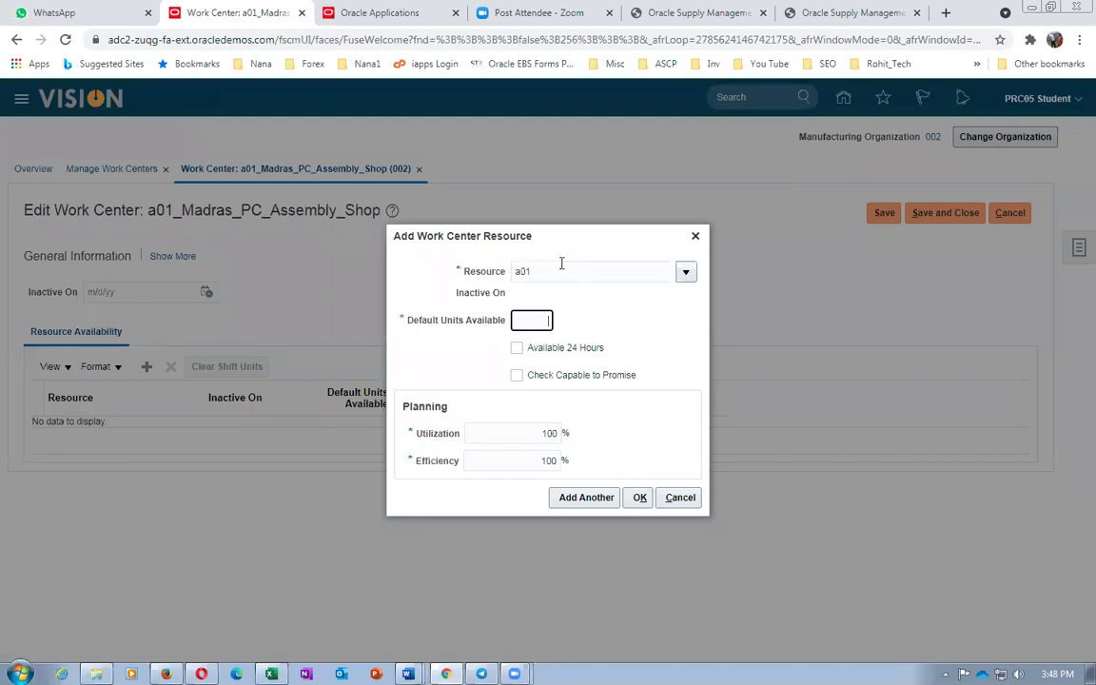
{"action": "left_click", "coordinate": [385, 430]}
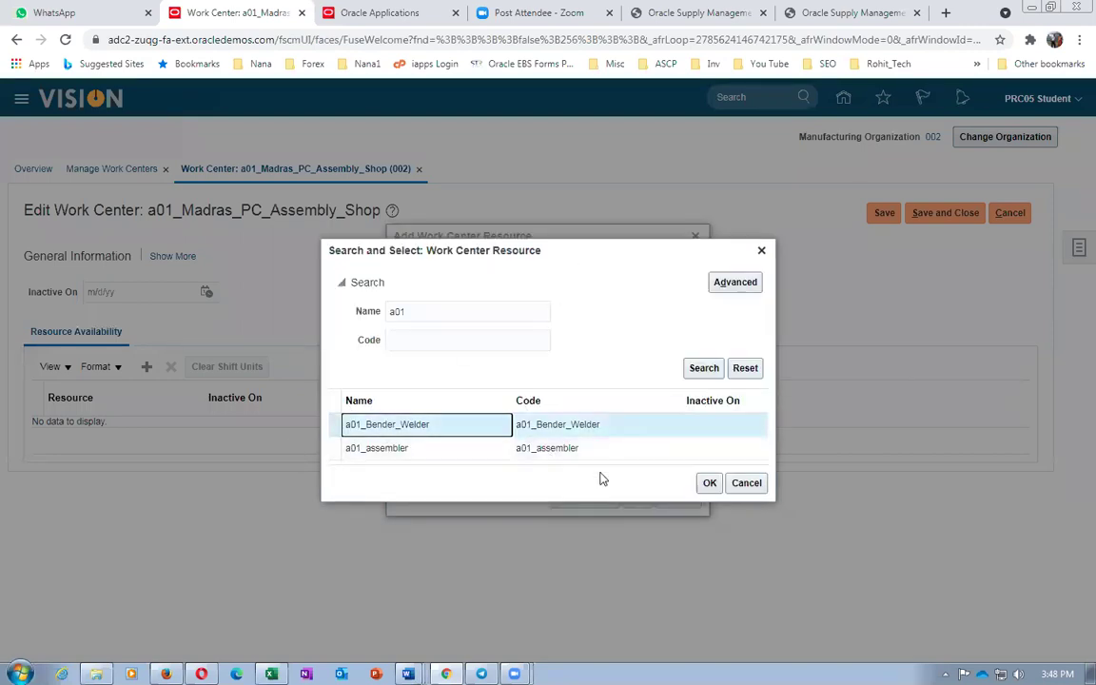
{"action": "left_click", "coordinate": [709, 482]}
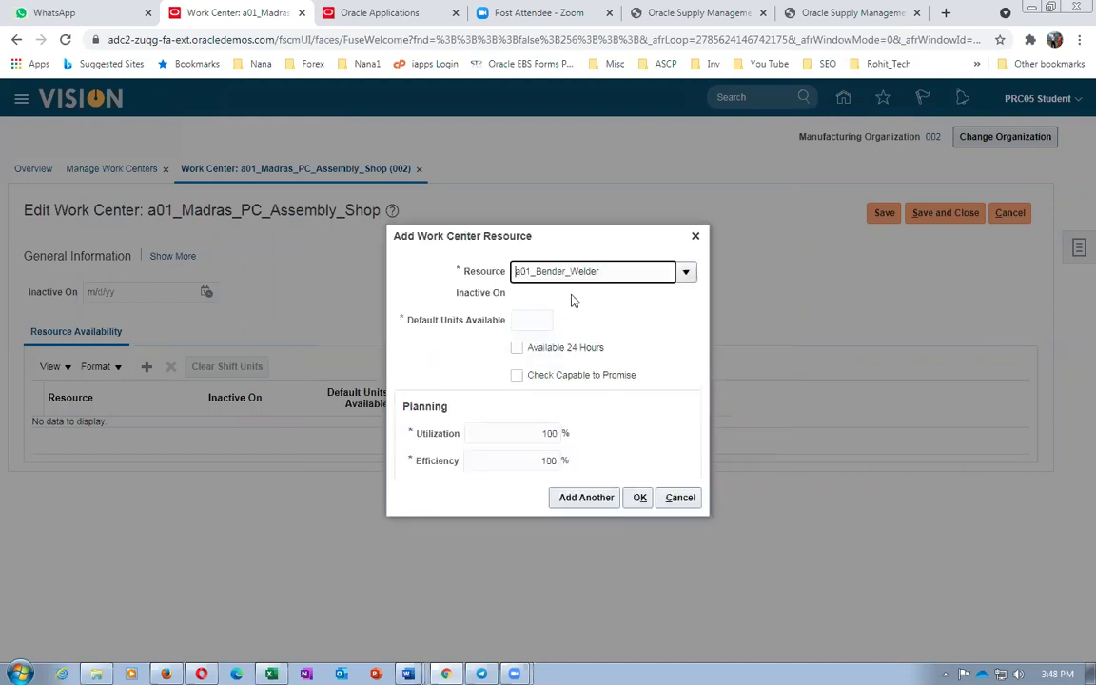
{"action": "left_click", "coordinate": [544, 320]}
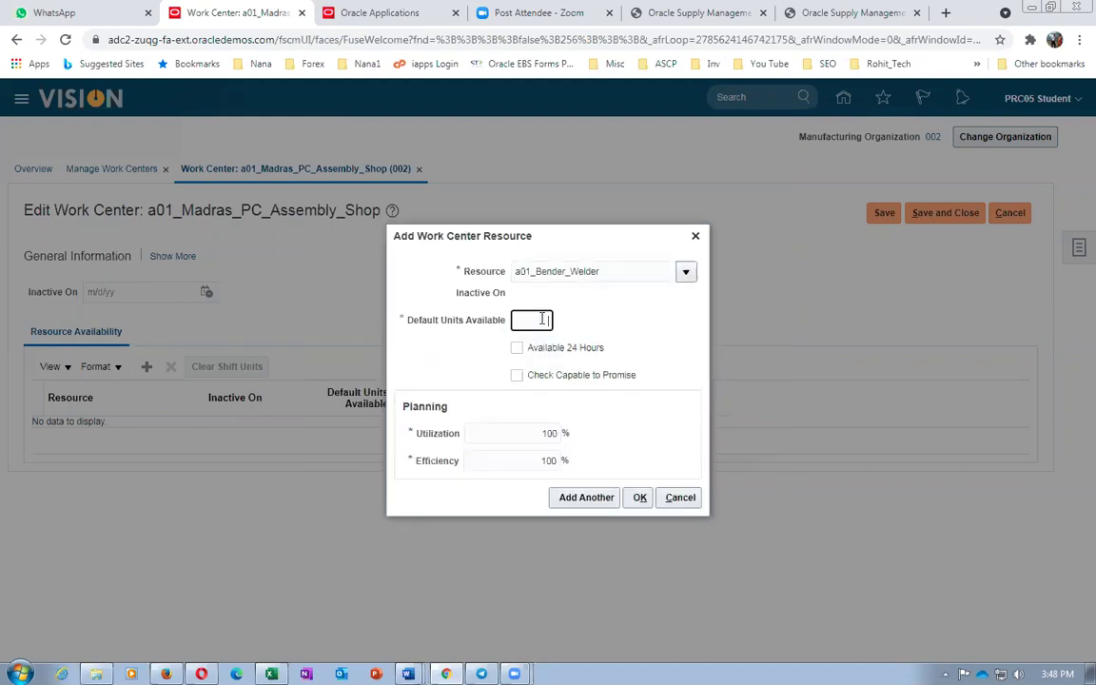
{"action": "key", "text": "Tab"}
{"action": "left_click", "coordinate": [517, 348]}
{"action": "left_click", "coordinate": [518, 376]}
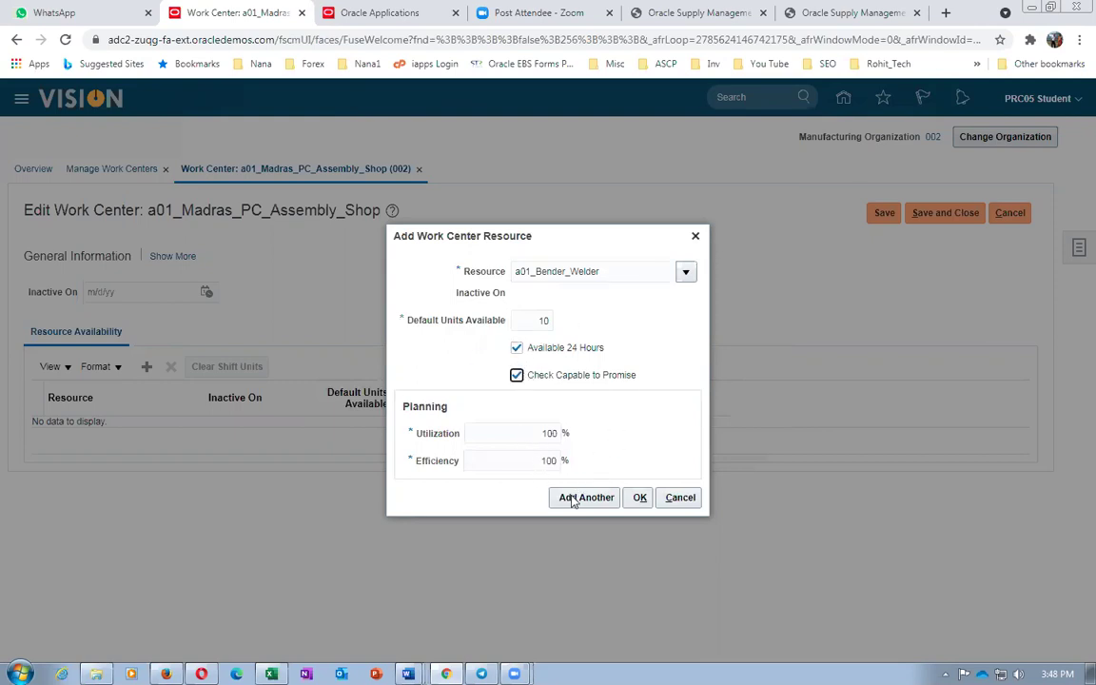
{"action": "left_click", "coordinate": [578, 502]}
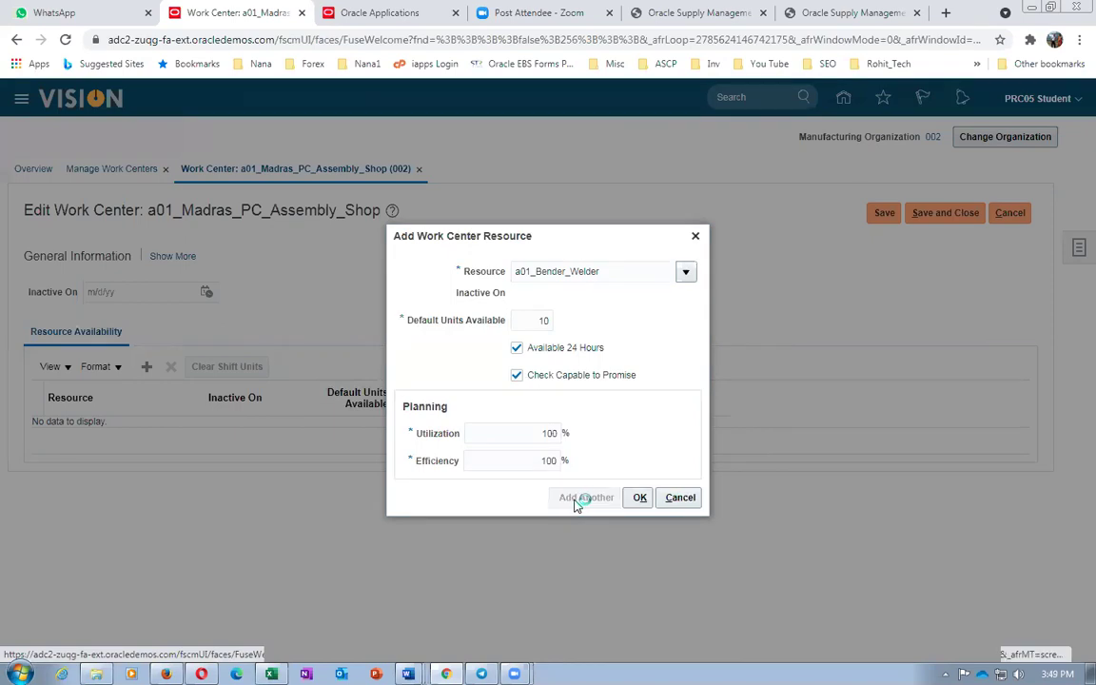
Add a01_assembler with 10 units, available 24 hours and capable-to-promise, then save.
{"action": "type", "text": "a01"}
{"action": "key", "text": "Tab"}
{"action": "left_click", "coordinate": [377, 447]}
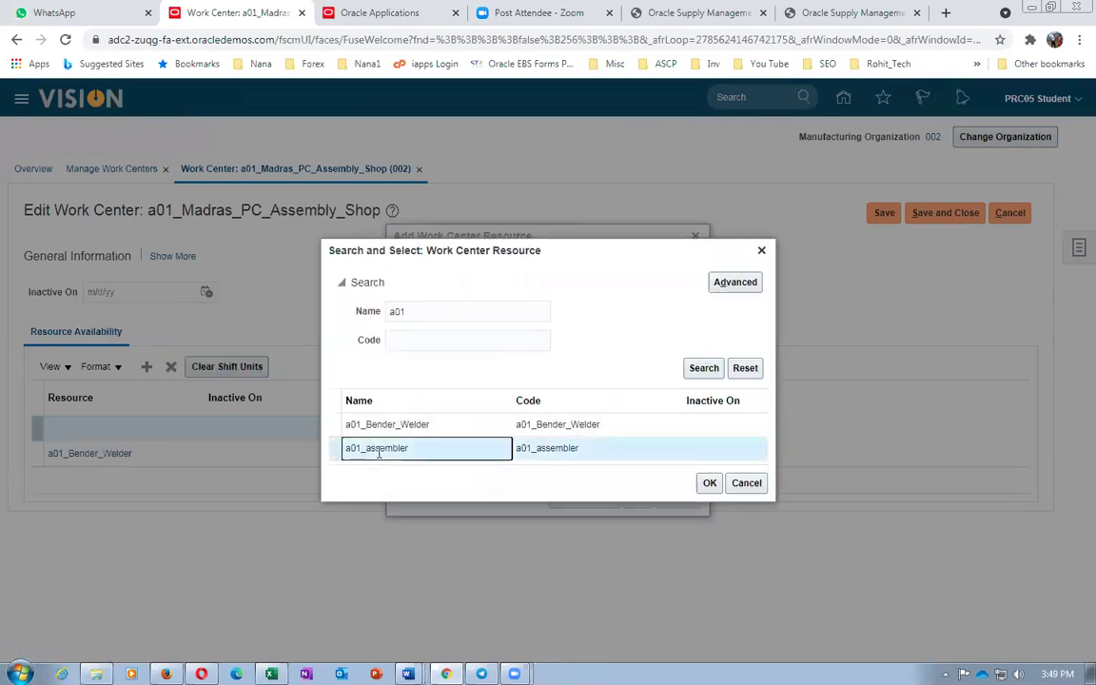
{"action": "left_click", "coordinate": [709, 483]}
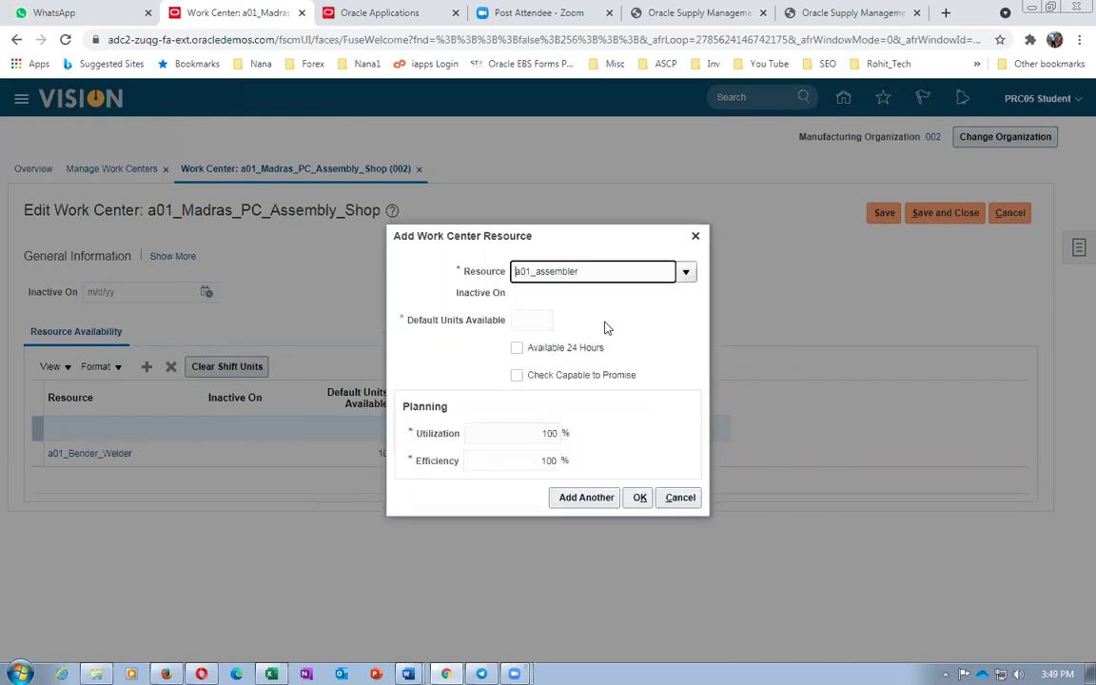
{"action": "left_click", "coordinate": [517, 348]}
{"action": "left_click", "coordinate": [518, 376]}
{"action": "left_click", "coordinate": [528, 322]}
{"action": "type", "text": "1"}
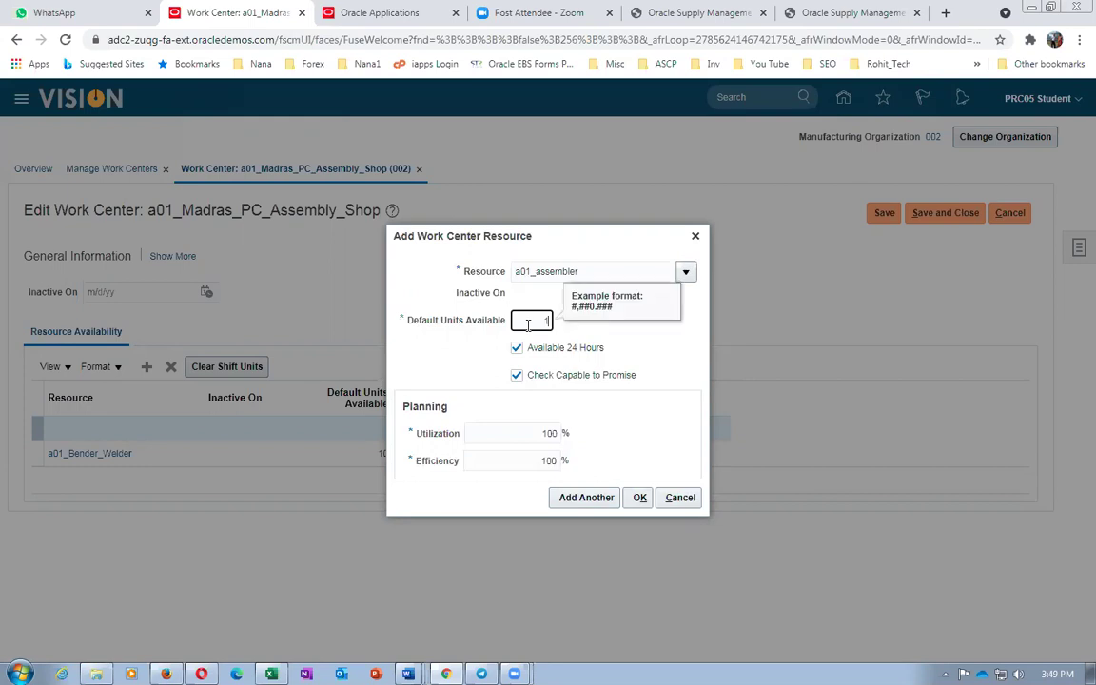
{"action": "type", "text": "0"}
{"action": "left_click", "coordinate": [639, 498]}
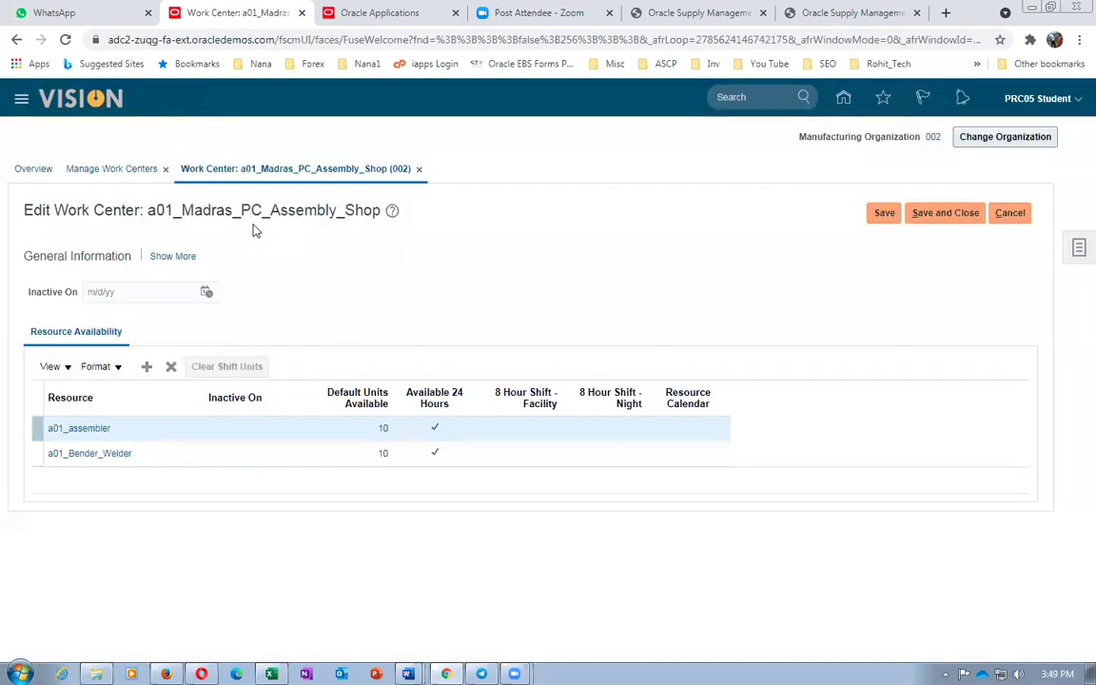
{"action": "left_click", "coordinate": [971, 212]}
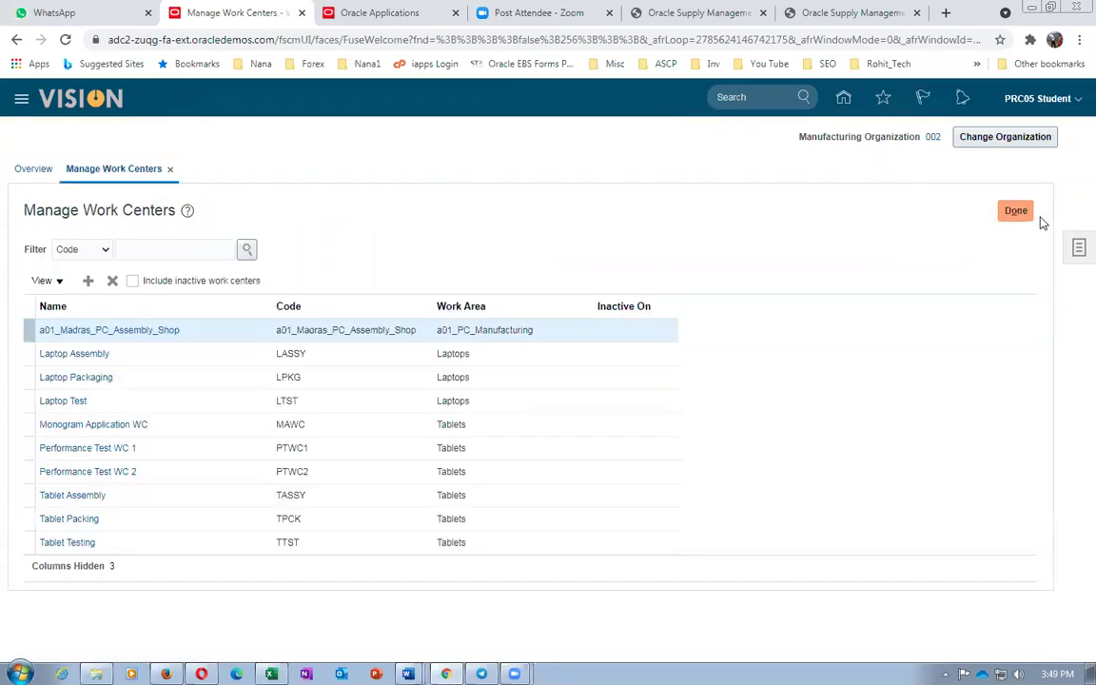
{"action": "left_click", "coordinate": [1016, 213]}
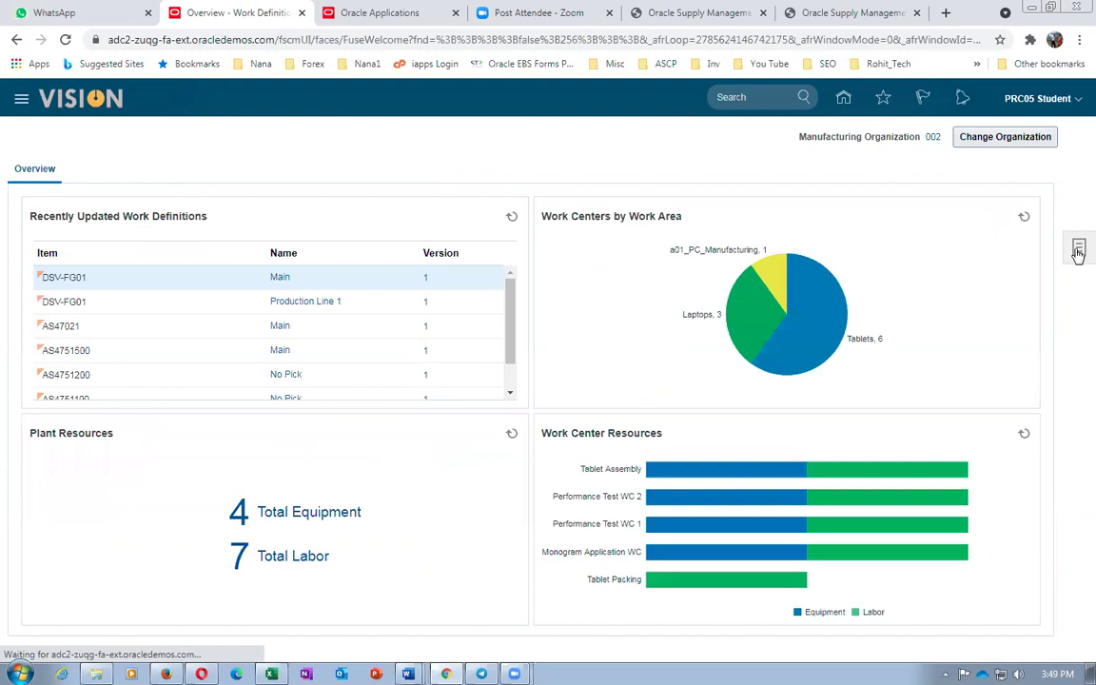
Enter 'Making of the PC Cabinet' as name, code and description, count point, work center a01_Madras_PC_Assembly_Shop.
{"action": "left_click", "coordinate": [1078, 249]}
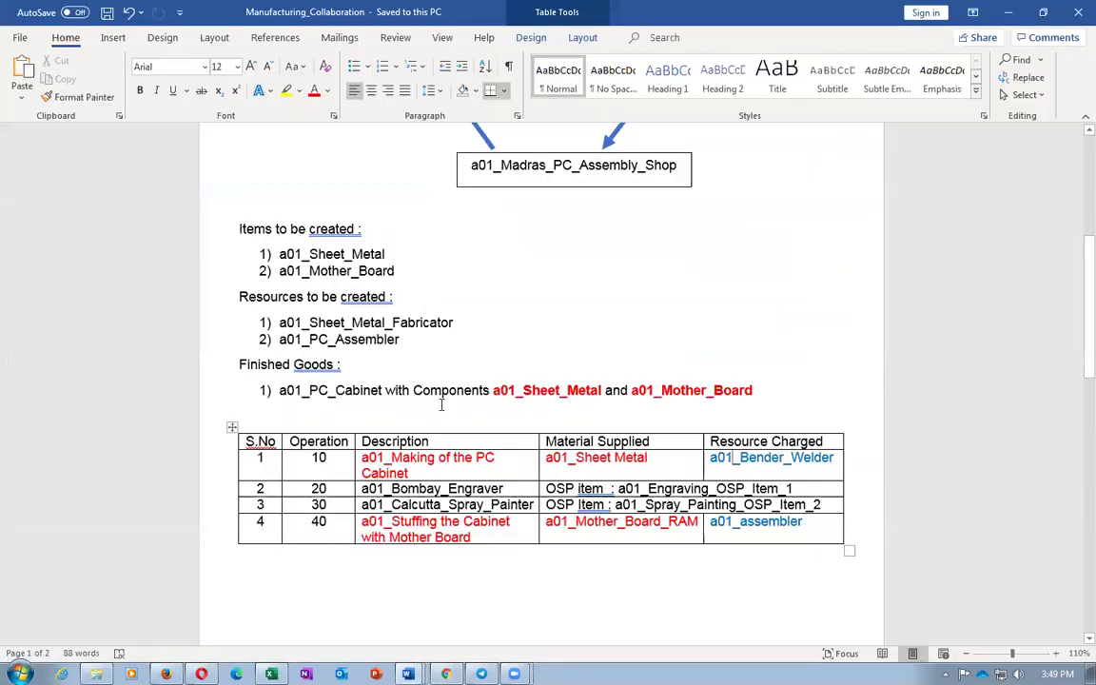
{"action": "key", "text": "alt+Tab"}
{"action": "key", "text": "alt+Tab"}
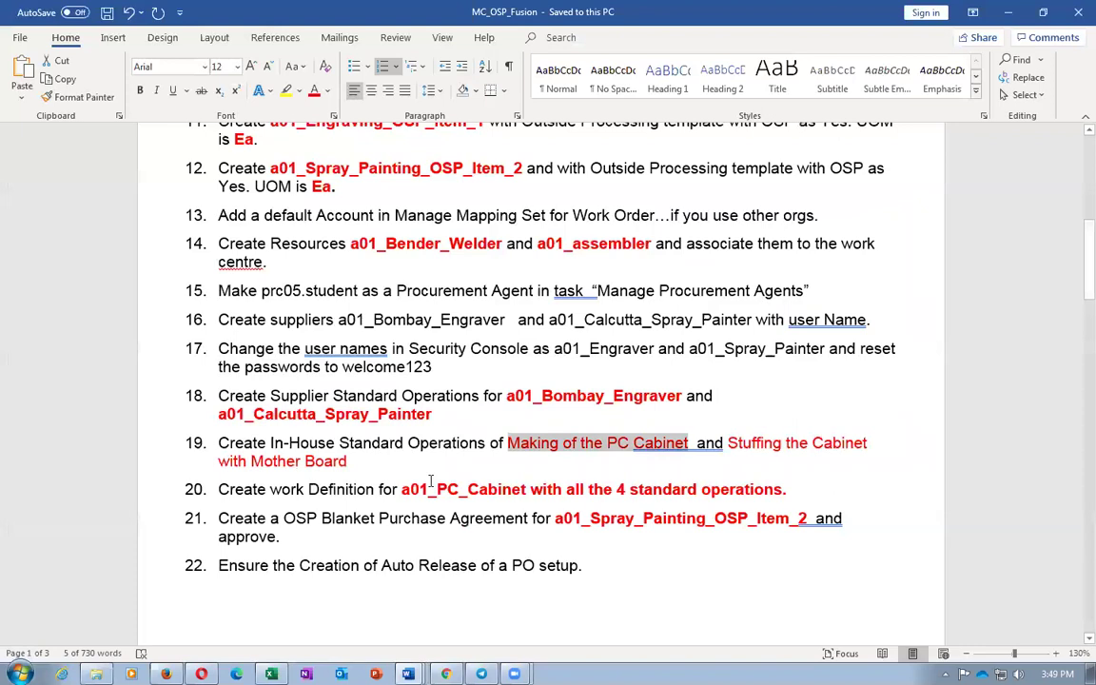
{"action": "key", "text": "alt+Tab"}
{"action": "left_click", "coordinate": [342, 262]}
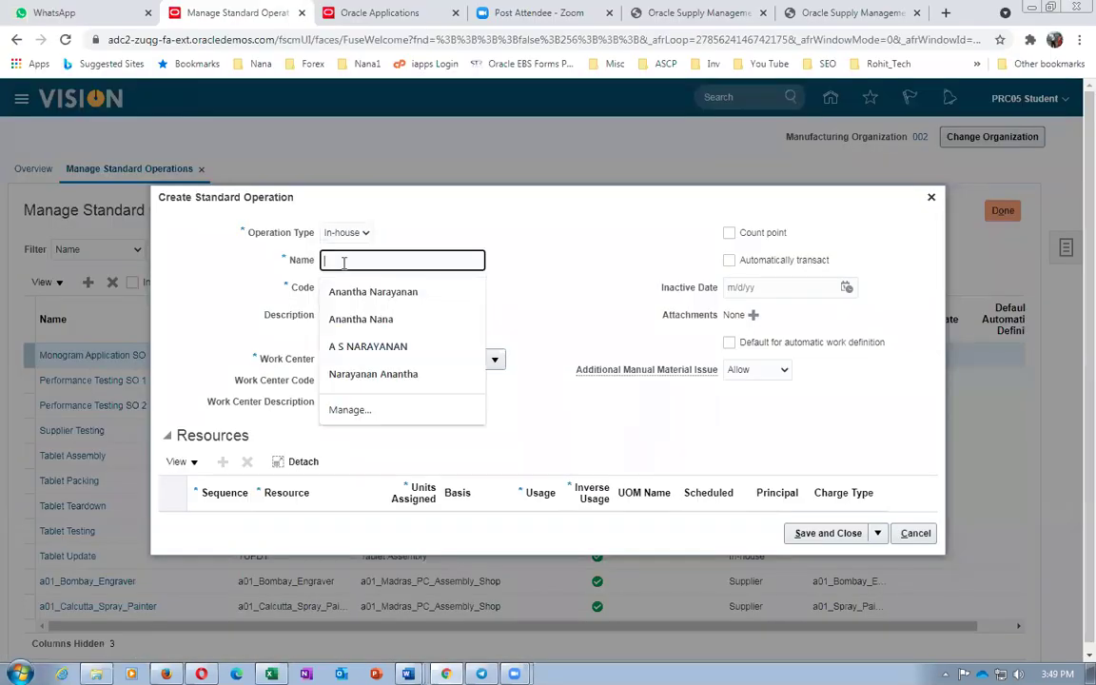
{"action": "type", "text": "Making of the PC Cabinet"}
{"action": "left_click", "coordinate": [342, 287]}
{"action": "type", "text": "Making of the PC Cabinet"}
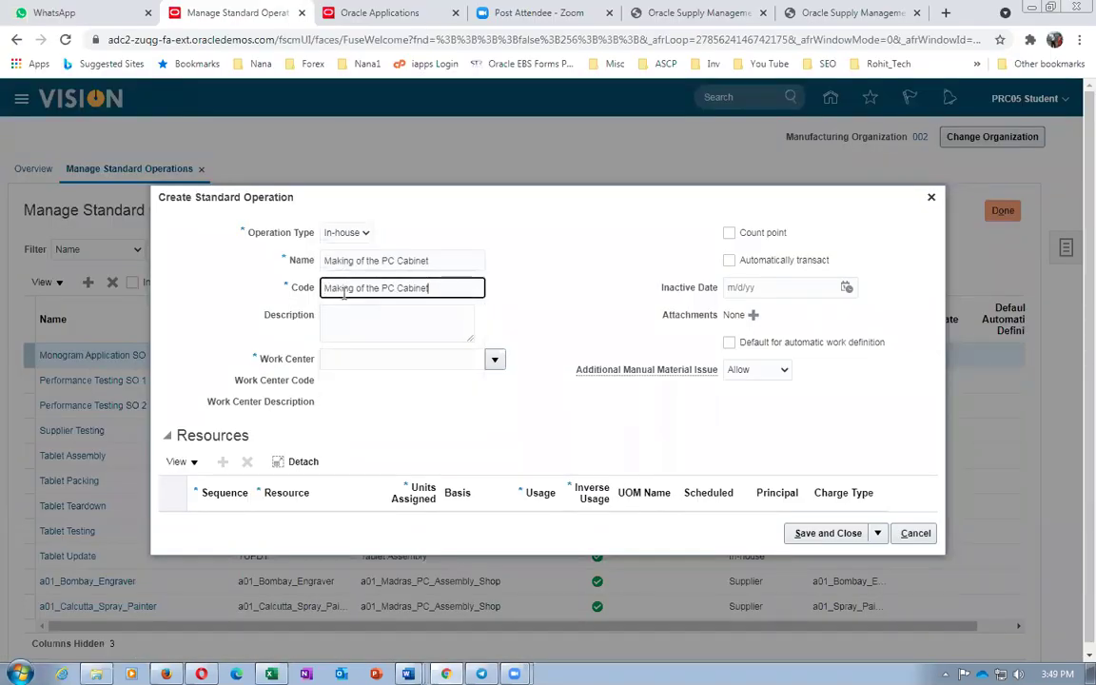
{"action": "left_click", "coordinate": [337, 321]}
{"action": "type", "text": "Making of the PC Cabinet"}
{"action": "left_click", "coordinate": [729, 232]}
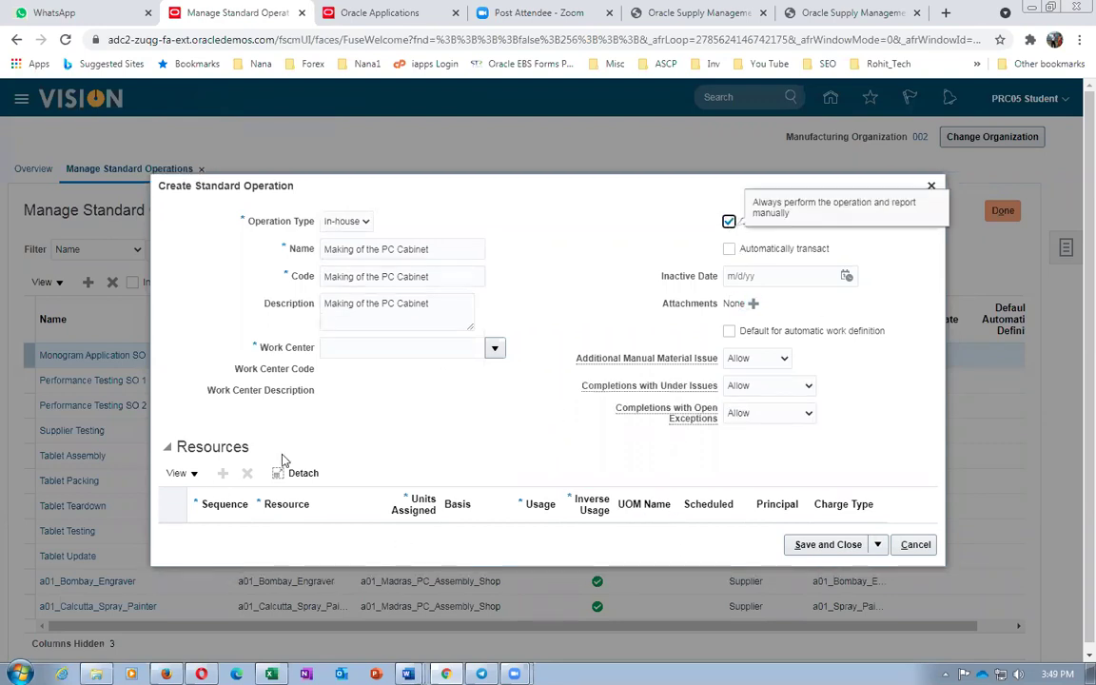
{"action": "left_click", "coordinate": [369, 345]}
{"action": "type", "text": "a01_"}
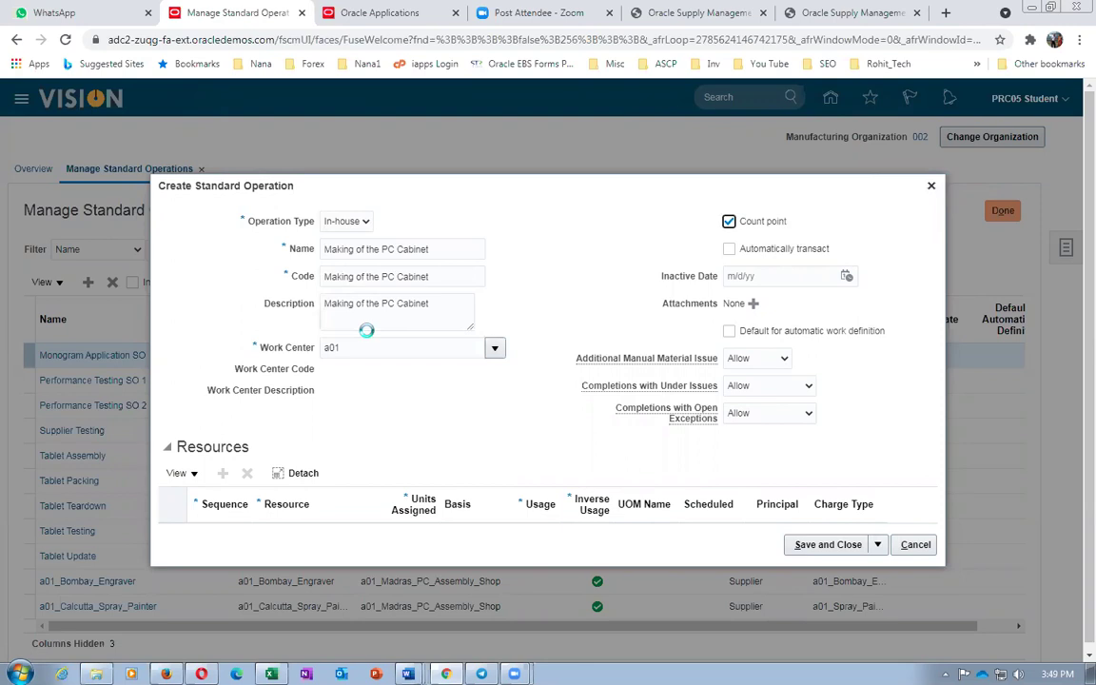
{"action": "key", "text": "Tab"}
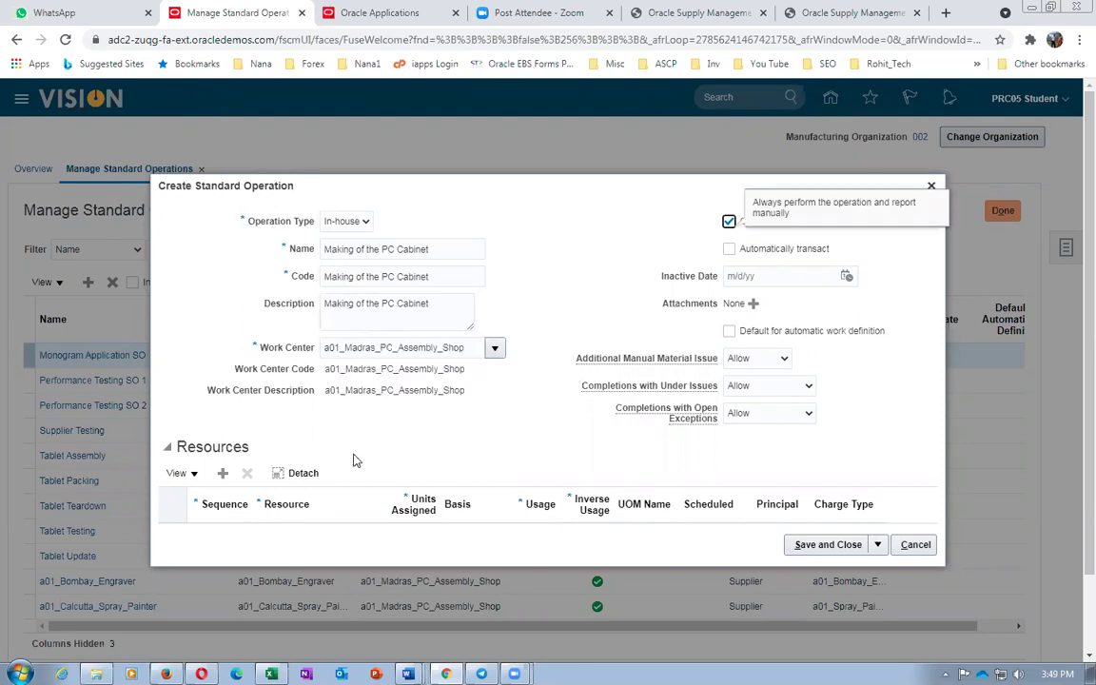
Add resource a01_Bender_Welder to the operation and save it.
{"action": "left_click", "coordinate": [223, 473]}
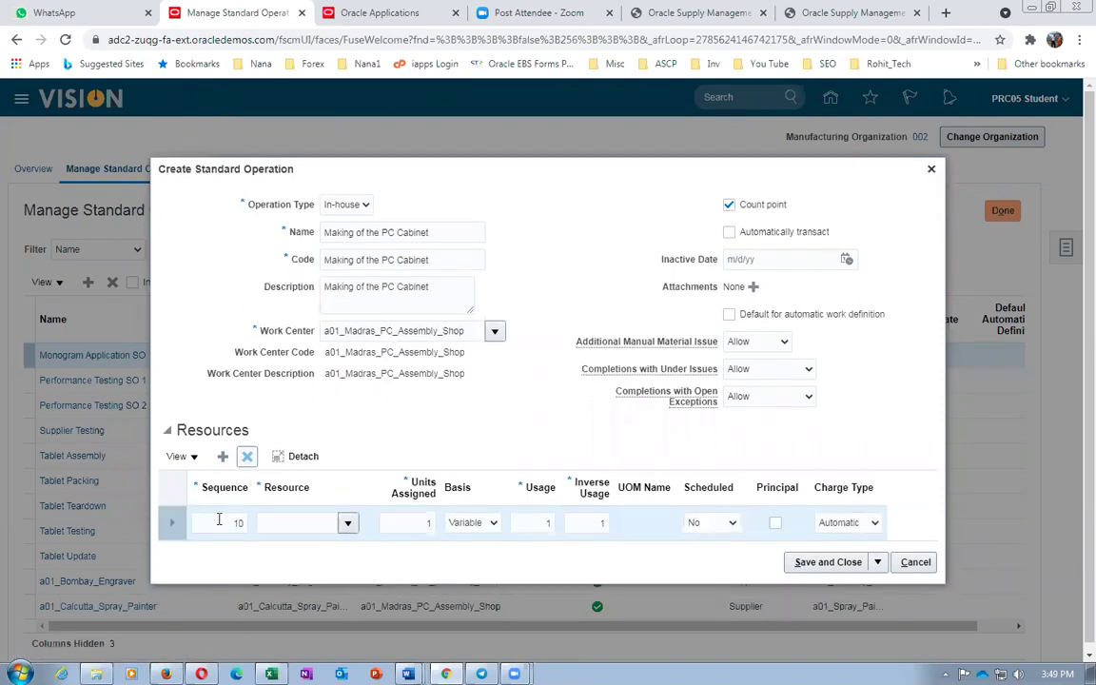
{"action": "left_click", "coordinate": [285, 526]}
{"action": "type", "text": "a01"}
{"action": "key", "text": "Tab"}
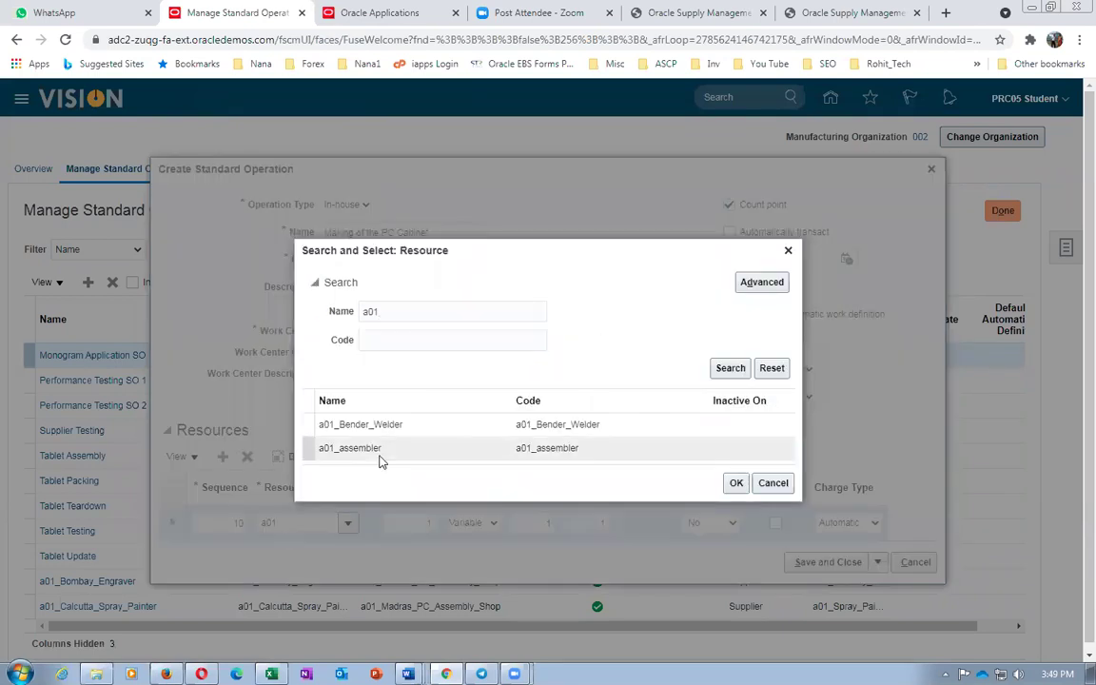
{"action": "left_click", "coordinate": [391, 425]}
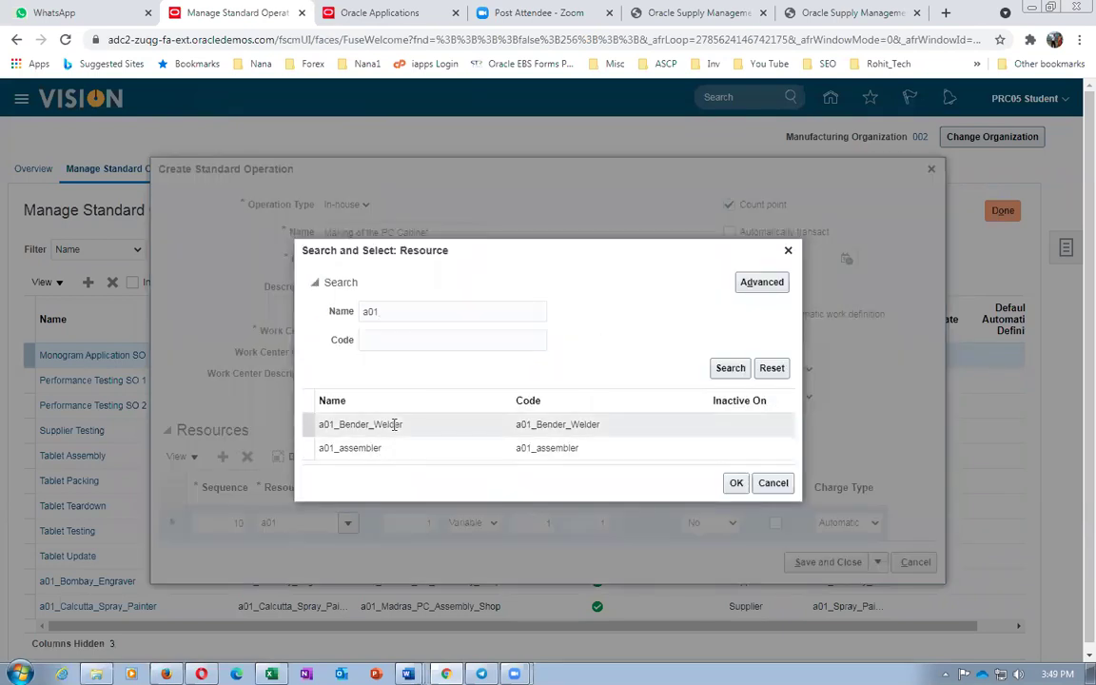
{"action": "left_click", "coordinate": [734, 482]}
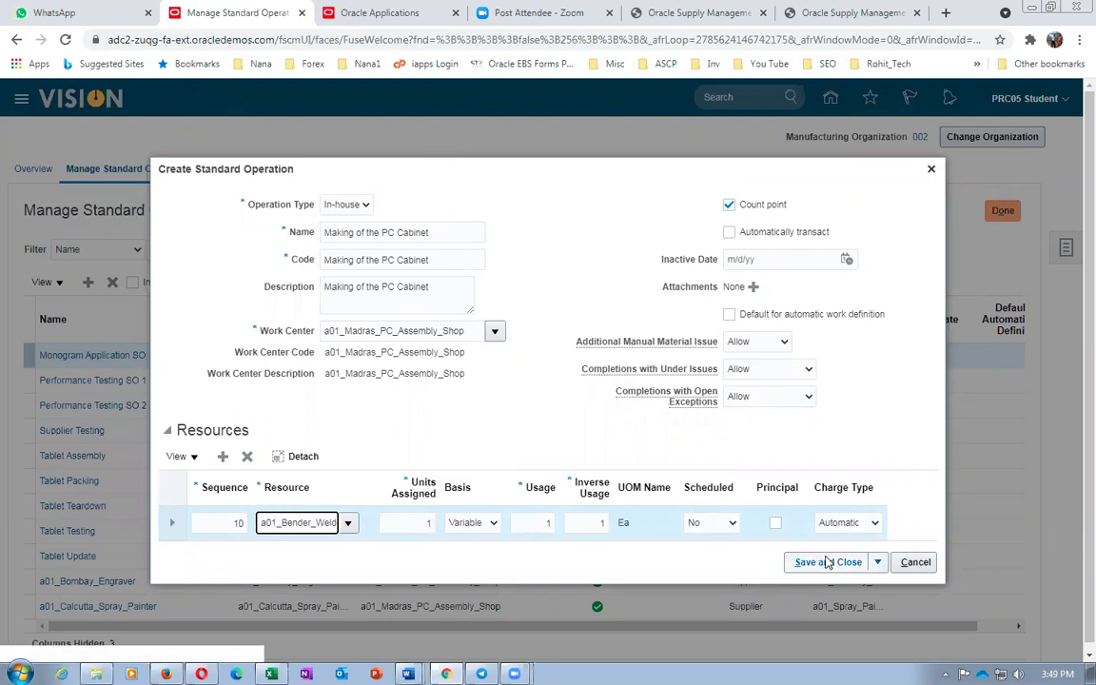
{"action": "left_click", "coordinate": [825, 562]}
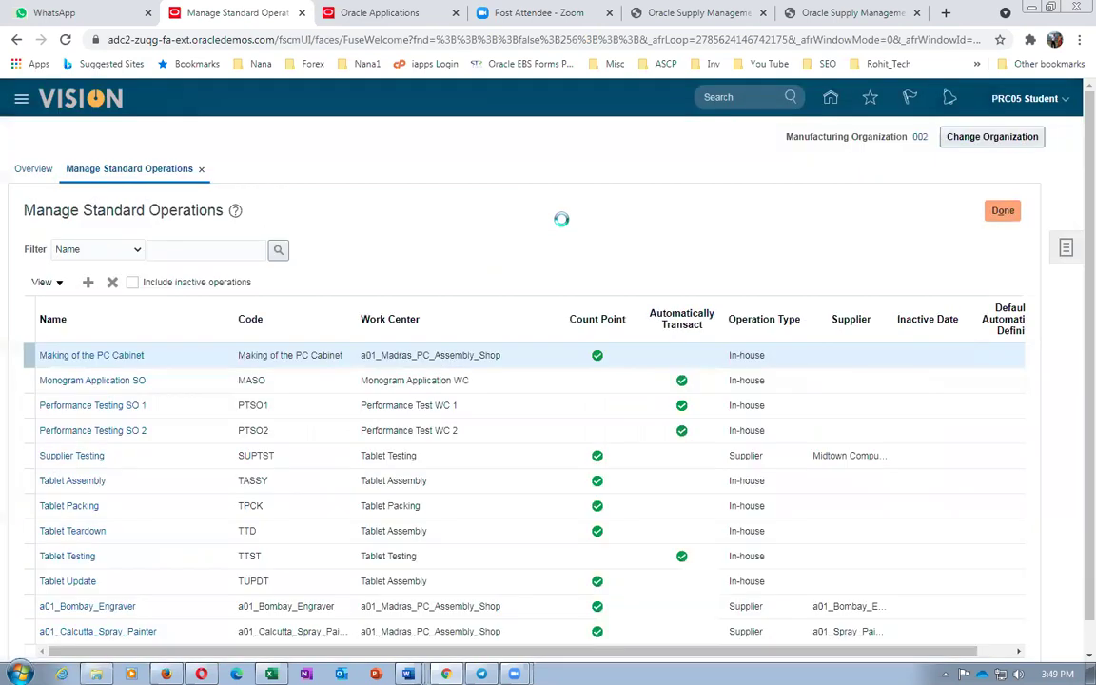
{"action": "left_click", "coordinate": [87, 282]}
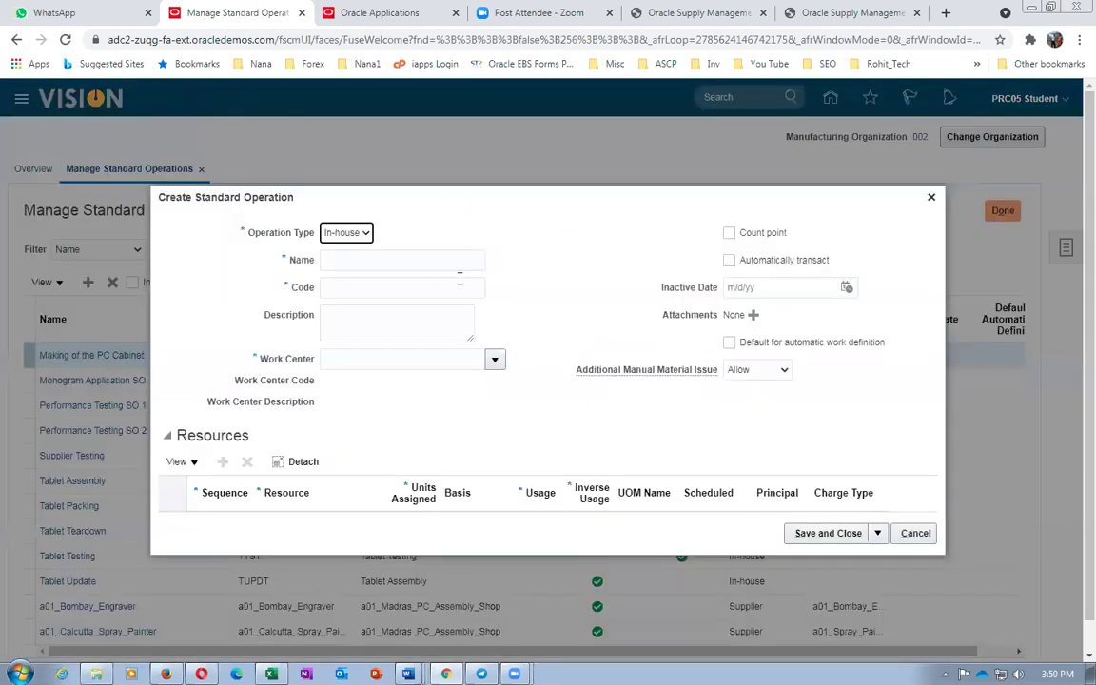
Enter 'Stuffing the Cabinet with Mother Board' as name, code and description, work center a01_Madras_PC_Assembly_Shop.
{"action": "left_click", "coordinate": [401, 259]}
{"action": "key", "text": "alt+Tab"}
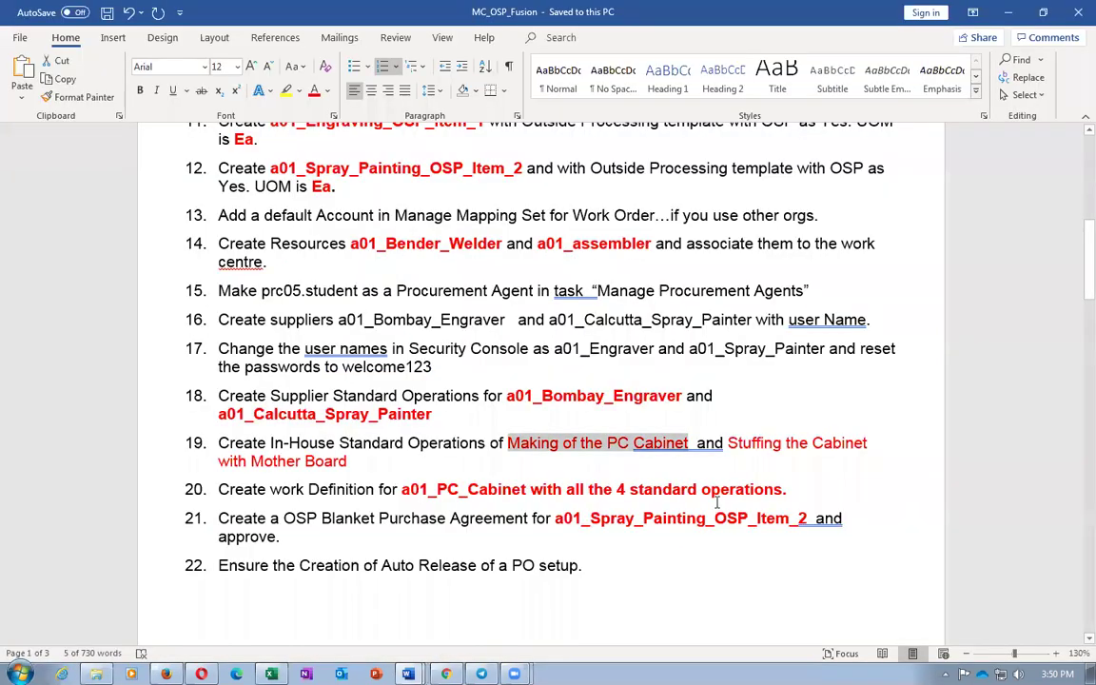
{"action": "left_click_drag", "start_coordinate": [729, 444], "coordinate": [732, 452]}
{"action": "key", "text": "ctrl+c"}
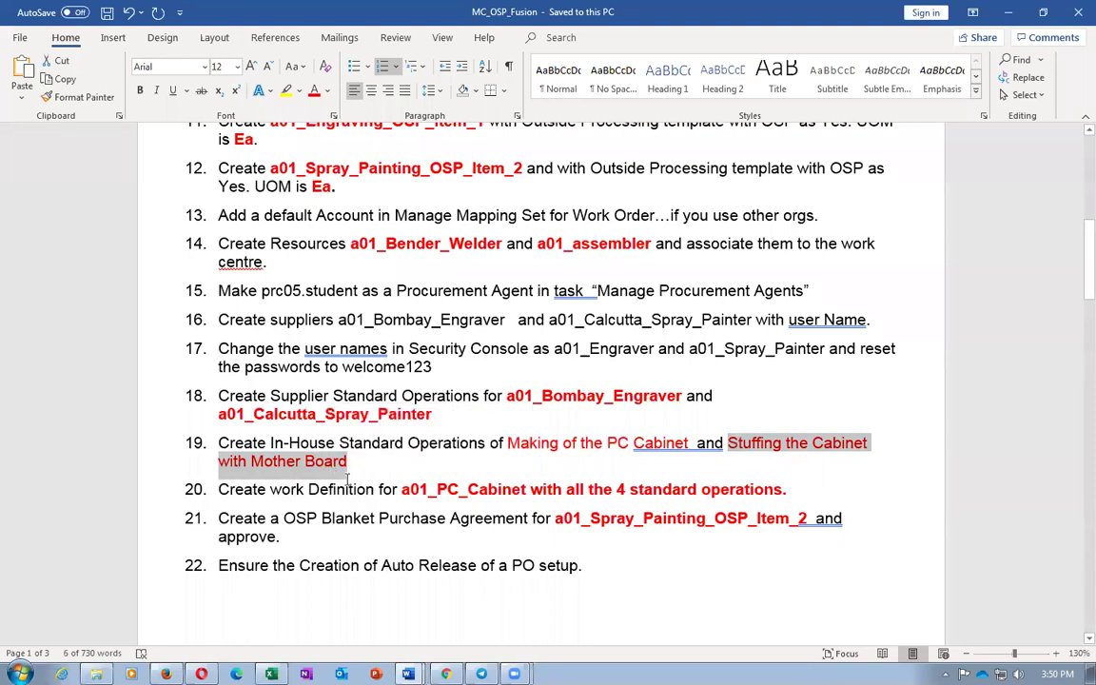
{"action": "key", "text": "alt+Tab"}
{"action": "key", "text": "ctrl+v"}
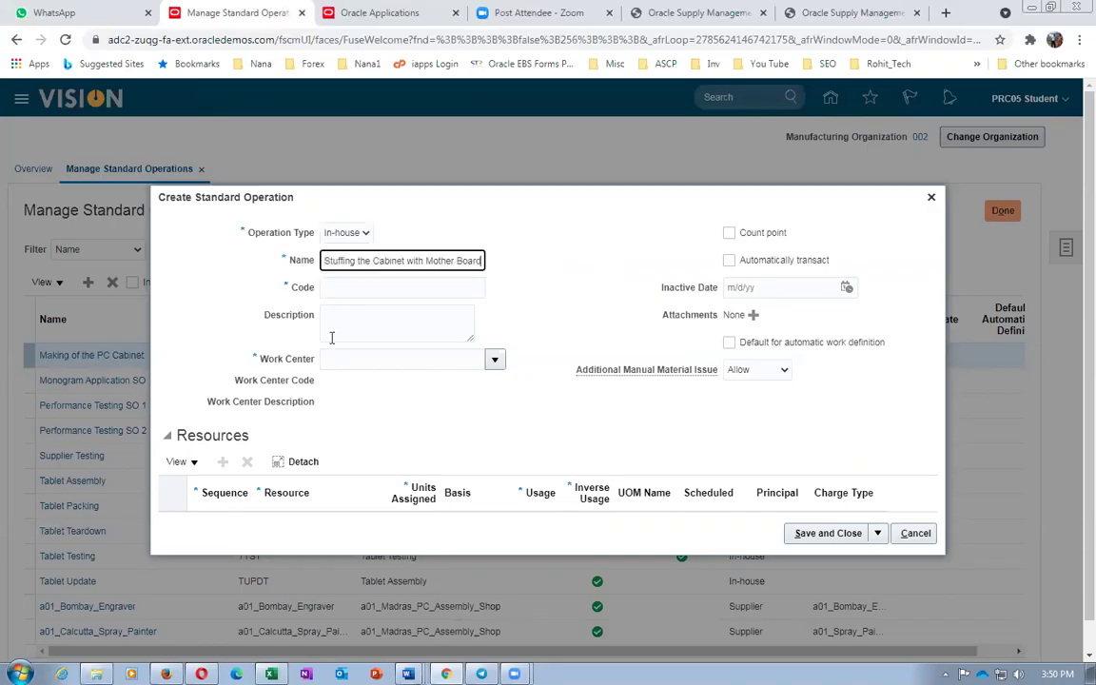
{"action": "left_click", "coordinate": [346, 287]}
{"action": "type", "text": "Stuffing the Cabinet with Moth"}
{"action": "left_click", "coordinate": [340, 333]}
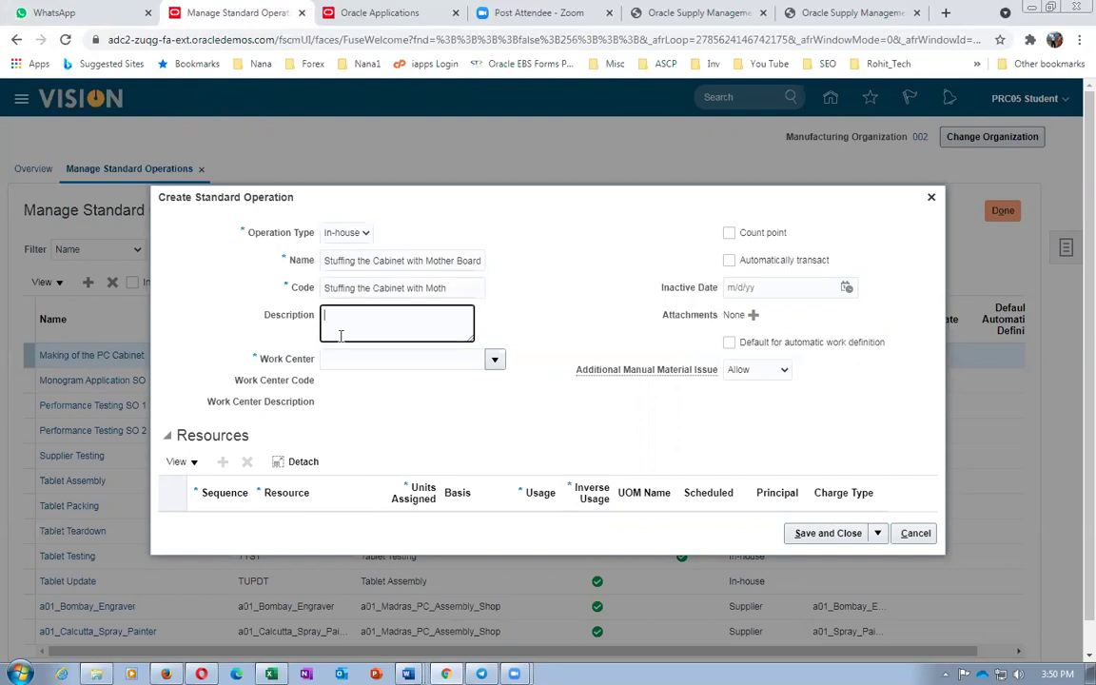
{"action": "key", "text": "ctrl+v"}
{"action": "left_click", "coordinate": [355, 361]}
{"action": "type", "text": "a01"}
{"action": "key", "text": "Tab"}
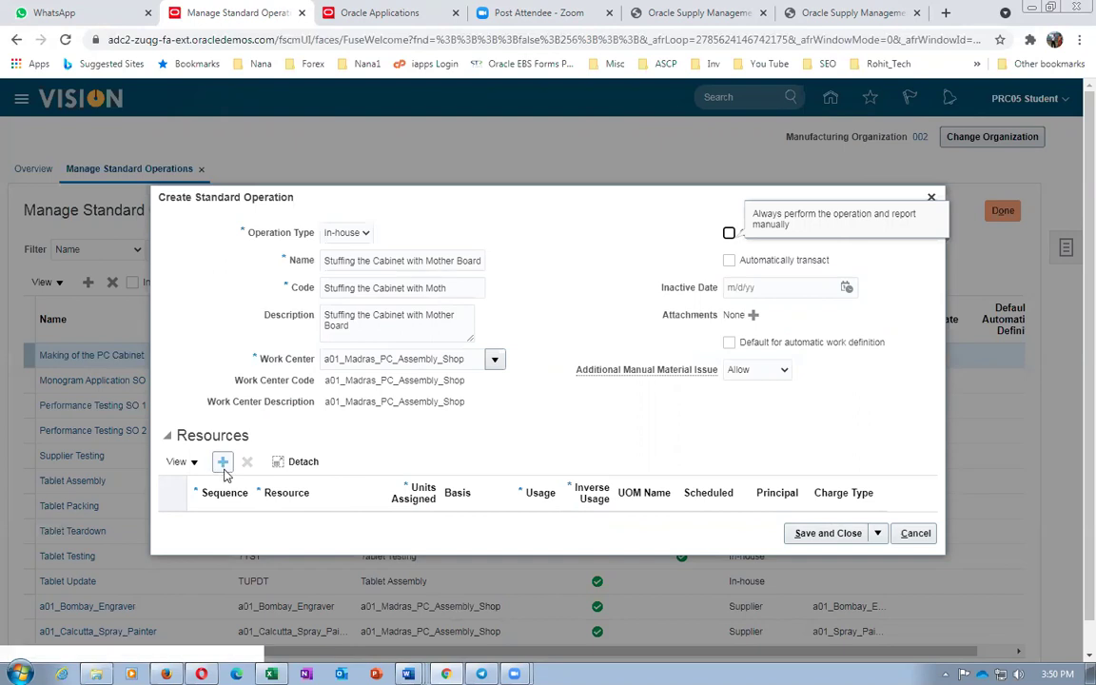
Add resource a01_assembler to the operation and save it.
{"action": "left_click", "coordinate": [223, 463]}
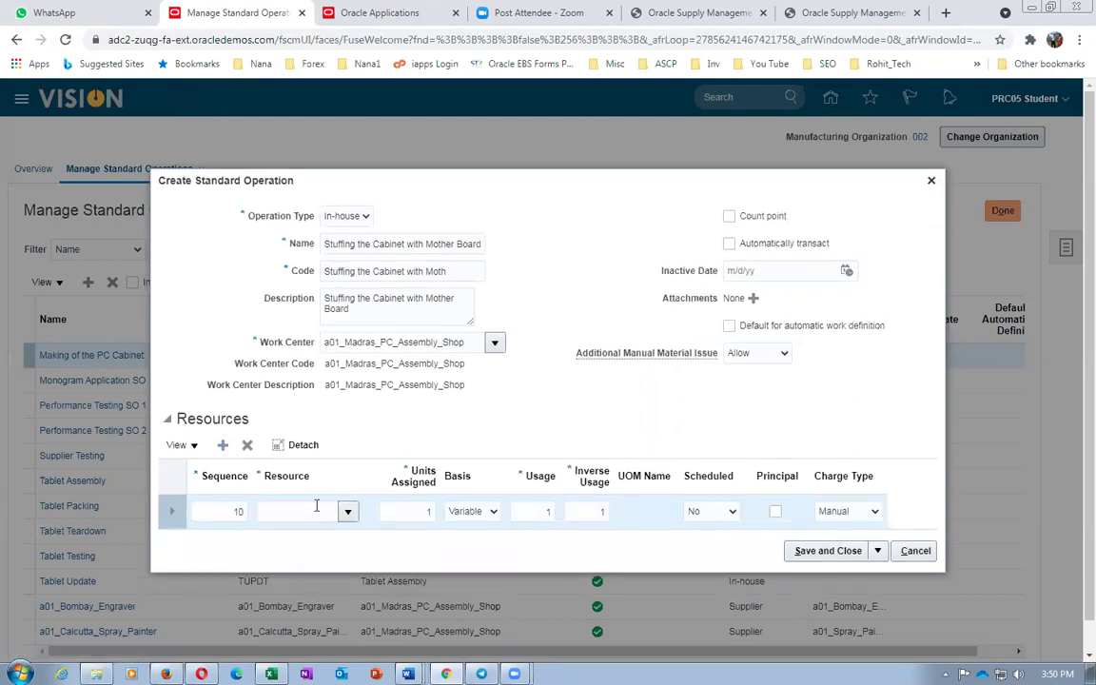
{"action": "left_click", "coordinate": [317, 505]}
{"action": "type", "text": "a01"}
{"action": "key", "text": "Tab"}
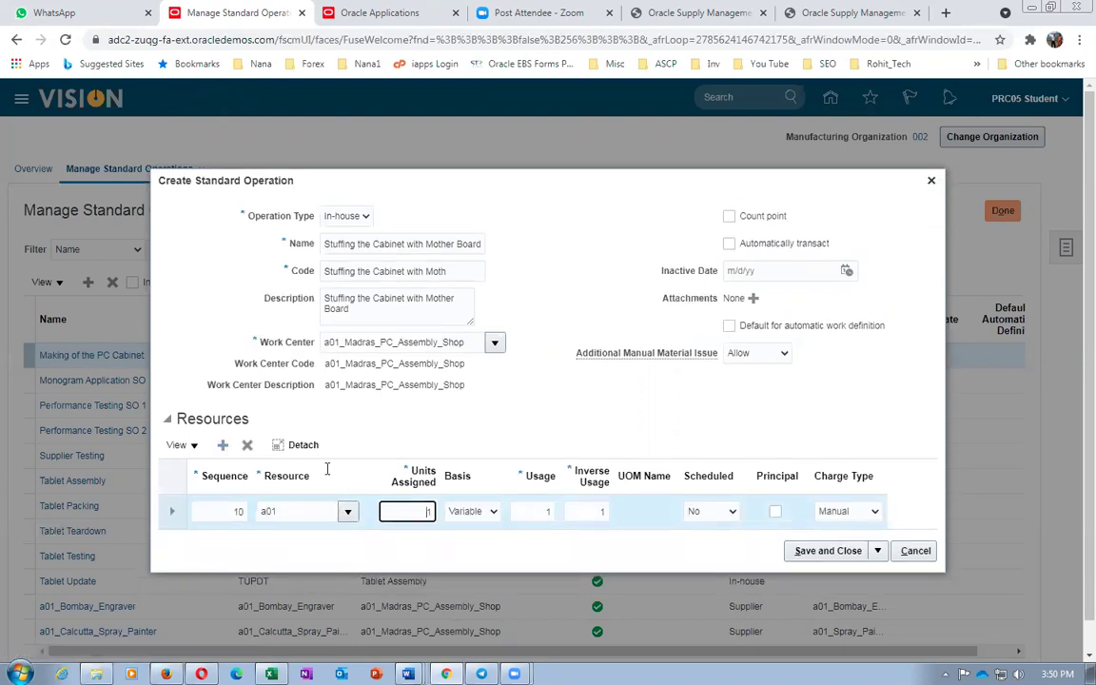
{"action": "left_click", "coordinate": [371, 448]}
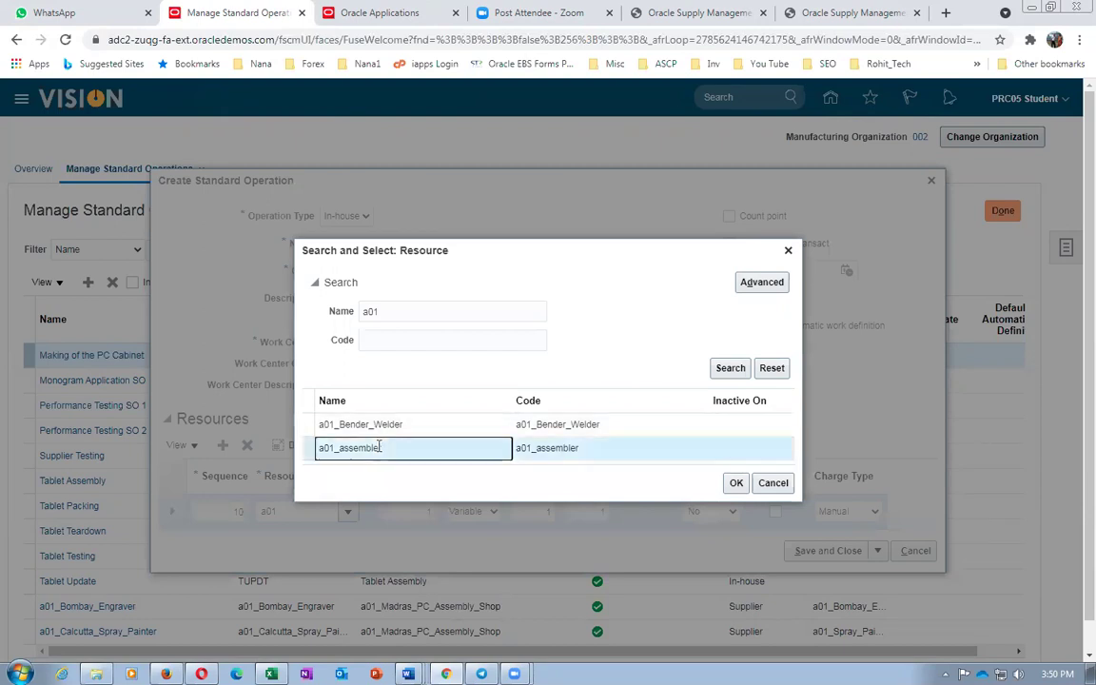
{"action": "left_click", "coordinate": [735, 484]}
{"action": "left_click", "coordinate": [844, 551]}
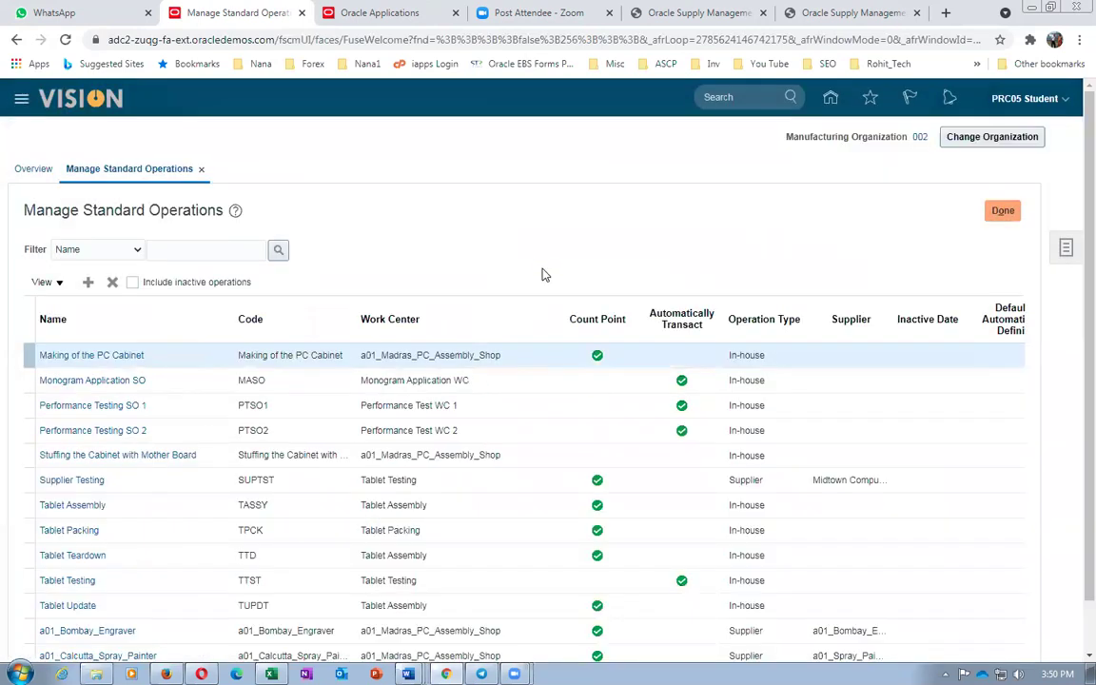
{"action": "key", "text": "alt+Tab"}
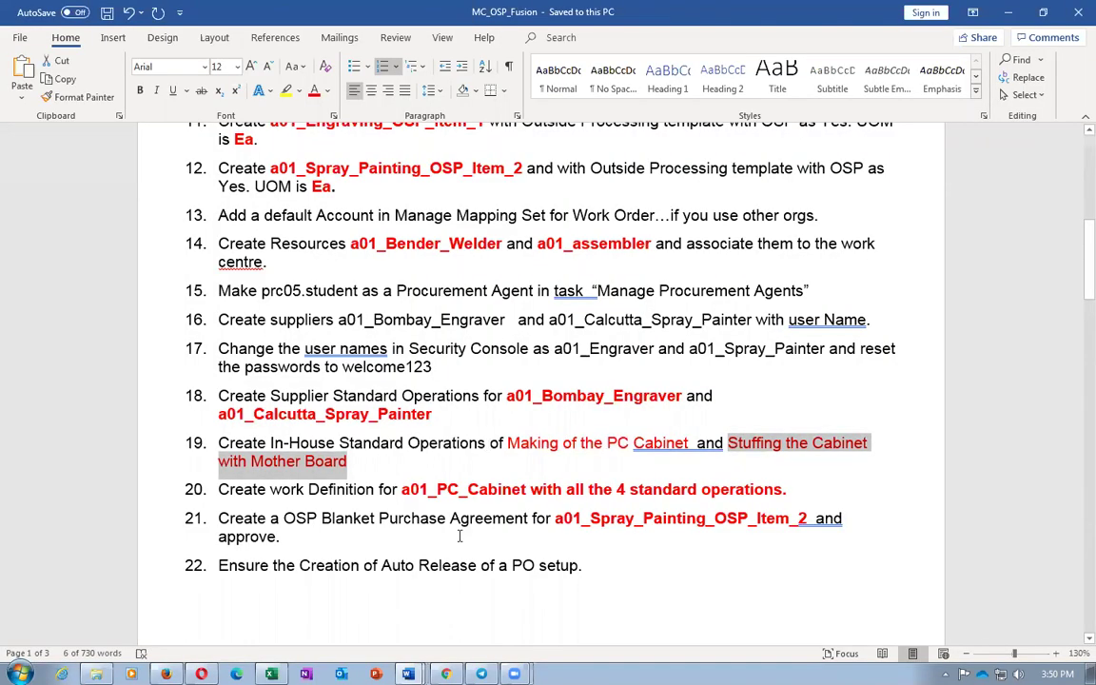
Open Making of the PC Cabinet, prefix its name with a01_, and set the resource Scheduled.
{"action": "key", "text": "alt+Tab"}
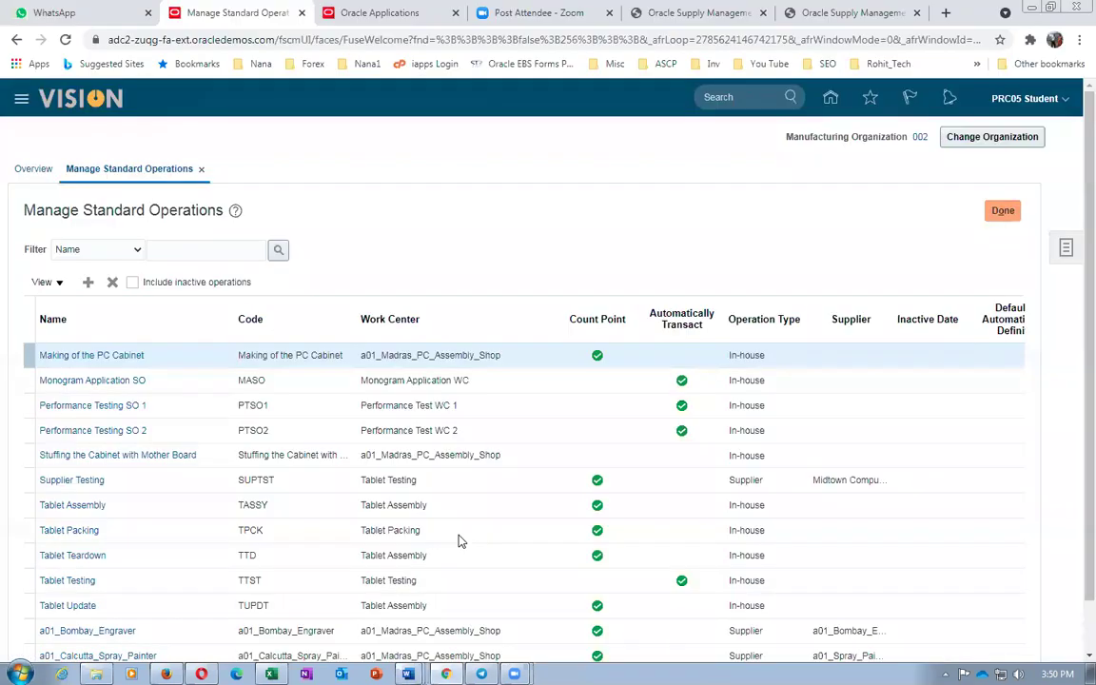
{"action": "scroll", "coordinate": [137, 509], "scroll_direction": "down", "scroll_amount": 2}
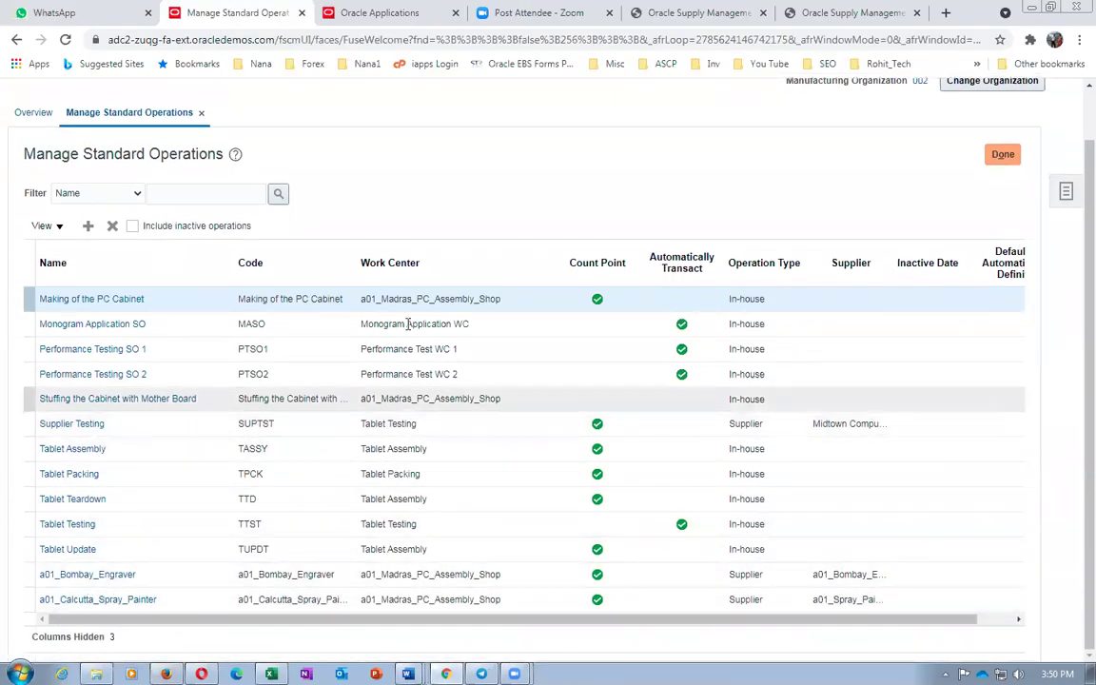
{"action": "left_click", "coordinate": [64, 301]}
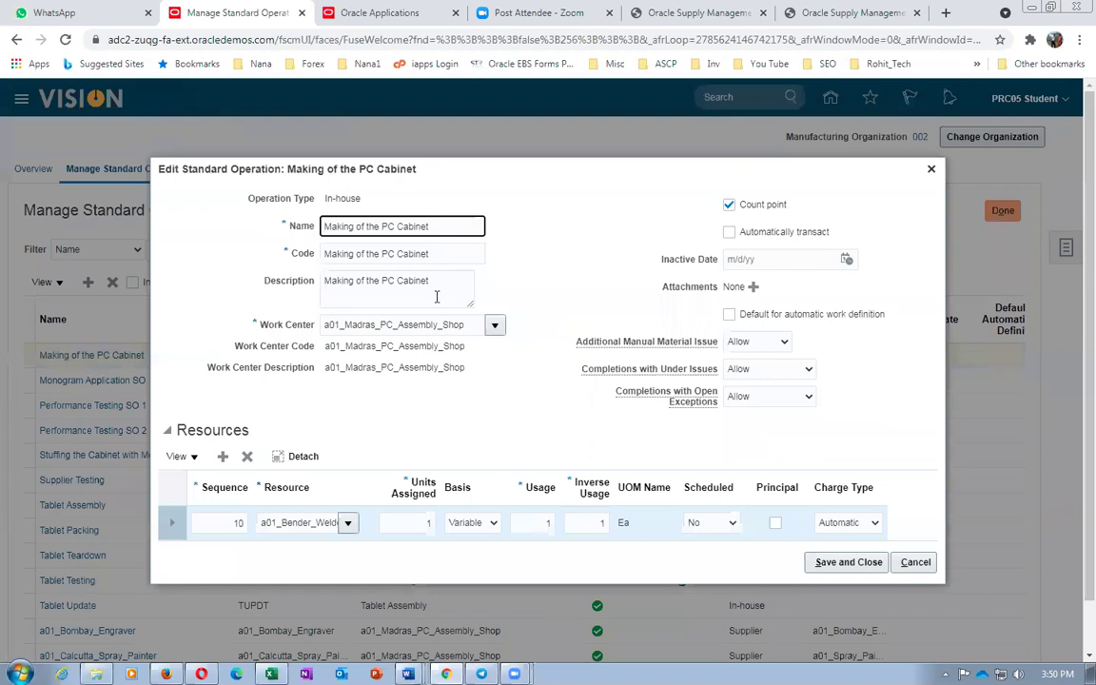
{"action": "type", "text": "a01_"}
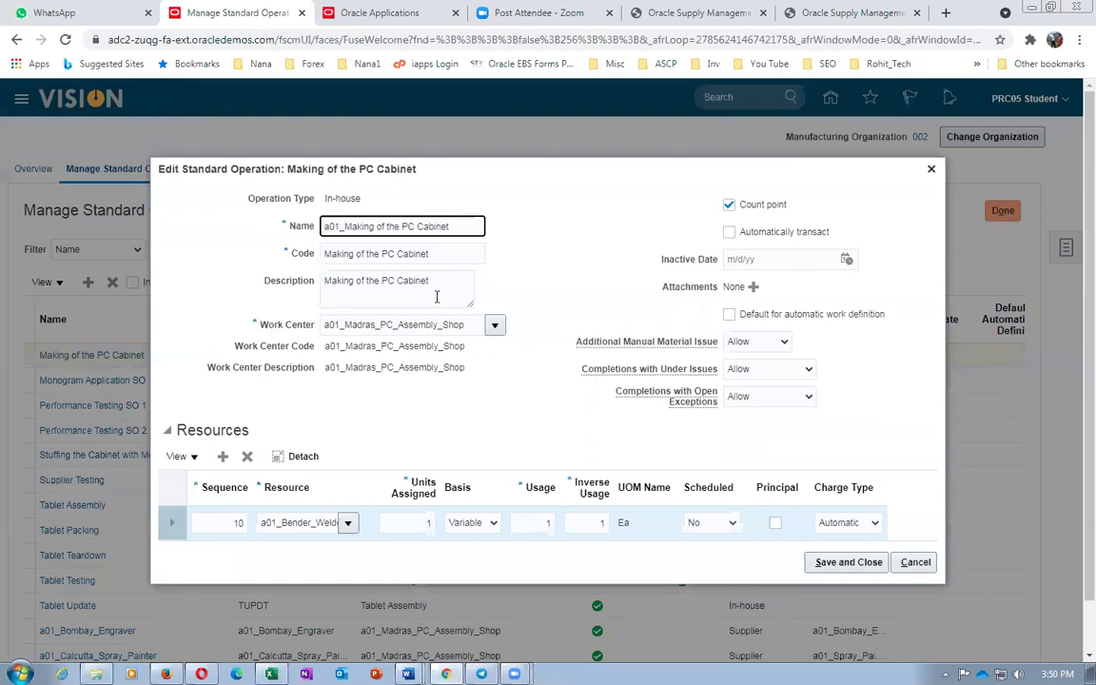
{"action": "left_click", "coordinate": [709, 522]}
{"action": "left_click", "coordinate": [702, 540]}
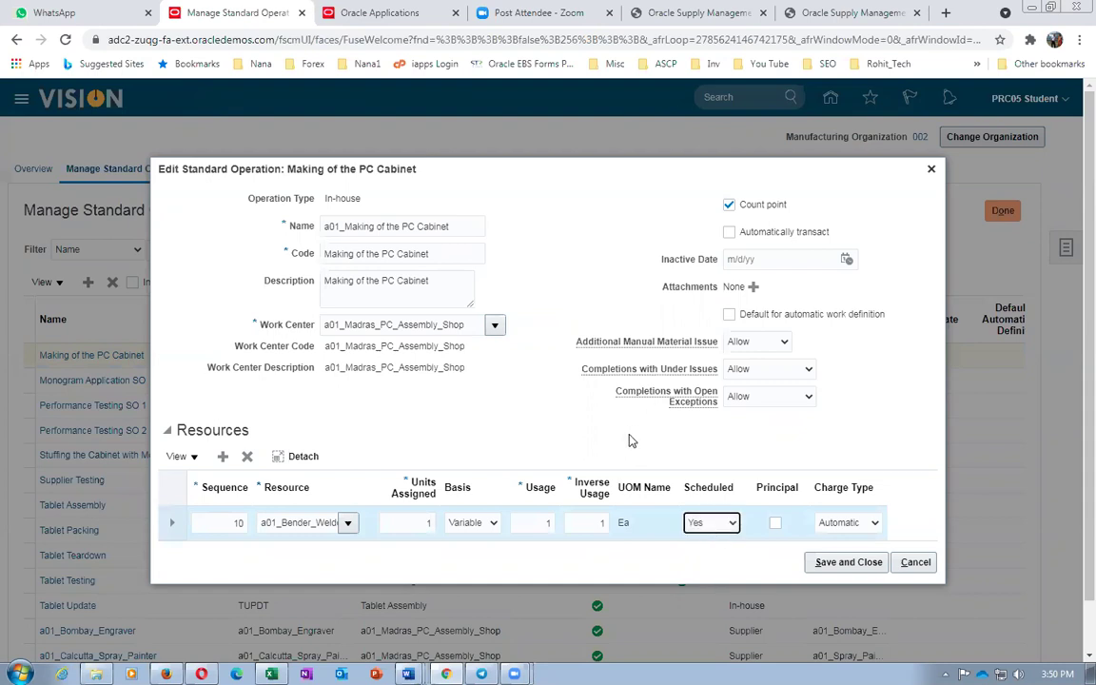
Prefix the code and description with a01_, save, and dismiss the scheduling error.
{"action": "left_click", "coordinate": [321, 253]}
{"action": "type", "text": "a01_"}
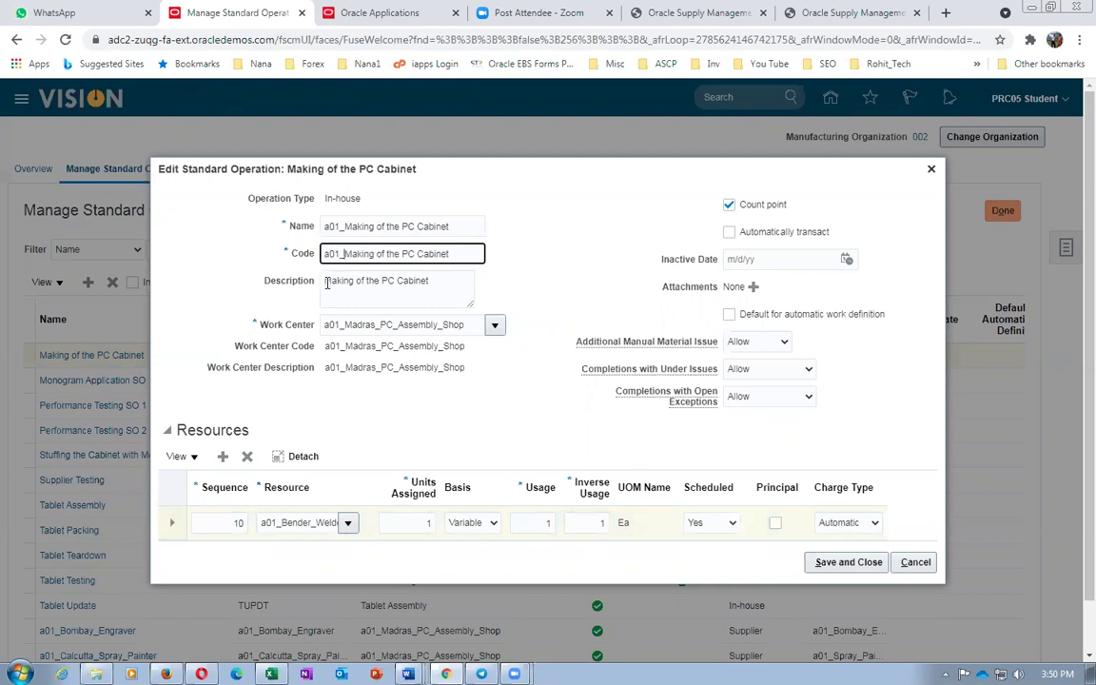
{"action": "left_click", "coordinate": [326, 282]}
{"action": "type", "text": "a01_"}
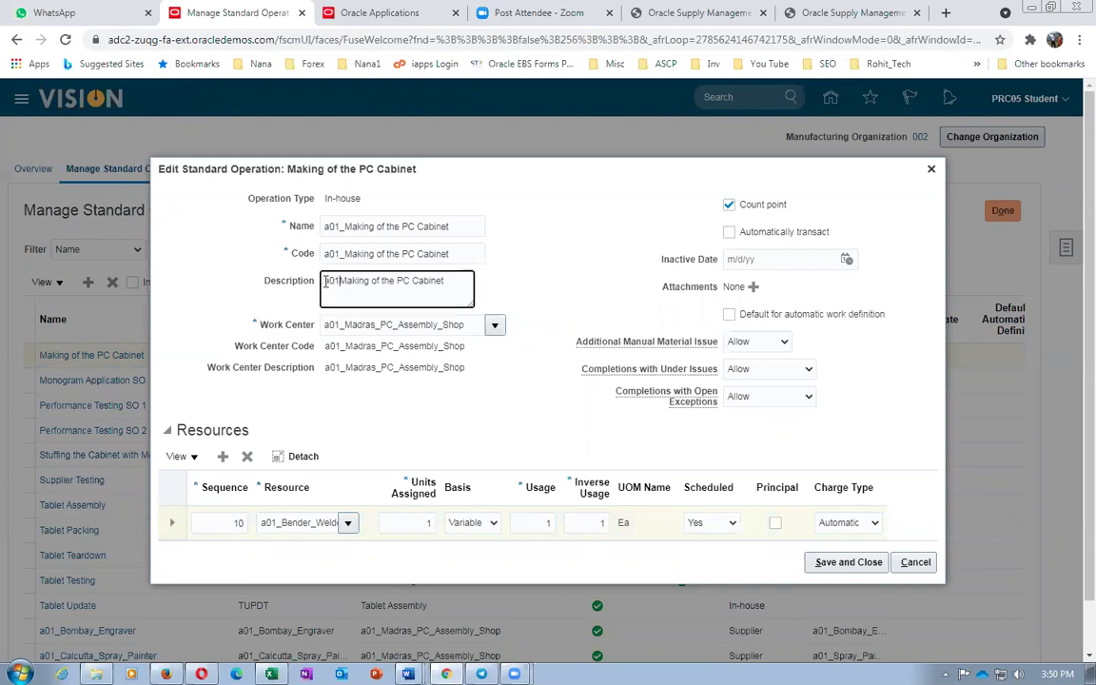
{"action": "left_click", "coordinate": [526, 267]}
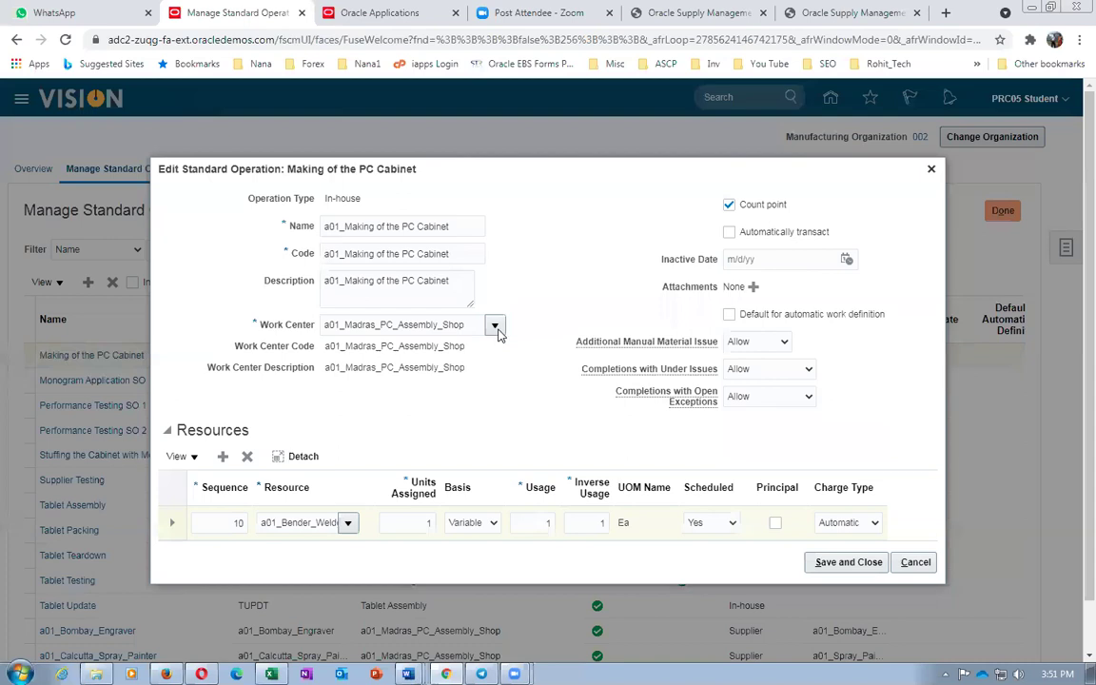
{"action": "left_click", "coordinate": [837, 562]}
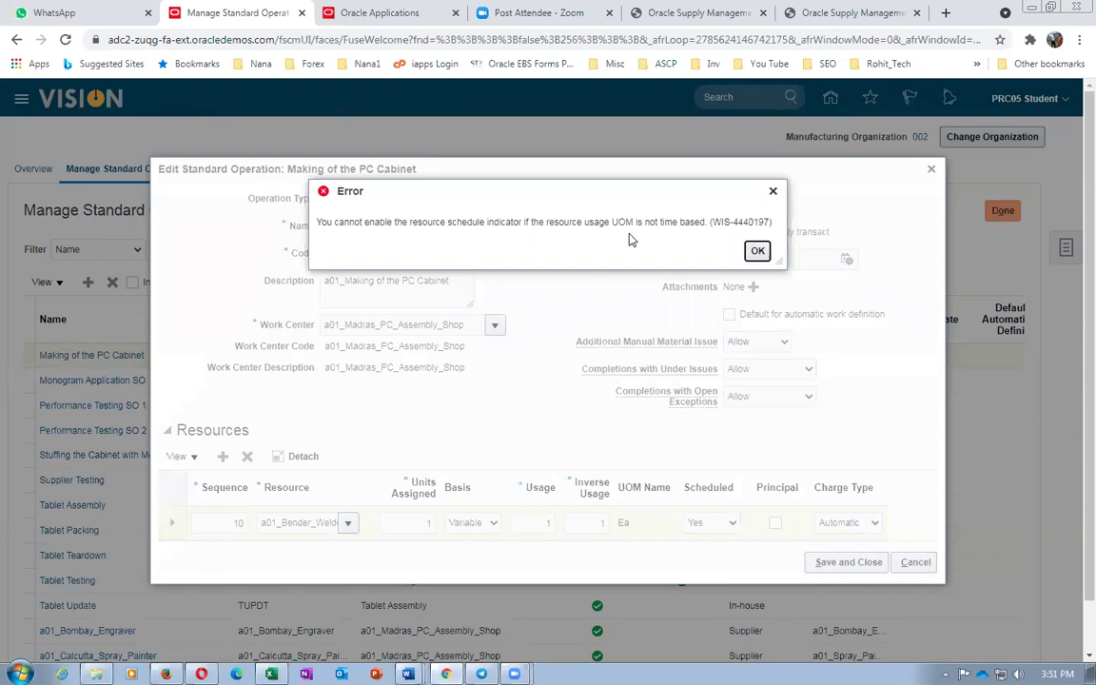
{"action": "left_click", "coordinate": [759, 250]}
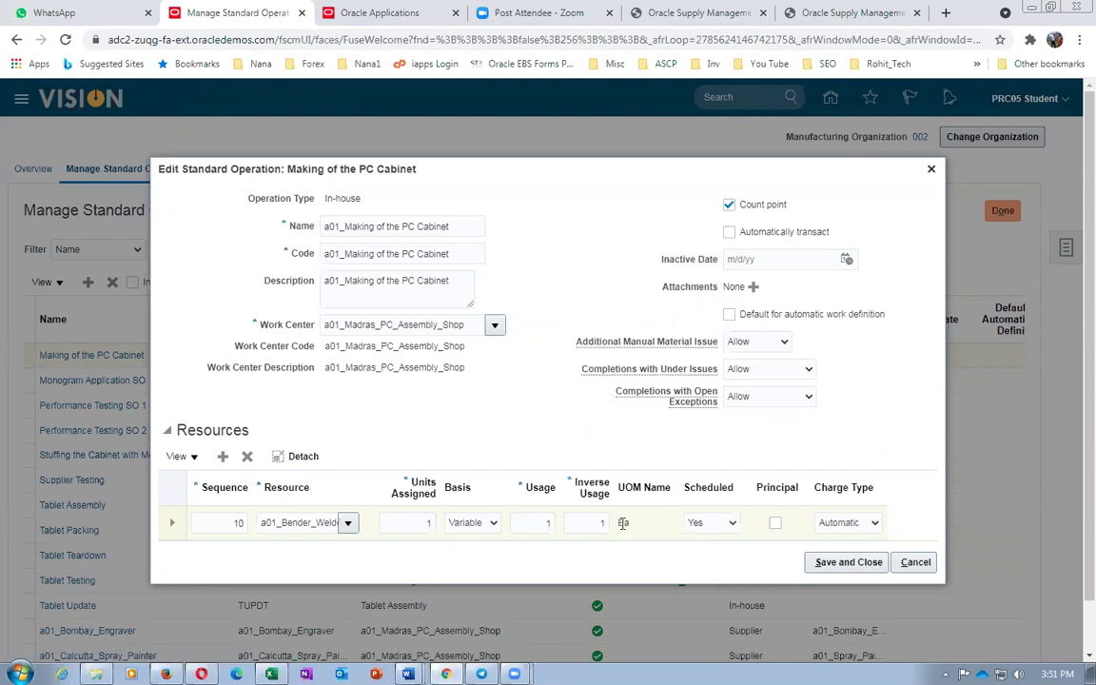
Set Scheduled to No for the Making of the PC Cabinet resource and save the operation.
{"action": "left_click", "coordinate": [712, 522]}
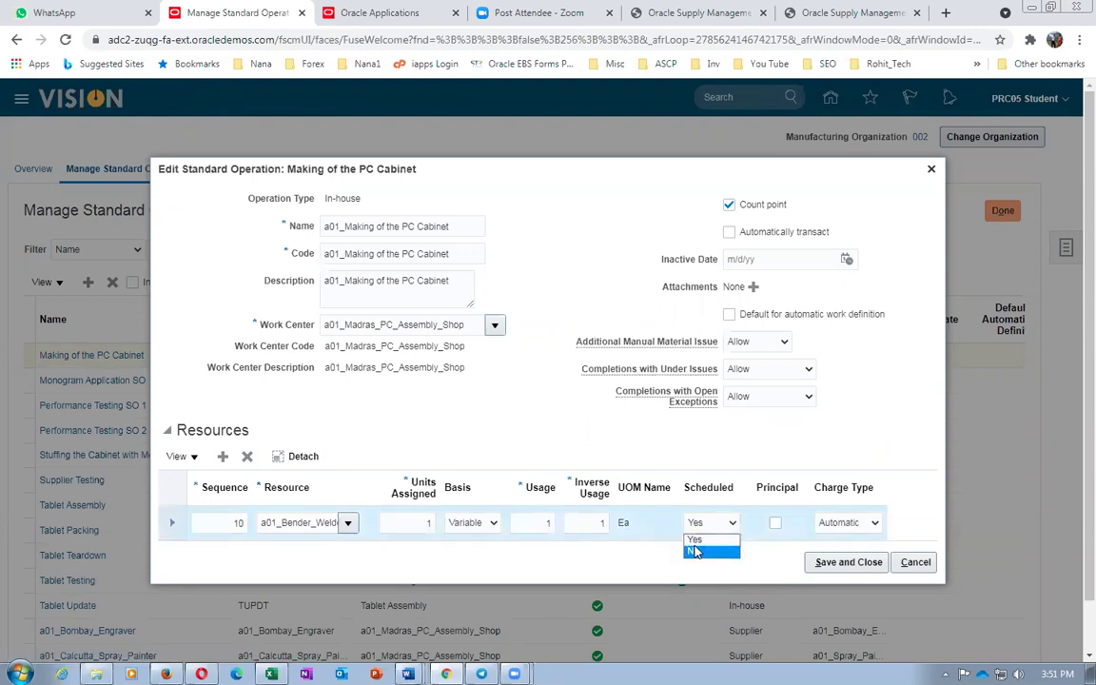
{"action": "left_click", "coordinate": [695, 552]}
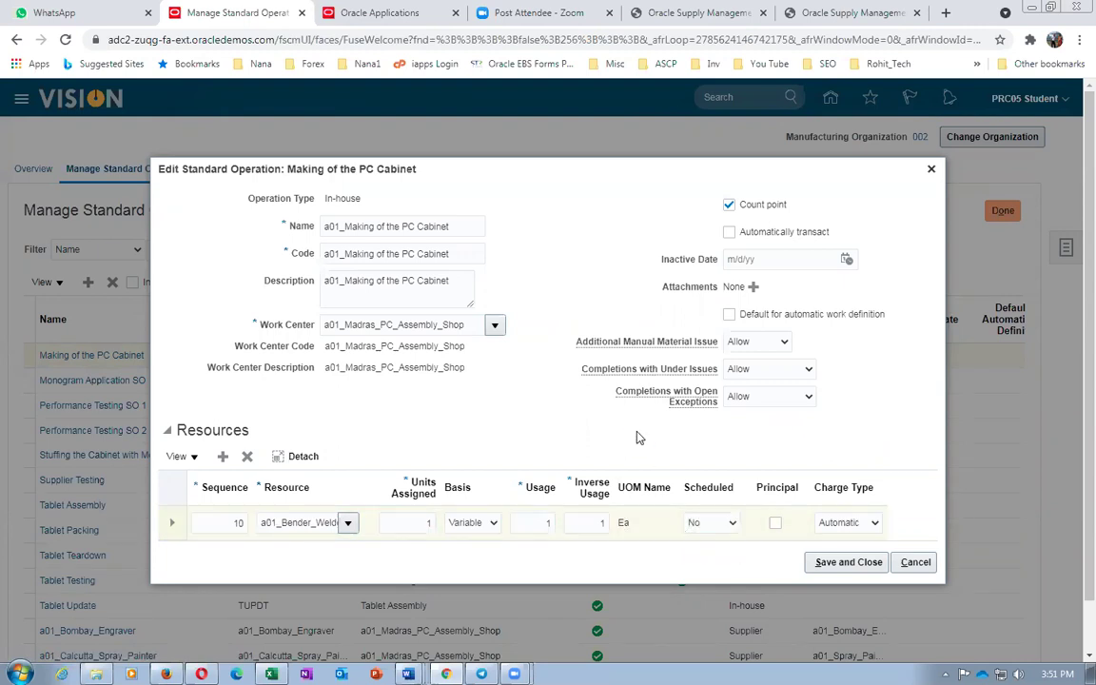
{"action": "left_click", "coordinate": [858, 562]}
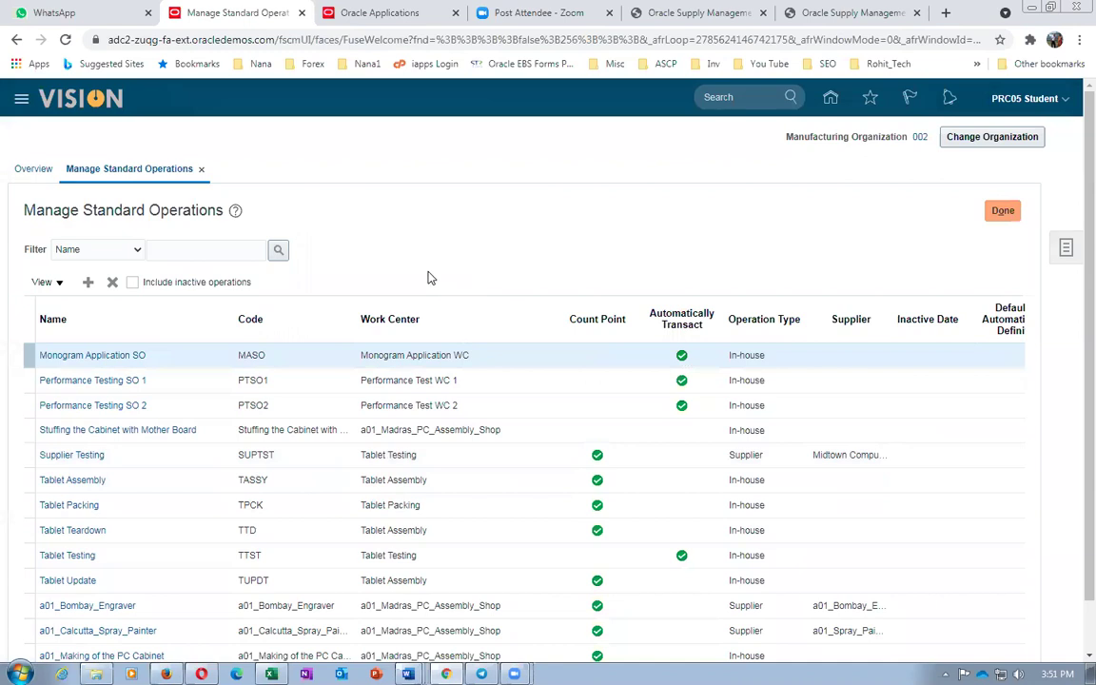
Prefix the Stuffing the Cabinet with Mother Board operation name with a01_ and save it.
{"action": "scroll", "coordinate": [104, 447], "scroll_direction": "down", "scroll_amount": 1}
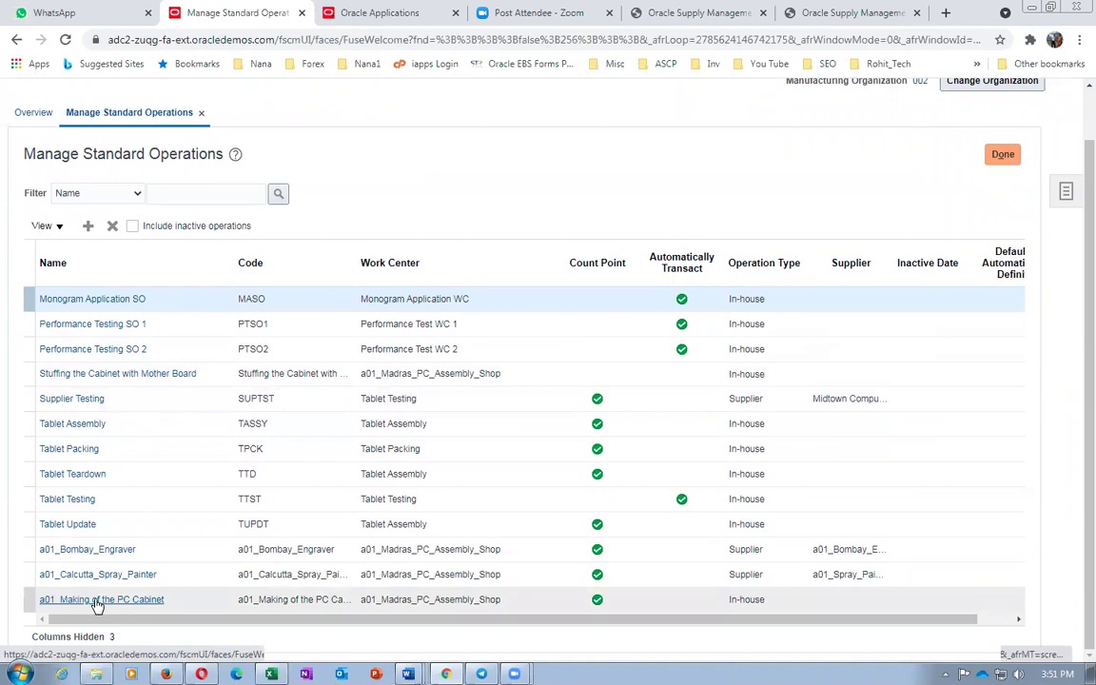
{"action": "key", "text": "alt+Tab"}
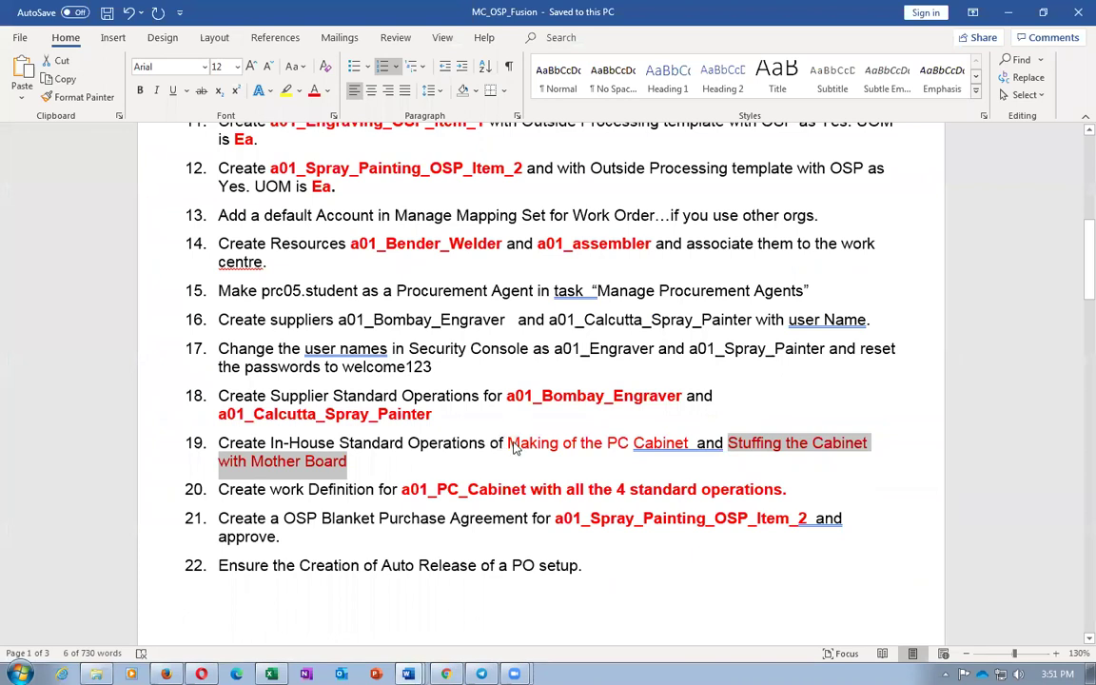
{"action": "key", "text": "alt+Tab"}
{"action": "key", "text": "alt+Tab"}
{"action": "key", "text": "alt+Tab"}
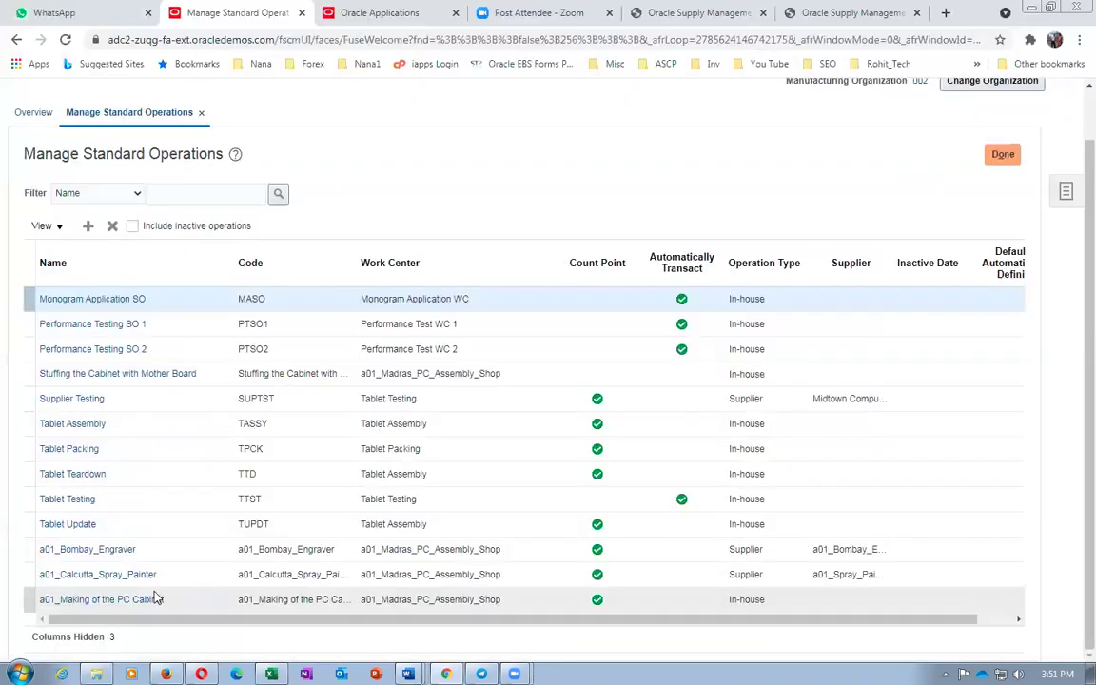
{"action": "left_click", "coordinate": [100, 378]}
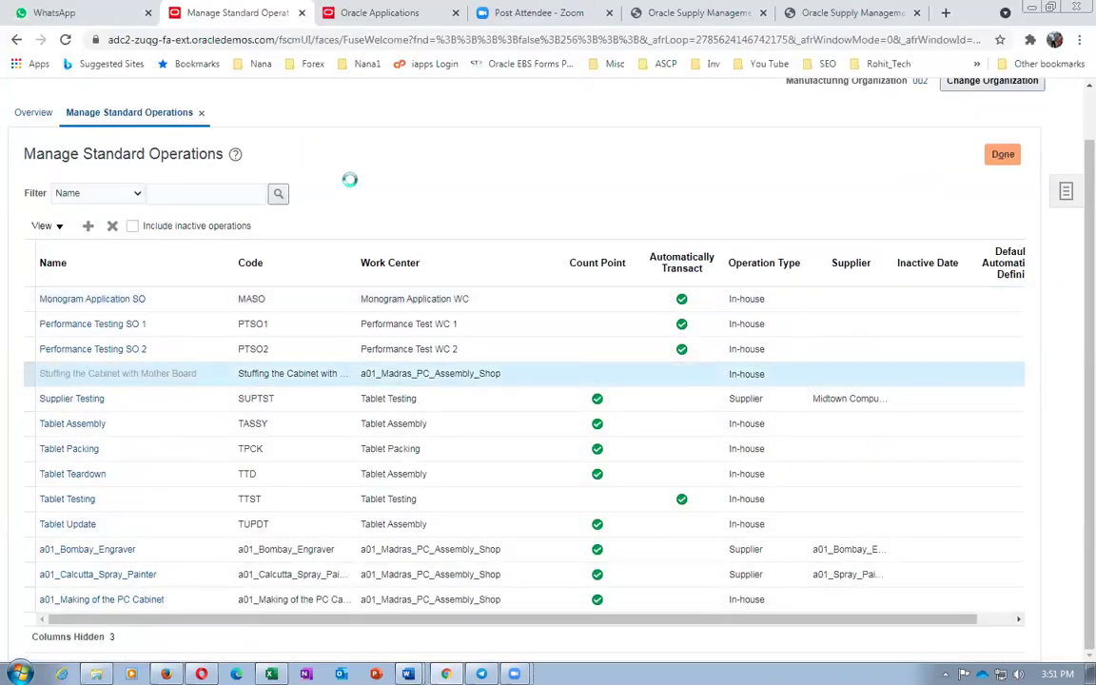
{"action": "type", "text": "a01_Stuffing the Cabinet with Mother B"}
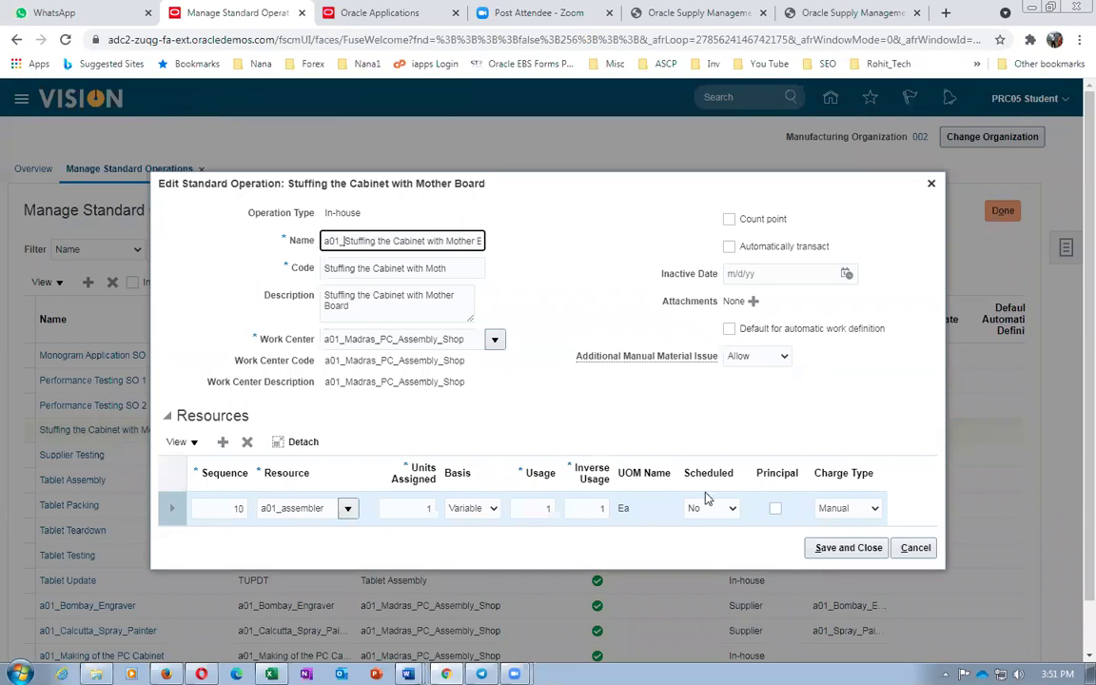
{"action": "left_click", "coordinate": [857, 554]}
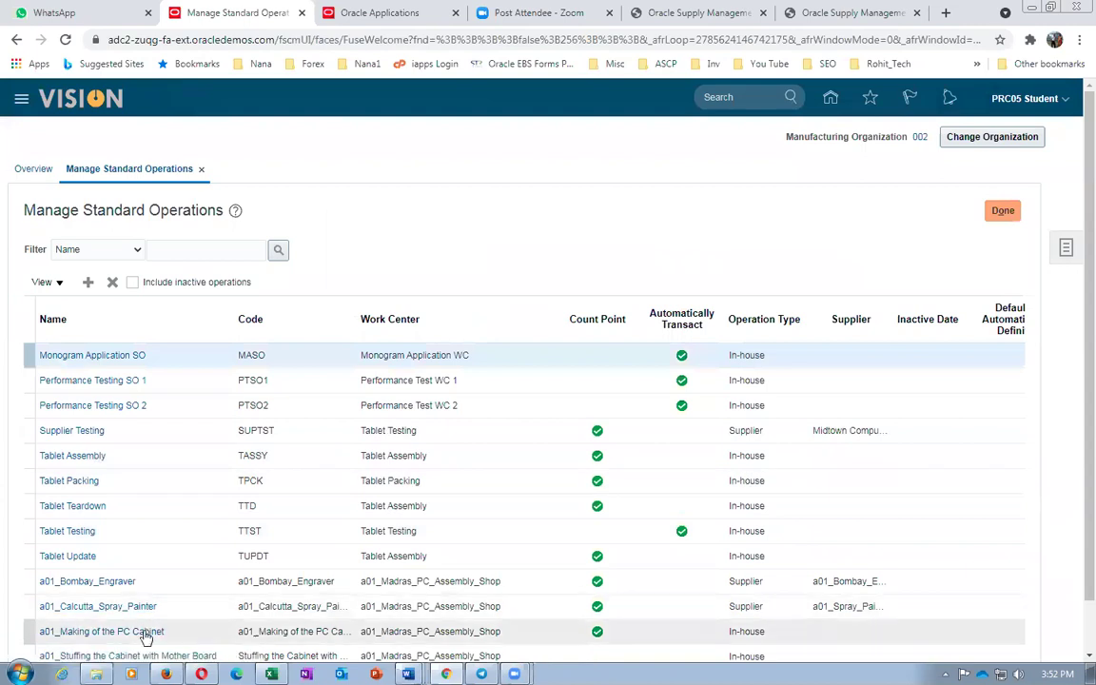
{"action": "scroll", "coordinate": [145, 635], "scroll_direction": "down", "scroll_amount": 1}
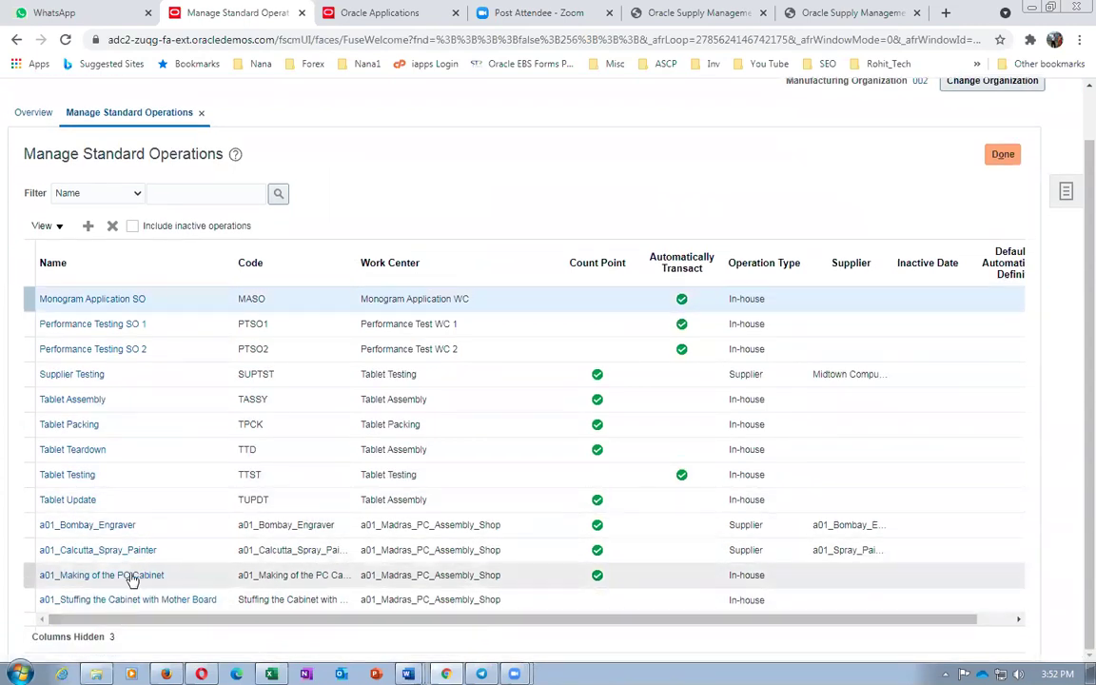
{"action": "key", "text": "alt+Tab"}
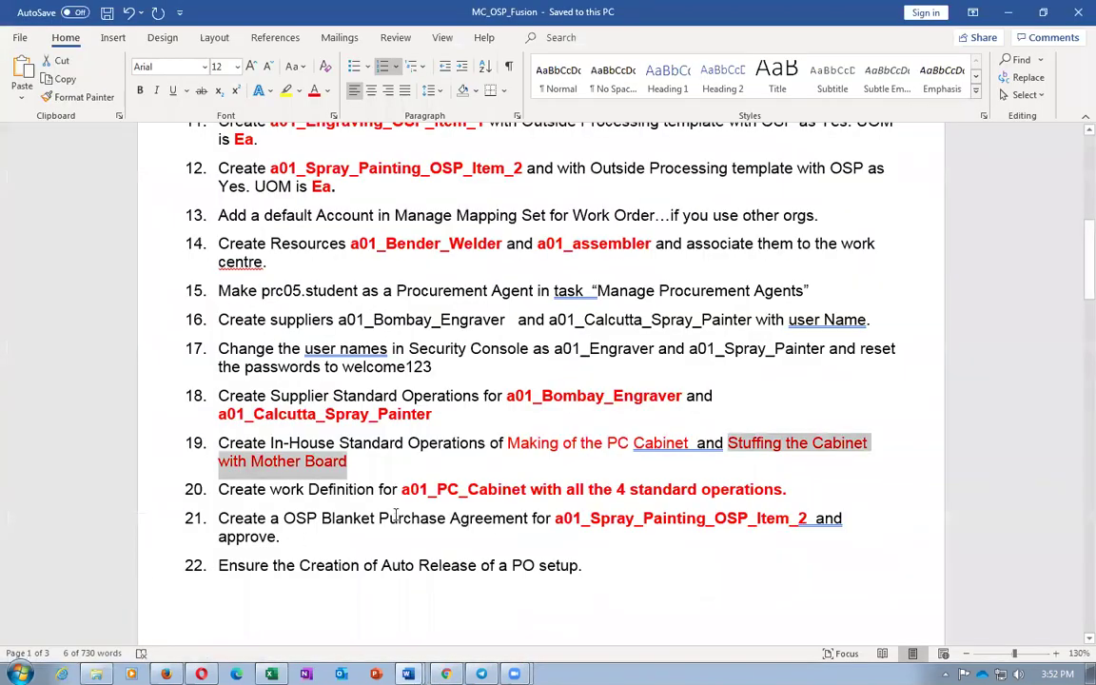
Copy the item name a01_PC_Cabinet from step 20 of the Word notes and return to Oracle.
{"action": "left_click_drag", "start_coordinate": [259, 490], "coordinate": [322, 487]}
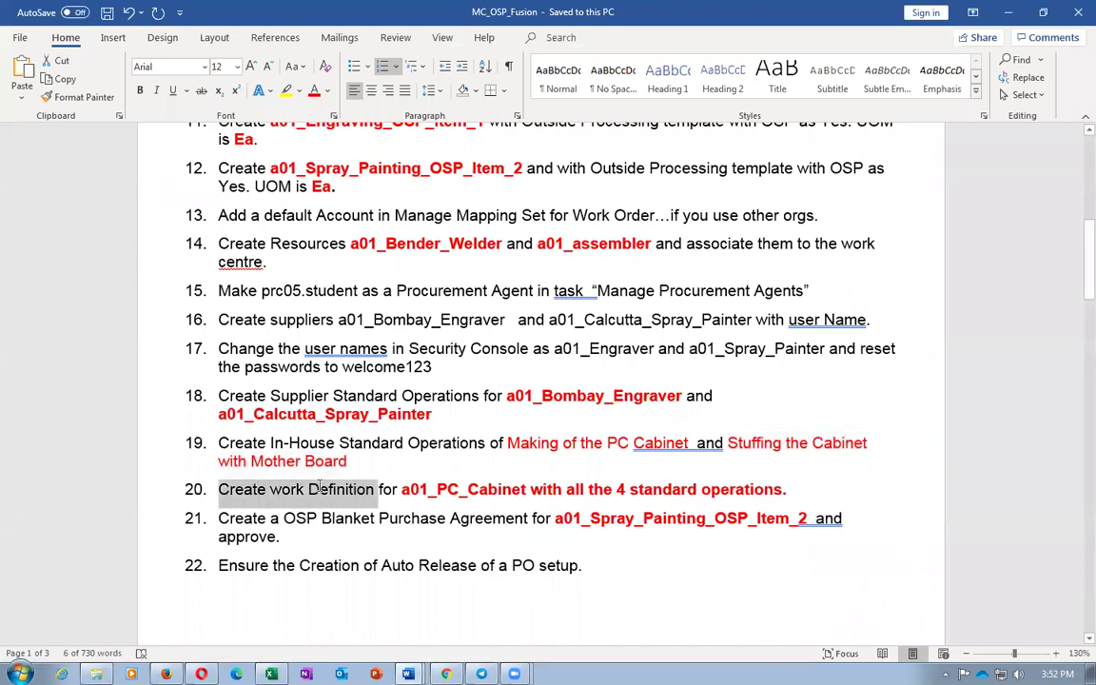
{"action": "left_click", "coordinate": [522, 489]}
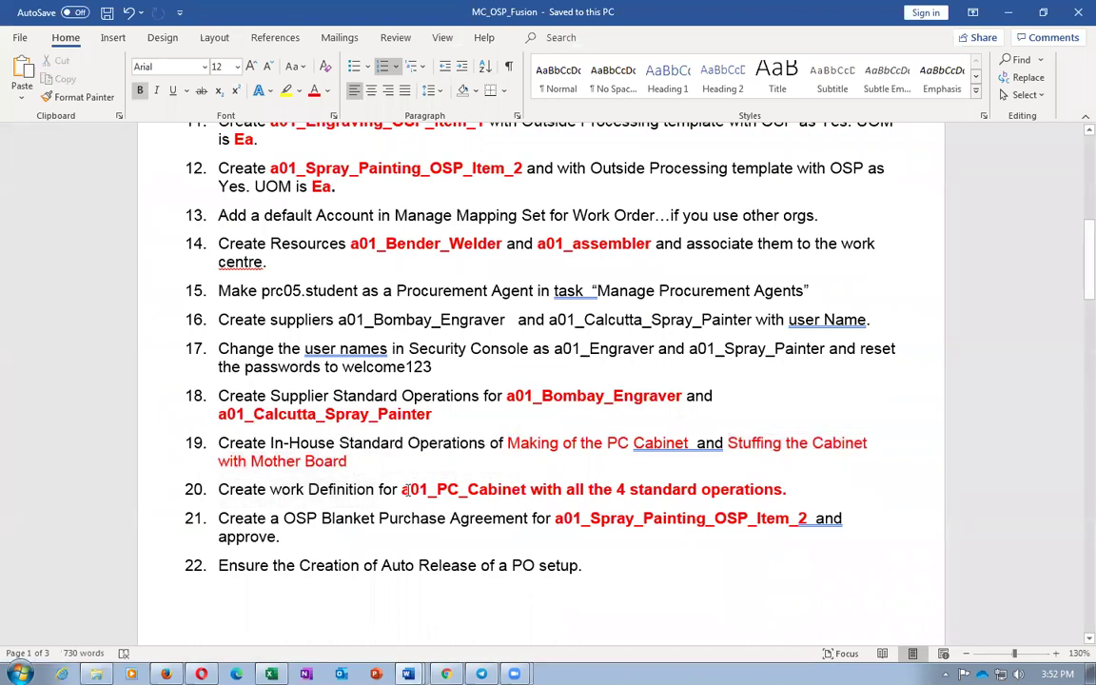
{"action": "left_click_drag", "start_coordinate": [403, 491], "coordinate": [498, 503]}
{"action": "key", "text": "ctrl+c"}
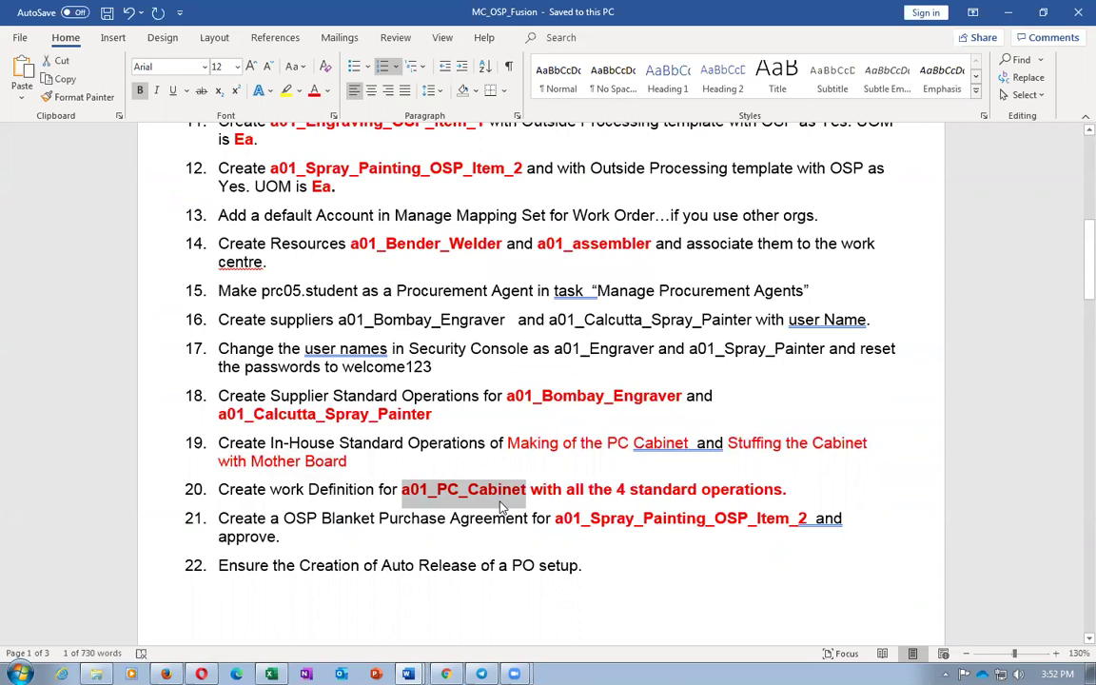
{"action": "key", "text": "alt+Tab"}
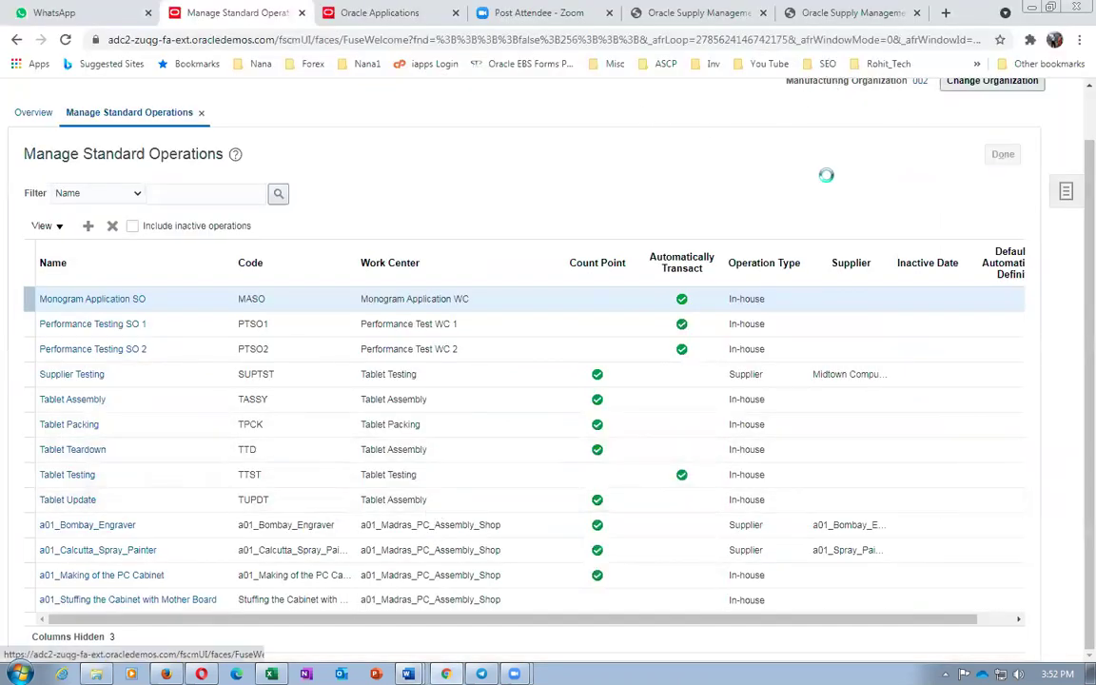
{"action": "key", "text": "alt+Tab"}
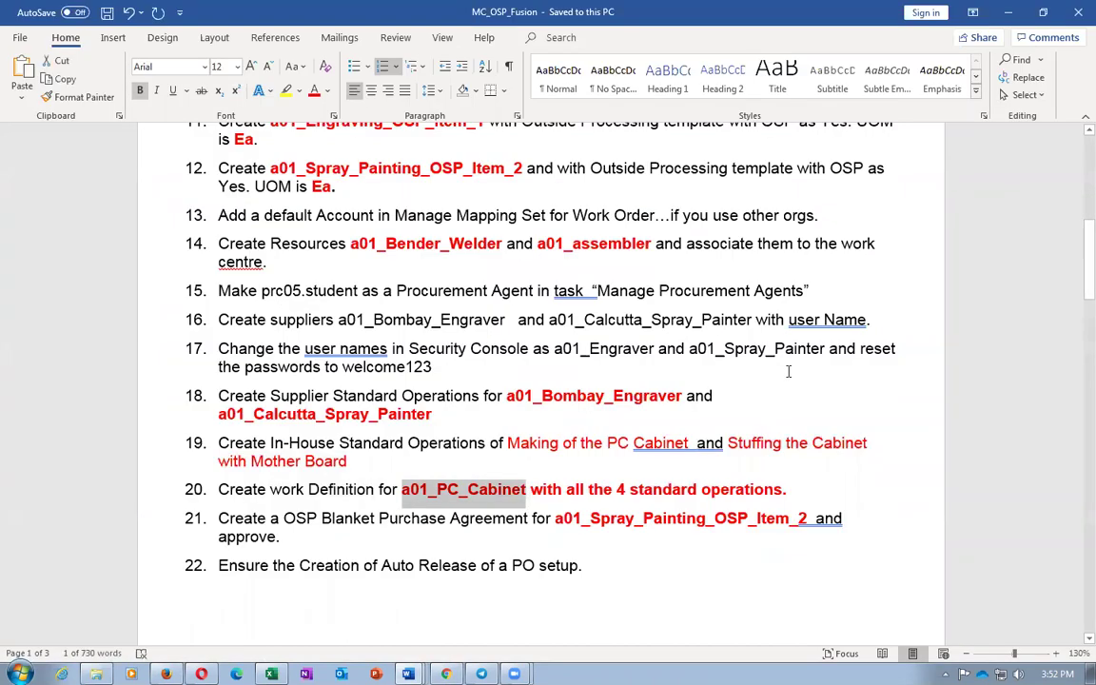
{"action": "key", "text": "alt+Tab"}
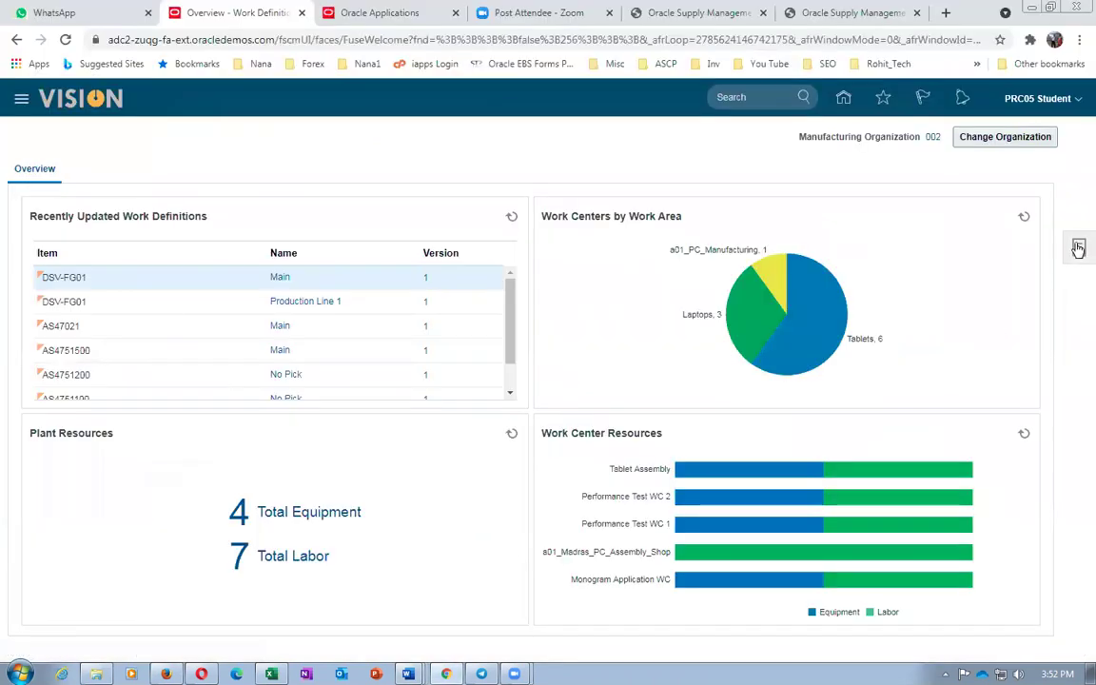
Start a work definition named Main for item a01_PC_Cabinet in Manage Work Definitions.
{"action": "left_click", "coordinate": [1078, 248]}
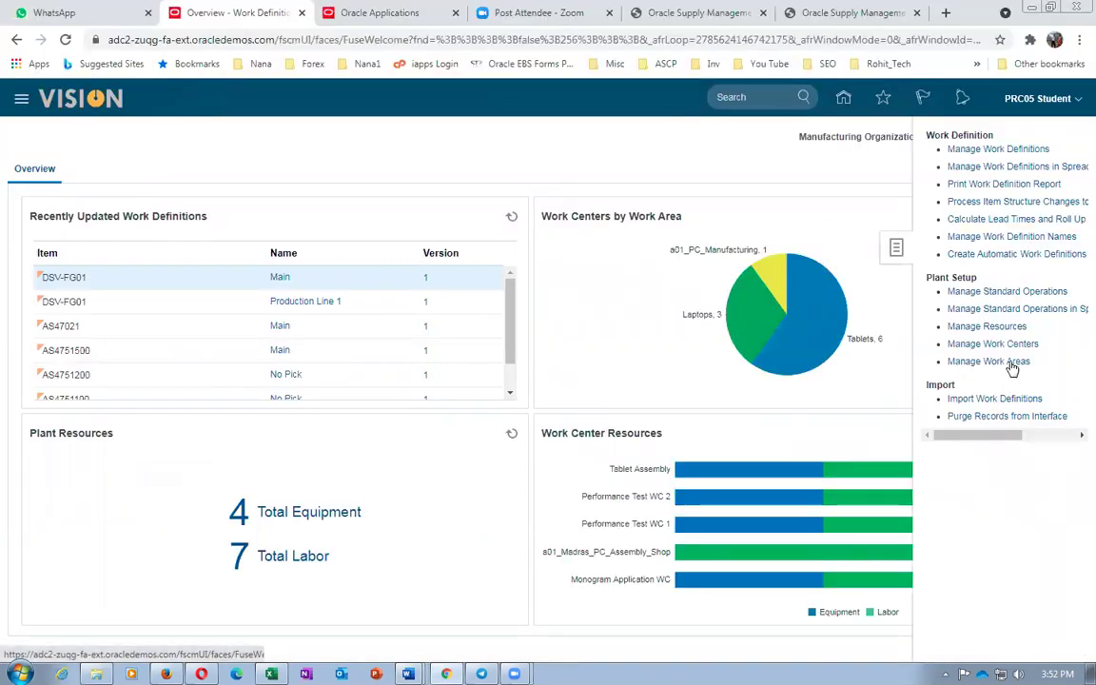
{"action": "left_click", "coordinate": [981, 149]}
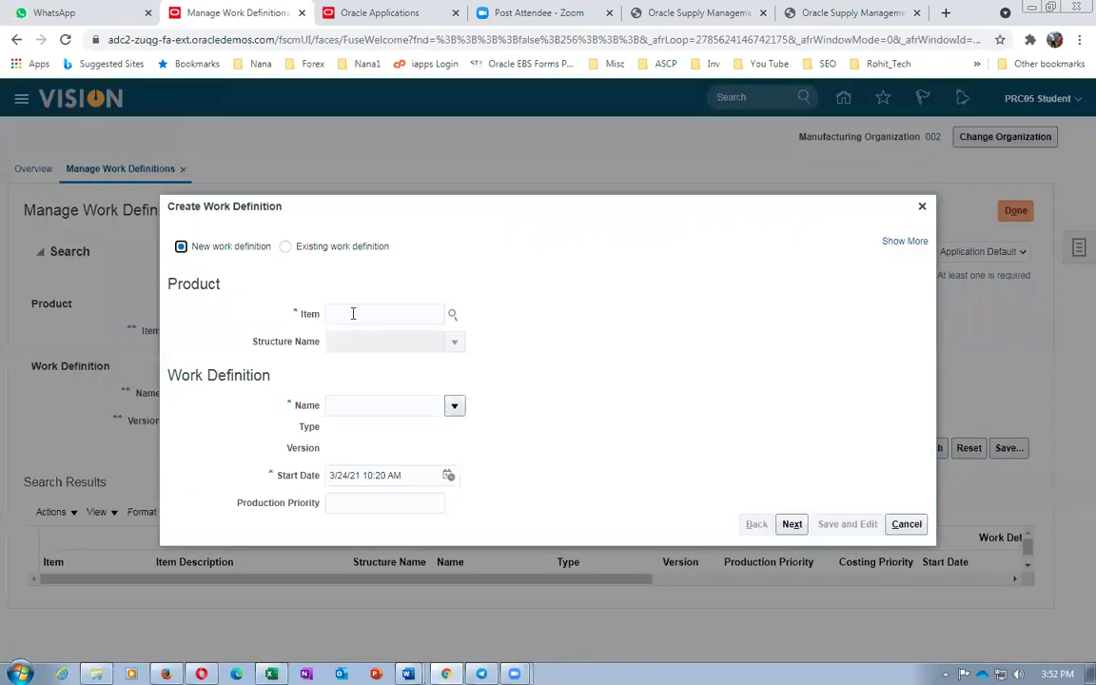
{"action": "left_click", "coordinate": [352, 313]}
{"action": "key", "text": "ctrl+v"}
{"action": "left_click", "coordinate": [372, 365]}
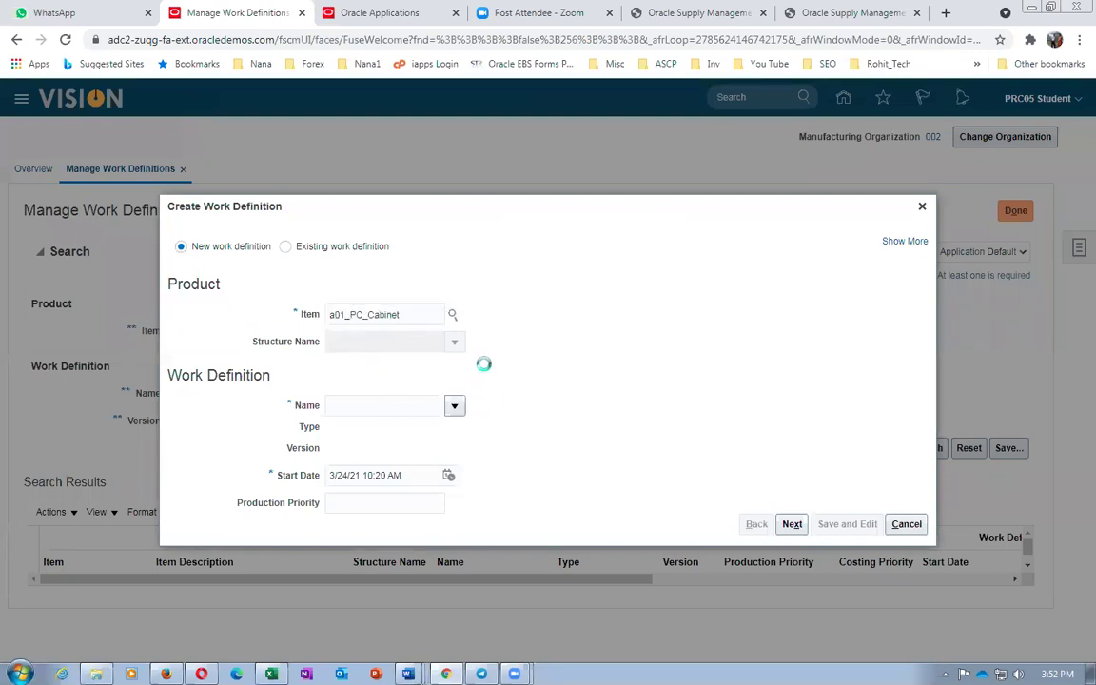
{"action": "left_click", "coordinate": [454, 405]}
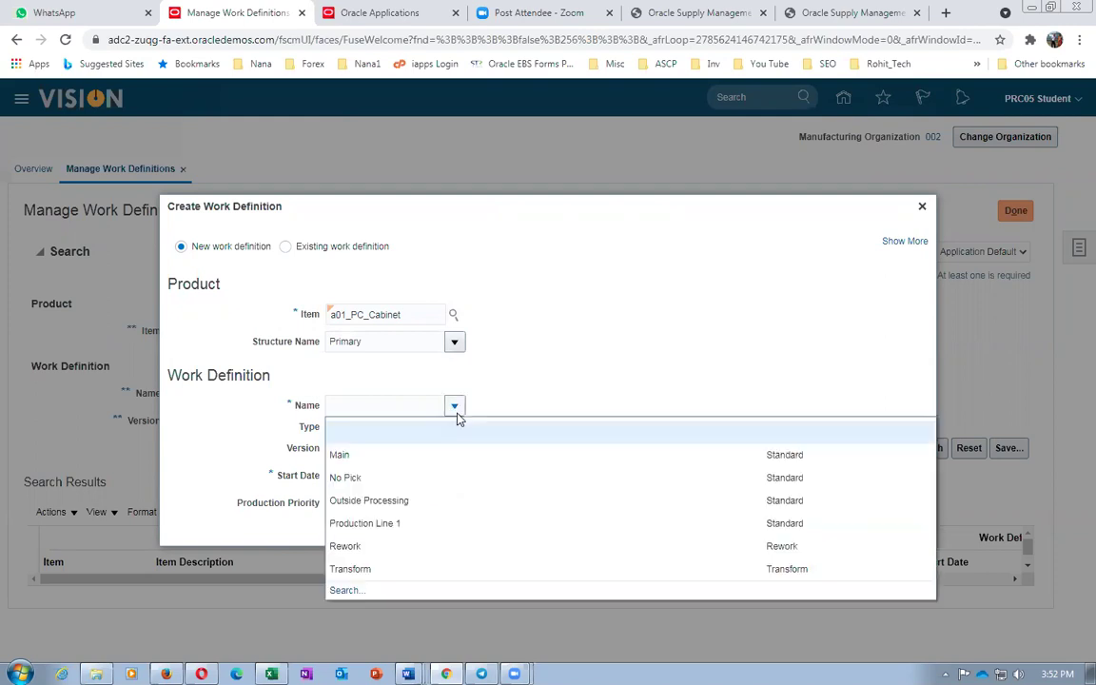
{"action": "left_click", "coordinate": [403, 456]}
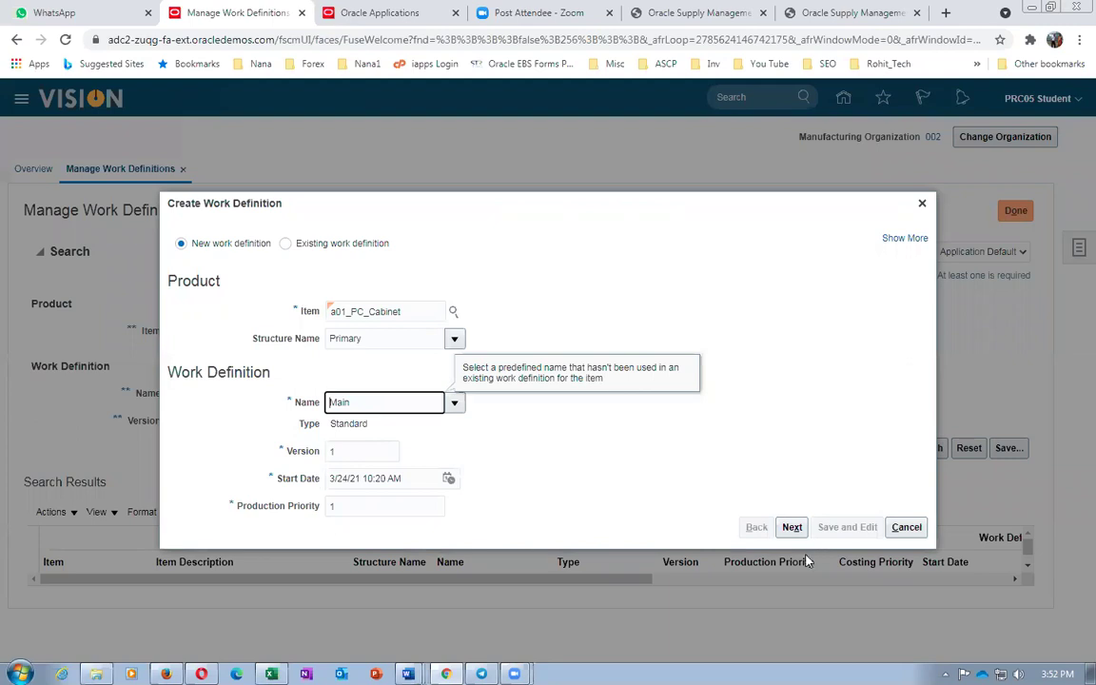
{"action": "left_click", "coordinate": [793, 528]}
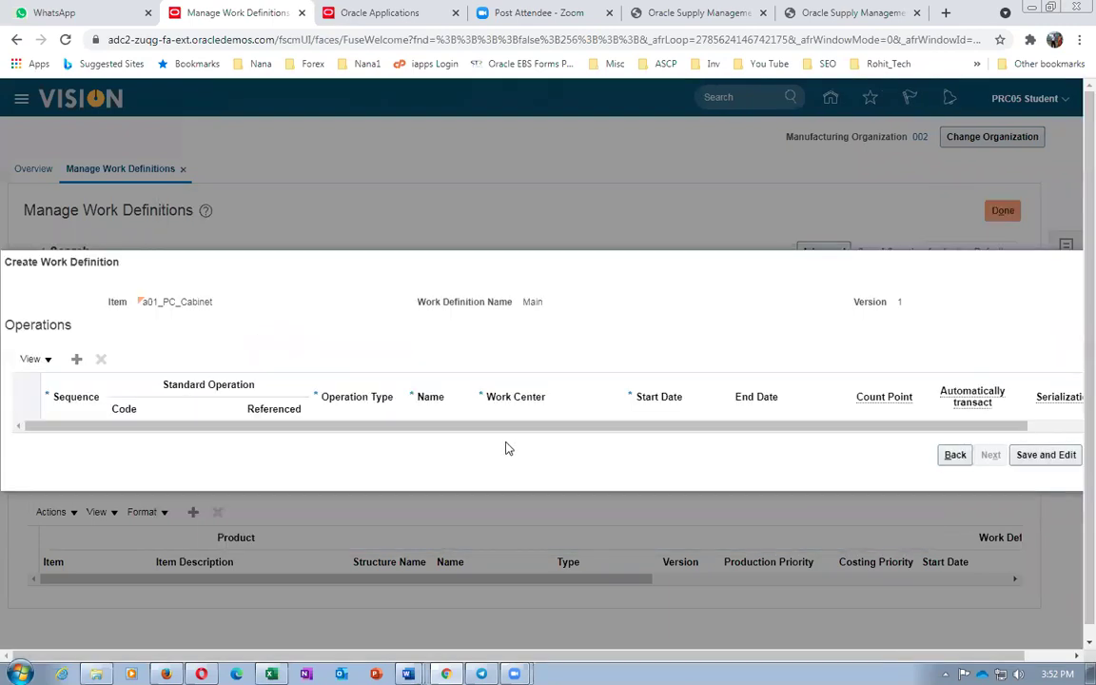
Add an operation row, look up a01 operation codes, then cancel the work definition.
{"action": "left_click", "coordinate": [78, 360]}
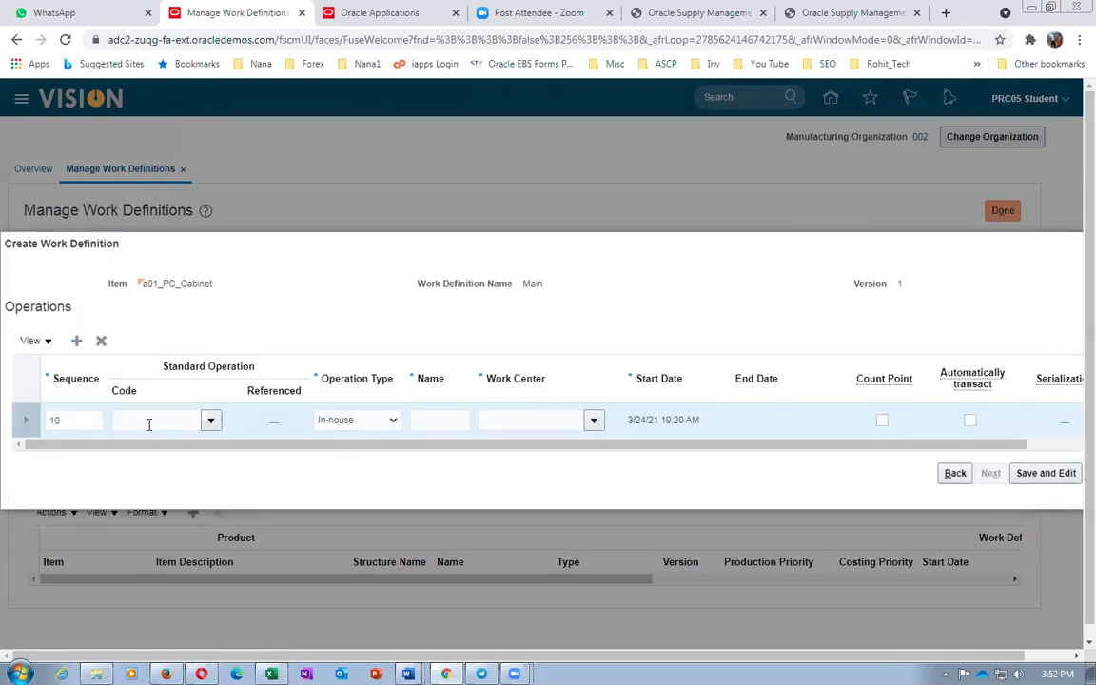
{"action": "left_click", "coordinate": [194, 413]}
{"action": "key", "text": "Tab"}
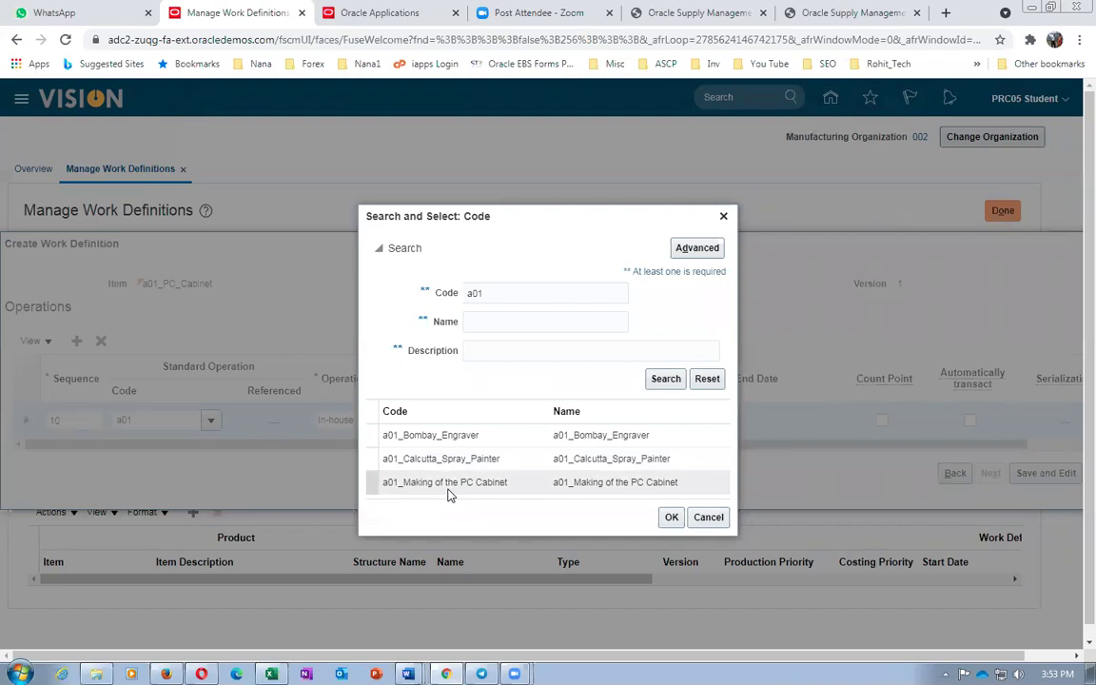
{"action": "left_click", "coordinate": [704, 519]}
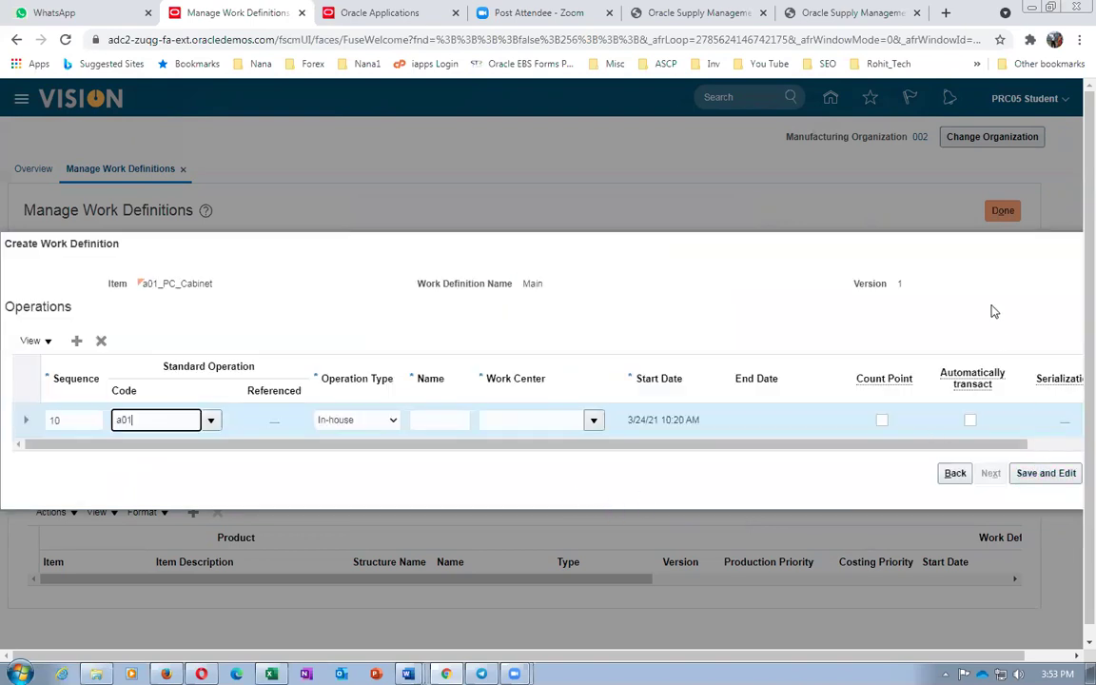
{"action": "left_click", "coordinate": [955, 473]}
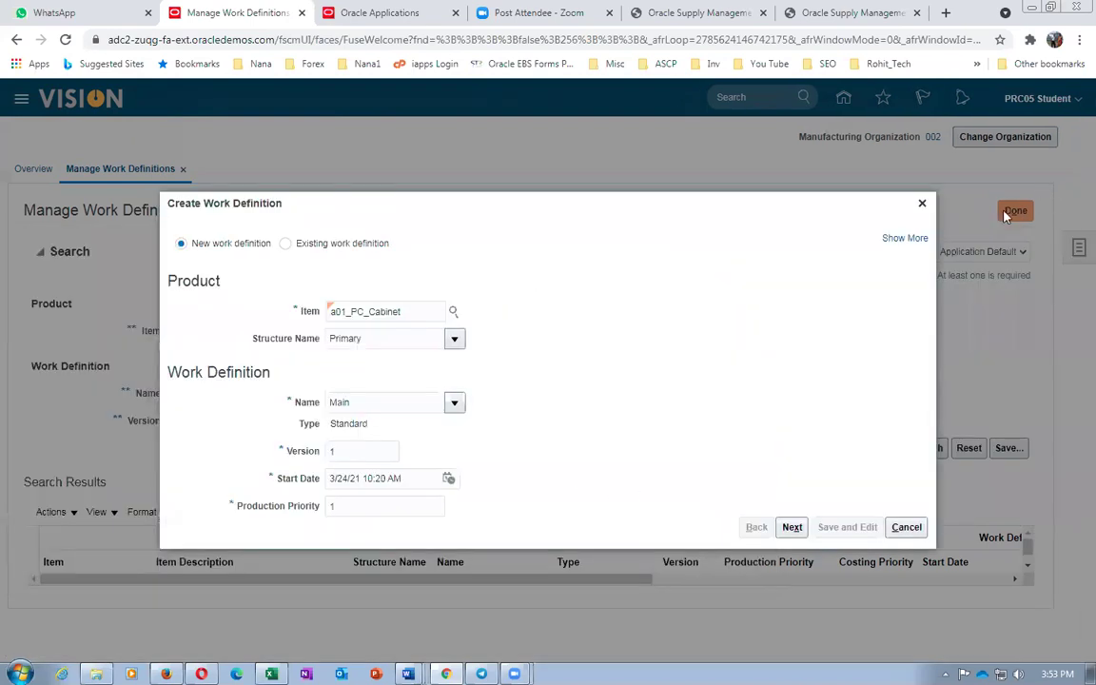
{"action": "left_click", "coordinate": [922, 203]}
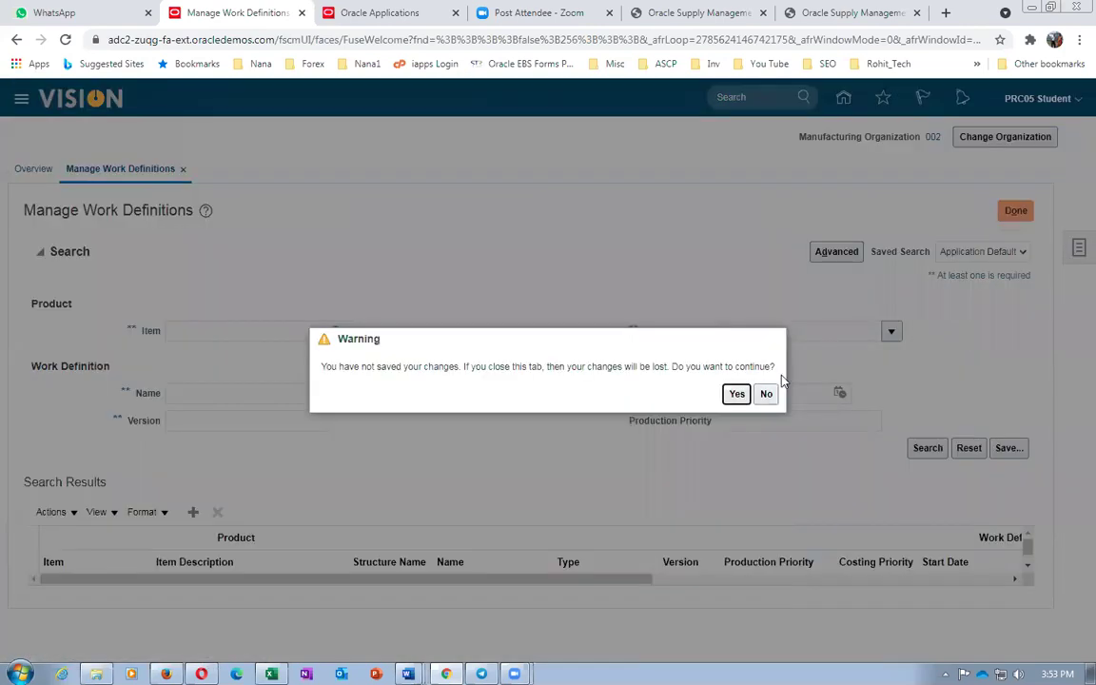
Go to Manage Standard Operations and filter the operations by the name a01.
{"action": "left_click", "coordinate": [736, 393]}
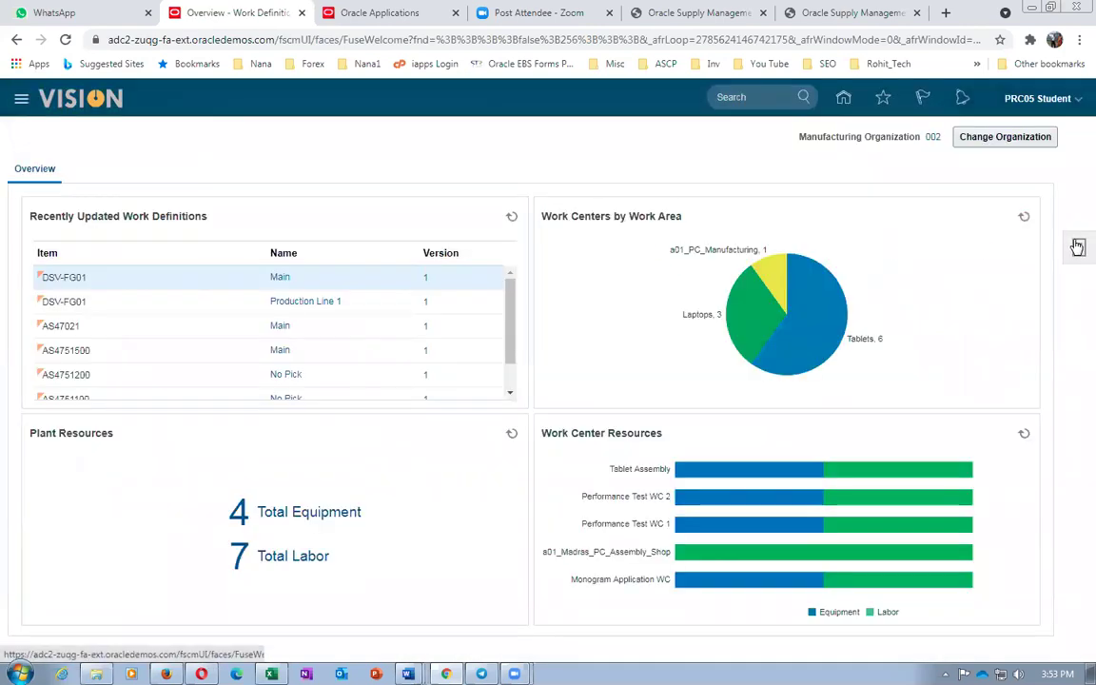
{"action": "left_click", "coordinate": [1078, 243]}
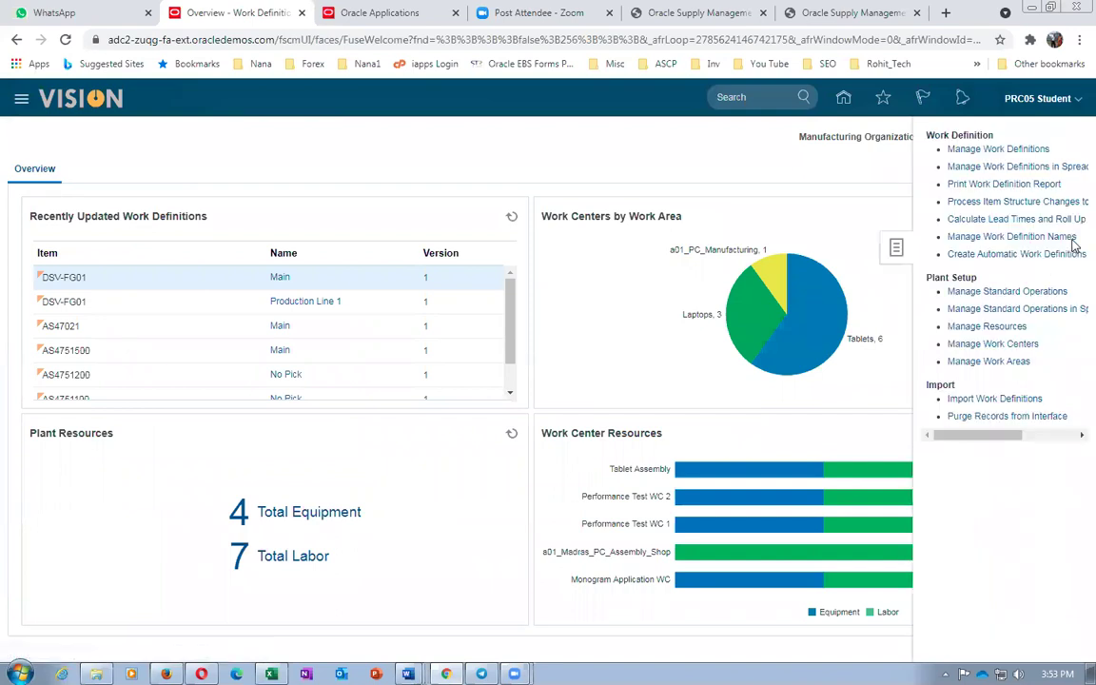
{"action": "left_click", "coordinate": [967, 292]}
{"action": "left_click", "coordinate": [214, 243]}
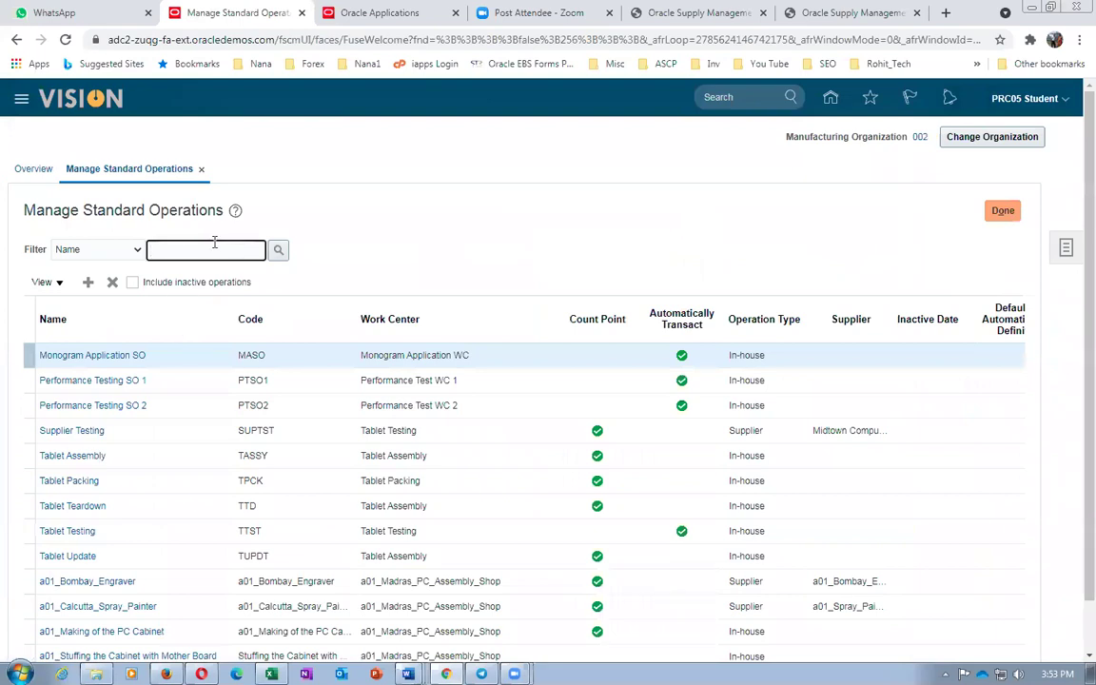
{"action": "type", "text": "a01"}
{"action": "key", "text": "Return"}
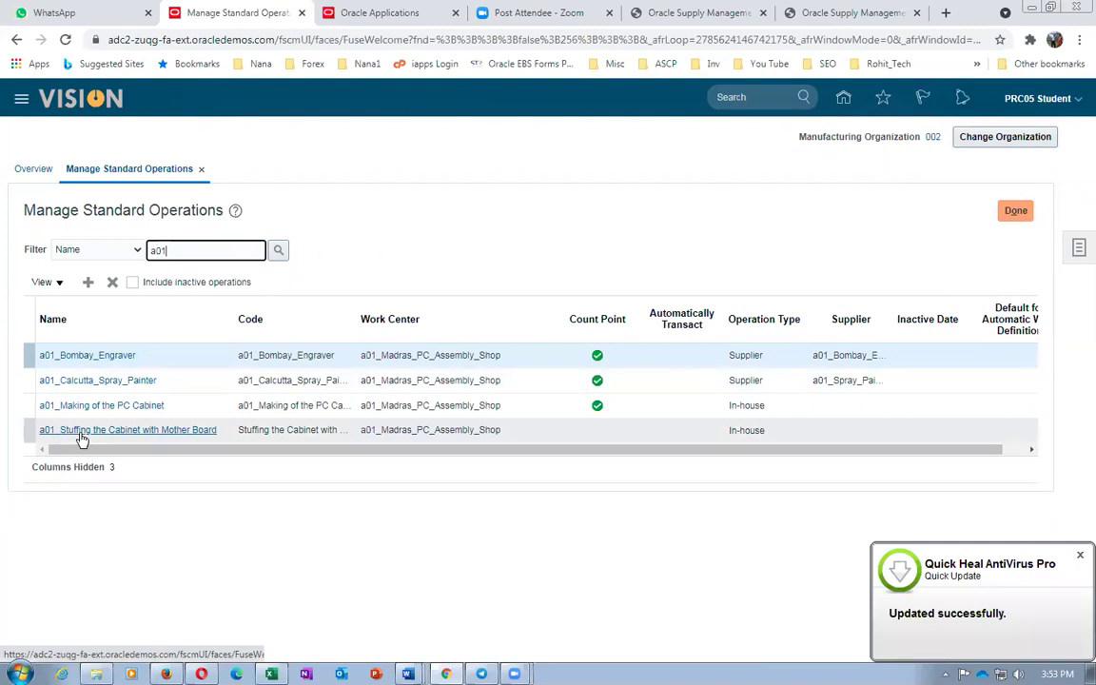
Mark a01_Stuffing the Cabinet with Mother Board as a count point and save it.
{"action": "left_click", "coordinate": [81, 433]}
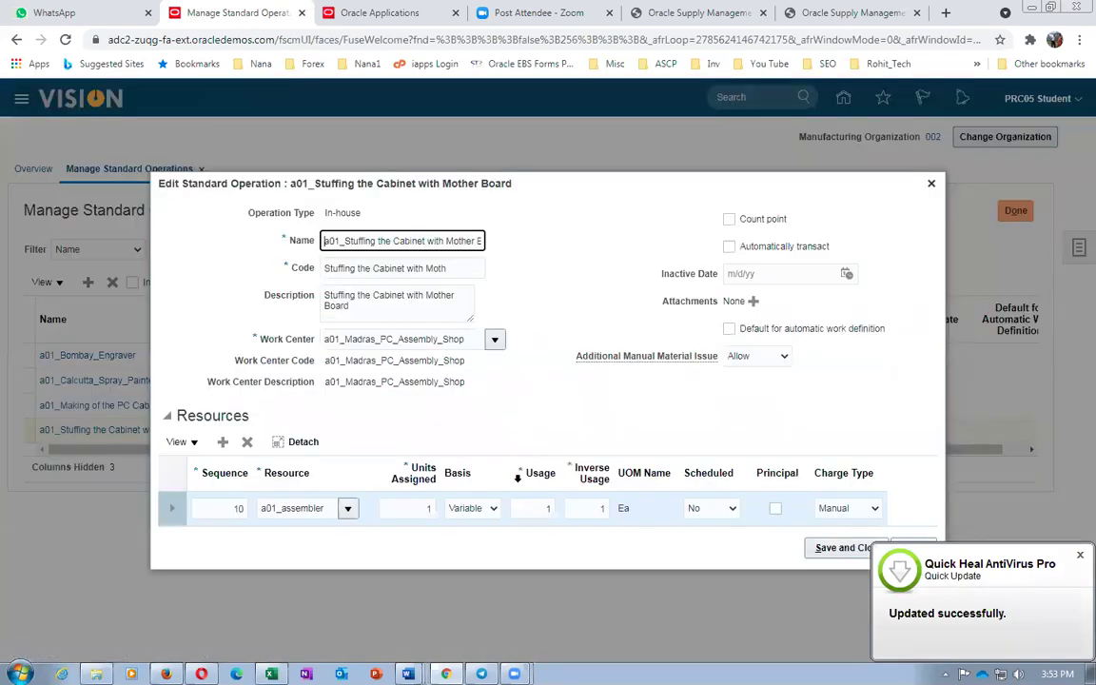
{"action": "left_click", "coordinate": [729, 219]}
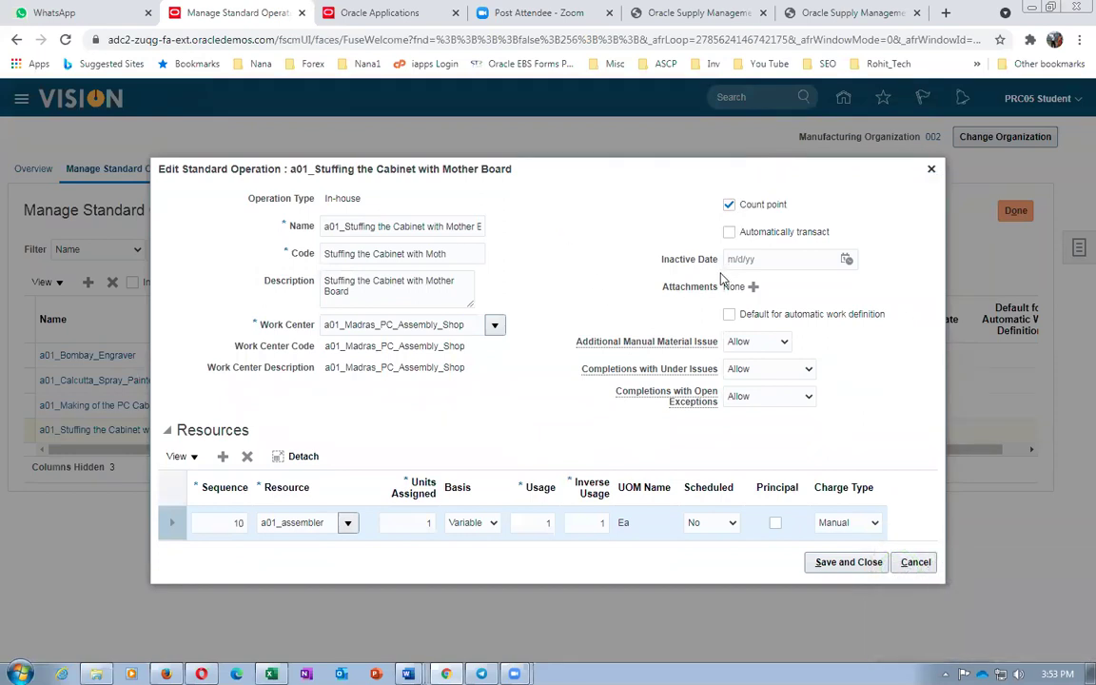
{"action": "left_click", "coordinate": [921, 562]}
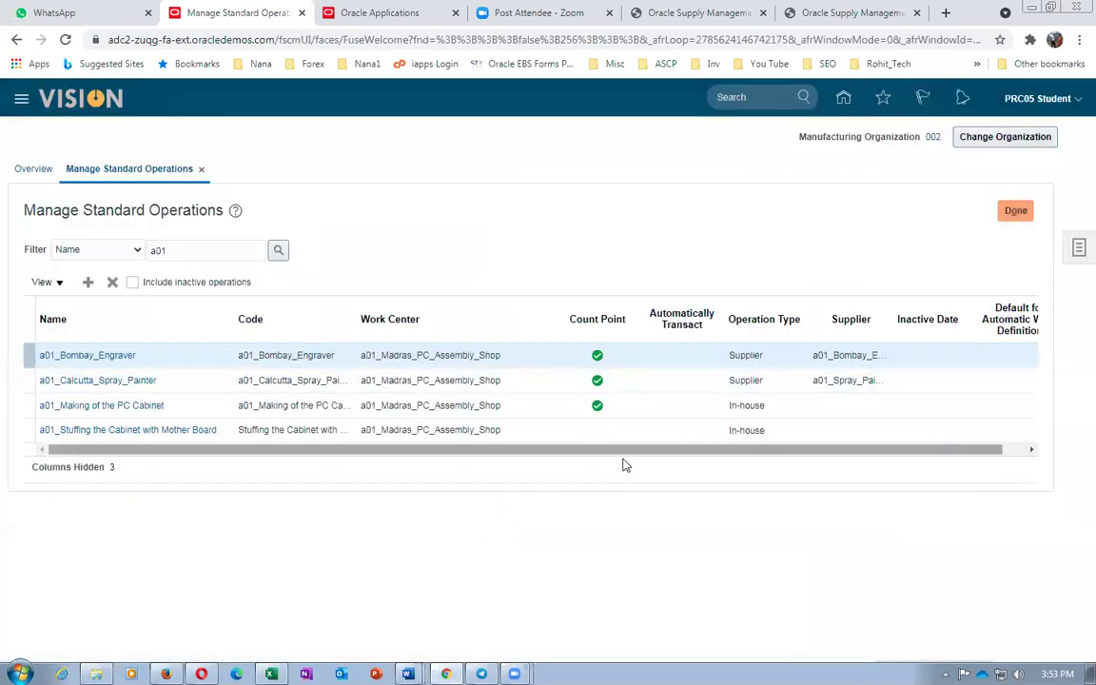
{"action": "left_click", "coordinate": [92, 431]}
{"action": "left_click", "coordinate": [729, 220]}
{"action": "left_click", "coordinate": [828, 564]}
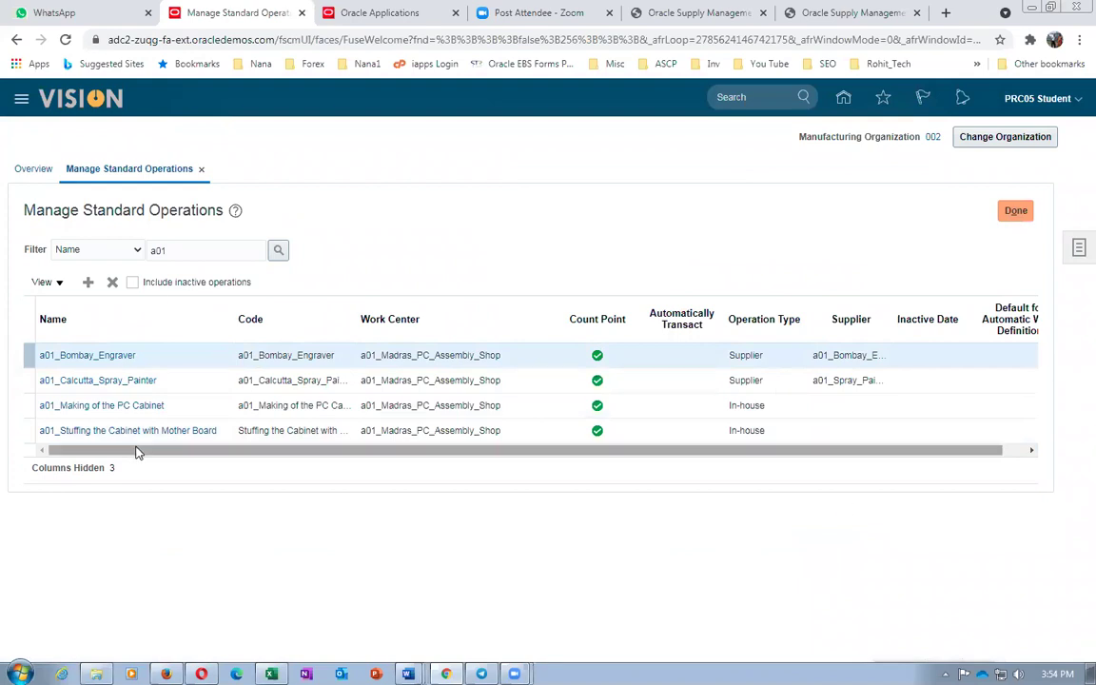
Start a new work definition in Manage Work Definitions with item a01_PC_Cabinet.
{"action": "left_click", "coordinate": [1015, 211]}
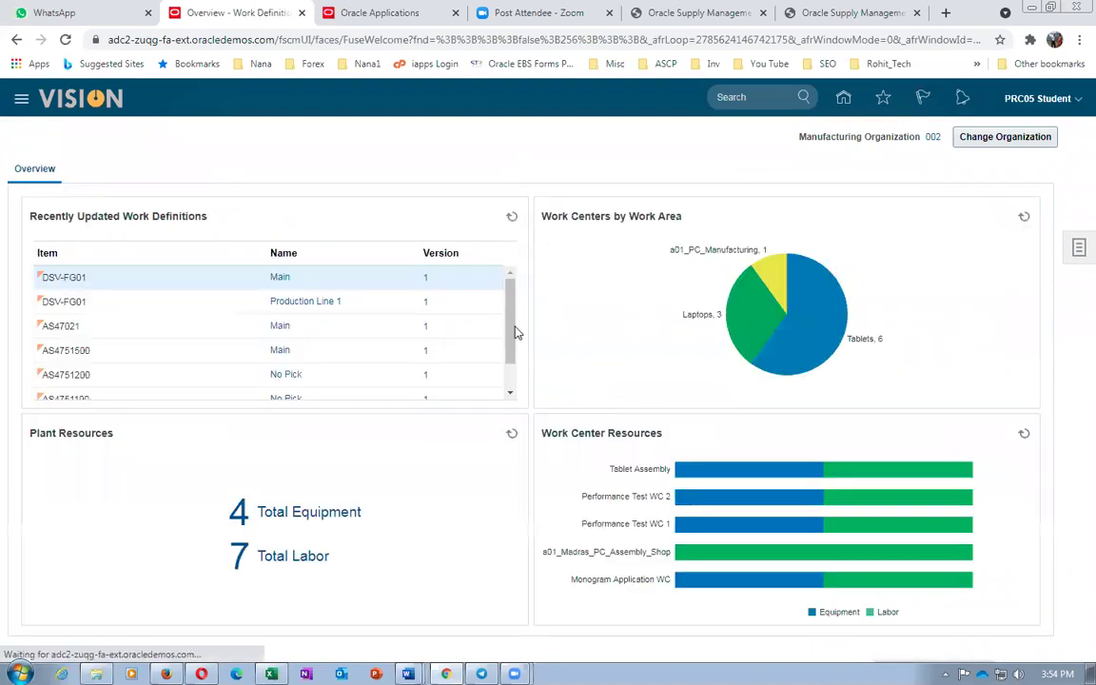
{"action": "left_click", "coordinate": [1079, 249]}
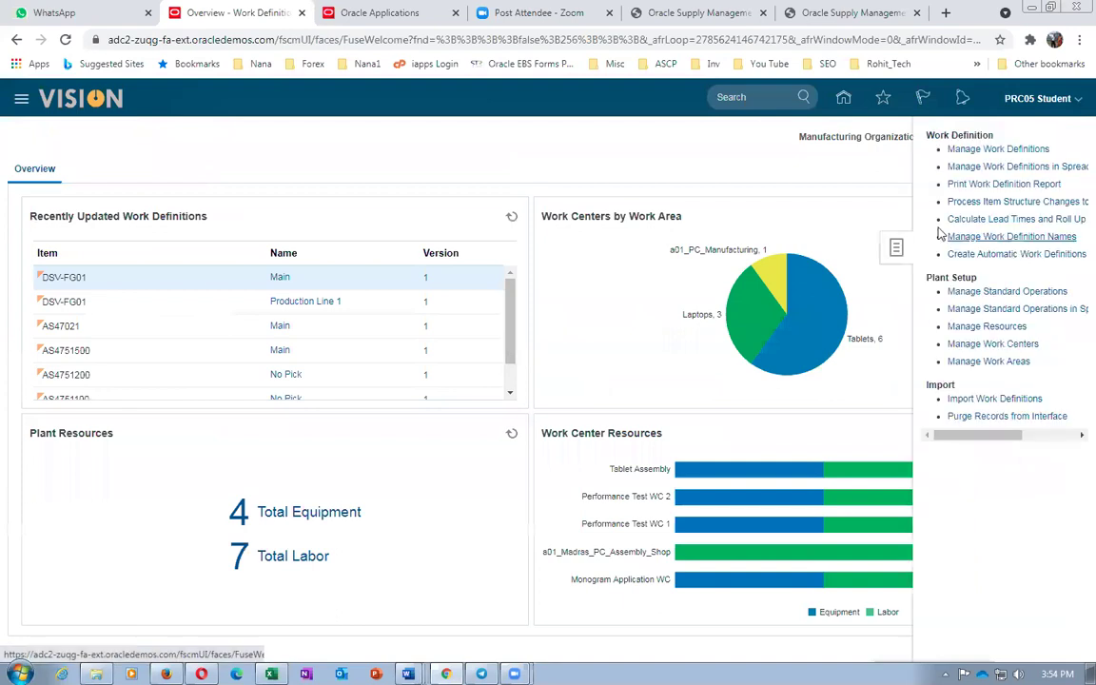
{"action": "left_click", "coordinate": [974, 150]}
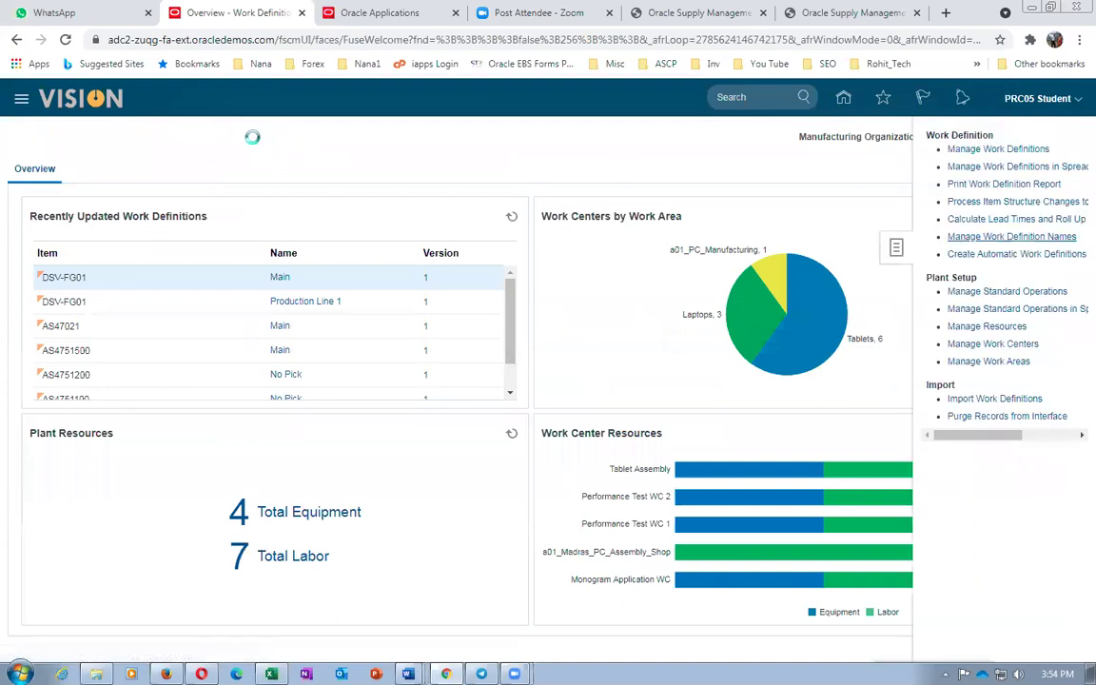
{"action": "left_click", "coordinate": [193, 512]}
{"action": "left_click", "coordinate": [387, 305]}
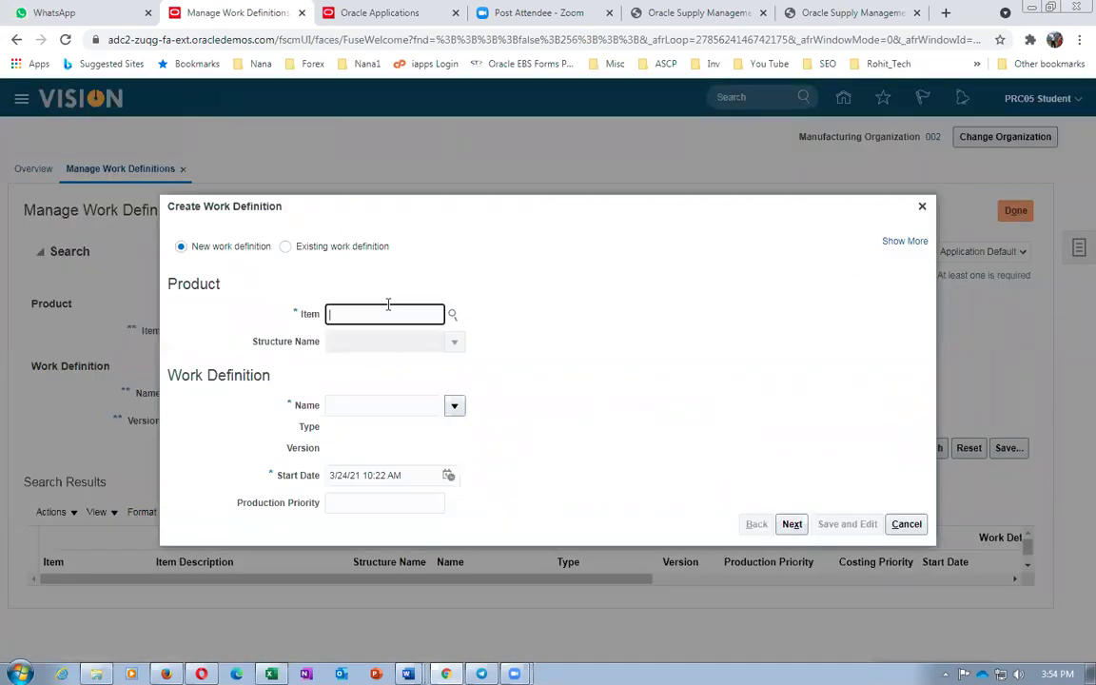
{"action": "type", "text": "a01_PC_Cabinet"}
{"action": "key", "text": "Tab"}
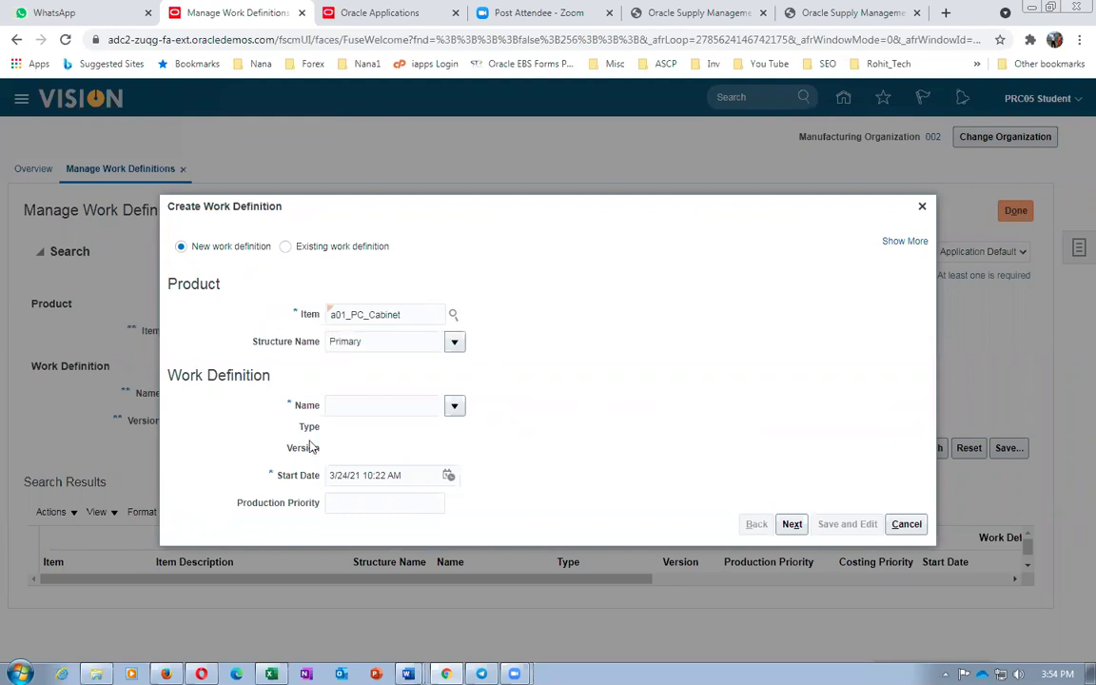
Name the work definition Main and add operation 10 with code a01.
{"action": "left_click", "coordinate": [416, 406]}
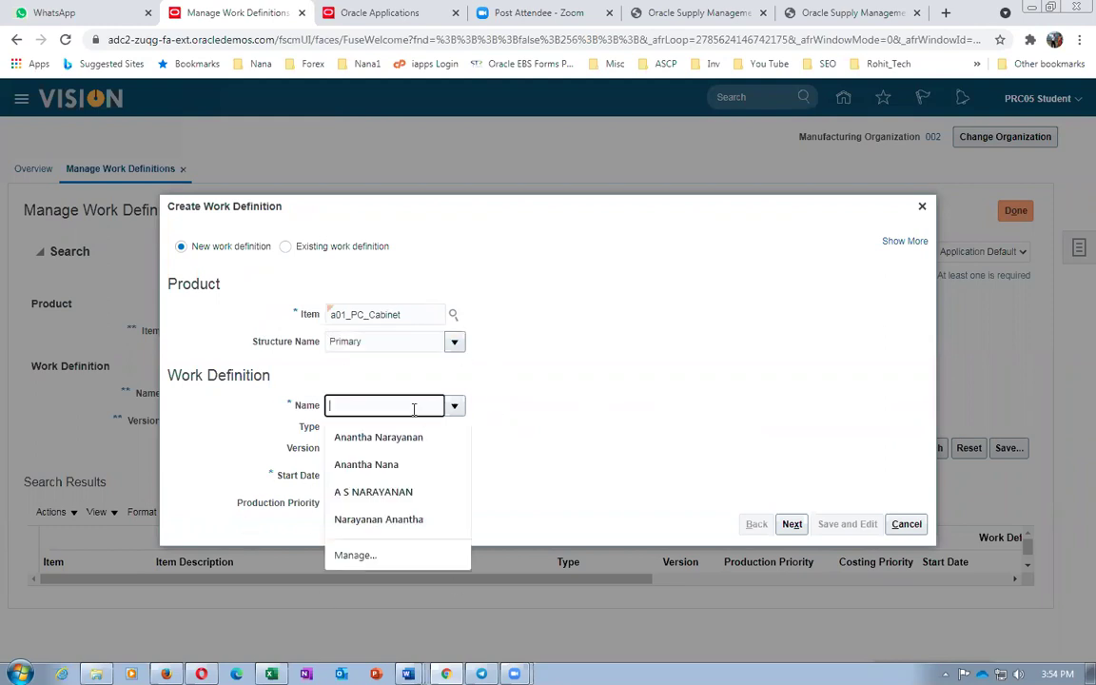
{"action": "left_click", "coordinate": [454, 405]}
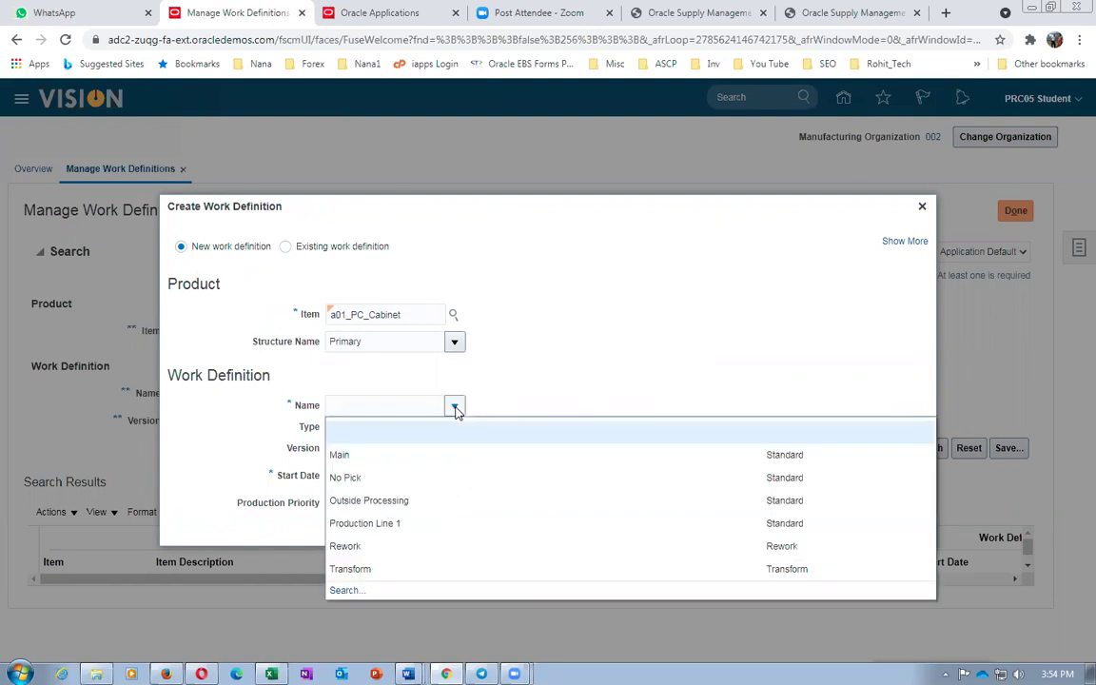
{"action": "left_click", "coordinate": [398, 453]}
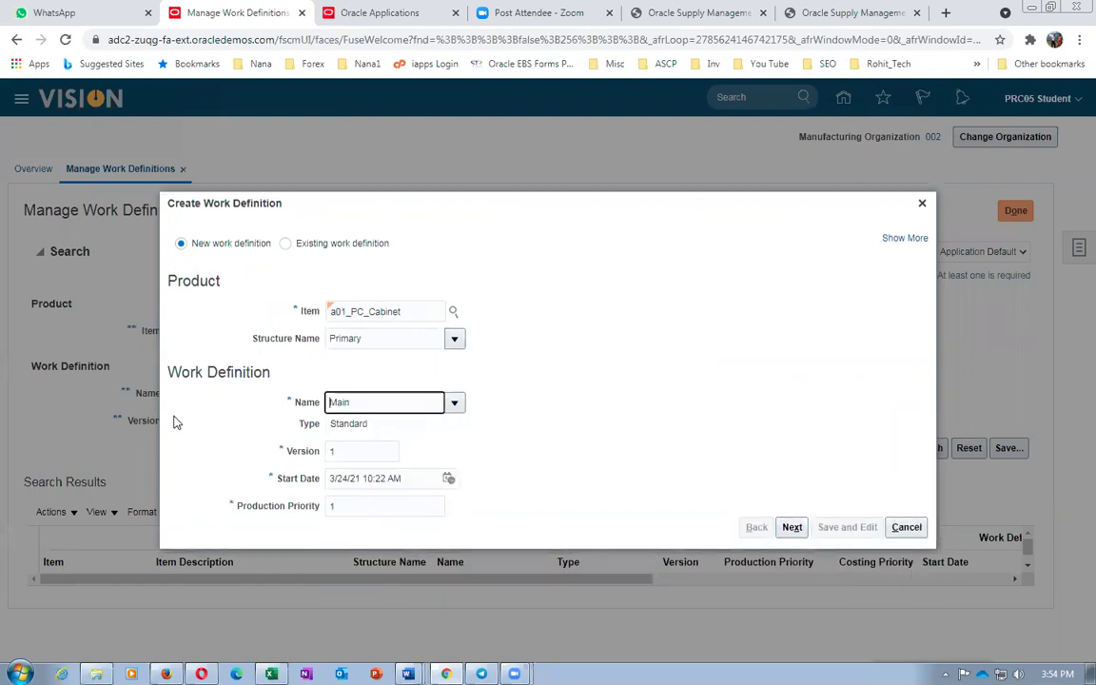
{"action": "left_click", "coordinate": [790, 527]}
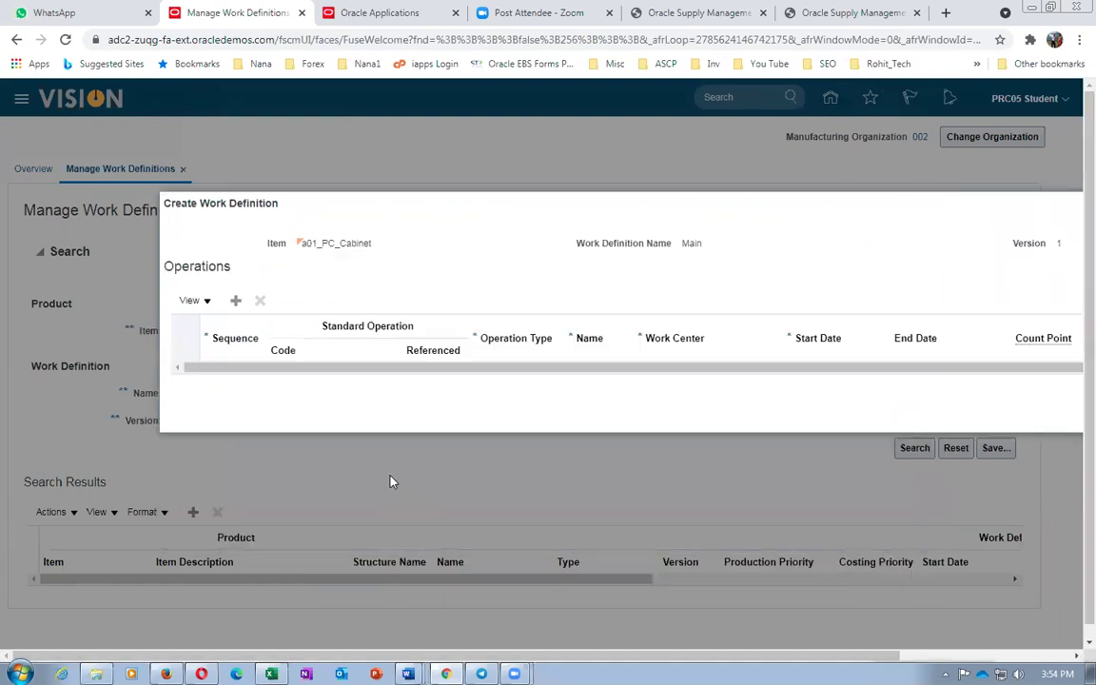
{"action": "left_click", "coordinate": [76, 358]}
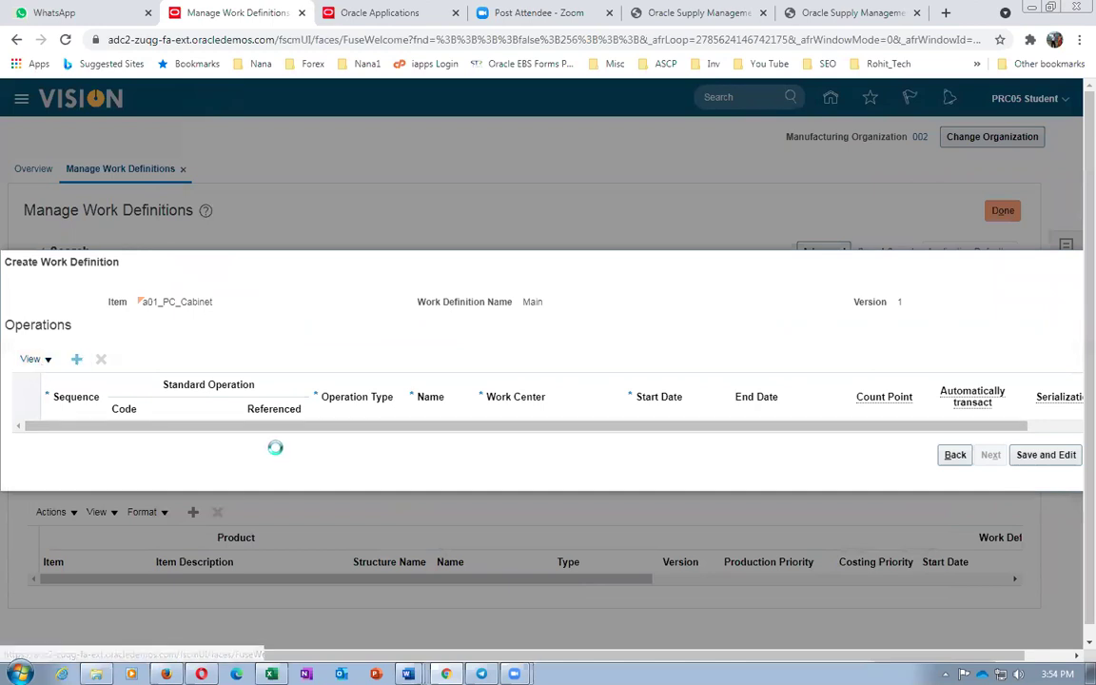
{"action": "left_click", "coordinate": [183, 423]}
{"action": "type", "text": "a01"}
{"action": "key", "text": "Tab"}
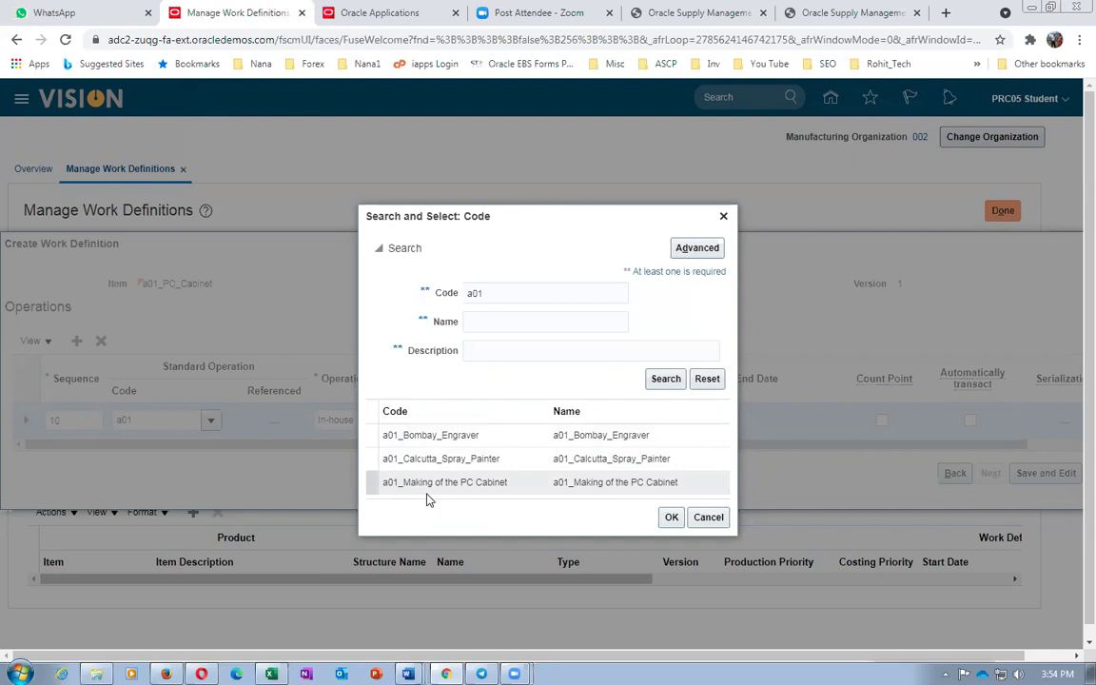
Cancel the work definition and discard its unsaved changes.
{"action": "left_click", "coordinate": [708, 517]}
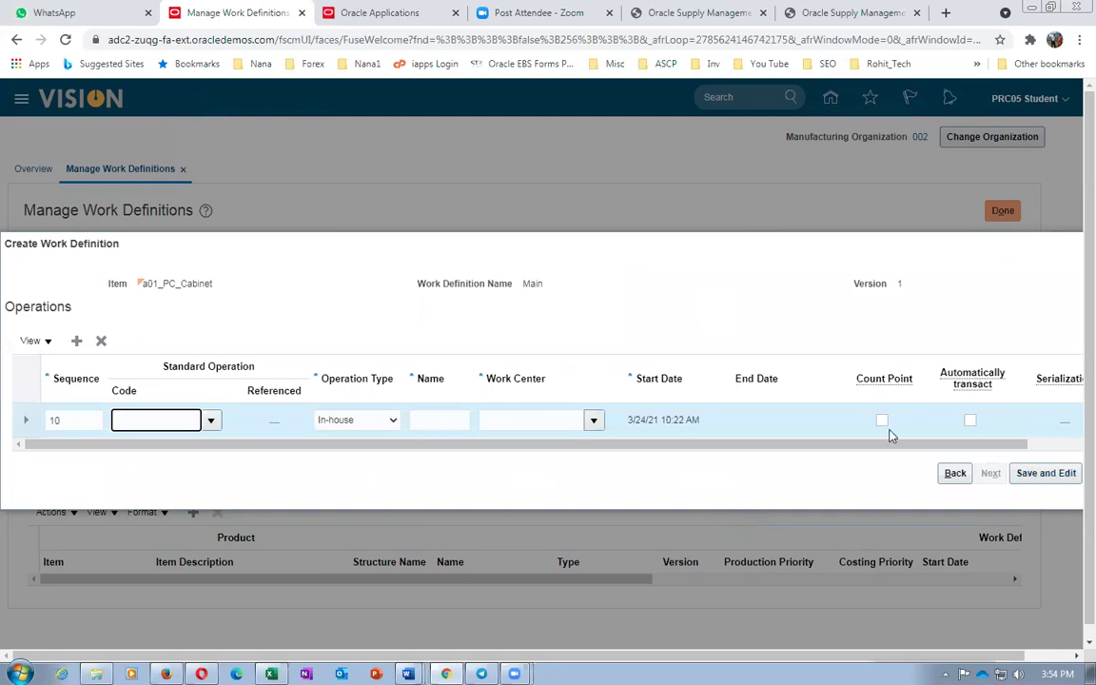
{"action": "left_click", "coordinate": [955, 473]}
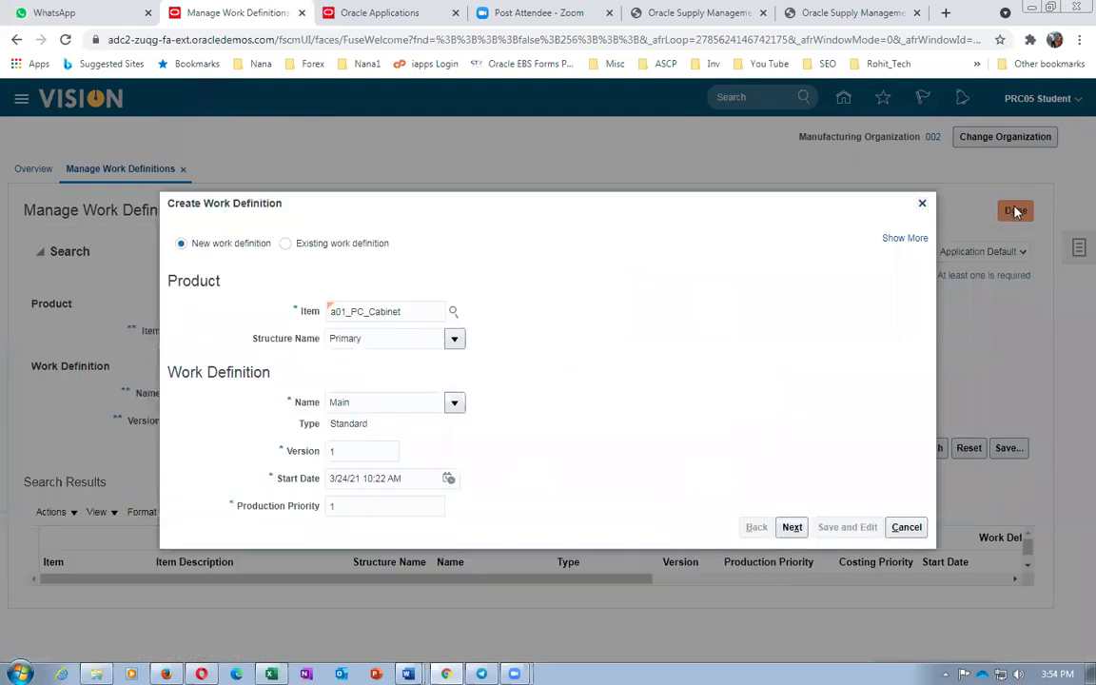
{"action": "left_click", "coordinate": [920, 205]}
{"action": "left_click", "coordinate": [1011, 210]}
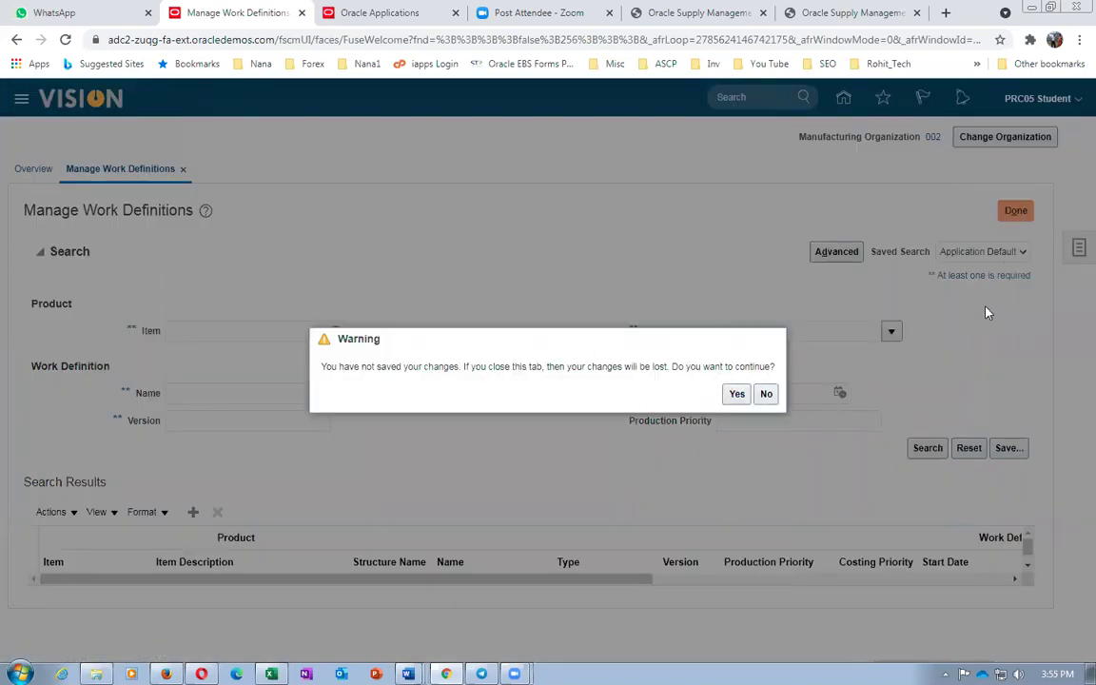
{"action": "left_click", "coordinate": [737, 394]}
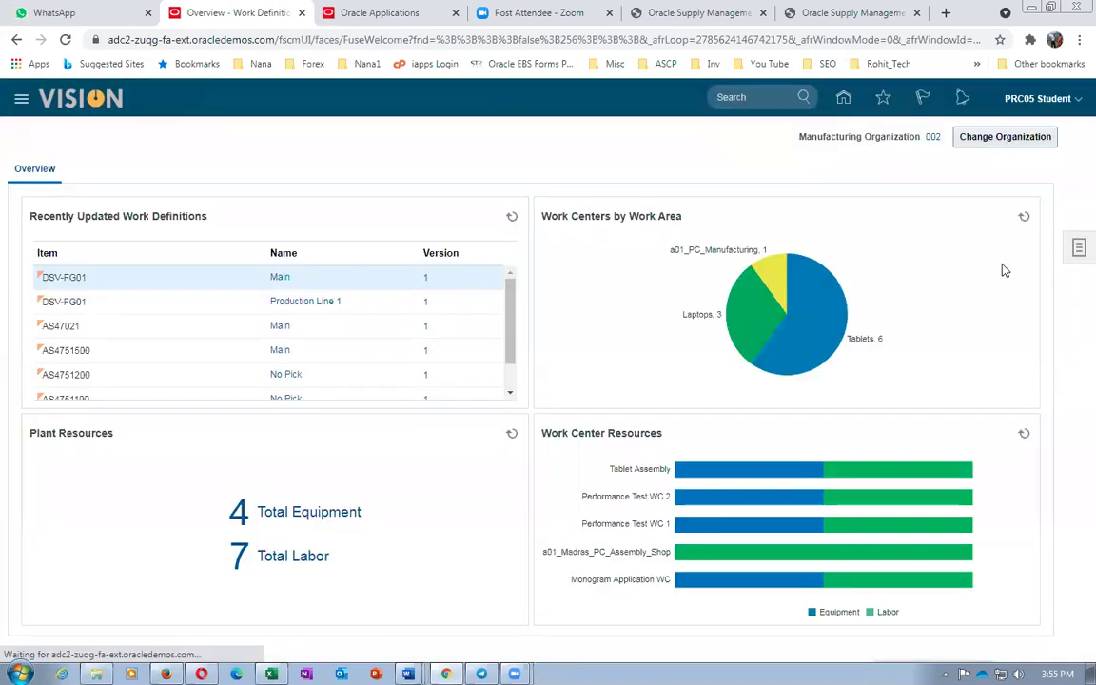
{"action": "left_click", "coordinate": [1078, 248]}
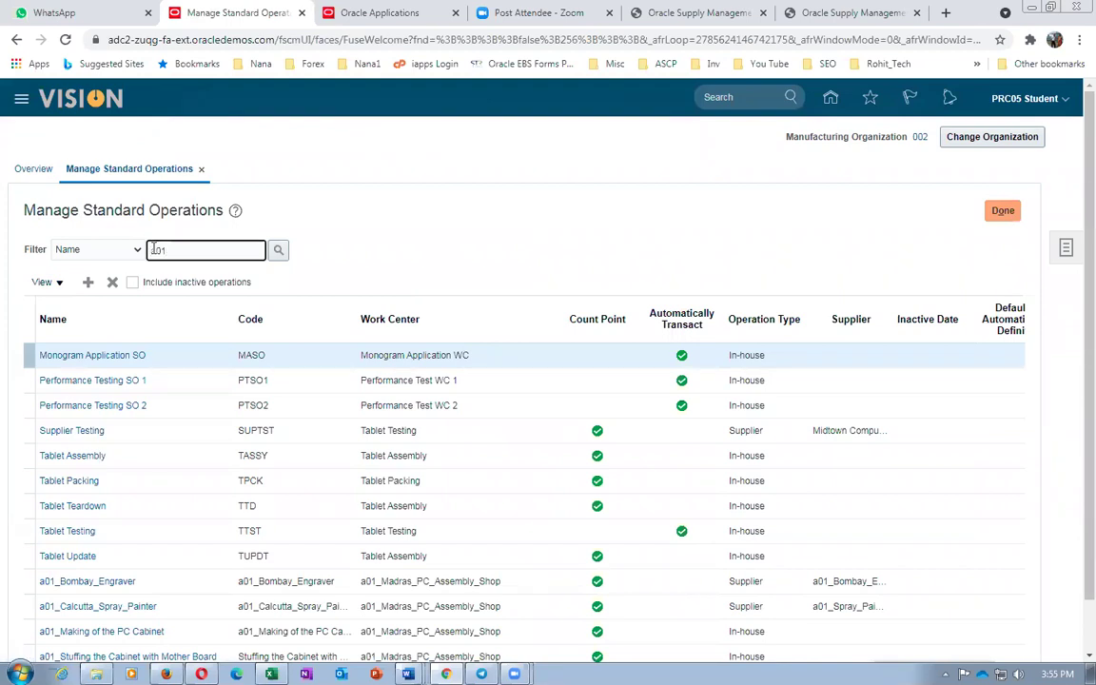
Set the a01_assembler resource charge type to Automatic on the Stuffing operation and save.
{"action": "key", "text": "Return"}
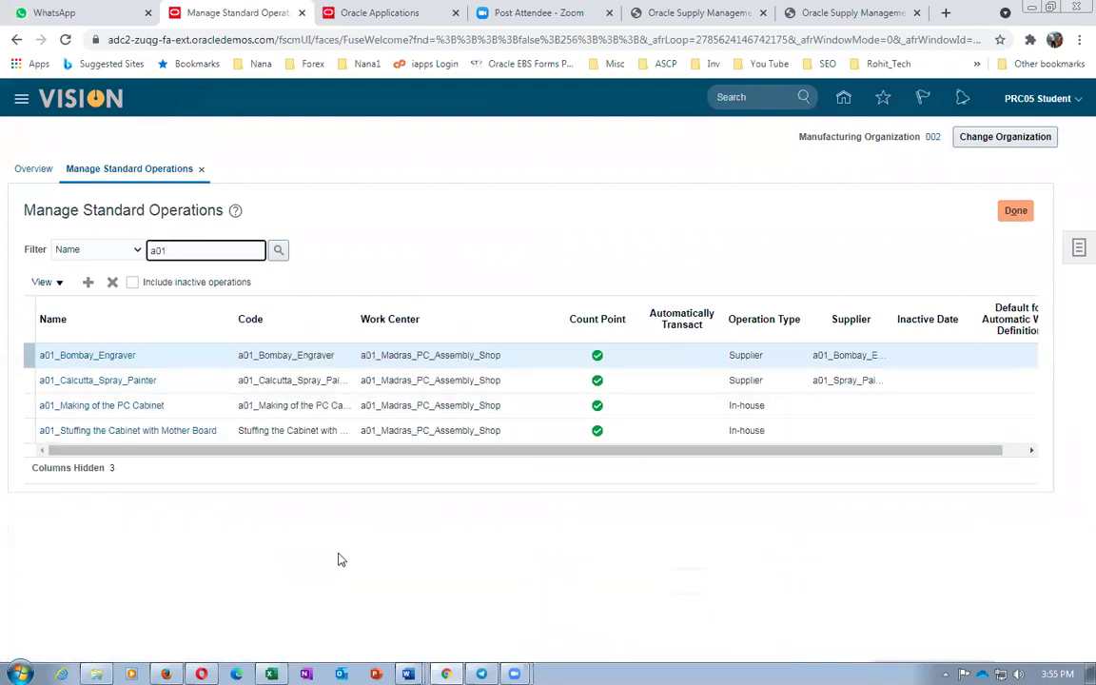
{"action": "left_click", "coordinate": [108, 436]}
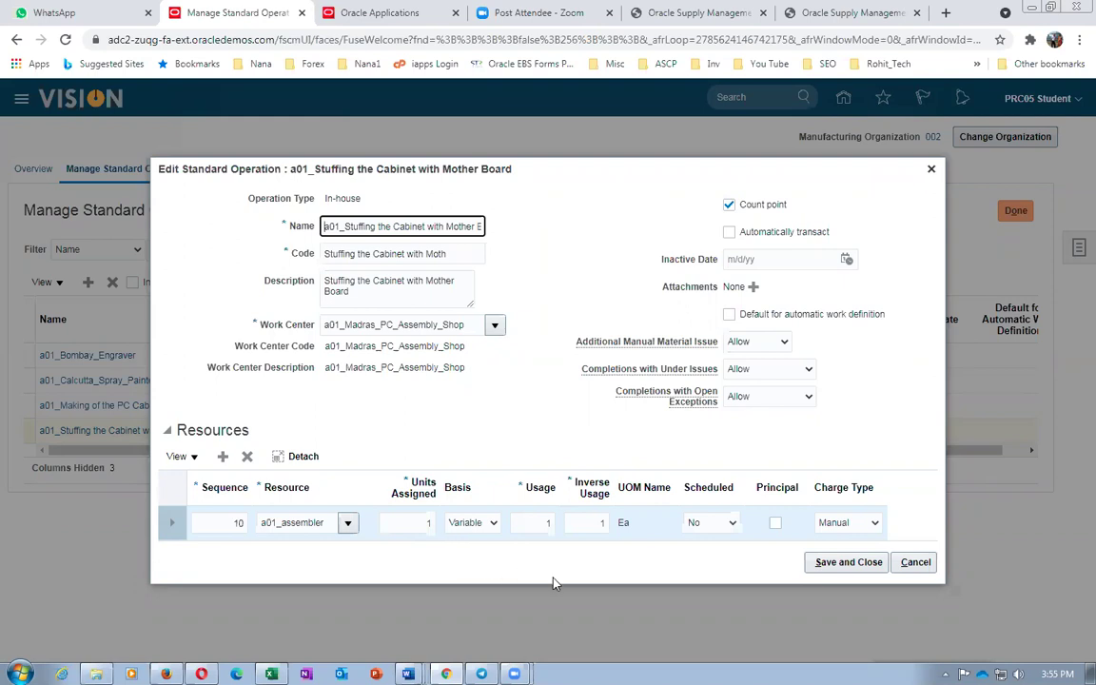
{"action": "left_click", "coordinate": [859, 523]}
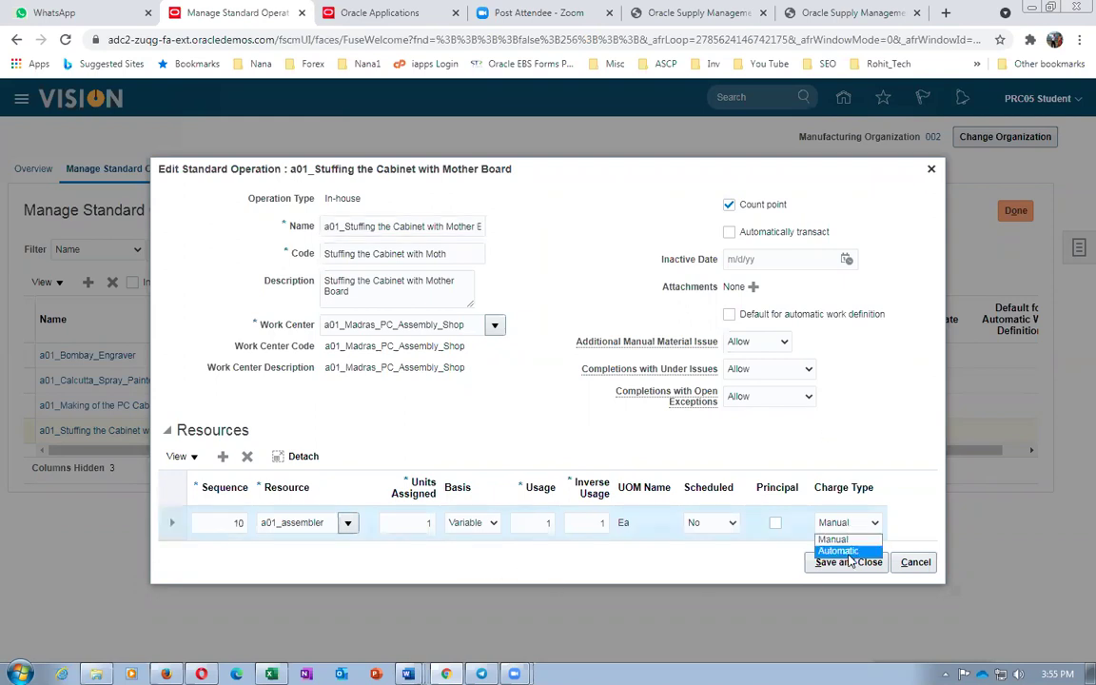
{"action": "left_click", "coordinate": [841, 551]}
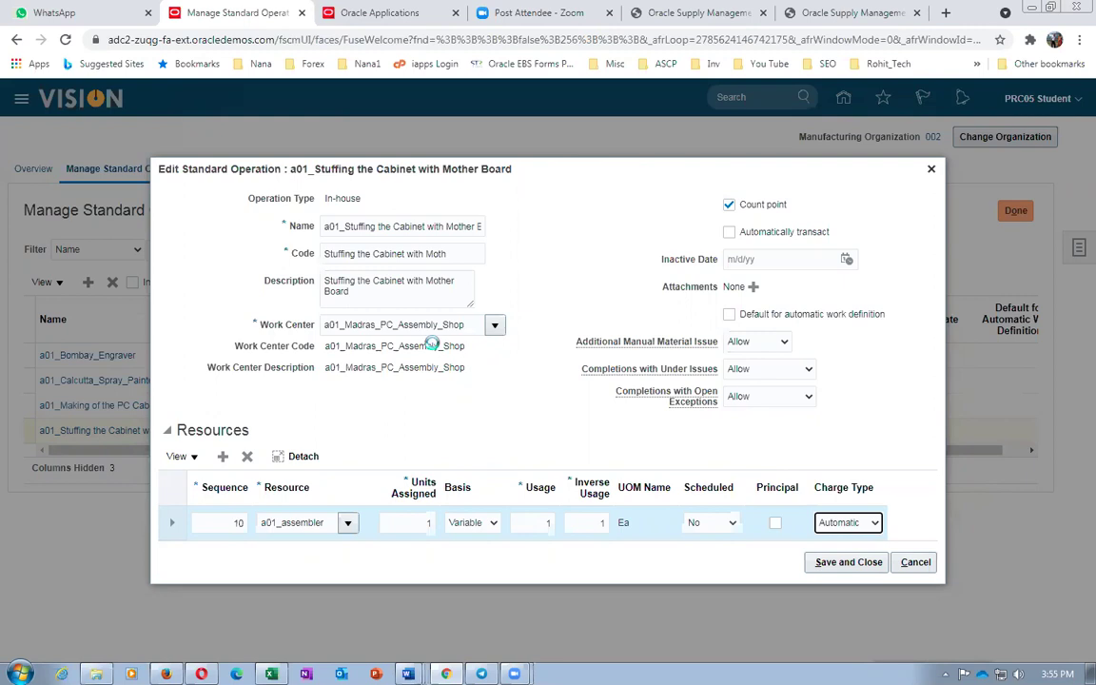
{"action": "left_click", "coordinate": [837, 562]}
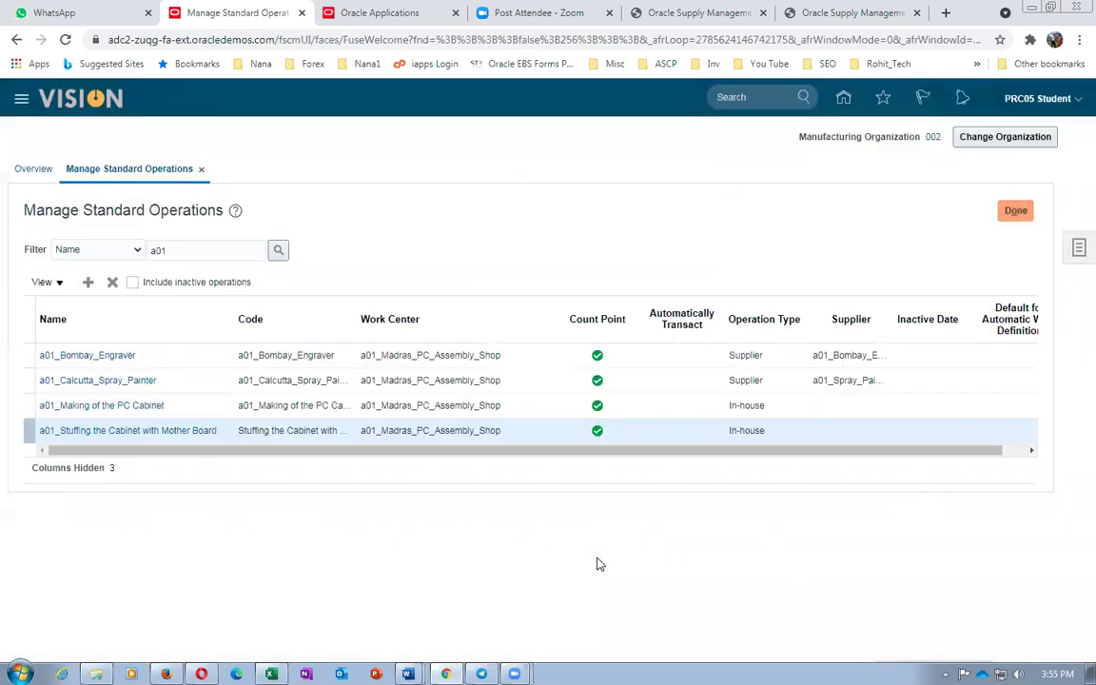
Review the Making of the PC Cabinet operation unchanged and leave Standard Operations.
{"action": "left_click", "coordinate": [59, 406]}
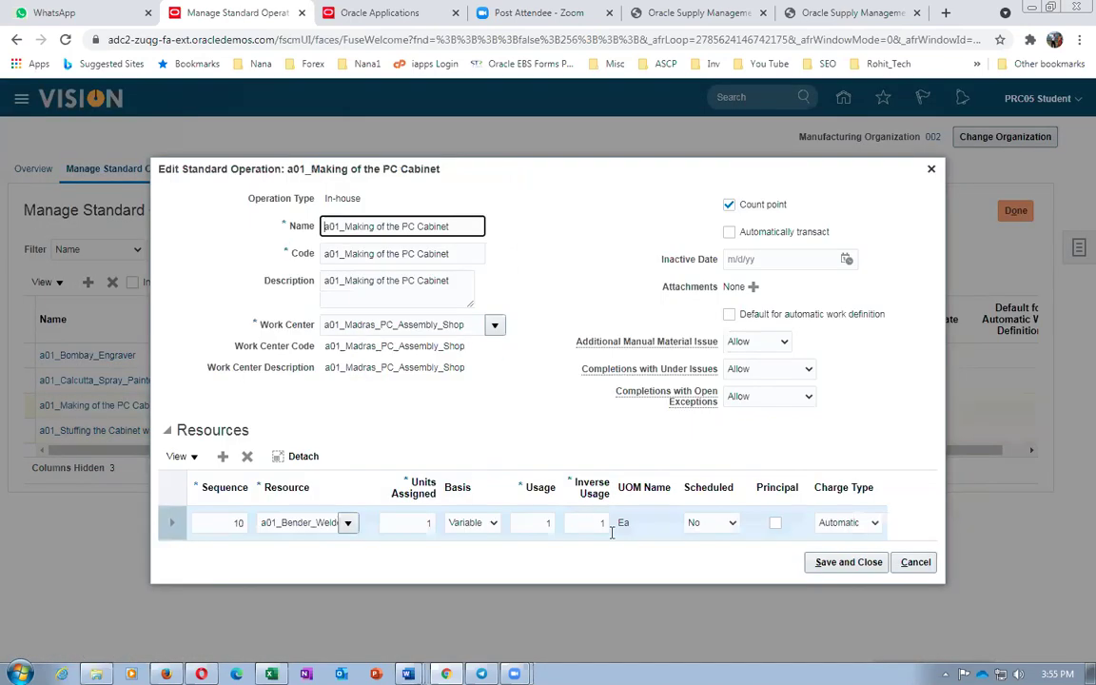
{"action": "left_click", "coordinate": [909, 563]}
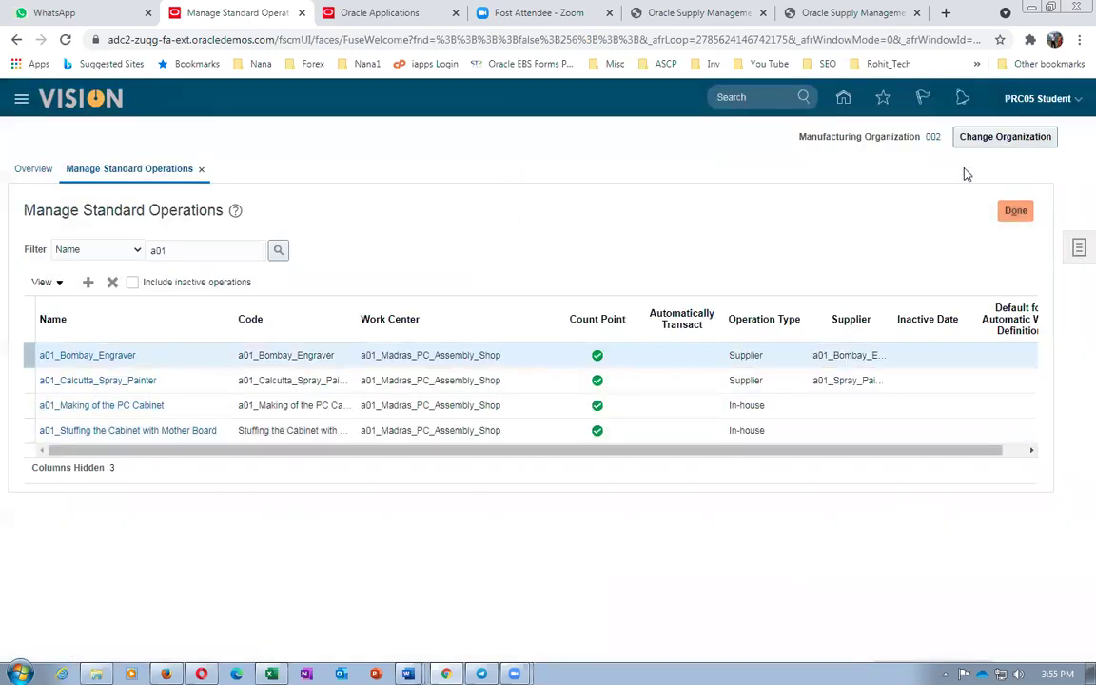
{"action": "left_click", "coordinate": [1014, 210]}
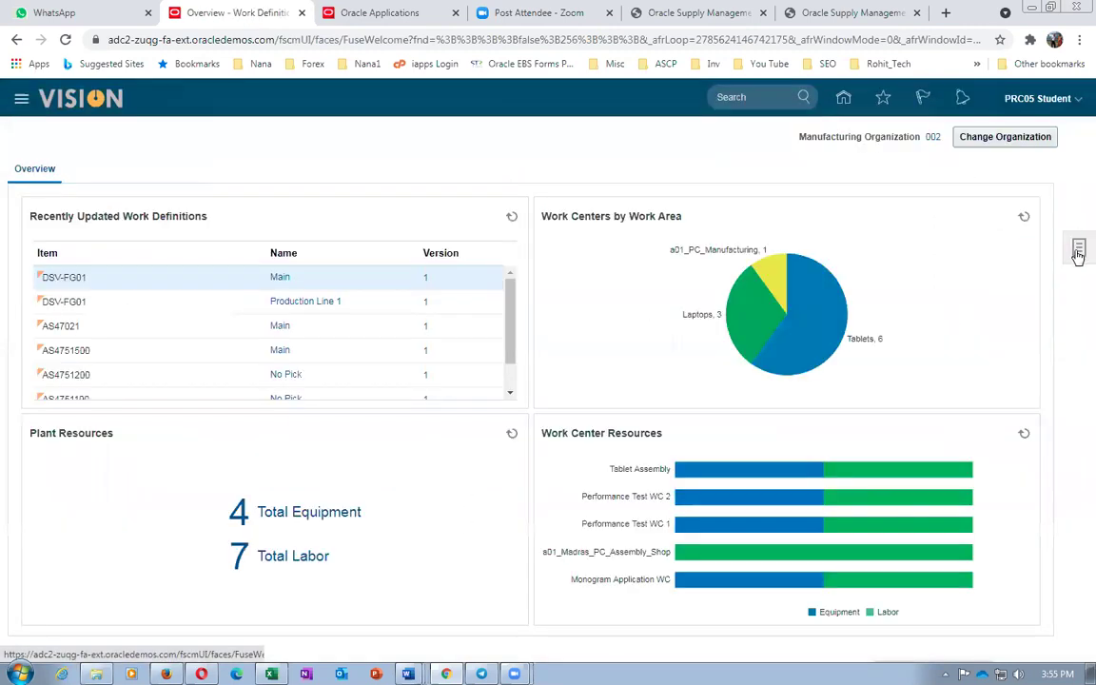
{"action": "left_click", "coordinate": [1078, 246]}
Start a work definition named Main for item a01_PC_Cabinet and continue to operations.
{"action": "left_click", "coordinate": [999, 151]}
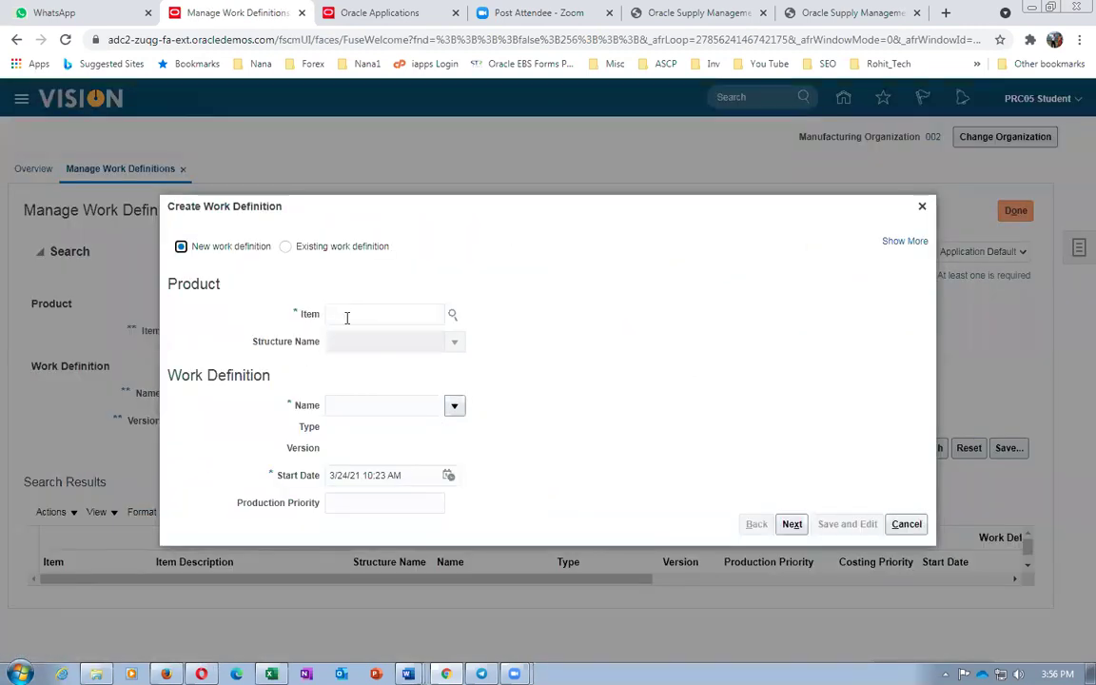
{"action": "left_click", "coordinate": [347, 316]}
{"action": "type", "text": "a01_PC_Cabinet"}
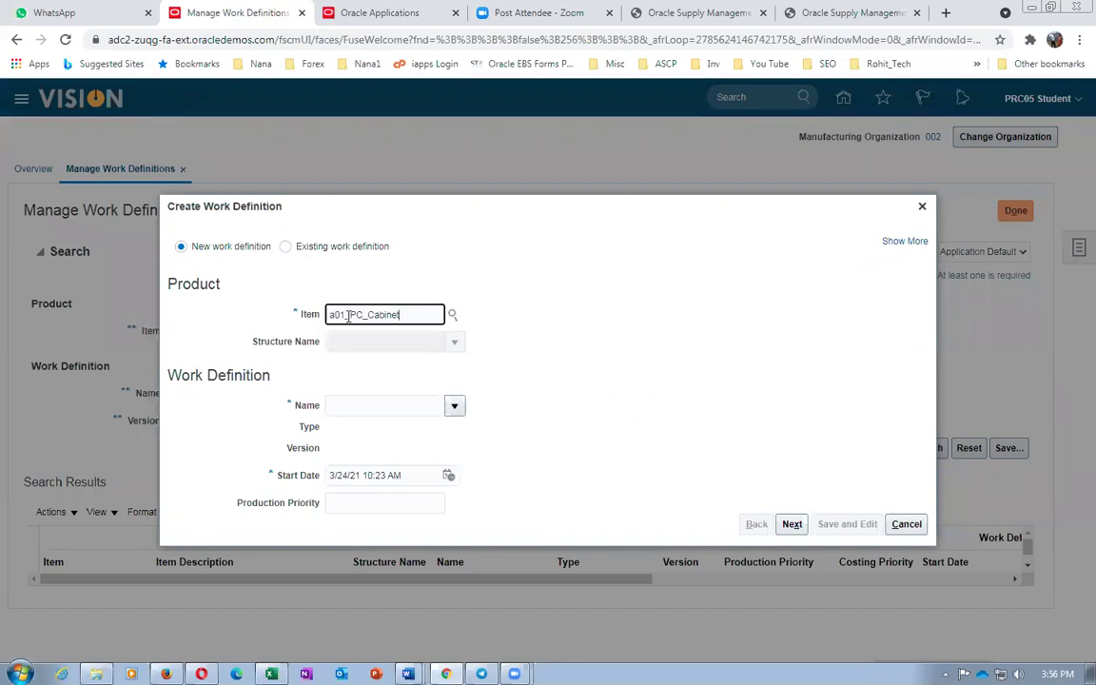
{"action": "key", "text": "Tab"}
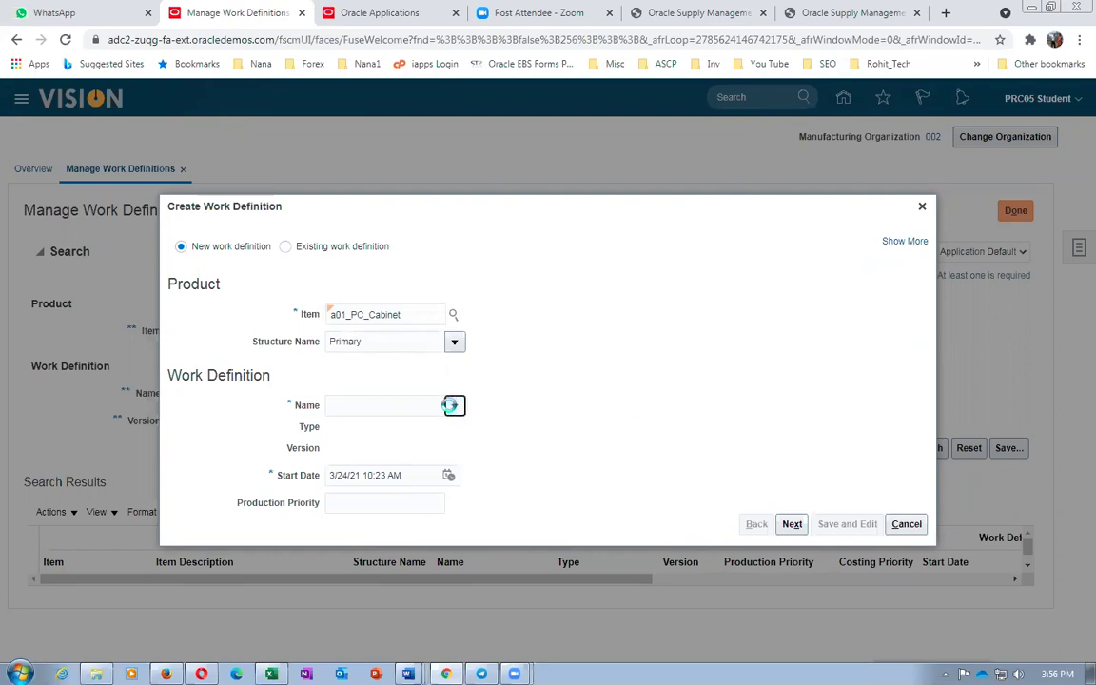
{"action": "left_click", "coordinate": [454, 406]}
{"action": "left_click", "coordinate": [398, 458]}
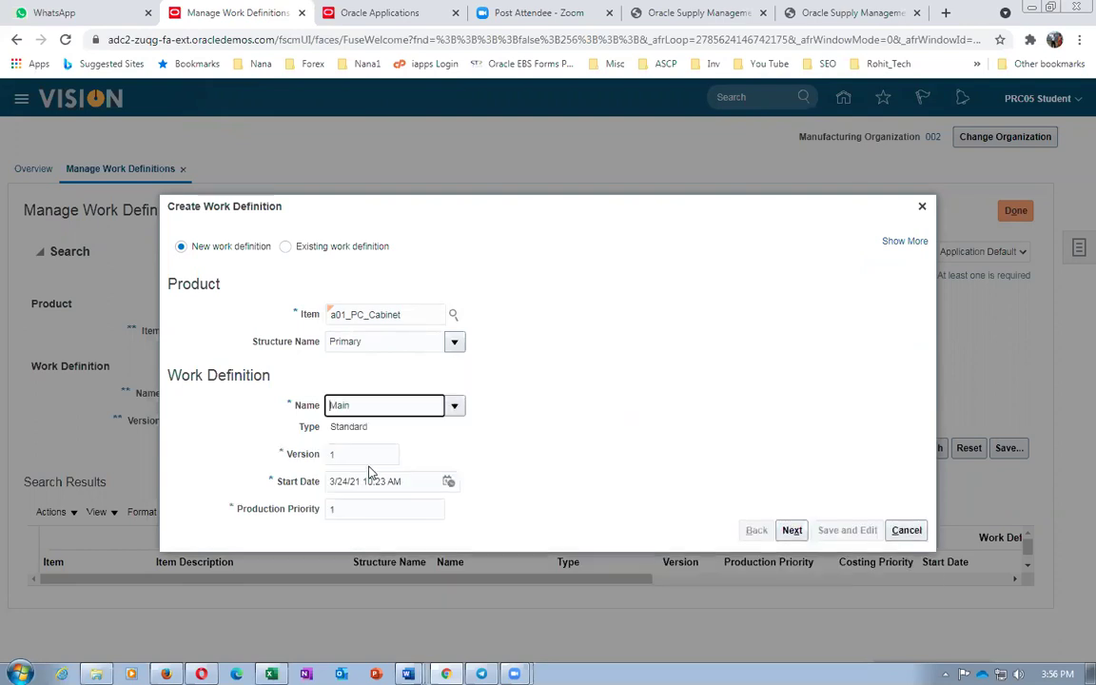
{"action": "left_click", "coordinate": [786, 527]}
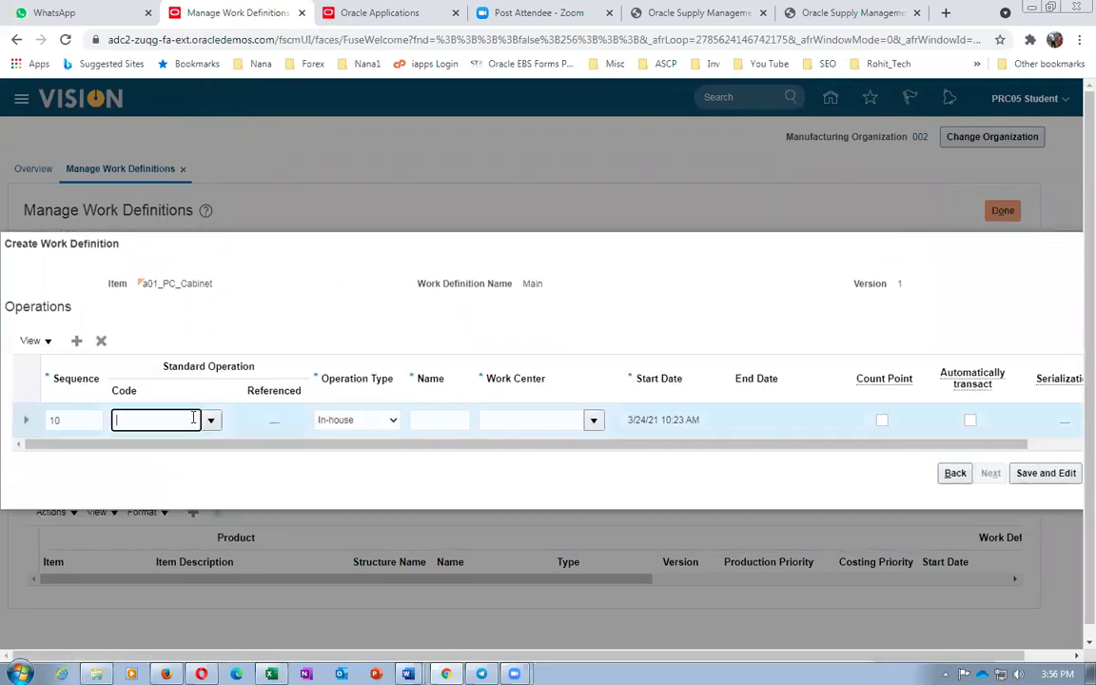
Look up a01 standard operation codes twice without selecting one.
{"action": "type", "text": "01"}
{"action": "key", "text": "Tab"}
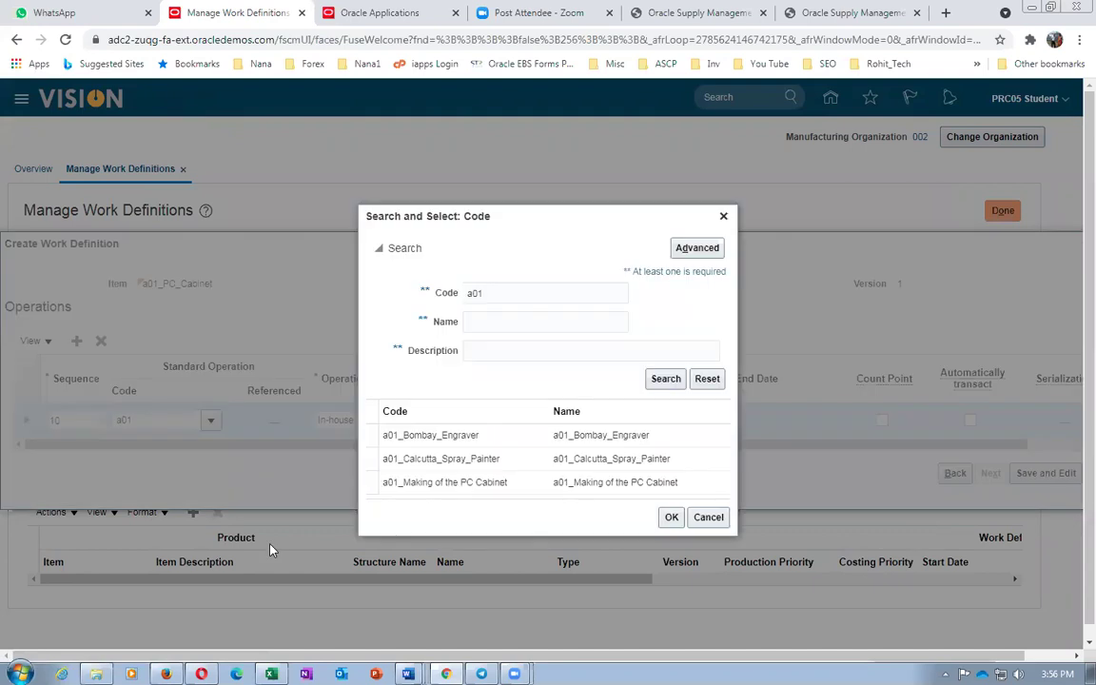
{"action": "left_click", "coordinate": [709, 516]}
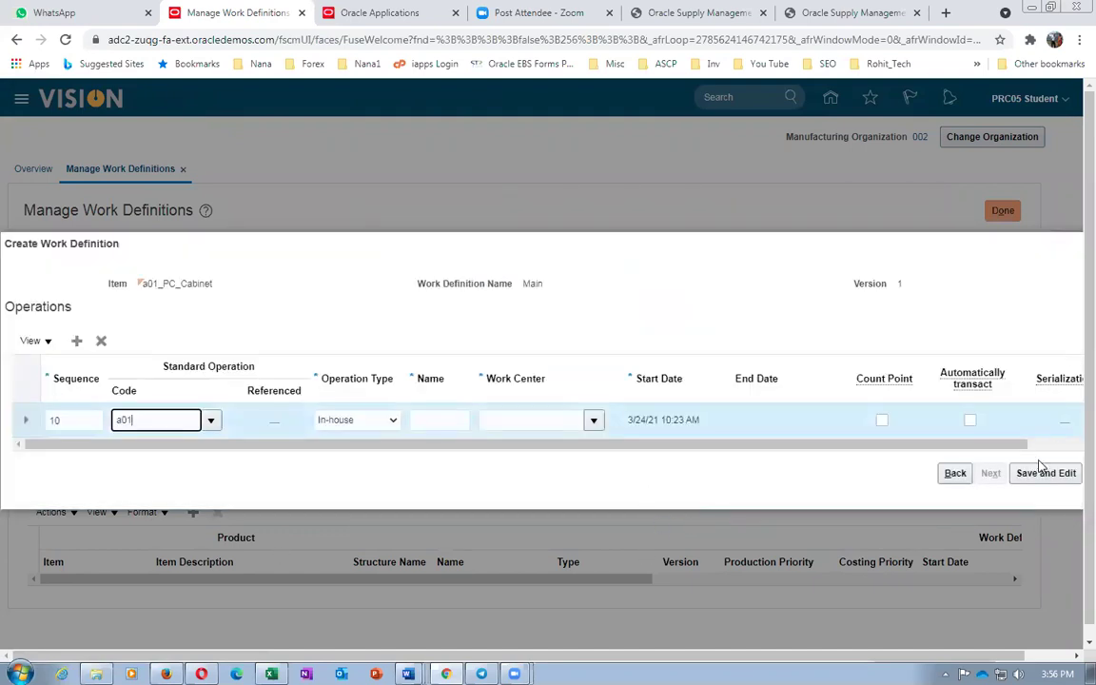
{"action": "left_click", "coordinate": [954, 473]}
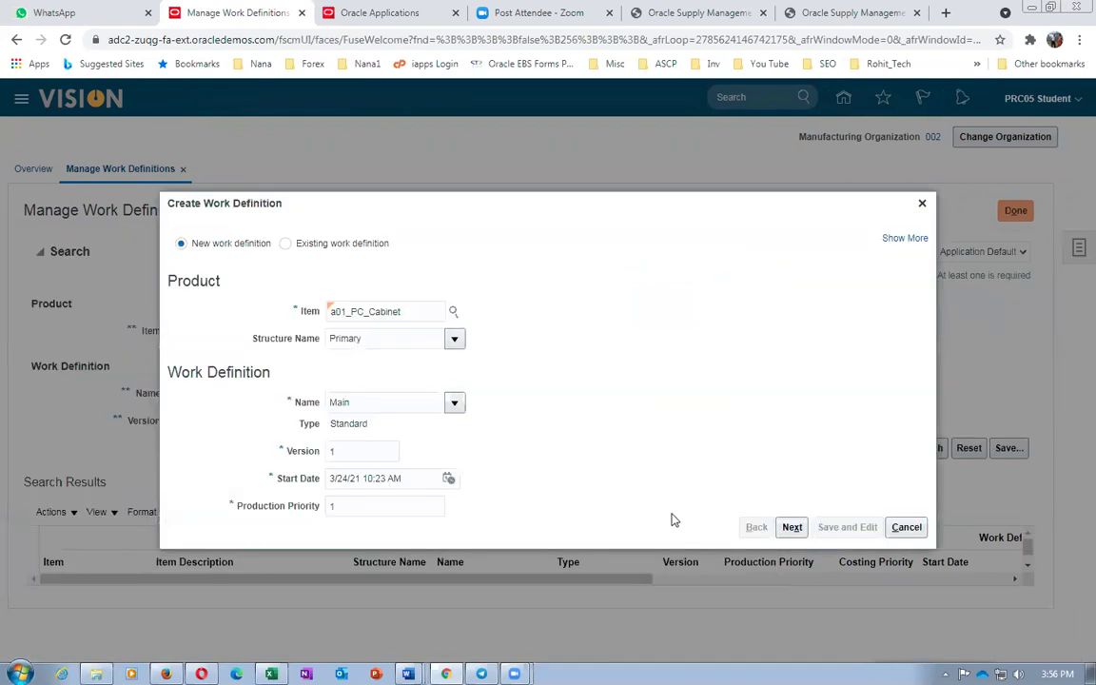
{"action": "left_click", "coordinate": [793, 529]}
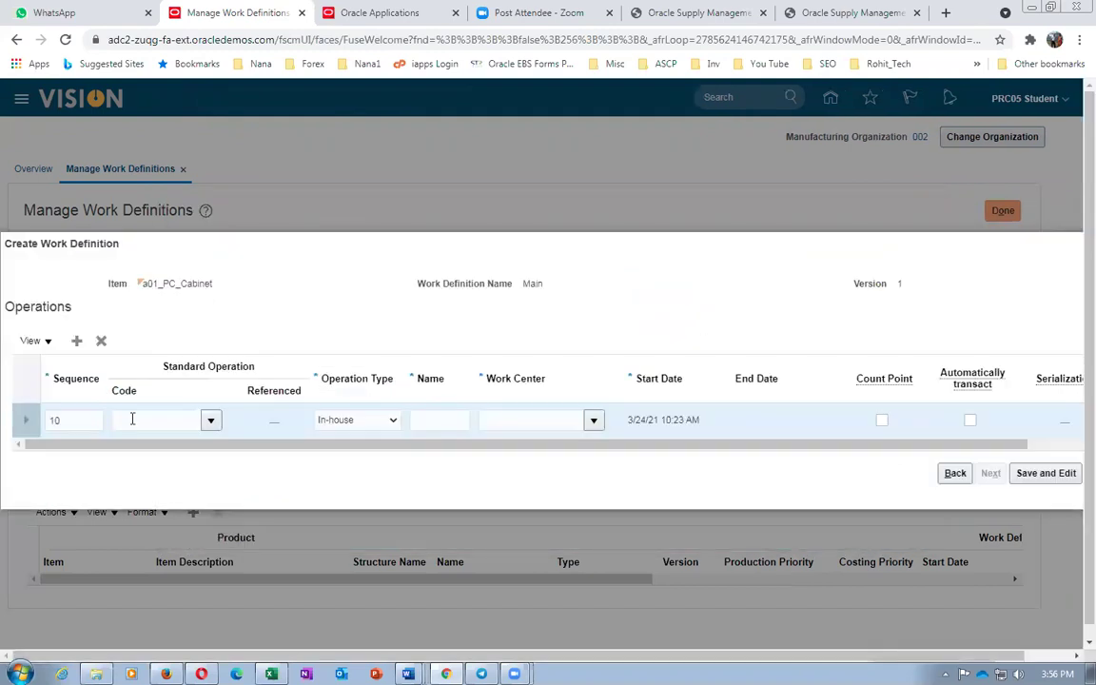
{"action": "left_click", "coordinate": [137, 420]}
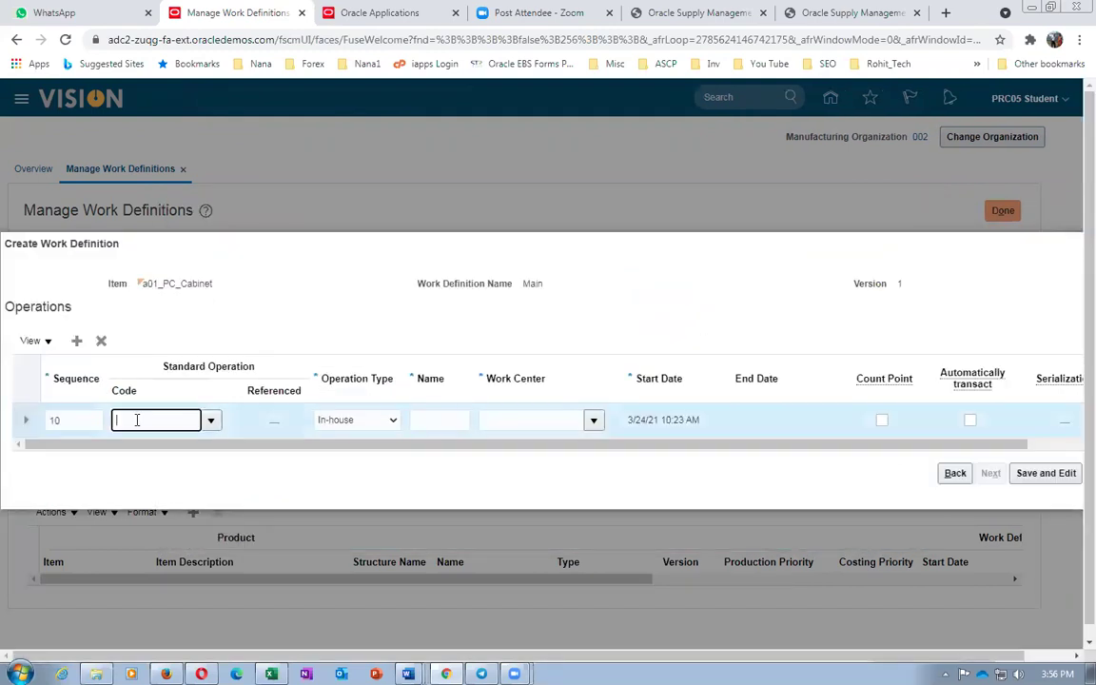
{"action": "key", "text": "Tab"}
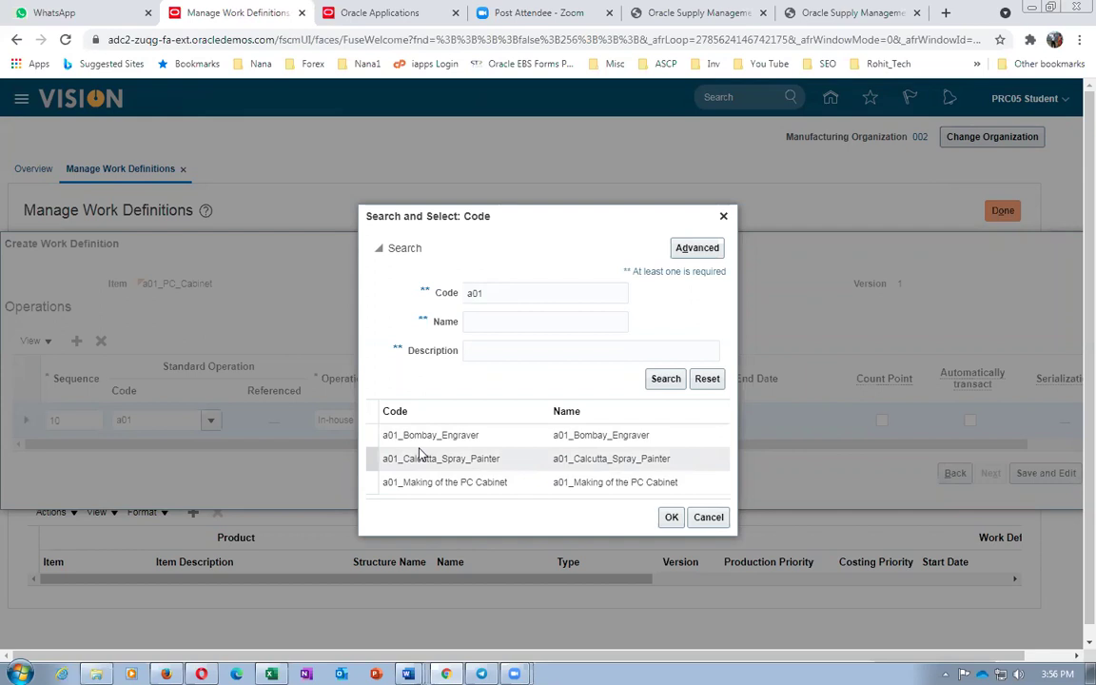
{"action": "left_click", "coordinate": [709, 518]}
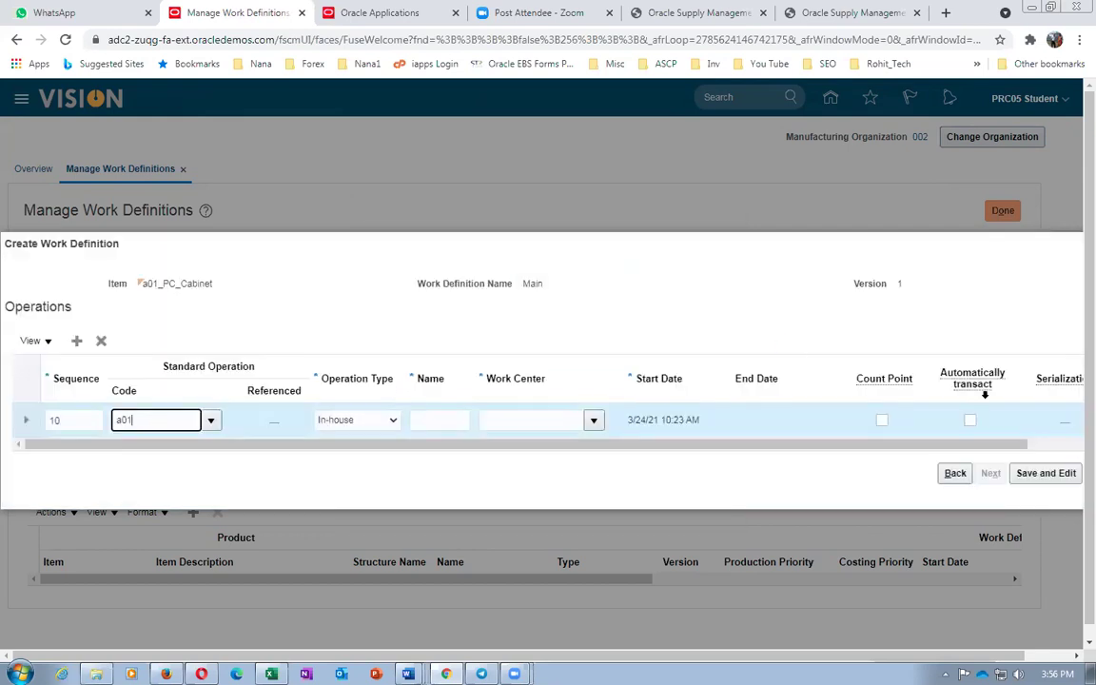
{"action": "left_click", "coordinate": [954, 473]}
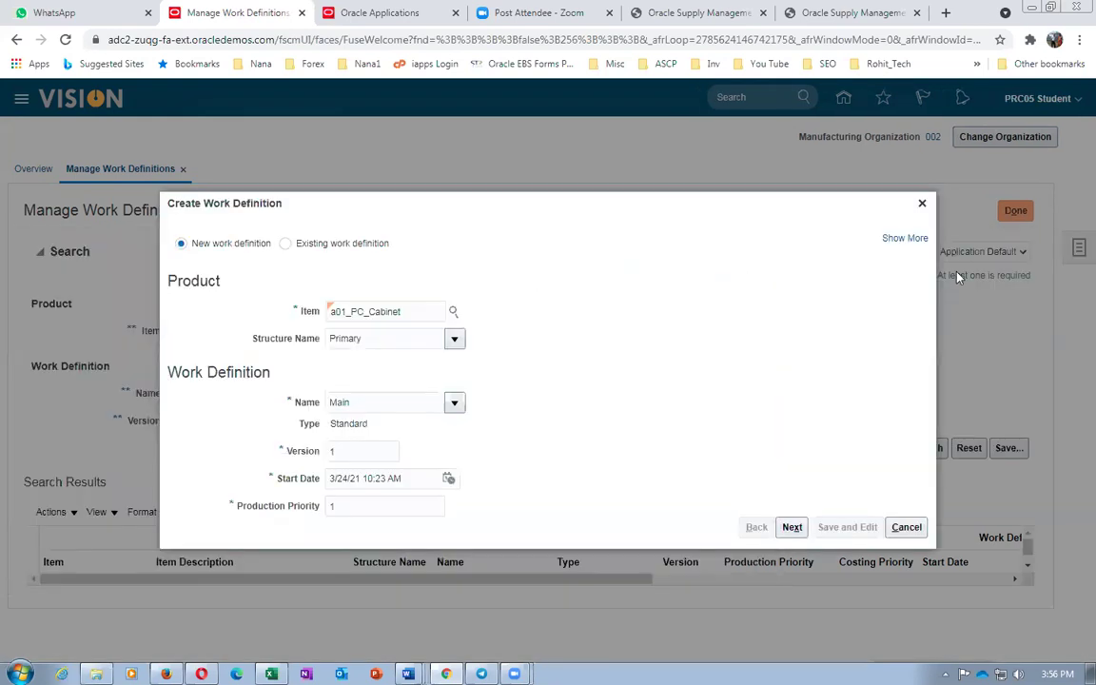
Cancel the work definition, close Manage Work Definitions, and discard unsaved changes.
{"action": "left_click", "coordinate": [922, 203]}
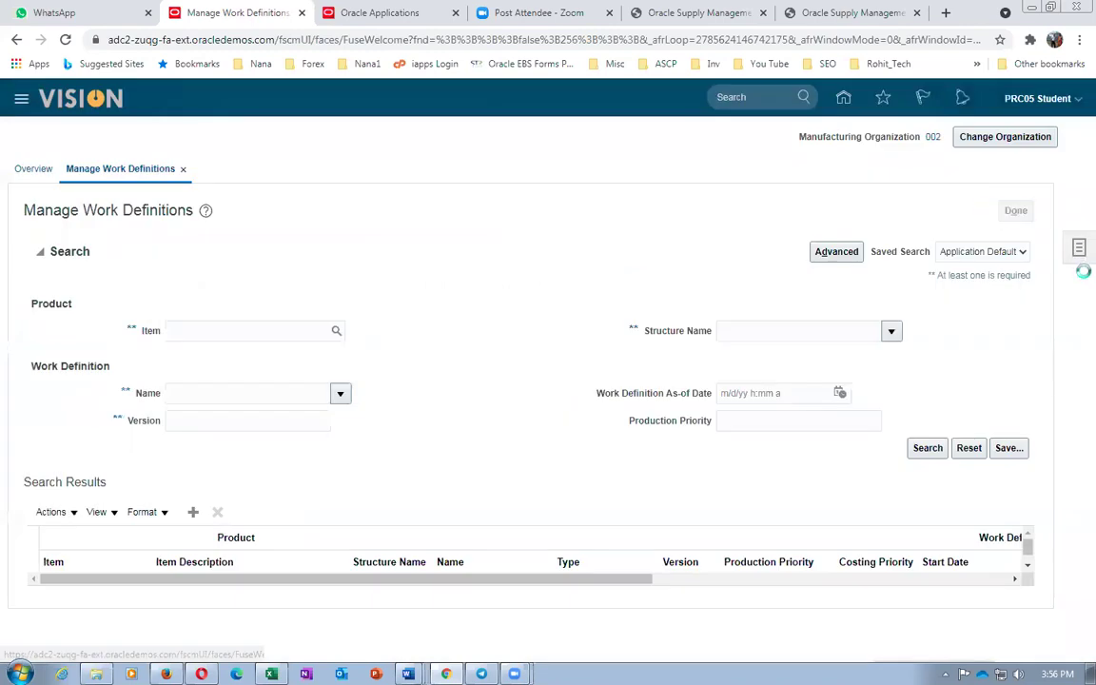
{"action": "left_click", "coordinate": [1015, 210]}
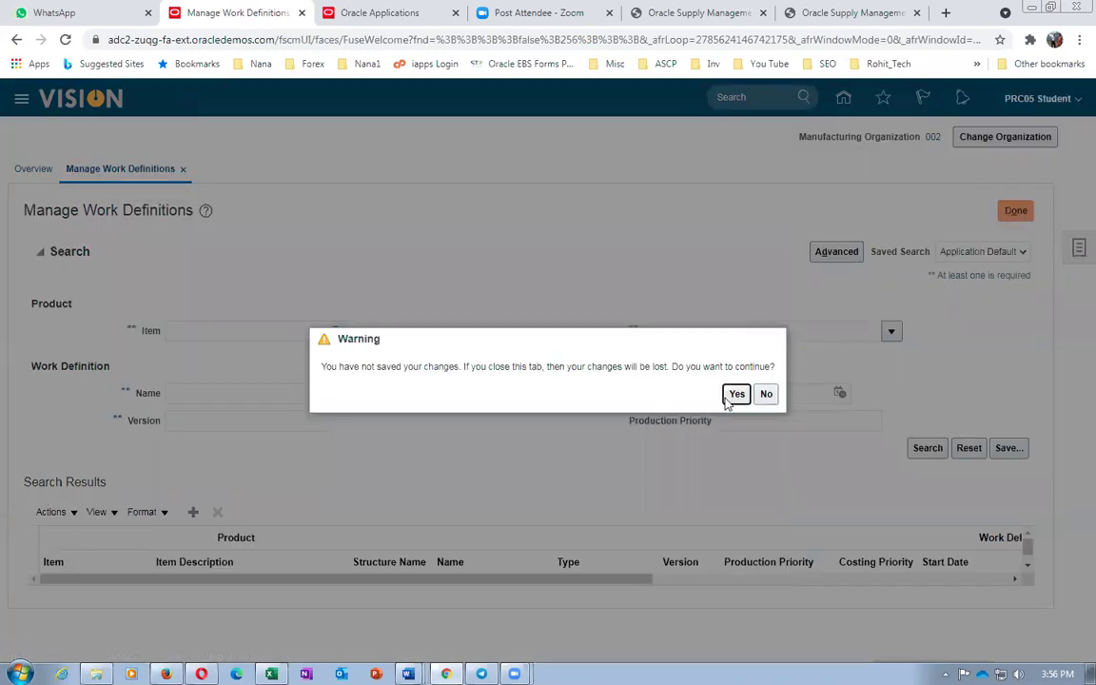
{"action": "key", "text": "Return"}
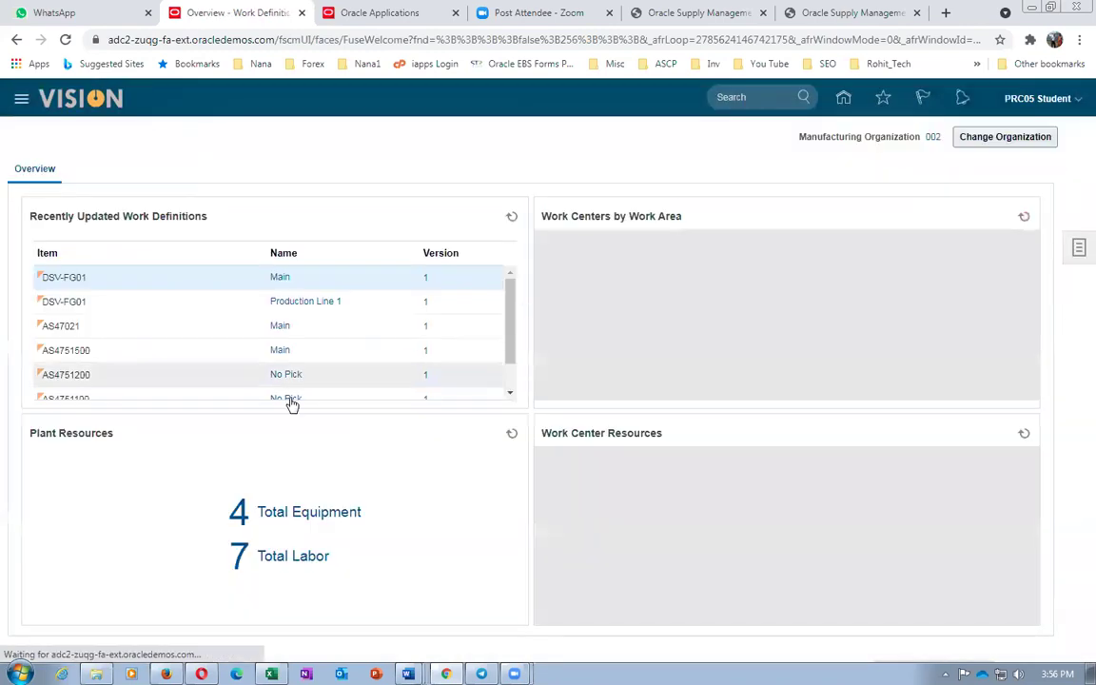
{"action": "left_click", "coordinate": [1078, 249]}
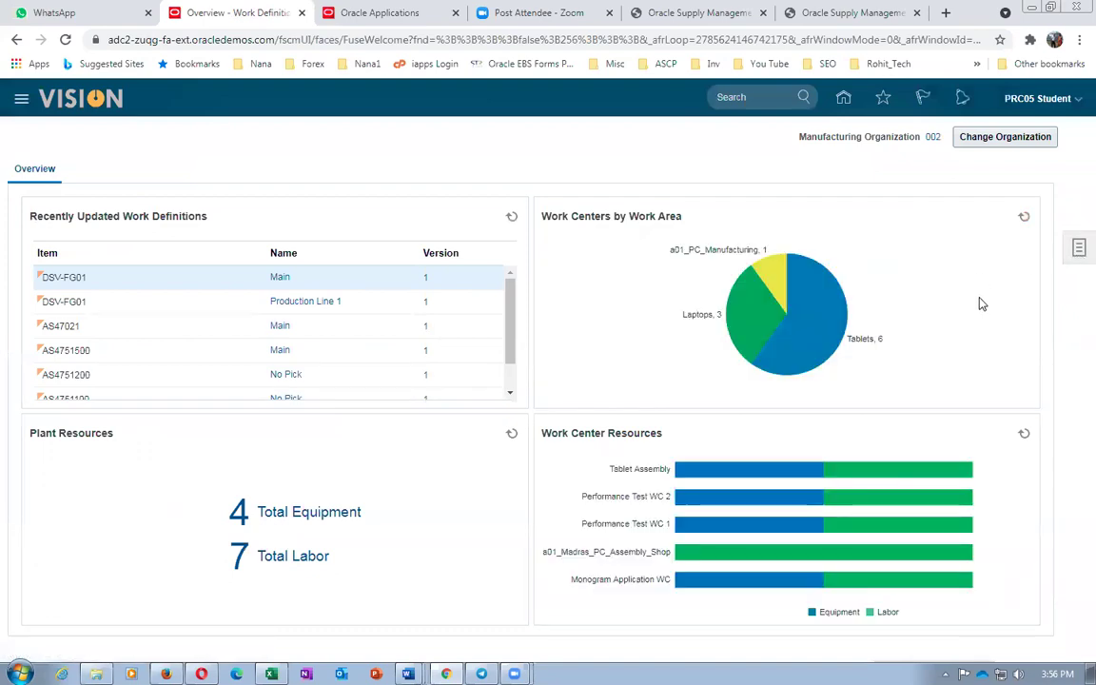
{"action": "left_click", "coordinate": [994, 291]}
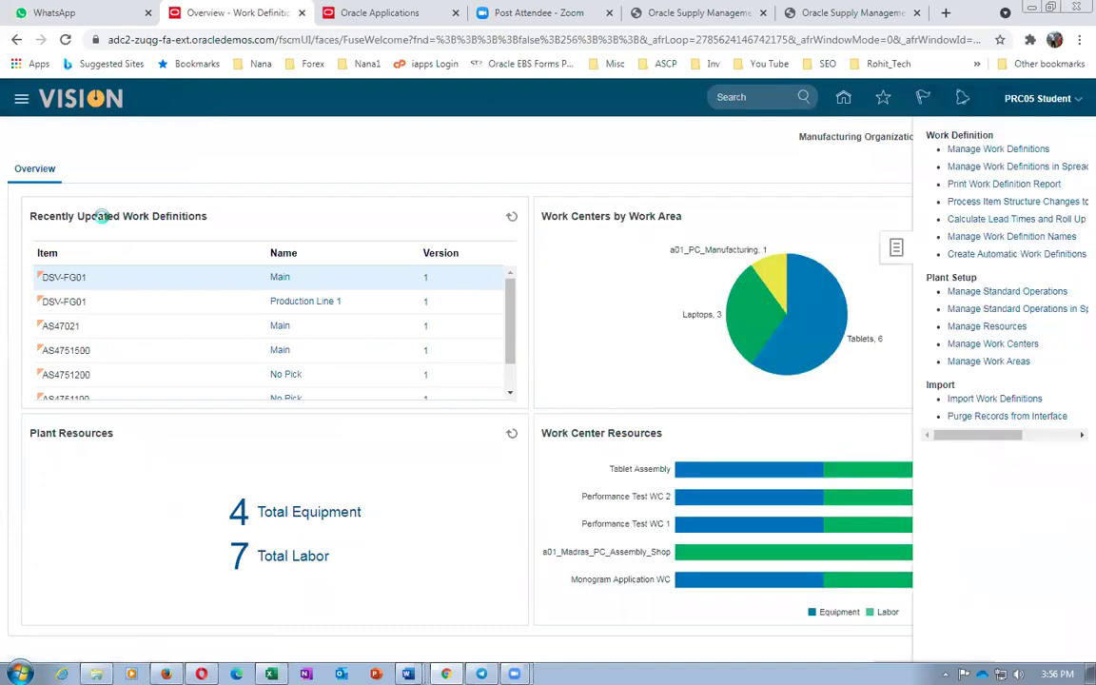
{"action": "left_click", "coordinate": [168, 247]}
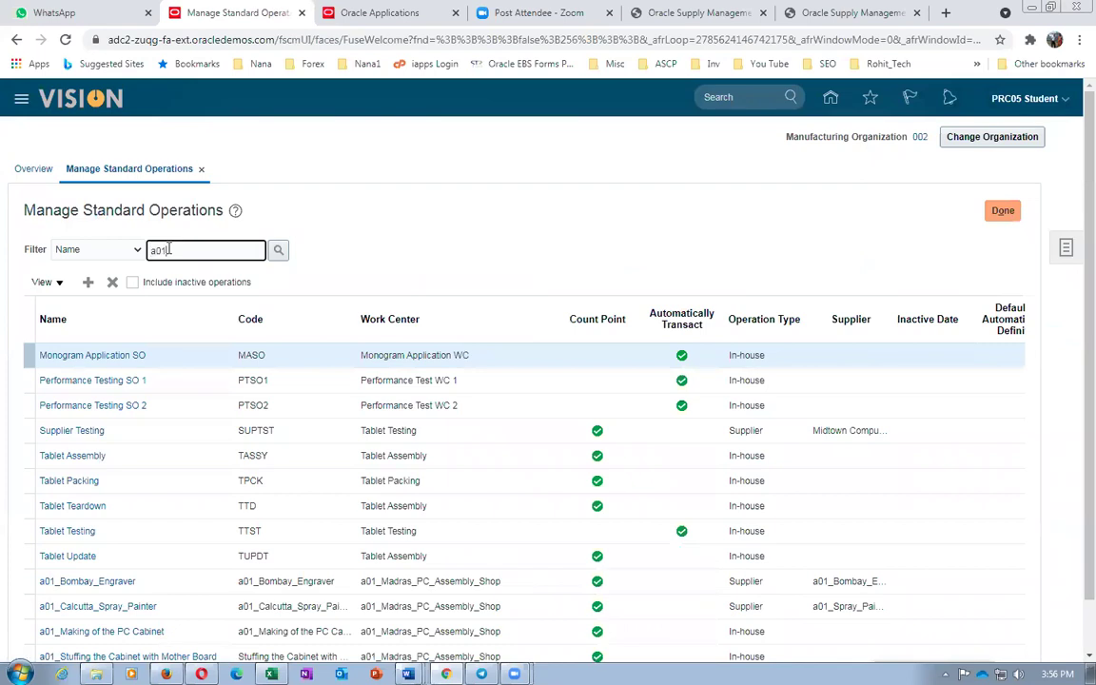
{"action": "key", "text": "Return"}
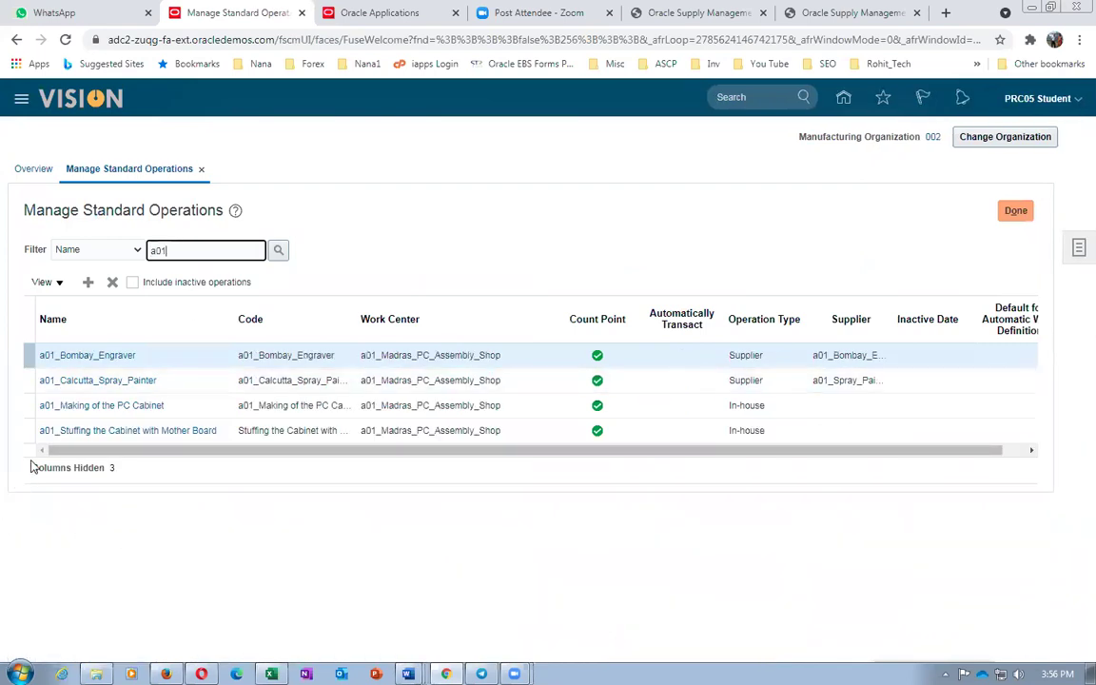
{"action": "left_click", "coordinate": [85, 430]}
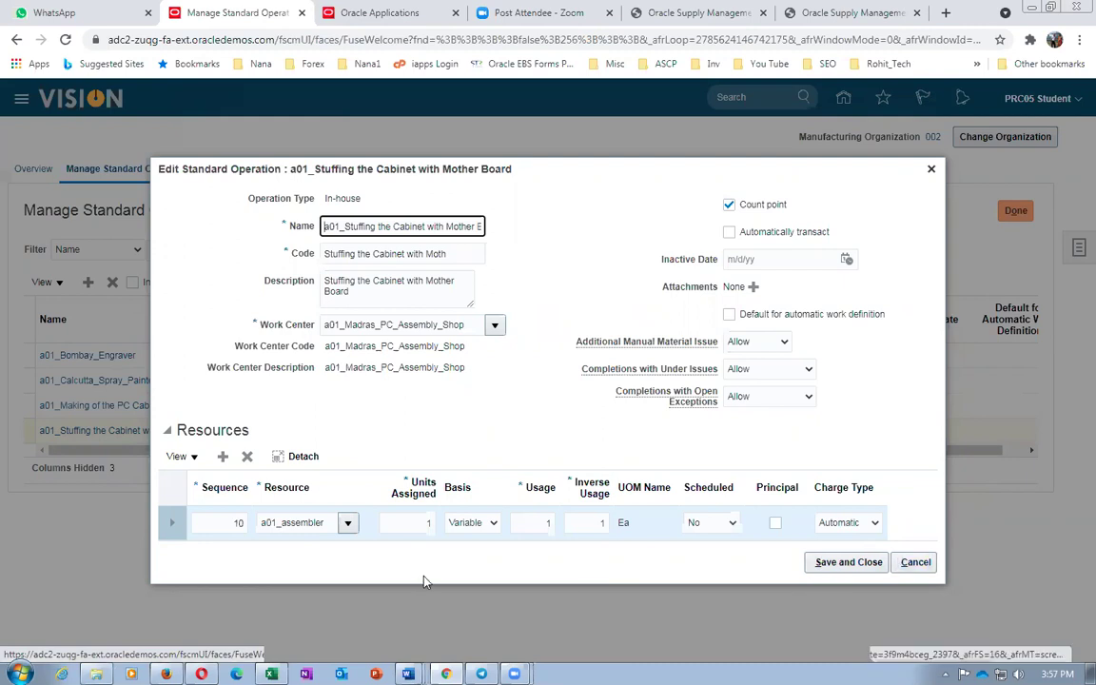
{"action": "left_click", "coordinate": [470, 528]}
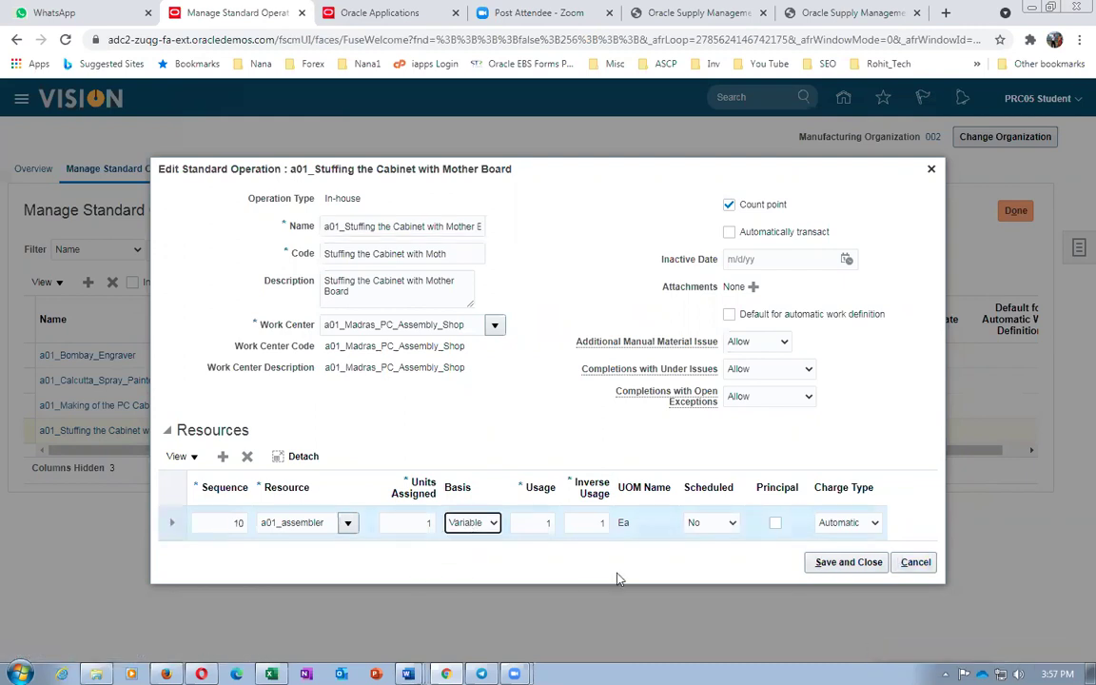
{"action": "left_click_drag", "start_coordinate": [331, 520], "coordinate": [155, 548]}
{"action": "key", "text": "ctrl+c"}
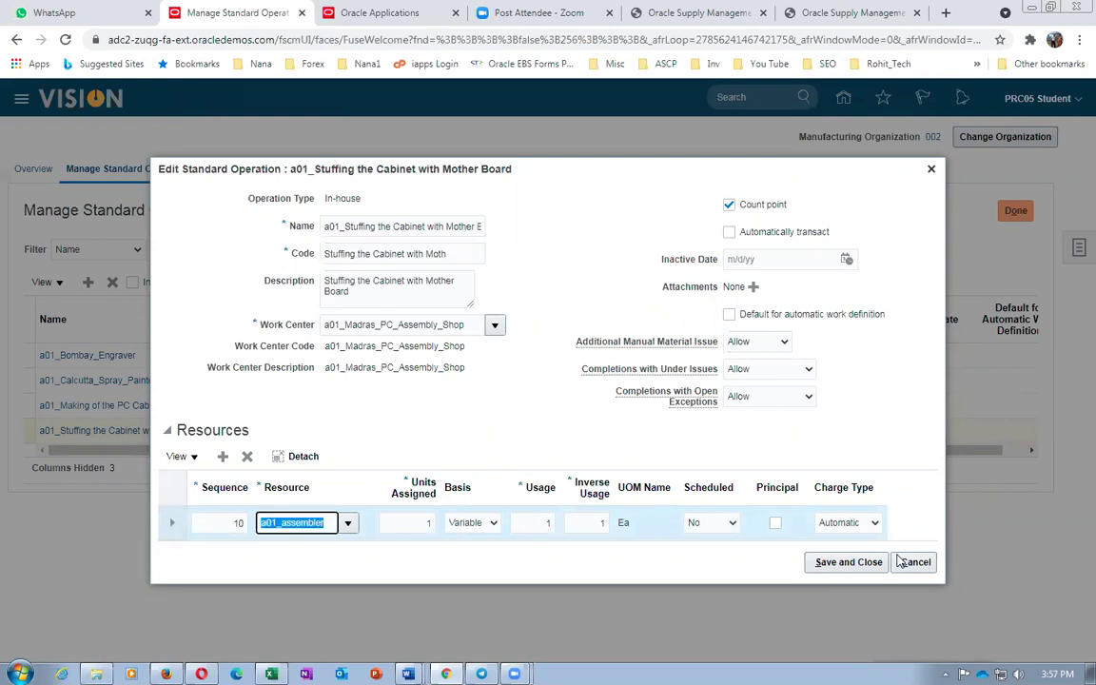
{"action": "left_click", "coordinate": [834, 560]}
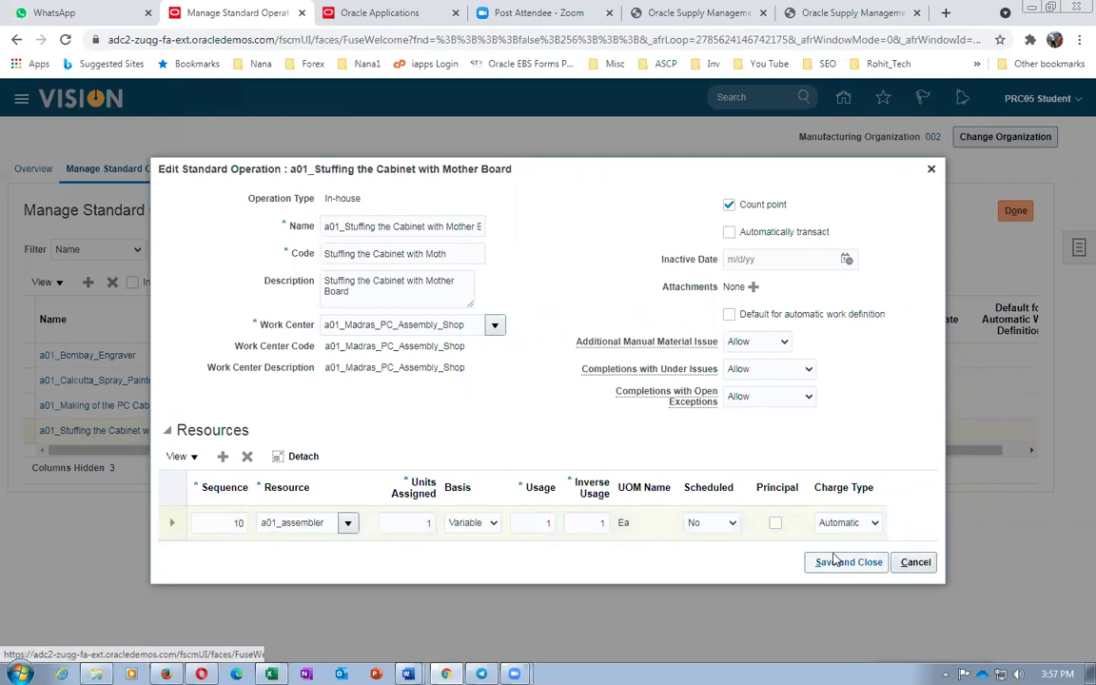
{"action": "left_click", "coordinate": [930, 563]}
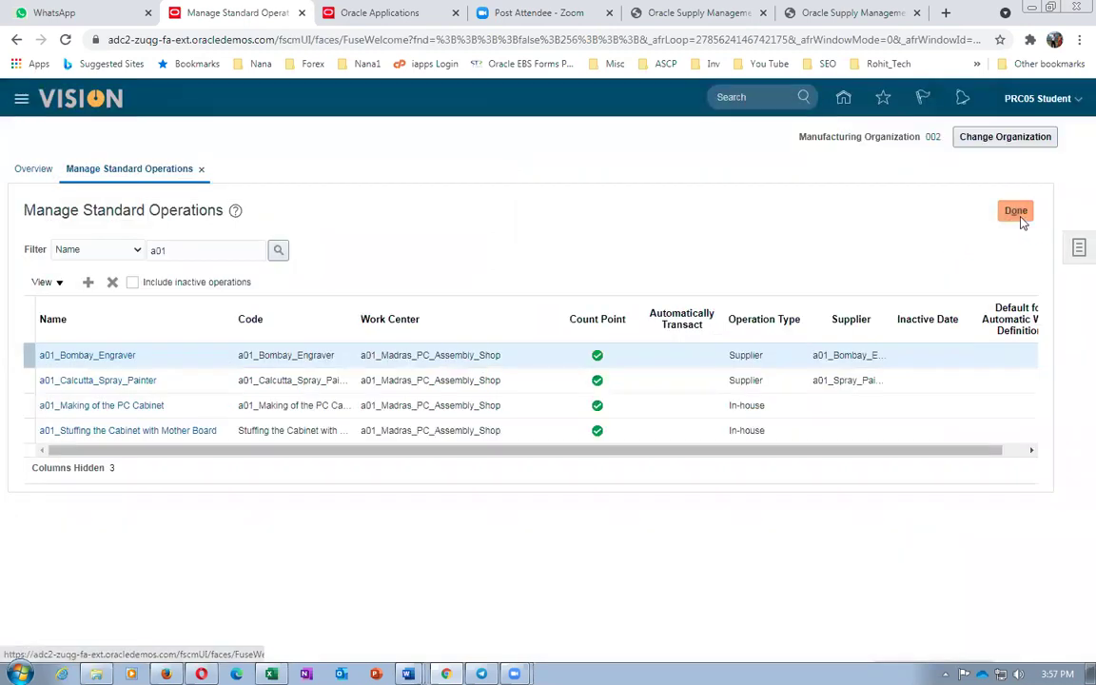
{"action": "left_click", "coordinate": [1020, 217]}
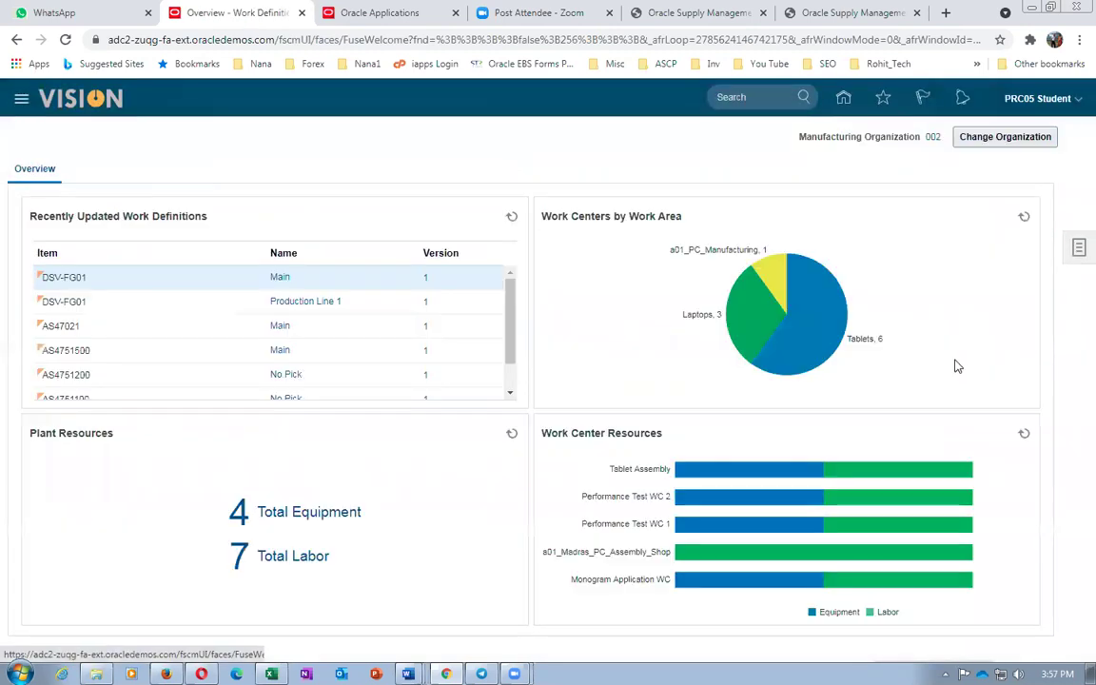
{"action": "left_click", "coordinate": [1079, 247]}
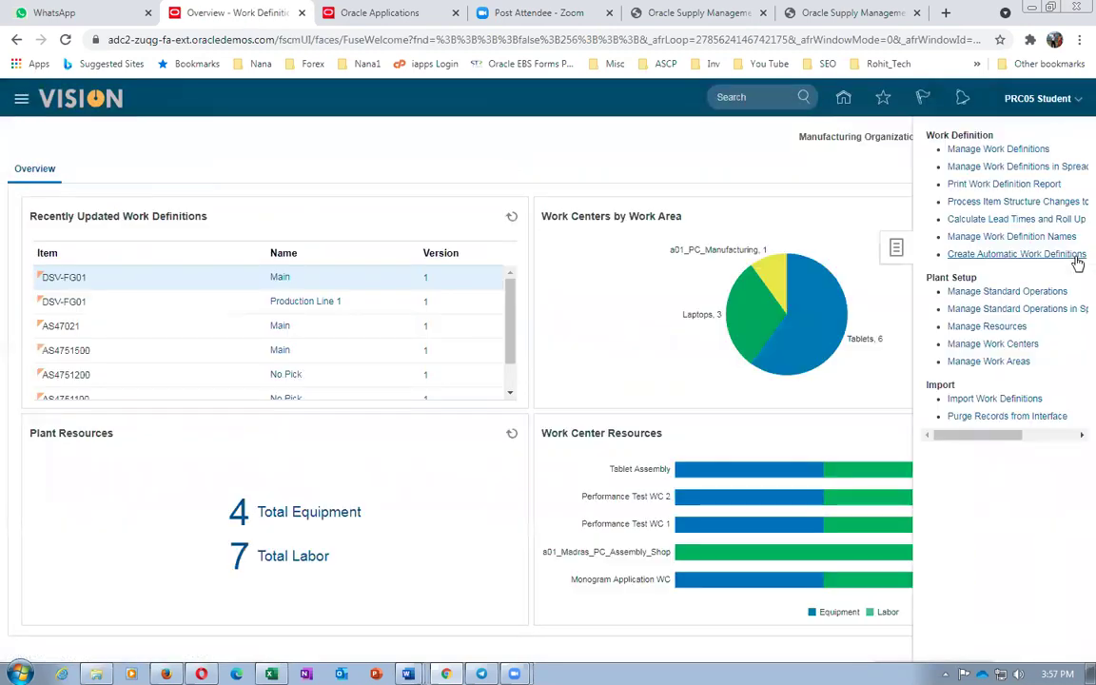
{"action": "left_click", "coordinate": [971, 340]}
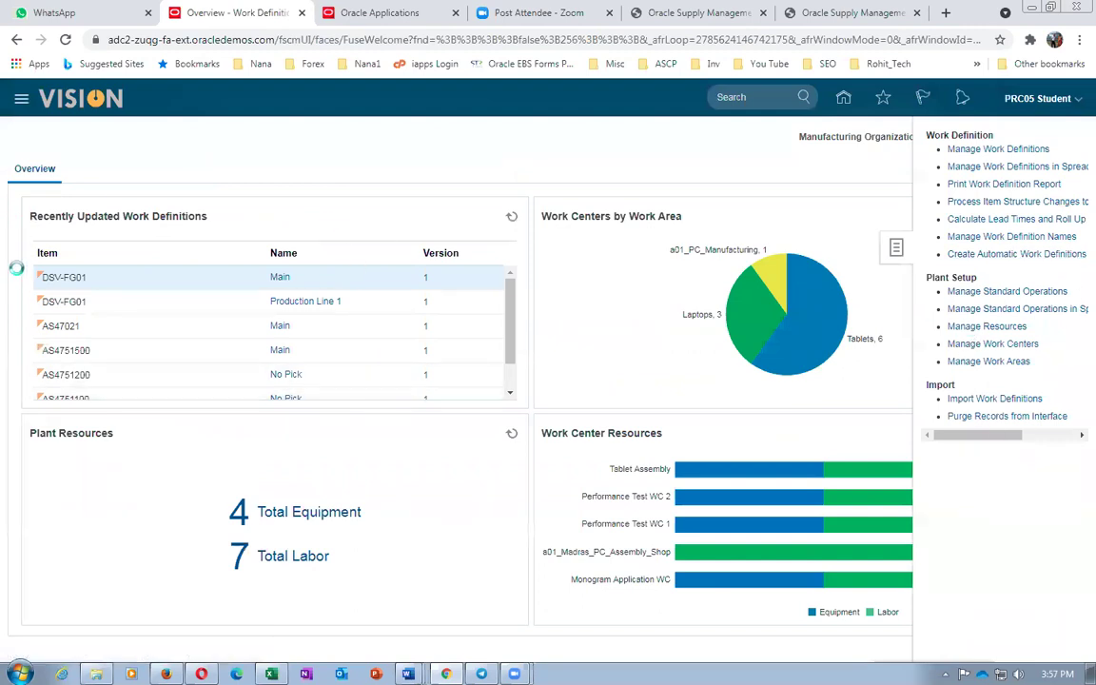
{"action": "left_click", "coordinate": [200, 251]}
{"action": "key", "text": "ctrl+v"}
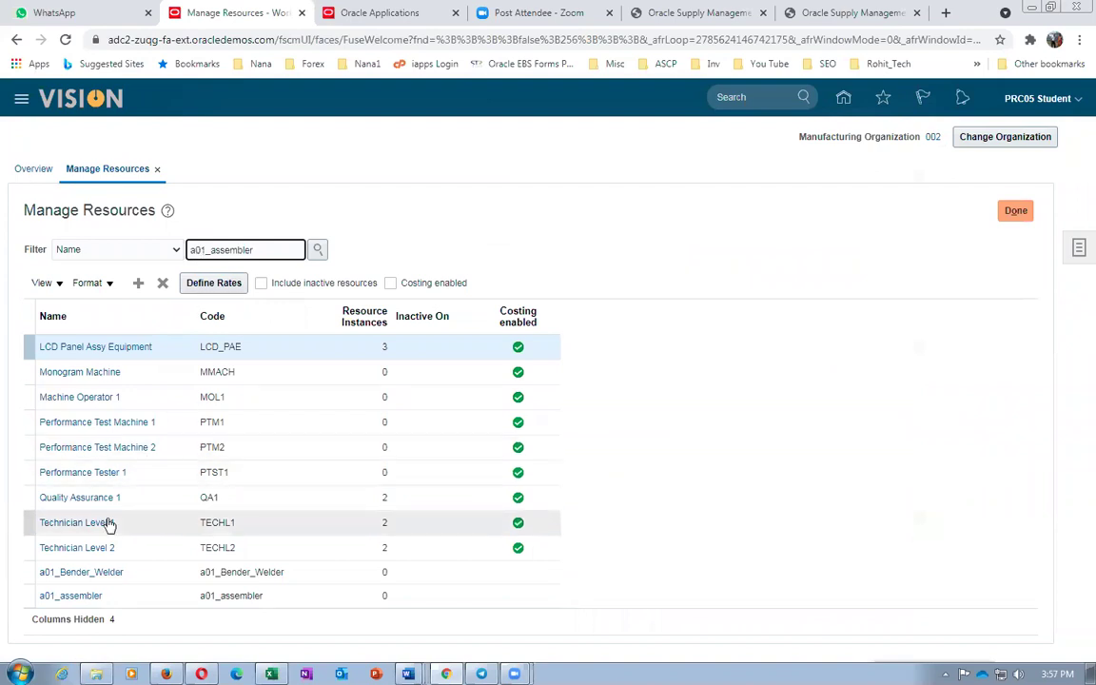
{"action": "left_click", "coordinate": [84, 601]}
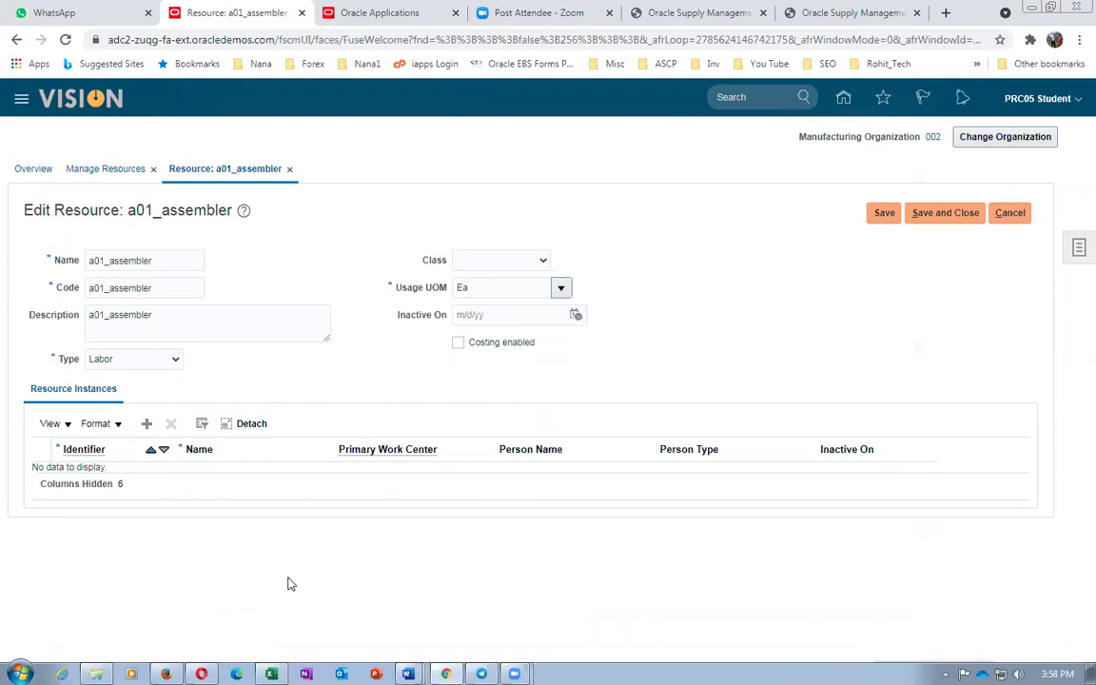
{"action": "left_click", "coordinate": [945, 212]}
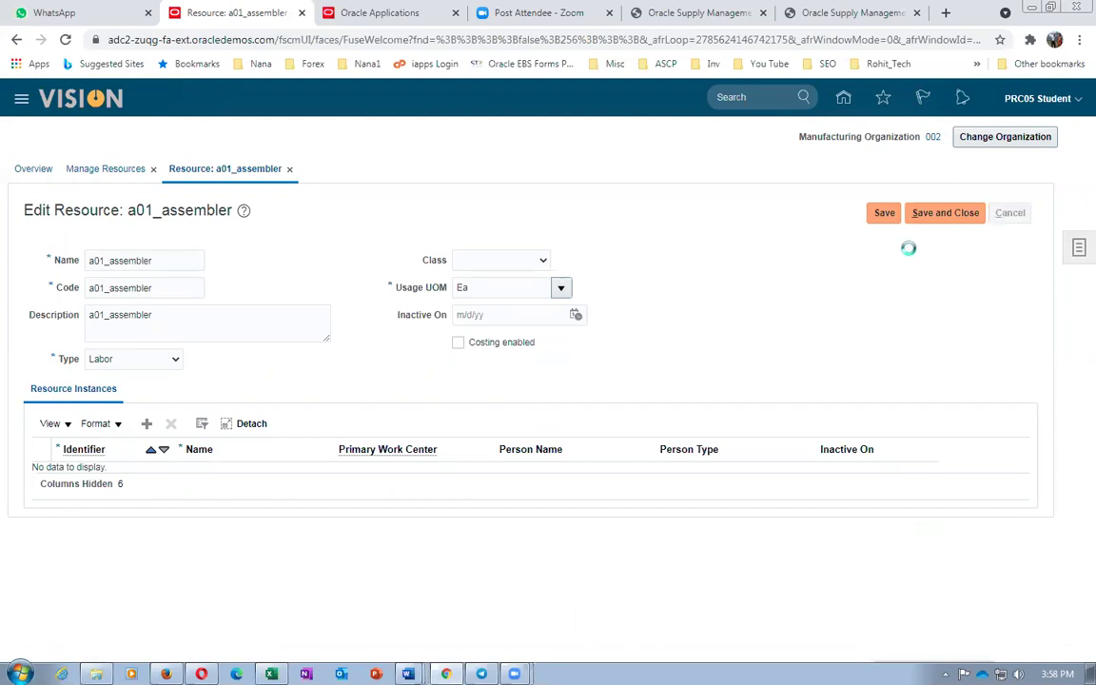
{"action": "left_click", "coordinate": [1017, 212]}
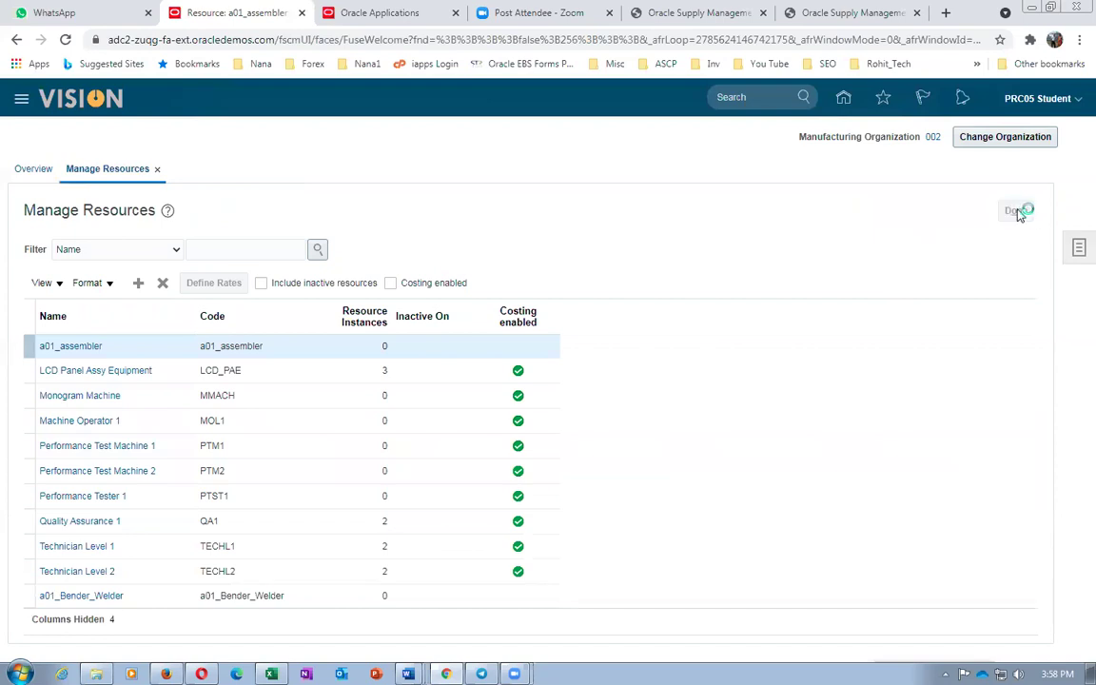
{"action": "left_click", "coordinate": [1078, 271]}
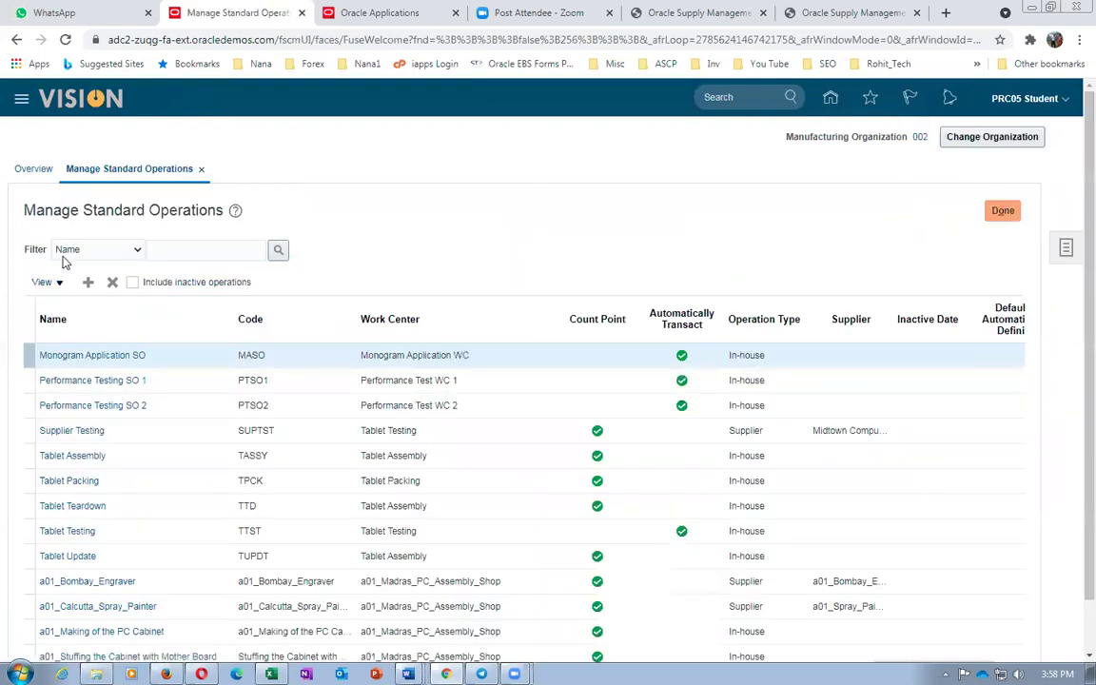
Create a standard operation with name, code and description a01_Stuffing.
{"action": "left_click", "coordinate": [86, 284]}
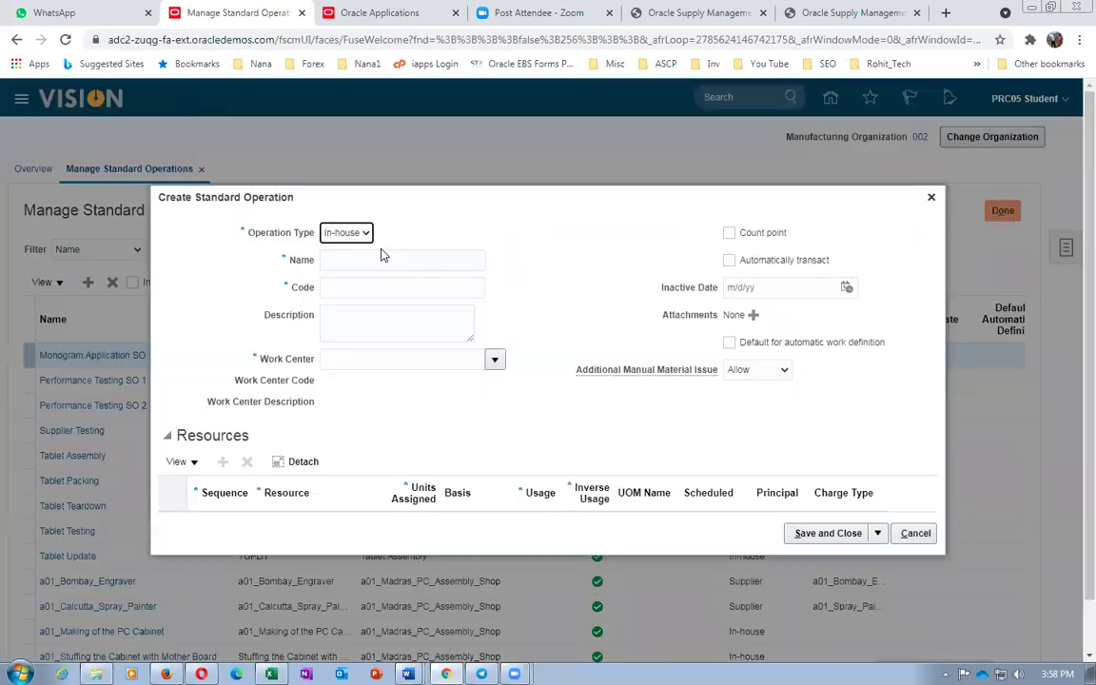
{"action": "left_click", "coordinate": [369, 260]}
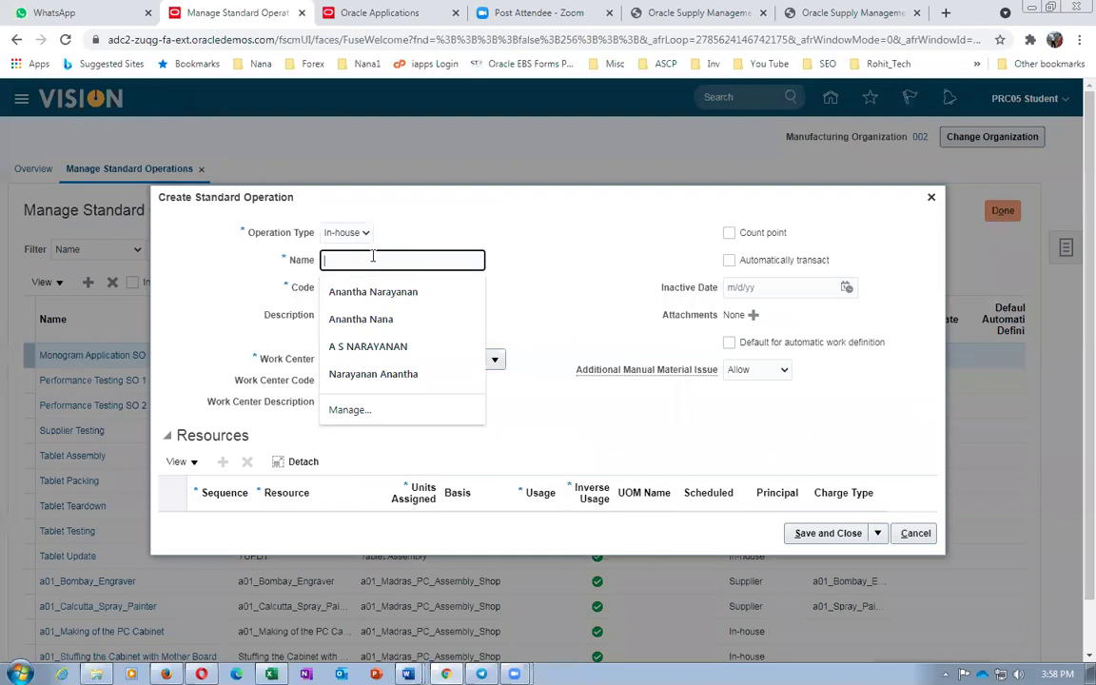
{"action": "type", "text": "a01_Stuffing"}
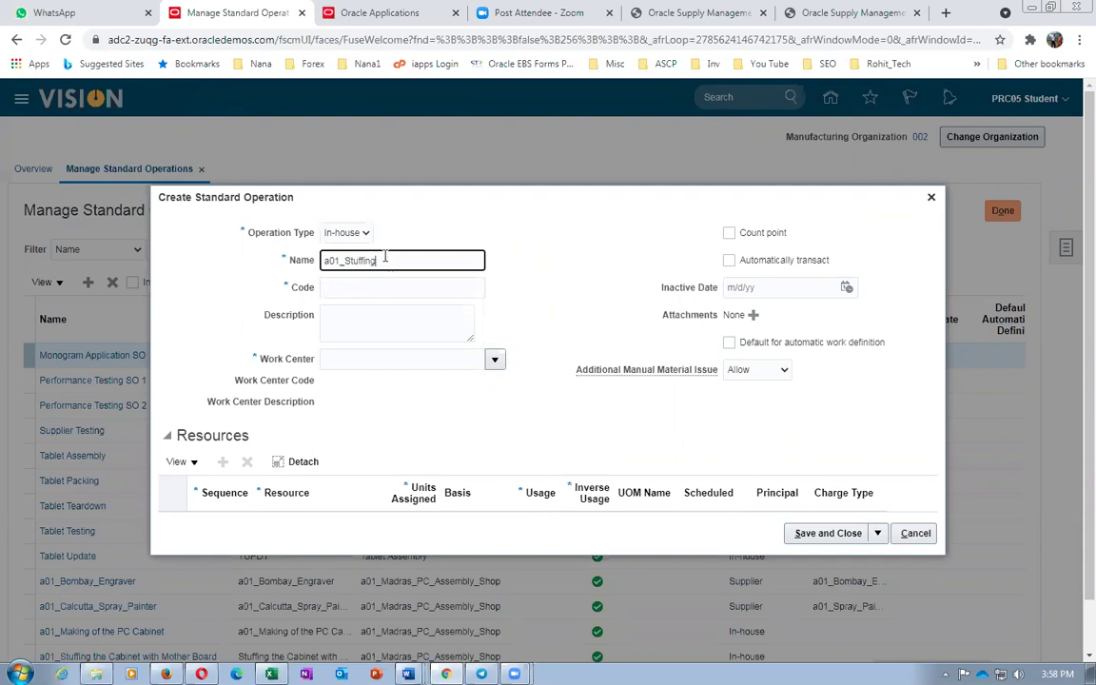
{"action": "left_click_drag", "start_coordinate": [385, 257], "coordinate": [233, 254]}
{"action": "key", "text": "ctrl+c"}
{"action": "left_click", "coordinate": [443, 287]}
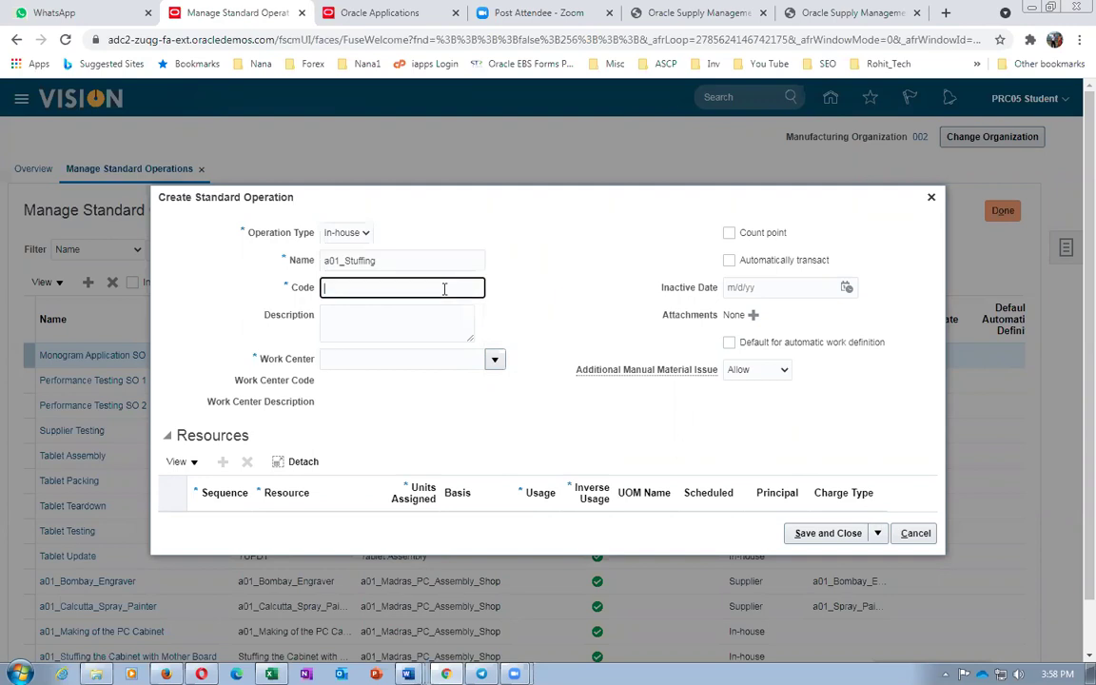
{"action": "key", "text": "ctrl+v"}
{"action": "left_click", "coordinate": [419, 326]}
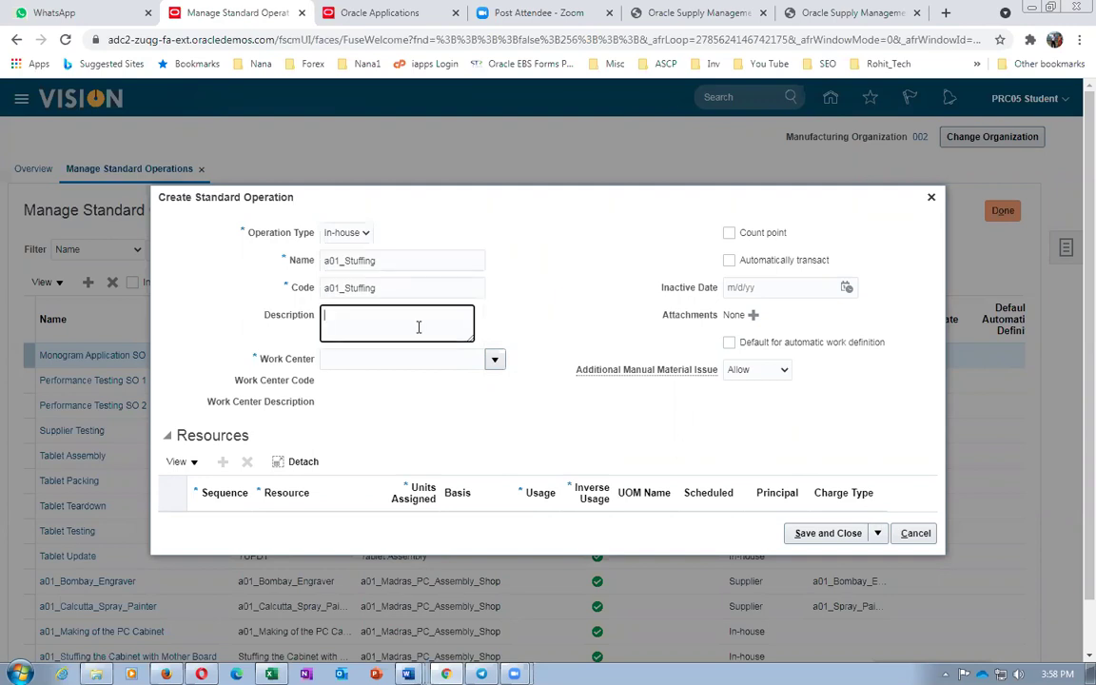
{"action": "key", "text": "ctrl+v"}
{"action": "left_click", "coordinate": [396, 366]}
Set work center a01_Madras_PC_Assembly_Shop and add resource a01_assembler.
{"action": "type", "text": "a01"}
{"action": "key", "text": "Tab"}
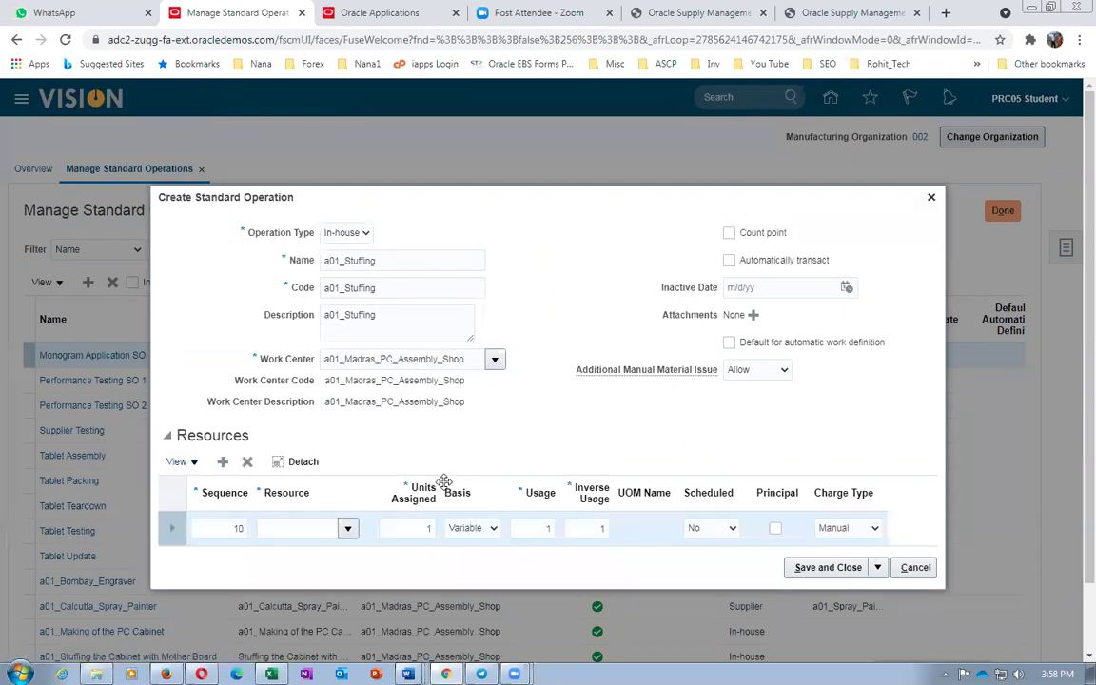
{"action": "left_click", "coordinate": [326, 512]}
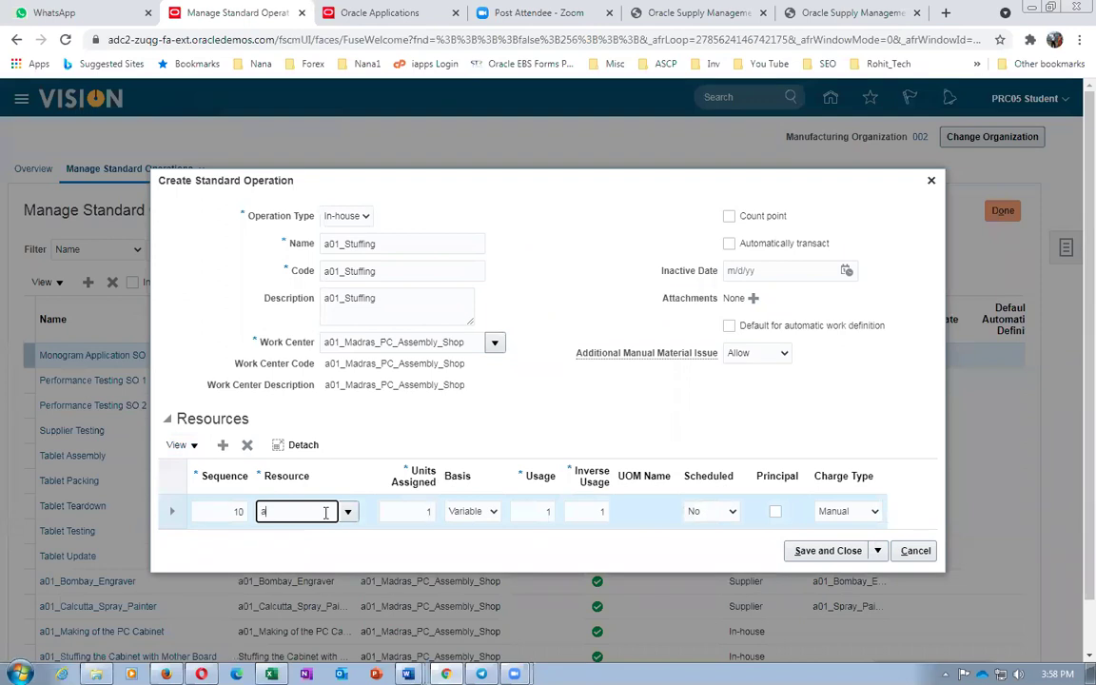
{"action": "type", "text": "a01"}
{"action": "key", "text": "Tab"}
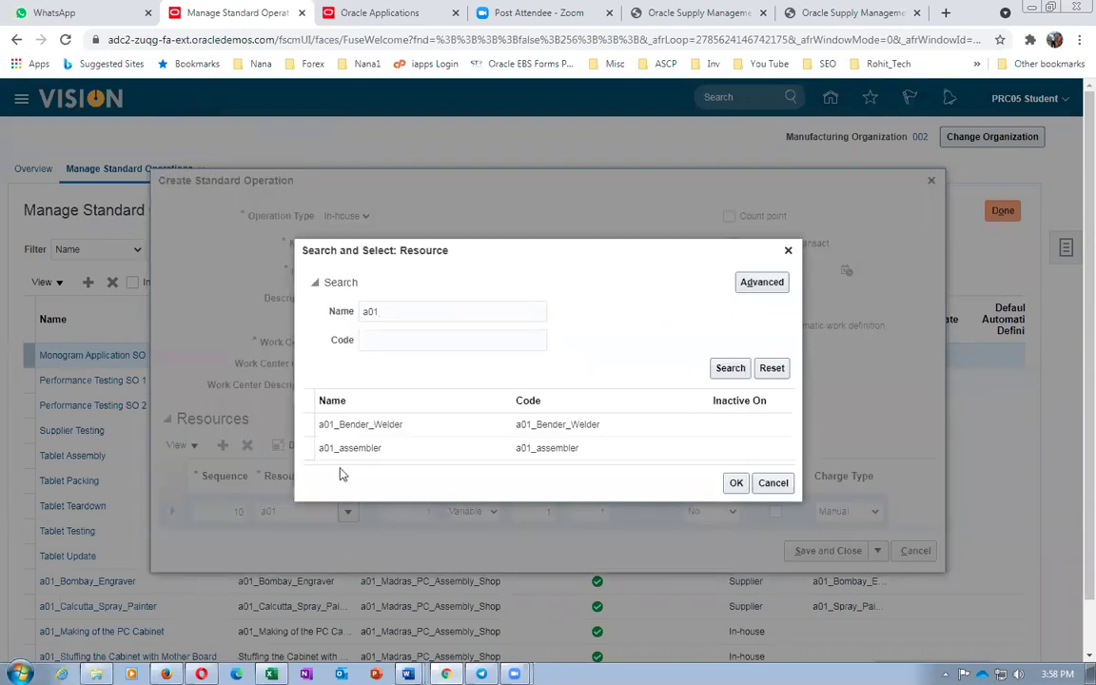
{"action": "left_click", "coordinate": [362, 456]}
{"action": "left_click", "coordinate": [736, 483]}
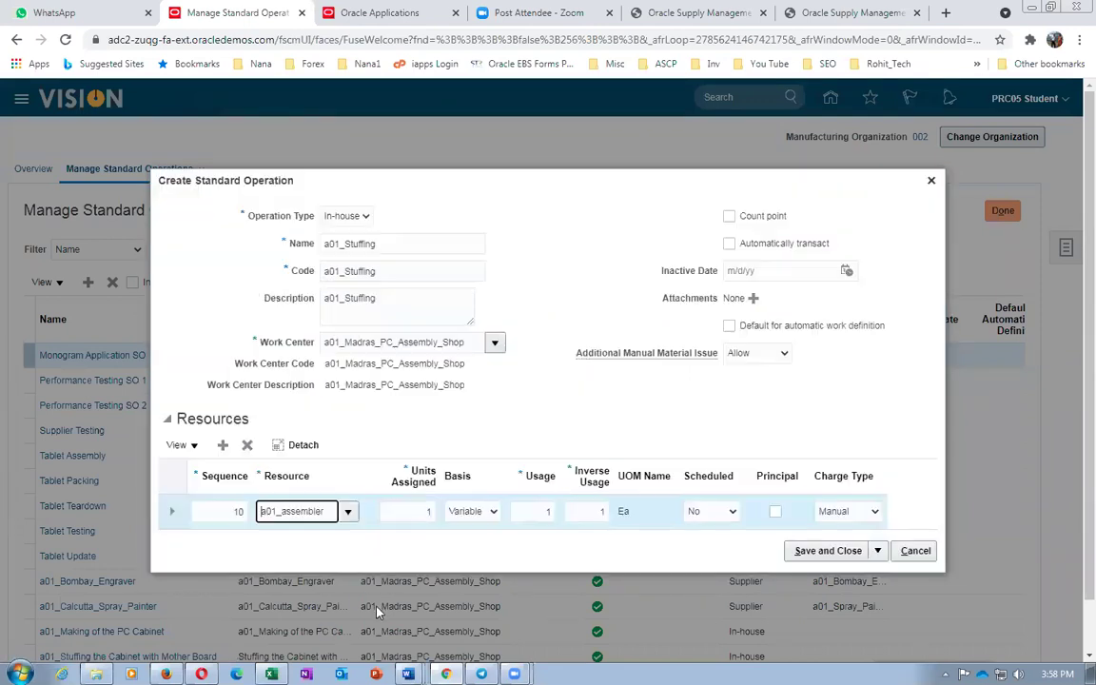
Set charge type Automatic, mark it a count point, and save the operation.
{"action": "left_click", "coordinate": [838, 512]}
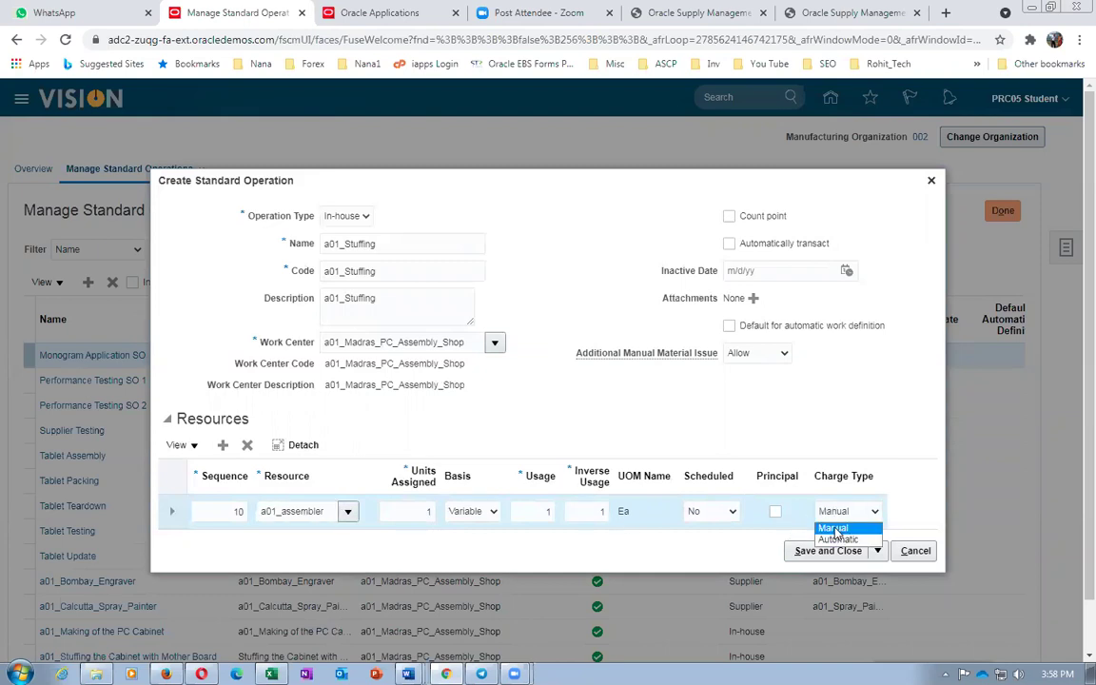
{"action": "left_click", "coordinate": [834, 541]}
{"action": "left_click", "coordinate": [729, 216]}
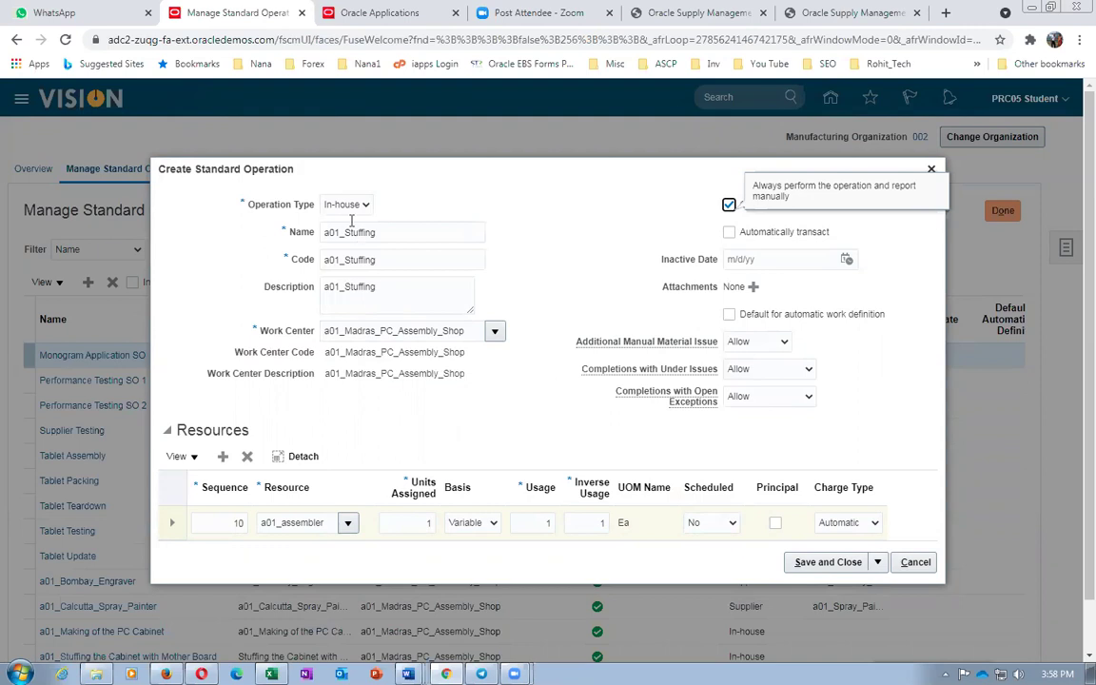
{"action": "left_click", "coordinate": [847, 564]}
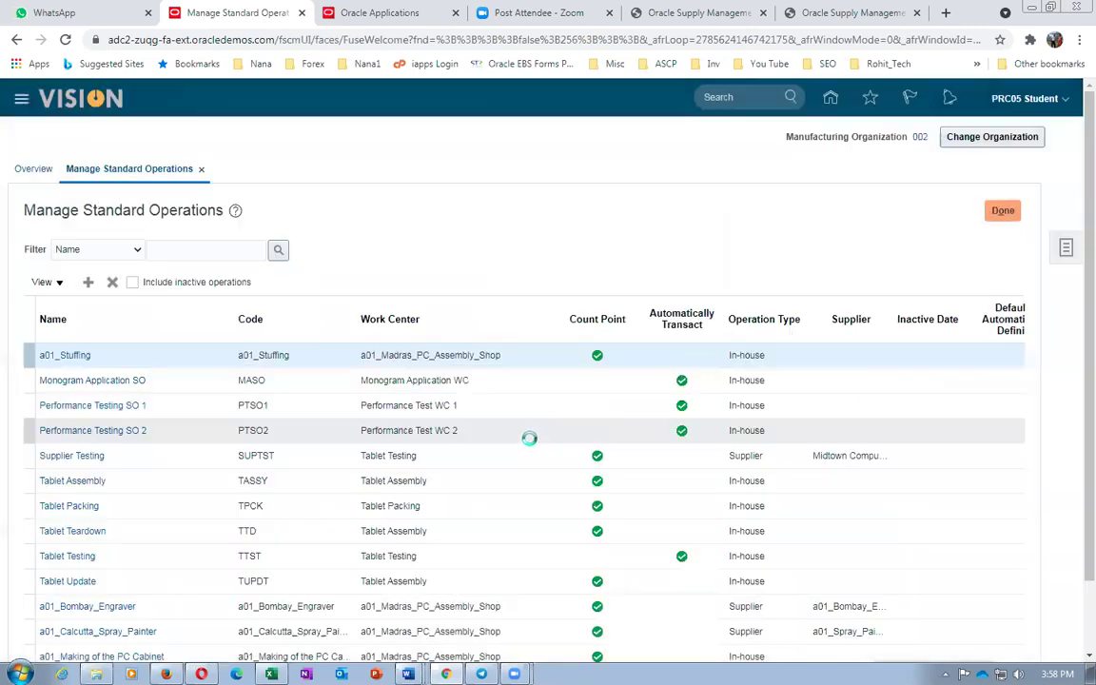
{"action": "left_click", "coordinate": [999, 211]}
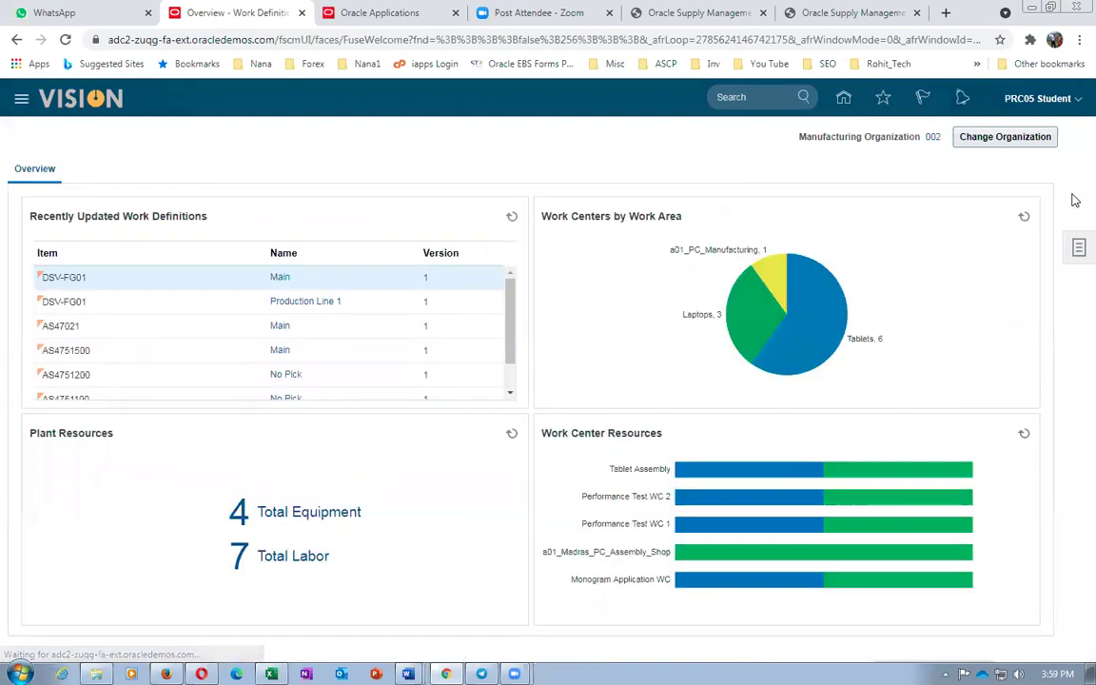
Create a work definition for item a01_PC_Cabinet named Main and continue to operations.
{"action": "left_click", "coordinate": [1077, 248]}
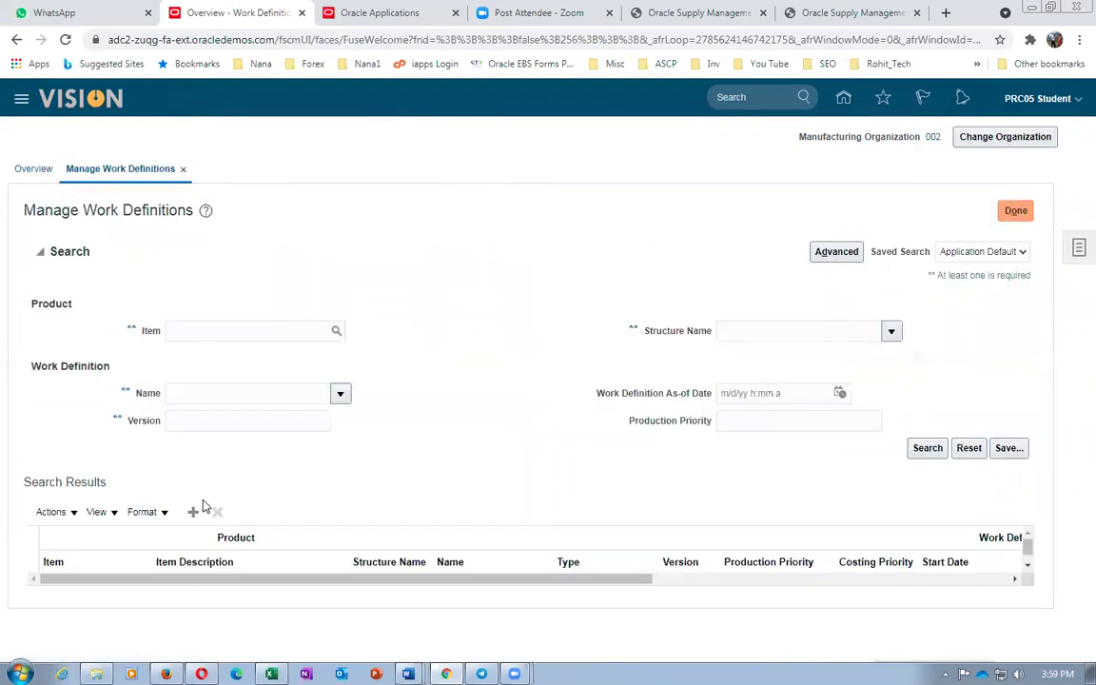
{"action": "left_click", "coordinate": [193, 512]}
{"action": "left_click", "coordinate": [392, 313]}
{"action": "key", "text": "ctrl+v"}
{"action": "key", "text": "BackSpace"}
{"action": "key", "text": "BackSpace"}
{"action": "key", "text": "BackSpace"}
{"action": "key", "text": "BackSpace"}
{"action": "key", "text": "BackSpace"}
{"action": "key", "text": "BackSpace"}
{"action": "key", "text": "BackSpace"}
{"action": "key", "text": "Tab"}
{"action": "left_click", "coordinate": [348, 407]}
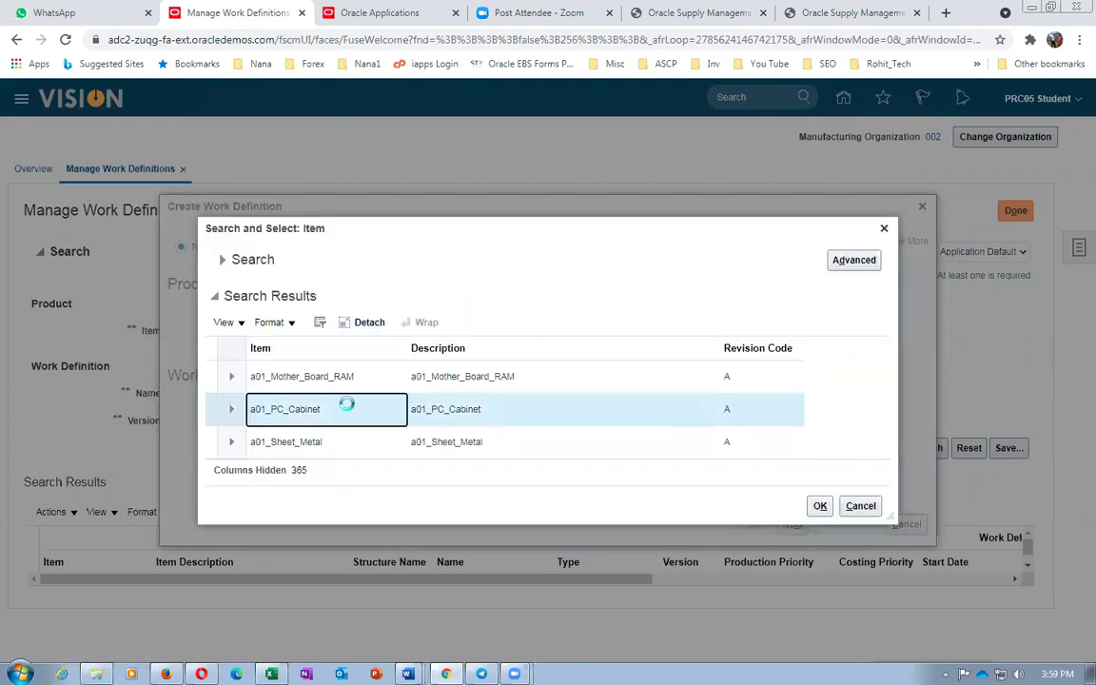
{"action": "left_click", "coordinate": [818, 507]}
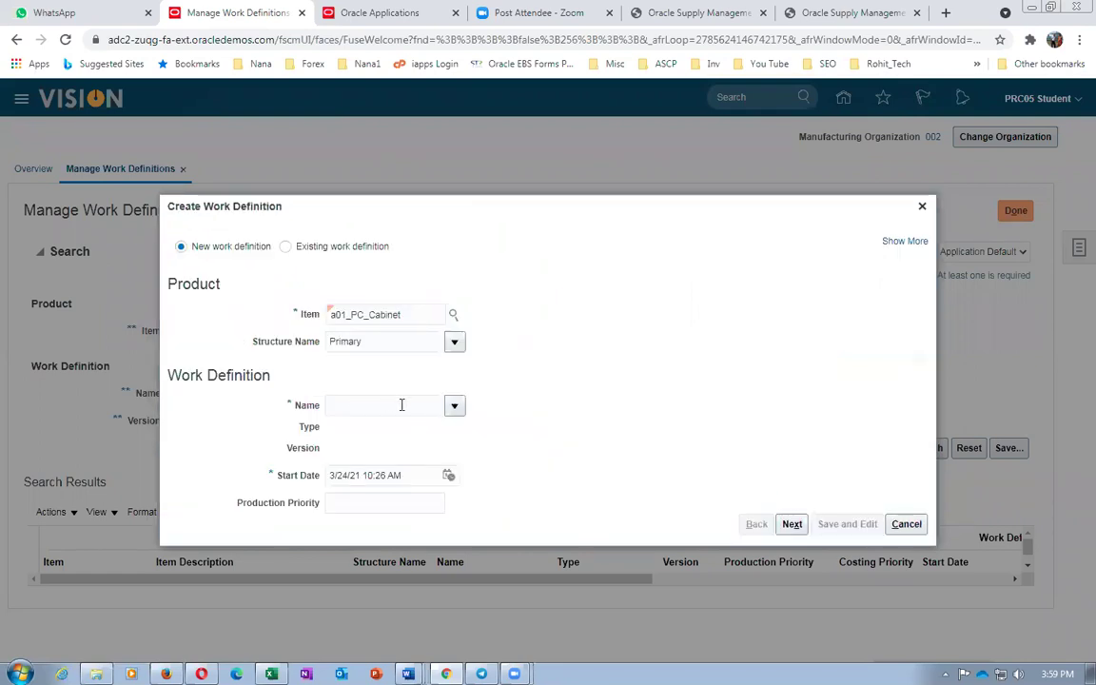
{"action": "left_click", "coordinate": [454, 406]}
{"action": "left_click", "coordinate": [371, 454]}
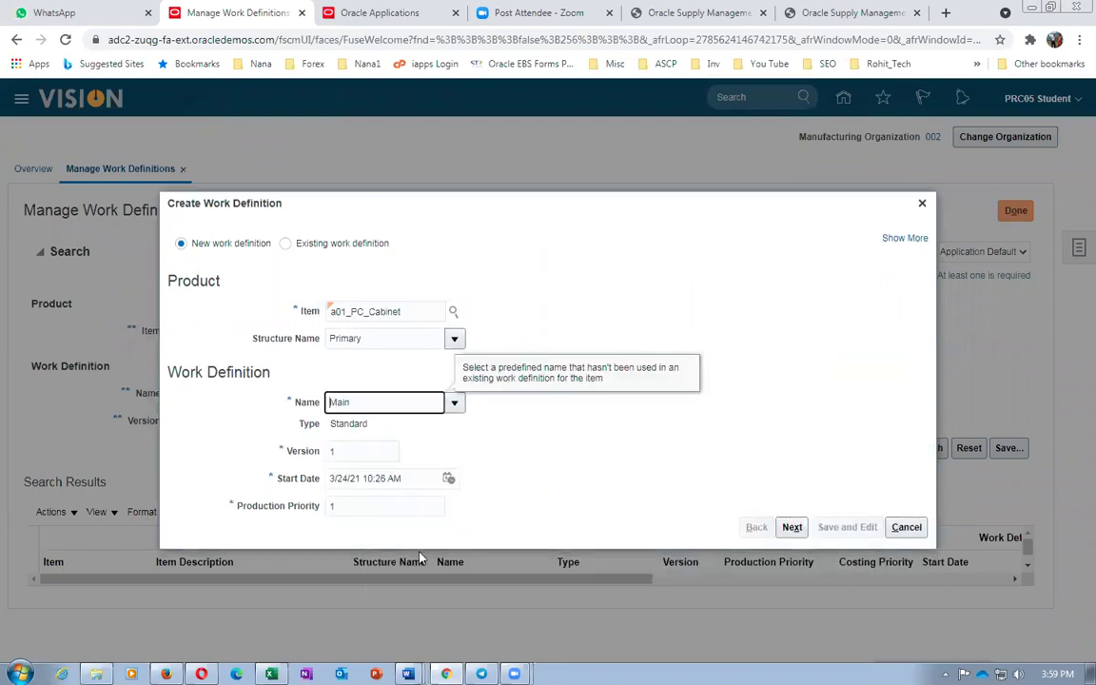
{"action": "left_click", "coordinate": [792, 529]}
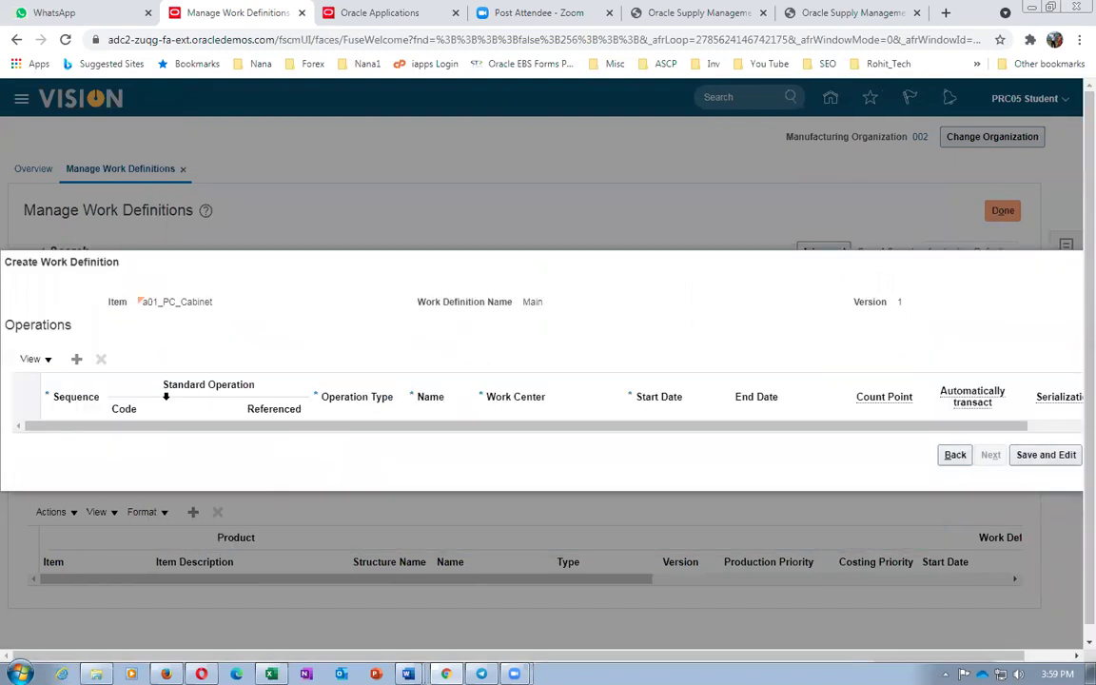
Add operation 10 using a01_Making of the PC Cabinet, then bring up the Word notes.
{"action": "left_click", "coordinate": [76, 359]}
{"action": "left_click", "coordinate": [166, 420]}
{"action": "type", "text": "a01"}
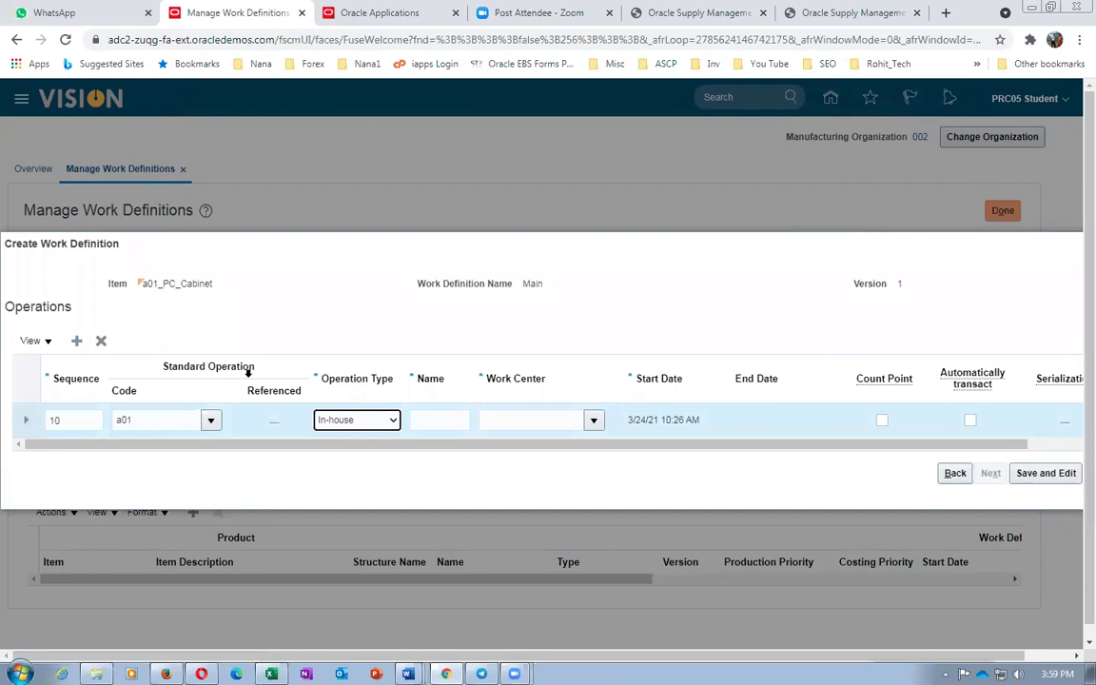
{"action": "key", "text": "Tab"}
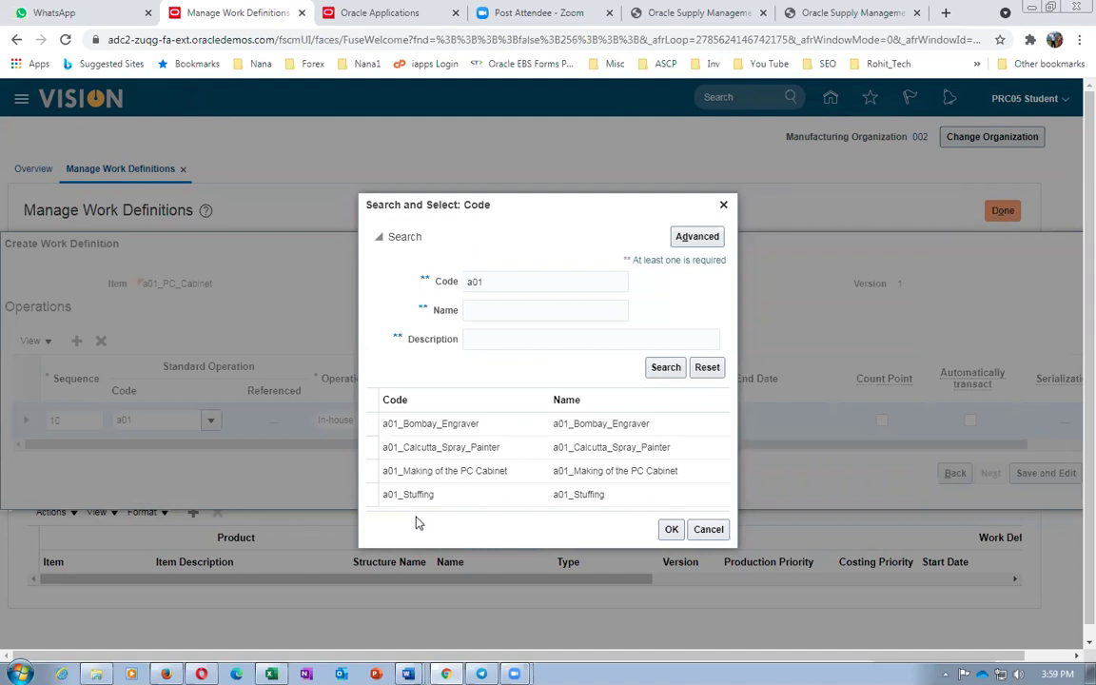
{"action": "left_click", "coordinate": [509, 481]}
{"action": "left_click", "coordinate": [671, 529]}
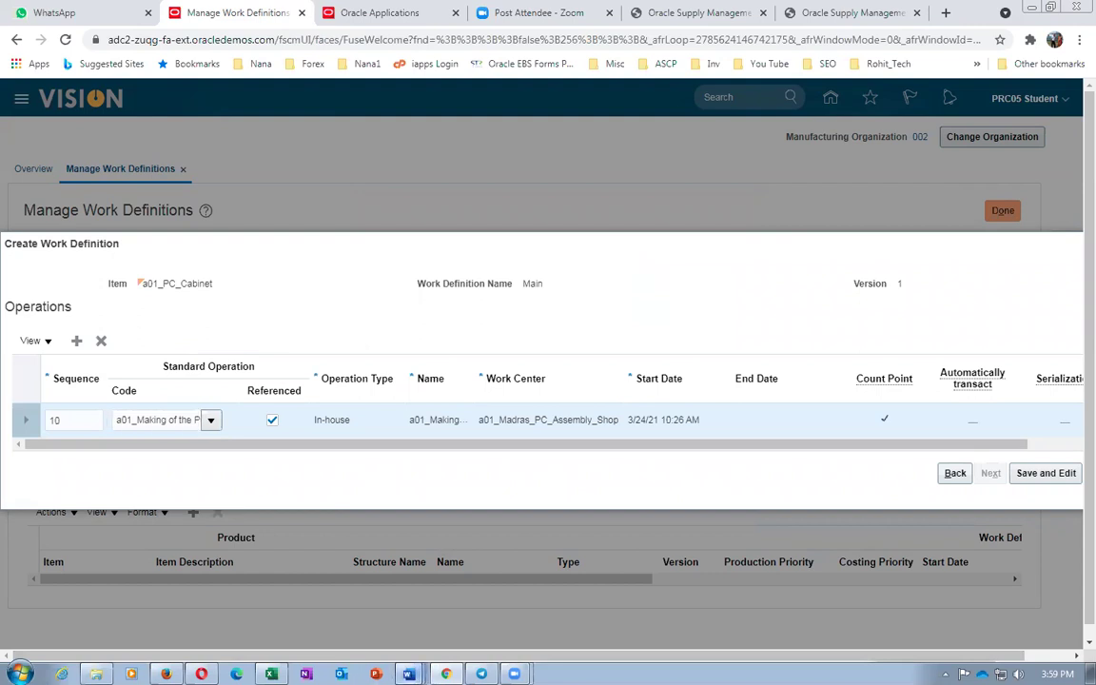
{"action": "left_click", "coordinate": [407, 673]}
{"action": "left_click", "coordinate": [346, 514]}
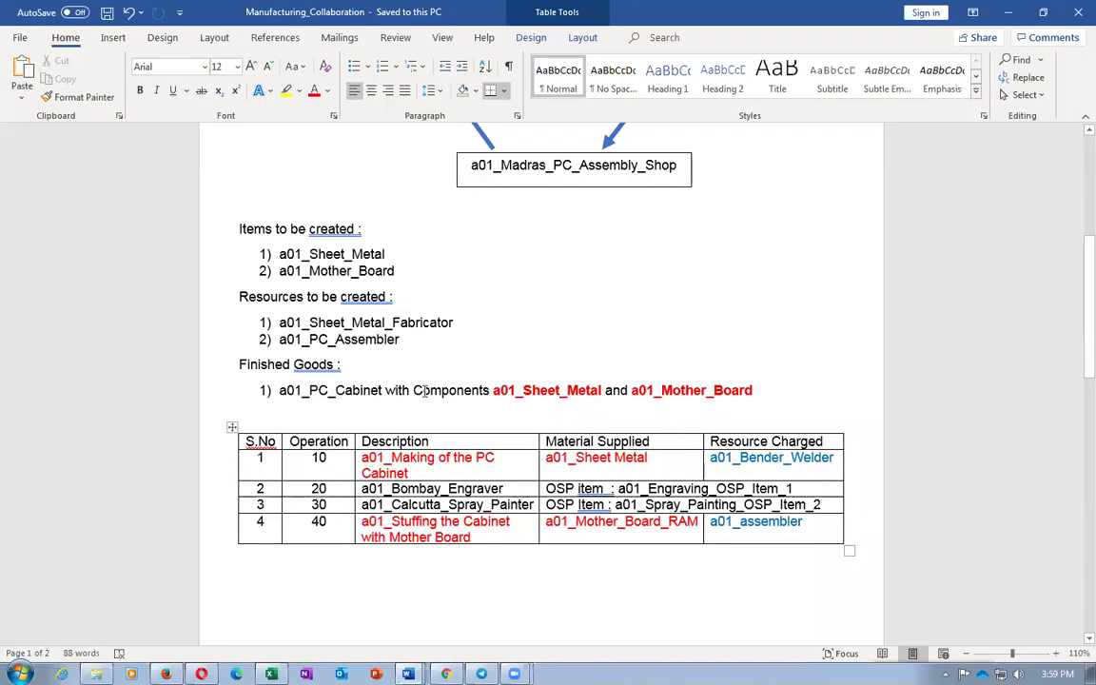
Scroll up to view the PC Cabinet outside processing flow diagram, then return to Oracle.
{"action": "scroll", "coordinate": [436, 406], "scroll_direction": "up", "scroll_amount": 5}
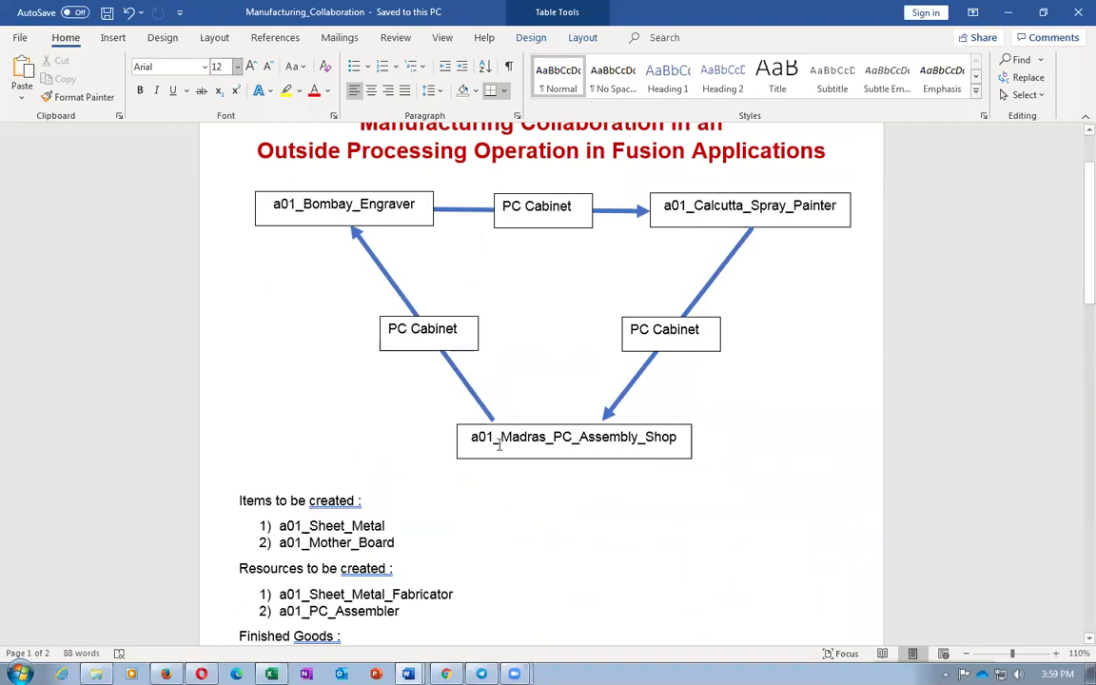
{"action": "key", "text": "alt+Tab"}
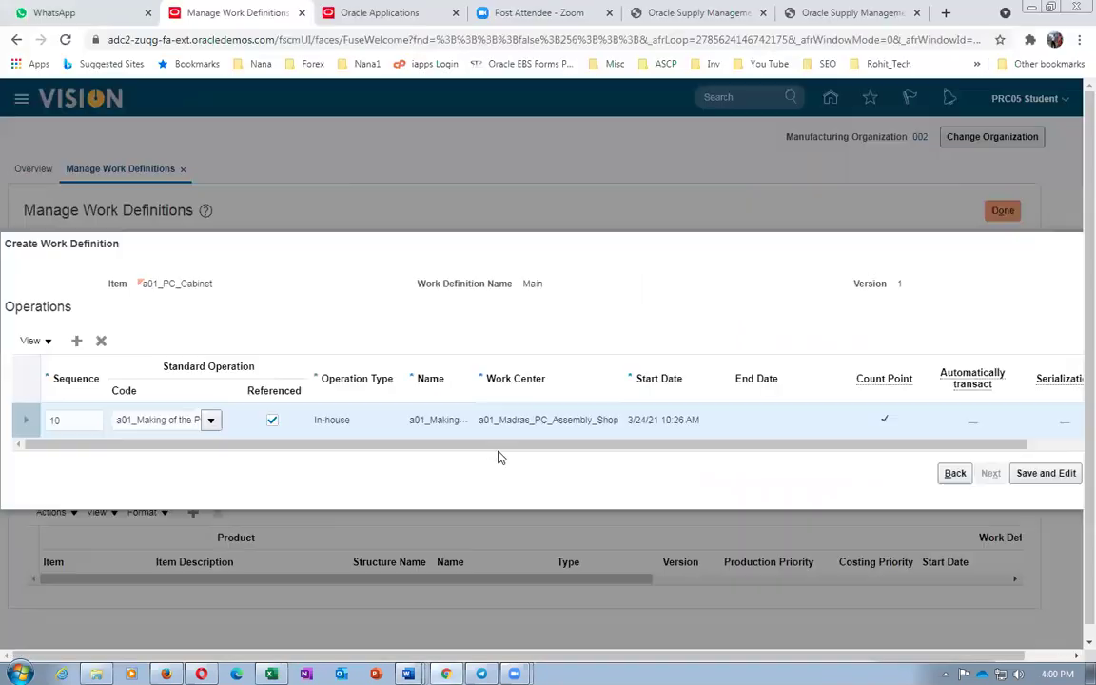
Add operation 20 using supplier operation a01_Bombay_Engraver, then return to the Manufacturing_Collaboration document.
{"action": "left_click", "coordinate": [77, 340]}
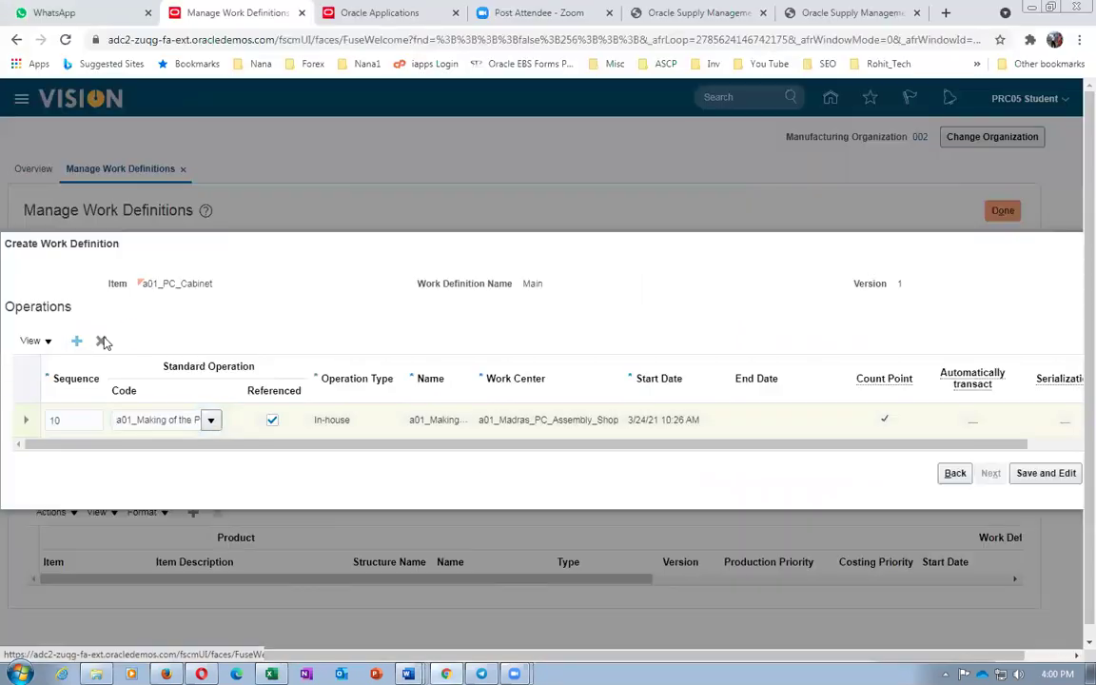
{"action": "left_click", "coordinate": [160, 438]}
{"action": "key", "text": "Tab"}
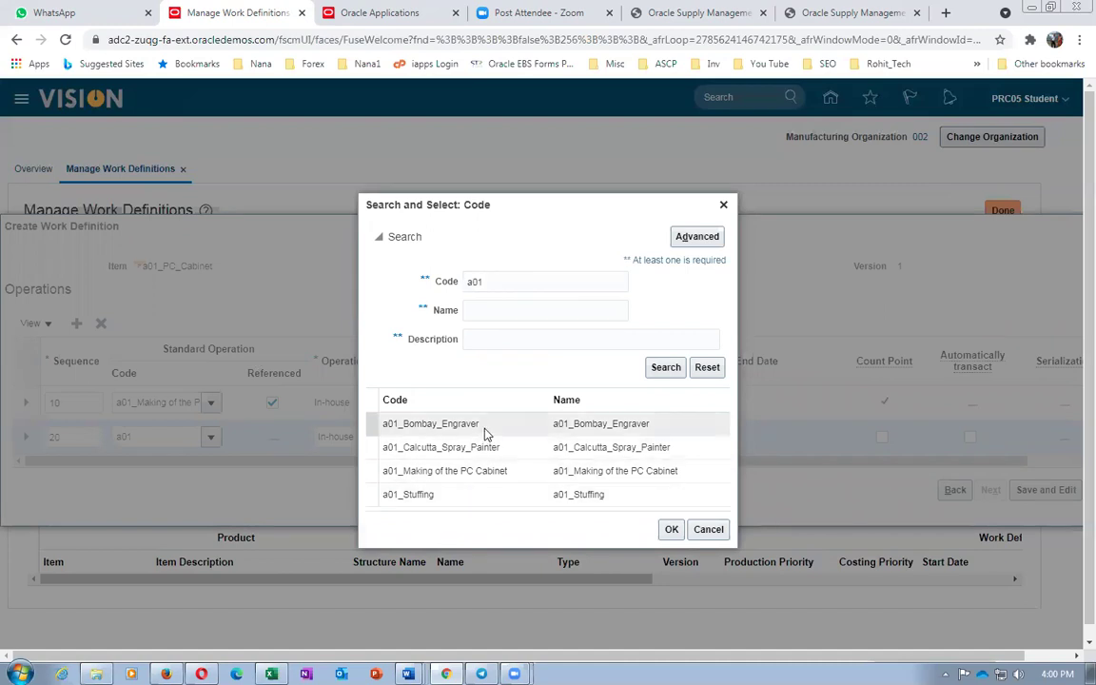
{"action": "left_click", "coordinate": [485, 433]}
{"action": "left_click", "coordinate": [671, 529]}
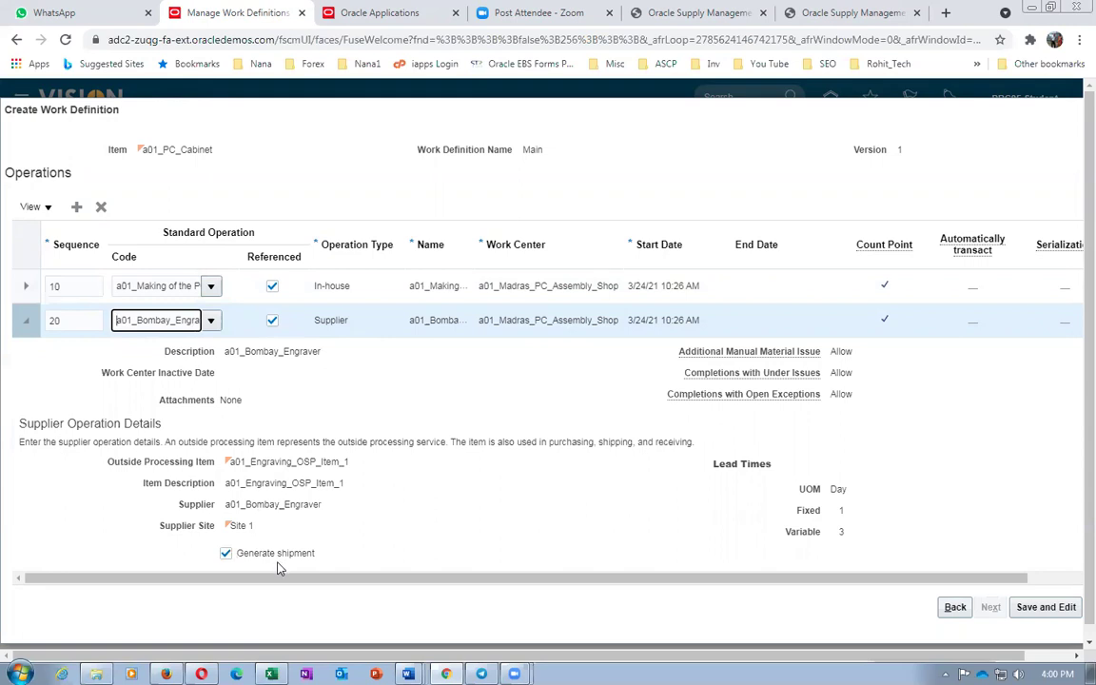
{"action": "key", "text": "alt+Tab"}
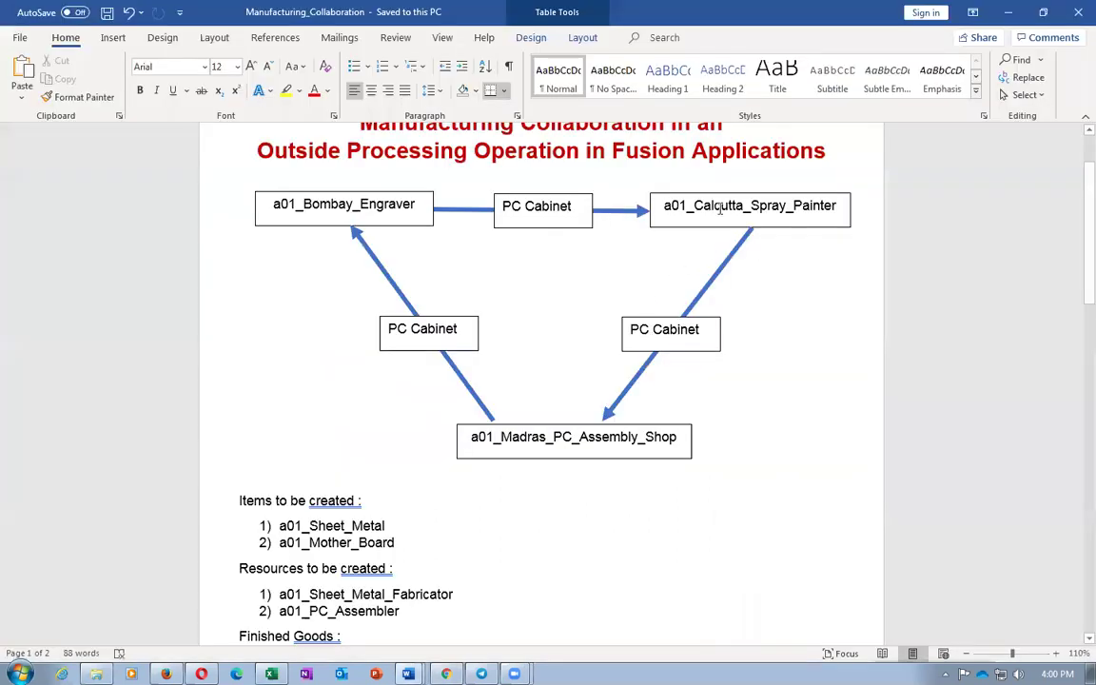
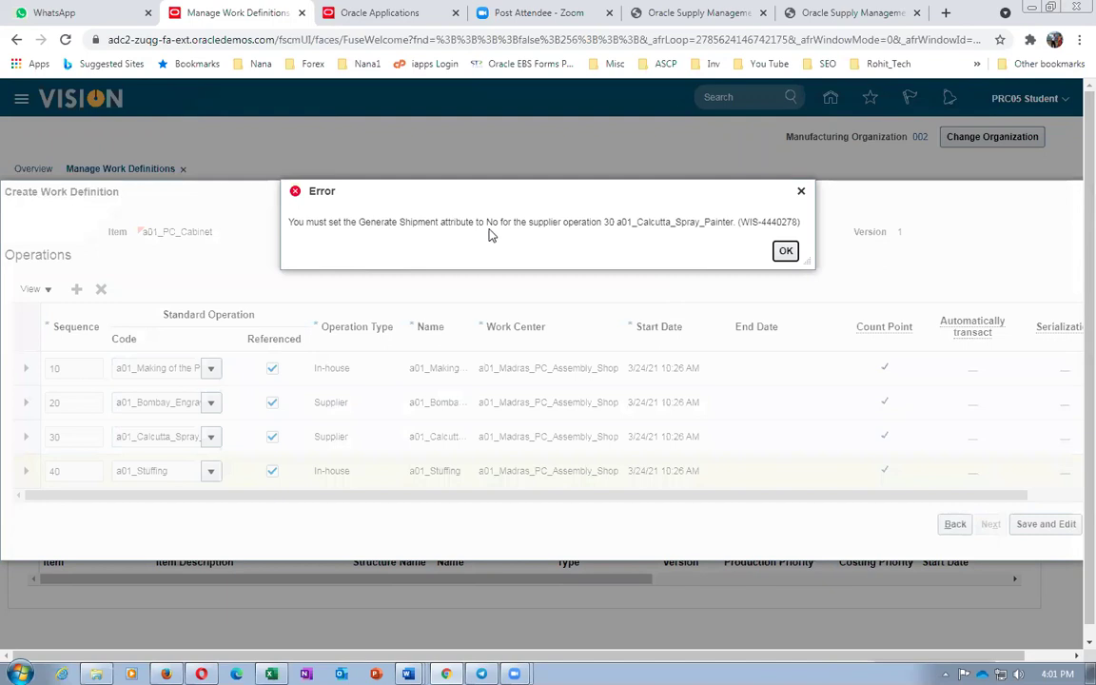
Copy the operation name from the Generate Shipment error, check the Word notes, then dismiss the error.
{"action": "left_click_drag", "start_coordinate": [612, 221], "coordinate": [678, 221]}
{"action": "key", "text": "alt+Tab"}
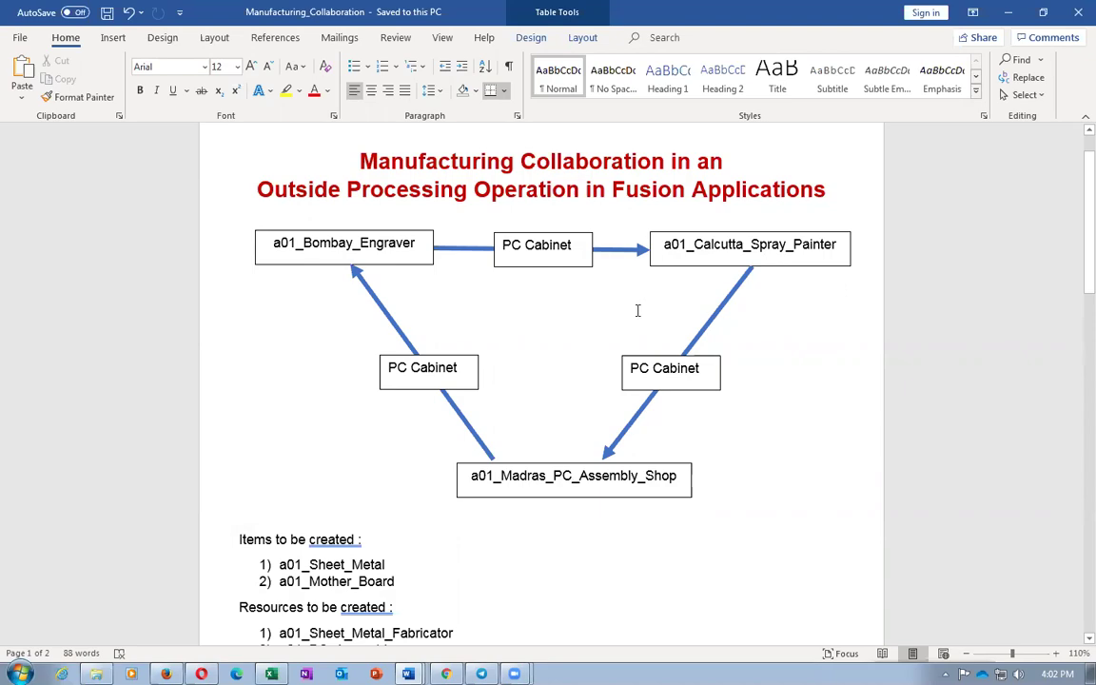
{"action": "key", "text": "alt+Tab"}
{"action": "left_click_drag", "start_coordinate": [682, 222], "coordinate": [609, 224]}
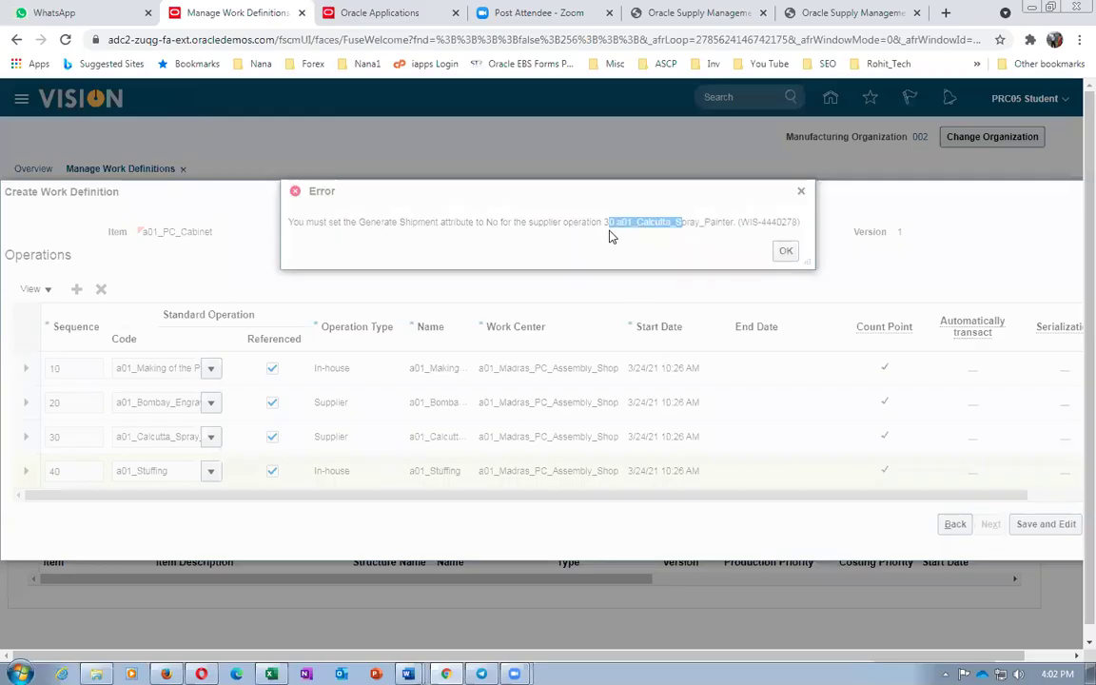
{"action": "left_click", "coordinate": [783, 252]}
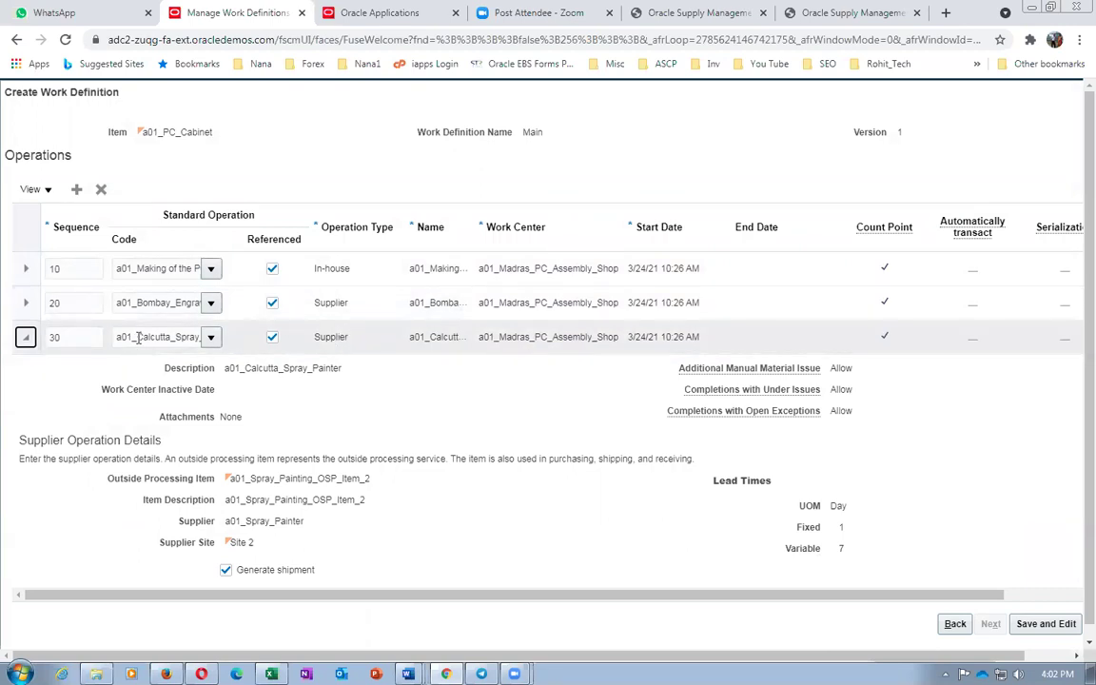
Turn off Generate shipment for supplier operation 30 and save the work definition.
{"action": "left_click", "coordinate": [254, 342]}
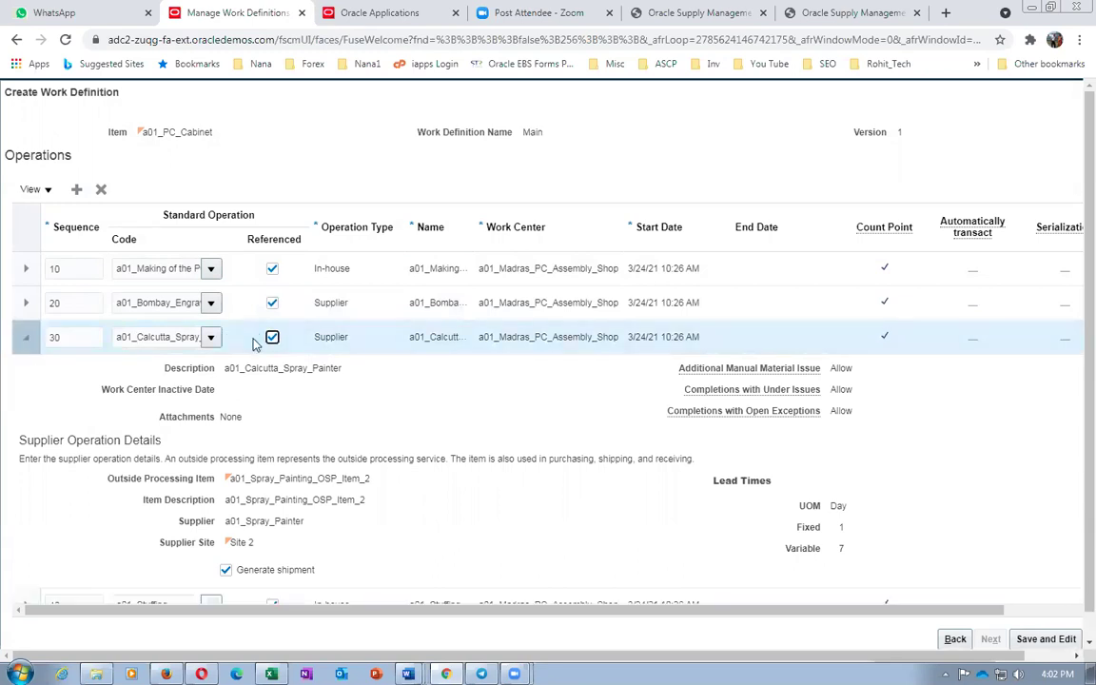
{"action": "left_click", "coordinate": [226, 572]}
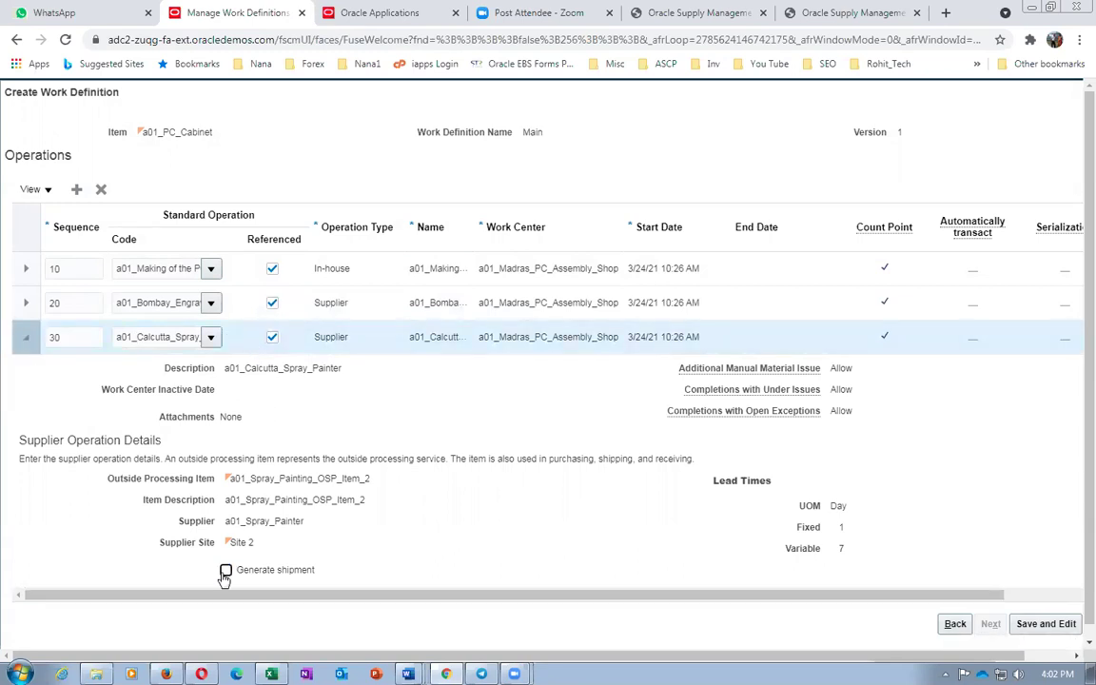
{"action": "left_click", "coordinate": [26, 337]}
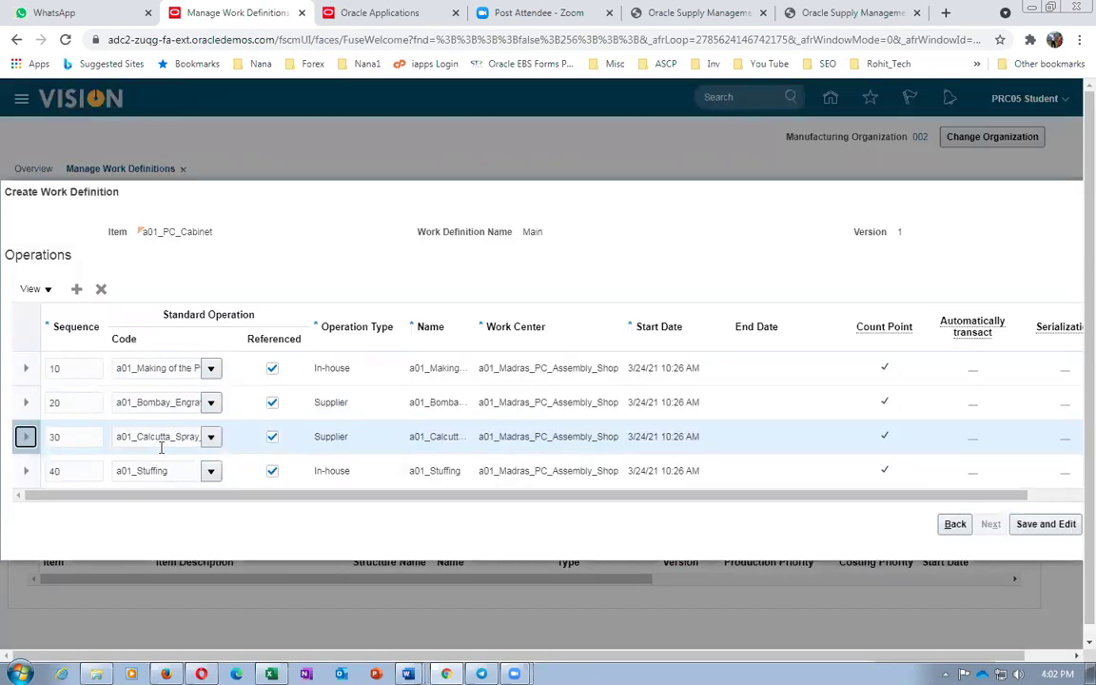
{"action": "left_click", "coordinate": [25, 436]}
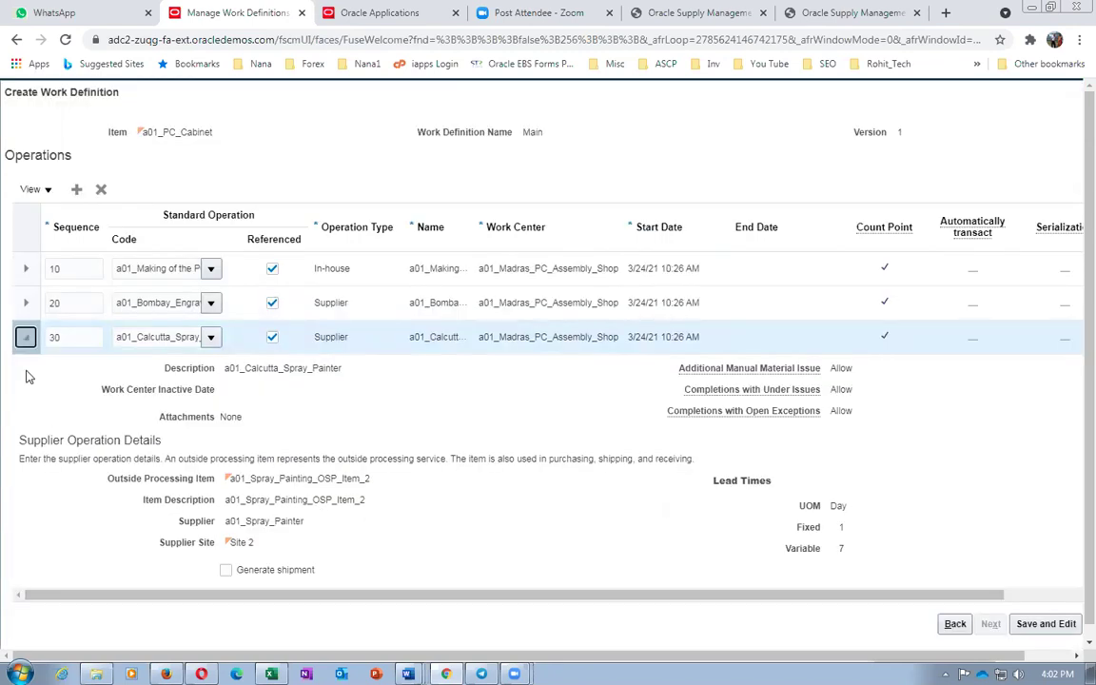
{"action": "left_click", "coordinate": [26, 339]}
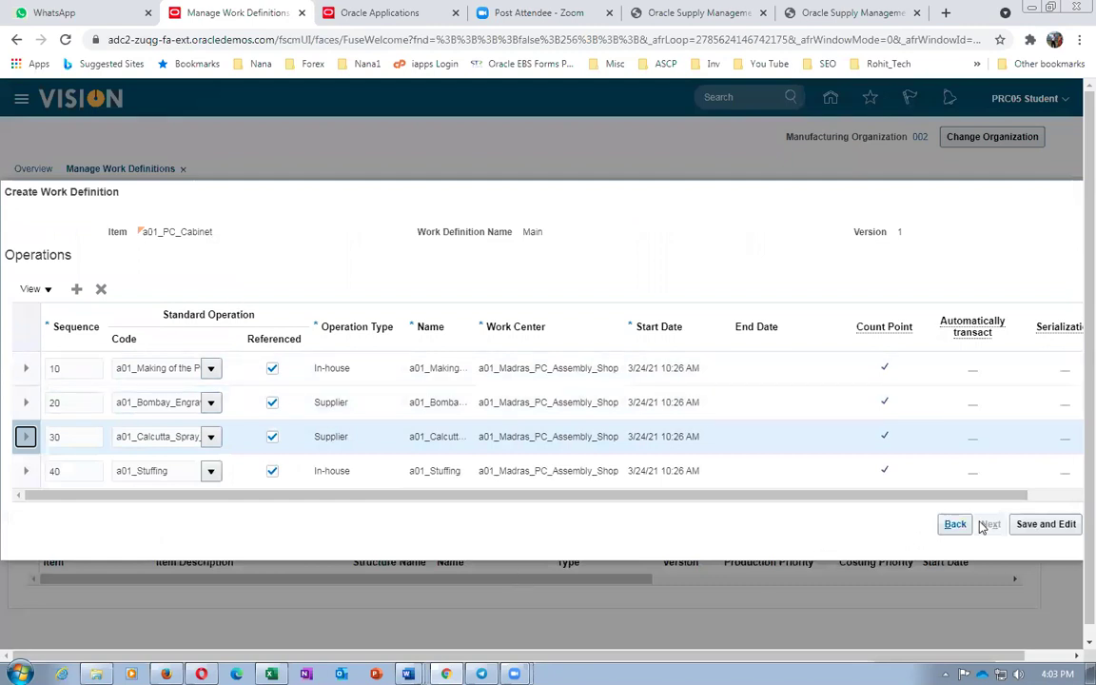
{"action": "left_click", "coordinate": [1046, 526]}
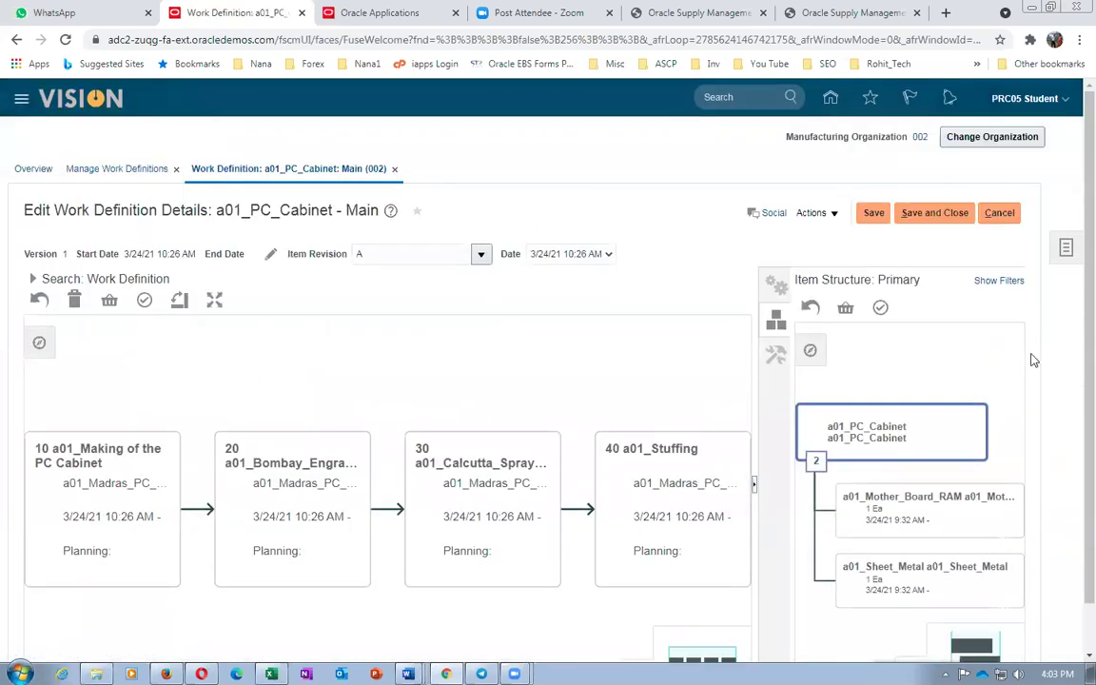
Assign a01_Sheet_Metal to operation 10 and a01_Mother_Board_RAM to operation 40, then save and close.
{"action": "scroll", "coordinate": [1073, 362], "scroll_direction": "down", "scroll_amount": 1}
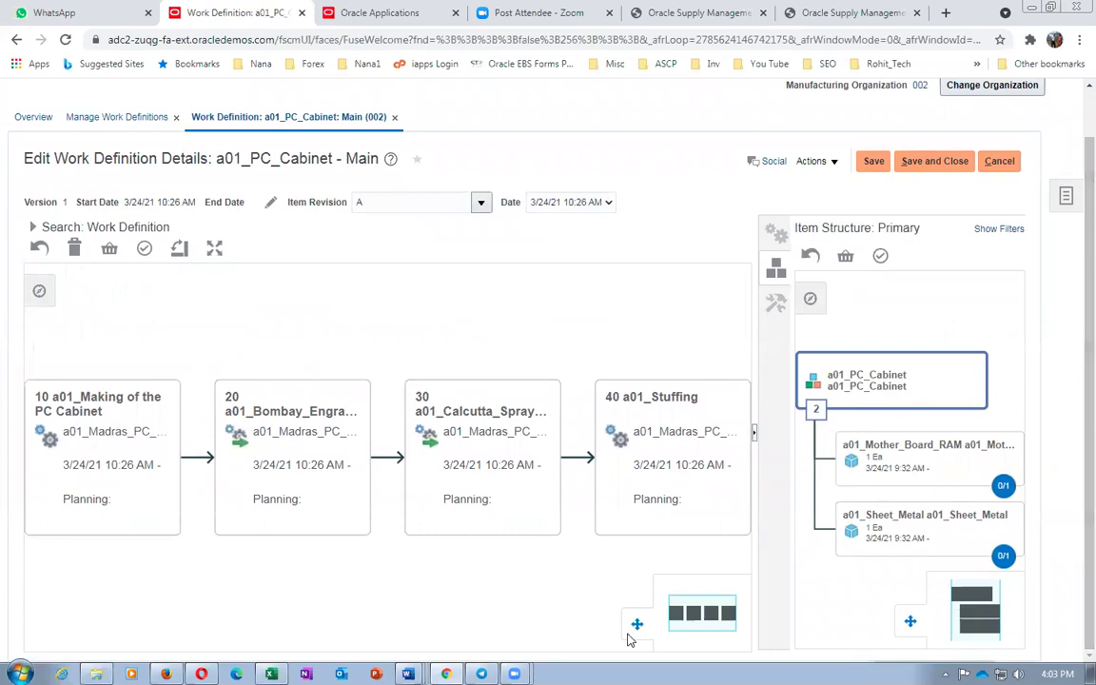
{"action": "left_click_drag", "start_coordinate": [904, 529], "coordinate": [99, 458]}
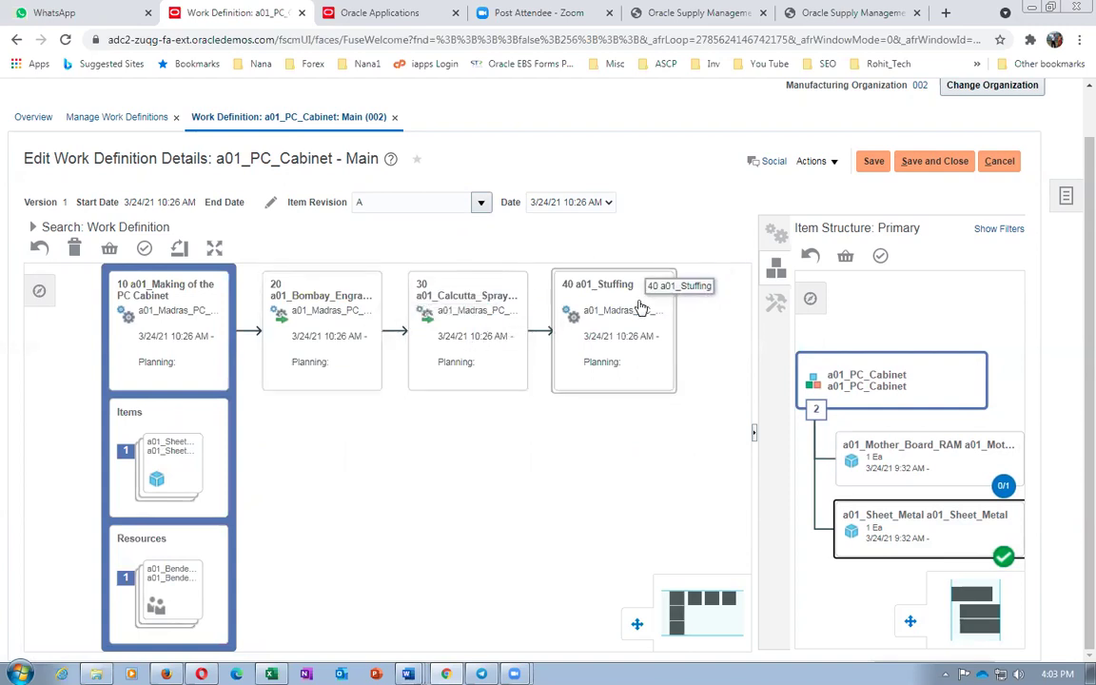
{"action": "left_click_drag", "start_coordinate": [891, 456], "coordinate": [650, 371]}
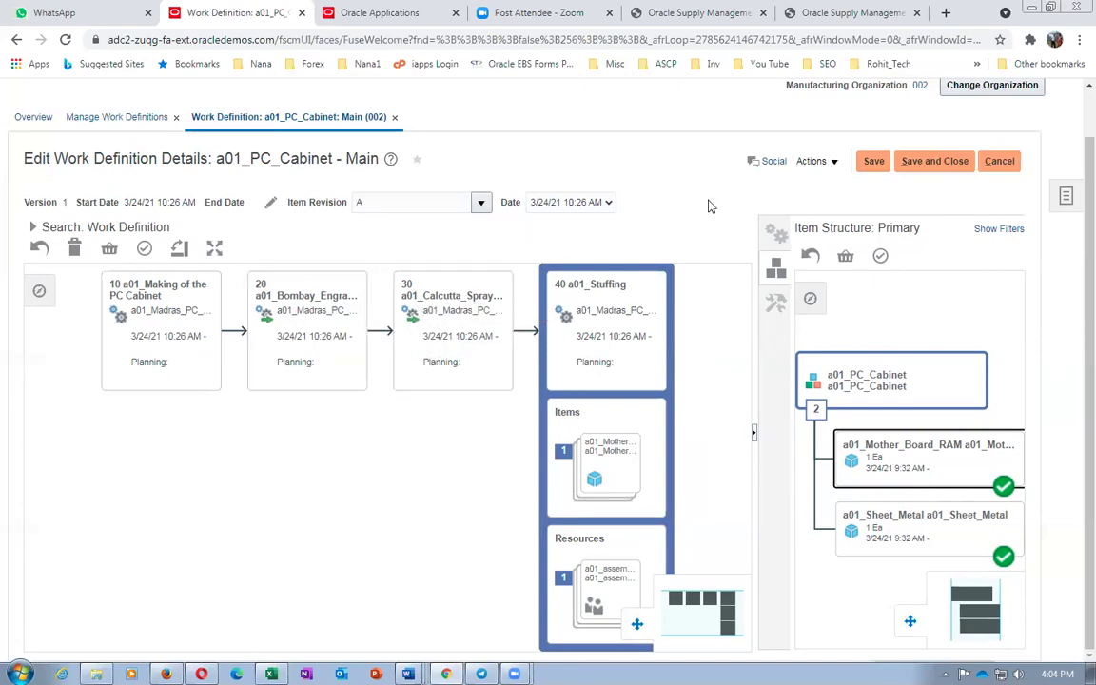
{"action": "left_click", "coordinate": [940, 164]}
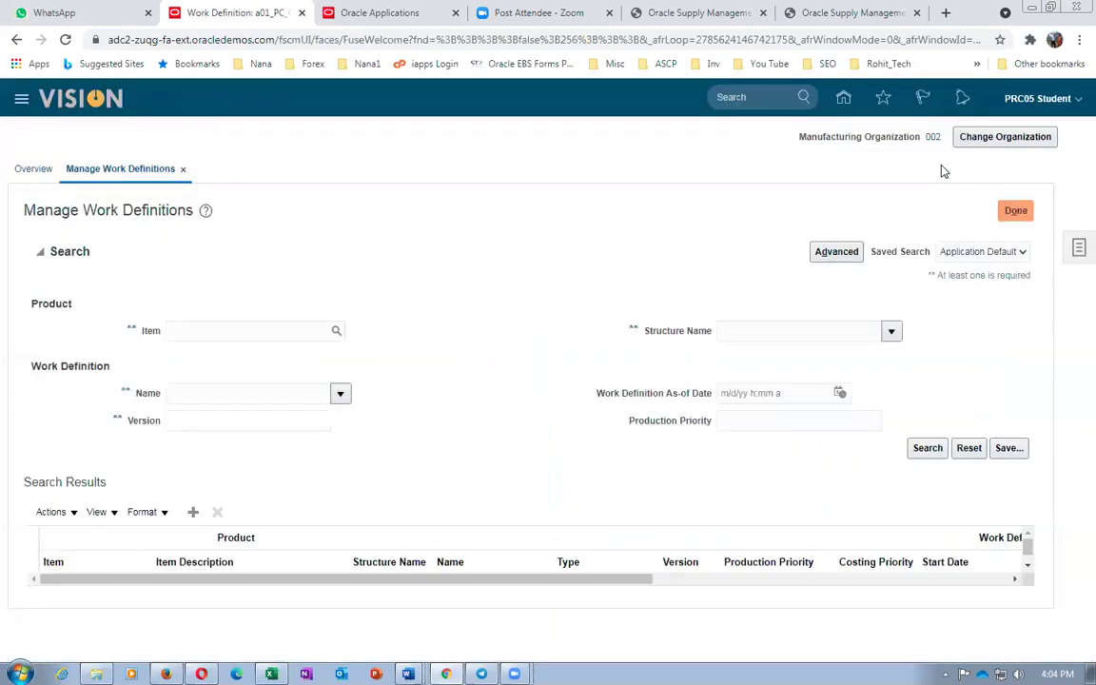
{"action": "left_click", "coordinate": [1016, 212]}
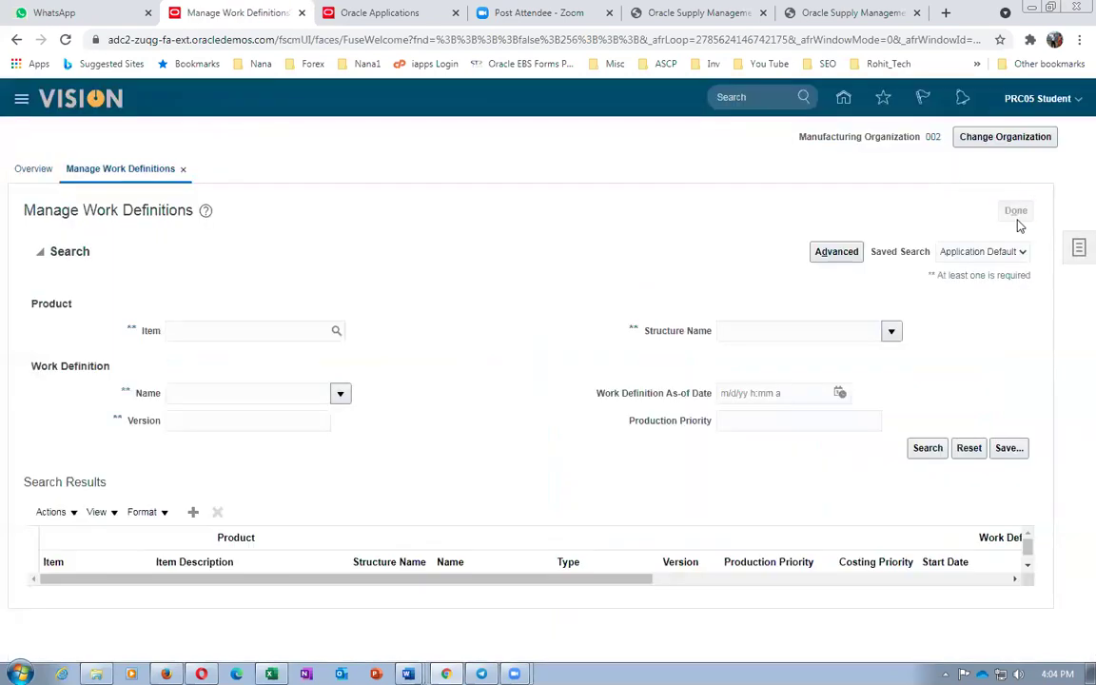
Check the Calcutta_Spray painter box in the Manufacturing_Collaboration diagram.
{"action": "key", "text": "alt+Tab"}
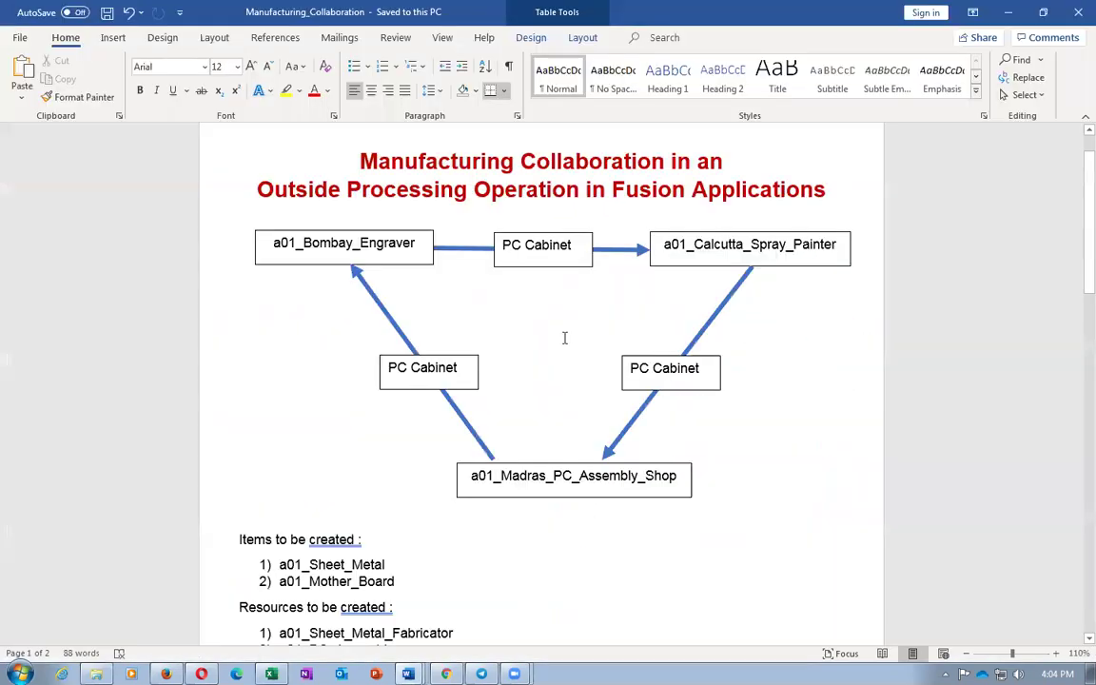
{"action": "left_click", "coordinate": [772, 236]}
{"action": "left_click_drag", "start_coordinate": [693, 244], "coordinate": [825, 244]}
{"action": "left_click", "coordinate": [798, 351]}
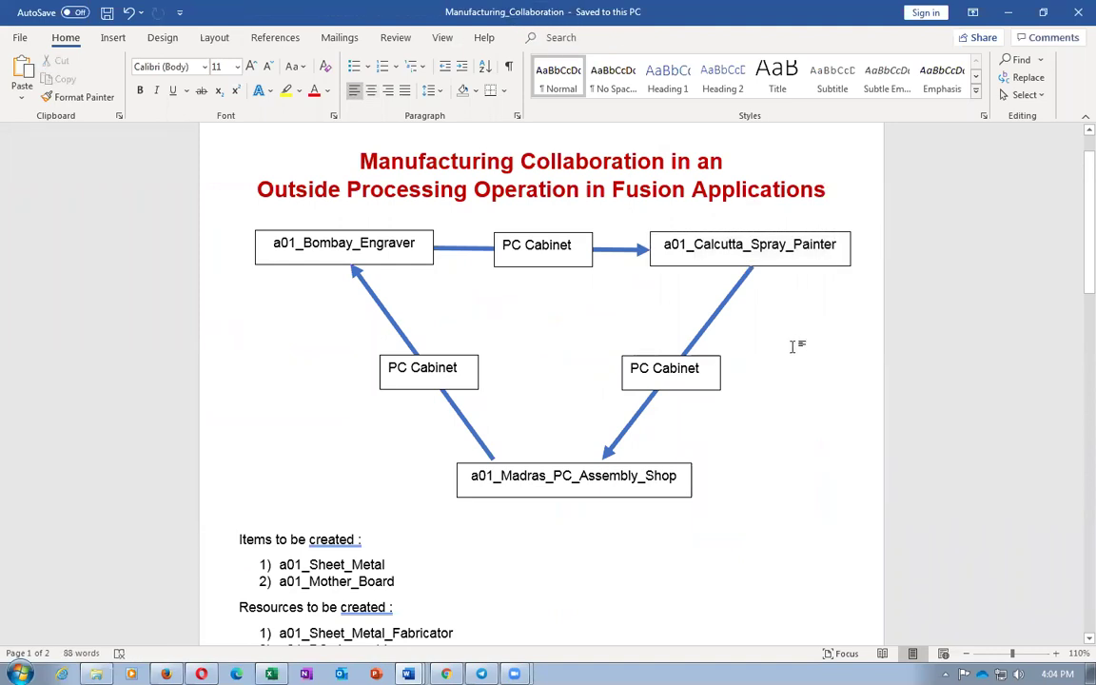
{"action": "key", "text": "alt+Tab"}
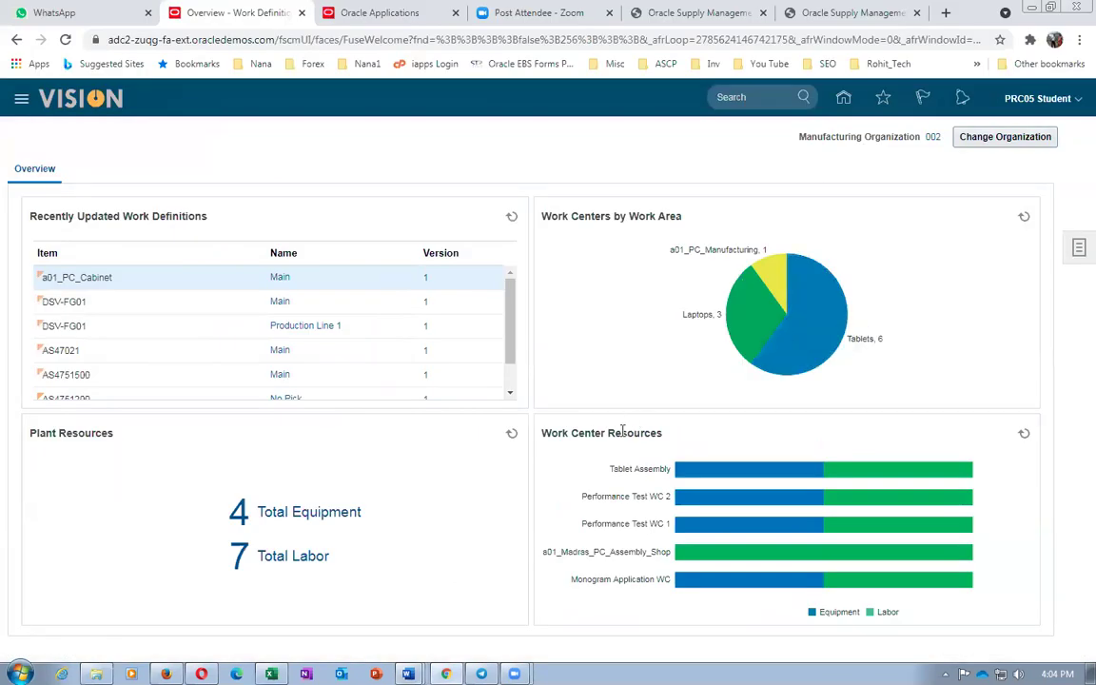
Review step 21 of MC_OSP_Fusion, marking OSP Blanket Purchase Agreement and a01_Spray_Painting_OSP_Item_2.
{"action": "mouse_move", "coordinate": [407, 673]}
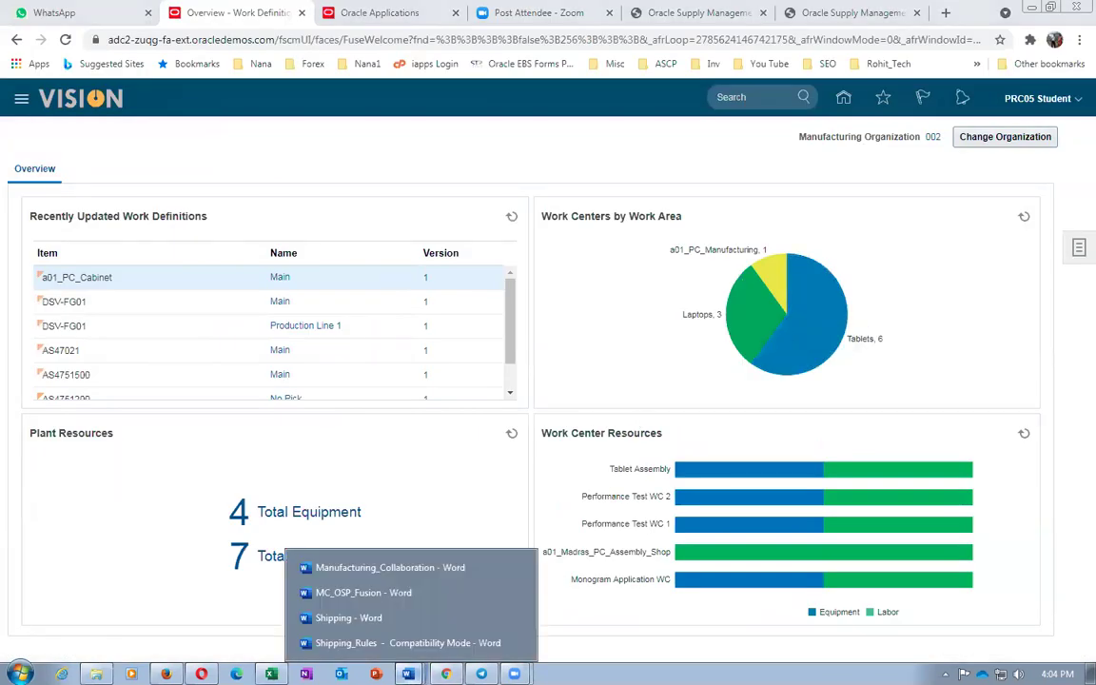
{"action": "left_click", "coordinate": [347, 592]}
{"action": "left_click", "coordinate": [617, 442]}
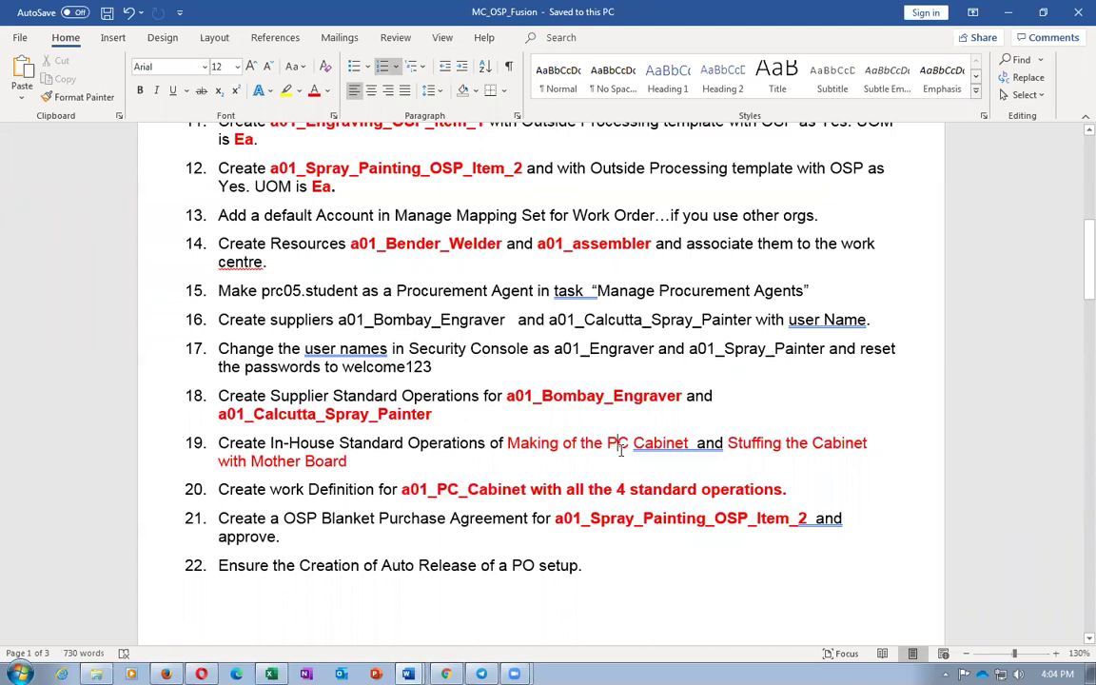
{"action": "scroll", "coordinate": [571, 447], "scroll_direction": "down", "scroll_amount": 2}
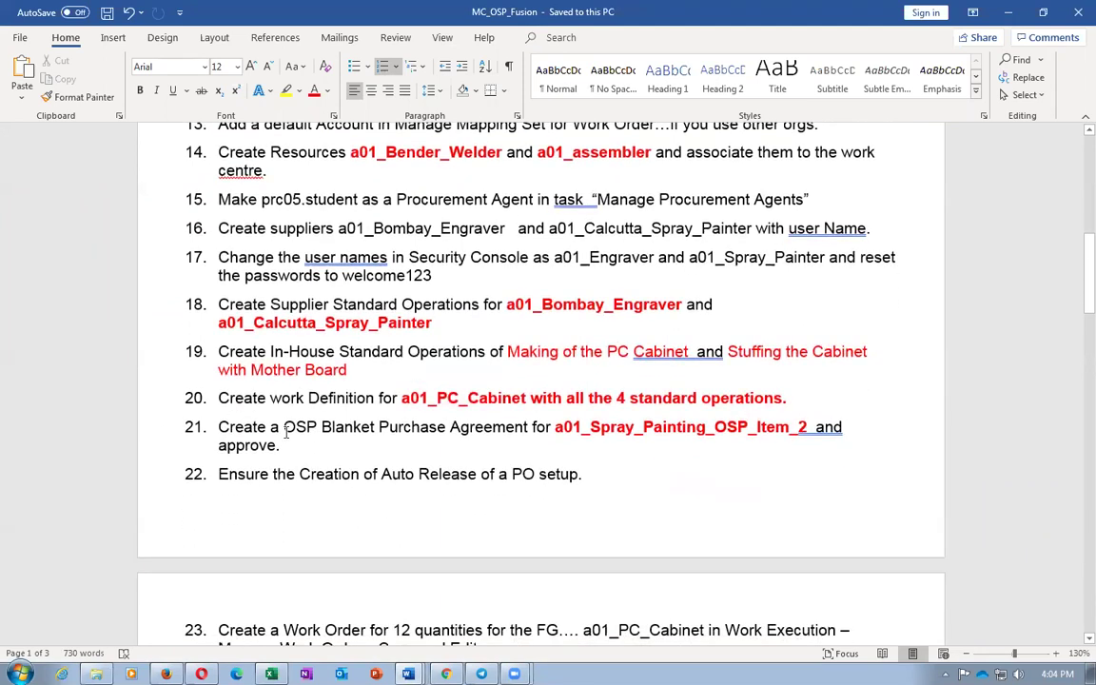
{"action": "left_click_drag", "start_coordinate": [283, 428], "coordinate": [475, 428]}
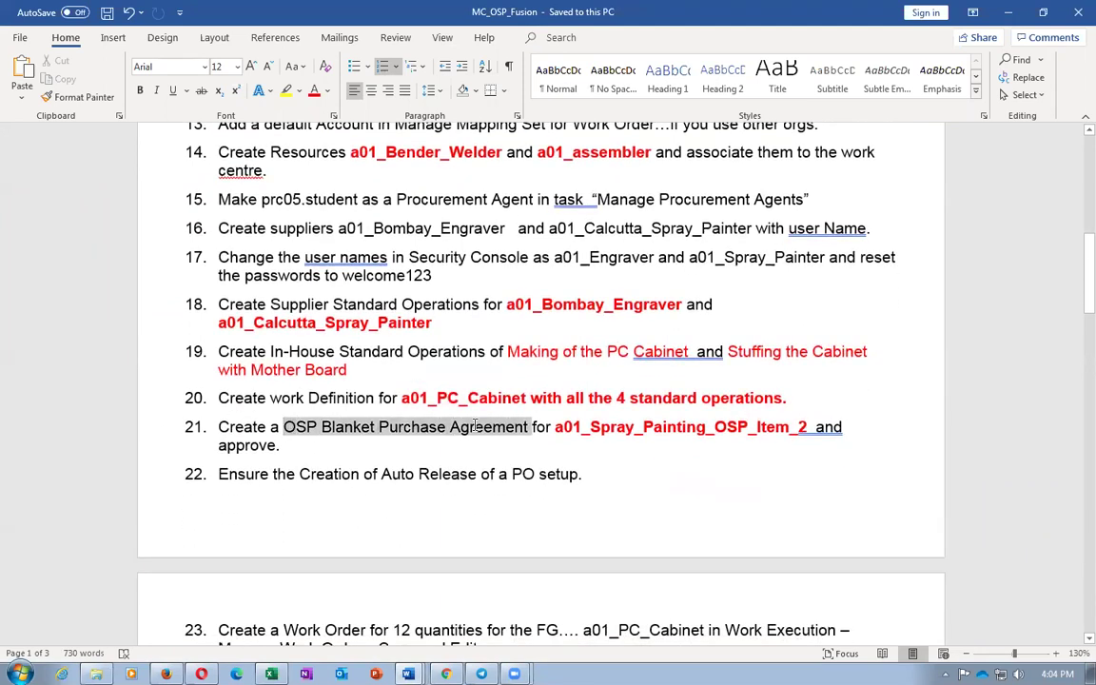
{"action": "left_click", "coordinate": [348, 436]}
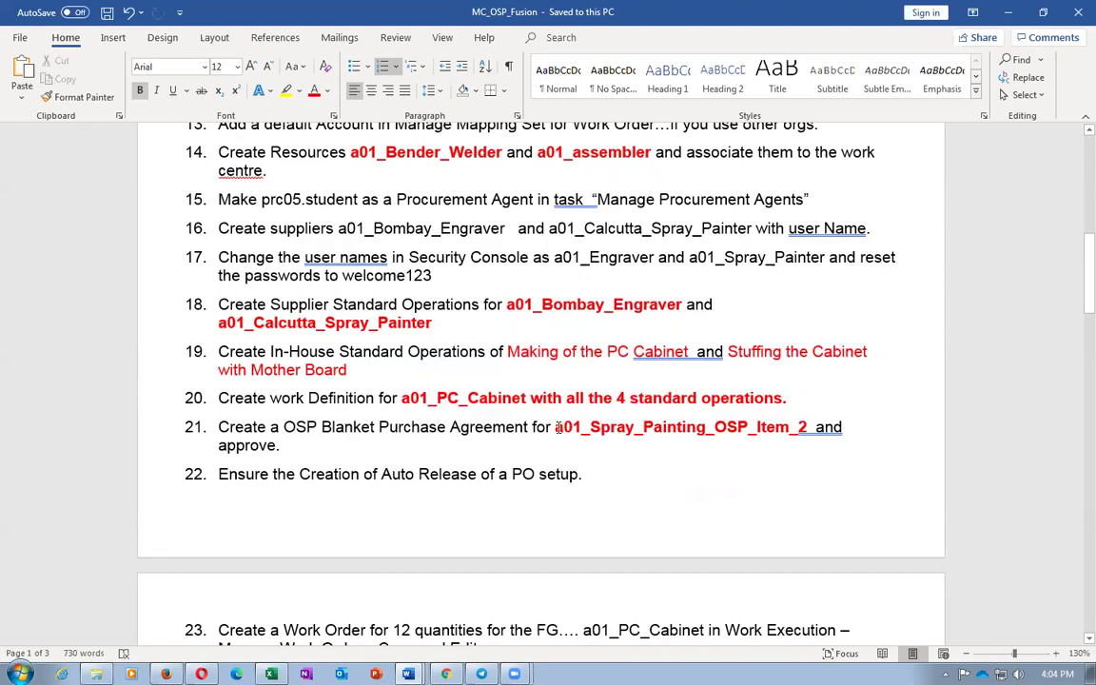
{"action": "left_click_drag", "start_coordinate": [559, 427], "coordinate": [805, 432]}
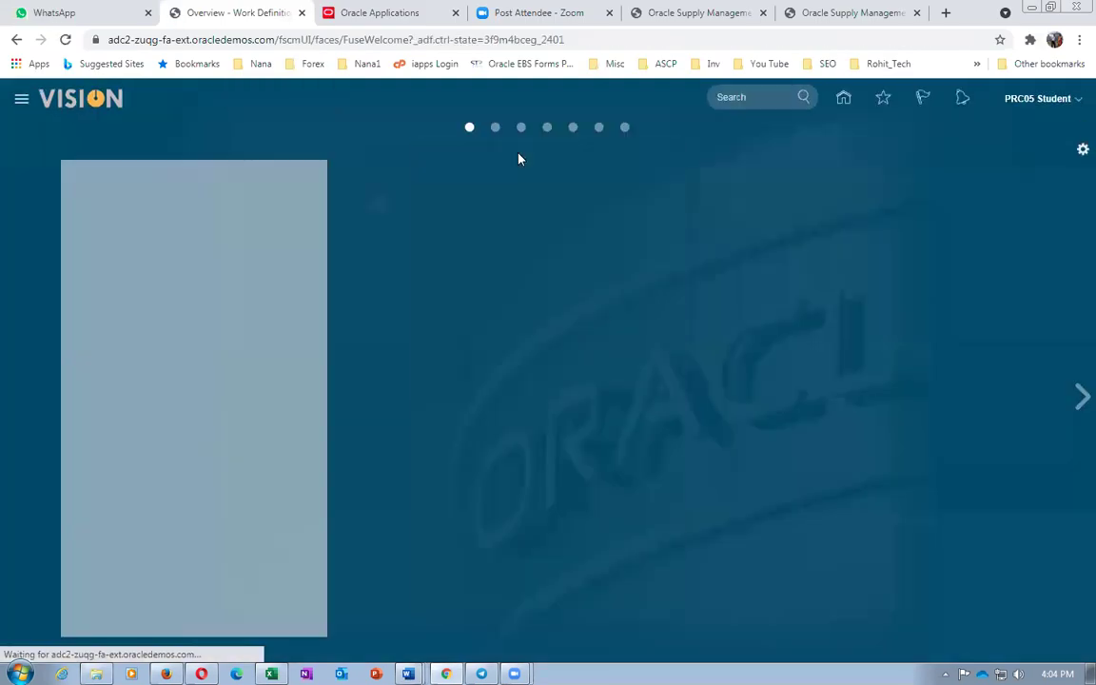
Go to the Procurement Purchase Orders work area and list its tasks.
{"action": "left_click", "coordinate": [388, 217]}
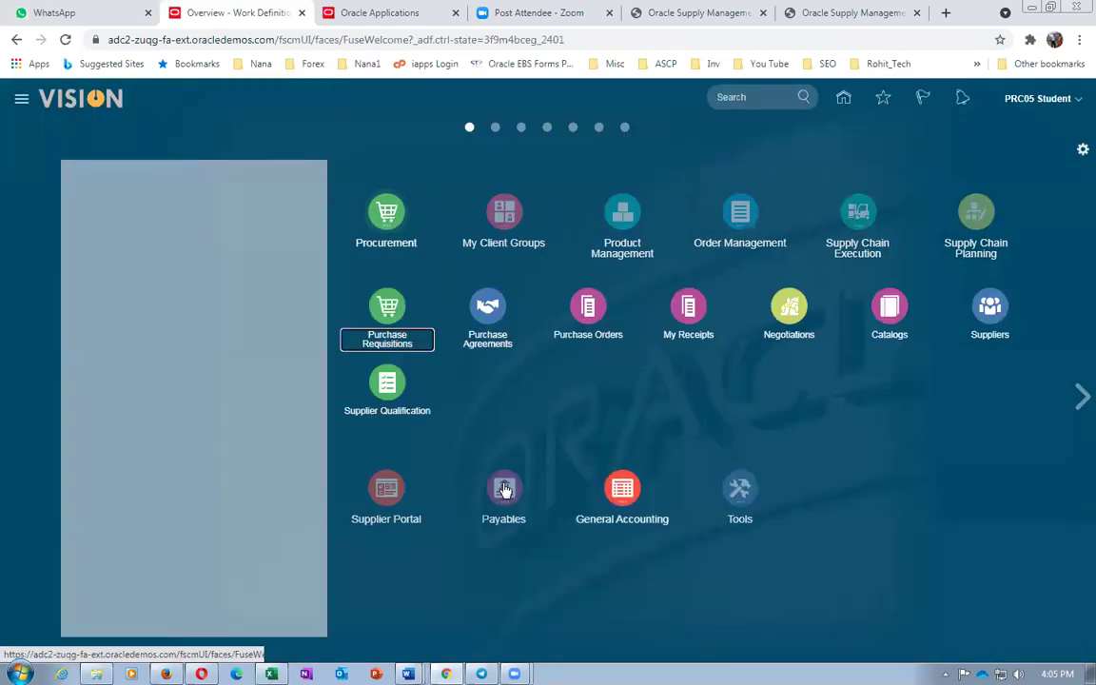
{"action": "left_click", "coordinate": [592, 325]}
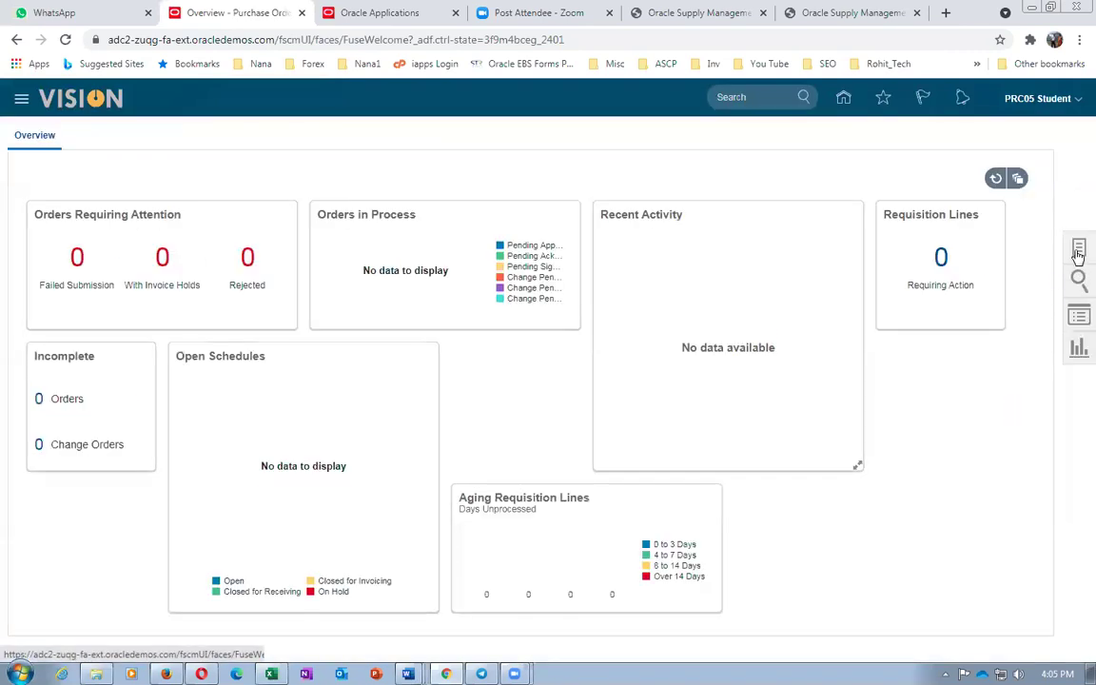
{"action": "left_click", "coordinate": [1075, 252]}
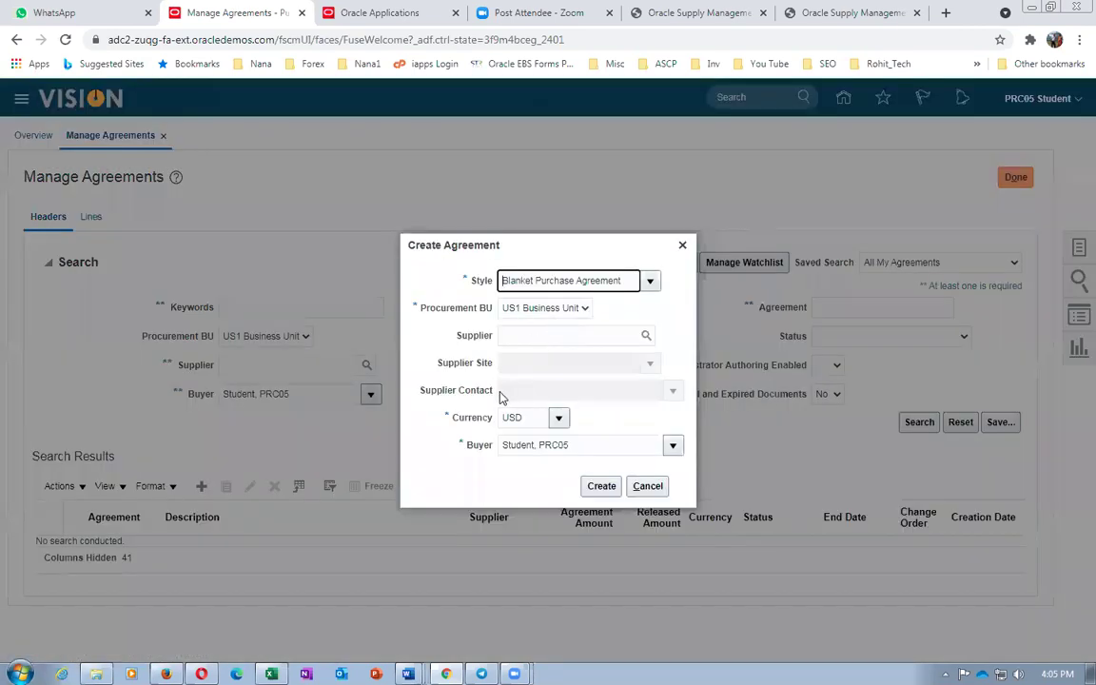
Create a blanket purchase agreement for supplier a01_Spray_Painter.
{"action": "left_click", "coordinate": [535, 338]}
{"action": "type", "text": "a01"}
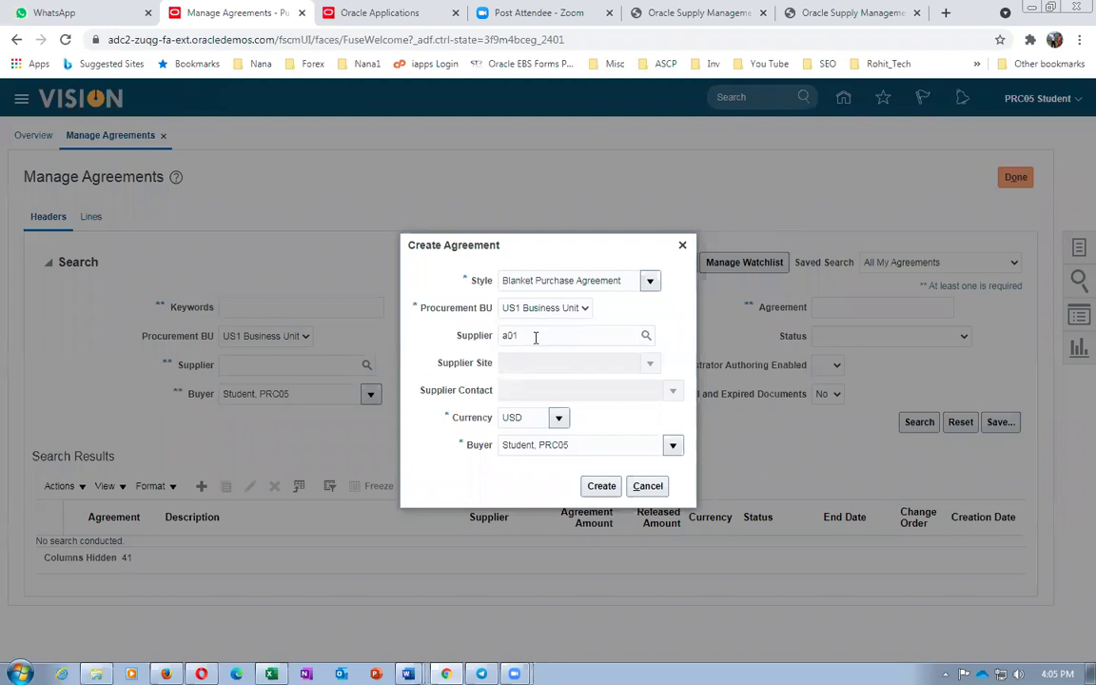
{"action": "left_click", "coordinate": [568, 449]}
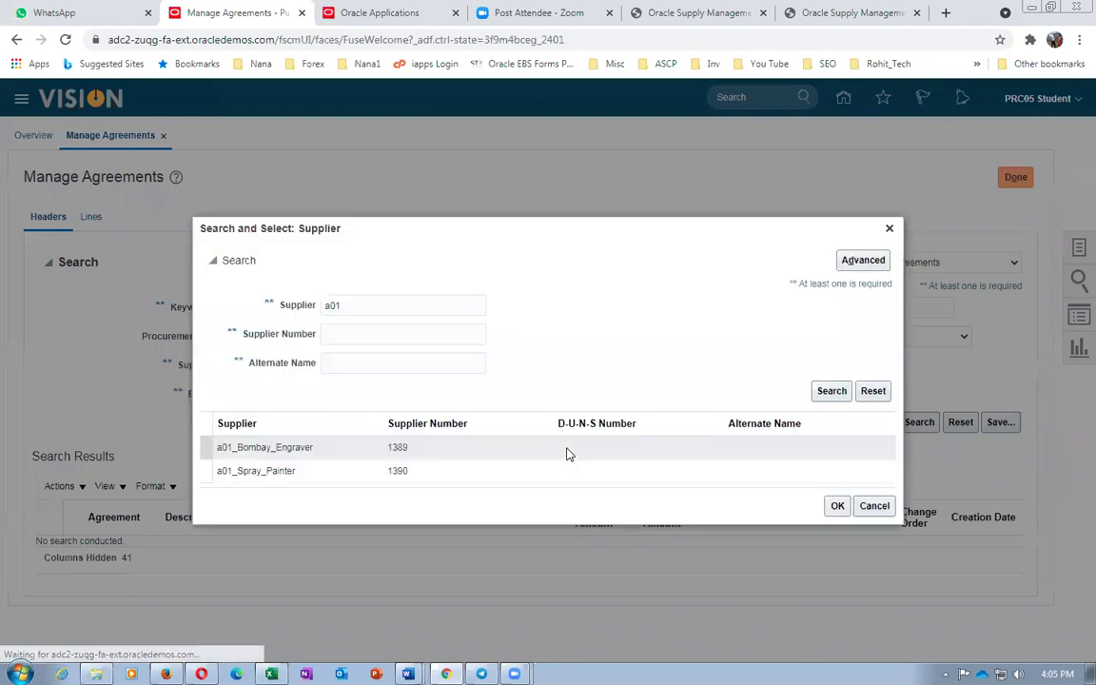
{"action": "left_click", "coordinate": [315, 476]}
{"action": "left_click", "coordinate": [841, 507]}
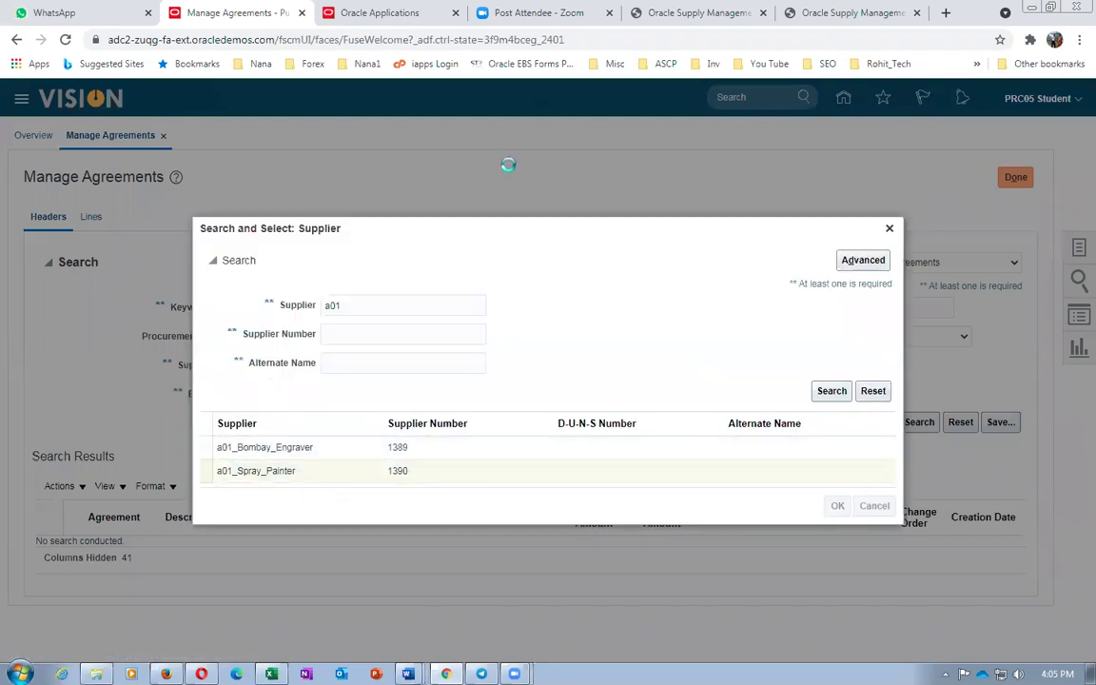
{"action": "left_click", "coordinate": [601, 487]}
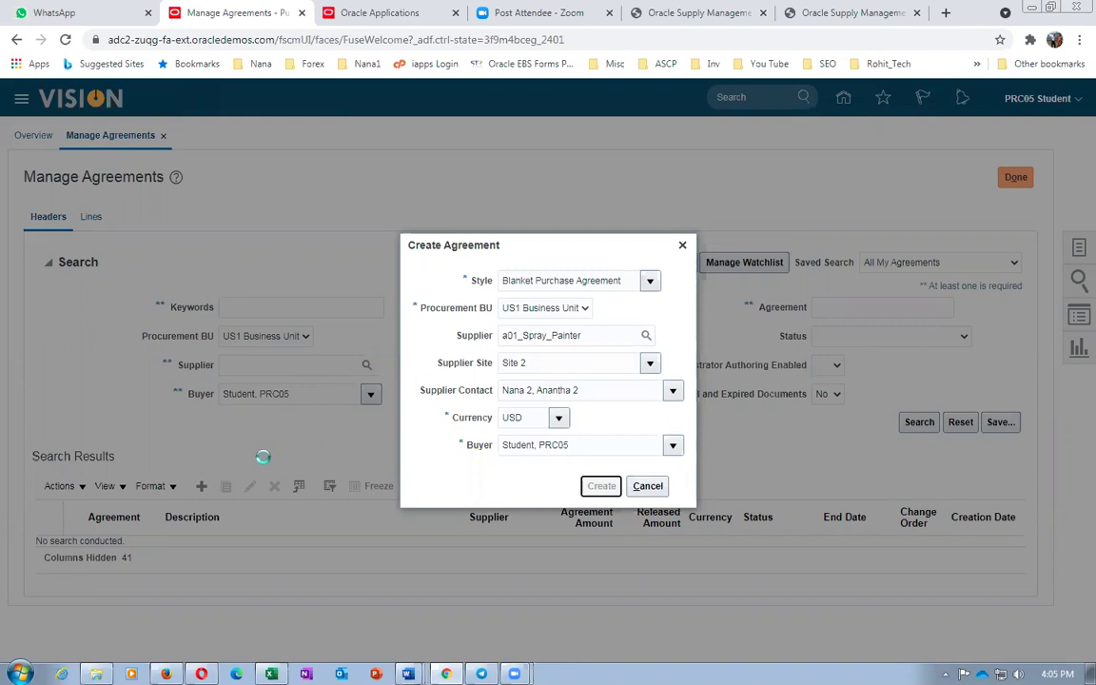
{"action": "scroll", "coordinate": [215, 455], "scroll_direction": "down", "scroll_amount": 2}
Add agreement line 1 holding the copied spray-painter OSP item.
{"action": "scroll", "coordinate": [215, 455], "scroll_direction": "down", "scroll_amount": 2}
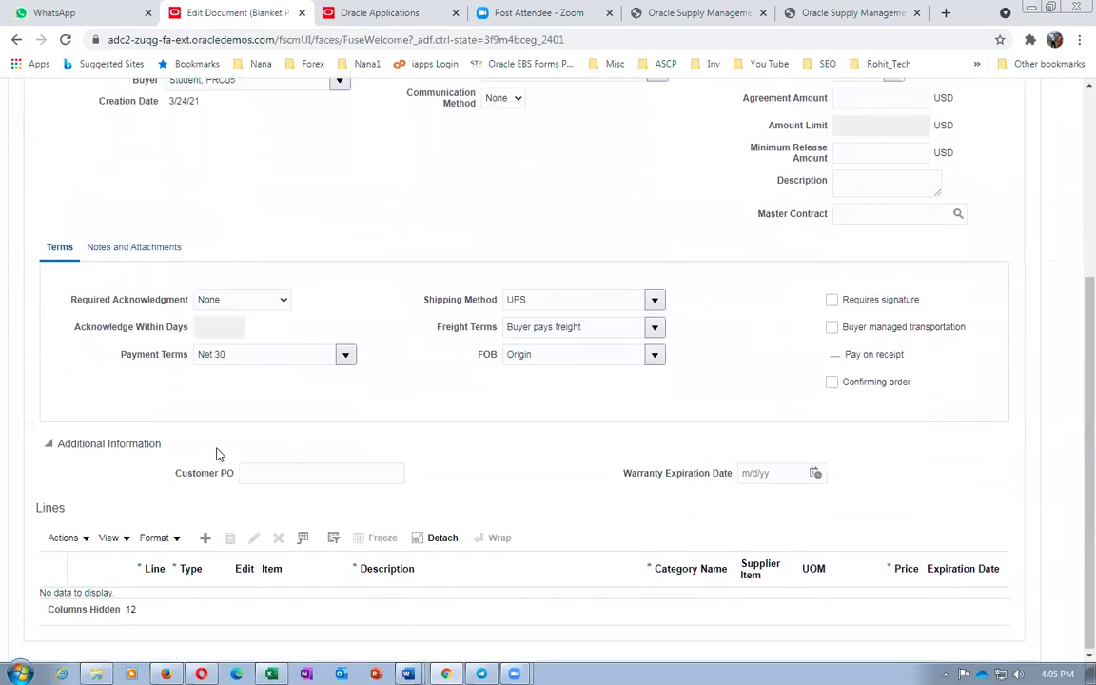
{"action": "left_click", "coordinate": [206, 537]}
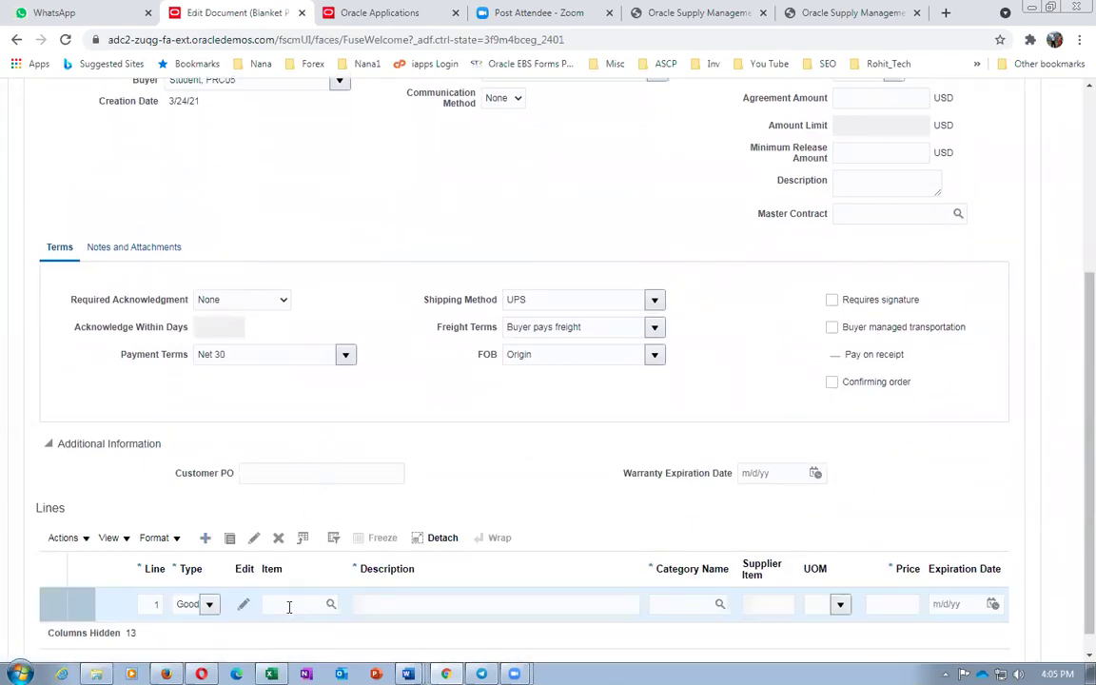
{"action": "left_click", "coordinate": [290, 605]}
{"action": "key", "text": "ctrl+v"}
{"action": "key", "text": "Tab"}
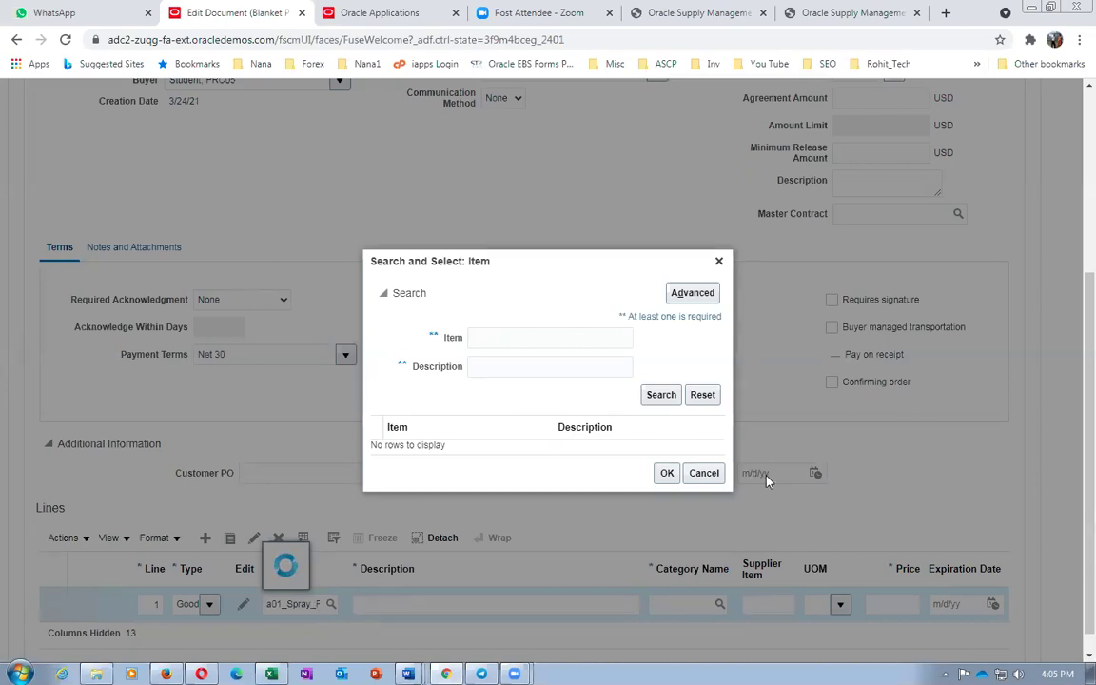
{"action": "left_click", "coordinate": [704, 473]}
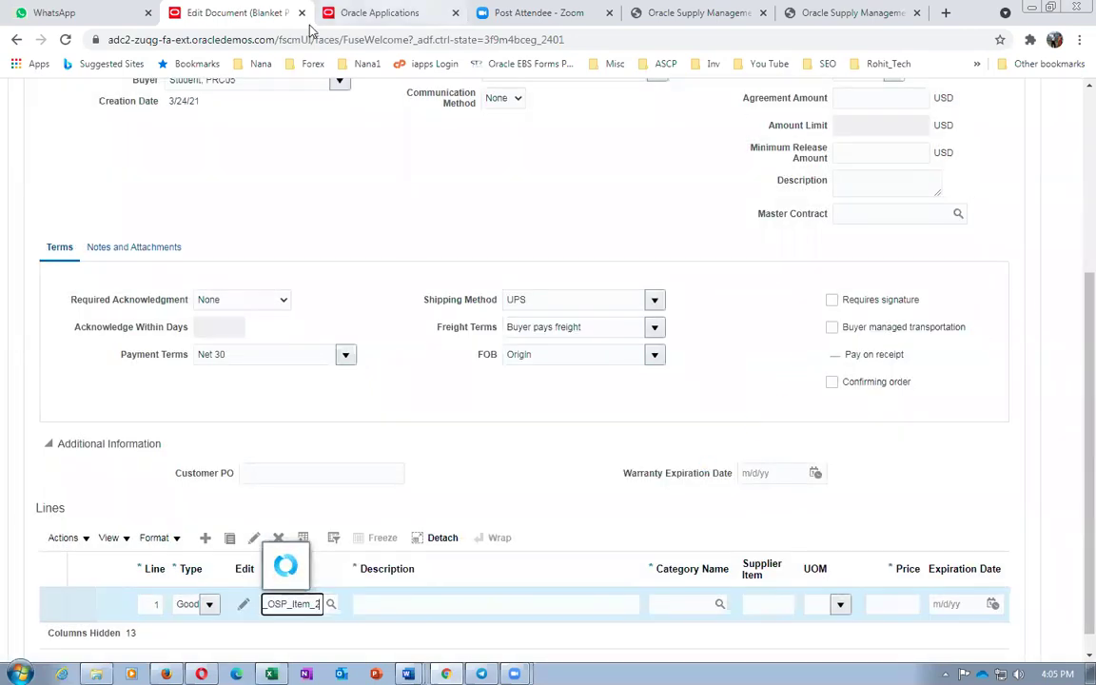
{"action": "left_click", "coordinate": [424, 19]}
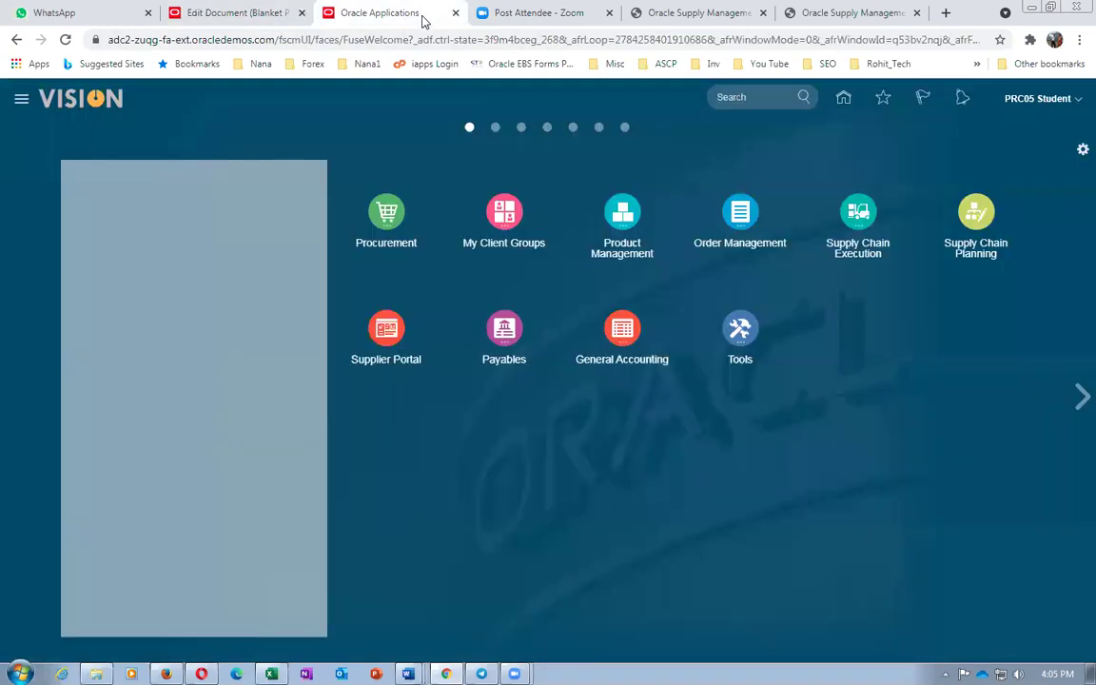
In Setup and Maintenance, search tasks for man%doc%st and open Manage Document Styles.
{"action": "left_click", "coordinate": [1067, 105]}
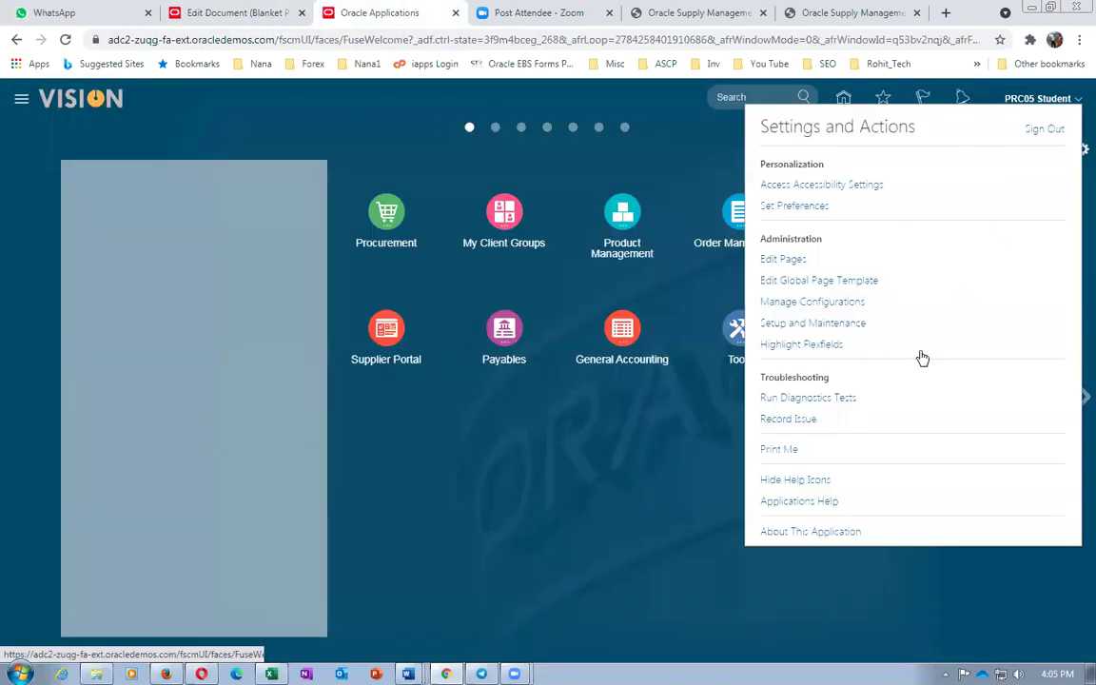
{"action": "left_click", "coordinate": [807, 326]}
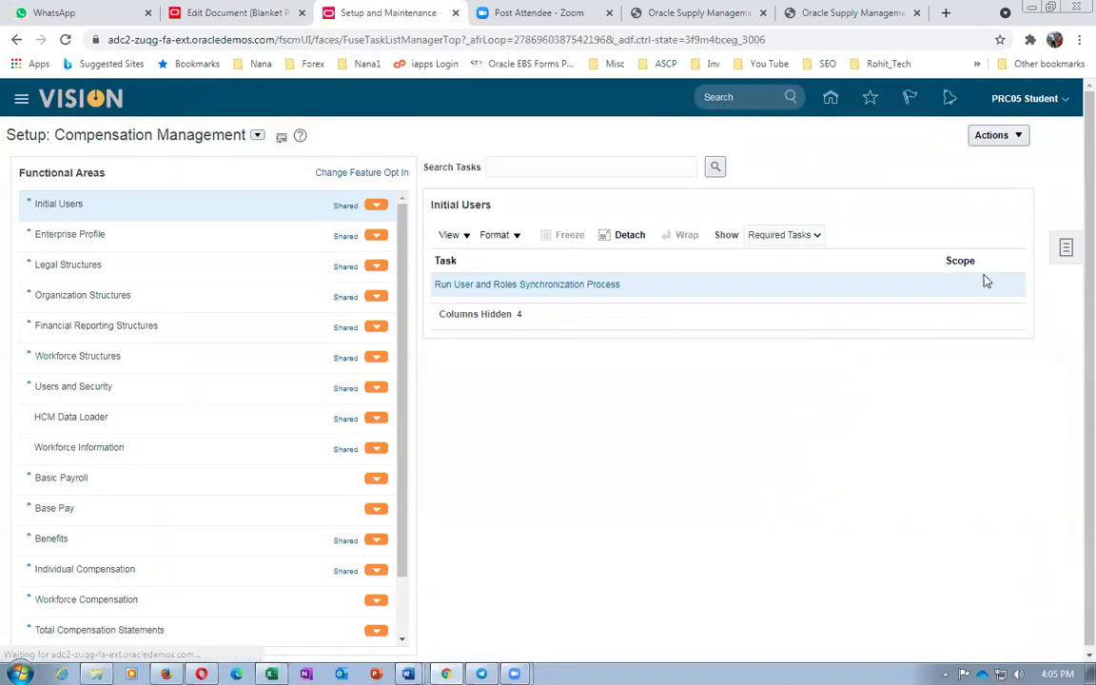
{"action": "left_click", "coordinate": [1067, 249]}
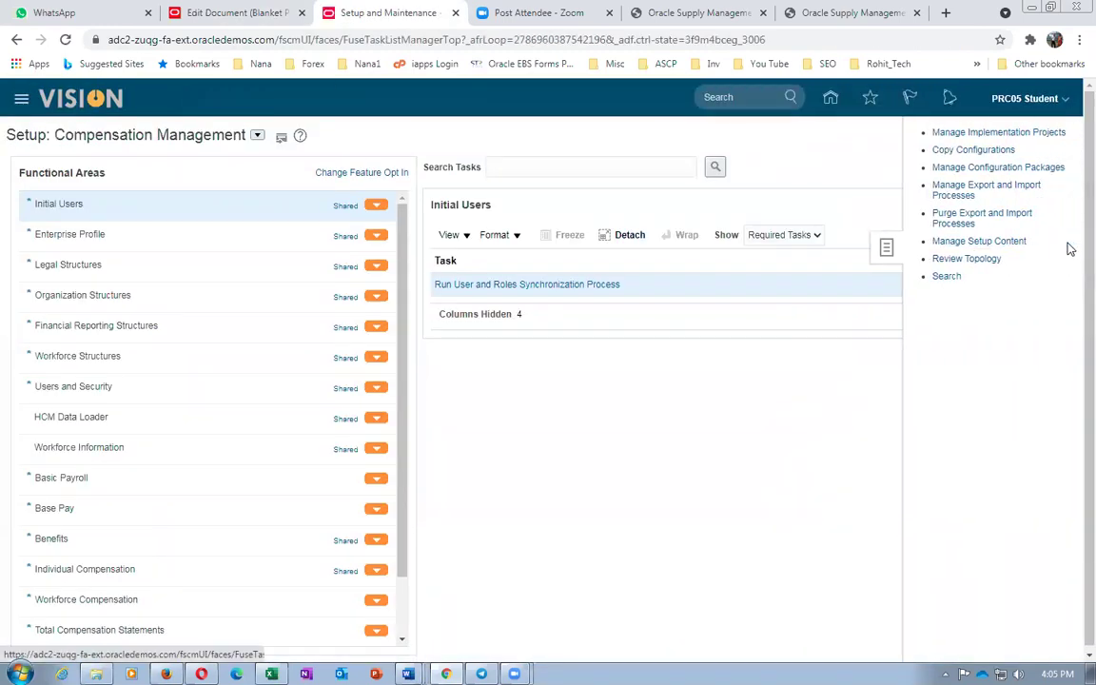
{"action": "left_click", "coordinate": [947, 277]}
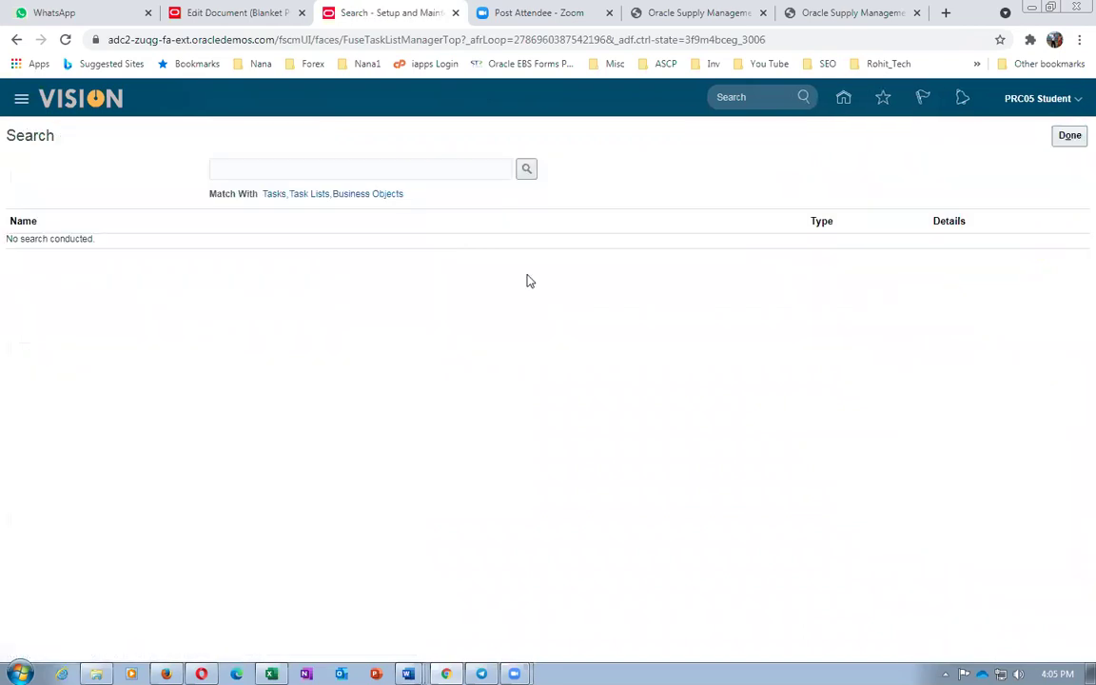
{"action": "left_click", "coordinate": [361, 170]}
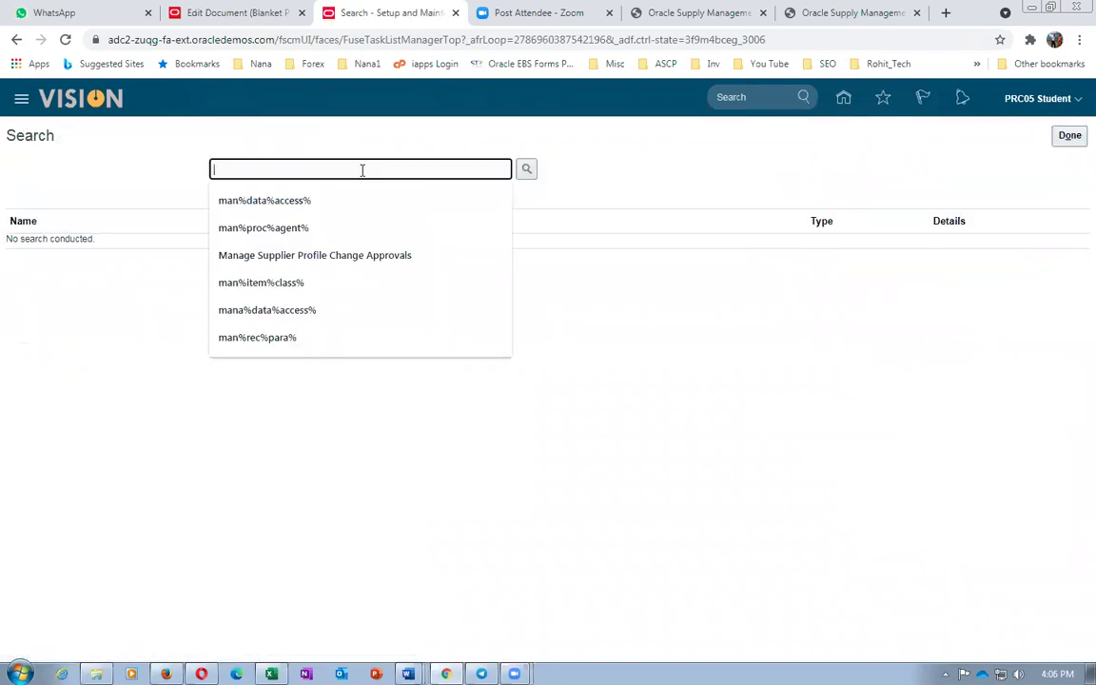
{"action": "type", "text": "man%doc%style%"}
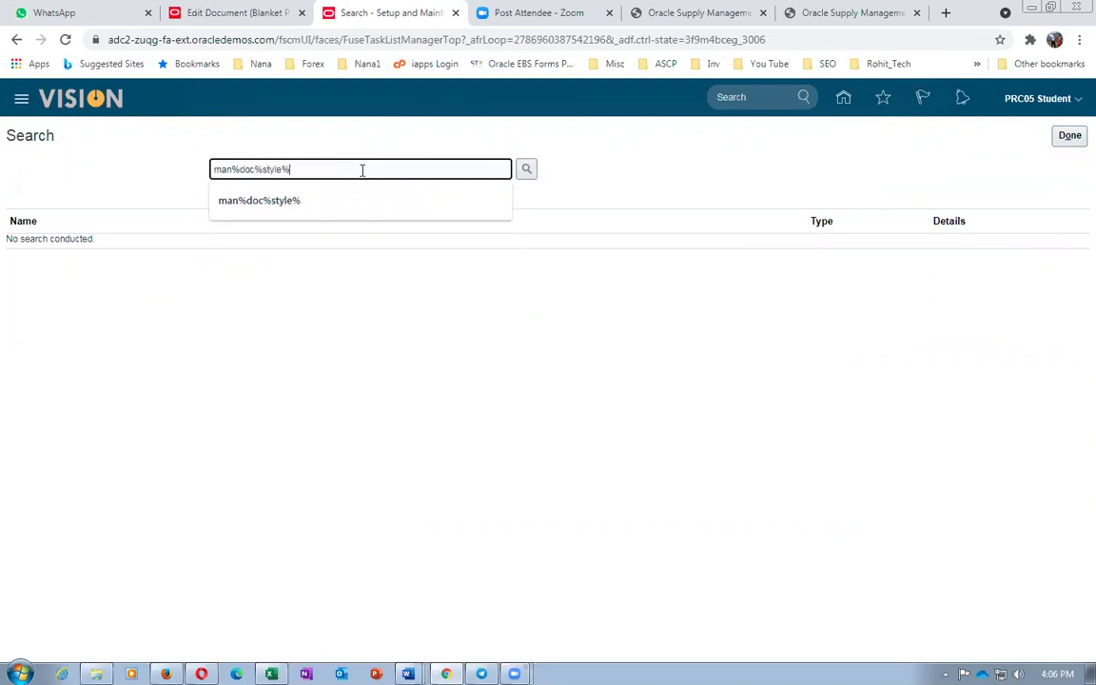
{"action": "key", "text": "Return"}
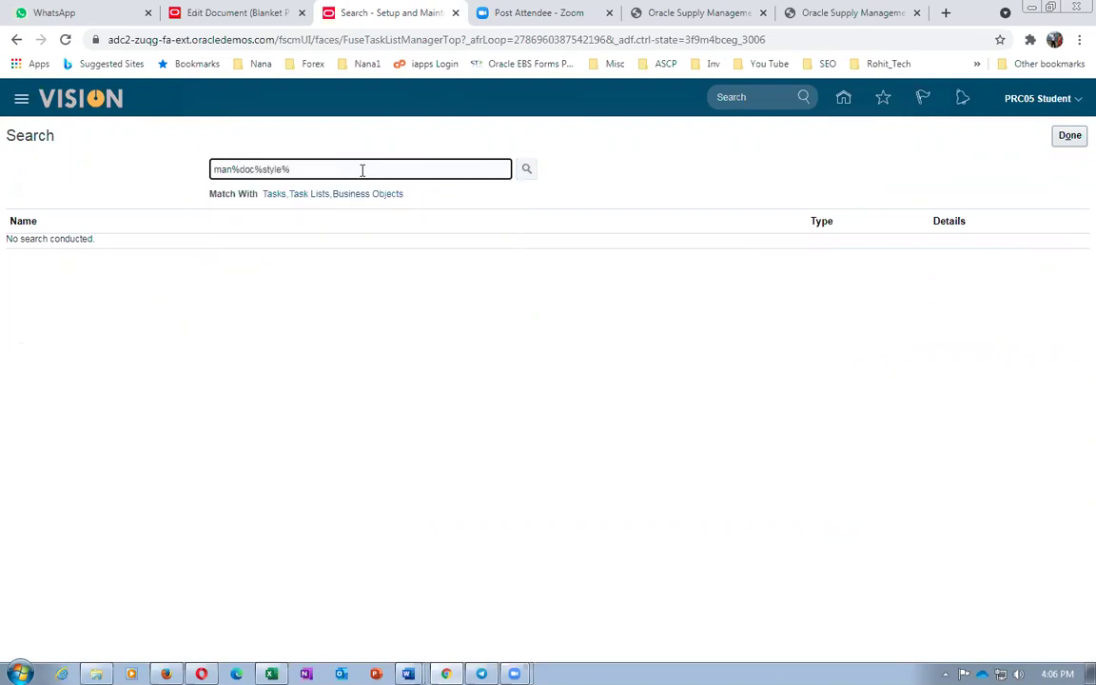
{"action": "left_click", "coordinate": [68, 245]}
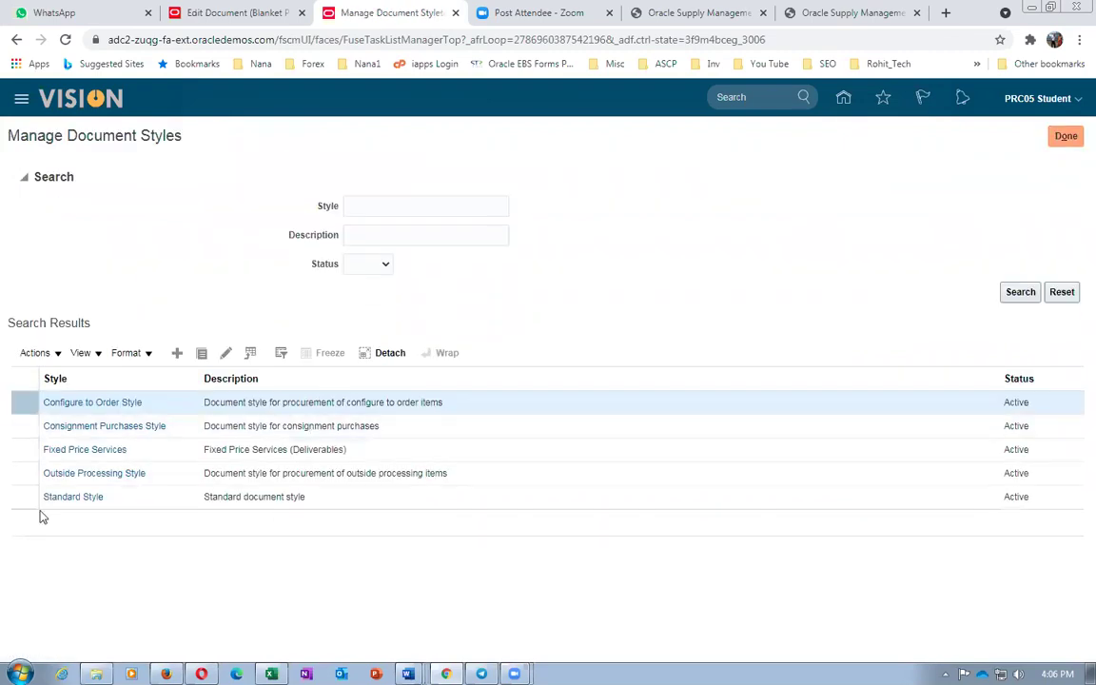
Inspect the Standard Style's blanket agreement display name, then cancel without changes.
{"action": "left_click", "coordinate": [66, 497]}
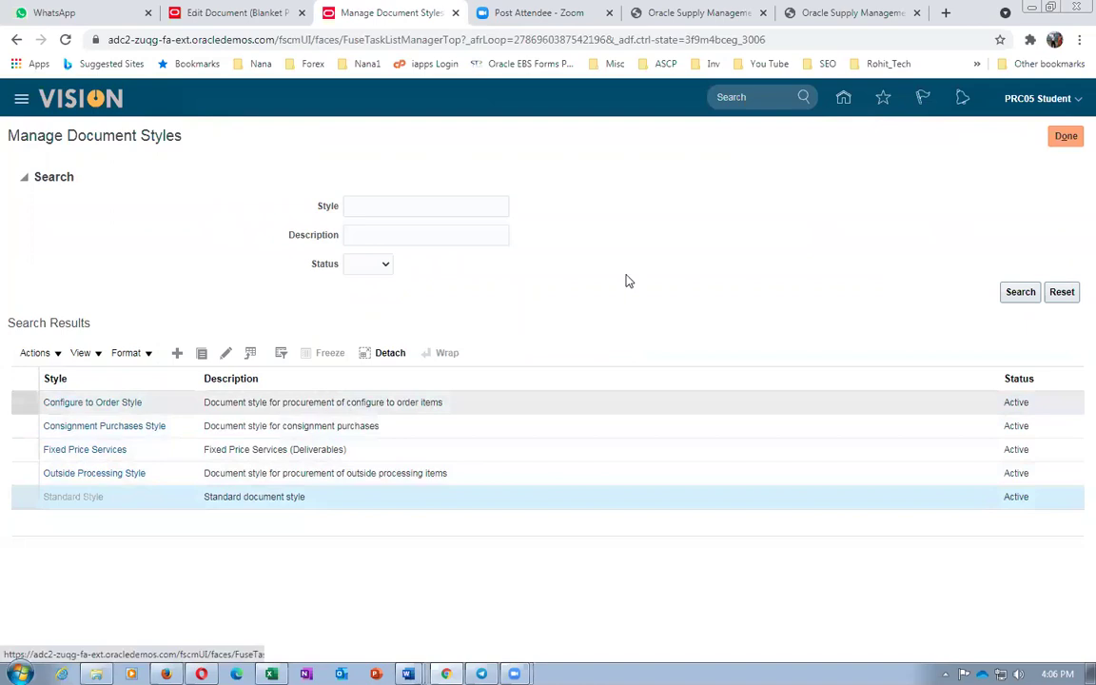
{"action": "scroll", "coordinate": [501, 472], "scroll_direction": "down", "scroll_amount": 2}
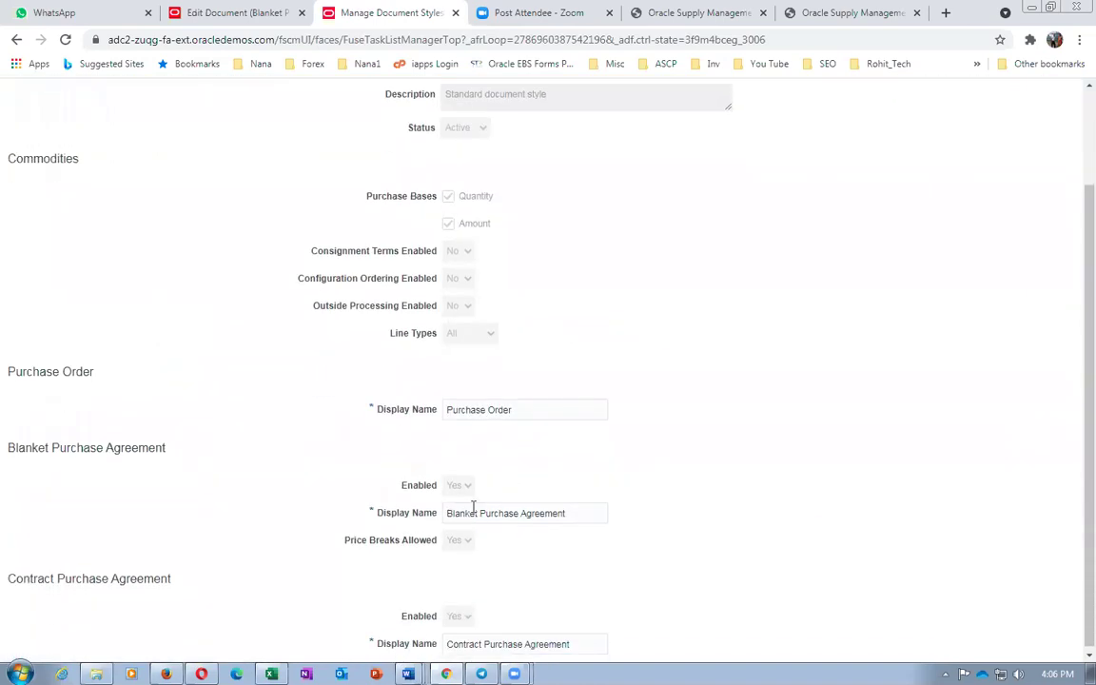
{"action": "left_click", "coordinate": [574, 515]}
{"action": "left_click_drag", "start_coordinate": [574, 515], "coordinate": [440, 522]}
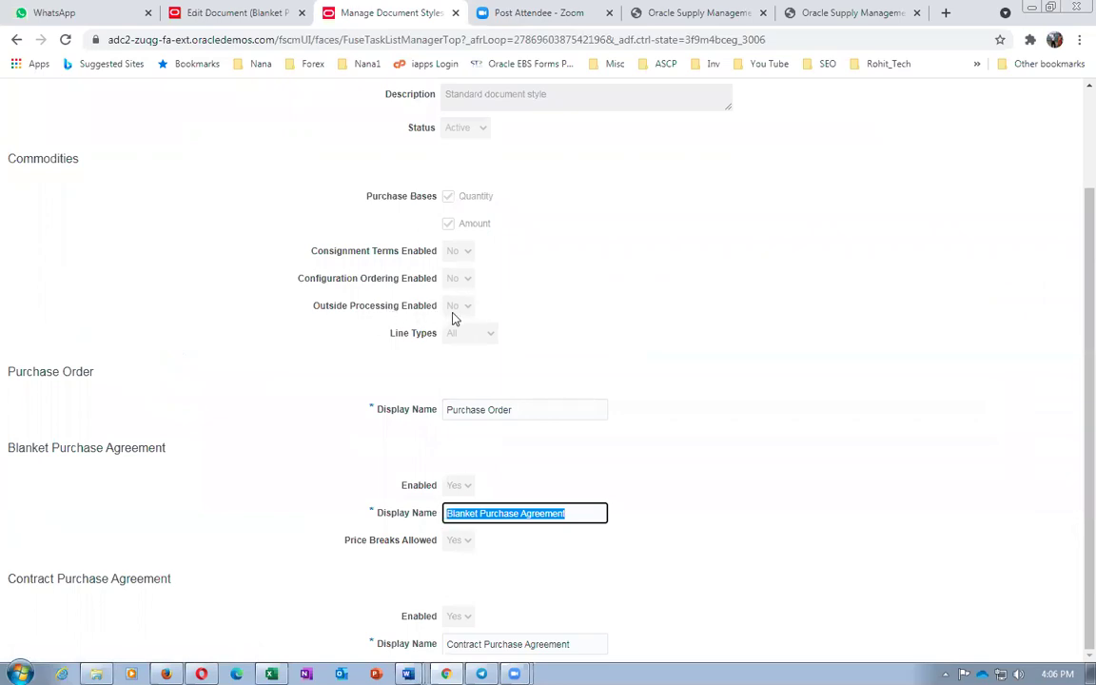
{"action": "left_click", "coordinate": [552, 274]}
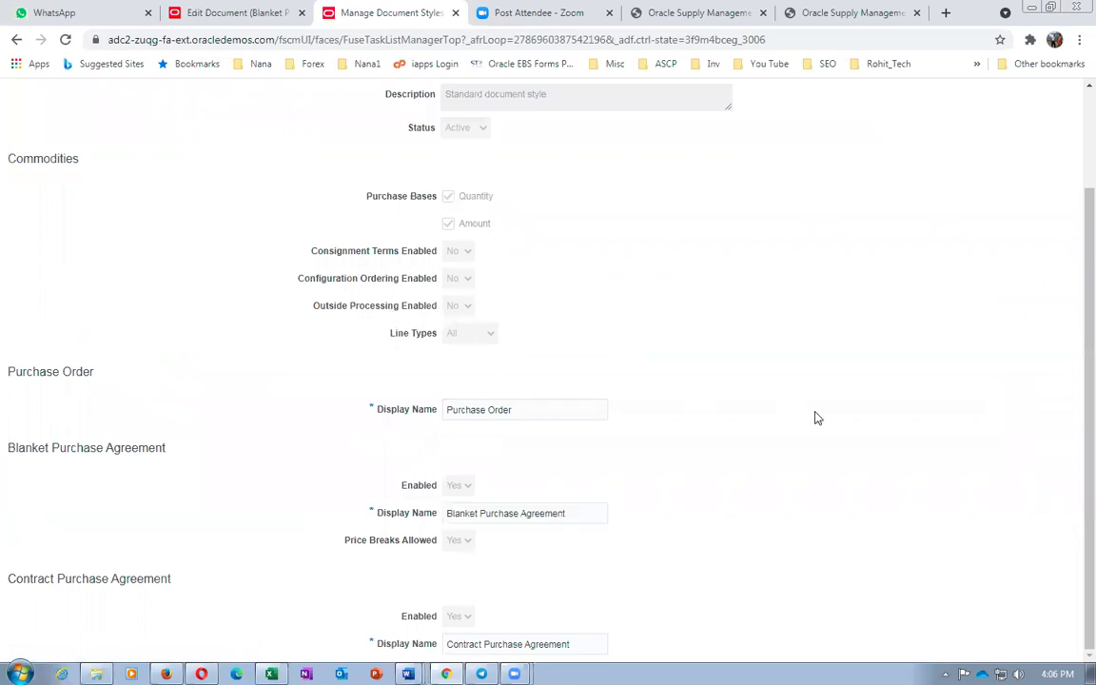
{"action": "scroll", "coordinate": [877, 370], "scroll_direction": "up", "scroll_amount": 3}
{"action": "left_click", "coordinate": [1050, 134]}
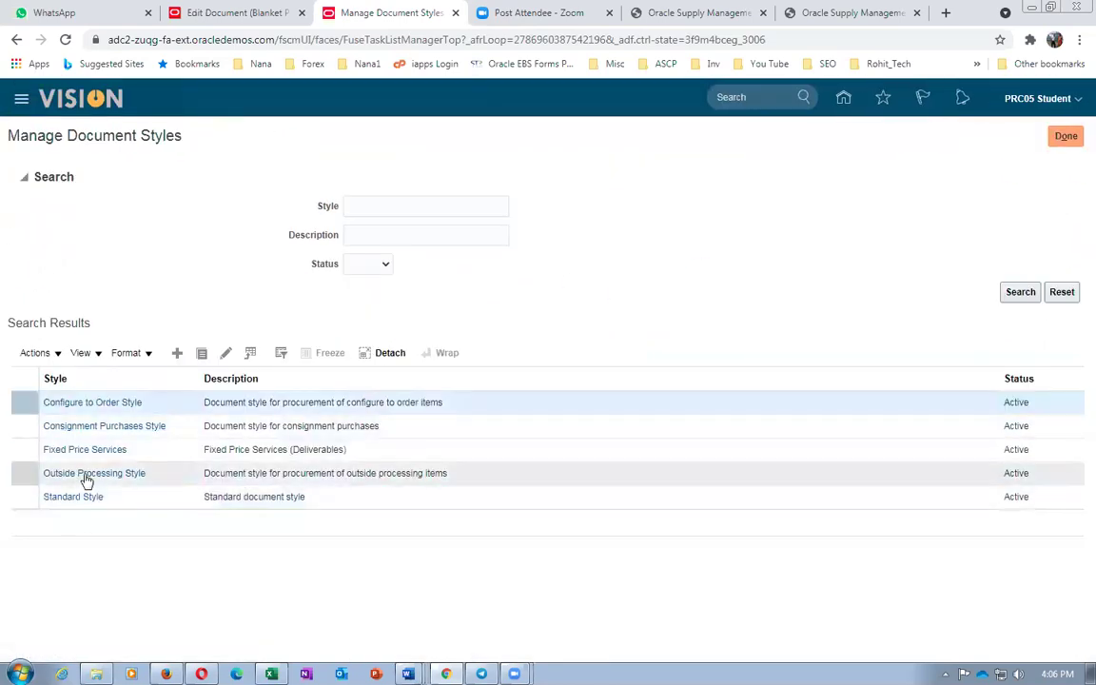
Change the Outside Processing Style's purchase order display name to 'Tata OSP BPA' and save it.
{"action": "left_click", "coordinate": [83, 474]}
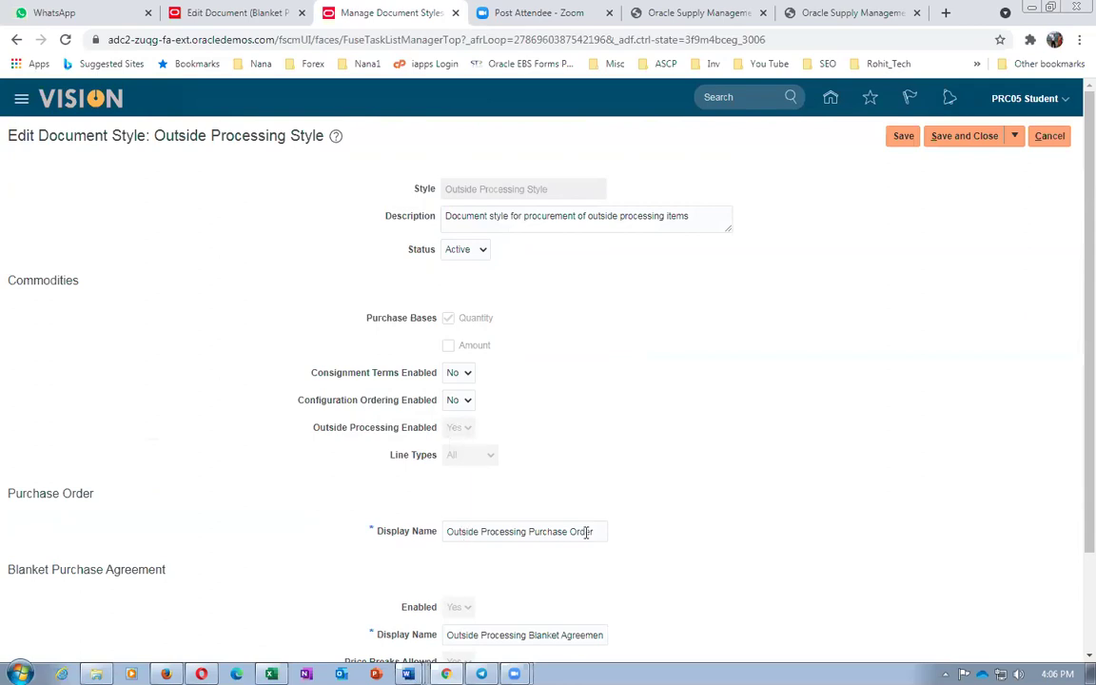
{"action": "left_click_drag", "start_coordinate": [597, 531], "coordinate": [372, 528]}
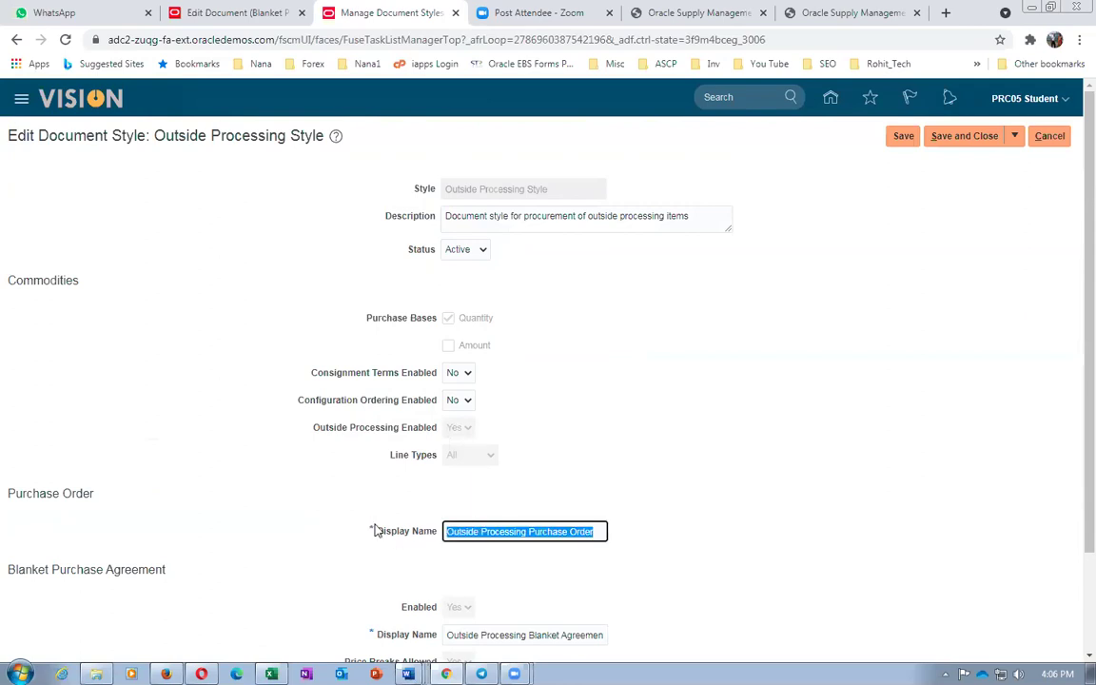
{"action": "type", "text": "Tata OSP BPA"}
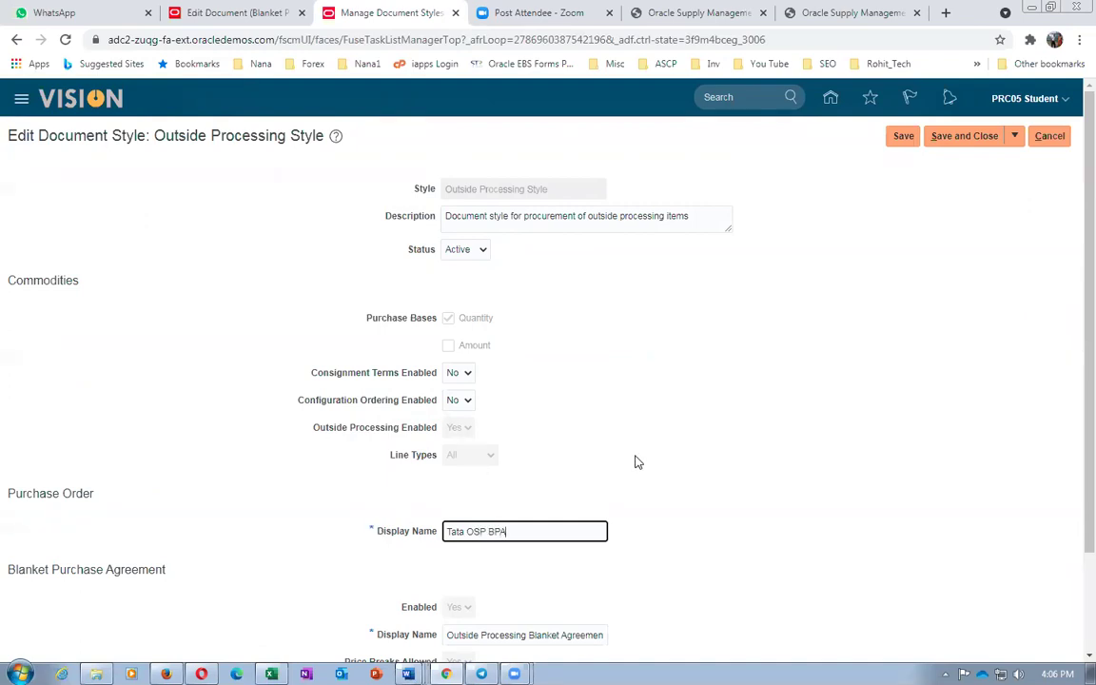
{"action": "left_click", "coordinate": [663, 474]}
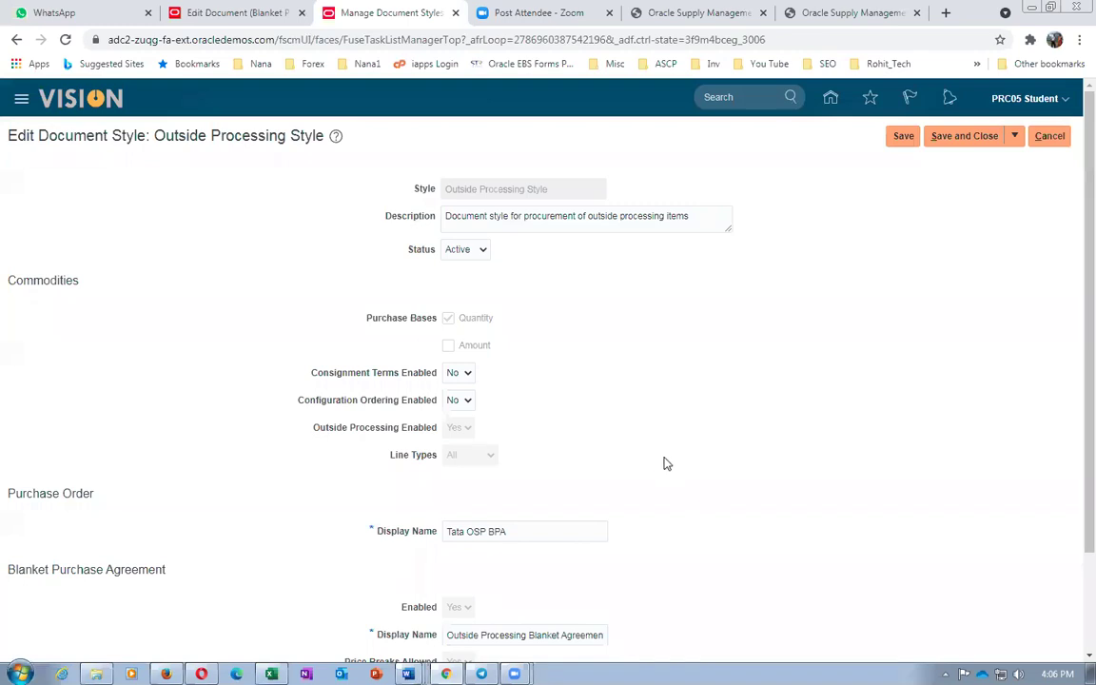
{"action": "left_click_drag", "start_coordinate": [539, 534], "coordinate": [357, 519]}
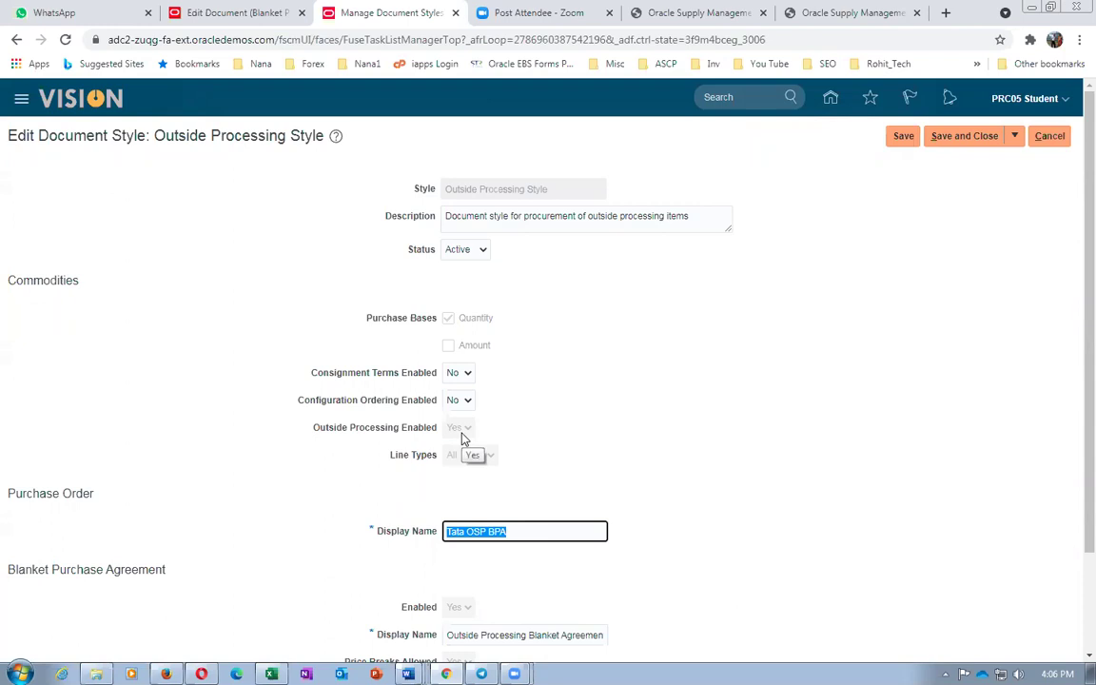
{"action": "left_click", "coordinate": [645, 354]}
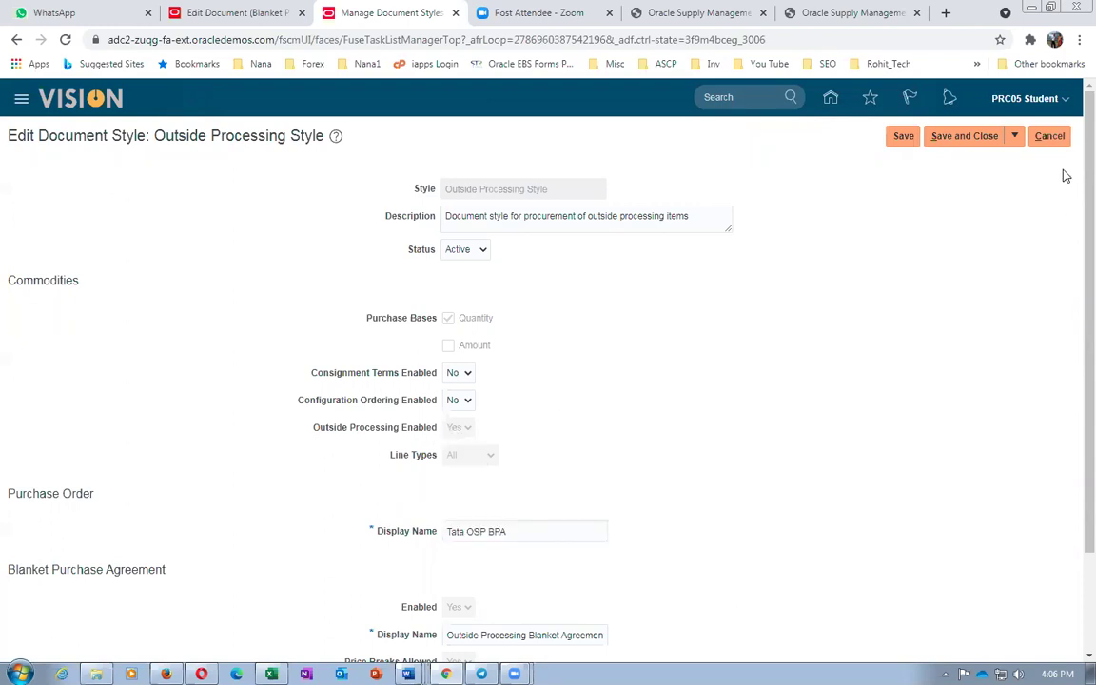
{"action": "left_click", "coordinate": [945, 140]}
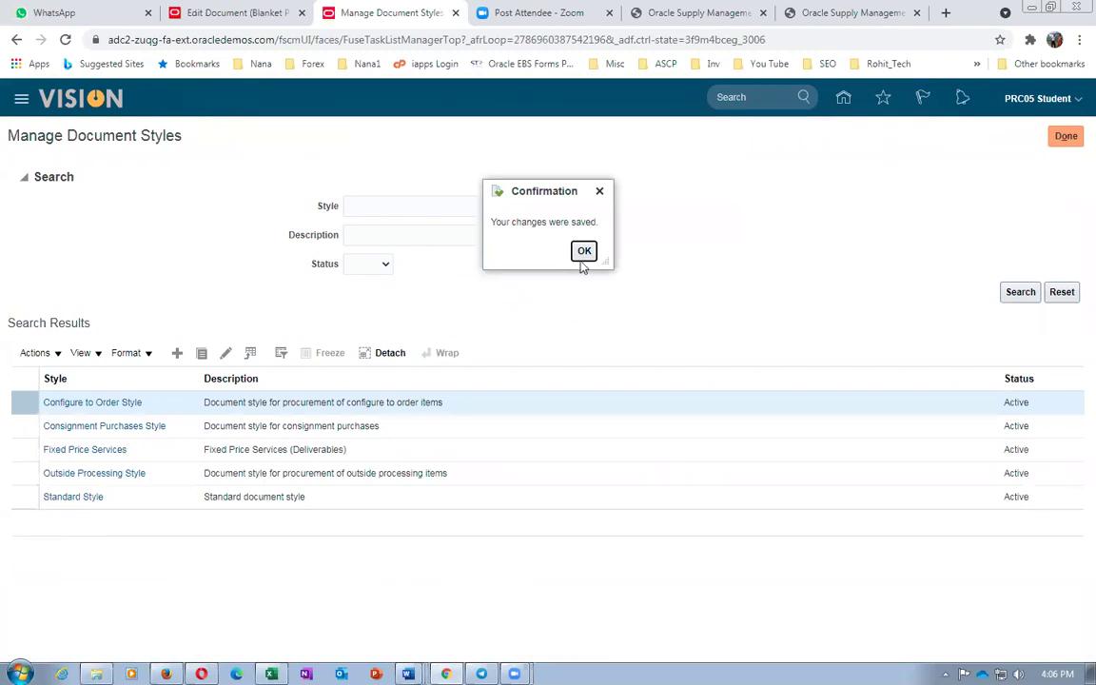
{"action": "left_click", "coordinate": [583, 252]}
{"action": "left_click", "coordinate": [1064, 136]}
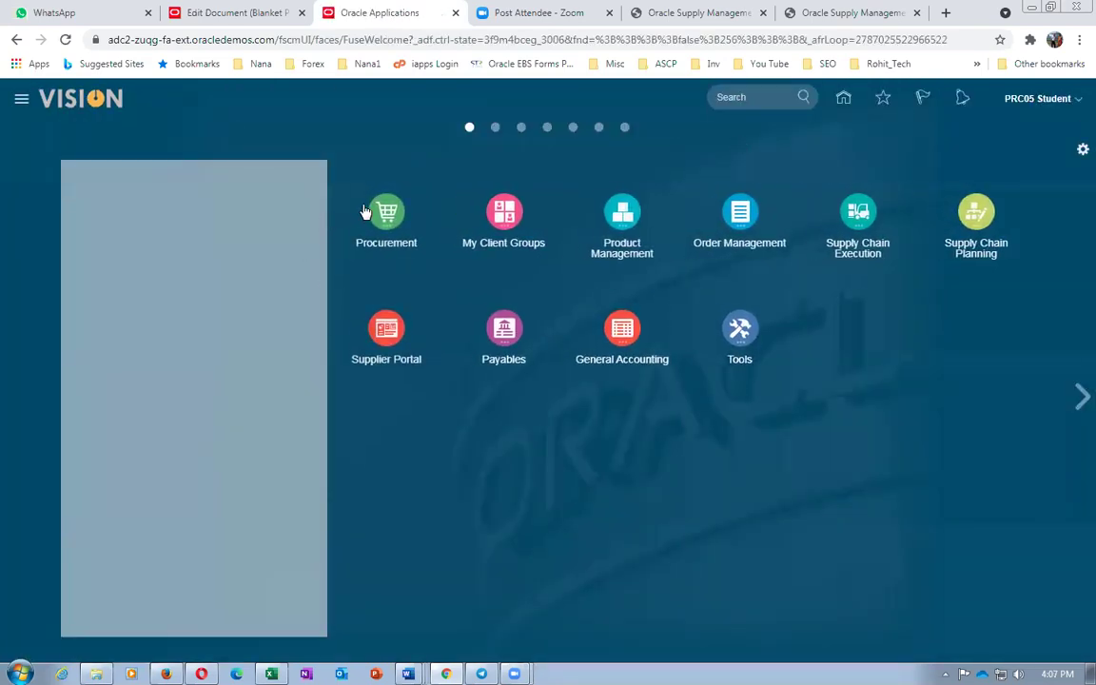
{"action": "left_click", "coordinate": [377, 218]}
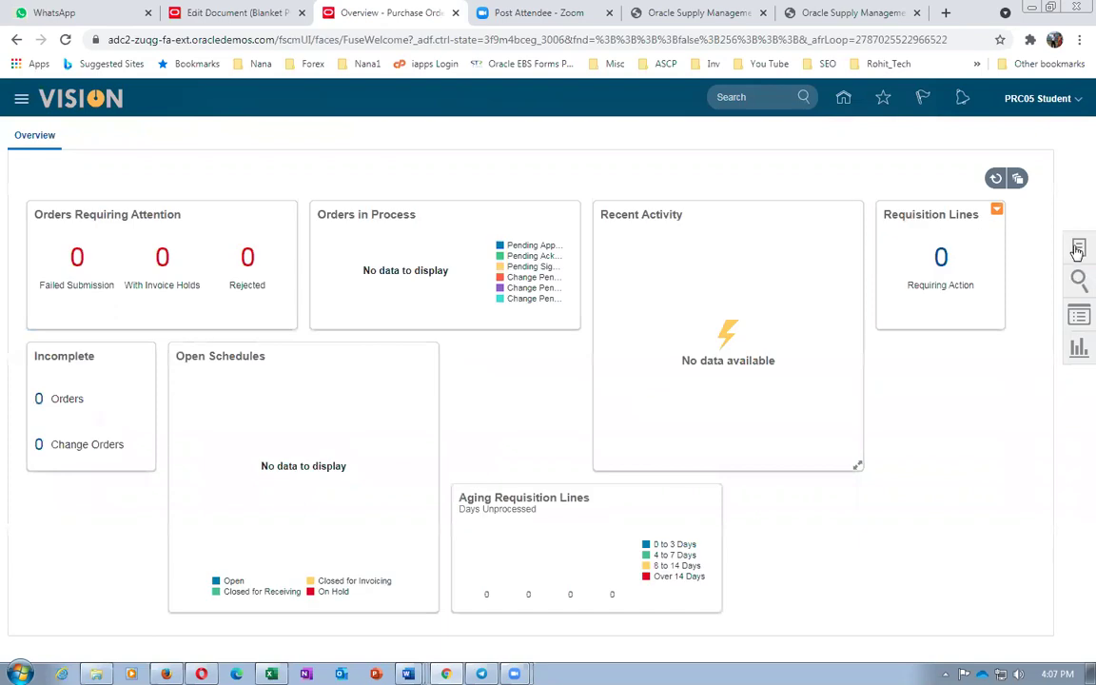
{"action": "left_click", "coordinate": [1078, 249]}
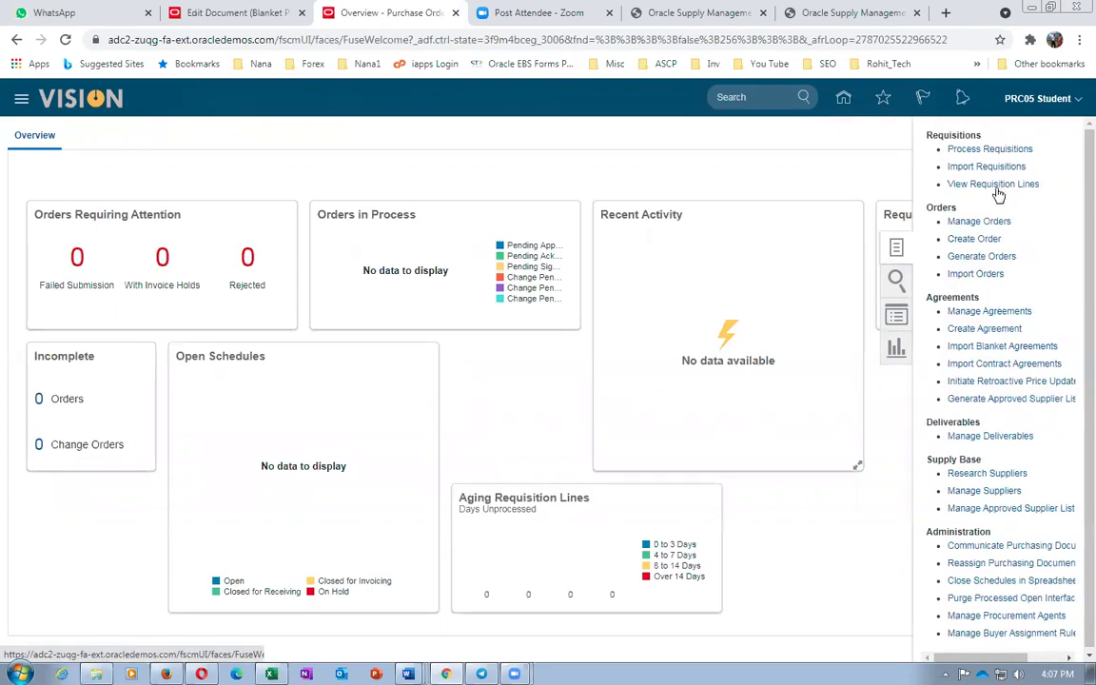
{"action": "left_click", "coordinate": [995, 312]}
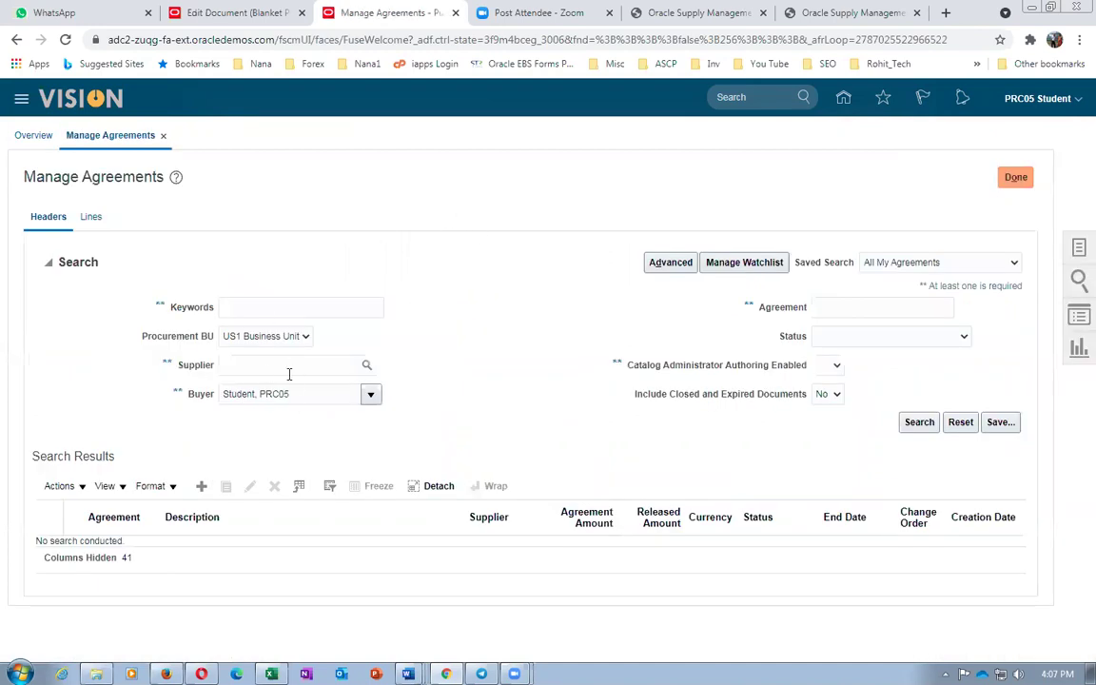
{"action": "left_click", "coordinate": [201, 486]}
{"action": "left_click", "coordinate": [650, 281]}
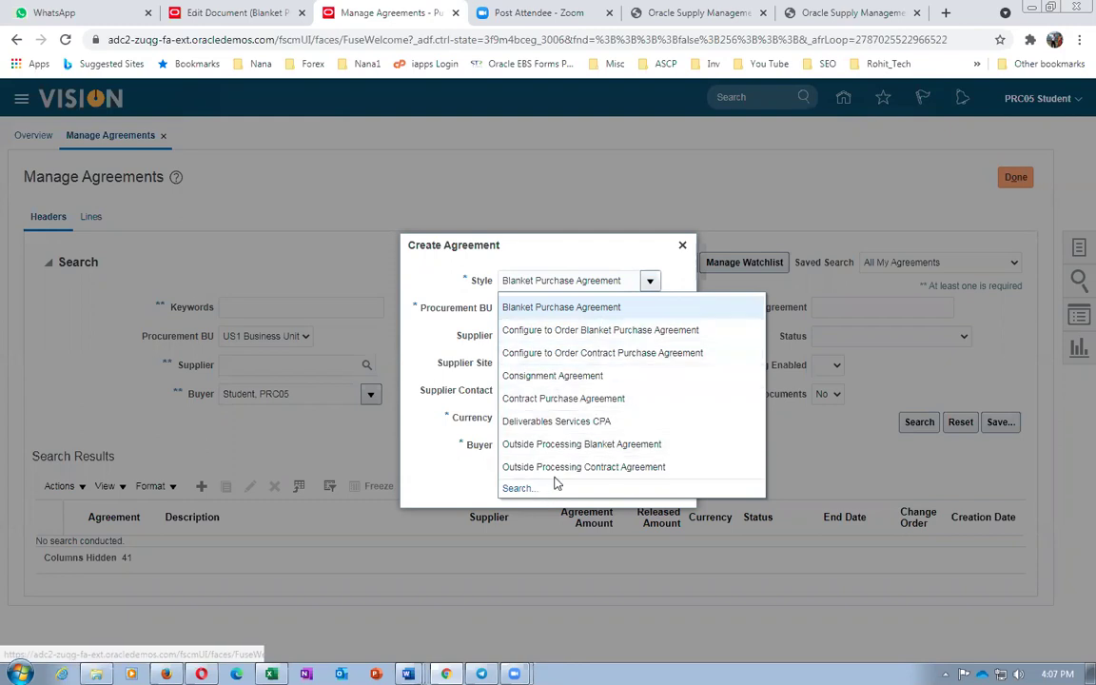
{"action": "left_click", "coordinate": [679, 243]}
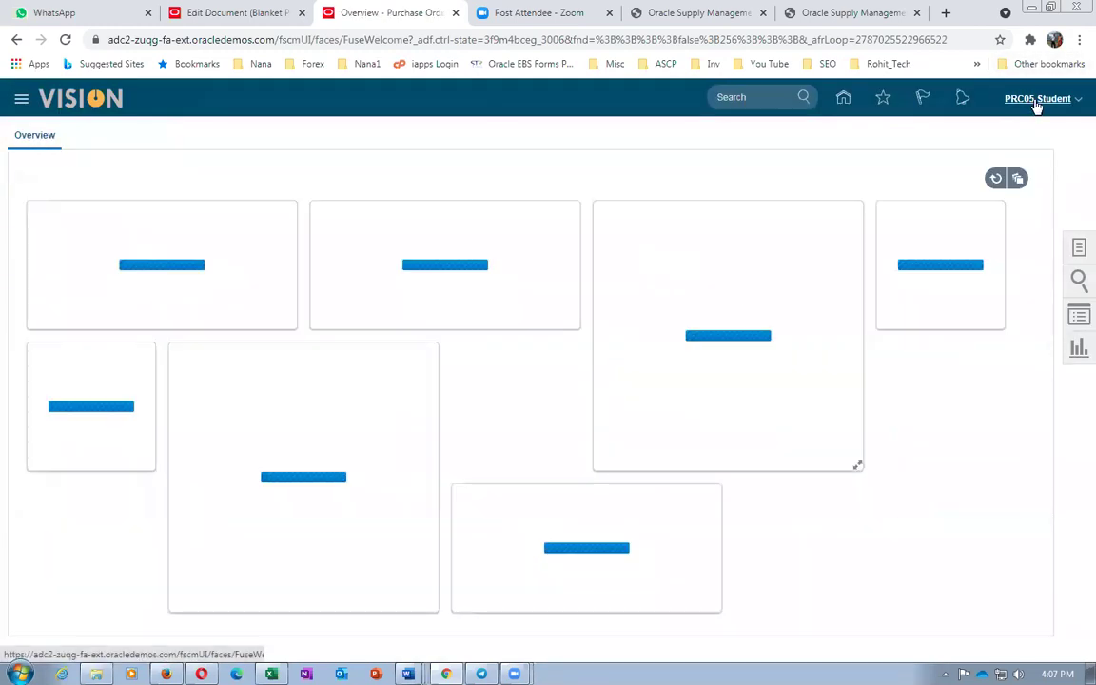
{"action": "left_click", "coordinate": [1035, 101]}
Sign out, sign back in, and reopen the Procurement Purchase Orders work area.
{"action": "left_click", "coordinate": [1045, 129]}
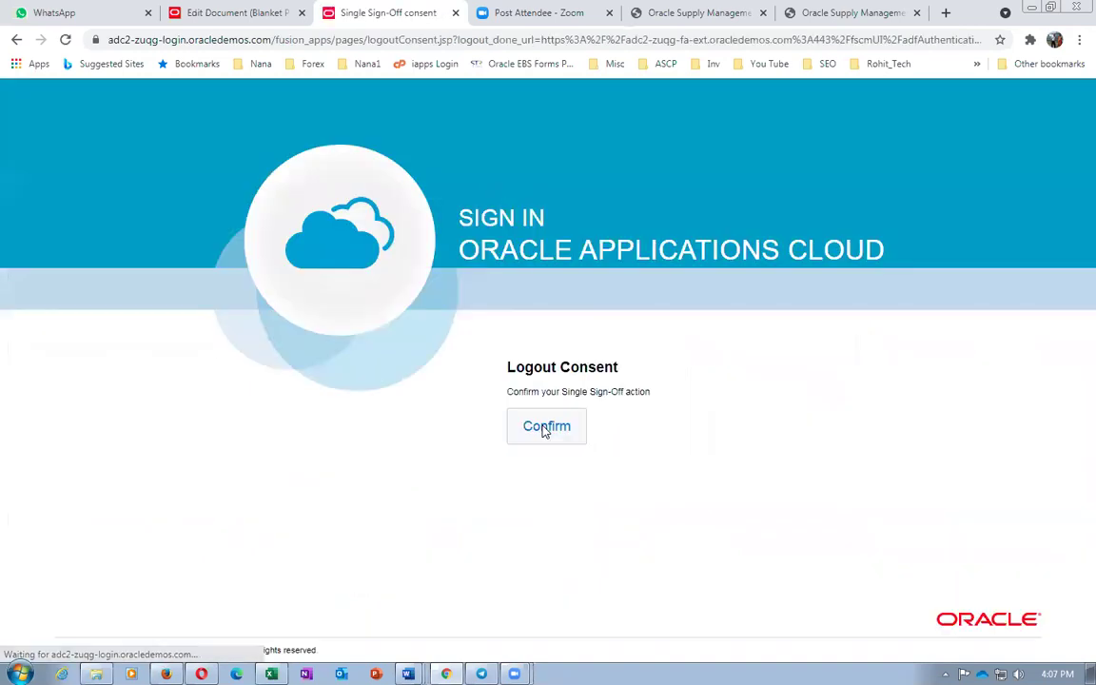
{"action": "left_click", "coordinate": [545, 431]}
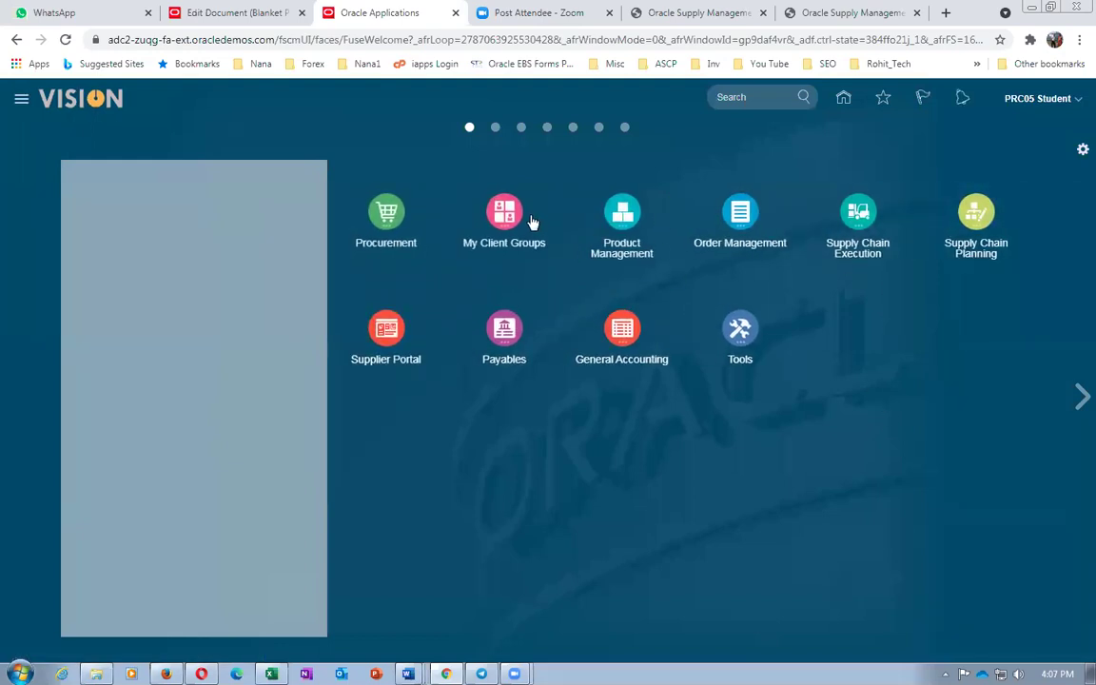
{"action": "left_click", "coordinate": [385, 211]}
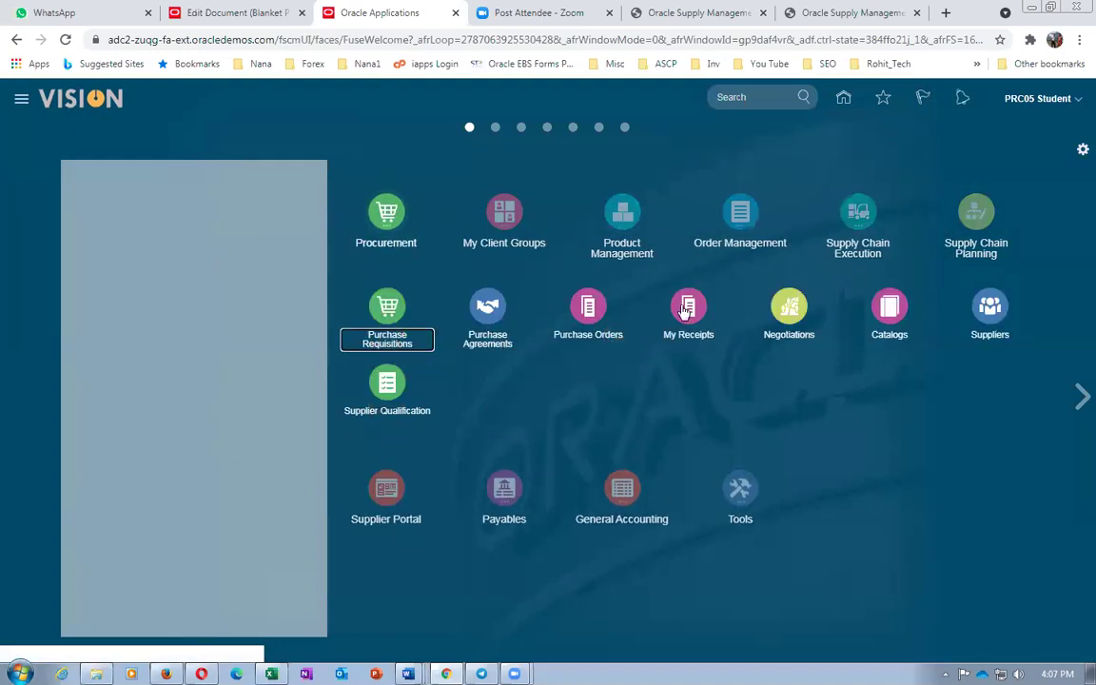
{"action": "left_click", "coordinate": [596, 313]}
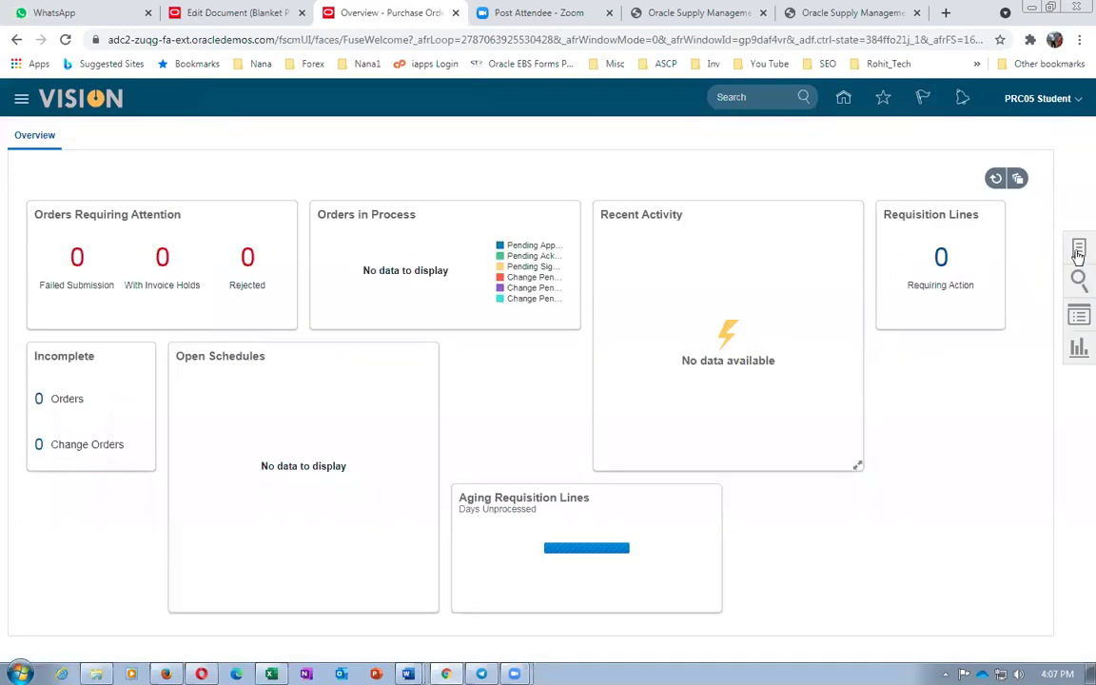
Start a new agreement with the Outside Processing Blanket Agreement style.
{"action": "left_click", "coordinate": [1078, 251]}
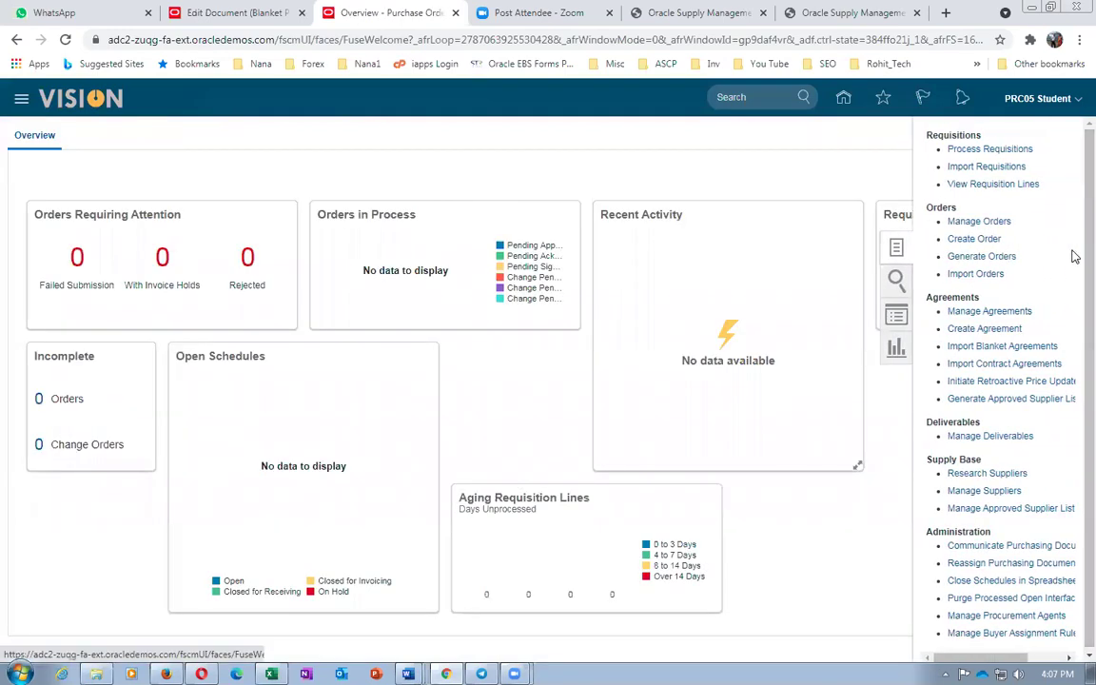
{"action": "left_click", "coordinate": [980, 329]}
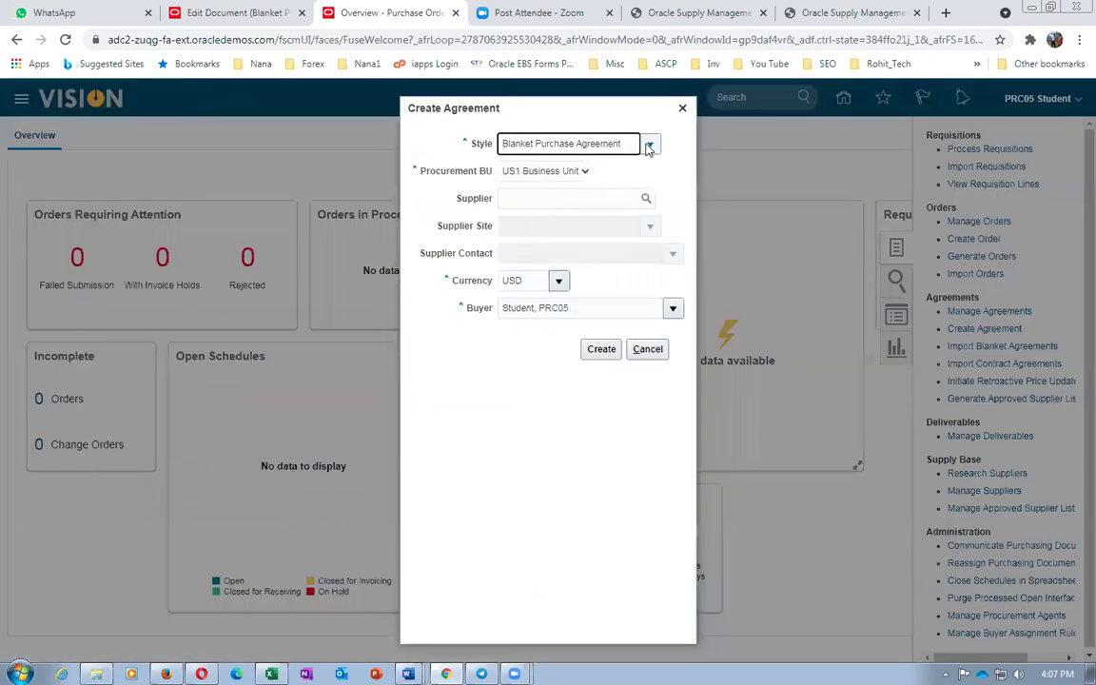
{"action": "left_click", "coordinate": [649, 144]}
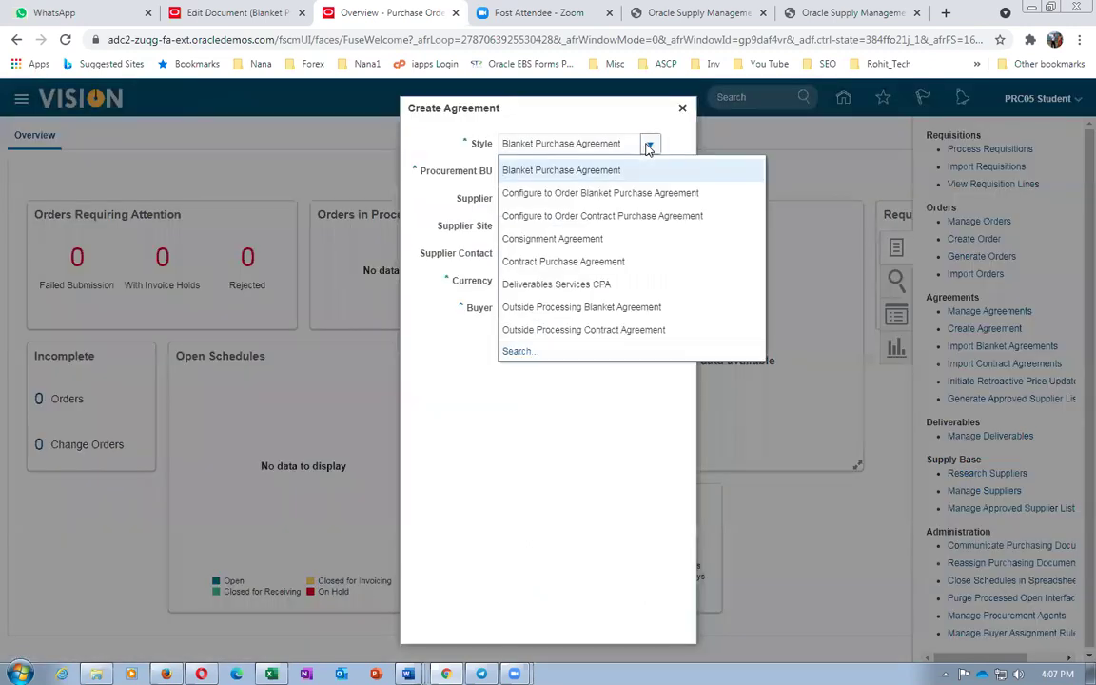
{"action": "left_click", "coordinate": [518, 352]}
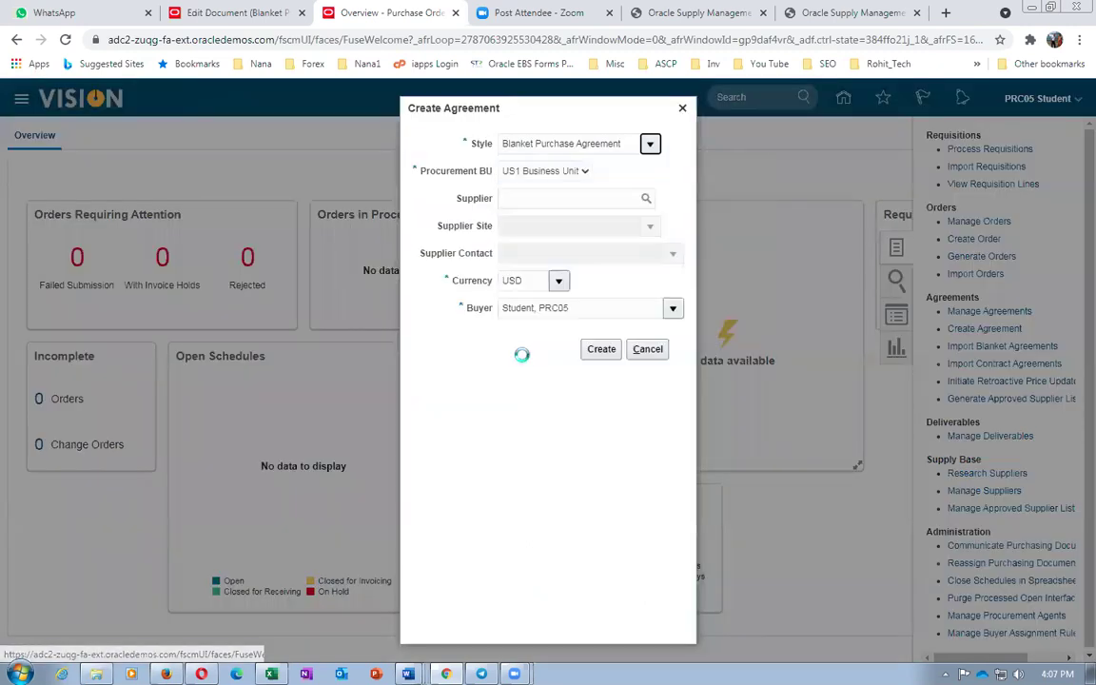
{"action": "left_click", "coordinate": [342, 315]}
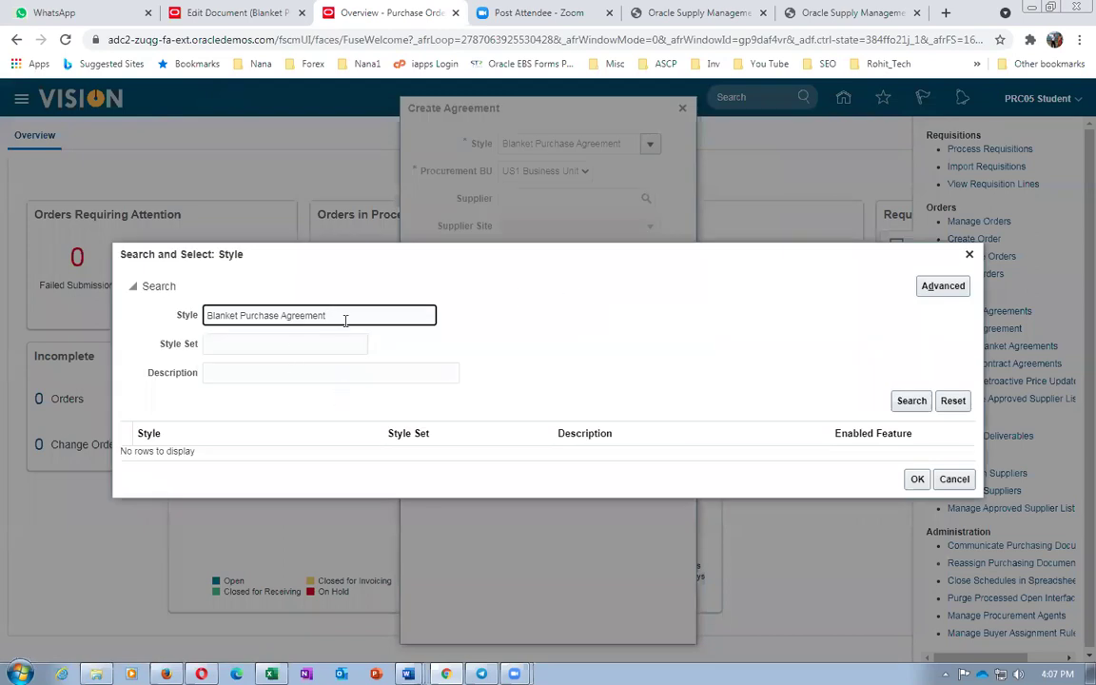
{"action": "left_click_drag", "start_coordinate": [345, 319], "coordinate": [66, 346]}
{"action": "type", "text": "Tata"}
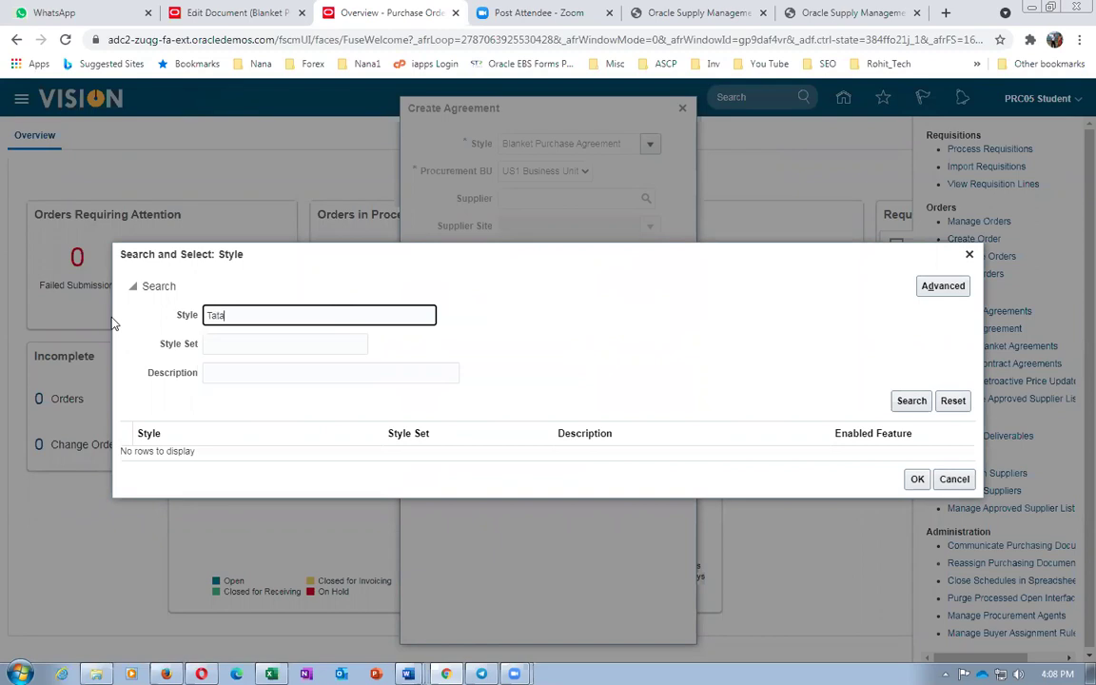
{"action": "left_click", "coordinate": [927, 404]}
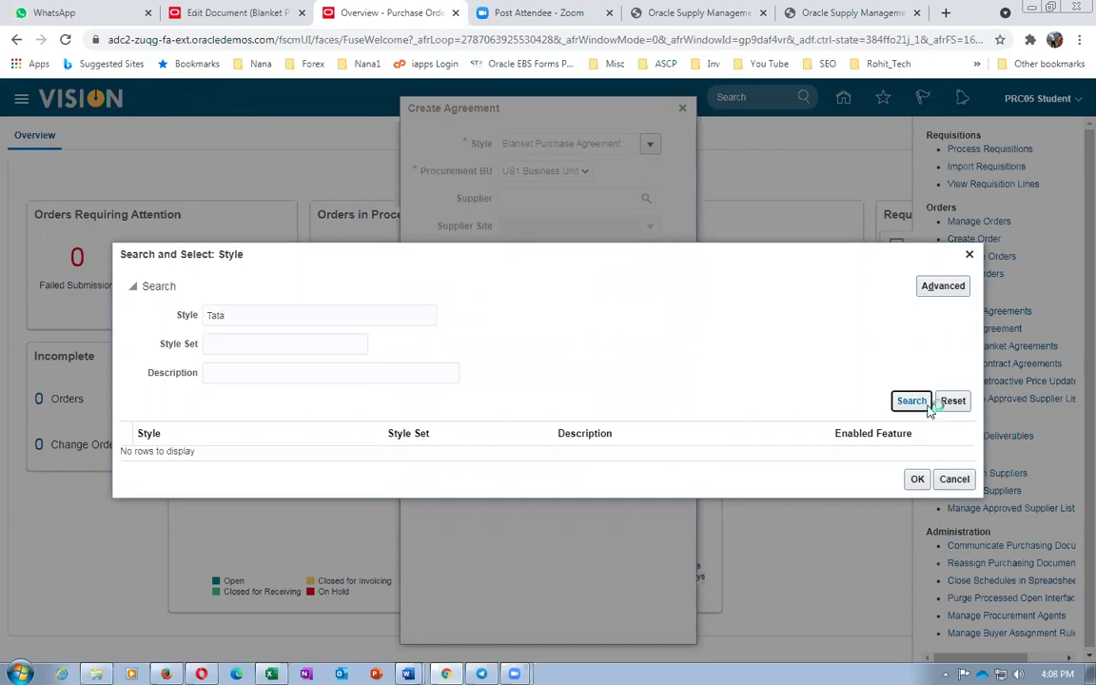
{"action": "left_click", "coordinate": [954, 478]}
{"action": "left_click", "coordinate": [651, 144]}
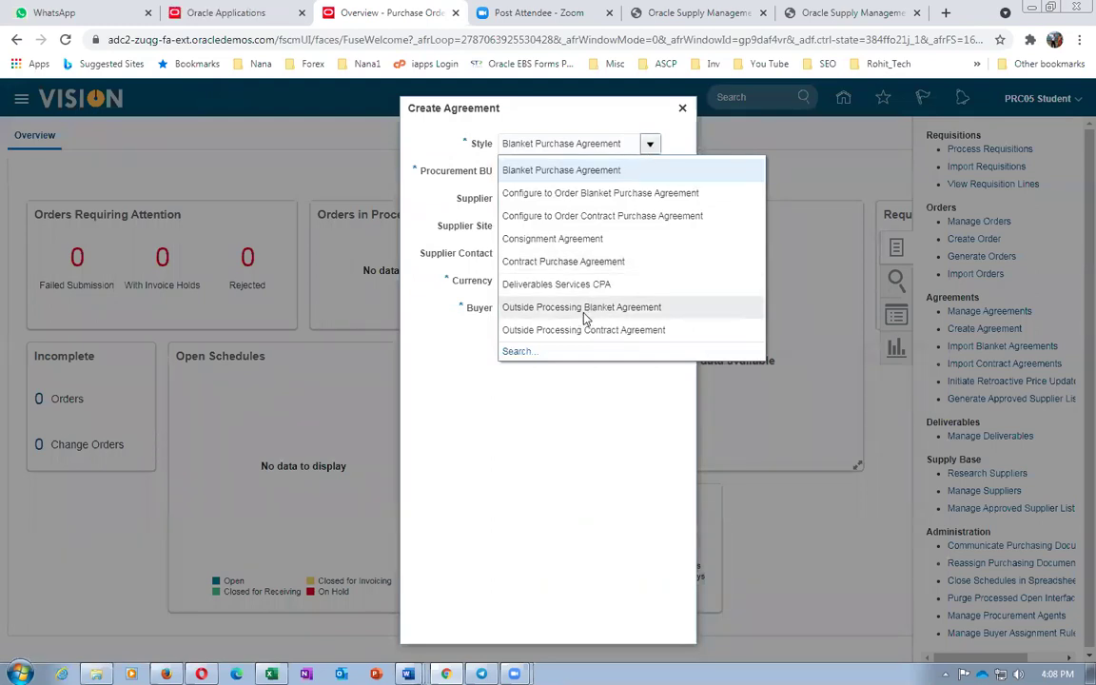
{"action": "key", "text": "Escape"}
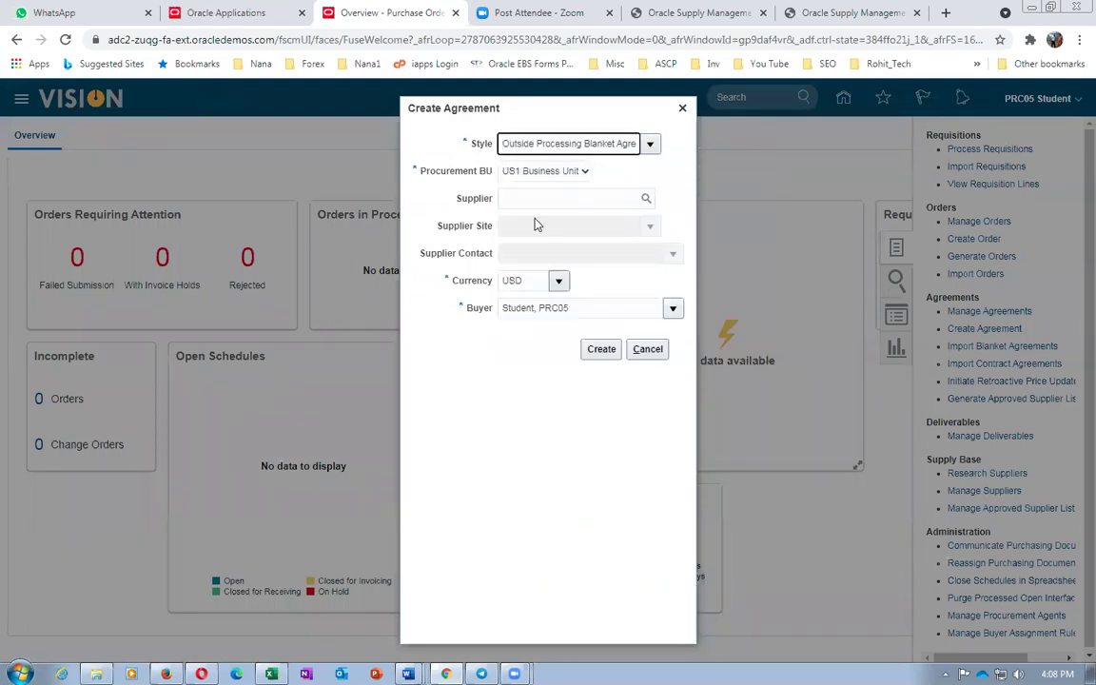
Set the supplier to a01_Spray_Painter and create the agreement.
{"action": "left_click", "coordinate": [535, 203]}
{"action": "type", "text": "a01"}
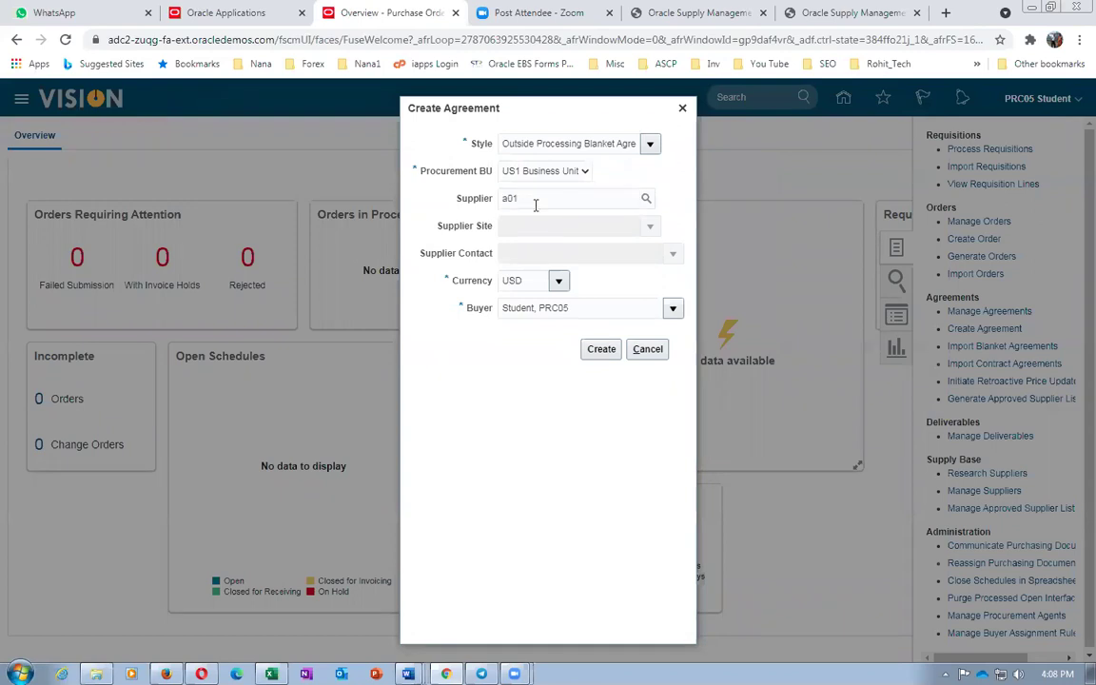
{"action": "key", "text": "Tab"}
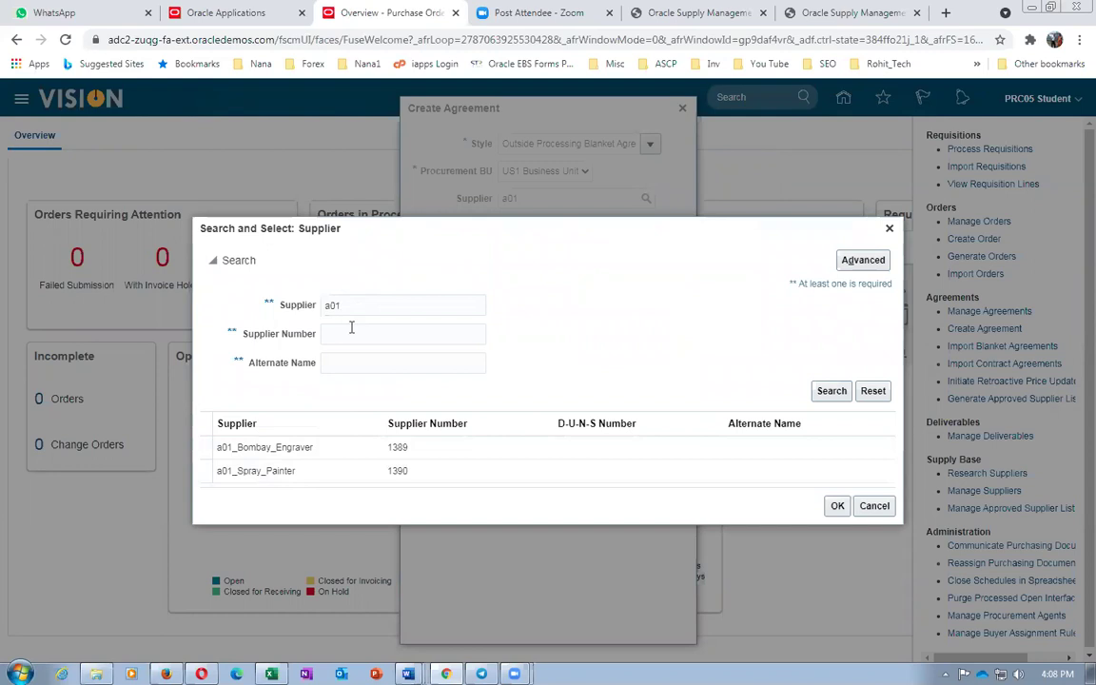
{"action": "left_click", "coordinate": [297, 471]}
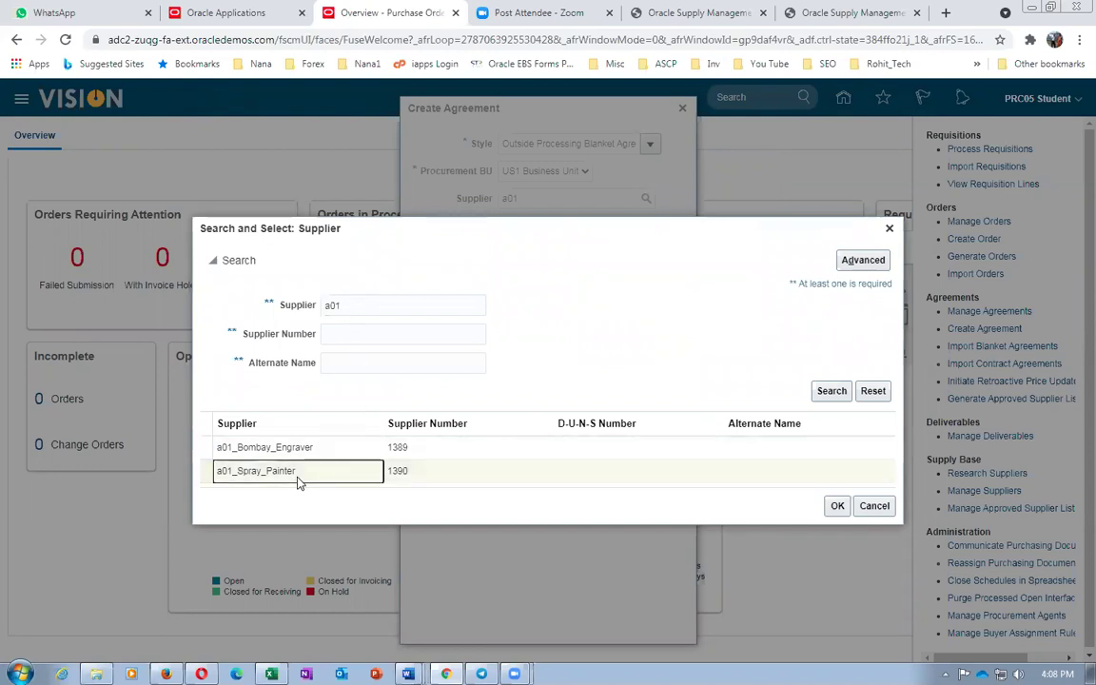
{"action": "left_click", "coordinate": [837, 509]}
{"action": "left_click", "coordinate": [594, 351]}
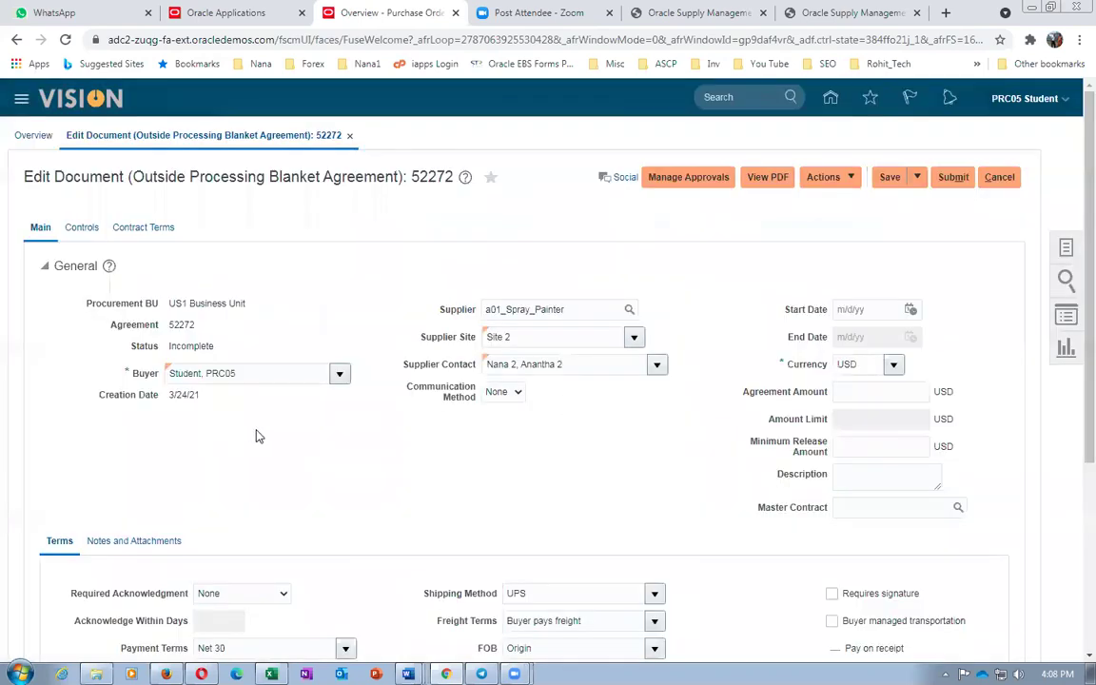
Add agreement line 1 for item a01_Spray_Painting_OSP_Item_2 priced at 4.00 each.
{"action": "scroll", "coordinate": [286, 440], "scroll_direction": "down", "scroll_amount": 3}
{"action": "scroll", "coordinate": [287, 440], "scroll_direction": "down", "scroll_amount": 3}
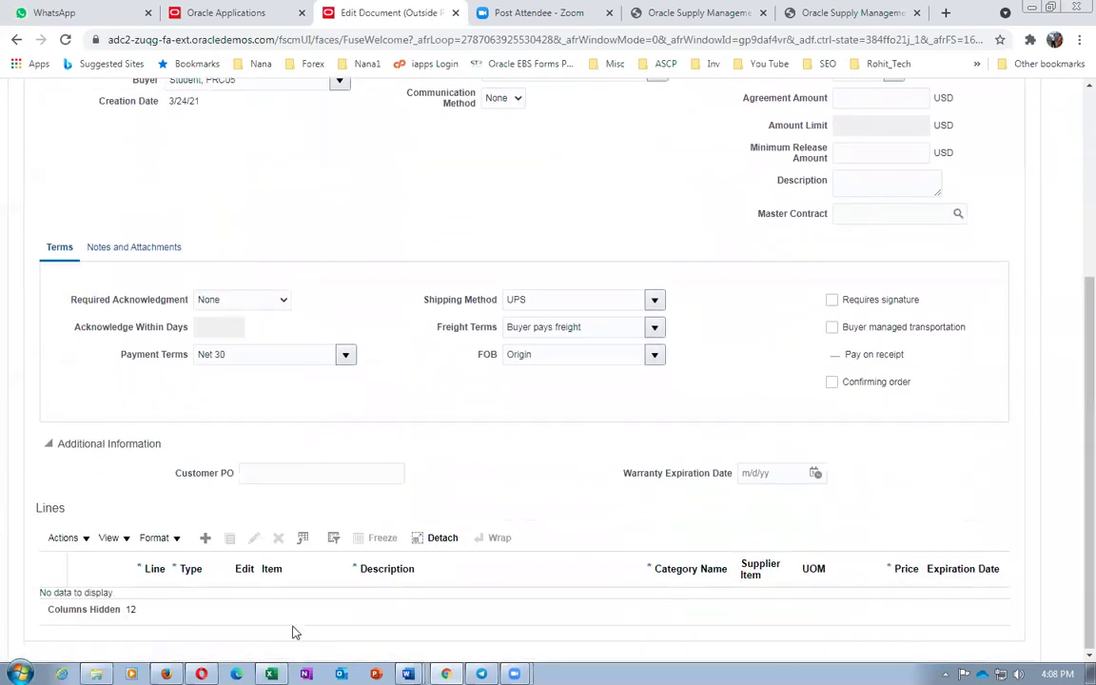
{"action": "left_click", "coordinate": [205, 538]}
{"action": "scroll", "coordinate": [315, 455], "scroll_direction": "down", "scroll_amount": 1}
{"action": "left_click", "coordinate": [289, 582]}
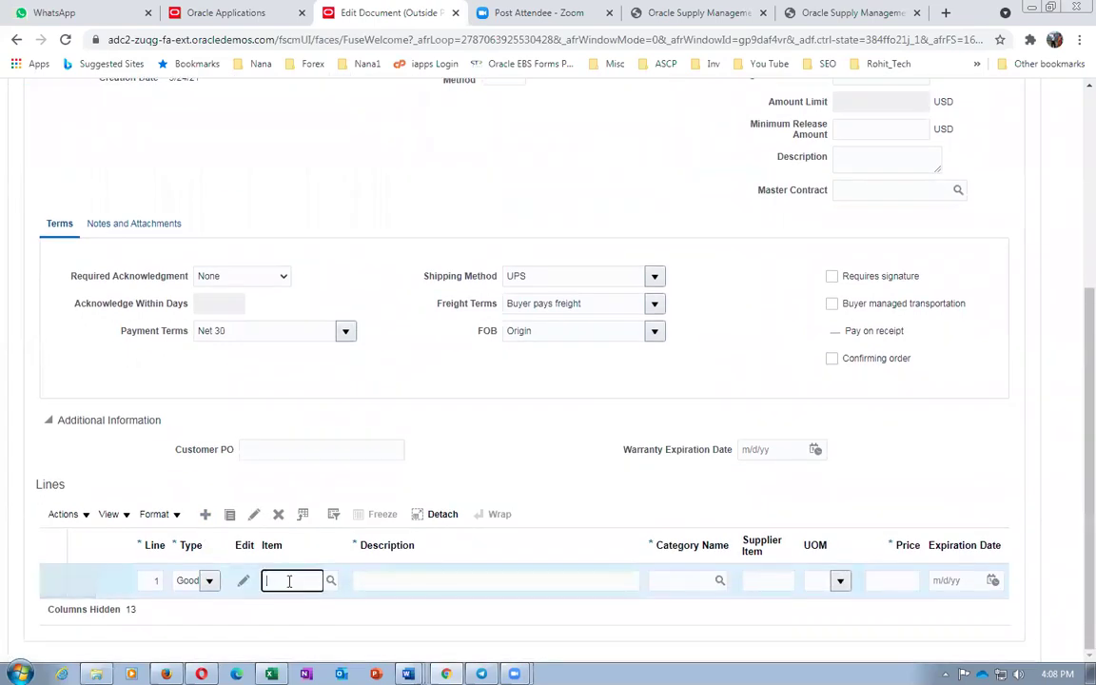
{"action": "key", "text": "ctrl+v"}
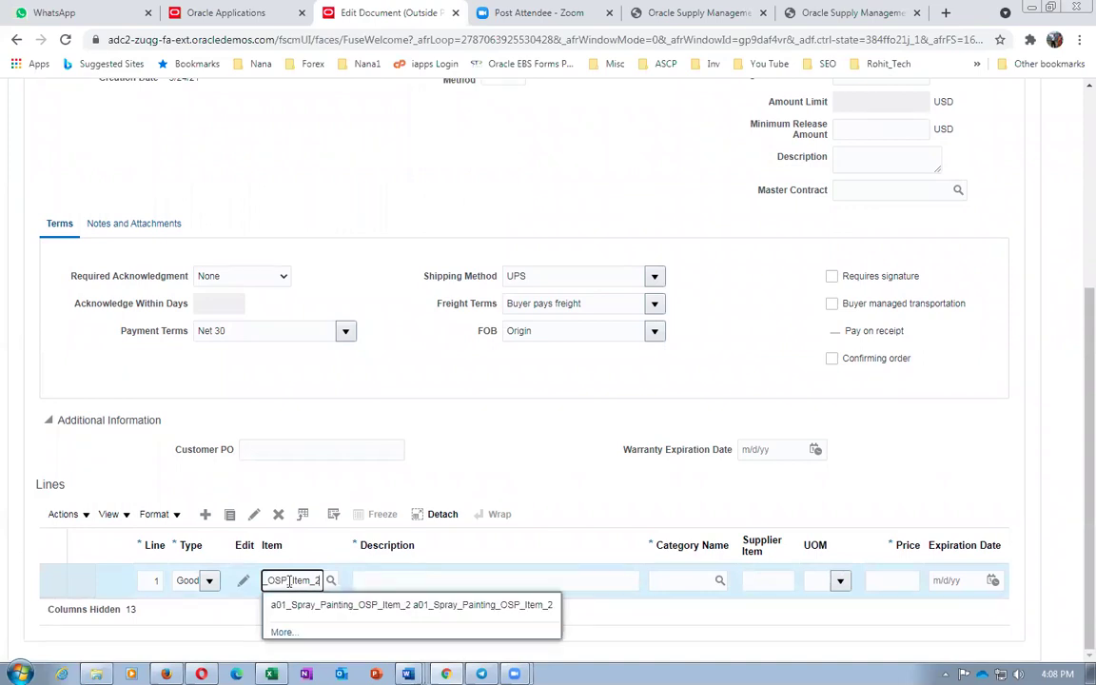
{"action": "left_click", "coordinate": [333, 613]}
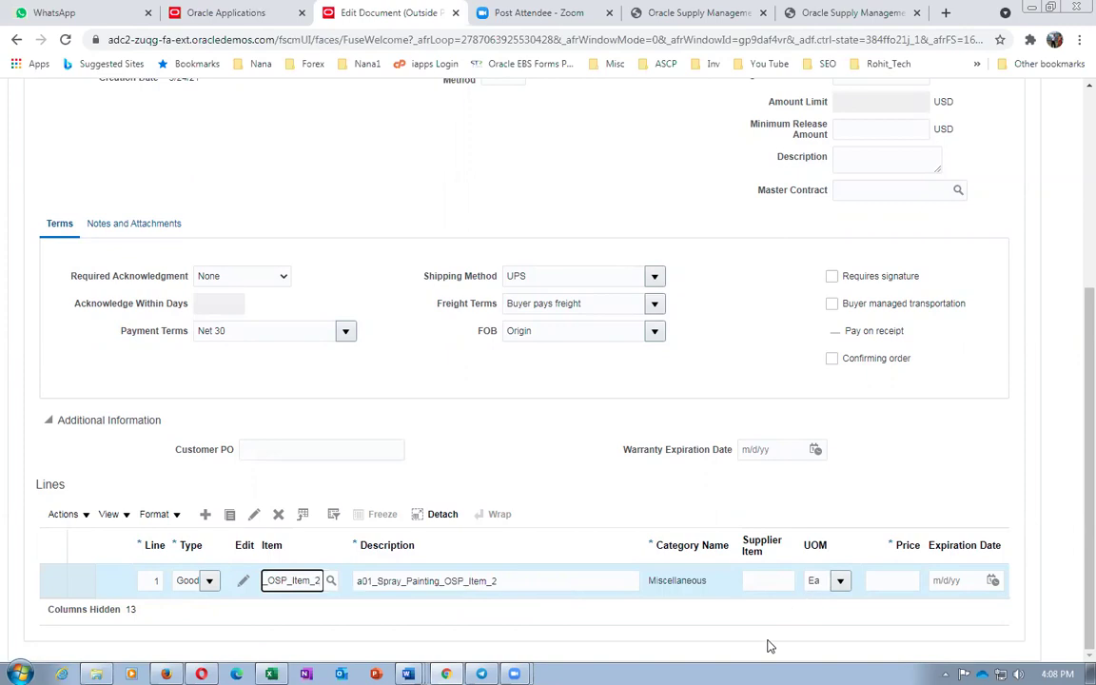
{"action": "left_click", "coordinate": [887, 577]}
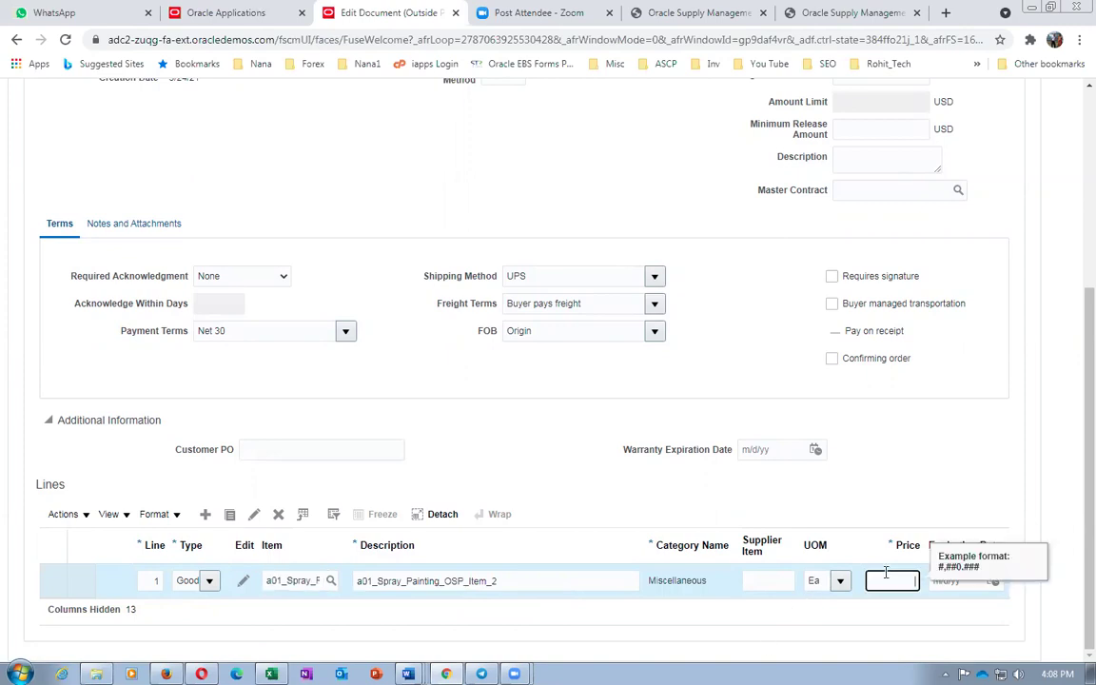
{"action": "type", "text": "4"}
{"action": "left_click", "coordinate": [538, 421]}
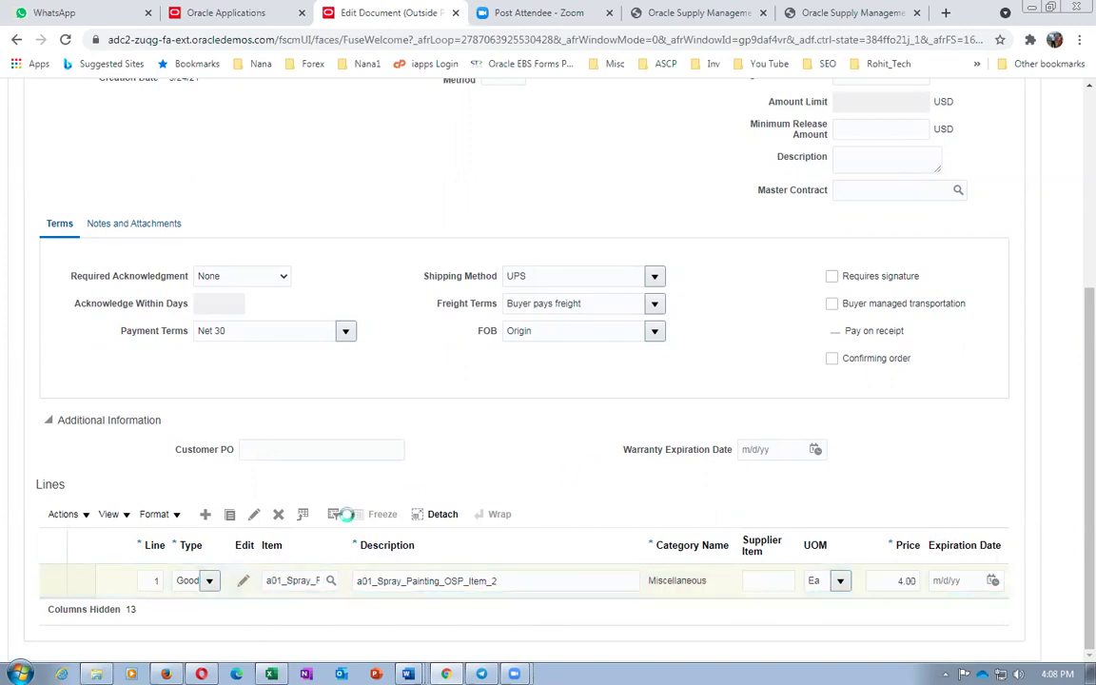
{"action": "scroll", "coordinate": [590, 457], "scroll_direction": "up", "scroll_amount": 3}
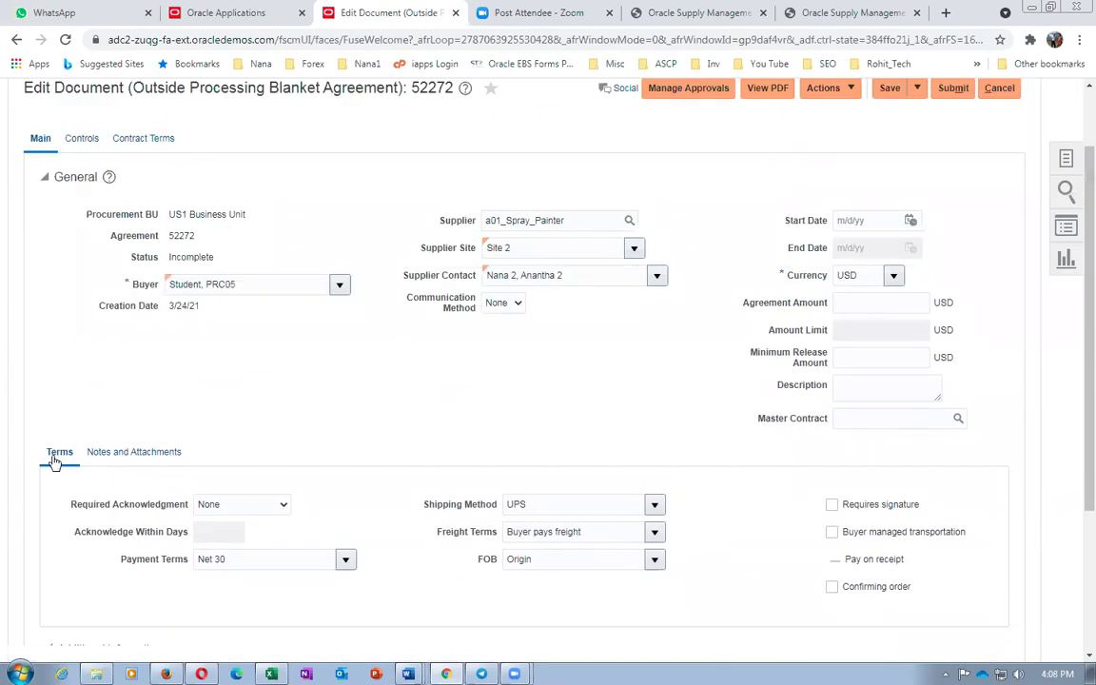
Review the agreement's controls and contract terms, save agreement 52272, and bring up the Start menu.
{"action": "left_click", "coordinate": [84, 138]}
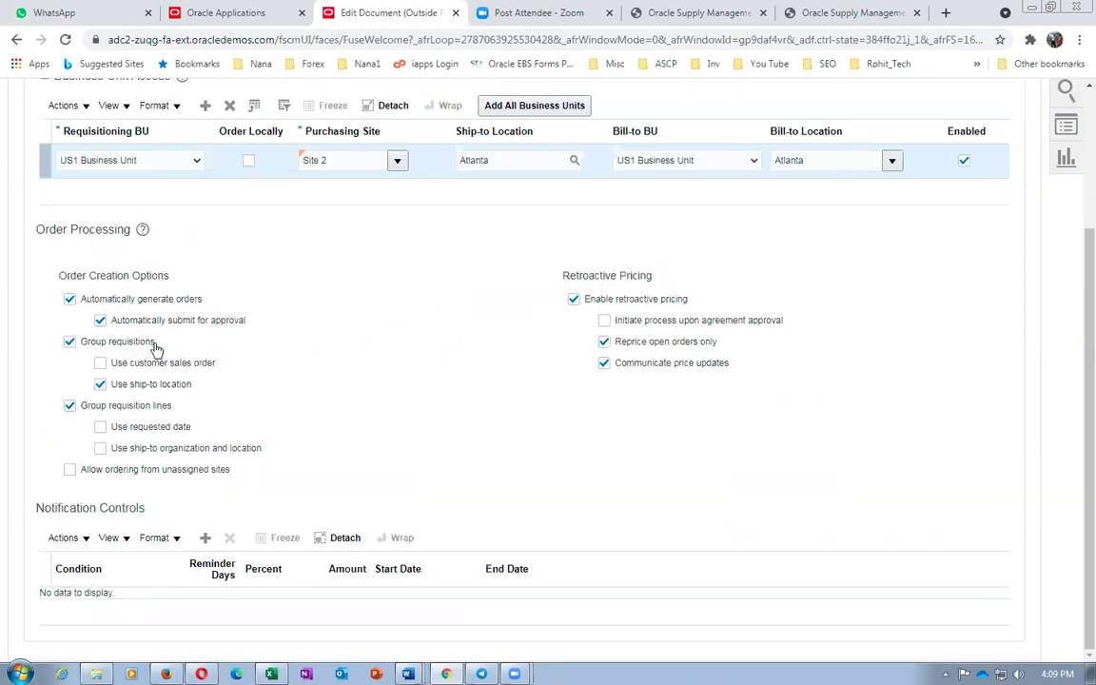
{"action": "scroll", "coordinate": [179, 396], "scroll_direction": "up", "scroll_amount": 3}
{"action": "left_click", "coordinate": [144, 227]}
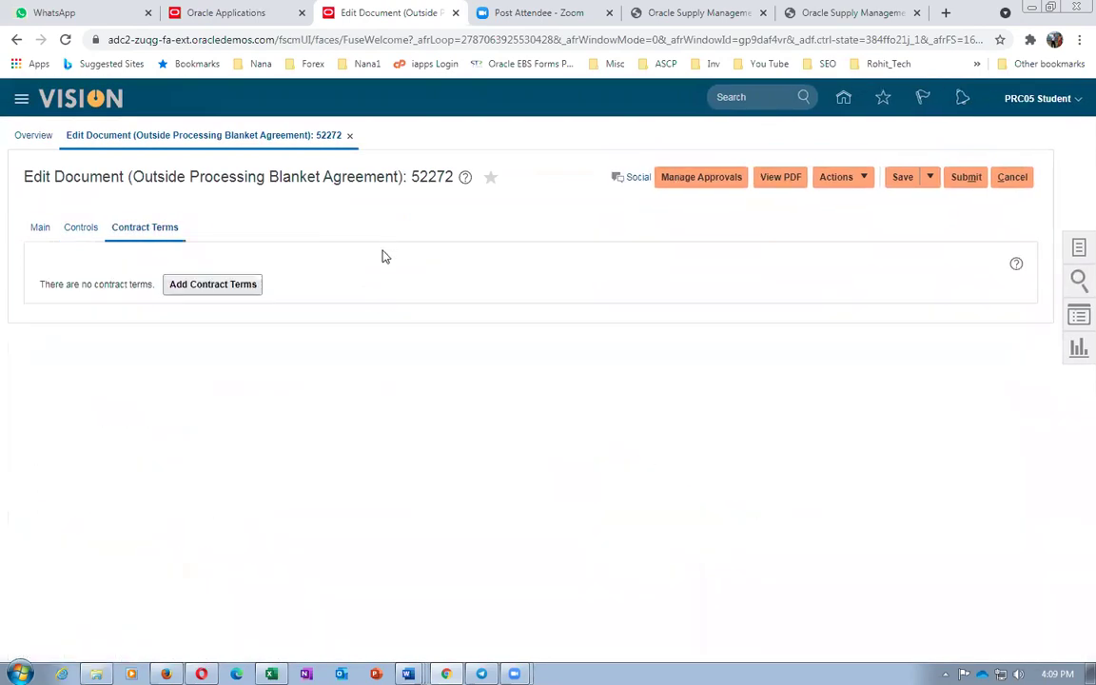
{"action": "left_click", "coordinate": [904, 179]}
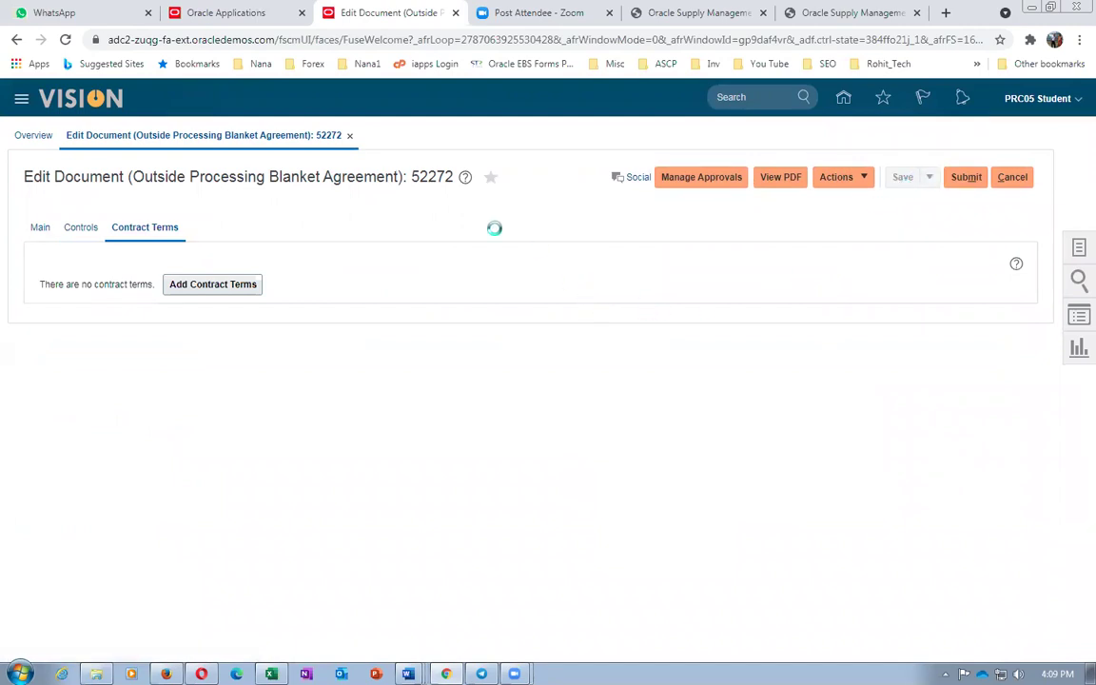
{"action": "key", "text": "super"}
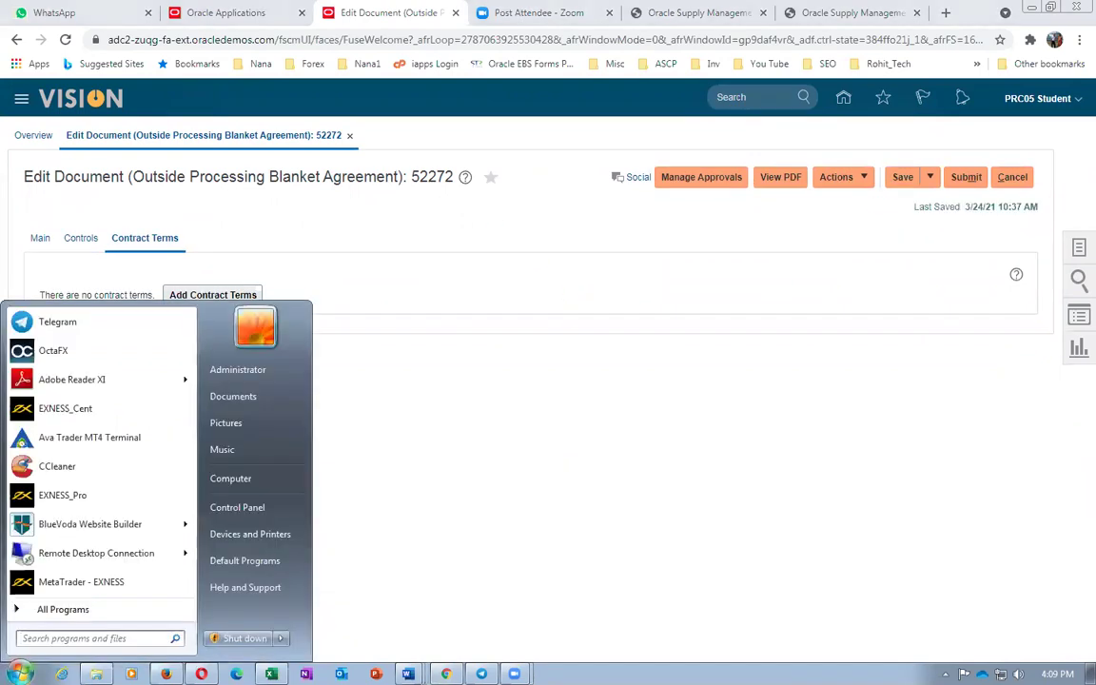
Launch Notepad to jot '52272 BPA', then return to the browser.
{"action": "type", "text": "notepad"}
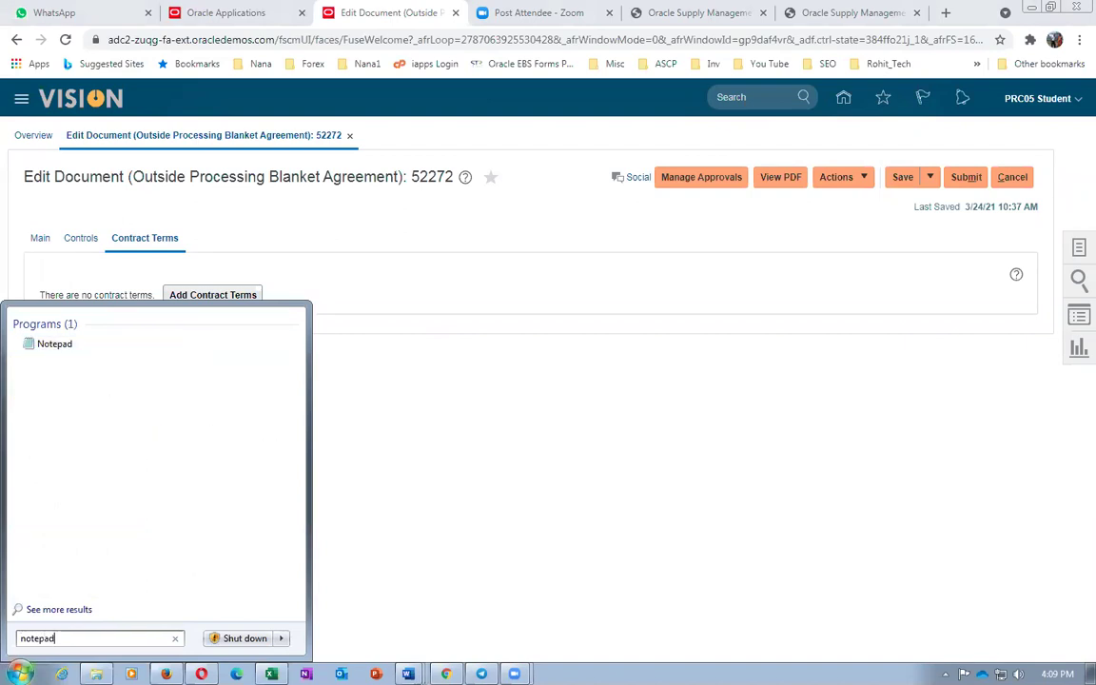
{"action": "key", "text": "Return"}
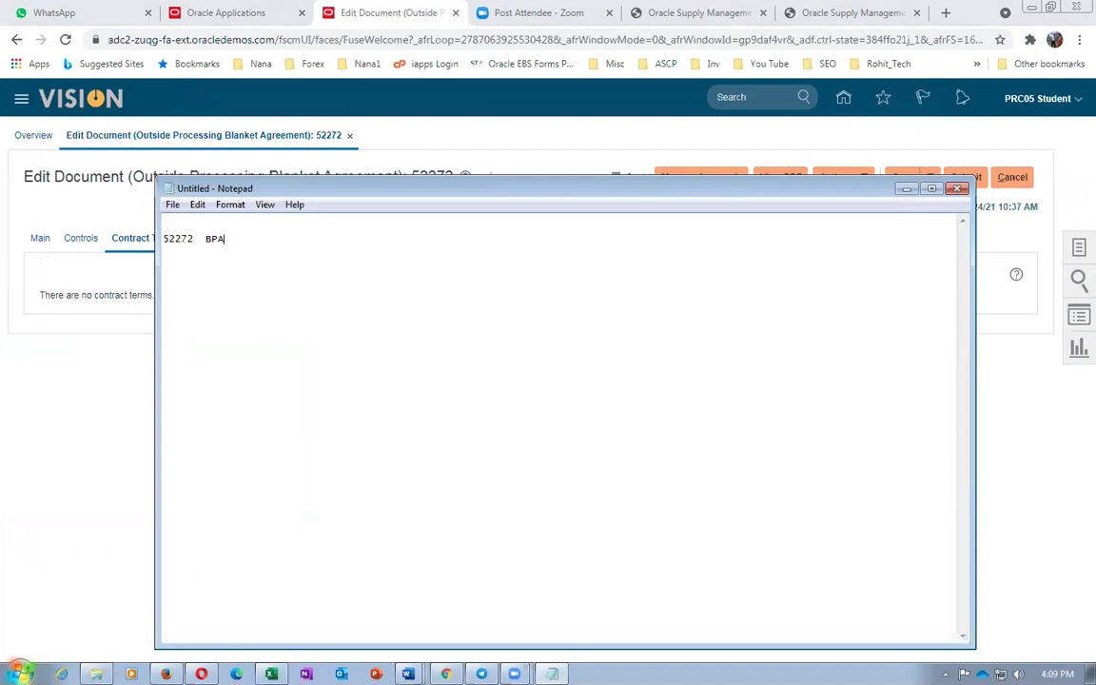
{"action": "left_click", "coordinate": [89, 458]}
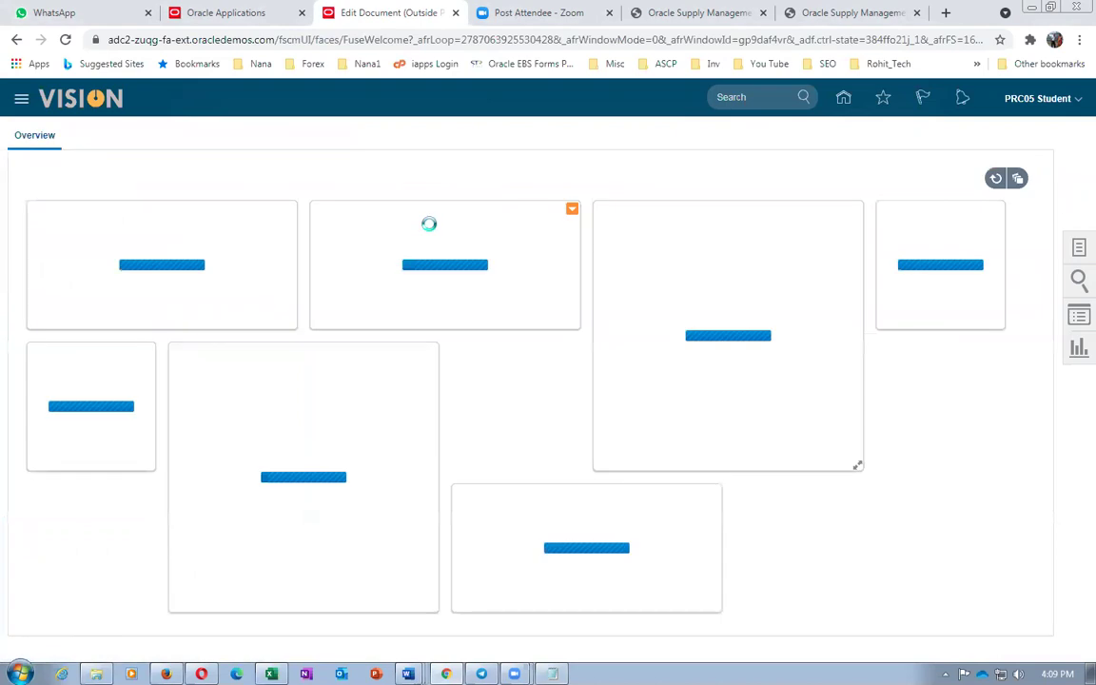
Dismiss the confirmation and search Manage Agreements for agreement 52272.
{"action": "left_click", "coordinate": [712, 254]}
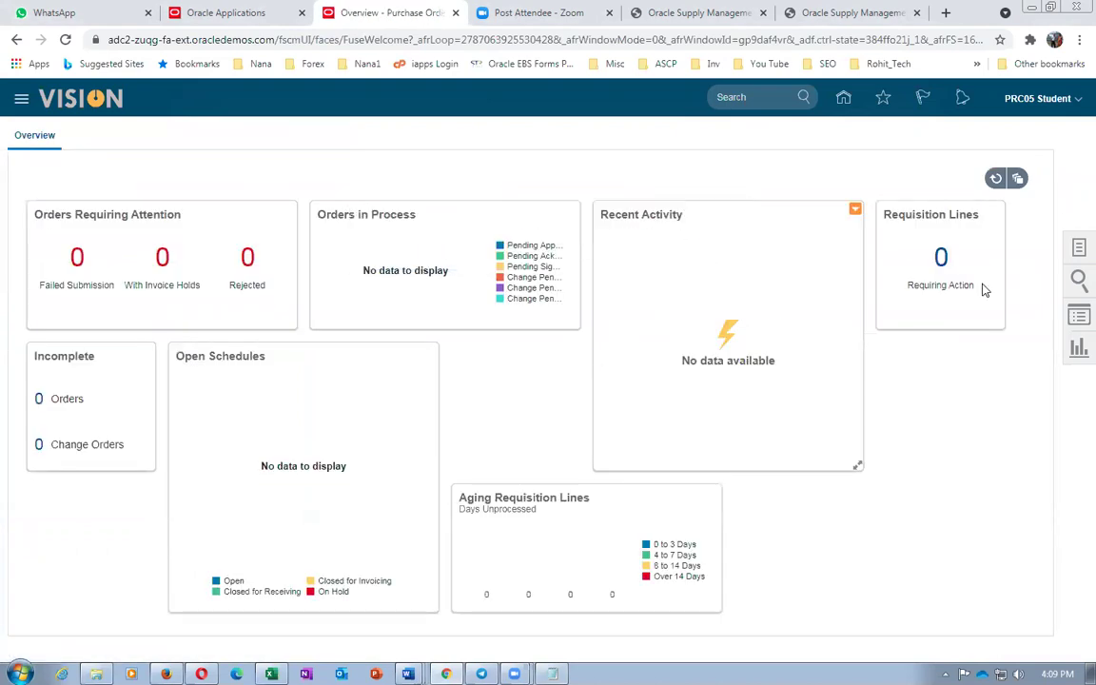
{"action": "left_click", "coordinate": [1079, 248]}
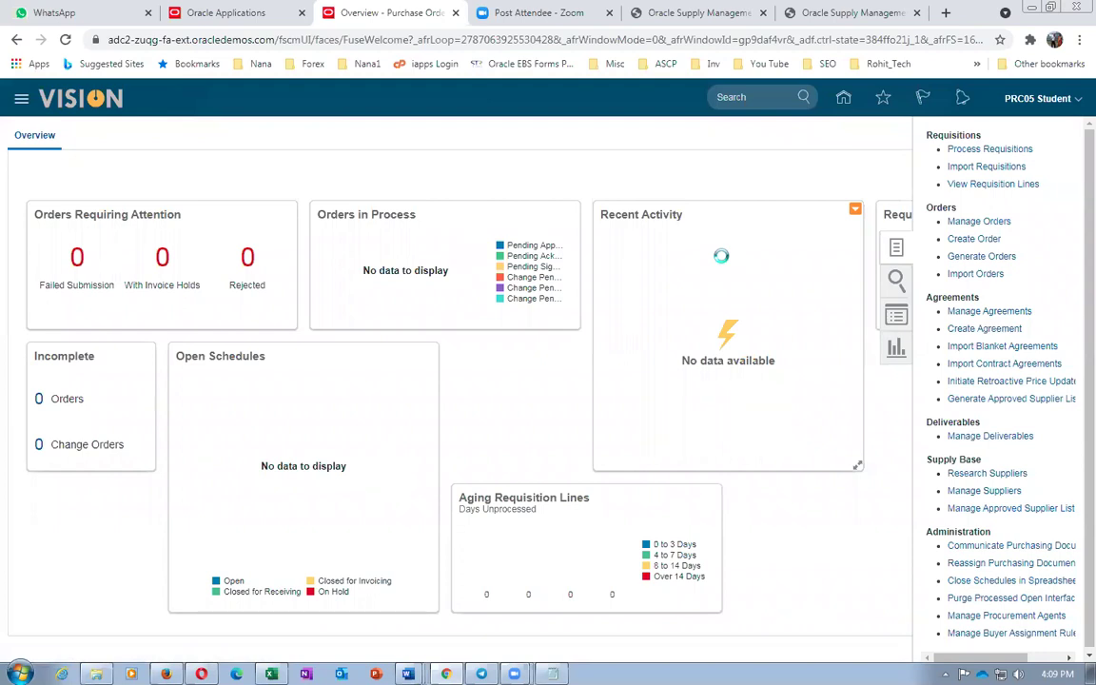
{"action": "left_click", "coordinate": [901, 312]}
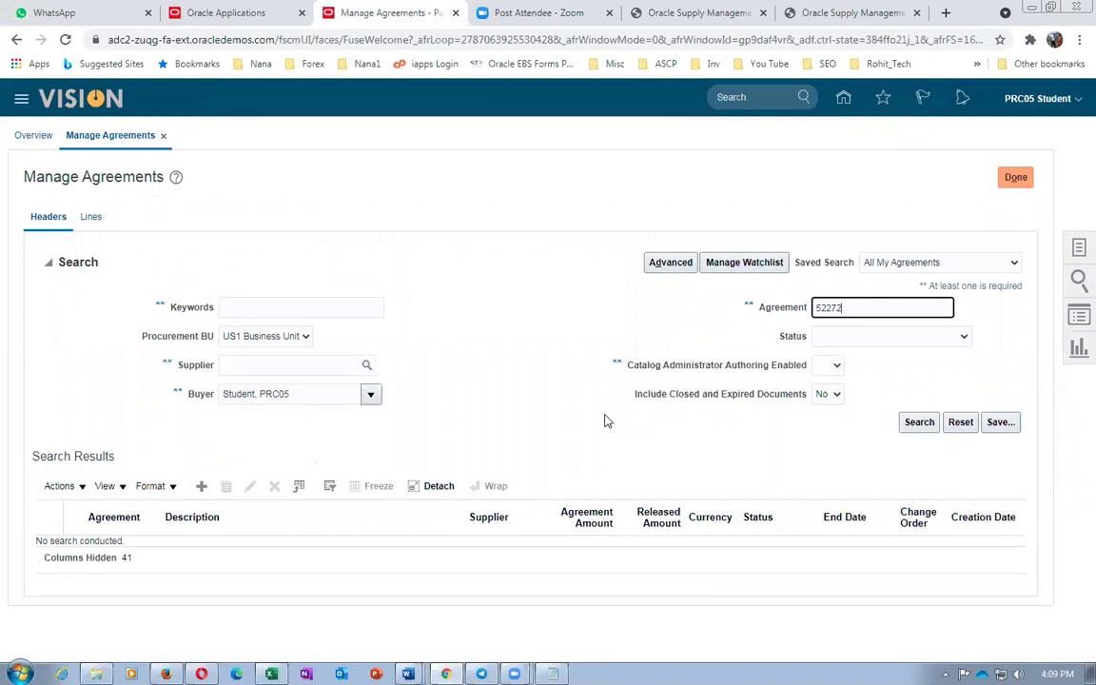
{"action": "left_click", "coordinate": [914, 426]}
Check the agreement's Pending Approval status, dismiss the approval error, and go to the home page.
{"action": "left_click", "coordinate": [785, 388]}
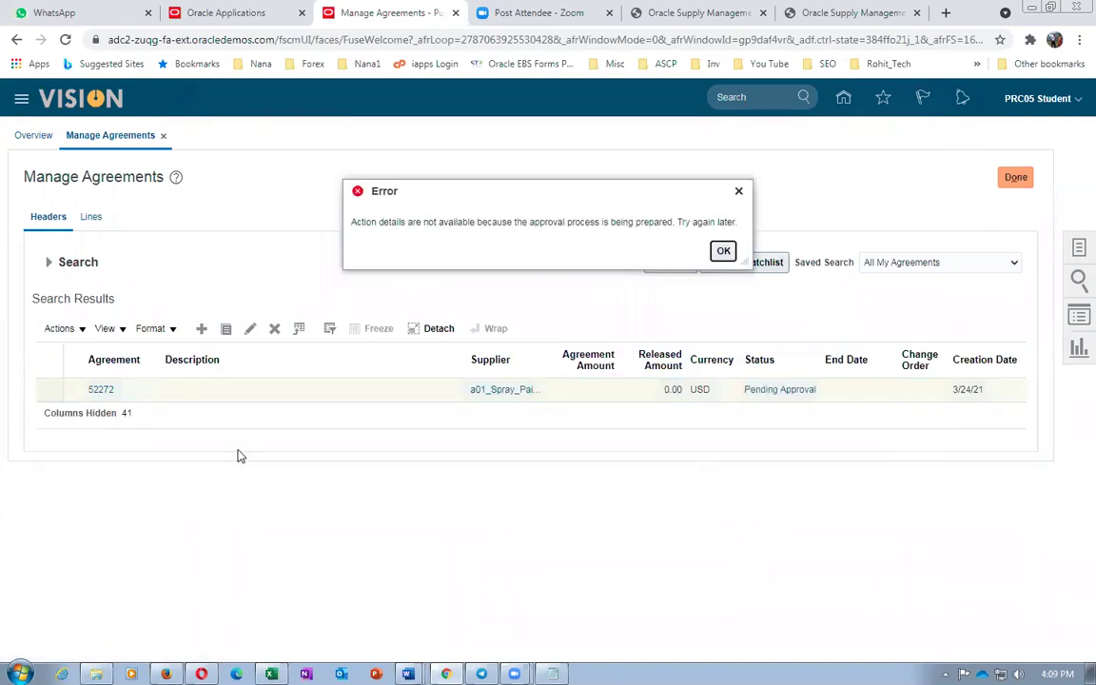
{"action": "left_click", "coordinate": [723, 251]}
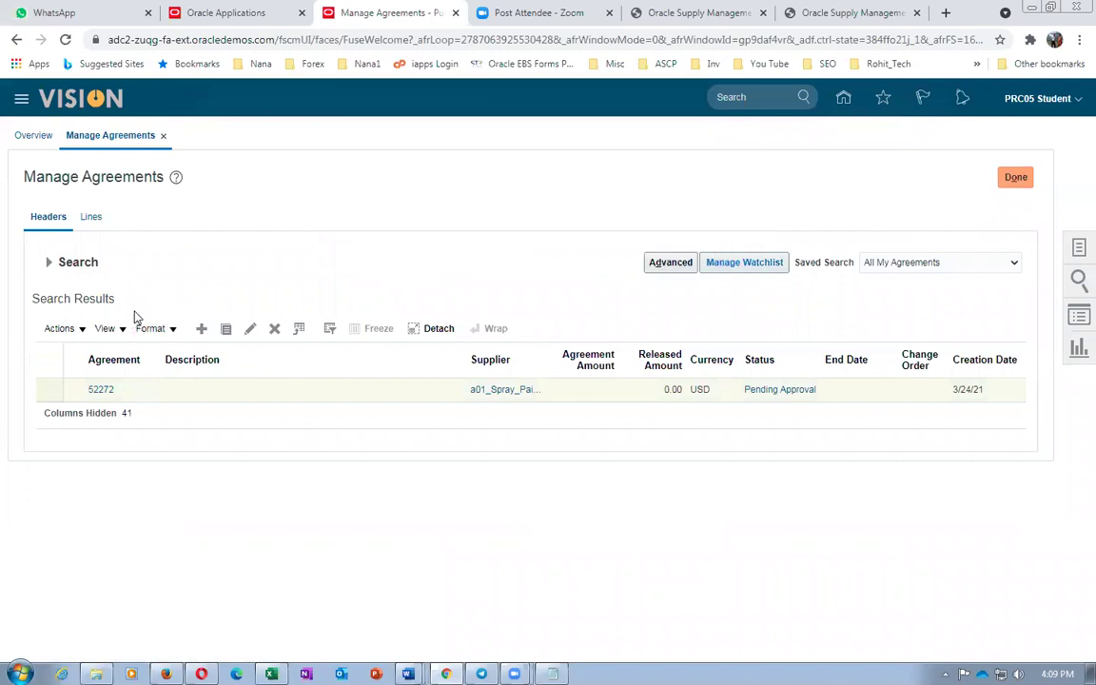
{"action": "left_click", "coordinate": [49, 262]}
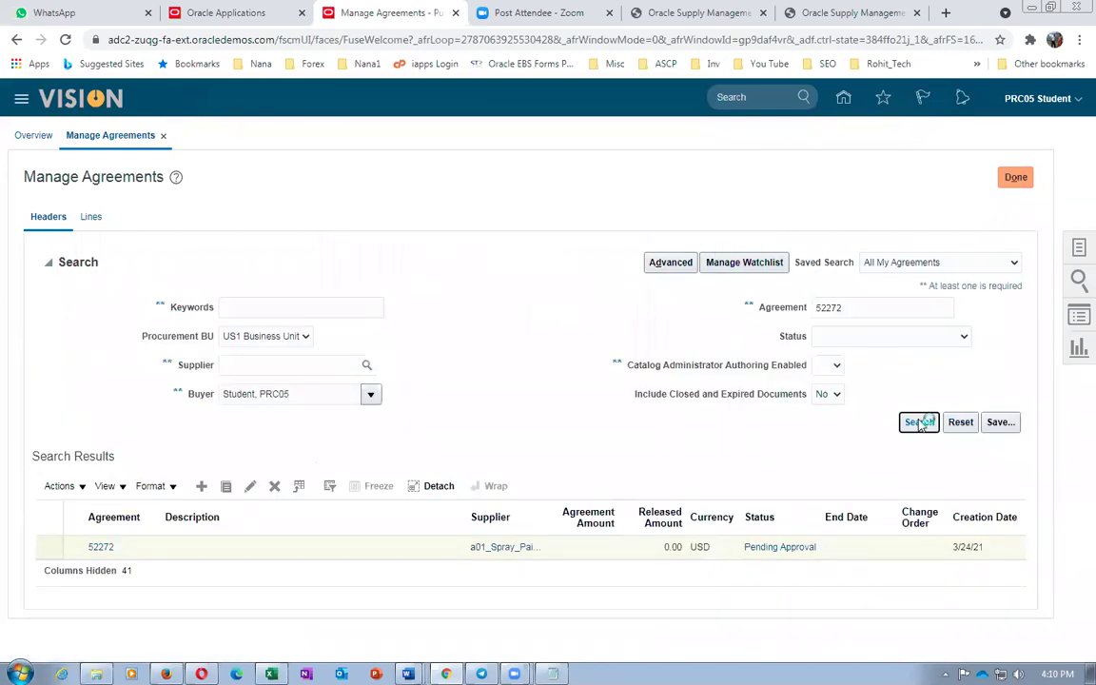
{"action": "left_click", "coordinate": [215, 12]}
In Setup and Maintenance, search tasks for man%req%app% and open Manage Requisition Approvals.
{"action": "left_click", "coordinate": [1061, 98]}
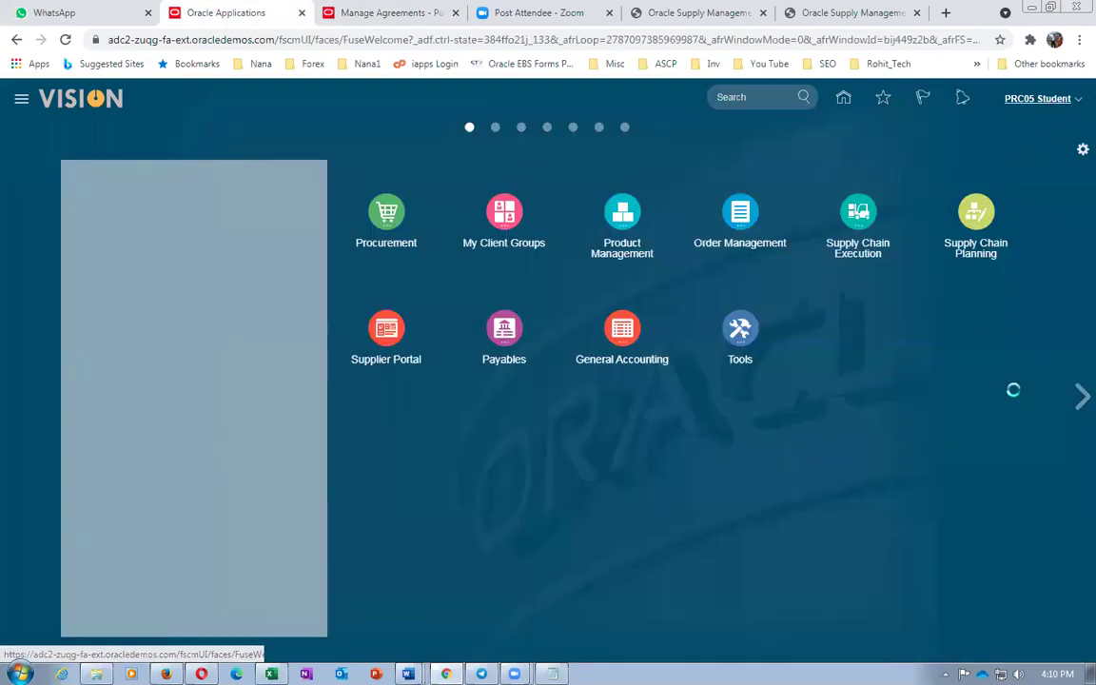
{"action": "left_click", "coordinate": [767, 325]}
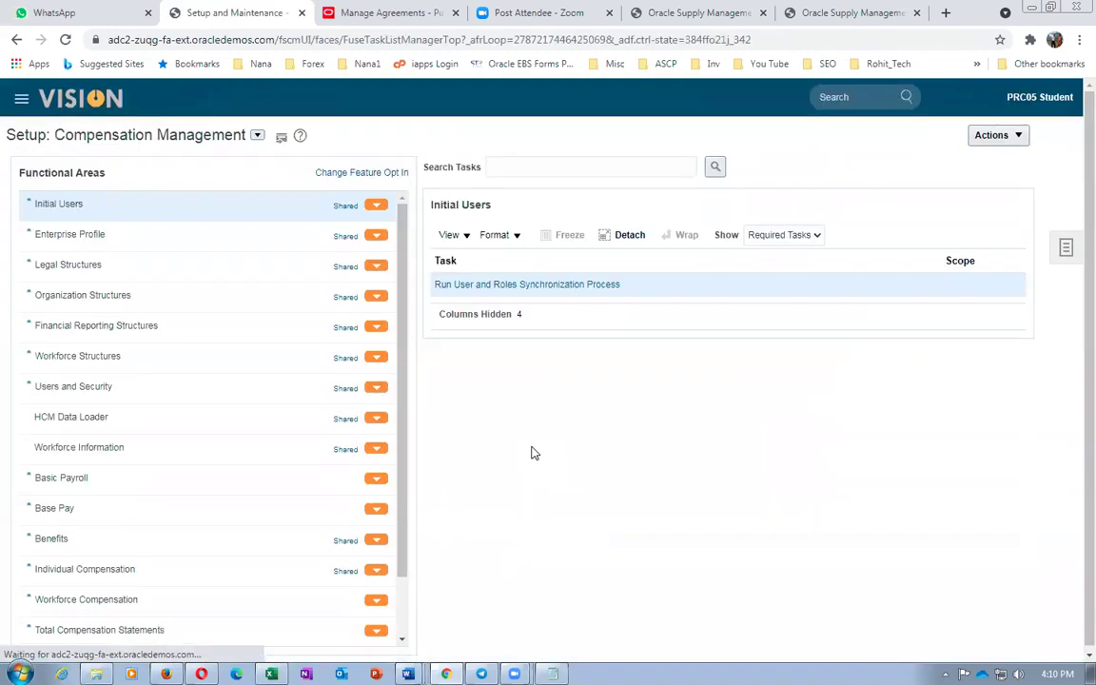
{"action": "left_click", "coordinate": [1068, 247]}
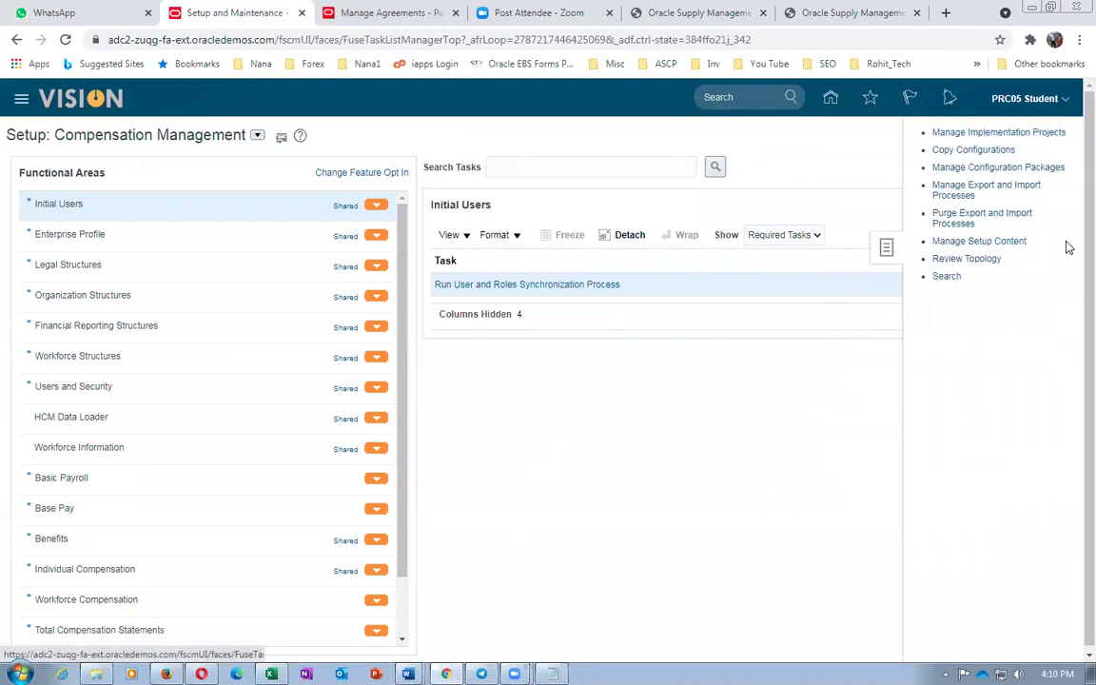
{"action": "left_click", "coordinate": [937, 276]}
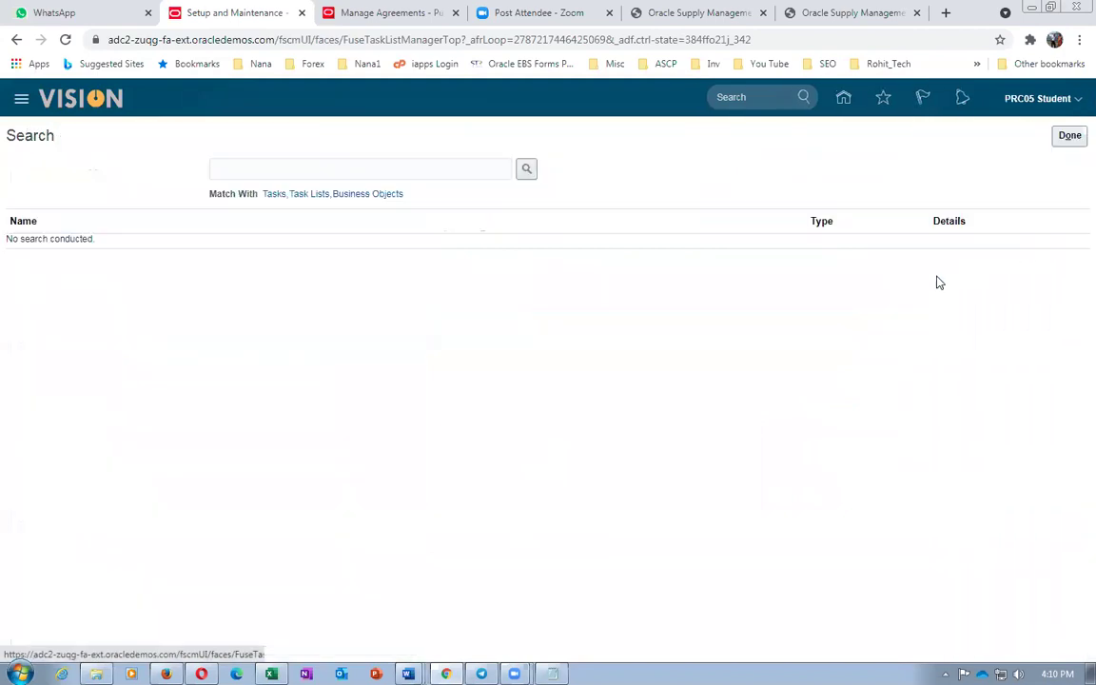
{"action": "left_click", "coordinate": [420, 161]}
{"action": "type", "text": "man%req%app%"}
{"action": "key", "text": "Return"}
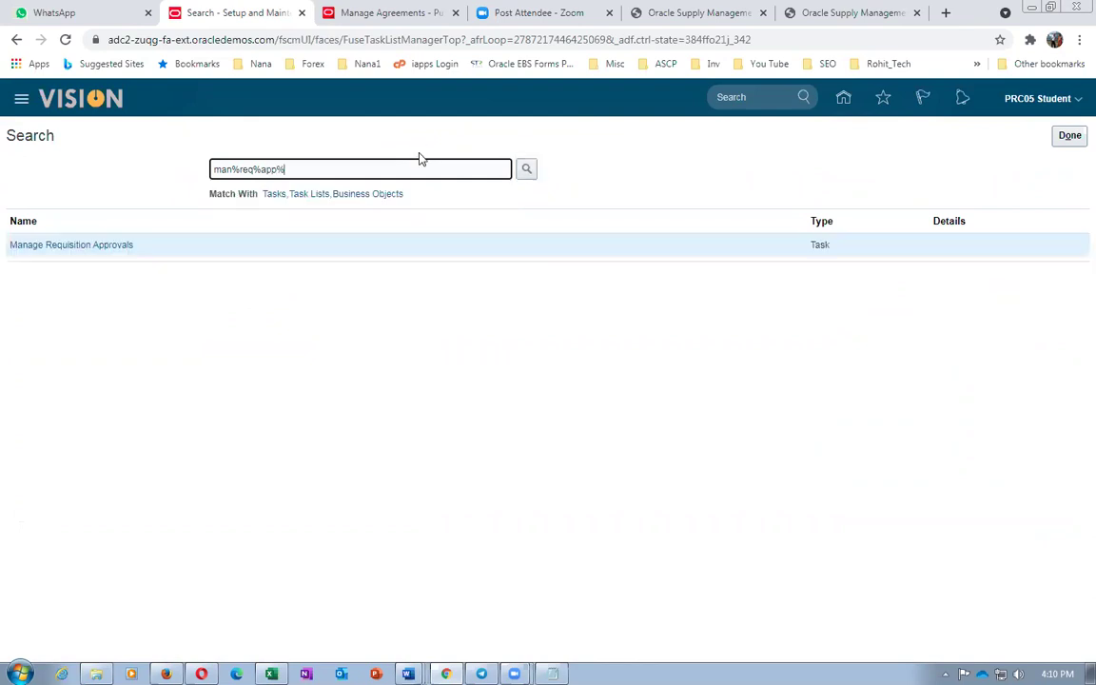
{"action": "left_click", "coordinate": [84, 246]}
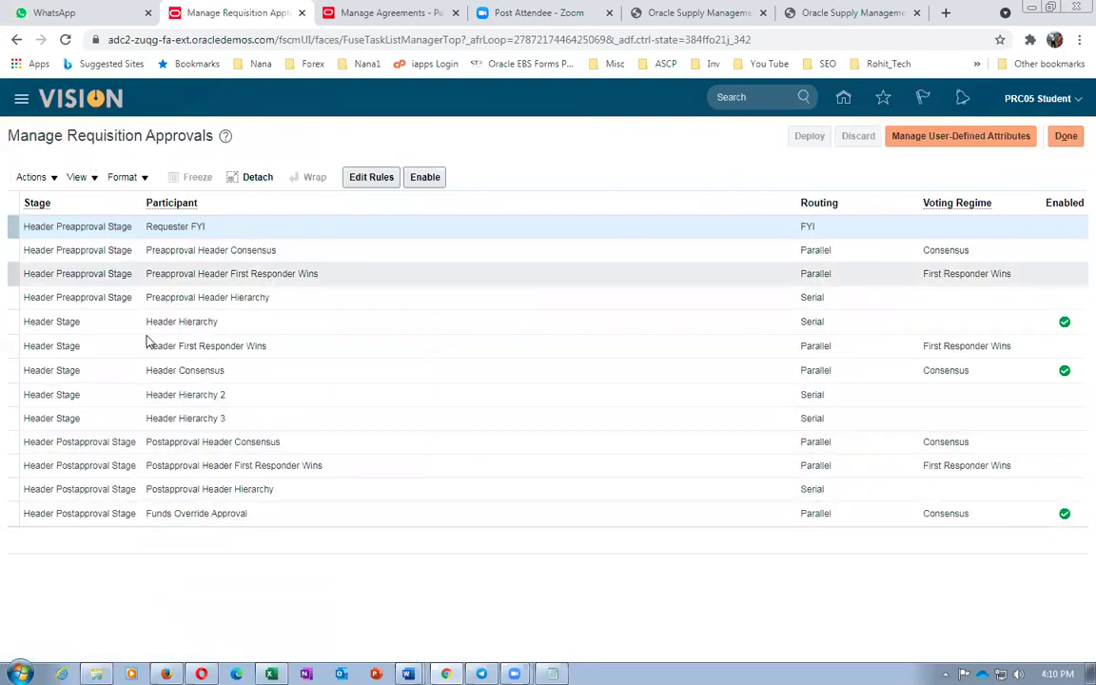
Disable the Header Hierarchy, Header Consensus and Funds Override Approval participants.
{"action": "left_click", "coordinate": [629, 322]}
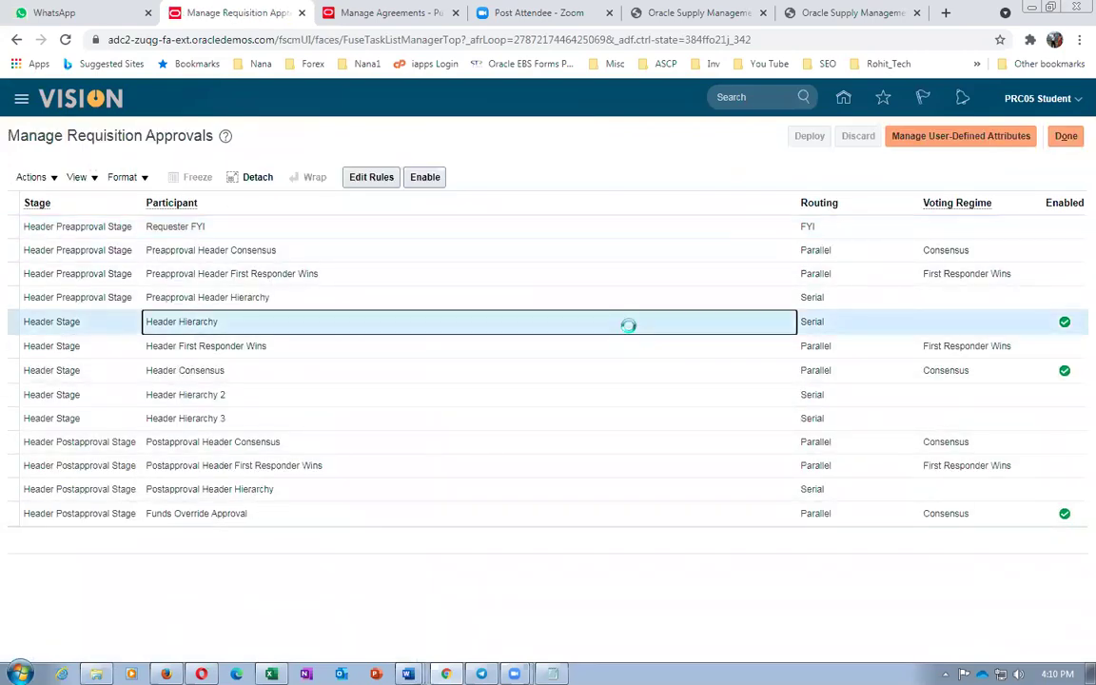
{"action": "left_click", "coordinate": [440, 178]}
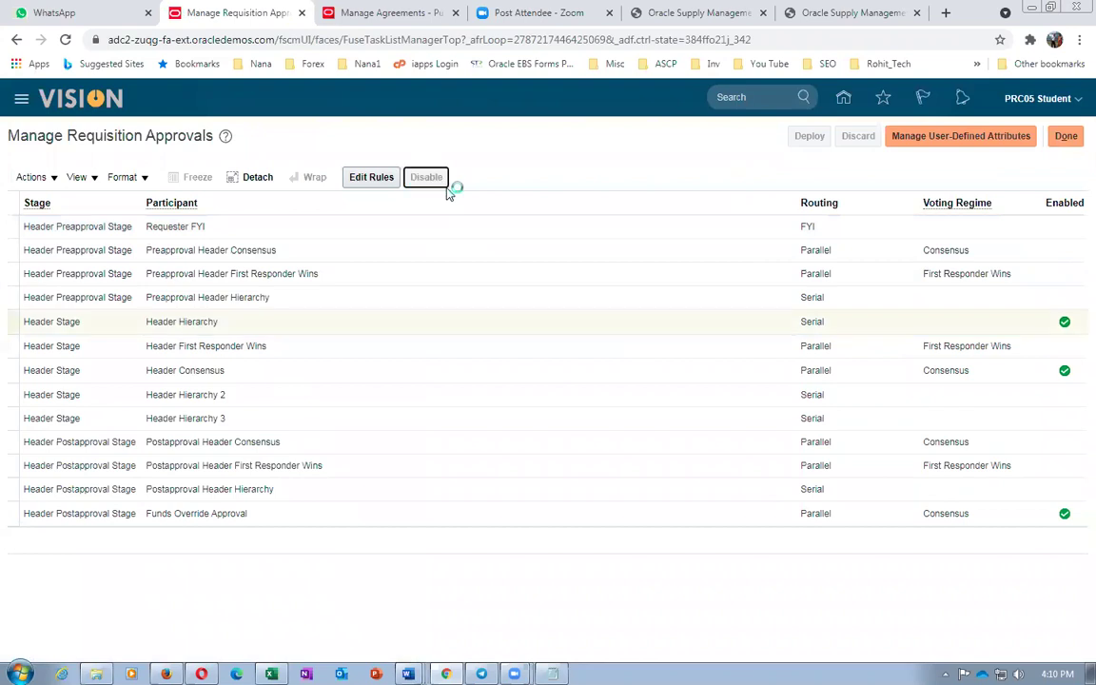
{"action": "left_click", "coordinate": [459, 369]}
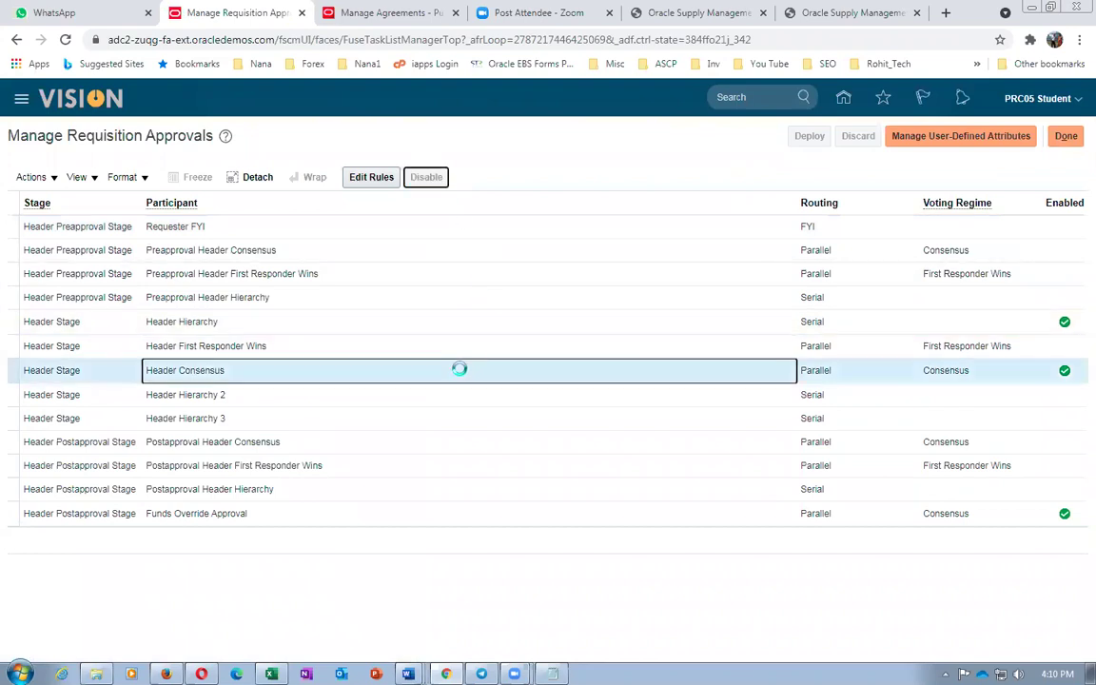
{"action": "left_click", "coordinate": [427, 188]}
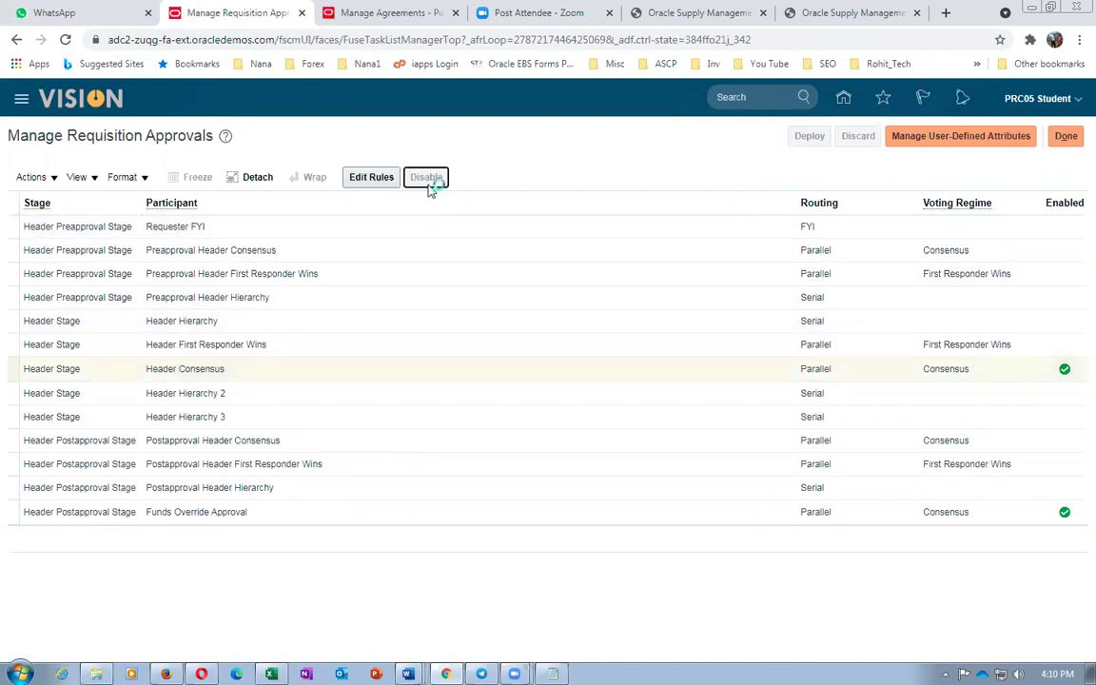
{"action": "left_click", "coordinate": [472, 520]}
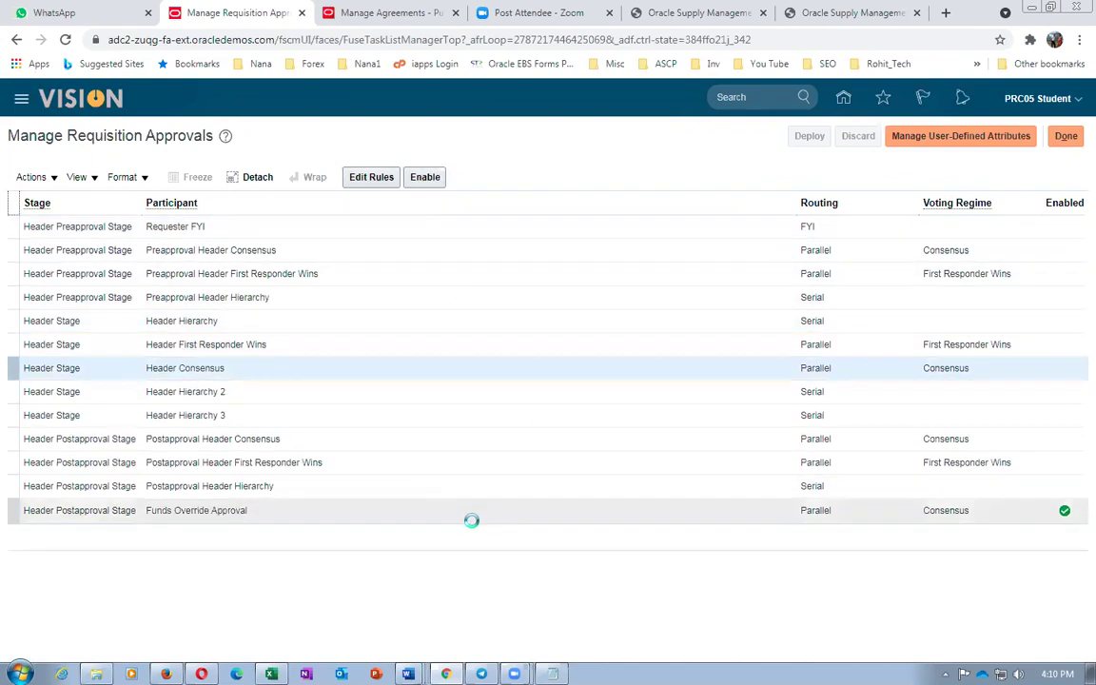
{"action": "left_click", "coordinate": [426, 181]}
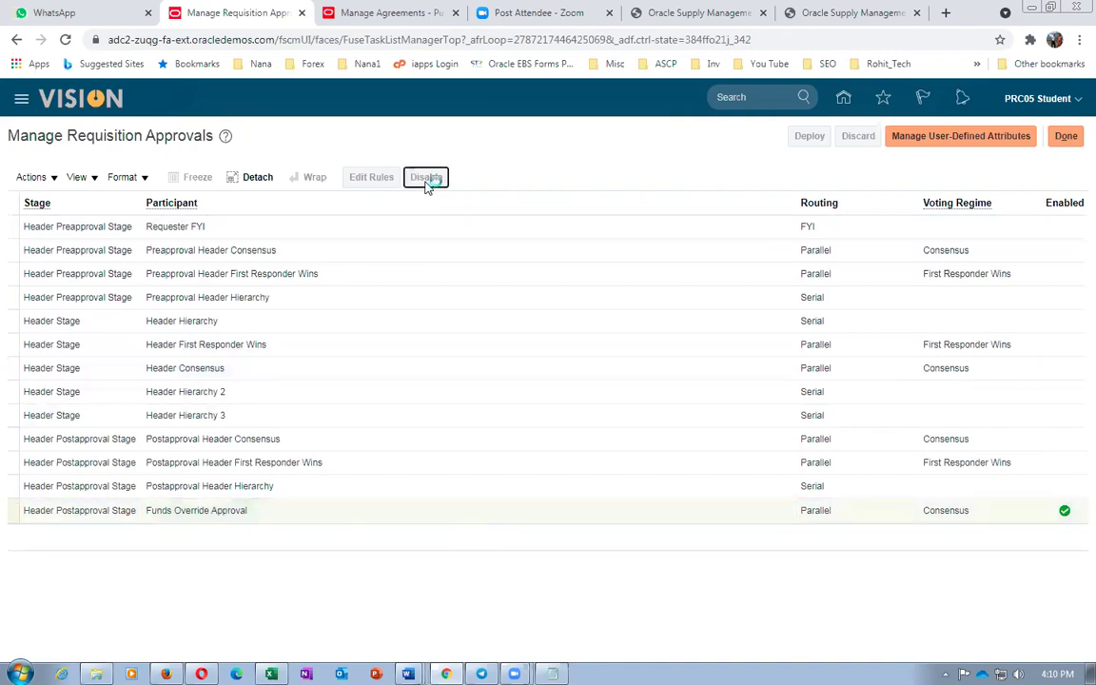
Open the approval rules for the Preapproval Header Consensus participant.
{"action": "left_click", "coordinate": [539, 253]}
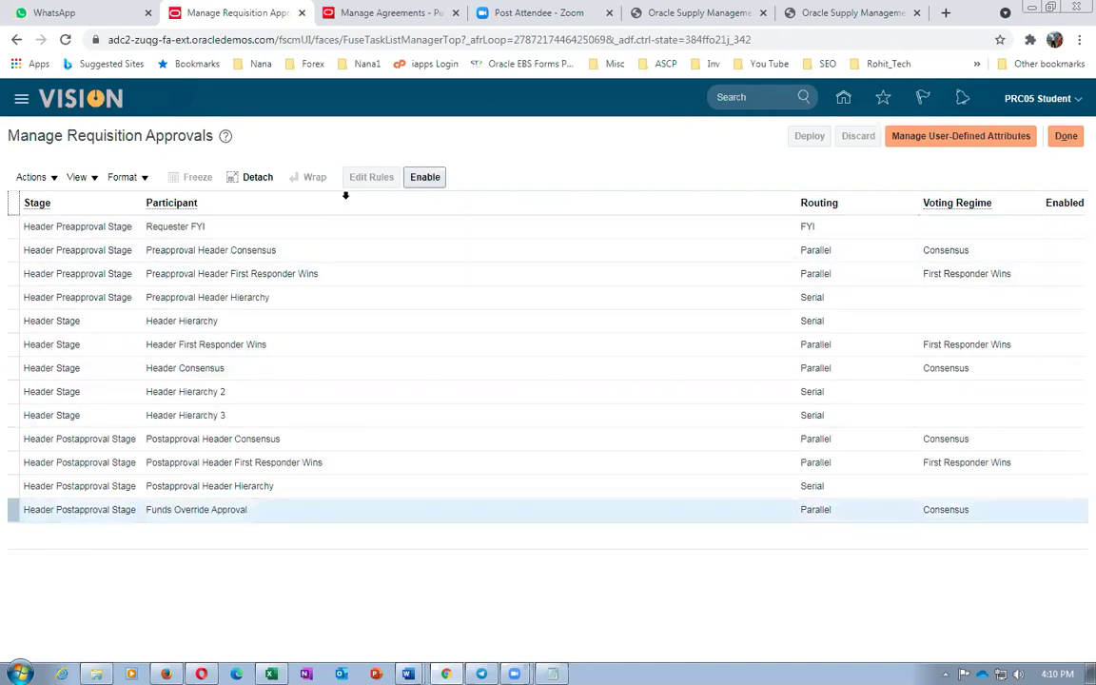
{"action": "left_click", "coordinate": [357, 251]}
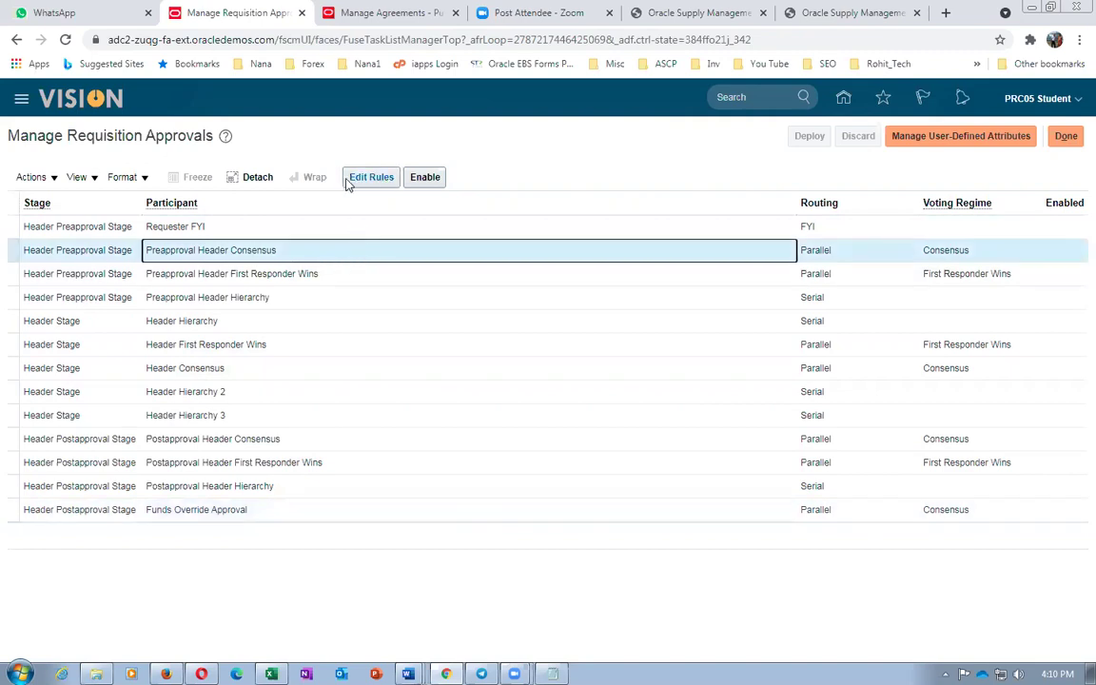
{"action": "left_click", "coordinate": [349, 179]}
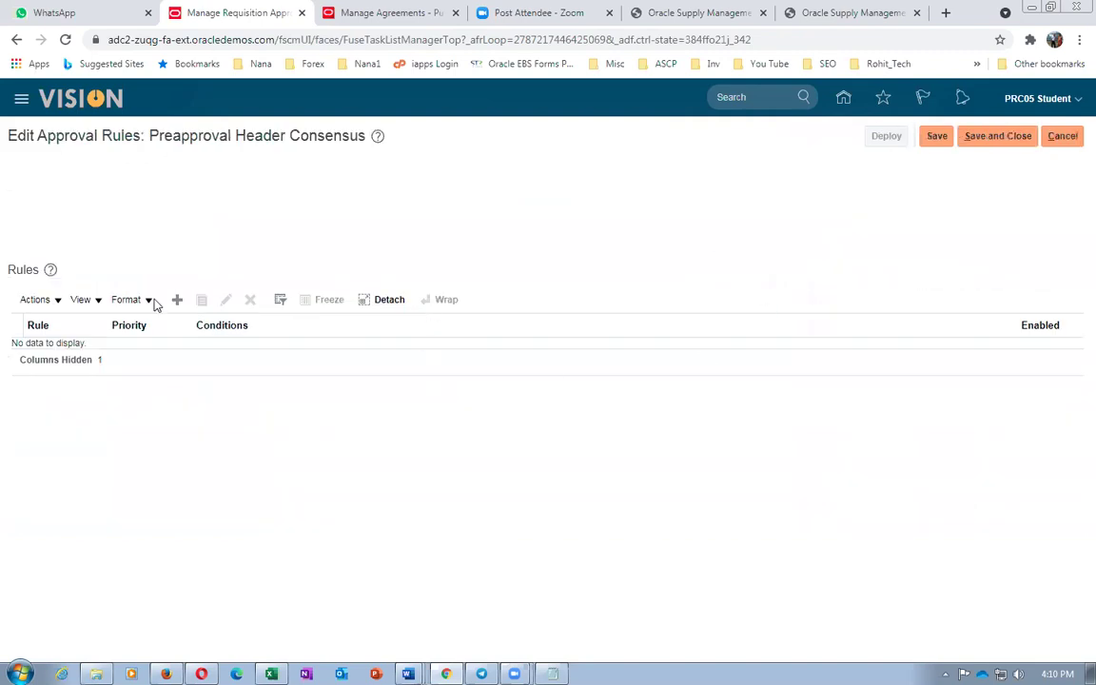
Create an always-applying rule named and described 'Automatic'.
{"action": "left_click", "coordinate": [177, 300]}
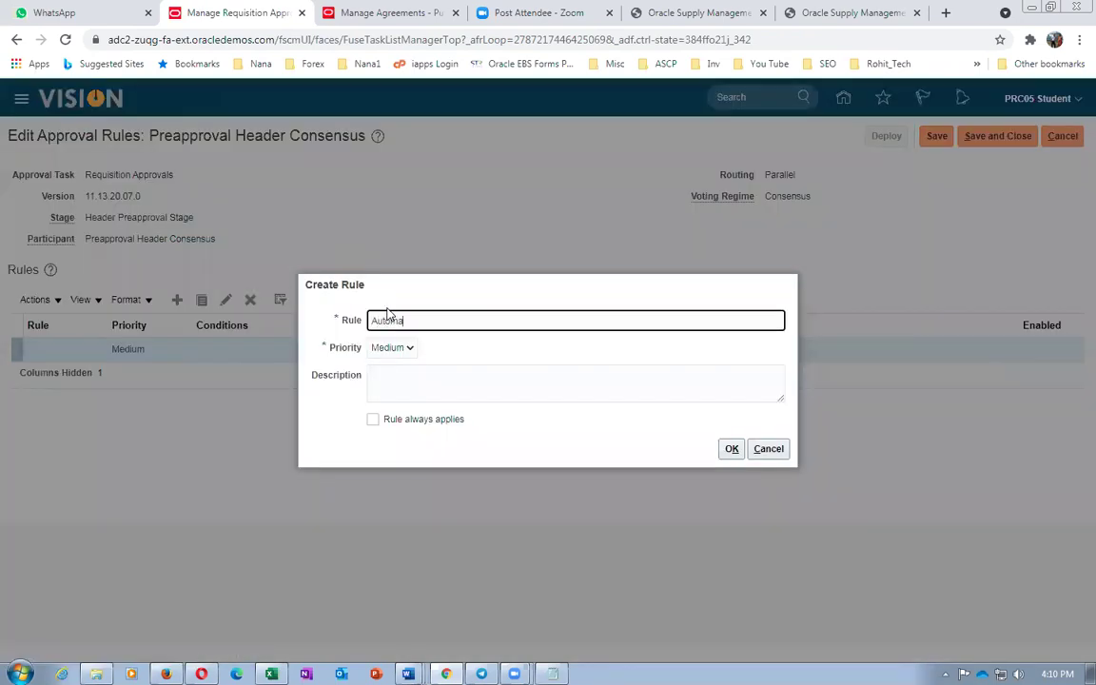
{"action": "left_click_drag", "start_coordinate": [426, 319], "coordinate": [110, 327]}
{"action": "key", "text": "ctrl+c"}
{"action": "left_click", "coordinate": [393, 376]}
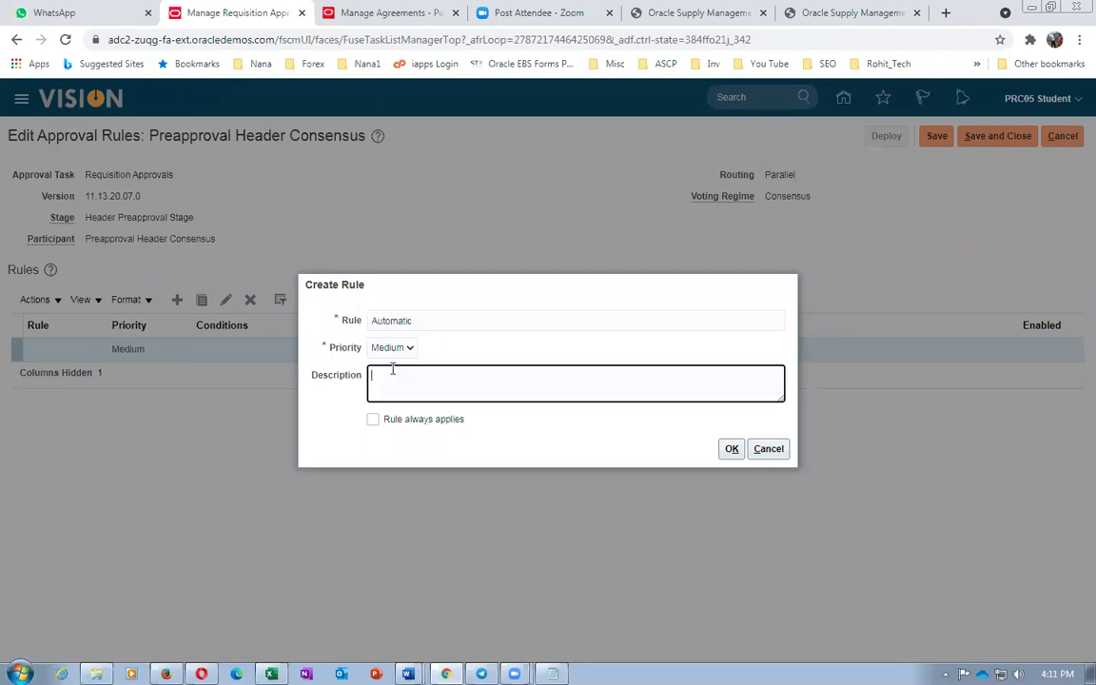
{"action": "key", "text": "ctrl+v"}
{"action": "left_click", "coordinate": [372, 419]}
{"action": "left_click", "coordinate": [731, 448]}
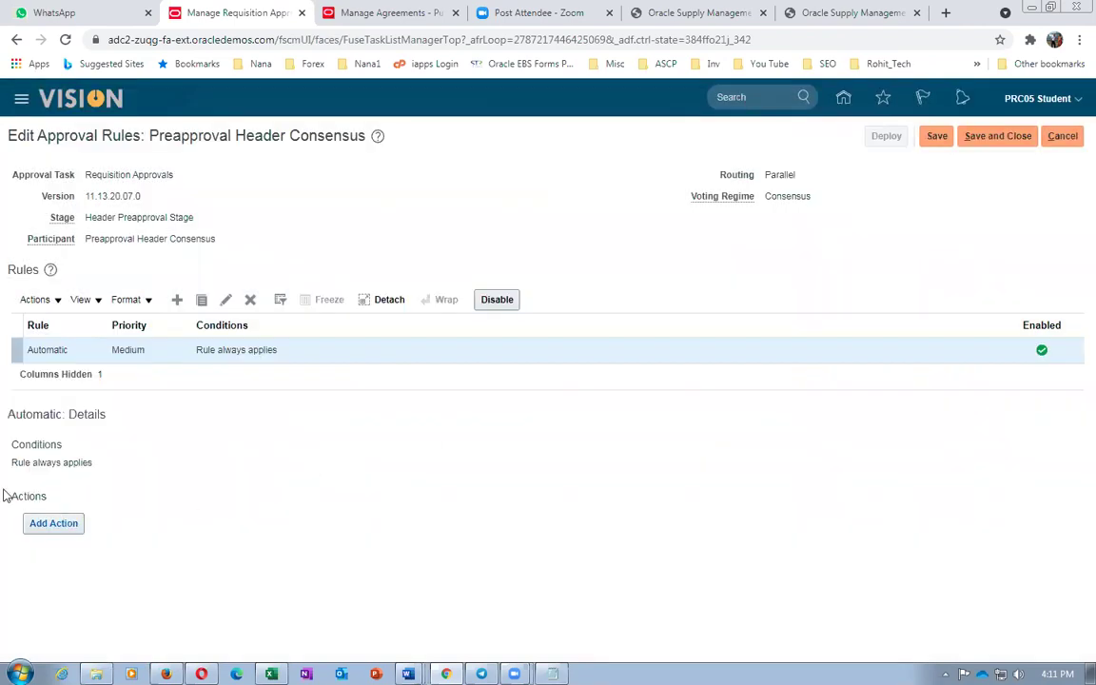
Give the Automatic rule an Automatic action with outcome Approved.
{"action": "left_click", "coordinate": [49, 526]}
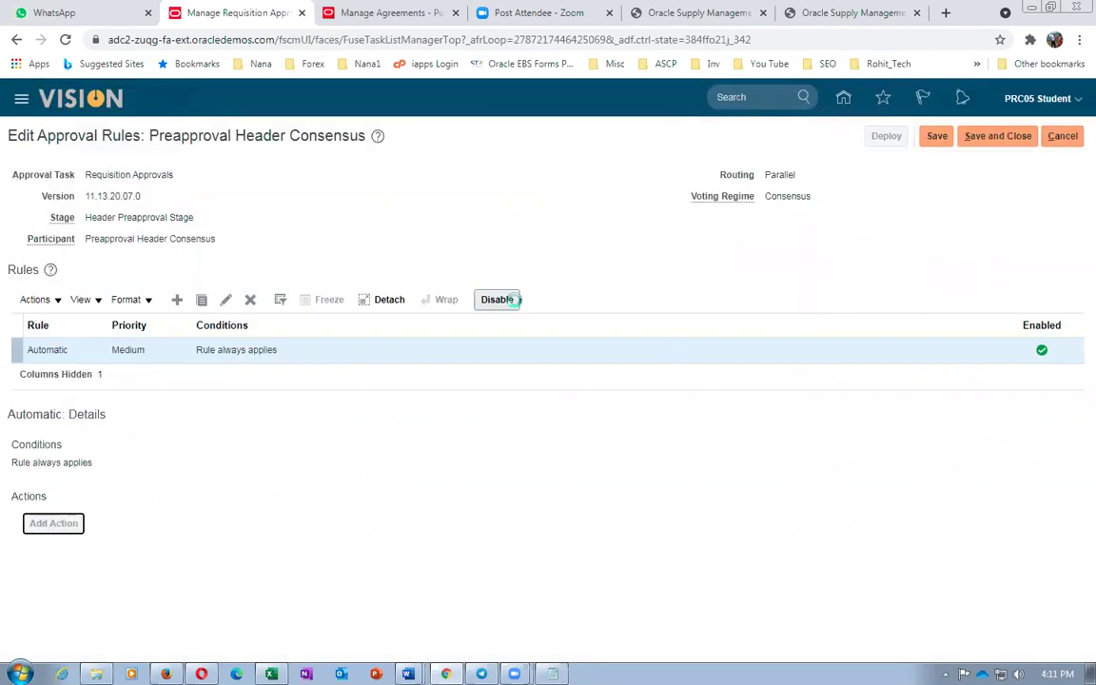
{"action": "left_click", "coordinate": [522, 329]}
{"action": "left_click", "coordinate": [518, 358]}
{"action": "left_click", "coordinate": [577, 413]}
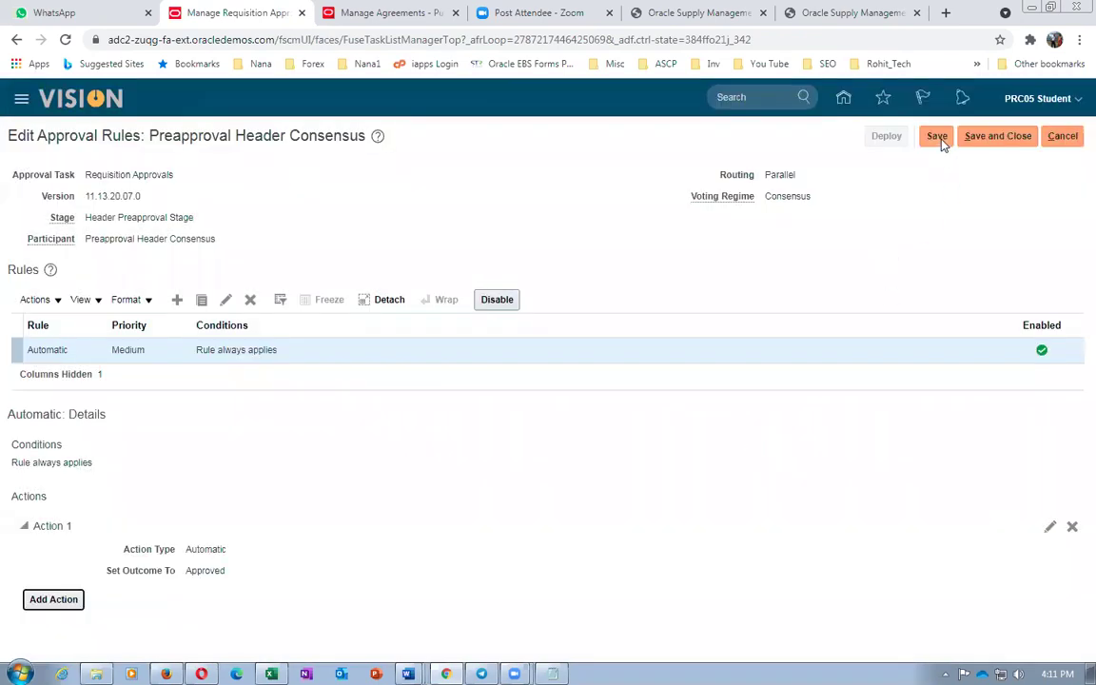
Save and deploy the updated approval rules.
{"action": "left_click", "coordinate": [939, 139]}
{"action": "left_click", "coordinate": [886, 136]}
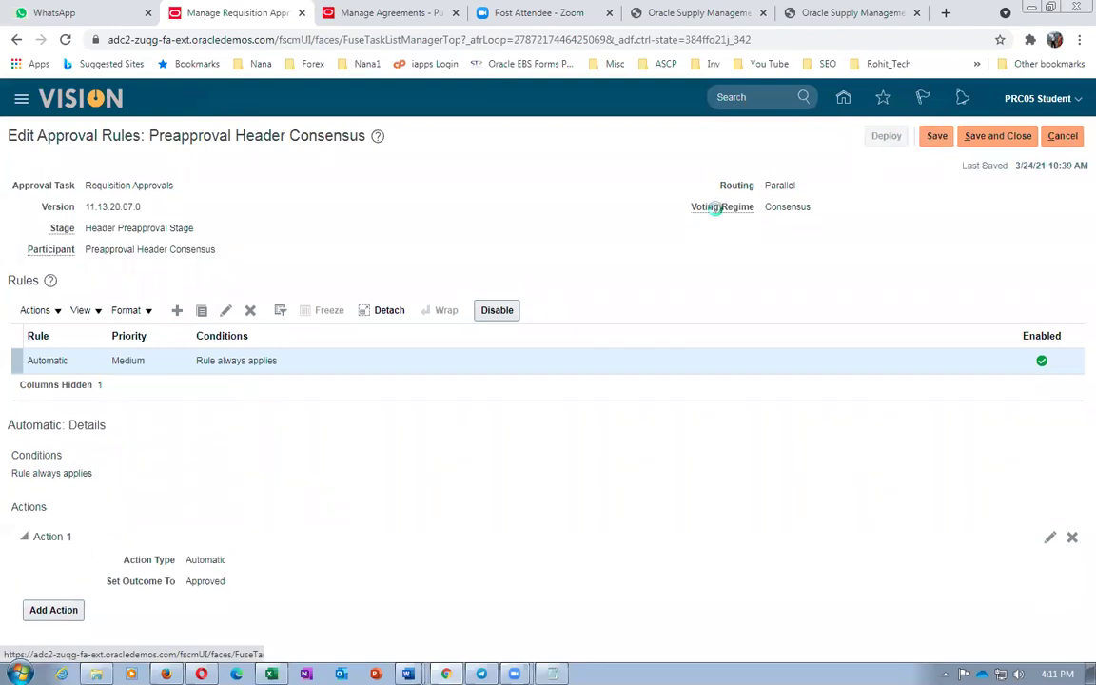
{"action": "left_click", "coordinate": [719, 391]}
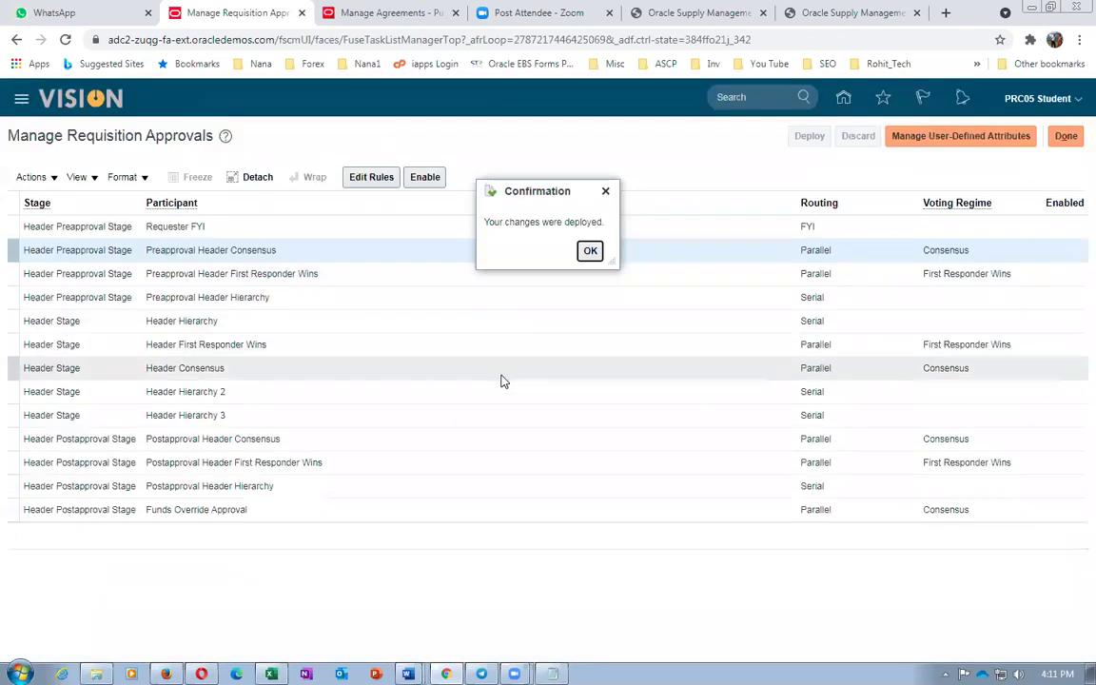
Enable Preapproval Header Consensus and rerun the agreement search to refresh 52272's status.
{"action": "left_click", "coordinate": [587, 255]}
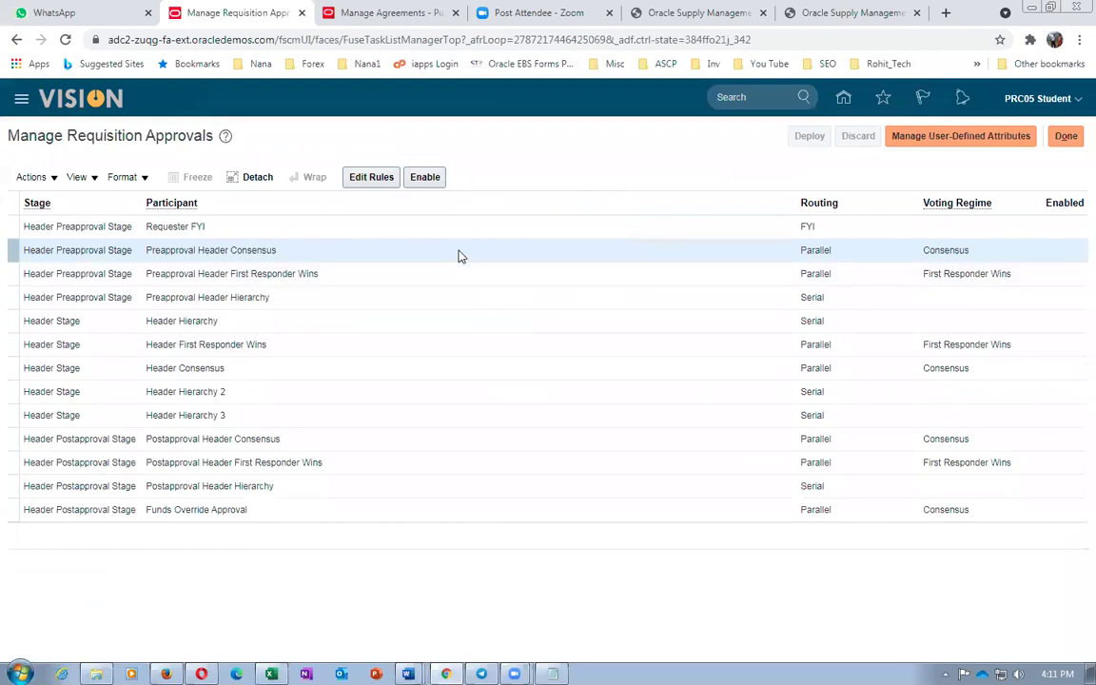
{"action": "left_click", "coordinate": [438, 181]}
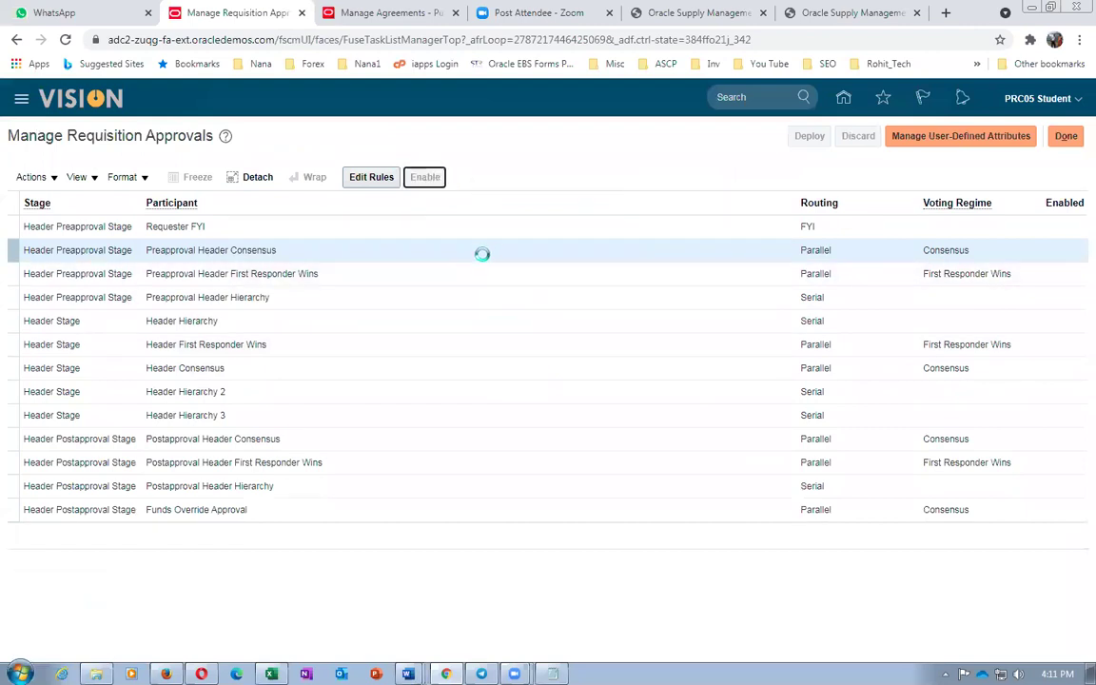
{"action": "left_click", "coordinate": [376, 17]}
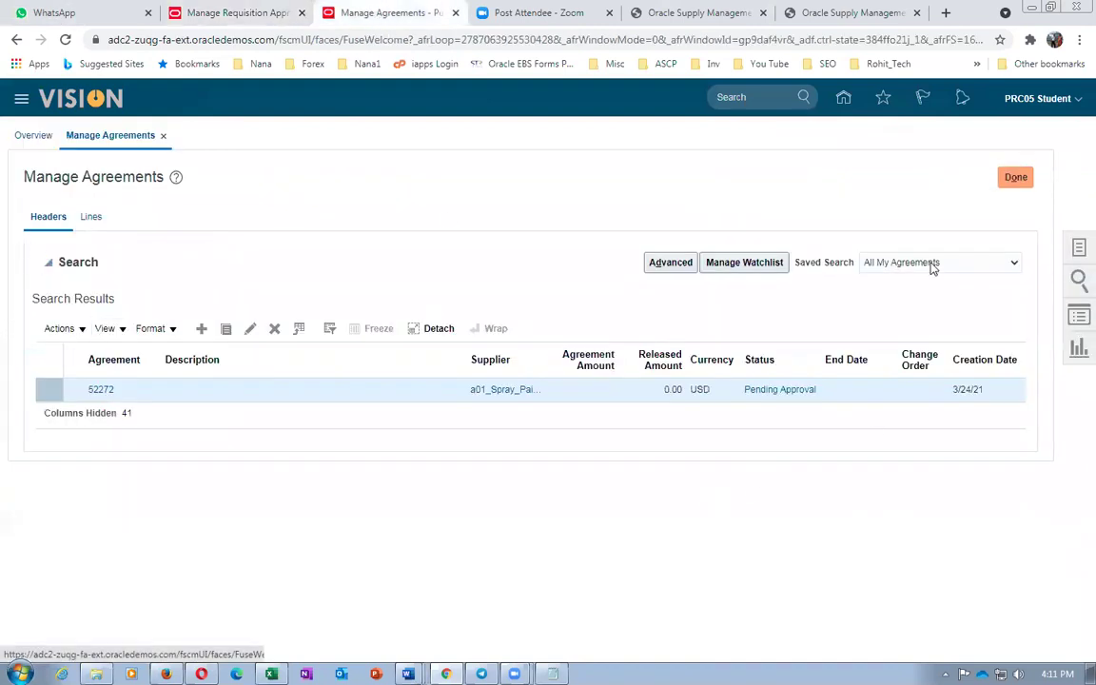
{"action": "left_click", "coordinate": [919, 423]}
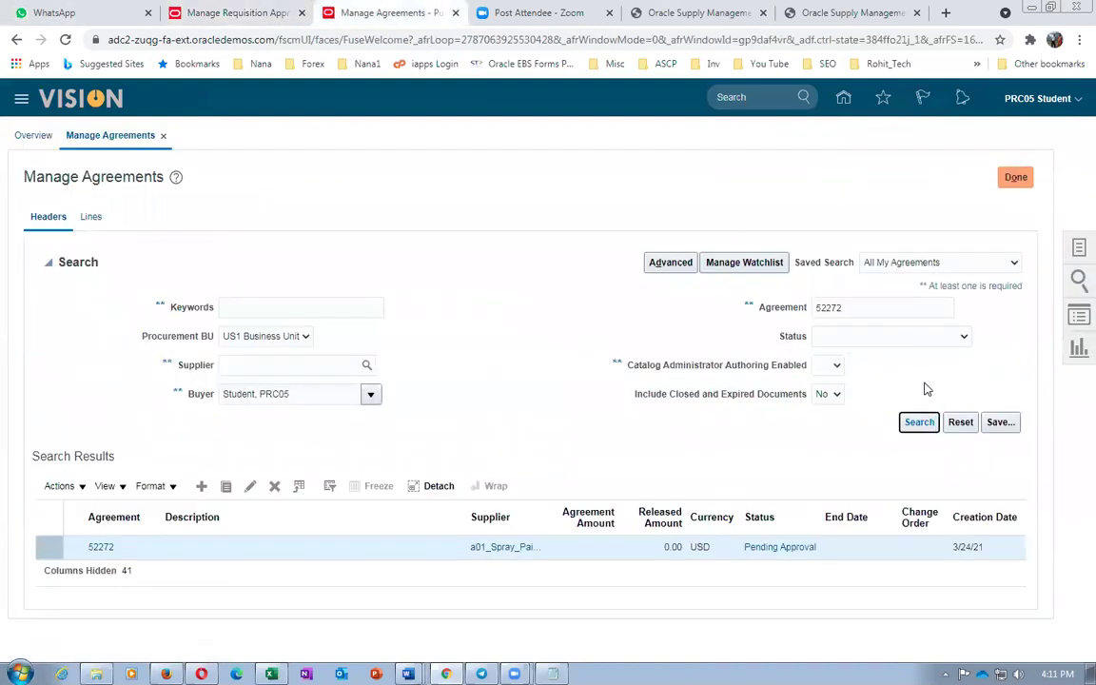
{"action": "left_click", "coordinate": [704, 14]}
Revisit the requisition approvals and Manage Agreements pages, then switch to the Supplier Portal session.
{"action": "left_click", "coordinate": [348, 13]}
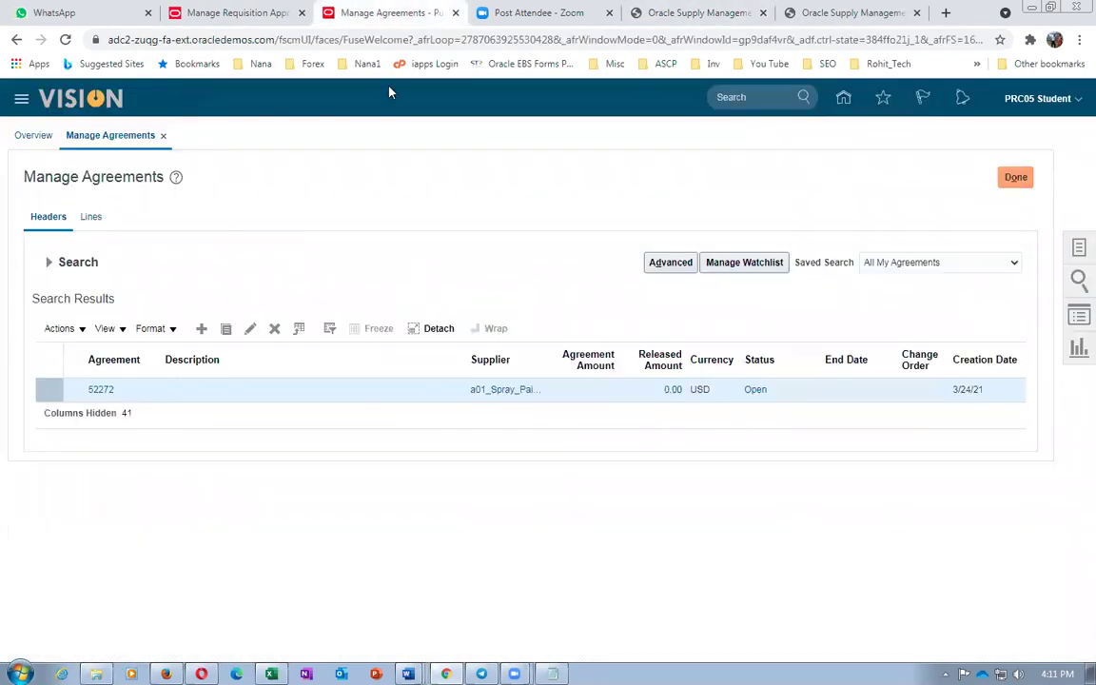
{"action": "left_click", "coordinate": [206, 20]}
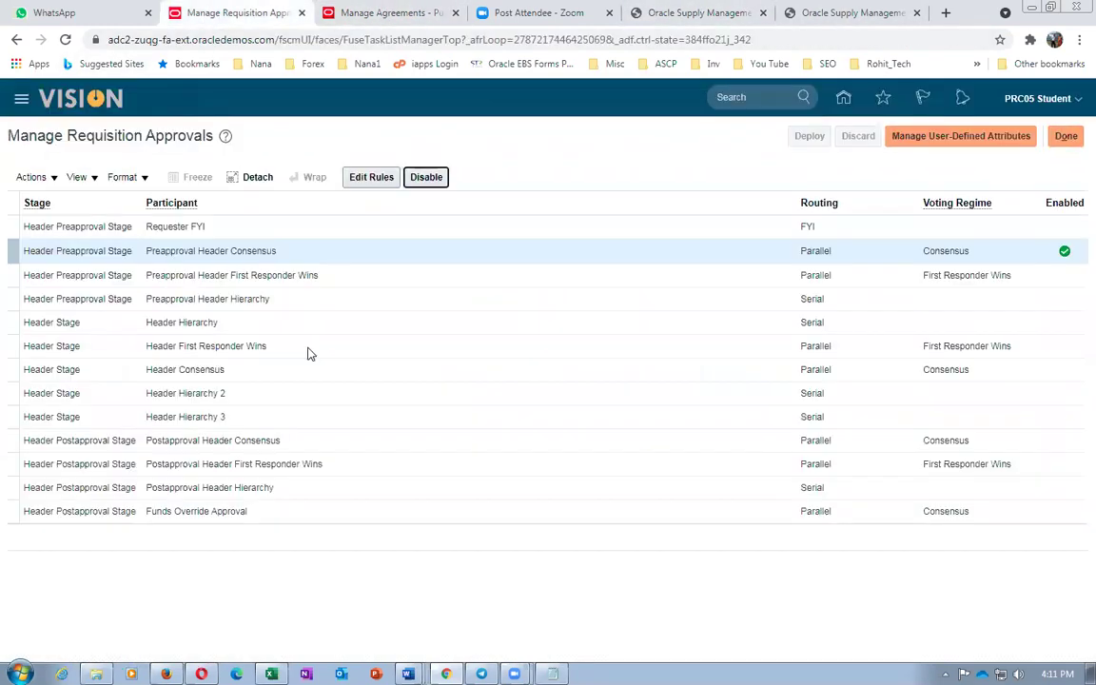
{"action": "left_click", "coordinate": [386, 14]}
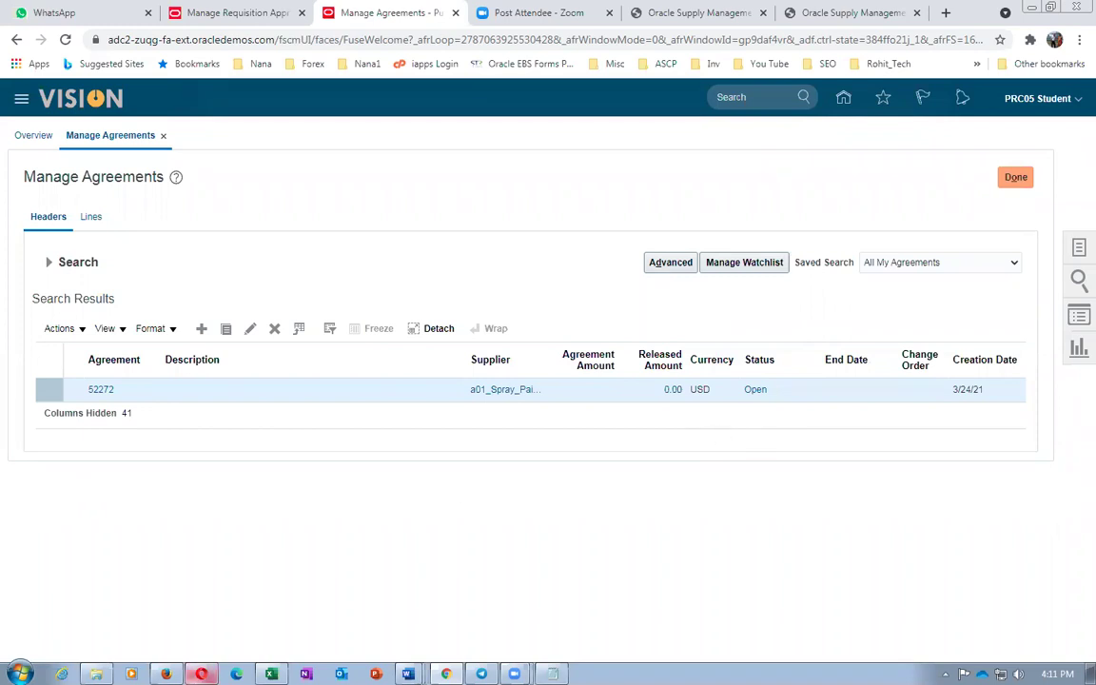
{"action": "left_click", "coordinate": [201, 674]}
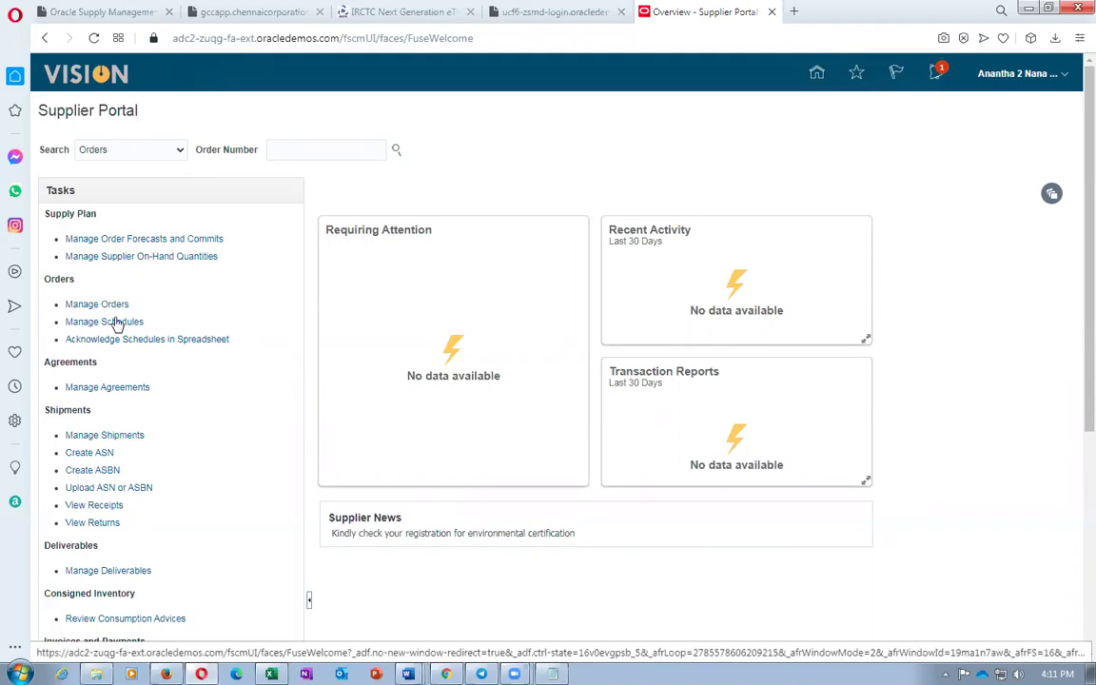
Sign out of the Supplier Portal and confirm.
{"action": "left_click", "coordinate": [1032, 80]}
{"action": "left_click", "coordinate": [1032, 104]}
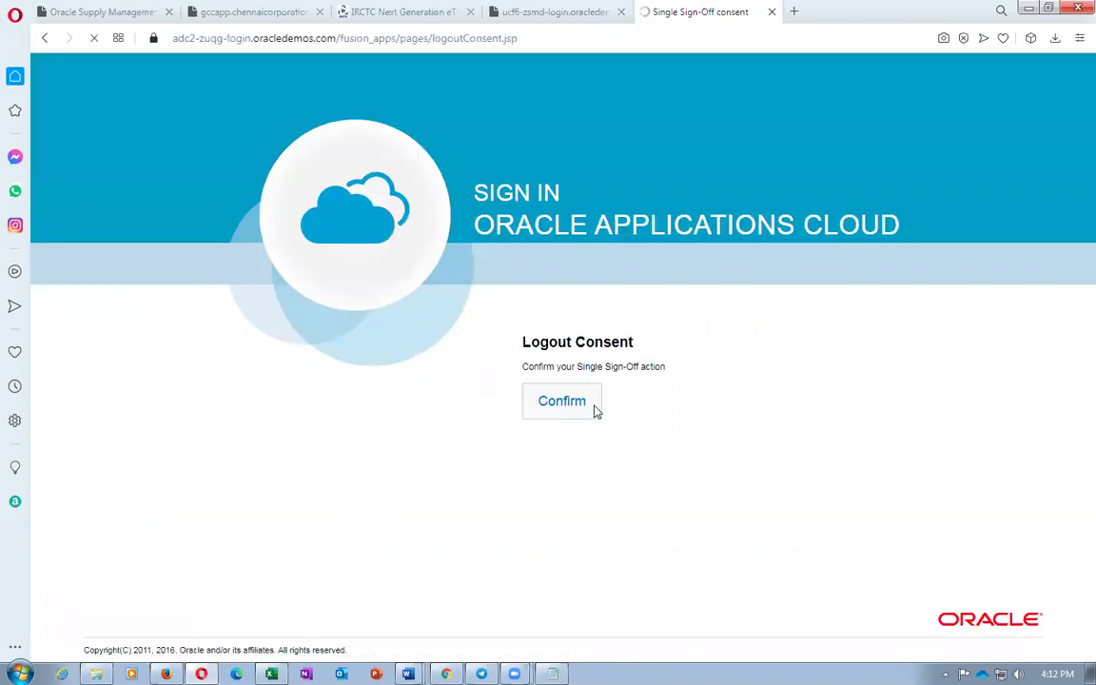
{"action": "left_click", "coordinate": [592, 408]}
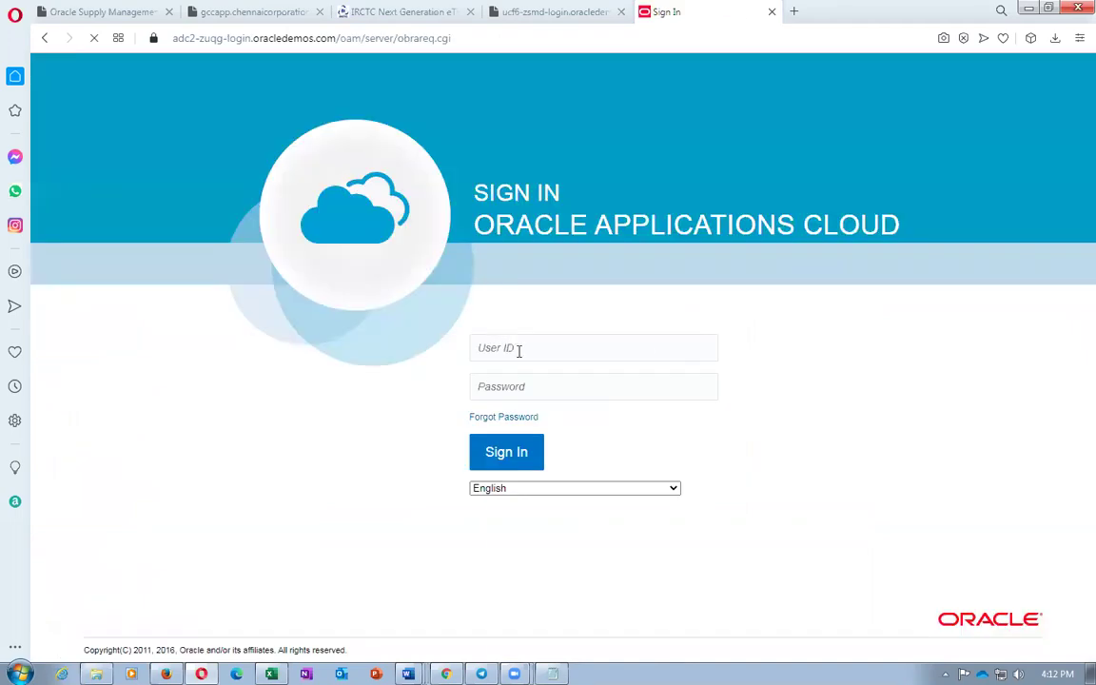
Sign back in with the supplier user's ID and password, then view agreement 52272.
{"action": "left_click", "coordinate": [519, 350]}
{"action": "type", "text": "a"}
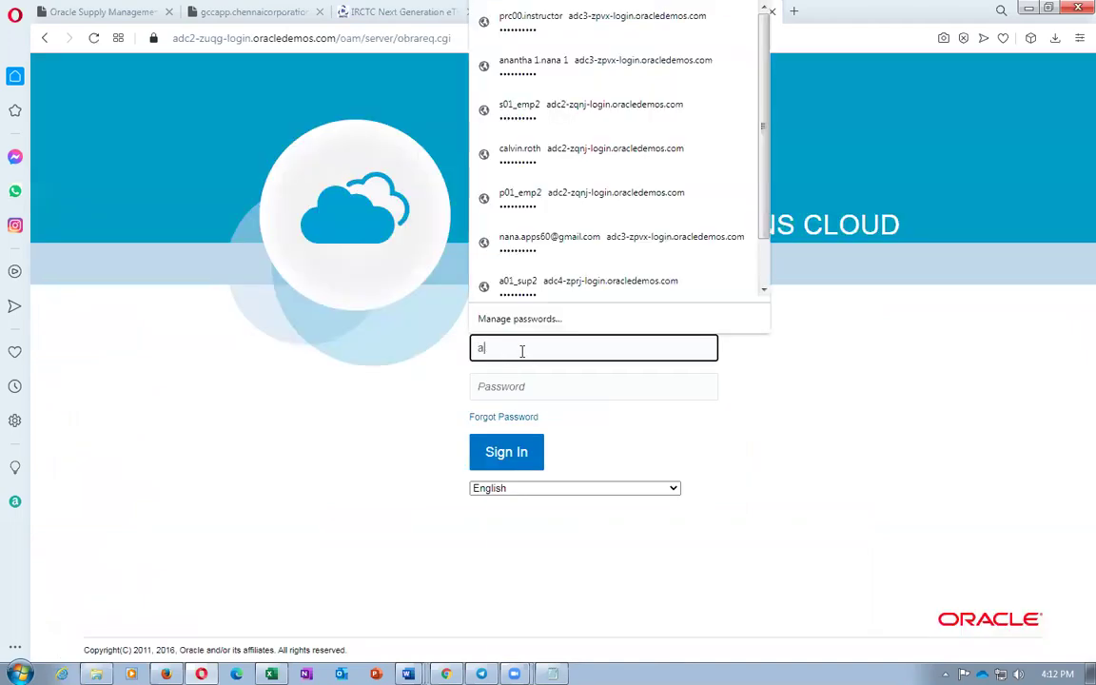
{"action": "type", "text": "01_spra"}
{"action": "key", "text": "Tab"}
{"action": "type", "text": "••"}
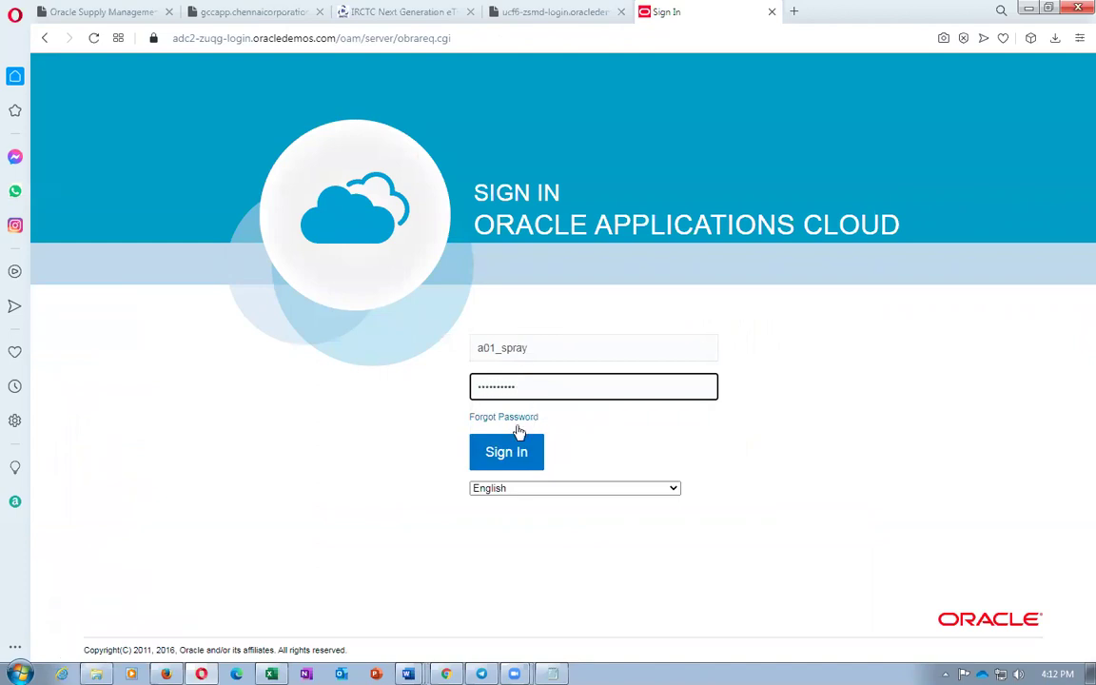
{"action": "left_click", "coordinate": [499, 455]}
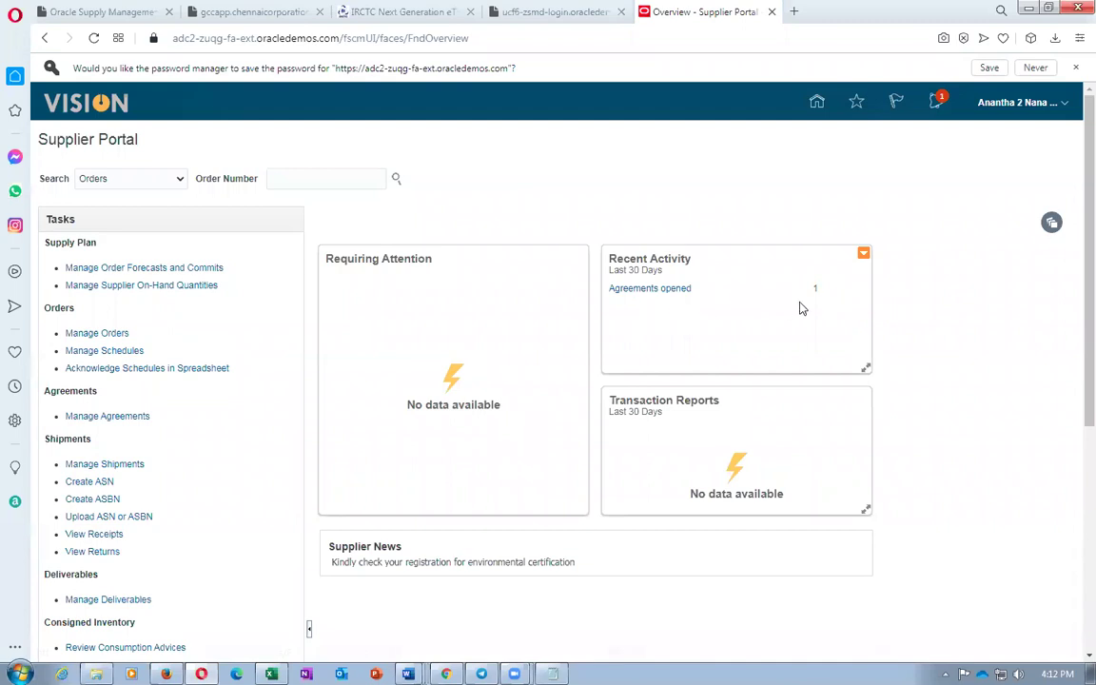
{"action": "left_click", "coordinate": [676, 291]}
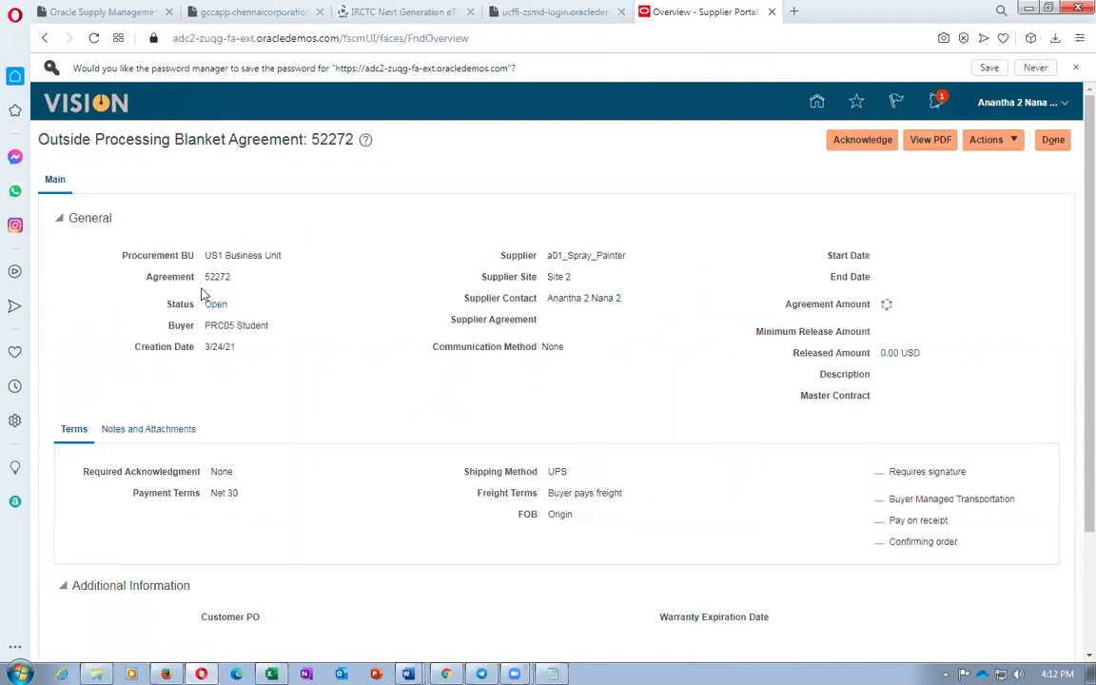
{"action": "left_click", "coordinate": [1055, 141]}
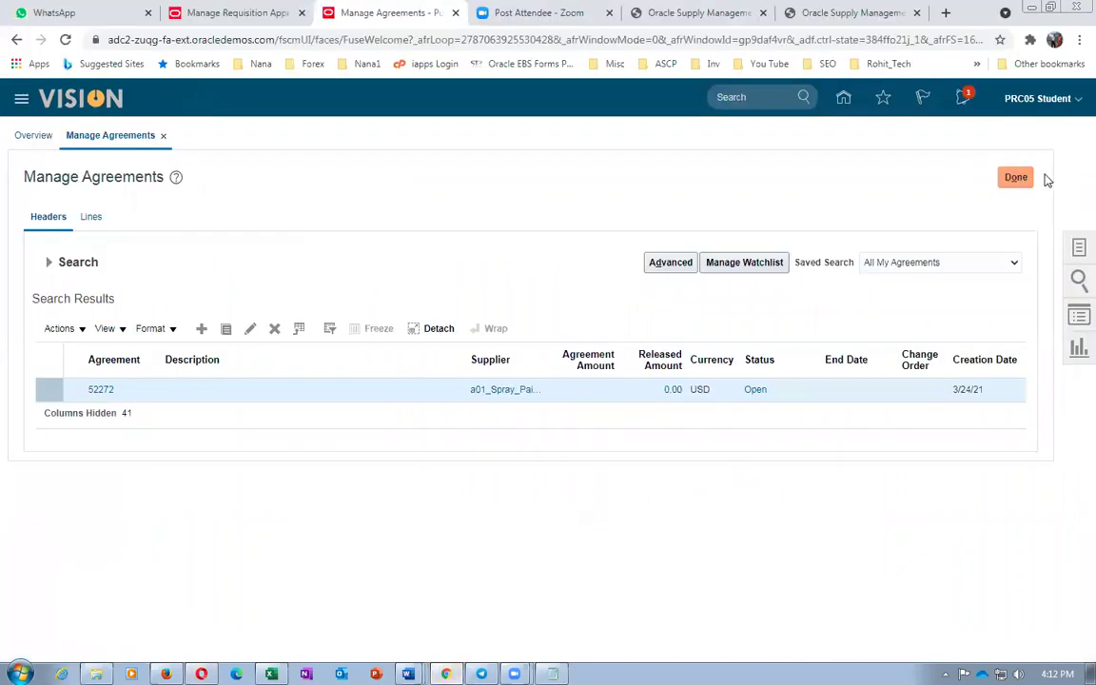
Search setup tasks for conf%proc%bu and open Configure Procurement Business Function.
{"action": "left_click", "coordinate": [1015, 177]}
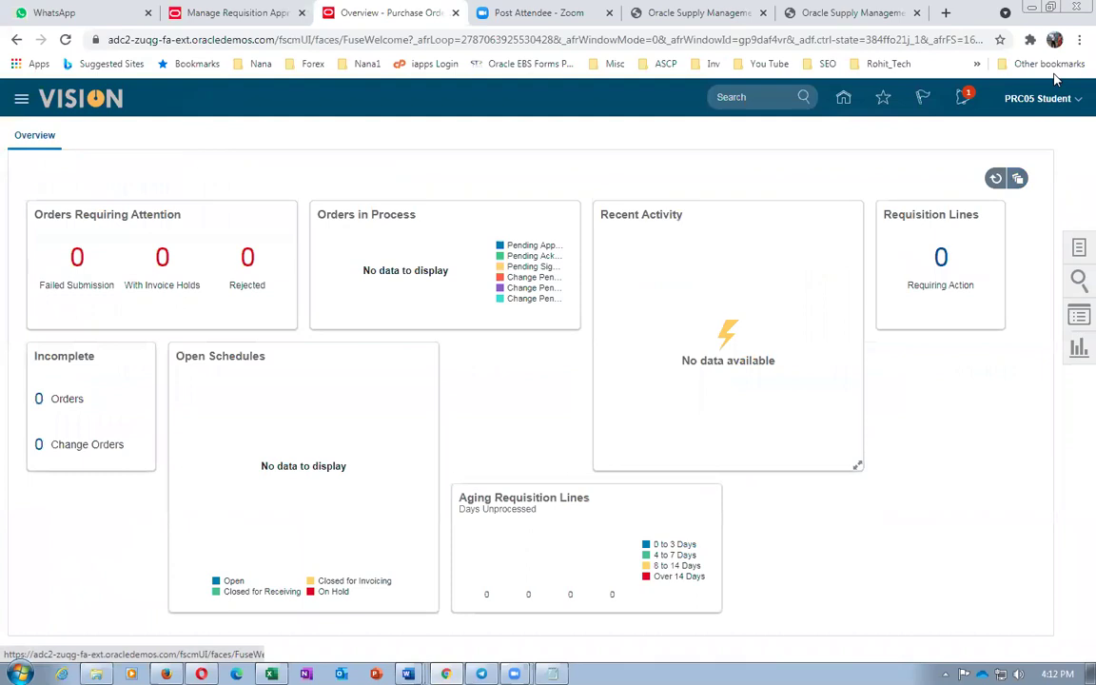
{"action": "left_click", "coordinate": [1039, 99]}
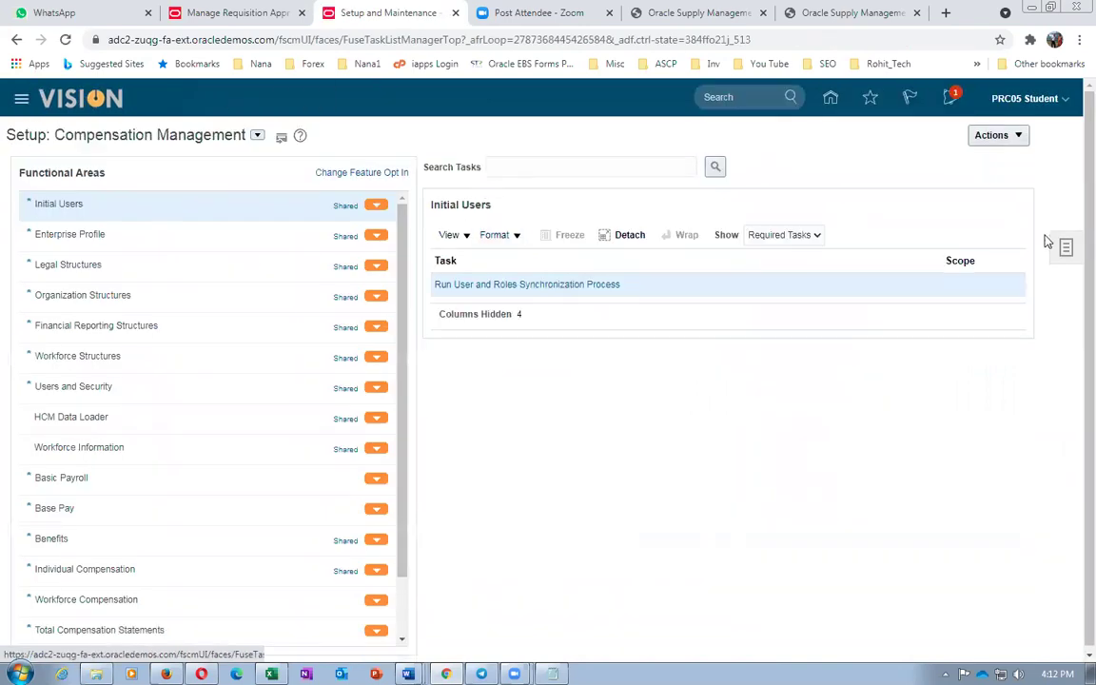
{"action": "left_click", "coordinate": [947, 276]}
{"action": "left_click", "coordinate": [252, 166]}
{"action": "type", "text": "conf%"}
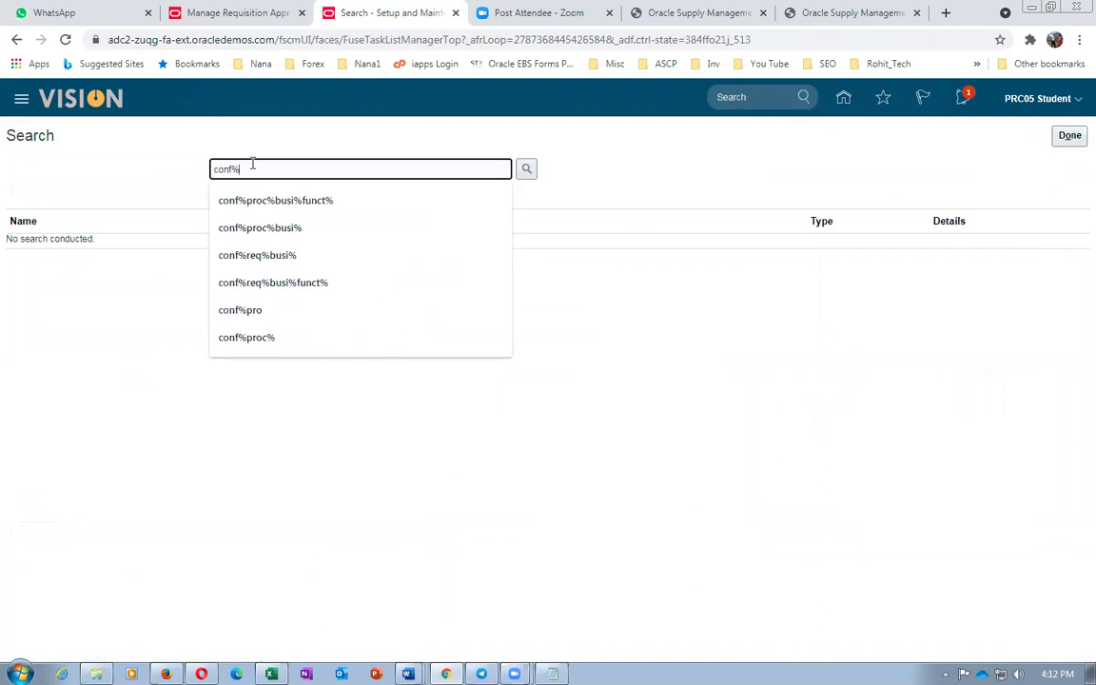
{"action": "type", "text": "proc%busi%"}
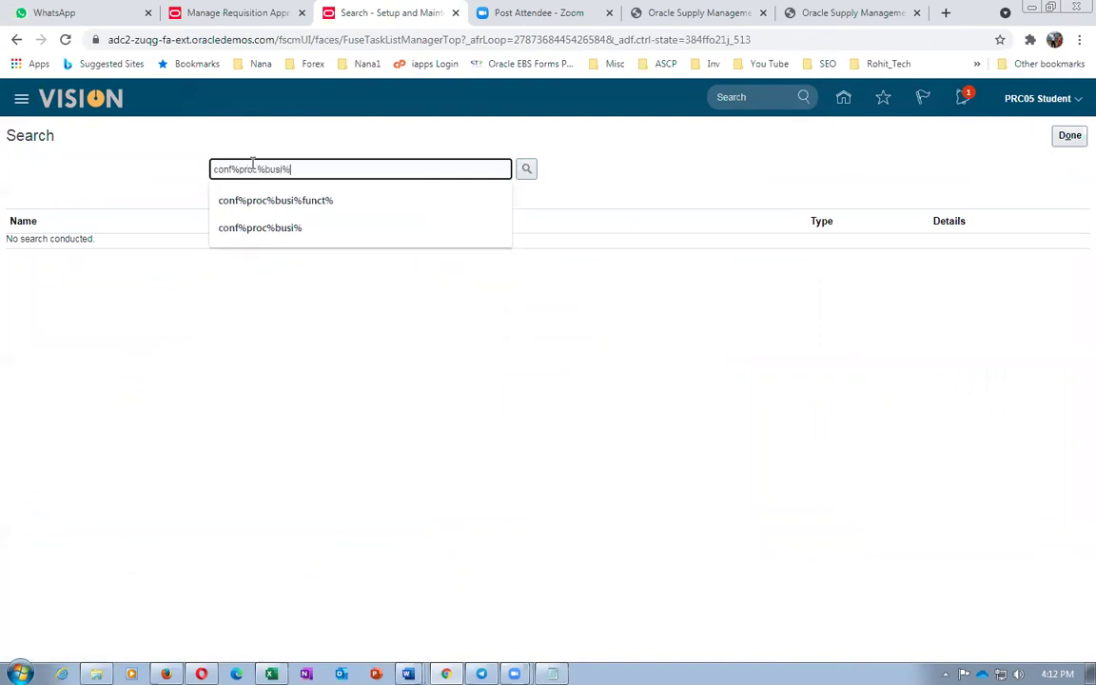
{"action": "key", "text": "Return"}
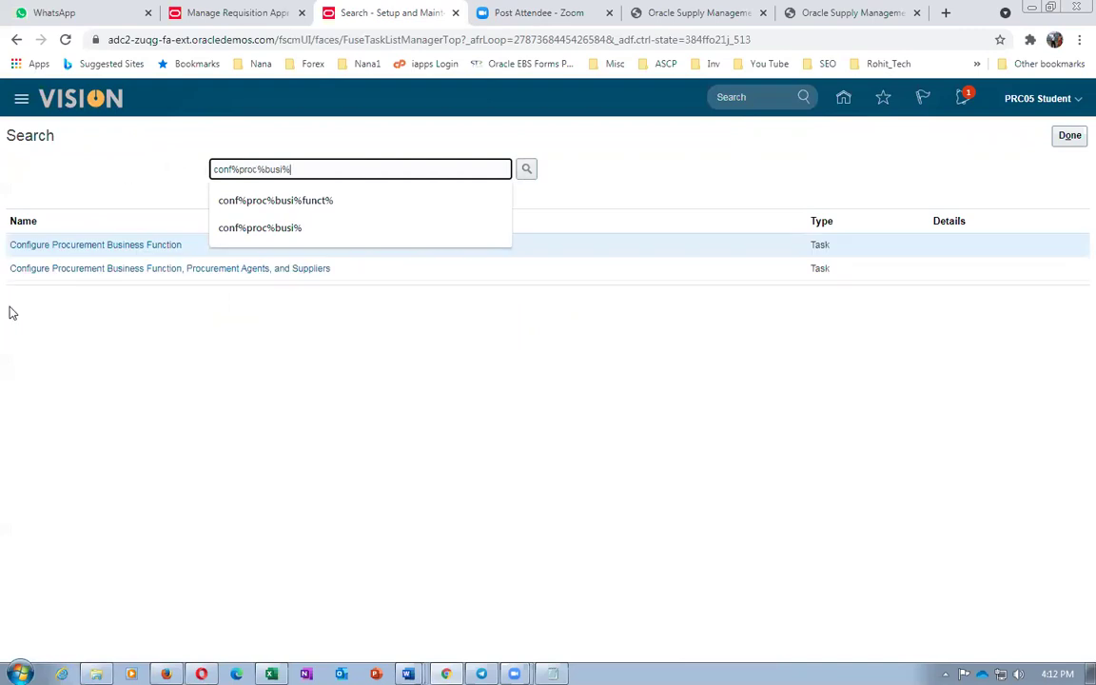
{"action": "left_click", "coordinate": [60, 249]}
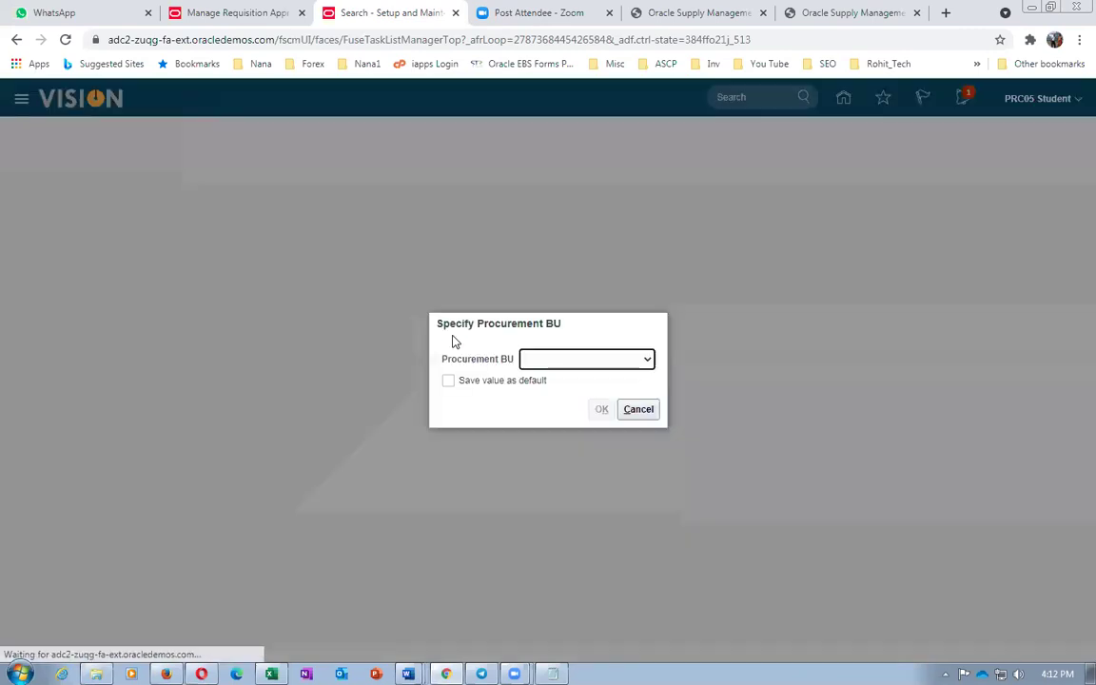
Review the settings for US1 Business Unit and save and close them.
{"action": "left_click", "coordinate": [543, 360]}
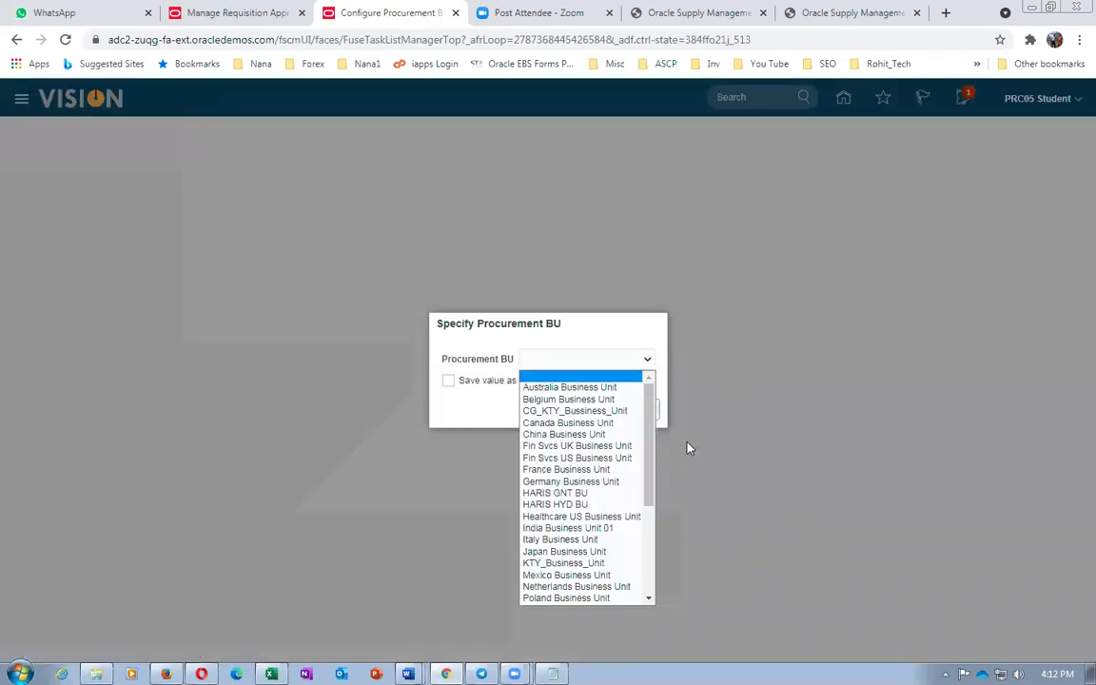
{"action": "left_click", "coordinate": [647, 552]}
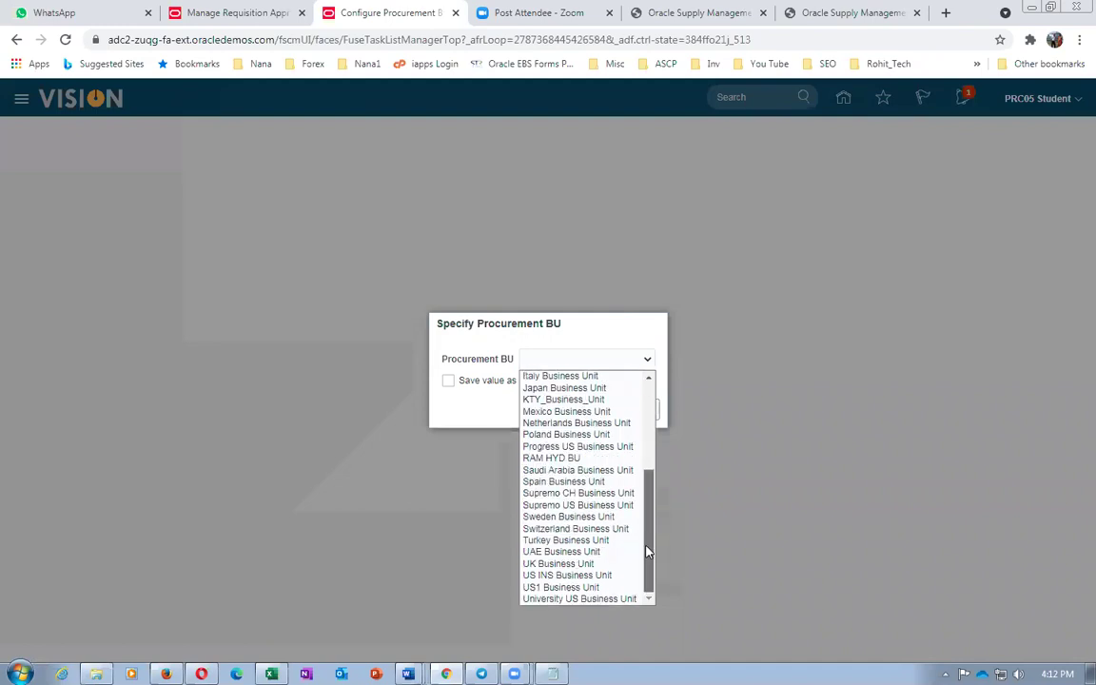
{"action": "left_click", "coordinate": [609, 587]}
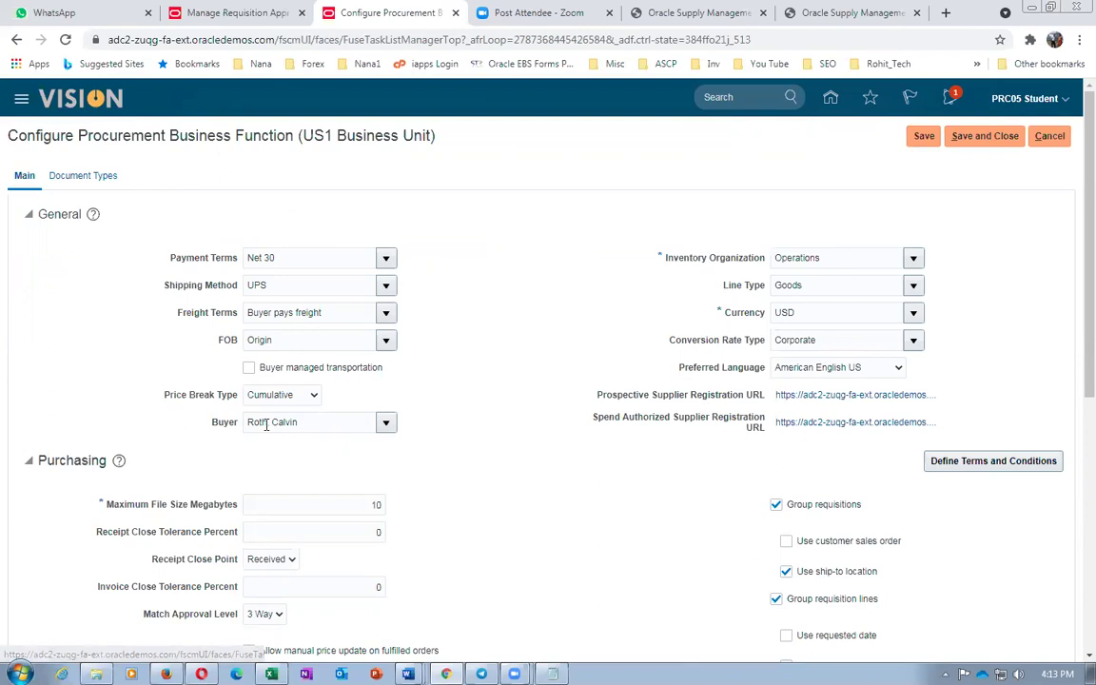
{"action": "scroll", "coordinate": [559, 410], "scroll_direction": "down", "scroll_amount": 3}
{"action": "scroll", "coordinate": [561, 411], "scroll_direction": "down", "scroll_amount": 3}
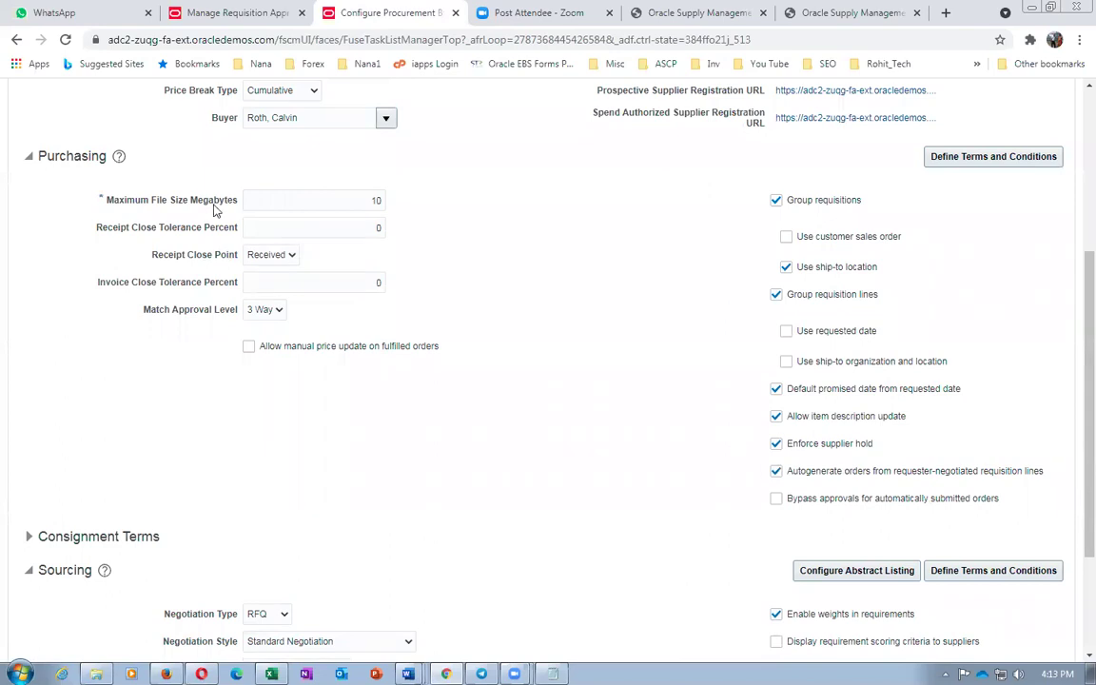
{"action": "scroll", "coordinate": [509, 290], "scroll_direction": "up", "scroll_amount": 4}
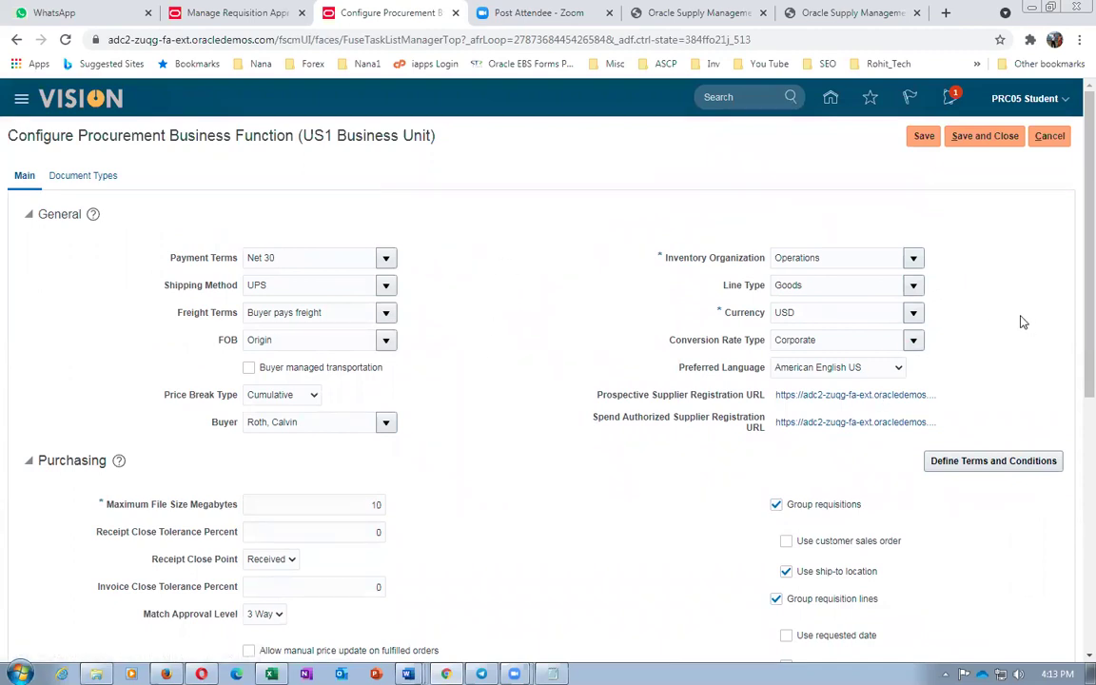
{"action": "left_click", "coordinate": [961, 131]}
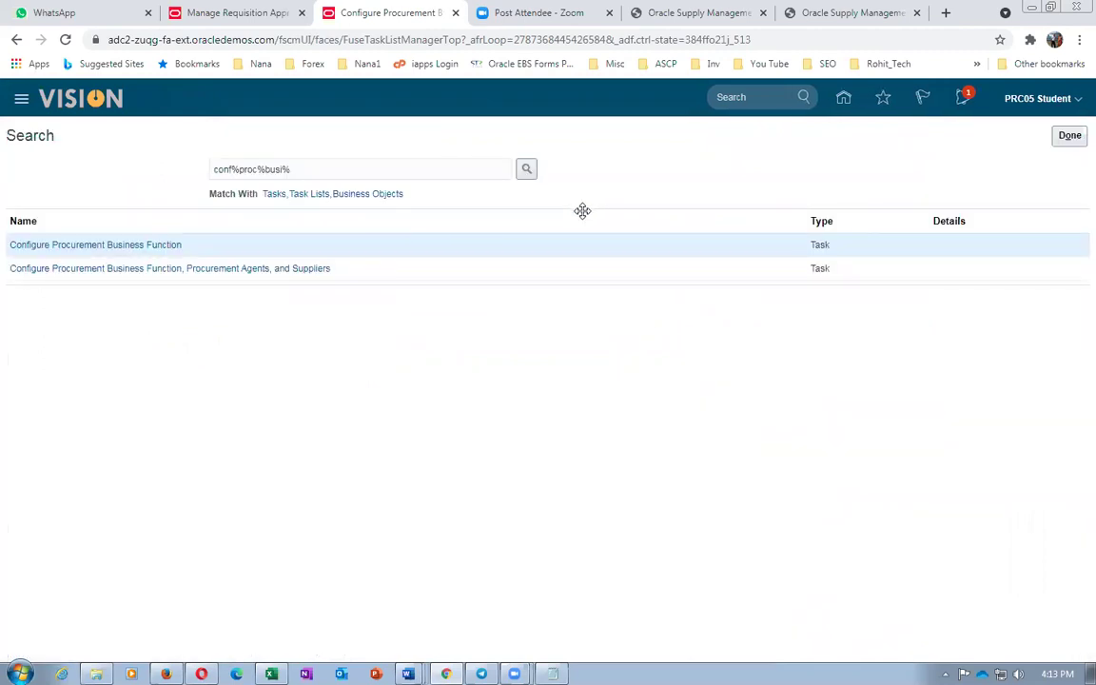
{"action": "key", "text": "alt+Tab"}
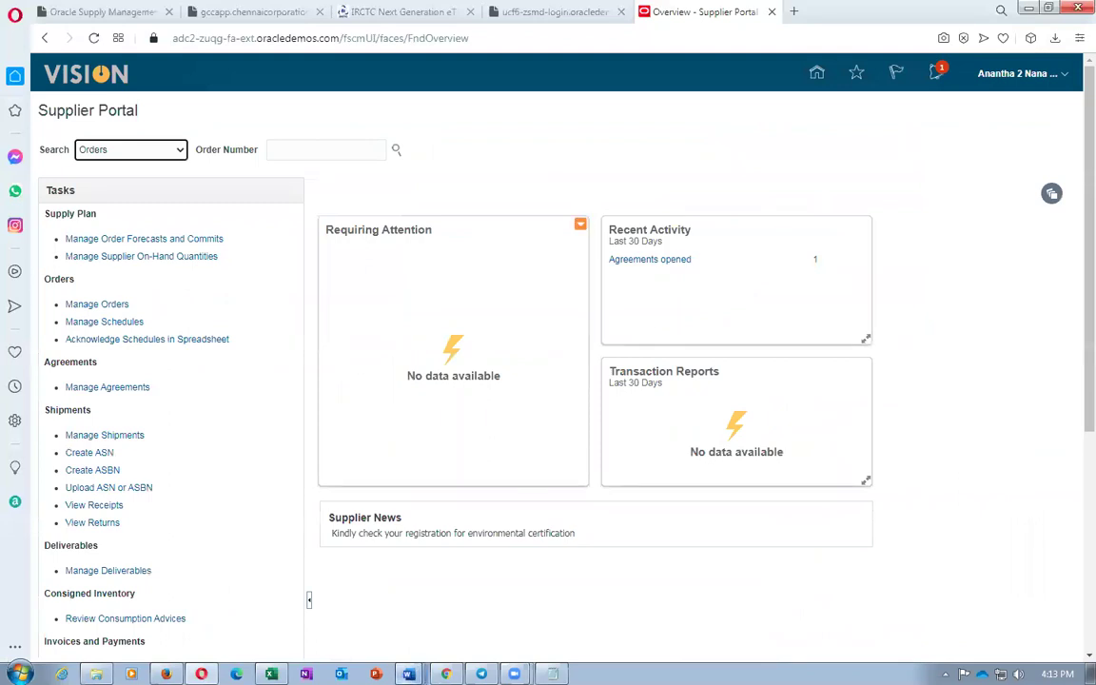
{"action": "key", "text": "alt+Tab"}
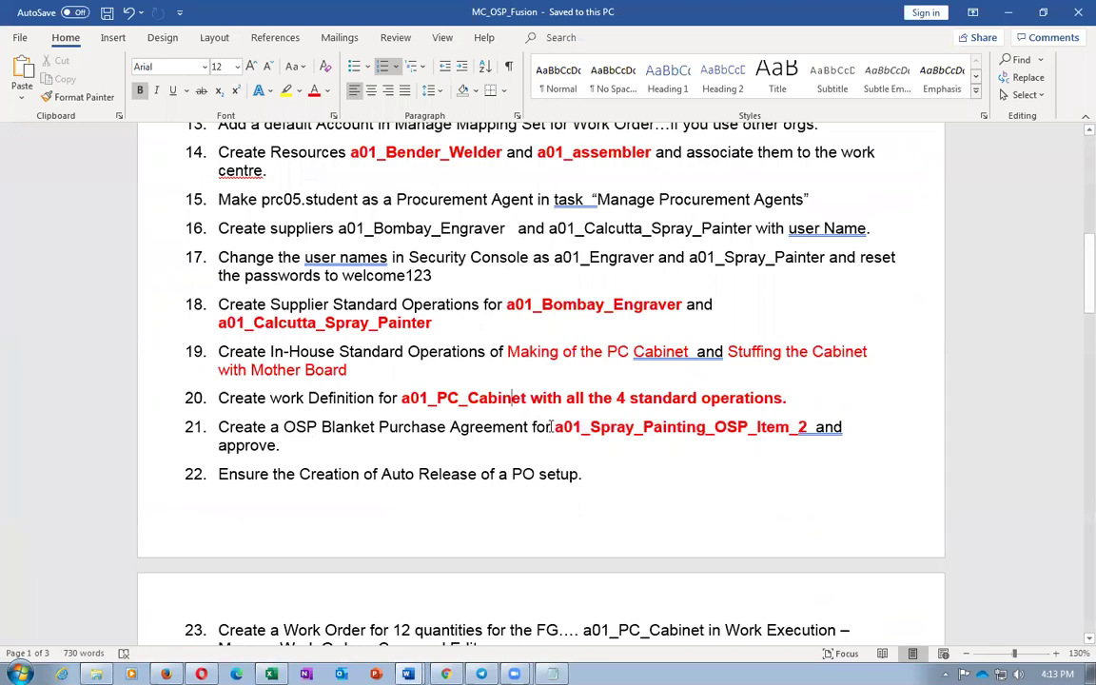
{"action": "left_click_drag", "start_coordinate": [256, 474], "coordinate": [501, 488]}
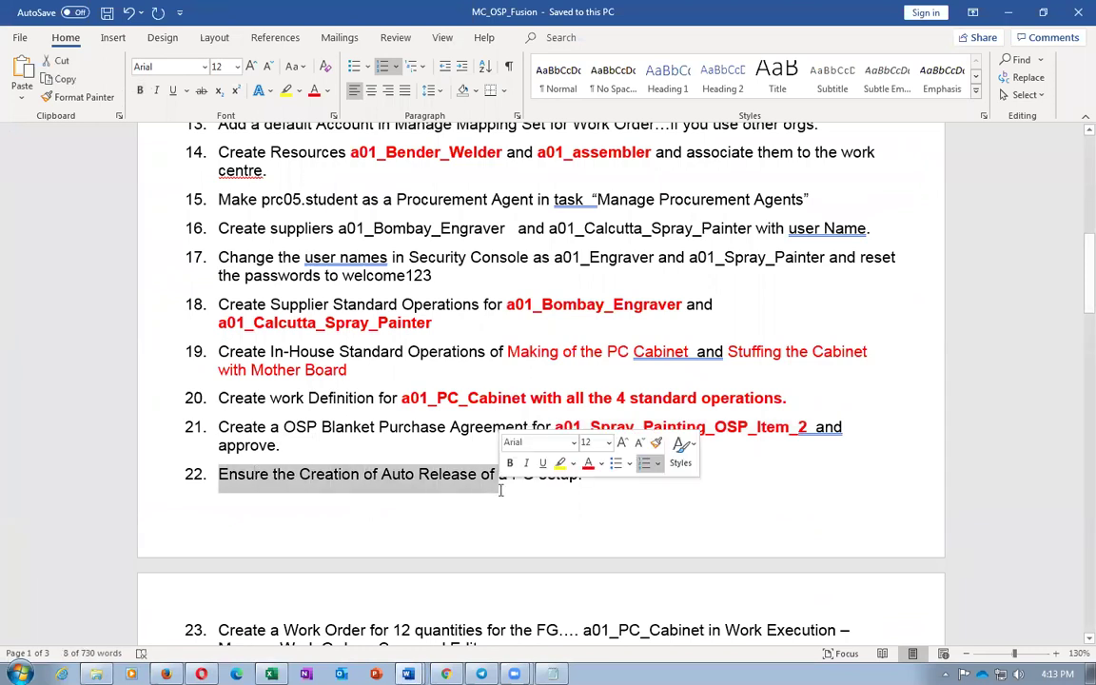
{"action": "scroll", "coordinate": [571, 505], "scroll_direction": "down", "scroll_amount": 5}
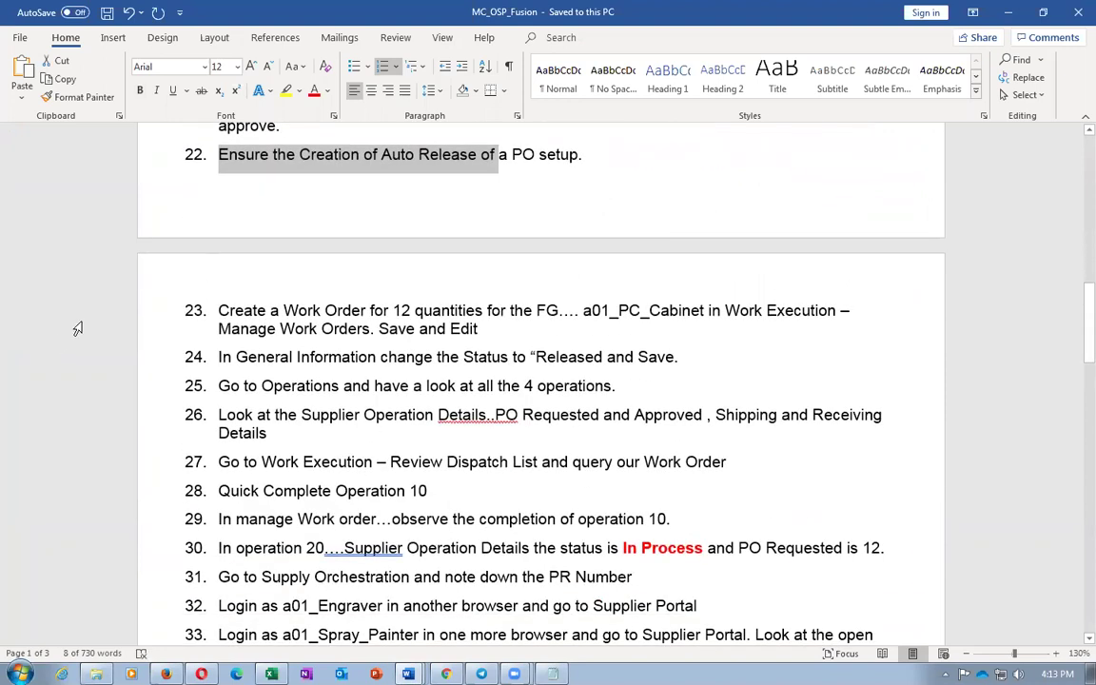
{"action": "left_click_drag", "start_coordinate": [274, 312], "coordinate": [525, 325]}
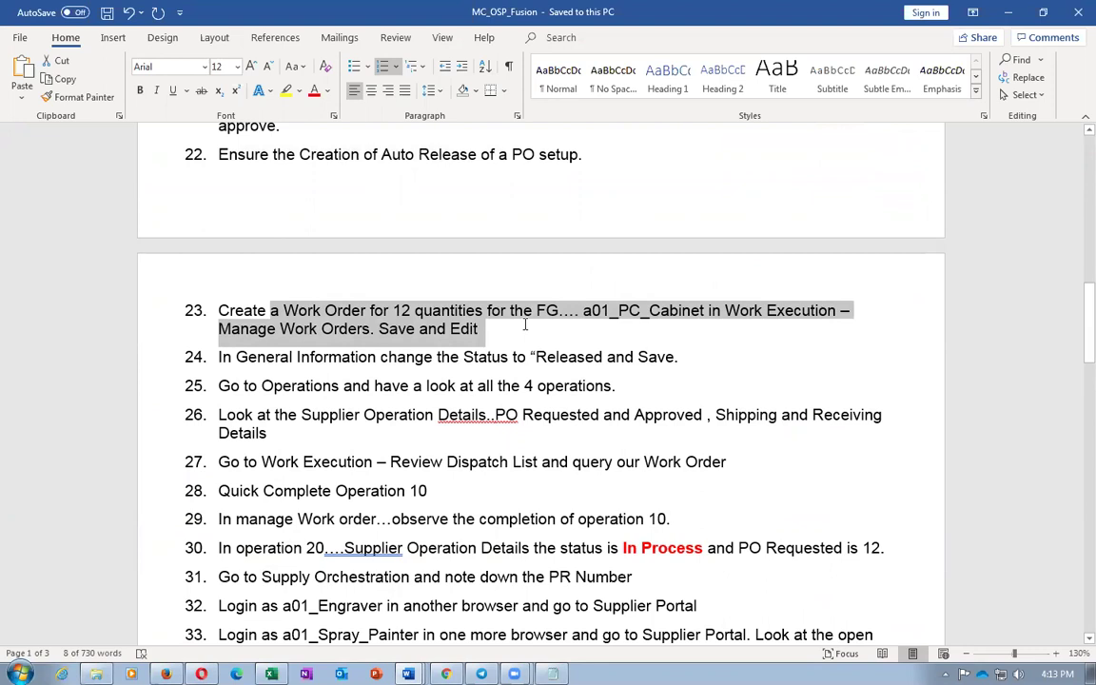
{"action": "left_click", "coordinate": [380, 157]}
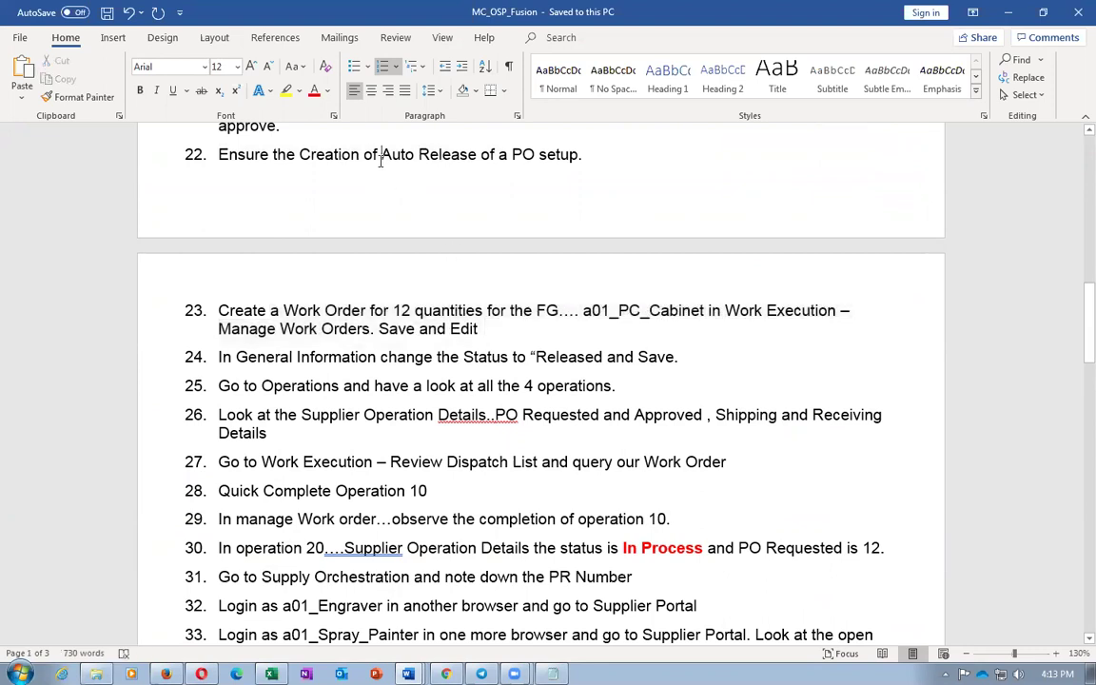
{"action": "scroll", "coordinate": [442, 234], "scroll_direction": "up", "scroll_amount": 5}
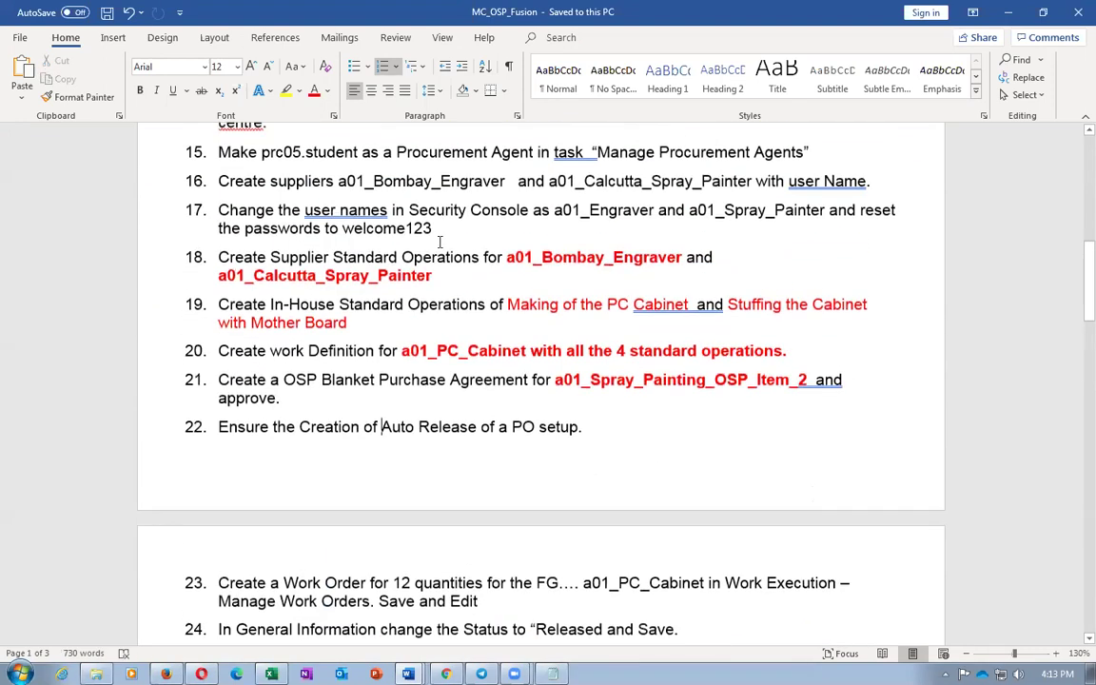
{"action": "scroll", "coordinate": [442, 236], "scroll_direction": "down", "scroll_amount": 3}
{"action": "scroll", "coordinate": [442, 236], "scroll_direction": "down", "scroll_amount": 4}
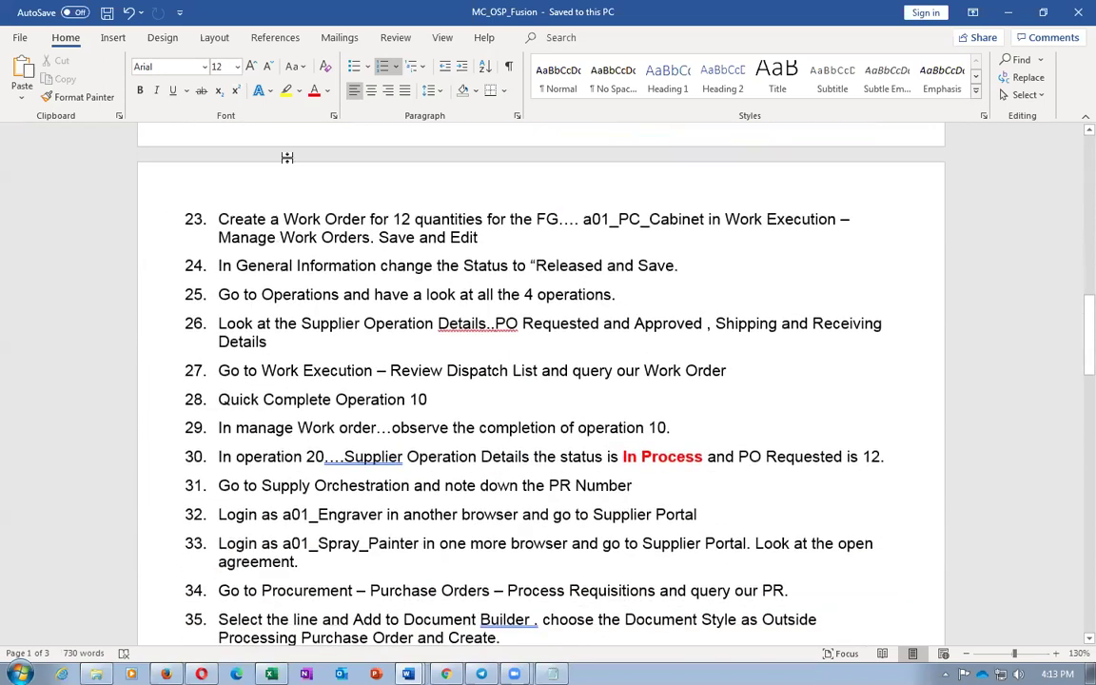
{"action": "left_click_drag", "start_coordinate": [285, 219], "coordinate": [311, 238]}
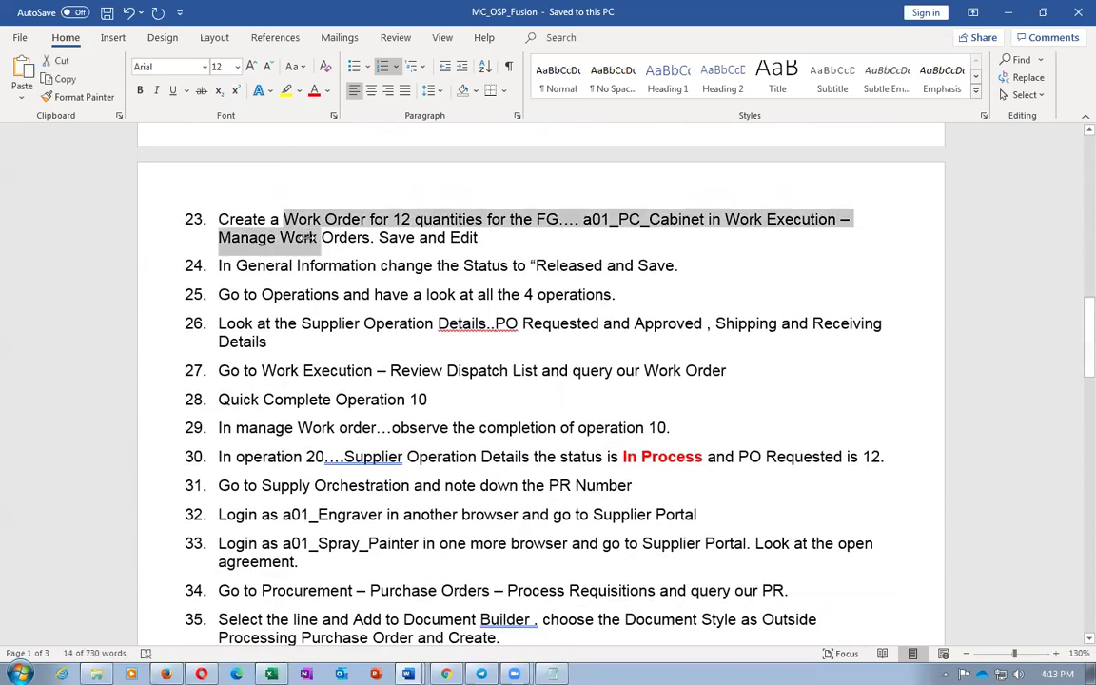
{"action": "key", "text": "alt+Tab"}
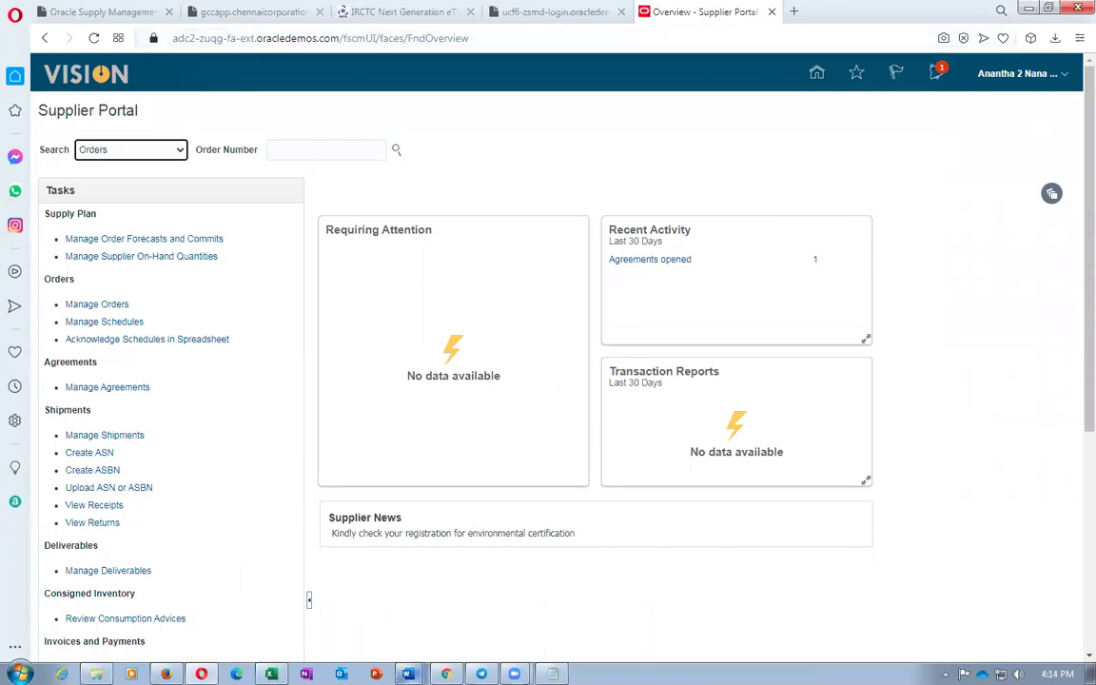
{"action": "key", "text": "alt+Tab"}
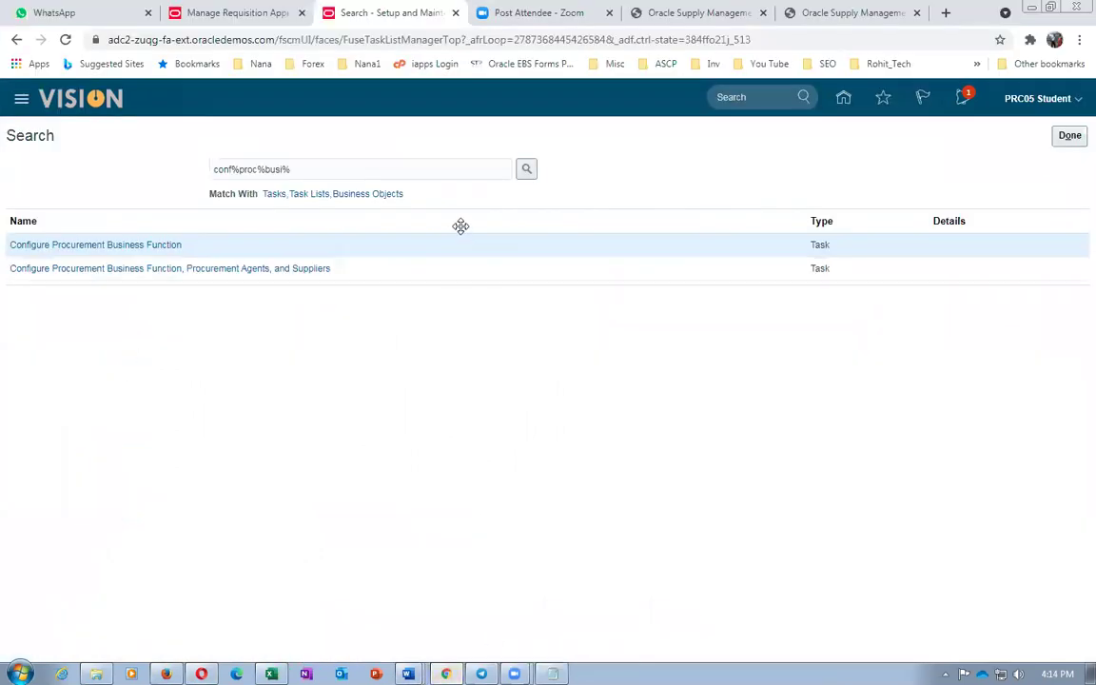
Go from the setup page to Supply Chain Execution > Work Execution > Manage Work Orders.
{"action": "left_click", "coordinate": [1068, 136]}
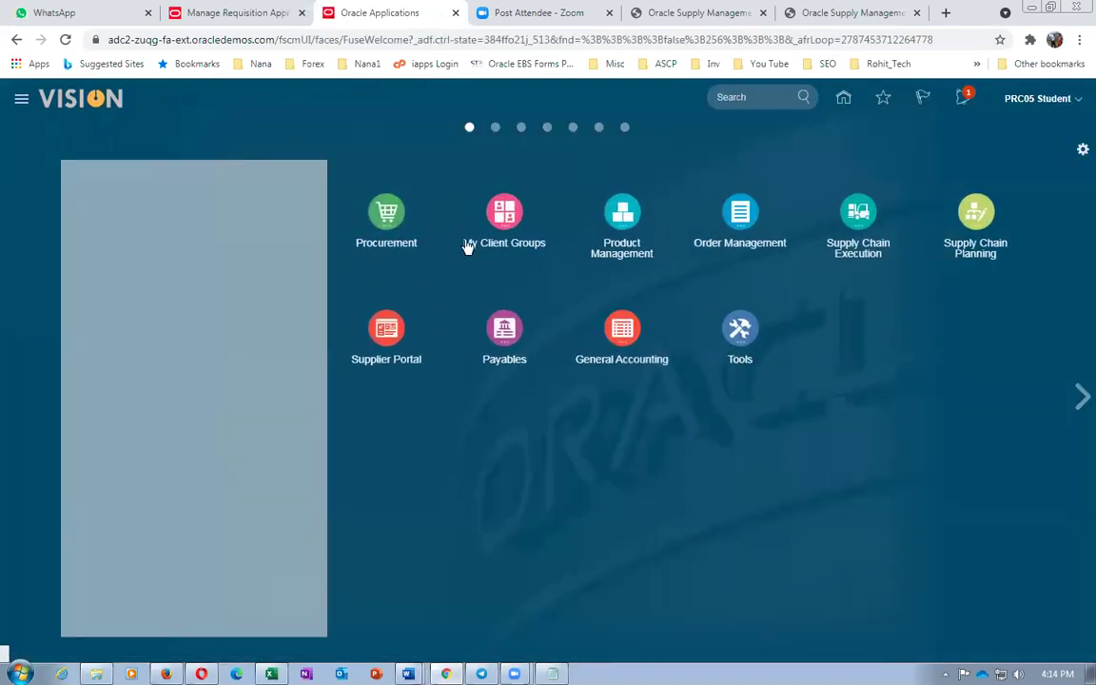
{"action": "left_click", "coordinate": [841, 222]}
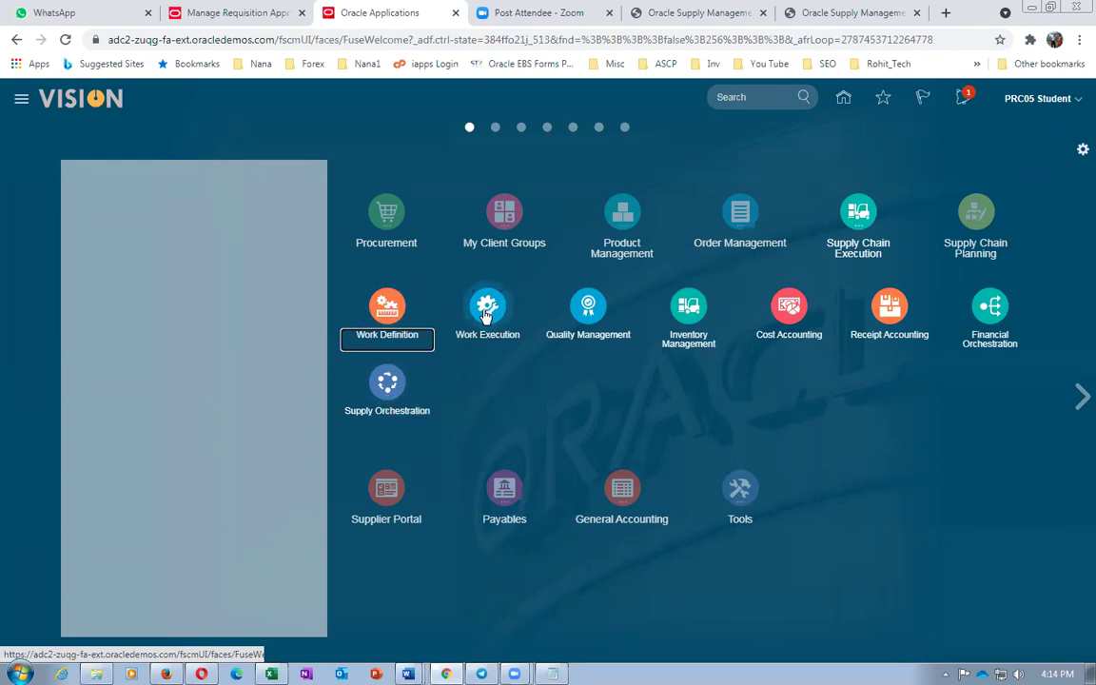
{"action": "left_click", "coordinate": [485, 314]}
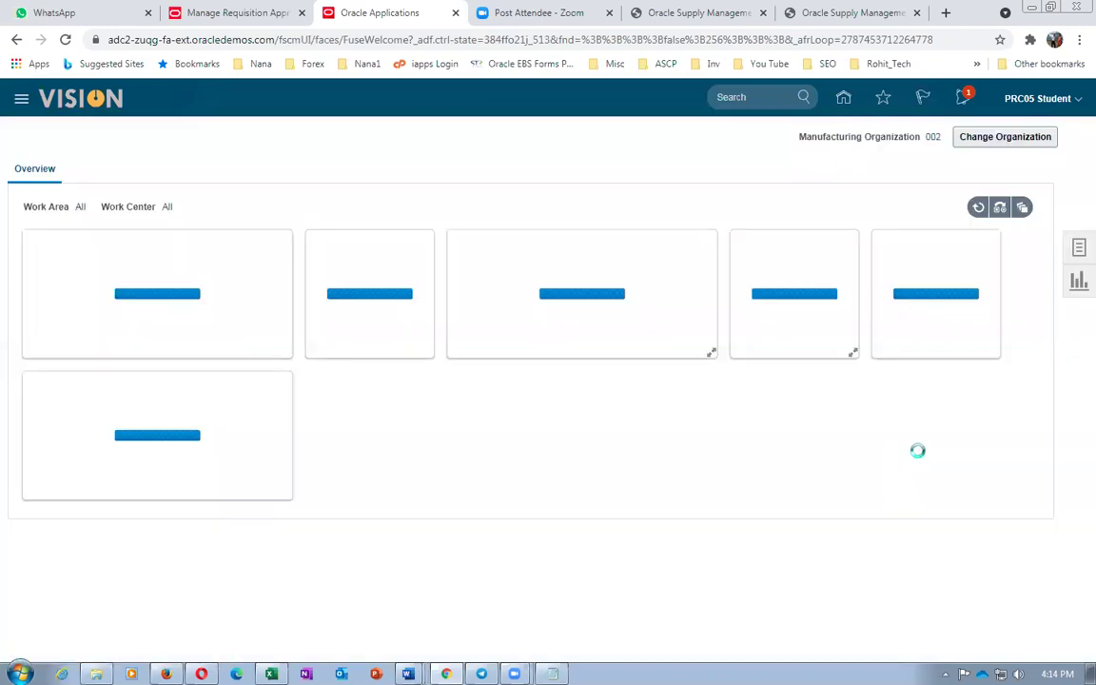
{"action": "left_click", "coordinate": [1079, 251]}
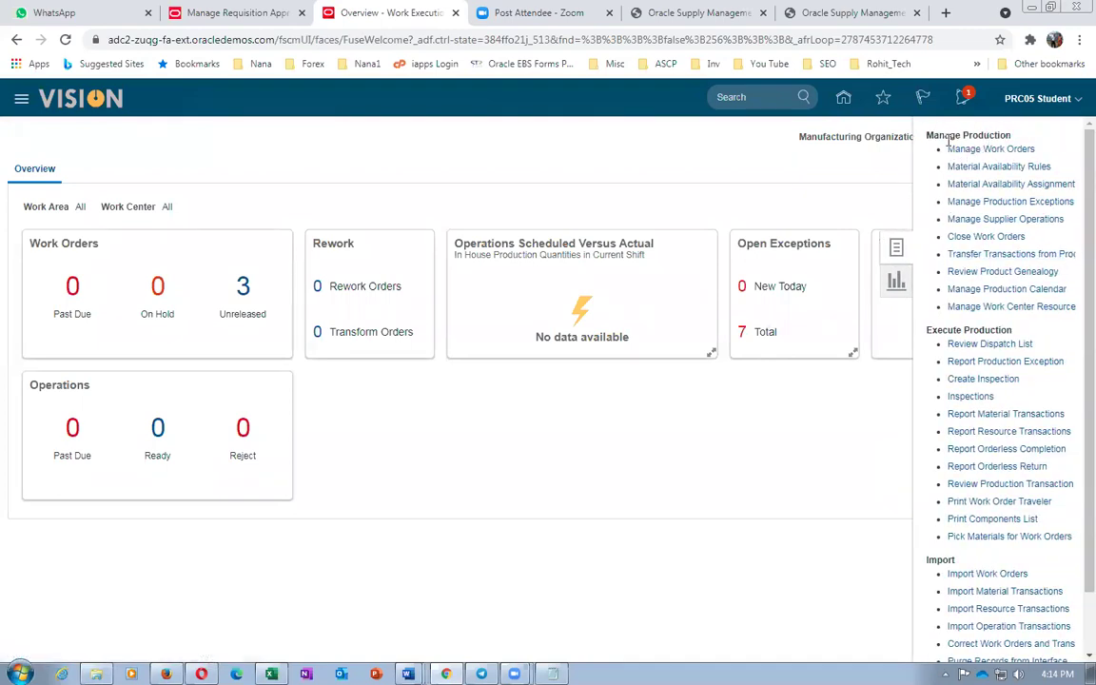
{"action": "left_click", "coordinate": [986, 150]}
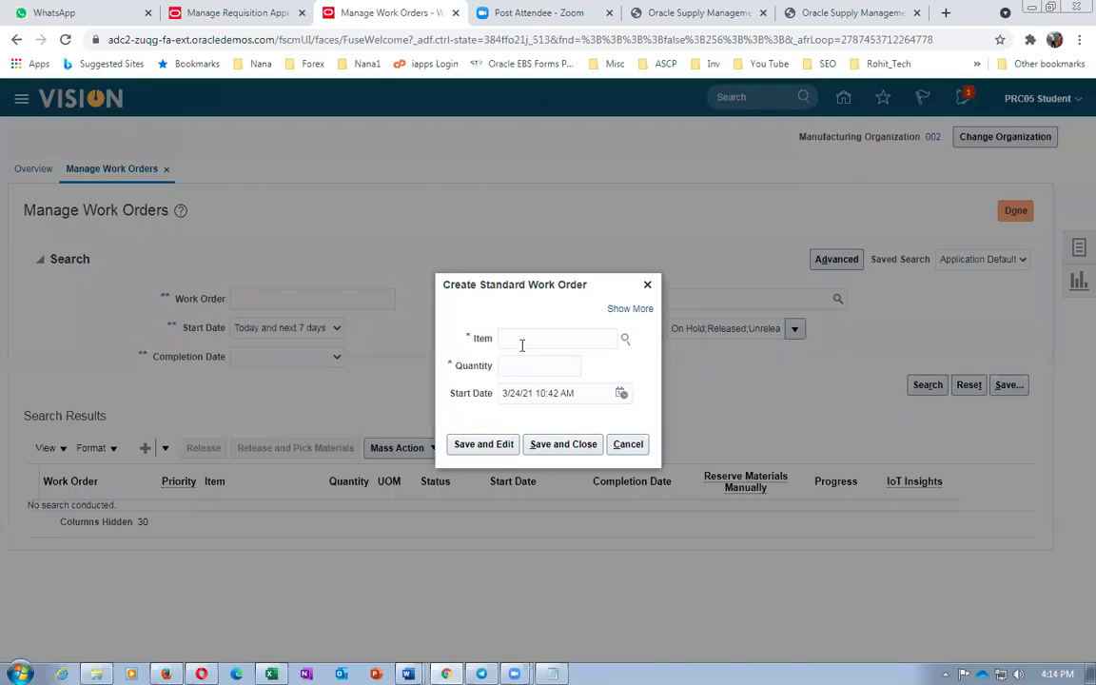
Create and save a work order for 12 Ea of a01_PC_Cabinet, then list its operations.
{"action": "left_click", "coordinate": [522, 341]}
{"action": "type", "text": "a"}
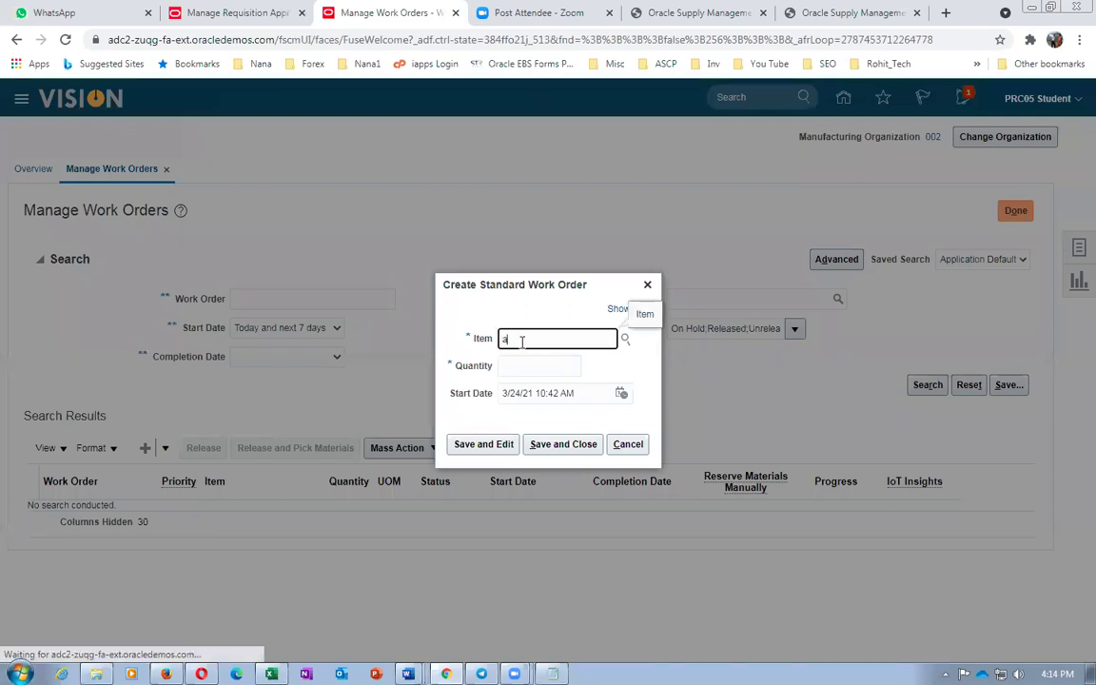
{"action": "type", "text": "01"}
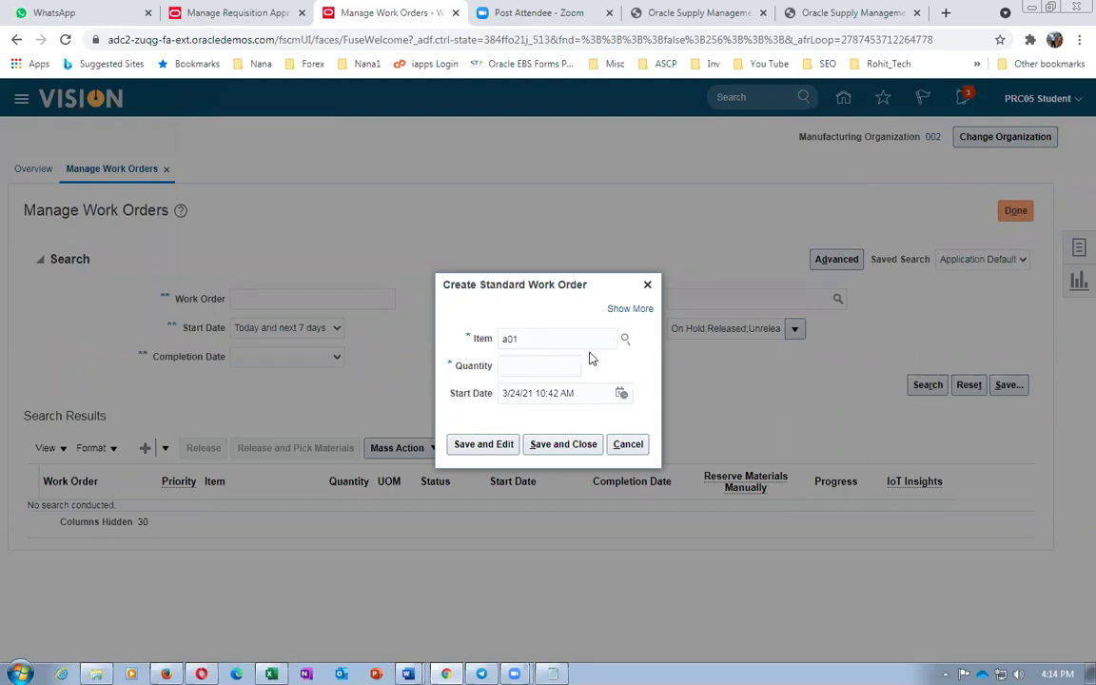
{"action": "left_click", "coordinate": [343, 415]}
{"action": "left_click", "coordinate": [814, 509]}
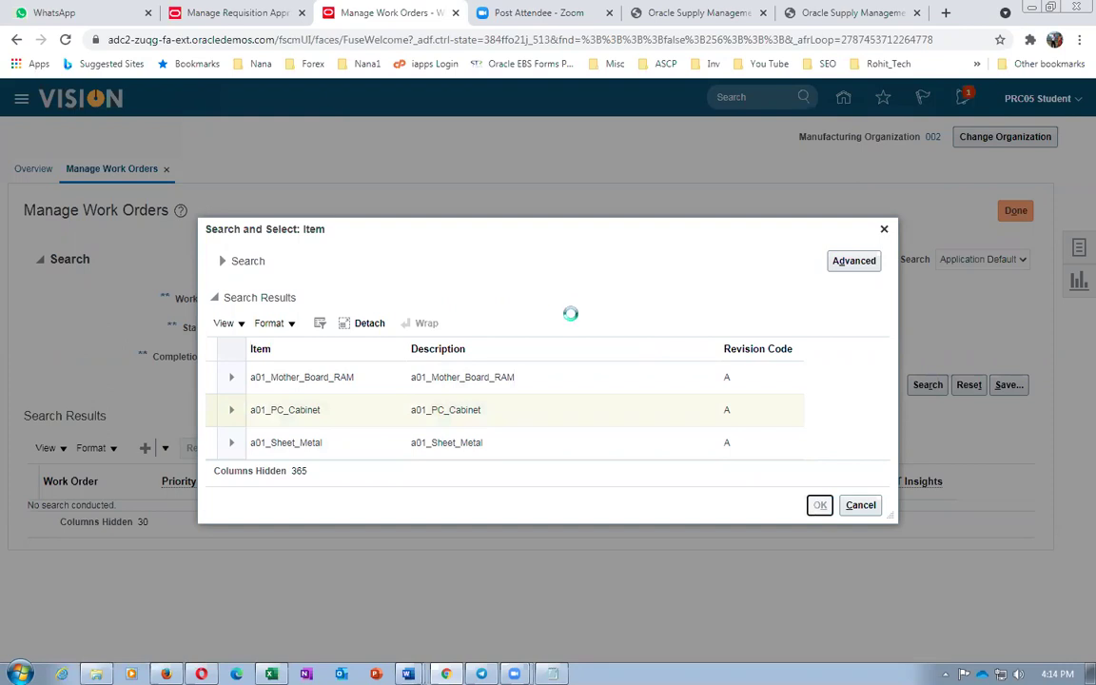
{"action": "left_click", "coordinate": [524, 376]}
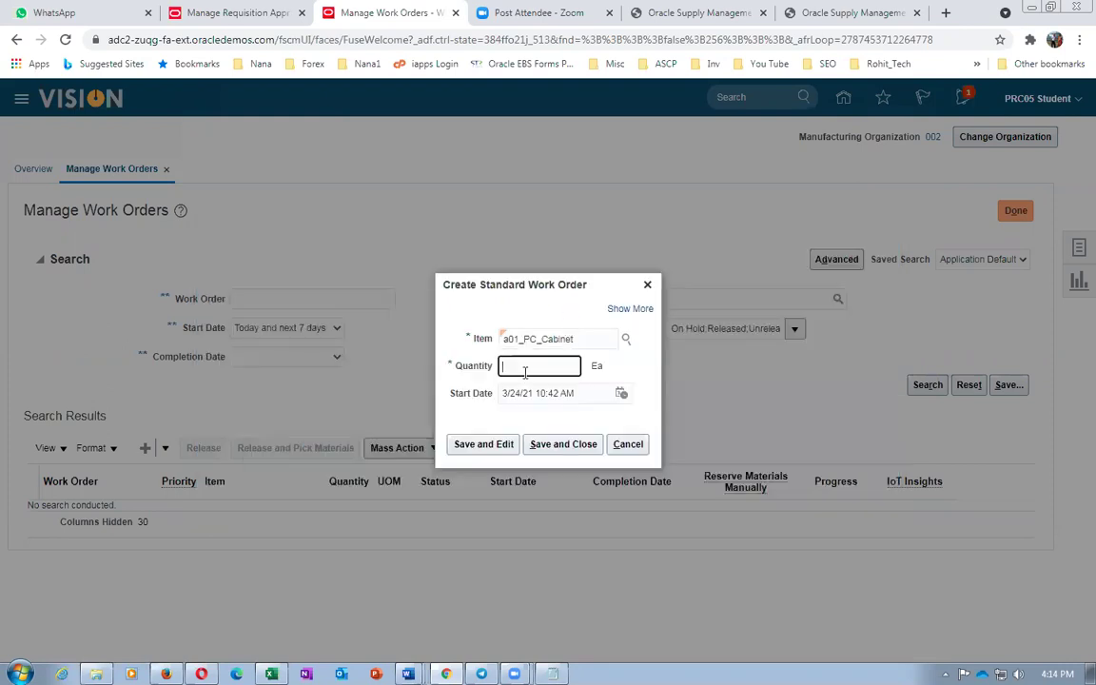
{"action": "type", "text": "12"}
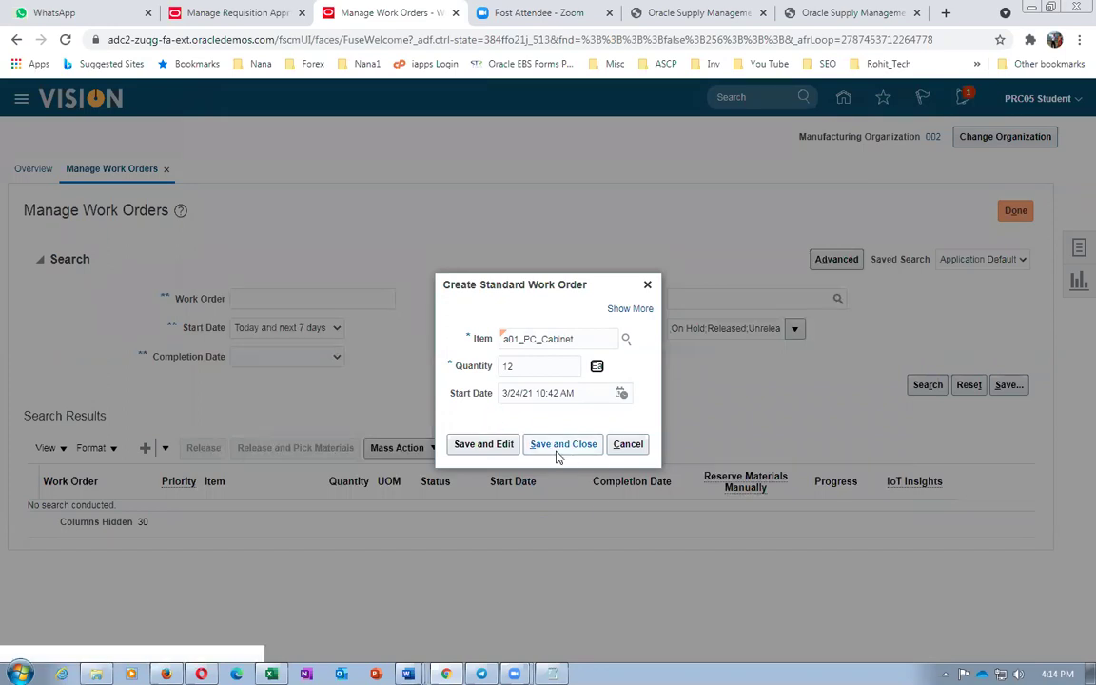
{"action": "left_click", "coordinate": [473, 445]}
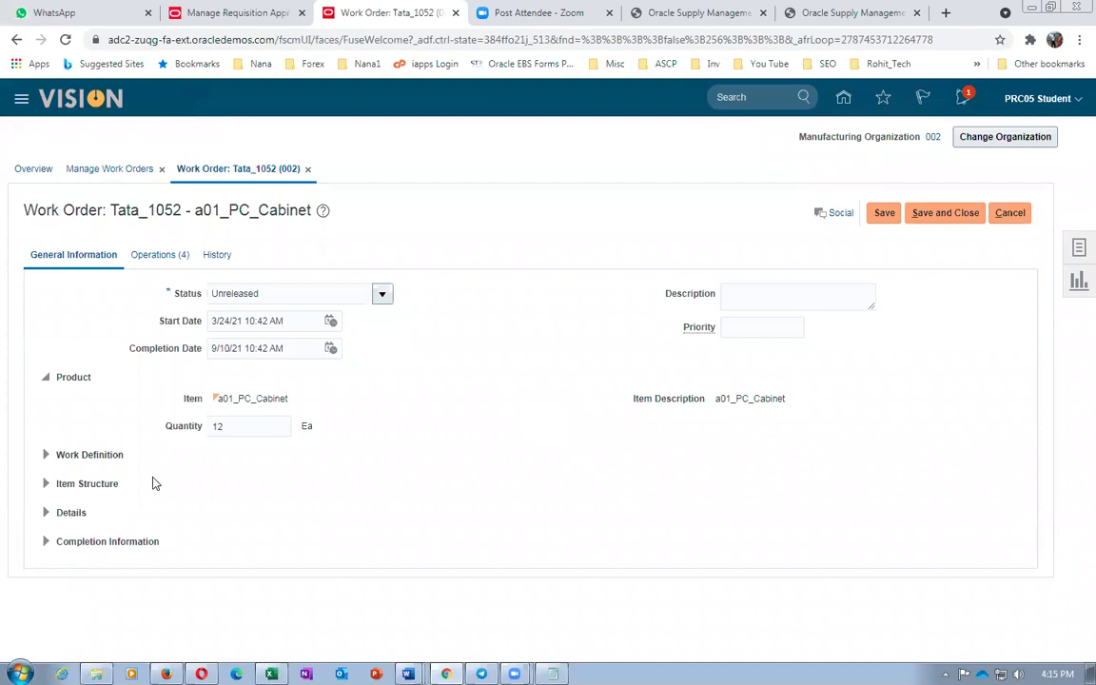
{"action": "left_click", "coordinate": [155, 257]}
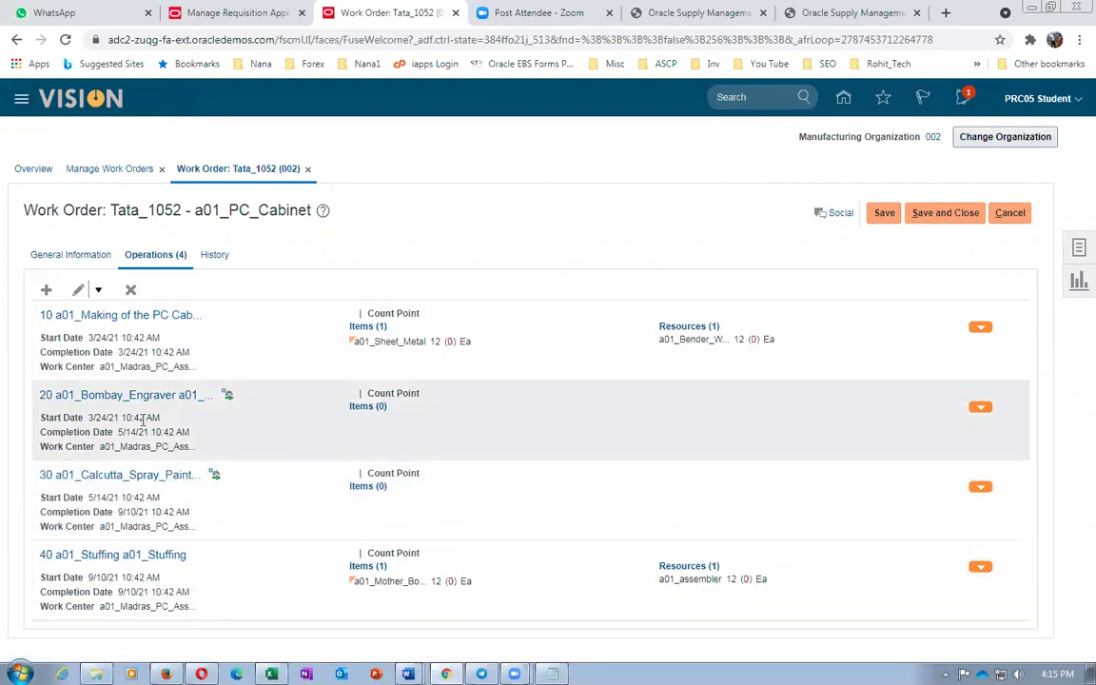
Review the supplier operation details for operation 20.
{"action": "left_click", "coordinate": [981, 408]}
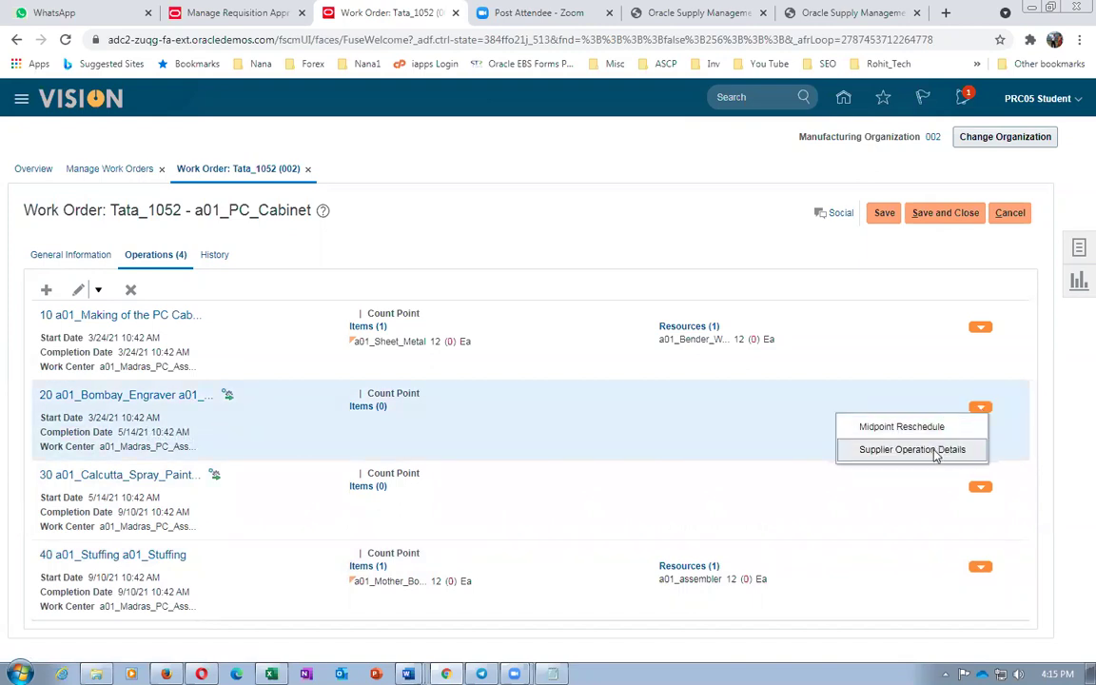
{"action": "left_click", "coordinate": [912, 450]}
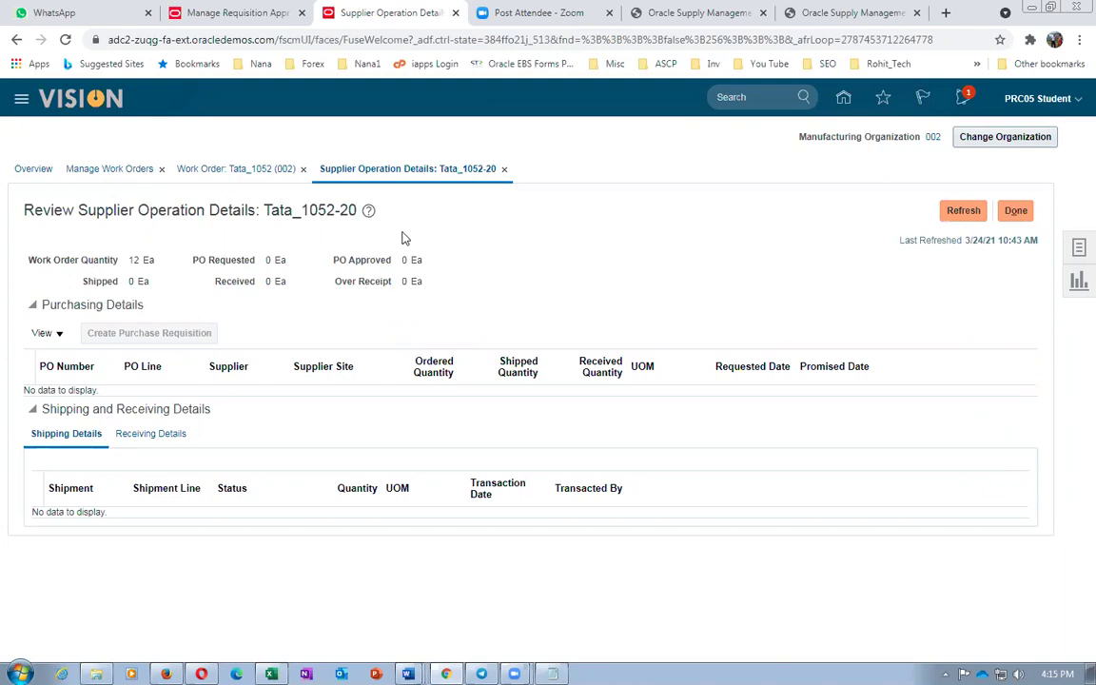
{"action": "left_click", "coordinate": [1016, 210]}
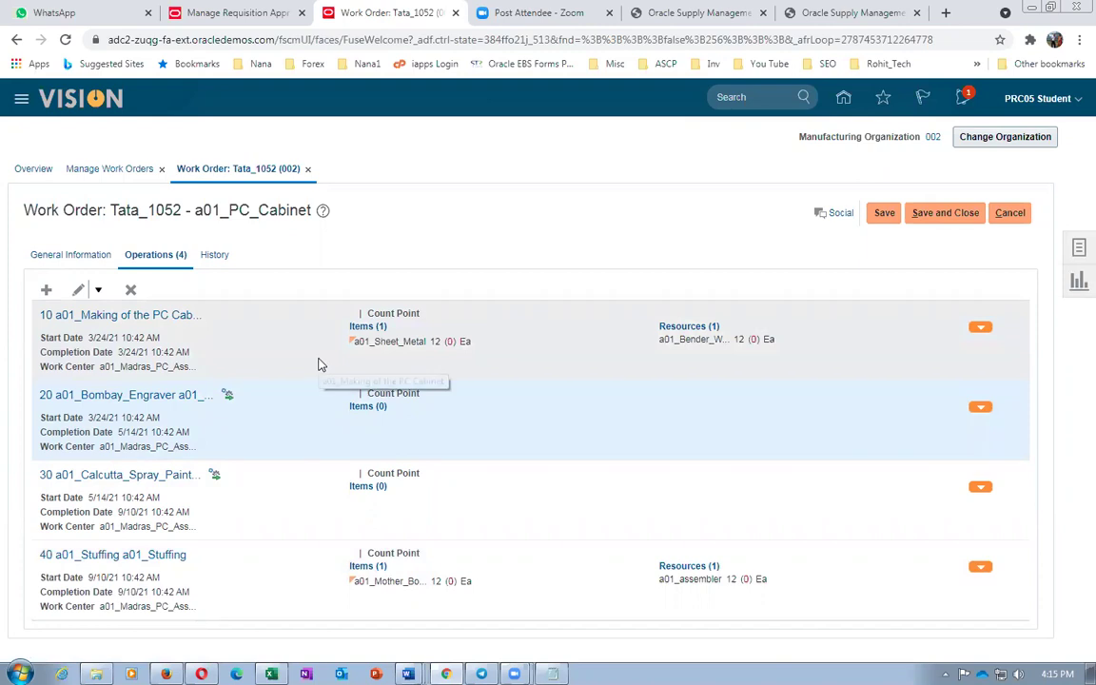
Close Manage Requisition Approvals, return home, and close the Tata_1052 work order page.
{"action": "left_click", "coordinate": [210, 15]}
{"action": "left_click", "coordinate": [1065, 136]}
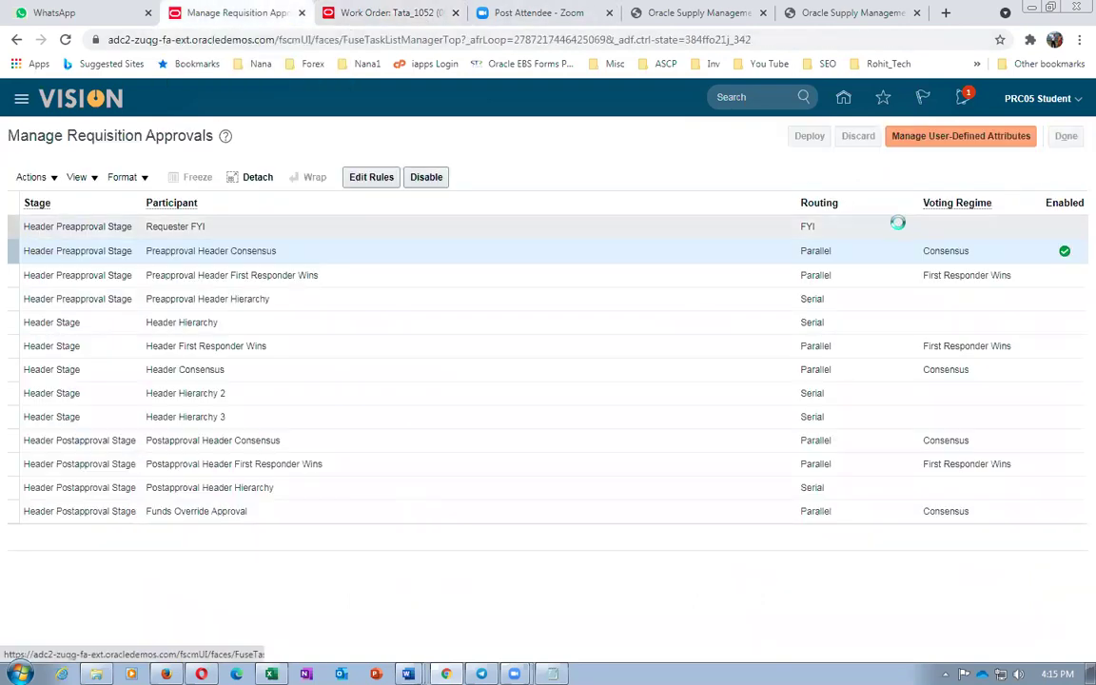
{"action": "left_click", "coordinate": [843, 98]}
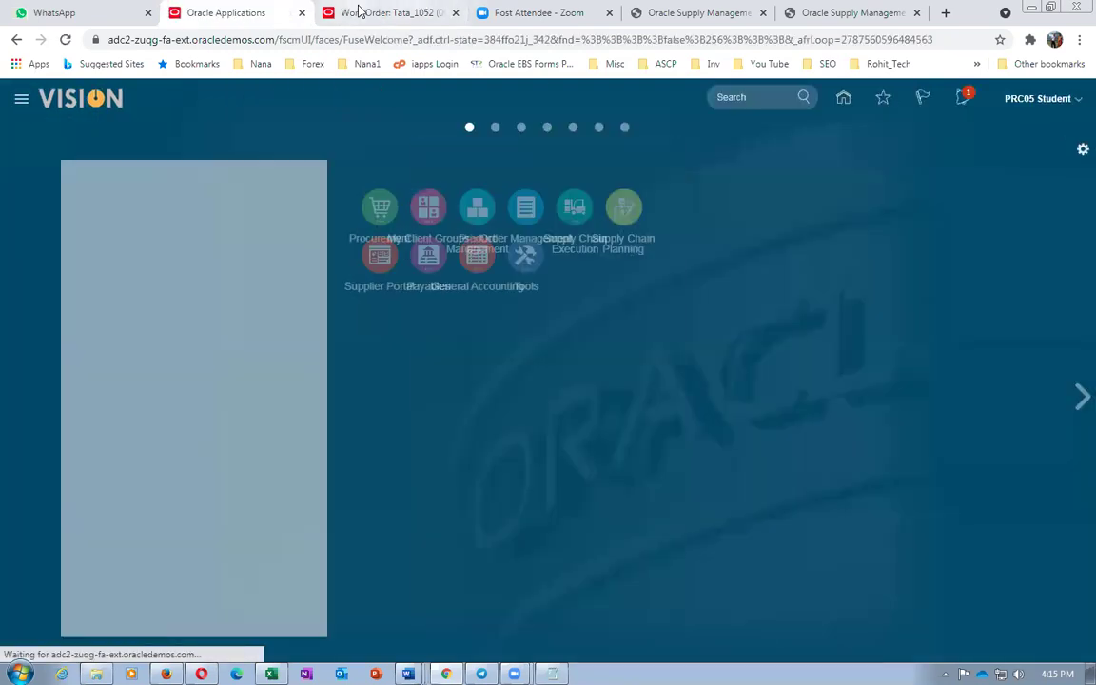
{"action": "left_click", "coordinate": [367, 13]}
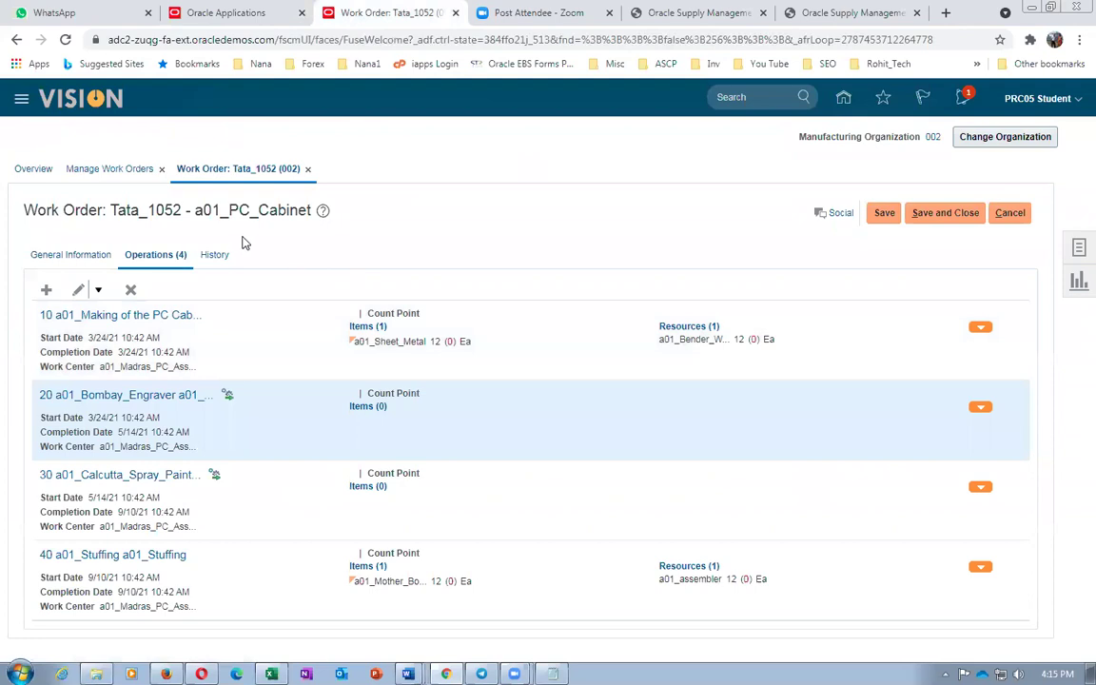
{"action": "left_click", "coordinate": [307, 169]}
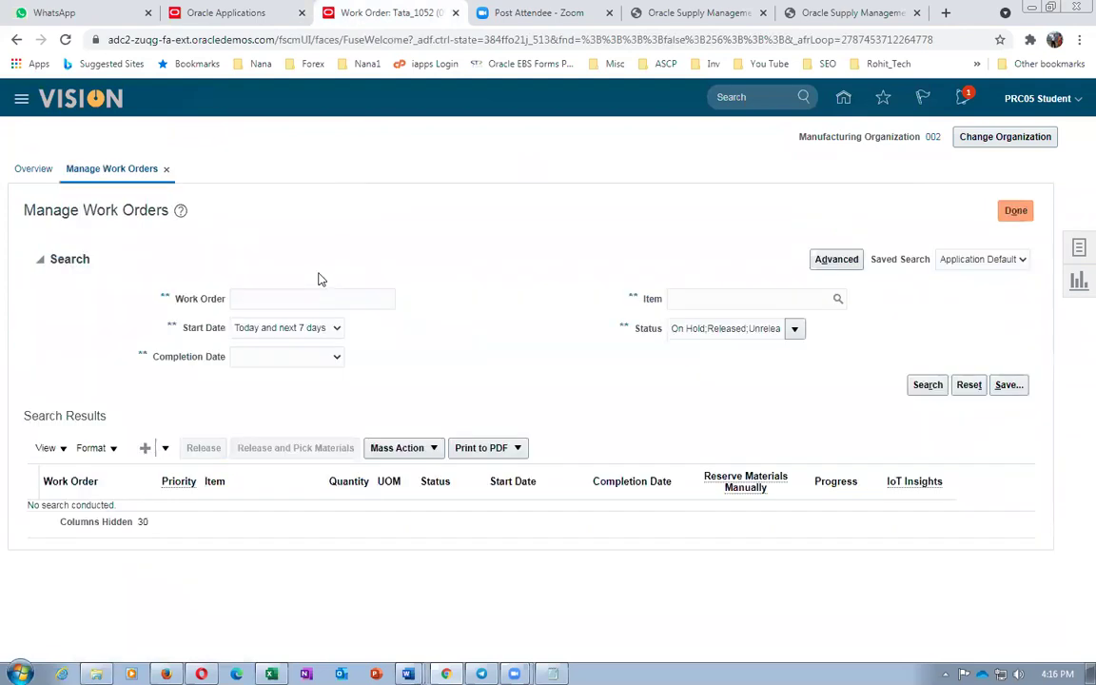
Search work orders for 'tata' and open Tata_1052.
{"action": "left_click", "coordinate": [247, 300]}
{"action": "type", "text": "tata"}
{"action": "left_click", "coordinate": [926, 385]}
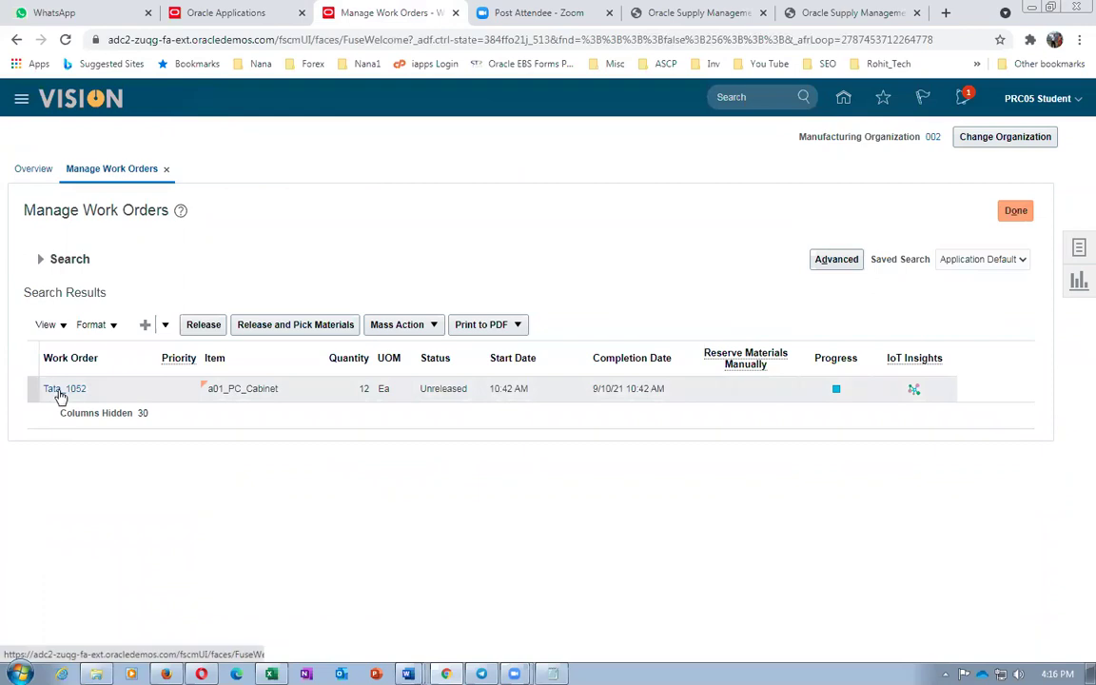
{"action": "left_click", "coordinate": [59, 392]}
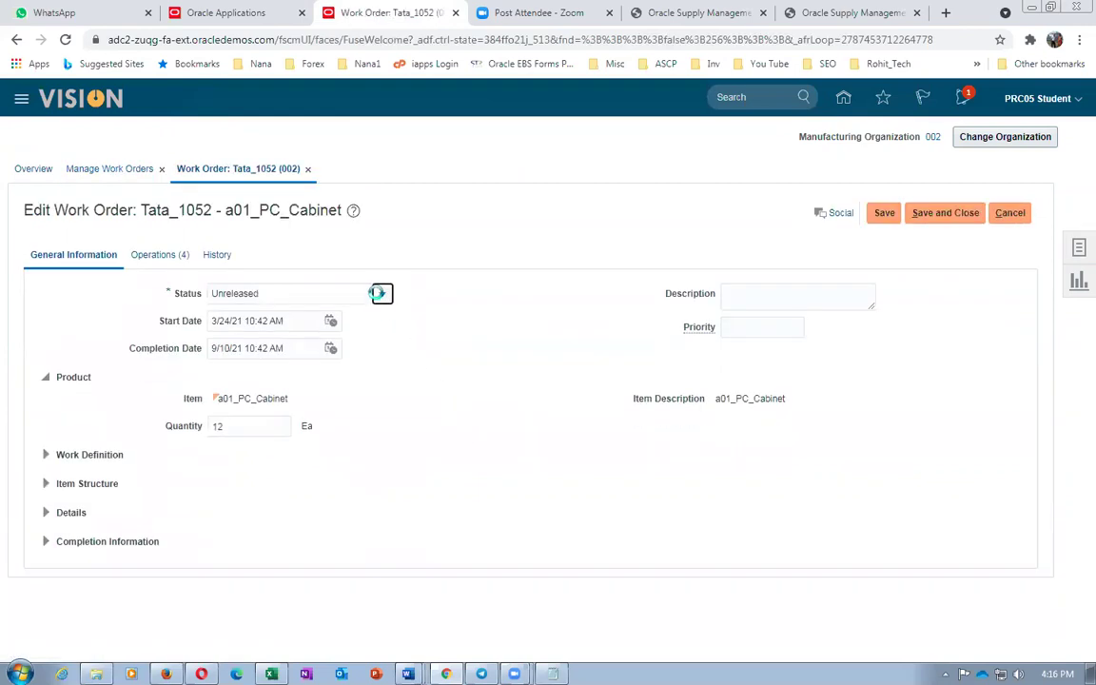
Set Tata_1052's status to Released, save and close, then reopen it.
{"action": "left_click", "coordinate": [381, 295]}
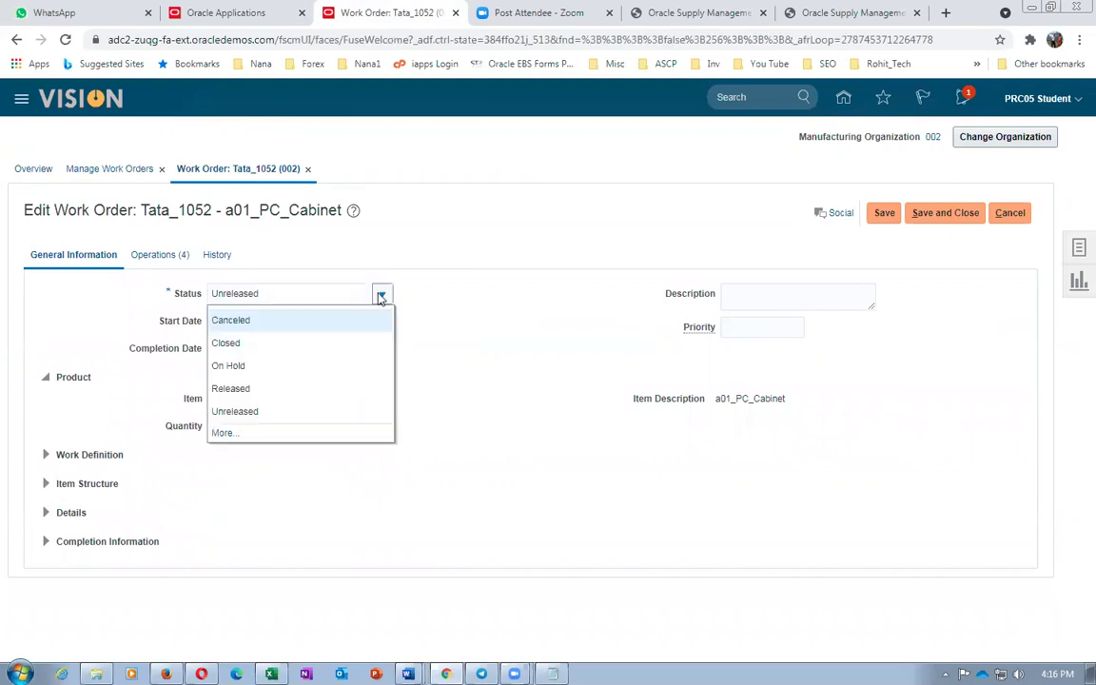
{"action": "left_click", "coordinate": [258, 389]}
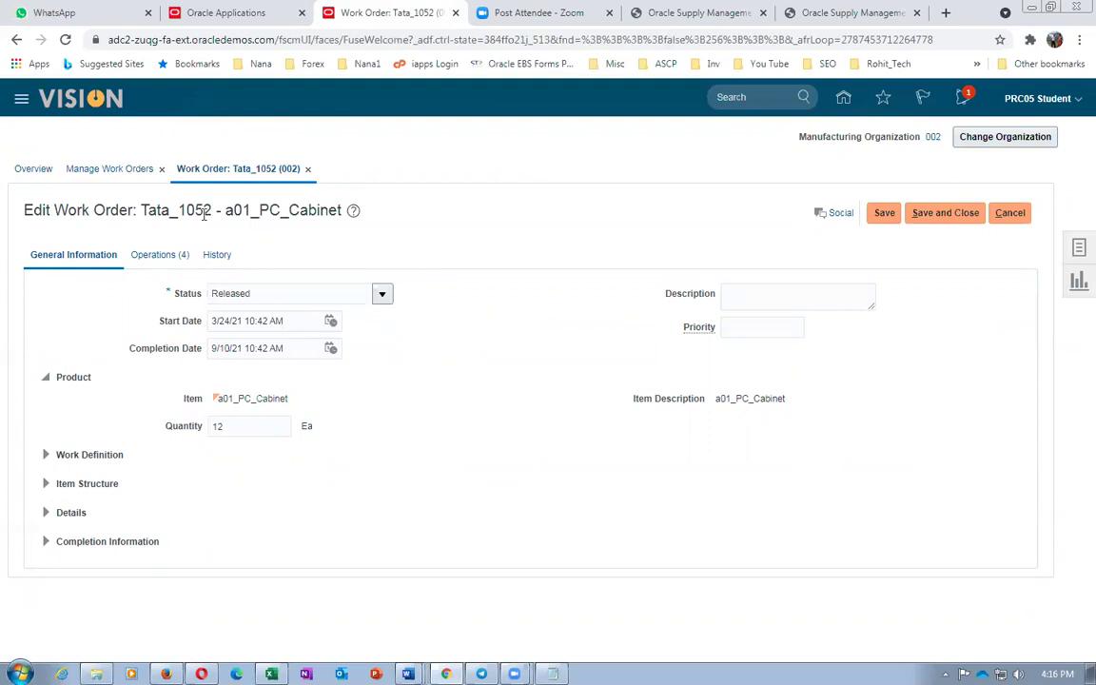
{"action": "left_click", "coordinate": [944, 213]}
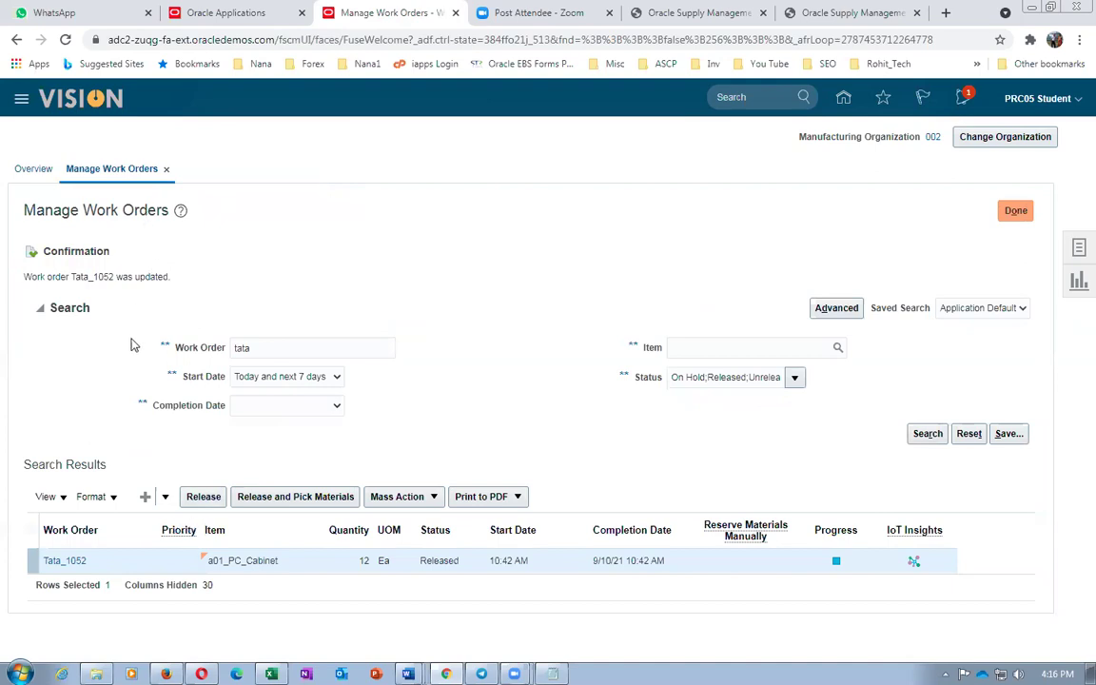
{"action": "left_click", "coordinate": [59, 560]}
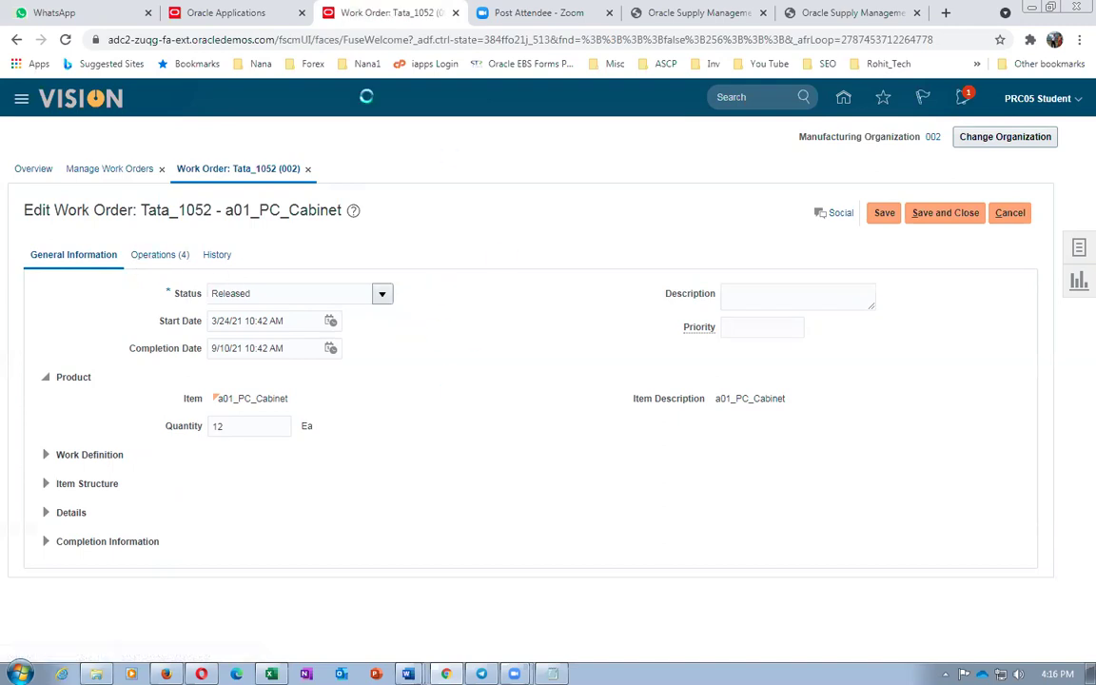
From the home tab, open Supply Chain Execution > Work Execution > Review Dispatch List.
{"action": "left_click", "coordinate": [196, 13]}
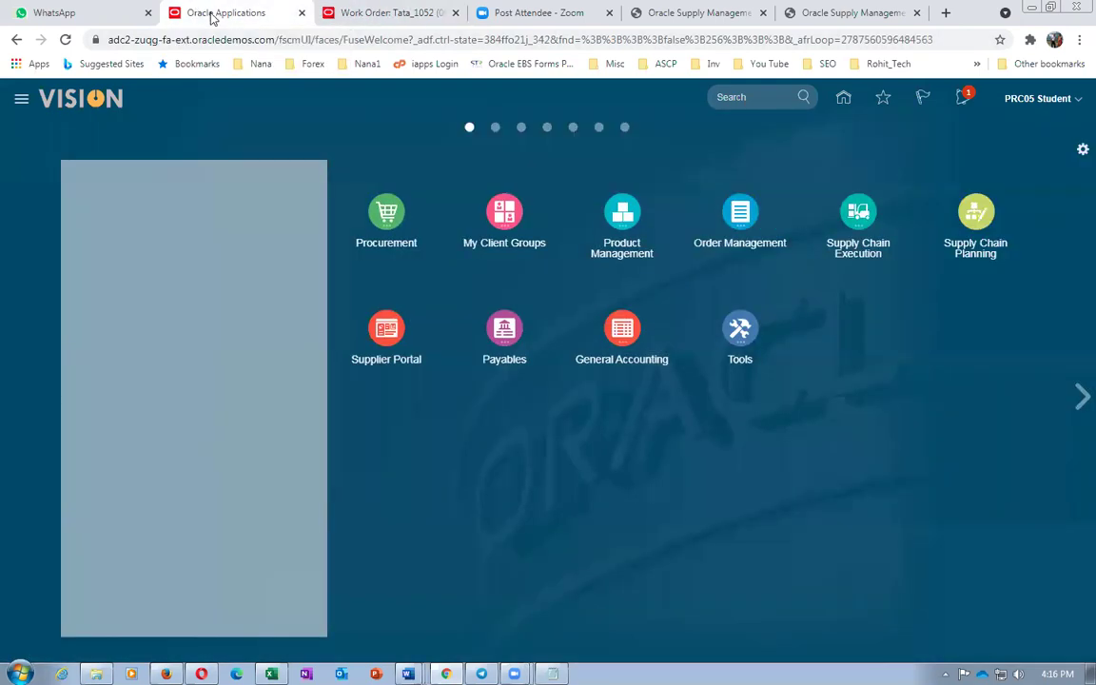
{"action": "left_click", "coordinate": [350, 12]}
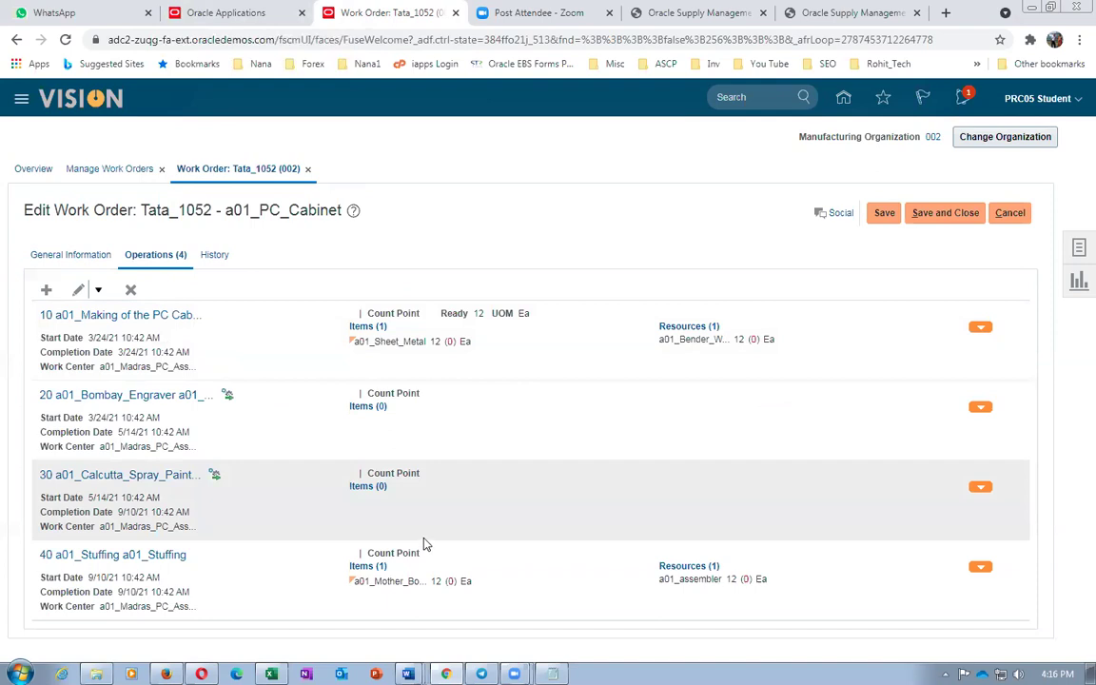
{"action": "left_click", "coordinate": [218, 13]}
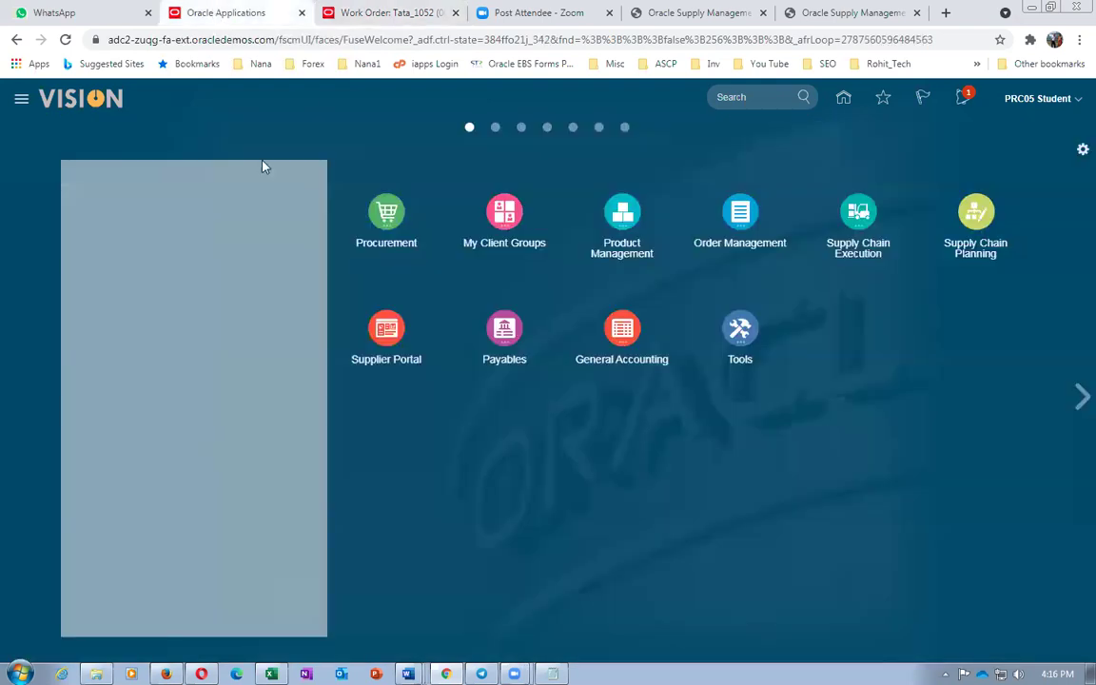
{"action": "left_click", "coordinate": [854, 225]}
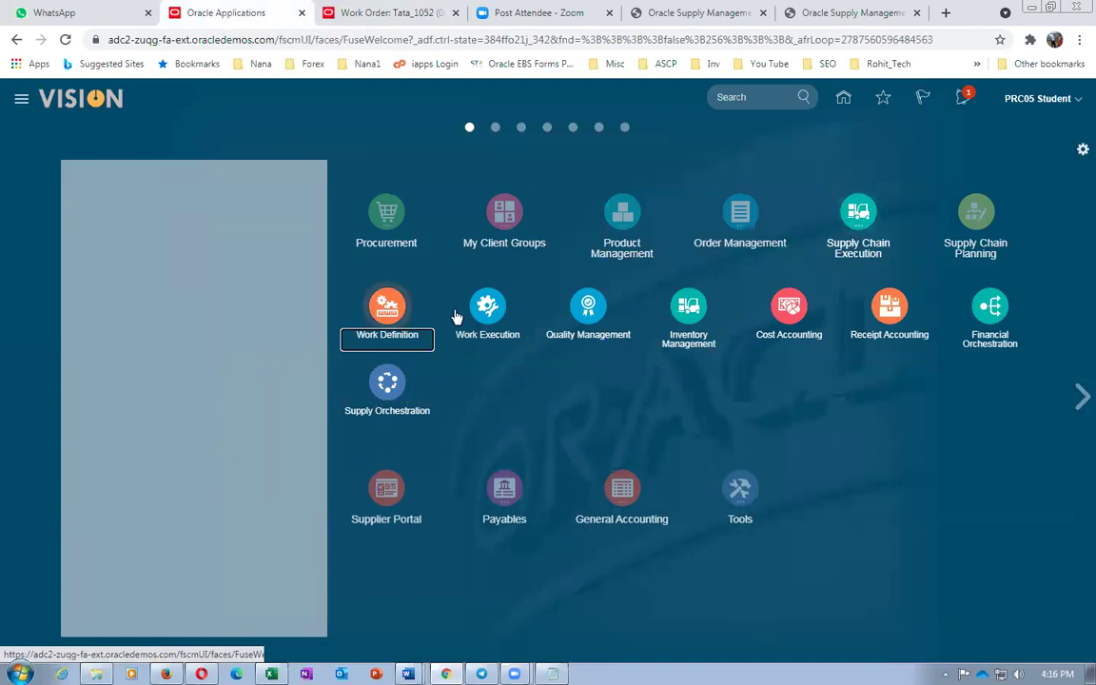
{"action": "left_click", "coordinate": [487, 314]}
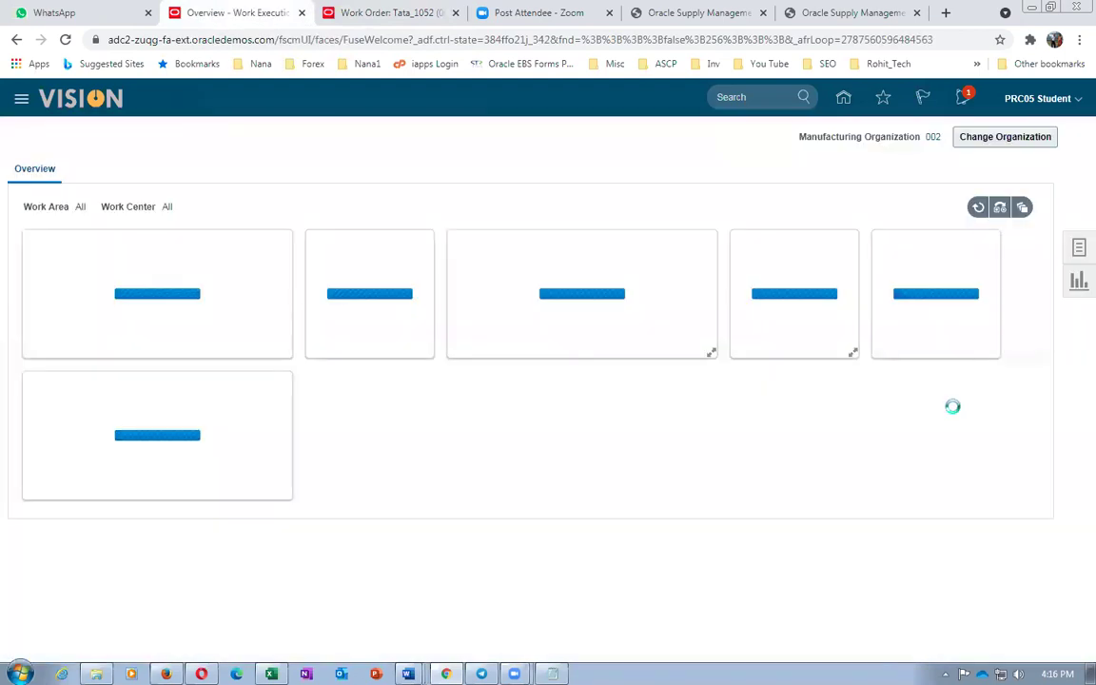
{"action": "left_click", "coordinate": [1078, 249]}
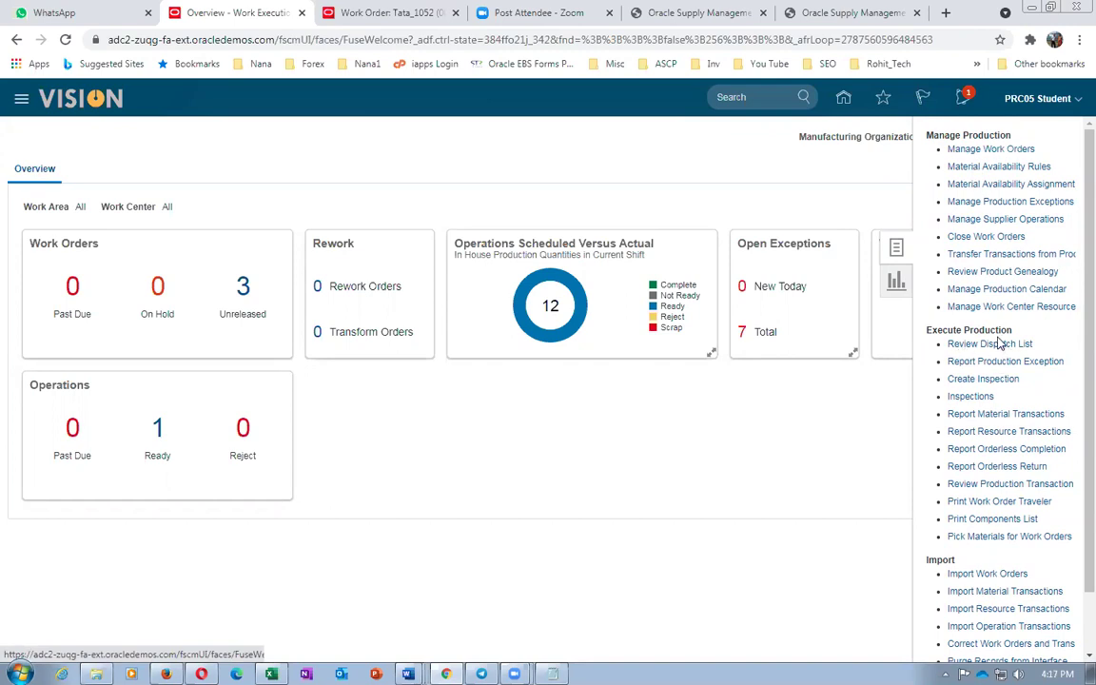
{"action": "left_click", "coordinate": [990, 345]}
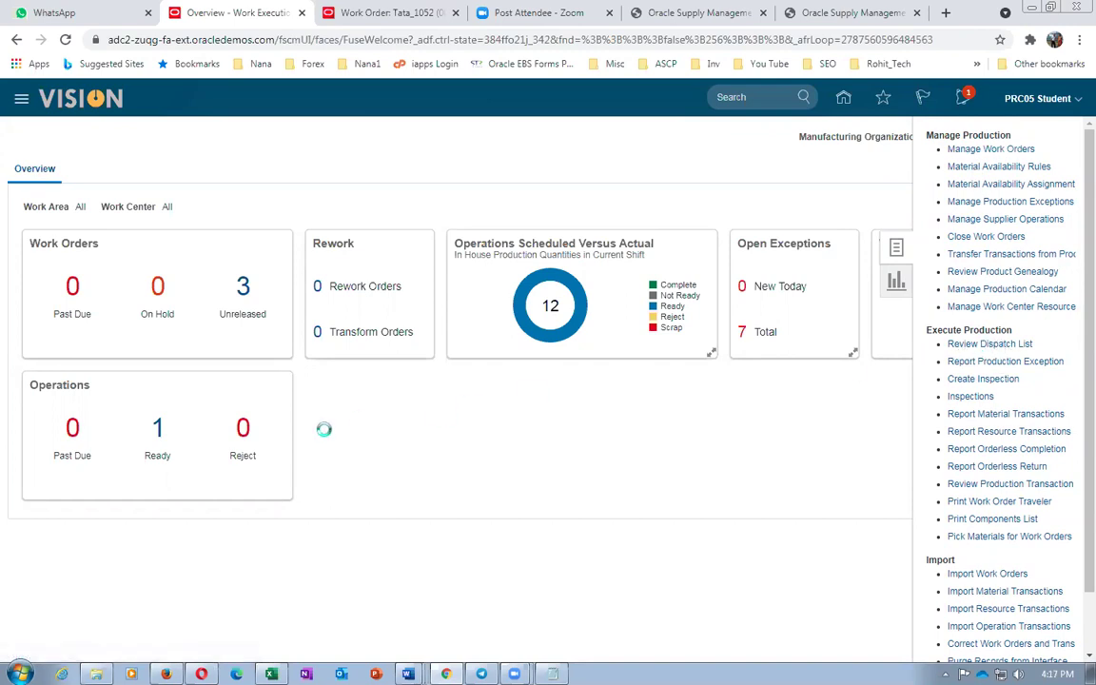
Search the dispatch list for work area a01_PC_Manufacturing with statuses cleared, and expand Tata_1052 - 10.
{"action": "left_click", "coordinate": [158, 288]}
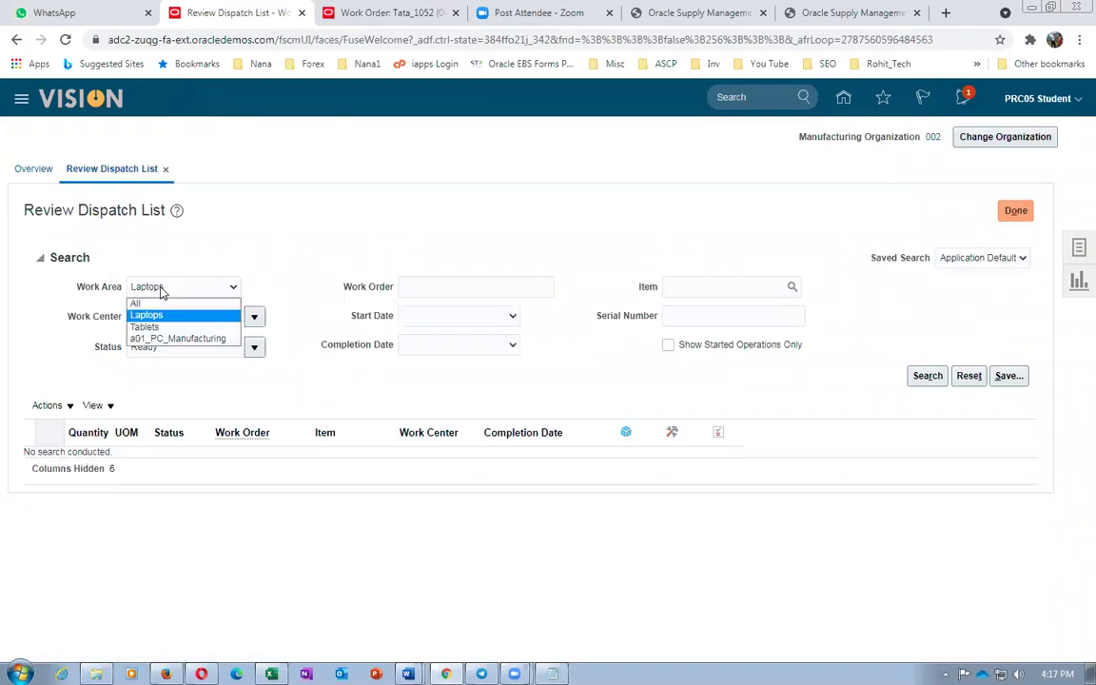
{"action": "left_click", "coordinate": [154, 339]}
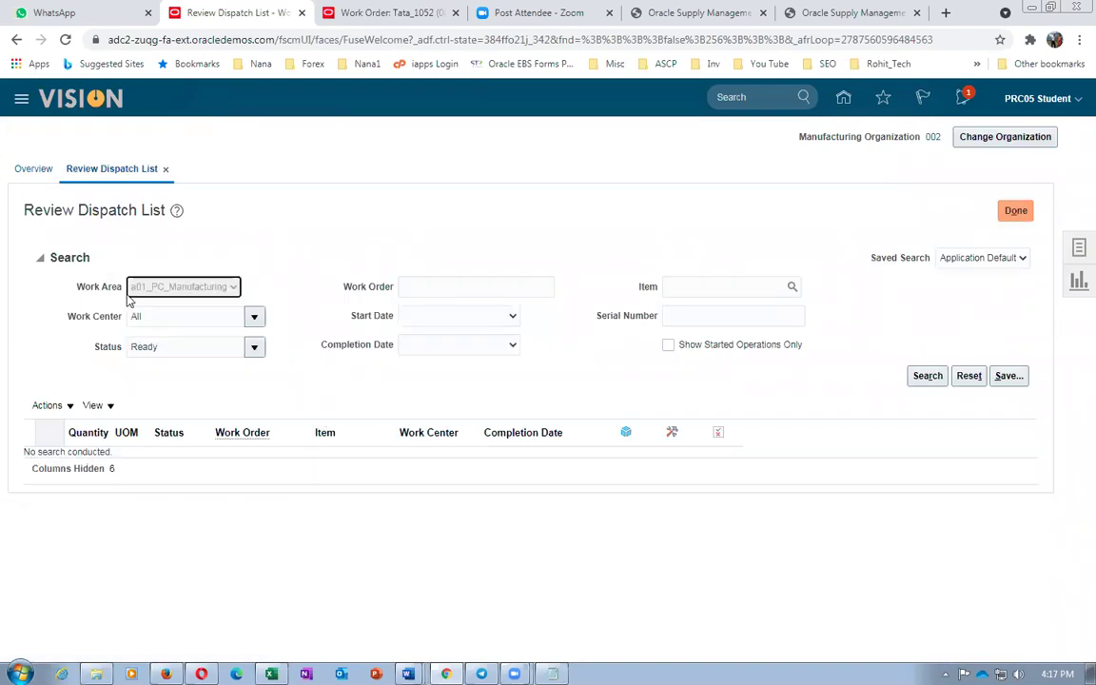
{"action": "left_click", "coordinate": [254, 348]}
{"action": "left_click", "coordinate": [177, 370]}
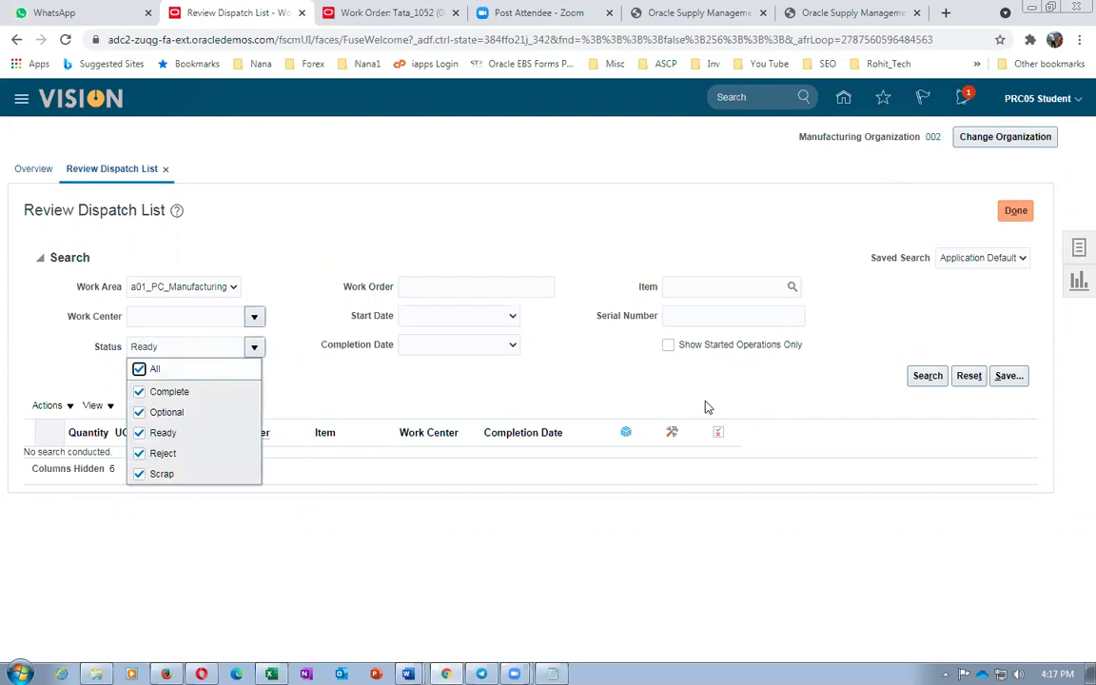
{"action": "left_click", "coordinate": [707, 407]}
{"action": "left_click", "coordinate": [160, 347]}
{"action": "left_click", "coordinate": [140, 369]}
{"action": "left_click", "coordinate": [917, 377]}
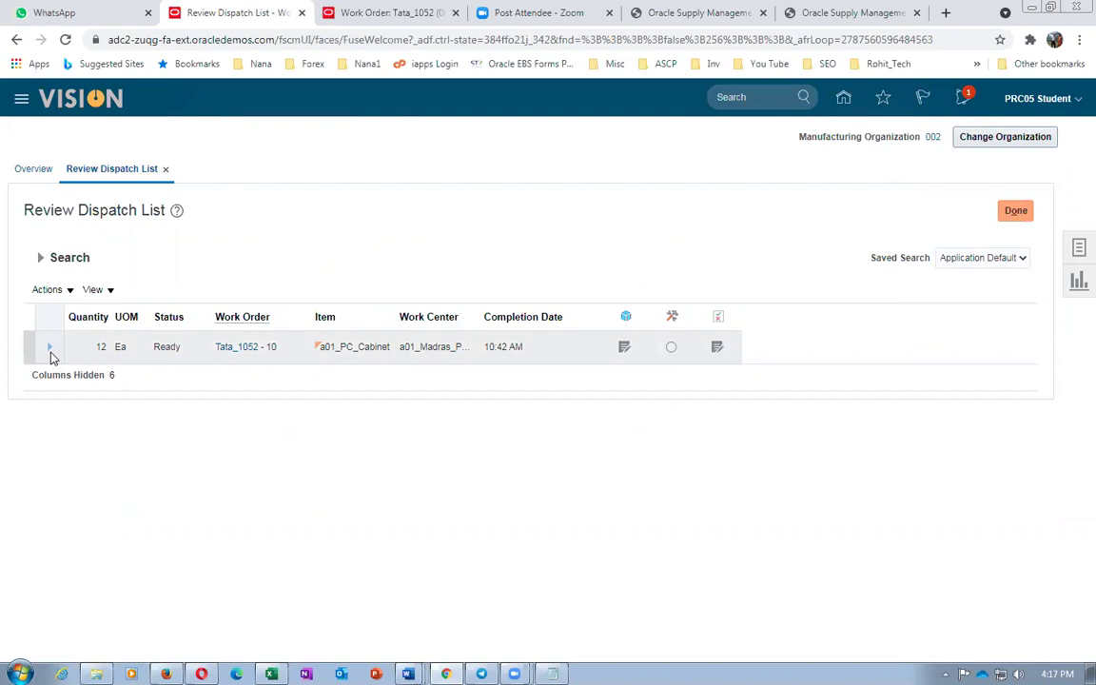
{"action": "left_click", "coordinate": [47, 349]}
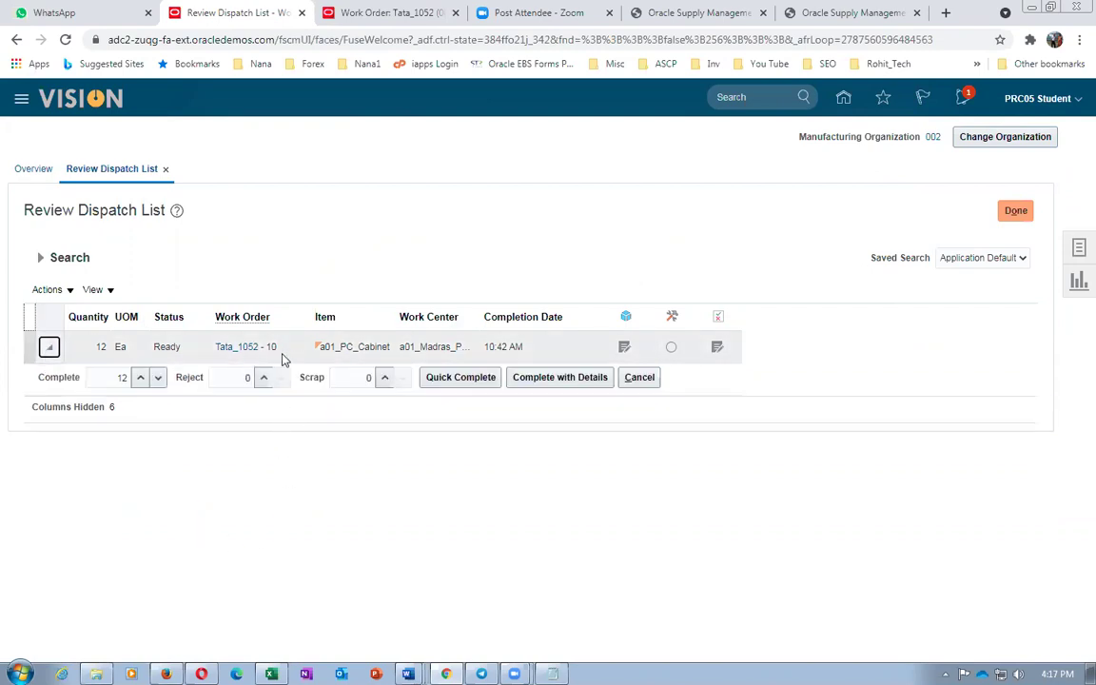
Start Complete with Details with note 'test transaction note' and step through to Backflush Materials.
{"action": "left_click", "coordinate": [569, 381]}
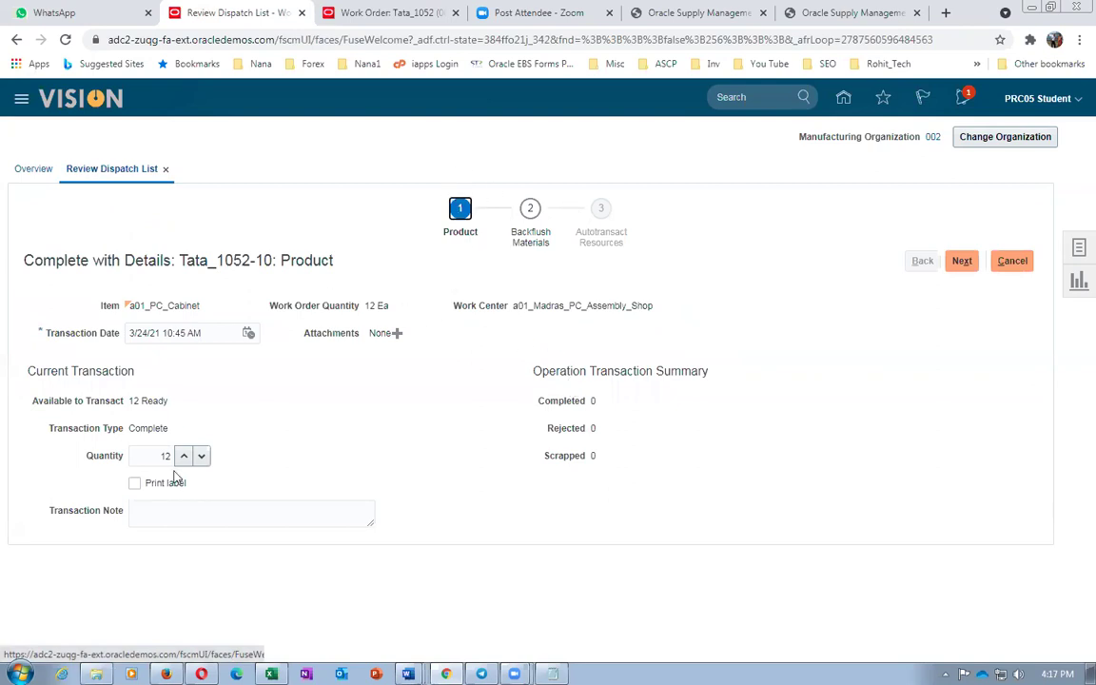
{"action": "left_click", "coordinate": [167, 518]}
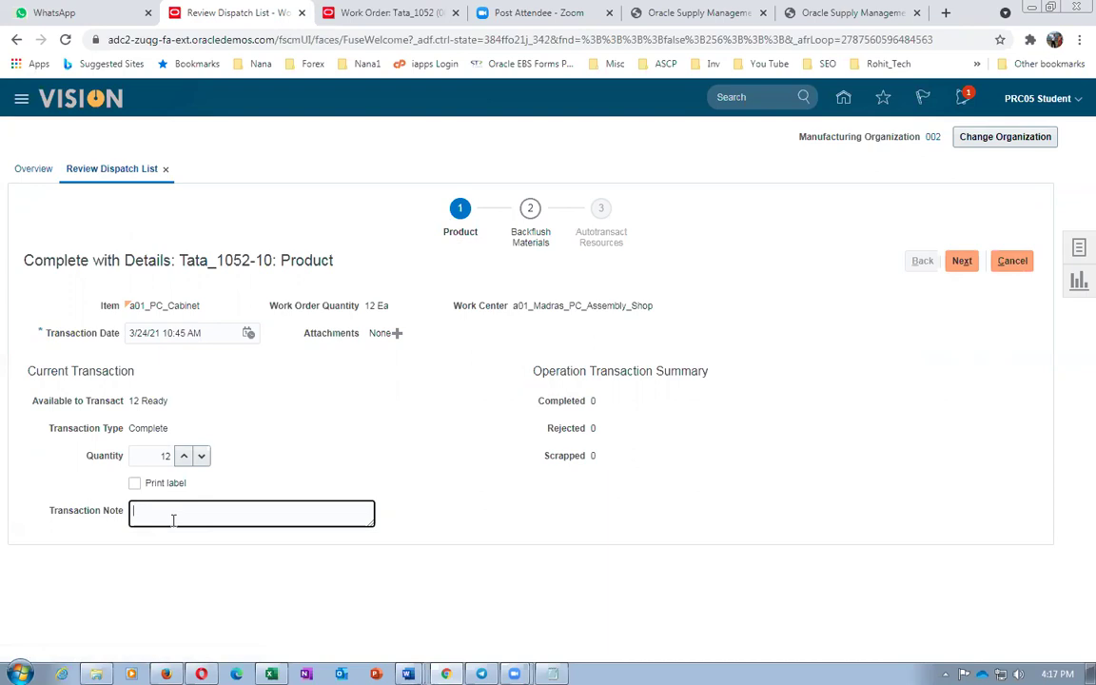
{"action": "type", "text": "test transaction note"}
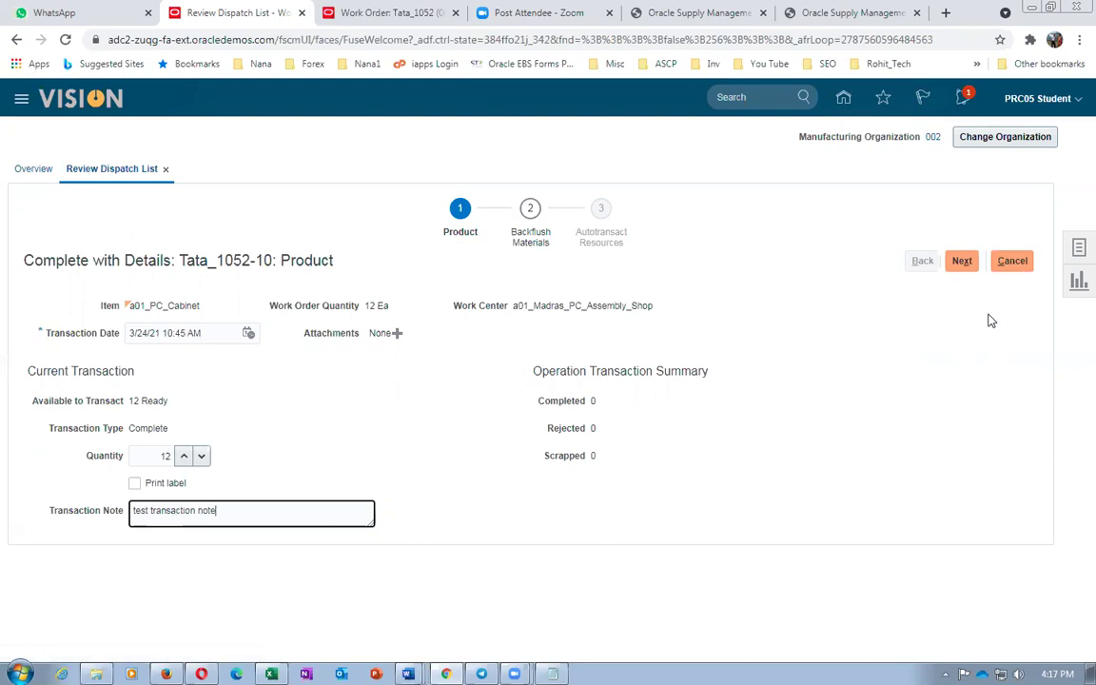
{"action": "left_click", "coordinate": [962, 263]}
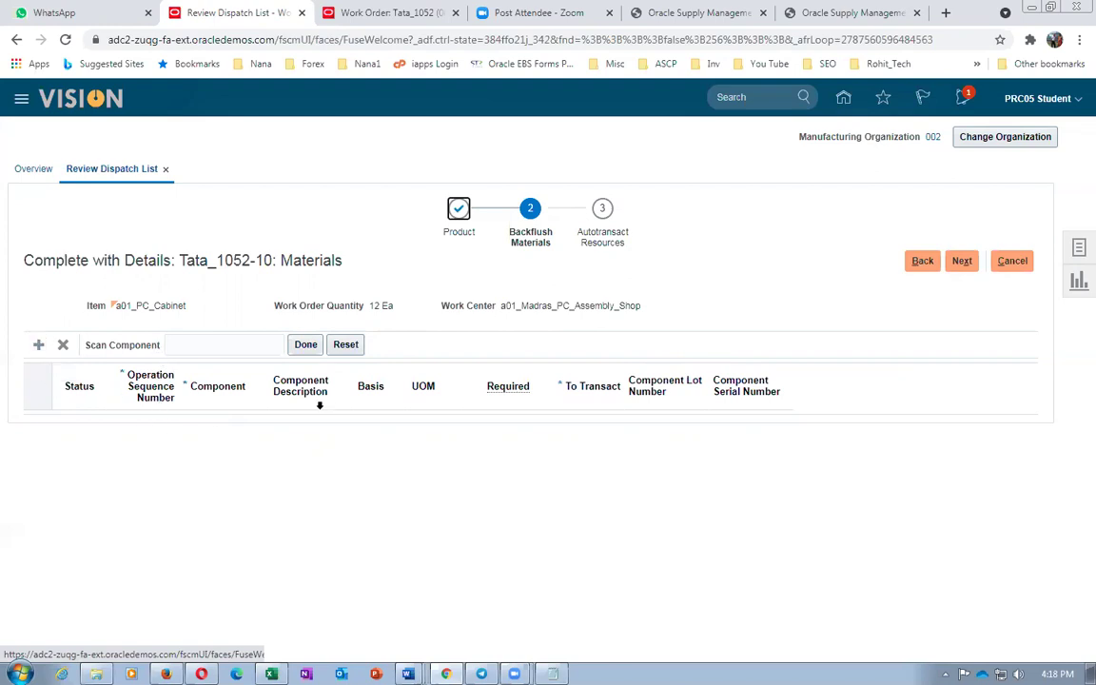
{"action": "left_click", "coordinate": [961, 262]}
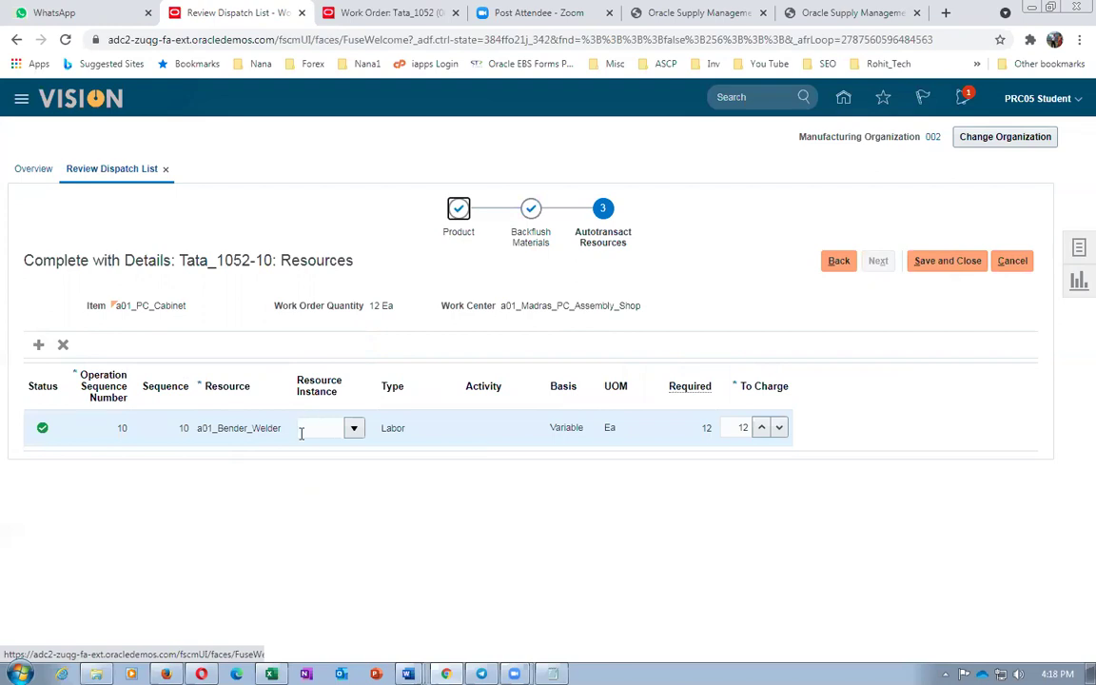
{"action": "left_click", "coordinate": [525, 245]}
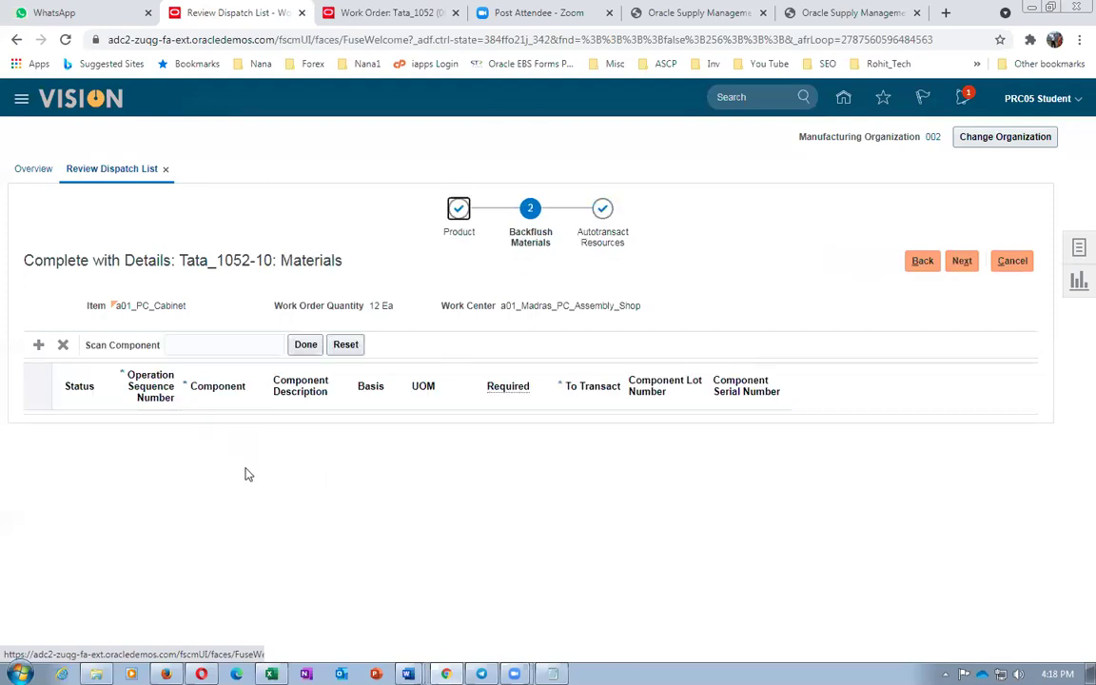
Add a01_Sheet_Metal as a backflush component with 12 to transact, then advance to Resources.
{"action": "left_click", "coordinate": [38, 346]}
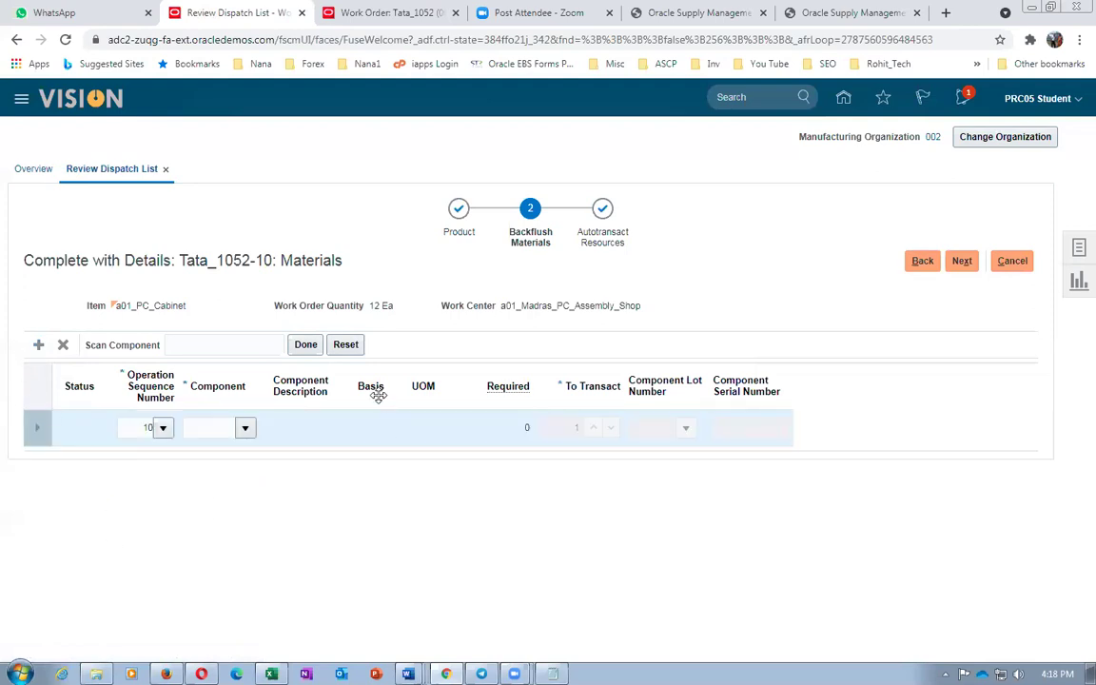
{"action": "left_click", "coordinate": [213, 429]}
{"action": "type", "text": "a01"}
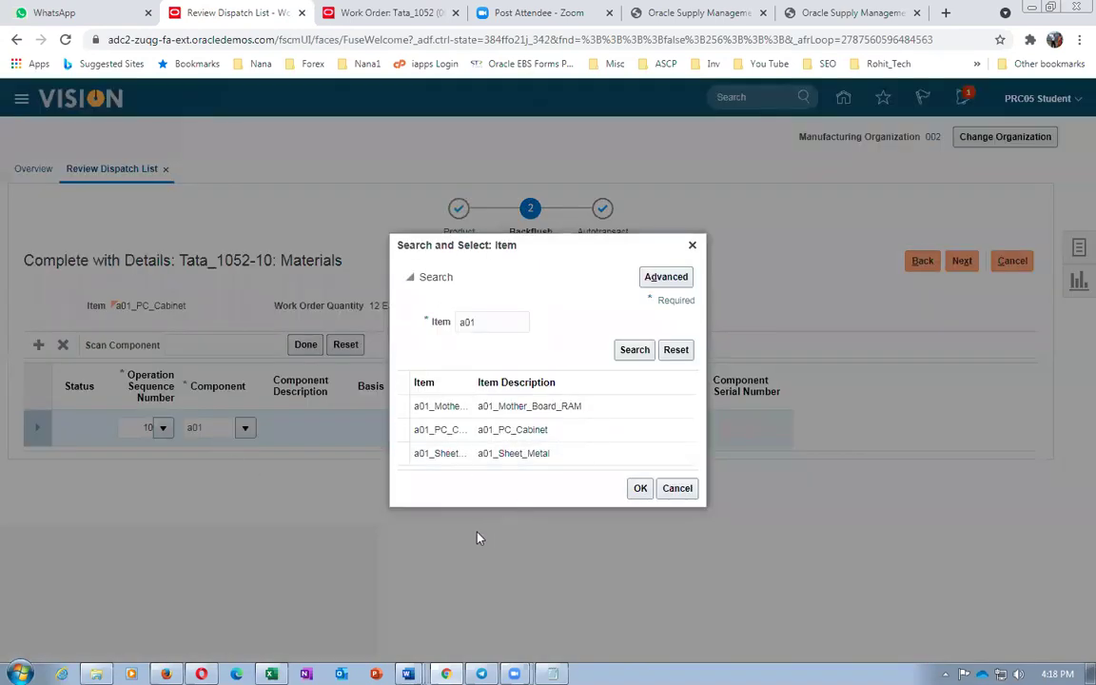
{"action": "left_click", "coordinate": [514, 454]}
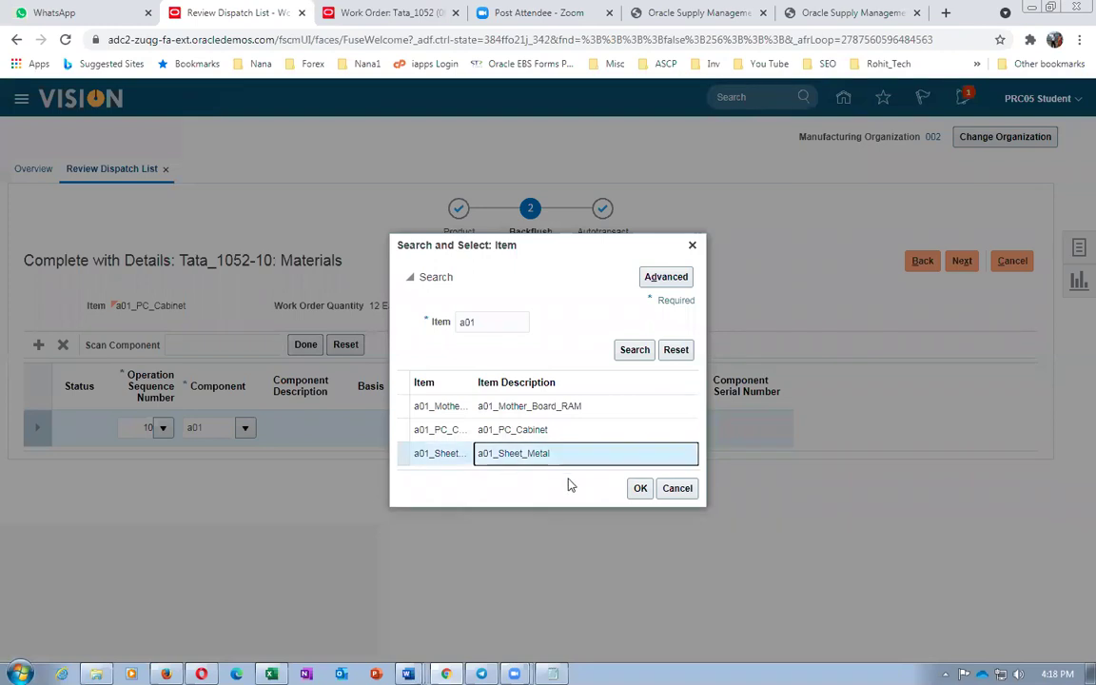
{"action": "left_click", "coordinate": [640, 488]}
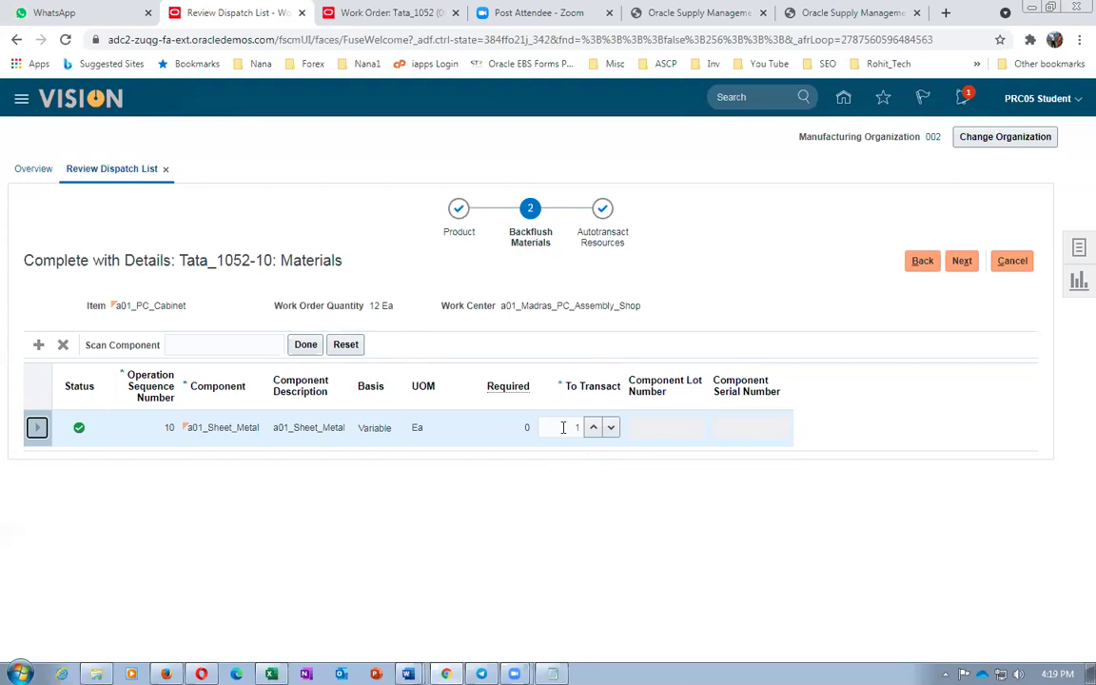
{"action": "double_click", "coordinate": [576, 427]}
{"action": "type", "text": "12"}
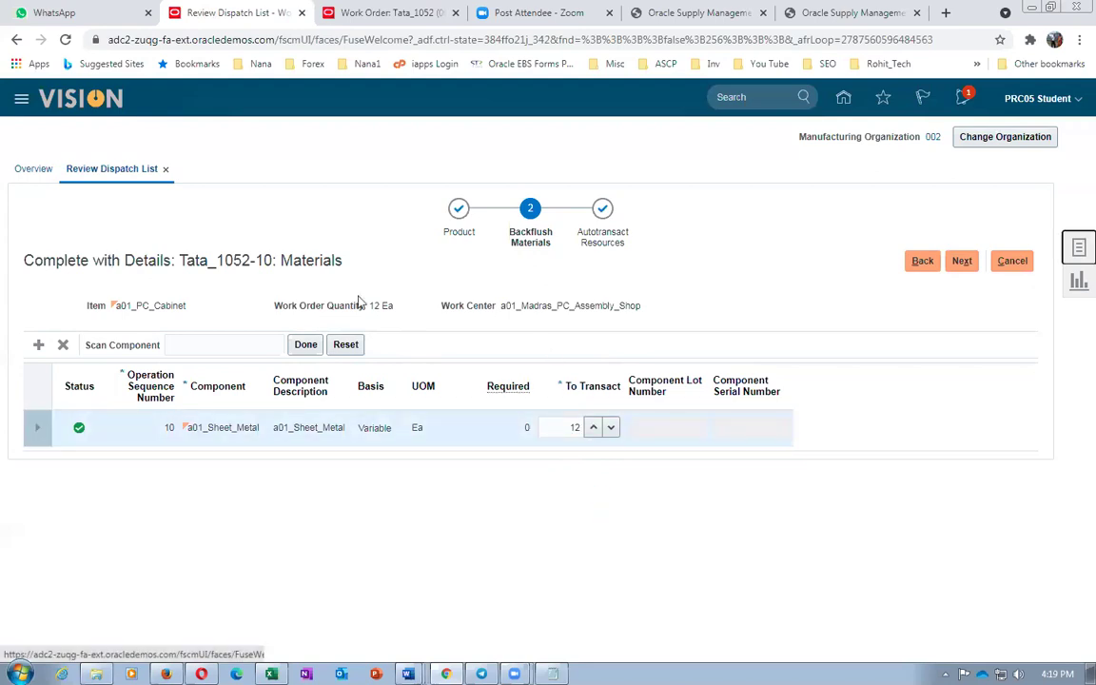
{"action": "left_click", "coordinate": [963, 261]}
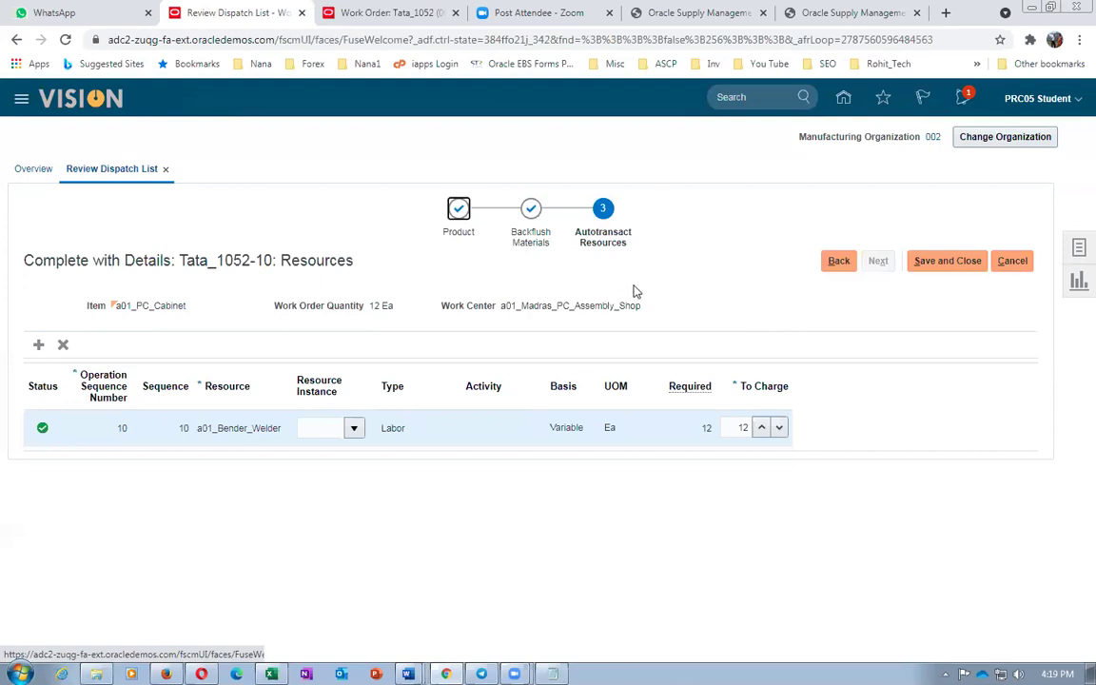
Save the 12 Ea completion at operation 10, review the confirmation, and return to Tata_1052.
{"action": "left_click", "coordinate": [968, 266]}
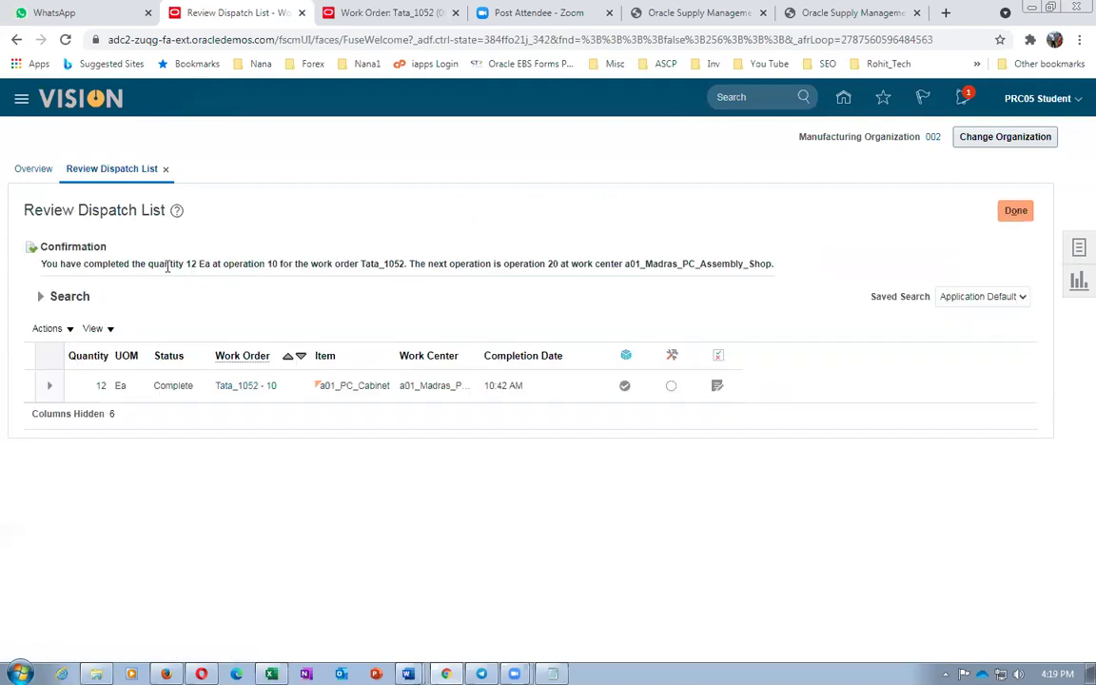
{"action": "left_click_drag", "start_coordinate": [174, 264], "coordinate": [225, 262]}
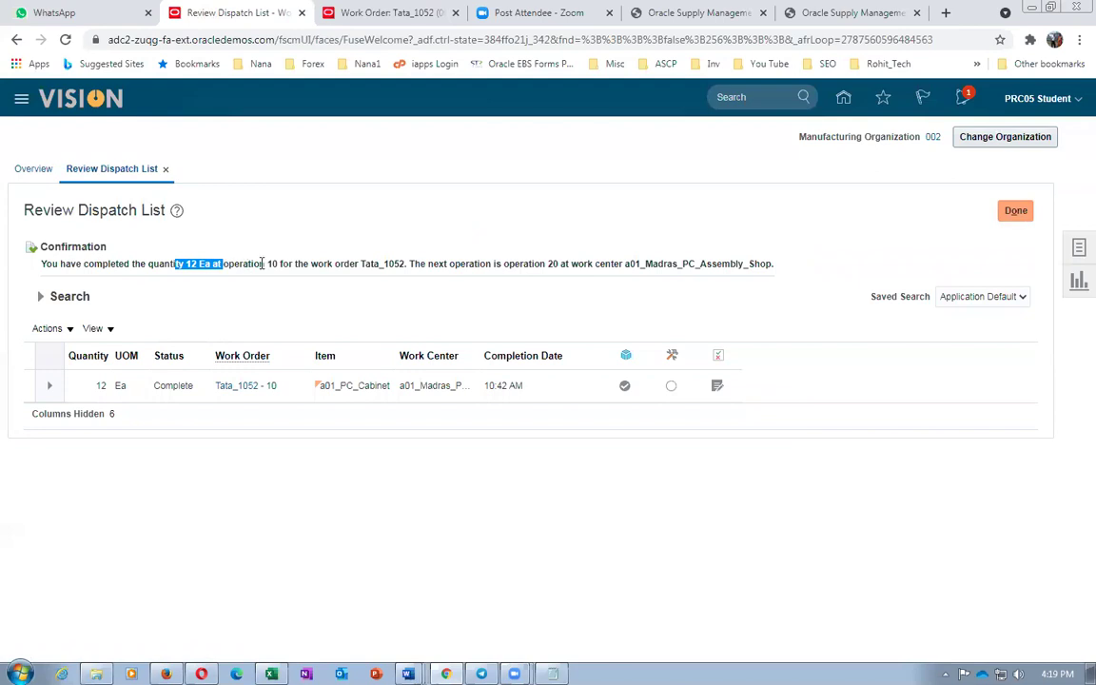
{"action": "left_click_drag", "start_coordinate": [359, 263], "coordinate": [409, 263]}
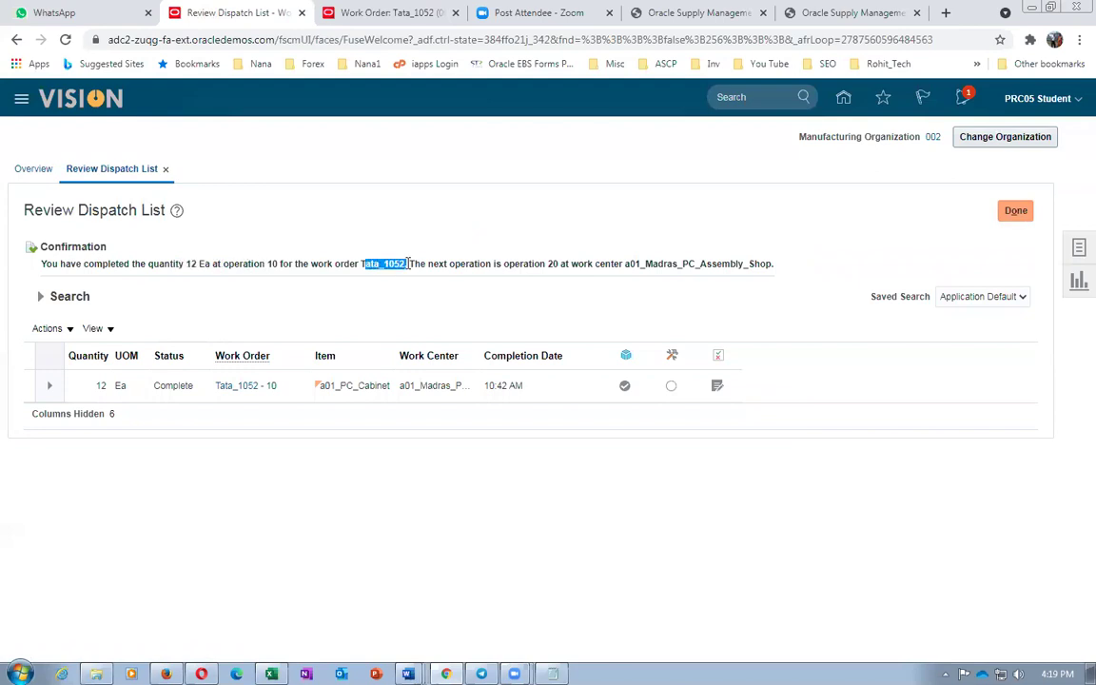
{"action": "left_click_drag", "start_coordinate": [531, 264], "coordinate": [573, 266]}
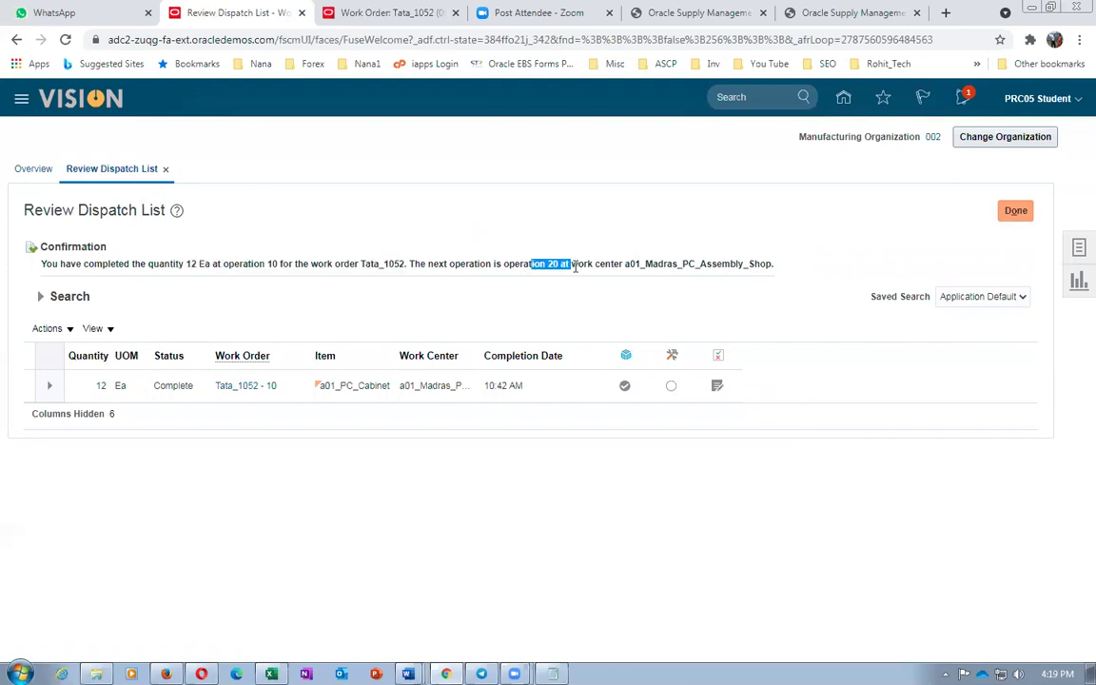
{"action": "left_click", "coordinate": [1015, 211]}
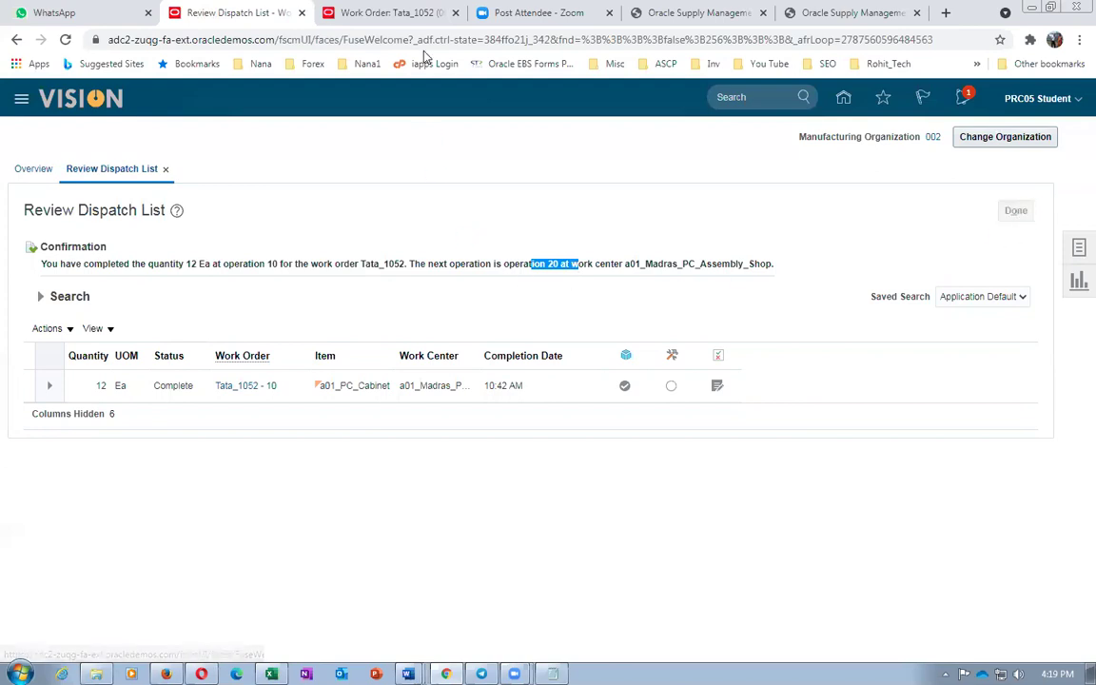
{"action": "left_click", "coordinate": [388, 14]}
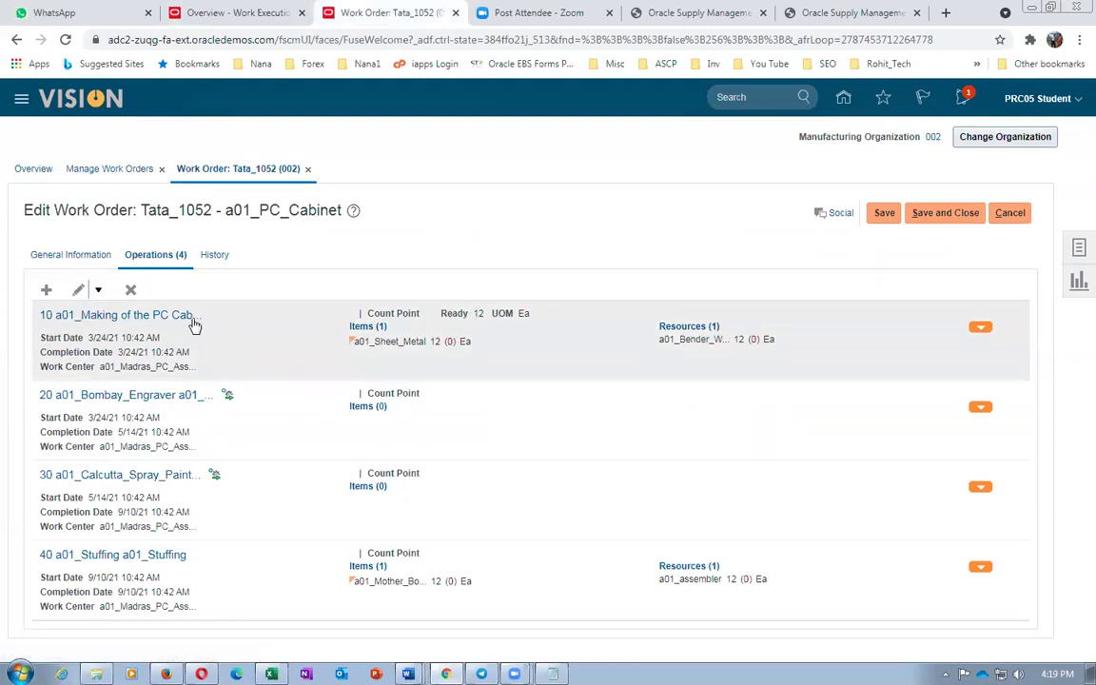
Refresh Tata_1052's operations and open Supplier Operation Details for operation 20.
{"action": "left_click", "coordinate": [68, 255]}
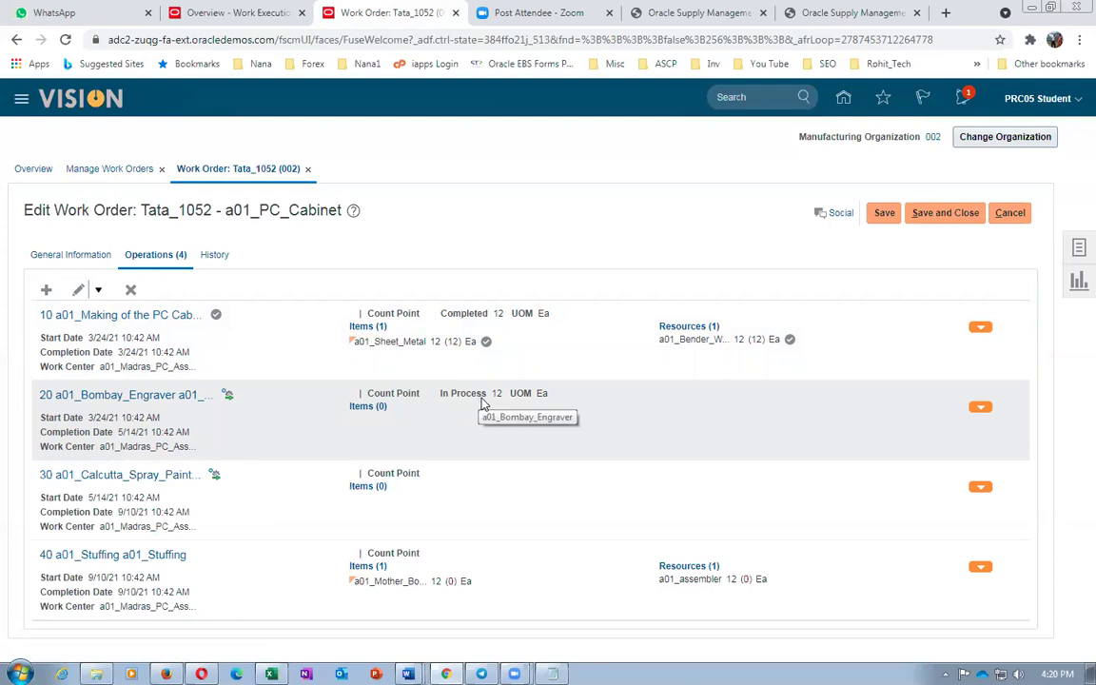
{"action": "left_click", "coordinate": [979, 408]}
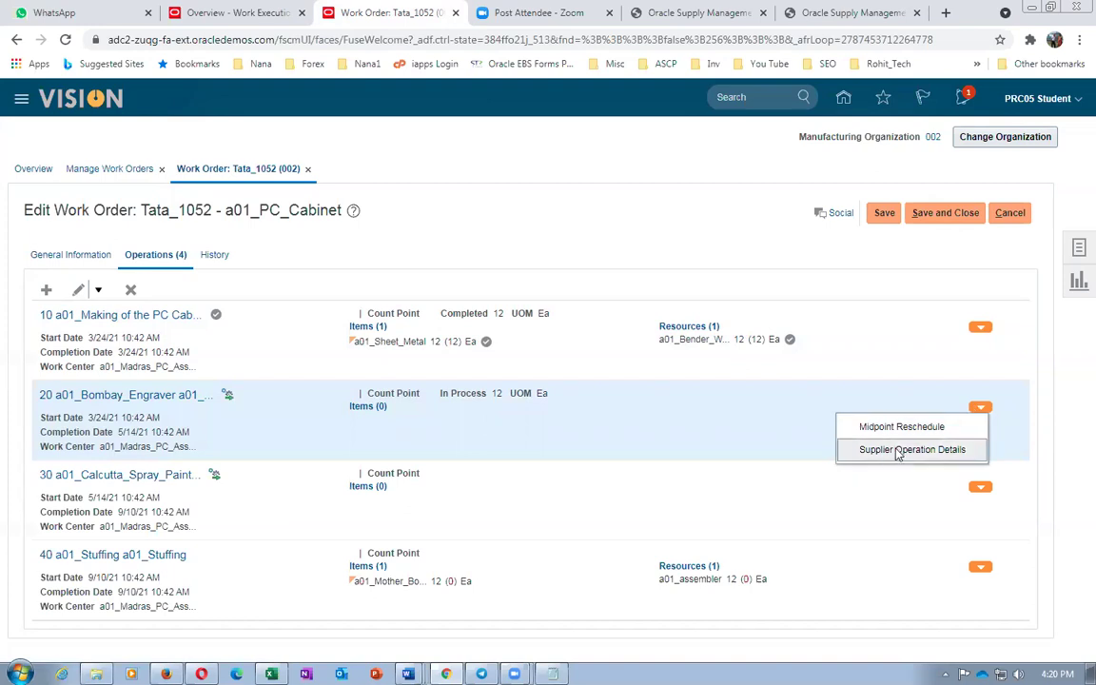
{"action": "left_click", "coordinate": [899, 451]}
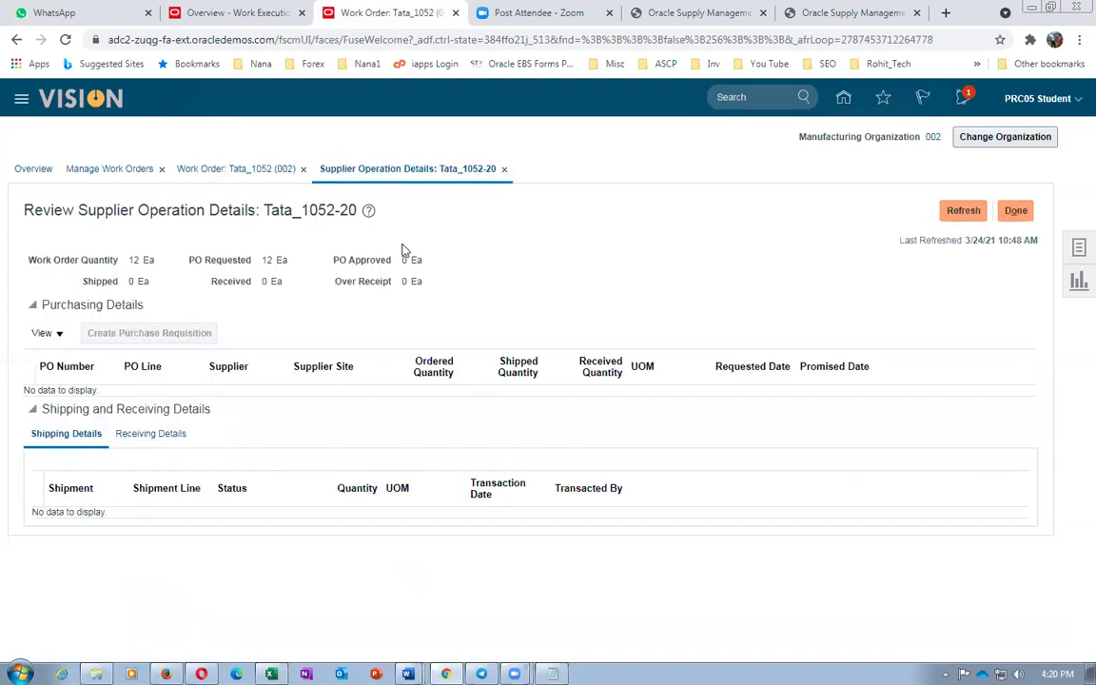
Check operation 20's 12 Ea PO requested, then return to the Work Execution overview.
{"action": "left_click_drag", "start_coordinate": [194, 259], "coordinate": [326, 294]}
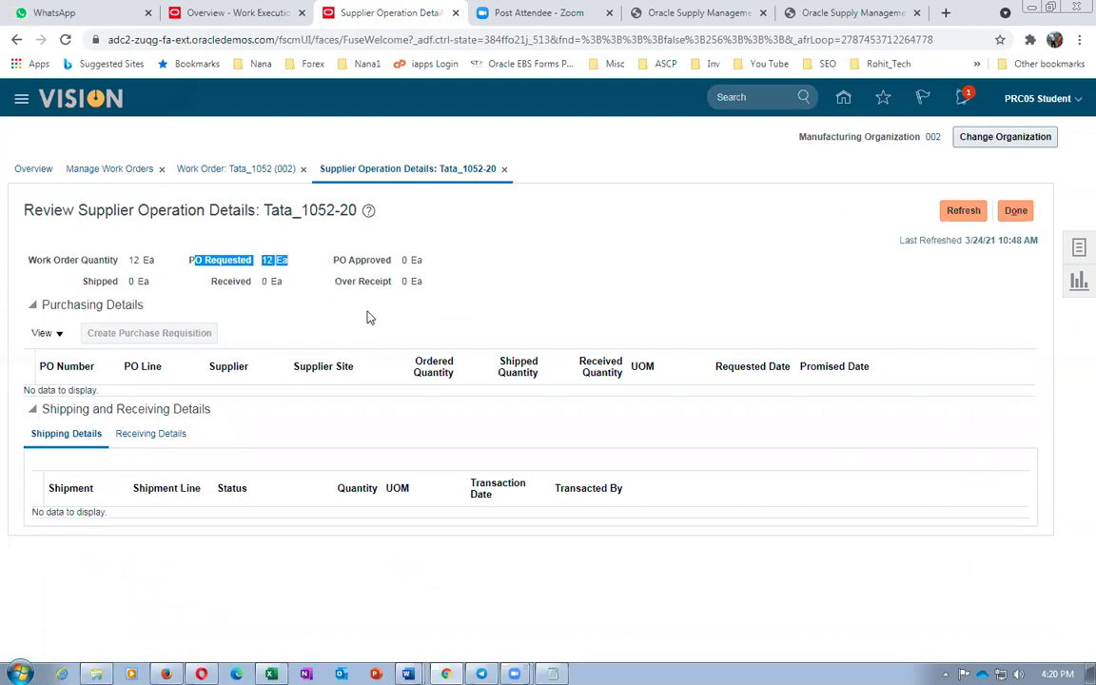
{"action": "left_click", "coordinate": [254, 295]}
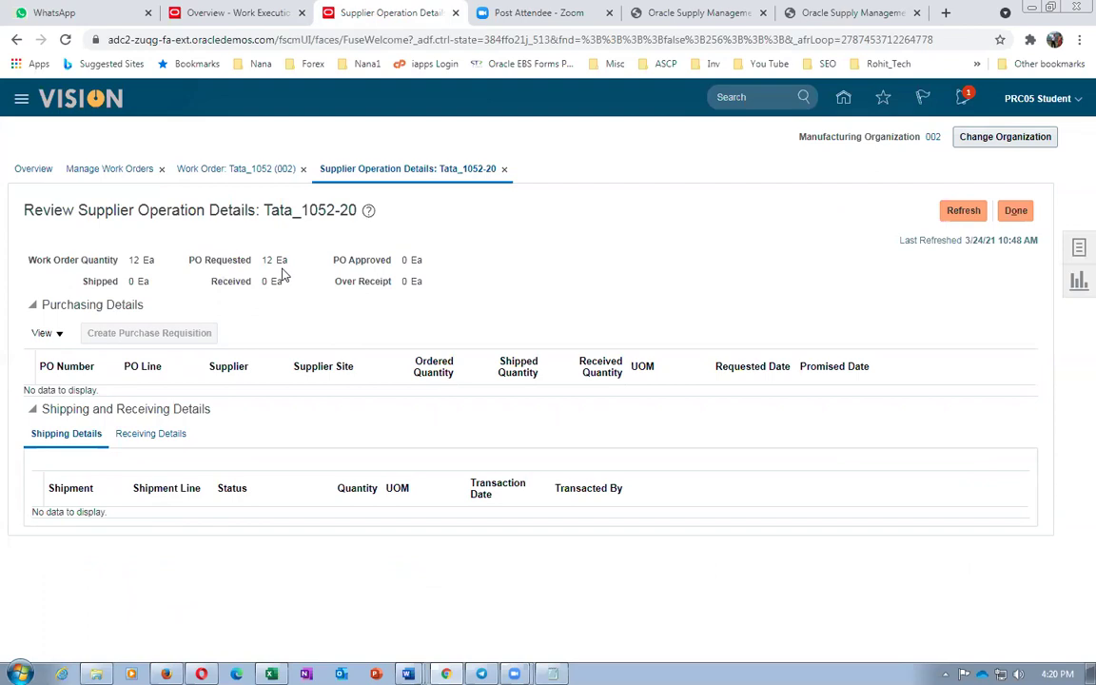
{"action": "left_click", "coordinate": [240, 13]}
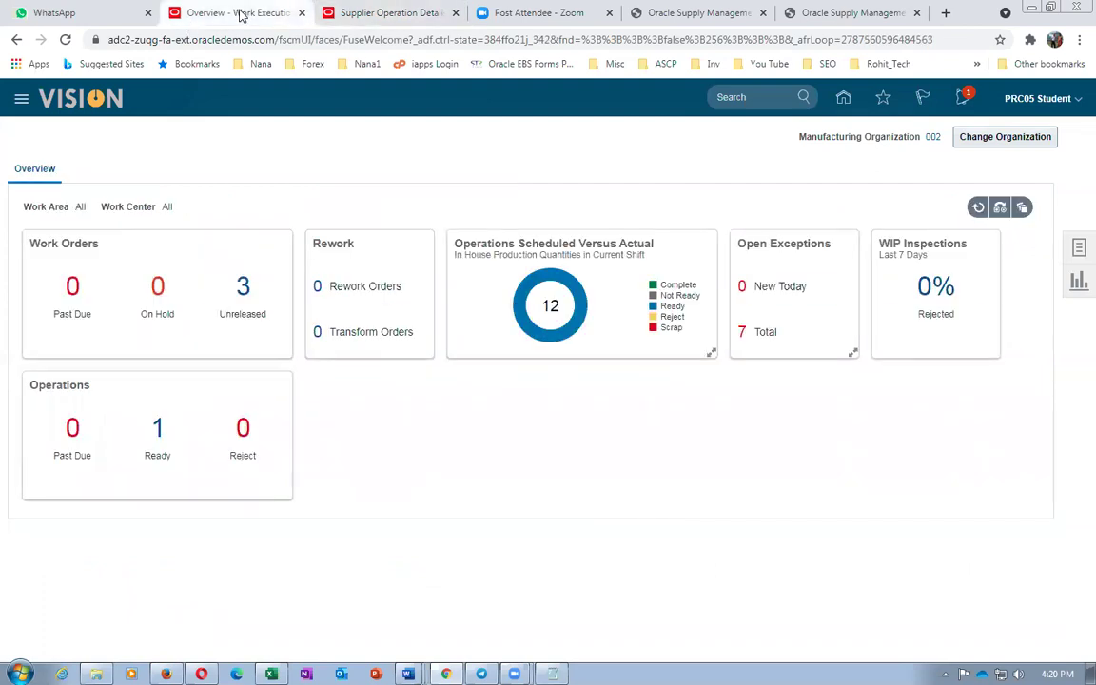
Open the Supply Orchestration work area under Supply Chain Execution from the home springboard.
{"action": "left_click", "coordinate": [845, 100]}
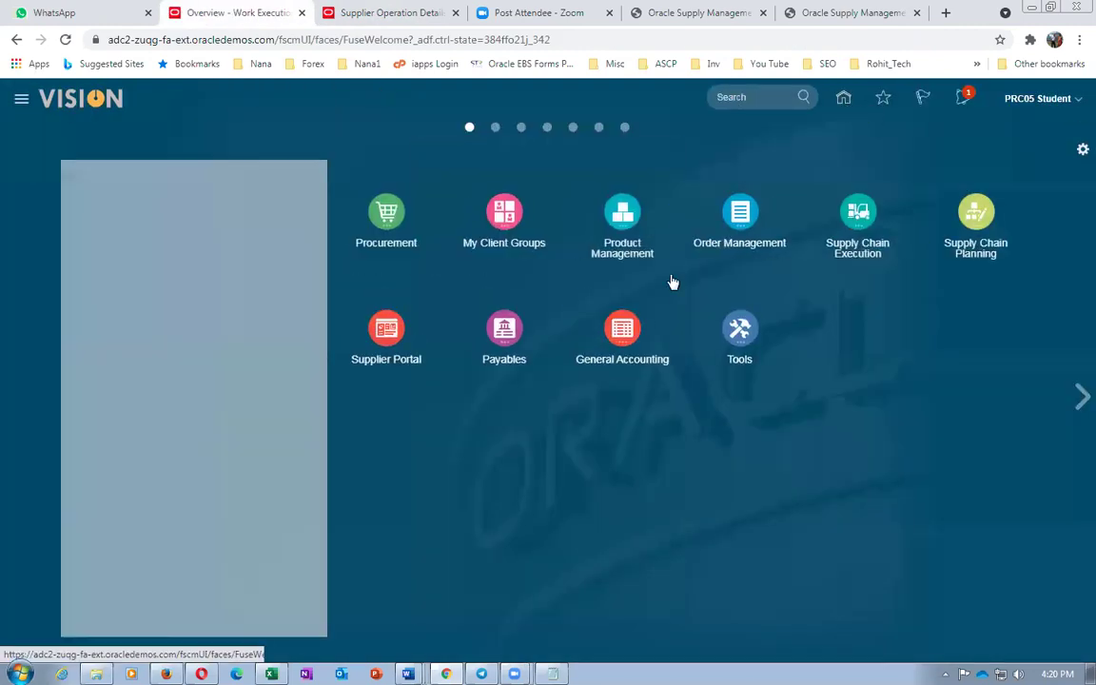
{"action": "left_click", "coordinate": [378, 218]}
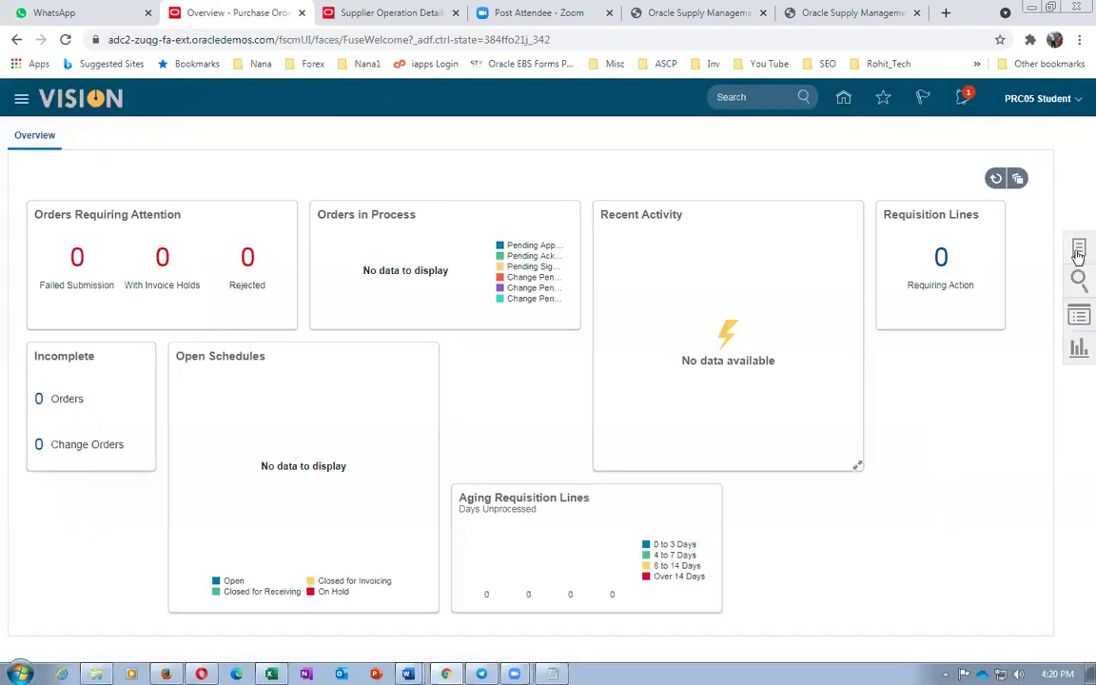
{"action": "left_click", "coordinate": [843, 98]}
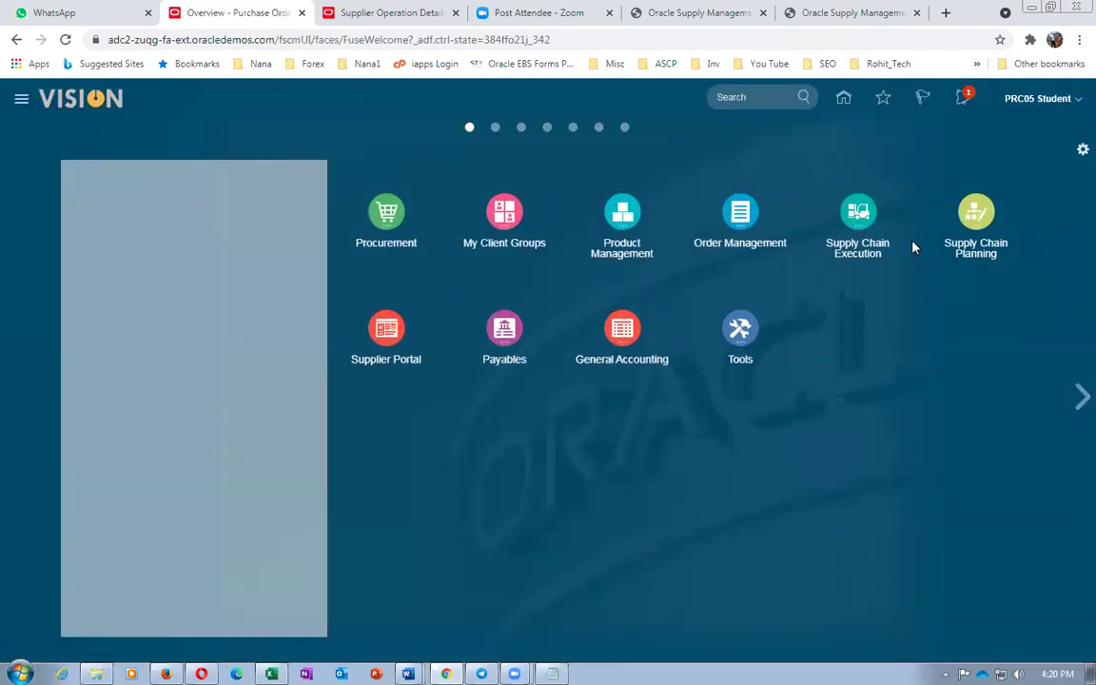
{"action": "left_click", "coordinate": [856, 217]}
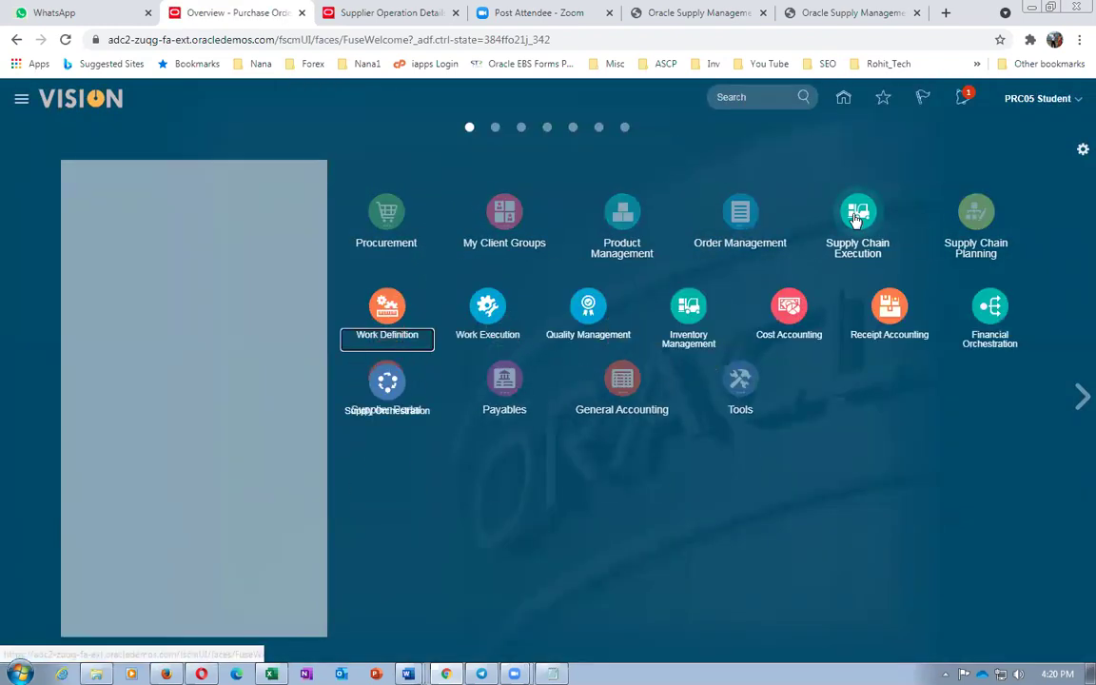
{"action": "left_click", "coordinate": [376, 401]}
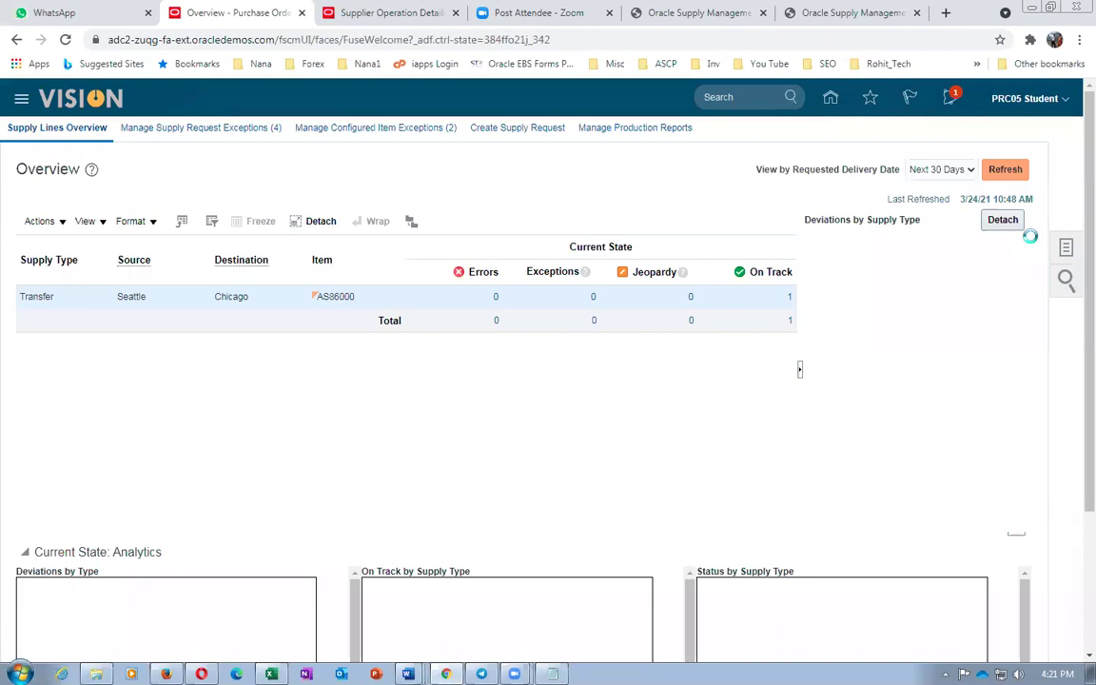
Open Manage Supply Lines and set the Item filter to Starts with a01.
{"action": "left_click", "coordinate": [1065, 251]}
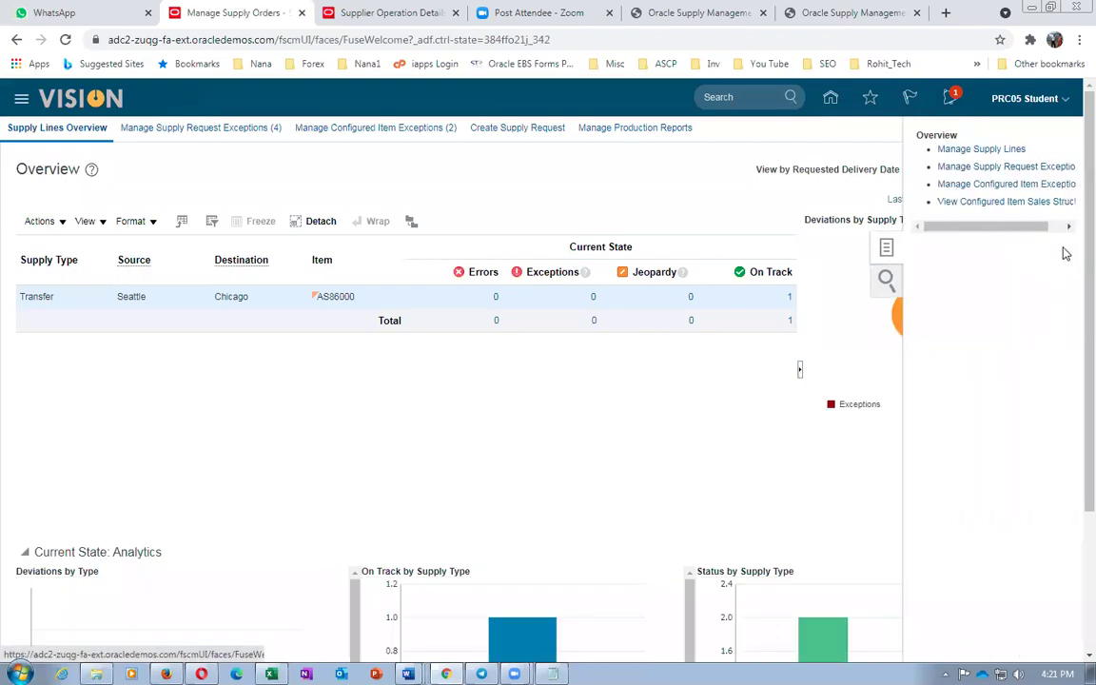
{"action": "left_click", "coordinate": [990, 150]}
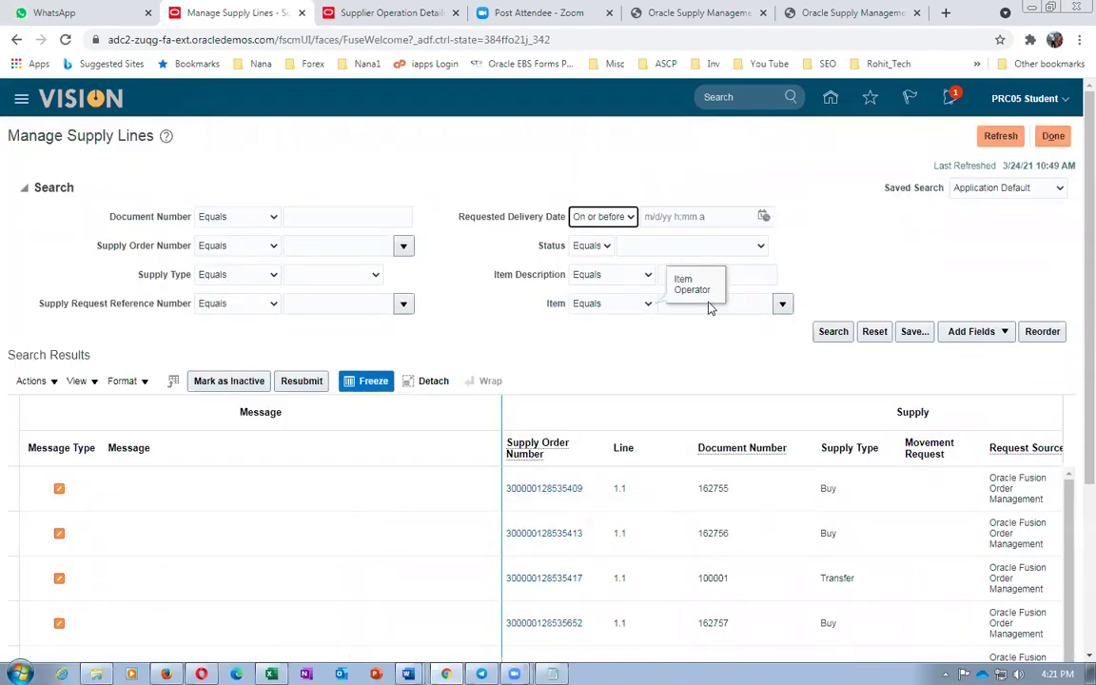
{"action": "left_click", "coordinate": [616, 307]}
{"action": "left_click", "coordinate": [618, 318]}
{"action": "left_click", "coordinate": [731, 302]}
{"action": "type", "text": "a01"}
Run the search, open the Tata_1052 supply order and select Buy line 1.1.
{"action": "key", "text": "Tab"}
{"action": "left_click", "coordinate": [847, 331]}
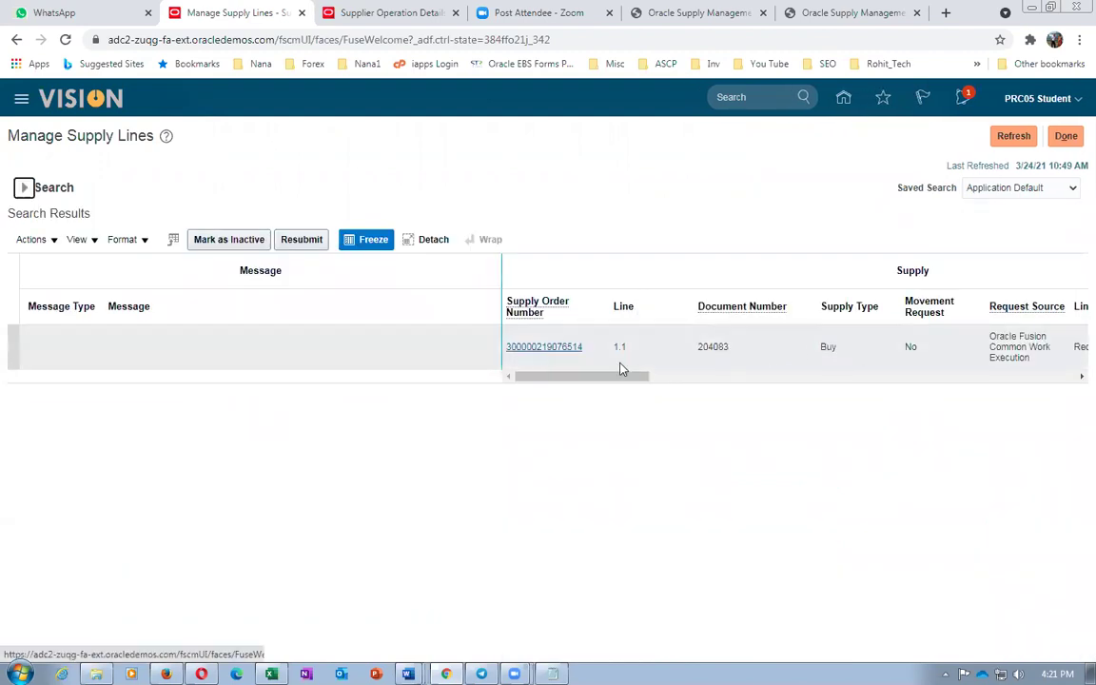
{"action": "left_click", "coordinate": [539, 350]}
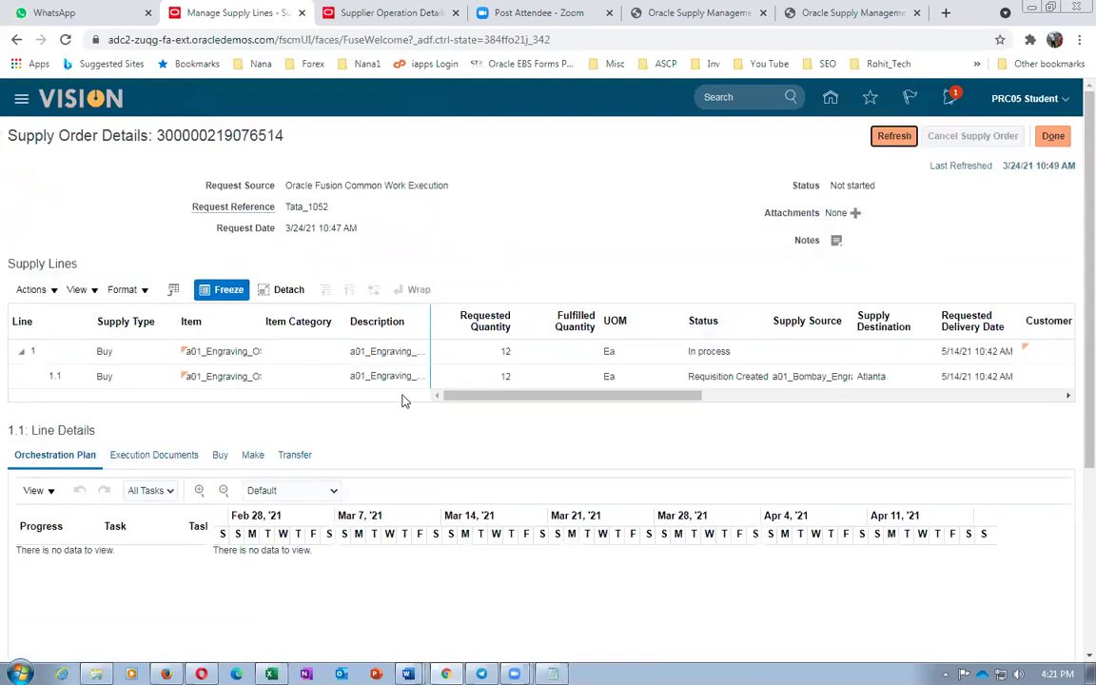
{"action": "left_click", "coordinate": [281, 378]}
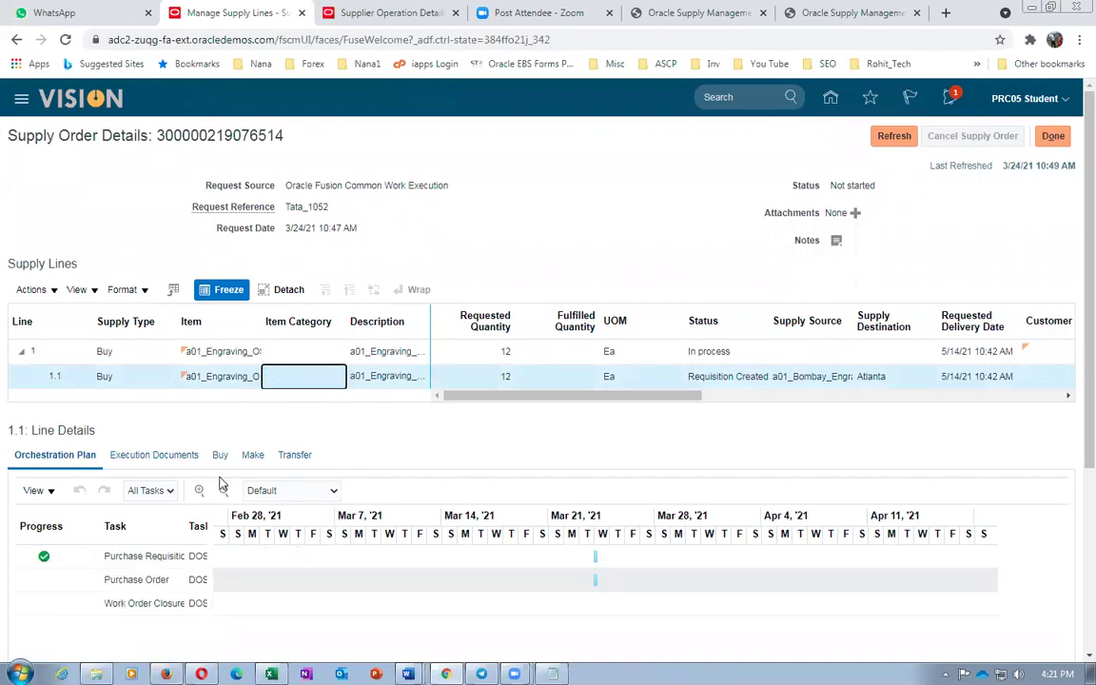
Review line 1.1's execution documents (12 Ea requisition, Created), then bring up the Zoom post-attendee tab.
{"action": "left_click_drag", "start_coordinate": [211, 526], "coordinate": [255, 528]}
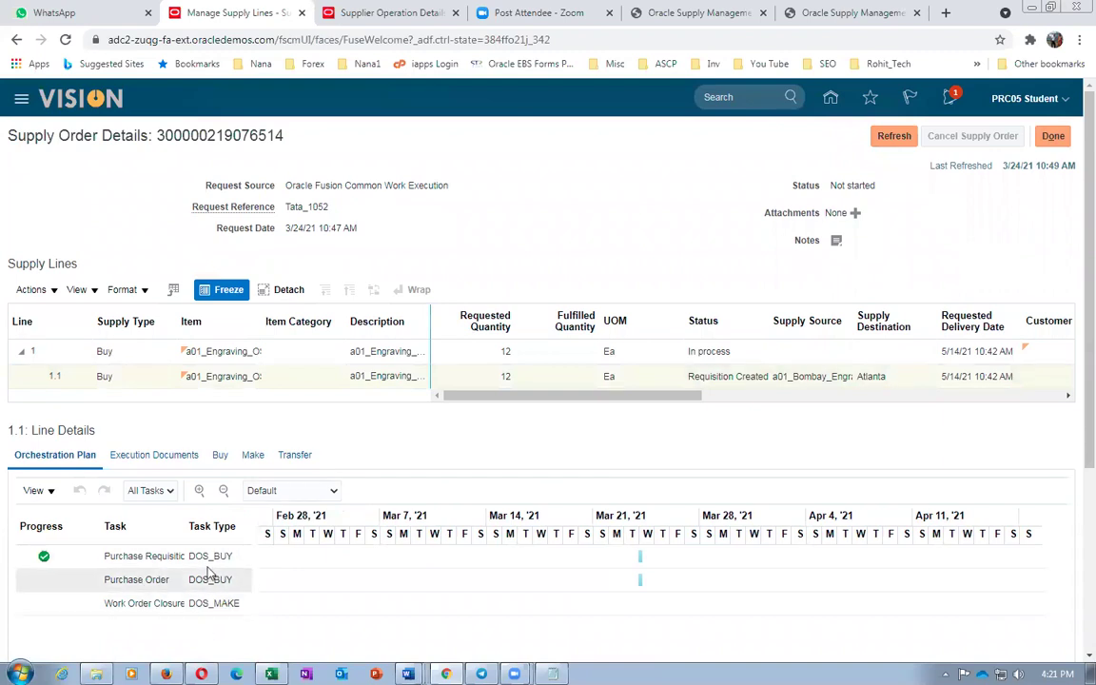
{"action": "left_click", "coordinate": [172, 461]}
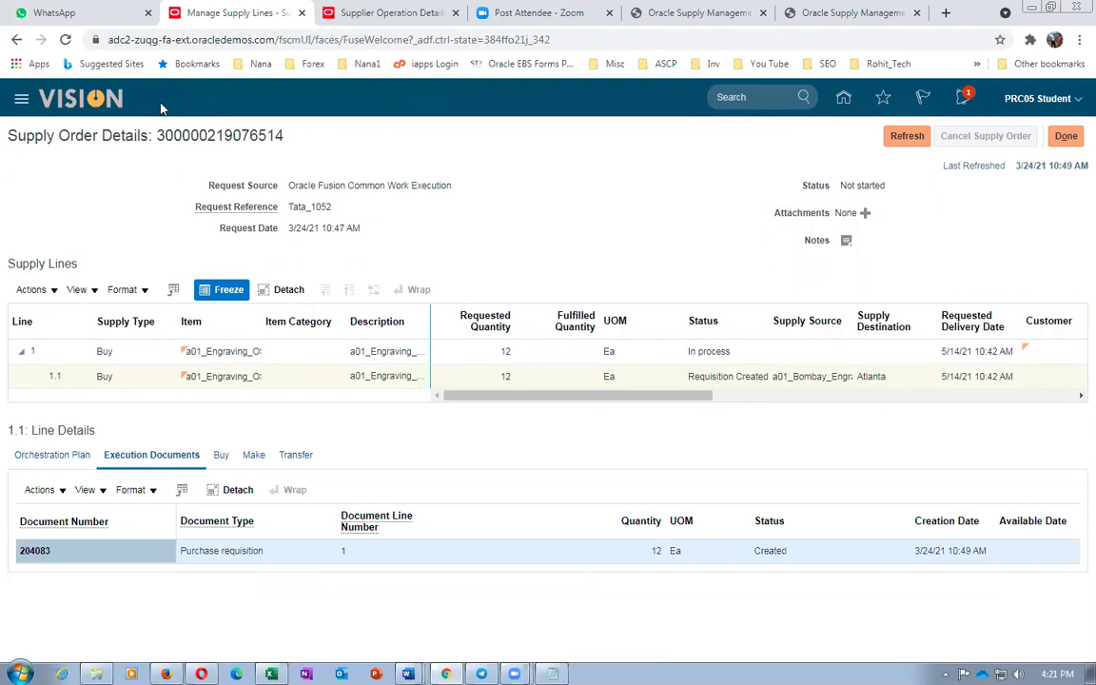
{"action": "left_click", "coordinate": [381, 13]}
{"action": "left_click", "coordinate": [204, 12]}
{"action": "left_click", "coordinate": [376, 17]}
{"action": "left_click", "coordinate": [547, 14]}
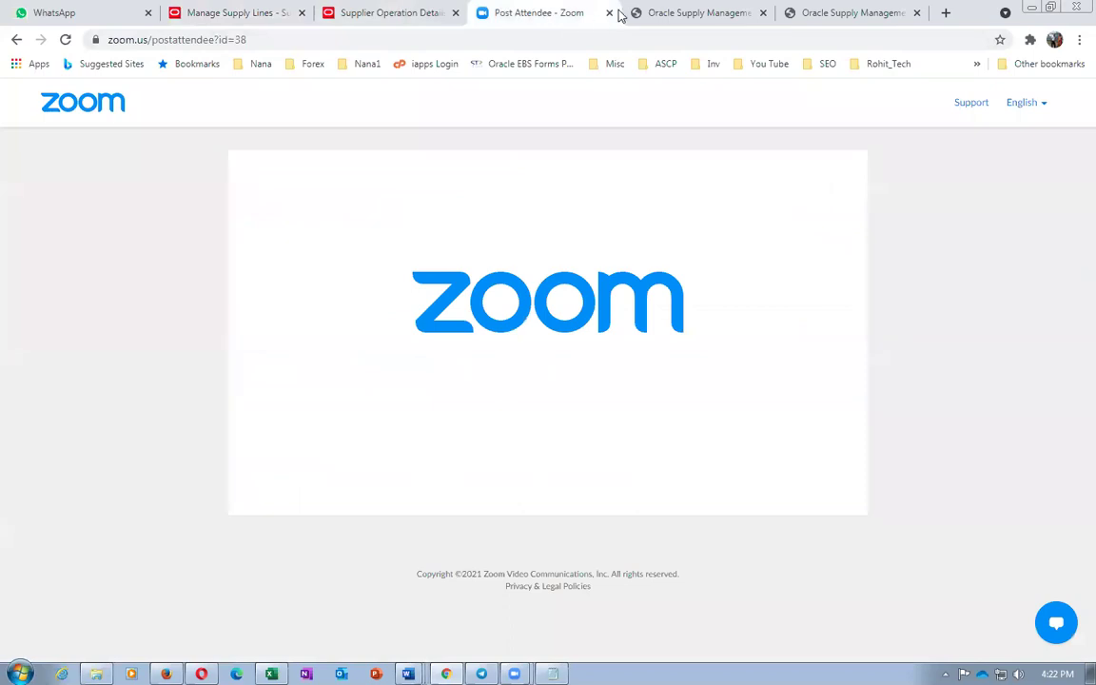
Close the Zoom tab and duplicate the Supplier Operation Details tab.
{"action": "left_click", "coordinate": [610, 12]}
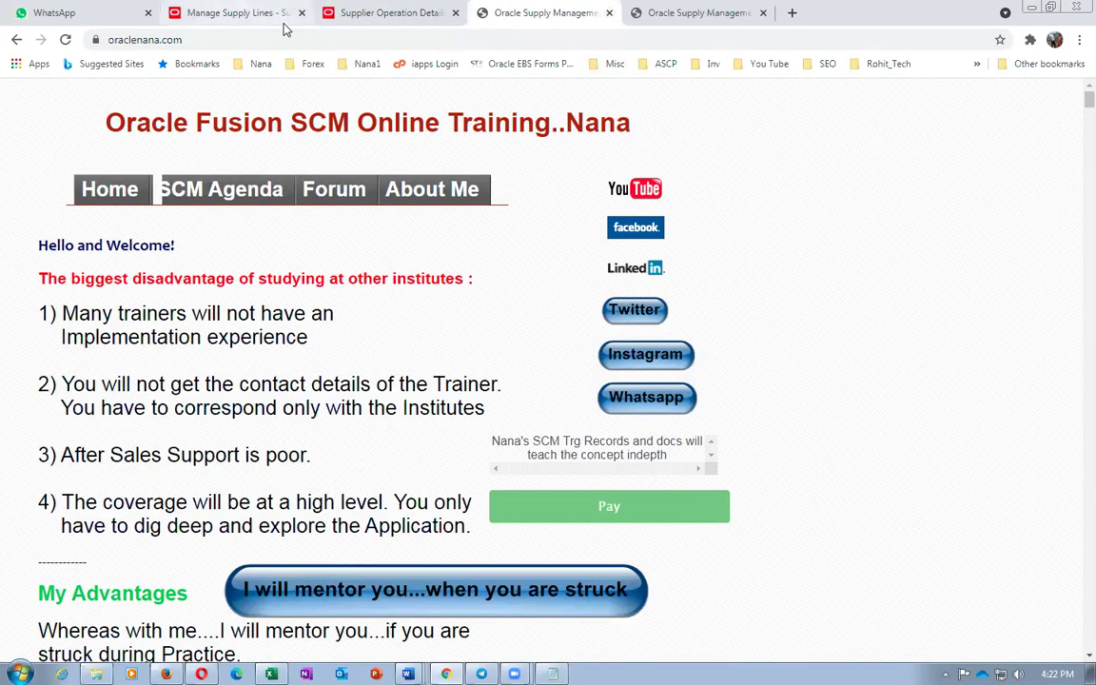
{"action": "left_click", "coordinate": [399, 13]}
{"action": "right_click", "coordinate": [404, 11]}
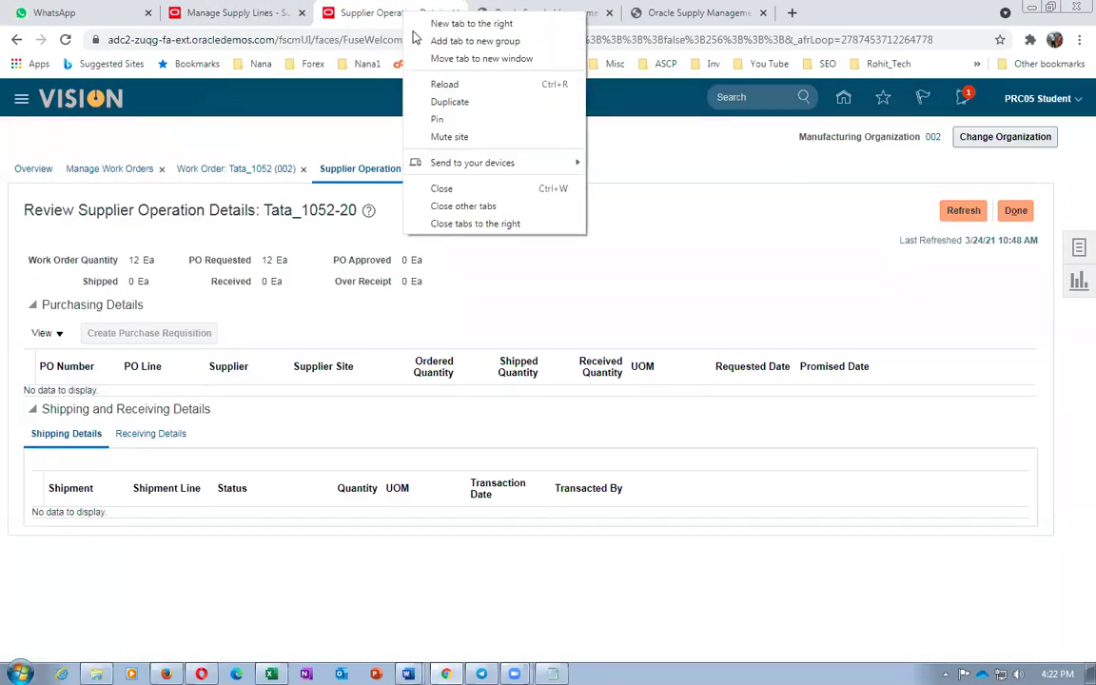
{"action": "left_click", "coordinate": [444, 105]}
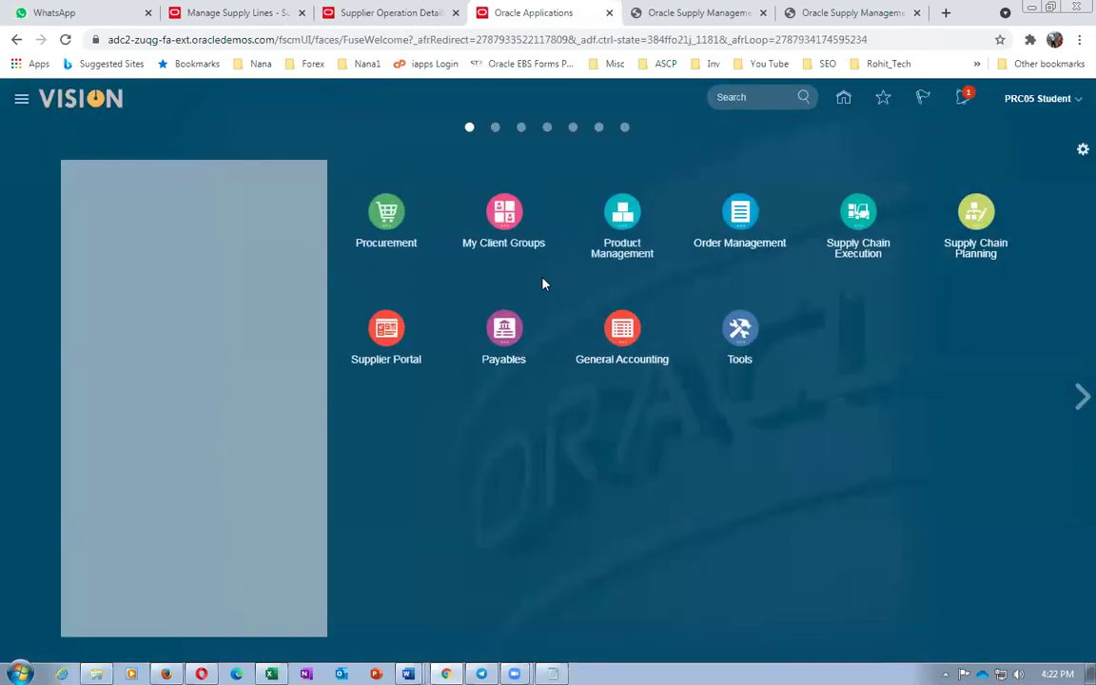
Go to Process Requisitions in the Procurement Purchase Orders work area.
{"action": "left_click", "coordinate": [380, 211]}
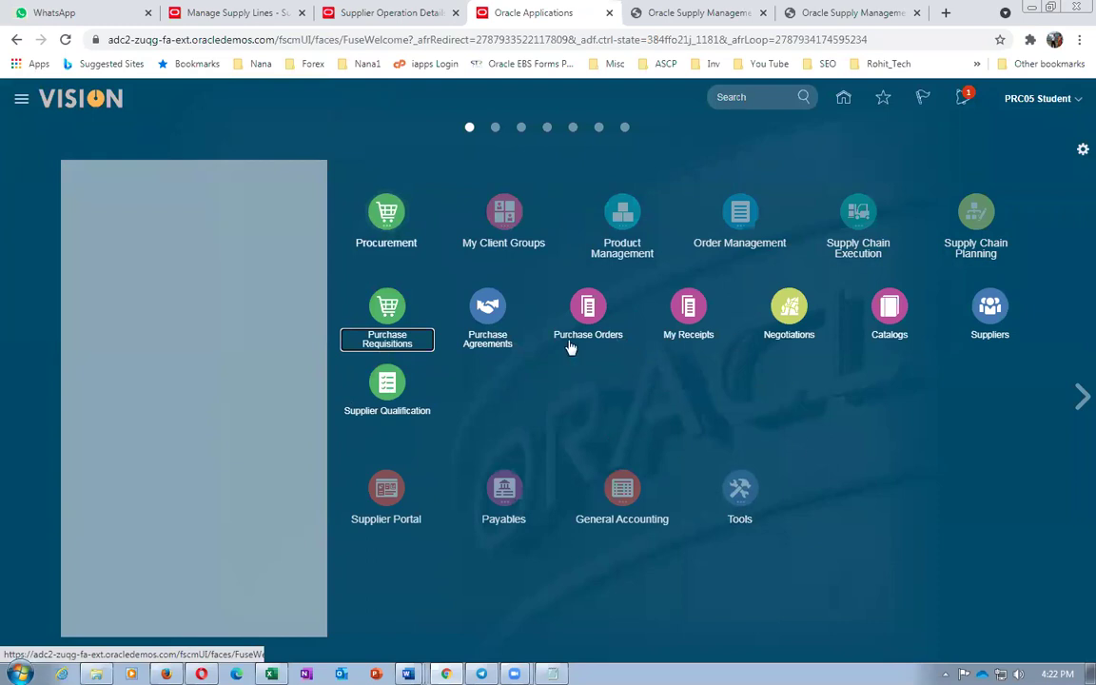
{"action": "left_click", "coordinate": [590, 314]}
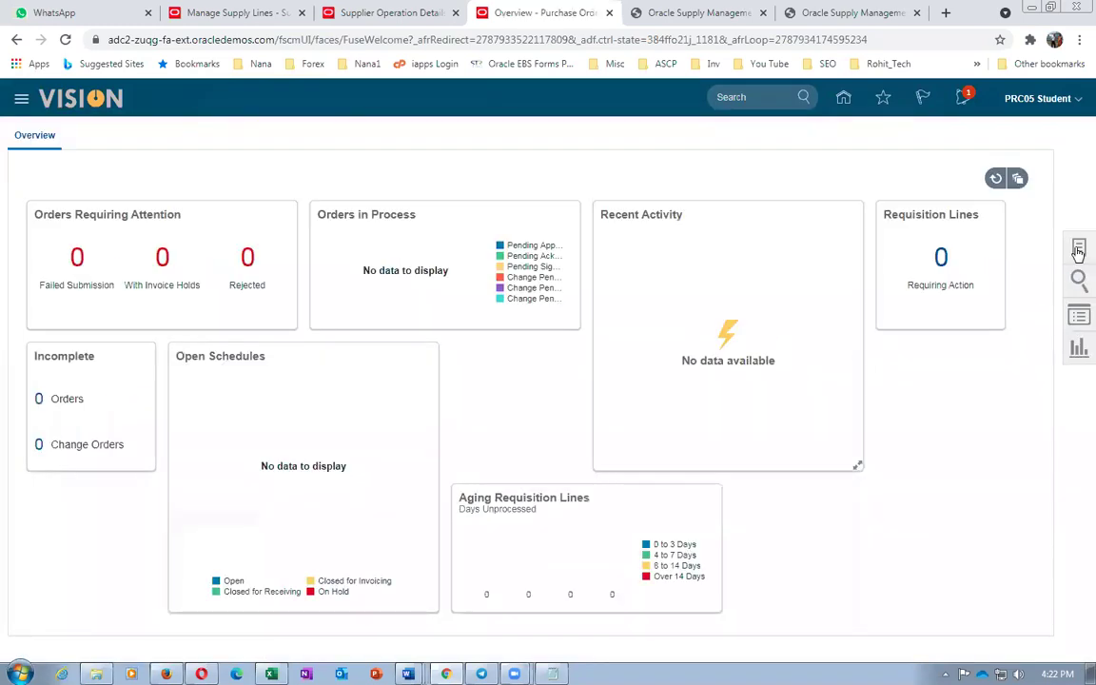
{"action": "left_click", "coordinate": [1078, 249]}
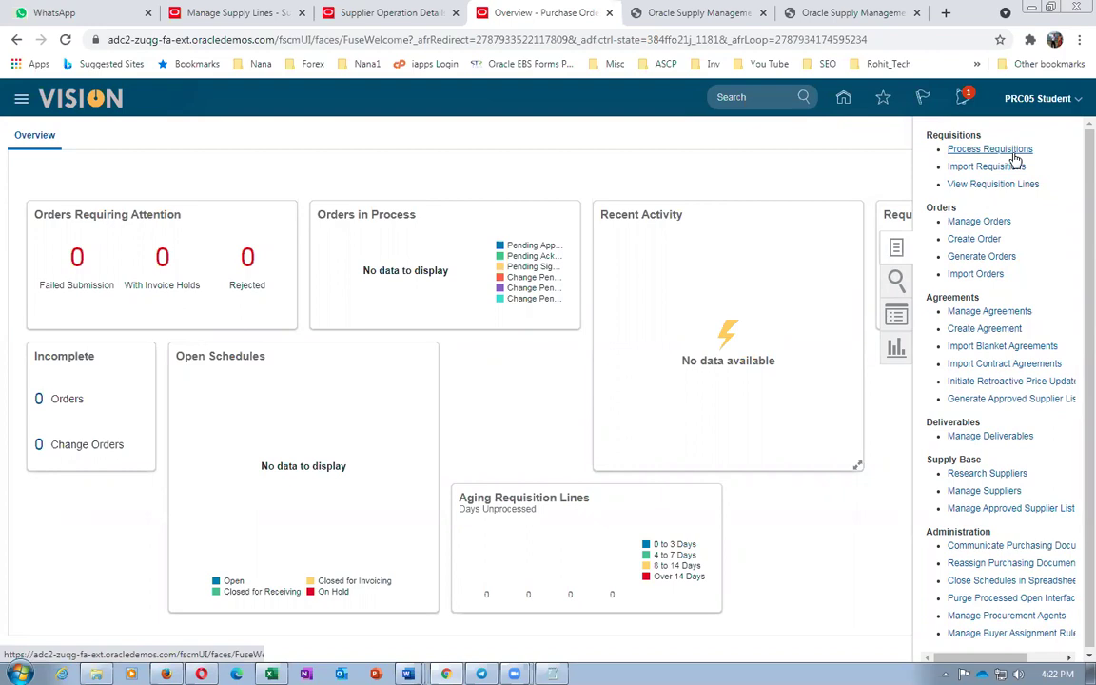
{"action": "left_click", "coordinate": [1015, 155]}
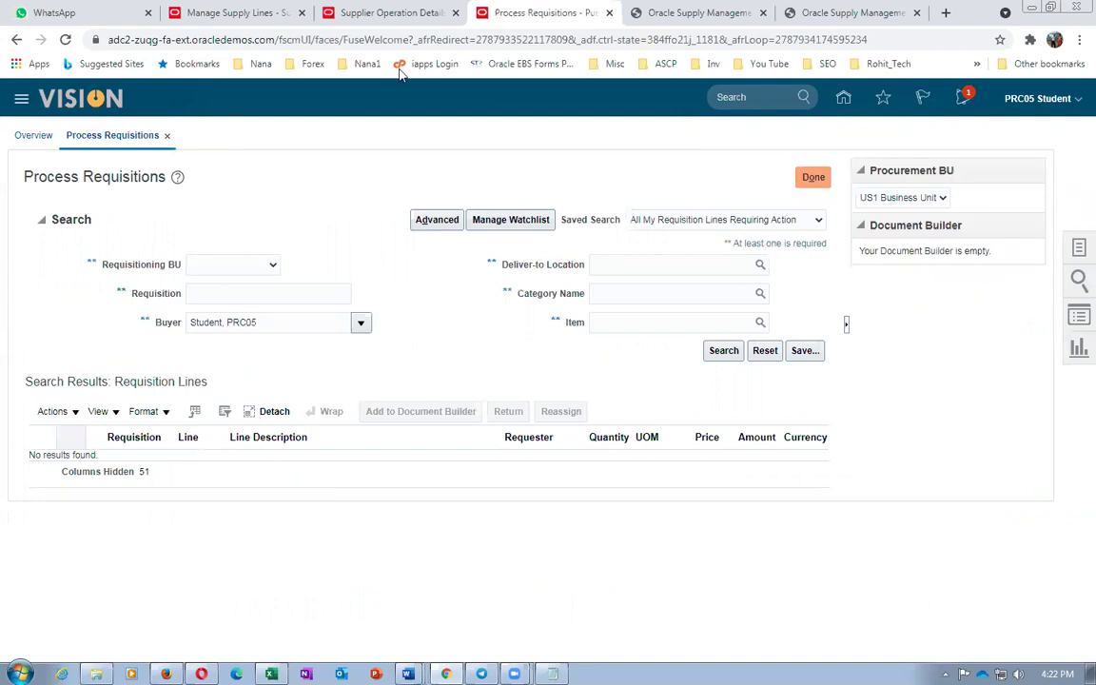
Paste requisition number 204083 from the supply order into the Requisition search criterion.
{"action": "left_click", "coordinate": [191, 13]}
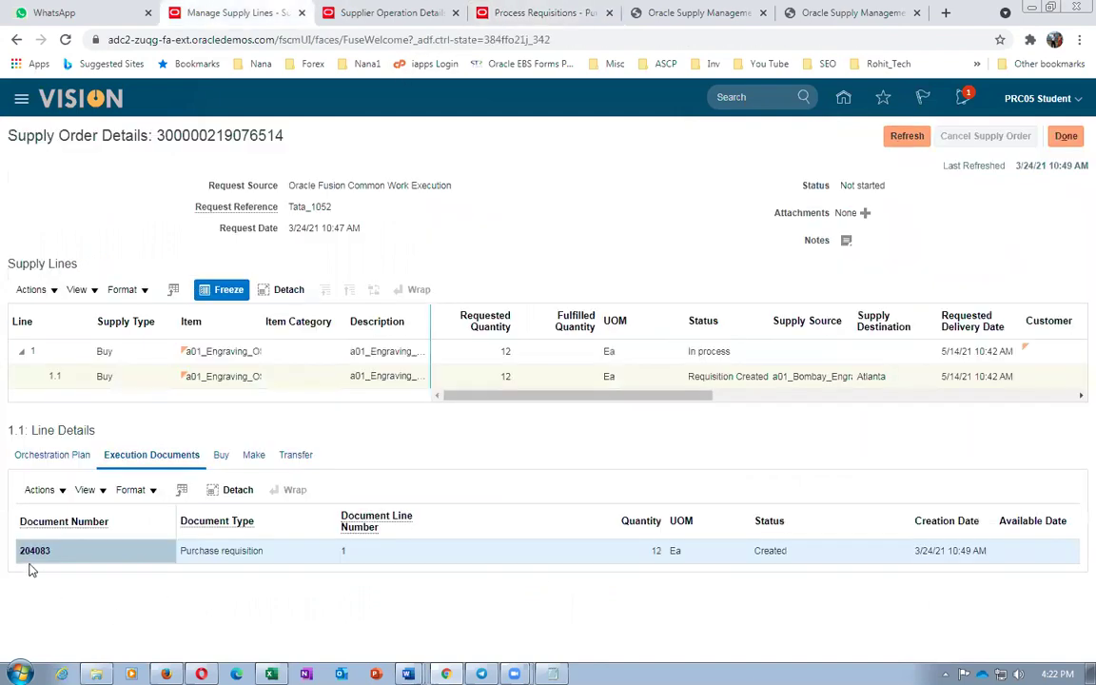
{"action": "left_click", "coordinate": [533, 13]}
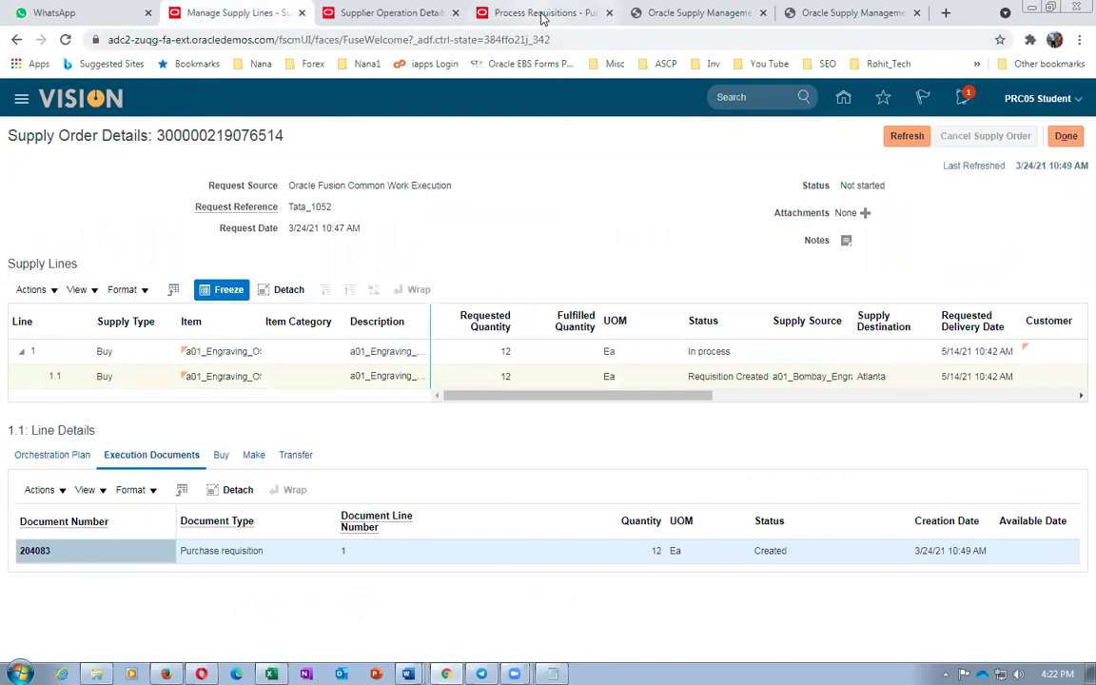
{"action": "left_click", "coordinate": [228, 296]}
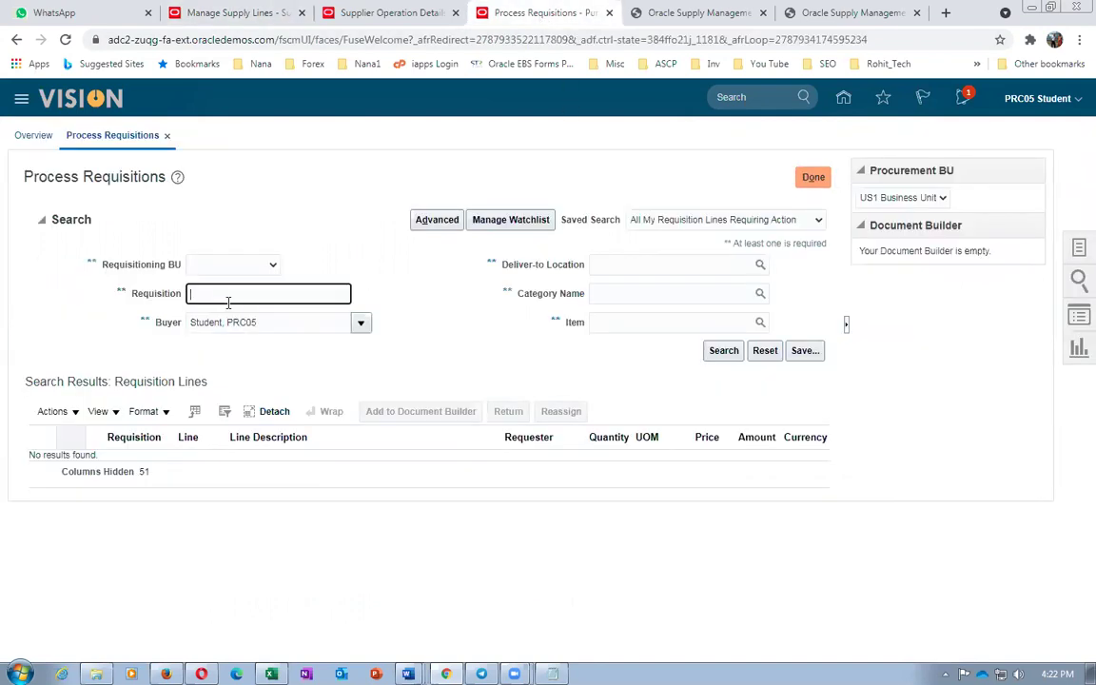
{"action": "type", "text": "204083"}
{"action": "key", "text": "Tab"}
{"action": "left_click", "coordinate": [214, 320]}
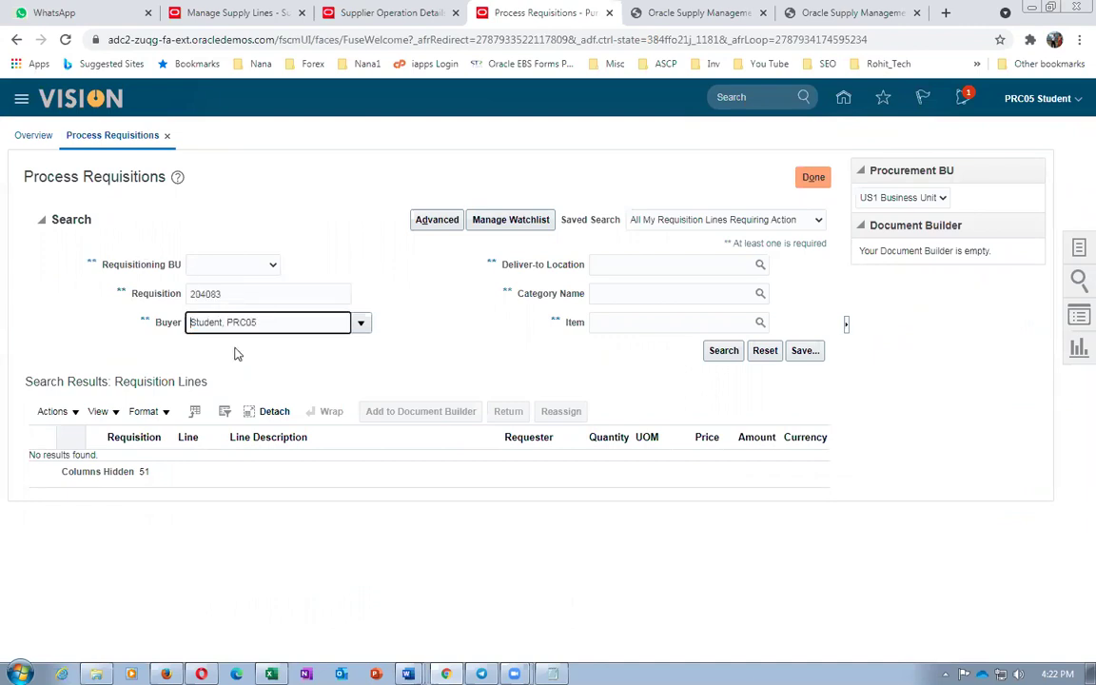
{"action": "left_click", "coordinate": [724, 351]}
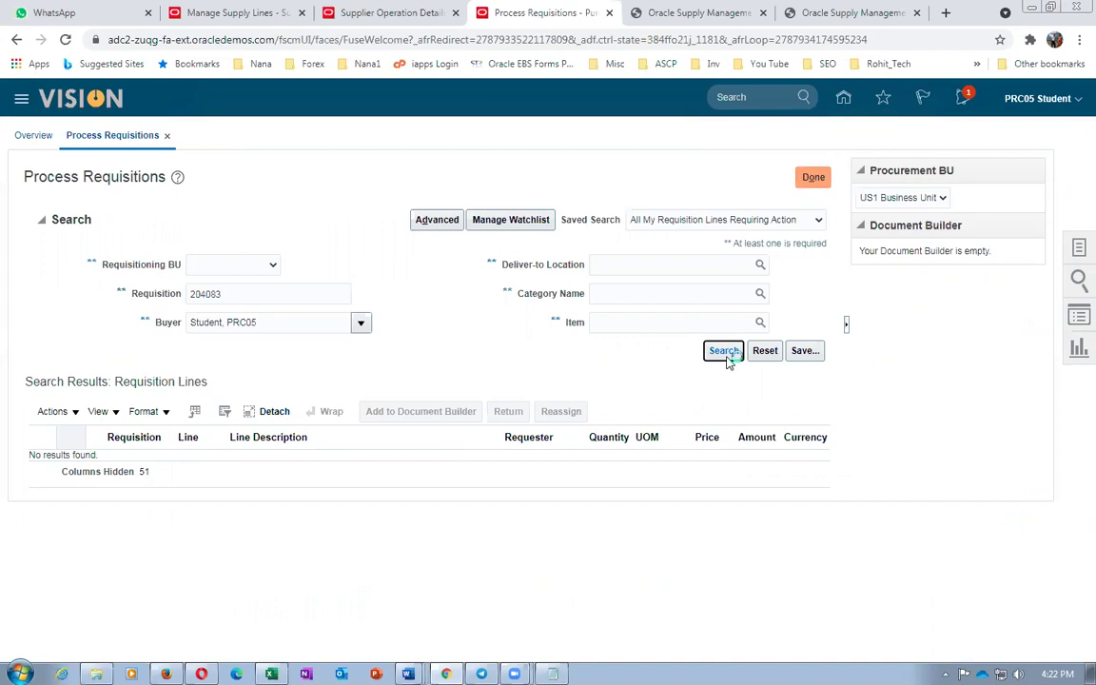
Clear the Buyer criterion, search again and select the 204083 a01_Engraving_OSP_Item_1 line.
{"action": "left_click", "coordinate": [269, 316]}
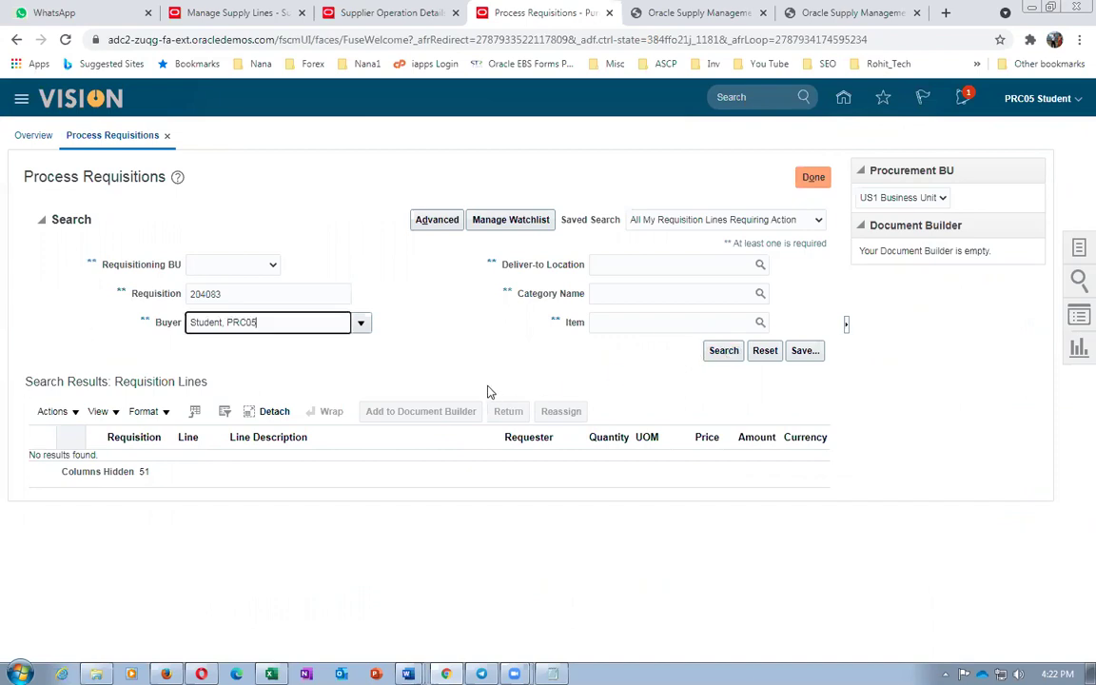
{"action": "key", "text": "ctrl+a"}
{"action": "key", "text": "BackSpace"}
{"action": "left_click", "coordinate": [724, 350]}
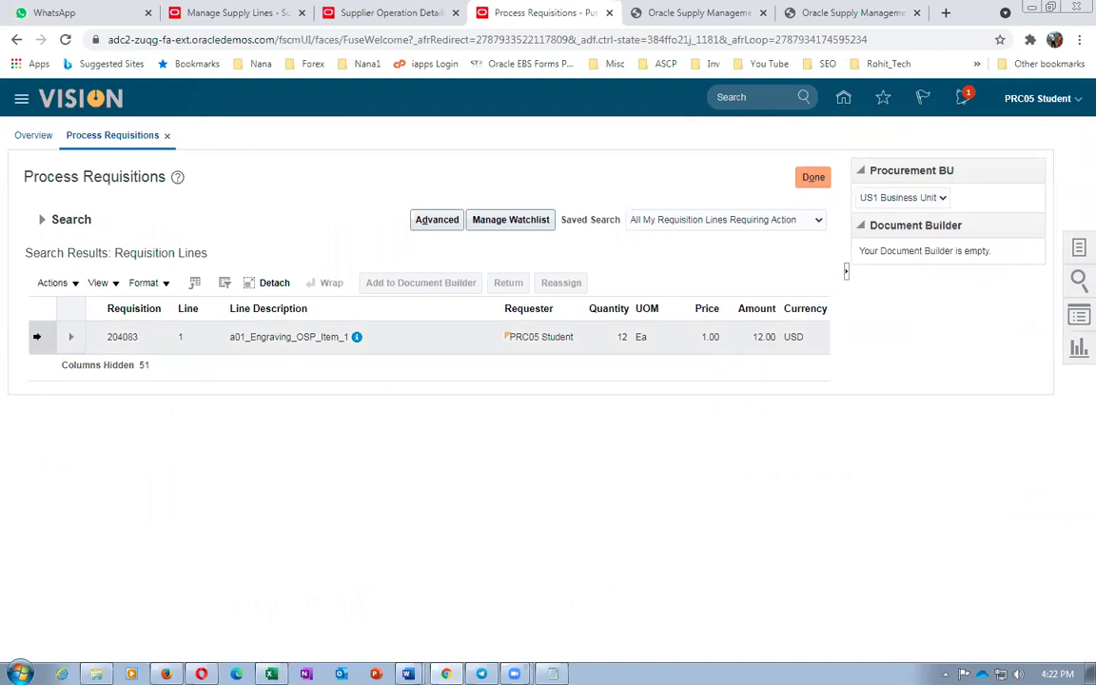
{"action": "left_click", "coordinate": [39, 338]}
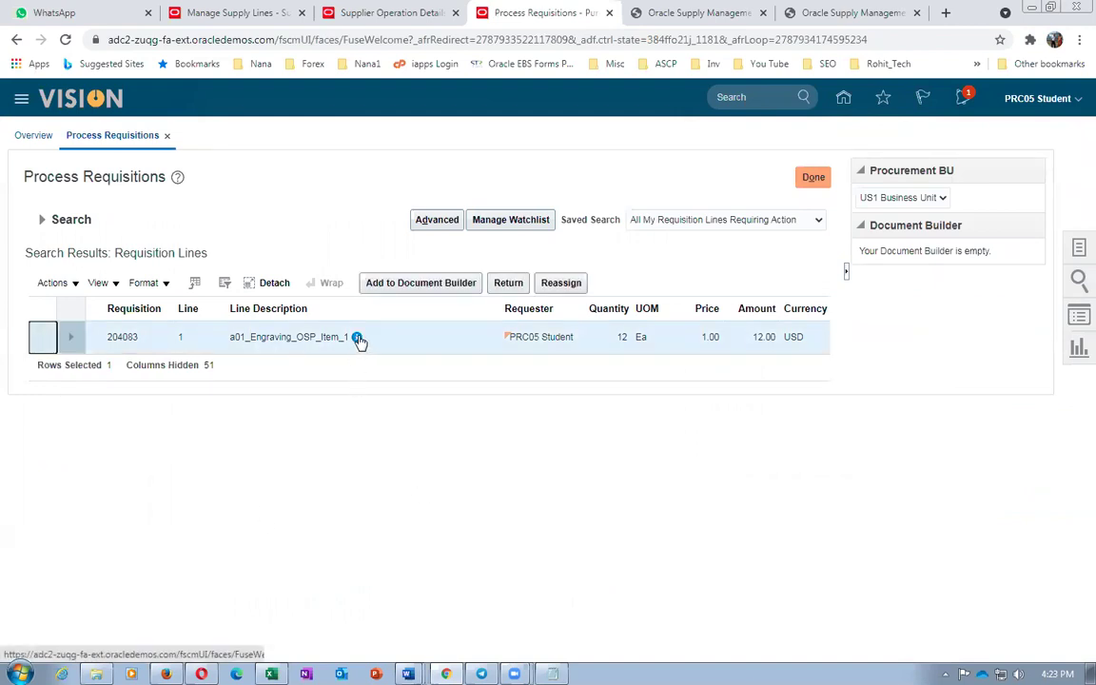
{"action": "mouse_move", "coordinate": [359, 340]}
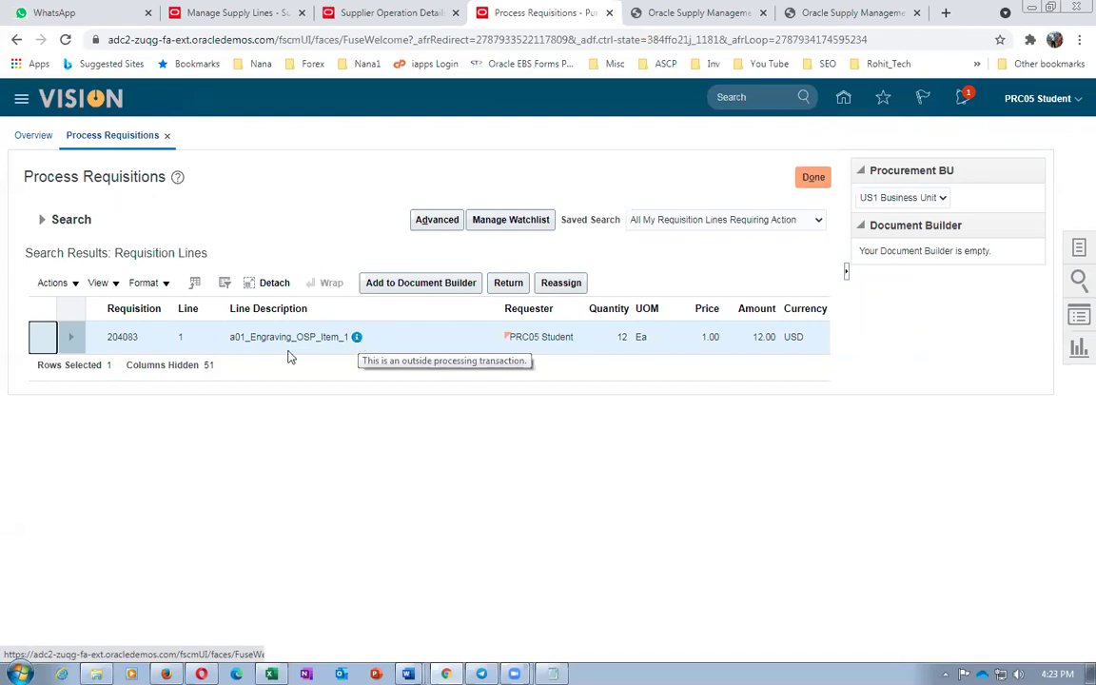
Try adding the requisition line to Document Builder with the Purchase Order style.
{"action": "left_click", "coordinate": [385, 285]}
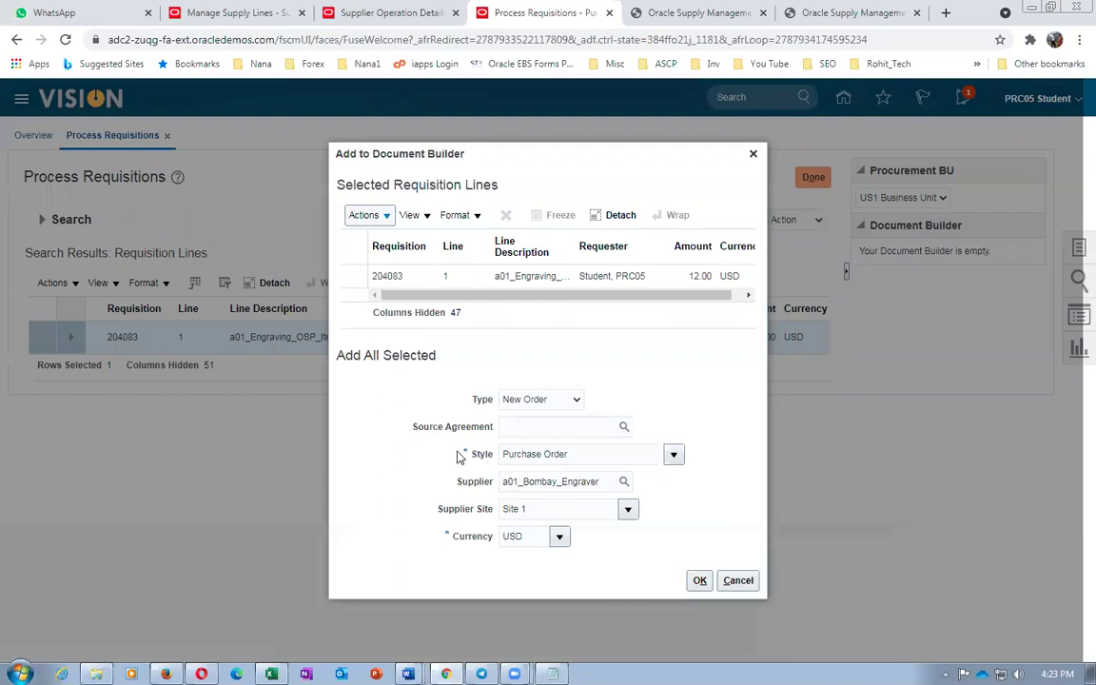
{"action": "left_click_drag", "start_coordinate": [587, 454], "coordinate": [482, 452]}
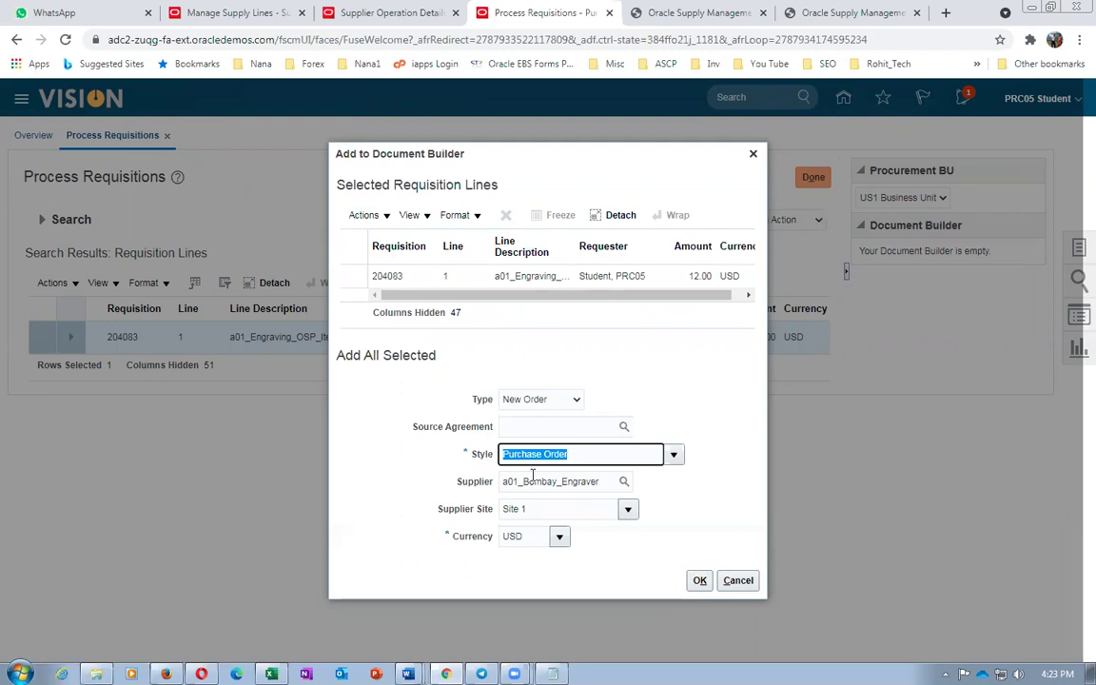
{"action": "left_click", "coordinate": [672, 454]}
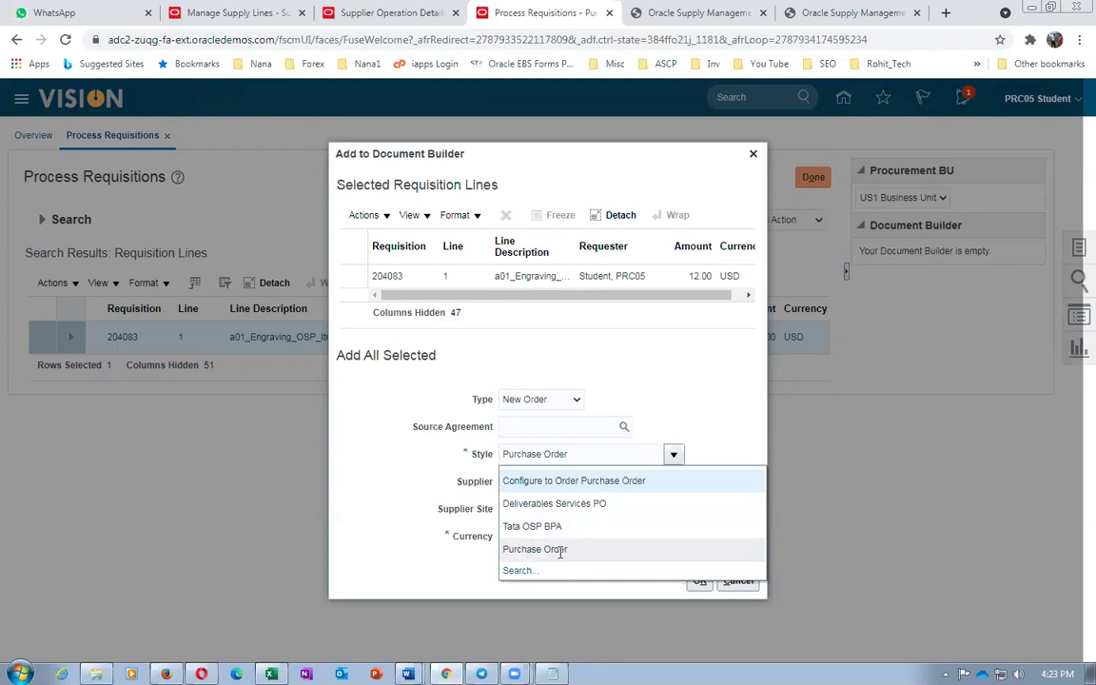
{"action": "left_click", "coordinate": [560, 551]}
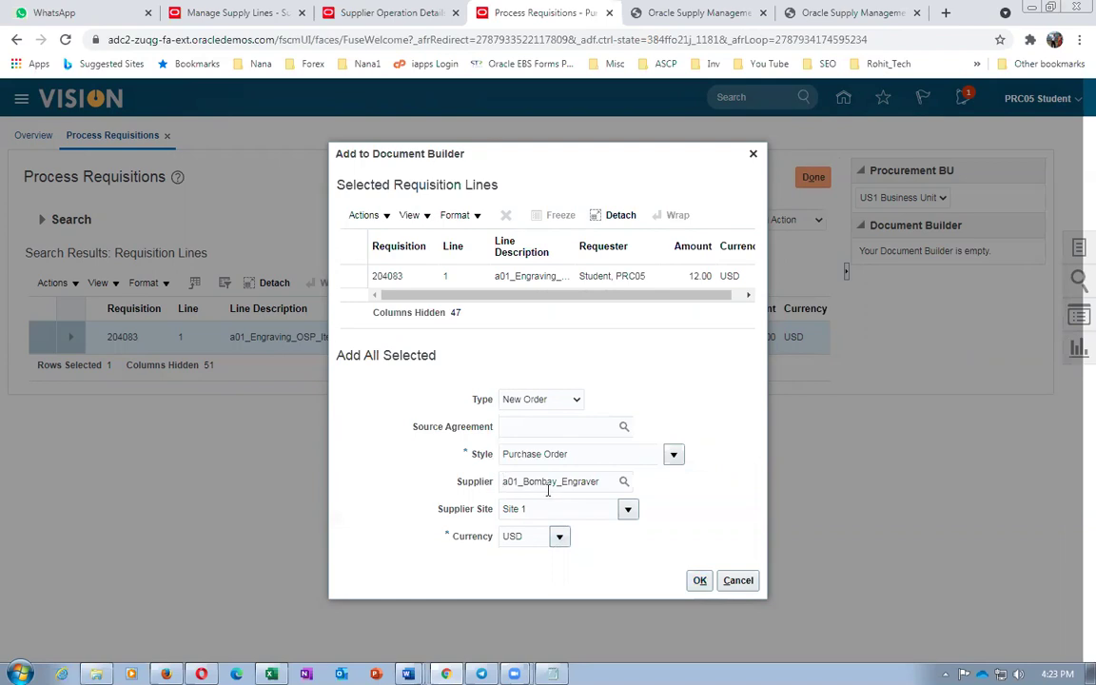
{"action": "left_click", "coordinate": [699, 583]}
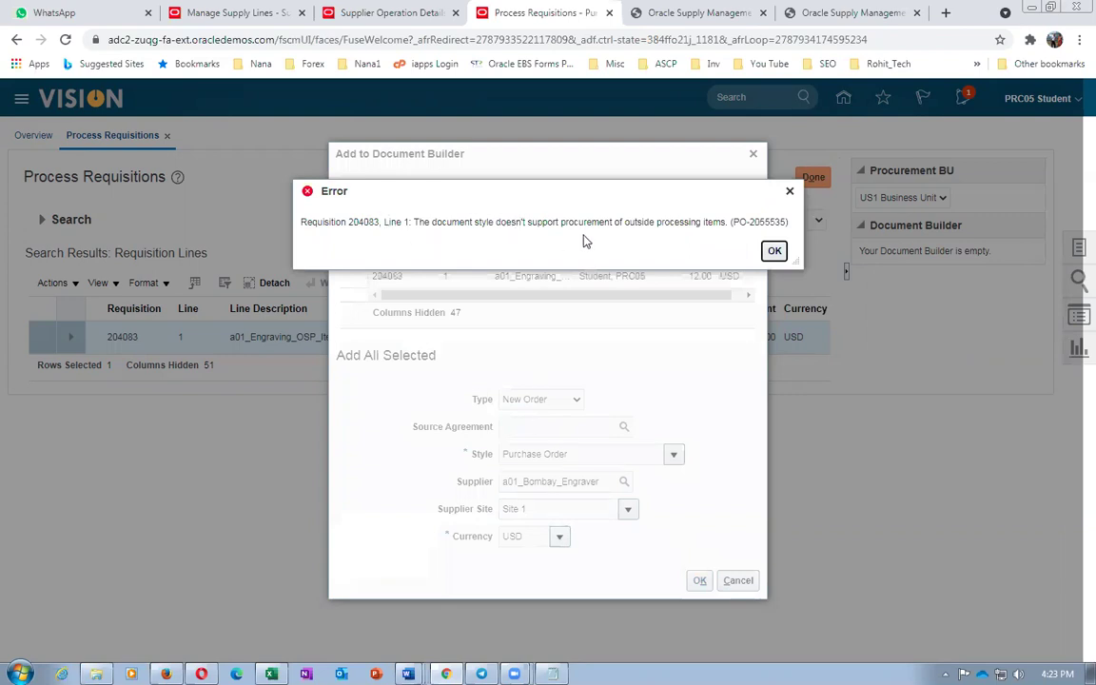
Dismiss the style error for the outside-processing line and reopen the Style list.
{"action": "left_click_drag", "start_coordinate": [426, 216], "coordinate": [699, 222]}
{"action": "left_click", "coordinate": [774, 252]}
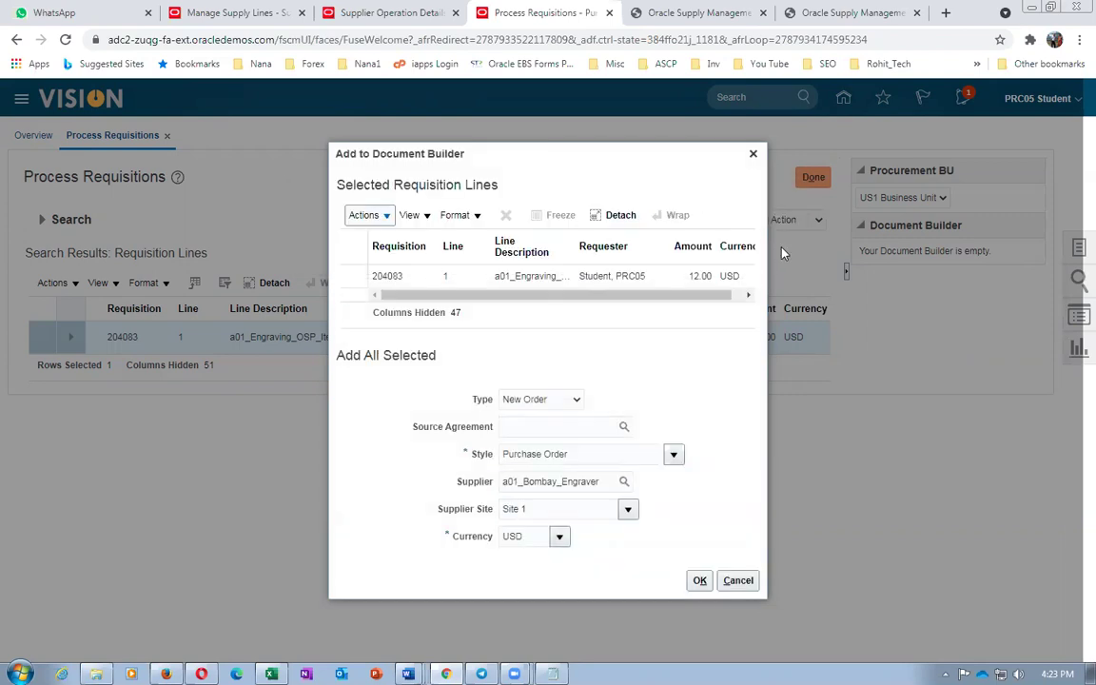
{"action": "left_click", "coordinate": [674, 456]}
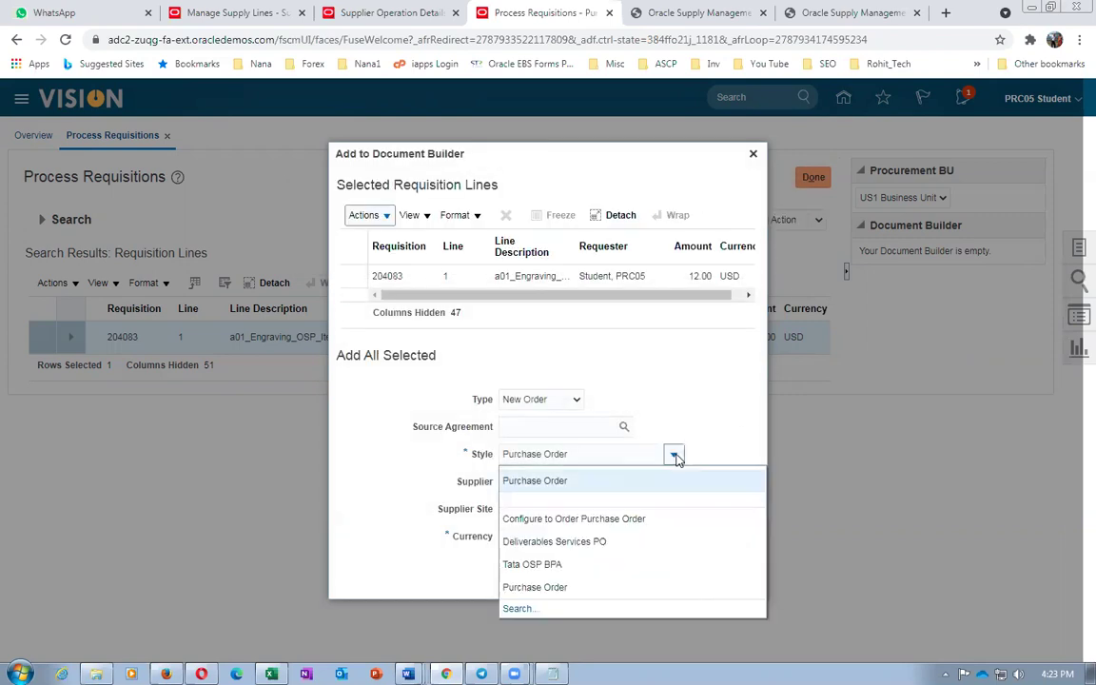
Search document styles for 'out', then clear the search to list every style.
{"action": "left_click", "coordinate": [523, 587]}
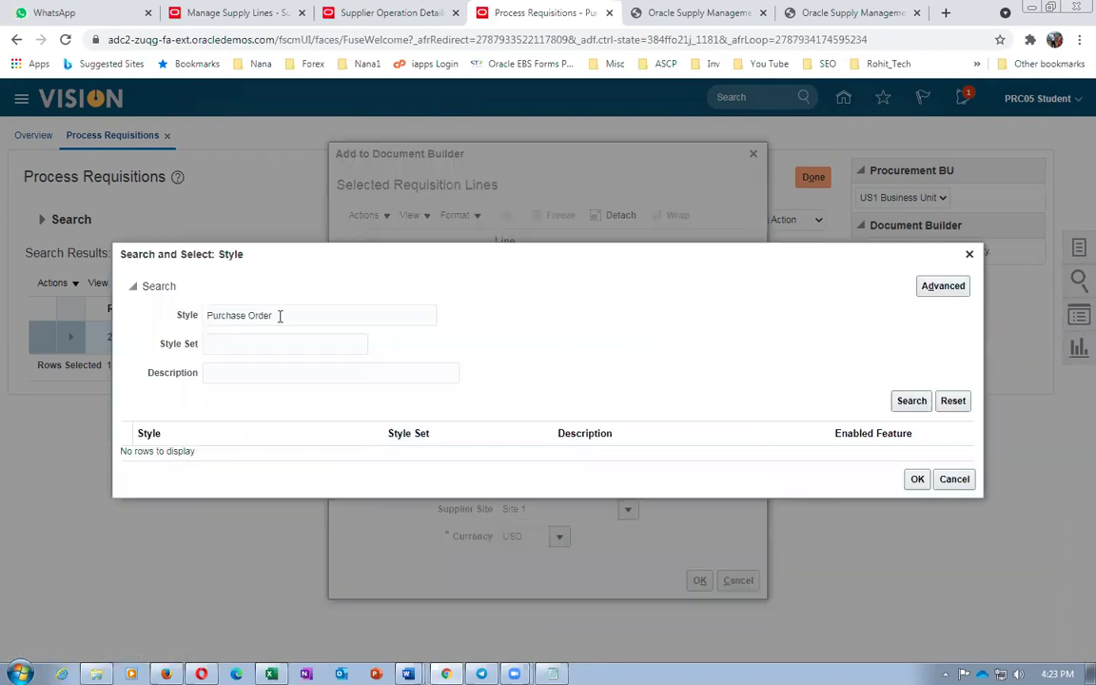
{"action": "key", "text": "BackSpace"}
{"action": "type", "text": "out"}
{"action": "left_click", "coordinate": [928, 404]}
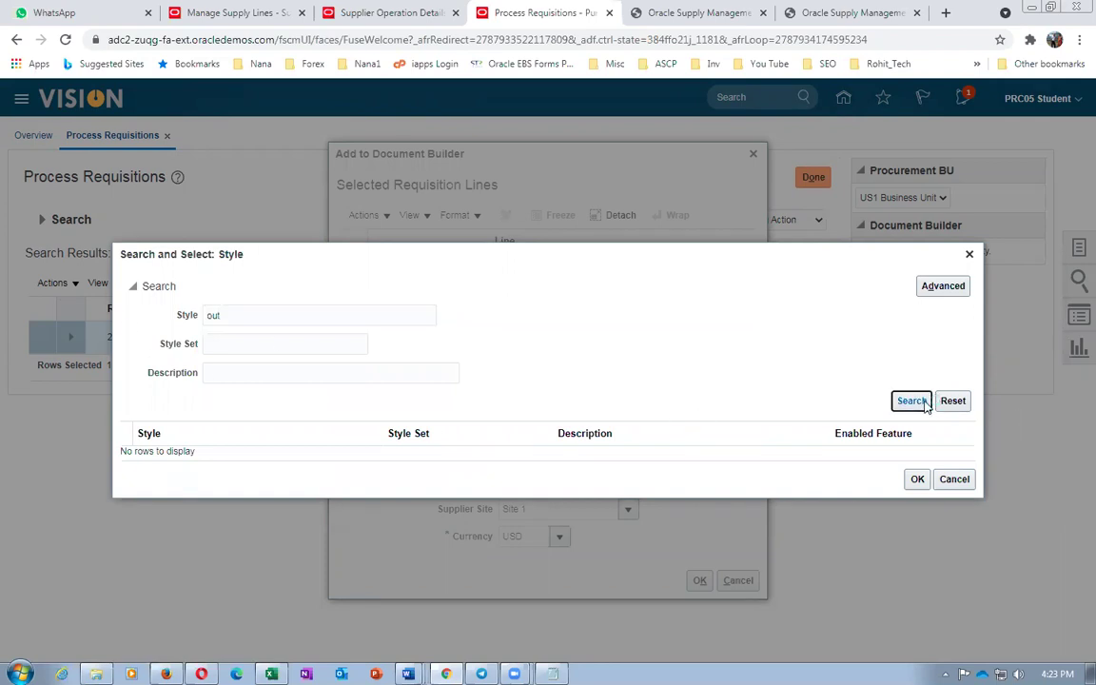
{"action": "double_click", "coordinate": [249, 314]}
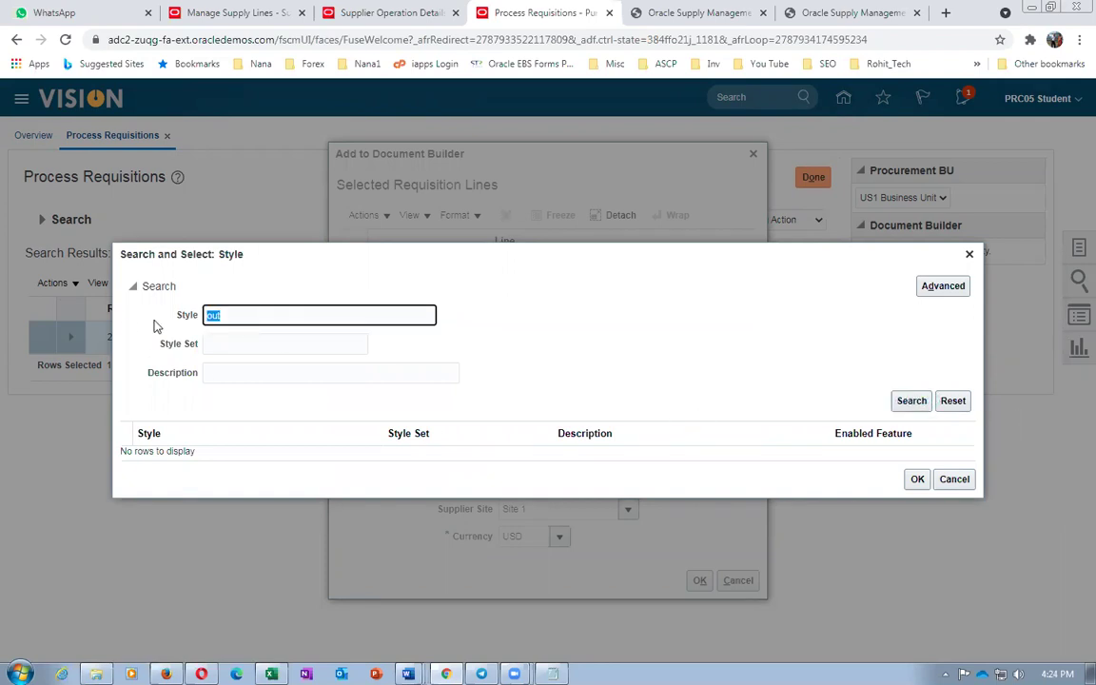
{"action": "key", "text": "BackSpace"}
{"action": "left_click", "coordinate": [906, 403]}
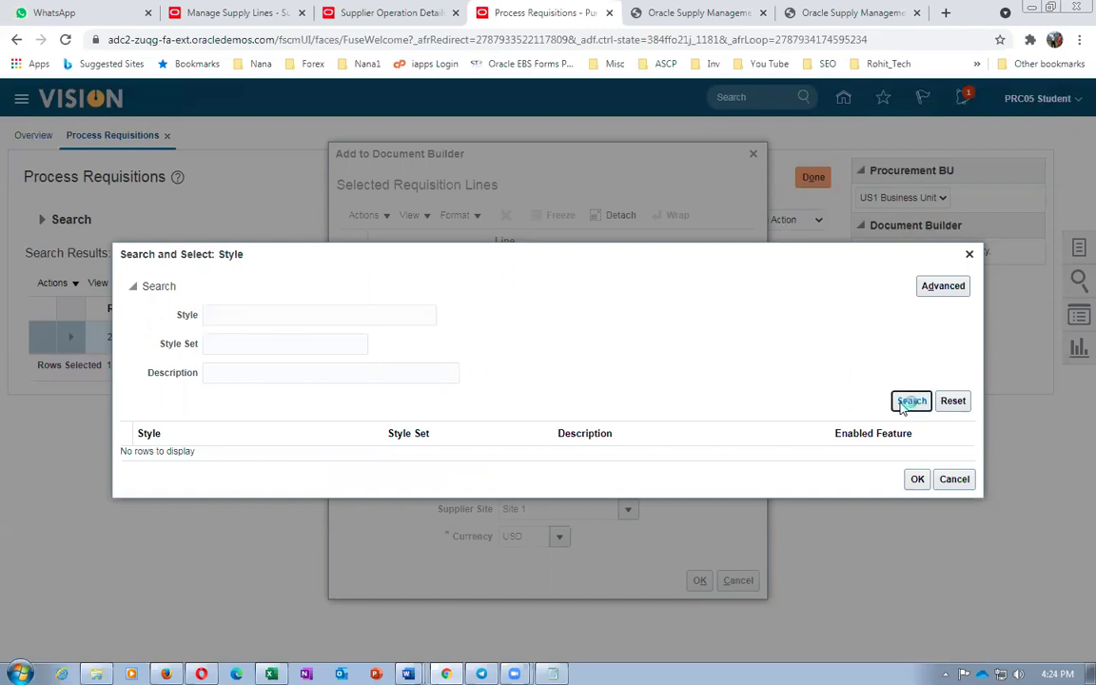
Browse the Deliverables Services PO, Configure to Order and Tata OSP BPA styles, closing without choosing.
{"action": "left_click", "coordinate": [257, 441]}
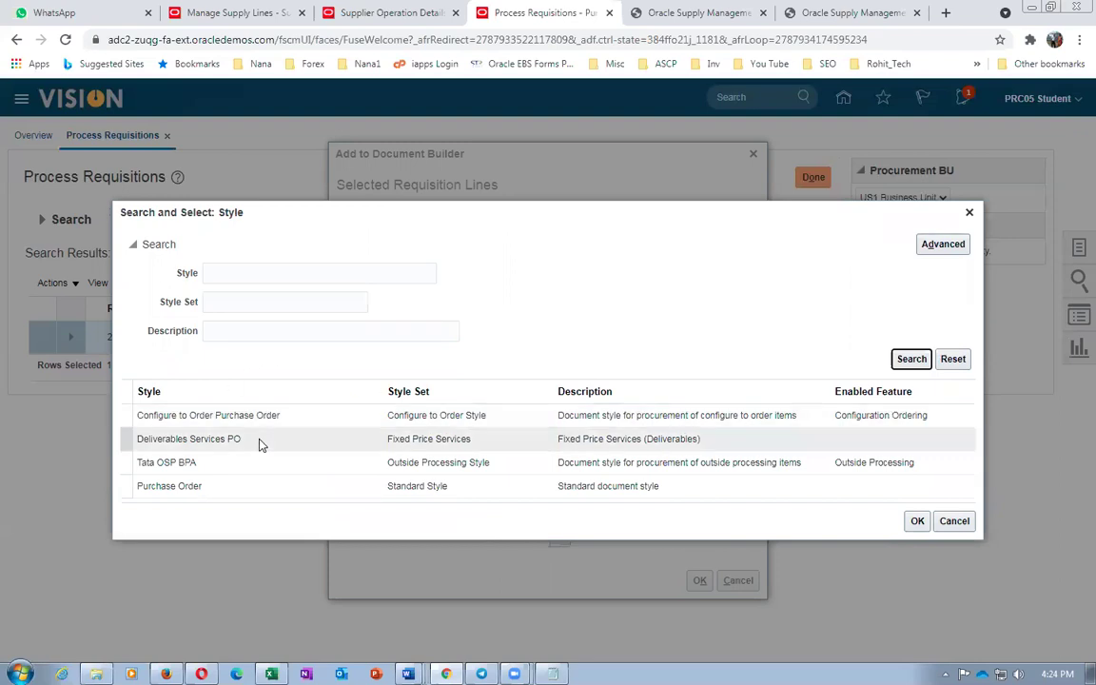
{"action": "left_click", "coordinate": [603, 416]}
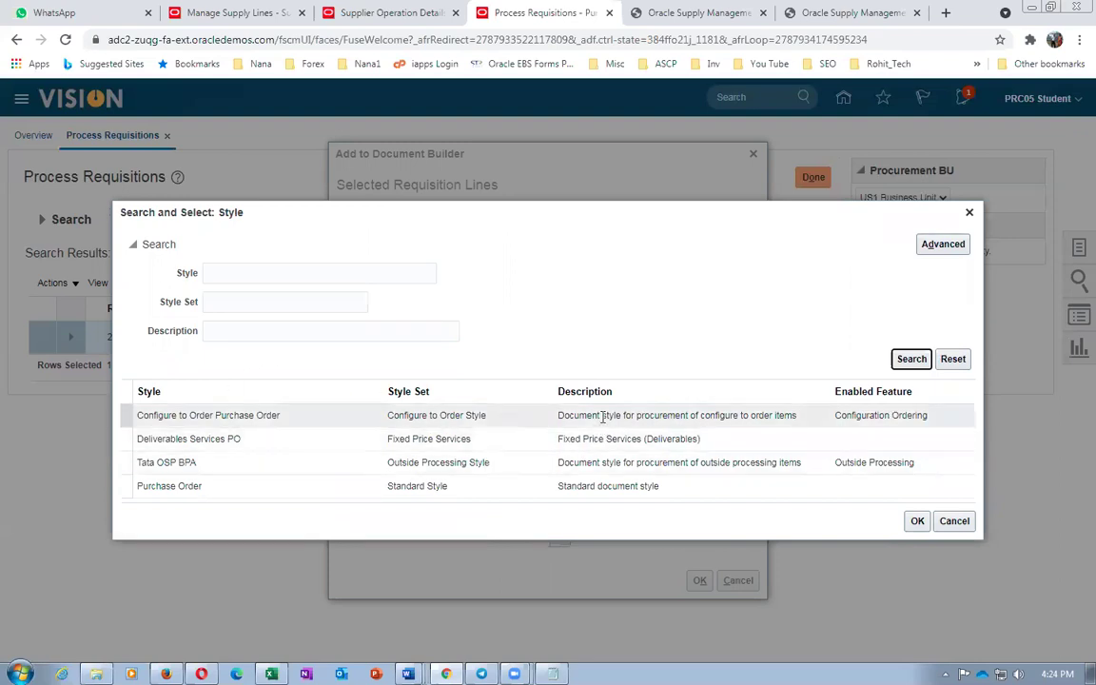
{"action": "left_click", "coordinate": [280, 440]}
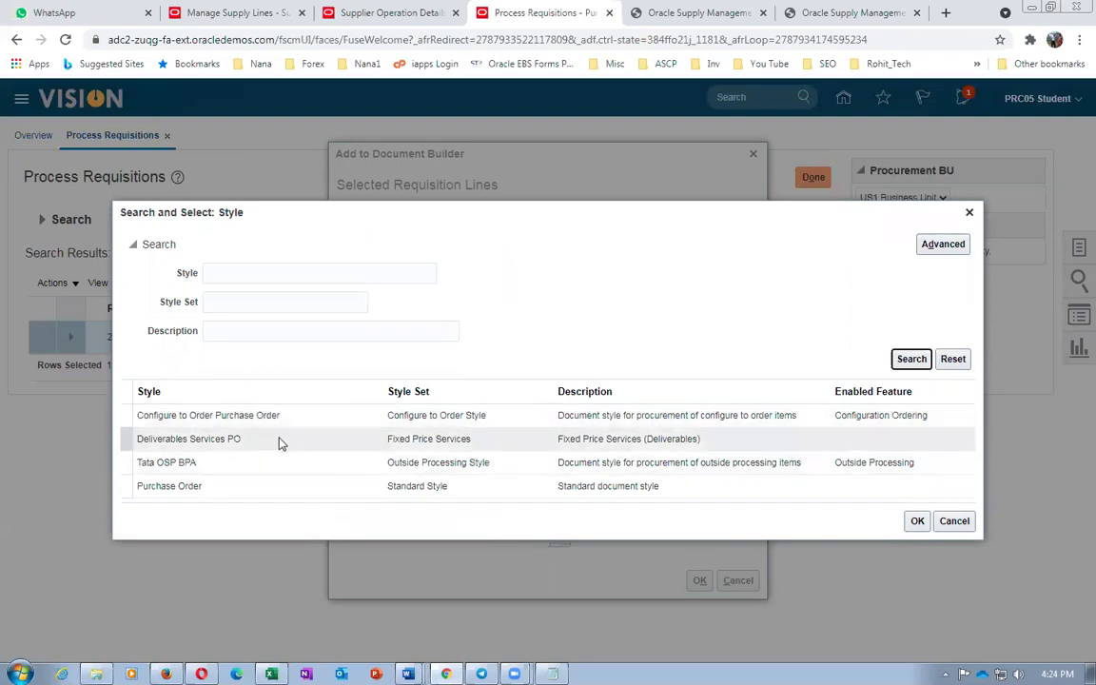
{"action": "left_click", "coordinate": [281, 470]}
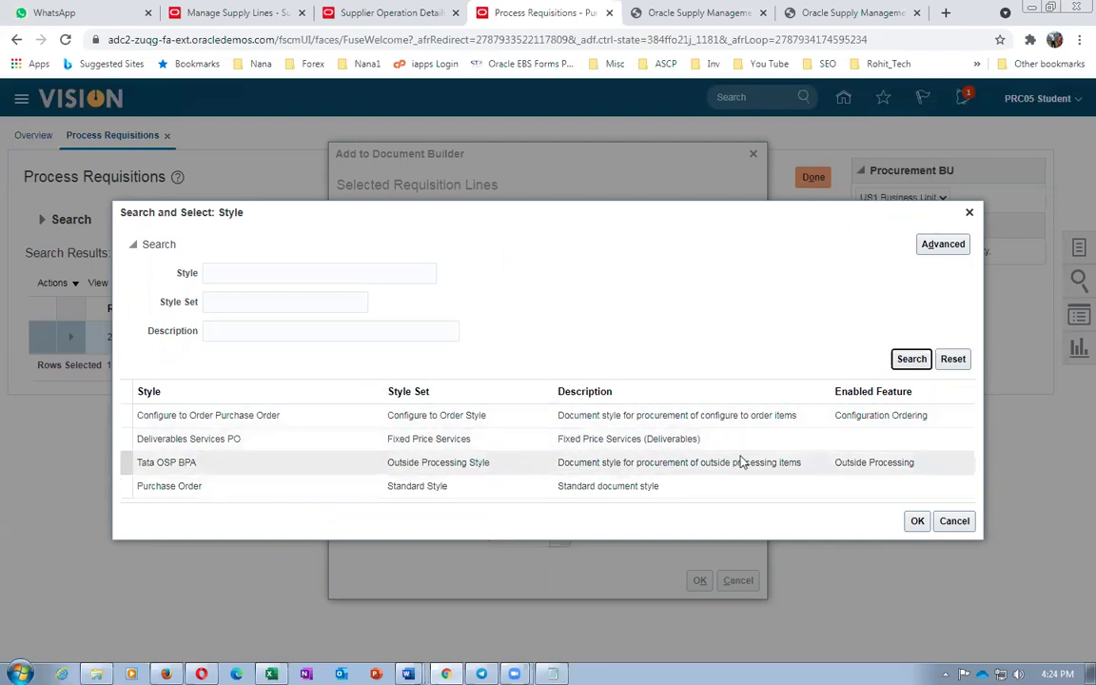
{"action": "left_click", "coordinate": [954, 521]}
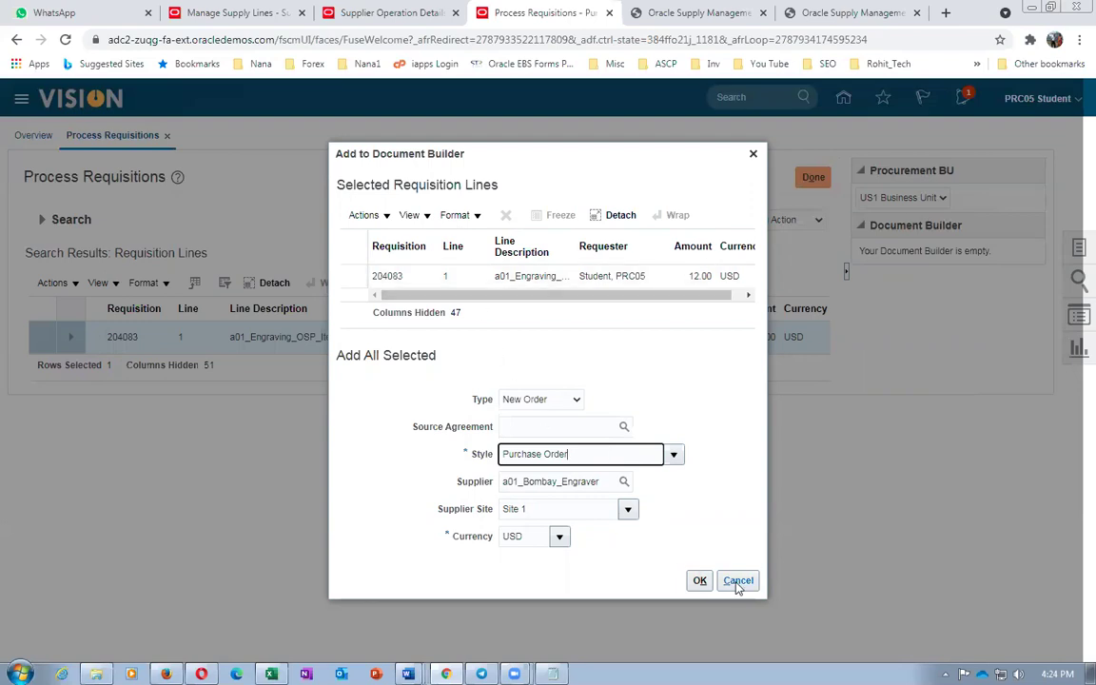
Cancel Add to Document Builder and duplicate the Process Requisitions tab.
{"action": "left_click", "coordinate": [697, 581]}
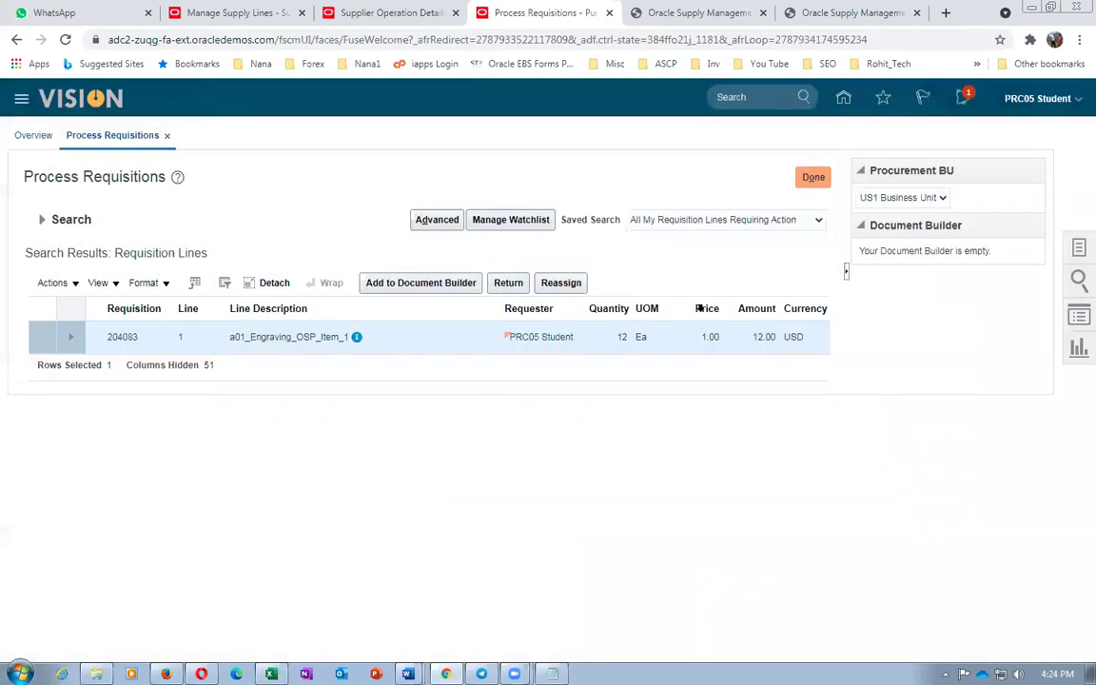
{"action": "right_click", "coordinate": [554, 12]}
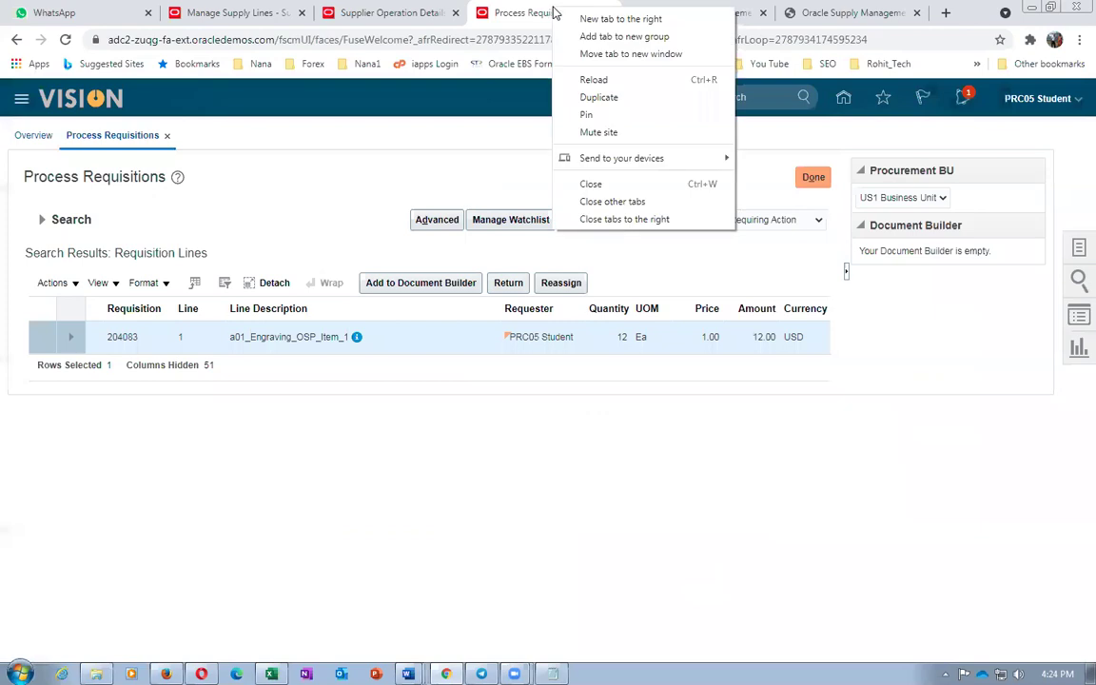
{"action": "left_click", "coordinate": [599, 98]}
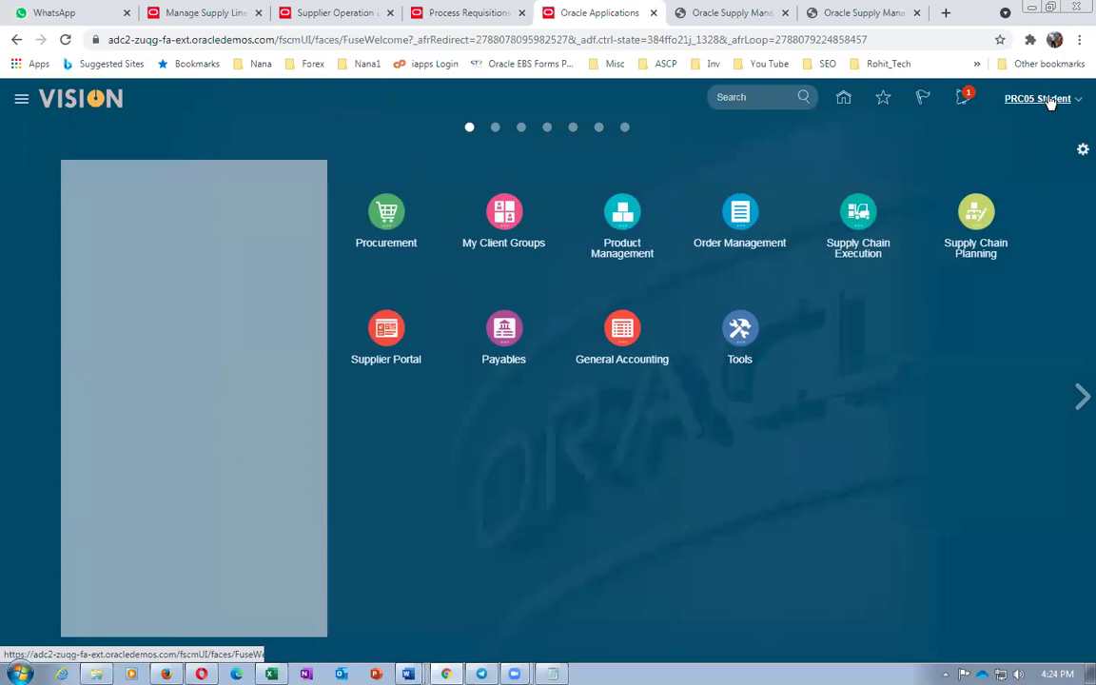
In Setup and Maintenance, search tasks for man%doc%style% and open Manage Document Styles.
{"action": "left_click", "coordinate": [1045, 99]}
{"action": "left_click", "coordinate": [813, 324]}
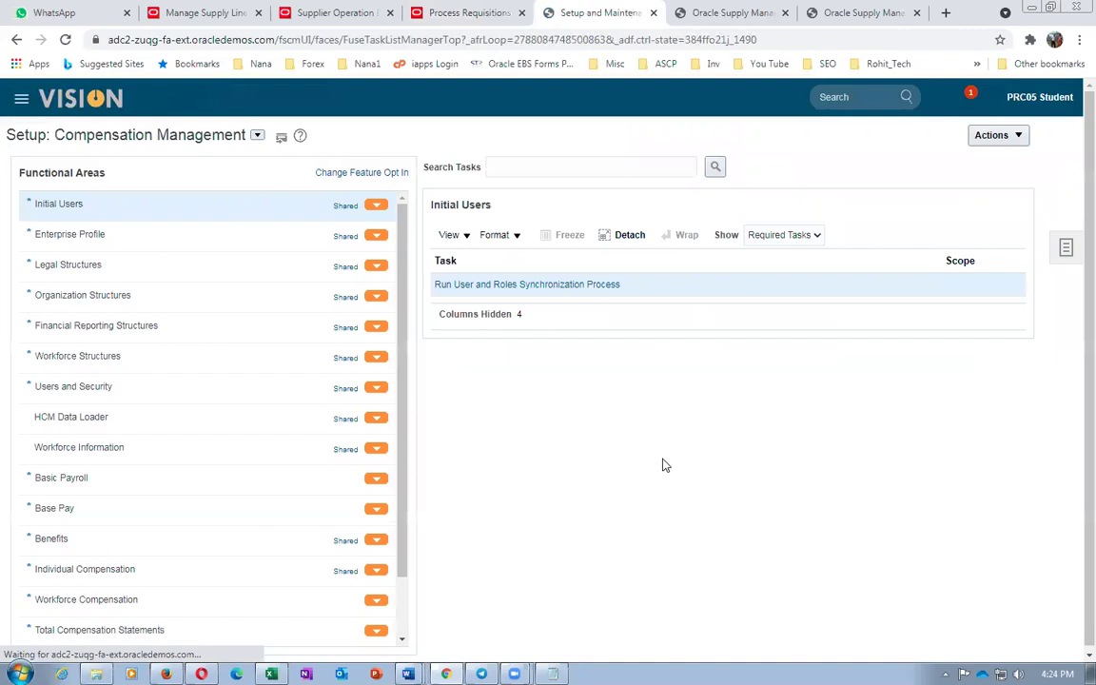
{"action": "left_click", "coordinate": [1064, 247]}
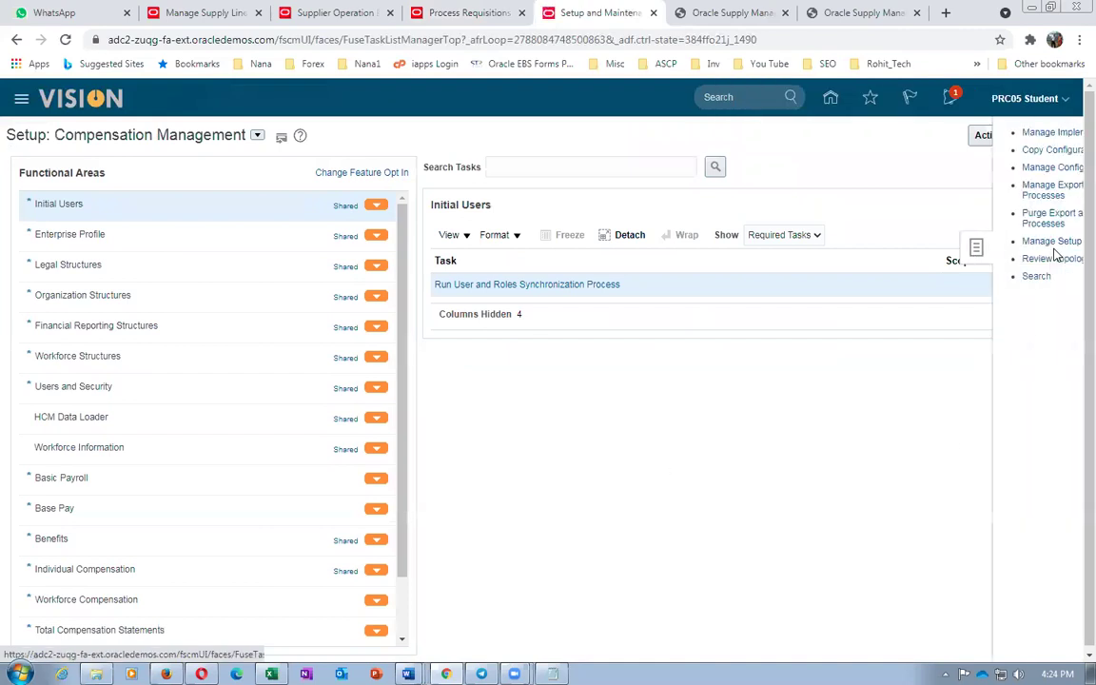
{"action": "left_click", "coordinate": [942, 278]}
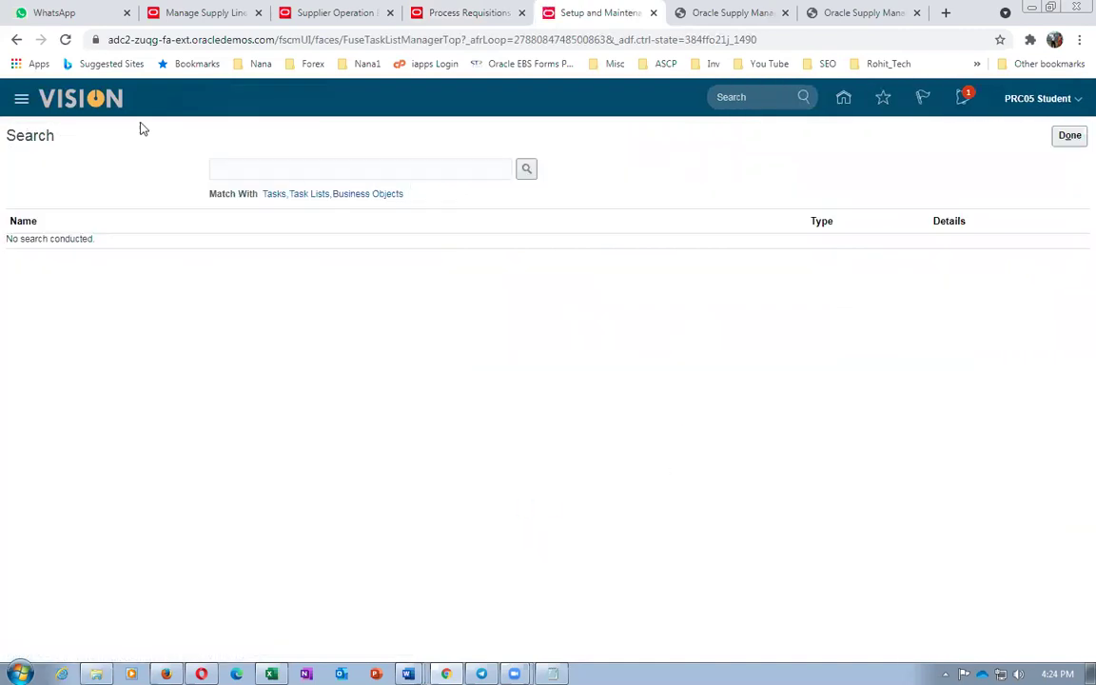
{"action": "left_click", "coordinate": [239, 169]}
{"action": "type", "text": "man"}
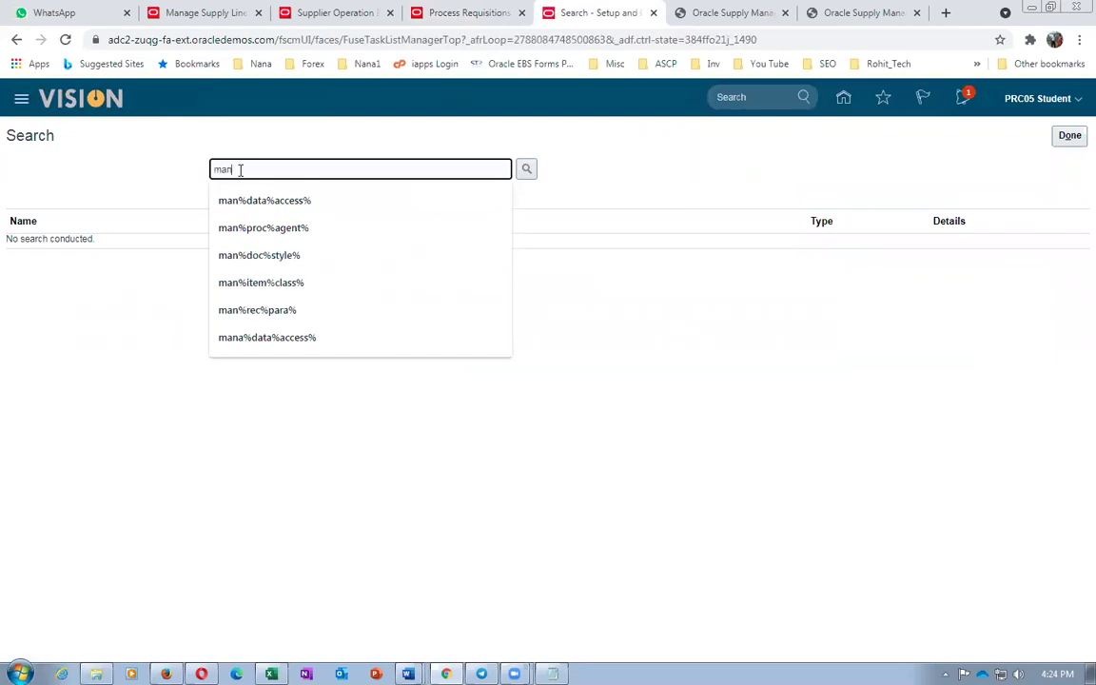
{"action": "type", "text": "%doc%sty"}
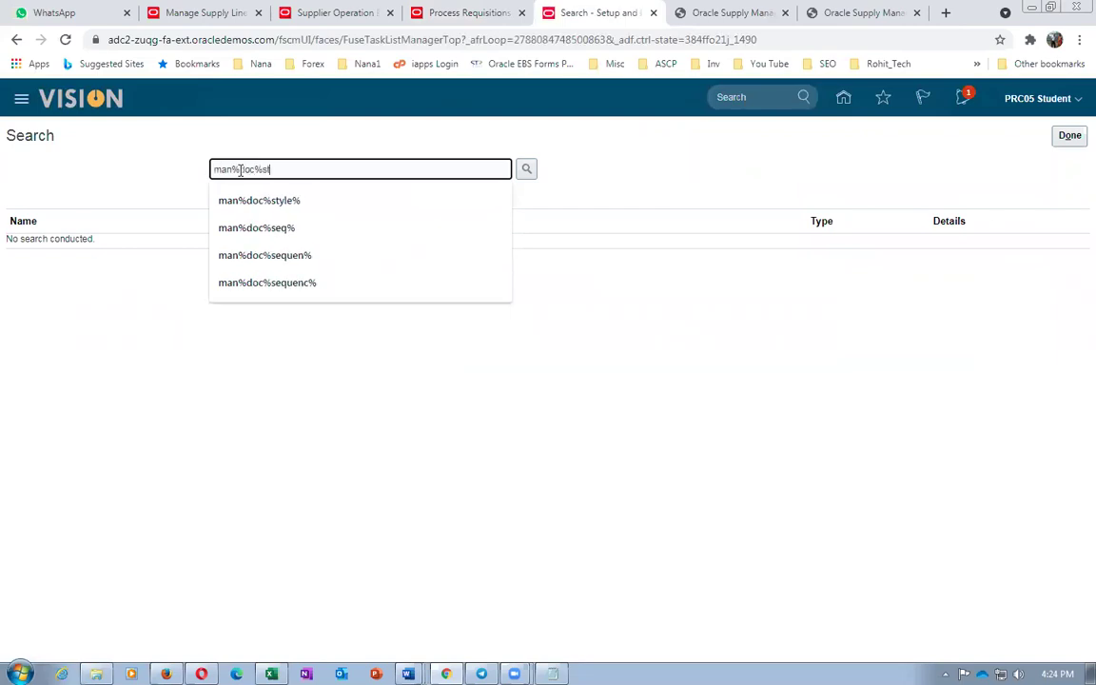
{"action": "type", "text": "le%"}
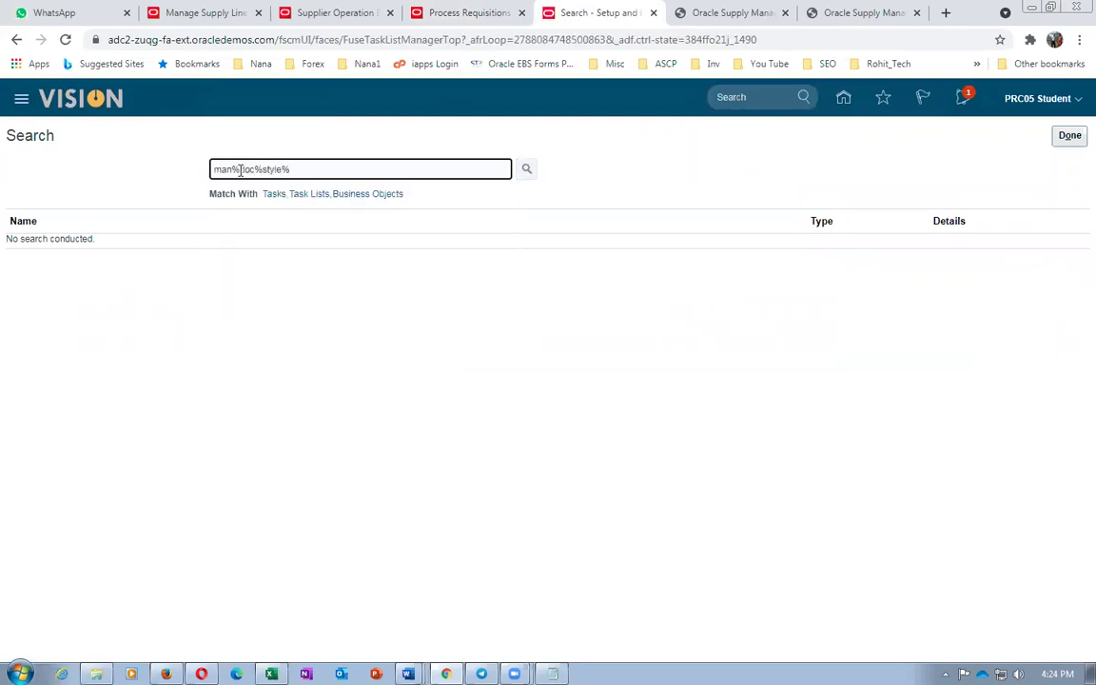
{"action": "key", "text": "Return"}
{"action": "left_click", "coordinate": [57, 245]}
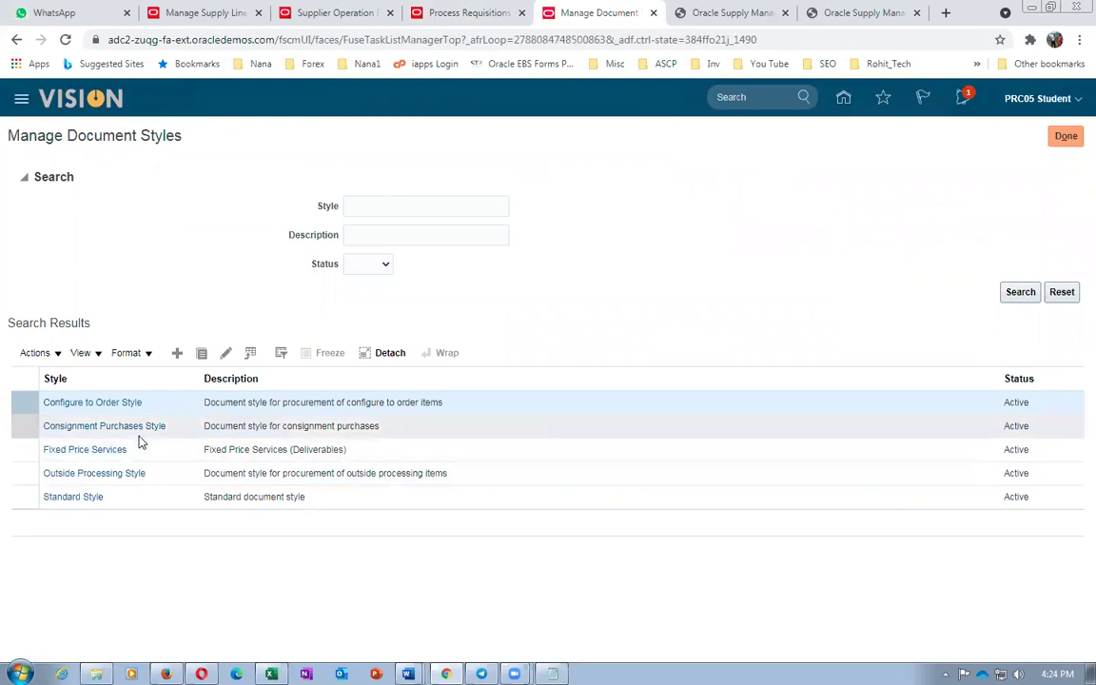
Change Outside Processing Style's Purchase Order display name from Tata OSP BPA to Tata OSP PO and save.
{"action": "left_click", "coordinate": [84, 475]}
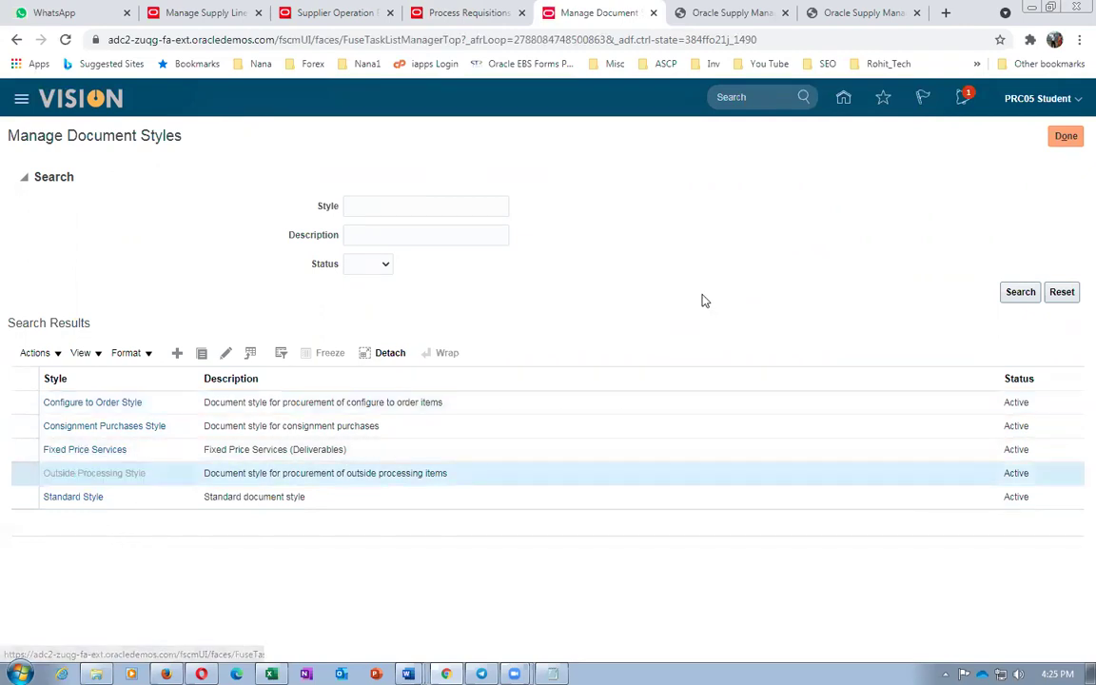
{"action": "scroll", "coordinate": [702, 305], "scroll_direction": "down", "scroll_amount": 2}
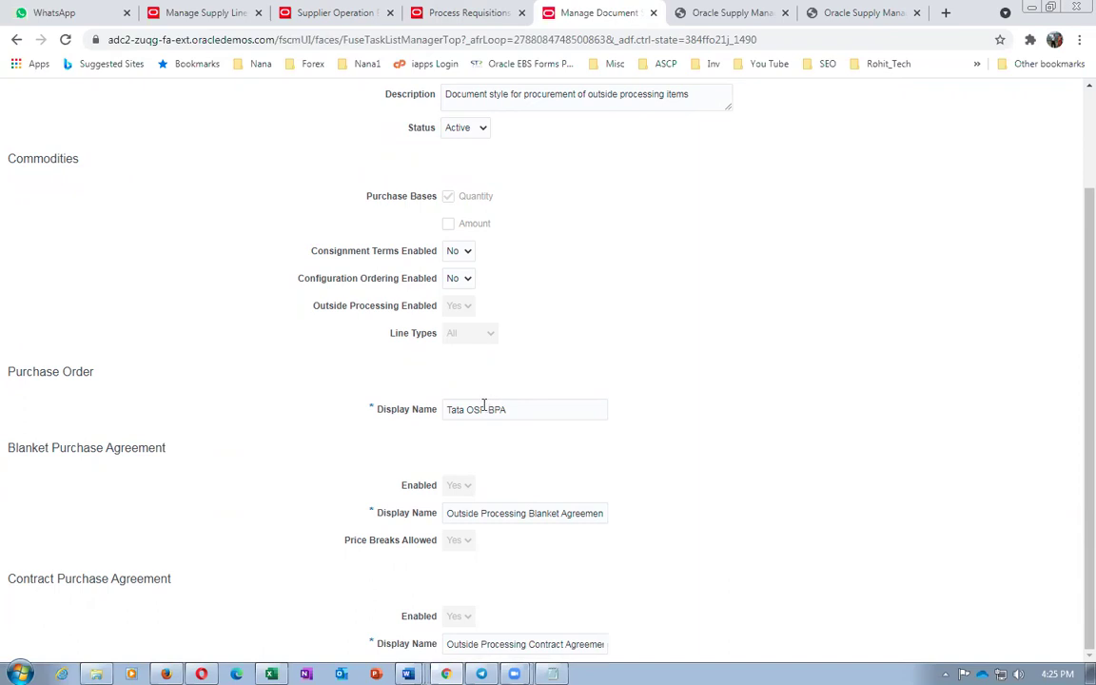
{"action": "left_click", "coordinate": [539, 405]}
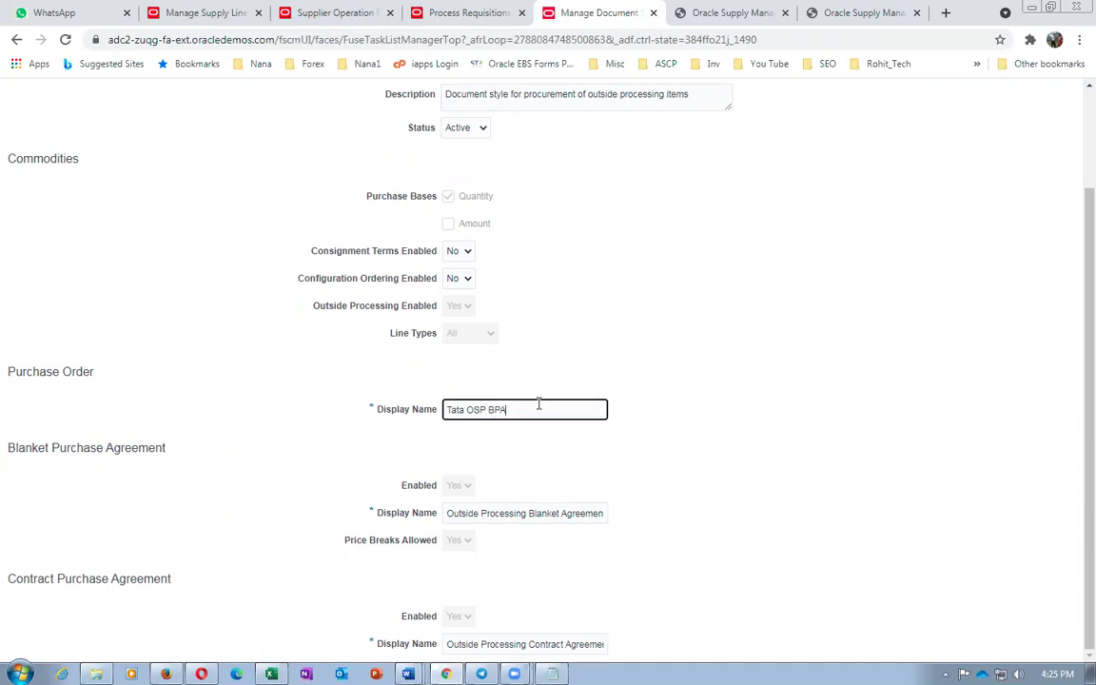
{"action": "key", "text": "BackSpace"}
{"action": "key", "text": "BackSpace"}
{"action": "key", "text": "BackSpace"}
{"action": "type", "text": "PO"}
{"action": "left_click", "coordinate": [509, 514]}
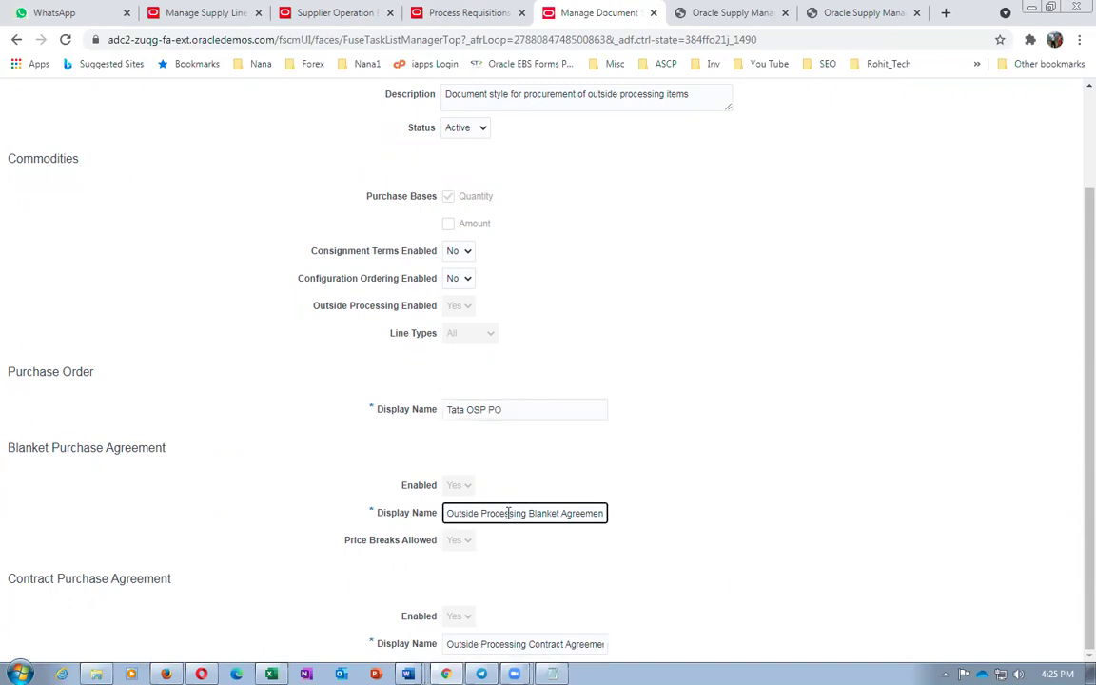
{"action": "left_click", "coordinate": [503, 409]}
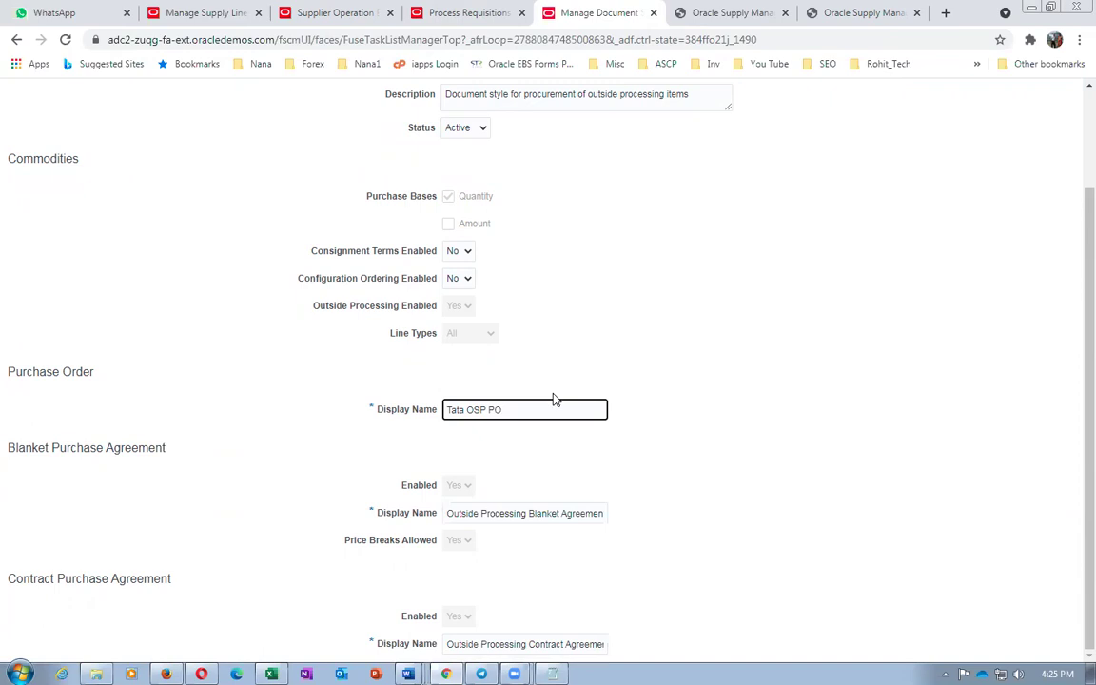
{"action": "left_click", "coordinate": [447, 513]}
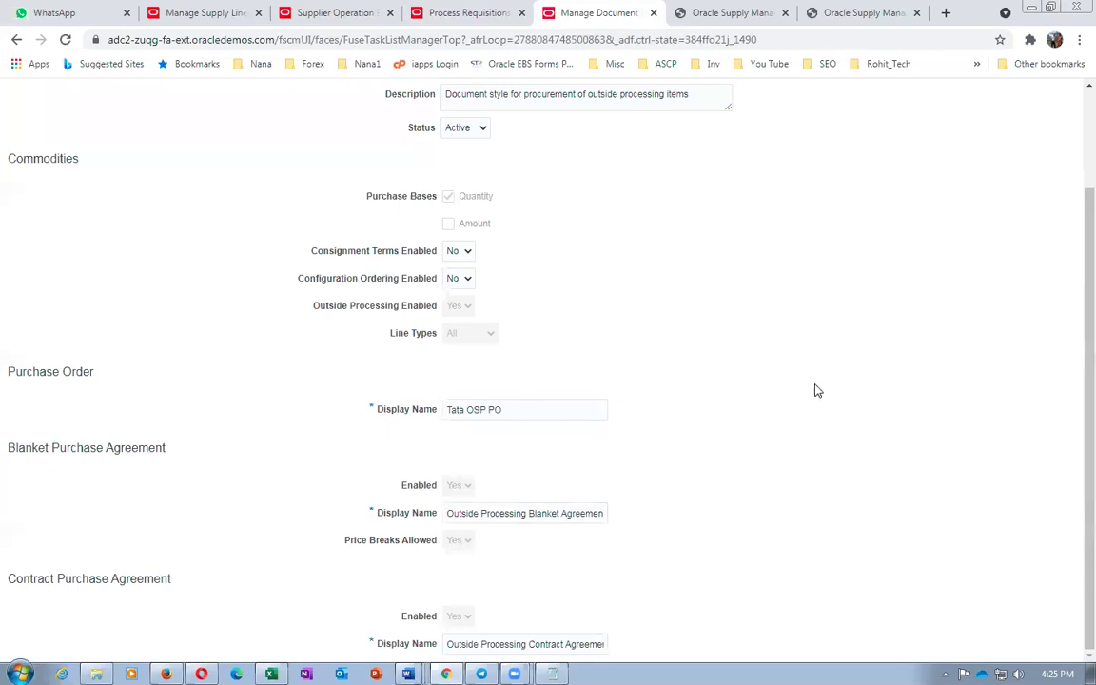
{"action": "scroll", "coordinate": [571, 532], "scroll_direction": "up", "scroll_amount": 3}
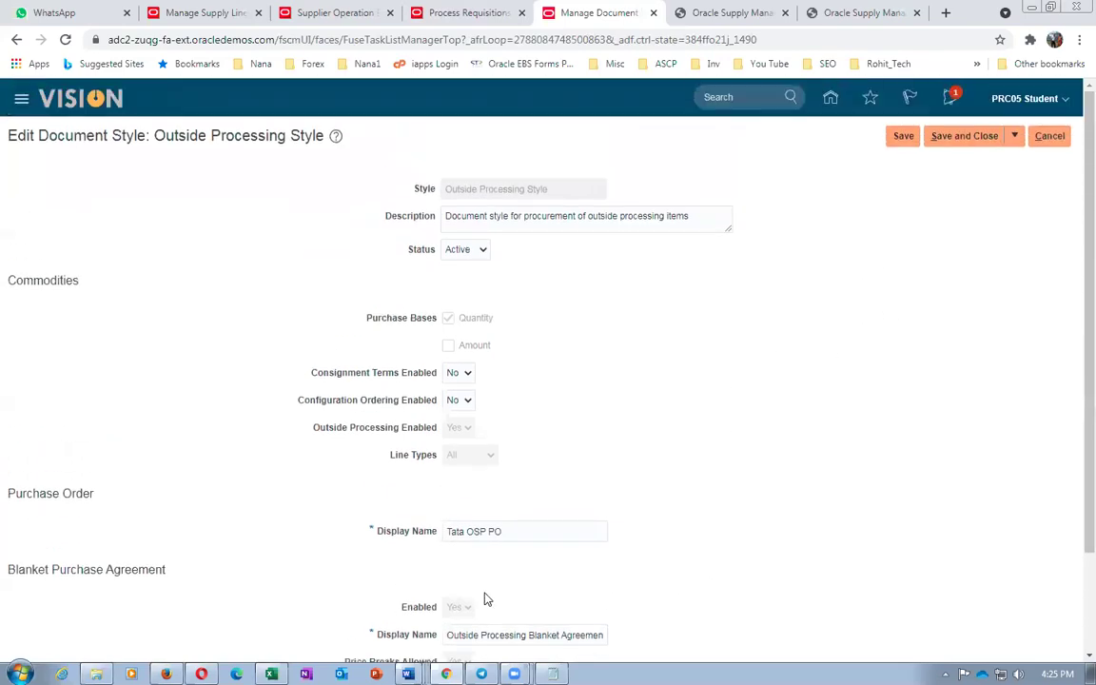
{"action": "left_click", "coordinate": [948, 134]}
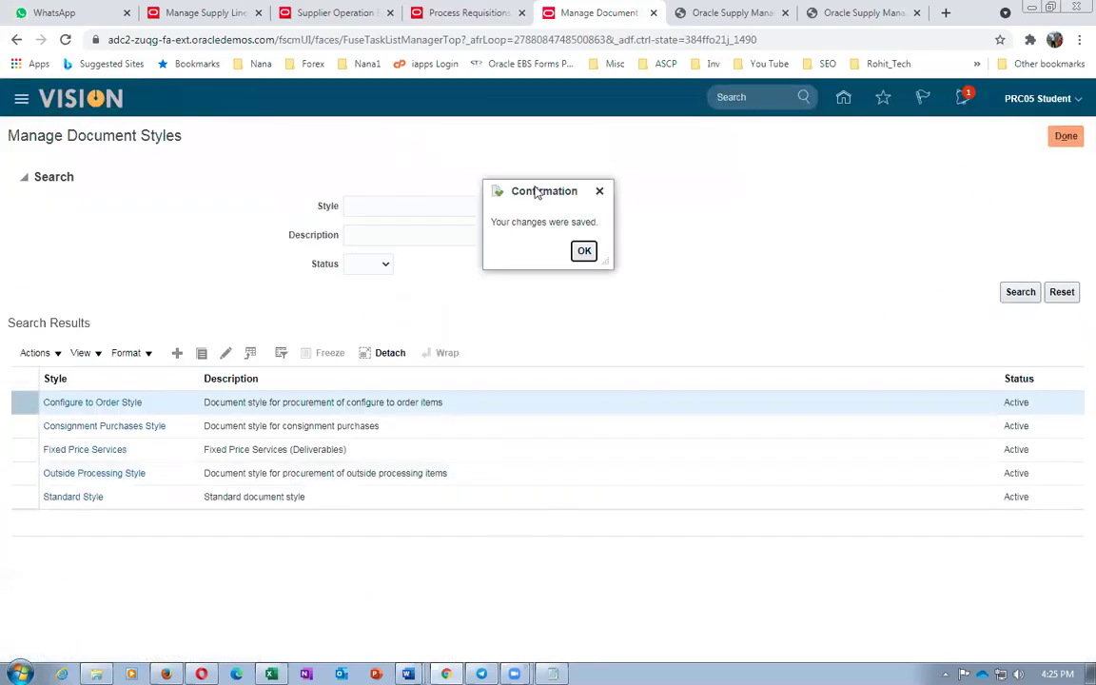
{"action": "left_click", "coordinate": [585, 251]}
Add the a01_Engraving_OSP_Item_1 line to Document Builder with style Tata OSP BPA and start creating the PO.
{"action": "left_click", "coordinate": [424, 13]}
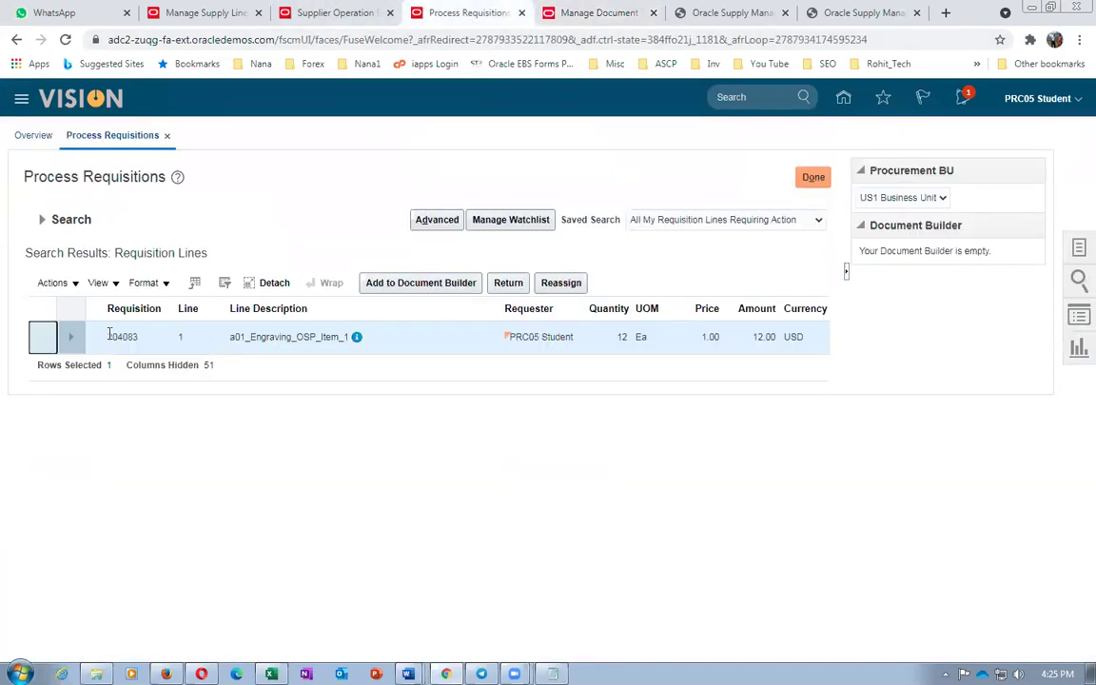
{"action": "left_click", "coordinate": [402, 282]}
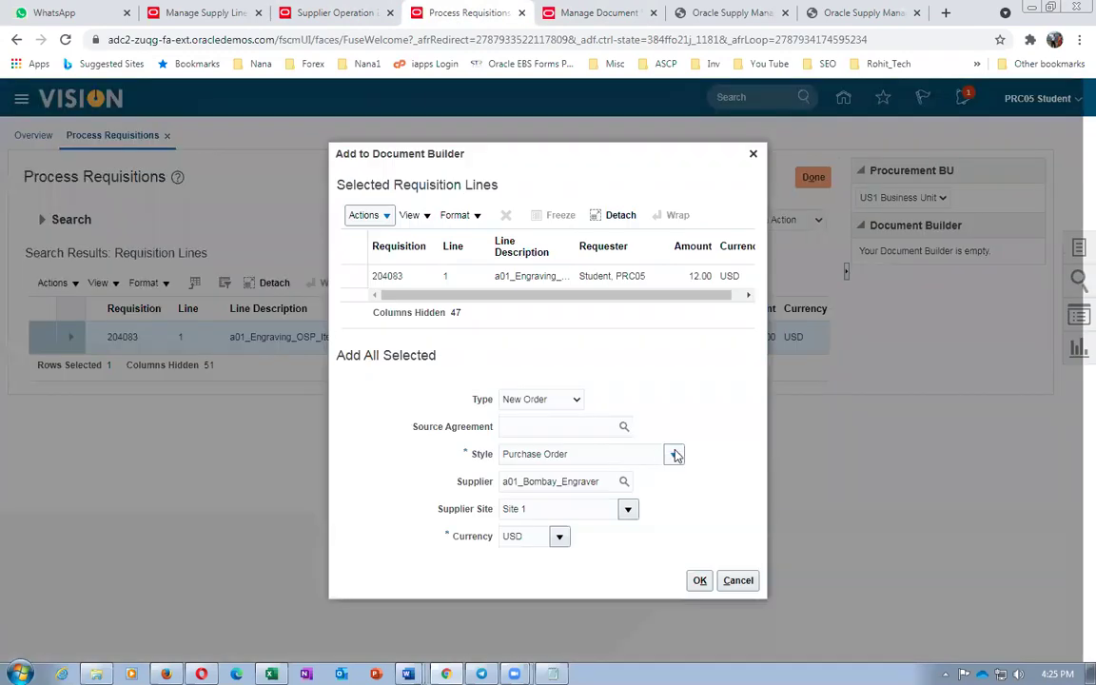
{"action": "left_click", "coordinate": [676, 455]}
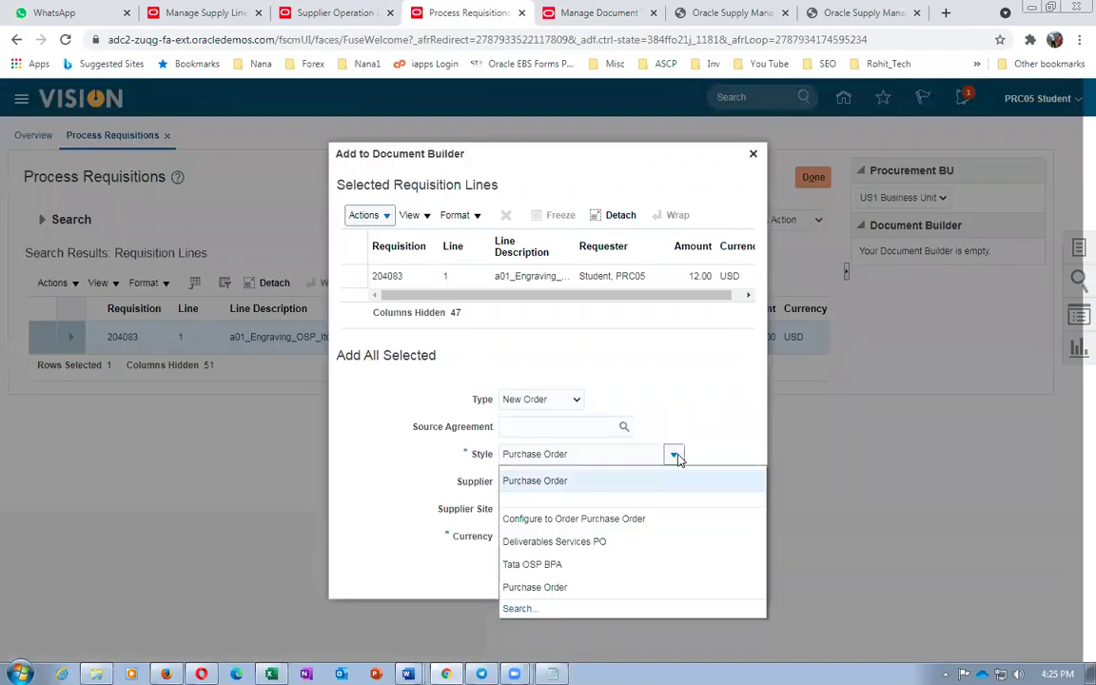
{"action": "left_click", "coordinate": [546, 570]}
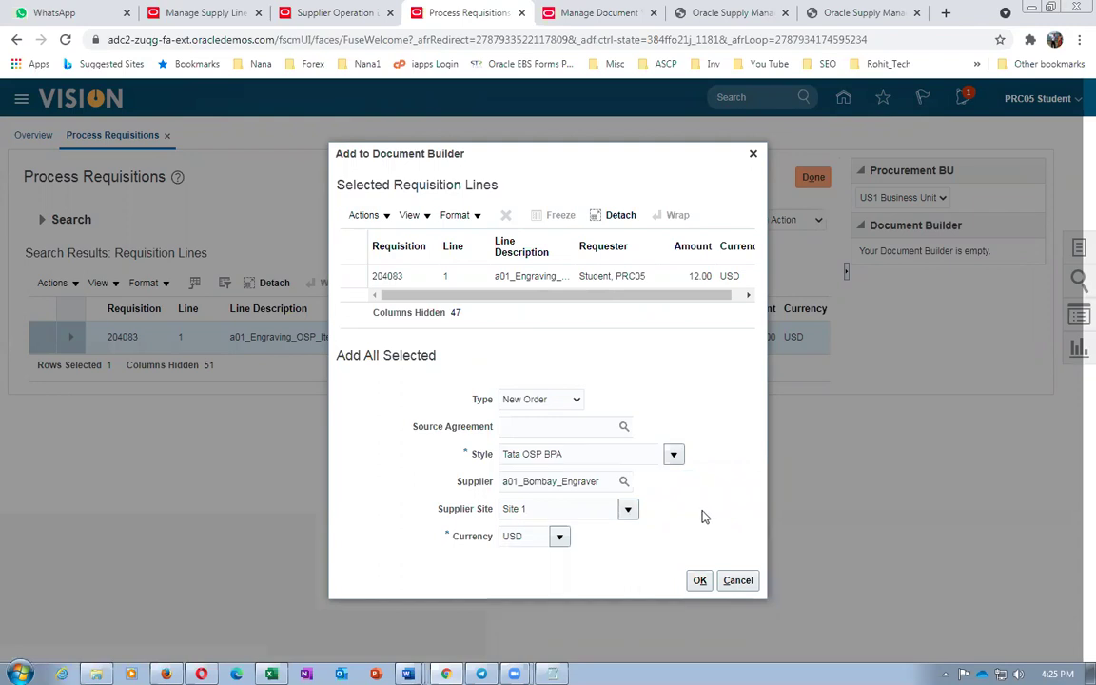
{"action": "left_click", "coordinate": [699, 581]}
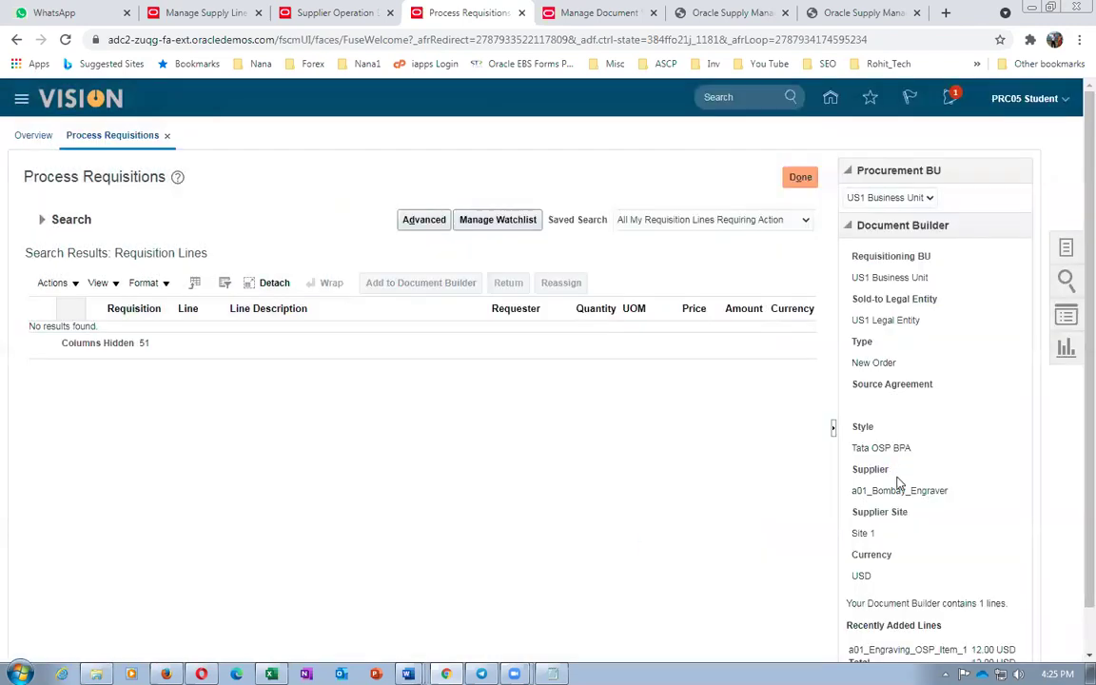
{"action": "scroll", "coordinate": [908, 499], "scroll_direction": "down", "scroll_amount": 1}
{"action": "left_click", "coordinate": [899, 633]}
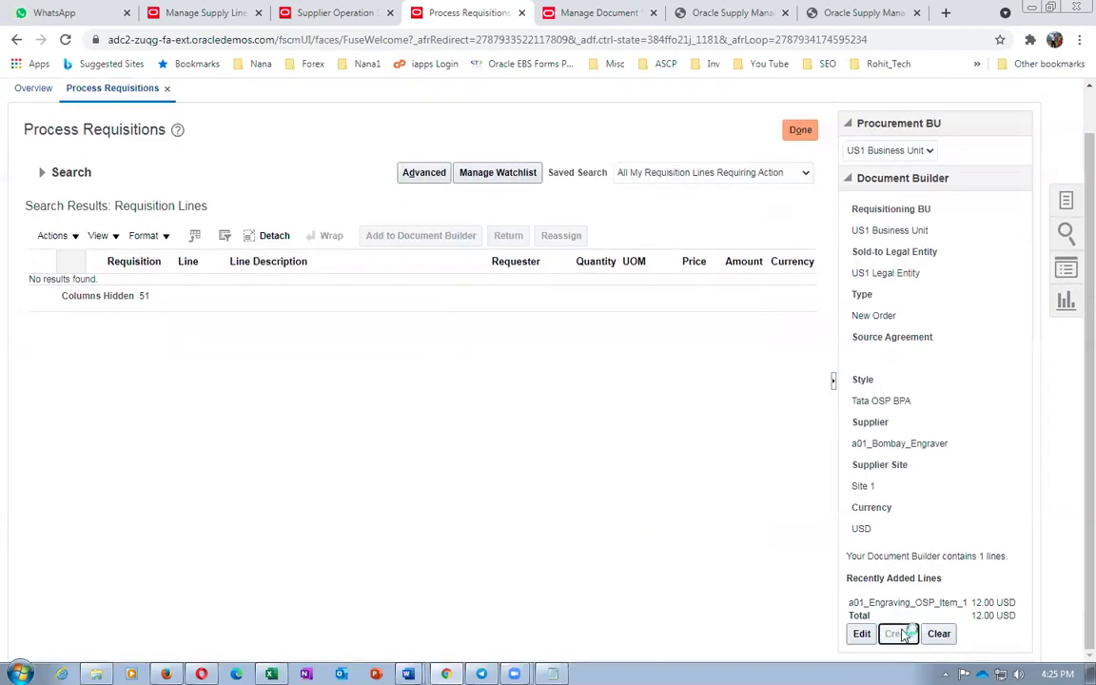
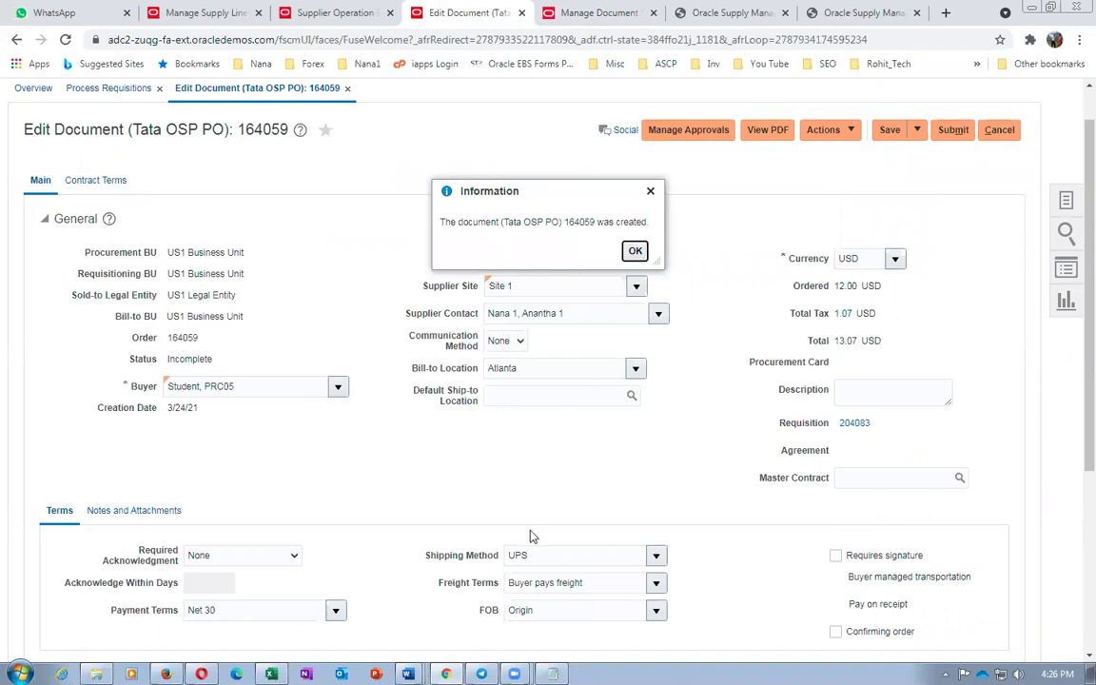
Record '164059 PO' in Notepad below 52272 BPA, then return to the PO page.
{"action": "left_click", "coordinate": [552, 673]}
{"action": "type", "text": "164059 PO"}
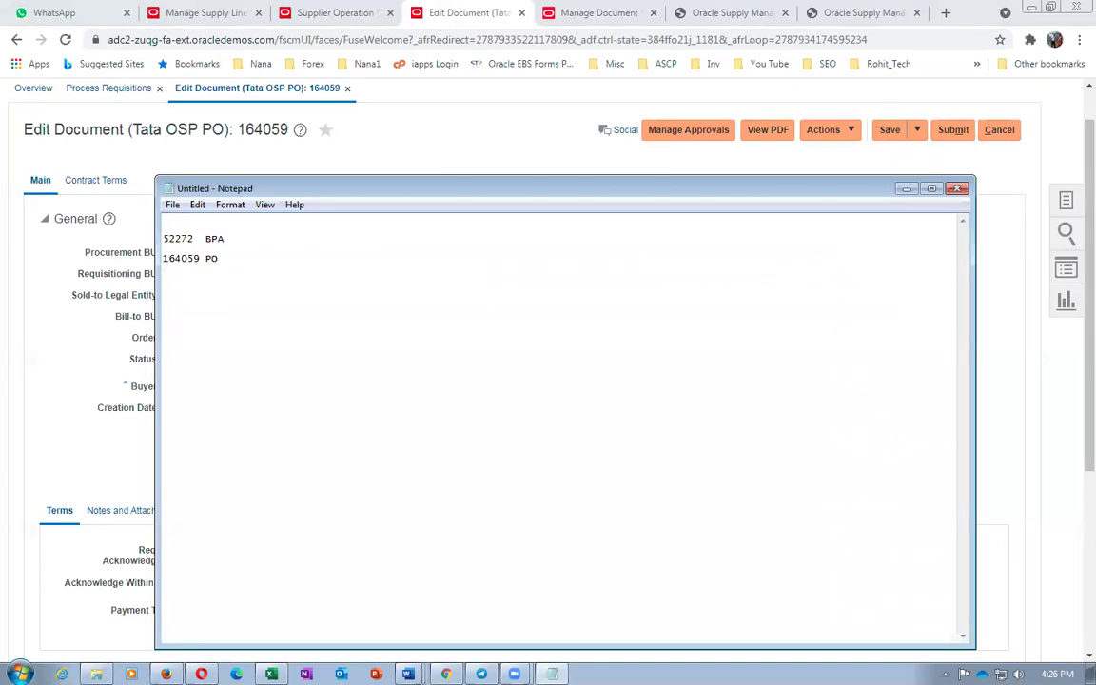
{"action": "left_click", "coordinate": [367, 134]}
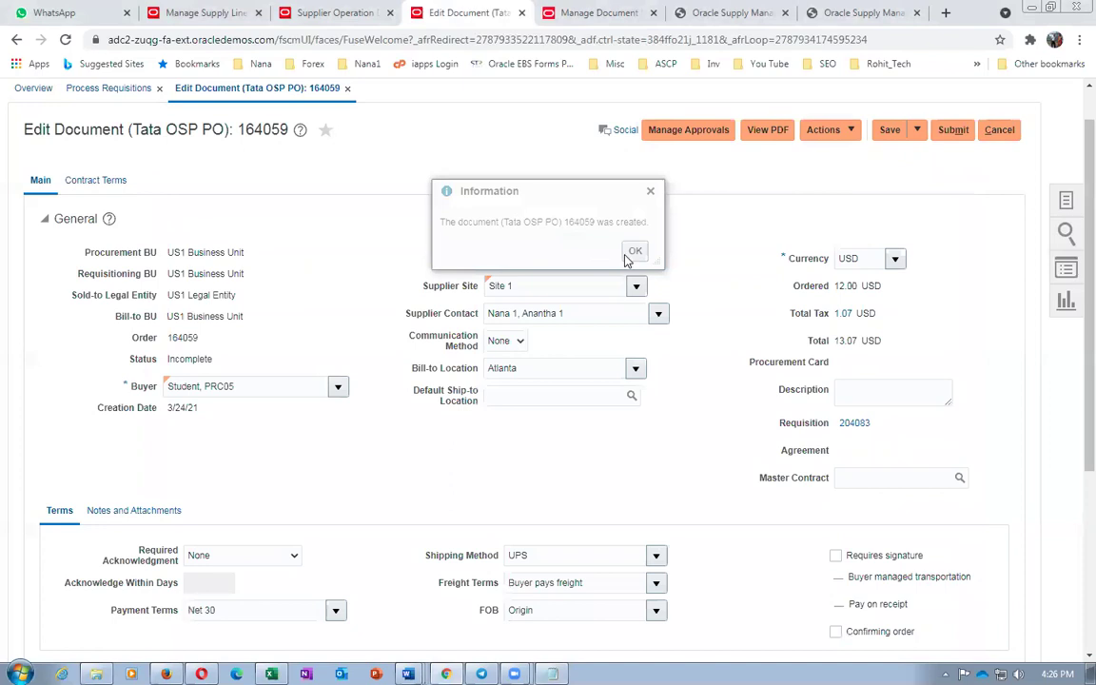
Dismiss the document-created notice, submit PO 164059, and acknowledge the confirmation.
{"action": "left_click", "coordinate": [634, 251]}
{"action": "left_click", "coordinate": [951, 177]}
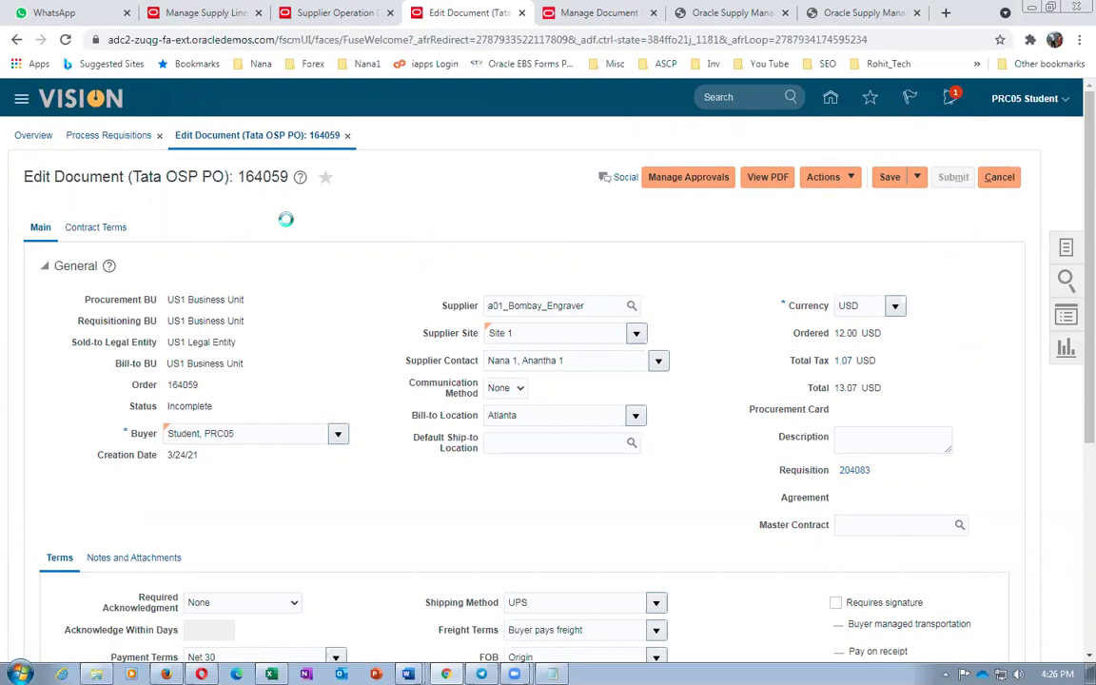
{"action": "left_click", "coordinate": [663, 249]}
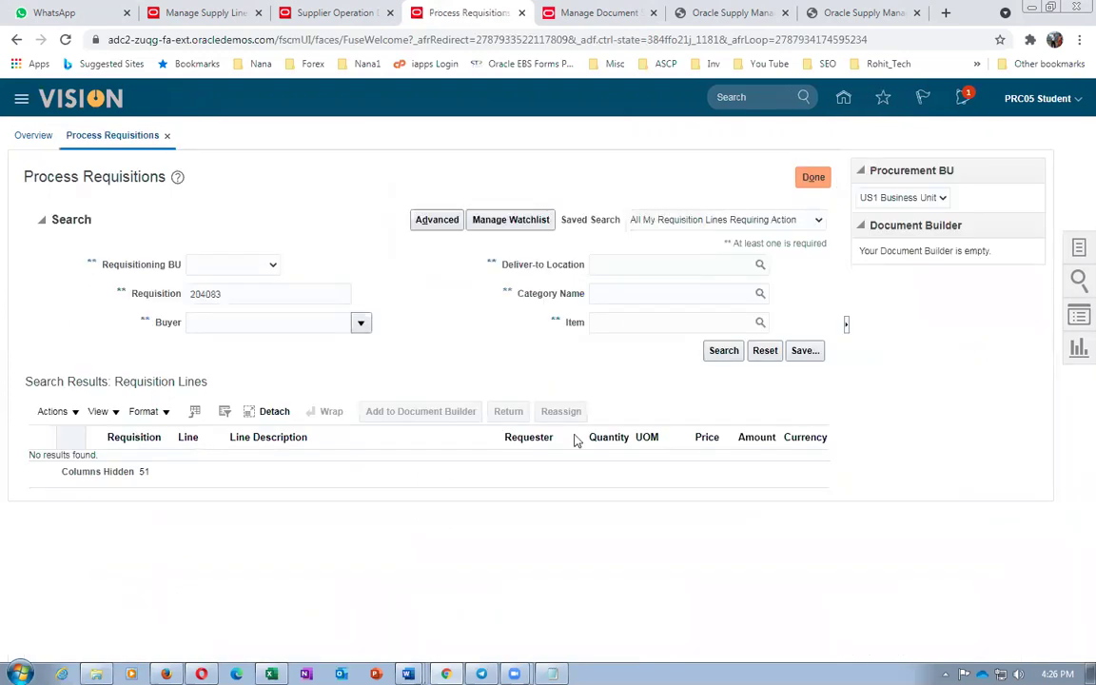
Review the MC_OSP_Fusion, Manufacturing_Collaboration, then Shipping instruction documents in Word.
{"action": "mouse_move", "coordinate": [407, 674]}
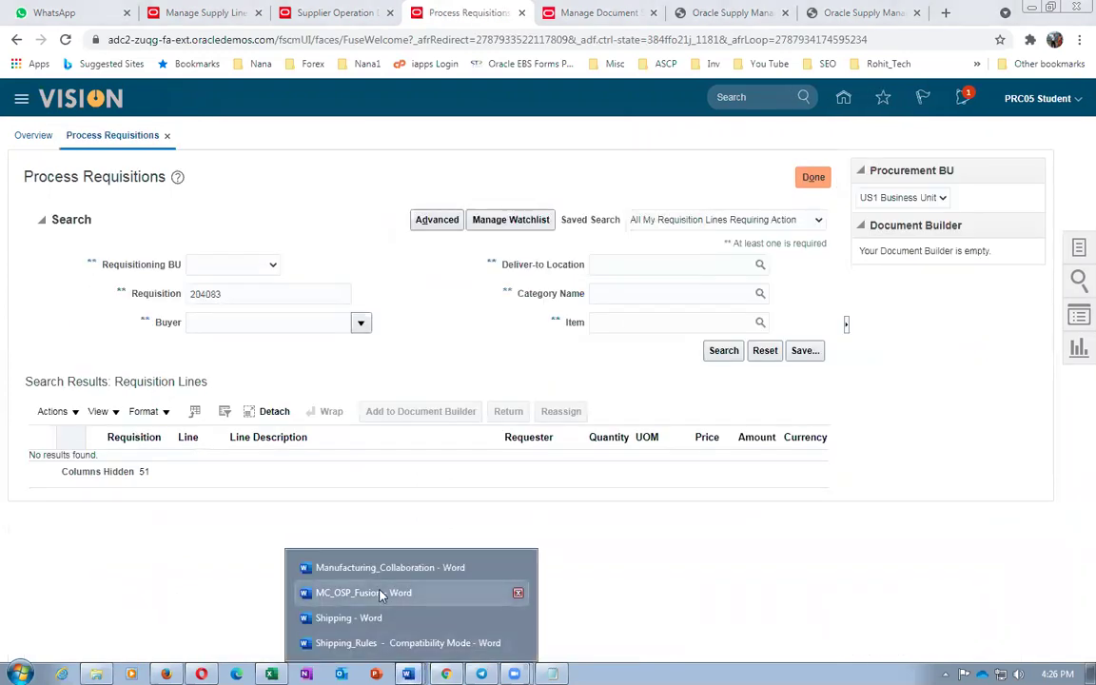
{"action": "left_click", "coordinate": [380, 595]}
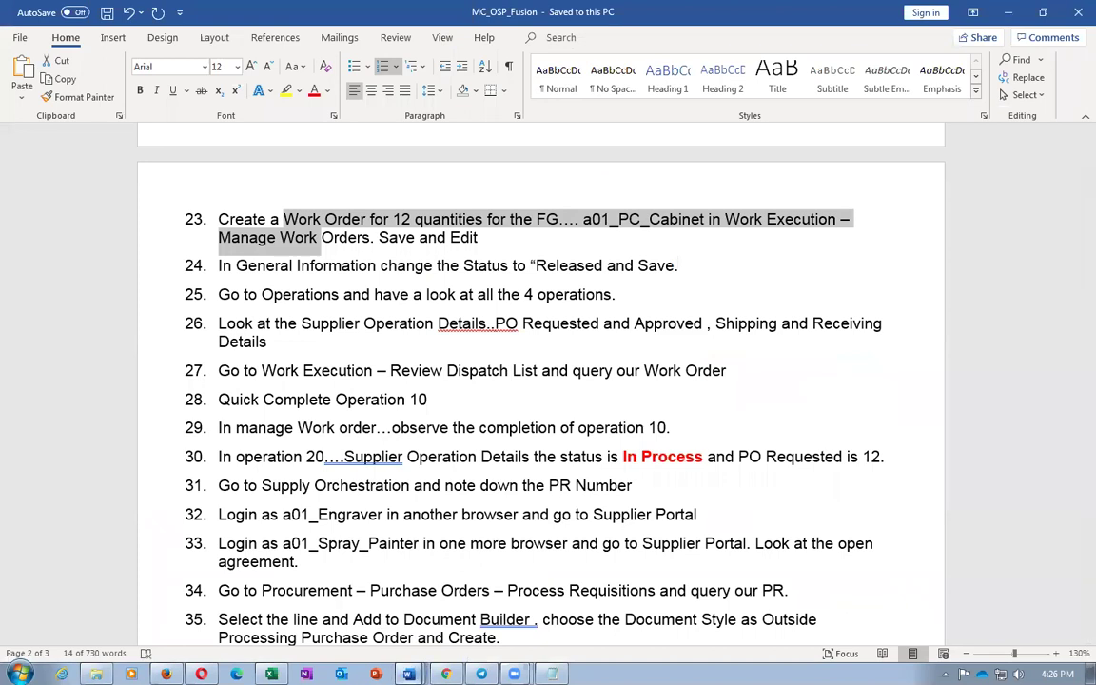
{"action": "left_click", "coordinate": [380, 567]}
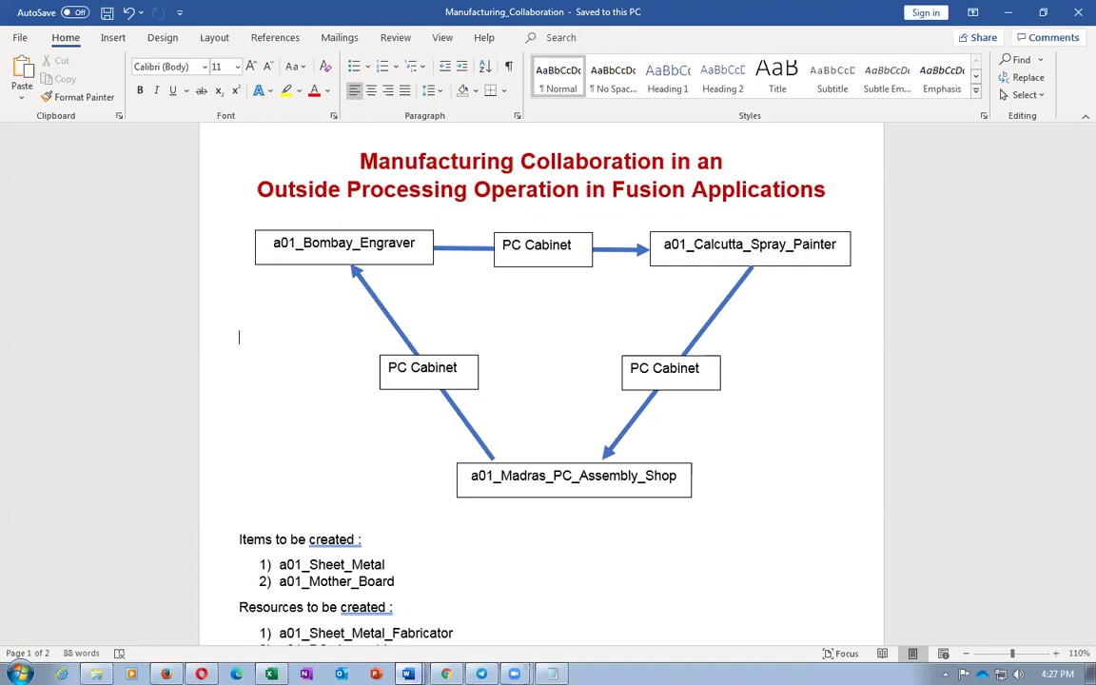
{"action": "mouse_move", "coordinate": [407, 673]}
{"action": "left_click", "coordinate": [360, 620]}
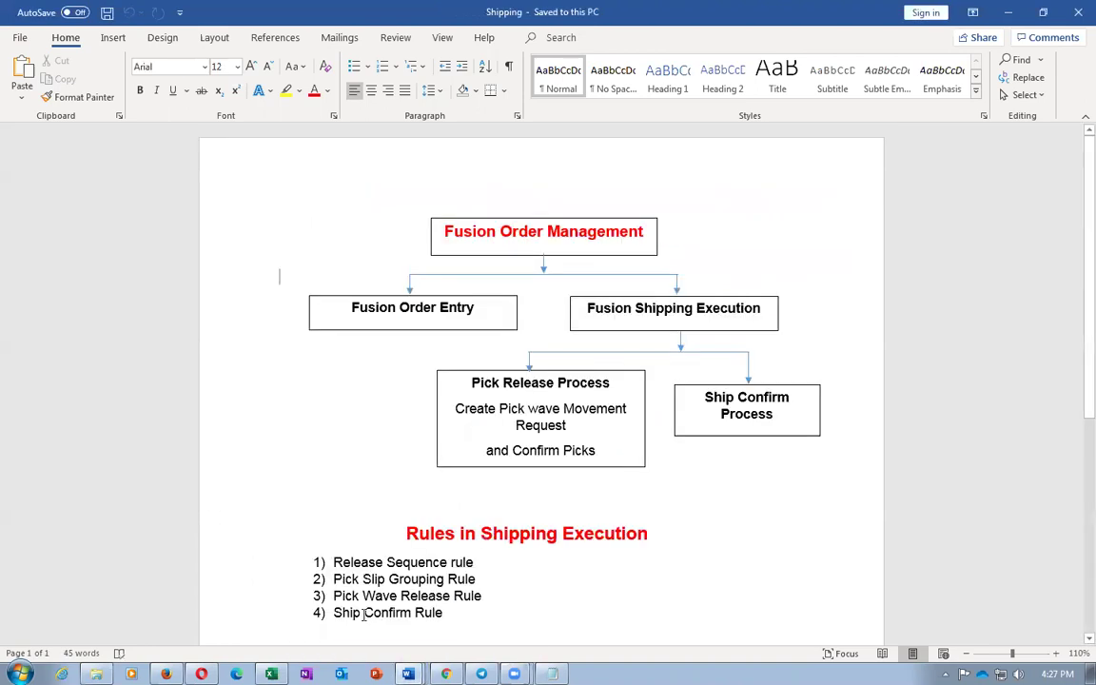
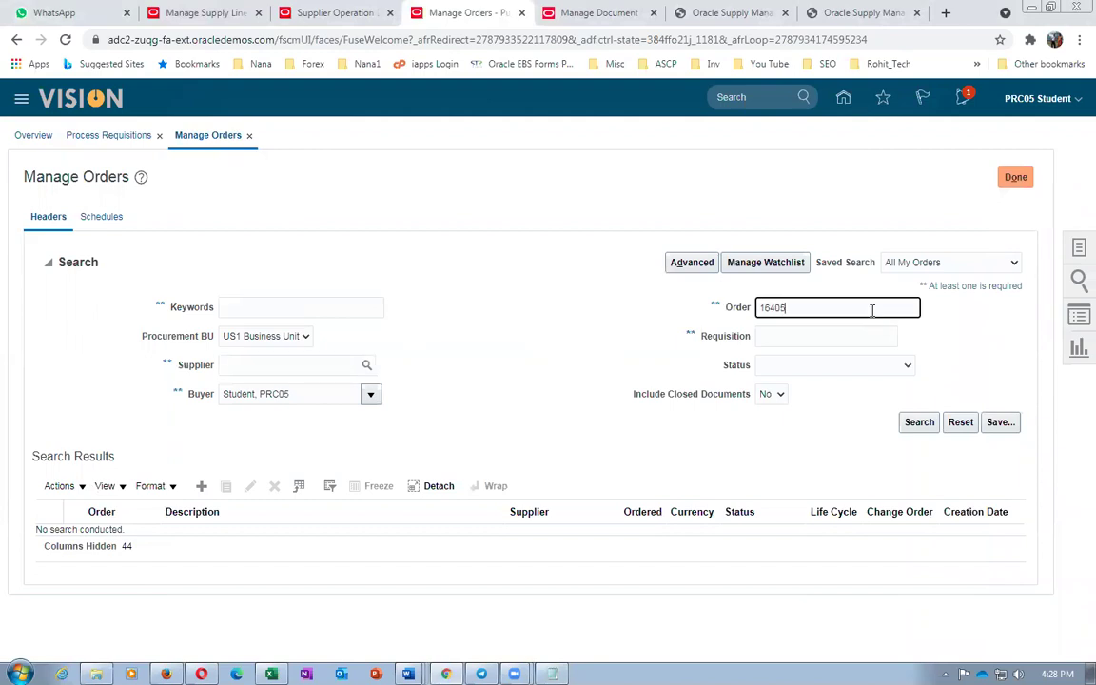
Search for purchase order 164059, close Manage Orders, and return to the work order.
{"action": "left_click", "coordinate": [928, 424]}
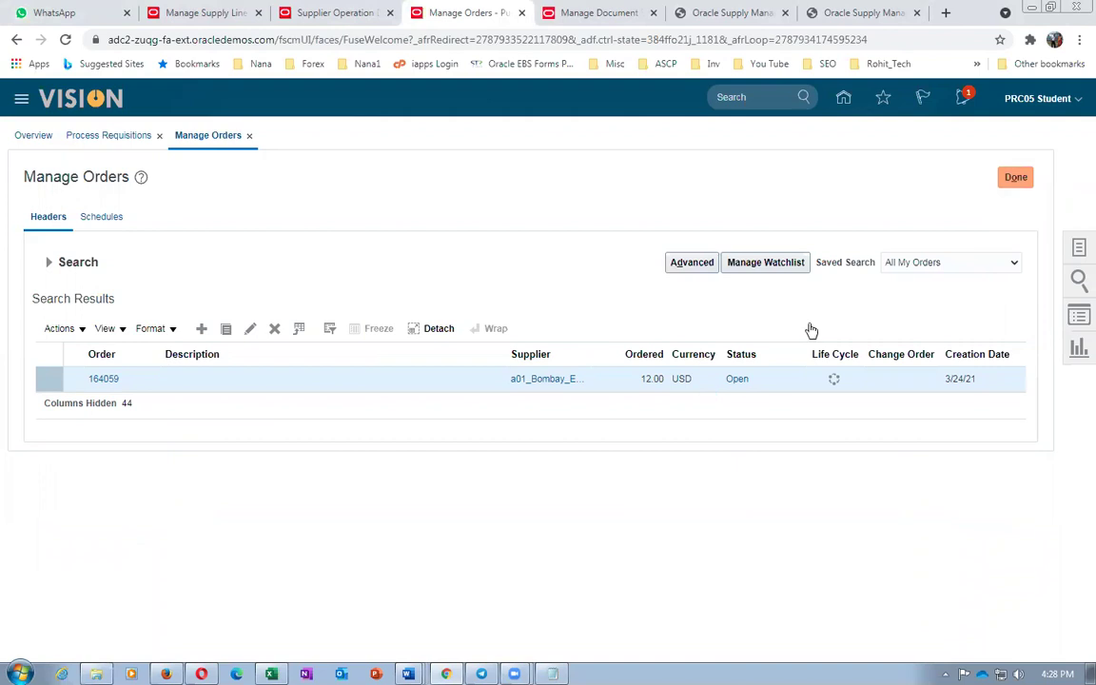
{"action": "left_click", "coordinate": [1016, 177]}
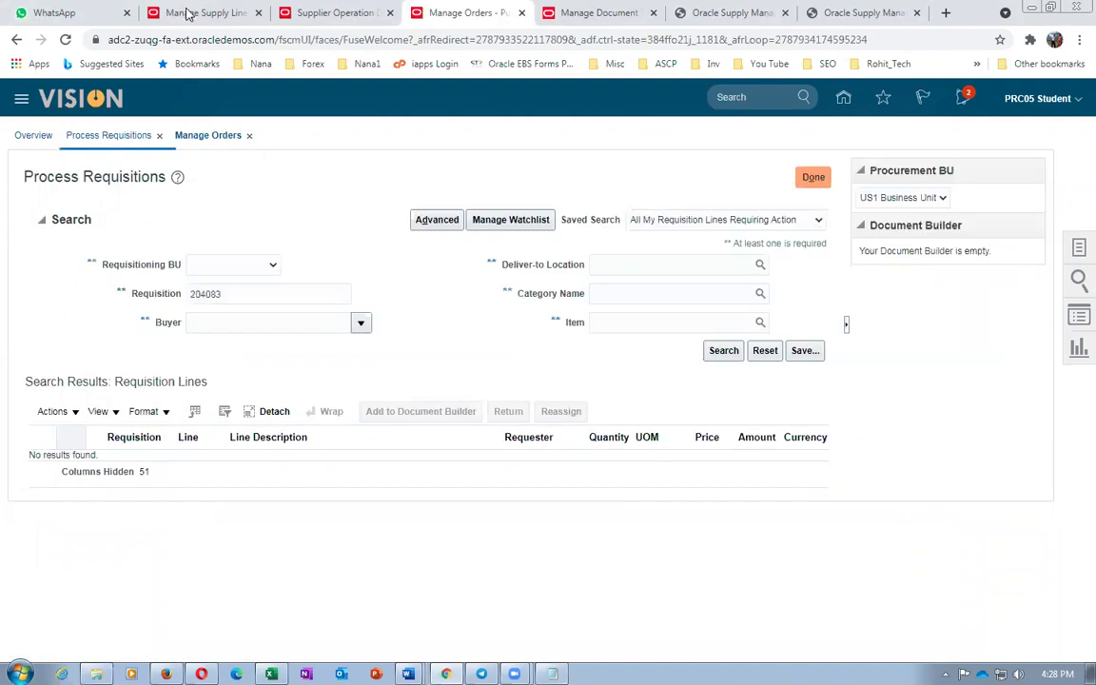
{"action": "left_click", "coordinate": [177, 19]}
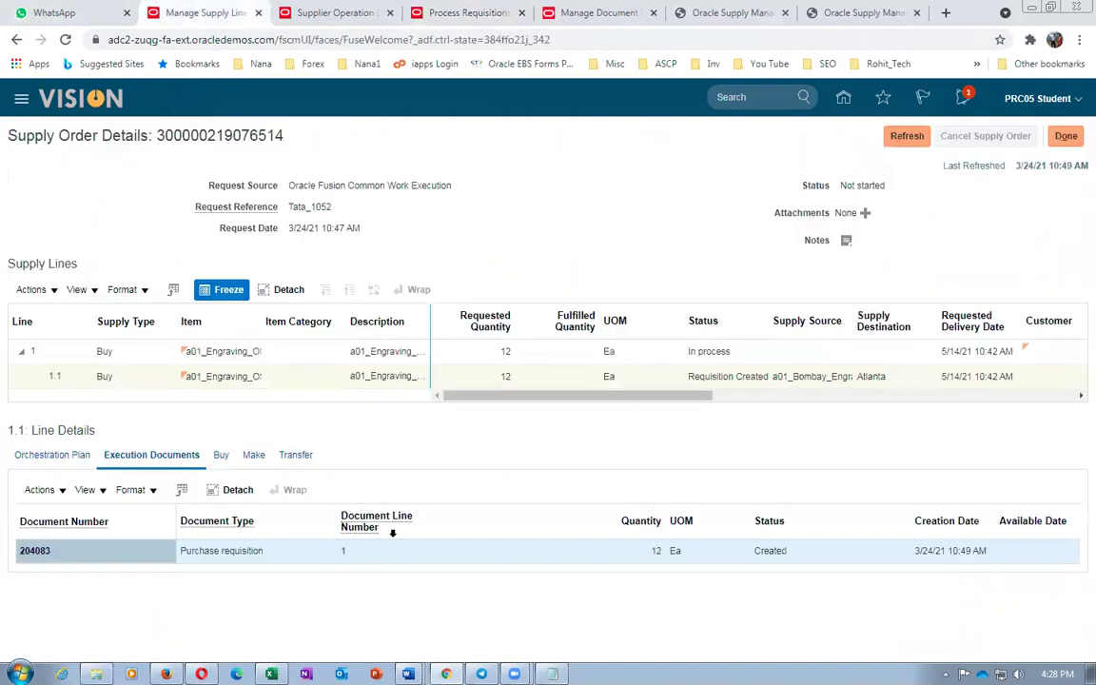
{"action": "left_click", "coordinate": [330, 17]}
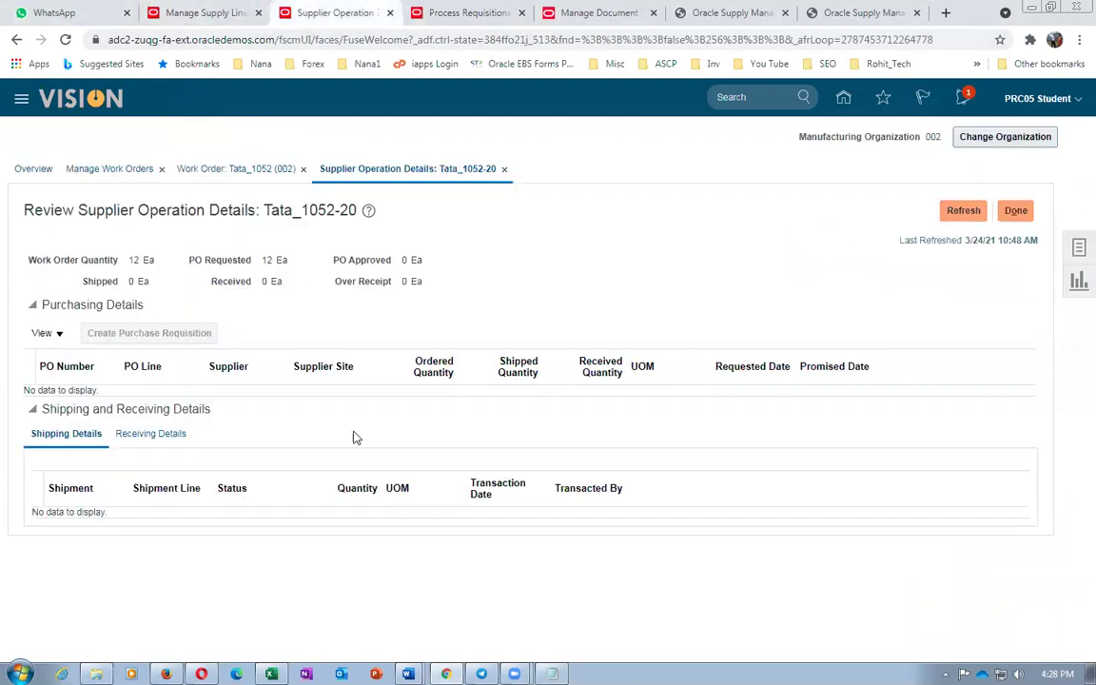
{"action": "left_click", "coordinate": [1016, 210]}
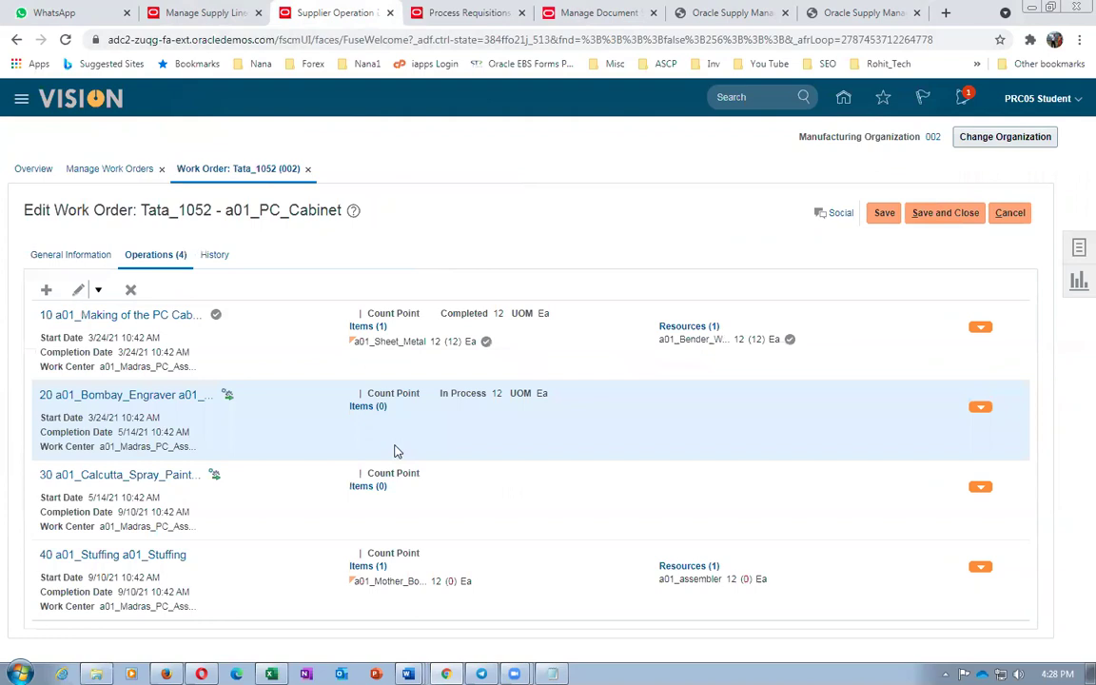
Reopen Supplier Operation Details for operation 20, which lists PO 164059 for 12 Ea.
{"action": "left_click", "coordinate": [980, 409]}
{"action": "left_click", "coordinate": [897, 449]}
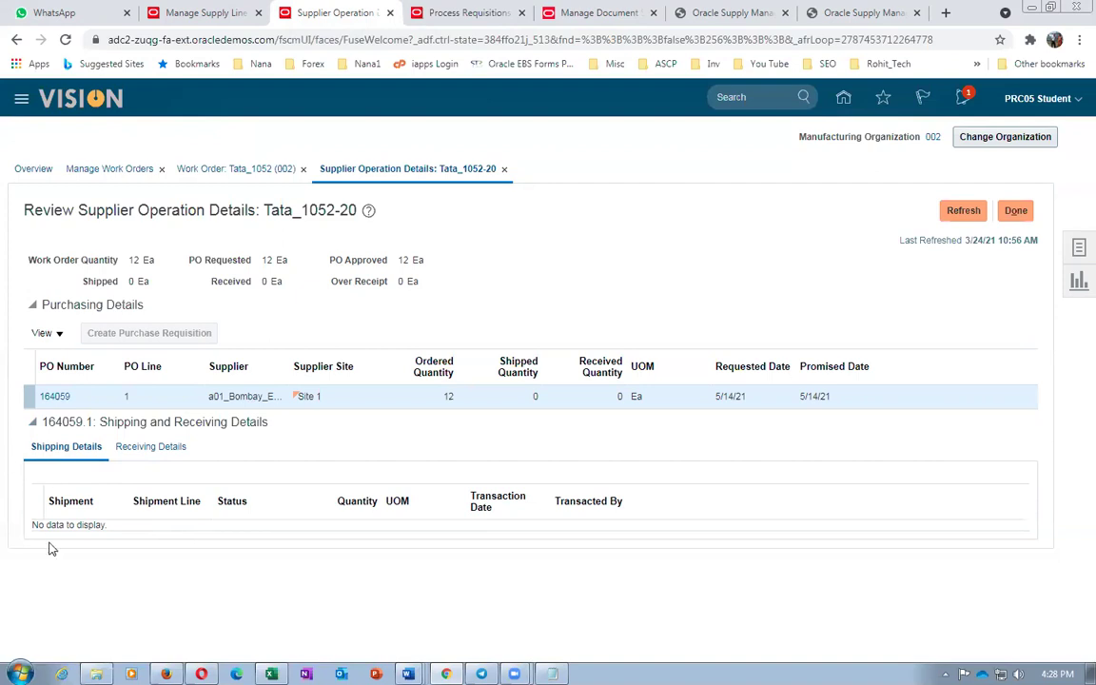
{"action": "left_click", "coordinate": [458, 13]}
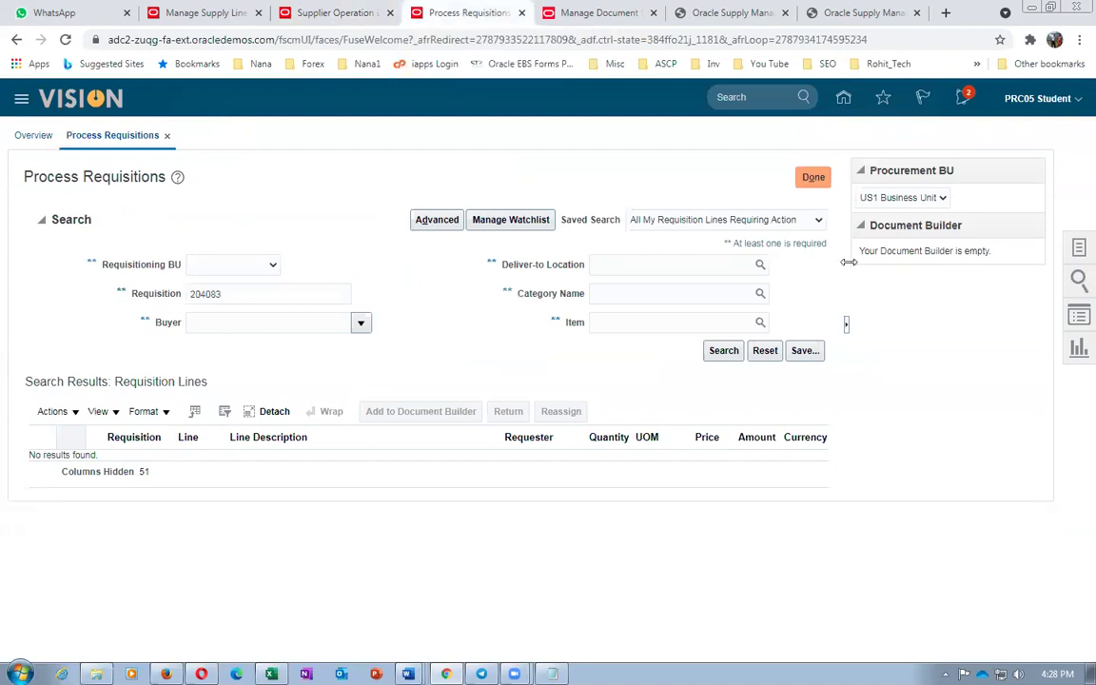
Open Inventory Management and refresh Supply Order Details to show purchase order 164059.
{"action": "left_click", "coordinate": [842, 97]}
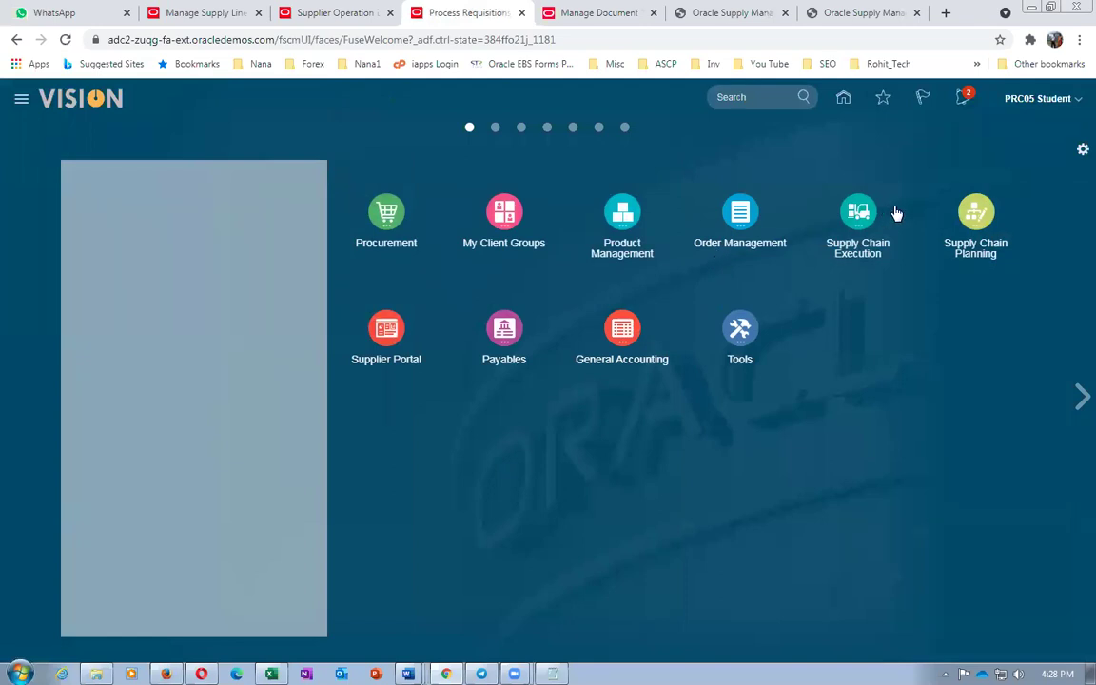
{"action": "left_click", "coordinate": [874, 217]}
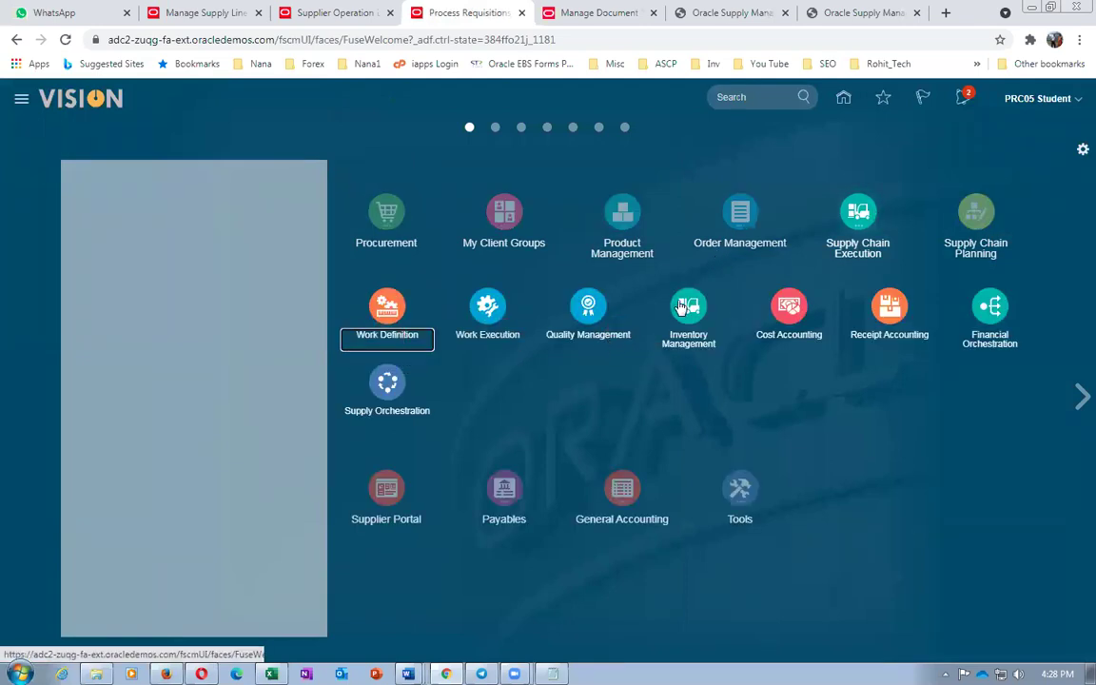
{"action": "left_click", "coordinate": [1008, 354]}
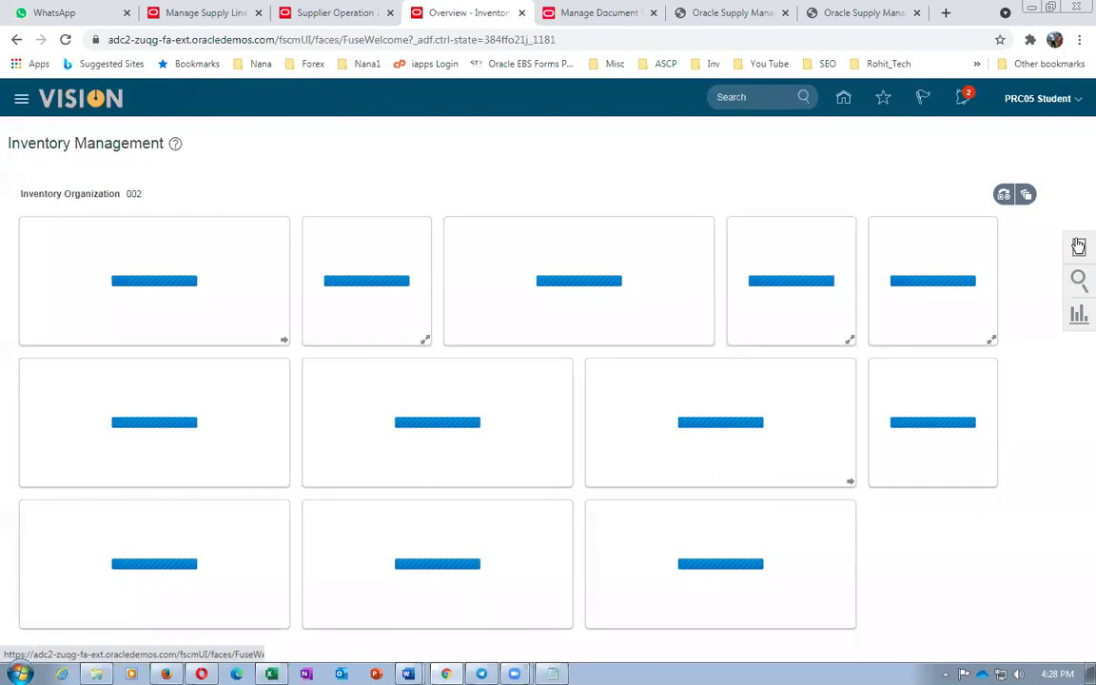
{"action": "left_click", "coordinate": [1079, 246]}
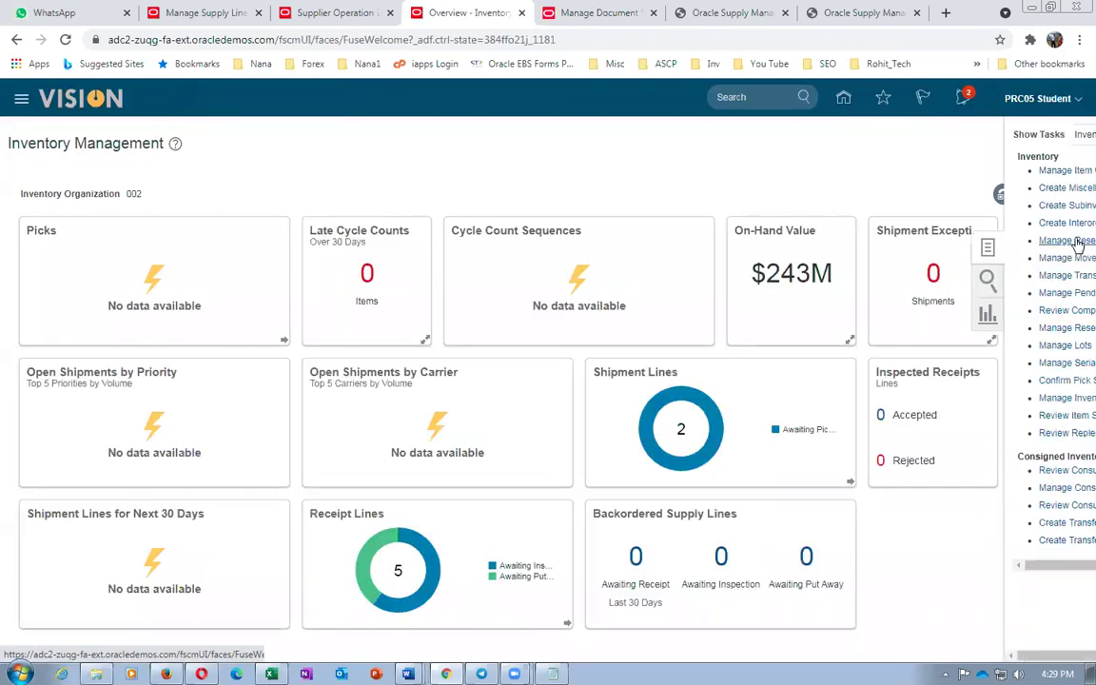
{"action": "left_click", "coordinate": [177, 13]}
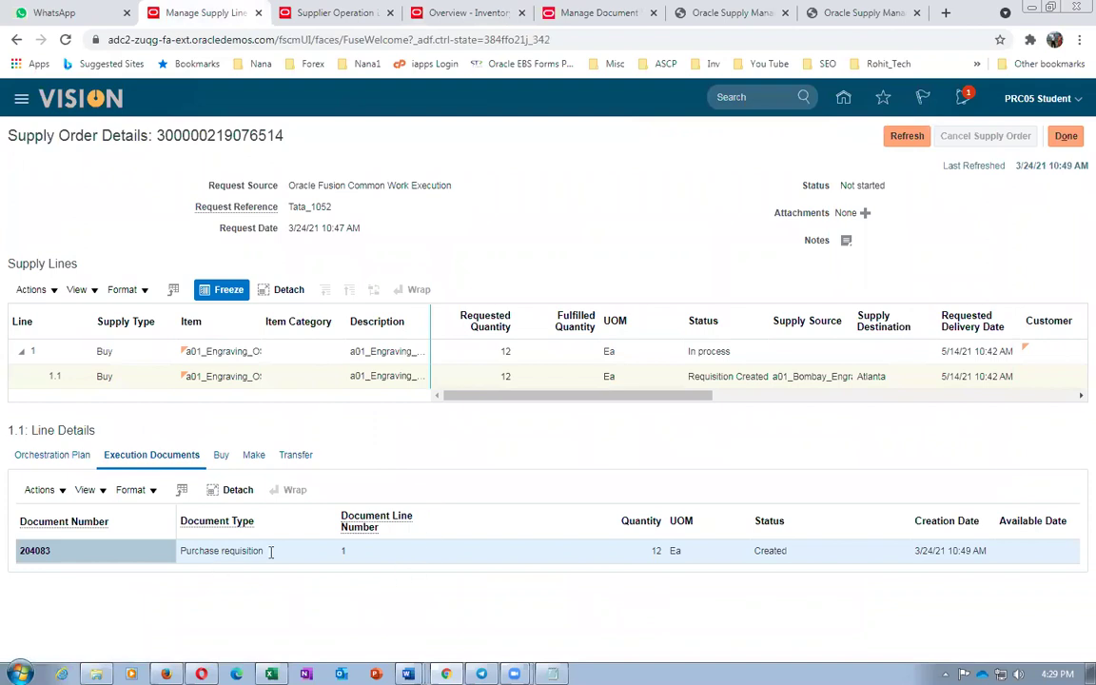
{"action": "left_click", "coordinate": [906, 136]}
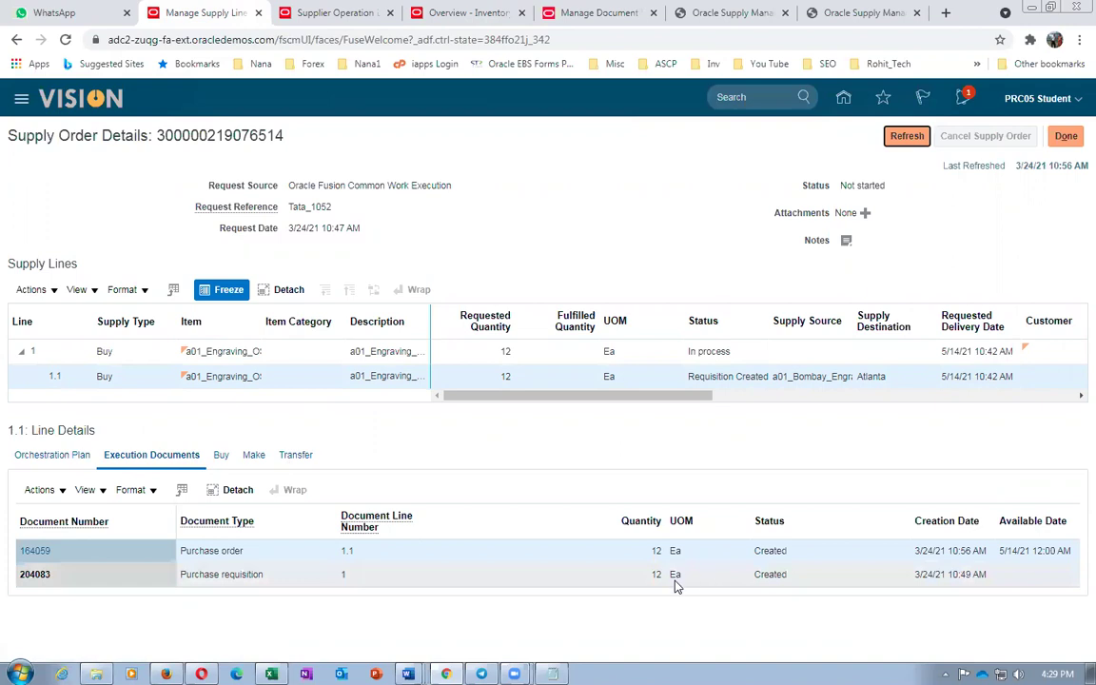
Open Manage Shipment Lines from the Shipments tasks for organization 002.
{"action": "left_click", "coordinate": [709, 14]}
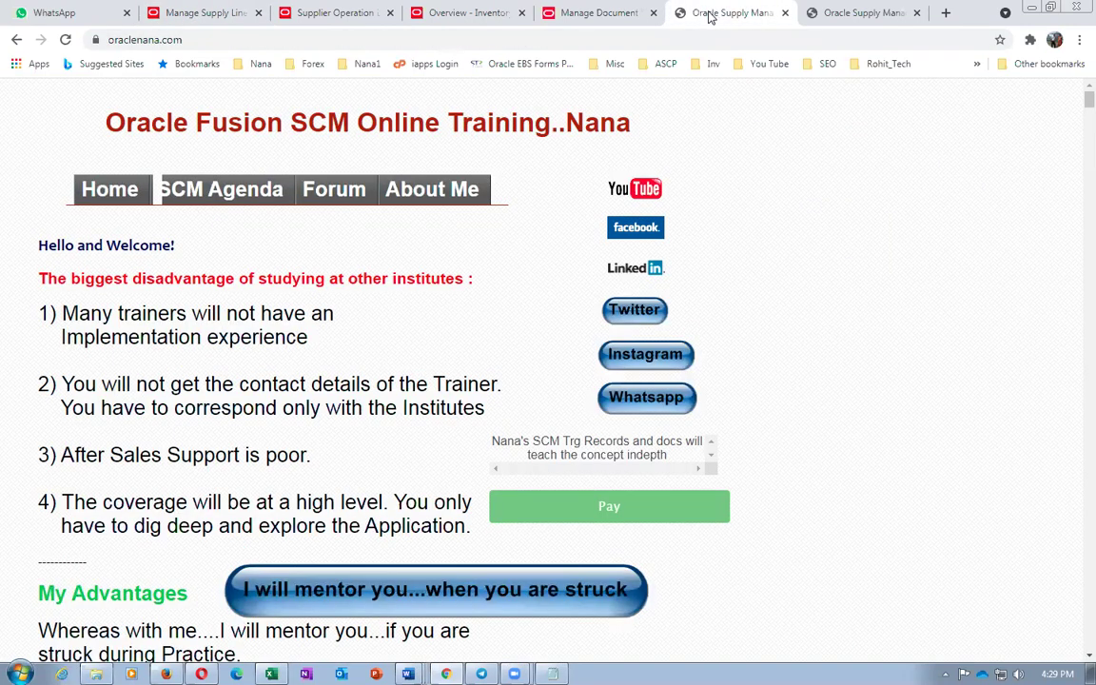
{"action": "left_click", "coordinate": [558, 13]}
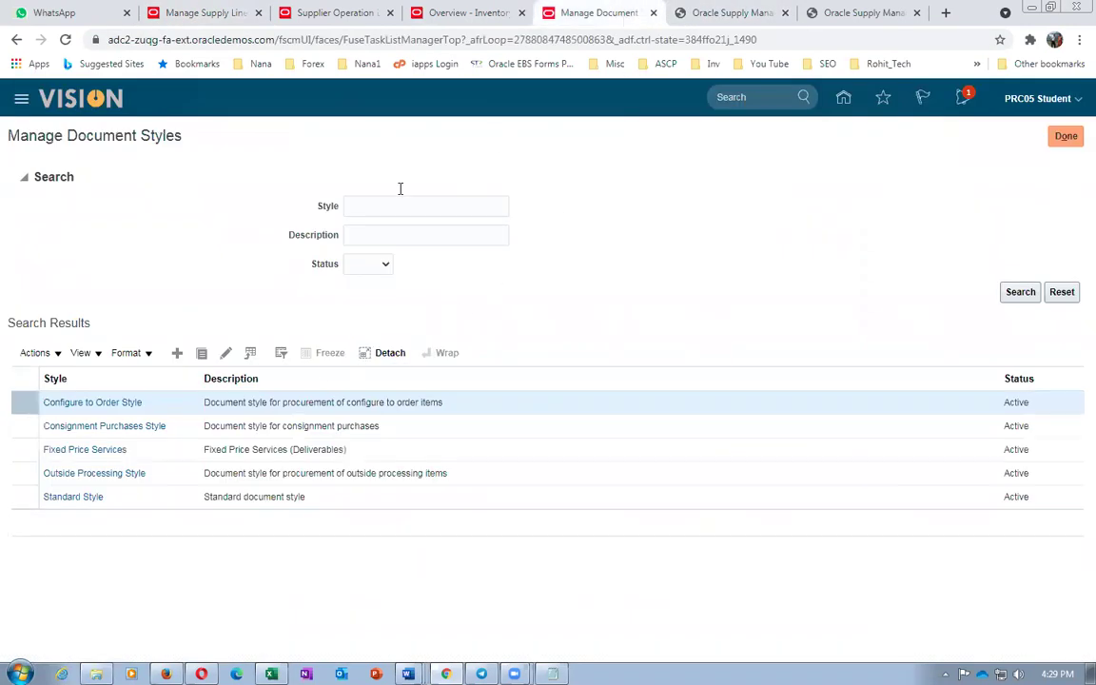
{"action": "left_click", "coordinate": [419, 13]}
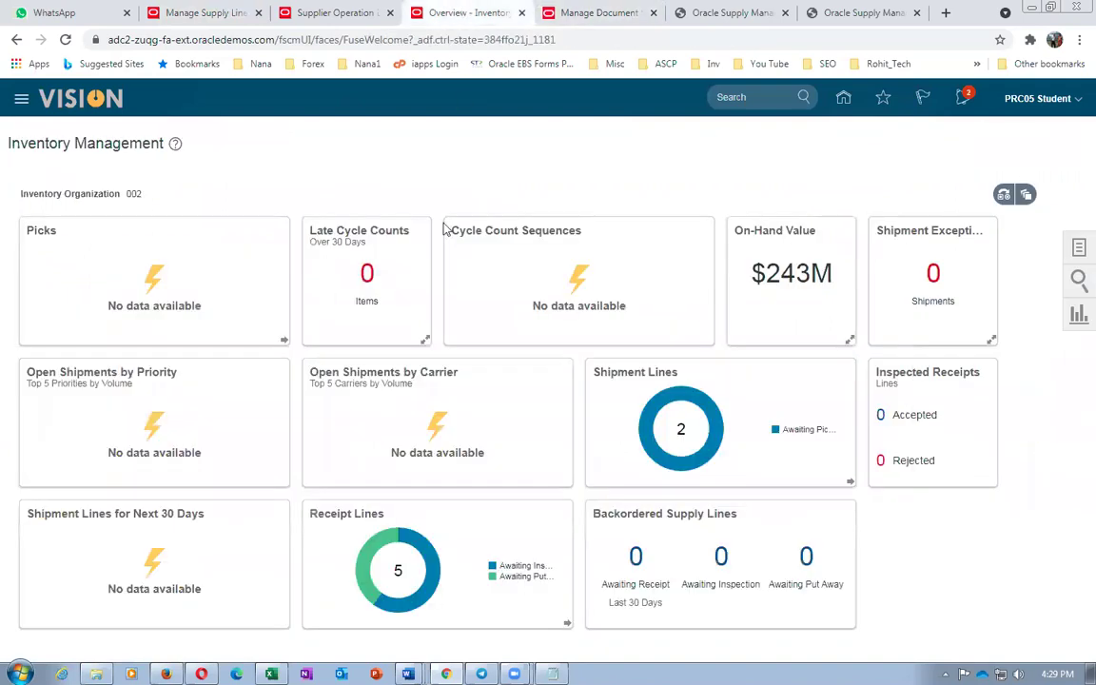
{"action": "left_click", "coordinate": [1078, 250]}
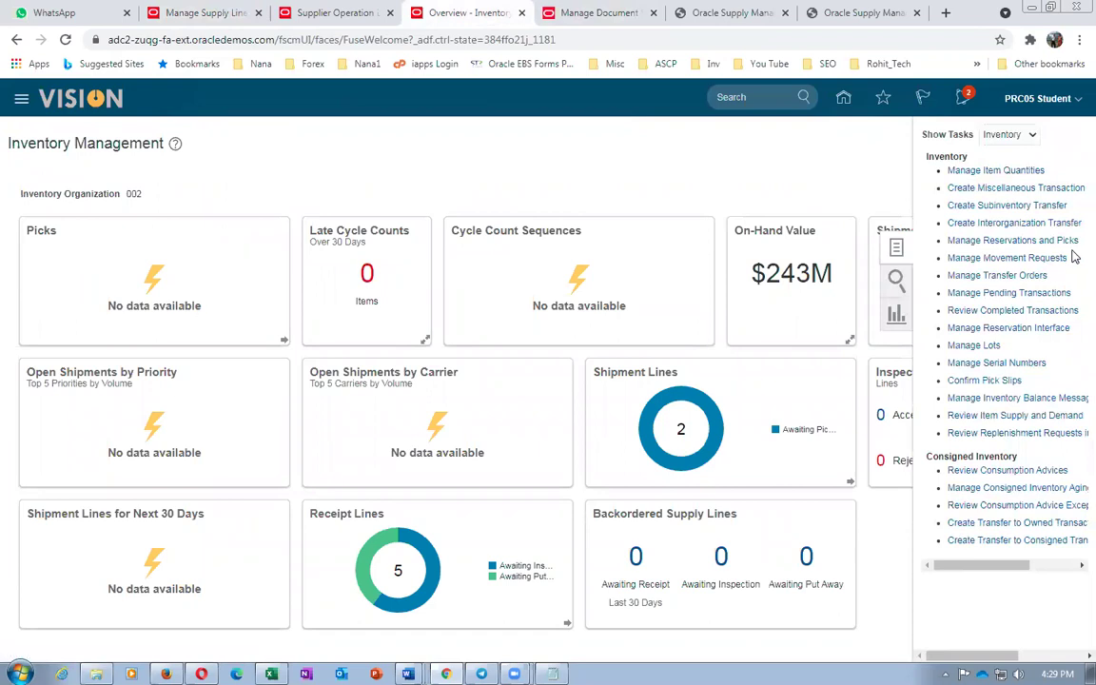
{"action": "left_click", "coordinate": [1006, 136]}
{"action": "left_click", "coordinate": [1002, 174]}
{"action": "left_click", "coordinate": [961, 193]}
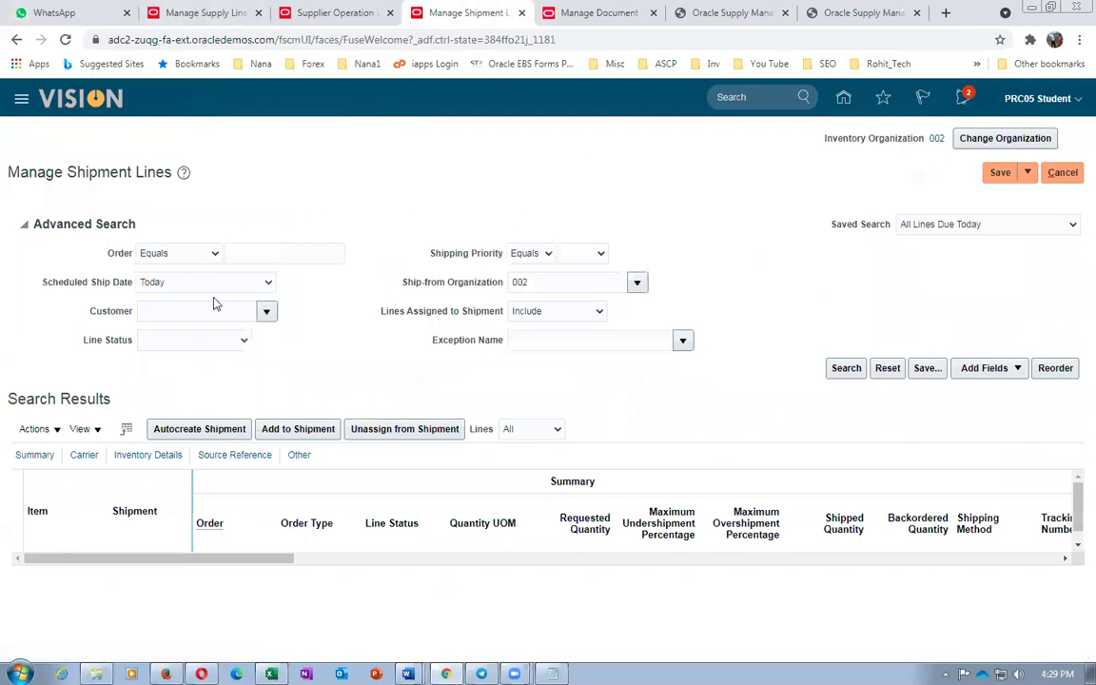
Search shipment lines for order tata_1052.
{"action": "left_click", "coordinate": [267, 253]}
{"action": "type", "text": "tata_105"}
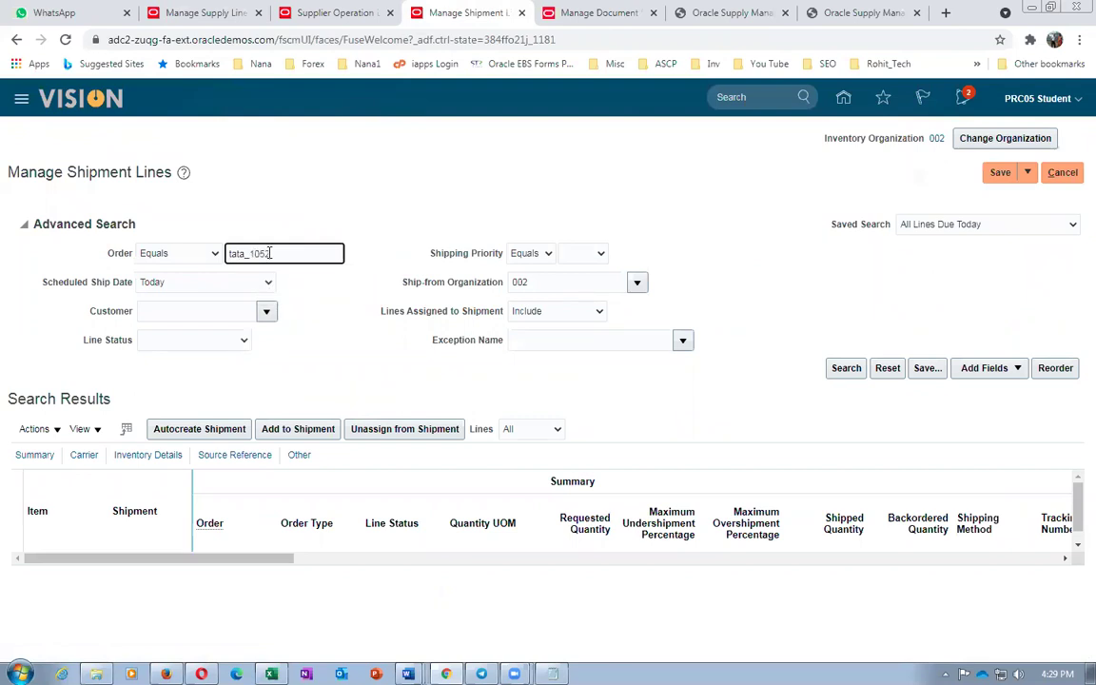
{"action": "key", "text": "Tab"}
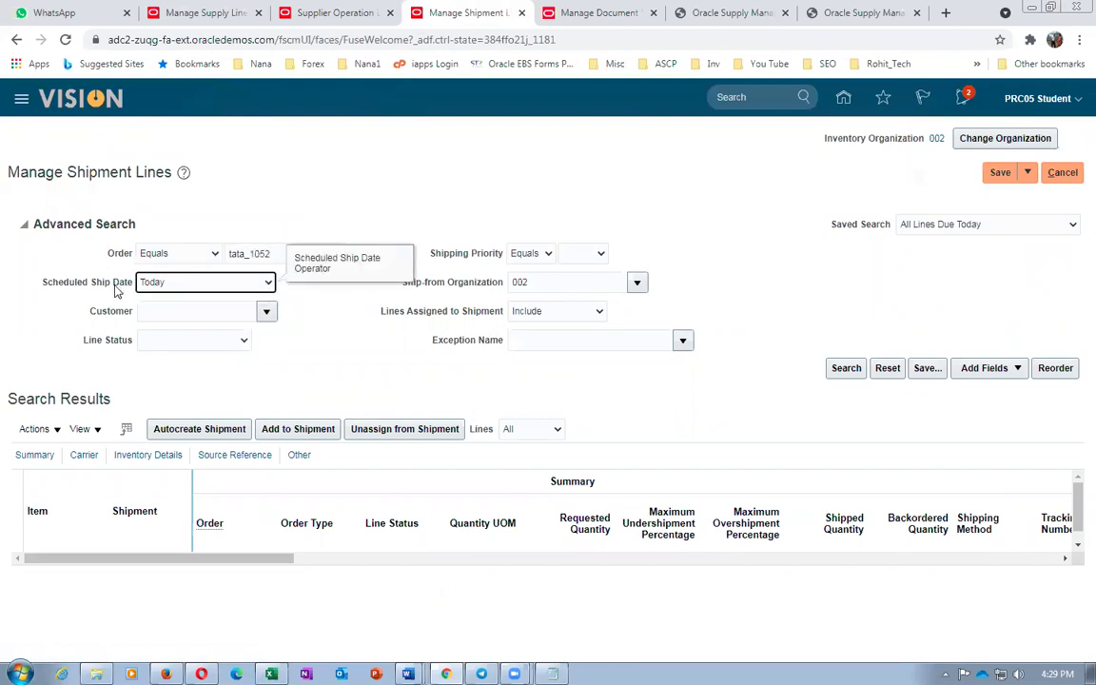
{"action": "left_click", "coordinate": [853, 375]}
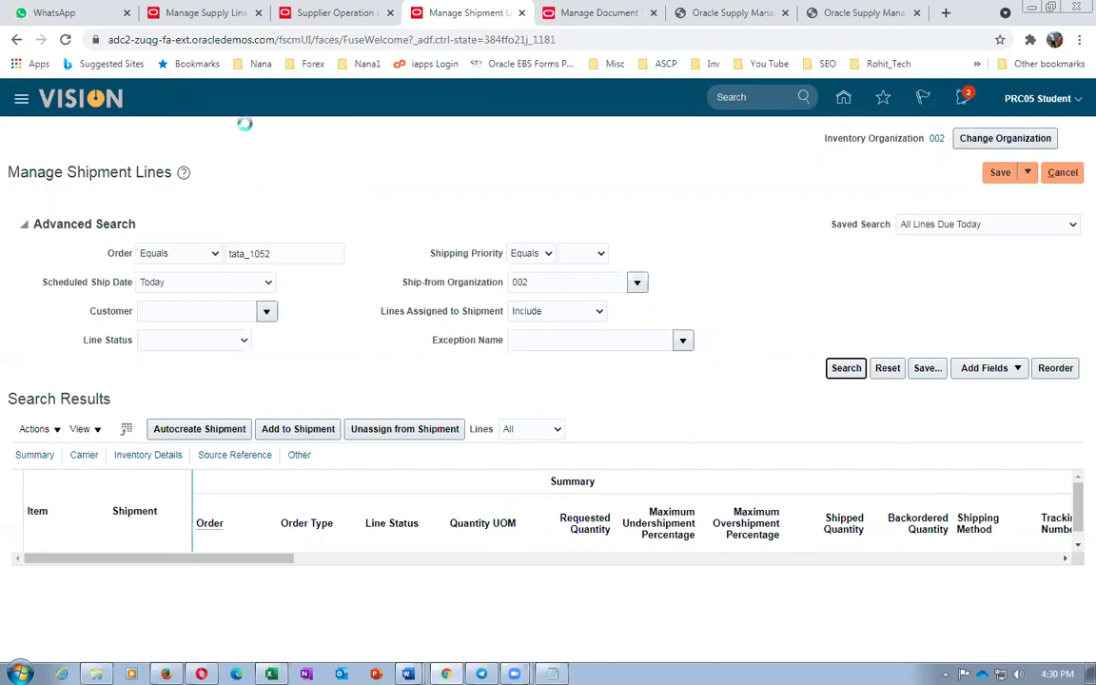
Check the Staged a01_Engraving_OSP_Item_1 line, then bring up the Shipping Word document.
{"action": "left_click", "coordinate": [214, 17]}
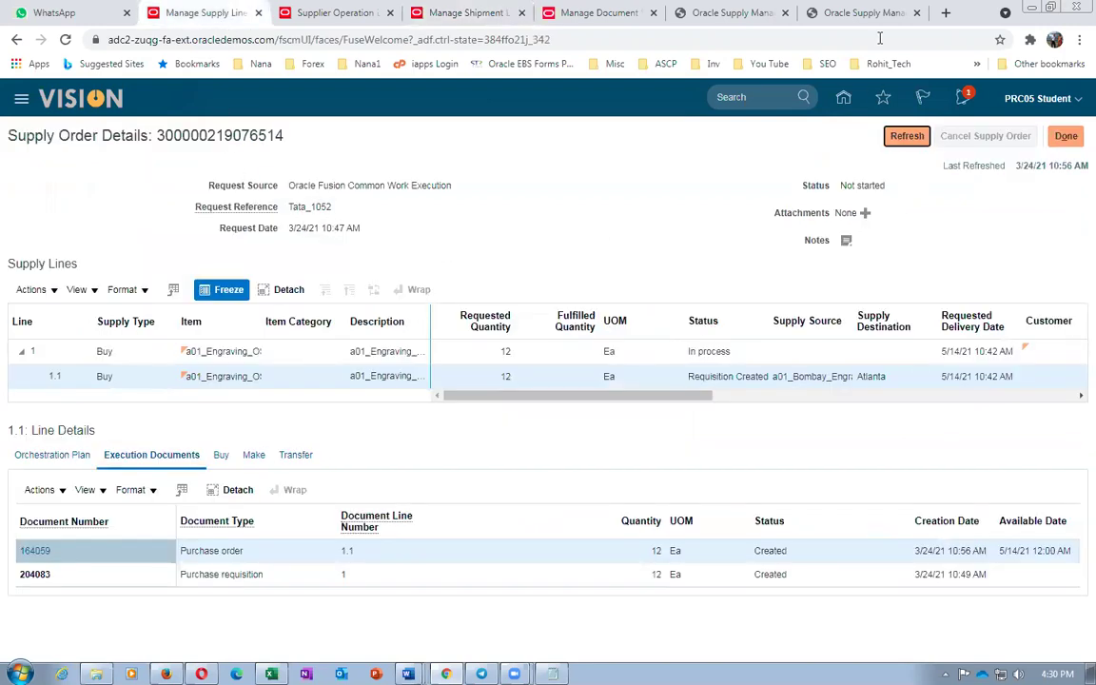
{"action": "left_click", "coordinate": [821, 13]}
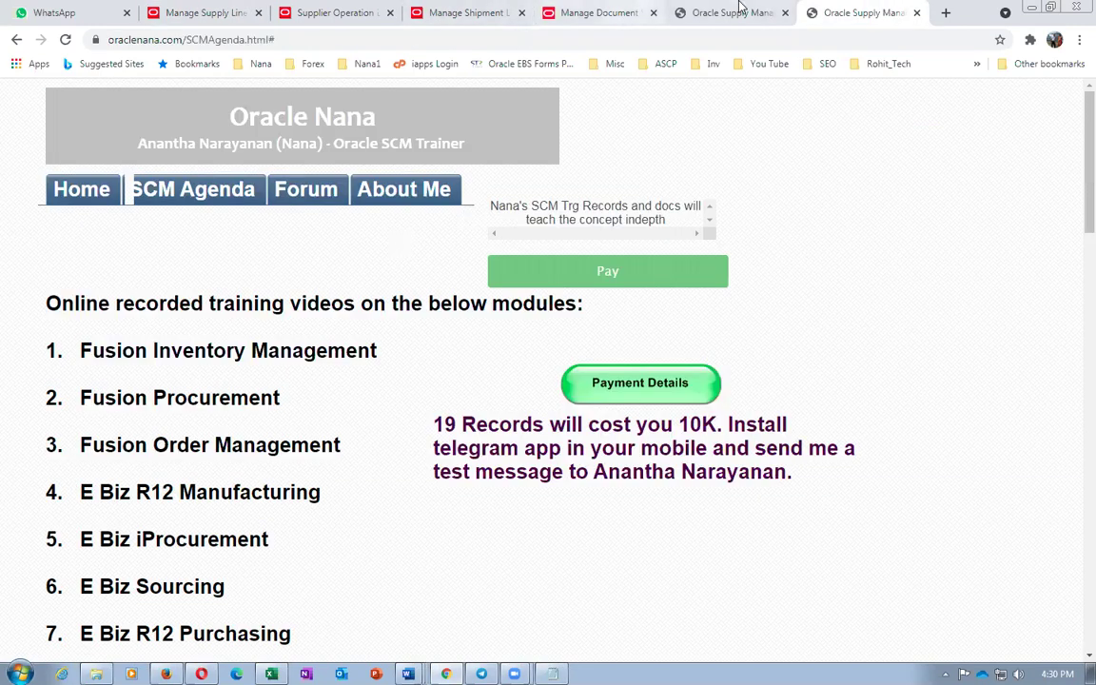
{"action": "left_click", "coordinate": [566, 12]}
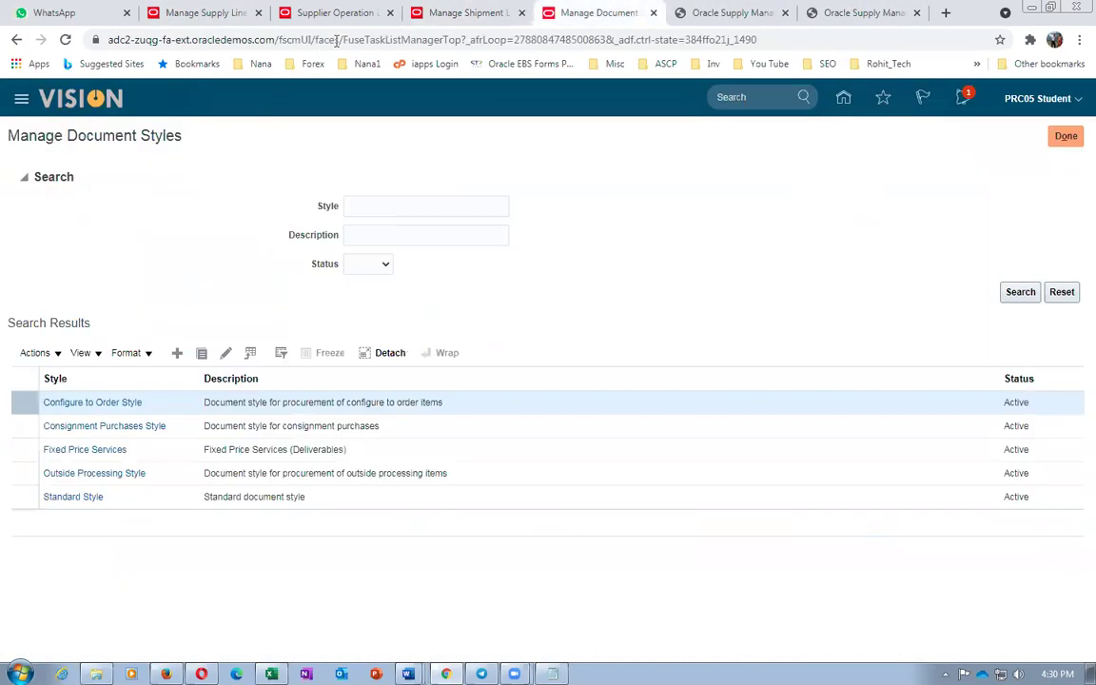
{"action": "left_click", "coordinate": [444, 13]}
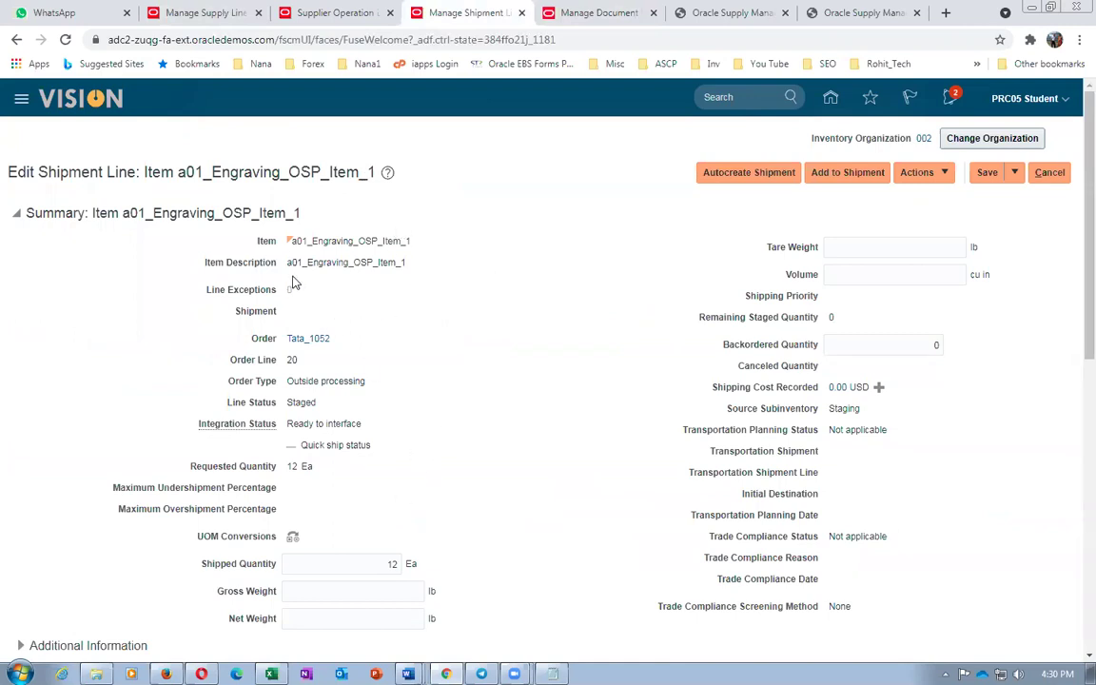
{"action": "left_click_drag", "start_coordinate": [292, 401], "coordinate": [317, 402]}
{"action": "left_click", "coordinate": [409, 674]}
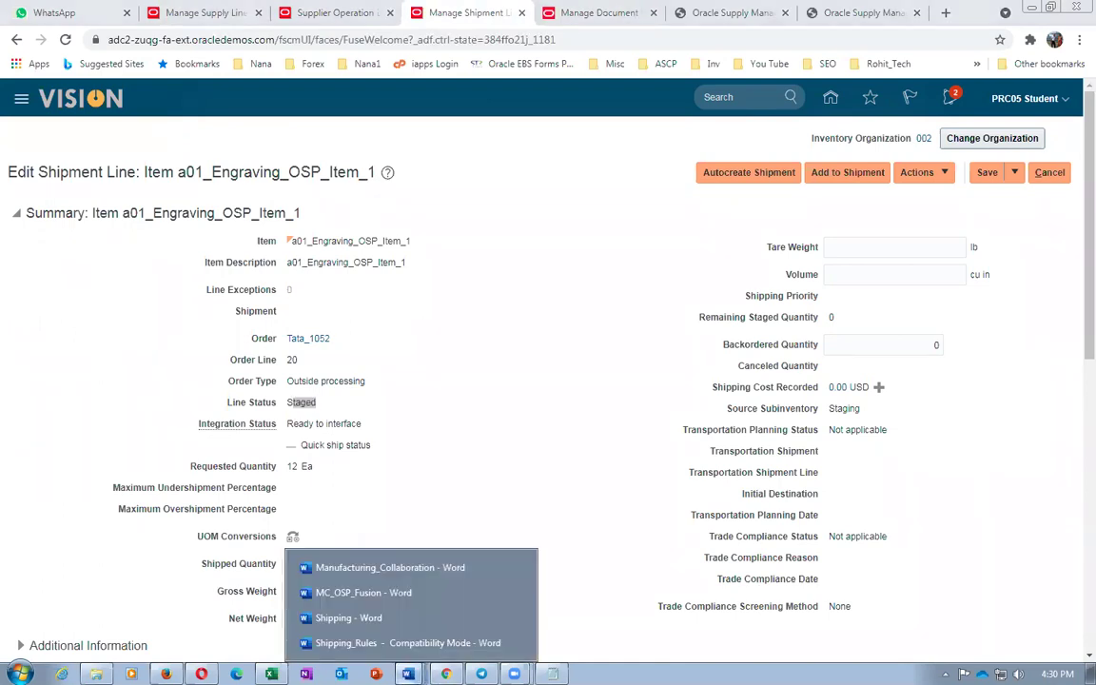
{"action": "left_click", "coordinate": [361, 619]}
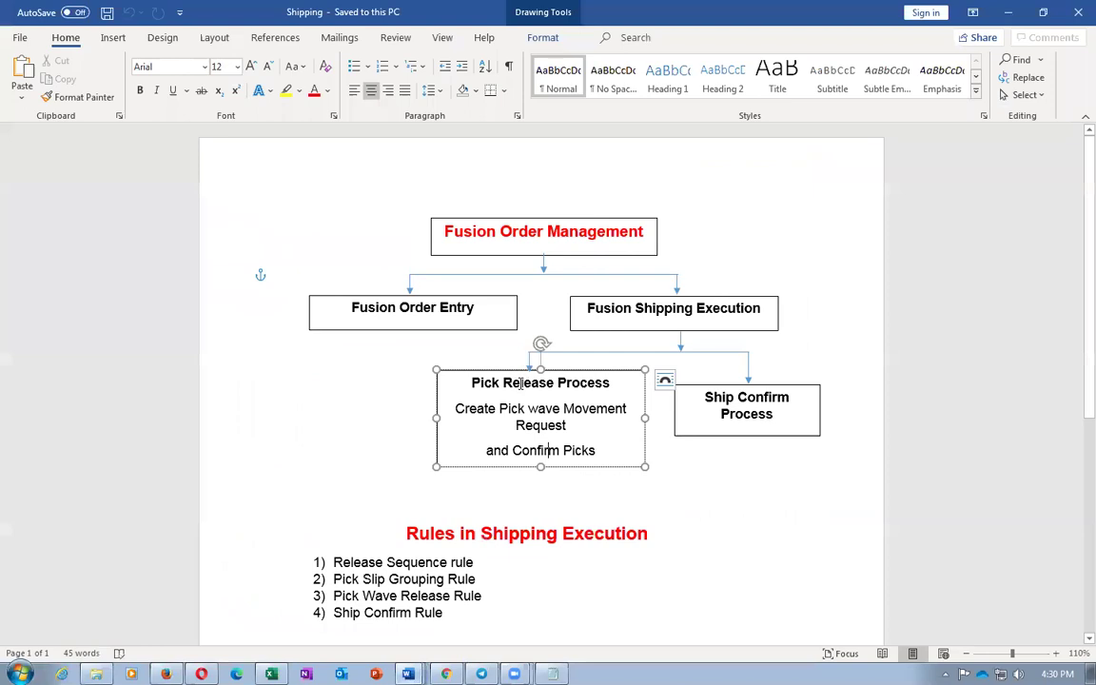
Review the Pick Release and Ship Confirm boxes in the Shipping diagram, then return to Oracle.
{"action": "left_click_drag", "start_coordinate": [520, 383], "coordinate": [550, 452]}
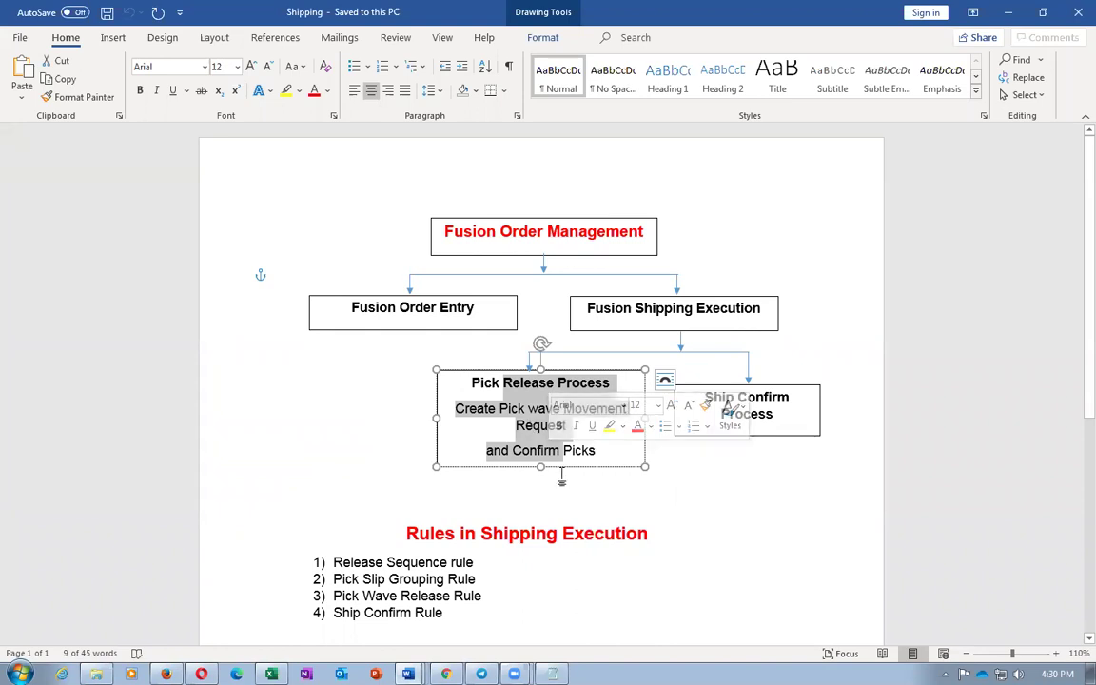
{"action": "left_click", "coordinate": [517, 426]}
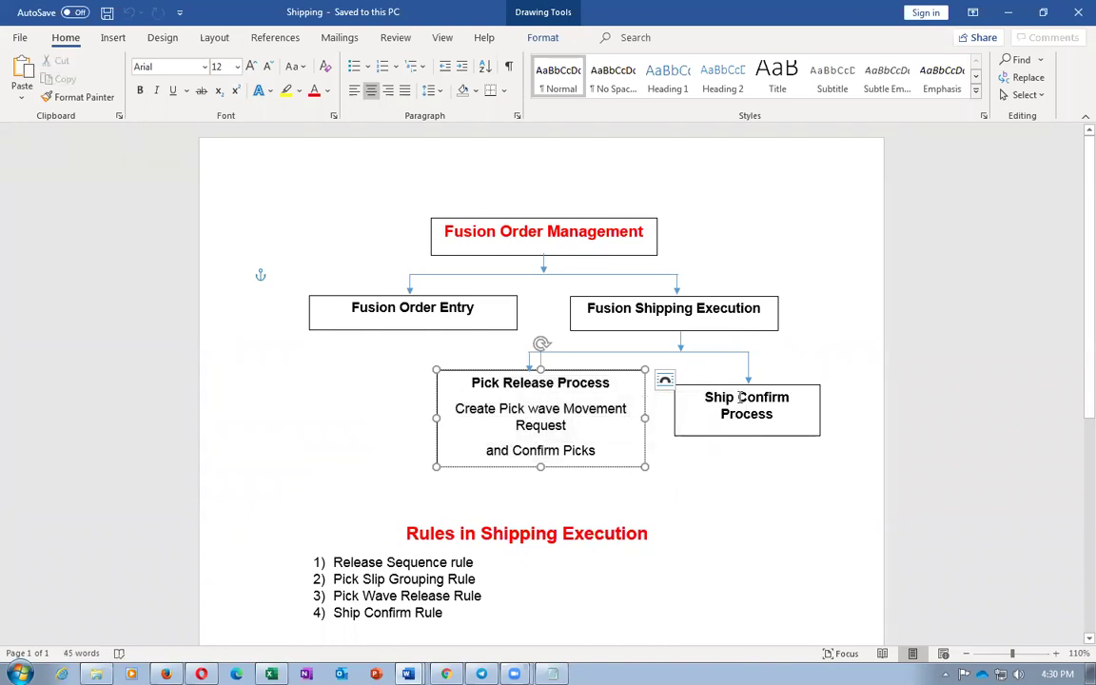
{"action": "left_click_drag", "start_coordinate": [740, 398], "coordinate": [747, 415]}
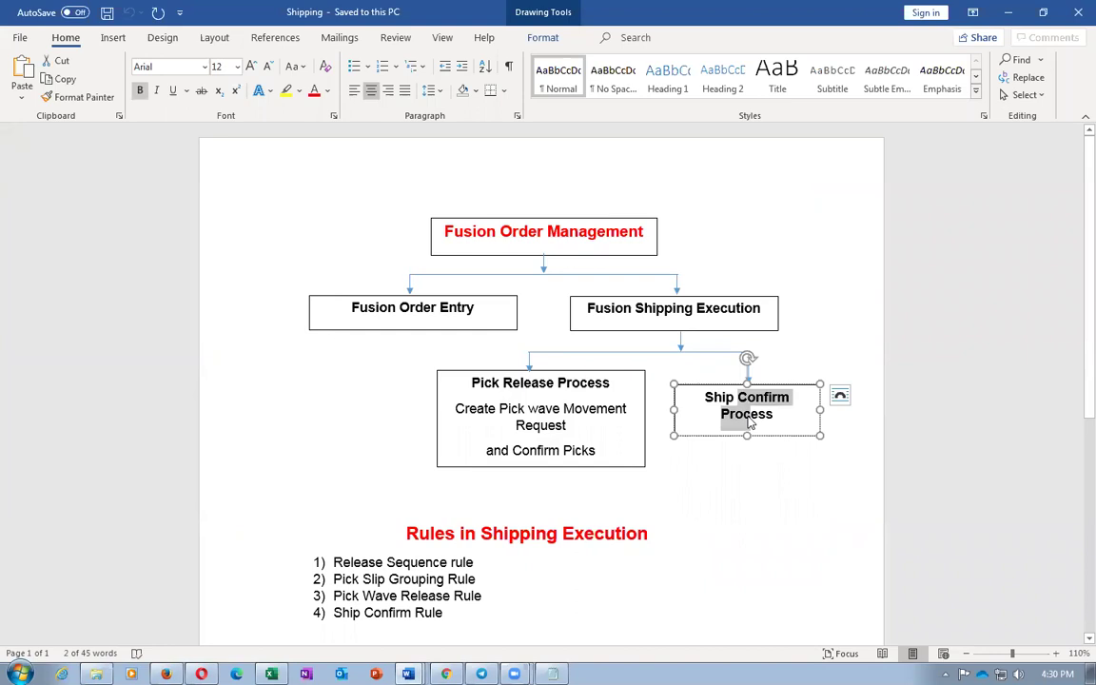
{"action": "key", "text": "alt+Tab"}
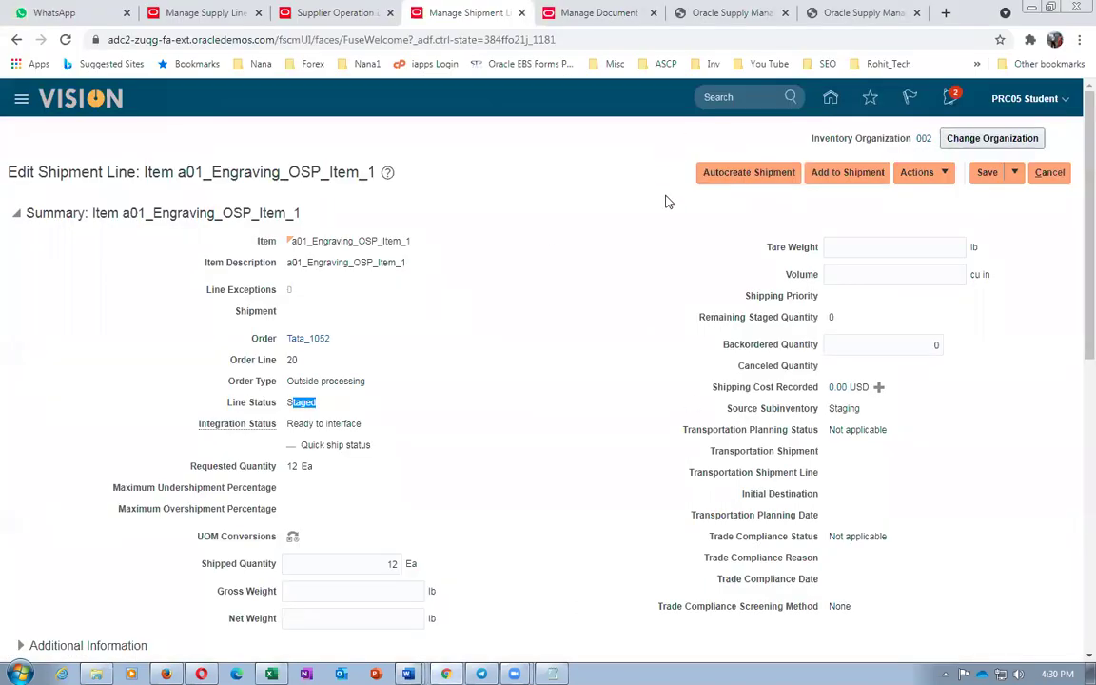
Autocreate a shipment for the line and record shipment number 64195 in the notes.
{"action": "left_click", "coordinate": [769, 174]}
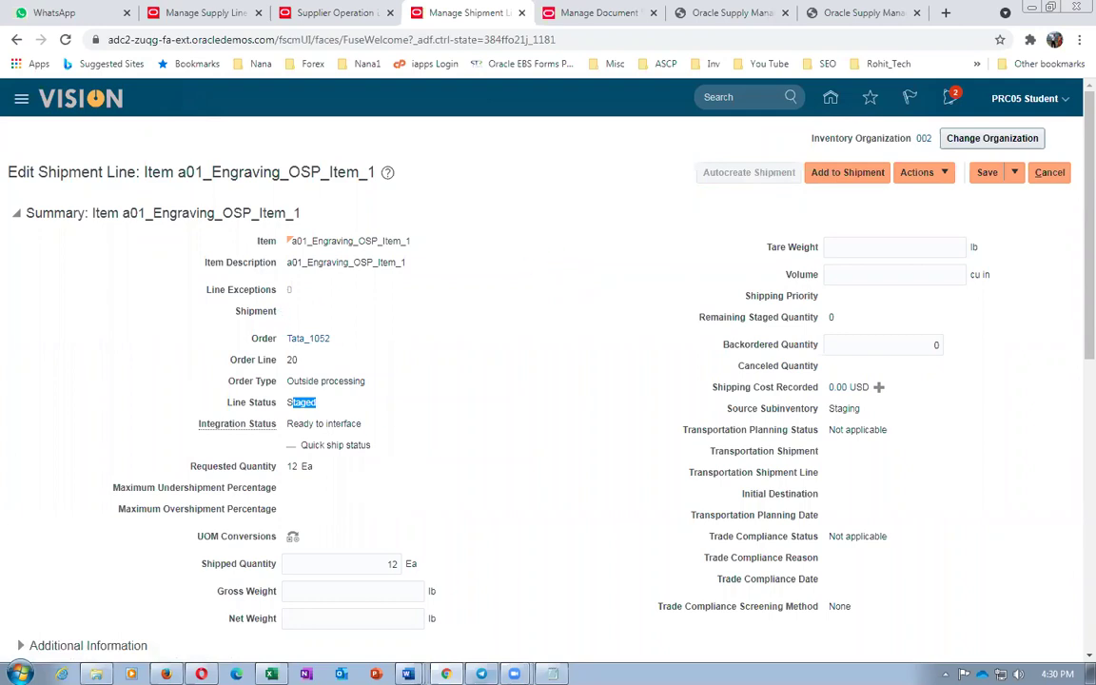
{"action": "key", "text": "alt+Tab"}
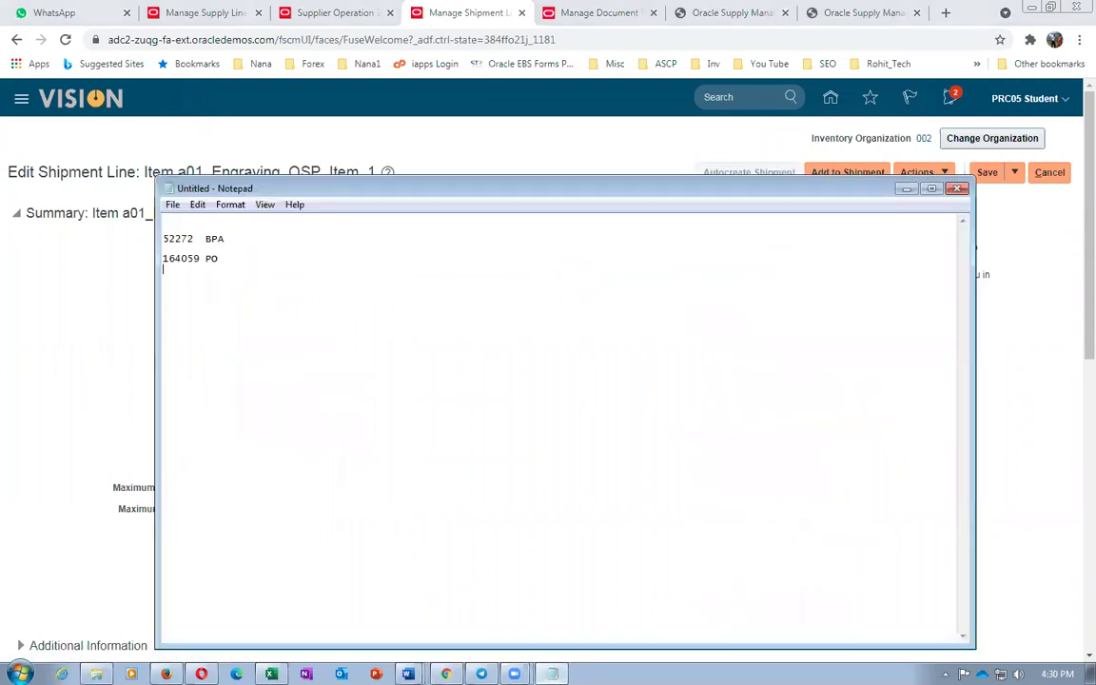
{"action": "type", "text": "shipment -"}
{"action": "key", "text": "alt+Tab"}
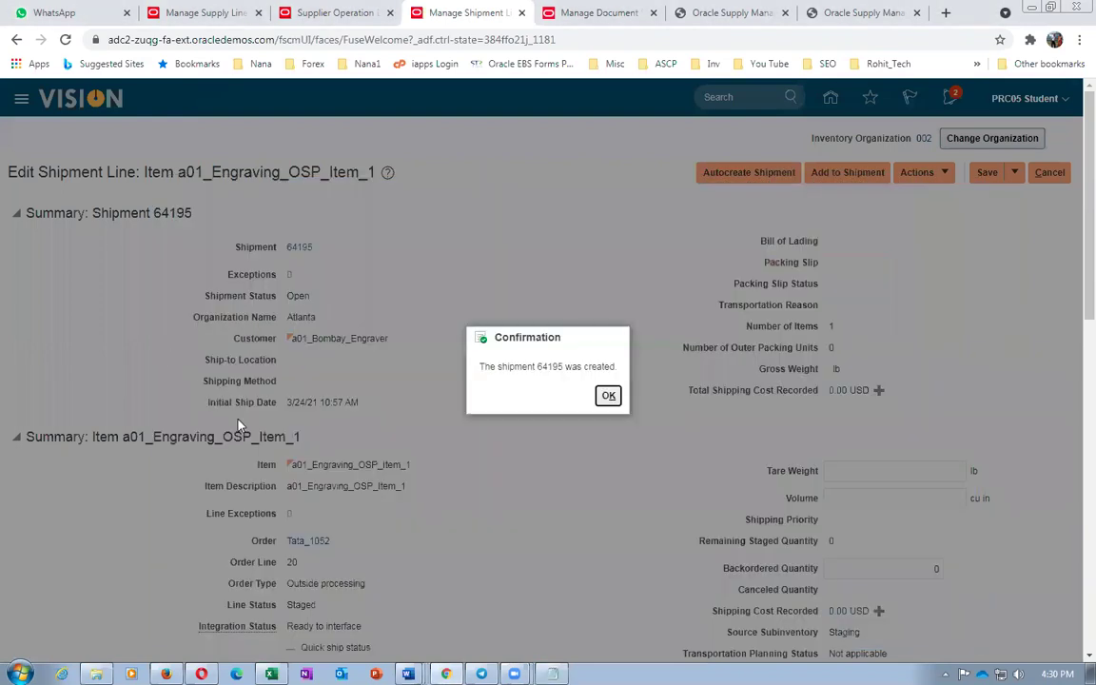
{"action": "key", "text": "alt+Tab"}
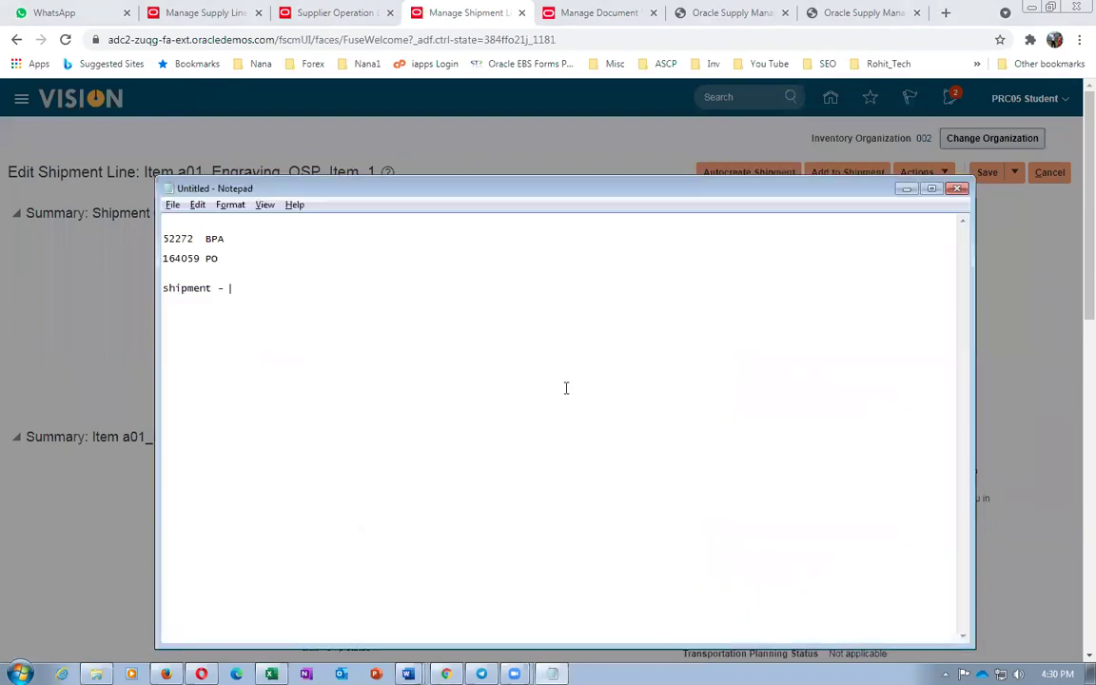
{"action": "type", "text": "64"}
{"action": "key", "text": "alt+Tab"}
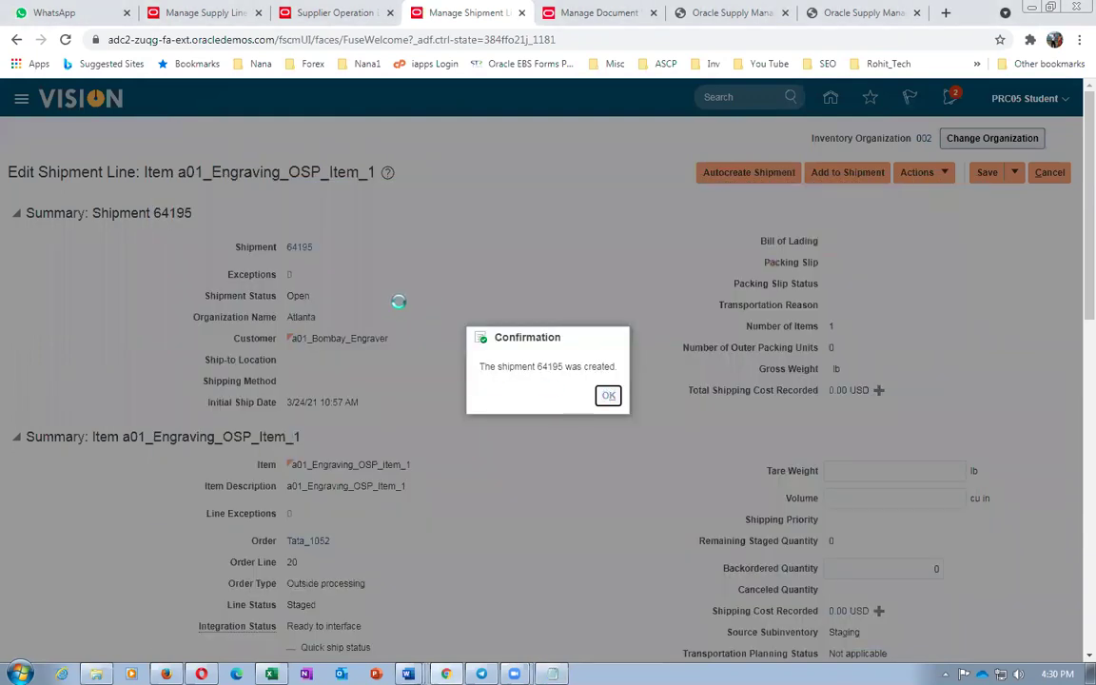
Dismiss the confirmation, open shipment 64195, and return to Supply Order Details.
{"action": "key", "text": "Return"}
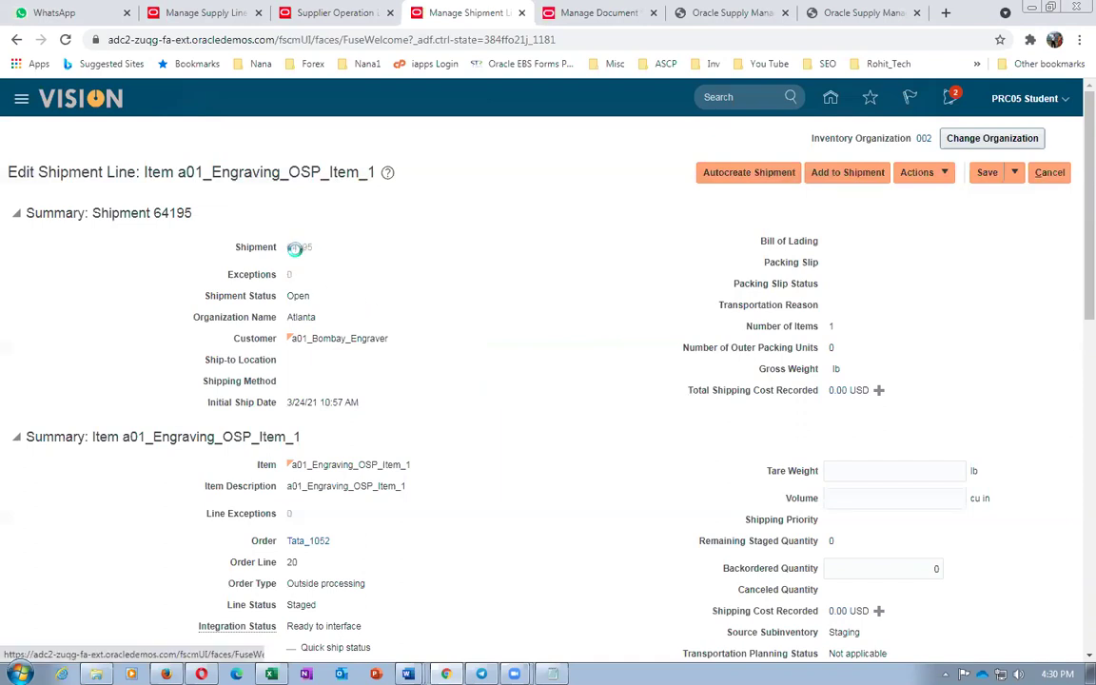
{"action": "left_click", "coordinate": [298, 249]}
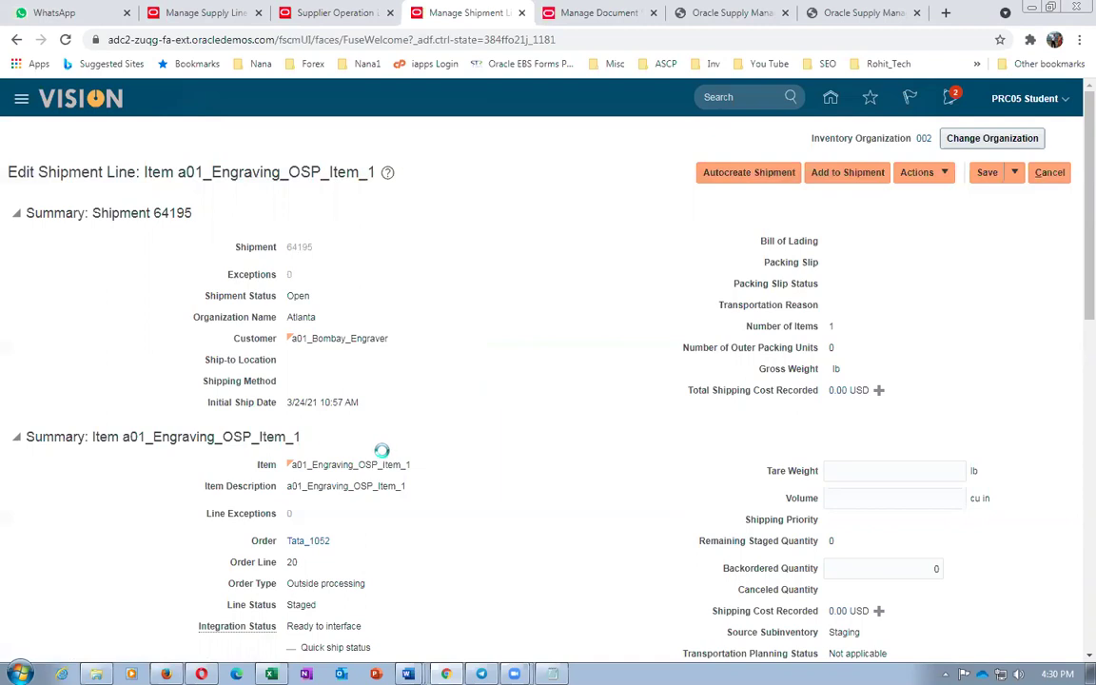
{"action": "left_click", "coordinate": [198, 15]}
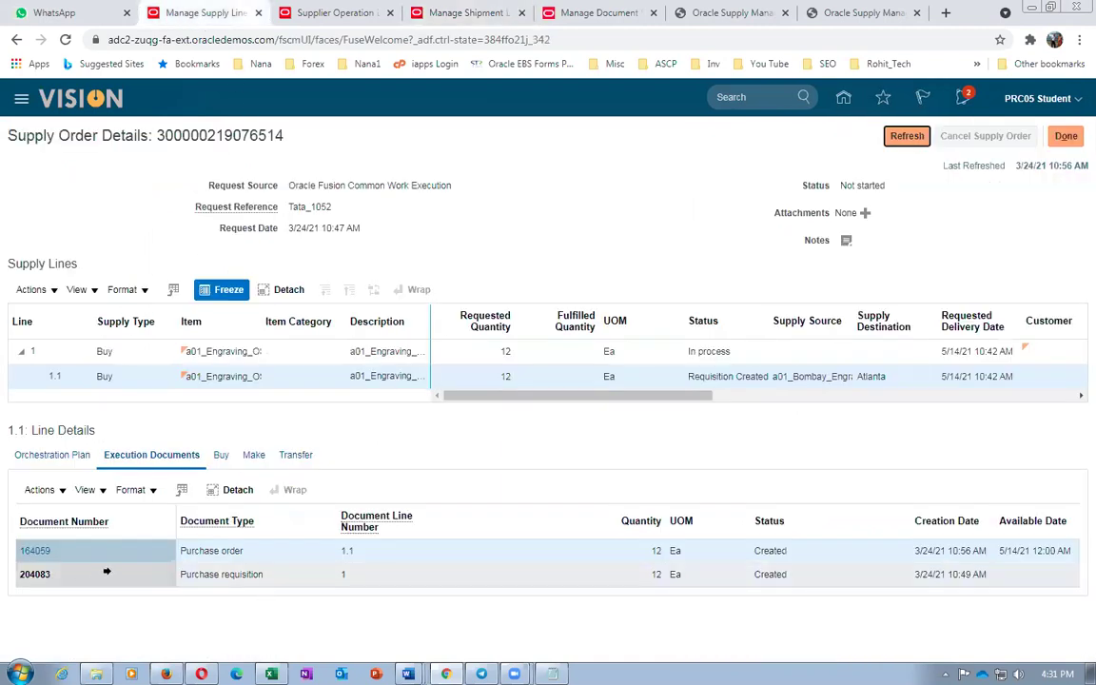
Refresh the Tata_1052-20 supplier operation details, then return to Edit Shipment 64195.
{"action": "left_click", "coordinate": [316, 15]}
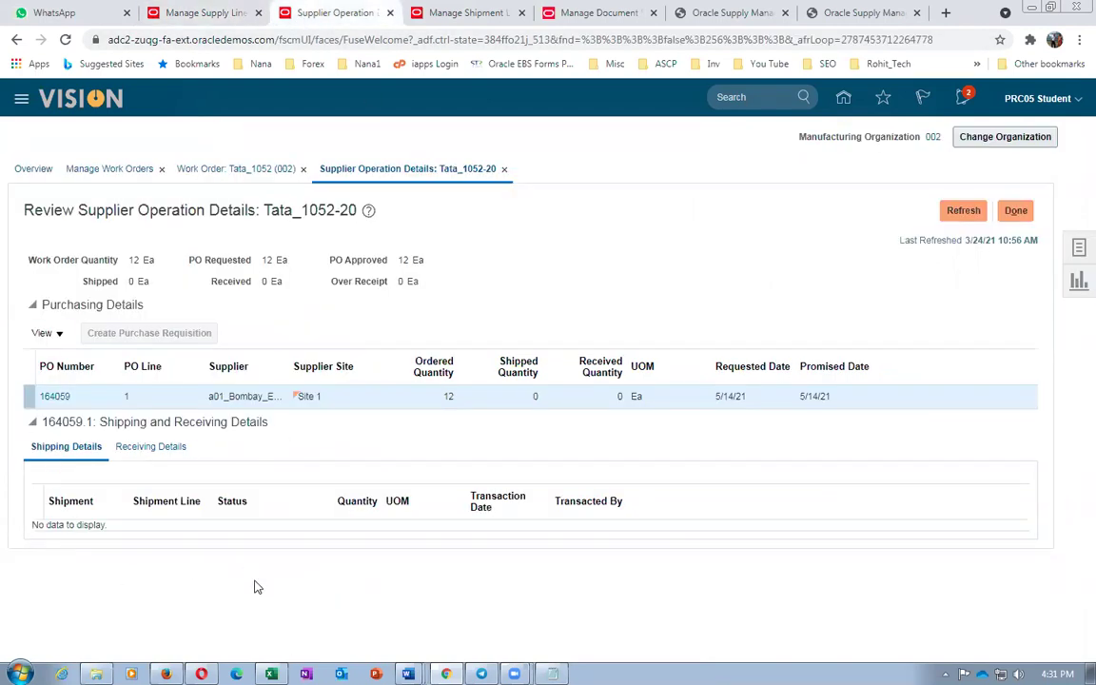
{"action": "left_click", "coordinate": [961, 211]}
{"action": "left_click", "coordinate": [561, 14]}
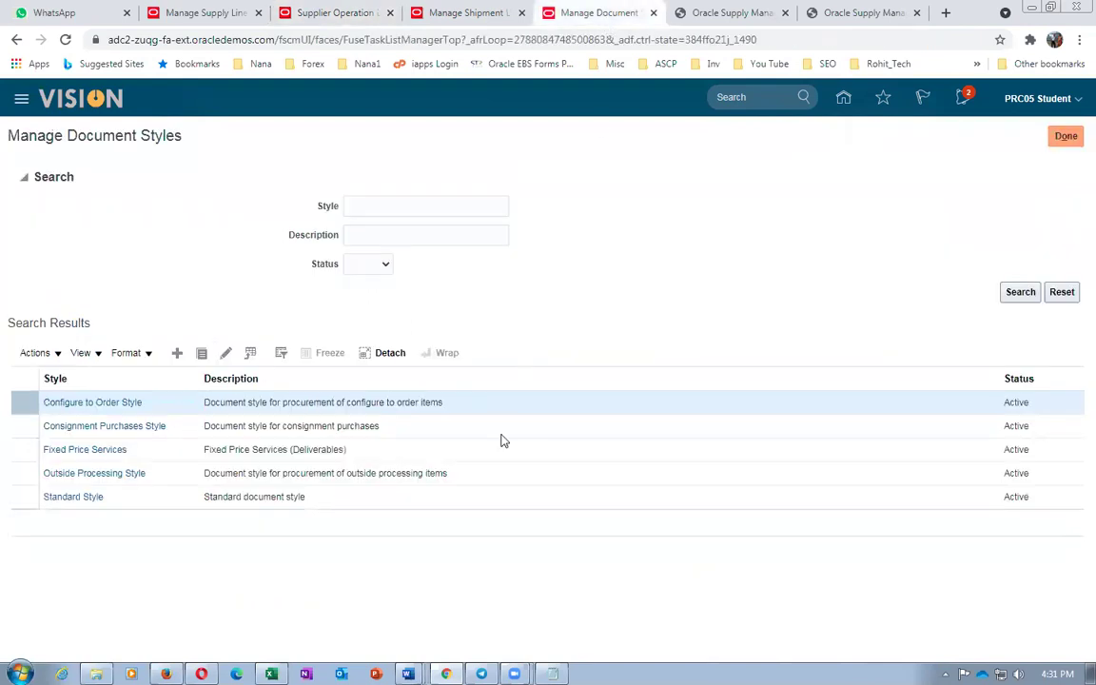
{"action": "left_click", "coordinate": [713, 19]}
{"action": "left_click", "coordinate": [453, 13]}
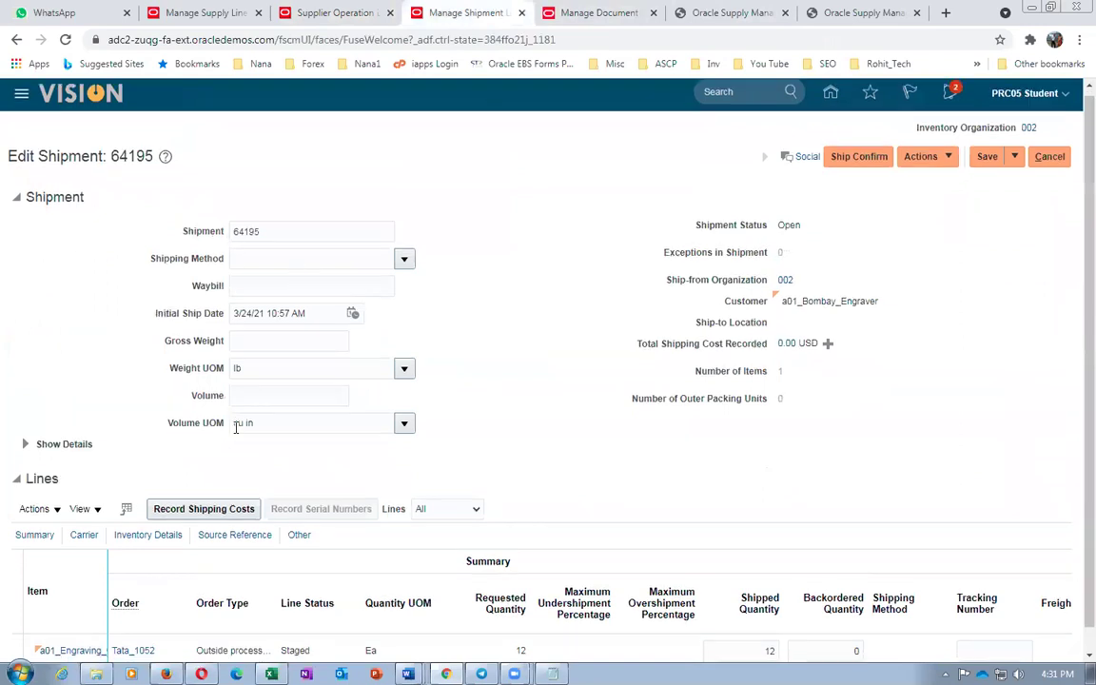
Ship-confirm shipment 64195's a01_Engraving line, accepting the weight/volume warning, and save and close.
{"action": "scroll", "coordinate": [209, 463], "scroll_direction": "down", "scroll_amount": 1}
{"action": "left_click", "coordinate": [17, 623]}
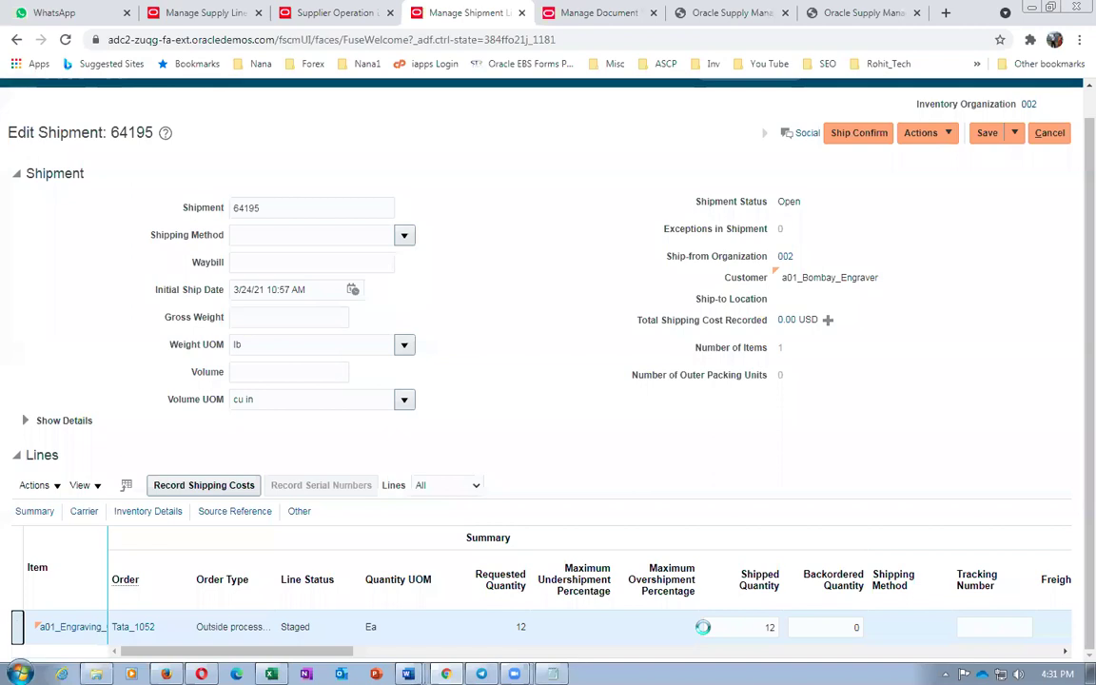
{"action": "left_click", "coordinate": [845, 142]}
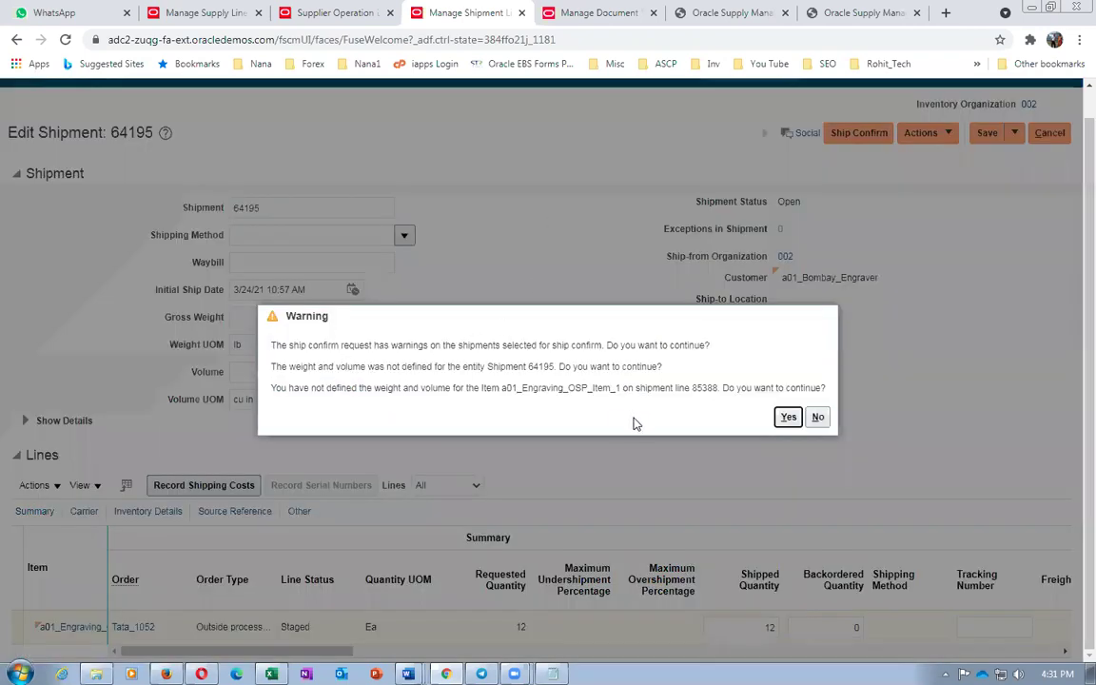
{"action": "left_click", "coordinate": [788, 418]}
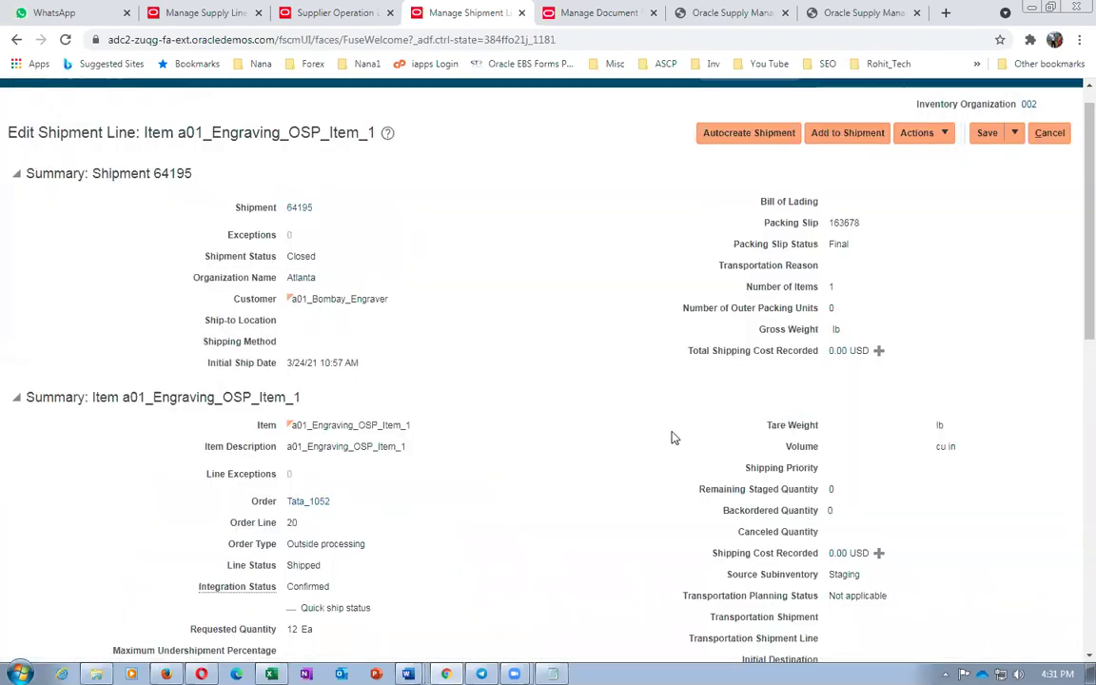
{"action": "left_click", "coordinate": [1014, 133]}
{"action": "left_click", "coordinate": [1001, 159]}
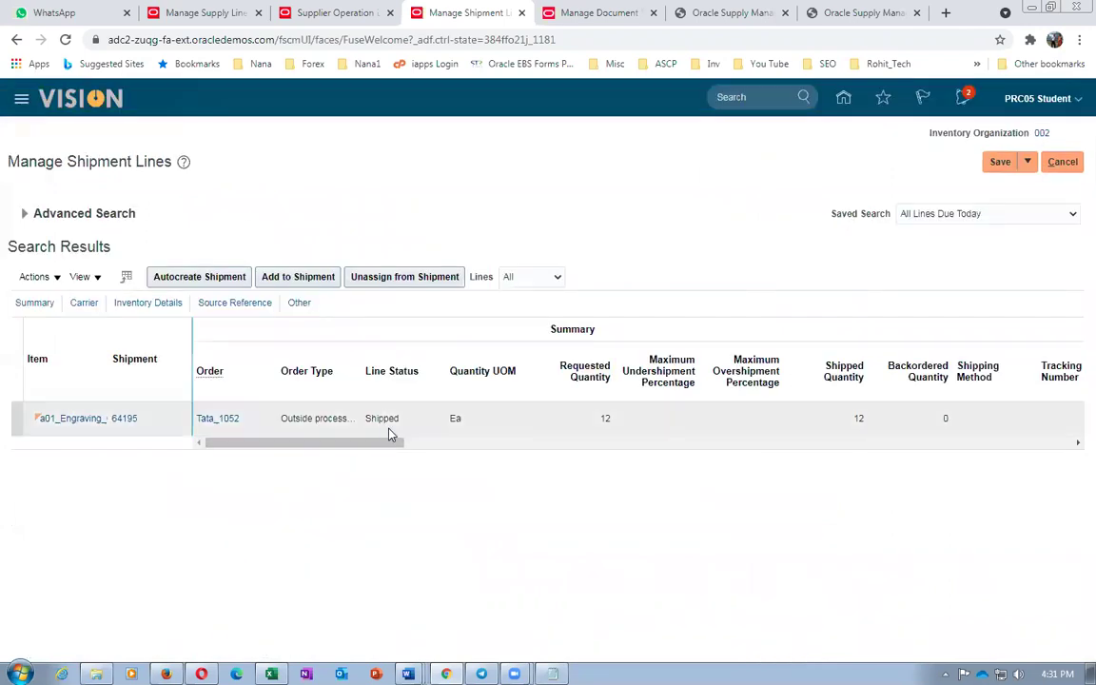
{"action": "left_click", "coordinate": [330, 14]}
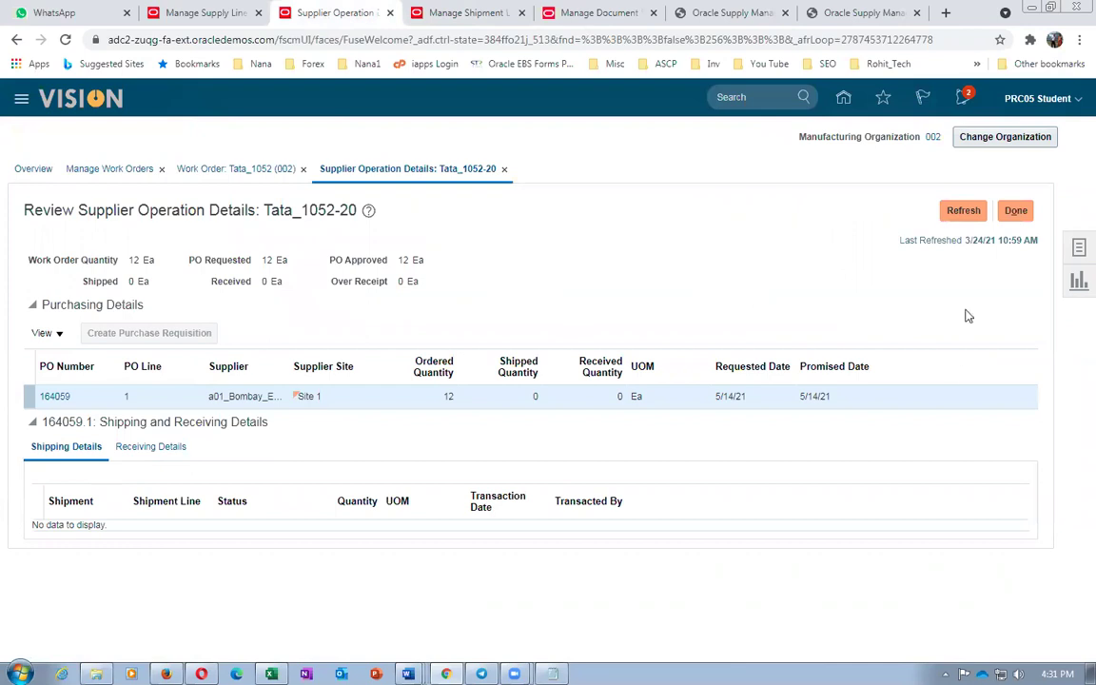
Refresh the Tata_1052-20 supplier operation details several times to check the shipped quantity.
{"action": "left_click", "coordinate": [963, 214]}
{"action": "left_click", "coordinate": [950, 218]}
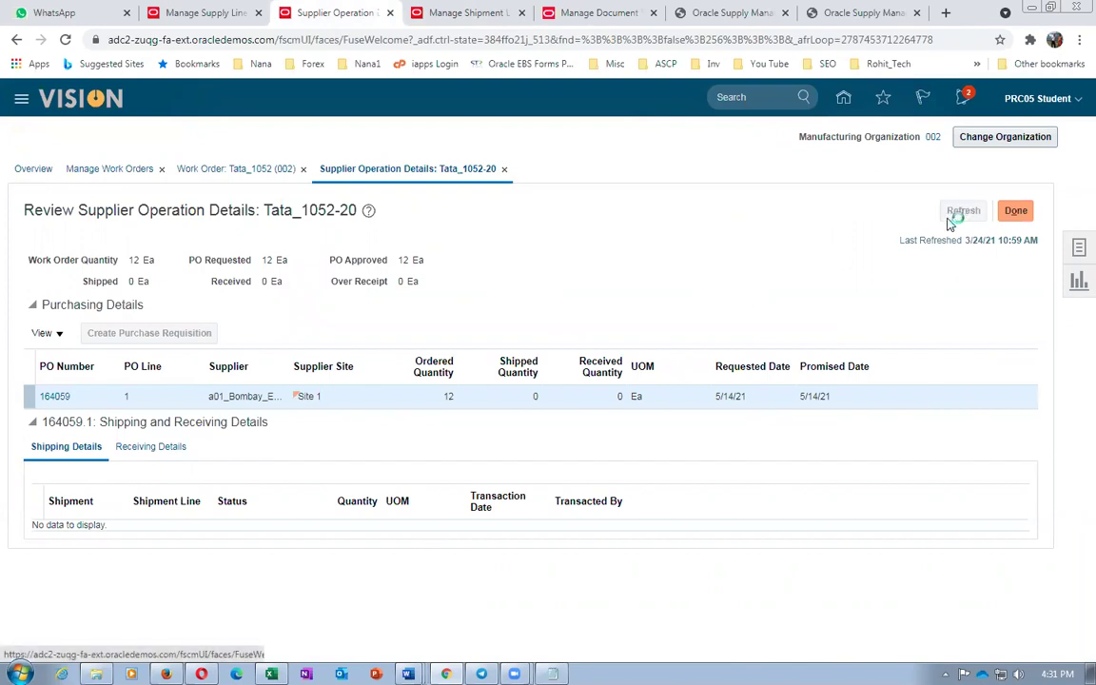
{"action": "left_click", "coordinate": [951, 218]}
{"action": "left_click", "coordinate": [950, 216]}
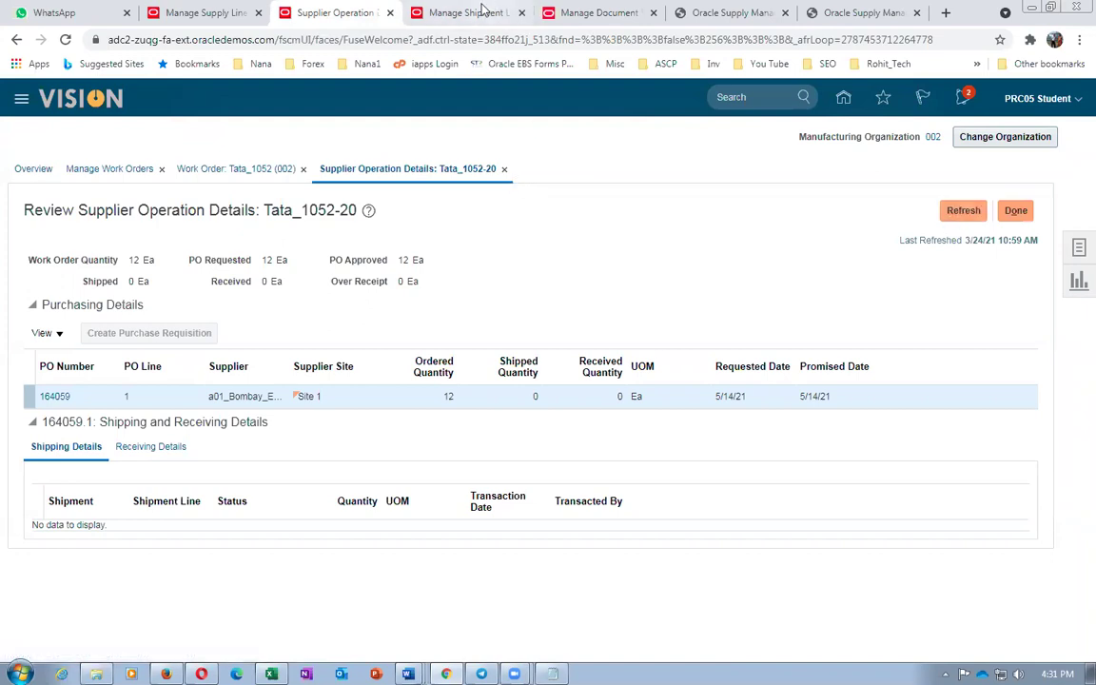
Finish with Manage Document Styles to reach the Monitor Processes overview.
{"action": "left_click", "coordinate": [440, 12]}
{"action": "left_click", "coordinate": [594, 13]}
{"action": "left_click", "coordinate": [734, 12]}
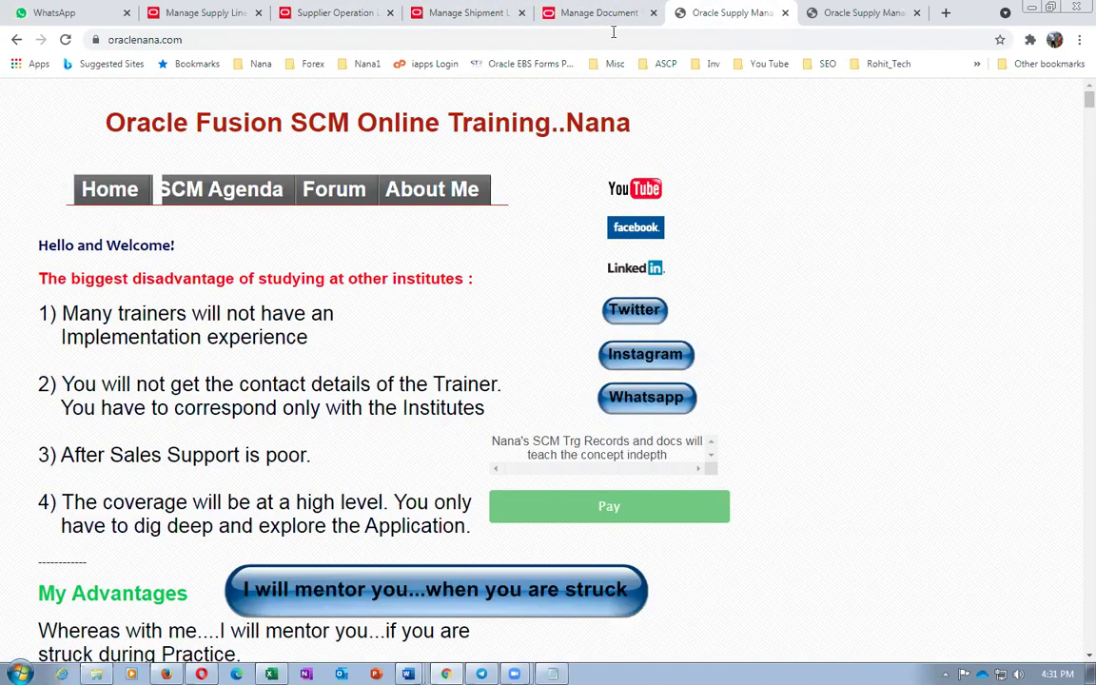
{"action": "left_click", "coordinate": [598, 13]}
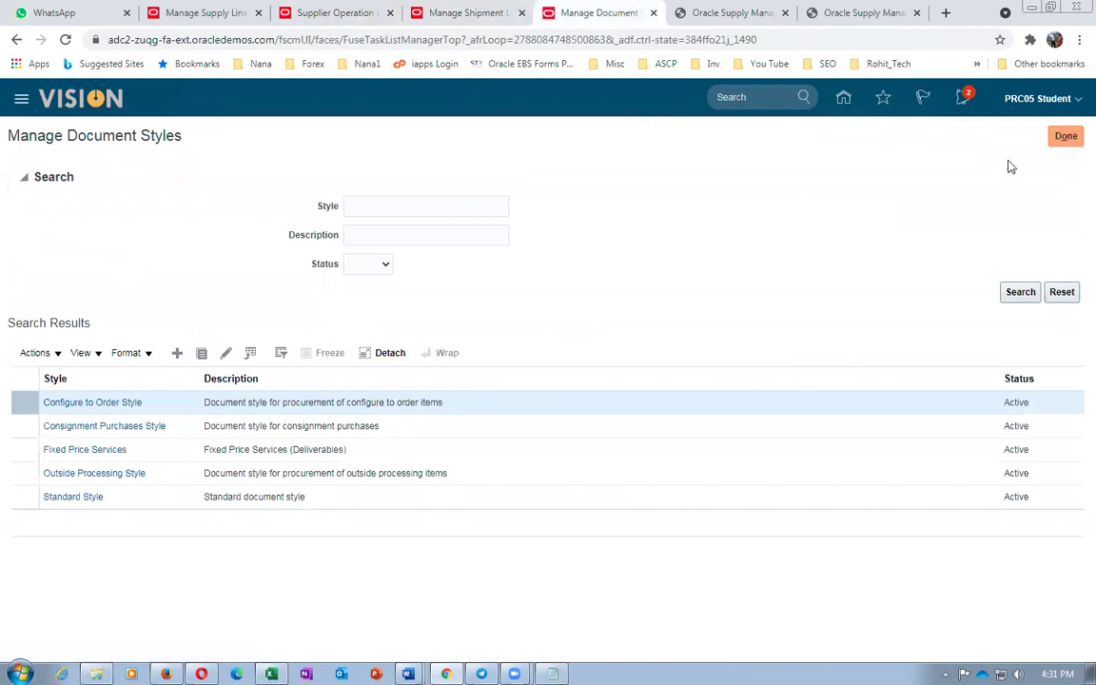
{"action": "left_click", "coordinate": [1066, 136]}
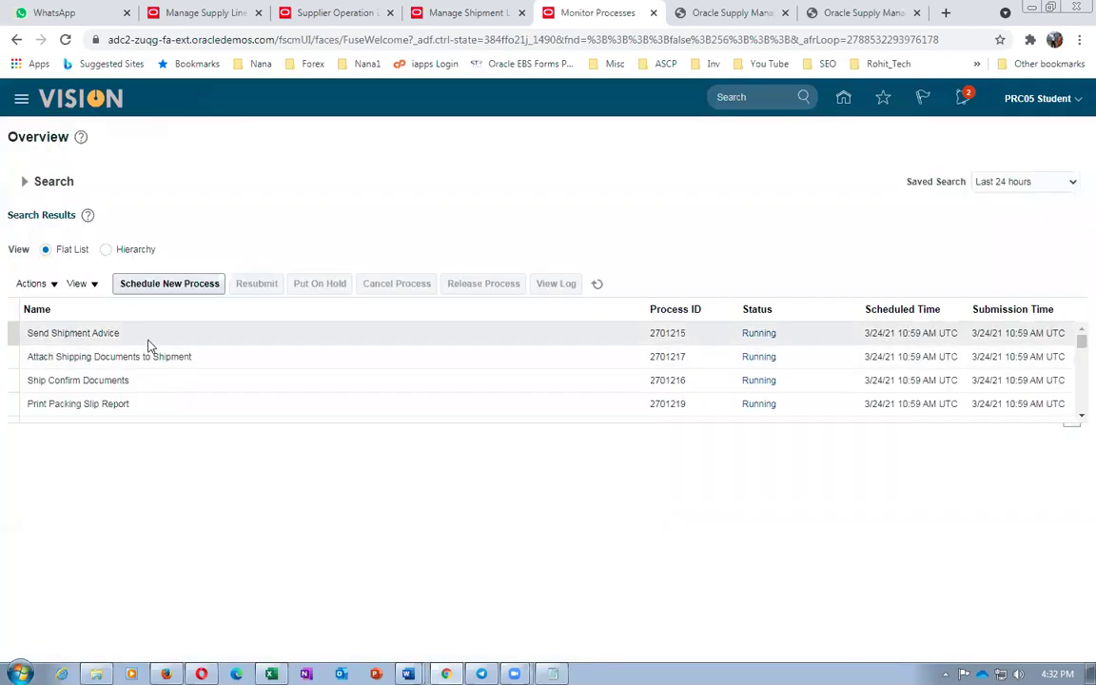
Refresh the shipping process statuses repeatedly, checking Send Shipment Advice details, until three succeed.
{"action": "left_click", "coordinate": [597, 284]}
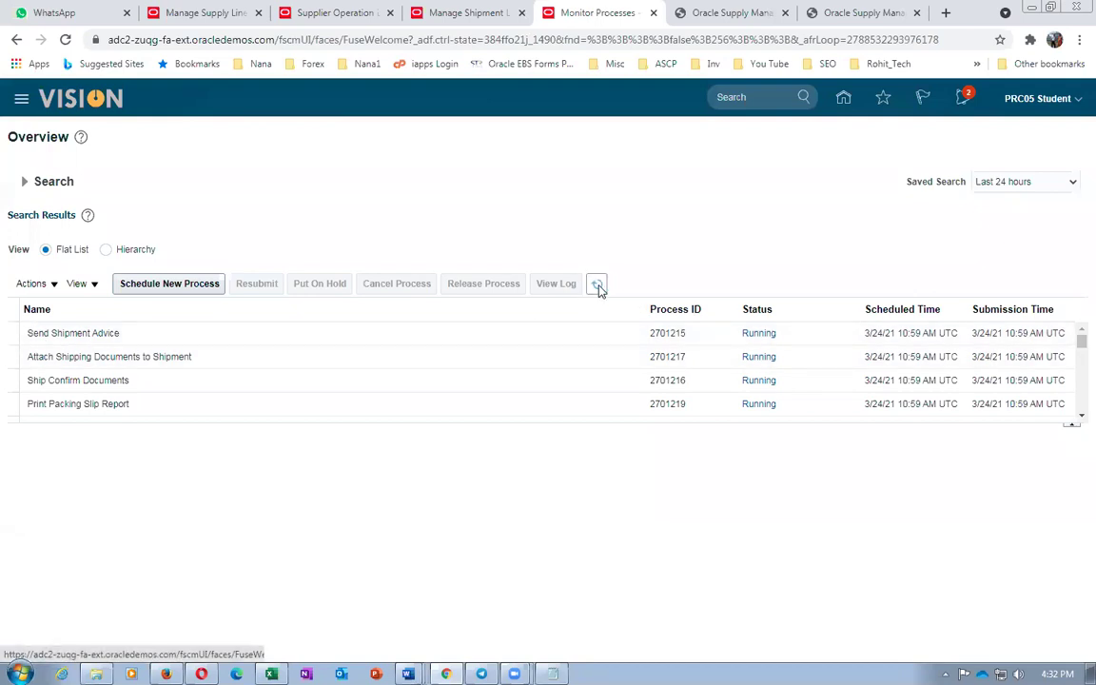
{"action": "left_click", "coordinate": [598, 285]}
{"action": "left_click", "coordinate": [599, 290]}
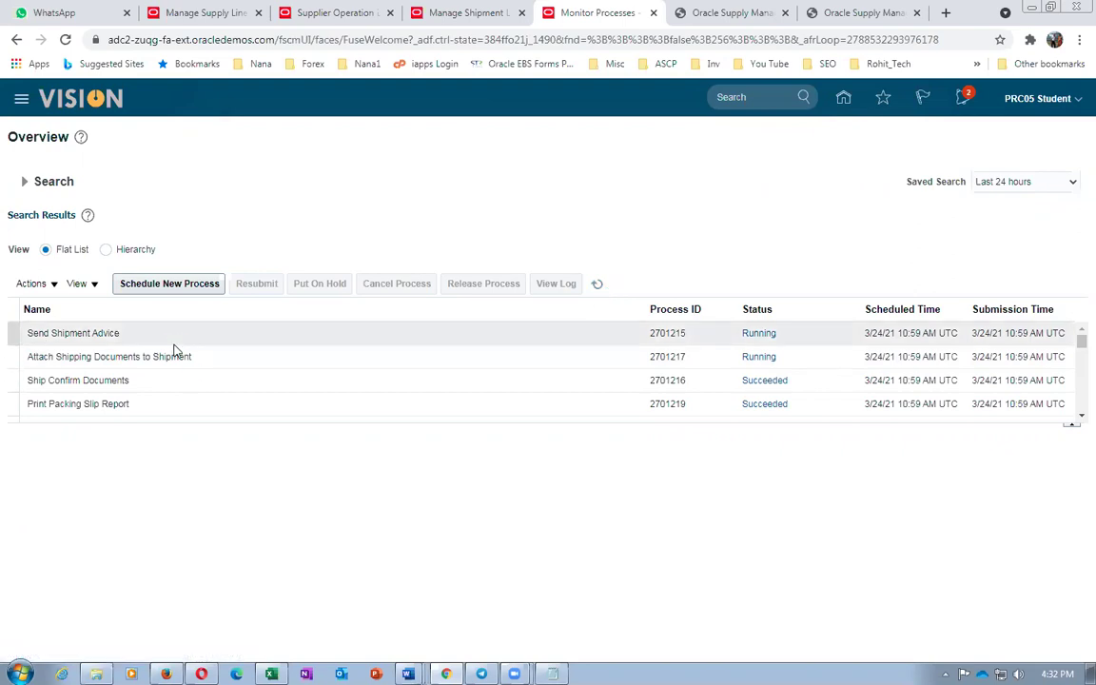
{"action": "left_click", "coordinate": [212, 333]}
{"action": "left_click", "coordinate": [597, 285]}
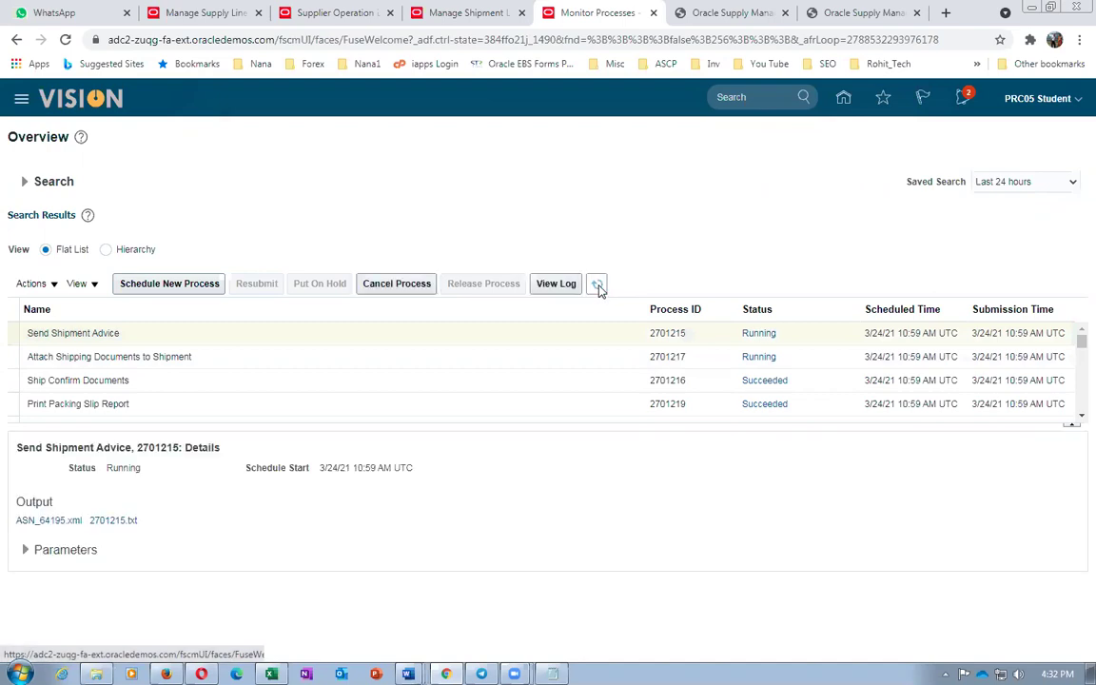
{"action": "left_click", "coordinate": [597, 286]}
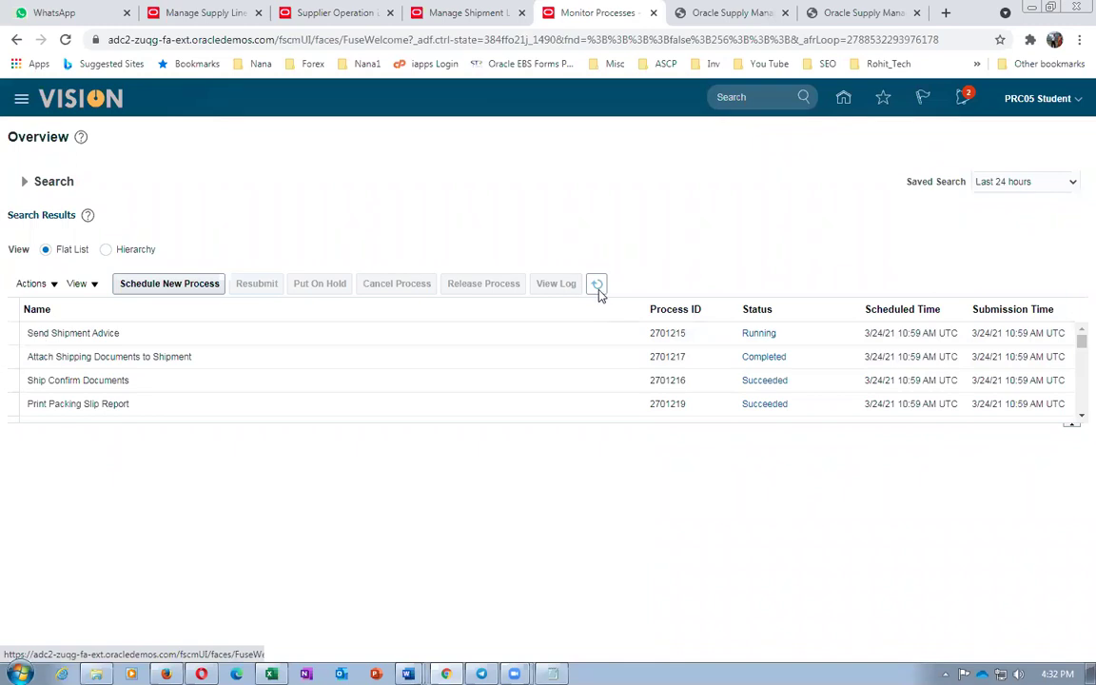
{"action": "left_click", "coordinate": [599, 291]}
{"action": "left_click", "coordinate": [597, 286]}
View the Print Packing Slip Report process details after refreshing the process list.
{"action": "left_click", "coordinate": [193, 404]}
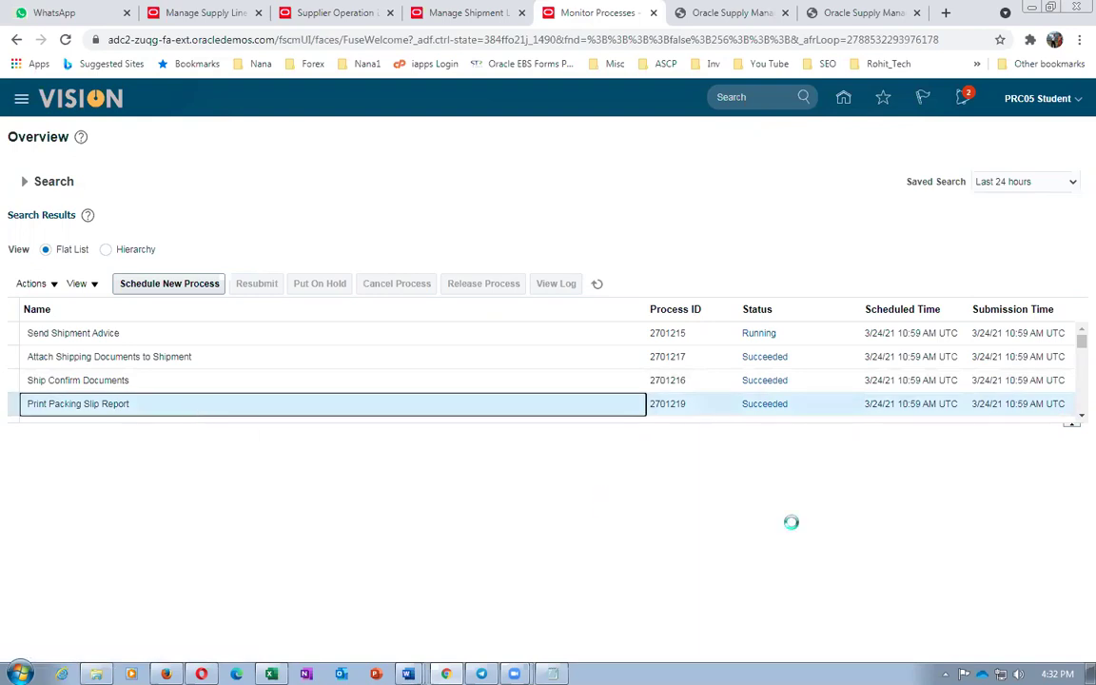
{"action": "left_click", "coordinate": [1079, 419]}
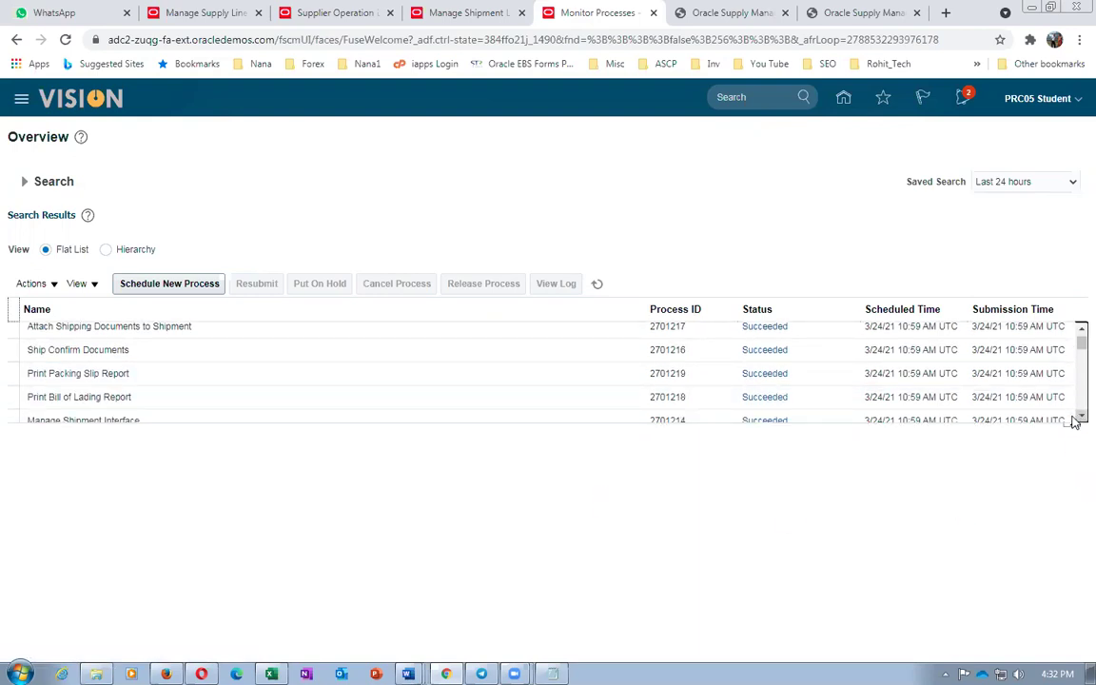
{"action": "left_click", "coordinate": [1079, 418]}
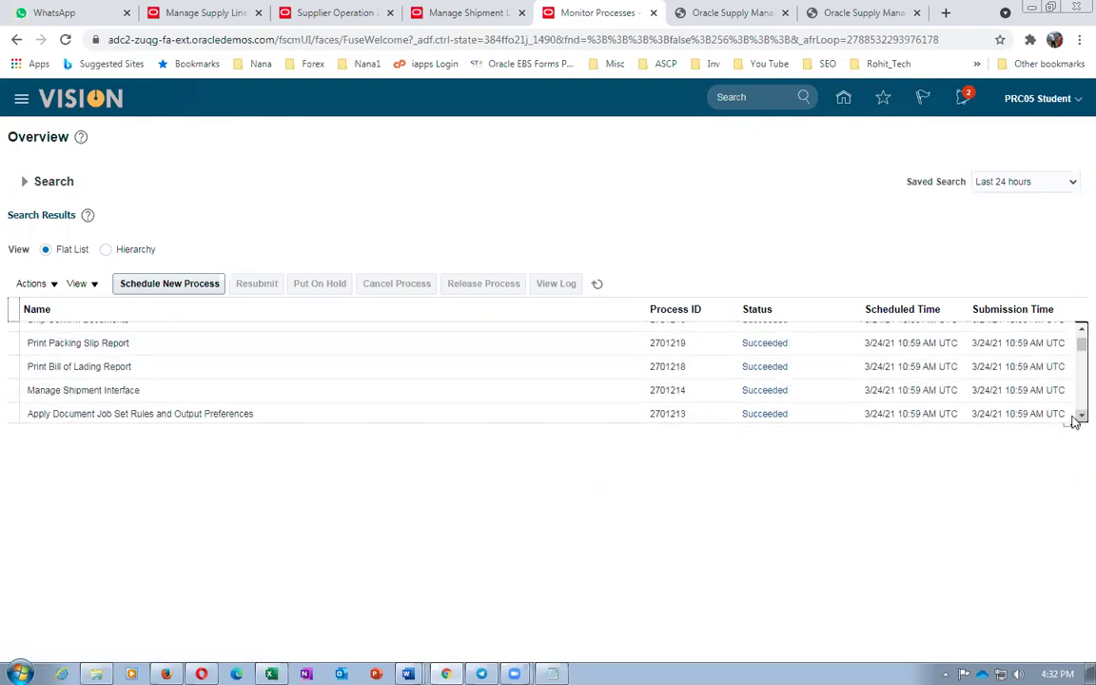
{"action": "left_click", "coordinate": [145, 344]}
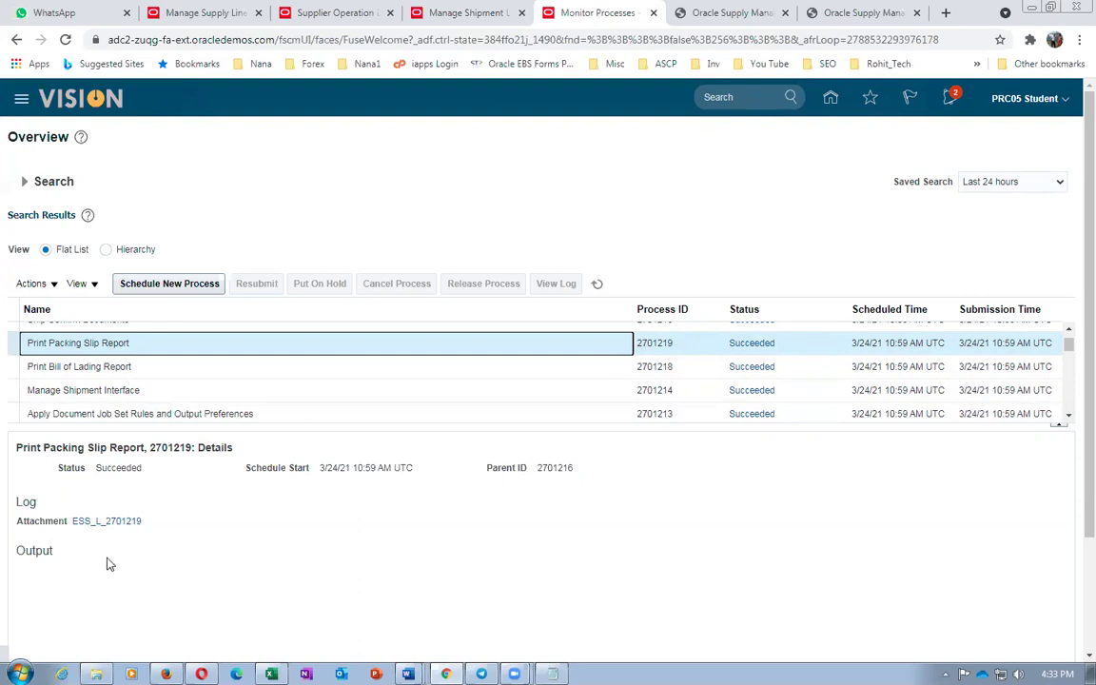
{"action": "left_click", "coordinate": [597, 283]}
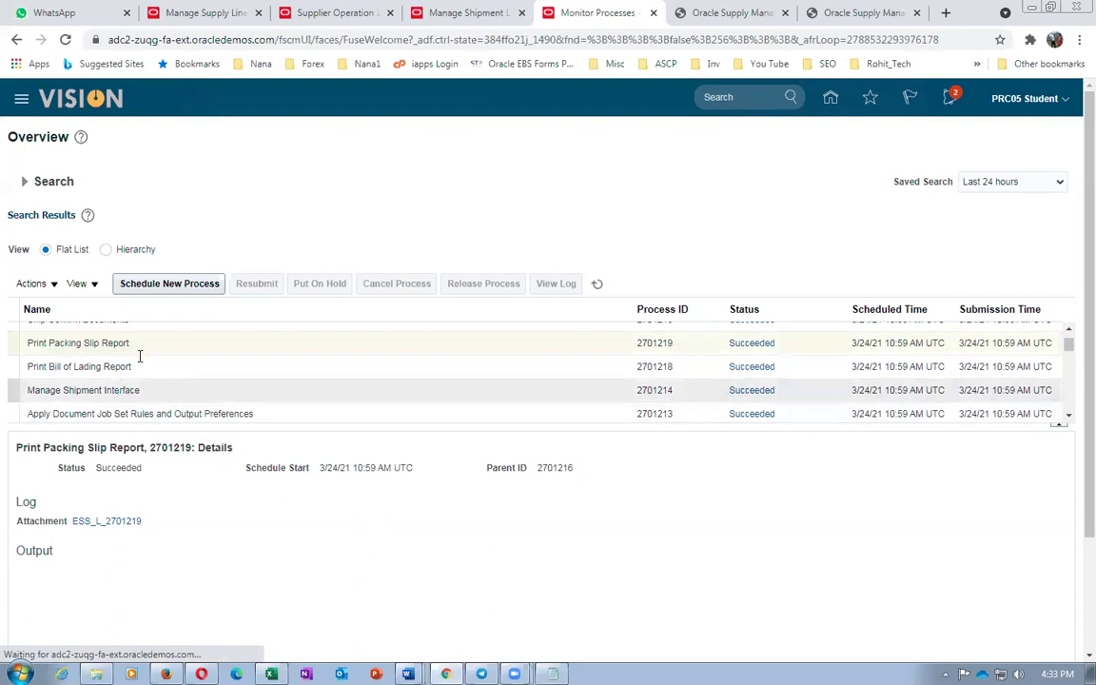
{"action": "left_click", "coordinate": [152, 405]}
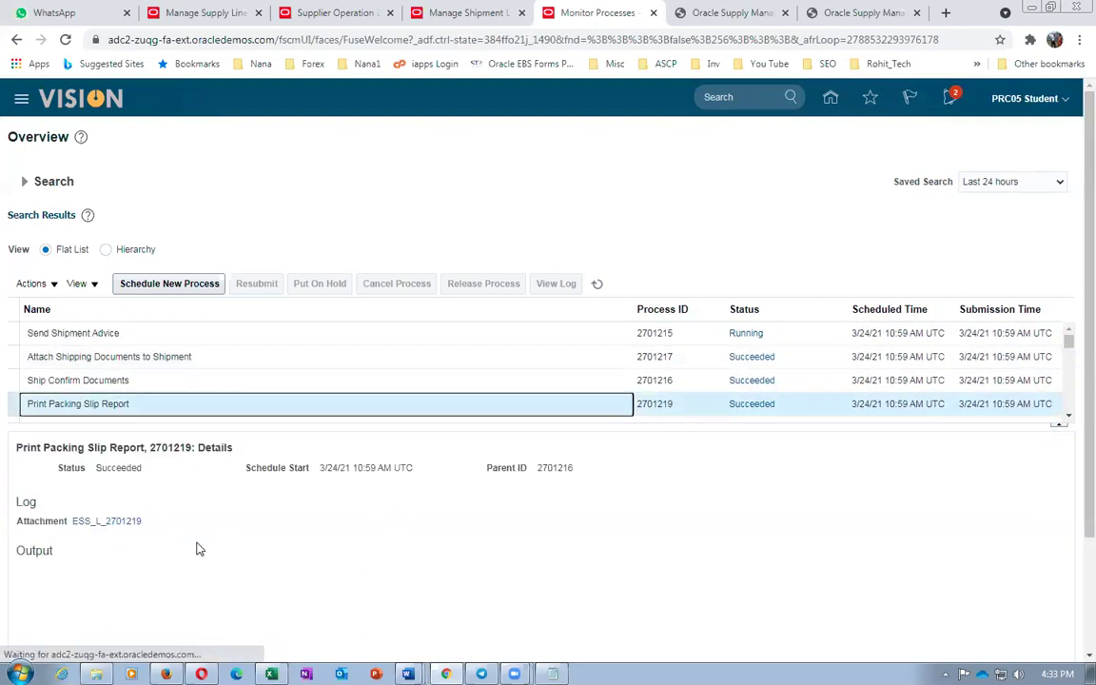
Show details of Print Bill of Lading Report 2701218: Succeeded with log ESS_L_2701218.
{"action": "scroll", "coordinate": [199, 549], "scroll_direction": "down", "scroll_amount": 3}
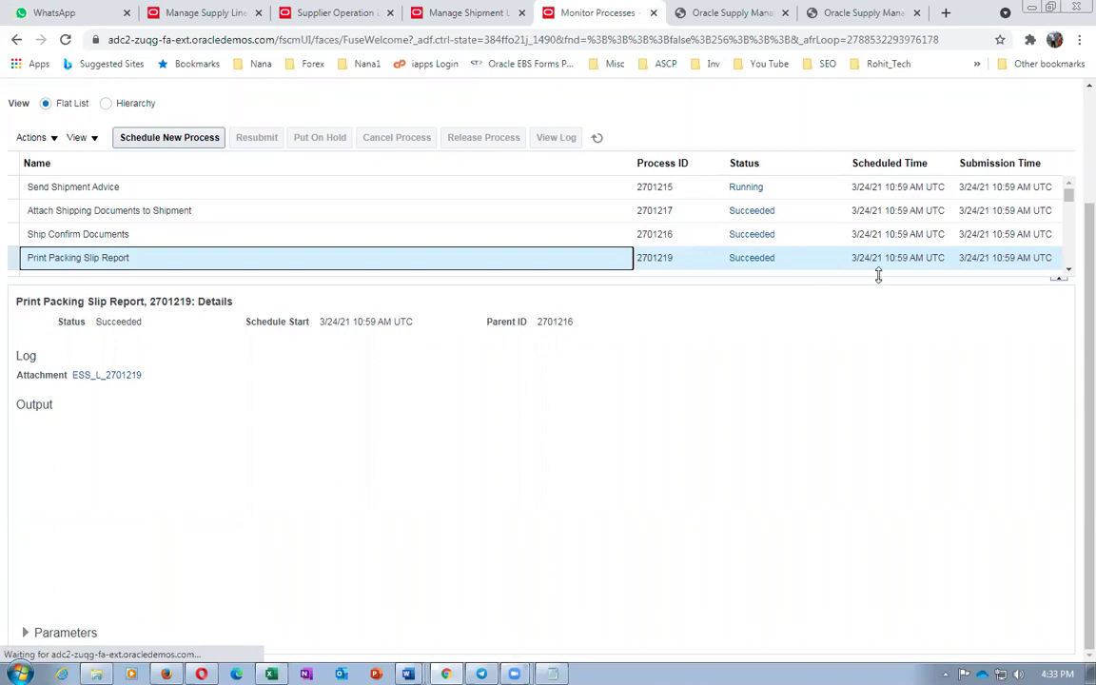
{"action": "scroll", "coordinate": [1064, 274], "scroll_direction": "down", "scroll_amount": 1}
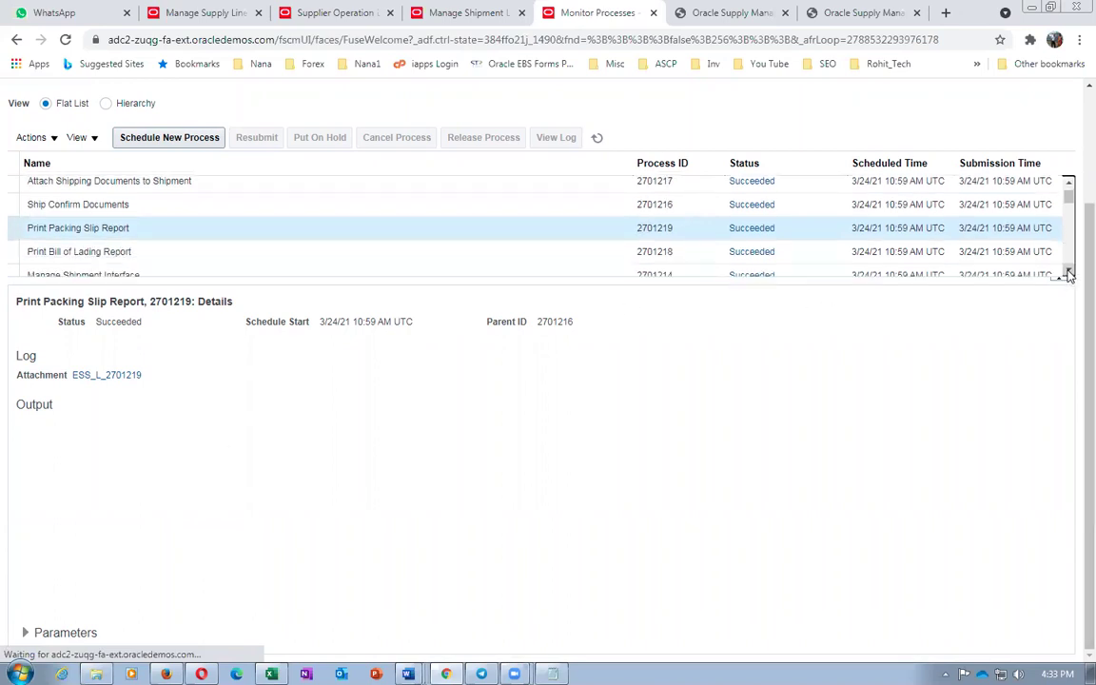
{"action": "left_click", "coordinate": [345, 253]}
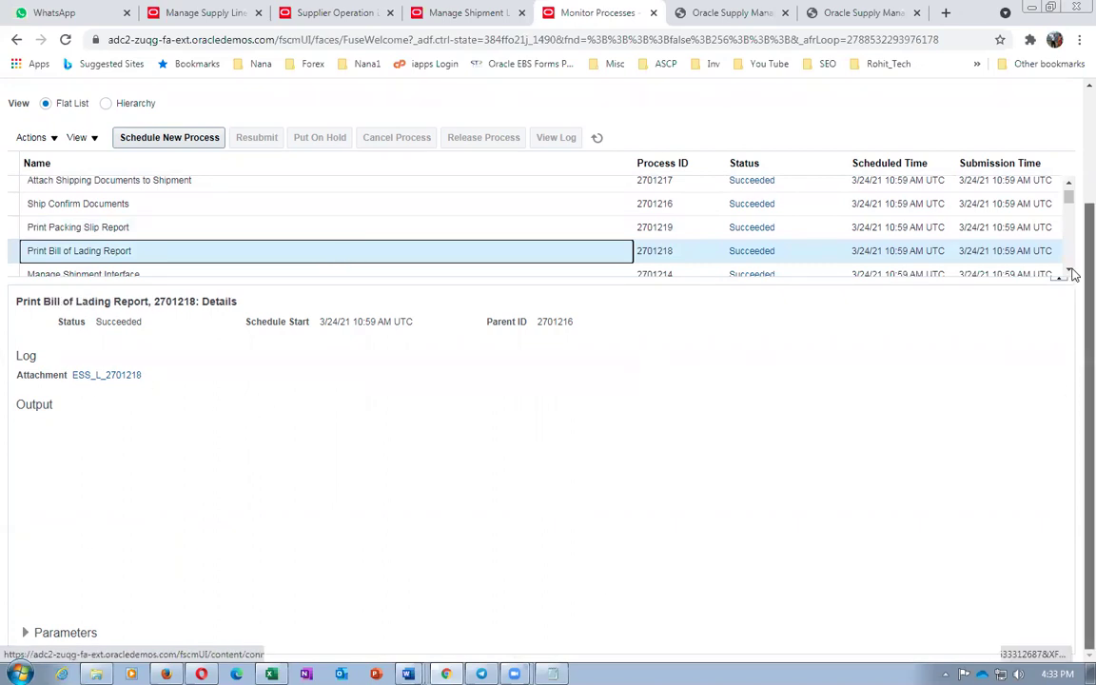
{"action": "scroll", "coordinate": [1071, 274], "scroll_direction": "up", "scroll_amount": 1}
{"action": "left_click_drag", "start_coordinate": [1067, 243], "coordinate": [1070, 230]}
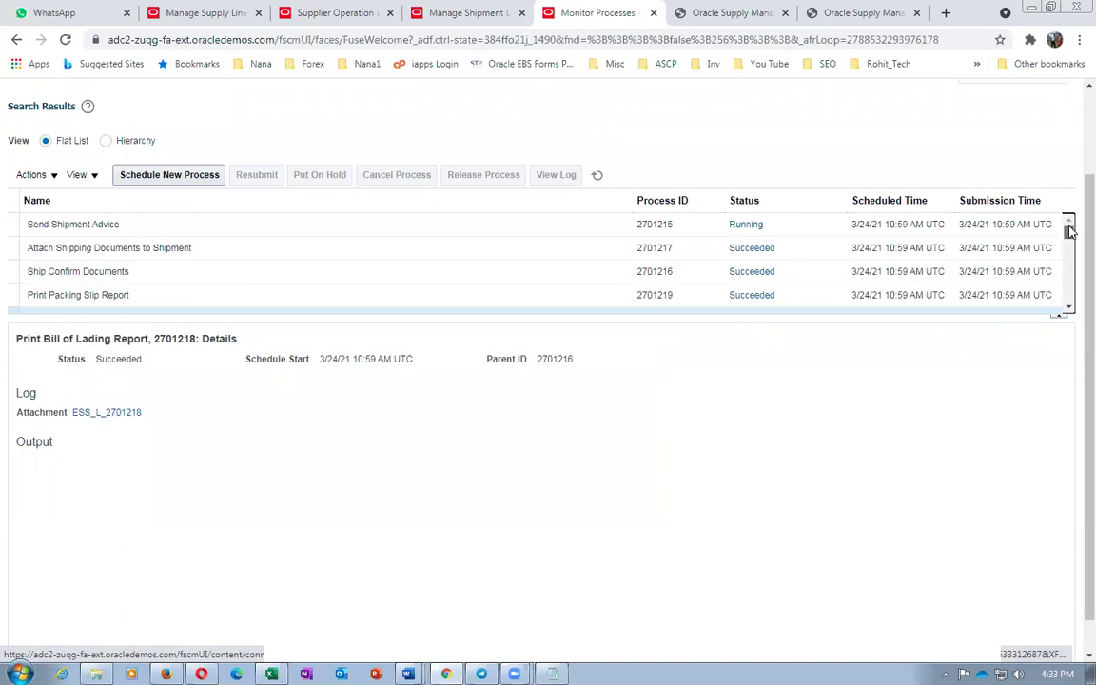
{"action": "left_click", "coordinate": [1072, 312]}
{"action": "left_click", "coordinate": [216, 295]}
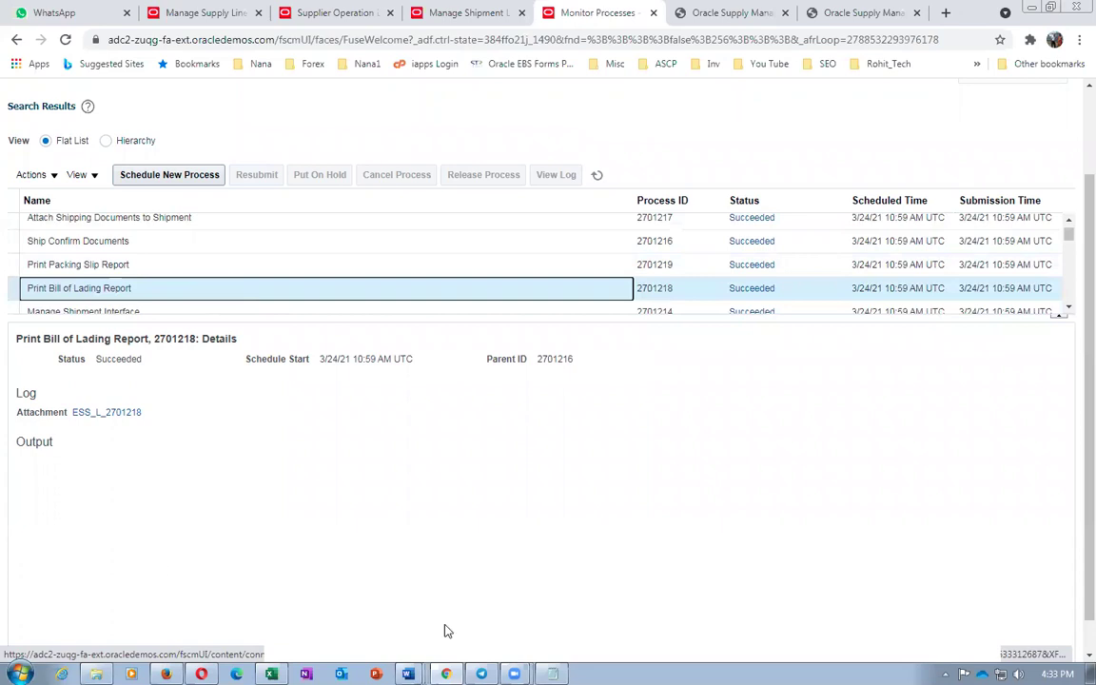
In a duplicated tab, search Setup and Maintenance for 'man%rec%para%' and open Manage Receiving Parameters.
{"action": "right_click", "coordinate": [600, 11]}
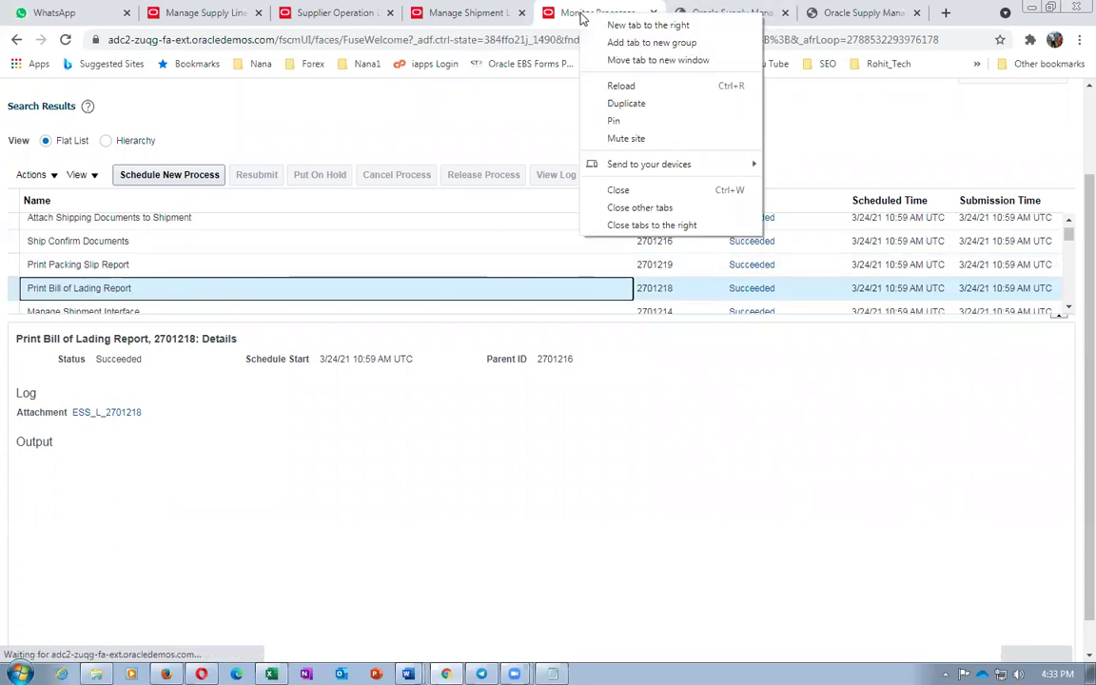
{"action": "left_click", "coordinate": [626, 103]}
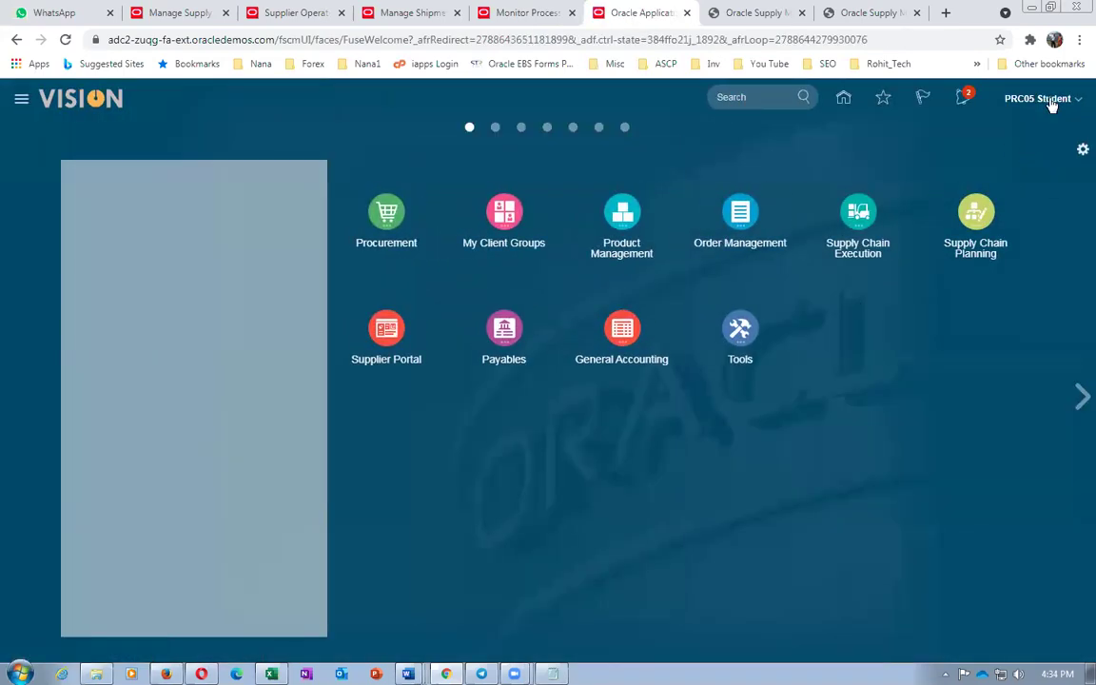
{"action": "left_click", "coordinate": [820, 324]}
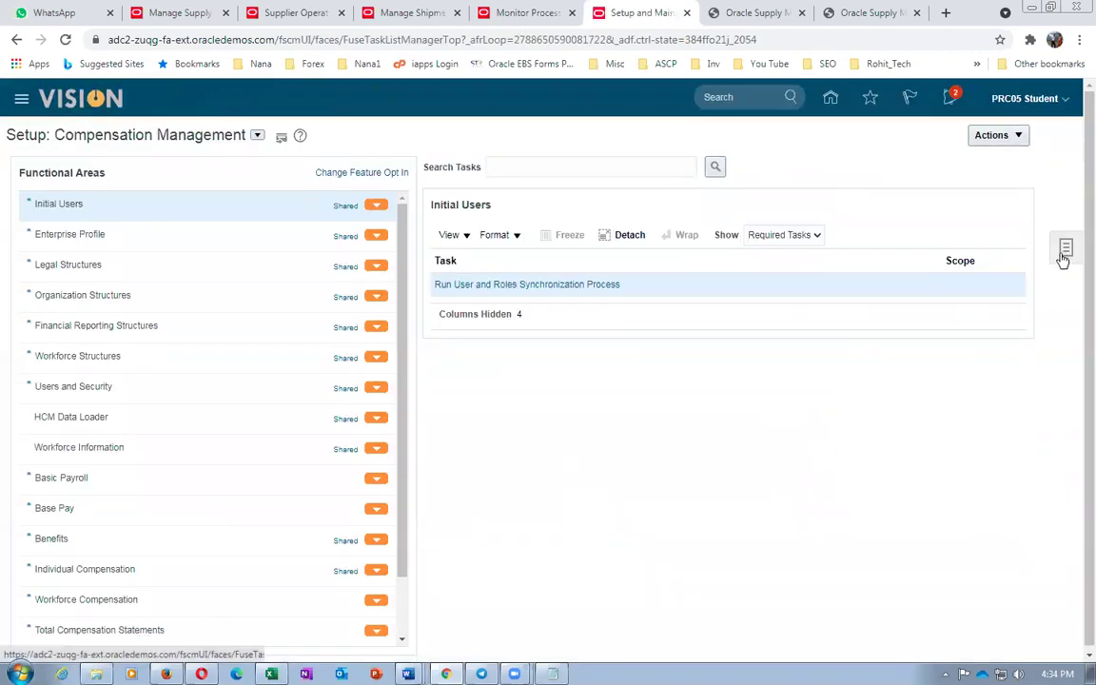
{"action": "left_click", "coordinate": [1064, 251]}
{"action": "left_click", "coordinate": [942, 278]}
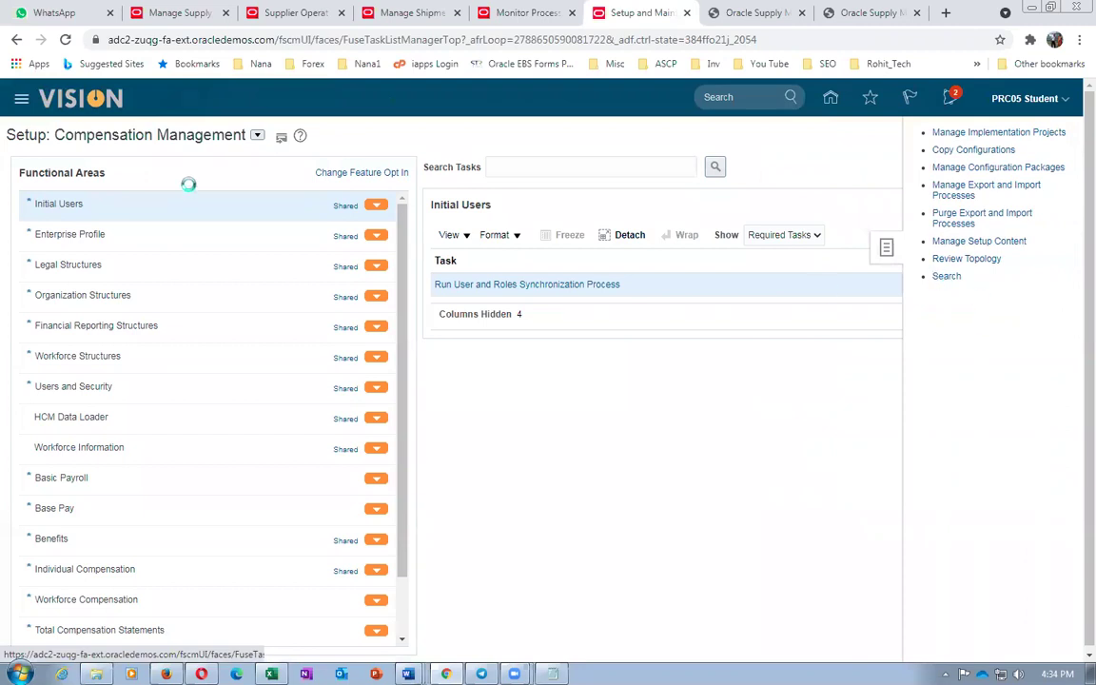
{"action": "left_click", "coordinate": [440, 170]}
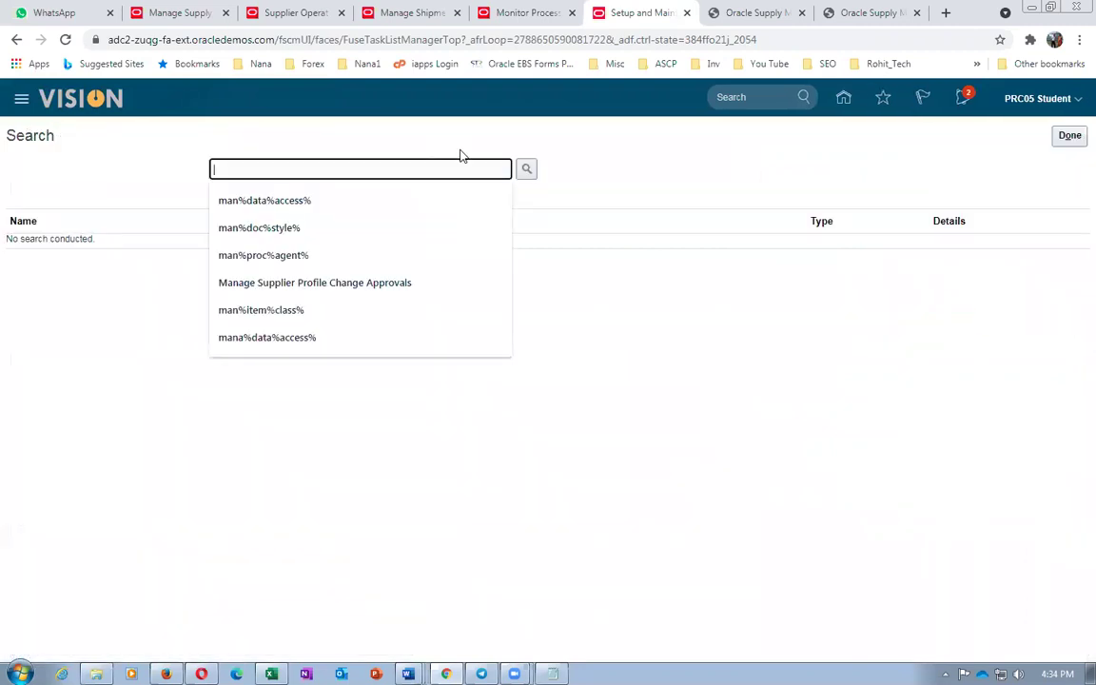
{"action": "type", "text": "man%rec"}
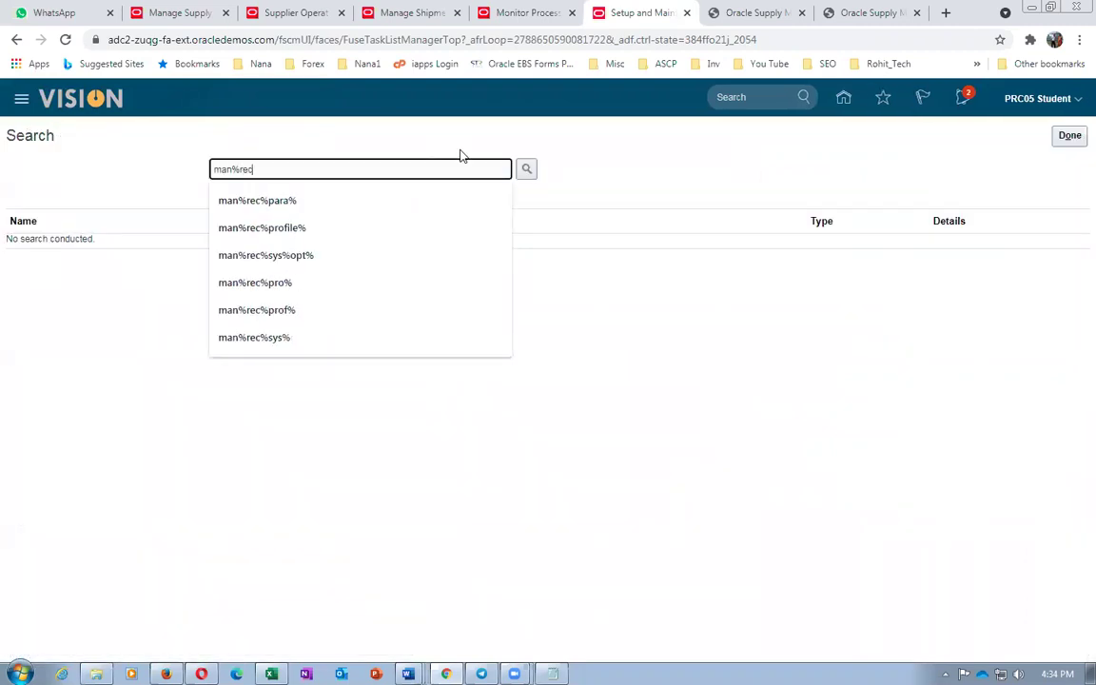
{"action": "type", "text": "%para%"}
{"action": "key", "text": "Return"}
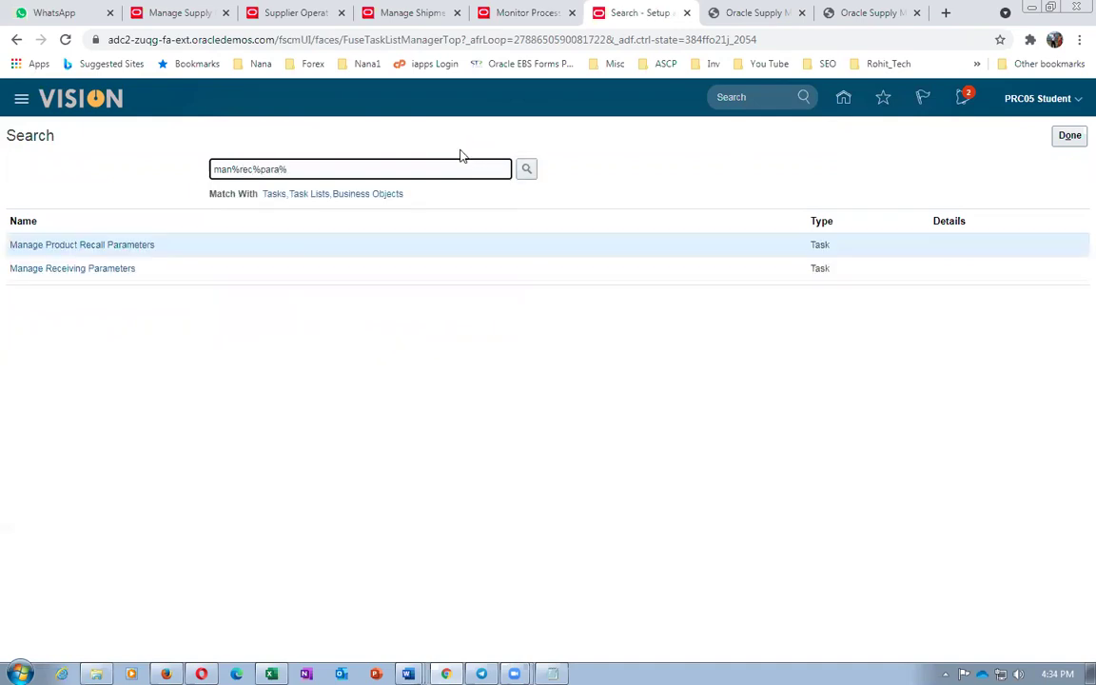
{"action": "left_click", "coordinate": [62, 270]}
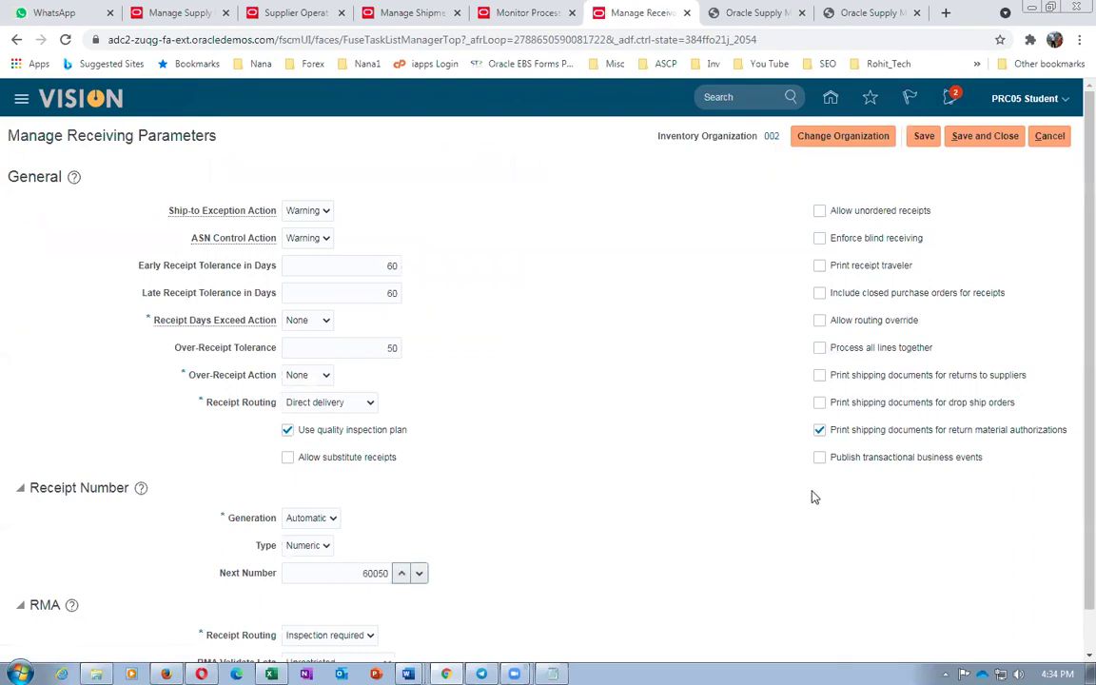
Enable shipping documents for drop ship orders and supplier returns plus receipt travelers, then save.
{"action": "left_click", "coordinate": [819, 403]}
{"action": "left_click", "coordinate": [819, 375]}
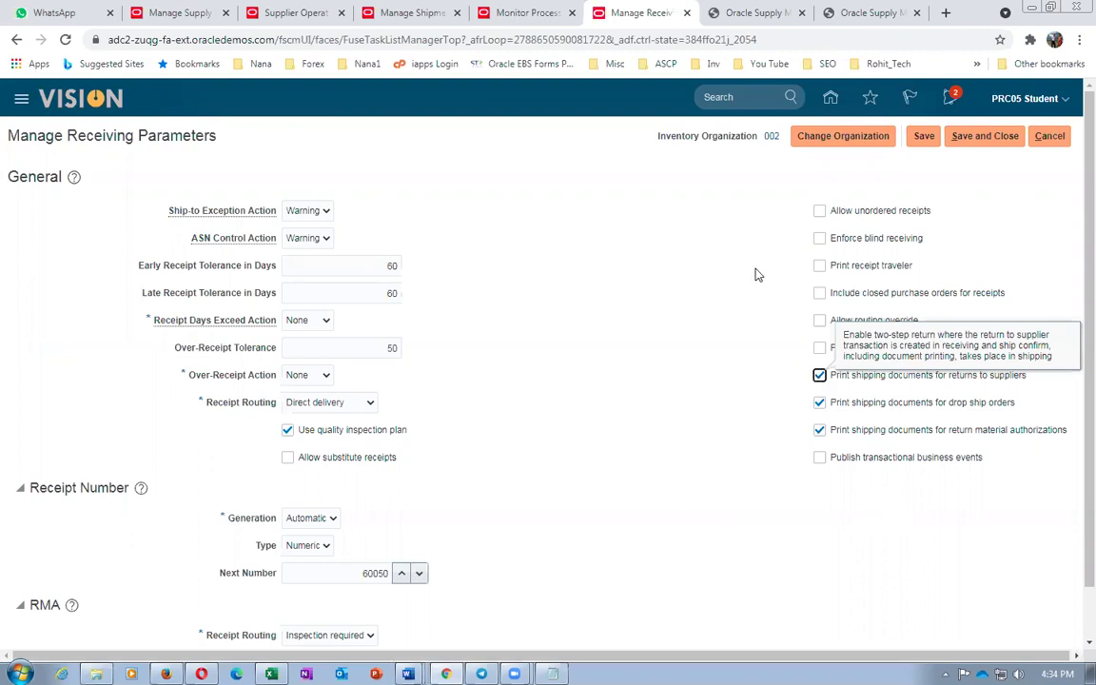
{"action": "left_click", "coordinate": [820, 267]}
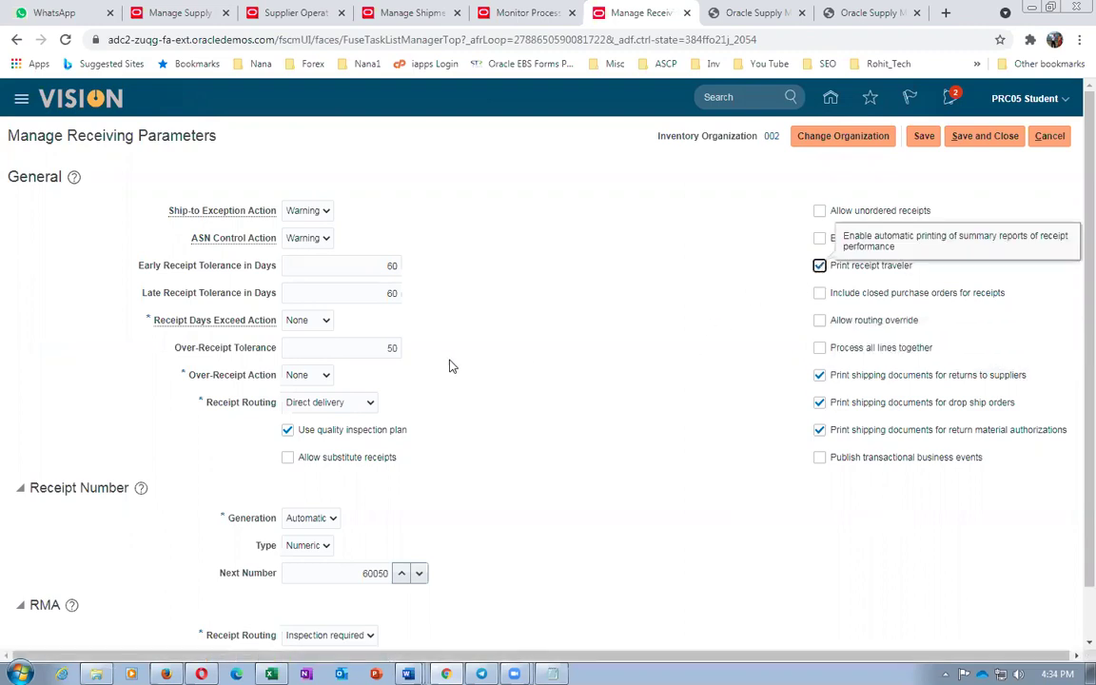
{"action": "left_click", "coordinate": [985, 138]}
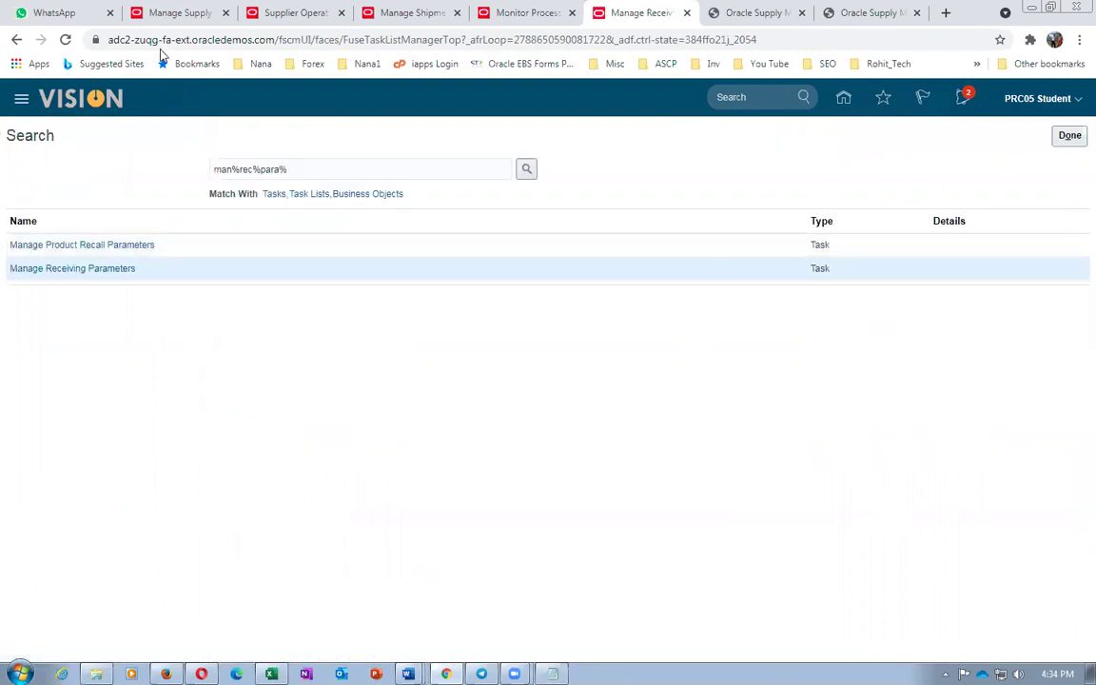
Refresh Monitor Processes and view the Send Shipment Advice and Print Packing Slip Report details.
{"action": "left_click", "coordinate": [548, 13]}
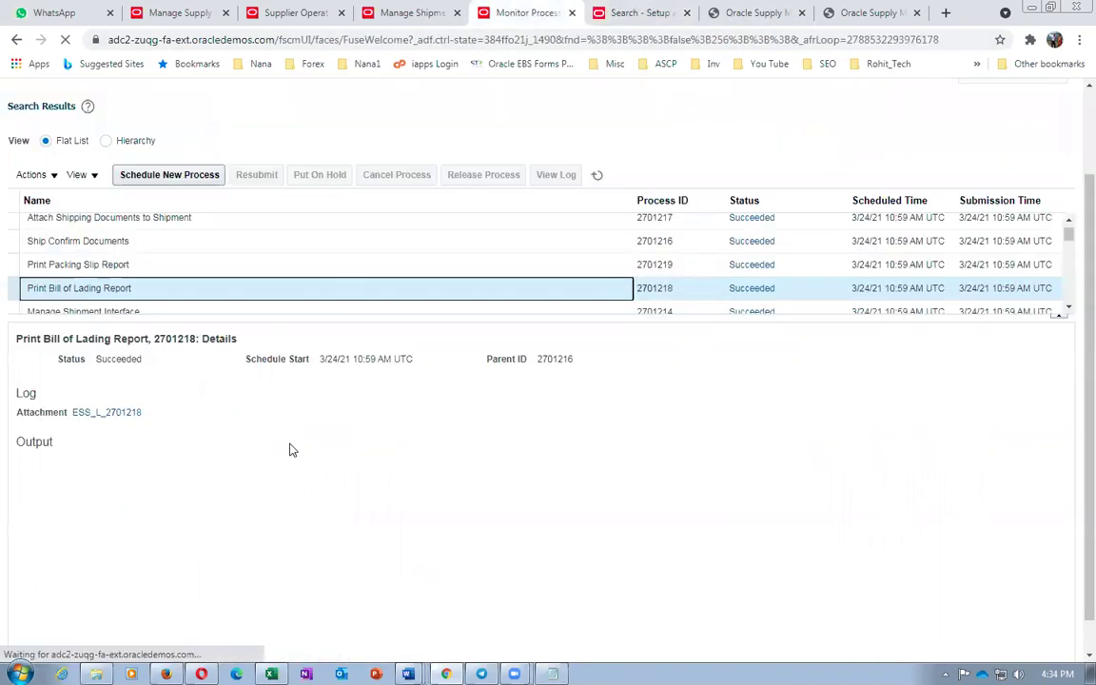
{"action": "left_click", "coordinate": [596, 176]}
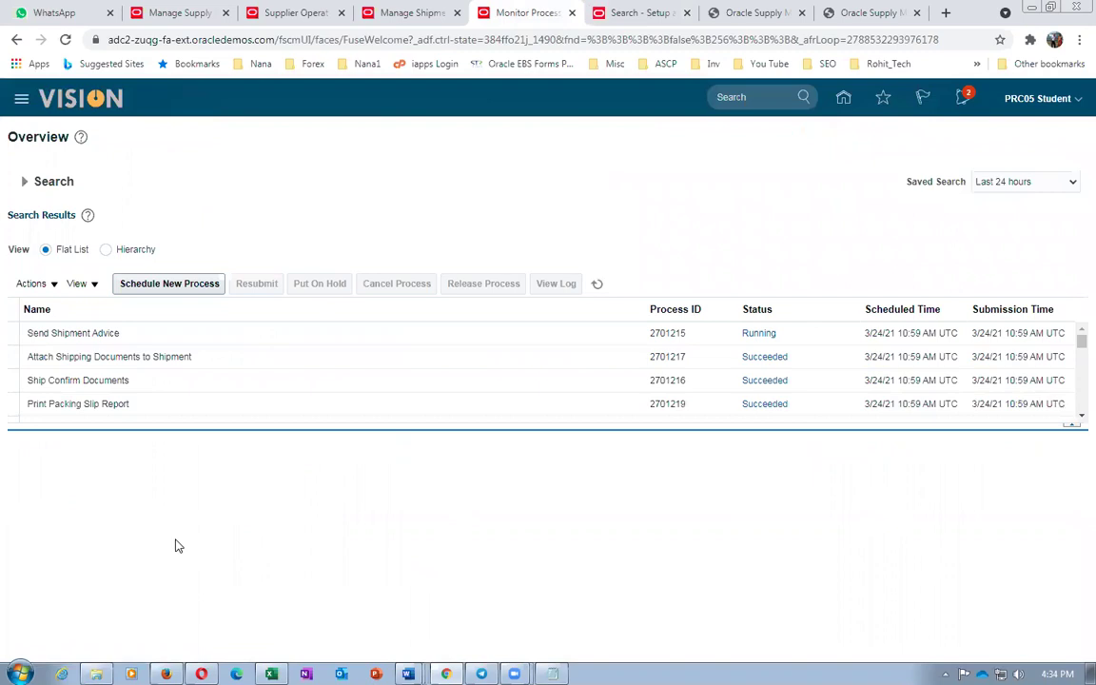
{"action": "left_click", "coordinate": [167, 333]}
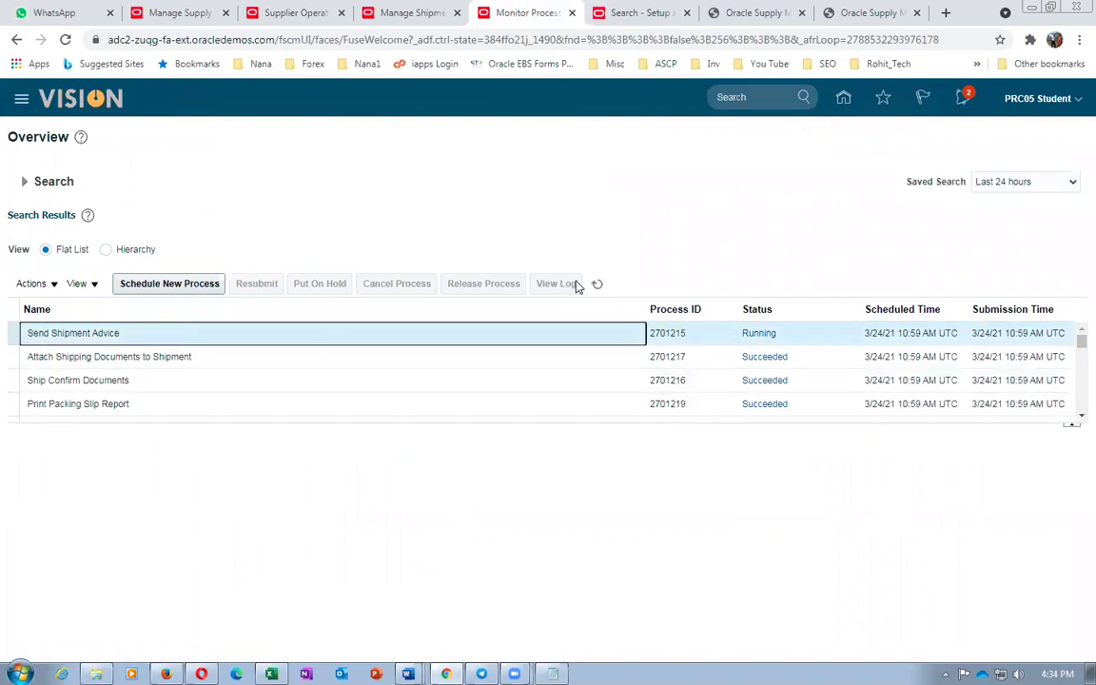
{"action": "left_click", "coordinate": [173, 403]}
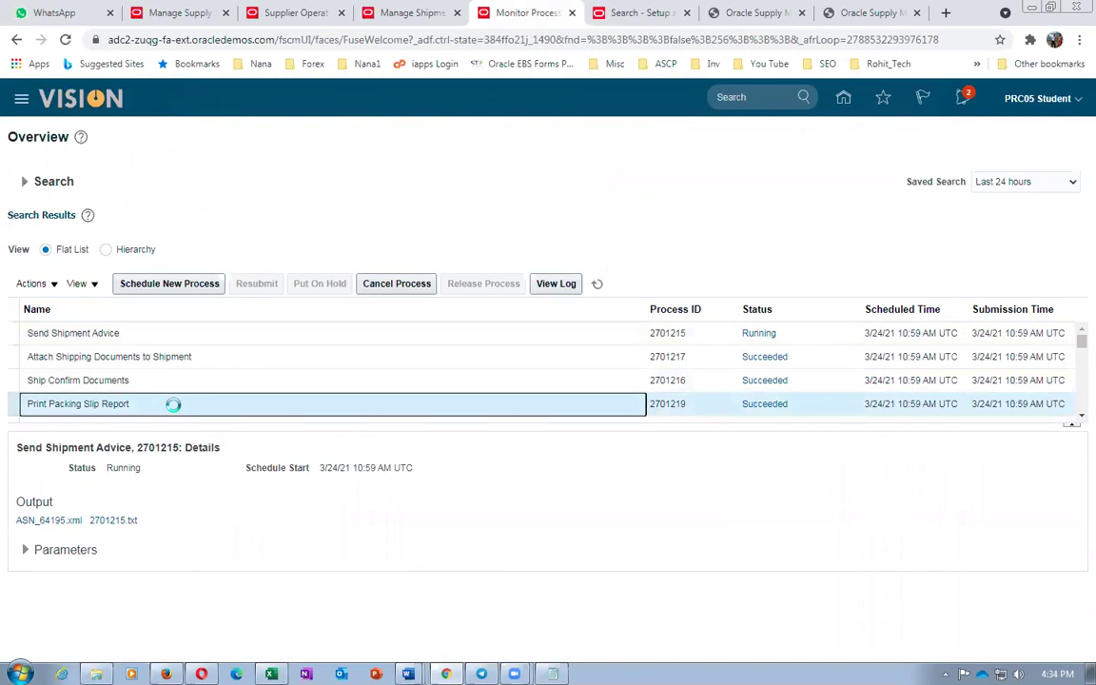
{"action": "left_click", "coordinate": [173, 407]}
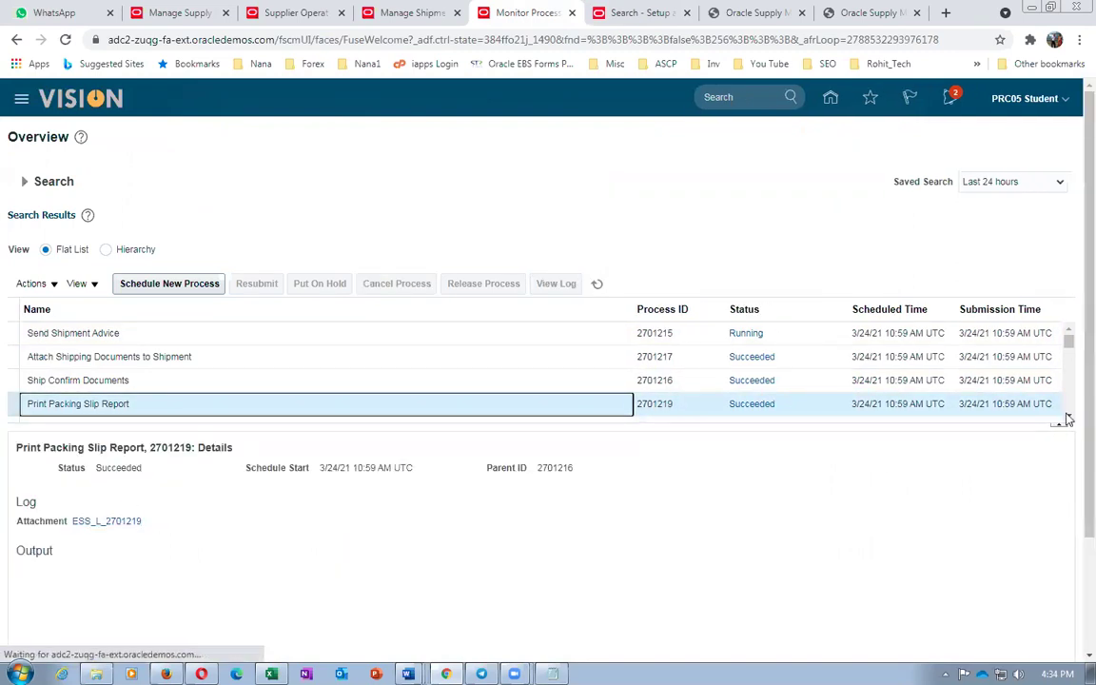
Download the Print Bill of Lading Report log ESS_L_2701218 (2701218.log).
{"action": "scroll", "coordinate": [1072, 422], "scroll_direction": "down", "scroll_amount": 3}
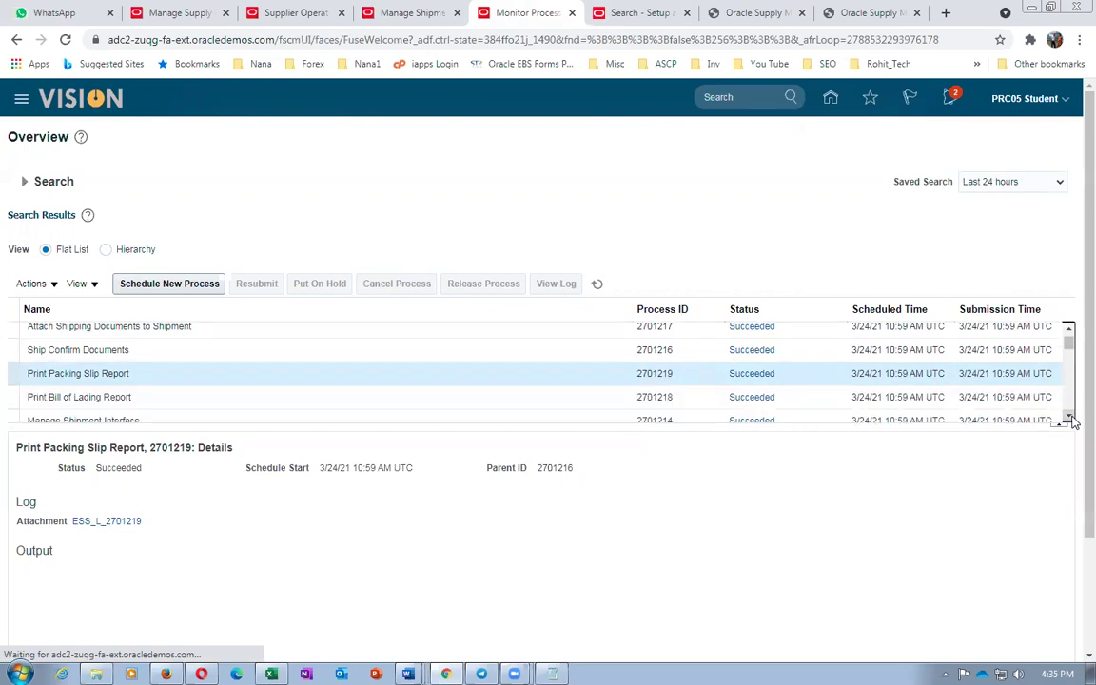
{"action": "left_click", "coordinate": [149, 371]}
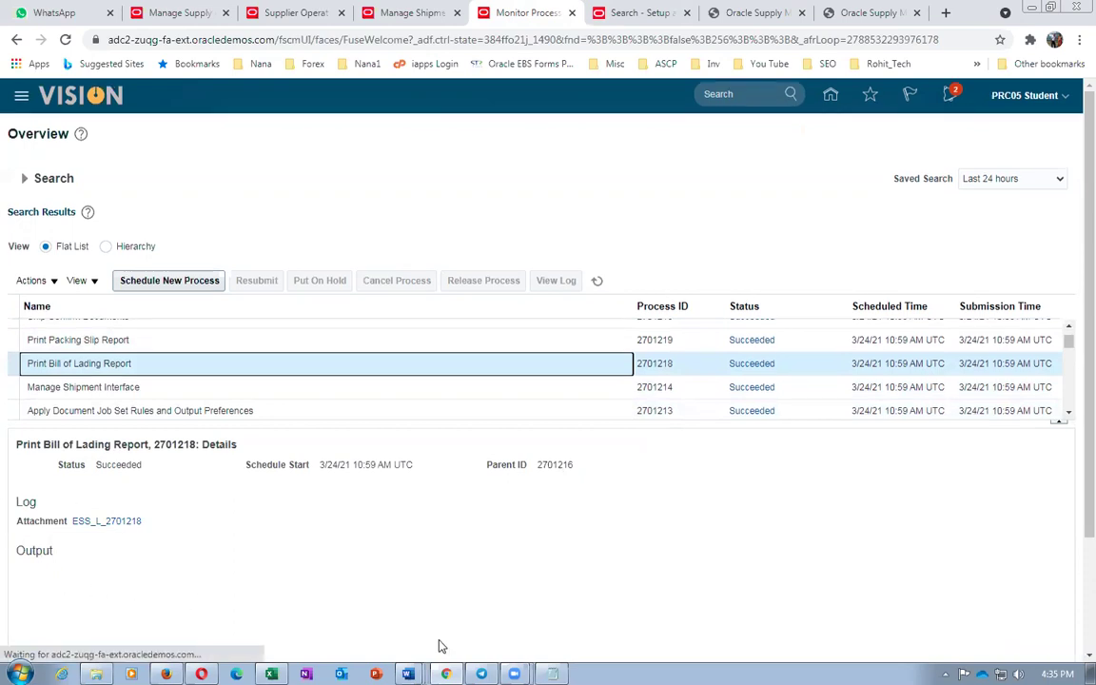
{"action": "scroll", "coordinate": [134, 538], "scroll_direction": "down", "scroll_amount": 1}
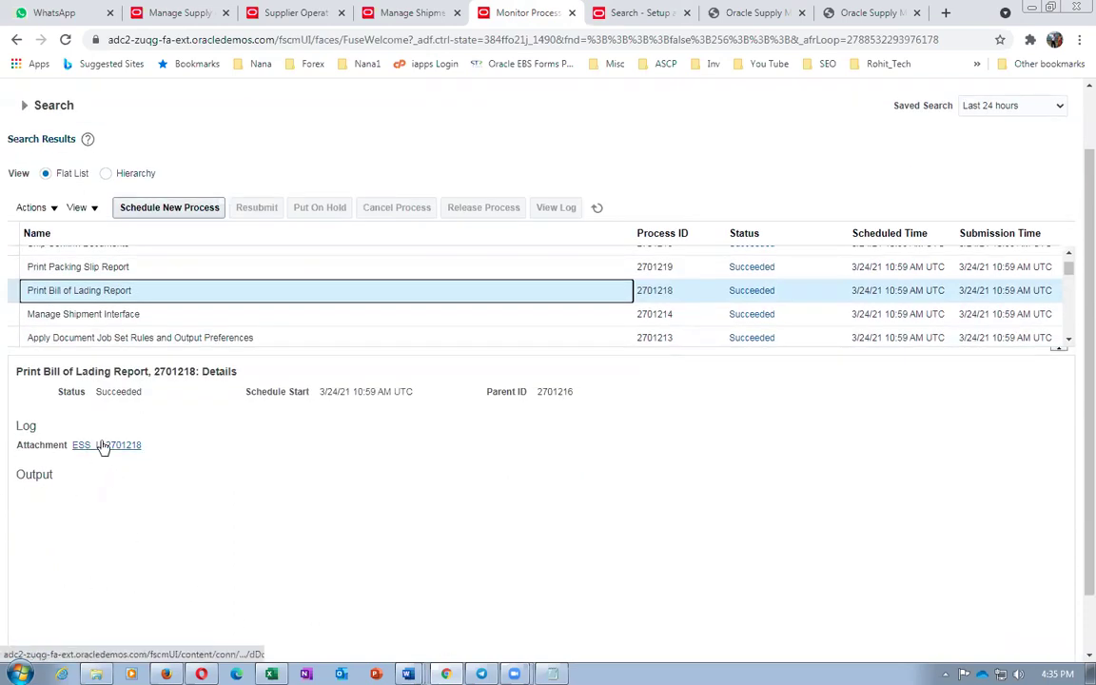
{"action": "left_click", "coordinate": [103, 446]}
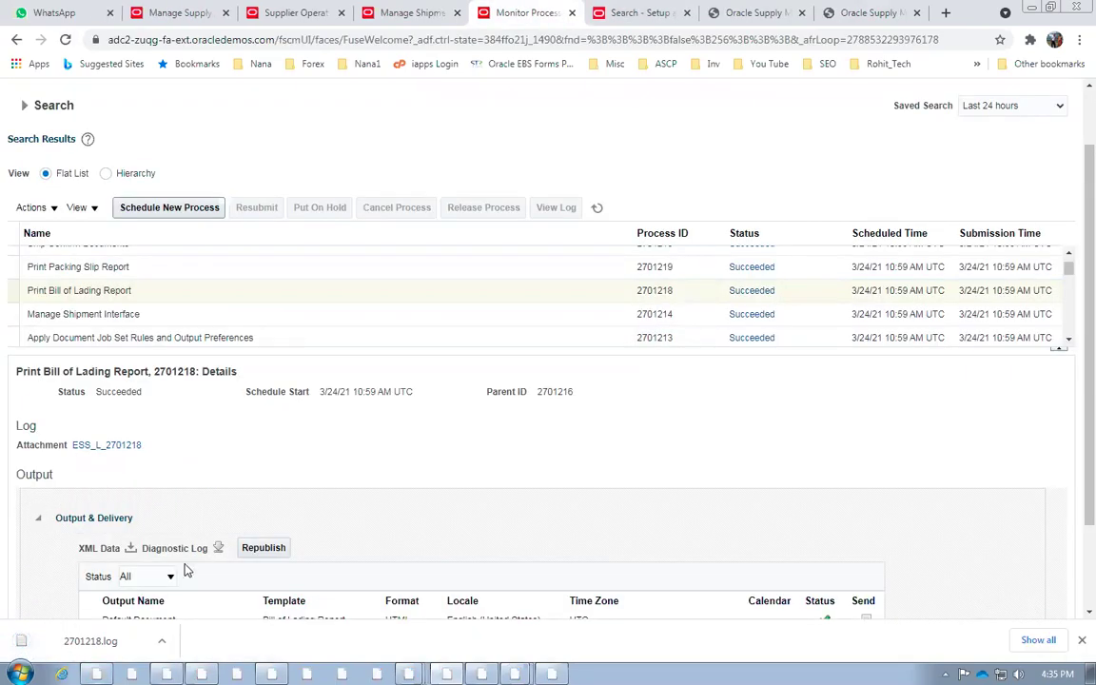
Export the Bill of Lading Report for shipment 64195 to PDF and open the downloaded file.
{"action": "left_click", "coordinate": [271, 550]}
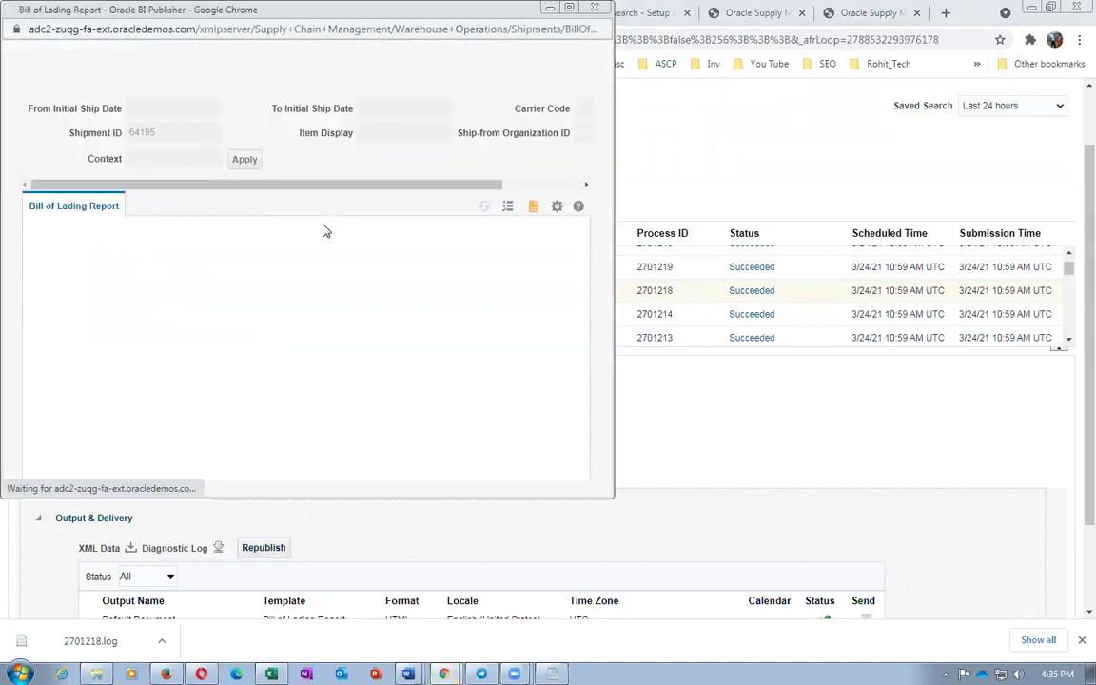
{"action": "left_click", "coordinate": [558, 209]}
{"action": "mouse_move", "coordinate": [550, 226]}
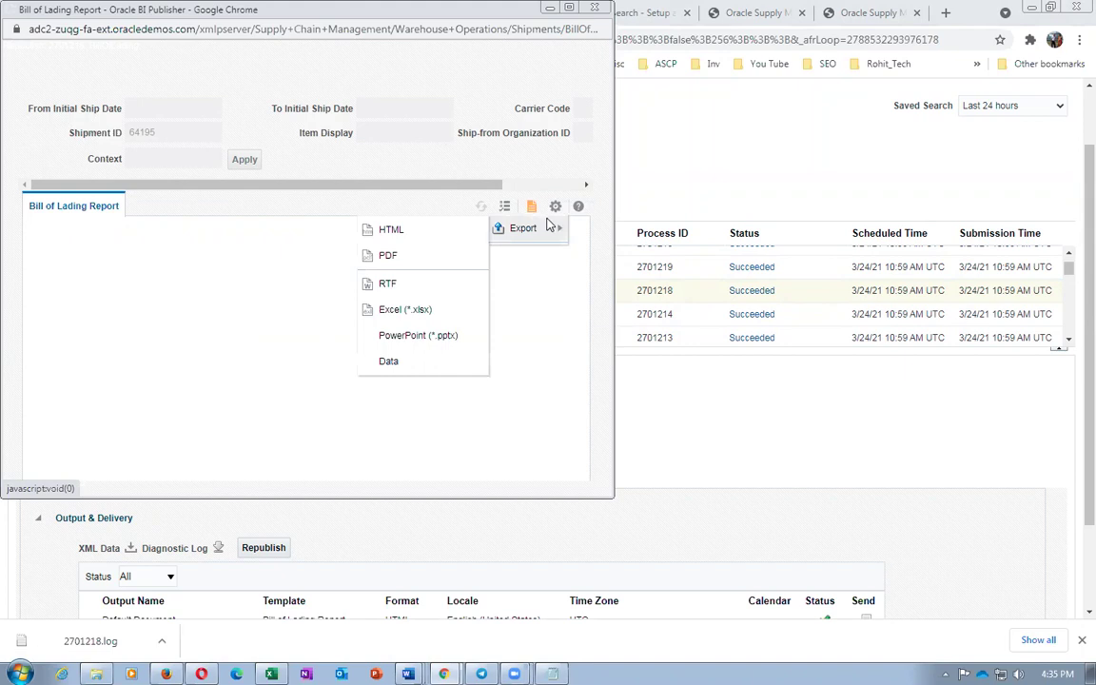
{"action": "left_click", "coordinate": [407, 265]}
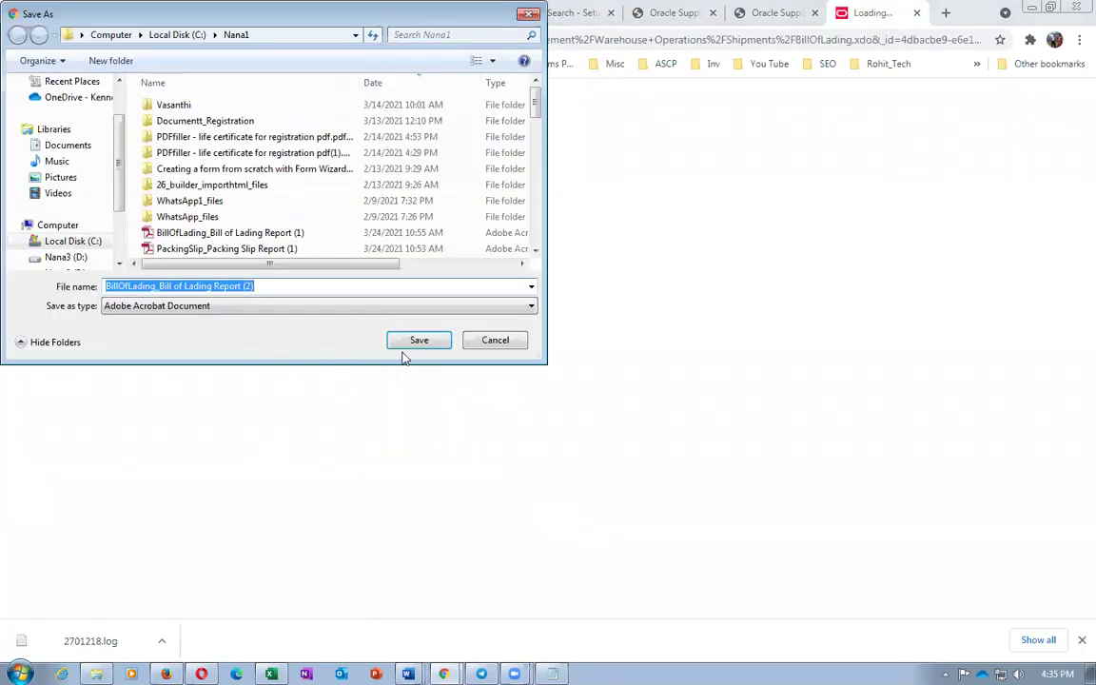
{"action": "left_click", "coordinate": [404, 348]}
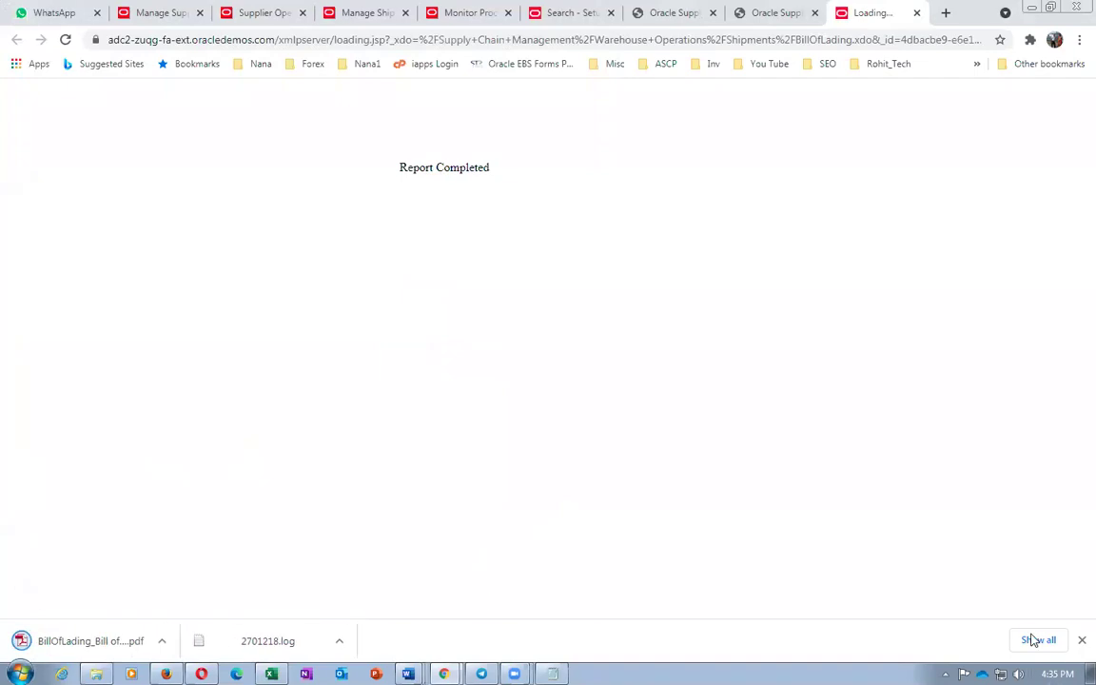
{"action": "left_click", "coordinate": [1039, 639]}
{"action": "left_click", "coordinate": [487, 190]}
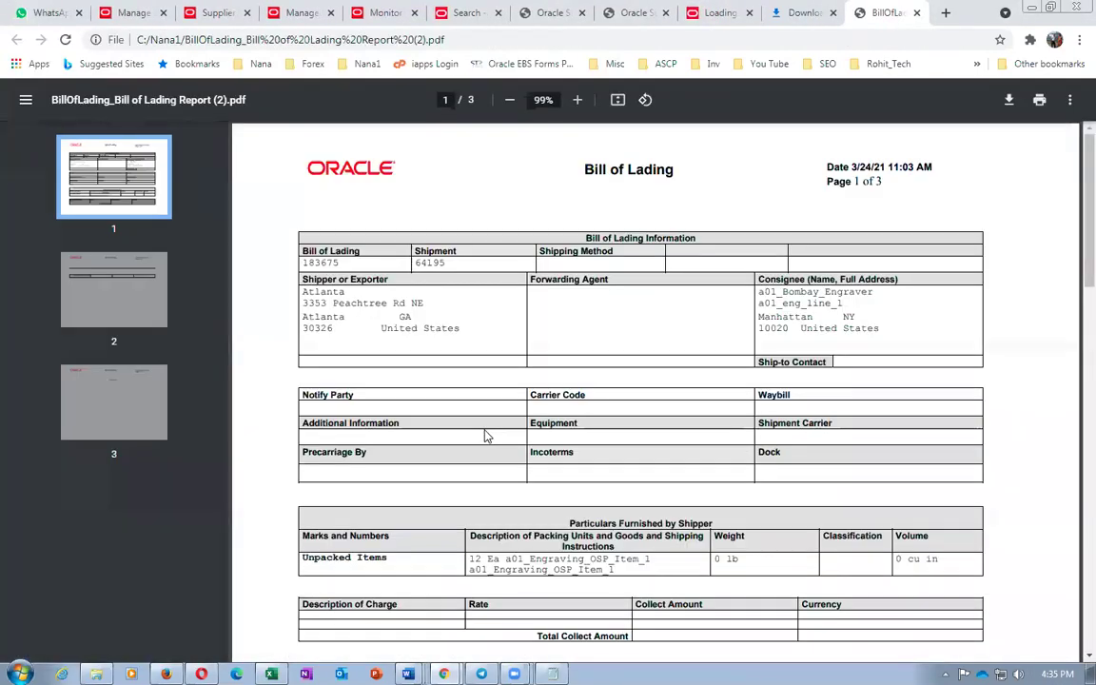
Review the shipper and consignee addresses and all three PDF pages, then close the bill of lading.
{"action": "left_click_drag", "start_coordinate": [305, 295], "coordinate": [345, 319]}
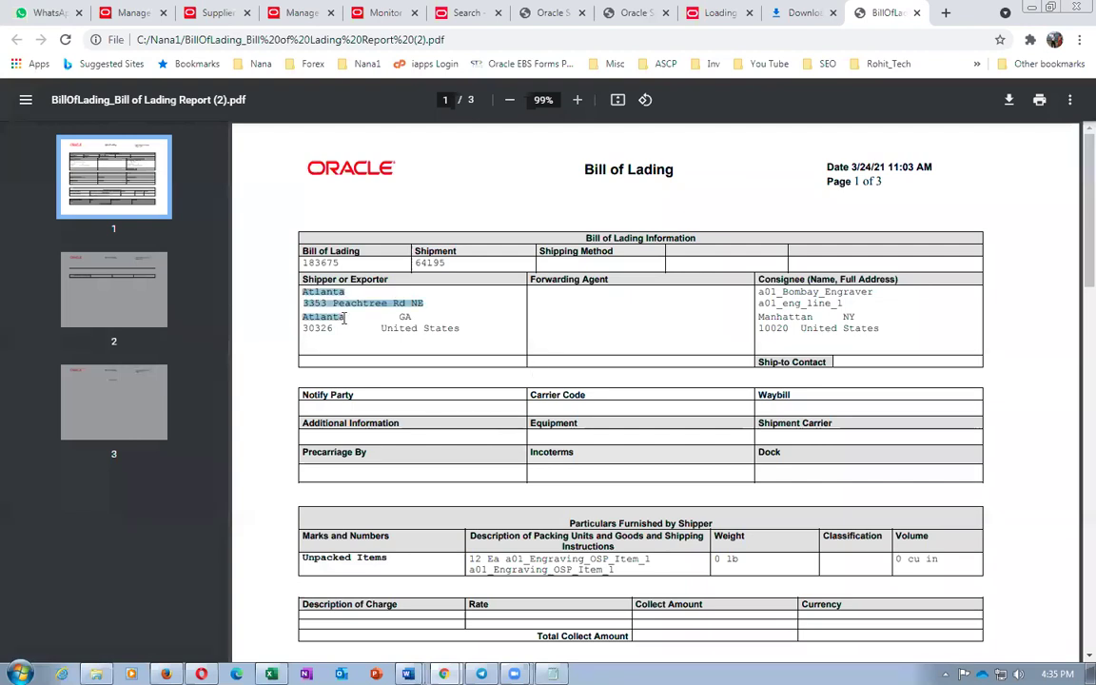
{"action": "left_click_drag", "start_coordinate": [782, 292], "coordinate": [822, 340]}
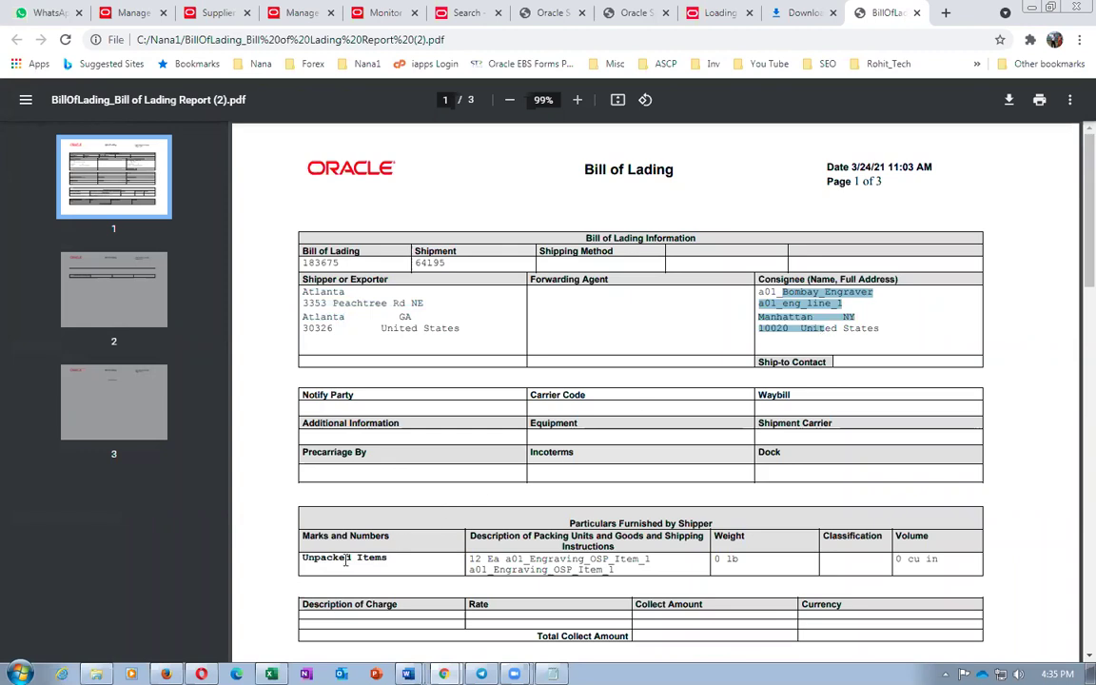
{"action": "left_click", "coordinate": [594, 583]}
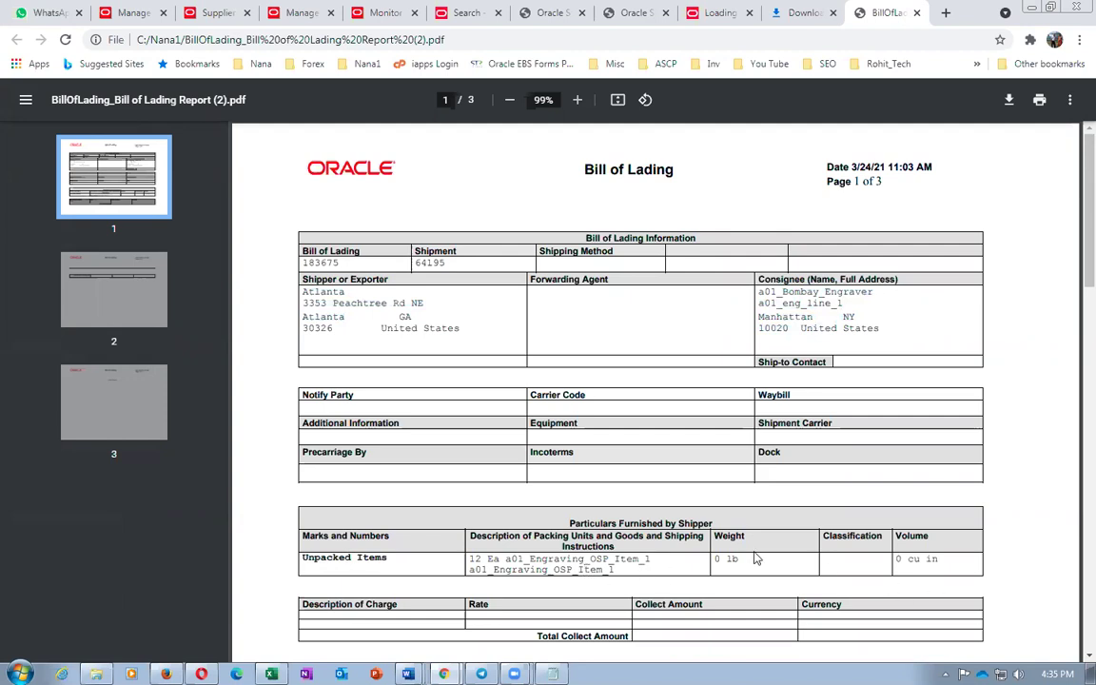
{"action": "scroll", "coordinate": [653, 391], "scroll_direction": "down", "scroll_amount": 1}
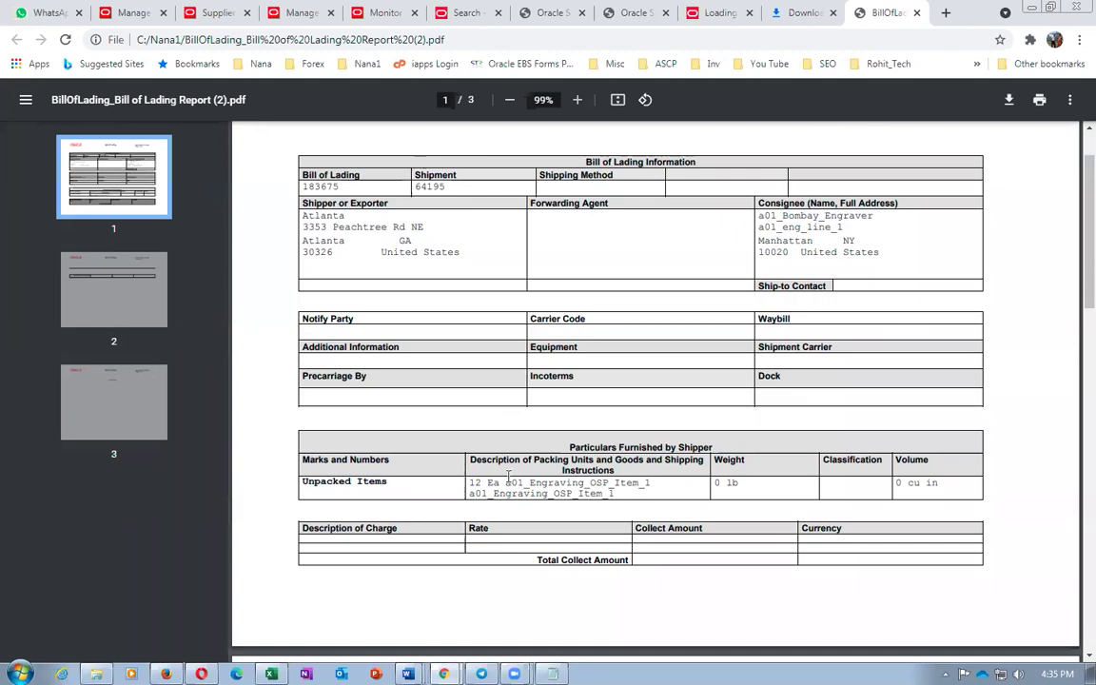
{"action": "scroll", "coordinate": [624, 484], "scroll_direction": "up", "scroll_amount": 1}
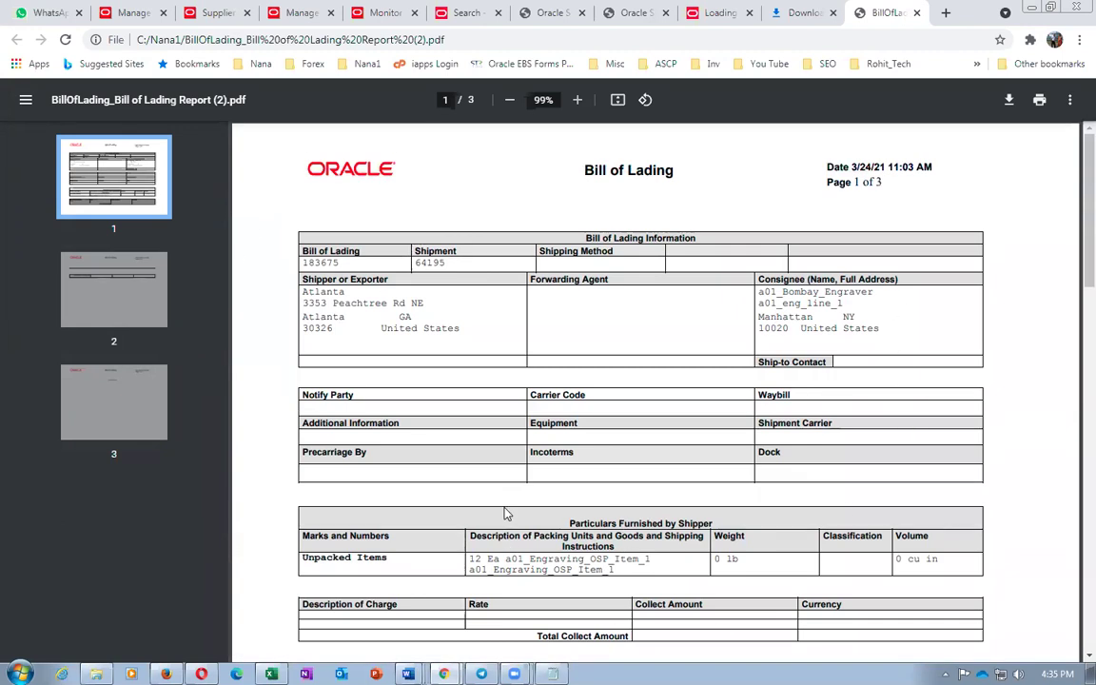
{"action": "scroll", "coordinate": [507, 514], "scroll_direction": "down", "scroll_amount": 5}
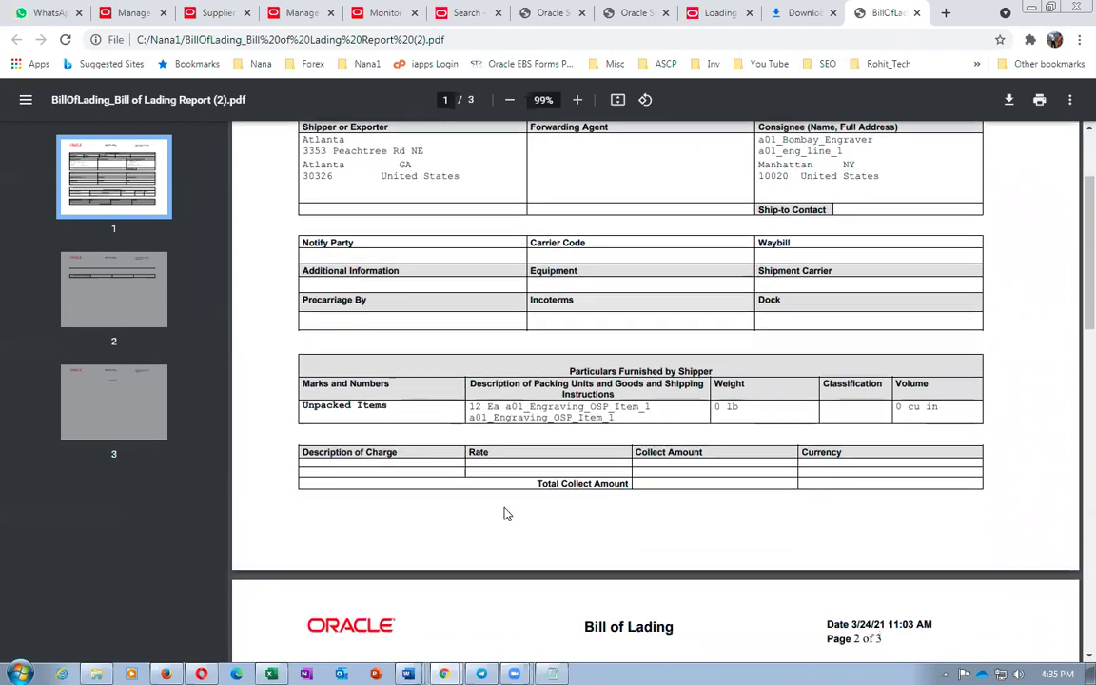
{"action": "scroll", "coordinate": [508, 514], "scroll_direction": "down", "scroll_amount": 3}
{"action": "scroll", "coordinate": [507, 514], "scroll_direction": "down", "scroll_amount": 10}
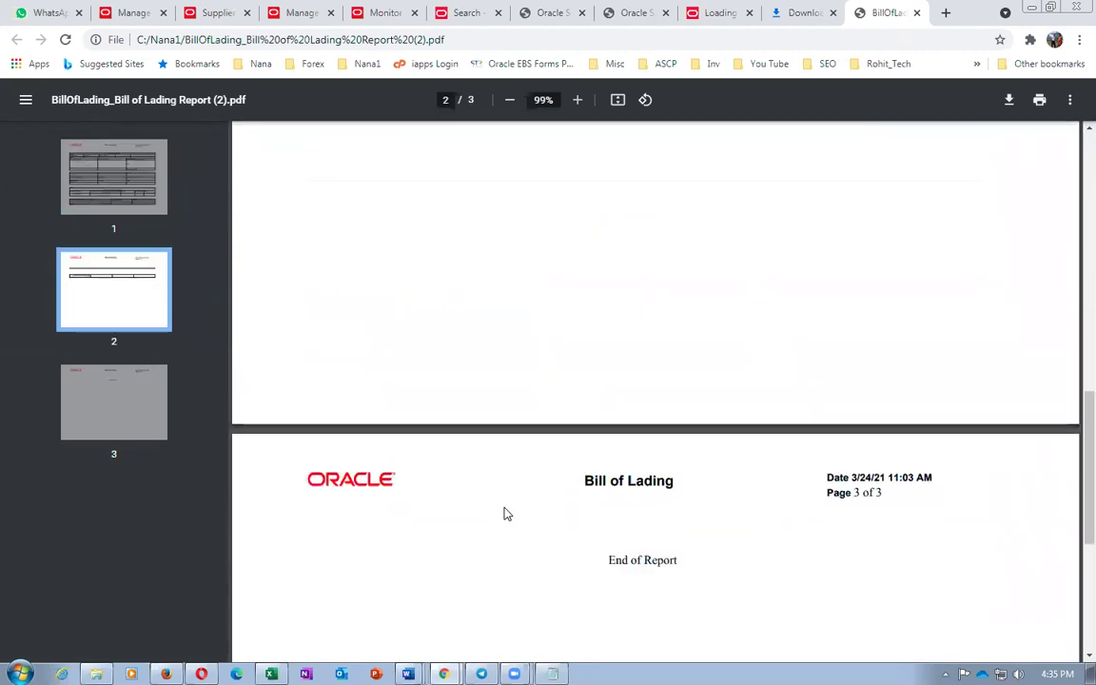
{"action": "scroll", "coordinate": [508, 513], "scroll_direction": "up", "scroll_amount": 20}
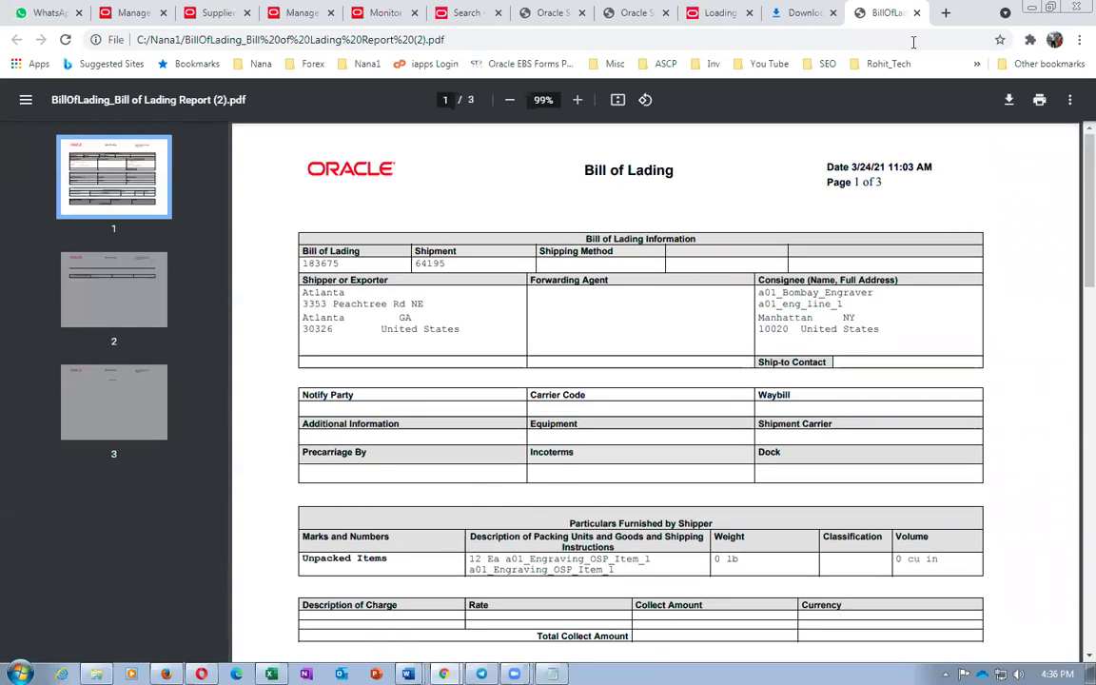
{"action": "left_click", "coordinate": [916, 12]}
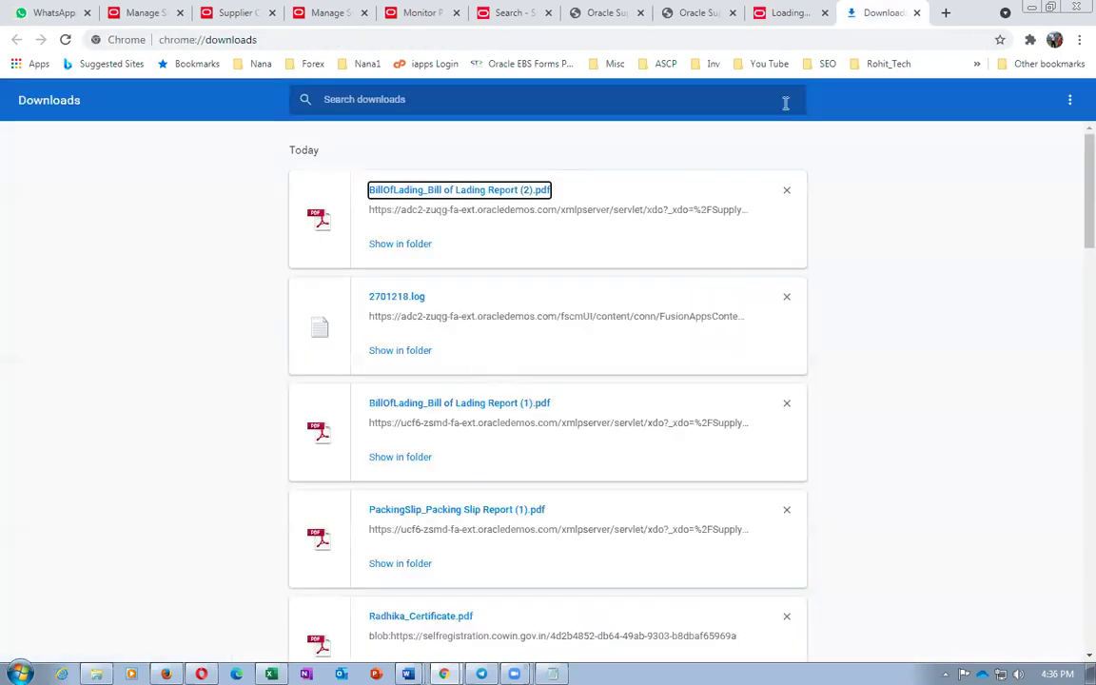
Close the extra tabs and select the Print Packing Slip Report process in Monitor Processes.
{"action": "left_click", "coordinate": [917, 12]}
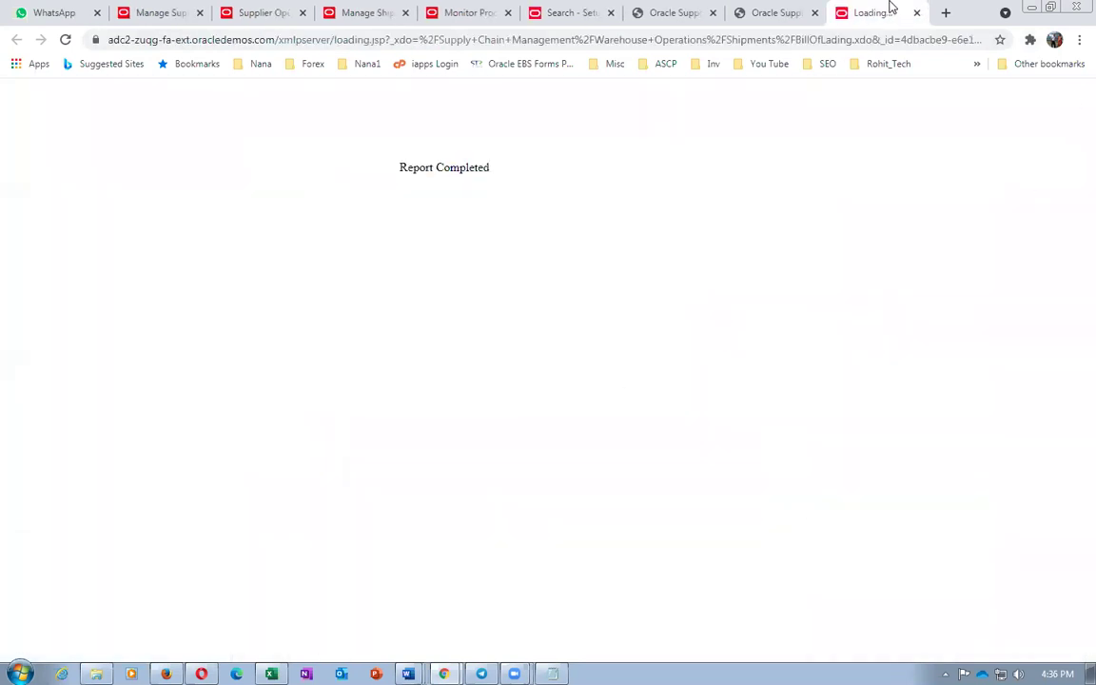
{"action": "left_click", "coordinate": [916, 12]}
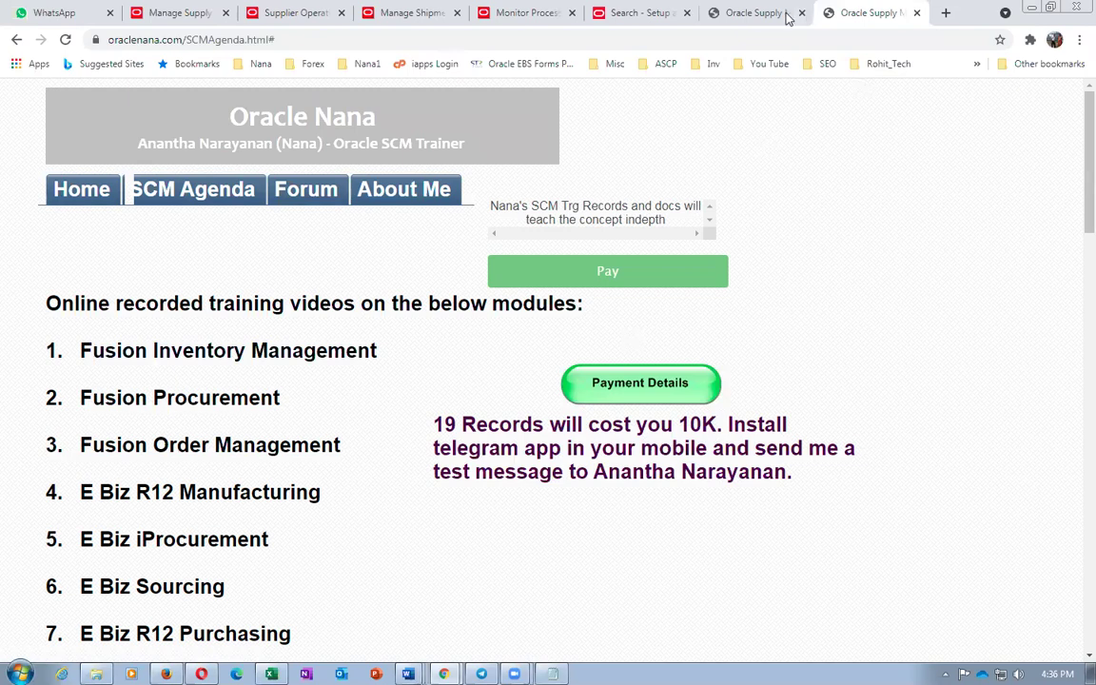
{"action": "left_click", "coordinate": [788, 18]}
{"action": "left_click", "coordinate": [638, 12]}
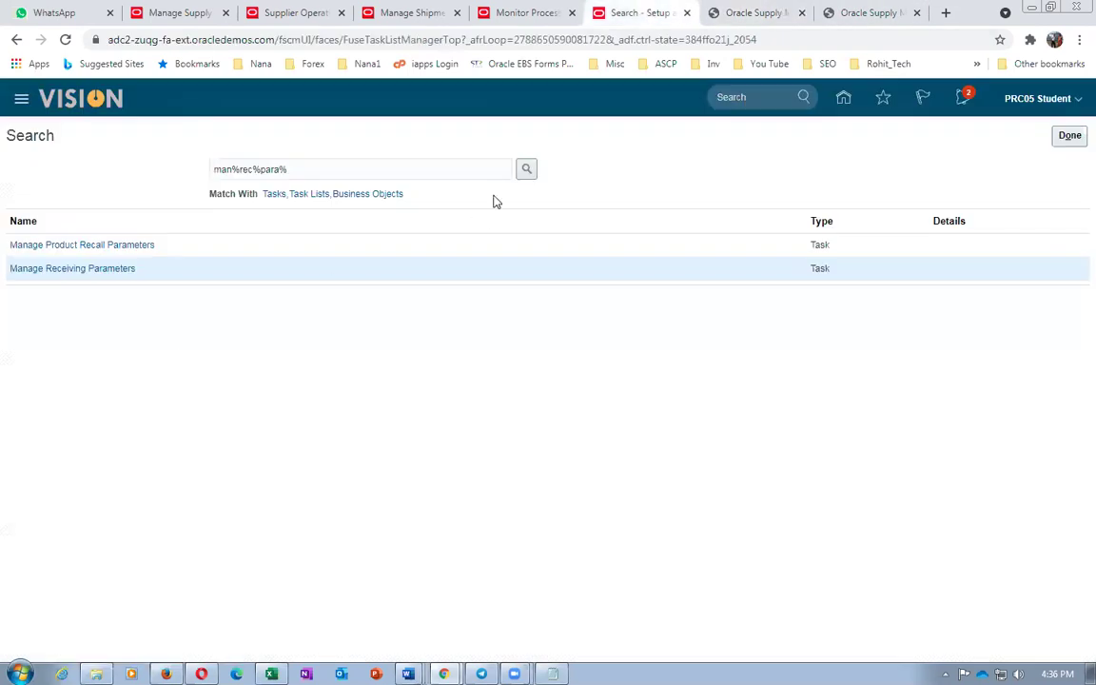
{"action": "left_click", "coordinate": [504, 14]}
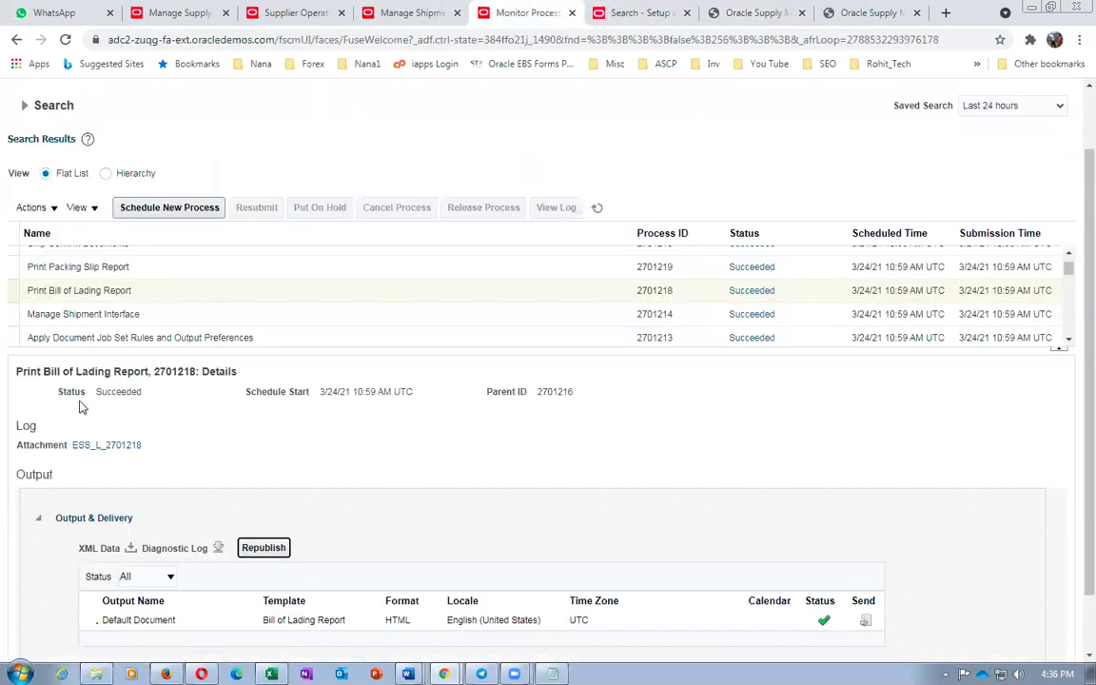
{"action": "left_click", "coordinate": [92, 291]}
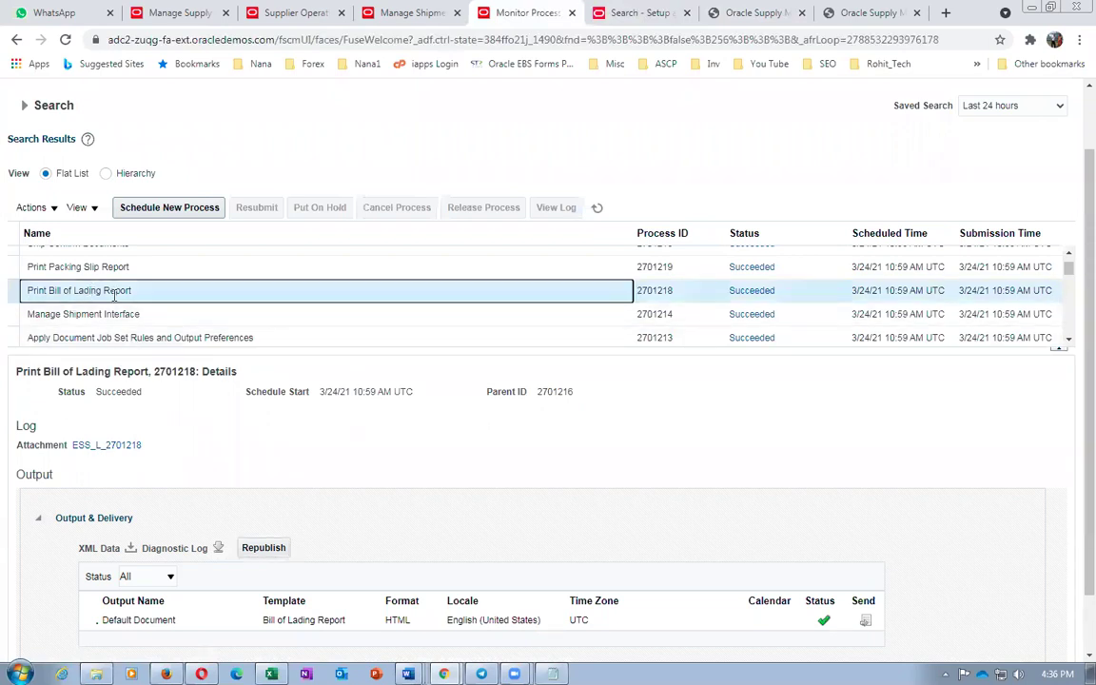
{"action": "left_click", "coordinate": [133, 269]}
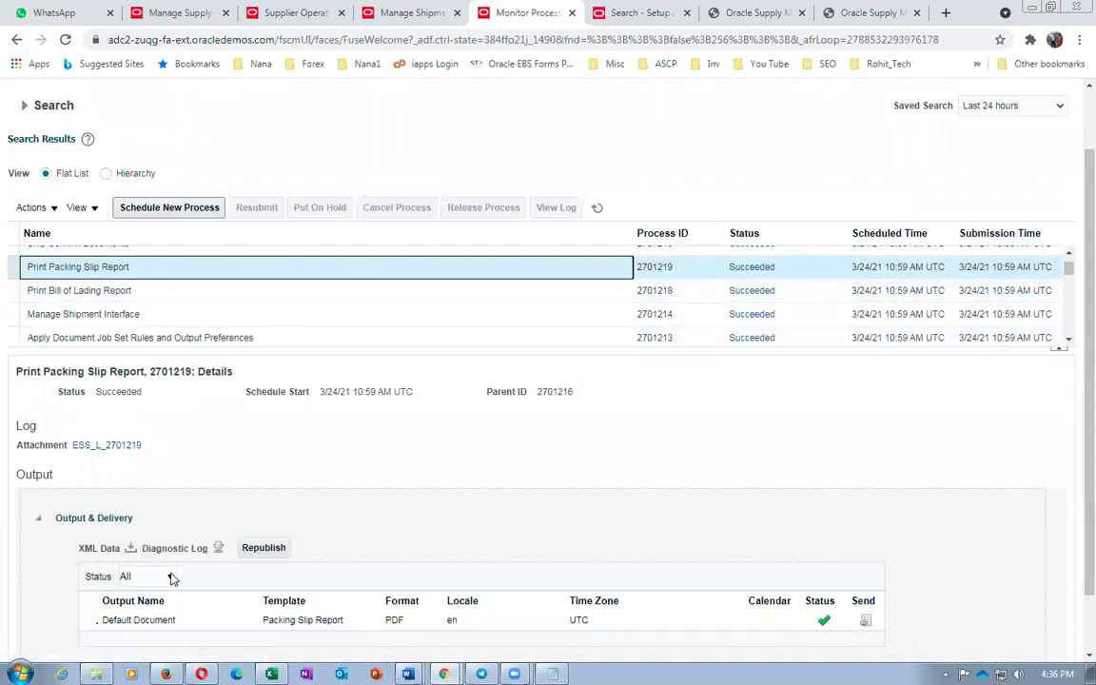
Export the Packing Slip Report for process 2701219 to PDF and save it.
{"action": "left_click", "coordinate": [261, 549]}
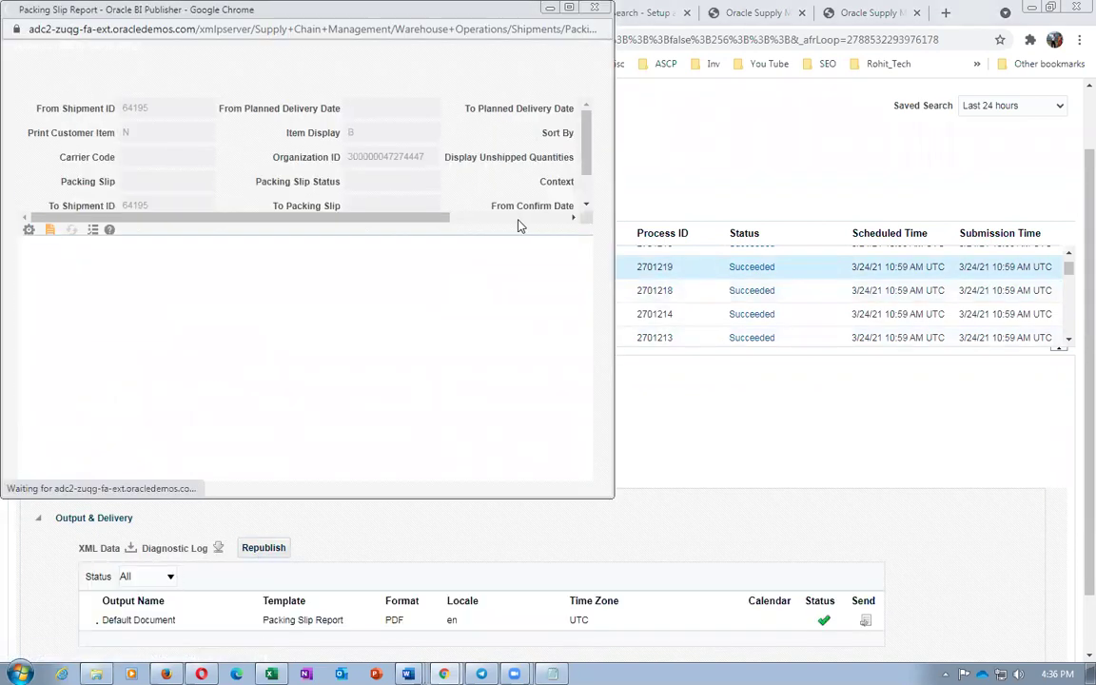
{"action": "left_click", "coordinate": [555, 239]}
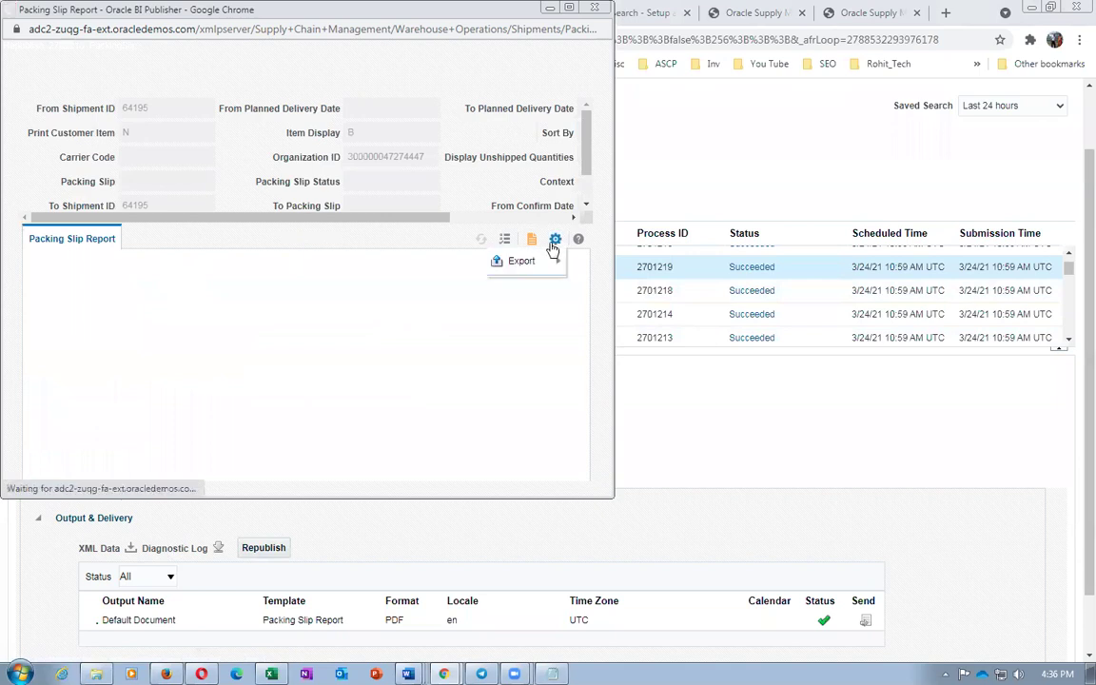
{"action": "mouse_move", "coordinate": [544, 260]}
{"action": "left_click", "coordinate": [372, 287]}
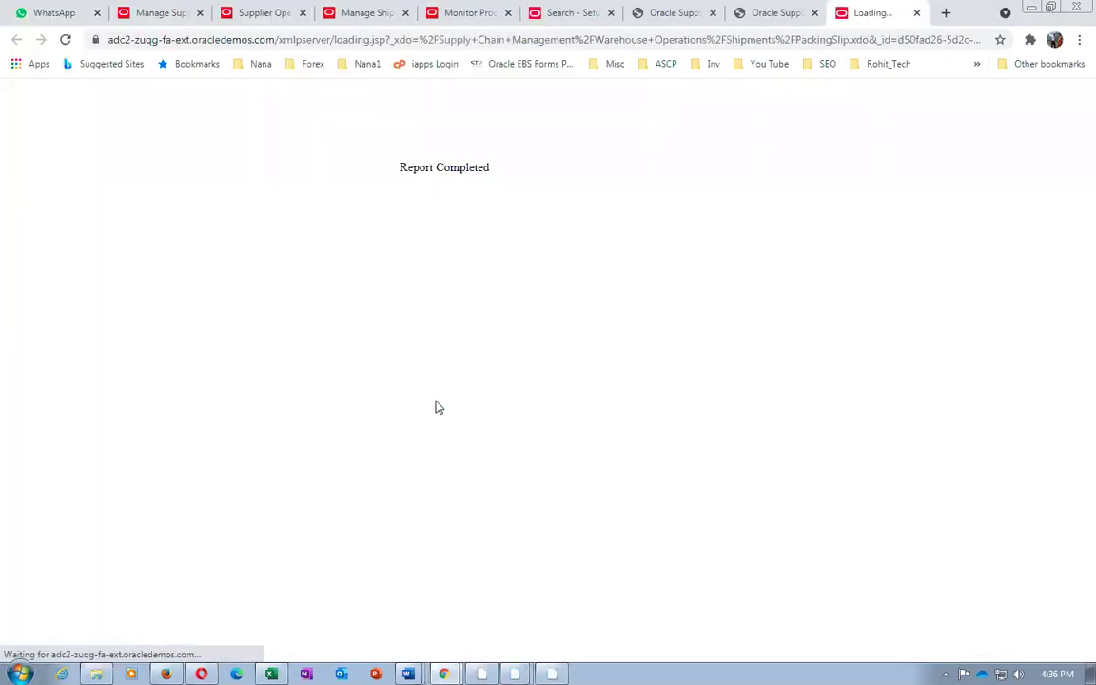
{"action": "left_click", "coordinate": [401, 339]}
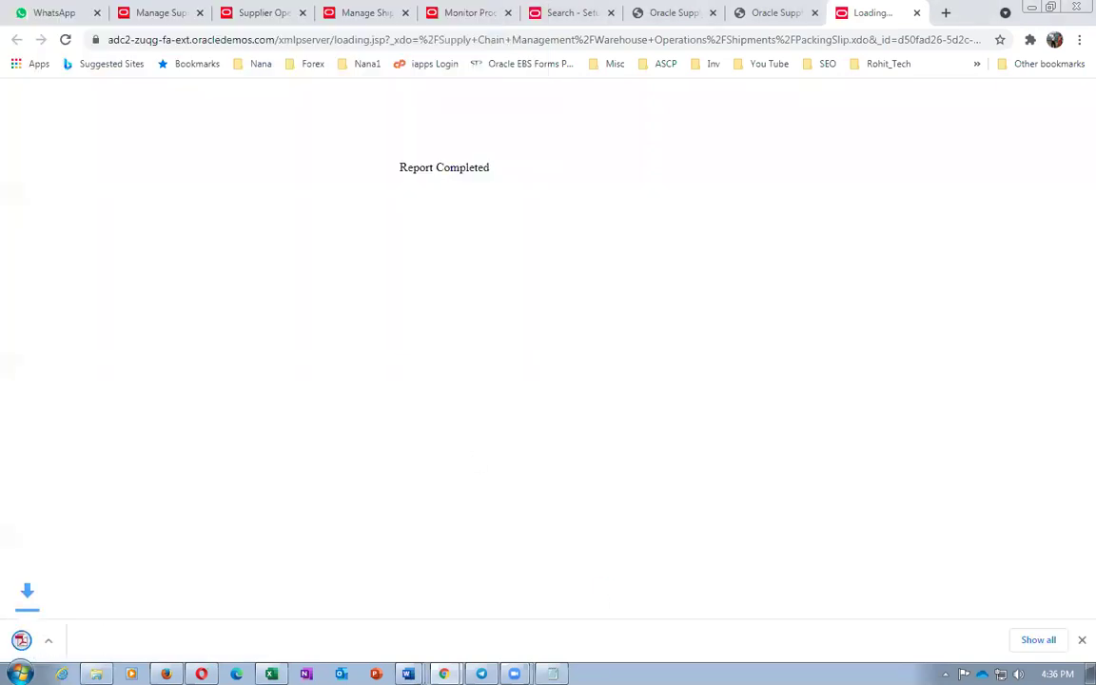
{"action": "left_click", "coordinate": [1043, 640]}
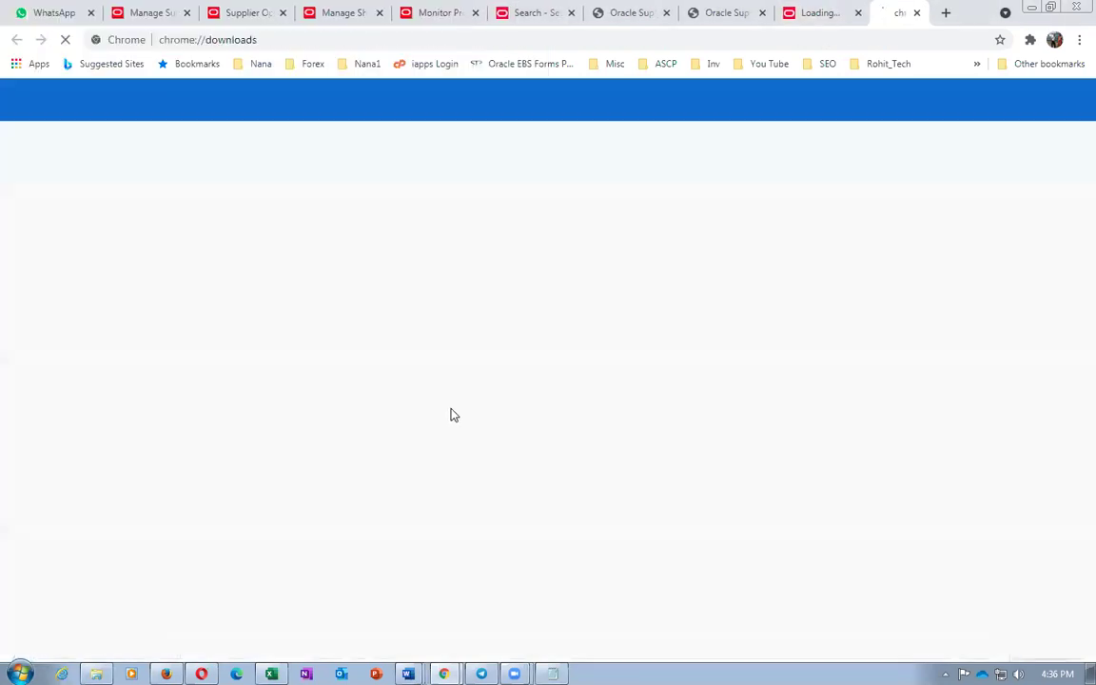
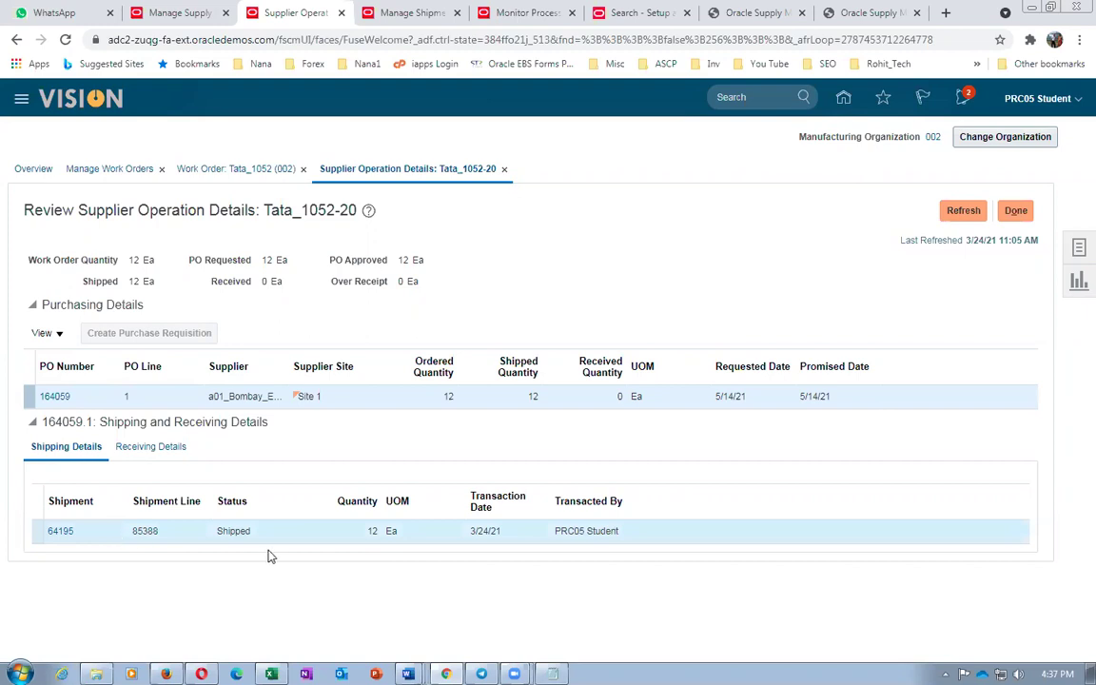
Open operation 20's supplier operation details to see PO 164059 with 12 Ea shipped and 0 received.
{"action": "left_click", "coordinate": [269, 535]}
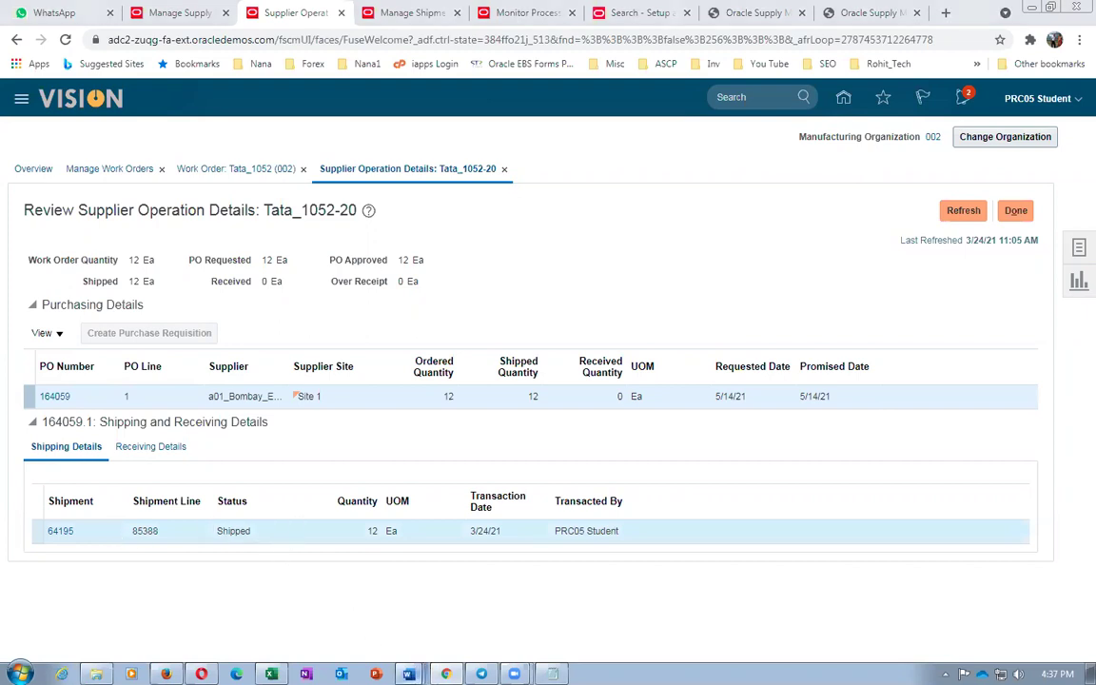
Trace the Bombay Engraver, Calcutta Spray Painter and Madras PC Assembly Shop steps in the Word diagram.
{"action": "mouse_move", "coordinate": [408, 674]}
{"action": "left_click", "coordinate": [345, 516]}
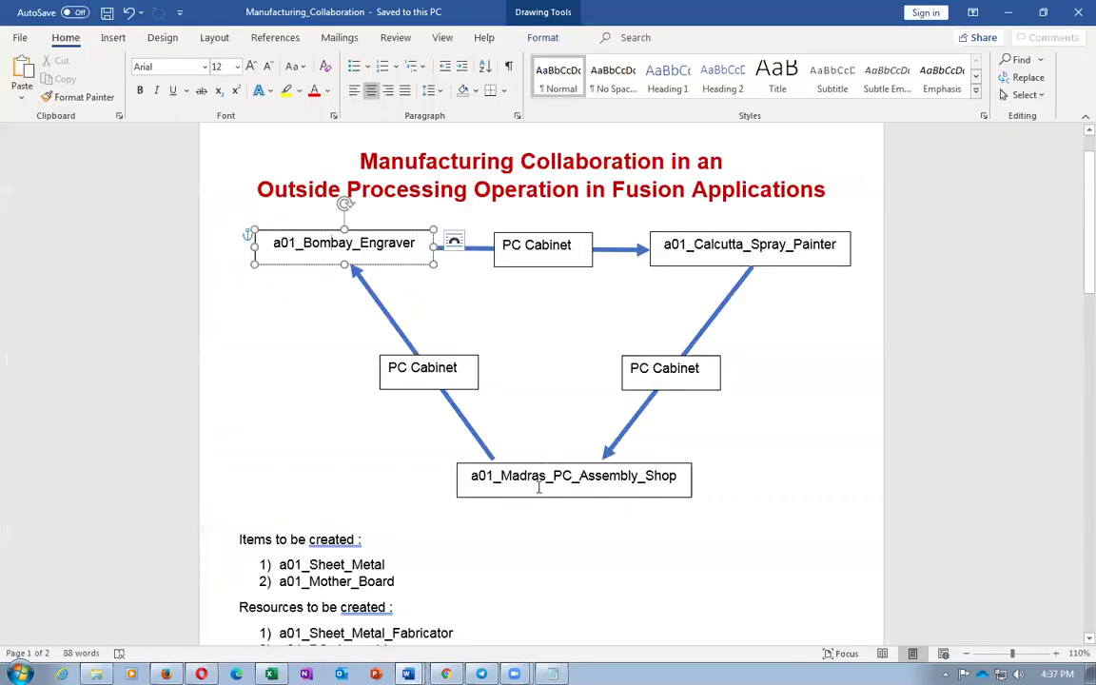
{"action": "left_click", "coordinate": [332, 244]}
{"action": "left_click", "coordinate": [726, 245]}
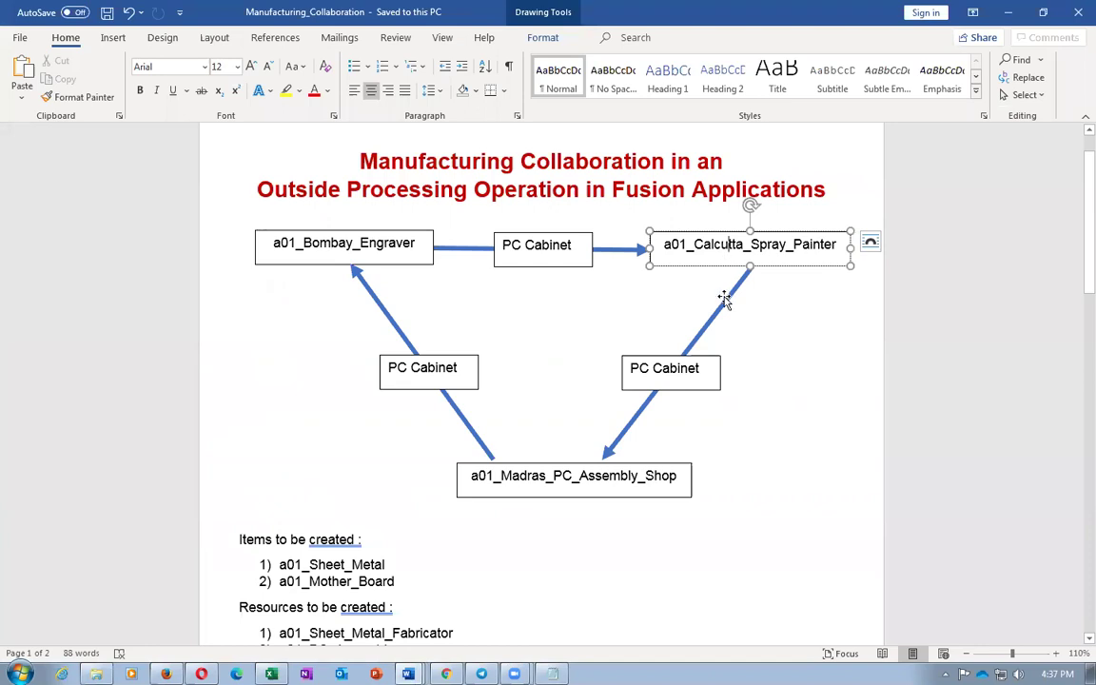
{"action": "left_click", "coordinate": [574, 476]}
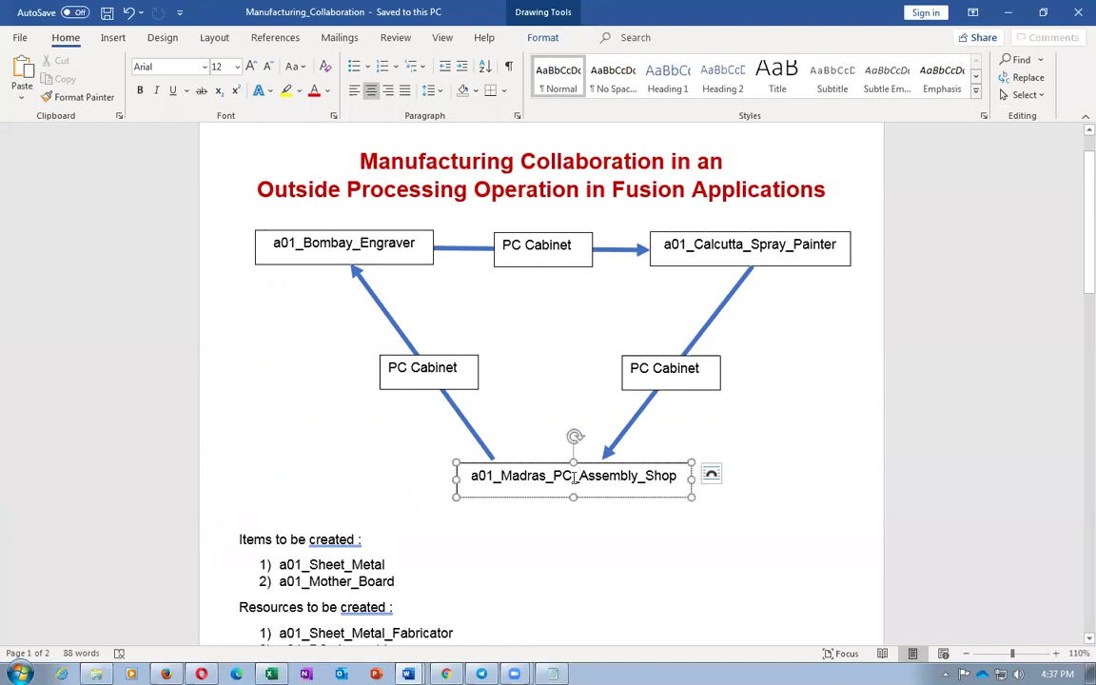
{"action": "left_click", "coordinate": [290, 232]}
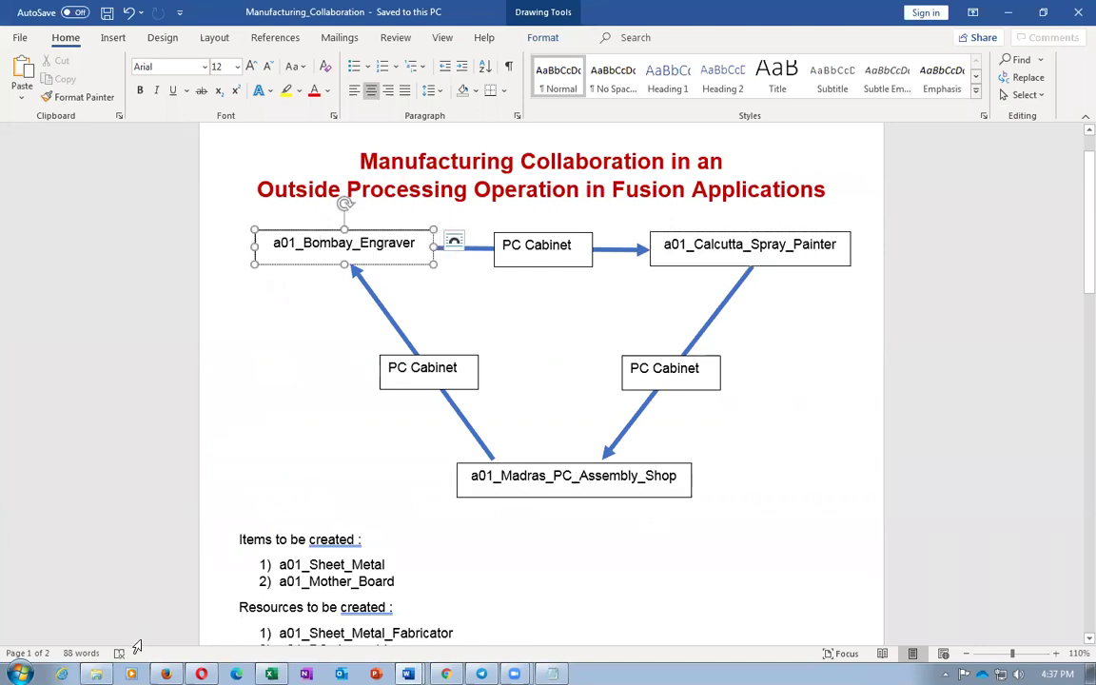
{"action": "key", "text": "alt+Tab"}
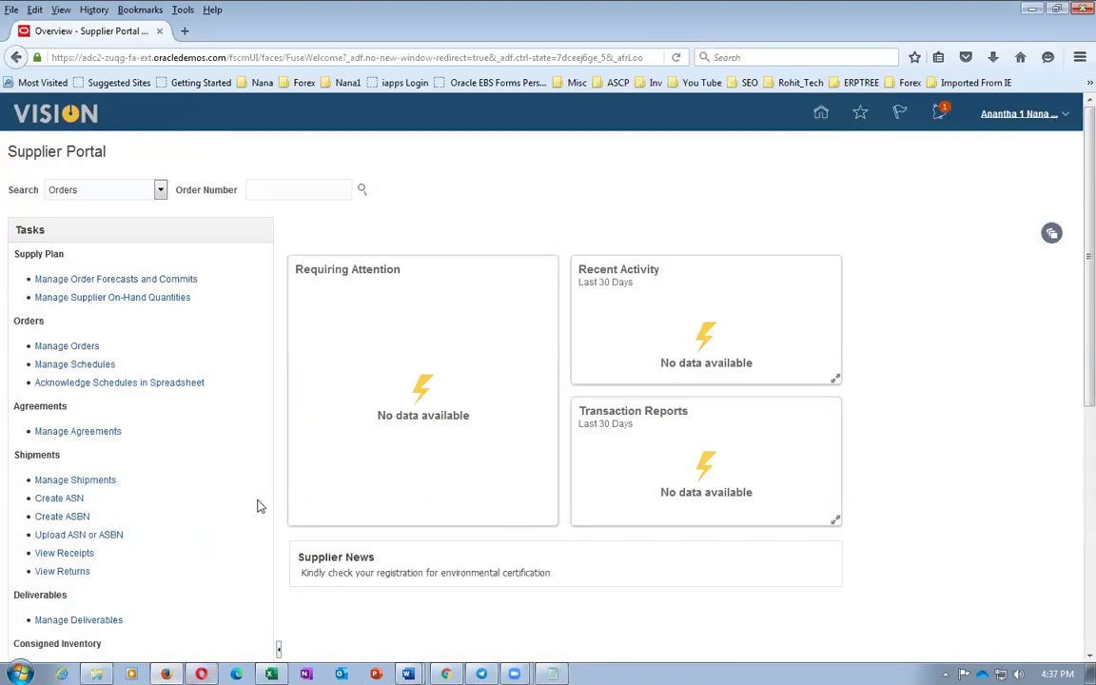
Search Create ASN for purchase order 164059 and start an ASN from its order line.
{"action": "left_click", "coordinate": [75, 502]}
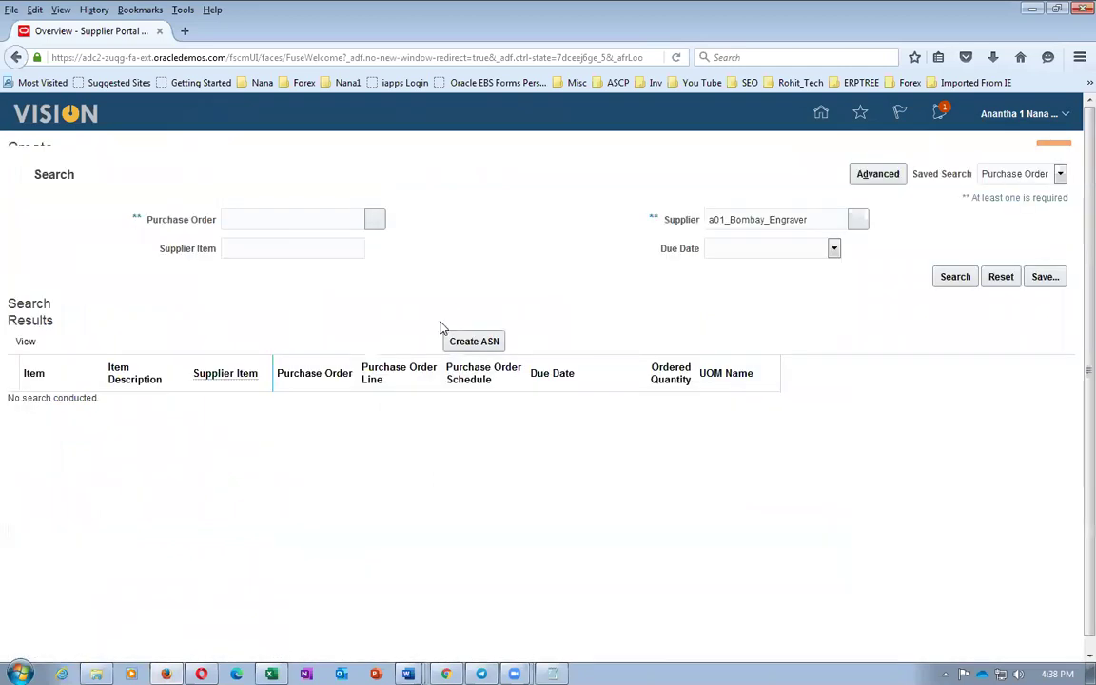
{"action": "left_click", "coordinate": [226, 238]}
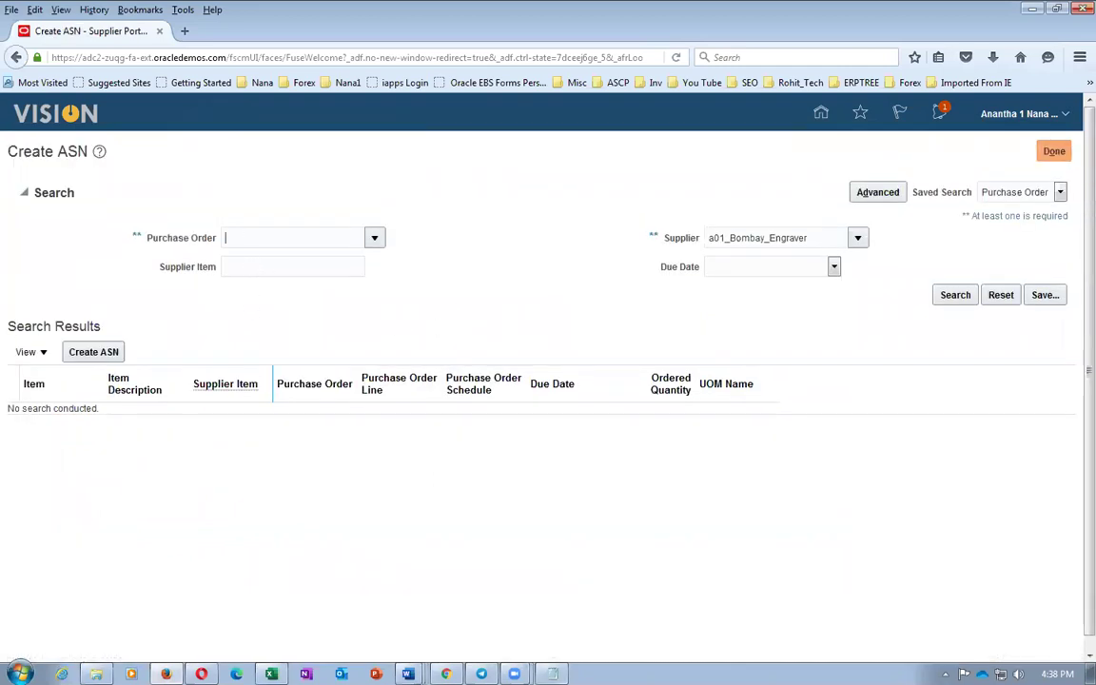
{"action": "key", "text": "alt+Tab"}
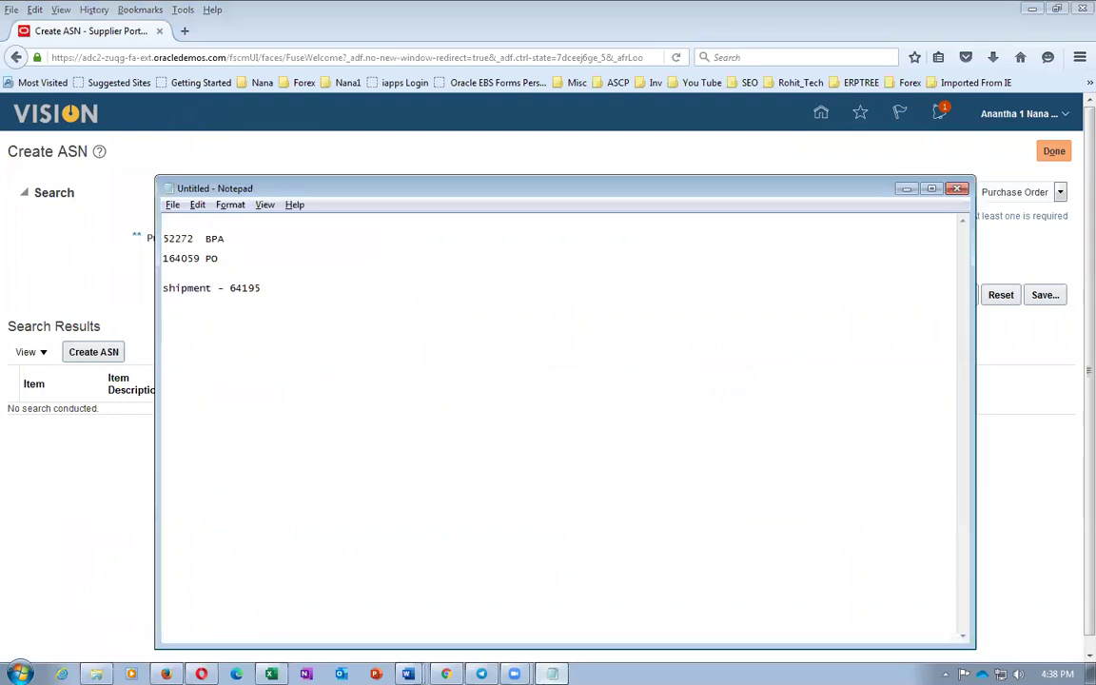
{"action": "left_click", "coordinate": [38, 240]}
{"action": "type", "text": "164059"}
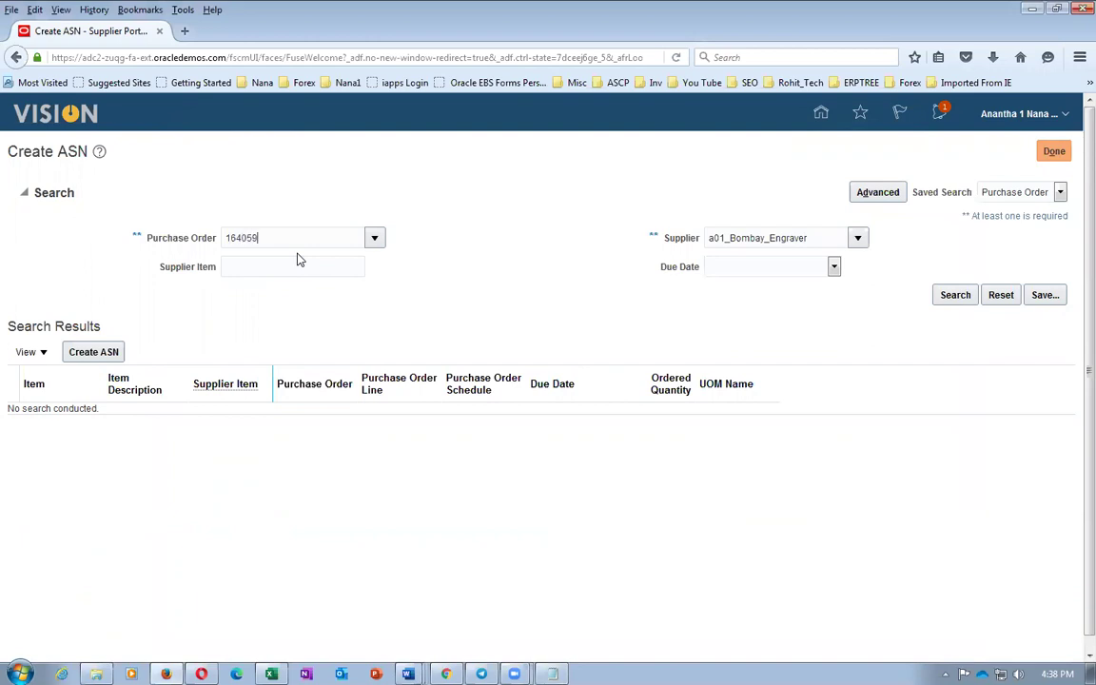
{"action": "left_click", "coordinate": [971, 296]}
{"action": "left_click", "coordinate": [93, 251]}
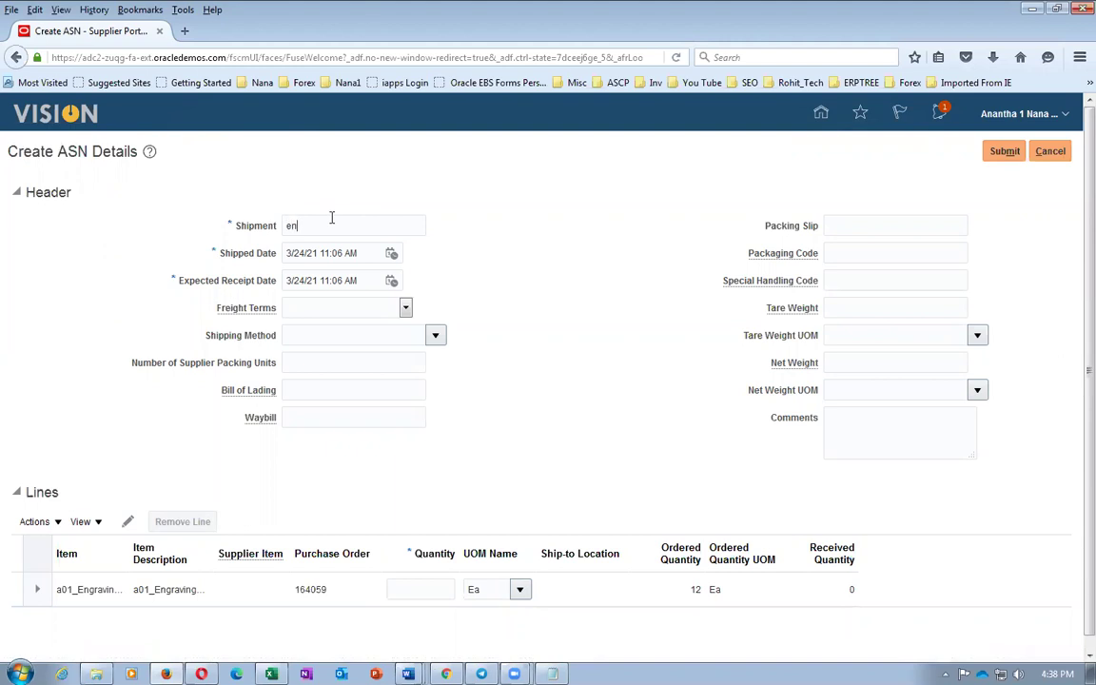
Name the shipment Eng_ASN_001, with Cash on Delivery freight terms and FedEx shipping.
{"action": "type", "text": "ASN_001"}
{"action": "key", "text": "Home"}
{"action": "key", "text": "Delete"}
{"action": "type", "text": "E"}
{"action": "left_click", "coordinate": [321, 318]}
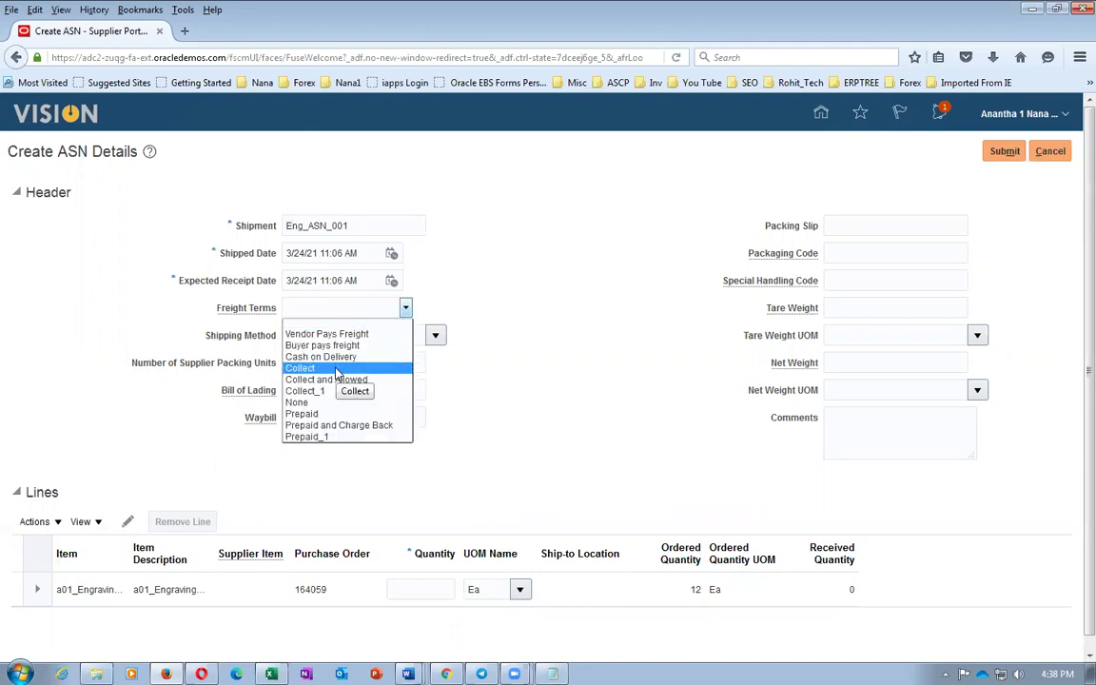
{"action": "left_click", "coordinate": [321, 356]}
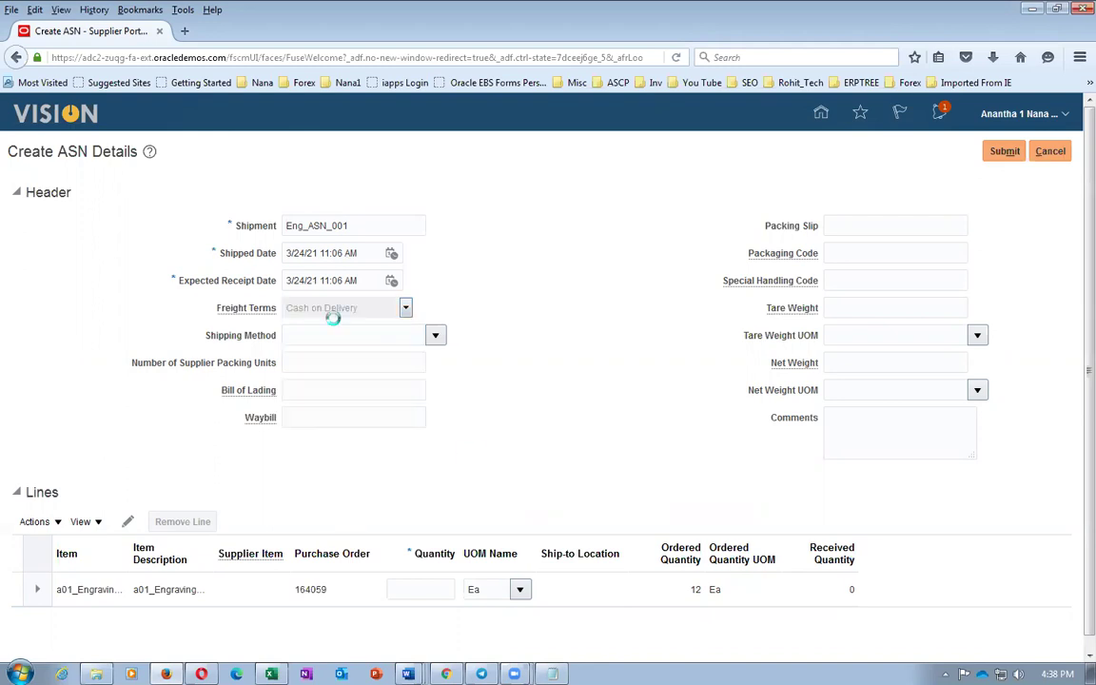
{"action": "left_click", "coordinate": [435, 335]}
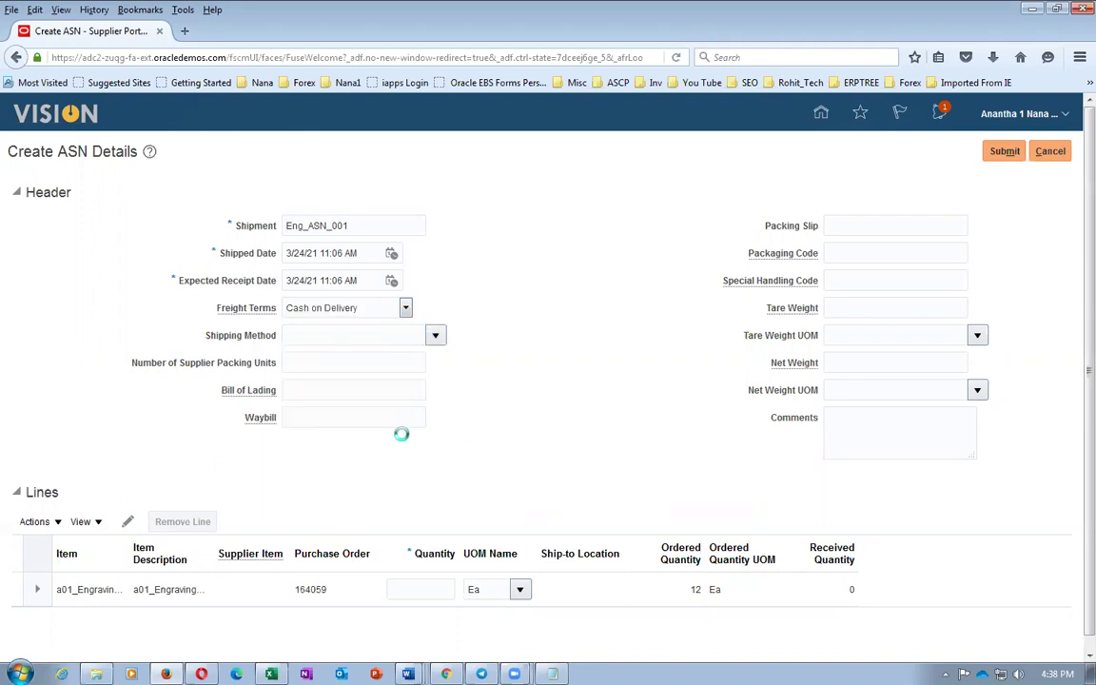
{"action": "left_click", "coordinate": [345, 390]}
Enter 3 packing units, bill of lading 1, packing slip 4, and line quantity 12.
{"action": "left_click", "coordinate": [322, 362]}
{"action": "type", "text": "3"}
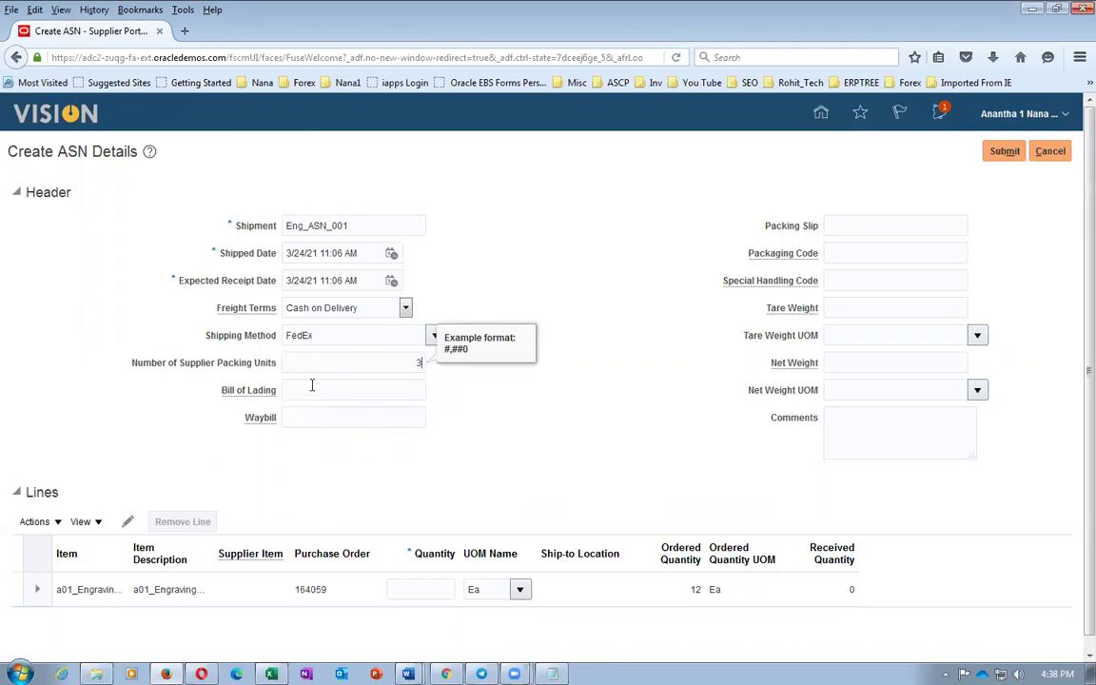
{"action": "left_click", "coordinate": [311, 386]}
{"action": "type", "text": "1"}
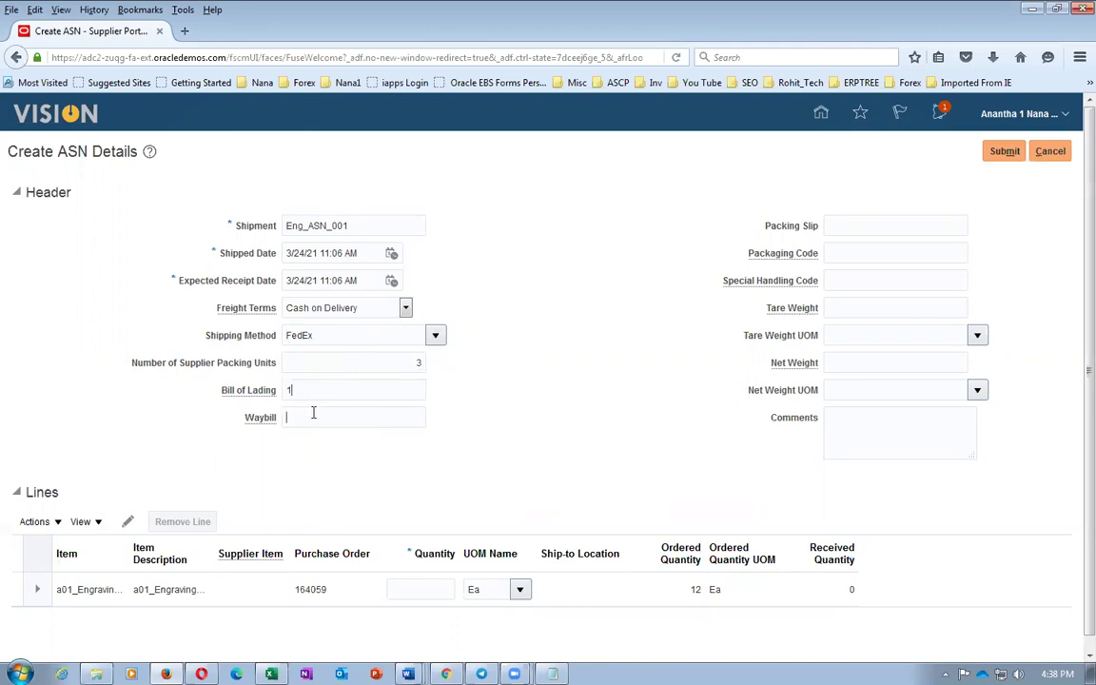
{"action": "left_click", "coordinate": [850, 224]}
{"action": "type", "text": "4"}
{"action": "left_click", "coordinate": [411, 590]}
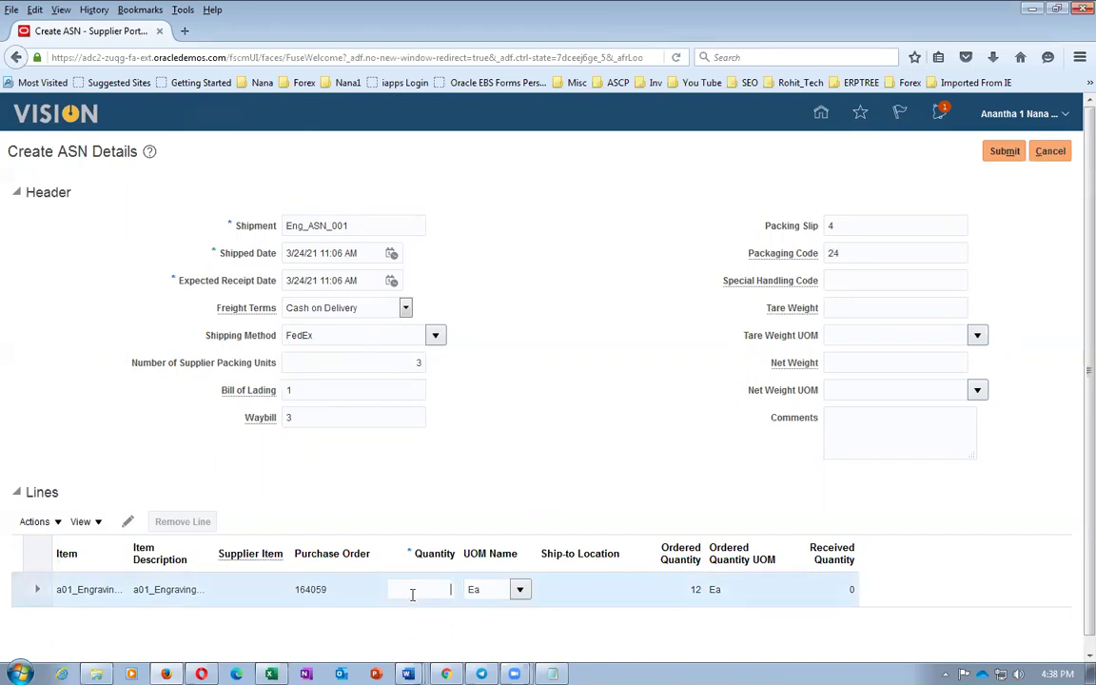
{"action": "type", "text": "12"}
{"action": "left_click", "coordinate": [411, 481]}
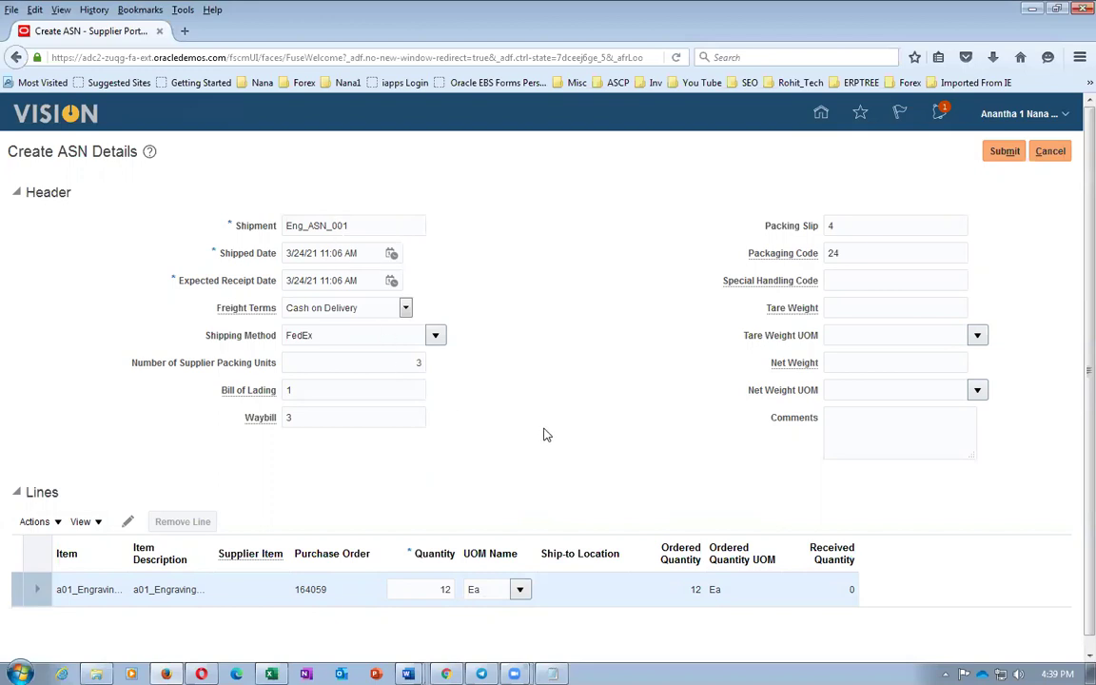
Check the order numbers in the notes, then submit ASN Eng_ASN_001 and dismiss the confirmation.
{"action": "key", "text": "alt+Tab"}
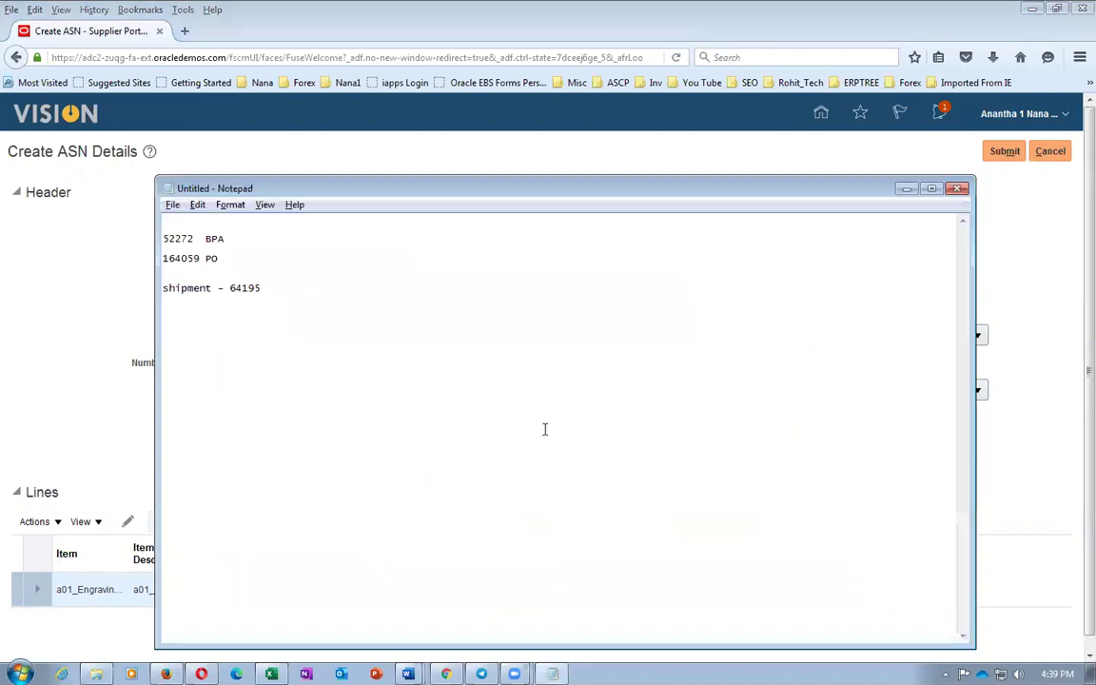
{"action": "left_click", "coordinate": [407, 673]}
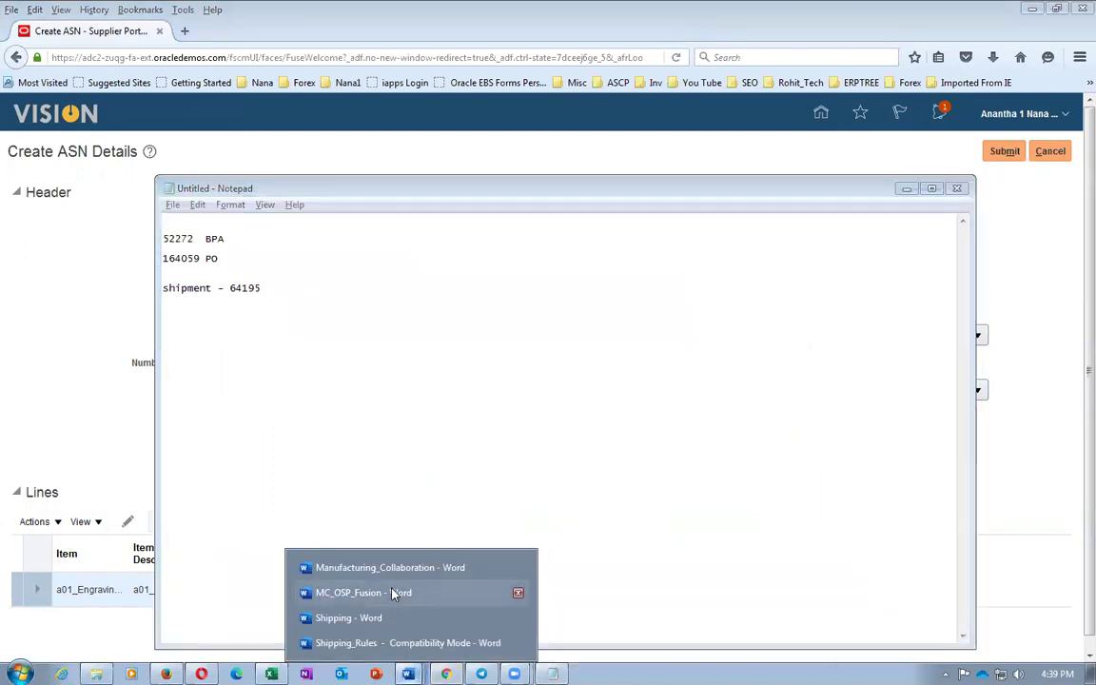
{"action": "left_click", "coordinate": [459, 569]}
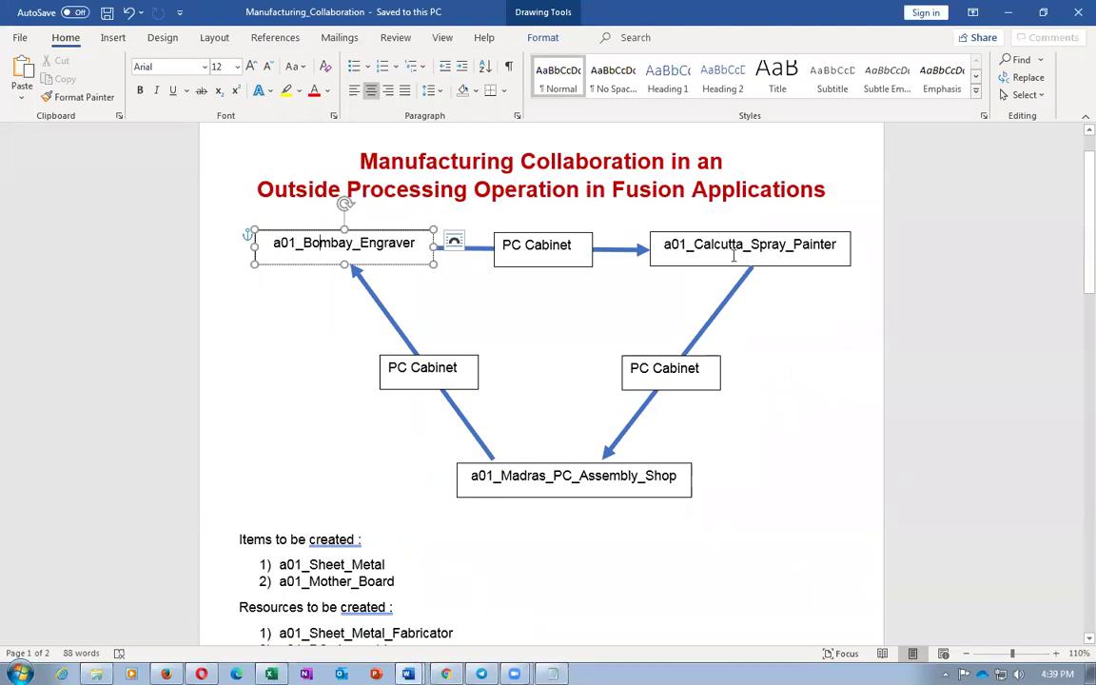
{"action": "key", "text": "alt+Tab"}
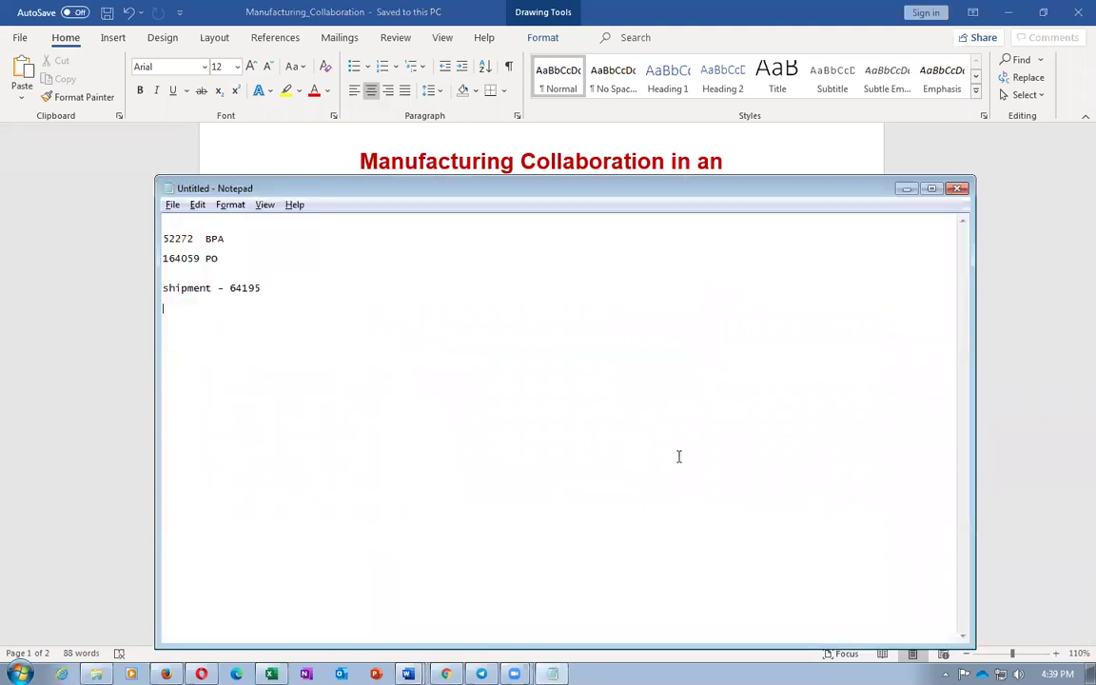
{"action": "key", "text": "alt+Tab"}
{"action": "key", "text": "alt+Tab"}
{"action": "key", "text": "Tab"}
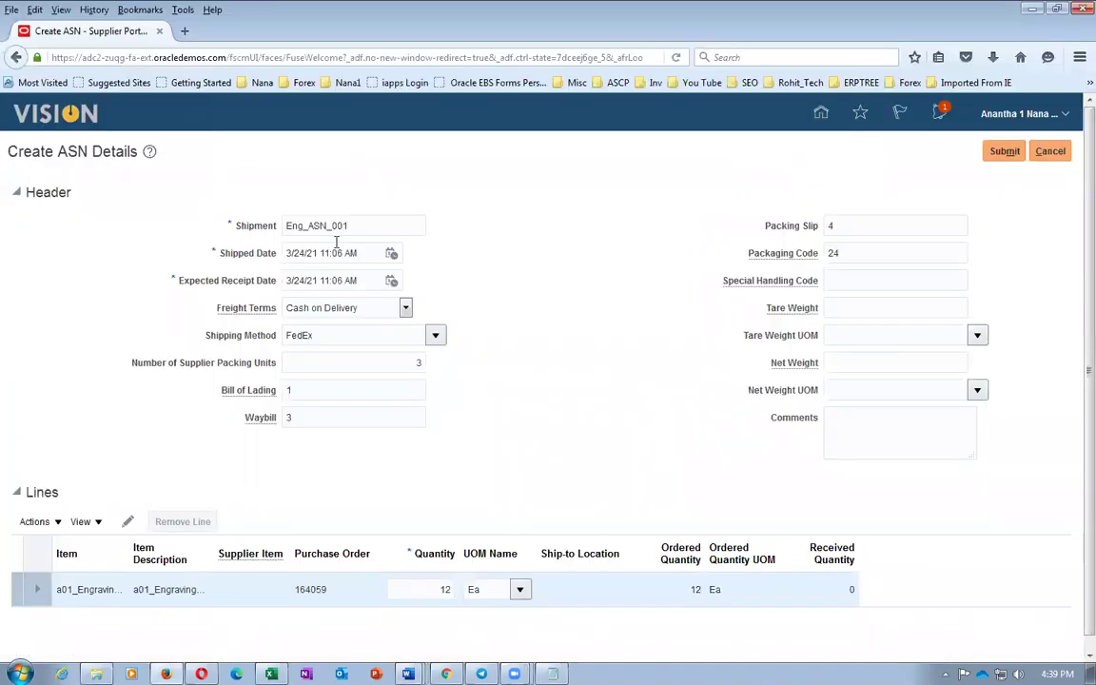
{"action": "left_click", "coordinate": [996, 157]}
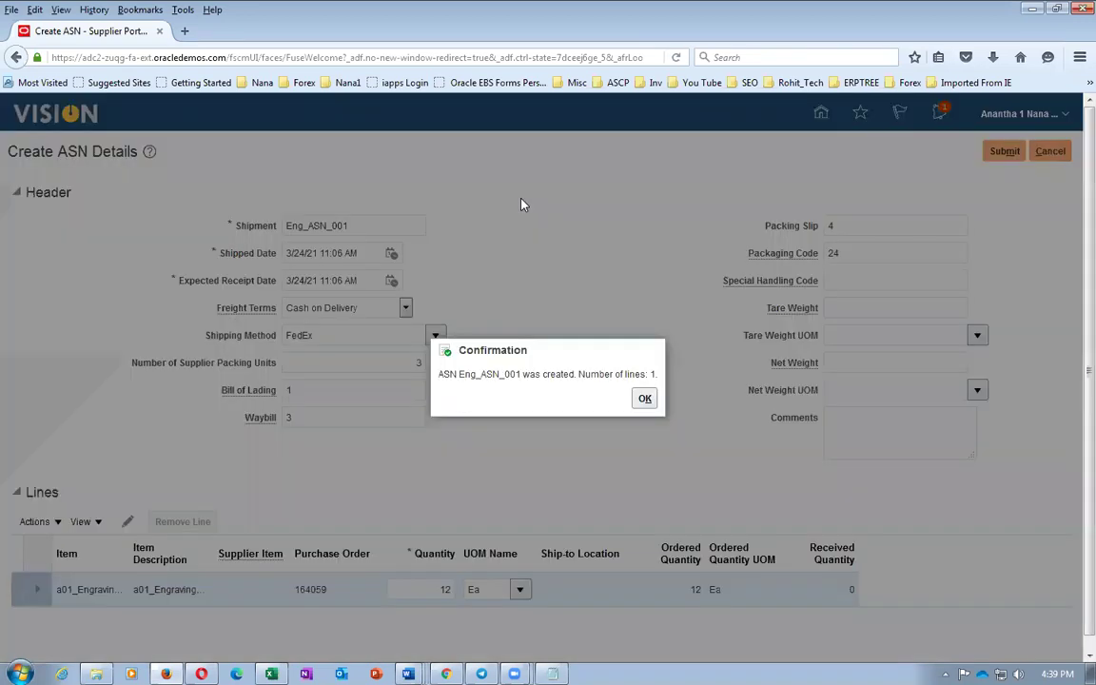
{"action": "left_click", "coordinate": [644, 399]}
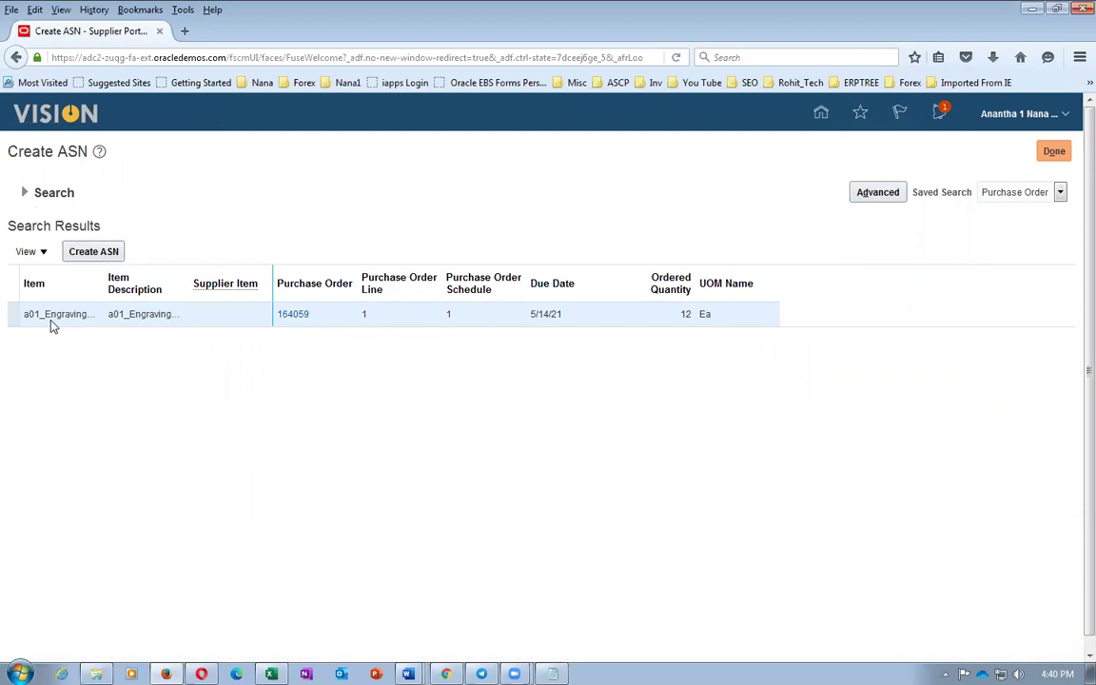
Search Manage Shipments and open Eng_ASN_001, whose line shows 12 of 12 received.
{"action": "left_click", "coordinate": [1050, 154]}
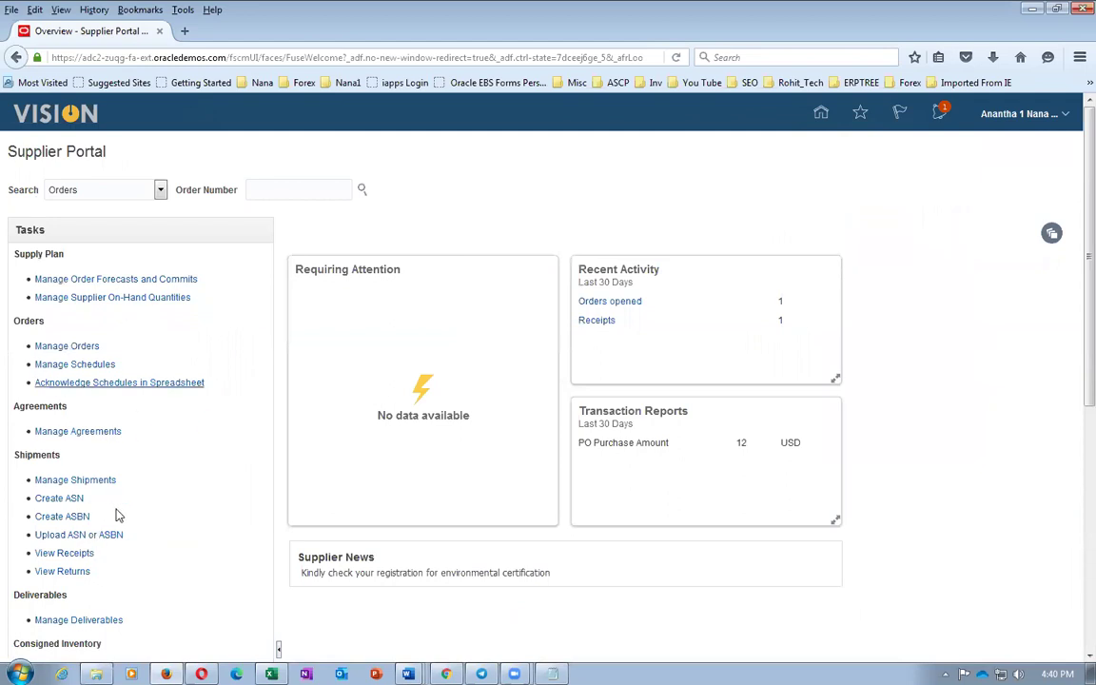
{"action": "scroll", "coordinate": [115, 514], "scroll_direction": "down", "scroll_amount": 3}
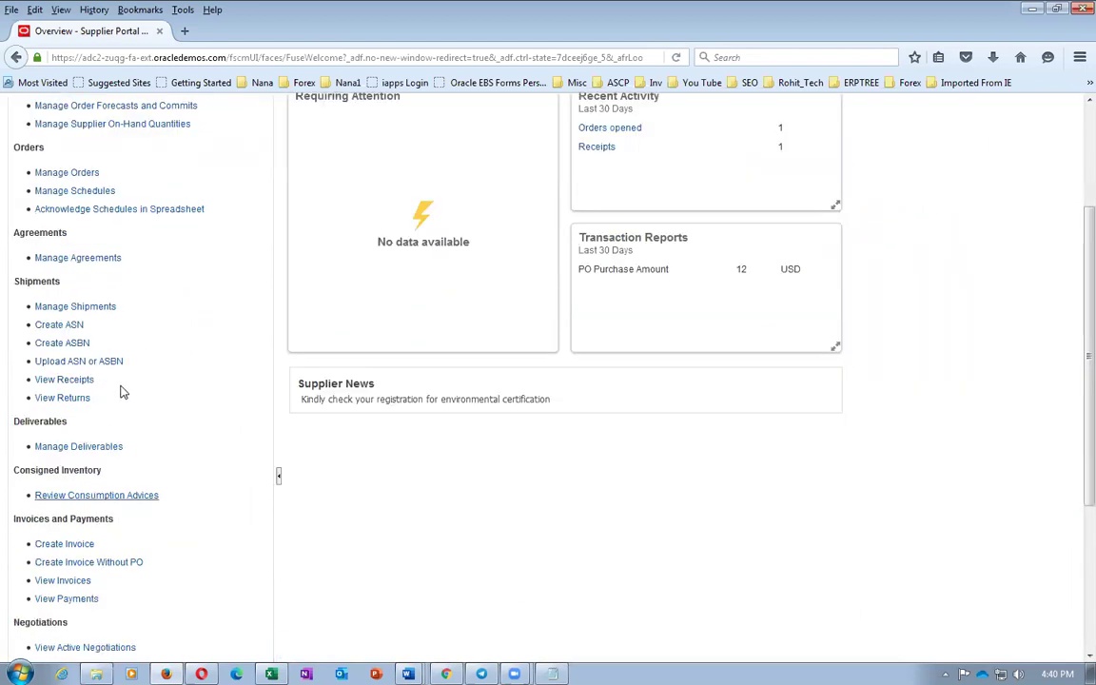
{"action": "left_click", "coordinate": [76, 307]}
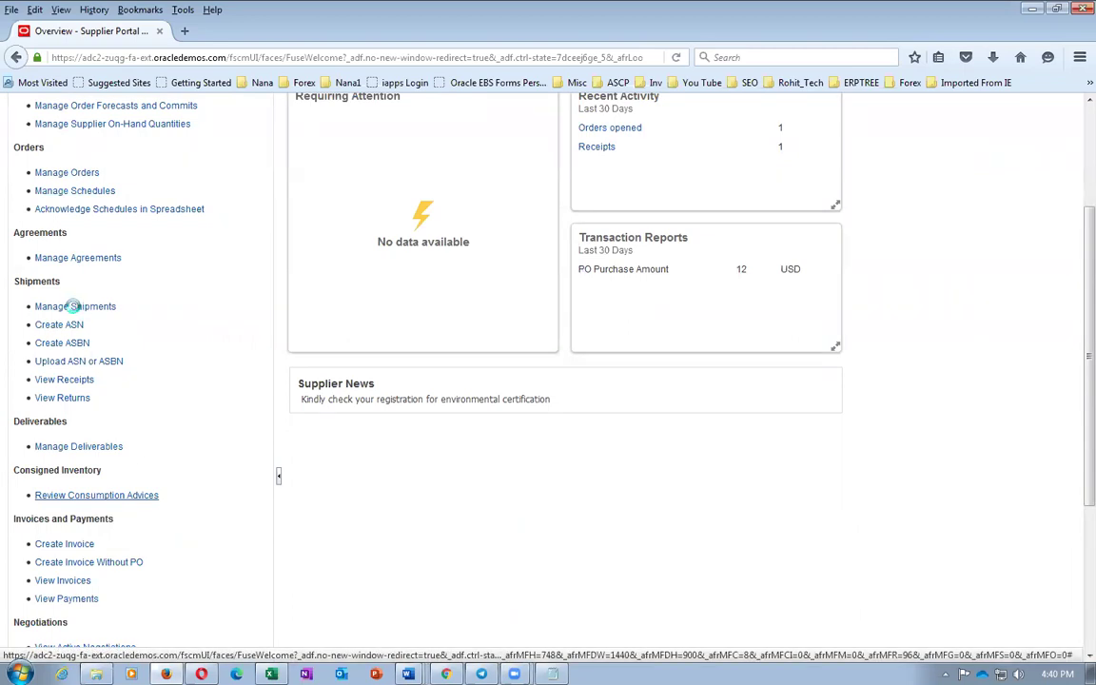
{"action": "left_click", "coordinate": [262, 221]}
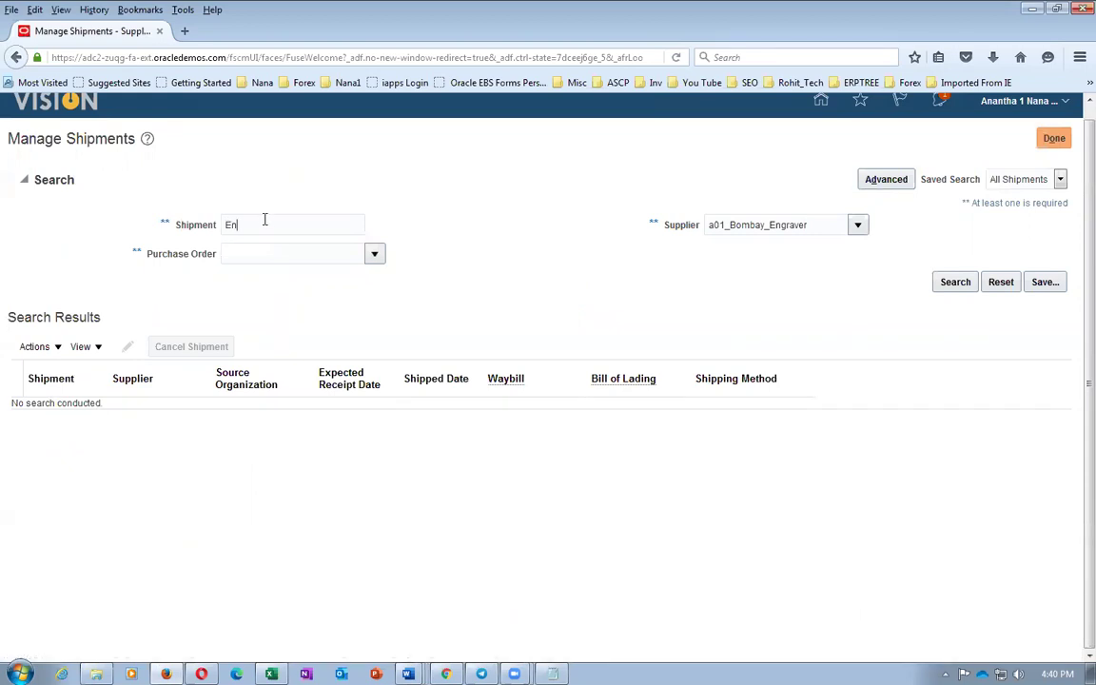
{"action": "left_click", "coordinate": [965, 287]}
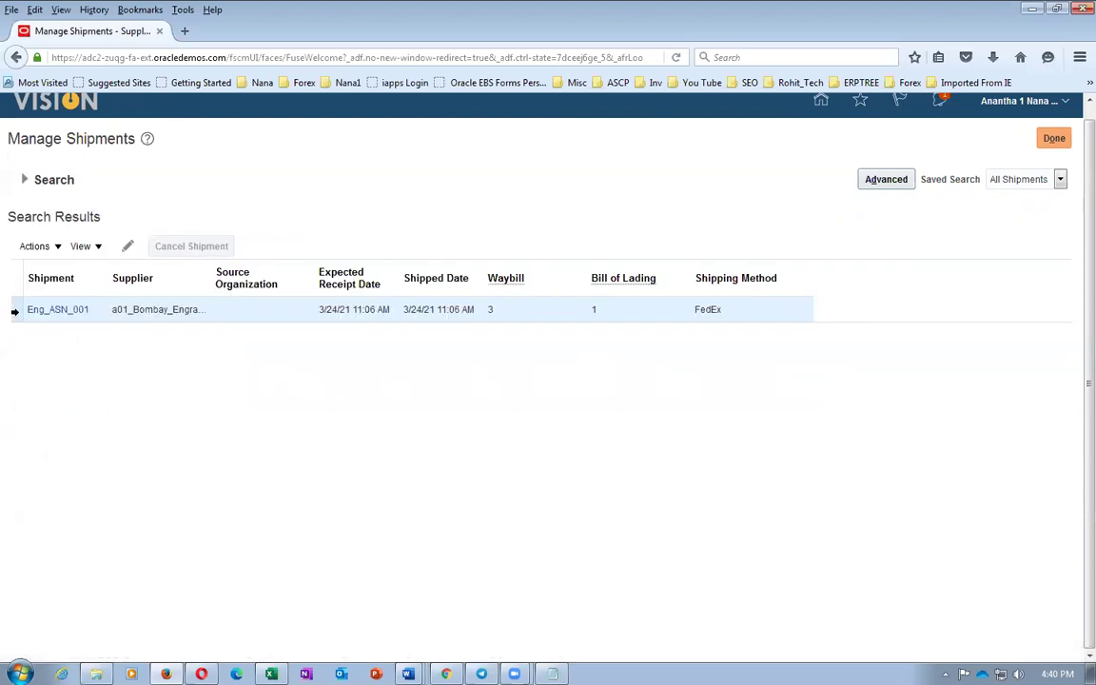
{"action": "left_click", "coordinate": [50, 310]}
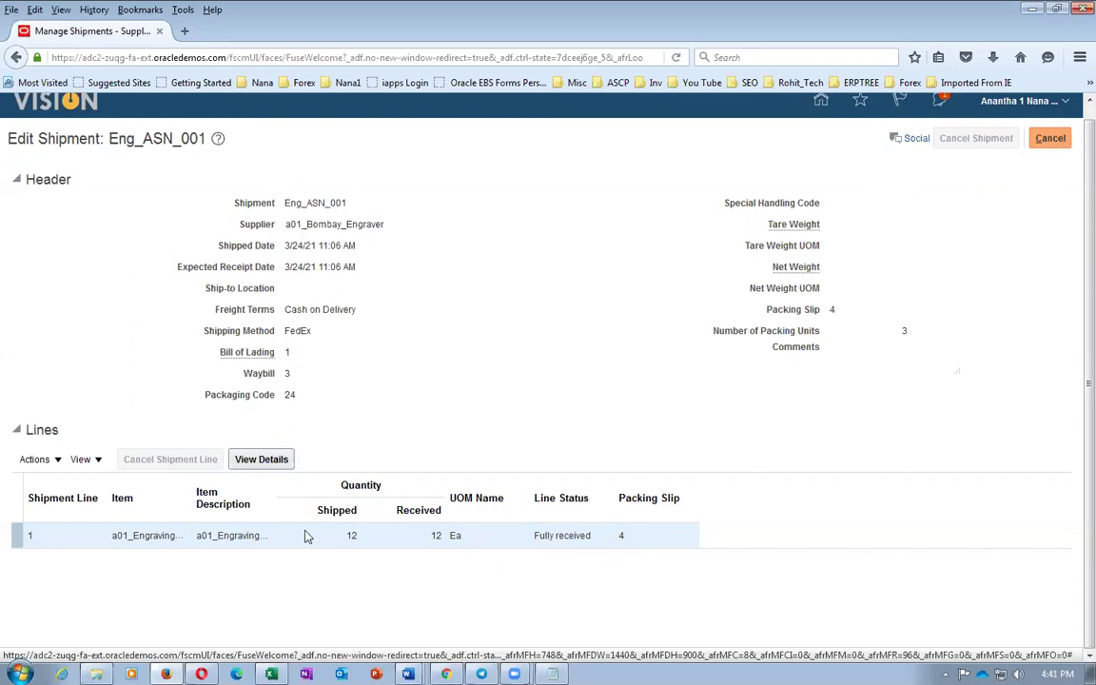
Refresh operation 20's Receiving Details to show 12 received and delivered receipt 60051.
{"action": "left_click", "coordinate": [446, 674]}
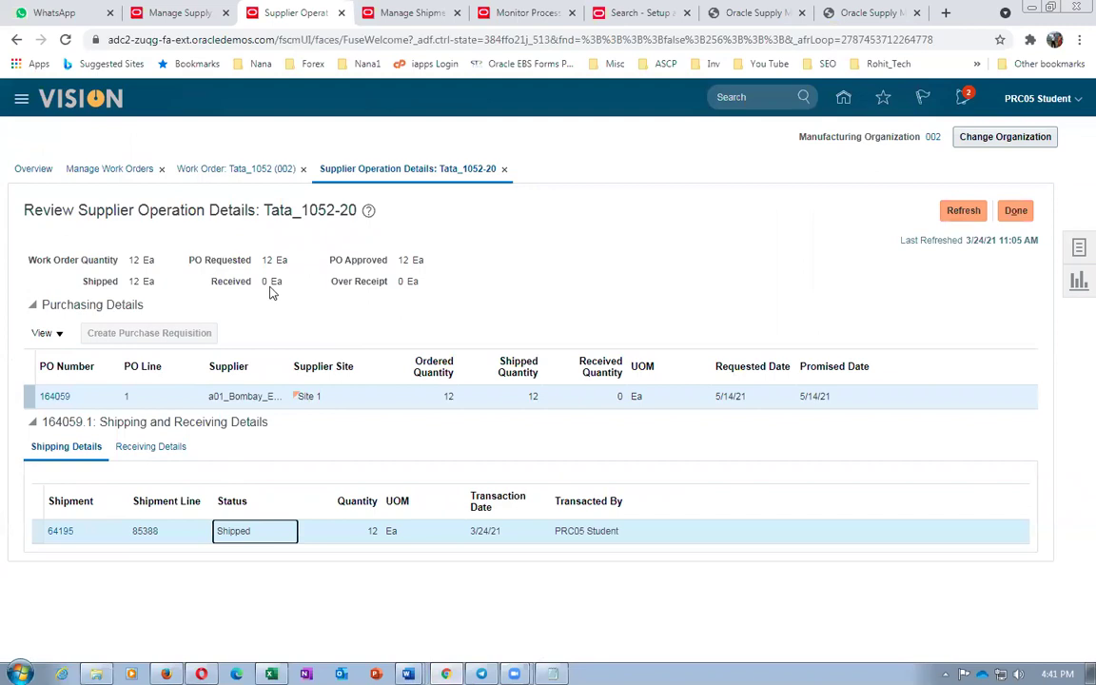
{"action": "left_click", "coordinate": [159, 447]}
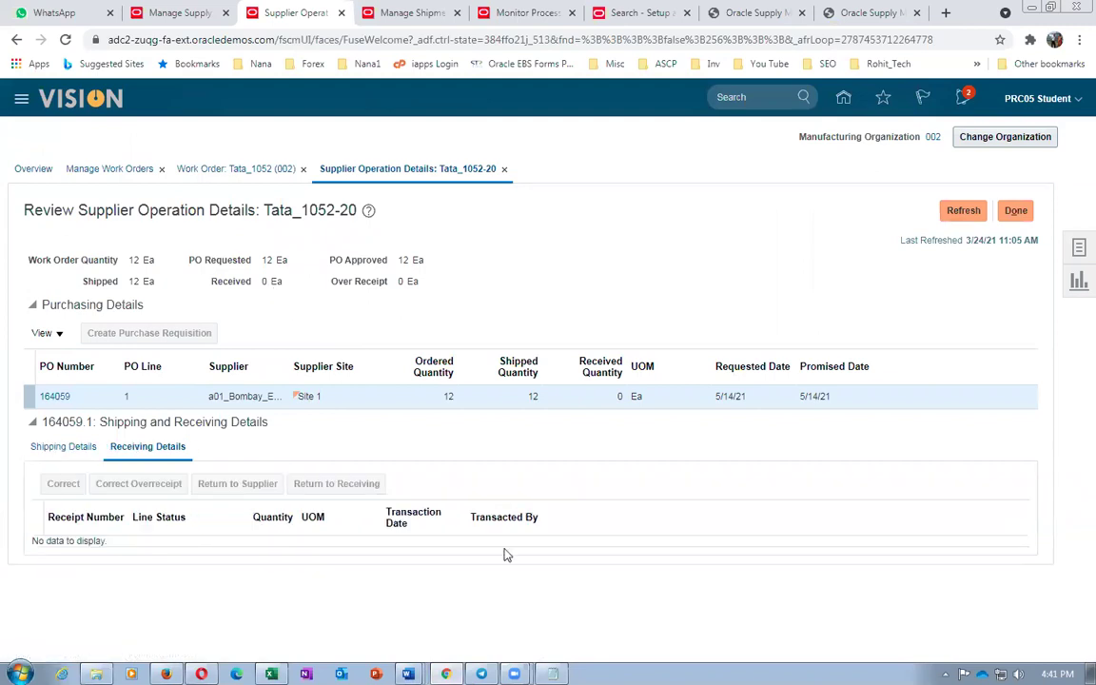
{"action": "left_click", "coordinate": [964, 213]}
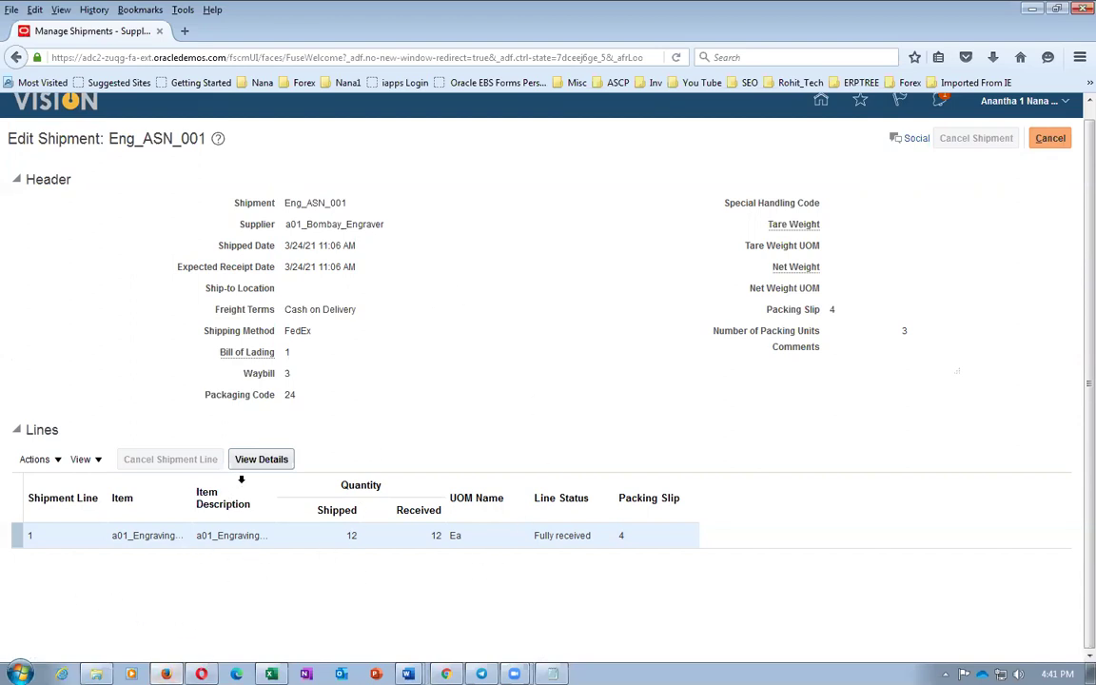
View Eng_ASN_001's shipment line details, then close back to the portal overview.
{"action": "left_click", "coordinate": [259, 459]}
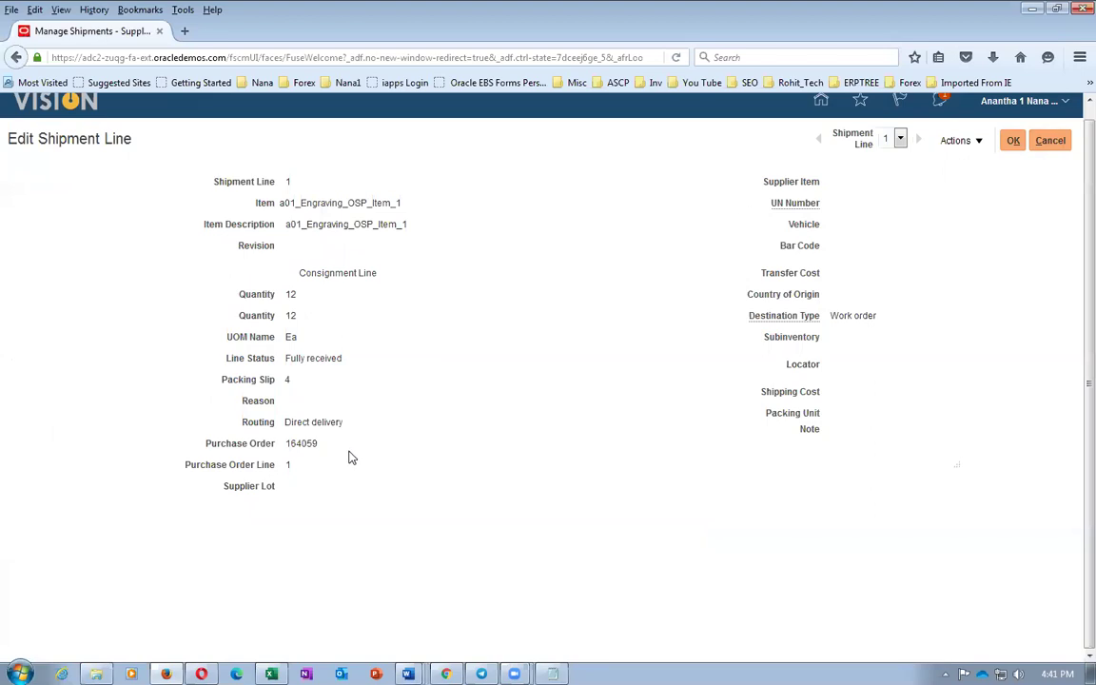
{"action": "left_click_drag", "start_coordinate": [292, 358], "coordinate": [313, 359]}
{"action": "left_click", "coordinate": [1050, 139]}
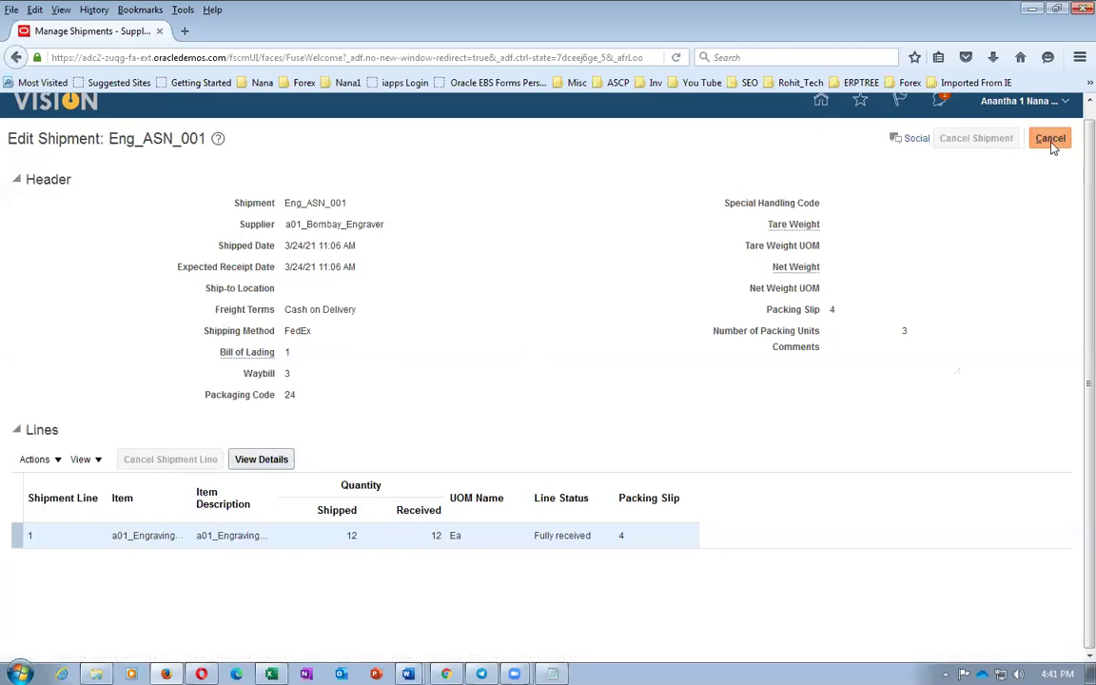
{"action": "left_click", "coordinate": [1050, 138]}
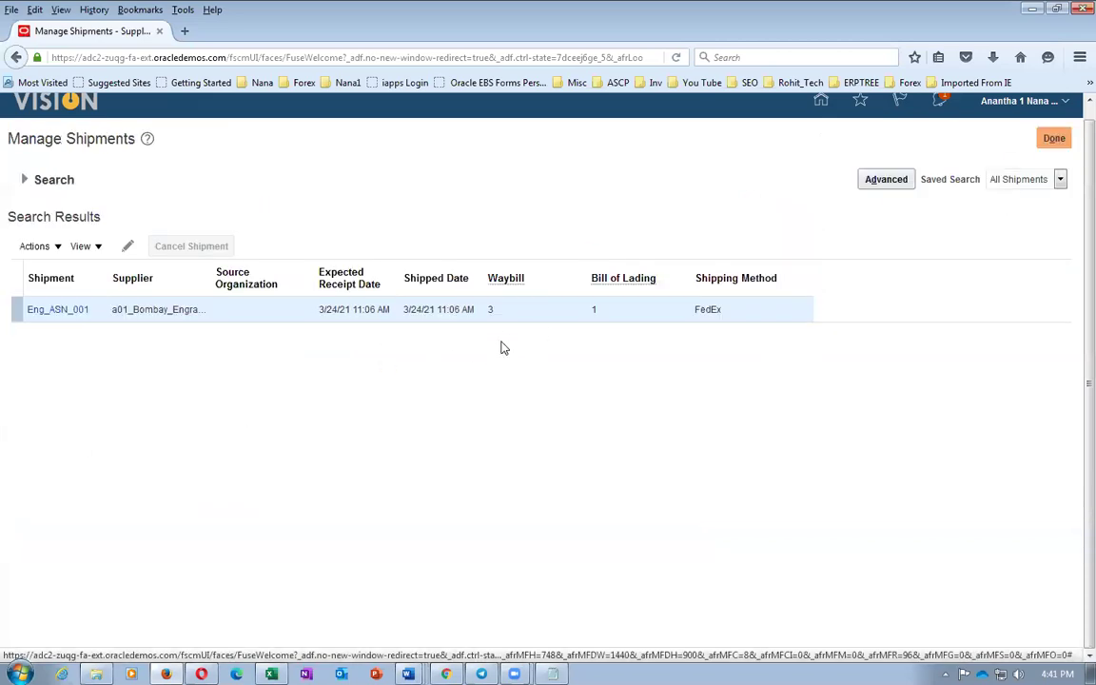
{"action": "left_click", "coordinate": [1055, 138]}
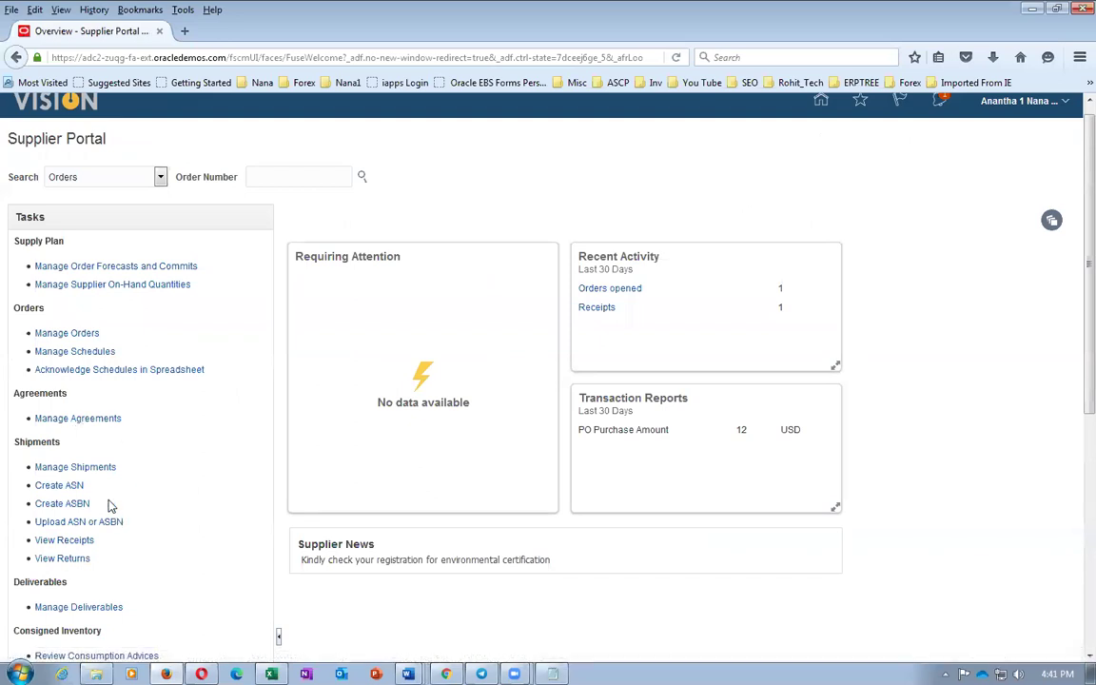
Reopen Eng_ASN_001 from Manage Shipments, view its line details again, and leave the portal.
{"action": "left_click", "coordinate": [95, 467]}
{"action": "left_click", "coordinate": [966, 288]}
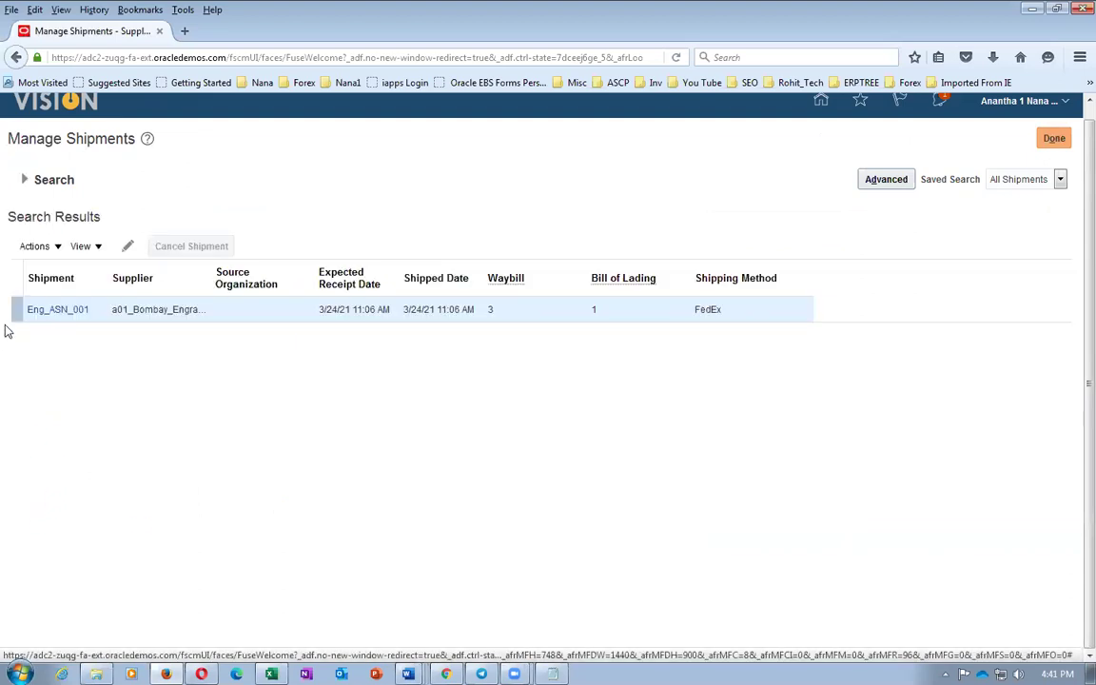
{"action": "left_click", "coordinate": [52, 314]}
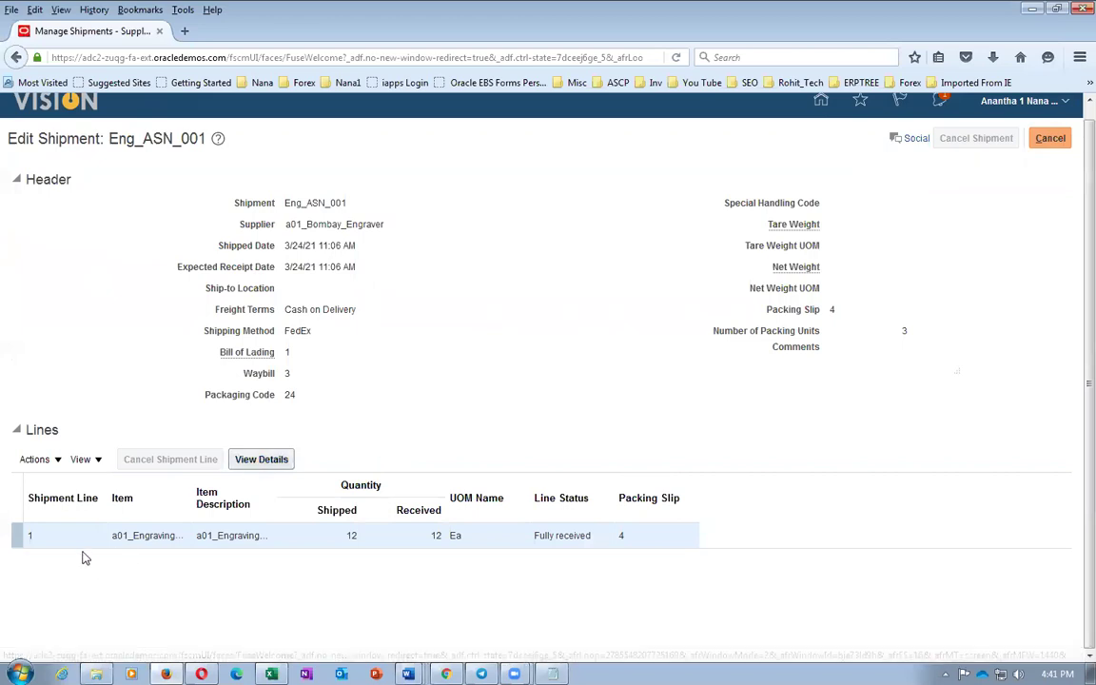
{"action": "left_click", "coordinate": [36, 458]}
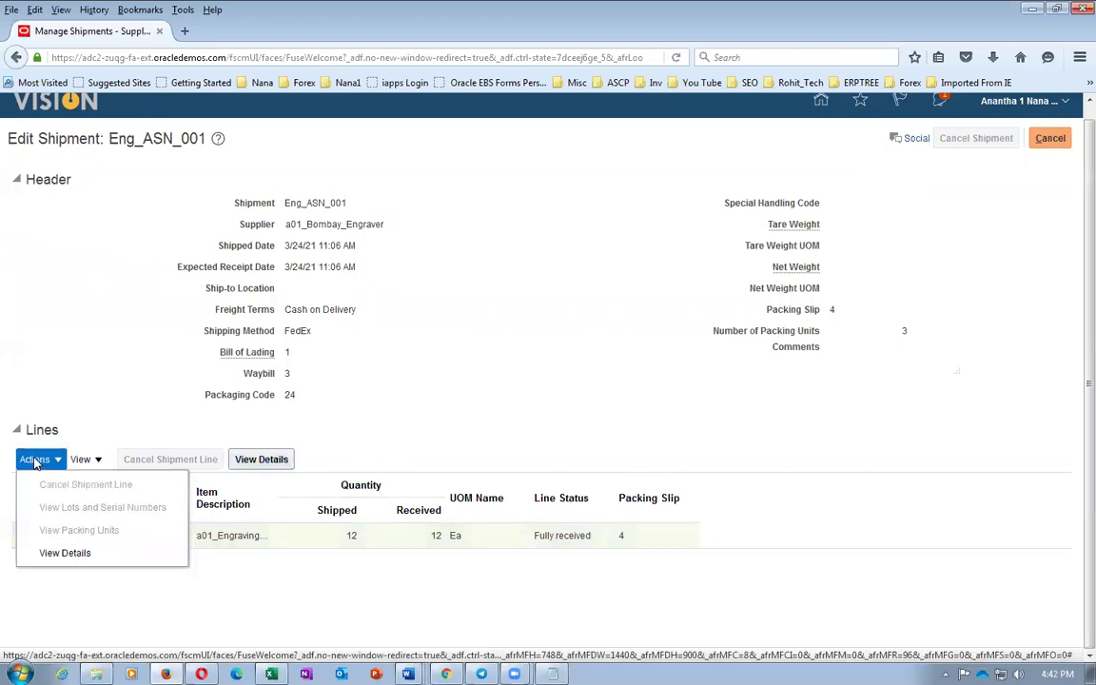
{"action": "left_click", "coordinate": [60, 554]}
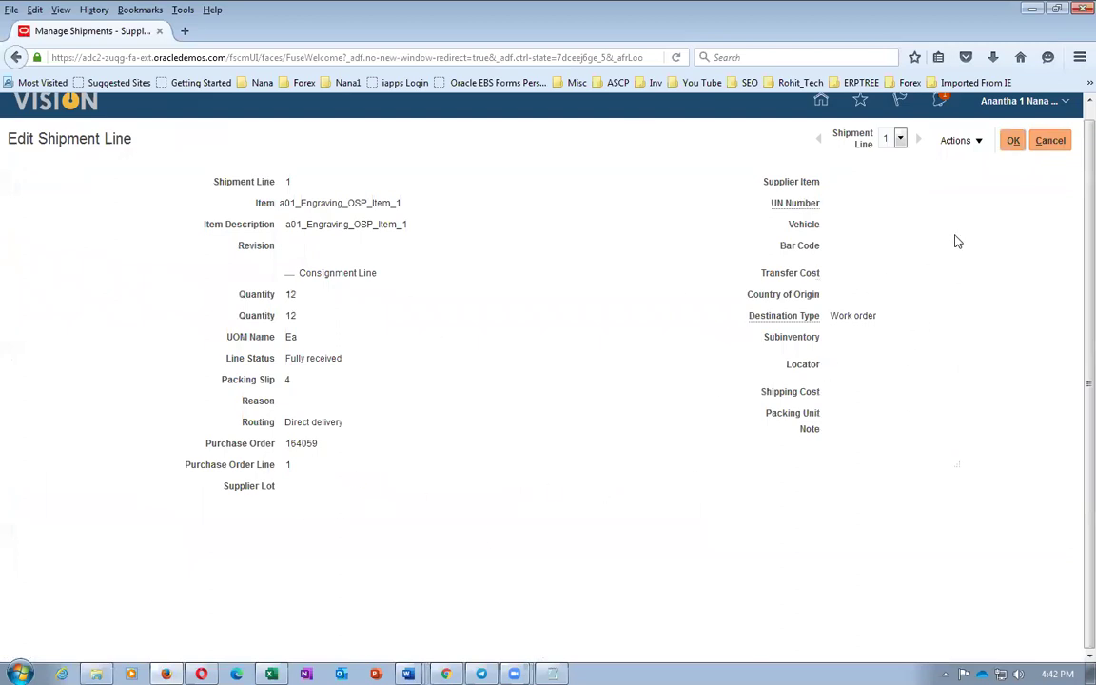
{"action": "left_click", "coordinate": [1052, 140]}
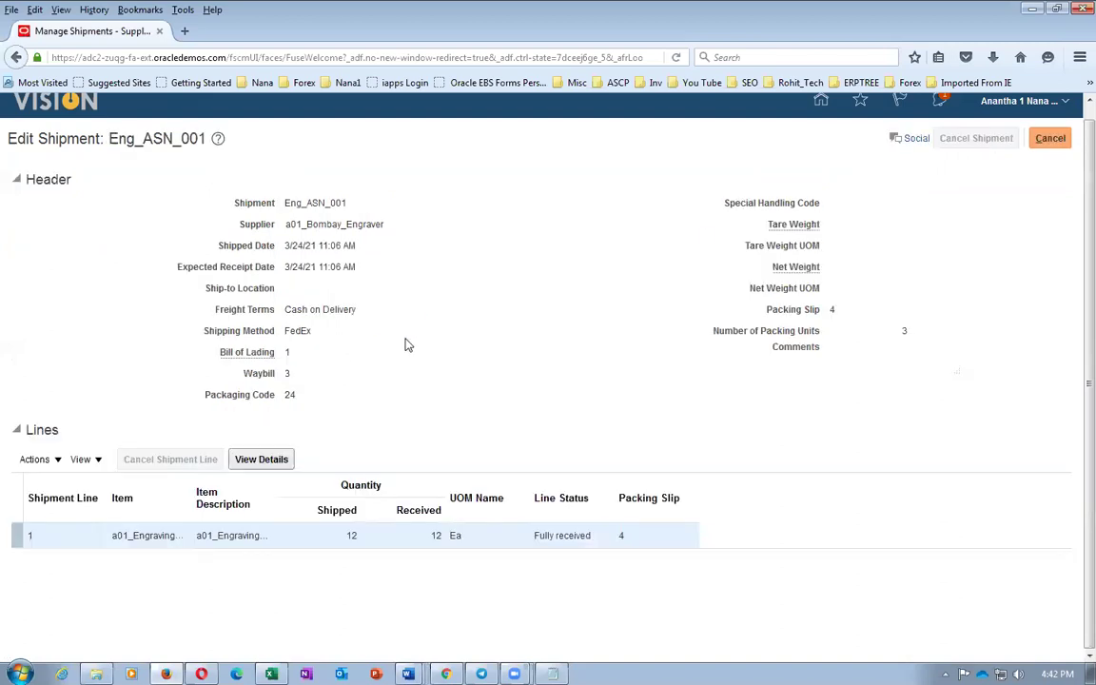
{"action": "left_click", "coordinate": [1052, 138]}
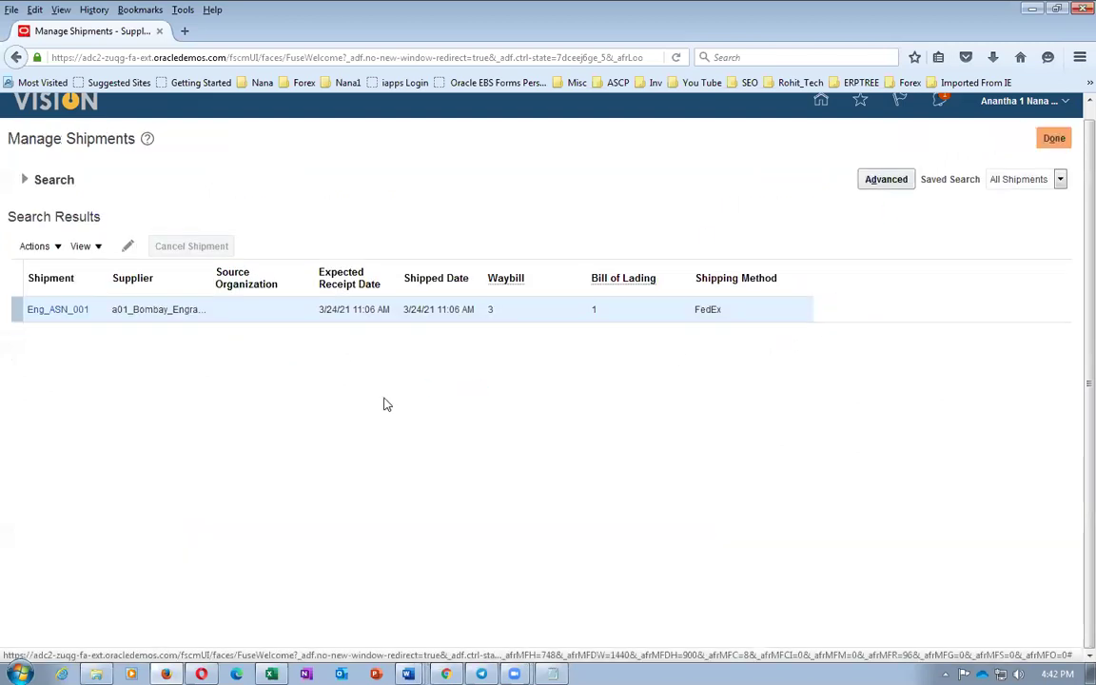
{"action": "left_click", "coordinate": [1052, 139]}
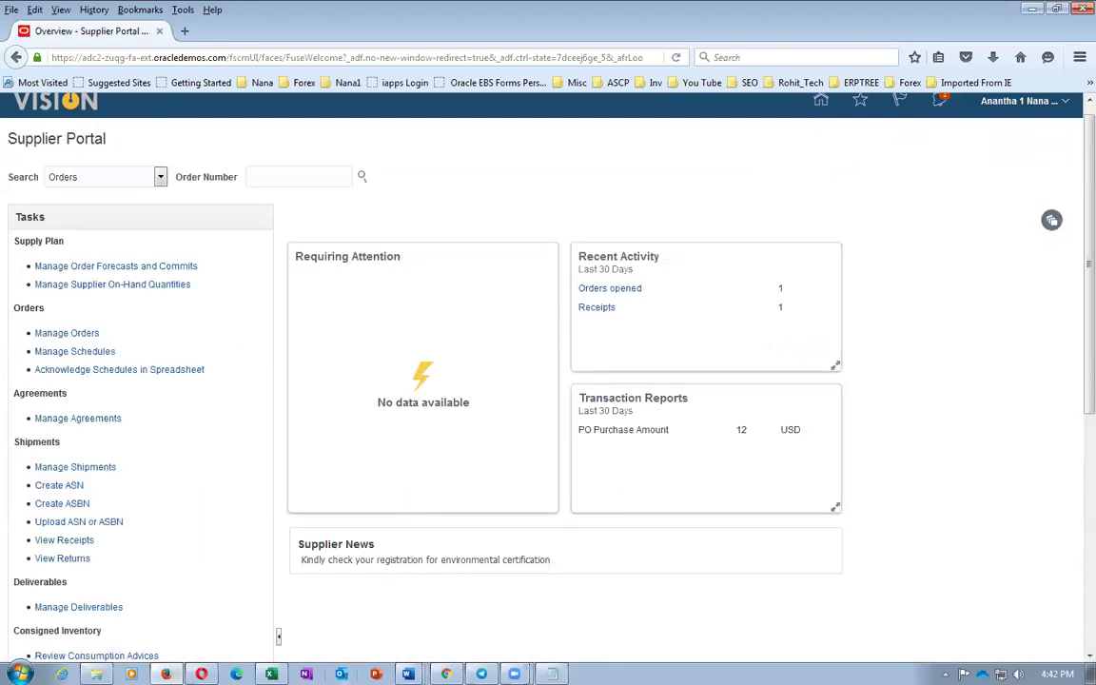
{"action": "key", "text": "alt+Tab"}
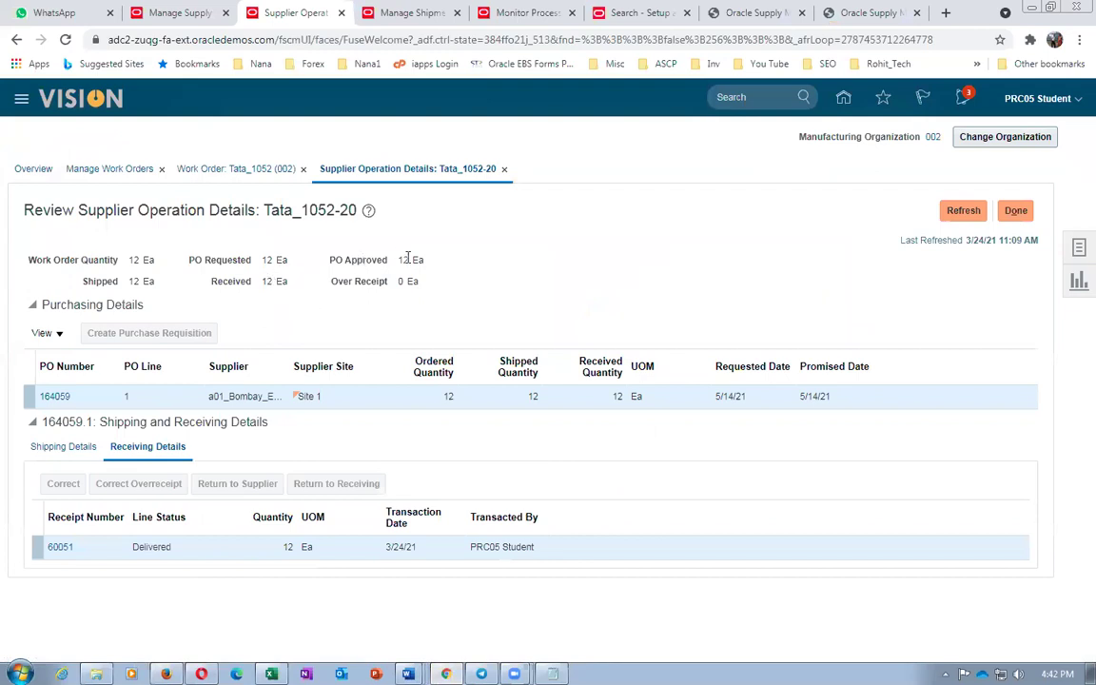
Check the Shipping Details tab, then close back to Edit Work Order Tata_1052.
{"action": "left_click", "coordinate": [67, 448]}
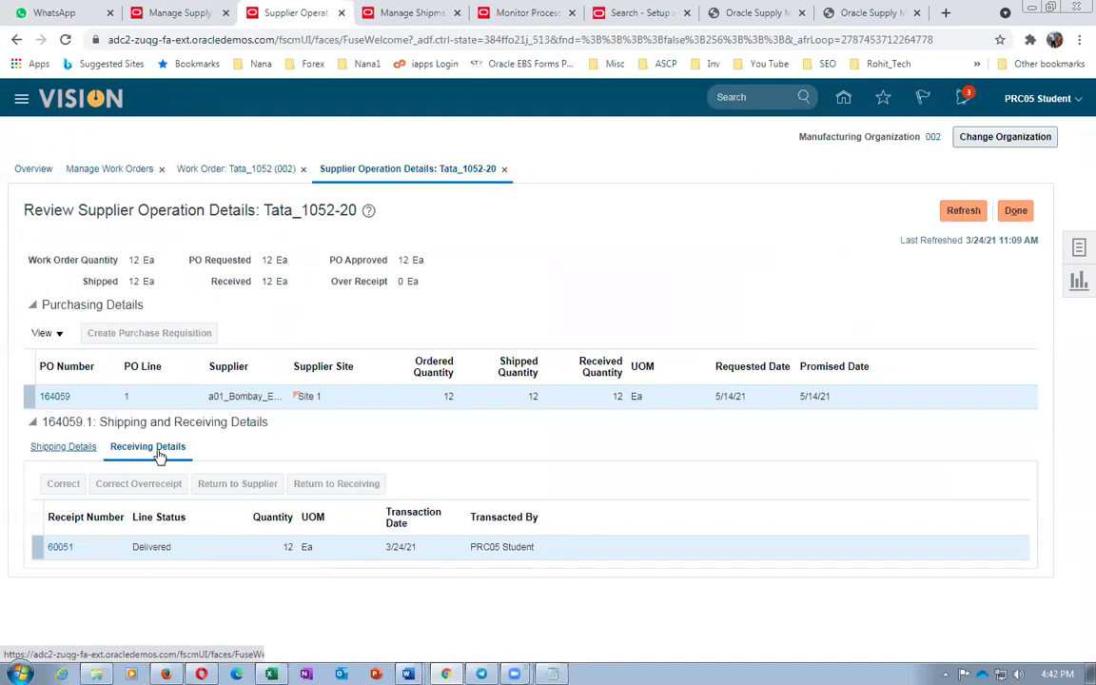
{"action": "left_click", "coordinate": [1004, 215]}
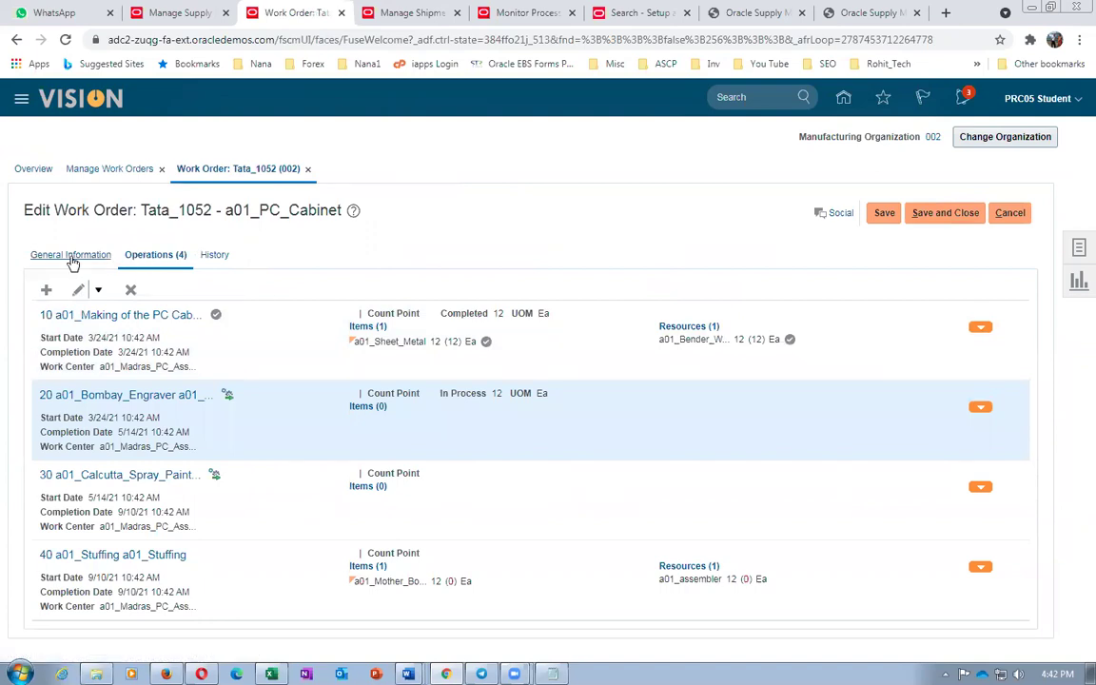
Switch from General Information back to the Operations tab to refresh operation statuses.
{"action": "left_click", "coordinate": [73, 256]}
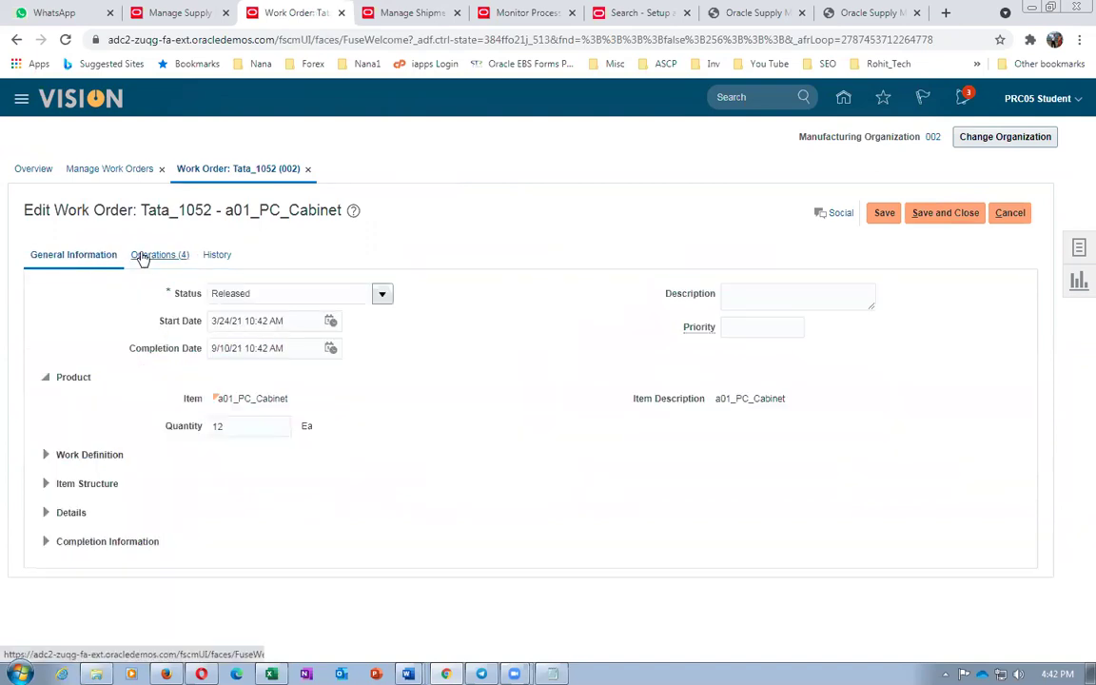
{"action": "left_click", "coordinate": [151, 255]}
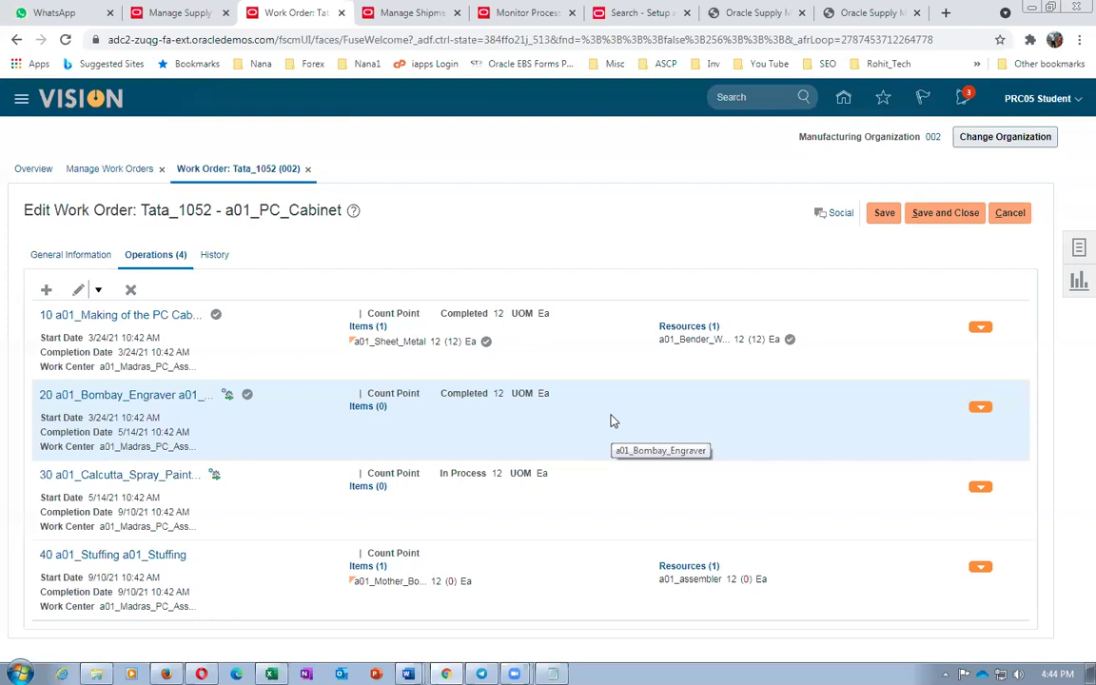
Select spray-painting operation 30 and show its Actions menu.
{"action": "left_click", "coordinate": [253, 501]}
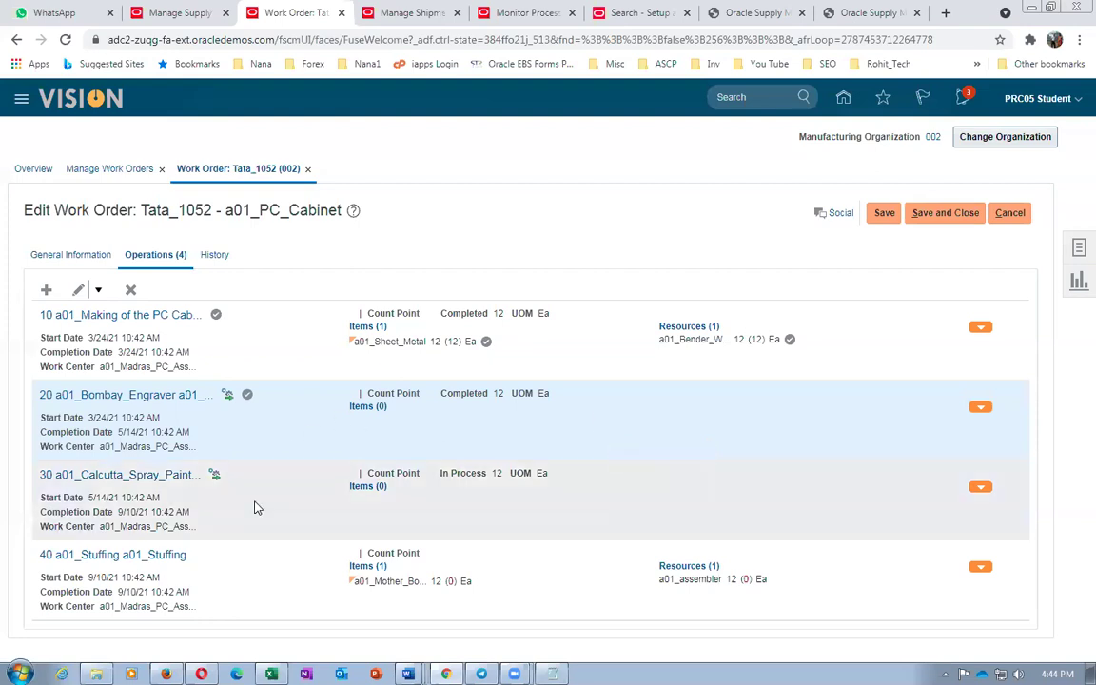
{"action": "left_click", "coordinate": [300, 426]}
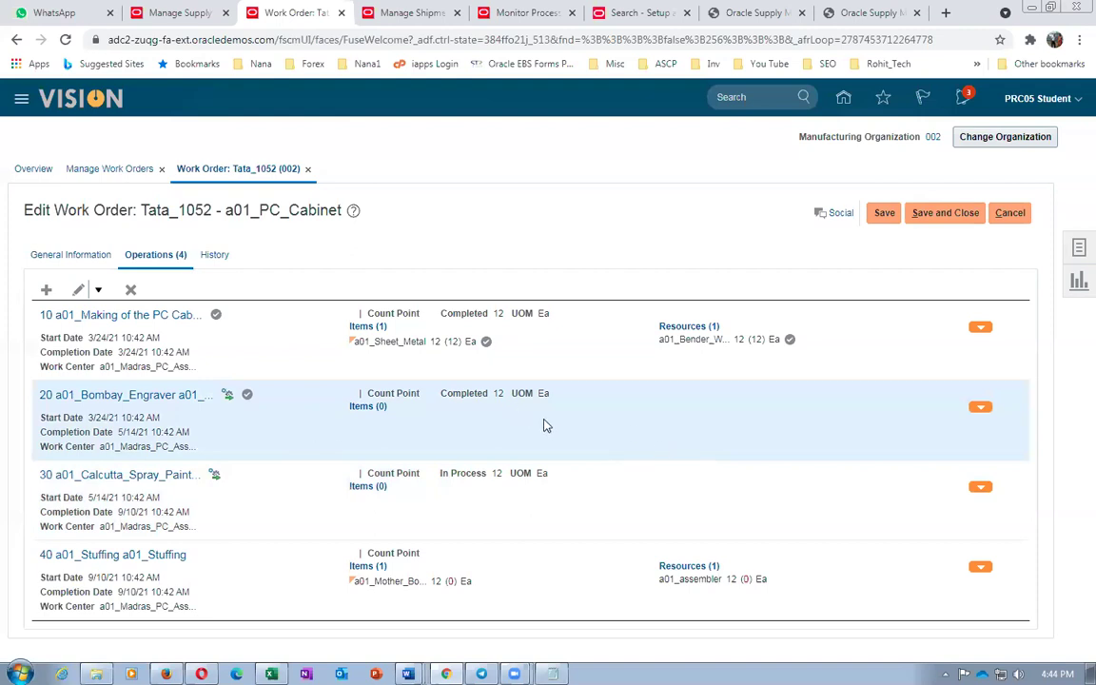
{"action": "left_click", "coordinate": [240, 494]}
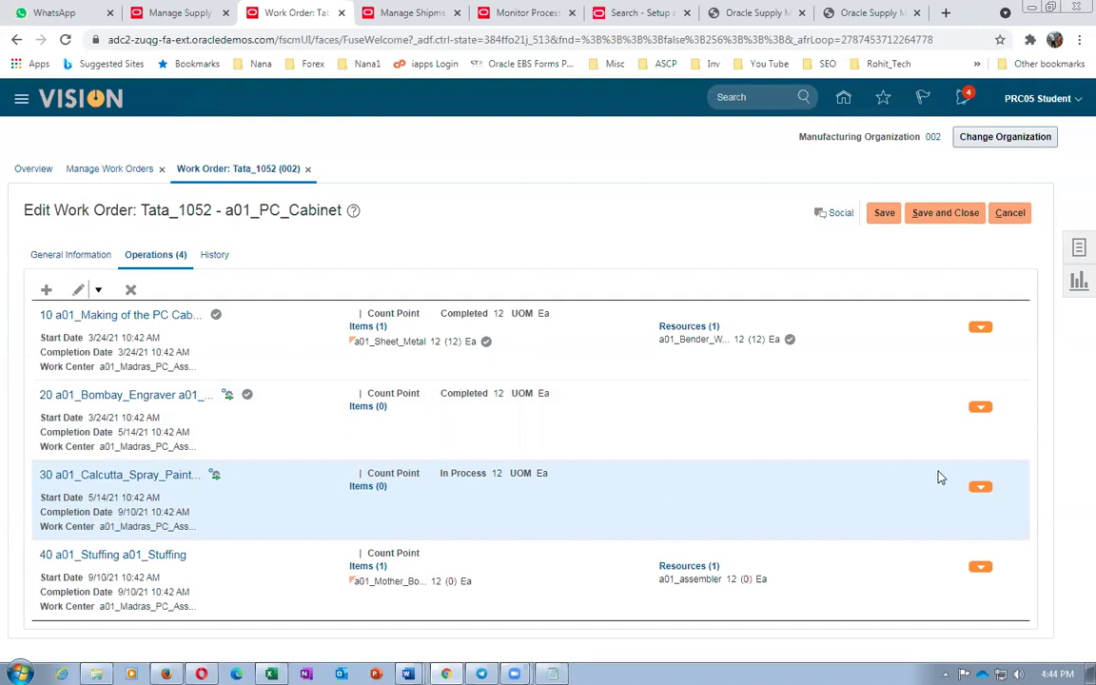
{"action": "left_click", "coordinate": [981, 488]}
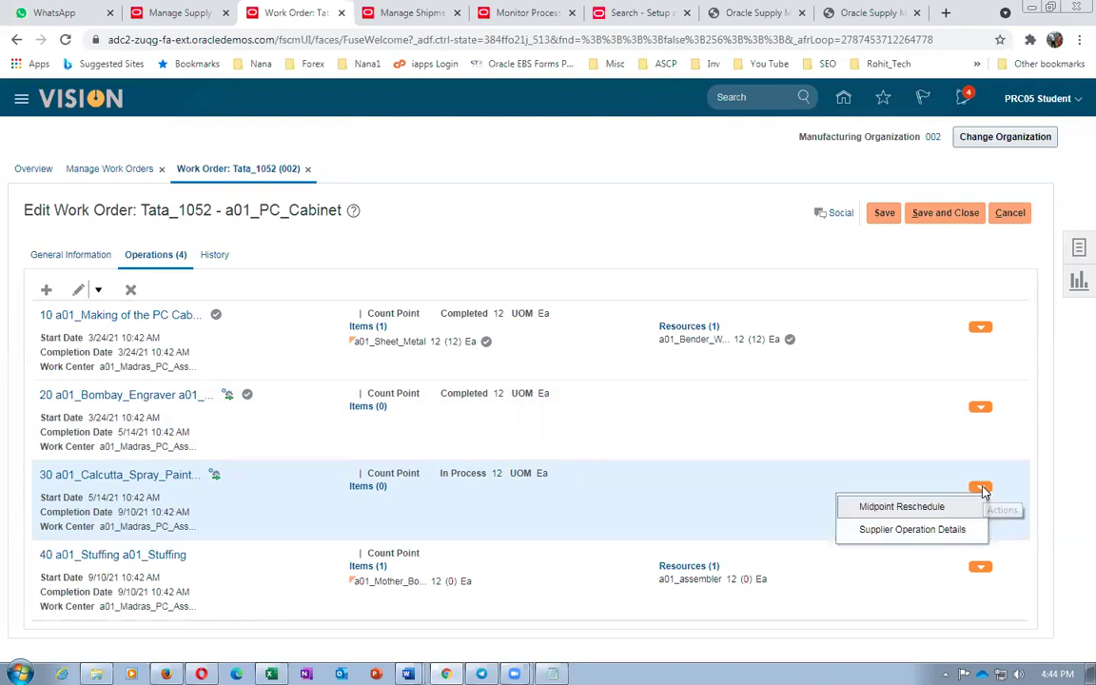
{"action": "left_click", "coordinate": [937, 529]}
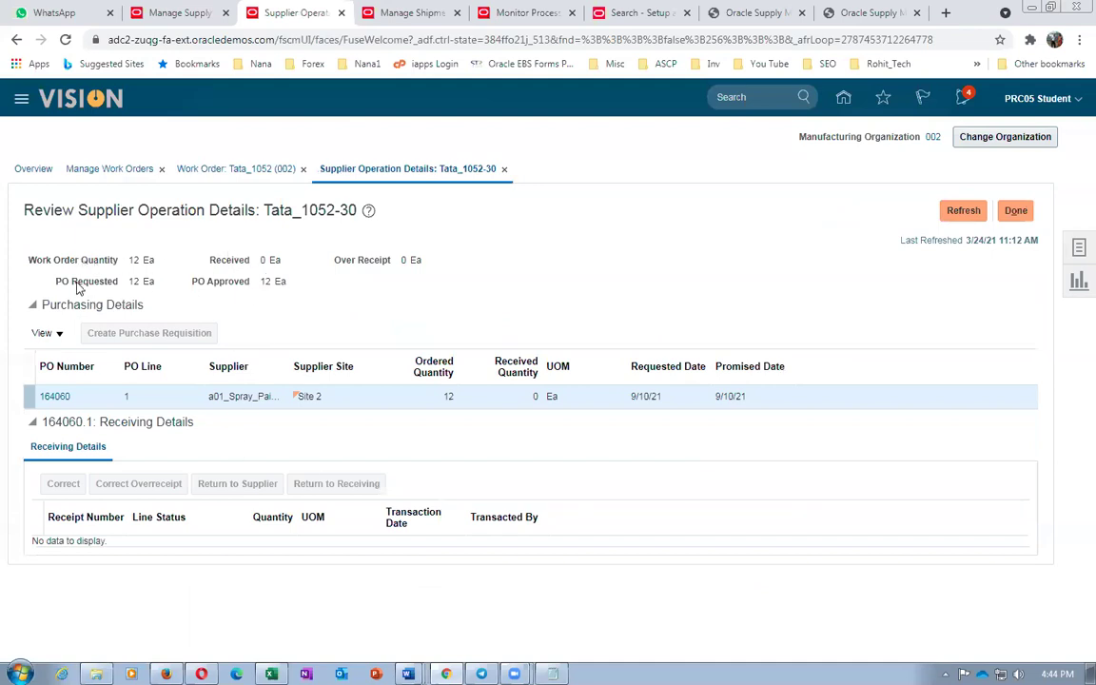
{"action": "left_click_drag", "start_coordinate": [214, 284], "coordinate": [293, 290]}
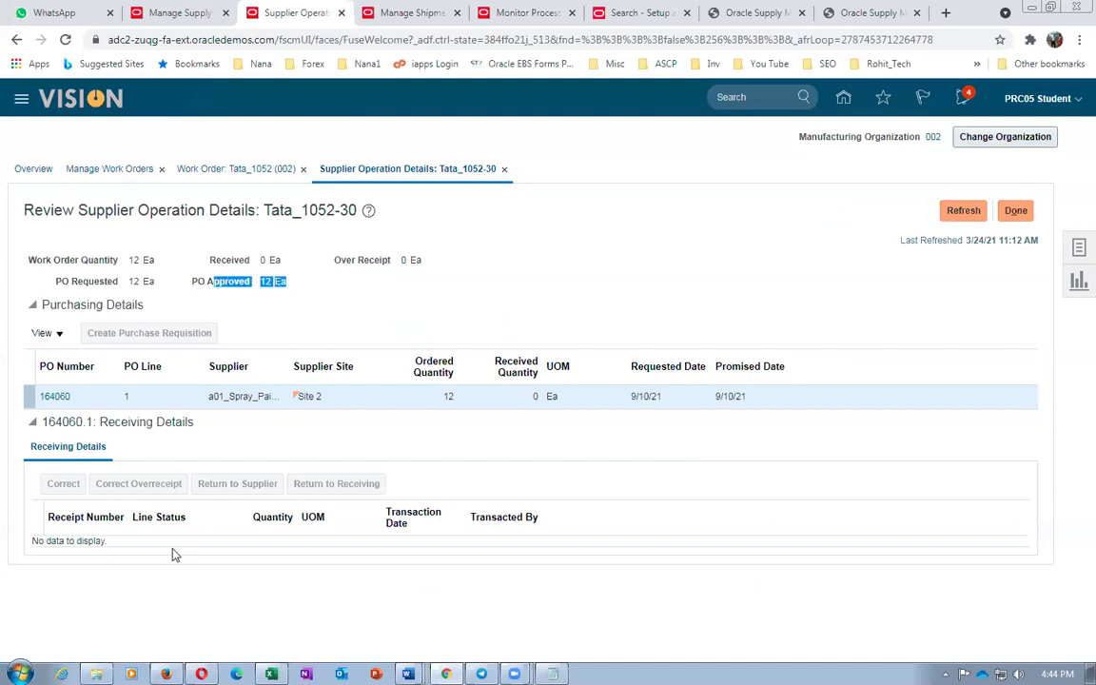
{"action": "left_click", "coordinate": [183, 399]}
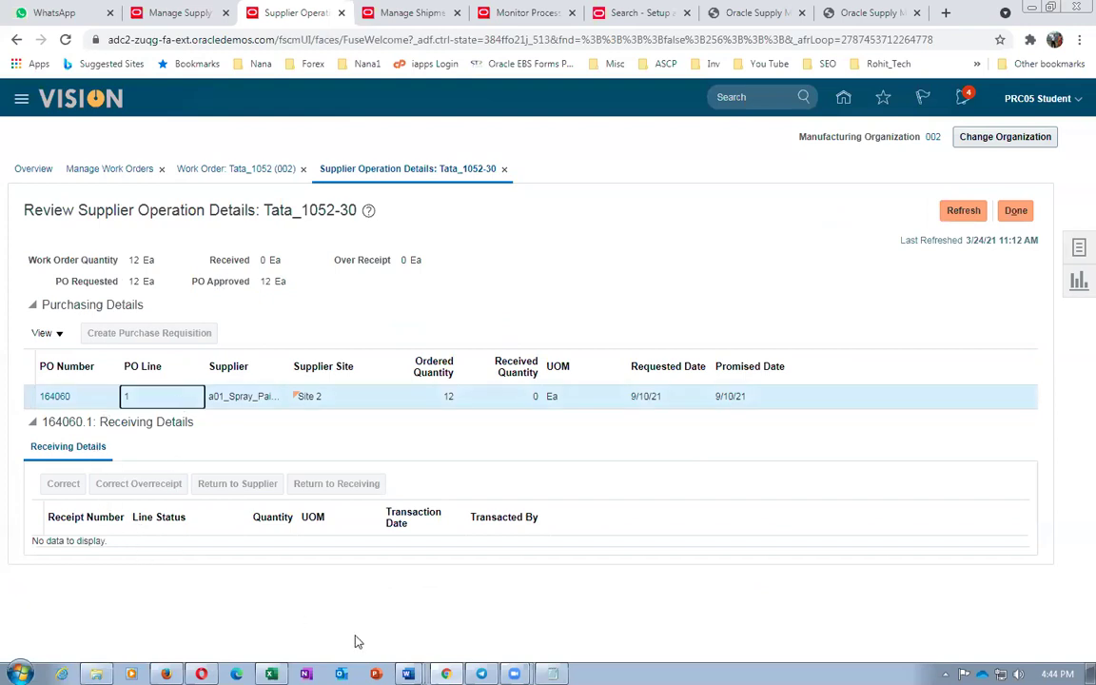
{"action": "mouse_move", "coordinate": [407, 673]}
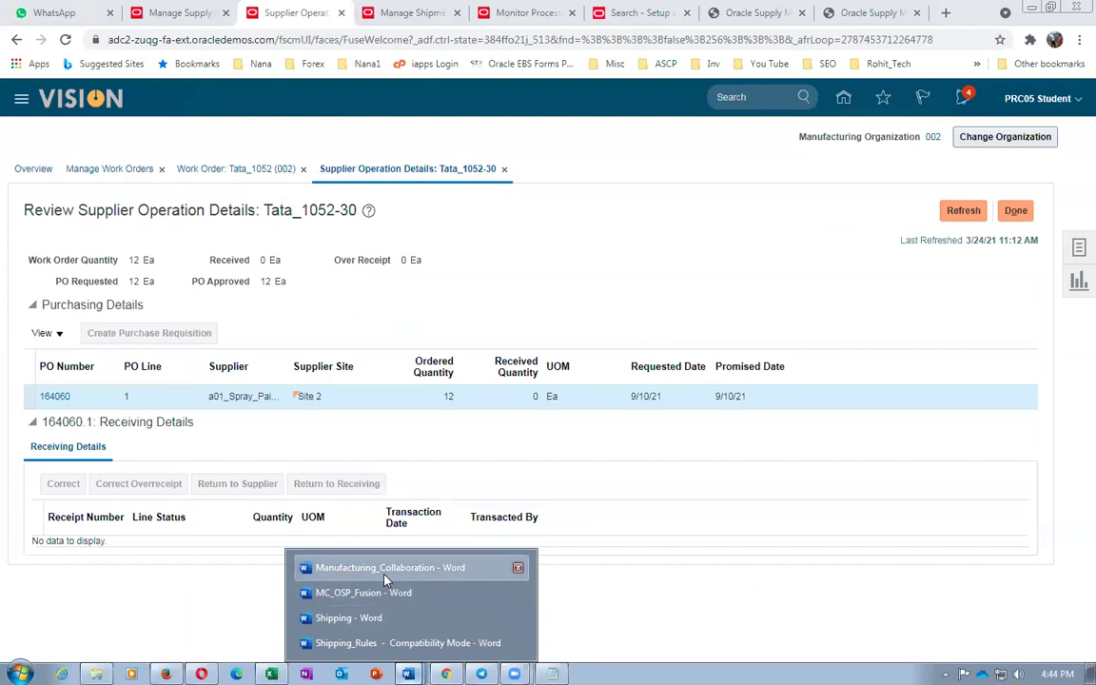
{"action": "left_click", "coordinate": [346, 517]}
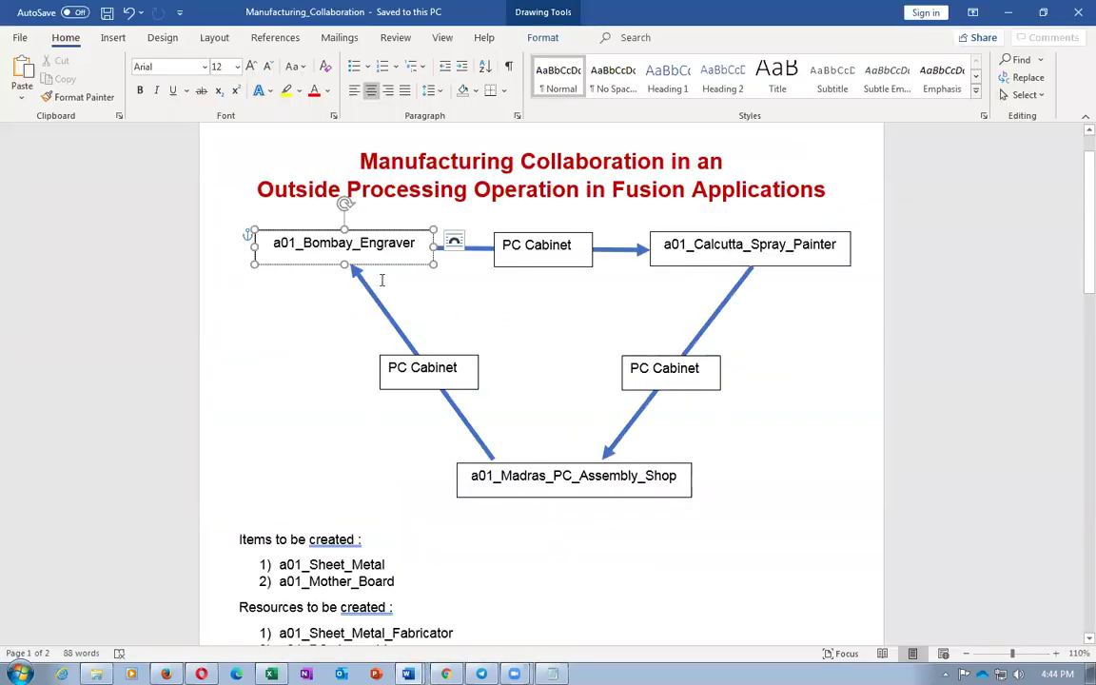
{"action": "key", "text": "alt+Tab"}
{"action": "left_click", "coordinate": [62, 406]}
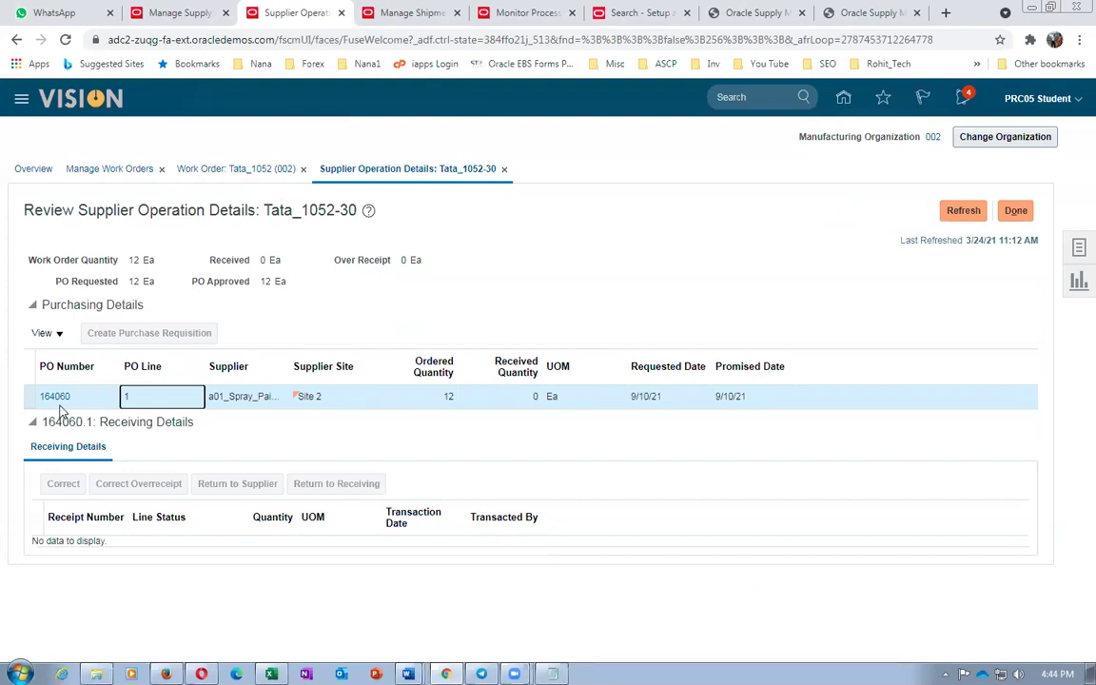
{"action": "key", "text": "alt+Tab"}
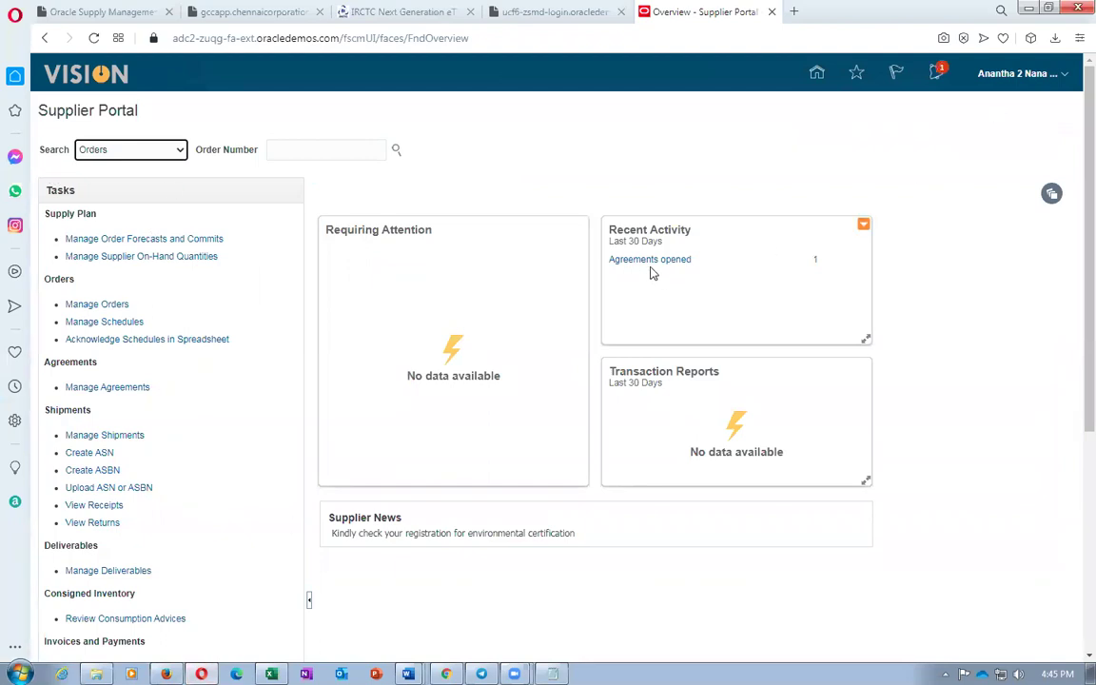
Sign out of the Supplier Portal and sign back in with the spray-painting supplier's user ID and password.
{"action": "left_click", "coordinate": [1017, 76]}
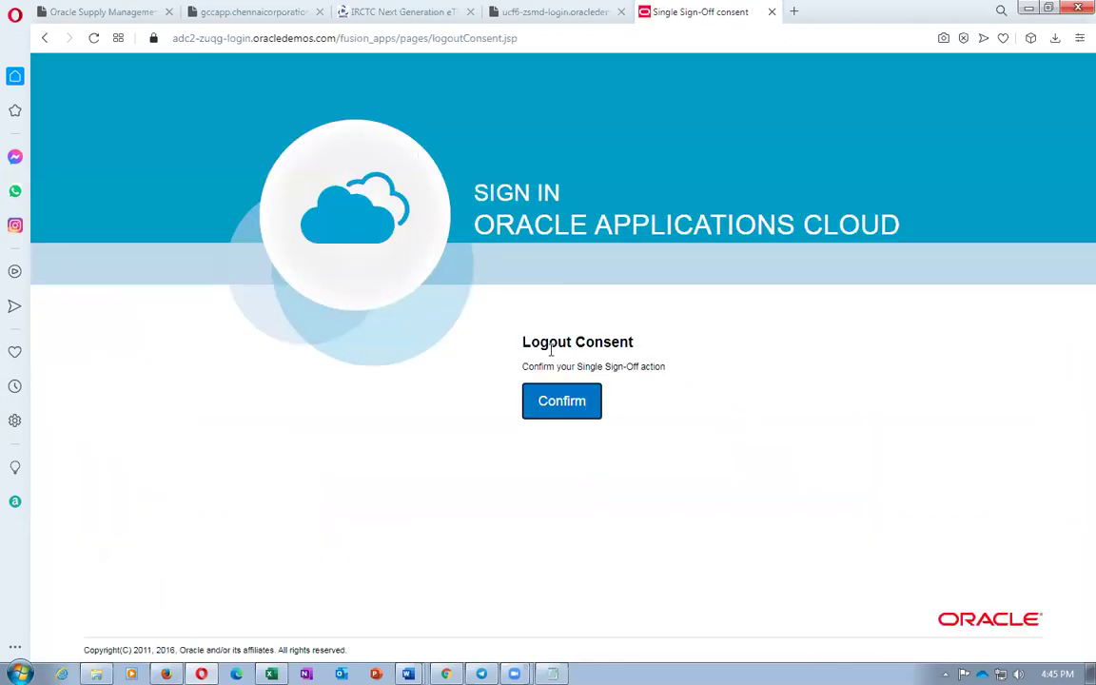
{"action": "left_click", "coordinate": [562, 401]}
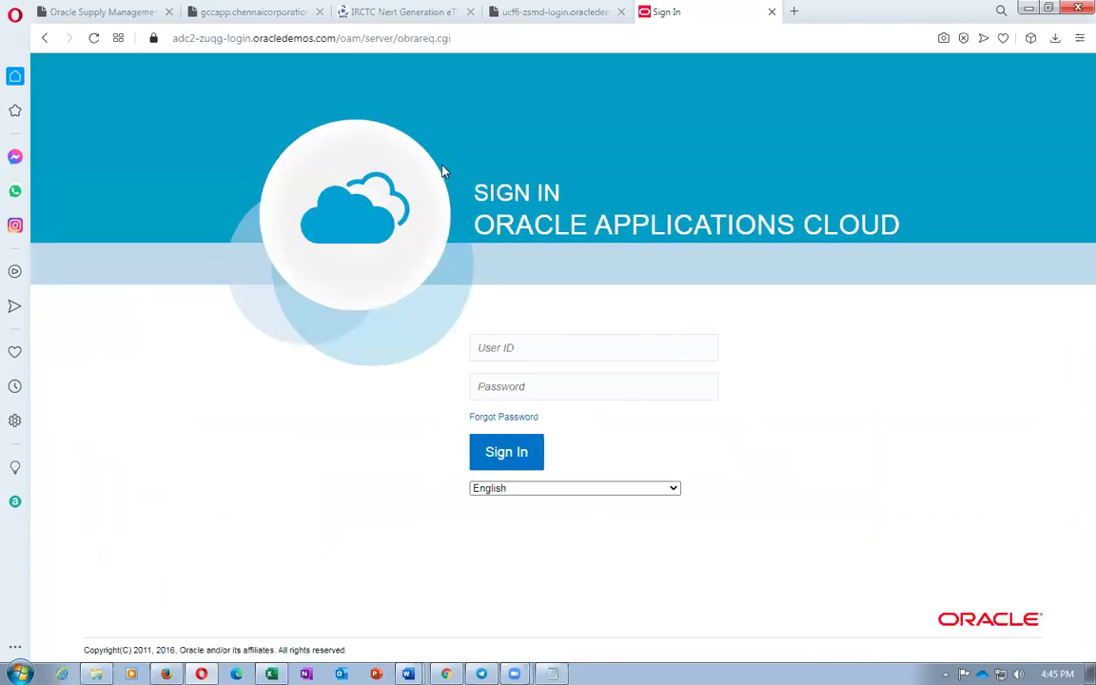
{"action": "left_click", "coordinate": [493, 348]}
{"action": "type", "text": "a"}
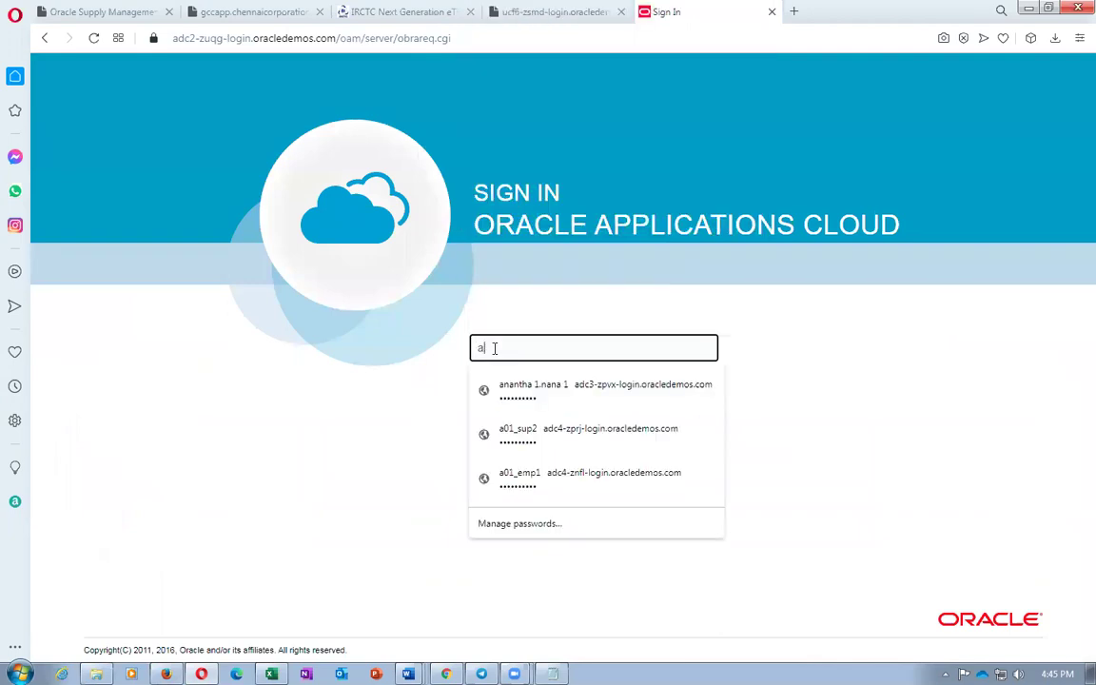
{"action": "type", "text": "01_spray"}
{"action": "key", "text": "Tab"}
{"action": "type", "text": "••"}
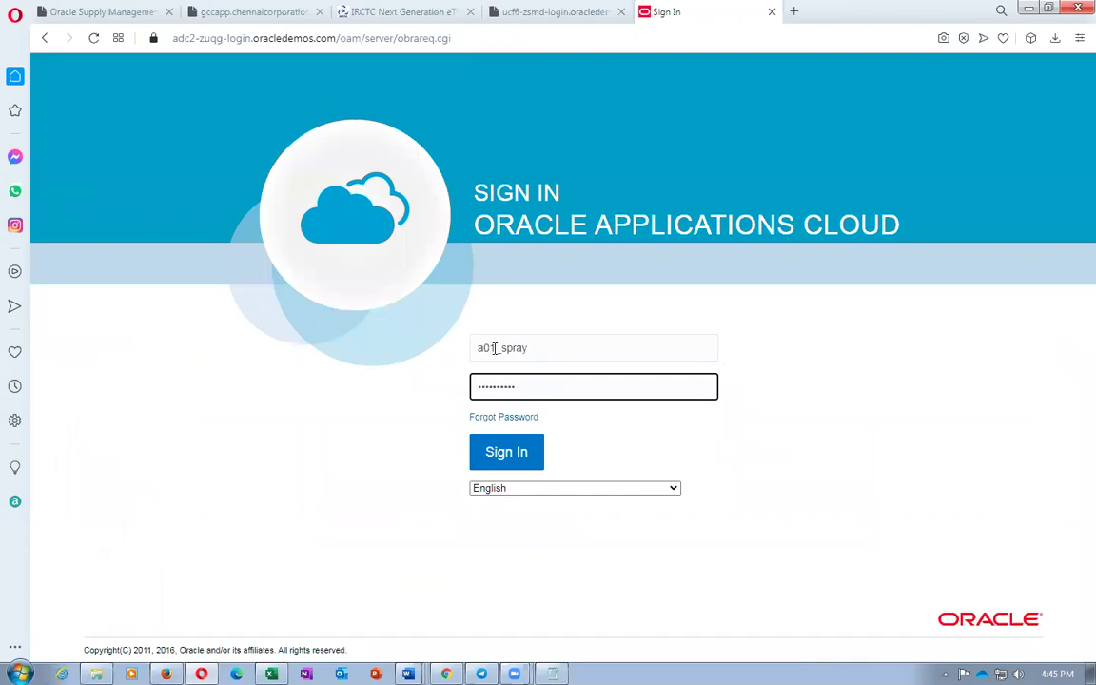
{"action": "left_click", "coordinate": [502, 451]}
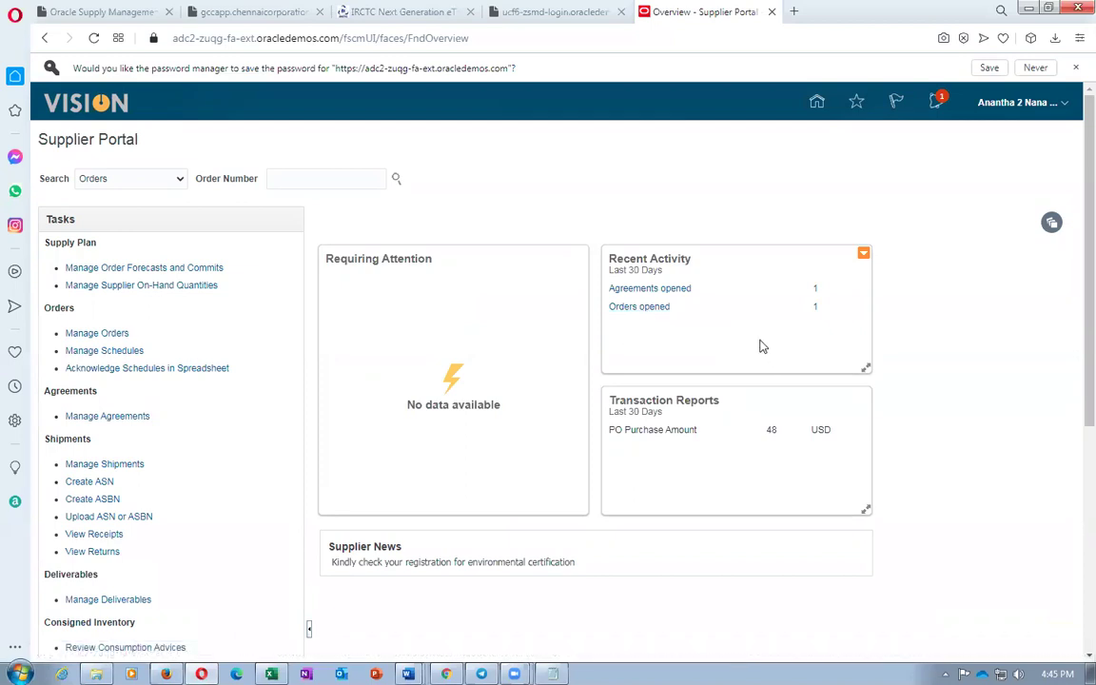
Review the recently opened Tata OSP purchase order, then return to the Oracle window.
{"action": "left_click", "coordinate": [641, 306]}
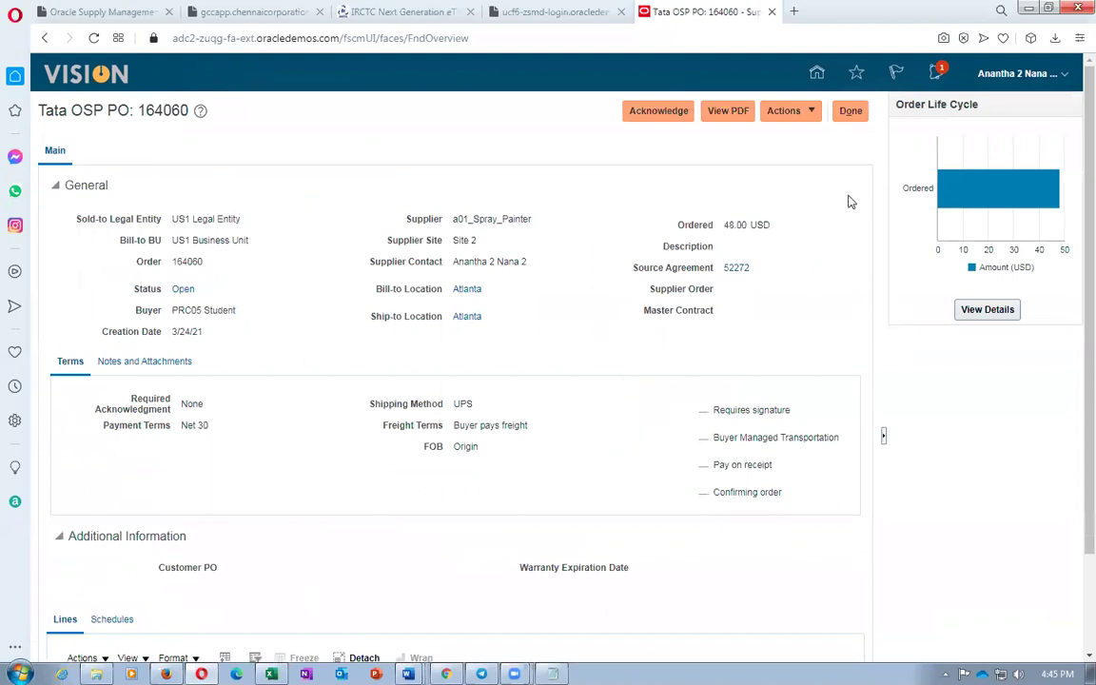
{"action": "left_click", "coordinate": [851, 110]}
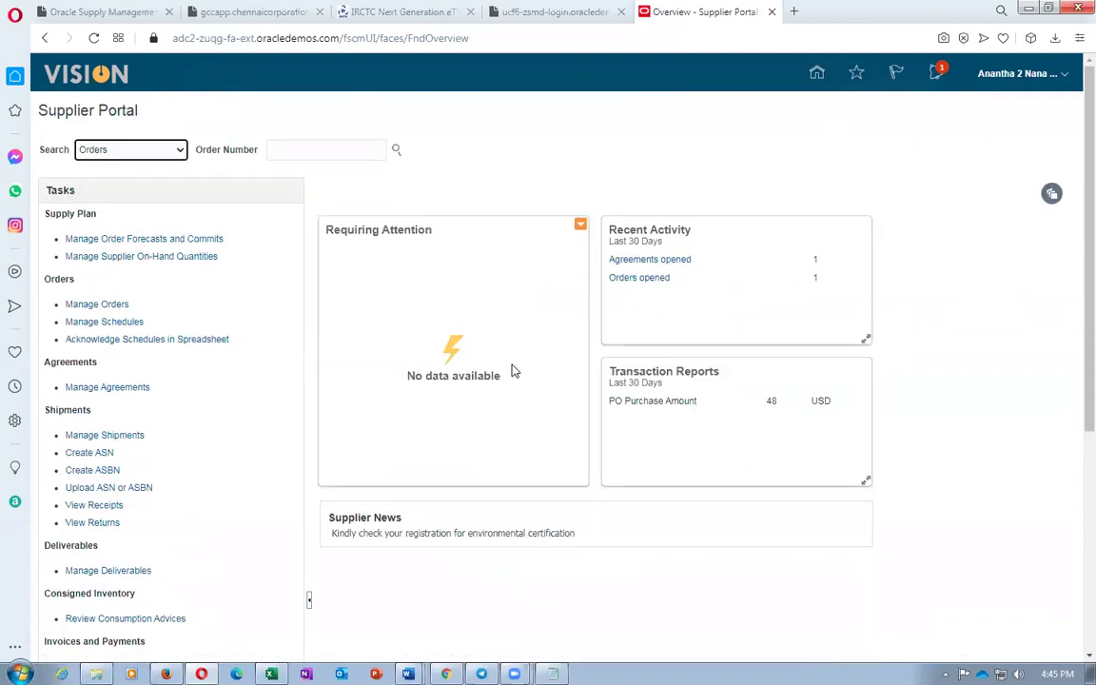
{"action": "key", "text": "alt+Tab"}
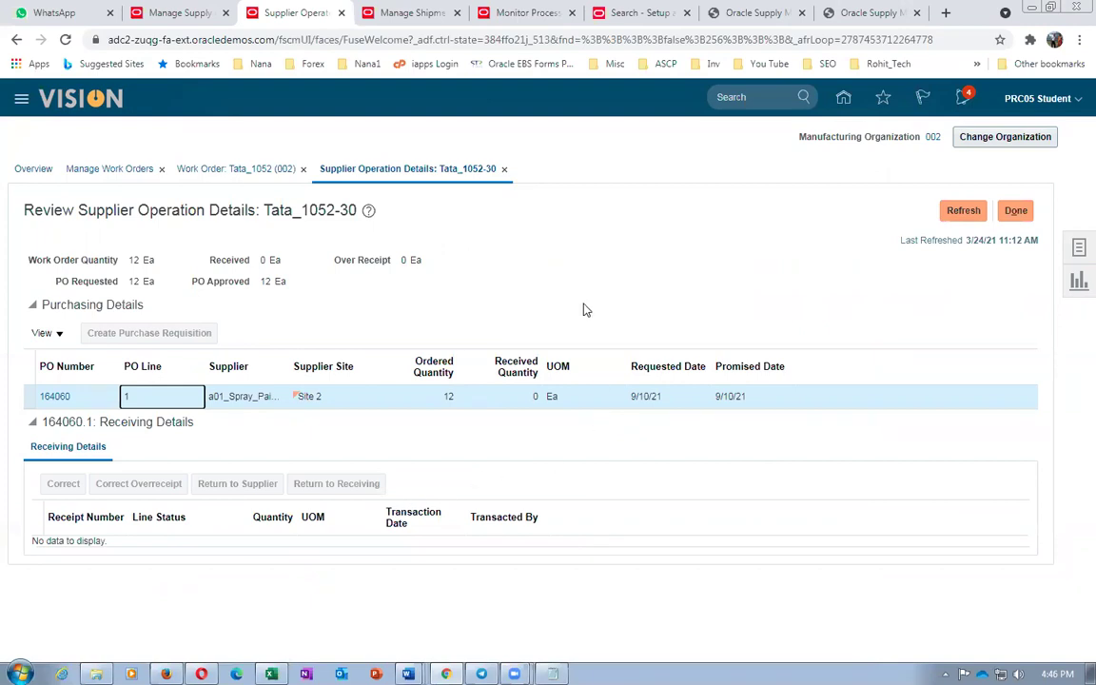
{"action": "left_click", "coordinate": [407, 674]}
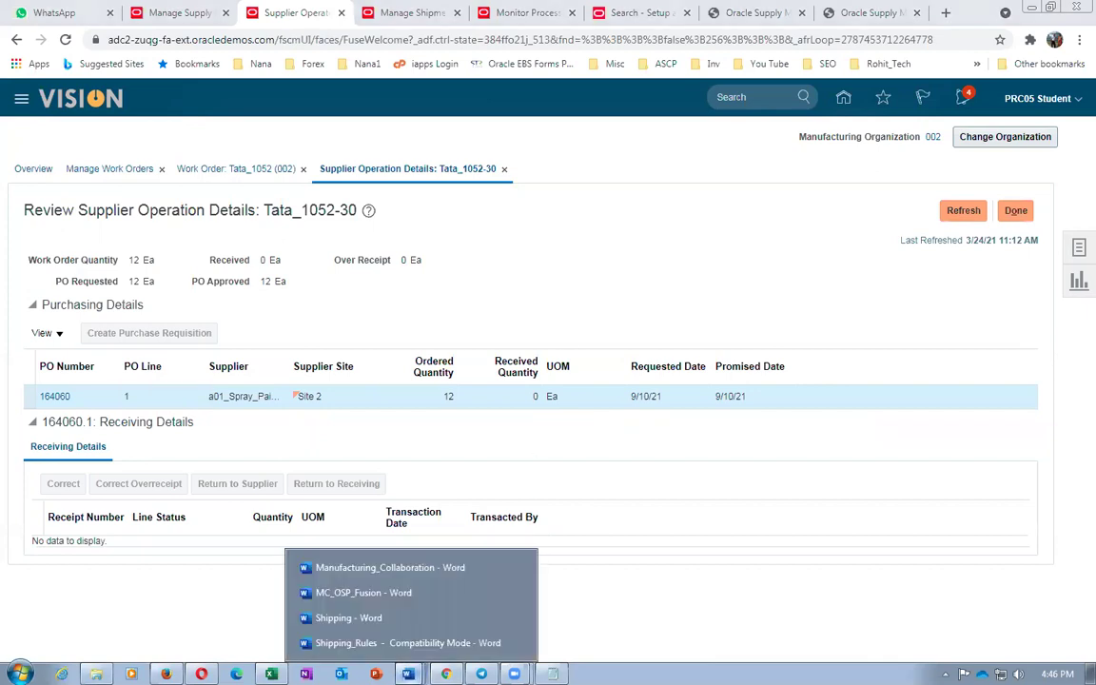
{"action": "left_click", "coordinate": [400, 568]}
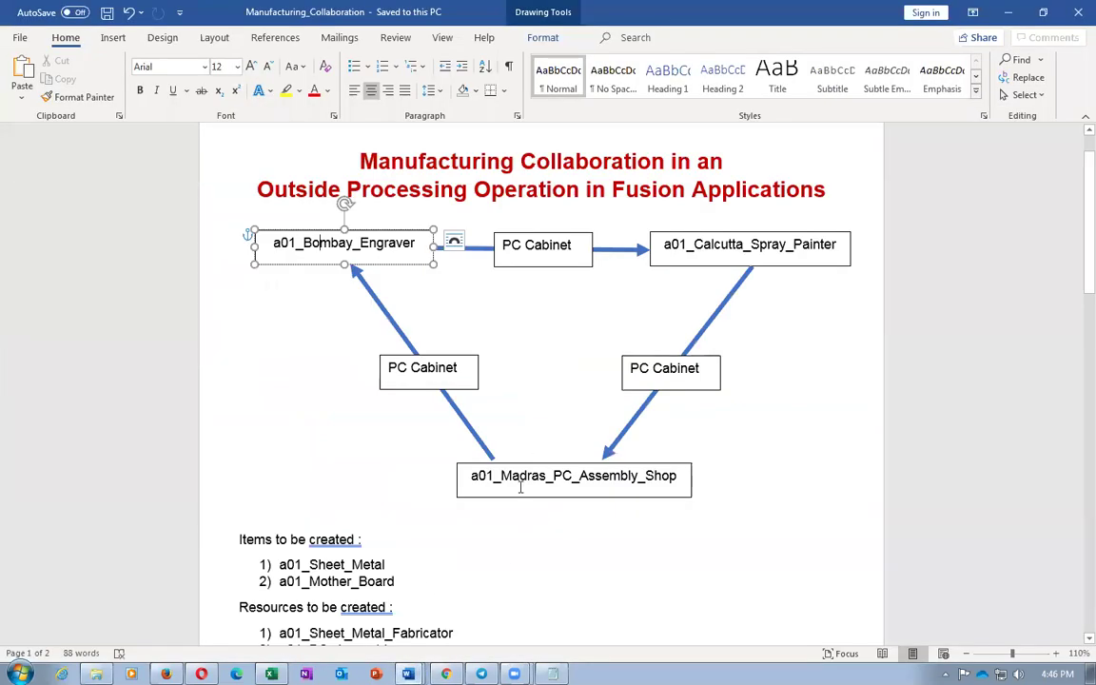
{"action": "left_click", "coordinate": [702, 242]}
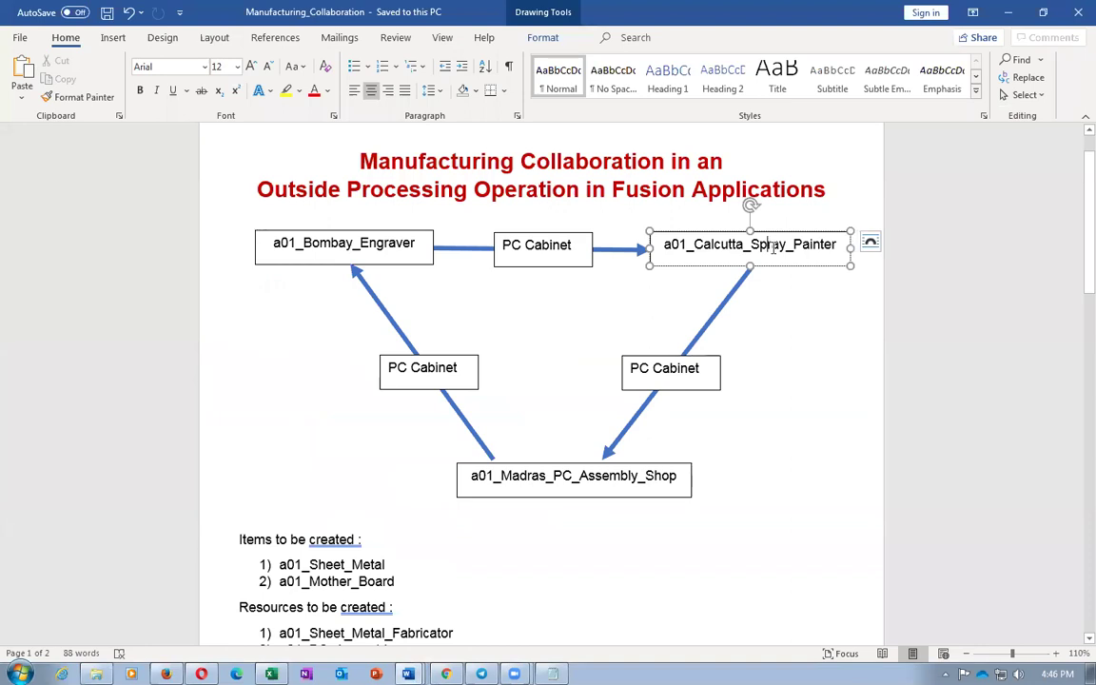
{"action": "left_click", "coordinate": [605, 476]}
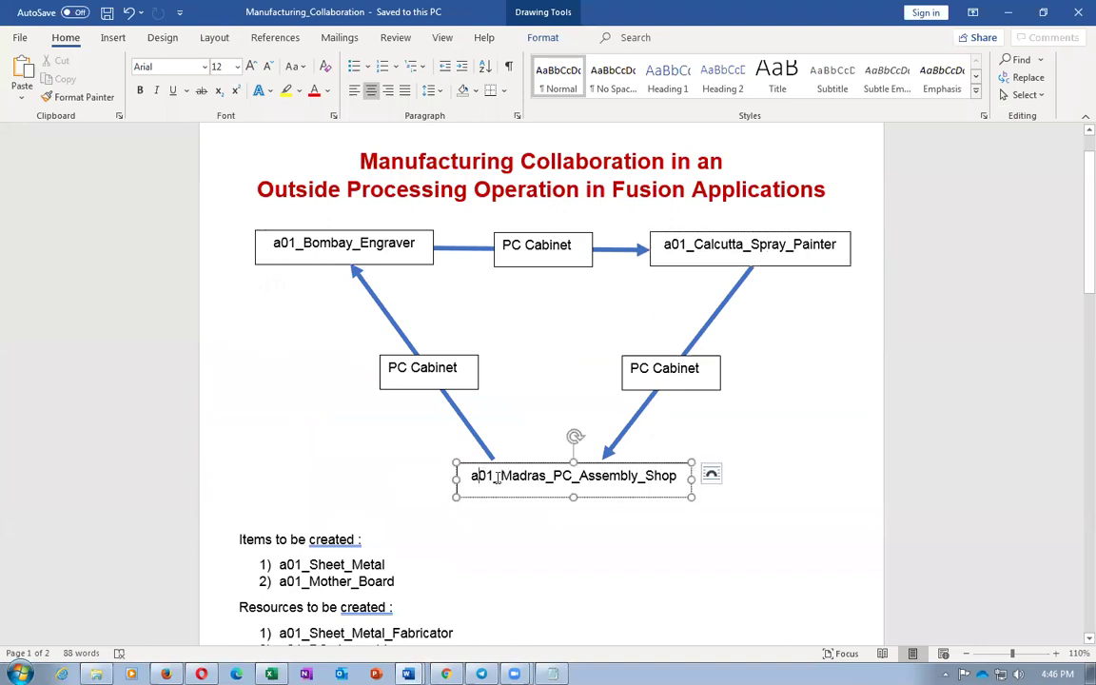
{"action": "left_click_drag", "start_coordinate": [490, 476], "coordinate": [610, 487]}
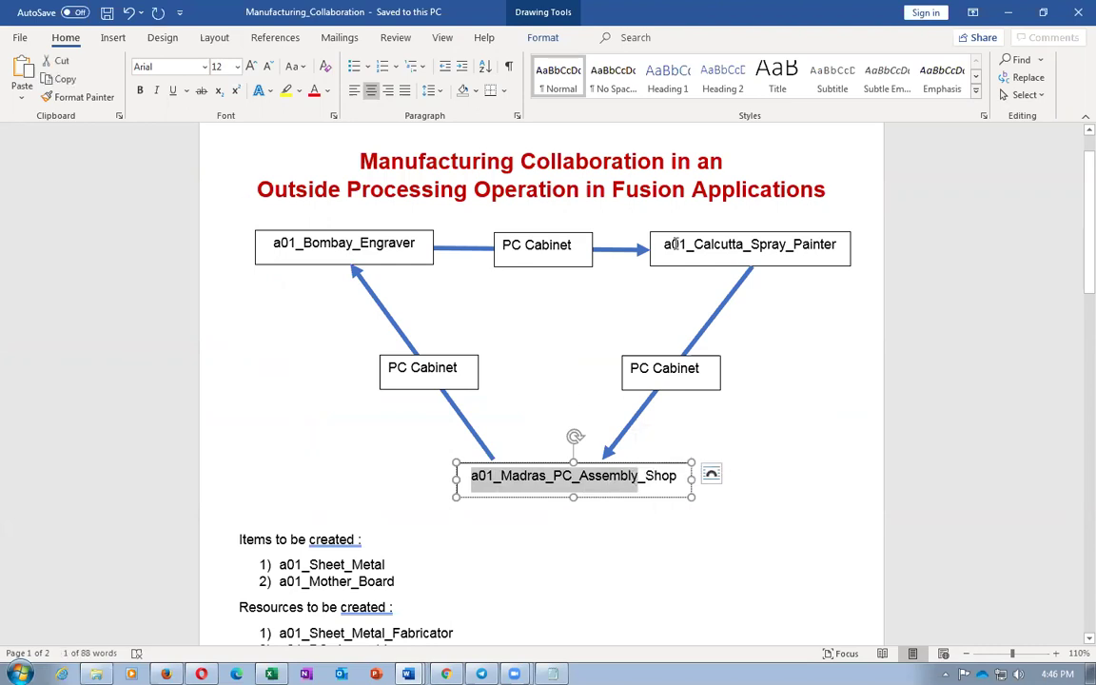
{"action": "left_click", "coordinate": [484, 476]}
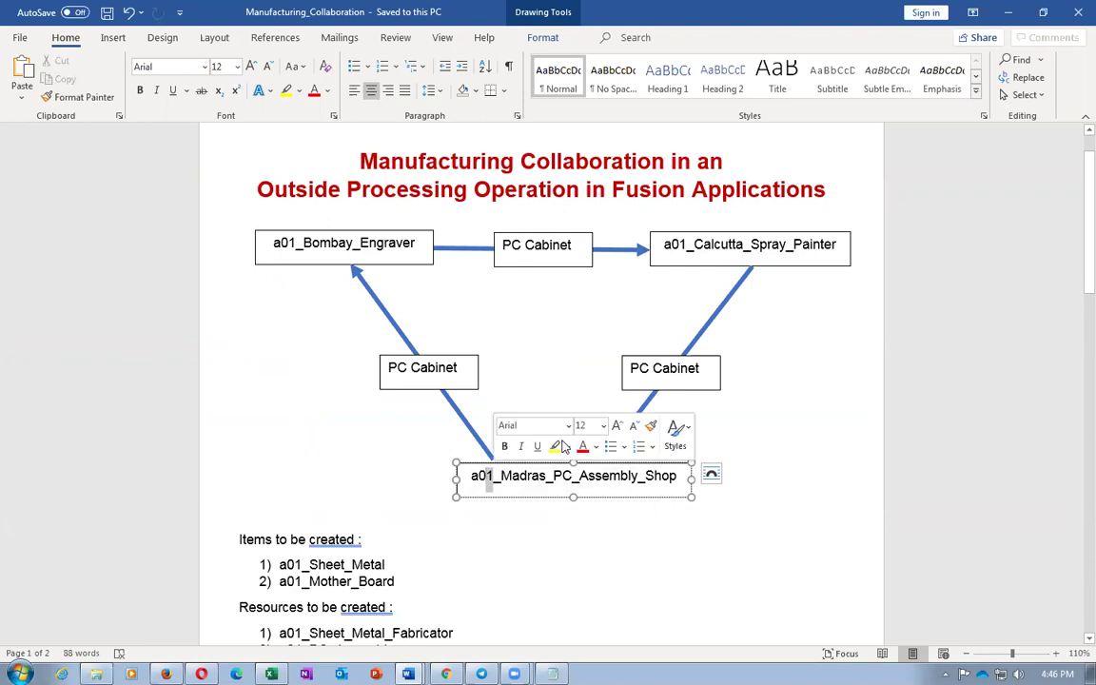
{"action": "left_click_drag", "start_coordinate": [500, 475], "coordinate": [595, 479]}
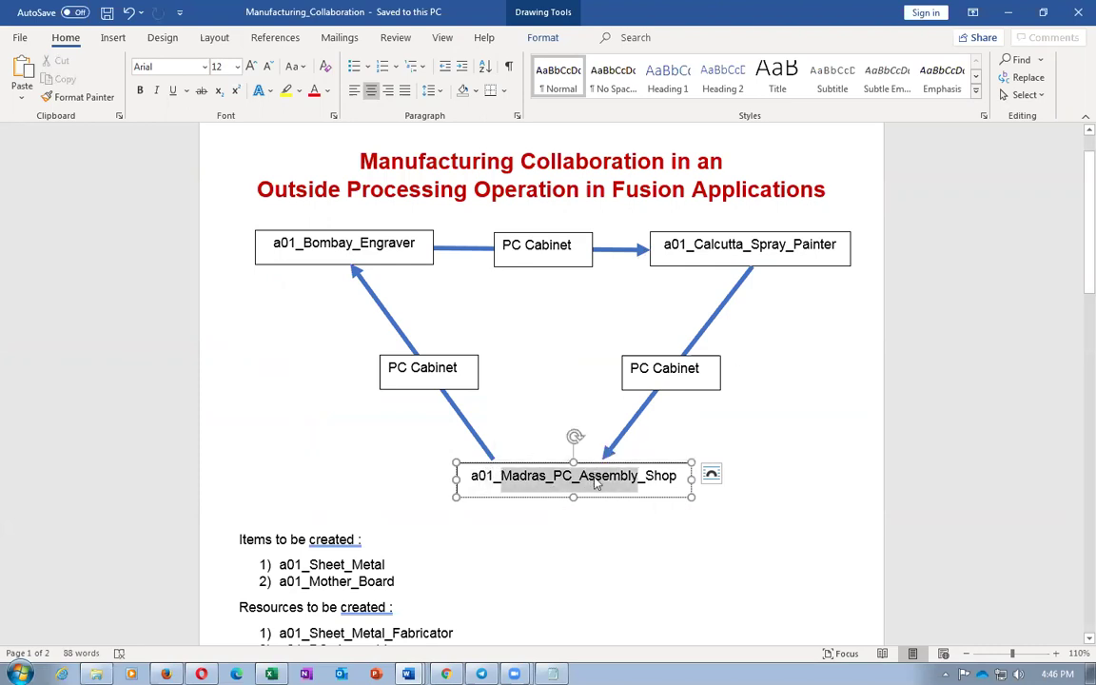
{"action": "left_click", "coordinate": [571, 473]}
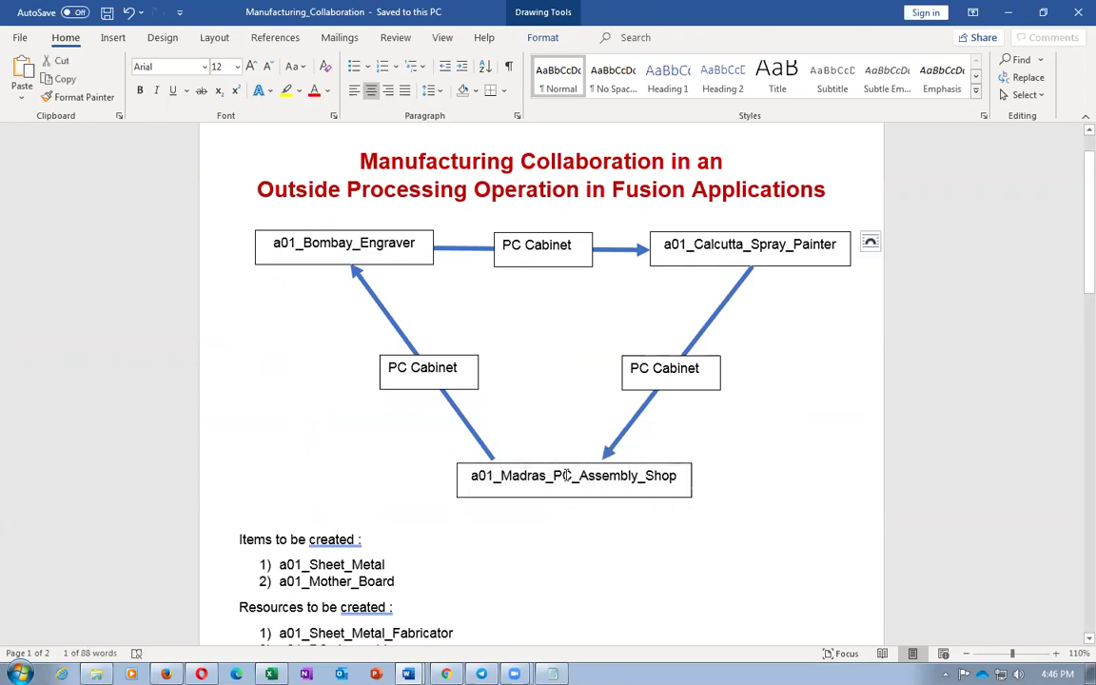
{"action": "left_click", "coordinate": [571, 472]}
{"action": "left_click_drag", "start_coordinate": [497, 476], "coordinate": [577, 477]}
{"action": "left_click", "coordinate": [758, 249]}
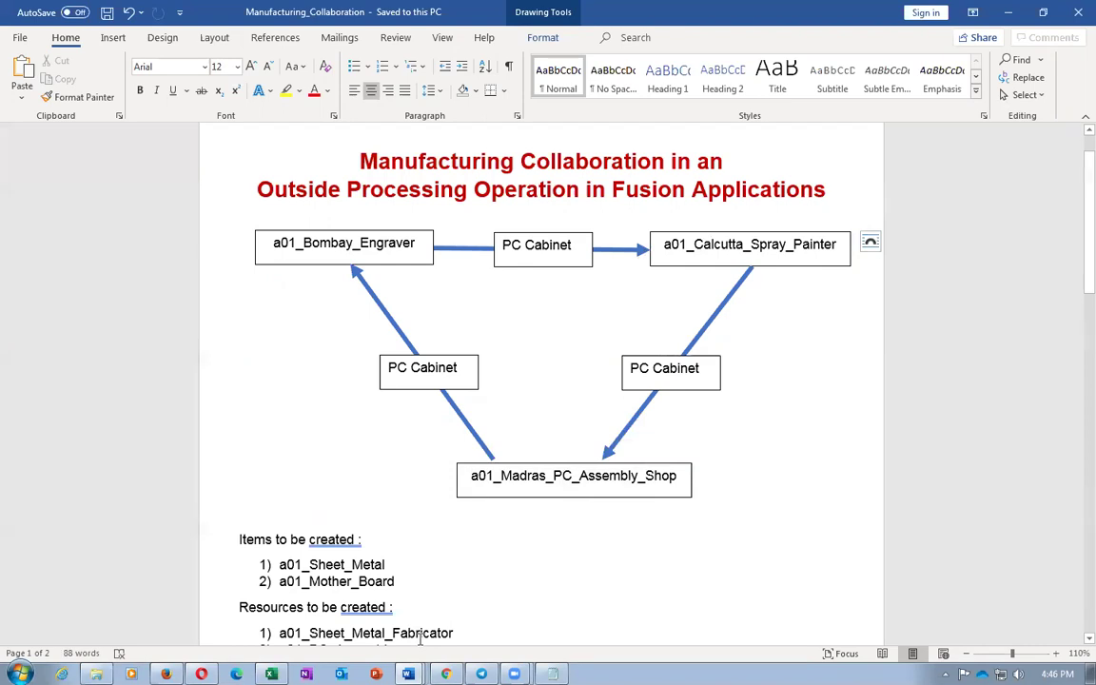
{"action": "key", "text": "alt+Tab"}
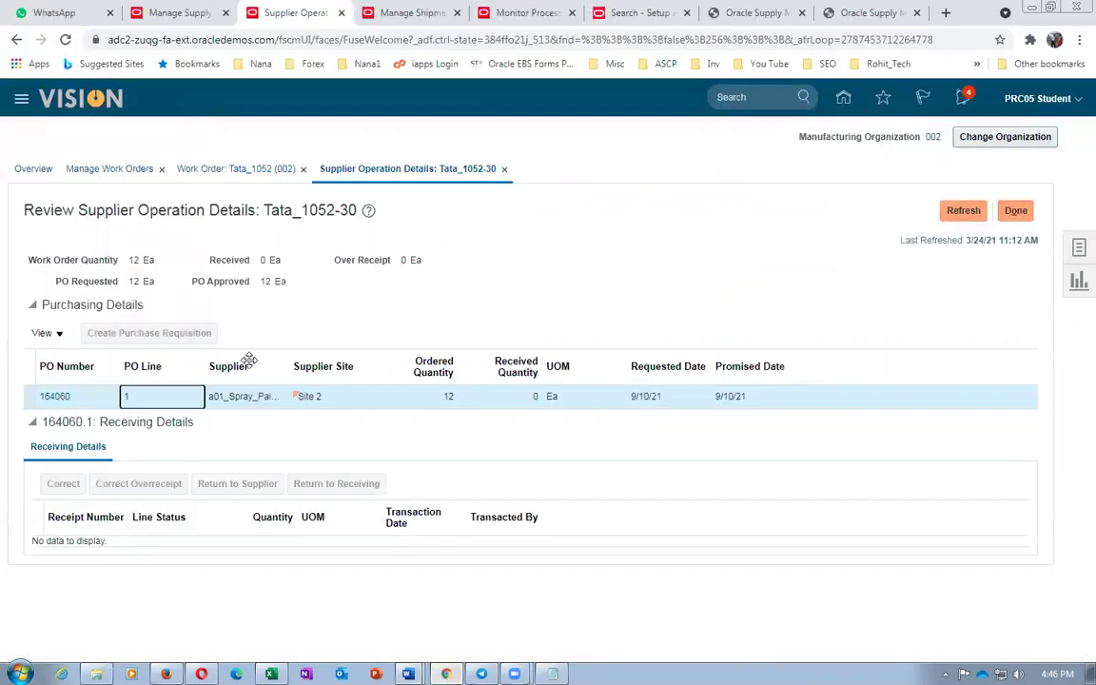
Leave the shipment lines page without saving and go to the Oracle home page.
{"action": "left_click", "coordinate": [202, 674]}
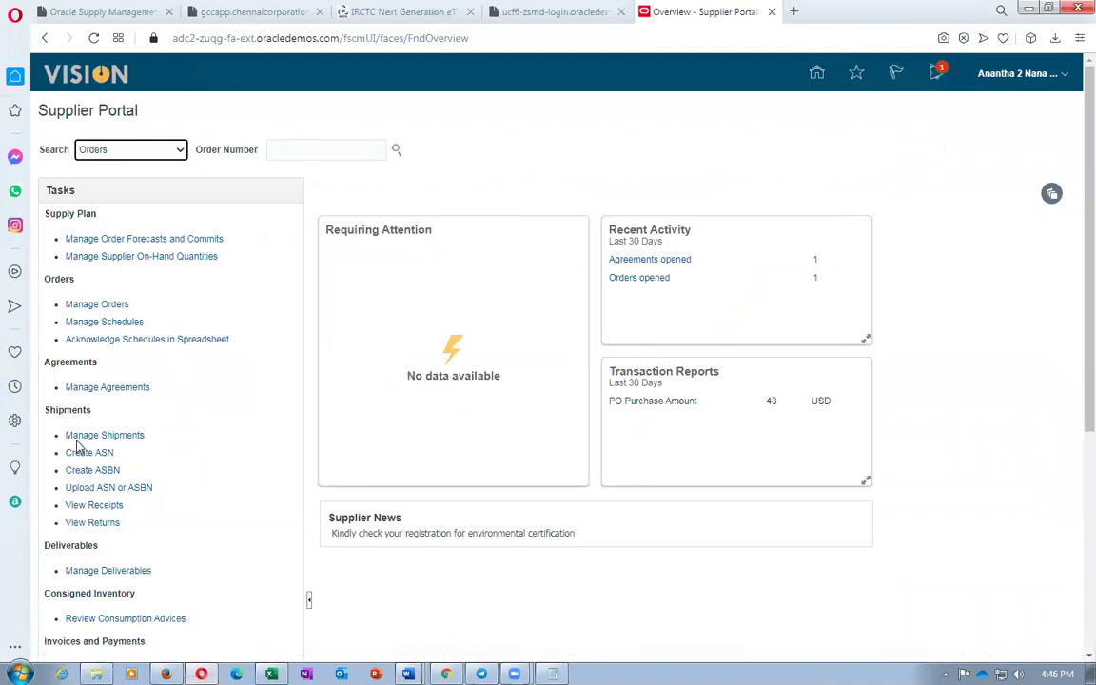
{"action": "key", "text": "alt+Tab"}
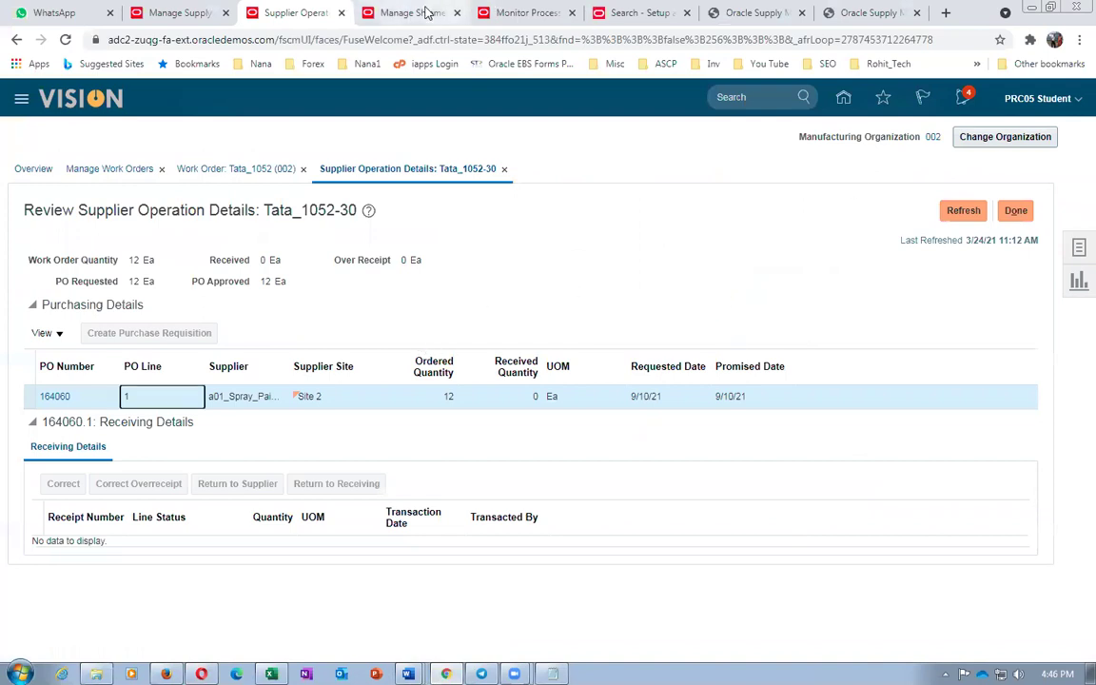
{"action": "left_click", "coordinate": [387, 12]}
{"action": "left_click", "coordinate": [1062, 163]}
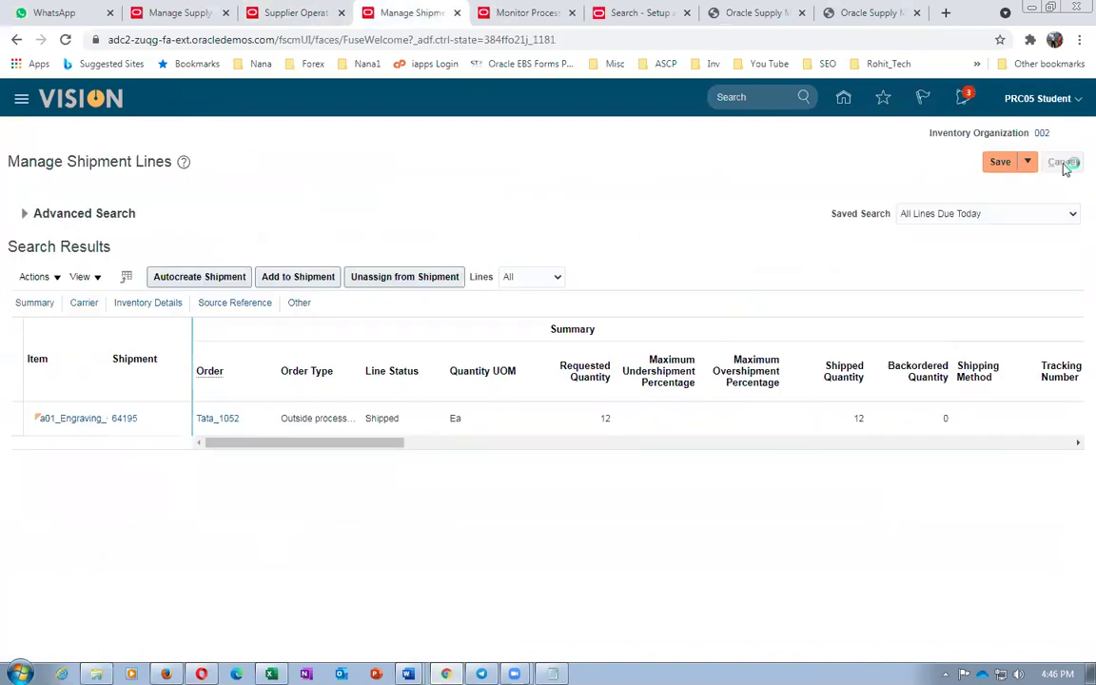
{"action": "left_click", "coordinate": [844, 100]}
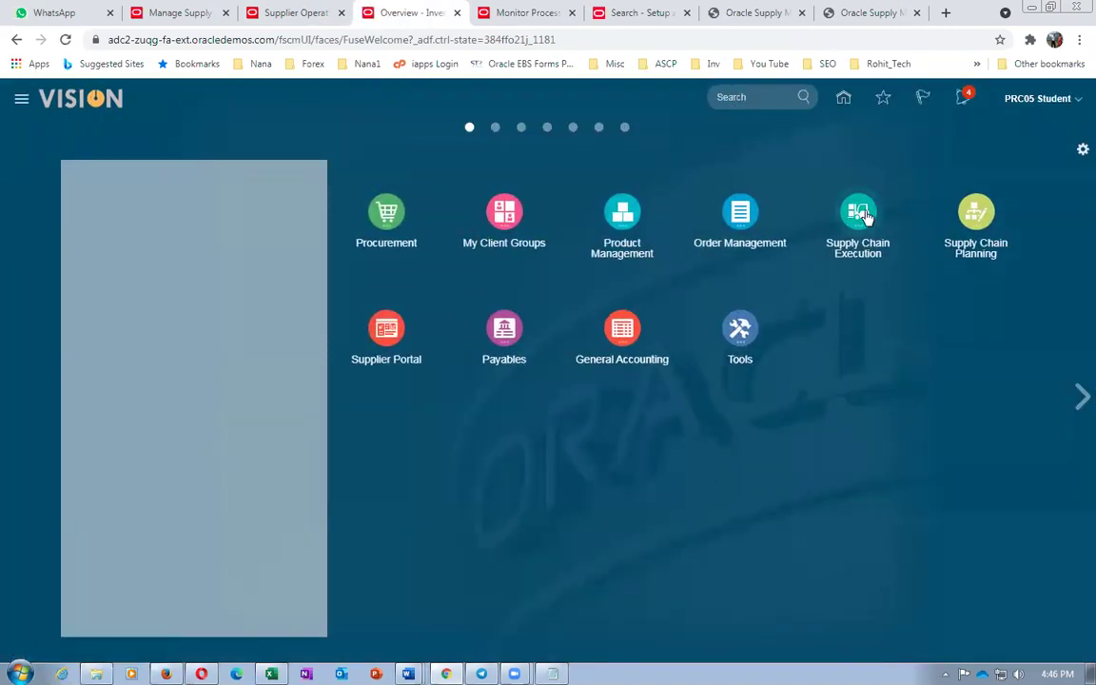
In Inventory Management, launch Receive Expected Shipments from the Receipts tasks.
{"action": "left_click", "coordinate": [859, 213]}
{"action": "left_click", "coordinate": [692, 309]}
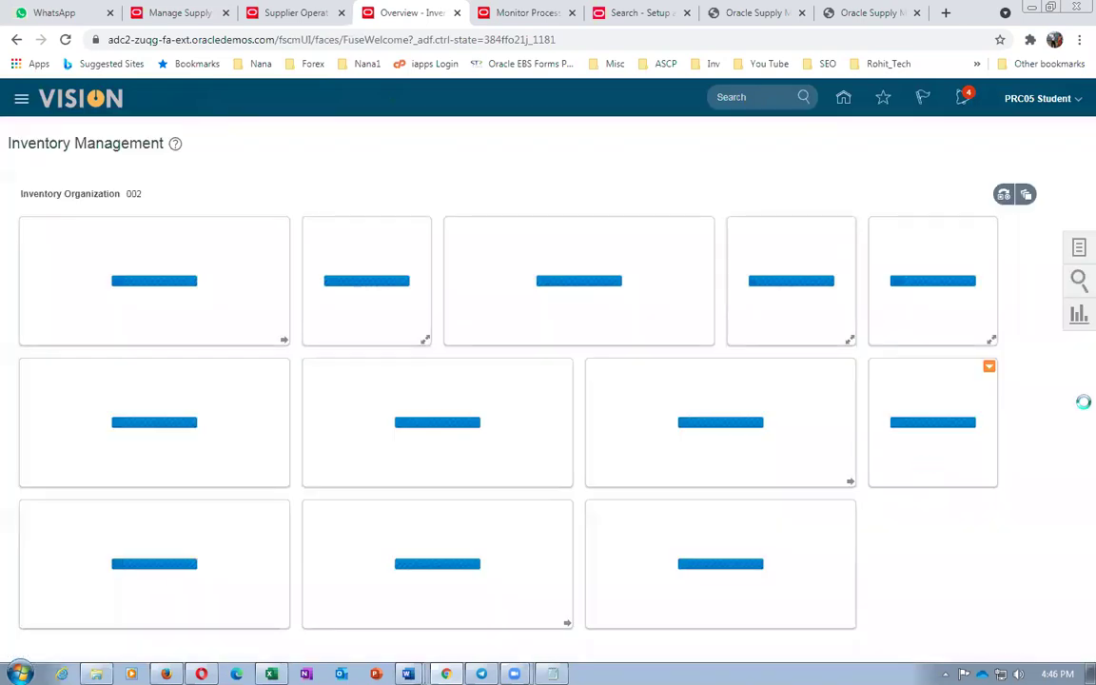
{"action": "left_click", "coordinate": [1079, 248]}
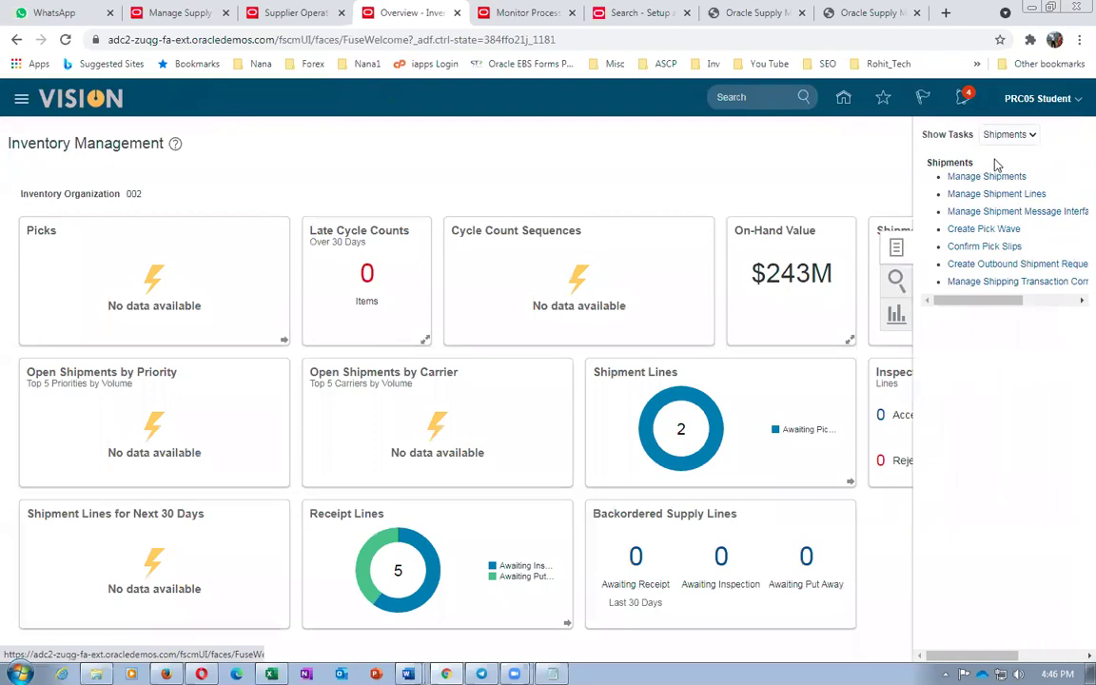
{"action": "left_click", "coordinate": [1007, 134]}
{"action": "left_click", "coordinate": [999, 199]}
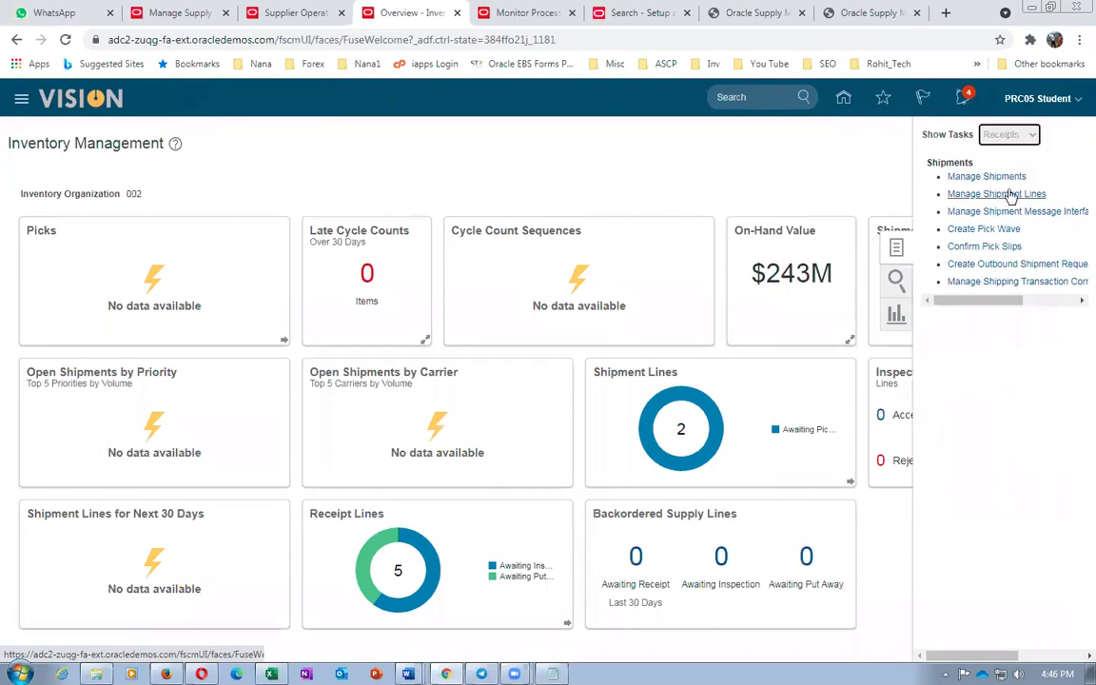
{"action": "left_click", "coordinate": [957, 173]}
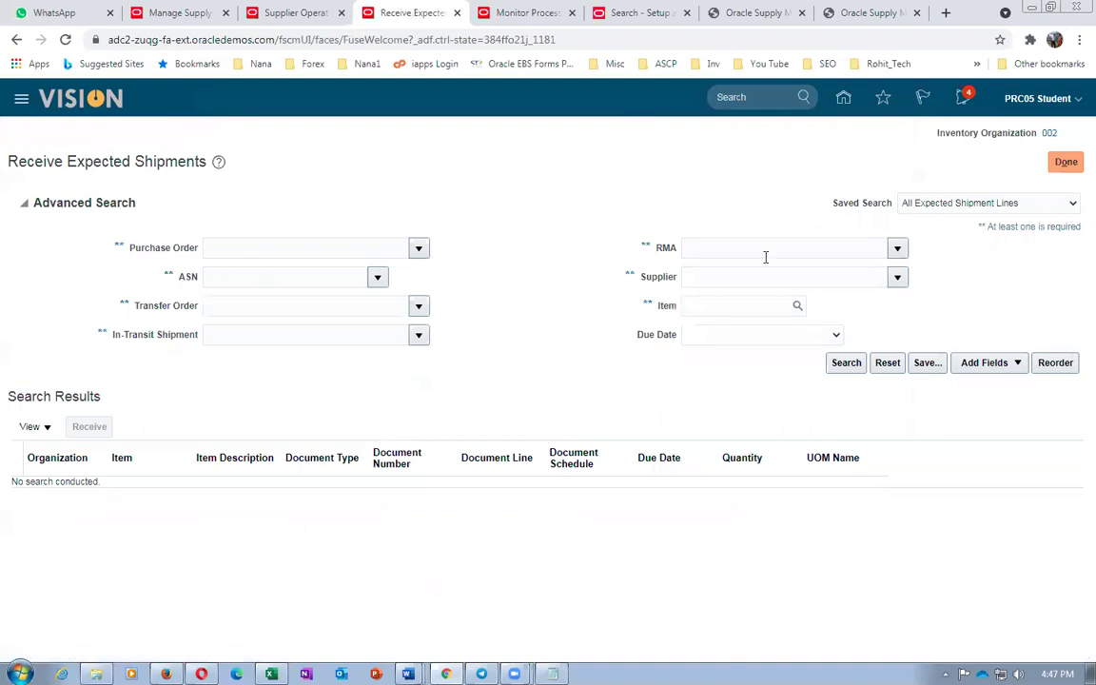
Set the item search criterion to a01_Spray_Painting_OSP_Item_2.
{"action": "left_click", "coordinate": [264, 246]}
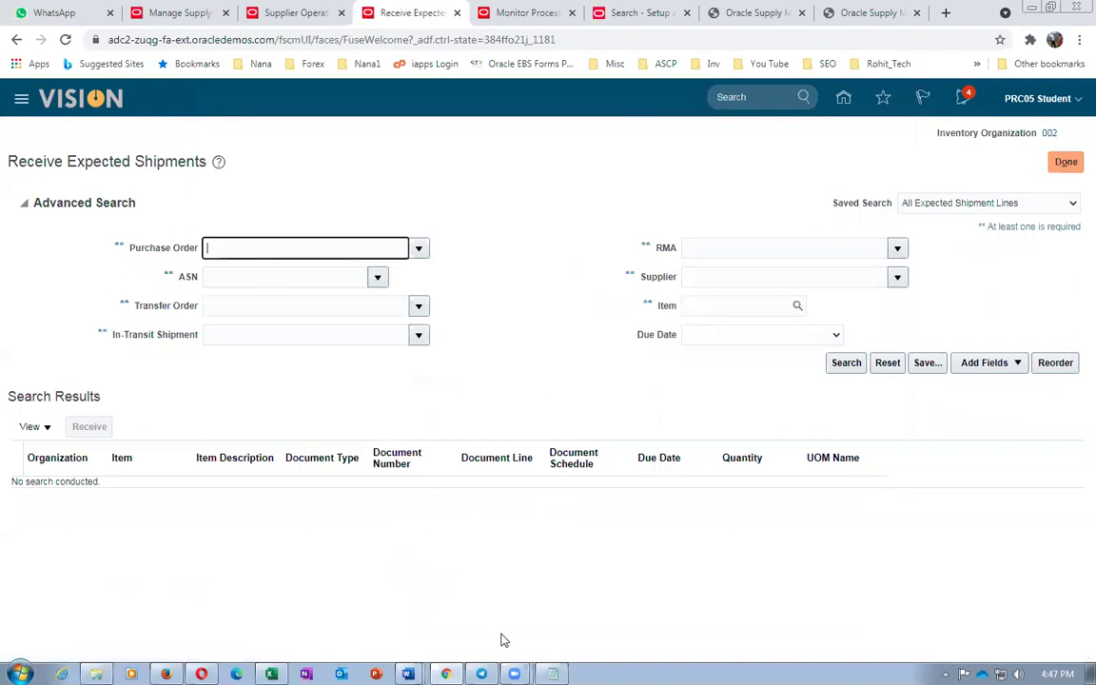
{"action": "left_click", "coordinate": [552, 673]}
{"action": "left_click", "coordinate": [552, 673]}
{"action": "left_click", "coordinate": [713, 307]}
{"action": "type", "text": "a01"}
{"action": "key", "text": "Tab"}
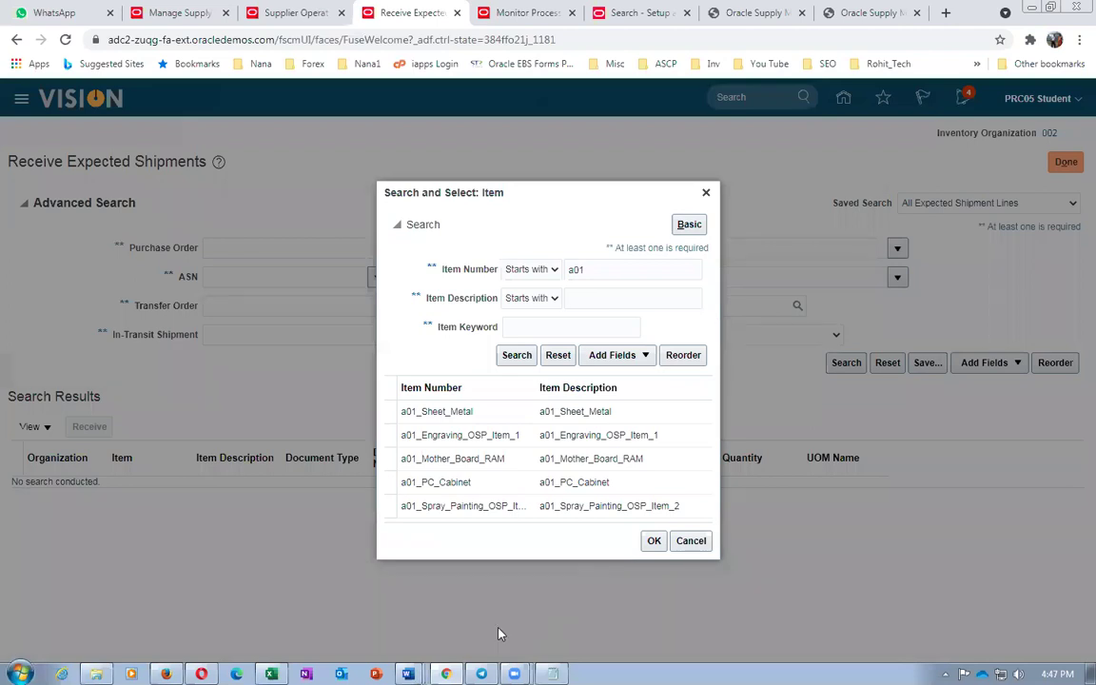
{"action": "left_click", "coordinate": [514, 506]}
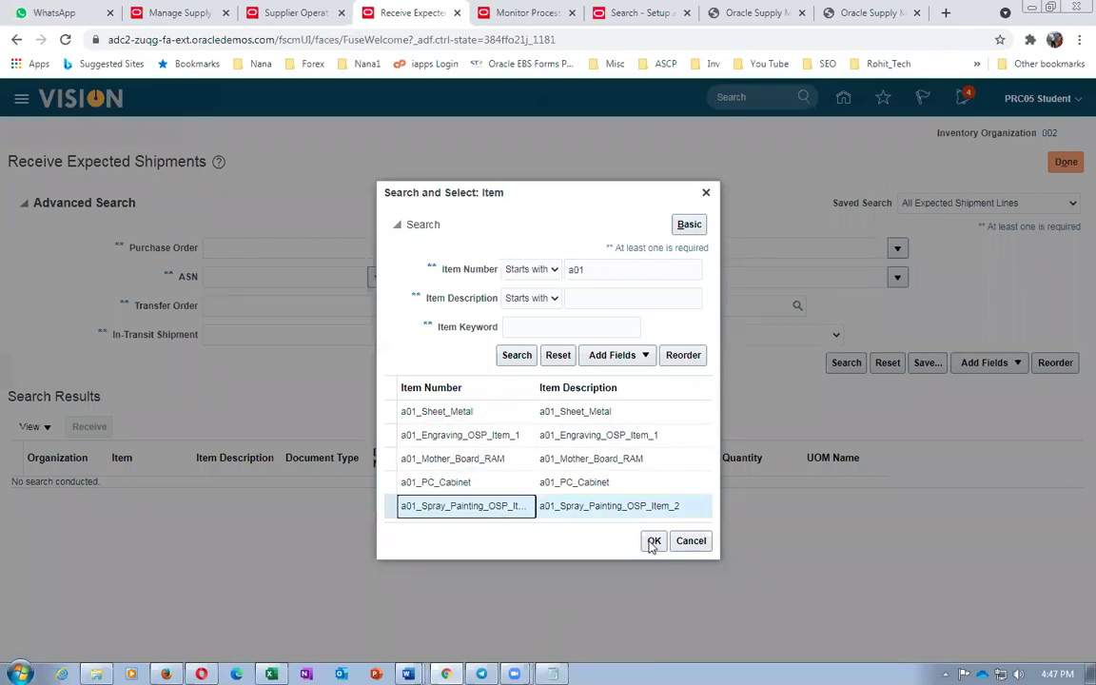
{"action": "left_click", "coordinate": [653, 540]}
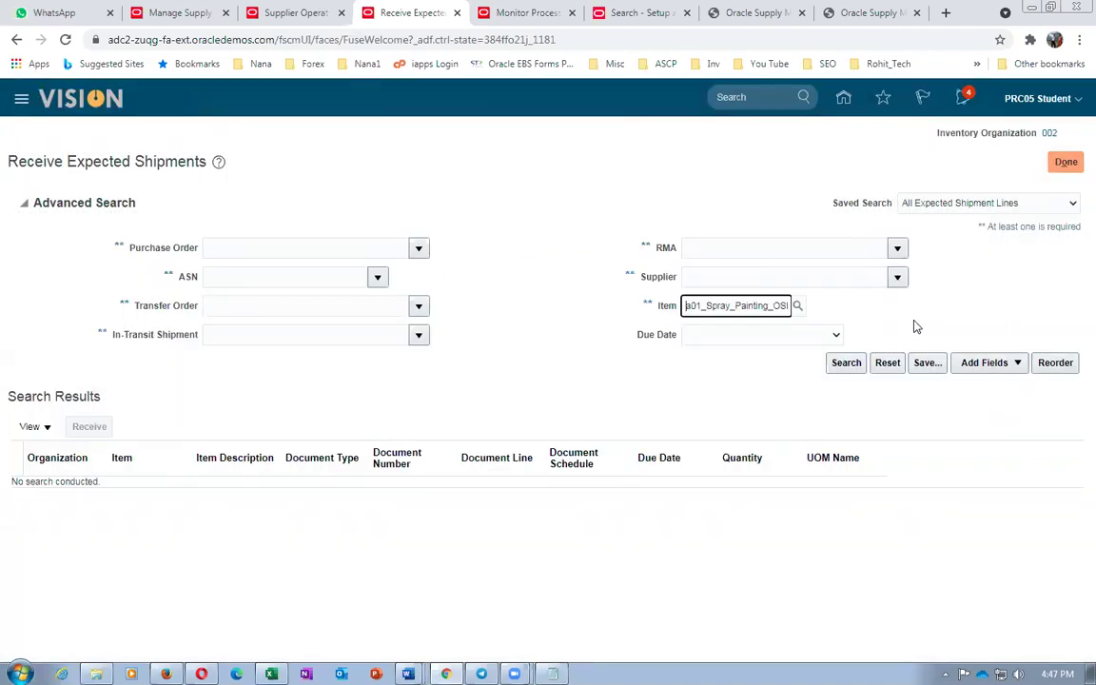
Search expected shipments, select the PO 164060 line and start receiving it.
{"action": "left_click", "coordinate": [846, 363]}
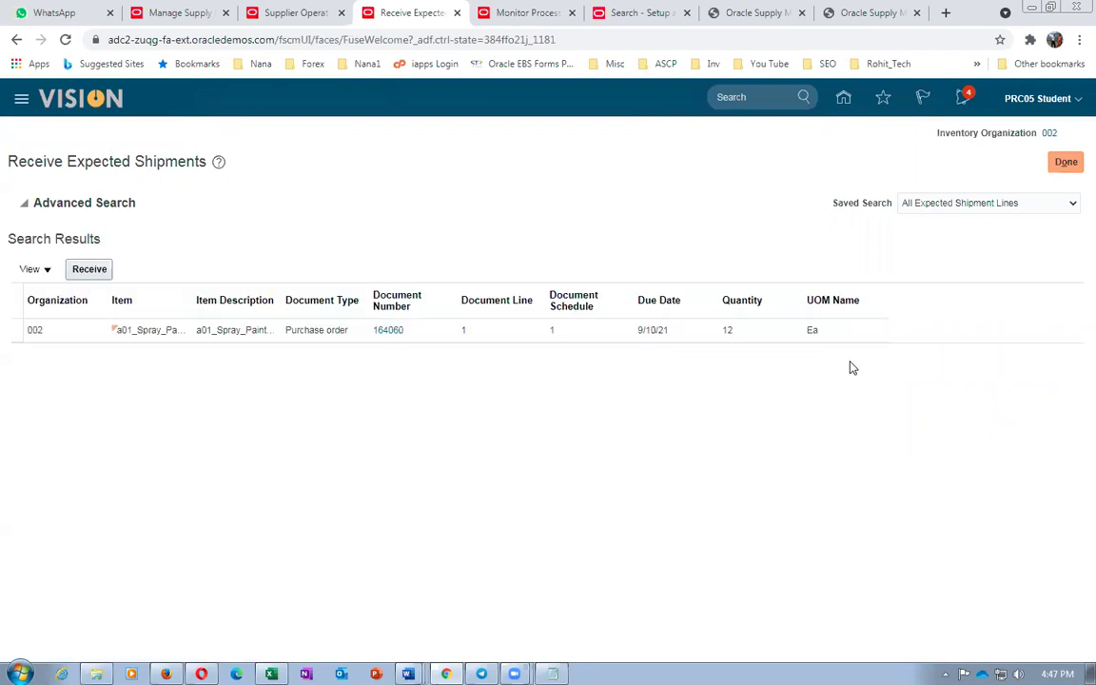
{"action": "left_click", "coordinate": [14, 327]}
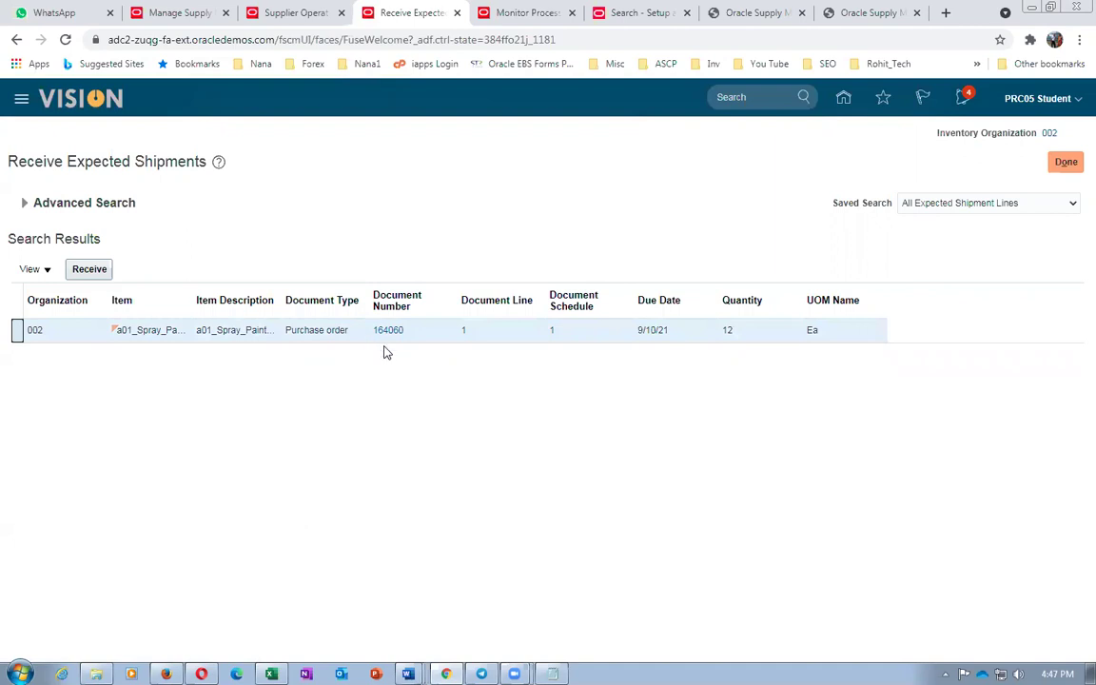
{"action": "left_click", "coordinate": [87, 271]}
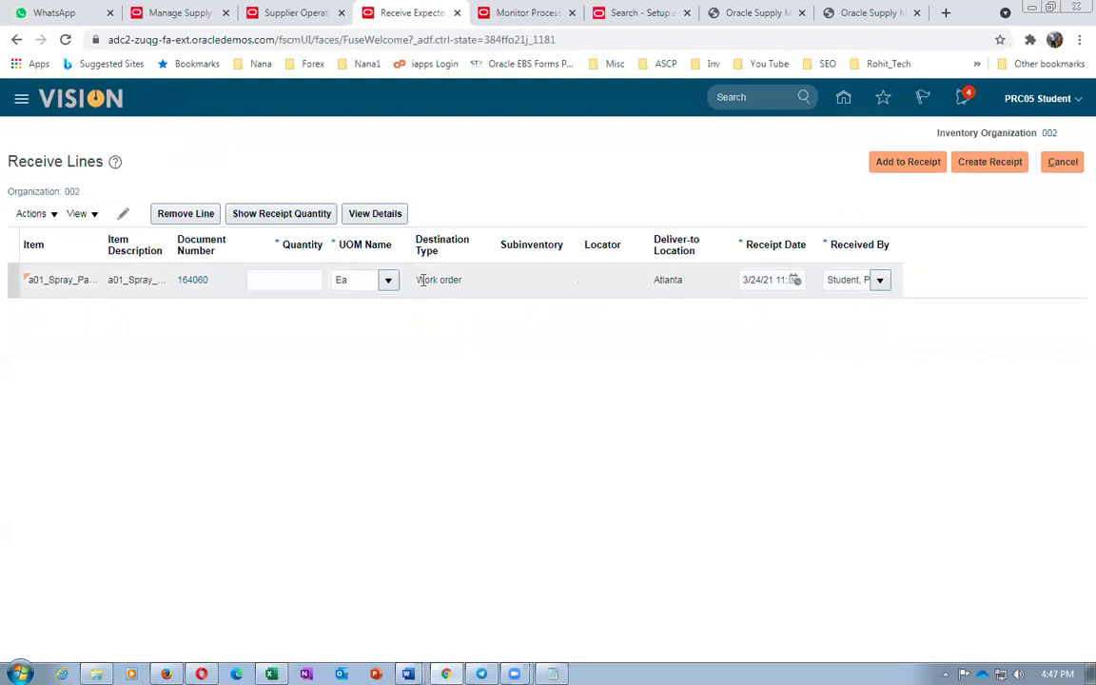
Fill in the expected receipt quantity and check the Madras_PC_Assembly shop name in Manufacturing_Collaboration.
{"action": "left_click", "coordinate": [269, 213]}
{"action": "mouse_move", "coordinate": [408, 674]}
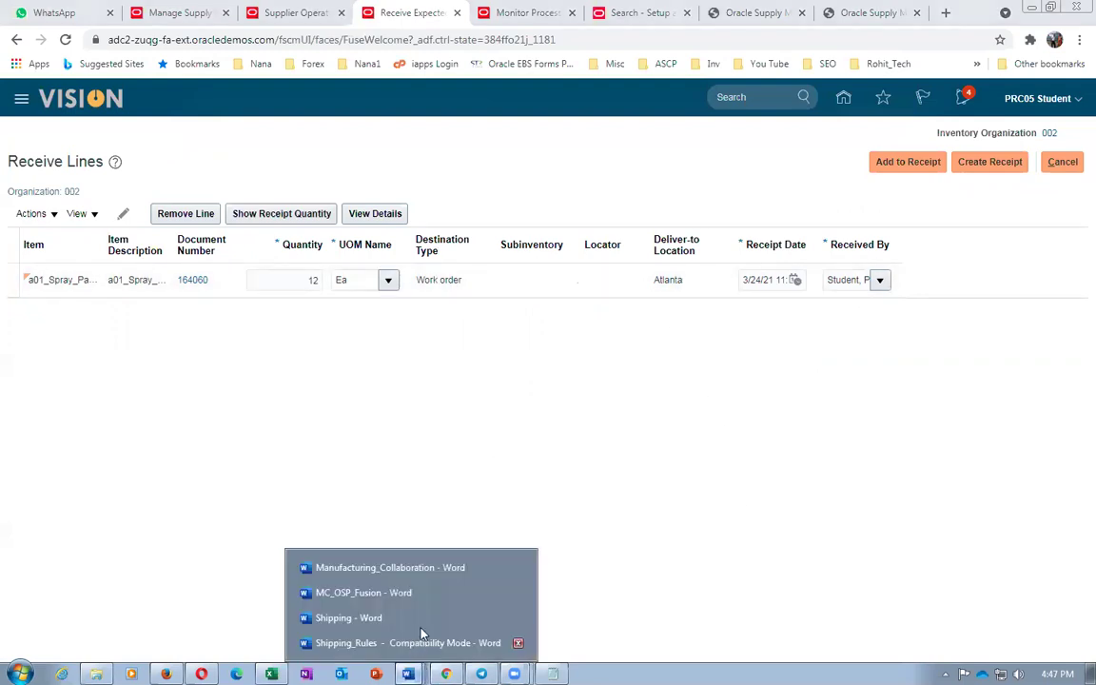
{"action": "left_click", "coordinate": [381, 511]}
{"action": "left_click_drag", "start_coordinate": [497, 477], "coordinate": [626, 483]}
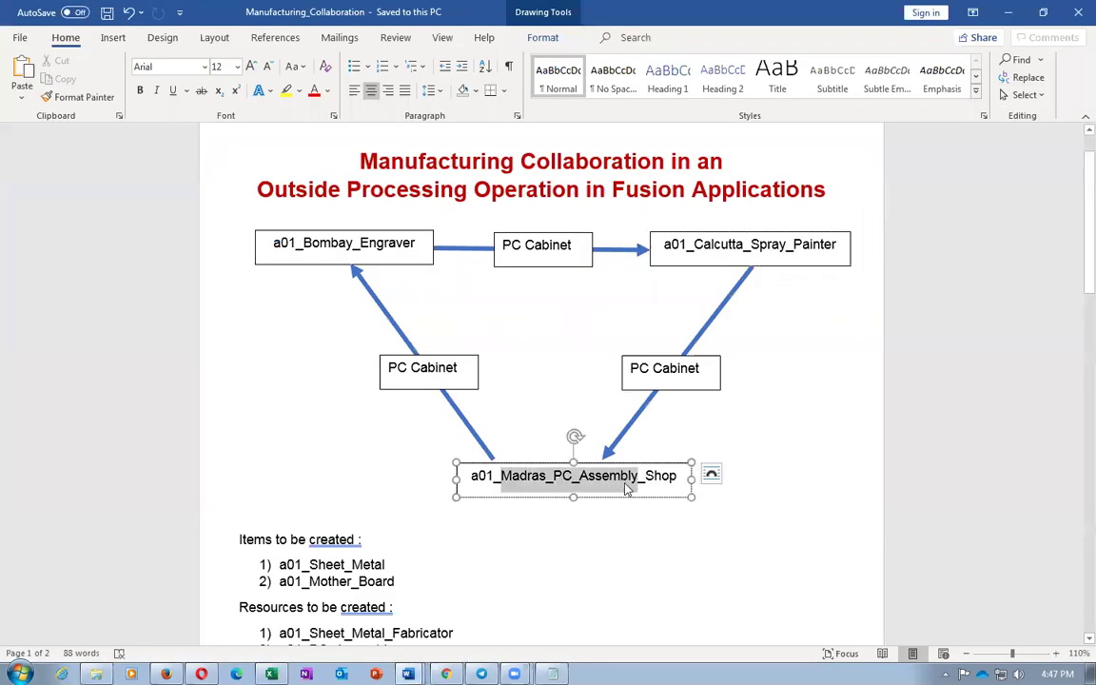
{"action": "key", "text": "alt+Tab"}
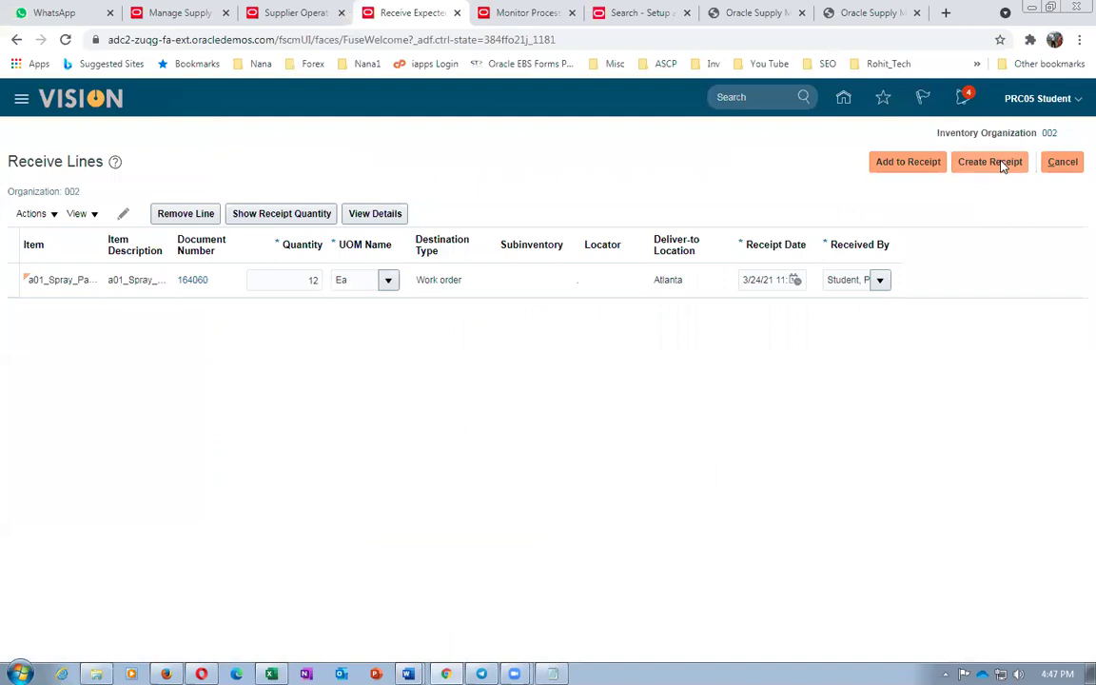
Create and submit receipt 60052 for the 12 Ea line.
{"action": "left_click", "coordinate": [1001, 166]}
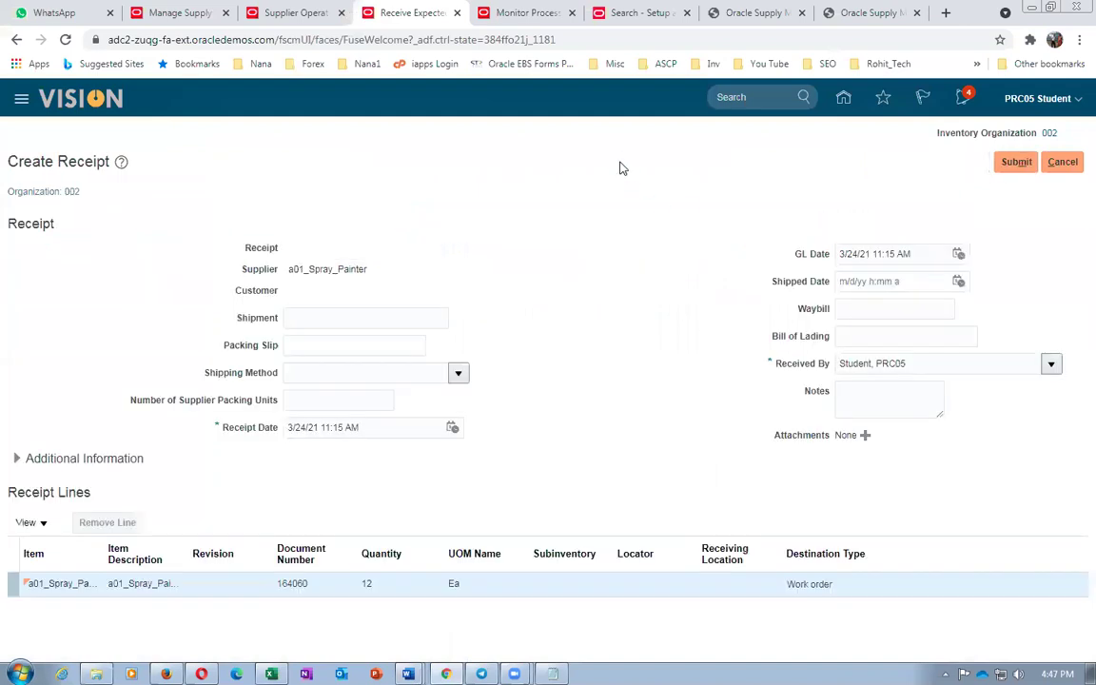
{"action": "left_click", "coordinate": [1020, 164]}
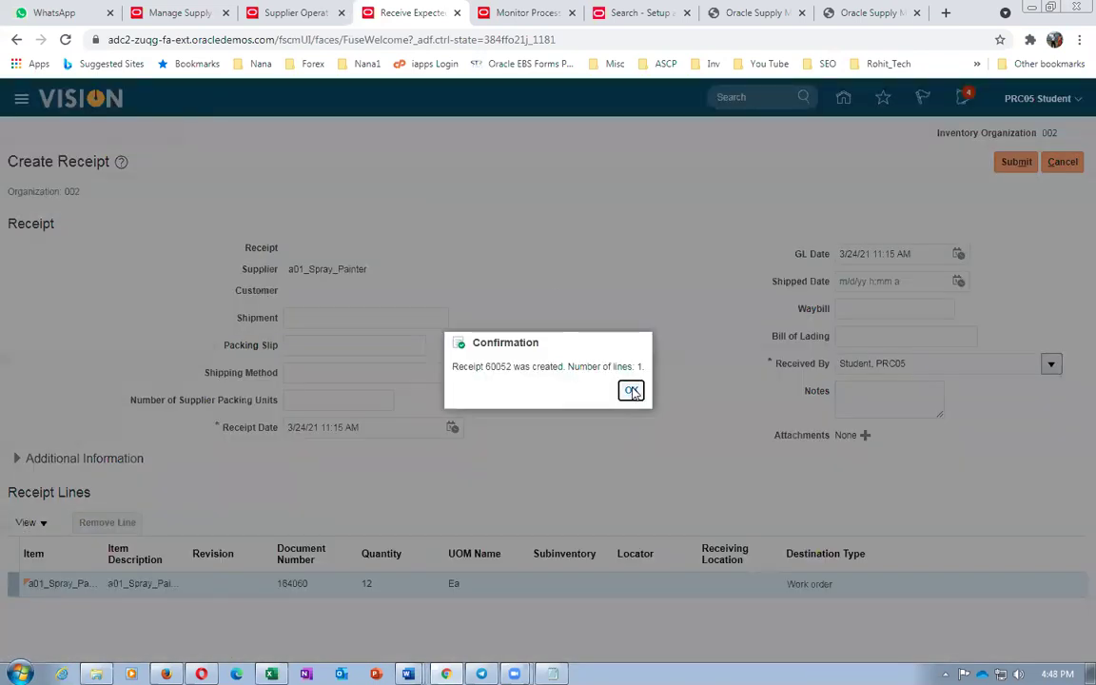
{"action": "left_click", "coordinate": [631, 391]}
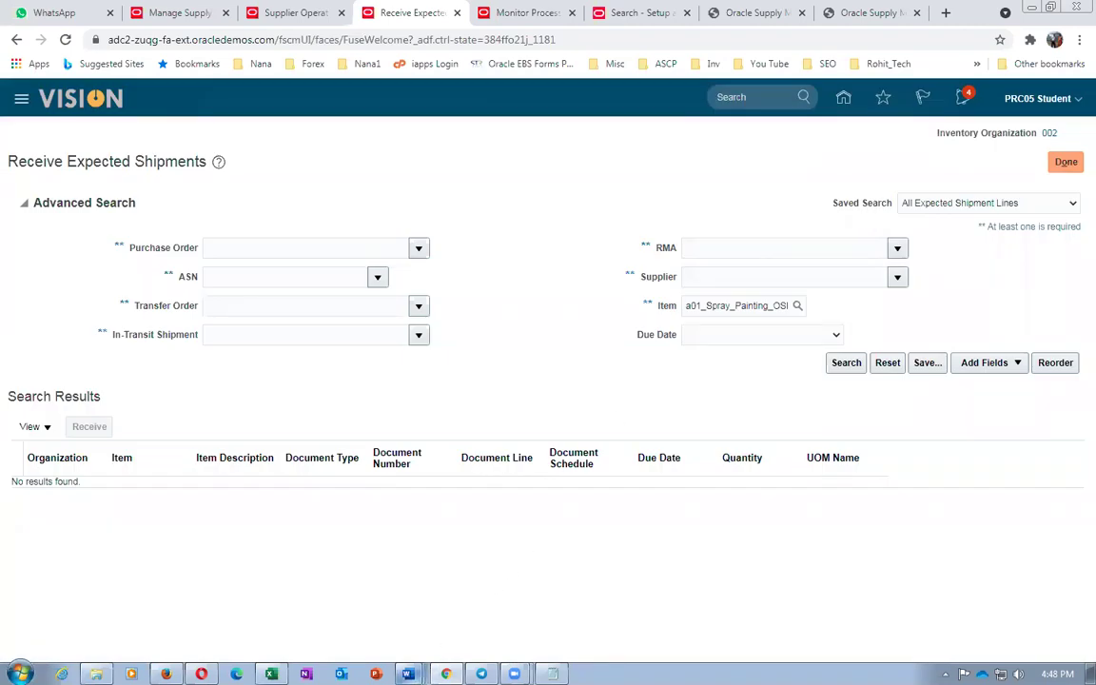
Look over the Manufacturing_Collaboration flow diagram, then return to Tata_1052's supply order details.
{"action": "mouse_move", "coordinate": [407, 673]}
{"action": "left_click", "coordinate": [342, 569]}
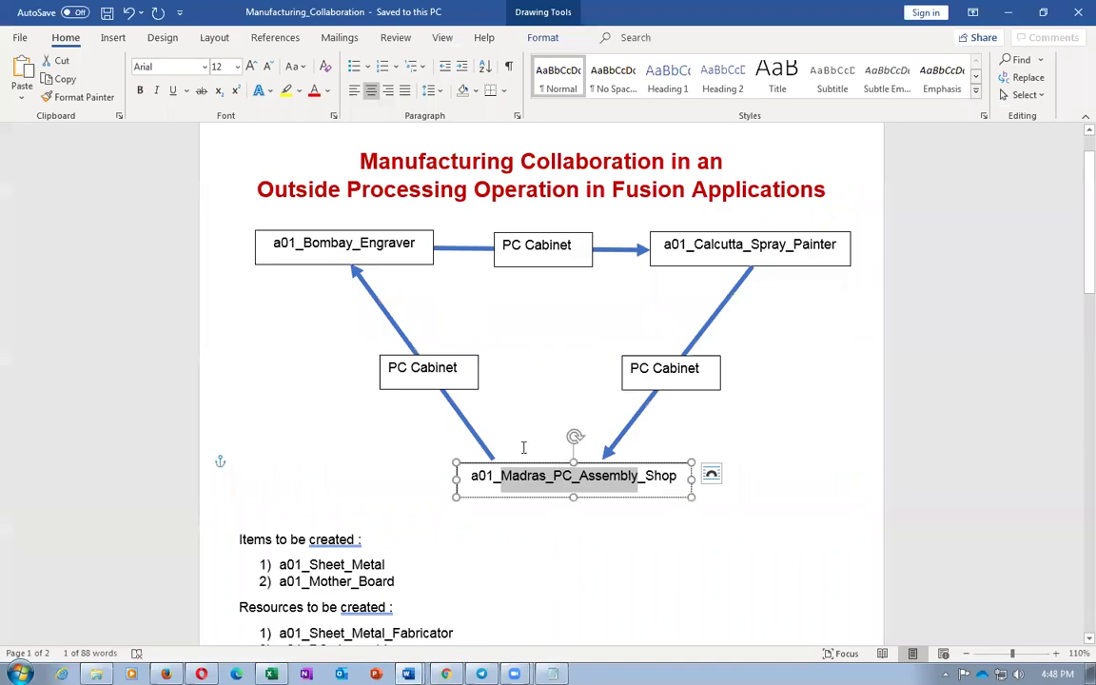
{"action": "left_click", "coordinate": [352, 244]}
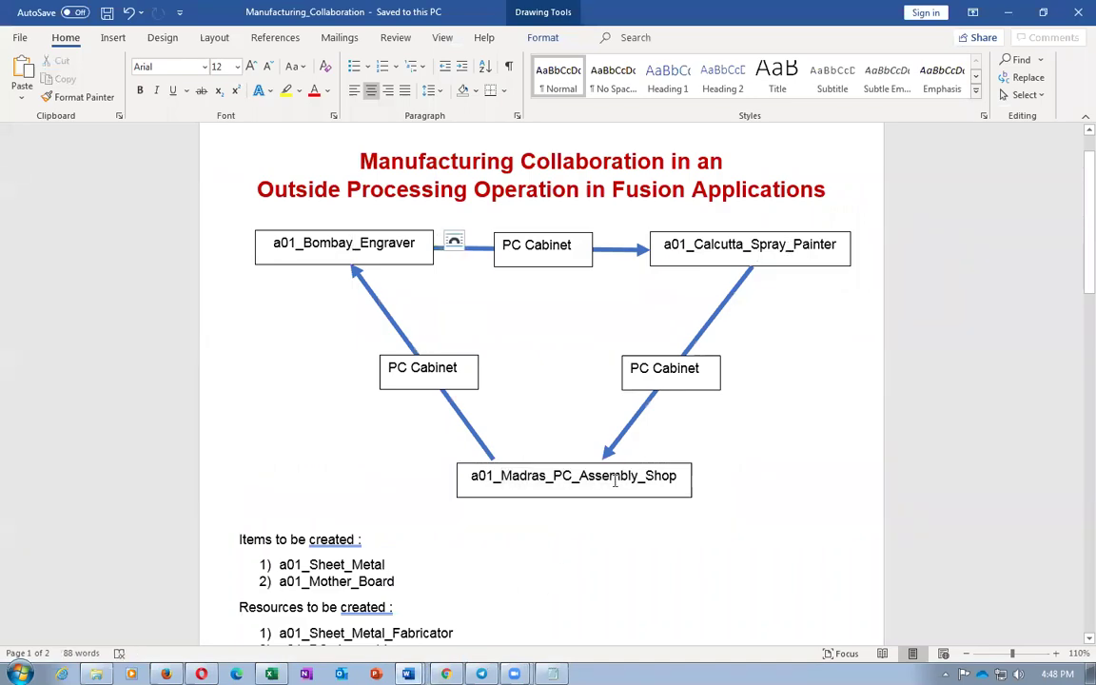
{"action": "key", "text": "alt+Tab"}
{"action": "left_click", "coordinate": [167, 12]}
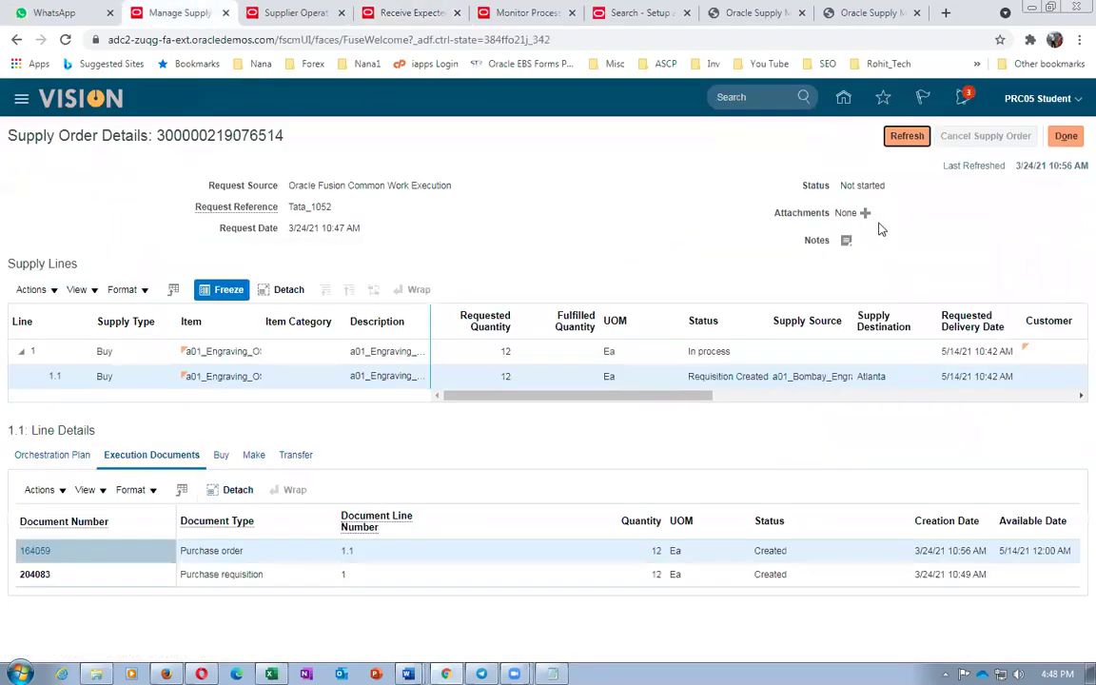
Refresh the supply order, check line 2.1's PO 164060, and reopen Tata_1052-30 supplier operation details.
{"action": "left_click", "coordinate": [907, 136]}
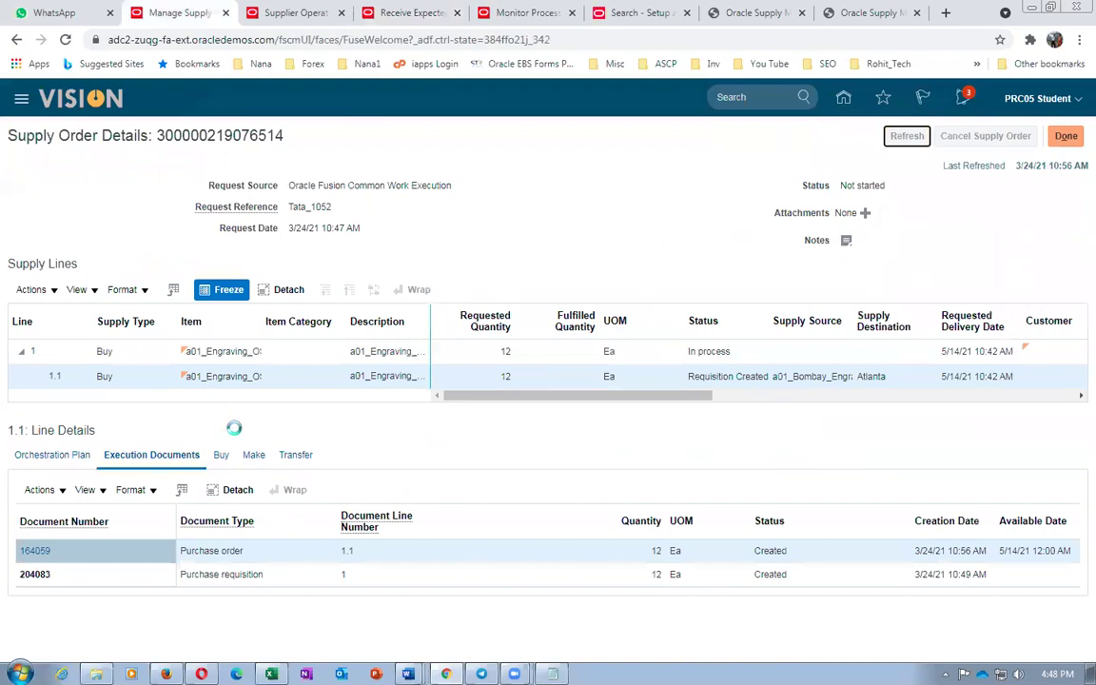
{"action": "left_click", "coordinate": [271, 433]}
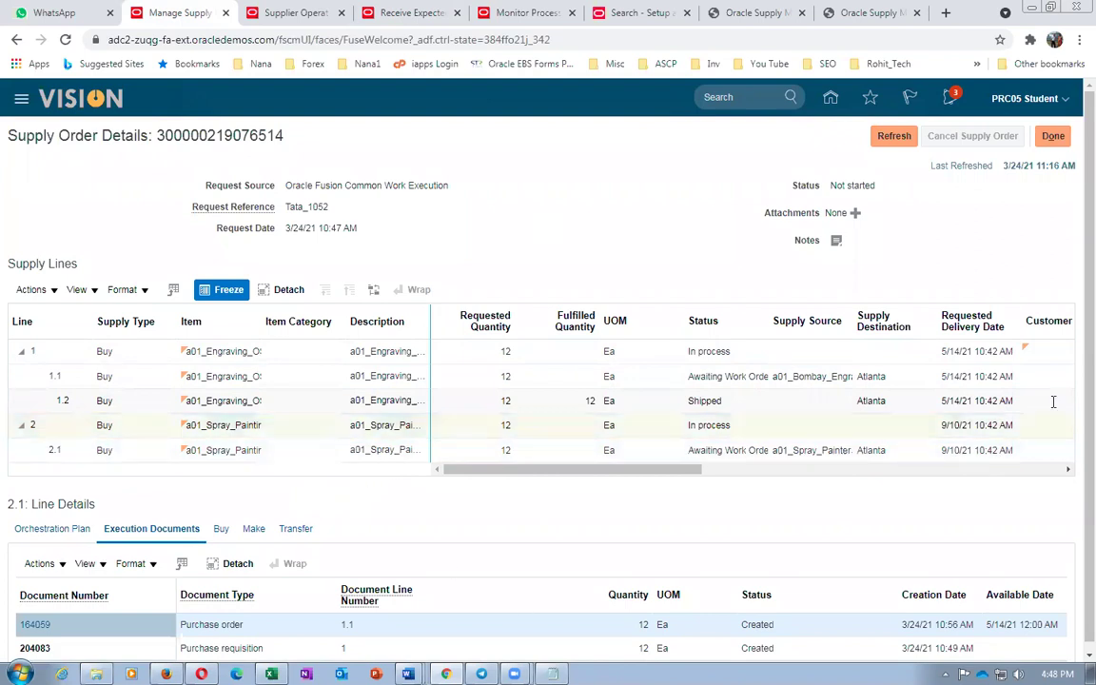
{"action": "scroll", "coordinate": [1073, 495], "scroll_direction": "down", "scroll_amount": 1}
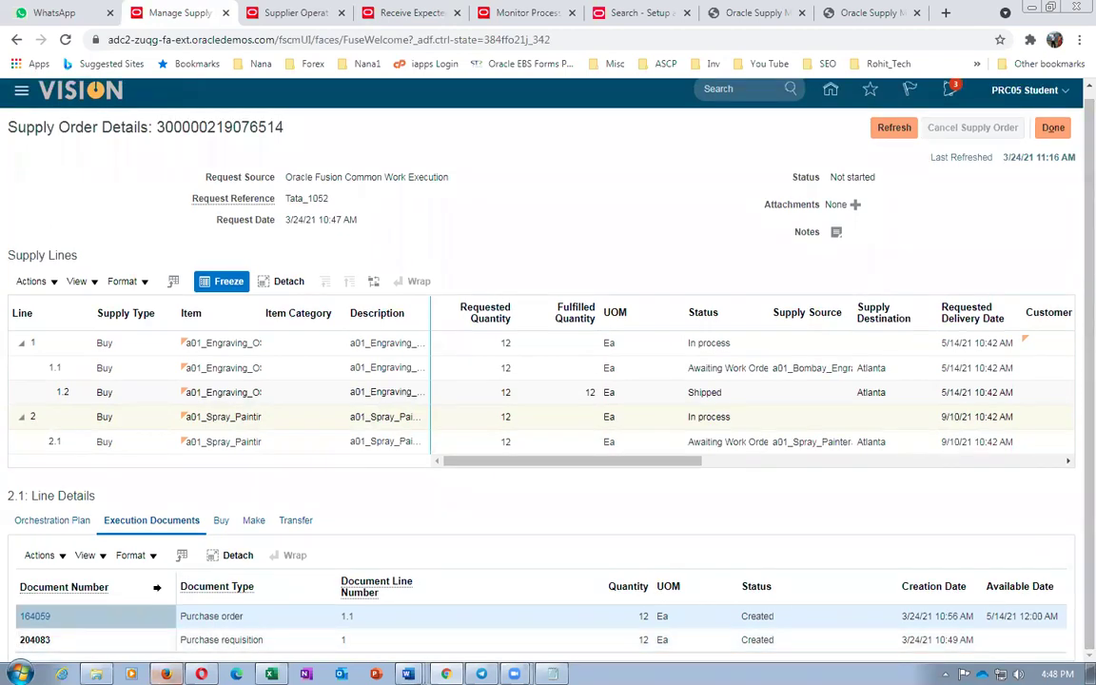
{"action": "left_click", "coordinate": [209, 447]}
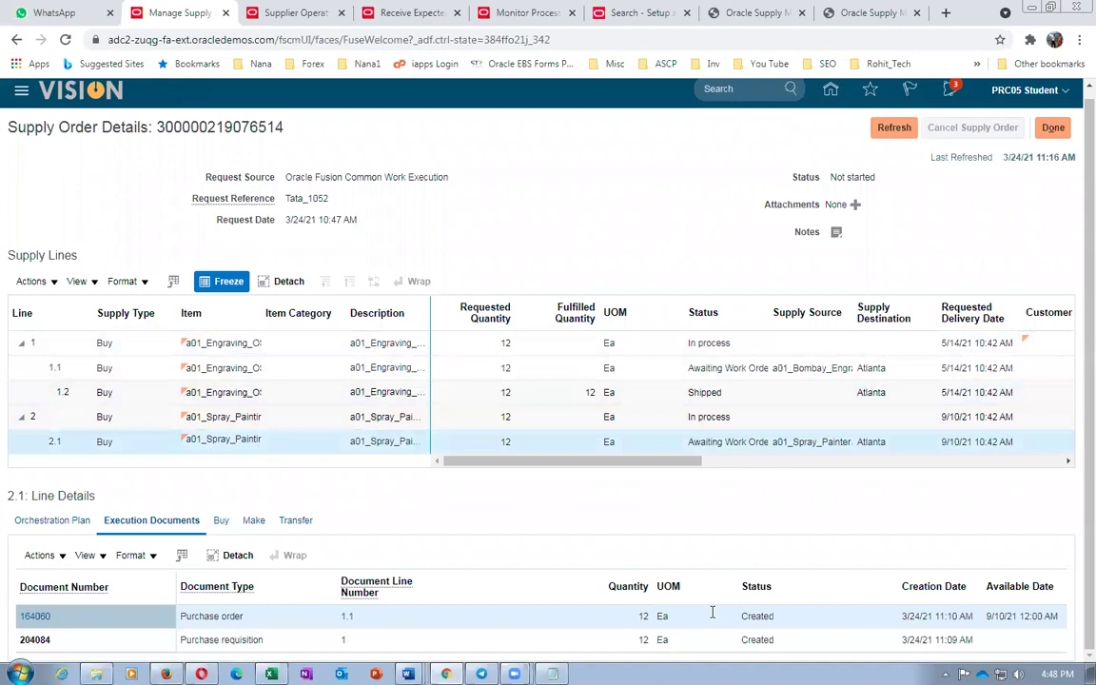
{"action": "left_click", "coordinate": [293, 23]}
{"action": "left_click", "coordinate": [162, 396]}
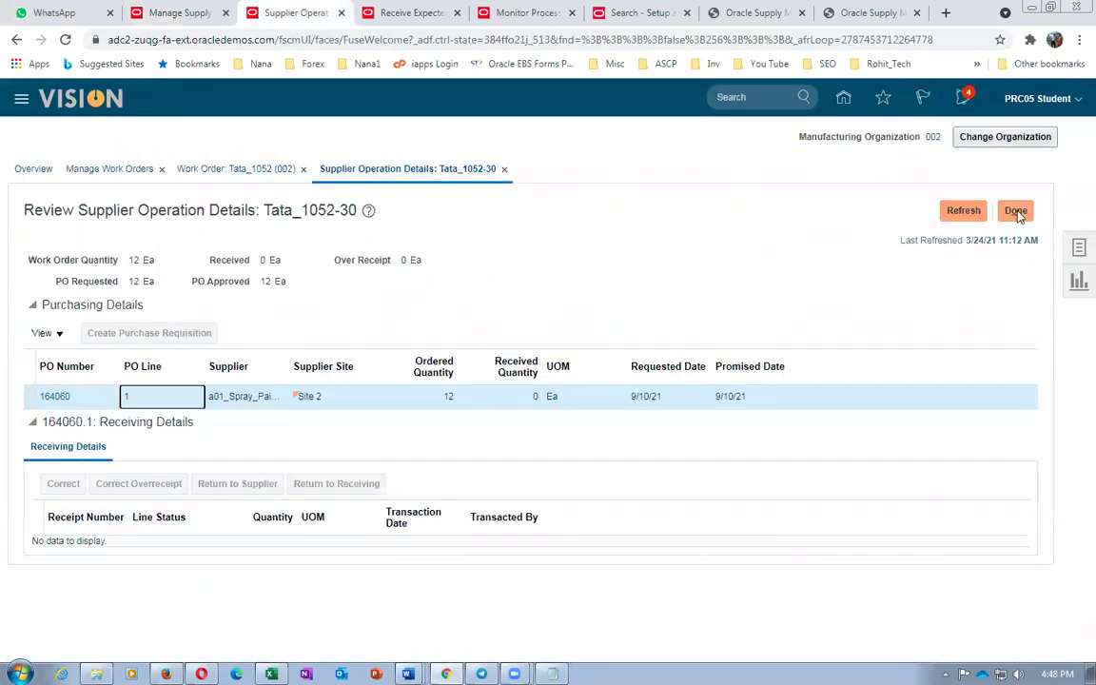
Refresh to confirm 12 Ea received on PO 164060, then check operation 30 is Completed on Tata_1052.
{"action": "left_click", "coordinate": [961, 211]}
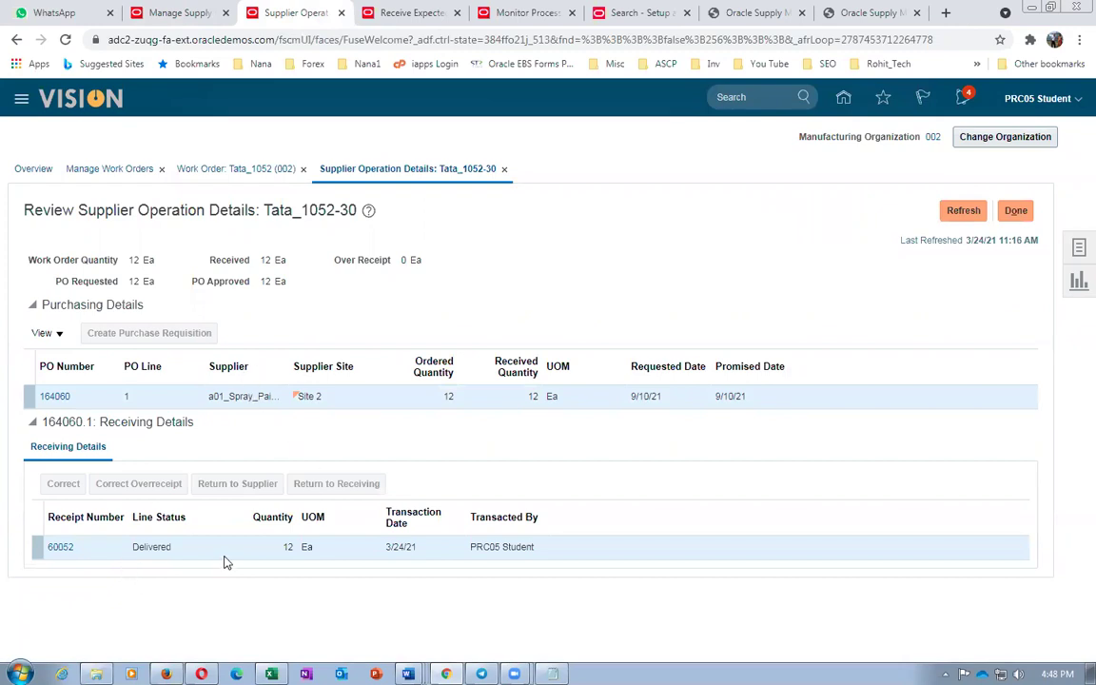
{"action": "left_click", "coordinate": [1016, 211]}
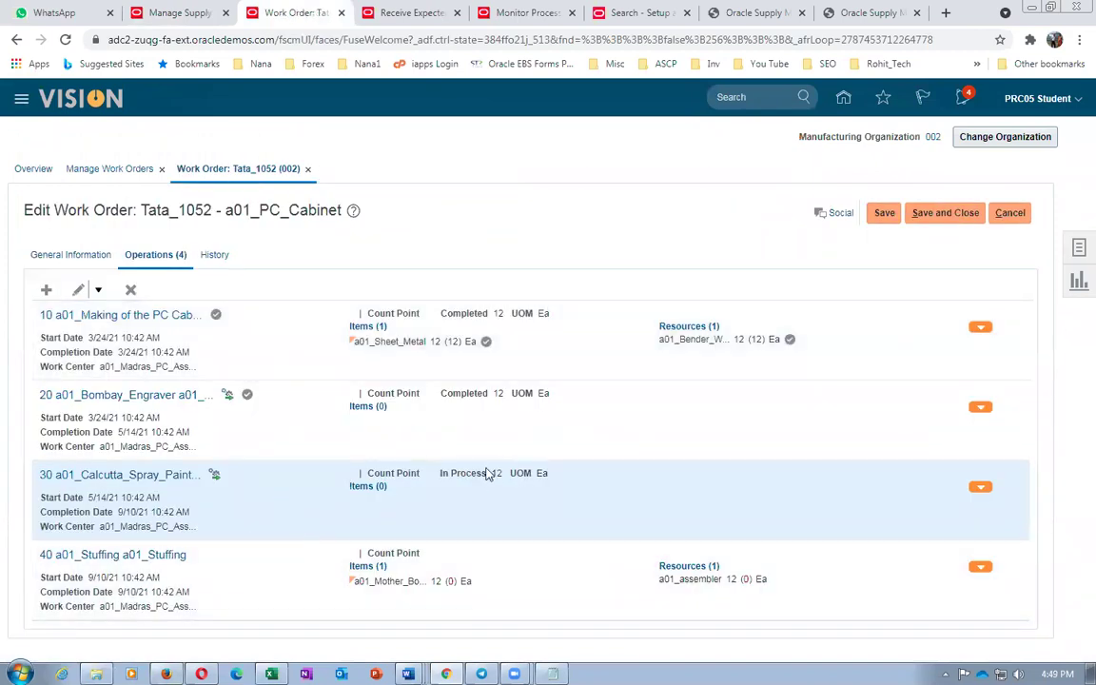
{"action": "left_click", "coordinate": [69, 255]}
{"action": "left_click", "coordinate": [159, 255]}
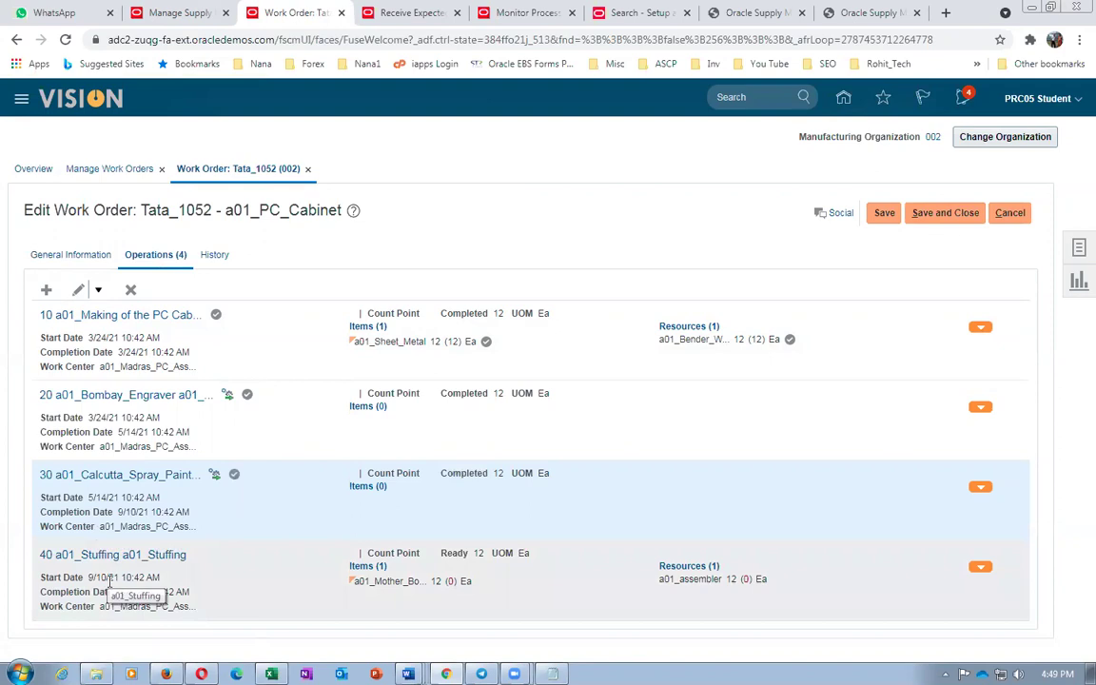
{"action": "left_click", "coordinate": [181, 14]}
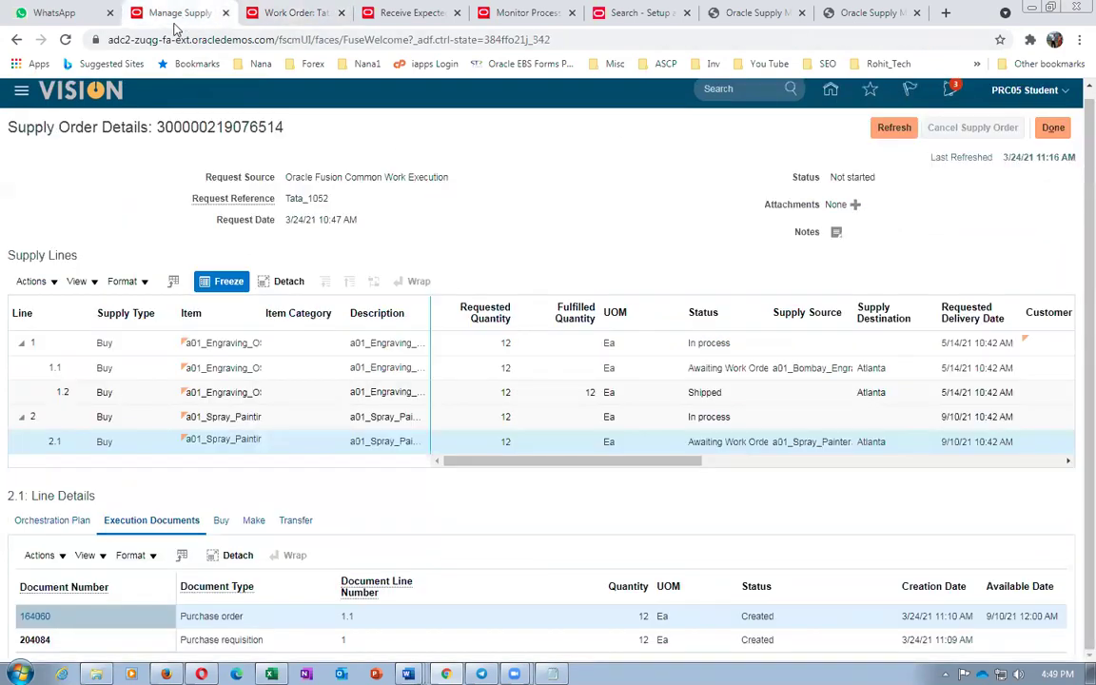
Close the Receive Expected Shipments page and return to the home page.
{"action": "left_click", "coordinate": [257, 14]}
{"action": "left_click", "coordinate": [411, 12]}
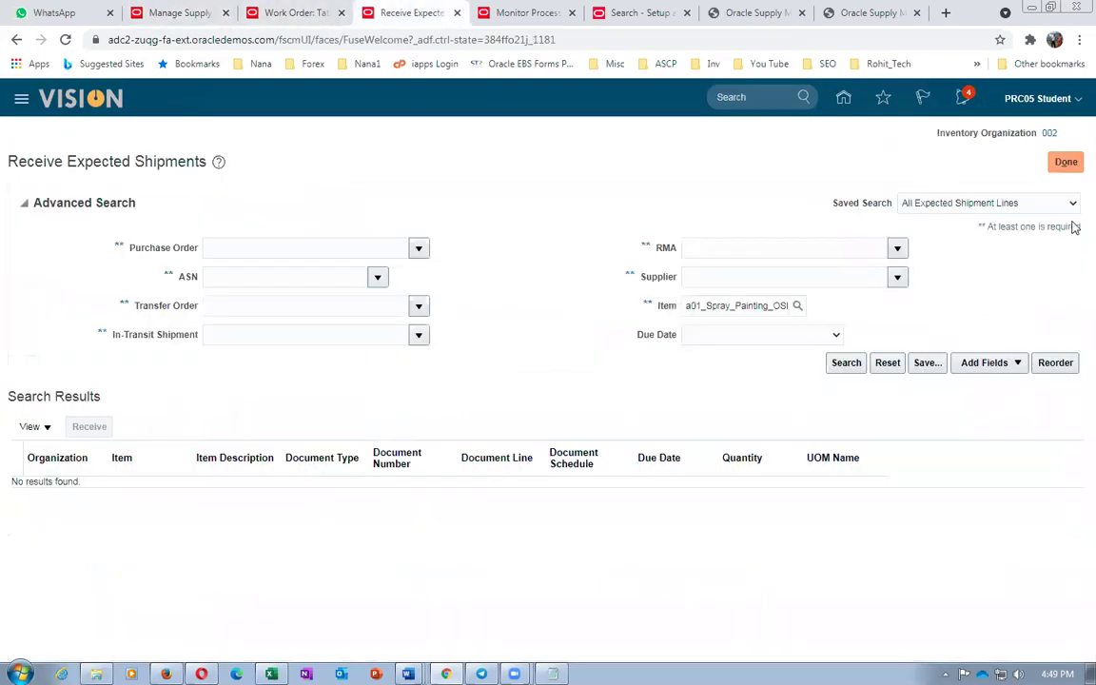
{"action": "left_click", "coordinate": [1066, 163]}
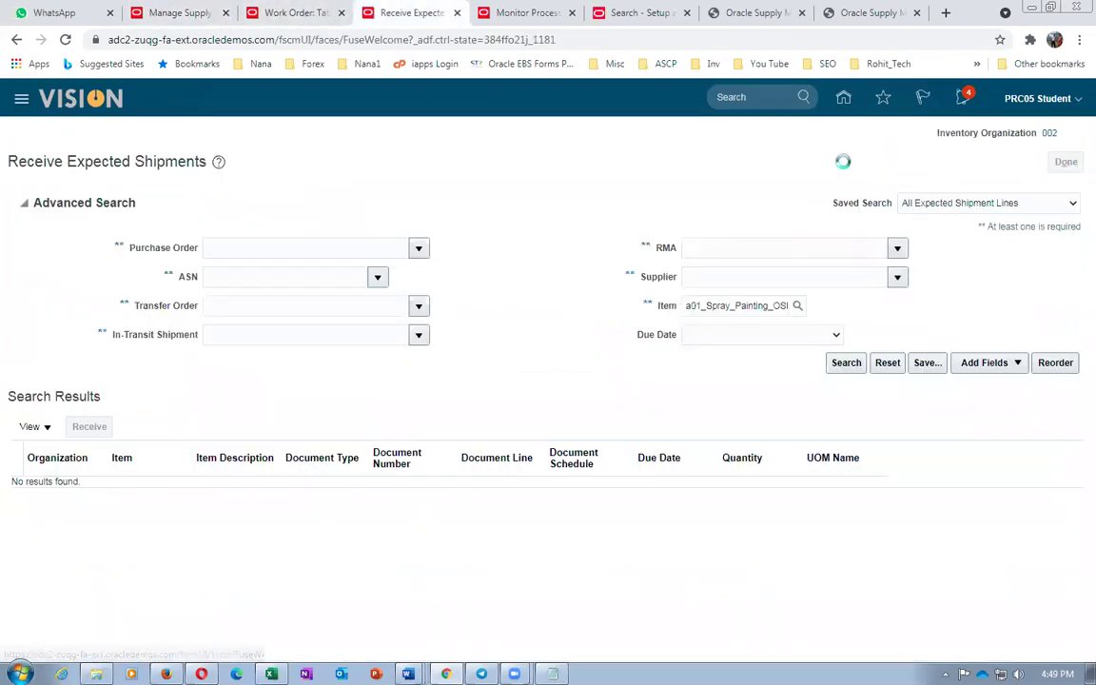
{"action": "left_click", "coordinate": [842, 101]}
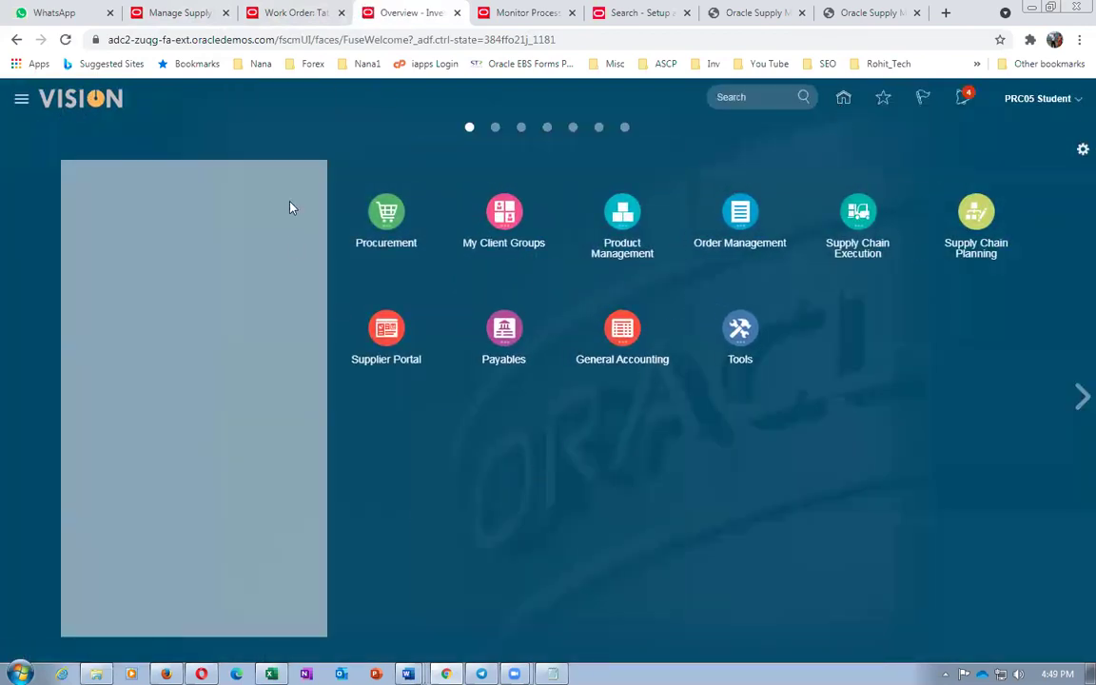
Open the Review Dispatch List from the Work Execution tasks.
{"action": "left_click", "coordinate": [872, 215]}
{"action": "left_click", "coordinate": [491, 309]}
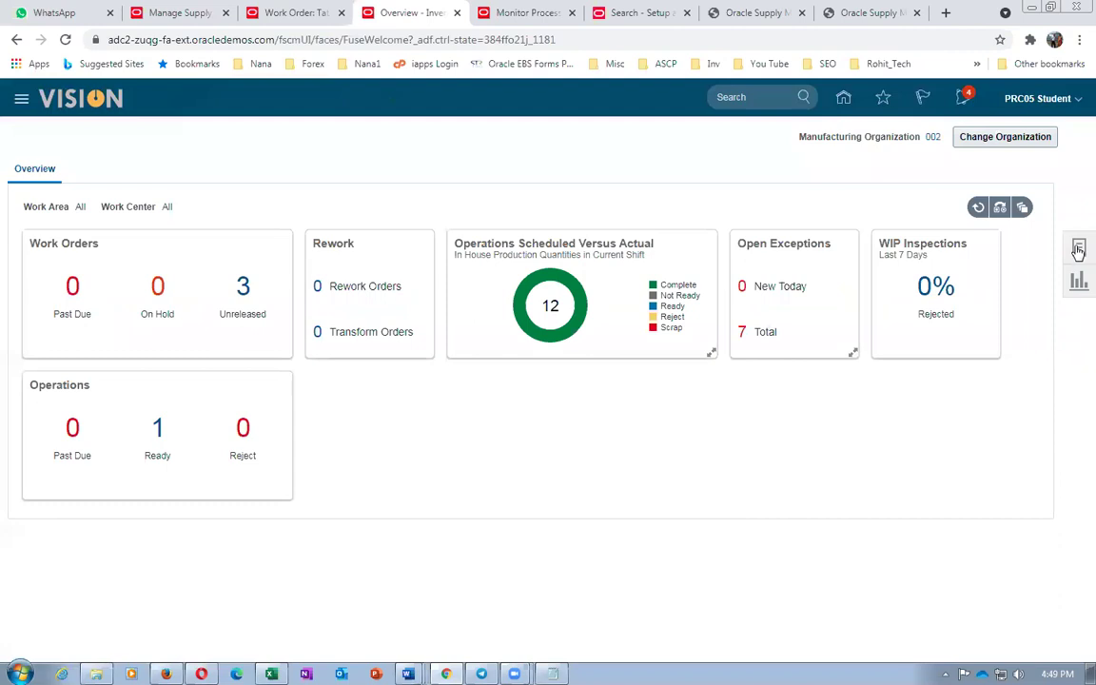
{"action": "left_click", "coordinate": [1078, 249]}
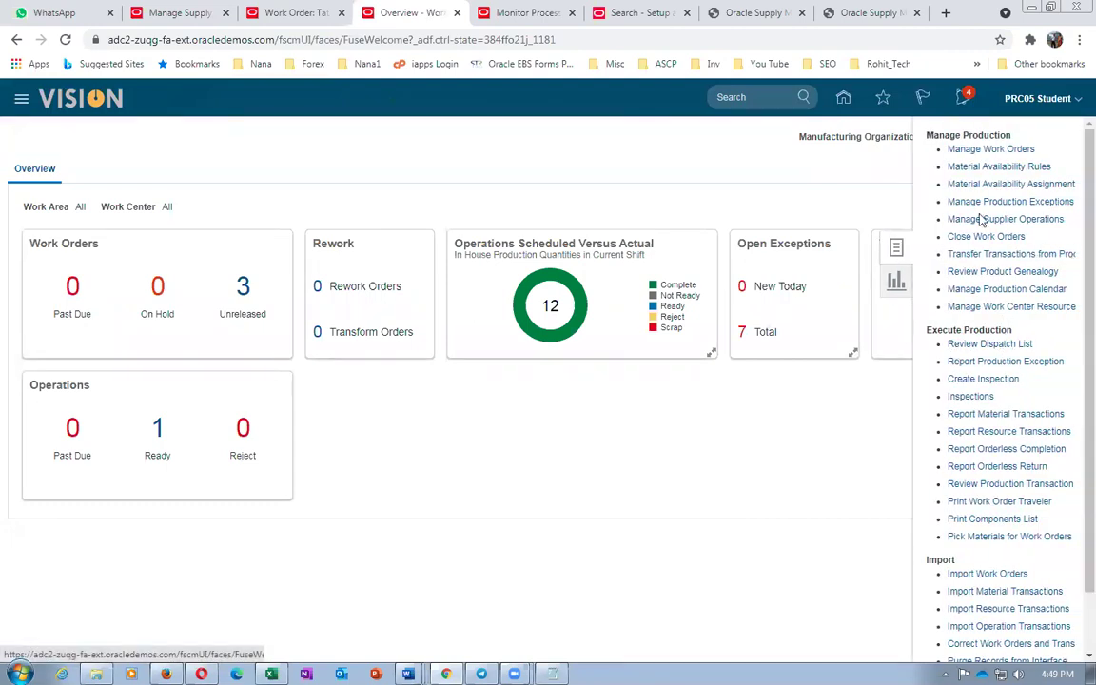
{"action": "left_click", "coordinate": [991, 347]}
{"action": "left_click", "coordinate": [135, 285]}
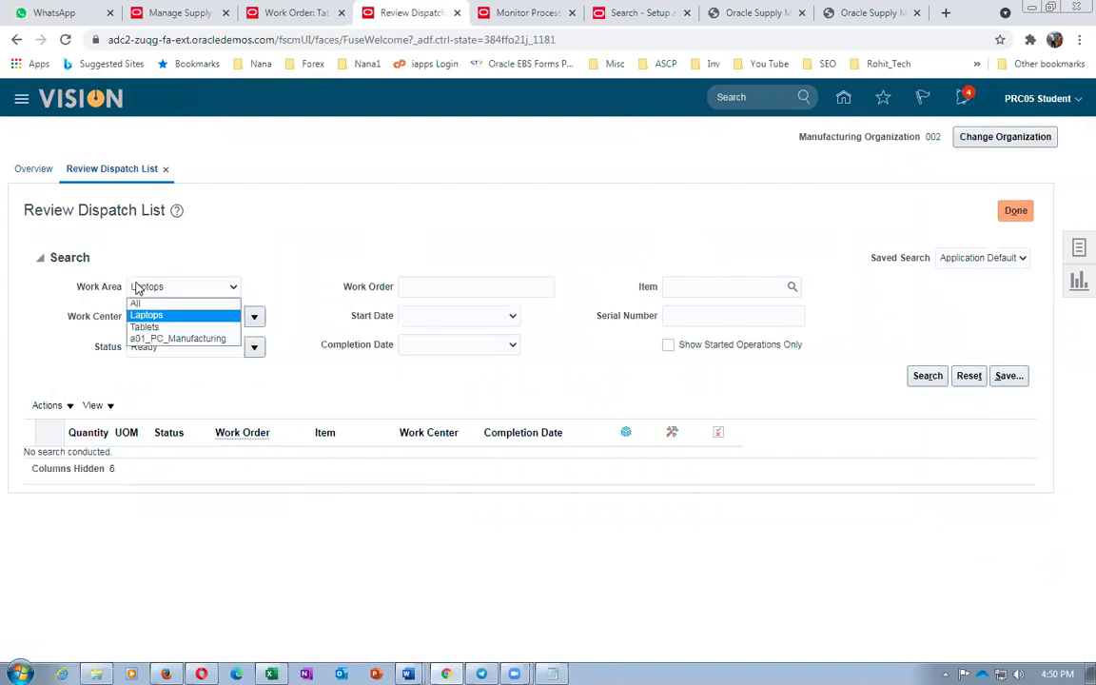
Search ready operations in work area a01_PC_Manufacturing and expand the Tata_1052 - 40 row.
{"action": "left_click", "coordinate": [157, 339]}
{"action": "left_click", "coordinate": [930, 384]}
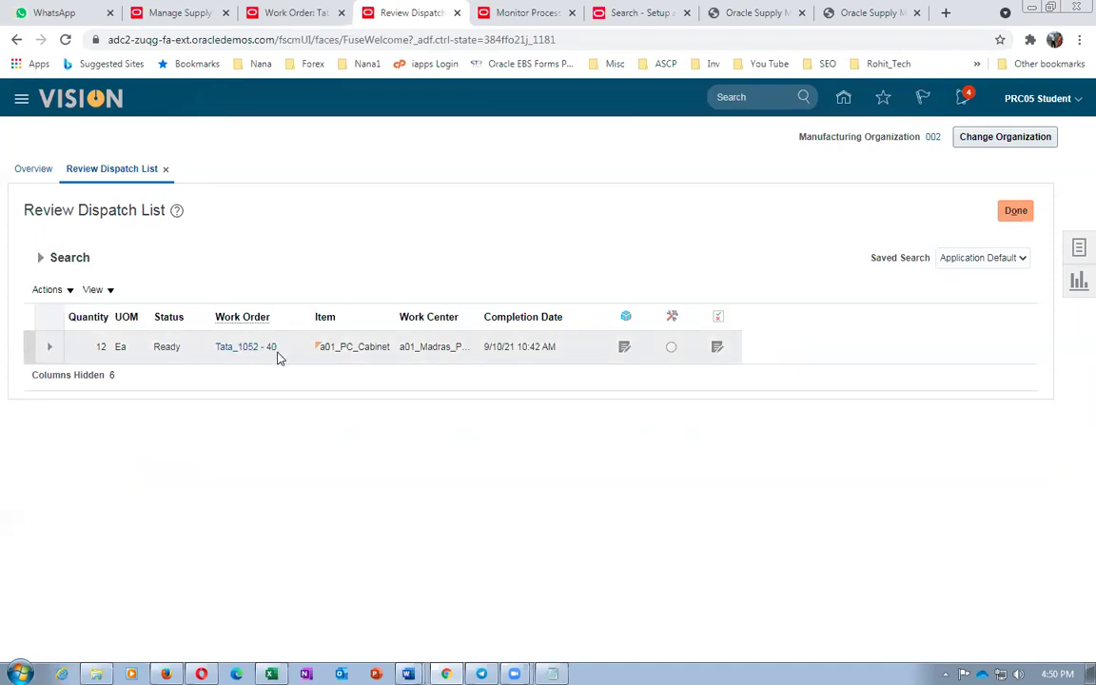
{"action": "left_click", "coordinate": [49, 346]}
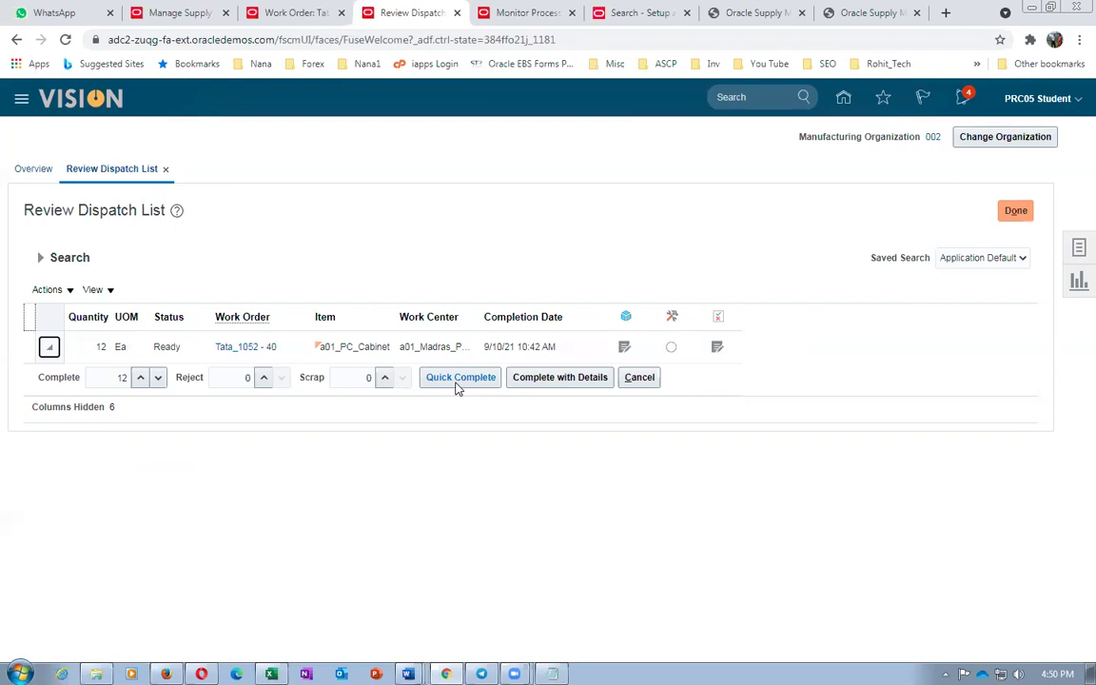
Quick Complete all 12 Ea at operation 40 into Completed, then close the dispatch list.
{"action": "left_click", "coordinate": [442, 377]}
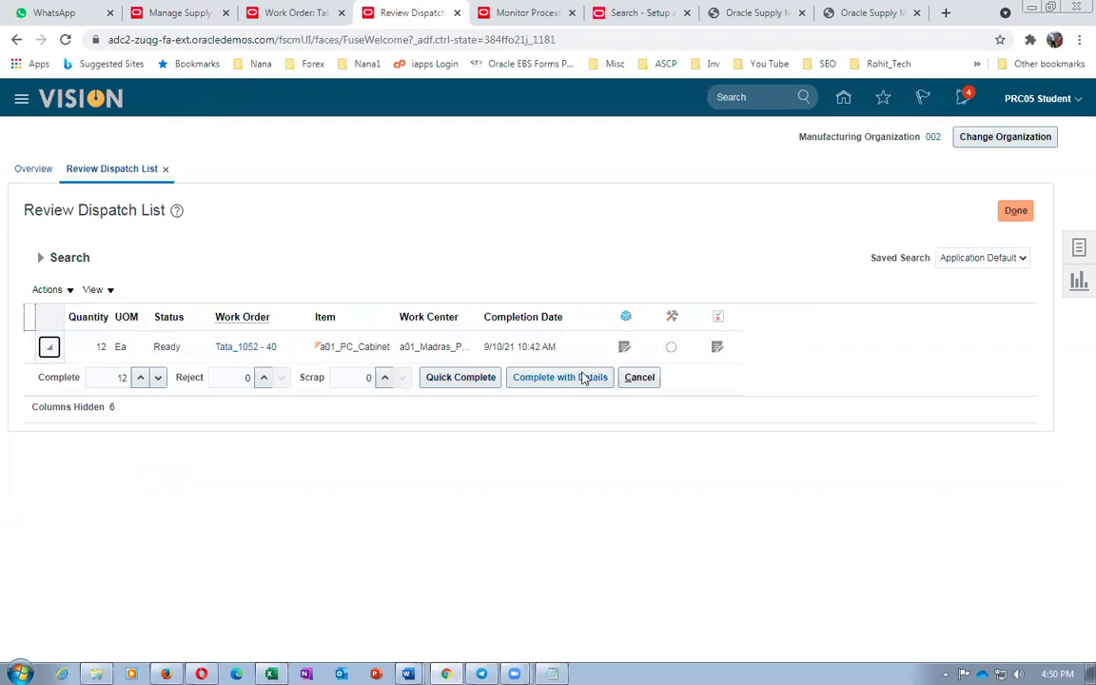
{"action": "left_click", "coordinate": [445, 378]}
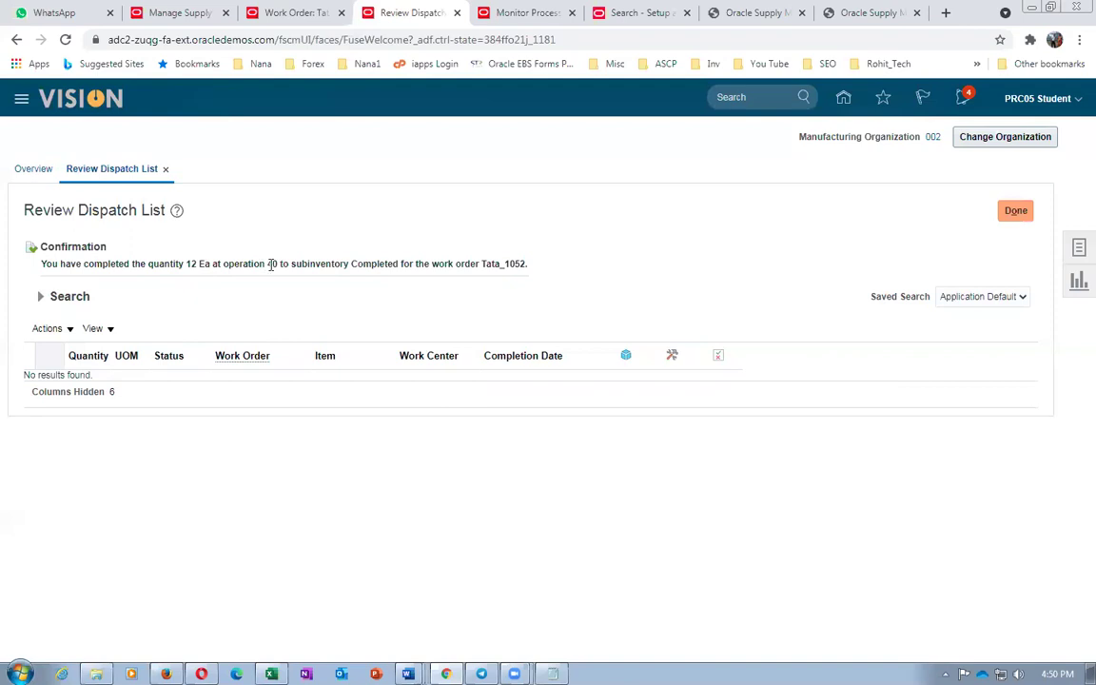
{"action": "left_click_drag", "start_coordinate": [245, 265], "coordinate": [283, 262]}
{"action": "left_click", "coordinate": [419, 266]}
{"action": "left_click", "coordinate": [1014, 211]}
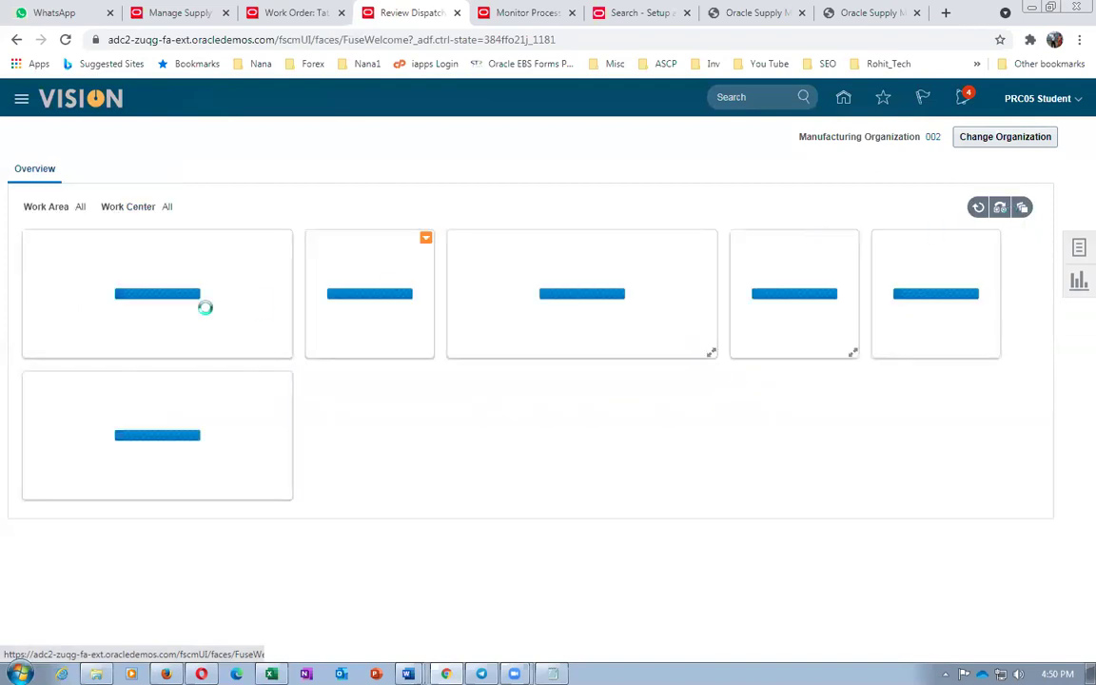
Check the Tata_1052 work order's General Information status is Completed.
{"action": "left_click", "coordinate": [181, 12]}
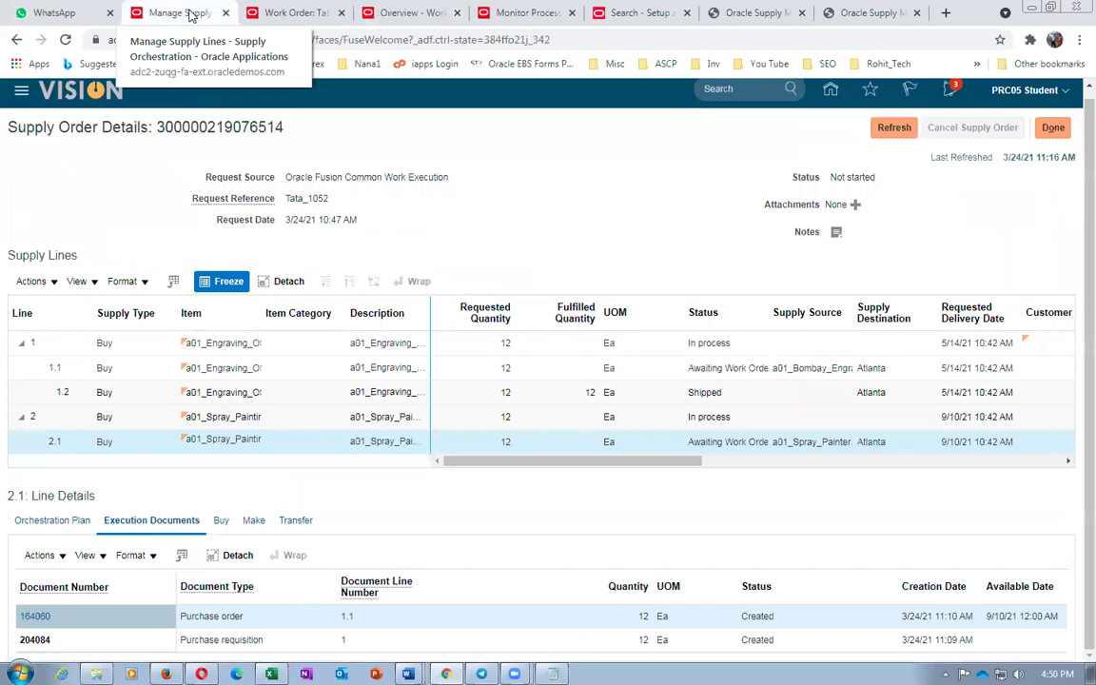
{"action": "left_click", "coordinate": [286, 14]}
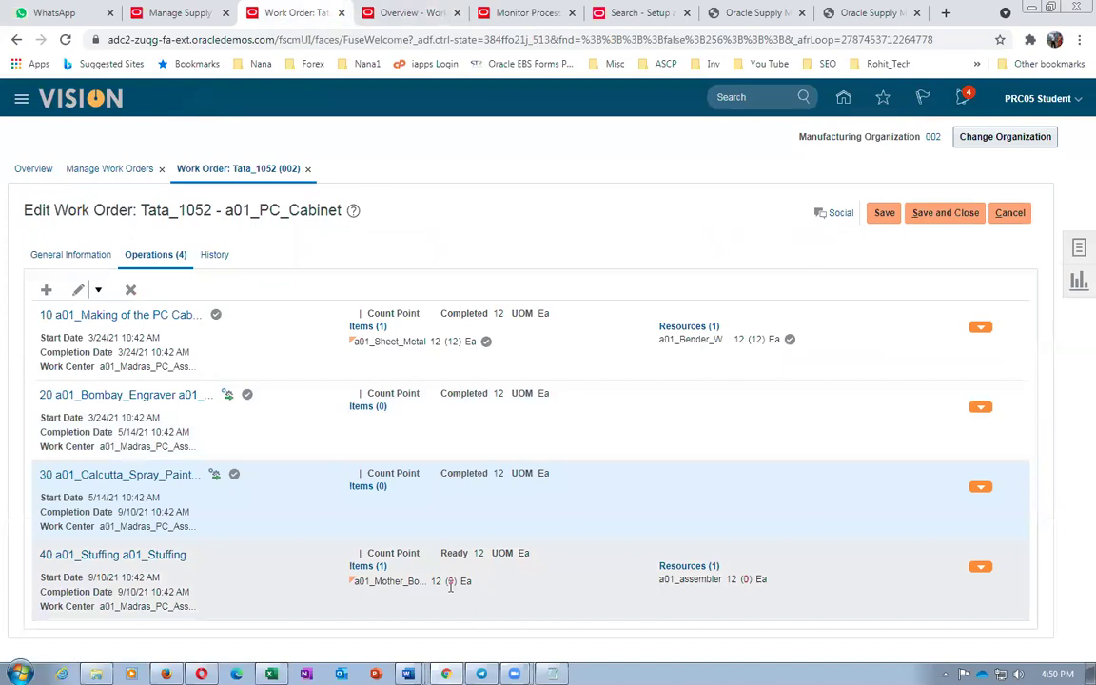
{"action": "left_click", "coordinate": [55, 257]}
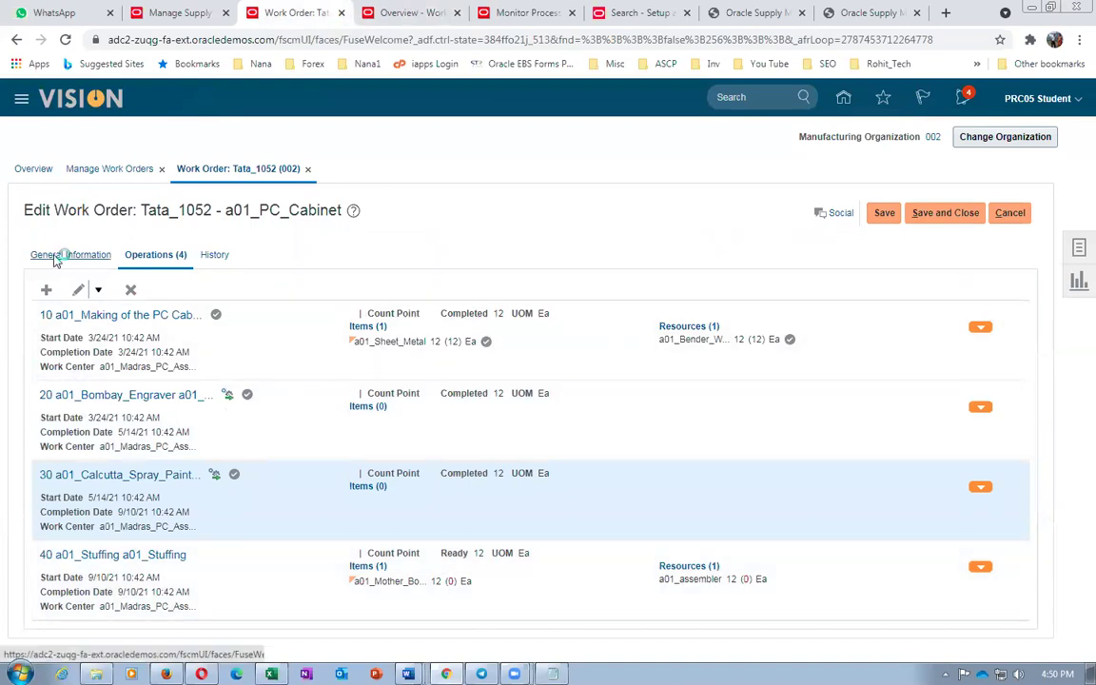
{"action": "left_click", "coordinate": [157, 255]}
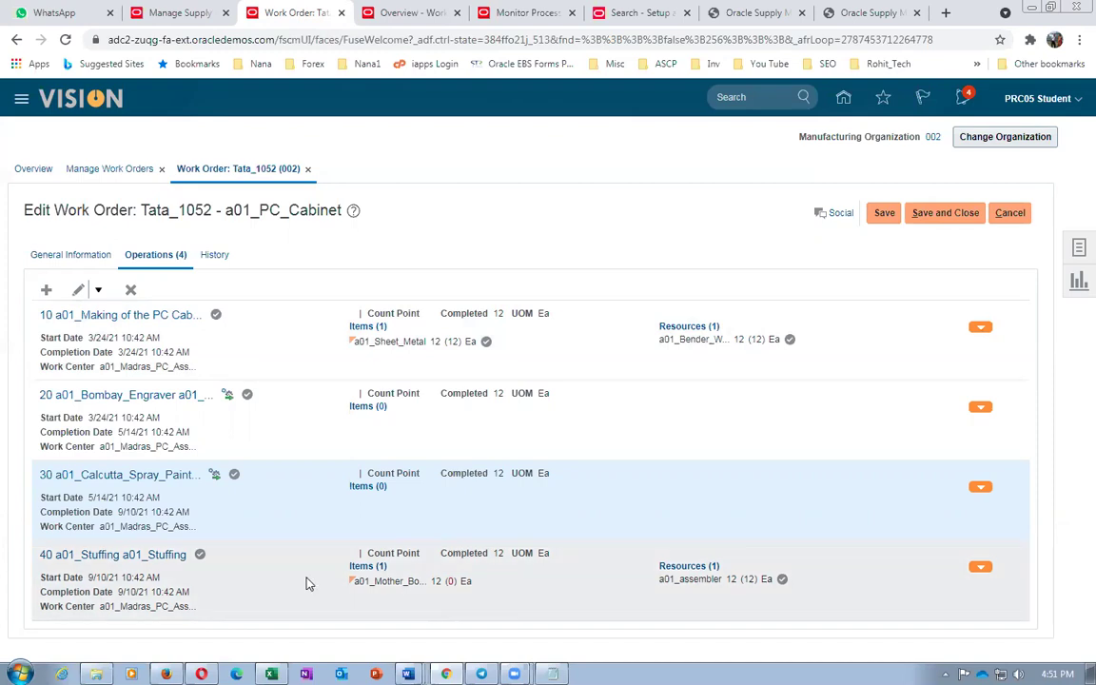
Review the statuses of operations 20, 30 and 40 in the Operations list.
{"action": "left_click", "coordinate": [308, 582]}
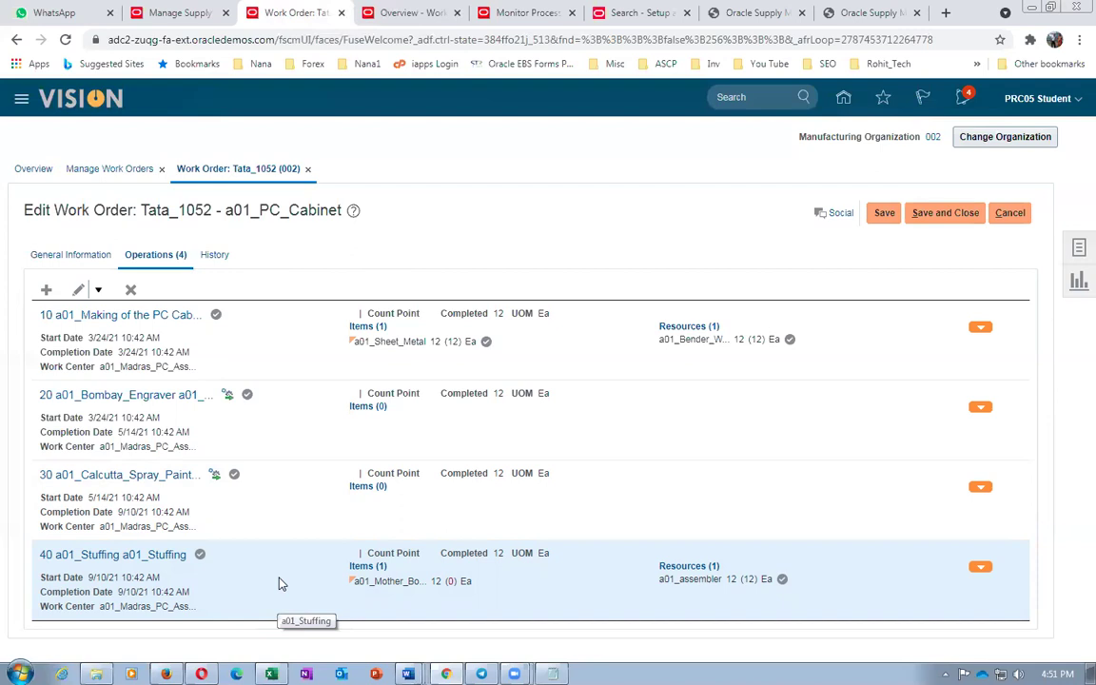
{"action": "left_click", "coordinate": [274, 510]}
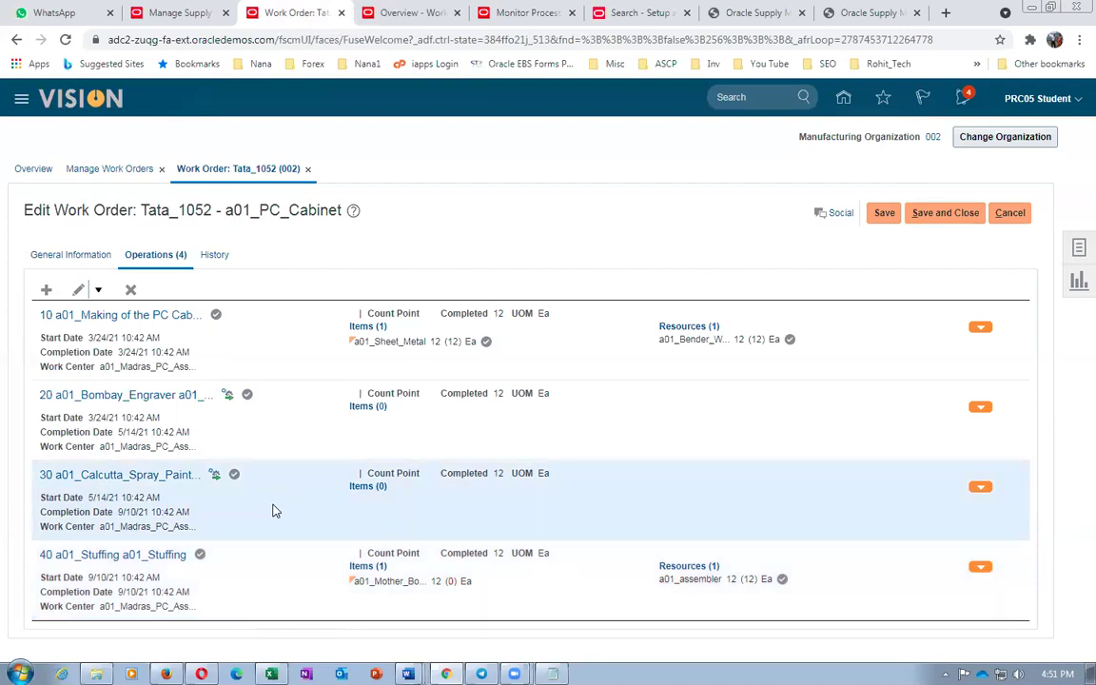
{"action": "left_click", "coordinate": [271, 586]}
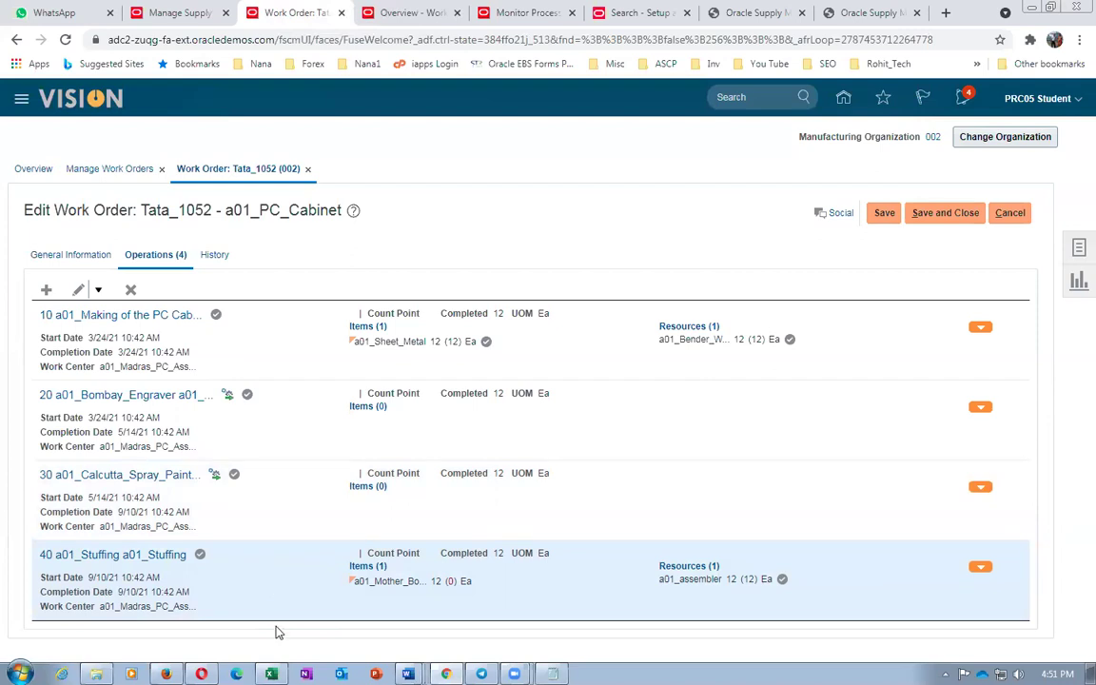
{"action": "left_click", "coordinate": [278, 516]}
{"action": "left_click", "coordinate": [275, 428]}
{"action": "left_click", "coordinate": [244, 506]}
{"action": "left_click", "coordinate": [278, 428]}
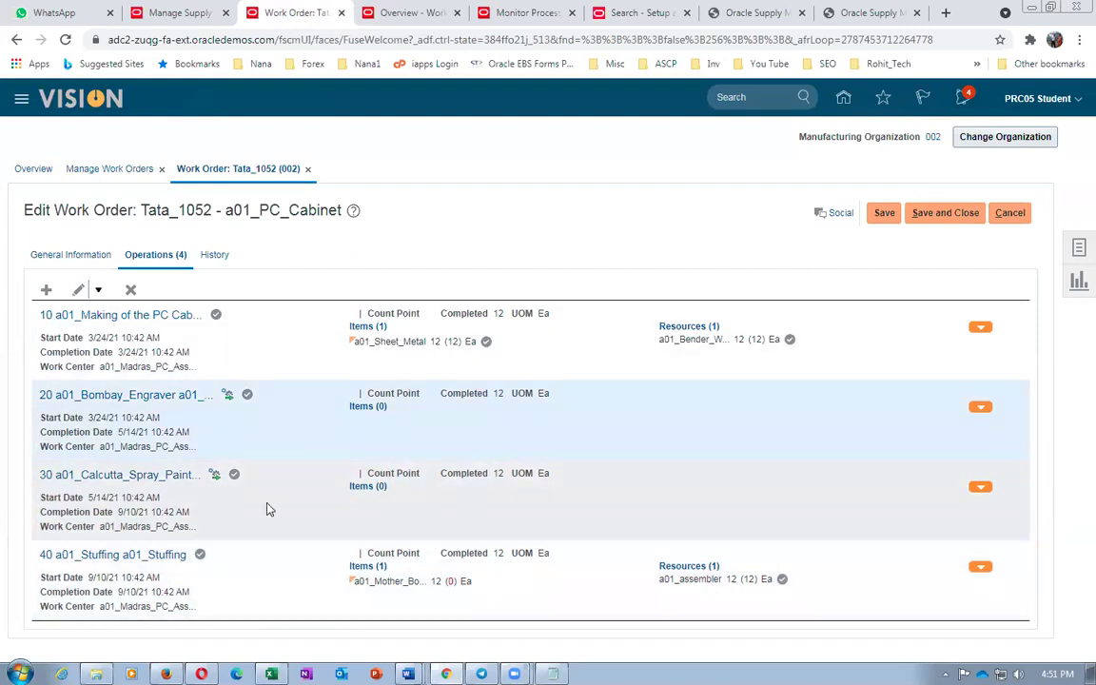
{"action": "left_click", "coordinate": [256, 499]}
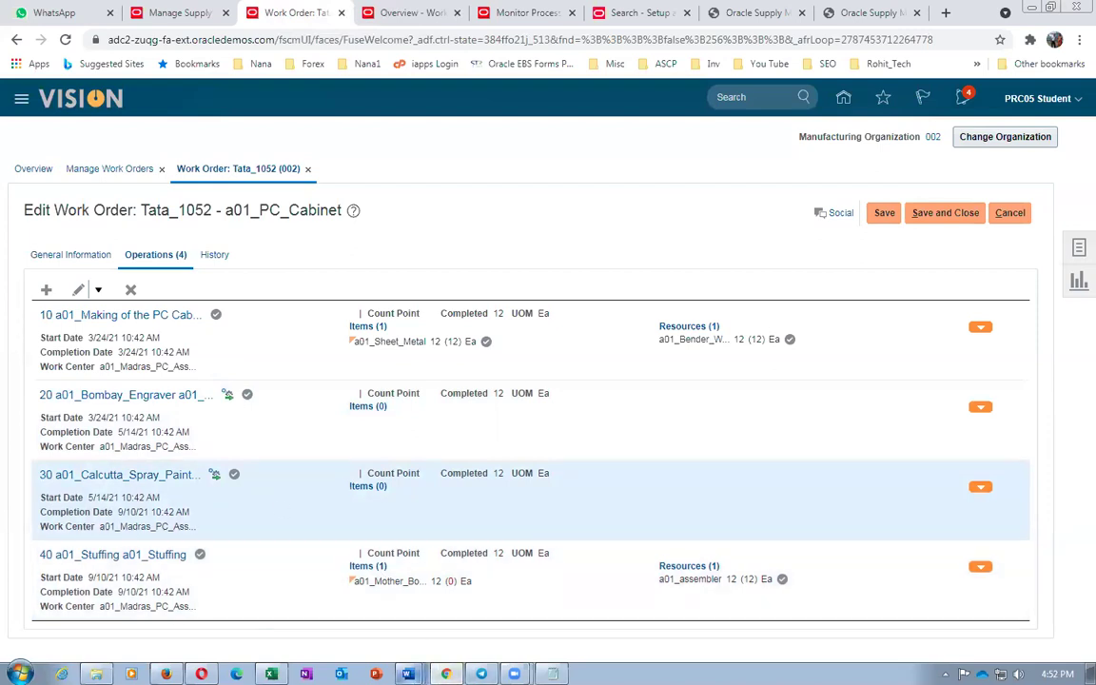
Bring up the MC_OSP_Fusion Word document and scroll to its final step 49.
{"action": "left_click", "coordinate": [407, 674]}
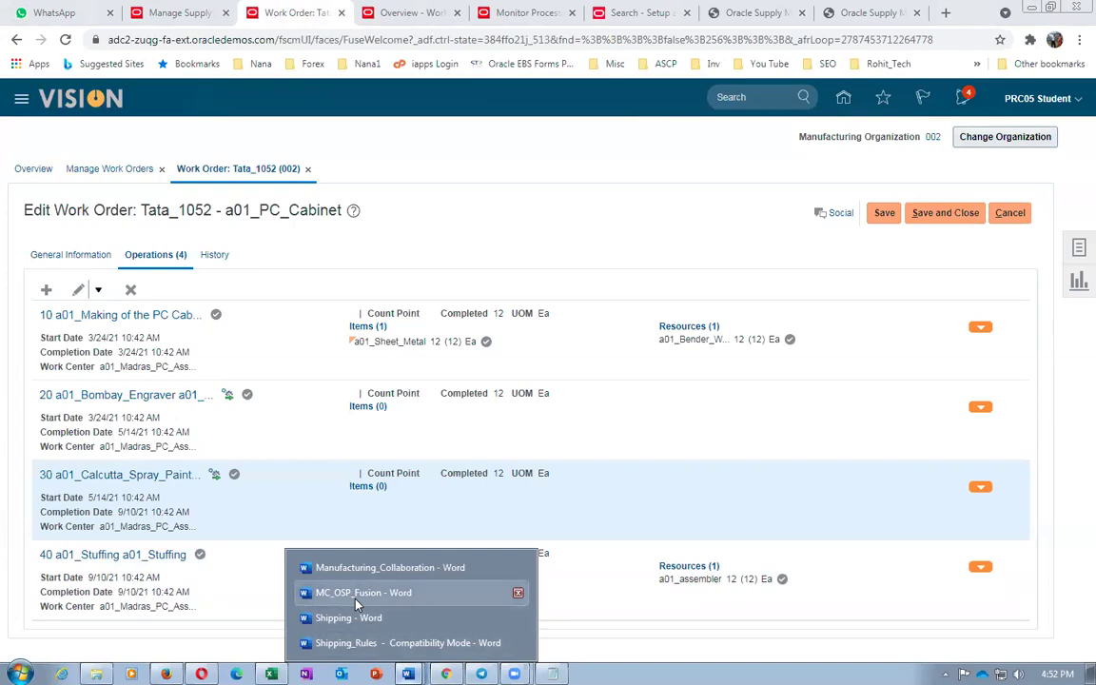
{"action": "left_click", "coordinate": [319, 533]}
{"action": "scroll", "coordinate": [409, 523], "scroll_direction": "down", "scroll_amount": 8}
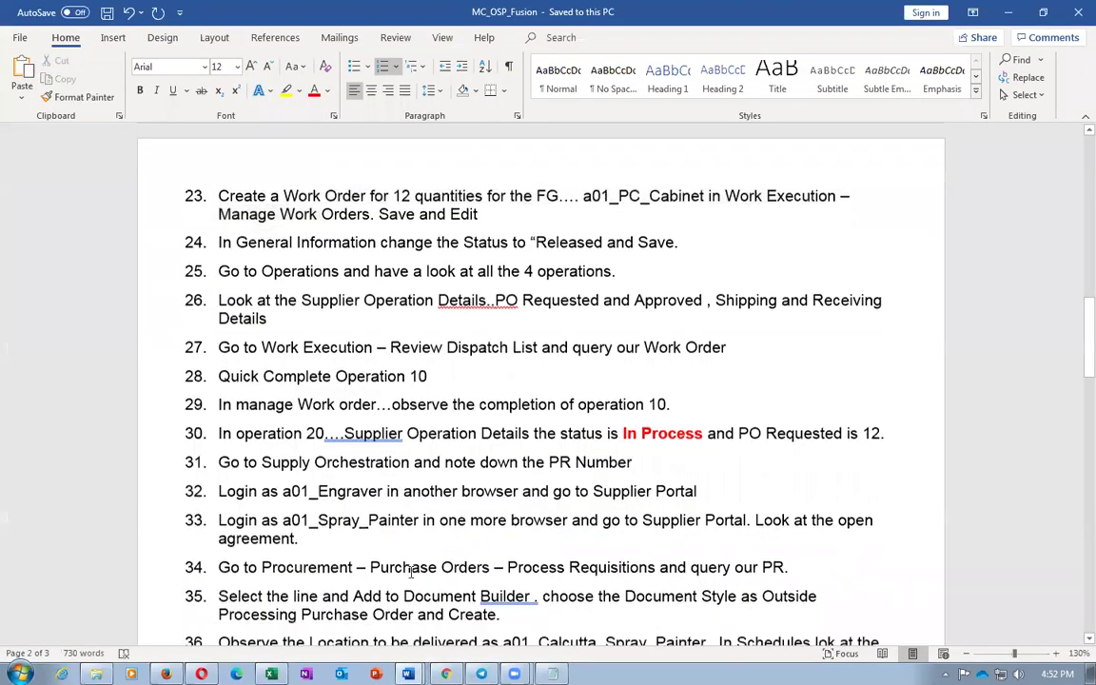
{"action": "scroll", "coordinate": [416, 576], "scroll_direction": "down", "scroll_amount": 6}
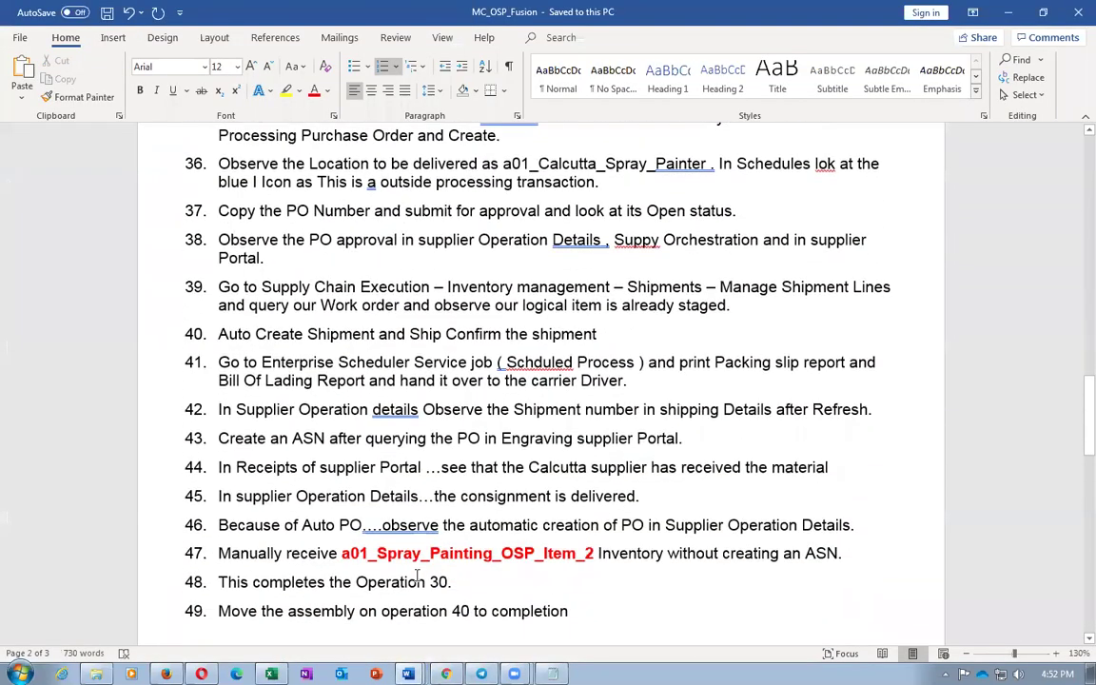